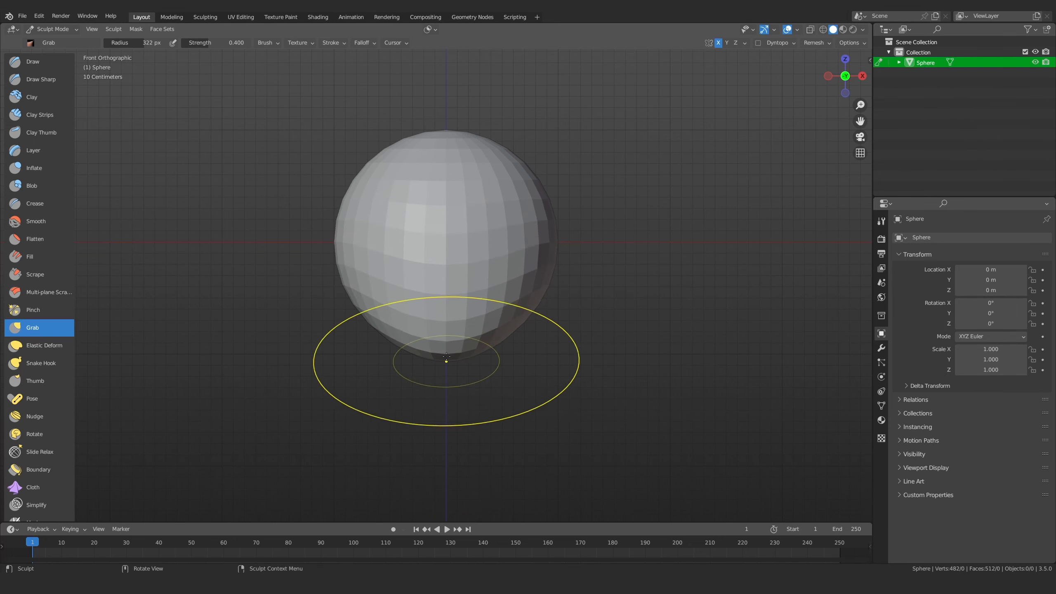
From the right side view, pull the sphere's lower front outward into a snout with the Grab brush
{"action": "middle_click_drag", "start_coordinate": [464, 293], "coordinate": [334, 340]}
{"action": "key", "text": "KP_3"}
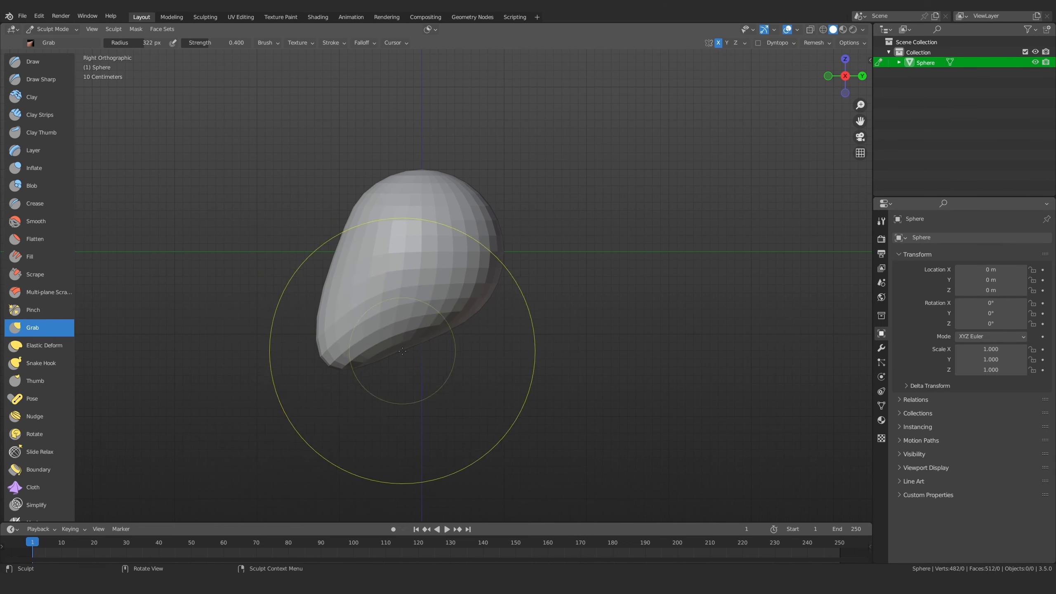
{"action": "mouse_move", "coordinate": [335, 320]}
{"action": "left_mouse_down"}
{"action": "mouse_move", "coordinate": [324, 298]}
{"action": "mouse_move", "coordinate": [304, 301]}
{"action": "left_mouse_up"}
{"action": "key", "text": "f"}
{"action": "left_click", "coordinate": [282, 304]}
{"action": "key", "text": "f"}
{"action": "left_click", "coordinate": [385, 265]}
Grab the slope above the snout back toward the crown, and set the brush radius to 367 px
{"action": "middle_click_drag", "start_coordinate": [412, 238], "coordinate": [407, 285], "text": "shift"}
{"action": "middle_click_drag", "start_coordinate": [406, 285], "coordinate": [392, 259], "text": "ctrl"}
{"action": "left_click_drag", "start_coordinate": [373, 218], "coordinate": [429, 226]}
{"action": "key", "text": "f"}
{"action": "left_click", "coordinate": [566, 307]}
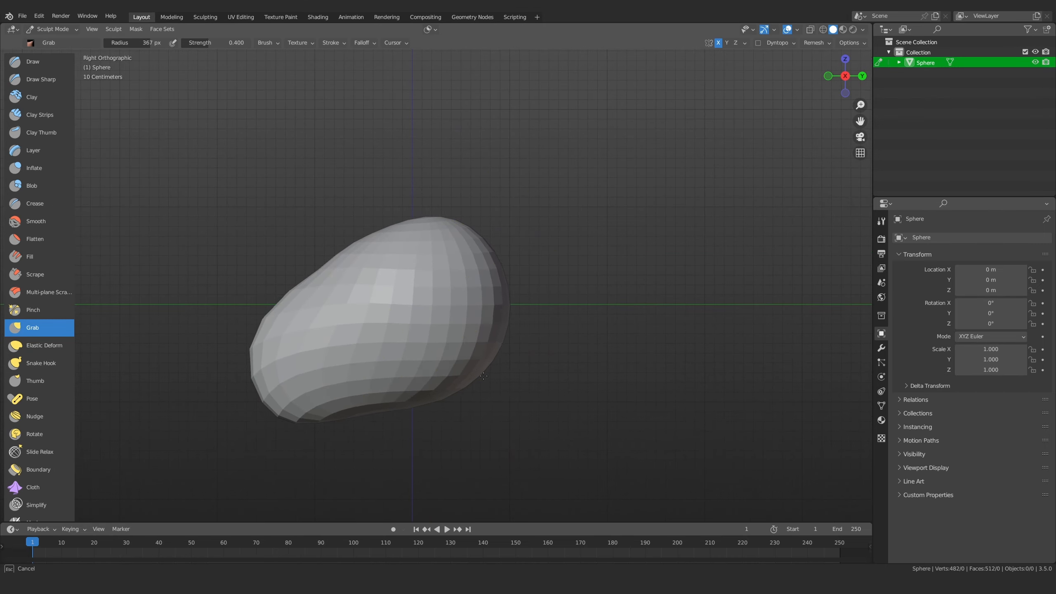
From the top view, widen the sides of the snout symmetrically with a 308 px Grab brush
{"action": "mouse_move", "coordinate": [362, 302]}
{"action": "middle_mouse_down"}
{"action": "mouse_move", "coordinate": [421, 348]}
{"action": "mouse_move", "coordinate": [441, 243]}
{"action": "middle_mouse_up"}
{"action": "key", "text": "KP_7"}
{"action": "key", "text": "f"}
{"action": "left_click", "coordinate": [590, 333]}
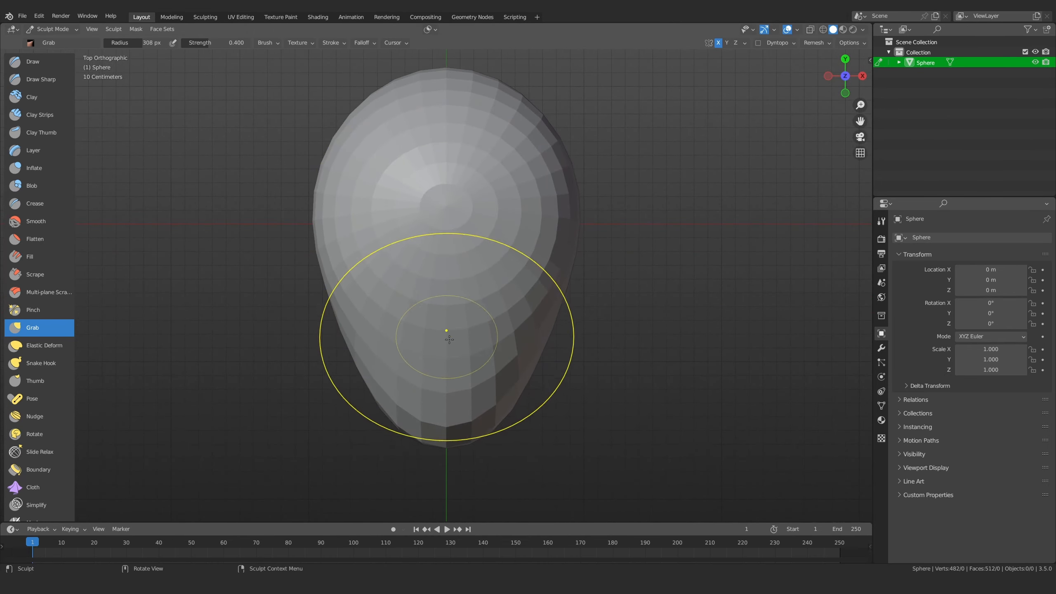
{"action": "left_click_drag", "start_coordinate": [505, 396], "coordinate": [529, 379]}
{"action": "key", "text": "KP_1"}
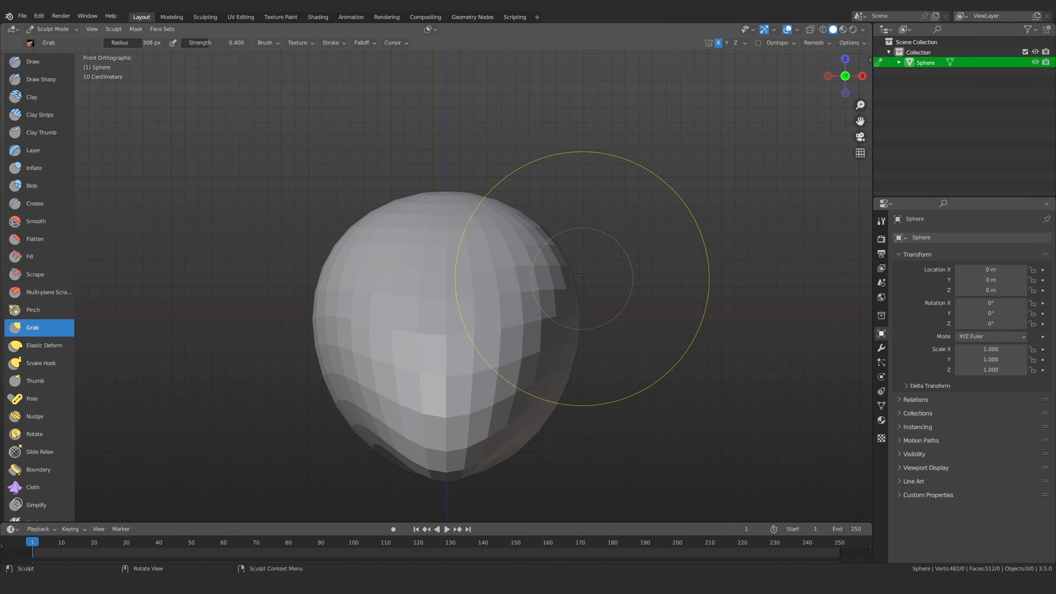
From the right side view, pull the underside behind the snout slightly downward with a 283 px Grab brush
{"action": "mouse_move", "coordinate": [582, 307]}
{"action": "middle_mouse_down"}
{"action": "mouse_move", "coordinate": [460, 279]}
{"action": "mouse_move", "coordinate": [580, 336]}
{"action": "mouse_move", "coordinate": [368, 307]}
{"action": "middle_mouse_up"}
{"action": "key", "text": "KP_3"}
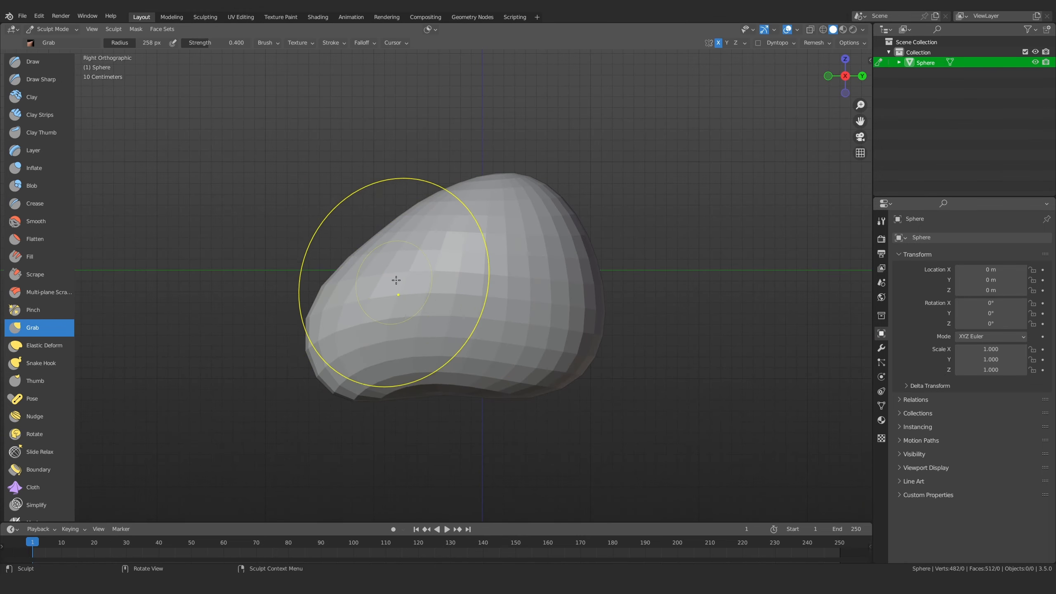
{"action": "key", "text": "f"}
{"action": "left_click", "coordinate": [432, 304]}
{"action": "middle_click_drag", "start_coordinate": [417, 354], "coordinate": [419, 262], "text": "shift"}
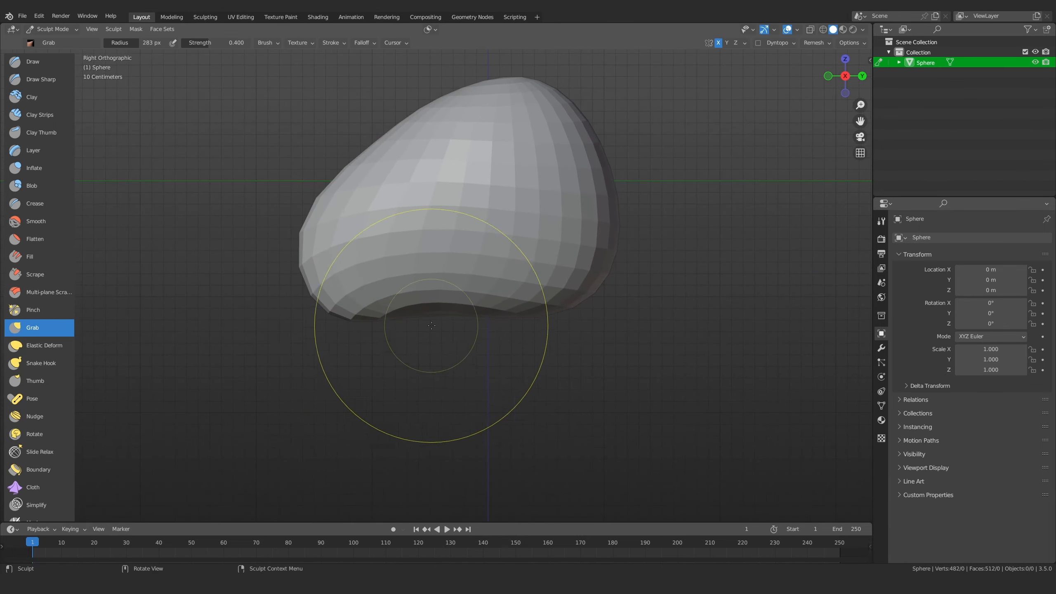
{"action": "left_click_drag", "start_coordinate": [390, 308], "coordinate": [388, 326]}
Pull a neck downward out of the head's lower rear with a 219 px Grab brush
{"action": "key", "text": "f"}
{"action": "left_click", "coordinate": [508, 339]}
{"action": "left_click_drag", "start_coordinate": [563, 291], "coordinate": [584, 322]}
{"action": "mouse_move", "coordinate": [627, 333]}
{"action": "middle_mouse_down"}
{"action": "mouse_move", "coordinate": [632, 279]}
{"action": "mouse_move", "coordinate": [483, 366]}
{"action": "middle_mouse_up"}
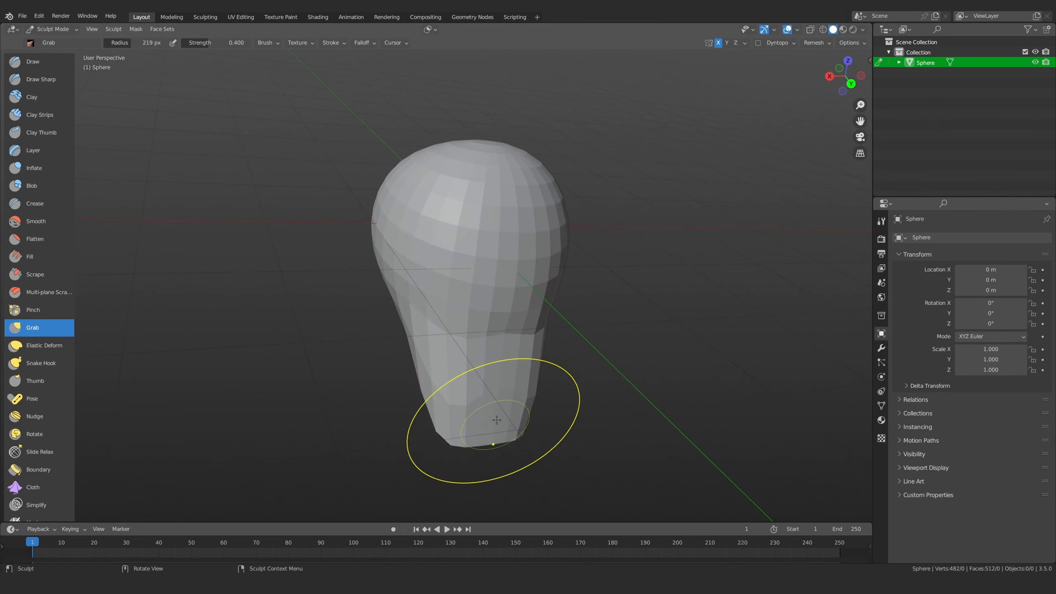
{"action": "left_click_drag", "start_coordinate": [496, 420], "coordinate": [505, 459]}
{"action": "key", "text": "KP_3"}
{"action": "mouse_move", "coordinate": [530, 353]}
{"action": "left_mouse_down"}
{"action": "mouse_move", "coordinate": [547, 370]}
{"action": "mouse_move", "coordinate": [515, 411]}
{"action": "left_mouse_up"}
Thicken the neck by grabbing its back edge rearward and its throat forward with a 262 px brush
{"action": "key", "text": "f"}
{"action": "left_click", "coordinate": [651, 370]}
{"action": "left_click_drag", "start_coordinate": [580, 368], "coordinate": [653, 346]}
{"action": "mouse_move", "coordinate": [505, 319]}
{"action": "left_mouse_down"}
{"action": "mouse_move", "coordinate": [470, 349]}
{"action": "mouse_move", "coordinate": [471, 331]}
{"action": "left_mouse_up"}
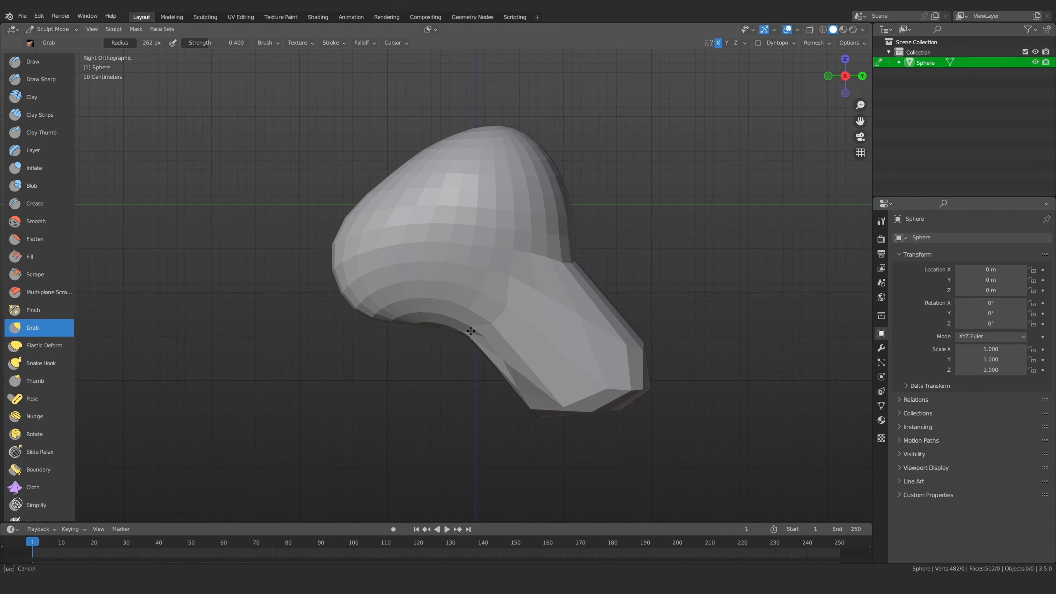
Fill out the junction between the back of the head and the neck with a 227 px Grab brush
{"action": "key", "text": "f"}
{"action": "left_click", "coordinate": [548, 334]}
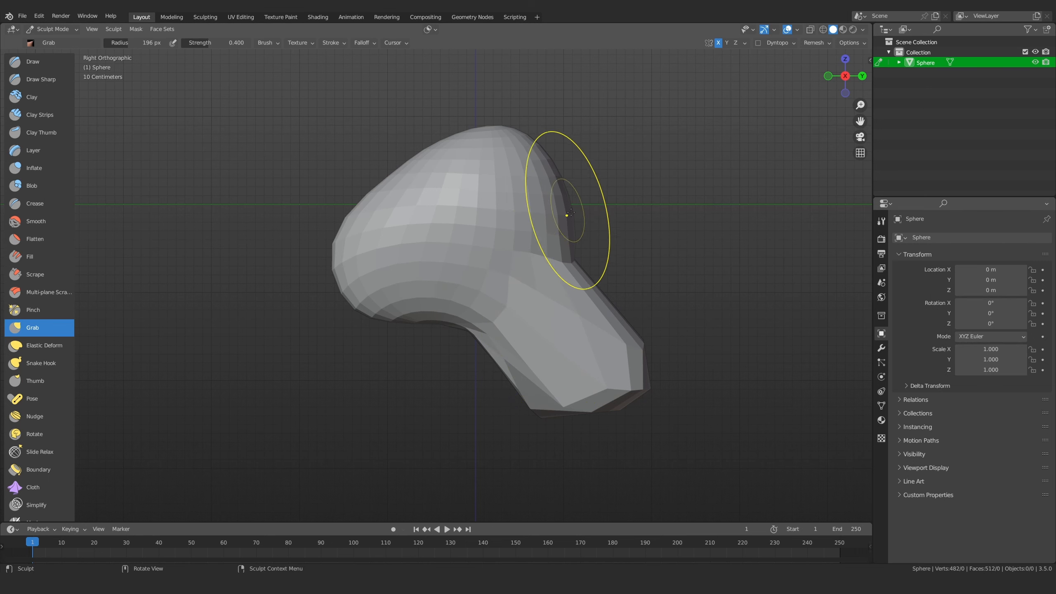
{"action": "key", "text": "f"}
{"action": "left_click", "coordinate": [677, 253]}
{"action": "left_click_drag", "start_coordinate": [578, 256], "coordinate": [610, 236]}
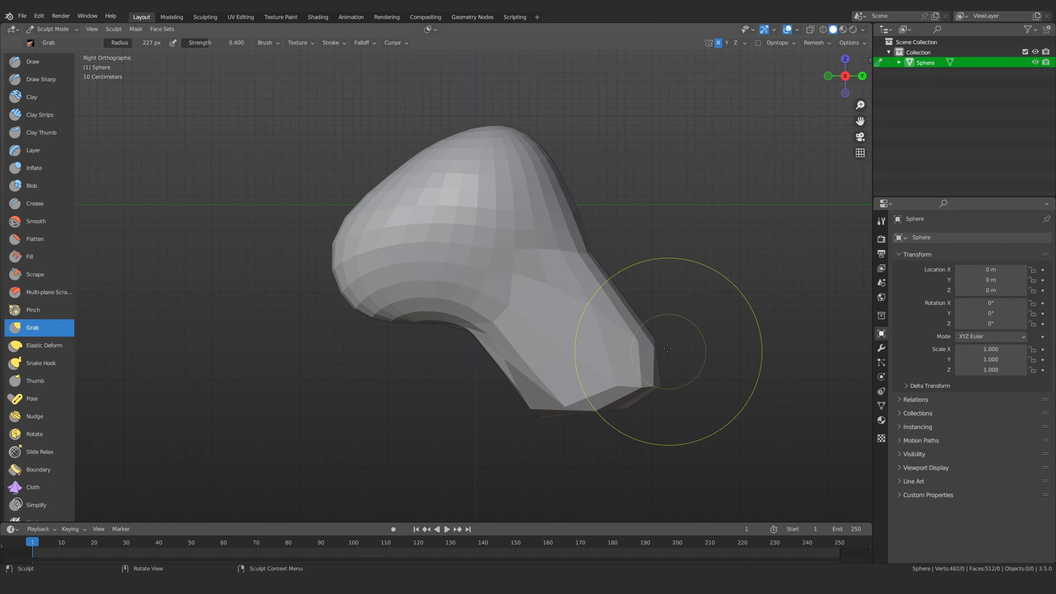
Voxel-remesh the stretched sculpt to give it an even, denser mesh
{"action": "scroll", "coordinate": [702, 236], "scroll_direction": "down", "scroll_amount": 2}
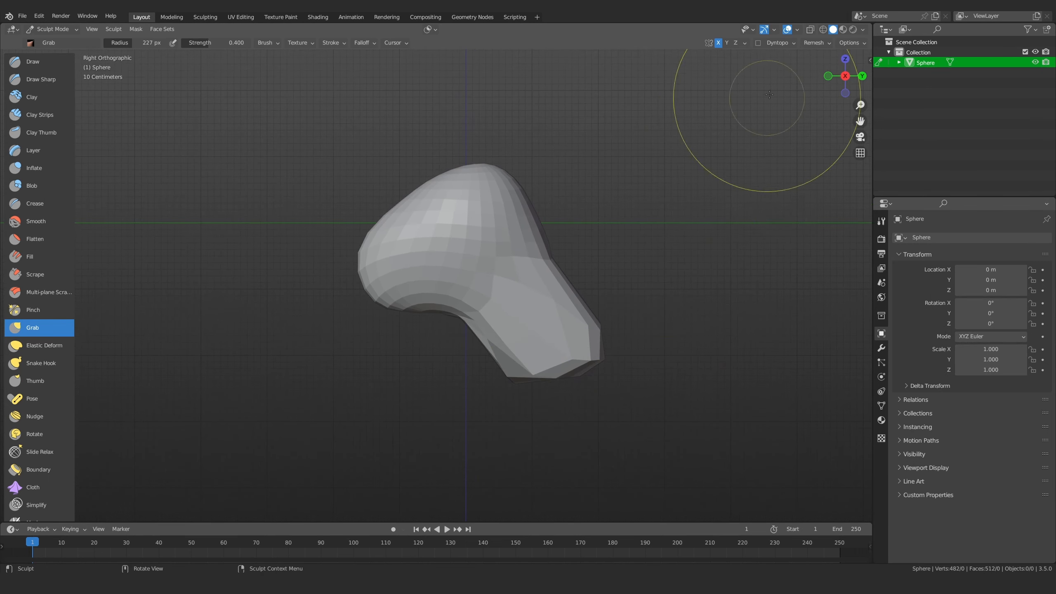
{"action": "left_click", "coordinate": [820, 44]}
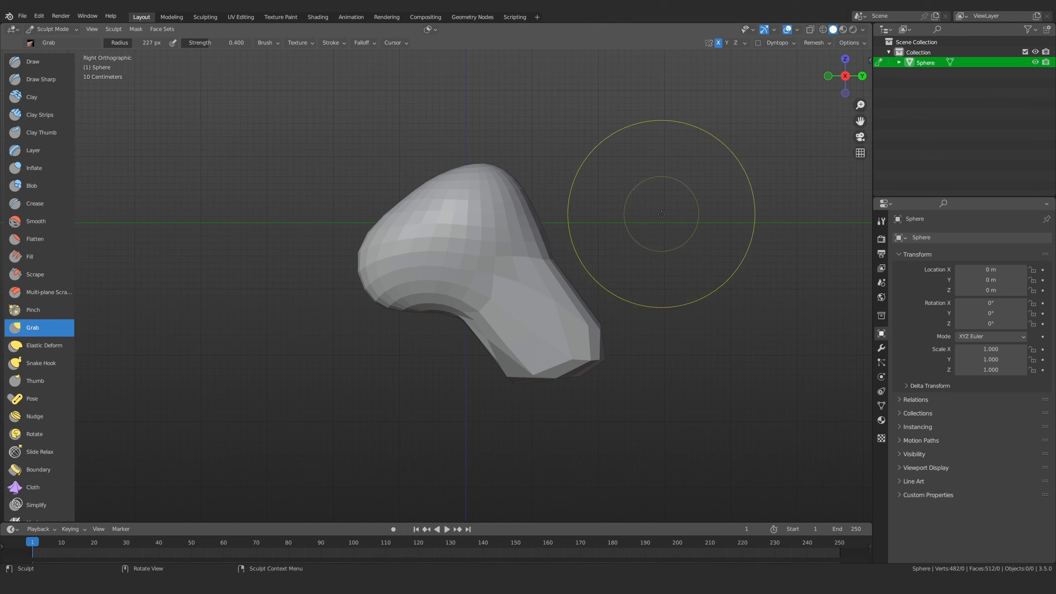
{"action": "left_click", "coordinate": [821, 43]}
{"action": "left_click", "coordinate": [821, 142]}
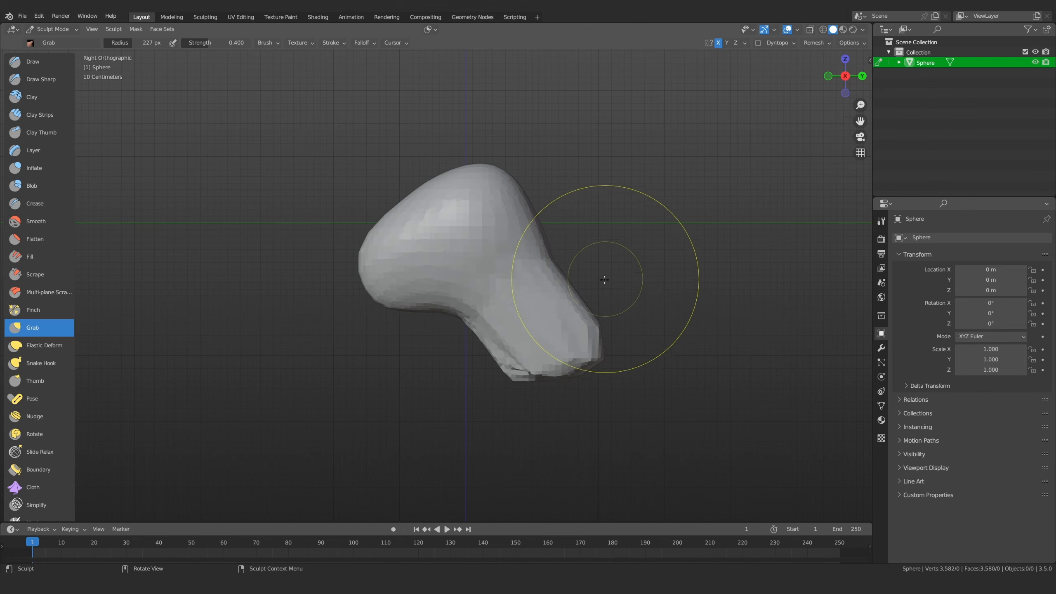
Smooth the jagged surface around the neck's lower end and remesh the sculpt again
{"action": "middle_click_drag", "start_coordinate": [589, 260], "coordinate": [454, 246]}
{"action": "scroll", "coordinate": [542, 224], "scroll_direction": "up", "scroll_amount": 3}
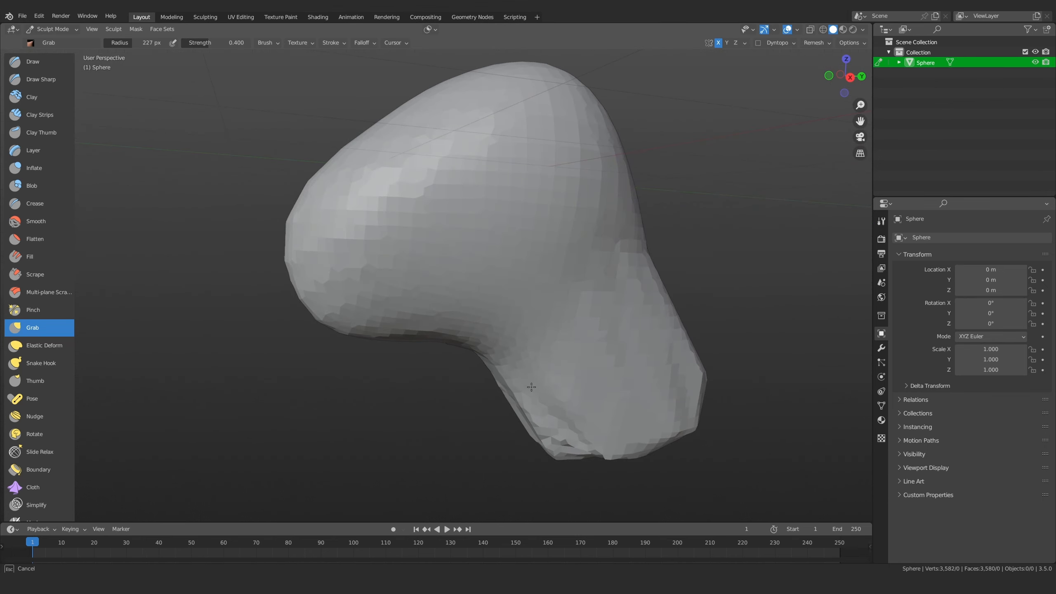
{"action": "middle_click_drag", "start_coordinate": [597, 419], "coordinate": [631, 337]}
{"action": "scroll", "coordinate": [631, 366], "scroll_direction": "down", "scroll_amount": 3}
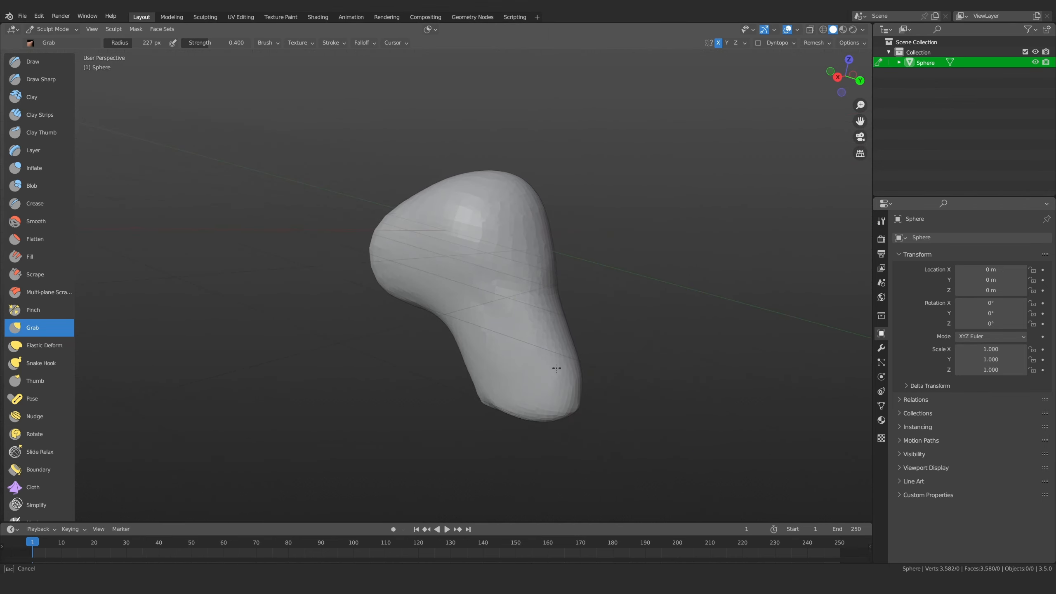
{"action": "left_click_drag", "start_coordinate": [557, 368], "coordinate": [543, 358]}
{"action": "key", "text": "KP_3"}
{"action": "mouse_move", "coordinate": [586, 256]}
{"action": "middle_mouse_down", "text": "ctrl"}
{"action": "mouse_move", "coordinate": [582, 243]}
{"action": "mouse_move", "coordinate": [555, 273]}
{"action": "middle_mouse_up", "text": "ctrl"}
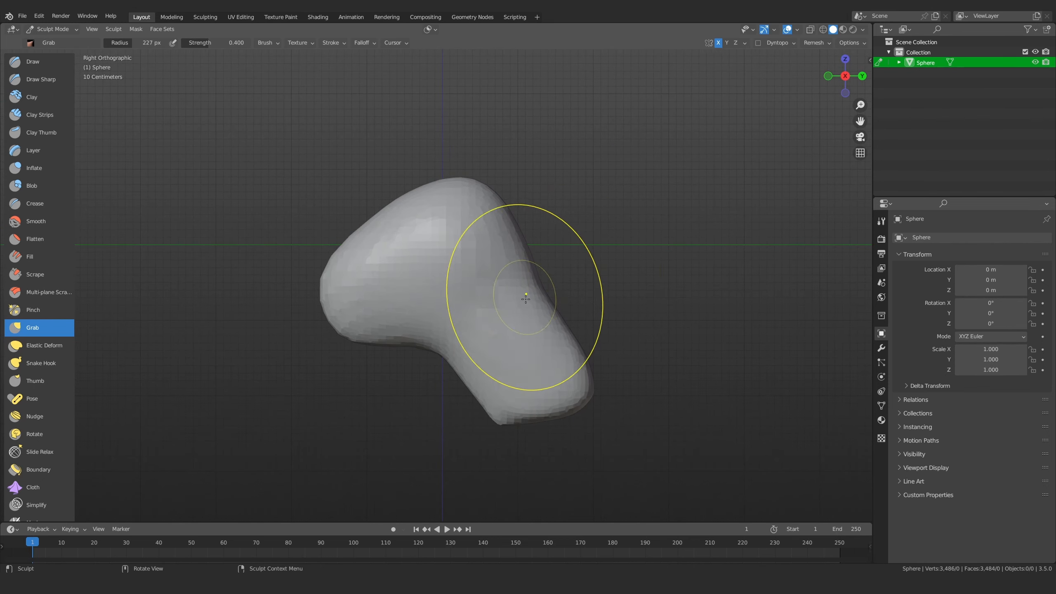
Grab the back of the head out into a long horizontal extension, then remesh and smooth it
{"action": "mouse_move", "coordinate": [526, 298]}
{"action": "left_mouse_down"}
{"action": "mouse_move", "coordinate": [538, 236]}
{"action": "mouse_move", "coordinate": [590, 208]}
{"action": "left_mouse_up"}
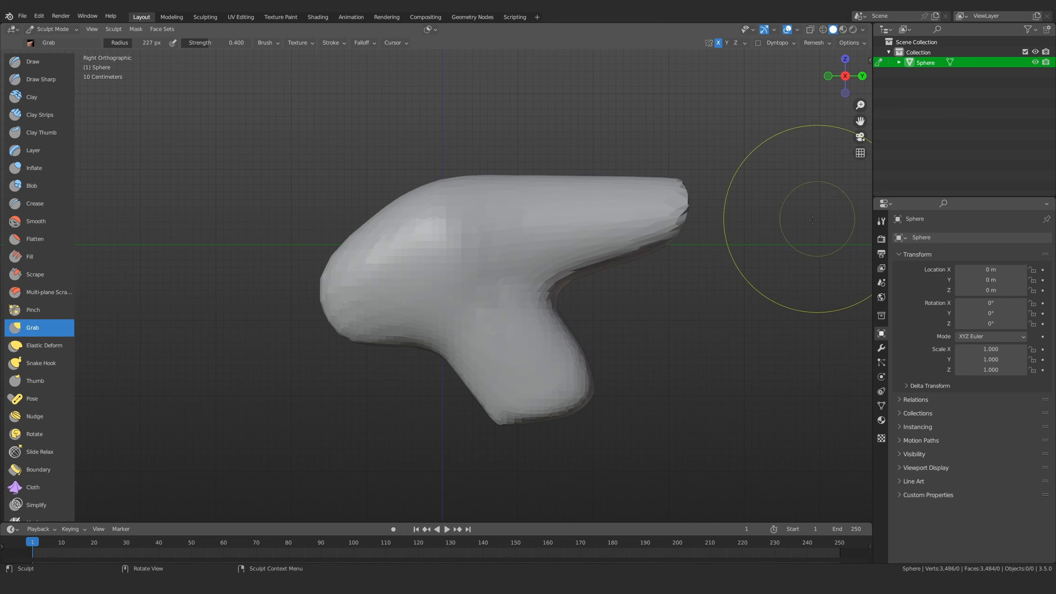
{"action": "middle_click_drag", "start_coordinate": [655, 202], "coordinate": [545, 227], "text": "shift"}
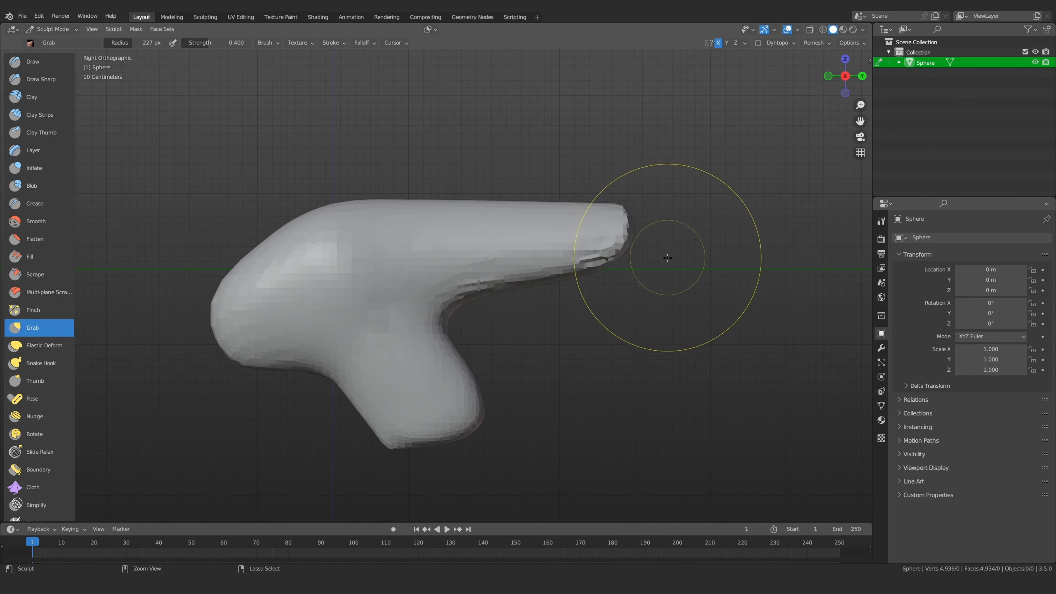
{"action": "middle_click_drag", "start_coordinate": [667, 258], "coordinate": [495, 212]}
{"action": "key", "text": "KP_3"}
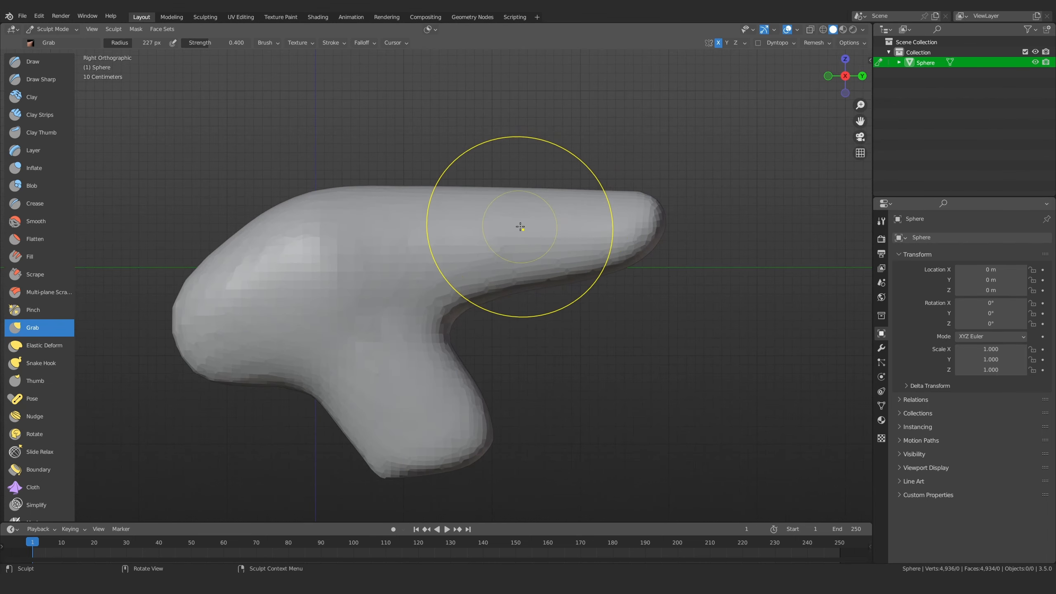
Undo the remesh and all the strokes that formed the long rear extension
{"action": "key", "text": "ctrl+z"}
{"action": "key", "text": "ctrl+z"}
{"action": "key", "text": "ctrl+z"}
{"action": "key", "text": "ctrl+z"}
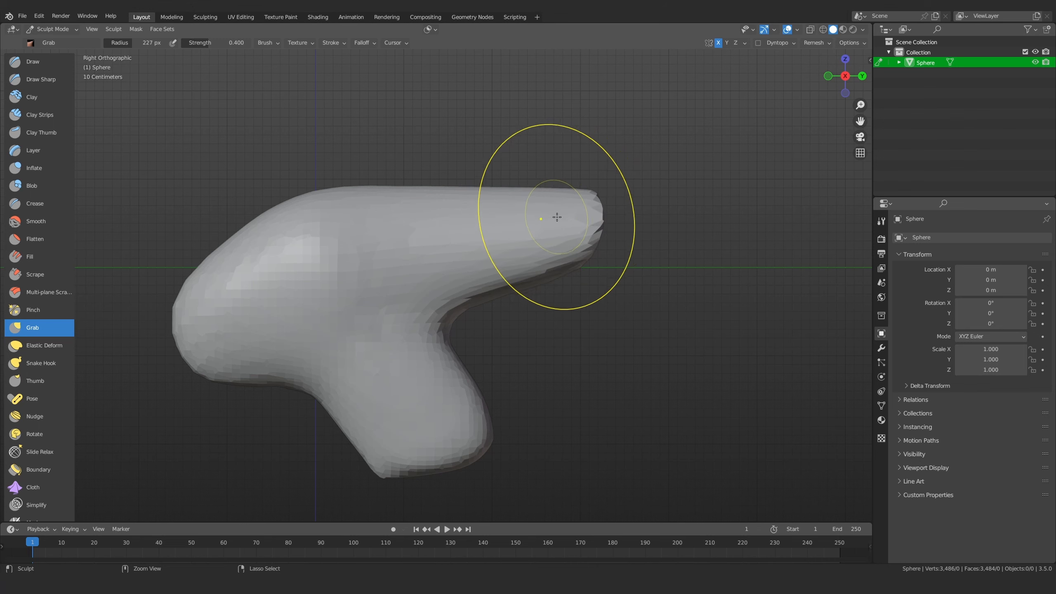
{"action": "key", "text": "ctrl+z"}
{"action": "key", "text": "ctrl+z"}
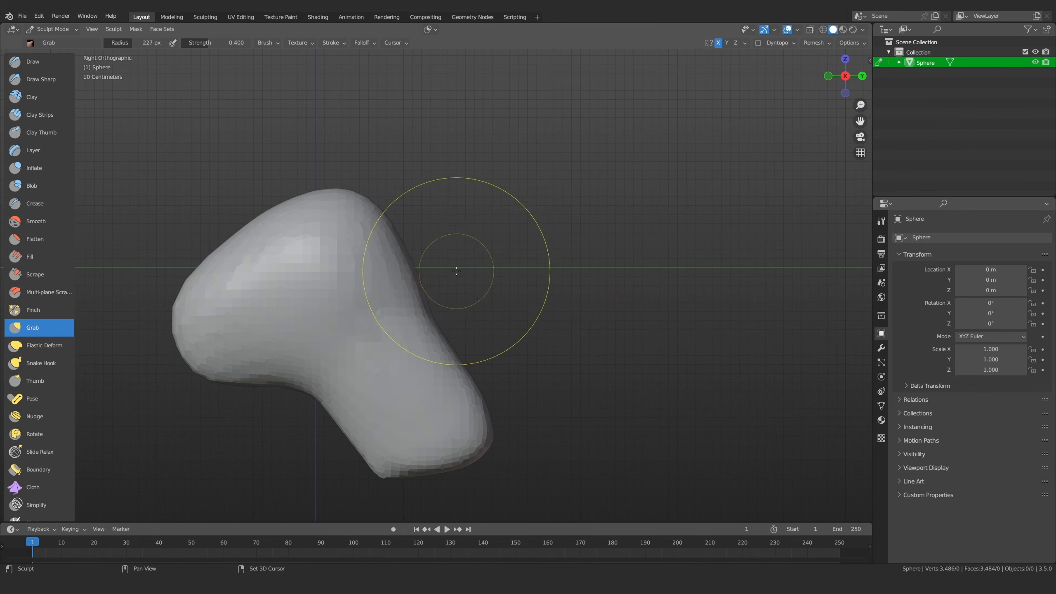
Enable Dyntopo, review its detail settings, and turn on the wireframe overlay
{"action": "middle_click_drag", "start_coordinate": [455, 302], "coordinate": [491, 260], "text": "shift"}
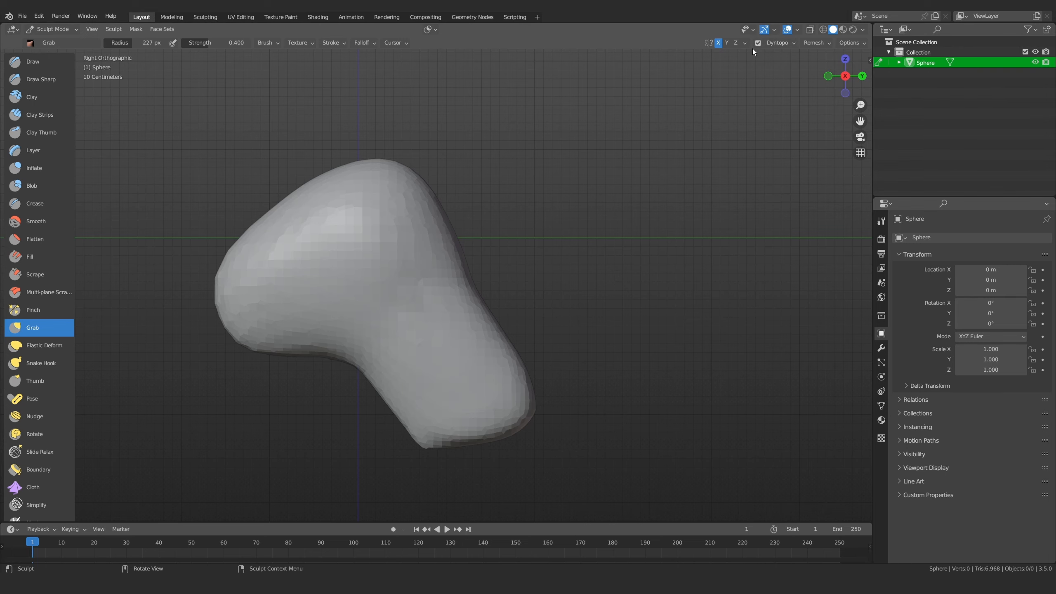
{"action": "left_click", "coordinate": [774, 43]}
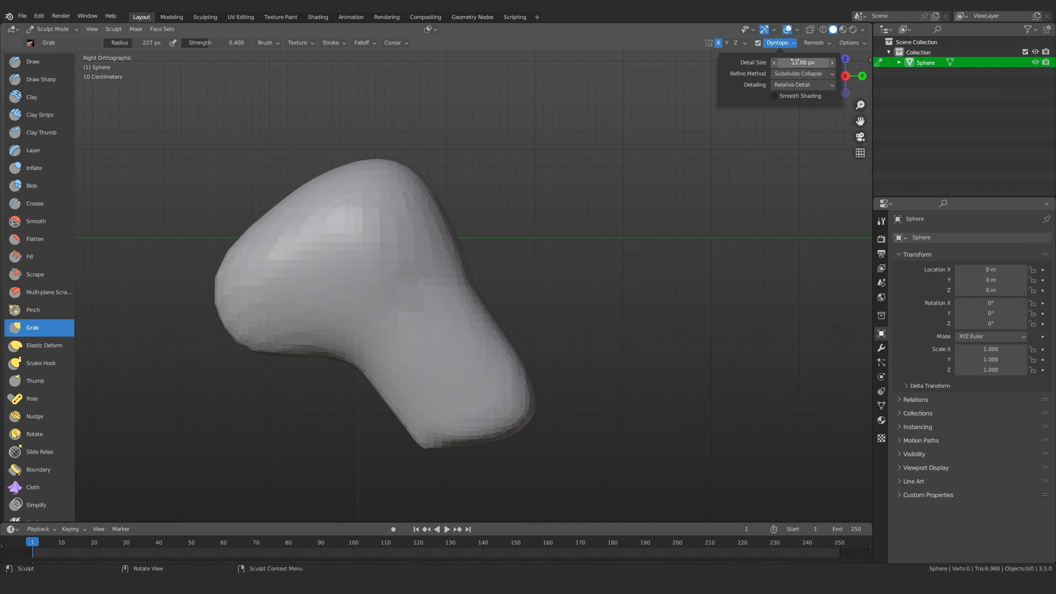
{"action": "mouse_move", "coordinate": [406, 275]}
{"action": "middle_mouse_down", "text": "ctrl"}
{"action": "mouse_move", "coordinate": [406, 236]}
{"action": "mouse_move", "coordinate": [429, 276]}
{"action": "mouse_move", "coordinate": [413, 237]}
{"action": "middle_mouse_up", "text": "ctrl"}
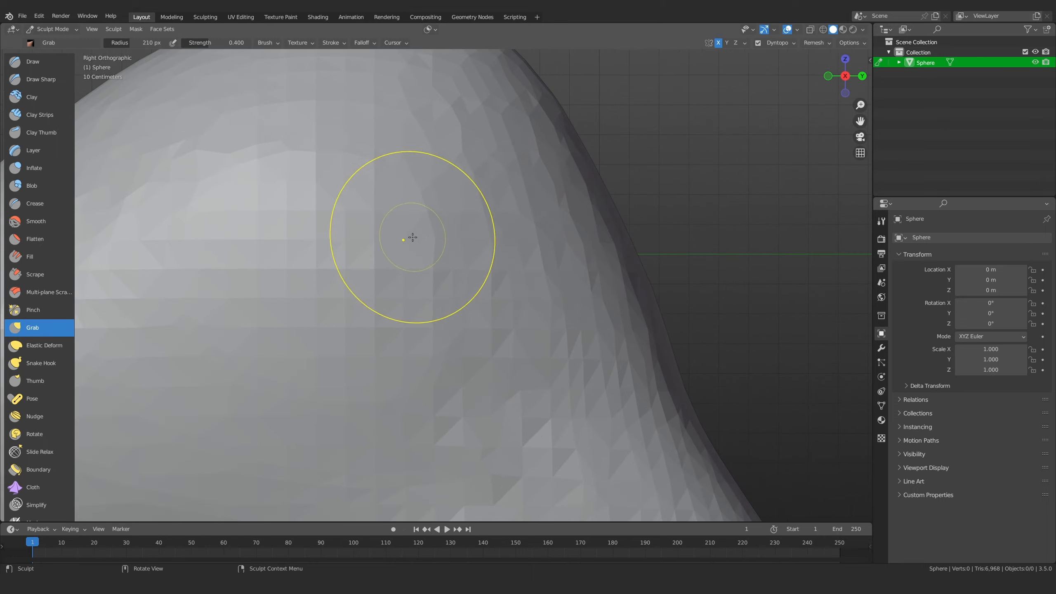
{"action": "left_click", "coordinate": [798, 30]}
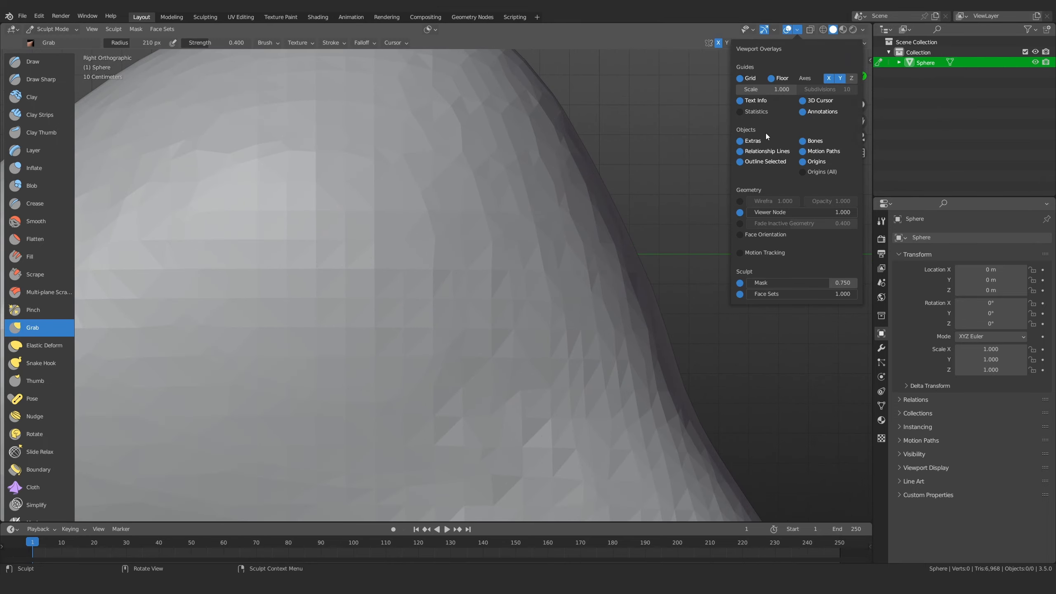
{"action": "left_click", "coordinate": [739, 200]}
Add several Clay Strips strokes across the side of the head with dynamic topology active
{"action": "left_click", "coordinate": [40, 115]}
{"action": "mouse_move", "coordinate": [384, 206]}
{"action": "left_mouse_down"}
{"action": "mouse_move", "coordinate": [328, 345]}
{"action": "mouse_move", "coordinate": [382, 375]}
{"action": "mouse_move", "coordinate": [394, 395]}
{"action": "left_mouse_up"}
{"action": "mouse_move", "coordinate": [316, 200]}
{"action": "left_mouse_down"}
{"action": "mouse_move", "coordinate": [284, 221]}
{"action": "mouse_move", "coordinate": [433, 233]}
{"action": "mouse_move", "coordinate": [386, 295]}
{"action": "left_mouse_up"}
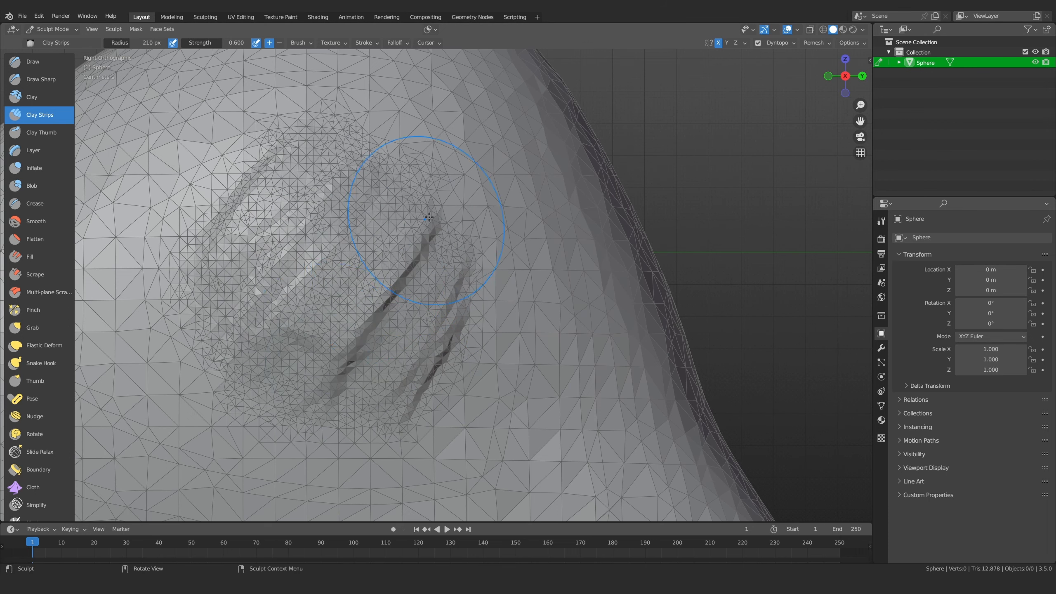
{"action": "mouse_move", "coordinate": [428, 217]}
{"action": "left_mouse_down"}
{"action": "mouse_move", "coordinate": [436, 395]}
{"action": "mouse_move", "coordinate": [315, 457]}
{"action": "mouse_move", "coordinate": [191, 216]}
{"action": "mouse_move", "coordinate": [189, 264]}
{"action": "left_mouse_up"}
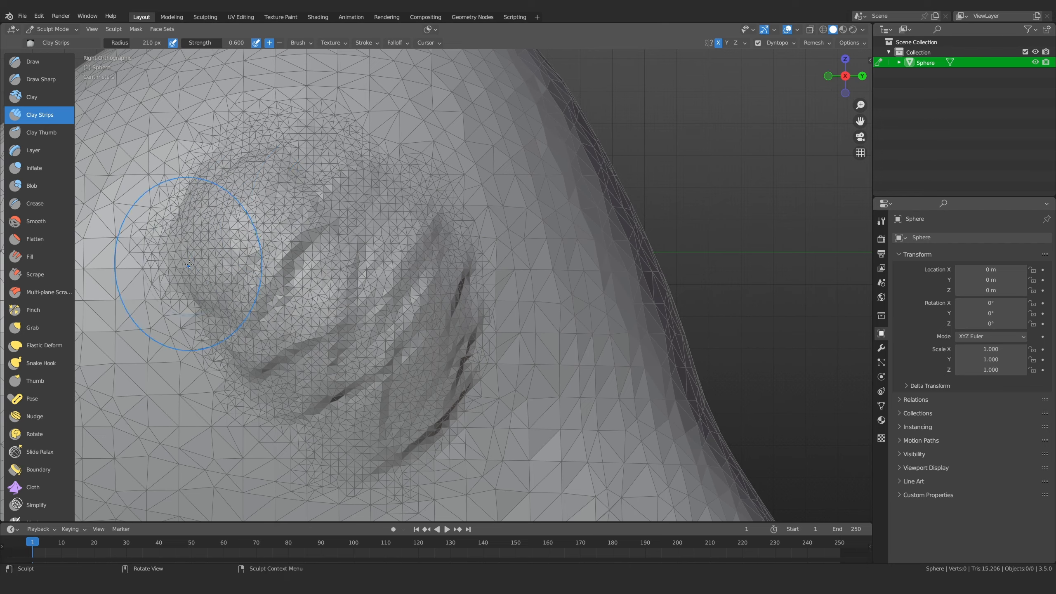
{"action": "mouse_move", "coordinate": [190, 264]}
{"action": "middle_mouse_down"}
{"action": "mouse_move", "coordinate": [389, 266]}
{"action": "mouse_move", "coordinate": [455, 290]}
{"action": "middle_mouse_up"}
Undo the Clay Strips strokes on the side of the head and return to the right side view
{"action": "key", "text": "ctrl+z"}
{"action": "key", "text": "ctrl+z"}
{"action": "key", "text": "ctrl+z"}
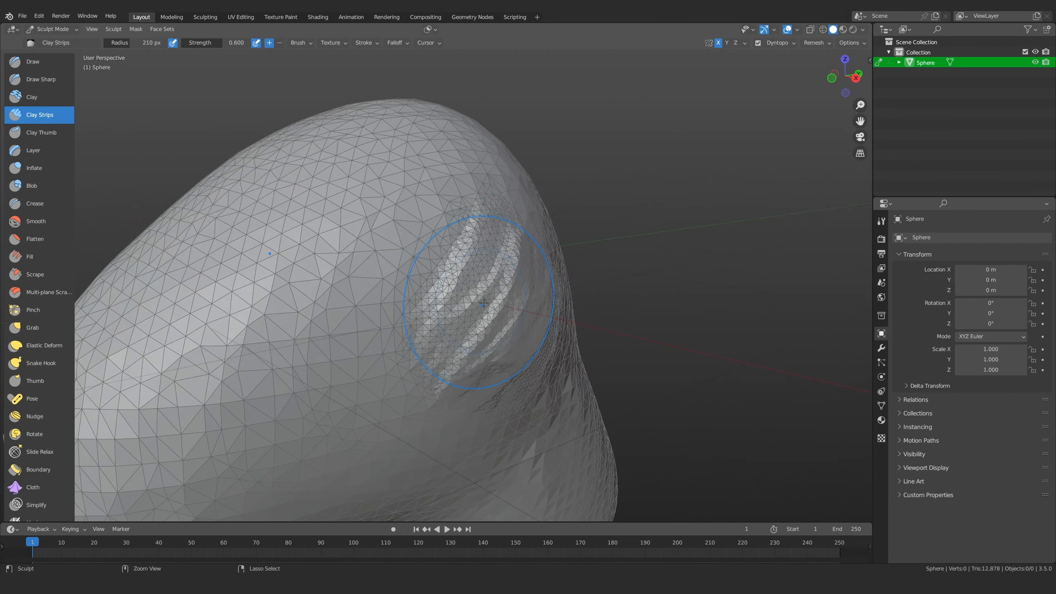
{"action": "key", "text": "KP_3"}
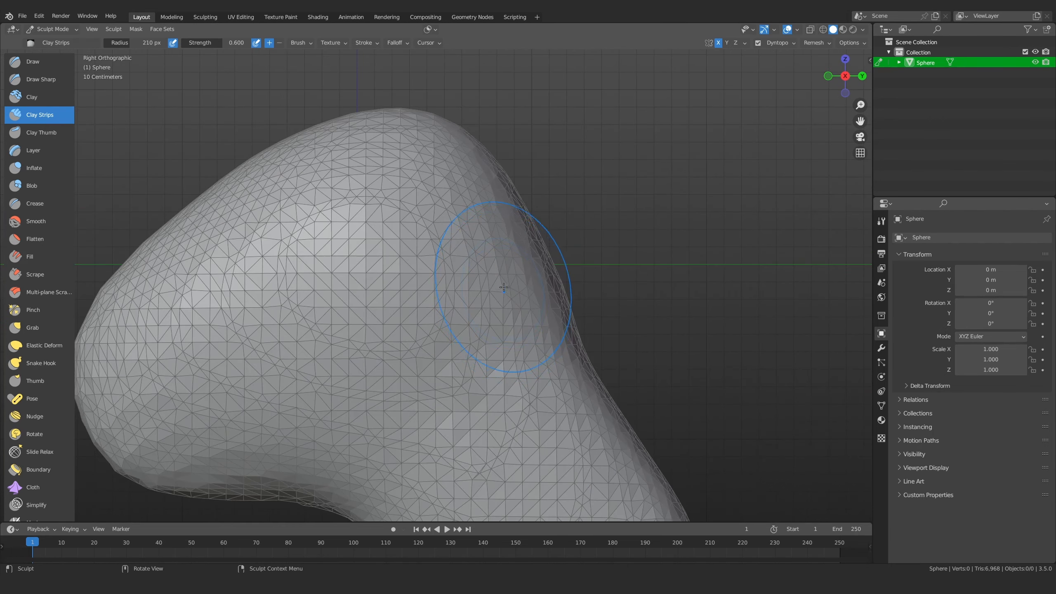
Turn off Dyntopo and the wireframe overlay
{"action": "left_click", "coordinate": [758, 42]}
{"action": "left_click", "coordinate": [797, 30]}
{"action": "left_click", "coordinate": [740, 201]}
Pull the back of the neck slightly rearward using the Grab brush with a 328 px radius
{"action": "middle_click_drag", "start_coordinate": [582, 220], "coordinate": [467, 401], "text": "ctrl"}
{"action": "mouse_move", "coordinate": [471, 322]}
{"action": "middle_mouse_down", "text": "shift"}
{"action": "mouse_move", "coordinate": [505, 245]}
{"action": "mouse_move", "coordinate": [489, 266]}
{"action": "middle_mouse_up", "text": "shift"}
{"action": "key", "text": "g"}
{"action": "key", "text": "f"}
{"action": "left_click", "coordinate": [628, 286]}
{"action": "left_click_drag", "start_coordinate": [487, 285], "coordinate": [511, 285]}
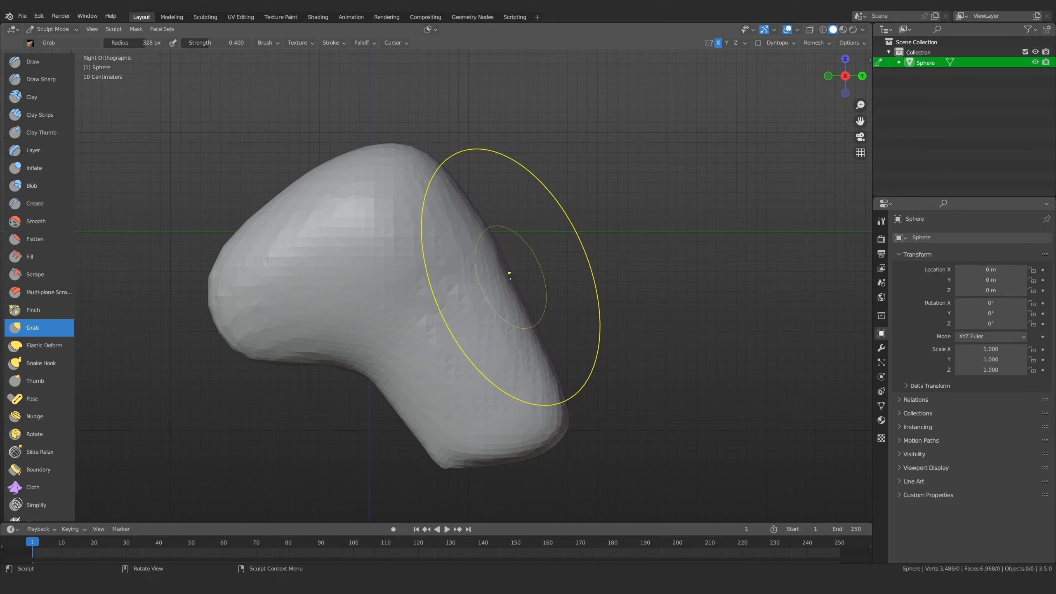
Resize the Grab brush and push the crown of the head down slightly
{"action": "middle_click_drag", "start_coordinate": [512, 278], "coordinate": [510, 295], "text": "ctrl"}
{"action": "key", "text": "f"}
{"action": "left_click", "coordinate": [409, 217]}
{"action": "left_click_drag", "start_coordinate": [411, 186], "coordinate": [422, 220]}
Enlarge the Grab brush, pull the neck's lower end up and rearward into a broad body, and raise its side
{"action": "key", "text": "f"}
{"action": "left_click", "coordinate": [521, 325]}
{"action": "mouse_move", "coordinate": [525, 372]}
{"action": "left_mouse_down"}
{"action": "mouse_move", "coordinate": [578, 333]}
{"action": "mouse_move", "coordinate": [598, 286]}
{"action": "left_mouse_up"}
{"action": "left_click_drag", "start_coordinate": [540, 308], "coordinate": [528, 264]}
Set the Grab brush radius to 421 px, smooth the body's side, and check the form from the front
{"action": "key", "text": "f"}
{"action": "left_click", "coordinate": [492, 273]}
{"action": "mouse_move", "coordinate": [476, 221]}
{"action": "middle_mouse_down", "text": "shift"}
{"action": "mouse_move", "coordinate": [483, 238]}
{"action": "mouse_move", "coordinate": [482, 204]}
{"action": "middle_mouse_up", "text": "shift"}
{"action": "key", "text": "f"}
{"action": "left_click", "coordinate": [460, 252]}
{"action": "key", "text": "f"}
{"action": "left_click", "coordinate": [584, 263]}
{"action": "mouse_move", "coordinate": [528, 320]}
{"action": "left_mouse_down", "text": "shift"}
{"action": "mouse_move", "coordinate": [570, 422]}
{"action": "mouse_move", "coordinate": [547, 325]}
{"action": "left_mouse_up", "text": "shift"}
{"action": "key", "text": "KP_1"}
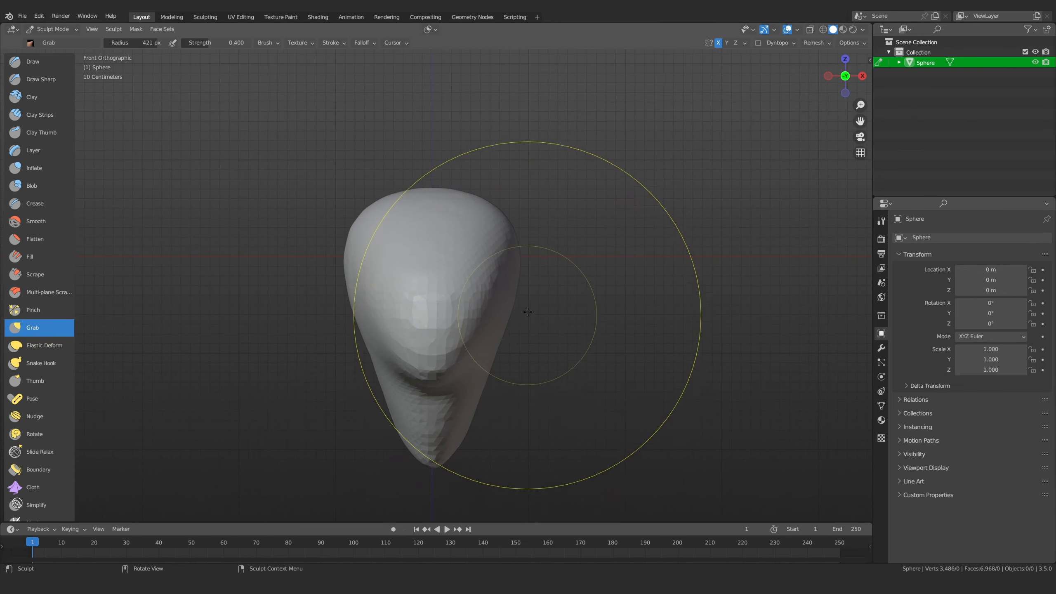
{"action": "key", "text": "KP_3"}
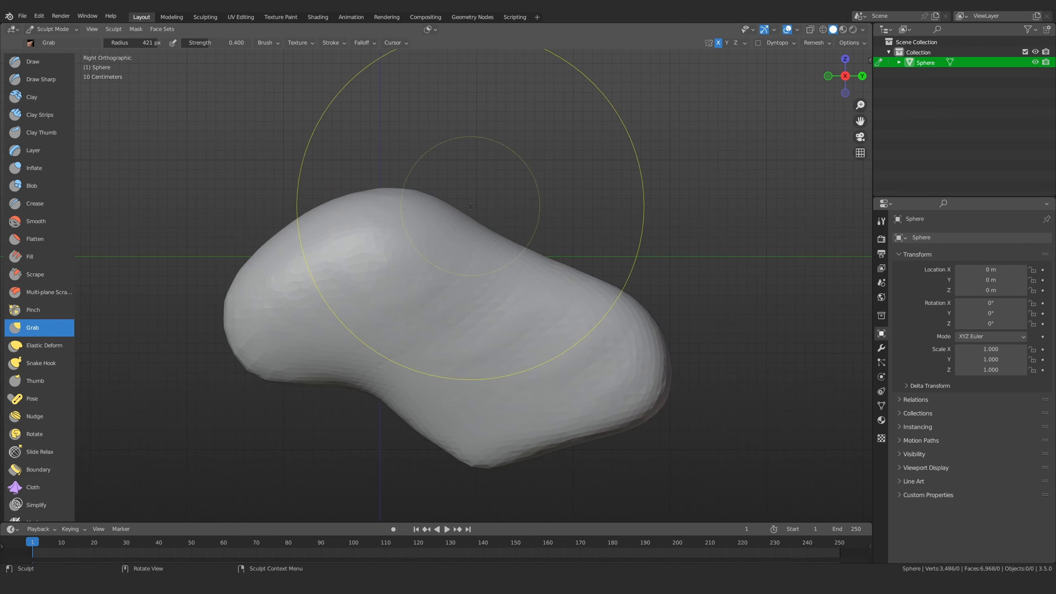
Lengthen the snout forward and downward and pull the jaw down with a 278 px Grab brush
{"action": "scroll", "coordinate": [434, 295], "scroll_direction": "up", "scroll_amount": 3}
{"action": "key", "text": "f"}
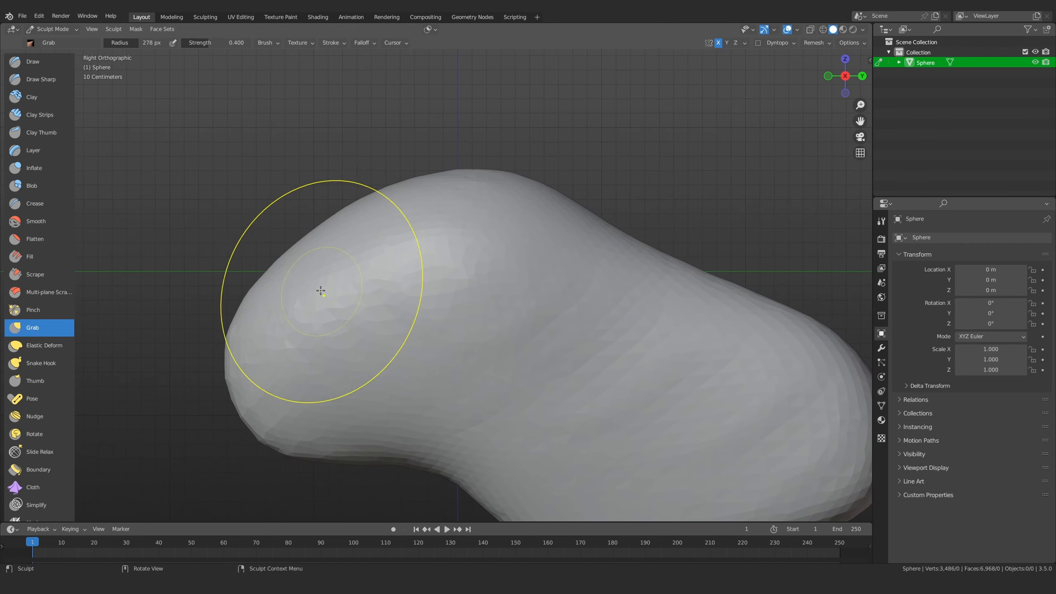
{"action": "mouse_move", "coordinate": [294, 261]}
{"action": "left_mouse_down"}
{"action": "mouse_move", "coordinate": [236, 337]}
{"action": "mouse_move", "coordinate": [235, 377]}
{"action": "mouse_move", "coordinate": [221, 384]}
{"action": "left_mouse_up"}
{"action": "left_click_drag", "start_coordinate": [279, 429], "coordinate": [276, 446]}
{"action": "scroll", "coordinate": [332, 356], "scroll_direction": "down", "scroll_amount": 2}
{"action": "middle_click_drag", "start_coordinate": [368, 356], "coordinate": [351, 358], "text": "shift"}
Deepen the dip between snout and forehead with Grab, set the brush radius to 254 px, and check the head from the front
{"action": "middle_click_drag", "start_coordinate": [374, 283], "coordinate": [389, 247], "text": "ctrl"}
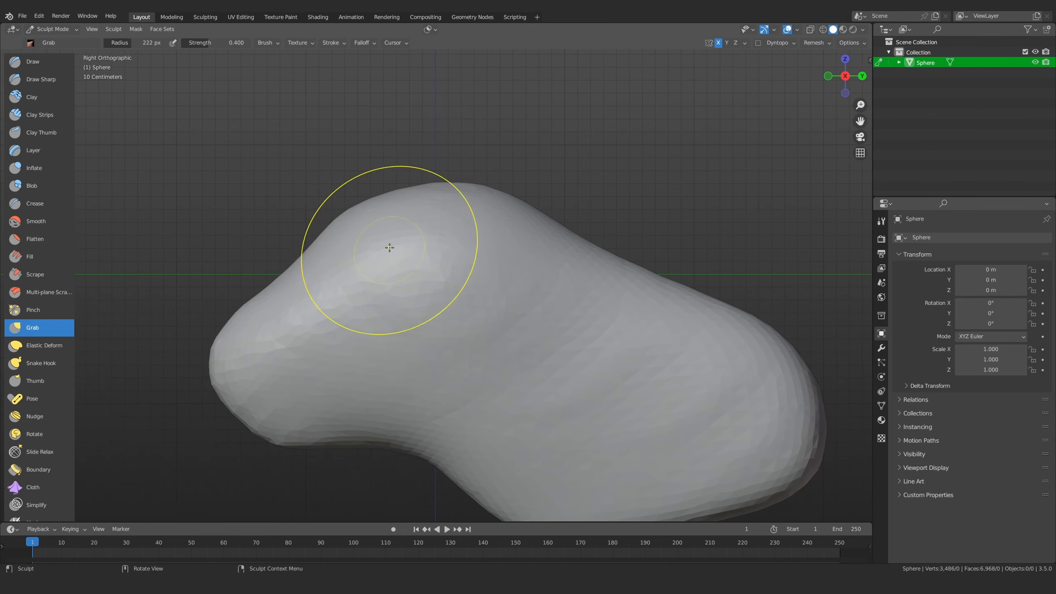
{"action": "key", "text": "f"}
{"action": "left_click", "coordinate": [402, 231]}
{"action": "scroll", "coordinate": [412, 272], "scroll_direction": "down", "scroll_amount": 2}
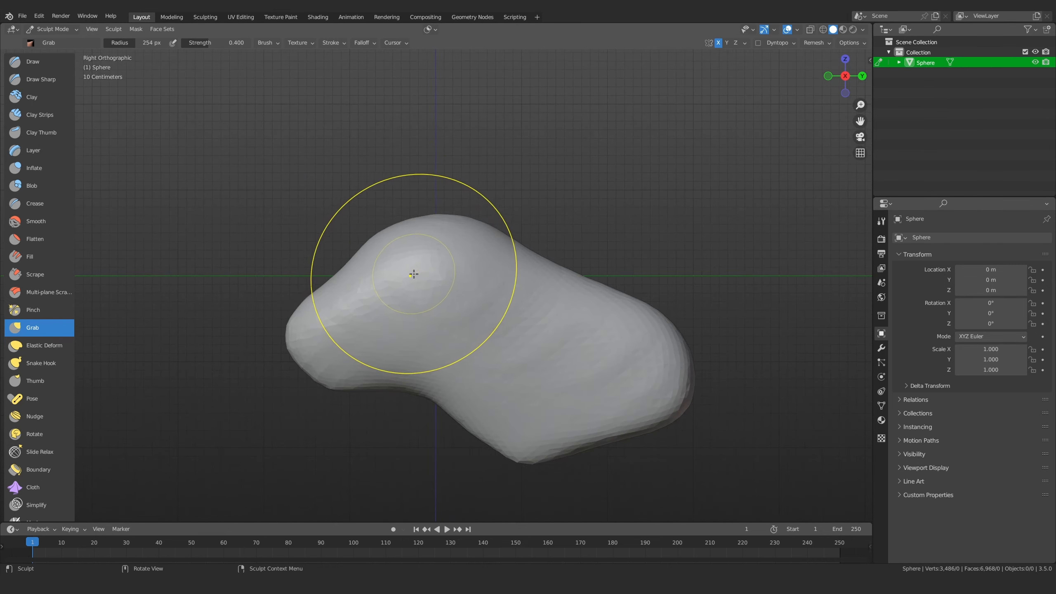
{"action": "key", "text": "KP_1"}
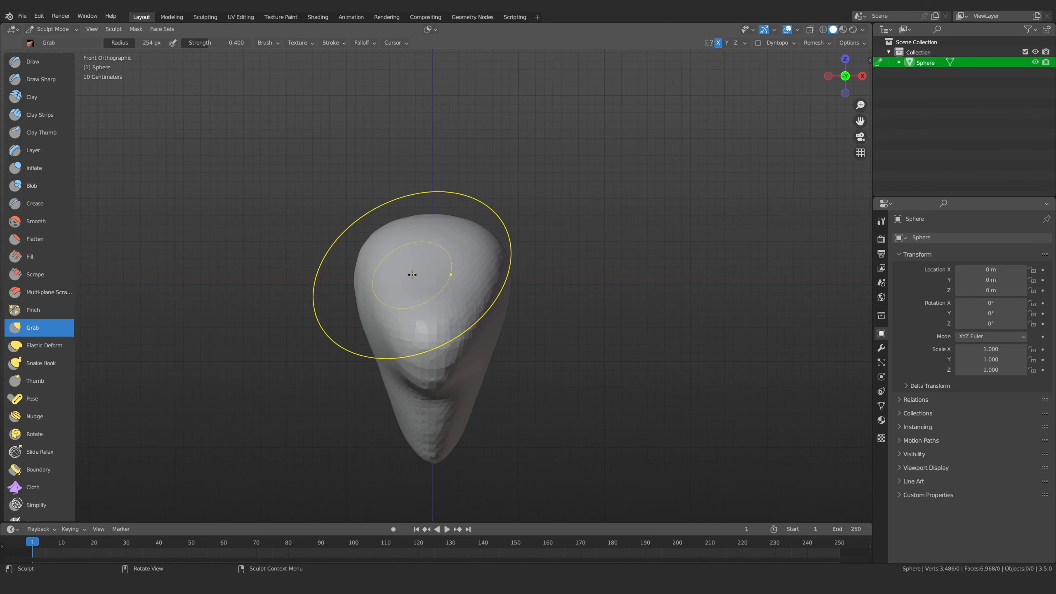
{"action": "mouse_move", "coordinate": [542, 189]}
{"action": "middle_mouse_down"}
{"action": "mouse_move", "coordinate": [413, 331]}
{"action": "mouse_move", "coordinate": [424, 300]}
{"action": "mouse_move", "coordinate": [484, 304]}
{"action": "middle_mouse_up"}
{"action": "key", "text": "KP_3"}
{"action": "scroll", "coordinate": [457, 292], "scroll_direction": "up", "scroll_amount": 3}
{"action": "middle_click_drag", "start_coordinate": [462, 315], "coordinate": [460, 304], "text": "ctrl"}
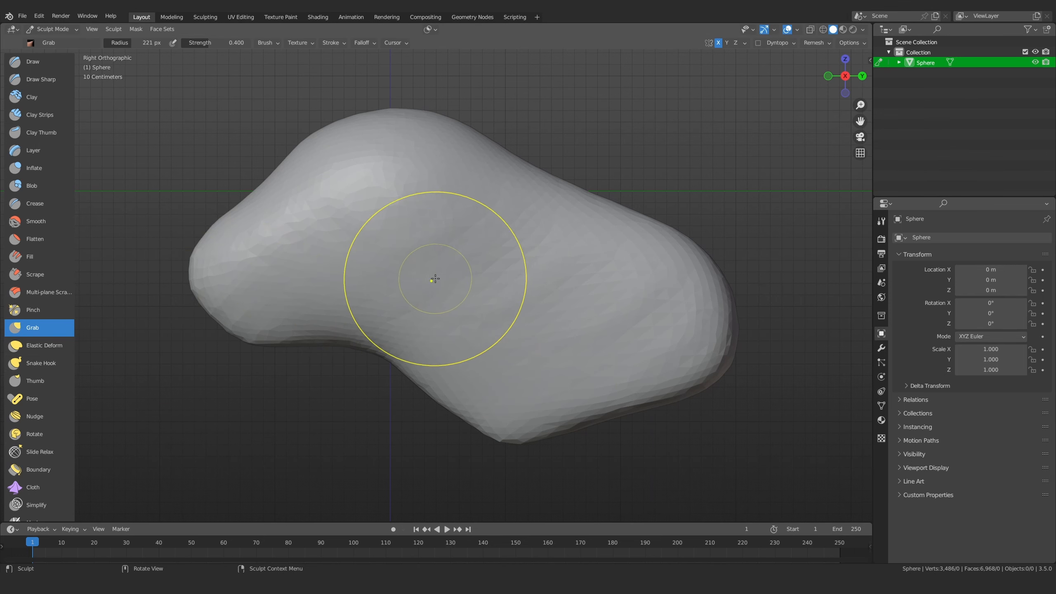
Push the throat up and rearward with Grab, and pull the lower chest downward using a 346 px radius
{"action": "left_click_drag", "start_coordinate": [432, 388], "coordinate": [445, 368]}
{"action": "key", "text": "f"}
{"action": "left_click", "coordinate": [627, 443]}
{"action": "mouse_move", "coordinate": [510, 442]}
{"action": "left_mouse_down"}
{"action": "mouse_move", "coordinate": [545, 464]}
{"action": "mouse_move", "coordinate": [531, 471]}
{"action": "mouse_move", "coordinate": [543, 491]}
{"action": "left_mouse_up"}
{"action": "scroll", "coordinate": [619, 422], "scroll_direction": "down", "scroll_amount": 3}
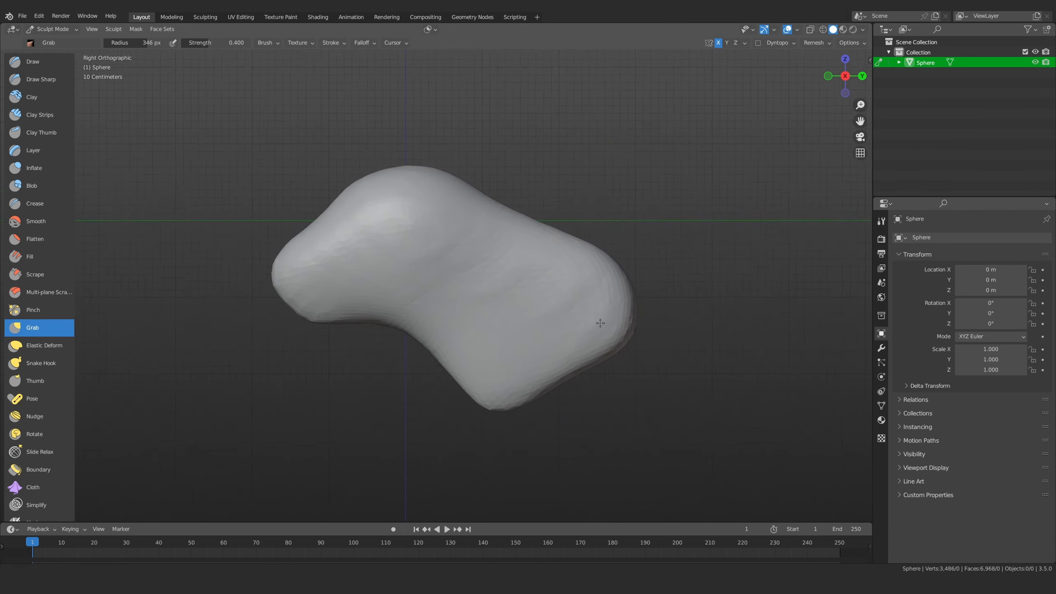
Set the Grab radius to 278 px and pull the rear body's sides outward in the top view
{"action": "key", "text": "KP_1"}
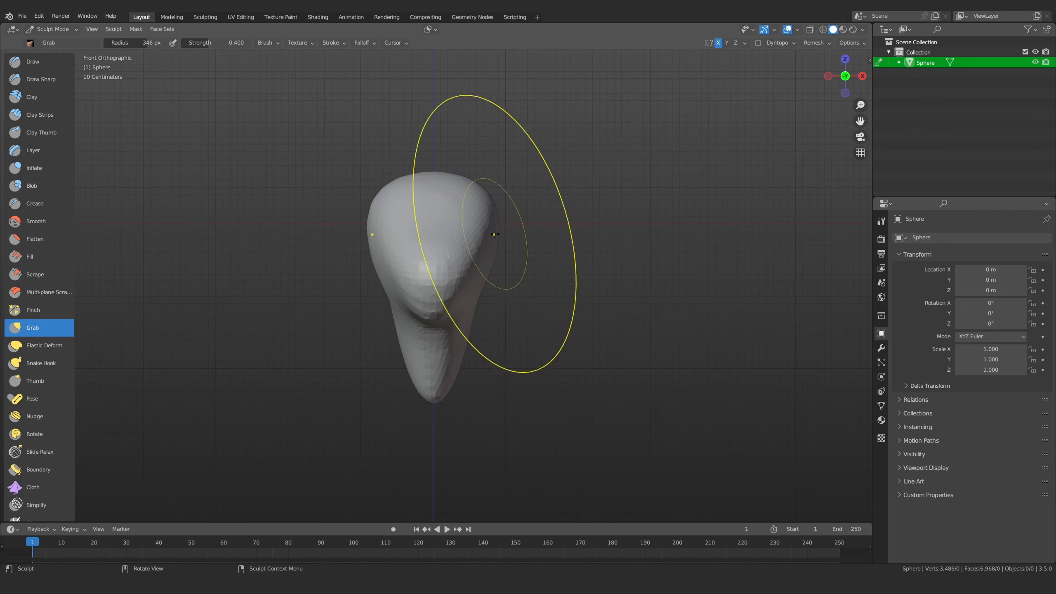
{"action": "key", "text": "f"}
{"action": "left_click", "coordinate": [444, 341]}
{"action": "middle_click_drag", "start_coordinate": [458, 339], "coordinate": [493, 329]}
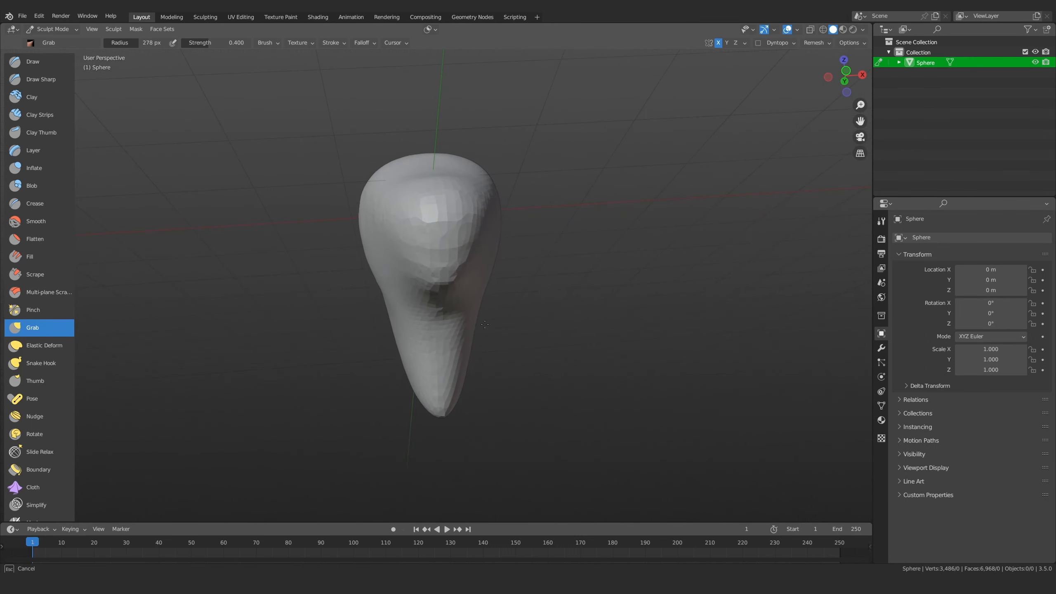
{"action": "key", "text": "KP_7"}
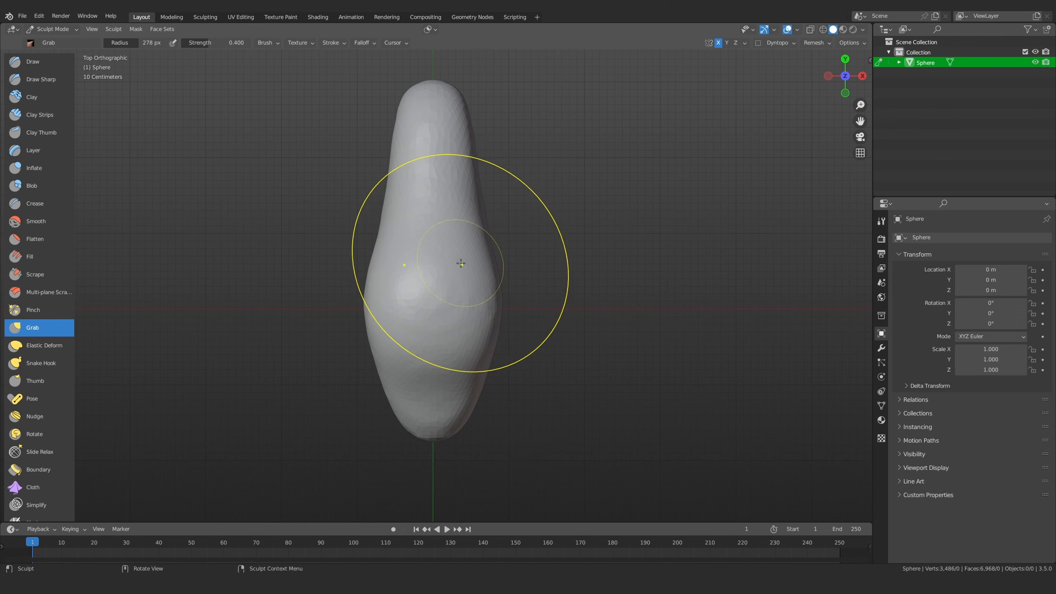
{"action": "left_click_drag", "start_coordinate": [461, 197], "coordinate": [492, 202]}
{"action": "middle_click_drag", "start_coordinate": [521, 190], "coordinate": [499, 268], "text": "shift"}
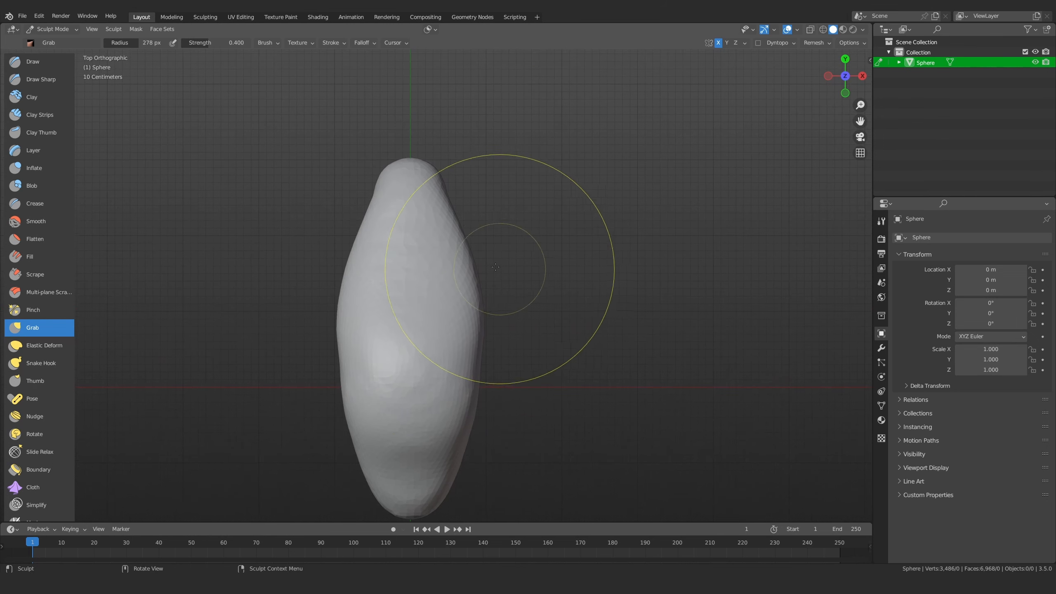
Pull the rear sides far outward into broad shoulders with a larger Grab brush, and fill out their flanks at 238 px
{"action": "key", "text": "f"}
{"action": "left_click", "coordinate": [622, 250]}
{"action": "mouse_move", "coordinate": [435, 195]}
{"action": "left_mouse_down"}
{"action": "mouse_move", "coordinate": [447, 191]}
{"action": "mouse_move", "coordinate": [507, 221]}
{"action": "mouse_move", "coordinate": [528, 181]}
{"action": "mouse_move", "coordinate": [580, 180]}
{"action": "left_mouse_up"}
{"action": "key", "text": "f"}
{"action": "left_click", "coordinate": [638, 226]}
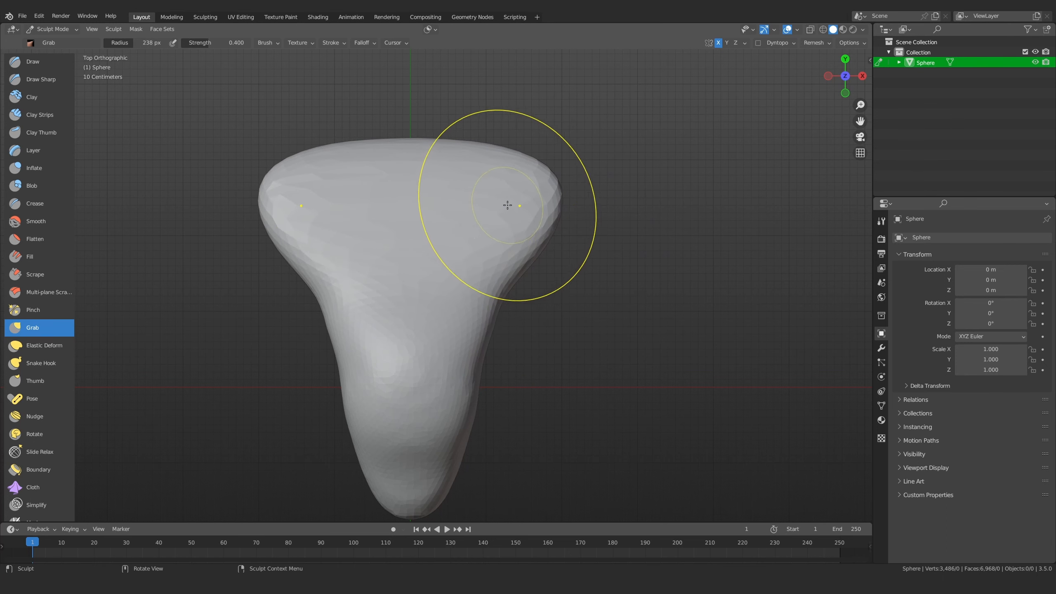
{"action": "left_click_drag", "start_coordinate": [522, 224], "coordinate": [553, 195]}
{"action": "left_click_drag", "start_coordinate": [506, 260], "coordinate": [544, 295]}
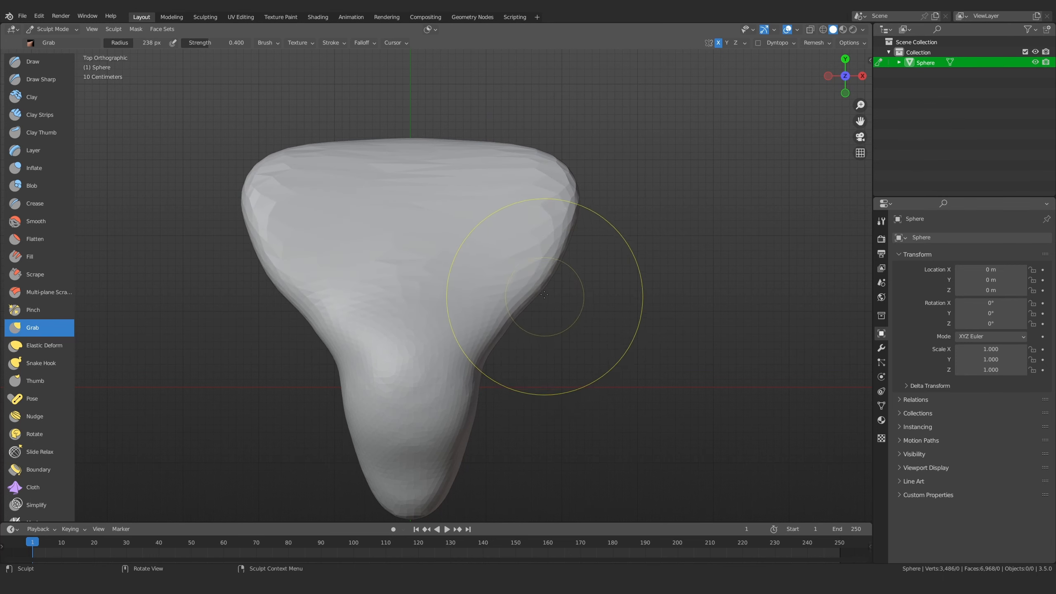
Check the underside and profile, and draw the broad shoulders back in with Grab from the top view
{"action": "key", "text": "KP_3"}
{"action": "mouse_move", "coordinate": [439, 318]}
{"action": "middle_mouse_down"}
{"action": "mouse_move", "coordinate": [495, 283]}
{"action": "mouse_move", "coordinate": [546, 210]}
{"action": "mouse_move", "coordinate": [451, 218]}
{"action": "middle_mouse_up"}
{"action": "left_click_drag", "start_coordinate": [371, 309], "coordinate": [400, 284], "text": "alt"}
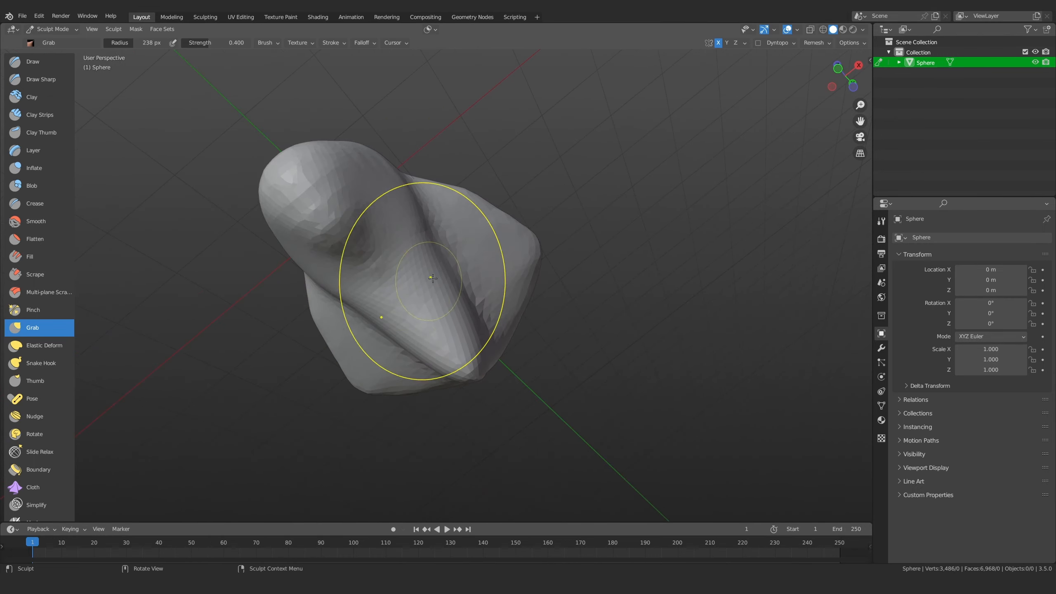
{"action": "middle_click_drag", "start_coordinate": [200, 177], "coordinate": [471, 208]}
{"action": "key", "text": "KP_7"}
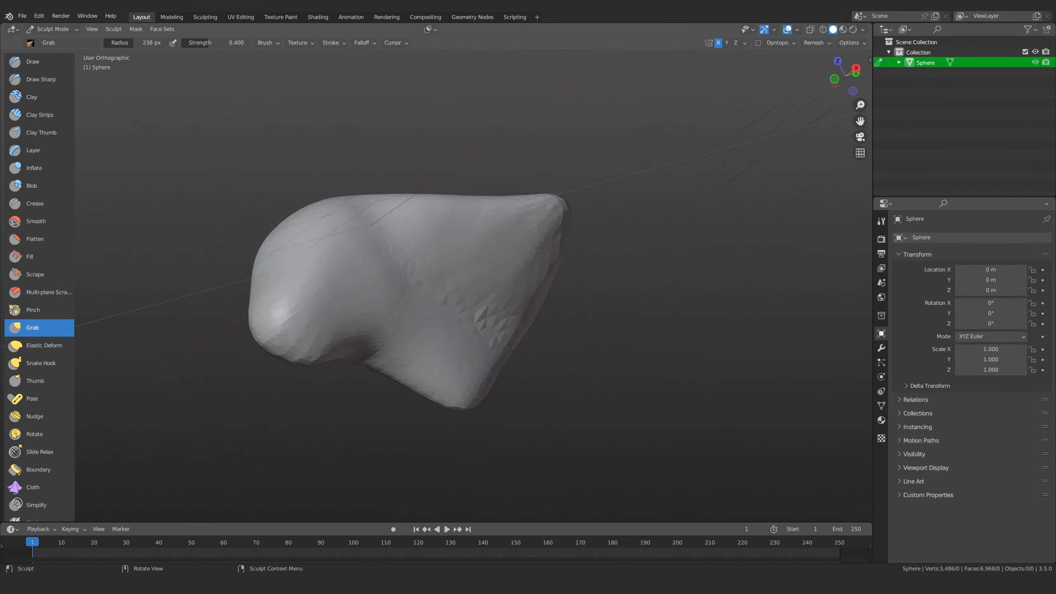
{"action": "mouse_move", "coordinate": [534, 200]}
{"action": "left_mouse_down"}
{"action": "mouse_move", "coordinate": [541, 208]}
{"action": "mouse_move", "coordinate": [526, 230]}
{"action": "left_mouse_up"}
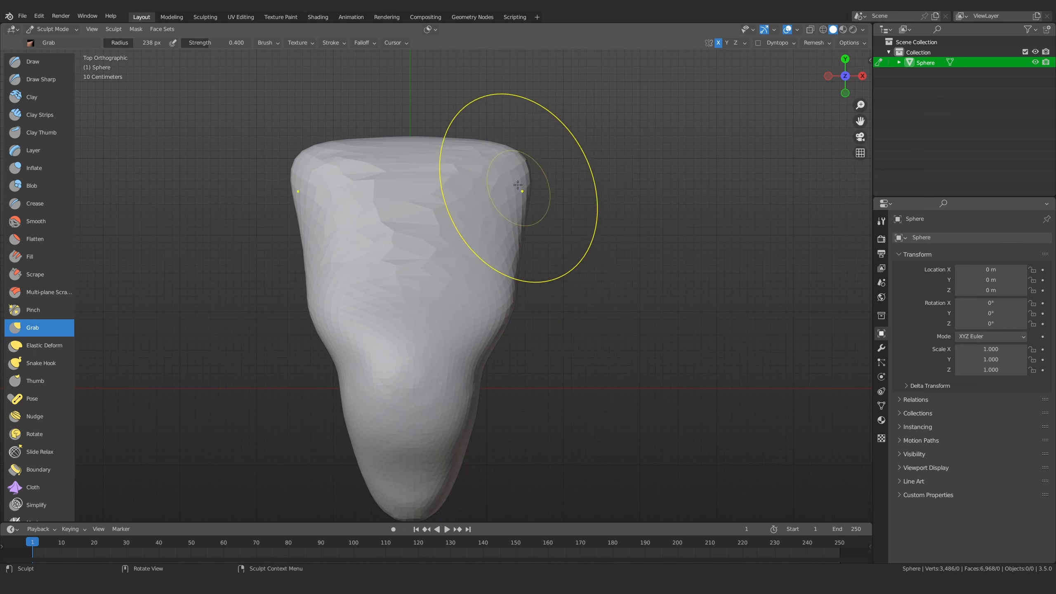
{"action": "left_click_drag", "start_coordinate": [517, 185], "coordinate": [509, 218]}
Remesh the sculpt and refine the body's rear and sides while checking them from several angles
{"action": "middle_click_drag", "start_coordinate": [497, 318], "coordinate": [440, 231]}
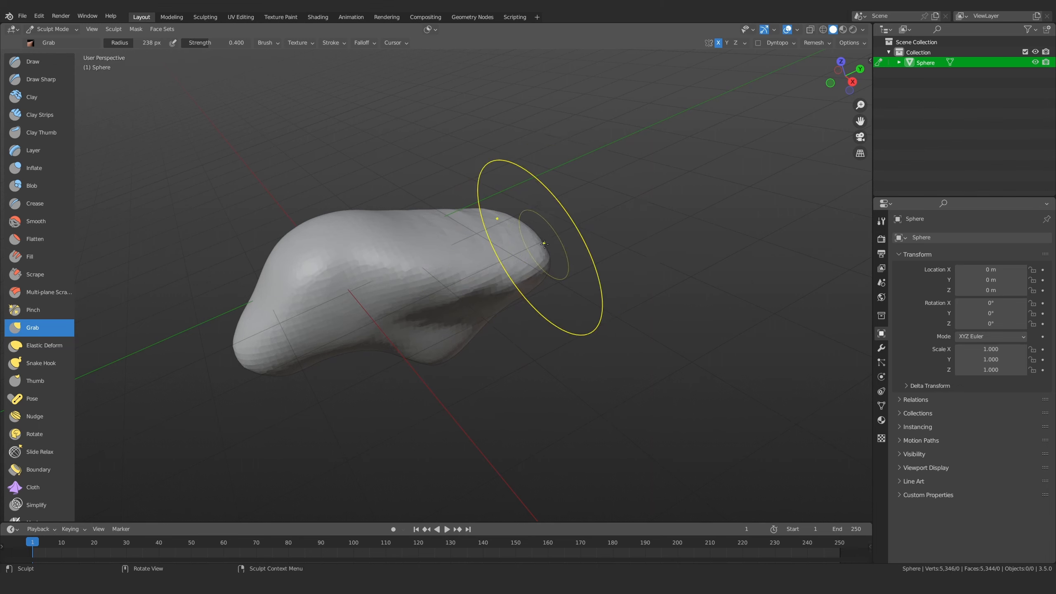
{"action": "middle_click_drag", "start_coordinate": [507, 201], "coordinate": [398, 249]}
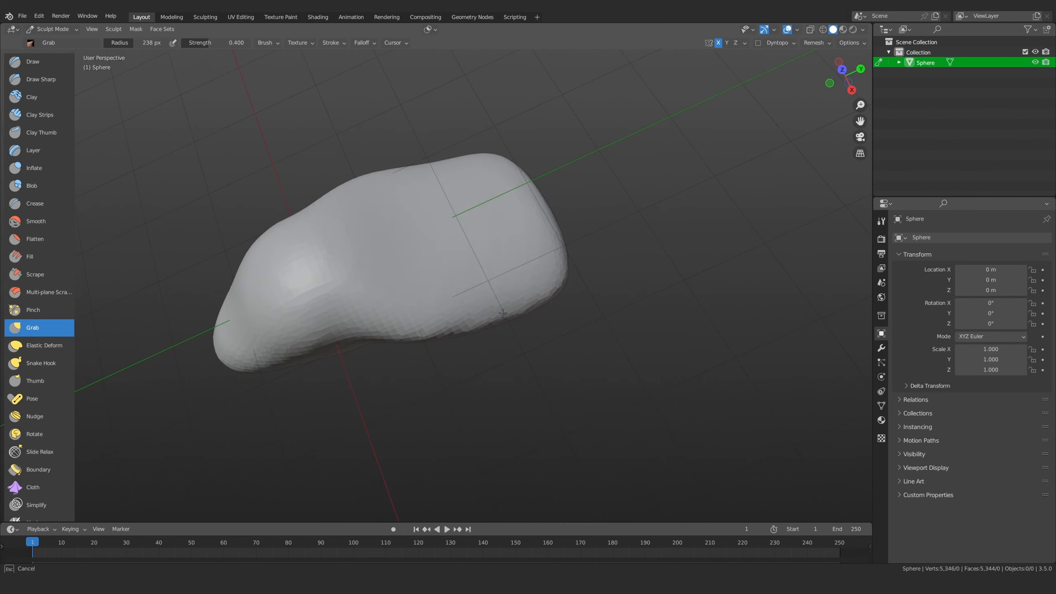
{"action": "middle_click_drag", "start_coordinate": [265, 146], "coordinate": [536, 260]}
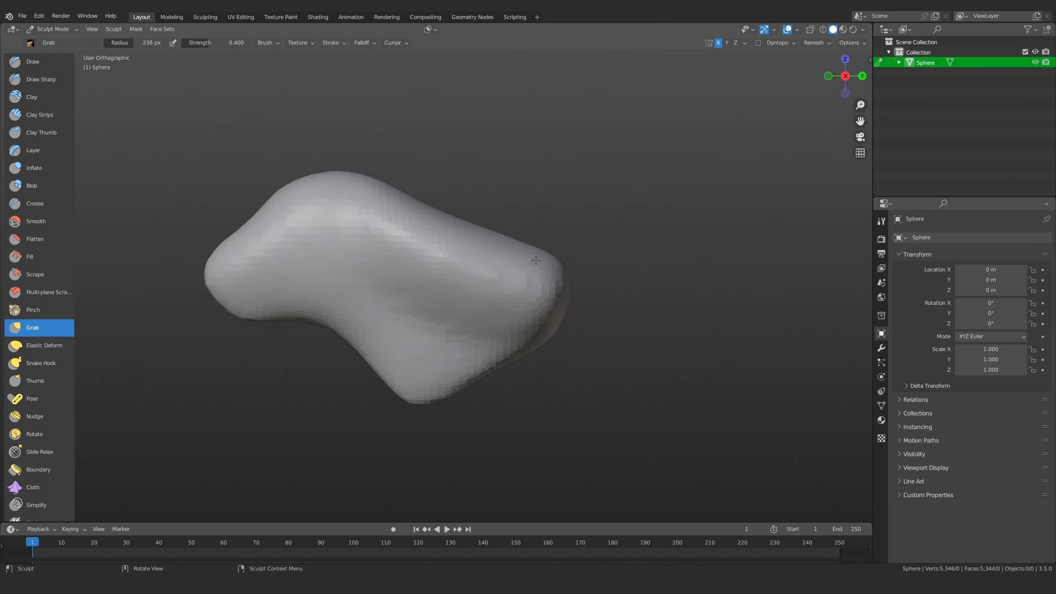
{"action": "middle_click_drag", "start_coordinate": [467, 292], "coordinate": [485, 283]}
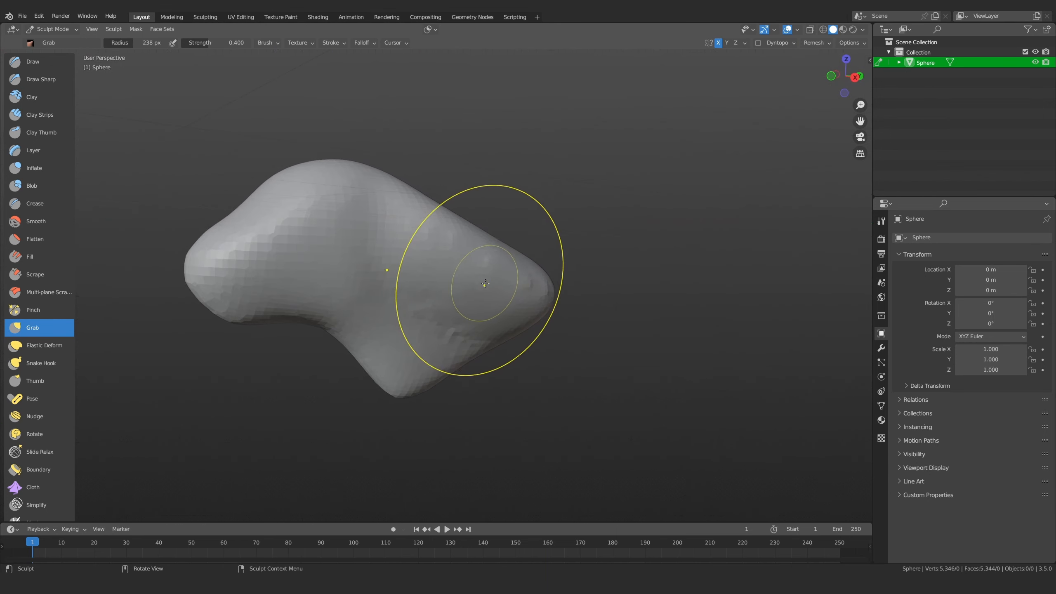
{"action": "middle_click_drag", "start_coordinate": [371, 341], "coordinate": [402, 288]}
{"action": "mouse_move", "coordinate": [452, 224]}
{"action": "middle_mouse_down"}
{"action": "mouse_move", "coordinate": [400, 236]}
{"action": "mouse_move", "coordinate": [418, 282]}
{"action": "middle_mouse_up"}
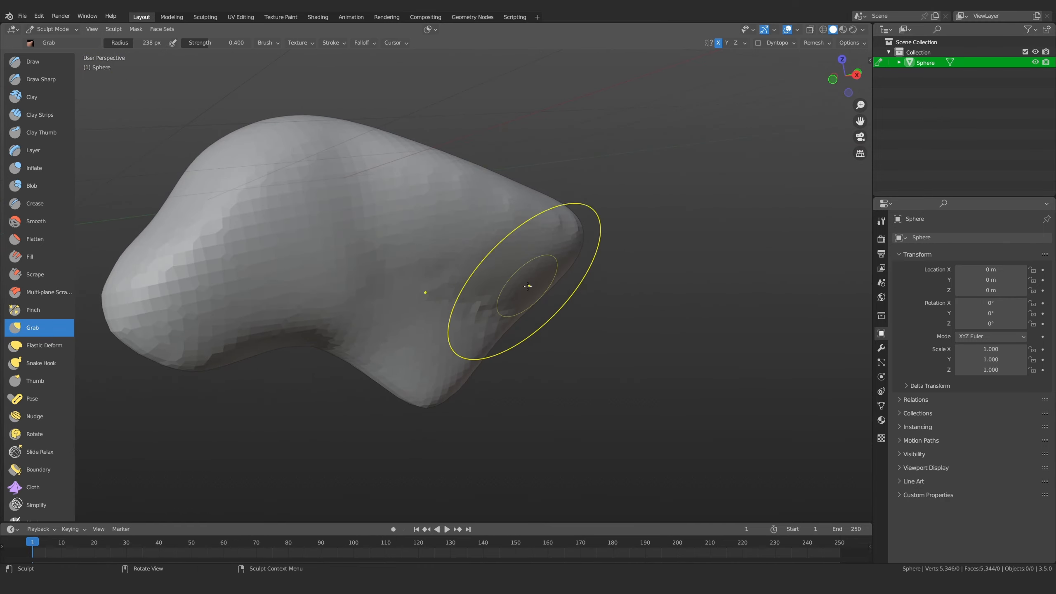
Build up the sides of the neck and shoulders with the Clay Strips brush at a 232 px radius
{"action": "left_click", "coordinate": [40, 115]}
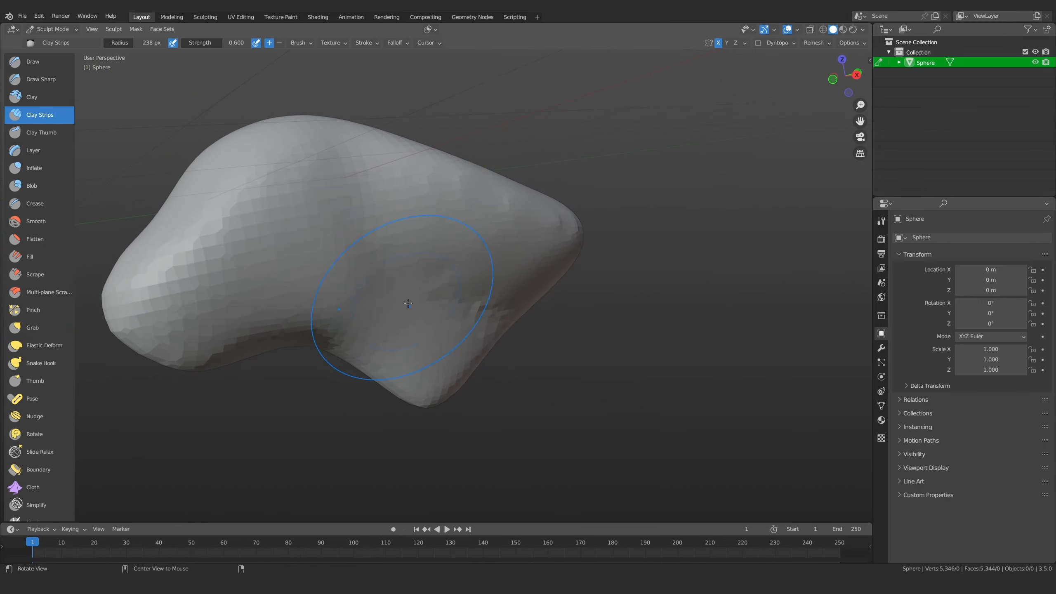
{"action": "middle_click_drag", "start_coordinate": [400, 276], "coordinate": [395, 275]}
{"action": "key", "text": "f"}
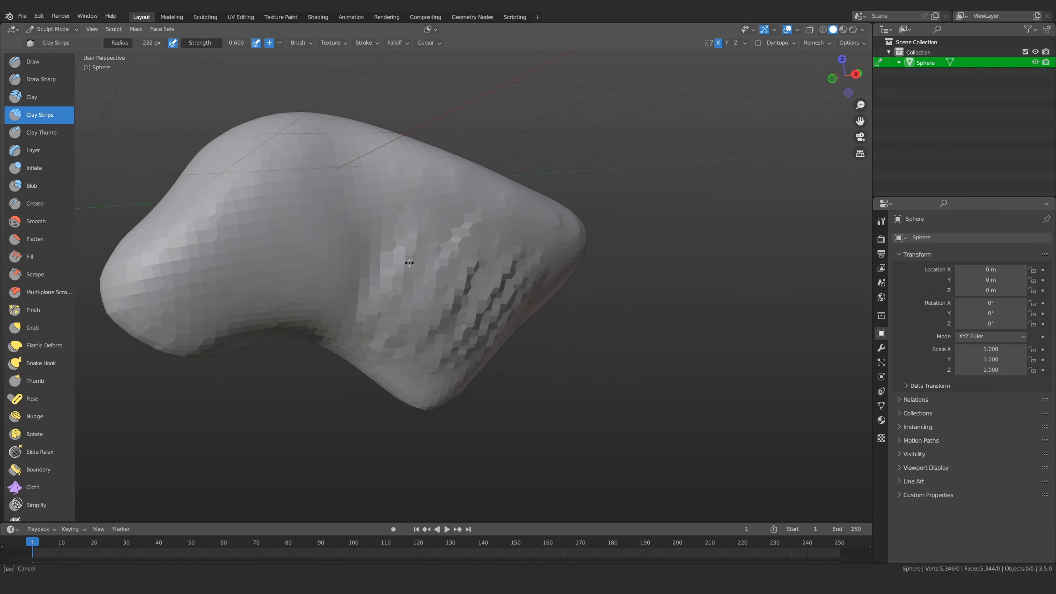
{"action": "left_click_drag", "start_coordinate": [409, 263], "coordinate": [384, 302]}
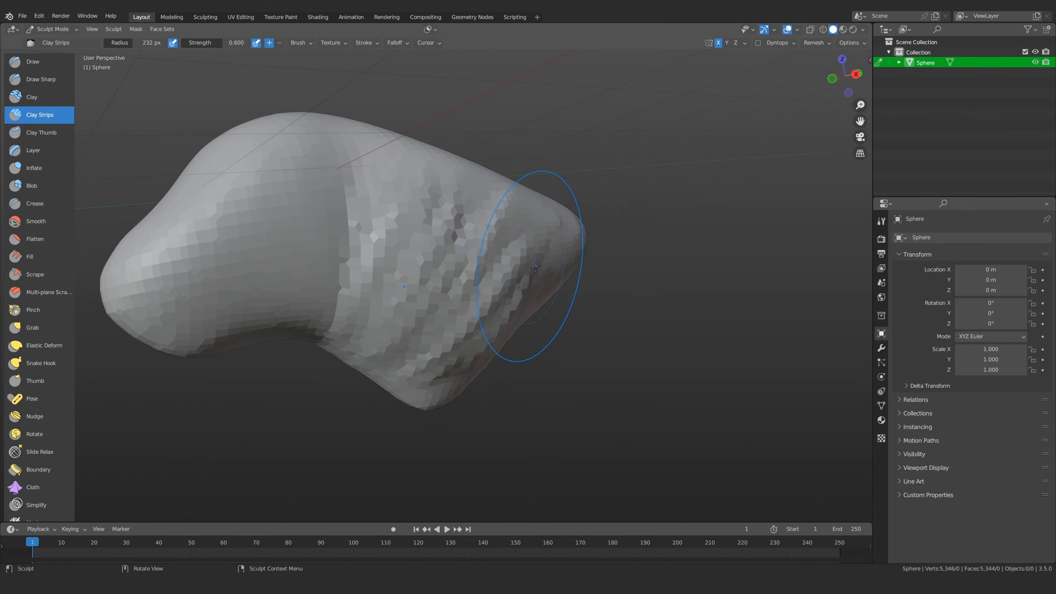
{"action": "mouse_move", "coordinate": [466, 263]}
{"action": "left_mouse_down"}
{"action": "mouse_move", "coordinate": [464, 201]}
{"action": "mouse_move", "coordinate": [518, 250]}
{"action": "mouse_move", "coordinate": [577, 244]}
{"action": "left_mouse_up"}
{"action": "middle_click_drag", "start_coordinate": [577, 243], "coordinate": [546, 268]}
{"action": "mouse_move", "coordinate": [546, 268]}
{"action": "left_mouse_down"}
{"action": "mouse_move", "coordinate": [568, 202]}
{"action": "mouse_move", "coordinate": [405, 207]}
{"action": "mouse_move", "coordinate": [346, 194]}
{"action": "left_mouse_up"}
{"action": "middle_click_drag", "start_coordinate": [345, 194], "coordinate": [353, 212]}
{"action": "left_click_drag", "start_coordinate": [353, 212], "coordinate": [385, 254]}
Smooth the clay strokes on the neck, shoulders and rear of the body
{"action": "mouse_move", "coordinate": [548, 231]}
{"action": "left_mouse_down", "text": "shift"}
{"action": "mouse_move", "coordinate": [424, 226]}
{"action": "mouse_move", "coordinate": [587, 245]}
{"action": "mouse_move", "coordinate": [477, 326]}
{"action": "left_mouse_up", "text": "shift"}
{"action": "mouse_move", "coordinate": [477, 326]}
{"action": "middle_mouse_down"}
{"action": "mouse_move", "coordinate": [536, 254]}
{"action": "mouse_move", "coordinate": [371, 367]}
{"action": "middle_mouse_up"}
{"action": "mouse_move", "coordinate": [406, 399]}
{"action": "middle_mouse_down"}
{"action": "mouse_move", "coordinate": [418, 264]}
{"action": "mouse_move", "coordinate": [436, 258]}
{"action": "mouse_move", "coordinate": [381, 348]}
{"action": "mouse_move", "coordinate": [412, 358]}
{"action": "mouse_move", "coordinate": [424, 332]}
{"action": "mouse_move", "coordinate": [399, 316]}
{"action": "mouse_move", "coordinate": [413, 283]}
{"action": "mouse_move", "coordinate": [375, 275]}
{"action": "mouse_move", "coordinate": [358, 287]}
{"action": "mouse_move", "coordinate": [346, 256]}
{"action": "middle_mouse_up"}
{"action": "mouse_move", "coordinate": [346, 256]}
{"action": "left_mouse_down", "text": "shift"}
{"action": "mouse_move", "coordinate": [461, 365]}
{"action": "mouse_move", "coordinate": [435, 208]}
{"action": "left_mouse_up", "text": "shift"}
{"action": "middle_click_drag", "start_coordinate": [342, 382], "coordinate": [484, 323]}
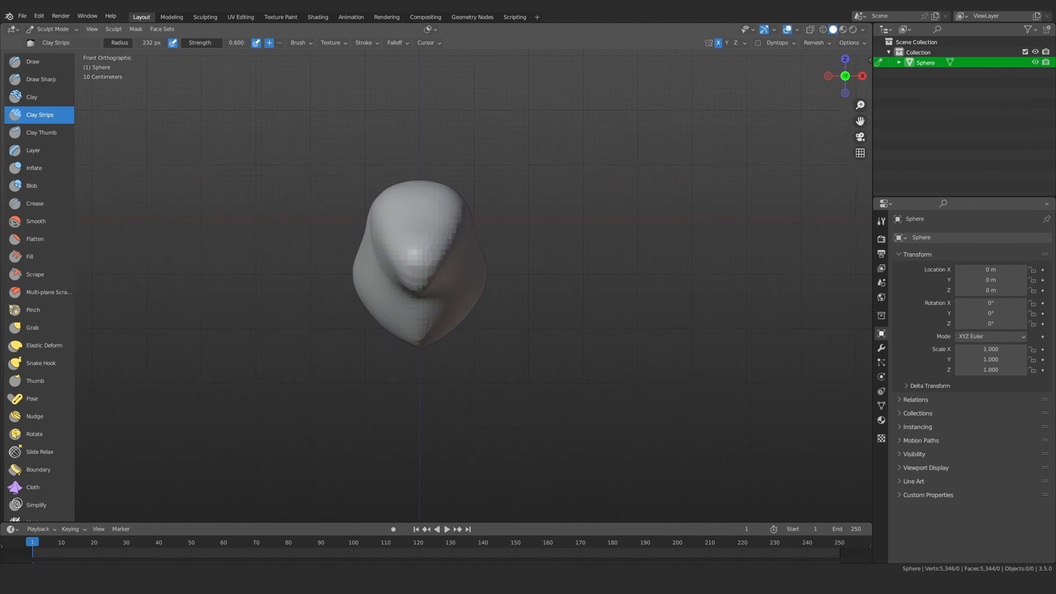
Examine the head and body shape from the front, the side and around the snout
{"action": "scroll", "coordinate": [420, 314], "scroll_direction": "up", "scroll_amount": 6}
{"action": "scroll", "coordinate": [419, 313], "scroll_direction": "down", "scroll_amount": 3}
{"action": "mouse_move", "coordinate": [419, 314]}
{"action": "middle_mouse_down"}
{"action": "mouse_move", "coordinate": [307, 318]}
{"action": "mouse_move", "coordinate": [424, 233]}
{"action": "middle_mouse_up"}
{"action": "scroll", "coordinate": [424, 232], "scroll_direction": "up", "scroll_amount": 2}
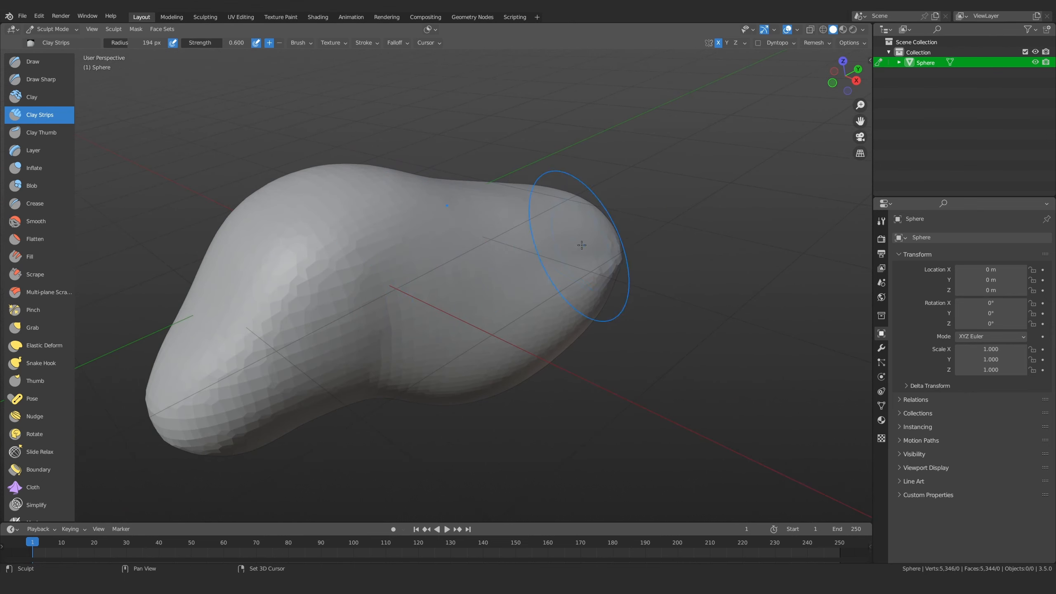
{"action": "key", "text": "KP_3"}
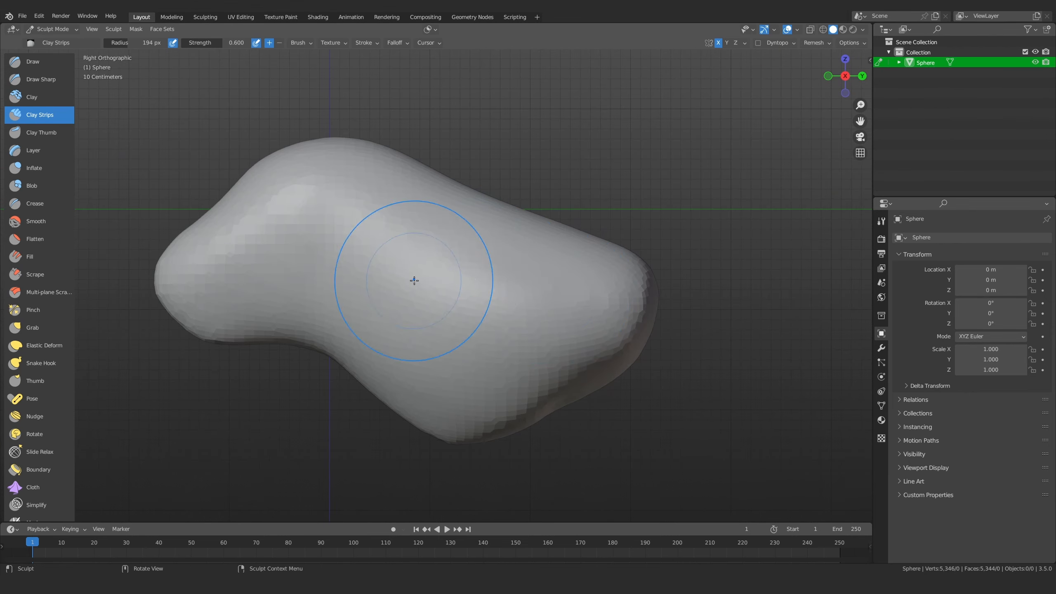
{"action": "middle_click_drag", "start_coordinate": [424, 271], "coordinate": [500, 410]}
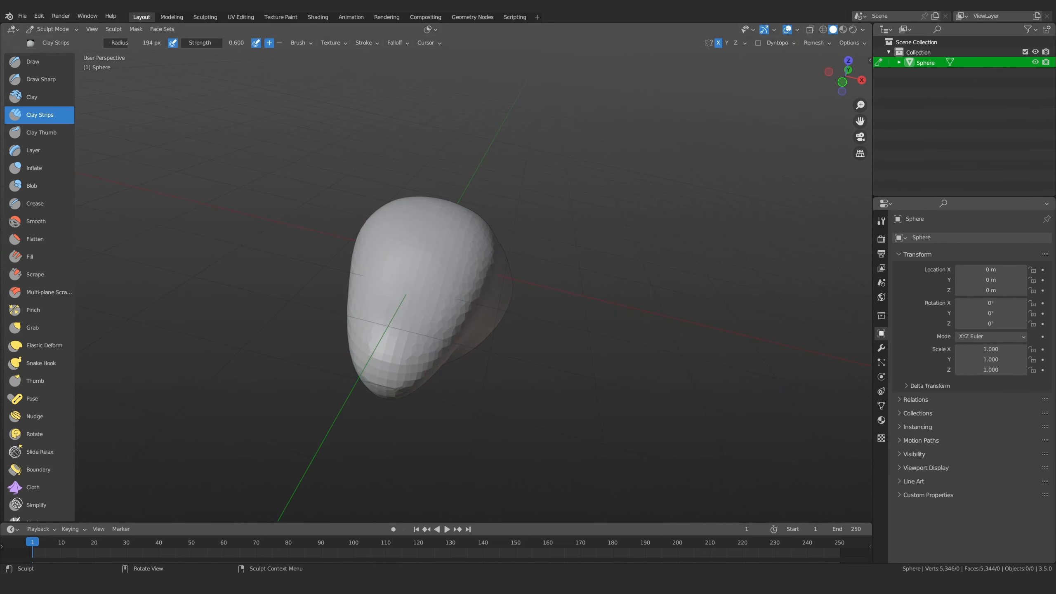
{"action": "middle_click_drag", "start_coordinate": [363, 340], "coordinate": [371, 311]}
{"action": "scroll", "coordinate": [365, 259], "scroll_direction": "up", "scroll_amount": 4}
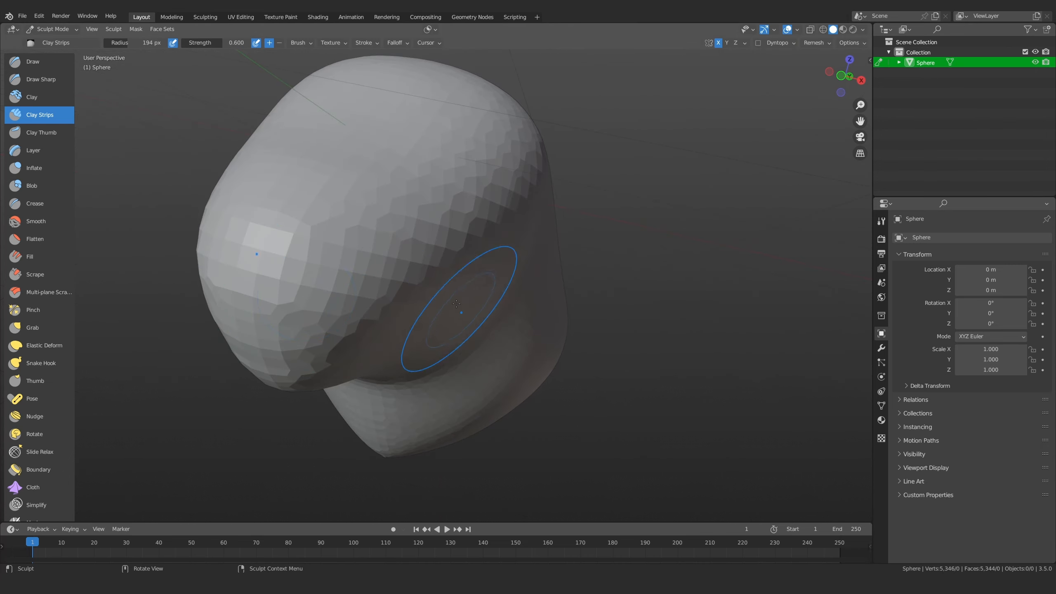
{"action": "mouse_move", "coordinate": [391, 208]}
{"action": "middle_mouse_down", "text": "ctrl"}
{"action": "mouse_move", "coordinate": [389, 250]}
{"action": "mouse_move", "coordinate": [419, 372]}
{"action": "mouse_move", "coordinate": [435, 331]}
{"action": "middle_mouse_up", "text": "ctrl"}
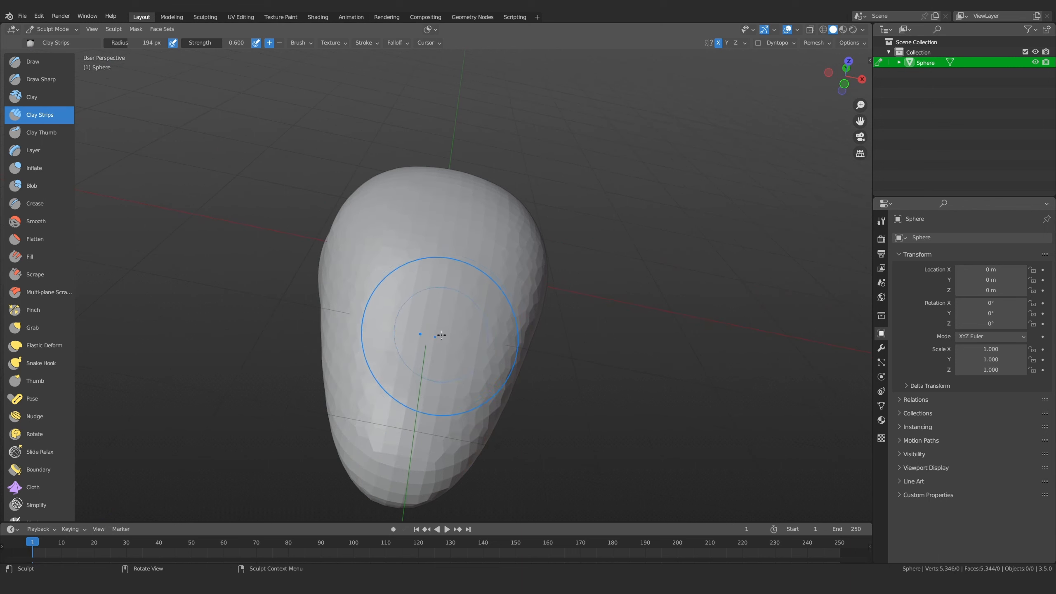
Reduce the Clay Strips radius to 115 px and inspect the snout's tip up close
{"action": "key", "text": "f"}
{"action": "left_click", "coordinate": [451, 337]}
{"action": "key", "text": "KP_1"}
{"action": "mouse_move", "coordinate": [432, 262]}
{"action": "middle_mouse_down"}
{"action": "mouse_move", "coordinate": [419, 299]}
{"action": "mouse_move", "coordinate": [439, 250]}
{"action": "mouse_move", "coordinate": [434, 285]}
{"action": "mouse_move", "coordinate": [458, 336]}
{"action": "middle_mouse_up"}
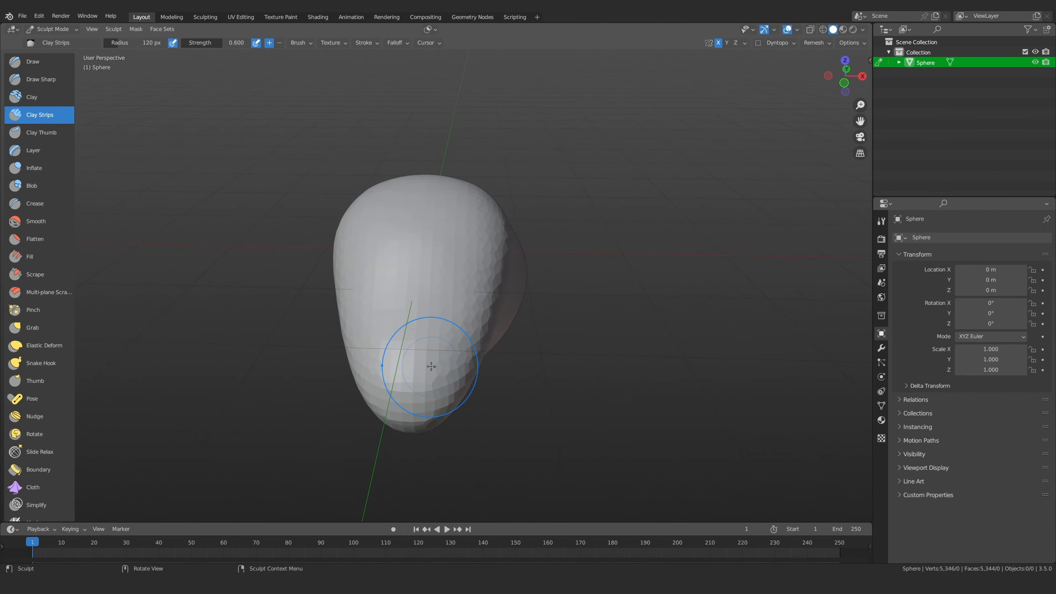
{"action": "key", "text": "KP_1"}
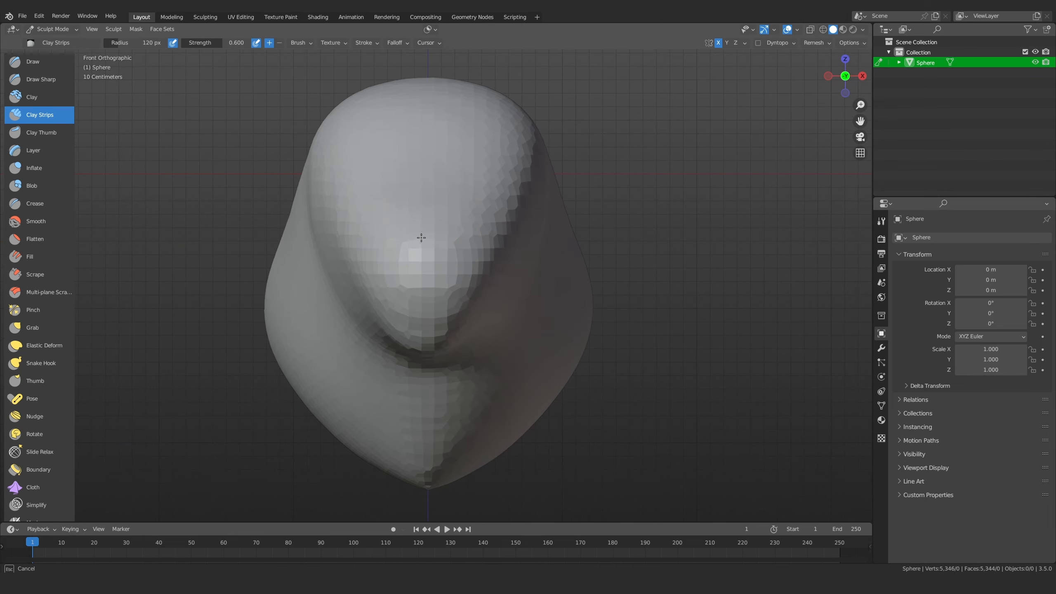
{"action": "mouse_move", "coordinate": [434, 252]}
{"action": "middle_mouse_down"}
{"action": "mouse_move", "coordinate": [391, 323]}
{"action": "mouse_move", "coordinate": [390, 286]}
{"action": "middle_mouse_up"}
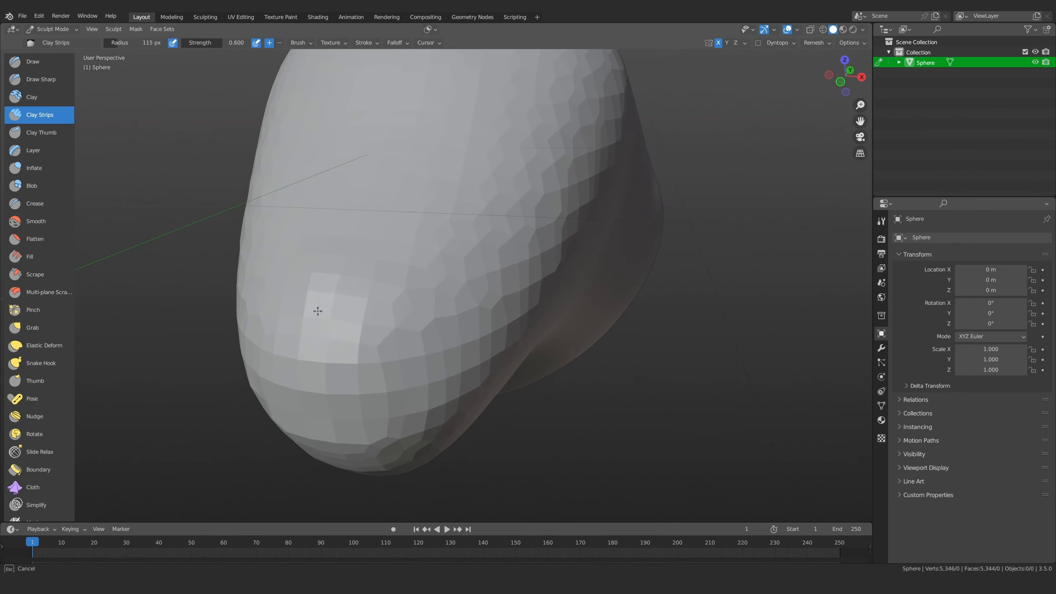
{"action": "middle_click_drag", "start_coordinate": [317, 311], "coordinate": [353, 307]}
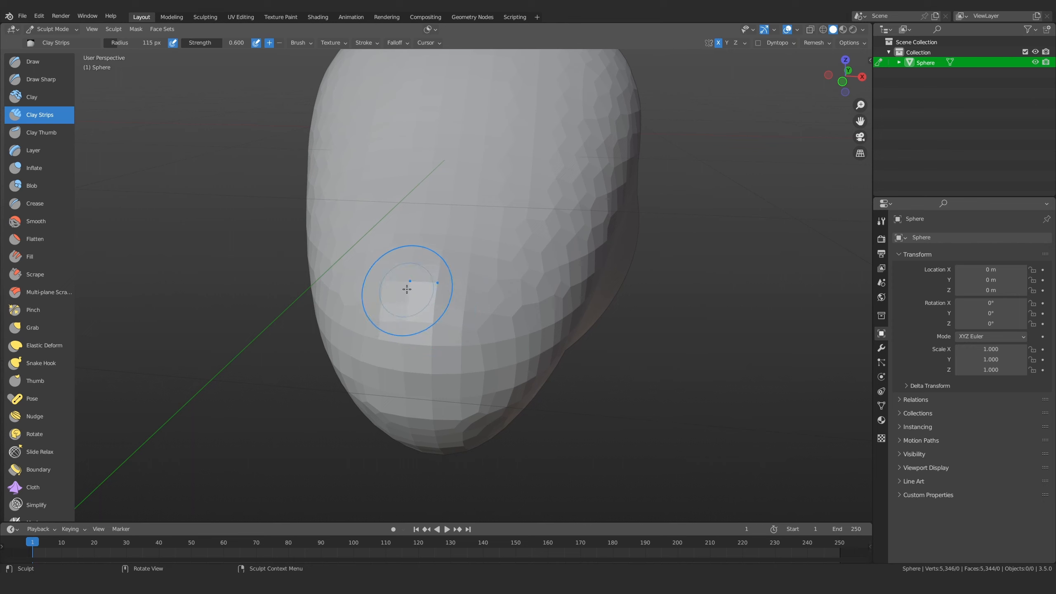
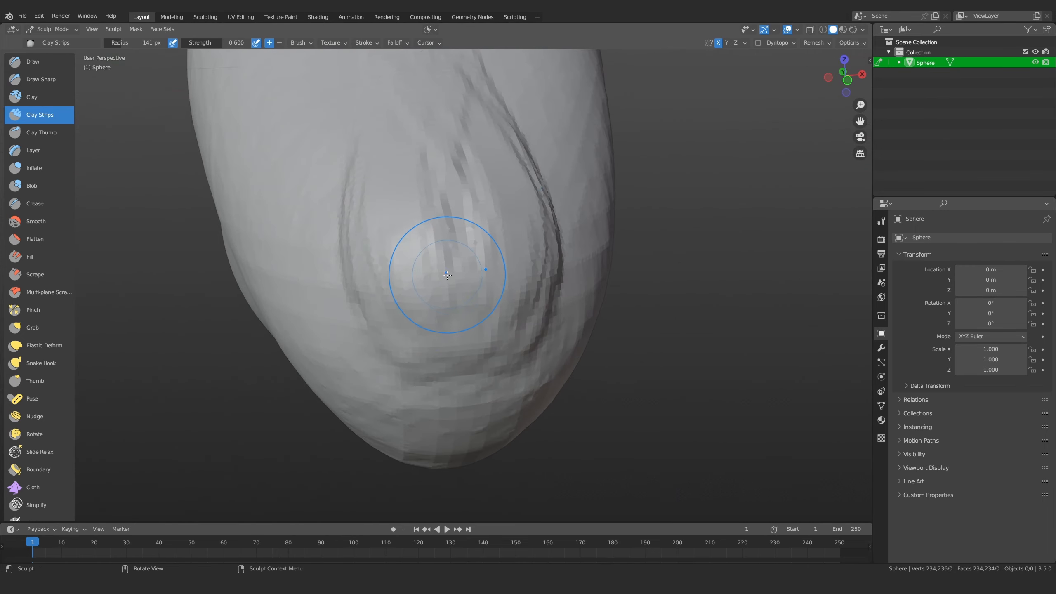
Build up the nose pad at the snout's tip with Clay Strips, using a 109 px radius for the main strokes
{"action": "mouse_move", "coordinate": [447, 275]}
{"action": "left_mouse_down"}
{"action": "mouse_move", "coordinate": [455, 255]}
{"action": "mouse_move", "coordinate": [403, 271]}
{"action": "left_mouse_up"}
{"action": "key", "text": "f"}
{"action": "left_click", "coordinate": [515, 252]}
{"action": "mouse_move", "coordinate": [462, 240]}
{"action": "left_mouse_down"}
{"action": "mouse_move", "coordinate": [389, 274]}
{"action": "mouse_move", "coordinate": [383, 325]}
{"action": "left_mouse_up"}
{"action": "middle_click_drag", "start_coordinate": [380, 339], "coordinate": [398, 292]}
{"action": "left_click_drag", "start_coordinate": [399, 292], "coordinate": [441, 370]}
{"action": "left_click_drag", "start_coordinate": [407, 317], "coordinate": [464, 366]}
{"action": "middle_click_drag", "start_coordinate": [501, 335], "coordinate": [485, 309]}
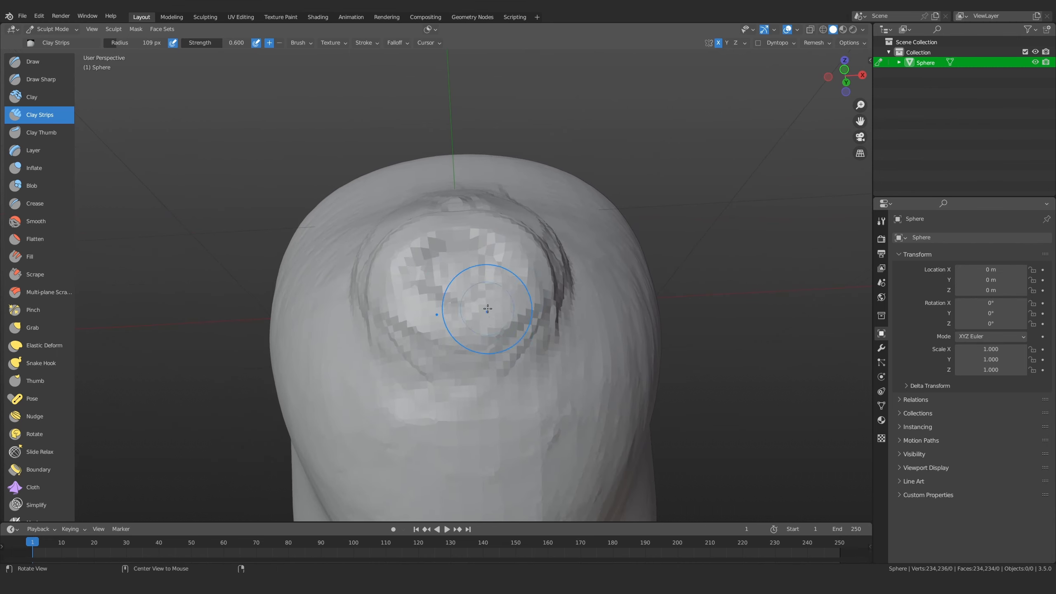
{"action": "mouse_move", "coordinate": [397, 312]}
{"action": "left_mouse_down"}
{"action": "mouse_move", "coordinate": [465, 361]}
{"action": "mouse_move", "coordinate": [515, 316]}
{"action": "left_mouse_up"}
{"action": "mouse_move", "coordinate": [515, 316]}
{"action": "middle_mouse_down"}
{"action": "mouse_move", "coordinate": [507, 283]}
{"action": "mouse_move", "coordinate": [497, 316]}
{"action": "middle_mouse_up"}
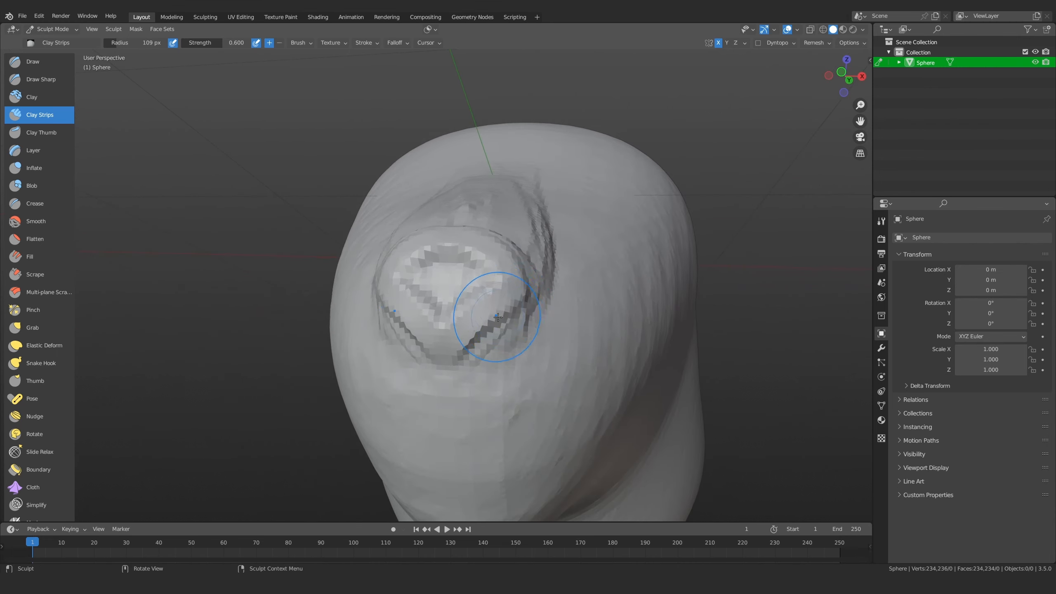
Switch to the Grab brush in the right side view
{"action": "key", "text": "KP_3"}
{"action": "key", "text": "g"}
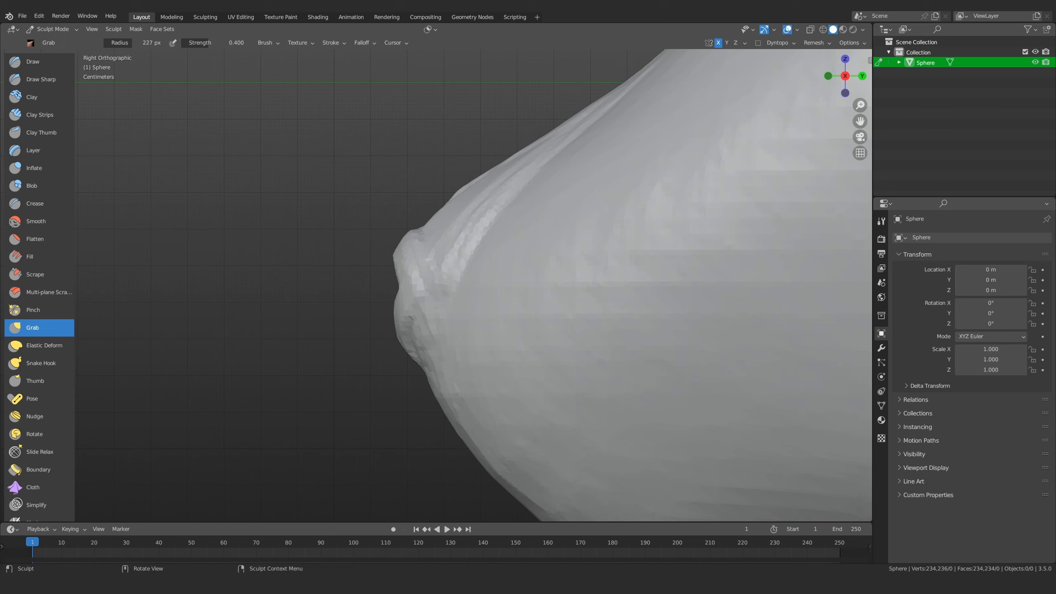
Switch to the reference board at full size and study the tiger, leopard and skull pictures for the nose and muzzle shape
{"action": "right_click_drag", "start_coordinate": [0, 405], "coordinate": [427, 287]}
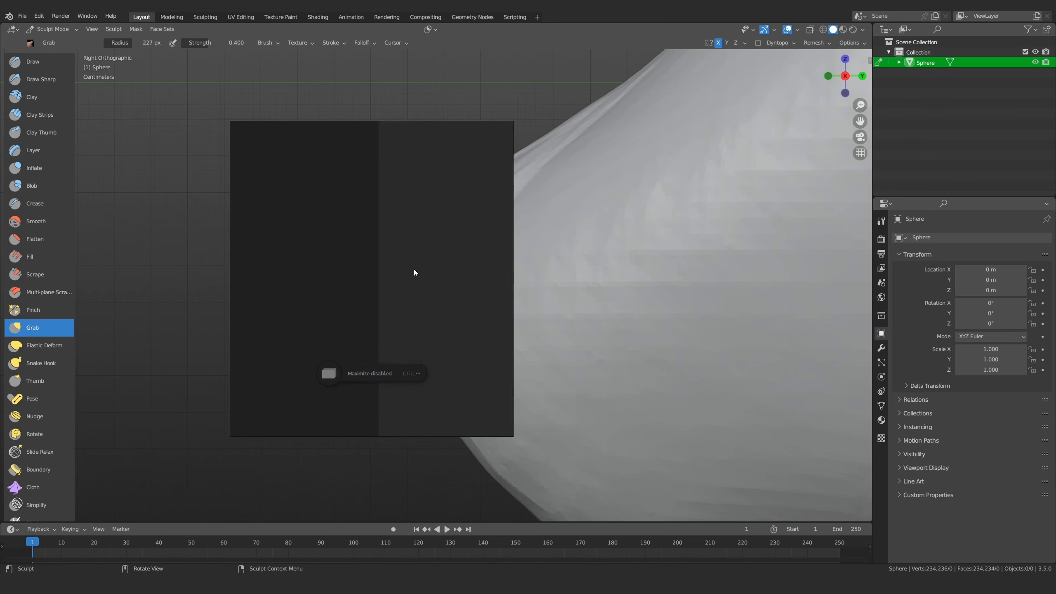
{"action": "key", "text": "ctrl+f"}
{"action": "scroll", "coordinate": [666, 333], "scroll_direction": "up", "scroll_amount": 9}
{"action": "middle_click_drag", "start_coordinate": [658, 330], "coordinate": [507, 542]}
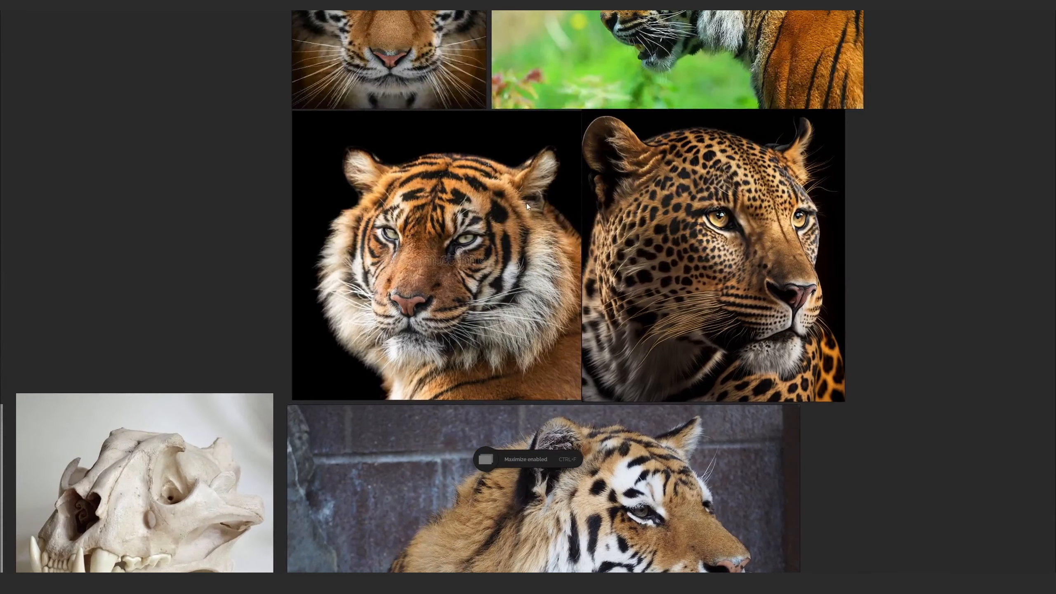
{"action": "scroll", "coordinate": [527, 203], "scroll_direction": "down", "scroll_amount": 2}
{"action": "middle_click_drag", "start_coordinate": [544, 224], "coordinate": [540, 262]}
{"action": "scroll", "coordinate": [473, 236], "scroll_direction": "up", "scroll_amount": 4}
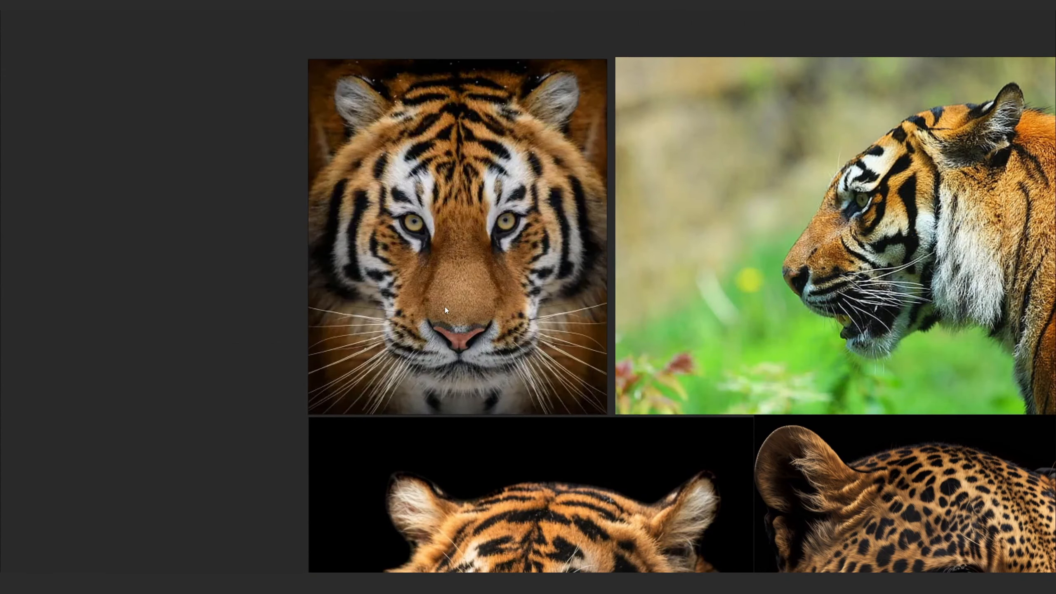
{"action": "middle_click_drag", "start_coordinate": [937, 225], "coordinate": [691, 236]}
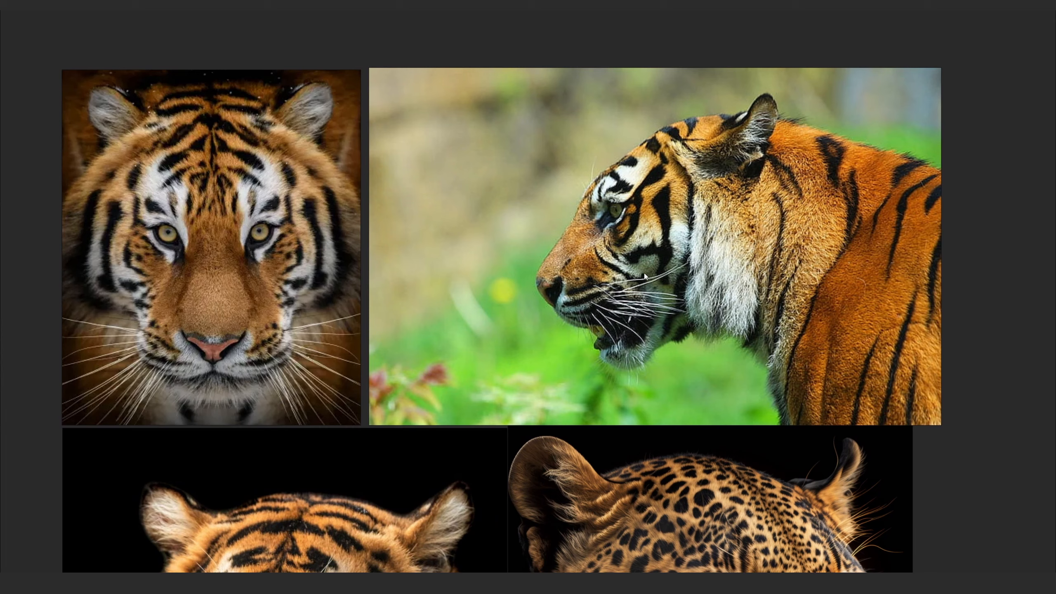
{"action": "scroll", "coordinate": [614, 273], "scroll_direction": "down", "scroll_amount": 4}
{"action": "middle_click_drag", "start_coordinate": [633, 399], "coordinate": [597, 296]}
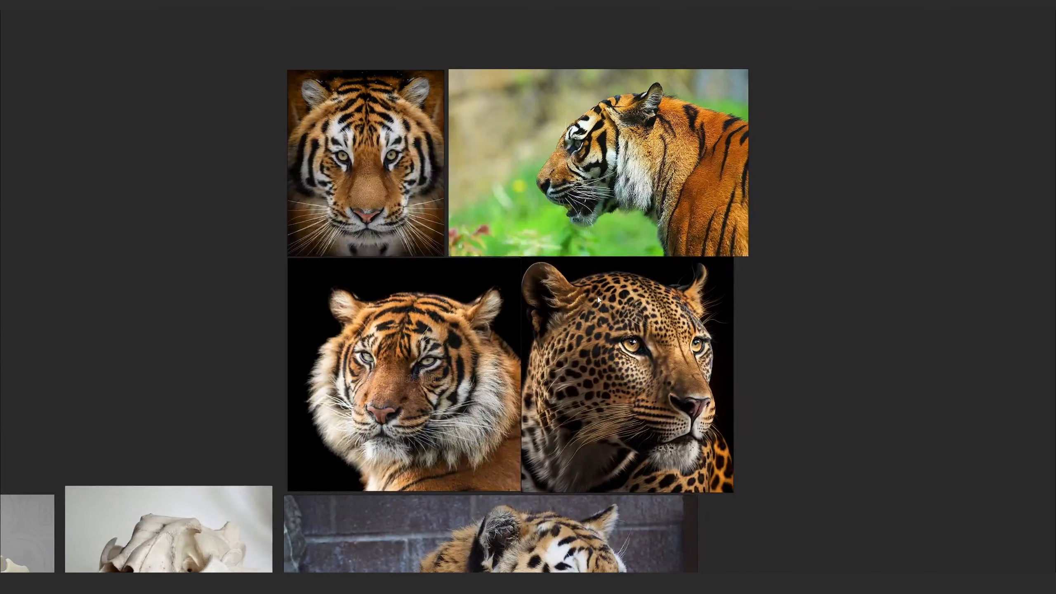
{"action": "middle_click_drag", "start_coordinate": [638, 367], "coordinate": [609, 249]}
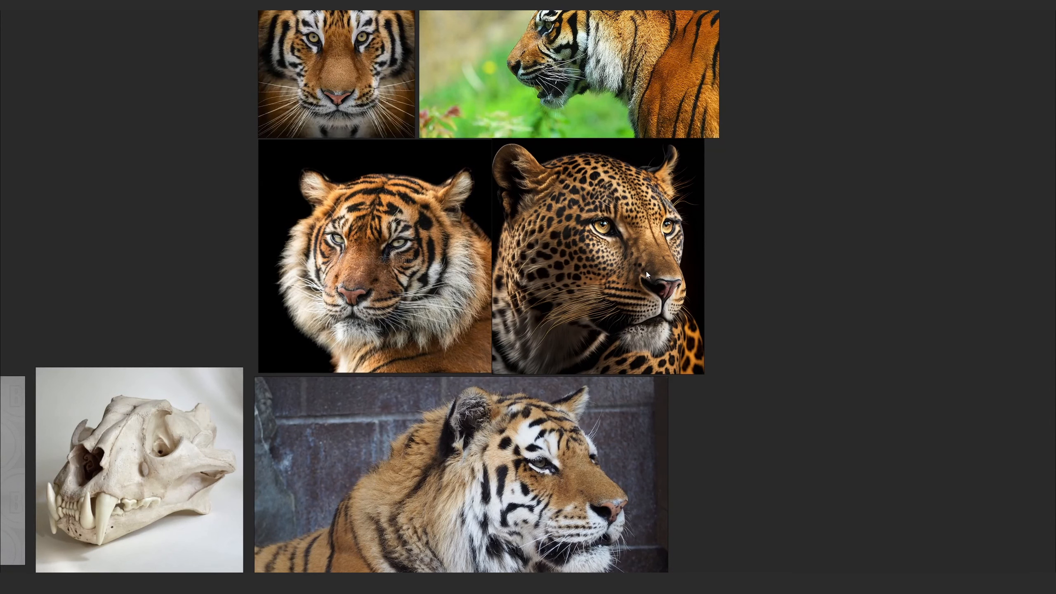
{"action": "middle_click_drag", "start_coordinate": [570, 322], "coordinate": [577, 292]}
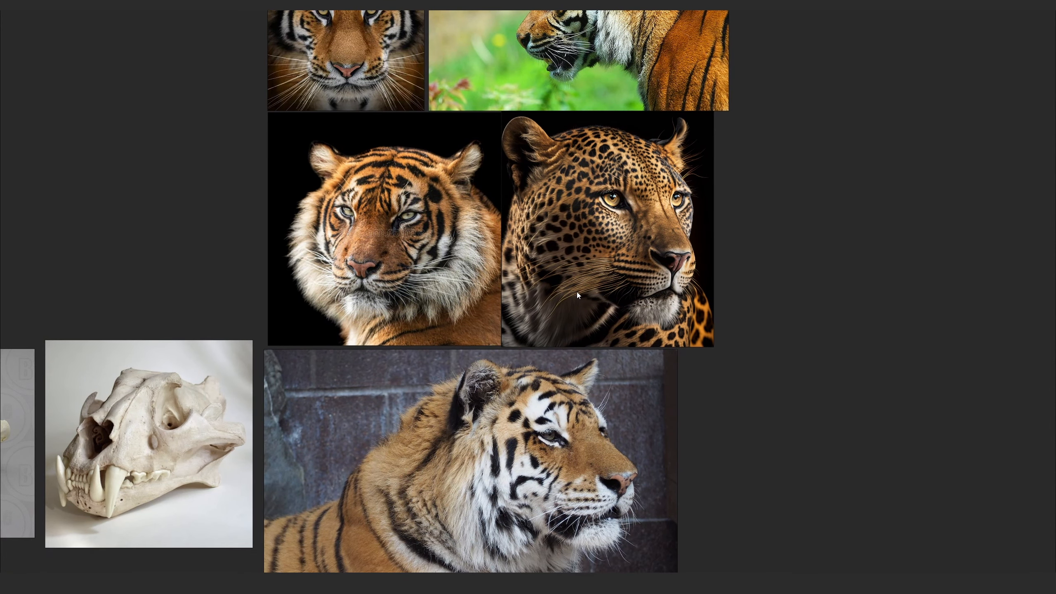
{"action": "middle_click_drag", "start_coordinate": [354, 232], "coordinate": [383, 172]}
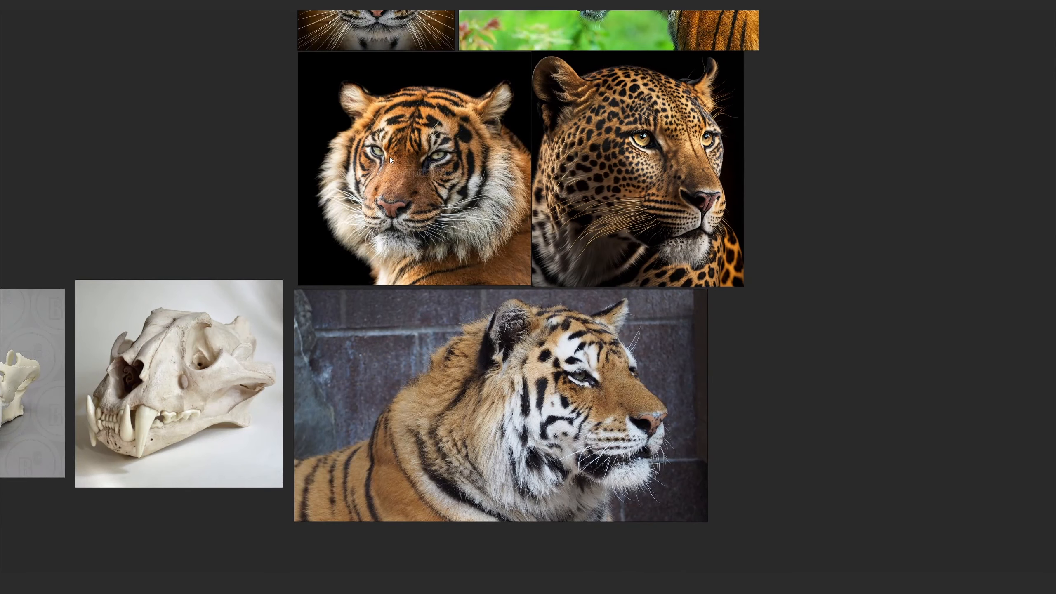
{"action": "middle_click_drag", "start_coordinate": [267, 391], "coordinate": [601, 389]}
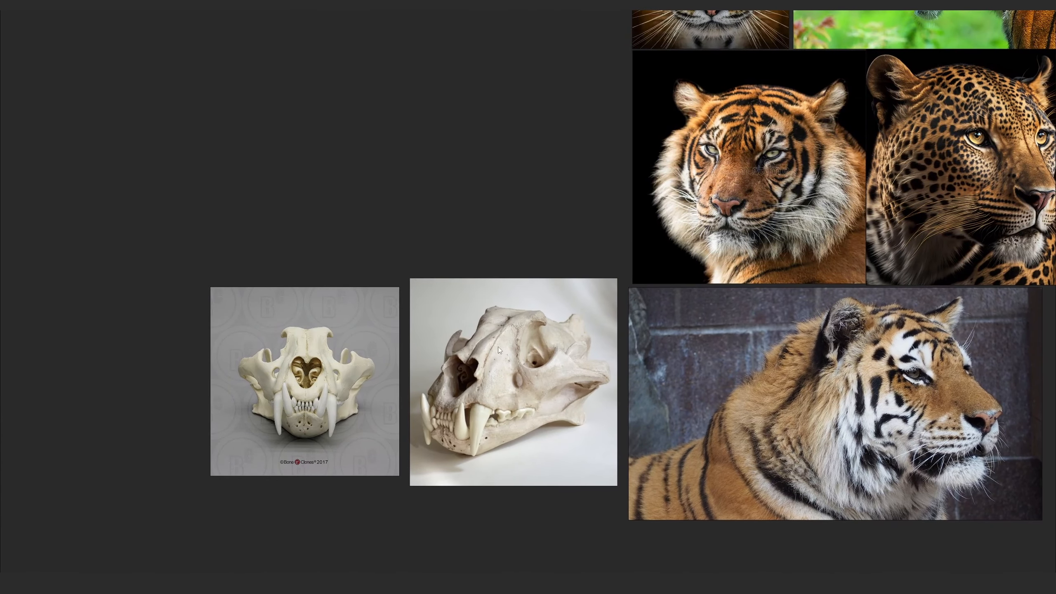
{"action": "scroll", "coordinate": [498, 346], "scroll_direction": "down", "scroll_amount": 3}
{"action": "key", "text": "alt+Tab"}
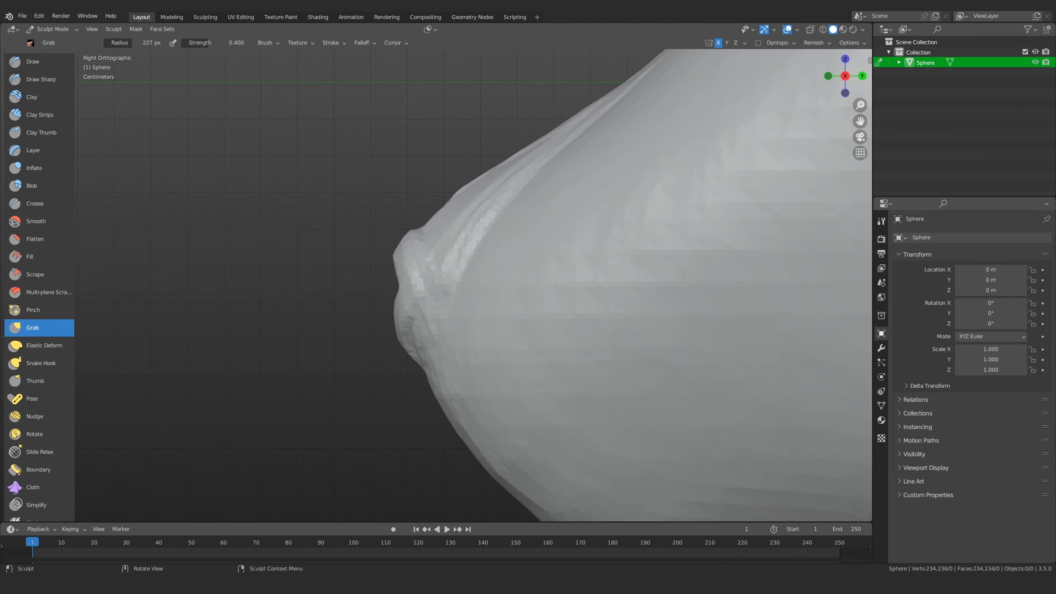
Return to the sculpt and smooth the rough clay strokes on the nose into a rounded tip
{"action": "scroll", "coordinate": [306, 276], "scroll_direction": "down", "scroll_amount": 2}
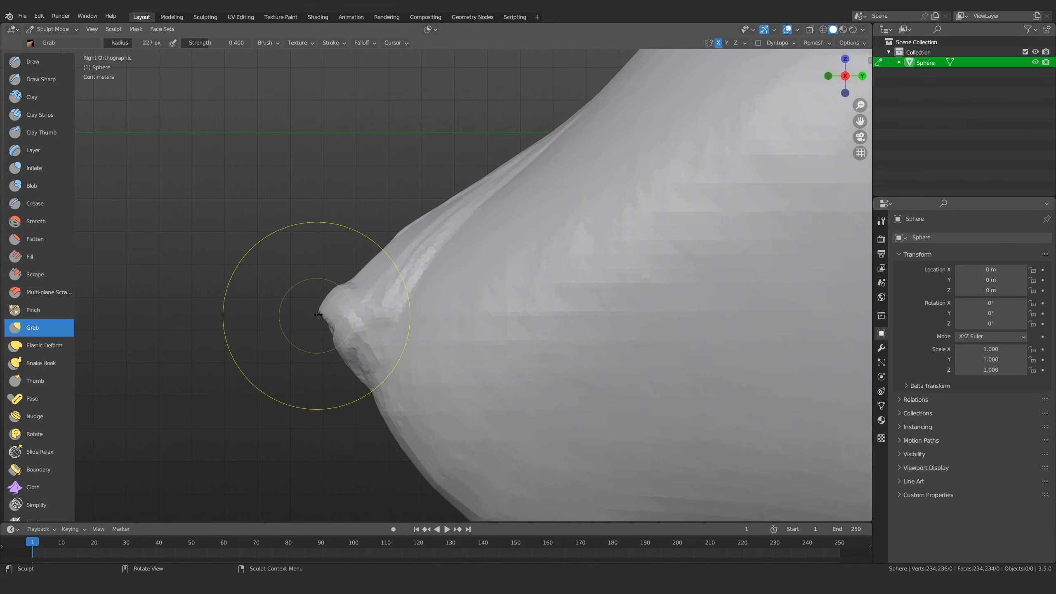
{"action": "mouse_move", "coordinate": [347, 294]}
{"action": "middle_mouse_down"}
{"action": "mouse_move", "coordinate": [424, 306]}
{"action": "mouse_move", "coordinate": [424, 335]}
{"action": "mouse_move", "coordinate": [455, 351]}
{"action": "middle_mouse_up"}
{"action": "left_click_drag", "start_coordinate": [455, 351], "coordinate": [424, 303]}
{"action": "mouse_move", "coordinate": [421, 219]}
{"action": "left_mouse_down"}
{"action": "mouse_move", "coordinate": [483, 349]}
{"action": "mouse_move", "coordinate": [483, 330]}
{"action": "left_mouse_up"}
{"action": "key", "text": "KP_3"}
{"action": "middle_click_drag", "start_coordinate": [393, 345], "coordinate": [465, 358], "text": "ctrl"}
Refine the profile of the nose's tip and bridge with small Grab strokes at a 203 px radius
{"action": "key", "text": "f"}
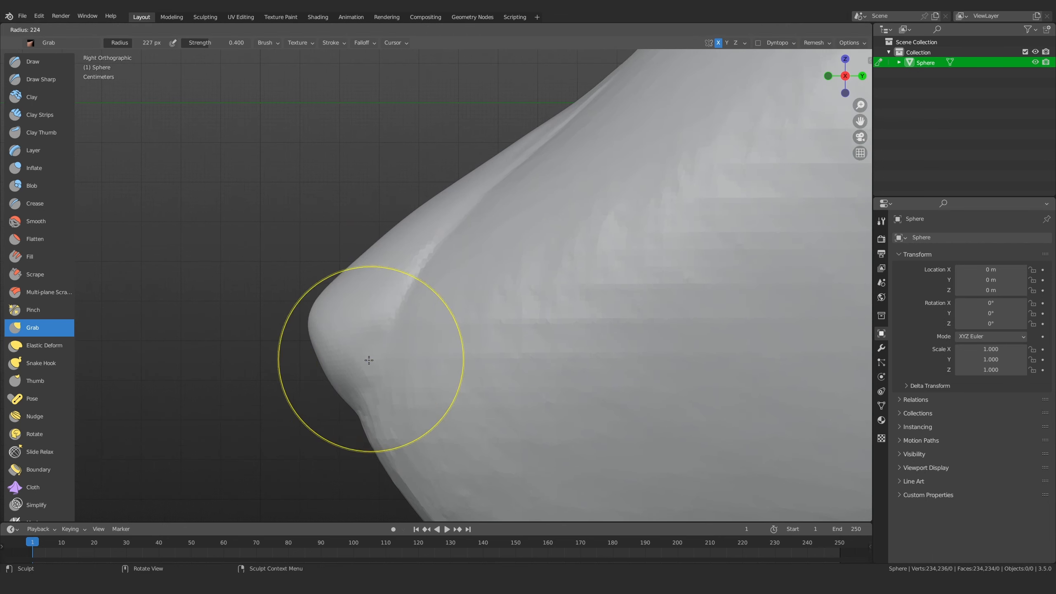
{"action": "left_click", "coordinate": [455, 358]}
{"action": "left_click_drag", "start_coordinate": [314, 311], "coordinate": [311, 323]}
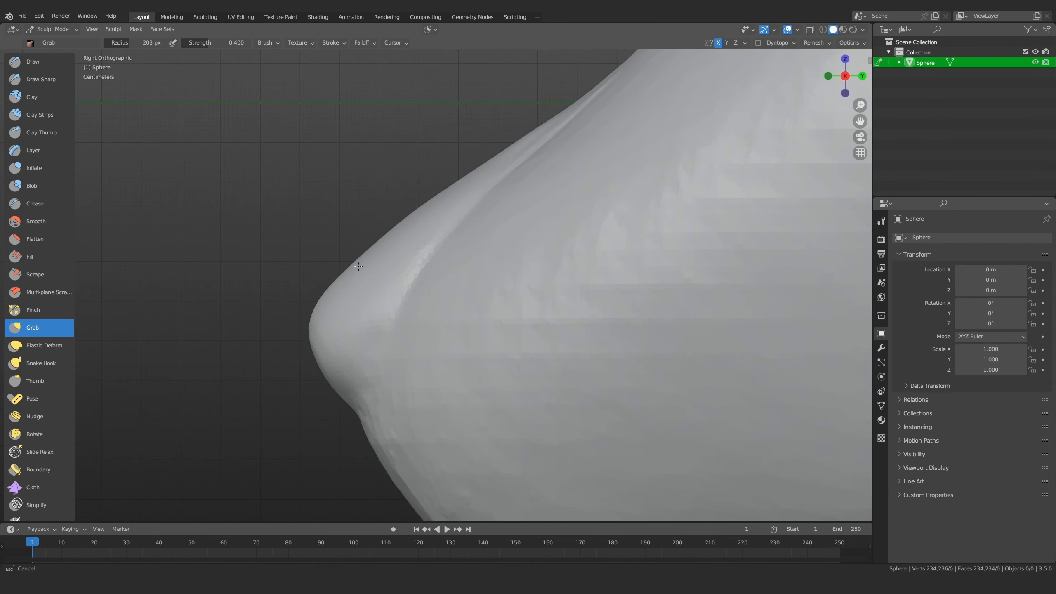
{"action": "left_click_drag", "start_coordinate": [358, 266], "coordinate": [361, 271]}
{"action": "mouse_move", "coordinate": [362, 272]}
{"action": "middle_mouse_down", "text": "ctrl"}
{"action": "mouse_move", "coordinate": [372, 308]}
{"action": "mouse_move", "coordinate": [362, 321]}
{"action": "mouse_move", "coordinate": [325, 278]}
{"action": "mouse_move", "coordinate": [333, 362]}
{"action": "middle_mouse_up", "text": "ctrl"}
{"action": "key", "text": "f"}
{"action": "left_click", "coordinate": [436, 333]}
Select the Draw Sharp brush and enlarge the outliner area to make room for the reference image
{"action": "left_click", "coordinate": [53, 84]}
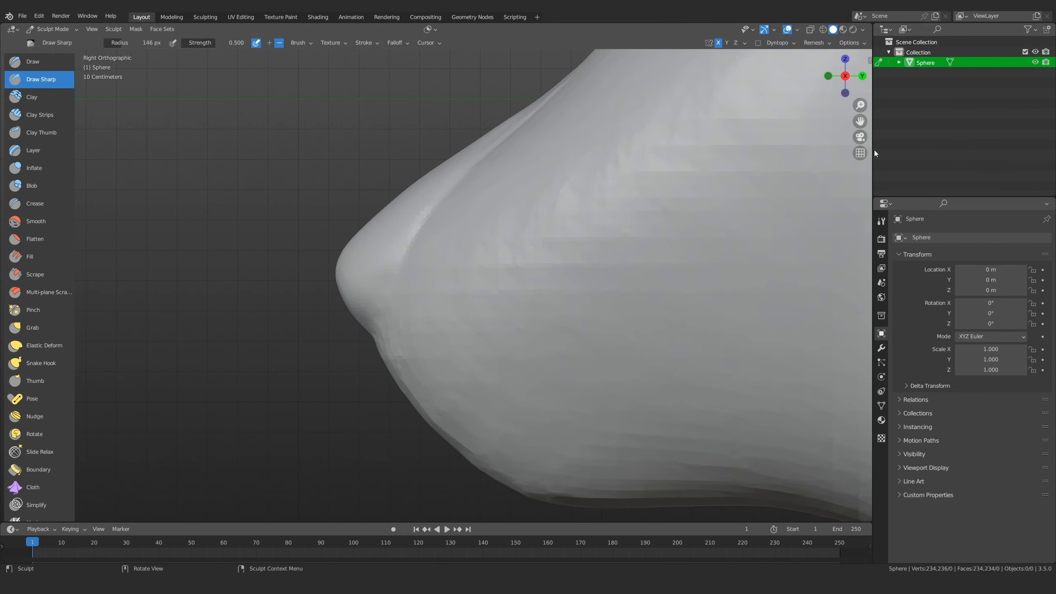
{"action": "left_click_drag", "start_coordinate": [873, 152], "coordinate": [730, 158]}
{"action": "left_click_drag", "start_coordinate": [873, 197], "coordinate": [873, 324]}
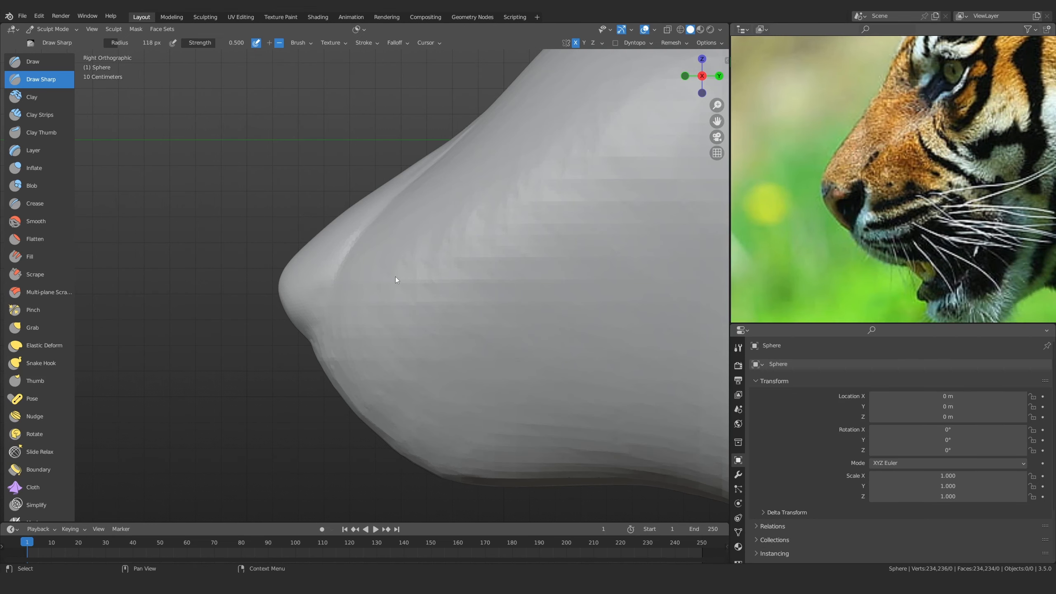
Carve the nostril outline on the side of the nose with Draw Sharp at a 79 px radius
{"action": "scroll", "coordinate": [308, 298], "scroll_direction": "up", "scroll_amount": 2}
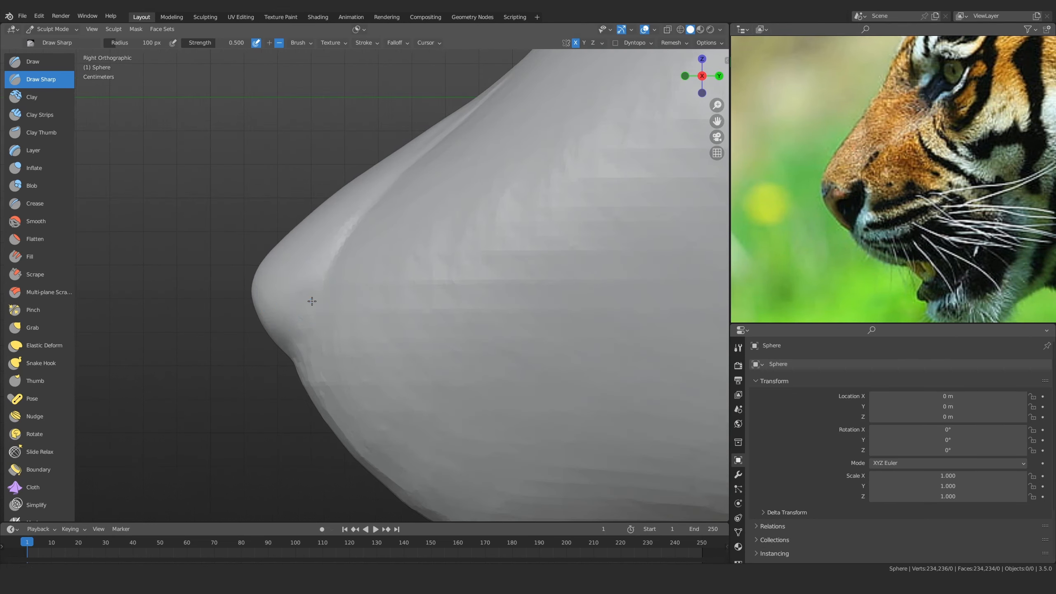
{"action": "key", "text": "bracketleft"}
{"action": "key", "text": "bracketleft"}
{"action": "key", "text": "f"}
{"action": "left_click", "coordinate": [292, 295]}
{"action": "middle_click_drag", "start_coordinate": [289, 283], "coordinate": [290, 271], "text": "ctrl"}
{"action": "middle_click_drag", "start_coordinate": [290, 284], "coordinate": [295, 273], "text": "shift"}
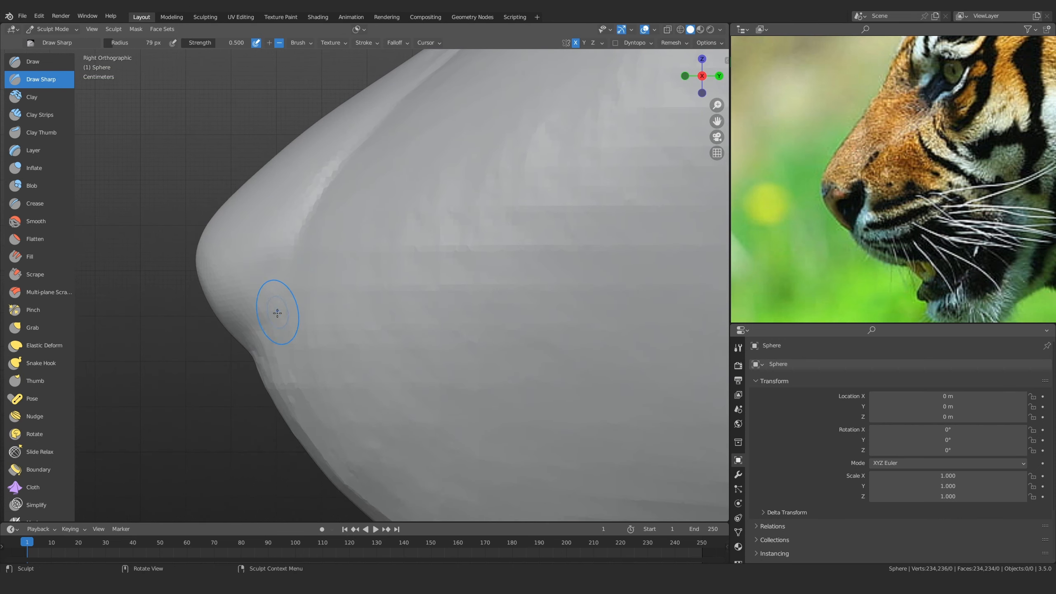
{"action": "left_click_drag", "start_coordinate": [251, 285], "coordinate": [256, 347]}
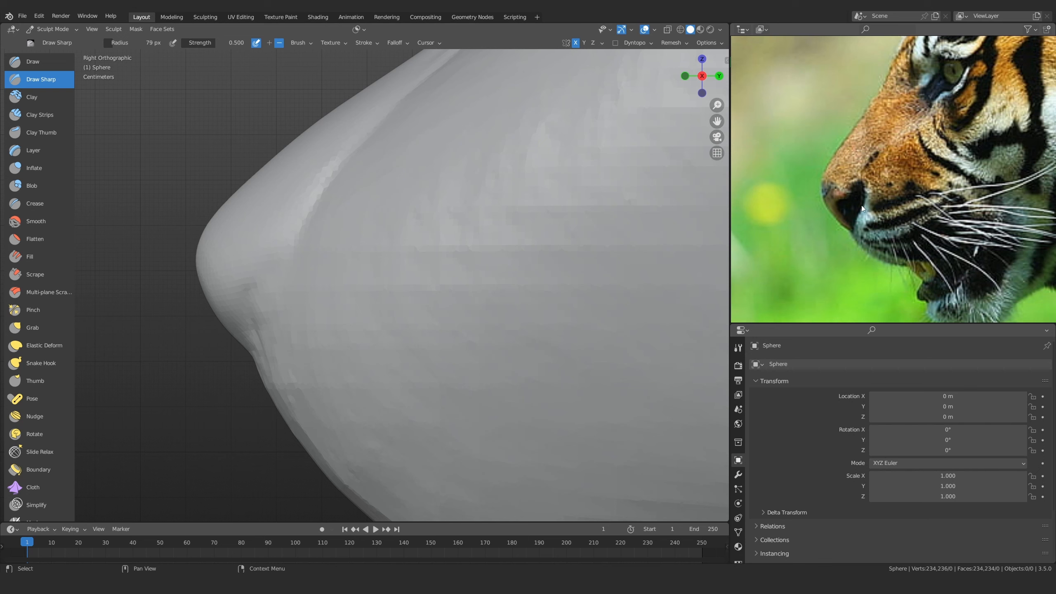
{"action": "middle_click_drag", "start_coordinate": [271, 330], "coordinate": [232, 358], "text": "ctrl"}
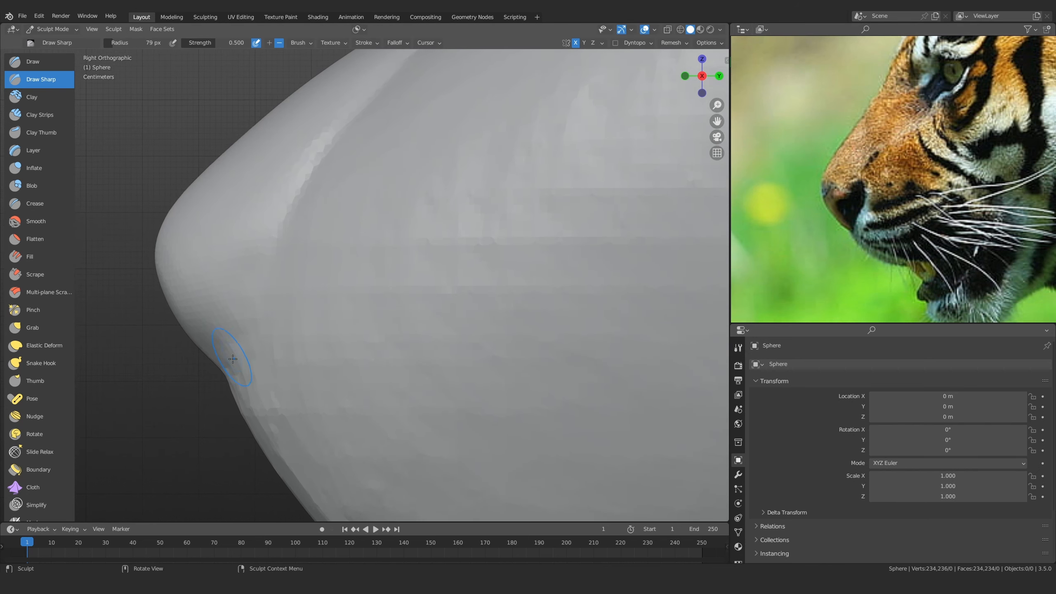
{"action": "left_click_drag", "start_coordinate": [232, 361], "coordinate": [231, 370]}
{"action": "mouse_move", "coordinate": [201, 281]}
{"action": "left_mouse_down"}
{"action": "mouse_move", "coordinate": [203, 305]}
{"action": "mouse_move", "coordinate": [243, 266]}
{"action": "mouse_move", "coordinate": [255, 323]}
{"action": "left_mouse_up"}
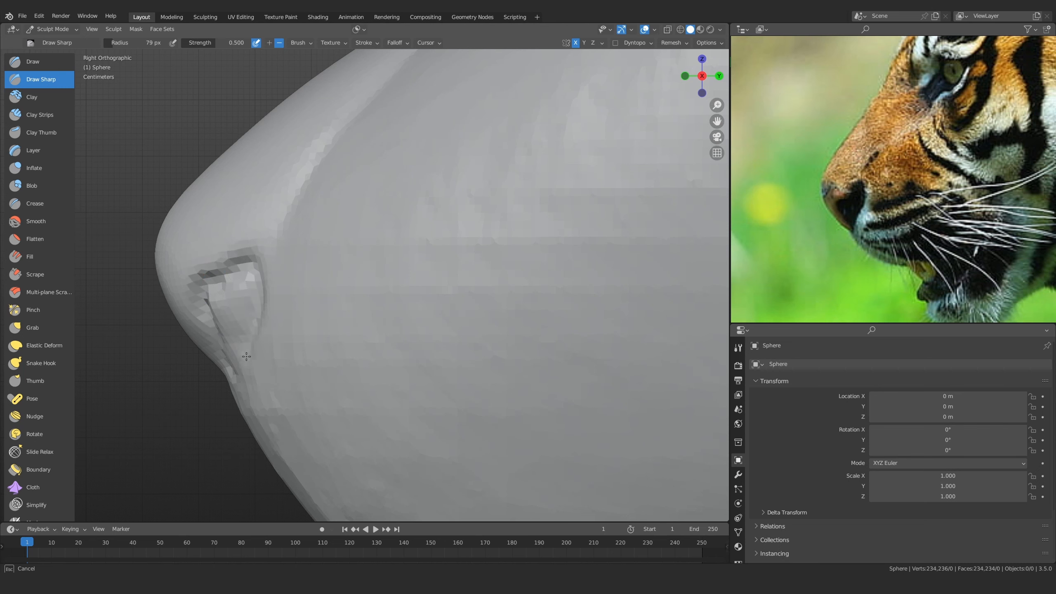
{"action": "left_click_drag", "start_coordinate": [247, 360], "coordinate": [254, 268]}
Compare the carved nostrils from the front with the nose in the frontal tiger photo
{"action": "scroll", "coordinate": [266, 291], "scroll_direction": "down", "scroll_amount": 3}
{"action": "middle_click_drag", "start_coordinate": [276, 318], "coordinate": [403, 330]}
{"action": "scroll", "coordinate": [403, 330], "scroll_direction": "down", "scroll_amount": 3}
{"action": "key", "text": "KP_1"}
{"action": "middle_click_drag", "start_coordinate": [395, 229], "coordinate": [409, 295], "text": "ctrl"}
{"action": "scroll", "coordinate": [907, 218], "scroll_direction": "down", "scroll_amount": 5}
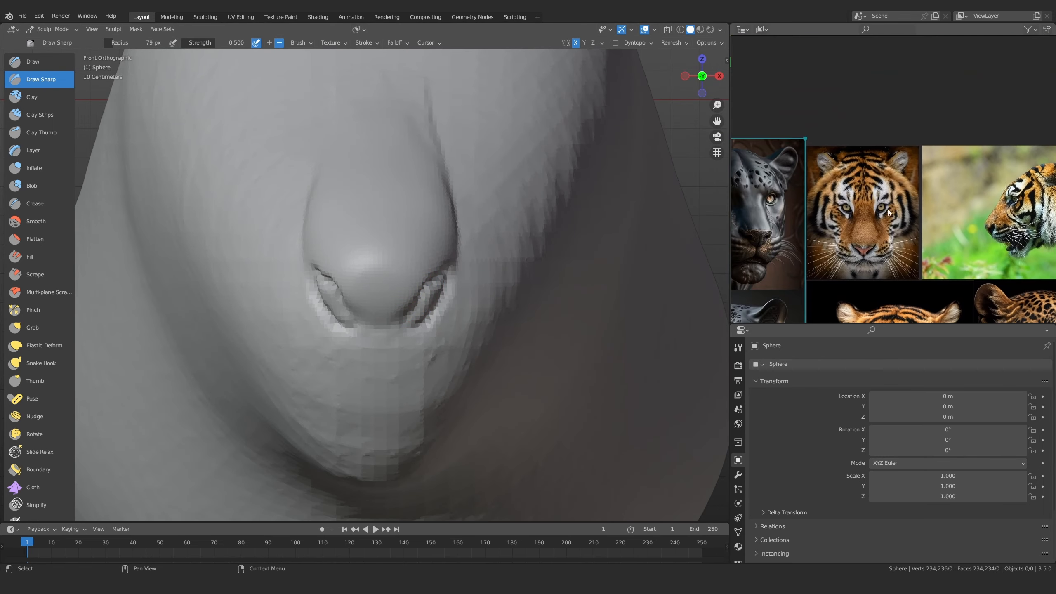
{"action": "scroll", "coordinate": [888, 209], "scroll_direction": "up", "scroll_amount": 6}
{"action": "middle_click_drag", "start_coordinate": [889, 230], "coordinate": [886, 218]}
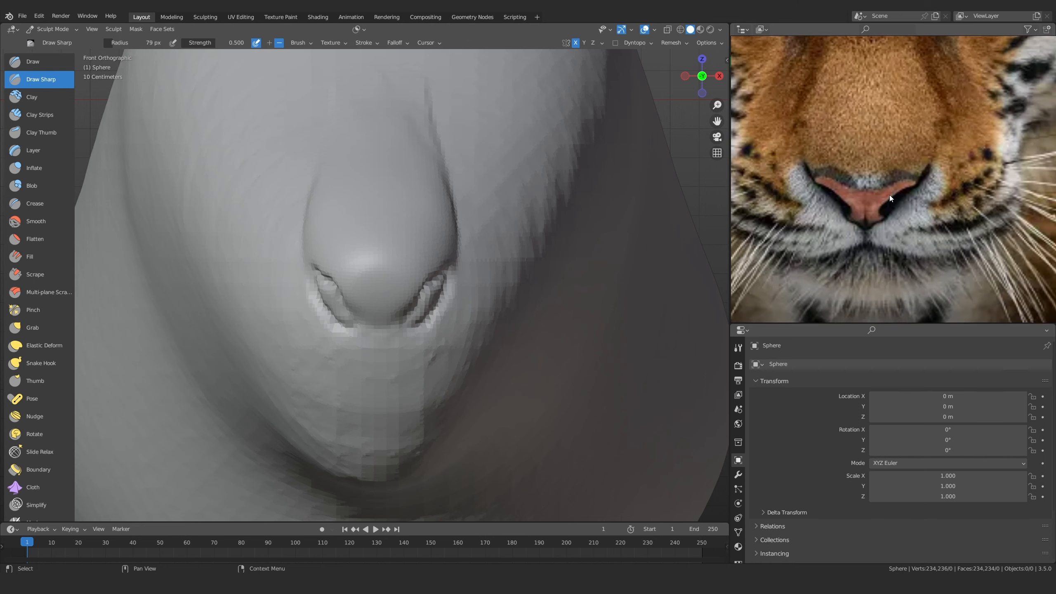
Reshape the underside of the nose and the nostrils' outer corners with the Grab brush, reducing its radius to 107 px
{"action": "mouse_move", "coordinate": [395, 269]}
{"action": "middle_mouse_down", "text": "ctrl"}
{"action": "mouse_move", "coordinate": [424, 294]}
{"action": "mouse_move", "coordinate": [387, 301]}
{"action": "middle_mouse_up", "text": "ctrl"}
{"action": "key", "text": "f"}
{"action": "left_click", "coordinate": [428, 300]}
{"action": "key", "text": "g"}
{"action": "mouse_move", "coordinate": [384, 337]}
{"action": "left_mouse_down"}
{"action": "mouse_move", "coordinate": [360, 309]}
{"action": "mouse_move", "coordinate": [371, 306]}
{"action": "left_mouse_up"}
{"action": "key", "text": "f"}
{"action": "left_click", "coordinate": [421, 309]}
{"action": "left_click_drag", "start_coordinate": [452, 268], "coordinate": [445, 264]}
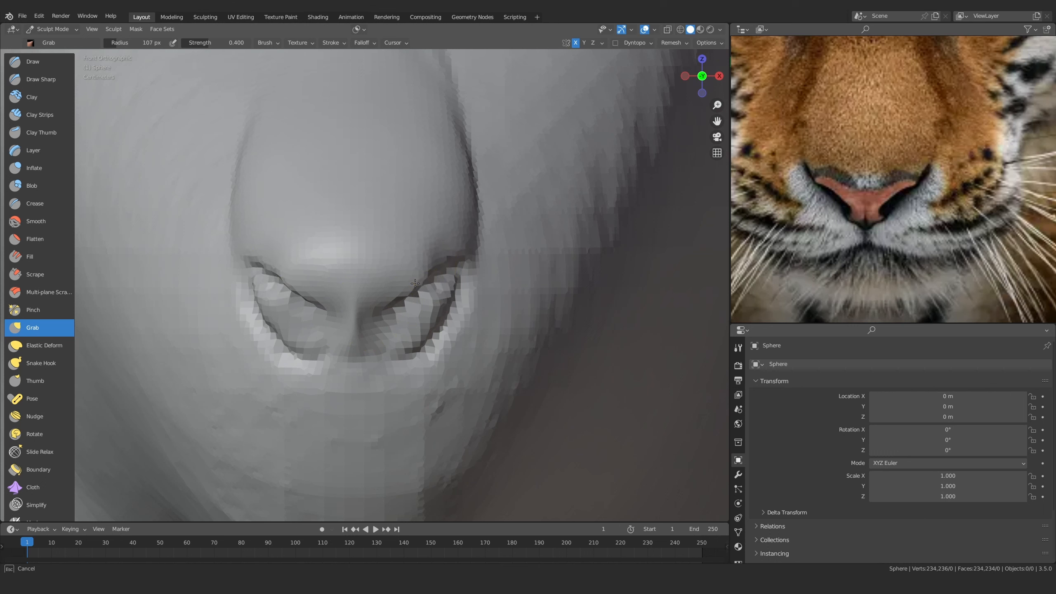
Deepen the nostril cavity and fill its lower edge with the Clay Strips brush at an 80 px radius
{"action": "mouse_move", "coordinate": [462, 247]}
{"action": "middle_mouse_down"}
{"action": "mouse_move", "coordinate": [360, 291]}
{"action": "mouse_move", "coordinate": [400, 305]}
{"action": "middle_mouse_up"}
{"action": "scroll", "coordinate": [335, 313], "scroll_direction": "down", "scroll_amount": 4}
{"action": "scroll", "coordinate": [400, 304], "scroll_direction": "up", "scroll_amount": 3}
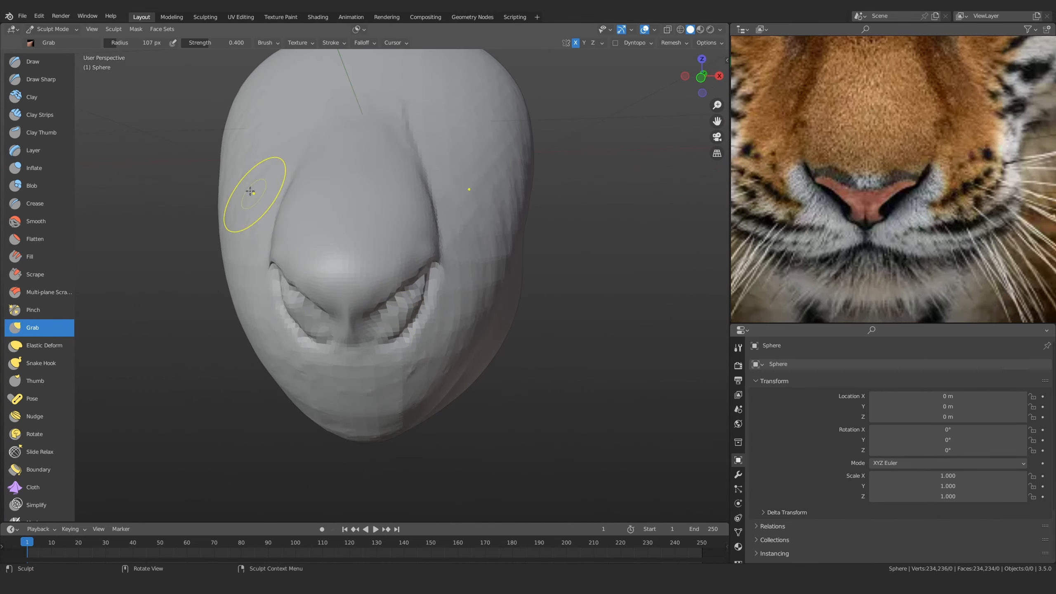
{"action": "left_click", "coordinate": [40, 114]}
{"action": "scroll", "coordinate": [388, 236], "scroll_direction": "up", "scroll_amount": 2}
{"action": "middle_click_drag", "start_coordinate": [388, 236], "coordinate": [424, 232]}
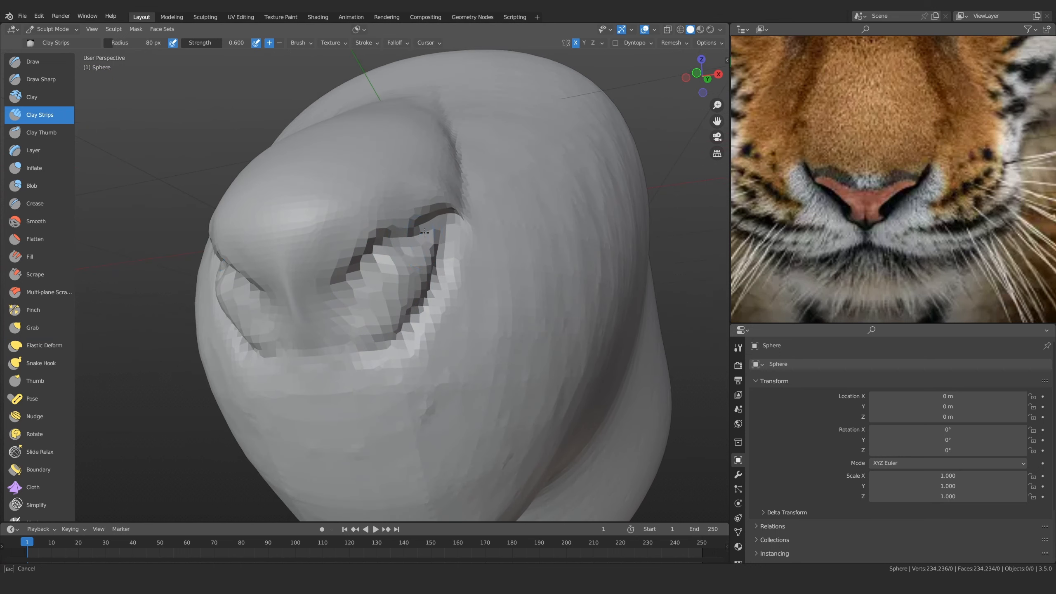
{"action": "mouse_move", "coordinate": [425, 232]}
{"action": "left_mouse_down"}
{"action": "mouse_move", "coordinate": [352, 311]}
{"action": "mouse_move", "coordinate": [374, 328]}
{"action": "left_mouse_up"}
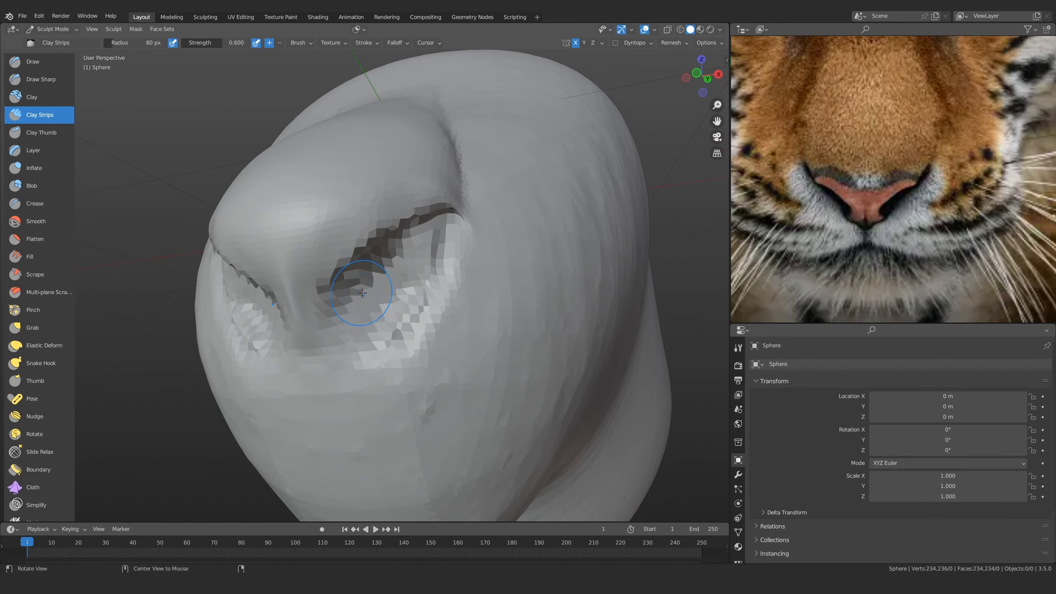
Rework the nostril's interior with Clay Strips at a 66 px radius
{"action": "key", "text": "f"}
{"action": "left_click", "coordinate": [387, 291]}
{"action": "mouse_move", "coordinate": [378, 293]}
{"action": "middle_mouse_down"}
{"action": "mouse_move", "coordinate": [392, 291]}
{"action": "mouse_move", "coordinate": [366, 283]}
{"action": "middle_mouse_up"}
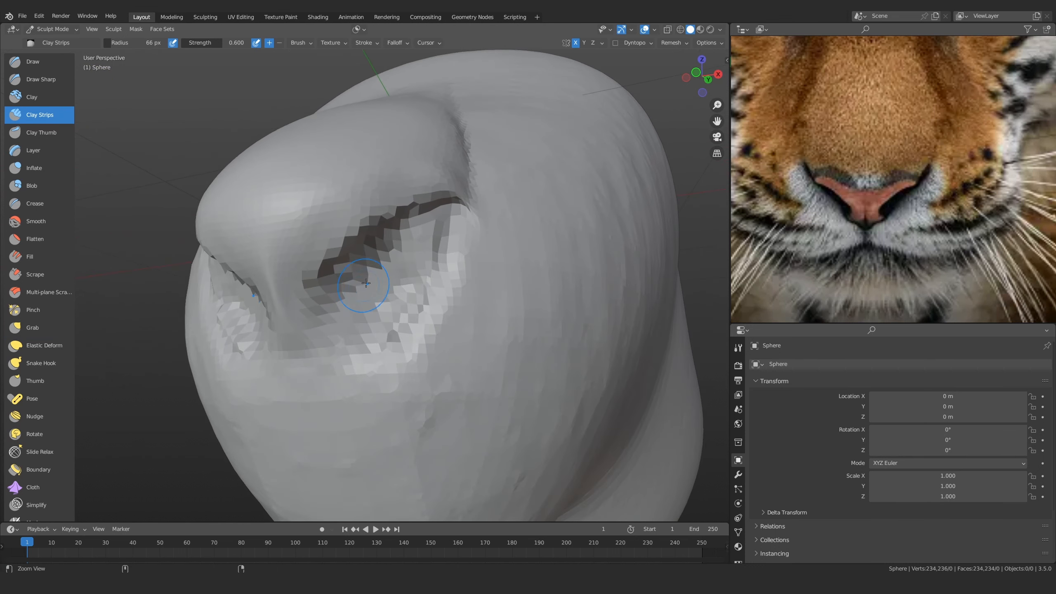
{"action": "left_click_drag", "start_coordinate": [378, 275], "coordinate": [366, 303]}
{"action": "mouse_move", "coordinate": [361, 283]}
{"action": "middle_mouse_down"}
{"action": "mouse_move", "coordinate": [381, 289]}
{"action": "mouse_move", "coordinate": [388, 276]}
{"action": "middle_mouse_up"}
Shape the nose's front between the nostrils with Clay Strips at a 72 px radius
{"action": "key", "text": "f"}
{"action": "left_click", "coordinate": [390, 276]}
{"action": "left_click_drag", "start_coordinate": [362, 266], "coordinate": [353, 307]}
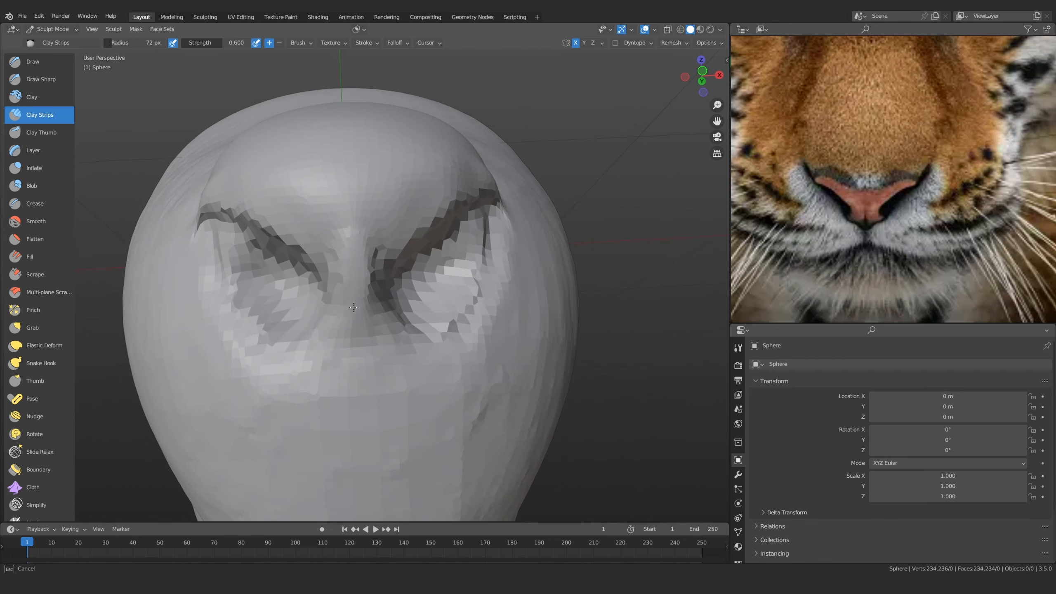
{"action": "left_click_drag", "start_coordinate": [313, 225], "coordinate": [307, 239]}
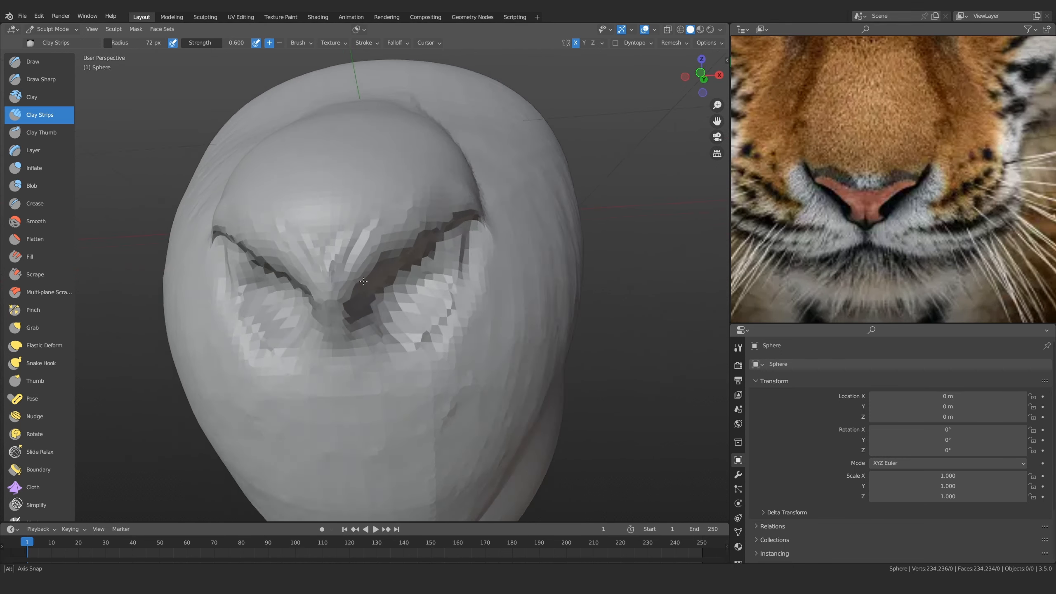
Build up the nose's front and upper nostril rim with Clay Strips at 90 px and 70 px radii
{"action": "middle_click_drag", "start_coordinate": [271, 212], "coordinate": [344, 272]}
{"action": "key", "text": "f"}
{"action": "left_click", "coordinate": [315, 279]}
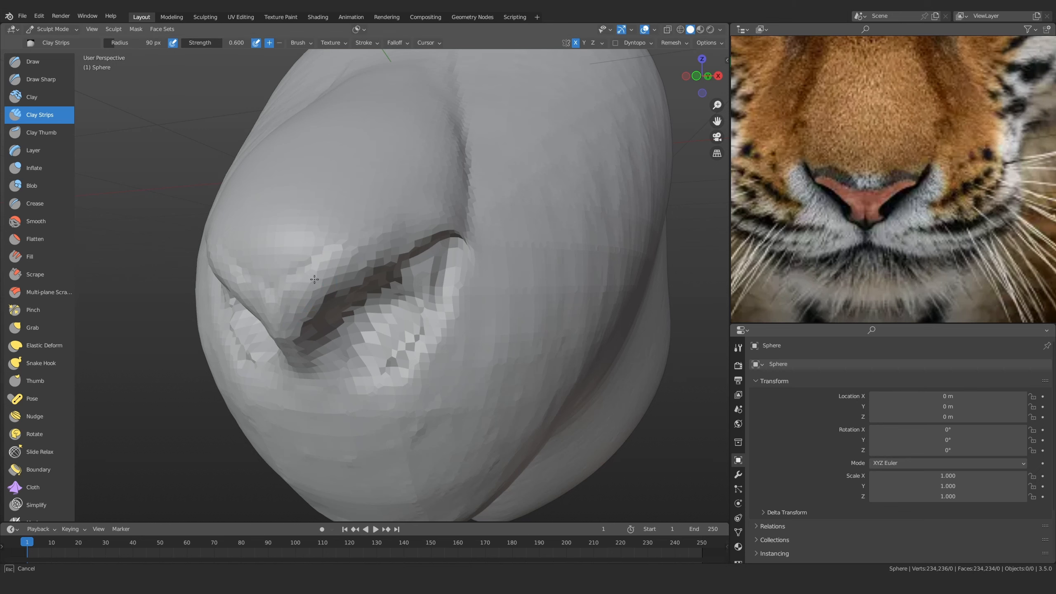
{"action": "key", "text": "f"}
{"action": "left_click", "coordinate": [274, 297]}
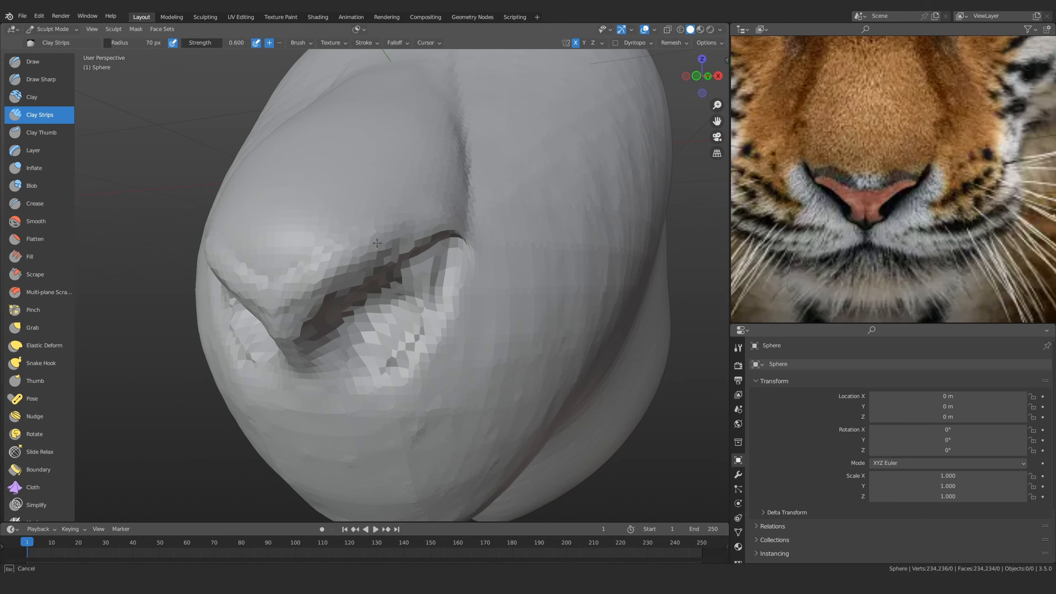
{"action": "mouse_move", "coordinate": [377, 243]}
{"action": "middle_mouse_down"}
{"action": "mouse_move", "coordinate": [412, 250]}
{"action": "mouse_move", "coordinate": [367, 248]}
{"action": "middle_mouse_up"}
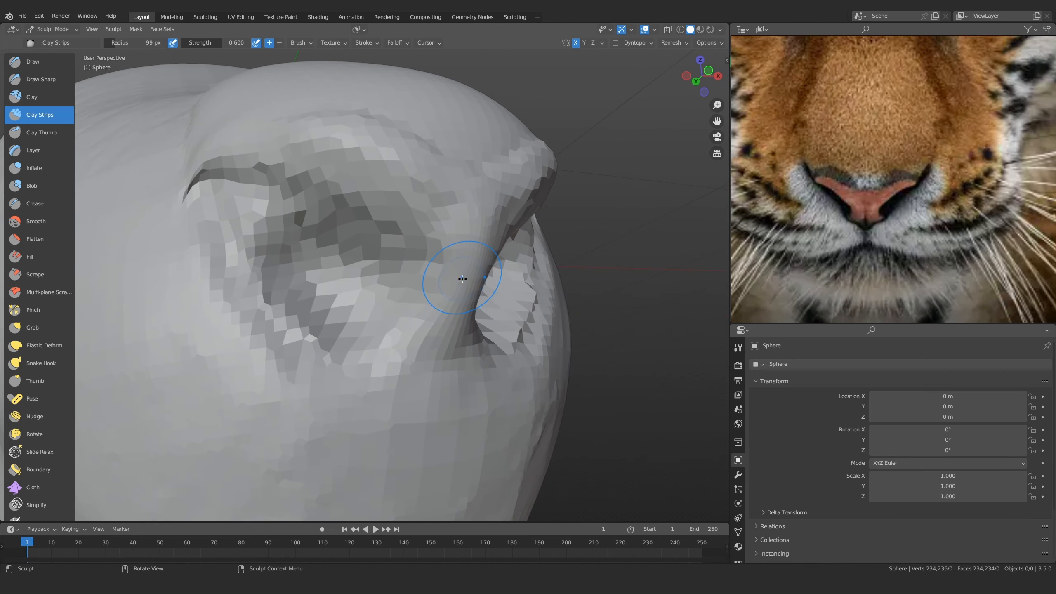
Thicken the nose's middle ridge between the nostrils with the Inflate brush at 142 px and 167 px radii
{"action": "key", "text": "i"}
{"action": "middle_click_drag", "start_coordinate": [231, 240], "coordinate": [383, 278]}
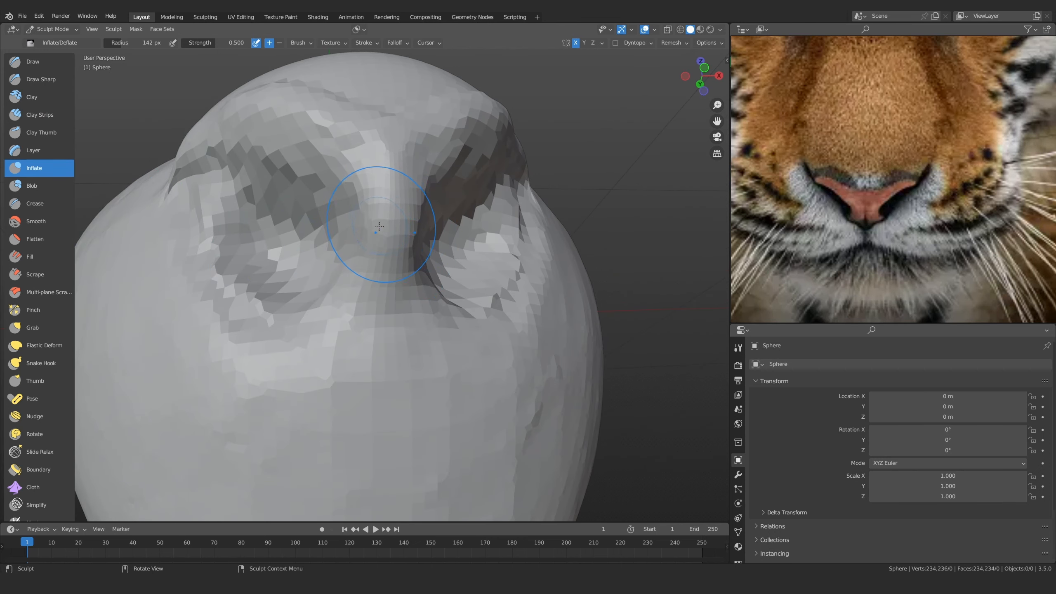
{"action": "mouse_move", "coordinate": [366, 234]}
{"action": "left_mouse_down"}
{"action": "mouse_move", "coordinate": [374, 274]}
{"action": "mouse_move", "coordinate": [386, 243]}
{"action": "left_mouse_up"}
{"action": "key", "text": "f"}
{"action": "left_click", "coordinate": [439, 292]}
{"action": "middle_click_drag", "start_coordinate": [360, 234], "coordinate": [370, 243]}
{"action": "mouse_move", "coordinate": [370, 242]}
{"action": "left_mouse_down"}
{"action": "mouse_move", "coordinate": [391, 256]}
{"action": "mouse_move", "coordinate": [402, 234]}
{"action": "left_mouse_up"}
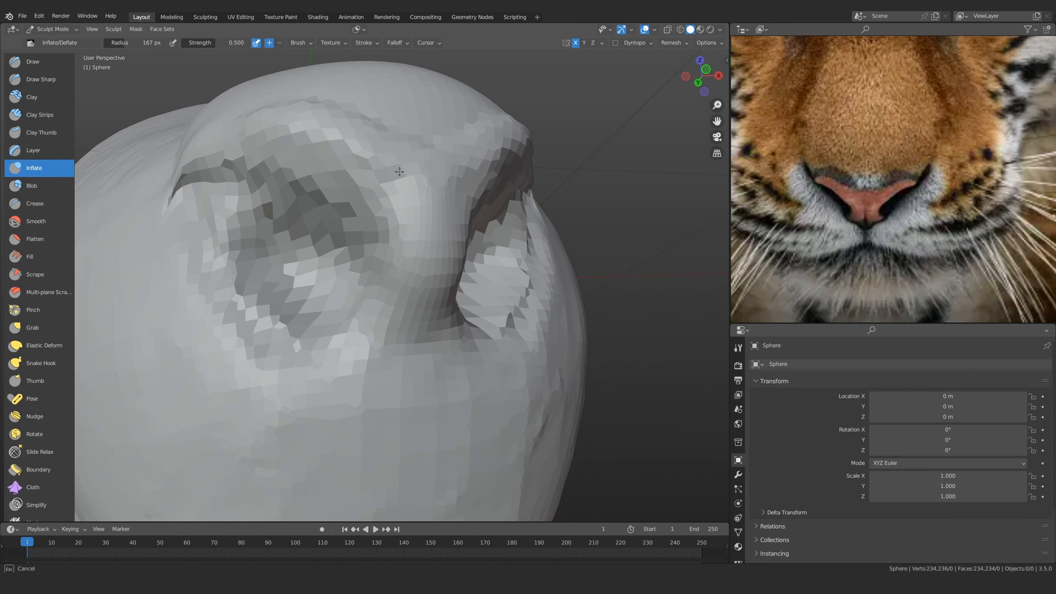
{"action": "left_click_drag", "start_coordinate": [399, 172], "coordinate": [399, 179]}
Examine the overall snout and nose shape from the front and above against the front-facing tiger photo
{"action": "scroll", "coordinate": [441, 224], "scroll_direction": "down", "scroll_amount": 4}
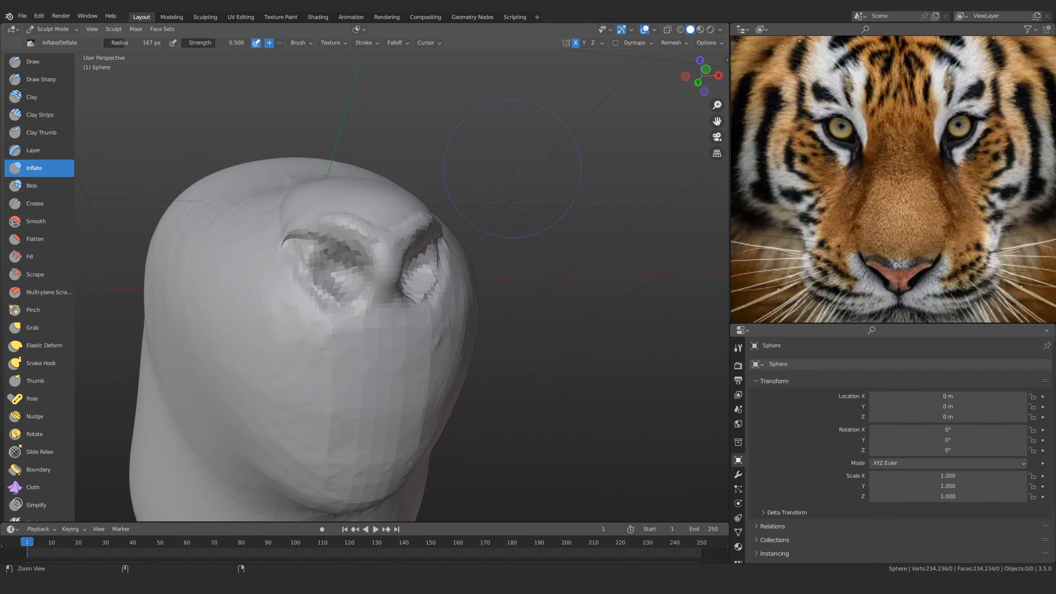
{"action": "left_click_drag", "start_coordinate": [513, 170], "coordinate": [509, 216], "text": "ctrl+alt"}
{"action": "left_click_drag", "start_coordinate": [509, 217], "coordinate": [440, 266], "text": "alt"}
{"action": "left_click_drag", "start_coordinate": [387, 291], "coordinate": [389, 334], "text": "ctrl+alt"}
{"action": "key", "text": "KP_7"}
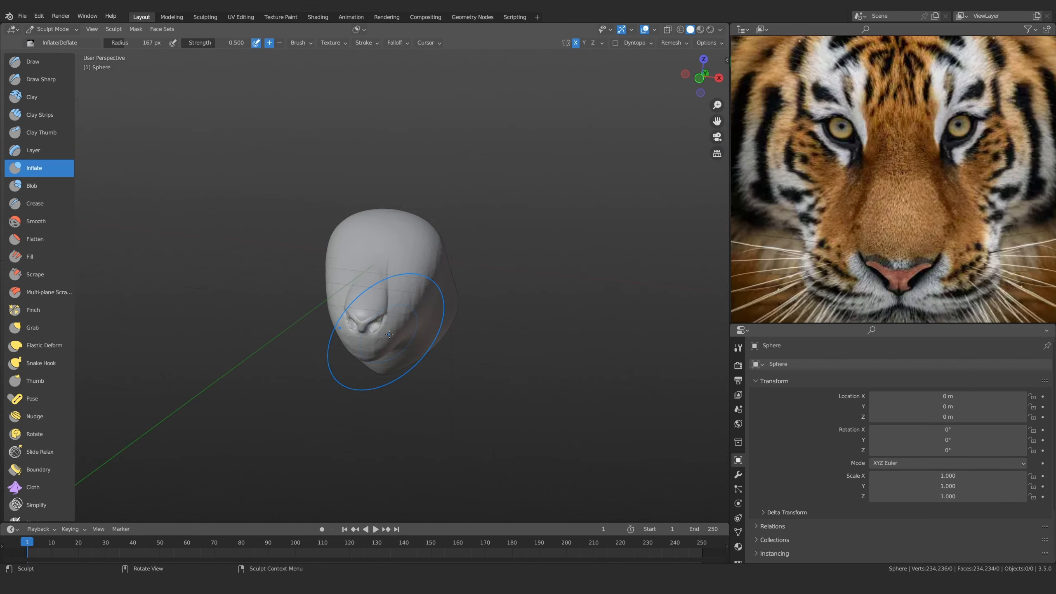
{"action": "left_click_drag", "start_coordinate": [447, 308], "coordinate": [399, 233], "text": "ctrl+alt"}
{"action": "mouse_move", "coordinate": [372, 358]}
{"action": "left_mouse_down", "text": "alt"}
{"action": "mouse_move", "coordinate": [353, 333]}
{"action": "mouse_move", "coordinate": [391, 337]}
{"action": "mouse_move", "coordinate": [405, 212]}
{"action": "mouse_move", "coordinate": [376, 342]}
{"action": "mouse_move", "coordinate": [352, 212]}
{"action": "mouse_move", "coordinate": [411, 270]}
{"action": "left_mouse_up", "text": "alt"}
{"action": "key", "text": "f"}
{"action": "left_click", "coordinate": [389, 328]}
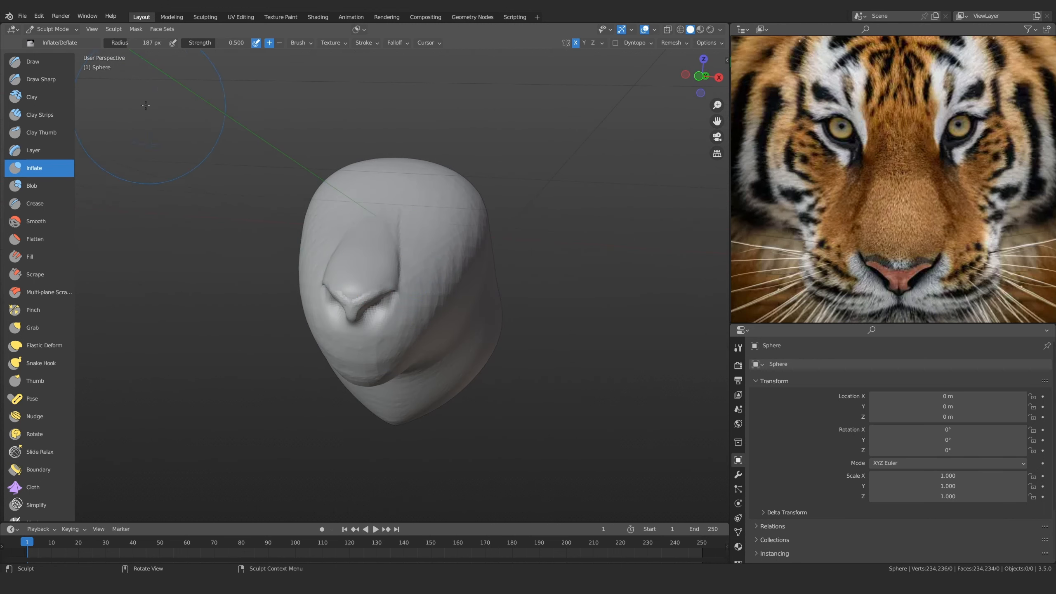
Build up the sides of the muzzle beside the nostrils with Clay Strips at a radius of about 165 px, following the tiger photos
{"action": "left_click", "coordinate": [41, 114]}
{"action": "left_click_drag", "start_coordinate": [389, 236], "coordinate": [440, 316], "text": "alt"}
{"action": "left_click_drag", "start_coordinate": [875, 178], "coordinate": [858, 238], "text": "alt"}
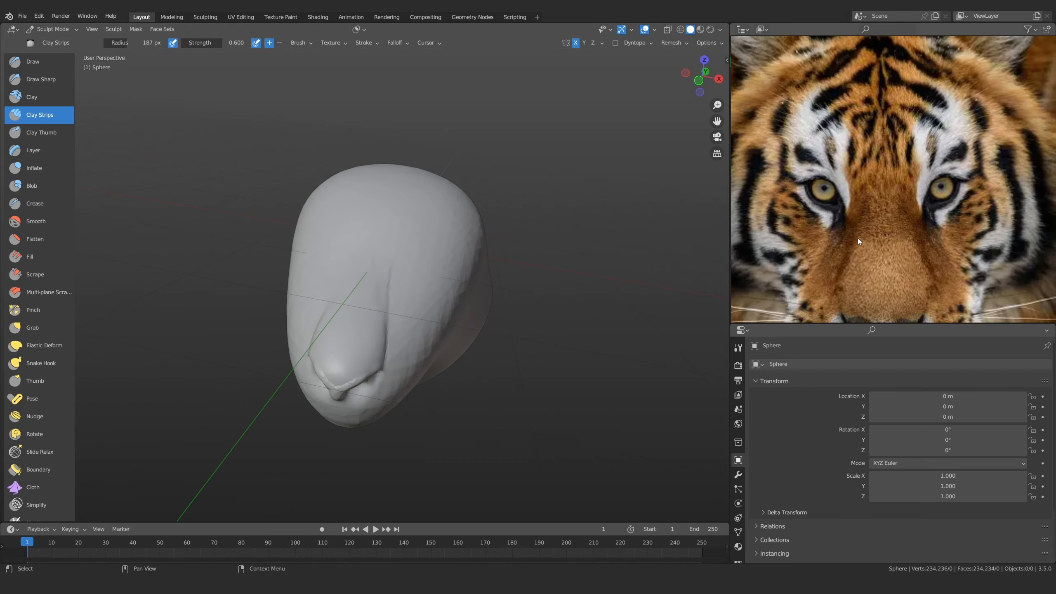
{"action": "scroll", "coordinate": [857, 238], "scroll_direction": "down", "scroll_amount": 5}
{"action": "scroll", "coordinate": [821, 272], "scroll_direction": "up", "scroll_amount": 6}
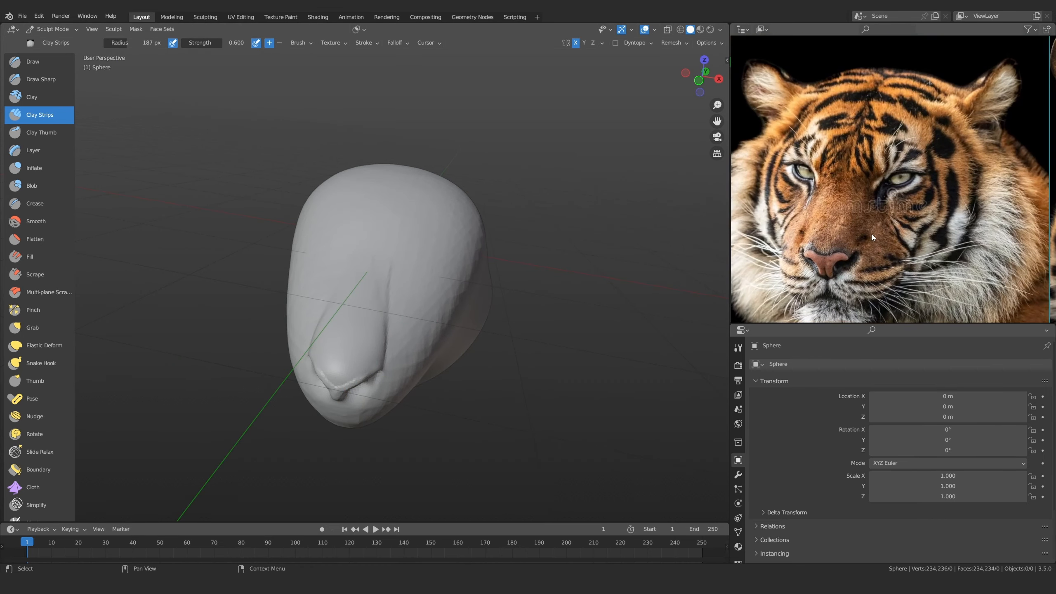
{"action": "middle_click_drag", "start_coordinate": [872, 235], "coordinate": [866, 250]}
{"action": "middle_click_drag", "start_coordinate": [432, 250], "coordinate": [427, 346]}
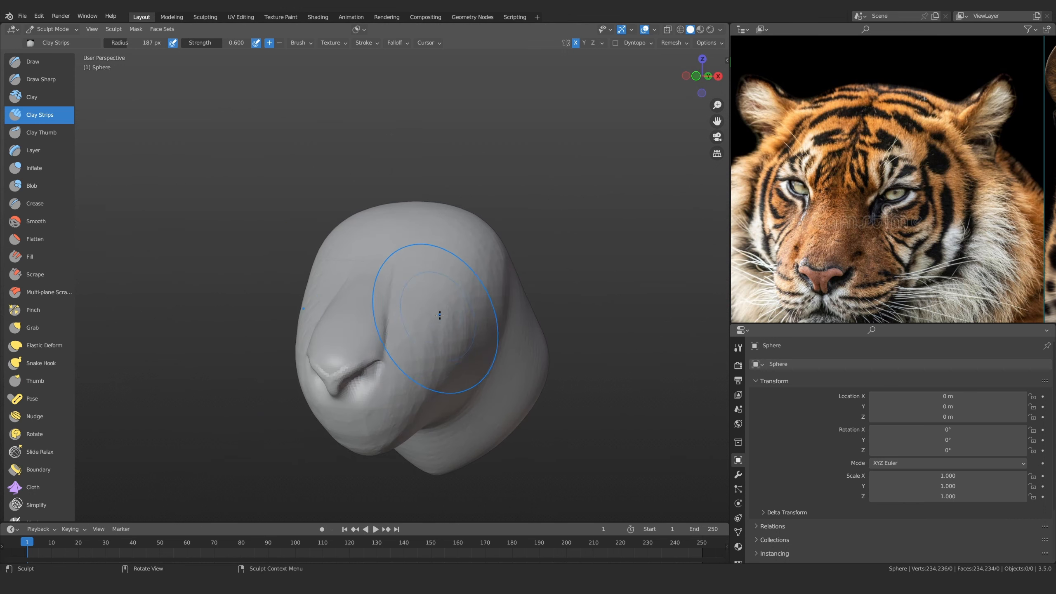
{"action": "mouse_move", "coordinate": [411, 342]}
{"action": "left_mouse_down", "text": "alt"}
{"action": "mouse_move", "coordinate": [411, 318]}
{"action": "mouse_move", "coordinate": [408, 360]}
{"action": "mouse_move", "coordinate": [388, 338]}
{"action": "left_mouse_up", "text": "alt"}
{"action": "mouse_move", "coordinate": [388, 339]}
{"action": "left_mouse_down", "text": "alt+shift"}
{"action": "mouse_move", "coordinate": [397, 350]}
{"action": "mouse_move", "coordinate": [391, 307]}
{"action": "mouse_move", "coordinate": [414, 301]}
{"action": "left_mouse_up", "text": "alt+shift"}
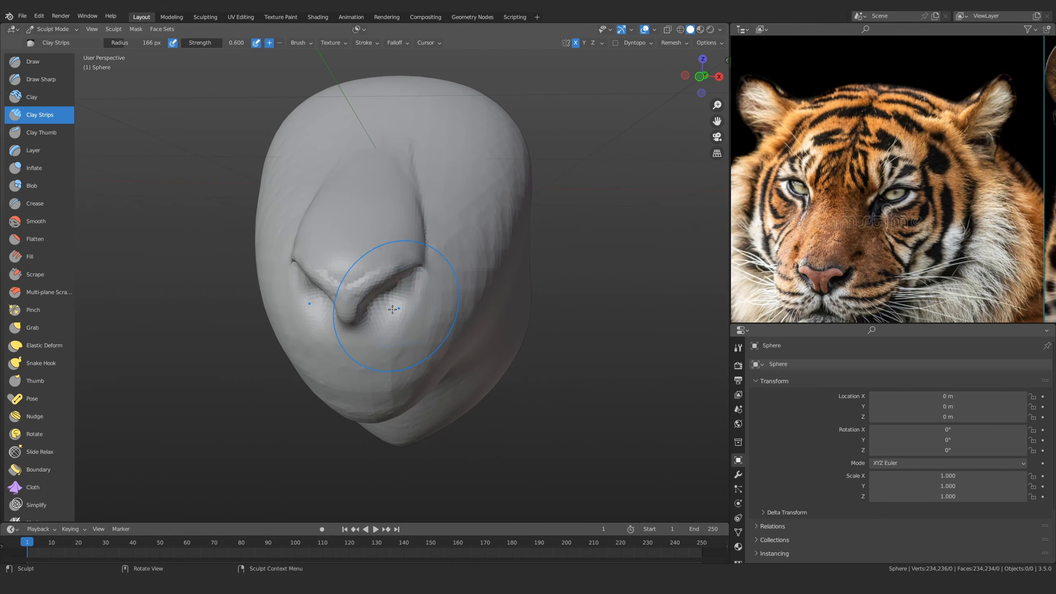
{"action": "left_click_drag", "start_coordinate": [441, 331], "coordinate": [462, 313], "text": "alt"}
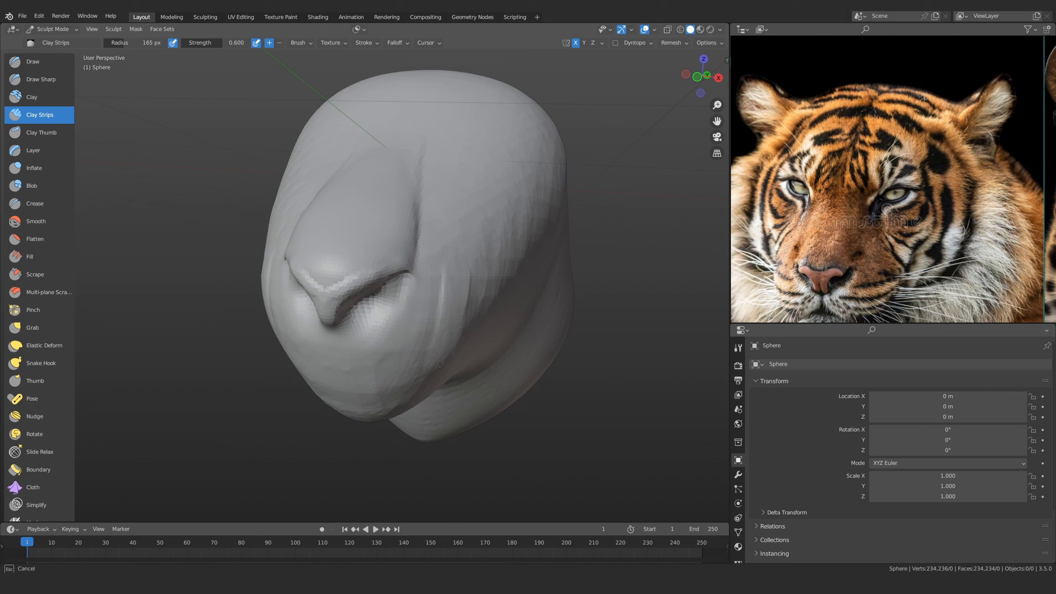
{"action": "left_click_drag", "start_coordinate": [386, 347], "coordinate": [420, 333], "text": "alt"}
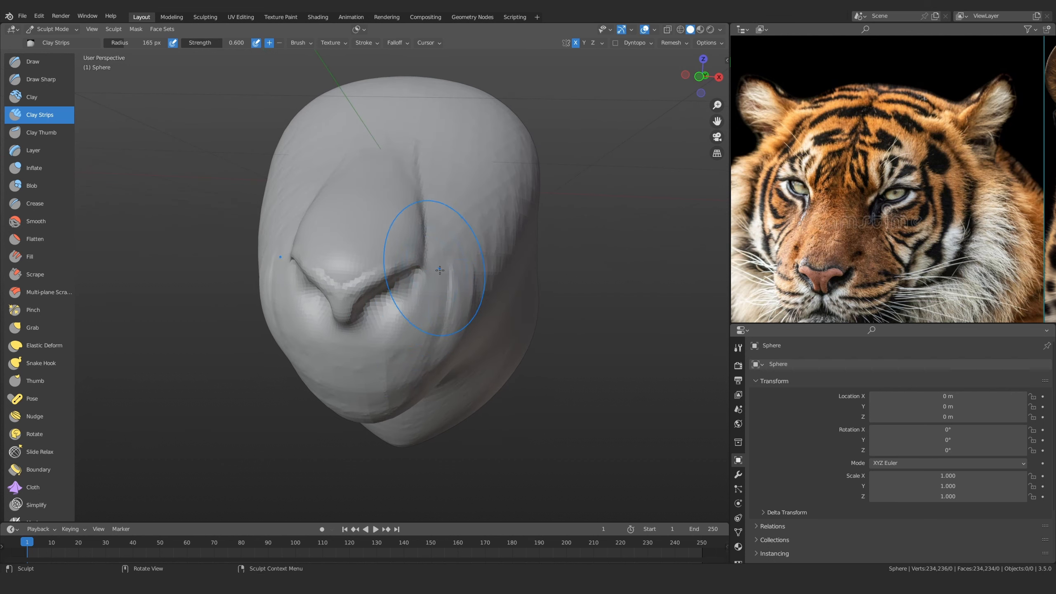
{"action": "mouse_move", "coordinate": [440, 270]}
{"action": "left_mouse_down", "text": "alt"}
{"action": "mouse_move", "coordinate": [377, 324]}
{"action": "mouse_move", "coordinate": [417, 294]}
{"action": "left_mouse_up", "text": "alt"}
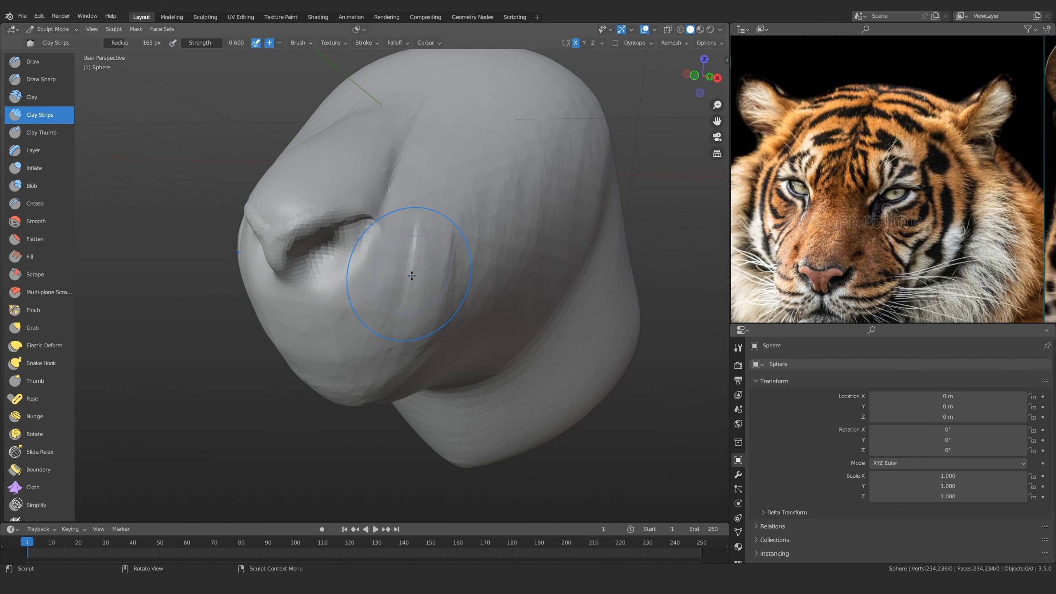
Refine the muzzle's side below and behind the nostril with Clay Strips at 81 px and 91 px radii and 0.296 strength
{"action": "key", "text": "f"}
{"action": "left_click", "coordinate": [422, 289]}
{"action": "key", "text": "f"}
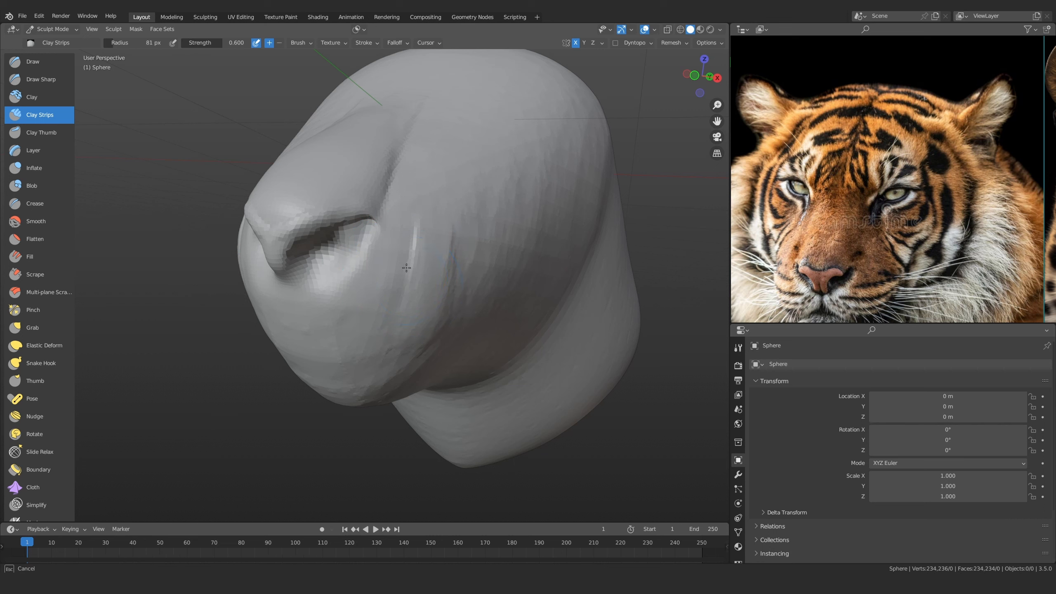
{"action": "left_click", "coordinate": [433, 298]}
{"action": "middle_click_drag", "start_coordinate": [433, 298], "coordinate": [376, 292]}
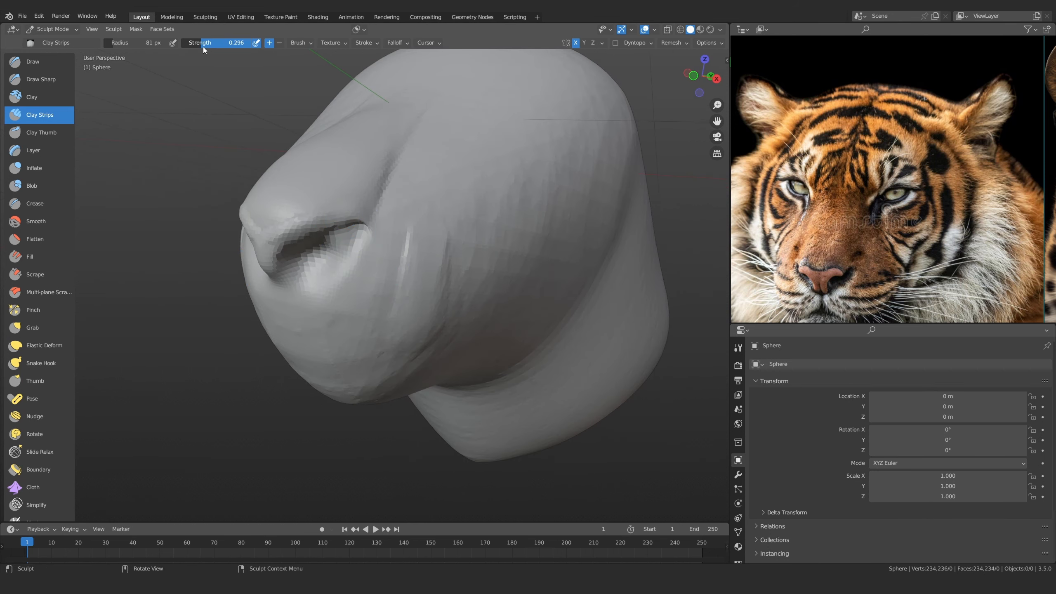
{"action": "middle_click_drag", "start_coordinate": [405, 280], "coordinate": [397, 302]}
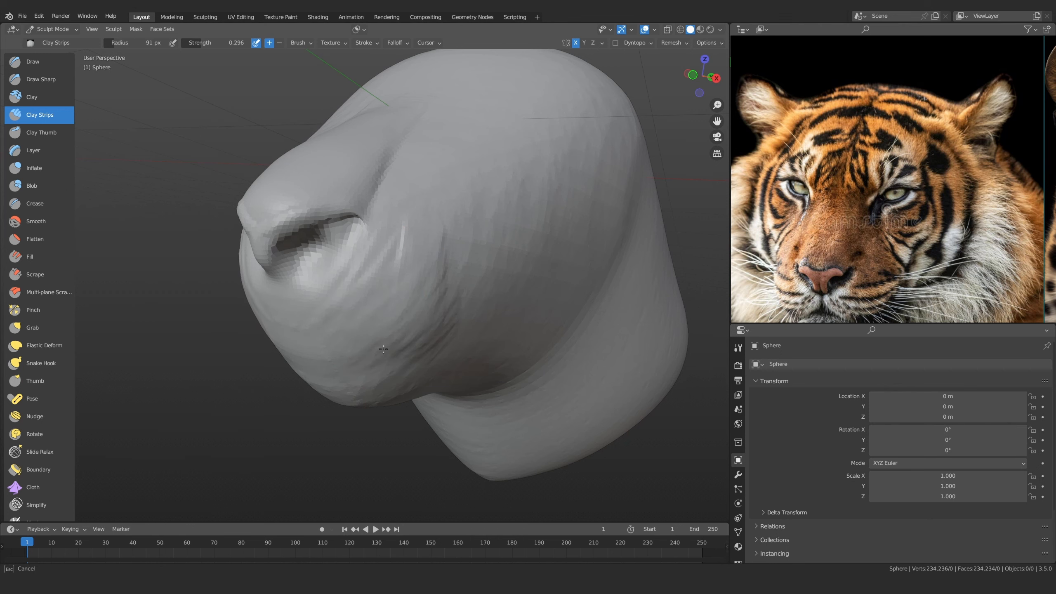
{"action": "mouse_move", "coordinate": [365, 358]}
{"action": "middle_mouse_down"}
{"action": "mouse_move", "coordinate": [412, 355]}
{"action": "mouse_move", "coordinate": [466, 237]}
{"action": "mouse_move", "coordinate": [401, 319]}
{"action": "middle_mouse_up"}
{"action": "scroll", "coordinate": [412, 355], "scroll_direction": "down", "scroll_amount": 2}
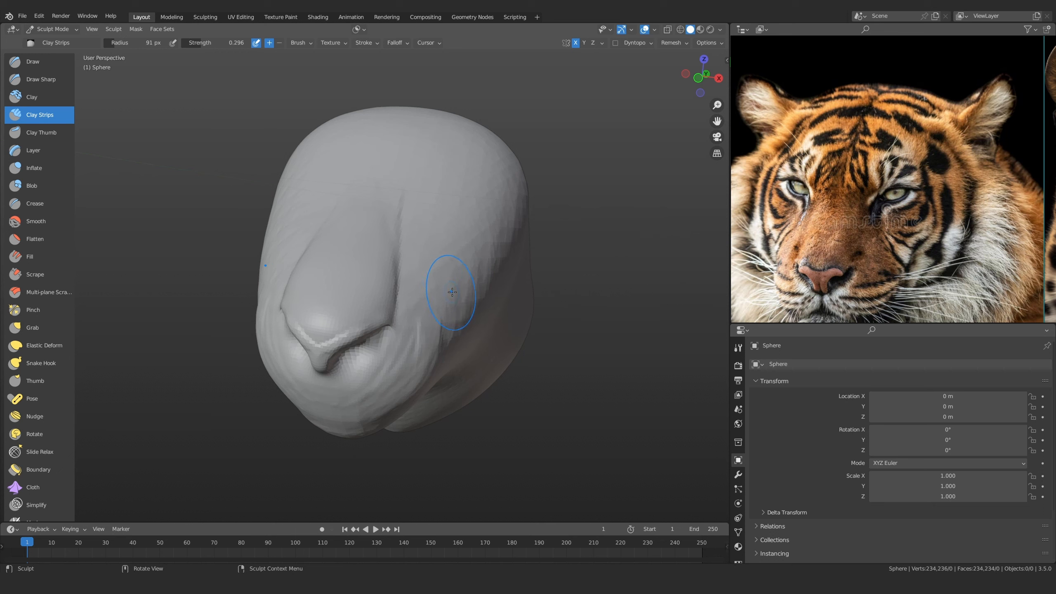
{"action": "middle_click_drag", "start_coordinate": [394, 347], "coordinate": [424, 276], "text": "shift"}
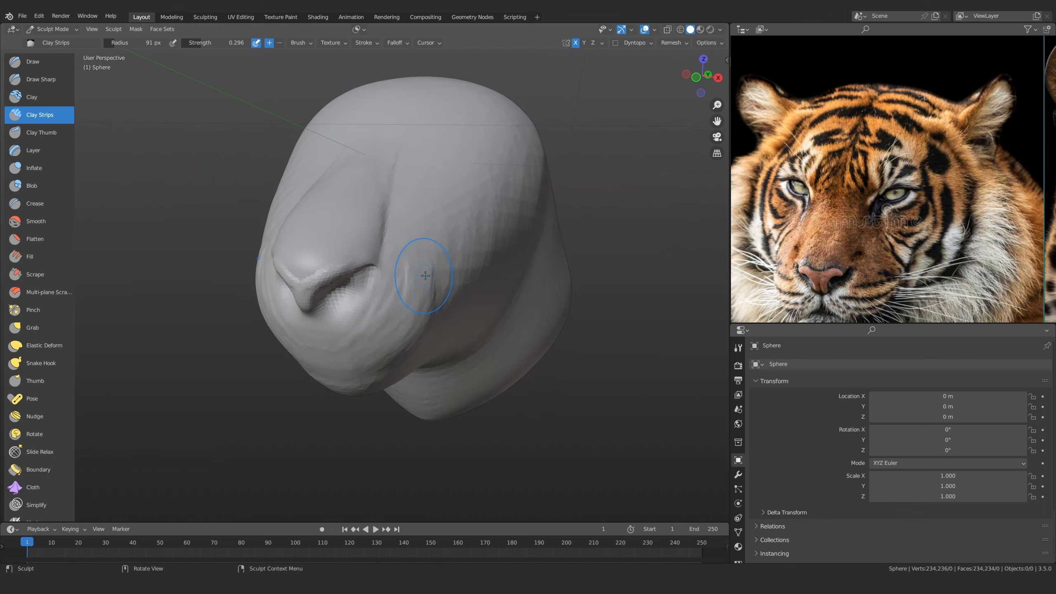
Study the muzzle, nose and mouth shapes in the leopard and three-quarter tiger reference photos
{"action": "scroll", "coordinate": [843, 221], "scroll_direction": "down", "scroll_amount": 3}
{"action": "scroll", "coordinate": [854, 194], "scroll_direction": "up", "scroll_amount": 2}
{"action": "middle_click_drag", "start_coordinate": [854, 194], "coordinate": [862, 216]}
{"action": "middle_click_drag", "start_coordinate": [1031, 219], "coordinate": [822, 194]}
{"action": "scroll", "coordinate": [895, 223], "scroll_direction": "down", "scroll_amount": 2}
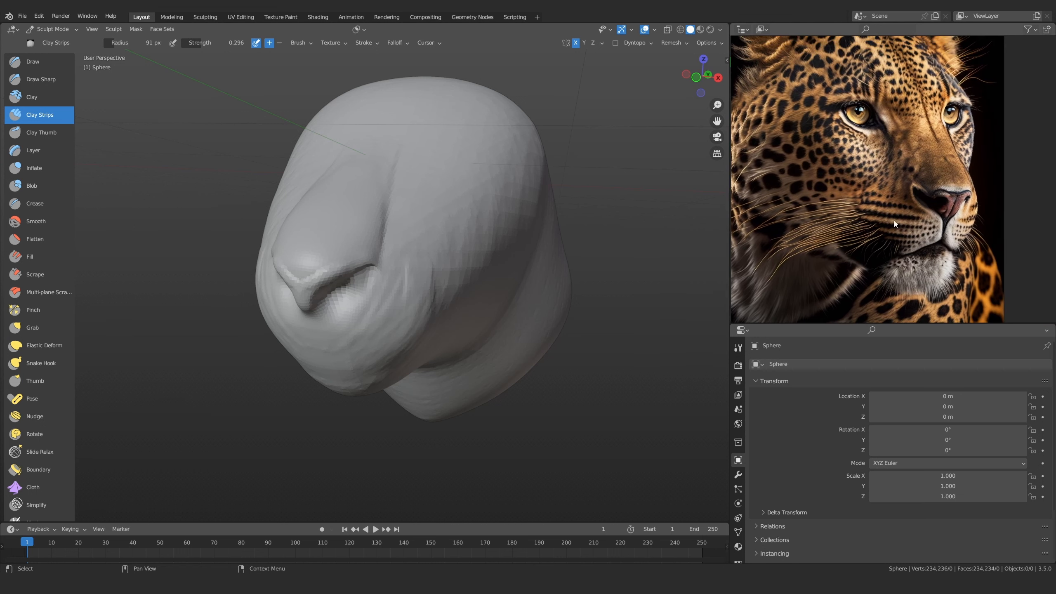
{"action": "middle_click_drag", "start_coordinate": [748, 190], "coordinate": [904, 188]}
{"action": "scroll", "coordinate": [904, 188], "scroll_direction": "up", "scroll_amount": 2}
{"action": "middle_click_drag", "start_coordinate": [852, 238], "coordinate": [863, 202]}
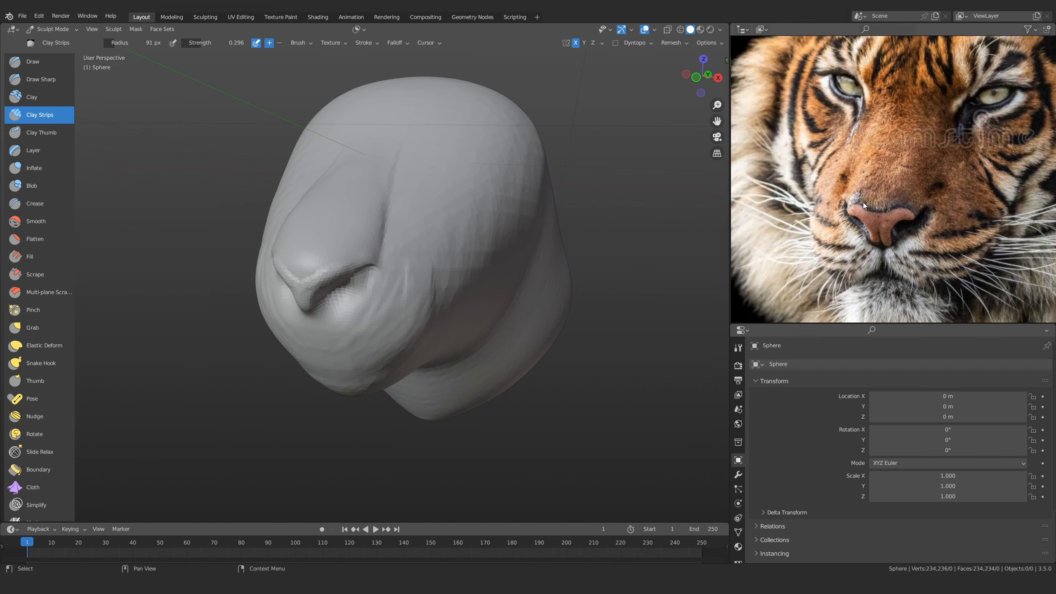
Fill out the whisker pads around the nose with Clay Strips at 91 px and 108 px radii
{"action": "mouse_move", "coordinate": [487, 288]}
{"action": "middle_mouse_down"}
{"action": "mouse_move", "coordinate": [412, 271]}
{"action": "mouse_move", "coordinate": [415, 306]}
{"action": "mouse_move", "coordinate": [399, 237]}
{"action": "middle_mouse_up"}
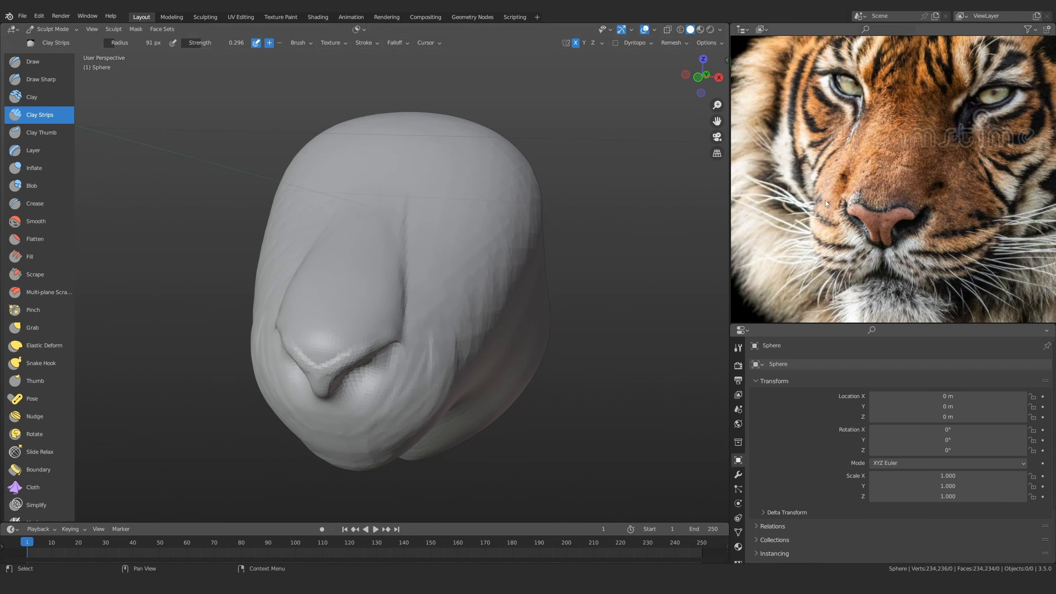
{"action": "middle_click_drag", "start_coordinate": [388, 328], "coordinate": [386, 294], "text": "shift"}
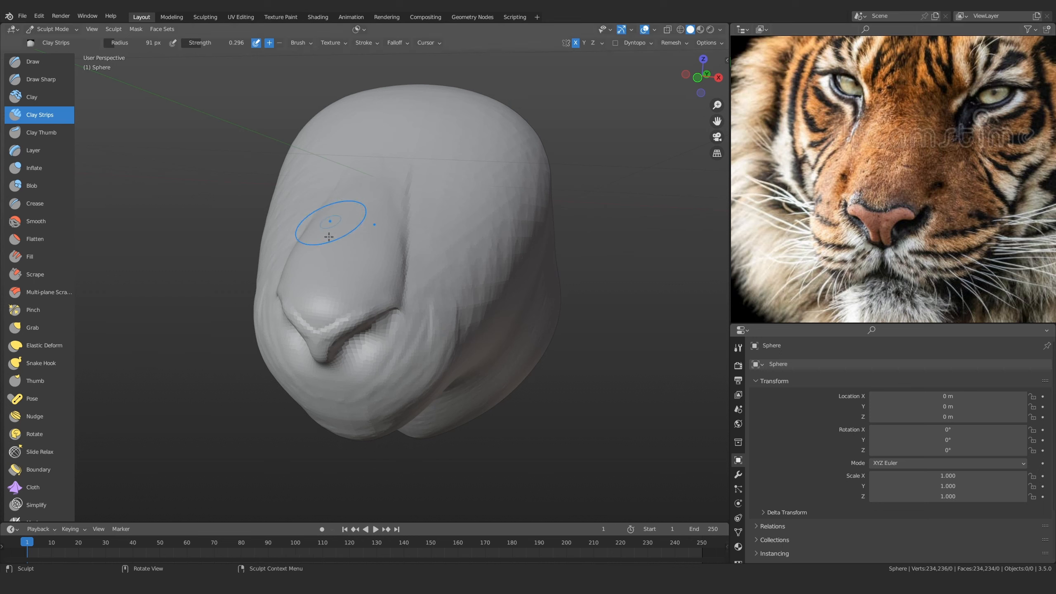
{"action": "mouse_move", "coordinate": [332, 259]}
{"action": "middle_mouse_down"}
{"action": "mouse_move", "coordinate": [347, 252]}
{"action": "mouse_move", "coordinate": [336, 231]}
{"action": "middle_mouse_up"}
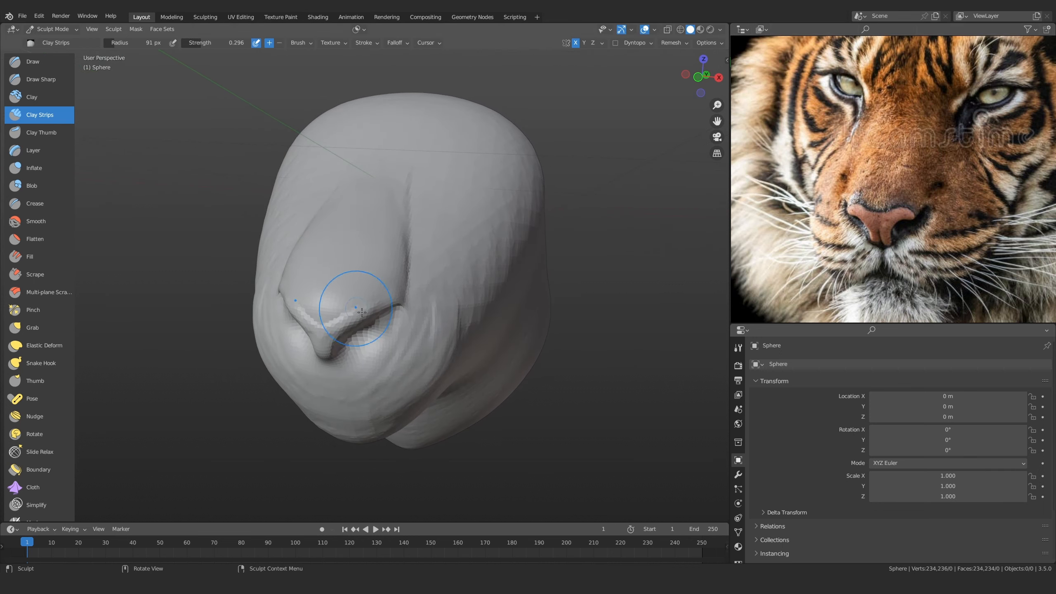
{"action": "scroll", "coordinate": [362, 312], "scroll_direction": "up", "scroll_amount": 1}
{"action": "middle_click", "coordinate": [373, 333], "text": "alt"}
{"action": "middle_click_drag", "start_coordinate": [393, 292], "coordinate": [400, 300]}
{"action": "key", "text": "f"}
{"action": "left_click", "coordinate": [453, 314]}
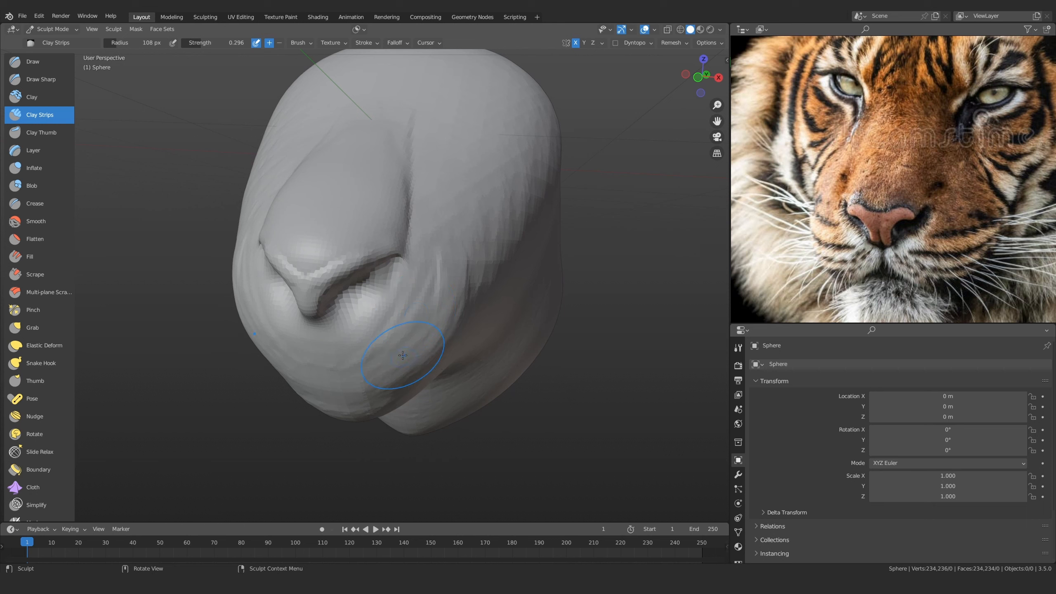
{"action": "middle_click_drag", "start_coordinate": [402, 355], "coordinate": [303, 251]}
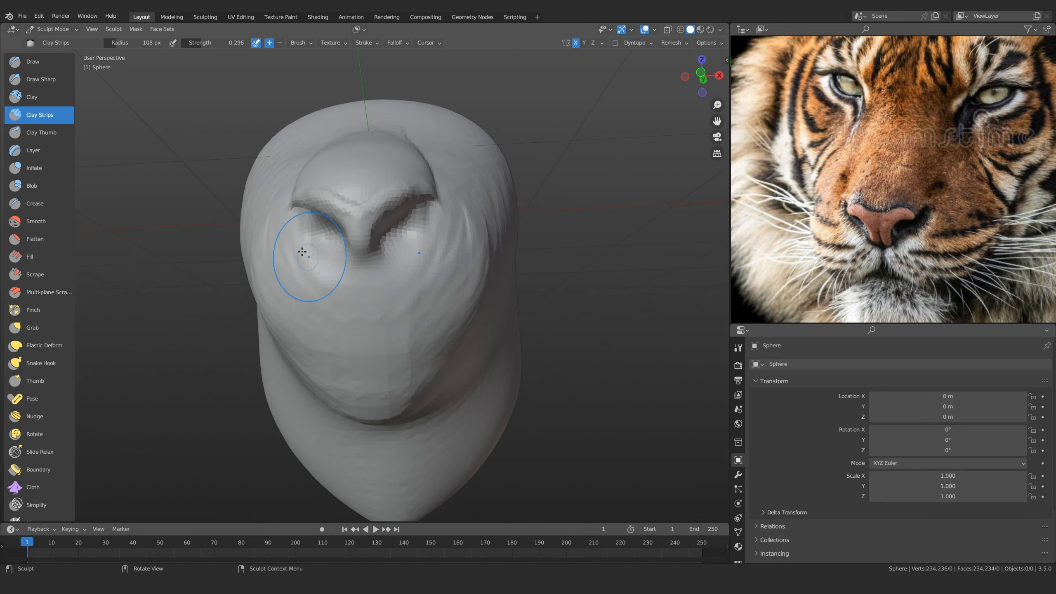
Carve the vertical groove below the nose and the start of the mouth line with Draw Sharp, beginning at a 102 px radius
{"action": "left_click", "coordinate": [62, 83]}
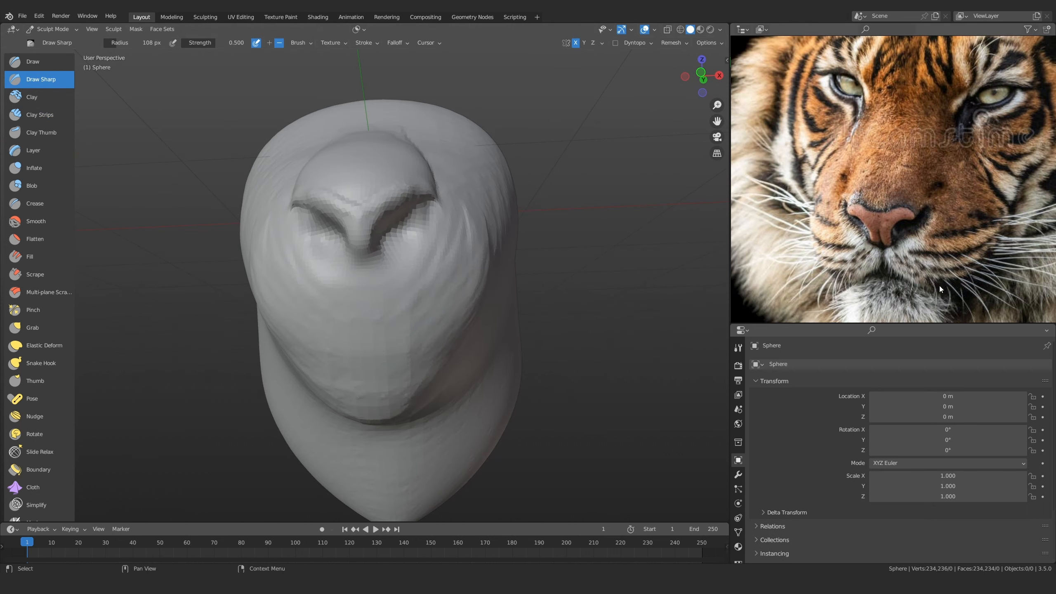
{"action": "mouse_move", "coordinate": [397, 266]}
{"action": "middle_mouse_down"}
{"action": "mouse_move", "coordinate": [366, 328]}
{"action": "mouse_move", "coordinate": [368, 299]}
{"action": "middle_mouse_up"}
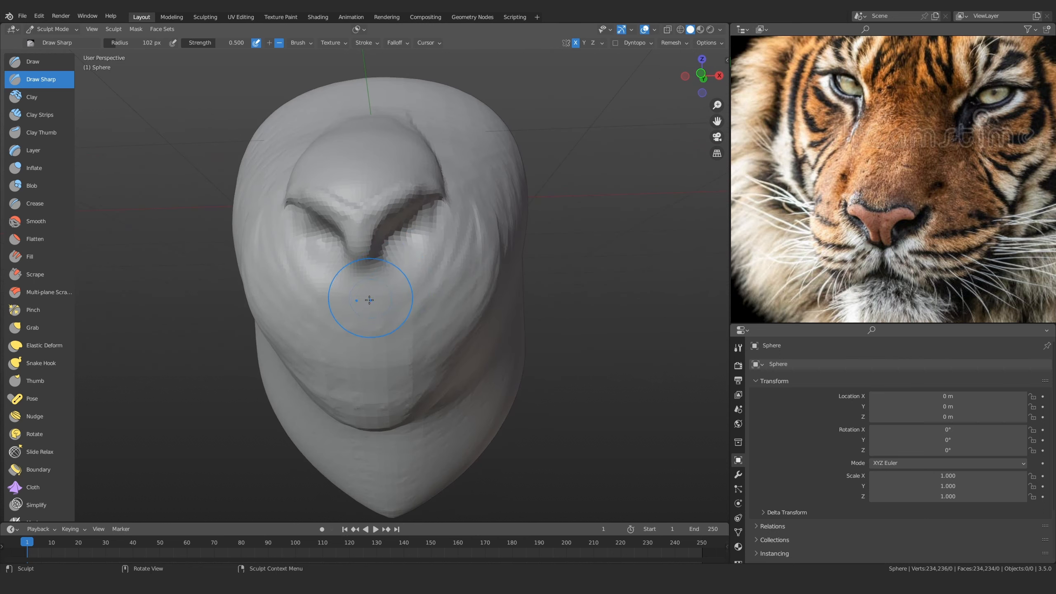
{"action": "key", "text": "f"}
{"action": "left_click", "coordinate": [361, 283]}
{"action": "left_click_drag", "start_coordinate": [366, 325], "coordinate": [366, 329]}
{"action": "mouse_move", "coordinate": [367, 330]}
{"action": "middle_mouse_down"}
{"action": "mouse_move", "coordinate": [367, 396]}
{"action": "mouse_move", "coordinate": [363, 245]}
{"action": "mouse_move", "coordinate": [370, 255]}
{"action": "middle_mouse_up"}
{"action": "key", "text": "f"}
{"action": "left_click", "coordinate": [368, 283]}
{"action": "mouse_move", "coordinate": [400, 233]}
{"action": "left_mouse_down"}
{"action": "mouse_move", "coordinate": [385, 330]}
{"action": "mouse_move", "coordinate": [414, 389]}
{"action": "left_mouse_up"}
{"action": "left_click_drag", "start_coordinate": [376, 291], "coordinate": [415, 375]}
Carve the mouth line outward beneath the whisker pads with Draw Sharp, reducing the radius to 65 px
{"action": "mouse_move", "coordinate": [438, 306]}
{"action": "left_mouse_down", "text": "ctrl+alt"}
{"action": "mouse_move", "coordinate": [439, 366]}
{"action": "mouse_move", "coordinate": [508, 252]}
{"action": "mouse_move", "coordinate": [517, 261]}
{"action": "left_mouse_up", "text": "ctrl+alt"}
{"action": "mouse_move", "coordinate": [438, 358]}
{"action": "left_mouse_down", "text": "ctrl+alt"}
{"action": "mouse_move", "coordinate": [437, 323]}
{"action": "mouse_move", "coordinate": [420, 304]}
{"action": "left_mouse_up", "text": "ctrl+alt"}
{"action": "left_click_drag", "start_coordinate": [358, 328], "coordinate": [334, 289], "text": "alt"}
{"action": "mouse_move", "coordinate": [344, 326]}
{"action": "left_mouse_down"}
{"action": "mouse_move", "coordinate": [393, 355]}
{"action": "mouse_move", "coordinate": [406, 288]}
{"action": "mouse_move", "coordinate": [428, 299]}
{"action": "left_mouse_up"}
{"action": "key", "text": "f"}
{"action": "left_click", "coordinate": [411, 302]}
{"action": "mouse_move", "coordinate": [395, 252]}
{"action": "left_mouse_down"}
{"action": "mouse_move", "coordinate": [399, 241]}
{"action": "mouse_move", "coordinate": [361, 311]}
{"action": "mouse_move", "coordinate": [293, 352]}
{"action": "mouse_move", "coordinate": [283, 342]}
{"action": "left_mouse_up"}
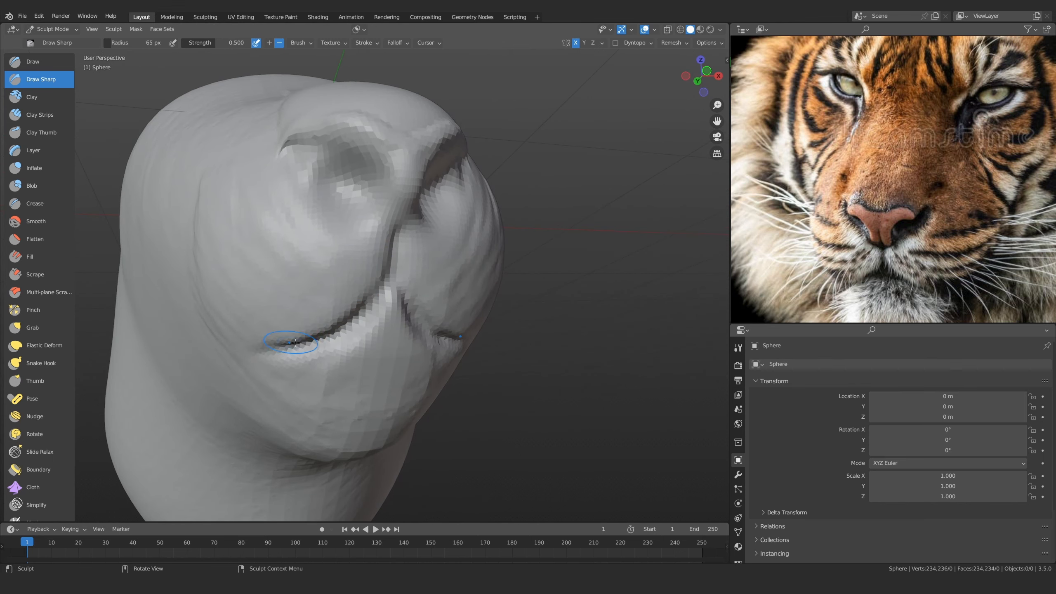
Compare the muzzle and mouth in front view with the front-facing tiger photo
{"action": "scroll", "coordinate": [282, 342], "scroll_direction": "down", "scroll_amount": 4}
{"action": "middle_click_drag", "start_coordinate": [432, 257], "coordinate": [395, 301]}
{"action": "scroll", "coordinate": [394, 302], "scroll_direction": "up", "scroll_amount": 1}
{"action": "key", "text": "KP_1"}
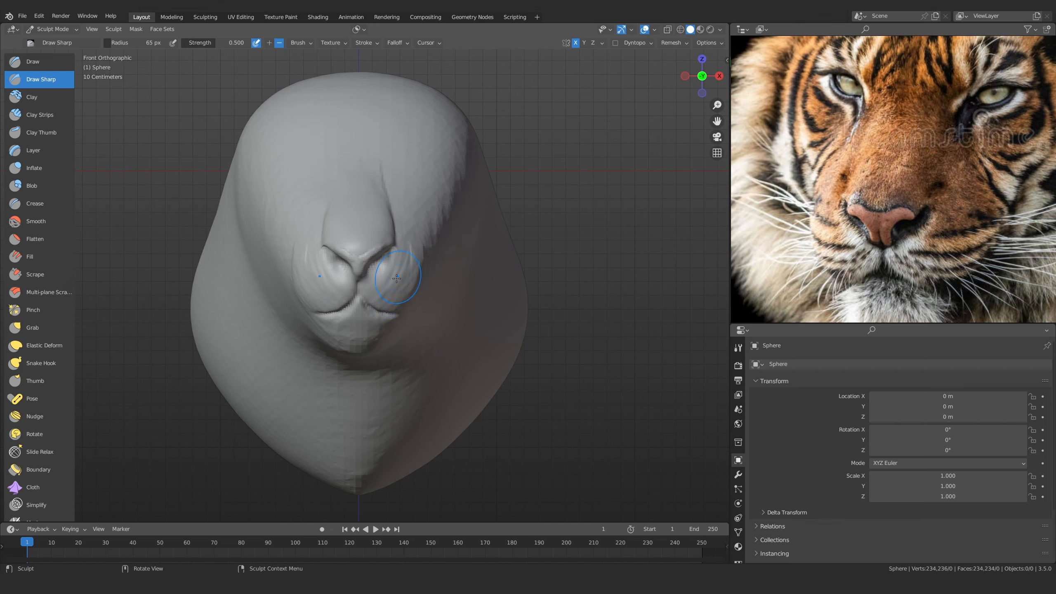
{"action": "scroll", "coordinate": [882, 214], "scroll_direction": "down", "scroll_amount": 5}
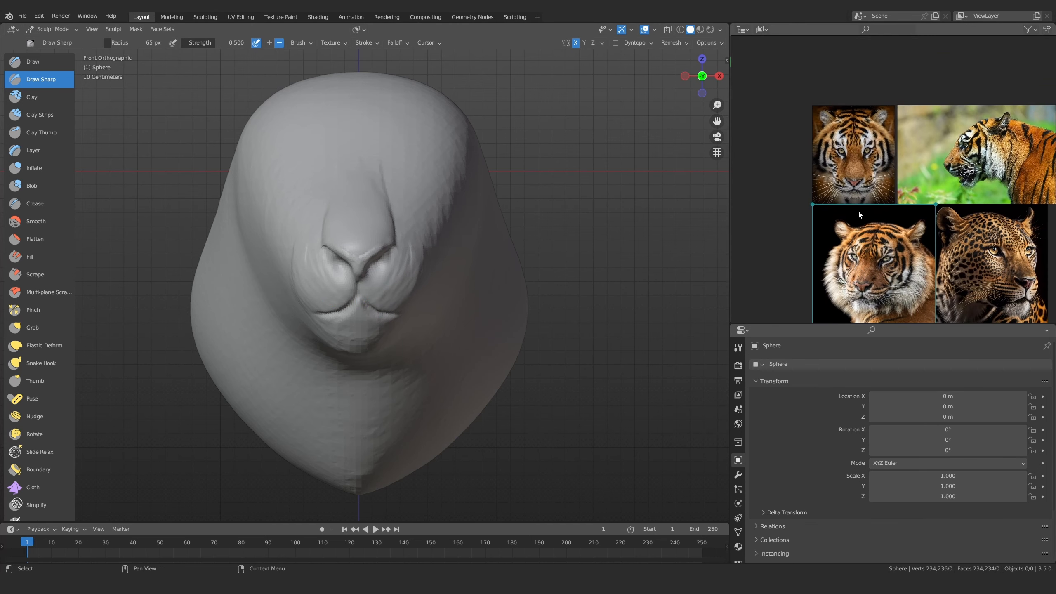
{"action": "scroll", "coordinate": [877, 212], "scroll_direction": "up", "scroll_amount": 3}
{"action": "scroll", "coordinate": [877, 212], "scroll_direction": "up", "scroll_amount": 3}
{"action": "scroll", "coordinate": [355, 284], "scroll_direction": "up", "scroll_amount": 3}
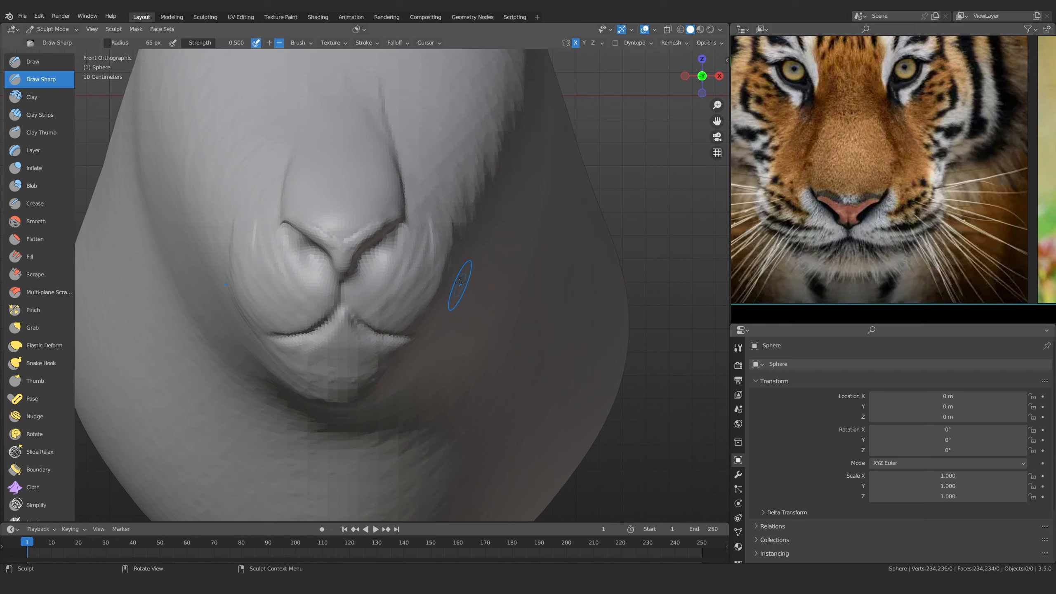
Widen both whisker pads outward with the Grab brush at a 161 px radius and check their side profile
{"action": "key", "text": "g"}
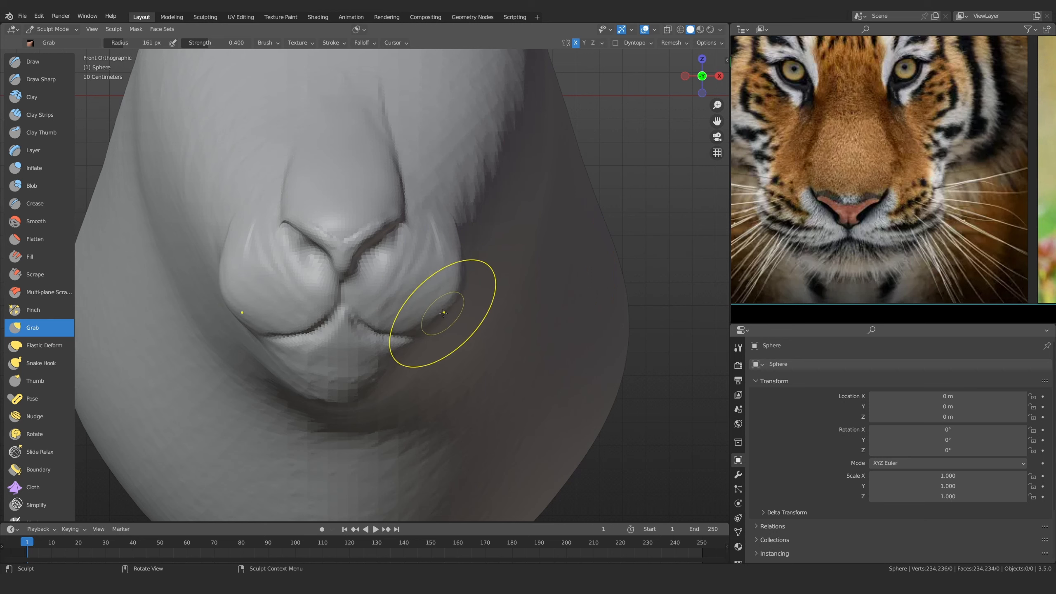
{"action": "left_click_drag", "start_coordinate": [443, 313], "coordinate": [450, 315]}
{"action": "left_click_drag", "start_coordinate": [248, 317], "coordinate": [238, 316]}
{"action": "left_click_drag", "start_coordinate": [227, 271], "coordinate": [217, 269]}
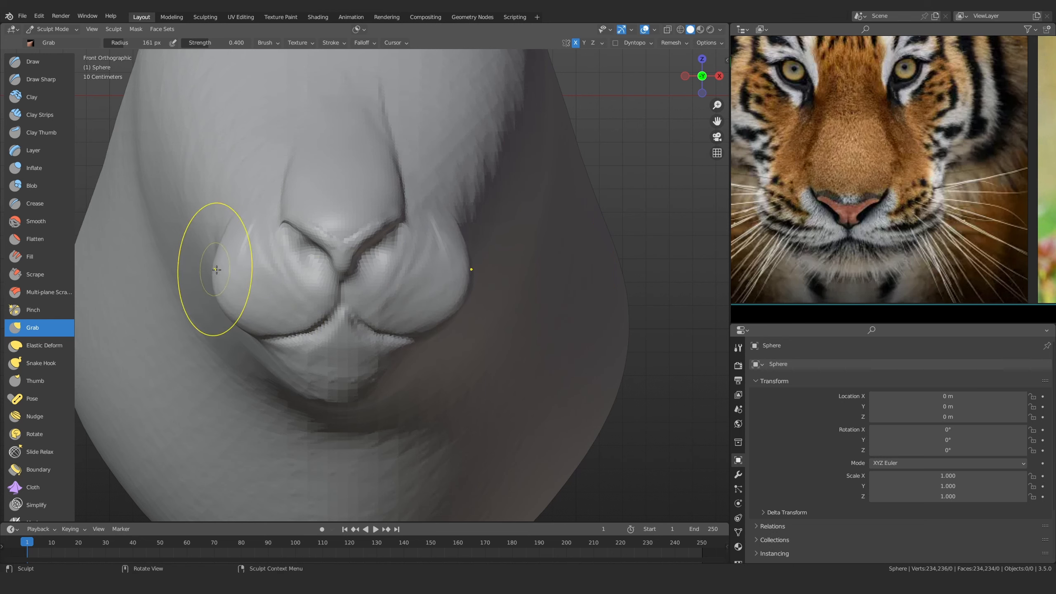
{"action": "mouse_move", "coordinate": [216, 269]}
{"action": "middle_mouse_down"}
{"action": "mouse_move", "coordinate": [366, 314]}
{"action": "mouse_move", "coordinate": [381, 331]}
{"action": "middle_mouse_up"}
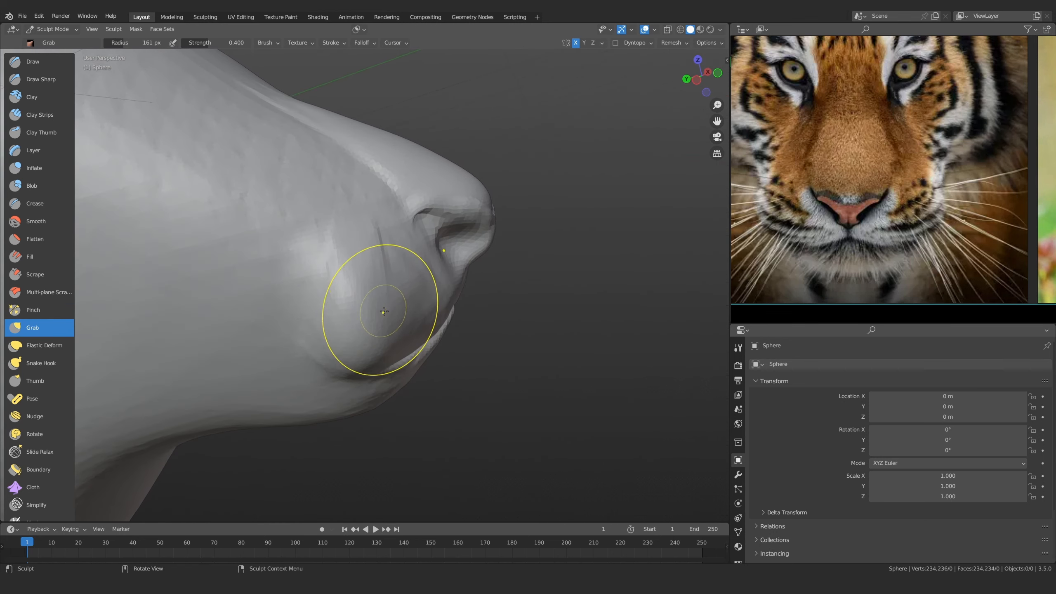
Adjust the mouth line and its outer corners in front view with the Grab brush, reducing the radius to 124 px
{"action": "key", "text": "KP_1"}
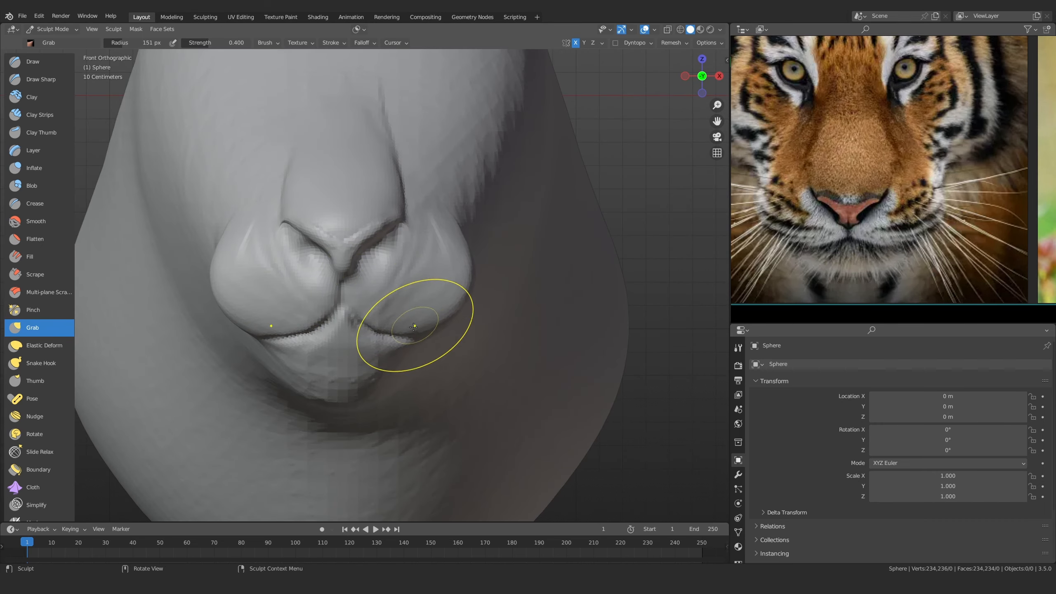
{"action": "middle_click_drag", "start_coordinate": [413, 327], "coordinate": [410, 321], "text": "ctrl"}
{"action": "left_click_drag", "start_coordinate": [381, 337], "coordinate": [387, 332]}
{"action": "key", "text": "f"}
{"action": "left_click", "coordinate": [385, 334]}
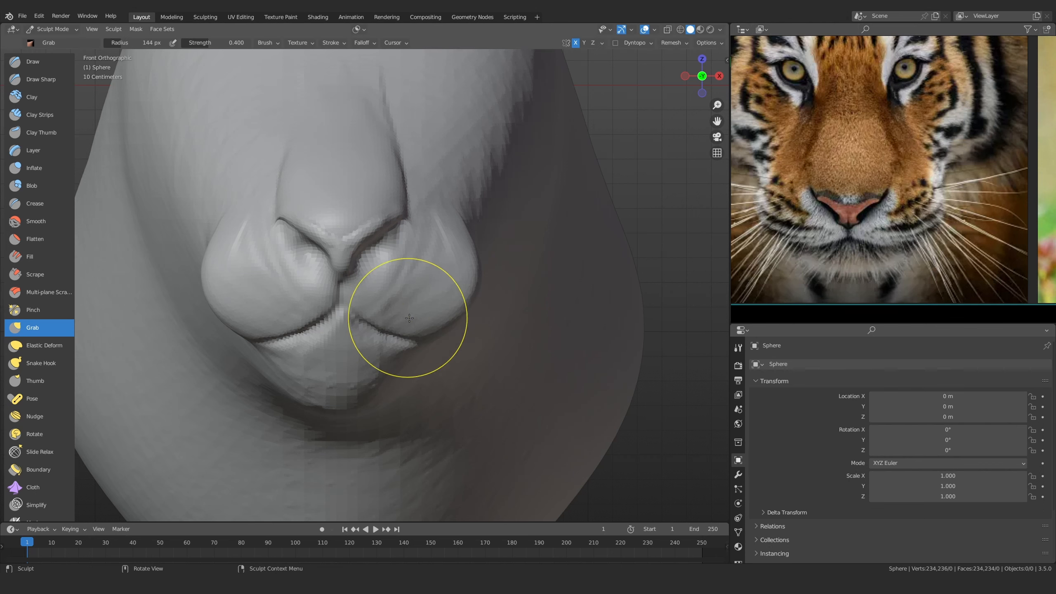
{"action": "key", "text": "f"}
{"action": "left_click", "coordinate": [431, 319]}
{"action": "mouse_move", "coordinate": [418, 348]}
{"action": "left_mouse_down"}
{"action": "mouse_move", "coordinate": [435, 333]}
{"action": "mouse_move", "coordinate": [388, 331]}
{"action": "left_mouse_up"}
{"action": "key", "text": "f"}
{"action": "left_click", "coordinate": [463, 343]}
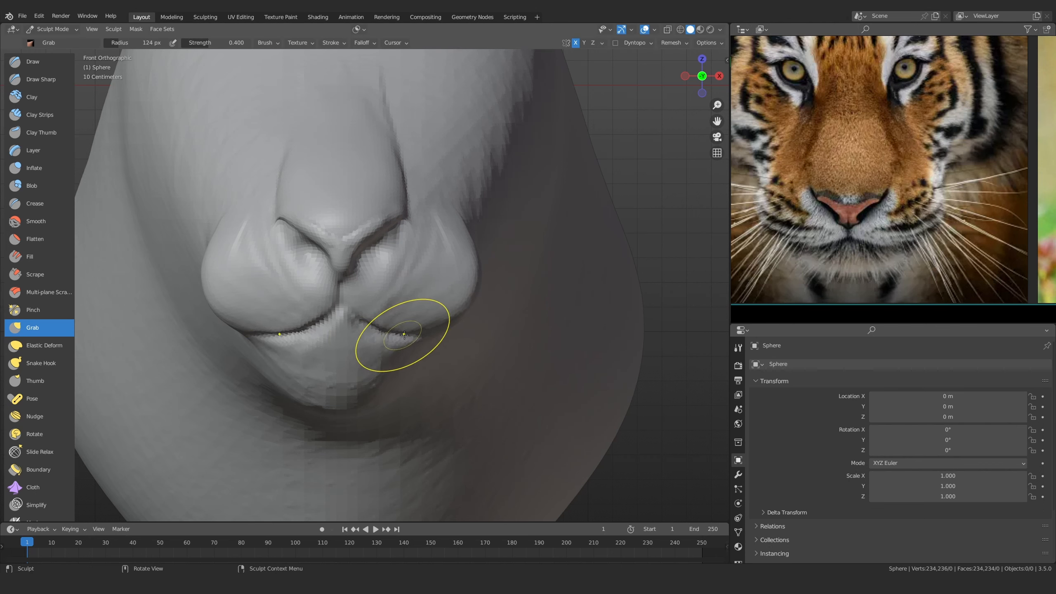
Lift and widen the mouth corners with the Grab brush, using the front-facing tiger photo as reference
{"action": "key", "text": "f"}
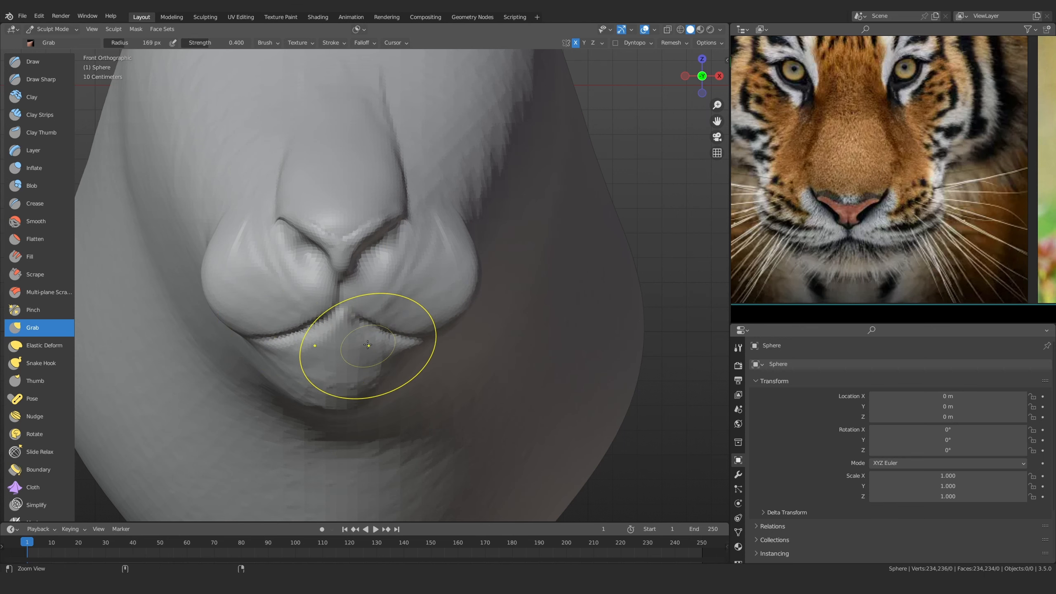
{"action": "scroll", "coordinate": [368, 345], "scroll_direction": "up", "scroll_amount": 2}
{"action": "key", "text": "f"}
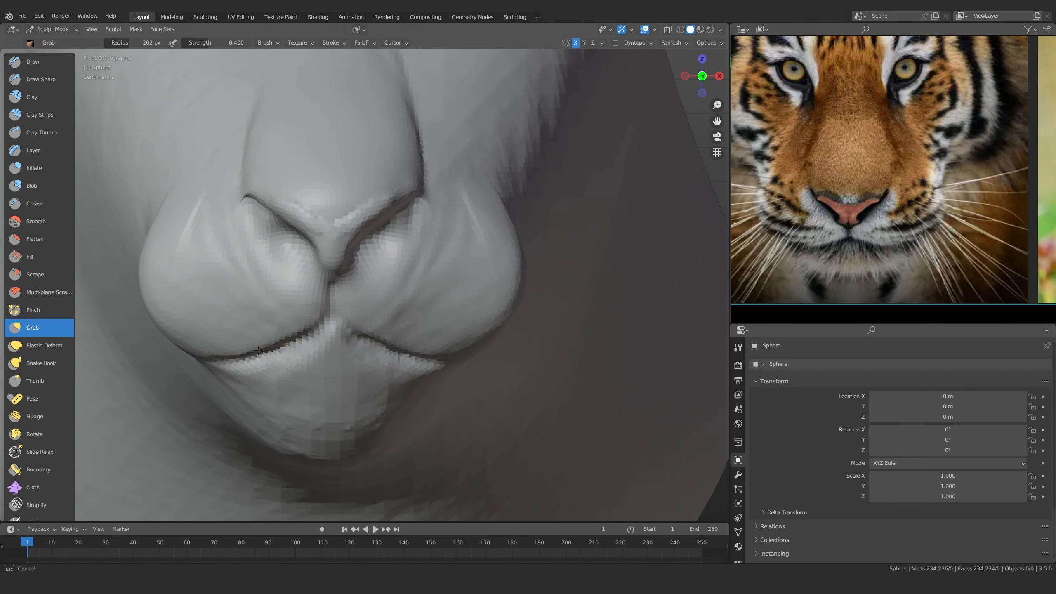
{"action": "left_click", "coordinate": [259, 351]}
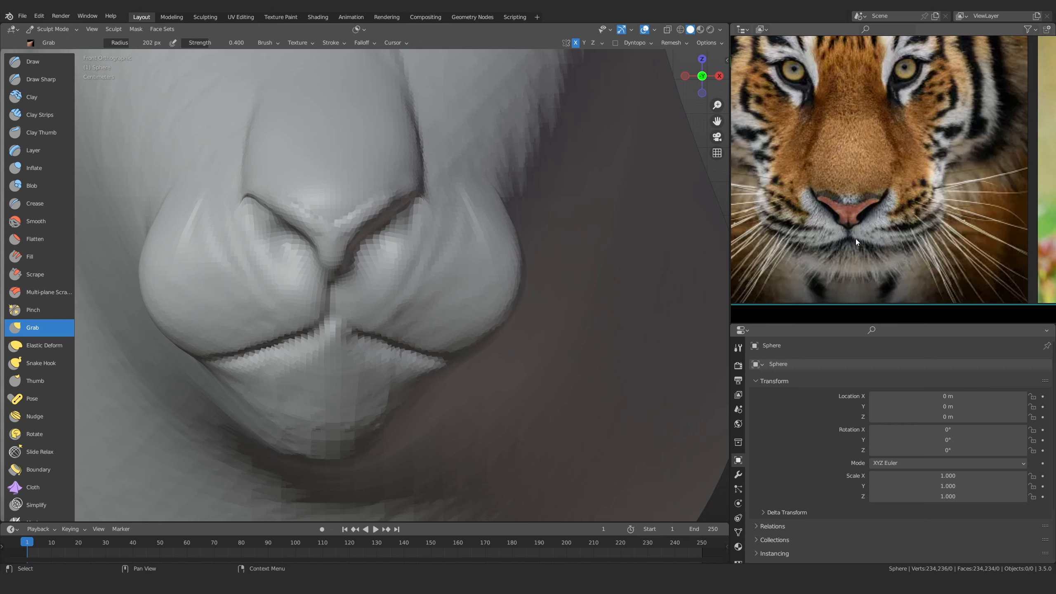
{"action": "scroll", "coordinate": [865, 175], "scroll_direction": "down", "scroll_amount": 3}
{"action": "scroll", "coordinate": [865, 201], "scroll_direction": "up", "scroll_amount": 3}
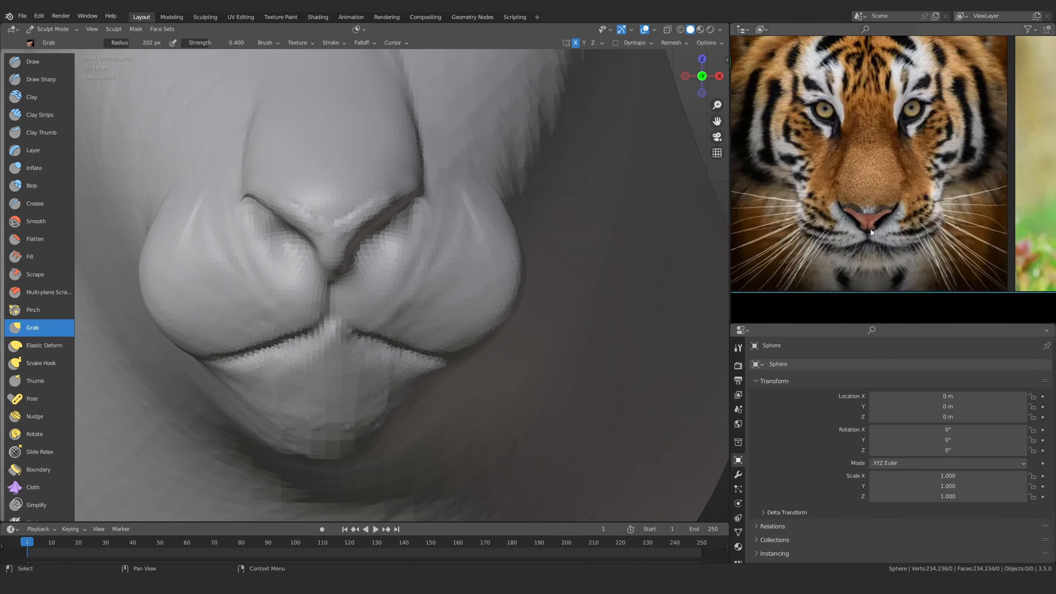
{"action": "key", "text": "f"}
{"action": "left_click", "coordinate": [453, 337]}
{"action": "left_click_drag", "start_coordinate": [441, 363], "coordinate": [446, 345]}
{"action": "left_click_drag", "start_coordinate": [455, 339], "coordinate": [457, 335]}
{"action": "key", "text": "f"}
{"action": "left_click", "coordinate": [523, 356]}
{"action": "left_click_drag", "start_coordinate": [413, 363], "coordinate": [407, 349]}
{"action": "key", "text": "f"}
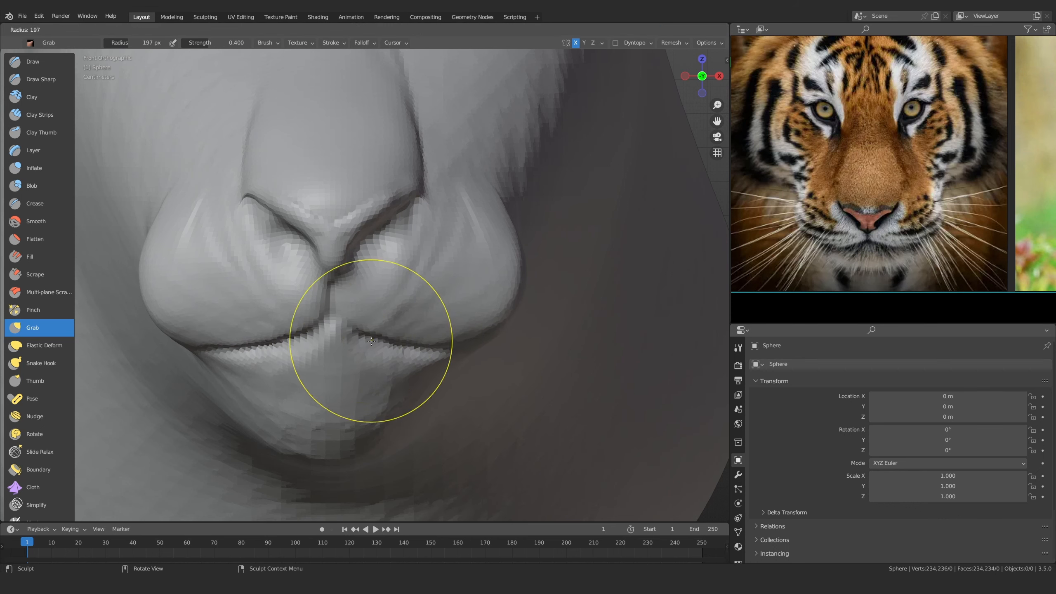
{"action": "left_click", "coordinate": [415, 342]}
Adjust the centre of the mouth and curve the mouth line downward on both sides with the Grab brush at 111 to 152 px
{"action": "middle_click_drag", "start_coordinate": [321, 354], "coordinate": [321, 340], "text": "ctrl"}
{"action": "key", "text": "f"}
{"action": "left_click", "coordinate": [329, 325]}
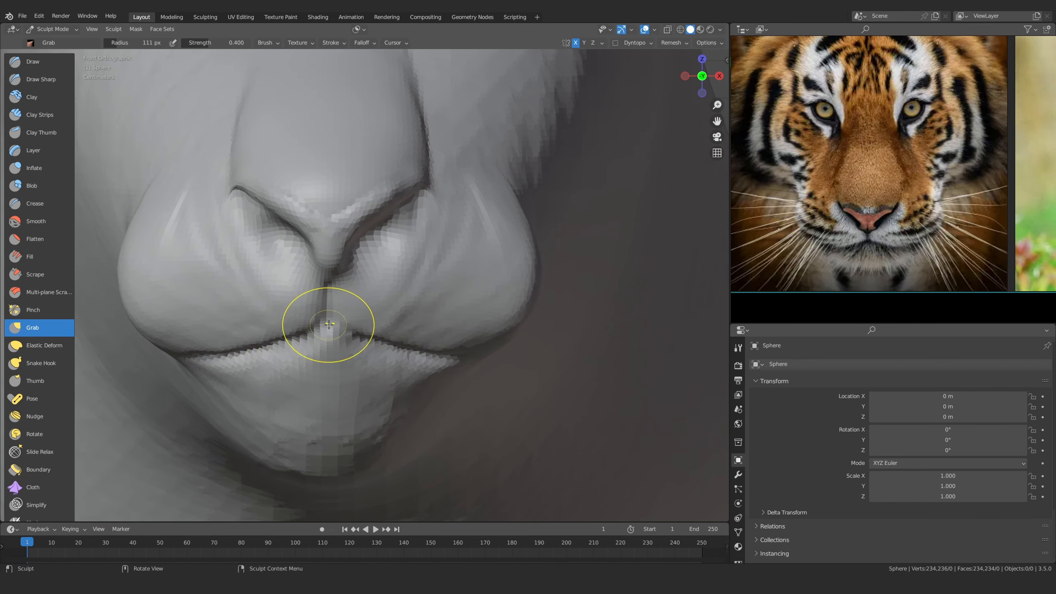
{"action": "left_click", "coordinate": [381, 335]}
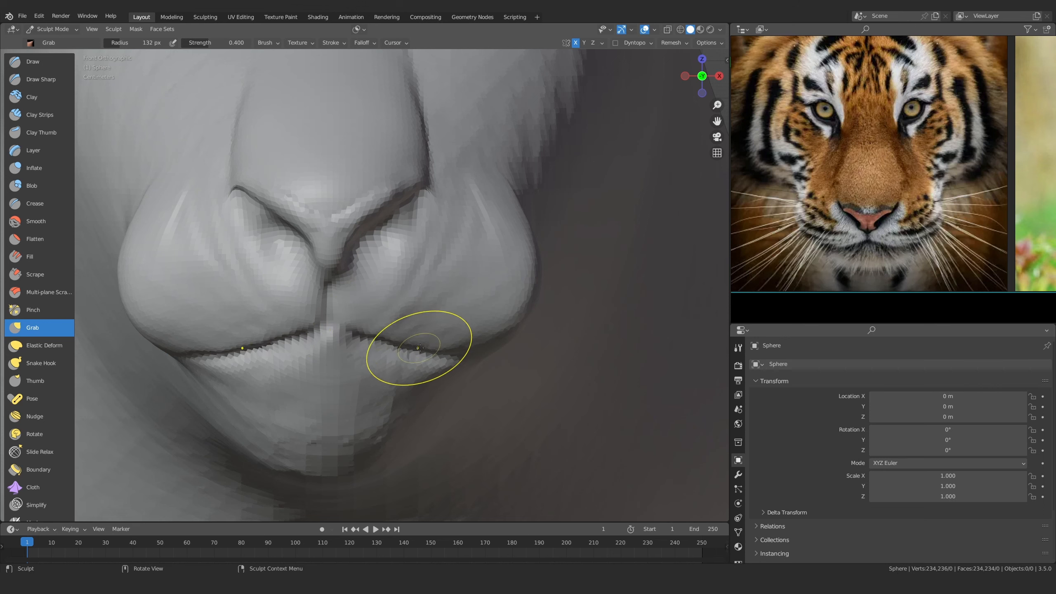
{"action": "middle_click_drag", "start_coordinate": [449, 342], "coordinate": [490, 355], "text": "ctrl"}
{"action": "middle_click_drag", "start_coordinate": [348, 210], "coordinate": [349, 163], "text": "ctrl"}
{"action": "mouse_move", "coordinate": [368, 283]}
{"action": "middle_mouse_down", "text": "ctrl"}
{"action": "mouse_move", "coordinate": [396, 317]}
{"action": "mouse_move", "coordinate": [379, 332]}
{"action": "mouse_move", "coordinate": [404, 333]}
{"action": "middle_mouse_up", "text": "ctrl"}
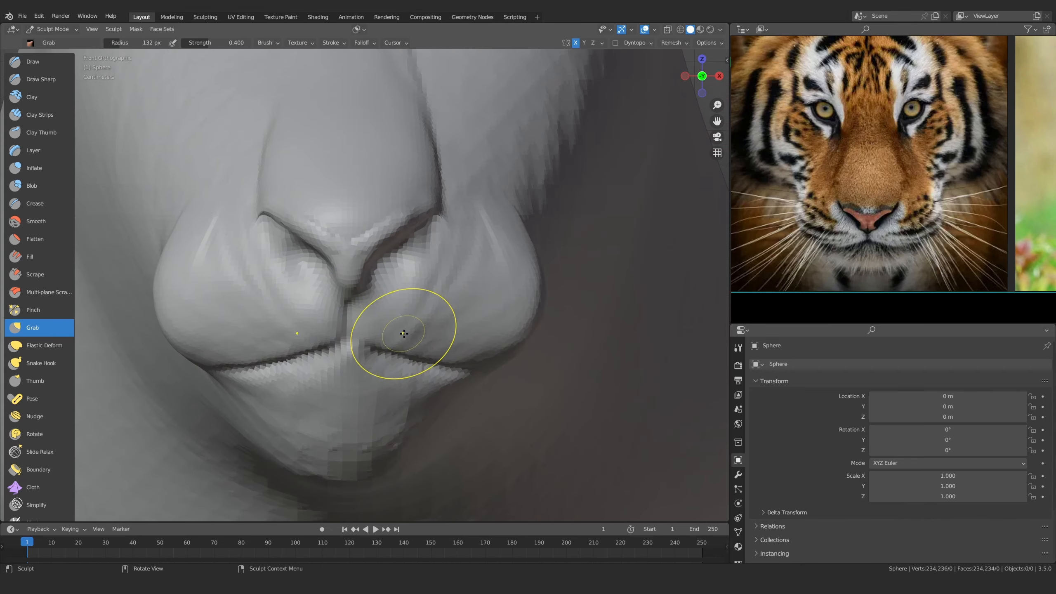
{"action": "left_click_drag", "start_coordinate": [407, 360], "coordinate": [445, 383]}
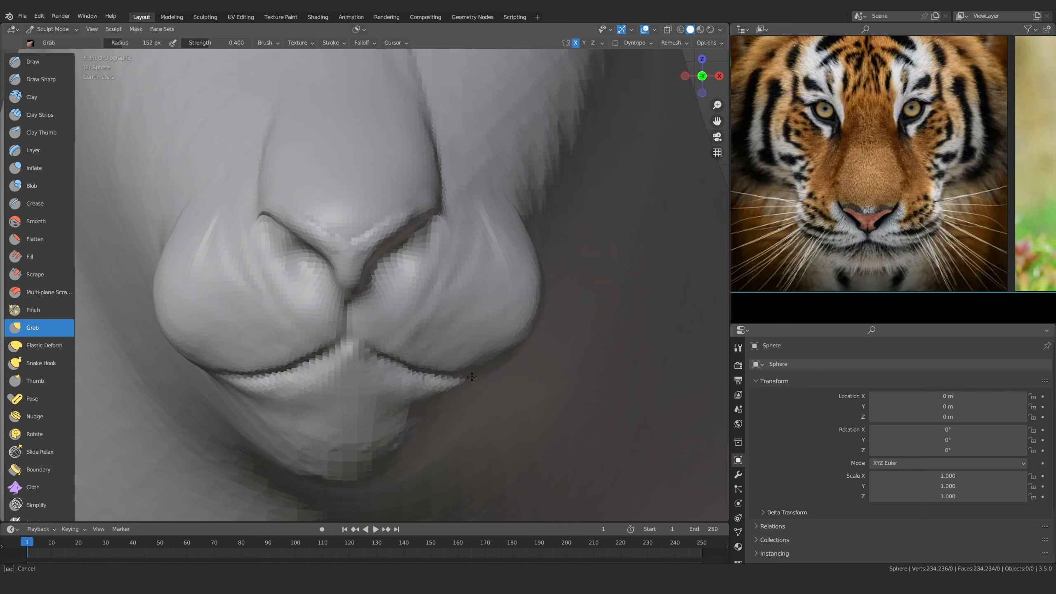
Build up the back of the whisker pads toward the cheeks with Clay Strips, reducing the radius from 143 to 82 px
{"action": "mouse_move", "coordinate": [497, 289]}
{"action": "middle_mouse_down", "text": "ctrl"}
{"action": "mouse_move", "coordinate": [476, 313]}
{"action": "mouse_move", "coordinate": [264, 272]}
{"action": "middle_mouse_up", "text": "ctrl"}
{"action": "left_click", "coordinate": [52, 114]}
{"action": "middle_click_drag", "start_coordinate": [349, 333], "coordinate": [349, 277], "text": "ctrl"}
{"action": "mouse_move", "coordinate": [349, 276]}
{"action": "middle_mouse_down"}
{"action": "mouse_move", "coordinate": [374, 316]}
{"action": "mouse_move", "coordinate": [386, 297]}
{"action": "mouse_move", "coordinate": [344, 315]}
{"action": "middle_mouse_up"}
{"action": "middle_click_drag", "start_coordinate": [412, 345], "coordinate": [394, 339]}
{"action": "left_click_drag", "start_coordinate": [394, 340], "coordinate": [432, 309]}
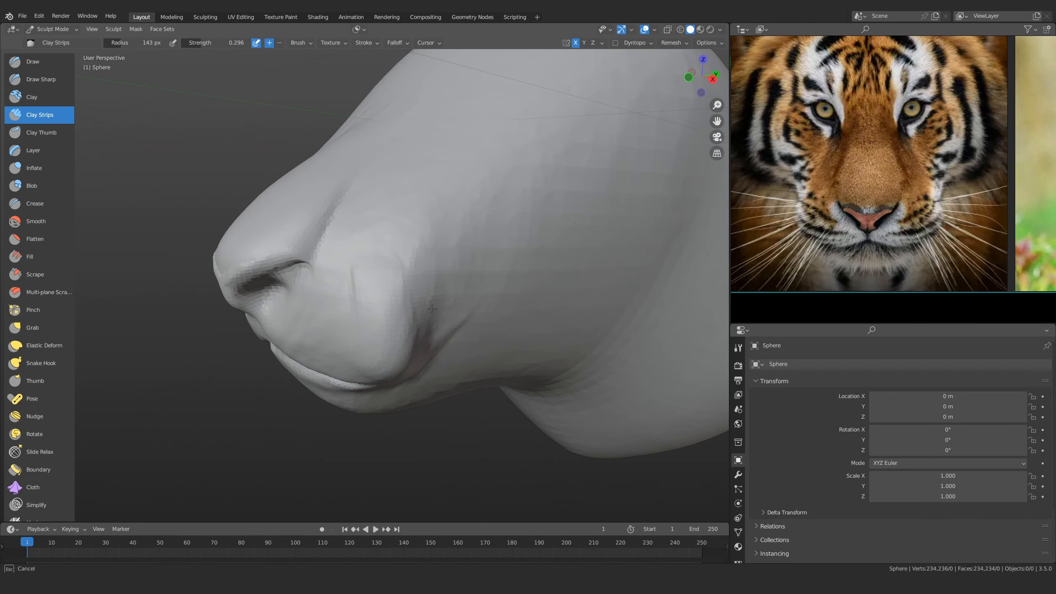
{"action": "middle_click_drag", "start_coordinate": [405, 329], "coordinate": [427, 277]}
{"action": "left_click_drag", "start_coordinate": [432, 294], "coordinate": [400, 337]}
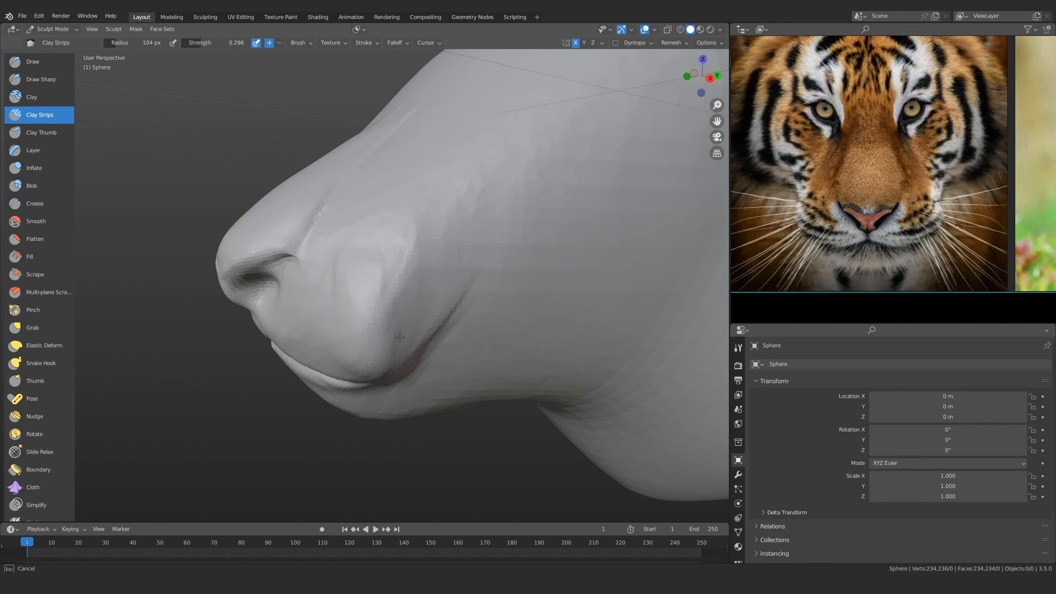
{"action": "middle_click_drag", "start_coordinate": [446, 306], "coordinate": [460, 274]}
{"action": "mouse_move", "coordinate": [420, 341]}
{"action": "left_mouse_down"}
{"action": "mouse_move", "coordinate": [470, 241]}
{"action": "mouse_move", "coordinate": [446, 262]}
{"action": "left_mouse_up"}
Study the muzzle and whisker pads in the three-quarter tiger photo and the other big cat references
{"action": "middle_click_drag", "start_coordinate": [582, 249], "coordinate": [594, 271]}
{"action": "mouse_move", "coordinate": [917, 205]}
{"action": "middle_mouse_down"}
{"action": "mouse_move", "coordinate": [861, 218]}
{"action": "mouse_move", "coordinate": [898, 201]}
{"action": "mouse_move", "coordinate": [863, 233]}
{"action": "middle_mouse_up"}
{"action": "scroll", "coordinate": [989, 187], "scroll_direction": "down", "scroll_amount": 5}
{"action": "scroll", "coordinate": [892, 216], "scroll_direction": "down", "scroll_amount": 4}
{"action": "left_click_drag", "start_coordinate": [866, 192], "coordinate": [875, 190]}
{"action": "middle_click_drag", "start_coordinate": [876, 238], "coordinate": [855, 209]}
{"action": "scroll", "coordinate": [854, 208], "scroll_direction": "up", "scroll_amount": 5}
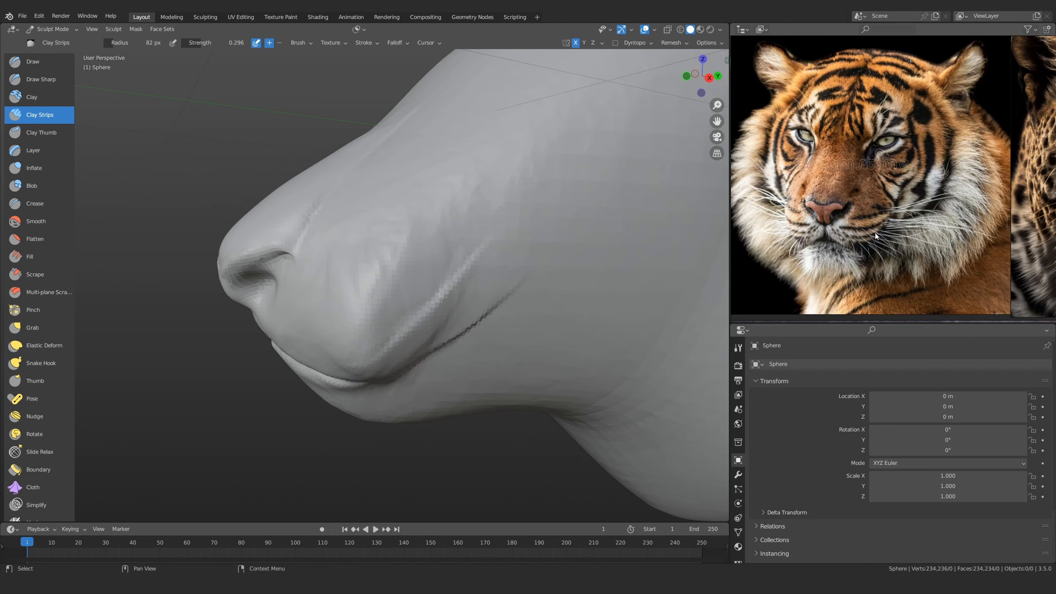
{"action": "scroll", "coordinate": [896, 193], "scroll_direction": "down", "scroll_amount": 2}
{"action": "scroll", "coordinate": [889, 229], "scroll_direction": "down", "scroll_amount": 3}
{"action": "middle_click_drag", "start_coordinate": [937, 240], "coordinate": [879, 109]}
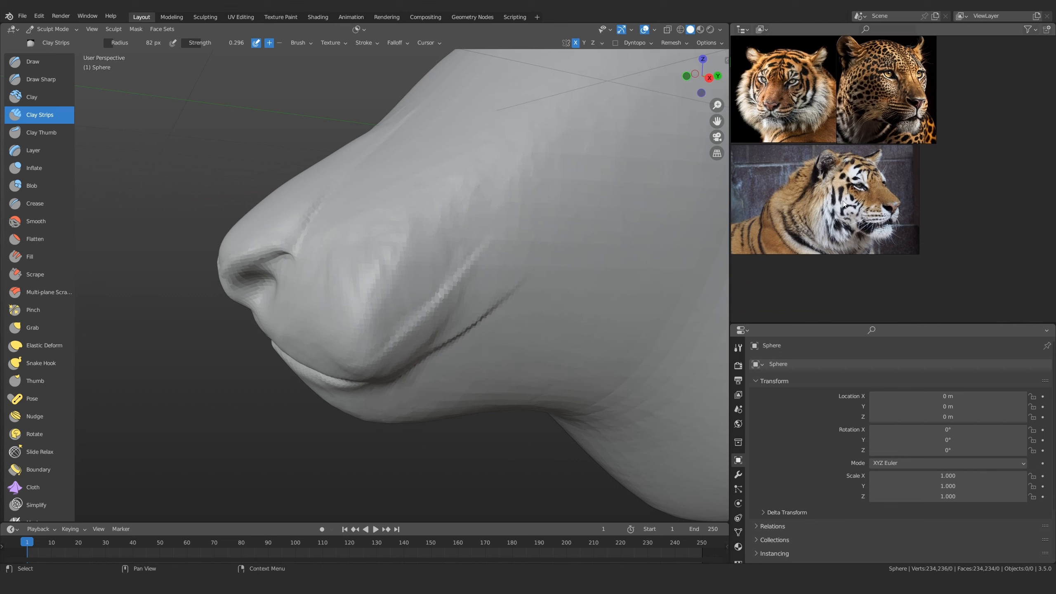
{"action": "scroll", "coordinate": [896, 229], "scroll_direction": "up", "scroll_amount": 5}
{"action": "scroll", "coordinate": [896, 229], "scroll_direction": "down", "scroll_amount": 1}
{"action": "middle_click_drag", "start_coordinate": [865, 166], "coordinate": [1012, 382]}
{"action": "scroll", "coordinate": [873, 209], "scroll_direction": "up", "scroll_amount": 4}
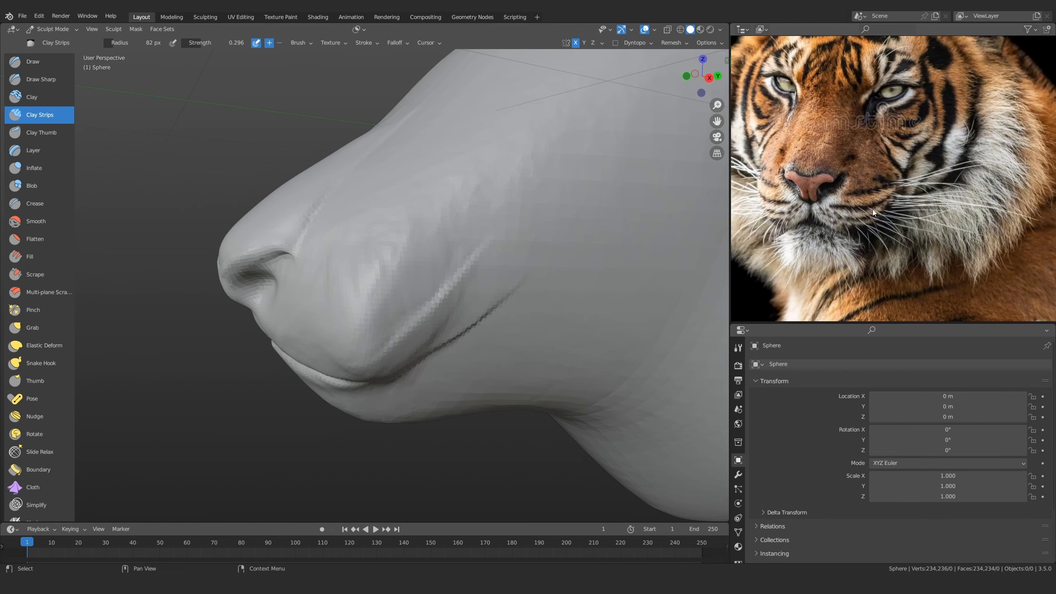
{"action": "scroll", "coordinate": [881, 229], "scroll_direction": "down", "scroll_amount": 1}
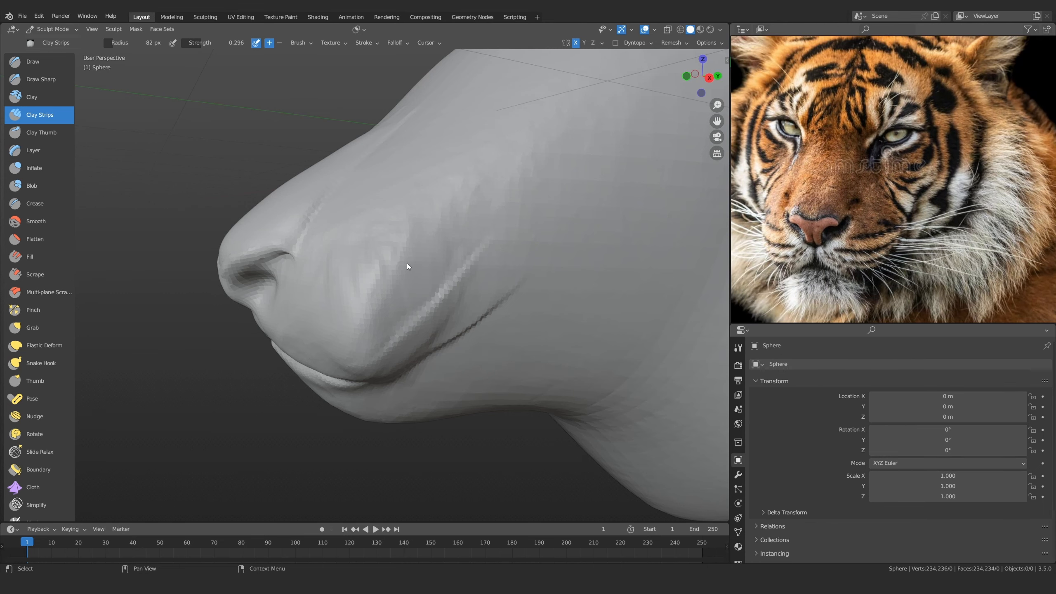
Add clay folds along the rear edge of the whisker pads with Clay Strips at an 82 px radius
{"action": "scroll", "coordinate": [432, 262], "scroll_direction": "down", "scroll_amount": 2}
{"action": "middle_click_drag", "start_coordinate": [433, 261], "coordinate": [457, 291]}
{"action": "scroll", "coordinate": [442, 269], "scroll_direction": "up", "scroll_amount": 1}
{"action": "left_click_drag", "start_coordinate": [404, 358], "coordinate": [405, 358]}
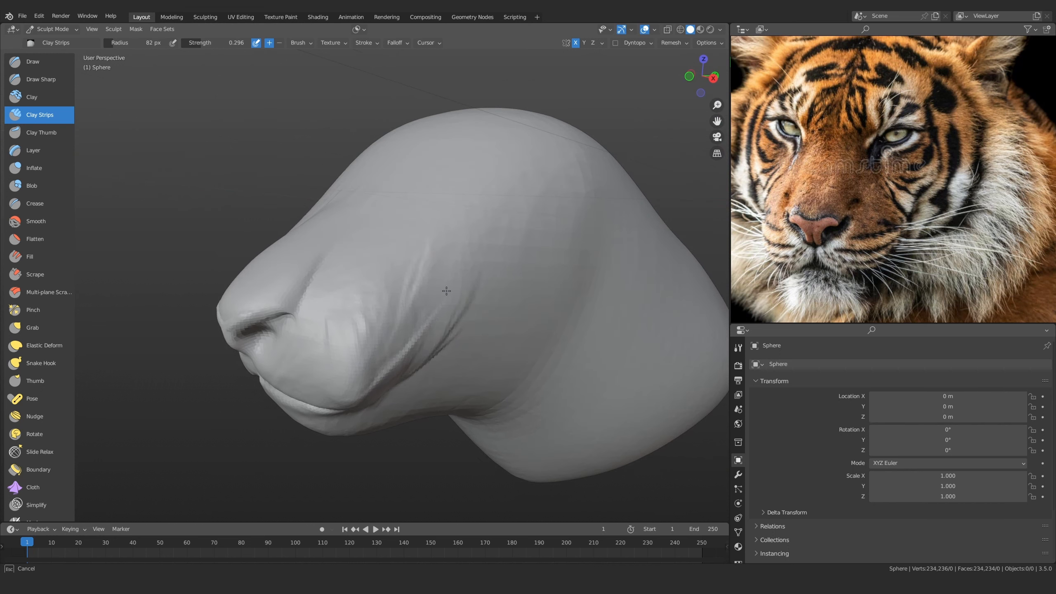
{"action": "scroll", "coordinate": [406, 350], "scroll_direction": "up", "scroll_amount": 1}
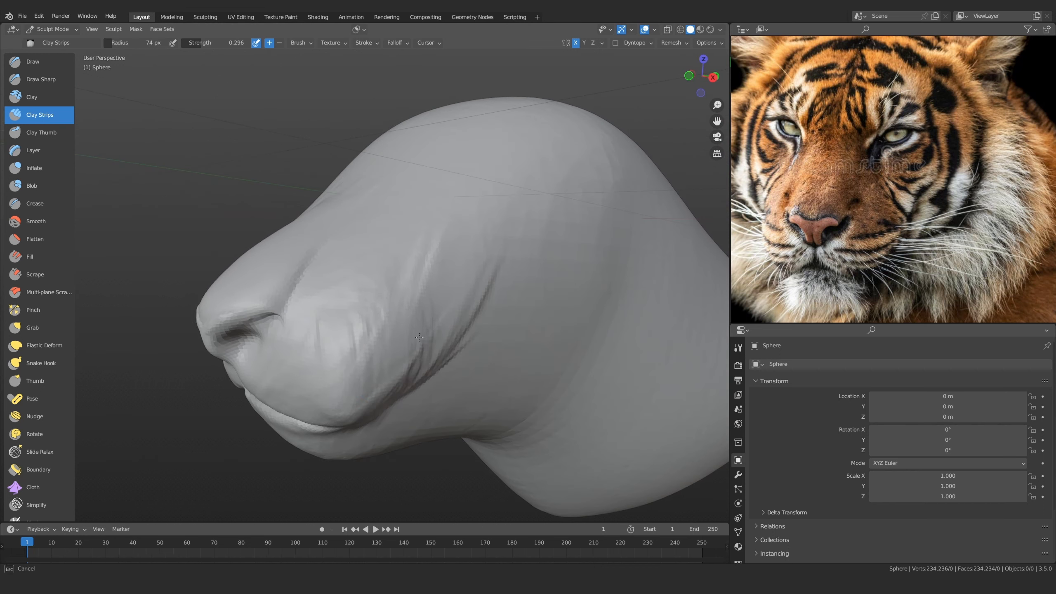
Layer clay over the front of the whisker pads beside the nose with Clay Strips at a 69 px radius
{"action": "mouse_move", "coordinate": [333, 401]}
{"action": "middle_mouse_down"}
{"action": "mouse_move", "coordinate": [384, 346]}
{"action": "mouse_move", "coordinate": [384, 306]}
{"action": "middle_mouse_up"}
{"action": "left_click_drag", "start_coordinate": [384, 306], "coordinate": [379, 348]}
{"action": "middle_click_drag", "start_coordinate": [386, 356], "coordinate": [393, 352]}
{"action": "scroll", "coordinate": [393, 353], "scroll_direction": "up", "scroll_amount": 1}
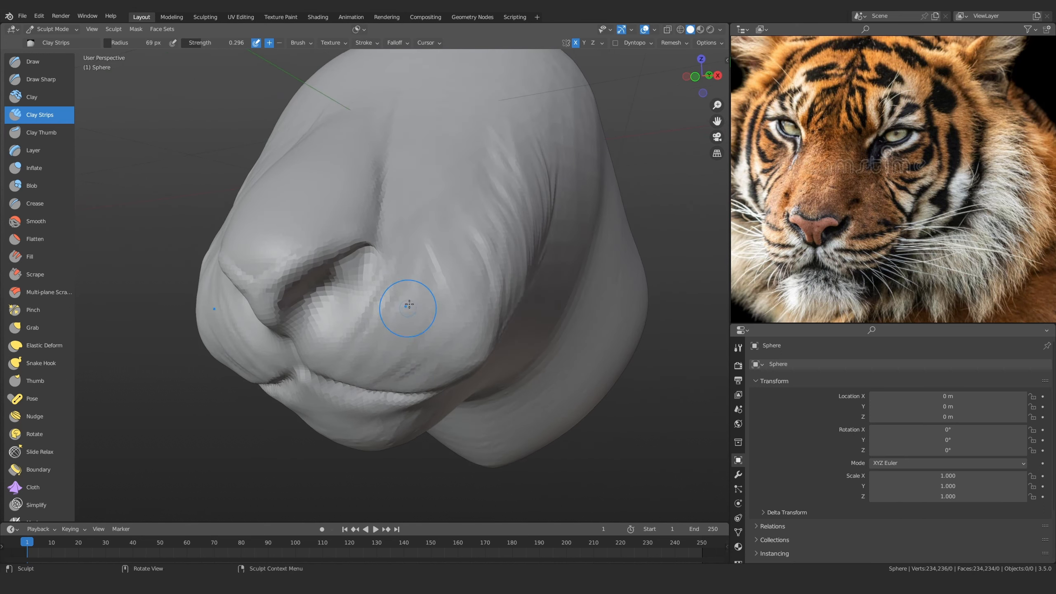
{"action": "left_click_drag", "start_coordinate": [378, 291], "coordinate": [367, 357]}
{"action": "left_click_drag", "start_coordinate": [418, 331], "coordinate": [416, 366]}
{"action": "mouse_move", "coordinate": [416, 366]}
{"action": "middle_mouse_down"}
{"action": "mouse_move", "coordinate": [363, 363]}
{"action": "mouse_move", "coordinate": [356, 342]}
{"action": "middle_mouse_up"}
Fill out the sides of the muzzle behind the whisker pads with Clay Strips at an 82 px radius
{"action": "key", "text": "f"}
{"action": "left_click", "coordinate": [361, 344]}
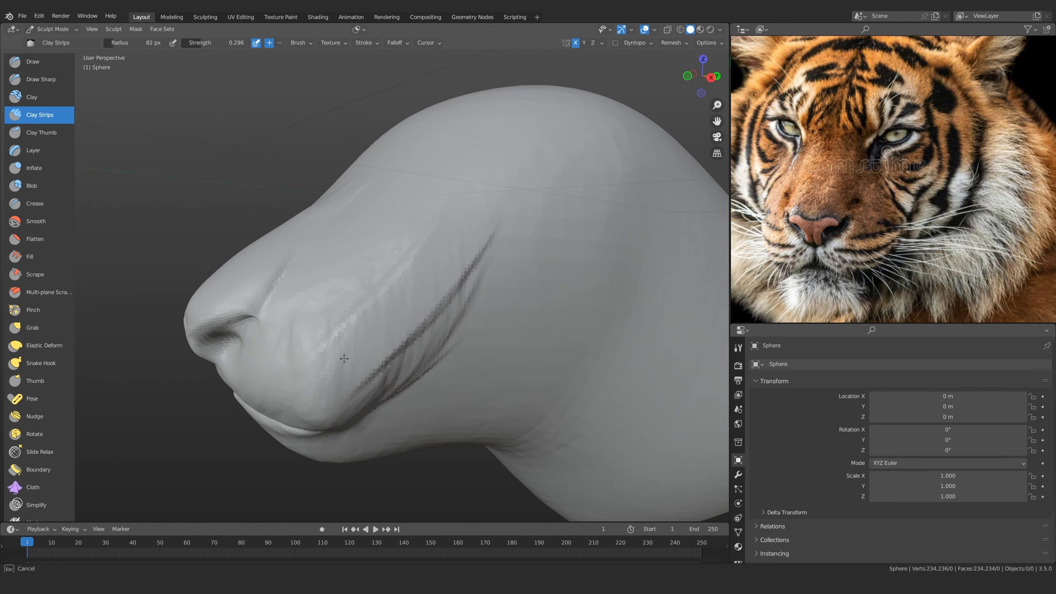
{"action": "left_click_drag", "start_coordinate": [345, 358], "coordinate": [335, 359]}
{"action": "middle_click_drag", "start_coordinate": [357, 345], "coordinate": [365, 337]}
{"action": "mouse_move", "coordinate": [341, 329]}
{"action": "left_mouse_down"}
{"action": "mouse_move", "coordinate": [356, 384]}
{"action": "mouse_move", "coordinate": [379, 288]}
{"action": "left_mouse_up"}
{"action": "left_click_drag", "start_coordinate": [418, 336], "coordinate": [447, 289]}
{"action": "left_click_drag", "start_coordinate": [445, 207], "coordinate": [428, 226]}
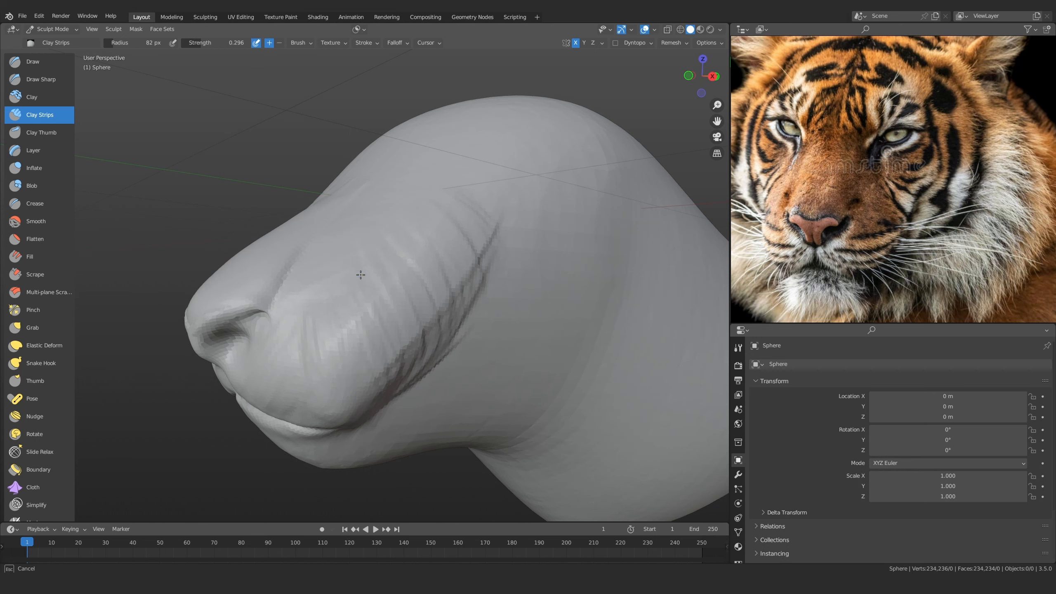
Smooth the built-up sides of the muzzle at a 175 px brush radius and check them in front view
{"action": "middle_click_drag", "start_coordinate": [460, 230], "coordinate": [403, 309]}
{"action": "scroll", "coordinate": [403, 309], "scroll_direction": "up", "scroll_amount": 2}
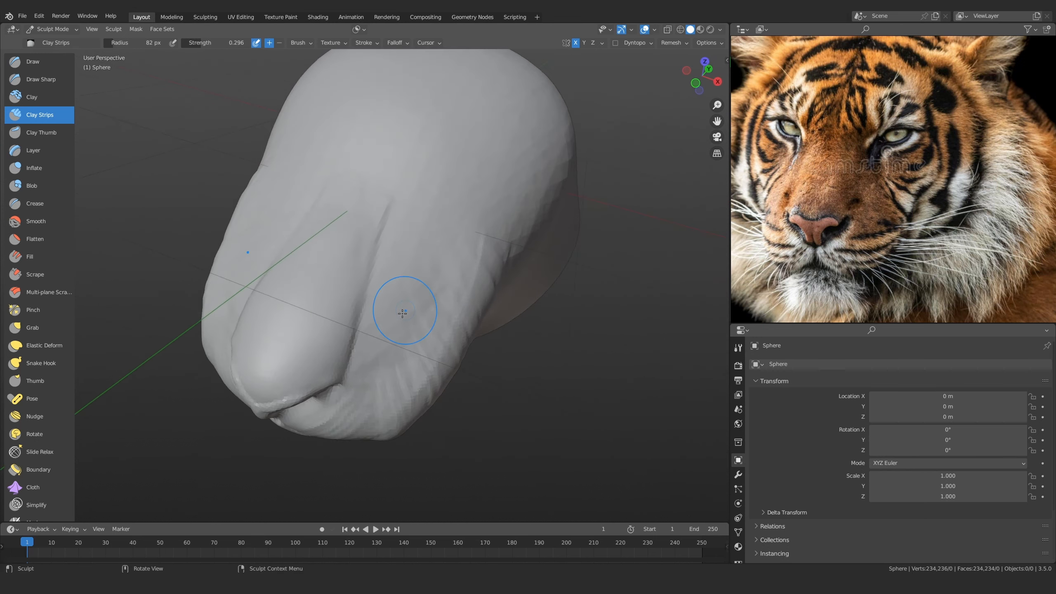
{"action": "key", "text": "f"}
{"action": "left_click", "coordinate": [435, 329]}
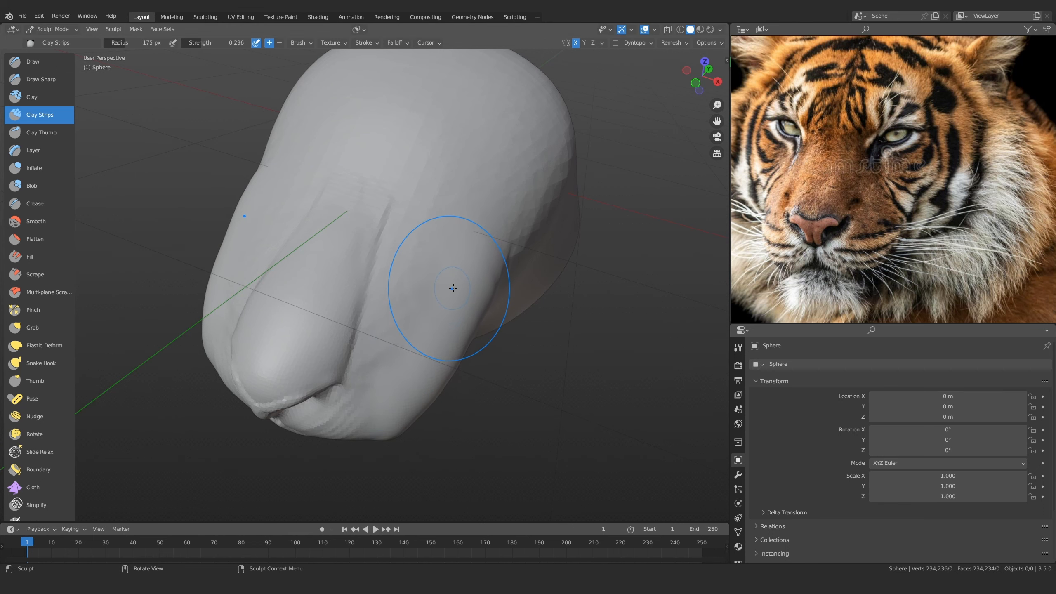
{"action": "key", "text": "KP_1"}
Thicken the lower whisker pads above the mouth line with Clay Strips at radii between 64 and 92 px
{"action": "mouse_move", "coordinate": [440, 359]}
{"action": "middle_mouse_down"}
{"action": "mouse_move", "coordinate": [362, 312]}
{"action": "mouse_move", "coordinate": [342, 282]}
{"action": "mouse_move", "coordinate": [331, 296]}
{"action": "middle_mouse_up"}
{"action": "key", "text": "f"}
{"action": "left_click", "coordinate": [352, 310]}
{"action": "middle_click_drag", "start_coordinate": [353, 337], "coordinate": [363, 296]}
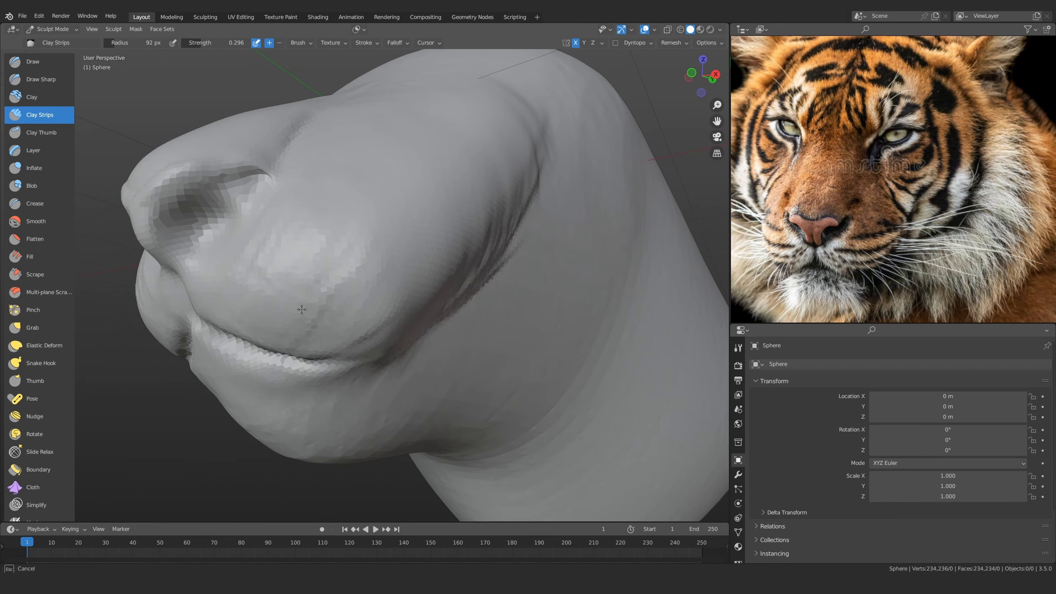
{"action": "middle_click_drag", "start_coordinate": [358, 314], "coordinate": [349, 255]}
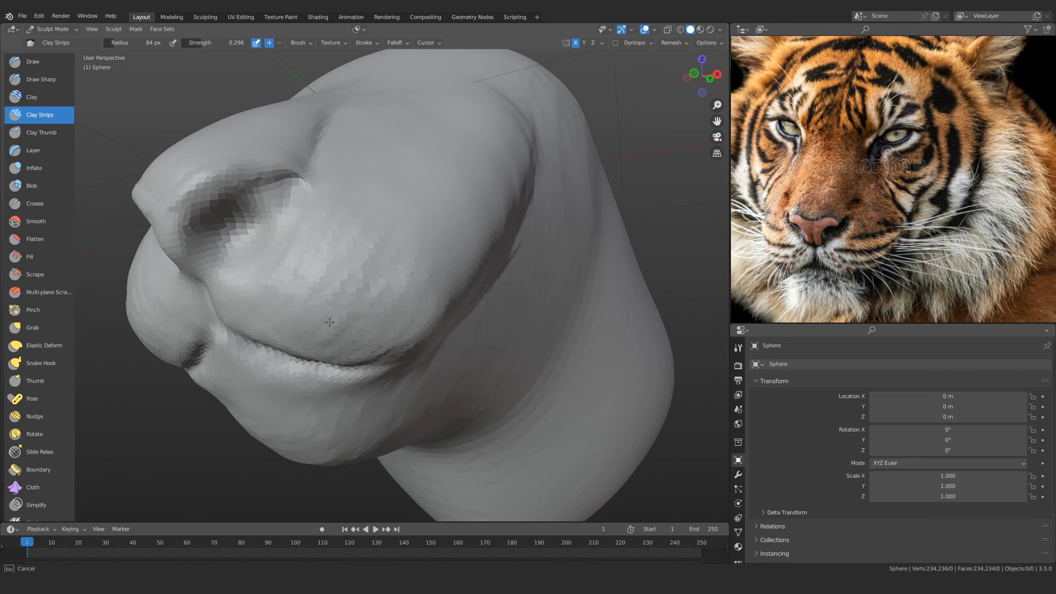
{"action": "middle_click_drag", "start_coordinate": [329, 322], "coordinate": [345, 263]}
{"action": "middle_click_drag", "start_coordinate": [355, 315], "coordinate": [285, 270]}
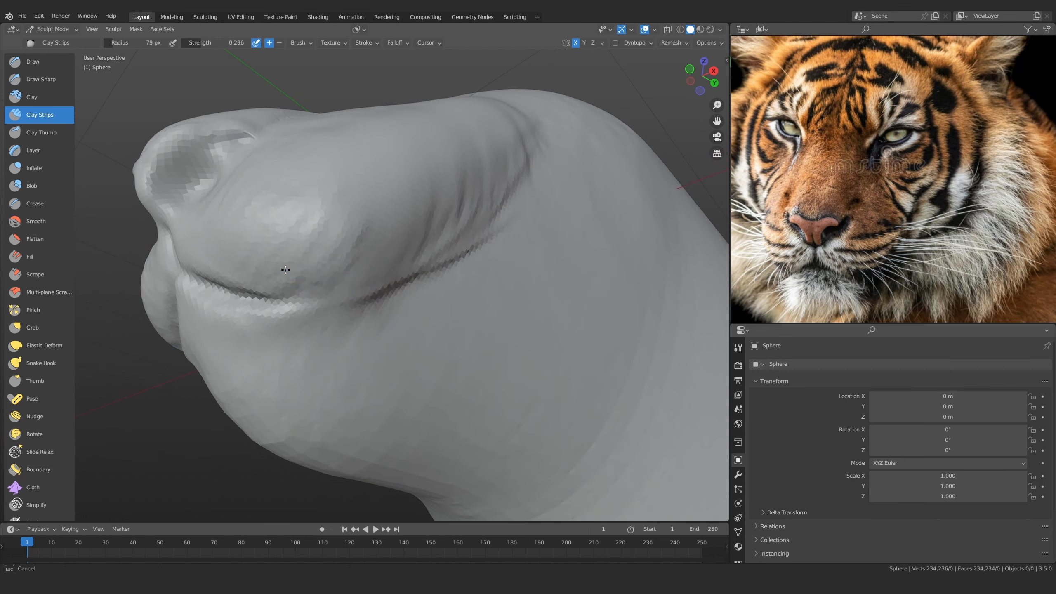
{"action": "middle_click_drag", "start_coordinate": [502, 160], "coordinate": [353, 295]}
Blend the clay strokes on the whisker pads into the muzzle at a 161 px brush radius
{"action": "key", "text": "f"}
{"action": "left_click", "coordinate": [323, 214]}
{"action": "key", "text": "f"}
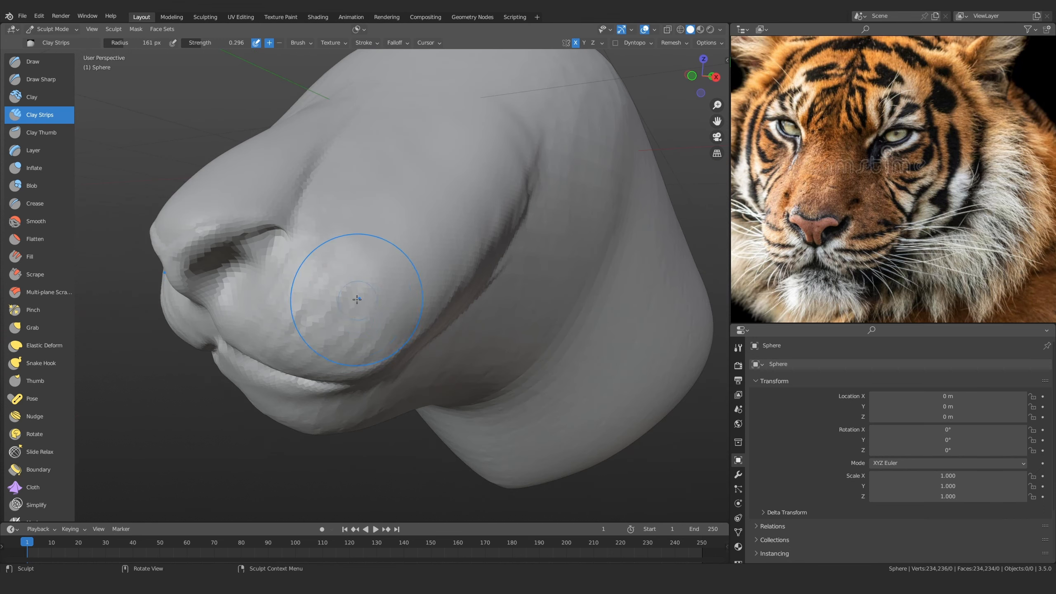
{"action": "left_click", "coordinate": [420, 291]}
{"action": "mouse_move", "coordinate": [470, 248]}
{"action": "middle_mouse_down"}
{"action": "mouse_move", "coordinate": [358, 316]}
{"action": "mouse_move", "coordinate": [410, 301]}
{"action": "mouse_move", "coordinate": [406, 338]}
{"action": "mouse_move", "coordinate": [403, 280]}
{"action": "mouse_move", "coordinate": [420, 330]}
{"action": "middle_mouse_up"}
Round out the lower whisker pads with the Grab brush at a 188 px radius
{"action": "key", "text": "g"}
{"action": "key", "text": "f"}
{"action": "left_click", "coordinate": [426, 324]}
{"action": "key", "text": "f"}
{"action": "left_click", "coordinate": [416, 376]}
{"action": "middle_click_drag", "start_coordinate": [383, 331], "coordinate": [183, 318]}
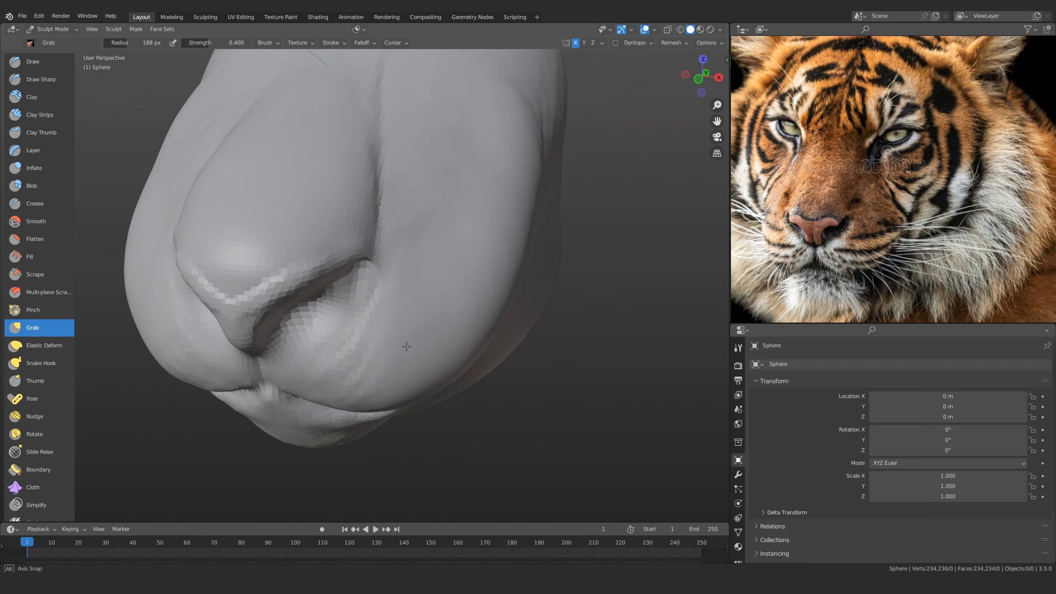
{"action": "key", "text": "f"}
{"action": "left_click", "coordinate": [170, 320]}
Refine the upper lip and the area around the nostrils with the Grab brush at a 151 px radius, checking the side profile
{"action": "mouse_move", "coordinate": [424, 358]}
{"action": "middle_mouse_down"}
{"action": "mouse_move", "coordinate": [461, 362]}
{"action": "mouse_move", "coordinate": [401, 330]}
{"action": "mouse_move", "coordinate": [424, 359]}
{"action": "mouse_move", "coordinate": [429, 335]}
{"action": "middle_mouse_up"}
{"action": "key", "text": "f"}
{"action": "left_click", "coordinate": [414, 377]}
{"action": "key", "text": "f"}
{"action": "left_click", "coordinate": [447, 346]}
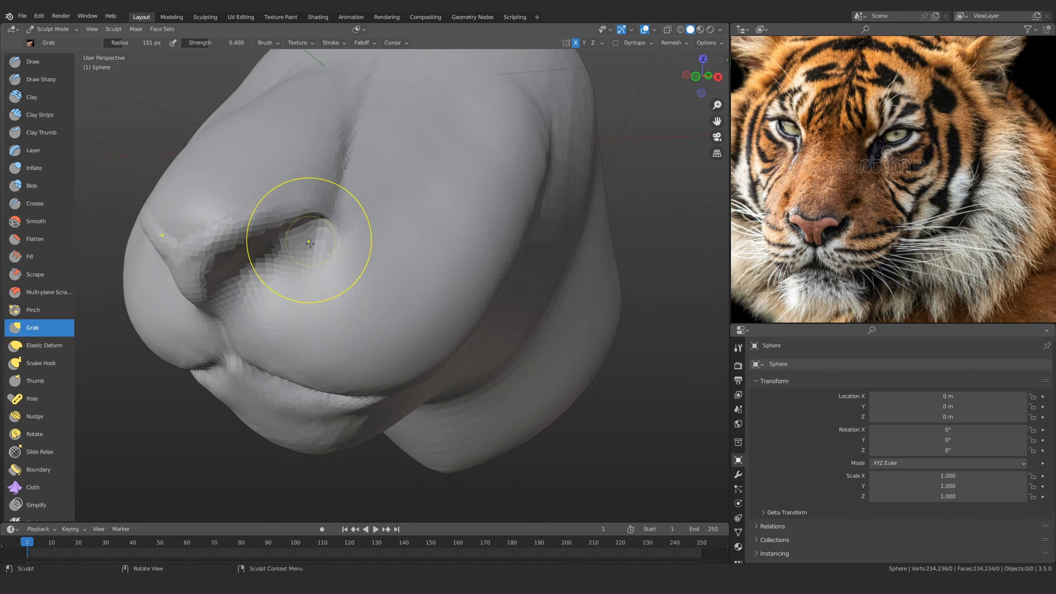
{"action": "middle_click_drag", "start_coordinate": [307, 236], "coordinate": [366, 266]}
{"action": "middle_click_drag", "start_coordinate": [306, 317], "coordinate": [358, 278]}
{"action": "middle_click_drag", "start_coordinate": [318, 248], "coordinate": [389, 264]}
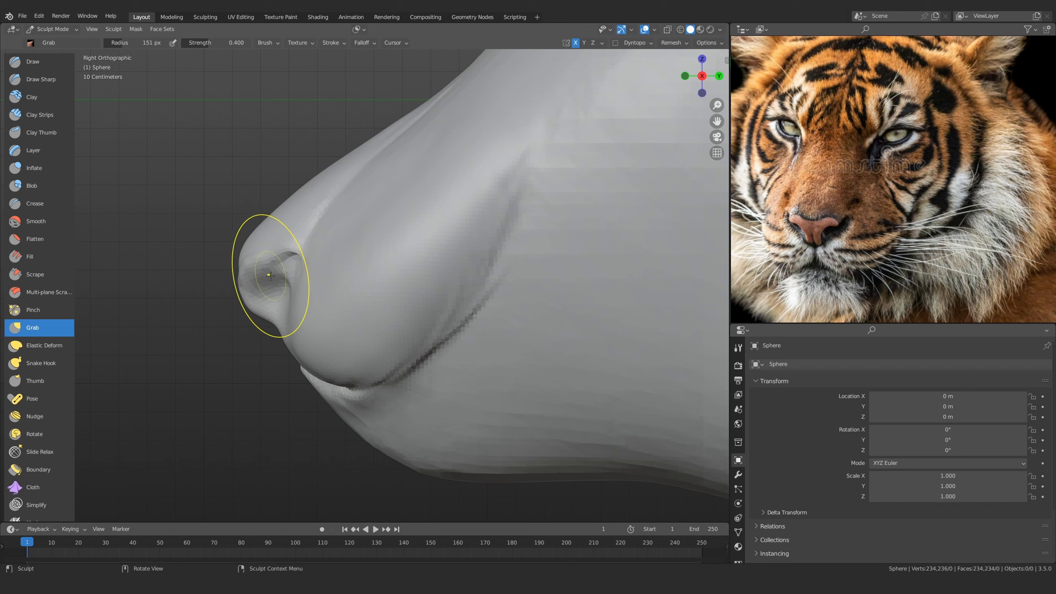
Push the underside of the nose back in side view with the Grab brush to follow the profile tiger photo, and set the radius to 171 px
{"action": "scroll", "coordinate": [795, 198], "scroll_direction": "down", "scroll_amount": 5}
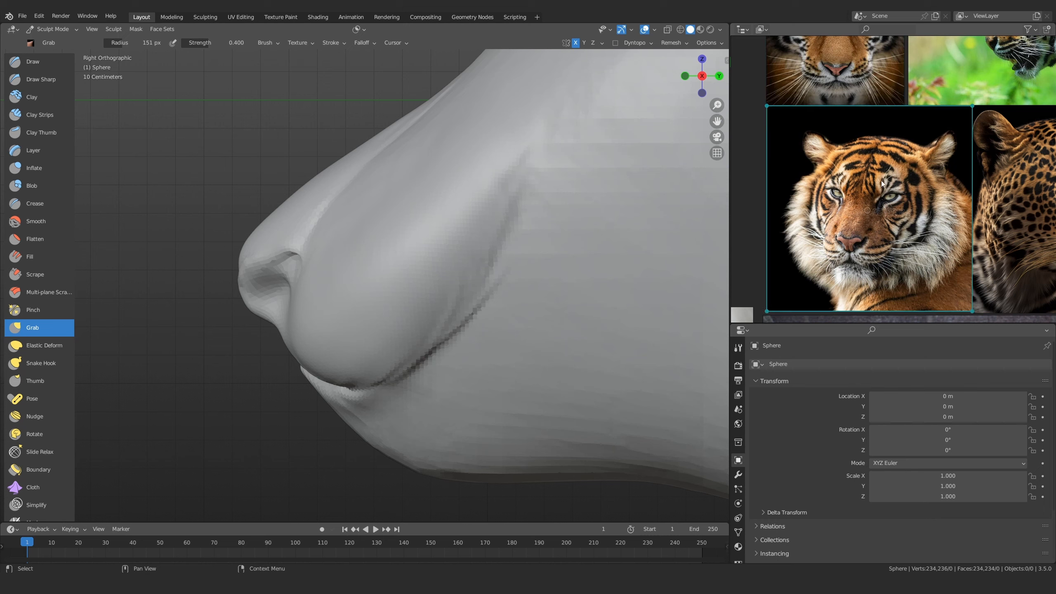
{"action": "scroll", "coordinate": [889, 236], "scroll_direction": "up", "scroll_amount": 6}
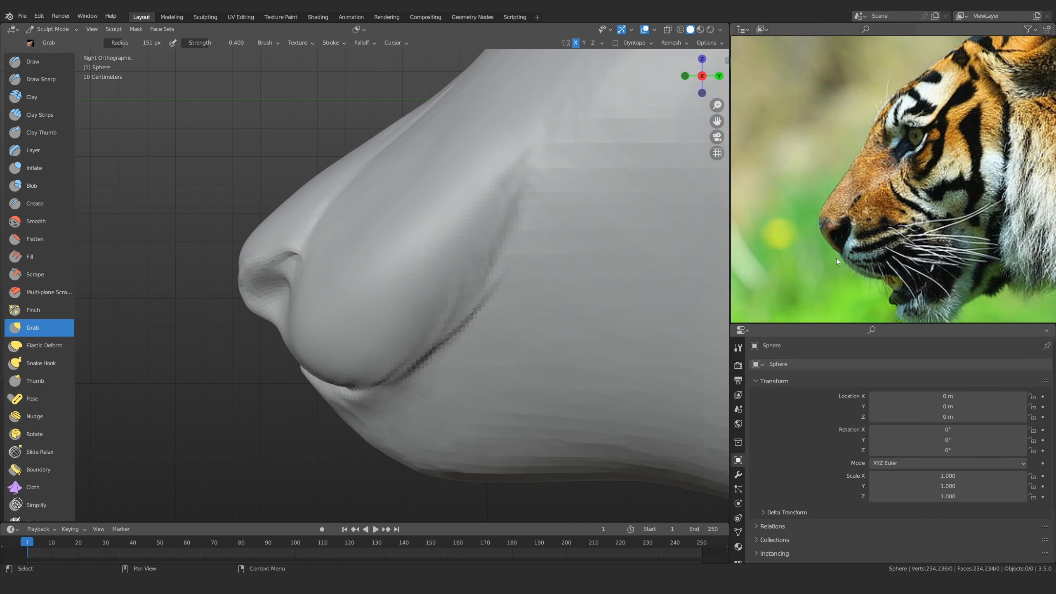
{"action": "key", "text": "f"}
{"action": "left_click", "coordinate": [290, 290]}
{"action": "left_click_drag", "start_coordinate": [247, 299], "coordinate": [281, 313]}
{"action": "scroll", "coordinate": [271, 306], "scroll_direction": "up", "scroll_amount": 3}
{"action": "key", "text": "f"}
{"action": "middle_click_drag", "start_coordinate": [324, 255], "coordinate": [316, 370], "text": "shift"}
{"action": "left_click", "coordinate": [340, 299]}
{"action": "middle_click_drag", "start_coordinate": [301, 266], "coordinate": [302, 366], "text": "ctrl"}
{"action": "middle_click_drag", "start_coordinate": [392, 253], "coordinate": [333, 304], "text": "shift"}
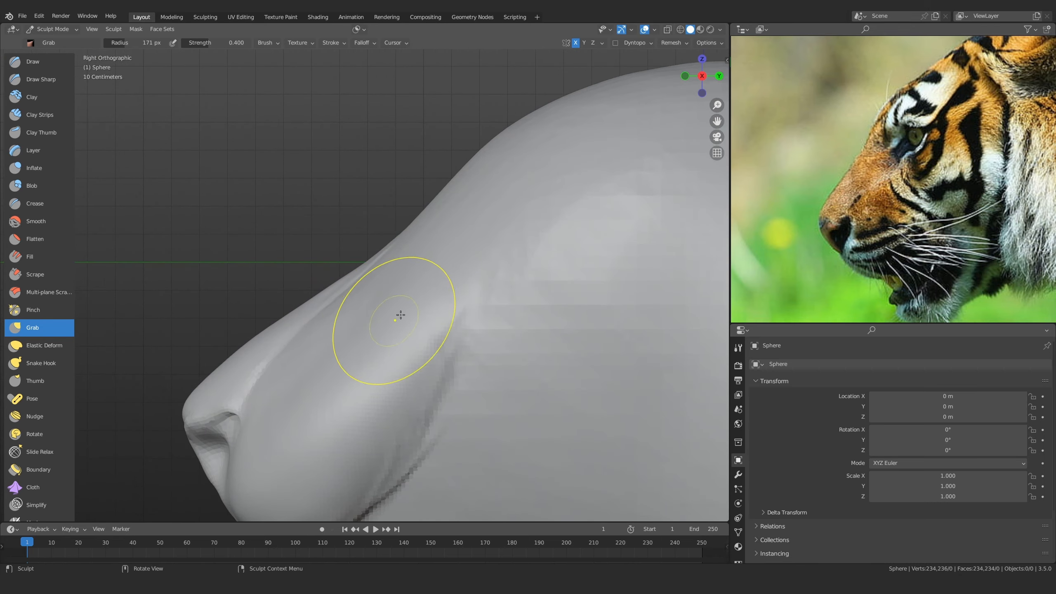
Examine the nose bridge line in the profile tiger photo and the nasal and eye socket structure in the angled and front skull photos
{"action": "scroll", "coordinate": [906, 206], "scroll_direction": "up", "scroll_amount": 2}
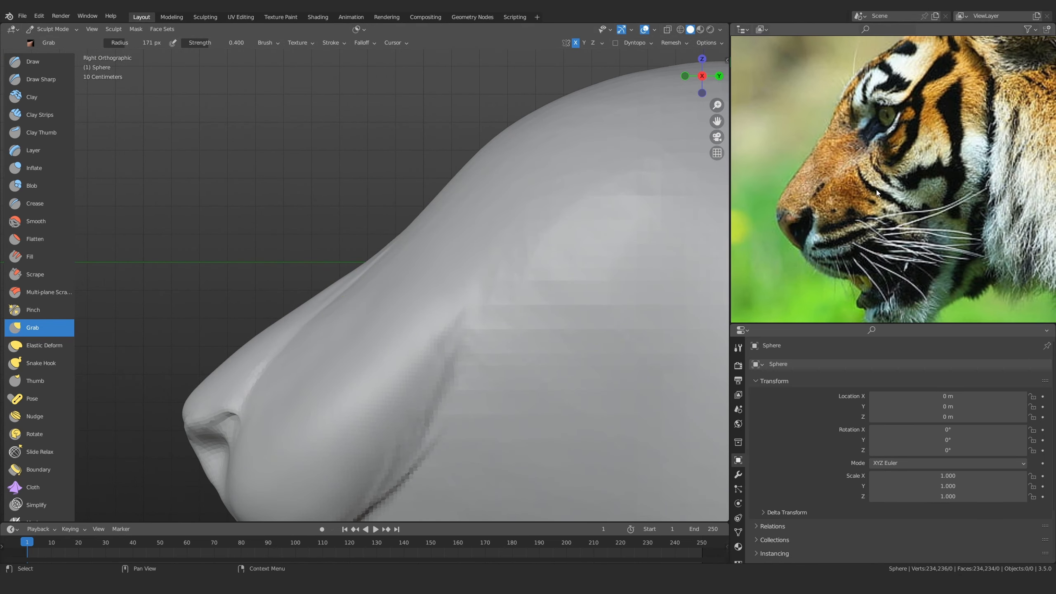
{"action": "scroll", "coordinate": [869, 186], "scroll_direction": "up", "scroll_amount": 1}
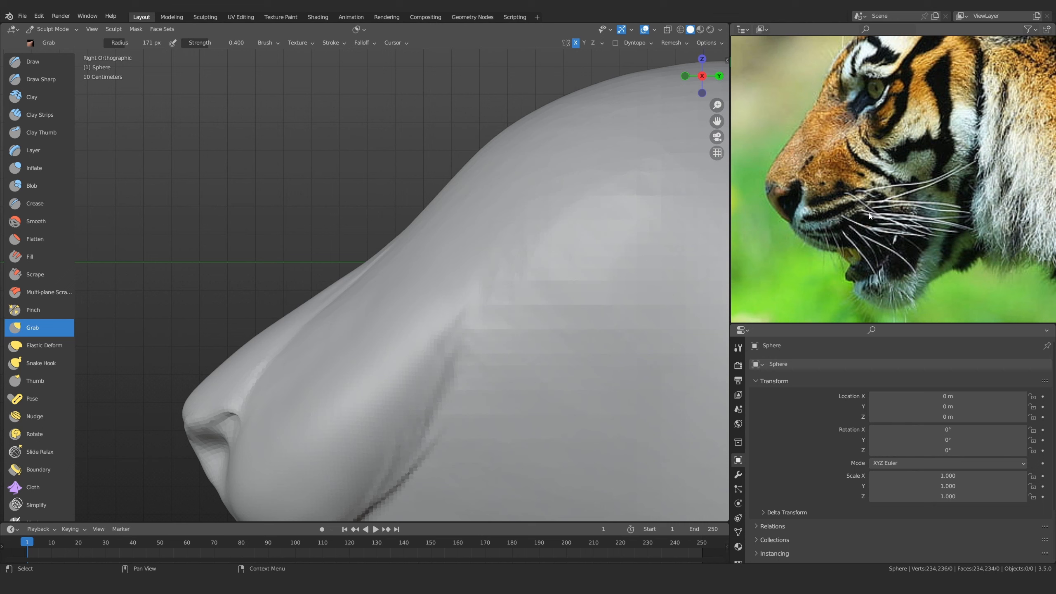
{"action": "scroll", "coordinate": [838, 119], "scroll_direction": "up", "scroll_amount": 2, "text": "shift"}
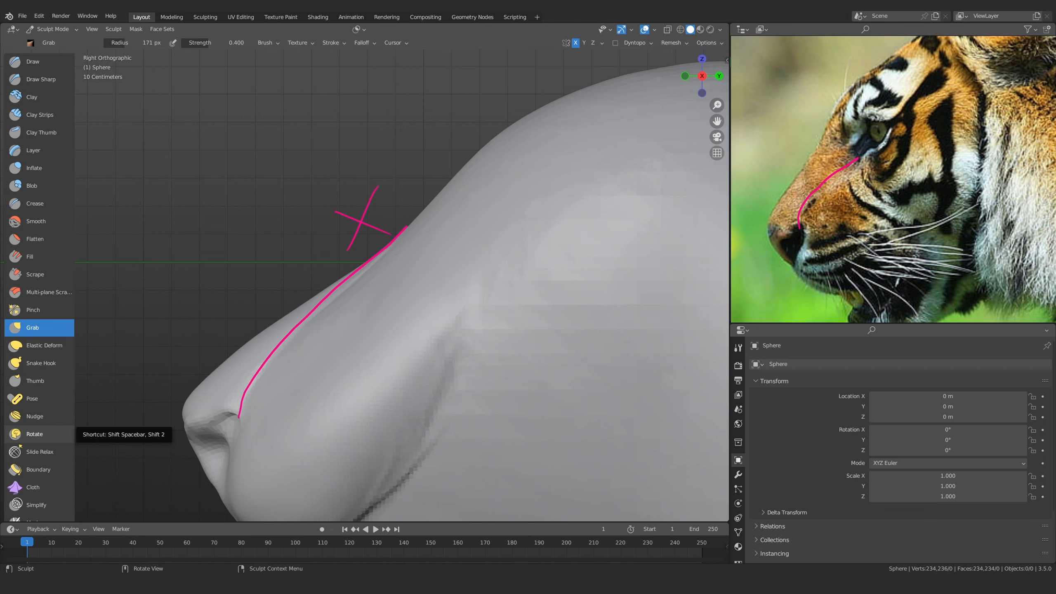
{"action": "scroll", "coordinate": [817, 234], "scroll_direction": "down", "scroll_amount": 5}
{"action": "middle_click_drag", "start_coordinate": [817, 234], "coordinate": [940, 109]}
{"action": "mouse_move", "coordinate": [766, 268]}
{"action": "middle_mouse_down"}
{"action": "mouse_move", "coordinate": [874, 167]}
{"action": "mouse_move", "coordinate": [934, 137]}
{"action": "middle_mouse_up"}
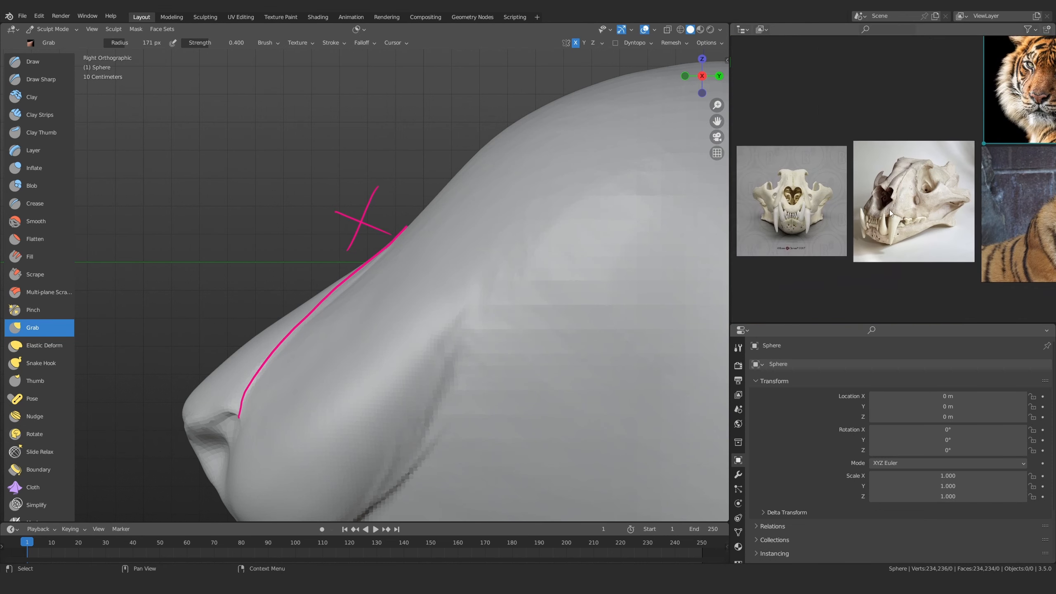
{"action": "scroll", "coordinate": [890, 210], "scroll_direction": "up", "scroll_amount": 3}
{"action": "middle_click_drag", "start_coordinate": [937, 181], "coordinate": [906, 233]}
{"action": "scroll", "coordinate": [908, 166], "scroll_direction": "up", "scroll_amount": 2}
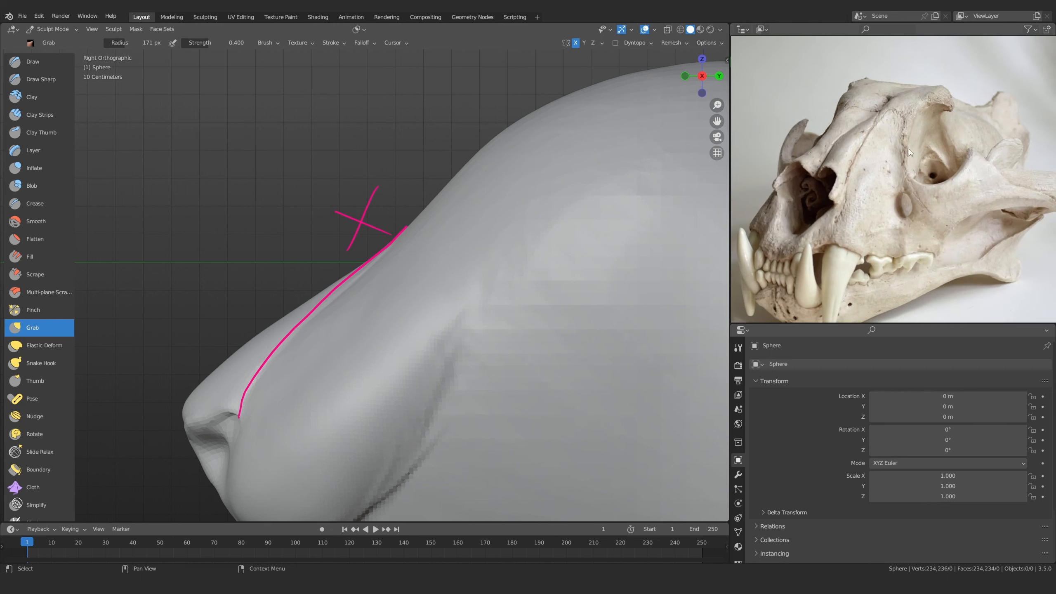
{"action": "scroll", "coordinate": [900, 164], "scroll_direction": "down", "scroll_amount": 5}
{"action": "middle_click_drag", "start_coordinate": [798, 209], "coordinate": [917, 190]}
{"action": "scroll", "coordinate": [917, 190], "scroll_direction": "up", "scroll_amount": 5}
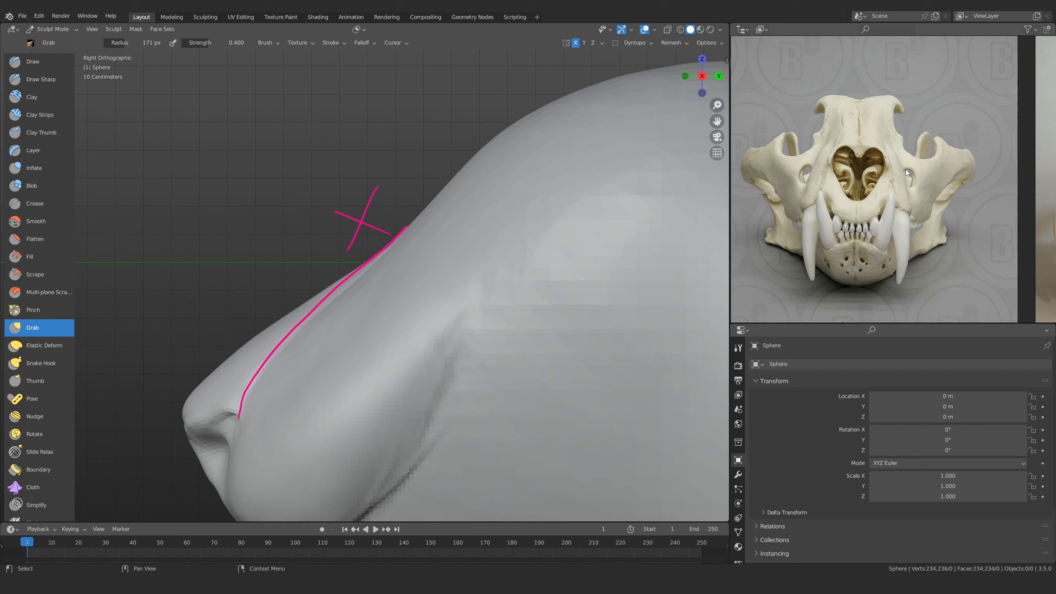
{"action": "scroll", "coordinate": [786, 152], "scroll_direction": "up", "scroll_amount": 1}
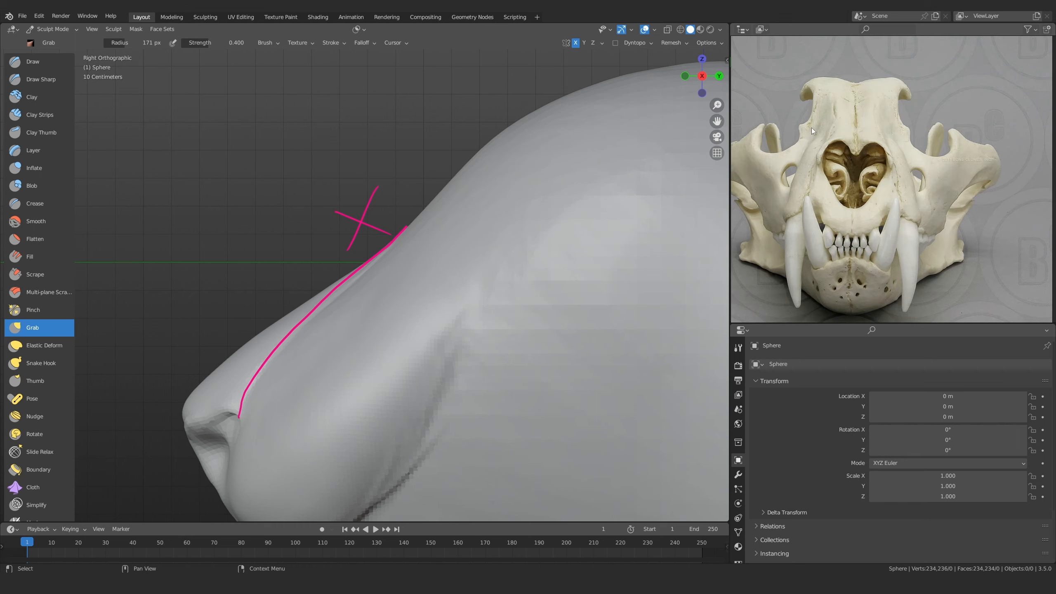
{"action": "scroll", "coordinate": [886, 202], "scroll_direction": "down", "scroll_amount": 5}
{"action": "middle_click_drag", "start_coordinate": [886, 202], "coordinate": [845, 306]}
{"action": "scroll", "coordinate": [846, 263], "scroll_direction": "up", "scroll_amount": 5}
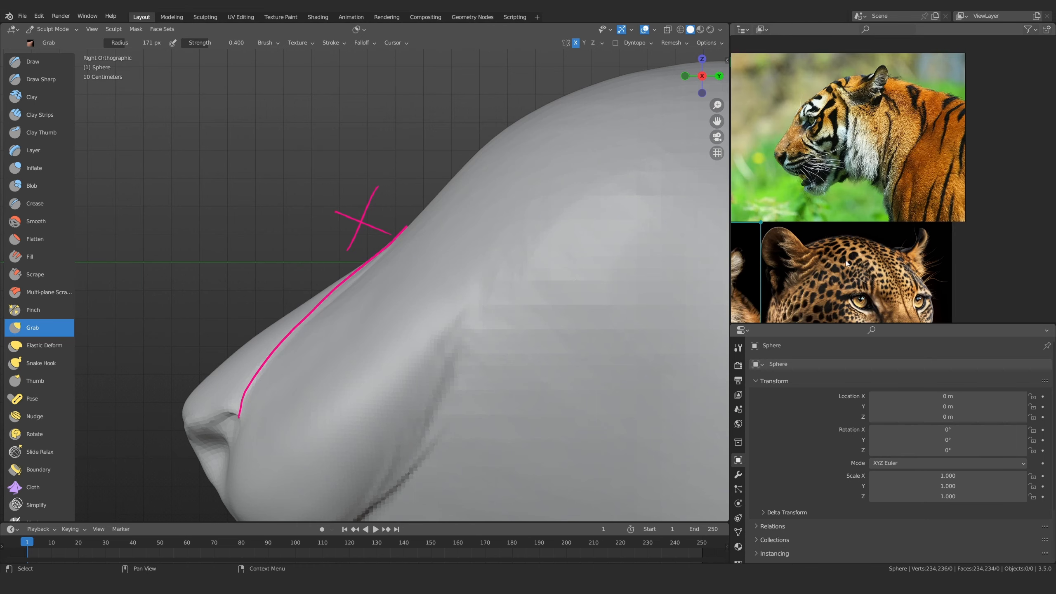
{"action": "middle_click_drag", "start_coordinate": [846, 263], "coordinate": [861, 200]}
{"action": "scroll", "coordinate": [863, 208], "scroll_direction": "up", "scroll_amount": 4}
{"action": "scroll", "coordinate": [861, 222], "scroll_direction": "up", "scroll_amount": 1}
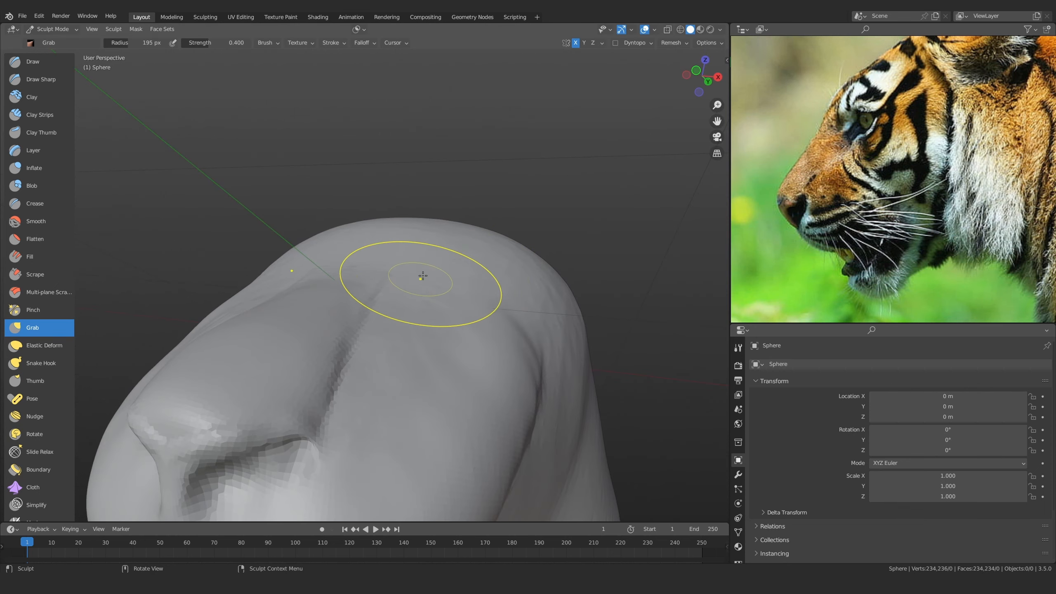
Carve the inner eye hollows beside the upper nose bridge with the Draw Sharp brush at a 185 px radius
{"action": "left_click_drag", "start_coordinate": [426, 283], "coordinate": [412, 337], "text": "alt"}
{"action": "left_click", "coordinate": [41, 79]}
{"action": "key", "text": "f"}
{"action": "left_click", "coordinate": [376, 260]}
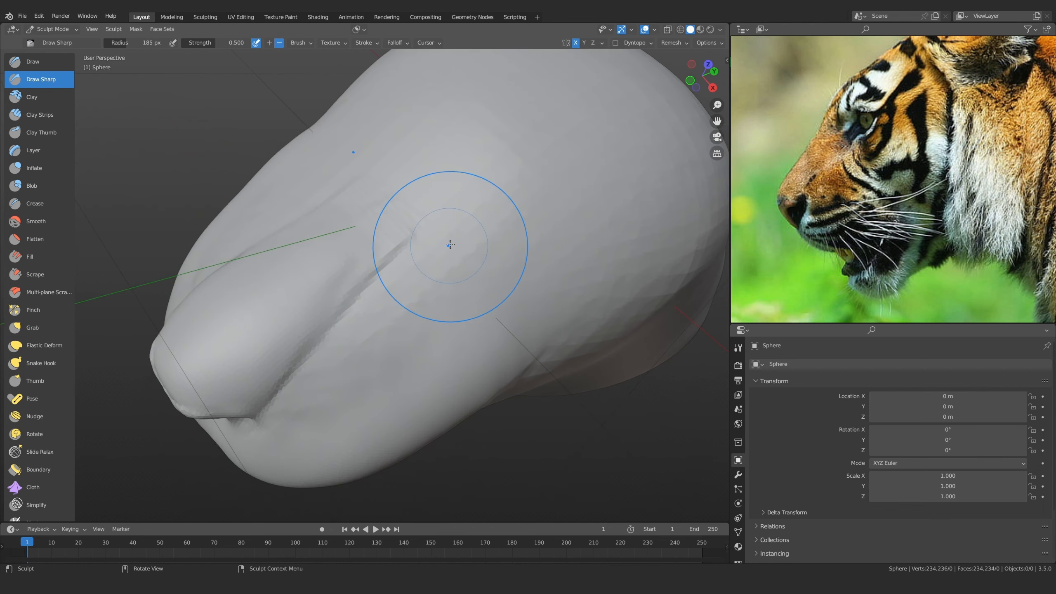
{"action": "left_click_drag", "start_coordinate": [460, 237], "coordinate": [404, 302]}
{"action": "left_click_drag", "start_coordinate": [471, 227], "coordinate": [394, 300]}
{"action": "mouse_move", "coordinate": [471, 232]}
{"action": "left_mouse_down"}
{"action": "mouse_move", "coordinate": [388, 294]}
{"action": "mouse_move", "coordinate": [366, 201]}
{"action": "left_mouse_up"}
{"action": "scroll", "coordinate": [387, 293], "scroll_direction": "down", "scroll_amount": 4}
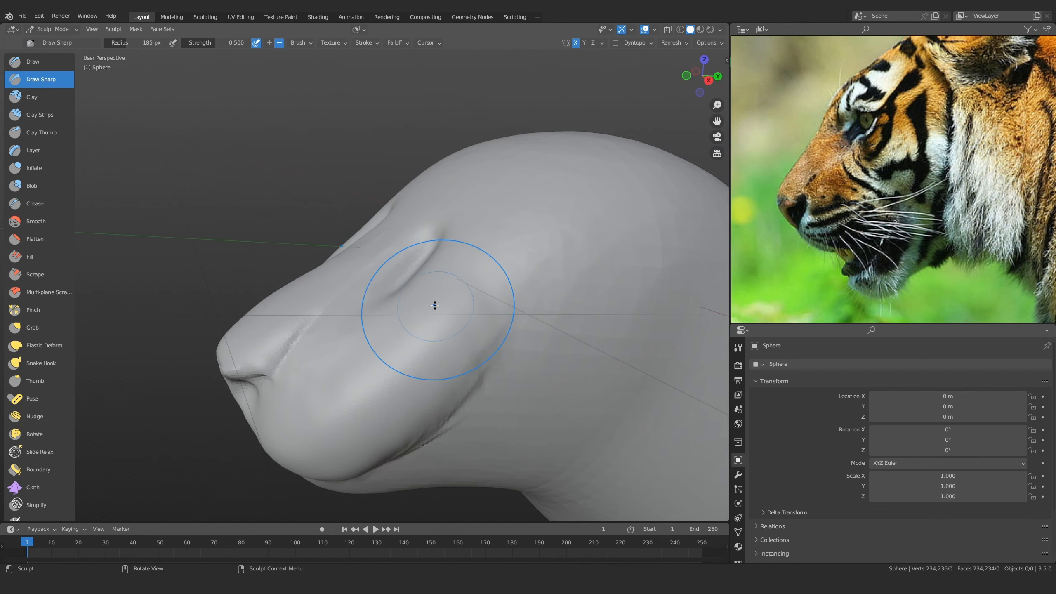
Cut a deep groove along the side of the nose bridge from the nostril to the eye hollow with Draw Sharp at 151 px
{"action": "left_click_drag", "start_coordinate": [431, 302], "coordinate": [470, 303], "text": "alt"}
{"action": "middle_click_drag", "start_coordinate": [470, 303], "coordinate": [471, 305]}
{"action": "scroll", "coordinate": [472, 305], "scroll_direction": "up", "scroll_amount": 1}
{"action": "key", "text": "f"}
{"action": "left_click", "coordinate": [485, 273]}
{"action": "mouse_move", "coordinate": [275, 385]}
{"action": "left_mouse_down"}
{"action": "mouse_move", "coordinate": [462, 247]}
{"action": "mouse_move", "coordinate": [448, 265]}
{"action": "left_mouse_up"}
{"action": "middle_click_drag", "start_coordinate": [424, 288], "coordinate": [366, 260]}
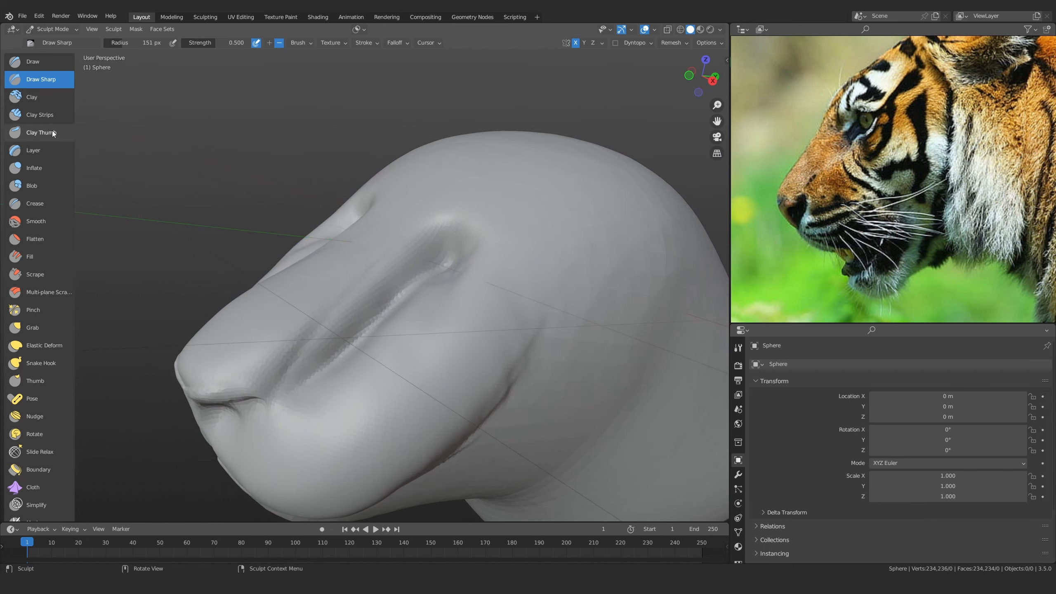
Build up the cheek between the nose groove and the mouth corner with the Clay Strips brush
{"action": "left_click", "coordinate": [41, 115]}
{"action": "middle_click_drag", "start_coordinate": [420, 295], "coordinate": [415, 307]}
{"action": "scroll", "coordinate": [415, 307], "scroll_direction": "up", "scroll_amount": 1}
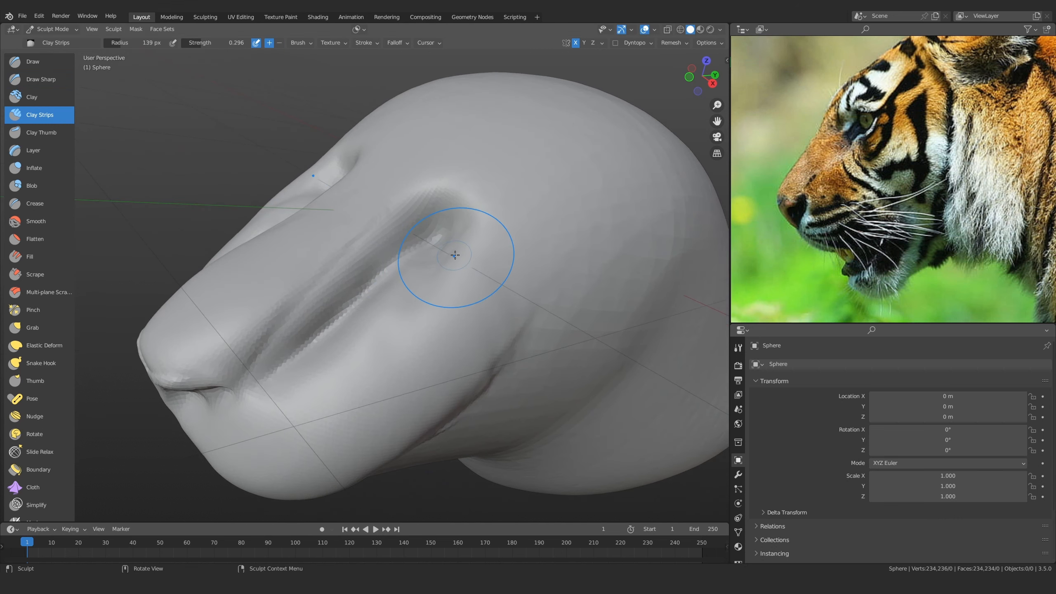
{"action": "left_click_drag", "start_coordinate": [455, 254], "coordinate": [455, 282]}
{"action": "key", "text": "f"}
{"action": "left_click", "coordinate": [495, 285]}
{"action": "mouse_move", "coordinate": [466, 238]}
{"action": "left_mouse_down"}
{"action": "mouse_move", "coordinate": [484, 339]}
{"action": "mouse_move", "coordinate": [433, 283]}
{"action": "left_mouse_up"}
{"action": "left_click_drag", "start_coordinate": [373, 329], "coordinate": [430, 401]}
Add more clay strips from under the eye to the mouth corner at a 96 px radius and blend them into the cheek
{"action": "key", "text": "f"}
{"action": "left_click", "coordinate": [357, 333]}
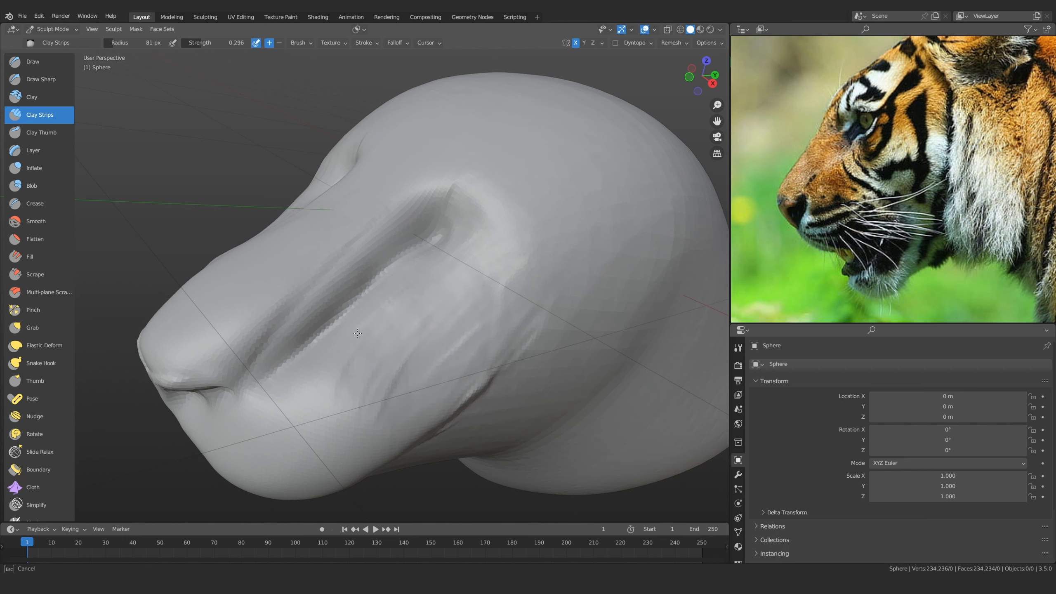
{"action": "middle_click_drag", "start_coordinate": [415, 339], "coordinate": [393, 361]}
{"action": "mouse_move", "coordinate": [397, 311]}
{"action": "middle_mouse_down"}
{"action": "mouse_move", "coordinate": [415, 318]}
{"action": "mouse_move", "coordinate": [384, 311]}
{"action": "middle_mouse_up"}
{"action": "key", "text": "f"}
{"action": "left_click_drag", "start_coordinate": [371, 354], "coordinate": [455, 376]}
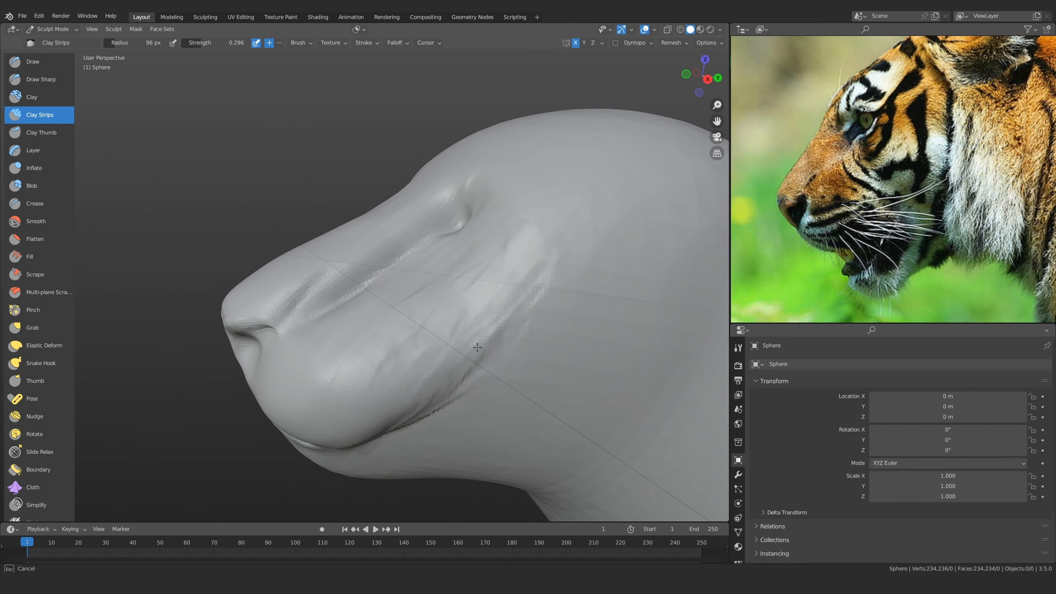
{"action": "mouse_move", "coordinate": [510, 269]}
{"action": "left_mouse_down"}
{"action": "mouse_move", "coordinate": [460, 417]}
{"action": "mouse_move", "coordinate": [434, 412]}
{"action": "left_mouse_up"}
{"action": "left_click_drag", "start_coordinate": [373, 355], "coordinate": [401, 313]}
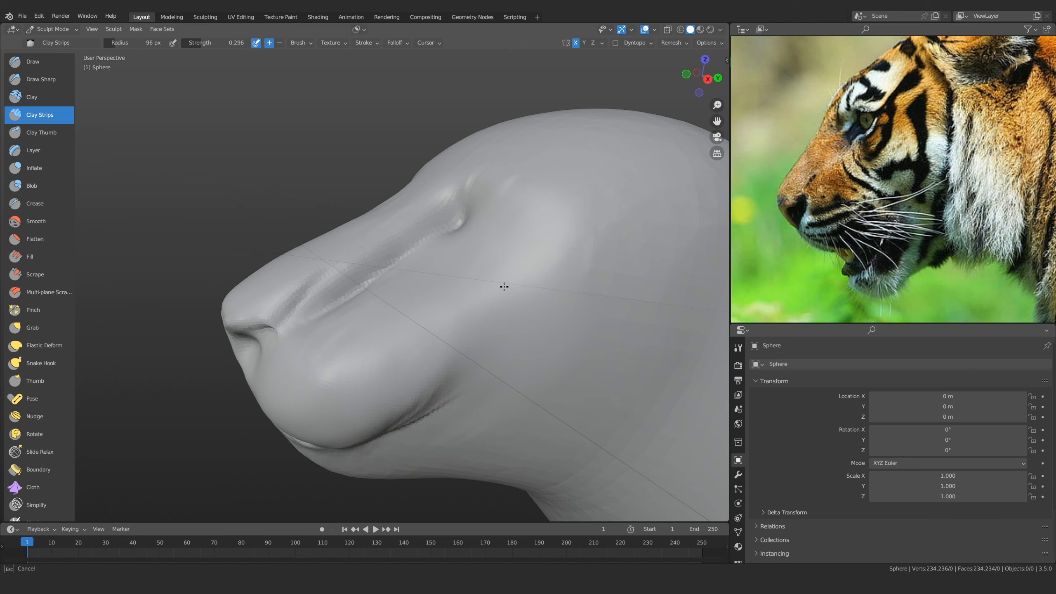
Check the head from the side and front, and examine the brow and eye sockets in the angled skull photo
{"action": "key", "text": "KP_3"}
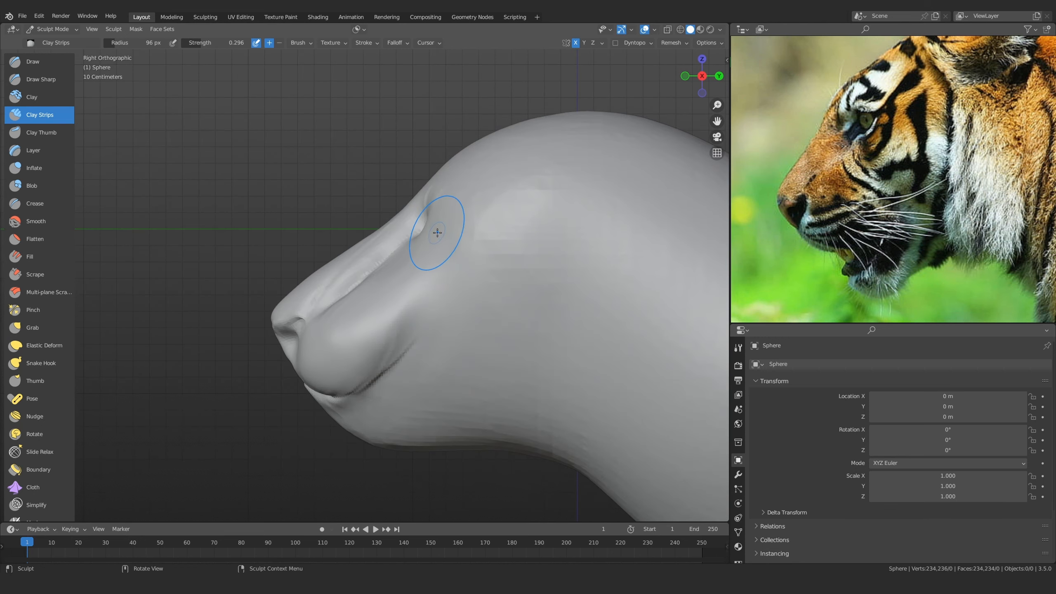
{"action": "middle_click_drag", "start_coordinate": [437, 233], "coordinate": [672, 253]}
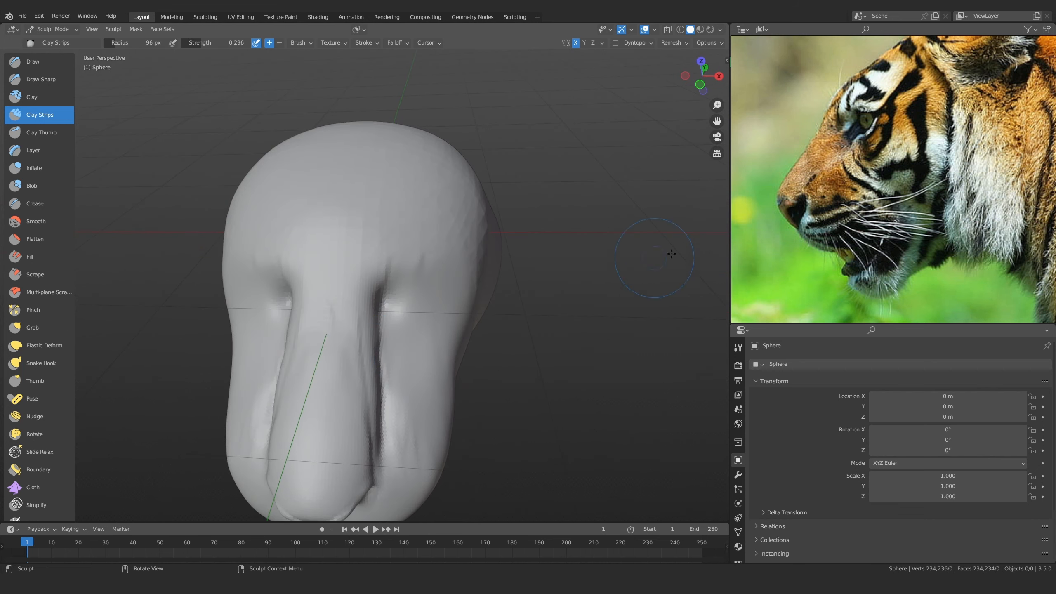
{"action": "mouse_move", "coordinate": [416, 262]}
{"action": "middle_mouse_down"}
{"action": "mouse_move", "coordinate": [403, 252]}
{"action": "mouse_move", "coordinate": [417, 256]}
{"action": "mouse_move", "coordinate": [412, 203]}
{"action": "mouse_move", "coordinate": [390, 270]}
{"action": "mouse_move", "coordinate": [372, 188]}
{"action": "middle_mouse_up"}
{"action": "middle_click_drag", "start_coordinate": [881, 175], "coordinate": [944, 176]}
{"action": "scroll", "coordinate": [898, 124], "scroll_direction": "down", "scroll_amount": 5}
{"action": "middle_click_drag", "start_coordinate": [767, 315], "coordinate": [841, 150]}
{"action": "scroll", "coordinate": [840, 151], "scroll_direction": "up", "scroll_amount": 3}
{"action": "middle_click_drag", "start_coordinate": [740, 150], "coordinate": [882, 190]}
{"action": "scroll", "coordinate": [910, 195], "scroll_direction": "down", "scroll_amount": 2}
{"action": "middle_click_drag", "start_coordinate": [953, 195], "coordinate": [853, 207]}
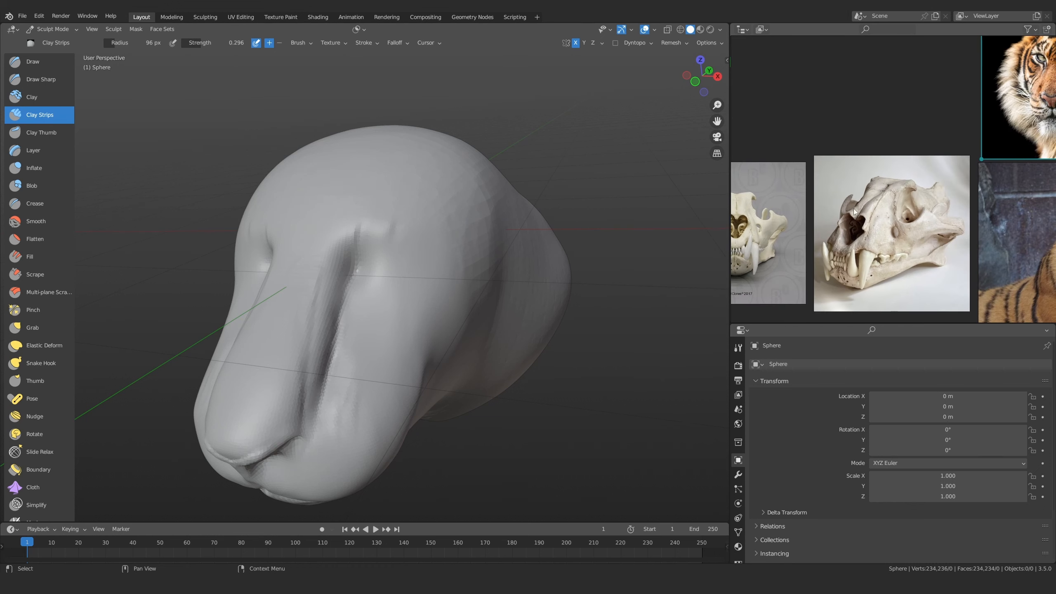
{"action": "scroll", "coordinate": [853, 208], "scroll_direction": "up", "scroll_amount": 5}
{"action": "mouse_move", "coordinate": [526, 221]}
{"action": "left_mouse_down", "text": "alt"}
{"action": "mouse_move", "coordinate": [424, 316]}
{"action": "mouse_move", "coordinate": [453, 245]}
{"action": "mouse_move", "coordinate": [410, 275]}
{"action": "mouse_move", "coordinate": [461, 291]}
{"action": "left_mouse_up", "text": "alt"}
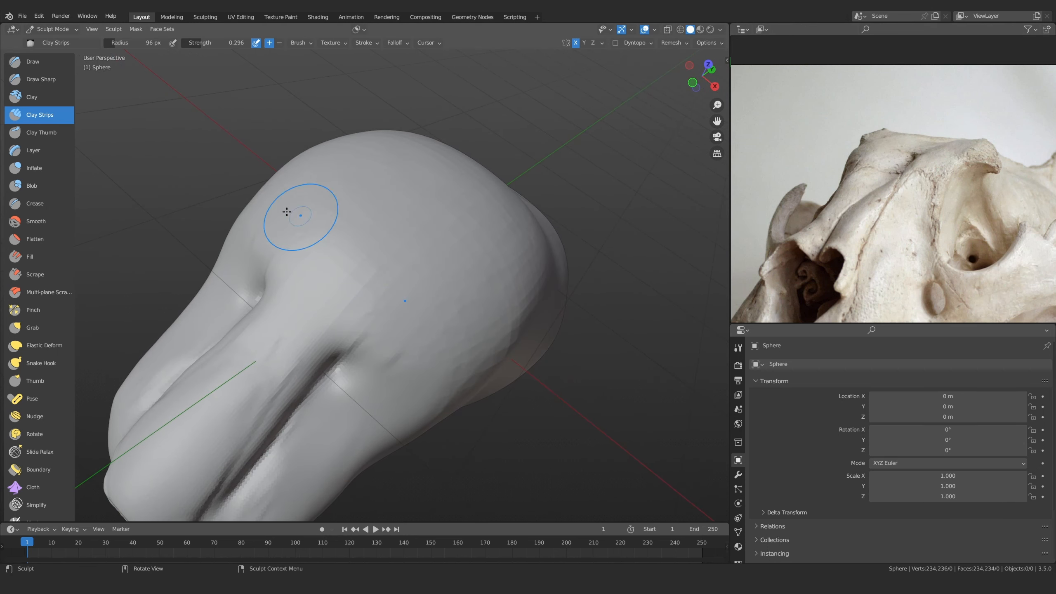
Carve a Y-shaped crease into the forehead between the brows with the Draw Sharp brush at a 96 to 102 px radius
{"action": "left_click", "coordinate": [43, 78]}
{"action": "middle_click_drag", "start_coordinate": [359, 291], "coordinate": [354, 274]}
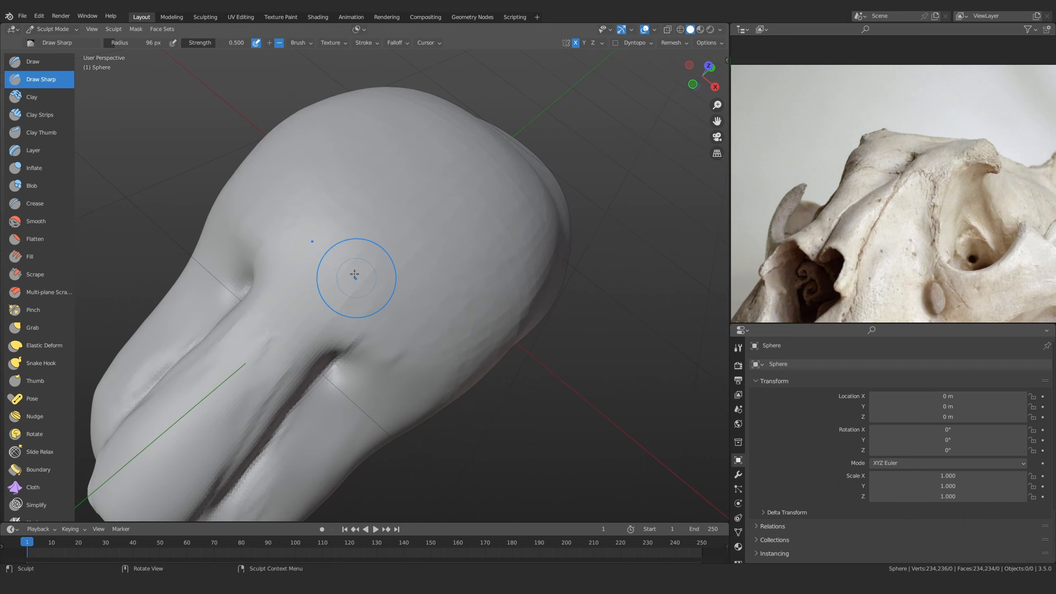
{"action": "left_click_drag", "start_coordinate": [324, 278], "coordinate": [300, 324]}
{"action": "mouse_move", "coordinate": [299, 325]}
{"action": "middle_mouse_down"}
{"action": "mouse_move", "coordinate": [325, 338]}
{"action": "mouse_move", "coordinate": [320, 325]}
{"action": "middle_mouse_up"}
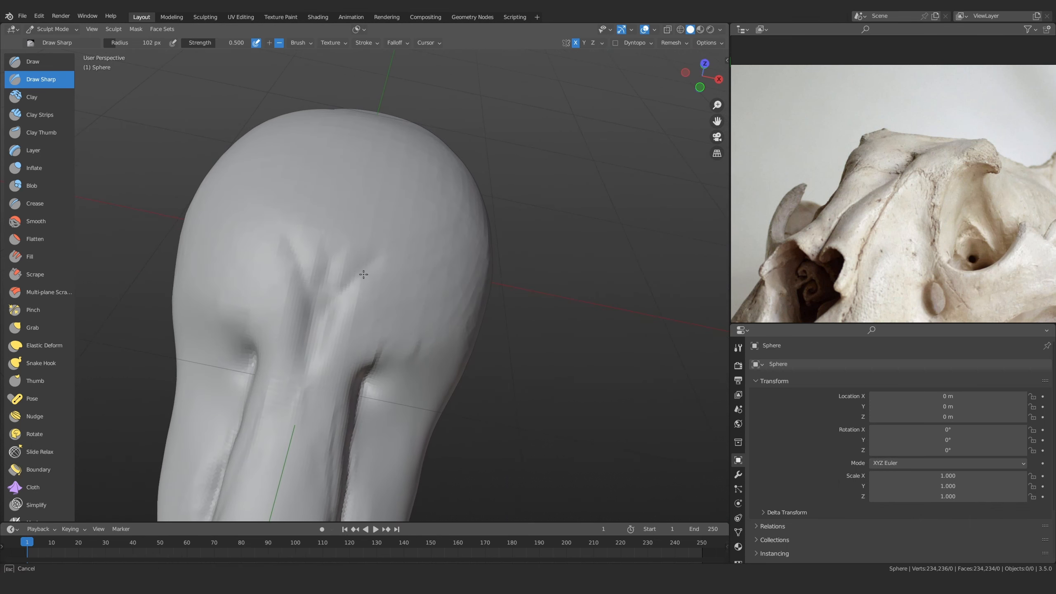
{"action": "mouse_move", "coordinate": [421, 198]}
{"action": "middle_mouse_down", "text": "ctrl"}
{"action": "mouse_move", "coordinate": [431, 208]}
{"action": "mouse_move", "coordinate": [431, 266]}
{"action": "mouse_move", "coordinate": [370, 200]}
{"action": "middle_mouse_up", "text": "ctrl"}
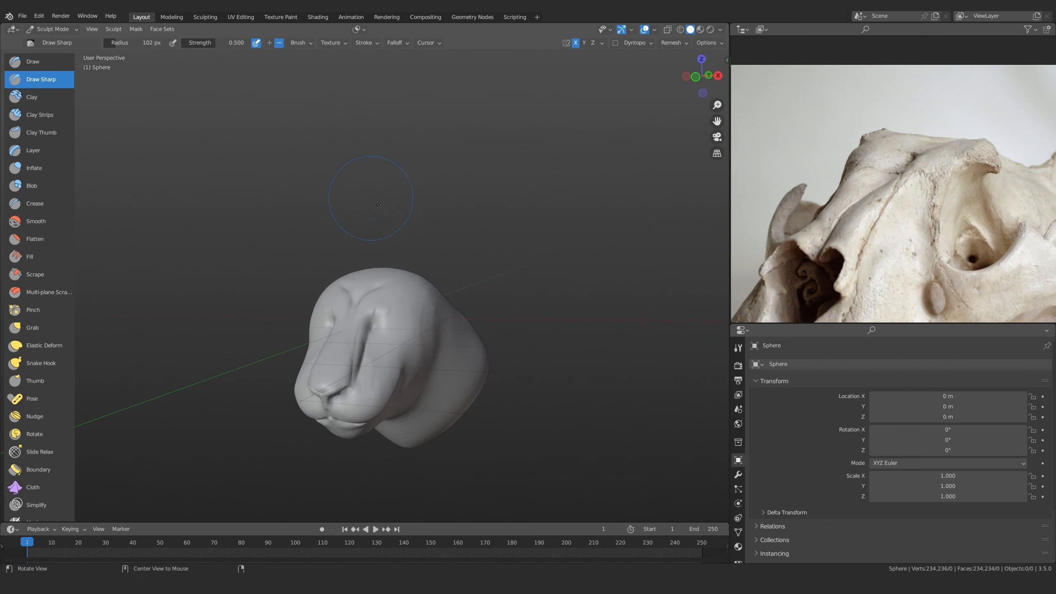
{"action": "mouse_move", "coordinate": [410, 291]}
{"action": "middle_mouse_down"}
{"action": "mouse_move", "coordinate": [428, 225]}
{"action": "mouse_move", "coordinate": [429, 250]}
{"action": "mouse_move", "coordinate": [446, 245]}
{"action": "middle_mouse_up"}
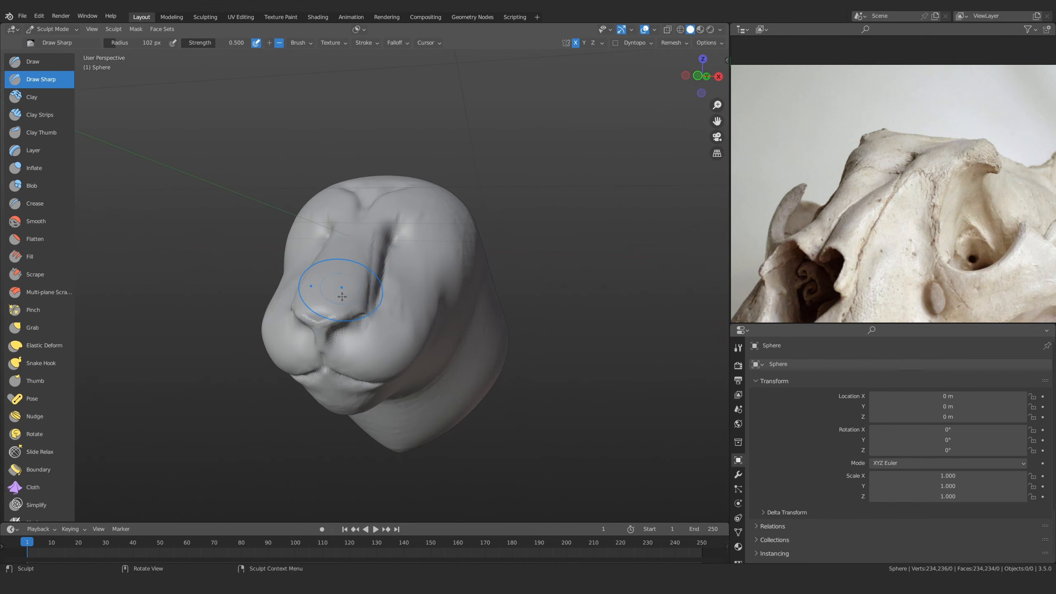
{"action": "mouse_move", "coordinate": [382, 262]}
{"action": "middle_mouse_down"}
{"action": "mouse_move", "coordinate": [373, 284]}
{"action": "mouse_move", "coordinate": [345, 286]}
{"action": "middle_mouse_up"}
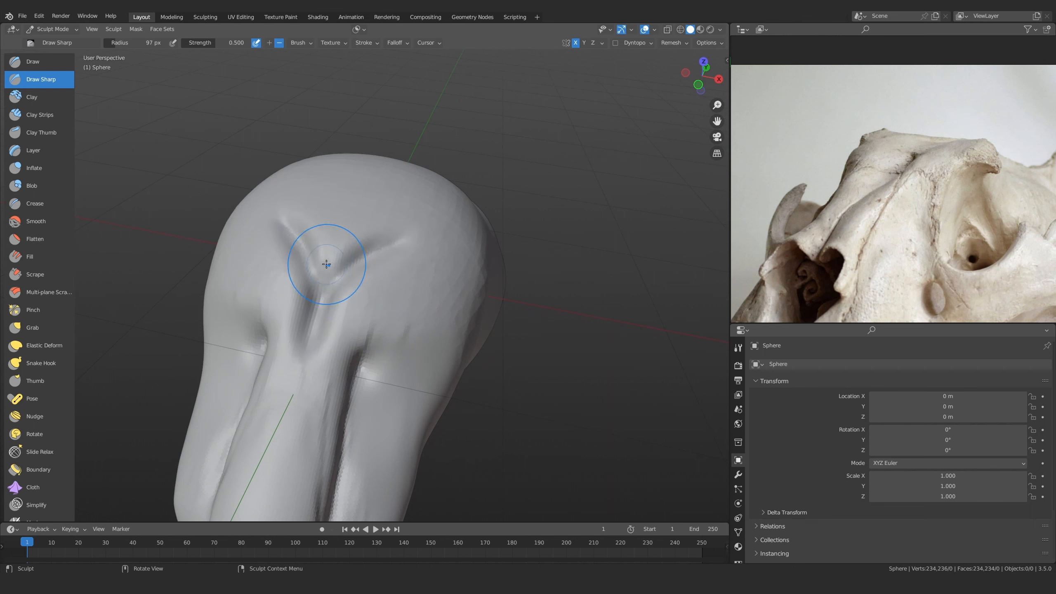
Carve the inner and lower rims of the eye sockets with Draw Sharp at an 87 px radius, following the angled skull photo
{"action": "scroll", "coordinate": [917, 203], "scroll_direction": "down", "scroll_amount": 3}
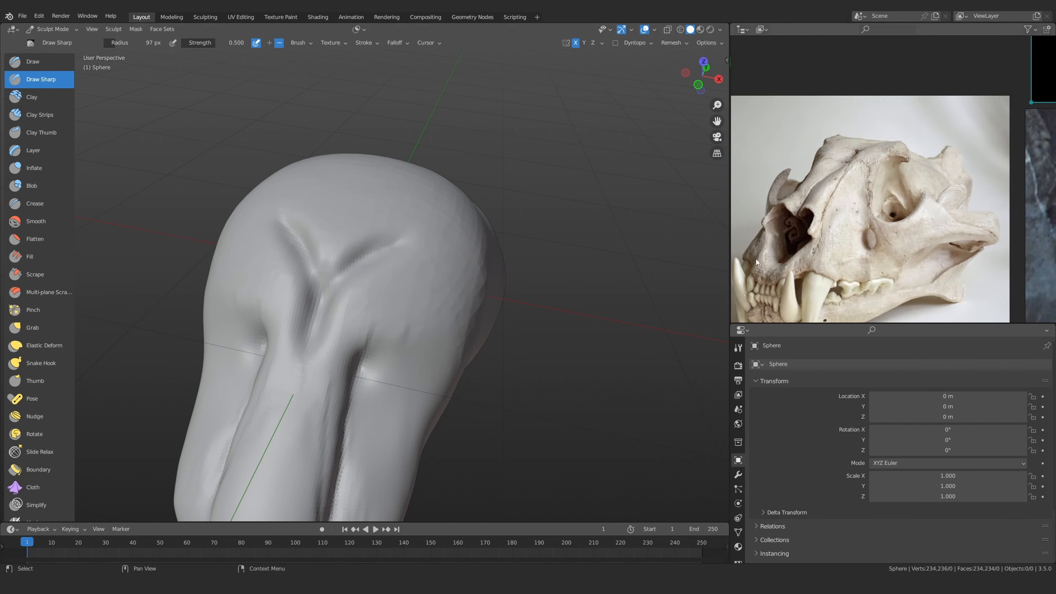
{"action": "mouse_move", "coordinate": [433, 384]}
{"action": "middle_mouse_down"}
{"action": "mouse_move", "coordinate": [422, 300]}
{"action": "mouse_move", "coordinate": [397, 279]}
{"action": "middle_mouse_up"}
{"action": "mouse_move", "coordinate": [415, 139]}
{"action": "left_mouse_down"}
{"action": "mouse_move", "coordinate": [391, 160]}
{"action": "mouse_move", "coordinate": [370, 214]}
{"action": "mouse_move", "coordinate": [387, 249]}
{"action": "left_mouse_up"}
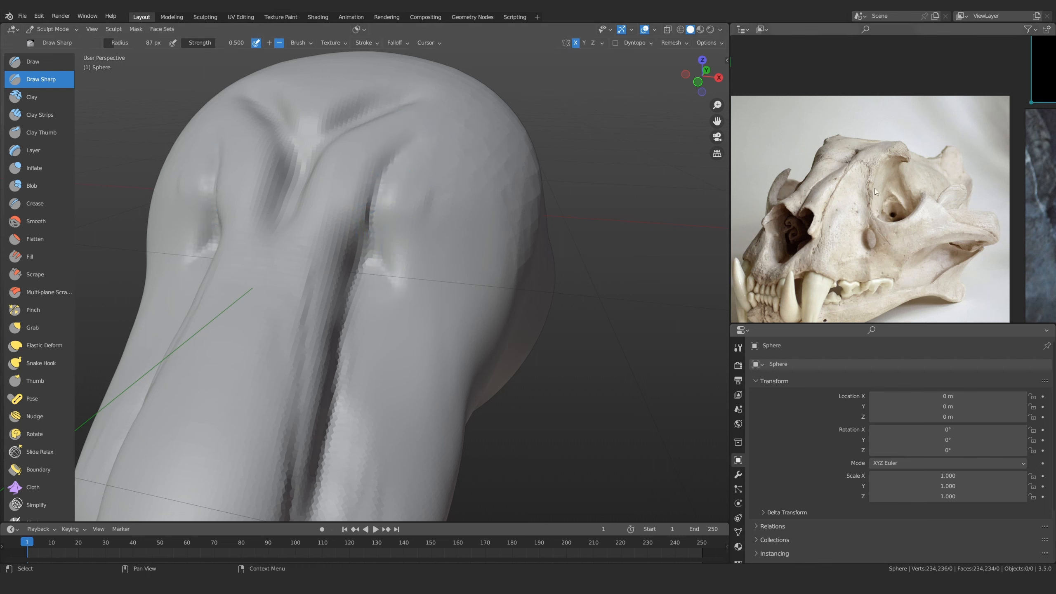
{"action": "mouse_move", "coordinate": [381, 210]}
{"action": "left_mouse_down"}
{"action": "mouse_move", "coordinate": [393, 279]}
{"action": "mouse_move", "coordinate": [461, 237]}
{"action": "mouse_move", "coordinate": [415, 286]}
{"action": "left_mouse_up"}
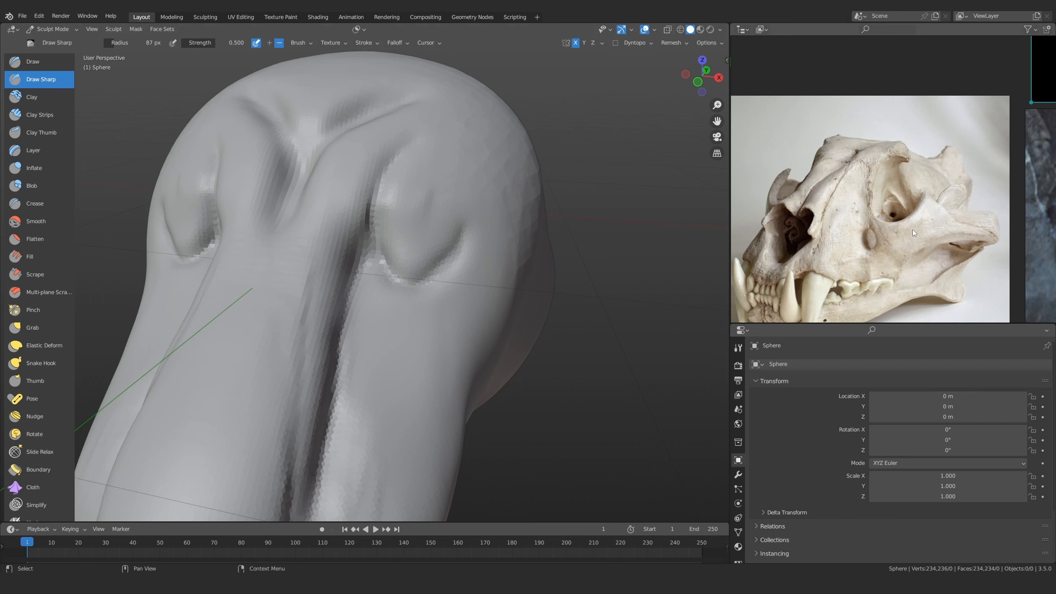
{"action": "left_click", "coordinate": [923, 231]}
Build up the cheekbone ridge below the eye sockets with the Clay Strips brush at a 64 px radius
{"action": "left_click", "coordinate": [57, 115]}
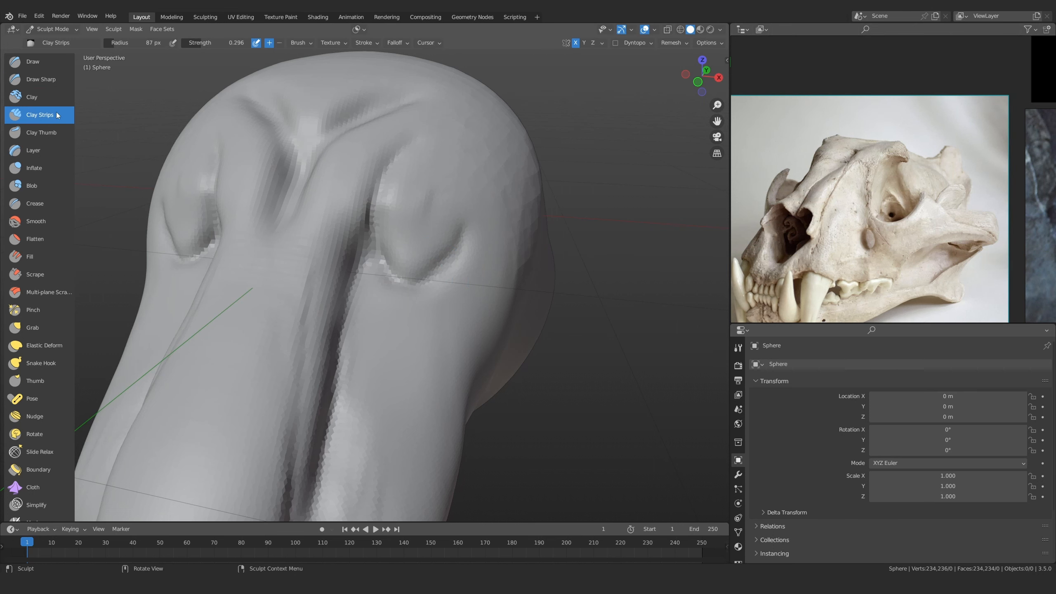
{"action": "middle_click_drag", "start_coordinate": [423, 342], "coordinate": [381, 294], "text": "shift"}
{"action": "mouse_move", "coordinate": [487, 234]}
{"action": "left_mouse_down"}
{"action": "mouse_move", "coordinate": [422, 316]}
{"action": "mouse_move", "coordinate": [503, 229]}
{"action": "left_mouse_up"}
{"action": "key", "text": "f"}
{"action": "left_click", "coordinate": [448, 283]}
{"action": "key", "text": "f"}
{"action": "left_click", "coordinate": [426, 288]}
{"action": "left_click_drag", "start_coordinate": [426, 286], "coordinate": [495, 229]}
{"action": "left_click_drag", "start_coordinate": [430, 281], "coordinate": [495, 225]}
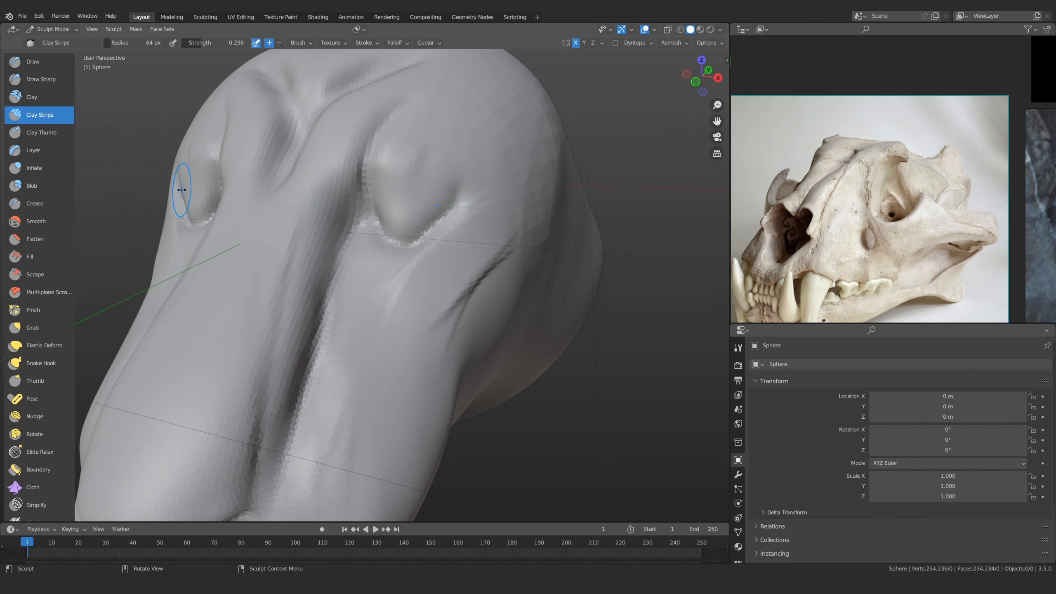
Pull the outer edges of the eye sockets outward with the Grab brush at a 113 px radius, checking the front view
{"action": "key", "text": "g"}
{"action": "mouse_move", "coordinate": [183, 207]}
{"action": "left_mouse_down"}
{"action": "mouse_move", "coordinate": [169, 207]}
{"action": "mouse_move", "coordinate": [174, 186]}
{"action": "mouse_move", "coordinate": [168, 210]}
{"action": "left_mouse_up"}
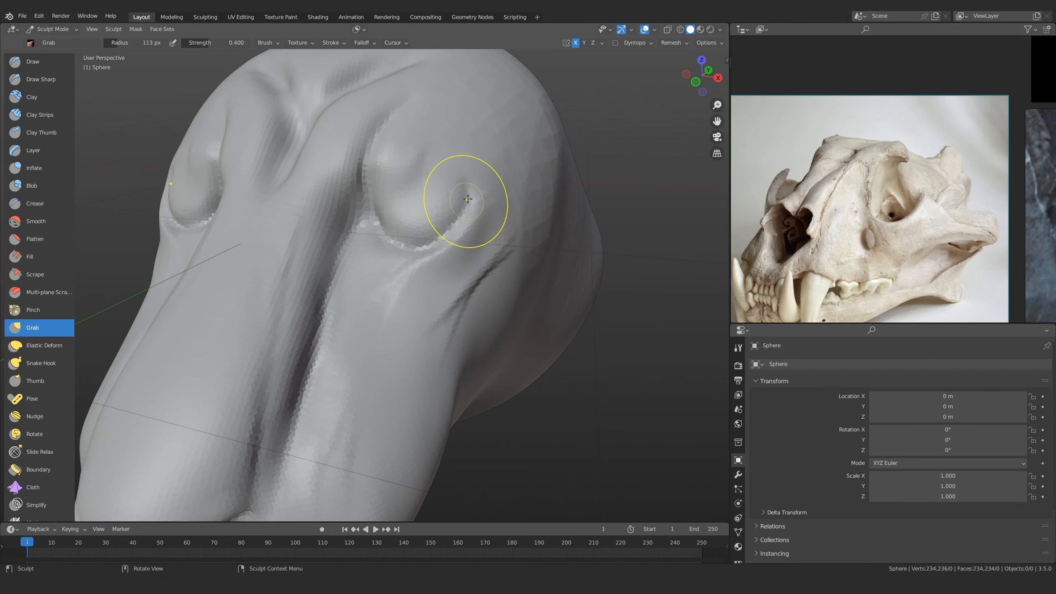
{"action": "scroll", "coordinate": [454, 250], "scroll_direction": "down", "scroll_amount": 5}
{"action": "middle_click_drag", "start_coordinate": [443, 295], "coordinate": [402, 239]}
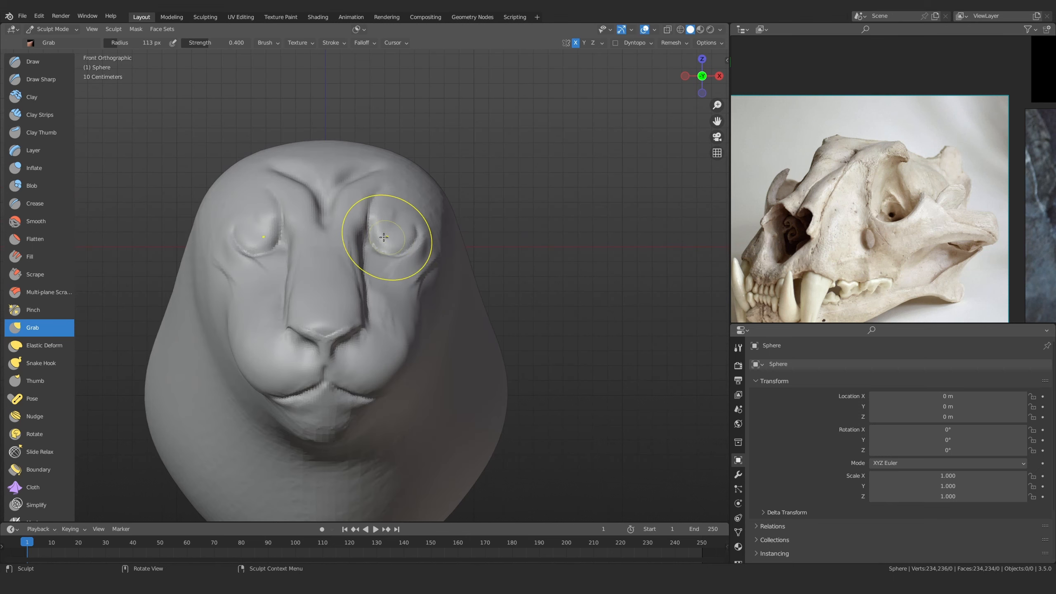
Reshape the upper inner corners of the eye sockets with the Grab brush at a 136 px radius, following the front skull photo
{"action": "middle_click_drag", "start_coordinate": [852, 241], "coordinate": [985, 216]}
{"action": "scroll", "coordinate": [985, 216], "scroll_direction": "down", "scroll_amount": 3}
{"action": "scroll", "coordinate": [863, 208], "scroll_direction": "up", "scroll_amount": 5}
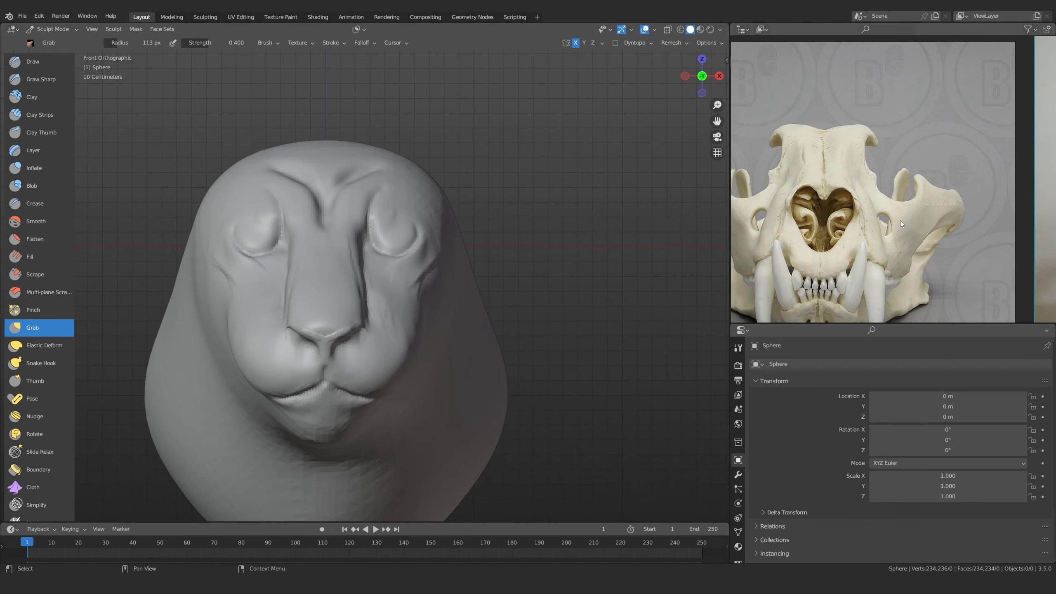
{"action": "scroll", "coordinate": [435, 239], "scroll_direction": "up", "scroll_amount": 3}
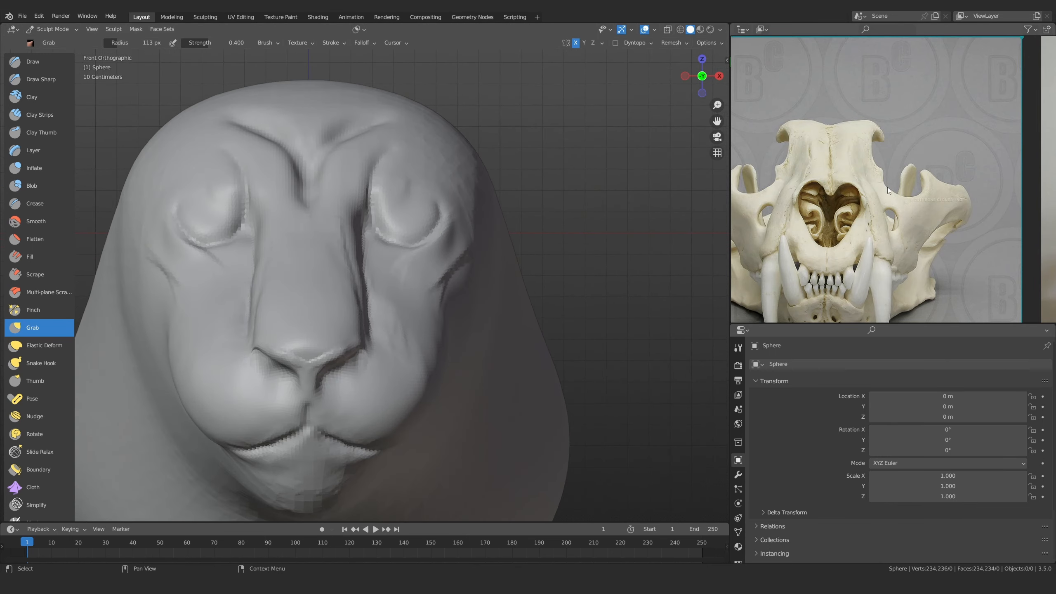
{"action": "scroll", "coordinate": [396, 141], "scroll_direction": "up", "scroll_amount": 3}
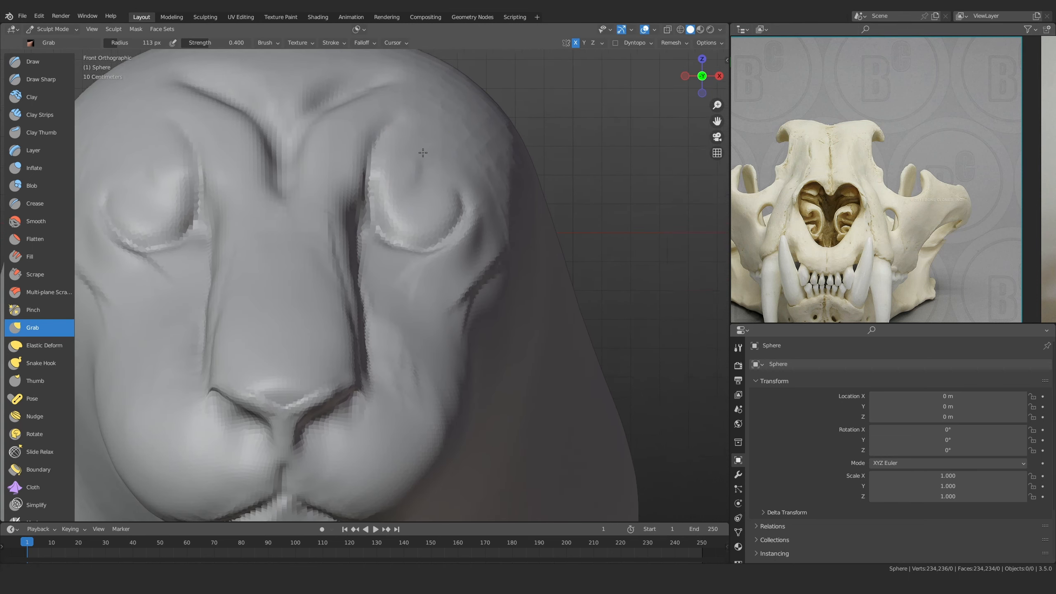
{"action": "key", "text": "f"}
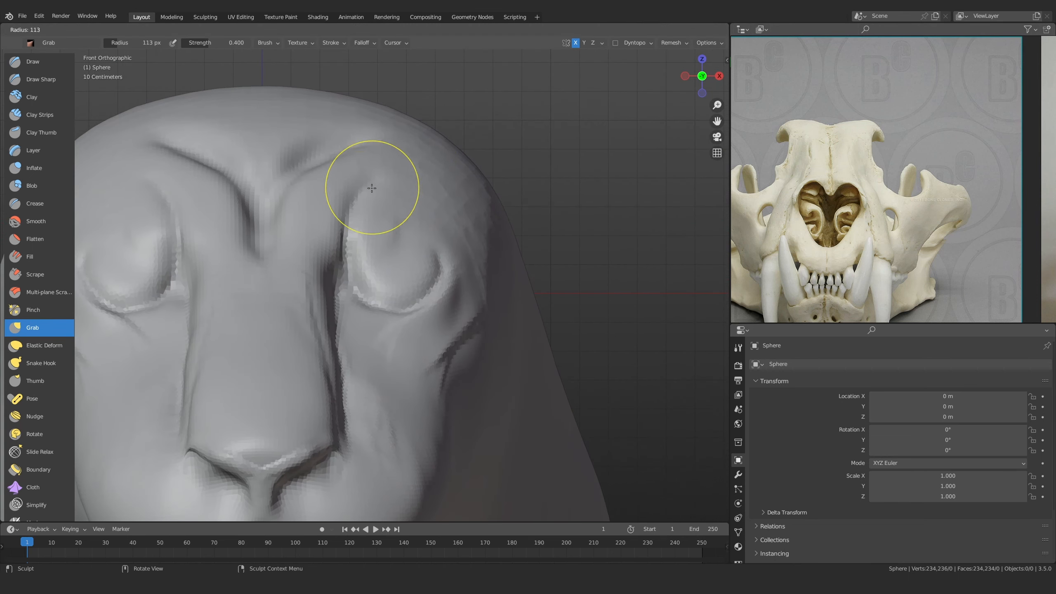
{"action": "left_click", "coordinate": [413, 188]}
{"action": "mouse_move", "coordinate": [368, 188]}
{"action": "left_mouse_down"}
{"action": "mouse_move", "coordinate": [381, 179]}
{"action": "mouse_move", "coordinate": [353, 205]}
{"action": "mouse_move", "coordinate": [334, 248]}
{"action": "left_mouse_up"}
{"action": "key", "text": "f"}
{"action": "left_click", "coordinate": [400, 242]}
{"action": "left_click_drag", "start_coordinate": [333, 252], "coordinate": [331, 240]}
{"action": "left_click_drag", "start_coordinate": [329, 255], "coordinate": [349, 207]}
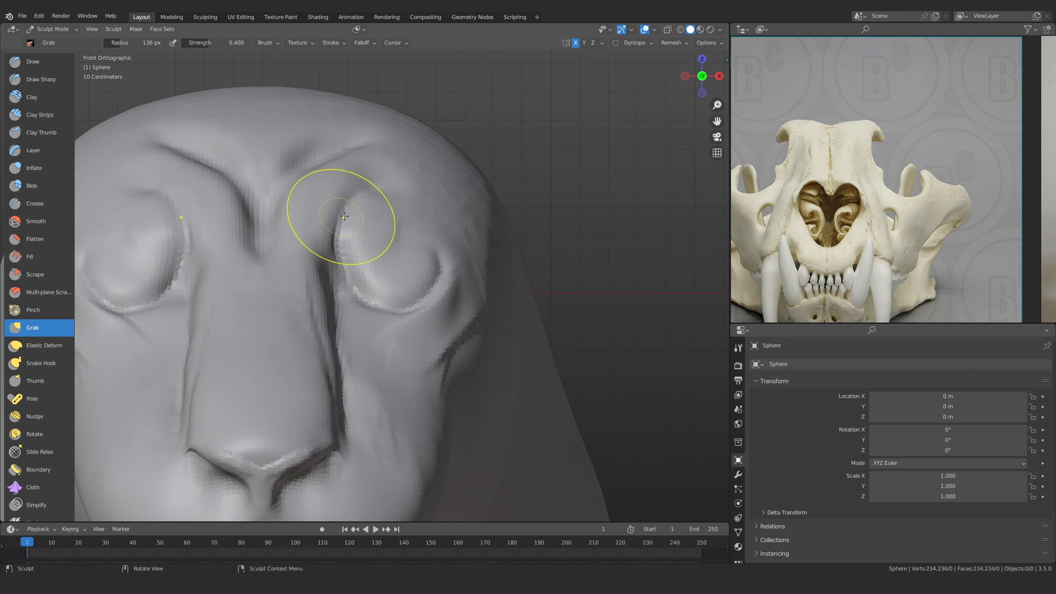
{"action": "scroll", "coordinate": [366, 212], "scroll_direction": "down", "scroll_amount": 3}
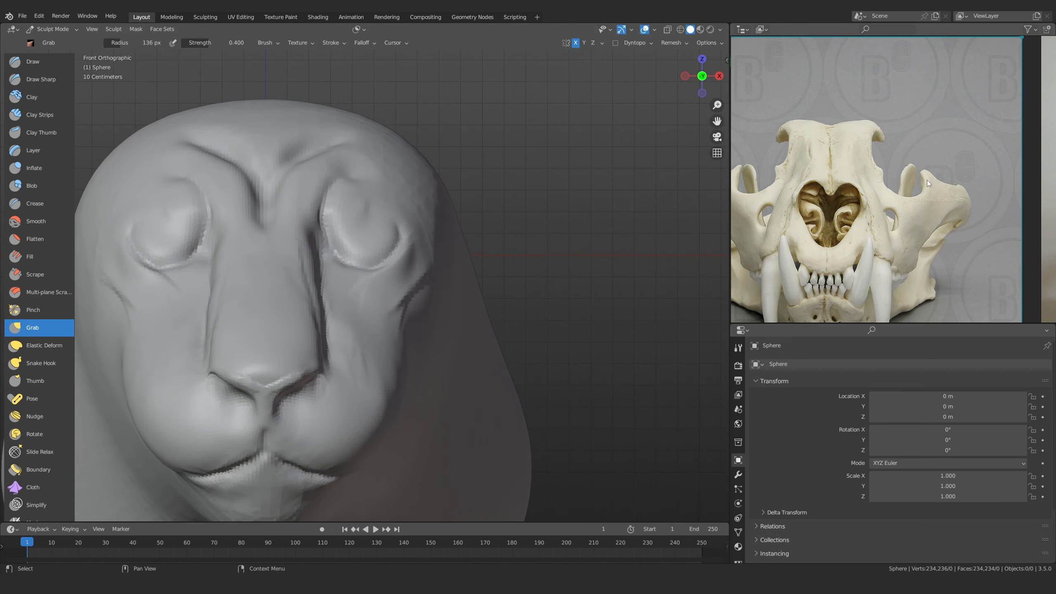
Pull the cheekbones outward beyond the eye sockets with the Grab brush at a 190 to 168 px radius
{"action": "key", "text": "f"}
{"action": "left_click", "coordinate": [467, 230]}
{"action": "middle_click_drag", "start_coordinate": [403, 254], "coordinate": [402, 234], "text": "ctrl"}
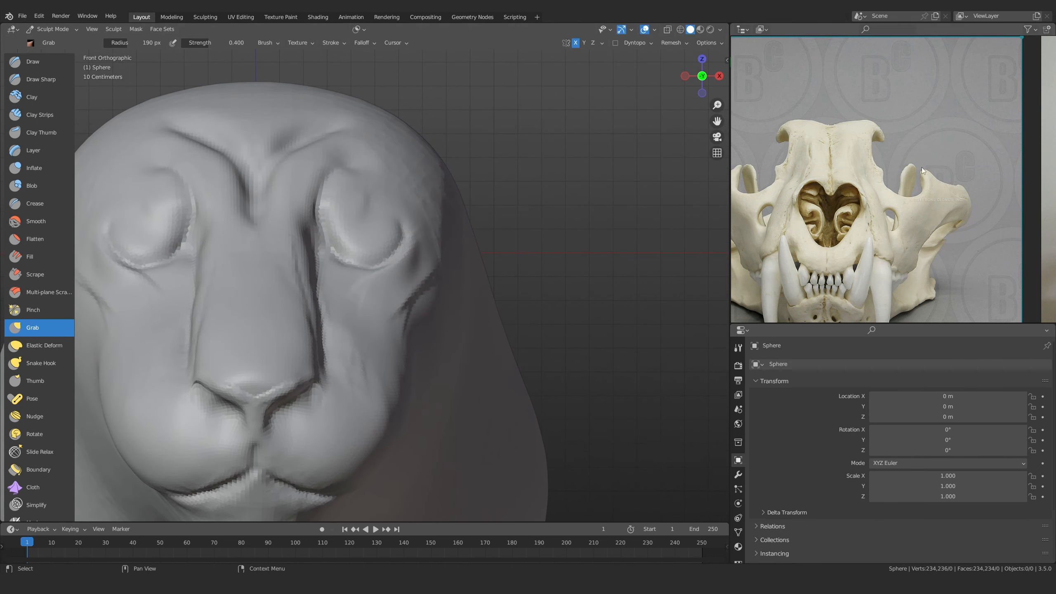
{"action": "key", "text": "f"}
{"action": "left_click", "coordinate": [484, 246]}
{"action": "key", "text": "f"}
{"action": "left_click", "coordinate": [501, 266]}
{"action": "mouse_move", "coordinate": [443, 271]}
{"action": "middle_mouse_down"}
{"action": "mouse_move", "coordinate": [426, 300]}
{"action": "mouse_move", "coordinate": [452, 290]}
{"action": "middle_mouse_up"}
{"action": "left_click_drag", "start_coordinate": [452, 290], "coordinate": [478, 292]}
{"action": "scroll", "coordinate": [443, 328], "scroll_direction": "down", "scroll_amount": 2}
{"action": "middle_click_drag", "start_coordinate": [443, 328], "coordinate": [481, 286]}
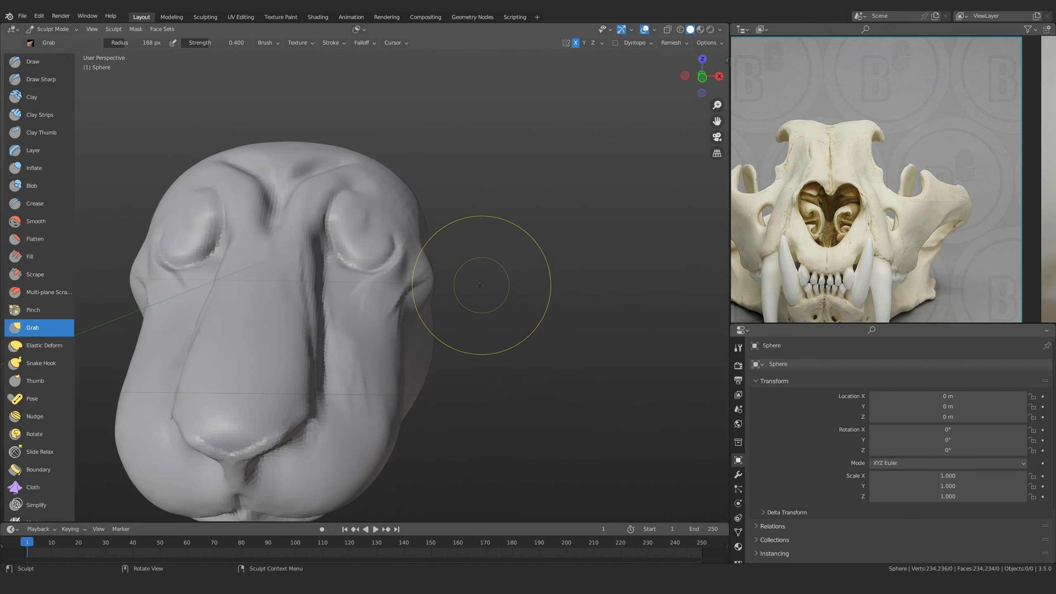
{"action": "key", "text": "KP_1"}
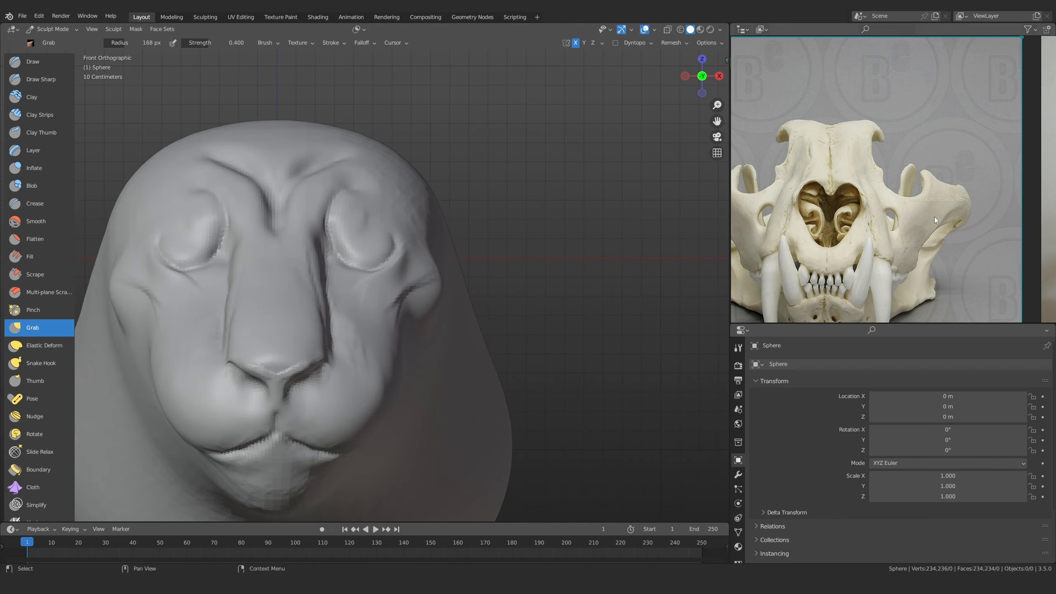
Build up the cheekbones below and behind the eye sockets with the Clay Strips brush at a 73 px radius
{"action": "mouse_move", "coordinate": [410, 271]}
{"action": "middle_mouse_down"}
{"action": "mouse_move", "coordinate": [382, 283]}
{"action": "mouse_move", "coordinate": [417, 251]}
{"action": "mouse_move", "coordinate": [430, 274]}
{"action": "middle_mouse_up"}
{"action": "key", "text": "f"}
{"action": "left_click", "coordinate": [48, 116]}
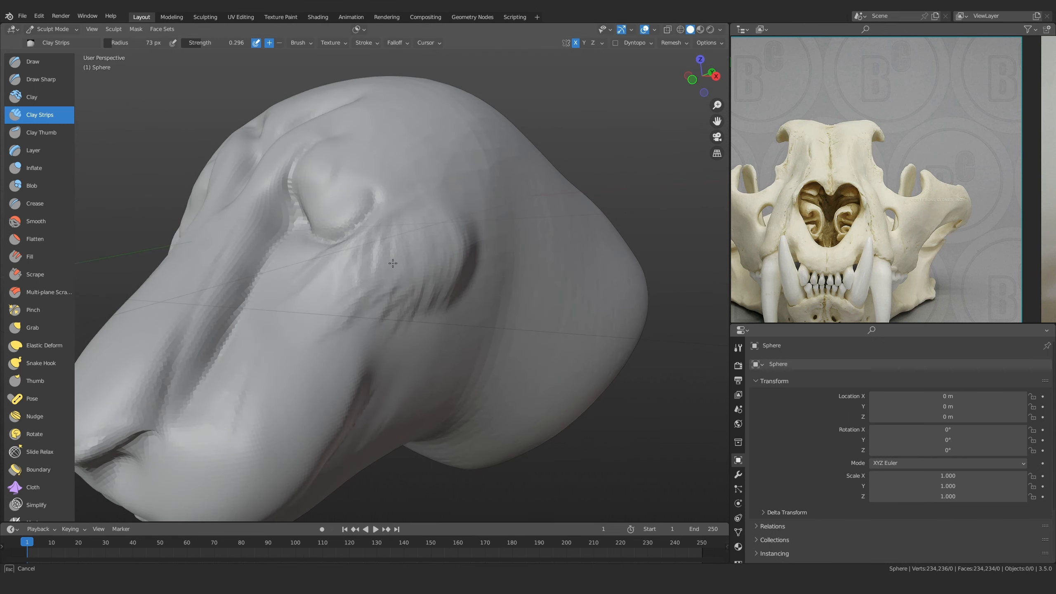
{"action": "scroll", "coordinate": [359, 295], "scroll_direction": "down", "scroll_amount": 5}
{"action": "key", "text": "KP_1"}
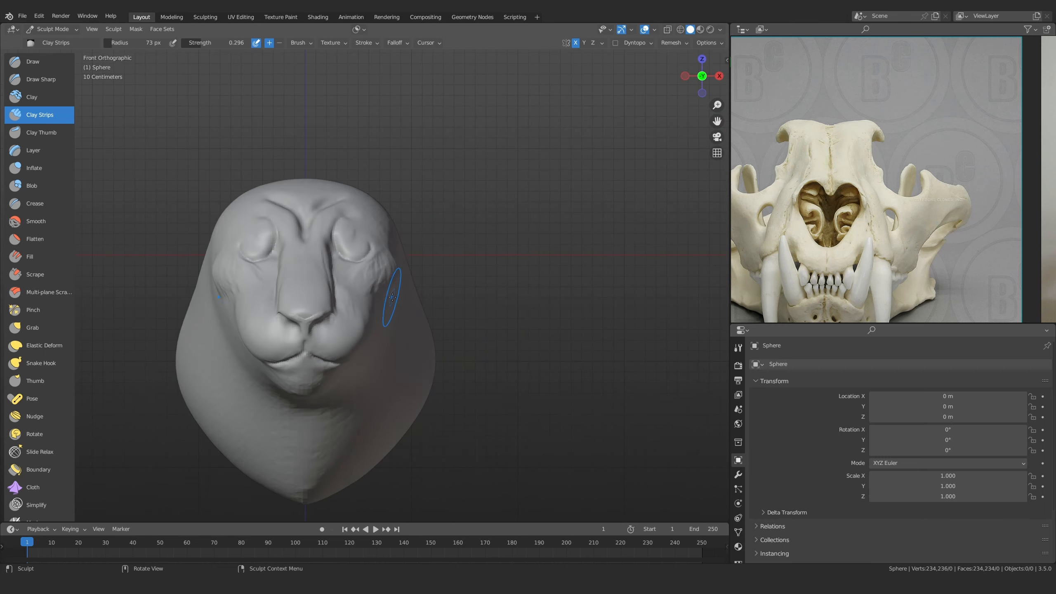
Pull the rear ends of the cheekbones back along the head with the Grab brush at a 134 px radius, following the angled skull photo
{"action": "middle_click_drag", "start_coordinate": [462, 261], "coordinate": [335, 290]}
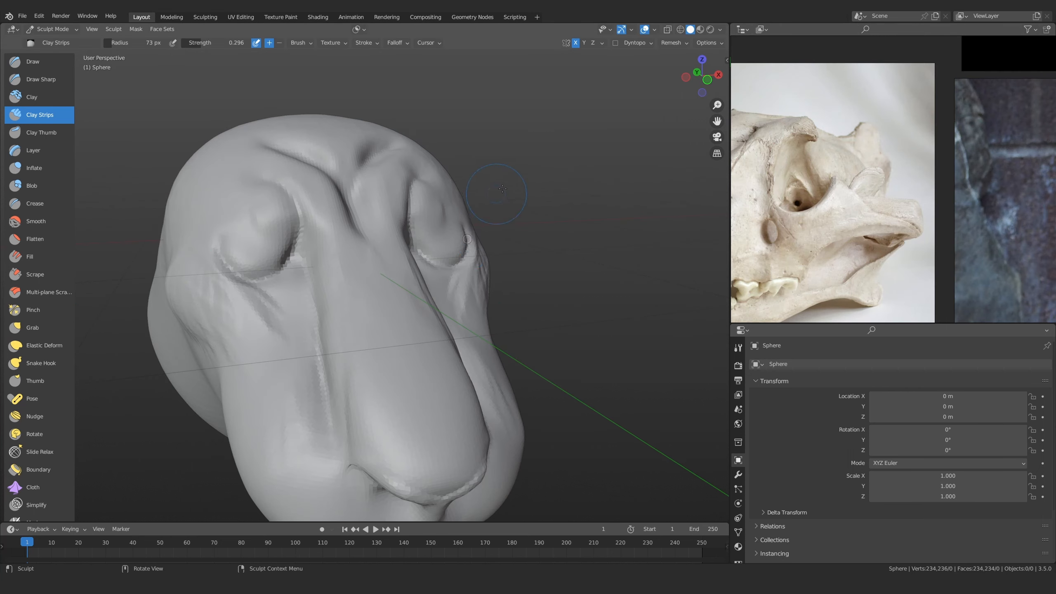
{"action": "mouse_move", "coordinate": [503, 188]}
{"action": "middle_mouse_down"}
{"action": "mouse_move", "coordinate": [405, 349]}
{"action": "mouse_move", "coordinate": [450, 318]}
{"action": "middle_mouse_up"}
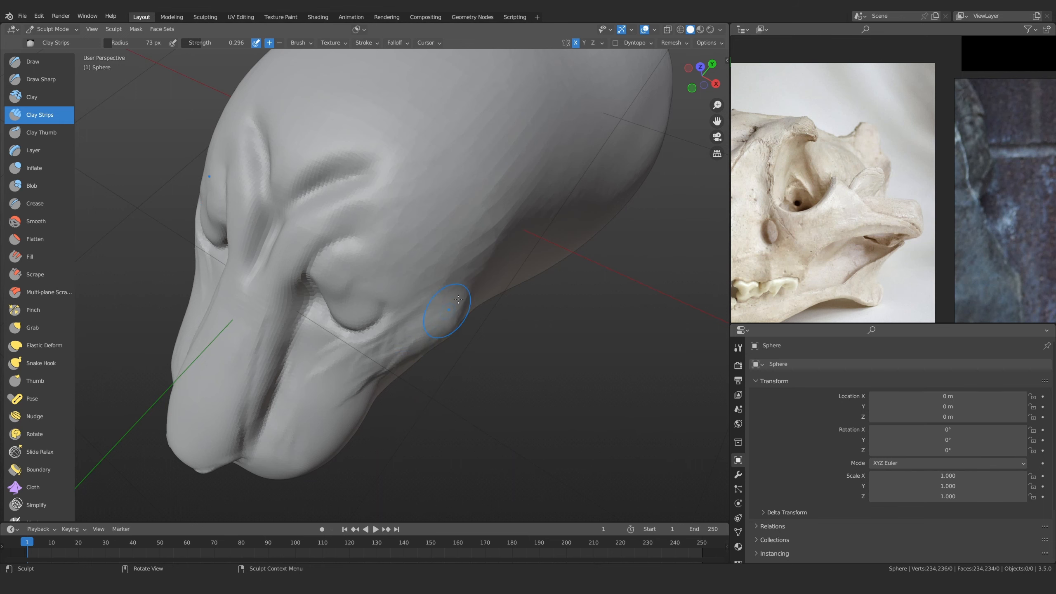
{"action": "mouse_move", "coordinate": [458, 299]}
{"action": "middle_mouse_down"}
{"action": "mouse_move", "coordinate": [366, 252]}
{"action": "mouse_move", "coordinate": [439, 295]}
{"action": "middle_mouse_up"}
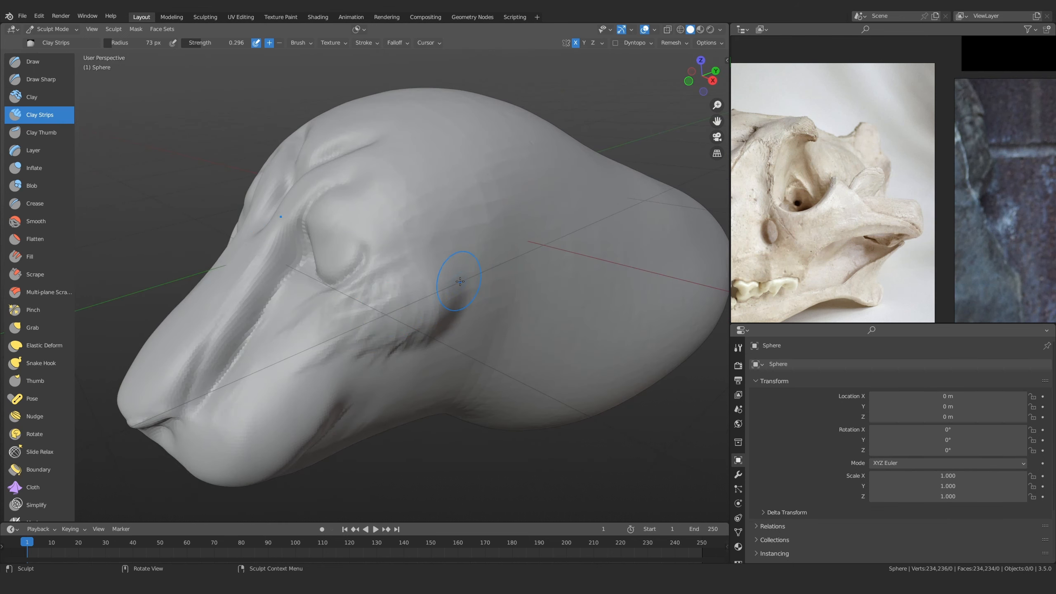
{"action": "key", "text": "g"}
{"action": "middle_click_drag", "start_coordinate": [500, 311], "coordinate": [426, 367]}
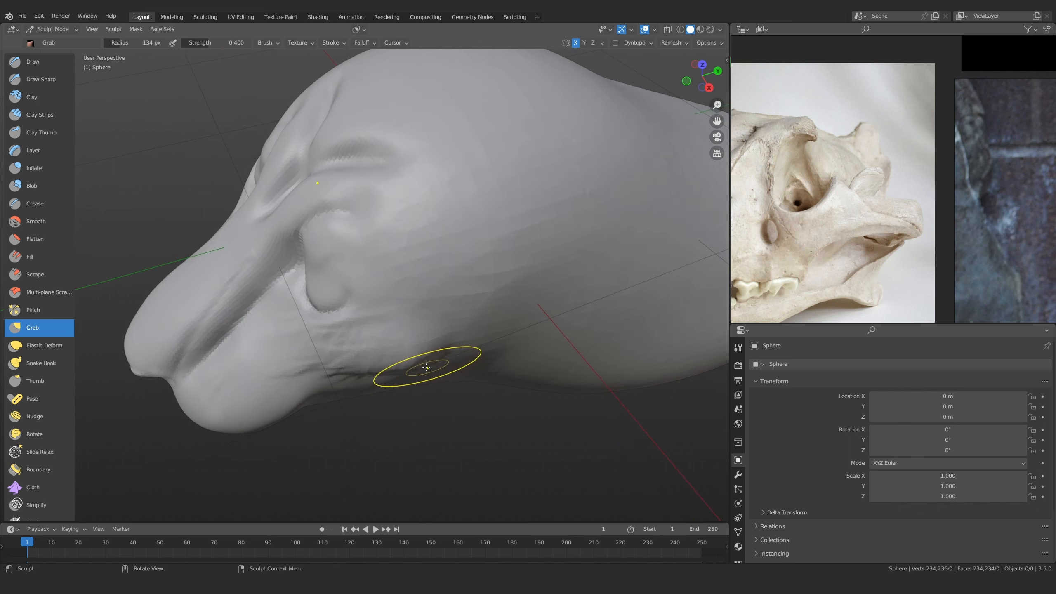
{"action": "key", "text": "KP_3"}
{"action": "left_click_drag", "start_coordinate": [479, 318], "coordinate": [399, 263]}
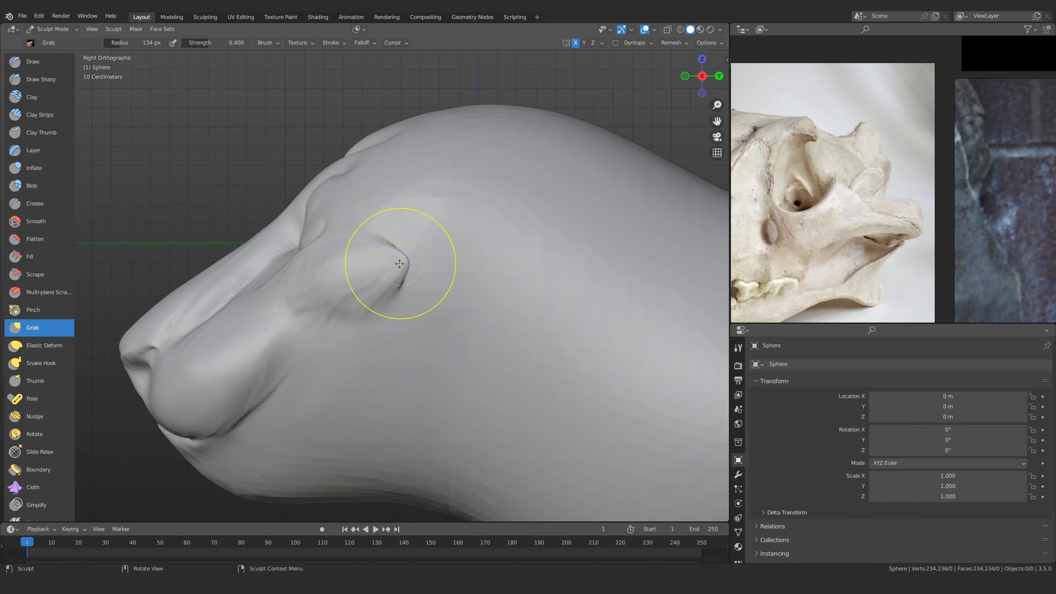
{"action": "middle_click_drag", "start_coordinate": [436, 260], "coordinate": [460, 284]}
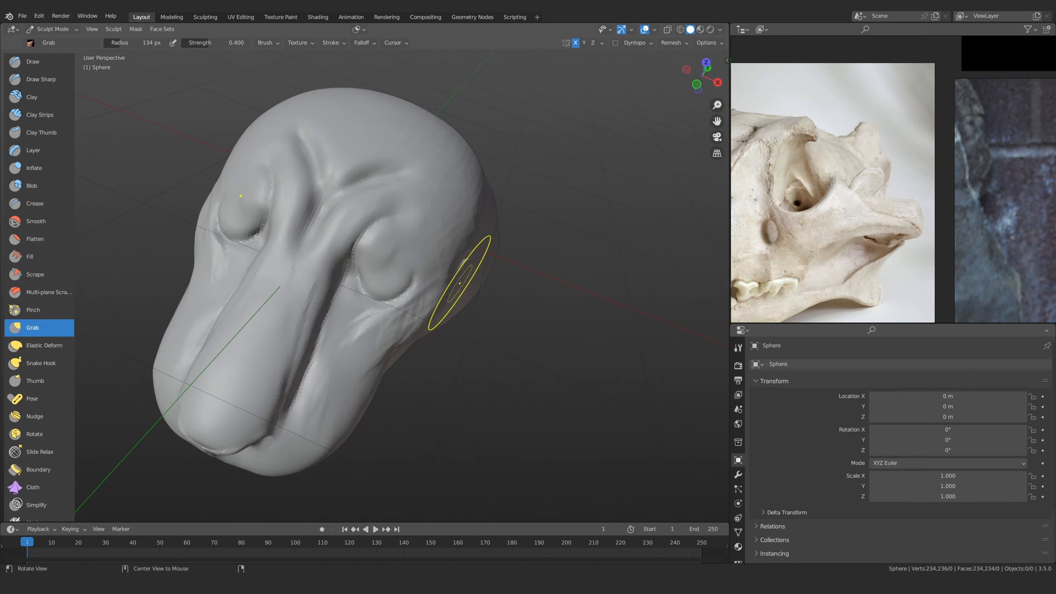
{"action": "left_click_drag", "start_coordinate": [460, 284], "coordinate": [402, 241], "text": "alt"}
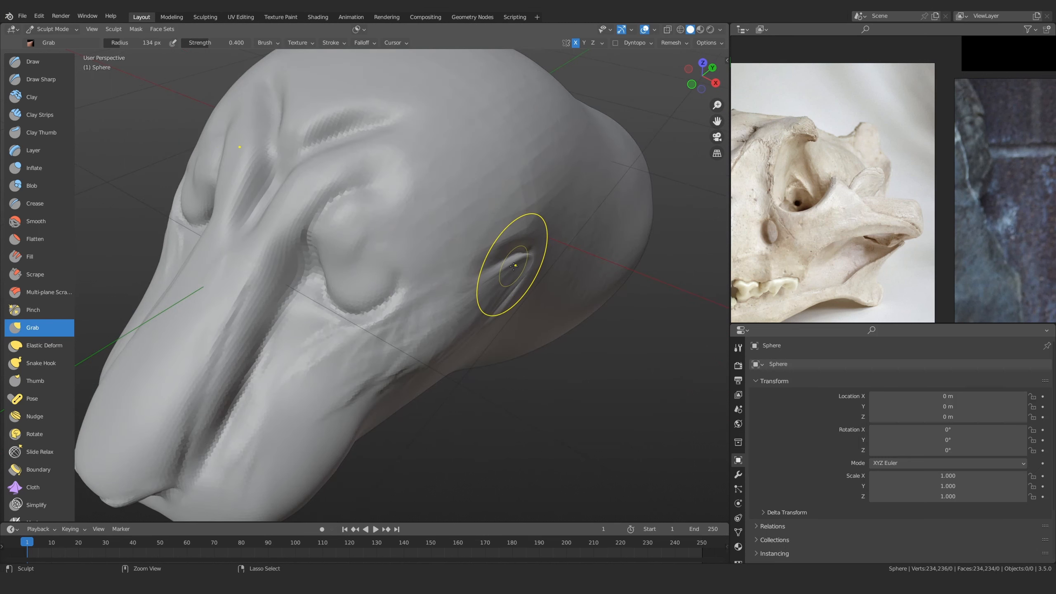
{"action": "mouse_move", "coordinate": [514, 266]}
{"action": "left_mouse_down"}
{"action": "mouse_move", "coordinate": [524, 277]}
{"action": "mouse_move", "coordinate": [497, 312]}
{"action": "mouse_move", "coordinate": [497, 233]}
{"action": "left_mouse_up"}
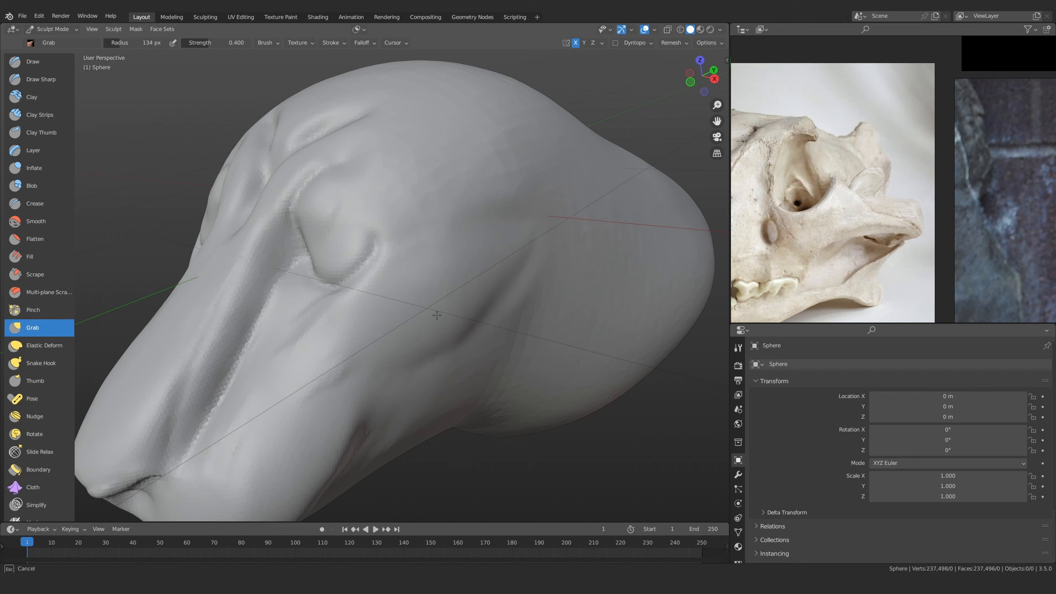
Thicken the rear ends of the cheekbones with the Clay Strips brush at a 91 px, then 67 px radius
{"action": "left_click_drag", "start_coordinate": [436, 315], "coordinate": [472, 306], "text": "alt"}
{"action": "left_click", "coordinate": [46, 114]}
{"action": "key", "text": "f"}
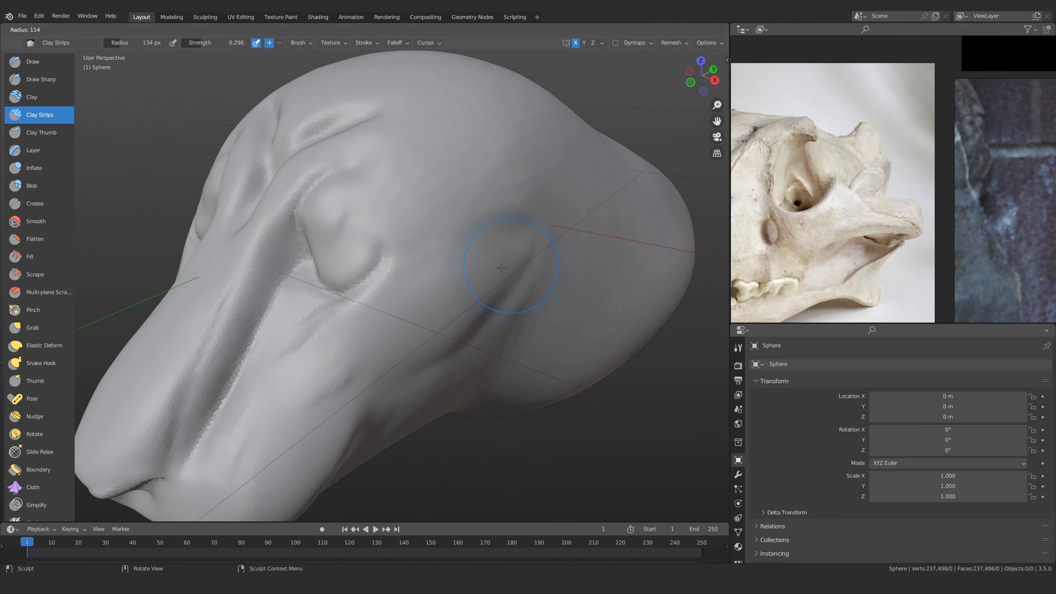
{"action": "left_click", "coordinate": [496, 268]}
{"action": "middle_click_drag", "start_coordinate": [494, 272], "coordinate": [471, 270], "text": "shift"}
{"action": "key", "text": "bracketleft"}
{"action": "mouse_move", "coordinate": [493, 288]}
{"action": "left_mouse_down"}
{"action": "mouse_move", "coordinate": [491, 298]}
{"action": "mouse_move", "coordinate": [510, 273]}
{"action": "left_mouse_up"}
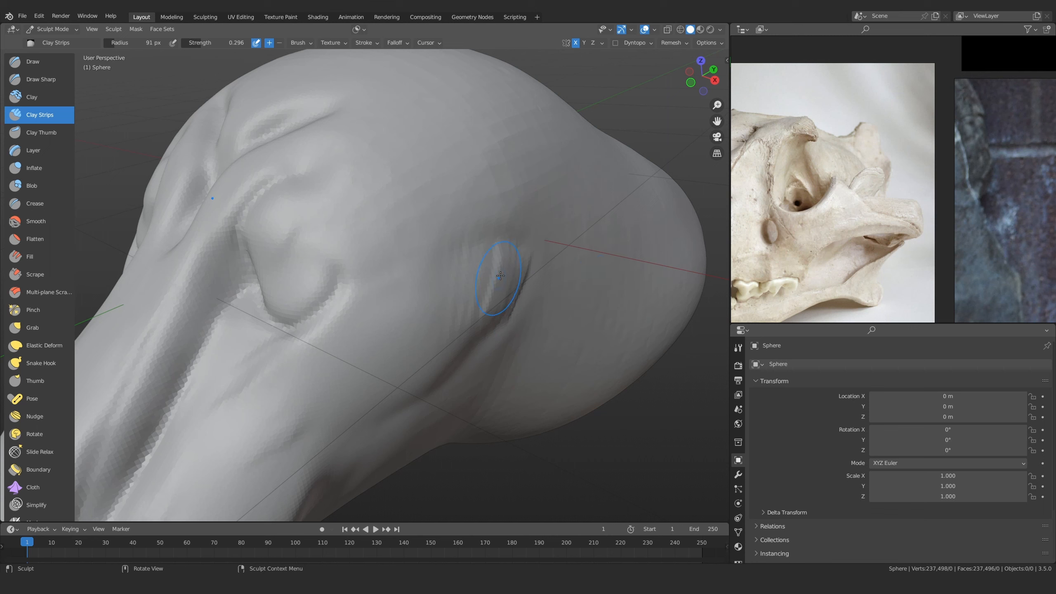
{"action": "key", "text": "bracketleft"}
{"action": "key", "text": "bracketleft"}
{"action": "key", "text": "bracketleft"}
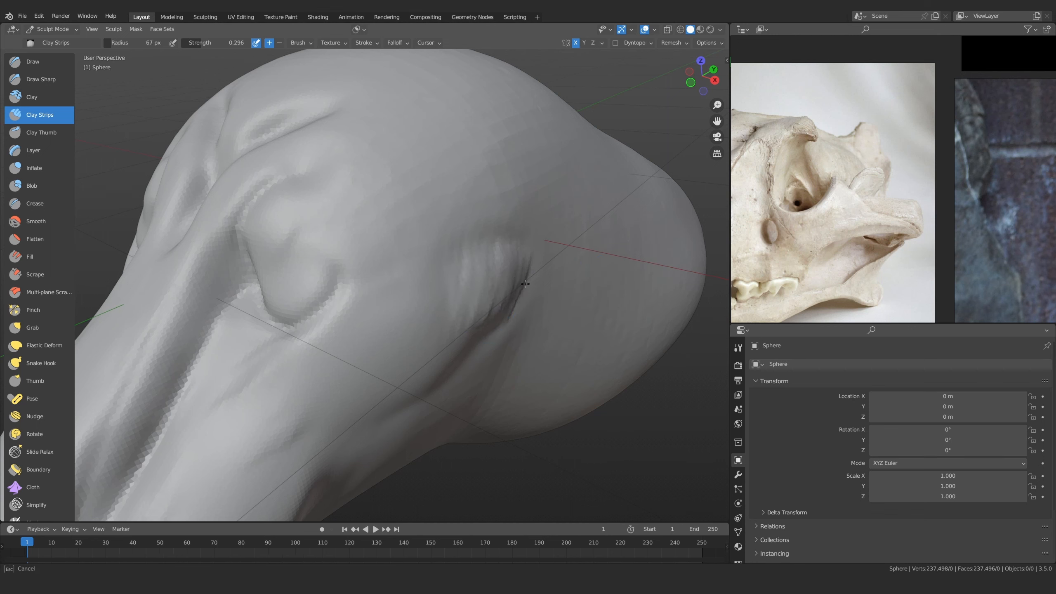
{"action": "left_click_drag", "start_coordinate": [525, 284], "coordinate": [509, 293]}
Widen the rear cheekbone build-up with Clay Strips at a 71 px radius, using the leopard photo as reference
{"action": "mouse_move", "coordinate": [929, 191]}
{"action": "middle_mouse_down"}
{"action": "mouse_move", "coordinate": [921, 222]}
{"action": "mouse_move", "coordinate": [855, 246]}
{"action": "middle_mouse_up"}
{"action": "scroll", "coordinate": [860, 206], "scroll_direction": "down", "scroll_amount": 5}
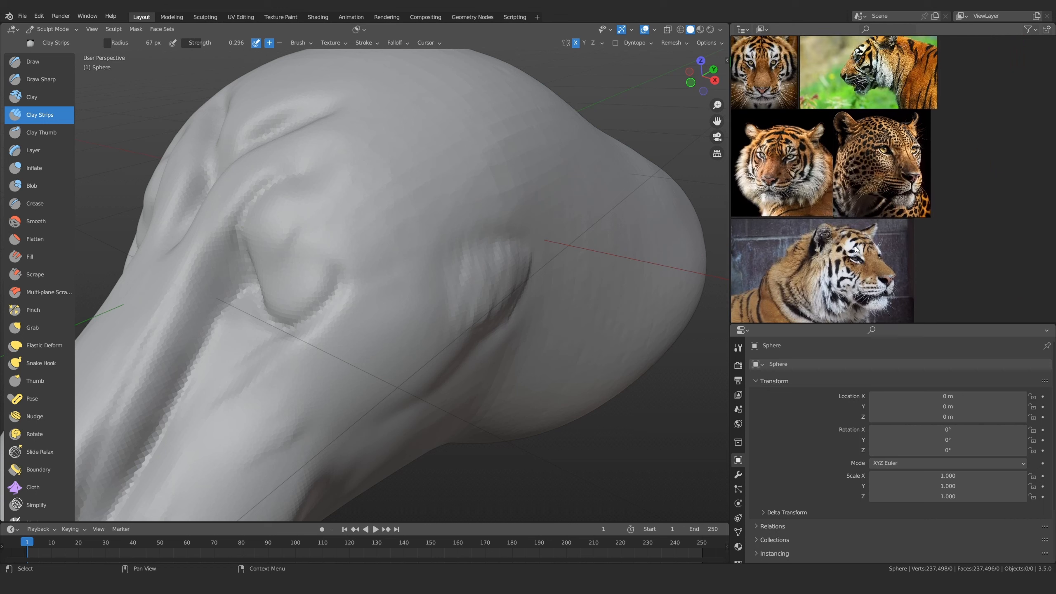
{"action": "scroll", "coordinate": [877, 166], "scroll_direction": "up", "scroll_amount": 3}
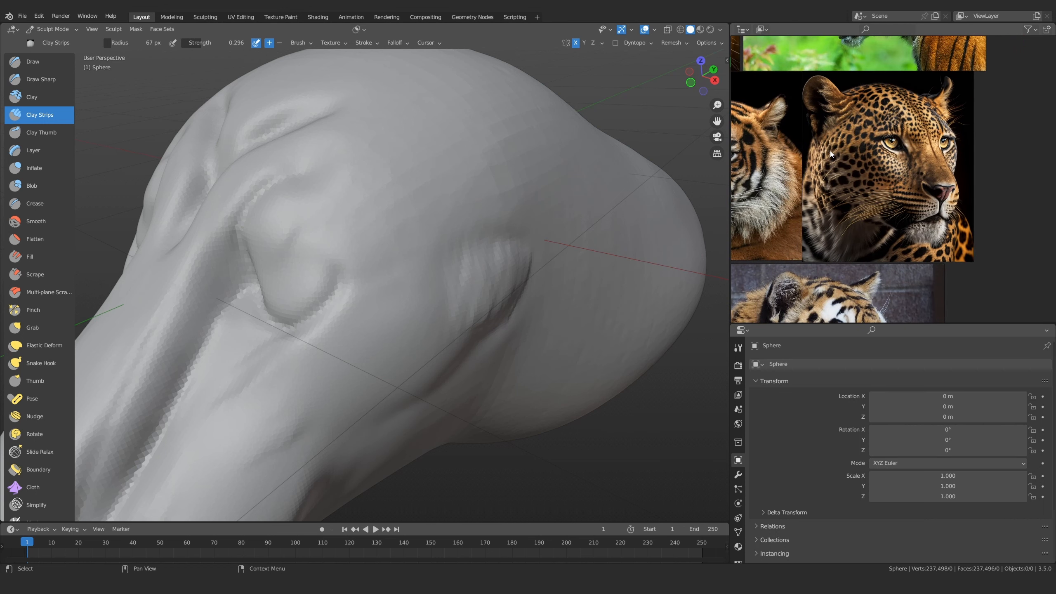
{"action": "middle_click_drag", "start_coordinate": [465, 291], "coordinate": [466, 283]}
{"action": "key", "text": "f"}
{"action": "left_click", "coordinate": [475, 280]}
{"action": "left_click_drag", "start_coordinate": [472, 272], "coordinate": [501, 301]}
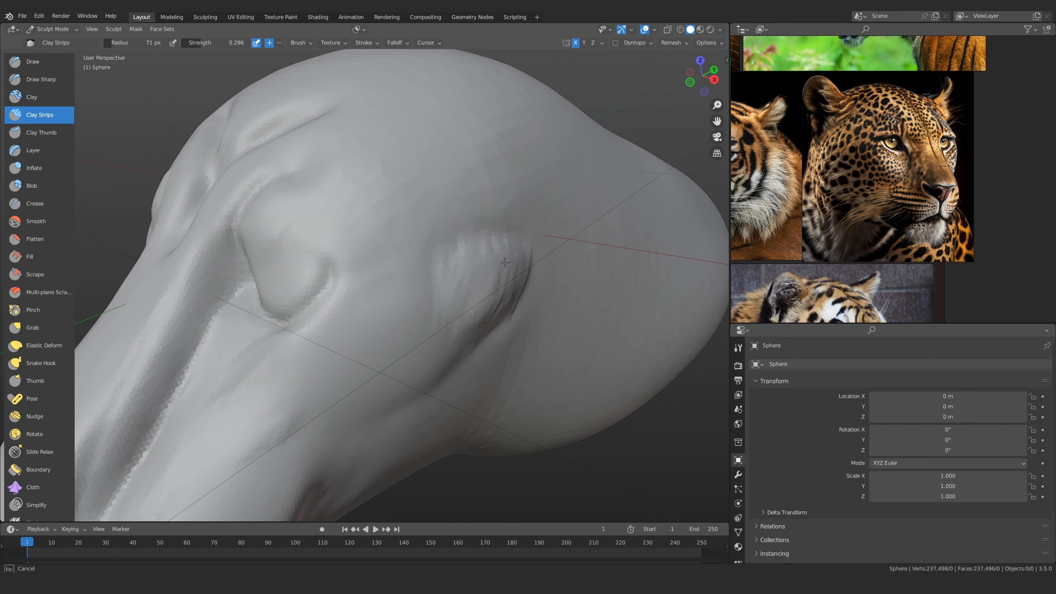
{"action": "key", "text": "KP_1"}
{"action": "scroll", "coordinate": [466, 208], "scroll_direction": "down", "scroll_amount": 5}
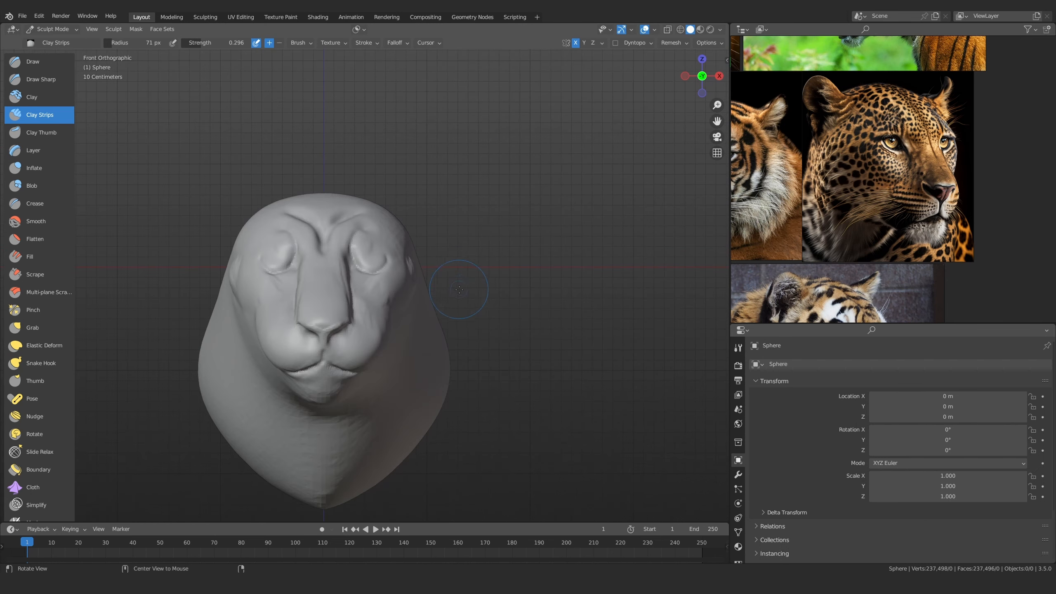
Extend the cheekbone ridge forward and down from its rear end with the Clay Strips brush
{"action": "mouse_move", "coordinate": [447, 266]}
{"action": "middle_mouse_down"}
{"action": "mouse_move", "coordinate": [413, 254]}
{"action": "mouse_move", "coordinate": [413, 290]}
{"action": "middle_mouse_up"}
{"action": "scroll", "coordinate": [413, 255], "scroll_direction": "up", "scroll_amount": 4}
{"action": "scroll", "coordinate": [413, 254], "scroll_direction": "up", "scroll_amount": 1}
{"action": "key", "text": "f"}
{"action": "left_click", "coordinate": [427, 289]}
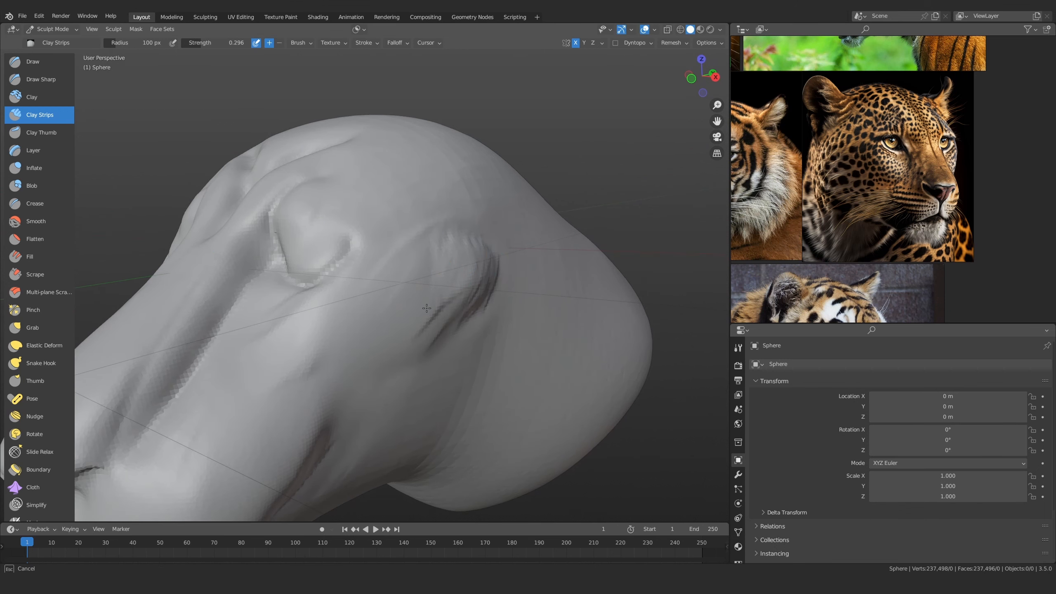
{"action": "key", "text": "f"}
{"action": "left_click", "coordinate": [454, 253]}
{"action": "left_click_drag", "start_coordinate": [490, 269], "coordinate": [433, 320]}
{"action": "left_click_drag", "start_coordinate": [459, 263], "coordinate": [376, 325]}
Add Clay Strips along the cheekbone toward the area below the eye socket at a 58 px radius
{"action": "key", "text": "f"}
{"action": "left_click", "coordinate": [392, 307]}
{"action": "scroll", "coordinate": [366, 316], "scroll_direction": "up", "scroll_amount": 1}
{"action": "left_click_drag", "start_coordinate": [416, 281], "coordinate": [324, 348]}
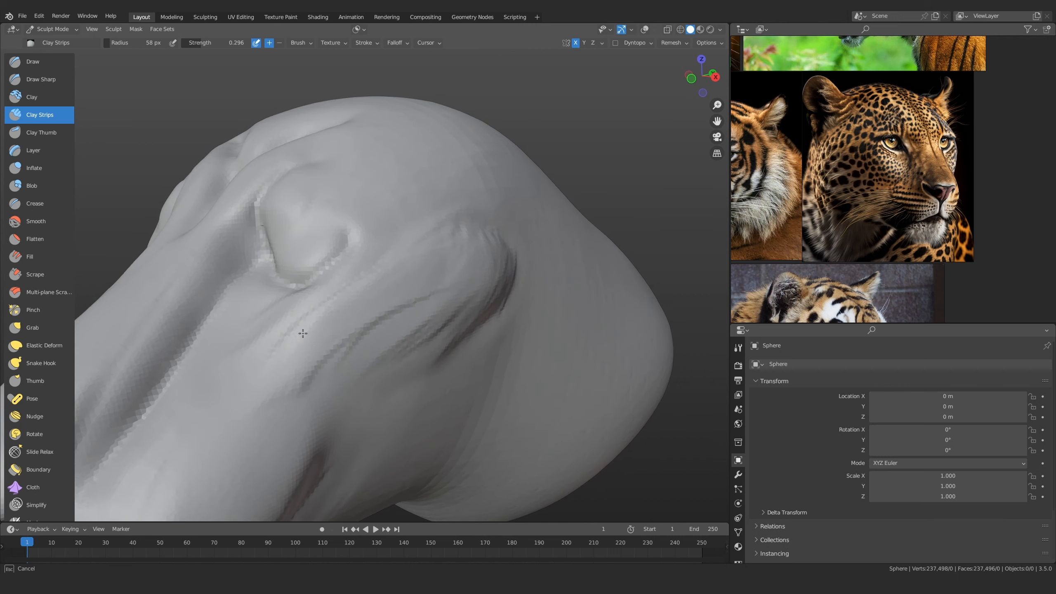
Smooth the clay strokes along the cheekbones into the surrounding face at a 75 to 132 px radius, checking the front view
{"action": "key", "text": "f"}
{"action": "left_click", "coordinate": [475, 256]}
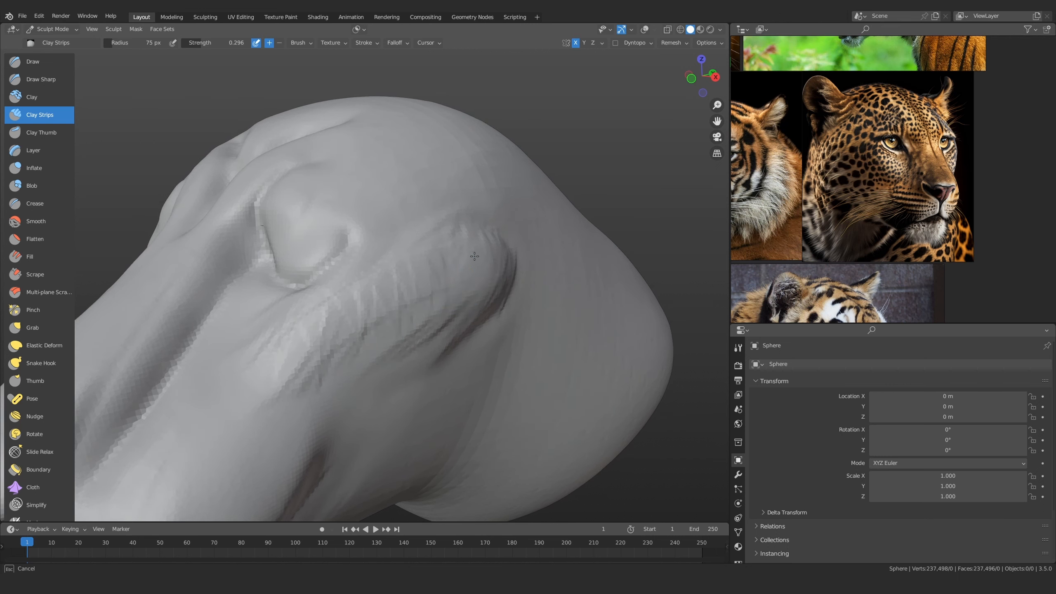
{"action": "left_click_drag", "start_coordinate": [426, 300], "coordinate": [414, 279], "text": "shift"}
{"action": "key", "text": "f"}
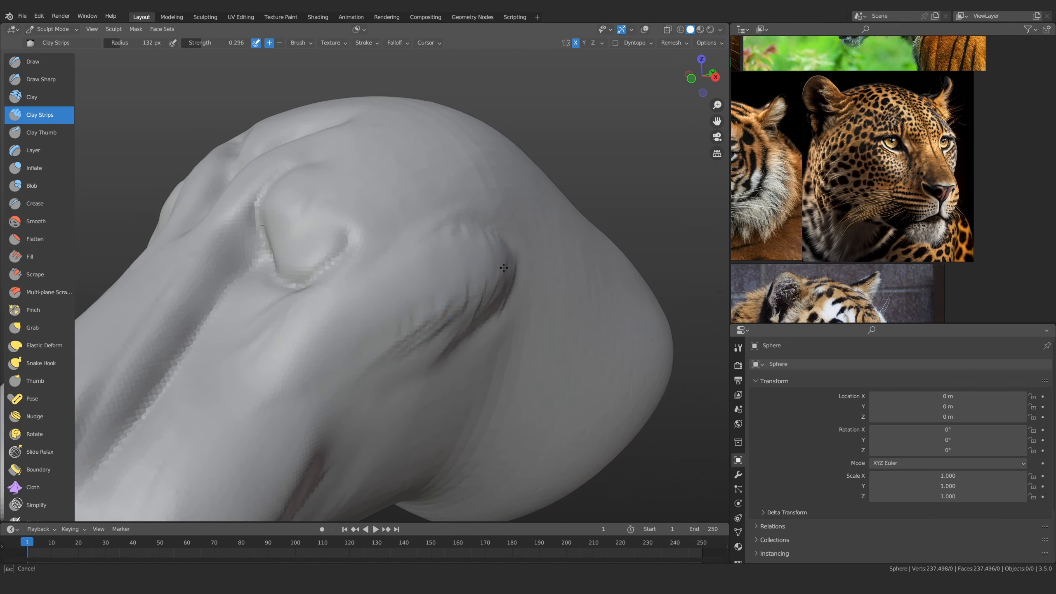
{"action": "middle_click_drag", "start_coordinate": [430, 376], "coordinate": [430, 468], "text": "ctrl"}
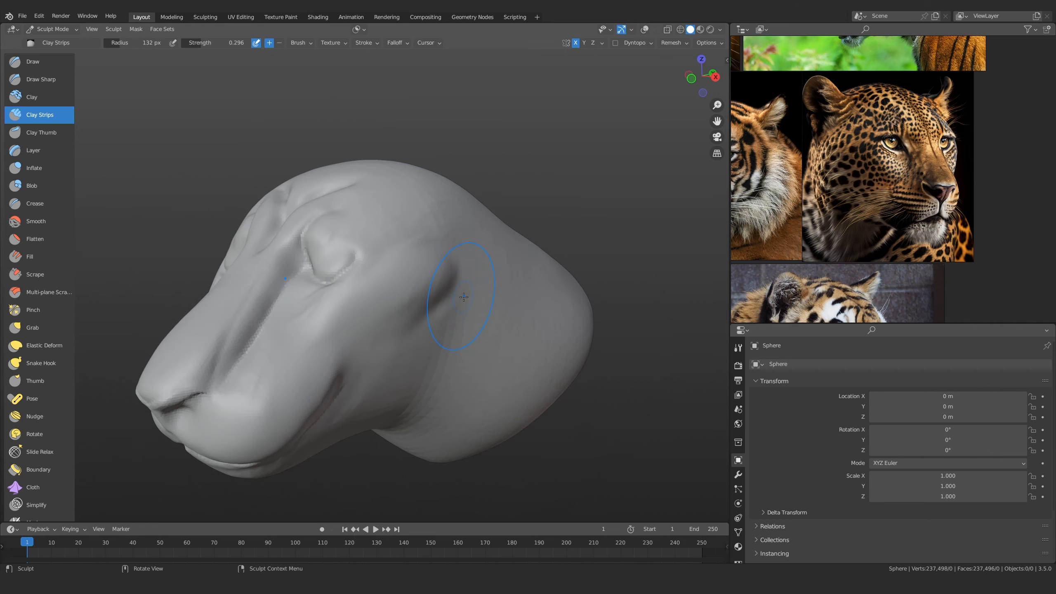
{"action": "key", "text": "KP_1"}
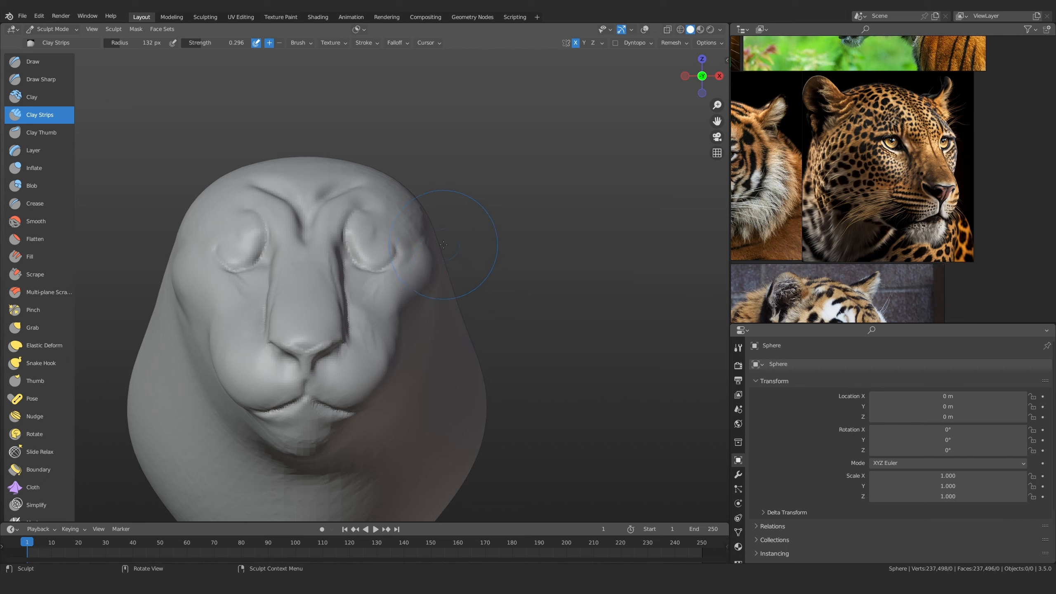
Compare the eye area and cheeks of the sculpted head with a close-up of the white-ruffed tiger photo
{"action": "scroll", "coordinate": [832, 171], "scroll_direction": "down", "scroll_amount": 3}
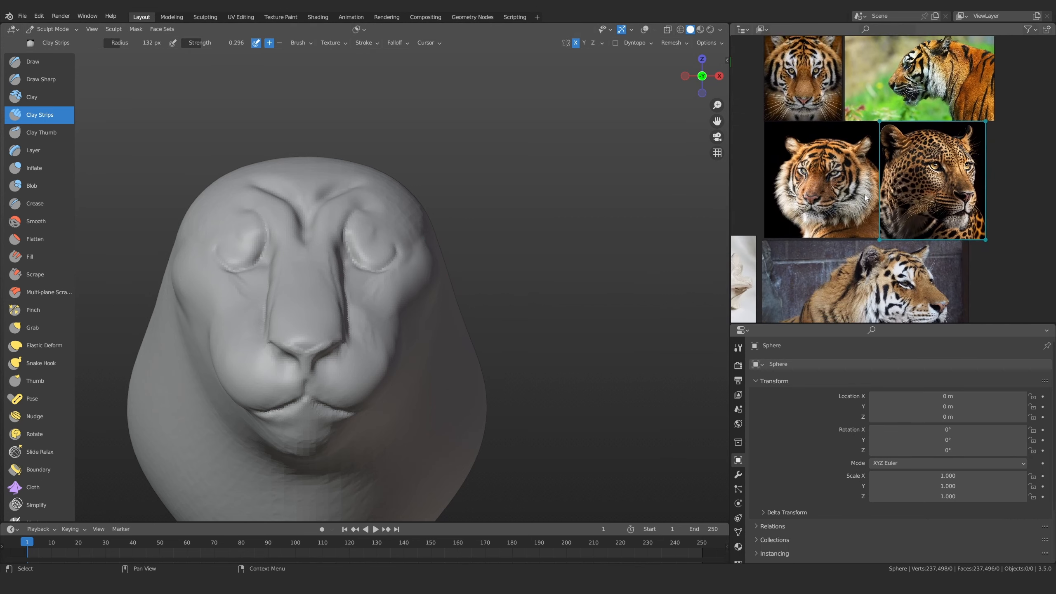
{"action": "scroll", "coordinate": [854, 208], "scroll_direction": "up", "scroll_amount": 5}
{"action": "scroll", "coordinate": [854, 209], "scroll_direction": "up", "scroll_amount": 4}
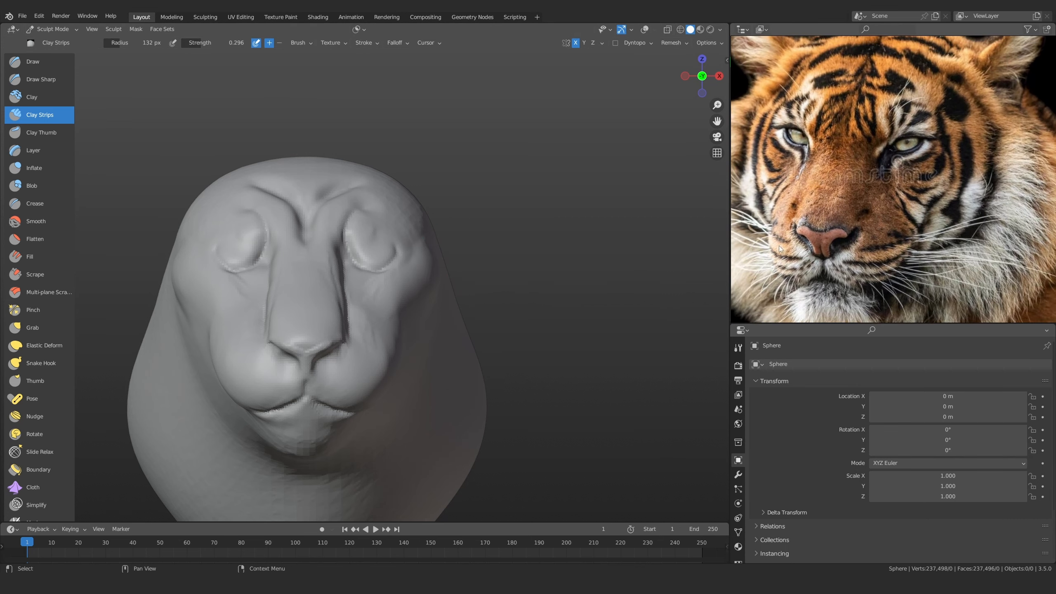
{"action": "mouse_move", "coordinate": [475, 238]}
{"action": "middle_mouse_down"}
{"action": "mouse_move", "coordinate": [302, 279]}
{"action": "mouse_move", "coordinate": [388, 301]}
{"action": "middle_mouse_up"}
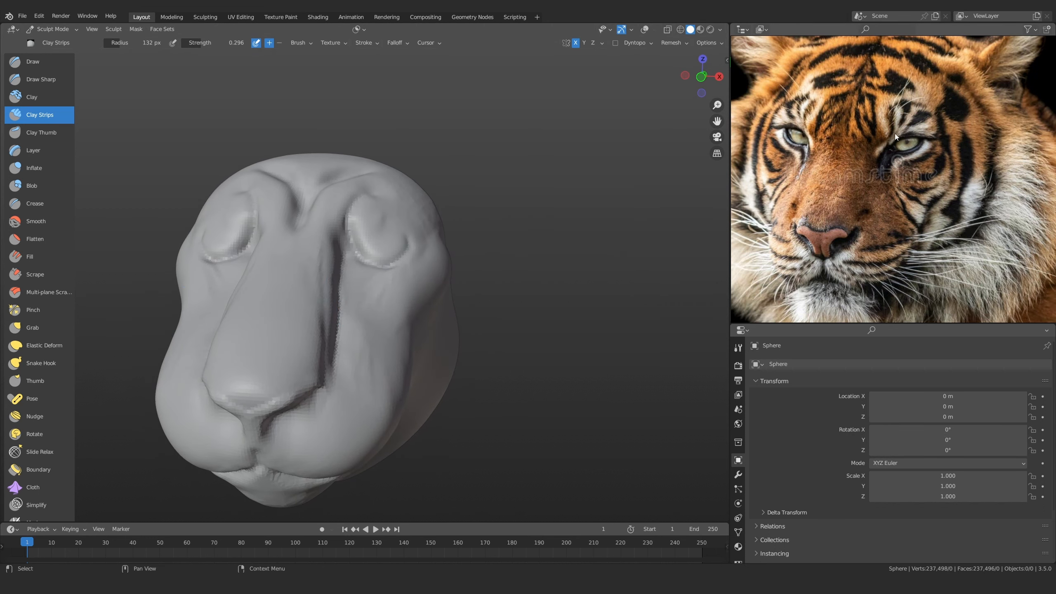
Fill the V-shaped groove between the brows with the Clay Strips brush at a 91 px radius
{"action": "mouse_move", "coordinate": [305, 269]}
{"action": "middle_mouse_down"}
{"action": "mouse_move", "coordinate": [342, 323]}
{"action": "mouse_move", "coordinate": [354, 290]}
{"action": "mouse_move", "coordinate": [336, 311]}
{"action": "mouse_move", "coordinate": [328, 280]}
{"action": "mouse_move", "coordinate": [251, 262]}
{"action": "middle_mouse_up"}
{"action": "key", "text": "f"}
{"action": "left_click", "coordinate": [340, 291]}
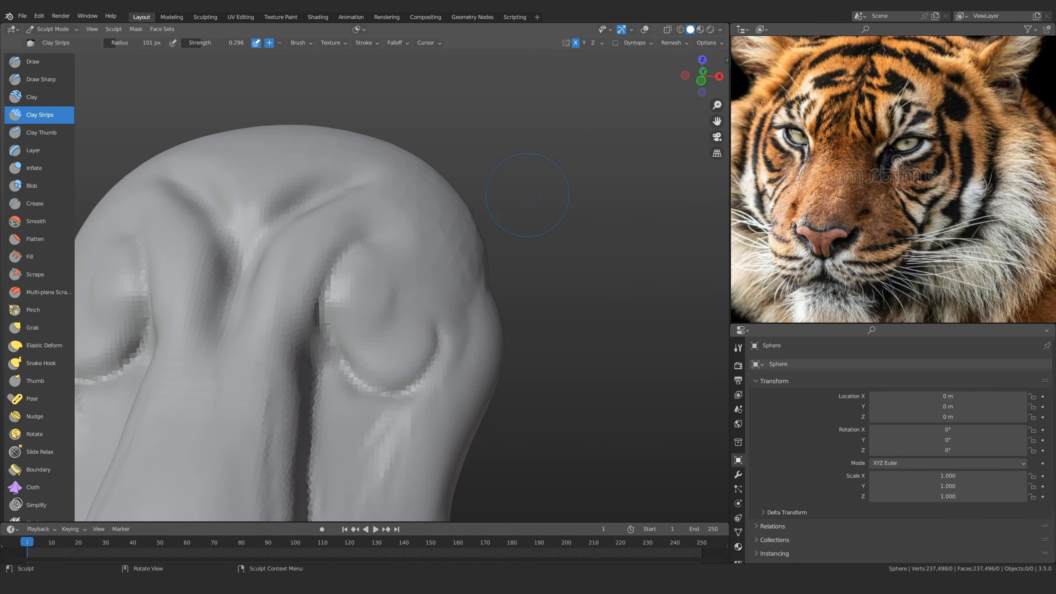
{"action": "middle_click_drag", "start_coordinate": [282, 247], "coordinate": [277, 302]}
{"action": "key", "text": "f"}
{"action": "left_click", "coordinate": [256, 308]}
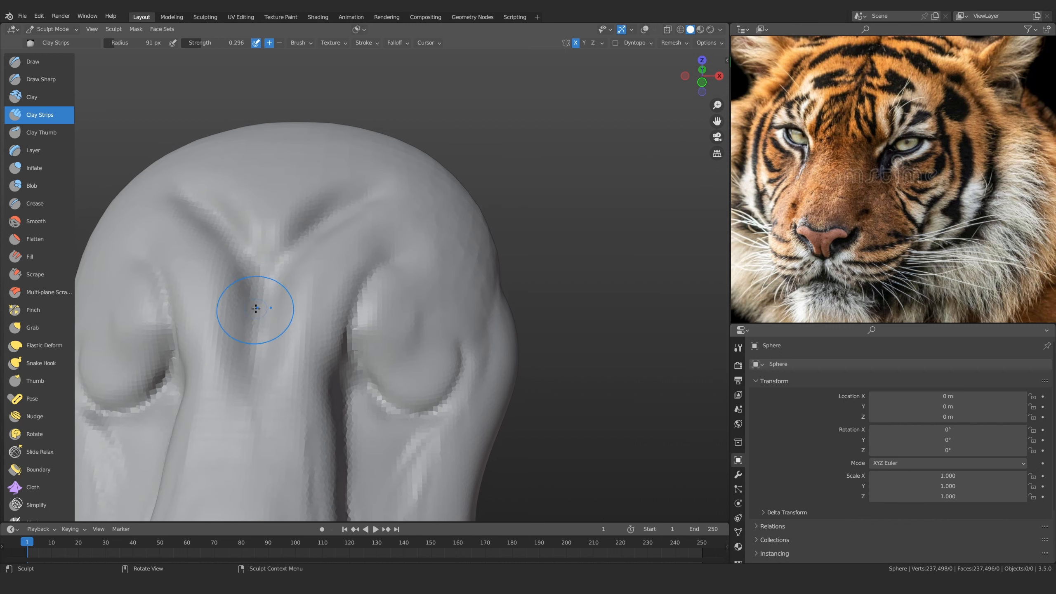
{"action": "mouse_move", "coordinate": [256, 308]}
{"action": "left_mouse_down"}
{"action": "mouse_move", "coordinate": [290, 249]}
{"action": "mouse_move", "coordinate": [336, 218]}
{"action": "mouse_move", "coordinate": [311, 209]}
{"action": "mouse_move", "coordinate": [380, 193]}
{"action": "left_mouse_up"}
Build up the creases above the inner eye sockets with Clay Strips, reducing the radius to 78 px
{"action": "key", "text": "f"}
{"action": "left_click", "coordinate": [331, 219]}
{"action": "key", "text": "f"}
{"action": "left_click", "coordinate": [343, 246]}
{"action": "mouse_move", "coordinate": [330, 261]}
{"action": "left_mouse_down"}
{"action": "mouse_move", "coordinate": [254, 293]}
{"action": "mouse_move", "coordinate": [254, 349]}
{"action": "mouse_move", "coordinate": [242, 332]}
{"action": "mouse_move", "coordinate": [223, 340]}
{"action": "mouse_move", "coordinate": [265, 320]}
{"action": "mouse_move", "coordinate": [299, 227]}
{"action": "left_mouse_up"}
{"action": "key", "text": "f"}
{"action": "left_click", "coordinate": [250, 318]}
{"action": "left_click_drag", "start_coordinate": [362, 186], "coordinate": [398, 194]}
Add Clay Strips across the lower forehead above the brow creases at a 120 to 72 px radius
{"action": "key", "text": "f"}
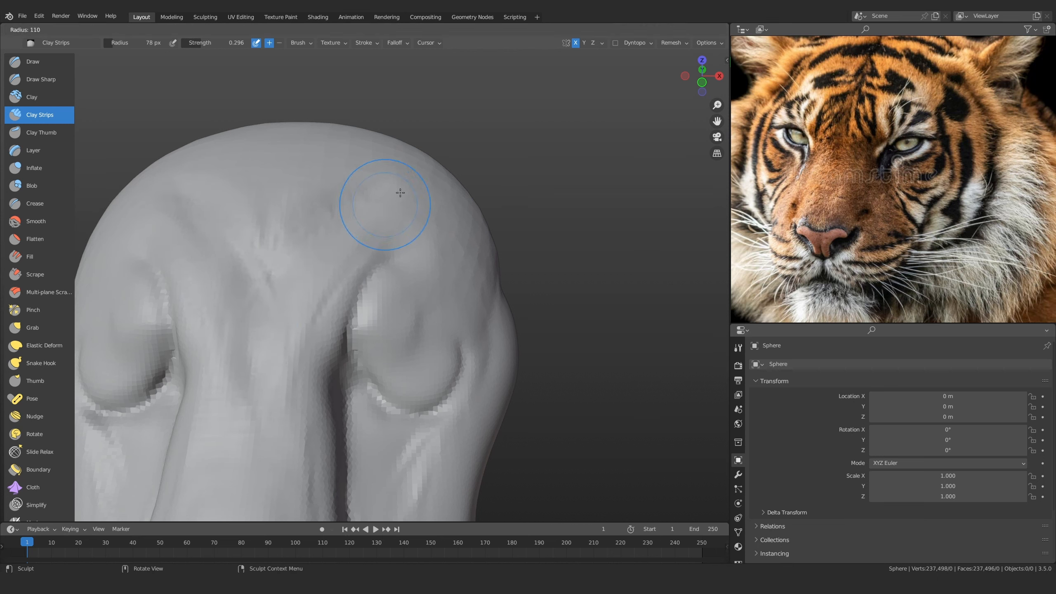
{"action": "left_click", "coordinate": [441, 204]}
{"action": "mouse_move", "coordinate": [349, 200]}
{"action": "middle_mouse_down"}
{"action": "mouse_move", "coordinate": [351, 214]}
{"action": "mouse_move", "coordinate": [297, 292]}
{"action": "middle_mouse_up"}
{"action": "key", "text": "f"}
{"action": "left_click", "coordinate": [287, 294]}
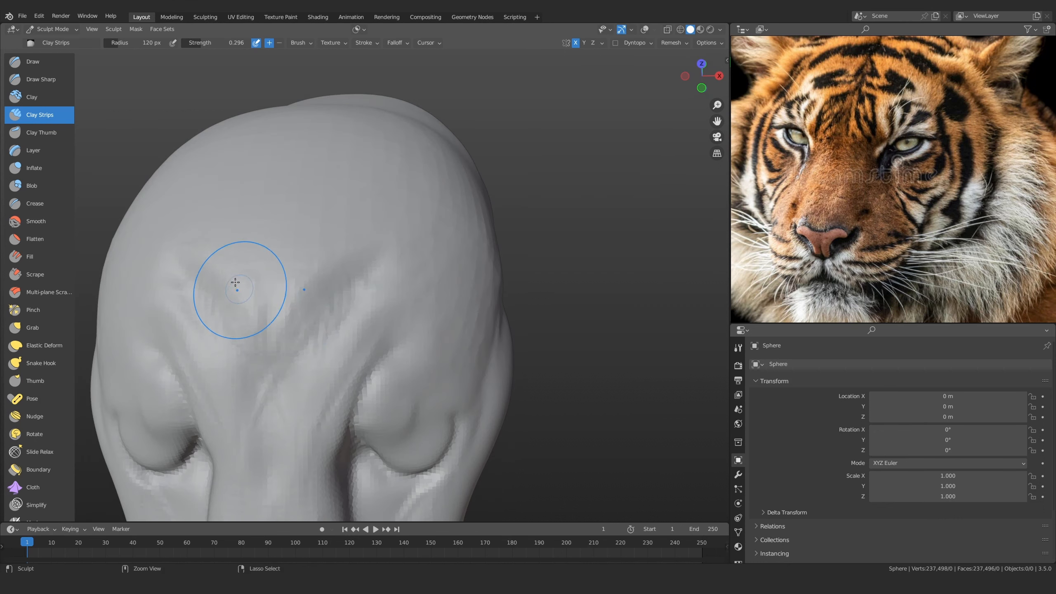
{"action": "mouse_move", "coordinate": [241, 290]}
{"action": "left_mouse_down"}
{"action": "mouse_move", "coordinate": [264, 318]}
{"action": "mouse_move", "coordinate": [258, 303]}
{"action": "left_mouse_up"}
{"action": "key", "text": "f"}
{"action": "left_click", "coordinate": [244, 319]}
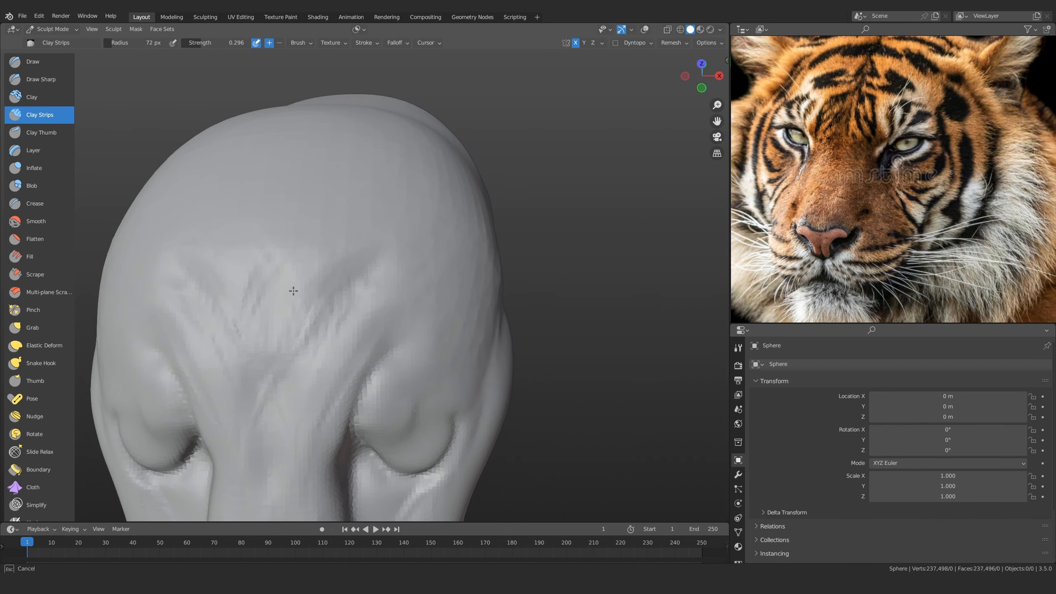
Add a last clay stroke on the forehead and smooth the forehead and brow strokes at a 136 px radius
{"action": "key", "text": "f"}
{"action": "left_click", "coordinate": [316, 281]}
{"action": "mouse_move", "coordinate": [262, 264]}
{"action": "left_mouse_down"}
{"action": "mouse_move", "coordinate": [288, 282]}
{"action": "mouse_move", "coordinate": [239, 198]}
{"action": "left_mouse_up"}
{"action": "left_click_drag", "start_coordinate": [259, 457], "coordinate": [142, 245], "text": "shift"}
{"action": "left_click_drag", "start_coordinate": [372, 273], "coordinate": [341, 280], "text": "shift"}
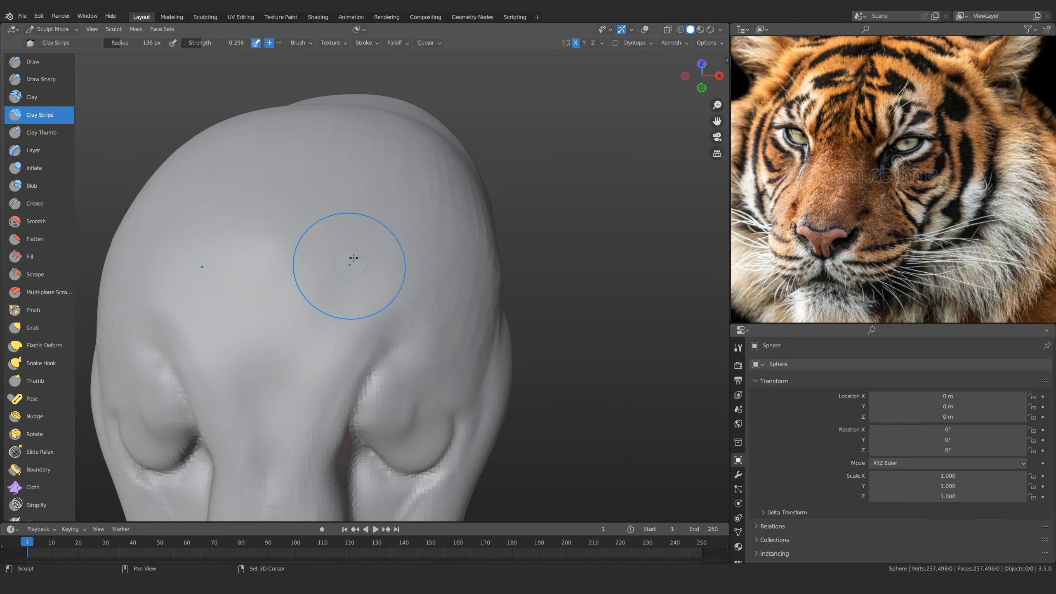
{"action": "middle_click_drag", "start_coordinate": [366, 208], "coordinate": [345, 347], "text": "ctrl"}
{"action": "mouse_move", "coordinate": [332, 415]}
{"action": "middle_mouse_down"}
{"action": "mouse_move", "coordinate": [327, 293]}
{"action": "mouse_move", "coordinate": [320, 310]}
{"action": "middle_mouse_up"}
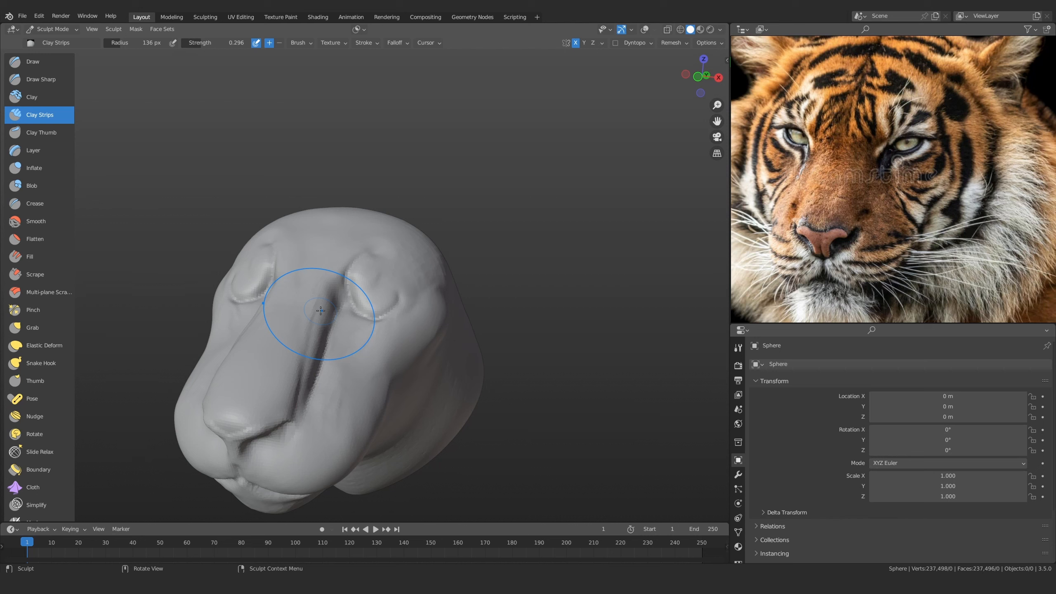
{"action": "left_click_drag", "start_coordinate": [321, 310], "coordinate": [694, 200], "text": "shift"}
{"action": "mouse_move", "coordinate": [330, 314]}
{"action": "middle_mouse_down"}
{"action": "mouse_move", "coordinate": [408, 272]}
{"action": "mouse_move", "coordinate": [435, 286]}
{"action": "middle_mouse_up"}
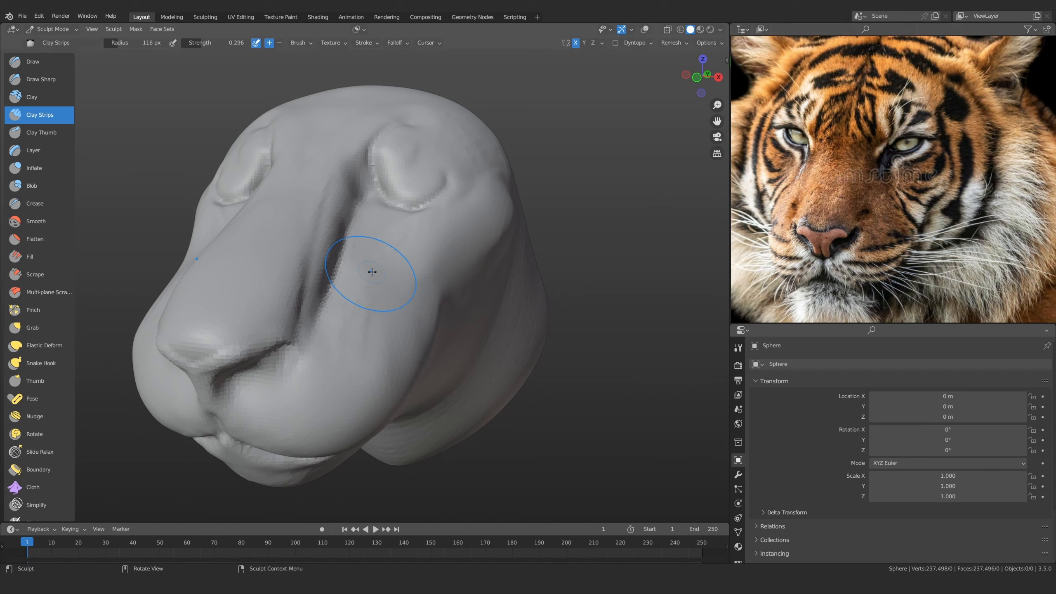
{"action": "mouse_move", "coordinate": [372, 271]}
{"action": "middle_mouse_down"}
{"action": "mouse_move", "coordinate": [395, 333]}
{"action": "mouse_move", "coordinate": [381, 377]}
{"action": "mouse_move", "coordinate": [387, 235]}
{"action": "mouse_move", "coordinate": [388, 294]}
{"action": "middle_mouse_up"}
Round and narrow the lower sides of the nose with the Grab brush at a 183 to 133 px radius, following the front-view tiger photo
{"action": "key", "text": "KP_1"}
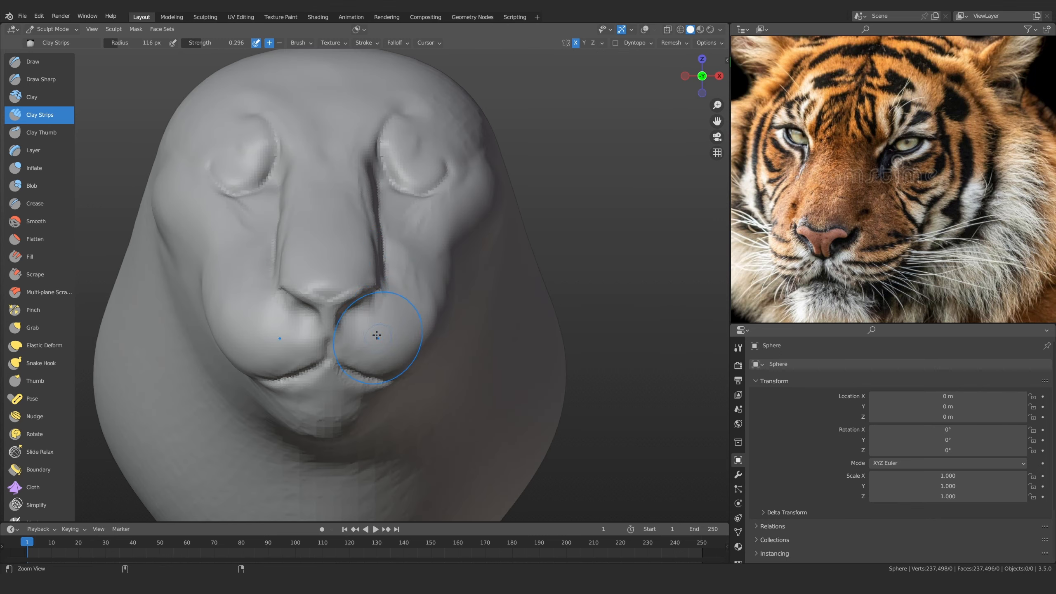
{"action": "middle_click_drag", "start_coordinate": [376, 335], "coordinate": [395, 359], "text": "ctrl"}
{"action": "key", "text": "g"}
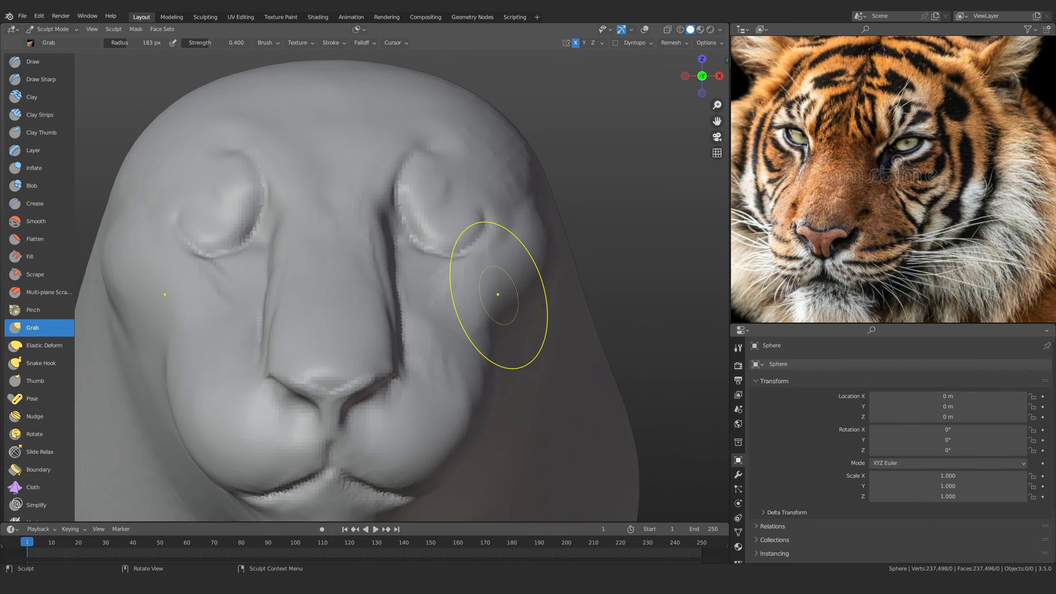
{"action": "scroll", "coordinate": [928, 213], "scroll_direction": "down", "scroll_amount": 5}
{"action": "scroll", "coordinate": [916, 229], "scroll_direction": "up", "scroll_amount": 5}
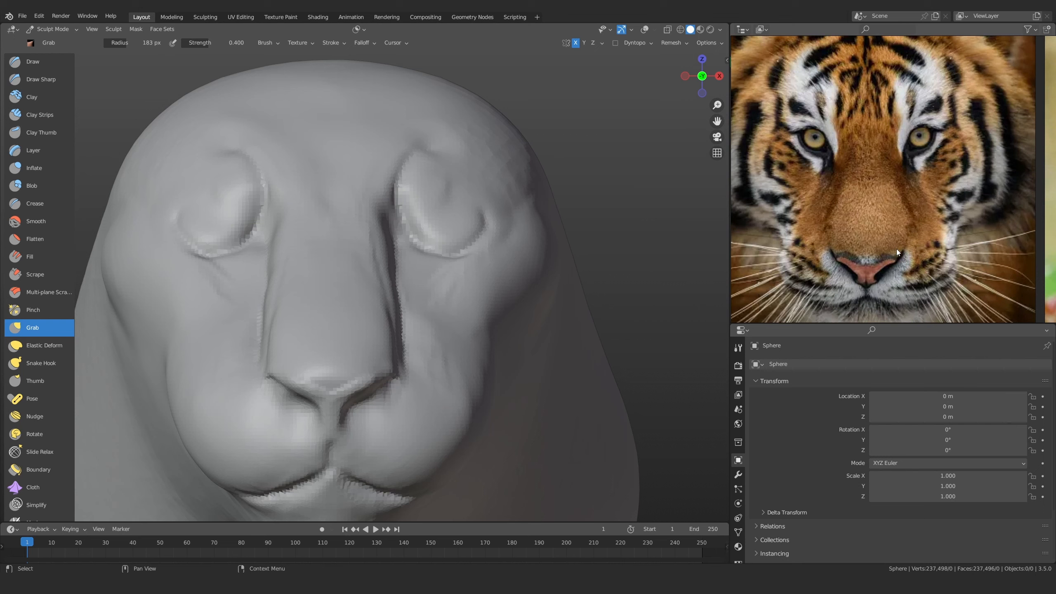
{"action": "scroll", "coordinate": [353, 330], "scroll_direction": "up", "scroll_amount": 3}
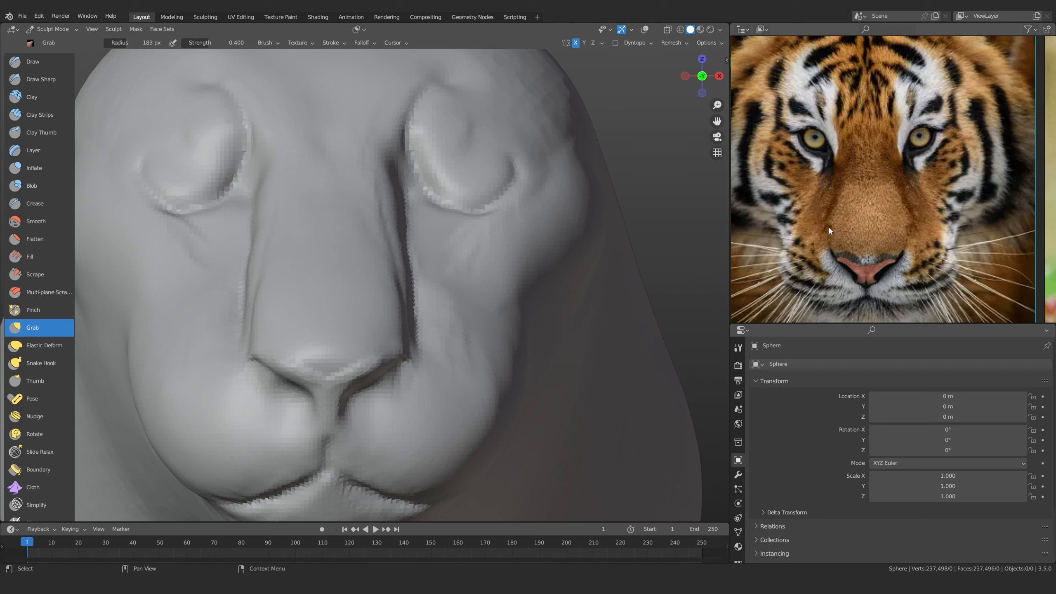
{"action": "left_click_drag", "start_coordinate": [402, 356], "coordinate": [383, 360]}
{"action": "mouse_move", "coordinate": [386, 313]}
{"action": "left_mouse_down"}
{"action": "mouse_move", "coordinate": [400, 282]}
{"action": "mouse_move", "coordinate": [390, 305]}
{"action": "left_mouse_up"}
{"action": "key", "text": "f"}
{"action": "left_click", "coordinate": [373, 304]}
{"action": "mouse_move", "coordinate": [390, 304]}
{"action": "left_mouse_down"}
{"action": "mouse_move", "coordinate": [401, 283]}
{"action": "mouse_move", "coordinate": [399, 325]}
{"action": "left_mouse_up"}
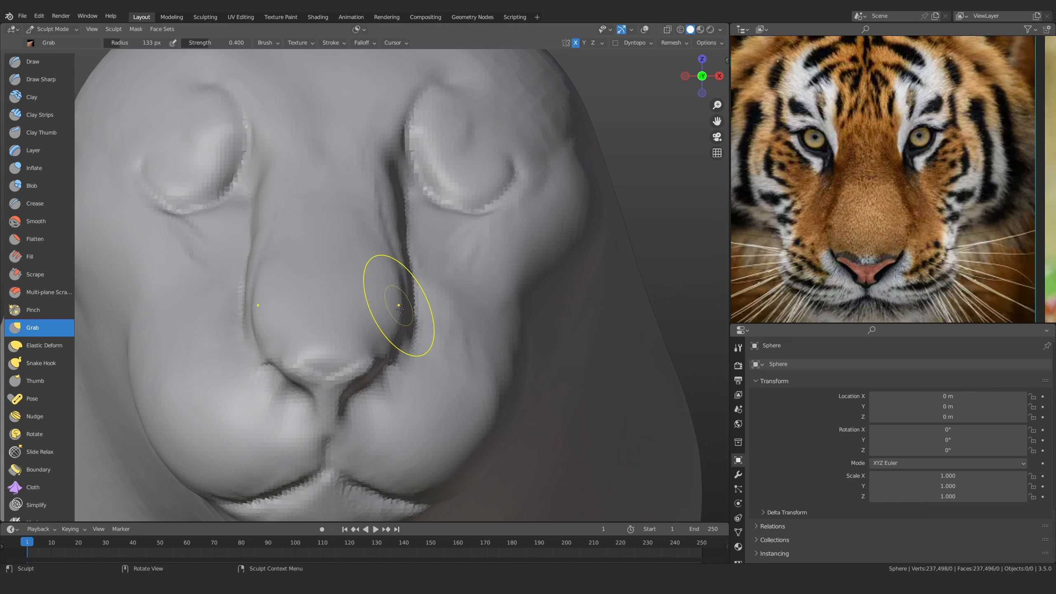
Pull the sides of the nose bridge inward just below the eye sockets with Grab at a 160 px radius
{"action": "scroll", "coordinate": [394, 279], "scroll_direction": "up", "scroll_amount": 1}
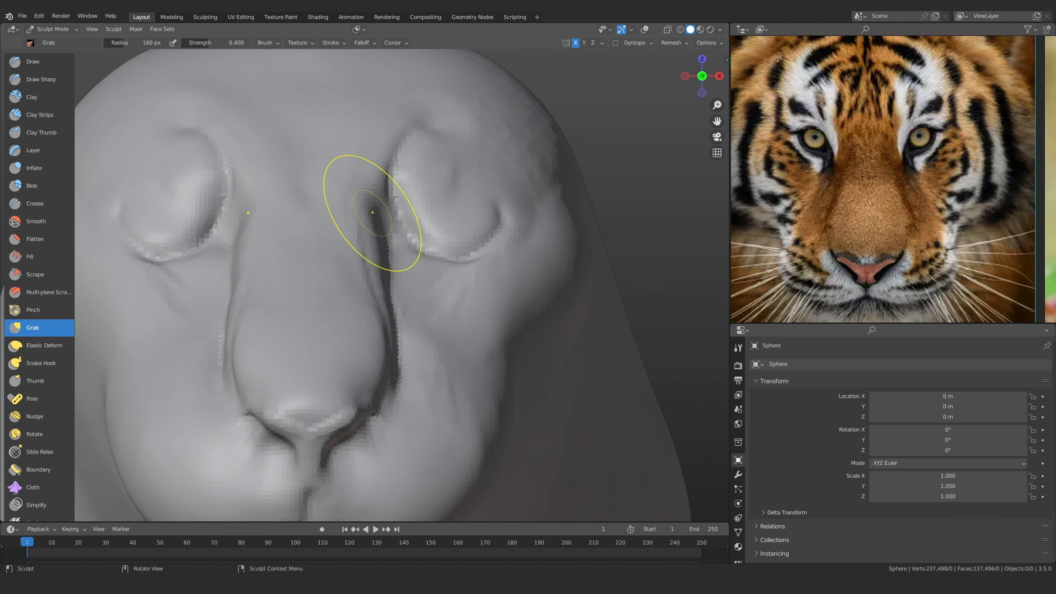
{"action": "left_click_drag", "start_coordinate": [372, 213], "coordinate": [374, 256]}
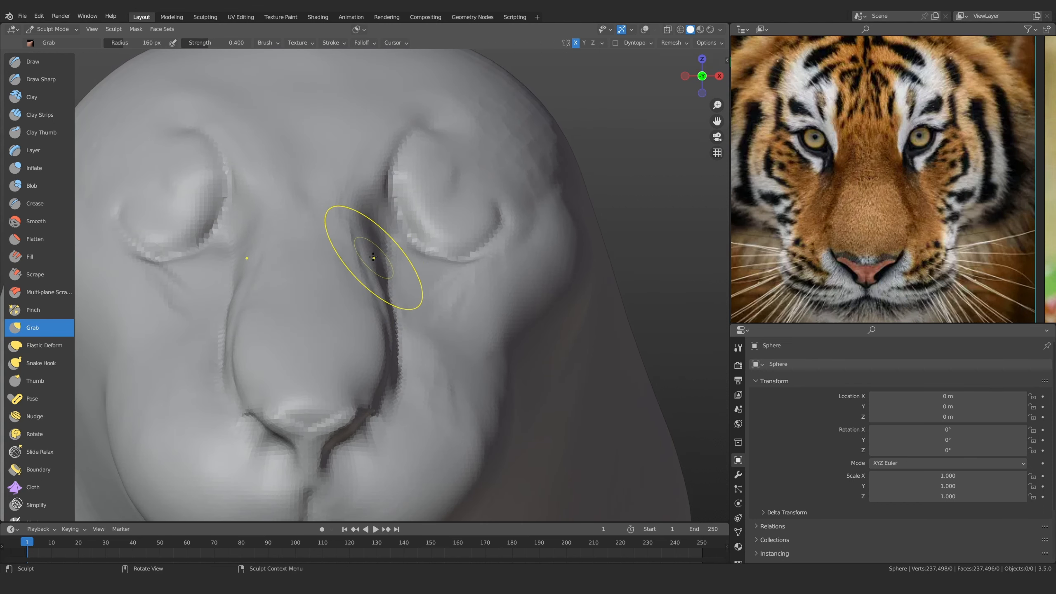
{"action": "key", "text": "f"}
{"action": "left_click", "coordinate": [427, 289]}
{"action": "middle_click_drag", "start_coordinate": [379, 302], "coordinate": [378, 271], "text": "shift"}
{"action": "middle_click_drag", "start_coordinate": [378, 270], "coordinate": [381, 302], "text": "ctrl"}
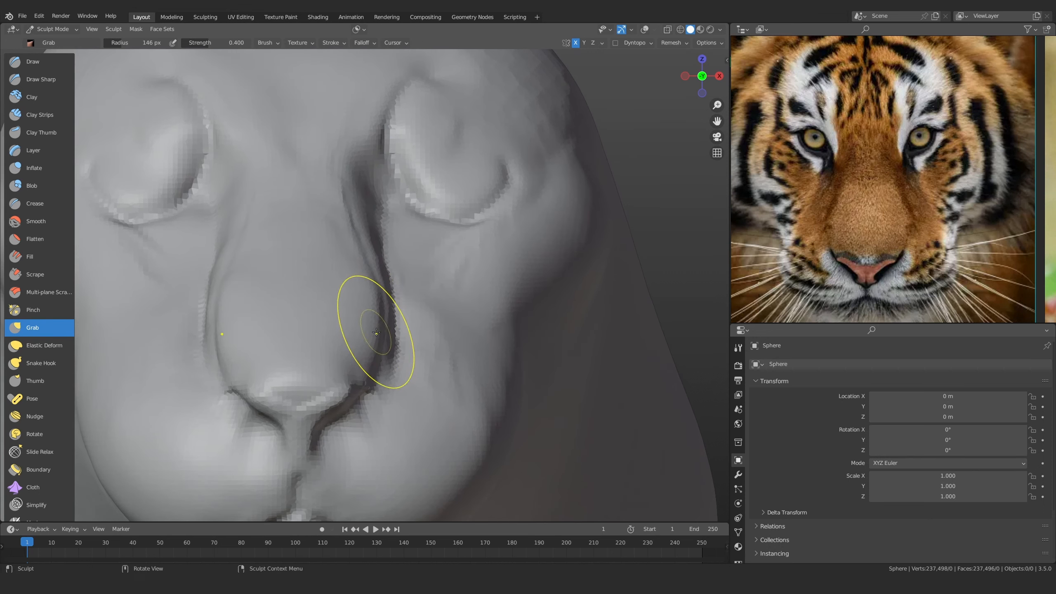
Adjust the outer corners of the nose above the nostrils with Grab at a 121 px radius
{"action": "middle_click_drag", "start_coordinate": [359, 391], "coordinate": [361, 344], "text": "shift"}
{"action": "mouse_move", "coordinate": [361, 344]}
{"action": "middle_mouse_down", "text": "ctrl"}
{"action": "mouse_move", "coordinate": [359, 335]}
{"action": "mouse_move", "coordinate": [360, 363]}
{"action": "mouse_move", "coordinate": [363, 348]}
{"action": "middle_mouse_up", "text": "ctrl"}
{"action": "key", "text": "f"}
{"action": "left_click", "coordinate": [391, 344]}
{"action": "key", "text": "f"}
{"action": "left_click", "coordinate": [413, 346]}
{"action": "left_click_drag", "start_coordinate": [362, 362], "coordinate": [368, 355]}
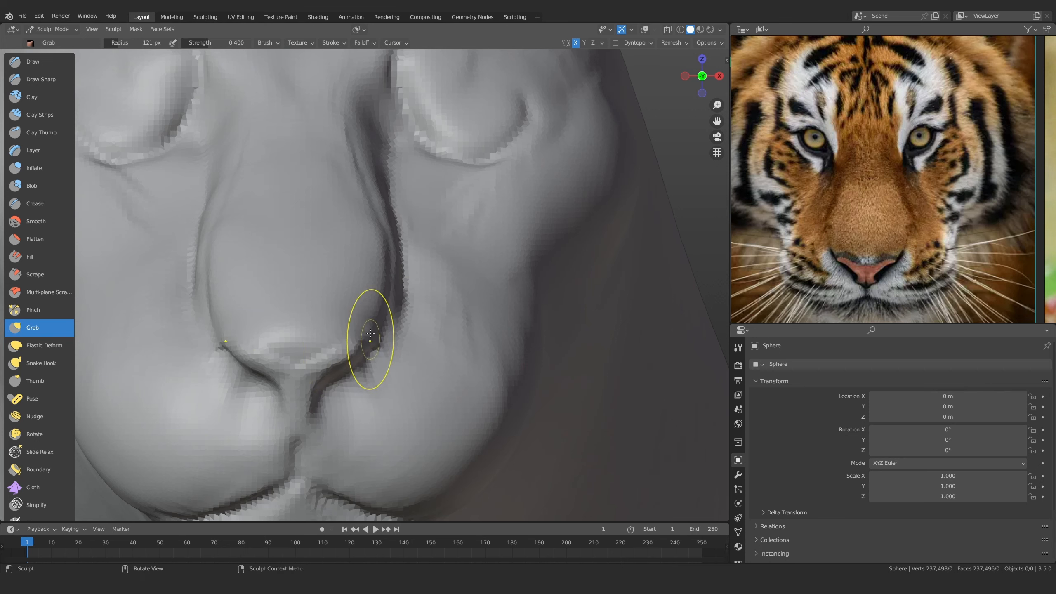
Compare the nose and muzzle profile in side view with a close-up of the side-view tiger photo
{"action": "mouse_move", "coordinate": [370, 333]}
{"action": "middle_mouse_down", "text": "ctrl"}
{"action": "mouse_move", "coordinate": [365, 437]}
{"action": "mouse_move", "coordinate": [236, 306]}
{"action": "mouse_move", "coordinate": [406, 349]}
{"action": "mouse_move", "coordinate": [335, 294]}
{"action": "mouse_move", "coordinate": [391, 309]}
{"action": "mouse_move", "coordinate": [335, 331]}
{"action": "middle_mouse_up", "text": "ctrl"}
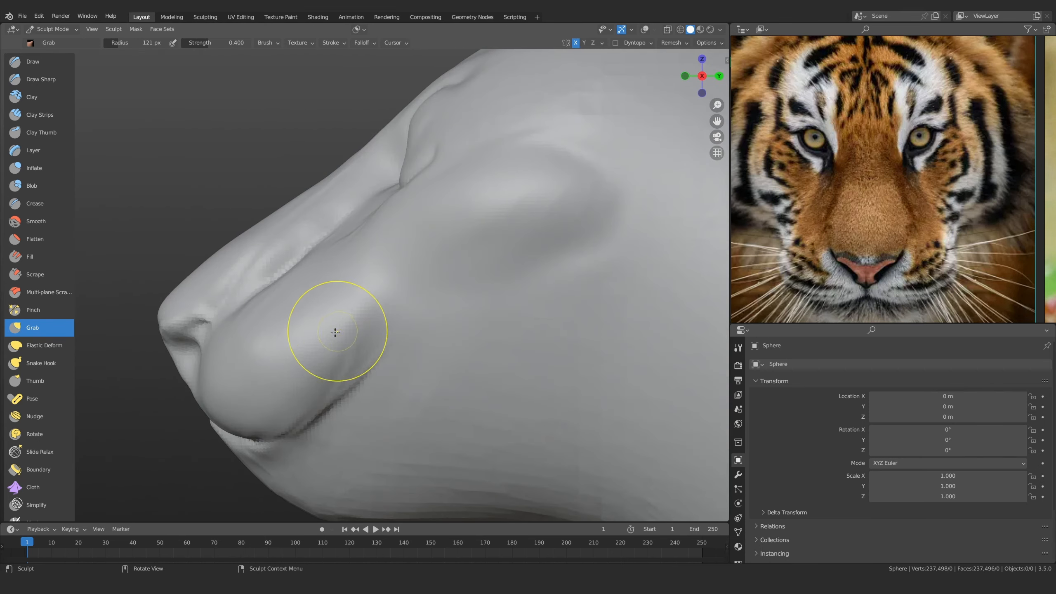
{"action": "scroll", "coordinate": [927, 226], "scroll_direction": "down", "scroll_amount": 5}
{"action": "scroll", "coordinate": [887, 241], "scroll_direction": "up", "scroll_amount": 8}
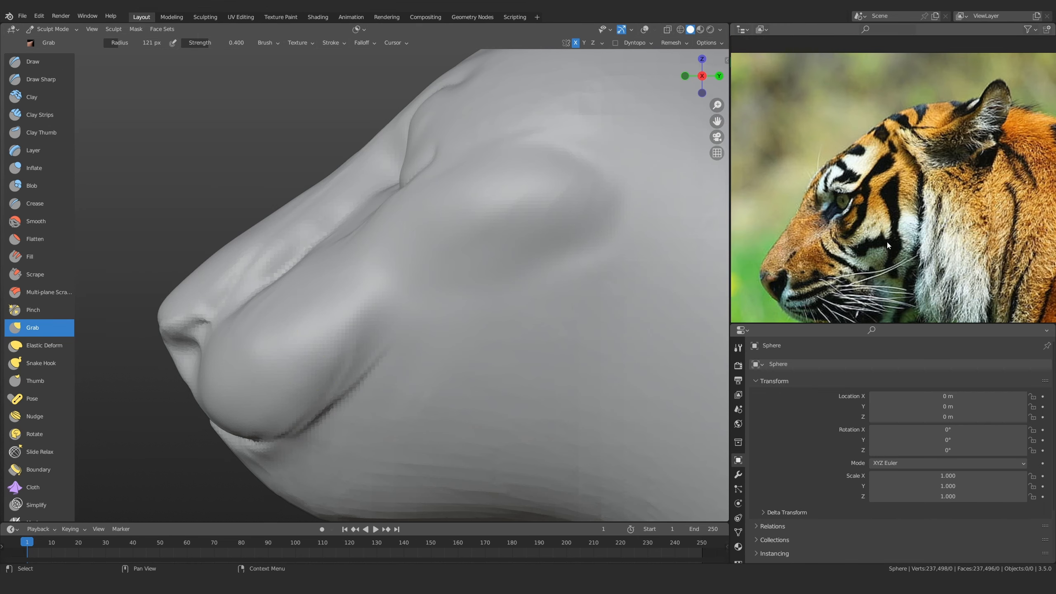
{"action": "middle_click_drag", "start_coordinate": [264, 346], "coordinate": [325, 327], "text": "ctrl"}
{"action": "left_click_drag", "start_coordinate": [325, 327], "coordinate": [346, 313], "text": "ctrl+alt"}
{"action": "key", "text": "f"}
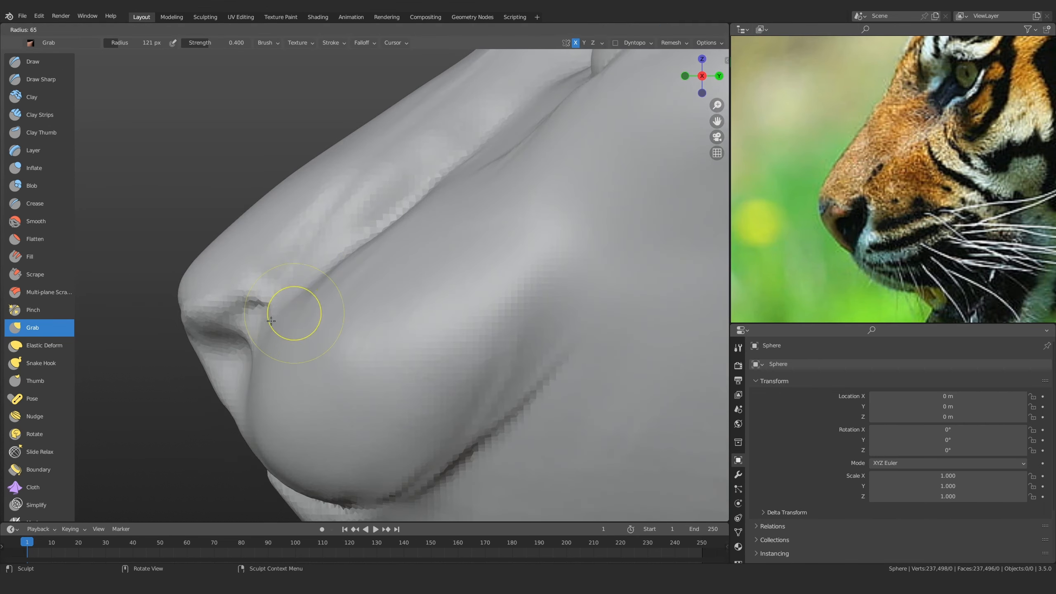
{"action": "left_click", "coordinate": [270, 320]}
{"action": "mouse_move", "coordinate": [266, 320]}
{"action": "left_mouse_down", "text": "alt"}
{"action": "mouse_move", "coordinate": [401, 337]}
{"action": "mouse_move", "coordinate": [388, 281]}
{"action": "mouse_move", "coordinate": [360, 245]}
{"action": "mouse_move", "coordinate": [360, 330]}
{"action": "mouse_move", "coordinate": [361, 283]}
{"action": "left_mouse_up", "text": "alt"}
Carve out the nostril hollows and shape their rims with the Clay Strips brush at a 67 px radius
{"action": "left_click", "coordinate": [40, 114]}
{"action": "left_click_drag", "start_coordinate": [360, 283], "coordinate": [386, 271], "text": "ctrl+alt"}
{"action": "mouse_move", "coordinate": [386, 272]}
{"action": "middle_mouse_down"}
{"action": "mouse_move", "coordinate": [374, 291]}
{"action": "mouse_move", "coordinate": [361, 258]}
{"action": "middle_mouse_up"}
{"action": "key", "text": "f"}
{"action": "left_click", "coordinate": [362, 258]}
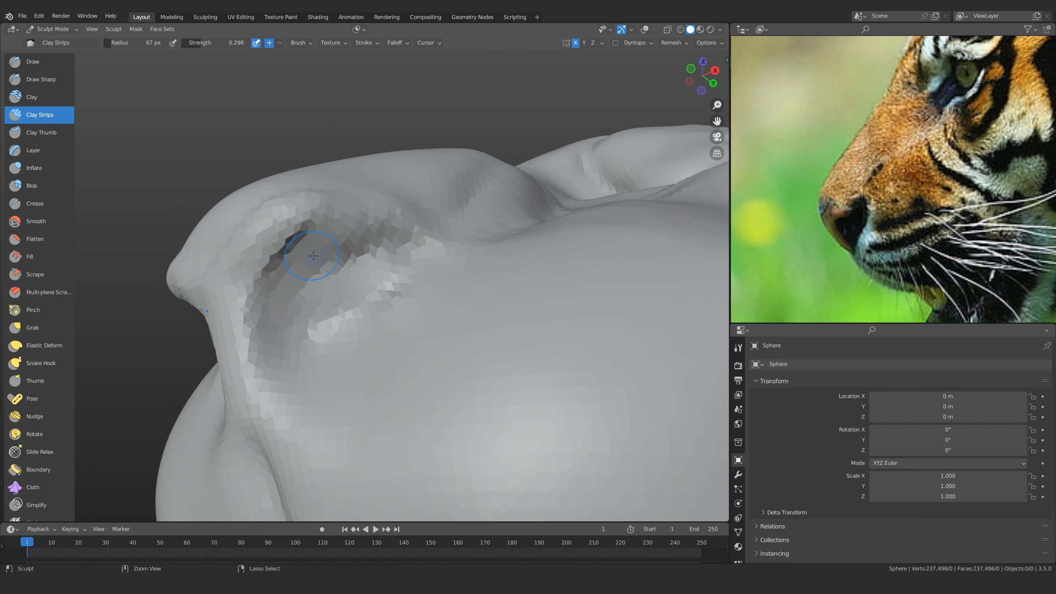
{"action": "left_click_drag", "start_coordinate": [338, 330], "coordinate": [345, 325]}
{"action": "left_click_drag", "start_coordinate": [346, 324], "coordinate": [396, 275], "text": "alt"}
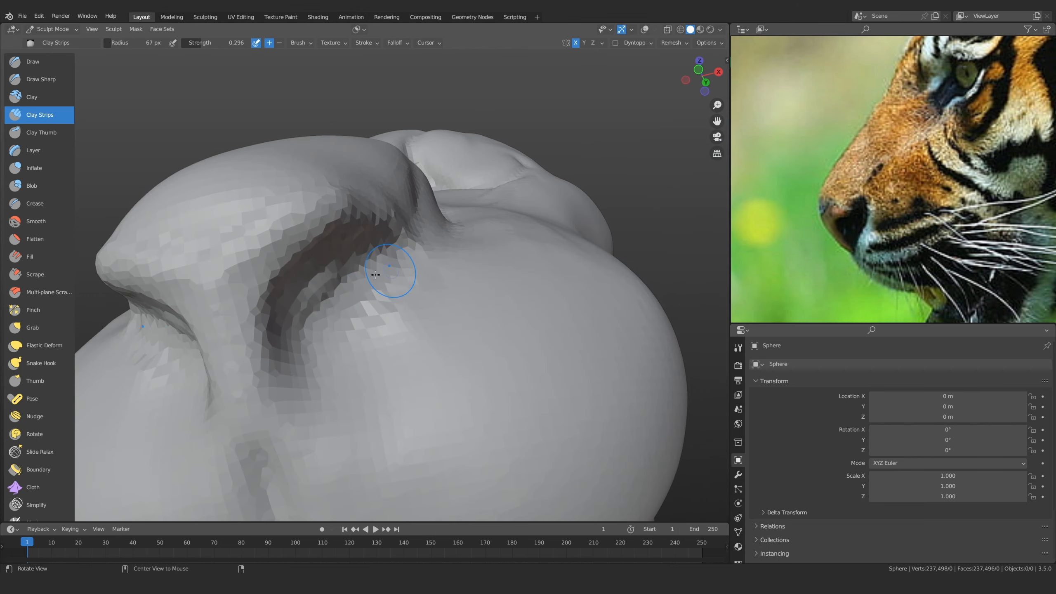
Build up the lower rims of the nostrils with Clay Strips at a 57 px radius
{"action": "left_click_drag", "start_coordinate": [324, 282], "coordinate": [359, 283], "text": "alt"}
{"action": "key", "text": "f"}
{"action": "left_click", "coordinate": [363, 284]}
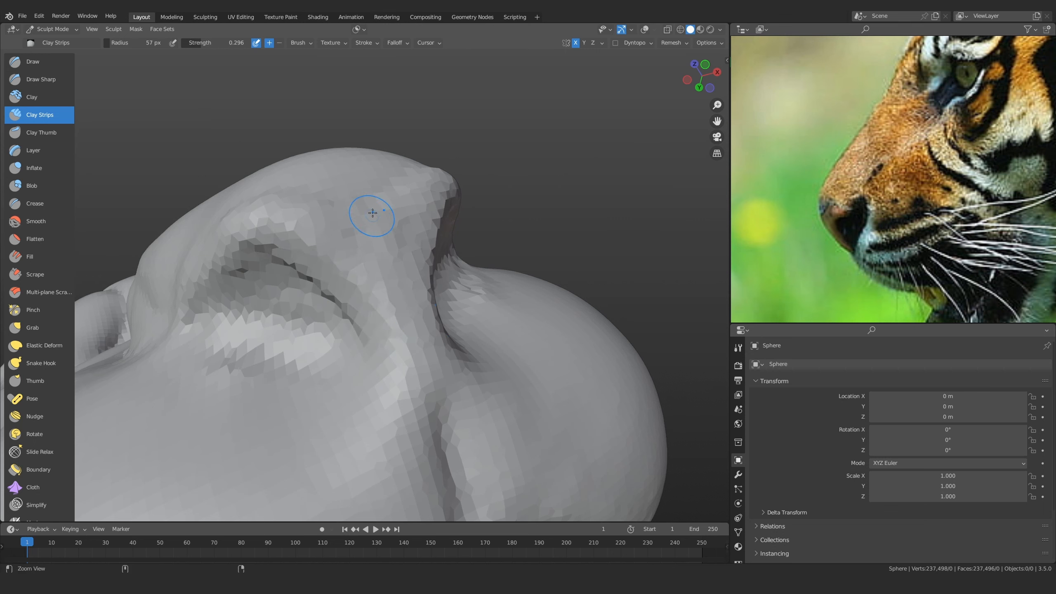
{"action": "mouse_move", "coordinate": [373, 213]}
{"action": "left_mouse_down", "text": "alt"}
{"action": "mouse_move", "coordinate": [313, 424]}
{"action": "mouse_move", "coordinate": [345, 333]}
{"action": "mouse_move", "coordinate": [402, 268]}
{"action": "mouse_move", "coordinate": [370, 326]}
{"action": "mouse_move", "coordinate": [304, 306]}
{"action": "left_mouse_up", "text": "alt"}
Add Clay Strips around the front of the nose and along the side edges of its bridge
{"action": "scroll", "coordinate": [402, 268], "scroll_direction": "down", "scroll_amount": 5}
{"action": "scroll", "coordinate": [368, 319], "scroll_direction": "up", "scroll_amount": 2}
{"action": "scroll", "coordinate": [370, 325], "scroll_direction": "up", "scroll_amount": 3}
{"action": "key", "text": "f"}
{"action": "left_click", "coordinate": [349, 325]}
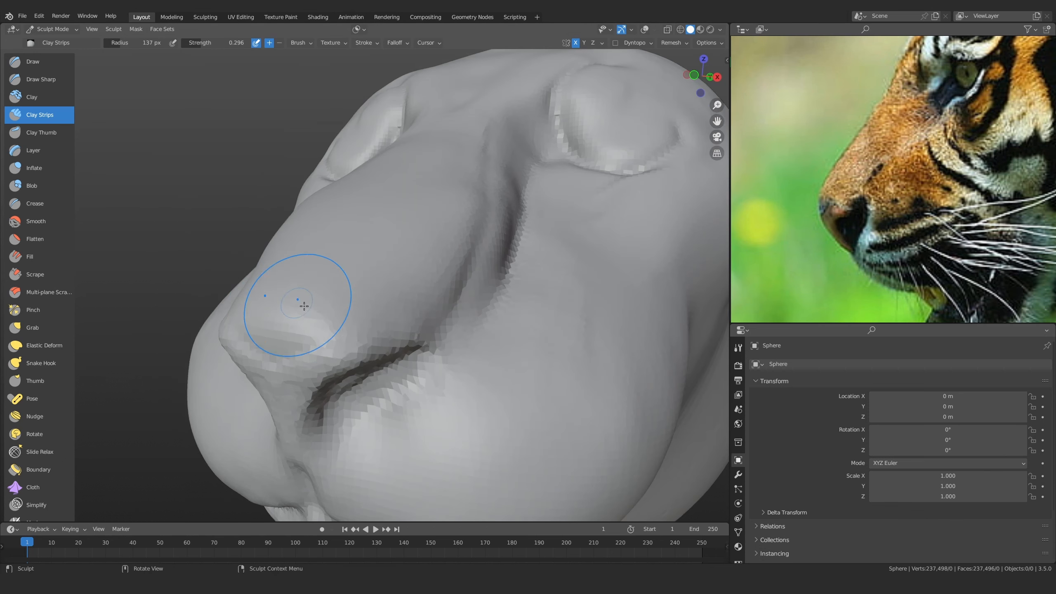
{"action": "key", "text": "f"}
{"action": "left_click", "coordinate": [389, 295]}
{"action": "mouse_move", "coordinate": [388, 295]}
{"action": "left_mouse_down", "text": "alt"}
{"action": "mouse_move", "coordinate": [359, 325]}
{"action": "mouse_move", "coordinate": [401, 323]}
{"action": "left_mouse_up", "text": "alt"}
{"action": "left_click", "coordinate": [395, 301]}
{"action": "key", "text": "f"}
{"action": "left_click", "coordinate": [387, 321]}
Reshape the side contour of the nose bridge with the Grab brush at a 175 to 151 px radius
{"action": "mouse_move", "coordinate": [344, 281]}
{"action": "middle_mouse_down"}
{"action": "mouse_move", "coordinate": [366, 312]}
{"action": "mouse_move", "coordinate": [304, 281]}
{"action": "middle_mouse_up"}
{"action": "key", "text": "g"}
{"action": "key", "text": "f"}
{"action": "left_click", "coordinate": [401, 324]}
{"action": "left_click_drag", "start_coordinate": [304, 280], "coordinate": [295, 299]}
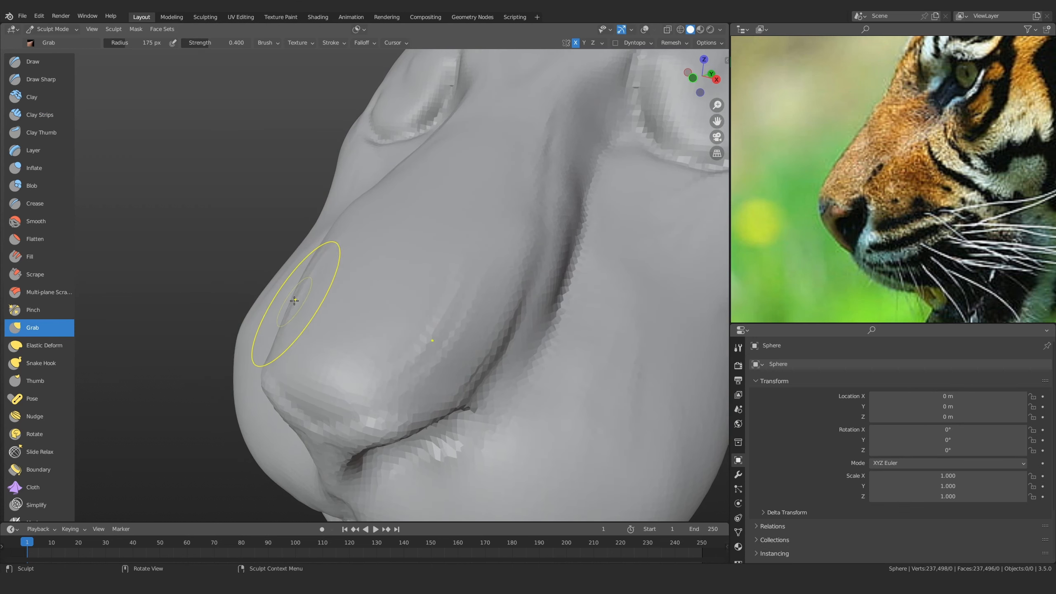
{"action": "key", "text": "f"}
{"action": "left_click", "coordinate": [310, 260]}
{"action": "mouse_move", "coordinate": [321, 251]}
{"action": "left_mouse_down"}
{"action": "mouse_move", "coordinate": [353, 205]}
{"action": "mouse_move", "coordinate": [331, 229]}
{"action": "mouse_move", "coordinate": [345, 214]}
{"action": "left_mouse_up"}
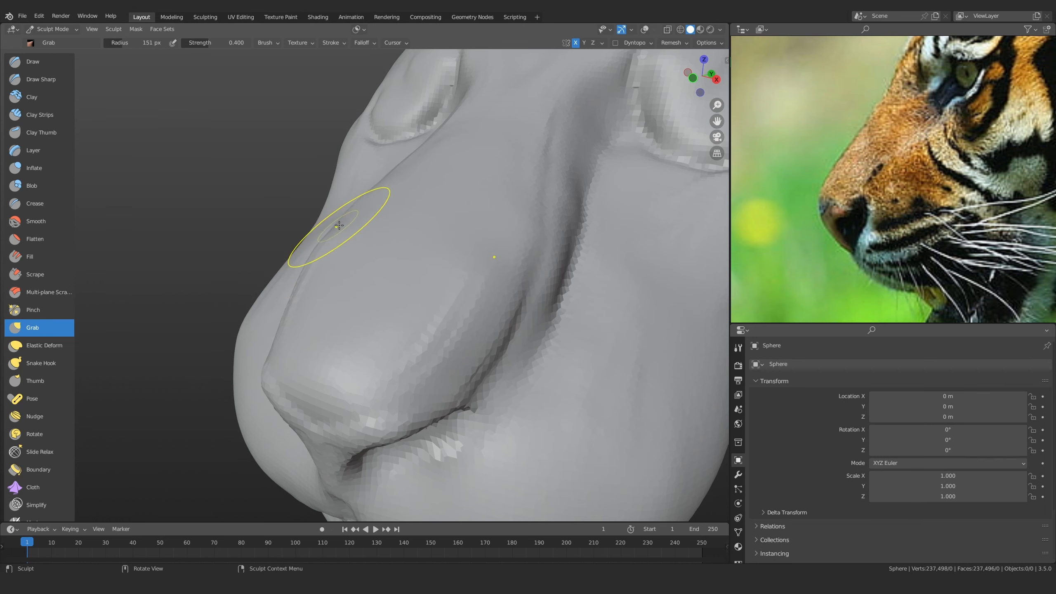
{"action": "middle_click_drag", "start_coordinate": [318, 286], "coordinate": [320, 279], "text": "ctrl"}
{"action": "key", "text": "f"}
{"action": "left_click", "coordinate": [385, 221]}
{"action": "left_click_drag", "start_coordinate": [332, 228], "coordinate": [336, 225]}
Smooth the sides of the nose bridge from the nostrils up to the eye sockets at a 104 px radius
{"action": "mouse_move", "coordinate": [459, 223]}
{"action": "middle_mouse_down", "text": "ctrl"}
{"action": "mouse_move", "coordinate": [429, 365]}
{"action": "mouse_move", "coordinate": [408, 281]}
{"action": "mouse_move", "coordinate": [408, 296]}
{"action": "middle_mouse_up", "text": "ctrl"}
{"action": "middle_click_drag", "start_coordinate": [408, 297], "coordinate": [407, 262], "text": "ctrl"}
{"action": "key", "text": "f"}
{"action": "left_click", "coordinate": [424, 338]}
{"action": "mouse_move", "coordinate": [510, 190]}
{"action": "left_mouse_down", "text": "shift"}
{"action": "mouse_move", "coordinate": [370, 314]}
{"action": "mouse_move", "coordinate": [420, 262]}
{"action": "left_mouse_up", "text": "shift"}
{"action": "mouse_move", "coordinate": [339, 385]}
{"action": "left_mouse_down", "text": "shift"}
{"action": "mouse_move", "coordinate": [489, 257]}
{"action": "mouse_move", "coordinate": [567, 167]}
{"action": "left_mouse_up", "text": "shift"}
{"action": "mouse_move", "coordinate": [370, 374]}
{"action": "left_mouse_down", "text": "shift"}
{"action": "mouse_move", "coordinate": [388, 380]}
{"action": "mouse_move", "coordinate": [531, 243]}
{"action": "left_mouse_up", "text": "shift"}
{"action": "mouse_move", "coordinate": [411, 364]}
{"action": "left_mouse_down", "text": "shift"}
{"action": "mouse_move", "coordinate": [450, 344]}
{"action": "mouse_move", "coordinate": [485, 298]}
{"action": "left_mouse_up", "text": "shift"}
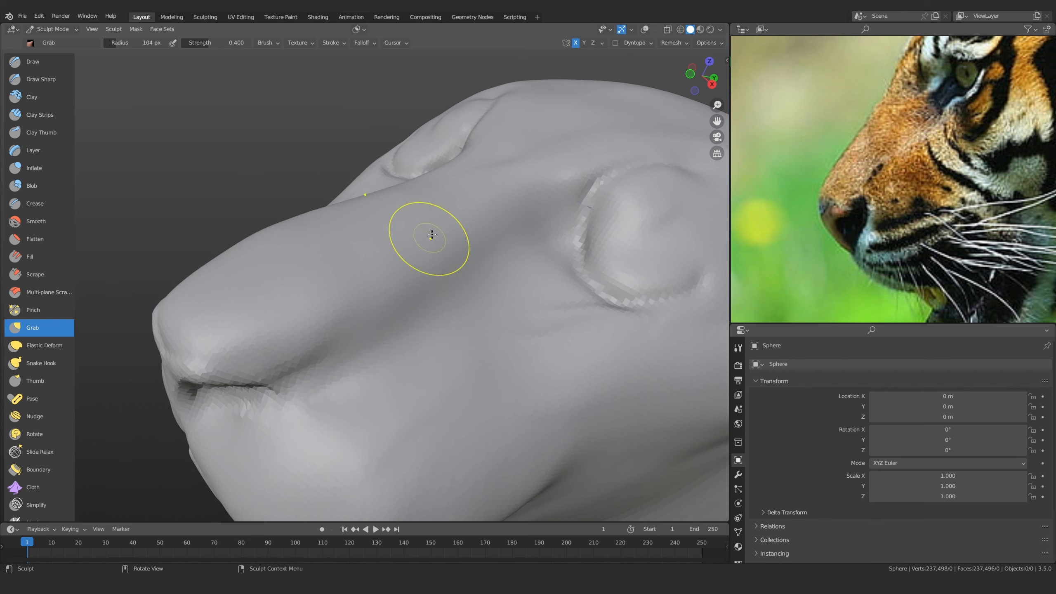
Examine the whole head from front, three-quarter and side views against the tiger profile photo
{"action": "mouse_move", "coordinate": [431, 233]}
{"action": "middle_mouse_down", "text": "ctrl"}
{"action": "mouse_move", "coordinate": [274, 444]}
{"action": "mouse_move", "coordinate": [459, 306]}
{"action": "mouse_move", "coordinate": [372, 360]}
{"action": "middle_mouse_up", "text": "ctrl"}
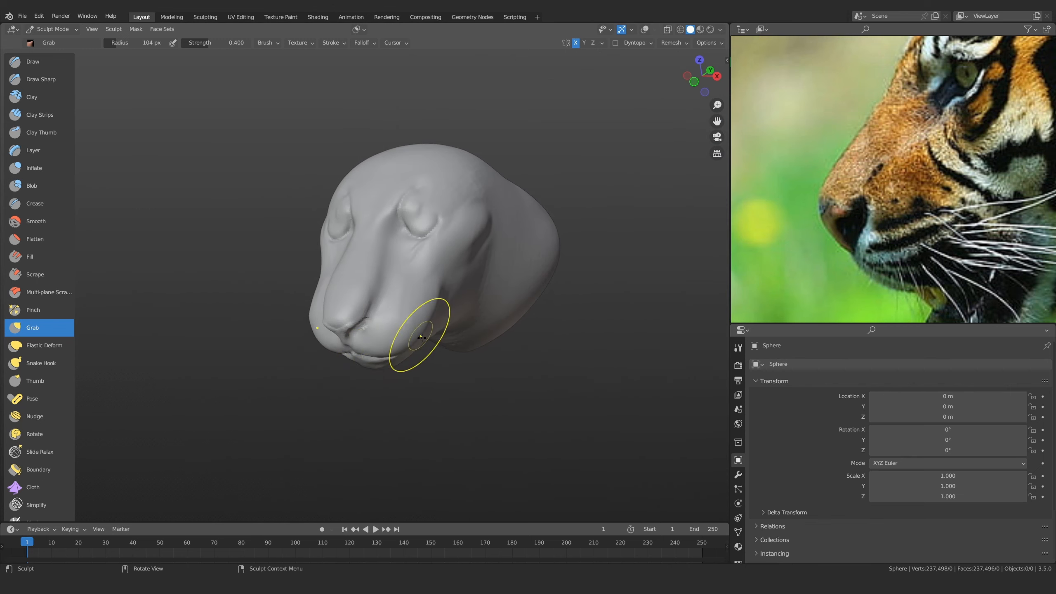
{"action": "key", "text": "KP_1"}
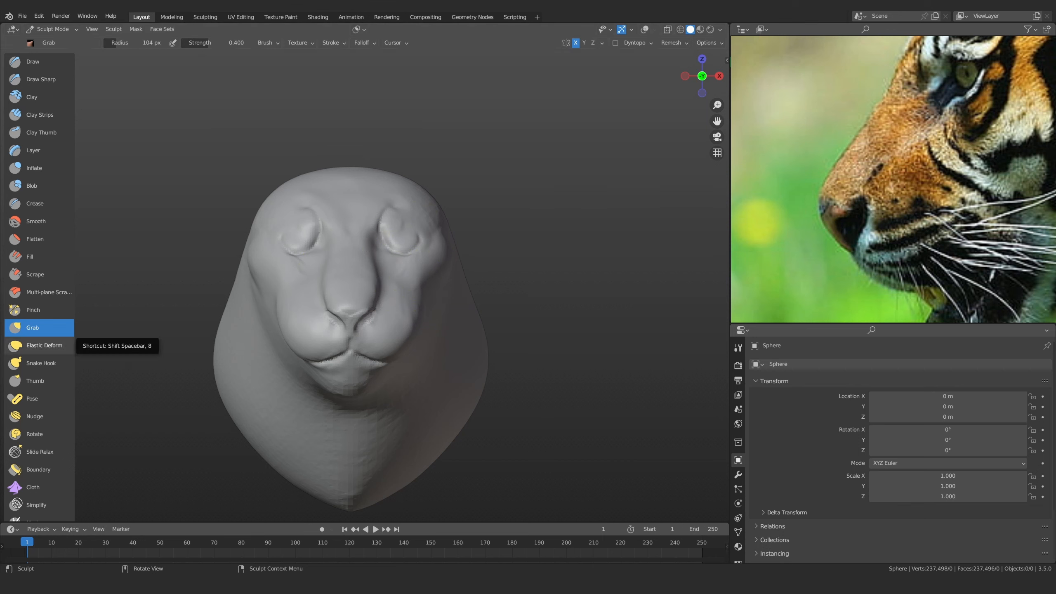
{"action": "middle_click_drag", "start_coordinate": [242, 347], "coordinate": [307, 340]}
{"action": "scroll", "coordinate": [351, 345], "scroll_direction": "up", "scroll_amount": 1}
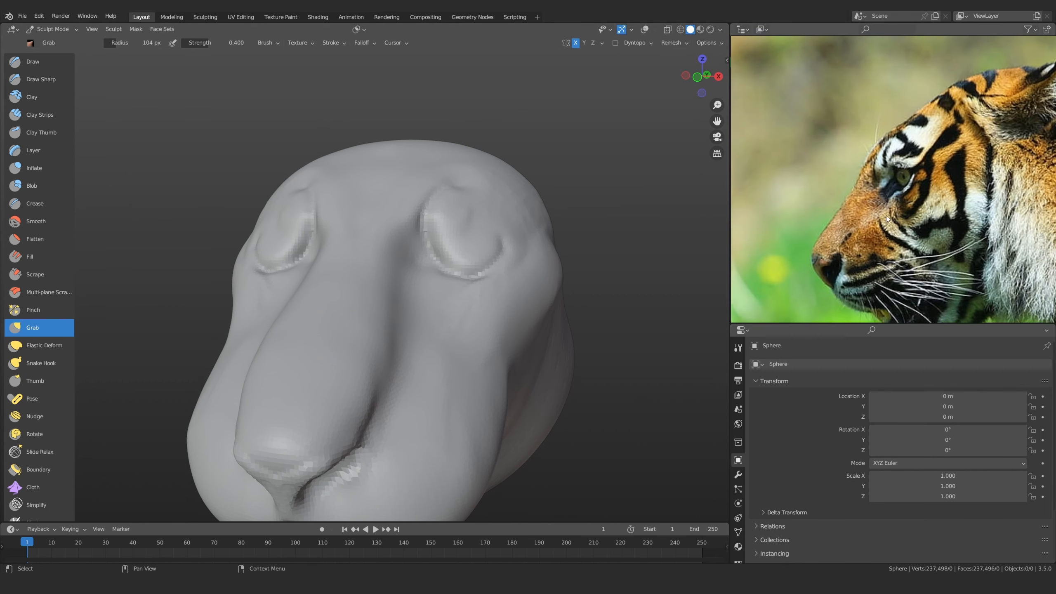
{"action": "middle_click_drag", "start_coordinate": [582, 274], "coordinate": [307, 357]}
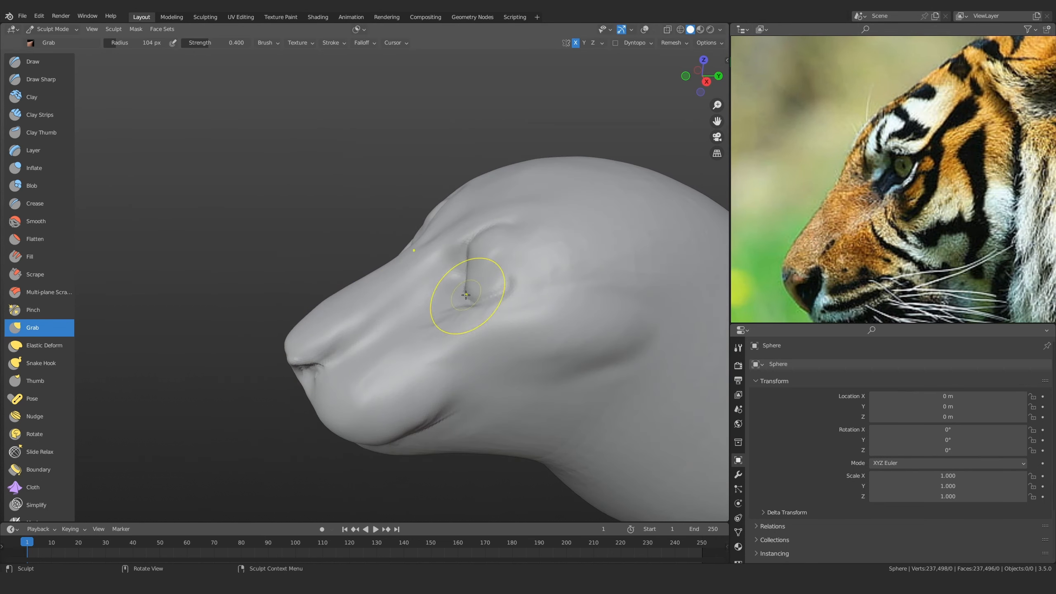
{"action": "key", "text": "KP_3"}
{"action": "scroll", "coordinate": [376, 321], "scroll_direction": "down", "scroll_amount": 4}
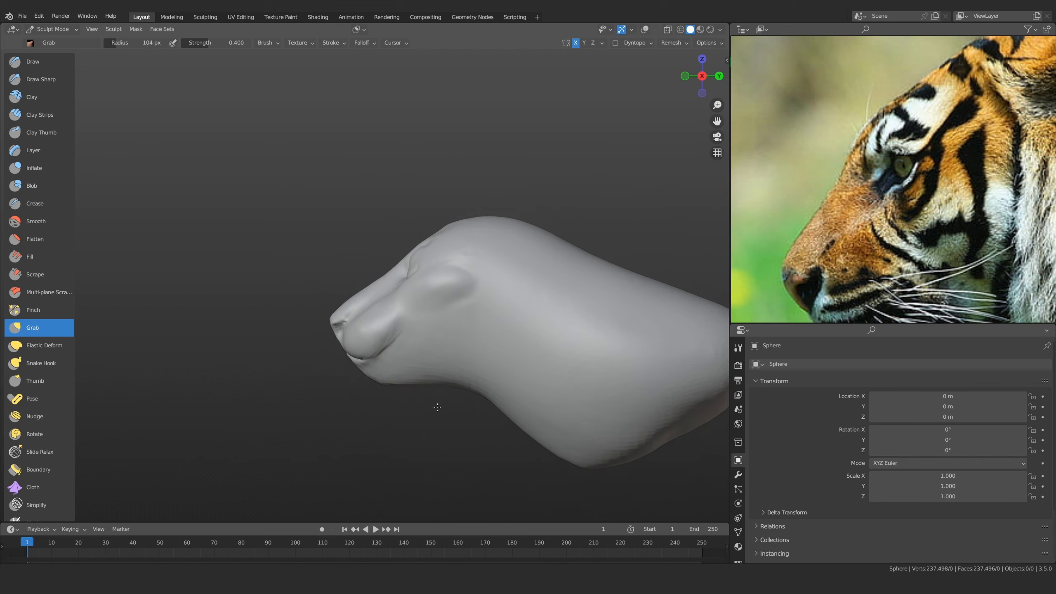
{"action": "middle_click_drag", "start_coordinate": [376, 321], "coordinate": [351, 349]}
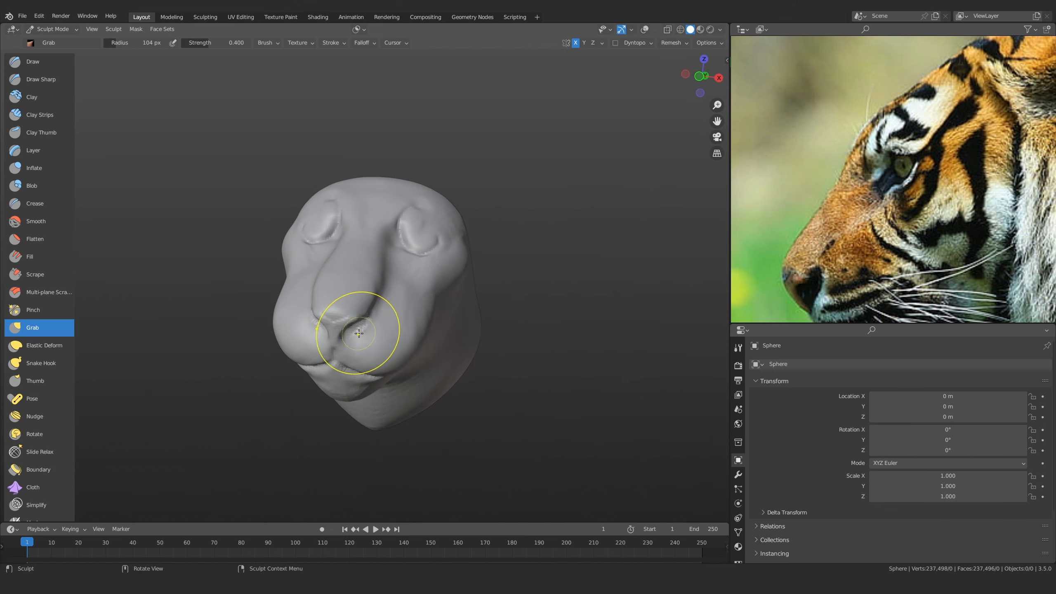
Build up the inner edge of the eye sockets with Clay Strips at a 74 px radius and smooth the sockets at 123 px
{"action": "left_click", "coordinate": [40, 115]}
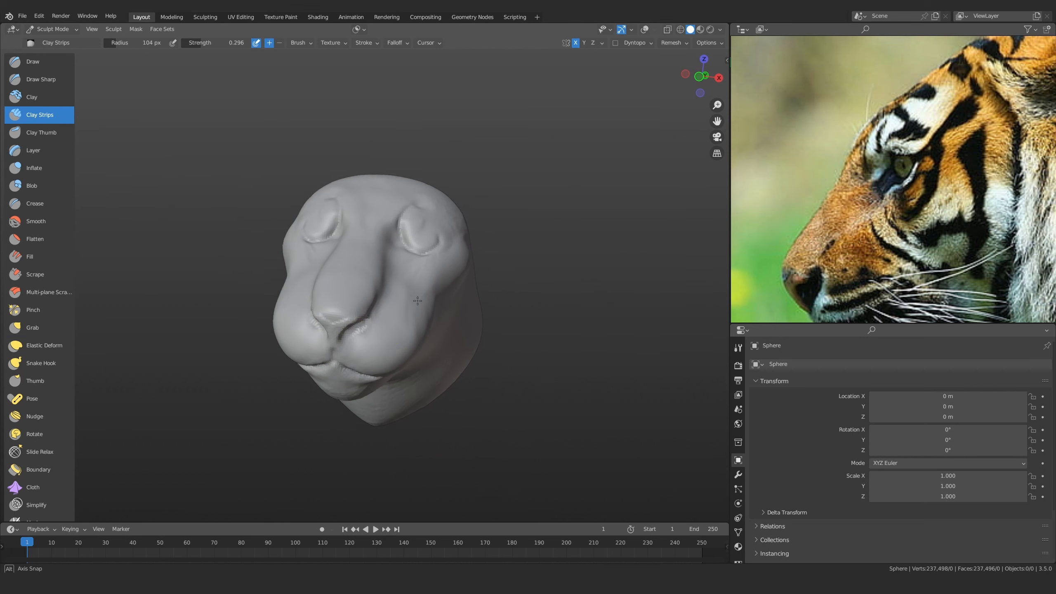
{"action": "mouse_move", "coordinate": [366, 332]}
{"action": "middle_mouse_down"}
{"action": "mouse_move", "coordinate": [404, 365]}
{"action": "mouse_move", "coordinate": [382, 301]}
{"action": "middle_mouse_up"}
{"action": "key", "text": "f"}
{"action": "left_click", "coordinate": [379, 313]}
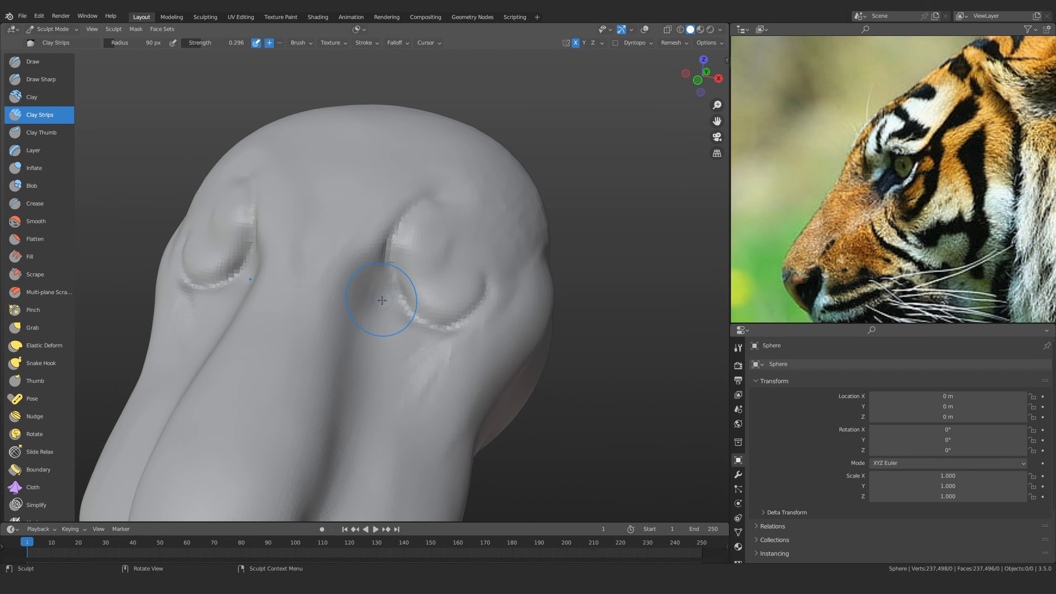
{"action": "key", "text": "f"}
{"action": "left_click", "coordinate": [366, 303]}
{"action": "left_click_drag", "start_coordinate": [366, 302], "coordinate": [365, 286]}
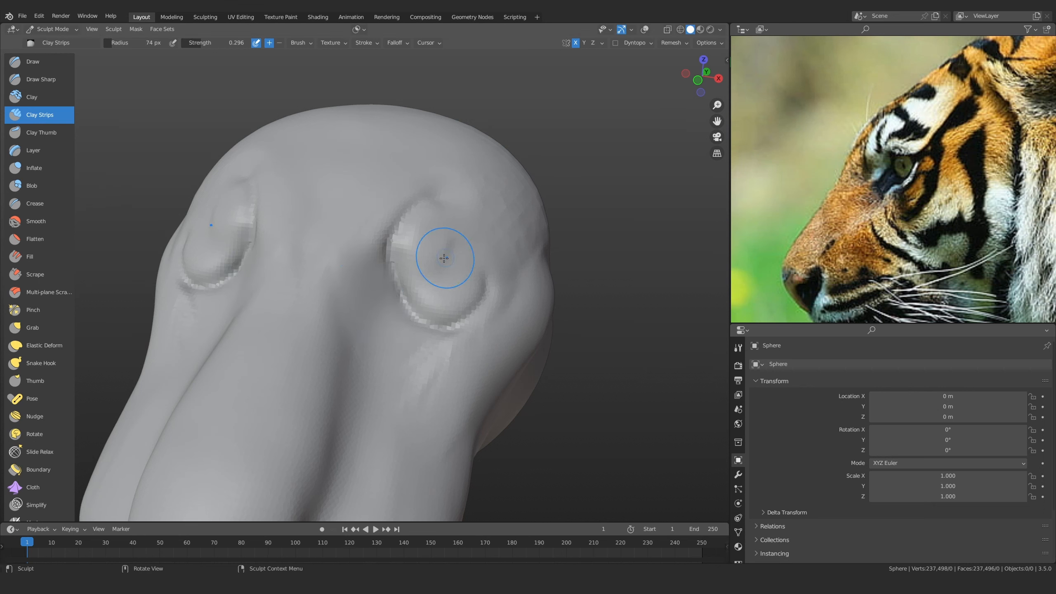
{"action": "left_click_drag", "start_coordinate": [436, 206], "coordinate": [437, 223], "text": "shift"}
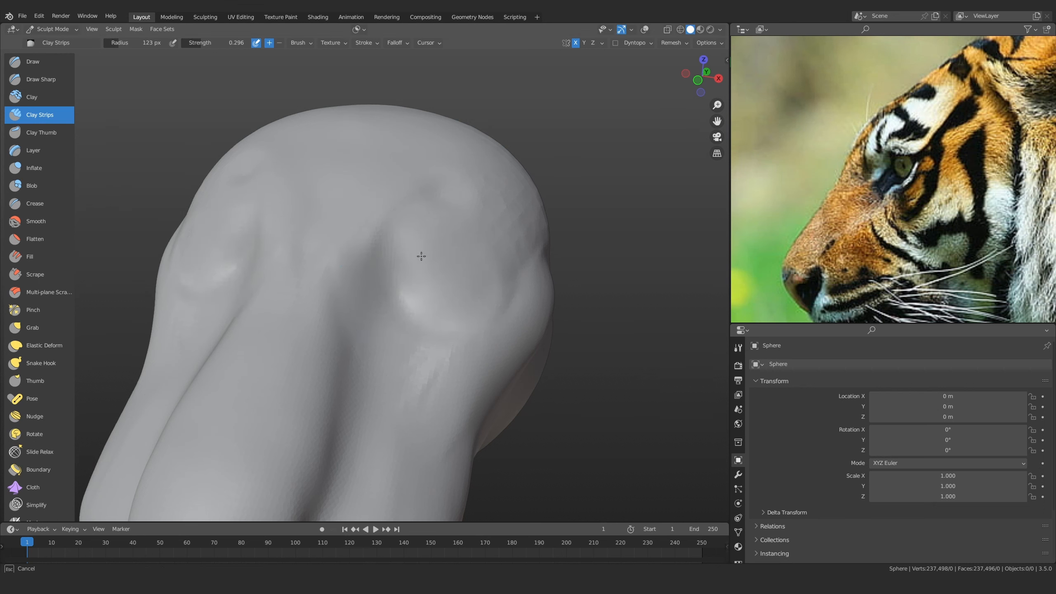
{"action": "middle_click_drag", "start_coordinate": [479, 263], "coordinate": [462, 300], "text": "ctrl"}
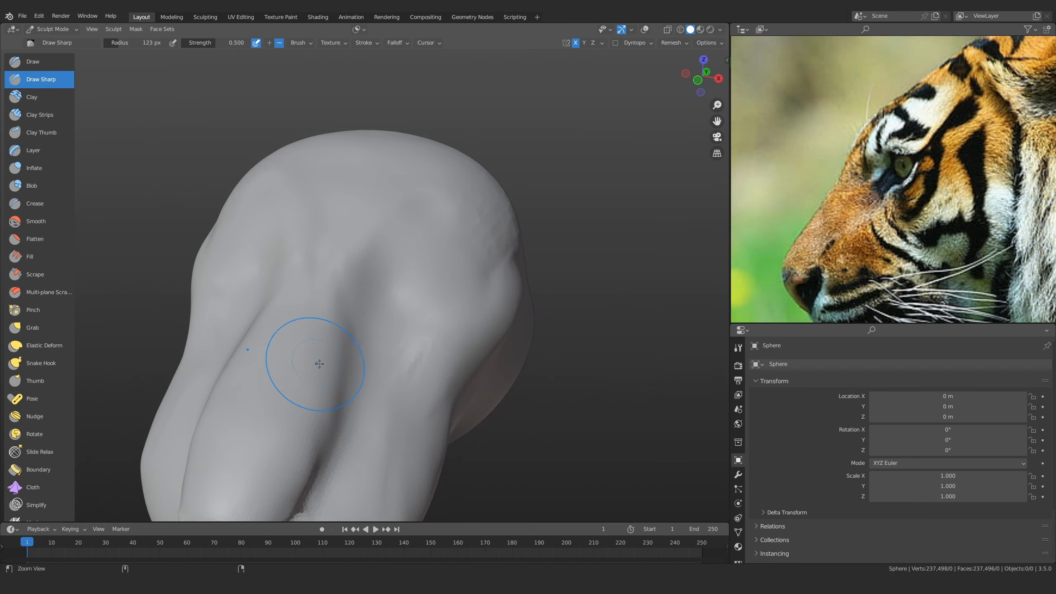
Carve creases from the inner eye corners down beside the nose bridge with Draw Sharp at about a 79 px radius
{"action": "mouse_move", "coordinate": [319, 364]}
{"action": "left_mouse_down", "text": "alt"}
{"action": "mouse_move", "coordinate": [408, 349]}
{"action": "mouse_move", "coordinate": [401, 307]}
{"action": "mouse_move", "coordinate": [351, 451]}
{"action": "mouse_move", "coordinate": [344, 313]}
{"action": "mouse_move", "coordinate": [356, 313]}
{"action": "left_mouse_up", "text": "alt"}
{"action": "key", "text": "f"}
{"action": "left_click", "coordinate": [401, 302]}
{"action": "scroll", "coordinate": [333, 313], "scroll_direction": "up", "scroll_amount": 3}
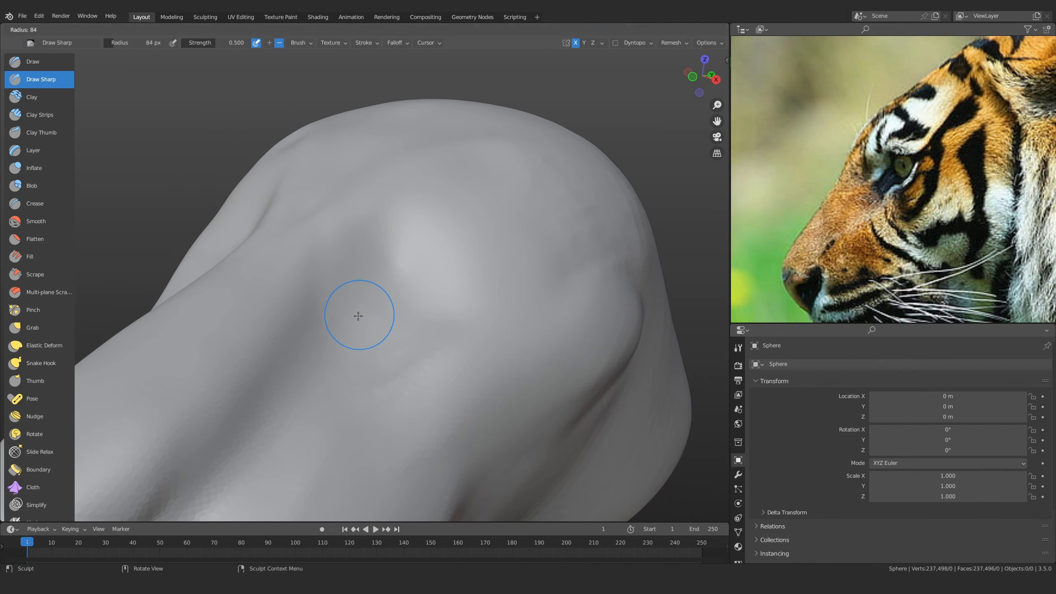
{"action": "left_click_drag", "start_coordinate": [384, 279], "coordinate": [339, 366]}
{"action": "left_click_drag", "start_coordinate": [368, 345], "coordinate": [394, 291], "text": "alt+shift"}
{"action": "middle_click_drag", "start_coordinate": [411, 273], "coordinate": [401, 314], "text": "shift"}
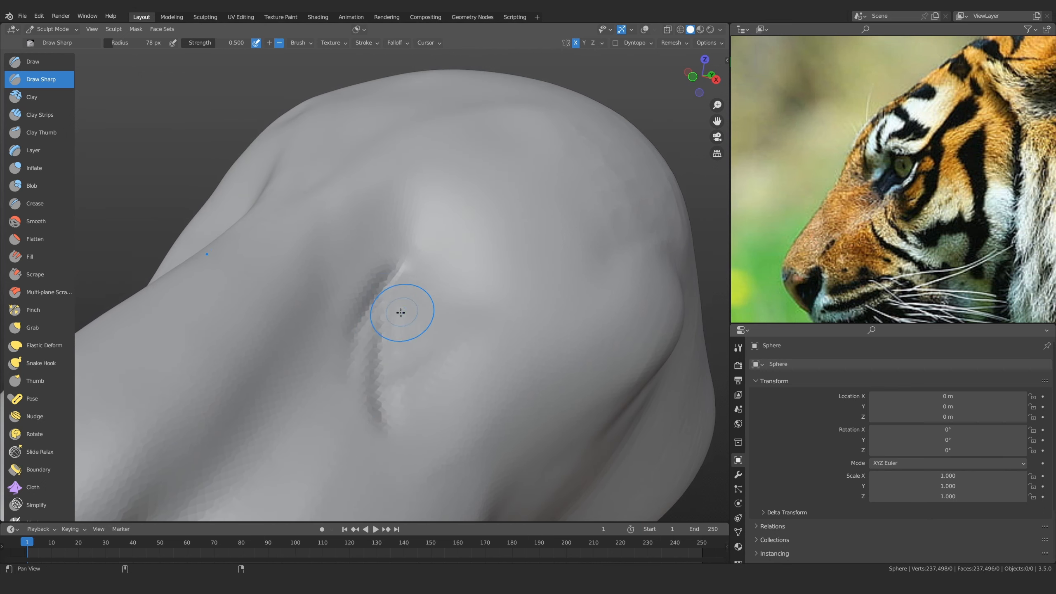
{"action": "left_click_drag", "start_coordinate": [384, 283], "coordinate": [302, 388]}
{"action": "left_click_drag", "start_coordinate": [320, 353], "coordinate": [270, 430]}
{"action": "mouse_move", "coordinate": [334, 332]}
{"action": "middle_mouse_down", "text": "ctrl"}
{"action": "mouse_move", "coordinate": [338, 393]}
{"action": "mouse_move", "coordinate": [400, 283]}
{"action": "mouse_move", "coordinate": [348, 302]}
{"action": "middle_mouse_up", "text": "ctrl"}
{"action": "scroll", "coordinate": [359, 304], "scroll_direction": "down", "scroll_amount": 2}
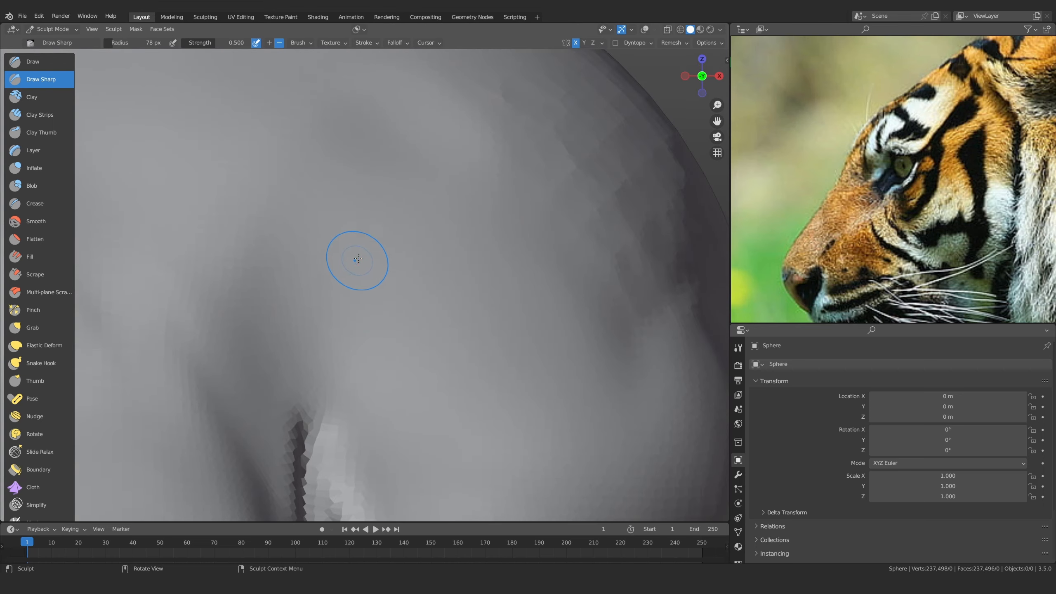
Carve the eye outline with its upper lid, pointed outer corner and lower lid using Draw Sharp at a 56 px radius
{"action": "middle_click_drag", "start_coordinate": [354, 259], "coordinate": [377, 302], "text": "ctrl"}
{"action": "key", "text": "f"}
{"action": "left_click", "coordinate": [378, 301]}
{"action": "scroll", "coordinate": [378, 306], "scroll_direction": "up", "scroll_amount": 1}
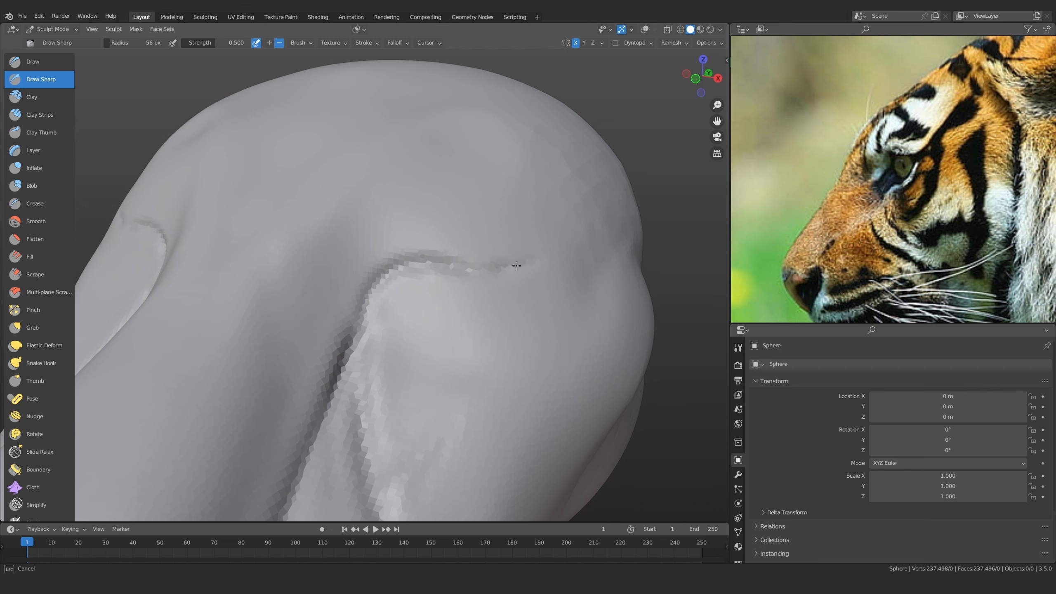
{"action": "mouse_move", "coordinate": [517, 265]}
{"action": "left_mouse_down"}
{"action": "mouse_move", "coordinate": [495, 306]}
{"action": "mouse_move", "coordinate": [451, 331]}
{"action": "left_mouse_up"}
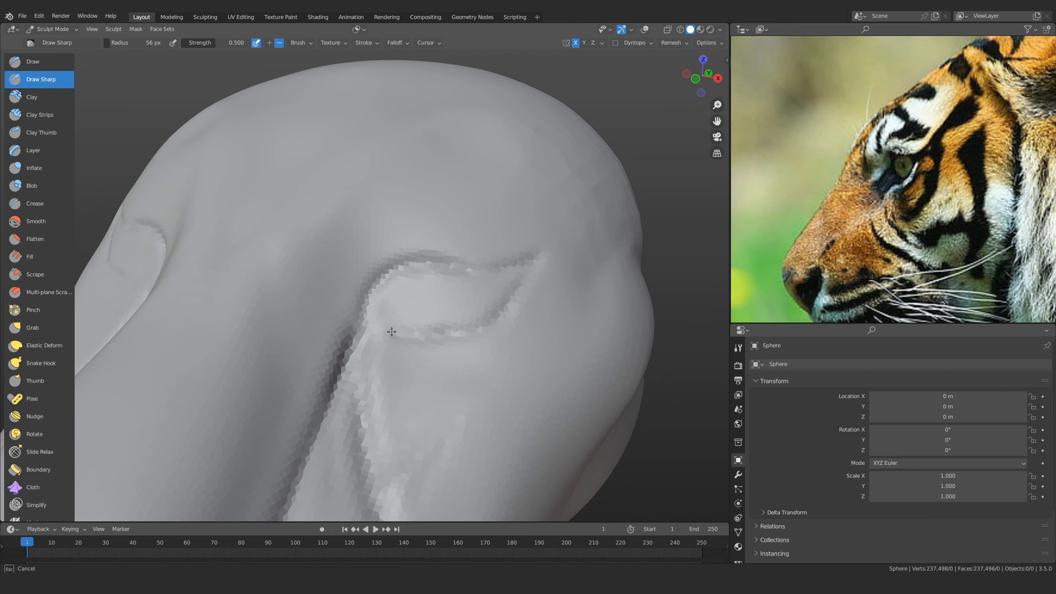
{"action": "left_click_drag", "start_coordinate": [352, 349], "coordinate": [350, 352]}
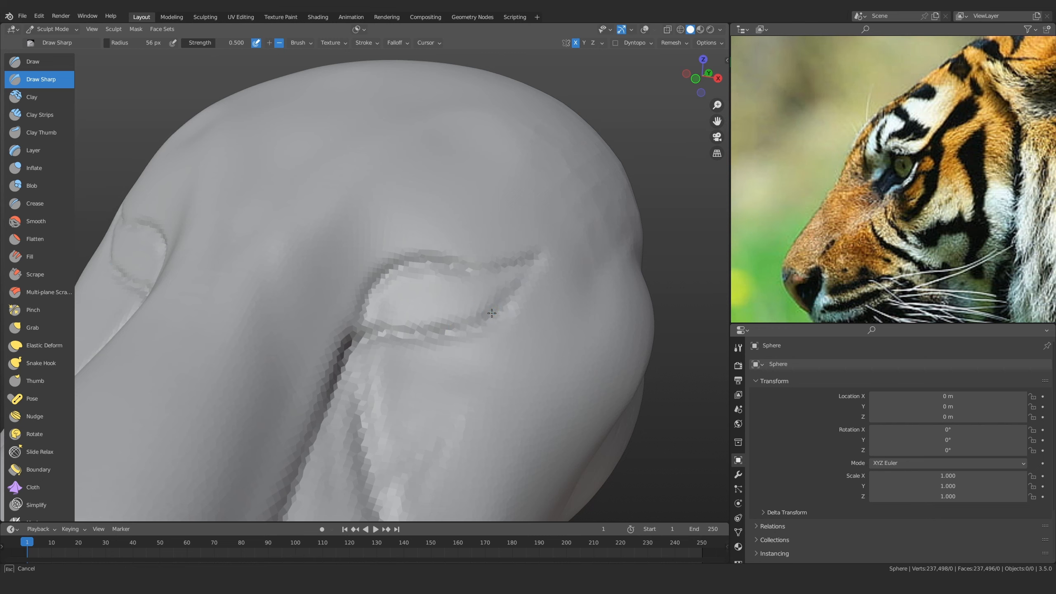
{"action": "left_click_drag", "start_coordinate": [506, 265], "coordinate": [498, 303]}
Reshape the eyelid contour in side view with the Grab brush at a 131 px radius, following the tiger's eye in the photo
{"action": "scroll", "coordinate": [490, 292], "scroll_direction": "down", "scroll_amount": 8}
{"action": "mouse_move", "coordinate": [478, 266]}
{"action": "middle_mouse_down"}
{"action": "mouse_move", "coordinate": [455, 235]}
{"action": "mouse_move", "coordinate": [374, 233]}
{"action": "mouse_move", "coordinate": [361, 291]}
{"action": "middle_mouse_up"}
{"action": "scroll", "coordinate": [359, 358], "scroll_direction": "up", "scroll_amount": 8}
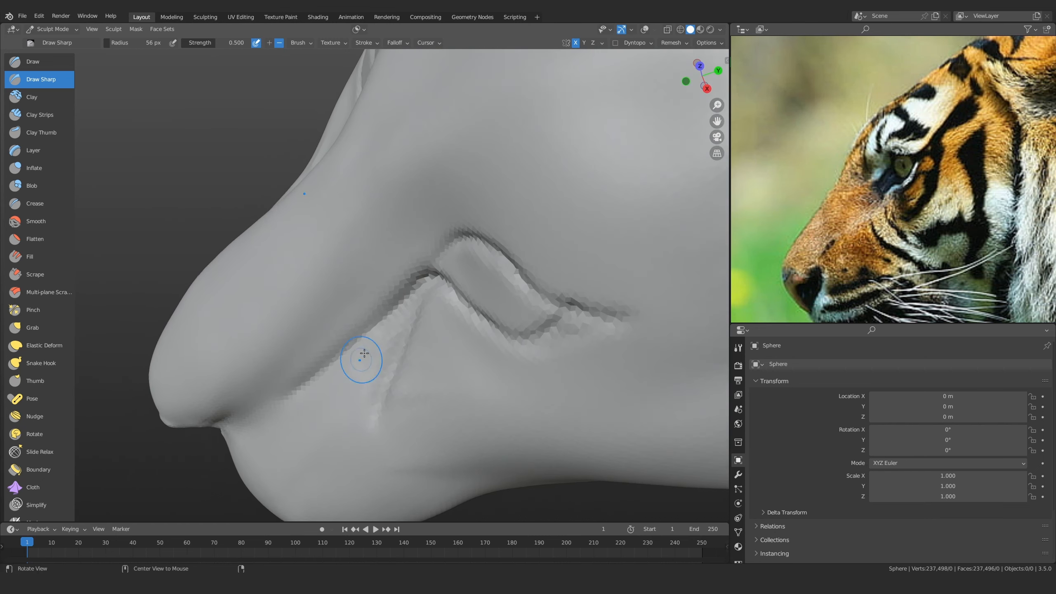
{"action": "mouse_move", "coordinate": [359, 359]}
{"action": "middle_mouse_down"}
{"action": "mouse_move", "coordinate": [318, 348]}
{"action": "mouse_move", "coordinate": [393, 312]}
{"action": "middle_mouse_up"}
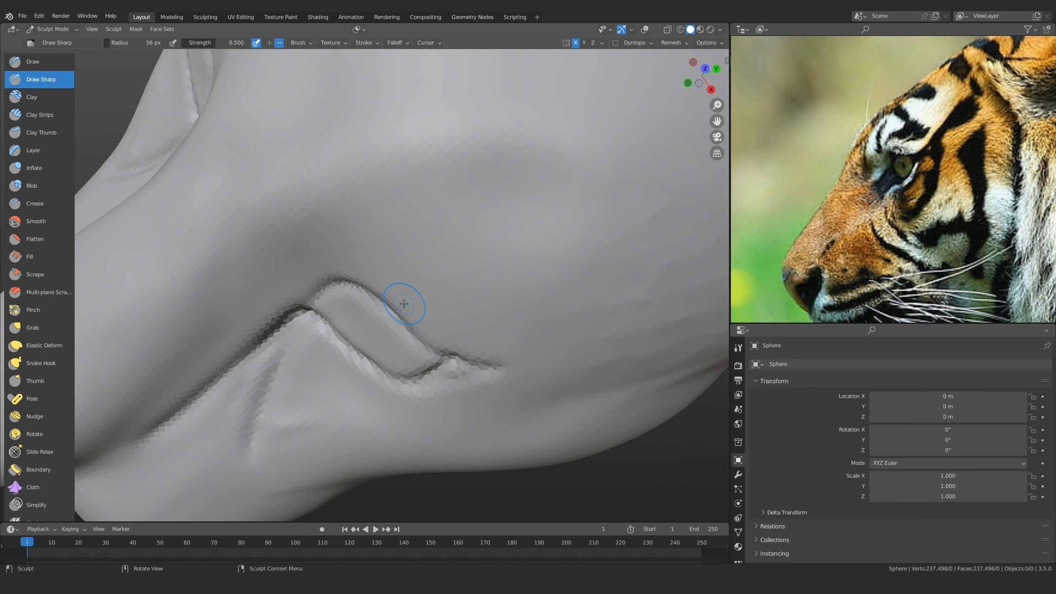
{"action": "mouse_move", "coordinate": [357, 360]}
{"action": "middle_mouse_down"}
{"action": "mouse_move", "coordinate": [353, 309]}
{"action": "mouse_move", "coordinate": [356, 319]}
{"action": "mouse_move", "coordinate": [407, 294]}
{"action": "middle_mouse_up"}
{"action": "key", "text": "g"}
{"action": "key", "text": "f"}
{"action": "left_click", "coordinate": [366, 327]}
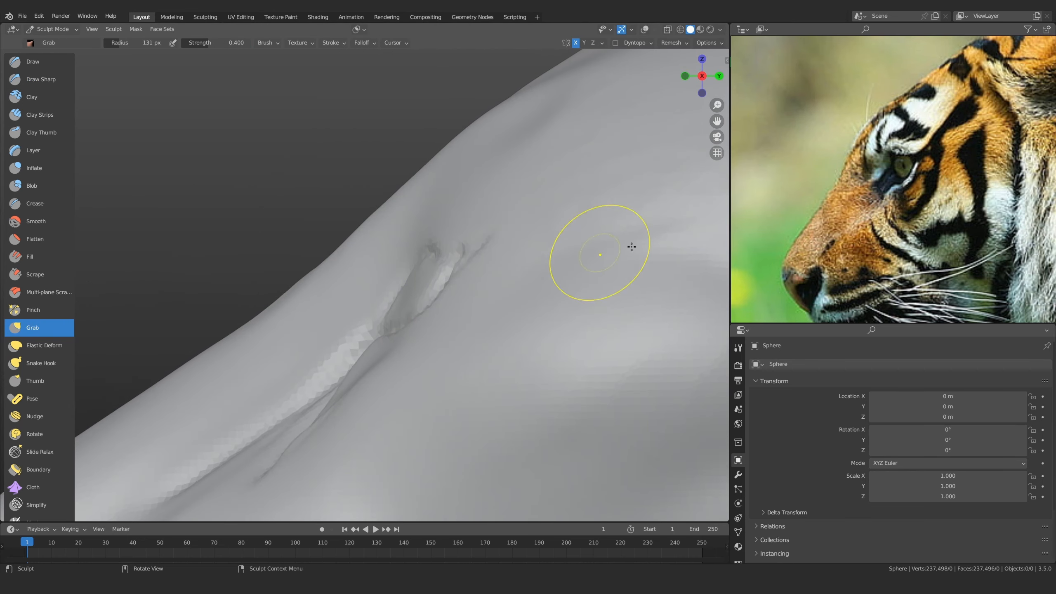
{"action": "middle_click_drag", "start_coordinate": [904, 170], "coordinate": [901, 186]}
{"action": "scroll", "coordinate": [901, 185], "scroll_direction": "up", "scroll_amount": 2}
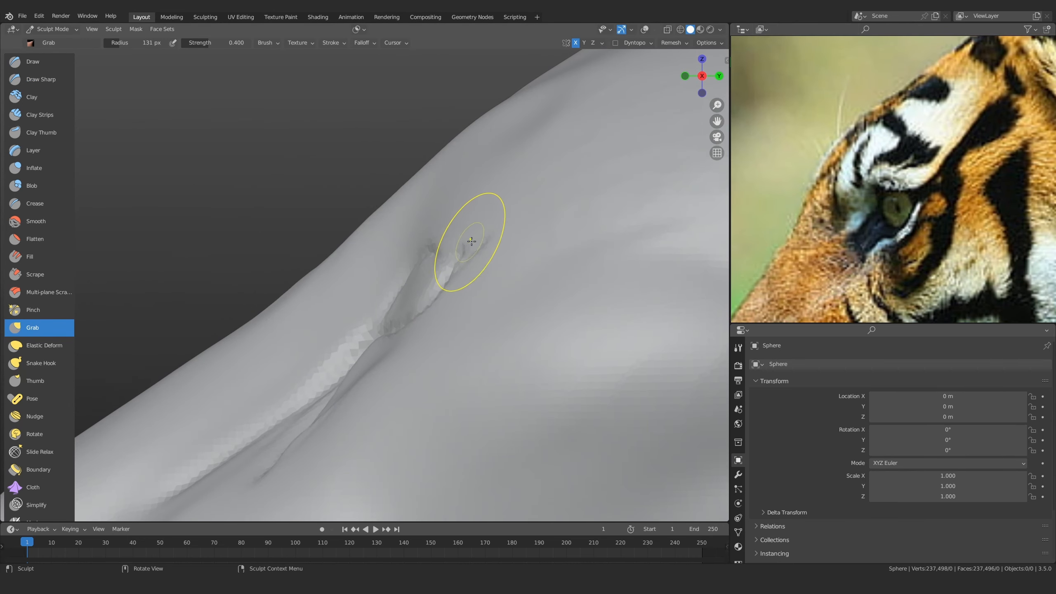
{"action": "left_click_drag", "start_coordinate": [467, 241], "coordinate": [463, 246]}
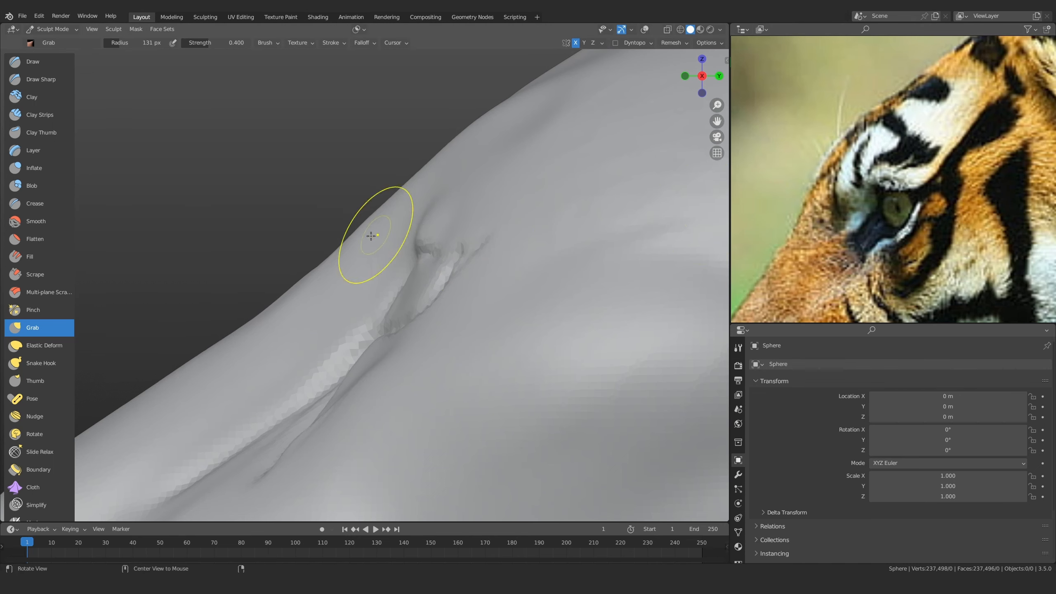
Adjust the curve and depth of the eyelids from below and the front with the Grab brush at up to a 154 px radius
{"action": "mouse_move", "coordinate": [371, 235]}
{"action": "middle_mouse_down"}
{"action": "mouse_move", "coordinate": [408, 276]}
{"action": "mouse_move", "coordinate": [377, 306]}
{"action": "mouse_move", "coordinate": [390, 355]}
{"action": "mouse_move", "coordinate": [413, 347]}
{"action": "middle_mouse_up"}
{"action": "mouse_move", "coordinate": [413, 347]}
{"action": "left_mouse_down"}
{"action": "mouse_move", "coordinate": [399, 360]}
{"action": "mouse_move", "coordinate": [460, 331]}
{"action": "left_mouse_up"}
{"action": "mouse_move", "coordinate": [459, 330]}
{"action": "middle_mouse_down"}
{"action": "mouse_move", "coordinate": [358, 408]}
{"action": "mouse_move", "coordinate": [330, 276]}
{"action": "mouse_move", "coordinate": [347, 147]}
{"action": "mouse_move", "coordinate": [354, 259]}
{"action": "mouse_move", "coordinate": [334, 308]}
{"action": "middle_mouse_up"}
{"action": "left_click_drag", "start_coordinate": [334, 307], "coordinate": [333, 306]}
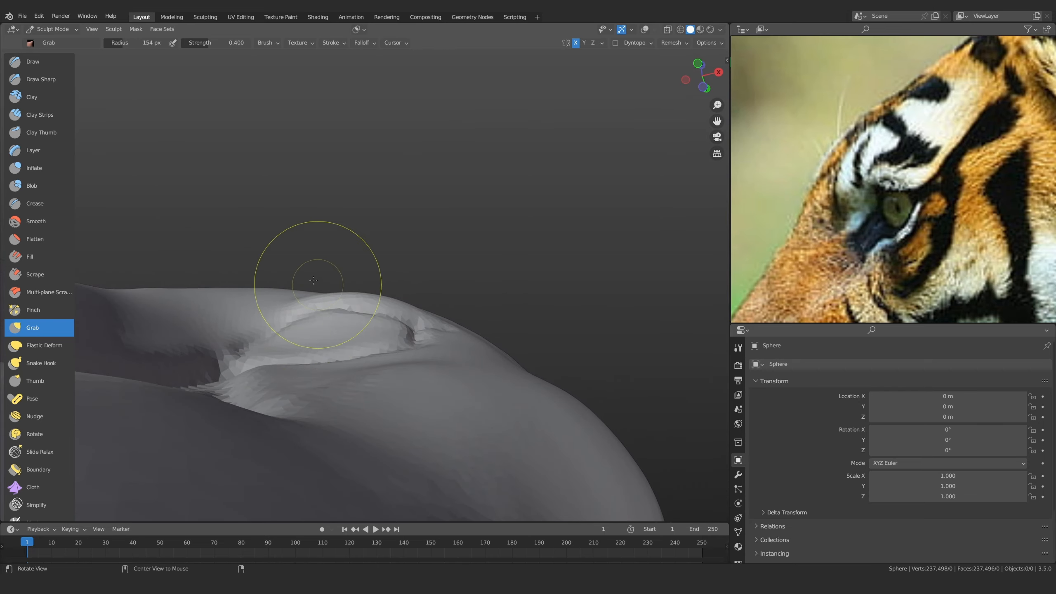
{"action": "middle_click_drag", "start_coordinate": [313, 280], "coordinate": [376, 340]}
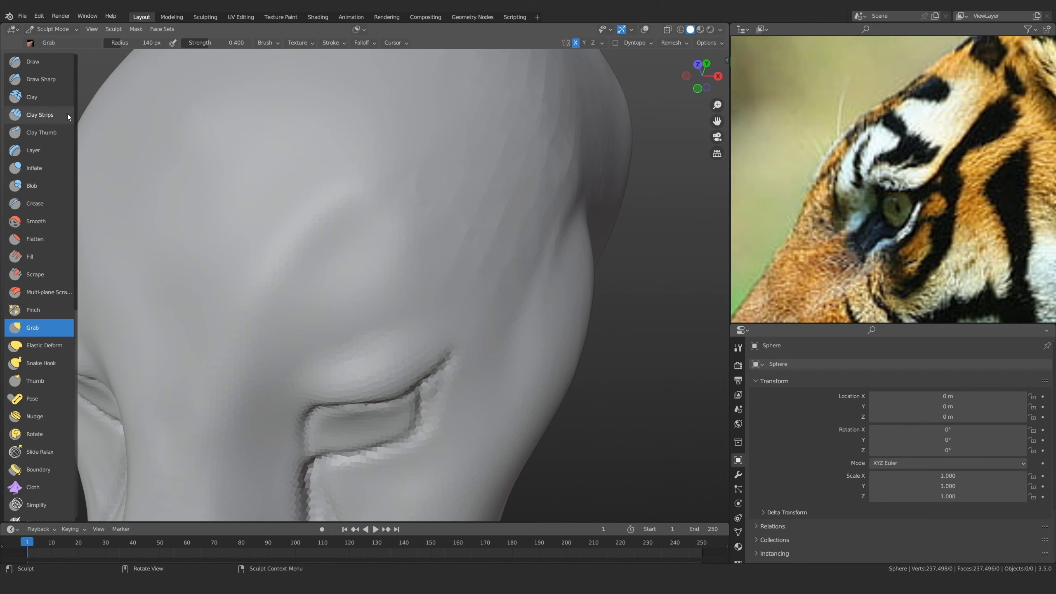
Build up the brow above the eye with Clay Strips at a 56 px radius and smooth it at a 130 px radius
{"action": "left_click", "coordinate": [40, 114]}
{"action": "mouse_move", "coordinate": [361, 337]}
{"action": "middle_mouse_down", "text": "ctrl"}
{"action": "mouse_move", "coordinate": [362, 319]}
{"action": "mouse_move", "coordinate": [361, 330]}
{"action": "middle_mouse_up", "text": "ctrl"}
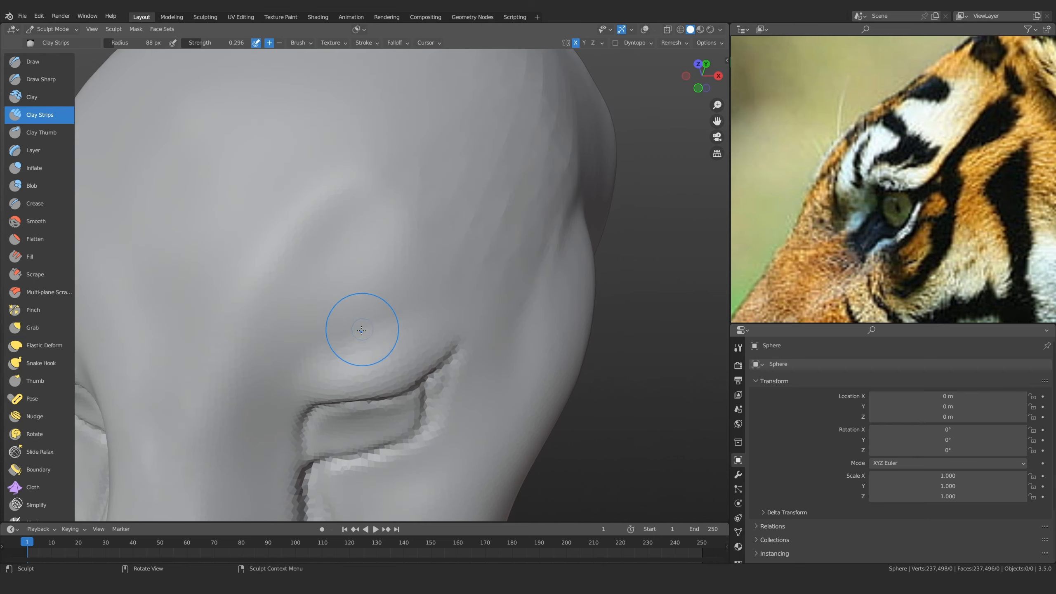
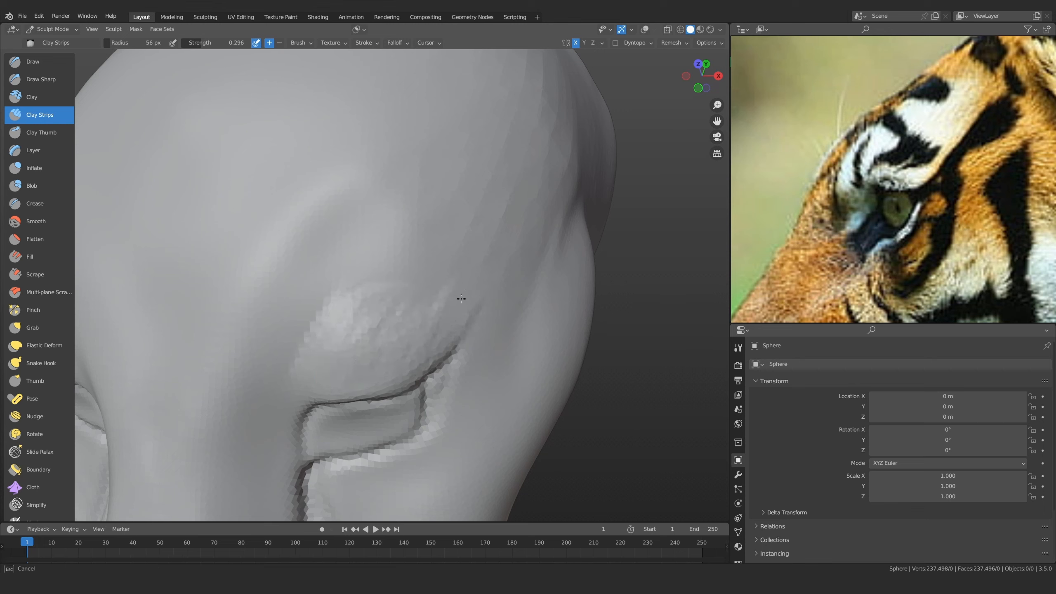
{"action": "left_click_drag", "start_coordinate": [461, 298], "coordinate": [451, 322]}
{"action": "mouse_move", "coordinate": [437, 300]}
{"action": "middle_mouse_down", "text": "ctrl"}
{"action": "mouse_move", "coordinate": [424, 333]}
{"action": "mouse_move", "coordinate": [379, 276]}
{"action": "middle_mouse_up", "text": "ctrl"}
{"action": "mouse_move", "coordinate": [403, 327]}
{"action": "middle_mouse_down", "text": "ctrl"}
{"action": "mouse_move", "coordinate": [417, 252]}
{"action": "mouse_move", "coordinate": [438, 246]}
{"action": "middle_mouse_up", "text": "ctrl"}
{"action": "key", "text": "f"}
{"action": "left_click", "coordinate": [469, 242]}
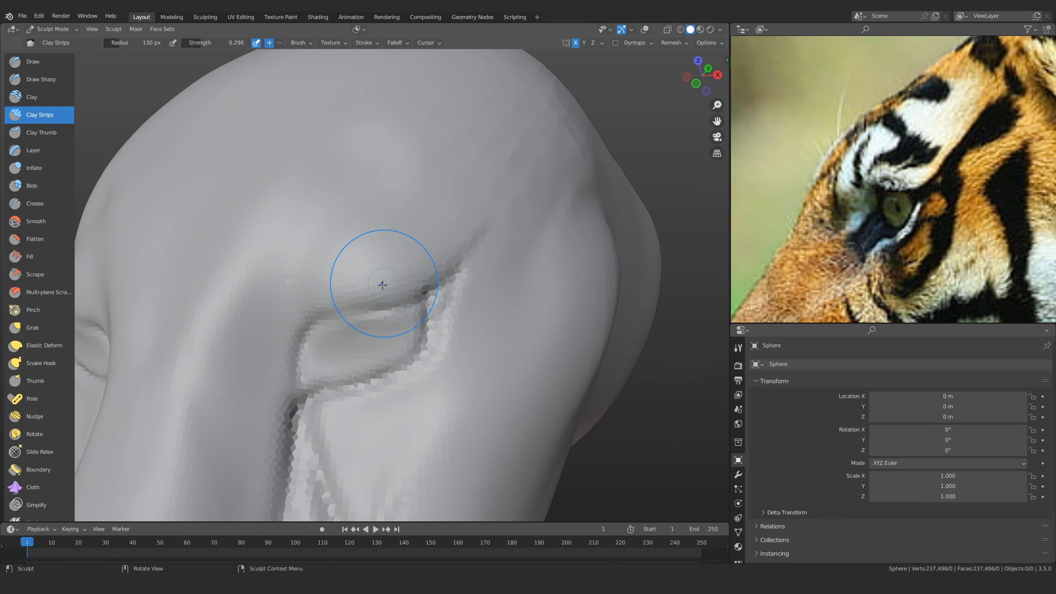
Switch to Object Mode, show the viewport overlays and add a UV sphere for the eyeball
{"action": "mouse_move", "coordinate": [382, 285]}
{"action": "middle_mouse_down"}
{"action": "mouse_move", "coordinate": [405, 280]}
{"action": "mouse_move", "coordinate": [416, 300]}
{"action": "mouse_move", "coordinate": [367, 320]}
{"action": "mouse_move", "coordinate": [353, 345]}
{"action": "mouse_move", "coordinate": [331, 181]}
{"action": "mouse_move", "coordinate": [113, 88]}
{"action": "middle_mouse_up"}
{"action": "left_click", "coordinate": [53, 30]}
{"action": "left_click", "coordinate": [49, 44]}
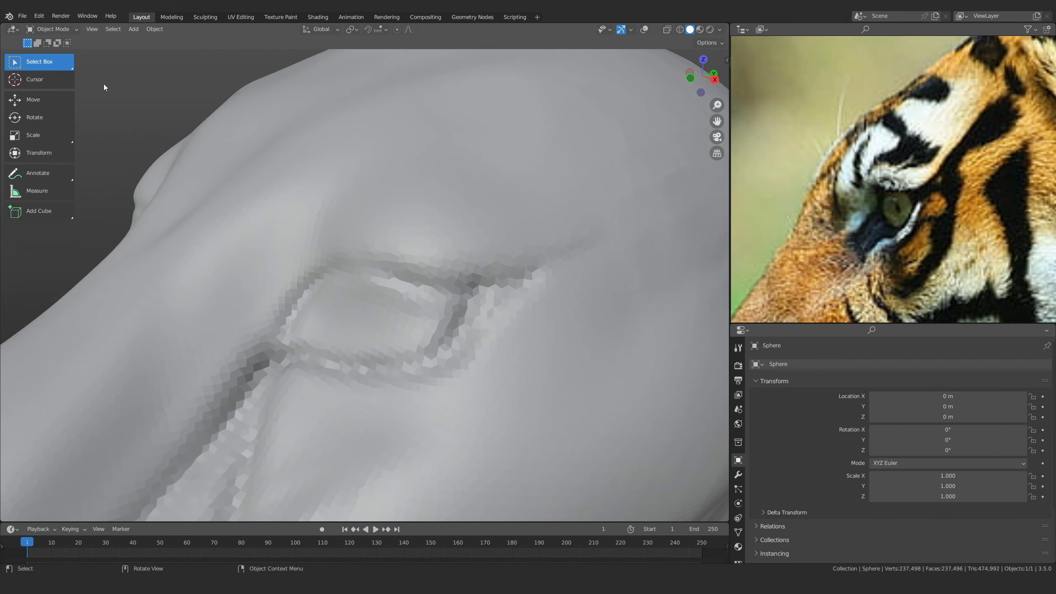
{"action": "mouse_move", "coordinate": [416, 249]}
{"action": "middle_mouse_down", "text": "ctrl"}
{"action": "mouse_move", "coordinate": [427, 396]}
{"action": "mouse_move", "coordinate": [399, 402]}
{"action": "middle_mouse_up", "text": "ctrl"}
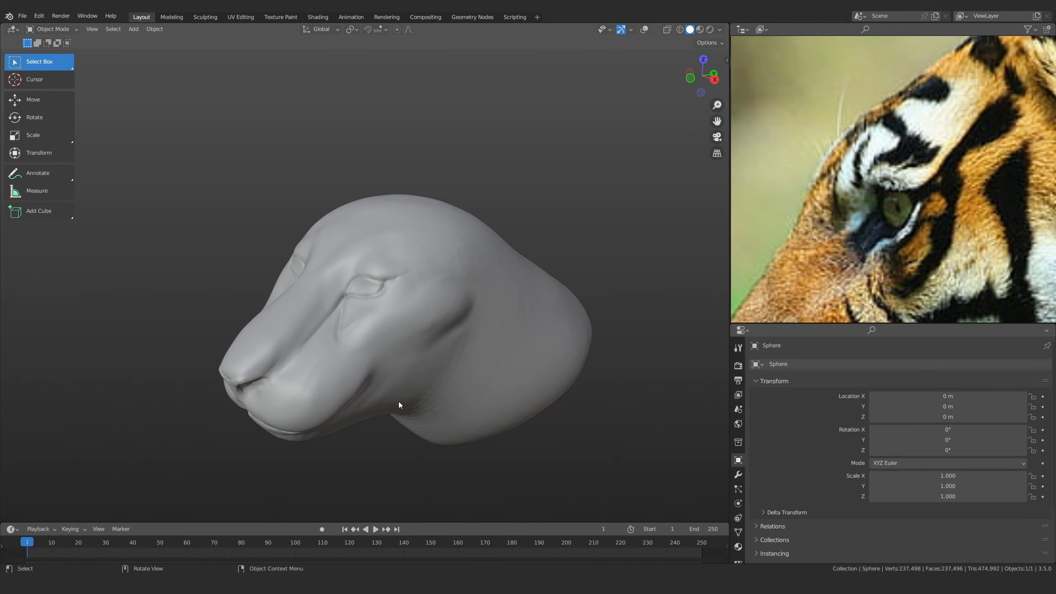
{"action": "scroll", "coordinate": [398, 402], "scroll_direction": "down", "scroll_amount": 4}
{"action": "key", "text": "shift+alt+z"}
{"action": "scroll", "coordinate": [374, 316], "scroll_direction": "up", "scroll_amount": 3}
{"action": "middle_click_drag", "start_coordinate": [447, 297], "coordinate": [388, 249]}
{"action": "key", "text": "shift+a"}
{"action": "mouse_move", "coordinate": [381, 238]}
{"action": "left_click", "coordinate": [431, 268]}
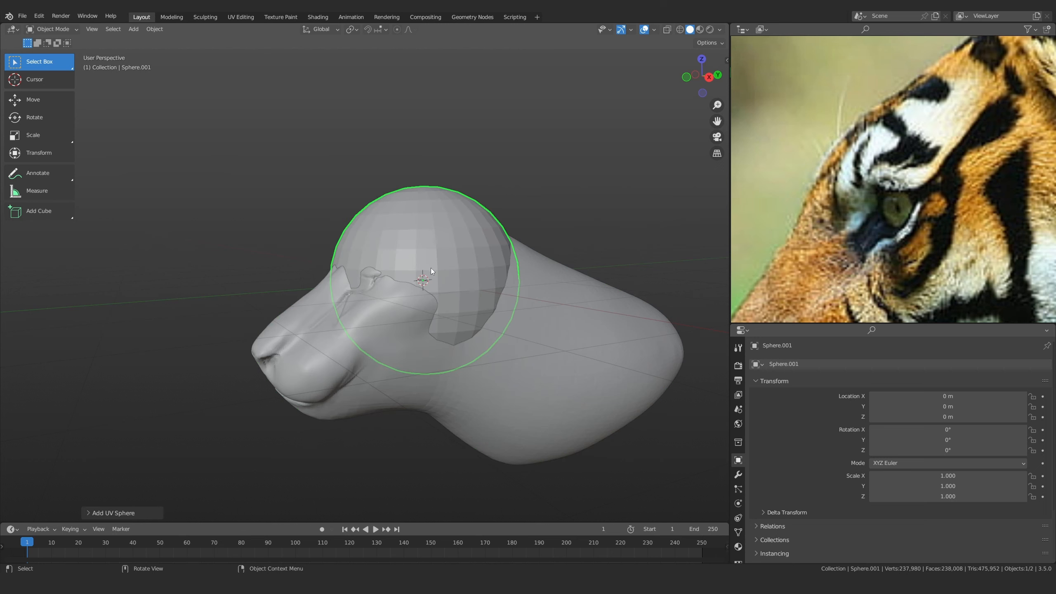
Rotate the new sphere -90° around the X axis
{"action": "key", "text": "KP_3"}
{"action": "key", "text": "alt+z"}
{"action": "scroll", "coordinate": [474, 304], "scroll_direction": "up", "scroll_amount": 2}
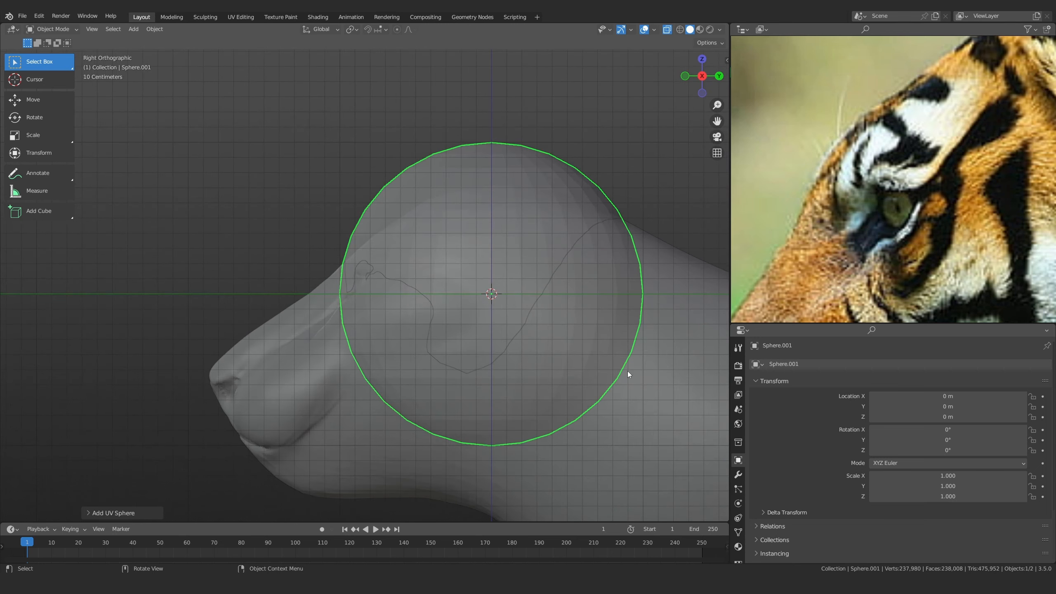
{"action": "key", "text": "Tab"}
{"action": "key", "text": "Tab"}
{"action": "key", "text": "r"}
{"action": "key", "text": "x"}
{"action": "key", "text": "minus"}
{"action": "key", "text": "9"}
{"action": "key", "text": "0"}
{"action": "key", "text": "Return"}
{"action": "key", "text": "alt+z"}
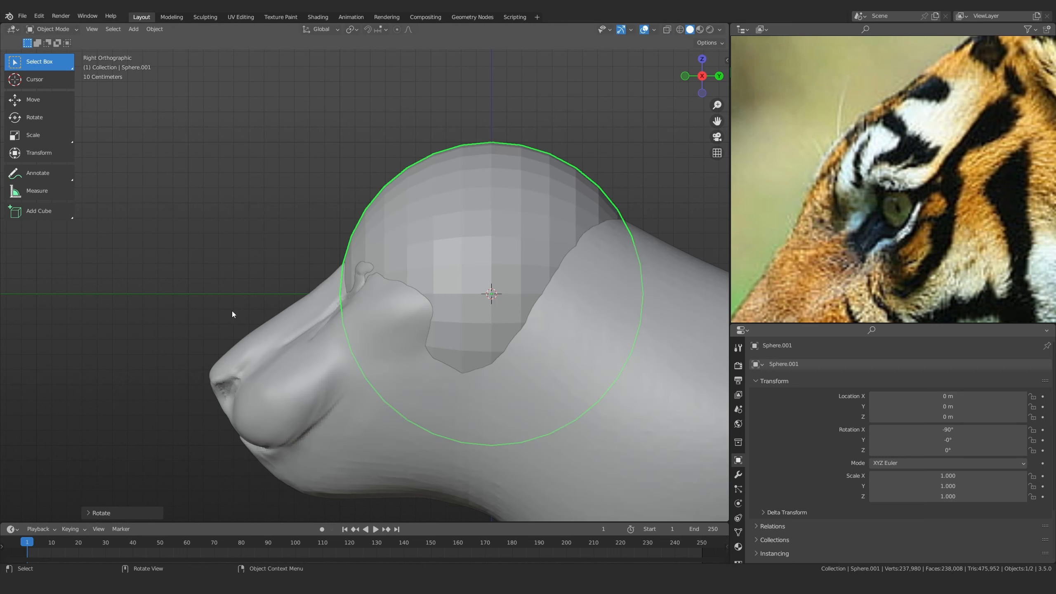
Scale the sphere down to about 0.121 and move it to the eye's position in the right side view
{"action": "middle_click_drag", "start_coordinate": [232, 311], "coordinate": [368, 299]}
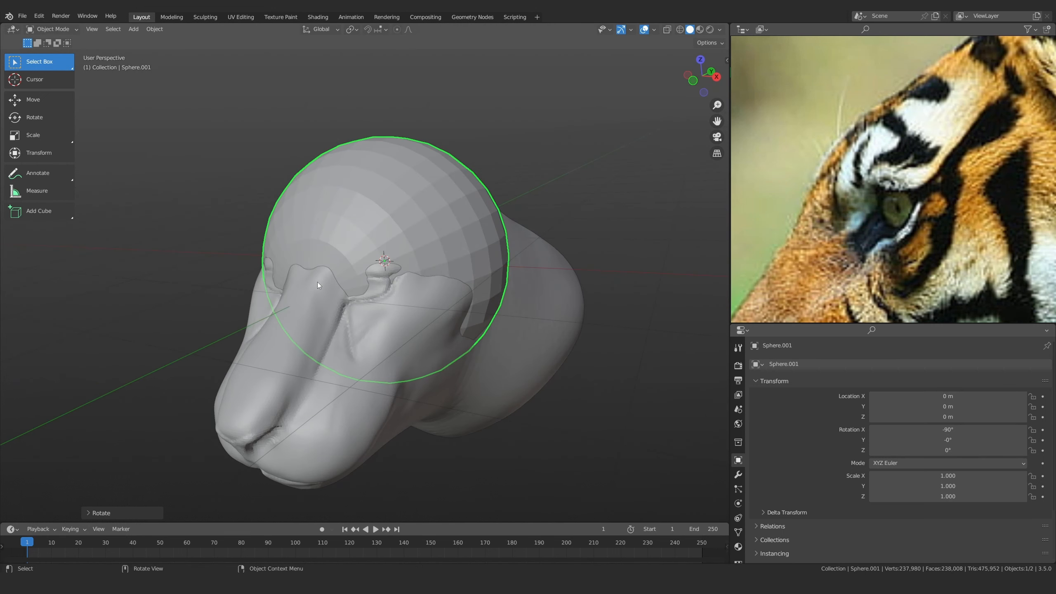
{"action": "key", "text": "KP_3"}
{"action": "key", "text": "alt+z"}
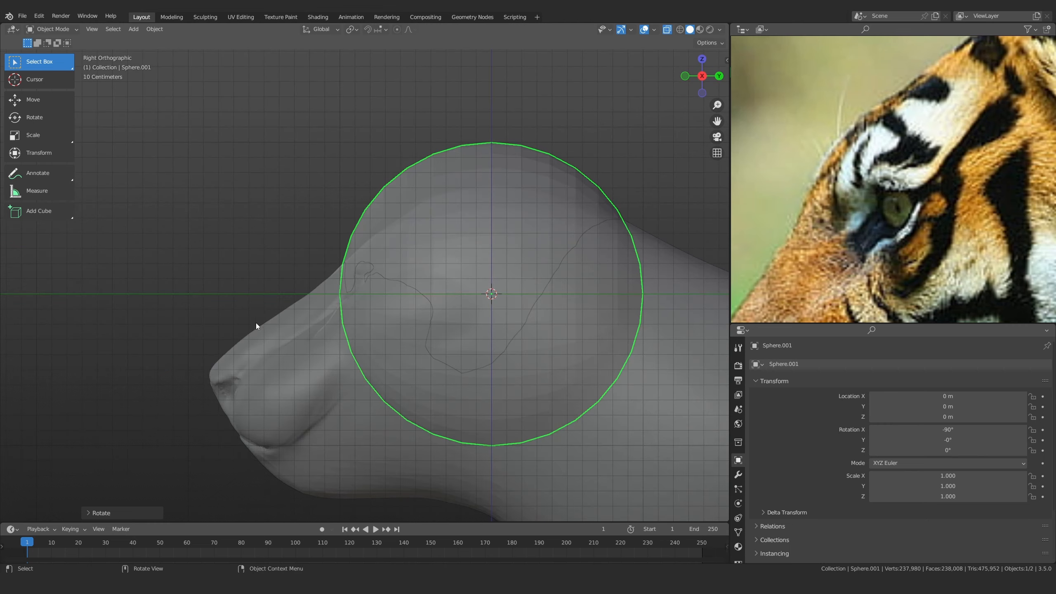
{"action": "key", "text": "s"}
{"action": "left_click", "coordinate": [504, 309]}
{"action": "key", "text": "g"}
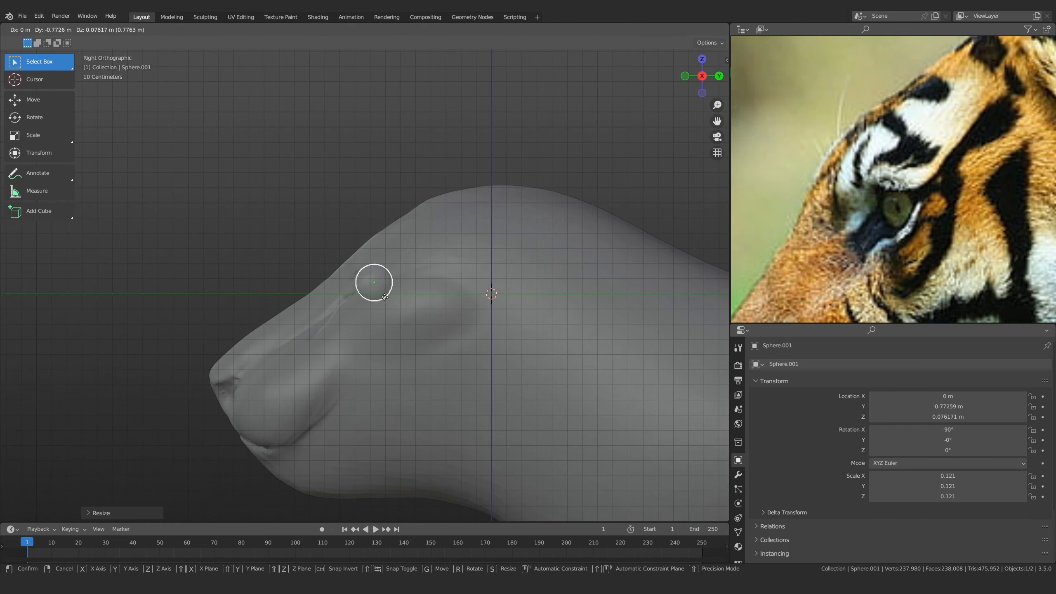
{"action": "left_click", "coordinate": [386, 297]}
Scale the sphere to about 0.115 and shift it forward in side view to Y -0.82 m, Z 0.07 m
{"action": "scroll", "coordinate": [369, 297], "scroll_direction": "up", "scroll_amount": 6}
{"action": "middle_click_drag", "start_coordinate": [387, 297], "coordinate": [384, 326], "text": "shift"}
{"action": "scroll", "coordinate": [383, 326], "scroll_direction": "up", "scroll_amount": 3}
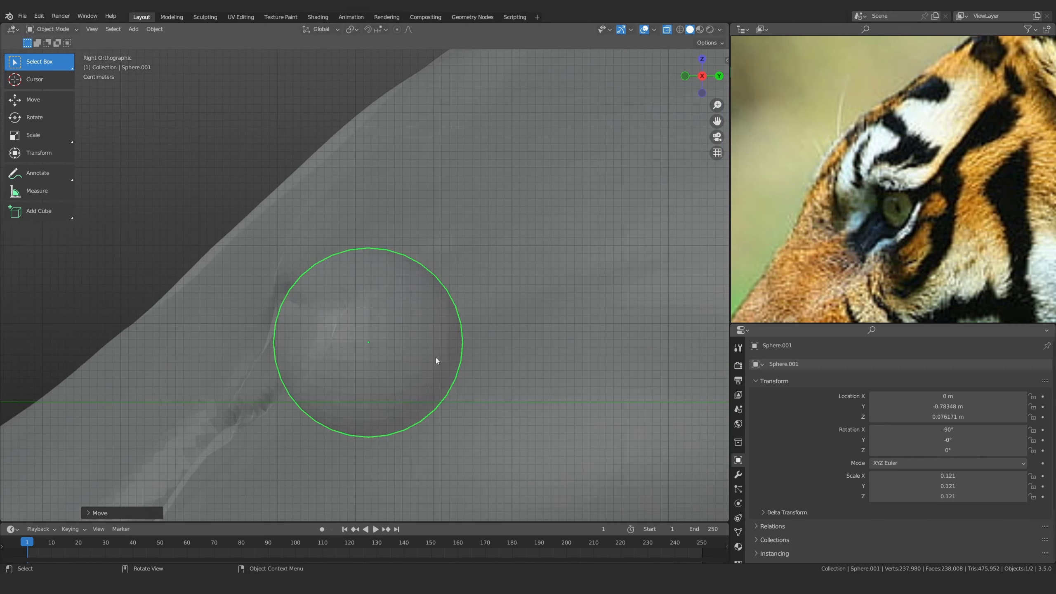
{"action": "key", "text": "s"}
{"action": "left_click", "coordinate": [431, 359]}
{"action": "key", "text": "g"}
{"action": "left_click", "coordinate": [410, 362]}
Move the sphere sideways into the eye socket in front view at about X 0.413 m and scale it to 0.153
{"action": "key", "text": "alt+z"}
{"action": "middle_click_drag", "start_coordinate": [409, 361], "coordinate": [467, 418]}
{"action": "key", "text": "alt+z"}
{"action": "key", "text": "KP_1"}
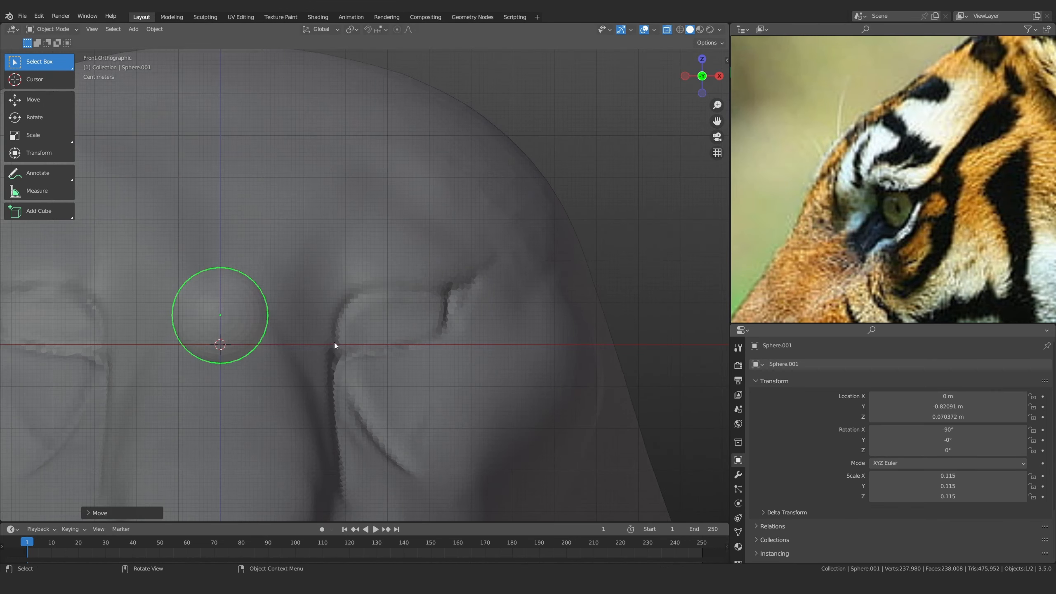
{"action": "key", "text": "g"}
{"action": "left_click", "coordinate": [507, 339]}
{"action": "key", "text": "s"}
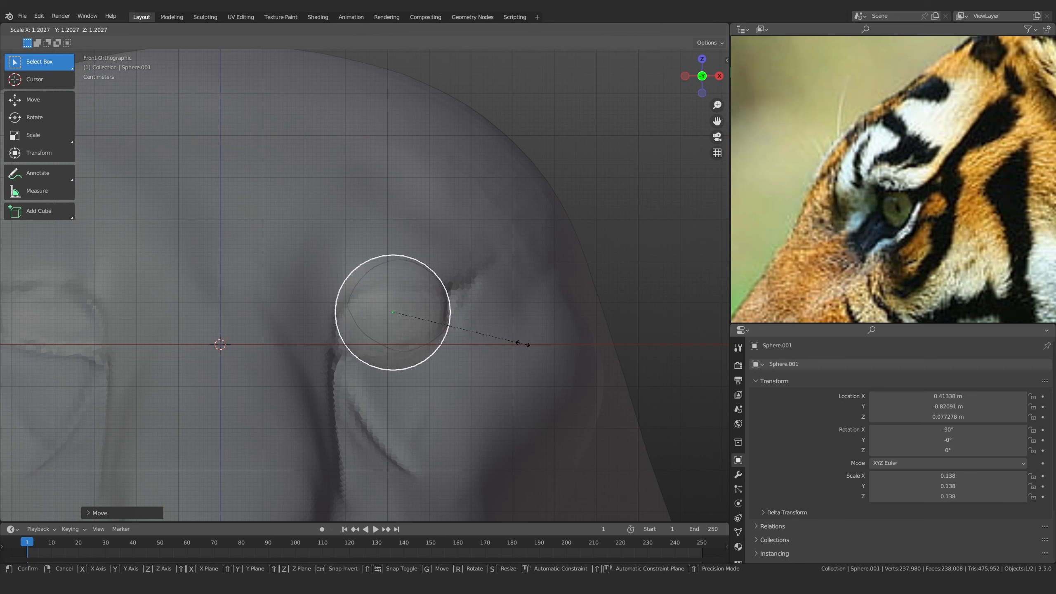
{"action": "left_click", "coordinate": [536, 348]}
Turn off X-ray and move the eyeball sphere back and down in right side view to about Y -0.795 m, Z 0.033 m
{"action": "key", "text": "alt+z"}
{"action": "scroll", "coordinate": [478, 337], "scroll_direction": "down", "scroll_amount": 3}
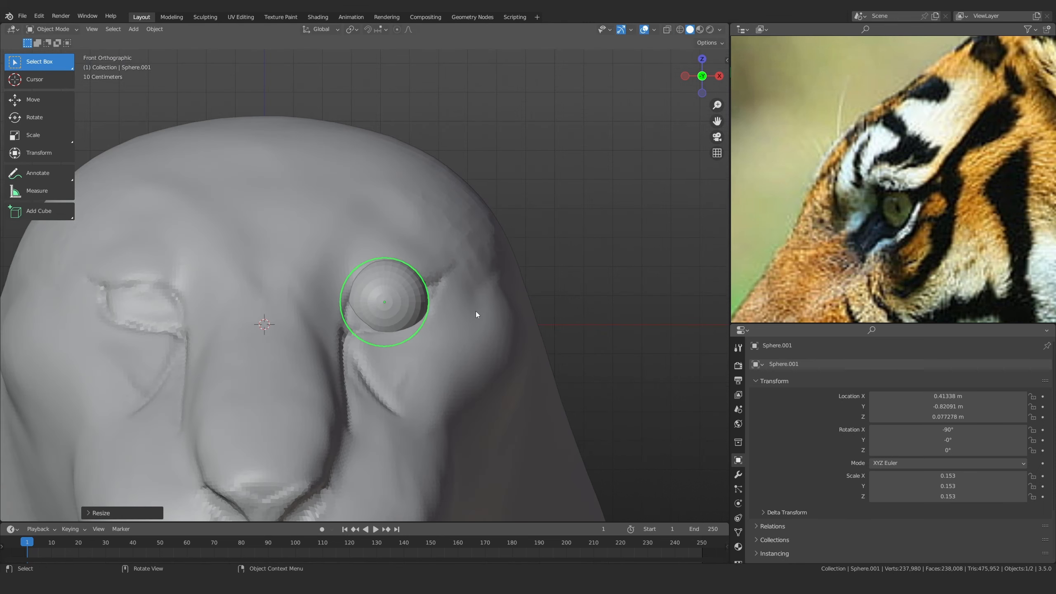
{"action": "middle_click_drag", "start_coordinate": [475, 311], "coordinate": [188, 369]}
{"action": "scroll", "coordinate": [323, 333], "scroll_direction": "up", "scroll_amount": 4}
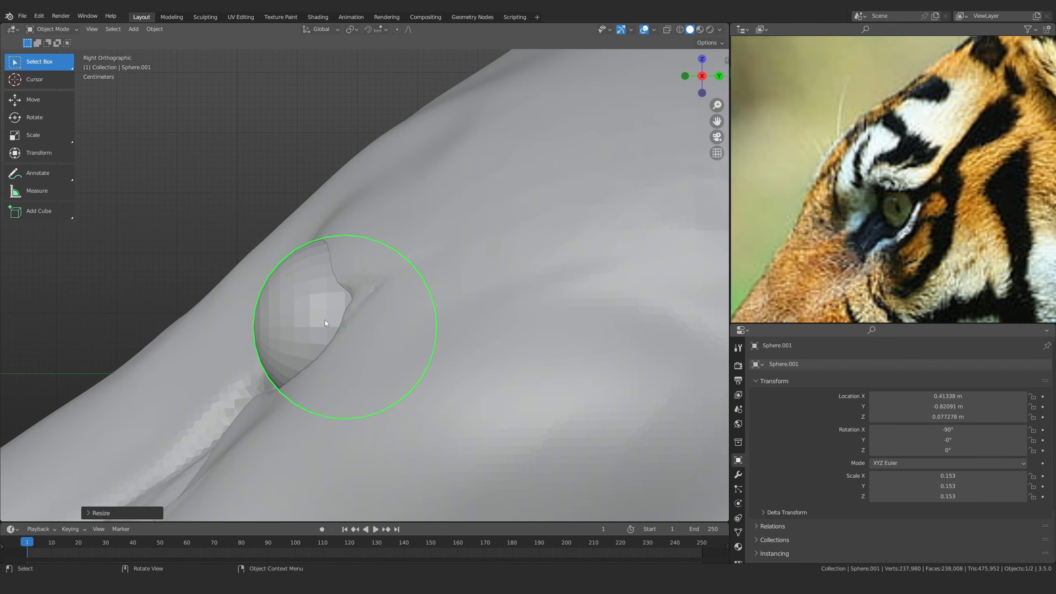
{"action": "key", "text": "KP_3"}
{"action": "key", "text": "g"}
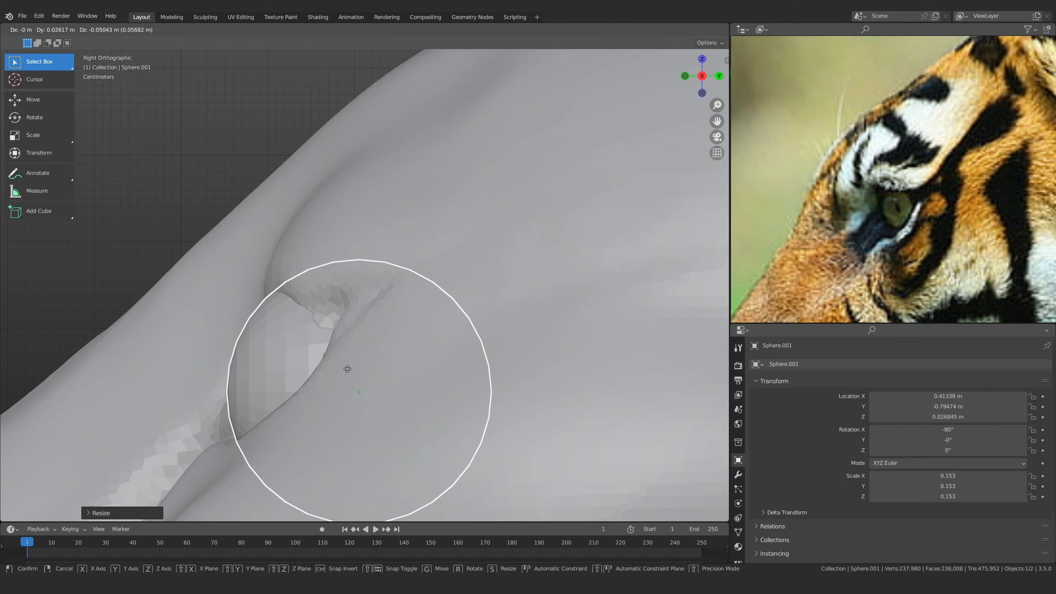
{"action": "left_click", "coordinate": [360, 365]}
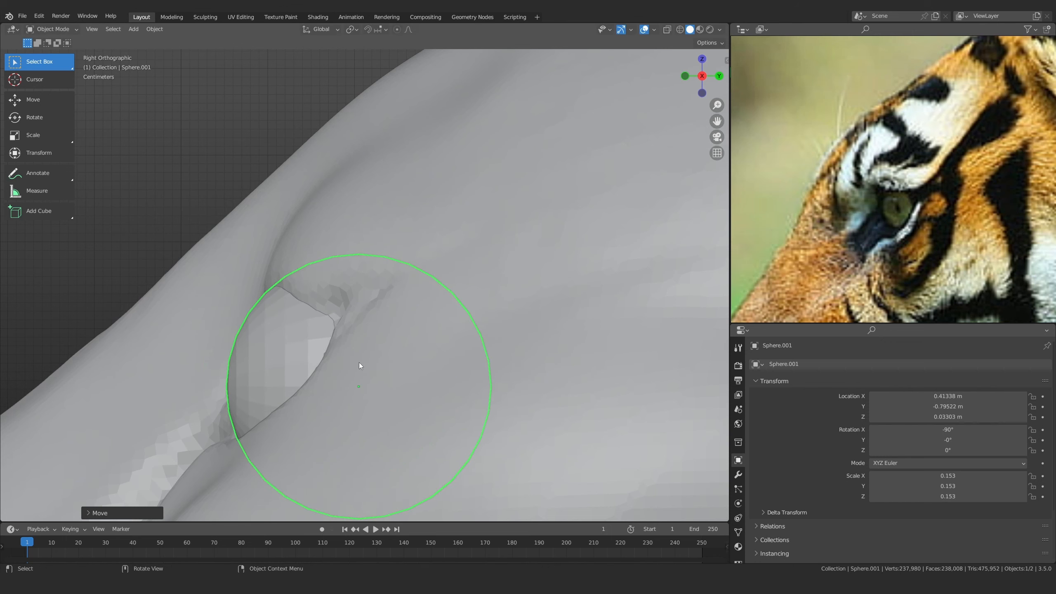
{"action": "scroll", "coordinate": [801, 217], "scroll_direction": "down", "scroll_amount": 5}
Raise the eyeball sphere along Z in front view to about 0.078 m, matching the eye in the front reference photo
{"action": "scroll", "coordinate": [906, 175], "scroll_direction": "up", "scroll_amount": 8}
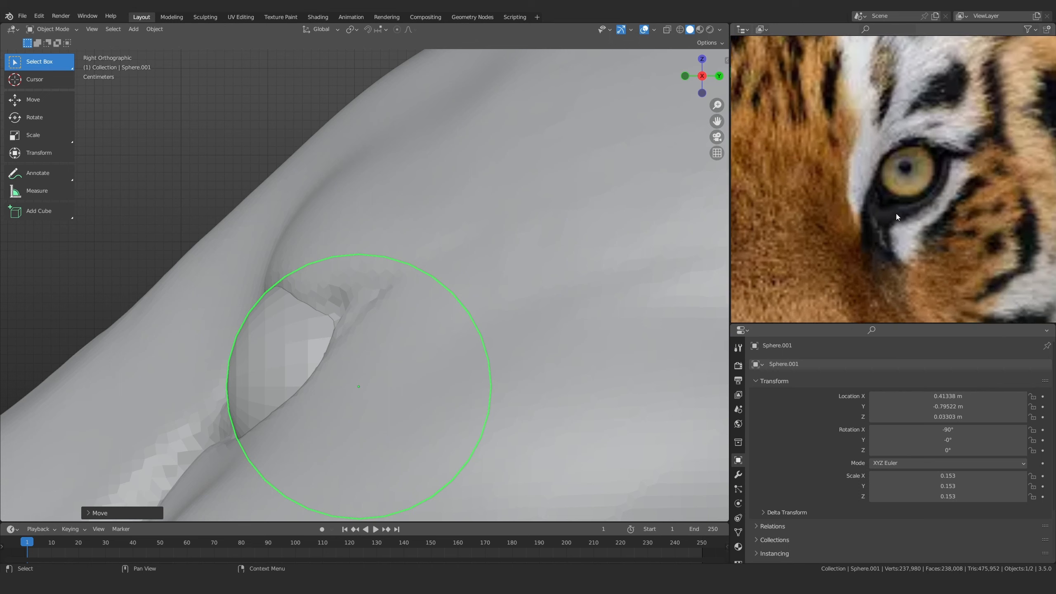
{"action": "key", "text": "KP_1"}
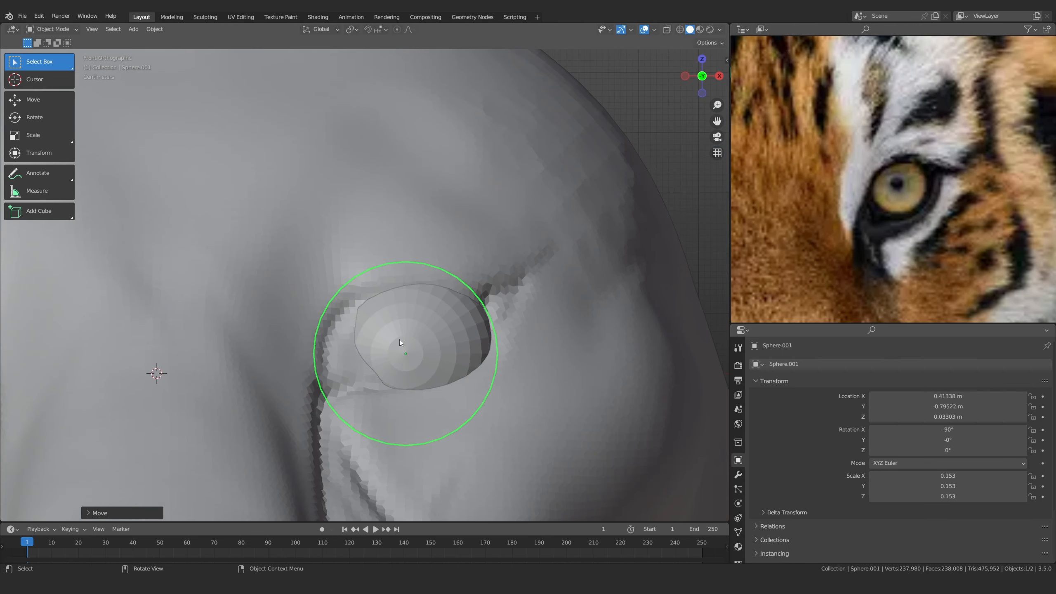
{"action": "key", "text": "g"}
{"action": "key", "text": "z"}
{"action": "left_click", "coordinate": [450, 342]}
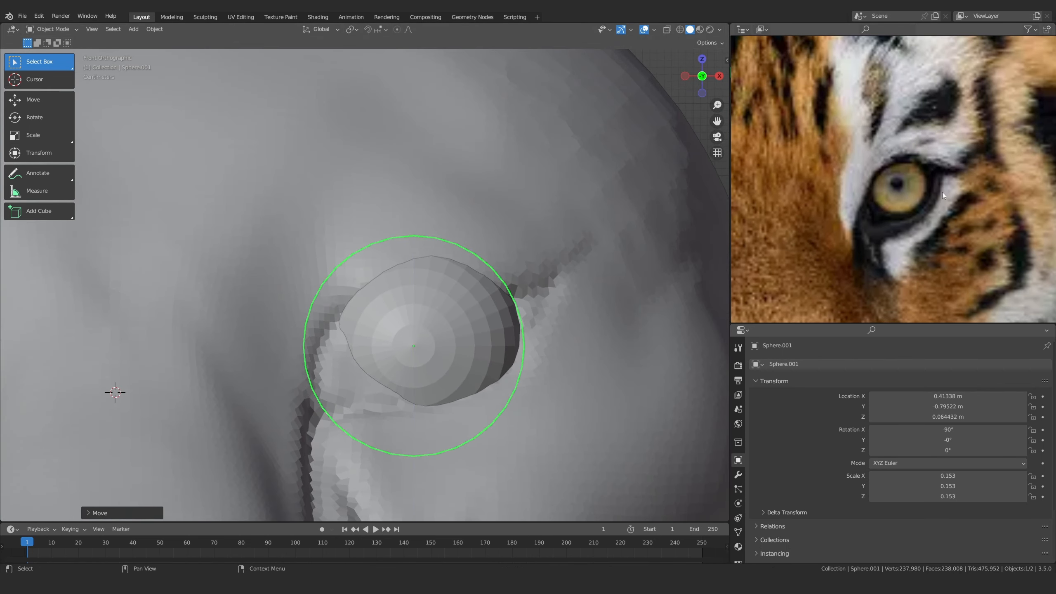
{"action": "key", "text": "g"}
{"action": "key", "text": "z"}
{"action": "left_click", "coordinate": [494, 309]}
Push the eyeball sphere deeper into the socket along Y in right side view to about -0.759 m
{"action": "key", "text": "KP_3"}
{"action": "scroll", "coordinate": [538, 310], "scroll_direction": "down", "scroll_amount": 3}
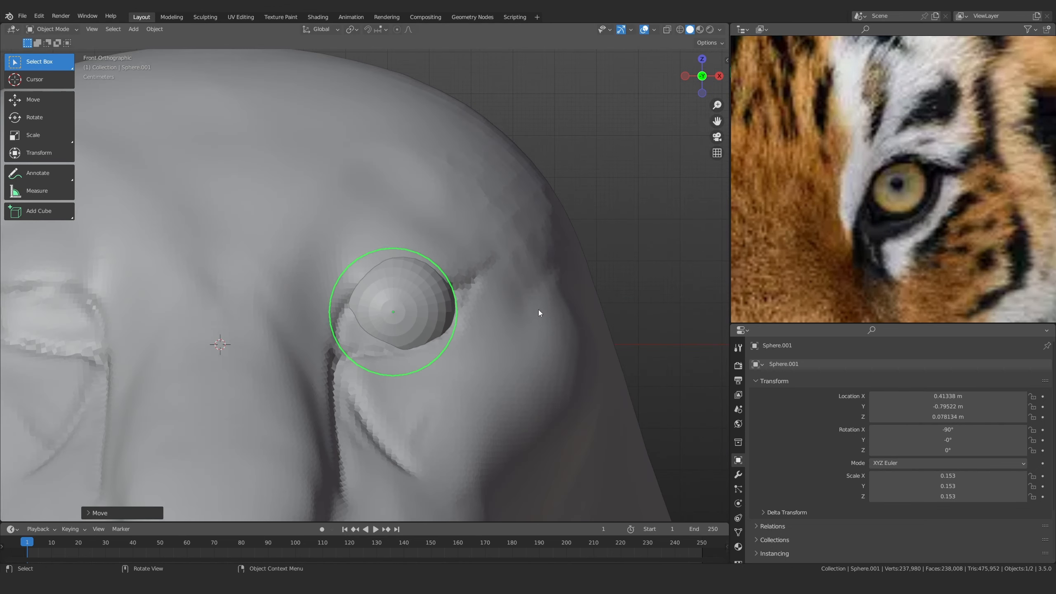
{"action": "scroll", "coordinate": [358, 358], "scroll_direction": "up", "scroll_amount": 3}
{"action": "key", "text": "g"}
{"action": "key", "text": "x"}
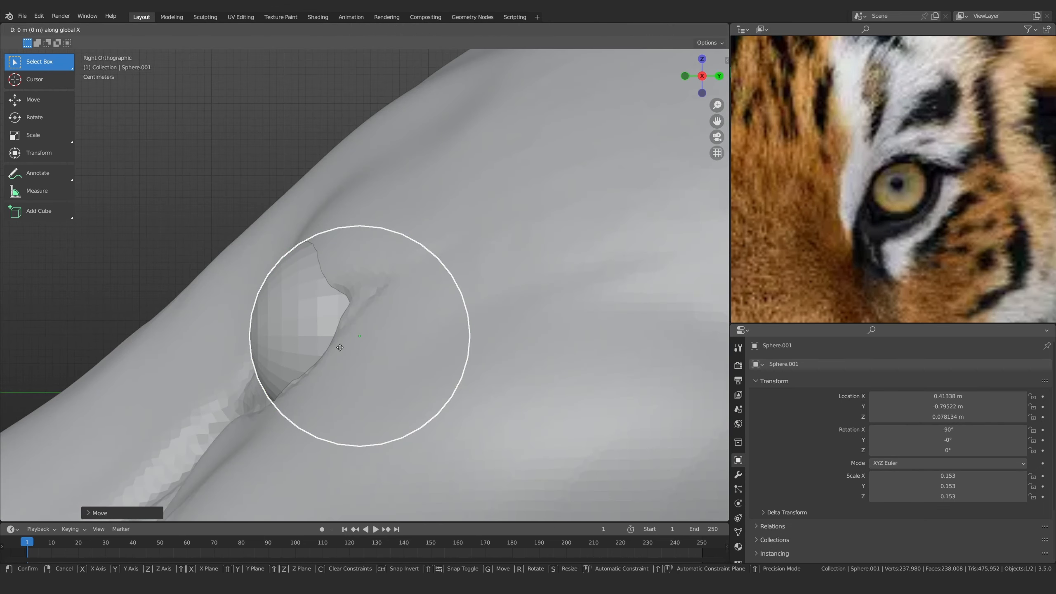
{"action": "key", "text": "y"}
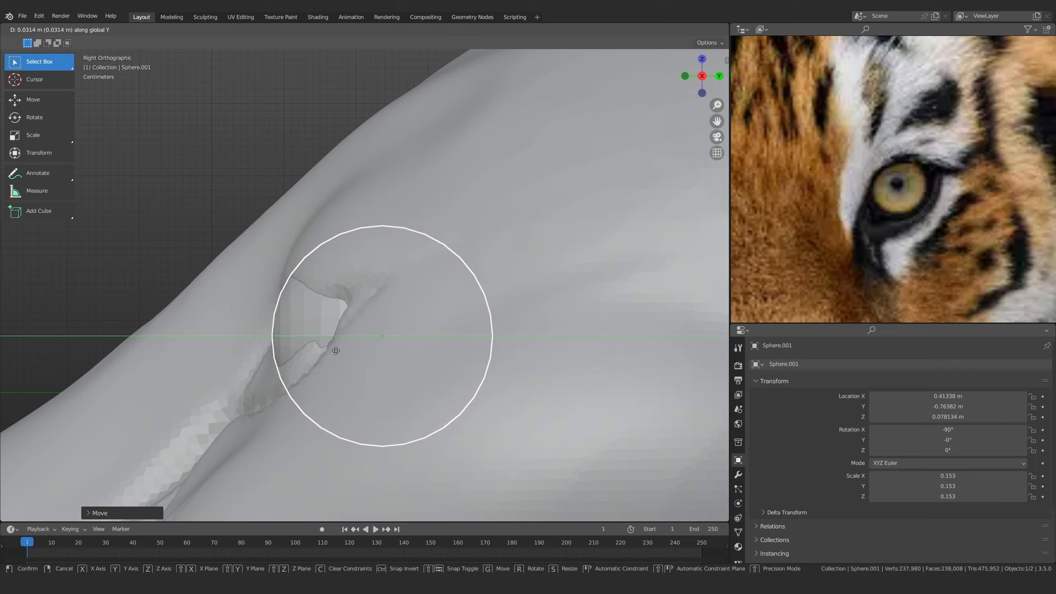
{"action": "left_click", "coordinate": [339, 351]}
Examine the eye and its surrounding lids in the side-profile tiger reference photo
{"action": "scroll", "coordinate": [956, 258], "scroll_direction": "down", "scroll_amount": 6}
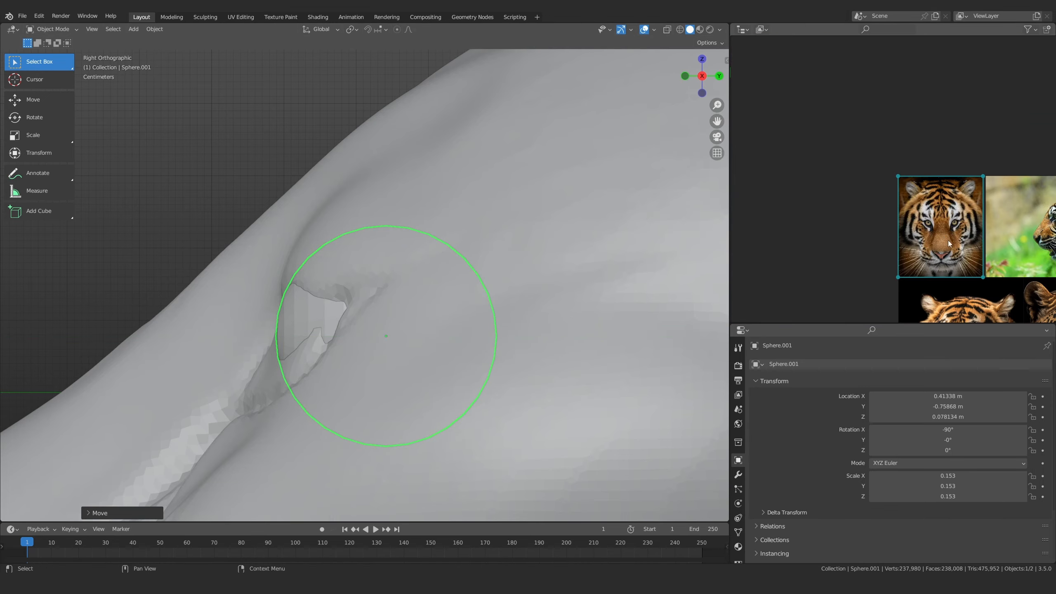
{"action": "scroll", "coordinate": [998, 261], "scroll_direction": "up", "scroll_amount": 4}
{"action": "middle_click_drag", "start_coordinate": [998, 262], "coordinate": [790, 58]}
{"action": "middle_click_drag", "start_coordinate": [765, 239], "coordinate": [664, 229]}
{"action": "scroll", "coordinate": [977, 162], "scroll_direction": "down", "scroll_amount": 3}
{"action": "middle_click_drag", "start_coordinate": [977, 162], "coordinate": [917, 268]}
{"action": "middle_click_drag", "start_coordinate": [837, 134], "coordinate": [894, 229]}
{"action": "scroll", "coordinate": [894, 227], "scroll_direction": "up", "scroll_amount": 7}
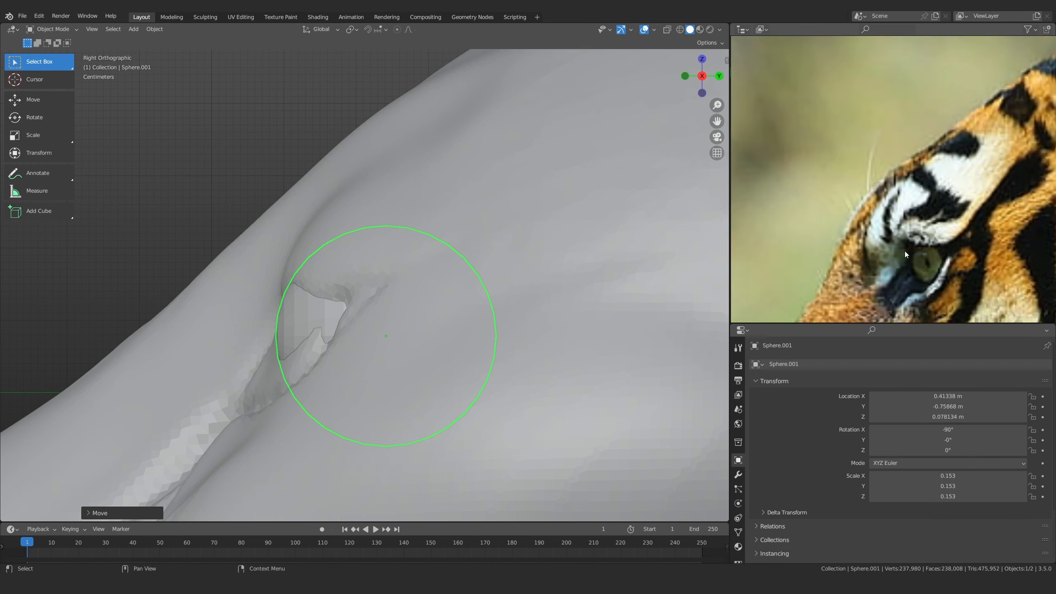
{"action": "middle_click_drag", "start_coordinate": [953, 258], "coordinate": [928, 211]}
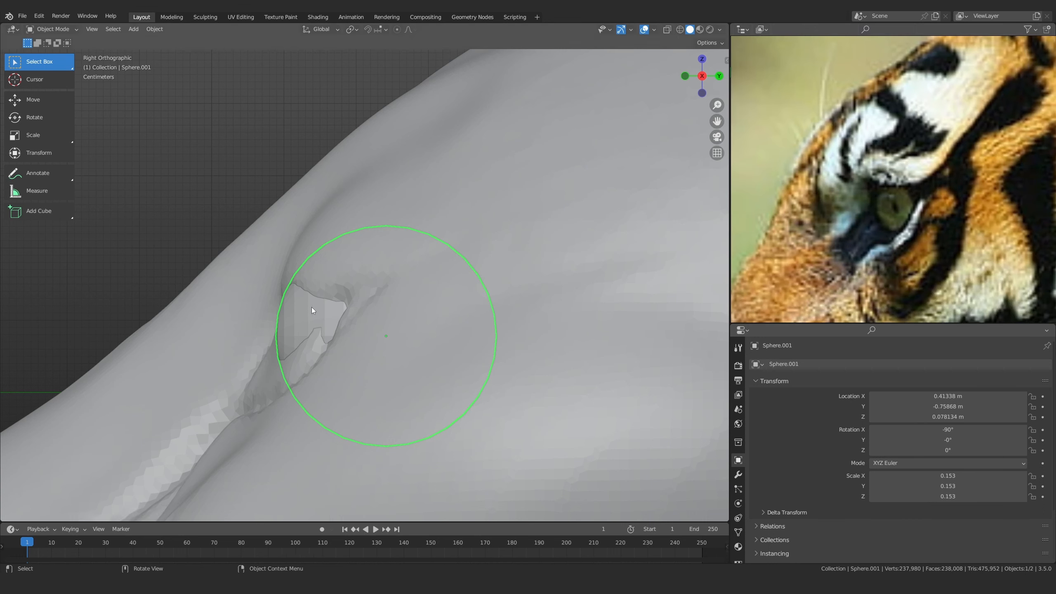
Raise the eyeball sphere along Z to about 0.09 m and shift it slightly toward the nose along X
{"action": "key", "text": "g"}
{"action": "key", "text": "z"}
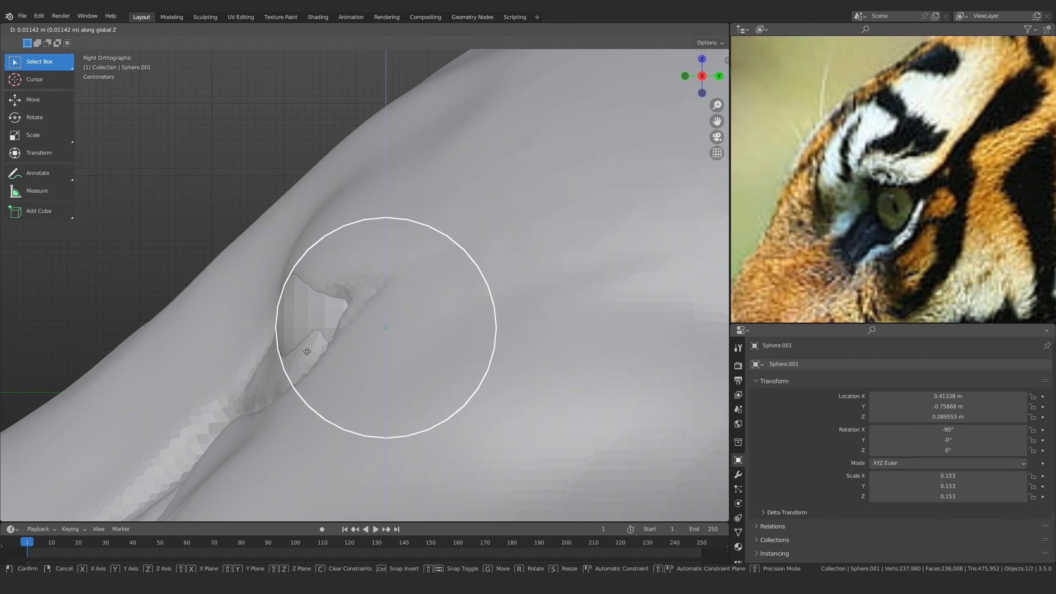
{"action": "left_click", "coordinate": [307, 353]}
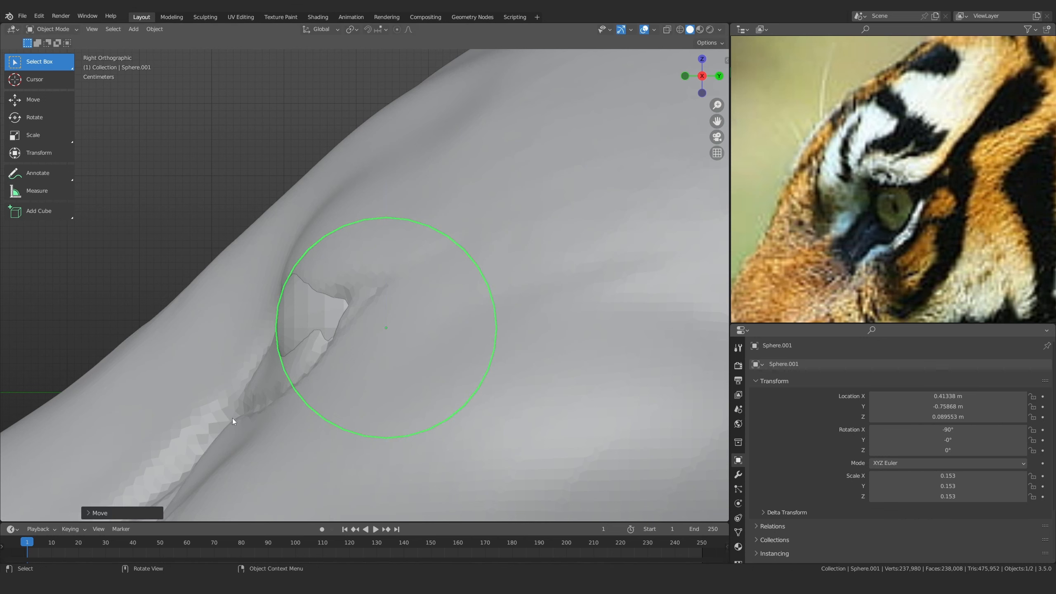
{"action": "scroll", "coordinate": [295, 320], "scroll_direction": "down", "scroll_amount": 6}
{"action": "middle_click_drag", "start_coordinate": [292, 315], "coordinate": [435, 328]}
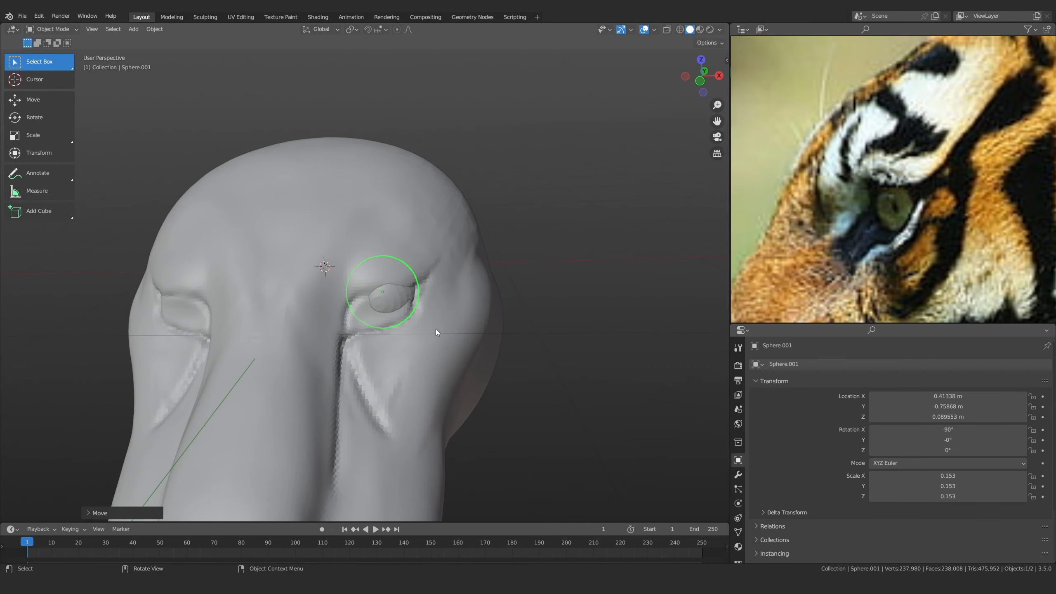
{"action": "scroll", "coordinate": [465, 342], "scroll_direction": "up", "scroll_amount": 5}
{"action": "key", "text": "KP_1"}
{"action": "key", "text": "g"}
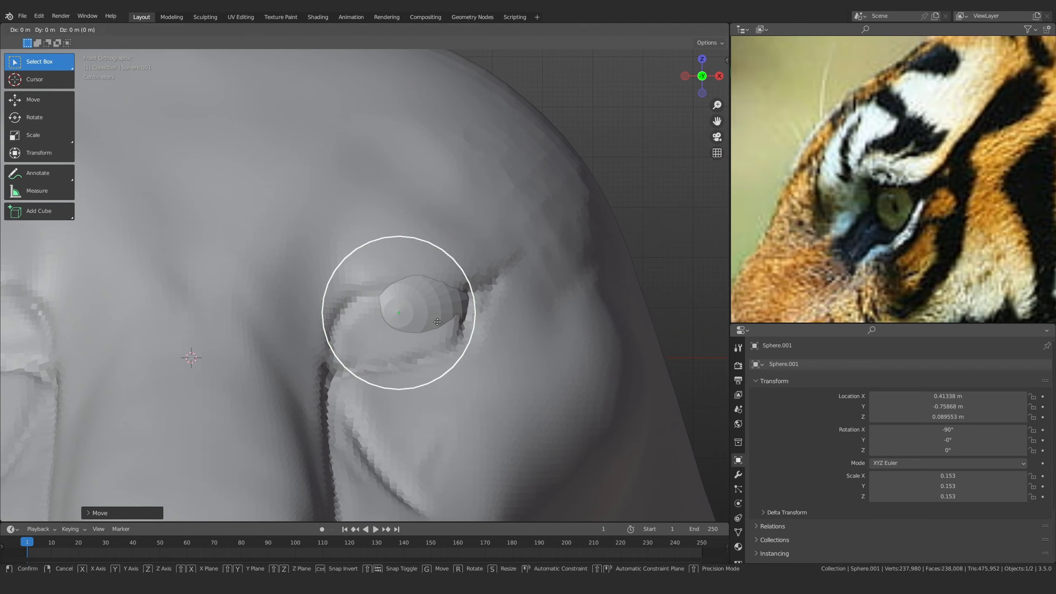
{"action": "key", "text": "x"}
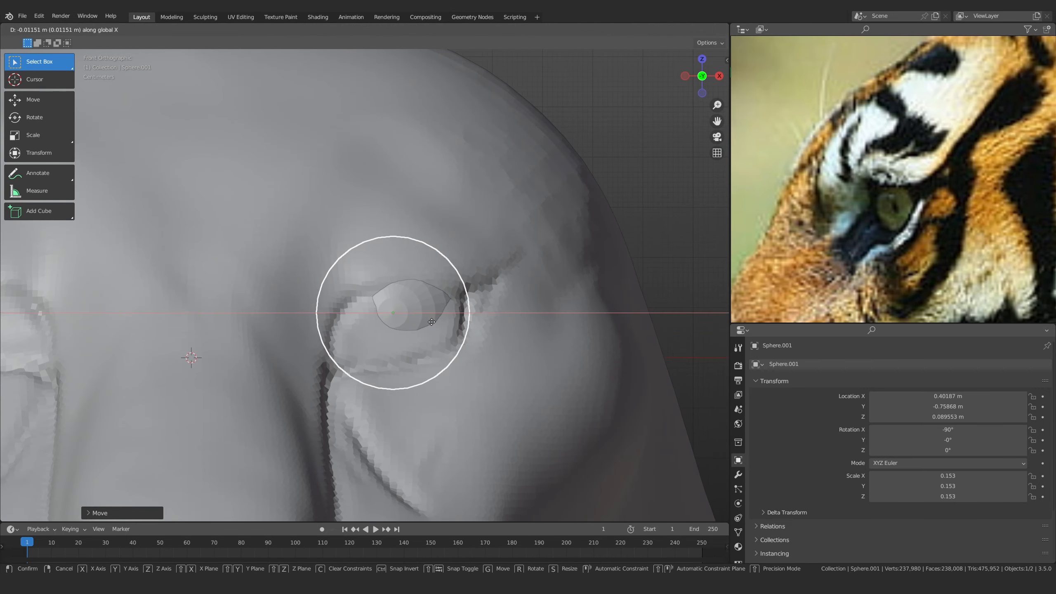
{"action": "left_click", "coordinate": [433, 321]}
Add a Mirror modifier on the X axis to the eyeball with the head Sphere as mirror object
{"action": "left_click", "coordinate": [739, 475]}
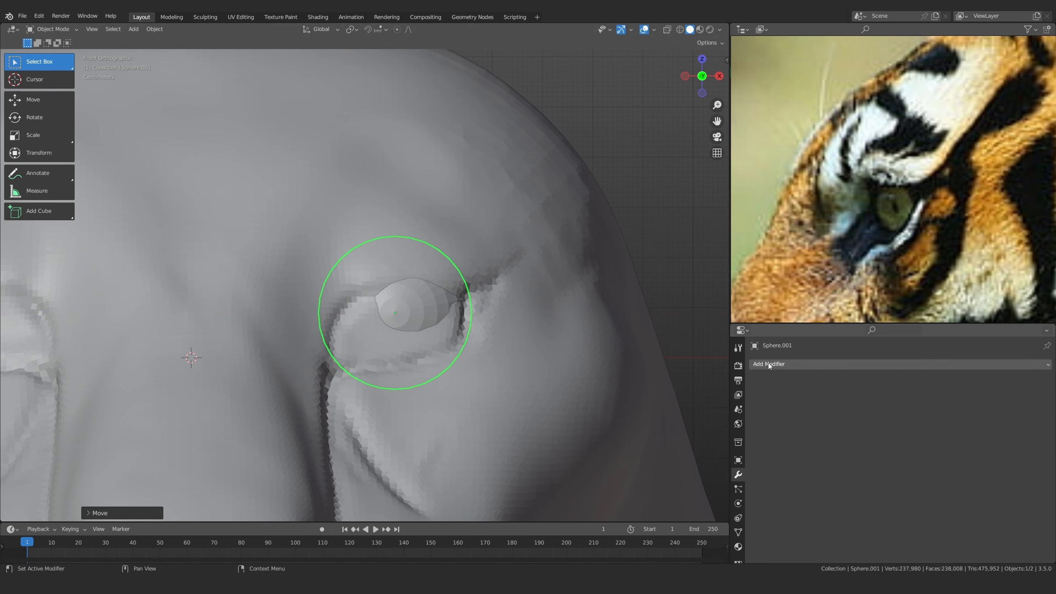
{"action": "left_click", "coordinate": [768, 364]}
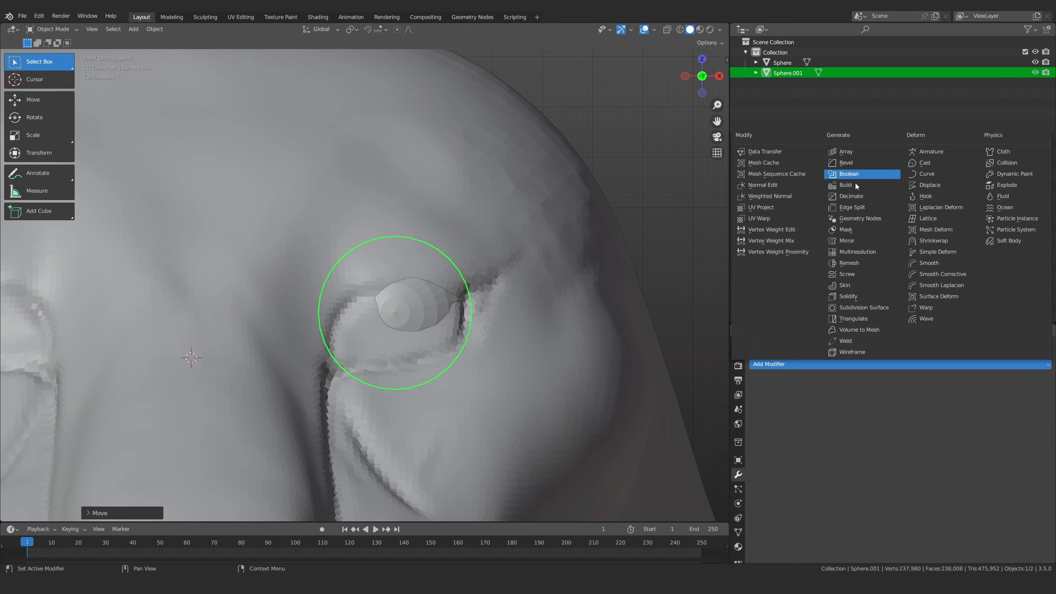
{"action": "left_click", "coordinate": [844, 252]}
{"action": "left_click", "coordinate": [1031, 433]}
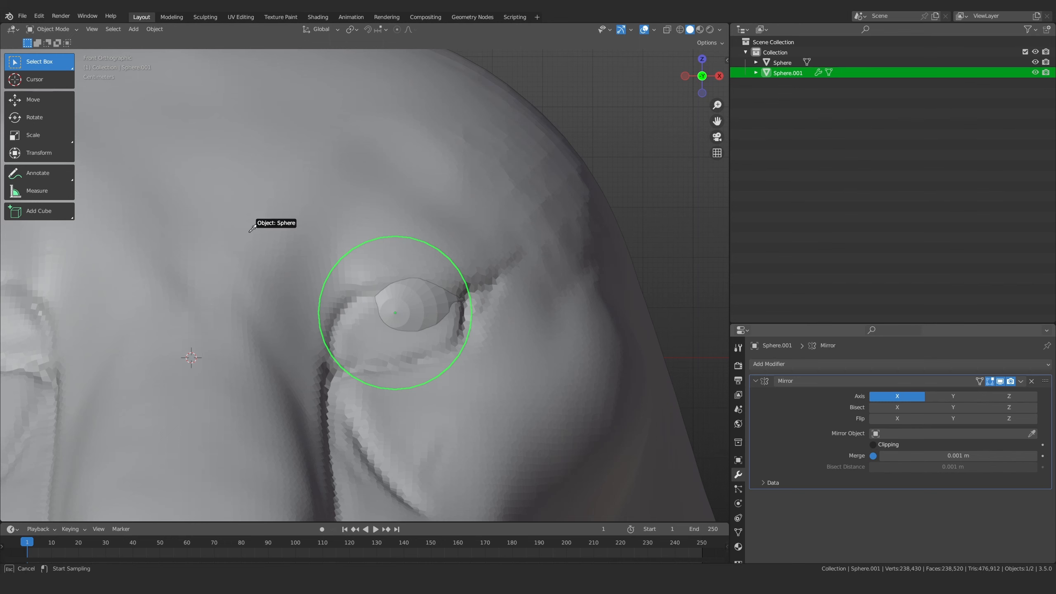
{"action": "left_click", "coordinate": [226, 218]}
Put the head in Sculpt Mode and pull the lower eyelid against the eyeball with a 184 px Grab brush
{"action": "scroll", "coordinate": [323, 270], "scroll_direction": "down", "scroll_amount": 5}
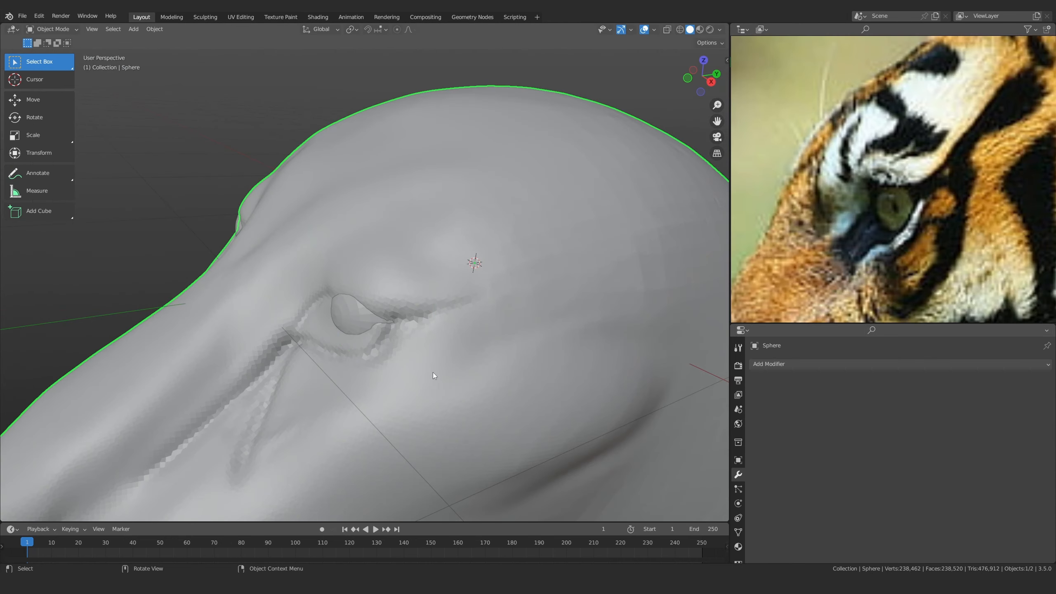
{"action": "key", "text": "ctrl+Tab"}
{"action": "left_click", "coordinate": [434, 433]}
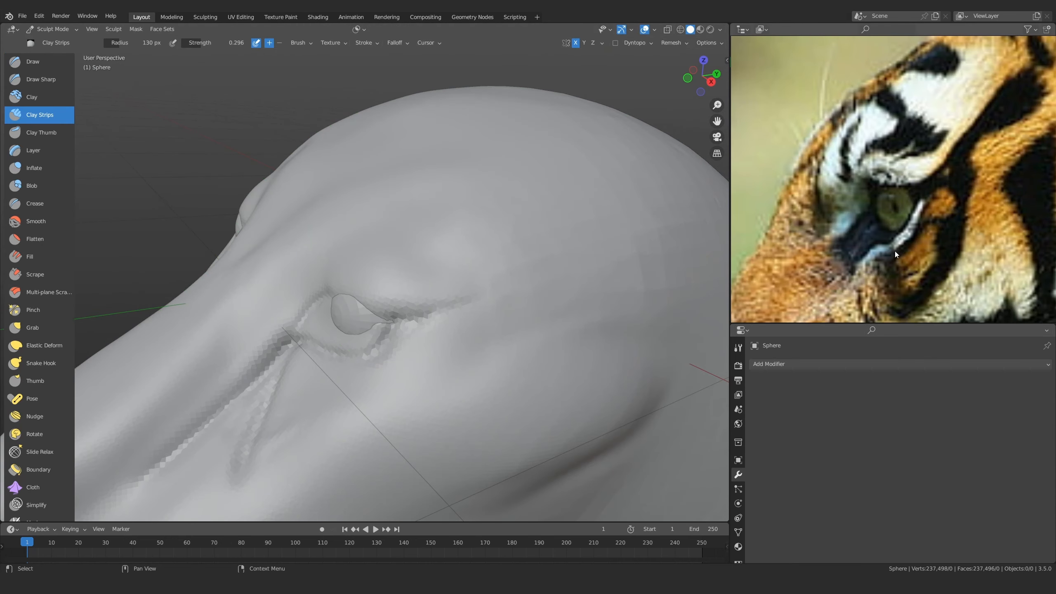
{"action": "middle_click_drag", "start_coordinate": [402, 367], "coordinate": [349, 319]}
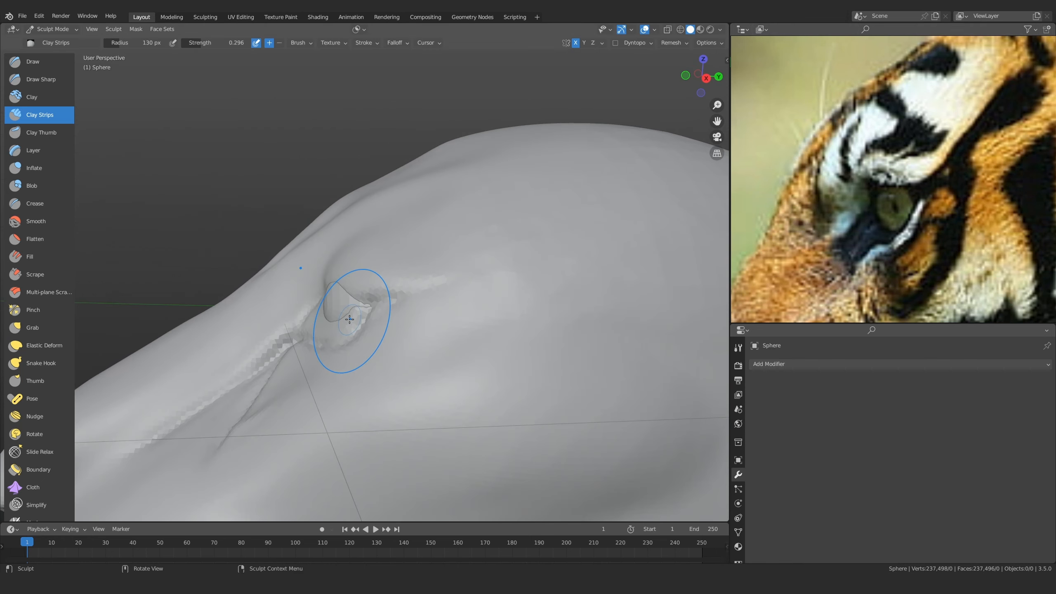
{"action": "key", "text": "g"}
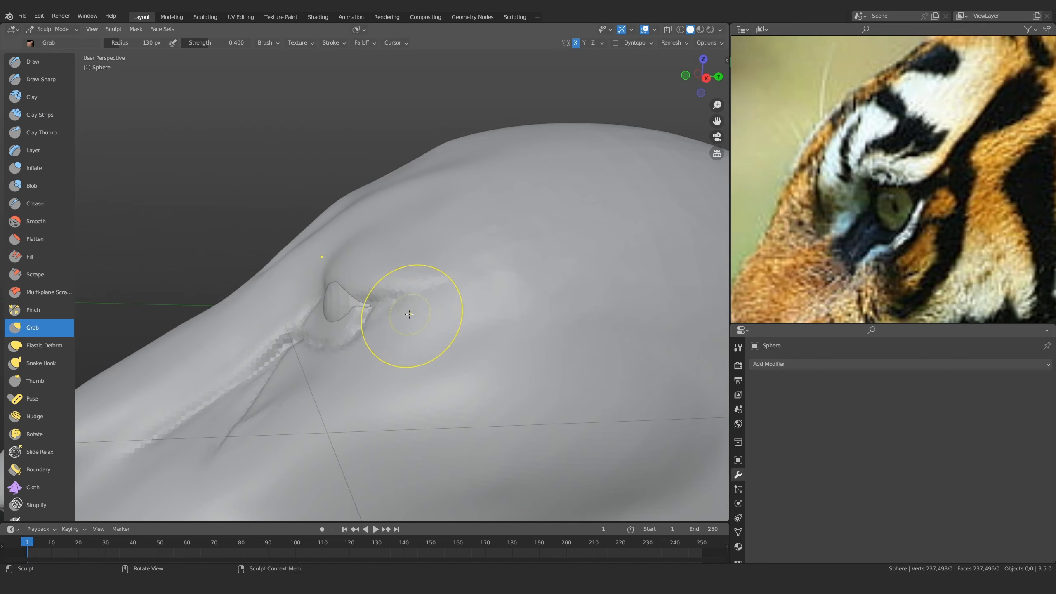
{"action": "middle_click_drag", "start_coordinate": [415, 315], "coordinate": [395, 326], "text": "alt"}
{"action": "key", "text": "f"}
{"action": "left_click", "coordinate": [404, 353]}
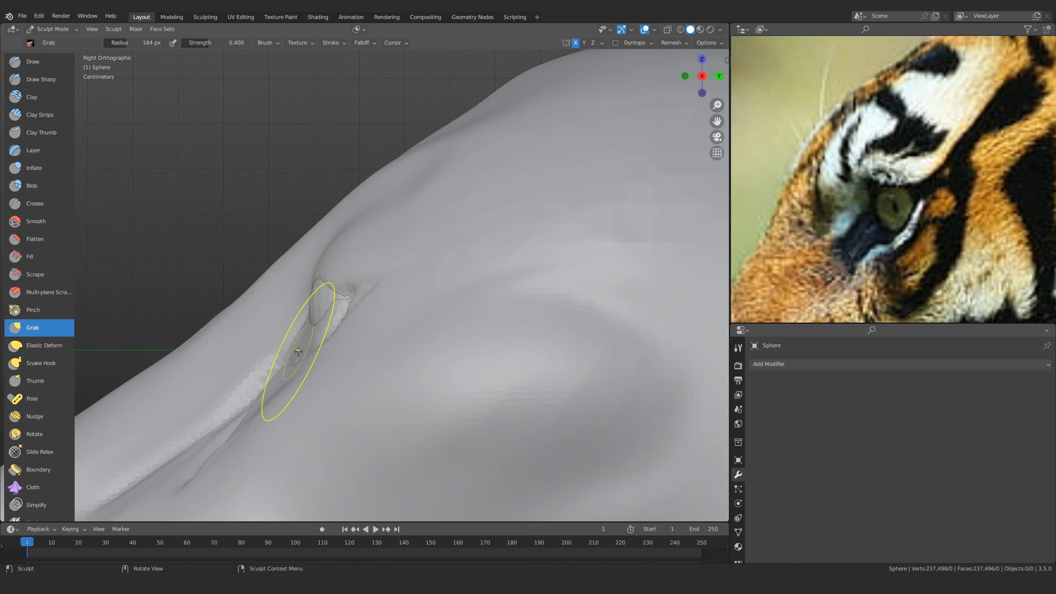
{"action": "left_click_drag", "start_coordinate": [298, 352], "coordinate": [306, 351]}
Reshape the eyelid edges around the eyeball from several angles with the Grab brush, resizing it between 181 and 192 px
{"action": "middle_click_drag", "start_coordinate": [307, 339], "coordinate": [441, 375]}
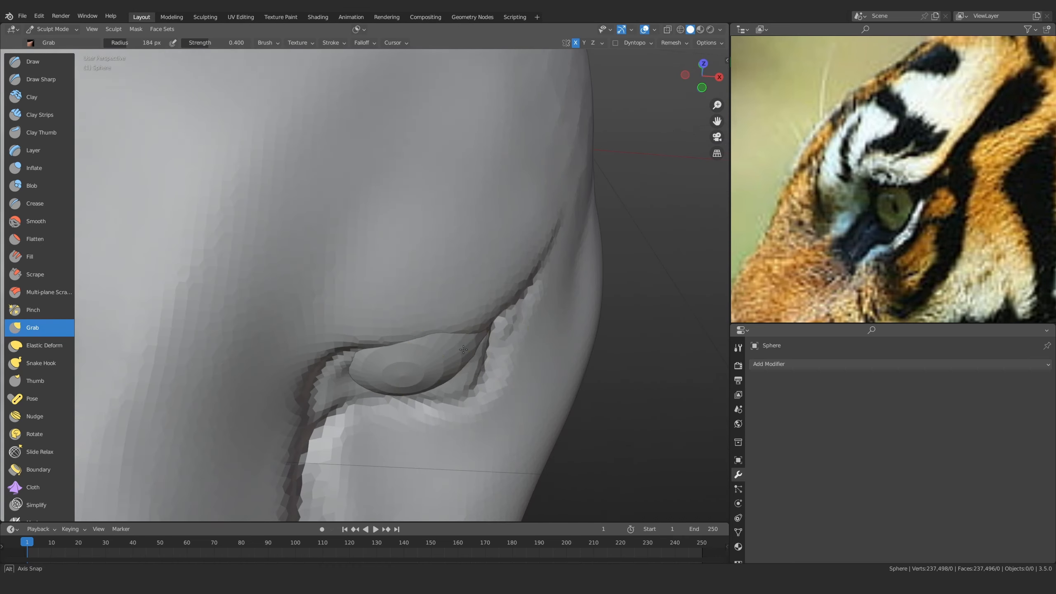
{"action": "key", "text": "f"}
{"action": "left_click", "coordinate": [459, 387]}
{"action": "mouse_move", "coordinate": [405, 389]}
{"action": "left_mouse_down", "text": "alt"}
{"action": "mouse_move", "coordinate": [330, 314]}
{"action": "mouse_move", "coordinate": [271, 342]}
{"action": "mouse_move", "coordinate": [384, 335]}
{"action": "left_mouse_up", "text": "alt"}
{"action": "key", "text": "f"}
{"action": "left_click", "coordinate": [398, 323]}
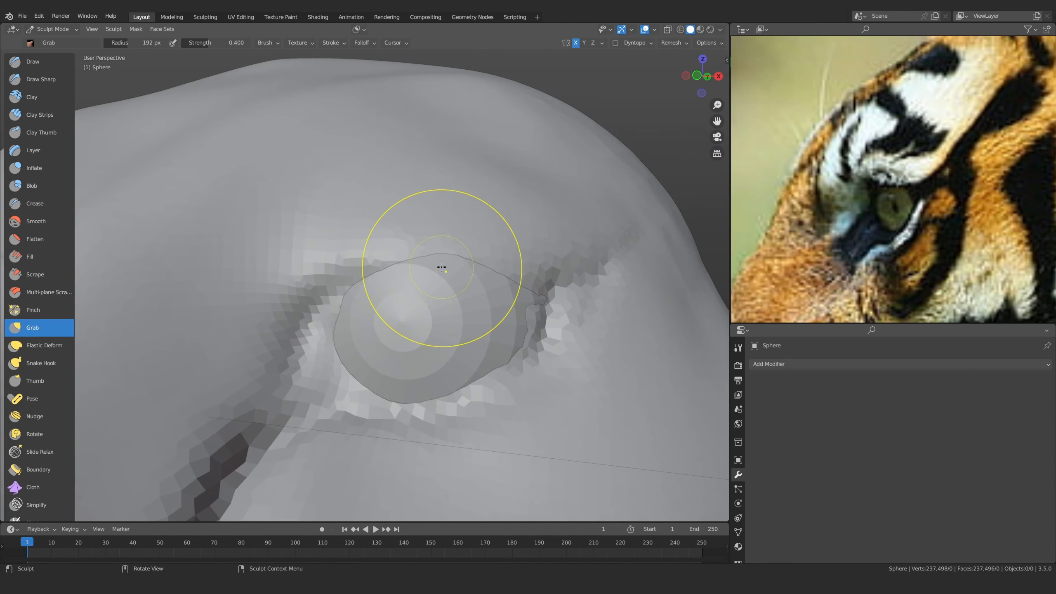
{"action": "mouse_move", "coordinate": [441, 267]}
{"action": "left_mouse_down", "text": "alt"}
{"action": "mouse_move", "coordinate": [490, 271]}
{"action": "mouse_move", "coordinate": [433, 295]}
{"action": "mouse_move", "coordinate": [493, 283]}
{"action": "mouse_move", "coordinate": [494, 214]}
{"action": "mouse_move", "coordinate": [396, 314]}
{"action": "mouse_move", "coordinate": [348, 344]}
{"action": "left_mouse_up", "text": "alt"}
{"action": "key", "text": "f"}
{"action": "left_click", "coordinate": [449, 300]}
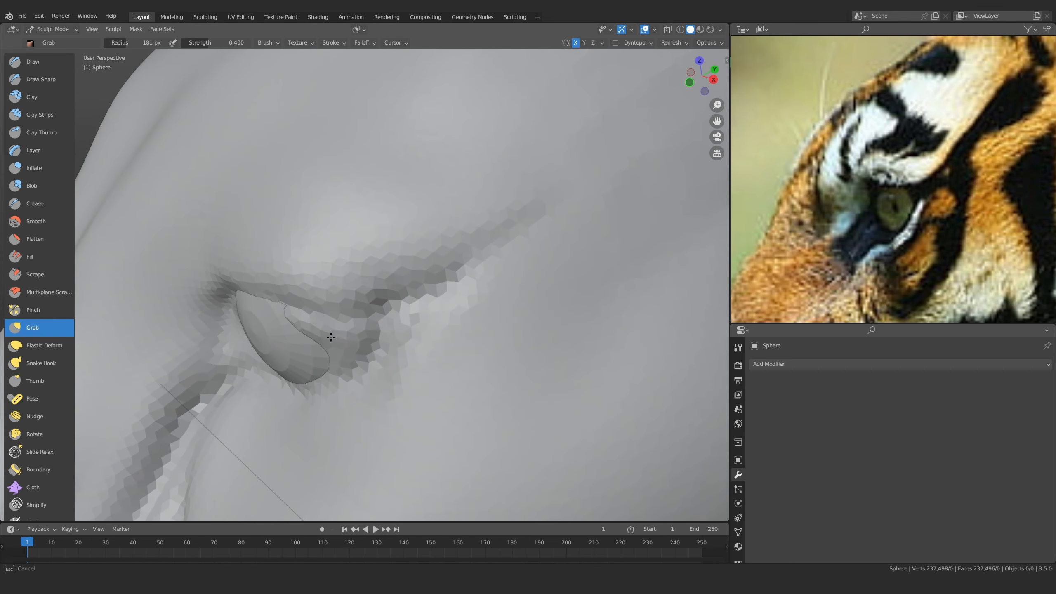
{"action": "middle_click_drag", "start_coordinate": [348, 329], "coordinate": [385, 325]}
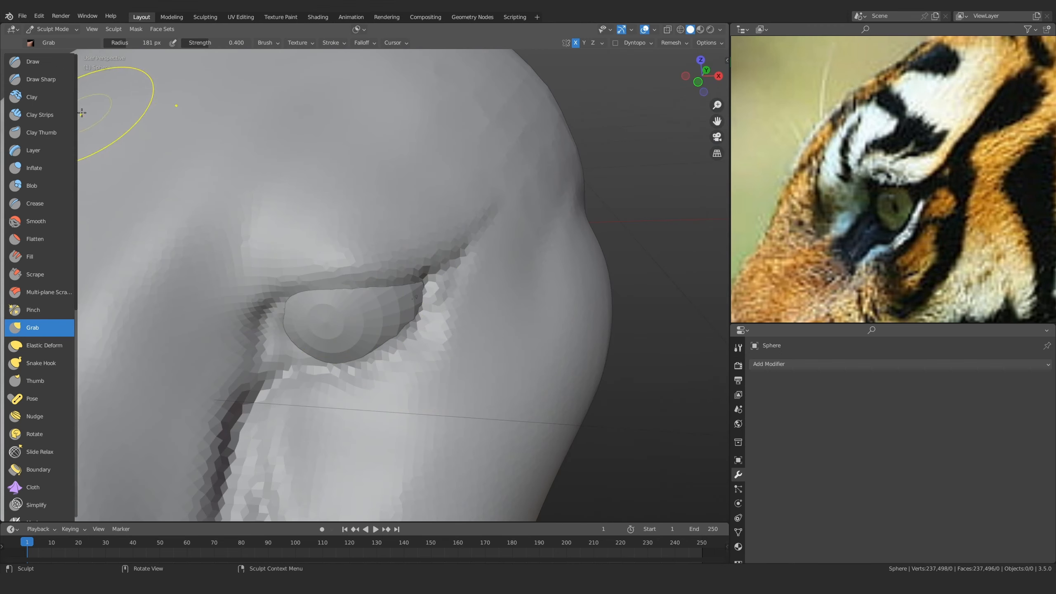
Switch to the Clay Strips brush and reduce its radius to 105 px for work around the eye
{"action": "left_click", "coordinate": [40, 115]}
{"action": "key", "text": "KP_1"}
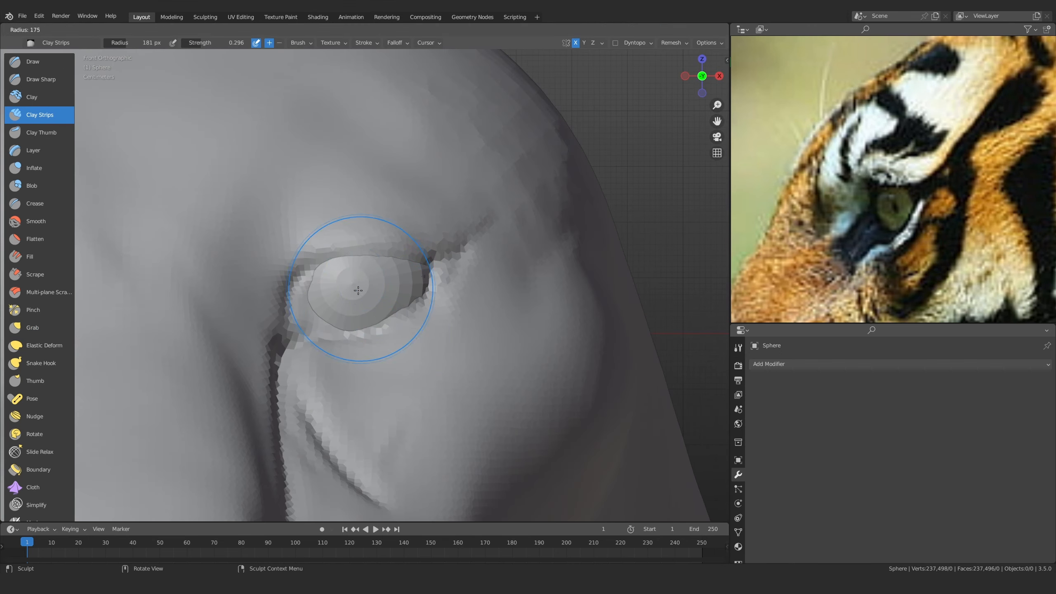
{"action": "left_click", "coordinate": [358, 290]}
{"action": "mouse_move", "coordinate": [358, 290]}
{"action": "middle_mouse_down", "text": "ctrl"}
{"action": "mouse_move", "coordinate": [356, 299]}
{"action": "mouse_move", "coordinate": [337, 253]}
{"action": "mouse_move", "coordinate": [370, 290]}
{"action": "mouse_move", "coordinate": [429, 270]}
{"action": "mouse_move", "coordinate": [411, 339]}
{"action": "mouse_move", "coordinate": [416, 270]}
{"action": "middle_mouse_up", "text": "ctrl"}
{"action": "middle_click_drag", "start_coordinate": [362, 350], "coordinate": [374, 341]}
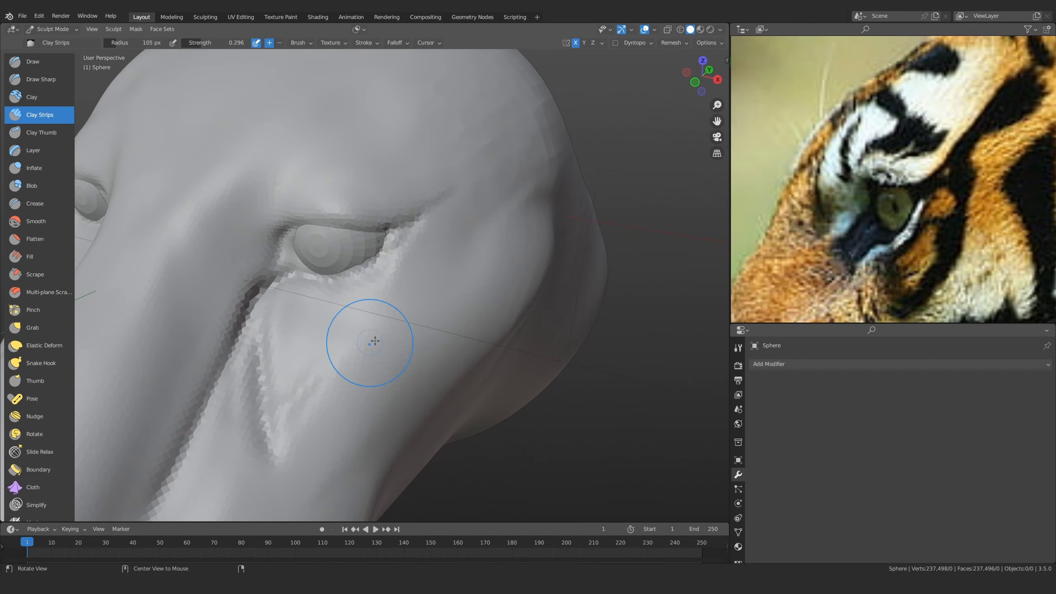
Using the front tiger photo as reference, carve a curved crease beneath the lower eyelid with the Draw Sharp brush at 102 px
{"action": "scroll", "coordinate": [838, 193], "scroll_direction": "down", "scroll_amount": 5}
{"action": "middle_click_drag", "start_coordinate": [881, 256], "coordinate": [991, 211]}
{"action": "scroll", "coordinate": [838, 194], "scroll_direction": "down", "scroll_amount": 2}
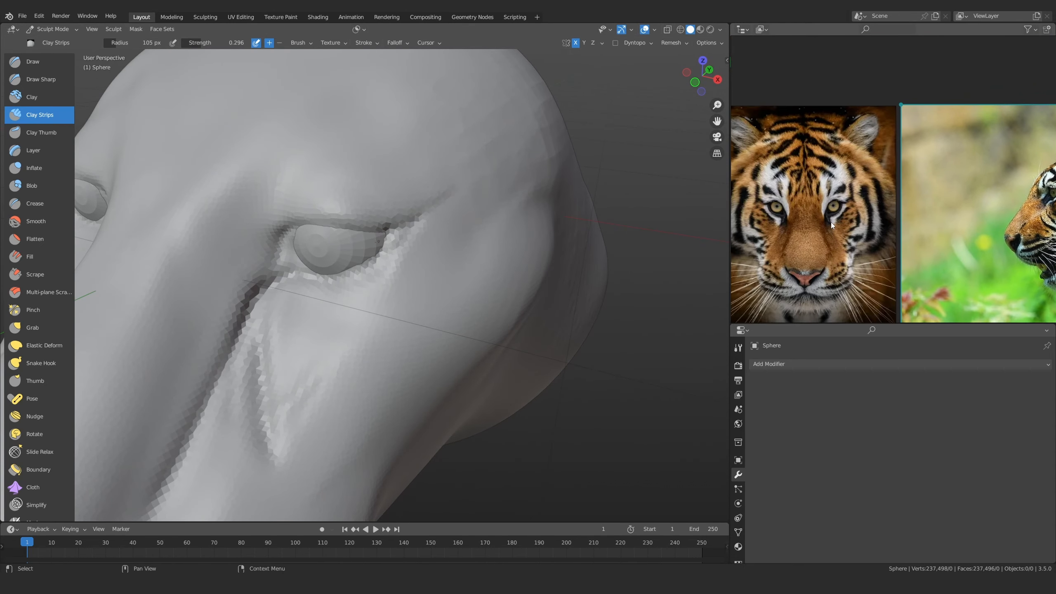
{"action": "scroll", "coordinate": [797, 197], "scroll_direction": "up", "scroll_amount": 2}
{"action": "middle_click_drag", "start_coordinate": [797, 197], "coordinate": [855, 195]}
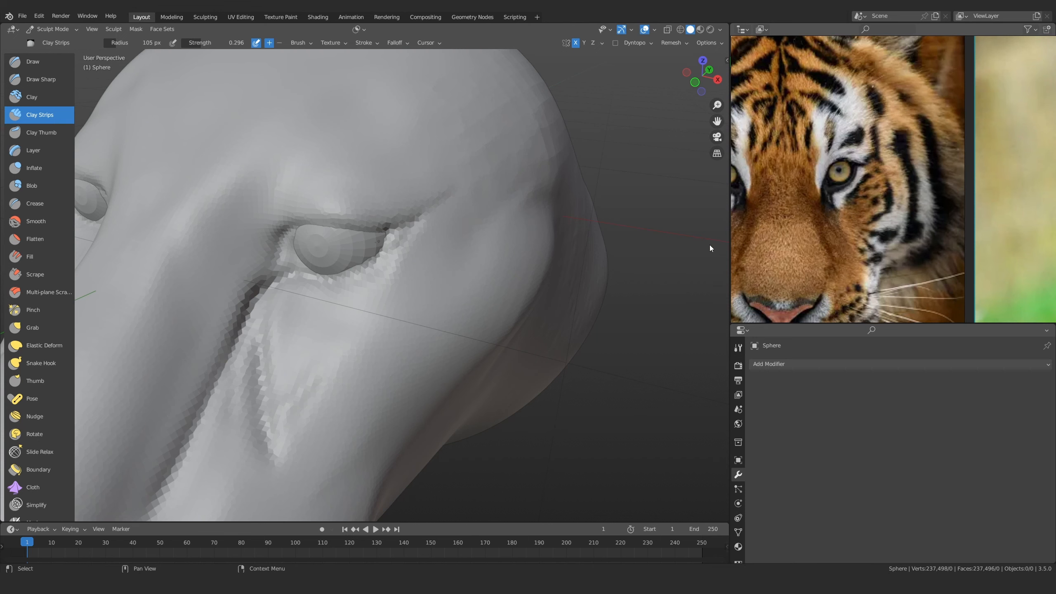
{"action": "left_click", "coordinate": [33, 79]}
{"action": "mouse_move", "coordinate": [236, 212]}
{"action": "middle_mouse_down"}
{"action": "mouse_move", "coordinate": [447, 295]}
{"action": "mouse_move", "coordinate": [464, 219]}
{"action": "middle_mouse_up"}
{"action": "left_click_drag", "start_coordinate": [441, 256], "coordinate": [435, 256]}
{"action": "middle_click_drag", "start_coordinate": [389, 258], "coordinate": [372, 270]}
{"action": "mouse_move", "coordinate": [462, 216]}
{"action": "left_mouse_down"}
{"action": "mouse_move", "coordinate": [414, 282]}
{"action": "mouse_move", "coordinate": [406, 332]}
{"action": "left_mouse_up"}
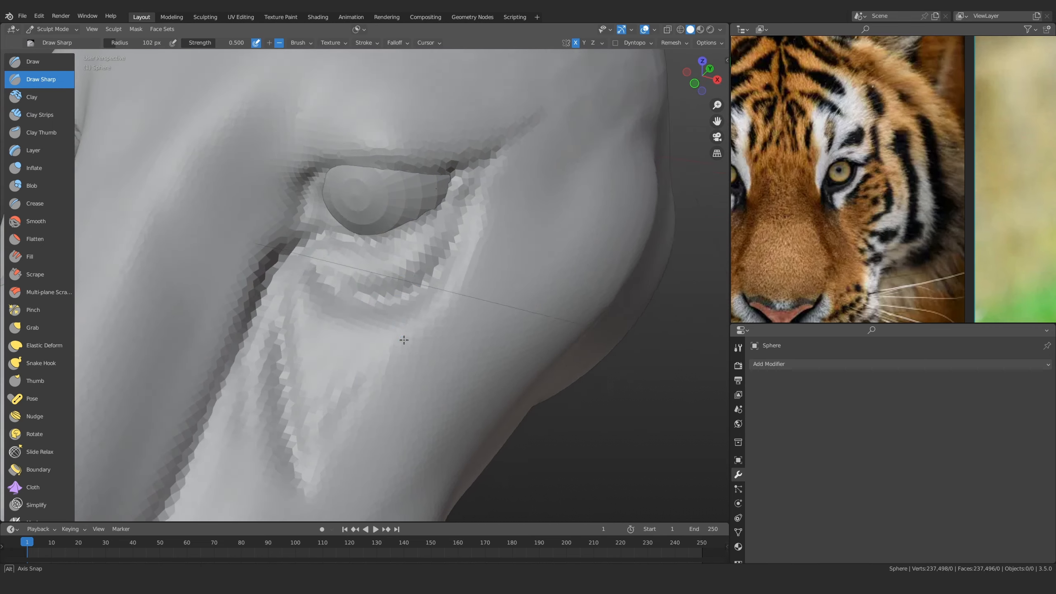
Reshape the fold of skin beneath the lower eyelid with a 171 px Grab brush
{"action": "mouse_move", "coordinate": [406, 338]}
{"action": "middle_mouse_down"}
{"action": "mouse_move", "coordinate": [326, 313]}
{"action": "mouse_move", "coordinate": [318, 332]}
{"action": "middle_mouse_up"}
{"action": "key", "text": "g"}
{"action": "left_click_drag", "start_coordinate": [355, 332], "coordinate": [369, 312]}
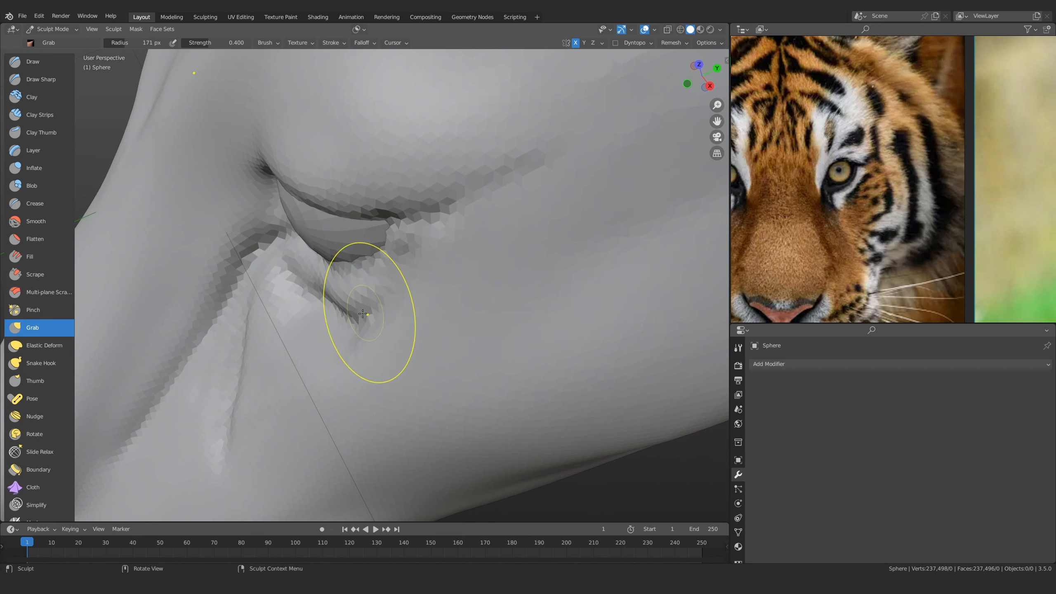
{"action": "middle_click_drag", "start_coordinate": [369, 312], "coordinate": [412, 349]}
{"action": "mouse_move", "coordinate": [436, 351]}
{"action": "left_mouse_down"}
{"action": "mouse_move", "coordinate": [322, 298]}
{"action": "mouse_move", "coordinate": [319, 264]}
{"action": "left_mouse_up"}
Reduce the Grab brush to 134 px and refine the skin below the lower eyelid and its outer corner from several angles
{"action": "key", "text": "f"}
{"action": "left_click", "coordinate": [392, 308]}
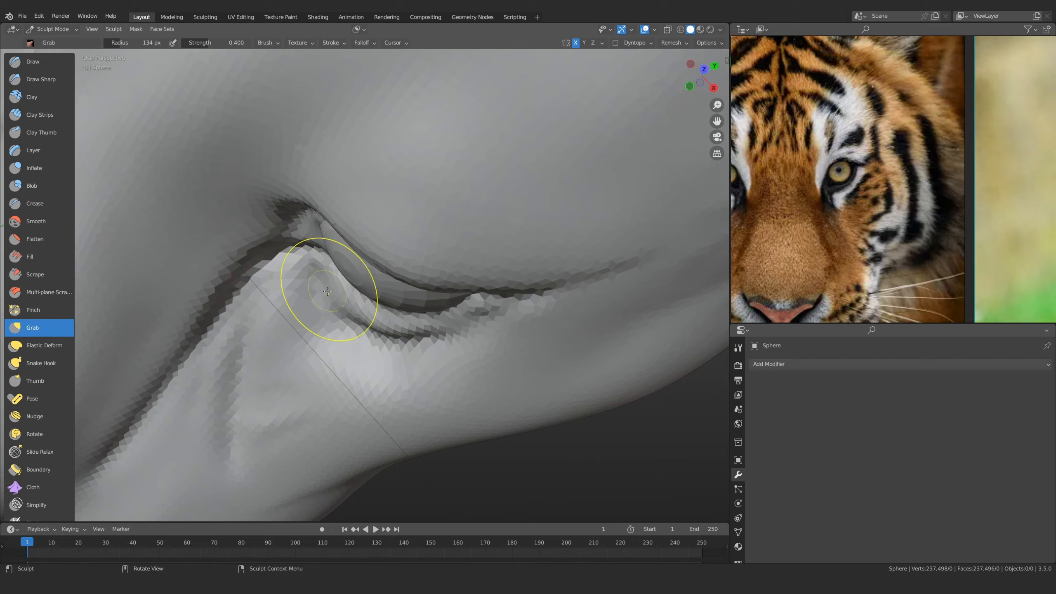
{"action": "middle_click_drag", "start_coordinate": [328, 292], "coordinate": [419, 344]}
{"action": "scroll", "coordinate": [339, 278], "scroll_direction": "up", "scroll_amount": 5}
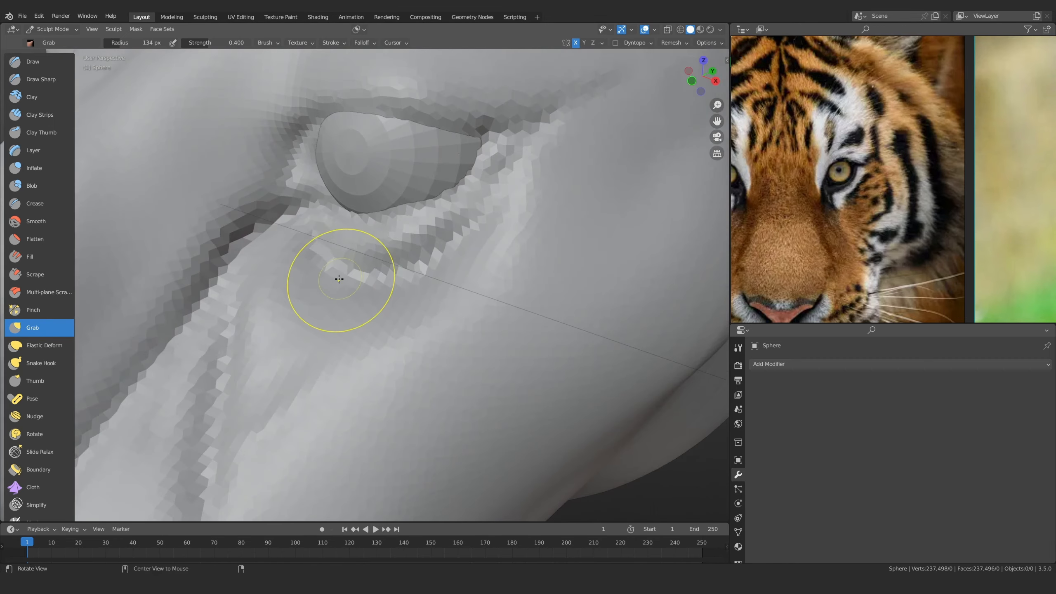
{"action": "scroll", "coordinate": [340, 277], "scroll_direction": "down", "scroll_amount": 5}
{"action": "middle_click_drag", "start_coordinate": [330, 360], "coordinate": [338, 372]}
{"action": "scroll", "coordinate": [341, 377], "scroll_direction": "up", "scroll_amount": 5}
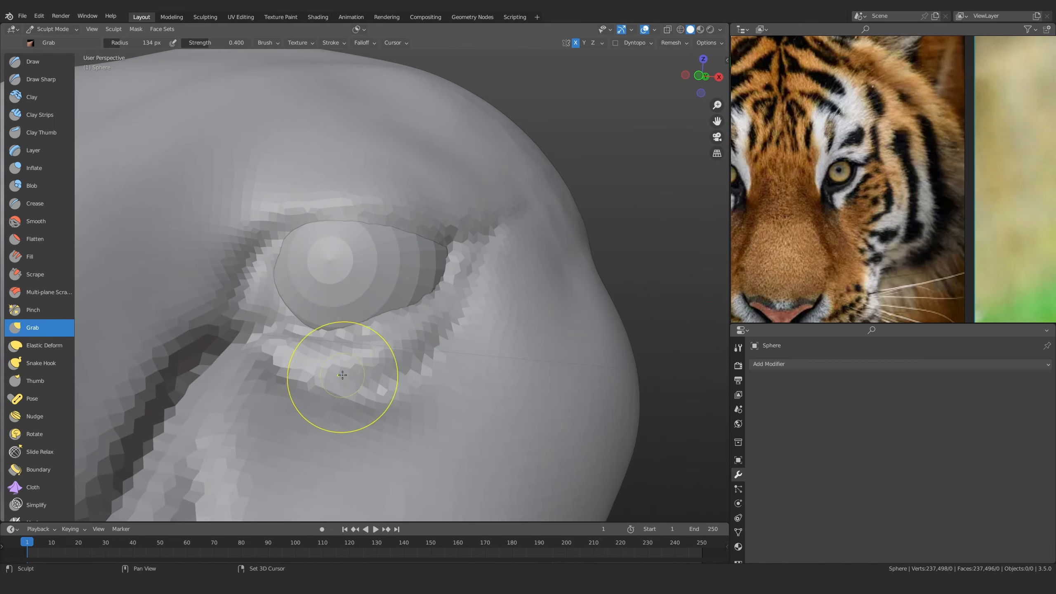
{"action": "left_click_drag", "start_coordinate": [414, 383], "coordinate": [370, 368]}
{"action": "middle_click_drag", "start_coordinate": [447, 304], "coordinate": [296, 343]}
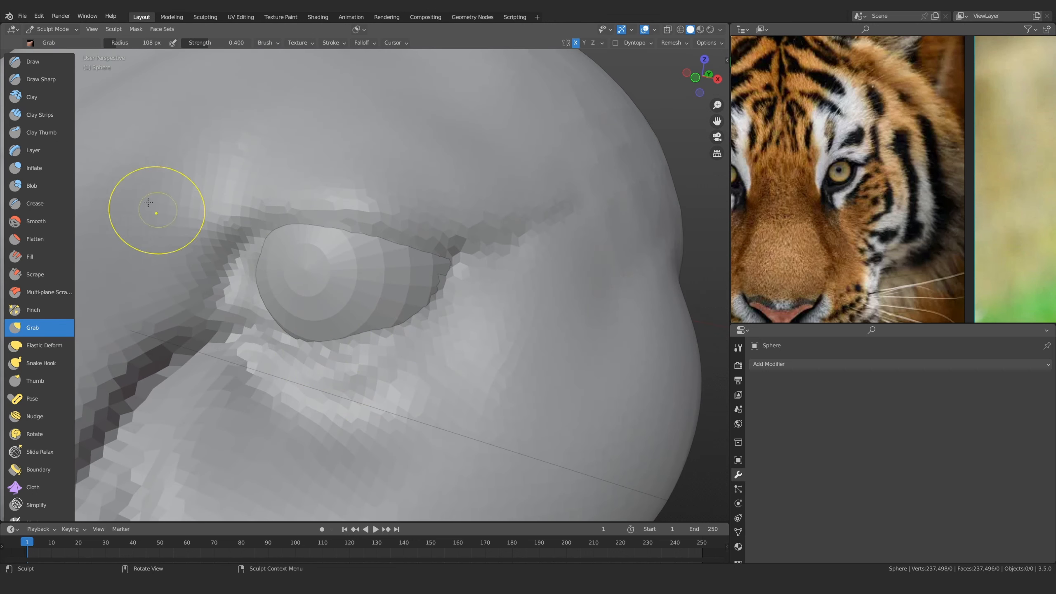
Carve a crease along the lower eyelid rim from the inner to the outer eye corner with the Draw Sharp brush at 79 px
{"action": "left_click", "coordinate": [48, 80]}
{"action": "scroll", "coordinate": [255, 336], "scroll_direction": "up", "scroll_amount": 1}
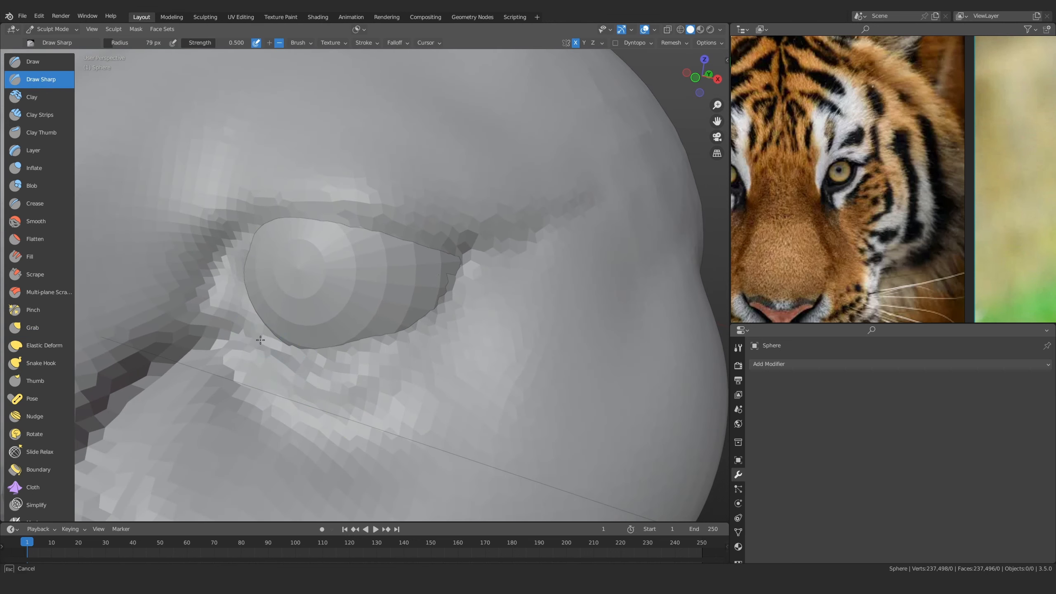
{"action": "mouse_move", "coordinate": [413, 331]}
{"action": "left_mouse_down"}
{"action": "mouse_move", "coordinate": [455, 270]}
{"action": "mouse_move", "coordinate": [399, 344]}
{"action": "left_mouse_up"}
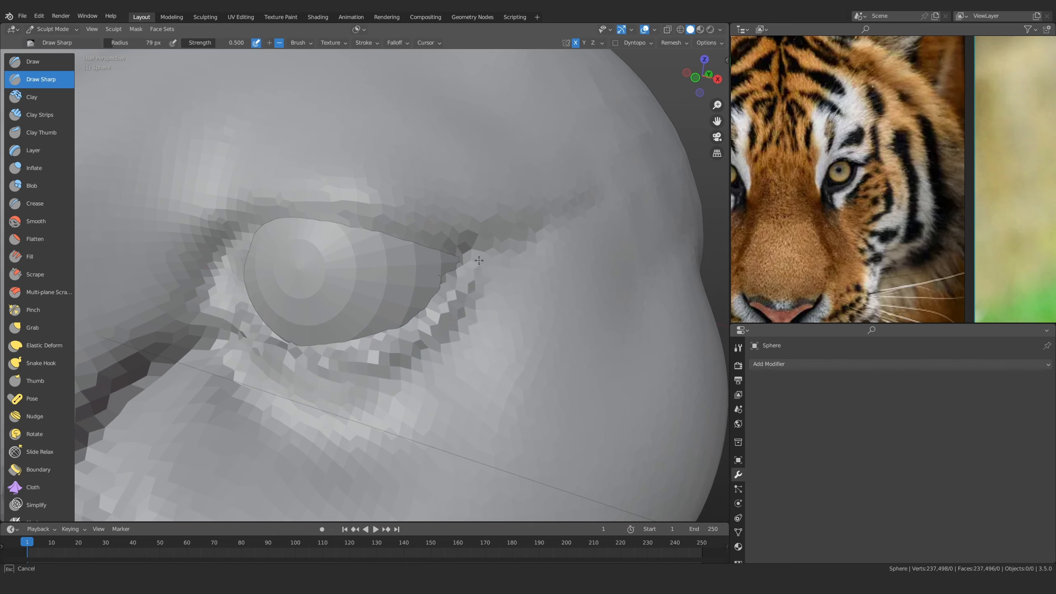
{"action": "left_click_drag", "start_coordinate": [479, 260], "coordinate": [443, 308]}
{"action": "mouse_move", "coordinate": [442, 308]}
{"action": "left_mouse_down", "text": "ctrl+alt"}
{"action": "mouse_move", "coordinate": [426, 377]}
{"action": "mouse_move", "coordinate": [367, 269]}
{"action": "mouse_move", "coordinate": [354, 316]}
{"action": "mouse_move", "coordinate": [350, 262]}
{"action": "left_mouse_up", "text": "ctrl+alt"}
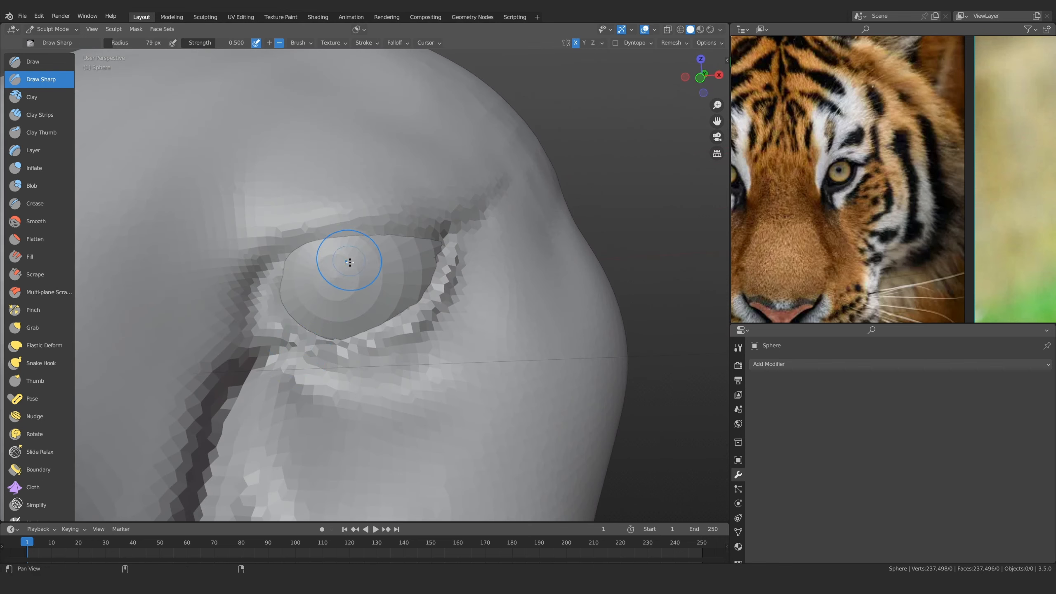
Deepen the upper eyelid crease from beyond the outer corner around to the inner corner with Draw Sharp at 111 px
{"action": "key", "text": "KP_1"}
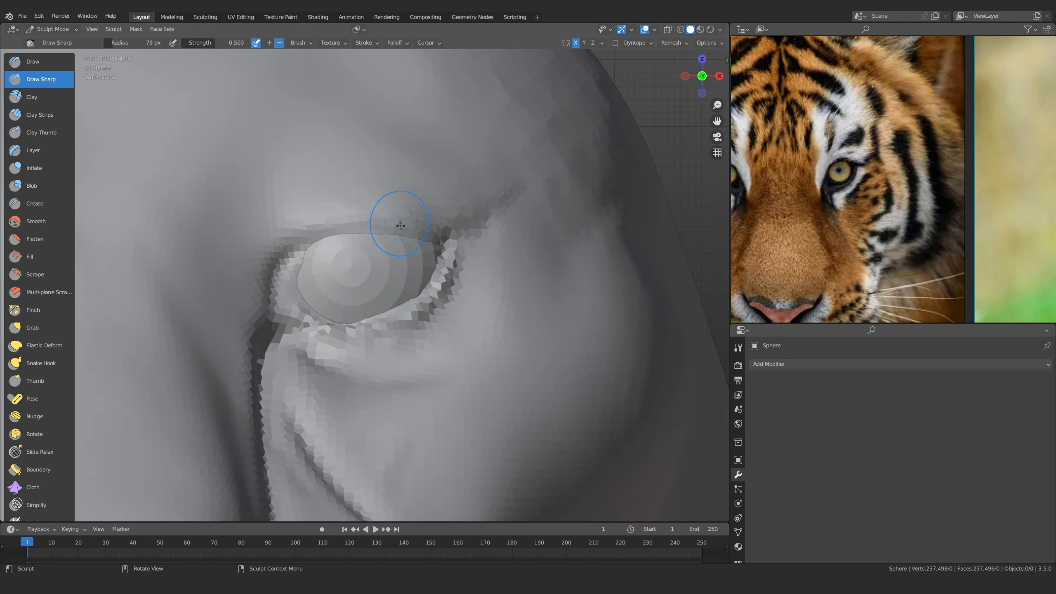
{"action": "middle_click_drag", "start_coordinate": [401, 225], "coordinate": [386, 304]}
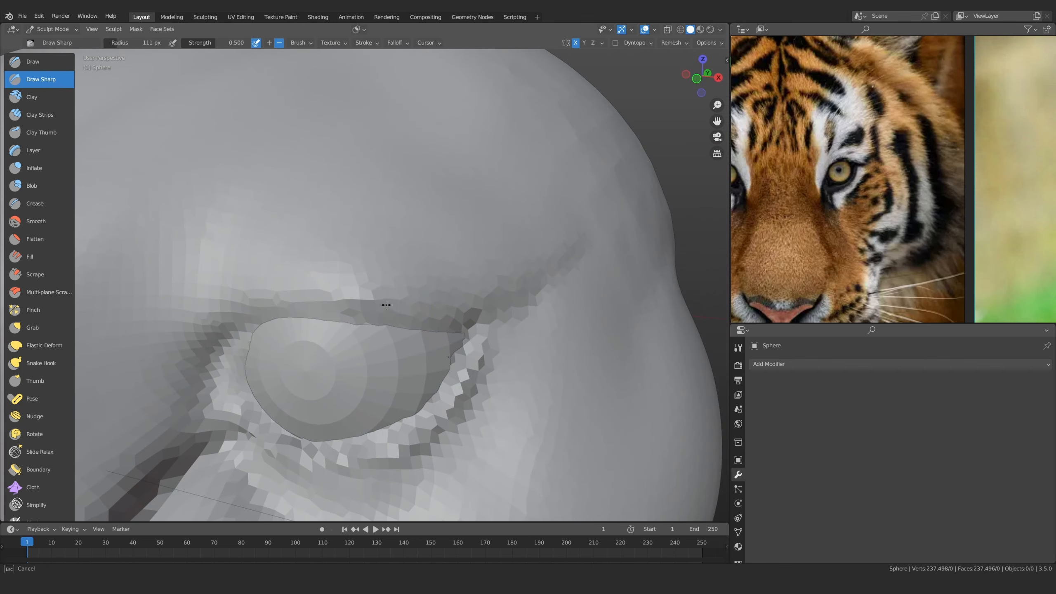
{"action": "mouse_move", "coordinate": [386, 305]}
{"action": "left_mouse_down", "text": "ctrl"}
{"action": "mouse_move", "coordinate": [538, 266]}
{"action": "mouse_move", "coordinate": [465, 320]}
{"action": "mouse_move", "coordinate": [264, 305]}
{"action": "left_mouse_up", "text": "ctrl"}
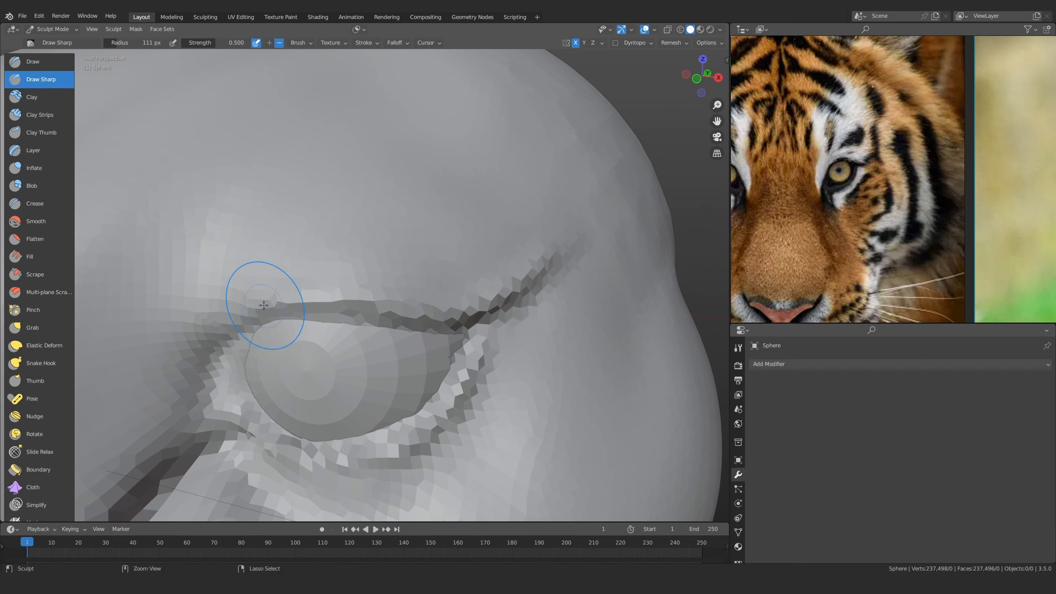
{"action": "middle_click_drag", "start_coordinate": [254, 335], "coordinate": [291, 316], "text": "shift"}
{"action": "left_click_drag", "start_coordinate": [299, 291], "coordinate": [200, 431]}
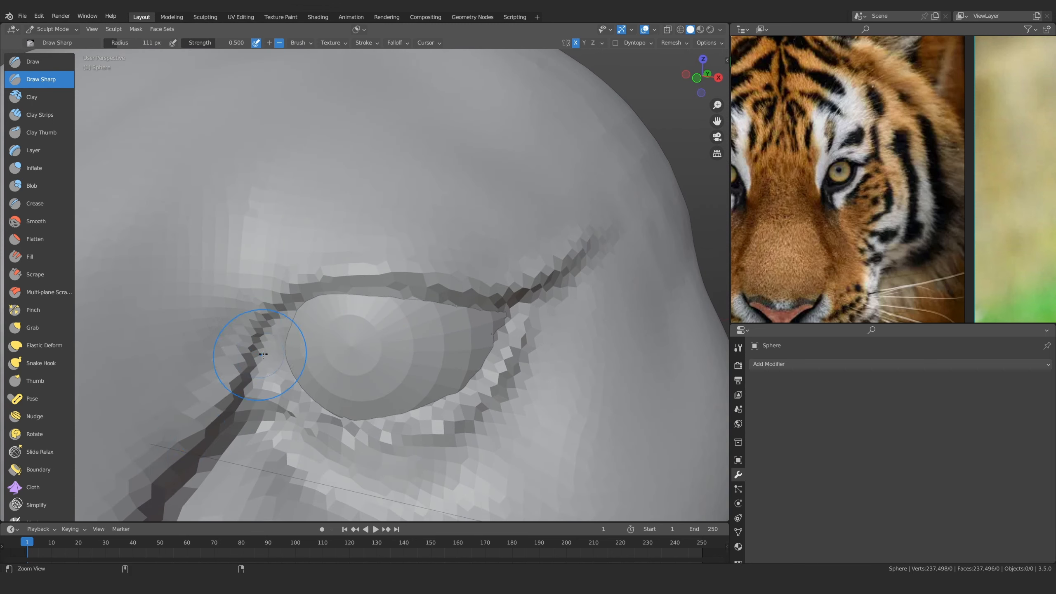
Sharpen the inner eye corner and the lower eyelid line with Draw Sharp, using radii of 62 and 94 px
{"action": "mouse_move", "coordinate": [276, 347]}
{"action": "middle_mouse_down"}
{"action": "mouse_move", "coordinate": [259, 353]}
{"action": "mouse_move", "coordinate": [348, 291]}
{"action": "middle_mouse_up"}
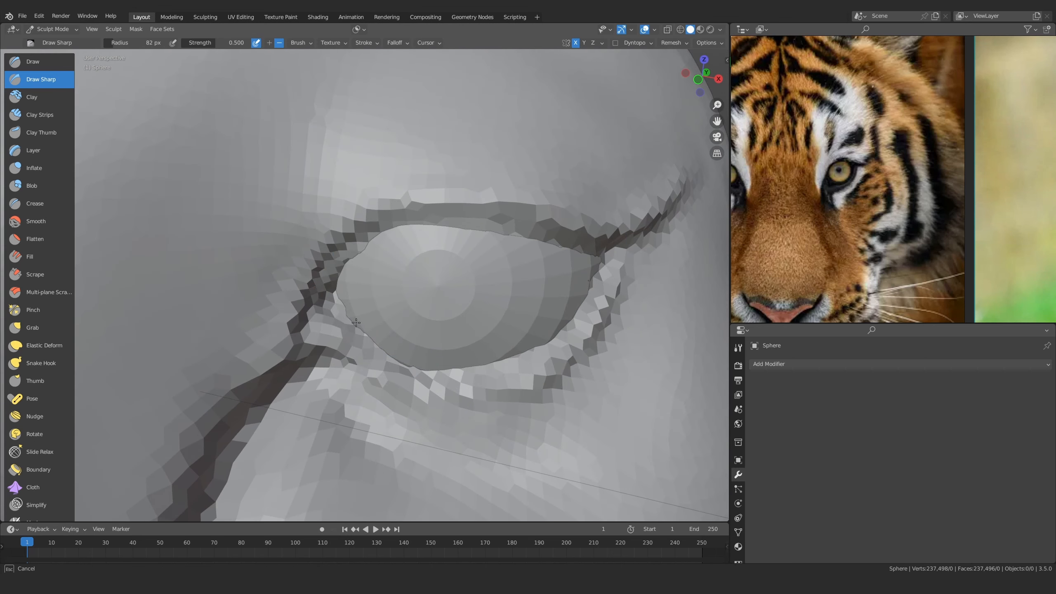
{"action": "key", "text": "f"}
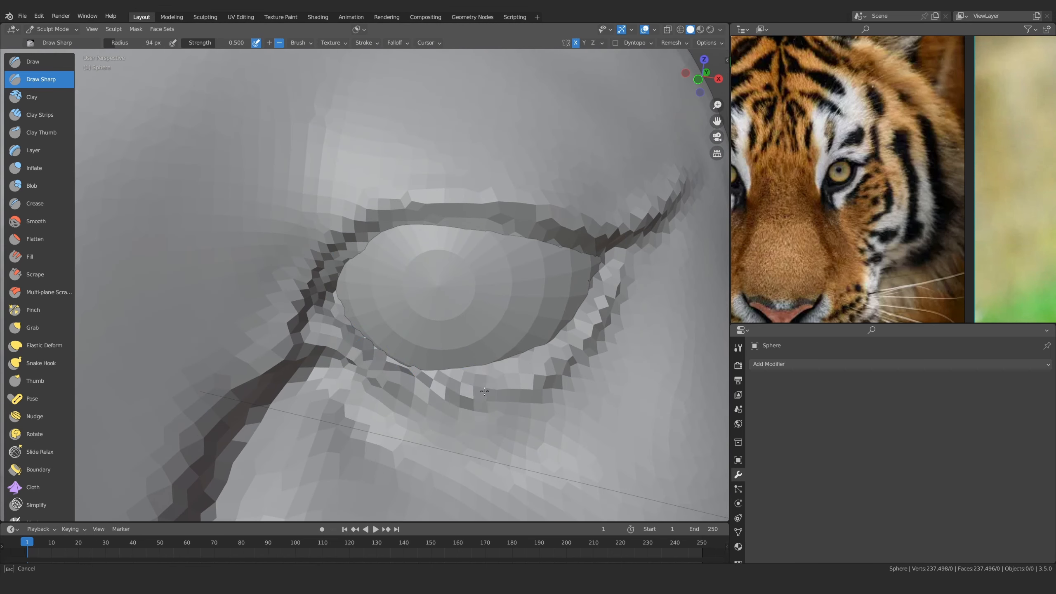
{"action": "scroll", "coordinate": [614, 258], "scroll_direction": "down", "scroll_amount": 5}
{"action": "mouse_move", "coordinate": [614, 258]}
{"action": "middle_mouse_down"}
{"action": "mouse_move", "coordinate": [432, 377]}
{"action": "mouse_move", "coordinate": [484, 296]}
{"action": "middle_mouse_up"}
{"action": "key", "text": "KP_1"}
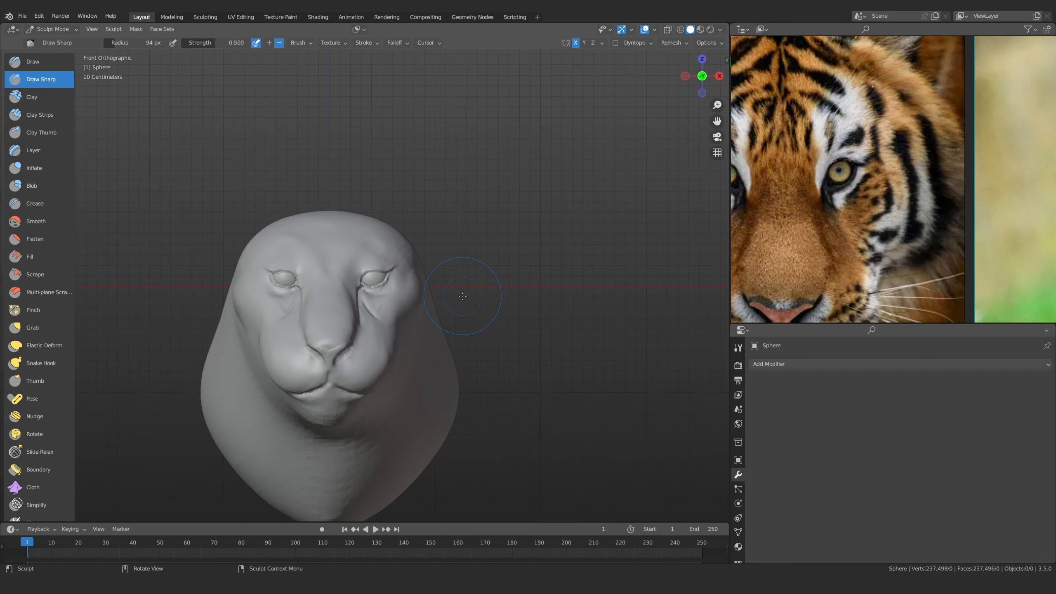
Pull the outer eye corner outward to lengthen the eye opening with a 271 px Grab brush
{"action": "mouse_move", "coordinate": [410, 273]}
{"action": "middle_mouse_down"}
{"action": "mouse_move", "coordinate": [380, 279]}
{"action": "mouse_move", "coordinate": [410, 317]}
{"action": "middle_mouse_up"}
{"action": "scroll", "coordinate": [411, 308], "scroll_direction": "up", "scroll_amount": 8}
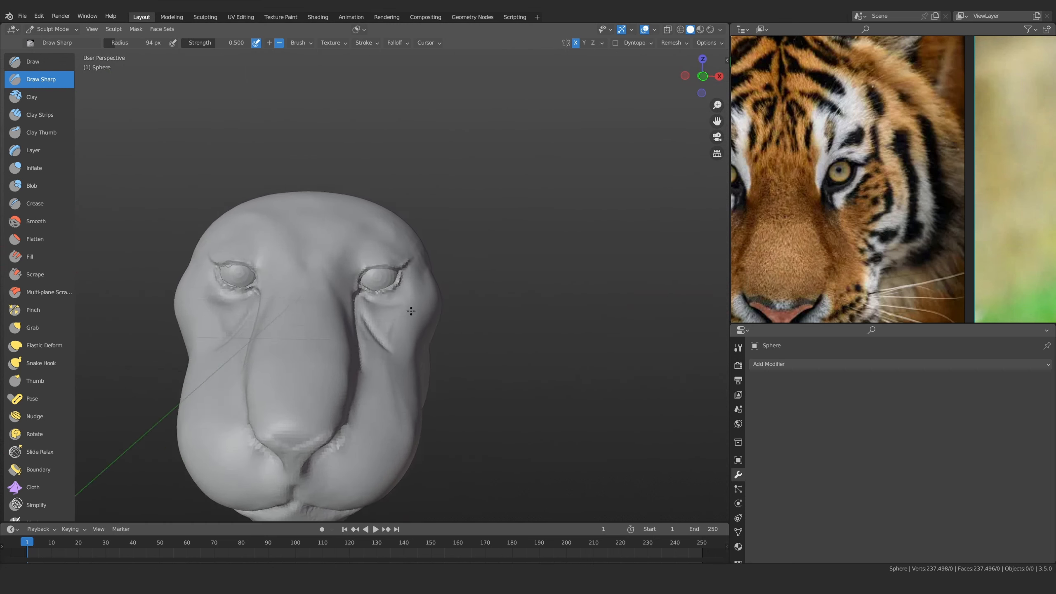
{"action": "key", "text": "g"}
{"action": "key", "text": "f"}
{"action": "left_click", "coordinate": [483, 293]}
{"action": "mouse_move", "coordinate": [482, 293]}
{"action": "middle_mouse_down"}
{"action": "mouse_move", "coordinate": [458, 309]}
{"action": "mouse_move", "coordinate": [445, 342]}
{"action": "mouse_move", "coordinate": [509, 280]}
{"action": "middle_mouse_up"}
{"action": "key", "text": "f"}
{"action": "left_click", "coordinate": [465, 321]}
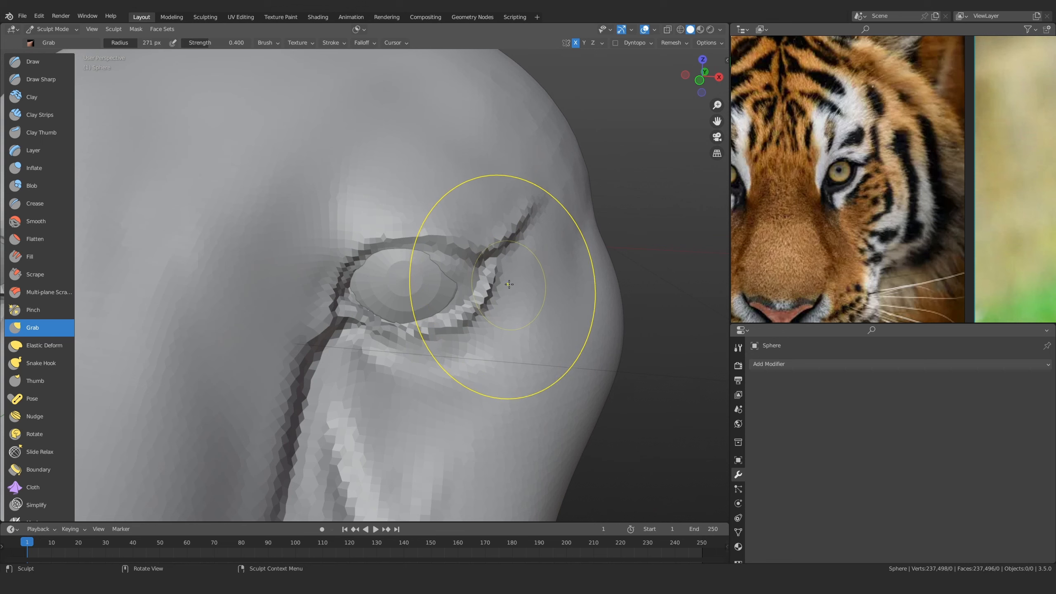
{"action": "key", "text": "KP_1"}
{"action": "scroll", "coordinate": [479, 262], "scroll_direction": "up", "scroll_amount": 1}
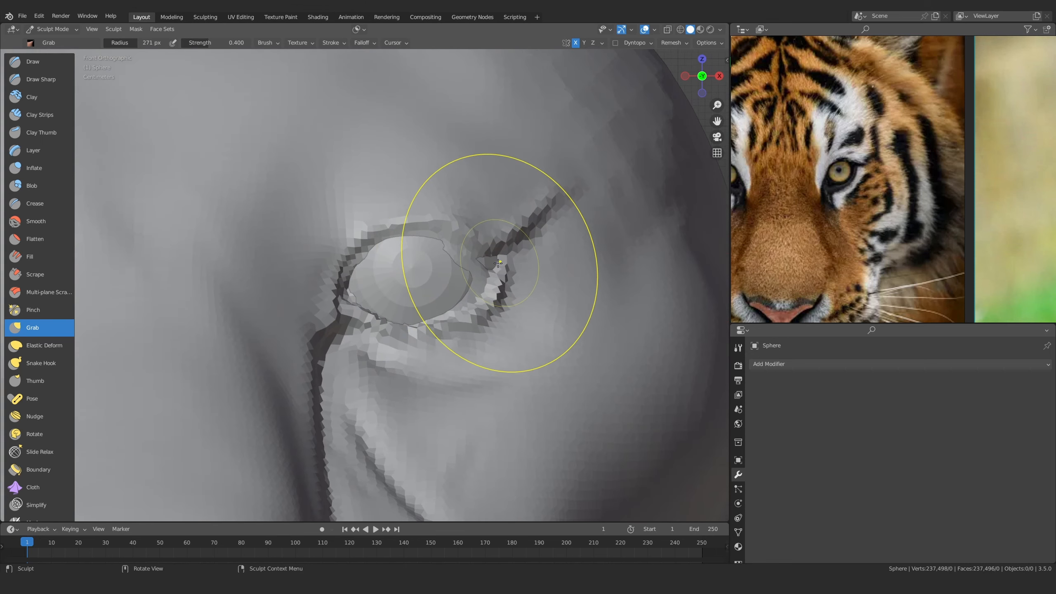
{"action": "mouse_move", "coordinate": [497, 262]}
{"action": "middle_mouse_down"}
{"action": "mouse_move", "coordinate": [459, 291]}
{"action": "mouse_move", "coordinate": [490, 264]}
{"action": "middle_mouse_up"}
{"action": "key", "text": "KP_1"}
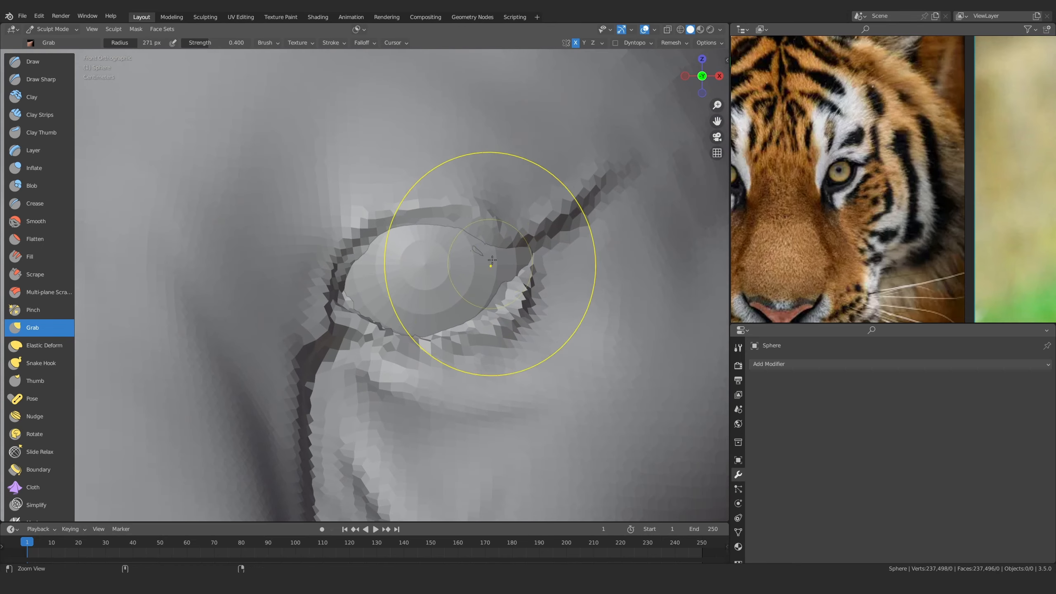
Reshape the upper eyelid and outer corner around the eyeball in front view with a smaller Grab brush
{"action": "key", "text": "f"}
{"action": "left_click", "coordinate": [468, 260]}
{"action": "left_click_drag", "start_coordinate": [533, 260], "coordinate": [537, 261]}
{"action": "mouse_move", "coordinate": [500, 292]}
{"action": "middle_mouse_down", "text": "ctrl"}
{"action": "mouse_move", "coordinate": [499, 271]}
{"action": "mouse_move", "coordinate": [432, 292]}
{"action": "mouse_move", "coordinate": [396, 320]}
{"action": "mouse_move", "coordinate": [361, 381]}
{"action": "middle_mouse_up", "text": "ctrl"}
{"action": "key", "text": "f"}
{"action": "left_click", "coordinate": [452, 271]}
{"action": "key", "text": "f"}
{"action": "middle_click_drag", "start_coordinate": [385, 300], "coordinate": [428, 286], "text": "shift"}
{"action": "middle_click_drag", "start_coordinate": [428, 285], "coordinate": [427, 263], "text": "ctrl"}
{"action": "mouse_move", "coordinate": [407, 275]}
{"action": "left_mouse_down"}
{"action": "mouse_move", "coordinate": [399, 290]}
{"action": "mouse_move", "coordinate": [411, 285]}
{"action": "left_mouse_up"}
Fit the outer part of the upper eyelid edge to the eyeball with the Grab brush, resizing it between 97 and 122 px
{"action": "key", "text": "f"}
{"action": "mouse_move", "coordinate": [411, 286]}
{"action": "middle_mouse_down", "text": "ctrl"}
{"action": "mouse_move", "coordinate": [439, 257]}
{"action": "mouse_move", "coordinate": [395, 323]}
{"action": "mouse_move", "coordinate": [407, 287]}
{"action": "middle_mouse_up", "text": "ctrl"}
{"action": "left_click", "coordinate": [398, 258]}
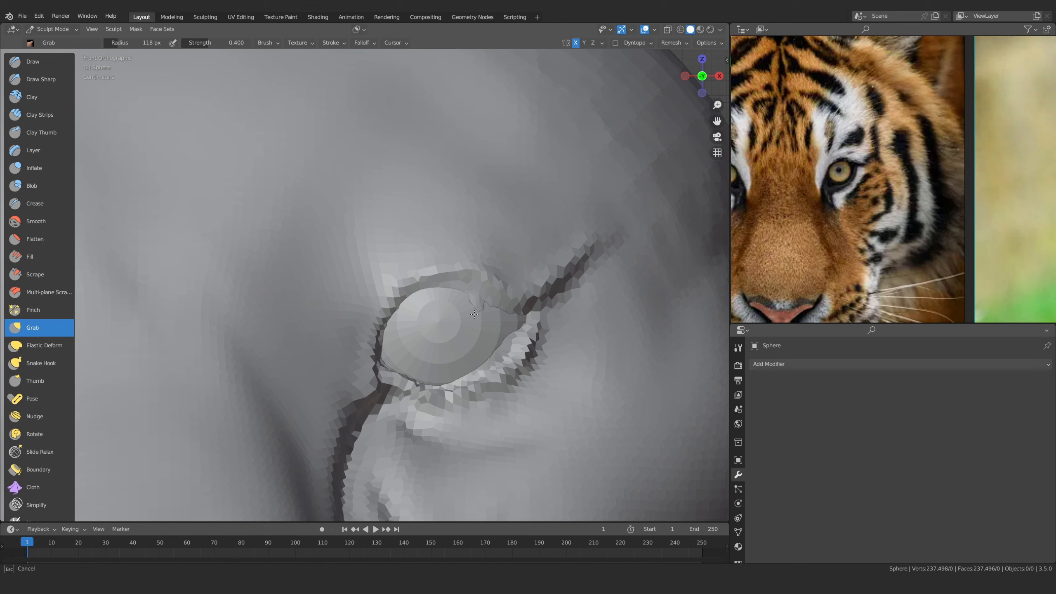
{"action": "left_click_drag", "start_coordinate": [475, 314], "coordinate": [476, 318]}
{"action": "mouse_move", "coordinate": [494, 357]}
{"action": "middle_mouse_down", "text": "shift"}
{"action": "mouse_move", "coordinate": [471, 314]}
{"action": "mouse_move", "coordinate": [481, 291]}
{"action": "middle_mouse_up", "text": "shift"}
{"action": "key", "text": "f"}
{"action": "left_click", "coordinate": [472, 300]}
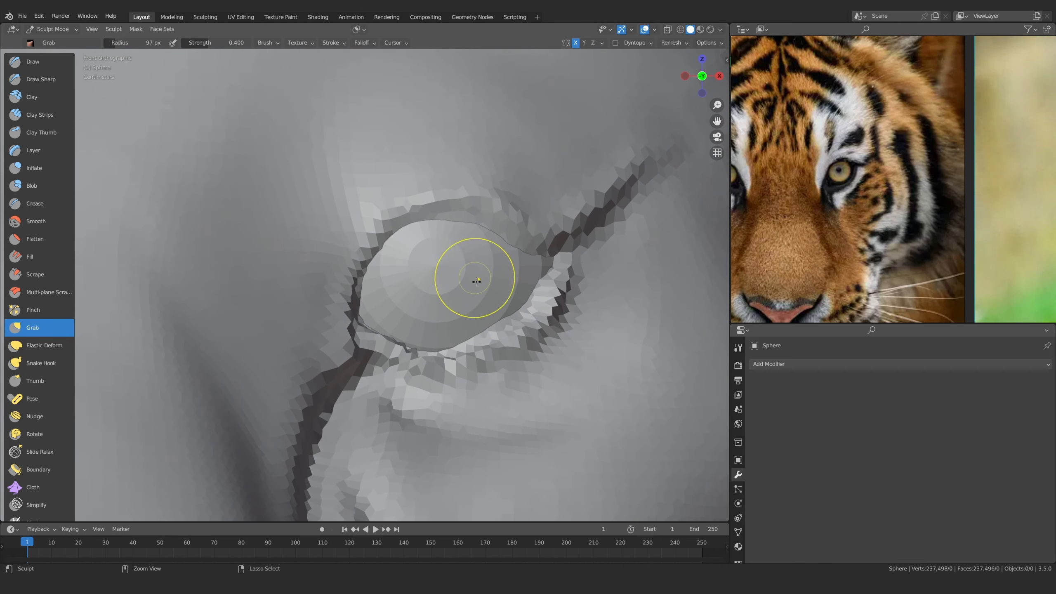
{"action": "key", "text": "f"}
Check the eye shape on the whole head and switch to the Draw Sharp brush at 54 px for work around the upper eyelid
{"action": "mouse_move", "coordinate": [443, 299]}
{"action": "middle_mouse_down"}
{"action": "mouse_move", "coordinate": [413, 224]}
{"action": "mouse_move", "coordinate": [406, 354]}
{"action": "mouse_move", "coordinate": [417, 436]}
{"action": "middle_mouse_up"}
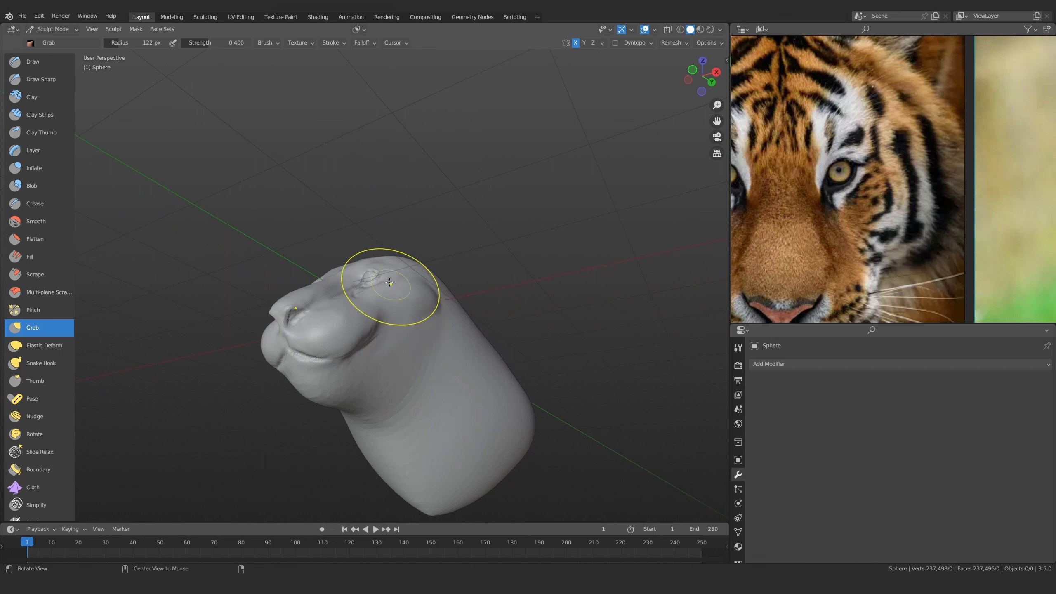
{"action": "middle_click_drag", "start_coordinate": [391, 288], "coordinate": [446, 330]}
{"action": "key", "text": "KP_1"}
{"action": "scroll", "coordinate": [390, 257], "scroll_direction": "up", "scroll_amount": 4}
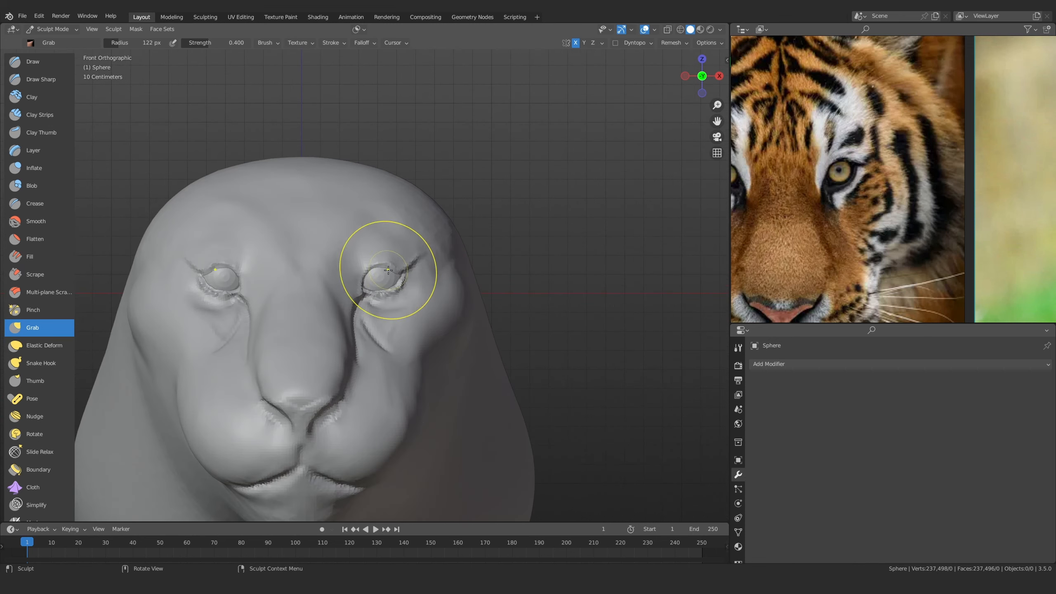
{"action": "middle_click_drag", "start_coordinate": [444, 249], "coordinate": [332, 268]}
{"action": "left_click", "coordinate": [36, 81]}
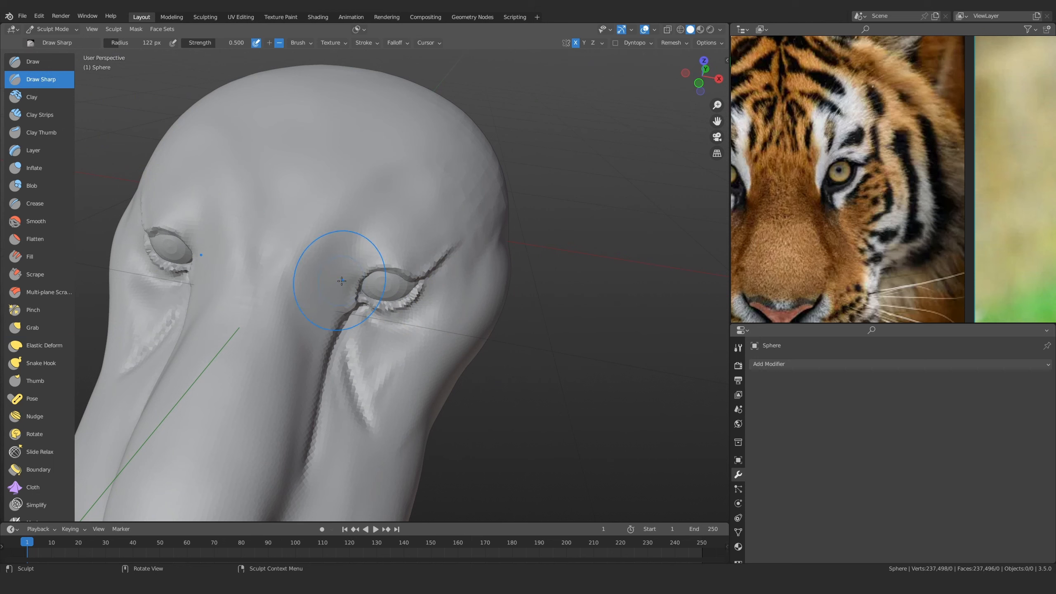
{"action": "left_click", "coordinate": [35, 115]}
{"action": "scroll", "coordinate": [339, 312], "scroll_direction": "up", "scroll_amount": 4}
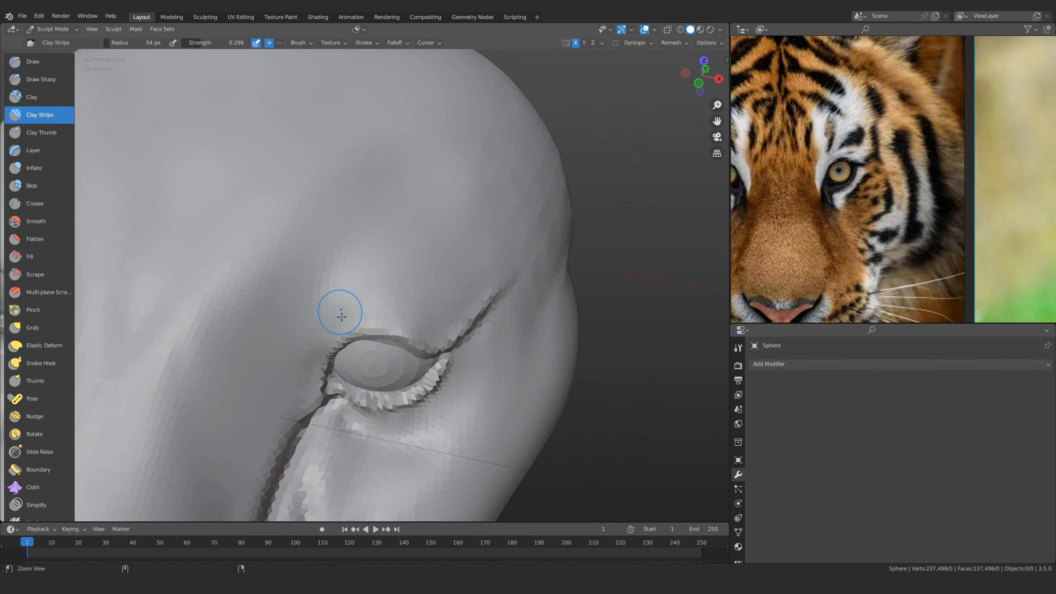
{"action": "scroll", "coordinate": [341, 315], "scroll_direction": "down", "scroll_amount": 3}
{"action": "left_click", "coordinate": [70, 83]}
{"action": "scroll", "coordinate": [329, 323], "scroll_direction": "up", "scroll_amount": 3}
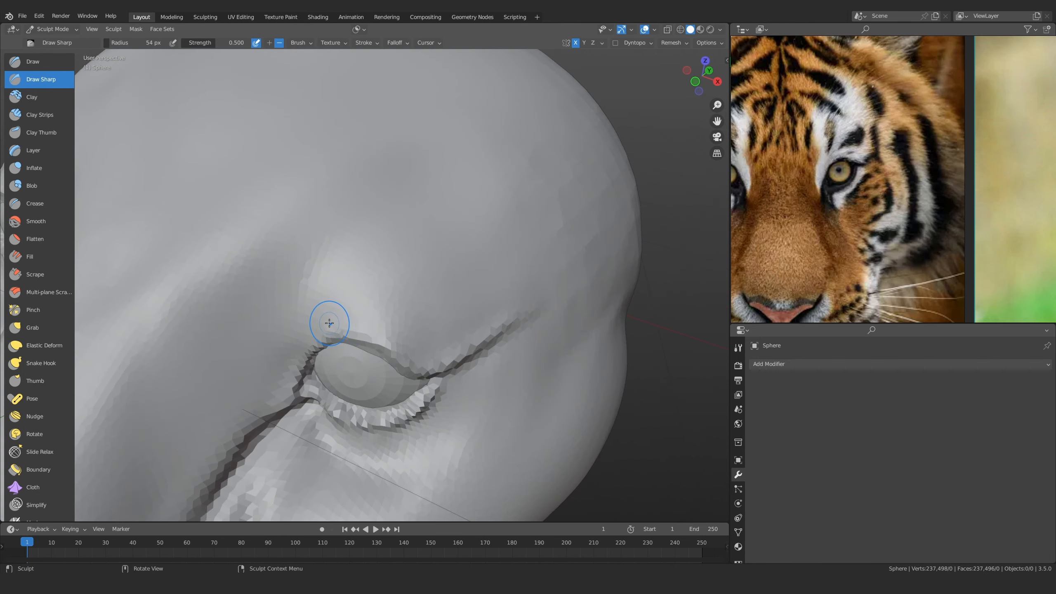
Carve creases above the eye's inner corner and down the upper cheek with Draw Sharp, enlarging the radius to 82 px
{"action": "left_click_drag", "start_coordinate": [332, 285], "coordinate": [328, 316], "text": "ctrl+alt"}
{"action": "mouse_move", "coordinate": [328, 316]}
{"action": "left_mouse_down", "text": "alt"}
{"action": "mouse_move", "coordinate": [309, 301]}
{"action": "mouse_move", "coordinate": [399, 377]}
{"action": "mouse_move", "coordinate": [361, 302]}
{"action": "mouse_move", "coordinate": [371, 327]}
{"action": "mouse_move", "coordinate": [399, 245]}
{"action": "mouse_move", "coordinate": [382, 292]}
{"action": "left_mouse_up", "text": "alt"}
{"action": "mouse_move", "coordinate": [382, 291]}
{"action": "left_mouse_down", "text": "ctrl+alt"}
{"action": "mouse_move", "coordinate": [374, 283]}
{"action": "mouse_move", "coordinate": [361, 347]}
{"action": "mouse_move", "coordinate": [371, 340]}
{"action": "mouse_move", "coordinate": [365, 406]}
{"action": "left_mouse_up", "text": "ctrl+alt"}
{"action": "left_click_drag", "start_coordinate": [438, 270], "coordinate": [430, 272], "text": "ctrl+alt"}
{"action": "middle_click_drag", "start_coordinate": [449, 335], "coordinate": [443, 278], "text": "shift"}
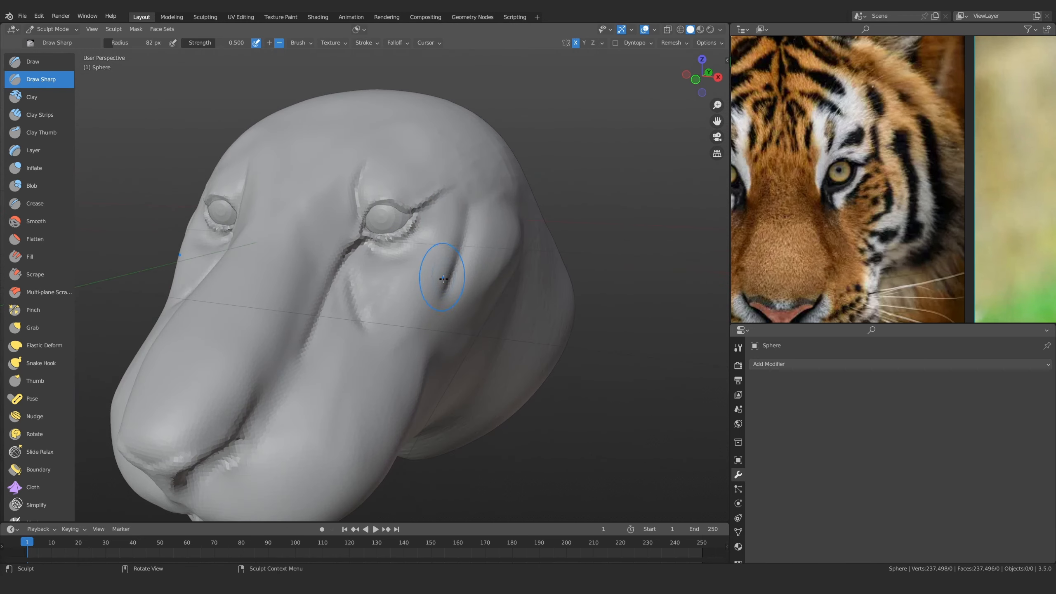
Deepen the long diagonal crease around the back of the cheek and the fold beneath the eye with Draw Sharp
{"action": "mouse_move", "coordinate": [432, 329]}
{"action": "left_mouse_down", "text": "ctrl+alt"}
{"action": "mouse_move", "coordinate": [411, 354]}
{"action": "mouse_move", "coordinate": [366, 341]}
{"action": "left_mouse_up", "text": "ctrl+alt"}
{"action": "left_click_drag", "start_coordinate": [417, 360], "coordinate": [530, 279]}
{"action": "left_click_drag", "start_coordinate": [530, 279], "coordinate": [444, 335]}
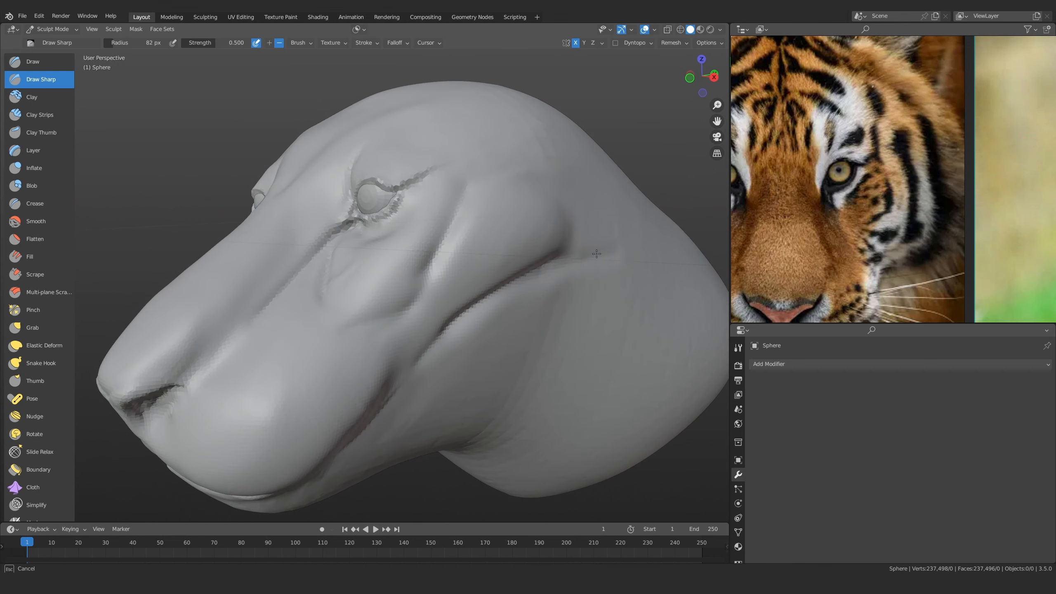
{"action": "left_click_drag", "start_coordinate": [597, 254], "coordinate": [452, 310], "text": "alt"}
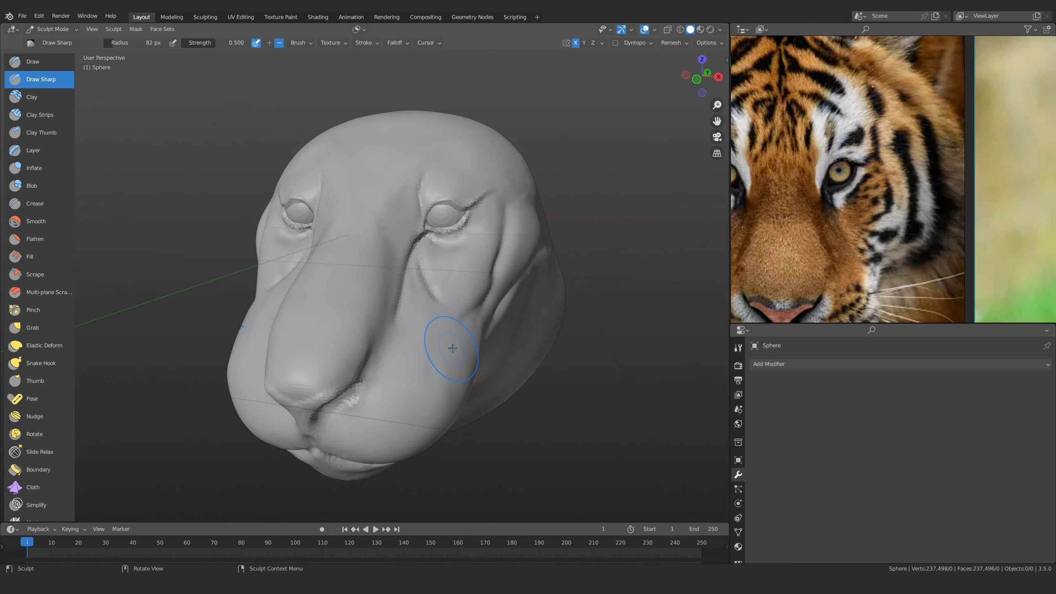
Check the tiger references and carve a curved crease behind the muzzle down to the mouth corner with Draw Sharp
{"action": "scroll", "coordinate": [805, 227], "scroll_direction": "down", "scroll_amount": 5}
{"action": "scroll", "coordinate": [859, 234], "scroll_direction": "up", "scroll_amount": 5}
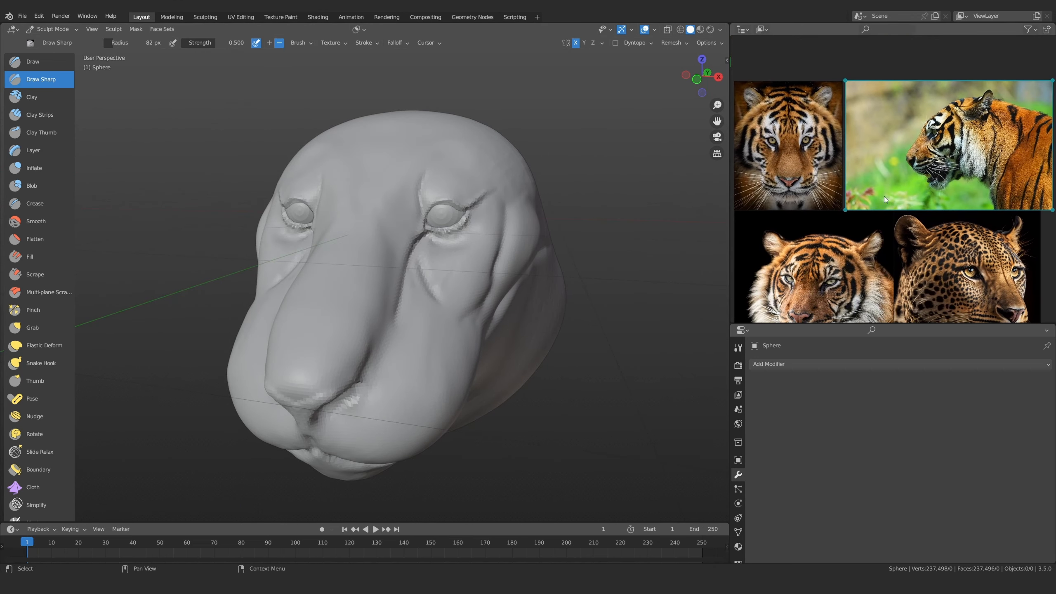
{"action": "scroll", "coordinate": [856, 216], "scroll_direction": "up", "scroll_amount": 1}
{"action": "mouse_move", "coordinate": [561, 291]}
{"action": "middle_mouse_down"}
{"action": "mouse_move", "coordinate": [330, 325]}
{"action": "mouse_move", "coordinate": [424, 349]}
{"action": "mouse_move", "coordinate": [354, 302]}
{"action": "mouse_move", "coordinate": [428, 335]}
{"action": "mouse_move", "coordinate": [391, 346]}
{"action": "mouse_move", "coordinate": [417, 334]}
{"action": "mouse_move", "coordinate": [416, 309]}
{"action": "middle_mouse_up"}
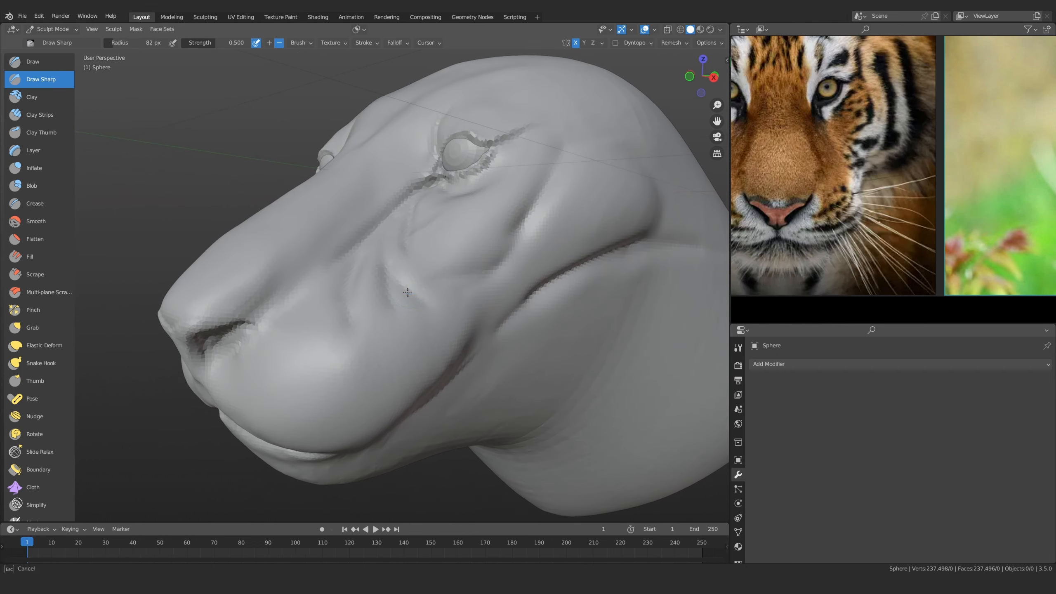
{"action": "middle_click_drag", "start_coordinate": [456, 394], "coordinate": [423, 307]}
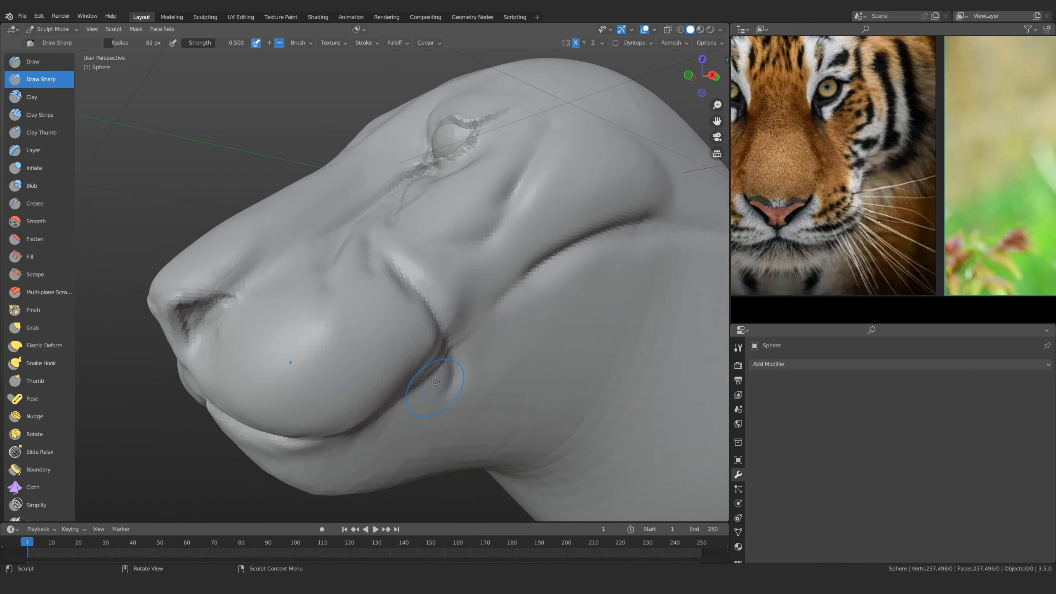
Adjust the fold where the cheek meets the back of the muzzle with the Grab brush at 118 px radius
{"action": "scroll", "coordinate": [390, 251], "scroll_direction": "down", "scroll_amount": 4}
{"action": "mouse_move", "coordinate": [390, 252]}
{"action": "middle_mouse_down"}
{"action": "mouse_move", "coordinate": [462, 277]}
{"action": "mouse_move", "coordinate": [428, 326]}
{"action": "mouse_move", "coordinate": [443, 318]}
{"action": "mouse_move", "coordinate": [455, 387]}
{"action": "mouse_move", "coordinate": [420, 318]}
{"action": "mouse_move", "coordinate": [497, 269]}
{"action": "middle_mouse_up"}
{"action": "scroll", "coordinate": [432, 316], "scroll_direction": "up", "scroll_amount": 3}
{"action": "key", "text": "g"}
{"action": "left_click_drag", "start_coordinate": [483, 304], "coordinate": [490, 306]}
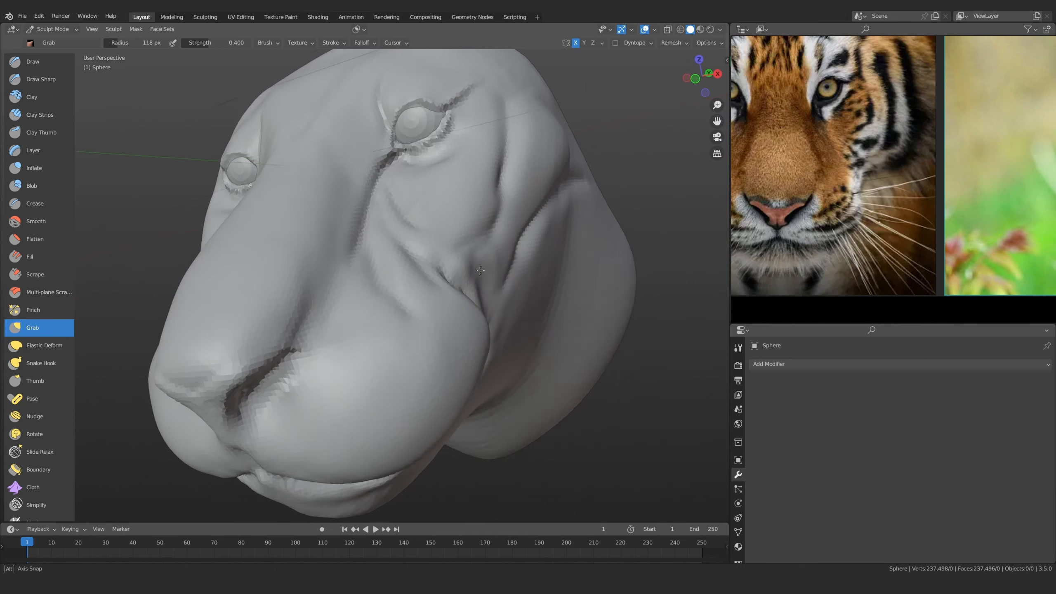
{"action": "middle_click_drag", "start_coordinate": [490, 308], "coordinate": [510, 329]}
Compare the muzzle and overall head shape with the front-facing tiger reference
{"action": "mouse_move", "coordinate": [836, 187]}
{"action": "middle_mouse_down"}
{"action": "mouse_move", "coordinate": [829, 196]}
{"action": "mouse_move", "coordinate": [910, 199]}
{"action": "mouse_move", "coordinate": [873, 188]}
{"action": "middle_mouse_up"}
{"action": "scroll", "coordinate": [910, 200], "scroll_direction": "down", "scroll_amount": 2}
{"action": "scroll", "coordinate": [873, 188], "scroll_direction": "up", "scroll_amount": 4}
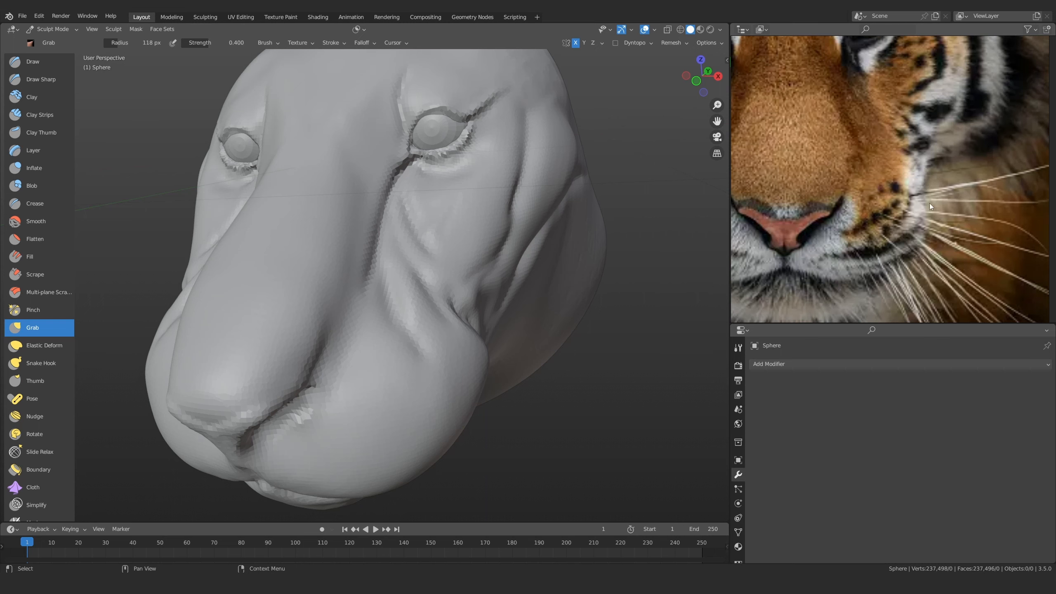
{"action": "scroll", "coordinate": [401, 349], "scroll_direction": "down", "scroll_amount": 4}
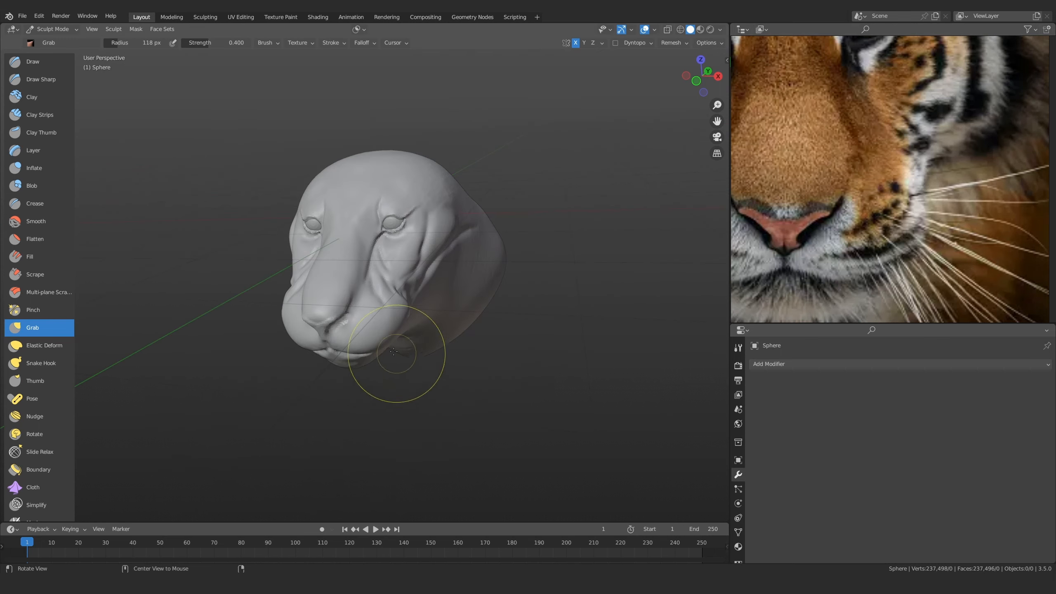
{"action": "middle_click_drag", "start_coordinate": [401, 349], "coordinate": [407, 266]}
{"action": "scroll", "coordinate": [406, 261], "scroll_direction": "up", "scroll_amount": 2}
{"action": "scroll", "coordinate": [873, 187], "scroll_direction": "down", "scroll_amount": 3}
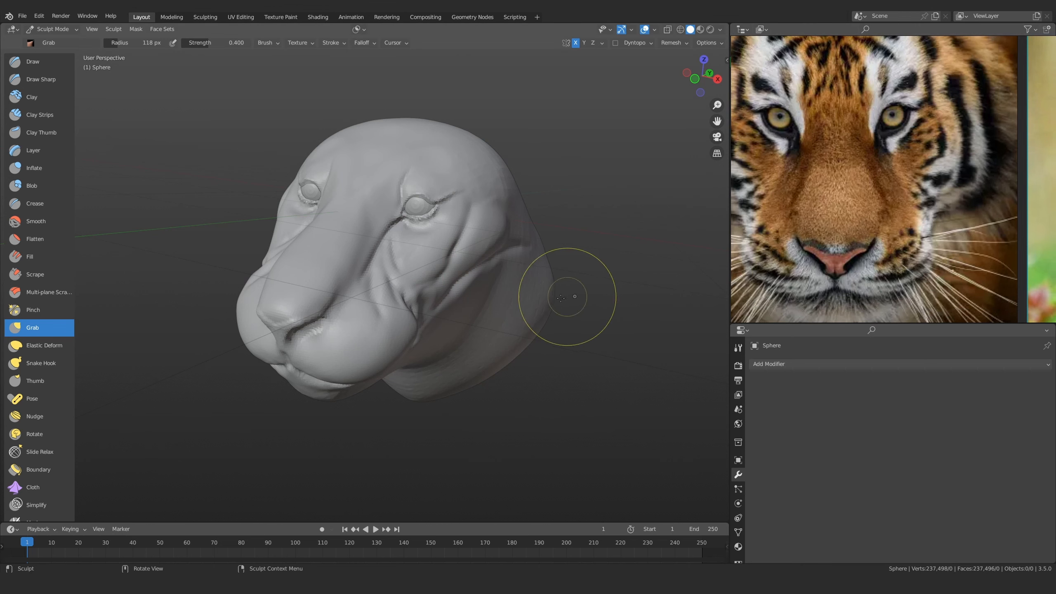
{"action": "mouse_move", "coordinate": [341, 378]}
{"action": "middle_mouse_down"}
{"action": "mouse_move", "coordinate": [432, 329]}
{"action": "mouse_move", "coordinate": [409, 338]}
{"action": "mouse_move", "coordinate": [423, 308]}
{"action": "mouse_move", "coordinate": [449, 349]}
{"action": "mouse_move", "coordinate": [374, 376]}
{"action": "middle_mouse_up"}
Build up the ridge beside the eye's inner corner with the Clay Strips brush at 32 px radius
{"action": "scroll", "coordinate": [424, 308], "scroll_direction": "up", "scroll_amount": 2}
{"action": "scroll", "coordinate": [422, 308], "scroll_direction": "up", "scroll_amount": 3}
{"action": "middle_click_drag", "start_coordinate": [422, 308], "coordinate": [422, 341], "text": "shift"}
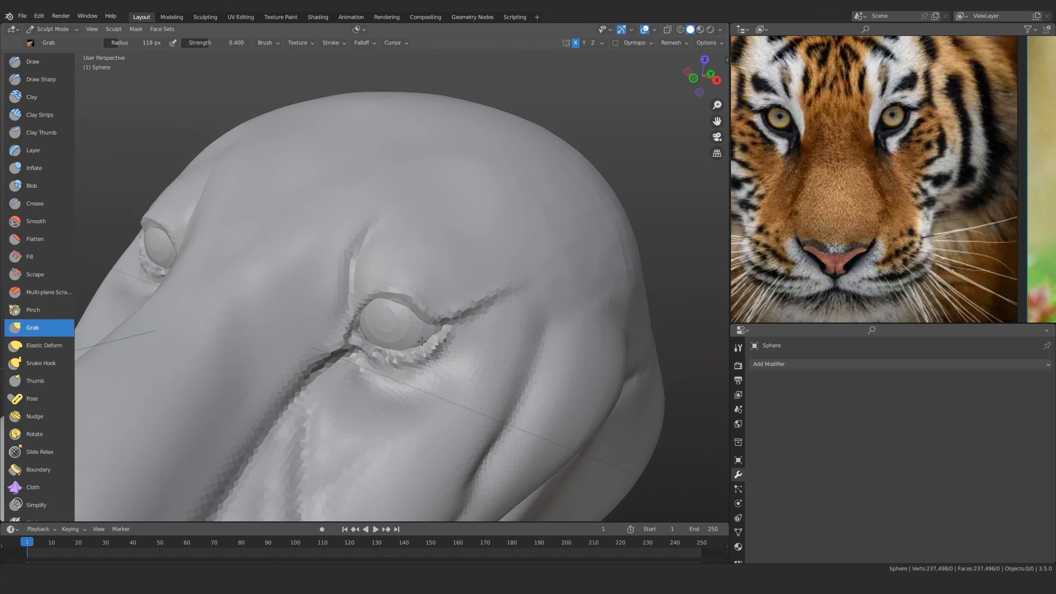
{"action": "scroll", "coordinate": [422, 342], "scroll_direction": "up", "scroll_amount": 1}
{"action": "key", "text": "f"}
{"action": "left_click", "coordinate": [385, 304]}
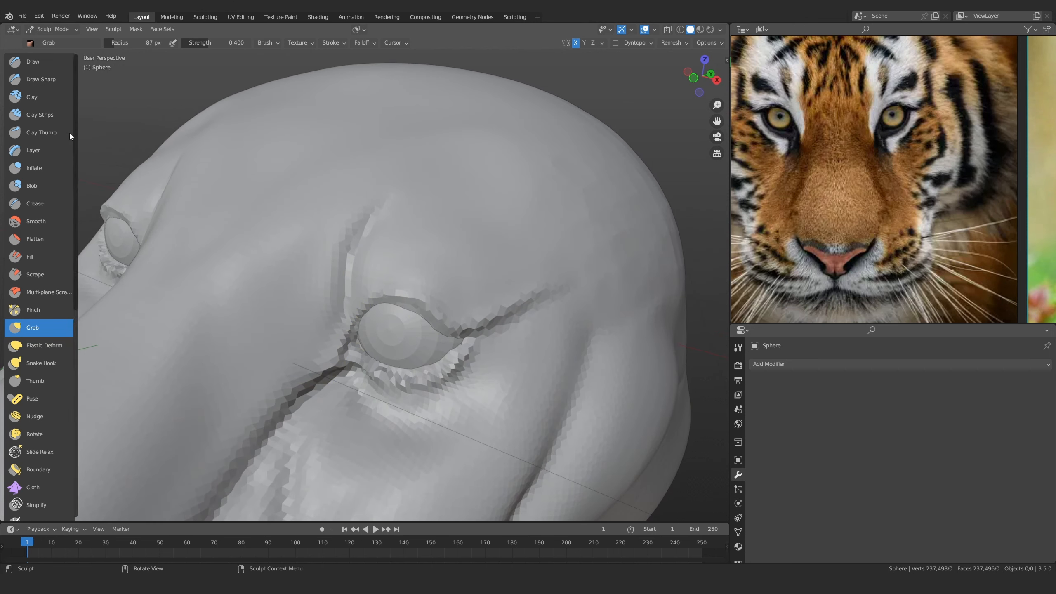
{"action": "left_click", "coordinate": [40, 114]}
{"action": "scroll", "coordinate": [347, 324], "scroll_direction": "up", "scroll_amount": 1}
{"action": "key", "text": "f"}
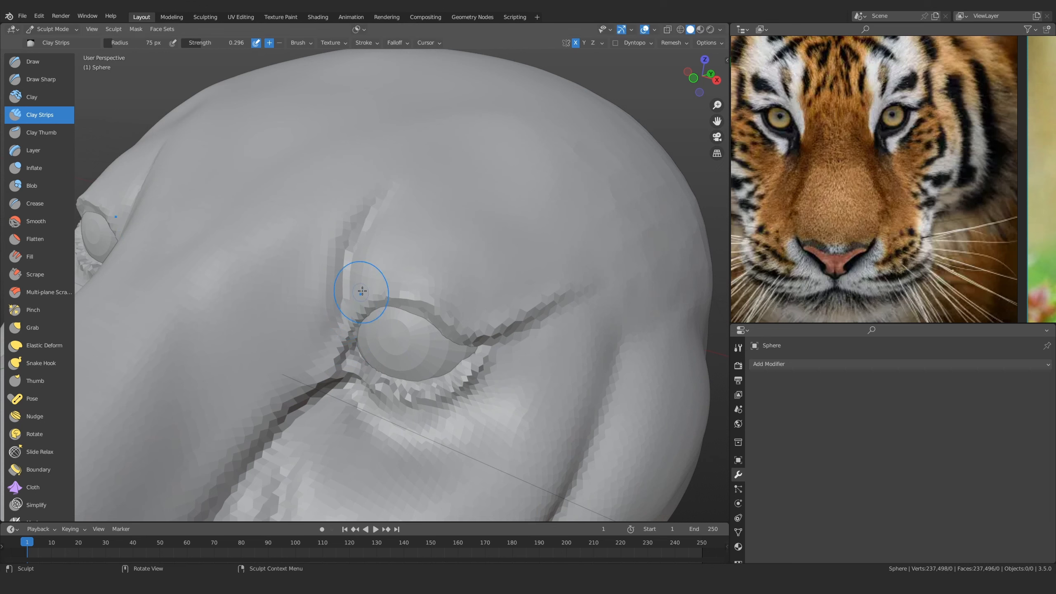
{"action": "left_click", "coordinate": [337, 320]}
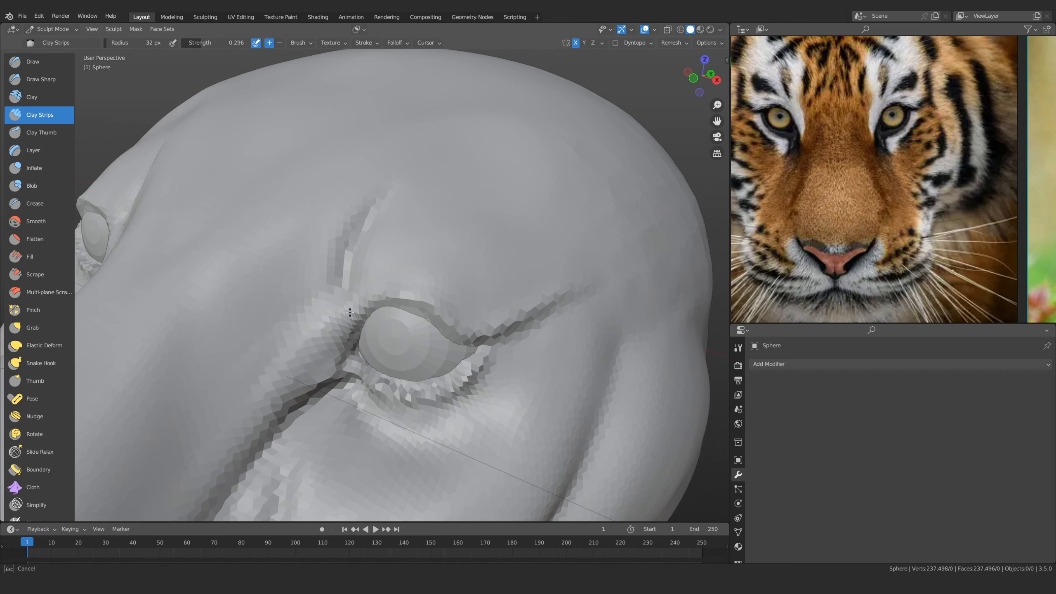
Examine the eye and brow area in the side-view and front-view tiger references against the sculpted head
{"action": "scroll", "coordinate": [356, 365], "scroll_direction": "down", "scroll_amount": 3}
{"action": "middle_click_drag", "start_coordinate": [355, 365], "coordinate": [285, 313]}
{"action": "scroll", "coordinate": [910, 240], "scroll_direction": "down", "scroll_amount": 7}
{"action": "scroll", "coordinate": [830, 233], "scroll_direction": "up", "scroll_amount": 8}
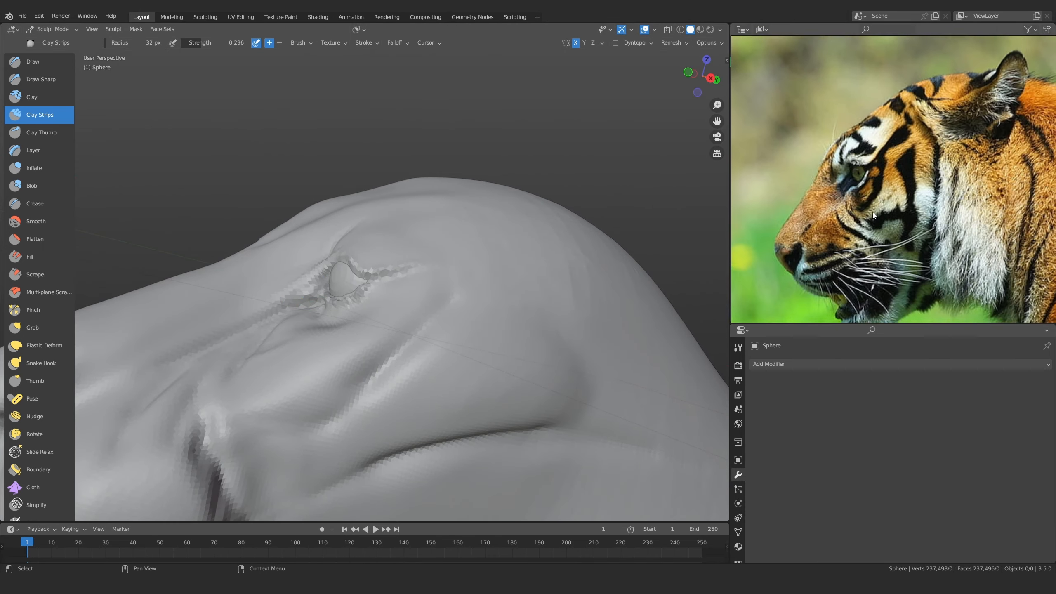
{"action": "scroll", "coordinate": [843, 234], "scroll_direction": "down", "scroll_amount": 7}
{"action": "scroll", "coordinate": [820, 203], "scroll_direction": "up", "scroll_amount": 10}
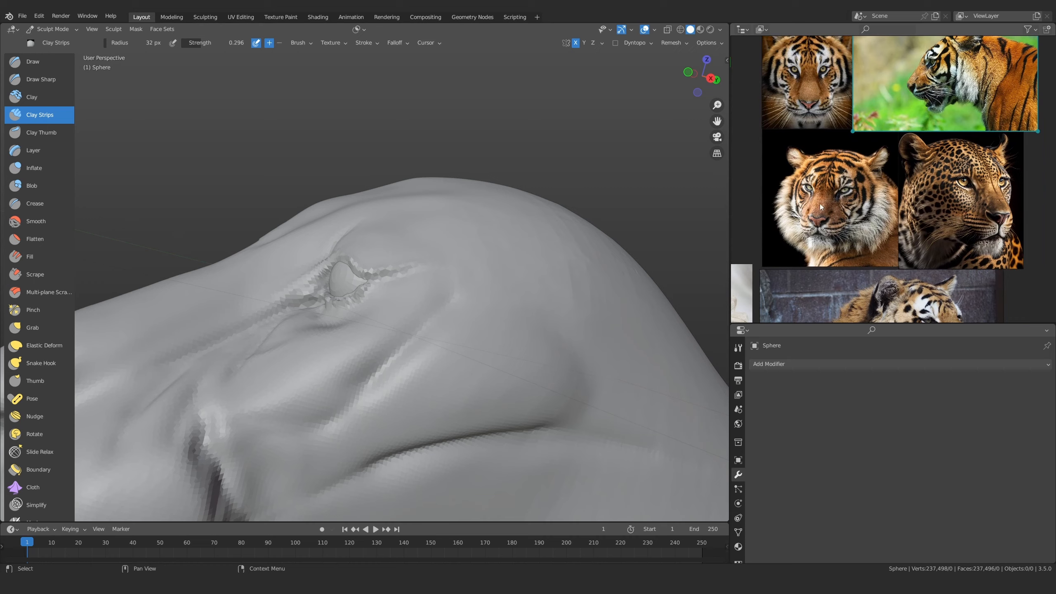
{"action": "scroll", "coordinate": [814, 210], "scroll_direction": "up", "scroll_amount": 3}
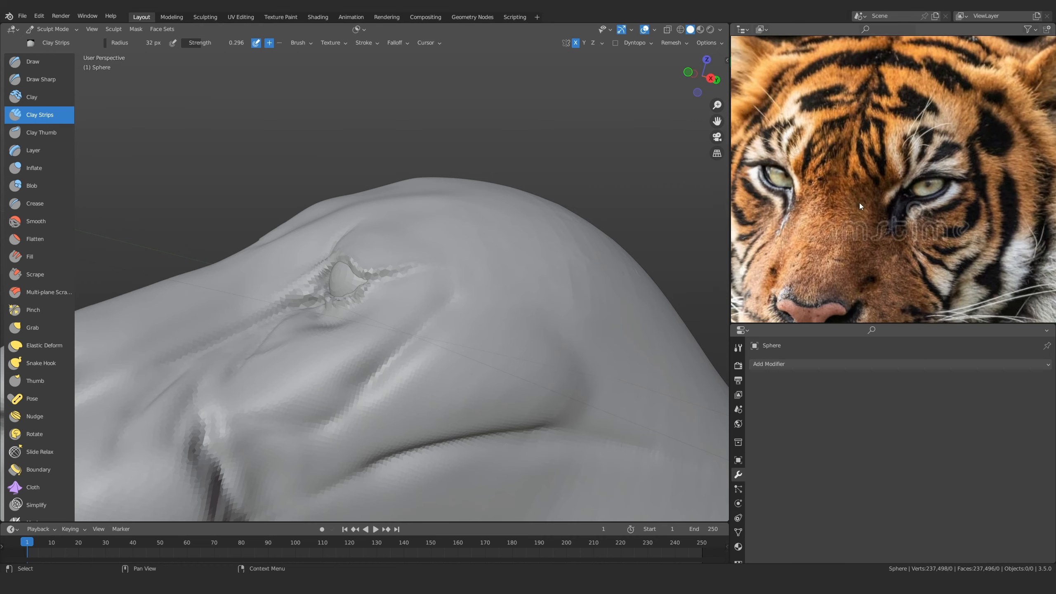
{"action": "scroll", "coordinate": [467, 271], "scroll_direction": "down", "scroll_amount": 5}
Add vertical Clay Strips strokes with a radius of about 65 px to the brow between the nose bridge and the eye
{"action": "mouse_move", "coordinate": [466, 271]}
{"action": "middle_mouse_down"}
{"action": "mouse_move", "coordinate": [369, 314]}
{"action": "mouse_move", "coordinate": [436, 286]}
{"action": "mouse_move", "coordinate": [407, 336]}
{"action": "middle_mouse_up"}
{"action": "left_click_drag", "start_coordinate": [407, 336], "coordinate": [407, 308], "text": "ctrl+alt"}
{"action": "left_click_drag", "start_coordinate": [365, 393], "coordinate": [344, 425], "text": "alt"}
{"action": "left_click_drag", "start_coordinate": [417, 318], "coordinate": [358, 377], "text": "alt+shift"}
{"action": "left_click_drag", "start_coordinate": [431, 283], "coordinate": [437, 338], "text": "alt"}
{"action": "key", "text": "f"}
{"action": "left_click", "coordinate": [467, 341]}
{"action": "mouse_move", "coordinate": [401, 319]}
{"action": "middle_mouse_down", "text": "ctrl"}
{"action": "mouse_move", "coordinate": [392, 346]}
{"action": "mouse_move", "coordinate": [410, 296]}
{"action": "mouse_move", "coordinate": [418, 316]}
{"action": "middle_mouse_up", "text": "ctrl"}
{"action": "key", "text": "f"}
{"action": "left_click", "coordinate": [428, 244]}
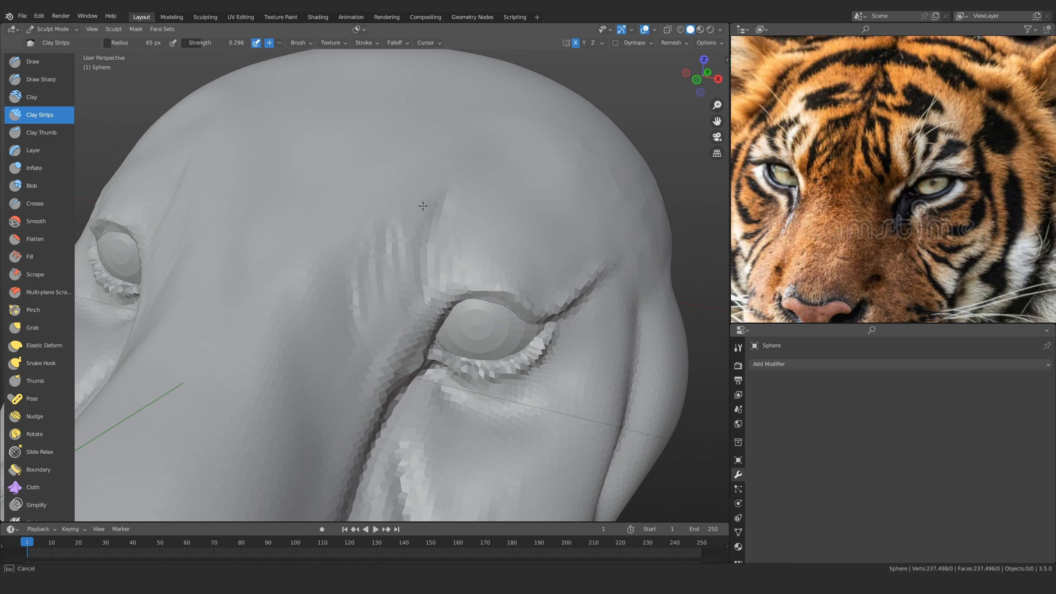
{"action": "middle_click_drag", "start_coordinate": [408, 268], "coordinate": [419, 278]}
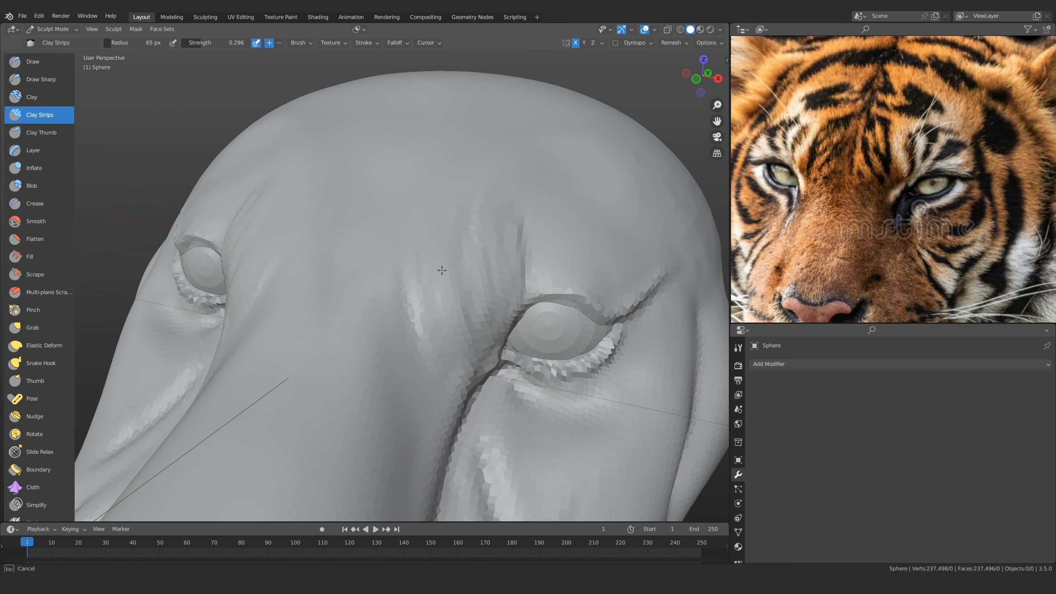
{"action": "middle_click_drag", "start_coordinate": [503, 256], "coordinate": [437, 307]}
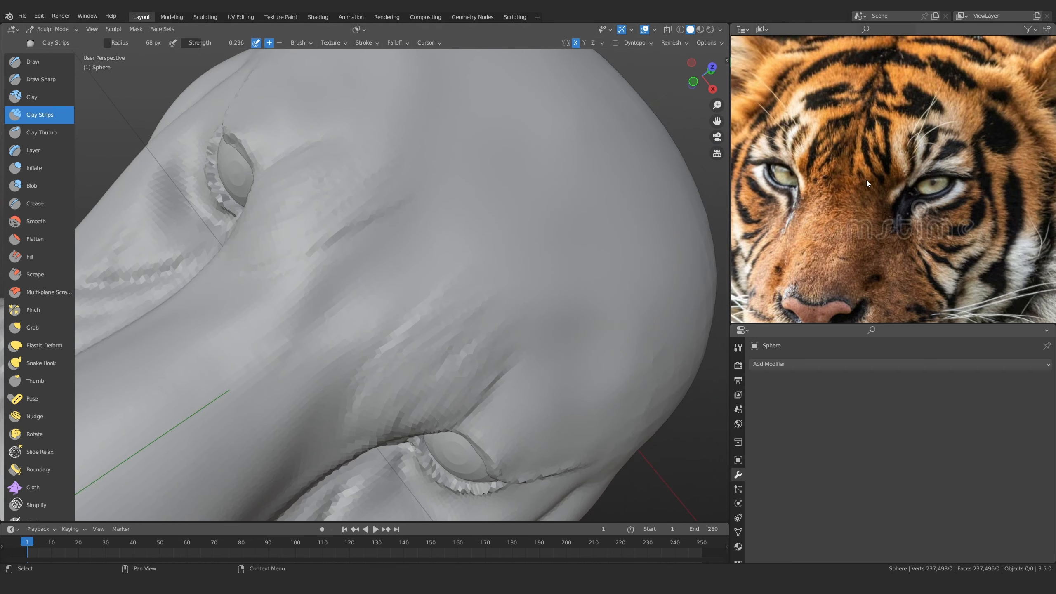
Thicken the inner brow down toward the nose bridge with Clay Strips, enlarging the radius to 81 px
{"action": "middle_click_drag", "start_coordinate": [460, 330], "coordinate": [460, 278]}
{"action": "key", "text": "f"}
{"action": "left_click", "coordinate": [408, 281]}
{"action": "mouse_move", "coordinate": [408, 281]}
{"action": "left_mouse_down"}
{"action": "mouse_move", "coordinate": [387, 350]}
{"action": "mouse_move", "coordinate": [371, 292]}
{"action": "left_mouse_up"}
{"action": "key", "text": "f"}
{"action": "left_click", "coordinate": [373, 316]}
{"action": "middle_click_drag", "start_coordinate": [400, 268], "coordinate": [401, 296]}
{"action": "mouse_move", "coordinate": [370, 316]}
{"action": "left_mouse_down"}
{"action": "mouse_move", "coordinate": [432, 246]}
{"action": "mouse_move", "coordinate": [464, 160]}
{"action": "left_mouse_up"}
{"action": "mouse_move", "coordinate": [358, 328]}
{"action": "left_mouse_down"}
{"action": "mouse_move", "coordinate": [461, 198]}
{"action": "mouse_move", "coordinate": [465, 319]}
{"action": "left_mouse_up"}
{"action": "mouse_move", "coordinate": [428, 338]}
{"action": "middle_mouse_down"}
{"action": "mouse_move", "coordinate": [471, 295]}
{"action": "mouse_move", "coordinate": [443, 353]}
{"action": "middle_mouse_up"}
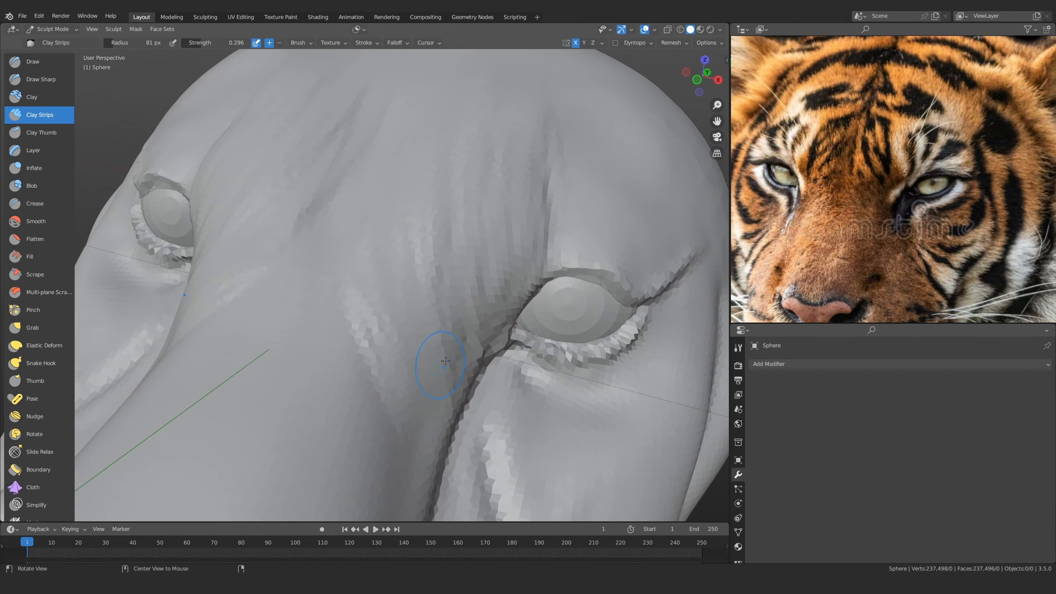
Fill out the brow ridge above the eye's inner corner and up the forehead with Clay Strips at 78 px radius
{"action": "middle_click_drag", "start_coordinate": [480, 291], "coordinate": [443, 327], "text": "shift"}
{"action": "left_click_drag", "start_coordinate": [469, 317], "coordinate": [454, 328]}
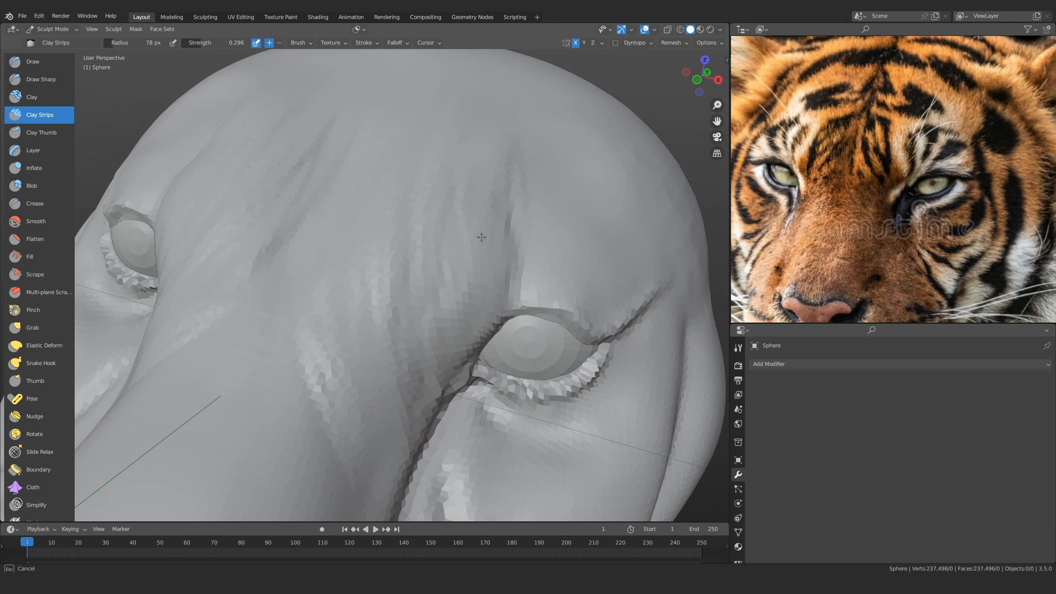
{"action": "mouse_move", "coordinate": [468, 274]}
{"action": "left_mouse_down"}
{"action": "mouse_move", "coordinate": [467, 178]}
{"action": "mouse_move", "coordinate": [443, 181]}
{"action": "left_mouse_up"}
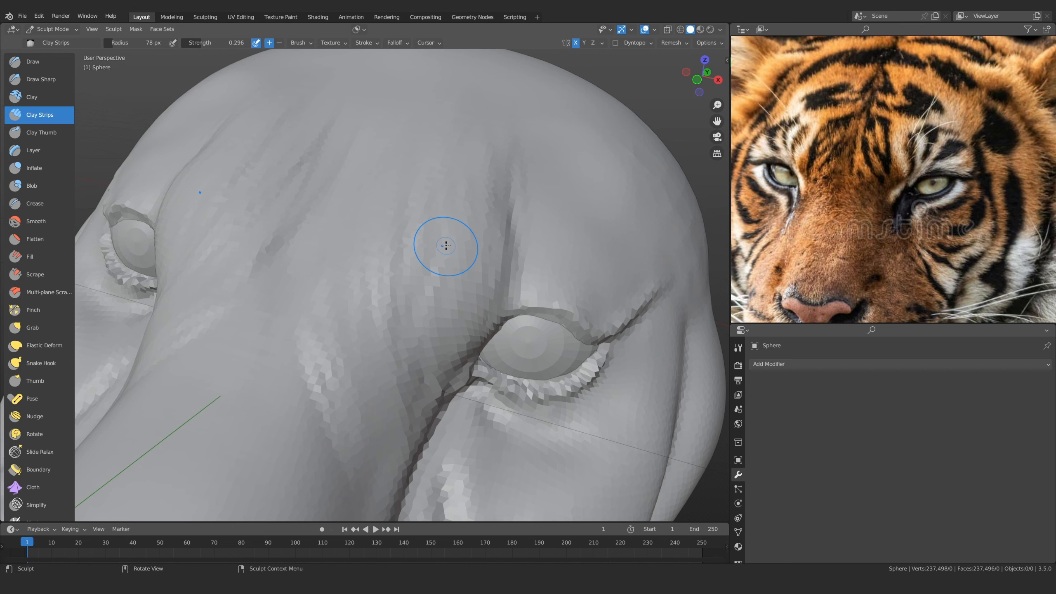
{"action": "mouse_move", "coordinate": [419, 287]}
{"action": "middle_mouse_down"}
{"action": "mouse_move", "coordinate": [431, 248]}
{"action": "mouse_move", "coordinate": [302, 389]}
{"action": "middle_mouse_up"}
{"action": "left_click_drag", "start_coordinate": [397, 202], "coordinate": [258, 233]}
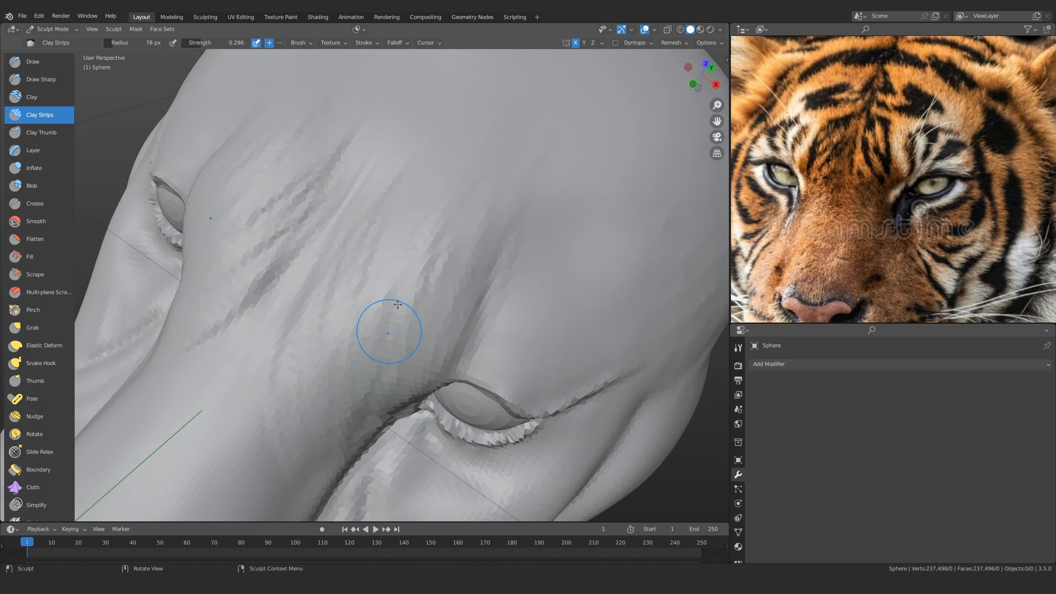
{"action": "left_click_drag", "start_coordinate": [452, 306], "coordinate": [467, 175]}
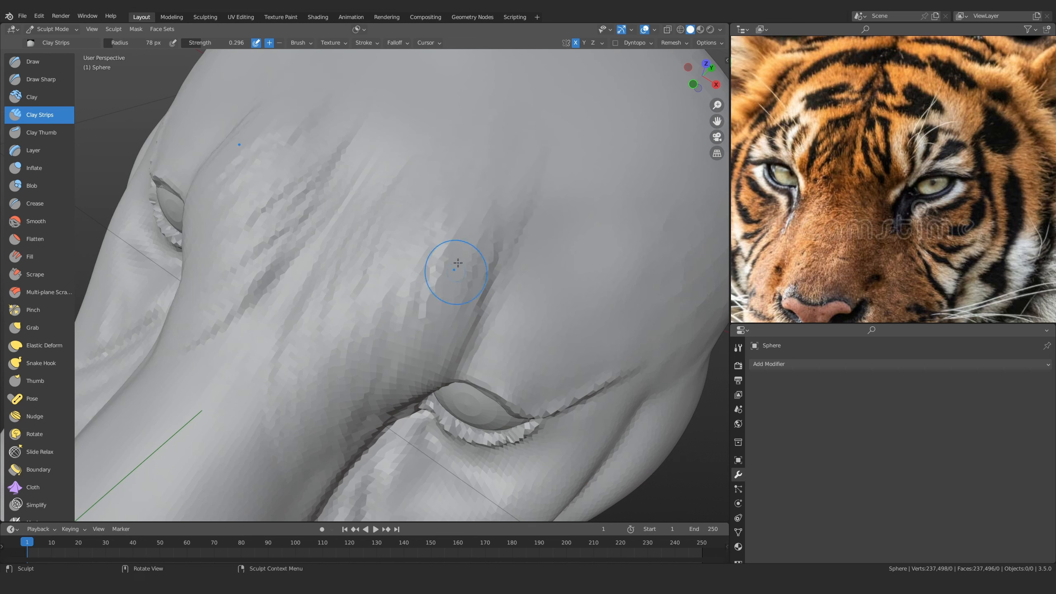
Inspect the brow ridge and eye socket from the front and up close
{"action": "scroll", "coordinate": [457, 263], "scroll_direction": "down", "scroll_amount": 5}
{"action": "mouse_move", "coordinate": [458, 263]}
{"action": "middle_mouse_down"}
{"action": "mouse_move", "coordinate": [429, 287]}
{"action": "mouse_move", "coordinate": [413, 330]}
{"action": "middle_mouse_up"}
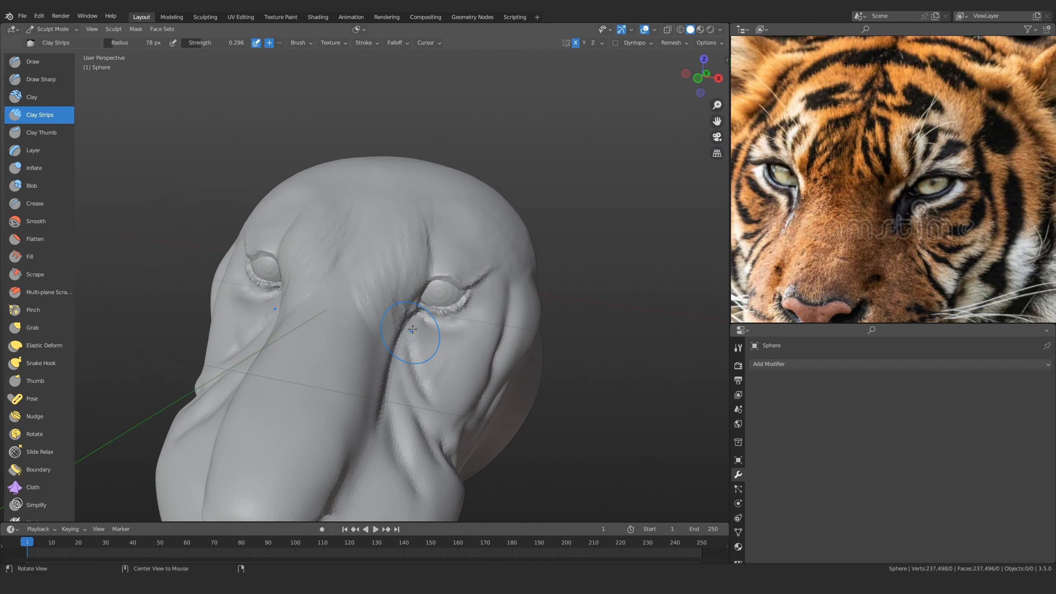
{"action": "scroll", "coordinate": [413, 330], "scroll_direction": "up", "scroll_amount": 6}
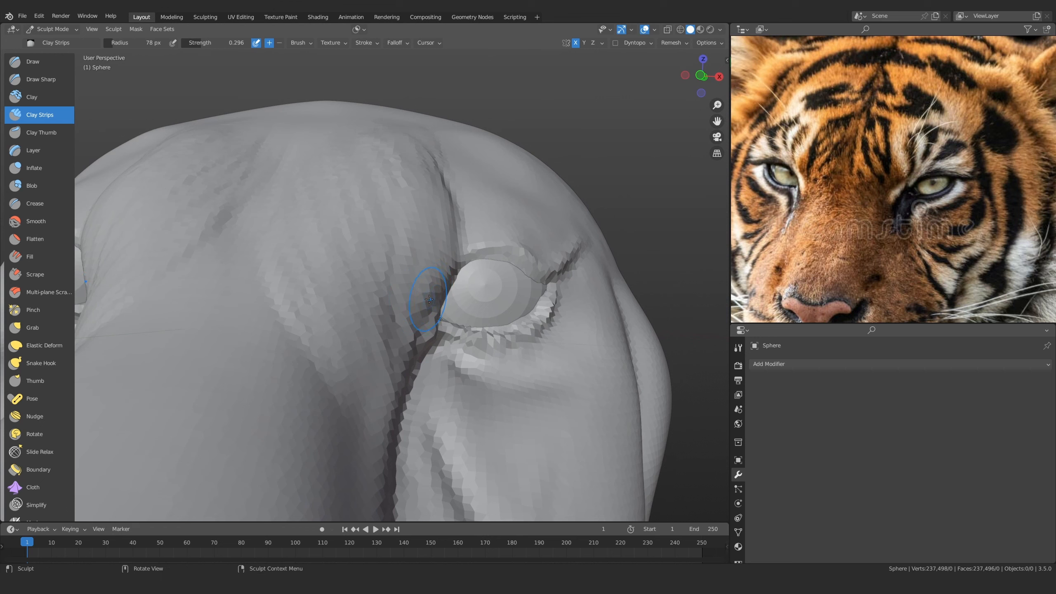
{"action": "middle_click_drag", "start_coordinate": [429, 299], "coordinate": [395, 303]}
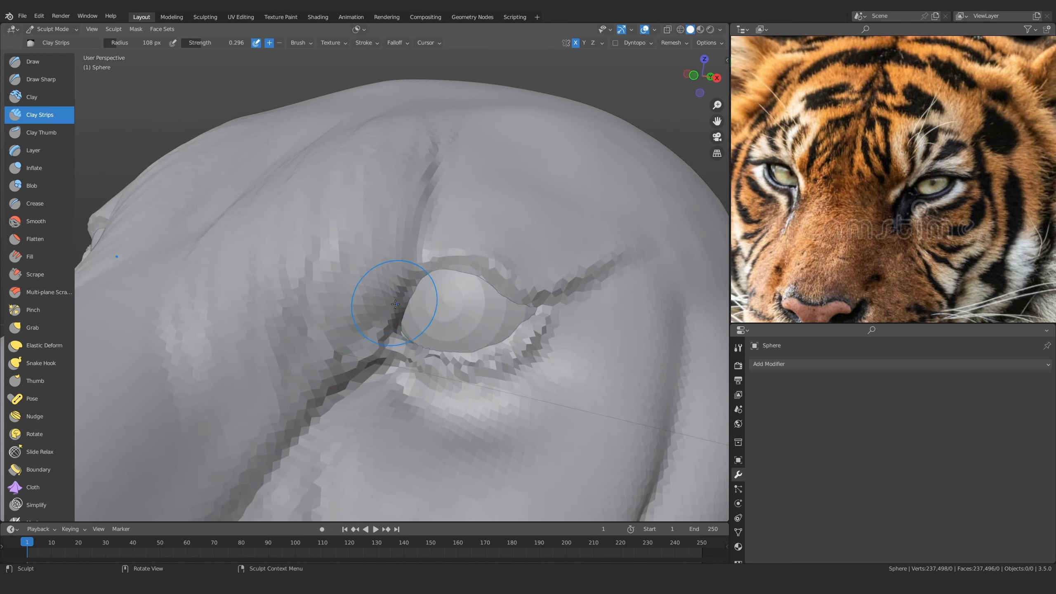
{"action": "middle_click_drag", "start_coordinate": [341, 354], "coordinate": [435, 308]}
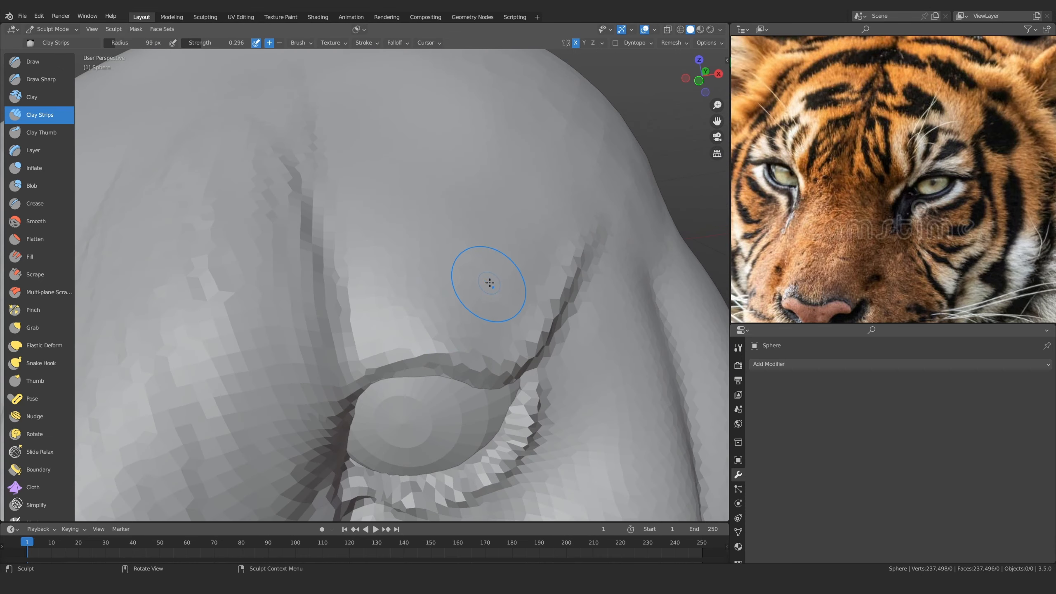
{"action": "left_click", "coordinate": [541, 262]}
{"action": "scroll", "coordinate": [449, 279], "scroll_direction": "down", "scroll_amount": 8}
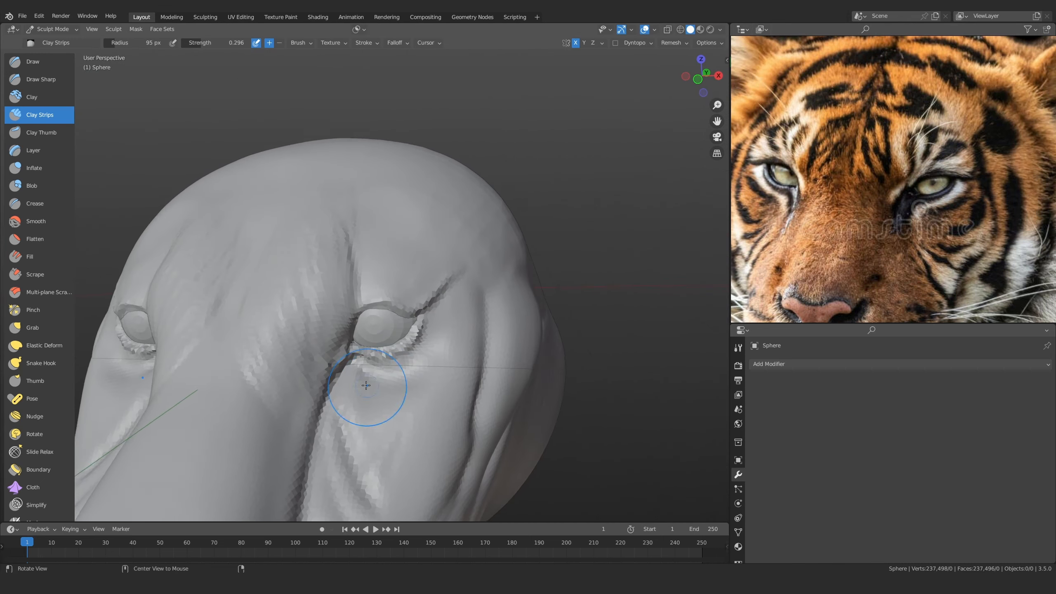
Build up the brow and upper lid above the eye with Clay Strips at an 81 px radius
{"action": "mouse_move", "coordinate": [366, 386]}
{"action": "left_mouse_down", "text": "alt"}
{"action": "mouse_move", "coordinate": [210, 351]}
{"action": "mouse_move", "coordinate": [366, 375]}
{"action": "left_mouse_up", "text": "alt"}
{"action": "mouse_move", "coordinate": [366, 374]}
{"action": "left_mouse_down", "text": "ctrl+alt"}
{"action": "mouse_move", "coordinate": [356, 318]}
{"action": "mouse_move", "coordinate": [452, 296]}
{"action": "mouse_move", "coordinate": [417, 298]}
{"action": "mouse_move", "coordinate": [375, 332]}
{"action": "mouse_move", "coordinate": [389, 320]}
{"action": "mouse_move", "coordinate": [378, 353]}
{"action": "left_mouse_up", "text": "ctrl+alt"}
{"action": "key", "text": "f"}
{"action": "left_click", "coordinate": [426, 320]}
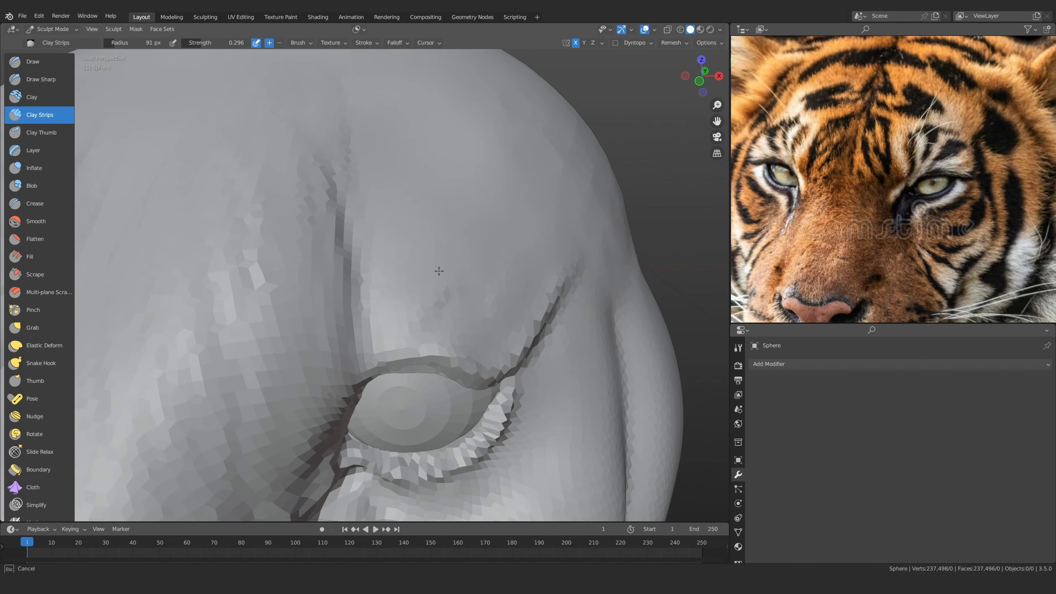
{"action": "key", "text": "bracketleft"}
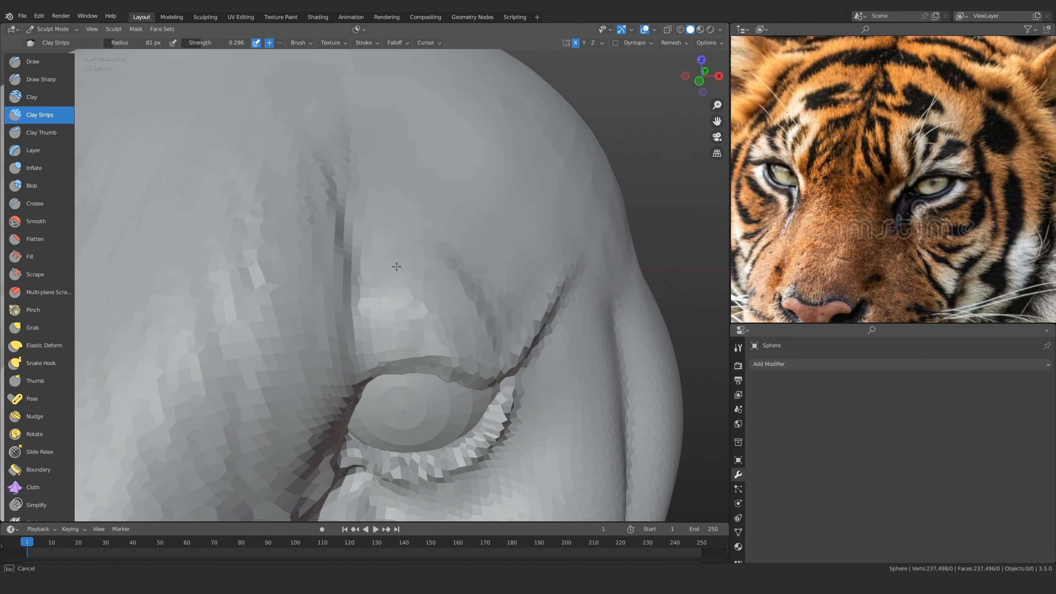
{"action": "left_click_drag", "start_coordinate": [397, 267], "coordinate": [344, 343]}
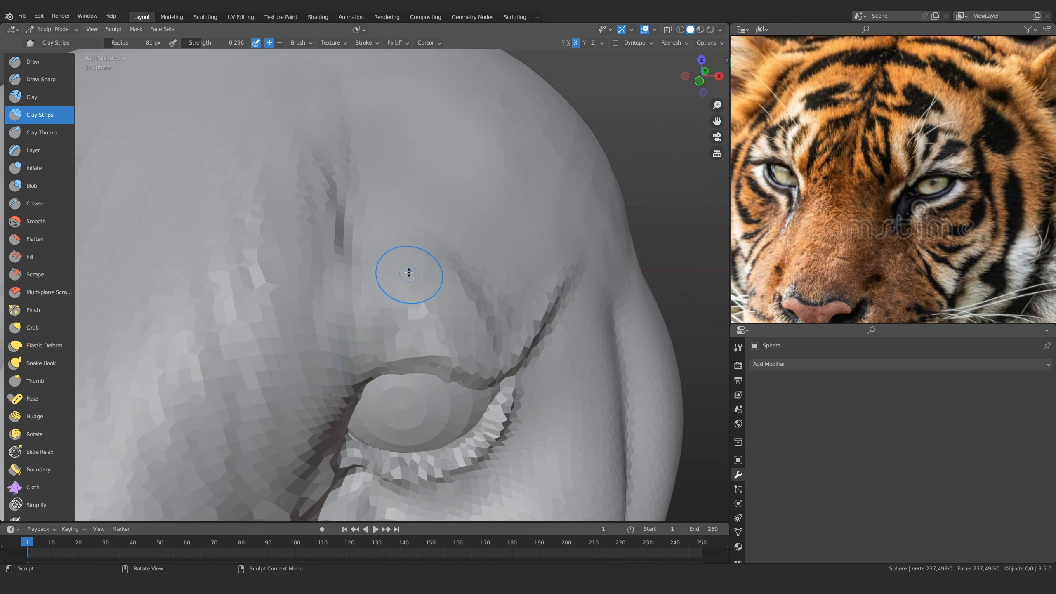
{"action": "mouse_move", "coordinate": [395, 288]}
{"action": "left_mouse_down"}
{"action": "mouse_move", "coordinate": [425, 312]}
{"action": "mouse_move", "coordinate": [406, 311]}
{"action": "left_mouse_up"}
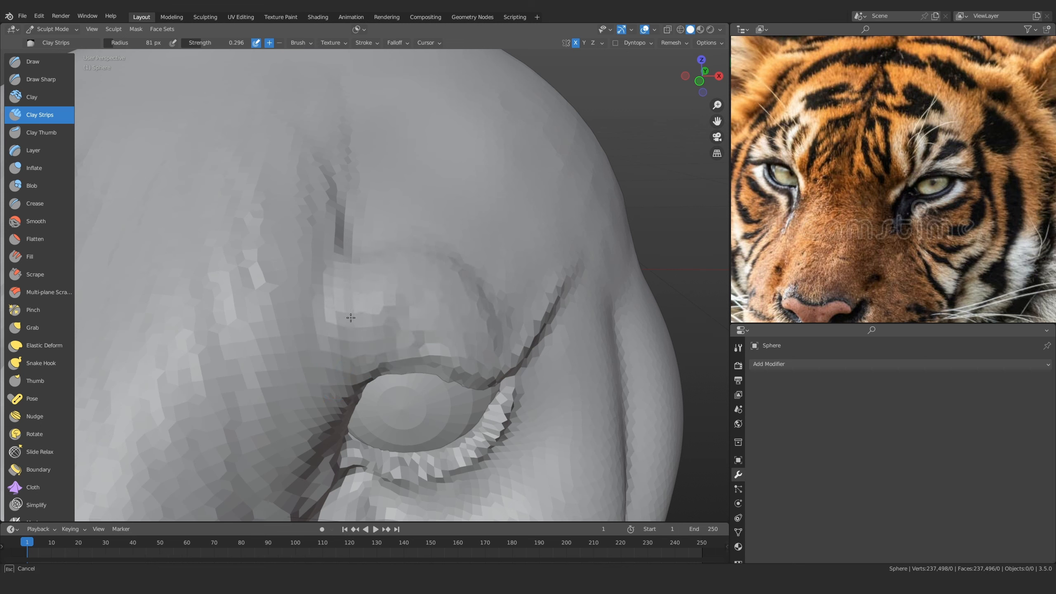
{"action": "left_click_drag", "start_coordinate": [413, 254], "coordinate": [435, 312]}
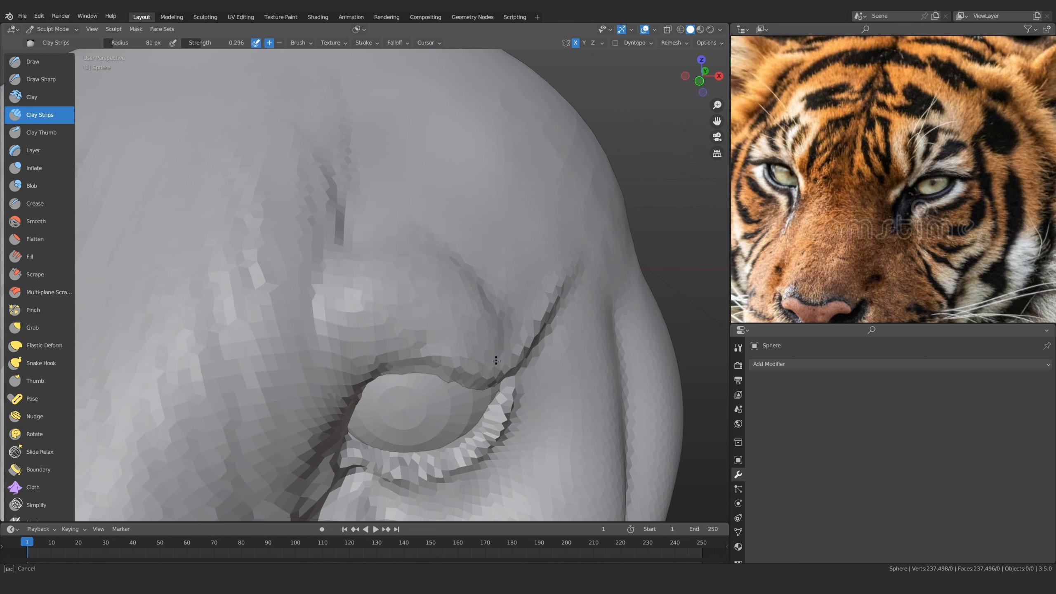
Round out the bulge between the brow crease and the upper eyelid using Clay Strips at a 62 px radius
{"action": "mouse_move", "coordinate": [496, 360]}
{"action": "left_mouse_down", "text": "ctrl+alt"}
{"action": "mouse_move", "coordinate": [401, 471]}
{"action": "mouse_move", "coordinate": [337, 293]}
{"action": "mouse_move", "coordinate": [314, 356]}
{"action": "mouse_move", "coordinate": [382, 342]}
{"action": "mouse_move", "coordinate": [352, 282]}
{"action": "mouse_move", "coordinate": [382, 294]}
{"action": "left_mouse_up", "text": "ctrl+alt"}
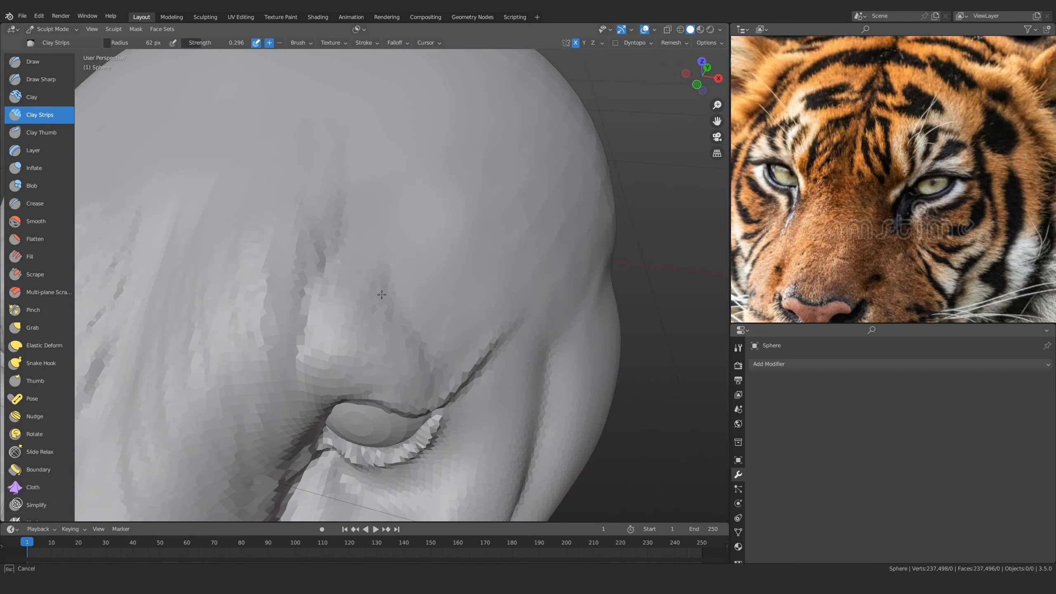
{"action": "left_click_drag", "start_coordinate": [425, 374], "coordinate": [306, 353]}
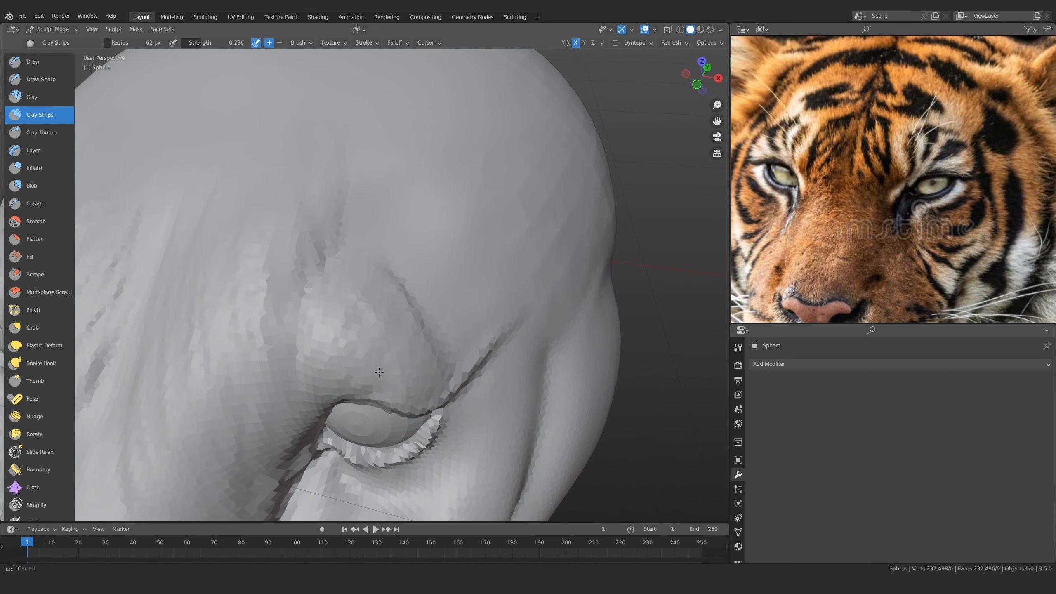
{"action": "mouse_move", "coordinate": [415, 223]}
{"action": "left_mouse_down", "text": "ctrl+alt"}
{"action": "mouse_move", "coordinate": [316, 333]}
{"action": "mouse_move", "coordinate": [328, 288]}
{"action": "mouse_move", "coordinate": [267, 286]}
{"action": "mouse_move", "coordinate": [298, 245]}
{"action": "mouse_move", "coordinate": [366, 259]}
{"action": "mouse_move", "coordinate": [395, 377]}
{"action": "mouse_move", "coordinate": [456, 294]}
{"action": "left_mouse_up", "text": "ctrl+alt"}
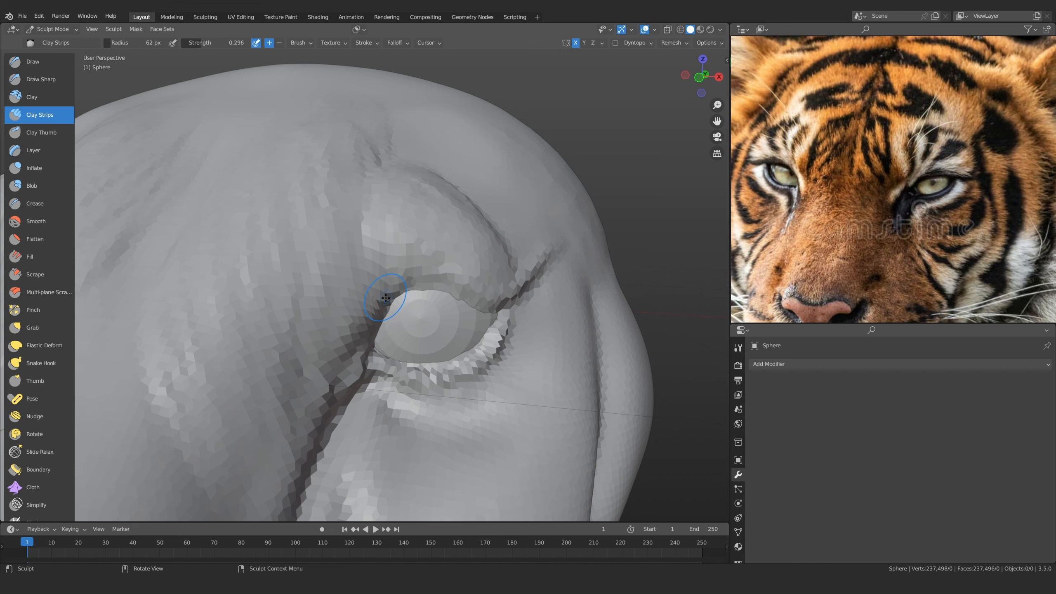
{"action": "left_click_drag", "start_coordinate": [384, 303], "coordinate": [416, 297], "text": "ctrl+alt"}
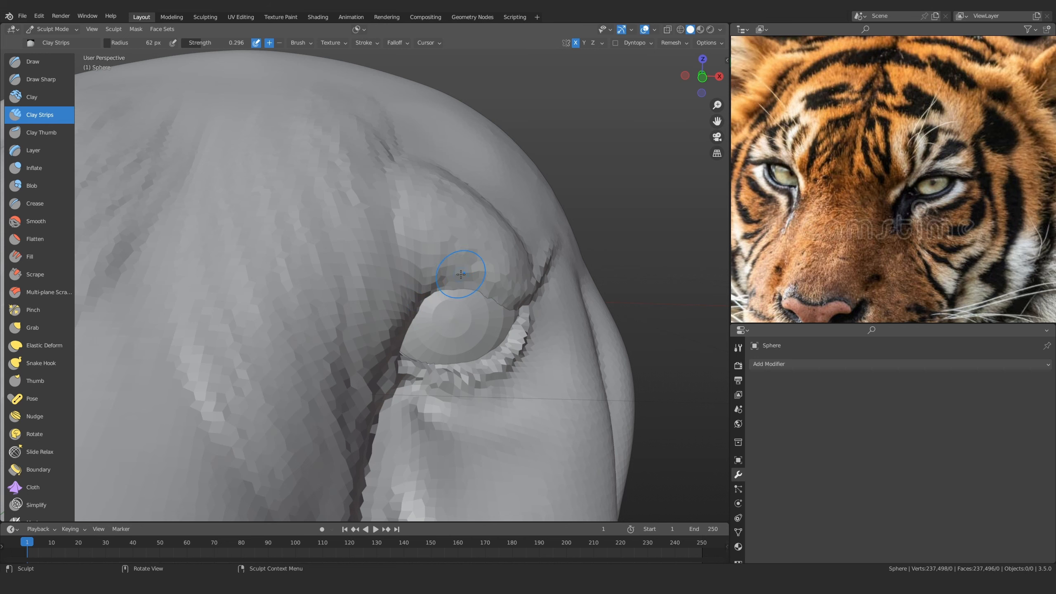
{"action": "middle_click_drag", "start_coordinate": [461, 274], "coordinate": [380, 319]}
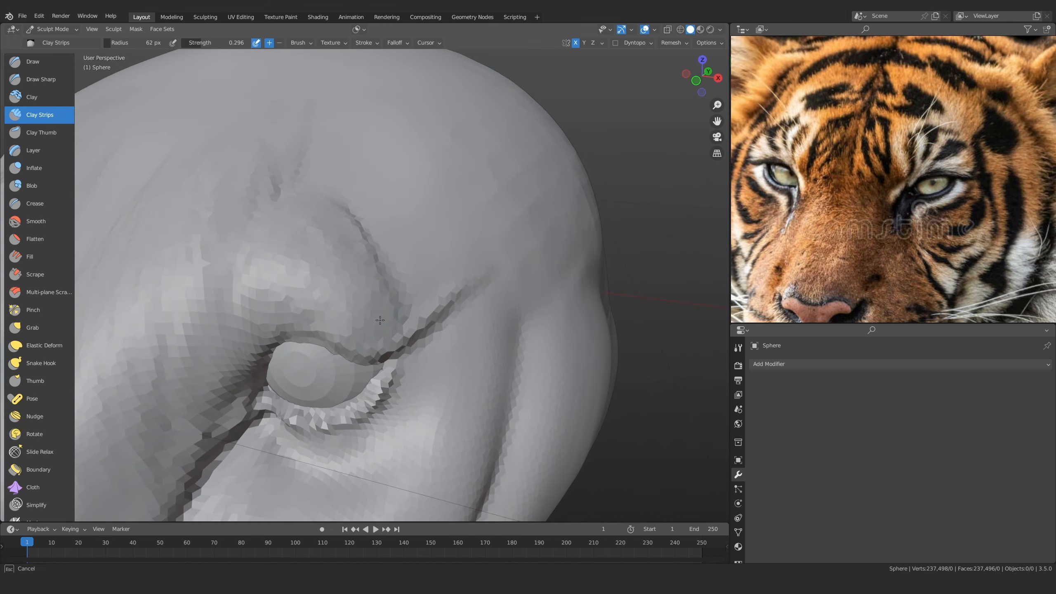
{"action": "mouse_move", "coordinate": [354, 262]}
{"action": "left_mouse_down"}
{"action": "mouse_move", "coordinate": [293, 222]}
{"action": "mouse_move", "coordinate": [369, 308]}
{"action": "mouse_move", "coordinate": [367, 358]}
{"action": "mouse_move", "coordinate": [366, 341]}
{"action": "mouse_move", "coordinate": [384, 377]}
{"action": "mouse_move", "coordinate": [353, 377]}
{"action": "mouse_move", "coordinate": [306, 278]}
{"action": "mouse_move", "coordinate": [308, 401]}
{"action": "mouse_move", "coordinate": [314, 332]}
{"action": "left_mouse_up"}
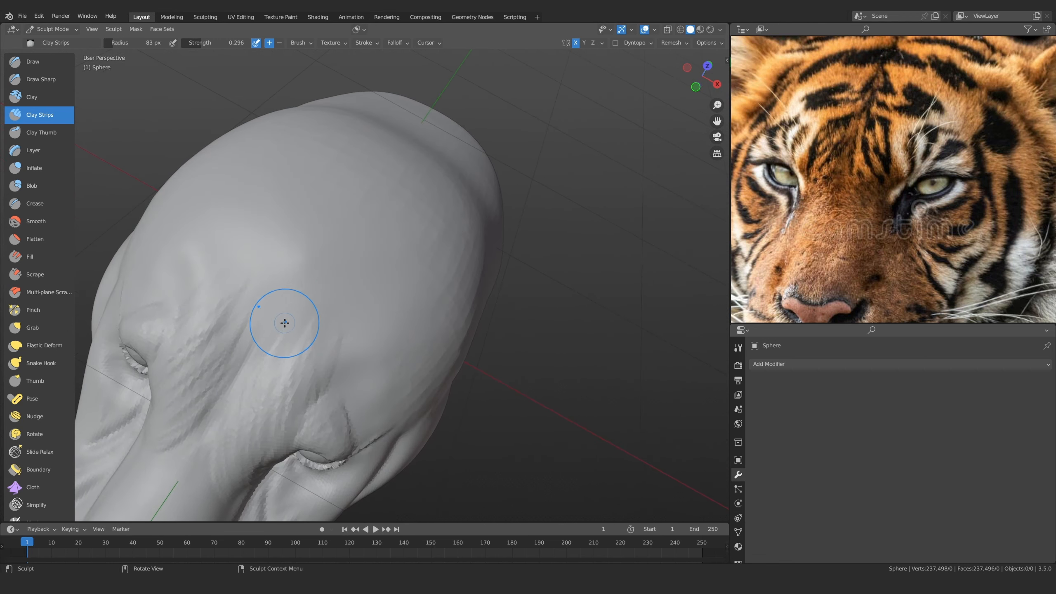
Add long Clay Strips strokes running from the brow up over the forehead at a 72 px radius
{"action": "left_click_drag", "start_coordinate": [321, 241], "coordinate": [295, 294], "text": "alt"}
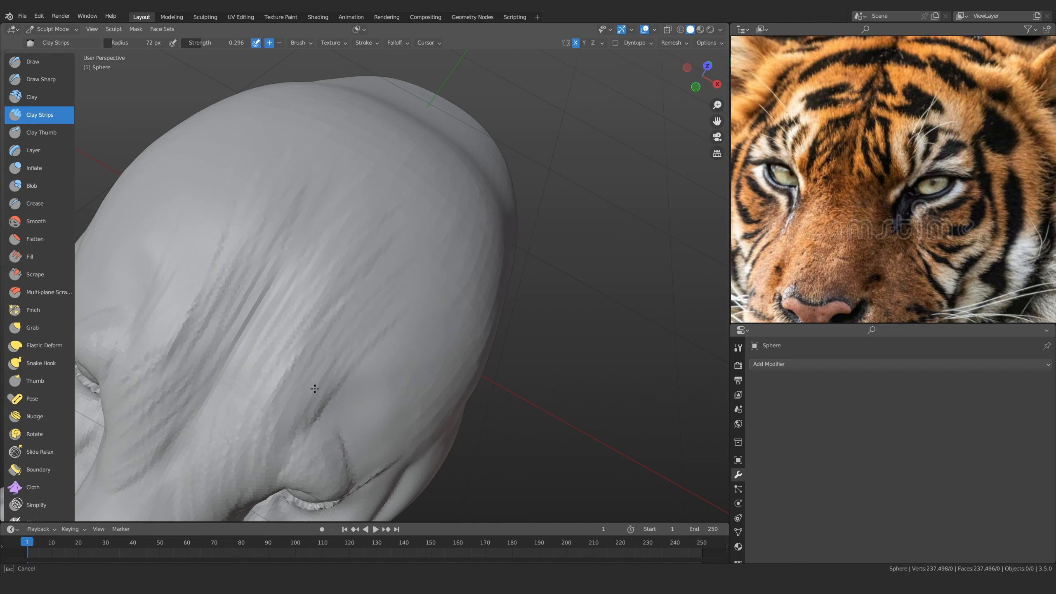
{"action": "left_click_drag", "start_coordinate": [314, 388], "coordinate": [279, 313], "text": "alt"}
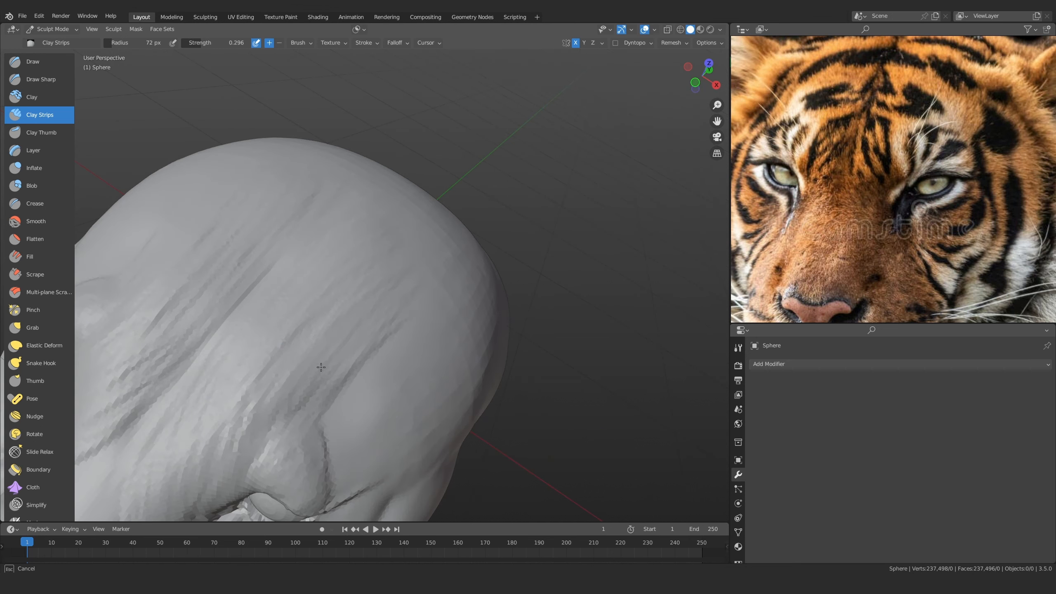
{"action": "mouse_move", "coordinate": [374, 325]}
{"action": "middle_mouse_down", "text": "ctrl"}
{"action": "mouse_move", "coordinate": [388, 363]}
{"action": "mouse_move", "coordinate": [405, 316]}
{"action": "mouse_move", "coordinate": [370, 345]}
{"action": "mouse_move", "coordinate": [370, 233]}
{"action": "middle_mouse_up", "text": "ctrl"}
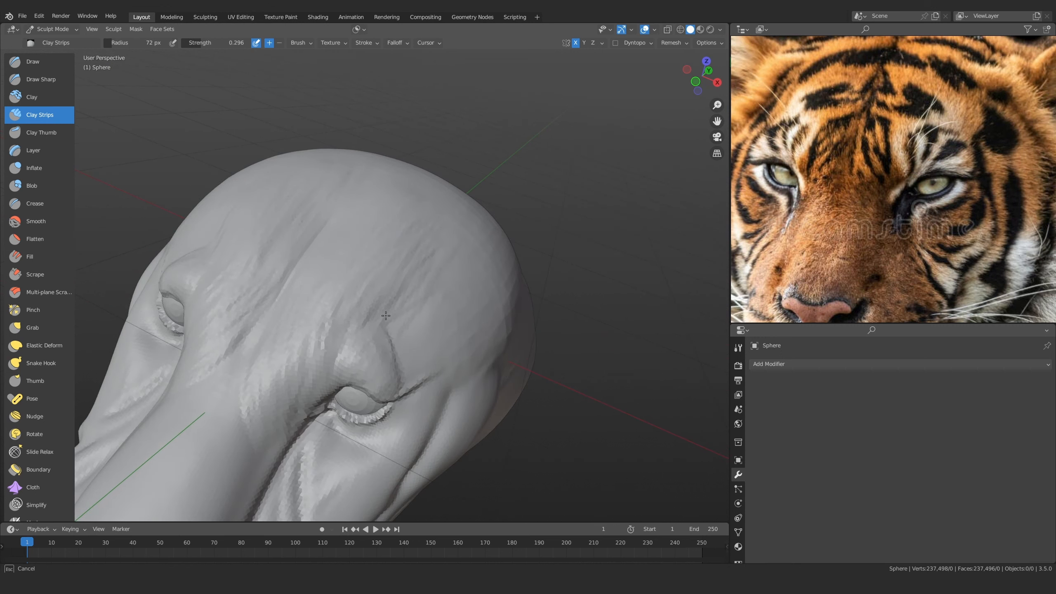
{"action": "middle_click_drag", "start_coordinate": [385, 315], "coordinate": [386, 253]}
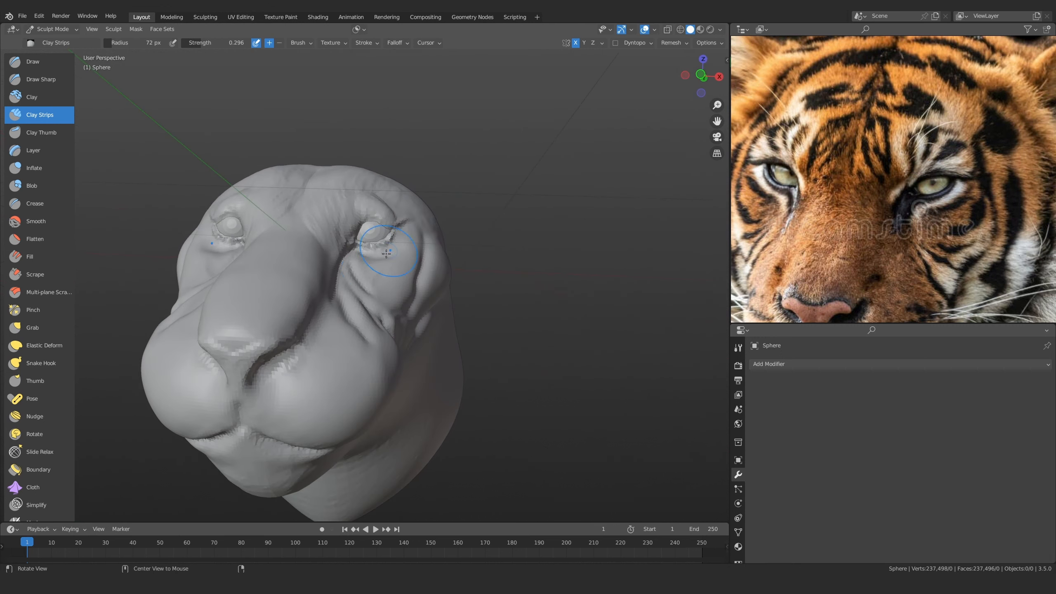
Using the frontal tiger photo as reference, add Clay Strips strokes beside the nose down to the muzzle at a 74 px radius
{"action": "mouse_move", "coordinate": [386, 253]}
{"action": "left_mouse_down", "text": "alt"}
{"action": "mouse_move", "coordinate": [406, 270]}
{"action": "mouse_move", "coordinate": [358, 294]}
{"action": "left_mouse_up", "text": "alt"}
{"action": "mouse_move", "coordinate": [278, 401]}
{"action": "left_mouse_down", "text": "ctrl+alt"}
{"action": "mouse_move", "coordinate": [363, 264]}
{"action": "mouse_move", "coordinate": [359, 309]}
{"action": "mouse_move", "coordinate": [370, 282]}
{"action": "left_mouse_up", "text": "ctrl+alt"}
{"action": "left_click_drag", "start_coordinate": [843, 260], "coordinate": [863, 183], "text": "alt"}
{"action": "left_click_drag", "start_coordinate": [864, 183], "coordinate": [855, 190], "text": "ctrl+alt"}
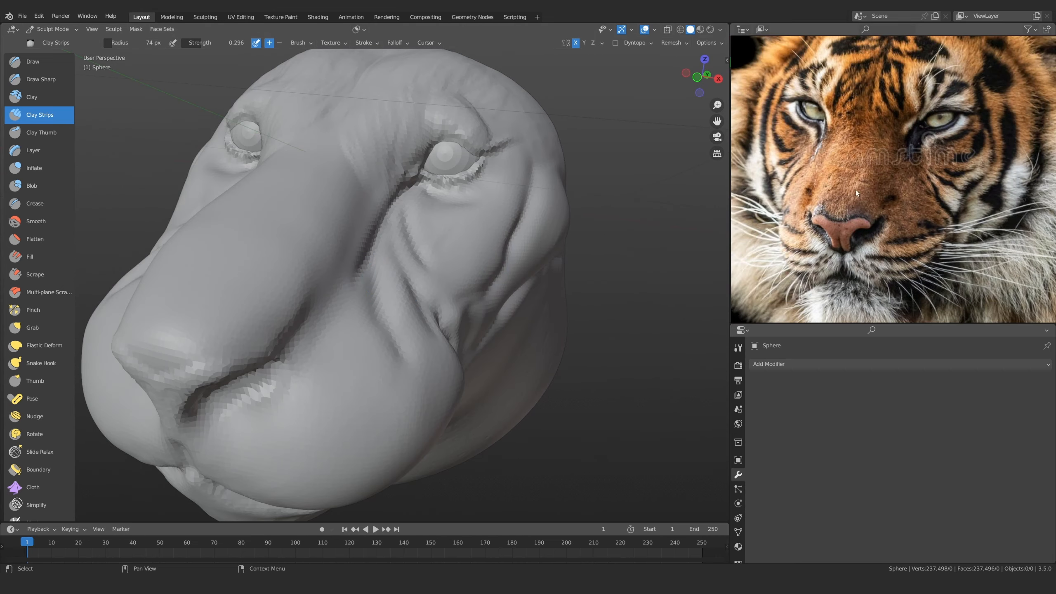
{"action": "middle_click_drag", "start_coordinate": [855, 190], "coordinate": [870, 214]}
{"action": "middle_click_drag", "start_coordinate": [870, 215], "coordinate": [844, 169], "text": "ctrl"}
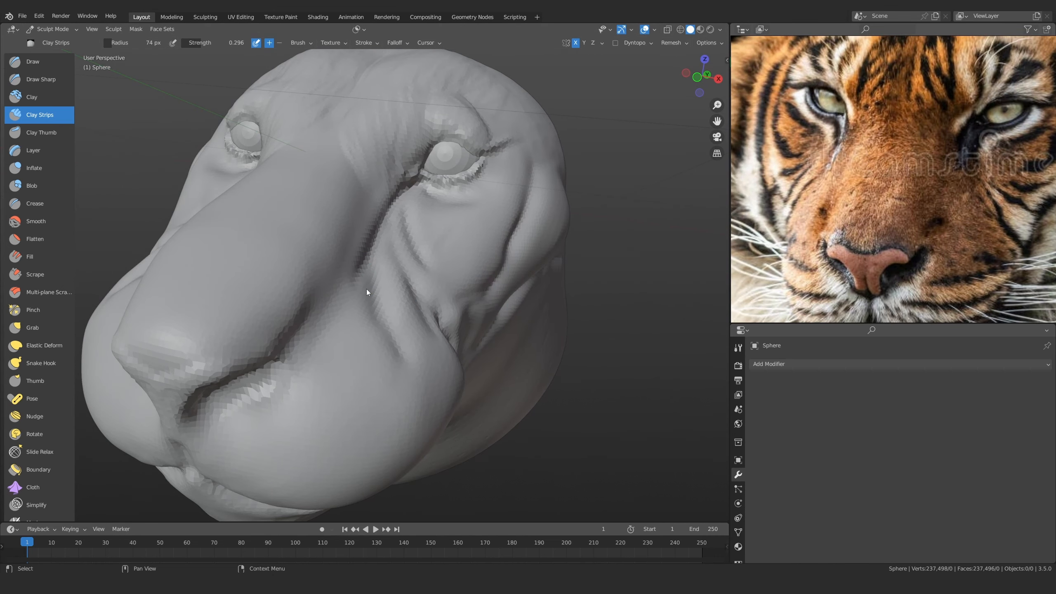
{"action": "mouse_move", "coordinate": [367, 289]}
{"action": "middle_mouse_down"}
{"action": "mouse_move", "coordinate": [266, 354]}
{"action": "mouse_move", "coordinate": [336, 297]}
{"action": "middle_mouse_up"}
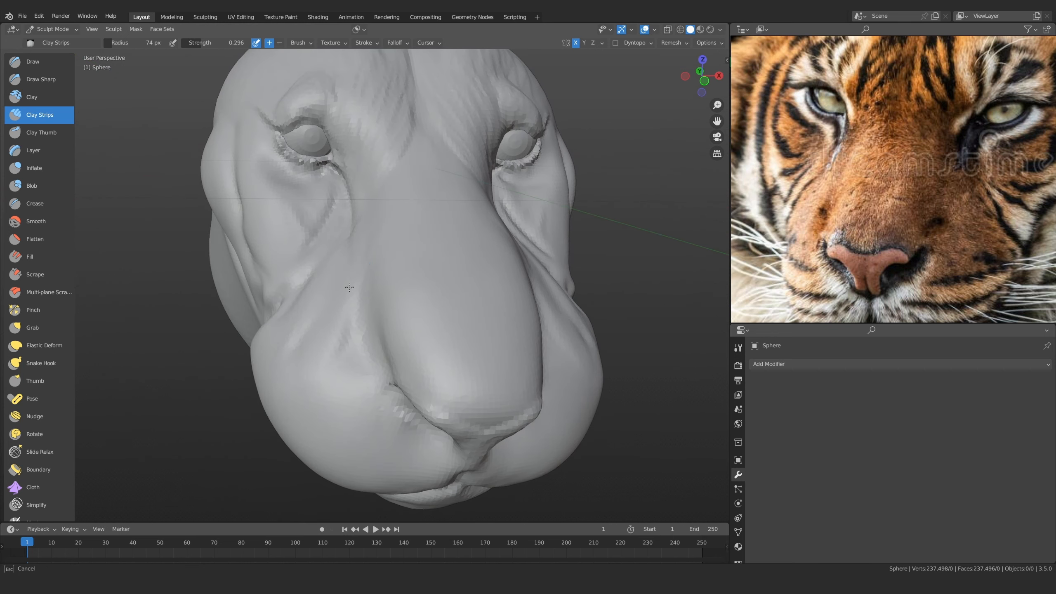
{"action": "mouse_move", "coordinate": [349, 288]}
{"action": "left_mouse_down"}
{"action": "mouse_move", "coordinate": [384, 241]}
{"action": "mouse_move", "coordinate": [349, 354]}
{"action": "mouse_move", "coordinate": [370, 257]}
{"action": "left_mouse_up"}
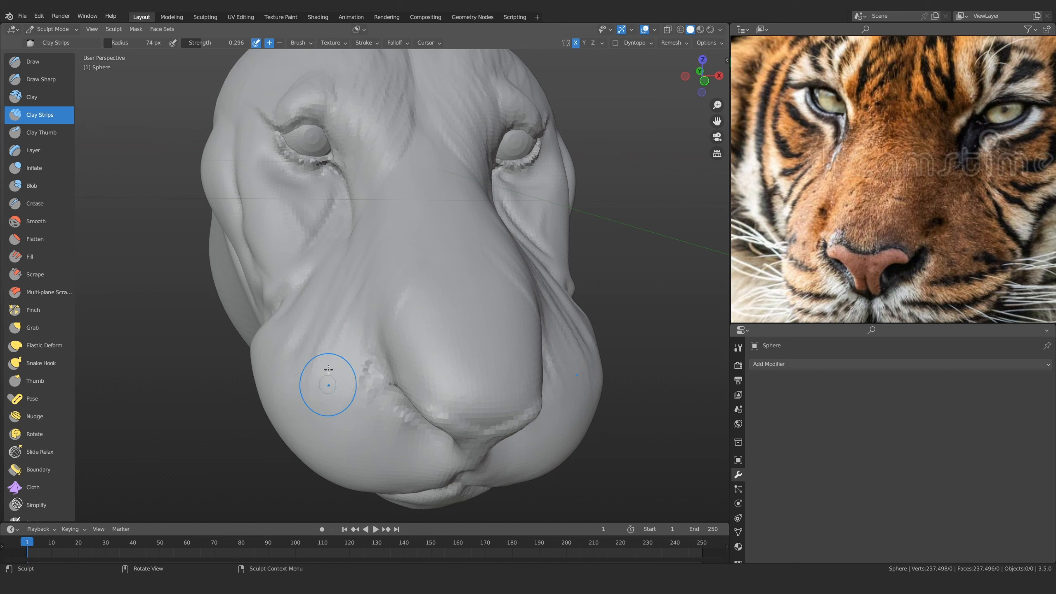
{"action": "mouse_move", "coordinate": [305, 295]}
{"action": "middle_mouse_down"}
{"action": "mouse_move", "coordinate": [414, 378]}
{"action": "mouse_move", "coordinate": [386, 408]}
{"action": "mouse_move", "coordinate": [302, 435]}
{"action": "middle_mouse_up"}
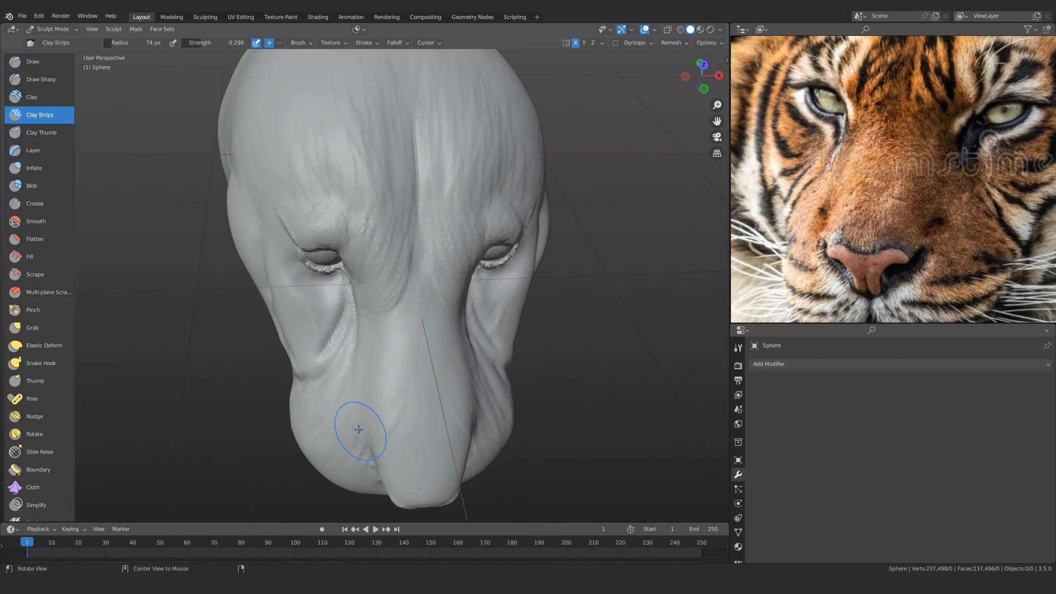
Examine the head in side profile and compare its jaw and chin with the profile tiger photo
{"action": "left_click_drag", "start_coordinate": [359, 429], "coordinate": [410, 412], "text": "alt"}
{"action": "mouse_move", "coordinate": [410, 411]}
{"action": "left_mouse_down", "text": "alt"}
{"action": "mouse_move", "coordinate": [403, 341]}
{"action": "mouse_move", "coordinate": [403, 378]}
{"action": "mouse_move", "coordinate": [399, 352]}
{"action": "mouse_move", "coordinate": [387, 375]}
{"action": "mouse_move", "coordinate": [428, 245]}
{"action": "mouse_move", "coordinate": [451, 224]}
{"action": "mouse_move", "coordinate": [436, 158]}
{"action": "left_mouse_up", "text": "alt"}
{"action": "mouse_move", "coordinate": [409, 370]}
{"action": "left_mouse_down", "text": "ctrl+alt"}
{"action": "mouse_move", "coordinate": [405, 288]}
{"action": "mouse_move", "coordinate": [390, 327]}
{"action": "mouse_move", "coordinate": [344, 330]}
{"action": "mouse_move", "coordinate": [332, 310]}
{"action": "mouse_move", "coordinate": [330, 337]}
{"action": "mouse_move", "coordinate": [290, 372]}
{"action": "left_mouse_up", "text": "ctrl+alt"}
{"action": "key", "text": "f"}
{"action": "left_click", "coordinate": [401, 311]}
{"action": "key", "text": "f"}
{"action": "left_click", "coordinate": [301, 297]}
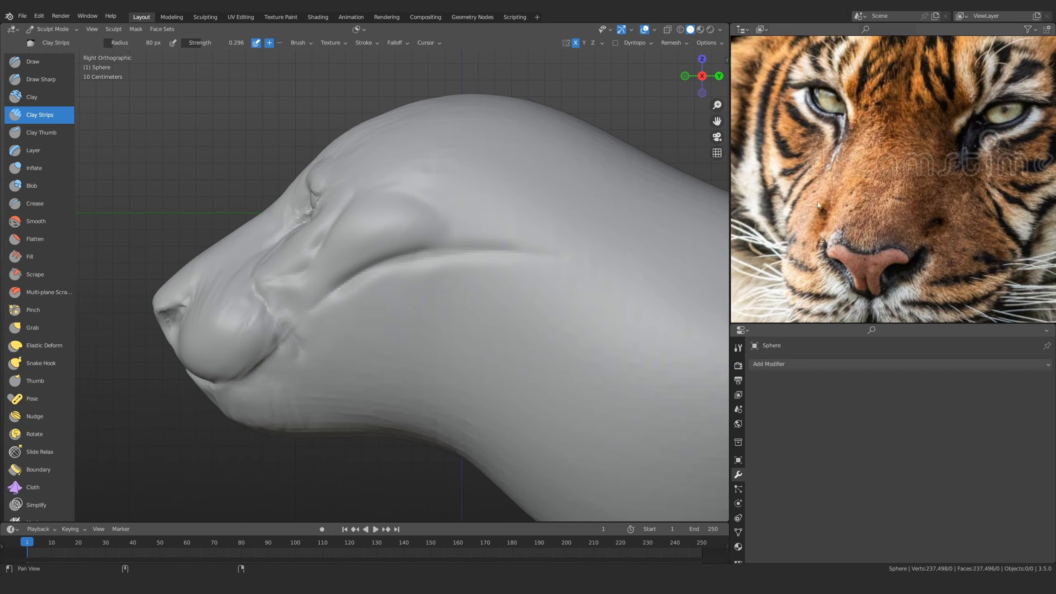
{"action": "scroll", "coordinate": [817, 205], "scroll_direction": "down", "scroll_amount": 6}
{"action": "middle_click_drag", "start_coordinate": [838, 205], "coordinate": [746, 272]}
{"action": "scroll", "coordinate": [922, 215], "scroll_direction": "up", "scroll_amount": 5}
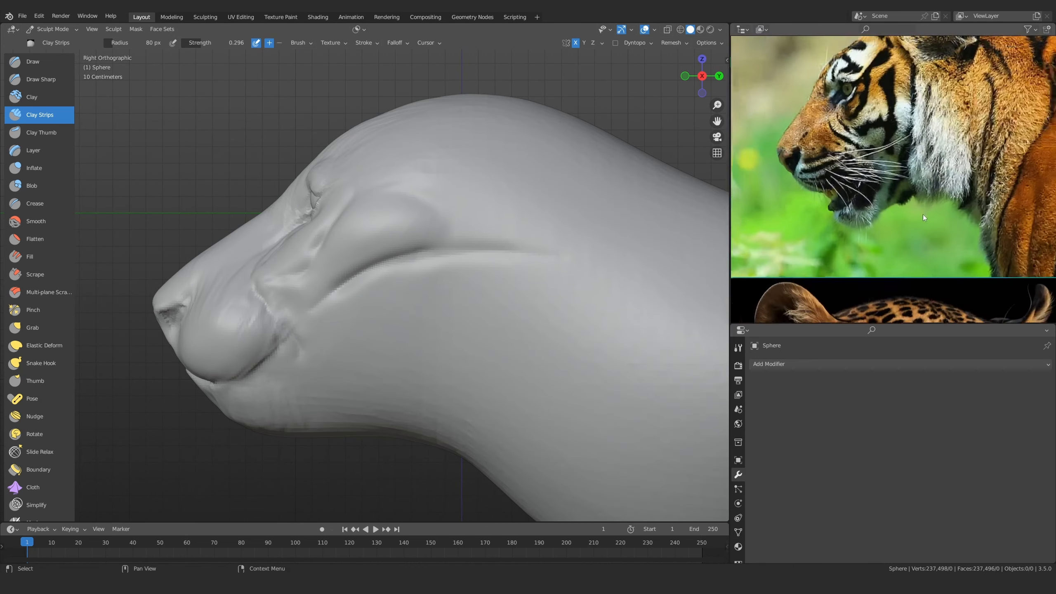
{"action": "scroll", "coordinate": [922, 214], "scroll_direction": "up", "scroll_amount": 4}
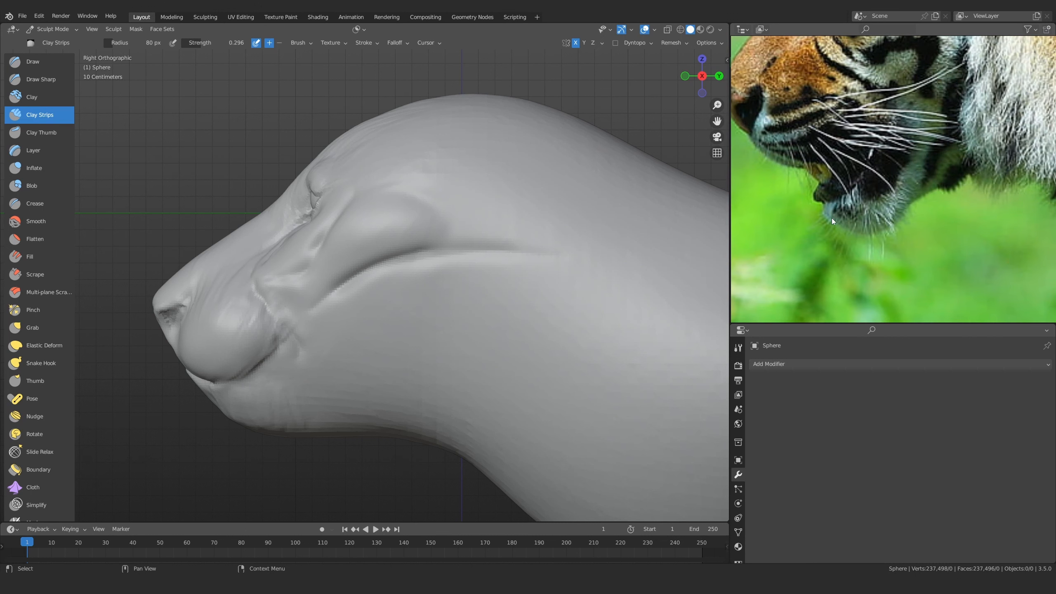
Build up the side and underside of the chin below the mouth with Clay Strips at an 89 px radius
{"action": "middle_click_drag", "start_coordinate": [247, 377], "coordinate": [383, 290]}
{"action": "mouse_move", "coordinate": [347, 278]}
{"action": "left_mouse_down"}
{"action": "mouse_move", "coordinate": [335, 293]}
{"action": "mouse_move", "coordinate": [350, 286]}
{"action": "left_mouse_up"}
{"action": "mouse_move", "coordinate": [350, 286]}
{"action": "left_mouse_down"}
{"action": "mouse_move", "coordinate": [366, 302]}
{"action": "mouse_move", "coordinate": [401, 269]}
{"action": "mouse_move", "coordinate": [341, 329]}
{"action": "left_mouse_up"}
{"action": "scroll", "coordinate": [364, 313], "scroll_direction": "up", "scroll_amount": 1}
{"action": "mouse_move", "coordinate": [274, 350]}
{"action": "left_mouse_down"}
{"action": "mouse_move", "coordinate": [304, 341]}
{"action": "mouse_move", "coordinate": [278, 335]}
{"action": "mouse_move", "coordinate": [291, 324]}
{"action": "left_mouse_up"}
{"action": "left_click_drag", "start_coordinate": [320, 316], "coordinate": [297, 301]}
{"action": "middle_click_drag", "start_coordinate": [334, 312], "coordinate": [287, 384]}
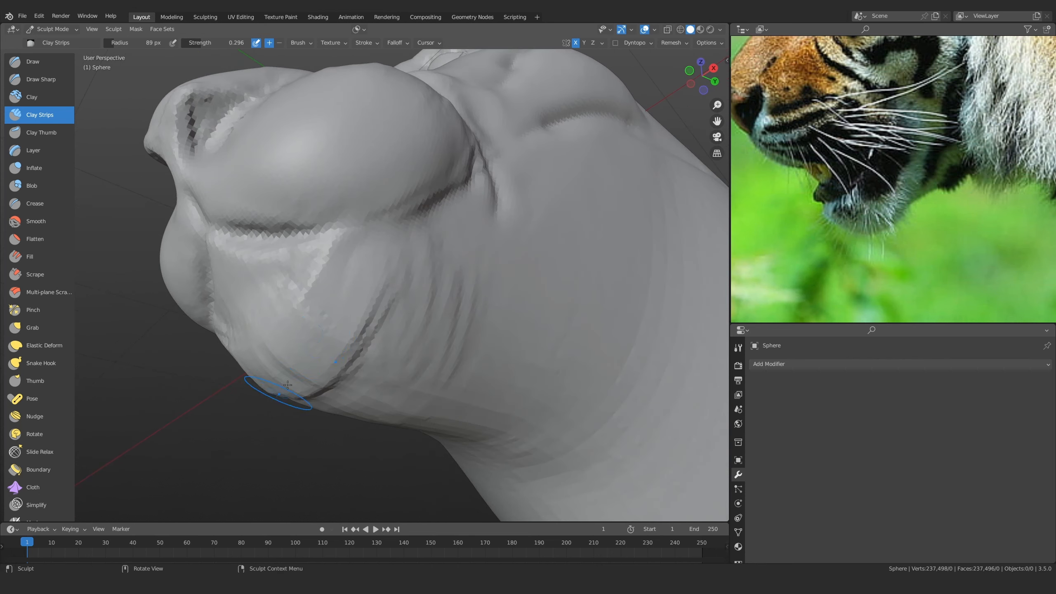
Fill out the front of the chin beneath the lip line with Clay Strips, reducing the radius to 64 px
{"action": "middle_click_drag", "start_coordinate": [370, 235], "coordinate": [286, 247]}
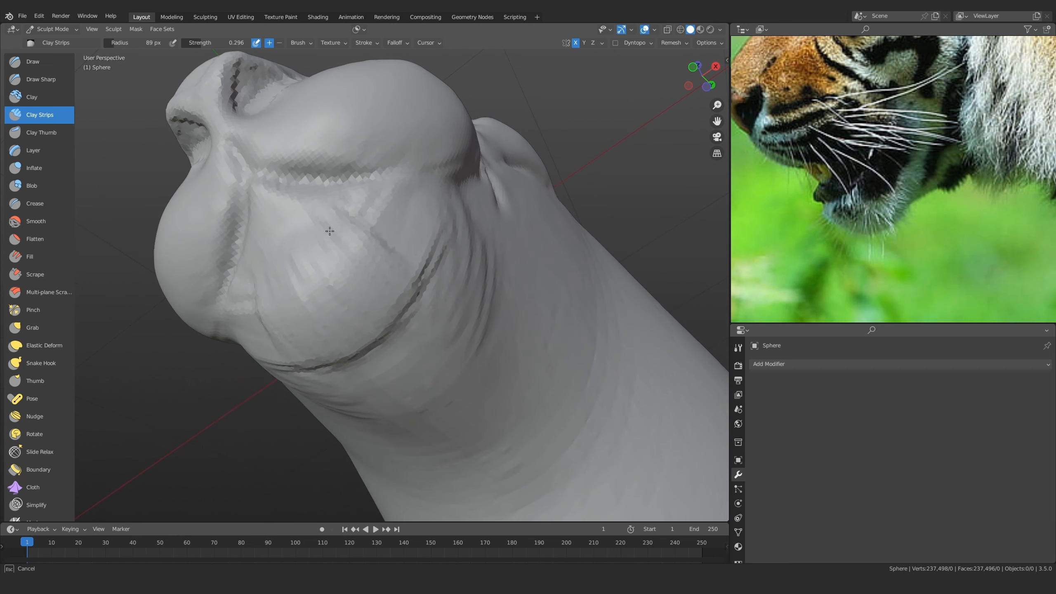
{"action": "left_click_drag", "start_coordinate": [330, 232], "coordinate": [396, 235]}
{"action": "mouse_move", "coordinate": [274, 223]}
{"action": "left_mouse_down"}
{"action": "mouse_move", "coordinate": [286, 245]}
{"action": "mouse_move", "coordinate": [265, 259]}
{"action": "left_mouse_up"}
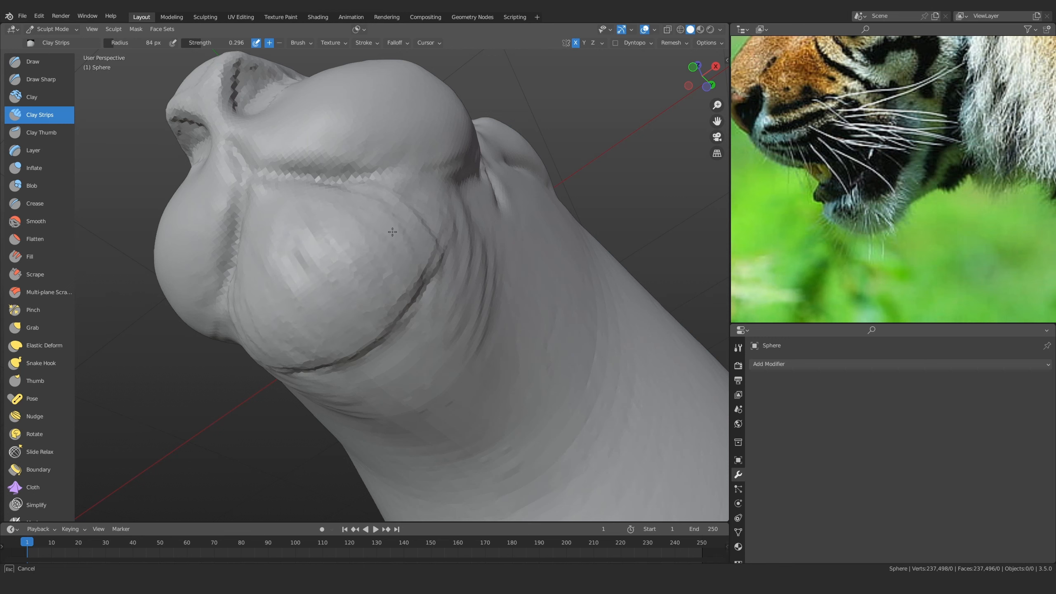
Reshape the chin's profile from the right side view using Grab at a 183 px radius
{"action": "middle_click_drag", "start_coordinate": [437, 205], "coordinate": [360, 329], "text": "ctrl"}
{"action": "key", "text": "KP_3"}
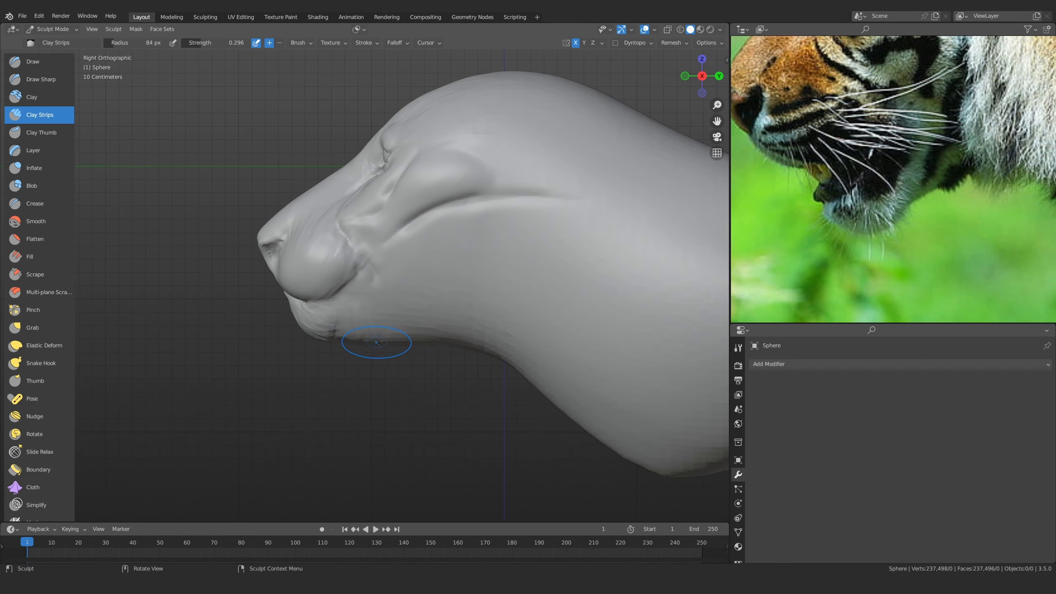
{"action": "scroll", "coordinate": [345, 370], "scroll_direction": "up", "scroll_amount": 4}
{"action": "key", "text": "g"}
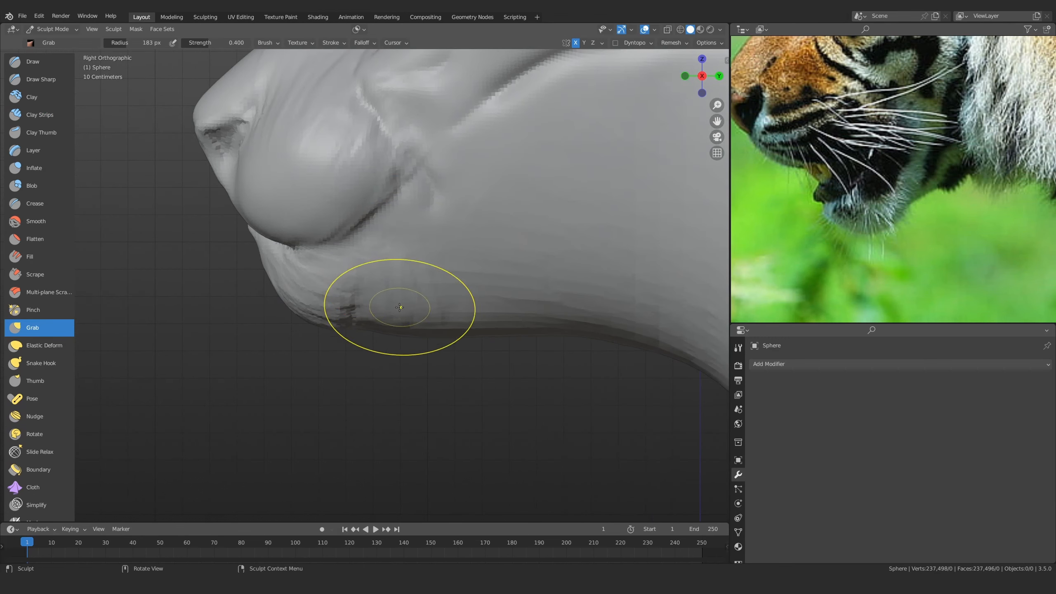
{"action": "mouse_move", "coordinate": [399, 306]}
{"action": "left_mouse_down"}
{"action": "mouse_move", "coordinate": [308, 319]}
{"action": "mouse_move", "coordinate": [302, 331]}
{"action": "left_mouse_up"}
{"action": "left_click_drag", "start_coordinate": [308, 318], "coordinate": [353, 331]}
{"action": "mouse_move", "coordinate": [353, 331]}
{"action": "middle_mouse_down"}
{"action": "mouse_move", "coordinate": [436, 307]}
{"action": "mouse_move", "coordinate": [374, 347]}
{"action": "middle_mouse_up"}
Examine the jaw and chin shape in the skull references and the profile tiger photo
{"action": "scroll", "coordinate": [915, 215], "scroll_direction": "down", "scroll_amount": 10}
{"action": "scroll", "coordinate": [817, 293], "scroll_direction": "up", "scroll_amount": 9}
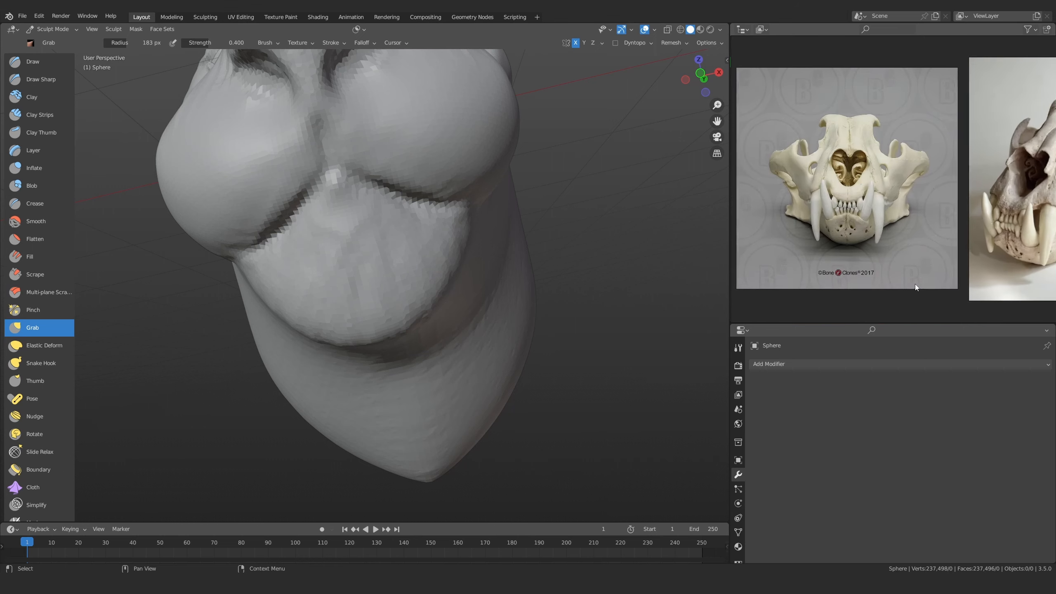
{"action": "middle_click_drag", "start_coordinate": [932, 266], "coordinate": [797, 251]}
{"action": "scroll", "coordinate": [797, 251], "scroll_direction": "down", "scroll_amount": 4}
{"action": "scroll", "coordinate": [831, 241], "scroll_direction": "up", "scroll_amount": 5}
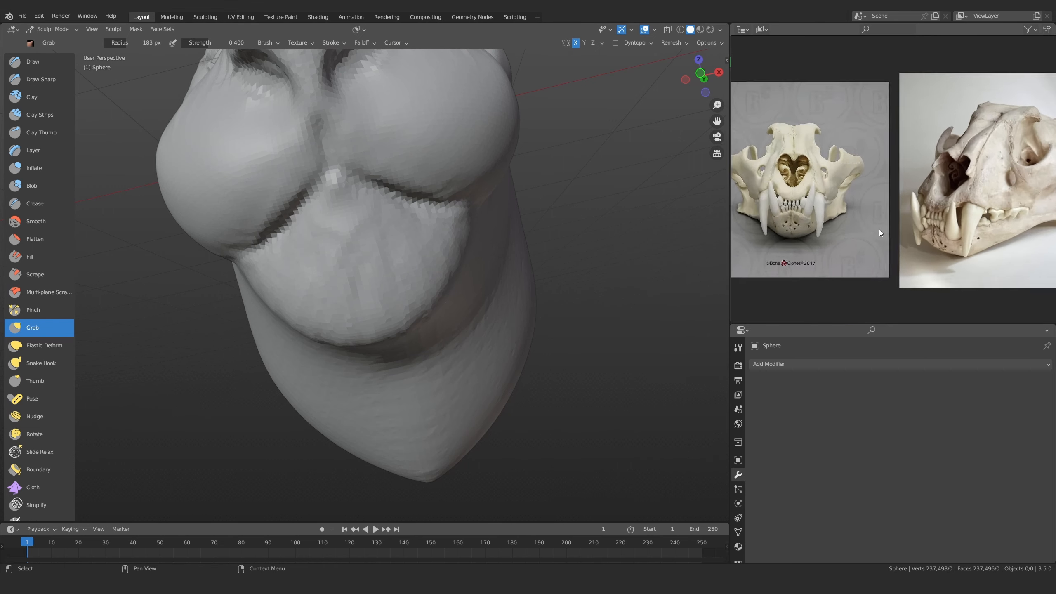
{"action": "middle_click_drag", "start_coordinate": [1034, 202], "coordinate": [936, 227]}
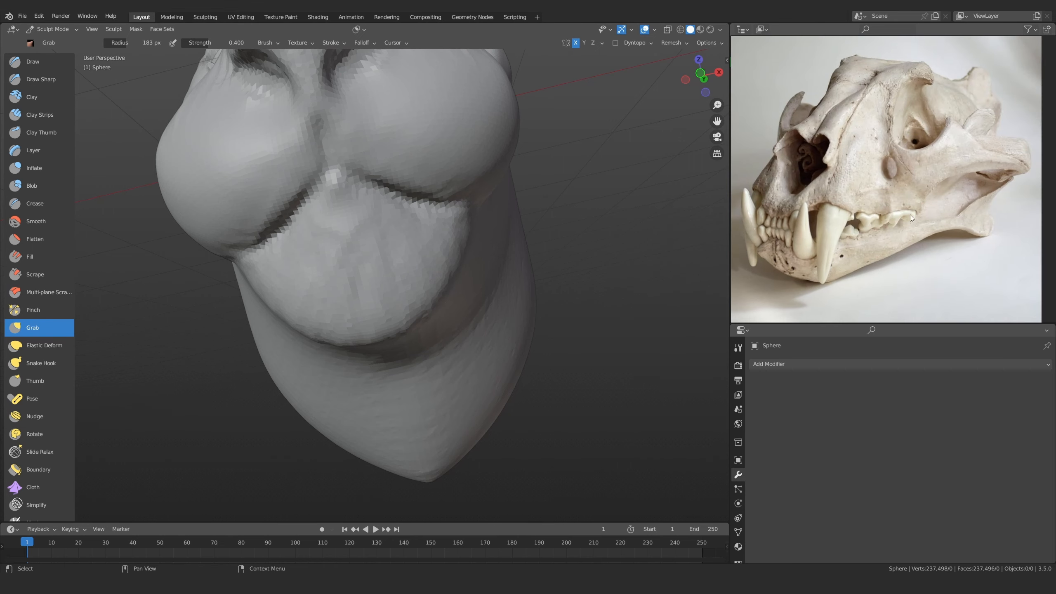
{"action": "scroll", "coordinate": [910, 218], "scroll_direction": "down", "scroll_amount": 8}
{"action": "middle_click_drag", "start_coordinate": [1023, 129], "coordinate": [871, 210]}
{"action": "scroll", "coordinate": [871, 210], "scroll_direction": "up", "scroll_amount": 7}
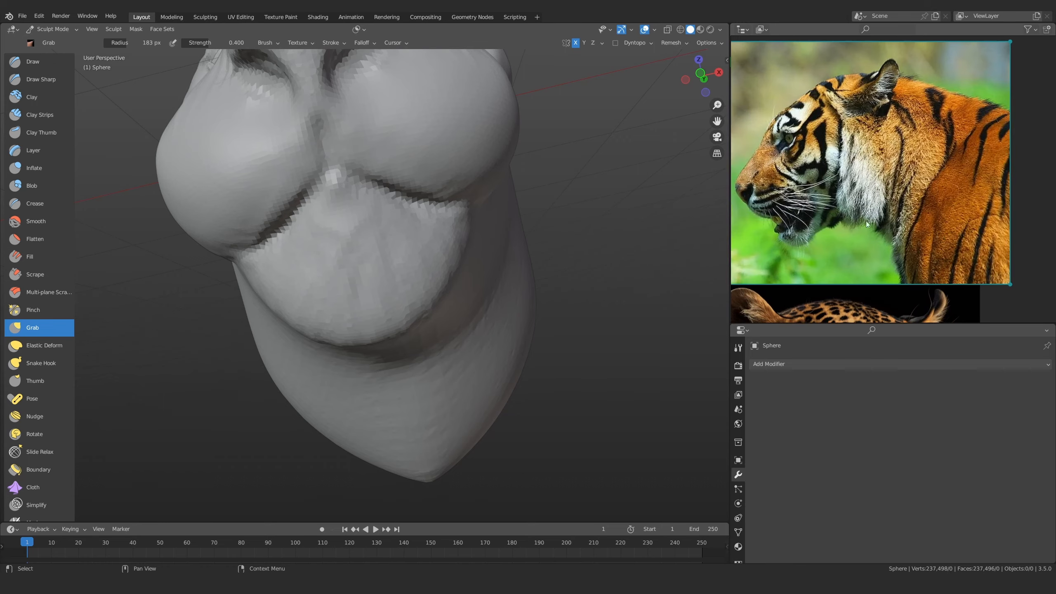
{"action": "scroll", "coordinate": [867, 224], "scroll_direction": "up", "scroll_amount": 2}
{"action": "scroll", "coordinate": [867, 225], "scroll_direction": "up", "scroll_amount": 2}
Build up the front and side of the chin below the lip line with Clay Strips at a 91 px radius
{"action": "middle_click_drag", "start_coordinate": [514, 229], "coordinate": [276, 327]}
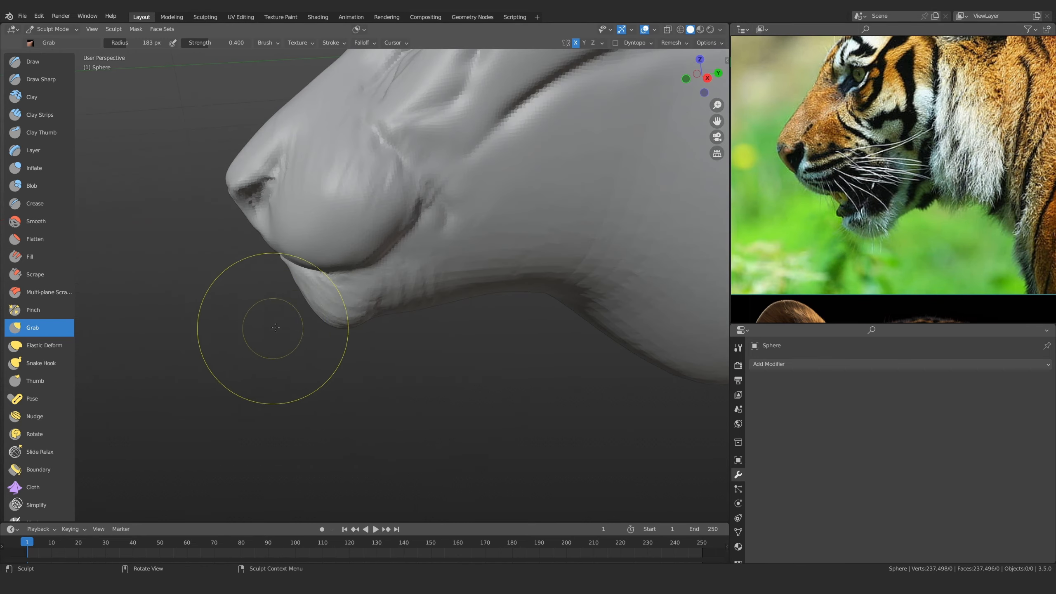
{"action": "mouse_move", "coordinate": [358, 302]}
{"action": "middle_mouse_down"}
{"action": "mouse_move", "coordinate": [306, 288]}
{"action": "mouse_move", "coordinate": [311, 299]}
{"action": "mouse_move", "coordinate": [431, 309]}
{"action": "middle_mouse_up"}
{"action": "left_click", "coordinate": [40, 114]}
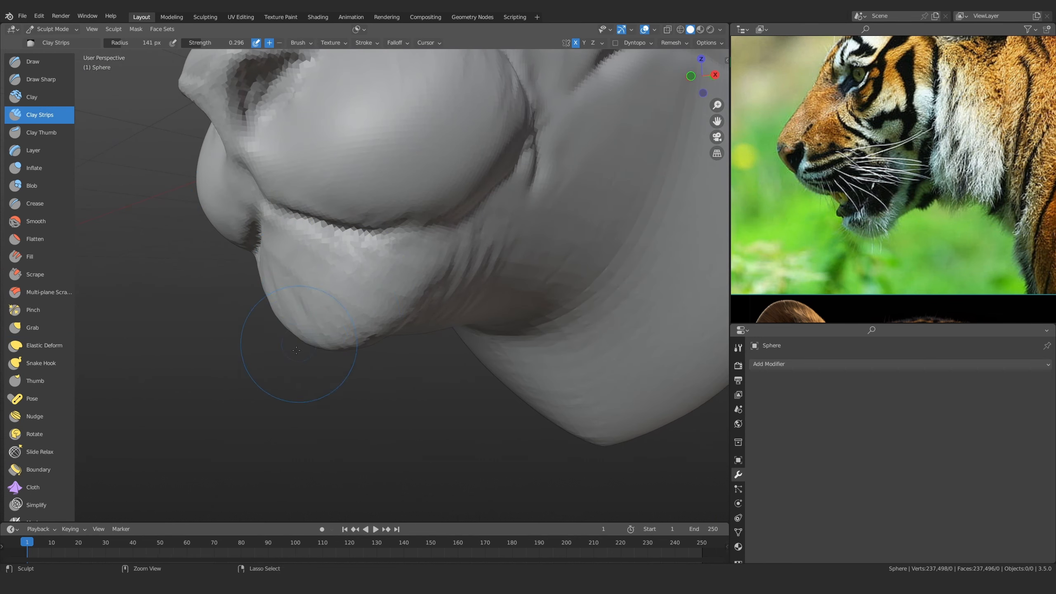
{"action": "middle_click_drag", "start_coordinate": [296, 350], "coordinate": [331, 248]}
{"action": "key", "text": "f"}
{"action": "left_click", "coordinate": [344, 273]}
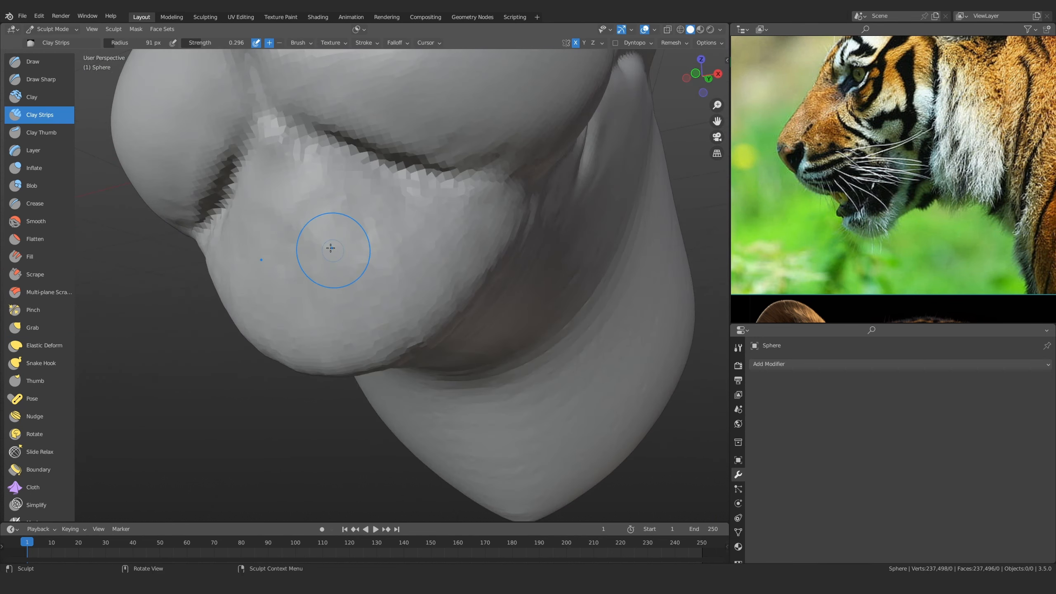
{"action": "left_click_drag", "start_coordinate": [331, 248], "coordinate": [288, 225]}
{"action": "left_click_drag", "start_coordinate": [351, 342], "coordinate": [332, 193]}
{"action": "left_click_drag", "start_coordinate": [335, 277], "coordinate": [323, 344]}
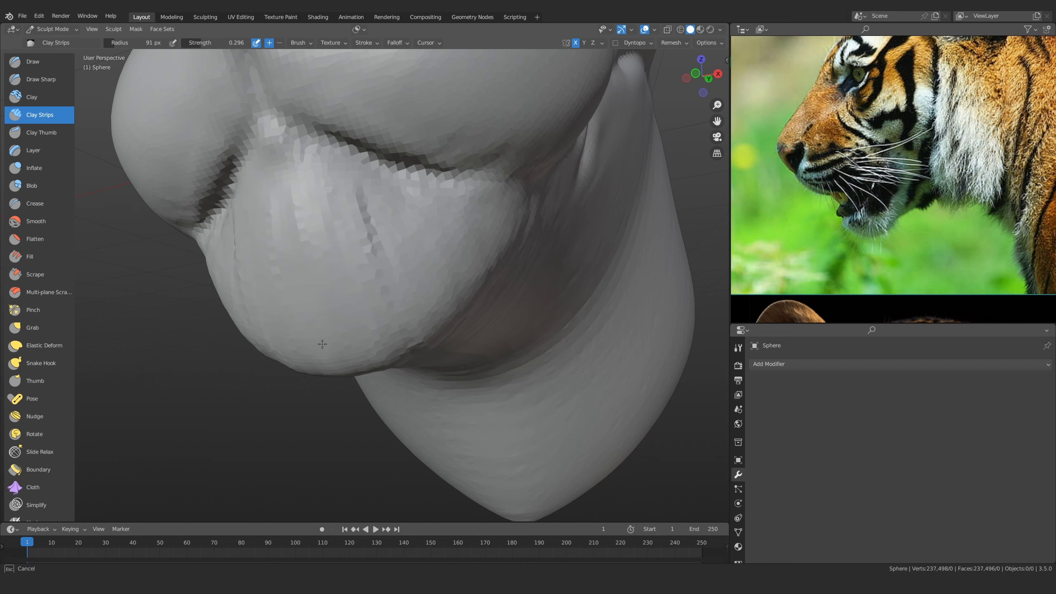
{"action": "mouse_move", "coordinate": [381, 251]}
{"action": "left_mouse_down"}
{"action": "mouse_move", "coordinate": [377, 201]}
{"action": "mouse_move", "coordinate": [458, 254]}
{"action": "left_mouse_up"}
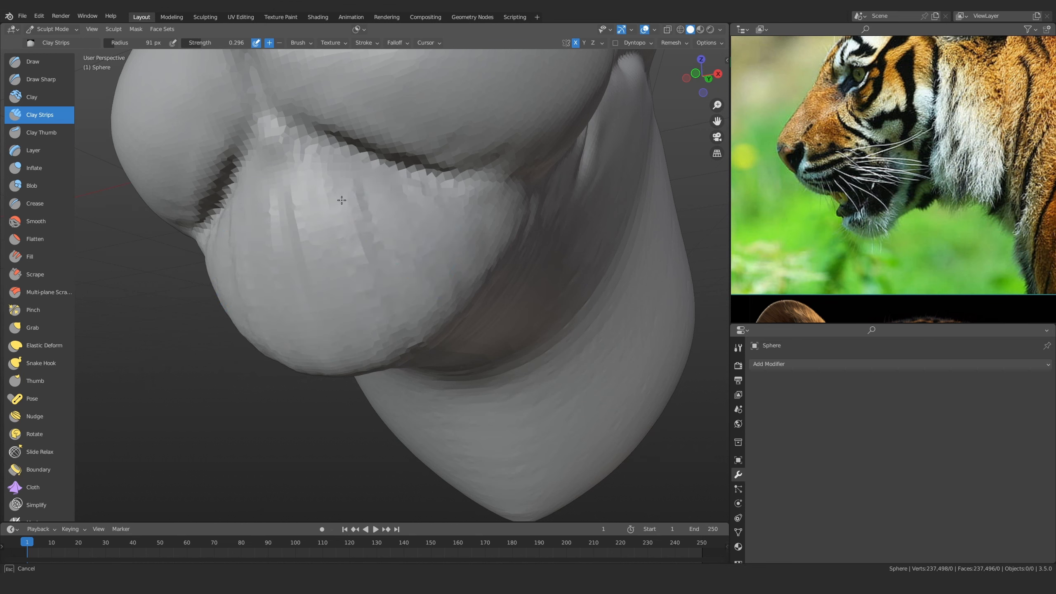
{"action": "left_click_drag", "start_coordinate": [312, 263], "coordinate": [416, 216]}
{"action": "left_click_drag", "start_coordinate": [435, 279], "coordinate": [453, 307]}
{"action": "scroll", "coordinate": [455, 332], "scroll_direction": "down", "scroll_amount": 4}
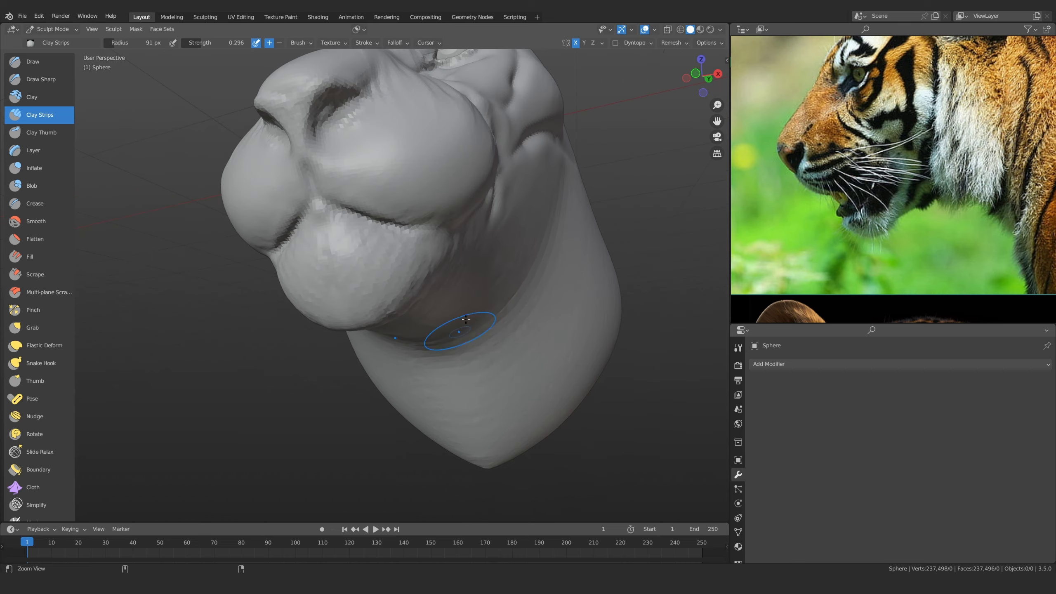
Add volume to the side and underside of the chin with Clay Strips, reducing the radius to 69 px
{"action": "mouse_move", "coordinate": [455, 332]}
{"action": "middle_mouse_down"}
{"action": "mouse_move", "coordinate": [349, 345]}
{"action": "mouse_move", "coordinate": [401, 295]}
{"action": "middle_mouse_up"}
{"action": "scroll", "coordinate": [401, 294], "scroll_direction": "up", "scroll_amount": 2}
{"action": "mouse_move", "coordinate": [319, 288]}
{"action": "left_mouse_down"}
{"action": "mouse_move", "coordinate": [272, 302]}
{"action": "mouse_move", "coordinate": [360, 243]}
{"action": "mouse_move", "coordinate": [313, 307]}
{"action": "left_mouse_up"}
{"action": "key", "text": "f"}
{"action": "left_click", "coordinate": [348, 274]}
{"action": "left_click_drag", "start_coordinate": [331, 246], "coordinate": [334, 250]}
{"action": "scroll", "coordinate": [335, 250], "scroll_direction": "down", "scroll_amount": 3}
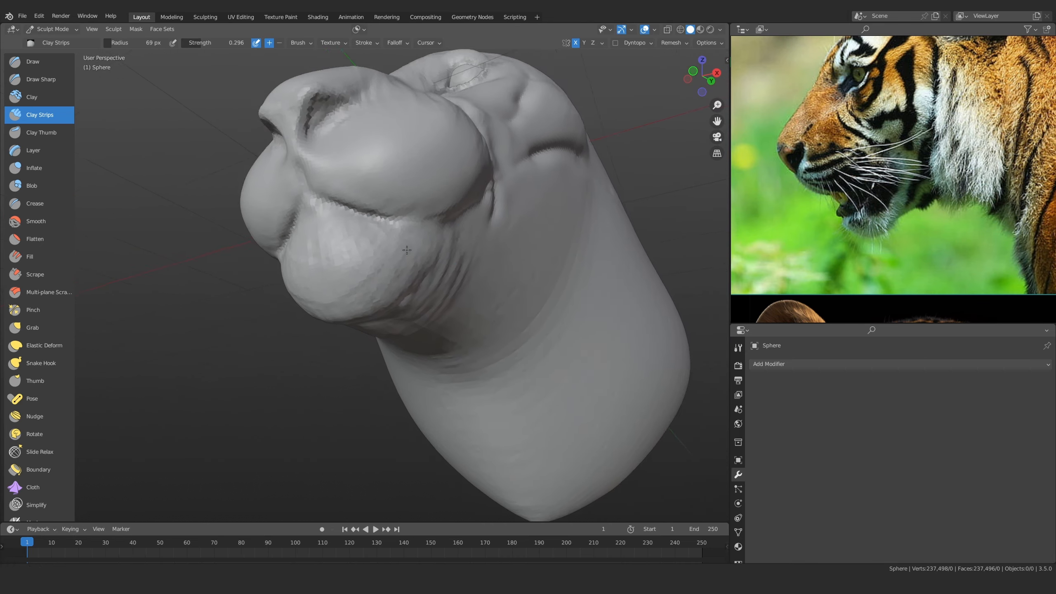
{"action": "middle_click_drag", "start_coordinate": [334, 250], "coordinate": [308, 274]}
{"action": "scroll", "coordinate": [339, 294], "scroll_direction": "up", "scroll_amount": 2}
Lay thin strips along the lower jaw from the chin toward the cheek with Clay Strips at a 33 px radius
{"action": "key", "text": "KP_3"}
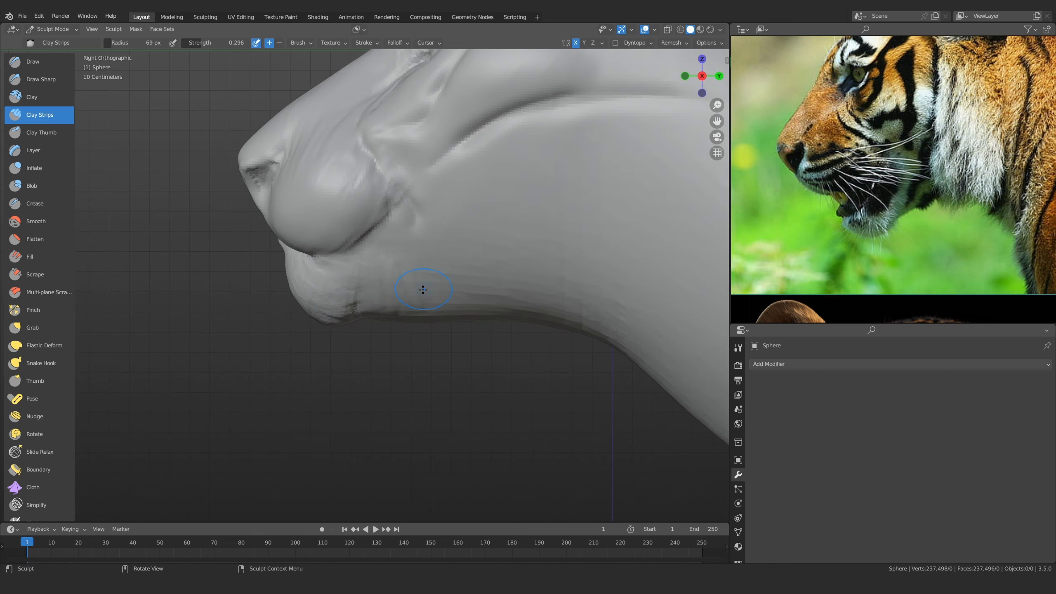
{"action": "middle_click_drag", "start_coordinate": [429, 271], "coordinate": [362, 295], "text": "shift"}
{"action": "middle_click_drag", "start_coordinate": [445, 297], "coordinate": [609, 300], "text": "ctrl"}
{"action": "middle_click_drag", "start_coordinate": [916, 218], "coordinate": [822, 262]}
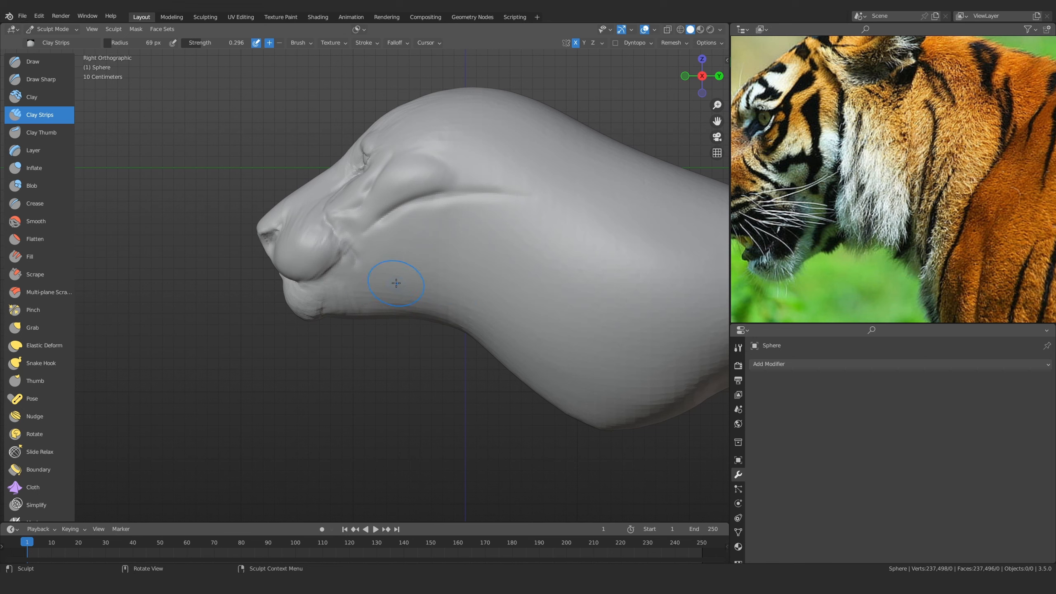
{"action": "scroll", "coordinate": [395, 283], "scroll_direction": "up", "scroll_amount": 2}
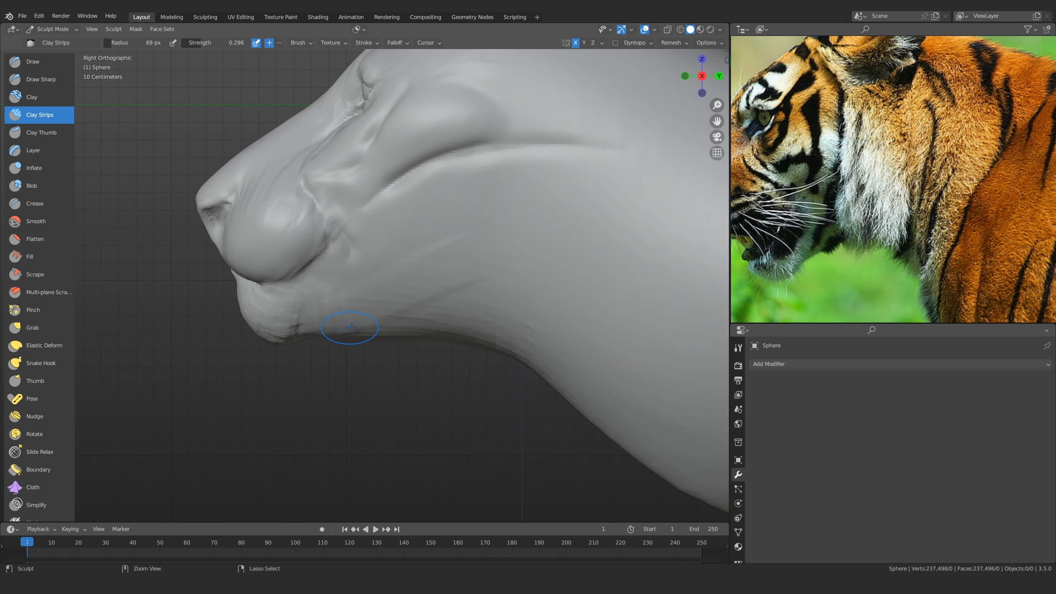
{"action": "middle_click_drag", "start_coordinate": [371, 316], "coordinate": [398, 307], "text": "ctrl"}
{"action": "key", "text": "f"}
{"action": "left_click", "coordinate": [384, 307]}
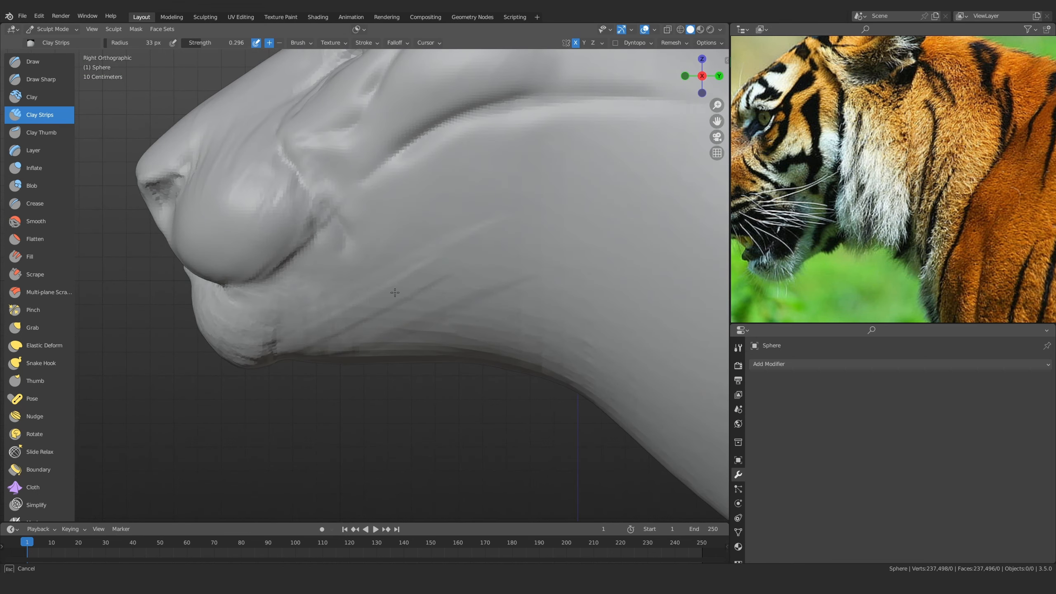
{"action": "middle_click_drag", "start_coordinate": [316, 345], "coordinate": [316, 433], "text": "ctrl"}
Examine the lower jaw and jawline in the skull references and the side-facing tiger photos
{"action": "scroll", "coordinate": [894, 233], "scroll_direction": "down", "scroll_amount": 6}
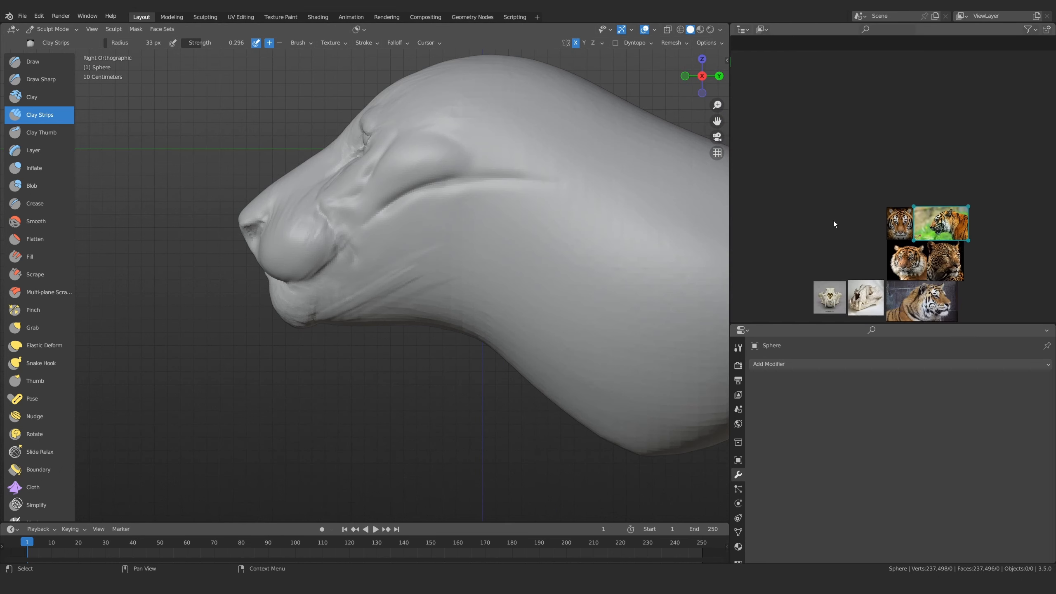
{"action": "scroll", "coordinate": [831, 287], "scroll_direction": "up", "scroll_amount": 4}
{"action": "scroll", "coordinate": [828, 233], "scroll_direction": "up", "scroll_amount": 5}
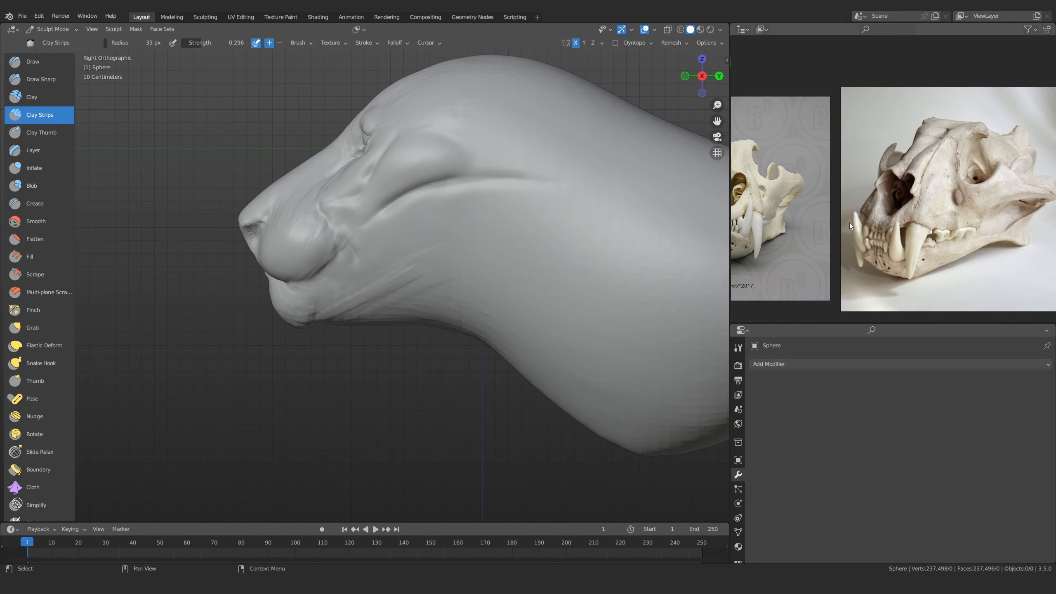
{"action": "middle_click_drag", "start_coordinate": [864, 233], "coordinate": [982, 221]}
{"action": "left_click", "coordinate": [836, 233]}
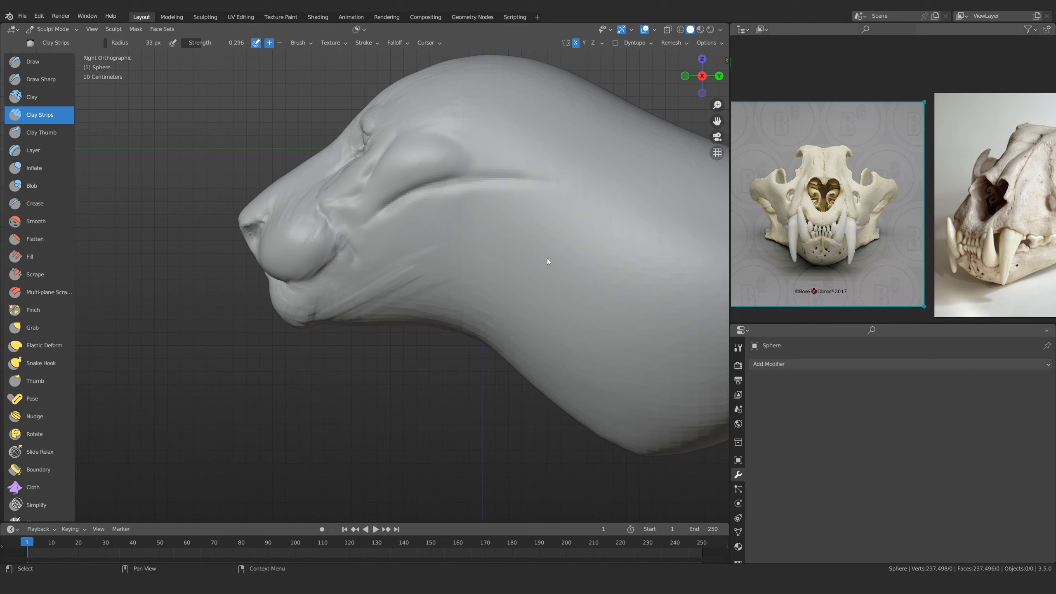
{"action": "mouse_move", "coordinate": [428, 329]}
{"action": "left_mouse_down", "text": "alt"}
{"action": "mouse_move", "coordinate": [420, 291]}
{"action": "mouse_move", "coordinate": [389, 261]}
{"action": "mouse_move", "coordinate": [453, 283]}
{"action": "mouse_move", "coordinate": [353, 263]}
{"action": "mouse_move", "coordinate": [483, 302]}
{"action": "mouse_move", "coordinate": [414, 280]}
{"action": "left_mouse_up", "text": "alt"}
{"action": "key", "text": "f"}
{"action": "left_click", "coordinate": [465, 283]}
{"action": "scroll", "coordinate": [853, 227], "scroll_direction": "up", "scroll_amount": 3}
{"action": "key", "text": "KP_3"}
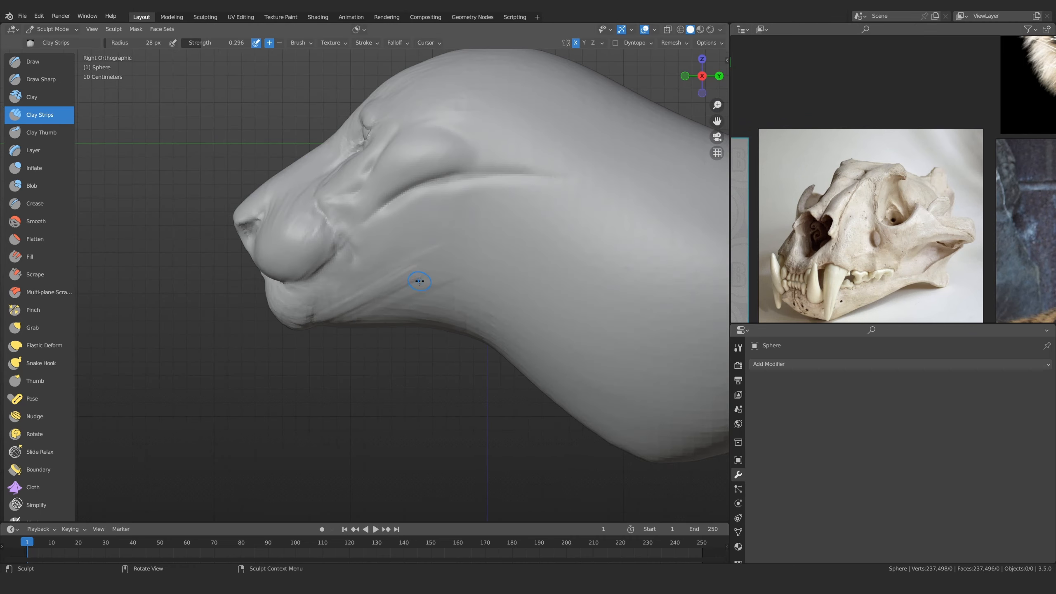
{"action": "scroll", "coordinate": [889, 206], "scroll_direction": "down", "scroll_amount": 5}
{"action": "scroll", "coordinate": [882, 215], "scroll_direction": "up", "scroll_amount": 4}
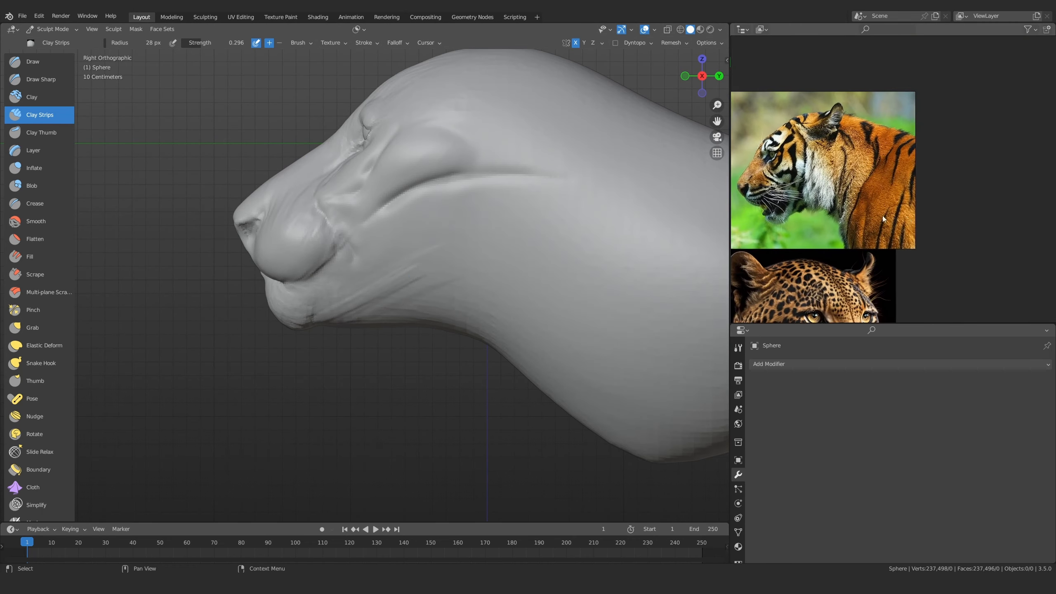
{"action": "left_click", "coordinate": [883, 216]}
{"action": "scroll", "coordinate": [875, 204], "scroll_direction": "down", "scroll_amount": 2}
{"action": "scroll", "coordinate": [857, 241], "scroll_direction": "up", "scroll_amount": 6}
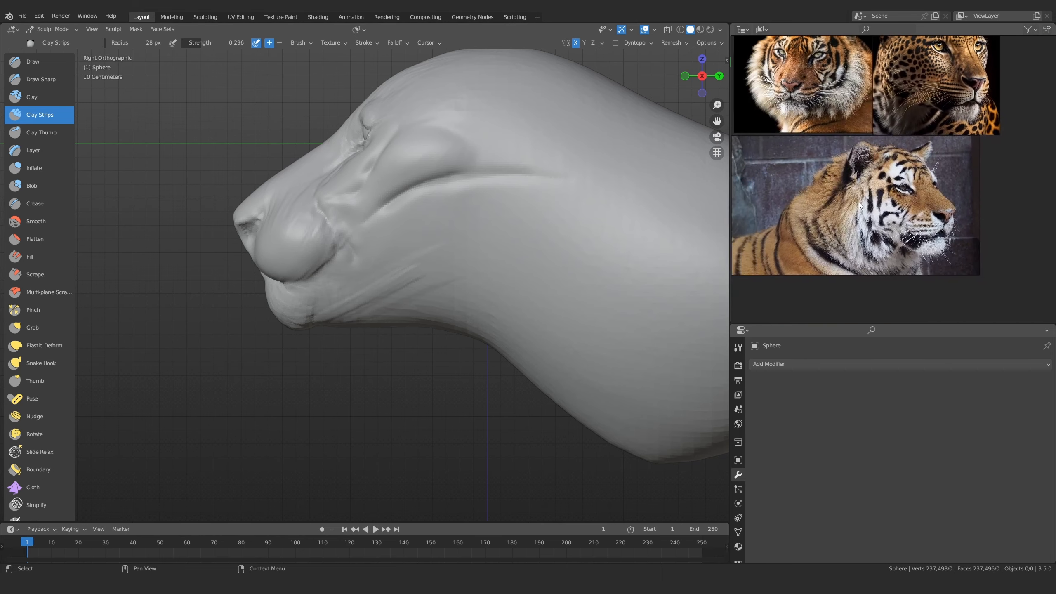
{"action": "scroll", "coordinate": [857, 241], "scroll_direction": "up", "scroll_amount": 1}
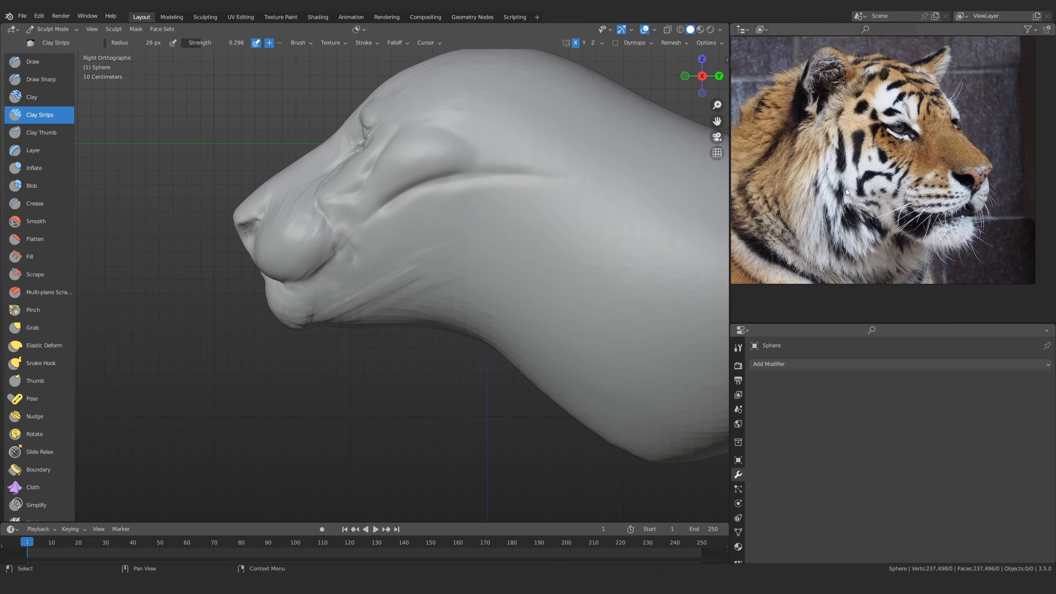
Raise a long diagonal ridge along the jaw from the chin toward the cheek with Clay Strips at a 32 px radius
{"action": "left_click_drag", "start_coordinate": [395, 232], "coordinate": [394, 267], "text": "ctrl+alt"}
{"action": "mouse_move", "coordinate": [394, 266]}
{"action": "left_mouse_down", "text": "alt"}
{"action": "mouse_move", "coordinate": [518, 224]}
{"action": "mouse_move", "coordinate": [486, 227]}
{"action": "left_mouse_up", "text": "alt"}
{"action": "mouse_move", "coordinate": [487, 227]}
{"action": "left_mouse_down", "text": "ctrl+alt"}
{"action": "mouse_move", "coordinate": [466, 258]}
{"action": "mouse_move", "coordinate": [437, 196]}
{"action": "left_mouse_up", "text": "ctrl+alt"}
{"action": "mouse_move", "coordinate": [330, 332]}
{"action": "left_mouse_down", "text": "alt"}
{"action": "mouse_move", "coordinate": [348, 328]}
{"action": "mouse_move", "coordinate": [341, 307]}
{"action": "mouse_move", "coordinate": [318, 316]}
{"action": "mouse_move", "coordinate": [349, 312]}
{"action": "mouse_move", "coordinate": [497, 431]}
{"action": "mouse_move", "coordinate": [388, 370]}
{"action": "mouse_move", "coordinate": [337, 279]}
{"action": "left_mouse_up", "text": "alt"}
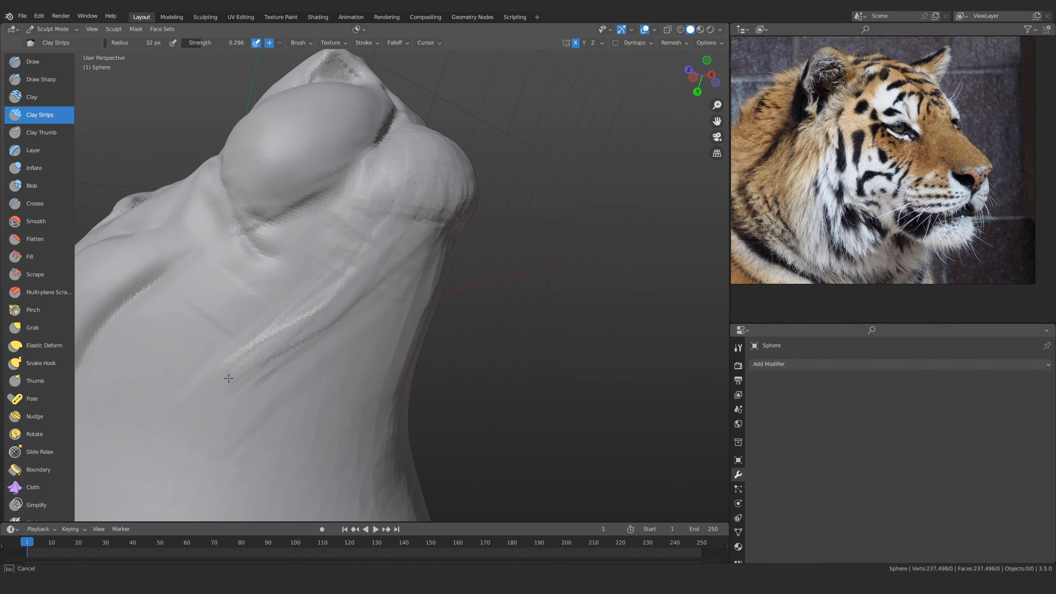
{"action": "left_click_drag", "start_coordinate": [229, 378], "coordinate": [396, 224]}
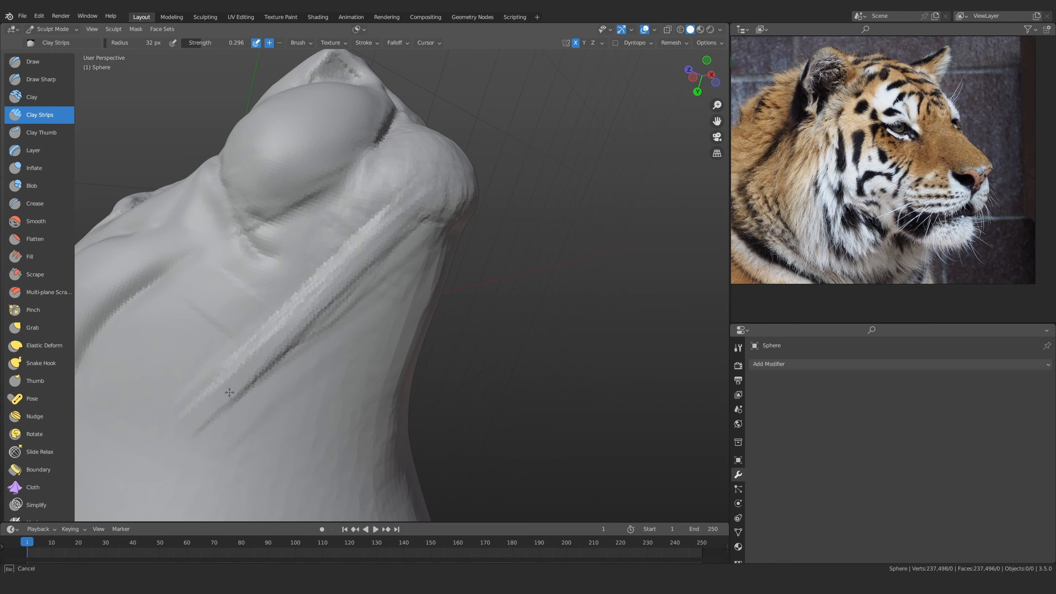
{"action": "left_click_drag", "start_coordinate": [374, 203], "coordinate": [316, 308], "text": "ctrl+alt"}
{"action": "left_click_drag", "start_coordinate": [316, 308], "coordinate": [255, 410], "text": "alt"}
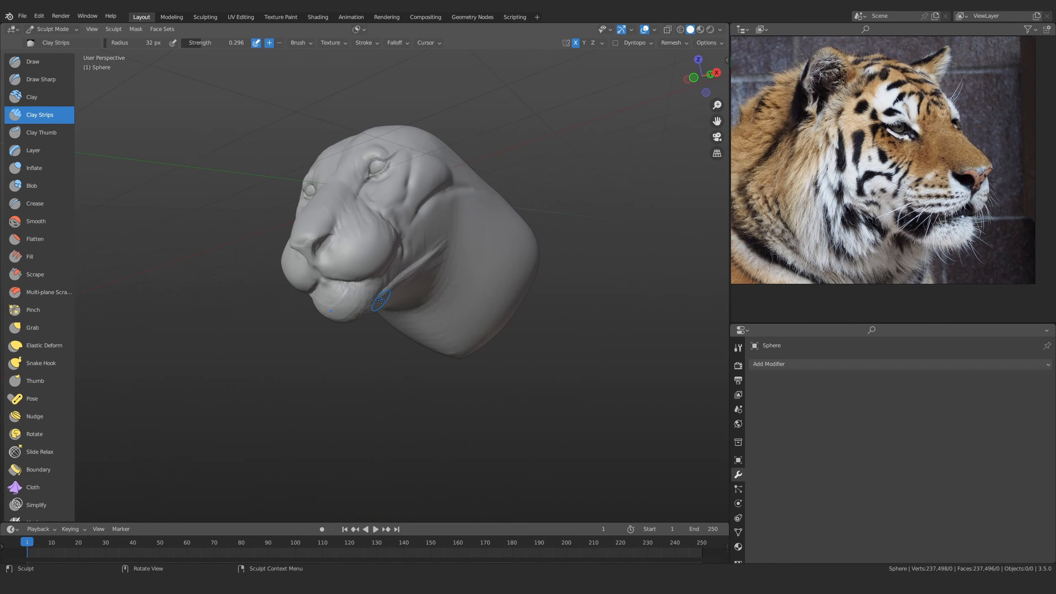
{"action": "mouse_move", "coordinate": [381, 300]}
{"action": "left_mouse_down", "text": "alt"}
{"action": "mouse_move", "coordinate": [368, 293]}
{"action": "mouse_move", "coordinate": [349, 314]}
{"action": "mouse_move", "coordinate": [391, 281]}
{"action": "left_mouse_up", "text": "alt"}
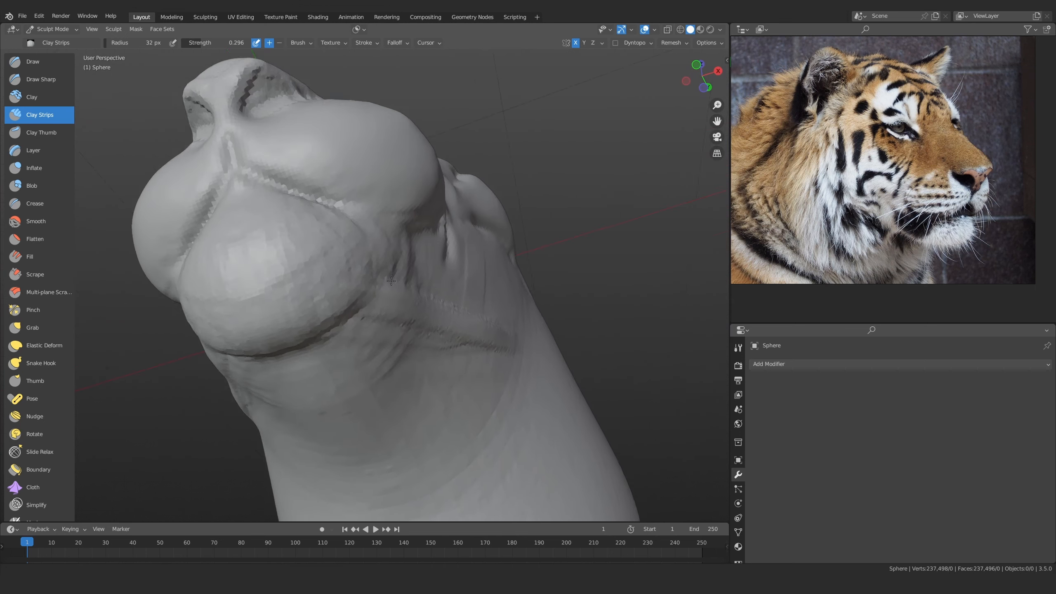
Reshape the side and underside of the jaw behind the chin with Grab, enlarging the radius to 175 px
{"action": "mouse_move", "coordinate": [390, 281]}
{"action": "middle_mouse_down"}
{"action": "mouse_move", "coordinate": [399, 195]}
{"action": "mouse_move", "coordinate": [412, 271]}
{"action": "middle_mouse_up"}
{"action": "key", "text": "g"}
{"action": "key", "text": "f"}
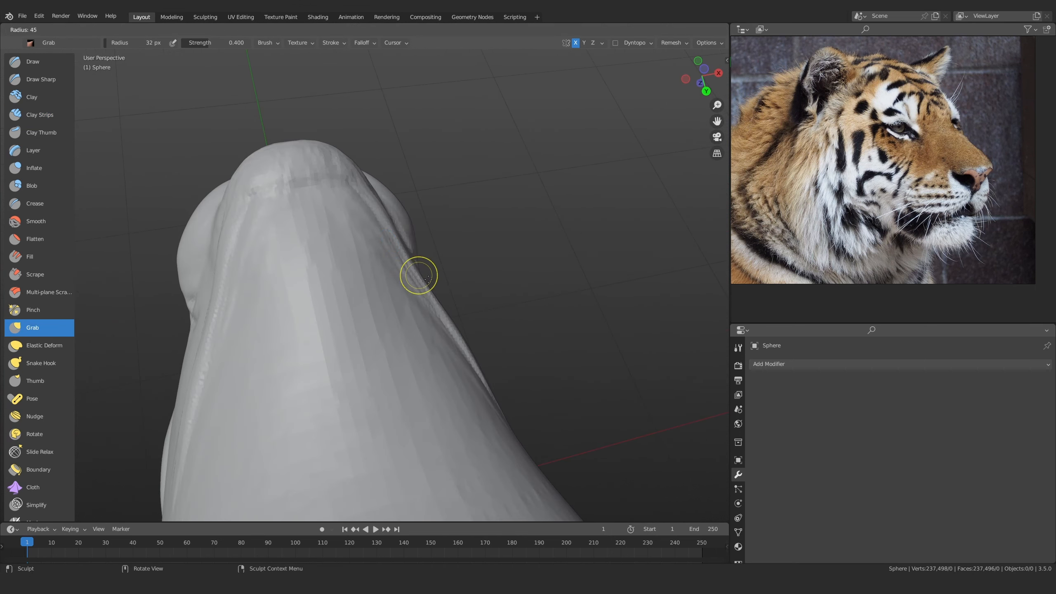
{"action": "left_click", "coordinate": [470, 277]}
{"action": "mouse_move", "coordinate": [432, 287]}
{"action": "left_mouse_down", "text": "alt"}
{"action": "mouse_move", "coordinate": [415, 306]}
{"action": "mouse_move", "coordinate": [414, 293]}
{"action": "left_mouse_up", "text": "alt"}
{"action": "mouse_move", "coordinate": [415, 303]}
{"action": "left_mouse_down"}
{"action": "mouse_move", "coordinate": [432, 293]}
{"action": "mouse_move", "coordinate": [394, 252]}
{"action": "mouse_move", "coordinate": [424, 320]}
{"action": "left_mouse_up"}
{"action": "key", "text": "f"}
{"action": "left_click", "coordinate": [487, 276]}
{"action": "mouse_move", "coordinate": [424, 320]}
{"action": "middle_mouse_down"}
{"action": "mouse_move", "coordinate": [401, 349]}
{"action": "mouse_move", "coordinate": [365, 298]}
{"action": "middle_mouse_up"}
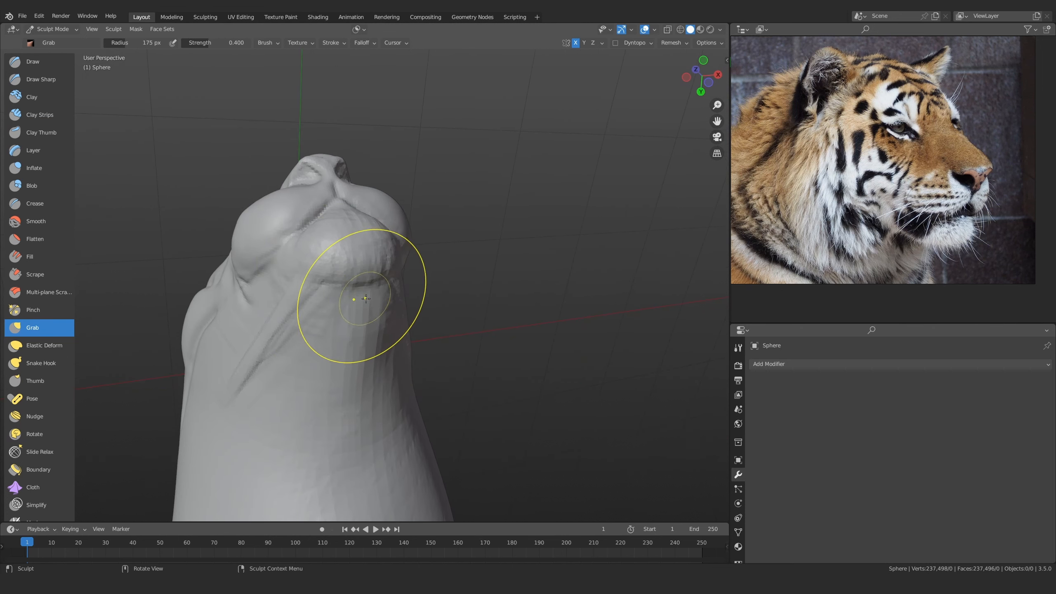
{"action": "key", "text": "KP_3"}
{"action": "middle_click_drag", "start_coordinate": [362, 399], "coordinate": [341, 283], "text": "shift"}
Build up the side of the chin below the mouth corner with Clay Strips
{"action": "left_click", "coordinate": [59, 118]}
{"action": "key", "text": "f"}
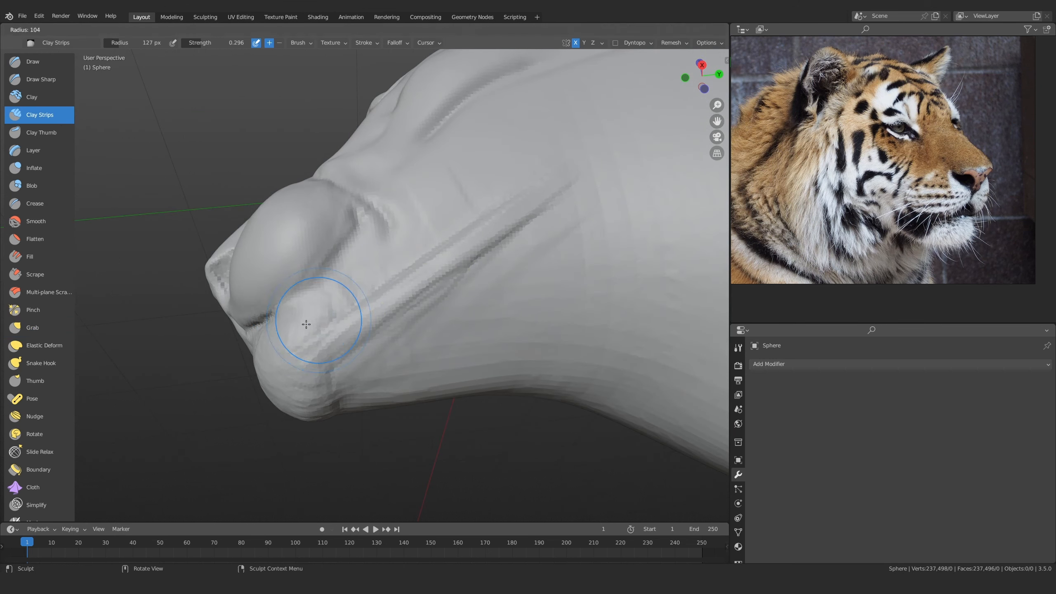
{"action": "left_click", "coordinate": [301, 324]}
{"action": "middle_click_drag", "start_coordinate": [324, 354], "coordinate": [347, 339]}
{"action": "mouse_move", "coordinate": [353, 389]}
{"action": "left_mouse_down"}
{"action": "mouse_move", "coordinate": [367, 342]}
{"action": "mouse_move", "coordinate": [349, 374]}
{"action": "left_mouse_up"}
Fill the area between the chin and the jaw ridge with Clay Strips at 65 px, then raise the radius to 166 px
{"action": "key", "text": "f"}
{"action": "left_click", "coordinate": [329, 378]}
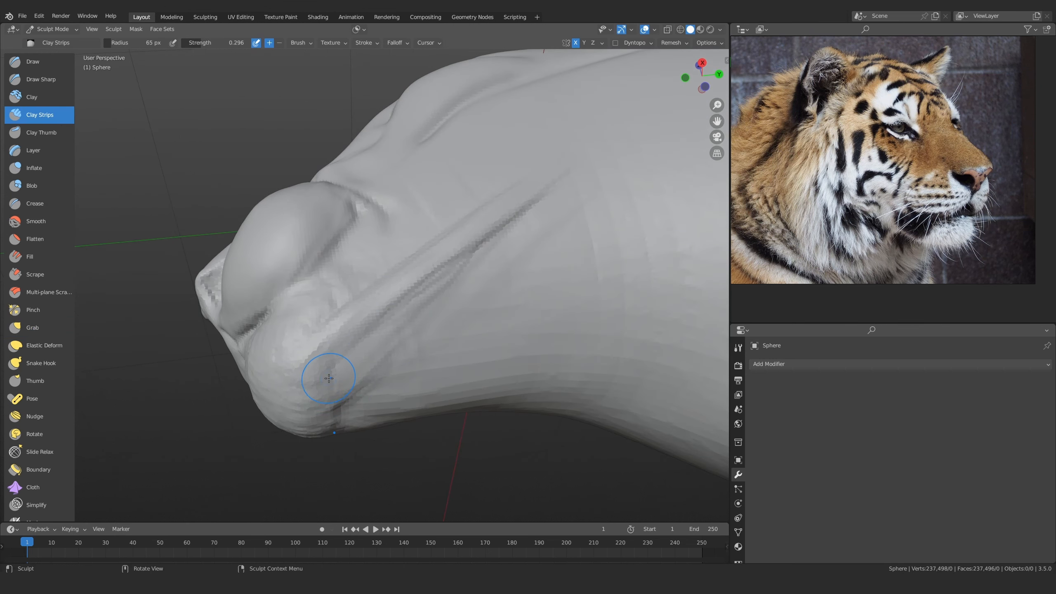
{"action": "left_click_drag", "start_coordinate": [444, 265], "coordinate": [366, 382]}
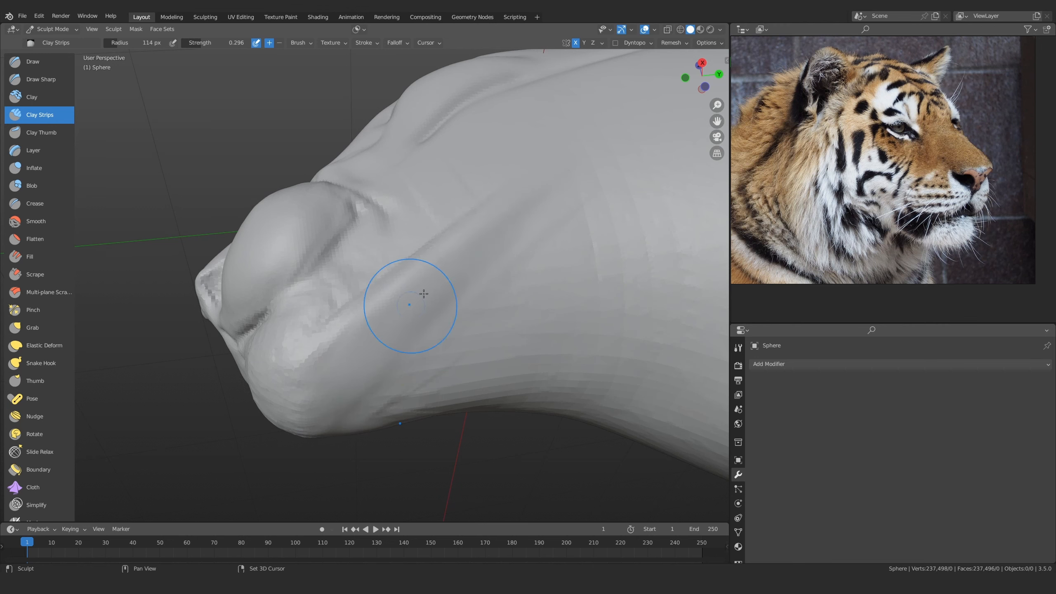
{"action": "key", "text": "f"}
{"action": "left_click", "coordinate": [410, 348]}
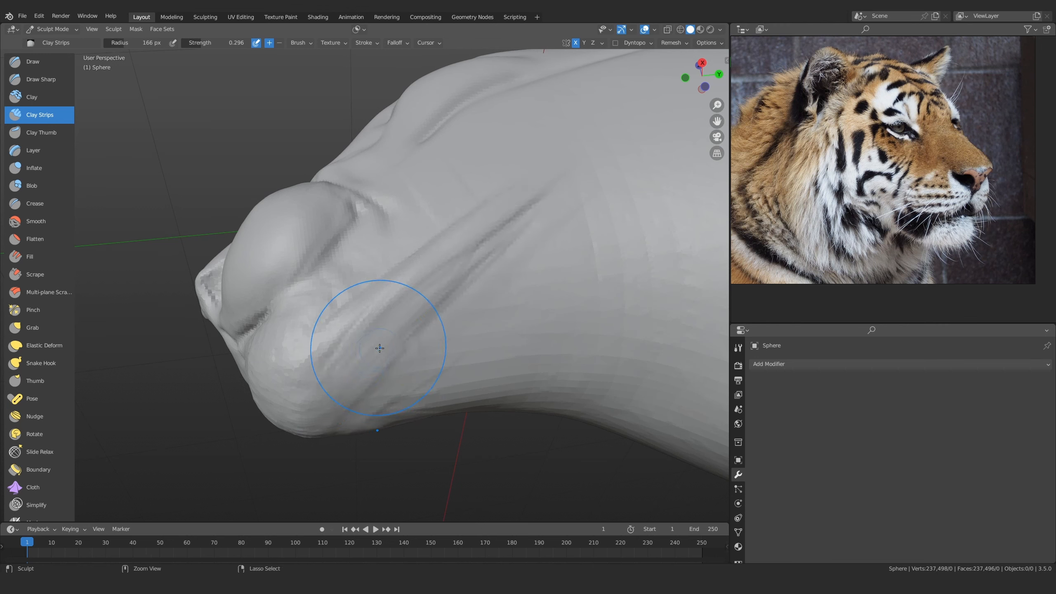
Soften the jaw ridge and chin side with the Smooth brush at 0.279 strength and a 166 px radius
{"action": "left_click", "coordinate": [37, 220]}
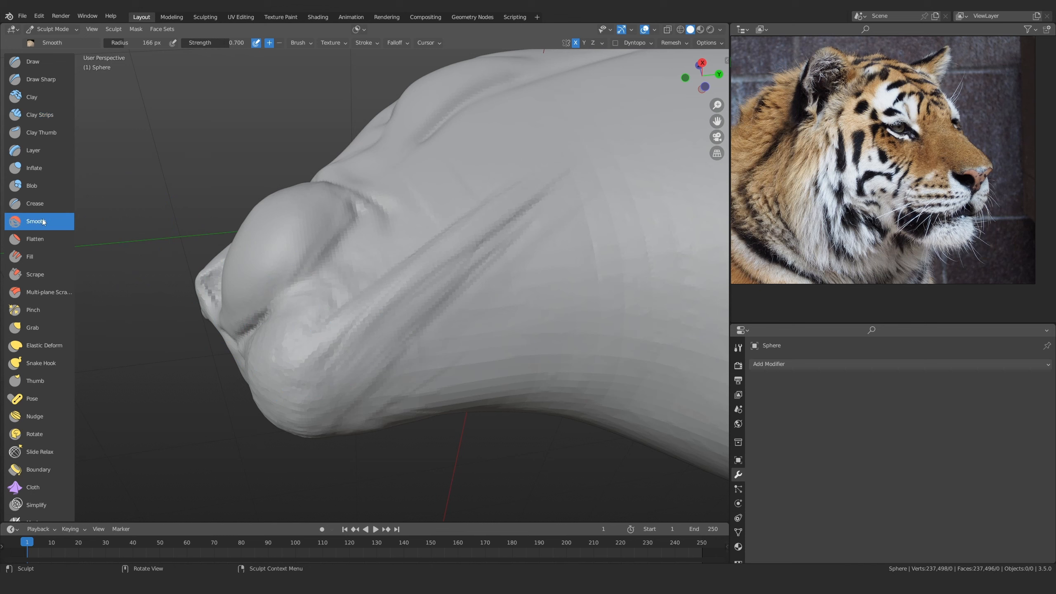
{"action": "left_click_drag", "start_coordinate": [181, 52], "coordinate": [180, 52]}
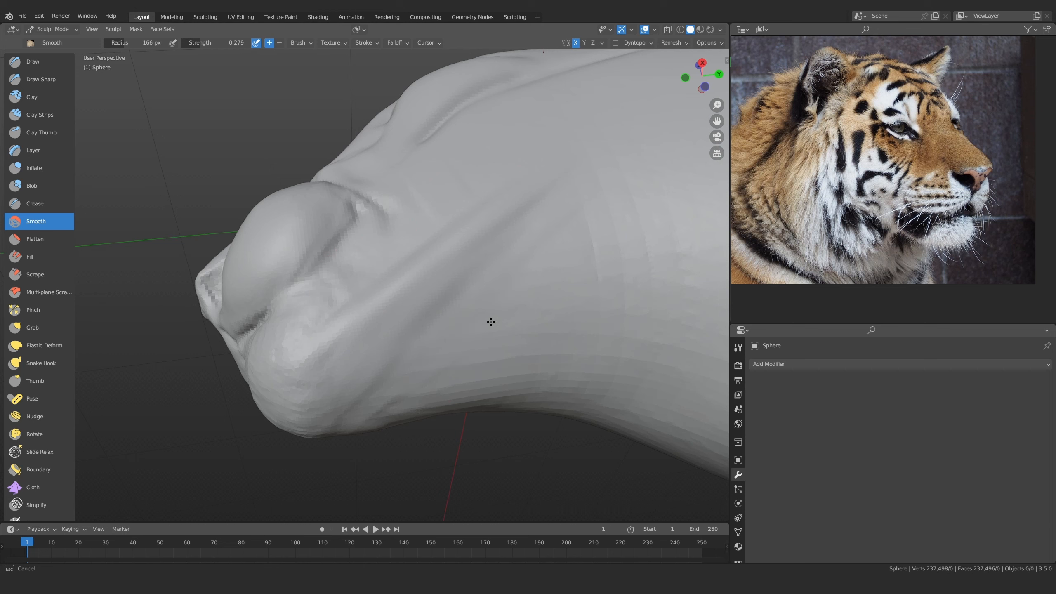
{"action": "mouse_move", "coordinate": [491, 321]}
{"action": "middle_mouse_down"}
{"action": "mouse_move", "coordinate": [321, 314]}
{"action": "mouse_move", "coordinate": [361, 275]}
{"action": "mouse_move", "coordinate": [421, 365]}
{"action": "mouse_move", "coordinate": [365, 378]}
{"action": "middle_mouse_up"}
Compare the whole head's cheek, muzzle and jaw from three-quarter views with the side-facing tiger photo
{"action": "scroll", "coordinate": [322, 315], "scroll_direction": "down", "scroll_amount": 5}
{"action": "scroll", "coordinate": [365, 379], "scroll_direction": "up", "scroll_amount": 6}
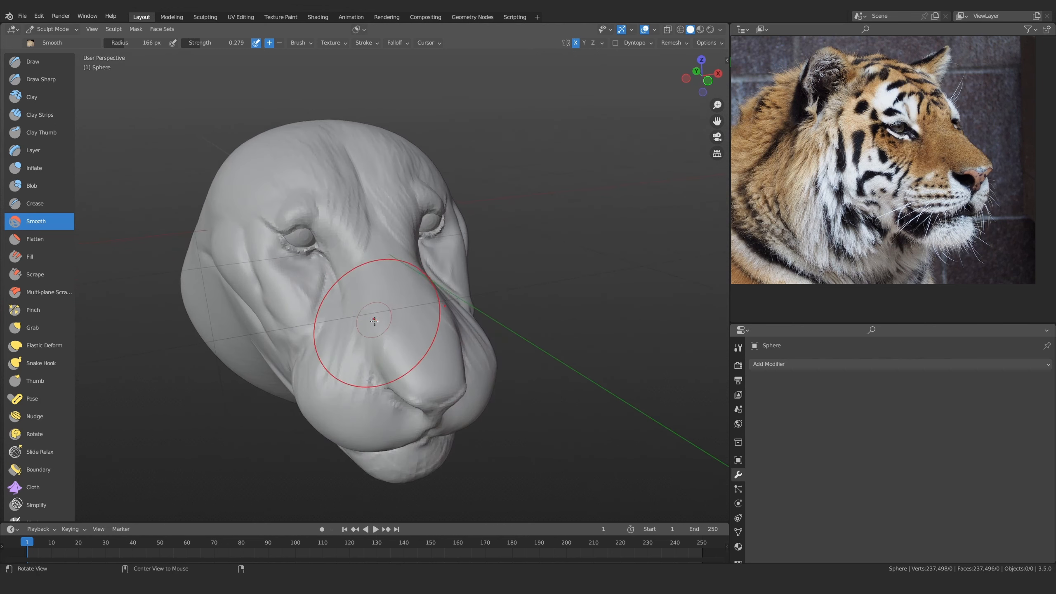
{"action": "middle_click_drag", "start_coordinate": [374, 321], "coordinate": [434, 312]}
{"action": "scroll", "coordinate": [898, 179], "scroll_direction": "up", "scroll_amount": 2}
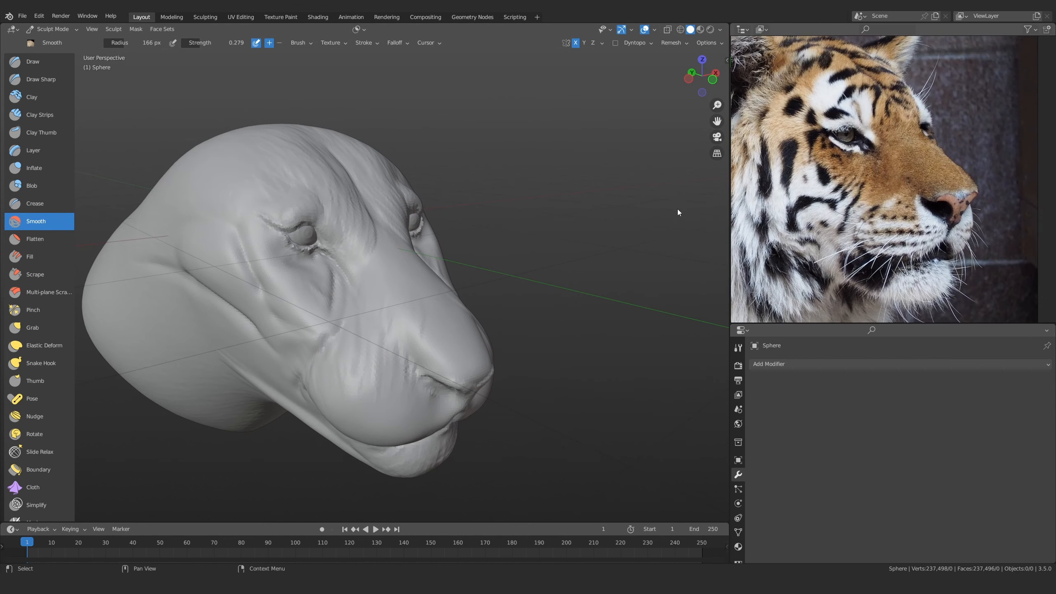
{"action": "middle_click_drag", "start_coordinate": [408, 241], "coordinate": [475, 307]}
{"action": "left_click_drag", "start_coordinate": [475, 307], "coordinate": [472, 308], "text": "alt"}
{"action": "left_click_drag", "start_coordinate": [449, 316], "coordinate": [457, 266], "text": "alt+shift"}
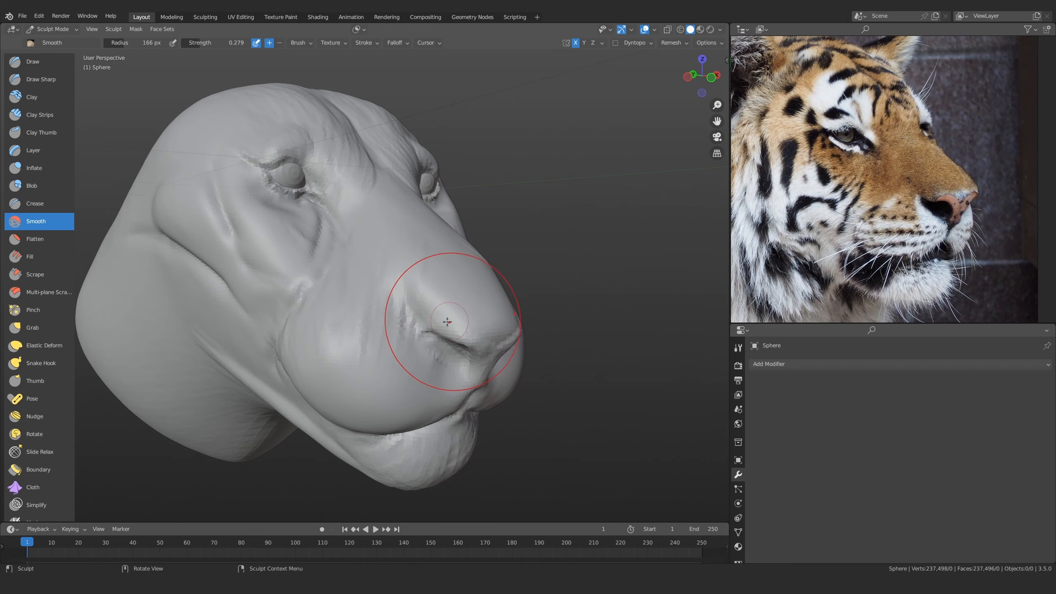
{"action": "mouse_move", "coordinate": [394, 346]}
{"action": "left_mouse_down", "text": "alt+shift"}
{"action": "mouse_move", "coordinate": [429, 337]}
{"action": "mouse_move", "coordinate": [434, 318]}
{"action": "left_mouse_up", "text": "alt+shift"}
Set the Smooth radius to 127 px, then build up the jaw side behind the mouth with Clay Strips at 85 px
{"action": "key", "text": "f"}
{"action": "left_click", "coordinate": [386, 336]}
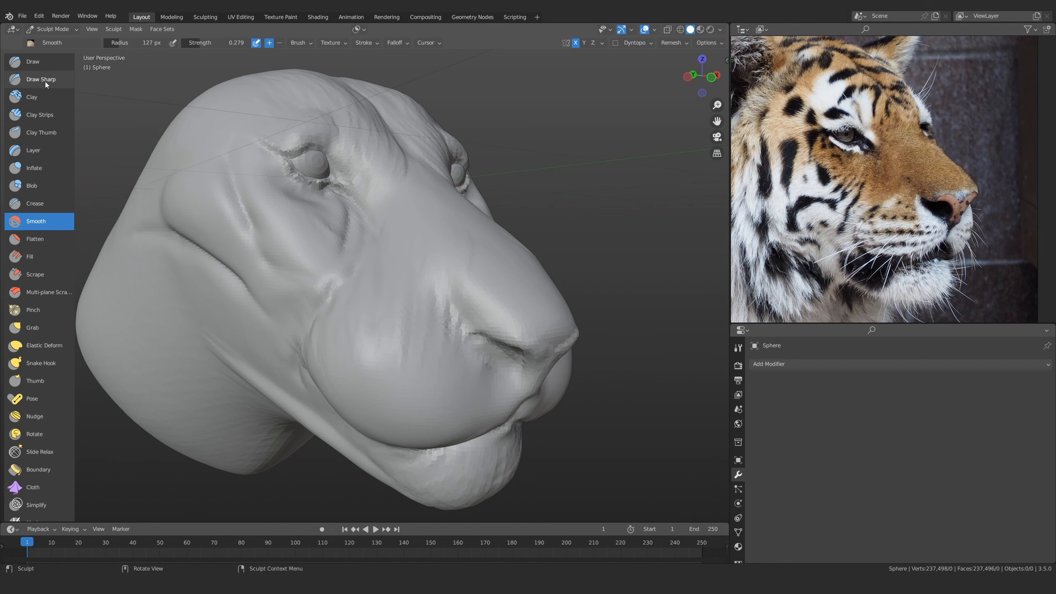
{"action": "left_click", "coordinate": [39, 115]}
{"action": "scroll", "coordinate": [254, 292], "scroll_direction": "up", "scroll_amount": 1}
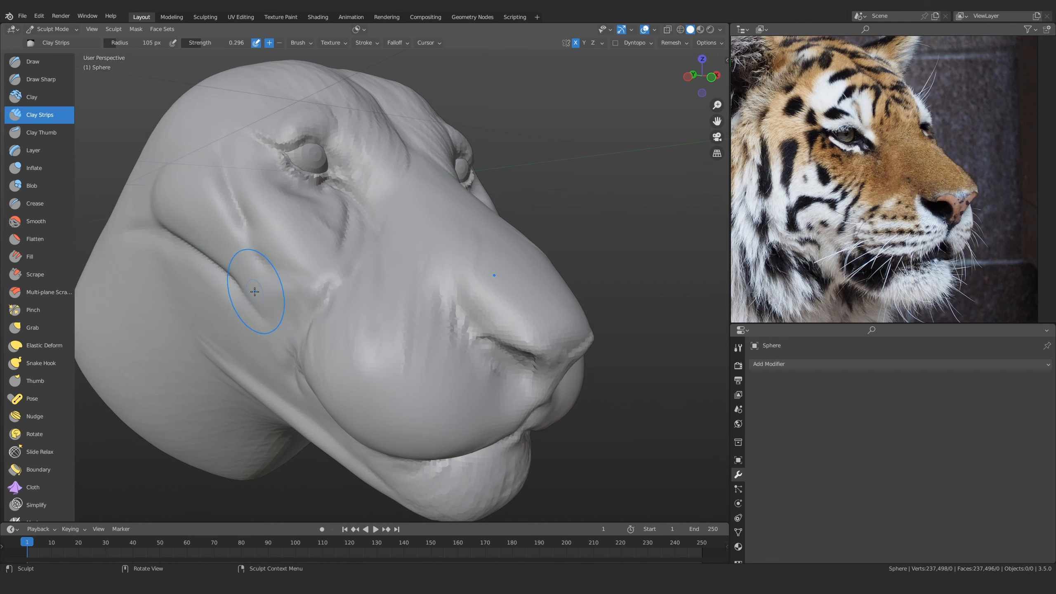
{"action": "mouse_move", "coordinate": [203, 314]}
{"action": "middle_mouse_down"}
{"action": "mouse_move", "coordinate": [366, 401]}
{"action": "mouse_move", "coordinate": [441, 335]}
{"action": "middle_mouse_up"}
{"action": "key", "text": "f"}
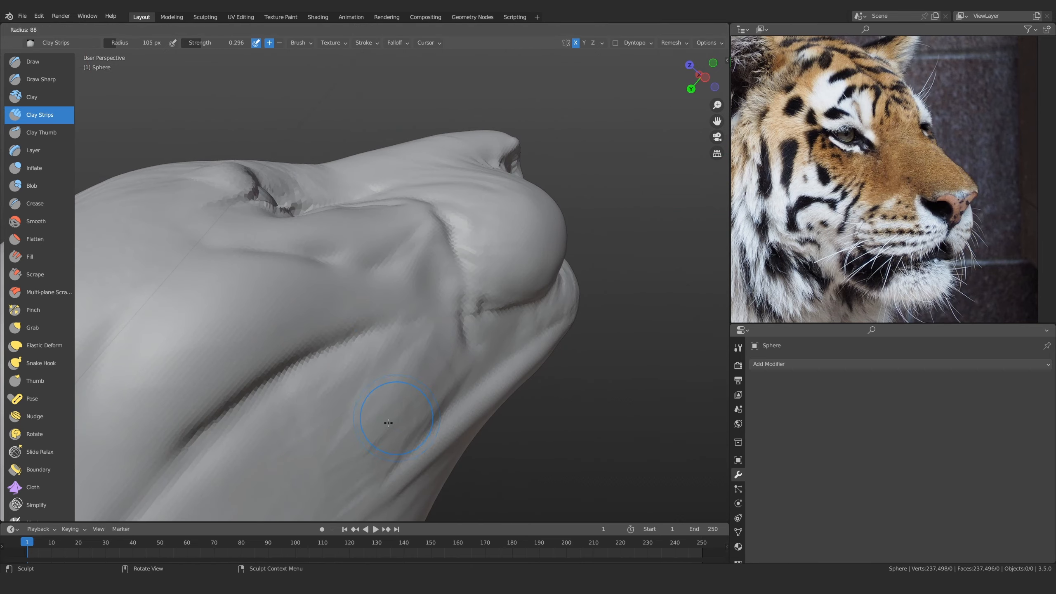
{"action": "left_click", "coordinate": [422, 418]}
{"action": "left_click_drag", "start_coordinate": [504, 313], "coordinate": [478, 412], "text": "ctrl+alt"}
{"action": "left_click_drag", "start_coordinate": [478, 411], "coordinate": [235, 430], "text": "alt"}
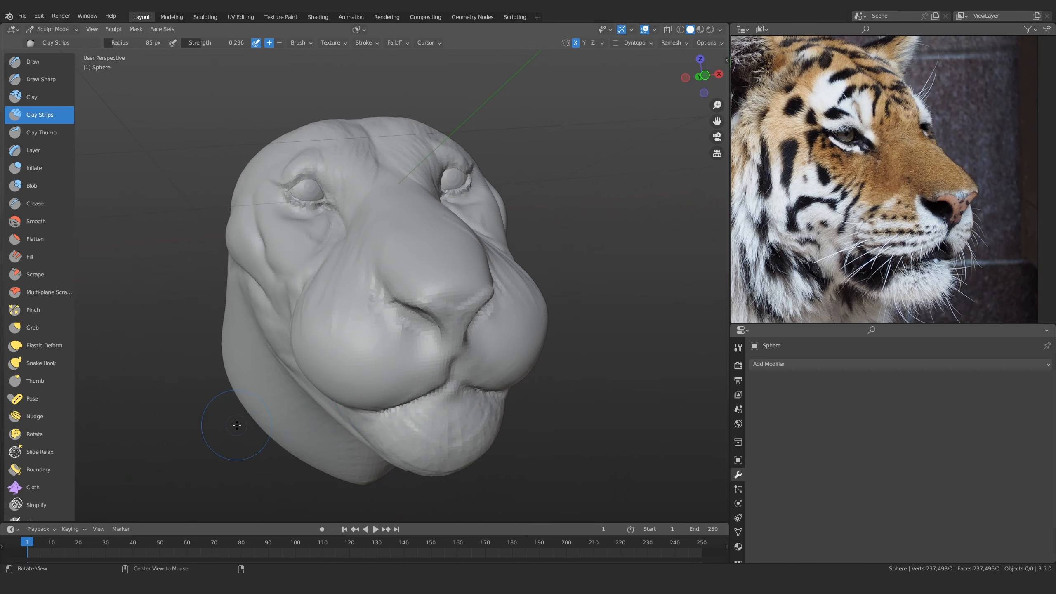
Fill the jaw side between the chin and the mouth corner with Clay Strips, reducing the radius to 69 px
{"action": "left_click_drag", "start_coordinate": [519, 367], "coordinate": [374, 316], "text": "alt"}
{"action": "left_click_drag", "start_coordinate": [390, 366], "coordinate": [398, 333], "text": "ctrl+alt"}
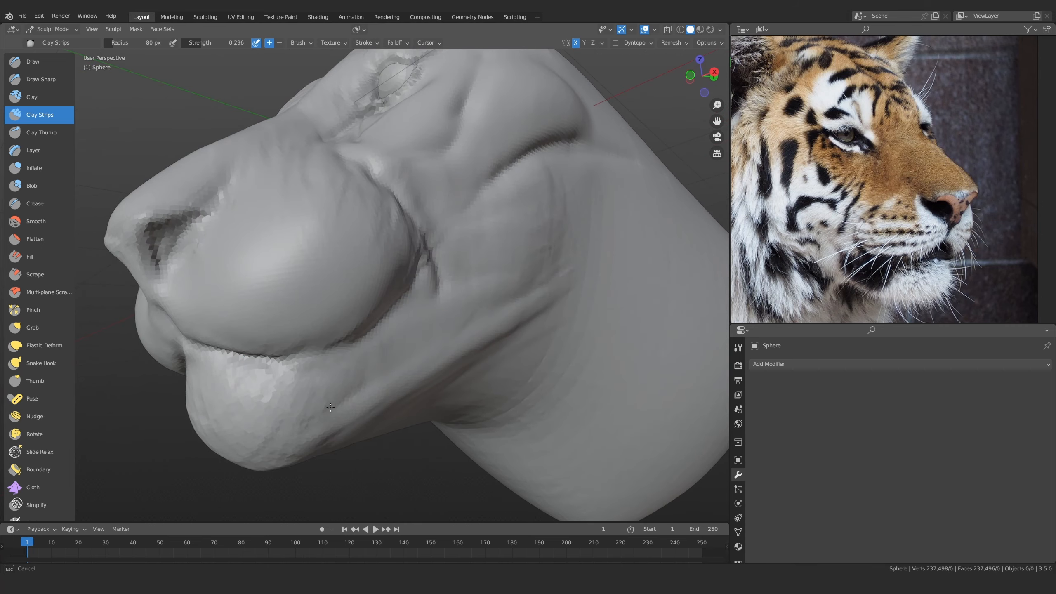
{"action": "key", "text": "f"}
{"action": "left_click", "coordinate": [391, 365]}
{"action": "left_click_drag", "start_coordinate": [396, 382], "coordinate": [385, 382], "text": "alt"}
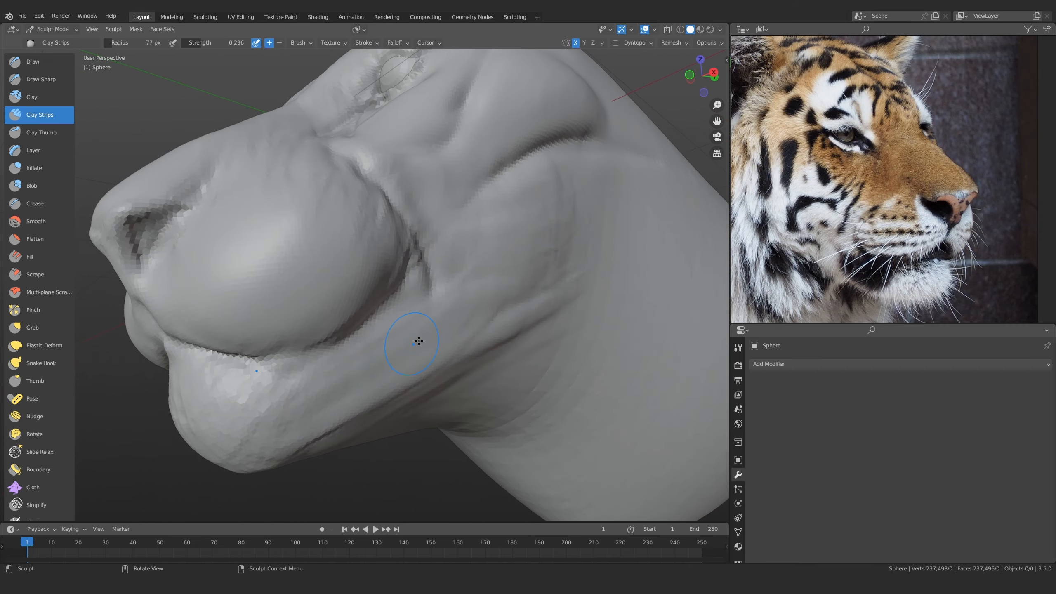
{"action": "left_click_drag", "start_coordinate": [440, 266], "coordinate": [467, 330], "text": "ctrl+alt"}
{"action": "key", "text": "f"}
{"action": "left_click", "coordinate": [391, 335]}
{"action": "mouse_move", "coordinate": [395, 395]}
{"action": "left_mouse_down", "text": "ctrl+alt"}
{"action": "mouse_move", "coordinate": [391, 334]}
{"action": "mouse_move", "coordinate": [381, 355]}
{"action": "left_mouse_up", "text": "ctrl+alt"}
{"action": "left_click_drag", "start_coordinate": [251, 376], "coordinate": [487, 254]}
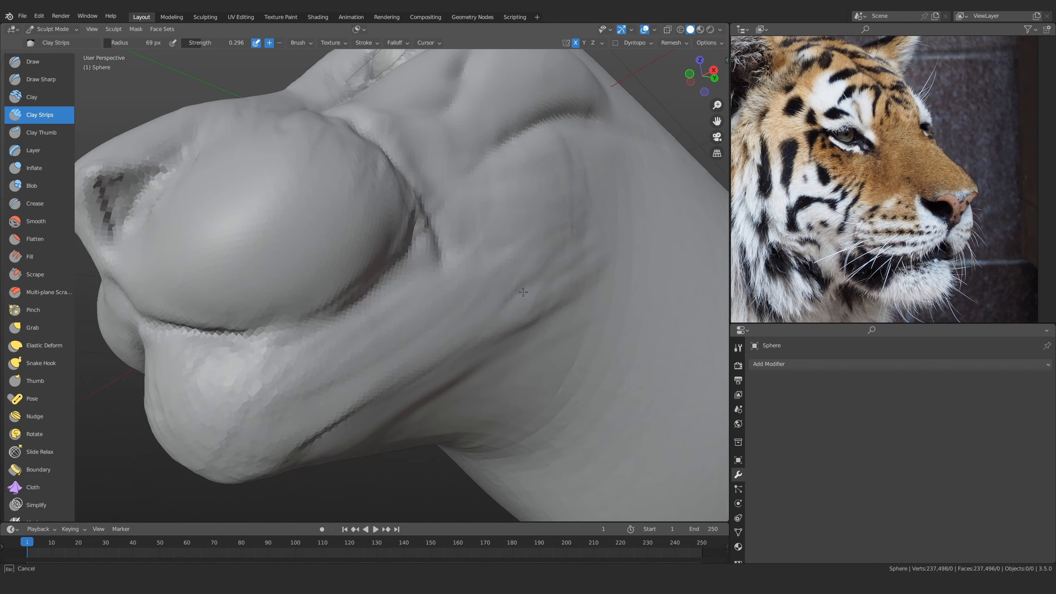
Extend the jaw and lower cheek forms back into the neck with Clay Strips at 85 px
{"action": "left_click_drag", "start_coordinate": [587, 195], "coordinate": [551, 225], "text": "ctrl+alt"}
{"action": "mouse_move", "coordinate": [551, 224]}
{"action": "left_mouse_down", "text": "alt+shift"}
{"action": "mouse_move", "coordinate": [533, 254]}
{"action": "mouse_move", "coordinate": [512, 224]}
{"action": "left_mouse_up", "text": "alt+shift"}
{"action": "left_click_drag", "start_coordinate": [511, 225], "coordinate": [470, 288], "text": "alt"}
{"action": "key", "text": "f"}
{"action": "left_click", "coordinate": [477, 288]}
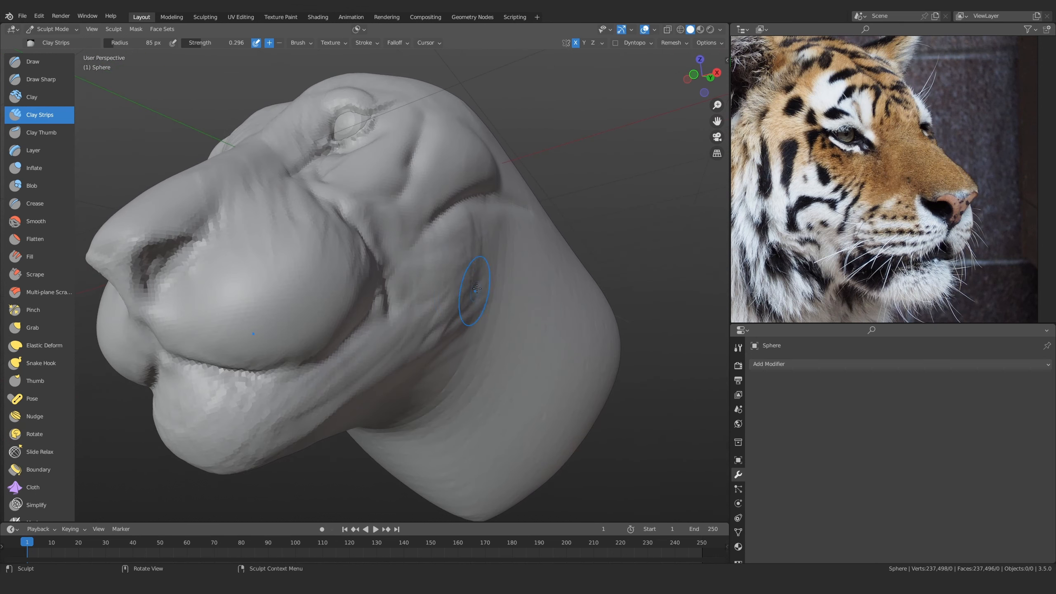
{"action": "left_click_drag", "start_coordinate": [496, 247], "coordinate": [486, 287], "text": "ctrl+alt"}
{"action": "left_click_drag", "start_coordinate": [487, 287], "coordinate": [462, 296], "text": "alt"}
{"action": "left_click_drag", "start_coordinate": [462, 295], "coordinate": [461, 260], "text": "ctrl+alt"}
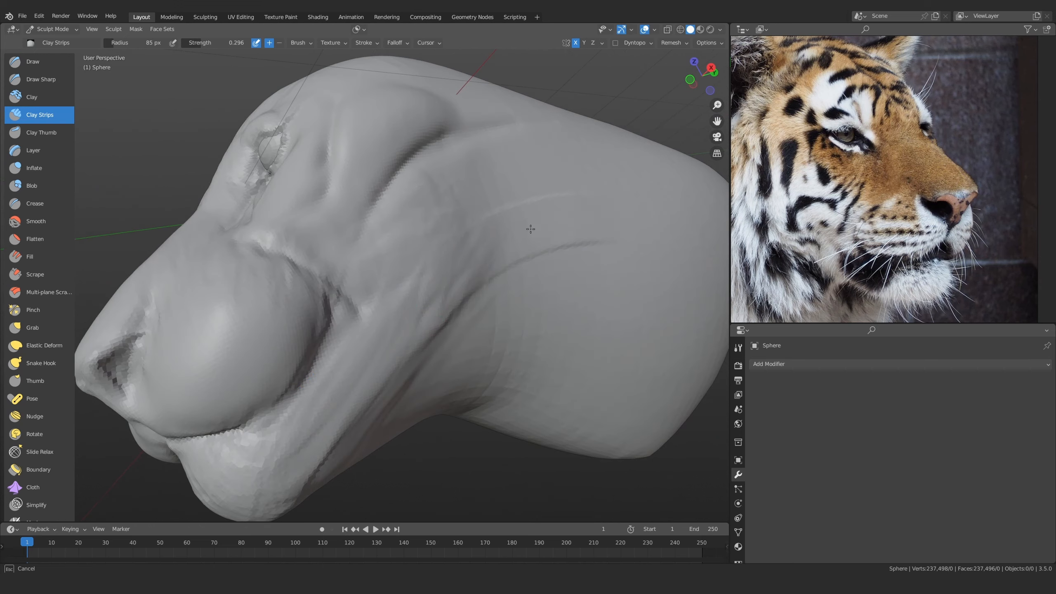
{"action": "mouse_move", "coordinate": [531, 229]}
{"action": "left_mouse_down"}
{"action": "mouse_move", "coordinate": [455, 248]}
{"action": "mouse_move", "coordinate": [450, 268]}
{"action": "mouse_move", "coordinate": [387, 296]}
{"action": "mouse_move", "coordinate": [405, 301]}
{"action": "left_mouse_up"}
Build up the cheek below and beside the eye with Clay Strips at 76 px, then lower the radius to 66 px
{"action": "key", "text": "KP_1"}
{"action": "left_click_drag", "start_coordinate": [389, 372], "coordinate": [304, 374], "text": "alt"}
{"action": "mouse_move", "coordinate": [304, 374]}
{"action": "left_mouse_down", "text": "ctrl+alt"}
{"action": "mouse_move", "coordinate": [256, 343]}
{"action": "mouse_move", "coordinate": [389, 259]}
{"action": "mouse_move", "coordinate": [399, 292]}
{"action": "left_mouse_up", "text": "ctrl+alt"}
{"action": "left_click_drag", "start_coordinate": [399, 291], "coordinate": [418, 313], "text": "alt"}
{"action": "key", "text": "f"}
{"action": "left_click", "coordinate": [414, 313]}
{"action": "left_click_drag", "start_coordinate": [432, 275], "coordinate": [422, 264]}
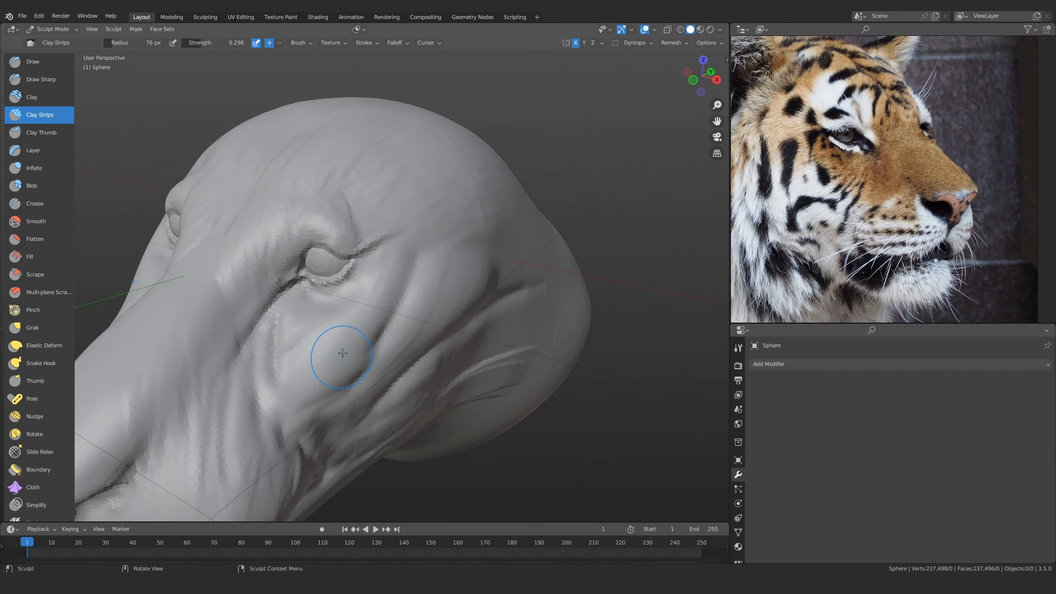
{"action": "left_click_drag", "start_coordinate": [342, 353], "coordinate": [412, 333], "text": "alt"}
{"action": "mouse_move", "coordinate": [413, 333]}
{"action": "left_mouse_down", "text": "ctrl+alt"}
{"action": "mouse_move", "coordinate": [413, 365]}
{"action": "mouse_move", "coordinate": [469, 271]}
{"action": "left_mouse_up", "text": "ctrl+alt"}
{"action": "key", "text": "f"}
{"action": "left_click", "coordinate": [471, 283]}
Examine the eye and cheek area in the orange tiger photo on the black background
{"action": "left_click_drag", "start_coordinate": [861, 135], "coordinate": [884, 216], "text": "alt"}
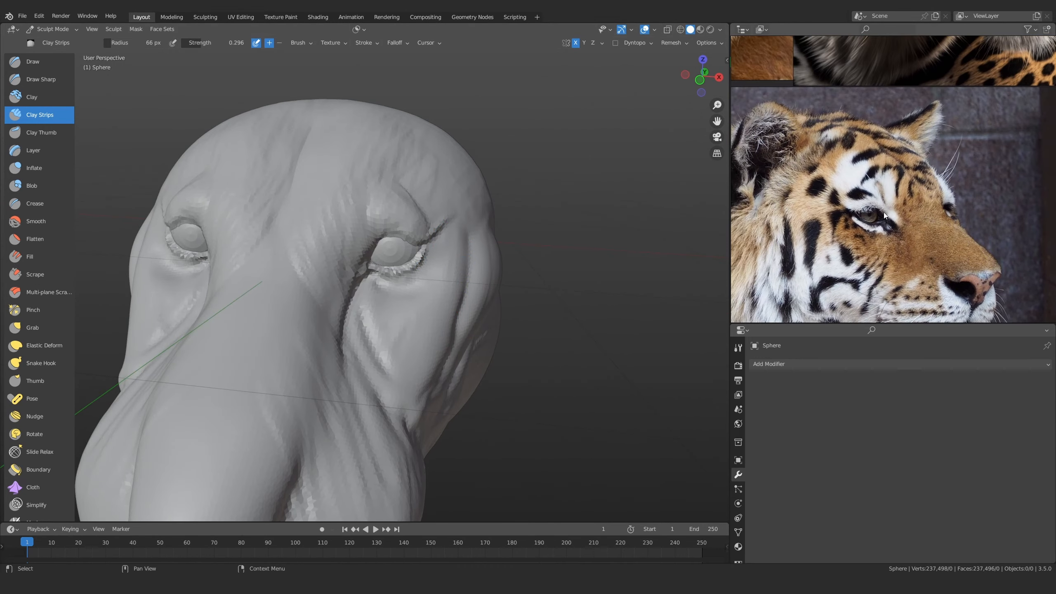
{"action": "scroll", "coordinate": [884, 216], "scroll_direction": "down", "scroll_amount": 5}
{"action": "scroll", "coordinate": [901, 207], "scroll_direction": "up", "scroll_amount": 4}
{"action": "left_click", "coordinate": [901, 207]}
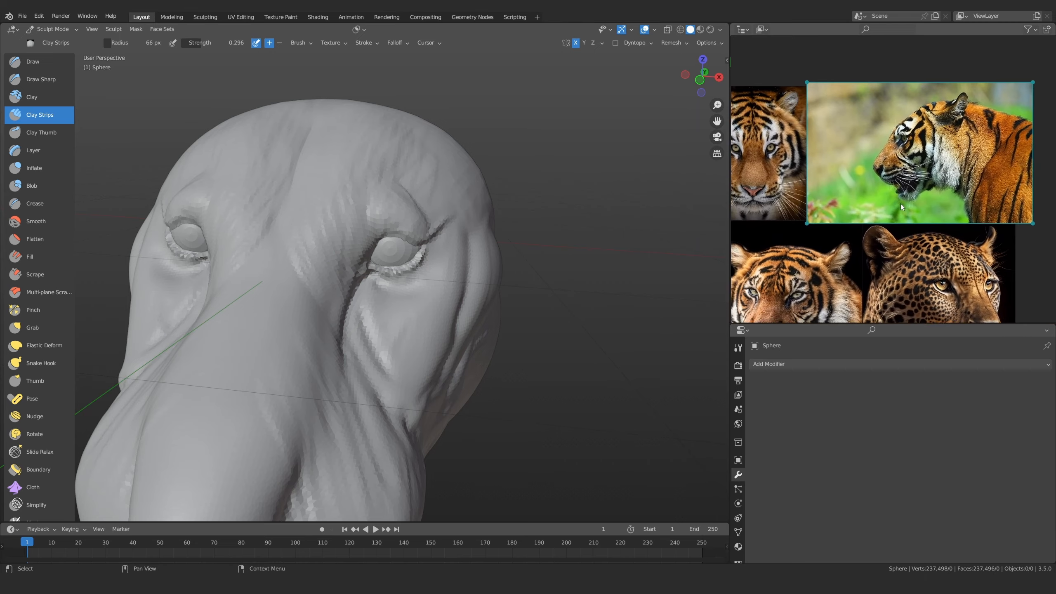
{"action": "middle_click_drag", "start_coordinate": [809, 303], "coordinate": [870, 193]}
{"action": "scroll", "coordinate": [870, 194], "scroll_direction": "up", "scroll_amount": 6}
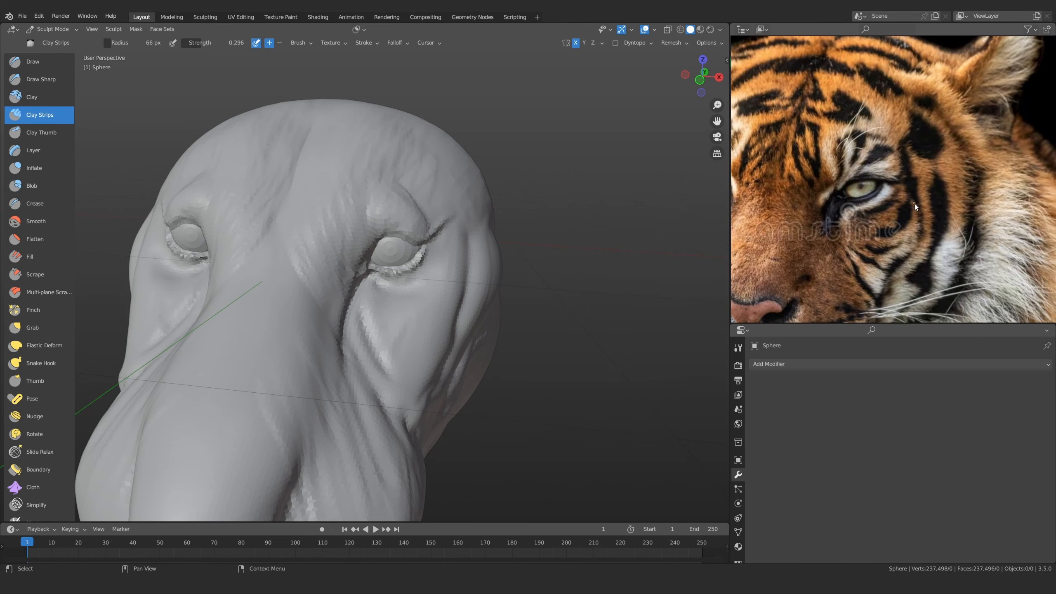
{"action": "middle_click_drag", "start_coordinate": [913, 252], "coordinate": [887, 256]}
{"action": "scroll", "coordinate": [890, 245], "scroll_direction": "down", "scroll_amount": 2}
Fill the outer cheek below the eye with Clay Strips at 58 to 59 px radius
{"action": "left_click_drag", "start_coordinate": [559, 278], "coordinate": [470, 287], "text": "alt"}
{"action": "mouse_move", "coordinate": [469, 287]}
{"action": "left_mouse_down", "text": "ctrl+alt"}
{"action": "mouse_move", "coordinate": [422, 337]}
{"action": "mouse_move", "coordinate": [417, 278]}
{"action": "mouse_move", "coordinate": [447, 299]}
{"action": "left_mouse_up", "text": "ctrl+alt"}
{"action": "left_click_drag", "start_coordinate": [447, 299], "coordinate": [447, 279], "text": "ctrl+alt"}
{"action": "key", "text": "f"}
{"action": "left_click", "coordinate": [425, 318]}
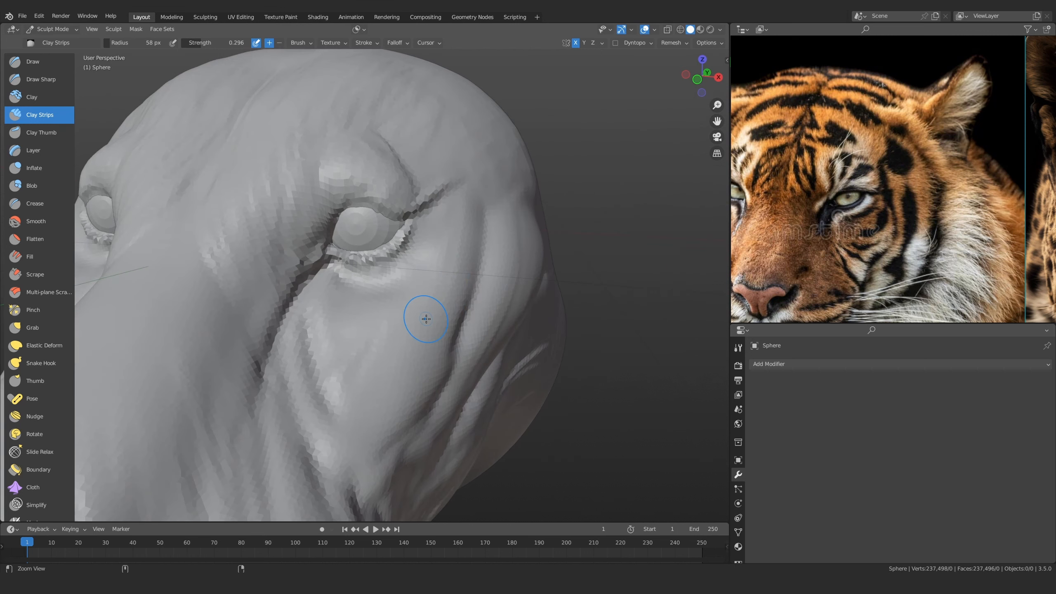
{"action": "left_click_drag", "start_coordinate": [424, 318], "coordinate": [429, 291], "text": "ctrl+alt"}
{"action": "key", "text": "f"}
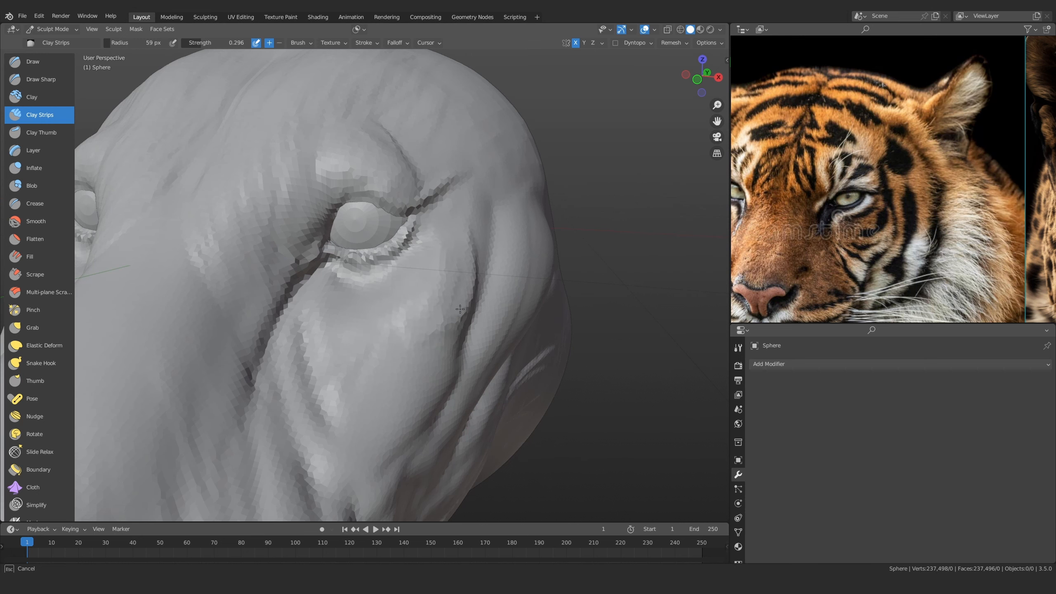
Build up the cheekbone and temple behind the eye with Clay Strips at 74 px
{"action": "mouse_move", "coordinate": [460, 309]}
{"action": "left_mouse_down", "text": "ctrl+alt"}
{"action": "mouse_move", "coordinate": [458, 345]}
{"action": "mouse_move", "coordinate": [416, 329]}
{"action": "left_mouse_up", "text": "ctrl+alt"}
{"action": "mouse_move", "coordinate": [415, 328]}
{"action": "left_mouse_down", "text": "ctrl+alt"}
{"action": "mouse_move", "coordinate": [424, 197]}
{"action": "mouse_move", "coordinate": [393, 301]}
{"action": "left_mouse_up", "text": "ctrl+alt"}
{"action": "key", "text": "f"}
{"action": "left_click", "coordinate": [424, 285]}
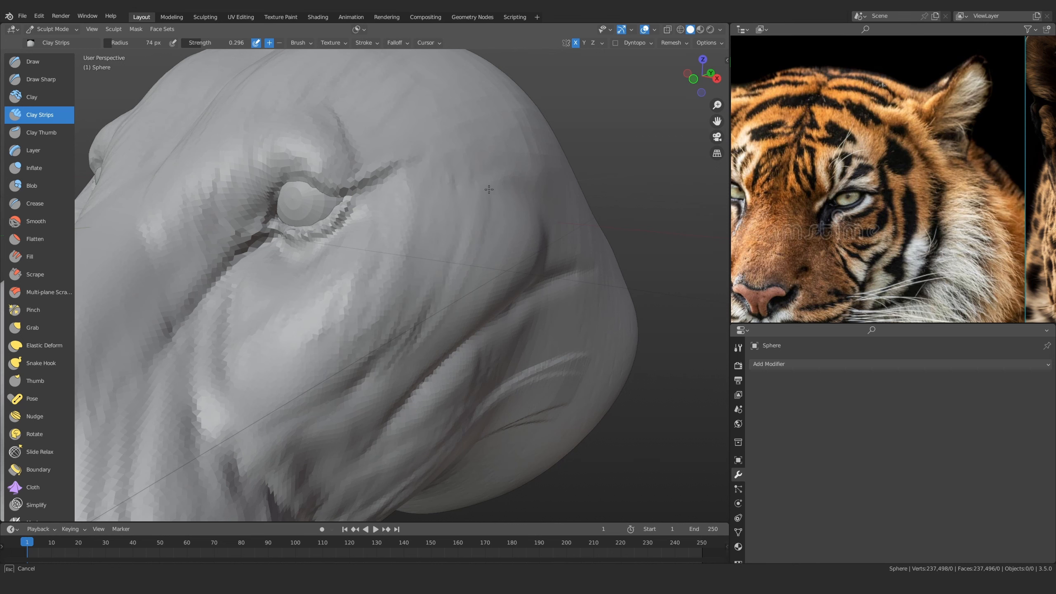
{"action": "left_click_drag", "start_coordinate": [479, 228], "coordinate": [437, 333], "text": "ctrl+alt"}
{"action": "mouse_move", "coordinate": [437, 333]}
{"action": "left_mouse_down", "text": "alt"}
{"action": "mouse_move", "coordinate": [468, 292]}
{"action": "mouse_move", "coordinate": [439, 259]}
{"action": "left_mouse_up", "text": "alt"}
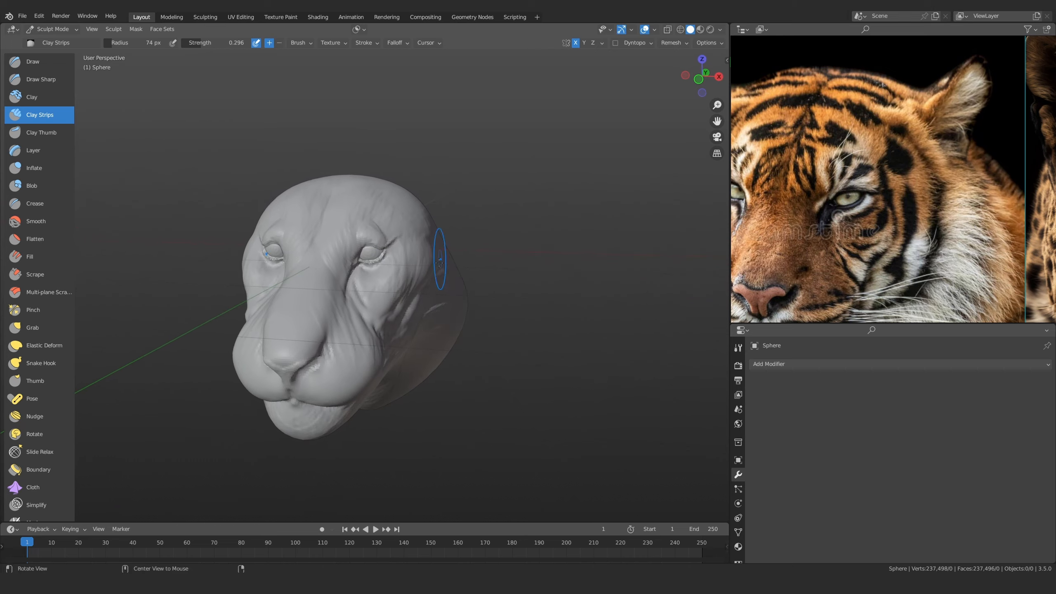
Compare the cheek in the right side view with the profile tiger photo on the green background
{"action": "left_click_drag", "start_coordinate": [437, 367], "coordinate": [424, 349], "text": "ctrl+alt"}
{"action": "mouse_move", "coordinate": [424, 349]}
{"action": "left_mouse_down", "text": "alt"}
{"action": "mouse_move", "coordinate": [405, 355]}
{"action": "mouse_move", "coordinate": [395, 326]}
{"action": "left_mouse_up", "text": "alt"}
{"action": "scroll", "coordinate": [790, 233], "scroll_direction": "down", "scroll_amount": 8}
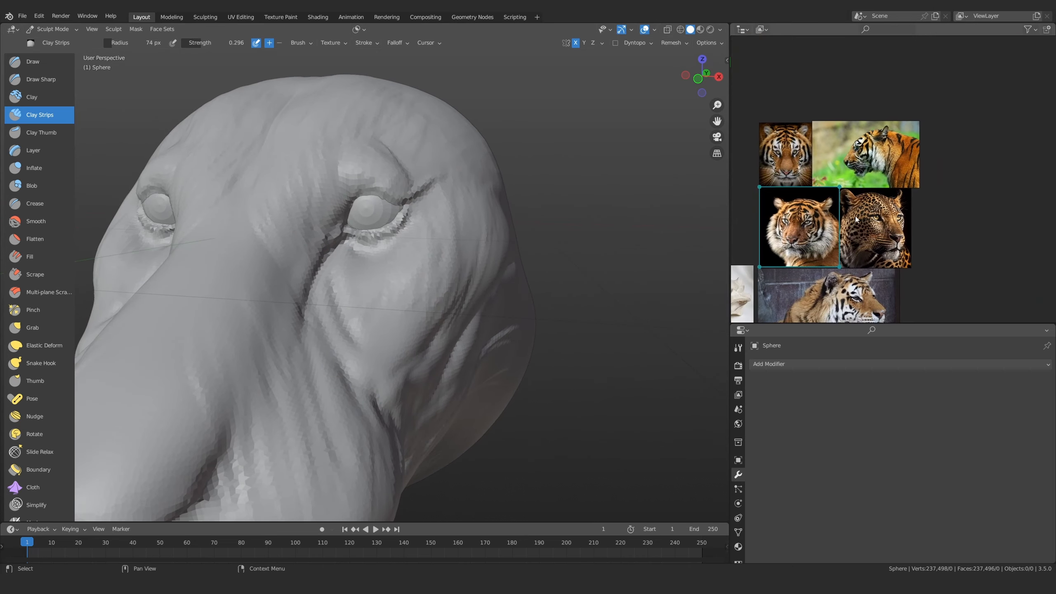
{"action": "scroll", "coordinate": [881, 209], "scroll_direction": "up", "scroll_amount": 7}
{"action": "scroll", "coordinate": [881, 209], "scroll_direction": "up", "scroll_amount": 5}
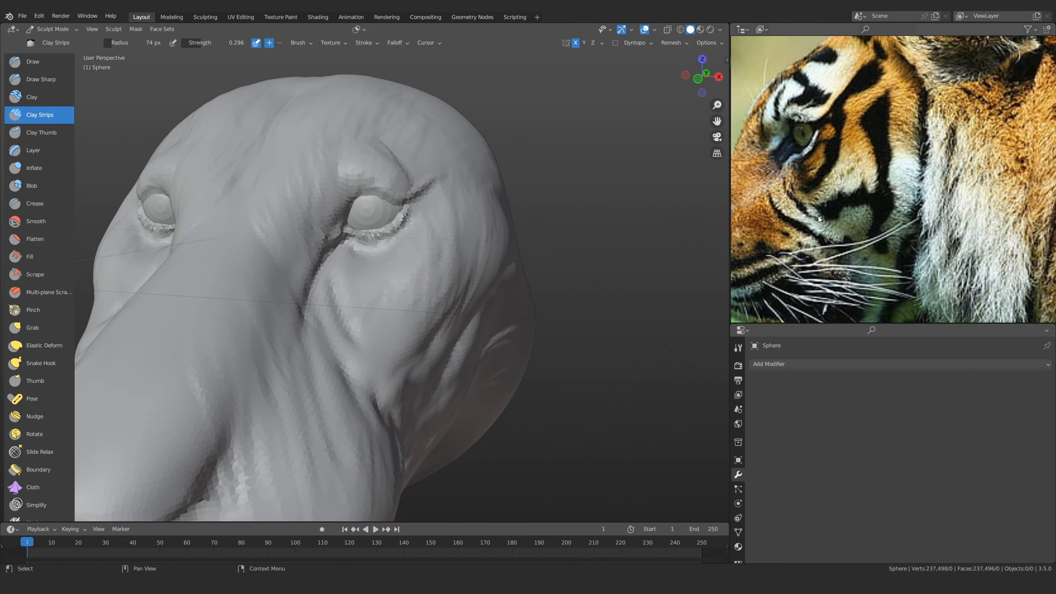
{"action": "key", "text": "KP_3"}
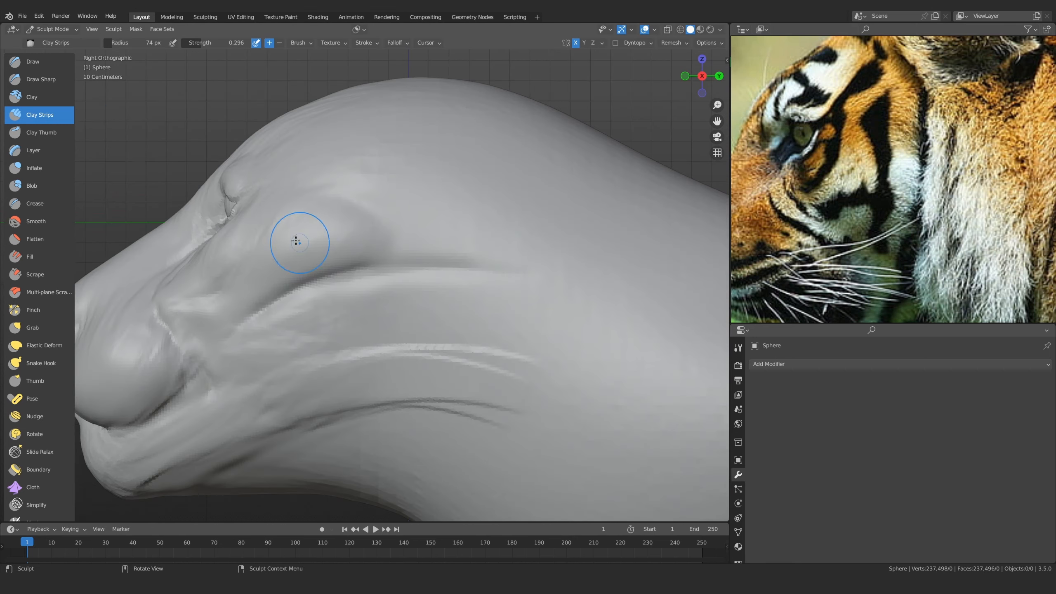
{"action": "middle_click_drag", "start_coordinate": [287, 246], "coordinate": [408, 255], "text": "shift"}
{"action": "scroll", "coordinate": [329, 256], "scroll_direction": "up", "scroll_amount": 3}
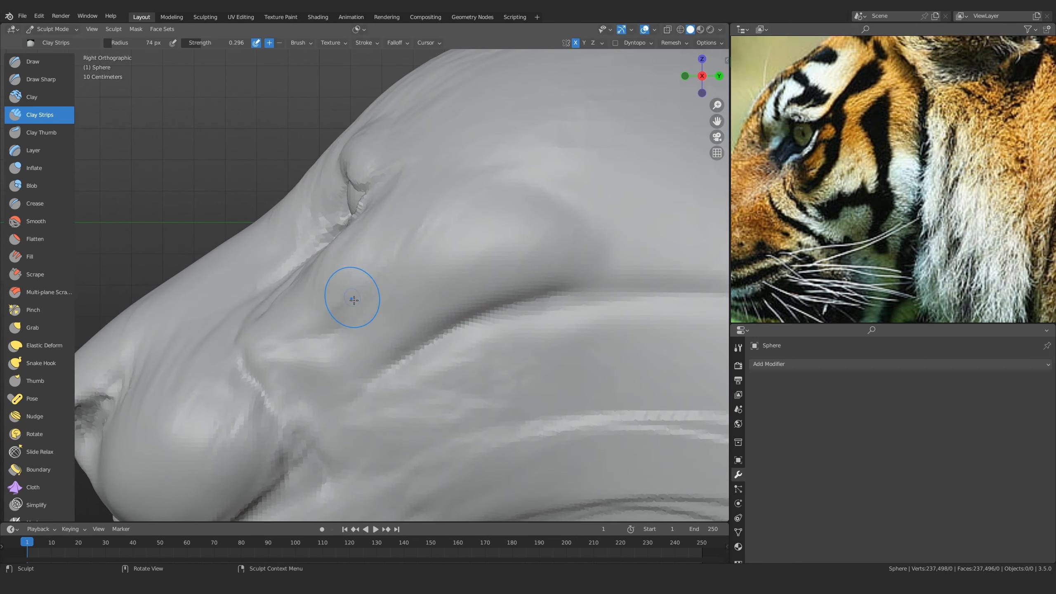
Shape the cheek fold below the eye with Clay Strips at 89 px and cut a crease from the inner eye corner with Draw Sharp at 142 px
{"action": "mouse_move", "coordinate": [354, 300]}
{"action": "middle_mouse_down"}
{"action": "mouse_move", "coordinate": [394, 300]}
{"action": "mouse_move", "coordinate": [411, 313]}
{"action": "middle_mouse_up"}
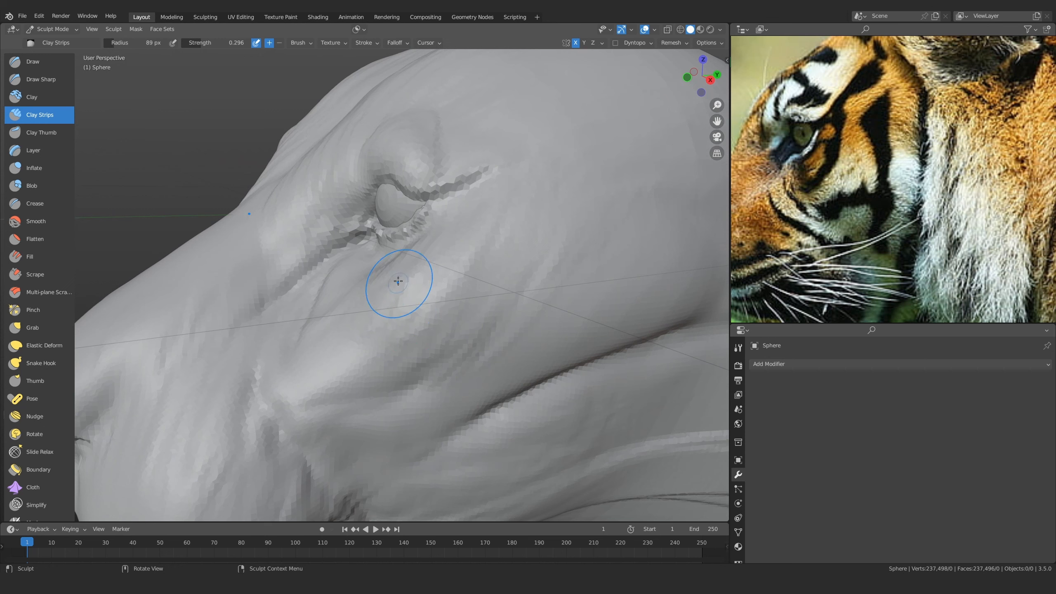
{"action": "key", "text": "ctrl+z"}
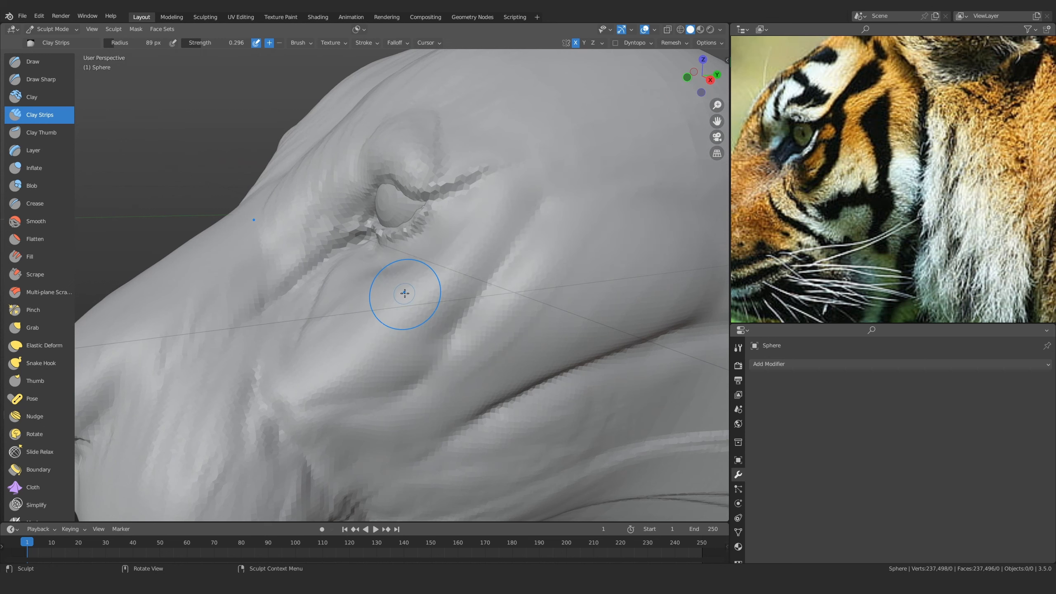
{"action": "left_click", "coordinate": [41, 80]}
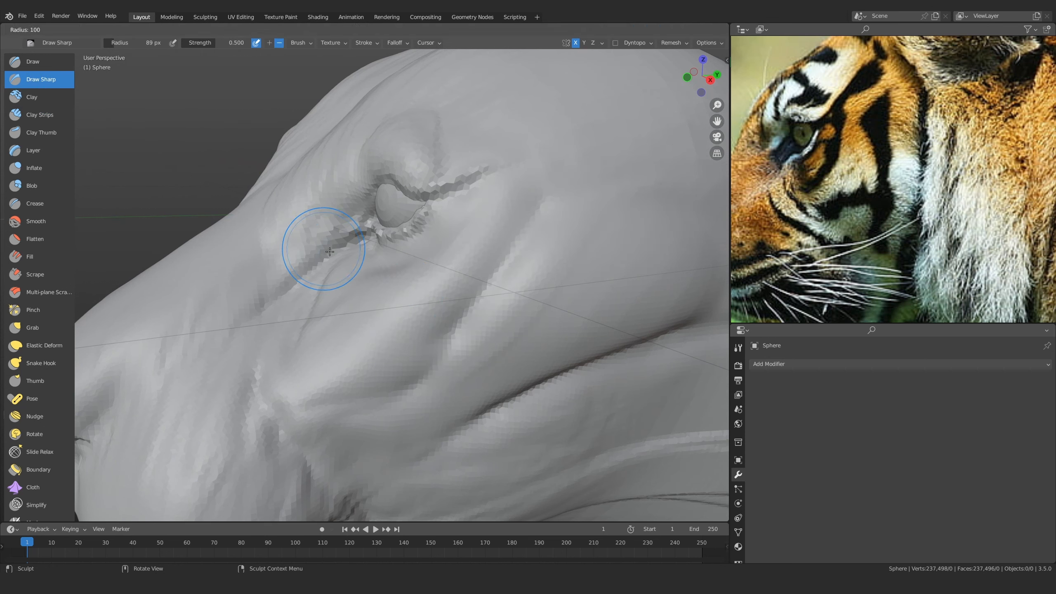
{"action": "middle_click_drag", "start_coordinate": [386, 281], "coordinate": [391, 300]}
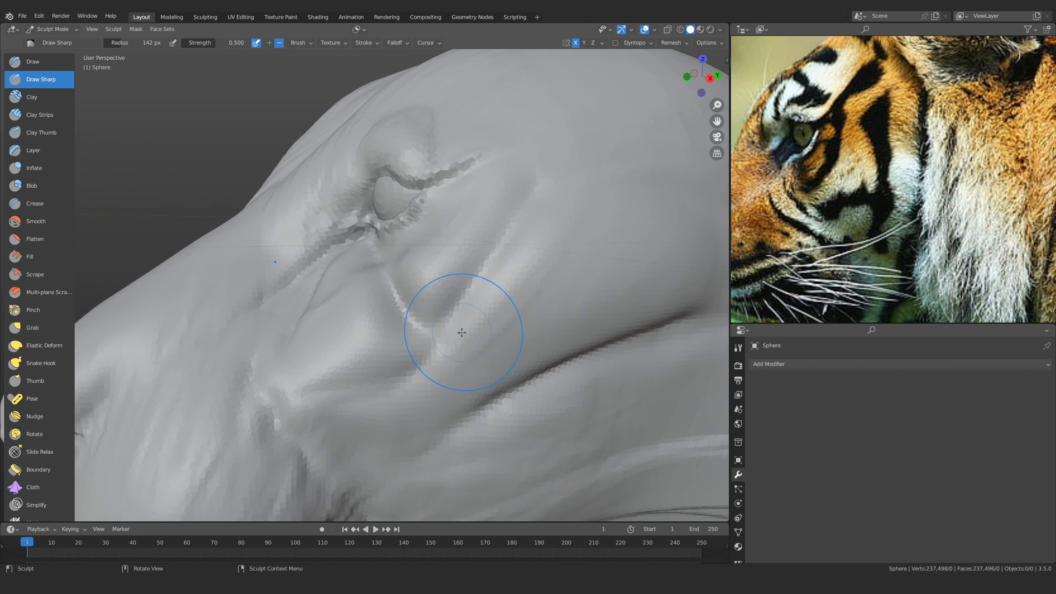
{"action": "key", "text": "KP_3"}
{"action": "mouse_move", "coordinate": [368, 306]}
{"action": "middle_mouse_down"}
{"action": "mouse_move", "coordinate": [360, 289]}
{"action": "mouse_move", "coordinate": [495, 304]}
{"action": "mouse_move", "coordinate": [379, 334]}
{"action": "mouse_move", "coordinate": [391, 299]}
{"action": "mouse_move", "coordinate": [366, 266]}
{"action": "mouse_move", "coordinate": [354, 302]}
{"action": "mouse_move", "coordinate": [374, 287]}
{"action": "mouse_move", "coordinate": [351, 303]}
{"action": "middle_mouse_up"}
Build up the cheek in front of the new crease with Clay Strips at 103 px
{"action": "left_click", "coordinate": [40, 114]}
{"action": "key", "text": "bracketleft"}
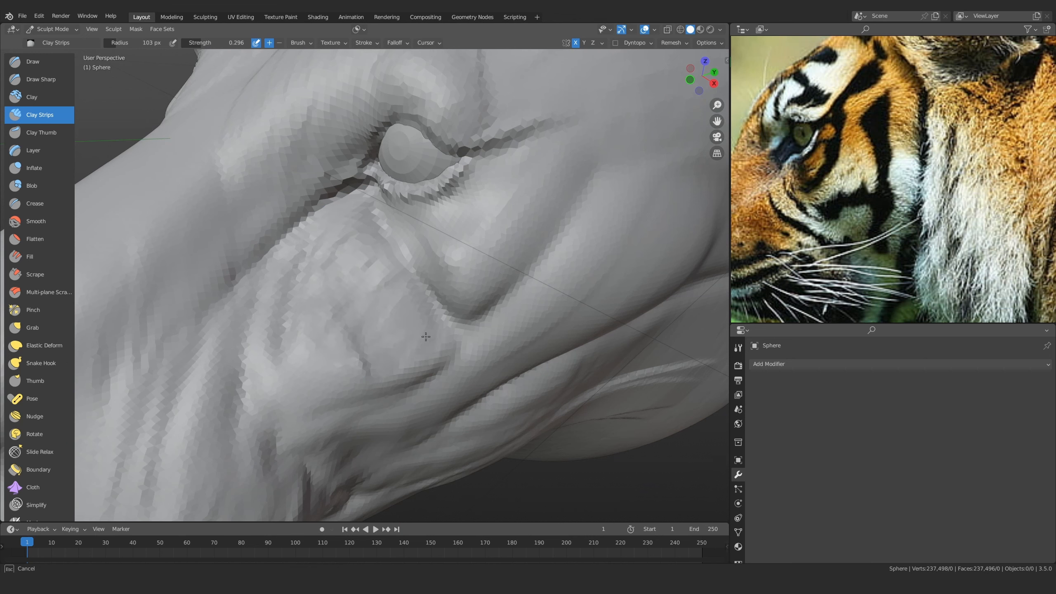
{"action": "mouse_move", "coordinate": [426, 336]}
{"action": "left_mouse_down"}
{"action": "mouse_move", "coordinate": [286, 366]}
{"action": "mouse_move", "coordinate": [395, 314]}
{"action": "left_mouse_up"}
{"action": "key", "text": "KP_3"}
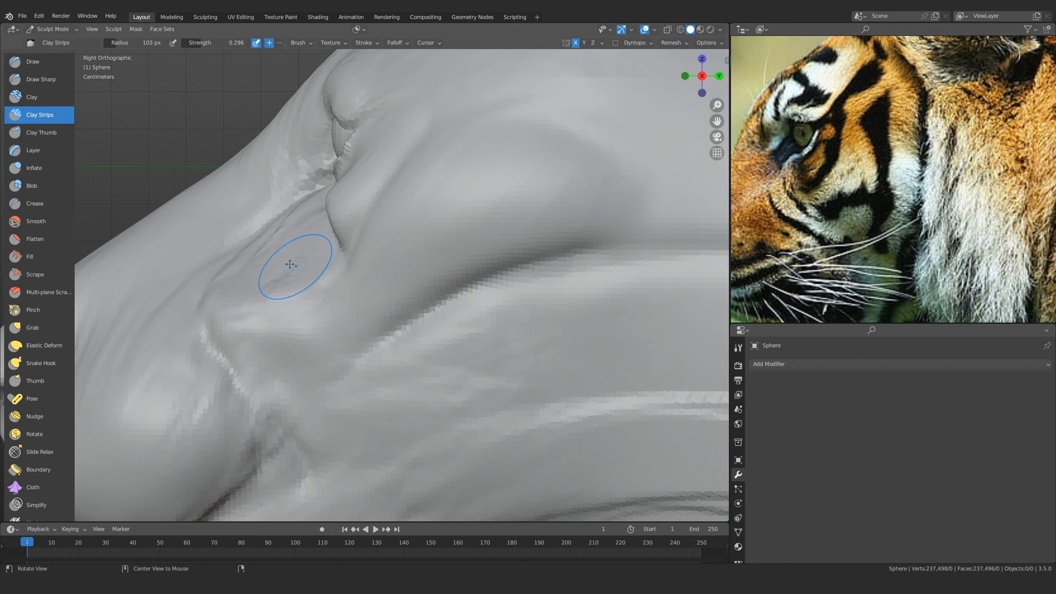
{"action": "middle_click_drag", "start_coordinate": [289, 264], "coordinate": [401, 248]}
Fill the crease and blend the cheek into the cheekbone with Clay Strips at 91 px
{"action": "key", "text": "f"}
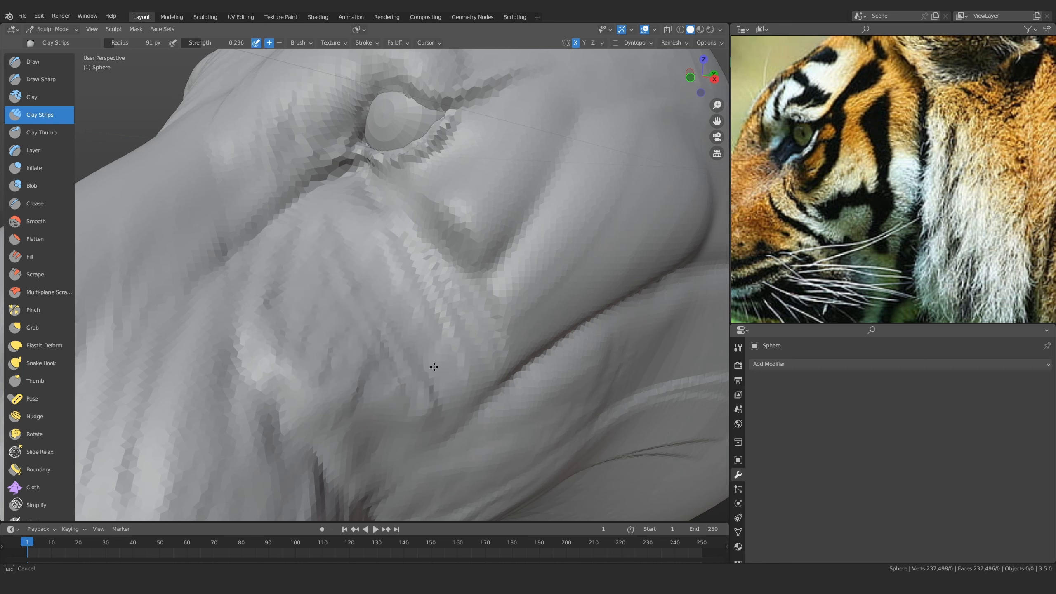
{"action": "middle_click_drag", "start_coordinate": [433, 366], "coordinate": [332, 350], "text": "ctrl"}
{"action": "left_click_drag", "start_coordinate": [401, 345], "coordinate": [410, 329]}
{"action": "middle_click_drag", "start_coordinate": [409, 329], "coordinate": [460, 238], "text": "ctrl"}
{"action": "left_click_drag", "start_coordinate": [460, 238], "coordinate": [455, 268]}
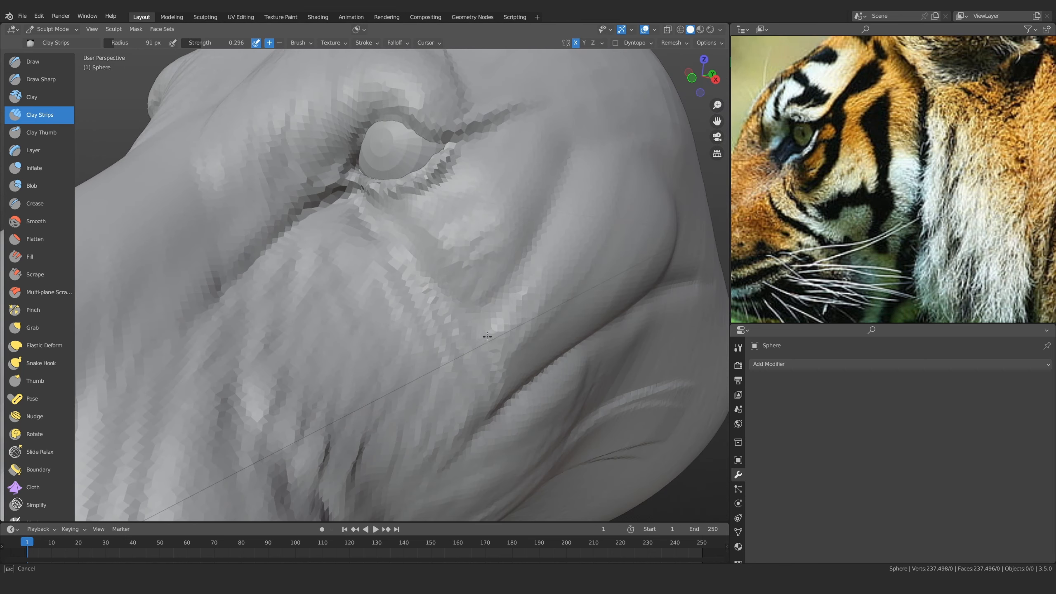
Examine the whole head's cheek and muzzle proportions from the front and three-quarter views
{"action": "scroll", "coordinate": [406, 242], "scroll_direction": "down", "scroll_amount": 6}
{"action": "mouse_move", "coordinate": [406, 242]}
{"action": "middle_mouse_down"}
{"action": "mouse_move", "coordinate": [410, 278]}
{"action": "mouse_move", "coordinate": [458, 304]}
{"action": "middle_mouse_up"}
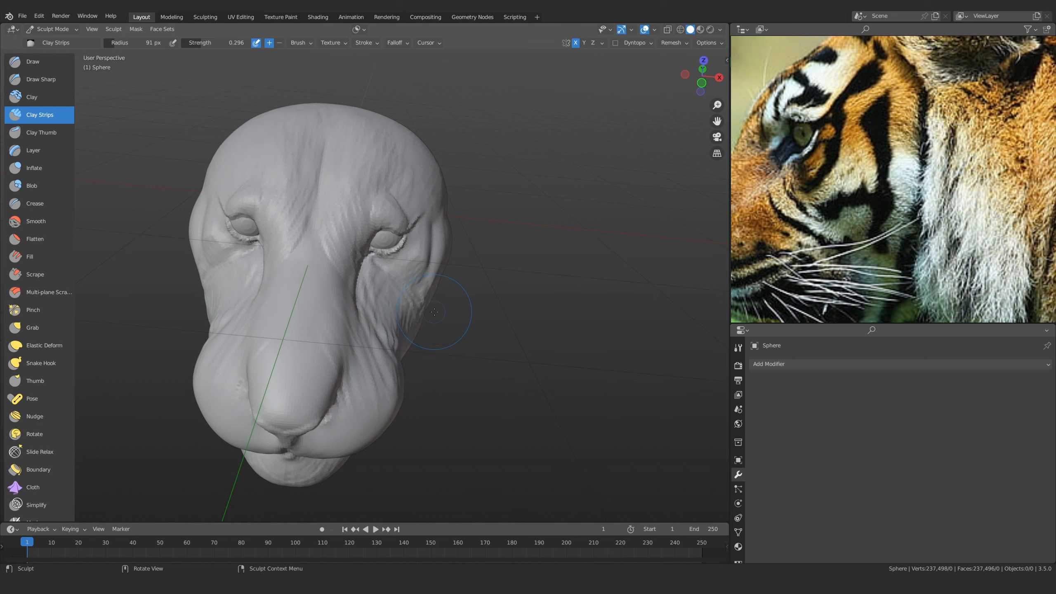
{"action": "mouse_move", "coordinate": [424, 299]}
{"action": "middle_mouse_down"}
{"action": "mouse_move", "coordinate": [417, 285]}
{"action": "mouse_move", "coordinate": [333, 279]}
{"action": "mouse_move", "coordinate": [400, 266]}
{"action": "middle_mouse_up"}
{"action": "scroll", "coordinate": [418, 285], "scroll_direction": "up", "scroll_amount": 3}
{"action": "scroll", "coordinate": [418, 285], "scroll_direction": "up", "scroll_amount": 1}
{"action": "scroll", "coordinate": [417, 285], "scroll_direction": "down", "scroll_amount": 4}
{"action": "middle_click_drag", "start_coordinate": [344, 352], "coordinate": [338, 307], "text": "shift"}
{"action": "scroll", "coordinate": [338, 307], "scroll_direction": "up", "scroll_amount": 2}
{"action": "left_click_drag", "start_coordinate": [338, 307], "coordinate": [264, 303], "text": "alt"}
{"action": "left_click_drag", "start_coordinate": [366, 279], "coordinate": [384, 318], "text": "ctrl+alt"}
Build up the rear of the jaw where it meets the neck with Clay Strips, setting the radius to 122 px
{"action": "key", "text": "KP_5"}
{"action": "scroll", "coordinate": [411, 333], "scroll_direction": "up", "scroll_amount": 5}
{"action": "middle_click_drag", "start_coordinate": [399, 344], "coordinate": [490, 290]}
{"action": "key", "text": "f"}
{"action": "left_click", "coordinate": [516, 290]}
{"action": "left_click_drag", "start_coordinate": [524, 240], "coordinate": [482, 316]}
{"action": "key", "text": "bracketleft"}
{"action": "key", "text": "bracketleft"}
Layer Clay Strips strokes at 122 px along the lower jaw from the neck toward the chin
{"action": "middle_click_drag", "start_coordinate": [483, 304], "coordinate": [478, 287]}
{"action": "left_click_drag", "start_coordinate": [524, 212], "coordinate": [478, 291]}
{"action": "left_click_drag", "start_coordinate": [544, 250], "coordinate": [478, 333]}
{"action": "mouse_move", "coordinate": [495, 196]}
{"action": "left_mouse_down"}
{"action": "mouse_move", "coordinate": [461, 233]}
{"action": "mouse_move", "coordinate": [341, 287]}
{"action": "left_mouse_up"}
{"action": "left_click_drag", "start_coordinate": [424, 291], "coordinate": [366, 349]}
{"action": "left_click_drag", "start_coordinate": [520, 279], "coordinate": [494, 303]}
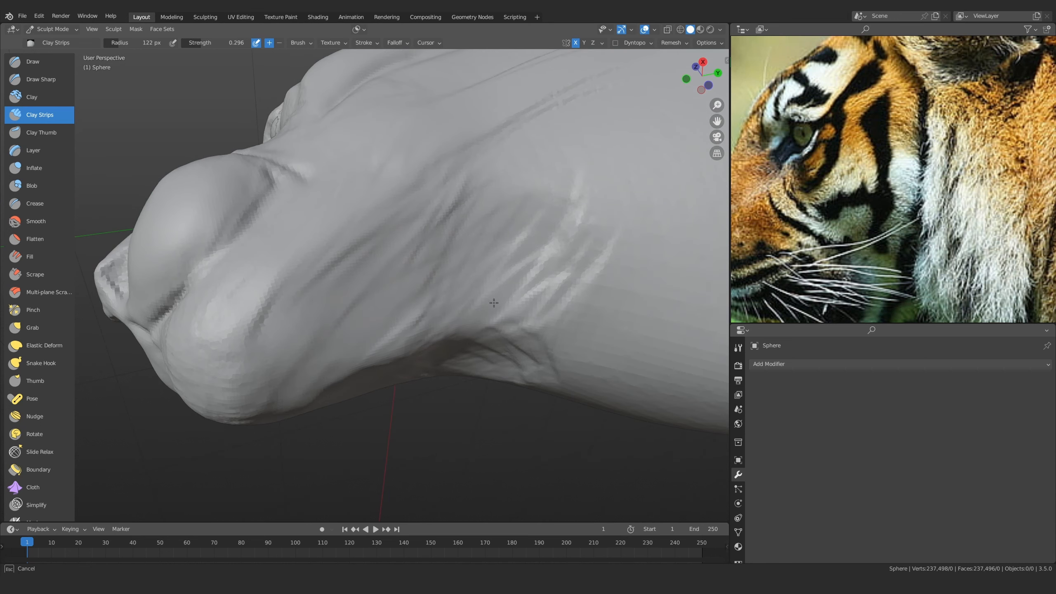
{"action": "mouse_move", "coordinate": [415, 336]}
{"action": "left_mouse_down"}
{"action": "mouse_move", "coordinate": [322, 360]}
{"action": "mouse_move", "coordinate": [503, 229]}
{"action": "mouse_move", "coordinate": [521, 250]}
{"action": "mouse_move", "coordinate": [403, 335]}
{"action": "left_mouse_up"}
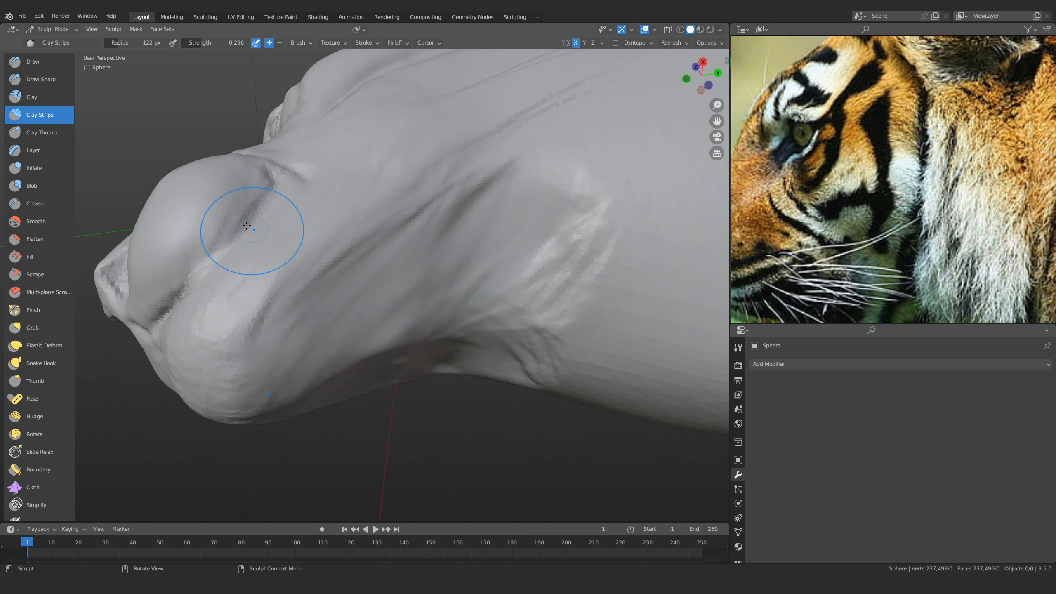
Set the Smooth strength to 0.501 and rework the jaw-to-throat transition with Clay Strips at 122 px
{"action": "left_click", "coordinate": [36, 220]}
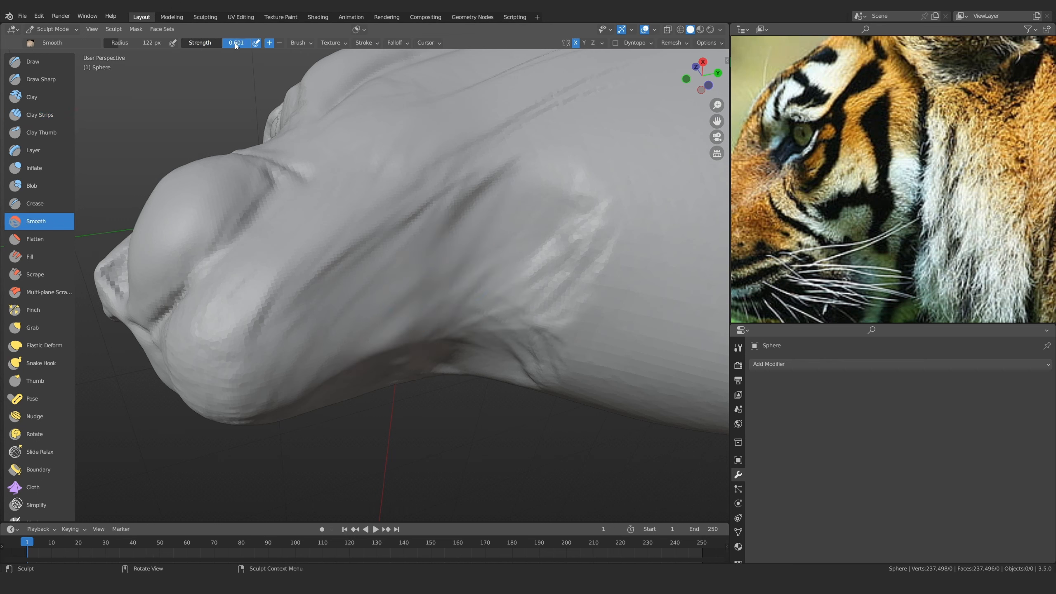
{"action": "left_click", "coordinate": [58, 115]}
{"action": "middle_click_drag", "start_coordinate": [433, 316], "coordinate": [431, 303]}
{"action": "mouse_move", "coordinate": [419, 288]}
{"action": "left_mouse_down"}
{"action": "mouse_move", "coordinate": [332, 354]}
{"action": "mouse_move", "coordinate": [374, 261]}
{"action": "mouse_move", "coordinate": [510, 214]}
{"action": "mouse_move", "coordinate": [495, 325]}
{"action": "mouse_move", "coordinate": [561, 146]}
{"action": "mouse_move", "coordinate": [541, 229]}
{"action": "left_mouse_up"}
{"action": "left_click_drag", "start_coordinate": [445, 304], "coordinate": [399, 333]}
{"action": "key", "text": "f"}
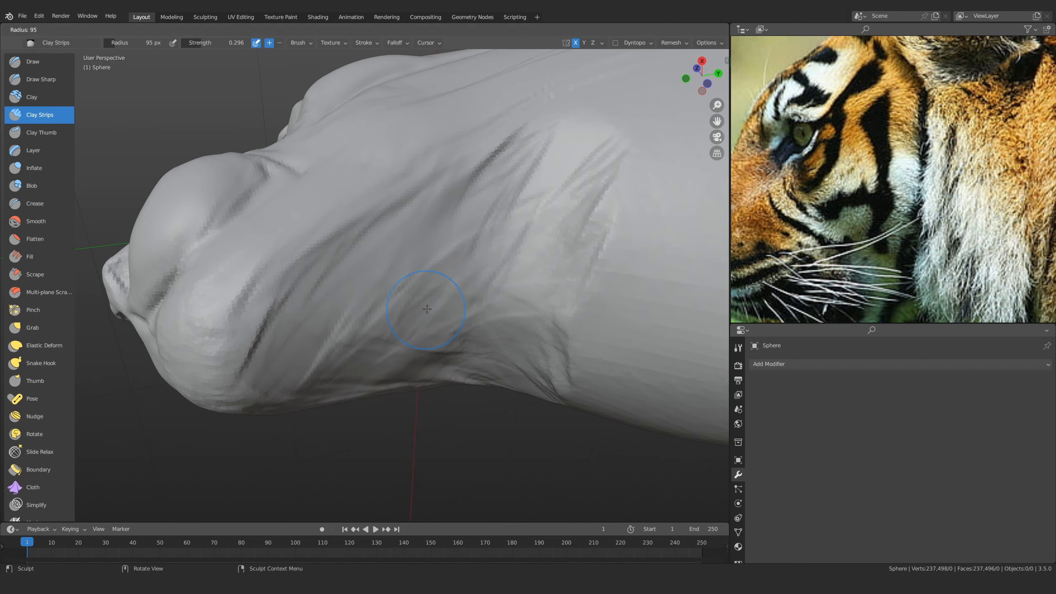
{"action": "left_click", "coordinate": [505, 301]}
Smooth the rear jaw and fill the neck hollow beneath it with Clay Strips at about 178 px
{"action": "mouse_move", "coordinate": [506, 302]}
{"action": "left_mouse_down", "text": "shift"}
{"action": "mouse_move", "coordinate": [485, 245]}
{"action": "mouse_move", "coordinate": [545, 241]}
{"action": "left_mouse_up", "text": "shift"}
{"action": "scroll", "coordinate": [545, 242], "scroll_direction": "down", "scroll_amount": 1}
{"action": "scroll", "coordinate": [544, 241], "scroll_direction": "down", "scroll_amount": 5}
{"action": "middle_click_drag", "start_coordinate": [544, 241], "coordinate": [408, 370]}
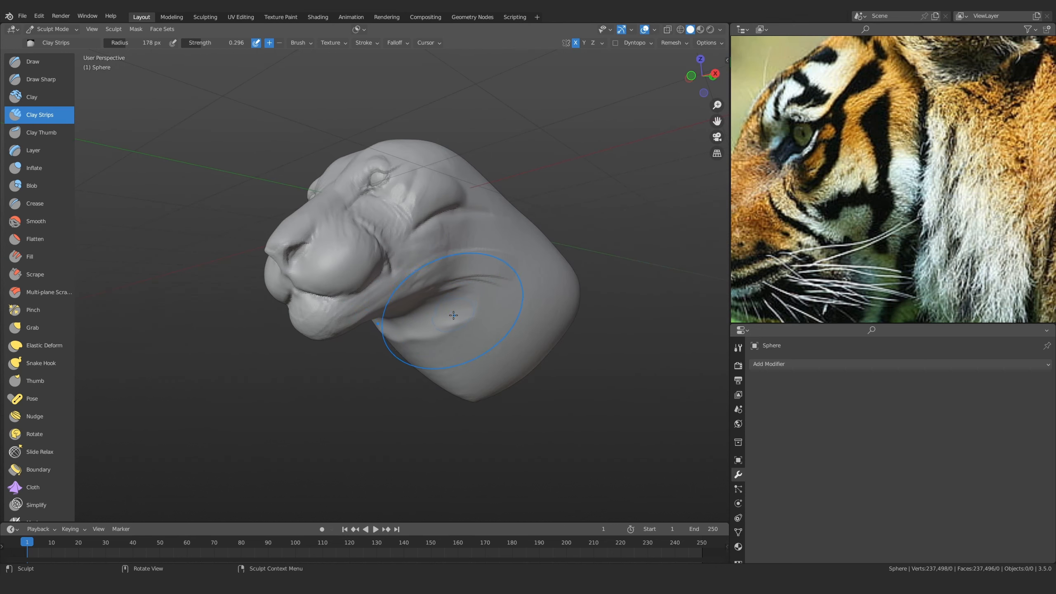
Layer Clay Strips strokes at 103 px over the side of the neck beneath the jaw
{"action": "mouse_move", "coordinate": [316, 305]}
{"action": "left_mouse_down", "text": "alt"}
{"action": "mouse_move", "coordinate": [458, 316]}
{"action": "mouse_move", "coordinate": [466, 266]}
{"action": "left_mouse_up", "text": "alt"}
{"action": "left_click_drag", "start_coordinate": [457, 353], "coordinate": [454, 301], "text": "ctrl+alt"}
{"action": "key", "text": "f"}
{"action": "left_click", "coordinate": [436, 301]}
{"action": "mouse_move", "coordinate": [390, 273]}
{"action": "left_mouse_down", "text": "alt"}
{"action": "mouse_move", "coordinate": [388, 294]}
{"action": "mouse_move", "coordinate": [410, 274]}
{"action": "mouse_move", "coordinate": [304, 319]}
{"action": "left_mouse_up", "text": "alt"}
{"action": "key", "text": "f"}
{"action": "left_click", "coordinate": [325, 326]}
{"action": "left_click_drag", "start_coordinate": [388, 365], "coordinate": [317, 330]}
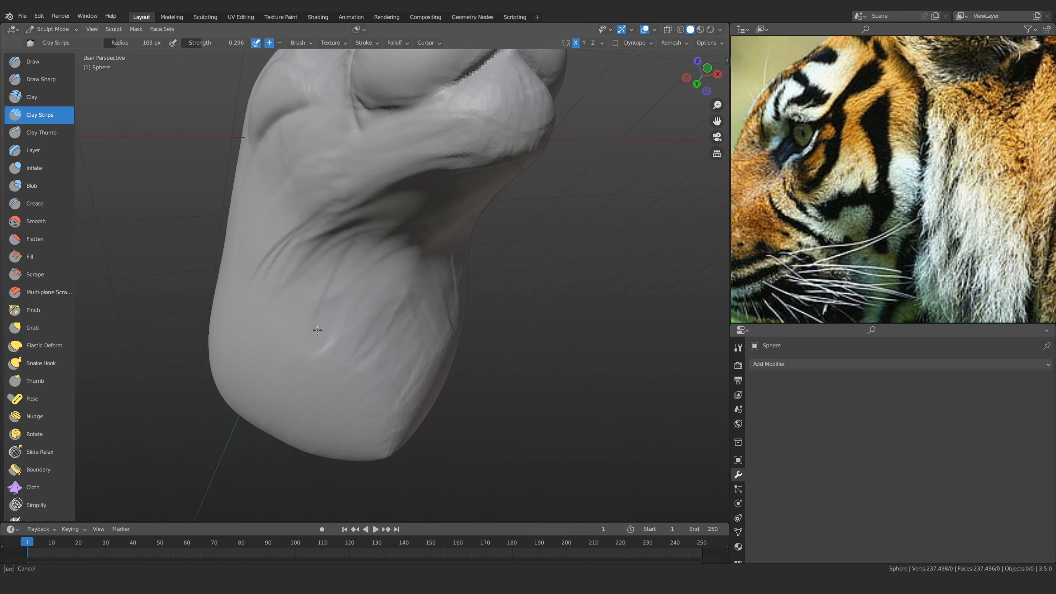
Compare the crown of the head from the front and in right side view with the tiger profile reference, and choose the Mask brush
{"action": "mouse_move", "coordinate": [292, 257]}
{"action": "middle_mouse_down"}
{"action": "mouse_move", "coordinate": [418, 345]}
{"action": "mouse_move", "coordinate": [453, 288]}
{"action": "mouse_move", "coordinate": [463, 194]}
{"action": "middle_mouse_up"}
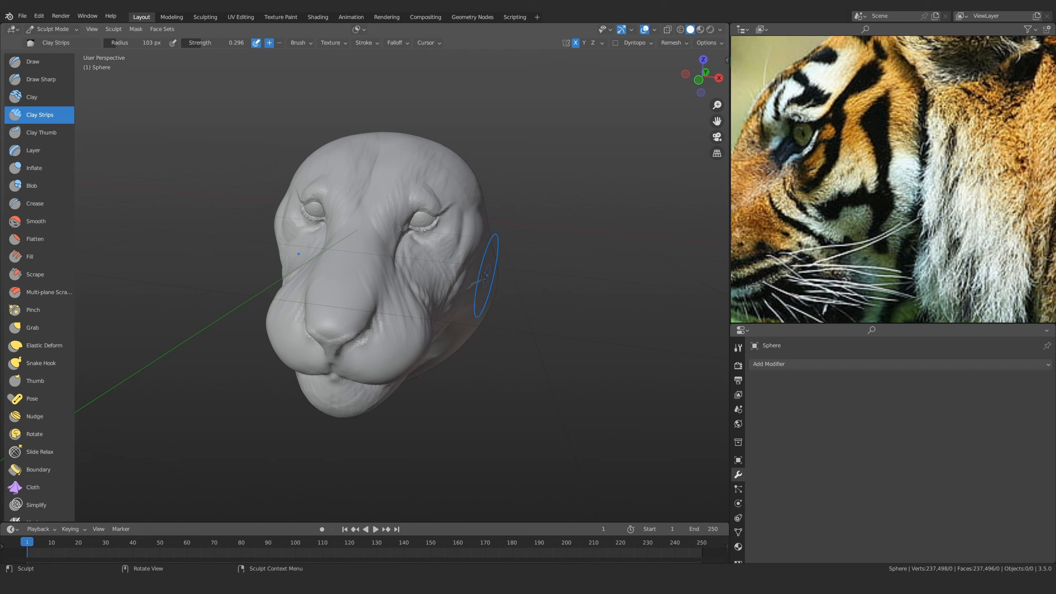
{"action": "middle_click_drag", "start_coordinate": [443, 270], "coordinate": [406, 333], "text": "shift"}
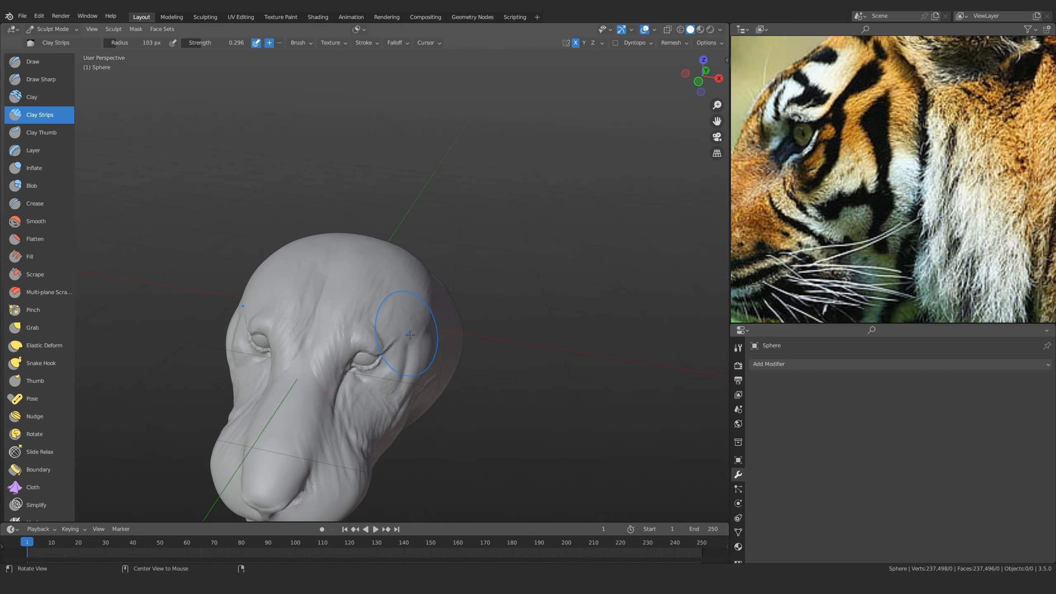
{"action": "scroll", "coordinate": [406, 332], "scroll_direction": "up", "scroll_amount": 3}
{"action": "scroll", "coordinate": [871, 224], "scroll_direction": "down", "scroll_amount": 3}
{"action": "scroll", "coordinate": [871, 225], "scroll_direction": "up", "scroll_amount": 2}
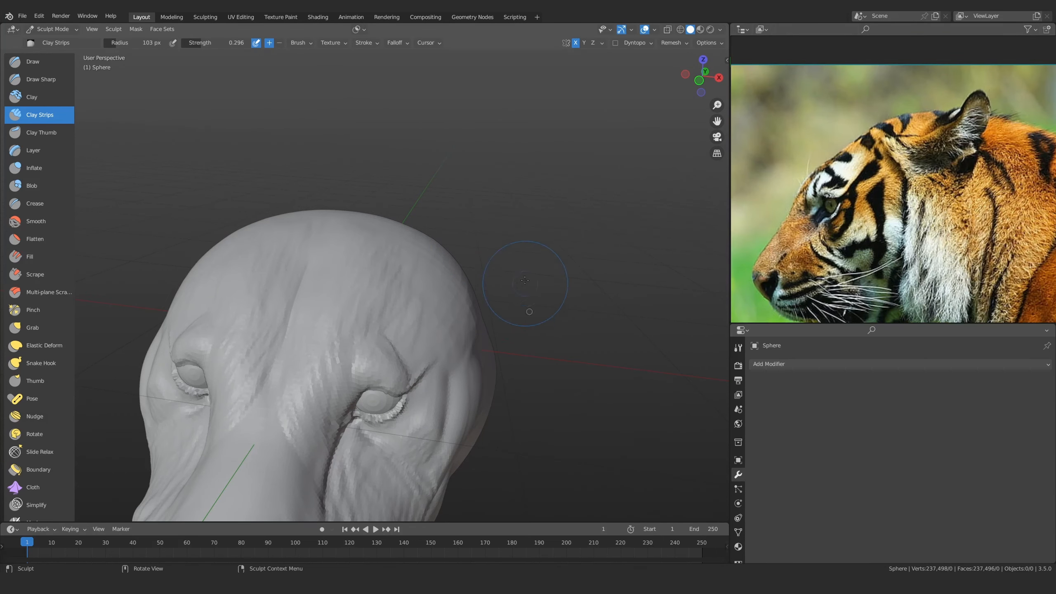
{"action": "key", "text": "KP_3"}
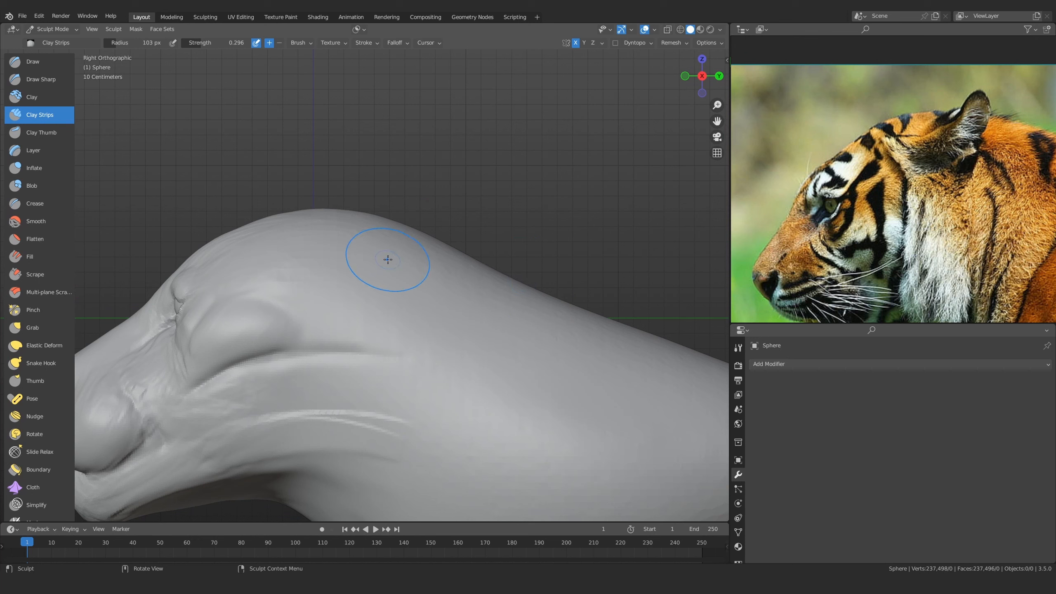
{"action": "scroll", "coordinate": [46, 358], "scroll_direction": "down", "scroll_amount": 7}
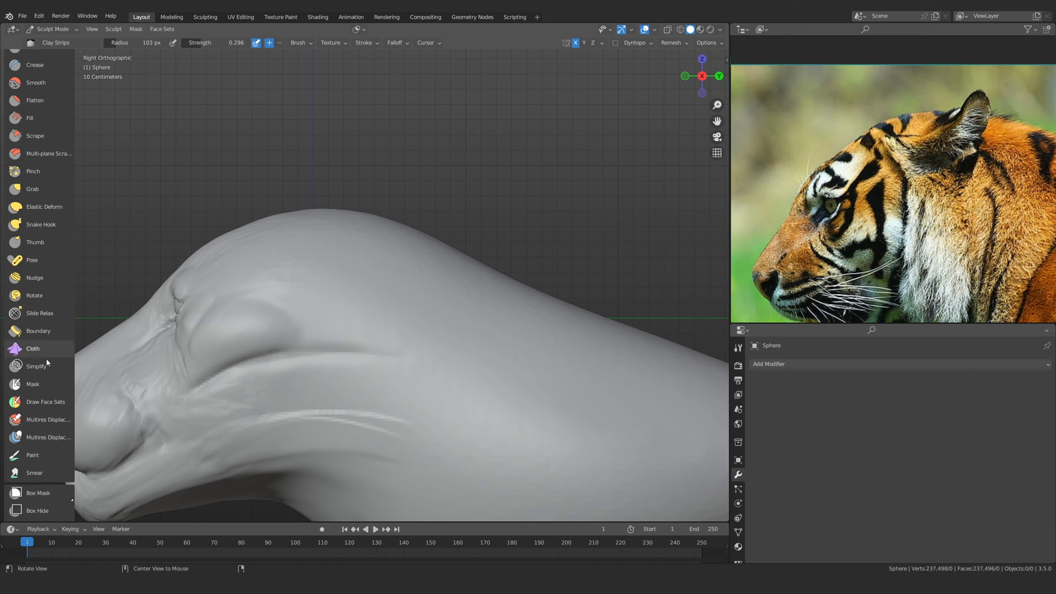
{"action": "scroll", "coordinate": [326, 274], "scroll_direction": "up", "scroll_amount": 1}
{"action": "middle_click_drag", "start_coordinate": [326, 274], "coordinate": [385, 287], "text": "shift"}
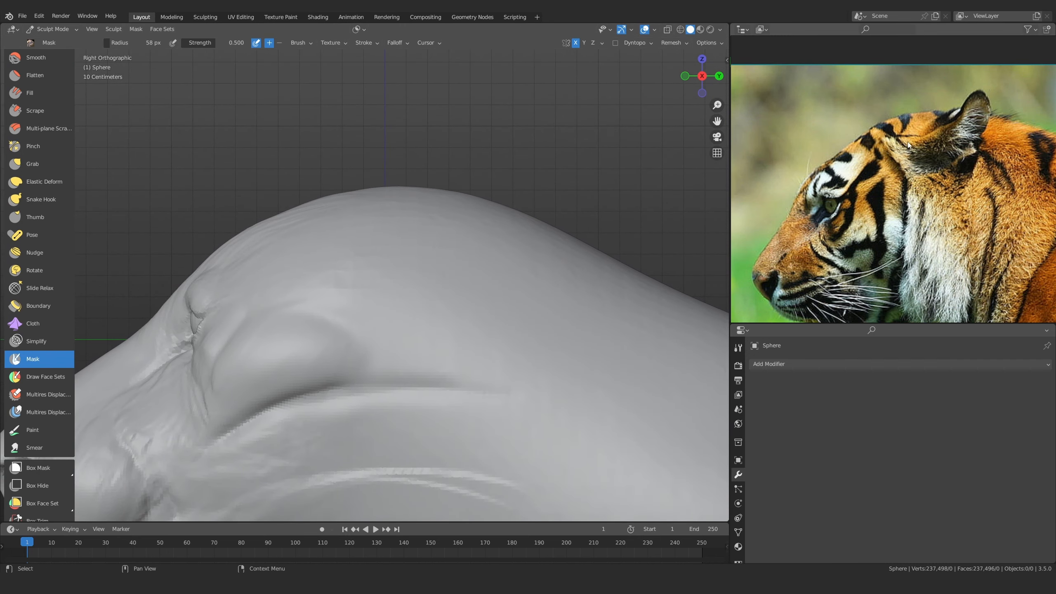
{"action": "middle_click_drag", "start_coordinate": [342, 331], "coordinate": [415, 282], "text": "shift"}
{"action": "middle_click_drag", "start_coordinate": [415, 283], "coordinate": [427, 260], "text": "ctrl"}
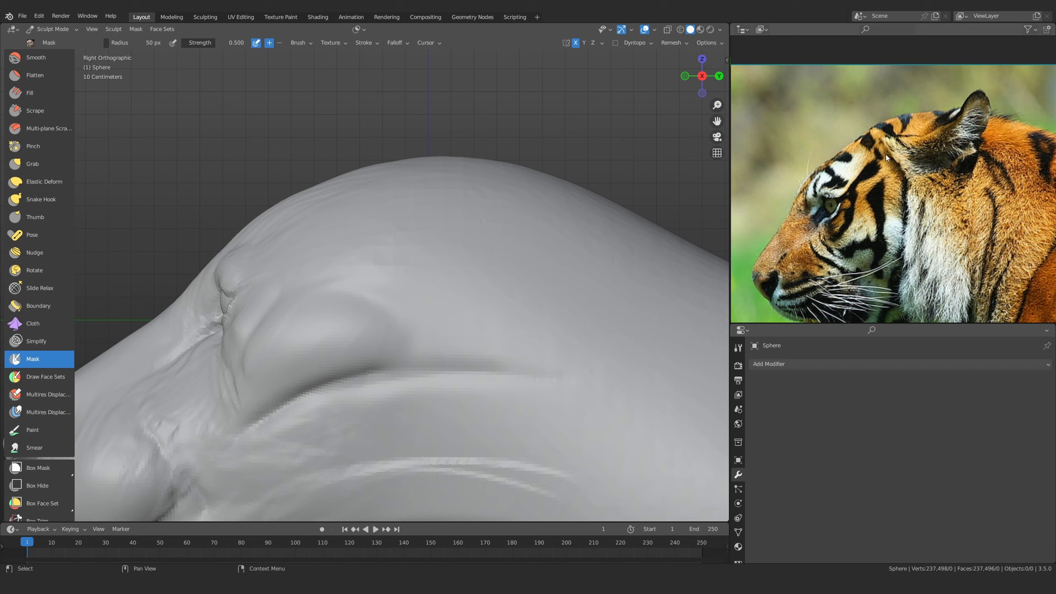
Reshape the tip of the nose in side view with the Grab brush at 355 px
{"action": "mouse_move", "coordinate": [454, 224]}
{"action": "middle_mouse_down", "text": "ctrl"}
{"action": "mouse_move", "coordinate": [415, 247]}
{"action": "mouse_move", "coordinate": [455, 217]}
{"action": "mouse_move", "coordinate": [437, 258]}
{"action": "middle_mouse_up", "text": "ctrl"}
{"action": "key", "text": "g"}
{"action": "key", "text": "f"}
{"action": "left_click", "coordinate": [550, 280]}
{"action": "key", "text": "f"}
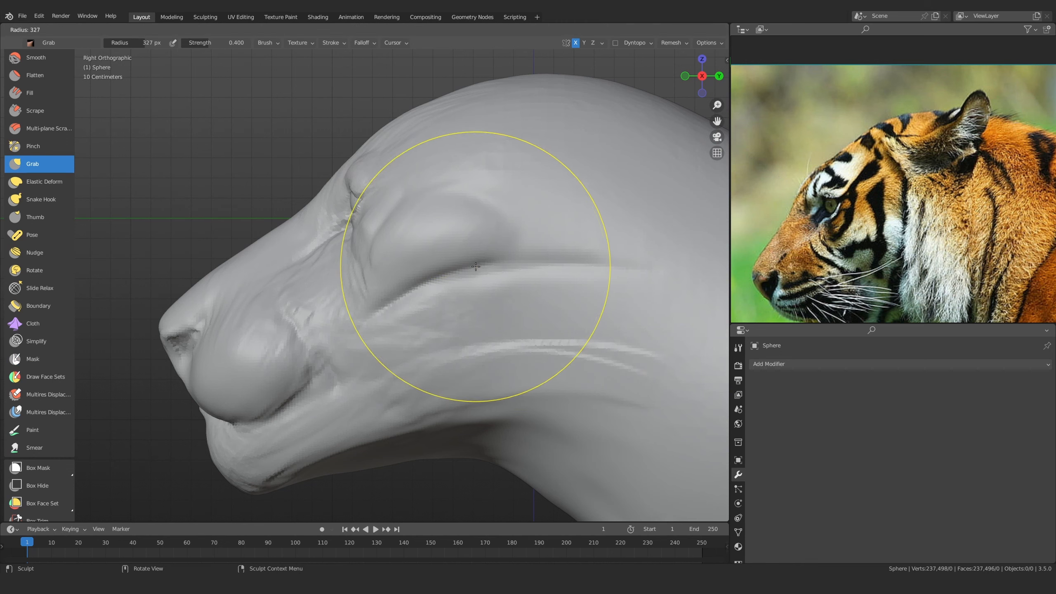
{"action": "left_click", "coordinate": [496, 274]}
{"action": "left_click_drag", "start_coordinate": [170, 320], "coordinate": [200, 301]}
Nudge the chin into shape with Grab at 355 px, following the tiger profile reference
{"action": "middle_click_drag", "start_coordinate": [852, 208], "coordinate": [869, 132]}
{"action": "middle_click_drag", "start_coordinate": [493, 329], "coordinate": [493, 338], "text": "ctrl"}
{"action": "left_click_drag", "start_coordinate": [257, 470], "coordinate": [271, 456]}
{"action": "left_click_drag", "start_coordinate": [271, 460], "coordinate": [266, 462]}
{"action": "scroll", "coordinate": [324, 375], "scroll_direction": "down", "scroll_amount": 3}
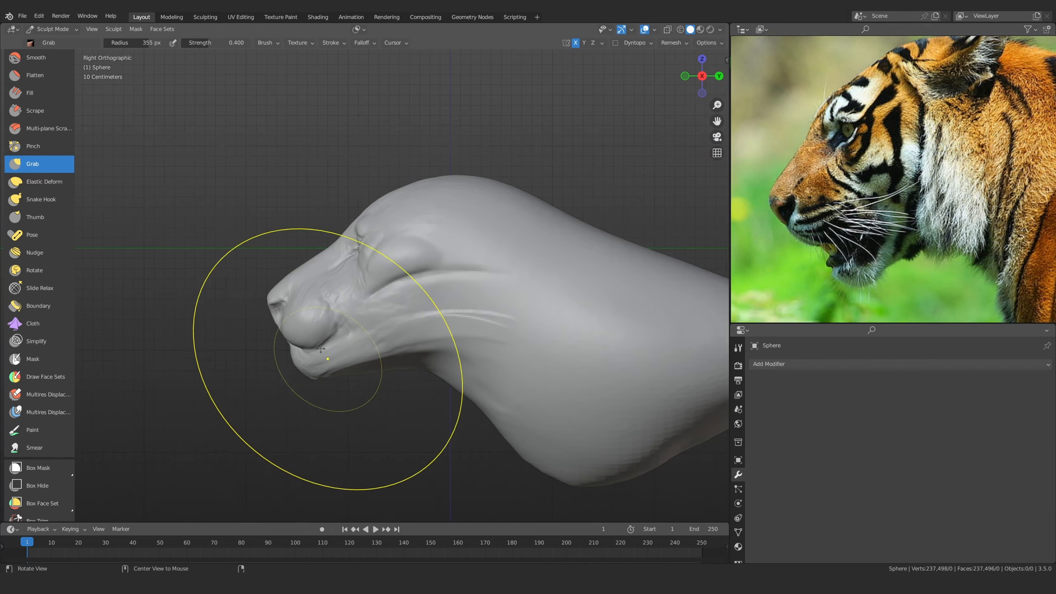
{"action": "middle_click_drag", "start_coordinate": [330, 358], "coordinate": [518, 362]}
{"action": "key", "text": "KP_3"}
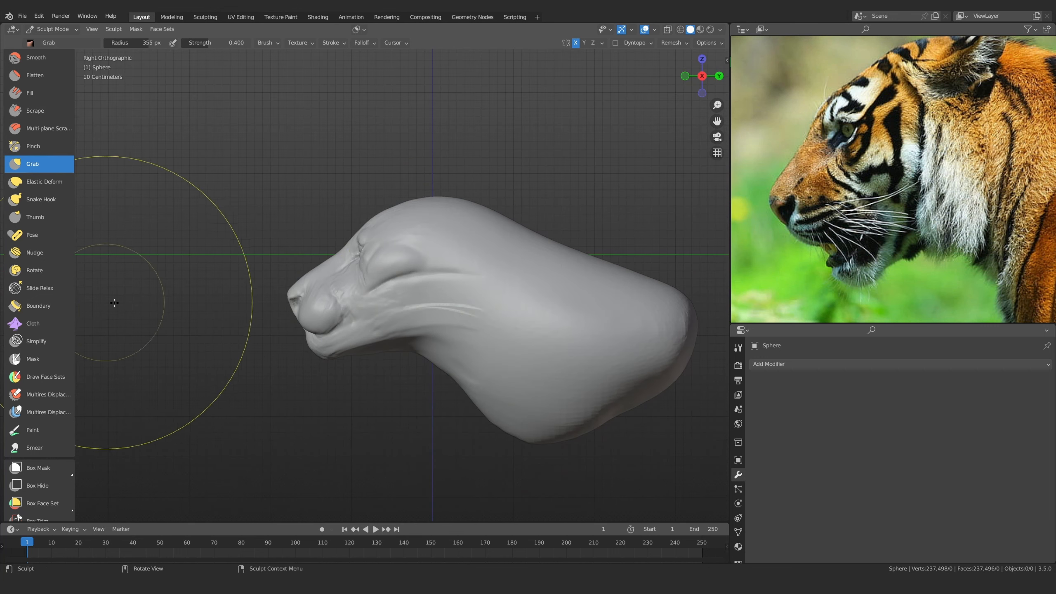
Paint the ear's base outline on the upper side of the head with the Mask brush at 36 px
{"action": "key", "text": "m"}
{"action": "mouse_move", "coordinate": [400, 260]}
{"action": "middle_mouse_down", "text": "shift"}
{"action": "mouse_move", "coordinate": [381, 329]}
{"action": "mouse_move", "coordinate": [375, 293]}
{"action": "mouse_move", "coordinate": [380, 303]}
{"action": "middle_mouse_up", "text": "shift"}
{"action": "scroll", "coordinate": [381, 329], "scroll_direction": "up", "scroll_amount": 3}
{"action": "key", "text": "f"}
{"action": "left_click", "coordinate": [304, 298]}
{"action": "scroll", "coordinate": [408, 266], "scroll_direction": "up", "scroll_amount": 1}
{"action": "key", "text": "f"}
{"action": "left_click", "coordinate": [353, 299]}
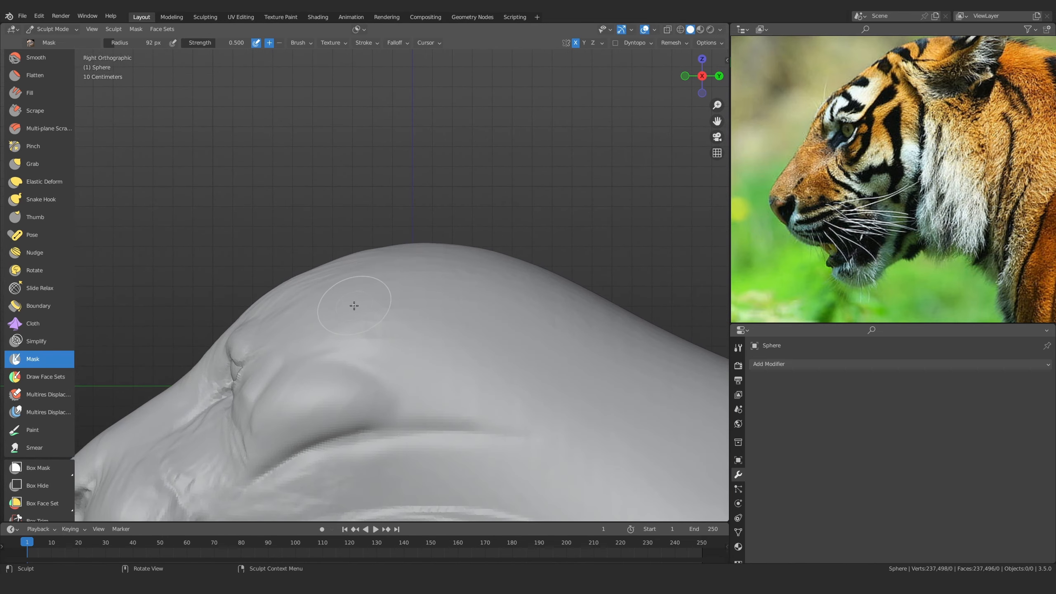
{"action": "scroll", "coordinate": [374, 287], "scroll_direction": "up", "scroll_amount": 1}
{"action": "left_click", "coordinate": [397, 292]}
{"action": "scroll", "coordinate": [397, 292], "scroll_direction": "down", "scroll_amount": 2}
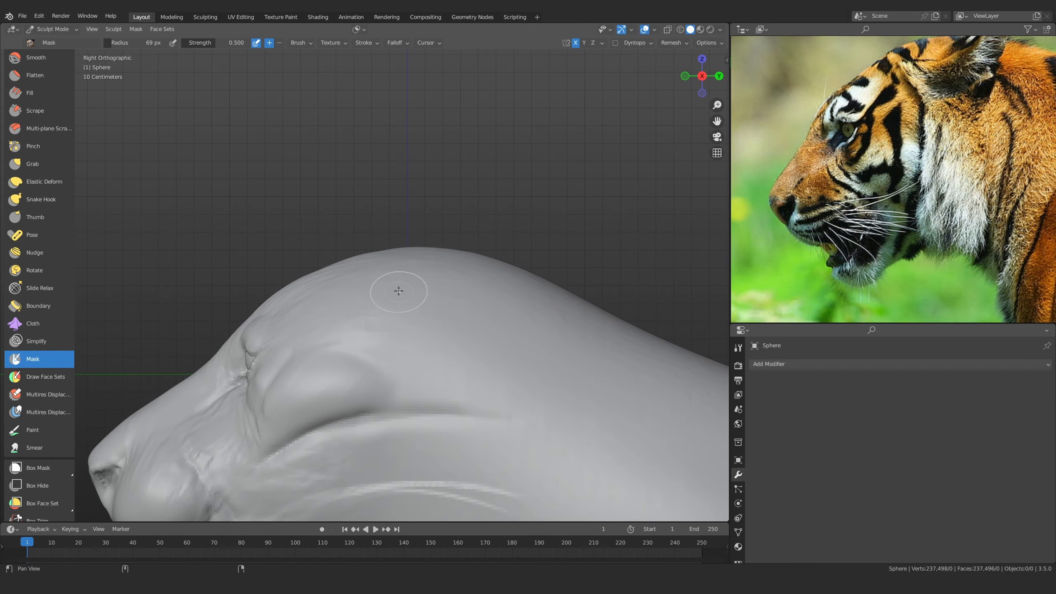
{"action": "middle_click_drag", "start_coordinate": [397, 292], "coordinate": [438, 247], "text": "shift"}
{"action": "scroll", "coordinate": [916, 153], "scroll_direction": "down", "scroll_amount": 2}
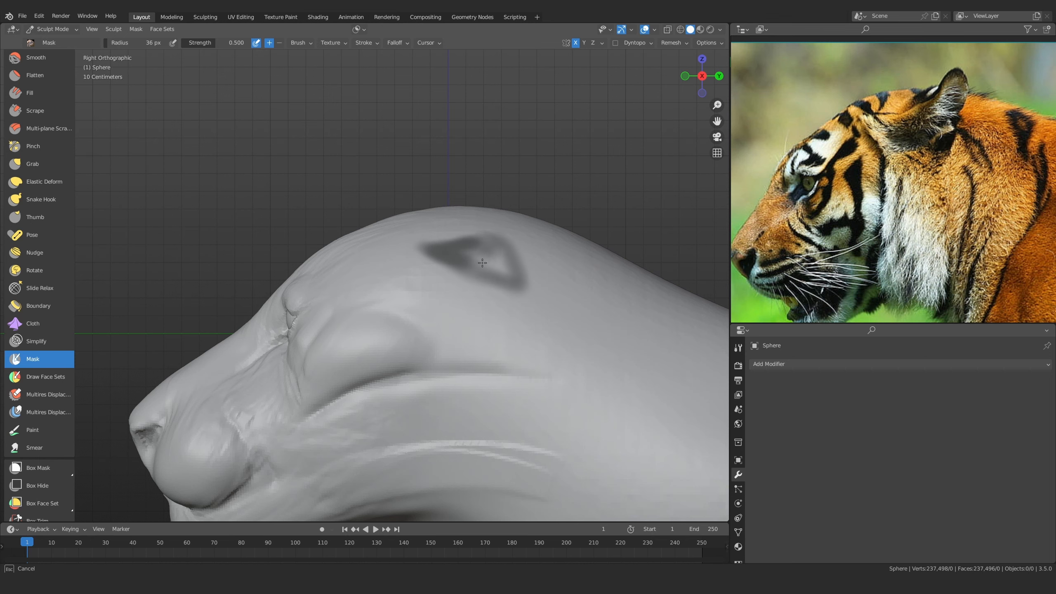
Set the Mask strength to 1.000, fill in the ear base shape and clean up its edges
{"action": "key", "text": "shift+f"}
{"action": "left_click", "coordinate": [511, 243]}
{"action": "middle_click_drag", "start_coordinate": [554, 264], "coordinate": [540, 248], "text": "ctrl"}
{"action": "left_click_drag", "start_coordinate": [474, 246], "coordinate": [467, 246]}
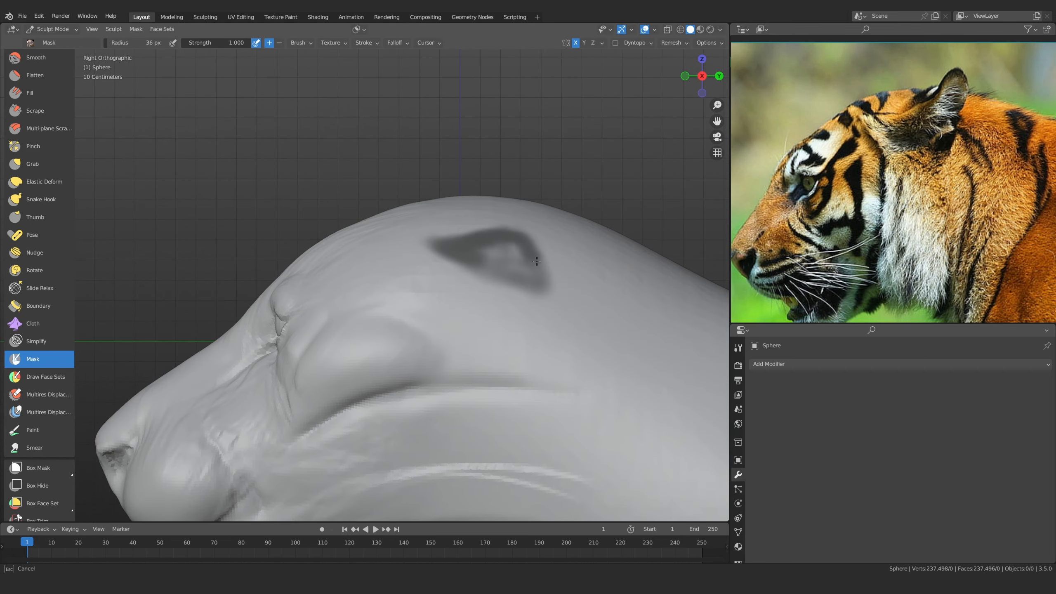
{"action": "middle_click_drag", "start_coordinate": [536, 279], "coordinate": [536, 277], "text": "ctrl"}
{"action": "left_click_drag", "start_coordinate": [512, 245], "coordinate": [480, 248], "text": "ctrl"}
{"action": "scroll", "coordinate": [474, 250], "scroll_direction": "down", "scroll_amount": 5}
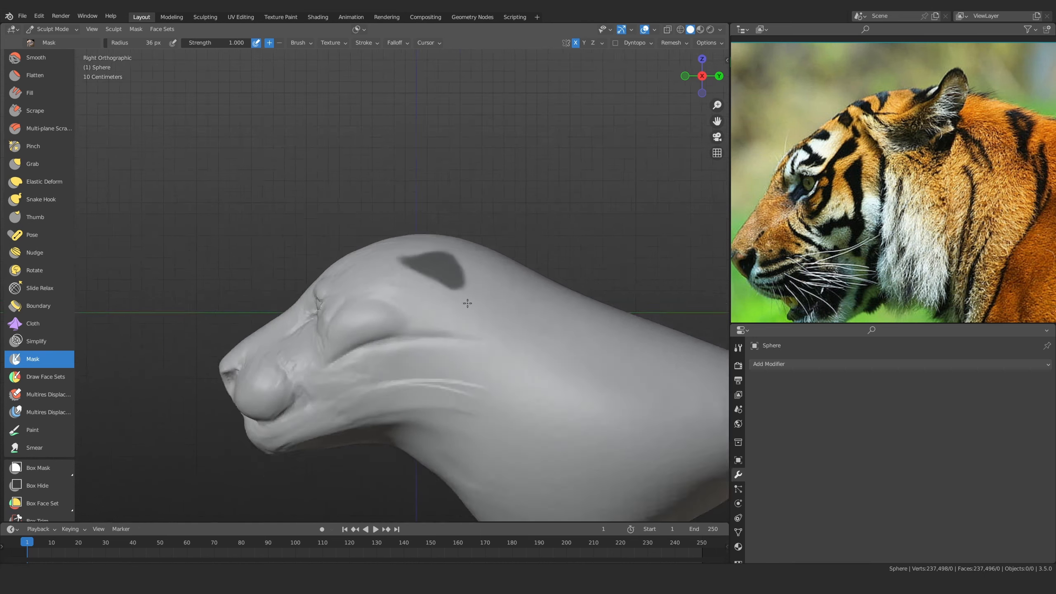
Check the ear mask against the frontal tiger references and invert it so only the ear bases can be sculpted
{"action": "middle_click_drag", "start_coordinate": [474, 250], "coordinate": [411, 299]}
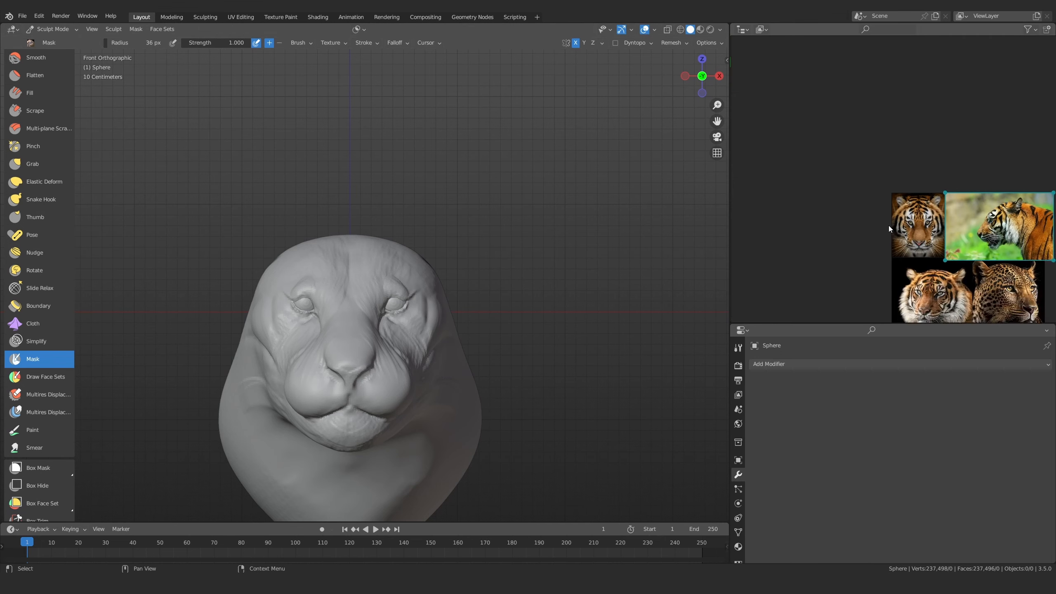
{"action": "middle_click_drag", "start_coordinate": [549, 268], "coordinate": [432, 341]}
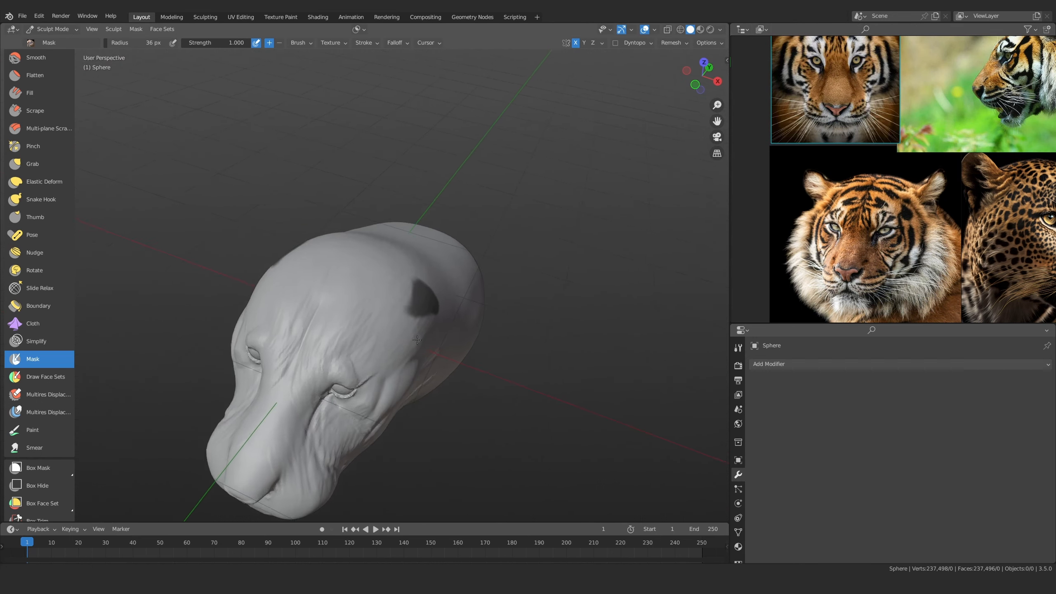
{"action": "scroll", "coordinate": [465, 266], "scroll_direction": "up", "scroll_amount": 3}
{"action": "key", "text": "ctrl+i"}
Pull both ears up and outward from the unmasked areas with Grab, enlarging the radius to 369 px
{"action": "key", "text": "g"}
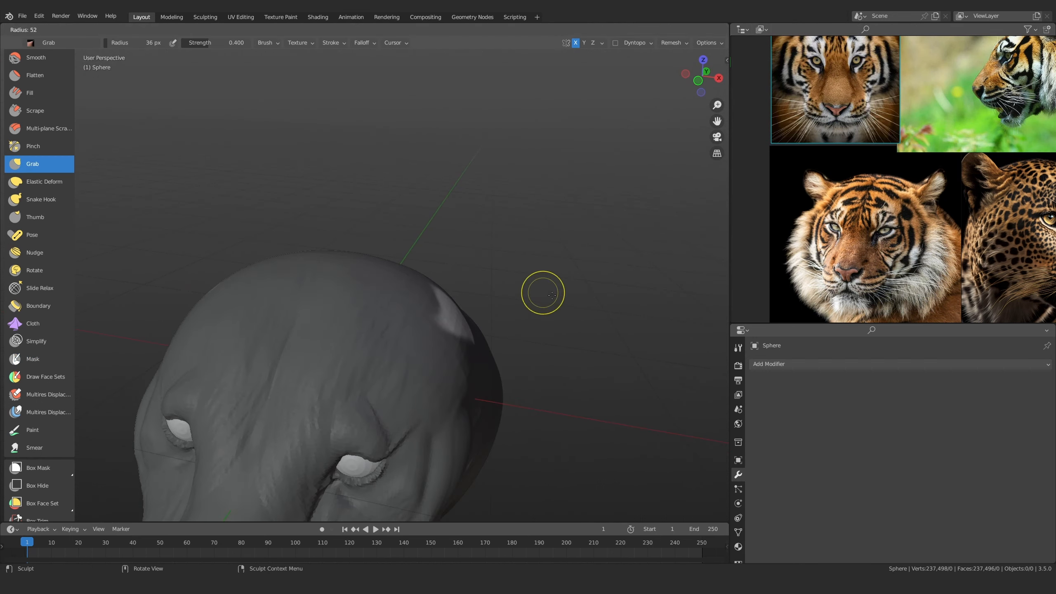
{"action": "key", "text": "f"}
{"action": "left_click", "coordinate": [482, 291]}
{"action": "middle_click_drag", "start_coordinate": [482, 291], "coordinate": [459, 299]}
{"action": "left_click_drag", "start_coordinate": [454, 307], "coordinate": [535, 236]}
{"action": "key", "text": "f"}
{"action": "left_click", "coordinate": [651, 275]}
{"action": "left_click_drag", "start_coordinate": [495, 276], "coordinate": [545, 236]}
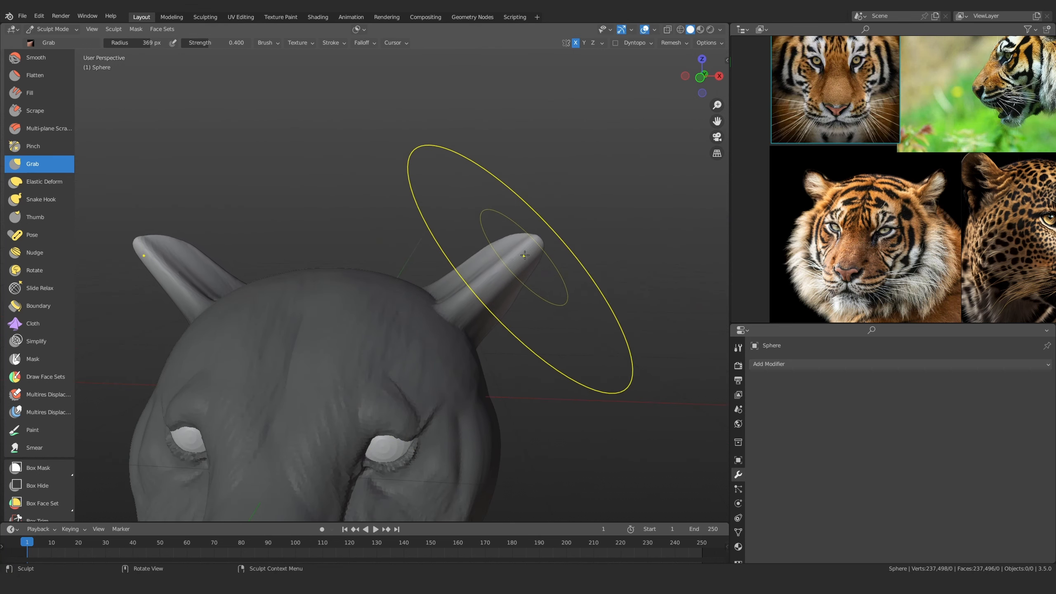
Compare the ears' shape and placement from the front with the tiger references, with the Grab radius set to 255 px
{"action": "mouse_move", "coordinate": [518, 264]}
{"action": "middle_mouse_down"}
{"action": "mouse_move", "coordinate": [495, 283]}
{"action": "mouse_move", "coordinate": [429, 276]}
{"action": "mouse_move", "coordinate": [464, 238]}
{"action": "mouse_move", "coordinate": [420, 250]}
{"action": "middle_mouse_up"}
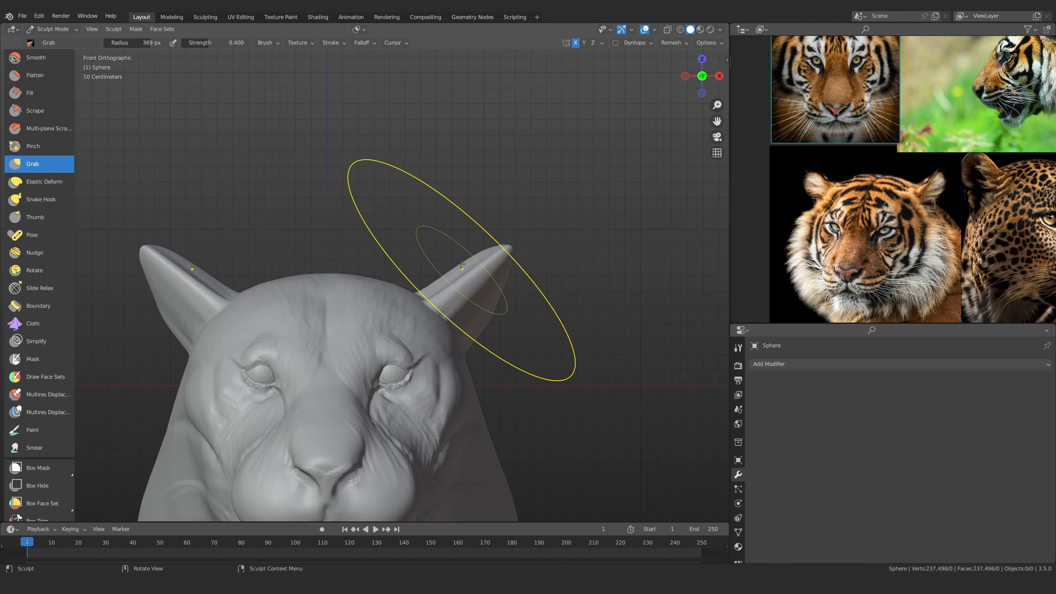
{"action": "scroll", "coordinate": [399, 254], "scroll_direction": "down", "scroll_amount": 3}
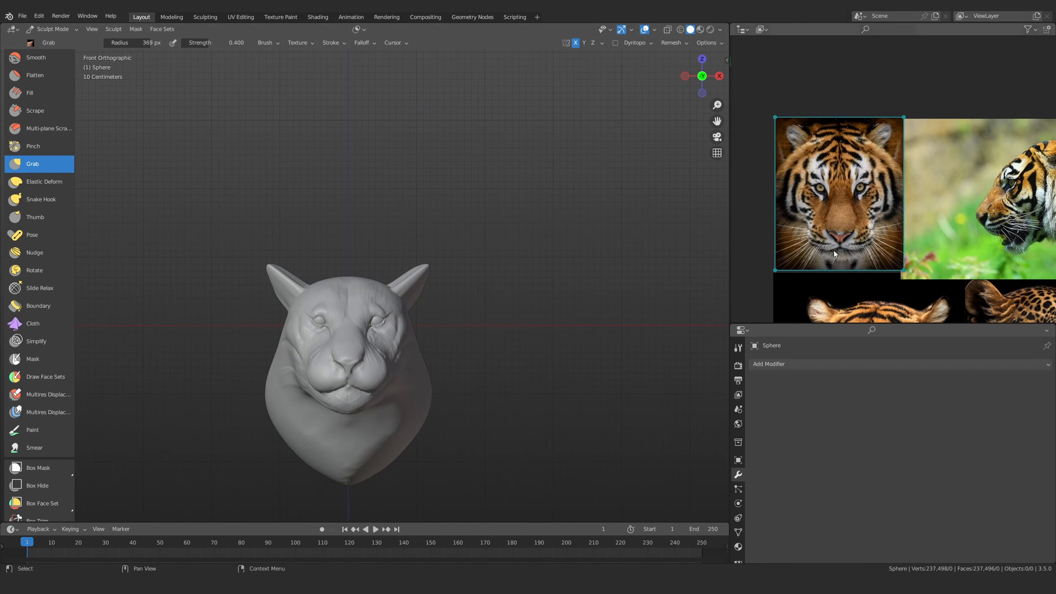
{"action": "scroll", "coordinate": [874, 201], "scroll_direction": "up", "scroll_amount": 2}
{"action": "scroll", "coordinate": [873, 200], "scroll_direction": "down", "scroll_amount": 4}
{"action": "scroll", "coordinate": [873, 200], "scroll_direction": "up", "scroll_amount": 2}
{"action": "scroll", "coordinate": [873, 200], "scroll_direction": "up", "scroll_amount": 1}
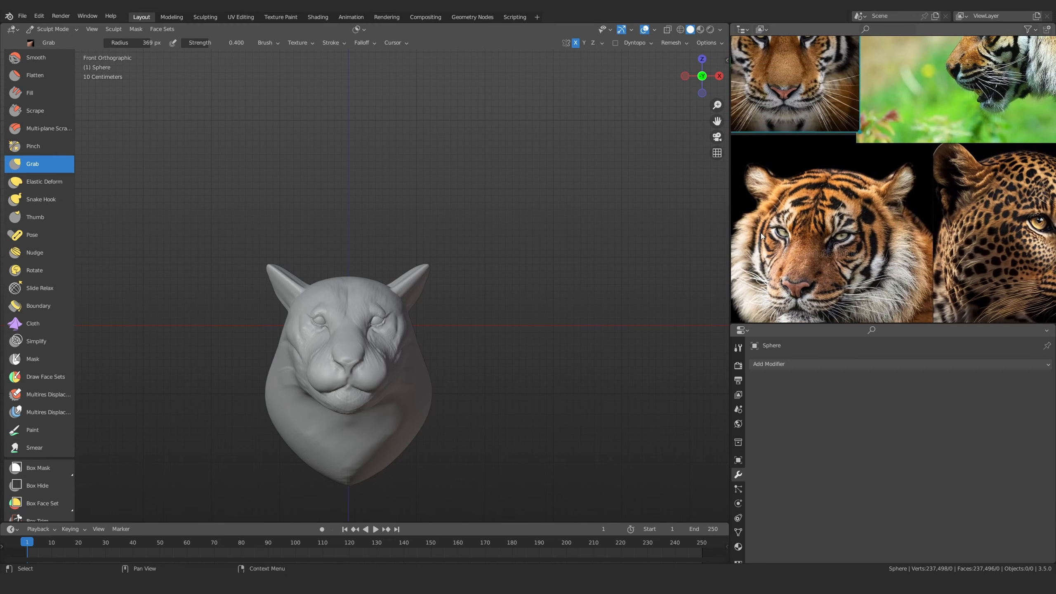
{"action": "mouse_move", "coordinate": [377, 283]}
{"action": "middle_mouse_down"}
{"action": "mouse_move", "coordinate": [342, 378]}
{"action": "mouse_move", "coordinate": [416, 276]}
{"action": "mouse_move", "coordinate": [401, 229]}
{"action": "middle_mouse_up"}
{"action": "key", "text": "f"}
{"action": "left_click", "coordinate": [425, 286]}
{"action": "key", "text": "KP_1"}
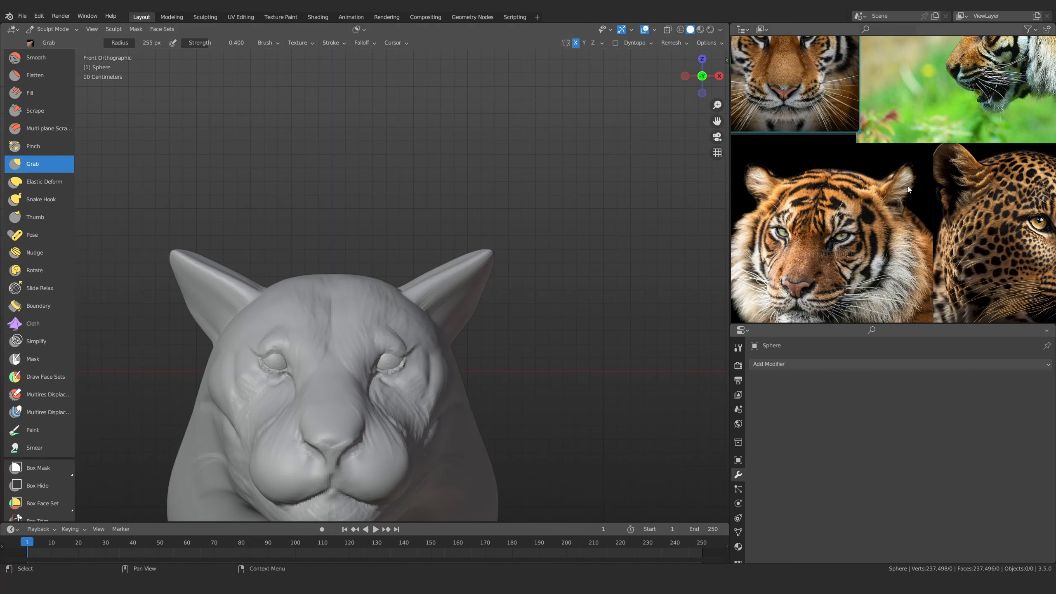
{"action": "scroll", "coordinate": [907, 190], "scroll_direction": "down", "scroll_amount": 4}
{"action": "middle_click_drag", "start_coordinate": [863, 223], "coordinate": [863, 211]}
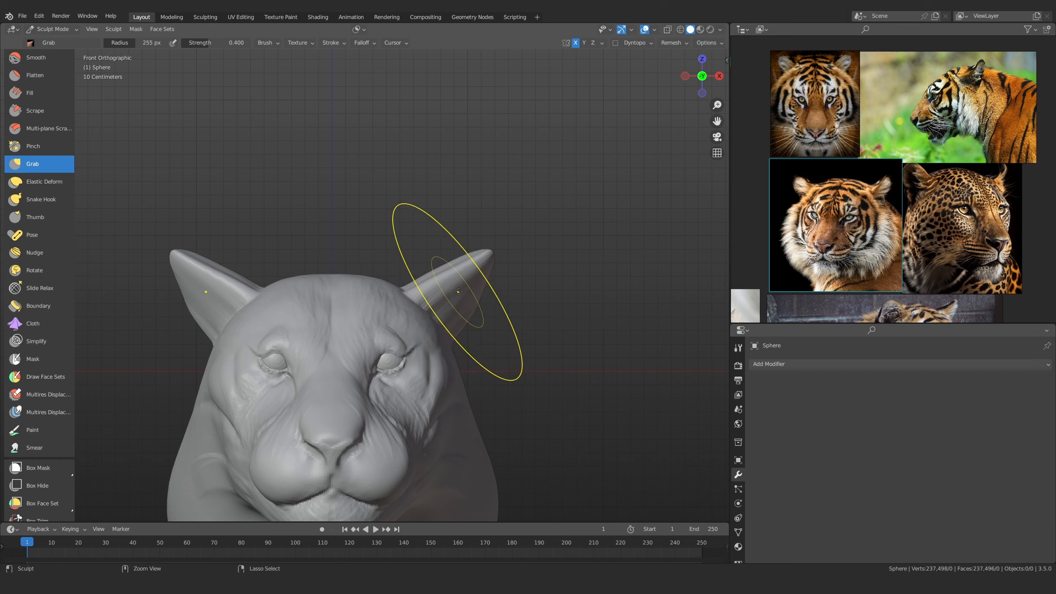
Undo the last ear edits and clear the mask from the whole head
{"action": "key", "text": "ctrl+z"}
{"action": "key", "text": "ctrl+z"}
{"action": "key", "text": "ctrl+z"}
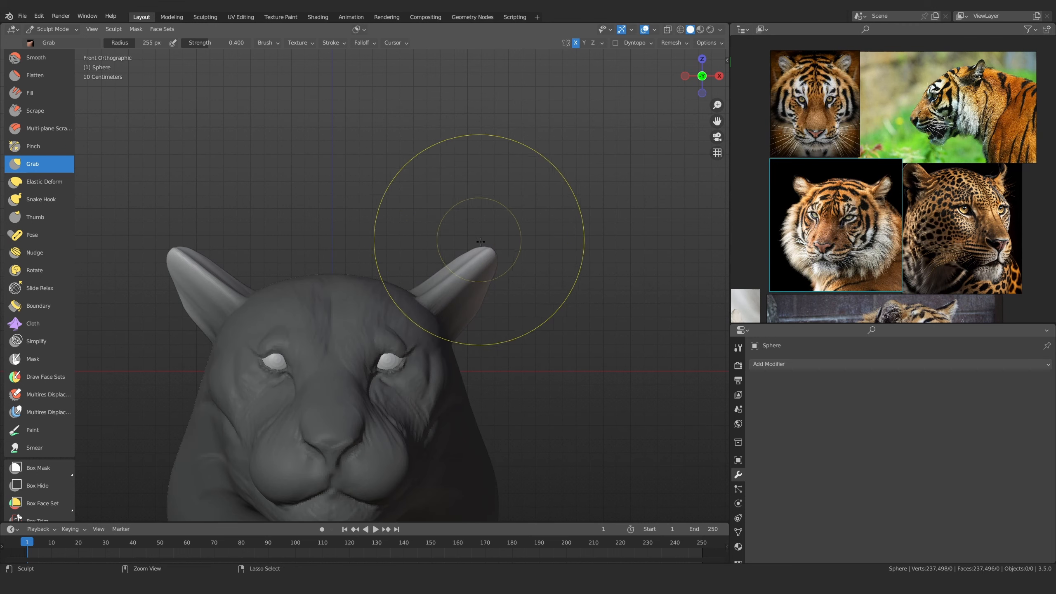
{"action": "key", "text": "alt+m"}
{"action": "left_click_drag", "start_coordinate": [530, 238], "coordinate": [428, 292], "text": "ctrl+alt"}
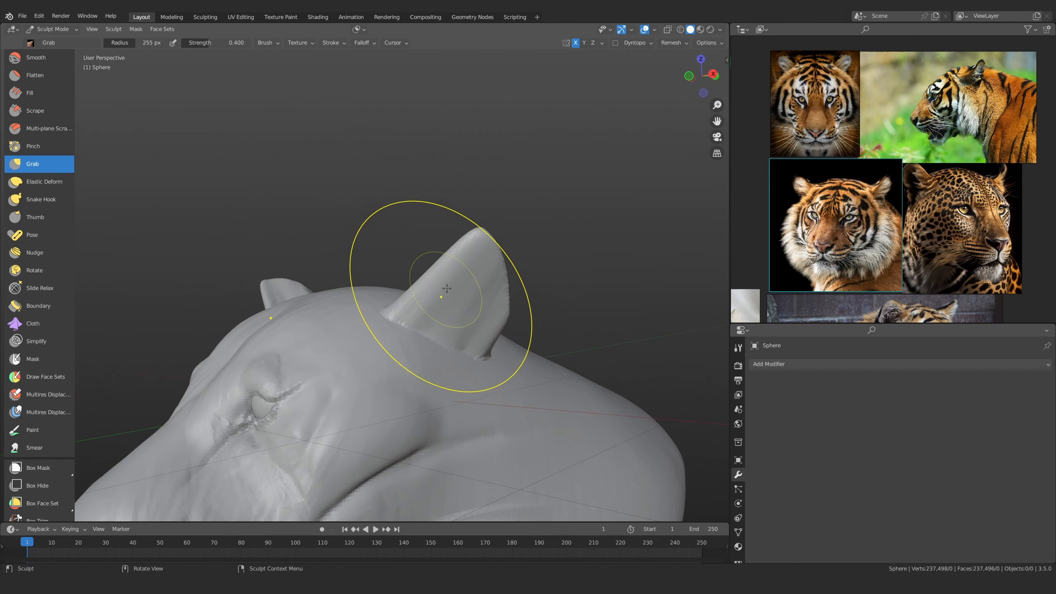
Pull the ear tip backward with Grab at 252 px to match the side reference, and remesh the head
{"action": "key", "text": "KP_3"}
{"action": "left_click_drag", "start_coordinate": [945, 111], "coordinate": [866, 239], "text": "alt"}
{"action": "scroll", "coordinate": [902, 200], "scroll_direction": "up", "scroll_amount": 7}
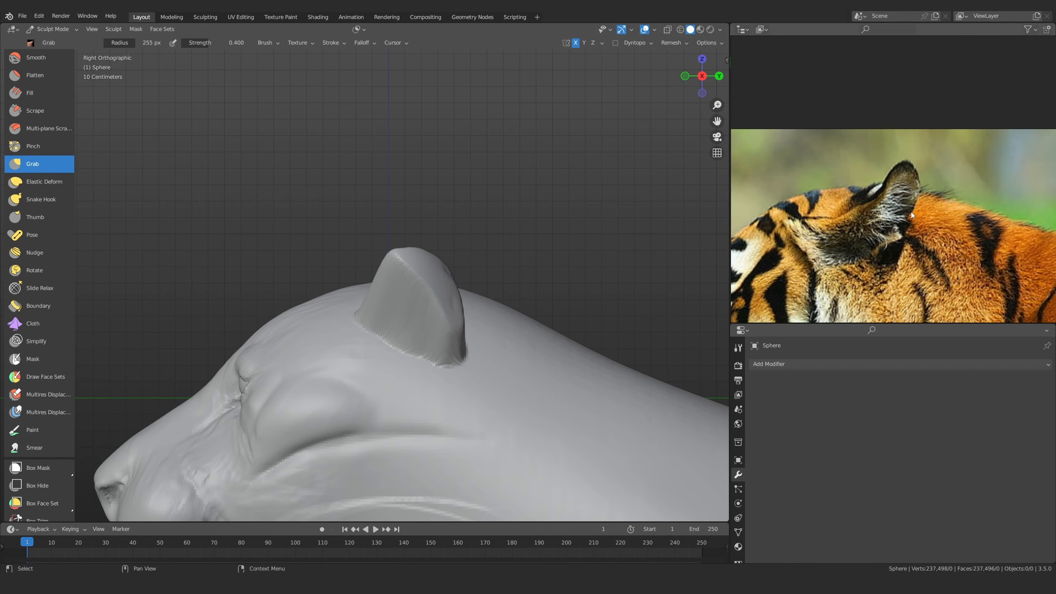
{"action": "left_click_drag", "start_coordinate": [399, 339], "coordinate": [417, 265], "text": "ctrl+alt"}
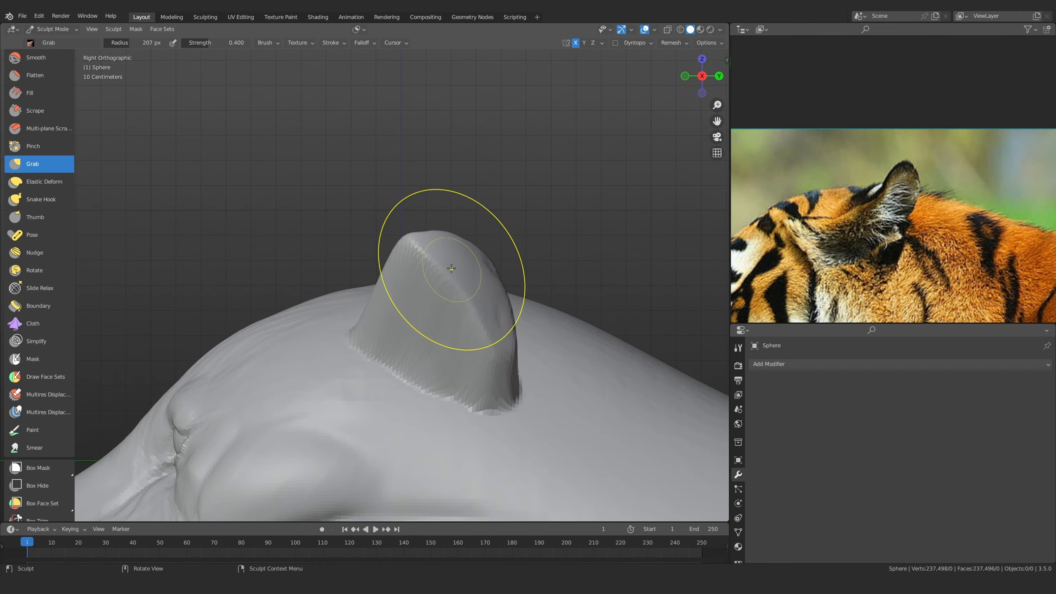
{"action": "left_click", "coordinate": [532, 266]}
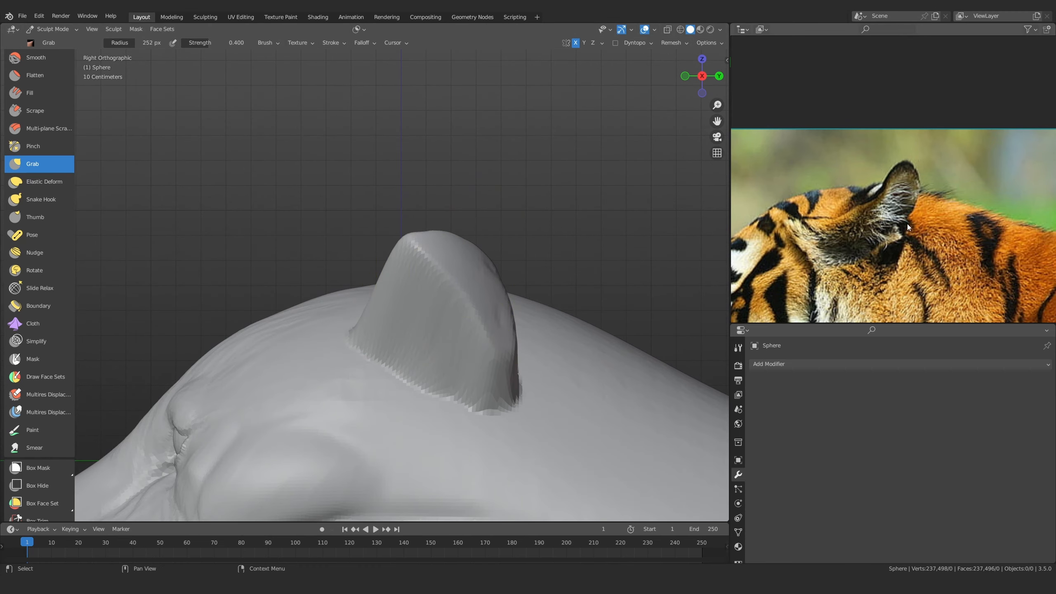
{"action": "left_click_drag", "start_coordinate": [521, 230], "coordinate": [525, 231]}
{"action": "left_click_drag", "start_coordinate": [409, 255], "coordinate": [419, 275]}
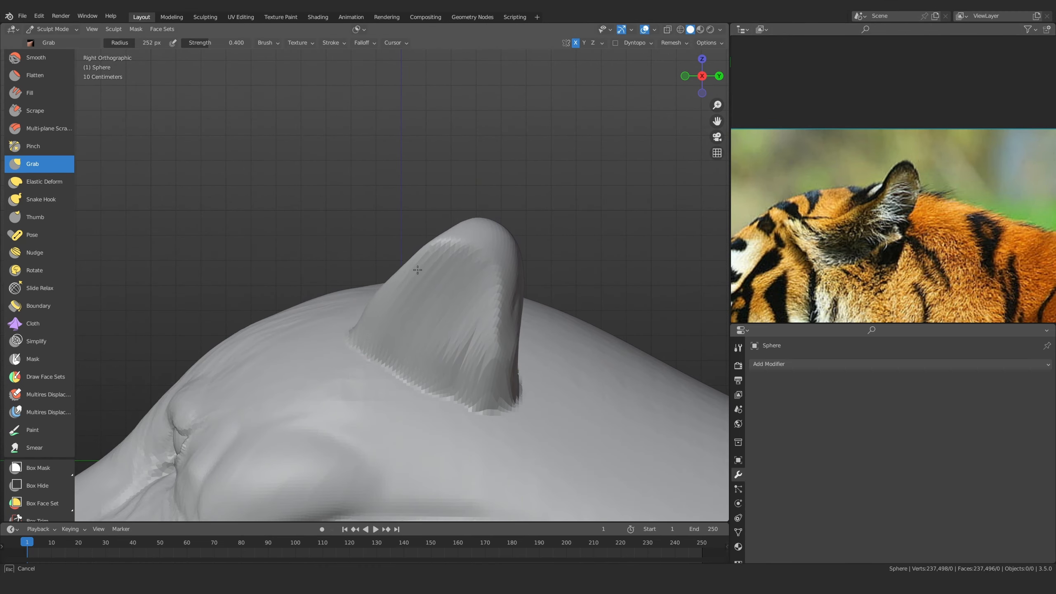
{"action": "middle_click_drag", "start_coordinate": [452, 322], "coordinate": [464, 308], "text": "ctrl"}
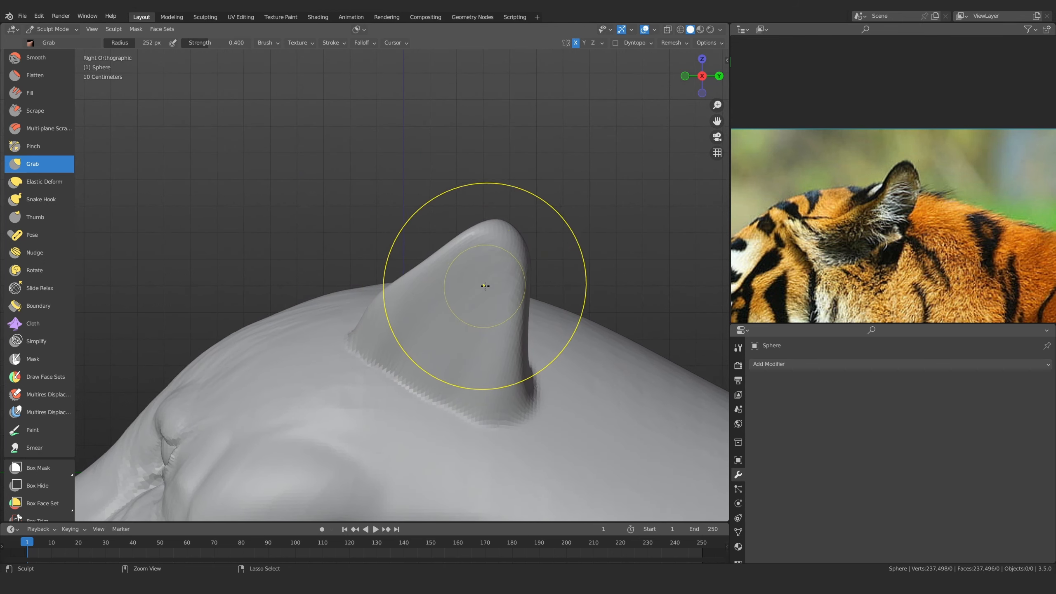
{"action": "key", "text": "ctrl+r"}
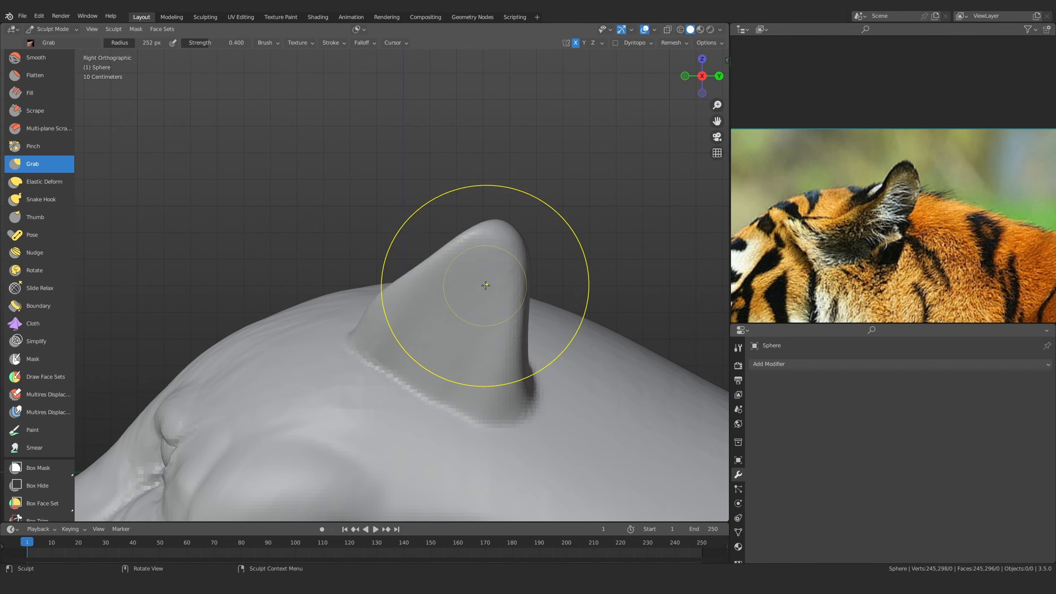
Pull the ear's front base forward and push its front edge inward with Grab at a 200 px radius
{"action": "key", "text": "f"}
{"action": "left_click", "coordinate": [351, 345]}
{"action": "left_click_drag", "start_coordinate": [352, 343], "coordinate": [326, 345]}
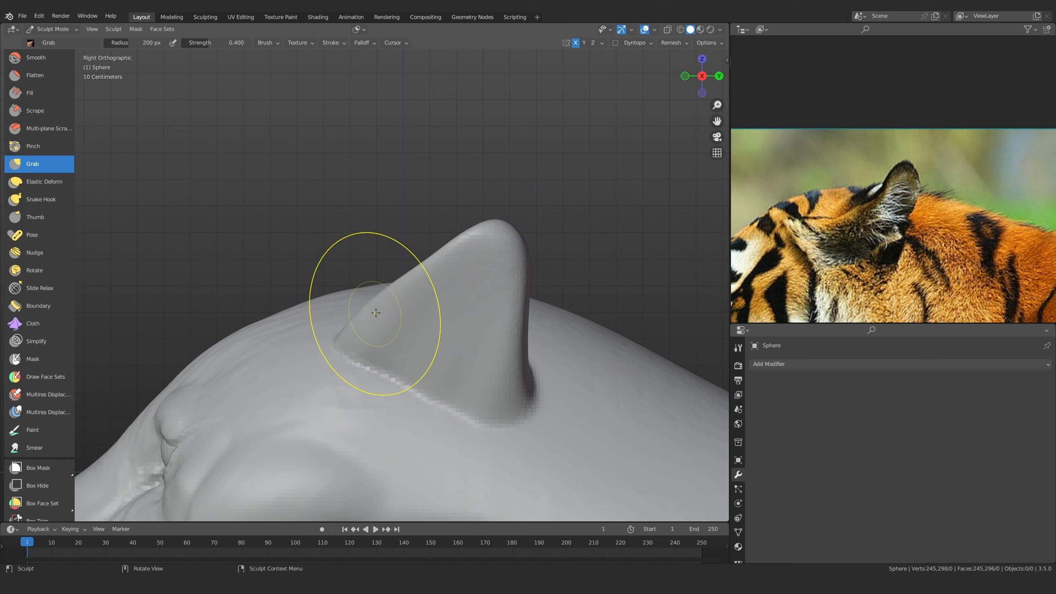
{"action": "left_click_drag", "start_coordinate": [375, 309], "coordinate": [372, 333]}
{"action": "left_click_drag", "start_coordinate": [421, 291], "coordinate": [461, 294]}
Push the ear's lower rear edge forward and round out its back with Grab at 235 px
{"action": "key", "text": "f"}
{"action": "left_click", "coordinate": [507, 313]}
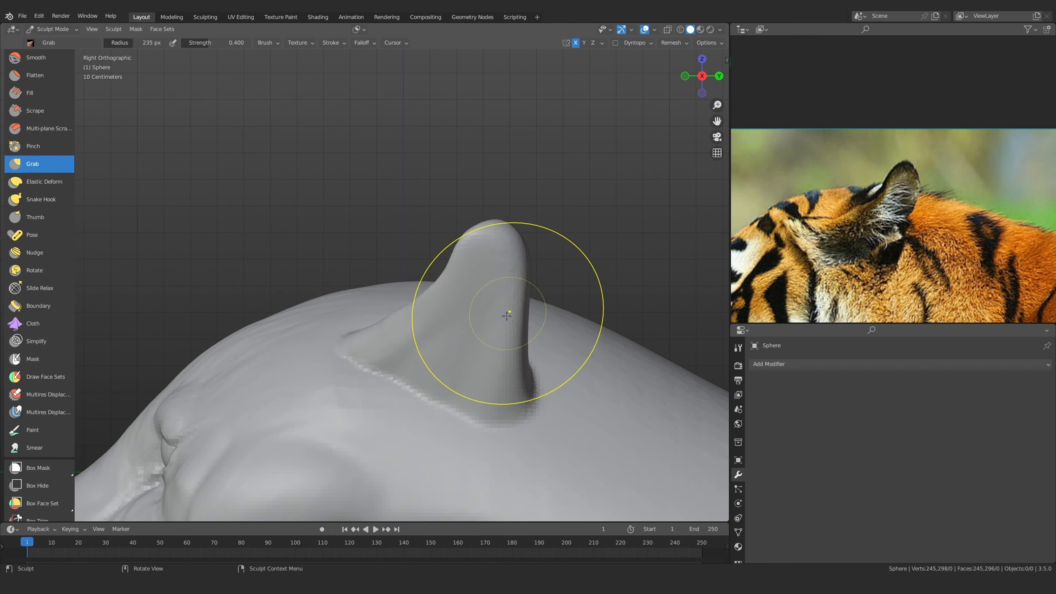
{"action": "middle_click_drag", "start_coordinate": [506, 314], "coordinate": [511, 256], "text": "shift"}
{"action": "left_click_drag", "start_coordinate": [514, 368], "coordinate": [456, 358]}
{"action": "left_click_drag", "start_coordinate": [505, 303], "coordinate": [532, 306]}
Refine the ear's rear edge and tip from the side with Grab, reducing the radius to 159 px
{"action": "key", "text": "f"}
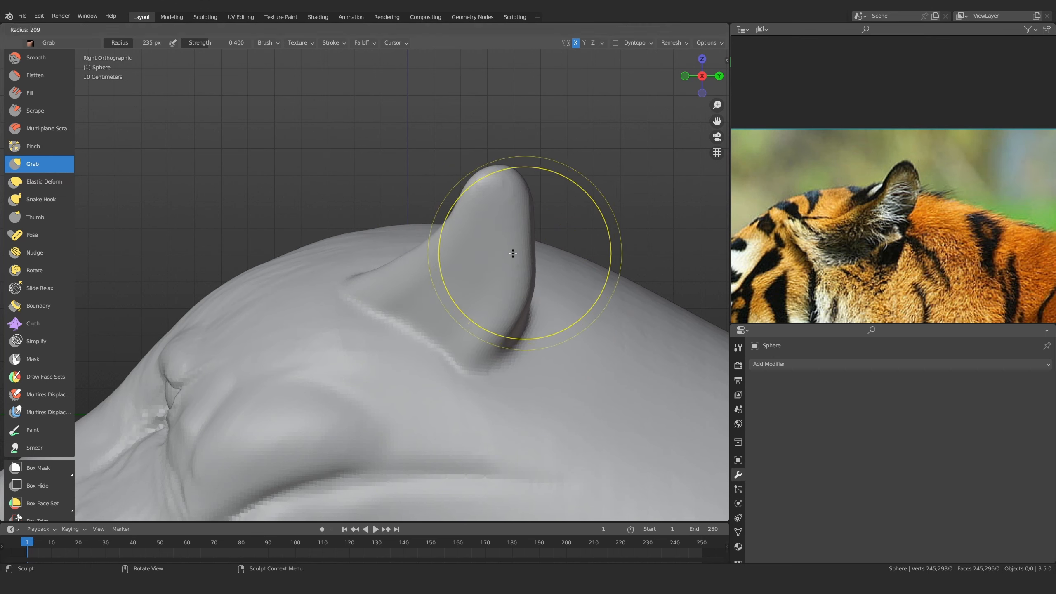
{"action": "left_click", "coordinate": [524, 252]}
{"action": "mouse_move", "coordinate": [522, 247]}
{"action": "left_mouse_down"}
{"action": "mouse_move", "coordinate": [539, 251]}
{"action": "mouse_move", "coordinate": [517, 288]}
{"action": "left_mouse_up"}
{"action": "mouse_move", "coordinate": [513, 200]}
{"action": "middle_mouse_down", "text": "ctrl"}
{"action": "mouse_move", "coordinate": [509, 214]}
{"action": "mouse_move", "coordinate": [502, 193]}
{"action": "middle_mouse_up", "text": "ctrl"}
{"action": "key", "text": "f"}
{"action": "left_click", "coordinate": [482, 181]}
{"action": "mouse_move", "coordinate": [489, 181]}
{"action": "left_mouse_down"}
{"action": "mouse_move", "coordinate": [510, 177]}
{"action": "mouse_move", "coordinate": [442, 230]}
{"action": "left_mouse_up"}
Compare the ears from the front with the tiger face reference
{"action": "middle_click_drag", "start_coordinate": [442, 232], "coordinate": [442, 274], "text": "ctrl"}
{"action": "key", "text": "KP_1"}
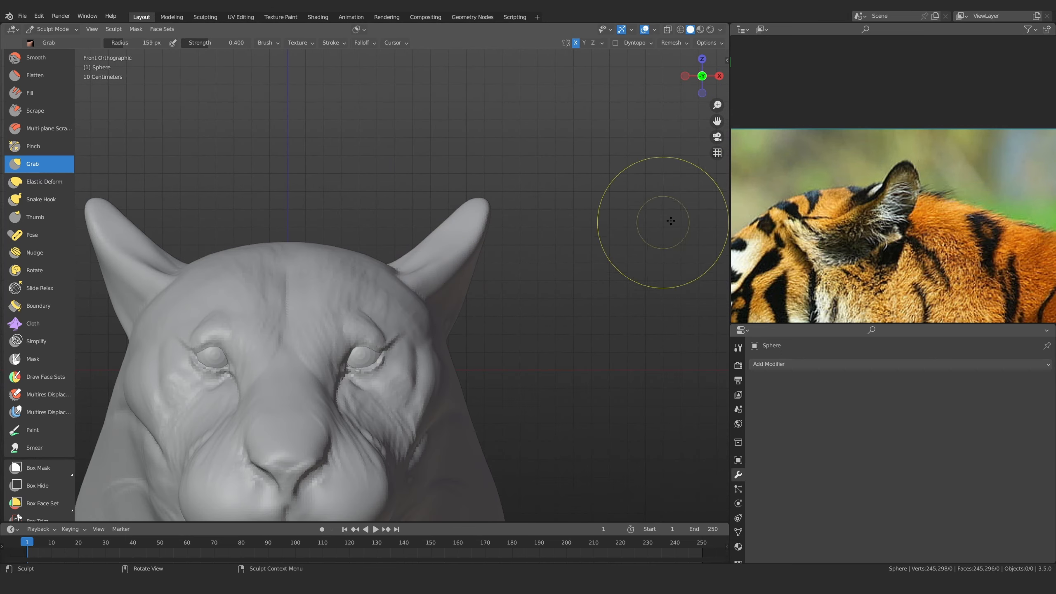
{"action": "scroll", "coordinate": [834, 214], "scroll_direction": "down", "scroll_amount": 6}
{"action": "scroll", "coordinate": [861, 253], "scroll_direction": "up", "scroll_amount": 4}
{"action": "middle_click_drag", "start_coordinate": [833, 211], "coordinate": [883, 138]}
{"action": "scroll", "coordinate": [904, 285], "scroll_direction": "down", "scroll_amount": 5}
{"action": "scroll", "coordinate": [887, 208], "scroll_direction": "up", "scroll_amount": 6}
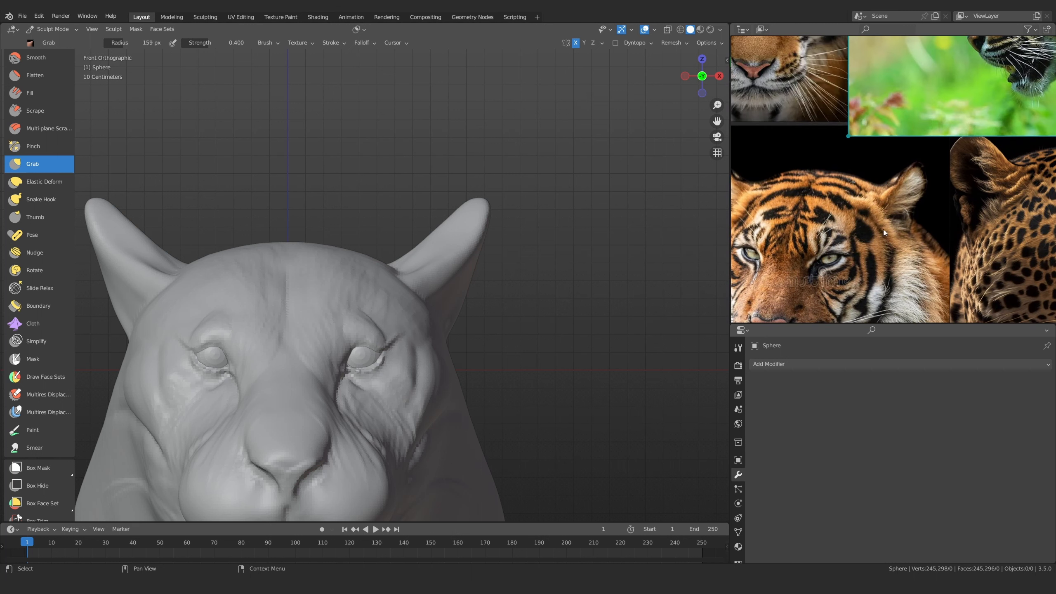
Cut grooves along the inner front and rear edges of the ear with Draw Sharp at 67 px
{"action": "middle_click_drag", "start_coordinate": [452, 283], "coordinate": [135, 111]}
{"action": "scroll", "coordinate": [27, 90], "scroll_direction": "up", "scroll_amount": 5}
{"action": "left_click", "coordinate": [29, 82]}
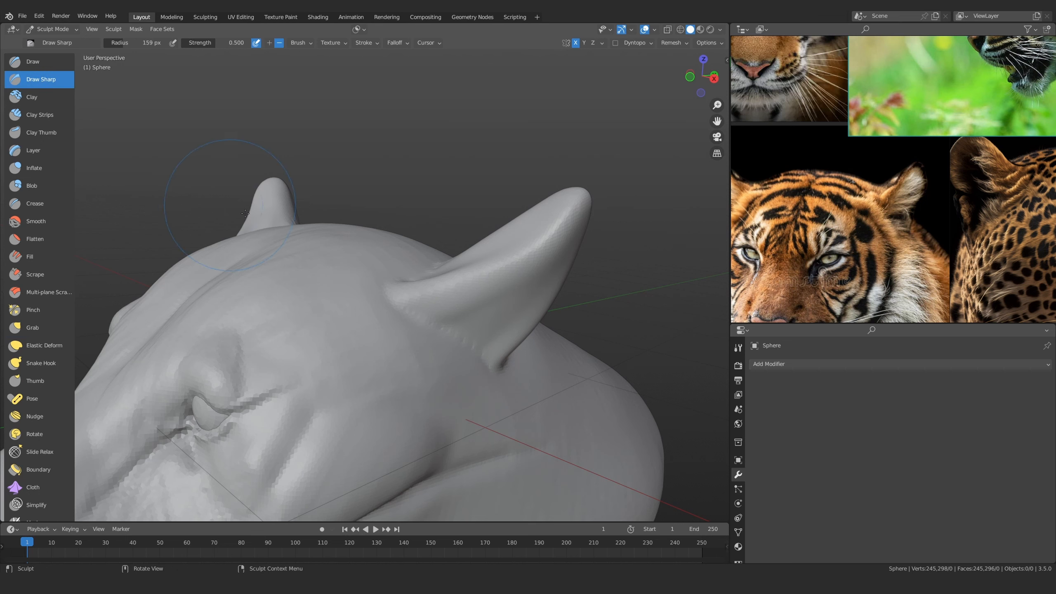
{"action": "key", "text": "f"}
{"action": "left_click", "coordinate": [401, 313]}
{"action": "mouse_move", "coordinate": [401, 313]}
{"action": "left_mouse_down", "text": "alt"}
{"action": "mouse_move", "coordinate": [382, 311]}
{"action": "mouse_move", "coordinate": [402, 297]}
{"action": "mouse_move", "coordinate": [455, 302]}
{"action": "left_mouse_up", "text": "alt"}
{"action": "key", "text": "f"}
{"action": "left_click", "coordinate": [430, 303]}
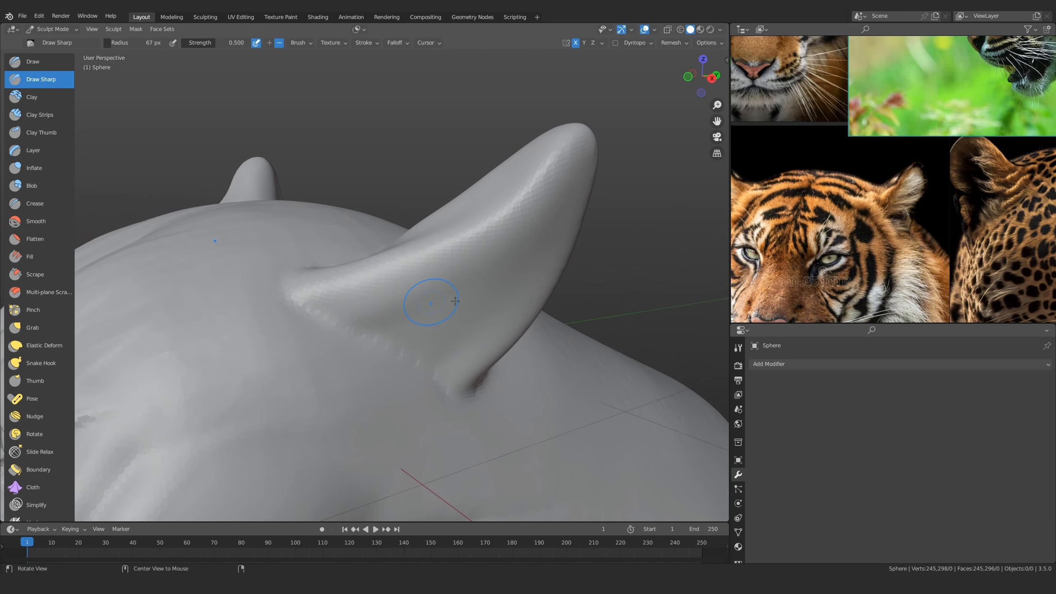
{"action": "middle_click_drag", "start_coordinate": [395, 281], "coordinate": [364, 264]}
{"action": "mouse_move", "coordinate": [318, 311]}
{"action": "left_mouse_down"}
{"action": "mouse_move", "coordinate": [347, 307]}
{"action": "mouse_move", "coordinate": [433, 240]}
{"action": "left_mouse_up"}
{"action": "middle_click_drag", "start_coordinate": [445, 279], "coordinate": [316, 322]}
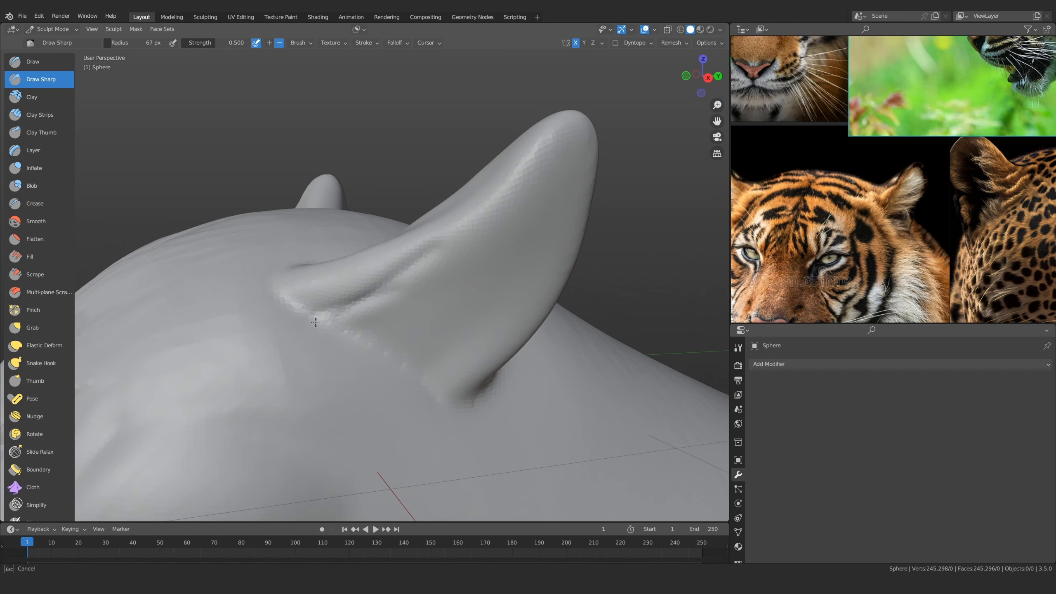
{"action": "left_click_drag", "start_coordinate": [411, 271], "coordinate": [492, 211]}
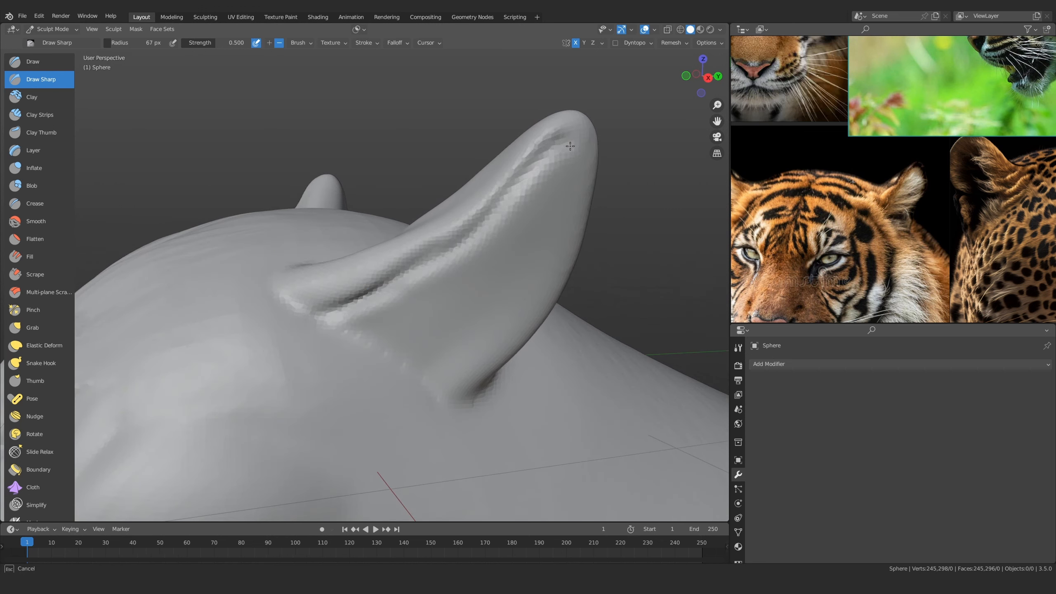
{"action": "left_click_drag", "start_coordinate": [517, 319], "coordinate": [451, 381]}
Widen the ear's upper part and reshape its rear edge with Grab, reducing the radius to 184 px
{"action": "scroll", "coordinate": [429, 384], "scroll_direction": "down", "scroll_amount": 6}
{"action": "middle_click_drag", "start_coordinate": [429, 385], "coordinate": [509, 309]}
{"action": "key", "text": "KP_1"}
{"action": "mouse_move", "coordinate": [405, 208]}
{"action": "middle_mouse_down"}
{"action": "mouse_move", "coordinate": [394, 304]}
{"action": "mouse_move", "coordinate": [388, 285]}
{"action": "mouse_move", "coordinate": [420, 281]}
{"action": "middle_mouse_up"}
{"action": "key", "text": "g"}
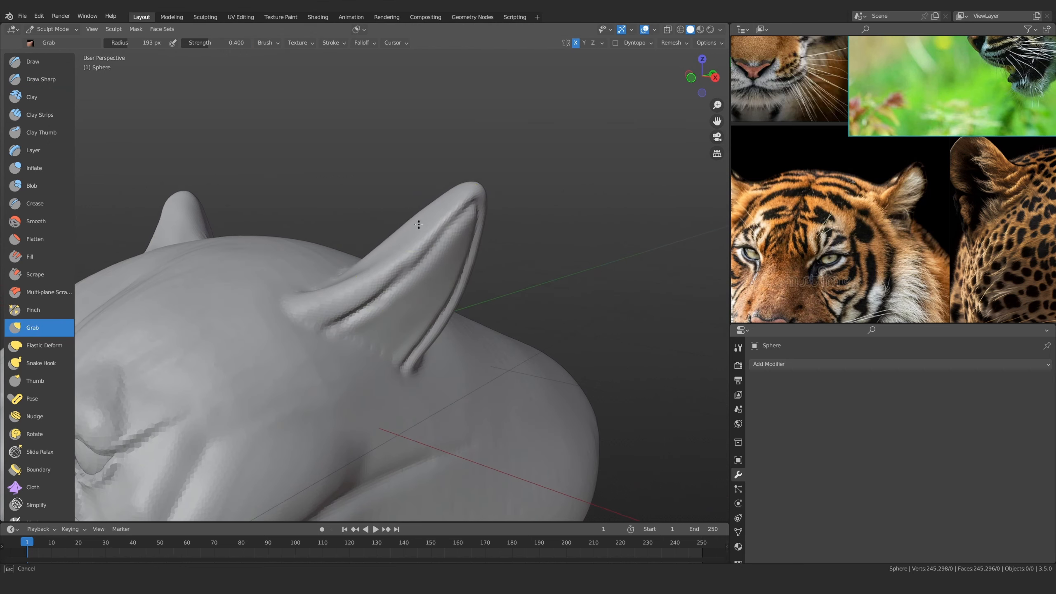
{"action": "mouse_move", "coordinate": [452, 215]}
{"action": "left_mouse_down"}
{"action": "mouse_move", "coordinate": [430, 200]}
{"action": "mouse_move", "coordinate": [470, 220]}
{"action": "mouse_move", "coordinate": [446, 197]}
{"action": "mouse_move", "coordinate": [488, 244]}
{"action": "mouse_move", "coordinate": [473, 290]}
{"action": "left_mouse_up"}
{"action": "key", "text": "f"}
{"action": "left_click", "coordinate": [528, 223]}
{"action": "key", "text": "f"}
{"action": "left_click", "coordinate": [560, 264]}
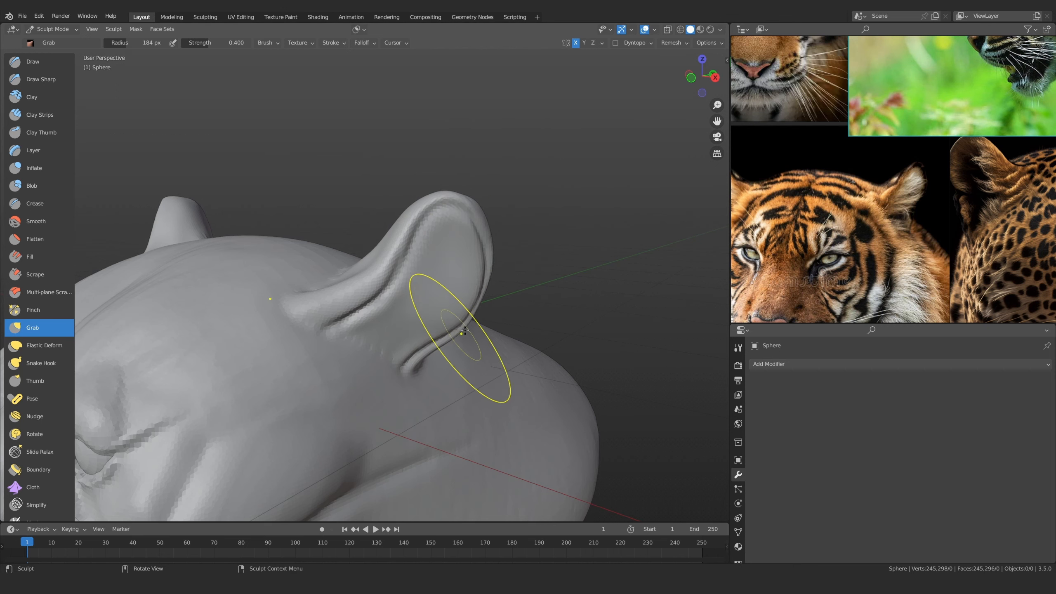
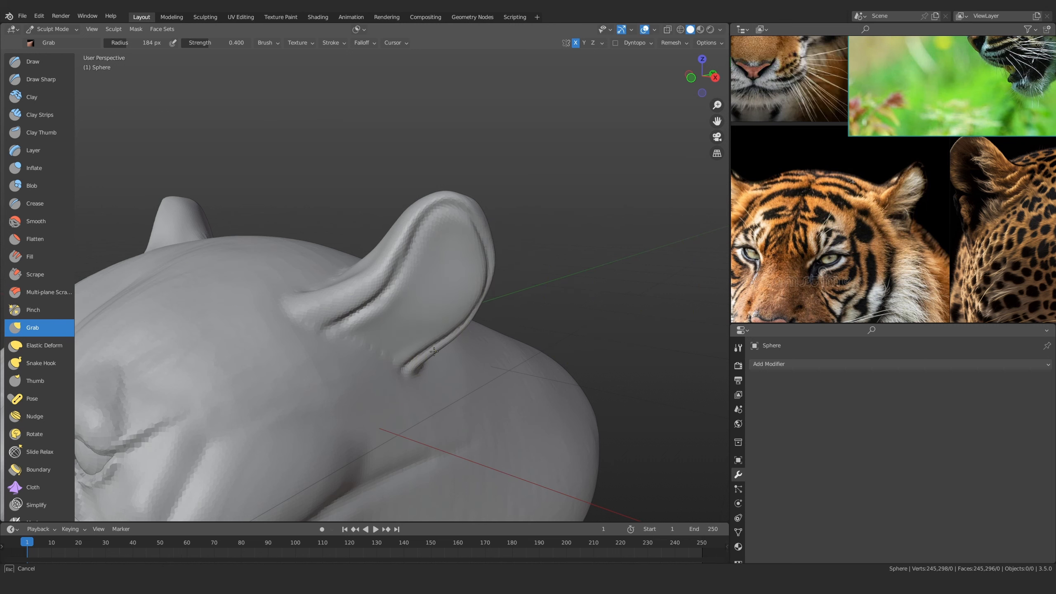
{"action": "left_click_drag", "start_coordinate": [434, 352], "coordinate": [395, 376]}
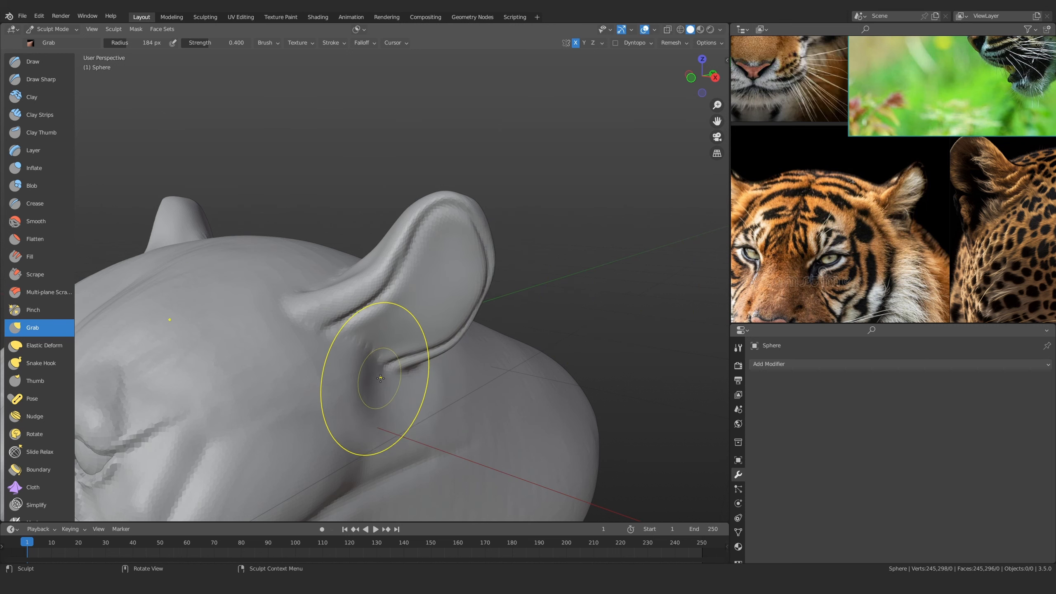
Adjust the ear's lower rear edge and smooth out the grooves inside the ear at 185 px
{"action": "left_click_drag", "start_coordinate": [443, 335], "coordinate": [456, 342]}
{"action": "key", "text": "f"}
{"action": "left_click", "coordinate": [432, 302]}
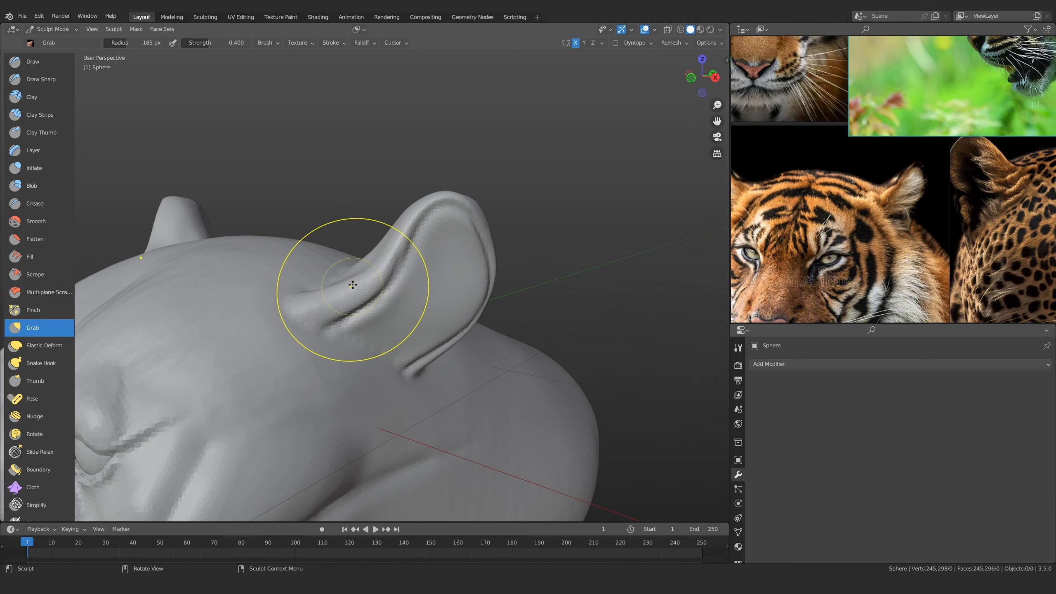
{"action": "left_click_drag", "start_coordinate": [384, 263], "coordinate": [462, 279]}
{"action": "left_click_drag", "start_coordinate": [408, 313], "coordinate": [412, 311]}
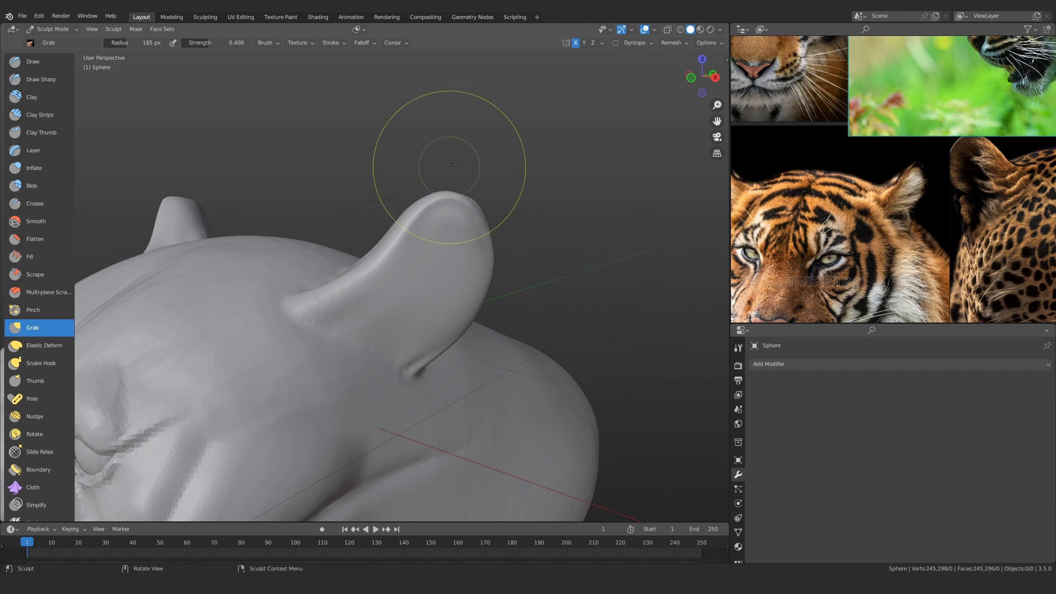
Reshape the ear's rear edge in side view with Grab at 179 px, following the side tiger reference
{"action": "middle_click_drag", "start_coordinate": [436, 153], "coordinate": [309, 257]}
{"action": "key", "text": "KP_3"}
{"action": "middle_click_drag", "start_coordinate": [940, 63], "coordinate": [943, 104]}
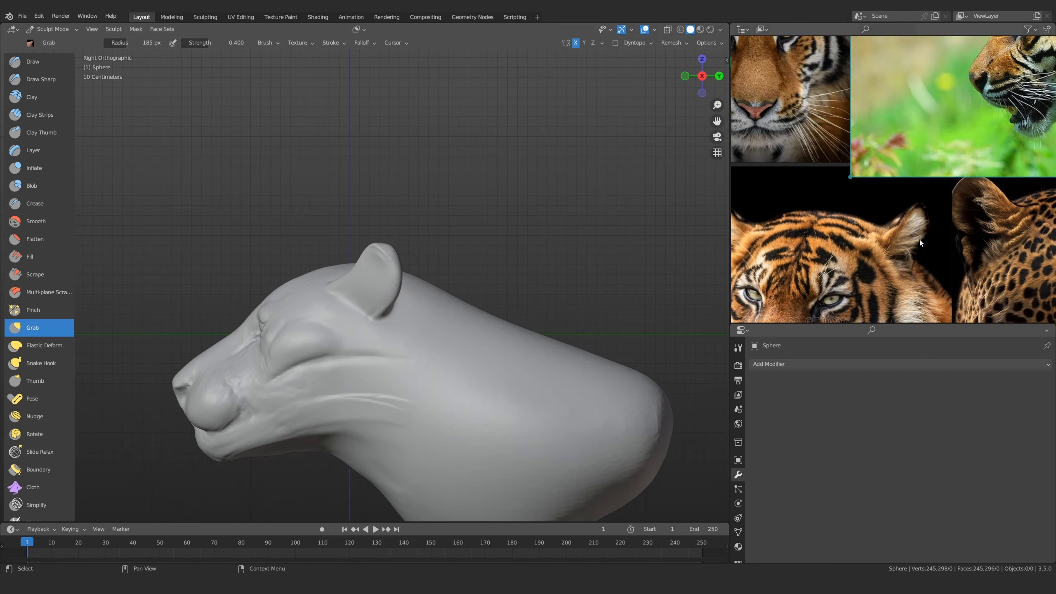
{"action": "scroll", "coordinate": [956, 138], "scroll_direction": "down", "scroll_amount": 3}
{"action": "mouse_move", "coordinate": [975, 139]}
{"action": "middle_mouse_down"}
{"action": "mouse_move", "coordinate": [836, 221]}
{"action": "mouse_move", "coordinate": [798, 276]}
{"action": "middle_mouse_up"}
{"action": "scroll", "coordinate": [898, 179], "scroll_direction": "up", "scroll_amount": 4}
{"action": "middle_click_drag", "start_coordinate": [898, 183], "coordinate": [912, 177]}
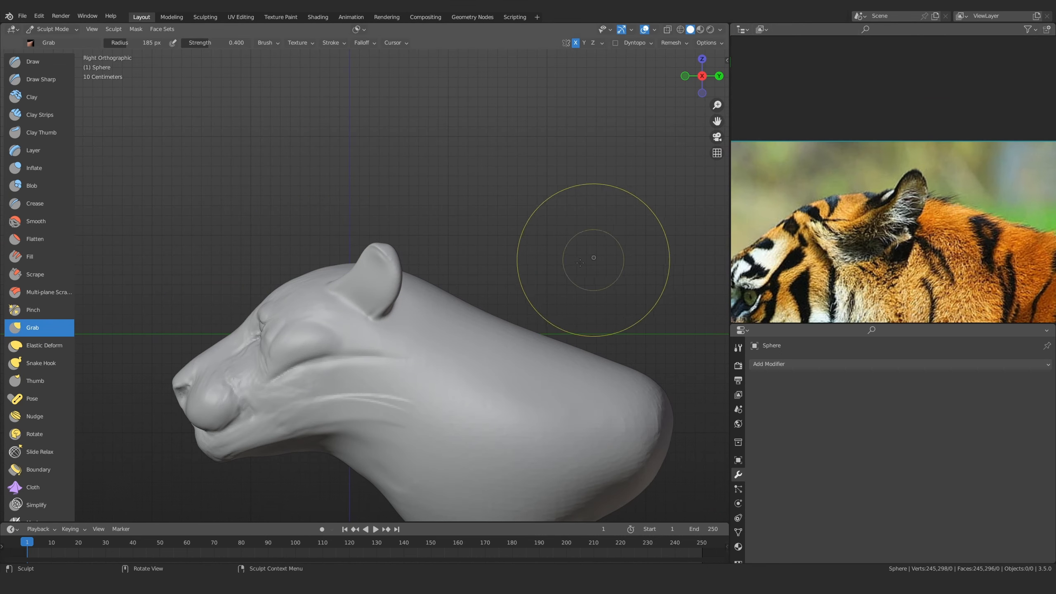
{"action": "mouse_move", "coordinate": [255, 410]}
{"action": "left_mouse_down", "text": "ctrl+alt"}
{"action": "mouse_move", "coordinate": [361, 254]}
{"action": "mouse_move", "coordinate": [393, 277]}
{"action": "mouse_move", "coordinate": [412, 273]}
{"action": "left_mouse_up", "text": "ctrl+alt"}
{"action": "key", "text": "f"}
{"action": "left_click", "coordinate": [410, 276]}
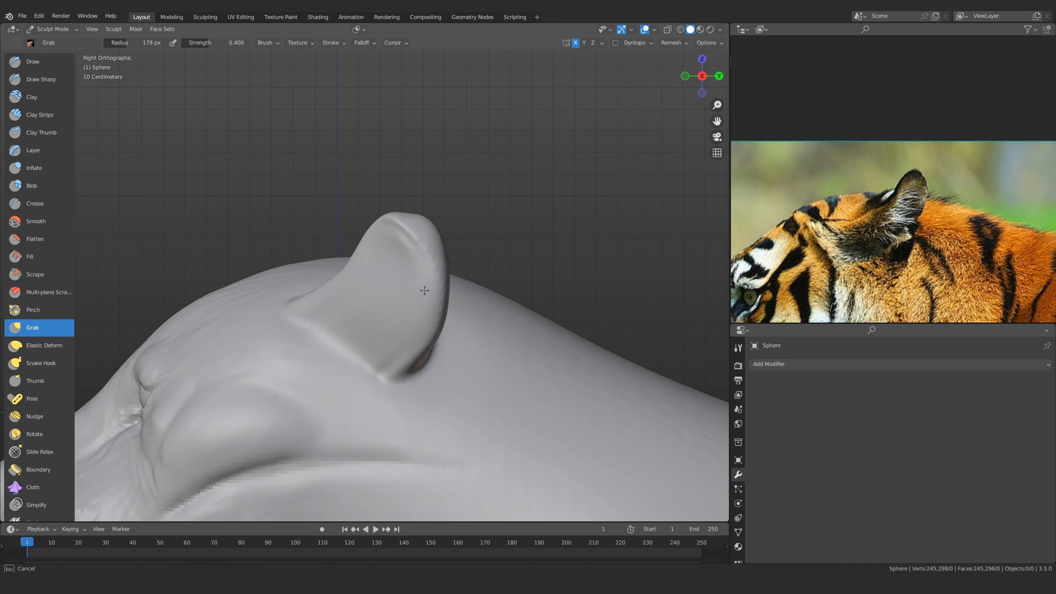
{"action": "left_click_drag", "start_coordinate": [420, 338], "coordinate": [421, 346]}
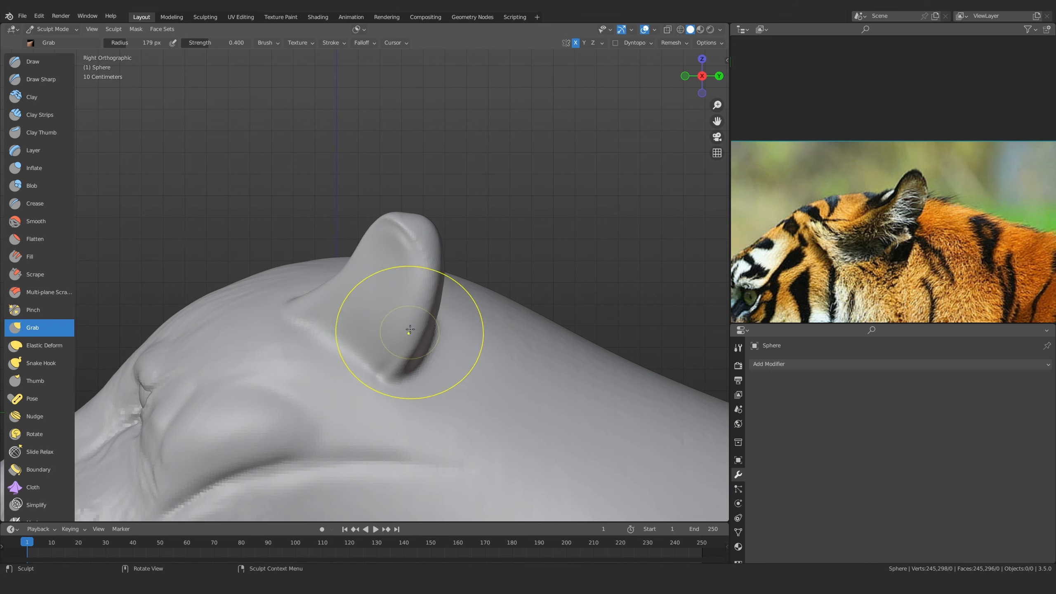
Pull the ear tip slightly upward and backward with Grab at 127 px
{"action": "key", "text": "f"}
{"action": "left_click", "coordinate": [383, 238]}
{"action": "key", "text": "f"}
{"action": "left_click", "coordinate": [418, 235]}
{"action": "left_click_drag", "start_coordinate": [405, 233], "coordinate": [417, 212]}
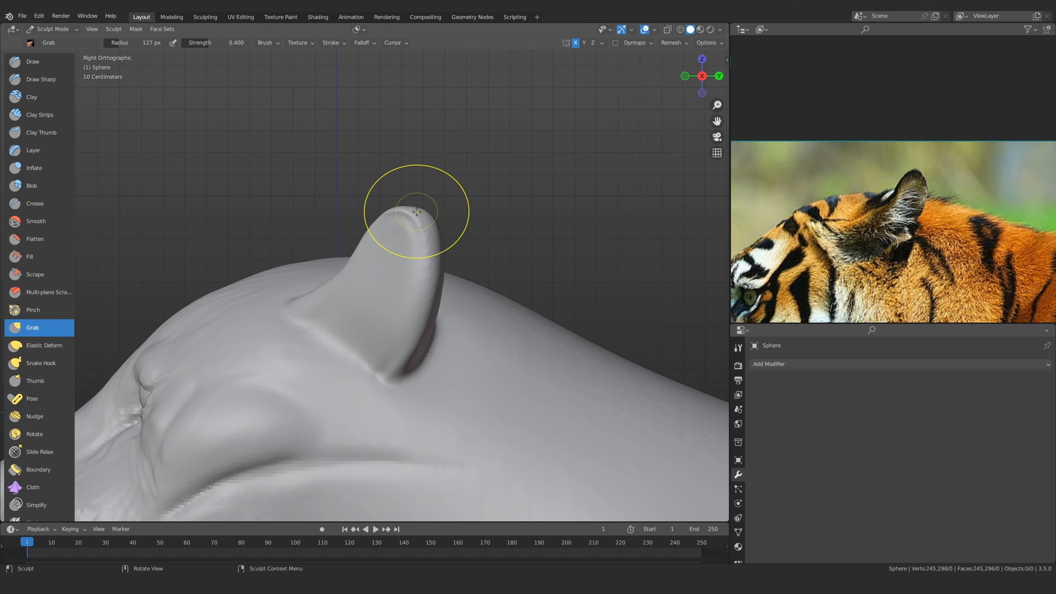
{"action": "key", "text": "f"}
{"action": "left_click", "coordinate": [389, 253]}
Build up the area around the ear's front base with Clay Strips at 92 px
{"action": "middle_click_drag", "start_coordinate": [355, 275], "coordinate": [432, 320]}
{"action": "left_click", "coordinate": [40, 114]}
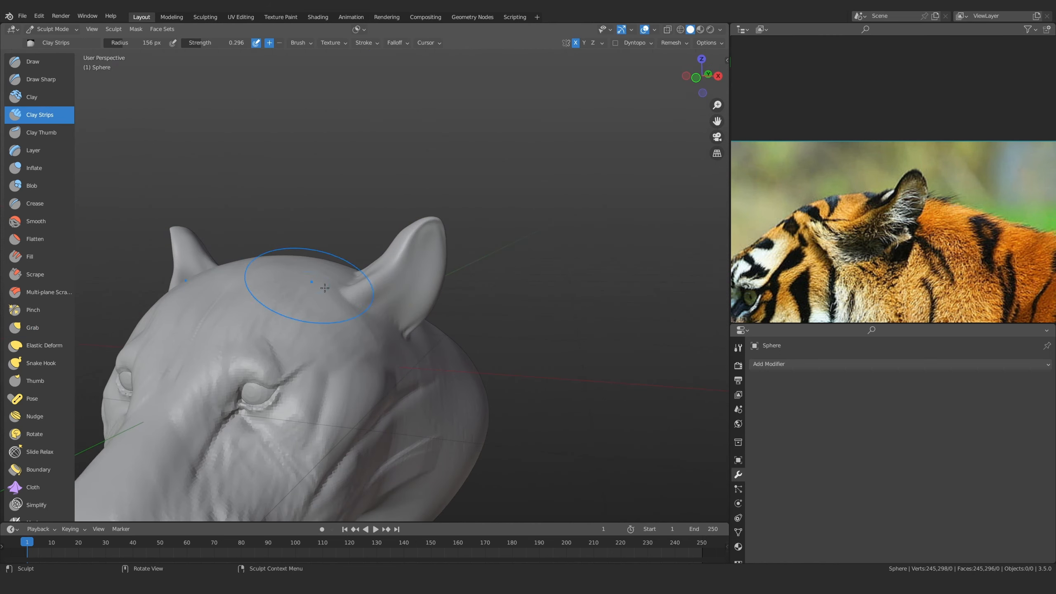
{"action": "scroll", "coordinate": [370, 326], "scroll_direction": "up", "scroll_amount": 3}
{"action": "left_click_drag", "start_coordinate": [360, 331], "coordinate": [405, 332]}
Fill the ear's lower opening with Clay Strips at 60 px and smooth its transition into the head at 85 px
{"action": "key", "text": "f"}
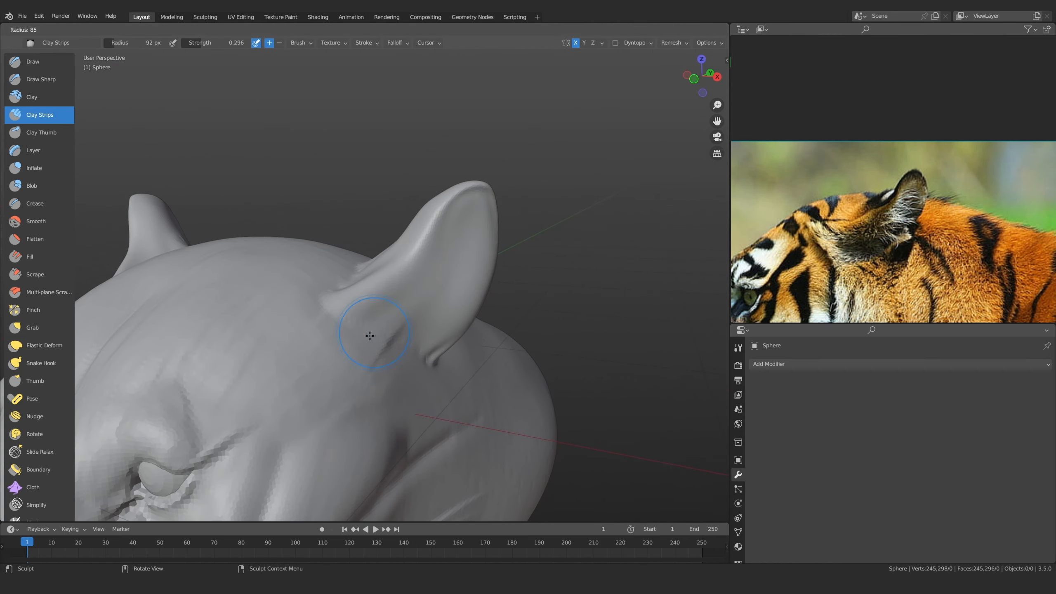
{"action": "middle_click_drag", "start_coordinate": [437, 350], "coordinate": [422, 311]}
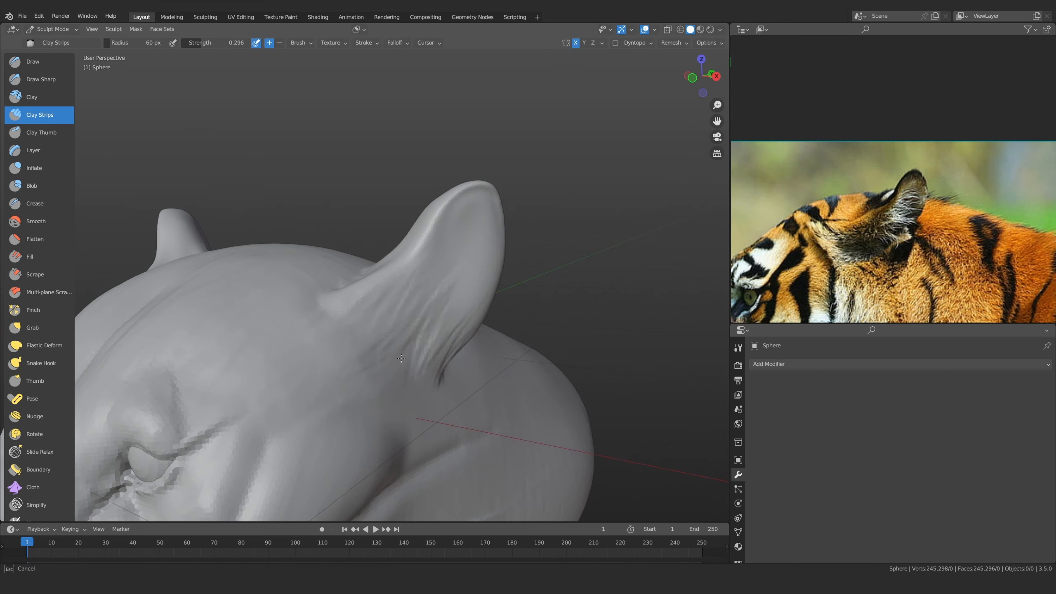
{"action": "middle_click_drag", "start_coordinate": [445, 346], "coordinate": [438, 288]}
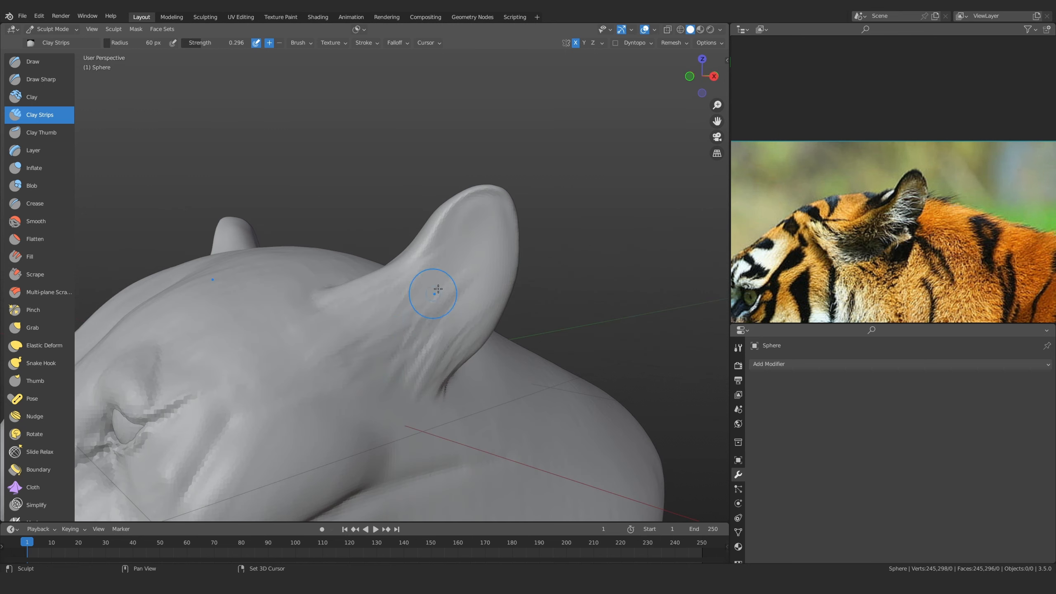
{"action": "key", "text": "f"}
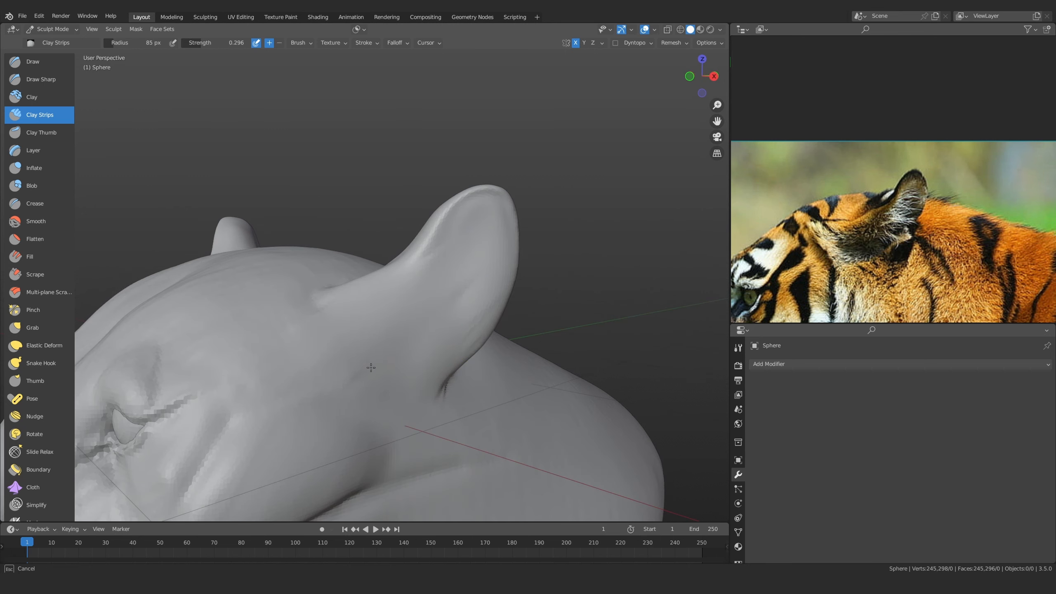
{"action": "mouse_move", "coordinate": [425, 310]}
{"action": "middle_mouse_down"}
{"action": "mouse_move", "coordinate": [449, 332]}
{"action": "mouse_move", "coordinate": [416, 366]}
{"action": "mouse_move", "coordinate": [407, 316]}
{"action": "middle_mouse_up"}
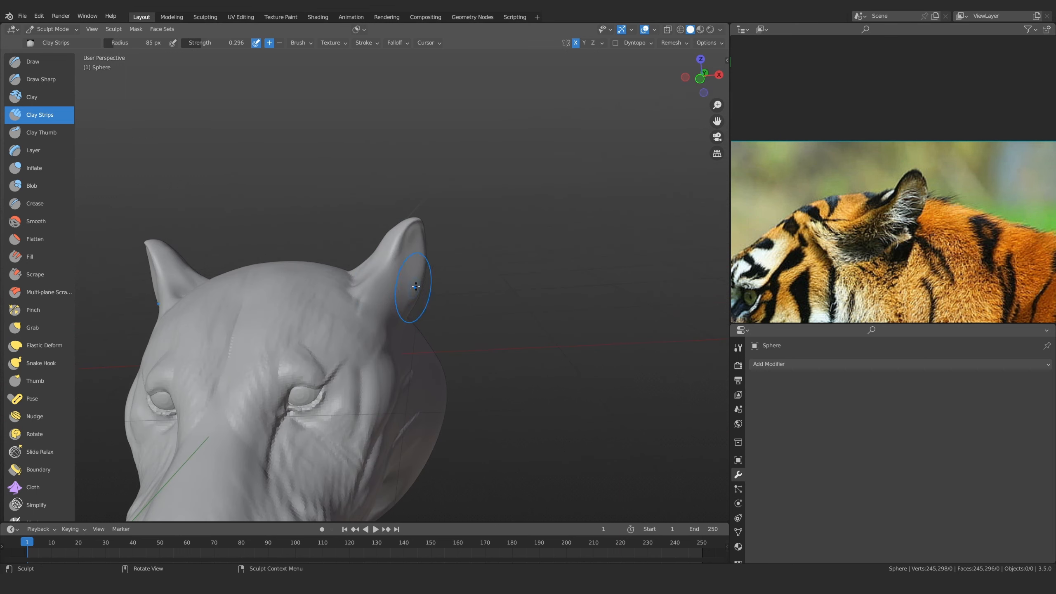
Pull a small lobe out of the ear's lower rear edge with Grab, enlarging the radius to 118 px
{"action": "scroll", "coordinate": [416, 286], "scroll_direction": "up", "scroll_amount": 4}
{"action": "key", "text": "g"}
{"action": "key", "text": "f"}
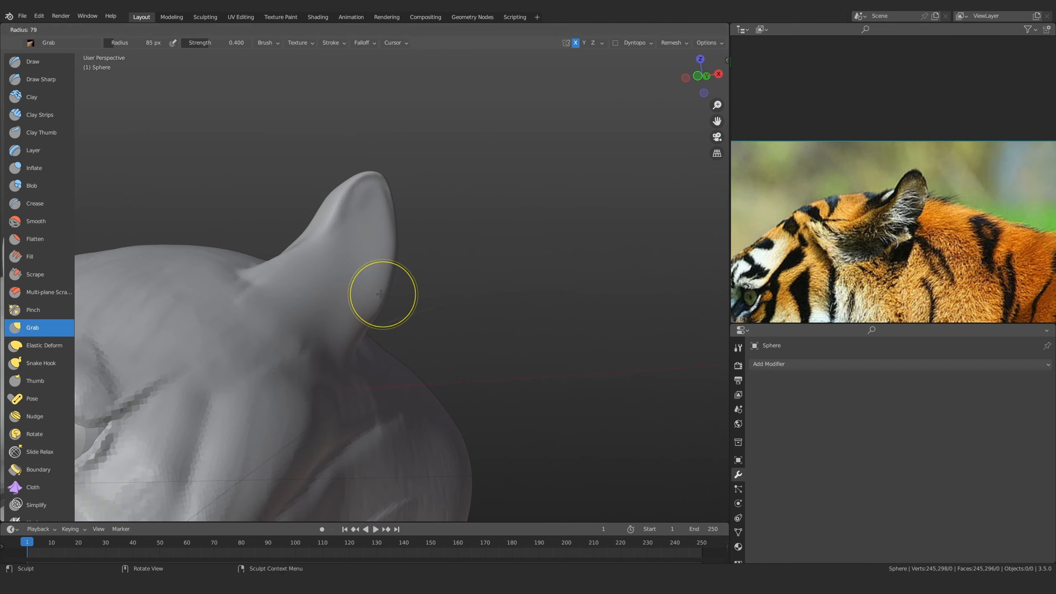
{"action": "left_click", "coordinate": [386, 295]}
{"action": "mouse_move", "coordinate": [386, 295]}
{"action": "middle_mouse_down", "text": "ctrl"}
{"action": "mouse_move", "coordinate": [387, 325]}
{"action": "mouse_move", "coordinate": [379, 302]}
{"action": "middle_mouse_up", "text": "ctrl"}
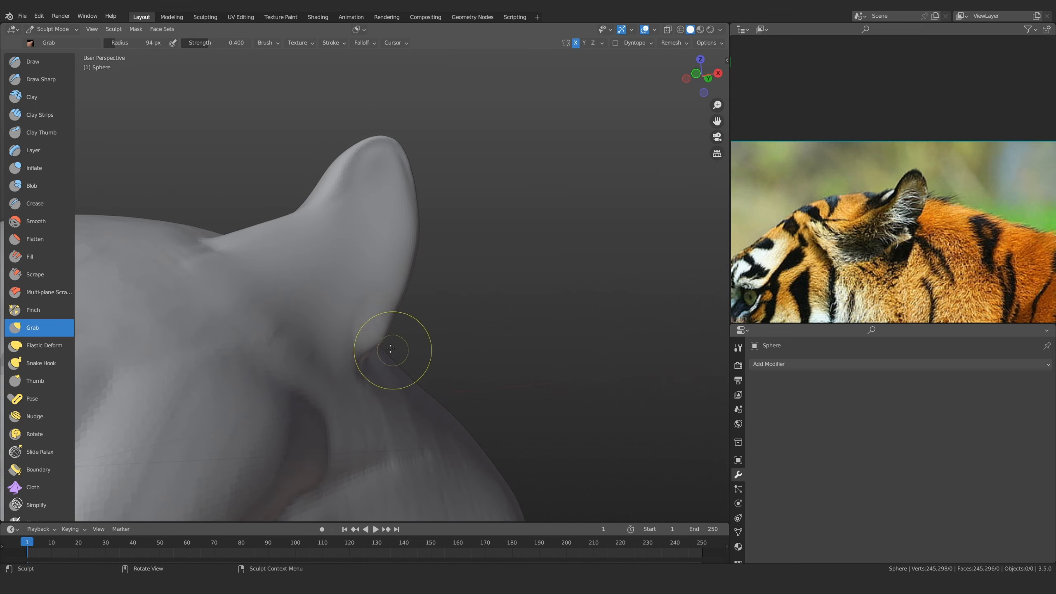
{"action": "key", "text": "f"}
{"action": "left_click", "coordinate": [408, 325]}
{"action": "mouse_move", "coordinate": [385, 345]}
{"action": "middle_mouse_down"}
{"action": "mouse_move", "coordinate": [379, 355]}
{"action": "mouse_move", "coordinate": [399, 354]}
{"action": "middle_mouse_up"}
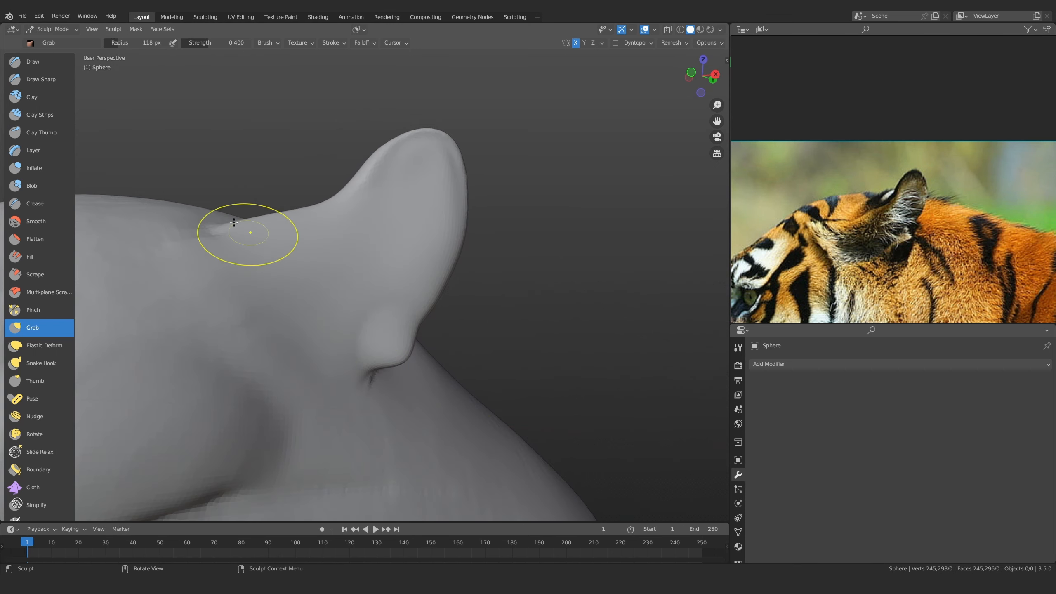
Build up the surface in front of and below the ear lobe with Clay Strips at 67 px
{"action": "left_click", "coordinate": [40, 114]}
{"action": "scroll", "coordinate": [381, 302], "scroll_direction": "up", "scroll_amount": 1}
{"action": "mouse_move", "coordinate": [348, 324]}
{"action": "middle_mouse_down", "text": "shift"}
{"action": "mouse_move", "coordinate": [344, 275]}
{"action": "mouse_move", "coordinate": [374, 303]}
{"action": "middle_mouse_up", "text": "shift"}
{"action": "key", "text": "f"}
{"action": "left_click", "coordinate": [369, 327]}
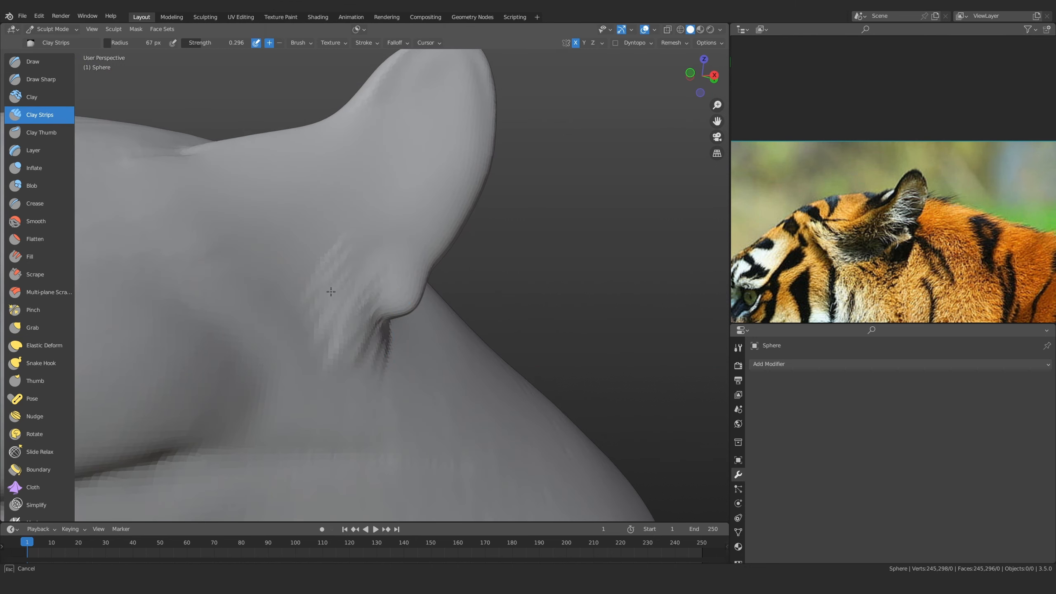
{"action": "middle_click_drag", "start_coordinate": [384, 335], "coordinate": [411, 360]}
Build up the back of the ear's base with Clay Strips at 93 px and smooth it into the neck at 119 px
{"action": "mouse_move", "coordinate": [434, 398]}
{"action": "middle_mouse_down"}
{"action": "mouse_move", "coordinate": [477, 371]}
{"action": "mouse_move", "coordinate": [415, 346]}
{"action": "middle_mouse_up"}
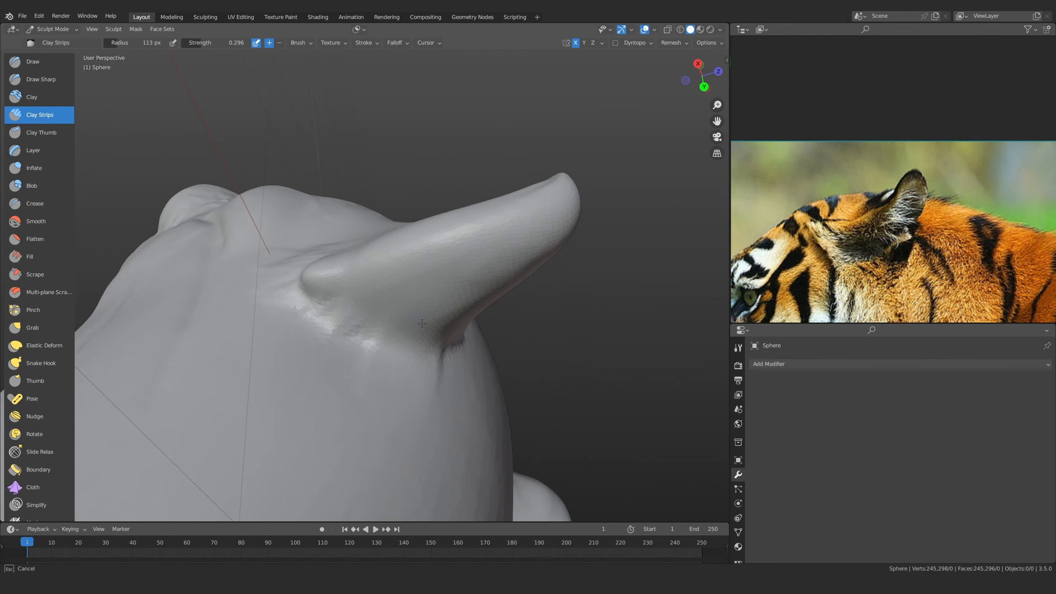
{"action": "left_click", "coordinate": [388, 329]}
{"action": "middle_click_drag", "start_coordinate": [428, 402], "coordinate": [431, 368]}
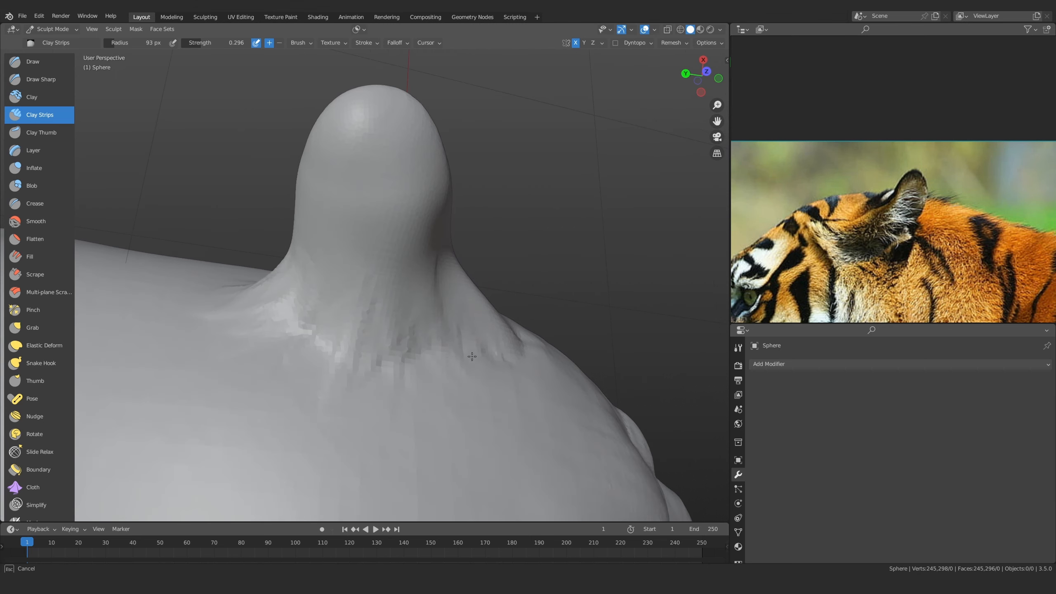
{"action": "mouse_move", "coordinate": [310, 281]}
{"action": "left_mouse_down"}
{"action": "mouse_move", "coordinate": [370, 401]}
{"action": "mouse_move", "coordinate": [354, 416]}
{"action": "left_mouse_up"}
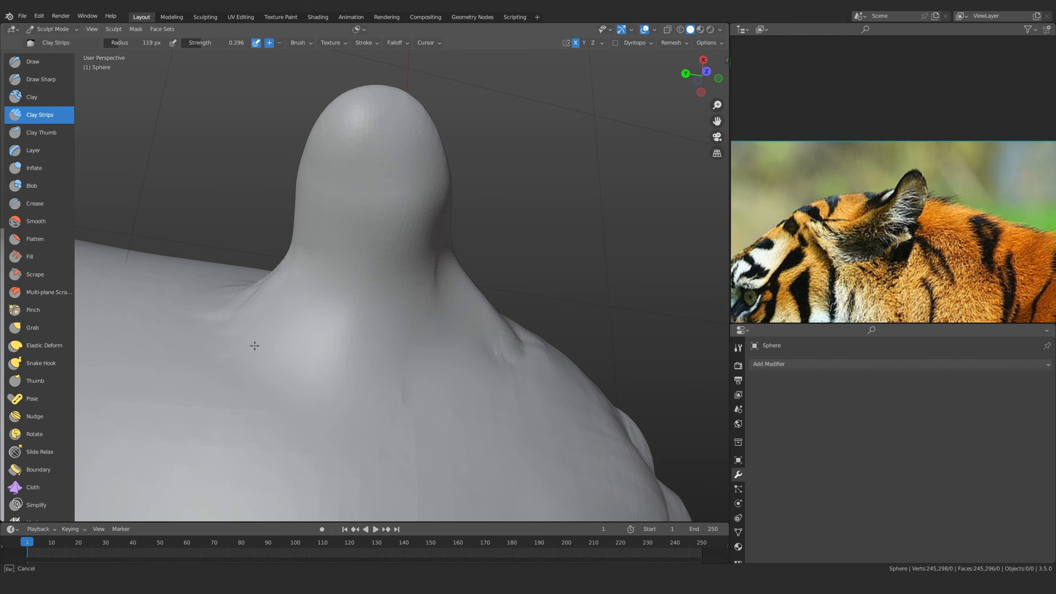
{"action": "middle_click_drag", "start_coordinate": [405, 261], "coordinate": [389, 306]}
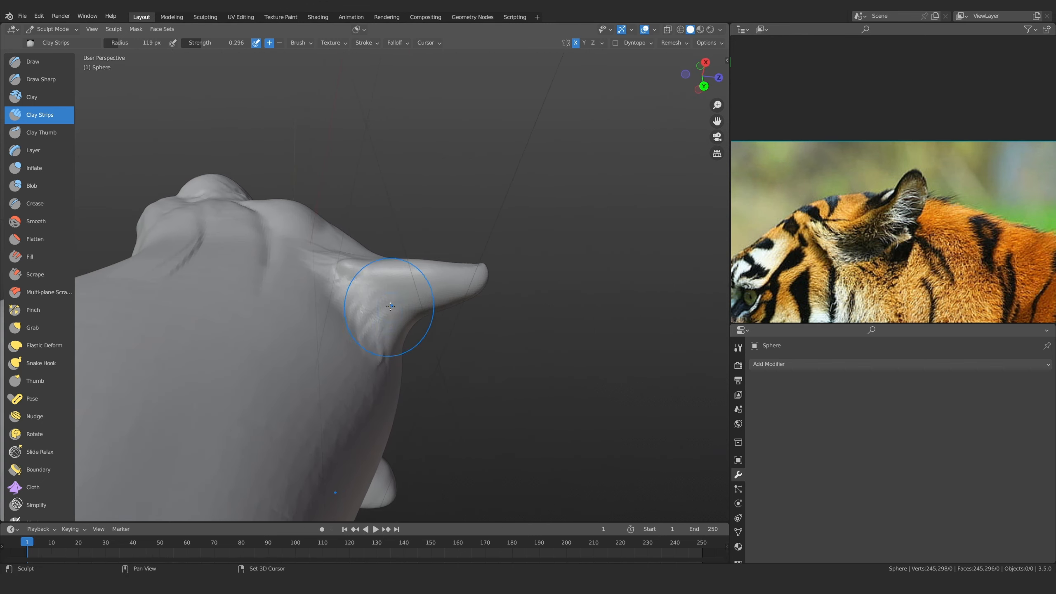
{"action": "middle_click_drag", "start_coordinate": [379, 400], "coordinate": [373, 259]}
{"action": "key", "text": "KP_1"}
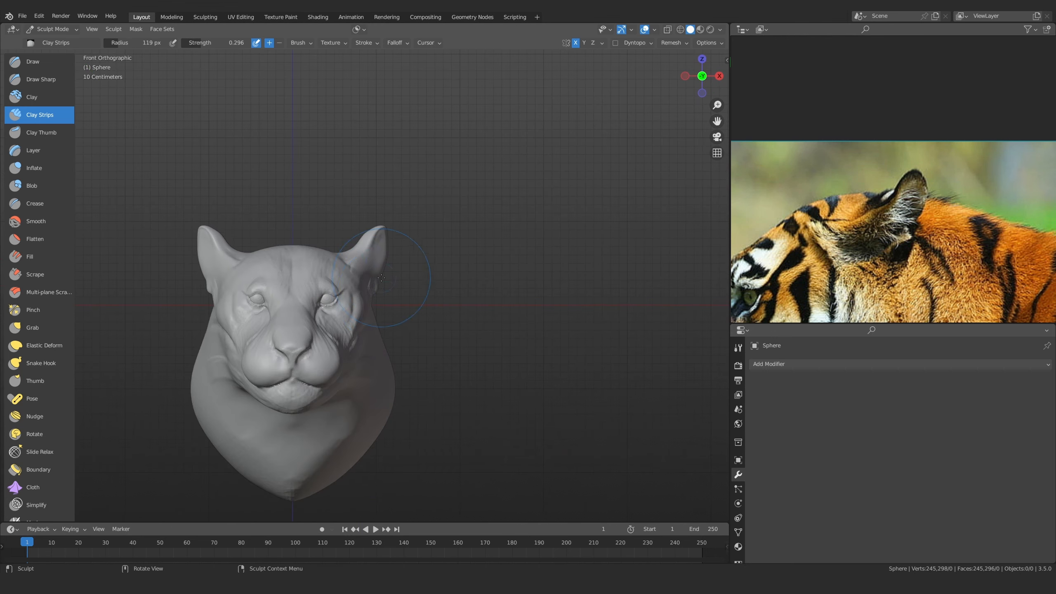
Push in the upper inner edge of the ear in front view with Grab at 126 px, following the frontal tiger reference
{"action": "scroll", "coordinate": [841, 190], "scroll_direction": "down", "scroll_amount": 5}
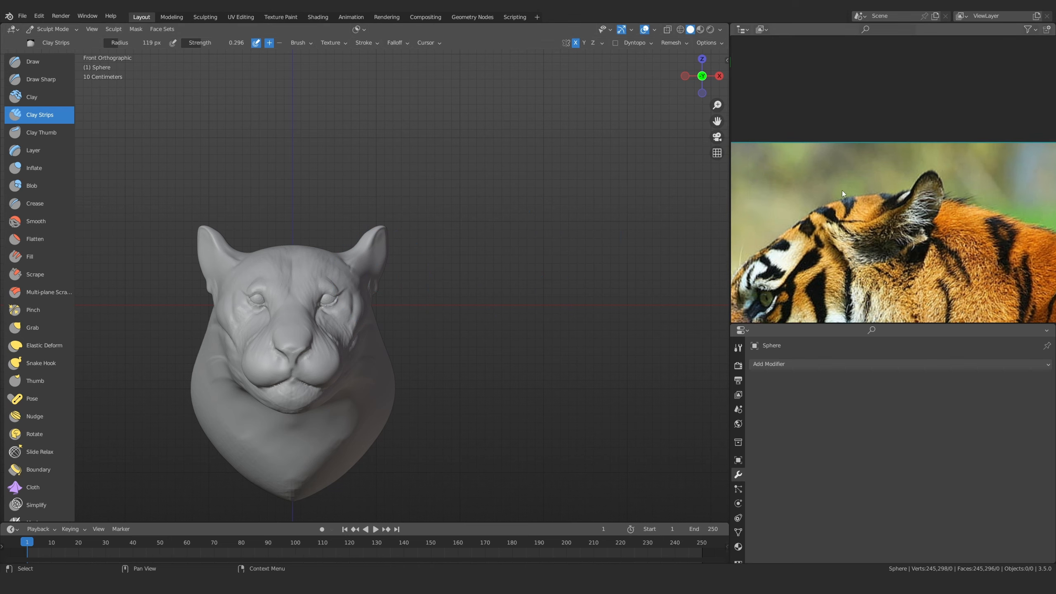
{"action": "middle_click_drag", "start_coordinate": [772, 243], "coordinate": [873, 257]}
{"action": "scroll", "coordinate": [832, 195], "scroll_direction": "up", "scroll_amount": 5}
{"action": "left_click", "coordinate": [884, 179]}
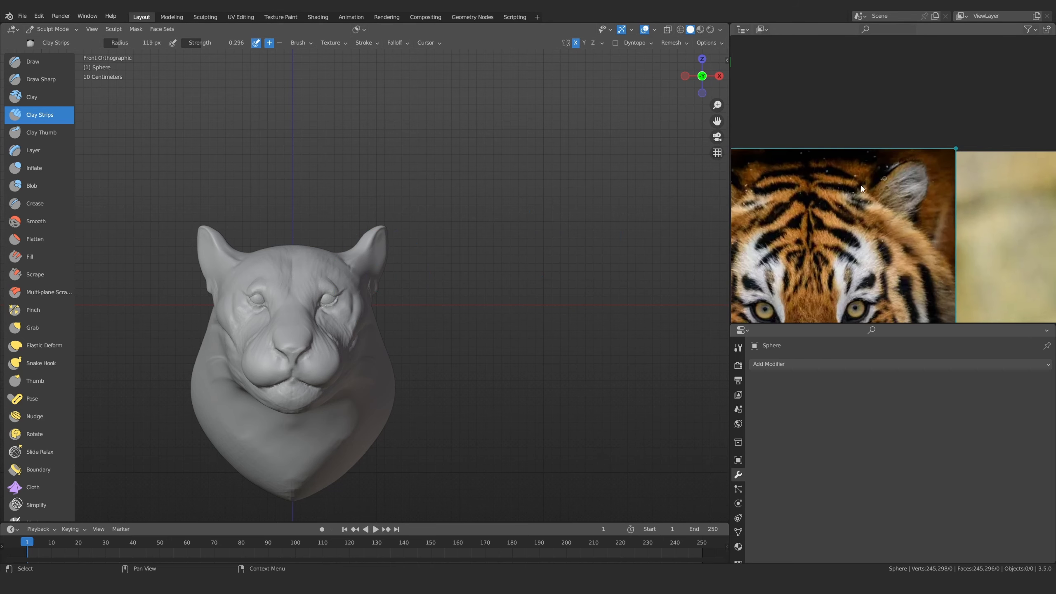
{"action": "scroll", "coordinate": [367, 287], "scroll_direction": "up", "scroll_amount": 5}
{"action": "key", "text": "g"}
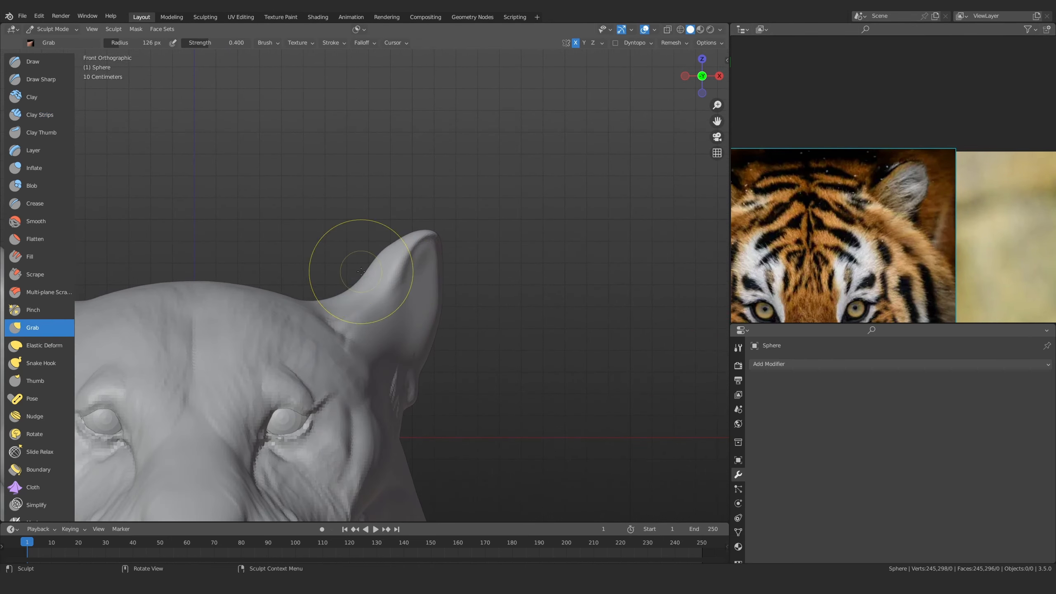
{"action": "left_click_drag", "start_coordinate": [358, 254], "coordinate": [352, 276]}
{"action": "scroll", "coordinate": [337, 298], "scroll_direction": "down", "scroll_amount": 6}
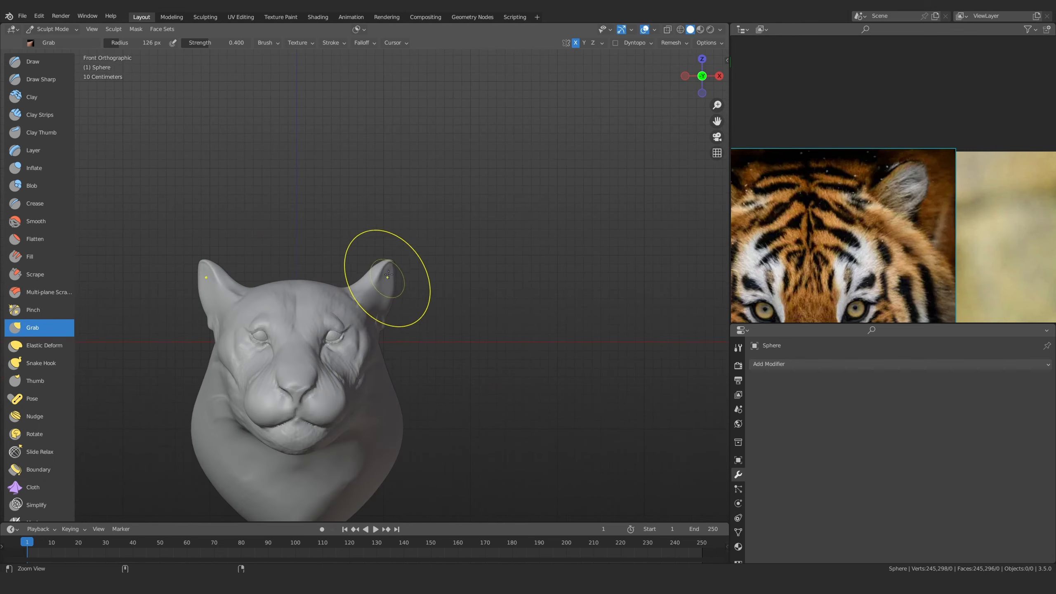
Inspect the ear's shape from the side and rear, reducing the Grab radius to 105 px
{"action": "mouse_move", "coordinate": [388, 271]}
{"action": "middle_mouse_down"}
{"action": "mouse_move", "coordinate": [424, 302]}
{"action": "mouse_move", "coordinate": [339, 313]}
{"action": "mouse_move", "coordinate": [399, 266]}
{"action": "middle_mouse_up"}
{"action": "scroll", "coordinate": [339, 314], "scroll_direction": "up", "scroll_amount": 3}
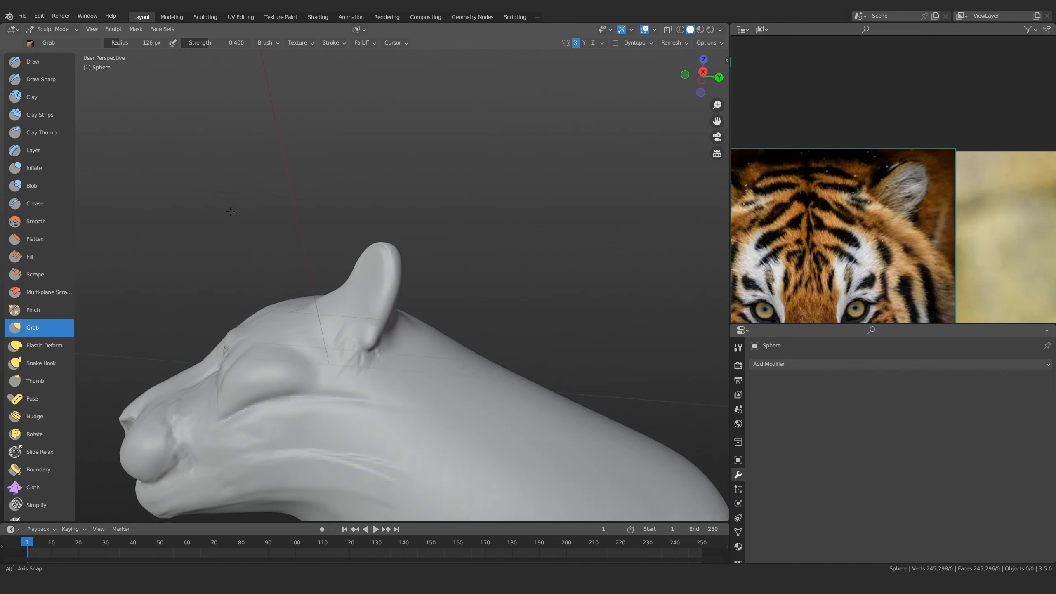
{"action": "scroll", "coordinate": [403, 261], "scroll_direction": "up", "scroll_amount": 4}
{"action": "key", "text": "f"}
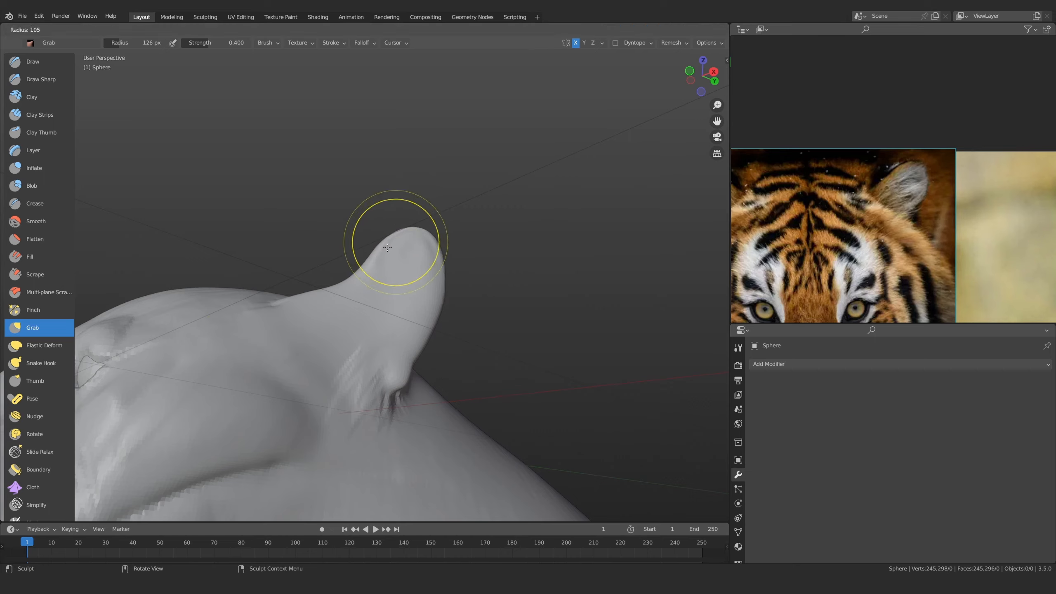
{"action": "left_click", "coordinate": [388, 245]}
{"action": "middle_click_drag", "start_coordinate": [389, 250], "coordinate": [474, 347], "text": "ctrl"}
{"action": "scroll", "coordinate": [864, 217], "scroll_direction": "down", "scroll_amount": 4}
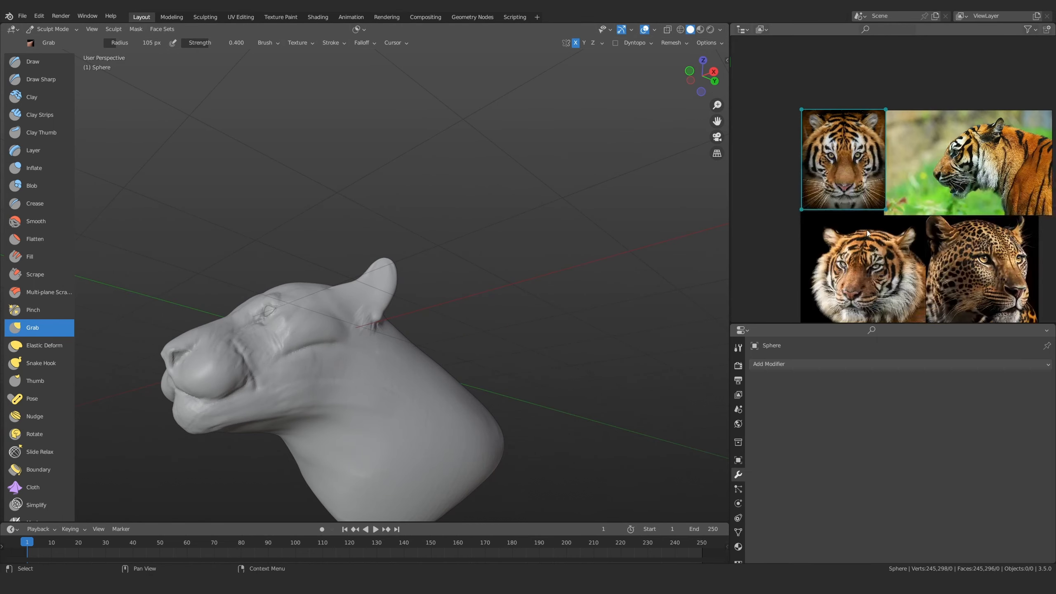
Compare the ears, brow and muzzle from front and three-quarter angles with the matching tiger references
{"action": "scroll", "coordinate": [898, 194], "scroll_direction": "up", "scroll_amount": 5}
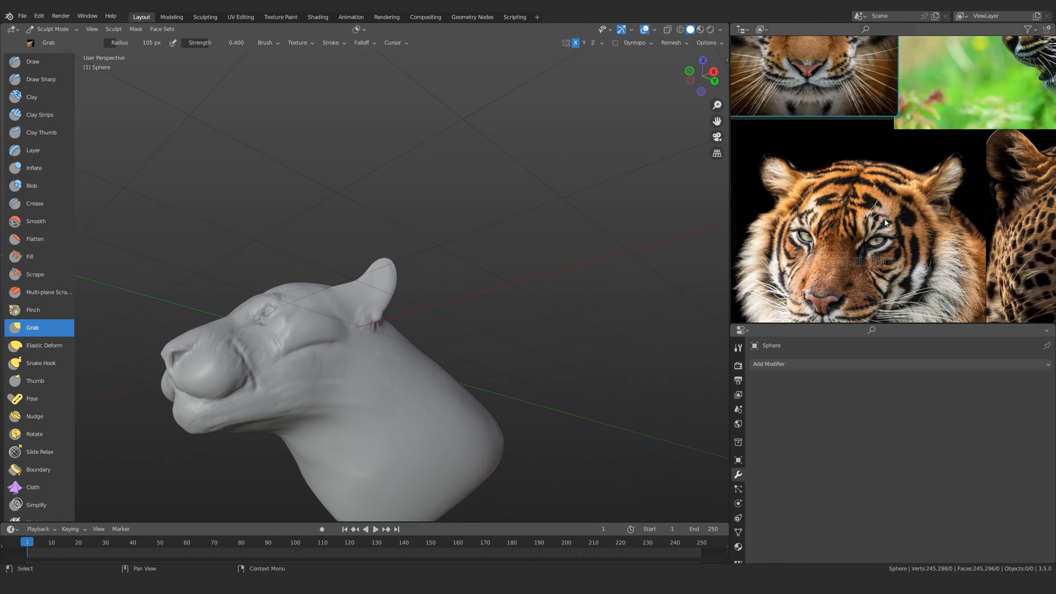
{"action": "scroll", "coordinate": [885, 217], "scroll_direction": "up", "scroll_amount": 3}
{"action": "scroll", "coordinate": [423, 278], "scroll_direction": "down", "scroll_amount": 1}
{"action": "left_click_drag", "start_coordinate": [423, 278], "coordinate": [384, 226], "text": "alt"}
{"action": "left_click_drag", "start_coordinate": [355, 380], "coordinate": [411, 302], "text": "alt+shift"}
{"action": "mouse_move", "coordinate": [411, 316]}
{"action": "left_mouse_down", "text": "ctrl+alt"}
{"action": "mouse_move", "coordinate": [412, 293]}
{"action": "mouse_move", "coordinate": [398, 307]}
{"action": "left_mouse_up", "text": "ctrl+alt"}
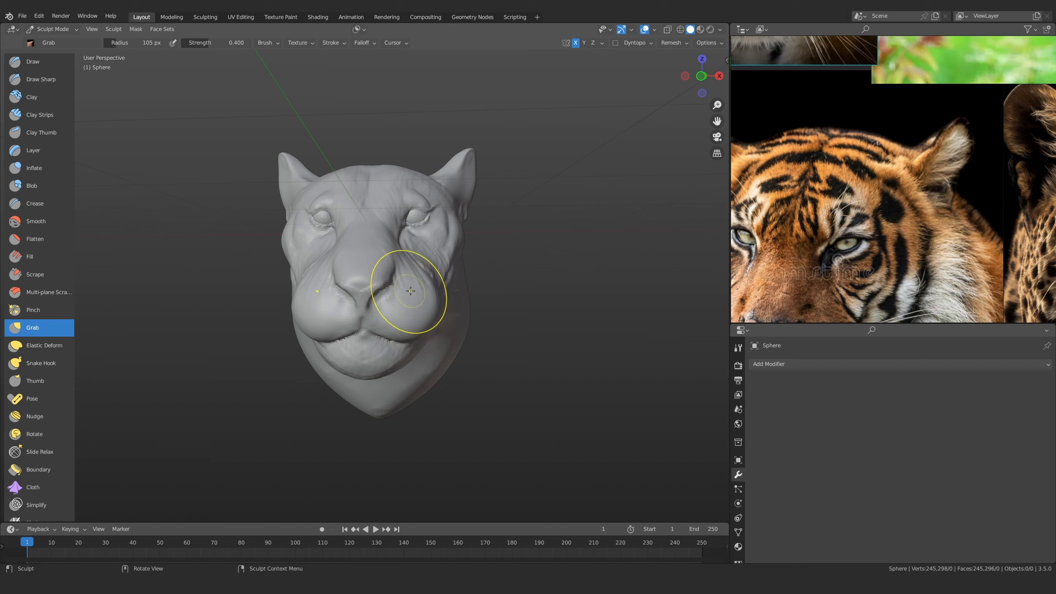
{"action": "left_click_drag", "start_coordinate": [436, 257], "coordinate": [432, 316], "text": "alt"}
{"action": "scroll", "coordinate": [882, 254], "scroll_direction": "down", "scroll_amount": 4}
{"action": "scroll", "coordinate": [856, 261], "scroll_direction": "down", "scroll_amount": 3}
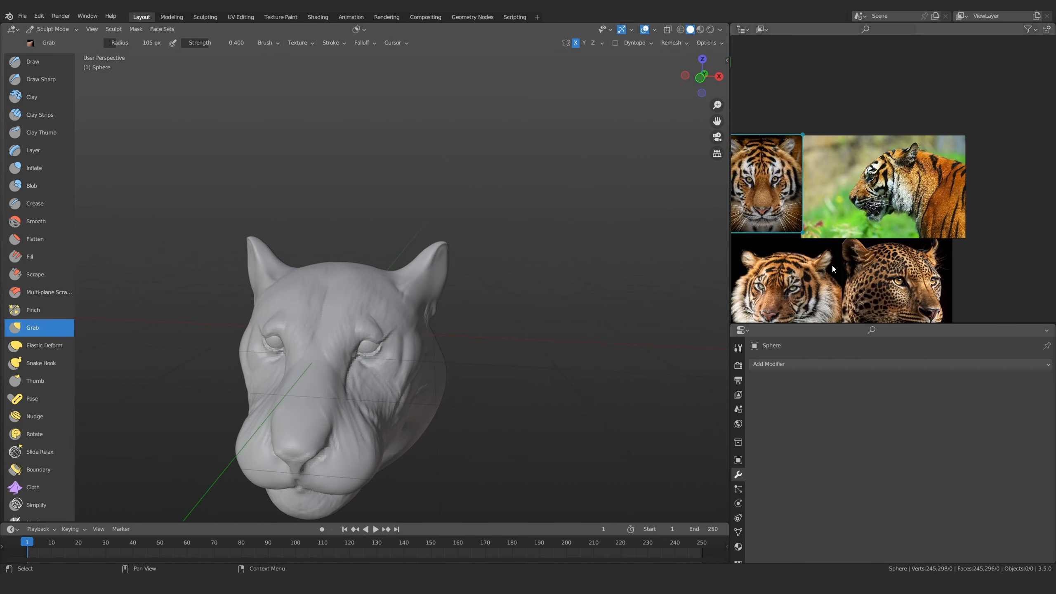
{"action": "scroll", "coordinate": [839, 238], "scroll_direction": "down", "scroll_amount": 2}
{"action": "scroll", "coordinate": [919, 196], "scroll_direction": "up", "scroll_amount": 8}
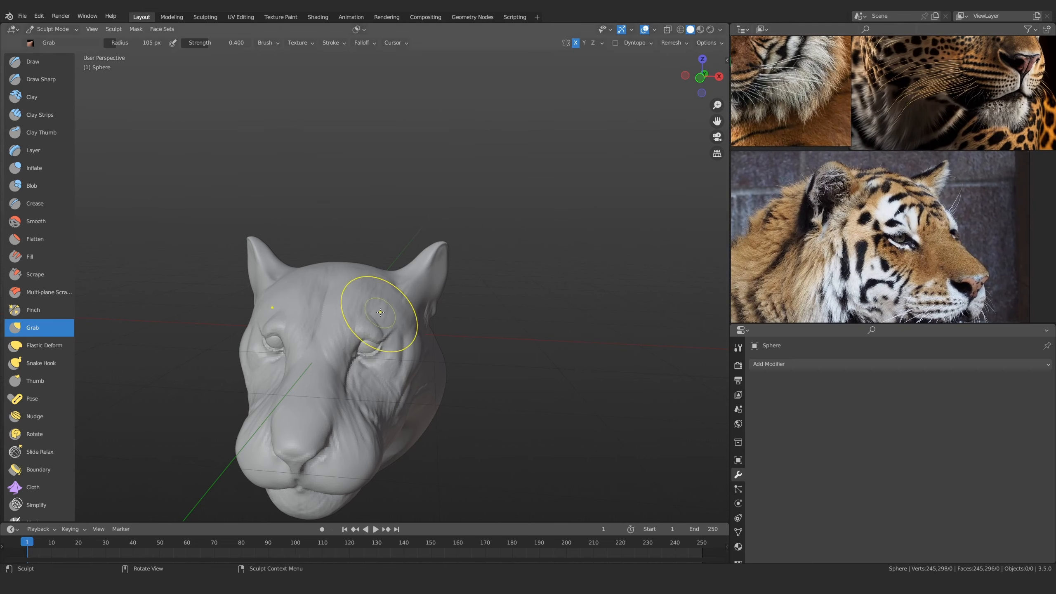
{"action": "mouse_move", "coordinate": [380, 312]}
{"action": "middle_mouse_down"}
{"action": "mouse_move", "coordinate": [353, 318]}
{"action": "mouse_move", "coordinate": [397, 333]}
{"action": "middle_mouse_up"}
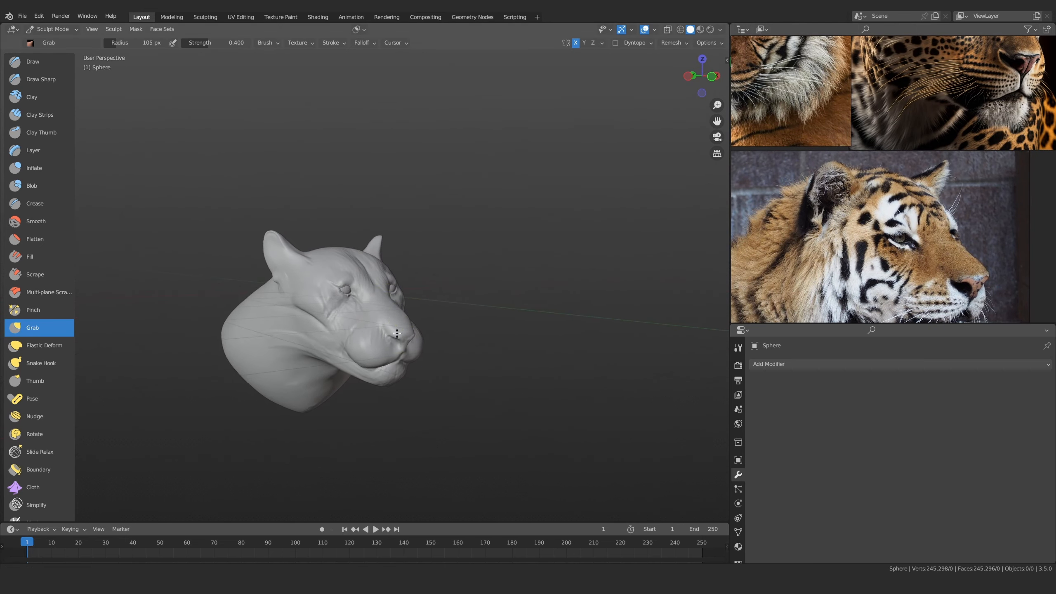
{"action": "scroll", "coordinate": [399, 299], "scroll_direction": "up", "scroll_amount": 5}
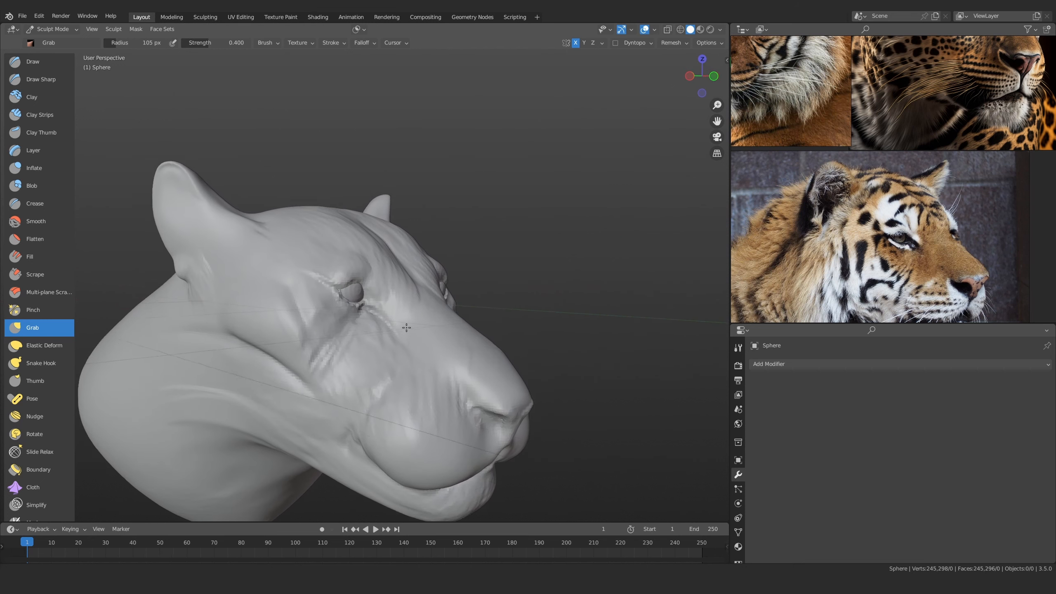
{"action": "scroll", "coordinate": [407, 327], "scroll_direction": "up", "scroll_amount": 1}
{"action": "scroll", "coordinate": [927, 248], "scroll_direction": "up", "scroll_amount": 5}
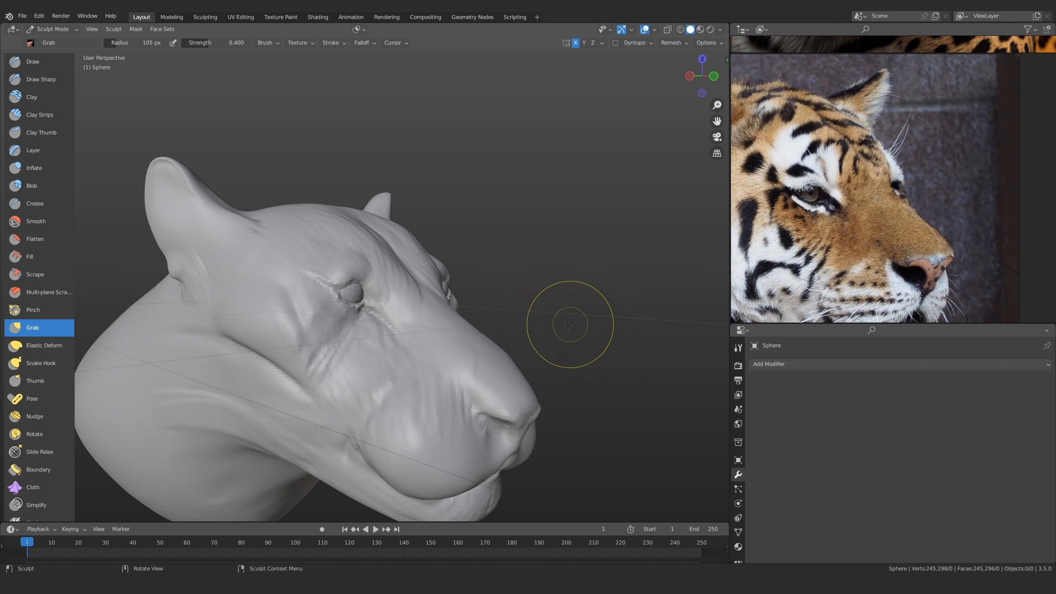
Adjust the tip of the nose in three-quarter view with Grab, enlarging the radius to 158 px
{"action": "key", "text": "f"}
{"action": "left_click", "coordinate": [537, 347]}
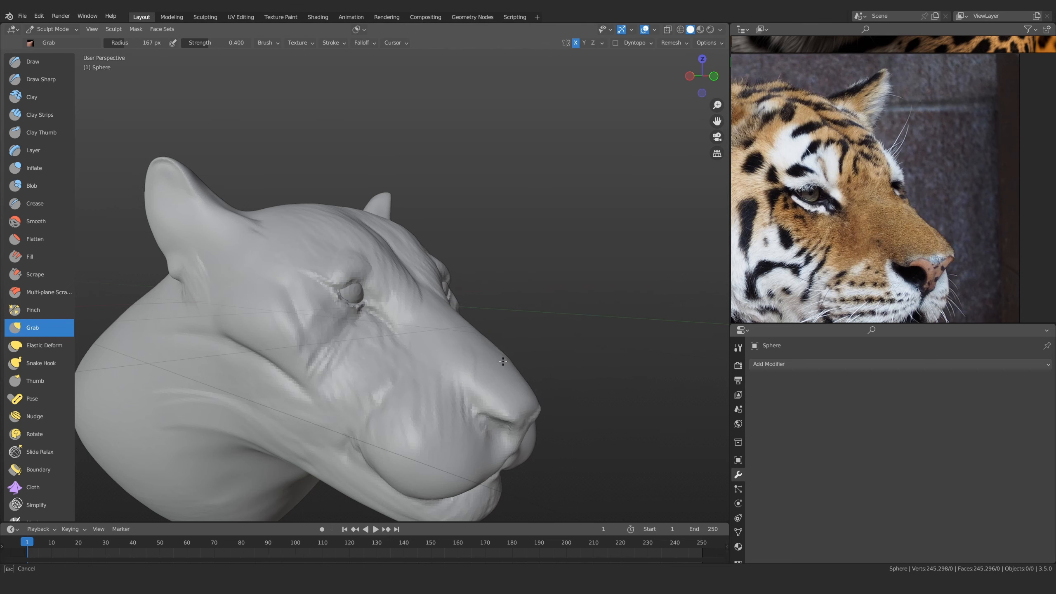
{"action": "key", "text": "f"}
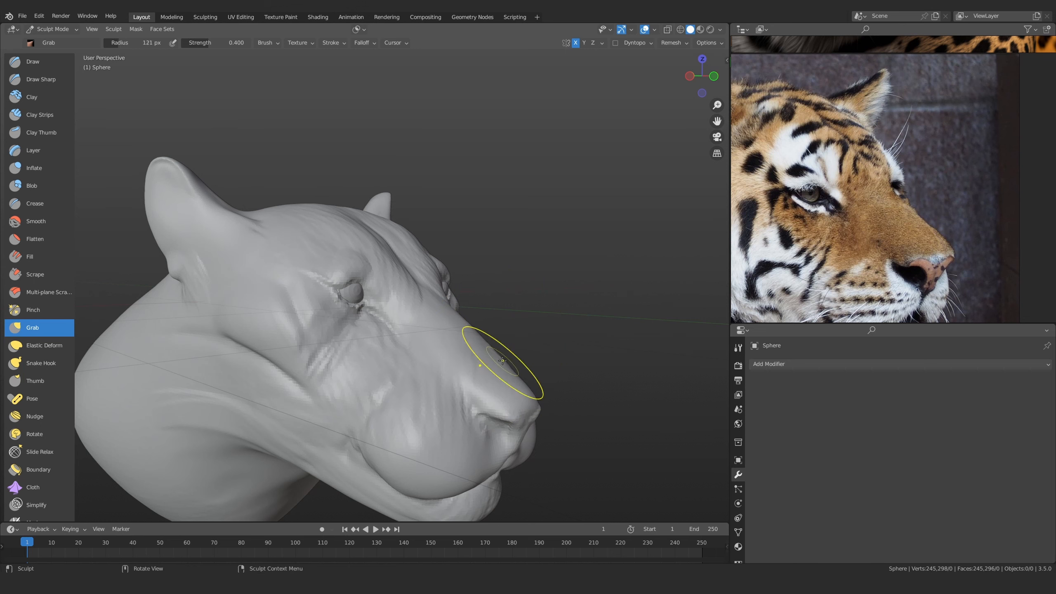
{"action": "key", "text": "f"}
{"action": "left_click", "coordinate": [548, 390]}
{"action": "mouse_move", "coordinate": [548, 390]}
{"action": "left_mouse_down"}
{"action": "mouse_move", "coordinate": [539, 405]}
{"action": "mouse_move", "coordinate": [546, 400]}
{"action": "mouse_move", "coordinate": [507, 407]}
{"action": "left_mouse_up"}
{"action": "key", "text": "f"}
{"action": "left_click", "coordinate": [591, 398]}
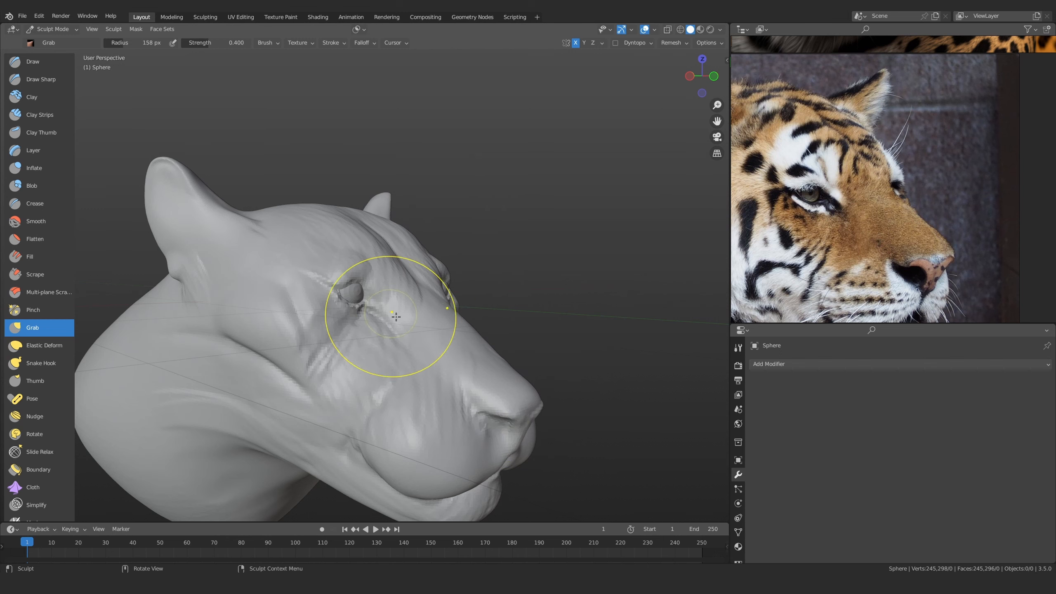
Shift the muzzle and chin slightly up and back in right side view with Grab at 321 px
{"action": "key", "text": "f"}
{"action": "left_click", "coordinate": [528, 356]}
{"action": "scroll", "coordinate": [495, 370], "scroll_direction": "down", "scroll_amount": 3}
{"action": "mouse_move", "coordinate": [445, 391]}
{"action": "middle_mouse_down"}
{"action": "mouse_move", "coordinate": [423, 400]}
{"action": "mouse_move", "coordinate": [454, 295]}
{"action": "middle_mouse_up"}
{"action": "scroll", "coordinate": [455, 295], "scroll_direction": "up", "scroll_amount": 3}
{"action": "left_click_drag", "start_coordinate": [455, 296], "coordinate": [448, 234], "text": "alt+shift"}
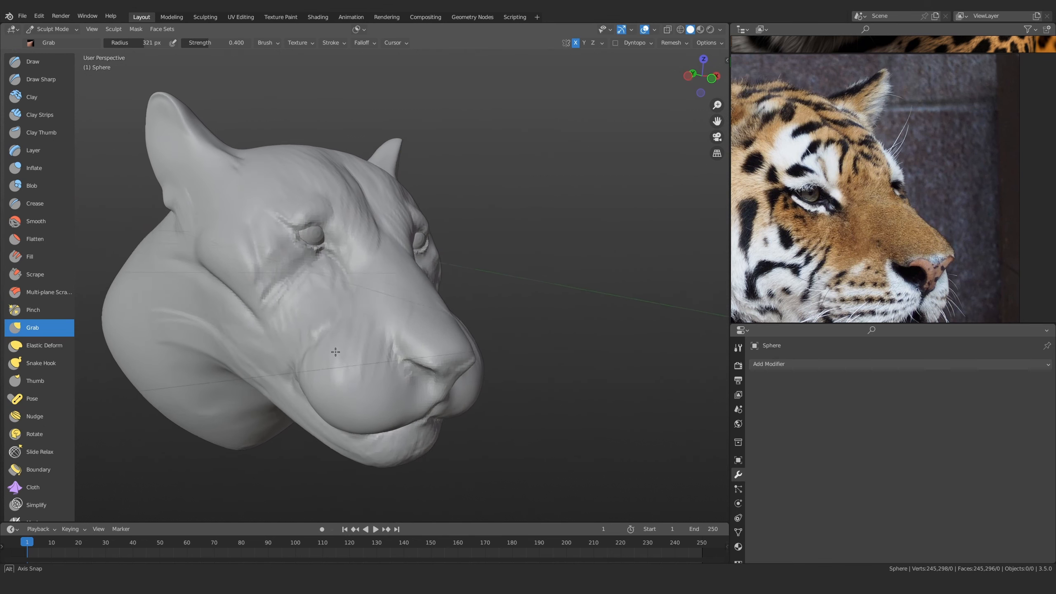
{"action": "mouse_move", "coordinate": [469, 316]}
{"action": "left_mouse_down", "text": "alt"}
{"action": "mouse_move", "coordinate": [504, 312]}
{"action": "mouse_move", "coordinate": [449, 317]}
{"action": "mouse_move", "coordinate": [460, 316]}
{"action": "left_mouse_up", "text": "alt"}
{"action": "left_click_drag", "start_coordinate": [405, 335], "coordinate": [417, 330], "text": "alt"}
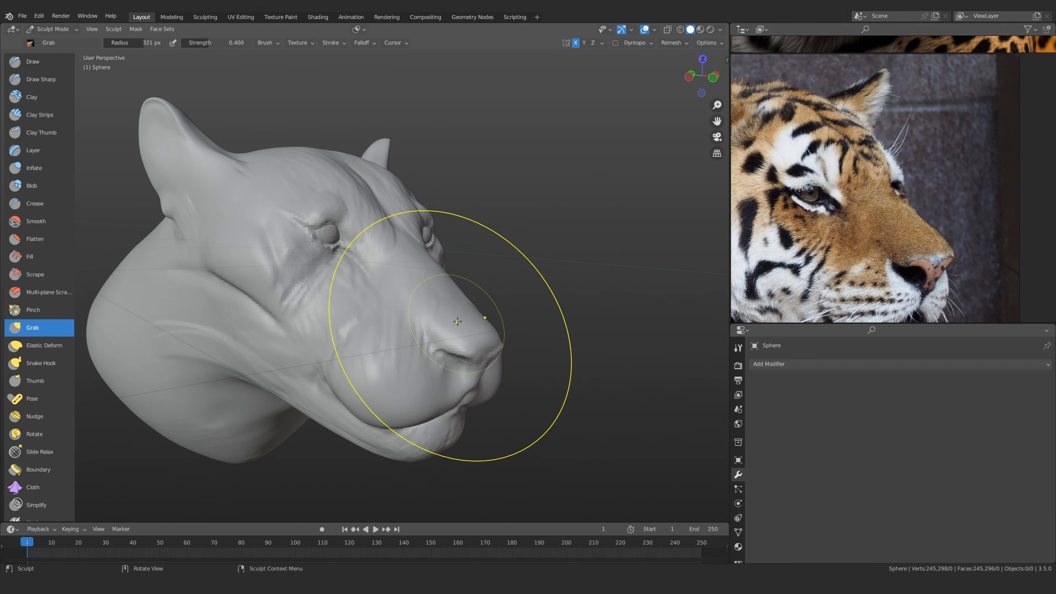
{"action": "middle_click_drag", "start_coordinate": [449, 345], "coordinate": [274, 345]}
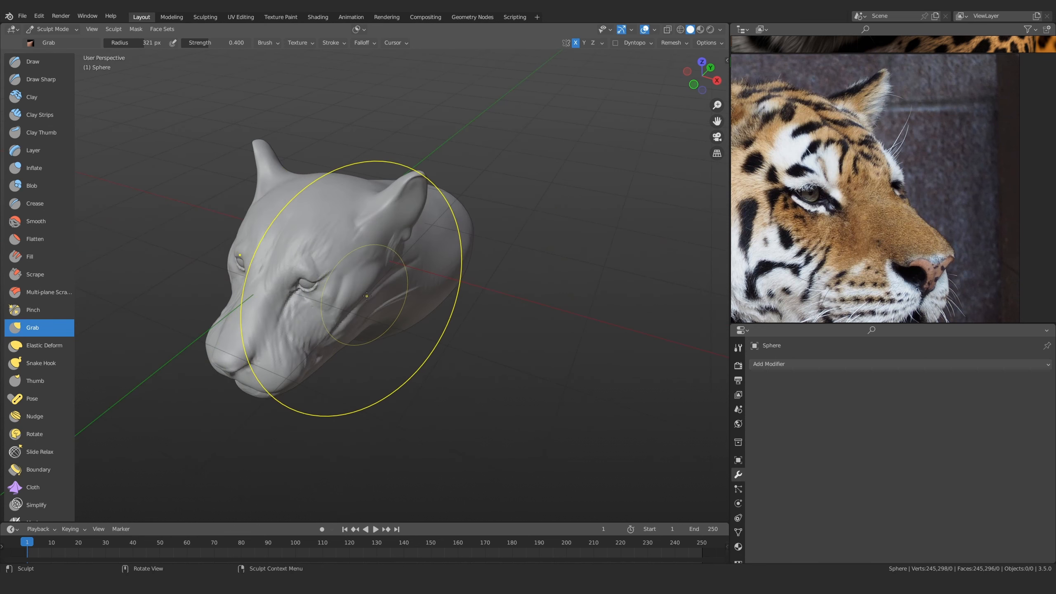
{"action": "key", "text": "KP_3"}
{"action": "middle_click_drag", "start_coordinate": [266, 287], "coordinate": [316, 303], "text": "shift"}
{"action": "left_click_drag", "start_coordinate": [316, 303], "coordinate": [325, 291]}
{"action": "left_click_drag", "start_coordinate": [333, 386], "coordinate": [338, 382]}
Bring up the side-profile tiger reference and adjust the nose tip's profile to it with a smaller Grab brush
{"action": "middle_click_drag", "start_coordinate": [823, 149], "coordinate": [839, 189]}
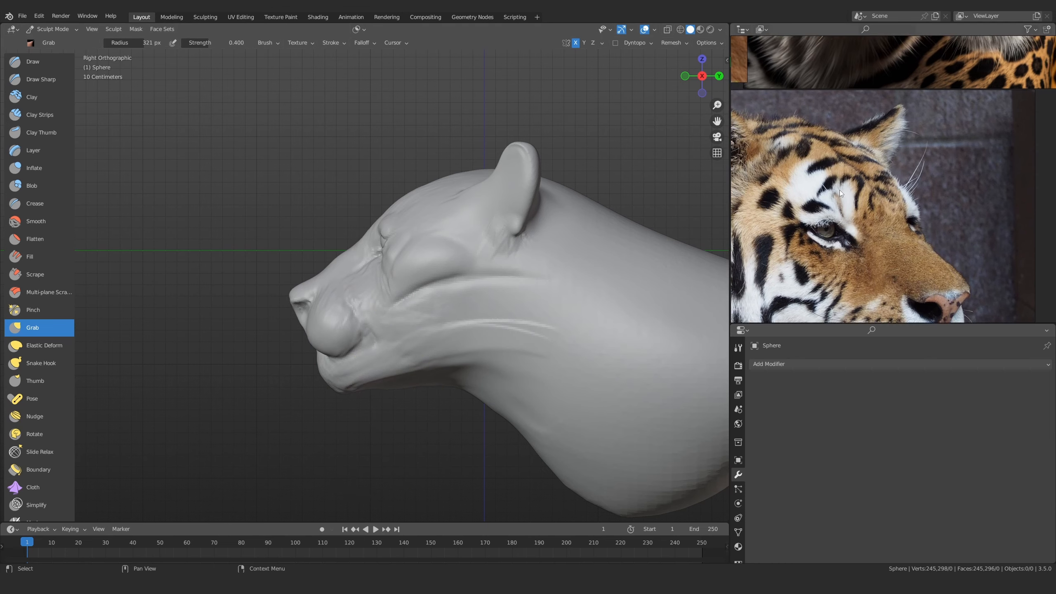
{"action": "scroll", "coordinate": [840, 189], "scroll_direction": "down", "scroll_amount": 5}
{"action": "middle_click_drag", "start_coordinate": [781, 90], "coordinate": [807, 162]}
{"action": "scroll", "coordinate": [866, 175], "scroll_direction": "up", "scroll_amount": 3}
{"action": "mouse_move", "coordinate": [897, 89]}
{"action": "middle_mouse_down"}
{"action": "mouse_move", "coordinate": [866, 175]}
{"action": "mouse_move", "coordinate": [910, 199]}
{"action": "middle_mouse_up"}
{"action": "scroll", "coordinate": [866, 175], "scroll_direction": "up", "scroll_amount": 5}
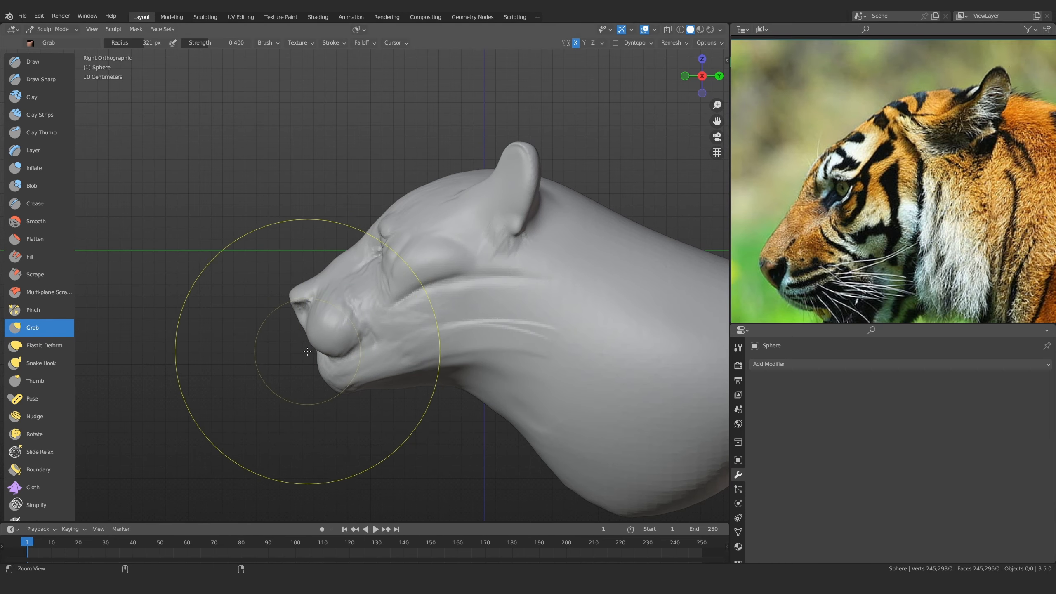
{"action": "middle_click_drag", "start_coordinate": [308, 351], "coordinate": [417, 314], "text": "ctrl"}
{"action": "key", "text": "f"}
{"action": "left_click", "coordinate": [399, 313]}
{"action": "left_click_drag", "start_coordinate": [267, 316], "coordinate": [278, 320]}
Refine the bridge of the nose in side view with Grab at 161 px
{"action": "middle_click_drag", "start_coordinate": [278, 320], "coordinate": [291, 283], "text": "ctrl"}
{"action": "mouse_move", "coordinate": [291, 283]}
{"action": "middle_mouse_down", "text": "shift"}
{"action": "mouse_move", "coordinate": [335, 307]}
{"action": "mouse_move", "coordinate": [422, 293]}
{"action": "middle_mouse_up", "text": "shift"}
{"action": "key", "text": "f"}
{"action": "left_click", "coordinate": [395, 293]}
{"action": "left_click", "coordinate": [308, 278]}
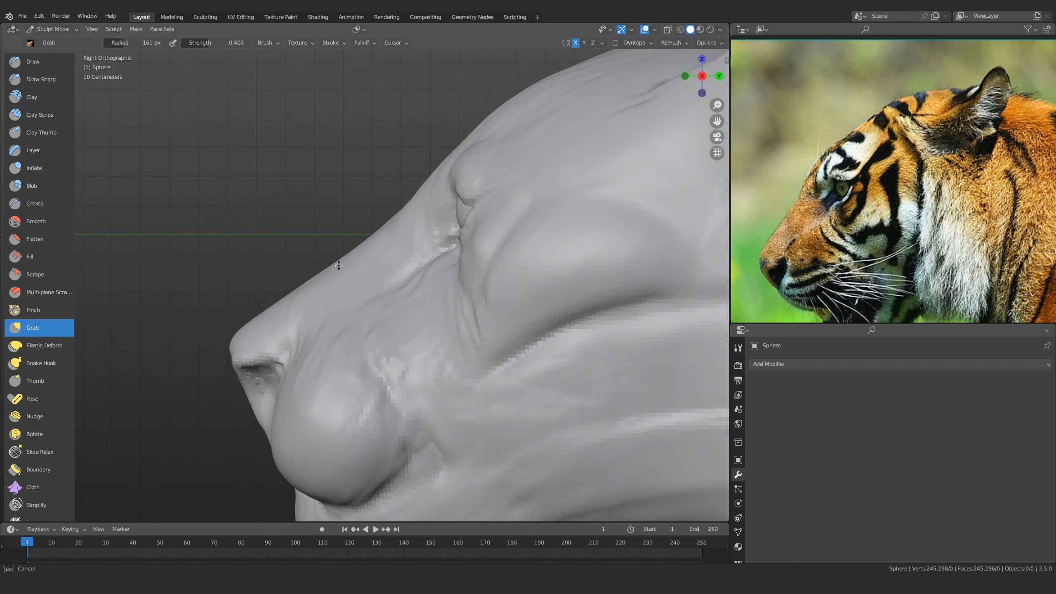
Pull the front of the nose downward into a rounder tip with Grab at 205 px
{"action": "mouse_move", "coordinate": [352, 312]}
{"action": "middle_mouse_down", "text": "shift"}
{"action": "mouse_move", "coordinate": [323, 295]}
{"action": "mouse_move", "coordinate": [412, 302]}
{"action": "mouse_move", "coordinate": [455, 290]}
{"action": "middle_mouse_up", "text": "shift"}
{"action": "key", "text": "f"}
{"action": "left_click", "coordinate": [516, 289]}
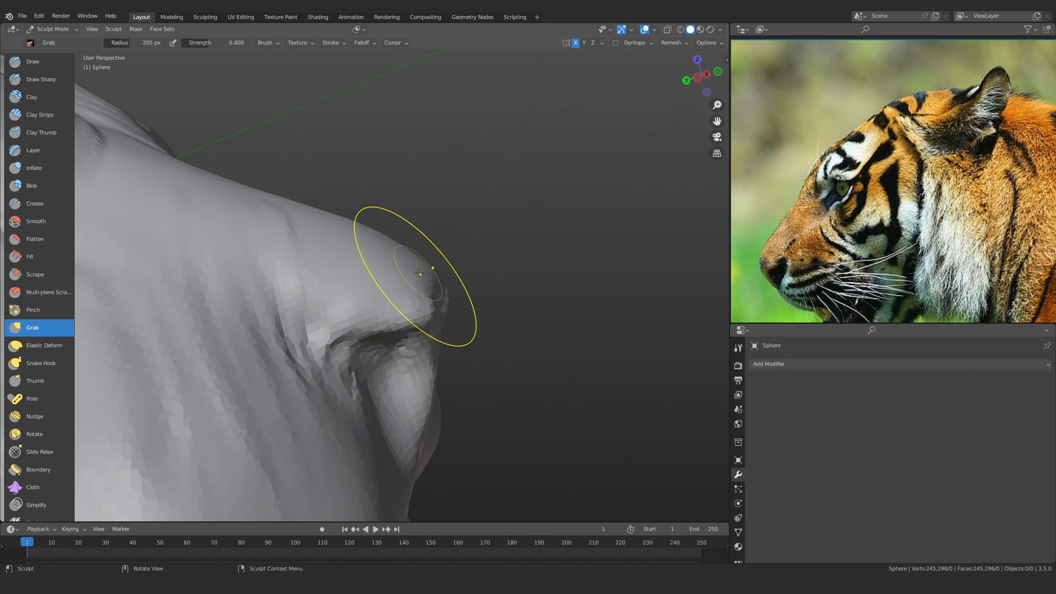
{"action": "mouse_move", "coordinate": [419, 273]}
{"action": "left_mouse_down"}
{"action": "mouse_move", "coordinate": [406, 329]}
{"action": "mouse_move", "coordinate": [429, 298]}
{"action": "left_mouse_up"}
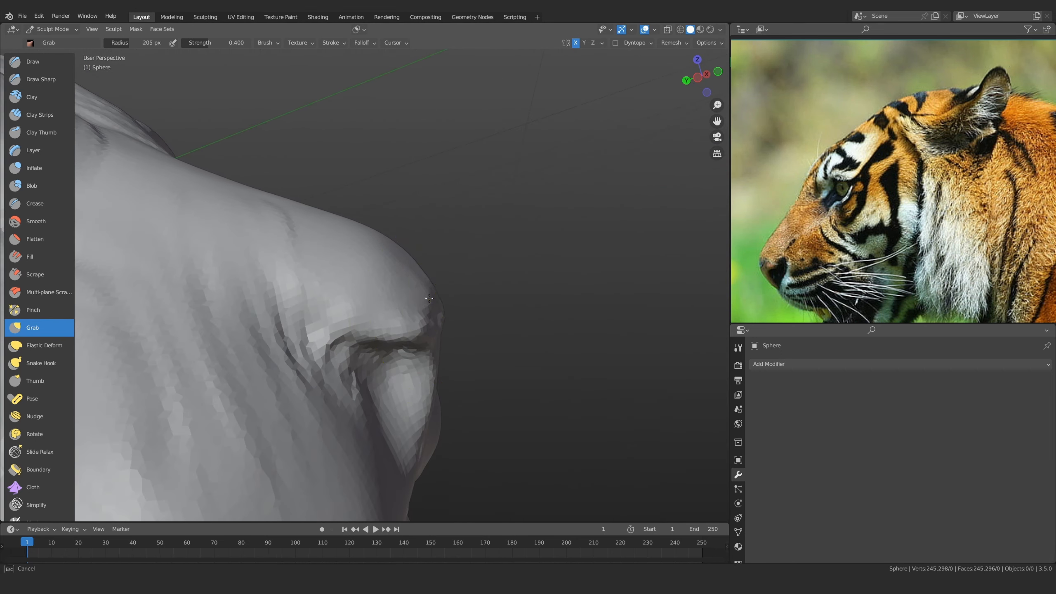
Adjust the upper contour of the nose just behind its tip in right side view with Grab at 172 px
{"action": "key", "text": "KP_3"}
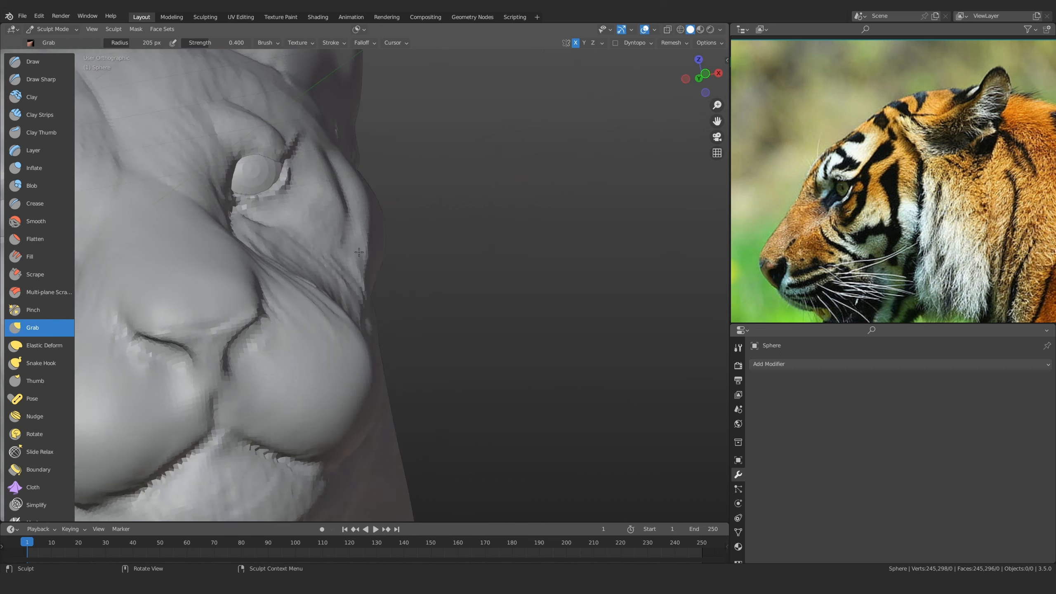
{"action": "mouse_move", "coordinate": [358, 269]}
{"action": "middle_mouse_down", "text": "shift"}
{"action": "mouse_move", "coordinate": [374, 273]}
{"action": "mouse_move", "coordinate": [338, 300]}
{"action": "middle_mouse_up", "text": "shift"}
{"action": "scroll", "coordinate": [338, 301], "scroll_direction": "up", "scroll_amount": 4}
{"action": "key", "text": "f"}
{"action": "left_click", "coordinate": [315, 293]}
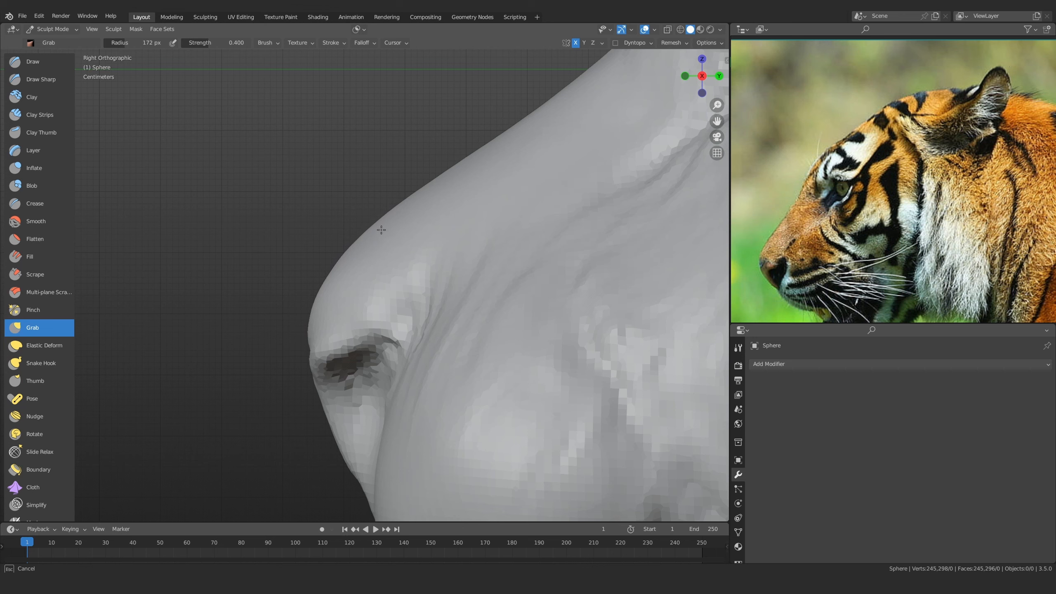
{"action": "left_click_drag", "start_coordinate": [381, 230], "coordinate": [384, 229]}
Nudge the profile between the nose and upper lip slightly back with Grab at 149 px
{"action": "middle_click_drag", "start_coordinate": [386, 231], "coordinate": [403, 246]}
{"action": "scroll", "coordinate": [403, 246], "scroll_direction": "down", "scroll_amount": 1}
{"action": "mouse_move", "coordinate": [398, 337]}
{"action": "middle_mouse_down", "text": "shift"}
{"action": "mouse_move", "coordinate": [391, 245]}
{"action": "mouse_move", "coordinate": [381, 300]}
{"action": "middle_mouse_up", "text": "shift"}
{"action": "key", "text": "KP_3"}
{"action": "key", "text": "f"}
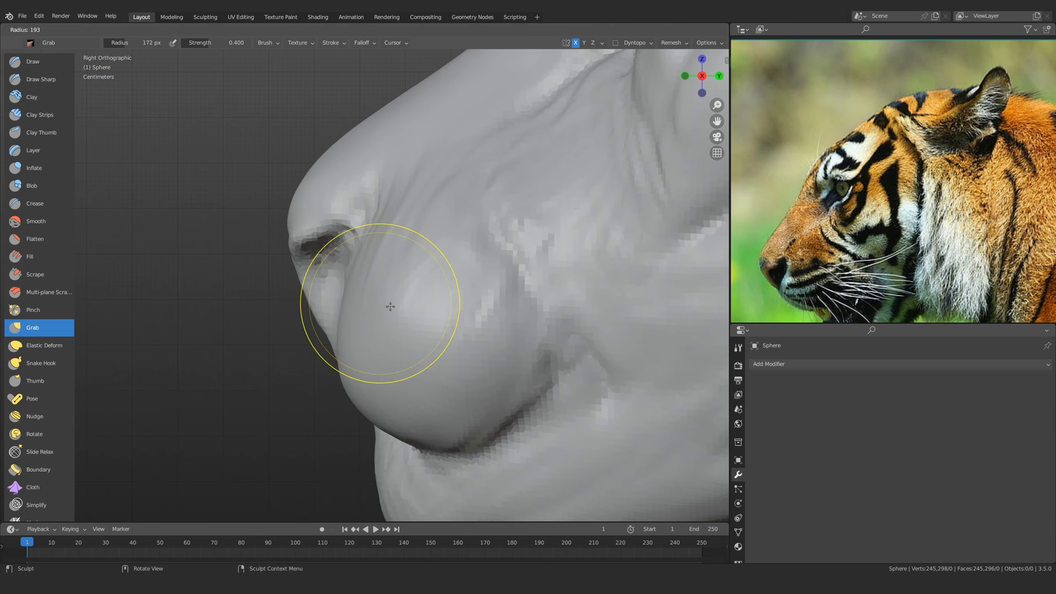
{"action": "left_click", "coordinate": [322, 325]}
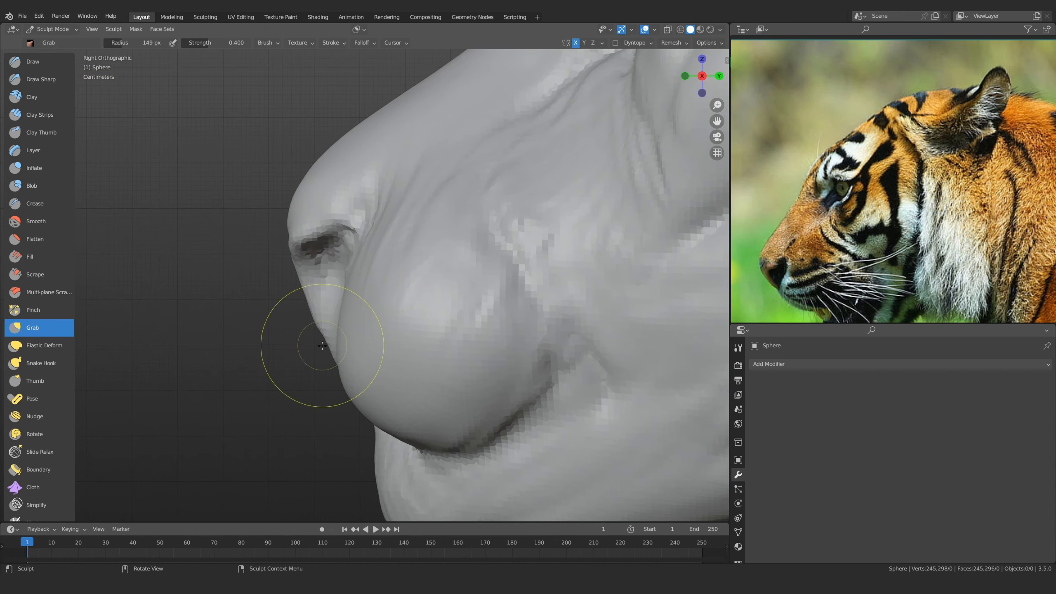
{"action": "left_click_drag", "start_coordinate": [320, 323], "coordinate": [323, 322]}
{"action": "scroll", "coordinate": [391, 327], "scroll_direction": "down", "scroll_amount": 5}
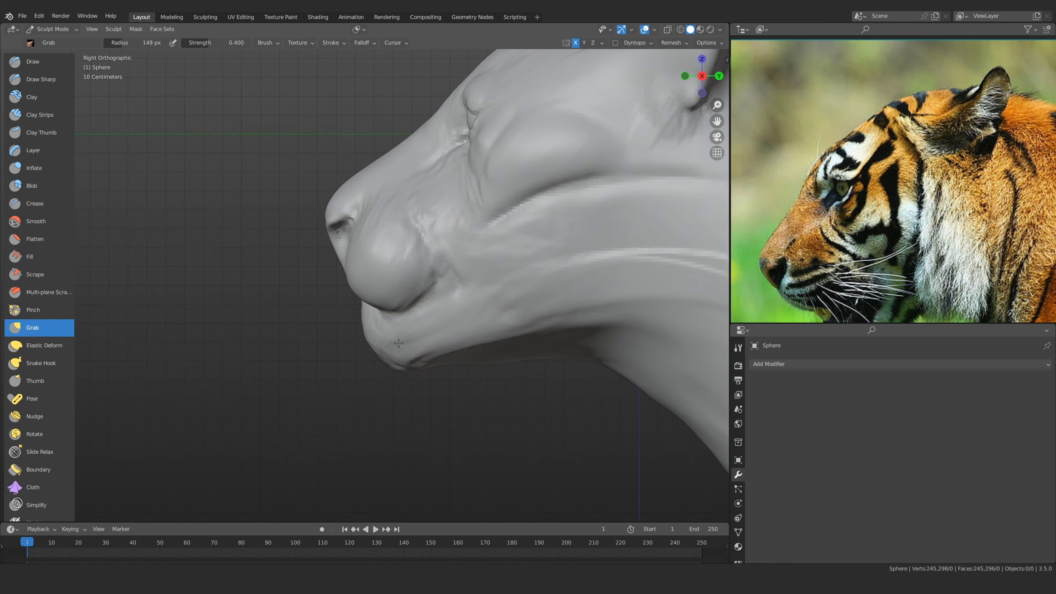
Build up the lower lip below the mouth line with Clay Strips at 68 px
{"action": "scroll", "coordinate": [385, 324], "scroll_direction": "up", "scroll_amount": 4}
{"action": "mouse_move", "coordinate": [395, 297]}
{"action": "middle_mouse_down"}
{"action": "mouse_move", "coordinate": [500, 271]}
{"action": "mouse_move", "coordinate": [392, 302]}
{"action": "middle_mouse_up"}
{"action": "scroll", "coordinate": [392, 302], "scroll_direction": "up", "scroll_amount": 3}
{"action": "left_click", "coordinate": [39, 115]}
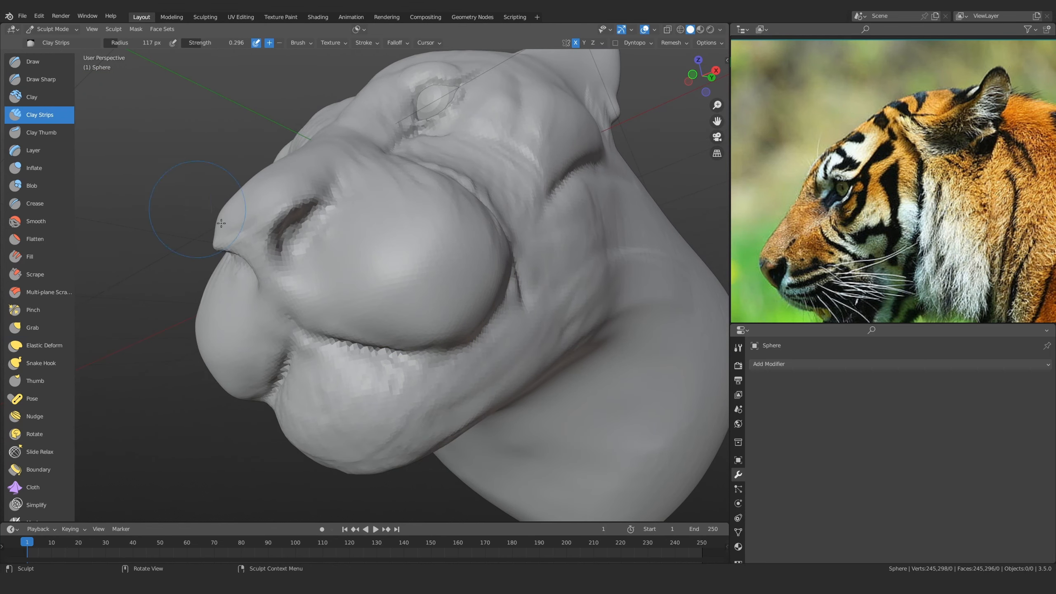
{"action": "middle_click_drag", "start_coordinate": [341, 336], "coordinate": [345, 312]}
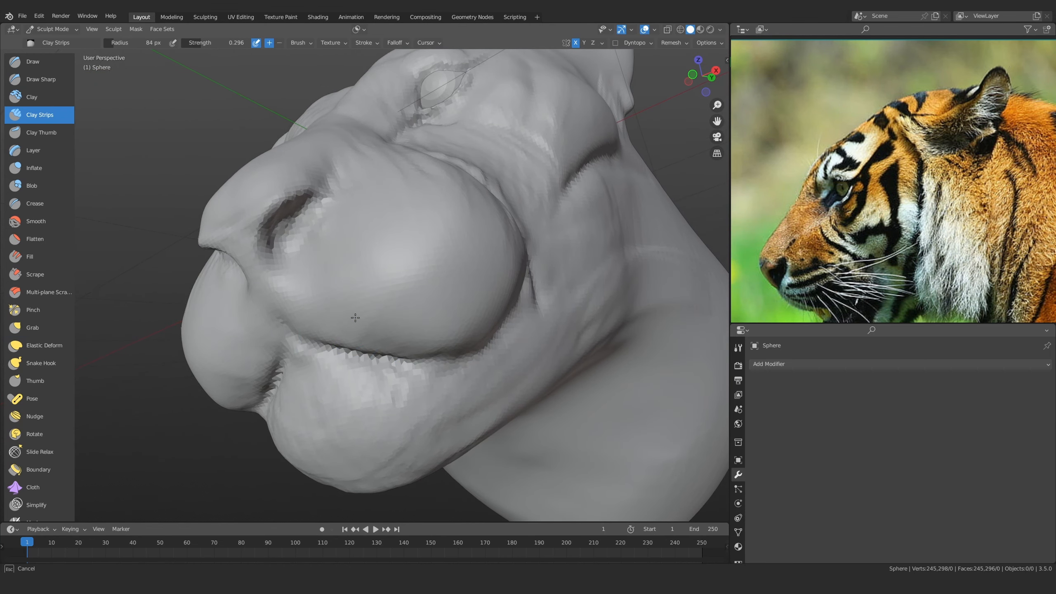
{"action": "key", "text": "bracketleft"}
{"action": "key", "text": "bracketleft"}
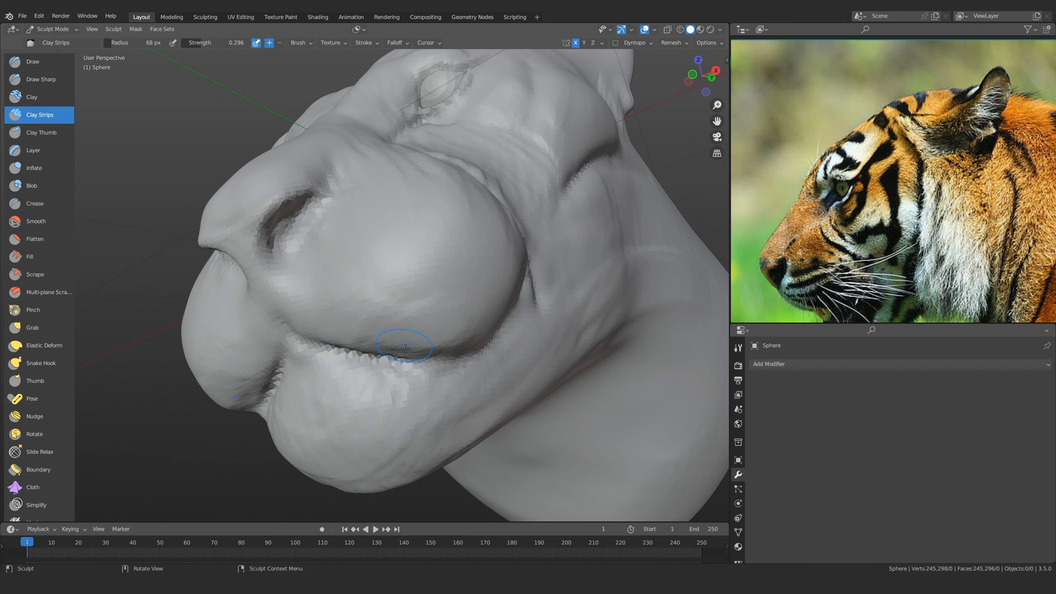
{"action": "mouse_move", "coordinate": [406, 348]}
{"action": "middle_mouse_down"}
{"action": "mouse_move", "coordinate": [432, 333]}
{"action": "mouse_move", "coordinate": [451, 338]}
{"action": "middle_mouse_up"}
{"action": "mouse_move", "coordinate": [437, 393]}
{"action": "left_mouse_down"}
{"action": "mouse_move", "coordinate": [401, 416]}
{"action": "mouse_move", "coordinate": [474, 382]}
{"action": "left_mouse_up"}
Enlarge the Clay Strips radius to 128 px and review the whole head from the front and three-quarter angles
{"action": "scroll", "coordinate": [464, 316], "scroll_direction": "down", "scroll_amount": 2}
{"action": "key", "text": "bracketright"}
{"action": "key", "text": "bracketright"}
{"action": "key", "text": "bracketright"}
{"action": "key", "text": "bracketright"}
{"action": "key", "text": "bracketright"}
{"action": "key", "text": "bracketright"}
{"action": "mouse_move", "coordinate": [464, 316]}
{"action": "middle_mouse_down"}
{"action": "mouse_move", "coordinate": [393, 373]}
{"action": "mouse_move", "coordinate": [443, 285]}
{"action": "middle_mouse_up"}
{"action": "scroll", "coordinate": [536, 264], "scroll_direction": "down", "scroll_amount": 6}
{"action": "scroll", "coordinate": [443, 285], "scroll_direction": "up", "scroll_amount": 2}
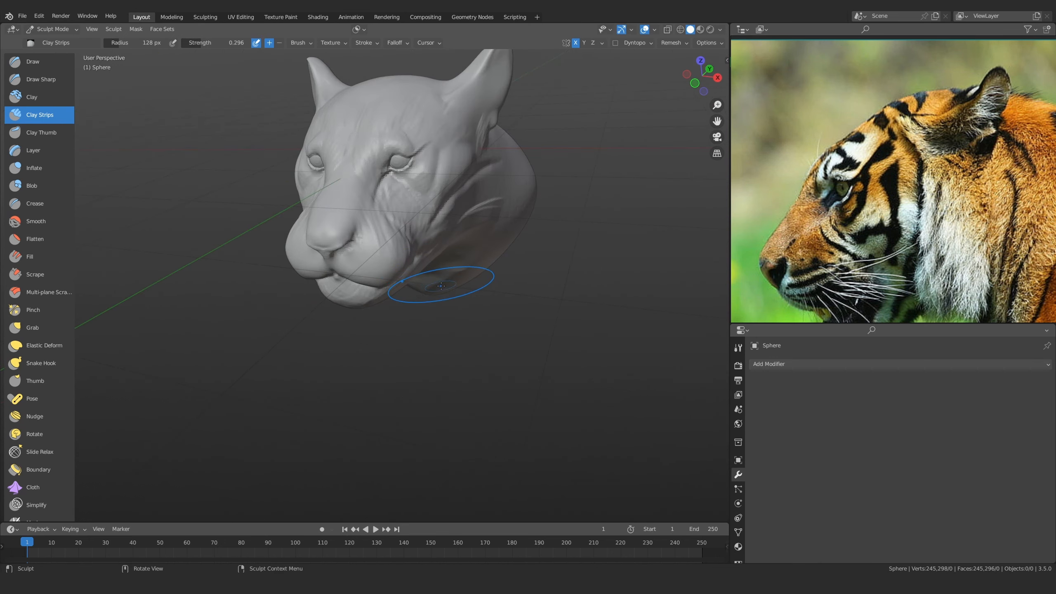
{"action": "key", "text": "KP_1"}
{"action": "middle_click_drag", "start_coordinate": [419, 227], "coordinate": [366, 235]}
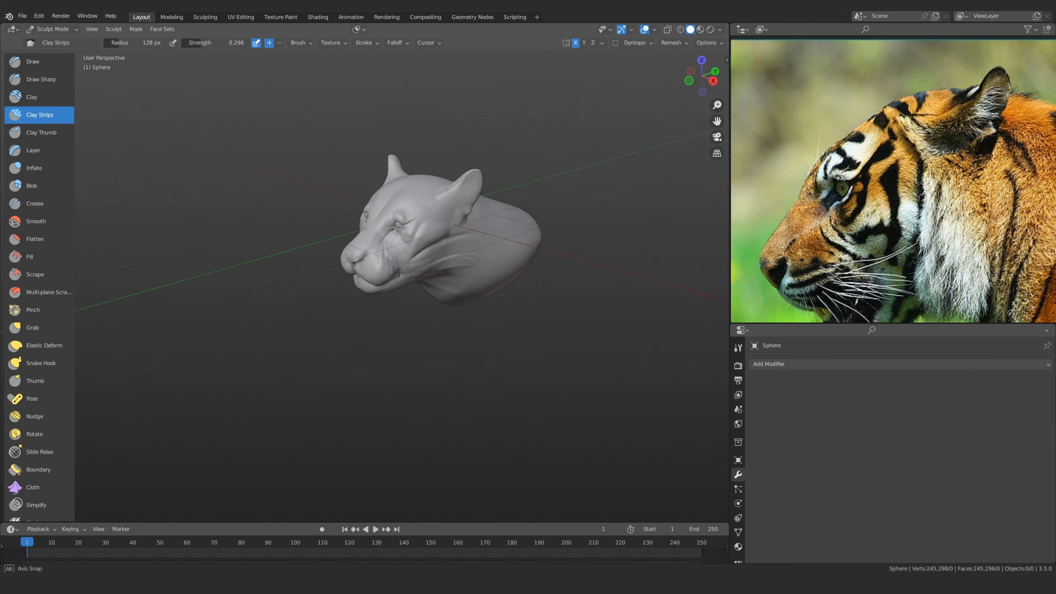
Compare the head from the front and three-quarter views with the tiger and leopard reference photos
{"action": "scroll", "coordinate": [439, 175], "scroll_direction": "up", "scroll_amount": 2}
{"action": "middle_click_drag", "start_coordinate": [452, 199], "coordinate": [520, 223], "text": "shift"}
{"action": "middle_click_drag", "start_coordinate": [784, 224], "coordinate": [707, 285]}
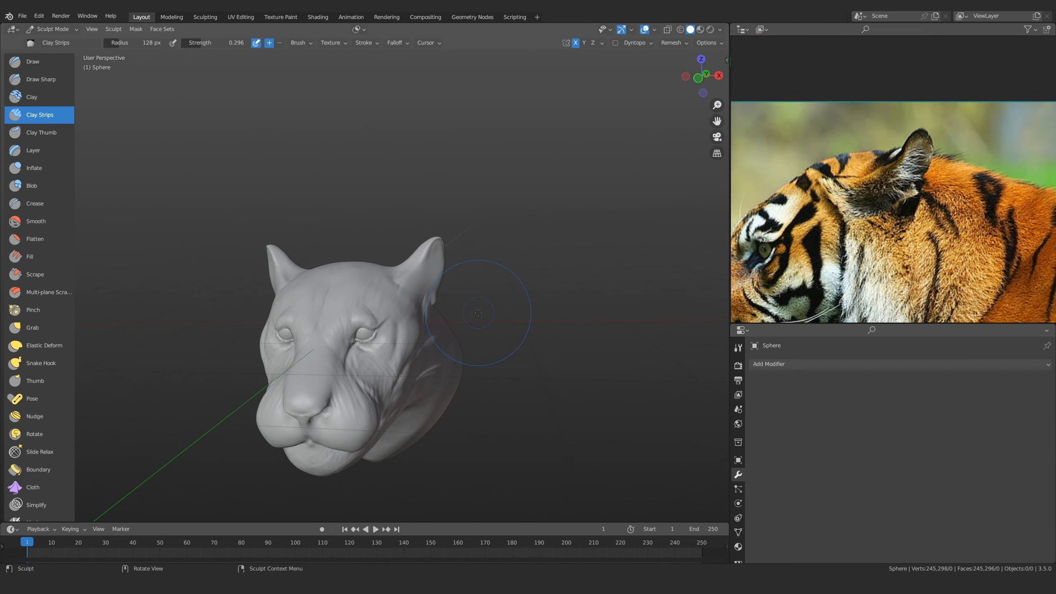
{"action": "scroll", "coordinate": [922, 276], "scroll_direction": "down", "scroll_amount": 5}
{"action": "middle_click_drag", "start_coordinate": [880, 207], "coordinate": [873, 199]}
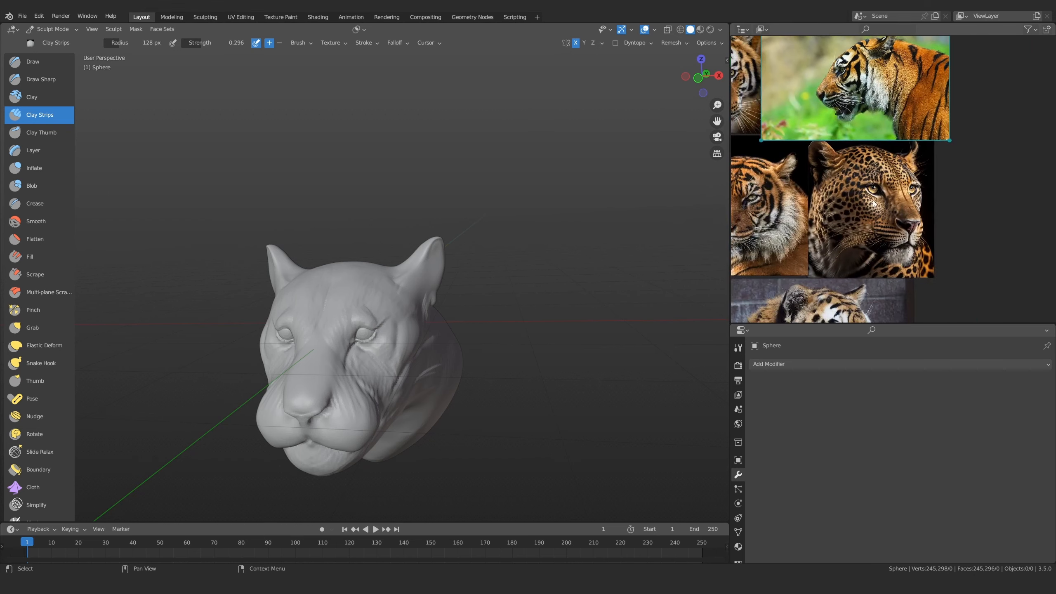
{"action": "scroll", "coordinate": [877, 194], "scroll_direction": "up", "scroll_amount": 2}
{"action": "scroll", "coordinate": [874, 208], "scroll_direction": "up", "scroll_amount": 3}
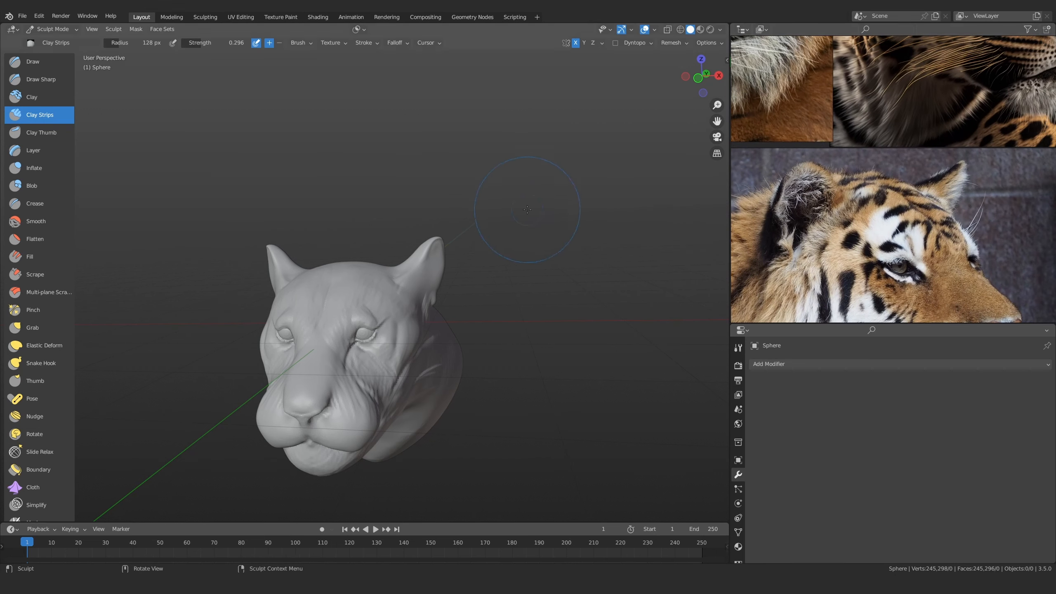
{"action": "key", "text": "KP_1"}
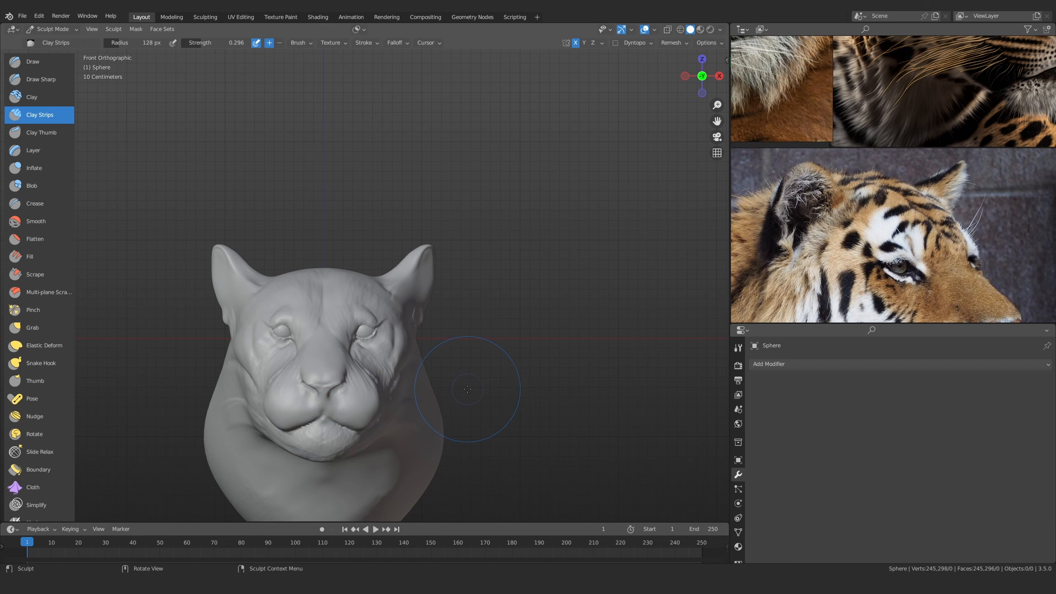
{"action": "mouse_move", "coordinate": [433, 261]}
{"action": "middle_mouse_down"}
{"action": "mouse_move", "coordinate": [449, 299]}
{"action": "mouse_move", "coordinate": [374, 303]}
{"action": "mouse_move", "coordinate": [391, 299]}
{"action": "middle_mouse_up"}
{"action": "scroll", "coordinate": [453, 307], "scroll_direction": "up", "scroll_amount": 5}
{"action": "scroll", "coordinate": [453, 307], "scroll_direction": "down", "scroll_amount": 5}
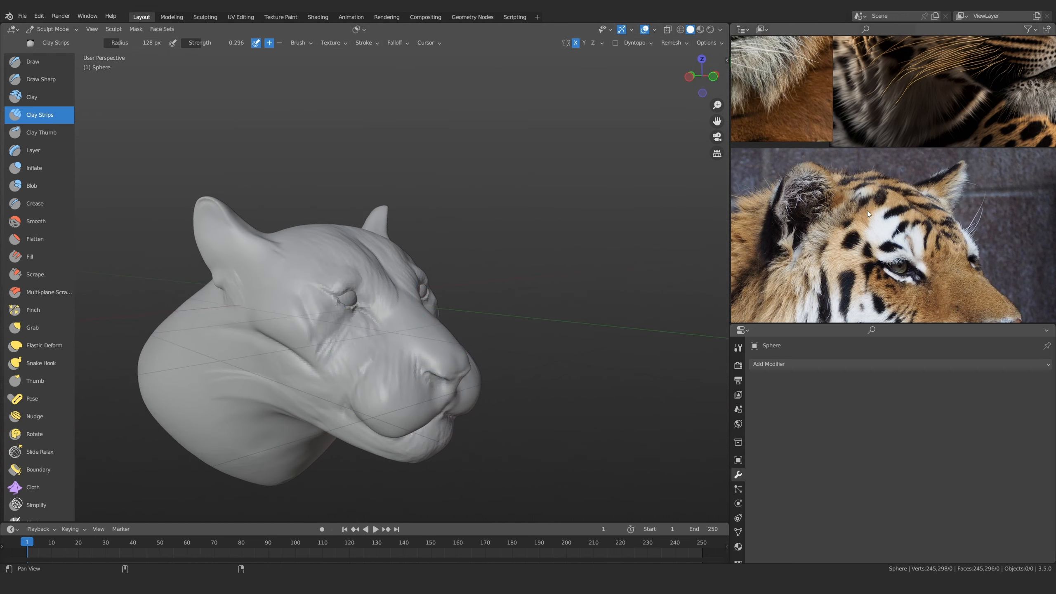
Examine the ear from the side and behind against the three-quarter and side profile tiger photos
{"action": "middle_click_drag", "start_coordinate": [867, 210], "coordinate": [867, 145]}
{"action": "mouse_move", "coordinate": [390, 291]}
{"action": "left_mouse_down", "text": "alt"}
{"action": "mouse_move", "coordinate": [416, 291]}
{"action": "mouse_move", "coordinate": [408, 314]}
{"action": "left_mouse_up", "text": "alt"}
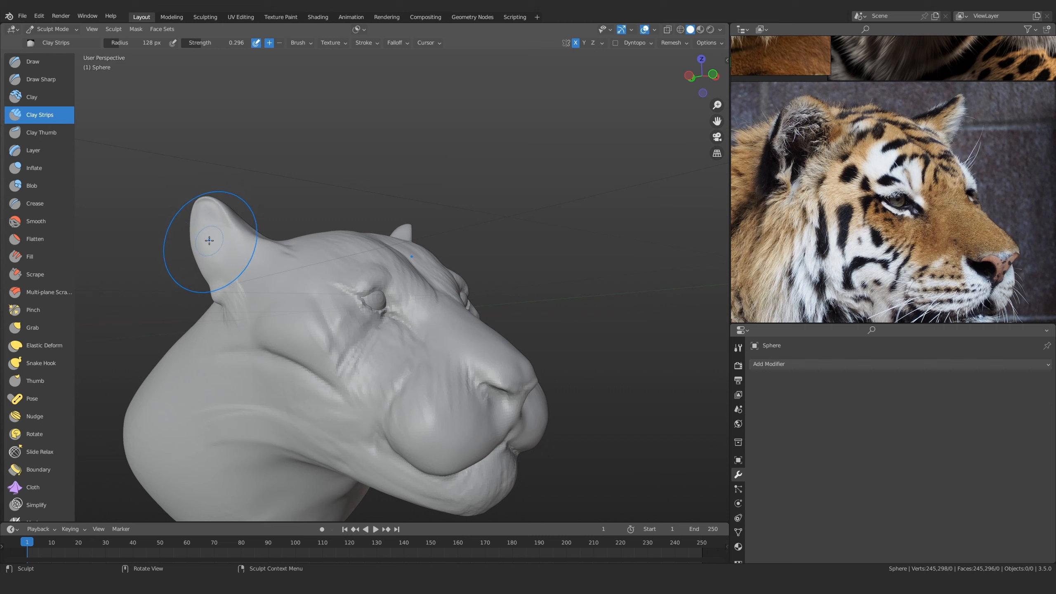
{"action": "middle_click_drag", "start_coordinate": [206, 233], "coordinate": [702, 211]}
{"action": "scroll", "coordinate": [938, 248], "scroll_direction": "down", "scroll_amount": 8}
{"action": "middle_click_drag", "start_coordinate": [939, 233], "coordinate": [925, 287]}
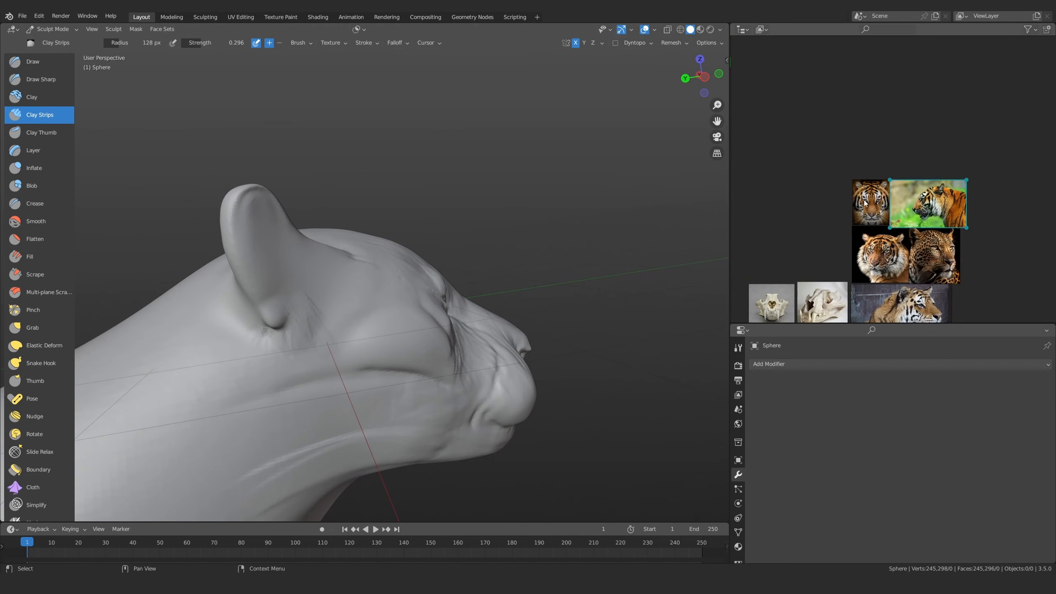
{"action": "scroll", "coordinate": [944, 225], "scroll_direction": "up", "scroll_amount": 8}
{"action": "middle_click_drag", "start_coordinate": [951, 247], "coordinate": [896, 288]}
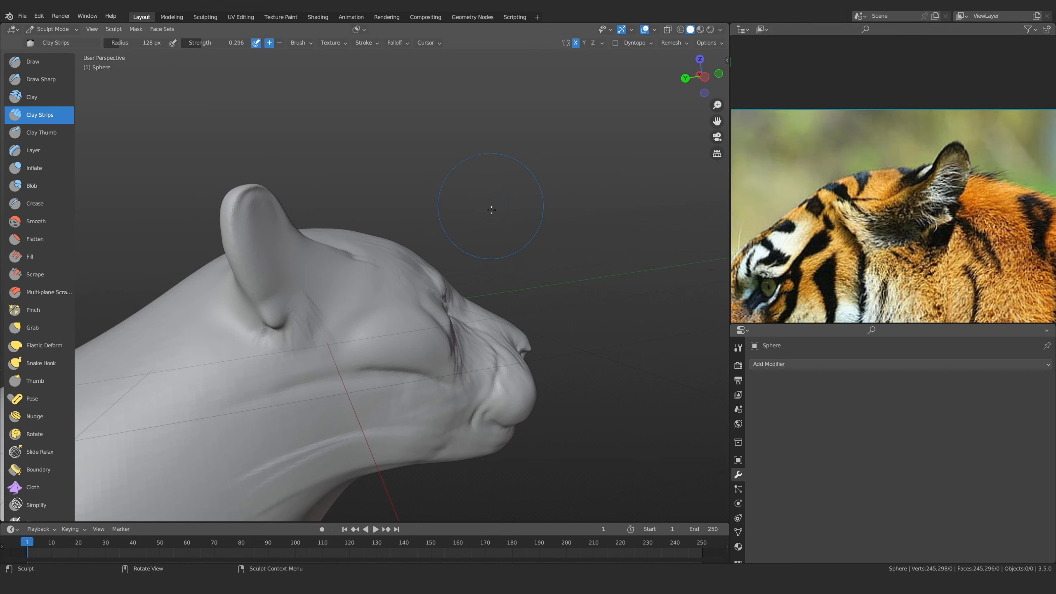
Pull the ear up and back and adjust its front edge in right side view with Grab at 146 px
{"action": "key", "text": "KP_3"}
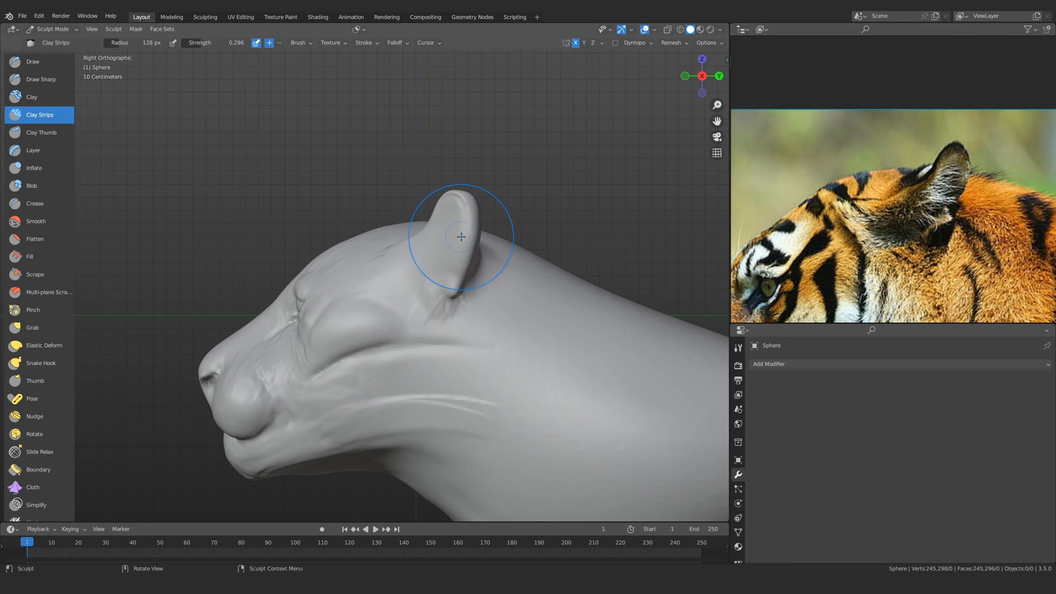
{"action": "key", "text": "g"}
{"action": "mouse_move", "coordinate": [457, 245]}
{"action": "middle_mouse_down", "text": "ctrl"}
{"action": "mouse_move", "coordinate": [478, 182]}
{"action": "mouse_move", "coordinate": [433, 242]}
{"action": "middle_mouse_up", "text": "ctrl"}
{"action": "key", "text": "f"}
{"action": "left_click", "coordinate": [545, 219]}
{"action": "mouse_move", "coordinate": [460, 217]}
{"action": "left_mouse_down"}
{"action": "mouse_move", "coordinate": [452, 213]}
{"action": "mouse_move", "coordinate": [511, 179]}
{"action": "left_mouse_up"}
{"action": "key", "text": "f"}
{"action": "left_click", "coordinate": [548, 215]}
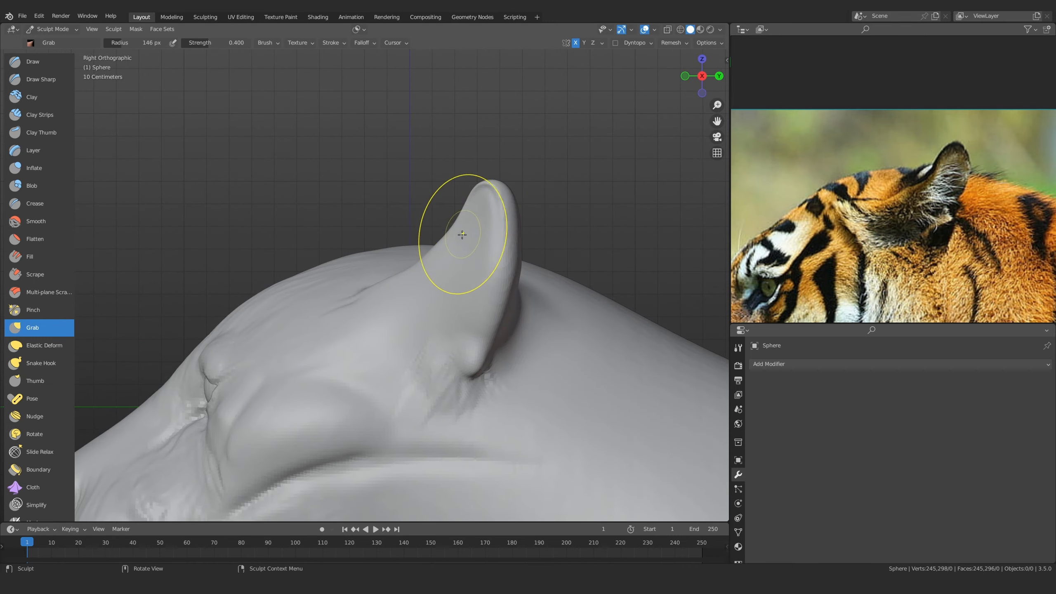
{"action": "left_click_drag", "start_coordinate": [448, 238], "coordinate": [439, 254]}
Examine the ear shapes in the tiger reference photos and inspect the sculpted ear's base up close
{"action": "middle_click_drag", "start_coordinate": [459, 178], "coordinate": [580, 298], "text": "ctrl"}
{"action": "scroll", "coordinate": [950, 153], "scroll_direction": "down", "scroll_amount": 5}
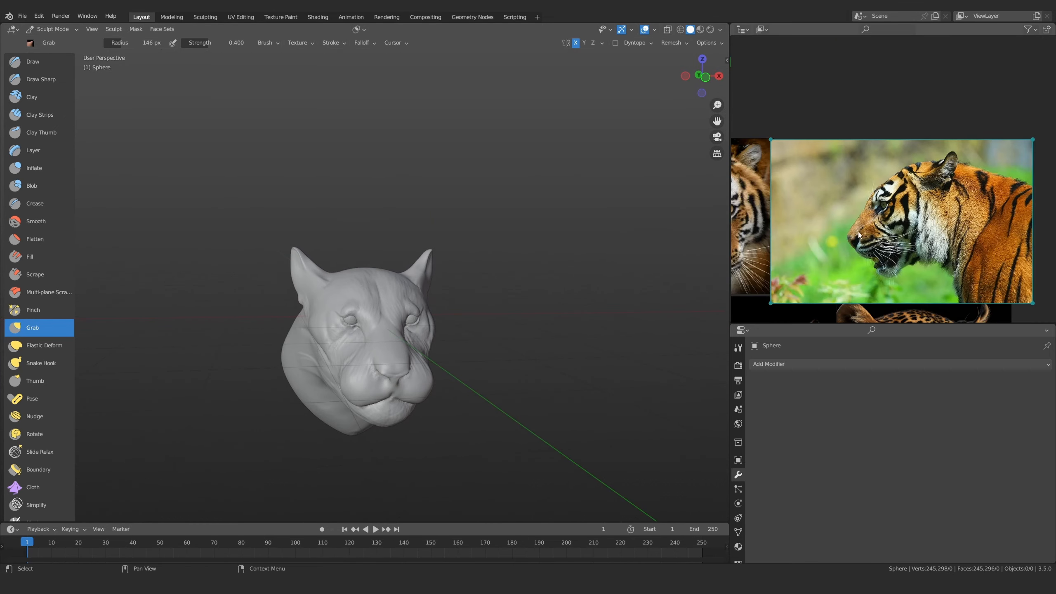
{"action": "middle_click_drag", "start_coordinate": [951, 153], "coordinate": [915, 40]}
{"action": "middle_click_drag", "start_coordinate": [852, 228], "coordinate": [935, 152]}
{"action": "middle_click_drag", "start_coordinate": [825, 280], "coordinate": [815, 105]}
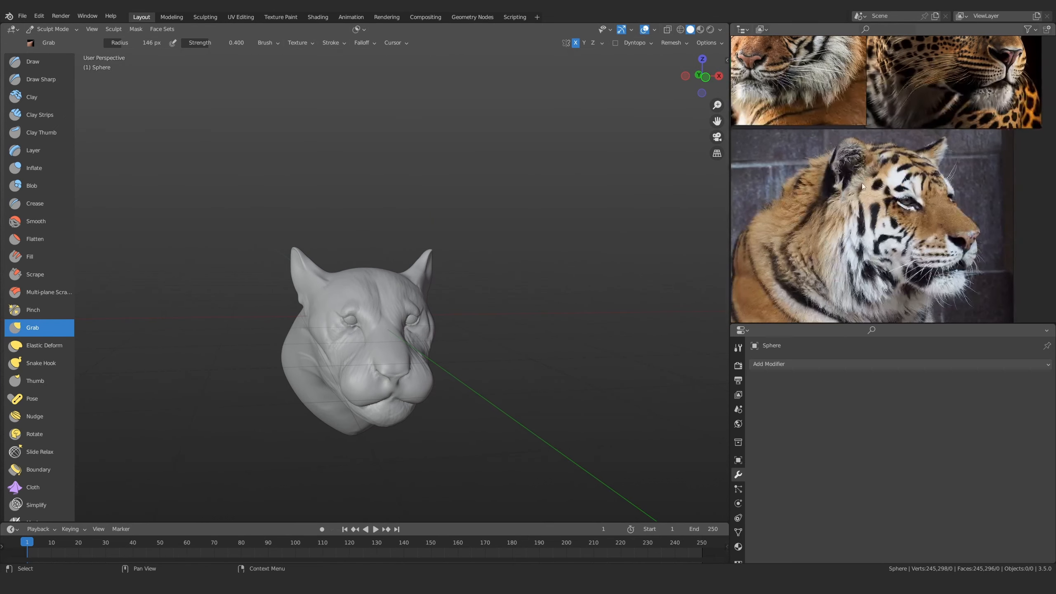
{"action": "scroll", "coordinate": [848, 189], "scroll_direction": "up", "scroll_amount": 2}
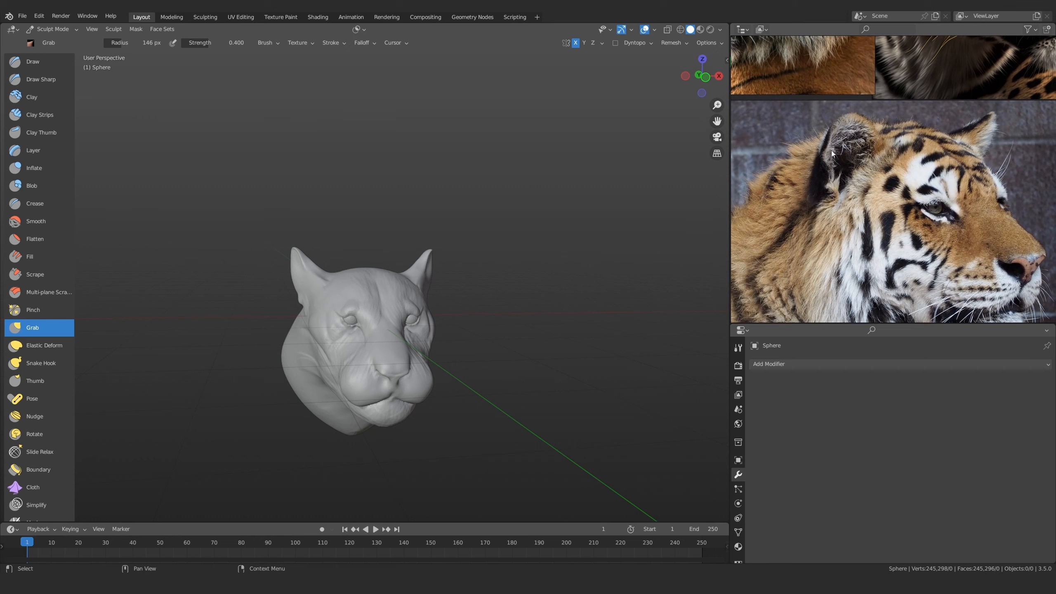
{"action": "scroll", "coordinate": [828, 208], "scroll_direction": "down", "scroll_amount": 4}
{"action": "scroll", "coordinate": [852, 246], "scroll_direction": "up", "scroll_amount": 3}
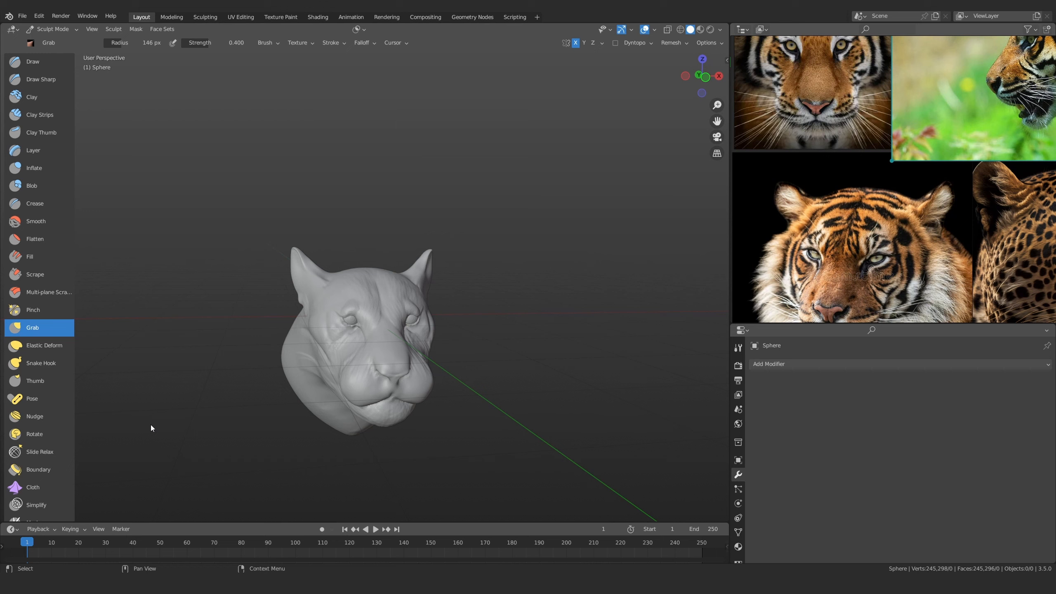
{"action": "mouse_move", "coordinate": [478, 376]}
{"action": "middle_mouse_down"}
{"action": "mouse_move", "coordinate": [418, 285]}
{"action": "mouse_move", "coordinate": [447, 283]}
{"action": "mouse_move", "coordinate": [405, 303]}
{"action": "middle_mouse_up"}
{"action": "scroll", "coordinate": [426, 278], "scroll_direction": "up", "scroll_amount": 2}
{"action": "mouse_move", "coordinate": [418, 255]}
{"action": "middle_mouse_down"}
{"action": "mouse_move", "coordinate": [415, 279]}
{"action": "mouse_move", "coordinate": [427, 258]}
{"action": "middle_mouse_up"}
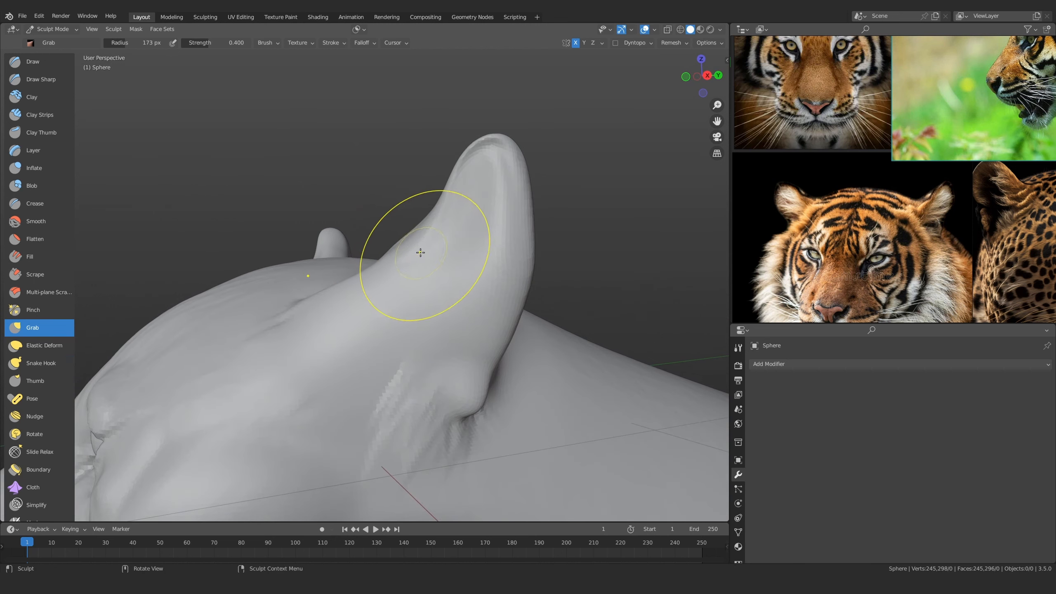
Adjust the outer side of the muzzle from a three-quarter front view with Grab at 148 px
{"action": "scroll", "coordinate": [415, 245], "scroll_direction": "down", "scroll_amount": 8}
{"action": "middle_click_drag", "start_coordinate": [324, 333], "coordinate": [429, 286]}
{"action": "key", "text": "KP_1"}
{"action": "middle_click_drag", "start_coordinate": [445, 221], "coordinate": [325, 331]}
{"action": "scroll", "coordinate": [344, 320], "scroll_direction": "up", "scroll_amount": 5}
{"action": "mouse_move", "coordinate": [344, 321]}
{"action": "left_mouse_down", "text": "ctrl+alt"}
{"action": "mouse_move", "coordinate": [363, 339]}
{"action": "mouse_move", "coordinate": [318, 289]}
{"action": "mouse_move", "coordinate": [332, 299]}
{"action": "left_mouse_up", "text": "ctrl+alt"}
{"action": "key", "text": "f"}
{"action": "left_click", "coordinate": [393, 299]}
{"action": "left_click_drag", "start_coordinate": [367, 421], "coordinate": [368, 425]}
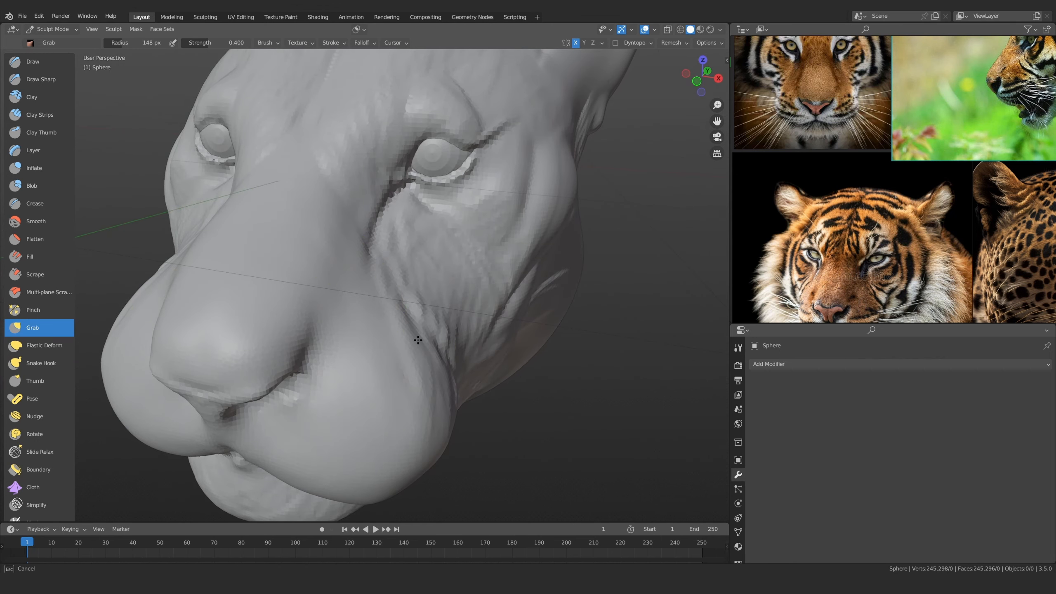
Build up the cheek surface below the eye with Clay Strips, reducing the brush radius to 65 px
{"action": "scroll", "coordinate": [453, 224], "scroll_direction": "down", "scroll_amount": 8}
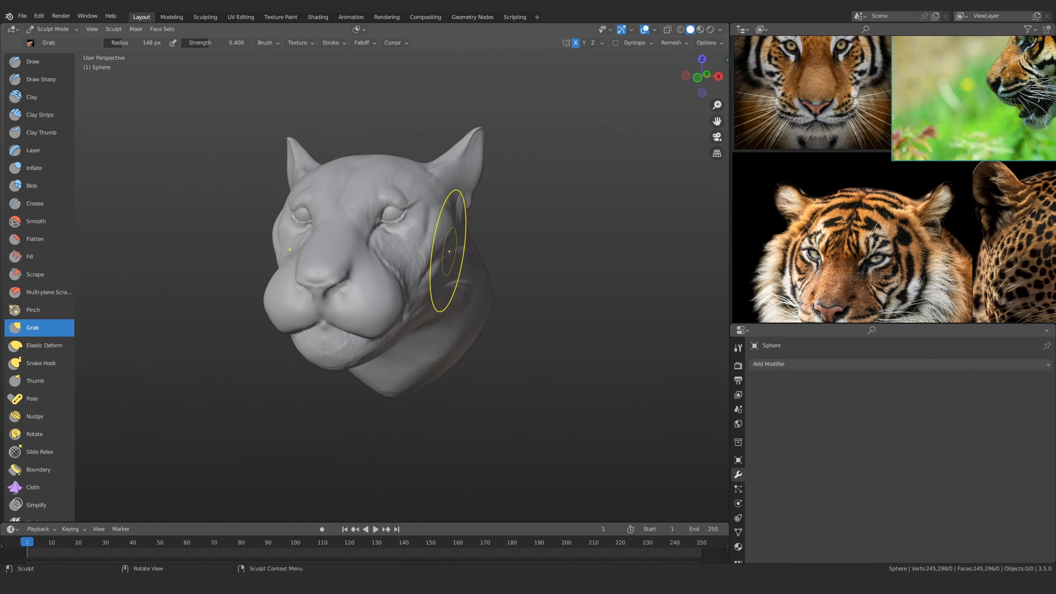
{"action": "middle_click_drag", "start_coordinate": [428, 276], "coordinate": [406, 311]}
{"action": "scroll", "coordinate": [401, 271], "scroll_direction": "up", "scroll_amount": 5}
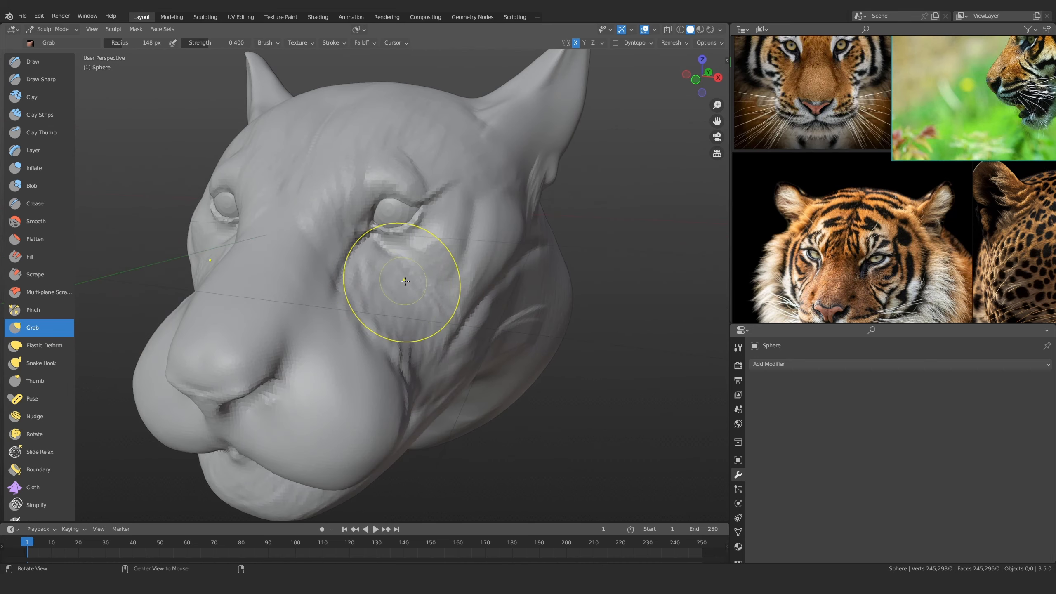
{"action": "left_click", "coordinate": [63, 114]}
{"action": "scroll", "coordinate": [445, 282], "scroll_direction": "up", "scroll_amount": 2}
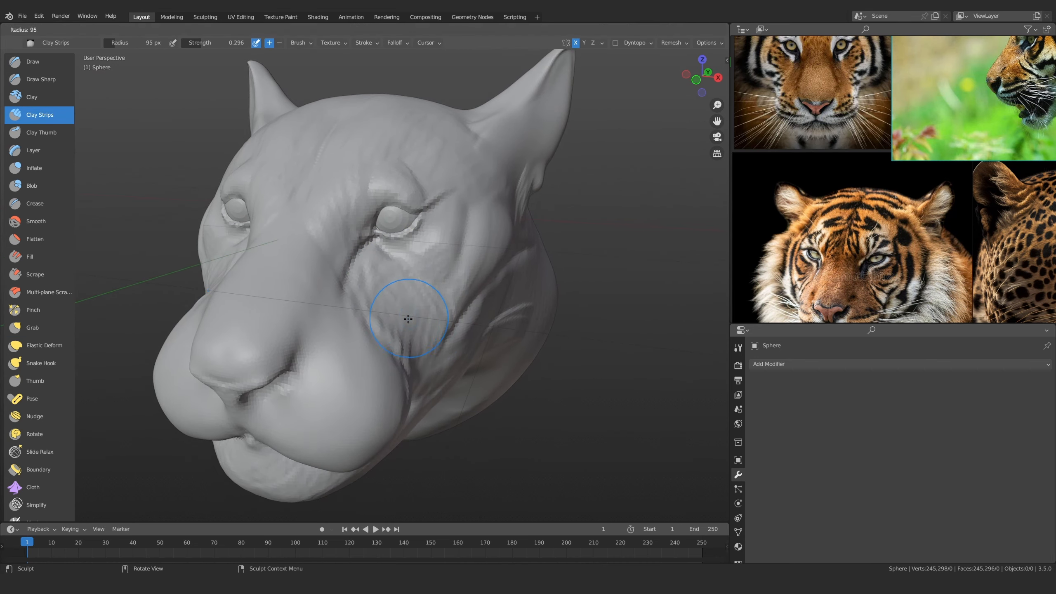
{"action": "key", "text": "f"}
{"action": "left_click", "coordinate": [445, 277]}
{"action": "scroll", "coordinate": [444, 276], "scroll_direction": "up", "scroll_amount": 2}
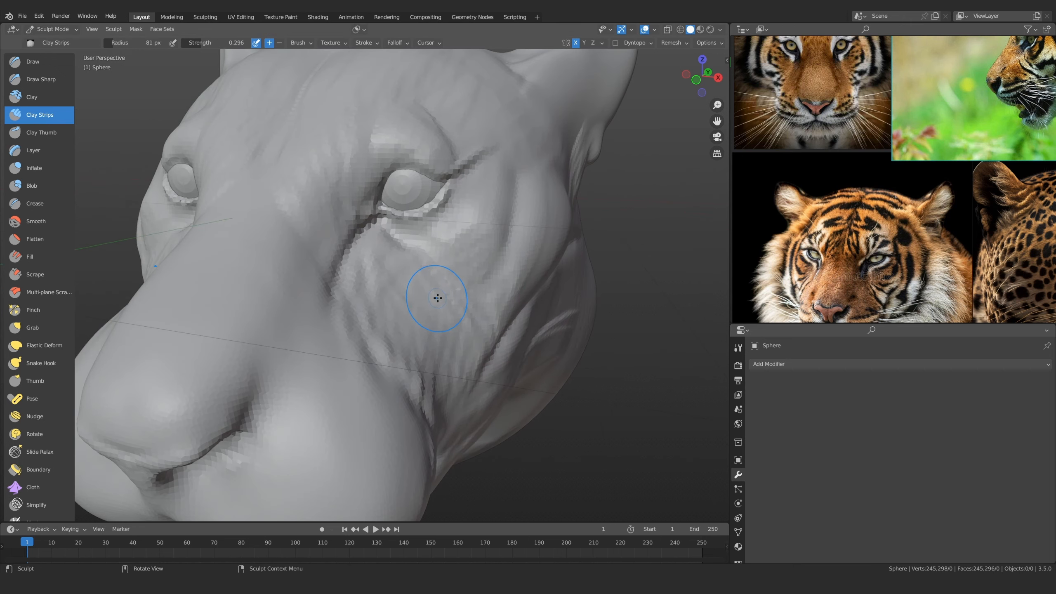
{"action": "key", "text": "f"}
{"action": "left_click", "coordinate": [444, 293]}
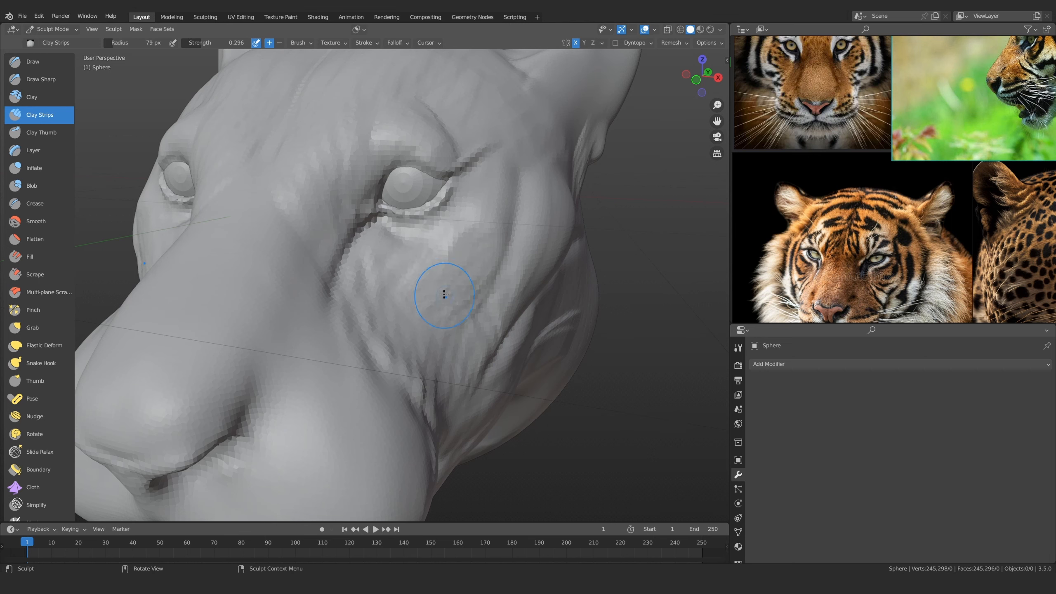
{"action": "key", "text": "f"}
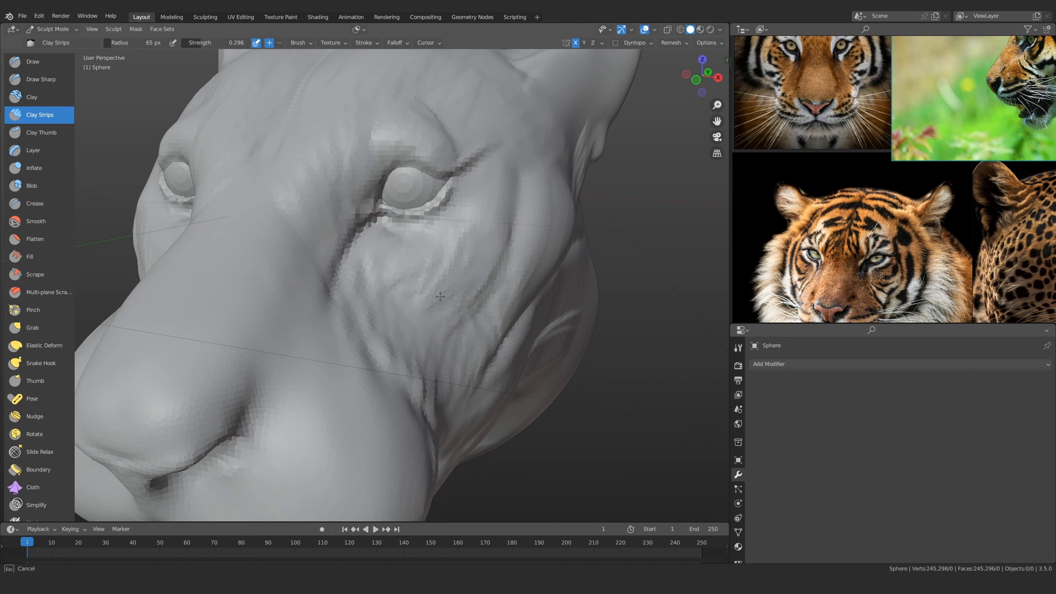
{"action": "left_click_drag", "start_coordinate": [426, 282], "coordinate": [420, 291]}
Fill out the area beneath the eye from the opposite side of the face with Clay Strips at about 70 px
{"action": "scroll", "coordinate": [420, 291], "scroll_direction": "down", "scroll_amount": 4}
{"action": "middle_click_drag", "start_coordinate": [358, 329], "coordinate": [388, 331]}
{"action": "scroll", "coordinate": [306, 299], "scroll_direction": "up", "scroll_amount": 1}
{"action": "left_click_drag", "start_coordinate": [307, 299], "coordinate": [297, 331]}
{"action": "left_click", "coordinate": [327, 273]}
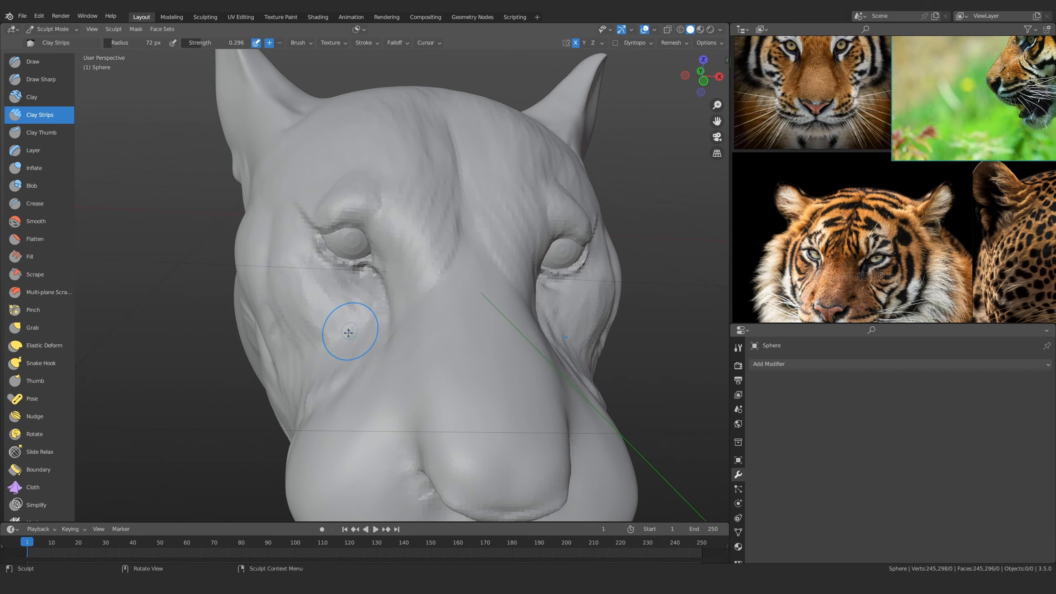
{"action": "middle_click_drag", "start_coordinate": [346, 328], "coordinate": [321, 335]}
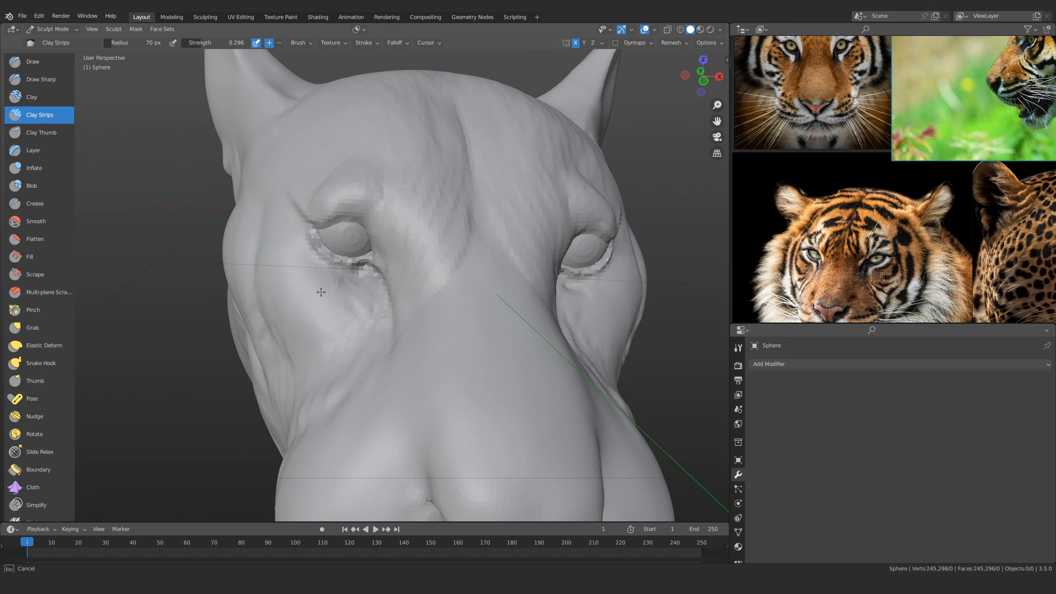
Review the nose and muzzle in three-quarter view and examine the nose in the leopard reference photo
{"action": "scroll", "coordinate": [408, 221], "scroll_direction": "down", "scroll_amount": 4}
{"action": "middle_click_drag", "start_coordinate": [432, 317], "coordinate": [398, 278]}
{"action": "scroll", "coordinate": [401, 320], "scroll_direction": "up", "scroll_amount": 2}
{"action": "scroll", "coordinate": [400, 314], "scroll_direction": "up", "scroll_amount": 2}
{"action": "middle_click_drag", "start_coordinate": [395, 324], "coordinate": [365, 291]}
{"action": "scroll", "coordinate": [405, 335], "scroll_direction": "down", "scroll_amount": 1}
{"action": "scroll", "coordinate": [405, 335], "scroll_direction": "up", "scroll_amount": 1}
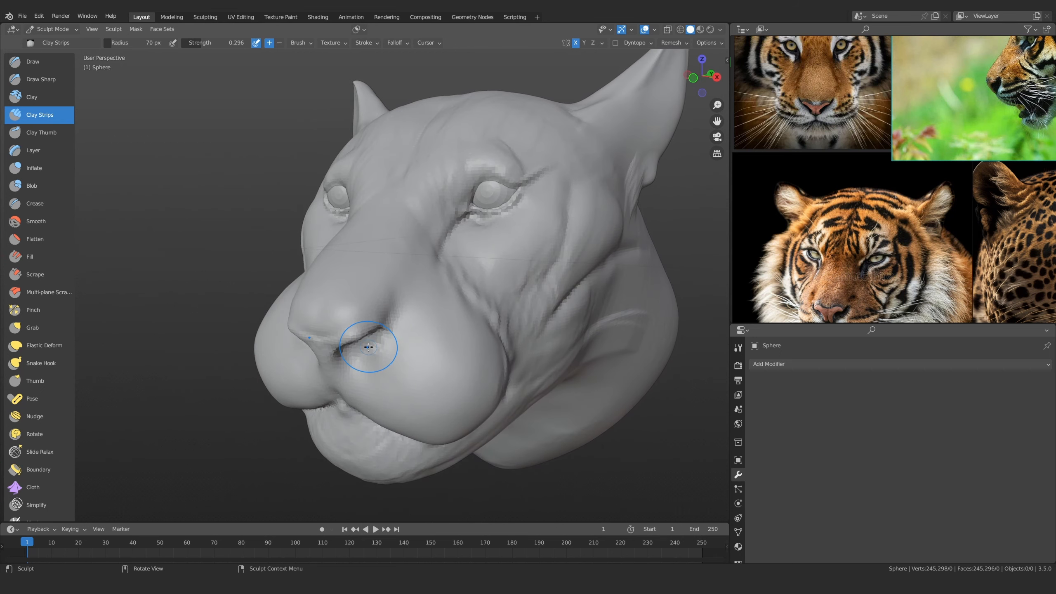
{"action": "mouse_move", "coordinate": [364, 329]}
{"action": "middle_mouse_down", "text": "ctrl"}
{"action": "mouse_move", "coordinate": [365, 299]}
{"action": "mouse_move", "coordinate": [309, 303]}
{"action": "middle_mouse_up", "text": "ctrl"}
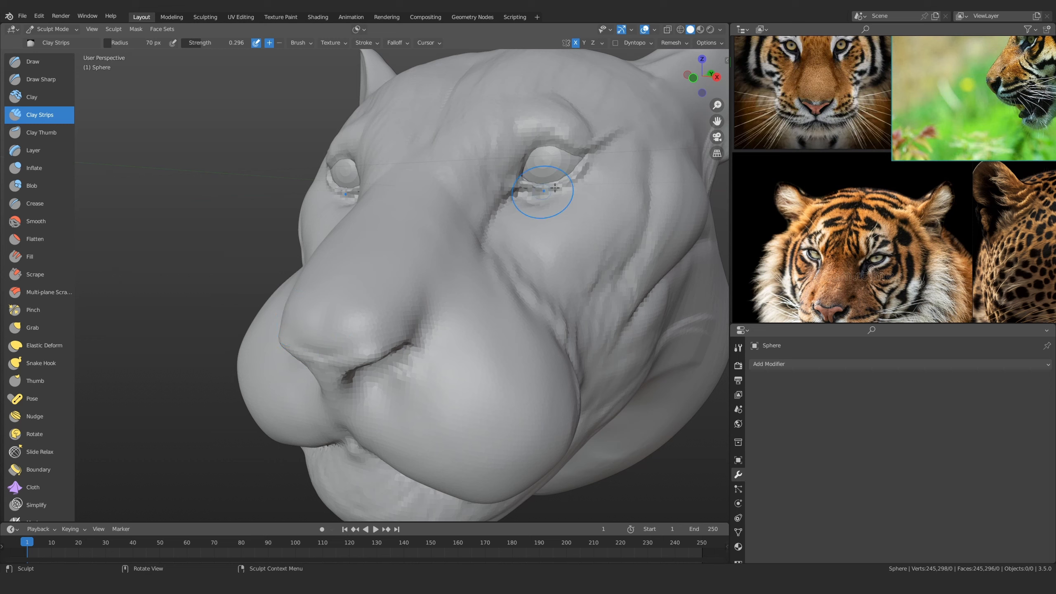
{"action": "scroll", "coordinate": [904, 179], "scroll_direction": "up", "scroll_amount": 6}
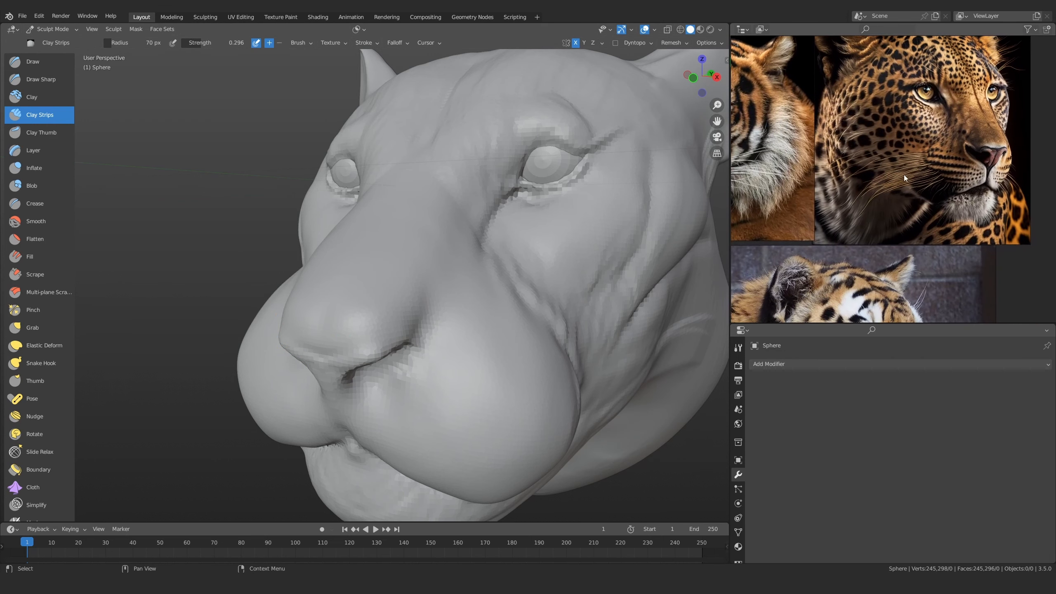
{"action": "scroll", "coordinate": [904, 178], "scroll_direction": "up", "scroll_amount": 3}
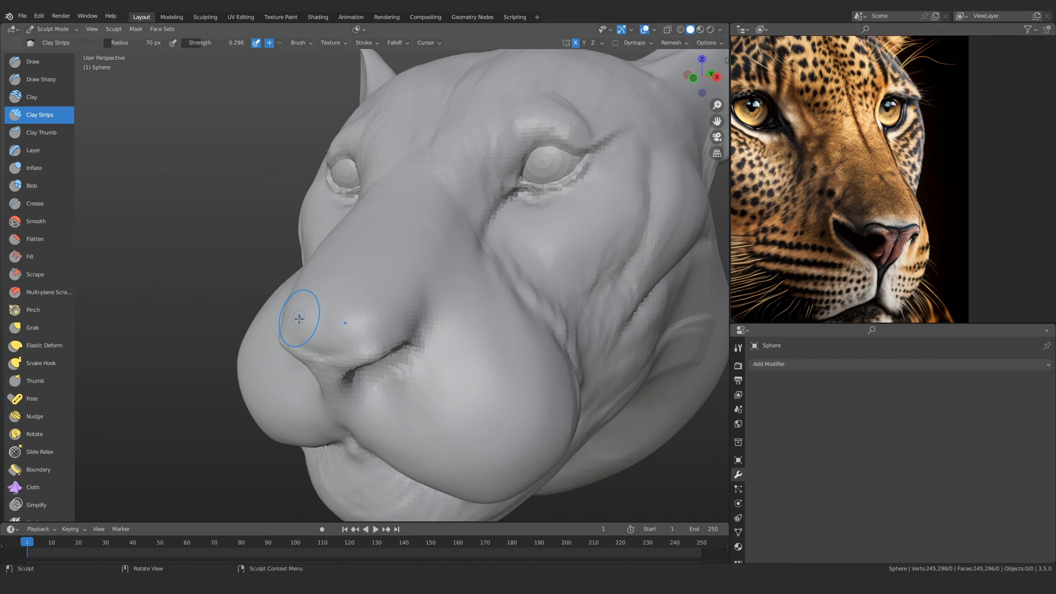
Pull the outer corner of the nose outward with Grab at 141 px
{"action": "key", "text": "g"}
{"action": "left_click_drag", "start_coordinate": [283, 335], "coordinate": [267, 325]}
{"action": "key", "text": "f"}
{"action": "left_click", "coordinate": [334, 334]}
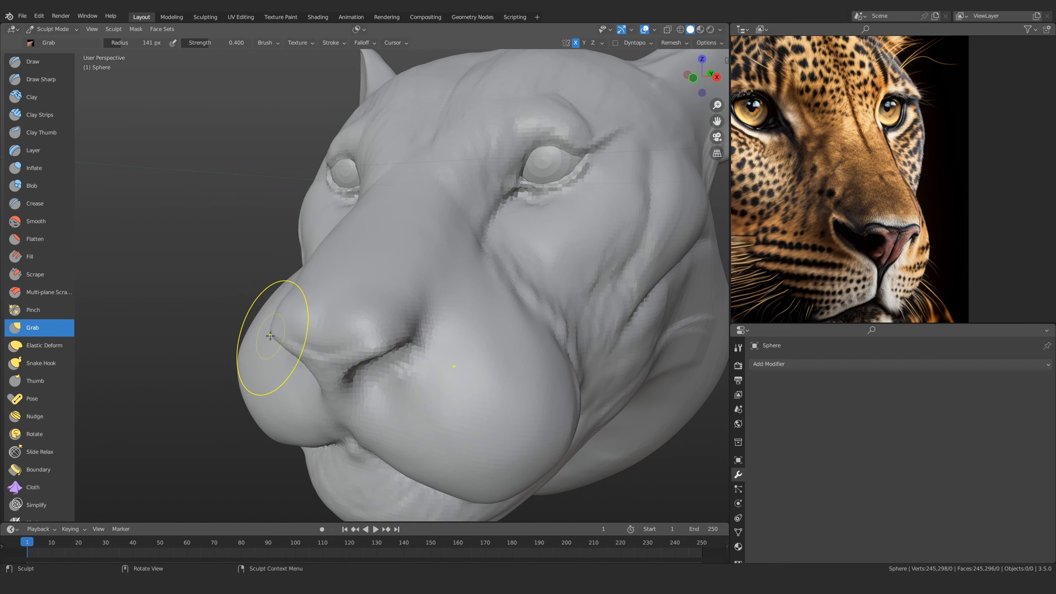
Set the Grab falloff to Sharp and pull the nose corners and nostril edges outward and up at 132 px
{"action": "left_click", "coordinate": [333, 42]}
{"action": "left_click", "coordinate": [362, 42]}
{"action": "left_click", "coordinate": [363, 62]}
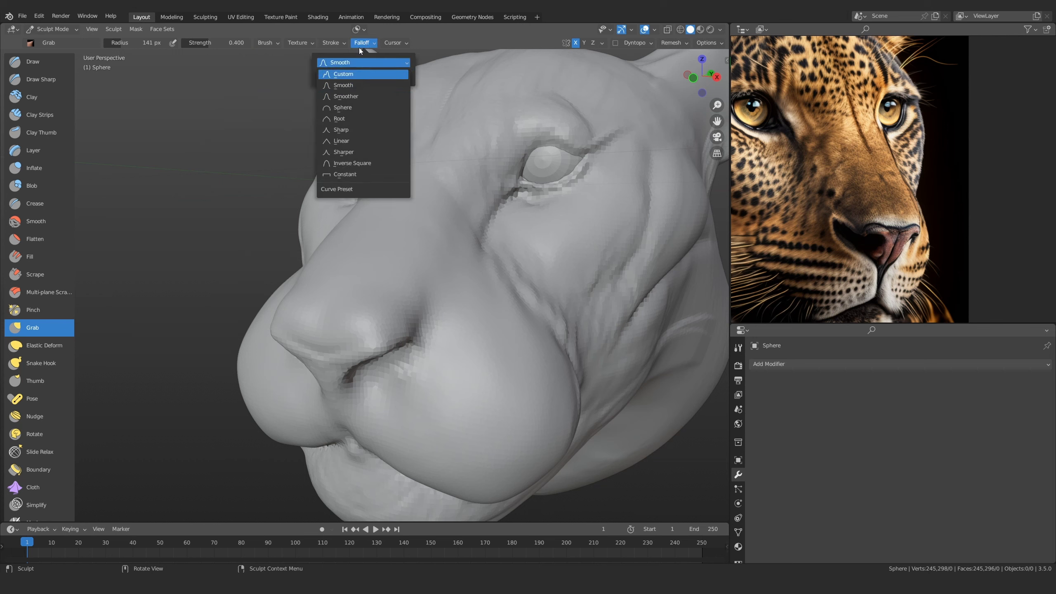
{"action": "left_click", "coordinate": [353, 129]}
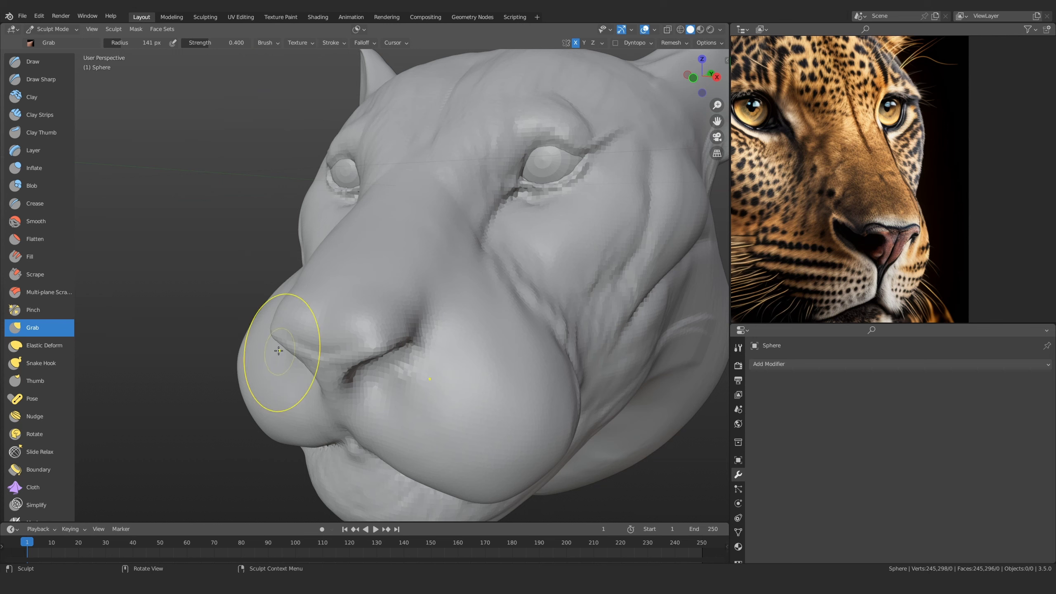
{"action": "left_click_drag", "start_coordinate": [268, 333], "coordinate": [264, 325]}
{"action": "scroll", "coordinate": [284, 293], "scroll_direction": "up", "scroll_amount": 1}
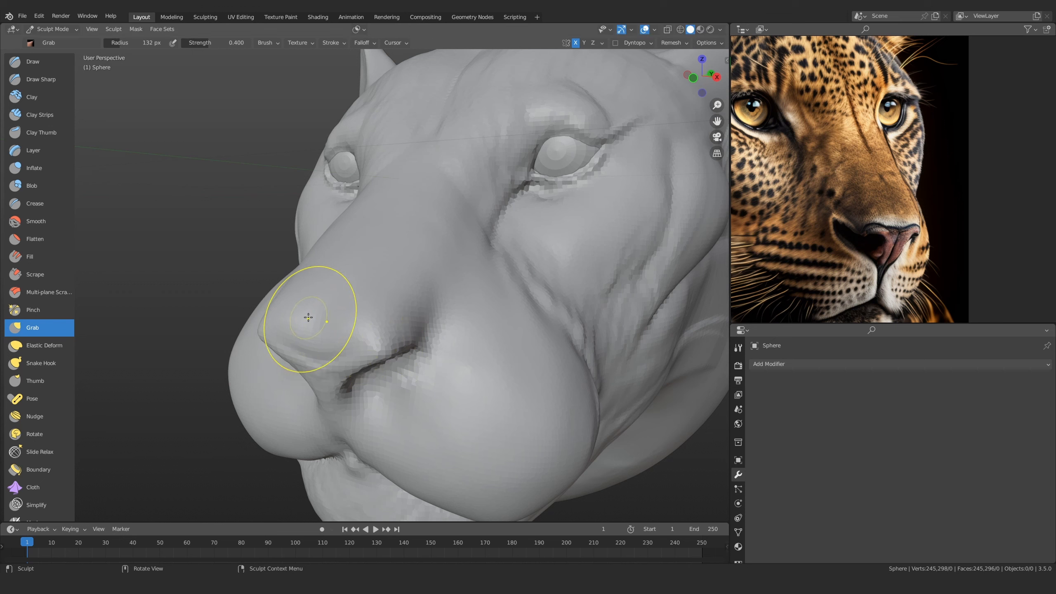
{"action": "left_click_drag", "start_coordinate": [424, 342], "coordinate": [414, 324]}
{"action": "scroll", "coordinate": [851, 210], "scroll_direction": "up", "scroll_amount": 3}
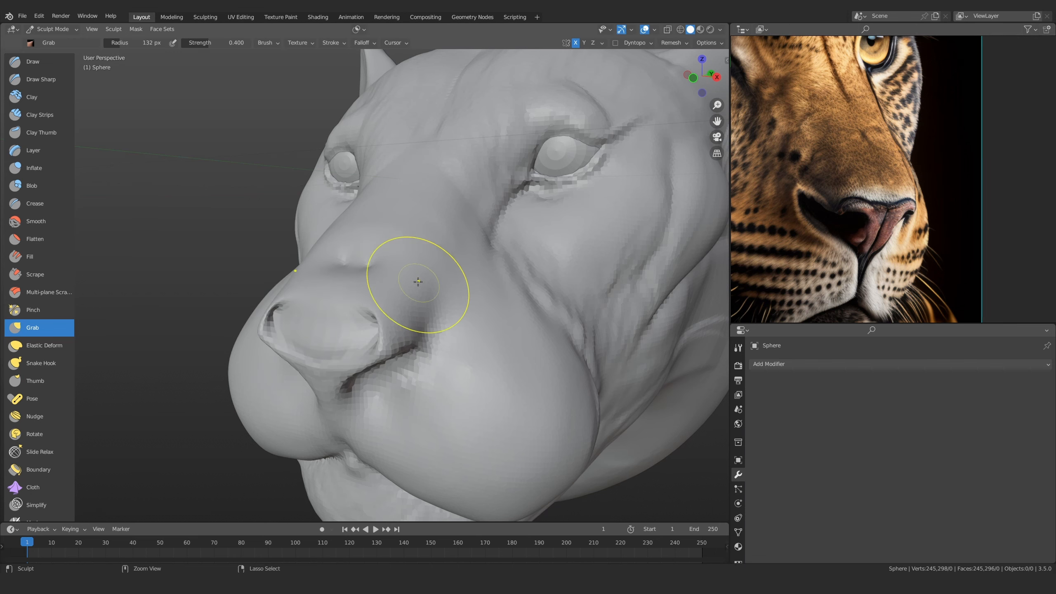
Adjust the side of the nose around the nostril corner with Grab at about 157 px
{"action": "scroll", "coordinate": [412, 238], "scroll_direction": "down", "scroll_amount": 6}
{"action": "mouse_move", "coordinate": [478, 324]}
{"action": "middle_mouse_down"}
{"action": "mouse_move", "coordinate": [496, 341]}
{"action": "mouse_move", "coordinate": [452, 271]}
{"action": "mouse_move", "coordinate": [441, 337]}
{"action": "mouse_move", "coordinate": [432, 325]}
{"action": "middle_mouse_up"}
{"action": "scroll", "coordinate": [453, 271], "scroll_direction": "up", "scroll_amount": 5}
{"action": "scroll", "coordinate": [441, 333], "scroll_direction": "up", "scroll_amount": 1}
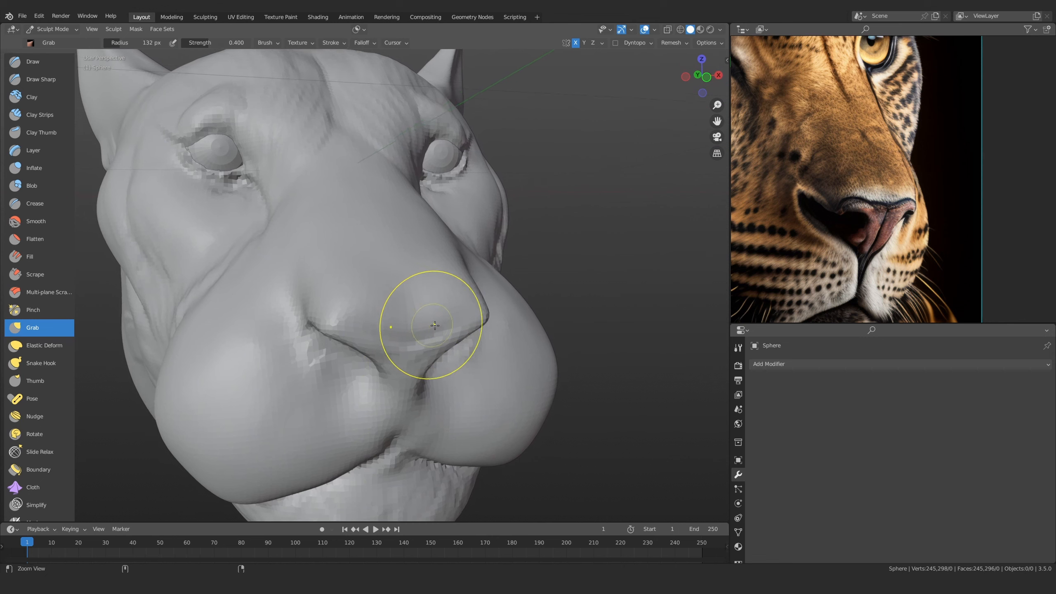
{"action": "scroll", "coordinate": [431, 325], "scroll_direction": "up", "scroll_amount": 1}
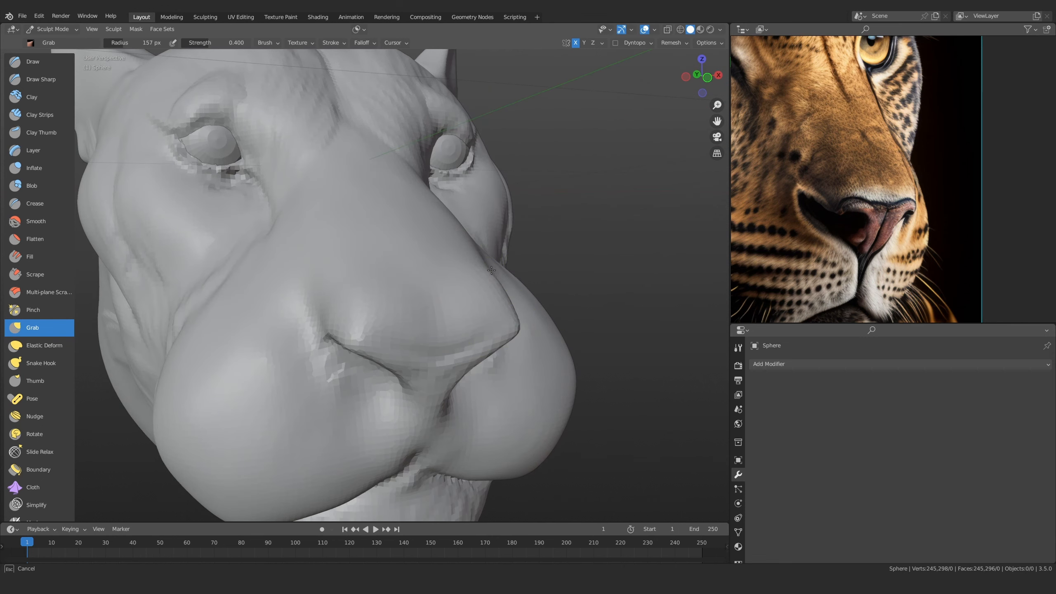
{"action": "middle_click_drag", "start_coordinate": [348, 270], "coordinate": [424, 283]}
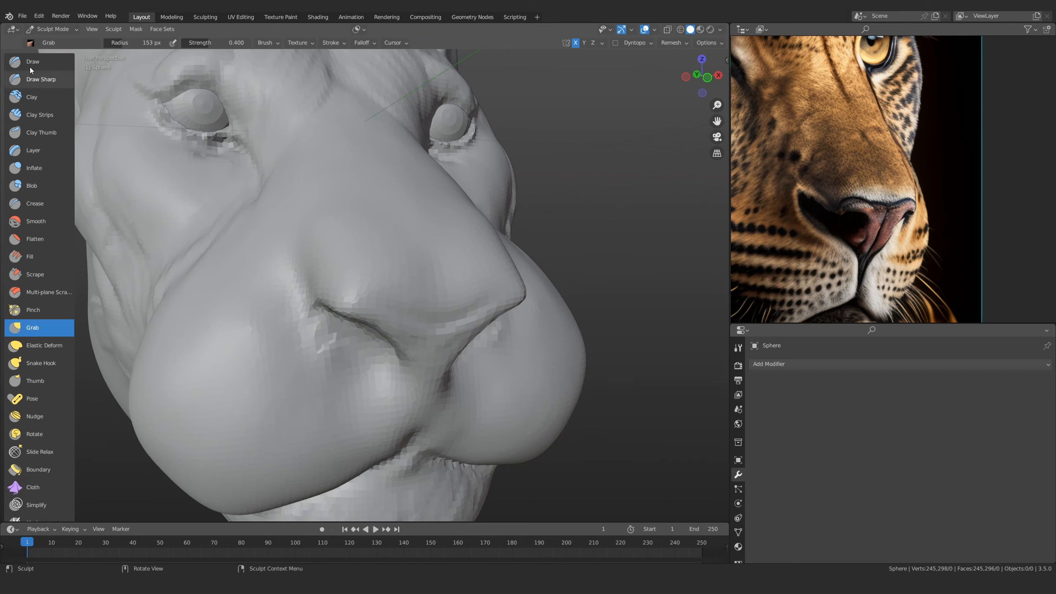
Reduce the voxel size and remesh the head at a higher resolution, with Draw Sharp as the active brush
{"action": "left_click", "coordinate": [42, 79]}
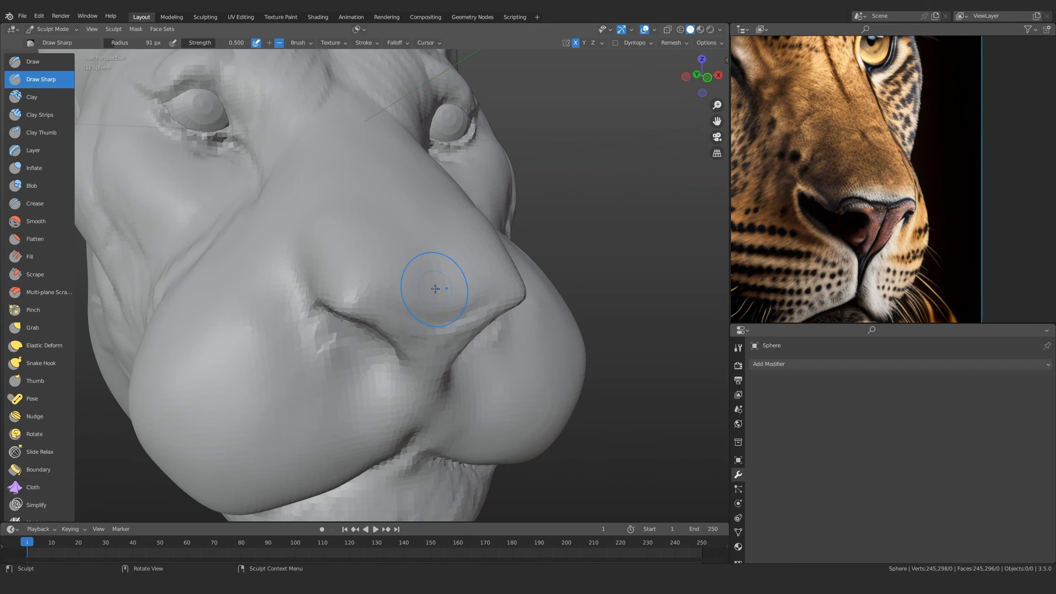
{"action": "key", "text": "r"}
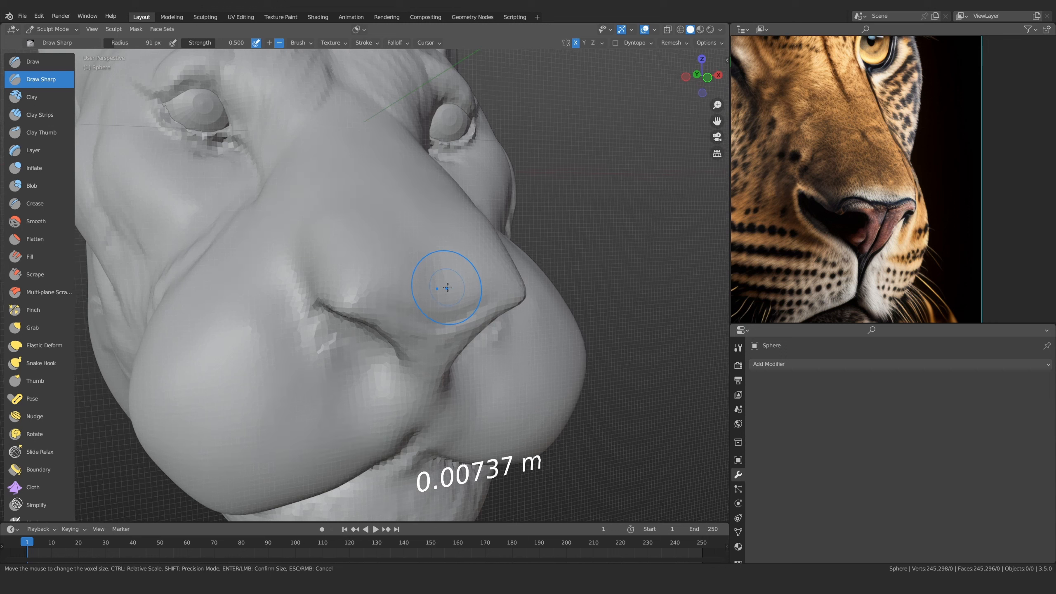
{"action": "left_click", "coordinate": [456, 283]}
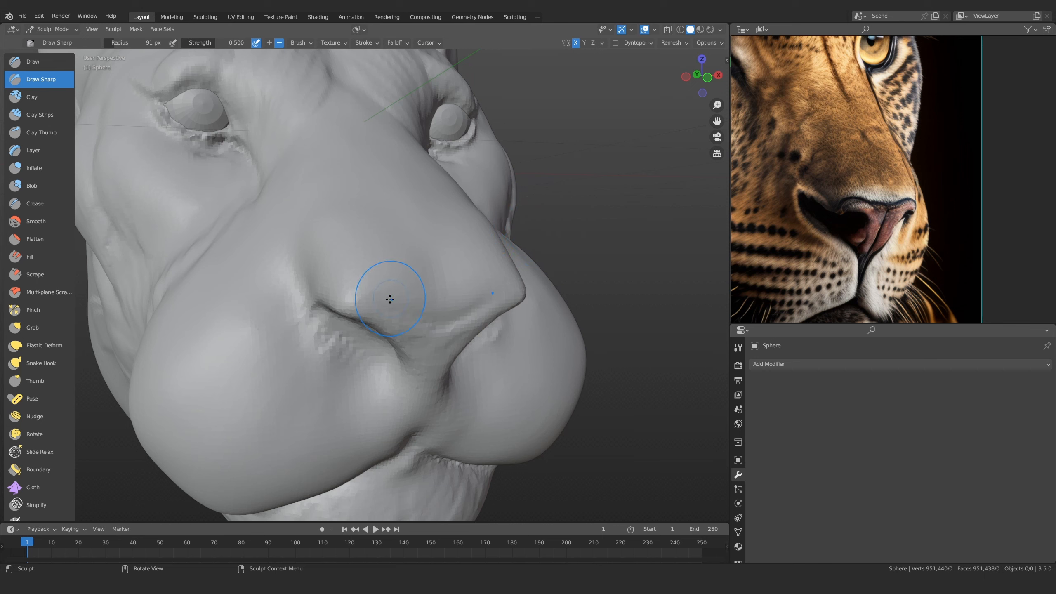
Carve the upper edge of the nose pad across the front of the nose with Draw Sharp at 77 px
{"action": "middle_click_drag", "start_coordinate": [444, 312], "coordinate": [486, 283]}
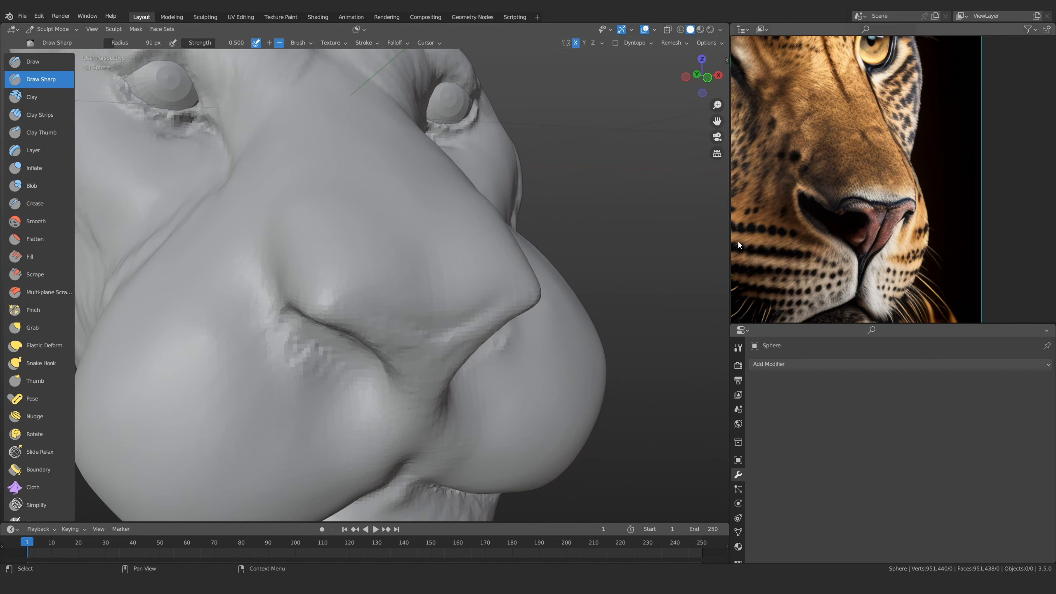
{"action": "key", "text": "f"}
{"action": "left_click", "coordinate": [429, 296]}
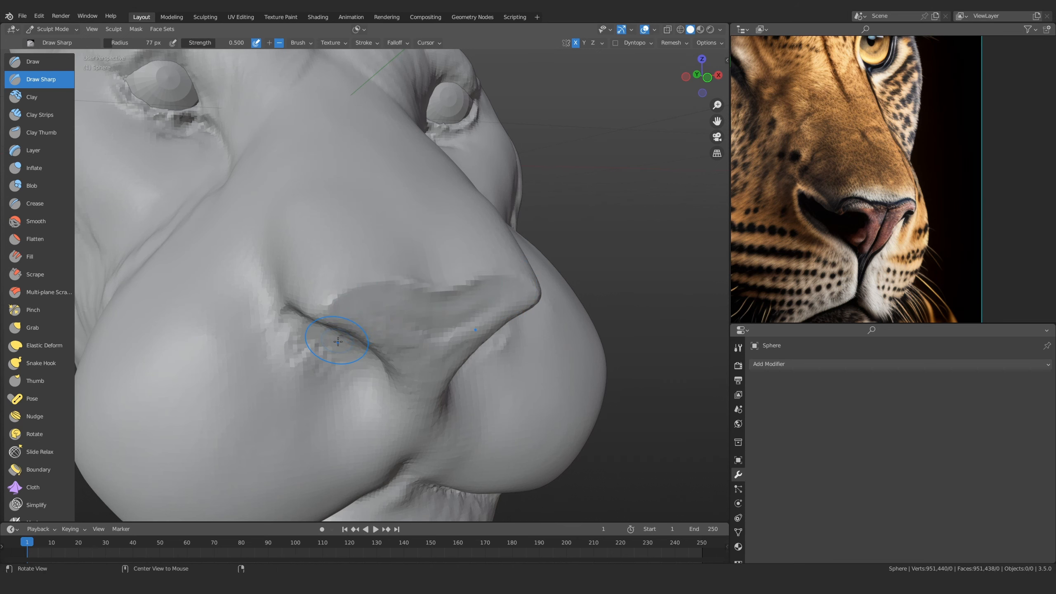
{"action": "middle_click_drag", "start_coordinate": [338, 341], "coordinate": [415, 297]}
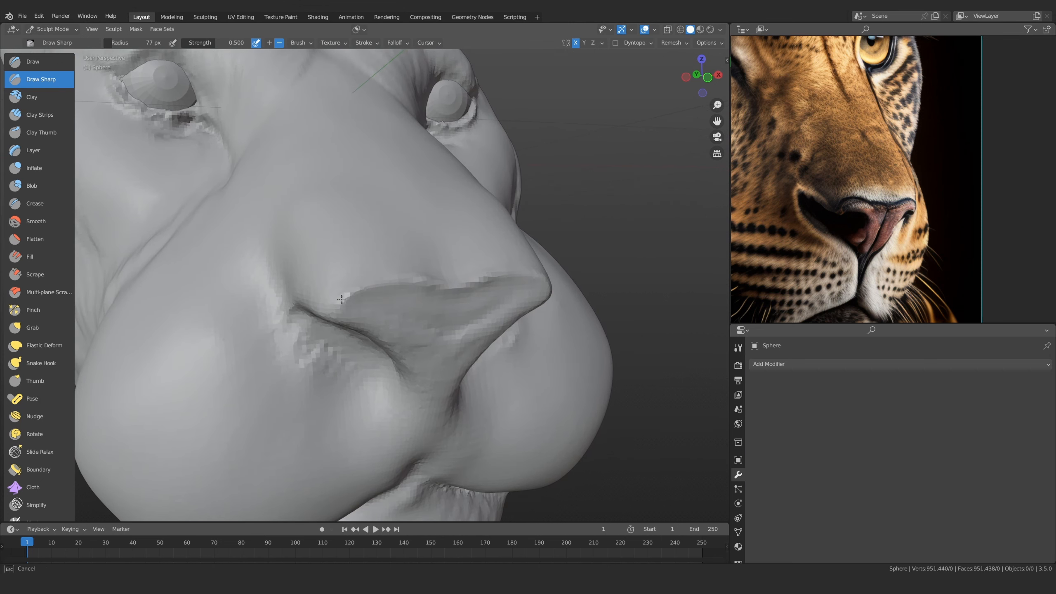
{"action": "left_click_drag", "start_coordinate": [342, 300], "coordinate": [334, 307]}
Round the front of the nose in top view with Grab at 152 px, following the tiger profile reference photo
{"action": "mouse_move", "coordinate": [354, 295]}
{"action": "middle_mouse_down"}
{"action": "mouse_move", "coordinate": [324, 326]}
{"action": "mouse_move", "coordinate": [357, 340]}
{"action": "middle_mouse_up"}
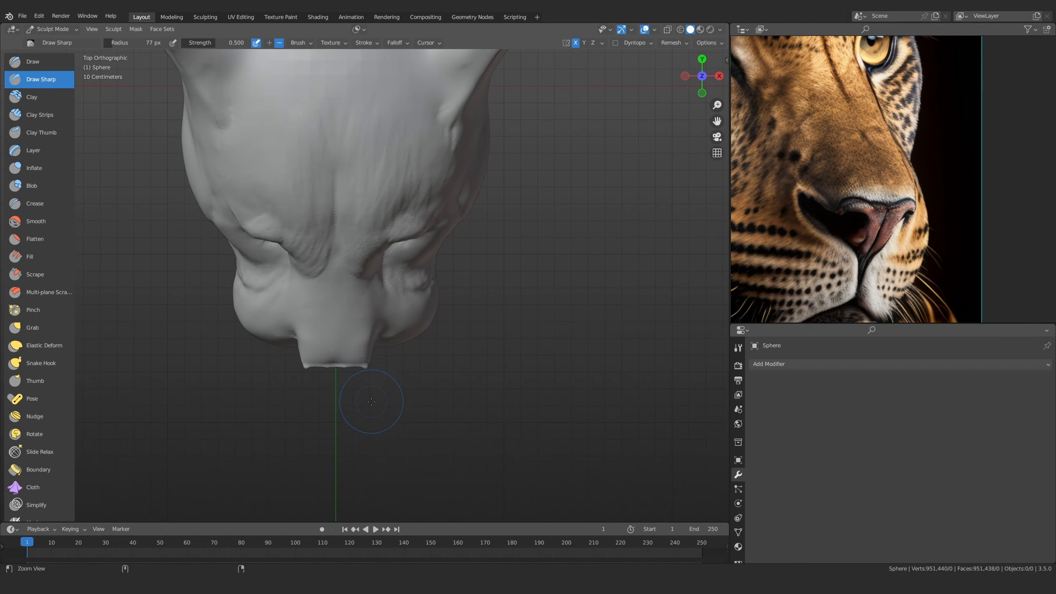
{"action": "scroll", "coordinate": [399, 279], "scroll_direction": "up", "scroll_amount": 3}
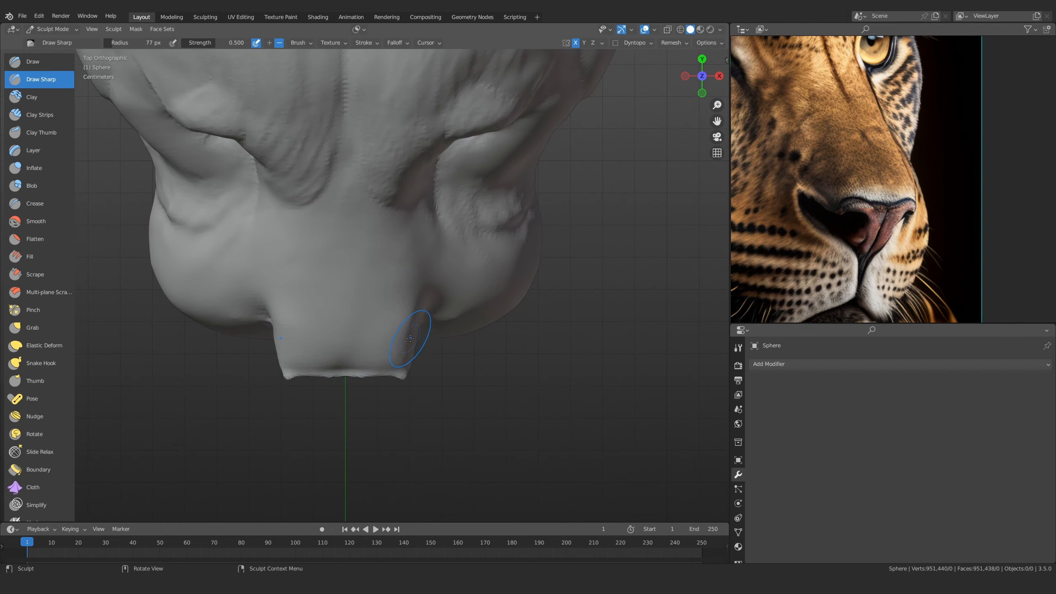
{"action": "scroll", "coordinate": [820, 213], "scroll_direction": "down", "scroll_amount": 5}
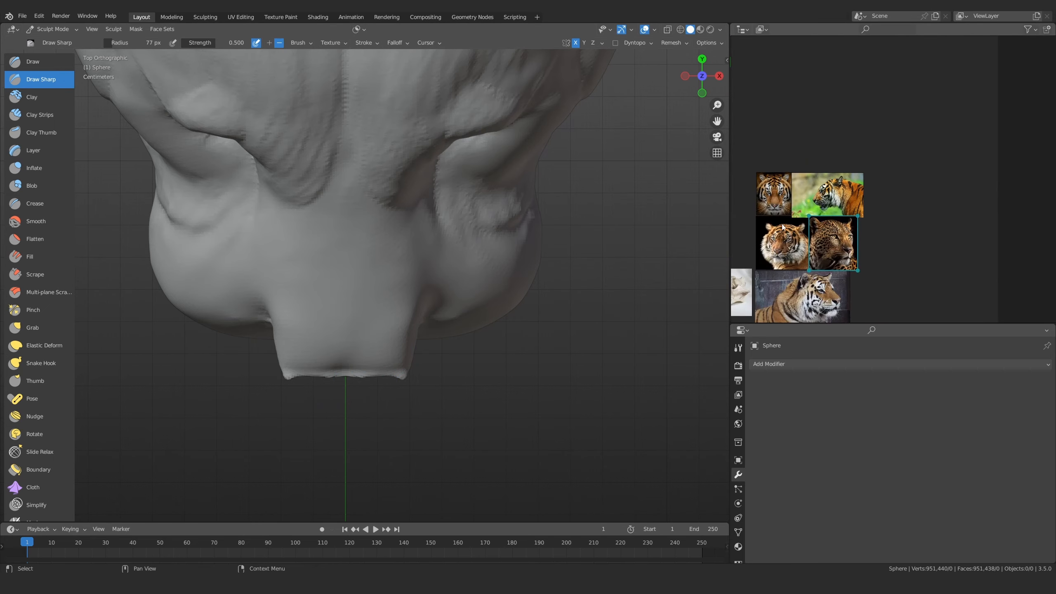
{"action": "scroll", "coordinate": [863, 215], "scroll_direction": "up", "scroll_amount": 4}
{"action": "scroll", "coordinate": [859, 233], "scroll_direction": "up", "scroll_amount": 4}
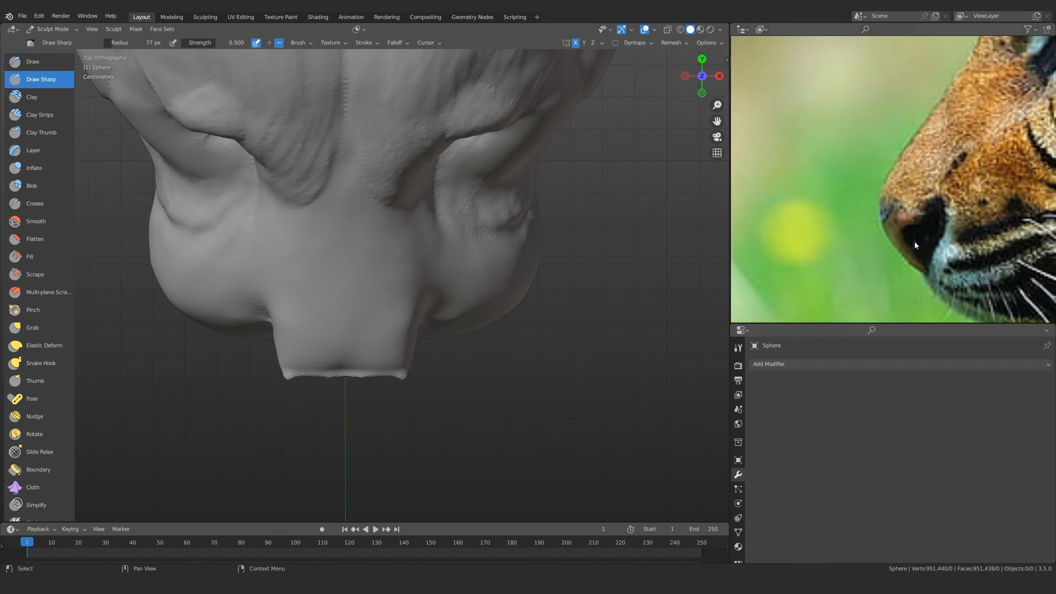
{"action": "scroll", "coordinate": [416, 399], "scroll_direction": "up", "scroll_amount": 3}
{"action": "key", "text": "g"}
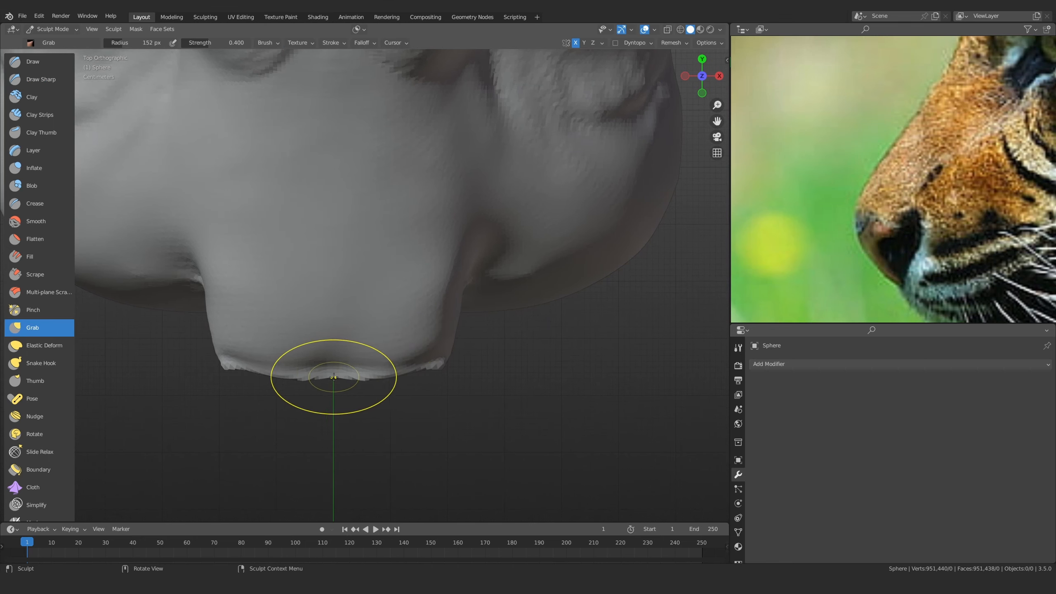
{"action": "left_click_drag", "start_coordinate": [381, 368], "coordinate": [440, 363]}
Pull the lower side of the nose above the nostril into shape with Grab at 193 px
{"action": "mouse_move", "coordinate": [449, 347]}
{"action": "middle_mouse_down"}
{"action": "mouse_move", "coordinate": [388, 276]}
{"action": "mouse_move", "coordinate": [333, 279]}
{"action": "mouse_move", "coordinate": [351, 302]}
{"action": "mouse_move", "coordinate": [356, 341]}
{"action": "middle_mouse_up"}
{"action": "scroll", "coordinate": [389, 276], "scroll_direction": "down", "scroll_amount": 2}
{"action": "scroll", "coordinate": [332, 279], "scroll_direction": "up", "scroll_amount": 2}
{"action": "scroll", "coordinate": [356, 370], "scroll_direction": "up", "scroll_amount": 1}
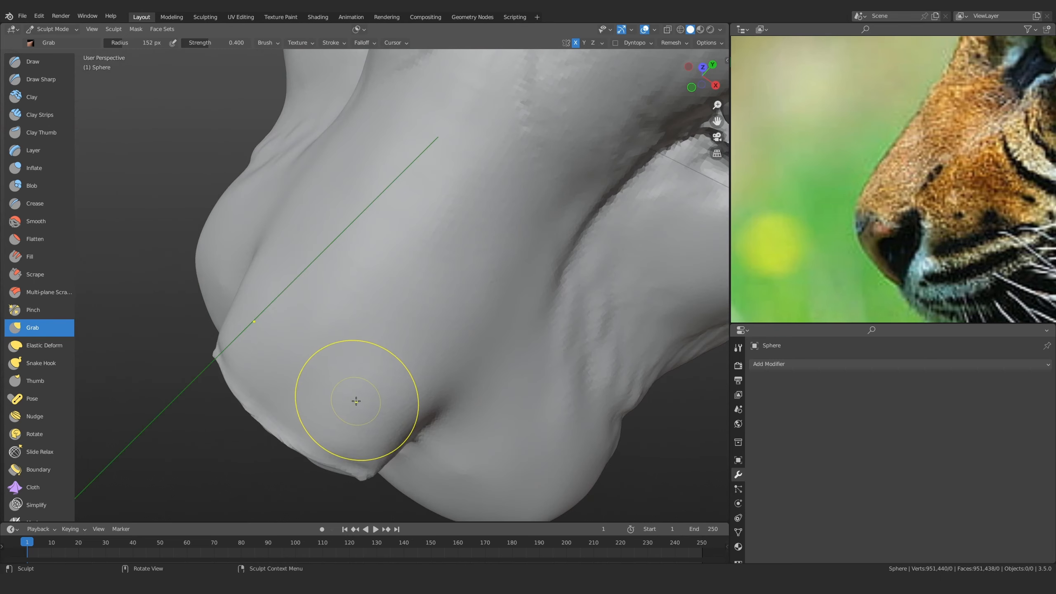
{"action": "key", "text": "f"}
{"action": "left_click", "coordinate": [362, 408]}
{"action": "middle_click_drag", "start_coordinate": [371, 408], "coordinate": [349, 339], "text": "shift"}
{"action": "left_click_drag", "start_coordinate": [346, 408], "coordinate": [353, 397]}
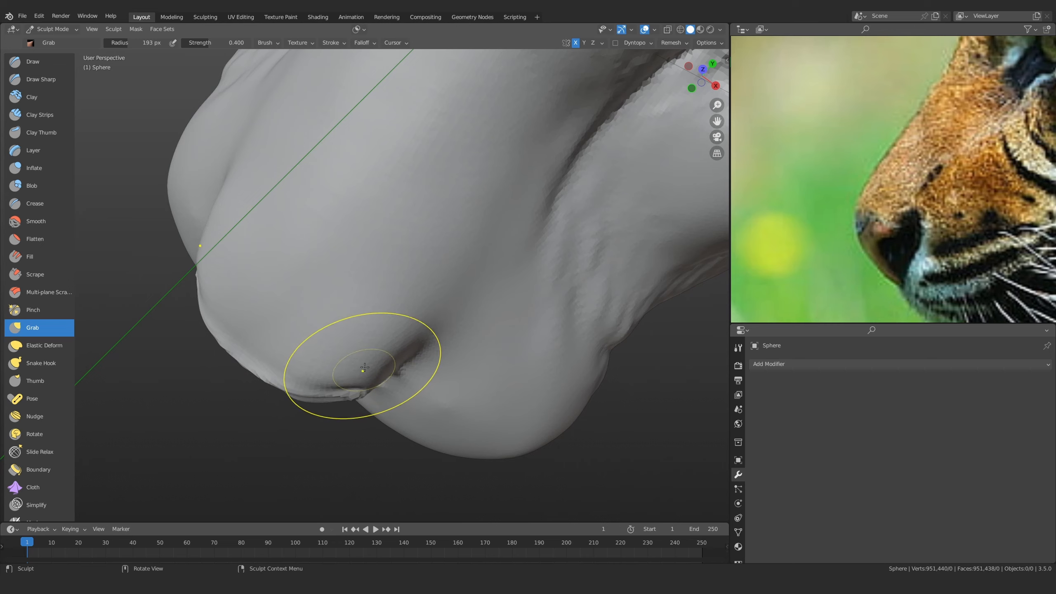
Smooth the outer corner of the nostril and remesh the head
{"action": "middle_click_drag", "start_coordinate": [364, 367], "coordinate": [333, 241]}
{"action": "mouse_move", "coordinate": [332, 241]}
{"action": "middle_mouse_down", "text": "ctrl"}
{"action": "mouse_move", "coordinate": [324, 268]}
{"action": "mouse_move", "coordinate": [344, 285]}
{"action": "mouse_move", "coordinate": [401, 278]}
{"action": "mouse_move", "coordinate": [351, 329]}
{"action": "mouse_move", "coordinate": [366, 291]}
{"action": "middle_mouse_up", "text": "ctrl"}
{"action": "left_click_drag", "start_coordinate": [391, 253], "coordinate": [398, 270], "text": "shift"}
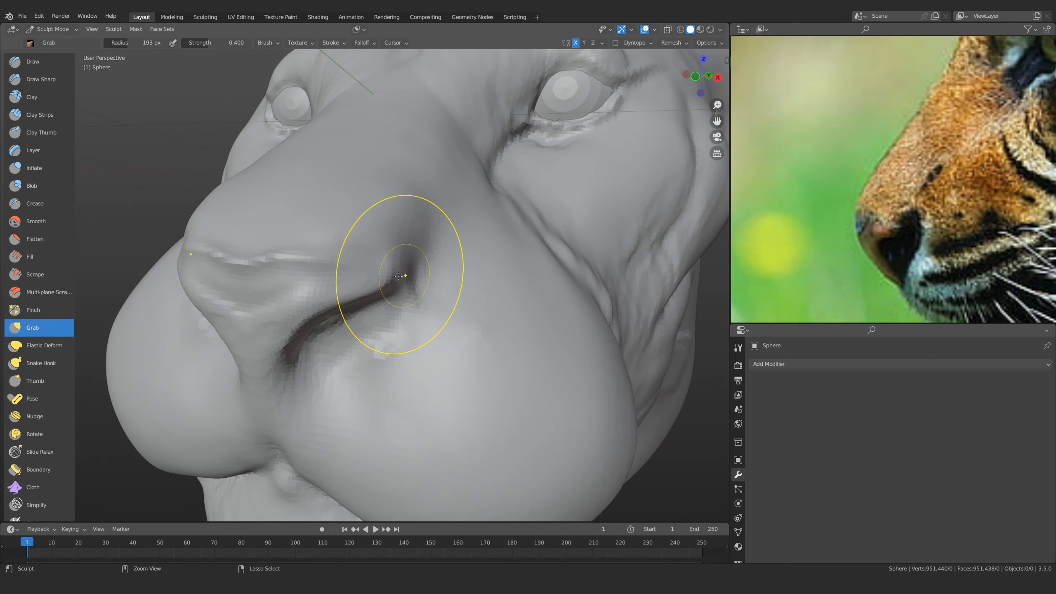
{"action": "key", "text": "space"}
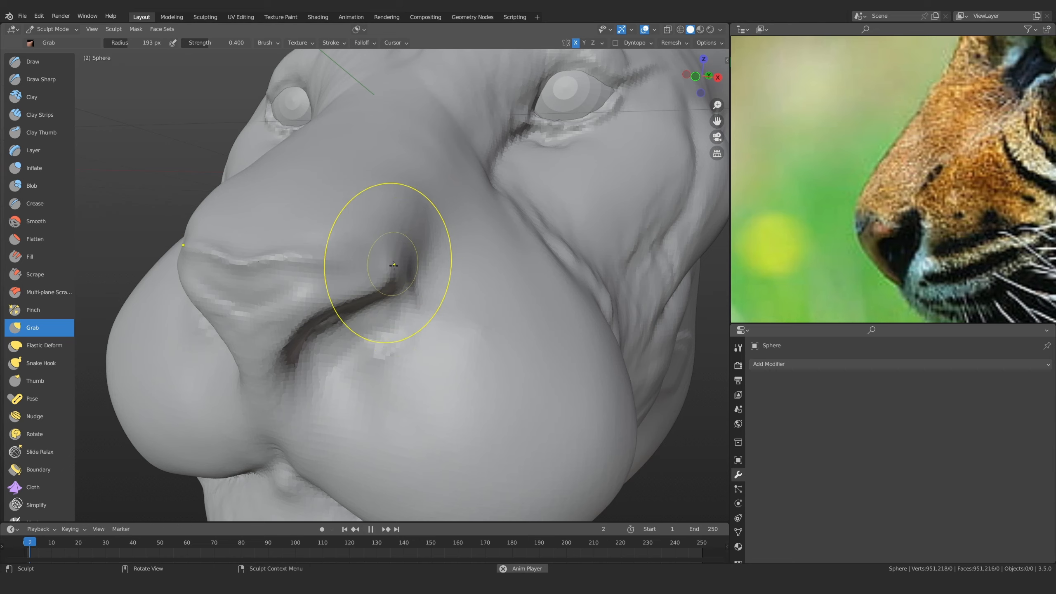
{"action": "middle_click_drag", "start_coordinate": [381, 278], "coordinate": [325, 321], "text": "ctrl"}
{"action": "key", "text": "space"}
{"action": "left_click_drag", "start_coordinate": [287, 327], "coordinate": [345, 327], "text": "alt"}
Bring up the leopard reference photo and adjust the front of the nose pad with Grab at 144 px
{"action": "scroll", "coordinate": [896, 167], "scroll_direction": "down", "scroll_amount": 8}
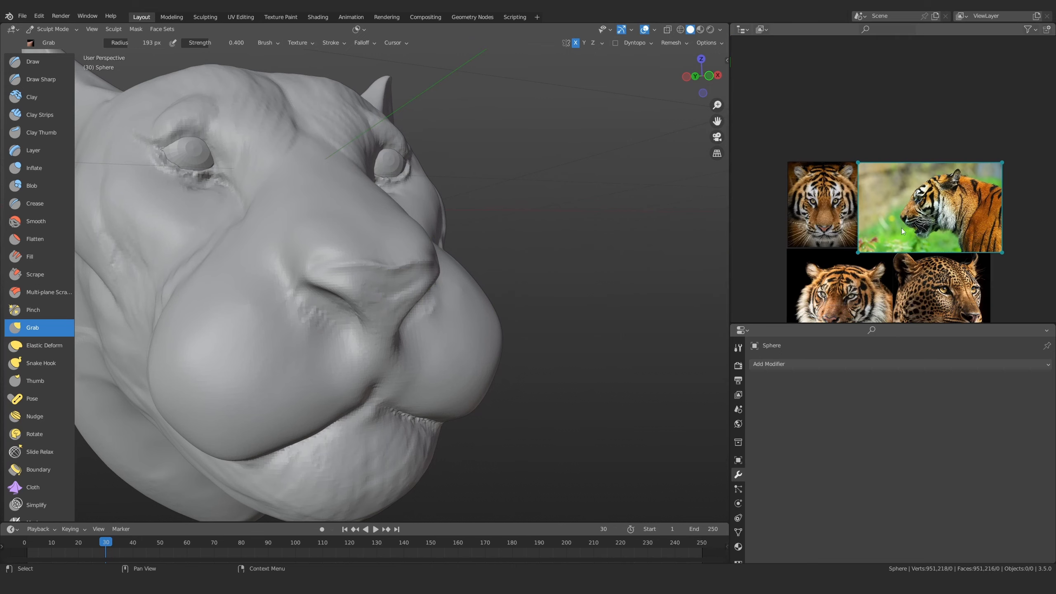
{"action": "middle_click_drag", "start_coordinate": [955, 297], "coordinate": [853, 170]}
{"action": "scroll", "coordinate": [862, 199], "scroll_direction": "up", "scroll_amount": 6}
{"action": "middle_click_drag", "start_coordinate": [913, 198], "coordinate": [902, 254]}
{"action": "mouse_move", "coordinate": [541, 291]}
{"action": "left_mouse_down", "text": "alt"}
{"action": "mouse_move", "coordinate": [411, 330]}
{"action": "mouse_move", "coordinate": [405, 360]}
{"action": "mouse_move", "coordinate": [432, 356]}
{"action": "mouse_move", "coordinate": [436, 316]}
{"action": "left_mouse_up", "text": "alt"}
{"action": "key", "text": "f"}
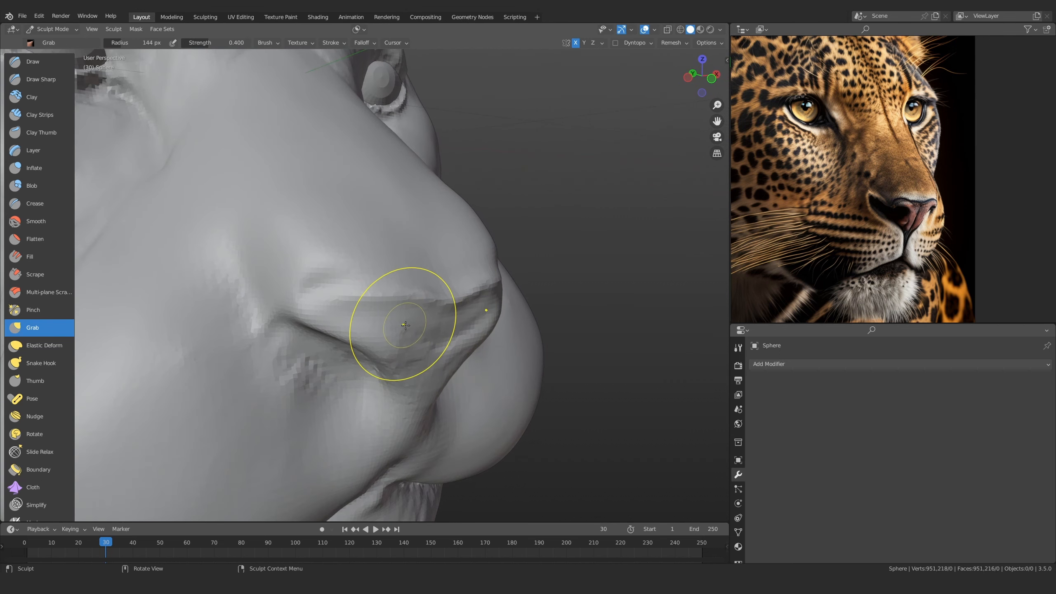
{"action": "left_click", "coordinate": [463, 324]}
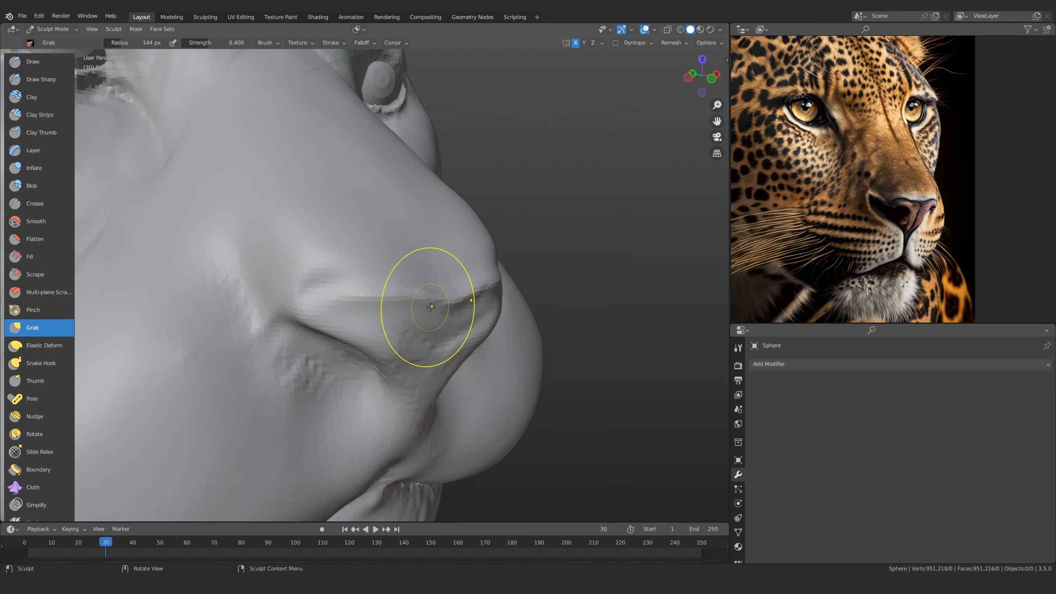
Undo the last change and build up the nose pad above the nostril with Clay Strips at 72 and 90 px
{"action": "left_click", "coordinate": [34, 80]}
{"action": "key", "text": "ctrl+z"}
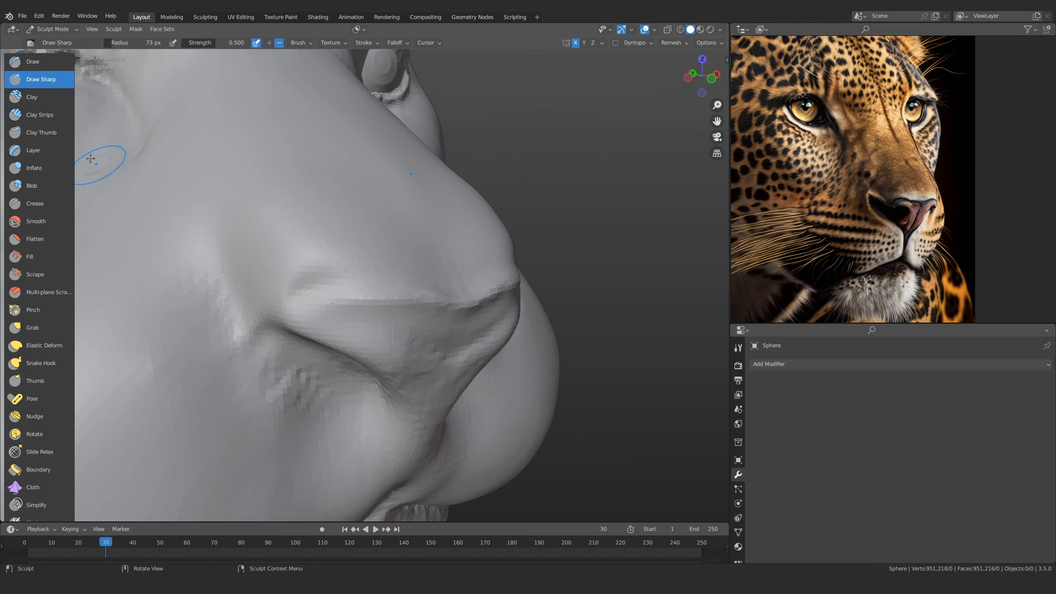
{"action": "left_click", "coordinate": [39, 114]}
{"action": "middle_click_drag", "start_coordinate": [350, 306], "coordinate": [348, 291], "text": "shift"}
{"action": "key", "text": "f"}
{"action": "left_click", "coordinate": [354, 295]}
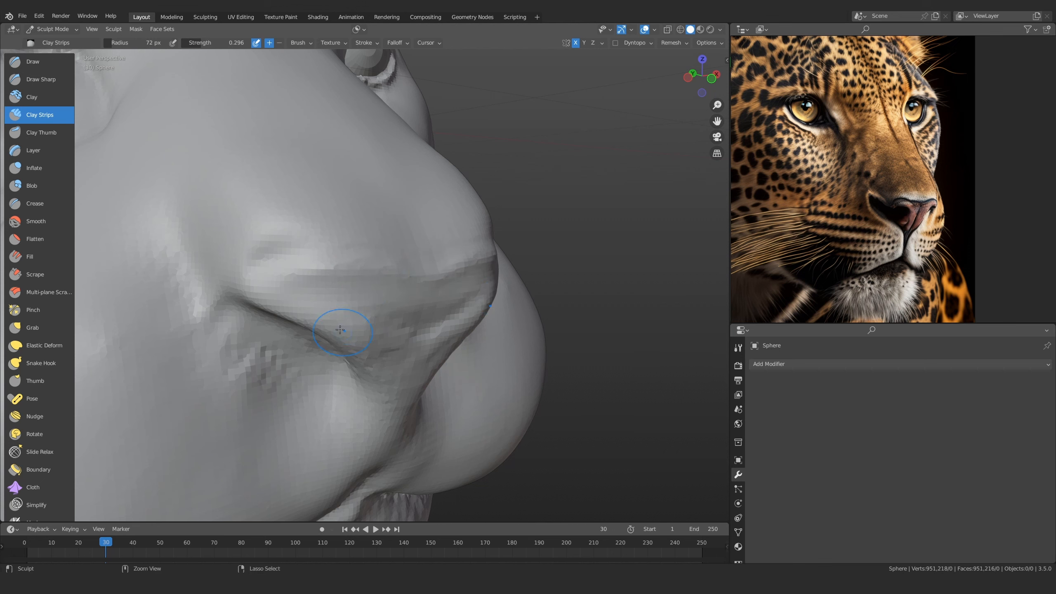
{"action": "key", "text": "f"}
{"action": "left_click", "coordinate": [368, 348]}
{"action": "left_click_drag", "start_coordinate": [383, 337], "coordinate": [381, 322], "text": "alt"}
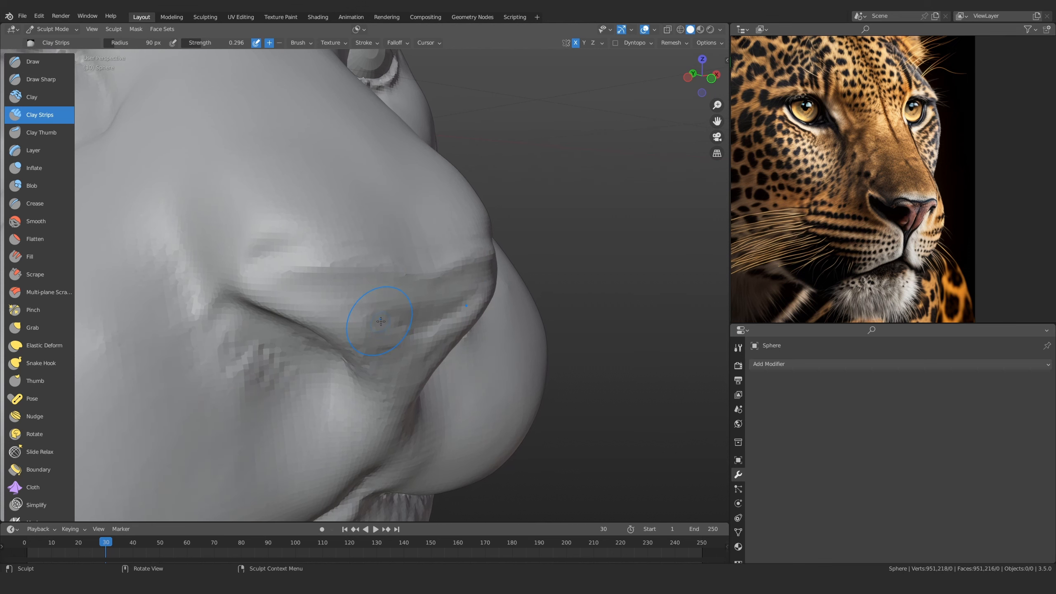
Reshape the nostril opening and the underside of the nose with Grab at 190 px, following the leopard's nose
{"action": "key", "text": "g"}
{"action": "scroll", "coordinate": [833, 219], "scroll_direction": "up", "scroll_amount": 4}
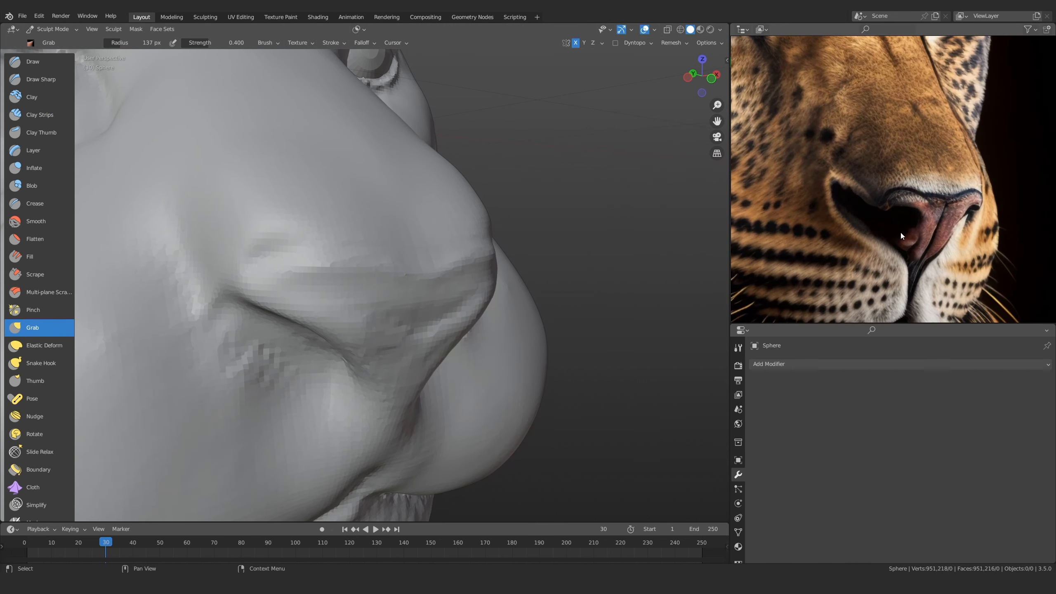
{"action": "key", "text": "f"}
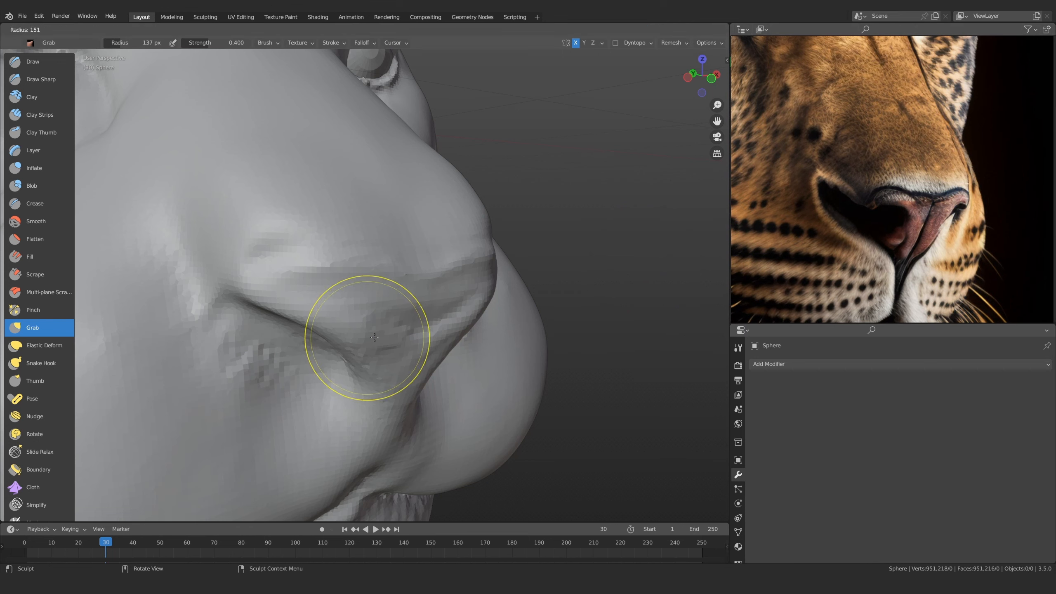
{"action": "left_click", "coordinate": [445, 339]}
{"action": "mouse_move", "coordinate": [385, 336]}
{"action": "left_mouse_down", "text": "alt"}
{"action": "mouse_move", "coordinate": [312, 269]}
{"action": "mouse_move", "coordinate": [284, 293]}
{"action": "mouse_move", "coordinate": [342, 301]}
{"action": "mouse_move", "coordinate": [362, 346]}
{"action": "left_mouse_up", "text": "alt"}
{"action": "middle_click_drag", "start_coordinate": [445, 311], "coordinate": [460, 283]}
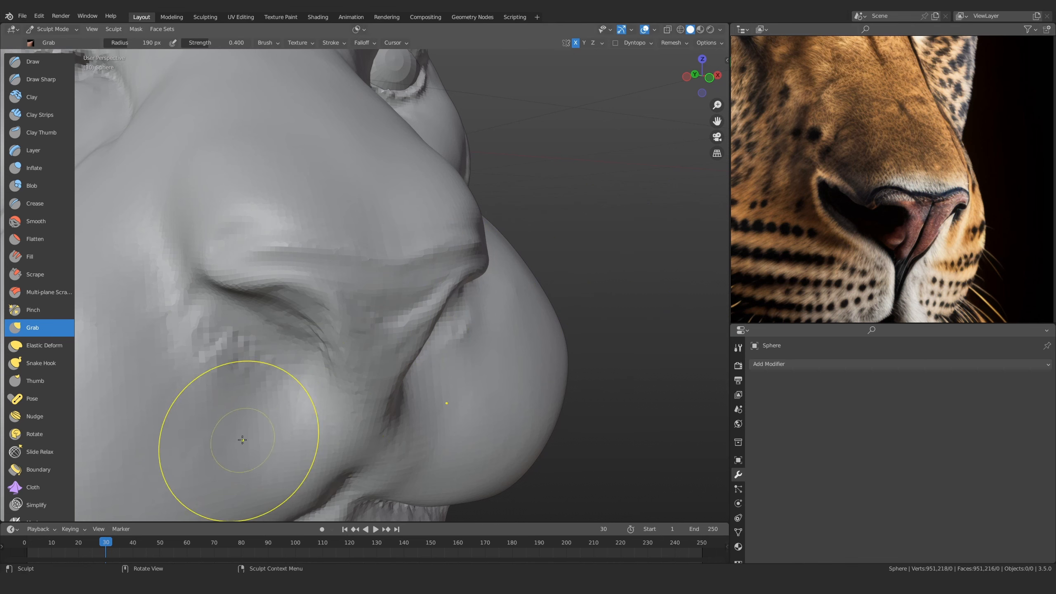
Carve a sharp groove down the centre line from the nose pad to the upper lip with Draw Sharp at 56 px
{"action": "mouse_move", "coordinate": [240, 436]}
{"action": "middle_mouse_down"}
{"action": "mouse_move", "coordinate": [329, 396]}
{"action": "mouse_move", "coordinate": [294, 391]}
{"action": "middle_mouse_up"}
{"action": "middle_click_drag", "start_coordinate": [341, 354], "coordinate": [359, 266], "text": "ctrl"}
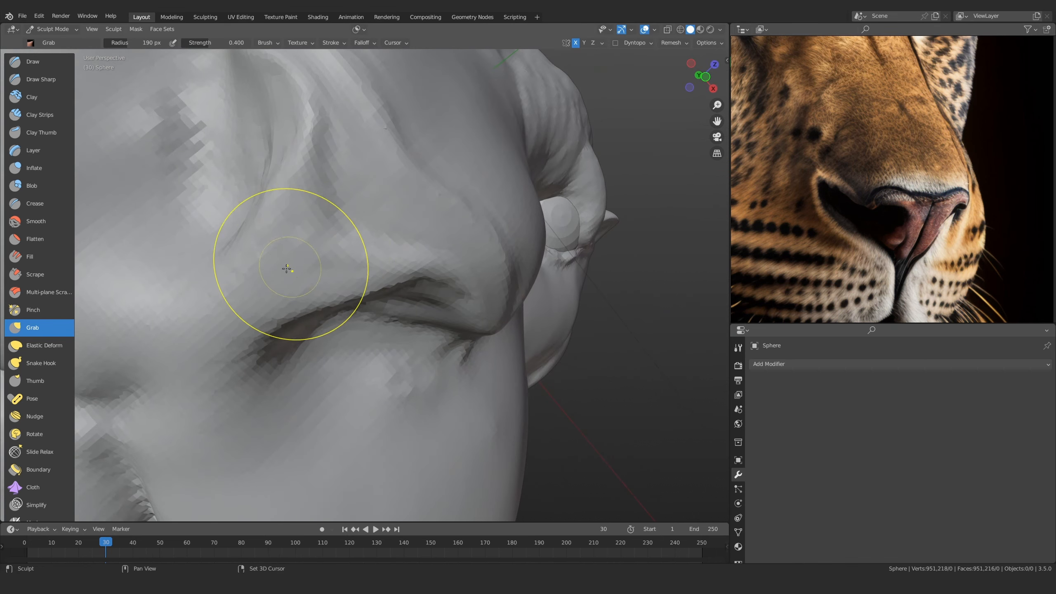
{"action": "mouse_move", "coordinate": [285, 266]}
{"action": "middle_mouse_down", "text": "shift"}
{"action": "mouse_move", "coordinate": [365, 276]}
{"action": "mouse_move", "coordinate": [341, 292]}
{"action": "middle_mouse_up", "text": "shift"}
{"action": "left_click", "coordinate": [40, 80]}
{"action": "key", "text": "f"}
{"action": "left_click", "coordinate": [316, 313]}
{"action": "key", "text": "f"}
{"action": "left_click", "coordinate": [219, 406]}
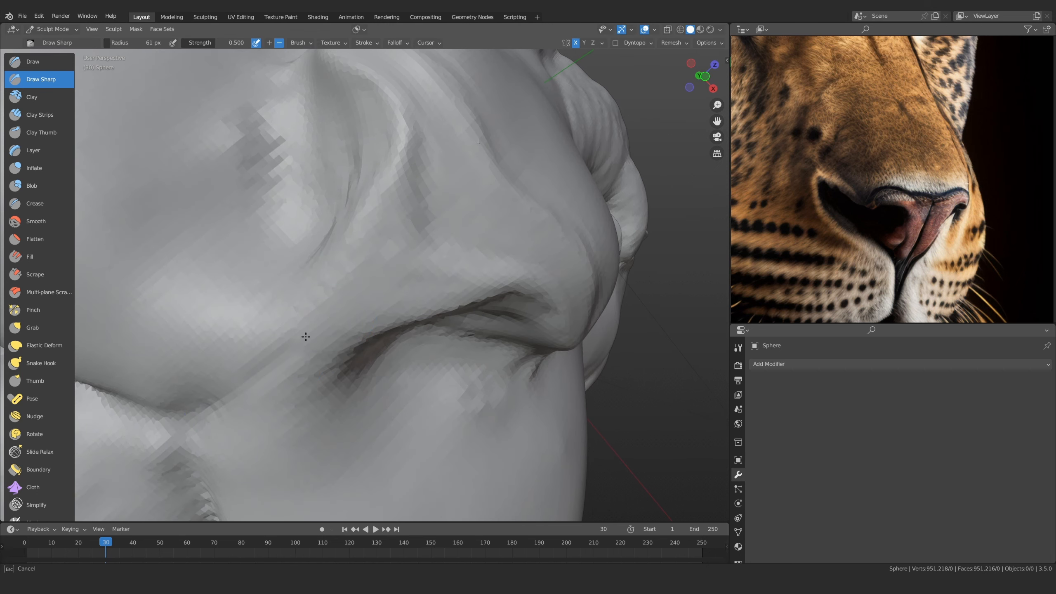
{"action": "left_click_drag", "start_coordinate": [286, 353], "coordinate": [444, 226]}
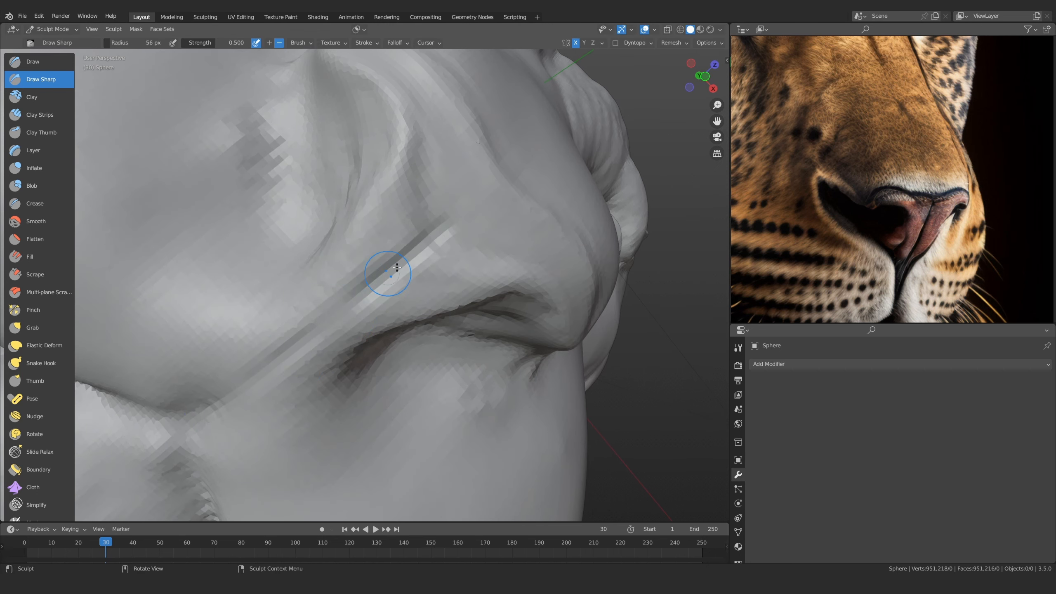
{"action": "left_click_drag", "start_coordinate": [389, 276], "coordinate": [476, 202]}
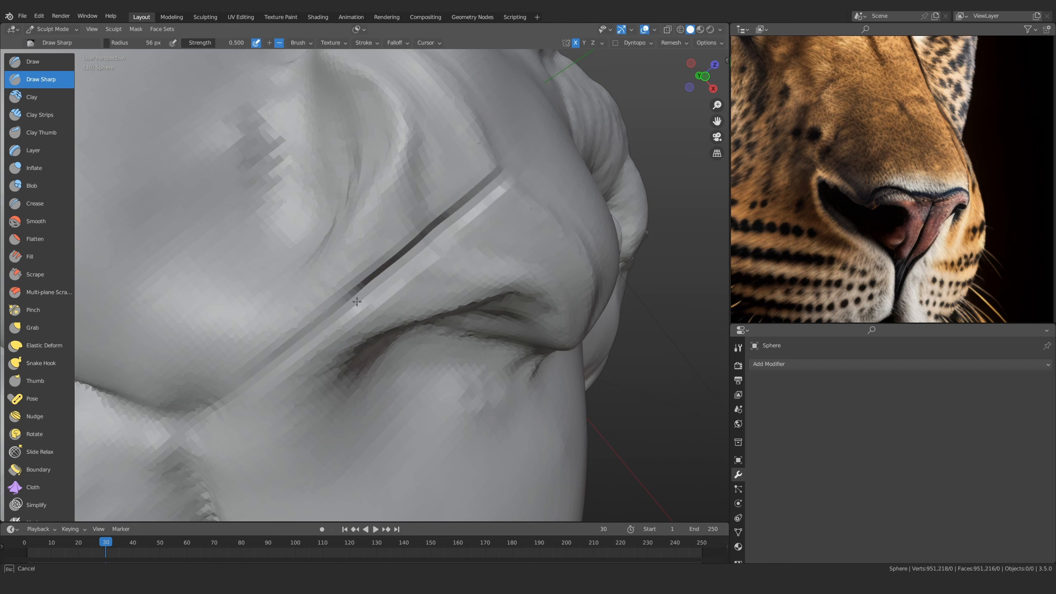
{"action": "mouse_move", "coordinate": [357, 301]}
{"action": "left_mouse_down"}
{"action": "mouse_move", "coordinate": [305, 338]}
{"action": "mouse_move", "coordinate": [441, 233]}
{"action": "left_mouse_up"}
{"action": "left_click_drag", "start_coordinate": [437, 239], "coordinate": [496, 172]}
Carve and soften a crease across the upper border of the nose pad with Draw Sharp at 53 px
{"action": "mouse_move", "coordinate": [497, 172]}
{"action": "left_mouse_down", "text": "ctrl+alt"}
{"action": "mouse_move", "coordinate": [325, 497]}
{"action": "mouse_move", "coordinate": [387, 166]}
{"action": "mouse_move", "coordinate": [416, 268]}
{"action": "mouse_move", "coordinate": [460, 291]}
{"action": "mouse_move", "coordinate": [410, 302]}
{"action": "mouse_move", "coordinate": [403, 270]}
{"action": "left_mouse_up", "text": "ctrl+alt"}
{"action": "key", "text": "KP_1"}
{"action": "mouse_move", "coordinate": [435, 271]}
{"action": "left_mouse_down", "text": "alt"}
{"action": "mouse_move", "coordinate": [406, 311]}
{"action": "mouse_move", "coordinate": [337, 337]}
{"action": "mouse_move", "coordinate": [407, 324]}
{"action": "left_mouse_up", "text": "alt"}
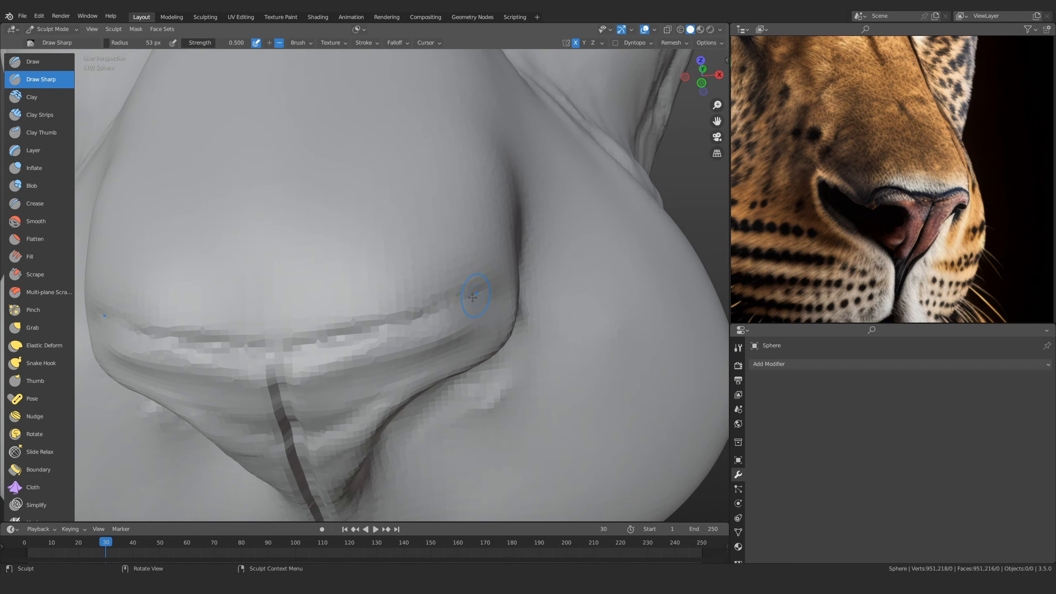
{"action": "middle_click_drag", "start_coordinate": [461, 304], "coordinate": [362, 303]}
{"action": "left_click_drag", "start_coordinate": [284, 321], "coordinate": [415, 261]}
{"action": "mouse_move", "coordinate": [400, 297]}
{"action": "middle_mouse_down"}
{"action": "mouse_move", "coordinate": [439, 267]}
{"action": "mouse_move", "coordinate": [415, 291]}
{"action": "mouse_move", "coordinate": [381, 292]}
{"action": "middle_mouse_up"}
{"action": "scroll", "coordinate": [439, 267], "scroll_direction": "down", "scroll_amount": 5}
{"action": "scroll", "coordinate": [432, 275], "scroll_direction": "up", "scroll_amount": 6}
{"action": "scroll", "coordinate": [400, 309], "scroll_direction": "up", "scroll_amount": 2}
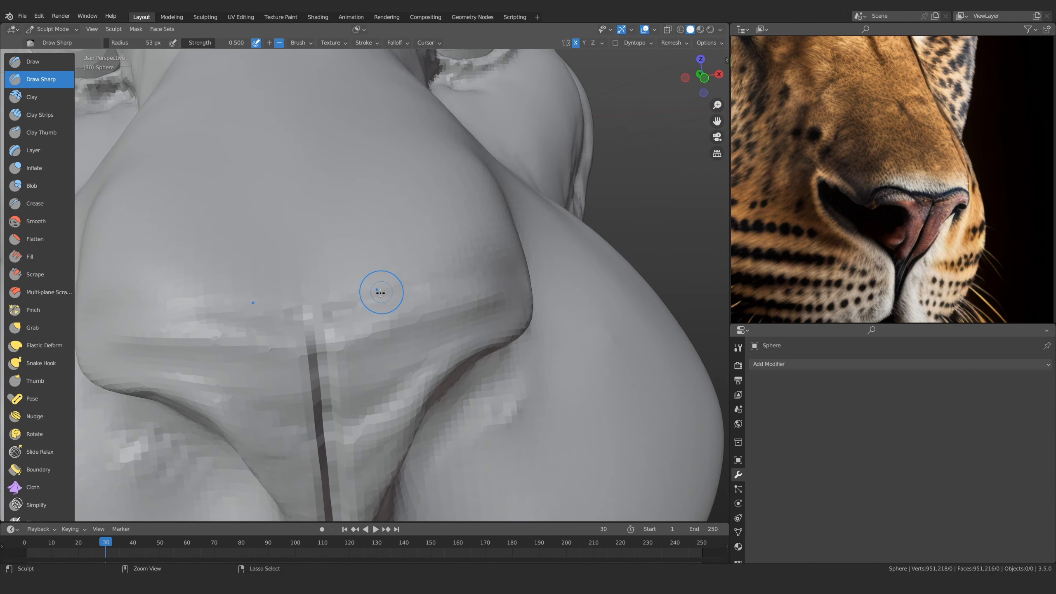
Carve the nose pad's border in an arc over the nostril wing to its outer corner with Draw Sharp at 53 px
{"action": "middle_click_drag", "start_coordinate": [380, 299], "coordinate": [280, 277]}
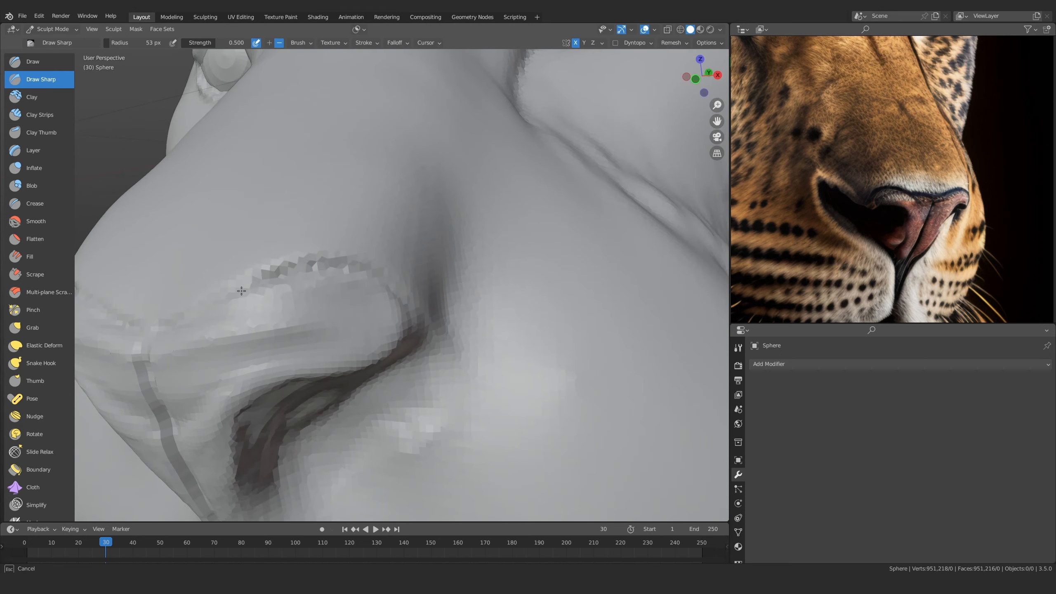
{"action": "scroll", "coordinate": [219, 262], "scroll_direction": "down", "scroll_amount": 5}
{"action": "middle_click_drag", "start_coordinate": [219, 261], "coordinate": [392, 298]}
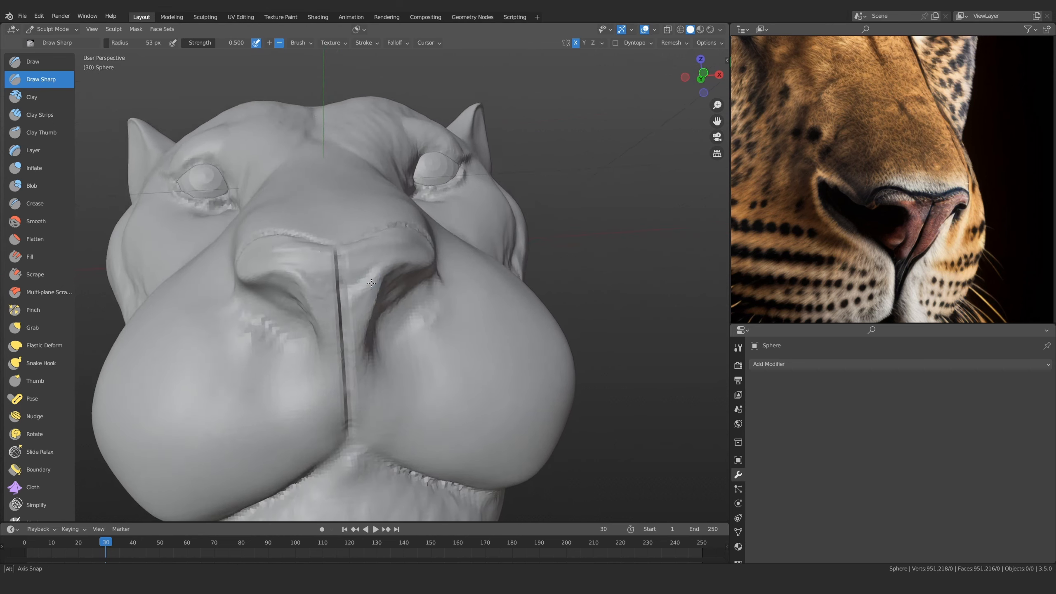
Carve and shape the inside of the nostril and its lower rim with Clay Strips at 54 to 69 px
{"action": "left_click_drag", "start_coordinate": [367, 339], "coordinate": [321, 275], "text": "alt"}
{"action": "middle_click_drag", "start_coordinate": [264, 254], "coordinate": [297, 280], "text": "ctrl"}
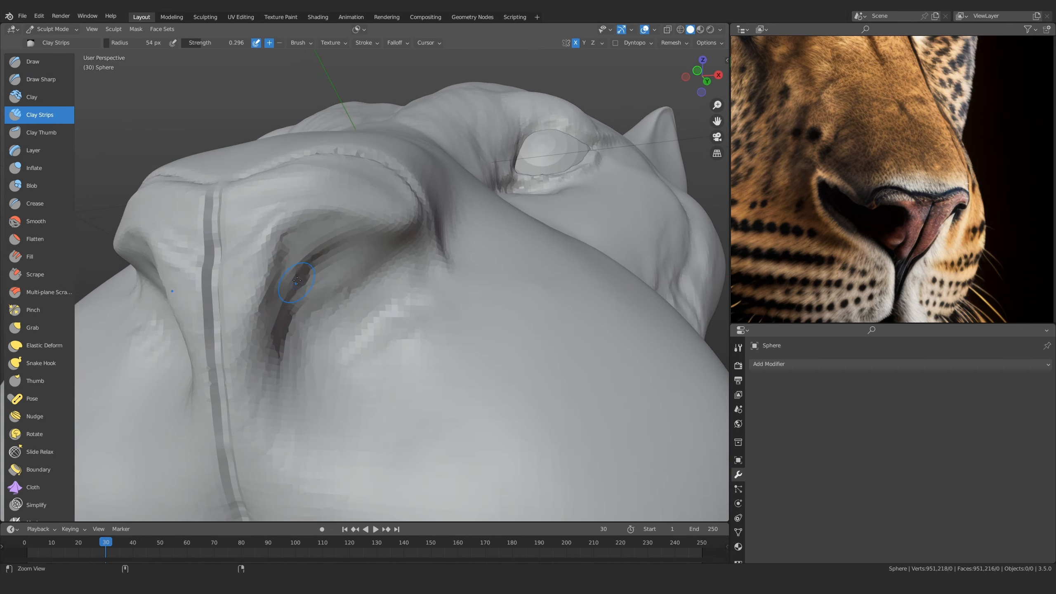
{"action": "left_click_drag", "start_coordinate": [286, 295], "coordinate": [296, 242], "text": "ctrl+alt"}
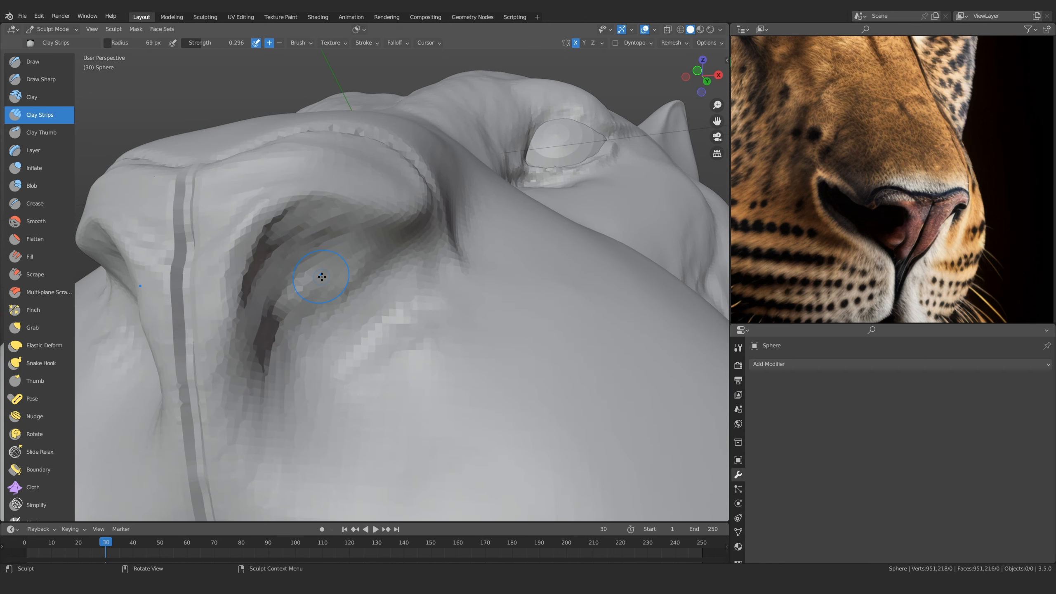
{"action": "mouse_move", "coordinate": [350, 255]}
{"action": "left_mouse_down", "text": "alt"}
{"action": "mouse_move", "coordinate": [353, 246]}
{"action": "mouse_move", "coordinate": [360, 276]}
{"action": "mouse_move", "coordinate": [292, 275]}
{"action": "left_mouse_up", "text": "alt"}
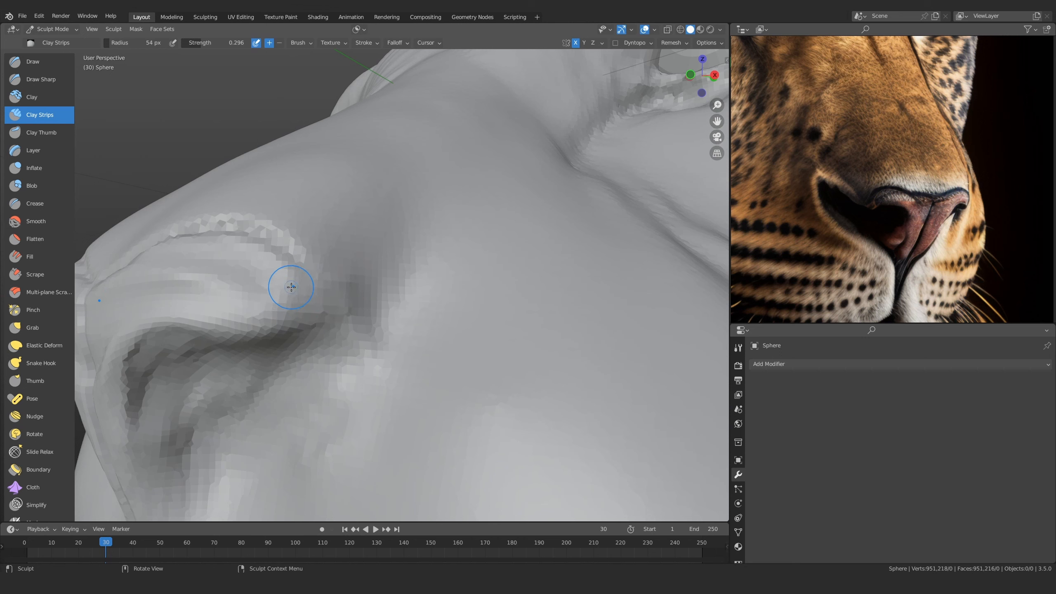
{"action": "left_click_drag", "start_coordinate": [291, 287], "coordinate": [310, 341], "text": "alt"}
Reshape the outer corner of the nostril wing with Grab at 120 px, checking it from the side and front
{"action": "key", "text": "g"}
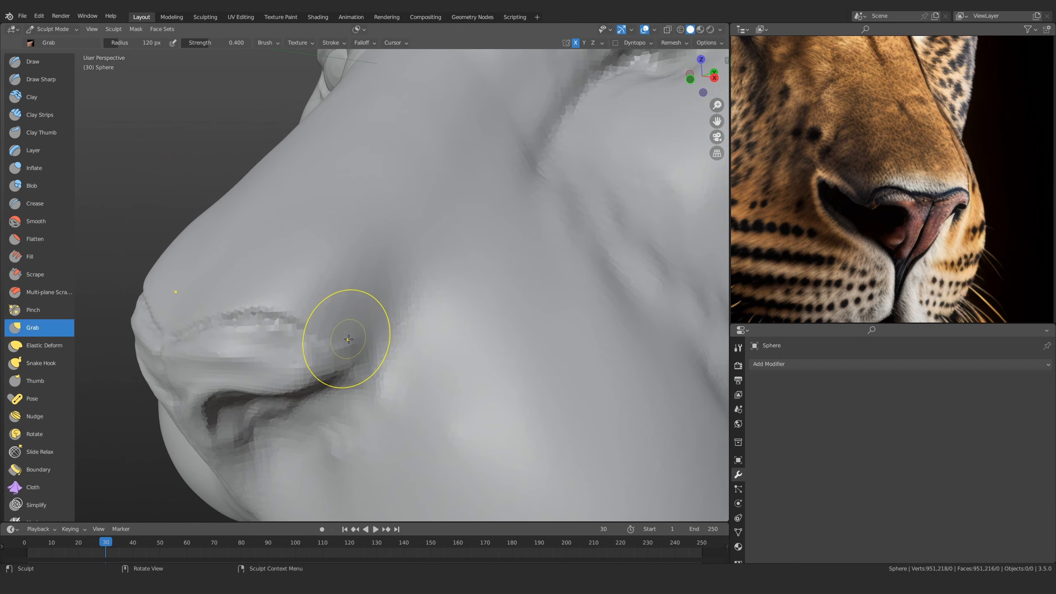
{"action": "mouse_move", "coordinate": [314, 282]}
{"action": "left_mouse_down", "text": "alt"}
{"action": "mouse_move", "coordinate": [330, 346]}
{"action": "mouse_move", "coordinate": [318, 374]}
{"action": "mouse_move", "coordinate": [312, 366]}
{"action": "left_mouse_up", "text": "alt"}
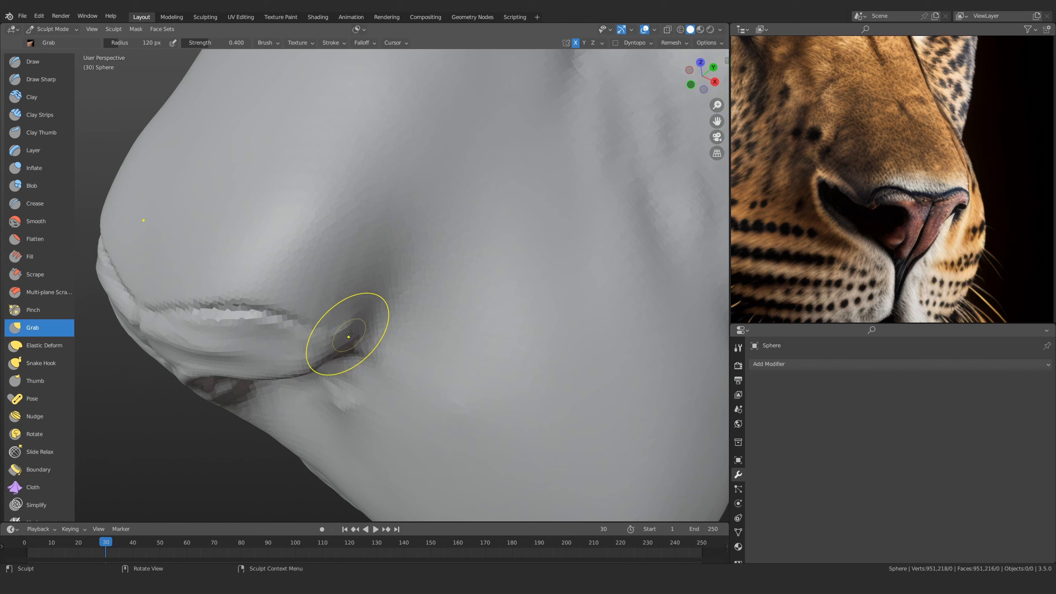
{"action": "left_click_drag", "start_coordinate": [348, 334], "coordinate": [367, 293]}
{"action": "scroll", "coordinate": [367, 294], "scroll_direction": "down", "scroll_amount": 5}
{"action": "mouse_move", "coordinate": [374, 283]}
{"action": "middle_mouse_down"}
{"action": "mouse_move", "coordinate": [466, 250]}
{"action": "mouse_move", "coordinate": [536, 254]}
{"action": "middle_mouse_up"}
{"action": "scroll", "coordinate": [403, 276], "scroll_direction": "up", "scroll_amount": 5}
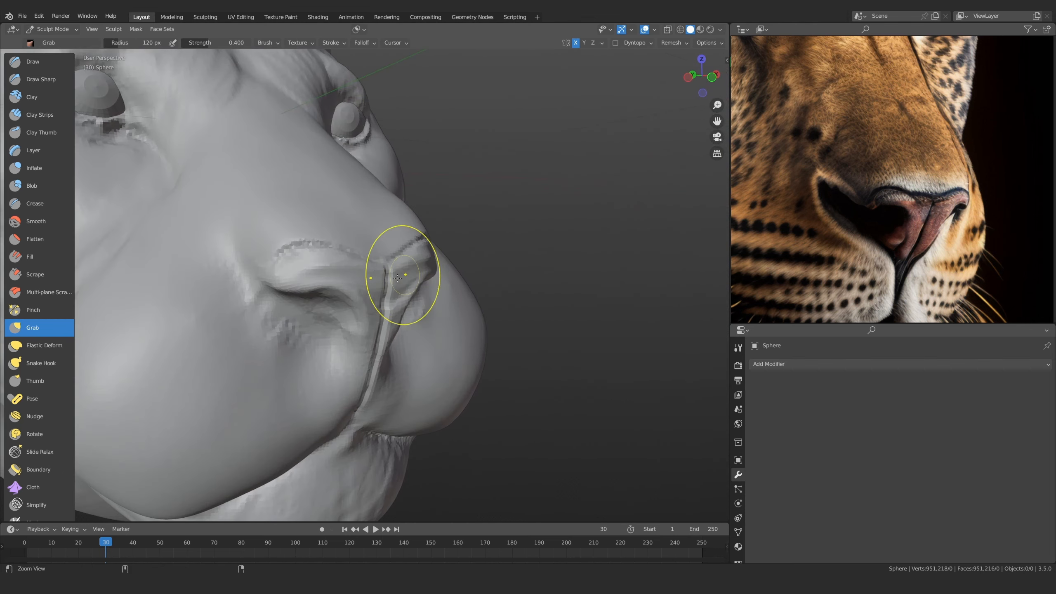
{"action": "middle_click_drag", "start_coordinate": [332, 304], "coordinate": [391, 281]}
{"action": "scroll", "coordinate": [341, 315], "scroll_direction": "up", "scroll_amount": 3}
{"action": "left_click_drag", "start_coordinate": [342, 315], "coordinate": [321, 298]}
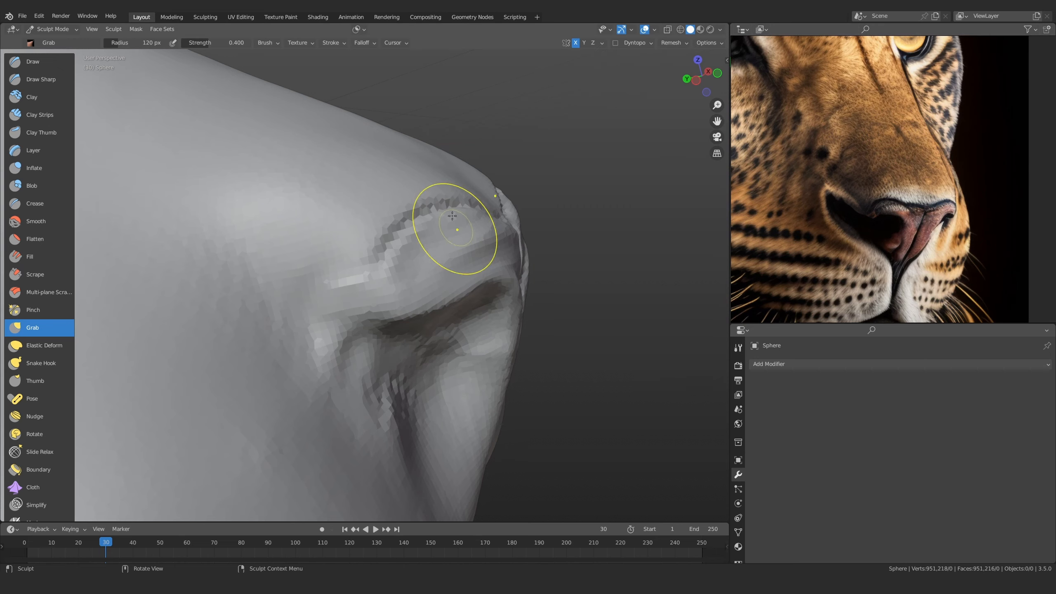
Refine the outer end of the nostril slit with Grab at 90 px
{"action": "scroll", "coordinate": [453, 216], "scroll_direction": "down", "scroll_amount": 7}
{"action": "mouse_move", "coordinate": [452, 216]}
{"action": "middle_mouse_down"}
{"action": "mouse_move", "coordinate": [318, 249]}
{"action": "mouse_move", "coordinate": [333, 316]}
{"action": "mouse_move", "coordinate": [337, 217]}
{"action": "mouse_move", "coordinate": [345, 366]}
{"action": "mouse_move", "coordinate": [366, 318]}
{"action": "mouse_move", "coordinate": [346, 291]}
{"action": "mouse_move", "coordinate": [316, 314]}
{"action": "middle_mouse_up"}
{"action": "scroll", "coordinate": [318, 250], "scroll_direction": "up", "scroll_amount": 4}
{"action": "key", "text": "f"}
{"action": "left_click", "coordinate": [353, 318]}
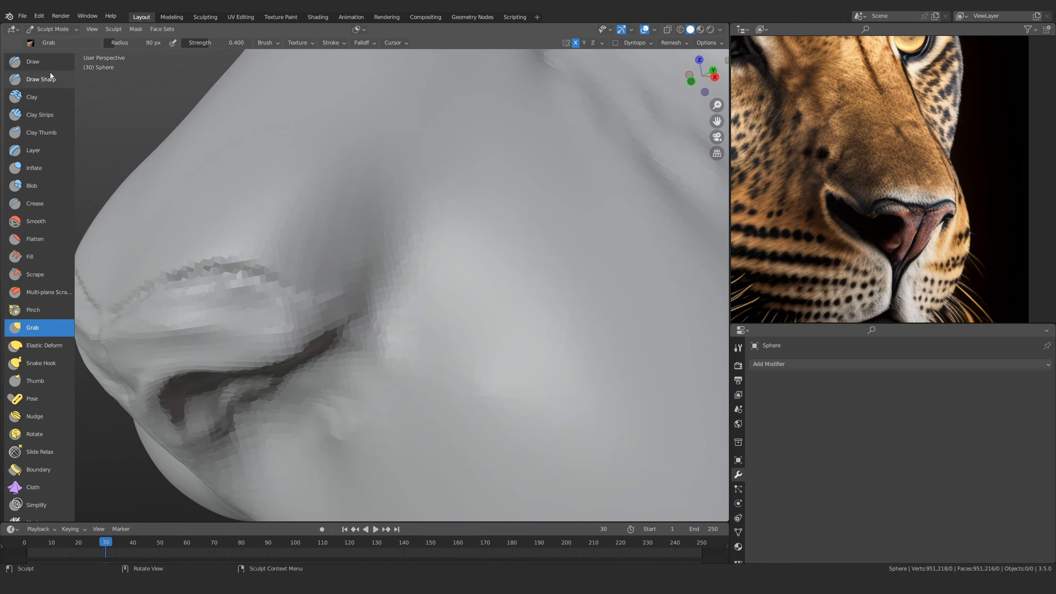
Deepen the slit at the nostril's outer corner with Clay Strips at 61 and 46 px
{"action": "left_click", "coordinate": [47, 113]}
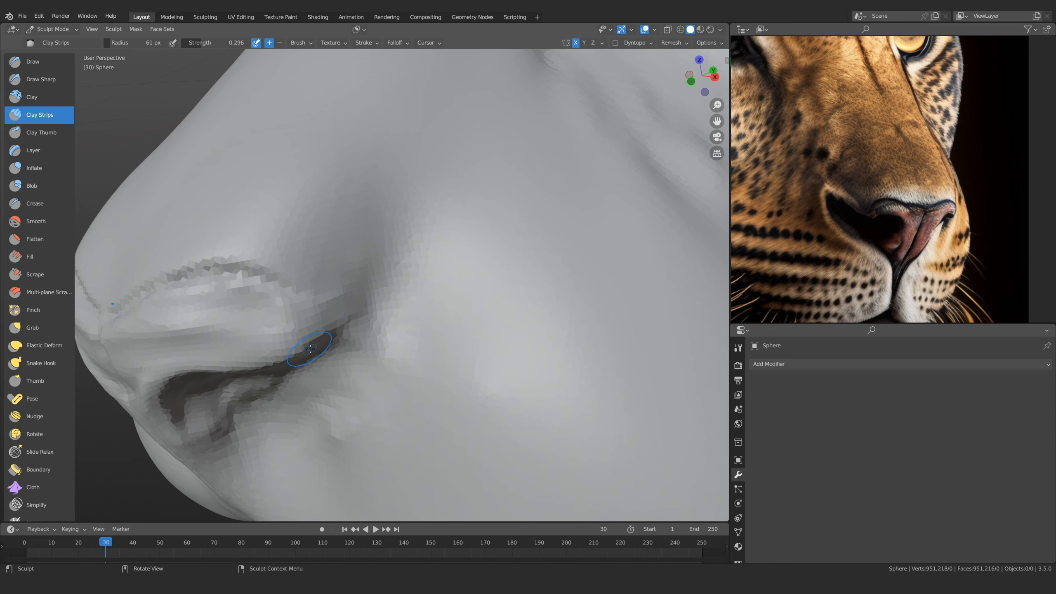
{"action": "middle_click_drag", "start_coordinate": [310, 348], "coordinate": [323, 284]}
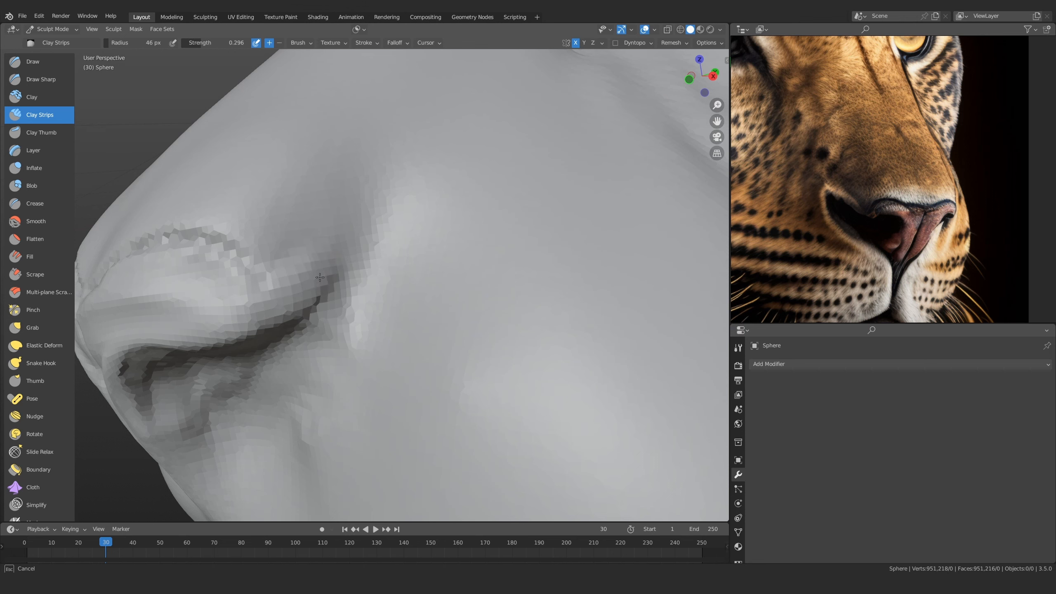
{"action": "left_click_drag", "start_coordinate": [252, 334], "coordinate": [406, 327], "text": "ctrl+alt"}
{"action": "mouse_move", "coordinate": [406, 327]}
{"action": "left_mouse_down", "text": "ctrl+alt"}
{"action": "mouse_move", "coordinate": [406, 267]}
{"action": "mouse_move", "coordinate": [478, 258]}
{"action": "left_mouse_up", "text": "ctrl+alt"}
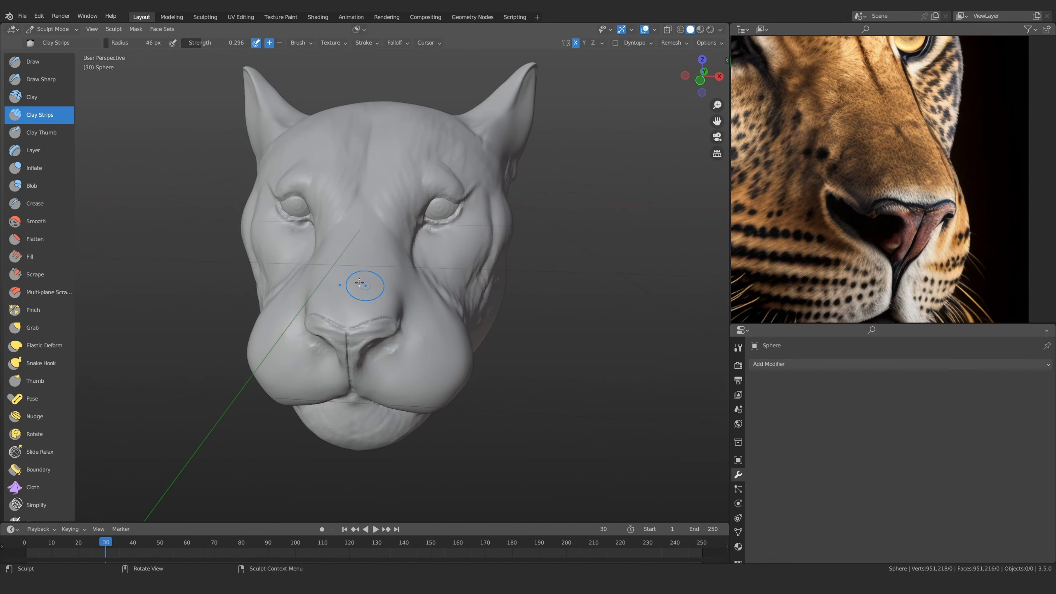
Compare the sculpted nose and nostrils with the leopard and tiger reference photos
{"action": "left_click_drag", "start_coordinate": [355, 259], "coordinate": [425, 267], "text": "ctrl+alt"}
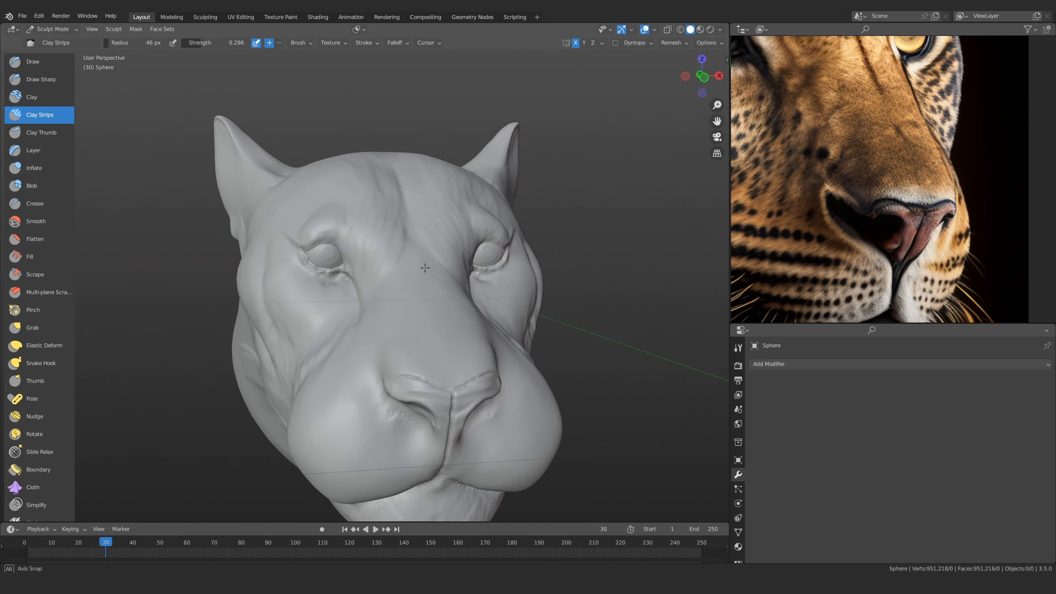
{"action": "middle_click_drag", "start_coordinate": [425, 267], "coordinate": [374, 283]}
{"action": "middle_click_drag", "start_coordinate": [812, 208], "coordinate": [856, 221]}
{"action": "scroll", "coordinate": [861, 194], "scroll_direction": "up", "scroll_amount": 3}
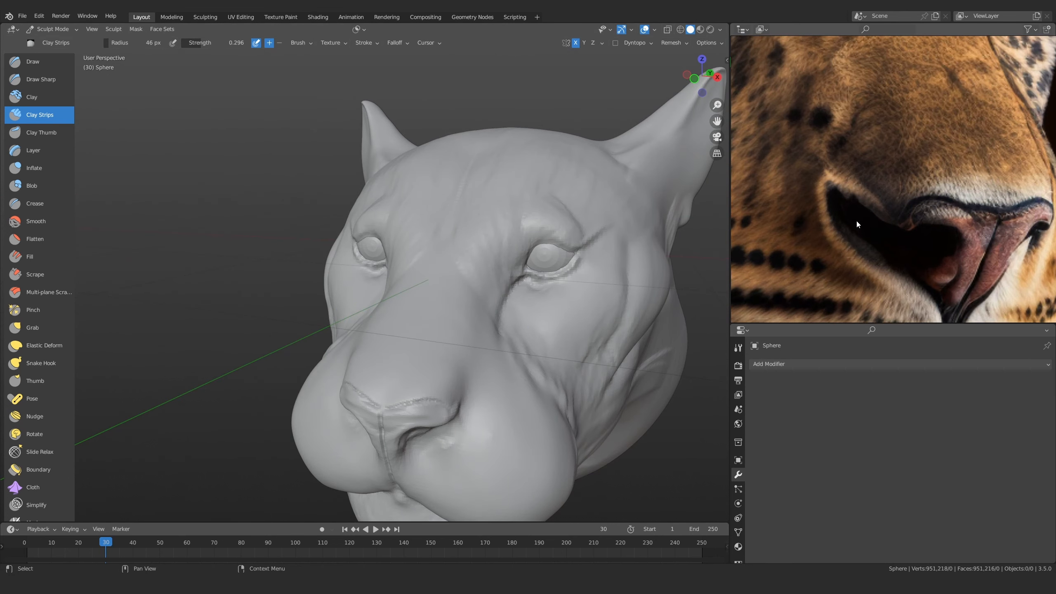
{"action": "scroll", "coordinate": [840, 194], "scroll_direction": "down", "scroll_amount": 6}
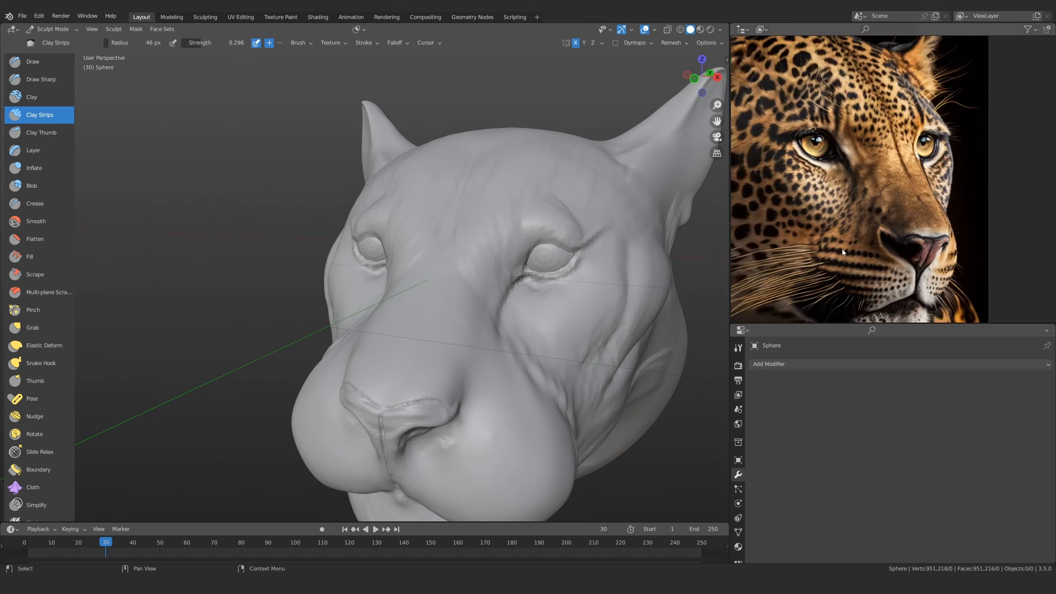
{"action": "middle_click_drag", "start_coordinate": [853, 179], "coordinate": [873, 230]}
{"action": "middle_click_drag", "start_coordinate": [872, 109], "coordinate": [862, 277]}
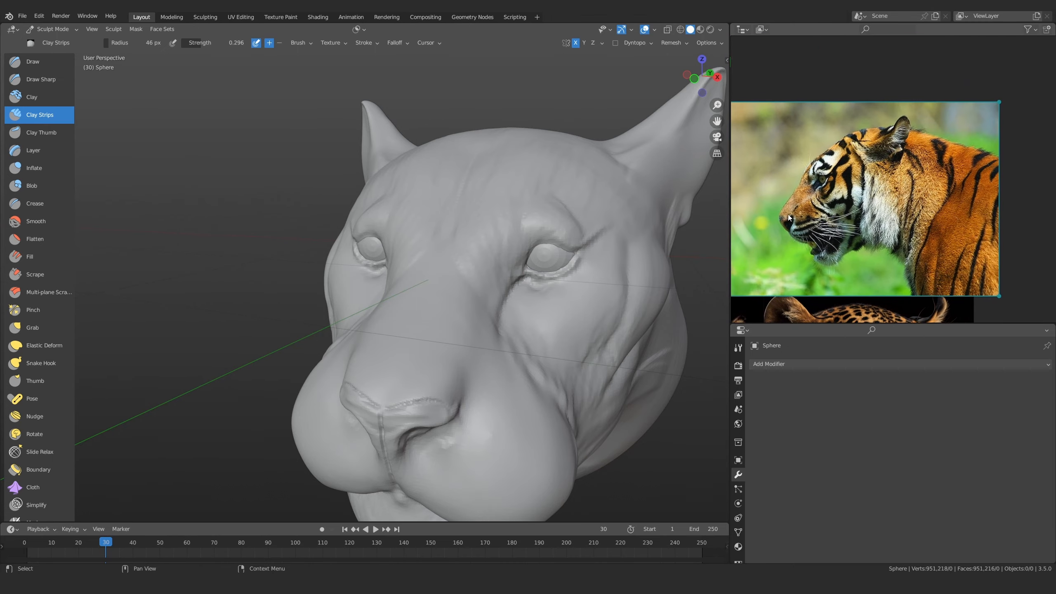
{"action": "middle_click_drag", "start_coordinate": [777, 266], "coordinate": [954, 53]}
{"action": "scroll", "coordinate": [853, 227], "scroll_direction": "up", "scroll_amount": 4}
{"action": "scroll", "coordinate": [853, 226], "scroll_direction": "up", "scroll_amount": 2}
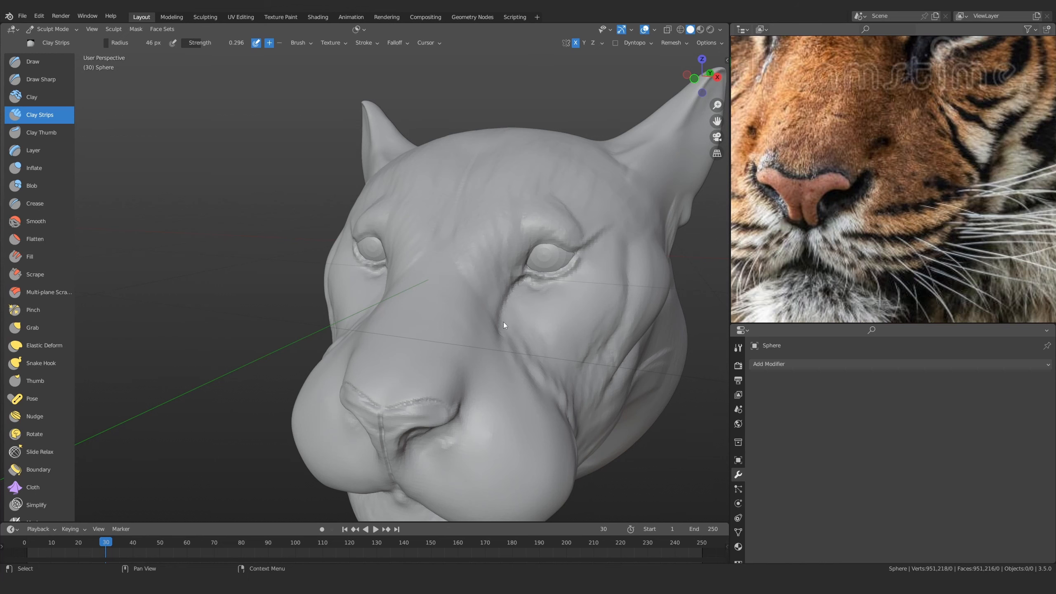
Extend and deepen the nostril slit and its inner cavity with Clay Strips at 65 px
{"action": "scroll", "coordinate": [440, 224], "scroll_direction": "down", "scroll_amount": 3}
{"action": "middle_click_drag", "start_coordinate": [412, 311], "coordinate": [393, 293]}
{"action": "scroll", "coordinate": [401, 310], "scroll_direction": "up", "scroll_amount": 3}
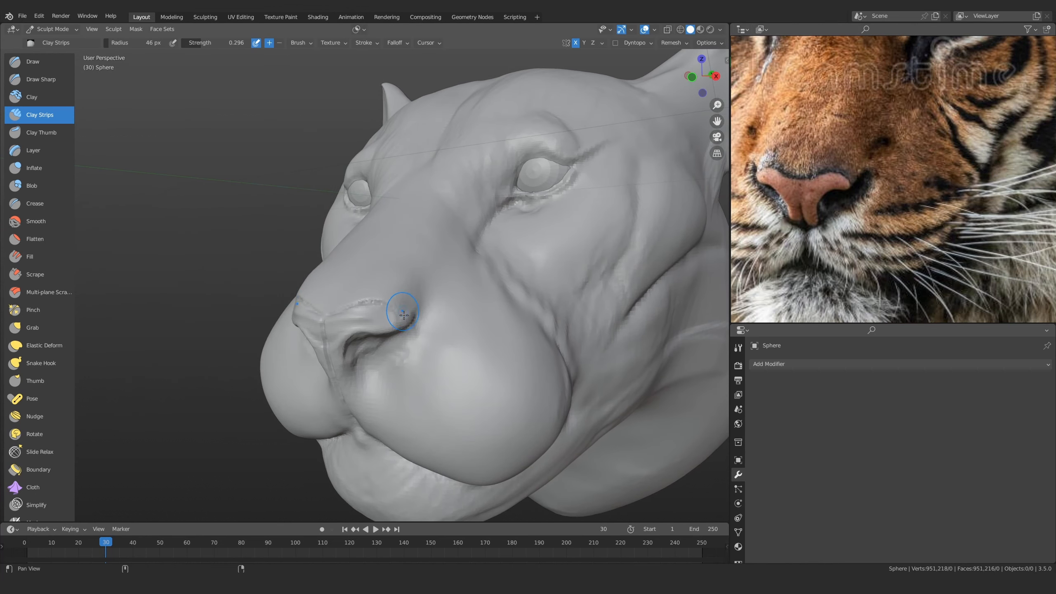
{"action": "mouse_move", "coordinate": [423, 327]}
{"action": "middle_mouse_down", "text": "shift"}
{"action": "mouse_move", "coordinate": [396, 250]}
{"action": "mouse_move", "coordinate": [373, 295]}
{"action": "middle_mouse_up", "text": "shift"}
{"action": "left_click_drag", "start_coordinate": [378, 295], "coordinate": [363, 308]}
{"action": "middle_click_drag", "start_coordinate": [363, 308], "coordinate": [362, 271]}
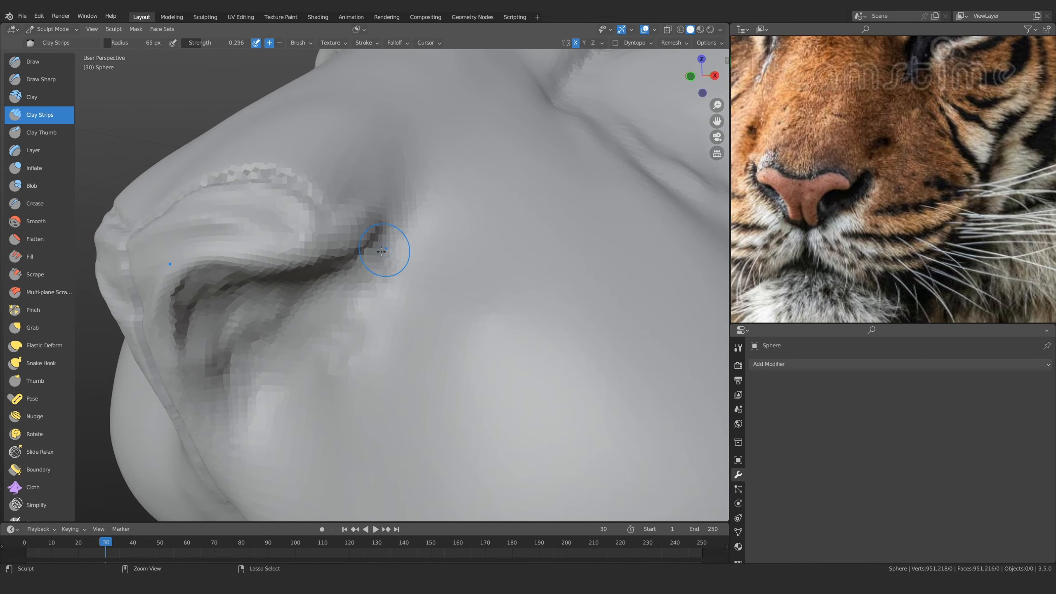
{"action": "left_click_drag", "start_coordinate": [381, 251], "coordinate": [371, 266]}
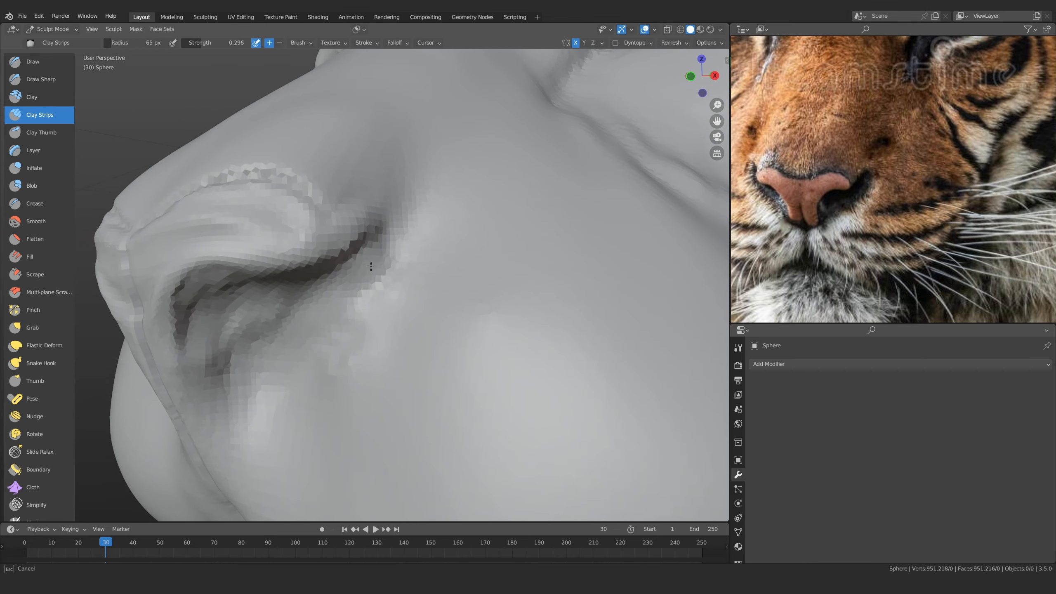
{"action": "left_click", "coordinate": [269, 294]}
{"action": "middle_click_drag", "start_coordinate": [270, 294], "coordinate": [339, 295]}
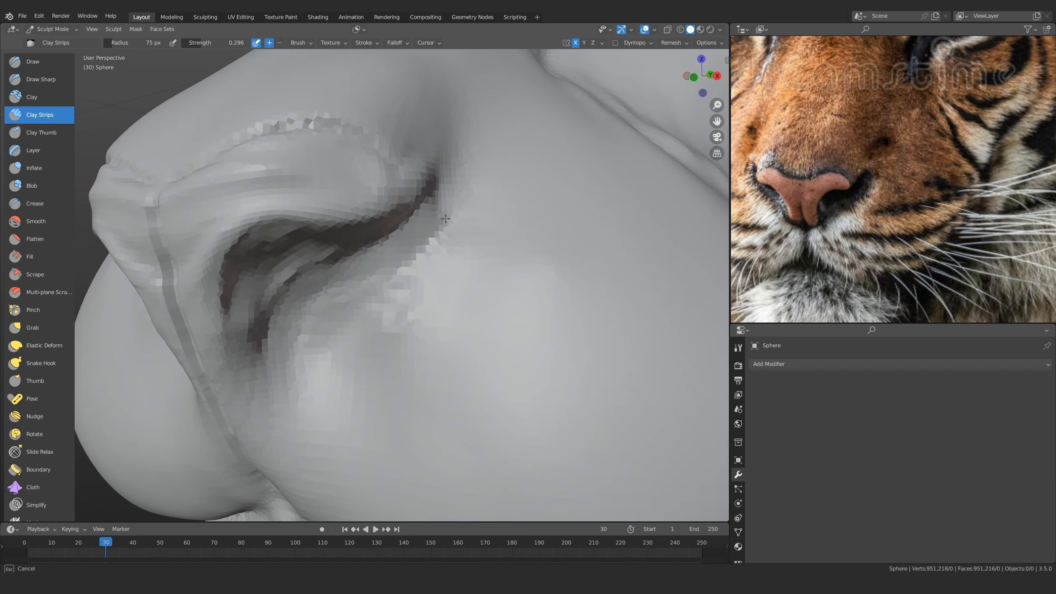
Build up the muzzle surface just below the nostril with diagonal Clay Strips strokes at 75 px
{"action": "left_click_drag", "start_coordinate": [445, 219], "coordinate": [386, 310]}
{"action": "left_click_drag", "start_coordinate": [328, 398], "coordinate": [331, 412]}
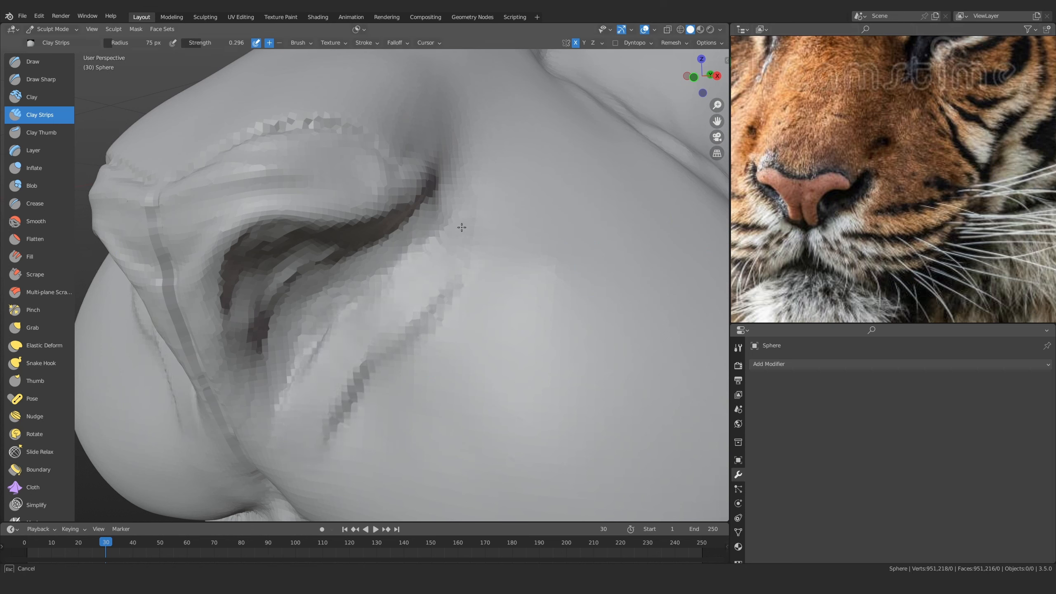
{"action": "left_click_drag", "start_coordinate": [366, 362], "coordinate": [349, 412]}
{"action": "left_click_drag", "start_coordinate": [374, 333], "coordinate": [374, 366], "text": "ctrl+alt"}
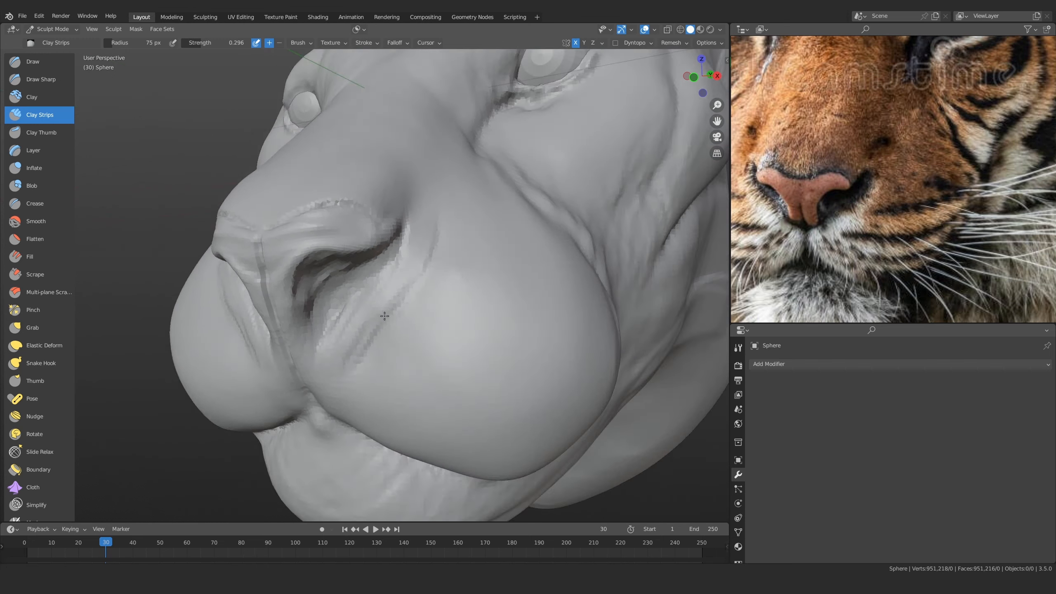
Add soft downward fur-like ridges across the side of the muzzle with Clay Strips at 108 px
{"action": "mouse_move", "coordinate": [374, 291]}
{"action": "left_mouse_down", "text": "alt"}
{"action": "mouse_move", "coordinate": [429, 192]}
{"action": "mouse_move", "coordinate": [353, 267]}
{"action": "mouse_move", "coordinate": [364, 291]}
{"action": "left_mouse_up", "text": "alt"}
{"action": "scroll", "coordinate": [364, 291], "scroll_direction": "up", "scroll_amount": 2}
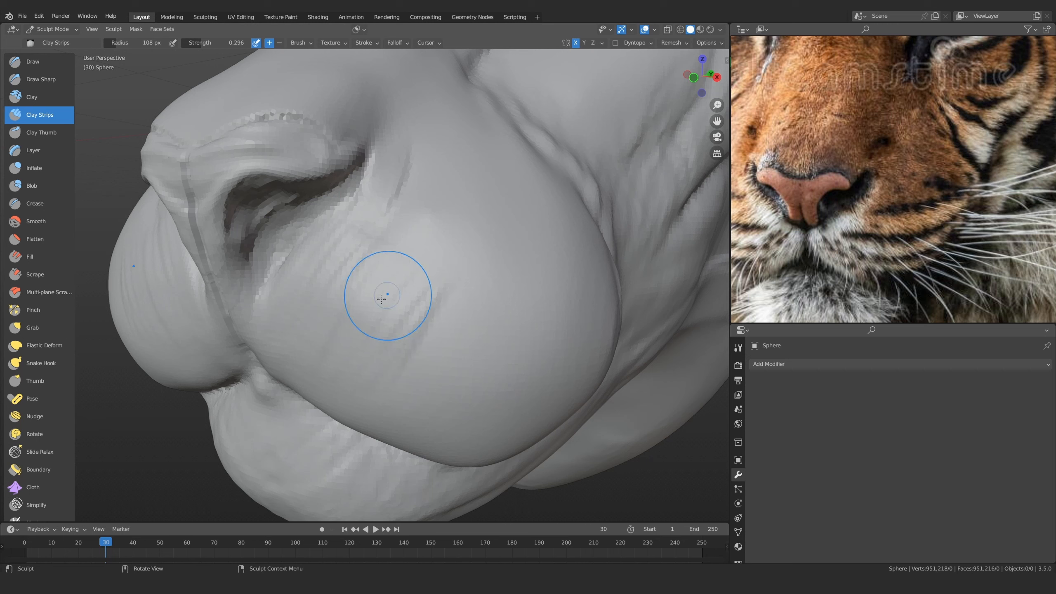
{"action": "mouse_move", "coordinate": [293, 242]}
{"action": "left_mouse_down", "text": "alt"}
{"action": "mouse_move", "coordinate": [377, 188]}
{"action": "mouse_move", "coordinate": [394, 268]}
{"action": "left_mouse_up", "text": "alt"}
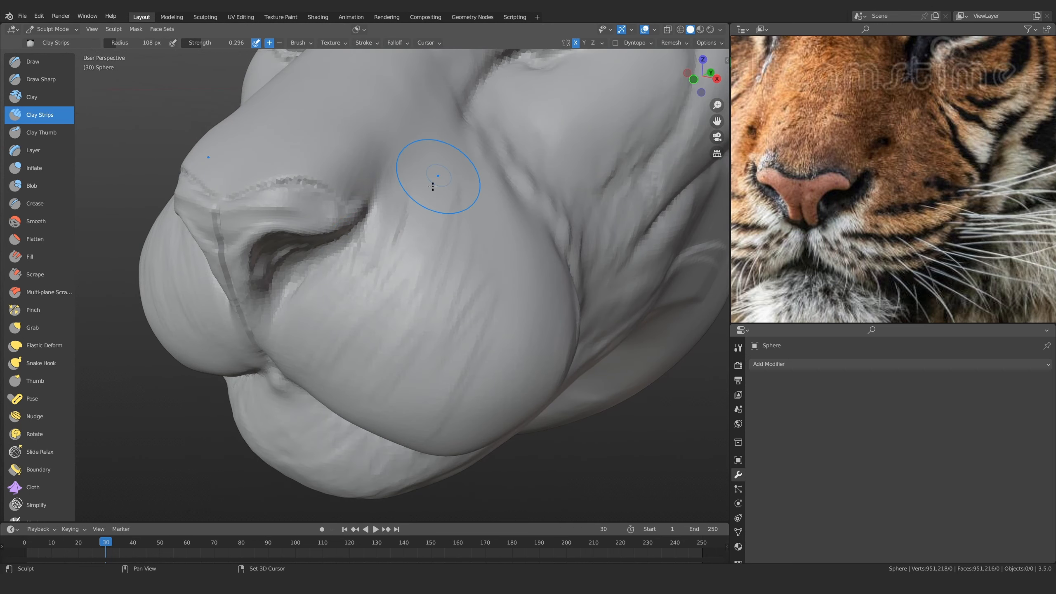
{"action": "left_click_drag", "start_coordinate": [431, 172], "coordinate": [373, 282], "text": "ctrl+alt"}
{"action": "scroll", "coordinate": [373, 282], "scroll_direction": "up", "scroll_amount": 4}
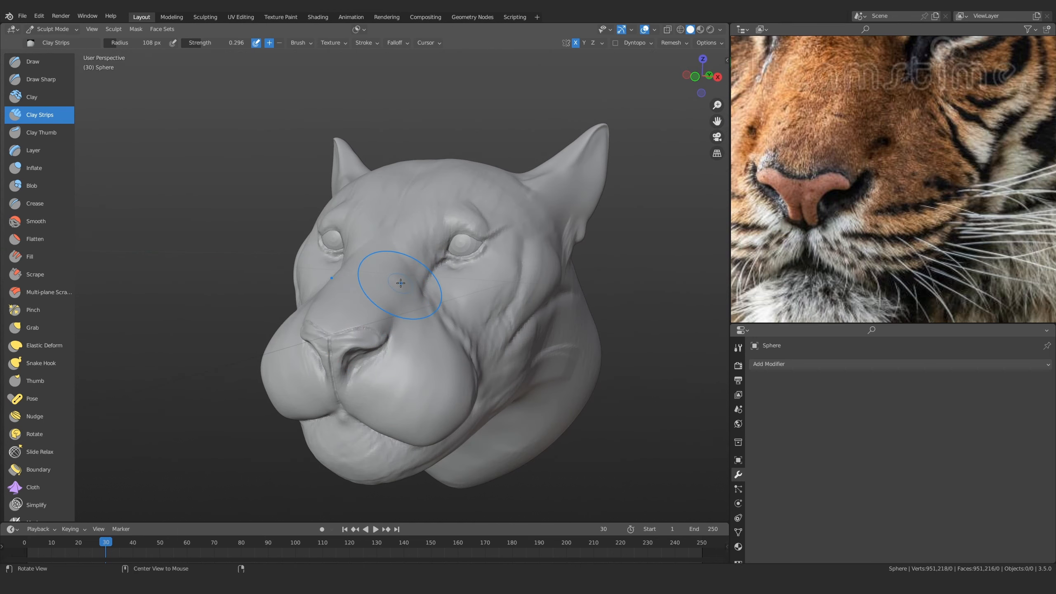
Compare the proportions of the eyes, nose bridge and muzzle with the tiger reference photo
{"action": "left_click_drag", "start_coordinate": [411, 292], "coordinate": [386, 248], "text": "alt+shift"}
{"action": "mouse_move", "coordinate": [386, 249]}
{"action": "left_mouse_down", "text": "ctrl+alt"}
{"action": "mouse_move", "coordinate": [419, 286]}
{"action": "mouse_move", "coordinate": [413, 315]}
{"action": "left_mouse_up", "text": "ctrl+alt"}
{"action": "left_click_drag", "start_coordinate": [875, 161], "coordinate": [888, 232], "text": "alt"}
{"action": "left_click_drag", "start_coordinate": [887, 232], "coordinate": [791, 242], "text": "ctrl+alt"}
{"action": "left_click_drag", "start_coordinate": [433, 244], "coordinate": [381, 333], "text": "alt"}
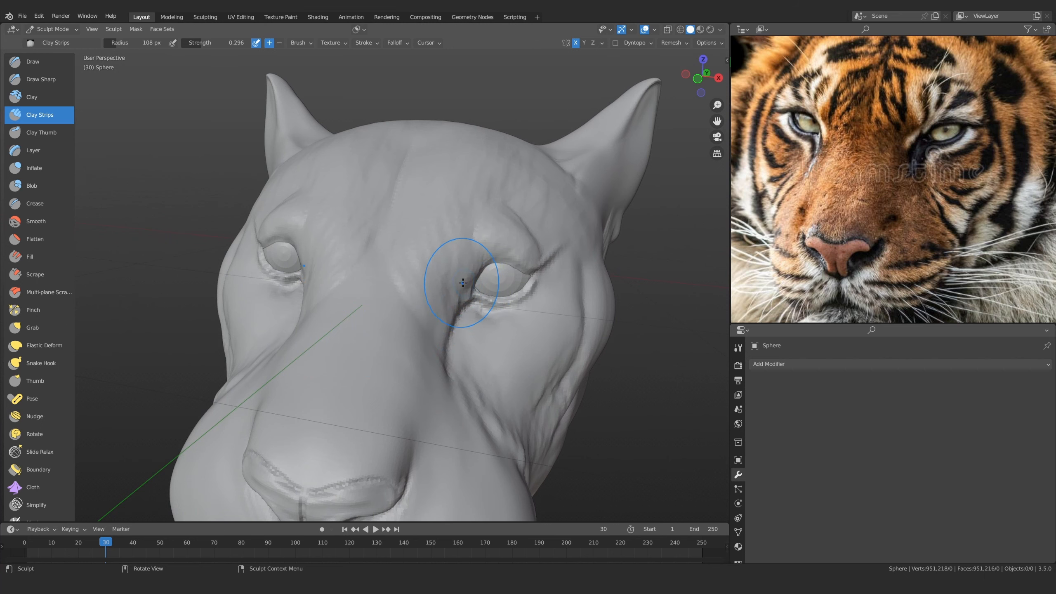
{"action": "mouse_move", "coordinate": [419, 285]}
{"action": "middle_mouse_down", "text": "shift"}
{"action": "mouse_move", "coordinate": [368, 286]}
{"action": "mouse_move", "coordinate": [443, 302]}
{"action": "mouse_move", "coordinate": [462, 279]}
{"action": "middle_mouse_up", "text": "shift"}
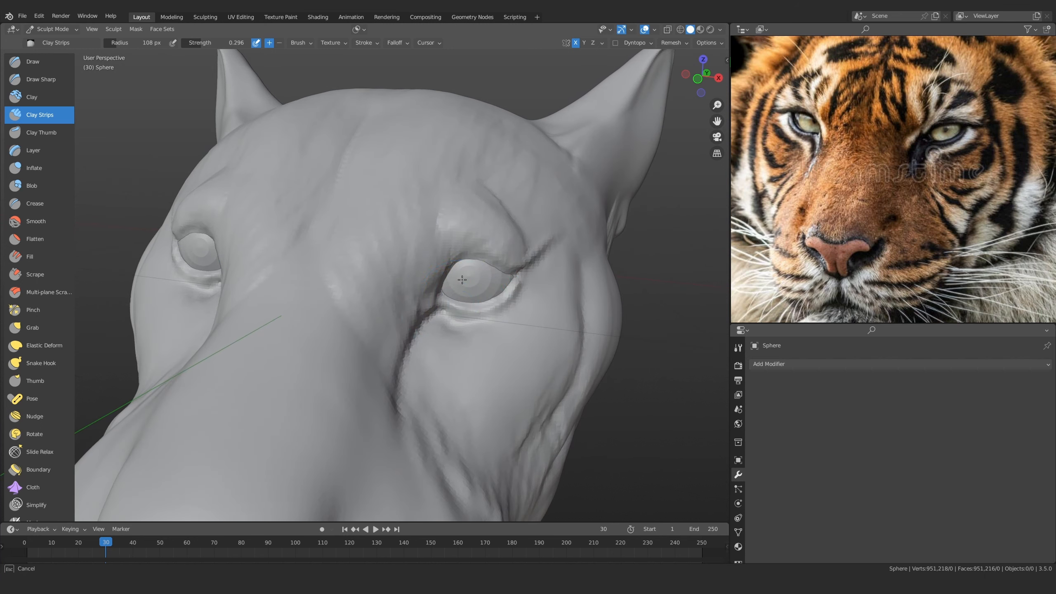
{"action": "mouse_move", "coordinate": [454, 208]}
{"action": "left_mouse_down", "text": "ctrl+alt"}
{"action": "mouse_move", "coordinate": [356, 396]}
{"action": "mouse_move", "coordinate": [439, 255]}
{"action": "left_mouse_up", "text": "ctrl+alt"}
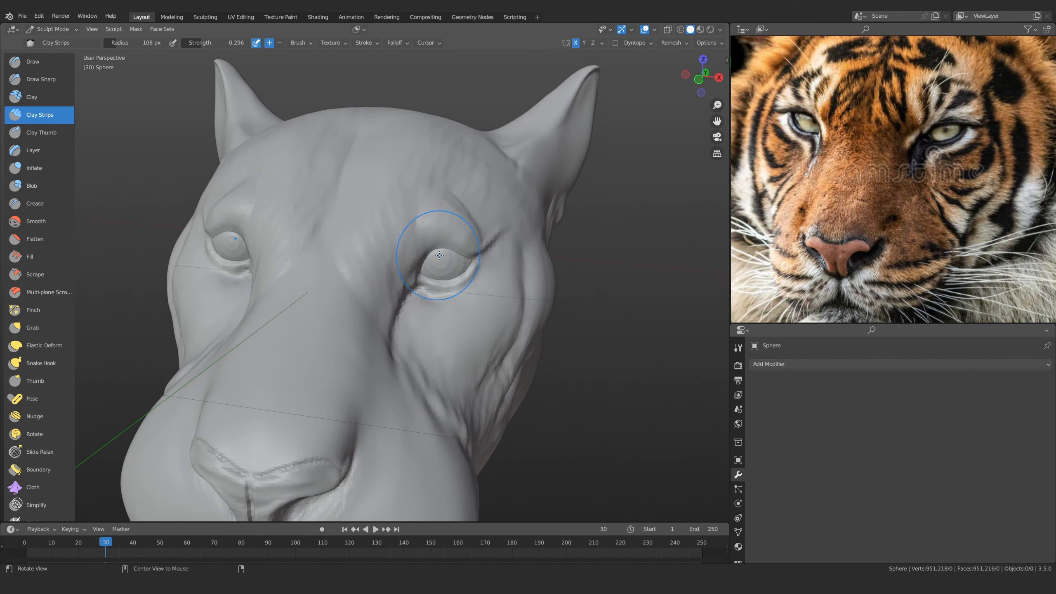
{"action": "left_click_drag", "start_coordinate": [838, 178], "coordinate": [867, 225], "text": "alt"}
{"action": "left_click_drag", "start_coordinate": [813, 223], "coordinate": [783, 237]}
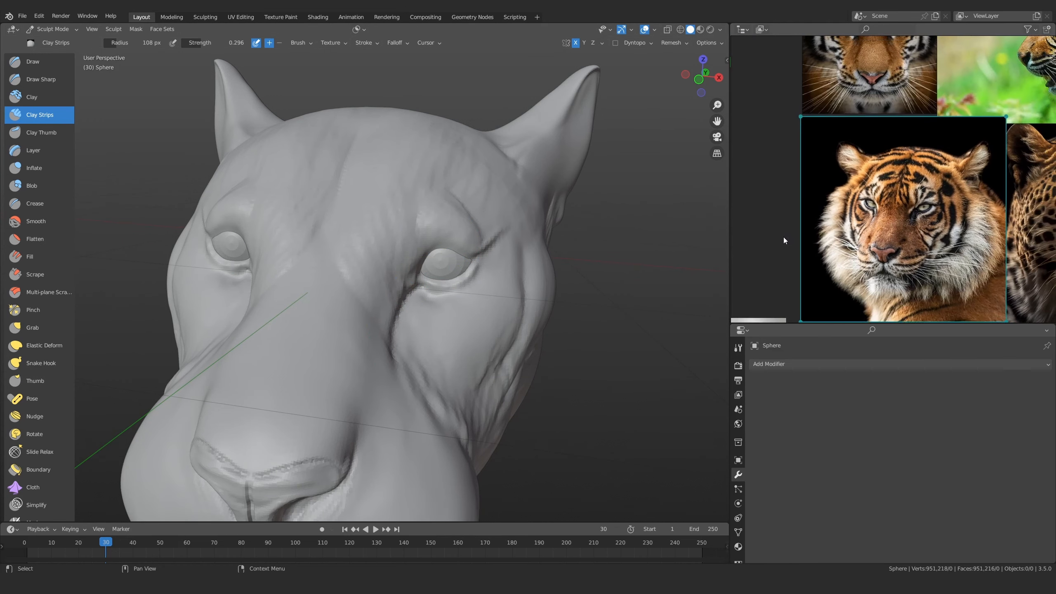
{"action": "left_click_drag", "start_coordinate": [881, 238], "coordinate": [863, 210], "text": "alt"}
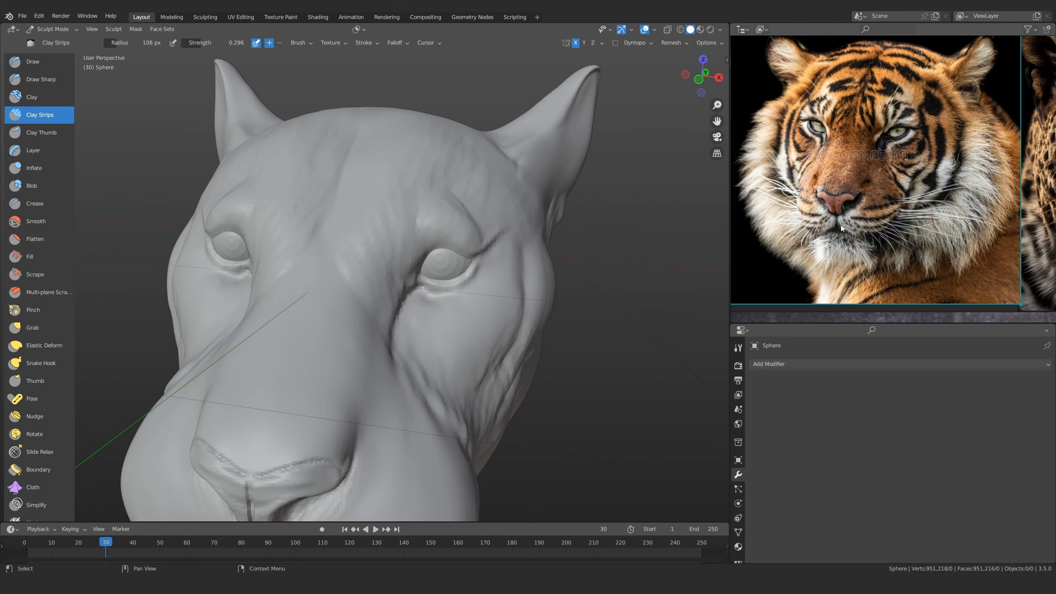
Examine the nose bridge and eye area on the skull references and the front-facing tiger photo
{"action": "mouse_move", "coordinate": [435, 248]}
{"action": "left_mouse_down", "text": "alt"}
{"action": "mouse_move", "coordinate": [348, 300]}
{"action": "mouse_move", "coordinate": [401, 283]}
{"action": "mouse_move", "coordinate": [424, 248]}
{"action": "mouse_move", "coordinate": [464, 318]}
{"action": "mouse_move", "coordinate": [373, 290]}
{"action": "mouse_move", "coordinate": [420, 296]}
{"action": "mouse_move", "coordinate": [365, 346]}
{"action": "left_mouse_up", "text": "alt"}
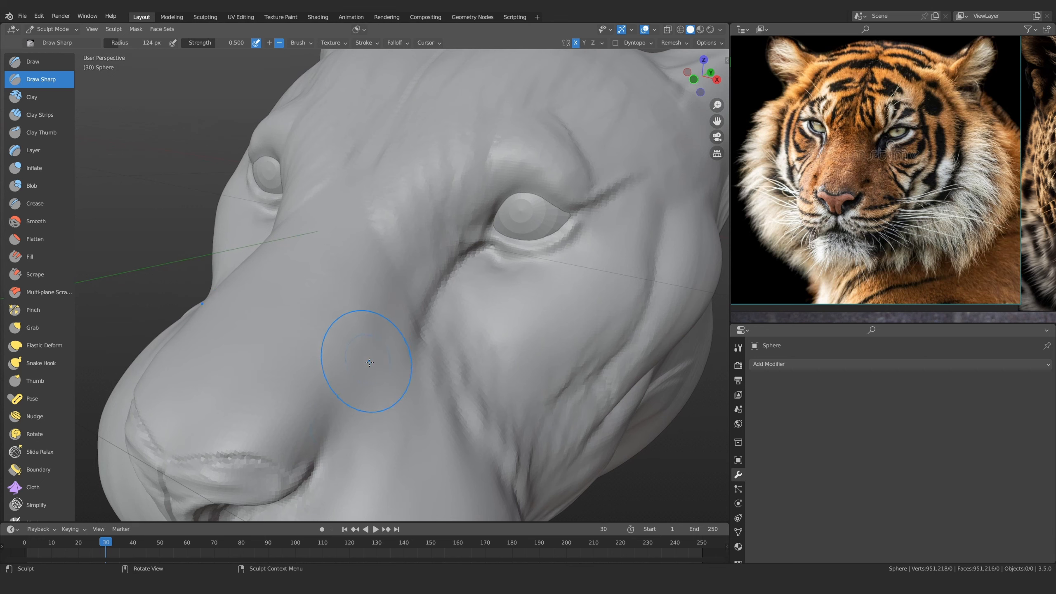
{"action": "scroll", "coordinate": [887, 154], "scroll_direction": "down", "scroll_amount": 6}
{"action": "scroll", "coordinate": [894, 218], "scroll_direction": "up", "scroll_amount": 8}
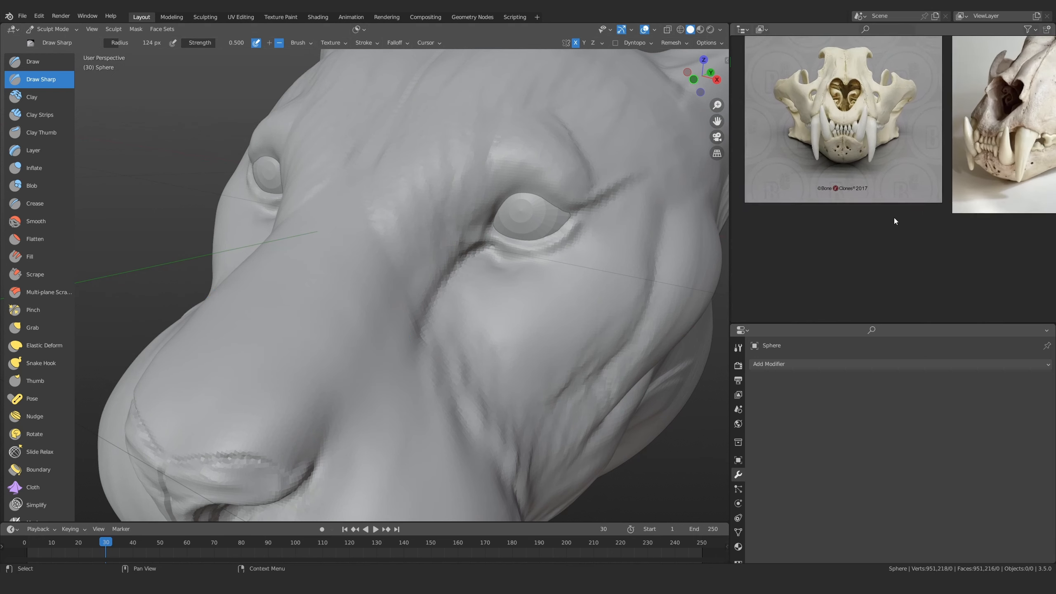
{"action": "scroll", "coordinate": [853, 219], "scroll_direction": "up", "scroll_amount": 3}
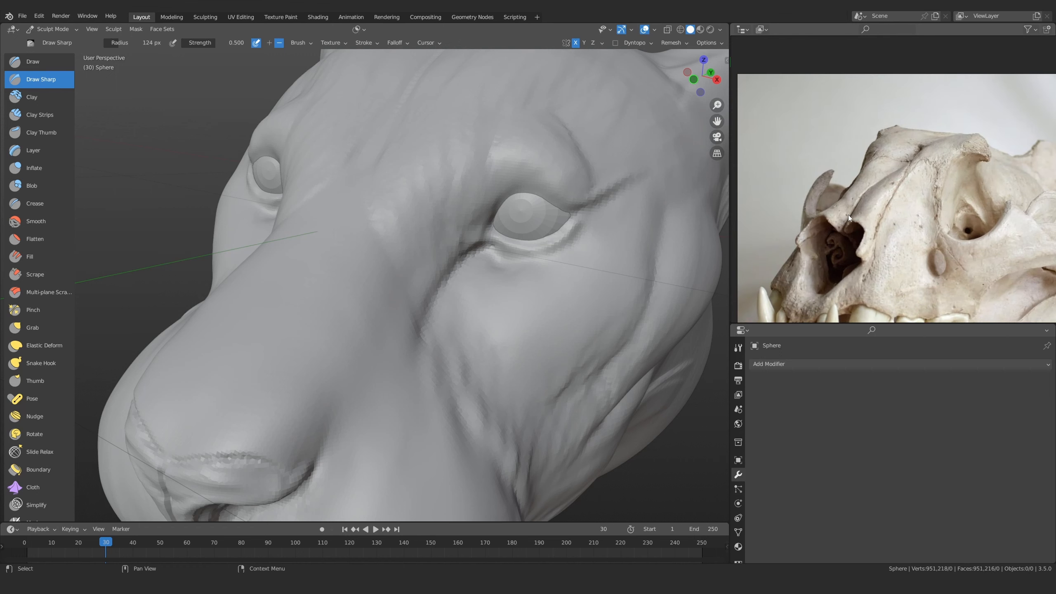
{"action": "scroll", "coordinate": [848, 216], "scroll_direction": "down", "scroll_amount": 9}
{"action": "middle_click_drag", "start_coordinate": [818, 218], "coordinate": [724, 300]}
{"action": "scroll", "coordinate": [852, 239], "scroll_direction": "up", "scroll_amount": 8}
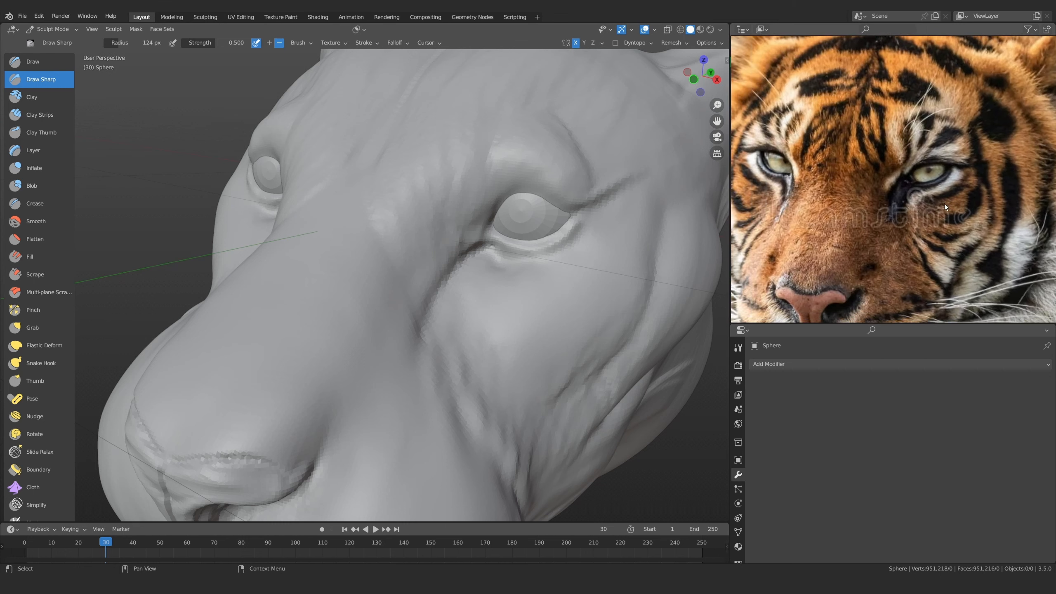
{"action": "middle_click_drag", "start_coordinate": [839, 243], "coordinate": [852, 208]}
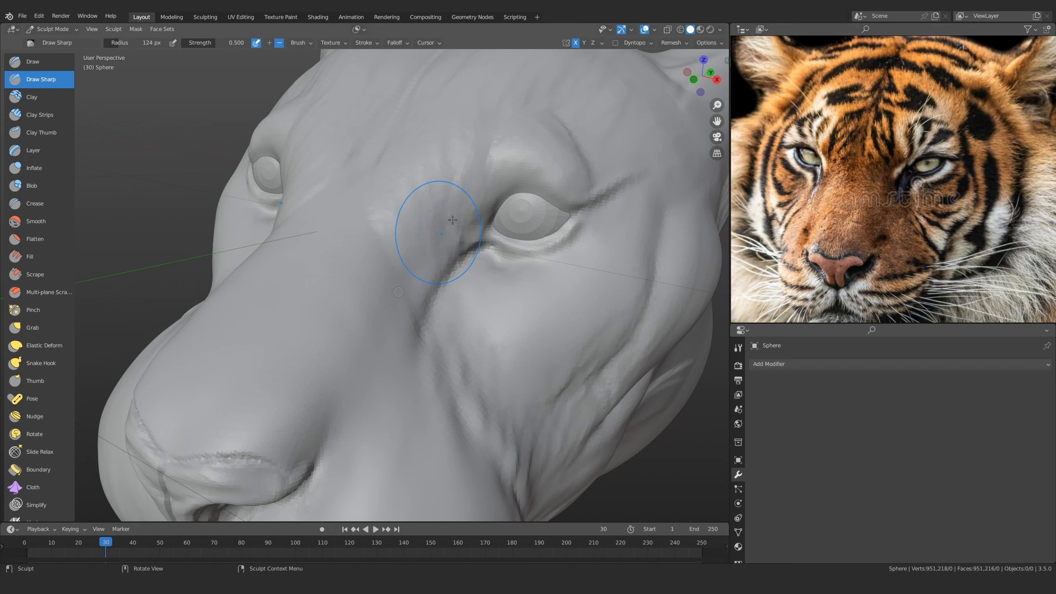
Refine the side of the nose bridge below the inner eye corner with broad Draw Sharp strokes
{"action": "mouse_move", "coordinate": [453, 219]}
{"action": "middle_mouse_down"}
{"action": "mouse_move", "coordinate": [362, 270]}
{"action": "mouse_move", "coordinate": [365, 306]}
{"action": "middle_mouse_up"}
{"action": "left_click_drag", "start_coordinate": [316, 332], "coordinate": [362, 278]}
{"action": "left_click_drag", "start_coordinate": [341, 303], "coordinate": [432, 200]}
{"action": "left_click_drag", "start_coordinate": [388, 248], "coordinate": [291, 345]}
{"action": "left_click_drag", "start_coordinate": [297, 352], "coordinate": [302, 348]}
{"action": "mouse_move", "coordinate": [302, 347]}
{"action": "middle_mouse_down"}
{"action": "mouse_move", "coordinate": [424, 318]}
{"action": "mouse_move", "coordinate": [370, 243]}
{"action": "mouse_move", "coordinate": [352, 288]}
{"action": "mouse_move", "coordinate": [366, 278]}
{"action": "mouse_move", "coordinate": [307, 267]}
{"action": "mouse_move", "coordinate": [370, 323]}
{"action": "mouse_move", "coordinate": [306, 300]}
{"action": "mouse_move", "coordinate": [359, 318]}
{"action": "mouse_move", "coordinate": [325, 385]}
{"action": "mouse_move", "coordinate": [388, 277]}
{"action": "mouse_move", "coordinate": [281, 297]}
{"action": "middle_mouse_up"}
{"action": "scroll", "coordinate": [306, 299], "scroll_direction": "up", "scroll_amount": 3}
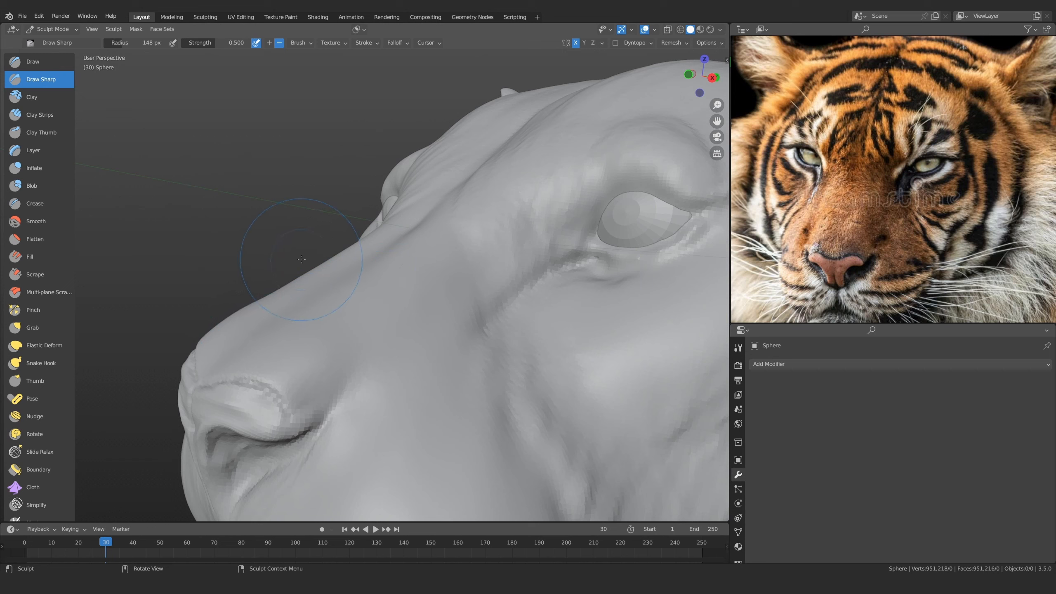
Adjust the profile of the nose bridge with the Grab brush at 220 px
{"action": "key", "text": "g"}
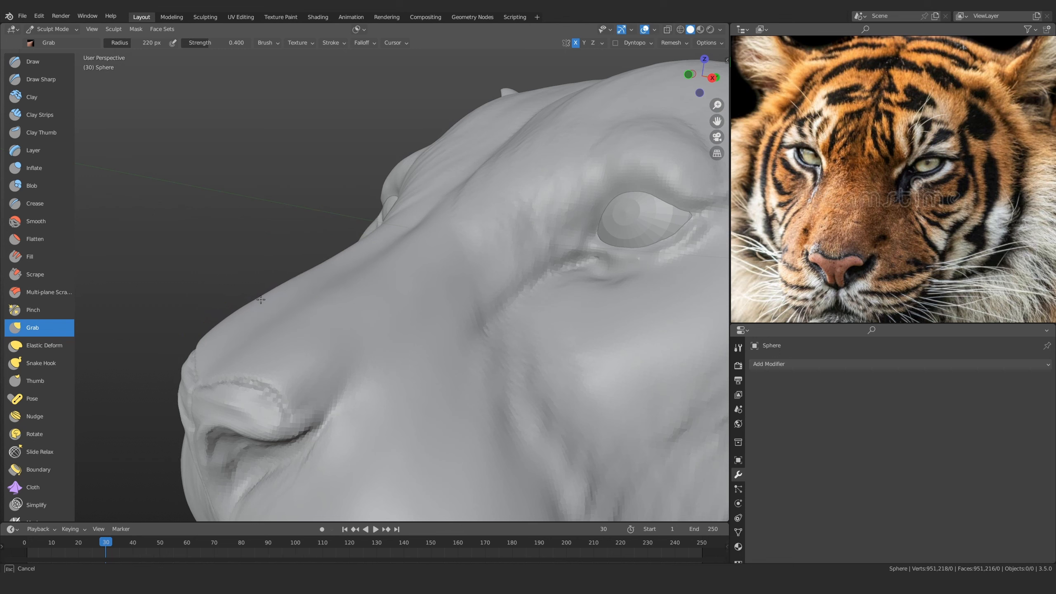
{"action": "scroll", "coordinate": [424, 330], "scroll_direction": "down", "scroll_amount": 5}
{"action": "middle_click_drag", "start_coordinate": [424, 330], "coordinate": [395, 367]}
{"action": "left_click_drag", "start_coordinate": [395, 368], "coordinate": [410, 345], "text": "ctrl+alt"}
{"action": "left_click_drag", "start_coordinate": [410, 345], "coordinate": [384, 311], "text": "alt"}
{"action": "left_click_drag", "start_coordinate": [364, 346], "coordinate": [358, 300], "text": "alt"}
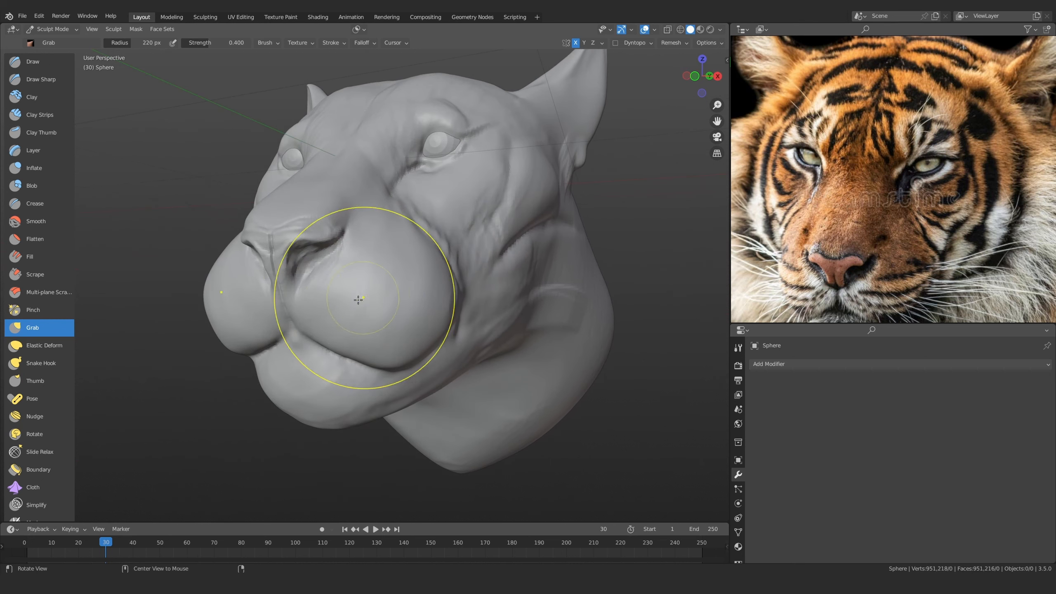
Reshape the outer and lower edges of the muzzle pads with Grab at 170 px and 151 px
{"action": "left_click_drag", "start_coordinate": [292, 334], "coordinate": [189, 336], "text": "alt"}
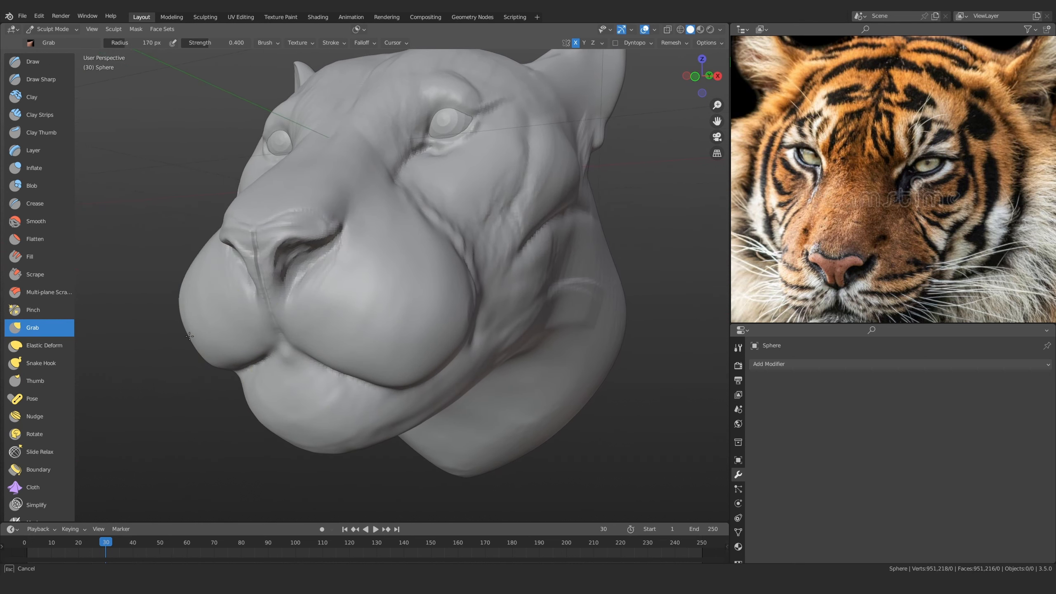
{"action": "key", "text": "f"}
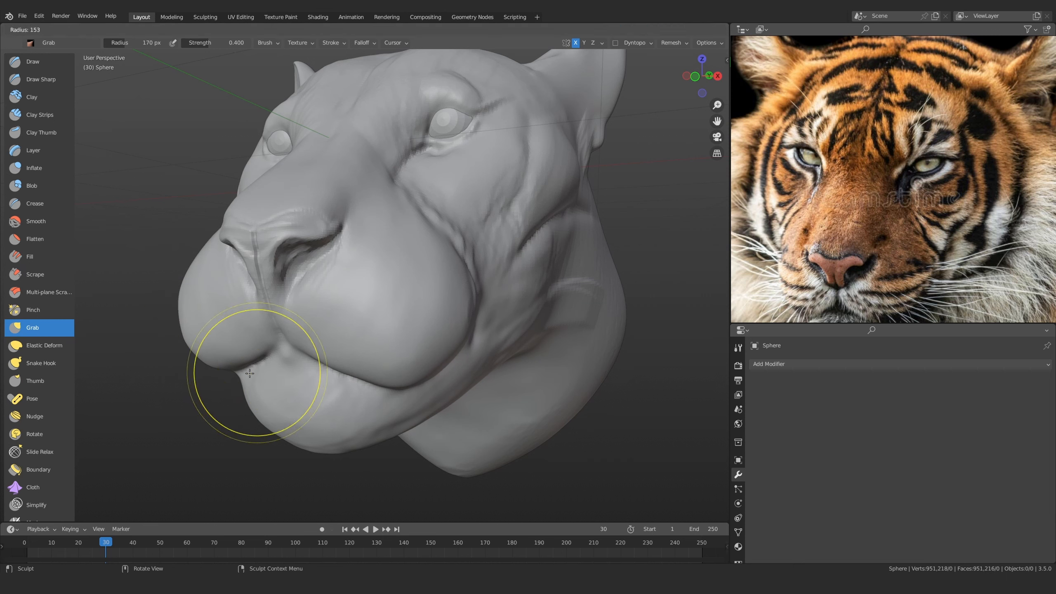
{"action": "left_click", "coordinate": [319, 373]}
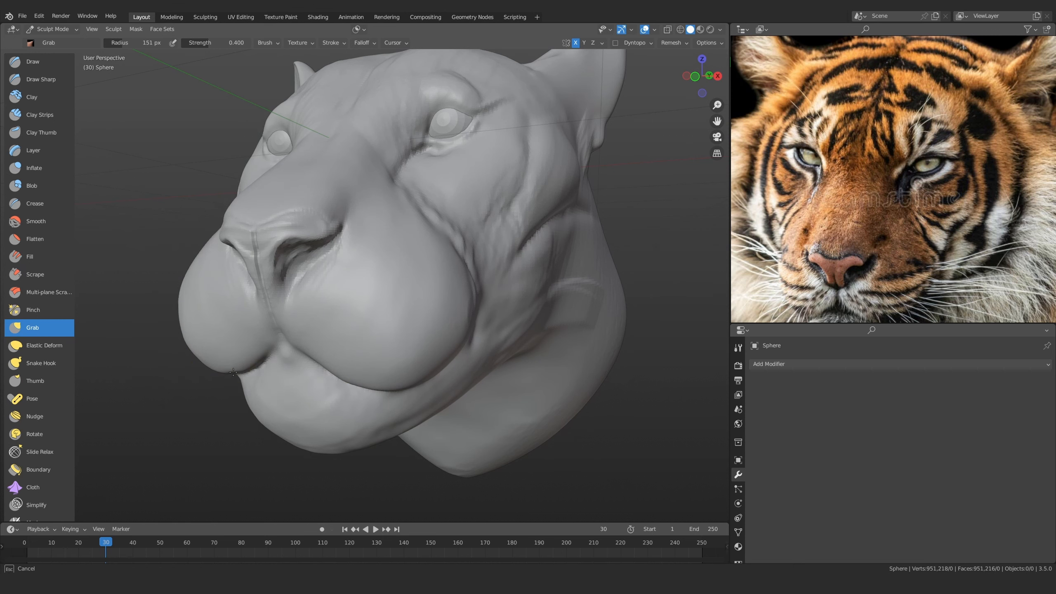
{"action": "middle_click_drag", "start_coordinate": [245, 369], "coordinate": [234, 373]}
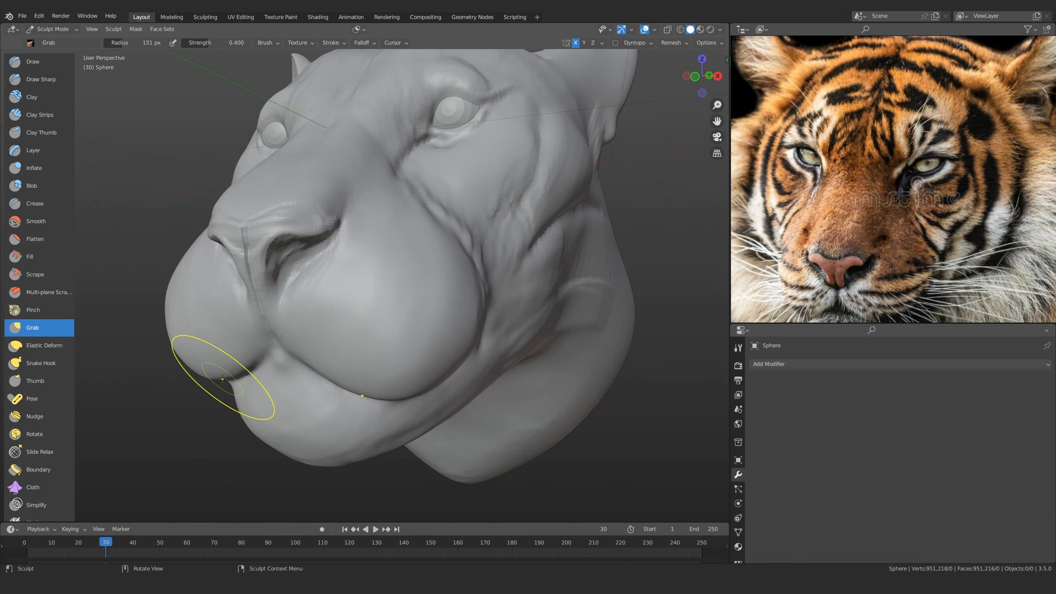
{"action": "middle_click_drag", "start_coordinate": [295, 267], "coordinate": [434, 296], "text": "ctrl"}
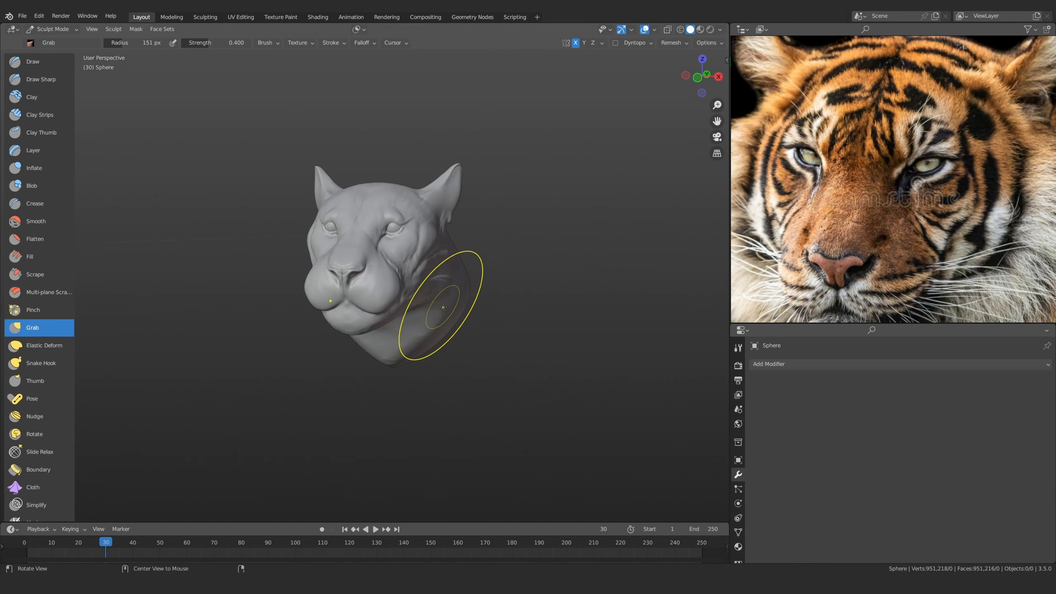
Compare the head's muzzle and chin with the tiger and leopard reference photos
{"action": "mouse_move", "coordinate": [443, 299]}
{"action": "middle_mouse_down"}
{"action": "mouse_move", "coordinate": [347, 329]}
{"action": "mouse_move", "coordinate": [413, 331]}
{"action": "middle_mouse_up"}
{"action": "scroll", "coordinate": [909, 253], "scroll_direction": "up", "scroll_amount": 2}
{"action": "scroll", "coordinate": [887, 212], "scroll_direction": "down", "scroll_amount": 5}
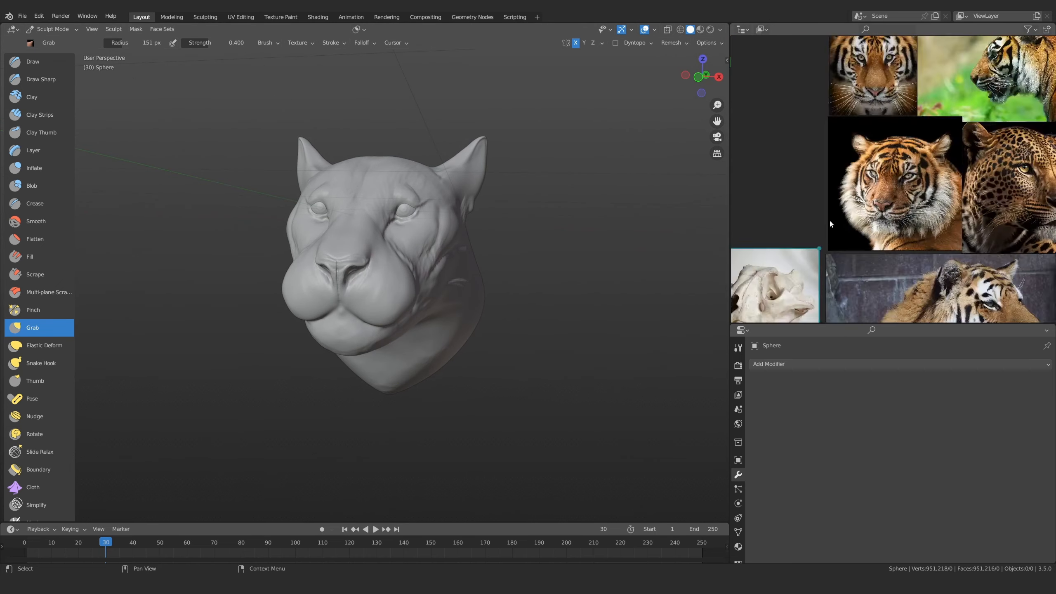
{"action": "scroll", "coordinate": [894, 212], "scroll_direction": "up", "scroll_amount": 4}
{"action": "scroll", "coordinate": [902, 218], "scroll_direction": "down", "scroll_amount": 1}
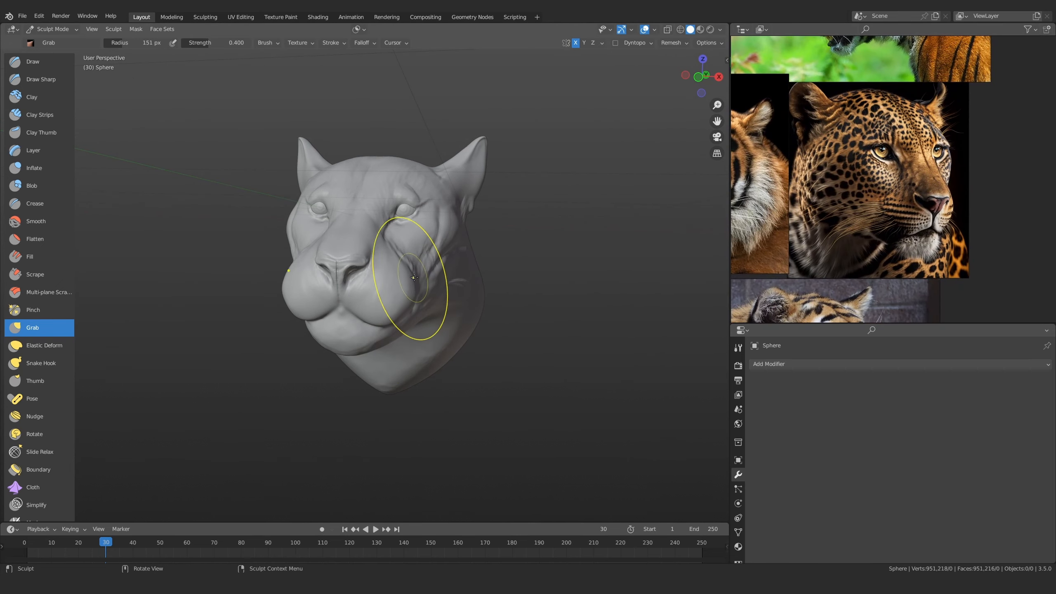
{"action": "scroll", "coordinate": [388, 331], "scroll_direction": "up", "scroll_amount": 1}
{"action": "scroll", "coordinate": [385, 340], "scroll_direction": "up", "scroll_amount": 2}
{"action": "middle_click_drag", "start_coordinate": [385, 340], "coordinate": [376, 316]}
{"action": "scroll", "coordinate": [376, 316], "scroll_direction": "up", "scroll_amount": 2}
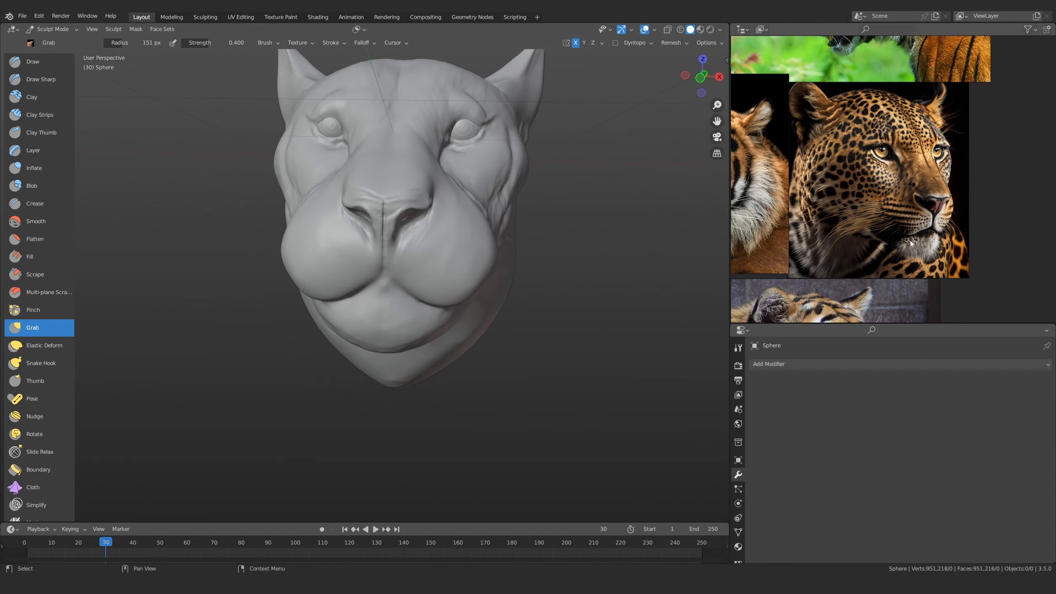
{"action": "left_click_drag", "start_coordinate": [414, 306], "coordinate": [474, 262], "text": "ctrl+alt"}
{"action": "left_click_drag", "start_coordinate": [848, 164], "coordinate": [878, 175], "text": "alt"}
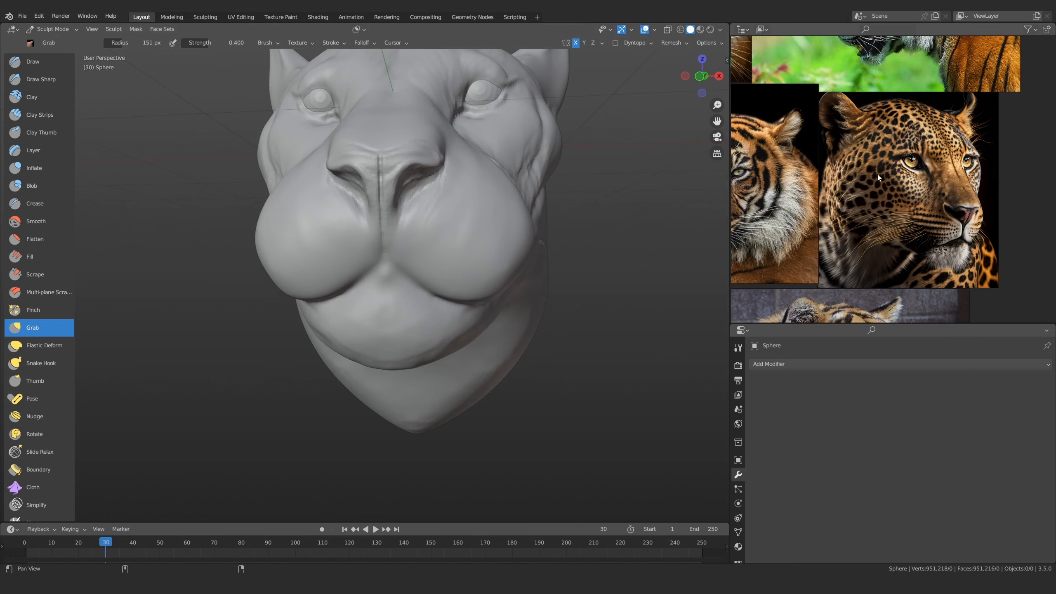
Examine the lower jaw and chin on the front and three-quarter skull references
{"action": "scroll", "coordinate": [877, 175], "scroll_direction": "down", "scroll_amount": 8}
{"action": "scroll", "coordinate": [809, 220], "scroll_direction": "up", "scroll_amount": 8}
{"action": "mouse_move", "coordinate": [933, 238]}
{"action": "left_mouse_down", "text": "alt"}
{"action": "mouse_move", "coordinate": [772, 212]}
{"action": "mouse_move", "coordinate": [944, 237]}
{"action": "left_mouse_up", "text": "alt"}
{"action": "scroll", "coordinate": [844, 237], "scroll_direction": "up", "scroll_amount": 3}
{"action": "left_click_drag", "start_coordinate": [845, 237], "coordinate": [838, 226], "text": "alt"}
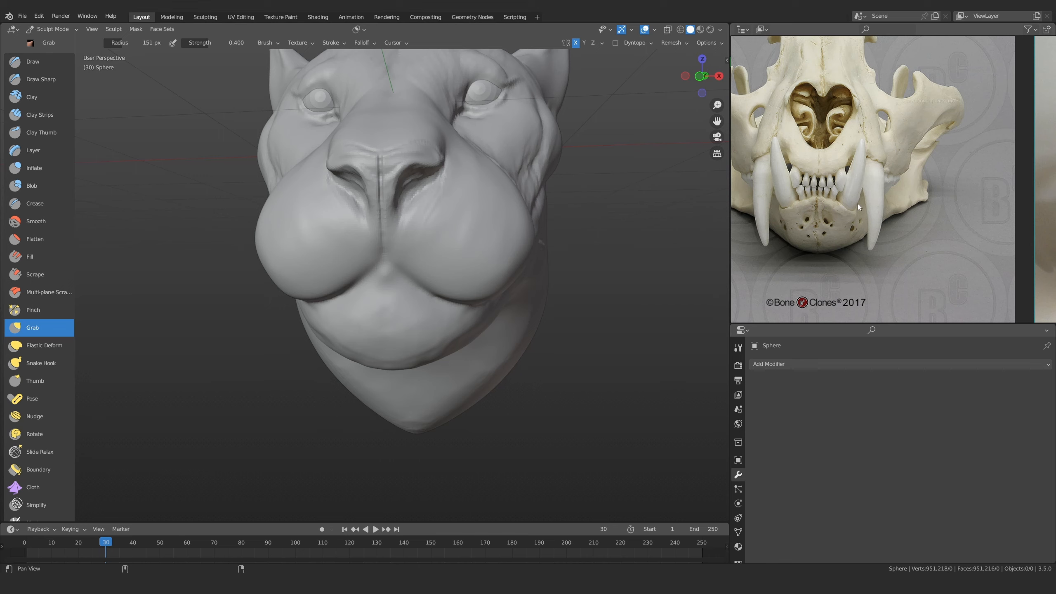
{"action": "left_click_drag", "start_coordinate": [858, 203], "coordinate": [832, 211], "text": "alt"}
{"action": "left_click_drag", "start_coordinate": [812, 246], "coordinate": [761, 236], "text": "alt"}
{"action": "left_click_drag", "start_coordinate": [947, 212], "coordinate": [814, 167], "text": "alt"}
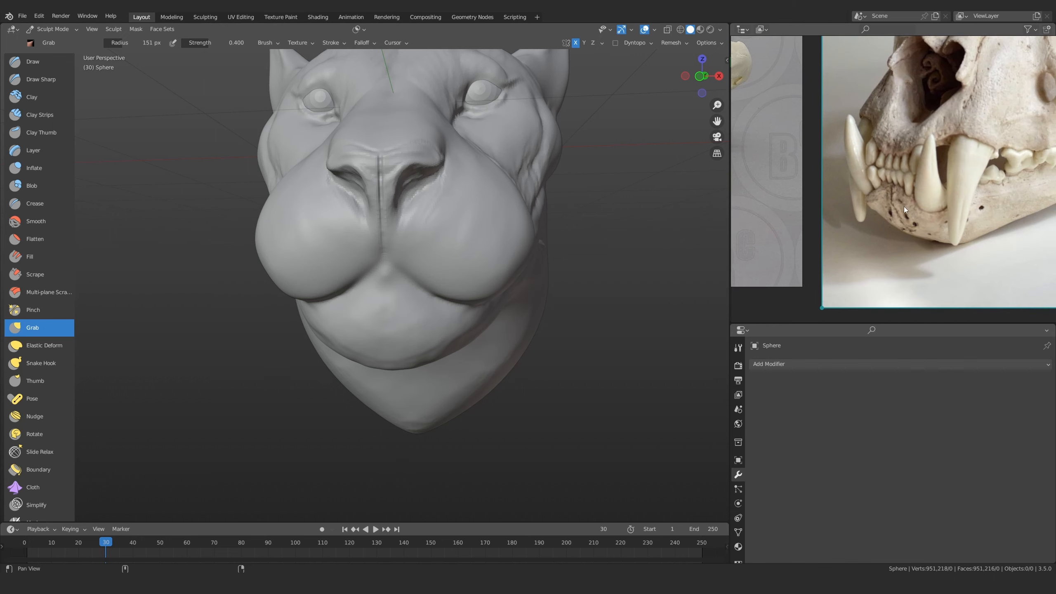
{"action": "left_click_drag", "start_coordinate": [904, 207], "coordinate": [973, 209], "text": "alt"}
{"action": "left_click_drag", "start_coordinate": [795, 192], "coordinate": [949, 193], "text": "alt"}
{"action": "scroll", "coordinate": [833, 205], "scroll_direction": "up", "scroll_amount": 2}
{"action": "left_click_drag", "start_coordinate": [834, 204], "coordinate": [854, 225], "text": "alt"}
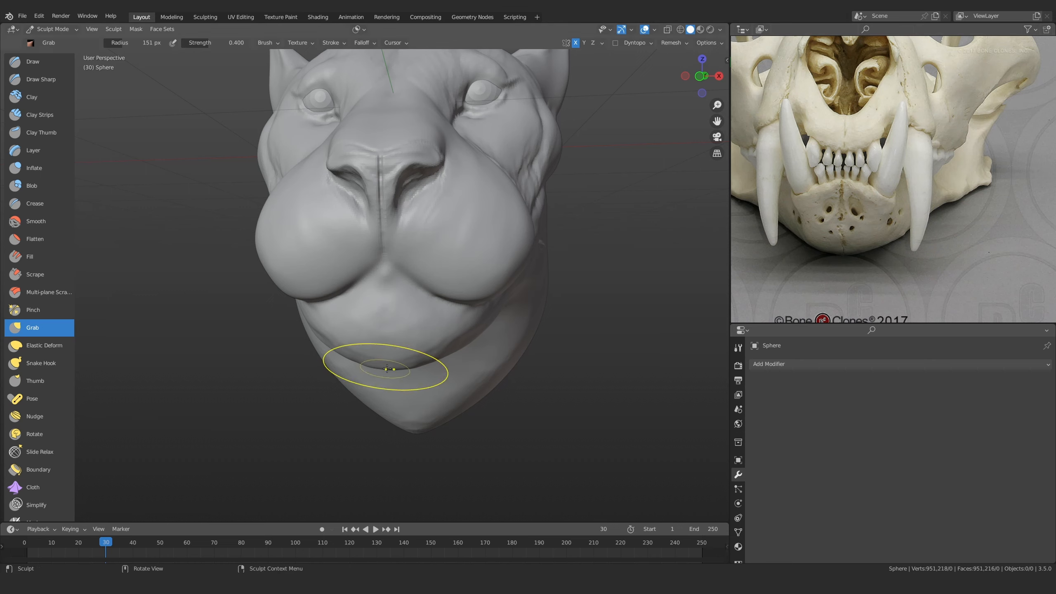
Build up the side of the chin below the muzzle pad with Clay Strips at 77 px
{"action": "mouse_move", "coordinate": [377, 365]}
{"action": "middle_mouse_down"}
{"action": "mouse_move", "coordinate": [399, 291]}
{"action": "mouse_move", "coordinate": [408, 333]}
{"action": "mouse_move", "coordinate": [426, 257]}
{"action": "mouse_move", "coordinate": [415, 254]}
{"action": "middle_mouse_up"}
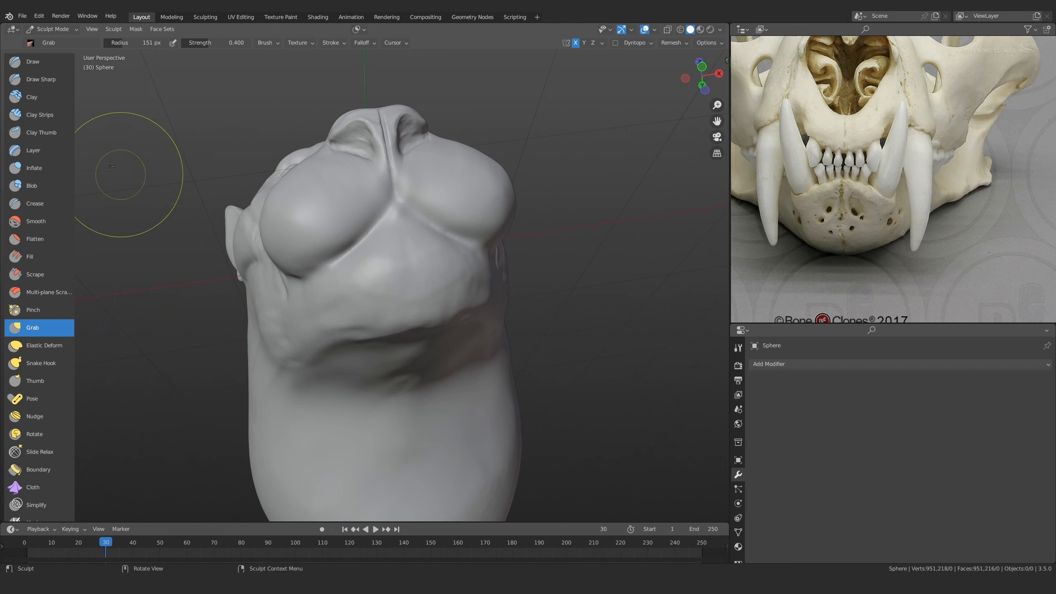
{"action": "left_click", "coordinate": [39, 116]}
{"action": "mouse_move", "coordinate": [320, 328]}
{"action": "middle_mouse_down"}
{"action": "mouse_move", "coordinate": [366, 354]}
{"action": "mouse_move", "coordinate": [394, 304]}
{"action": "middle_mouse_up"}
{"action": "key", "text": "f"}
{"action": "left_click", "coordinate": [373, 328]}
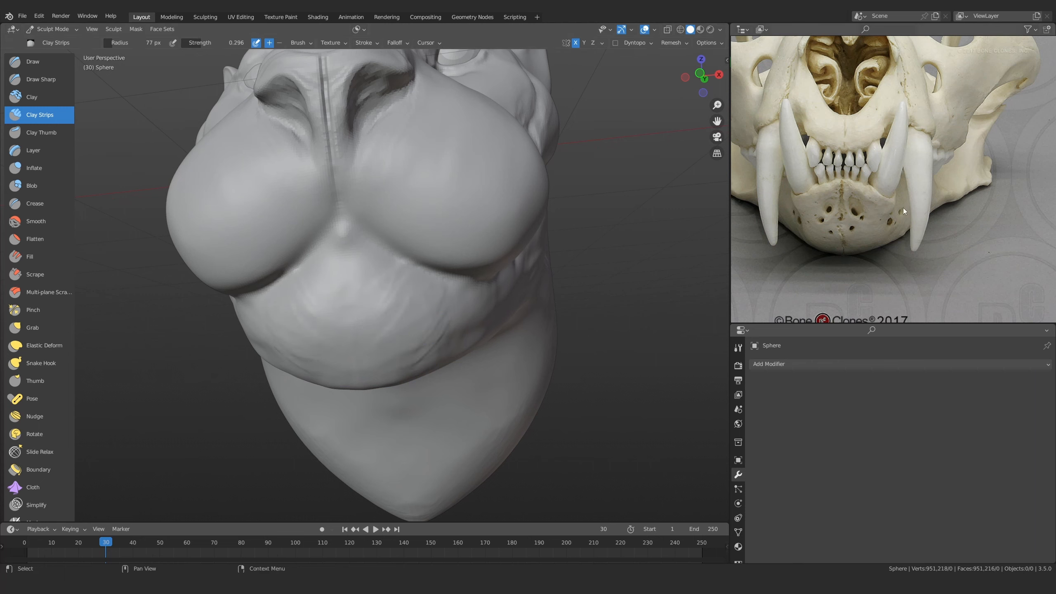
{"action": "left_click_drag", "start_coordinate": [428, 293], "coordinate": [448, 344]}
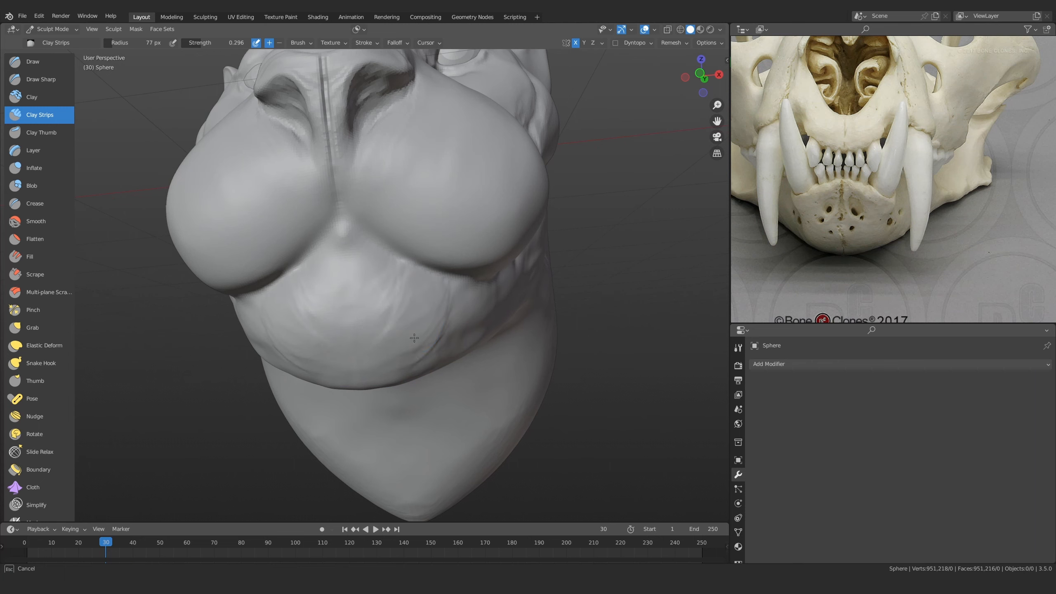
Add volume down the side of the chin toward its lower edge with Clay Strips at 83 px
{"action": "mouse_move", "coordinate": [384, 306]}
{"action": "middle_mouse_down"}
{"action": "mouse_move", "coordinate": [420, 299]}
{"action": "mouse_move", "coordinate": [424, 254]}
{"action": "middle_mouse_up"}
{"action": "key", "text": "f"}
{"action": "left_click", "coordinate": [404, 386]}
{"action": "key", "text": "f"}
{"action": "left_click", "coordinate": [426, 311]}
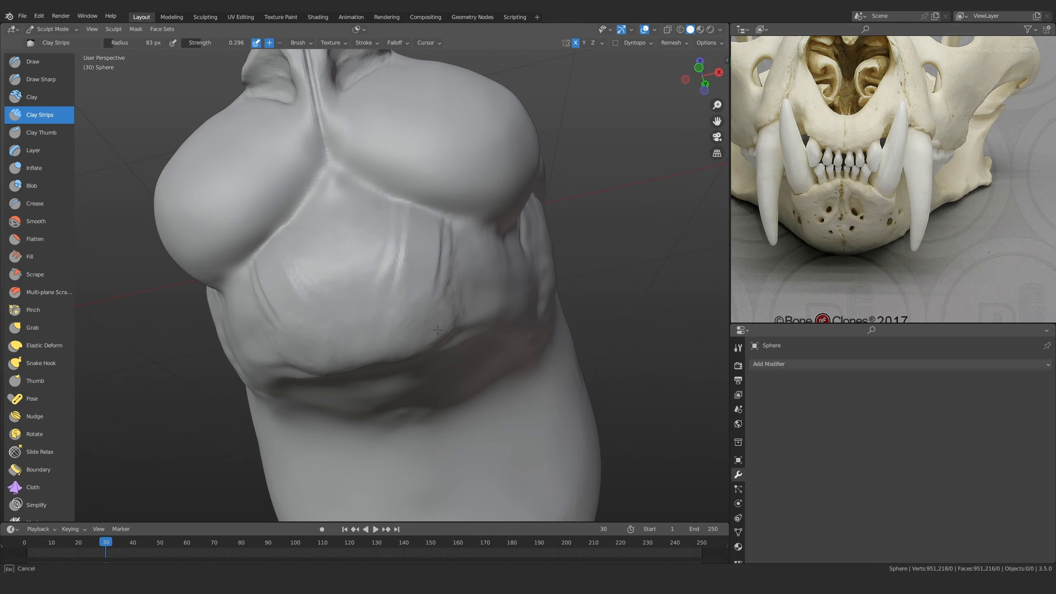
{"action": "left_click_drag", "start_coordinate": [437, 330], "coordinate": [432, 307]}
Round out the underside of the chin with Clay Strips at 102 px
{"action": "scroll", "coordinate": [427, 276], "scroll_direction": "down", "scroll_amount": 3}
{"action": "mouse_move", "coordinate": [427, 276]}
{"action": "middle_mouse_down"}
{"action": "mouse_move", "coordinate": [432, 325]}
{"action": "mouse_move", "coordinate": [419, 305]}
{"action": "middle_mouse_up"}
{"action": "scroll", "coordinate": [432, 325], "scroll_direction": "up", "scroll_amount": 3}
{"action": "scroll", "coordinate": [387, 347], "scroll_direction": "up", "scroll_amount": 1}
{"action": "mouse_move", "coordinate": [405, 252]}
{"action": "left_mouse_down"}
{"action": "mouse_move", "coordinate": [440, 233]}
{"action": "mouse_move", "coordinate": [457, 281]}
{"action": "left_mouse_up"}
{"action": "mouse_move", "coordinate": [410, 369]}
{"action": "middle_mouse_down"}
{"action": "mouse_move", "coordinate": [431, 349]}
{"action": "mouse_move", "coordinate": [377, 295]}
{"action": "middle_mouse_up"}
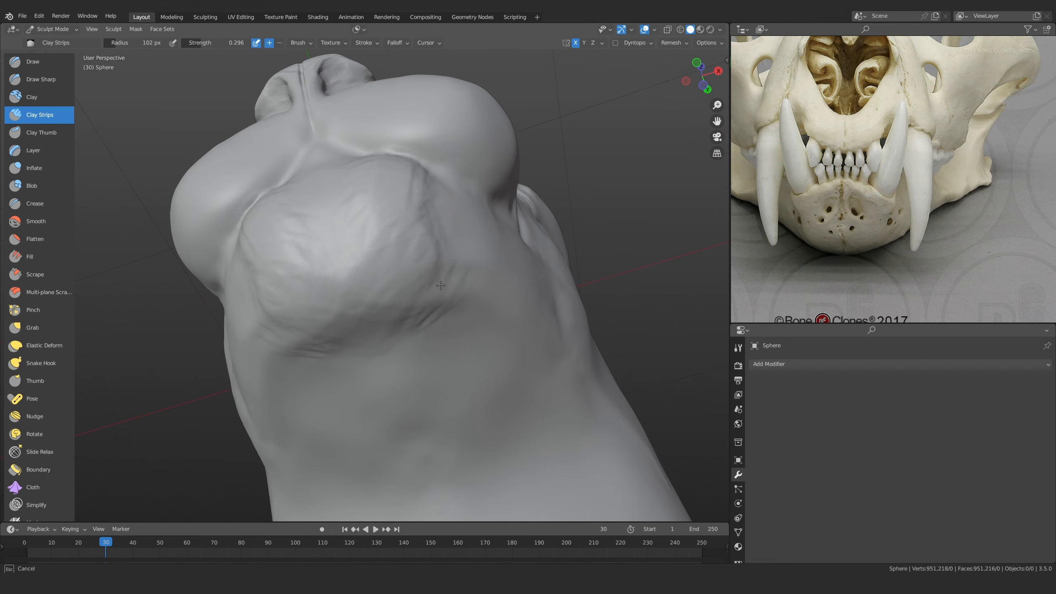
Blend the chin into the side of the jaw with downward Clay Strips strokes at about 103 px
{"action": "mouse_move", "coordinate": [440, 285]}
{"action": "middle_mouse_down"}
{"action": "mouse_move", "coordinate": [353, 323]}
{"action": "mouse_move", "coordinate": [337, 363]}
{"action": "middle_mouse_up"}
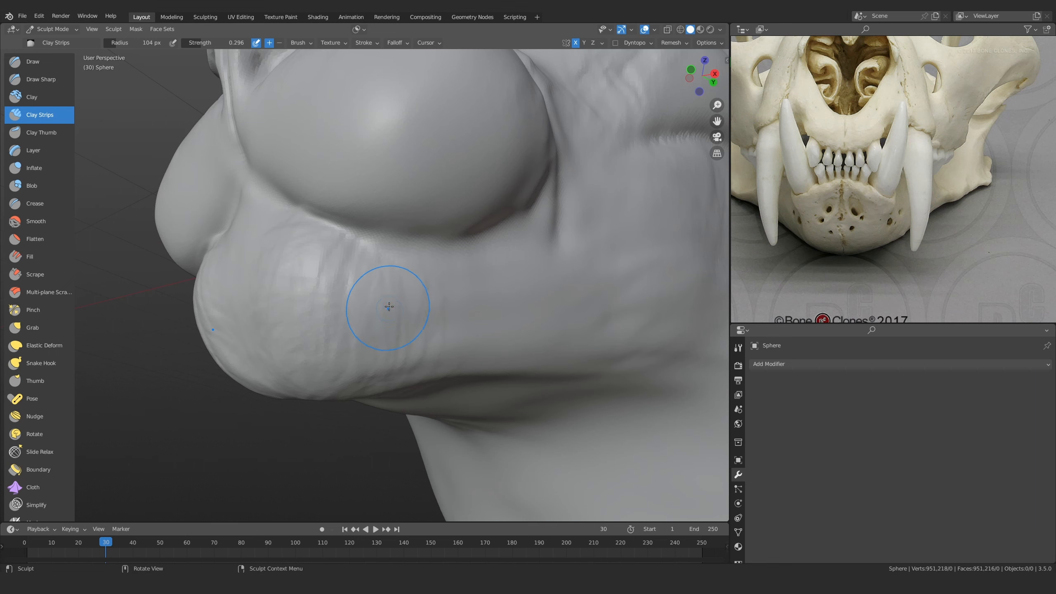
{"action": "left_click_drag", "start_coordinate": [346, 299], "coordinate": [336, 341]}
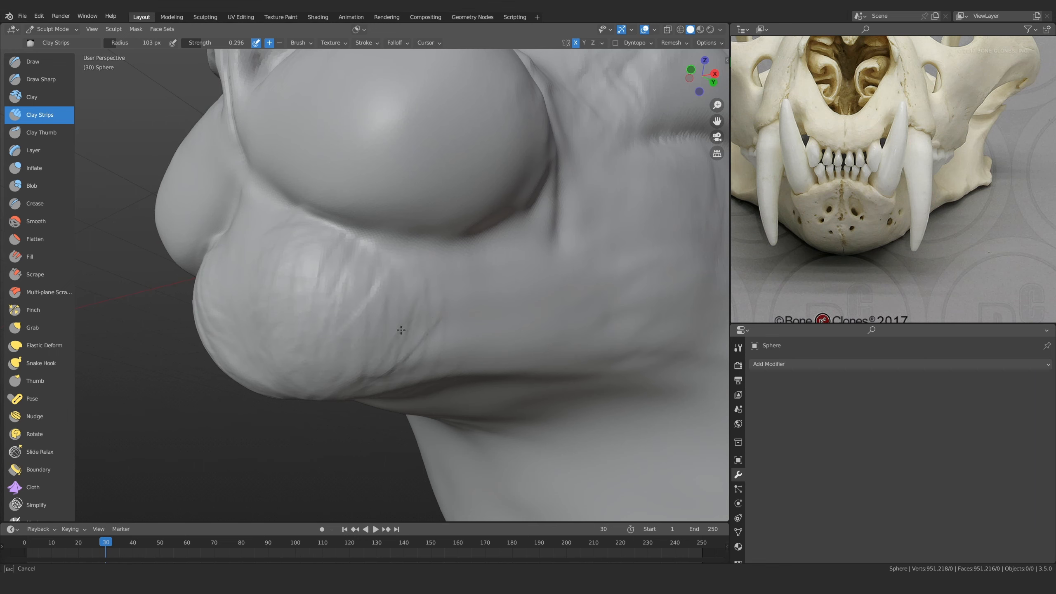
{"action": "mouse_move", "coordinate": [401, 330]}
{"action": "middle_mouse_down", "text": "ctrl"}
{"action": "mouse_move", "coordinate": [401, 366]}
{"action": "mouse_move", "coordinate": [411, 341]}
{"action": "mouse_move", "coordinate": [436, 345]}
{"action": "mouse_move", "coordinate": [401, 310]}
{"action": "middle_mouse_up", "text": "ctrl"}
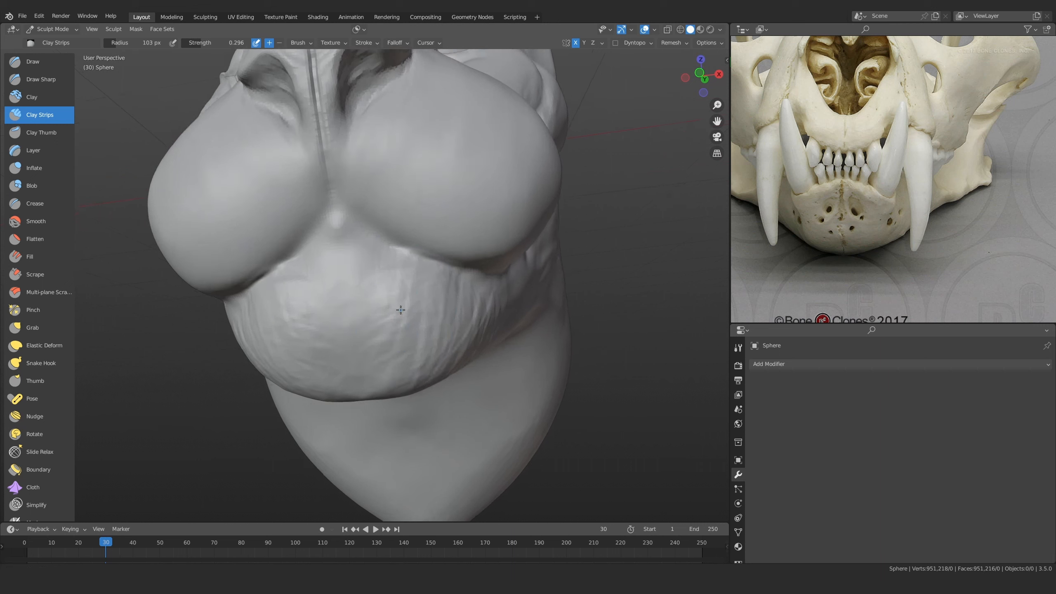
{"action": "middle_click_drag", "start_coordinate": [318, 311], "coordinate": [374, 287]}
Build up the front of the chin and lower lip with Clay Strips, reducing the radius from 94 to 84 px
{"action": "scroll", "coordinate": [378, 278], "scroll_direction": "up", "scroll_amount": 2}
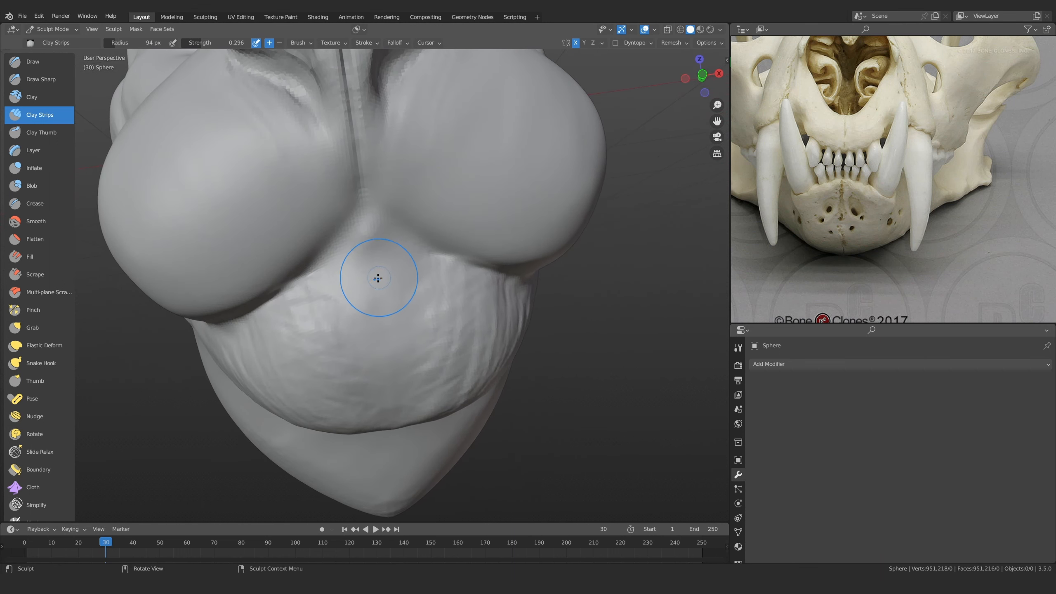
{"action": "left_click_drag", "start_coordinate": [378, 278], "coordinate": [327, 318]}
{"action": "key", "text": "f"}
{"action": "mouse_move", "coordinate": [404, 292]}
{"action": "left_mouse_down"}
{"action": "mouse_move", "coordinate": [372, 295]}
{"action": "mouse_move", "coordinate": [420, 269]}
{"action": "mouse_move", "coordinate": [354, 307]}
{"action": "mouse_move", "coordinate": [478, 283]}
{"action": "mouse_move", "coordinate": [513, 291]}
{"action": "mouse_move", "coordinate": [442, 265]}
{"action": "left_mouse_up"}
{"action": "left_click", "coordinate": [392, 297]}
{"action": "key", "text": "f"}
{"action": "left_click", "coordinate": [529, 293]}
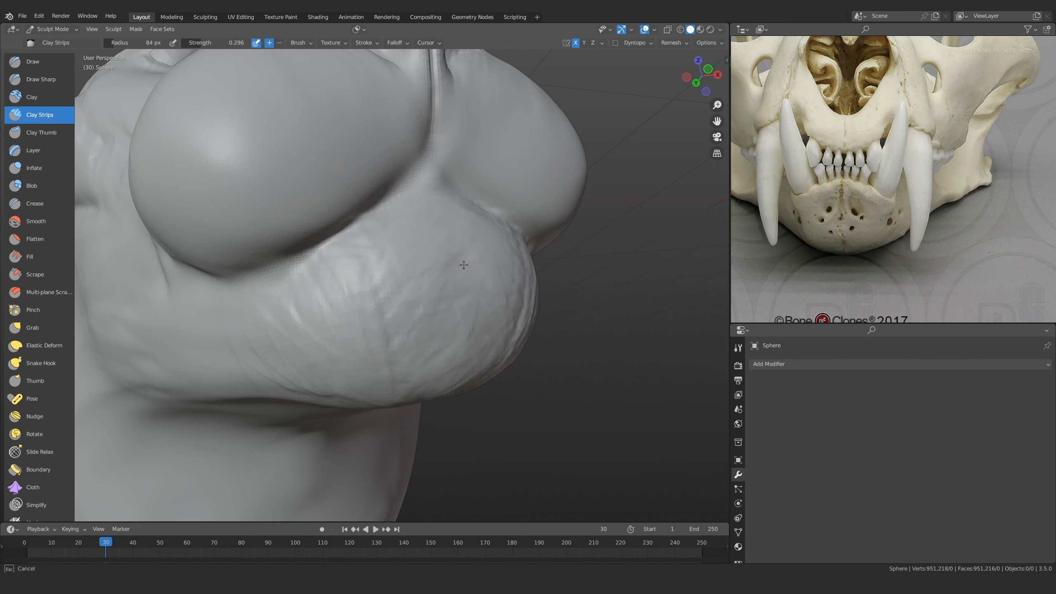
{"action": "left_click_drag", "start_coordinate": [463, 265], "coordinate": [484, 337]}
{"action": "mouse_move", "coordinate": [484, 337]}
{"action": "middle_mouse_down", "text": "ctrl"}
{"action": "mouse_move", "coordinate": [485, 374]}
{"action": "mouse_move", "coordinate": [268, 303]}
{"action": "mouse_move", "coordinate": [316, 266]}
{"action": "mouse_move", "coordinate": [332, 374]}
{"action": "middle_mouse_up", "text": "ctrl"}
Carve the mouth line between the muzzle pads and lower lip with Draw Sharp at 52 px, smoothing the crease
{"action": "mouse_move", "coordinate": [333, 374]}
{"action": "middle_mouse_down"}
{"action": "mouse_move", "coordinate": [427, 402]}
{"action": "mouse_move", "coordinate": [410, 259]}
{"action": "mouse_move", "coordinate": [388, 270]}
{"action": "mouse_move", "coordinate": [389, 243]}
{"action": "mouse_move", "coordinate": [374, 247]}
{"action": "middle_mouse_up"}
{"action": "left_click", "coordinate": [56, 81]}
{"action": "left_click_drag", "start_coordinate": [375, 248], "coordinate": [227, 331]}
{"action": "mouse_move", "coordinate": [440, 255]}
{"action": "left_mouse_down", "text": "shift"}
{"action": "mouse_move", "coordinate": [487, 261]}
{"action": "mouse_move", "coordinate": [419, 250]}
{"action": "left_mouse_up", "text": "shift"}
{"action": "left_click_drag", "start_coordinate": [420, 250], "coordinate": [419, 316], "text": "ctrl+alt"}
{"action": "left_click_drag", "start_coordinate": [420, 316], "coordinate": [311, 288], "text": "alt"}
{"action": "mouse_move", "coordinate": [326, 246]}
{"action": "left_mouse_down", "text": "alt"}
{"action": "mouse_move", "coordinate": [365, 266]}
{"action": "mouse_move", "coordinate": [412, 263]}
{"action": "mouse_move", "coordinate": [337, 258]}
{"action": "left_mouse_up", "text": "alt"}
{"action": "mouse_move", "coordinate": [336, 258]}
{"action": "left_mouse_down", "text": "alt+shift"}
{"action": "mouse_move", "coordinate": [381, 302]}
{"action": "mouse_move", "coordinate": [406, 258]}
{"action": "mouse_move", "coordinate": [397, 235]}
{"action": "mouse_move", "coordinate": [295, 320]}
{"action": "mouse_move", "coordinate": [412, 185]}
{"action": "mouse_move", "coordinate": [387, 250]}
{"action": "mouse_move", "coordinate": [297, 318]}
{"action": "mouse_move", "coordinate": [325, 295]}
{"action": "left_mouse_up", "text": "alt+shift"}
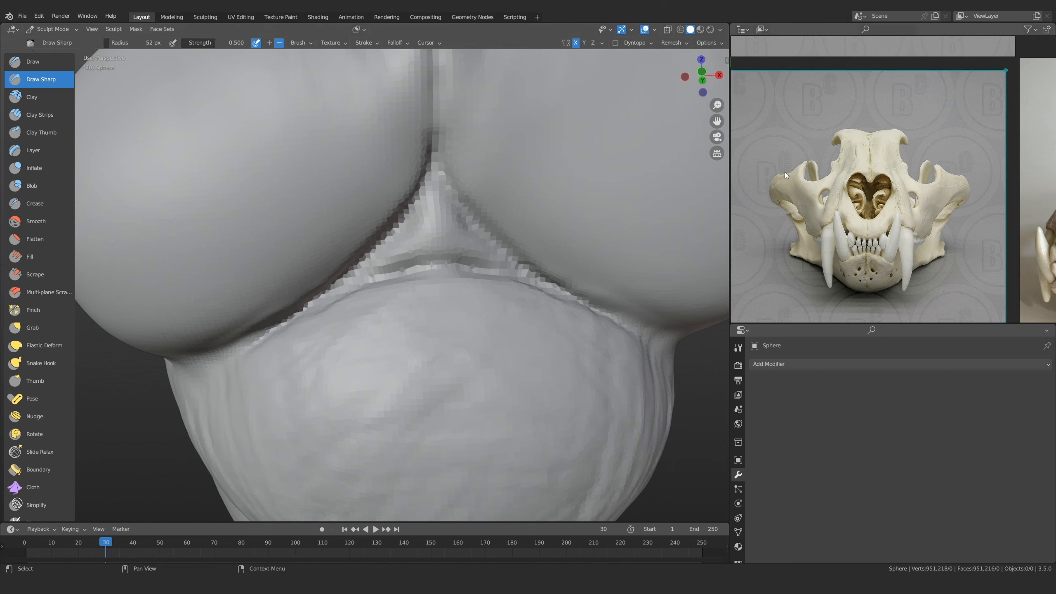
Compare the sculpted big-cat head's left profile with the side-view skull reference
{"action": "scroll", "coordinate": [849, 206], "scroll_direction": "down", "scroll_amount": 5}
{"action": "middle_click_drag", "start_coordinate": [864, 75], "coordinate": [856, 207]}
{"action": "scroll", "coordinate": [856, 175], "scroll_direction": "up", "scroll_amount": 5}
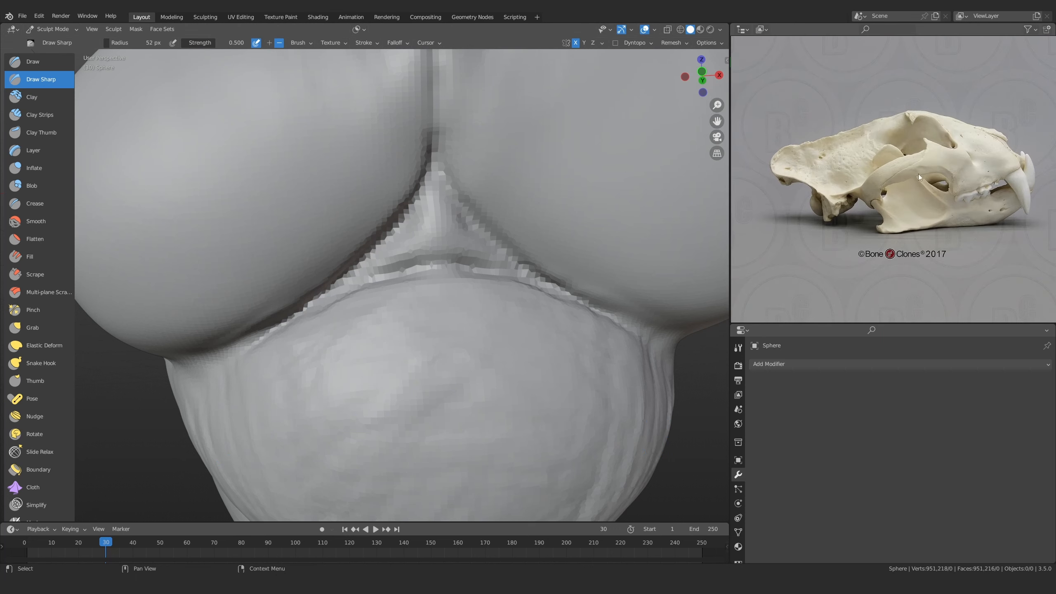
{"action": "middle_click_drag", "start_coordinate": [916, 154], "coordinate": [898, 171]}
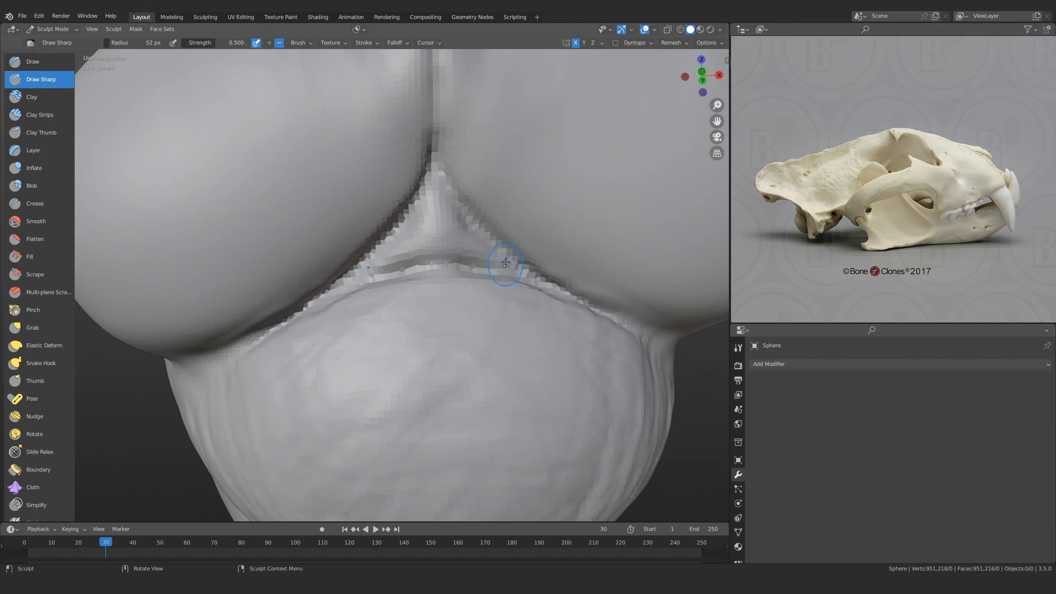
{"action": "mouse_move", "coordinate": [451, 146]}
{"action": "middle_mouse_down", "text": "ctrl"}
{"action": "mouse_move", "coordinate": [458, 320]}
{"action": "mouse_move", "coordinate": [483, 302]}
{"action": "middle_mouse_up", "text": "ctrl"}
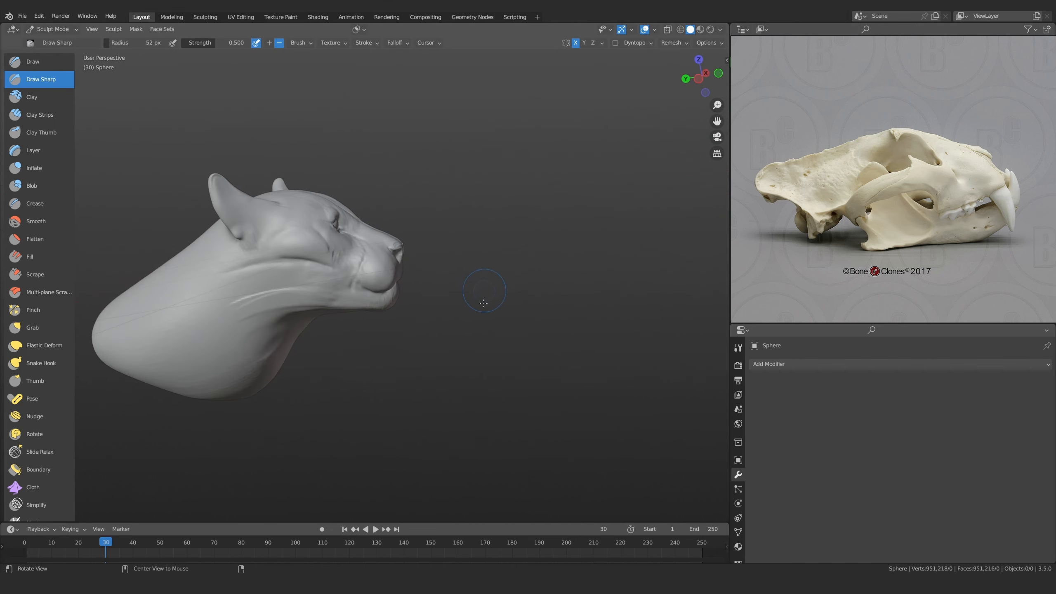
{"action": "key", "text": "ctrl+KP_3"}
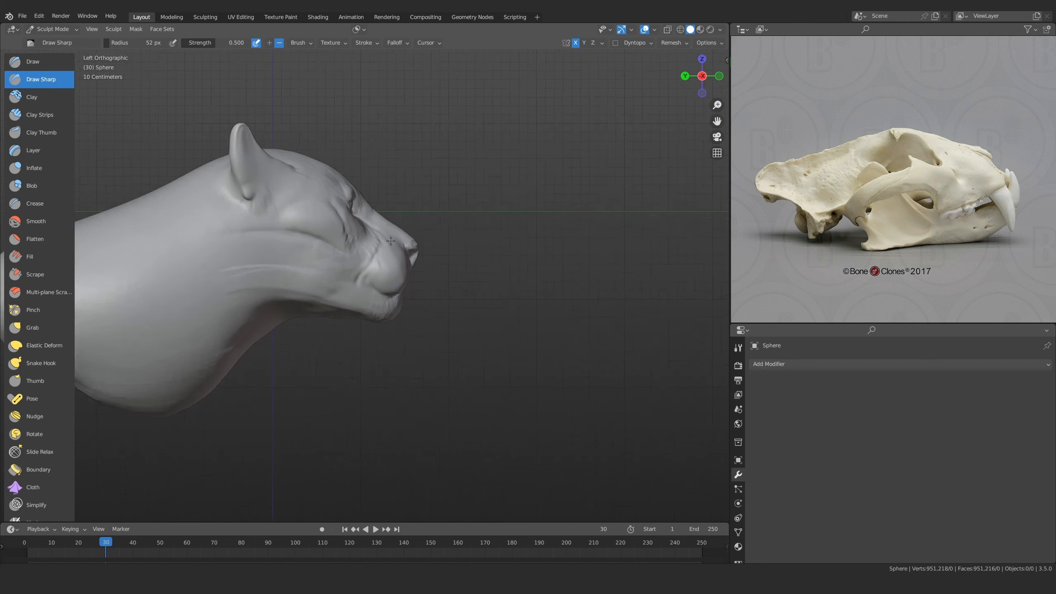
{"action": "scroll", "coordinate": [525, 243], "scroll_direction": "up", "scroll_amount": 7}
{"action": "scroll", "coordinate": [369, 217], "scroll_direction": "down", "scroll_amount": 2}
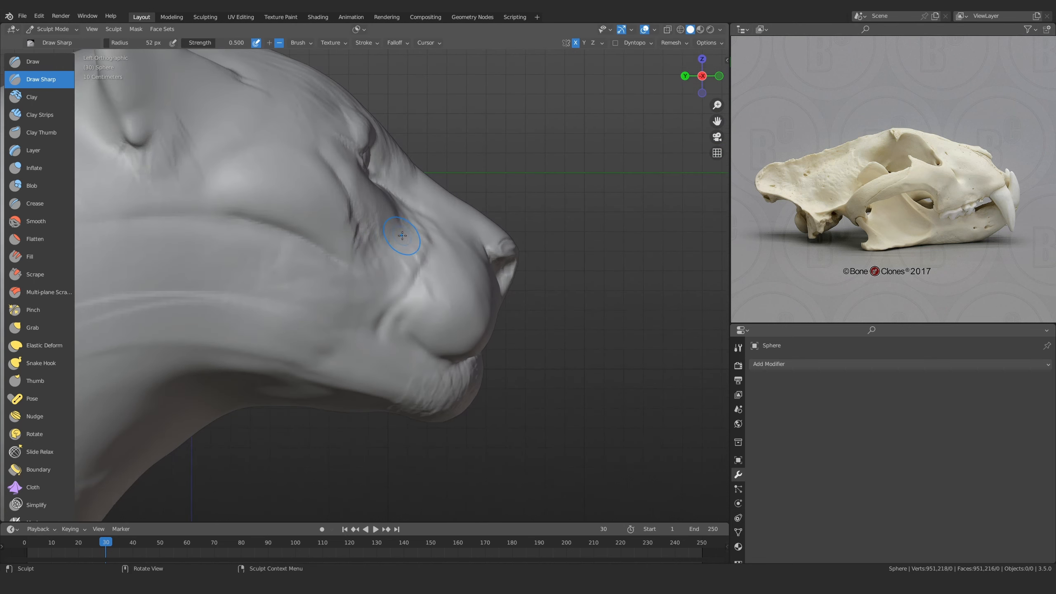
Examine the eye socket on the side-view skull reference and the eye area in the tiger photo
{"action": "scroll", "coordinate": [906, 173], "scroll_direction": "up", "scroll_amount": 5}
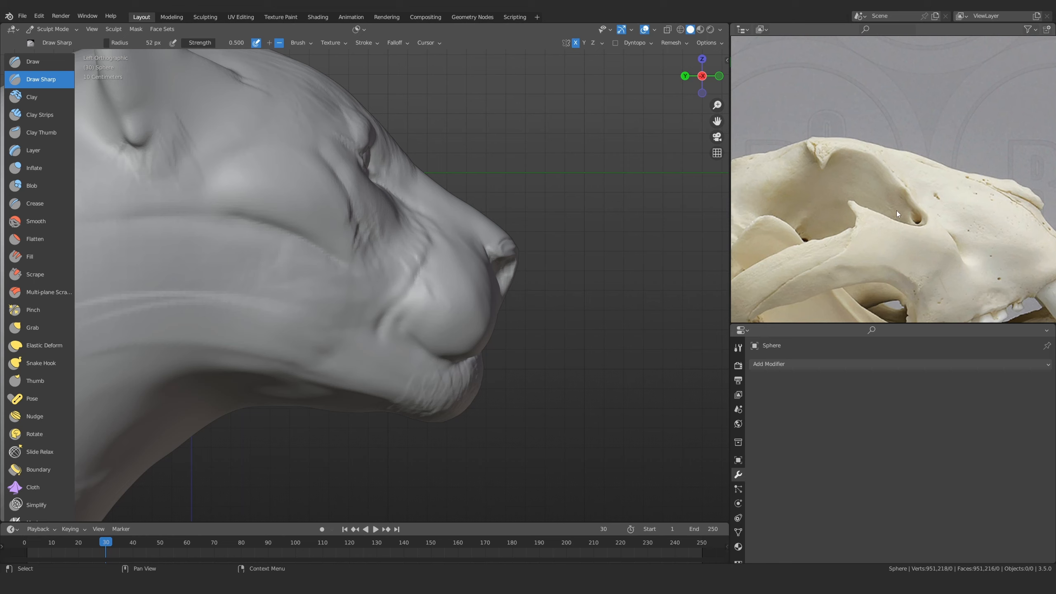
{"action": "scroll", "coordinate": [870, 184], "scroll_direction": "down", "scroll_amount": 5}
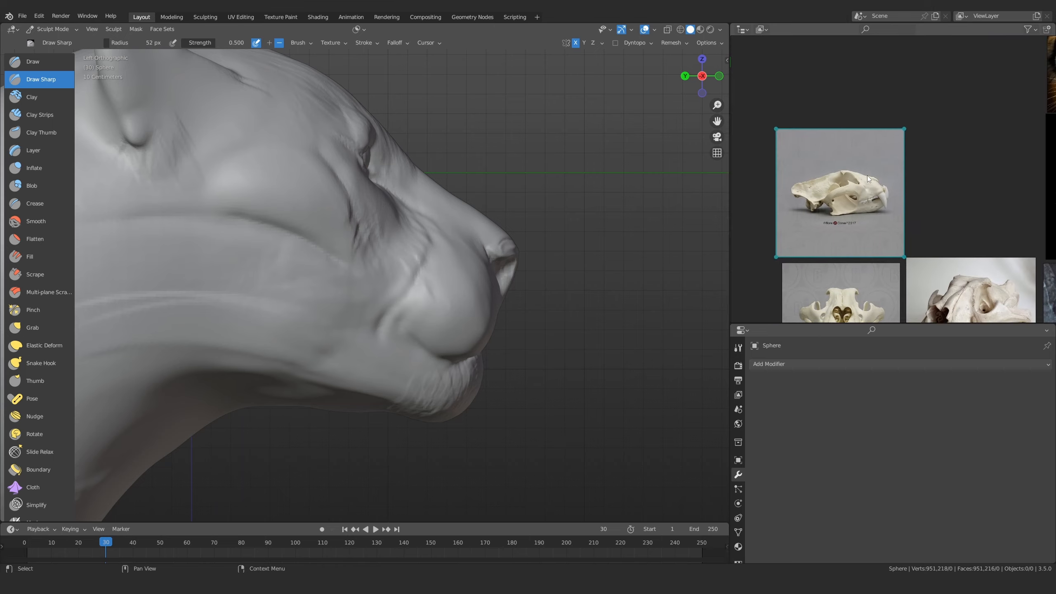
{"action": "middle_click_drag", "start_coordinate": [1008, 260], "coordinate": [871, 158]}
{"action": "scroll", "coordinate": [873, 188], "scroll_direction": "up", "scroll_amount": 4}
{"action": "scroll", "coordinate": [870, 160], "scroll_direction": "up", "scroll_amount": 3}
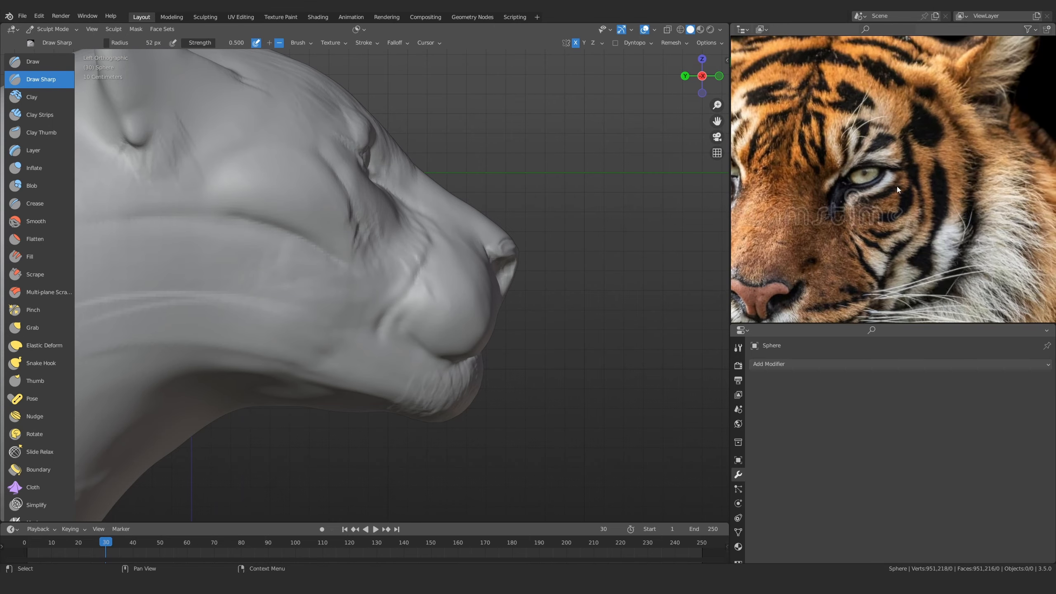
{"action": "scroll", "coordinate": [880, 189], "scroll_direction": "down", "scroll_amount": 6}
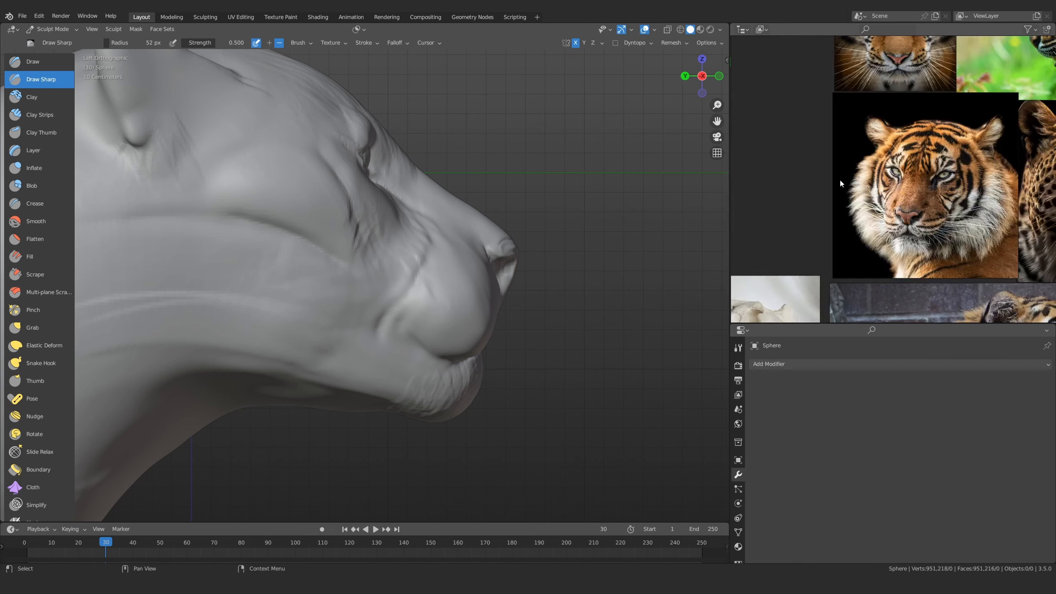
{"action": "middle_click_drag", "start_coordinate": [840, 178], "coordinate": [872, 180]}
{"action": "scroll", "coordinate": [872, 181], "scroll_direction": "up", "scroll_amount": 3}
{"action": "left_click", "coordinate": [872, 180]}
{"action": "scroll", "coordinate": [871, 180], "scroll_direction": "up", "scroll_amount": 5}
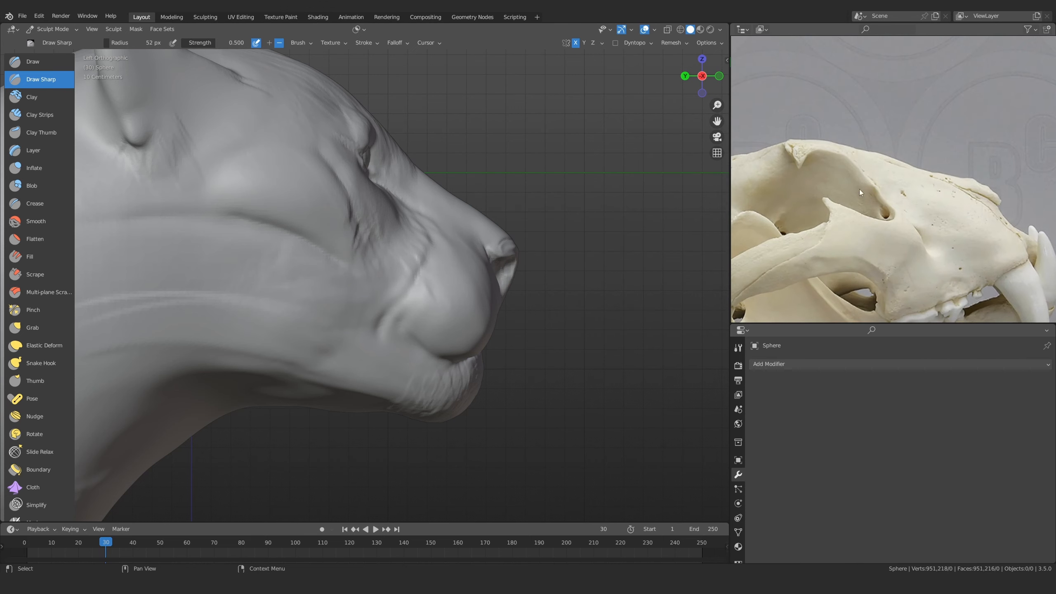
{"action": "middle_click_drag", "start_coordinate": [911, 236], "coordinate": [880, 200]}
{"action": "scroll", "coordinate": [880, 201], "scroll_direction": "up", "scroll_amount": 4}
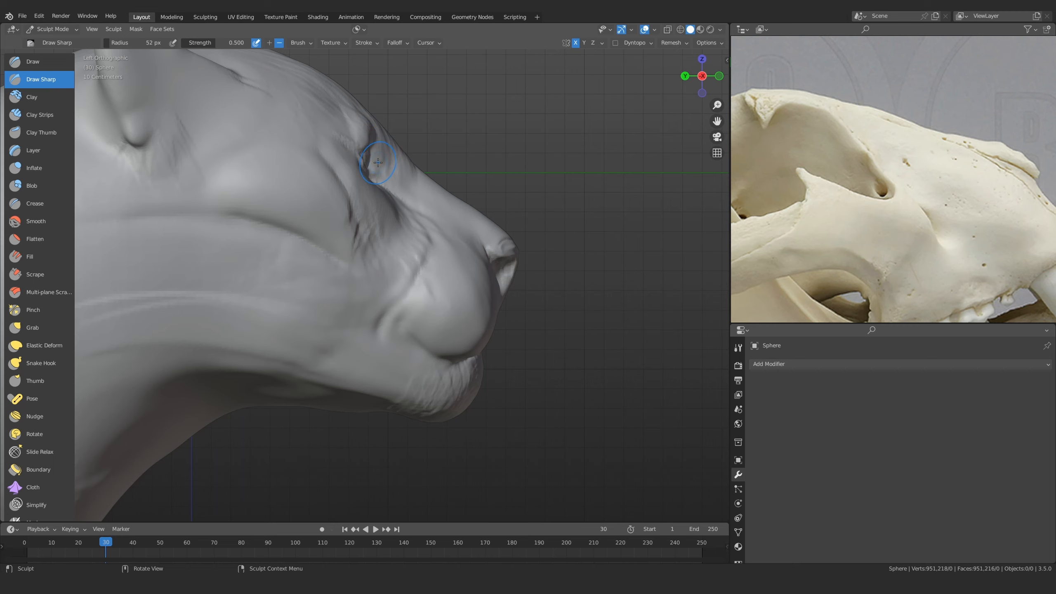
Compare the inner eye corner of the sculpted head with the leopard's eye in the reference photo
{"action": "mouse_move", "coordinate": [415, 192]}
{"action": "middle_mouse_down"}
{"action": "mouse_move", "coordinate": [341, 235]}
{"action": "mouse_move", "coordinate": [278, 165]}
{"action": "mouse_move", "coordinate": [369, 283]}
{"action": "mouse_move", "coordinate": [324, 249]}
{"action": "middle_mouse_up"}
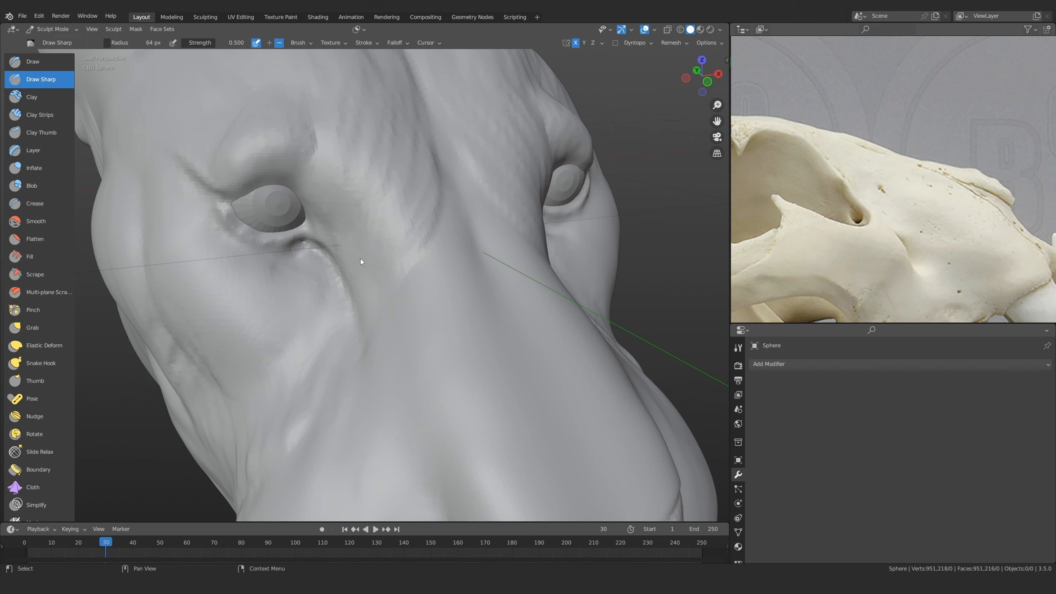
{"action": "middle_click_drag", "start_coordinate": [360, 260], "coordinate": [347, 225]}
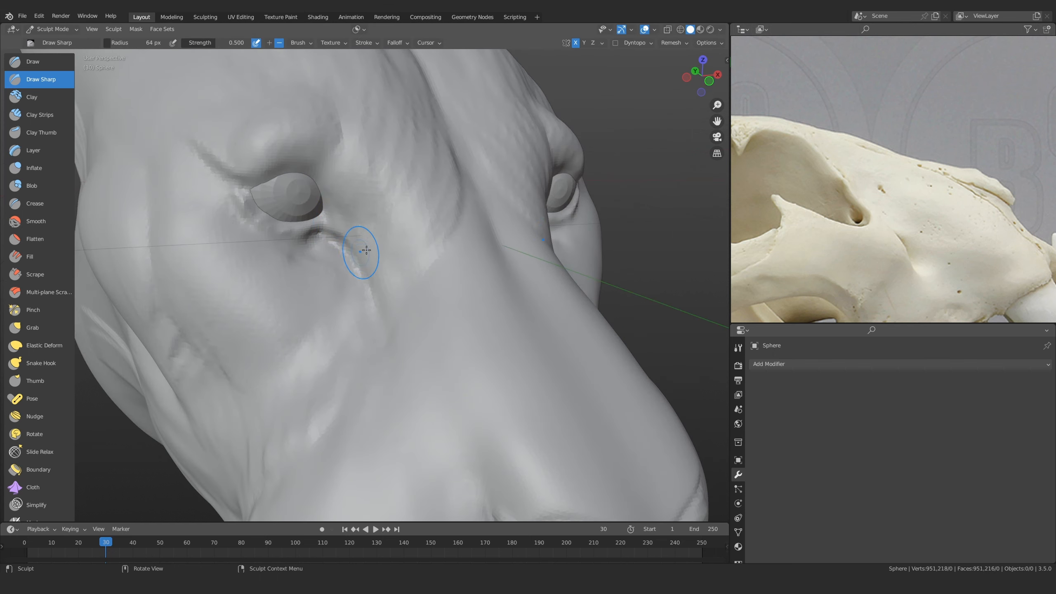
{"action": "scroll", "coordinate": [899, 233], "scroll_direction": "down", "scroll_amount": 6}
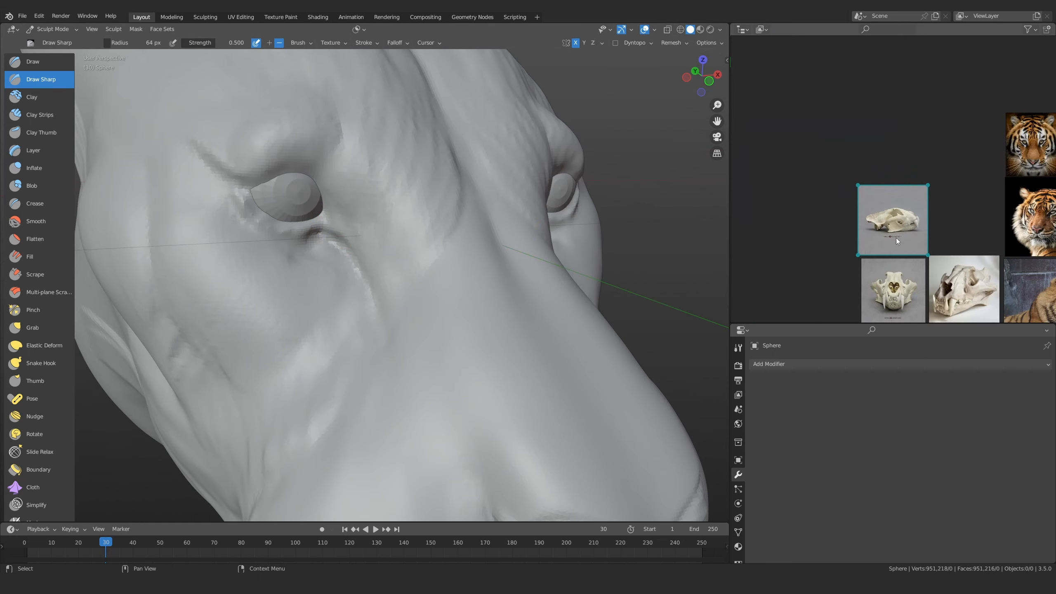
{"action": "middle_click_drag", "start_coordinate": [895, 238], "coordinate": [765, 248]}
{"action": "scroll", "coordinate": [917, 182], "scroll_direction": "up", "scroll_amount": 5}
{"action": "middle_click_drag", "start_coordinate": [997, 221], "coordinate": [907, 220]}
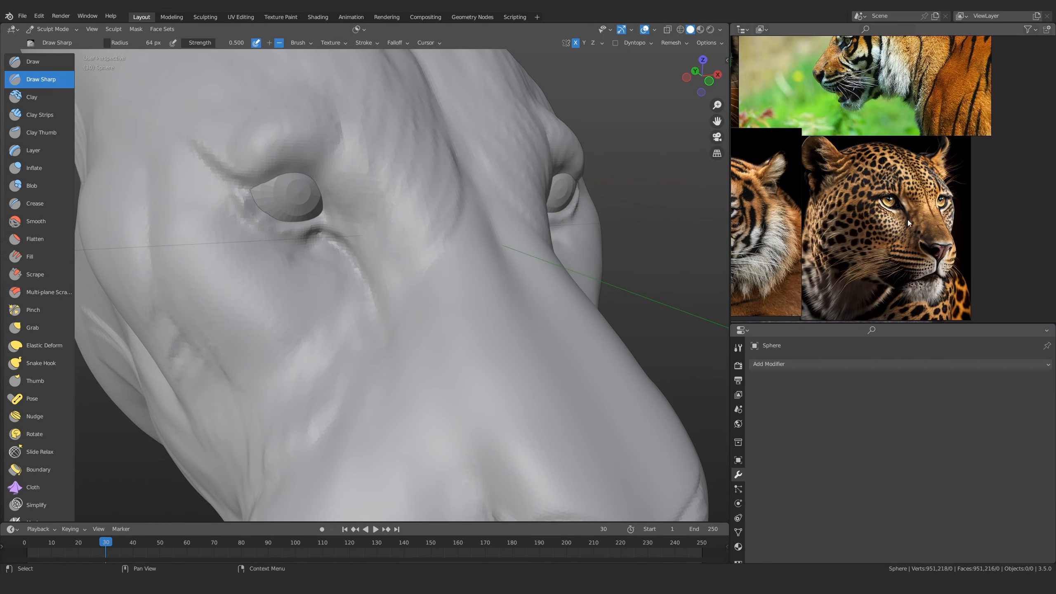
{"action": "scroll", "coordinate": [907, 220], "scroll_direction": "up", "scroll_amount": 4}
{"action": "scroll", "coordinate": [906, 215], "scroll_direction": "up", "scroll_amount": 2}
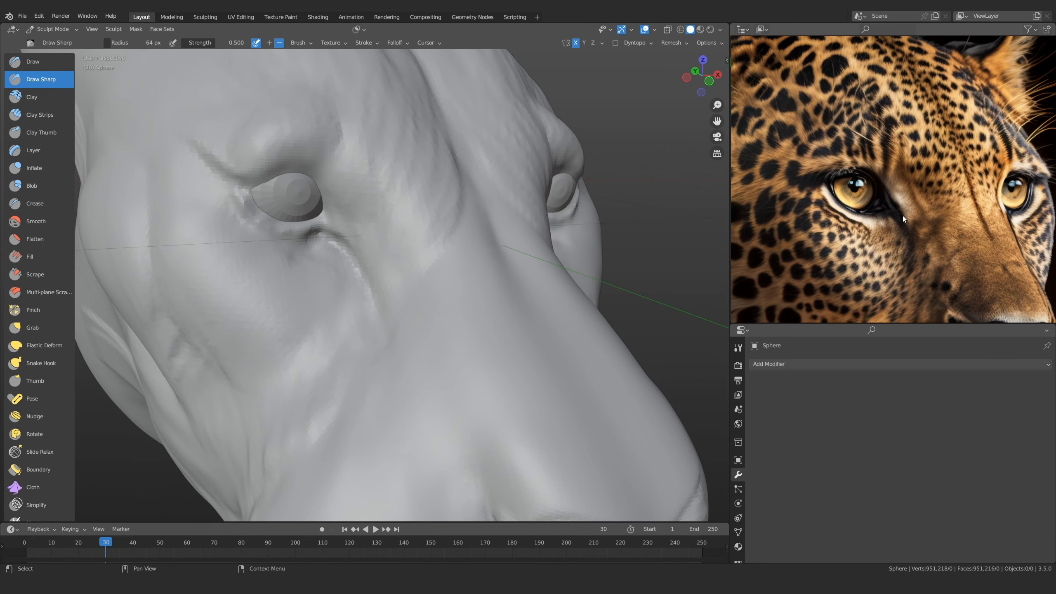
{"action": "scroll", "coordinate": [355, 216], "scroll_direction": "down", "scroll_amount": 5}
{"action": "mouse_move", "coordinate": [355, 216]}
{"action": "middle_mouse_down"}
{"action": "mouse_move", "coordinate": [304, 276]}
{"action": "mouse_move", "coordinate": [327, 249]}
{"action": "middle_mouse_up"}
{"action": "scroll", "coordinate": [316, 258], "scroll_direction": "up", "scroll_amount": 3}
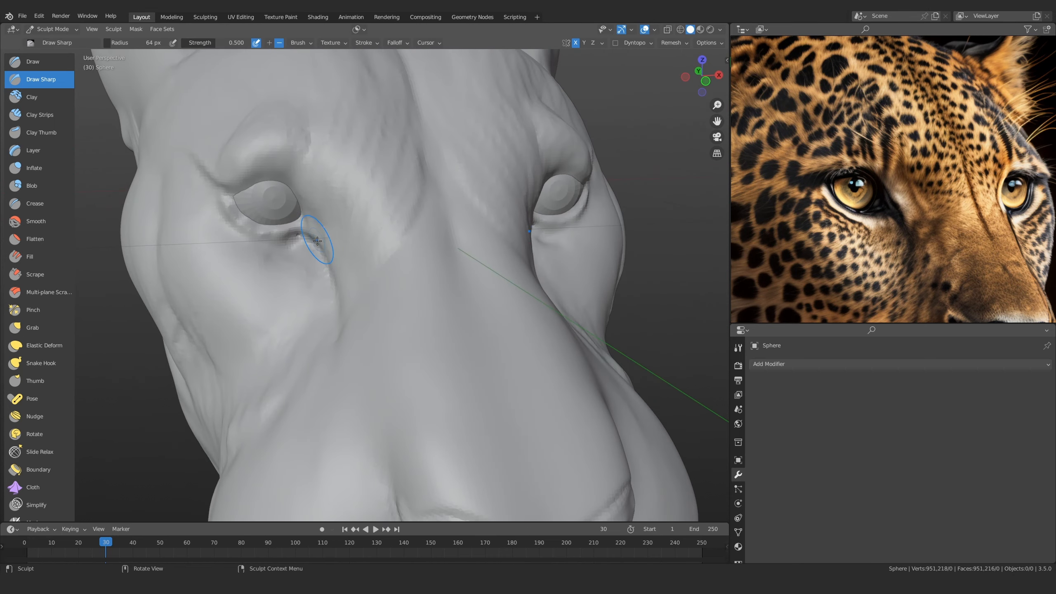
Build up the crease below the inner eye corner with the Clay Strips brush at a radius of 61 px
{"action": "left_click", "coordinate": [39, 115]}
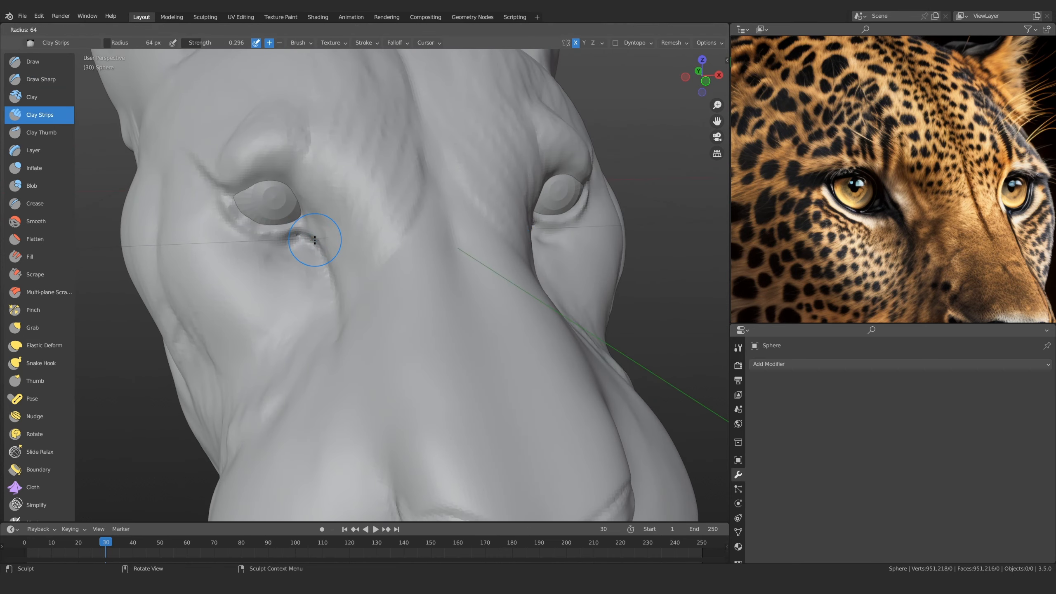
{"action": "middle_click_drag", "start_coordinate": [318, 236], "coordinate": [352, 254], "text": "ctrl"}
{"action": "left_click_drag", "start_coordinate": [332, 237], "coordinate": [316, 223]}
{"action": "key", "text": "f"}
{"action": "left_click", "coordinate": [341, 234]}
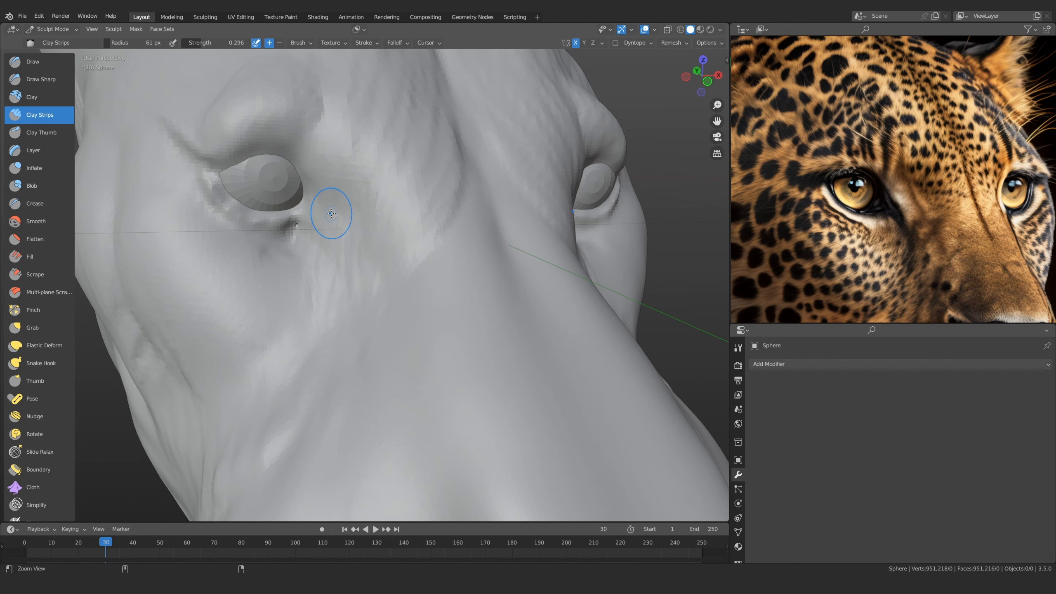
Compare the eye's position in the left side view with the eye socket of the side-view skull reference
{"action": "middle_click_drag", "start_coordinate": [330, 213], "coordinate": [350, 308], "text": "ctrl"}
{"action": "middle_click_drag", "start_coordinate": [350, 308], "coordinate": [454, 332]}
{"action": "scroll", "coordinate": [873, 200], "scroll_direction": "down", "scroll_amount": 6}
{"action": "middle_click_drag", "start_coordinate": [829, 211], "coordinate": [862, 158]}
{"action": "scroll", "coordinate": [861, 170], "scroll_direction": "up", "scroll_amount": 5}
{"action": "scroll", "coordinate": [860, 199], "scroll_direction": "up", "scroll_amount": 1}
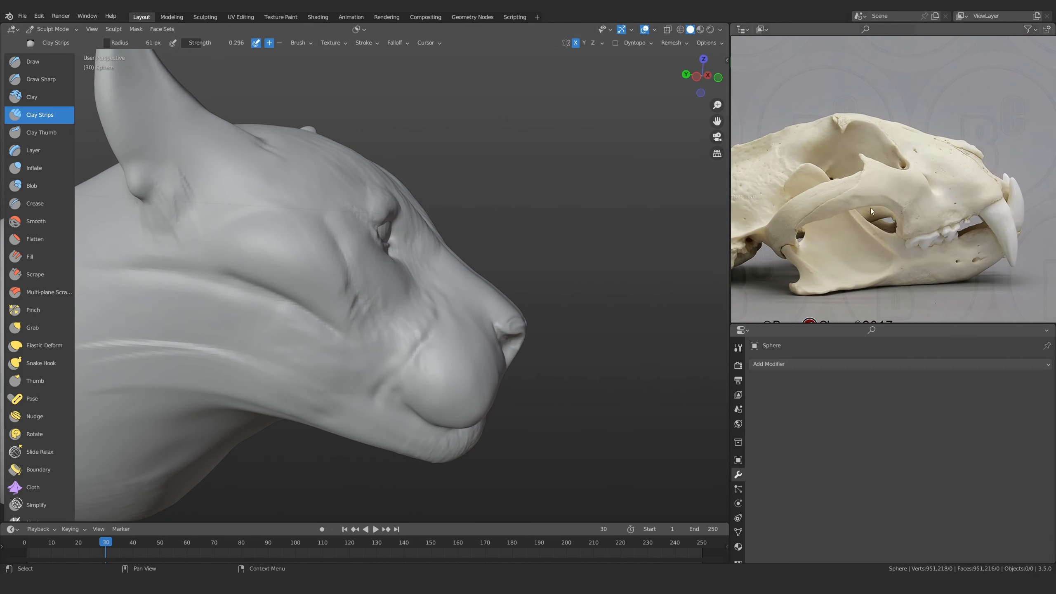
{"action": "key", "text": "KP_3"}
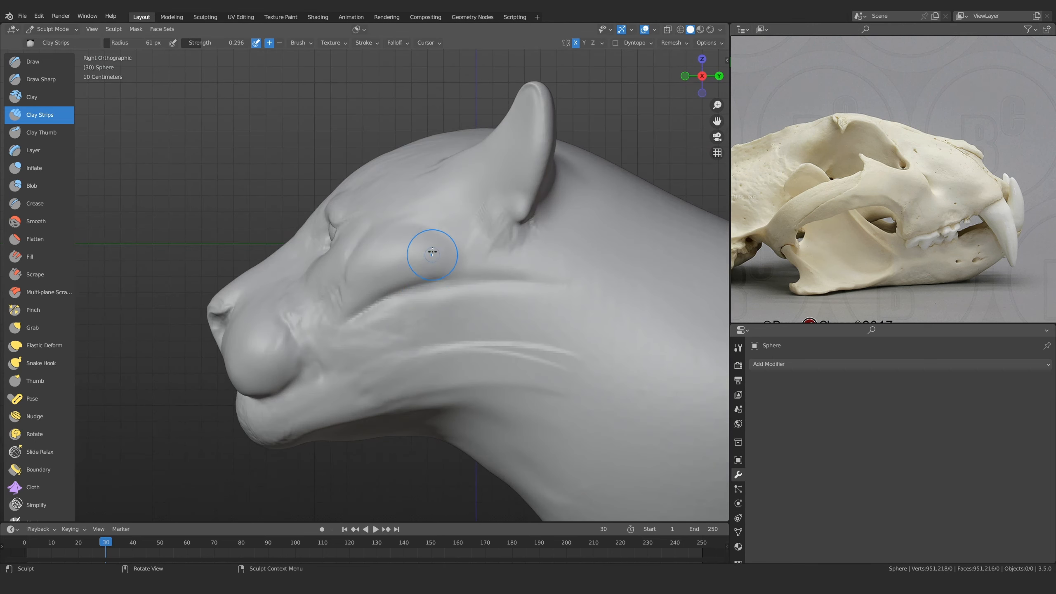
{"action": "key", "text": "ctrl+KP_3"}
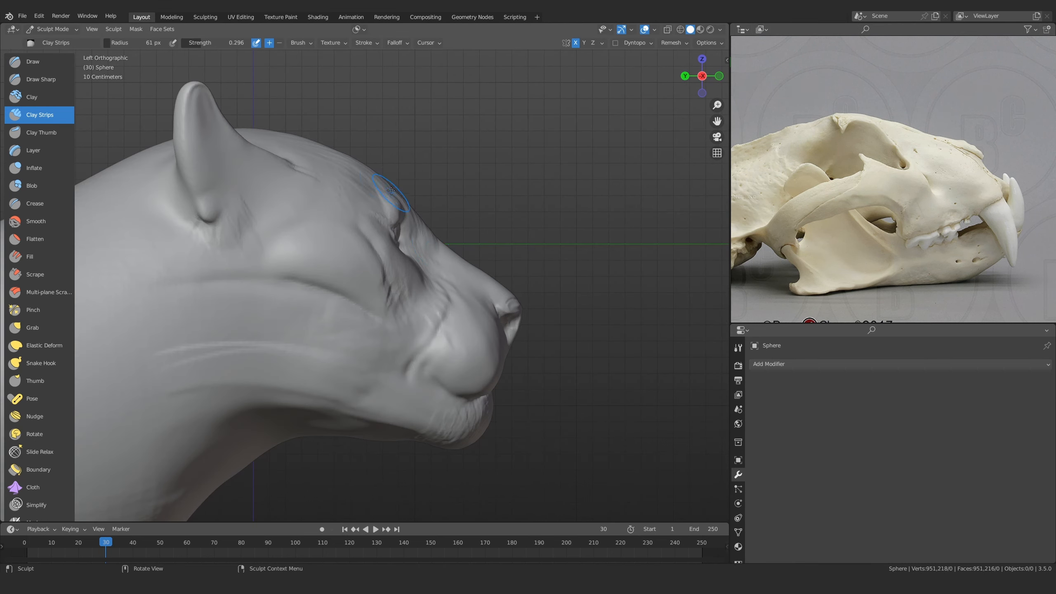
{"action": "scroll", "coordinate": [391, 190], "scroll_direction": "up", "scroll_amount": 6}
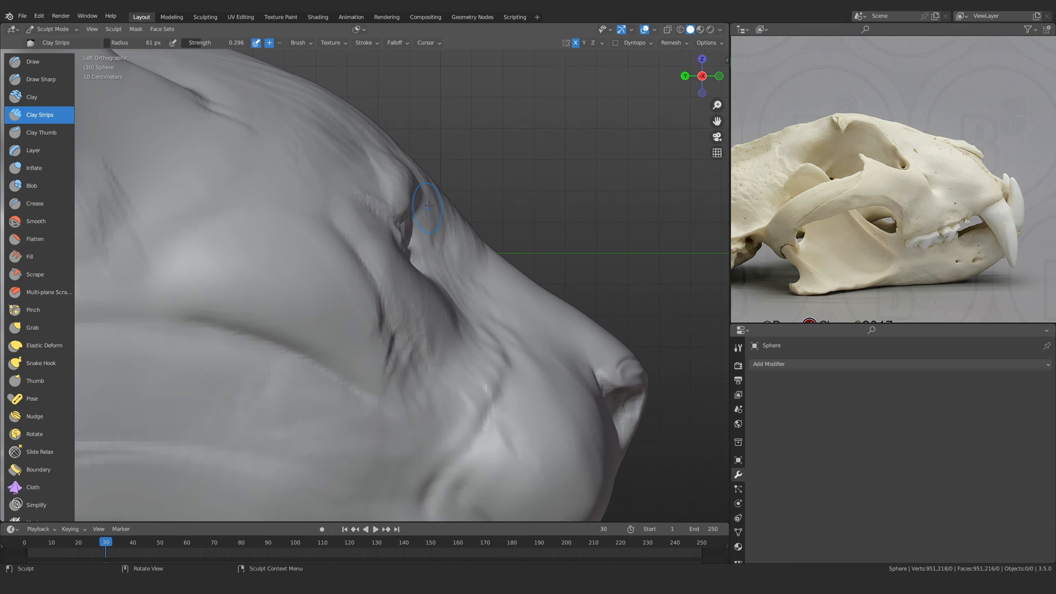
{"action": "scroll", "coordinate": [432, 211], "scroll_direction": "up", "scroll_amount": 2}
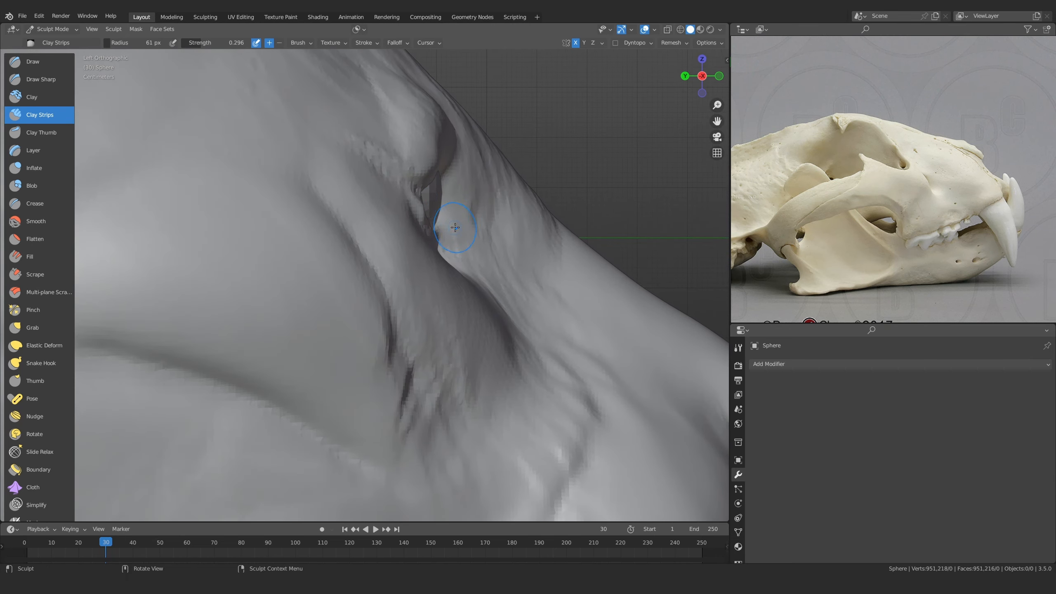
Pull the eye region downward in the left side view with the Grab brush at a radius of 214 px
{"action": "key", "text": "g"}
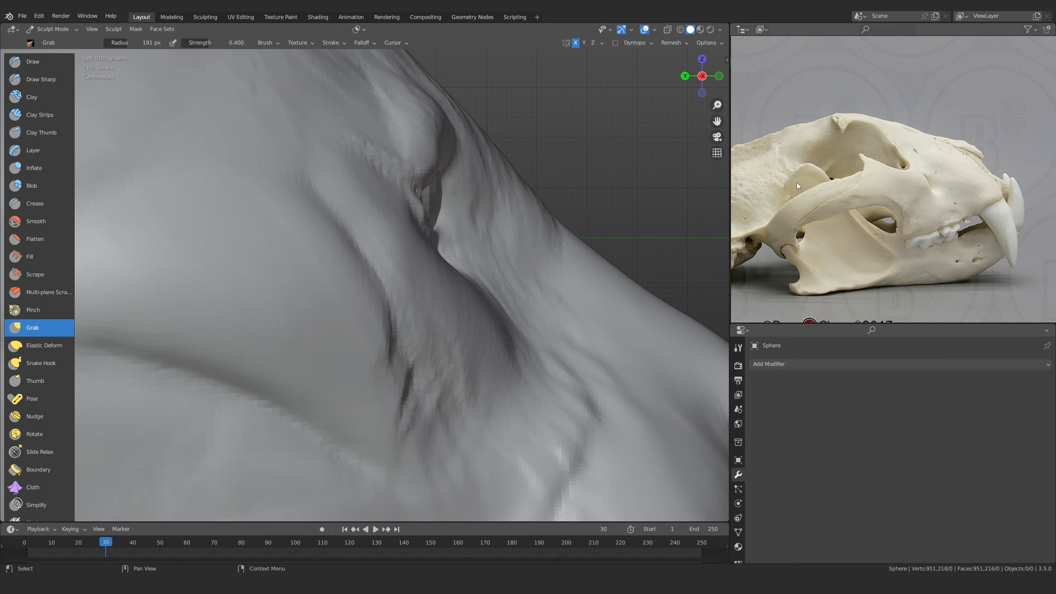
{"action": "scroll", "coordinate": [431, 165], "scroll_direction": "down", "scroll_amount": 3}
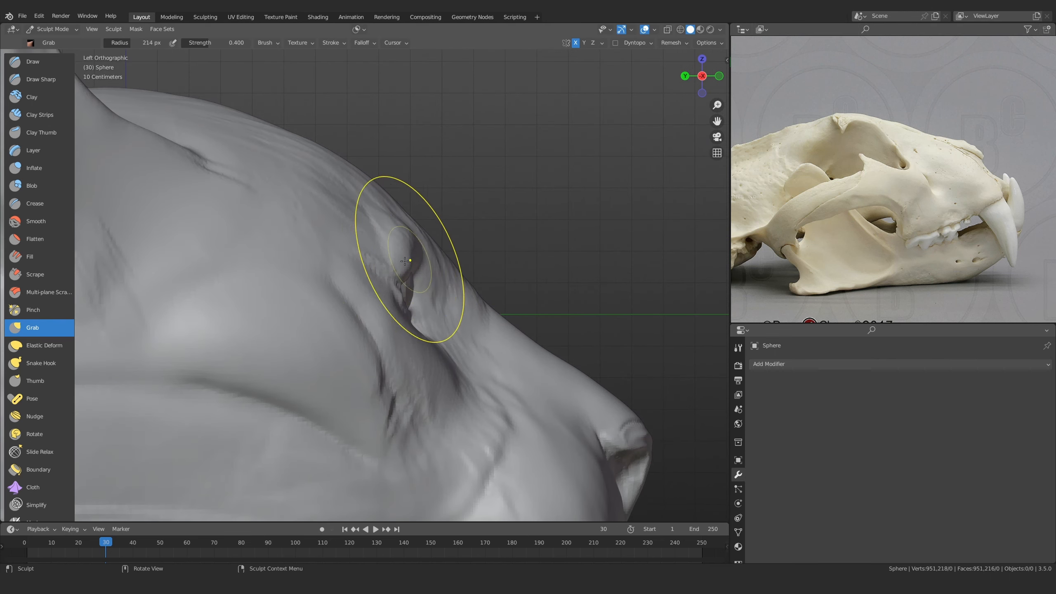
{"action": "mouse_move", "coordinate": [405, 260]}
{"action": "left_mouse_down"}
{"action": "mouse_move", "coordinate": [376, 247]}
{"action": "mouse_move", "coordinate": [411, 316]}
{"action": "left_mouse_up"}
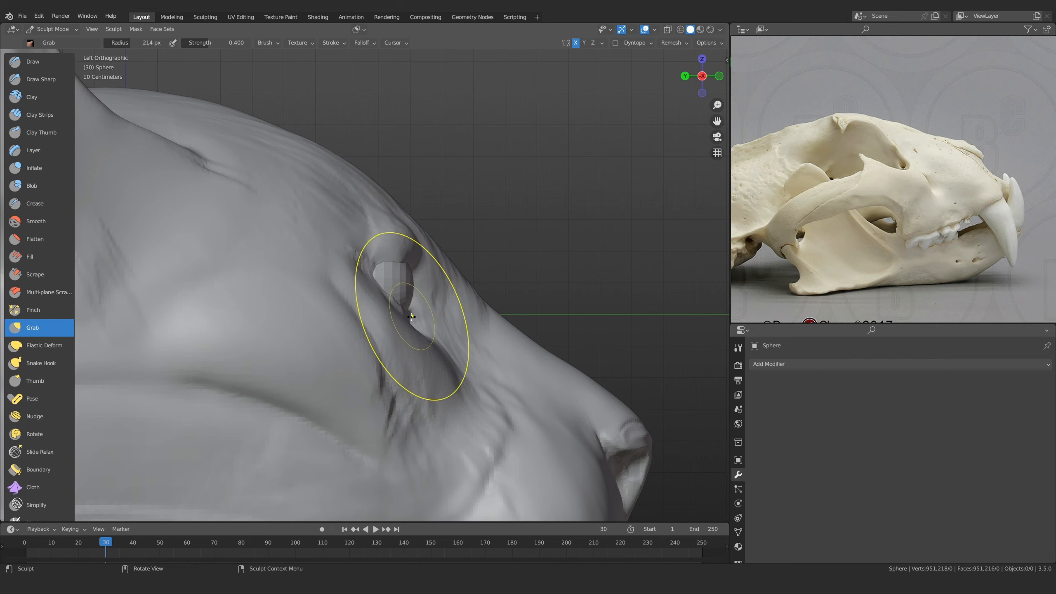
Reshape the lower eyelid and inner eye corner from a front three-quarter angle with the Grab brush, varying its radius
{"action": "mouse_move", "coordinate": [464, 252]}
{"action": "middle_mouse_down"}
{"action": "mouse_move", "coordinate": [305, 348]}
{"action": "mouse_move", "coordinate": [310, 368]}
{"action": "middle_mouse_up"}
{"action": "key", "text": "f"}
{"action": "left_click", "coordinate": [428, 401]}
{"action": "mouse_move", "coordinate": [334, 401]}
{"action": "middle_mouse_down", "text": "ctrl"}
{"action": "mouse_move", "coordinate": [339, 360]}
{"action": "mouse_move", "coordinate": [346, 387]}
{"action": "middle_mouse_up", "text": "ctrl"}
{"action": "key", "text": "f"}
{"action": "left_click", "coordinate": [377, 365]}
{"action": "key", "text": "f"}
{"action": "left_click", "coordinate": [350, 362]}
{"action": "mouse_move", "coordinate": [347, 387]}
{"action": "left_mouse_down"}
{"action": "mouse_move", "coordinate": [348, 370]}
{"action": "mouse_move", "coordinate": [345, 409]}
{"action": "left_mouse_up"}
Adjust the eyelids around the eyeball with the Grab brush, bringing its radius to 232 px
{"action": "left_click_drag", "start_coordinate": [346, 410], "coordinate": [227, 268], "text": "alt"}
{"action": "left_click_drag", "start_coordinate": [295, 235], "coordinate": [332, 279], "text": "alt+shift"}
{"action": "mouse_move", "coordinate": [333, 279]}
{"action": "left_mouse_down", "text": "ctrl+alt"}
{"action": "mouse_move", "coordinate": [340, 268]}
{"action": "mouse_move", "coordinate": [322, 253]}
{"action": "mouse_move", "coordinate": [262, 248]}
{"action": "left_mouse_up", "text": "ctrl+alt"}
{"action": "key", "text": "f"}
{"action": "left_click", "coordinate": [430, 258]}
{"action": "key", "text": "f"}
{"action": "left_click", "coordinate": [380, 251]}
{"action": "key", "text": "f"}
{"action": "left_click", "coordinate": [229, 258]}
{"action": "left_click_drag", "start_coordinate": [280, 284], "coordinate": [284, 294], "text": "alt"}
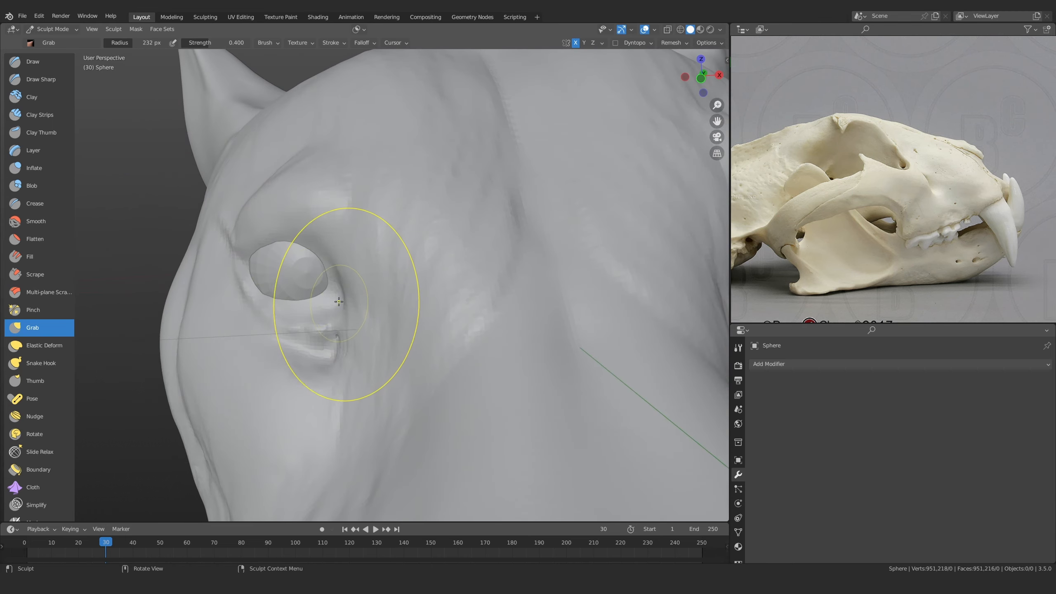
Refine the eye opening in the left side view with the Grab brush at a radius of 198 px
{"action": "mouse_move", "coordinate": [333, 287]}
{"action": "middle_mouse_down"}
{"action": "mouse_move", "coordinate": [366, 284]}
{"action": "mouse_move", "coordinate": [370, 316]}
{"action": "mouse_move", "coordinate": [437, 268]}
{"action": "middle_mouse_up"}
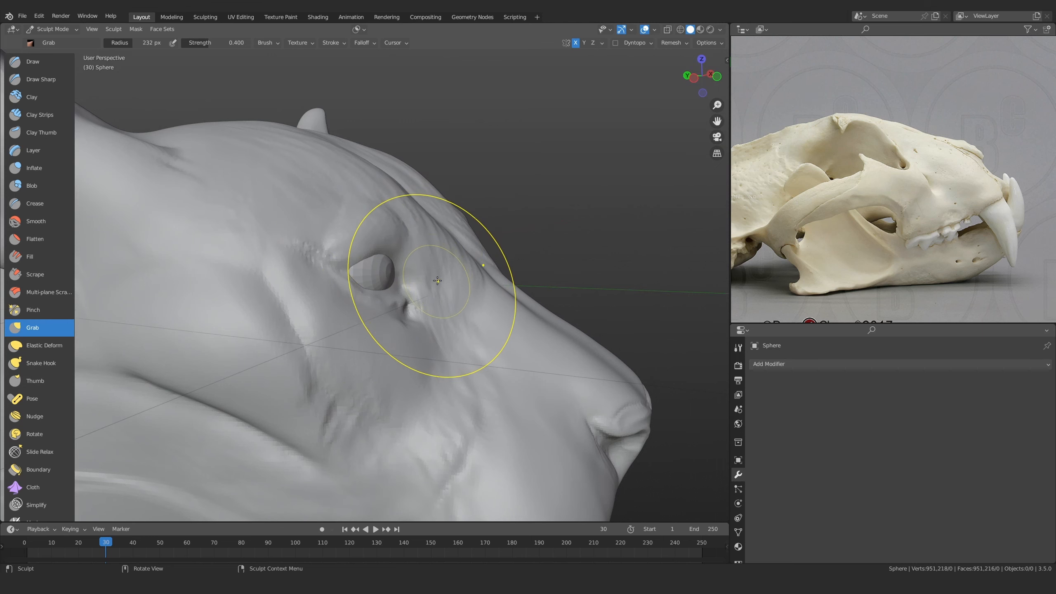
{"action": "mouse_move", "coordinate": [413, 286]}
{"action": "middle_mouse_down"}
{"action": "mouse_move", "coordinate": [405, 257]}
{"action": "mouse_move", "coordinate": [522, 252]}
{"action": "middle_mouse_up"}
{"action": "key", "text": "ctrl+KP_3"}
{"action": "key", "text": "f"}
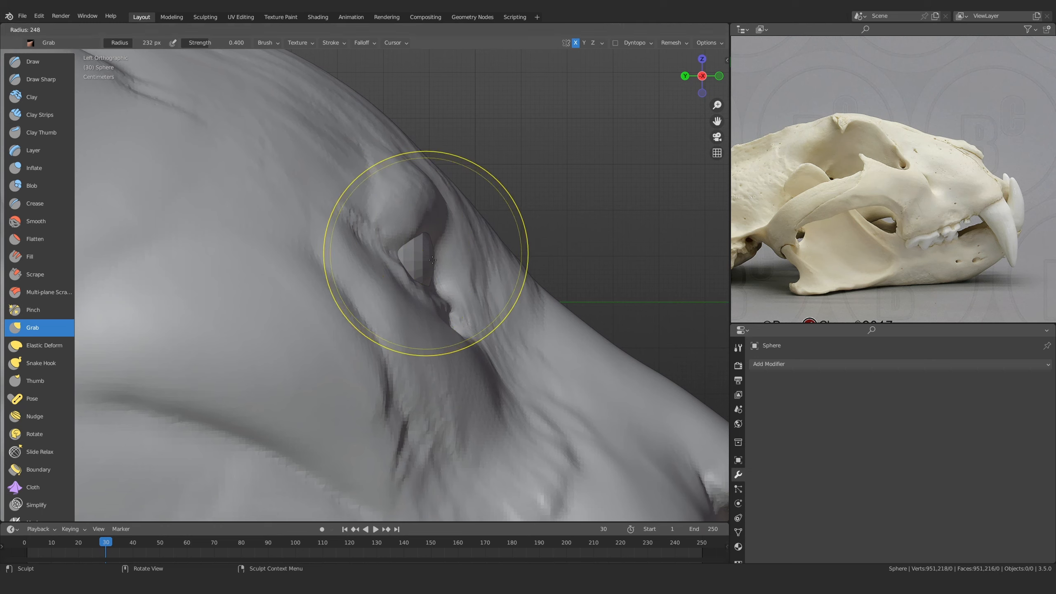
{"action": "left_click", "coordinate": [508, 252]}
{"action": "middle_click_drag", "start_coordinate": [405, 273], "coordinate": [639, 248], "text": "ctrl"}
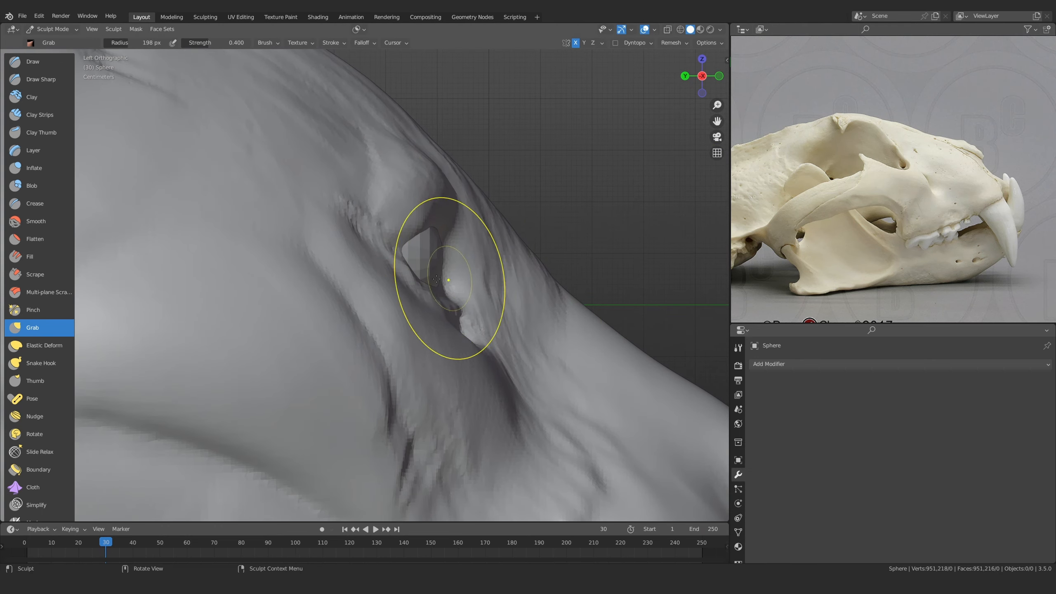
{"action": "middle_click_drag", "start_coordinate": [436, 279], "coordinate": [436, 346], "text": "ctrl"}
{"action": "middle_click_drag", "start_coordinate": [360, 217], "coordinate": [353, 287], "text": "ctrl"}
{"action": "middle_click_drag", "start_coordinate": [354, 287], "coordinate": [412, 245], "text": "shift"}
{"action": "middle_click_drag", "start_coordinate": [411, 246], "coordinate": [414, 226], "text": "ctrl"}
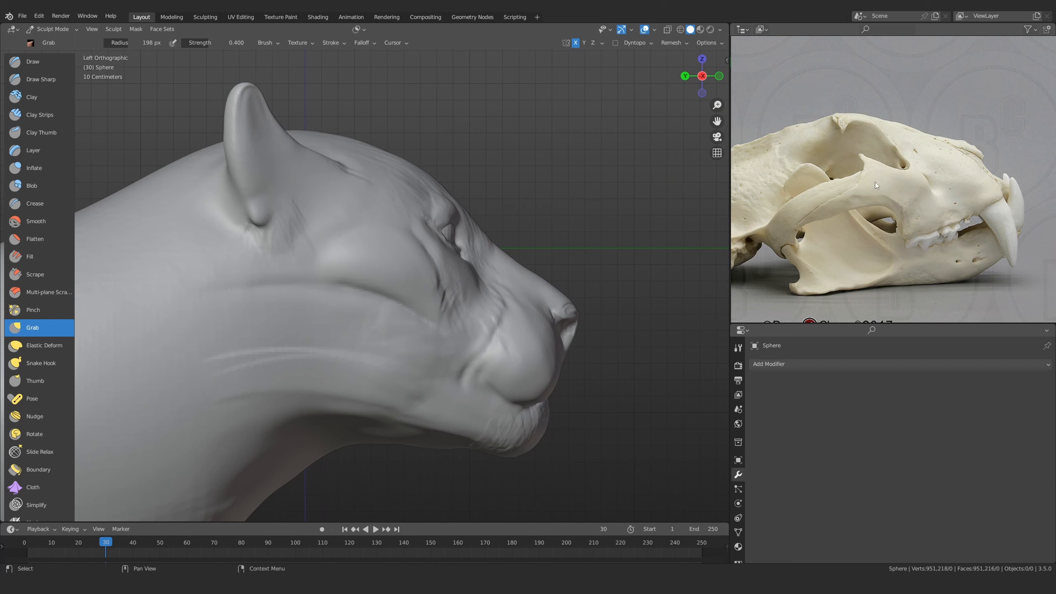
Adjust the head's side profile and eye area with the Grab brush, reducing its radius to 176 px
{"action": "key", "text": "f"}
{"action": "mouse_move", "coordinate": [337, 307]}
{"action": "middle_mouse_down", "text": "ctrl"}
{"action": "mouse_move", "coordinate": [438, 292]}
{"action": "mouse_move", "coordinate": [359, 288]}
{"action": "middle_mouse_up", "text": "ctrl"}
{"action": "left_click", "coordinate": [421, 292]}
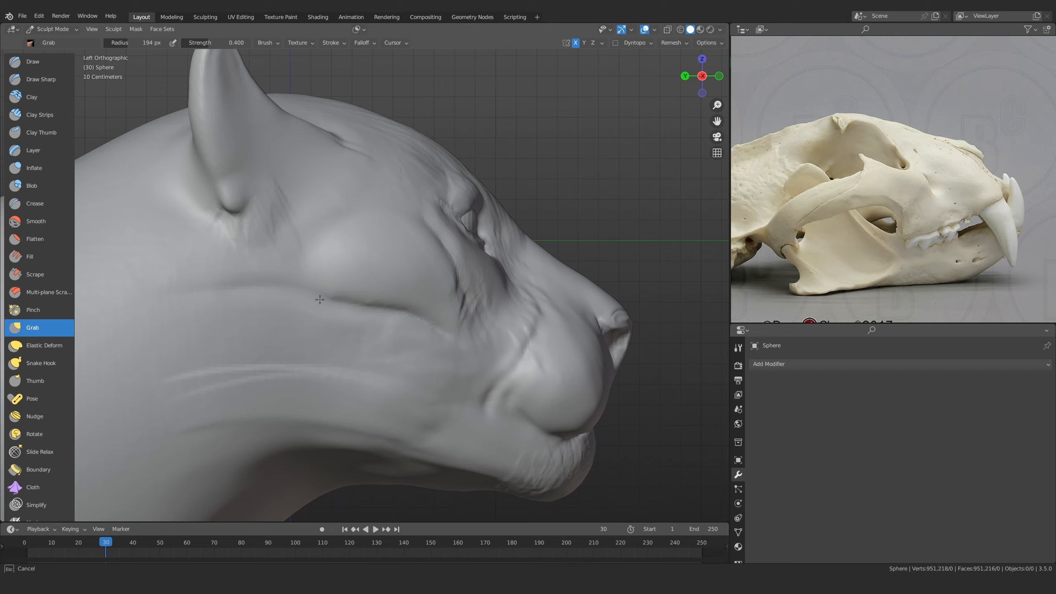
{"action": "middle_click_drag", "start_coordinate": [382, 235], "coordinate": [379, 299], "text": "ctrl"}
{"action": "middle_click_drag", "start_coordinate": [378, 300], "coordinate": [289, 326]}
{"action": "mouse_move", "coordinate": [354, 375]}
{"action": "middle_mouse_down", "text": "ctrl"}
{"action": "mouse_move", "coordinate": [367, 256]}
{"action": "mouse_move", "coordinate": [373, 314]}
{"action": "mouse_move", "coordinate": [391, 333]}
{"action": "mouse_move", "coordinate": [351, 316]}
{"action": "mouse_move", "coordinate": [348, 356]}
{"action": "mouse_move", "coordinate": [413, 217]}
{"action": "mouse_move", "coordinate": [440, 300]}
{"action": "mouse_move", "coordinate": [315, 374]}
{"action": "mouse_move", "coordinate": [480, 245]}
{"action": "mouse_move", "coordinate": [506, 283]}
{"action": "middle_mouse_up", "text": "ctrl"}
{"action": "key", "text": "f"}
{"action": "left_click", "coordinate": [359, 256]}
Bring the side-facing tiger photo into view among the reference images and examine its eyelids and inner eye corner
{"action": "scroll", "coordinate": [918, 200], "scroll_direction": "down", "scroll_amount": 6}
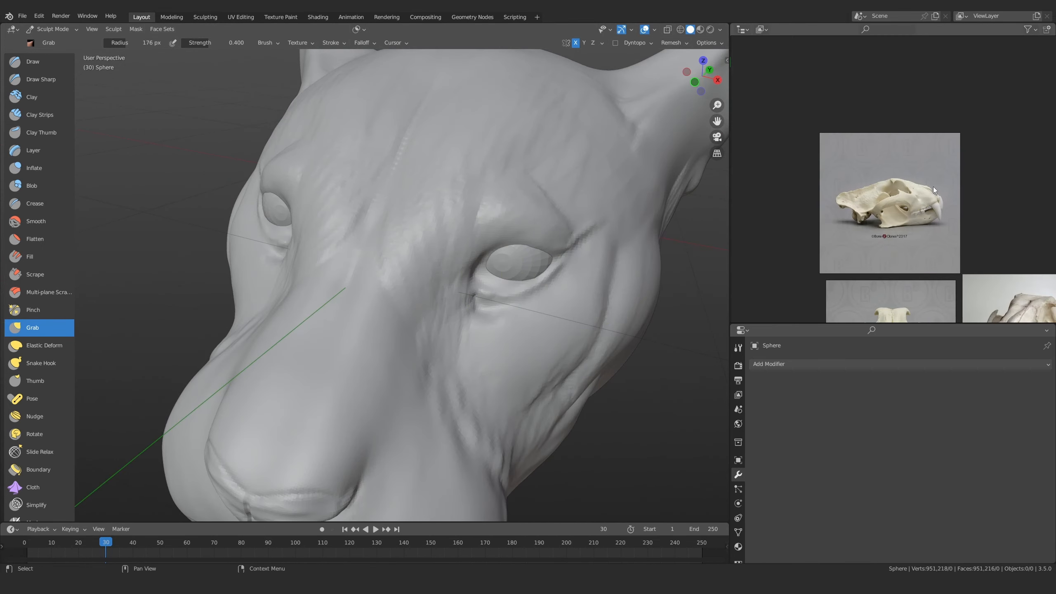
{"action": "middle_click_drag", "start_coordinate": [1041, 275], "coordinate": [846, 148]}
{"action": "middle_click_drag", "start_coordinate": [962, 40], "coordinate": [844, 139]}
{"action": "scroll", "coordinate": [844, 139], "scroll_direction": "down", "scroll_amount": 2}
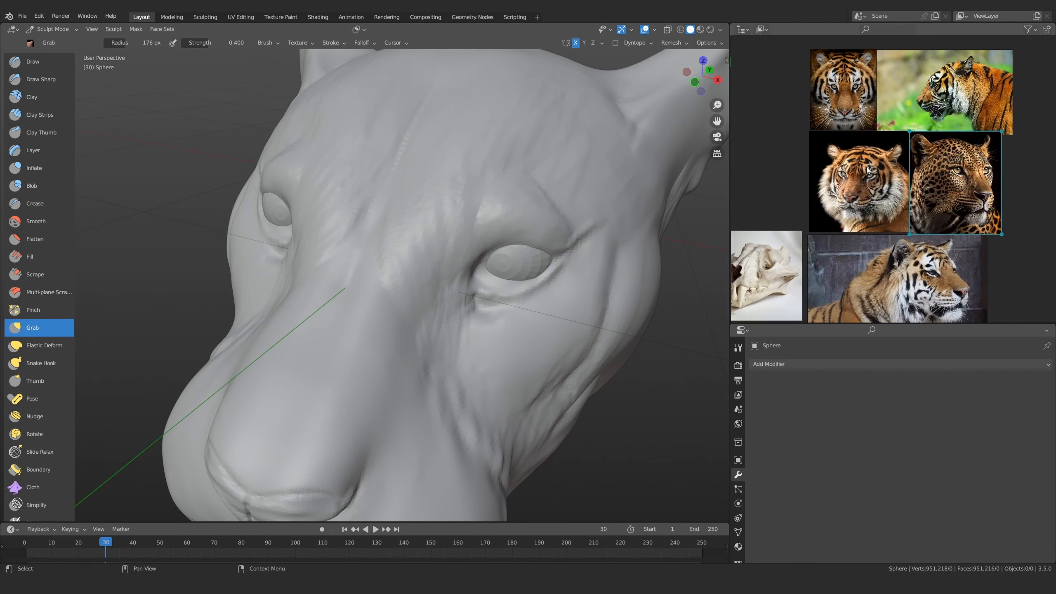
{"action": "scroll", "coordinate": [869, 171], "scroll_direction": "up", "scroll_amount": 7}
{"action": "scroll", "coordinate": [910, 190], "scroll_direction": "down", "scroll_amount": 3}
{"action": "scroll", "coordinate": [914, 192], "scroll_direction": "up", "scroll_amount": 8}
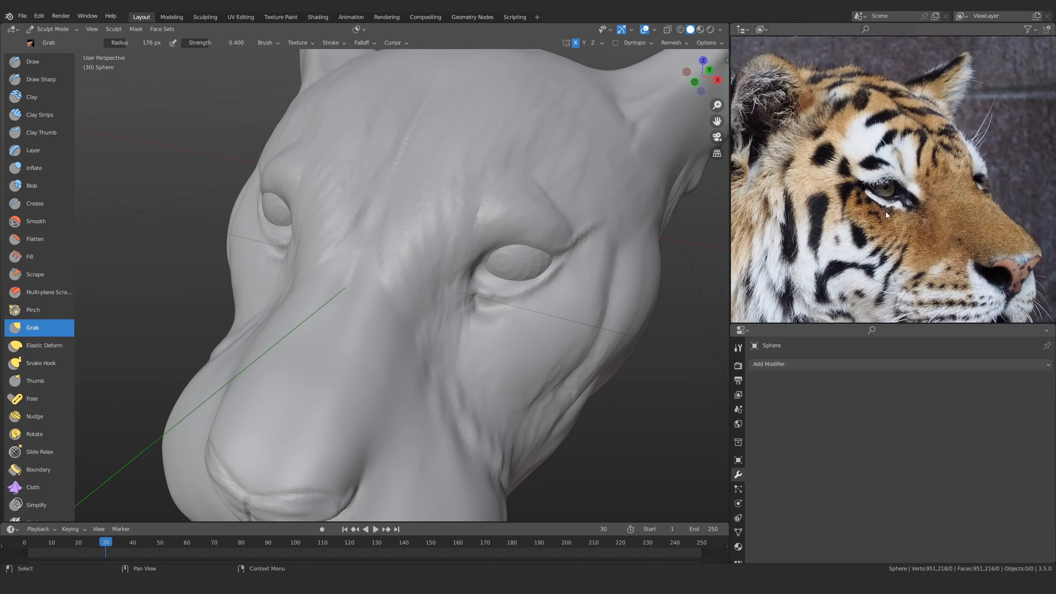
{"action": "scroll", "coordinate": [529, 278], "scroll_direction": "down", "scroll_amount": 5}
Frame the eye closely from the opposite side of the head and set the Grab brush radius to 105 px
{"action": "middle_click_drag", "start_coordinate": [529, 277], "coordinate": [358, 268]}
{"action": "scroll", "coordinate": [483, 236], "scroll_direction": "up", "scroll_amount": 6}
{"action": "mouse_move", "coordinate": [358, 269]}
{"action": "left_mouse_down", "text": "alt"}
{"action": "mouse_move", "coordinate": [438, 264]}
{"action": "mouse_move", "coordinate": [359, 349]}
{"action": "left_mouse_up", "text": "alt"}
{"action": "mouse_move", "coordinate": [358, 349]}
{"action": "left_mouse_down", "text": "ctrl+alt"}
{"action": "mouse_move", "coordinate": [414, 250]}
{"action": "mouse_move", "coordinate": [381, 266]}
{"action": "mouse_move", "coordinate": [392, 258]}
{"action": "left_mouse_up", "text": "ctrl+alt"}
{"action": "key", "text": "f"}
{"action": "left_click", "coordinate": [349, 276]}
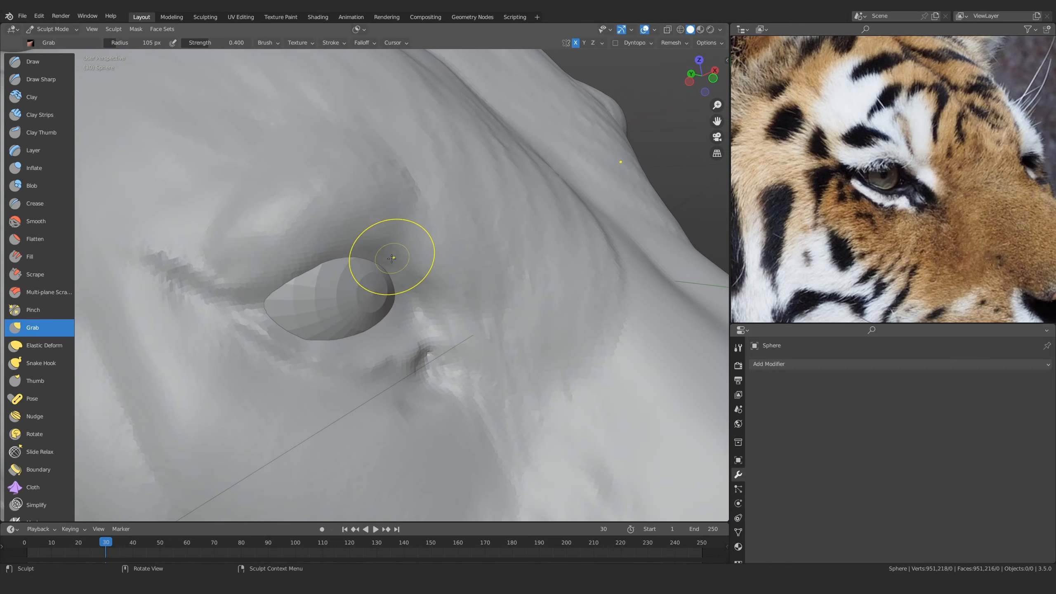
Carve a crease under the lower eyelid, from the inner to the outer corner, with the Draw Sharp brush at a radius of 91 px
{"action": "left_click", "coordinate": [34, 78]}
{"action": "mouse_move", "coordinate": [382, 254]}
{"action": "middle_mouse_down"}
{"action": "mouse_move", "coordinate": [301, 243]}
{"action": "mouse_move", "coordinate": [419, 276]}
{"action": "mouse_move", "coordinate": [477, 277]}
{"action": "mouse_move", "coordinate": [436, 293]}
{"action": "middle_mouse_up"}
{"action": "key", "text": "f"}
{"action": "left_click", "coordinate": [374, 298]}
{"action": "left_click_drag", "start_coordinate": [339, 302], "coordinate": [411, 320]}
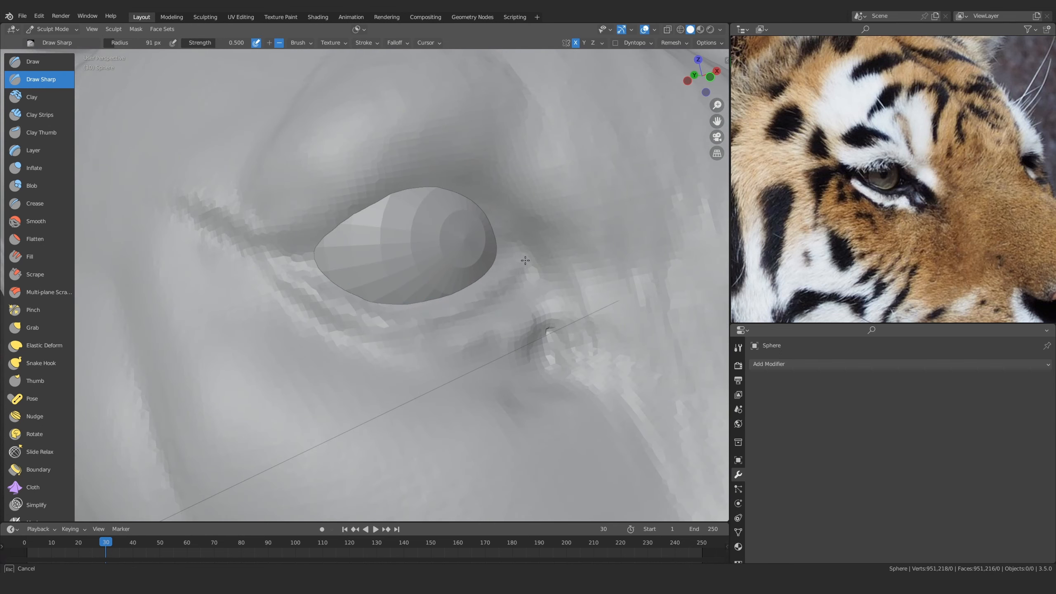
{"action": "mouse_move", "coordinate": [525, 261]}
{"action": "left_mouse_down"}
{"action": "mouse_move", "coordinate": [395, 322]}
{"action": "mouse_move", "coordinate": [319, 289]}
{"action": "mouse_move", "coordinate": [504, 335]}
{"action": "left_mouse_up"}
{"action": "left_click_drag", "start_coordinate": [531, 295], "coordinate": [499, 337]}
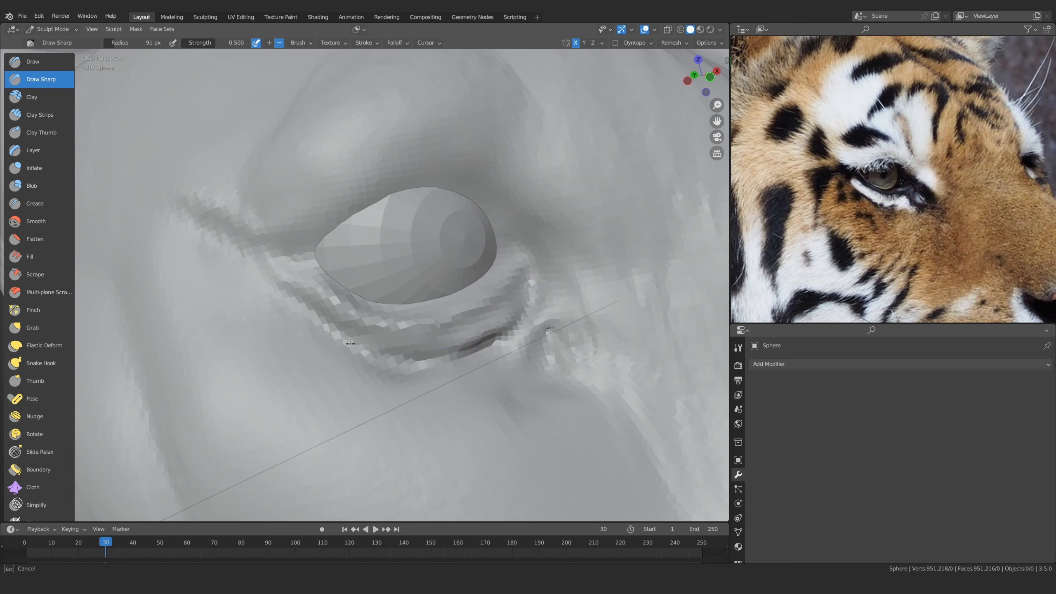
{"action": "left_click_drag", "start_coordinate": [290, 292], "coordinate": [450, 351]}
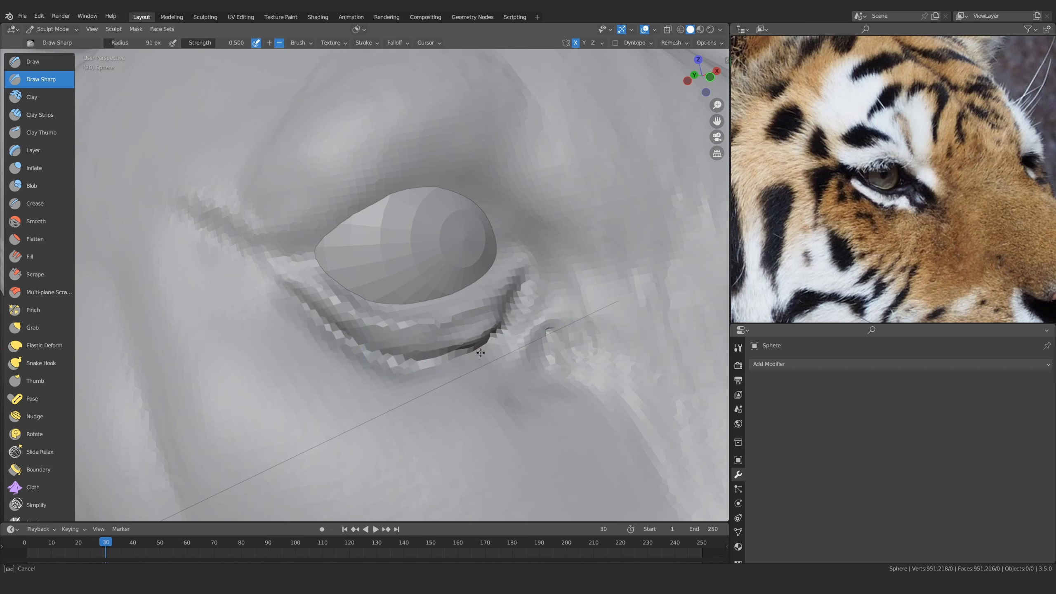
{"action": "left_click_drag", "start_coordinate": [293, 301], "coordinate": [339, 337]}
{"action": "mouse_move", "coordinate": [338, 337]}
{"action": "middle_mouse_down", "text": "ctrl"}
{"action": "mouse_move", "coordinate": [374, 333]}
{"action": "mouse_move", "coordinate": [393, 313]}
{"action": "mouse_move", "coordinate": [425, 338]}
{"action": "middle_mouse_up", "text": "ctrl"}
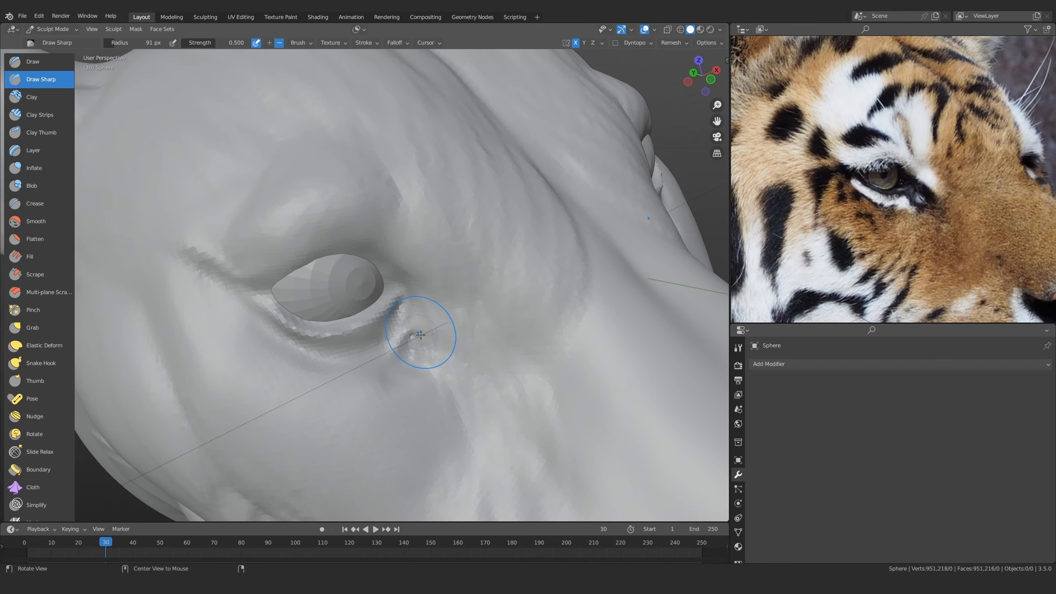
Smooth the inner eye corner and cut a sharp tear-duct crease into it with the Draw Sharp brush at a radius of 80 px
{"action": "left_click_drag", "start_coordinate": [424, 337], "coordinate": [410, 340], "text": "shift"}
{"action": "middle_click_drag", "start_coordinate": [412, 346], "coordinate": [462, 275], "text": "ctrl"}
{"action": "mouse_move", "coordinate": [462, 275]}
{"action": "middle_mouse_down"}
{"action": "mouse_move", "coordinate": [512, 203]}
{"action": "mouse_move", "coordinate": [540, 291]}
{"action": "mouse_move", "coordinate": [417, 290]}
{"action": "mouse_move", "coordinate": [394, 308]}
{"action": "middle_mouse_up"}
{"action": "key", "text": "f"}
{"action": "left_click", "coordinate": [389, 308]}
{"action": "left_click_drag", "start_coordinate": [441, 268], "coordinate": [406, 349]}
{"action": "left_click_drag", "start_coordinate": [432, 277], "coordinate": [404, 358]}
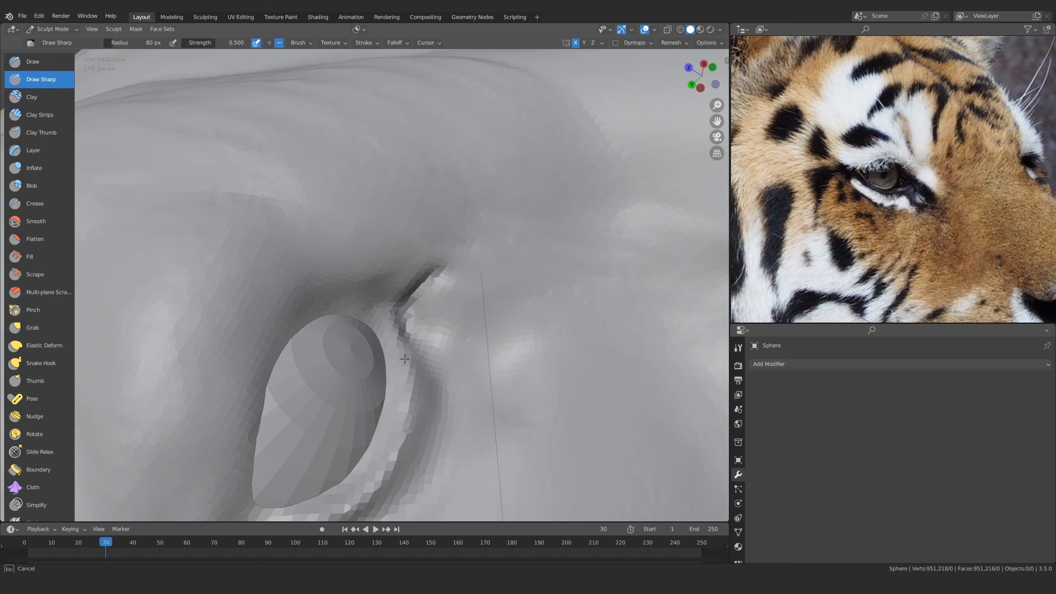
Extend the inner corner crease along the upper eyelid's edge with the Draw Sharp brush
{"action": "middle_click_drag", "start_coordinate": [394, 330], "coordinate": [399, 312], "text": "ctrl"}
{"action": "mouse_move", "coordinate": [424, 307]}
{"action": "left_mouse_down"}
{"action": "mouse_move", "coordinate": [405, 338]}
{"action": "mouse_move", "coordinate": [478, 268]}
{"action": "mouse_move", "coordinate": [358, 300]}
{"action": "left_mouse_up"}
{"action": "left_click_drag", "start_coordinate": [304, 320], "coordinate": [266, 380]}
{"action": "middle_click_drag", "start_coordinate": [295, 335], "coordinate": [299, 416], "text": "ctrl"}
{"action": "mouse_move", "coordinate": [366, 345]}
{"action": "middle_mouse_down"}
{"action": "mouse_move", "coordinate": [282, 236]}
{"action": "mouse_move", "coordinate": [357, 353]}
{"action": "mouse_move", "coordinate": [708, 169]}
{"action": "middle_mouse_up"}
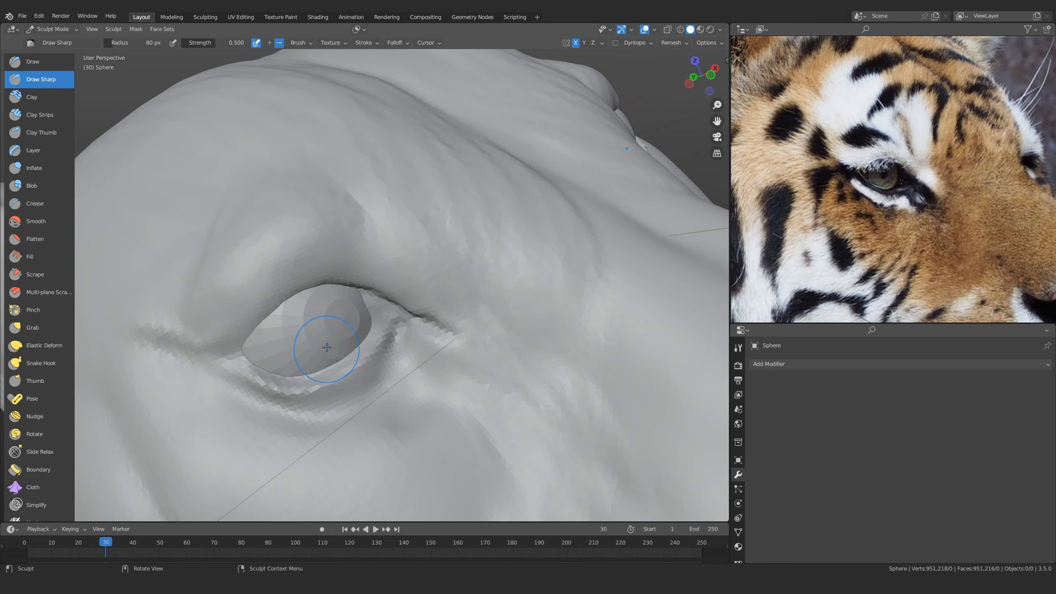
Define the upper eyelid rim between the outer and inner eye corners with normal and inverted Draw Sharp strokes
{"action": "middle_click_drag", "start_coordinate": [327, 347], "coordinate": [308, 275], "text": "ctrl"}
{"action": "left_click_drag", "start_coordinate": [194, 345], "coordinate": [293, 273]}
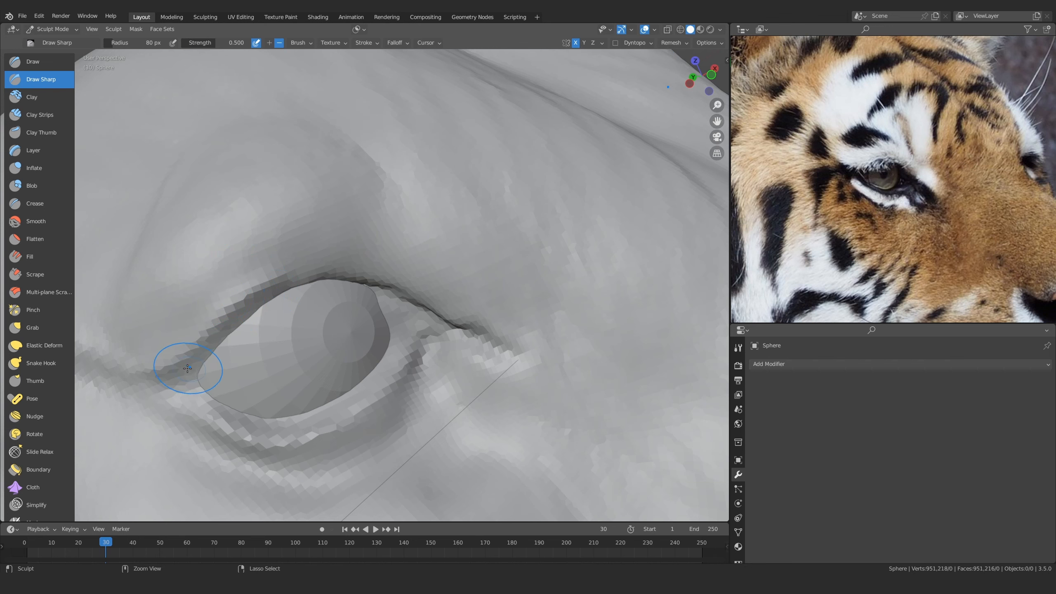
{"action": "mouse_move", "coordinate": [187, 369]}
{"action": "left_mouse_down", "text": "ctrl"}
{"action": "mouse_move", "coordinate": [302, 282]}
{"action": "mouse_move", "coordinate": [368, 278]}
{"action": "mouse_move", "coordinate": [412, 301]}
{"action": "left_mouse_up", "text": "ctrl"}
{"action": "left_click_drag", "start_coordinate": [390, 291], "coordinate": [415, 303], "text": "ctrl"}
{"action": "middle_click_drag", "start_coordinate": [366, 279], "coordinate": [365, 271], "text": "ctrl"}
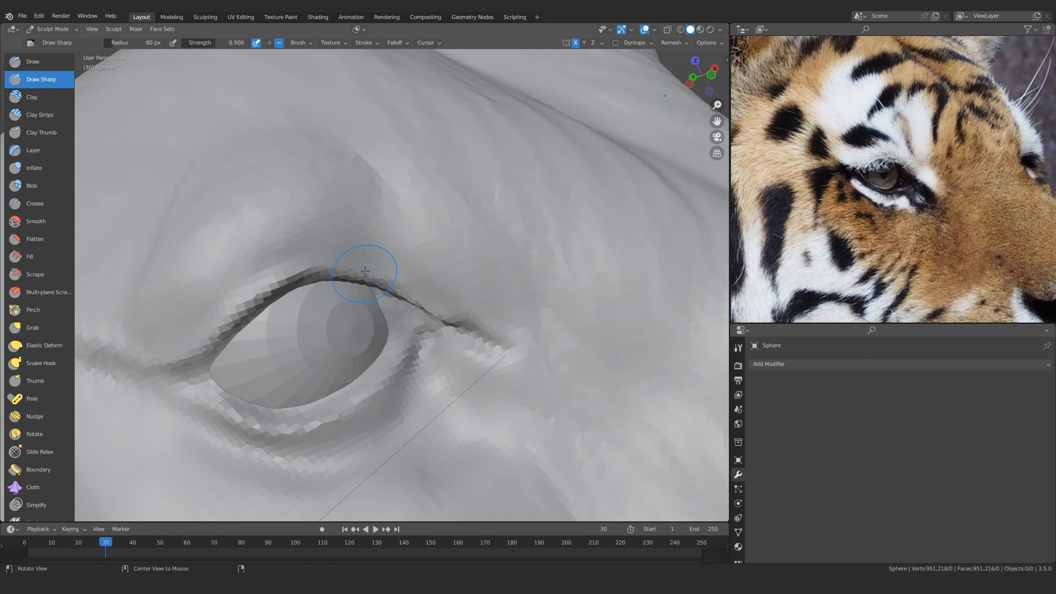
Carve the fold above the upper eyelid with the Draw Sharp brush at a radius of 98 px
{"action": "key", "text": "f"}
{"action": "mouse_move", "coordinate": [365, 271]}
{"action": "left_mouse_down", "text": "alt"}
{"action": "mouse_move", "coordinate": [388, 272]}
{"action": "mouse_move", "coordinate": [311, 336]}
{"action": "left_mouse_up", "text": "alt"}
{"action": "left_click", "coordinate": [357, 328]}
{"action": "left_click_drag", "start_coordinate": [190, 335], "coordinate": [274, 333]}
{"action": "mouse_move", "coordinate": [417, 216]}
{"action": "middle_mouse_down", "text": "ctrl"}
{"action": "mouse_move", "coordinate": [387, 433]}
{"action": "mouse_move", "coordinate": [330, 391]}
{"action": "mouse_move", "coordinate": [358, 396]}
{"action": "mouse_move", "coordinate": [405, 302]}
{"action": "mouse_move", "coordinate": [390, 308]}
{"action": "mouse_move", "coordinate": [392, 290]}
{"action": "middle_mouse_up", "text": "ctrl"}
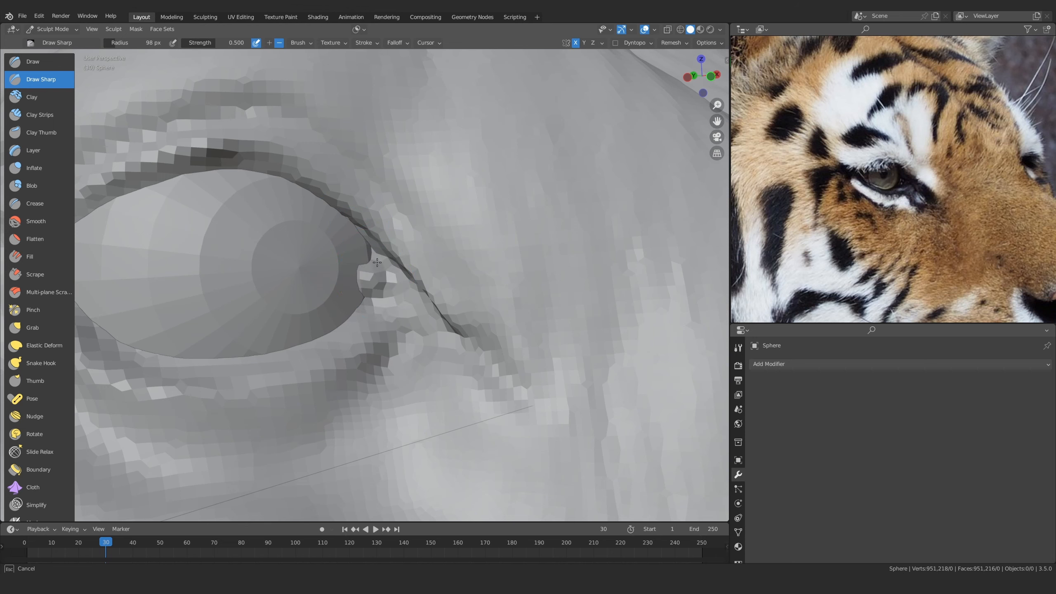
Clean up the raised bump at the inner eye corner, bringing the Draw Sharp radius to 127 px
{"action": "mouse_move", "coordinate": [394, 286]}
{"action": "middle_mouse_down", "text": "ctrl"}
{"action": "mouse_move", "coordinate": [318, 325]}
{"action": "mouse_move", "coordinate": [379, 281]}
{"action": "middle_mouse_up", "text": "ctrl"}
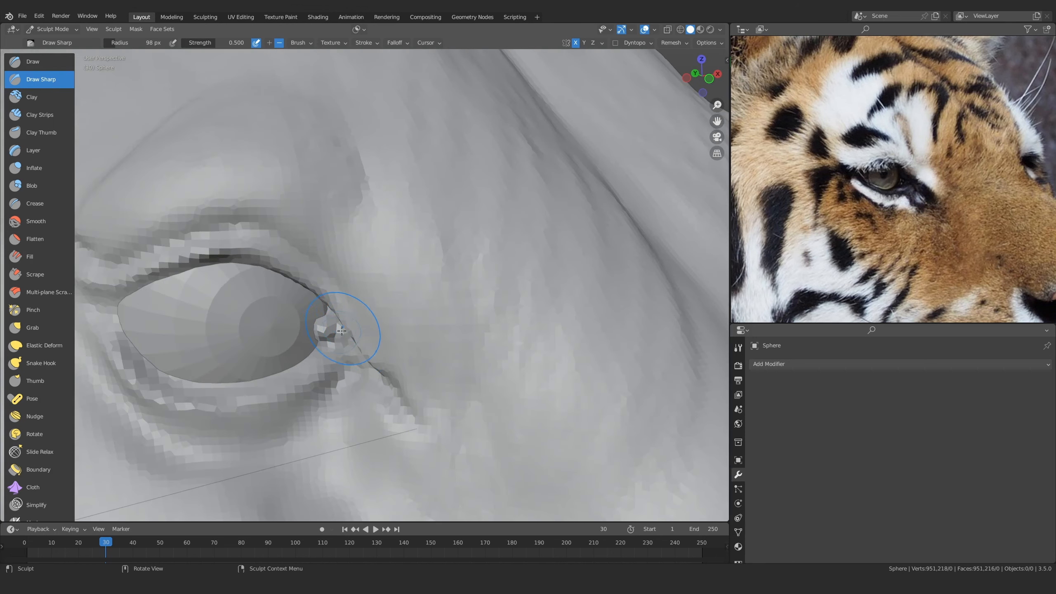
{"action": "middle_click_drag", "start_coordinate": [341, 331], "coordinate": [359, 308]}
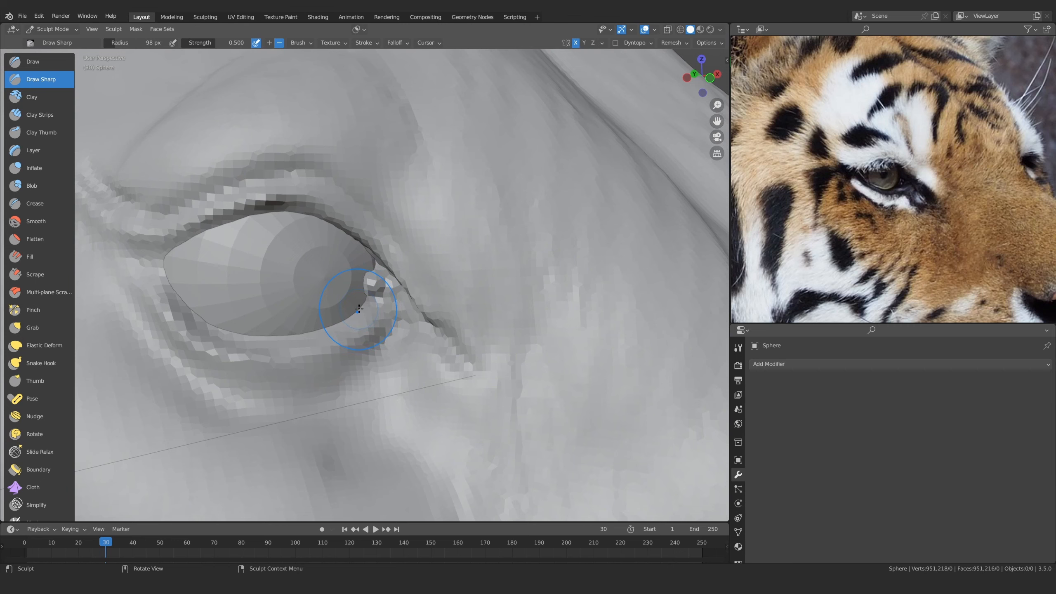
{"action": "mouse_move", "coordinate": [413, 277]}
{"action": "middle_mouse_down", "text": "ctrl"}
{"action": "mouse_move", "coordinate": [365, 342]}
{"action": "mouse_move", "coordinate": [359, 292]}
{"action": "mouse_move", "coordinate": [370, 240]}
{"action": "middle_mouse_up", "text": "ctrl"}
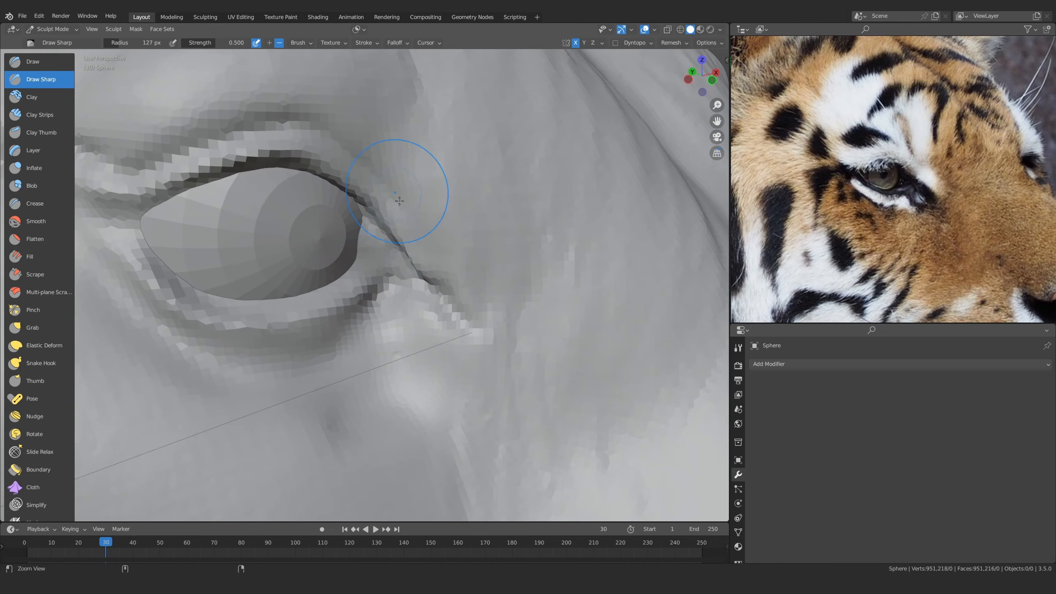
{"action": "middle_click_drag", "start_coordinate": [399, 201], "coordinate": [278, 271], "text": "ctrl"}
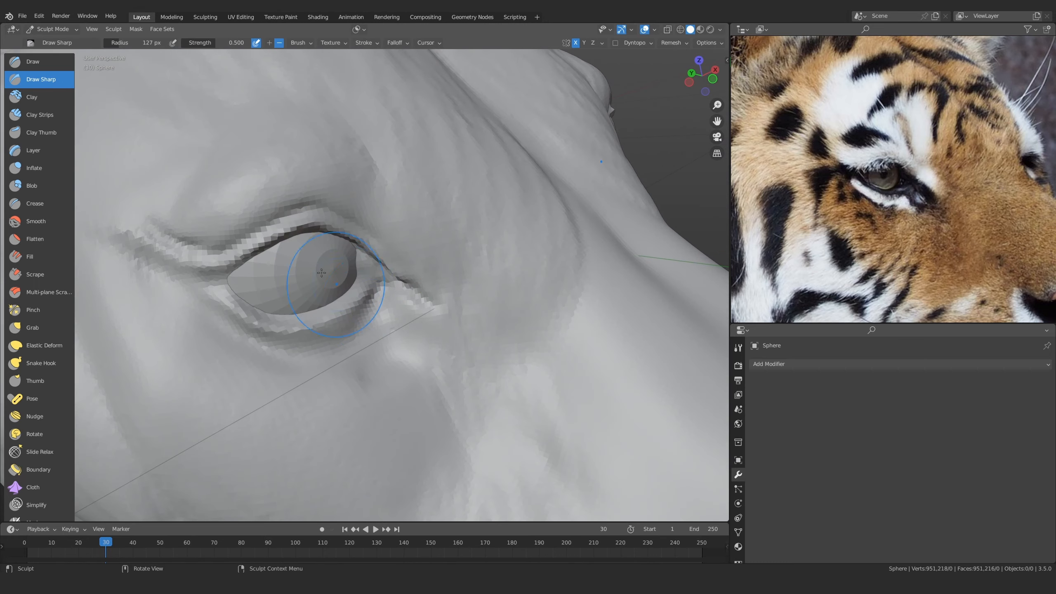
Add strokes to the surface below the inner eye corner with the Clay Strips brush at a radius of 71 px
{"action": "left_click", "coordinate": [50, 116]}
{"action": "mouse_move", "coordinate": [384, 337]}
{"action": "middle_mouse_down"}
{"action": "mouse_move", "coordinate": [370, 271]}
{"action": "mouse_move", "coordinate": [350, 291]}
{"action": "middle_mouse_up"}
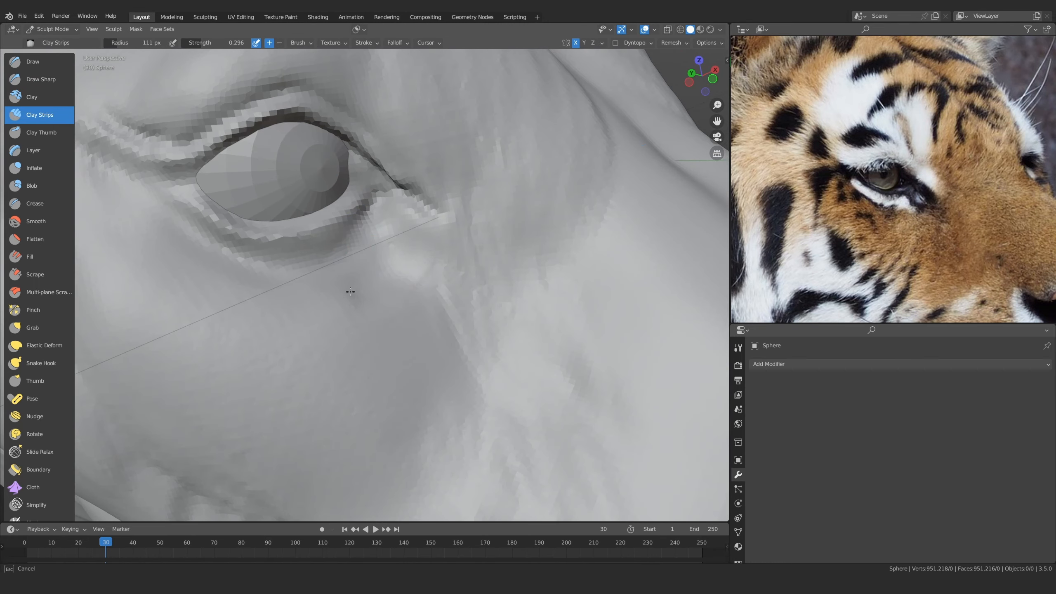
{"action": "key", "text": "f"}
{"action": "left_click", "coordinate": [370, 282]}
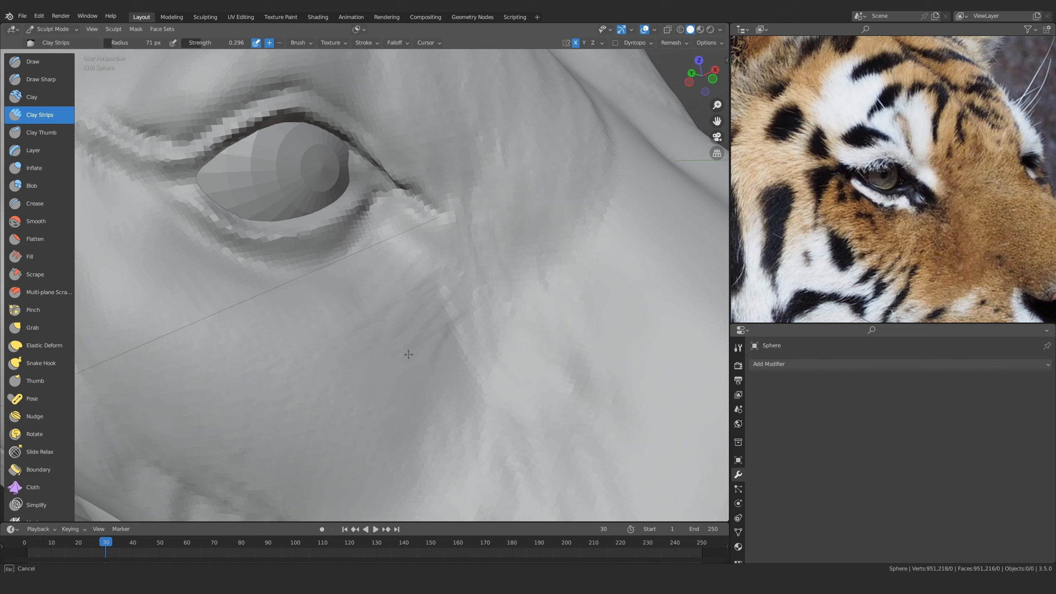
Examine the whole head and the reworked eyelids from several distances and angles
{"action": "scroll", "coordinate": [444, 261], "scroll_direction": "down", "scroll_amount": 10}
{"action": "middle_click_drag", "start_coordinate": [444, 261], "coordinate": [469, 298]}
{"action": "left_click_drag", "start_coordinate": [469, 298], "coordinate": [469, 254], "text": "ctrl+alt"}
{"action": "left_click_drag", "start_coordinate": [453, 283], "coordinate": [441, 333], "text": "alt"}
{"action": "left_click_drag", "start_coordinate": [399, 291], "coordinate": [329, 280], "text": "alt"}
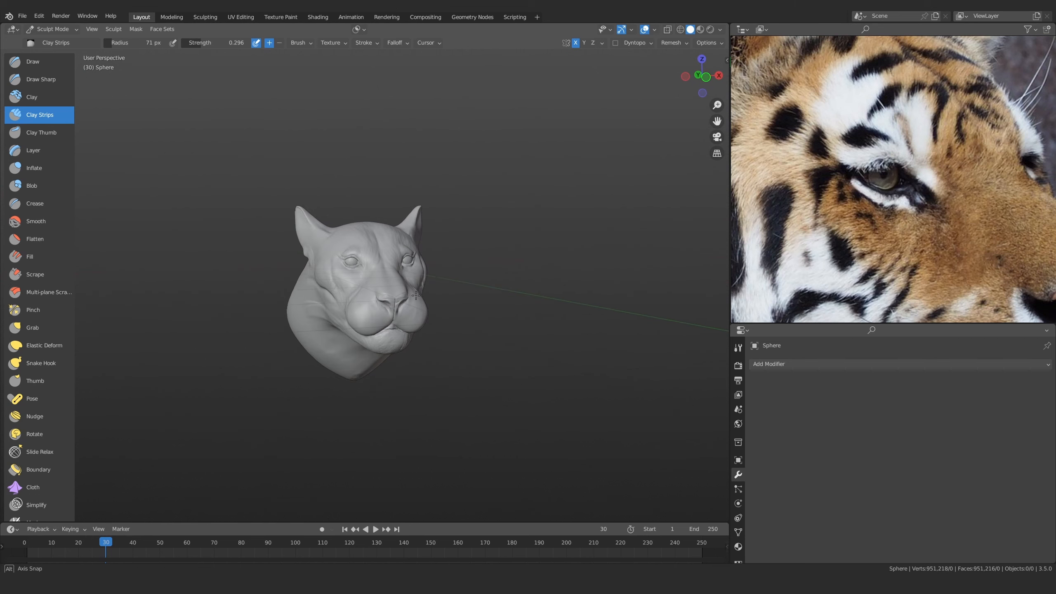
{"action": "left_click_drag", "start_coordinate": [417, 295], "coordinate": [462, 301], "text": "alt"}
{"action": "mouse_move", "coordinate": [395, 318]}
{"action": "left_mouse_down", "text": "alt"}
{"action": "mouse_move", "coordinate": [356, 325]}
{"action": "mouse_move", "coordinate": [379, 287]}
{"action": "mouse_move", "coordinate": [366, 316]}
{"action": "mouse_move", "coordinate": [374, 347]}
{"action": "left_mouse_up", "text": "alt"}
{"action": "left_click_drag", "start_coordinate": [374, 347], "coordinate": [370, 308], "text": "ctrl+alt"}
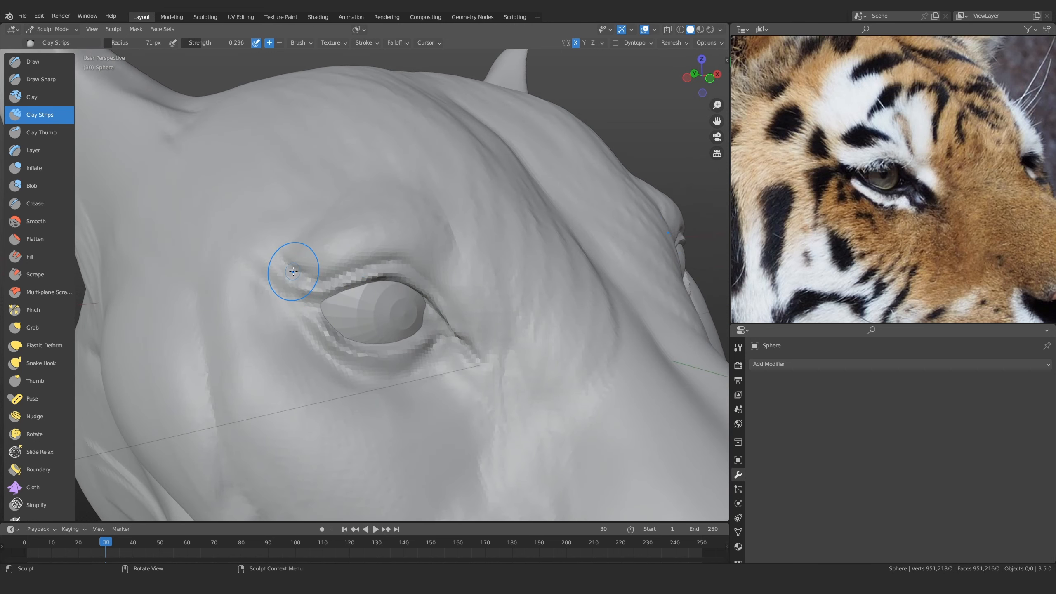
{"action": "left_click_drag", "start_coordinate": [293, 271], "coordinate": [316, 328], "text": "ctrl+alt"}
{"action": "left_click_drag", "start_coordinate": [374, 309], "coordinate": [333, 362], "text": "alt"}
{"action": "left_click_drag", "start_coordinate": [410, 329], "coordinate": [380, 339], "text": "alt"}
Bring the front-facing tiger portrait on the black background into view and study its face
{"action": "scroll", "coordinate": [848, 208], "scroll_direction": "down", "scroll_amount": 10}
{"action": "mouse_move", "coordinate": [796, 112]}
{"action": "left_mouse_down", "text": "alt"}
{"action": "mouse_move", "coordinate": [823, 207]}
{"action": "mouse_move", "coordinate": [878, 179]}
{"action": "left_mouse_up", "text": "alt"}
{"action": "scroll", "coordinate": [823, 207], "scroll_direction": "up", "scroll_amount": 6}
{"action": "scroll", "coordinate": [837, 199], "scroll_direction": "up", "scroll_amount": 2}
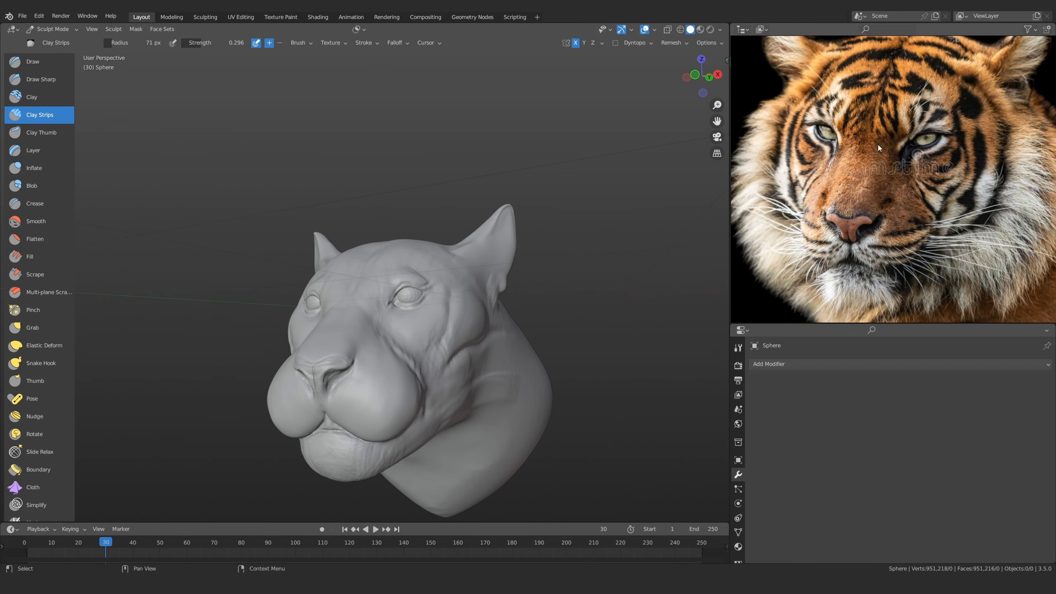
{"action": "scroll", "coordinate": [877, 176], "scroll_direction": "down", "scroll_amount": 2}
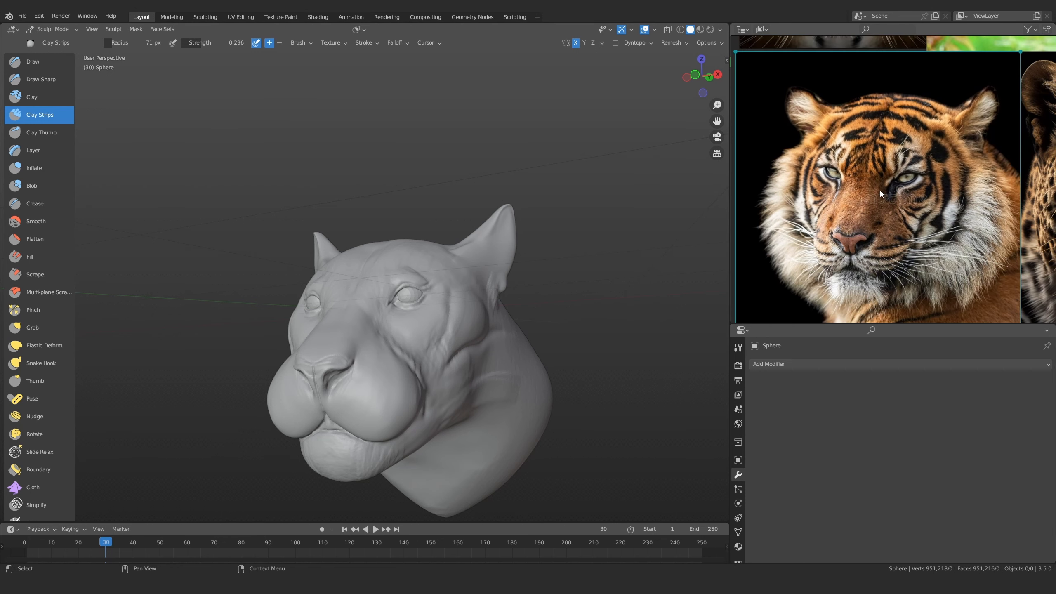
{"action": "scroll", "coordinate": [874, 187], "scroll_direction": "up", "scroll_amount": 3}
Compare the head with the tiger portrait from front three-quarter angles, setting the Clay Strips radius to 107 px
{"action": "middle_click_drag", "start_coordinate": [390, 304], "coordinate": [355, 281]}
{"action": "mouse_move", "coordinate": [355, 281]}
{"action": "left_mouse_down", "text": "alt+shift"}
{"action": "mouse_move", "coordinate": [367, 306]}
{"action": "mouse_move", "coordinate": [393, 318]}
{"action": "mouse_move", "coordinate": [397, 291]}
{"action": "mouse_move", "coordinate": [384, 325]}
{"action": "mouse_move", "coordinate": [425, 294]}
{"action": "mouse_move", "coordinate": [426, 269]}
{"action": "left_mouse_up", "text": "alt+shift"}
{"action": "mouse_move", "coordinate": [426, 268]}
{"action": "left_mouse_down", "text": "ctrl+alt"}
{"action": "mouse_move", "coordinate": [409, 302]}
{"action": "mouse_move", "coordinate": [371, 316]}
{"action": "mouse_move", "coordinate": [366, 278]}
{"action": "mouse_move", "coordinate": [388, 335]}
{"action": "mouse_move", "coordinate": [377, 313]}
{"action": "left_mouse_up", "text": "ctrl+alt"}
{"action": "key", "text": "f"}
{"action": "left_click", "coordinate": [394, 302]}
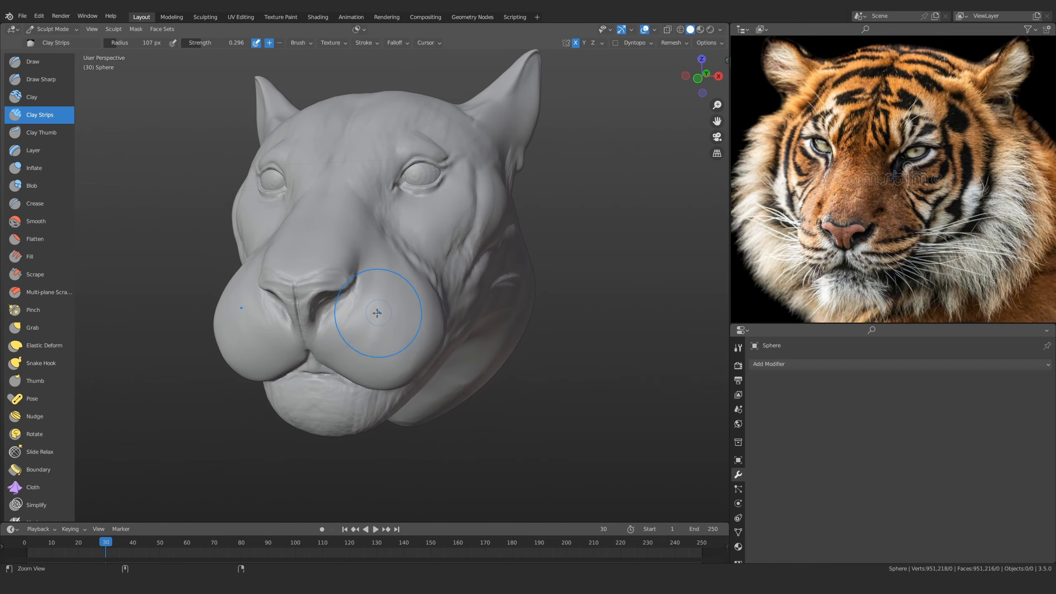
{"action": "left_click_drag", "start_coordinate": [447, 339], "coordinate": [428, 302], "text": "alt"}
{"action": "left_click_drag", "start_coordinate": [428, 302], "coordinate": [405, 291], "text": "ctrl+alt"}
{"action": "left_click_drag", "start_coordinate": [406, 292], "coordinate": [380, 291], "text": "alt"}
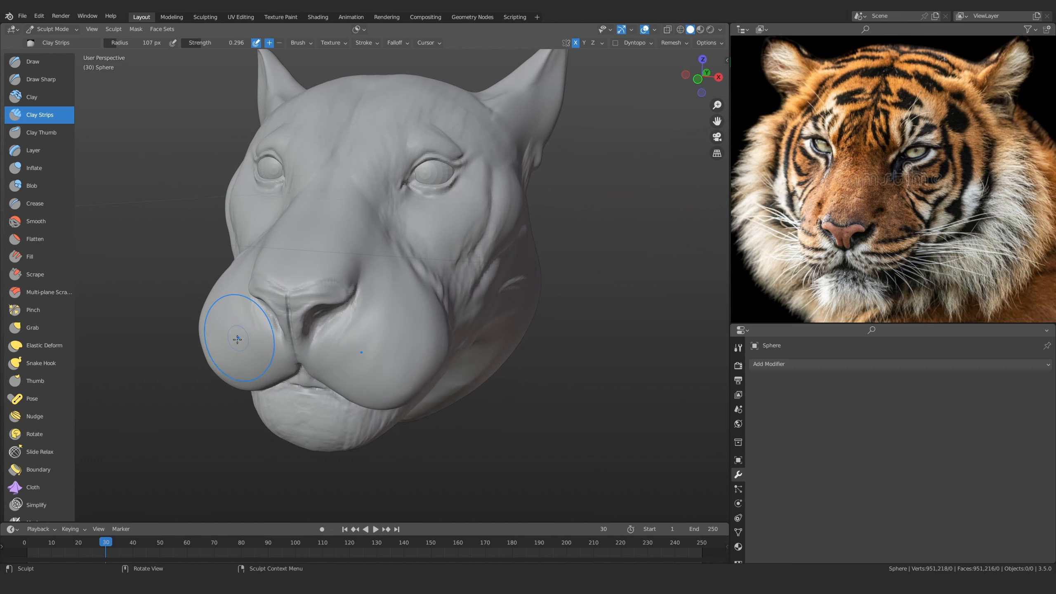
{"action": "mouse_move", "coordinate": [283, 291]}
{"action": "left_mouse_down", "text": "alt"}
{"action": "mouse_move", "coordinate": [306, 315]}
{"action": "mouse_move", "coordinate": [300, 341]}
{"action": "mouse_move", "coordinate": [262, 242]}
{"action": "left_mouse_up", "text": "alt"}
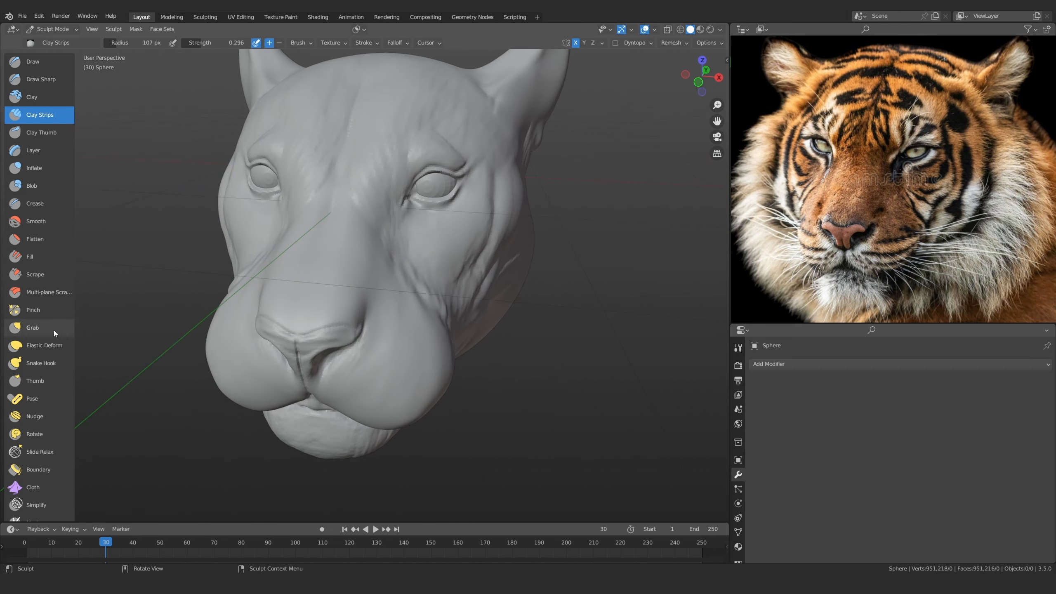
Flatten the rounded muzzle pads with the Scrape brush at a radius of 145 px, working from the front and side
{"action": "left_click", "coordinate": [40, 277]}
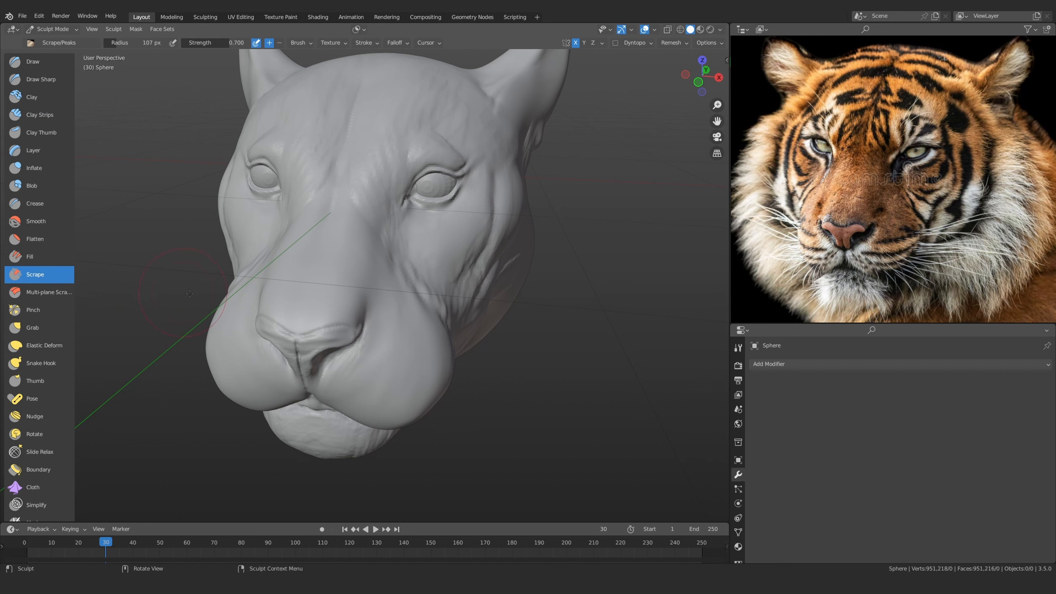
{"action": "mouse_move", "coordinate": [376, 357]}
{"action": "left_mouse_down", "text": "alt"}
{"action": "mouse_move", "coordinate": [318, 331]}
{"action": "mouse_move", "coordinate": [318, 308]}
{"action": "left_mouse_up", "text": "alt"}
{"action": "key", "text": "bracketright"}
{"action": "key", "text": "bracketright"}
{"action": "key", "text": "bracketright"}
{"action": "left_click_drag", "start_coordinate": [386, 288], "coordinate": [366, 291], "text": "alt"}
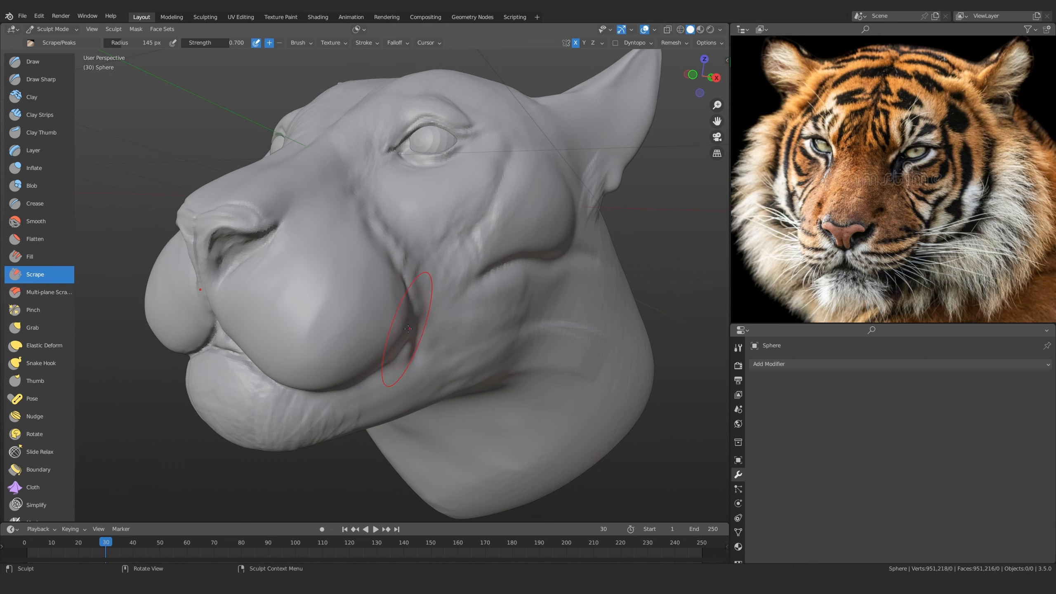
{"action": "mouse_move", "coordinate": [408, 329]}
{"action": "middle_mouse_down"}
{"action": "mouse_move", "coordinate": [348, 322]}
{"action": "mouse_move", "coordinate": [353, 343]}
{"action": "mouse_move", "coordinate": [425, 321]}
{"action": "middle_mouse_up"}
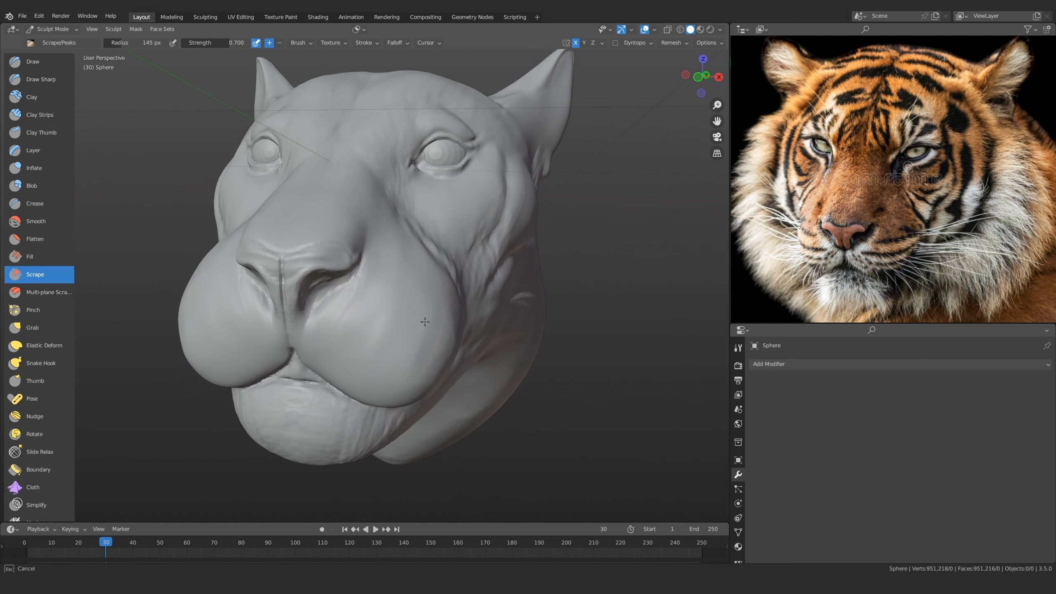
{"action": "middle_click_drag", "start_coordinate": [426, 379], "coordinate": [432, 360]}
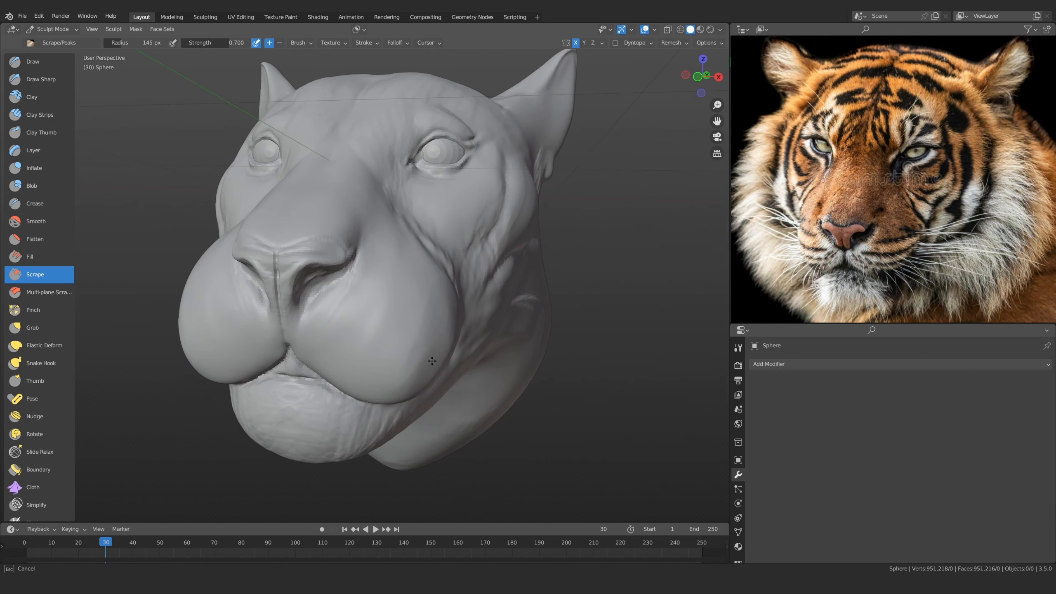
{"action": "mouse_move", "coordinate": [452, 306]}
{"action": "middle_mouse_down"}
{"action": "mouse_move", "coordinate": [425, 348]}
{"action": "mouse_move", "coordinate": [446, 345]}
{"action": "middle_mouse_up"}
{"action": "mouse_move", "coordinate": [363, 326]}
{"action": "middle_mouse_down"}
{"action": "mouse_move", "coordinate": [289, 358]}
{"action": "mouse_move", "coordinate": [388, 339]}
{"action": "mouse_move", "coordinate": [399, 283]}
{"action": "middle_mouse_up"}
Refine the muzzle pads from the side, above and below with the Clay Strips brush at a radius of 100 px
{"action": "left_click", "coordinate": [40, 115]}
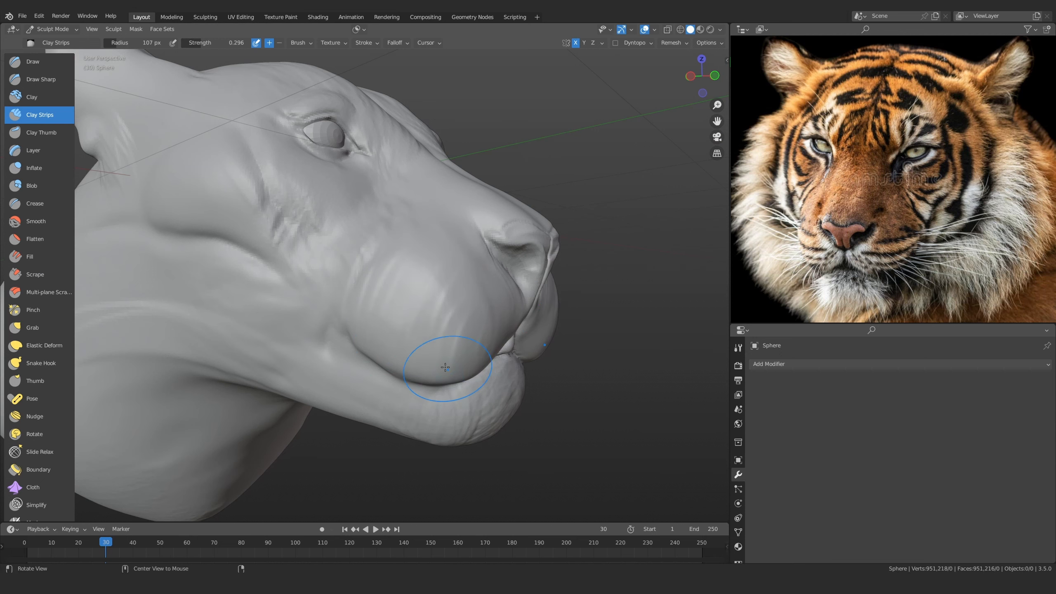
{"action": "mouse_move", "coordinate": [445, 367]}
{"action": "middle_mouse_down"}
{"action": "mouse_move", "coordinate": [365, 358]}
{"action": "mouse_move", "coordinate": [390, 321]}
{"action": "middle_mouse_up"}
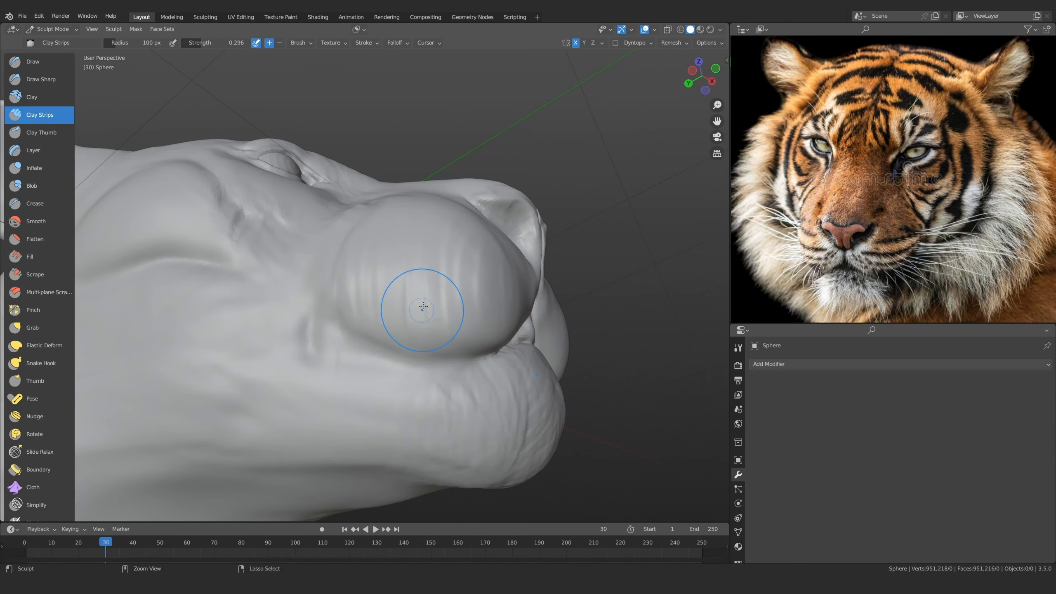
{"action": "mouse_move", "coordinate": [487, 318]}
{"action": "middle_mouse_down"}
{"action": "mouse_move", "coordinate": [330, 353]}
{"action": "mouse_move", "coordinate": [337, 406]}
{"action": "mouse_move", "coordinate": [381, 396]}
{"action": "mouse_move", "coordinate": [361, 354]}
{"action": "mouse_move", "coordinate": [371, 376]}
{"action": "middle_mouse_up"}
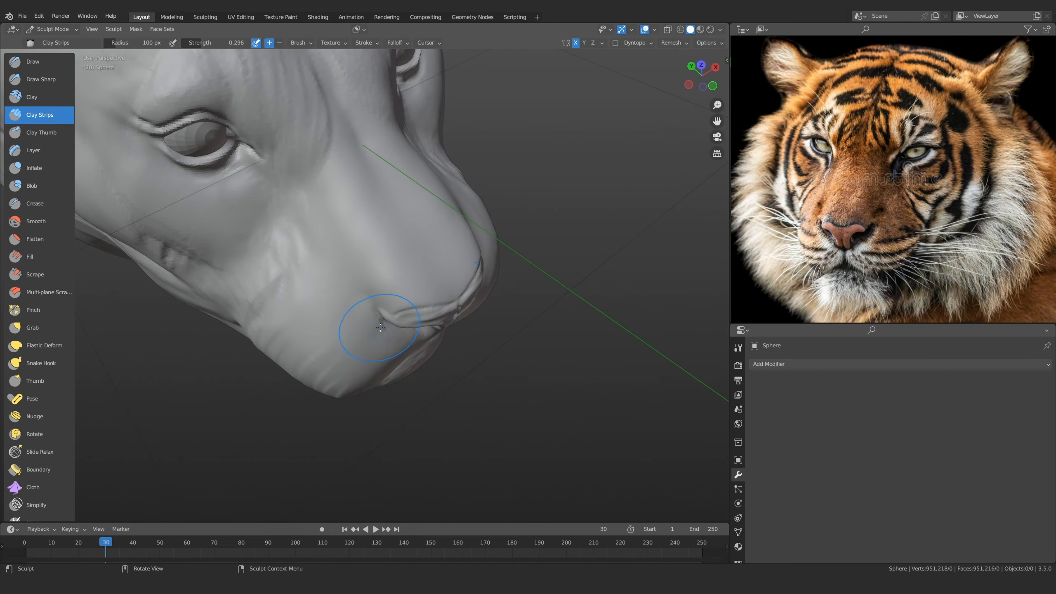
{"action": "key", "text": "KP_7"}
{"action": "mouse_move", "coordinate": [279, 365]}
{"action": "middle_mouse_down"}
{"action": "mouse_move", "coordinate": [367, 288]}
{"action": "mouse_move", "coordinate": [336, 296]}
{"action": "mouse_move", "coordinate": [347, 328]}
{"action": "mouse_move", "coordinate": [330, 347]}
{"action": "mouse_move", "coordinate": [351, 350]}
{"action": "middle_mouse_up"}
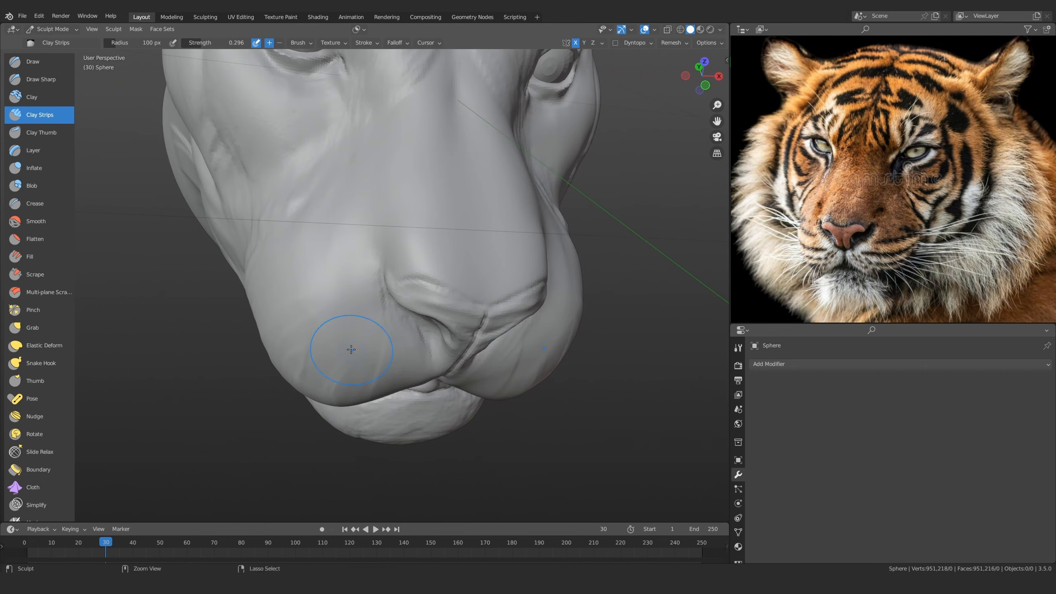
{"action": "mouse_move", "coordinate": [297, 390]}
{"action": "middle_mouse_down"}
{"action": "mouse_move", "coordinate": [346, 353]}
{"action": "mouse_move", "coordinate": [372, 359]}
{"action": "middle_mouse_up"}
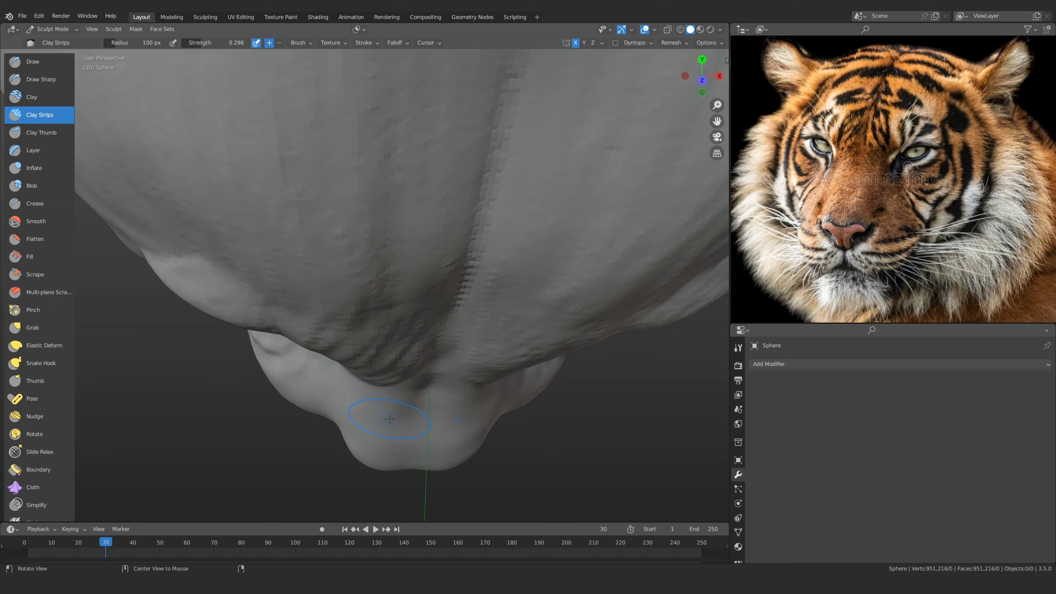
Scrape the rounded muzzle pads from front three-quarter angles with the Scrape brush at a radius of 171 px
{"action": "mouse_move", "coordinate": [389, 419]}
{"action": "middle_mouse_down"}
{"action": "mouse_move", "coordinate": [293, 368]}
{"action": "mouse_move", "coordinate": [248, 272]}
{"action": "middle_mouse_up"}
{"action": "left_click", "coordinate": [46, 274]}
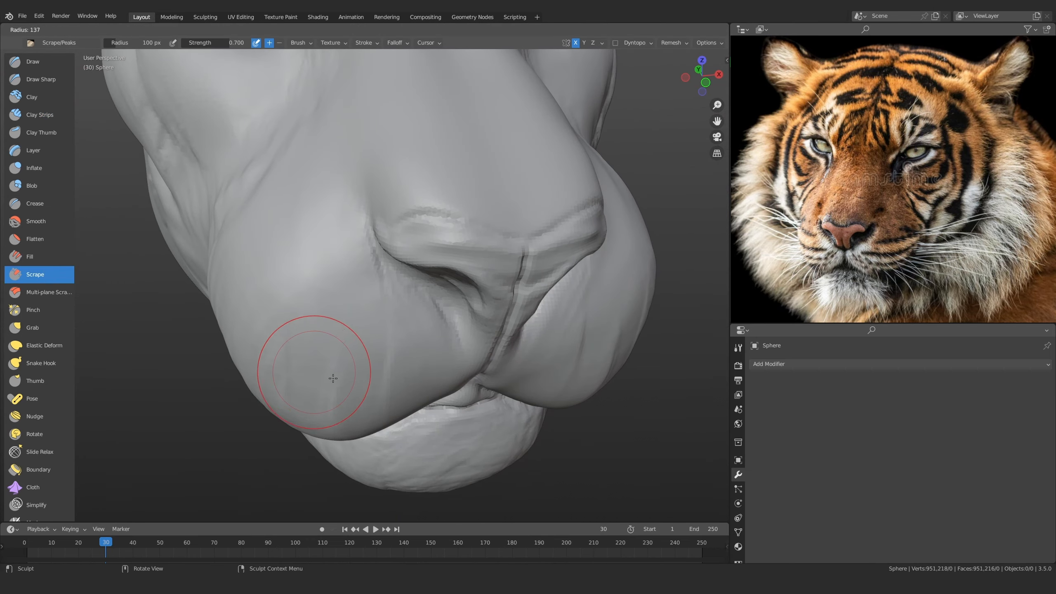
{"action": "middle_click_drag", "start_coordinate": [318, 377], "coordinate": [404, 332]}
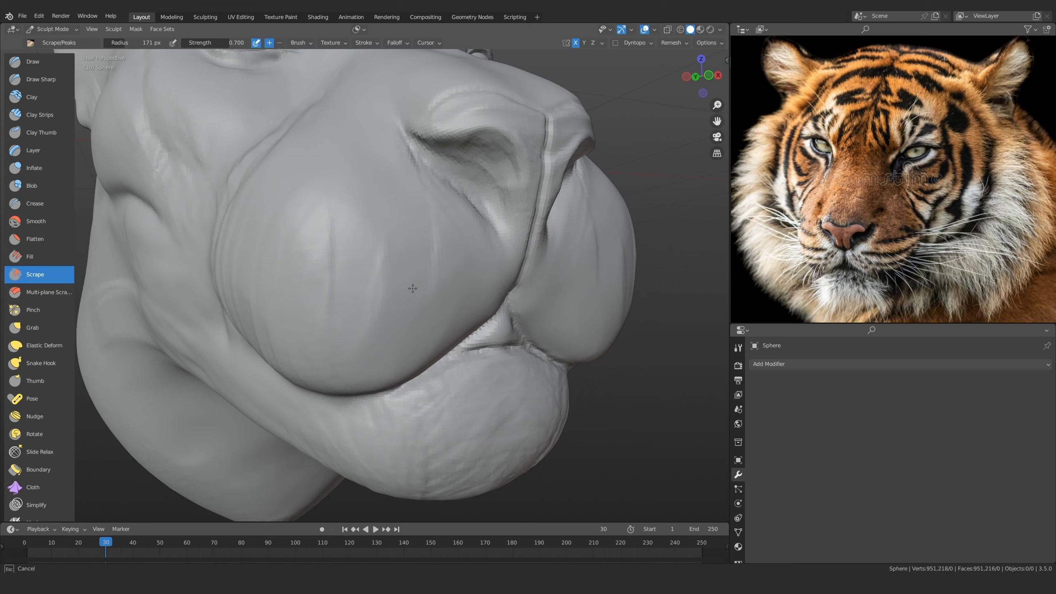
{"action": "mouse_move", "coordinate": [298, 256]}
{"action": "middle_mouse_down"}
{"action": "mouse_move", "coordinate": [415, 329]}
{"action": "mouse_move", "coordinate": [403, 276]}
{"action": "middle_mouse_up"}
Scrape the muzzle pads more broadly at a radius of 238 px, and reduce the brush radius to 147 px
{"action": "key", "text": "f"}
{"action": "left_click", "coordinate": [443, 333]}
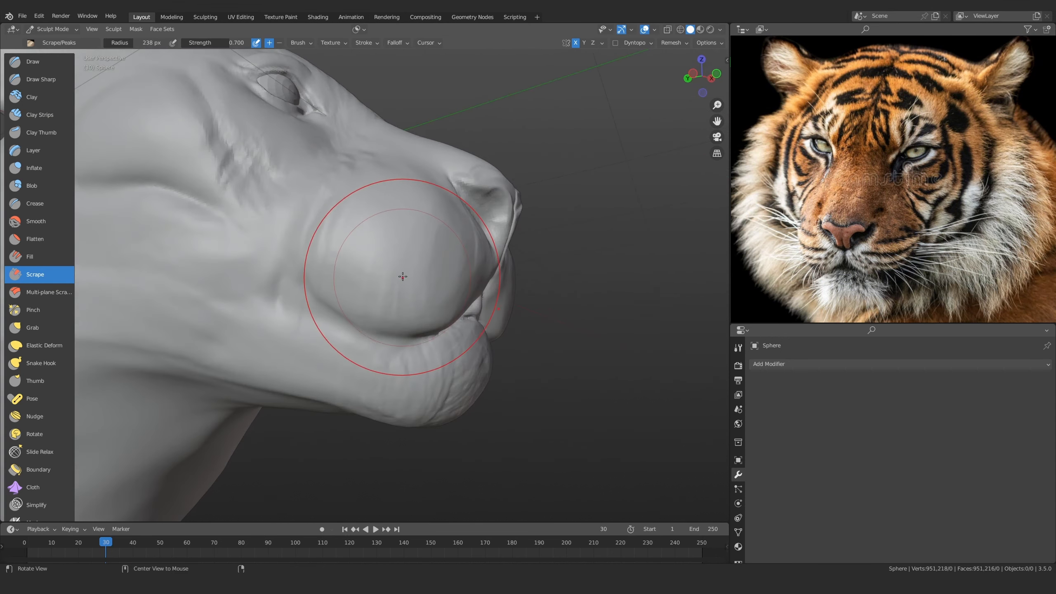
{"action": "left_click_drag", "start_coordinate": [378, 226], "coordinate": [349, 374], "text": "ctrl+alt"}
{"action": "mouse_move", "coordinate": [349, 375]}
{"action": "left_mouse_down", "text": "ctrl+alt"}
{"action": "mouse_move", "coordinate": [353, 287]}
{"action": "mouse_move", "coordinate": [379, 346]}
{"action": "mouse_move", "coordinate": [406, 365]}
{"action": "mouse_move", "coordinate": [419, 295]}
{"action": "left_mouse_up", "text": "ctrl+alt"}
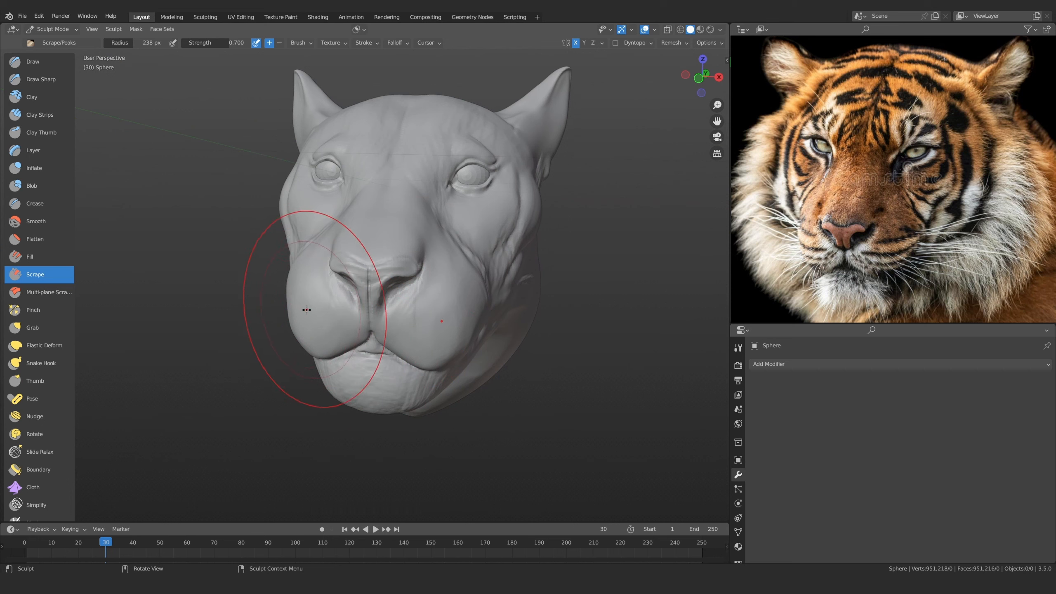
{"action": "left_click_drag", "start_coordinate": [308, 346], "coordinate": [324, 297], "text": "ctrl+alt"}
{"action": "key", "text": "f"}
{"action": "left_click", "coordinate": [280, 355]}
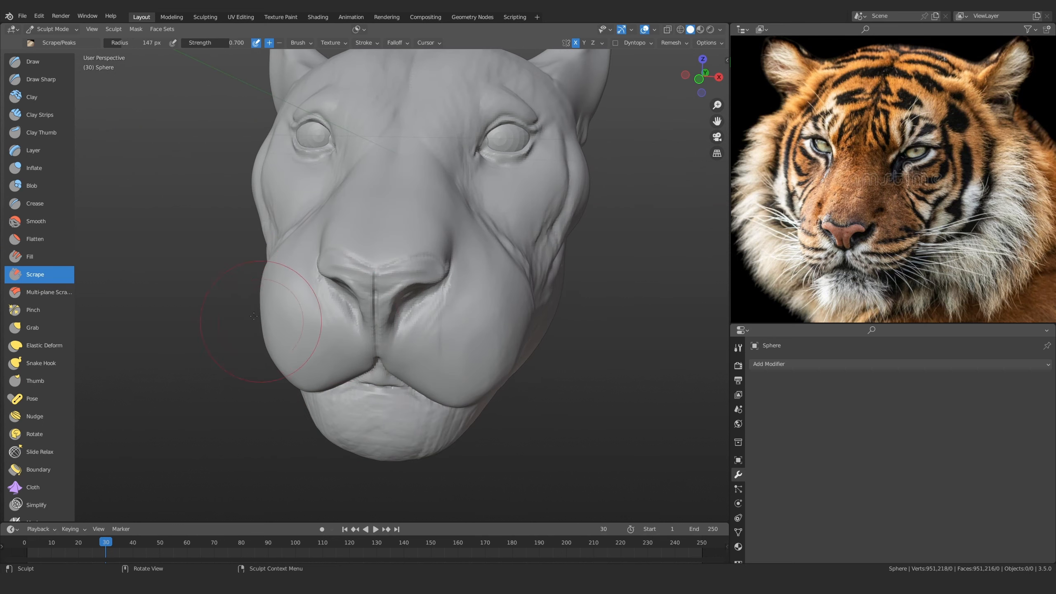
Reshape the contours of the muzzle pads and snout sides with the Grab brush at radii of 151 px and 211 px
{"action": "left_click", "coordinate": [50, 112]}
{"action": "key", "text": "g"}
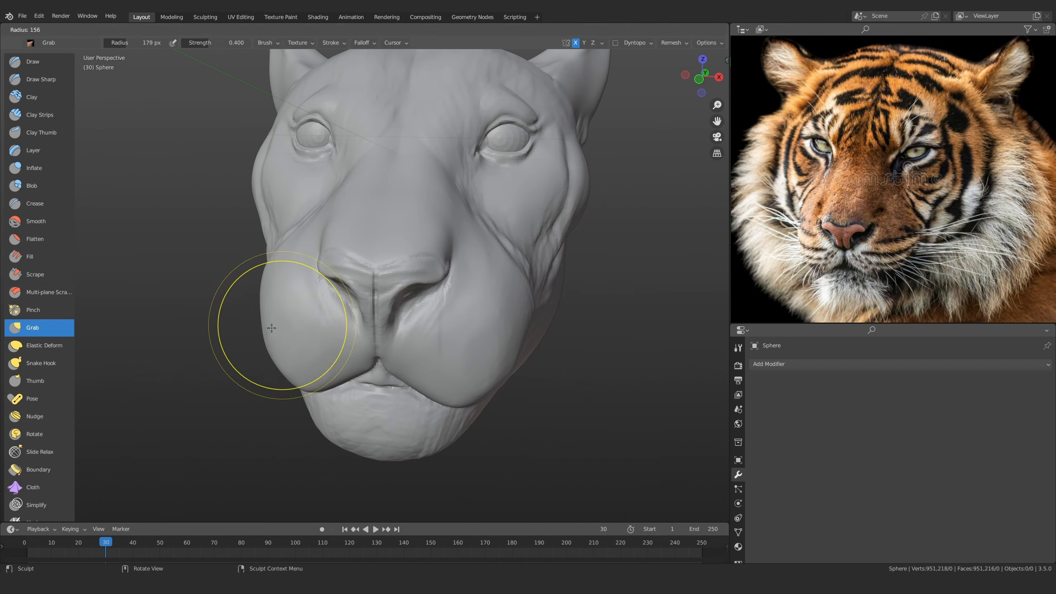
{"action": "left_click_drag", "start_coordinate": [283, 324], "coordinate": [258, 318], "text": "ctrl+alt"}
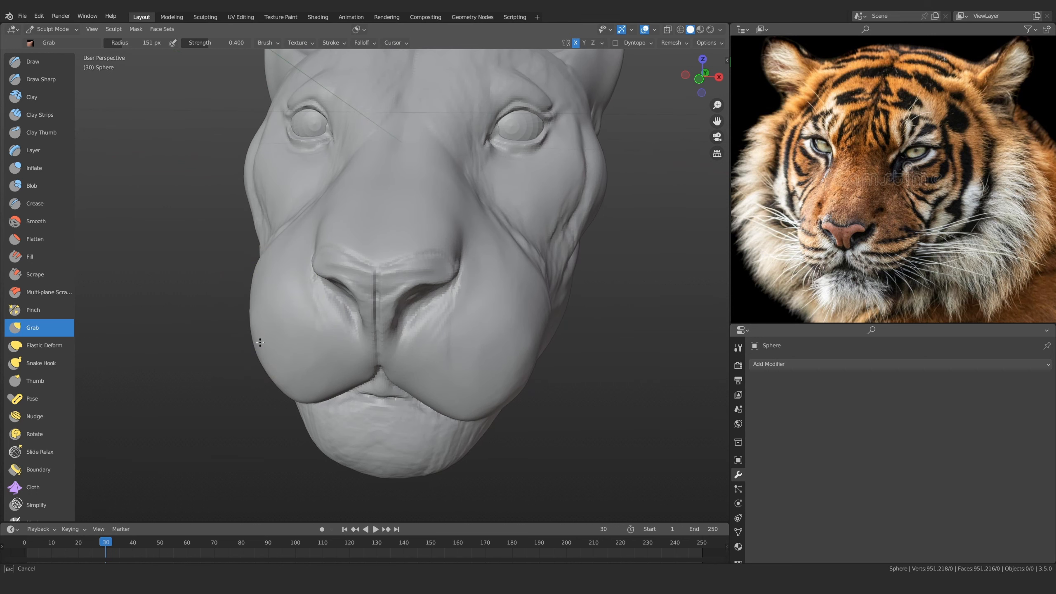
{"action": "left_click_drag", "start_coordinate": [291, 282], "coordinate": [352, 316], "text": "ctrl+alt"}
{"action": "mouse_move", "coordinate": [334, 376]}
{"action": "left_mouse_down", "text": "alt"}
{"action": "mouse_move", "coordinate": [359, 358]}
{"action": "mouse_move", "coordinate": [337, 378]}
{"action": "left_mouse_up", "text": "alt"}
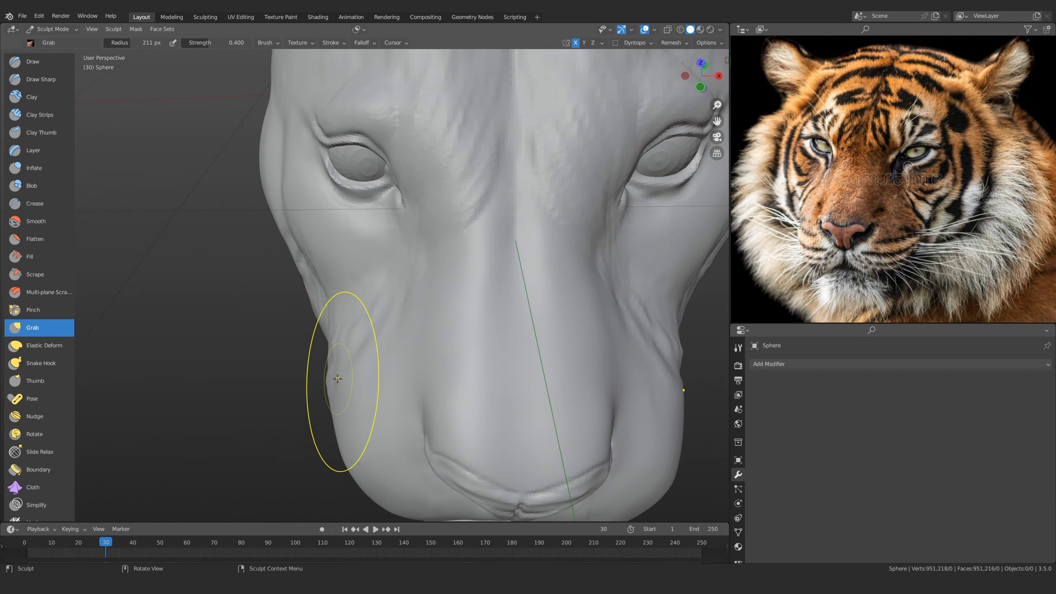
{"action": "left_click_drag", "start_coordinate": [341, 419], "coordinate": [268, 242], "text": "alt"}
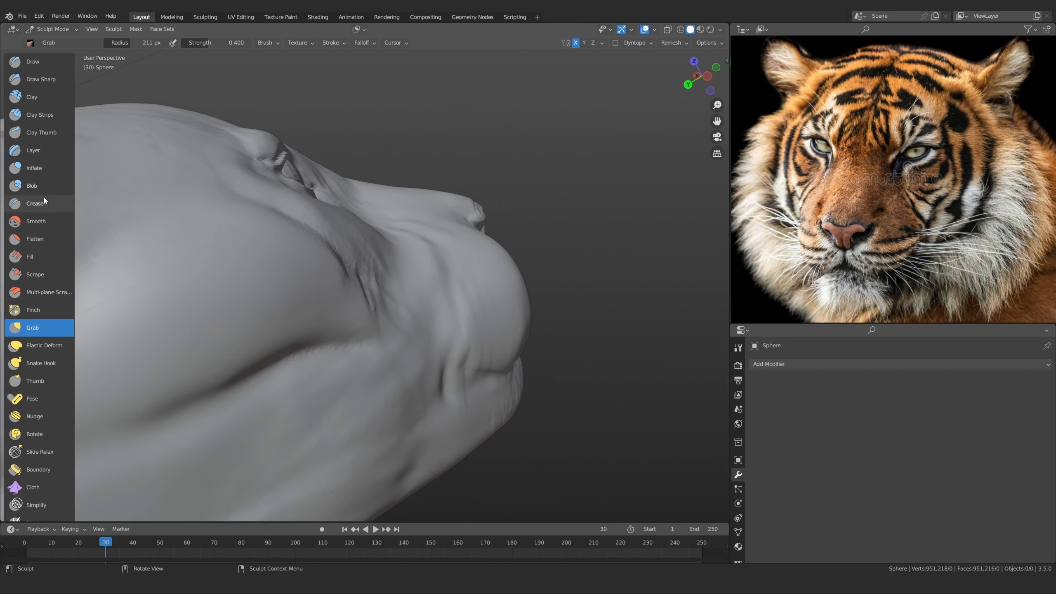
{"action": "middle_click_drag", "start_coordinate": [415, 304], "coordinate": [414, 307]}
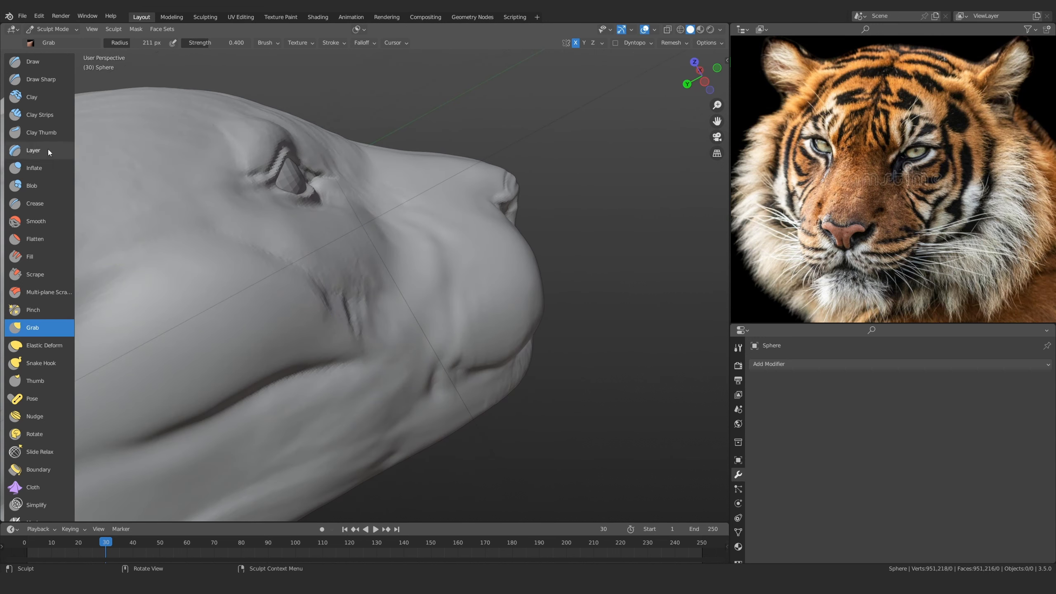
Sculpt diagonal fur strokes across the side of the muzzle behind the nose with Clay Strips at a radius of 56 px
{"action": "left_click", "coordinate": [42, 110]}
{"action": "mouse_move", "coordinate": [424, 270]}
{"action": "middle_mouse_down"}
{"action": "mouse_move", "coordinate": [436, 219]}
{"action": "mouse_move", "coordinate": [412, 339]}
{"action": "middle_mouse_up"}
{"action": "key", "text": "f"}
{"action": "left_click", "coordinate": [414, 263]}
{"action": "key", "text": "f"}
{"action": "left_click", "coordinate": [401, 274]}
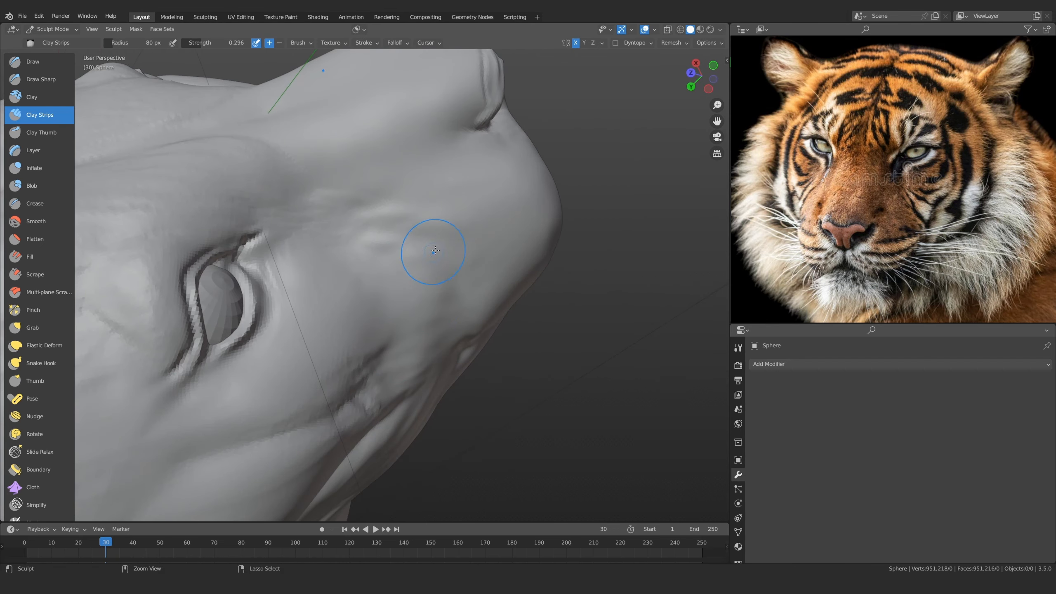
{"action": "key", "text": "f"}
{"action": "left_click", "coordinate": [420, 268]}
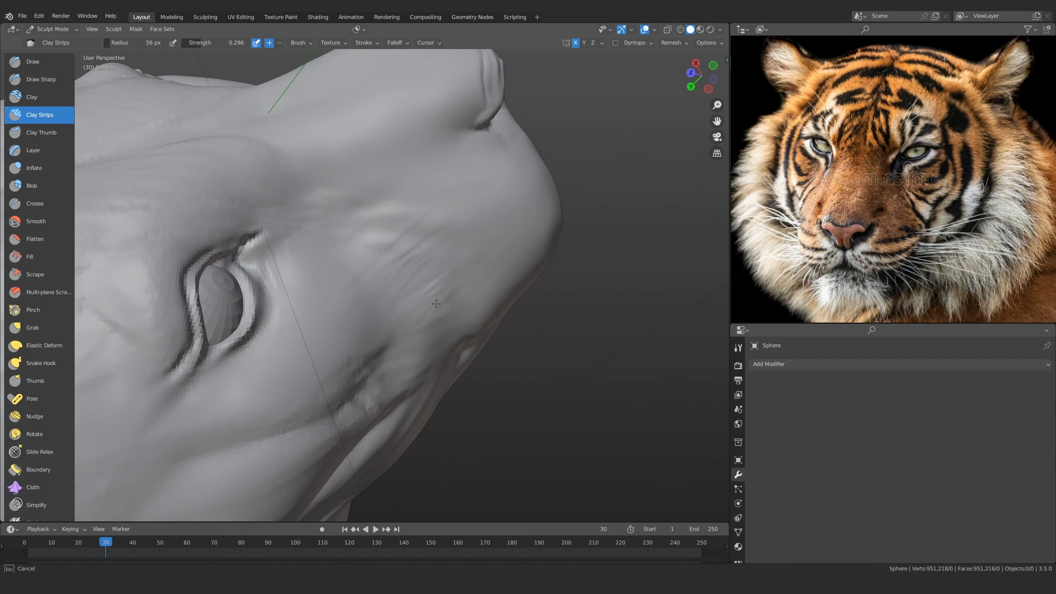
{"action": "middle_click_drag", "start_coordinate": [453, 328], "coordinate": [382, 252]}
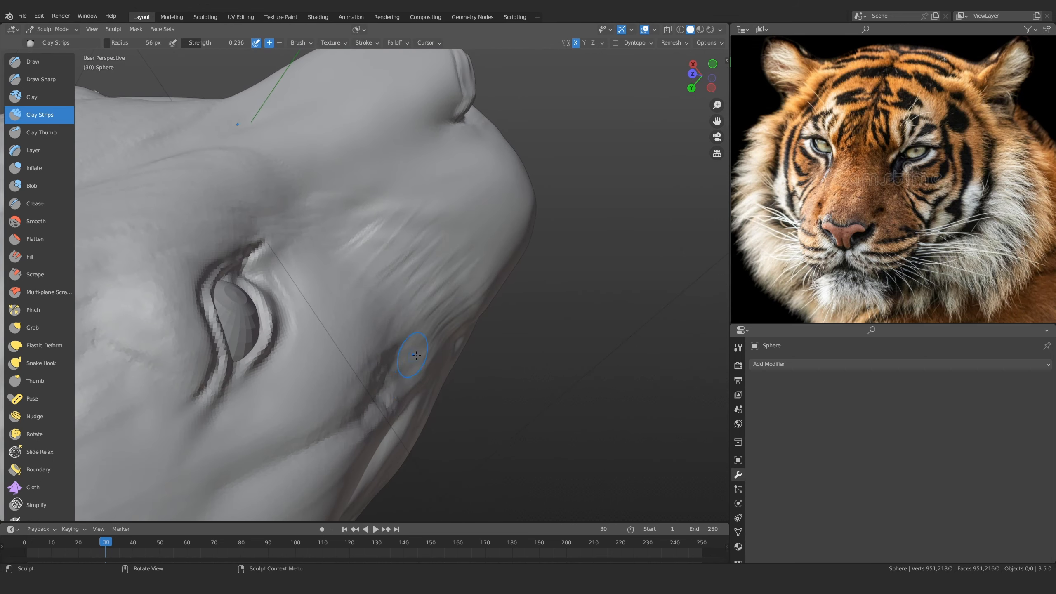
{"action": "middle_click_drag", "start_coordinate": [417, 355], "coordinate": [433, 306]}
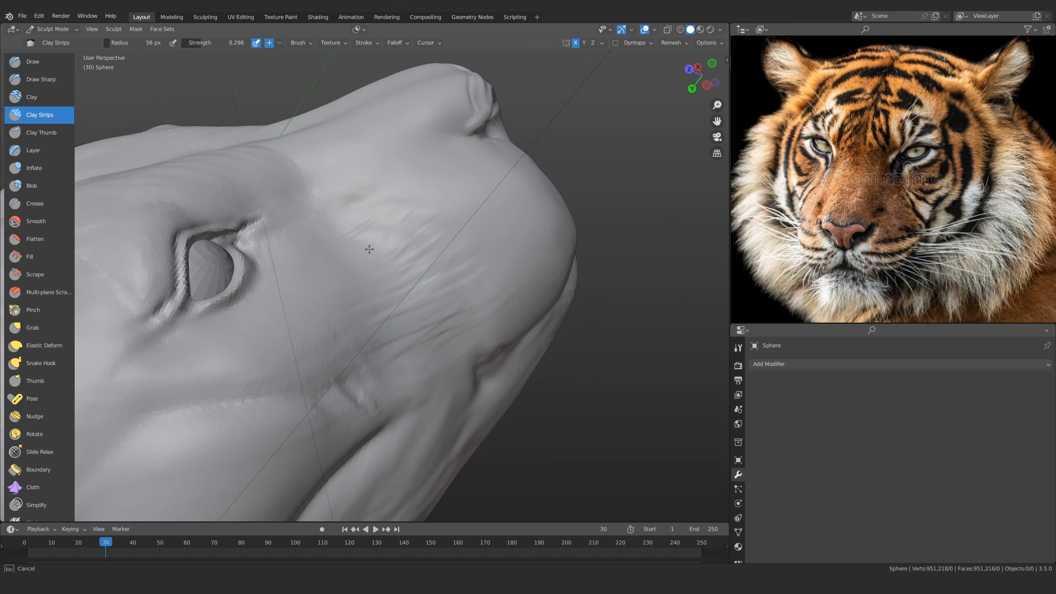
Compare the head's overall shape and forehead with the front-facing tiger portrait
{"action": "scroll", "coordinate": [480, 310], "scroll_direction": "down", "scroll_amount": 6}
{"action": "mouse_move", "coordinate": [480, 309]}
{"action": "middle_mouse_down"}
{"action": "mouse_move", "coordinate": [431, 259]}
{"action": "mouse_move", "coordinate": [353, 216]}
{"action": "mouse_move", "coordinate": [418, 317]}
{"action": "mouse_move", "coordinate": [394, 299]}
{"action": "mouse_move", "coordinate": [416, 291]}
{"action": "mouse_move", "coordinate": [374, 300]}
{"action": "mouse_move", "coordinate": [352, 339]}
{"action": "mouse_move", "coordinate": [304, 325]}
{"action": "mouse_move", "coordinate": [494, 202]}
{"action": "mouse_move", "coordinate": [407, 287]}
{"action": "mouse_move", "coordinate": [386, 340]}
{"action": "mouse_move", "coordinate": [374, 316]}
{"action": "mouse_move", "coordinate": [420, 266]}
{"action": "middle_mouse_up"}
{"action": "scroll", "coordinate": [374, 299], "scroll_direction": "up", "scroll_amount": 2}
{"action": "scroll", "coordinate": [405, 266], "scroll_direction": "up", "scroll_amount": 1}
{"action": "scroll", "coordinate": [406, 266], "scroll_direction": "down", "scroll_amount": 5}
{"action": "scroll", "coordinate": [493, 202], "scroll_direction": "up", "scroll_amount": 3}
{"action": "scroll", "coordinate": [386, 315], "scroll_direction": "up", "scroll_amount": 3}
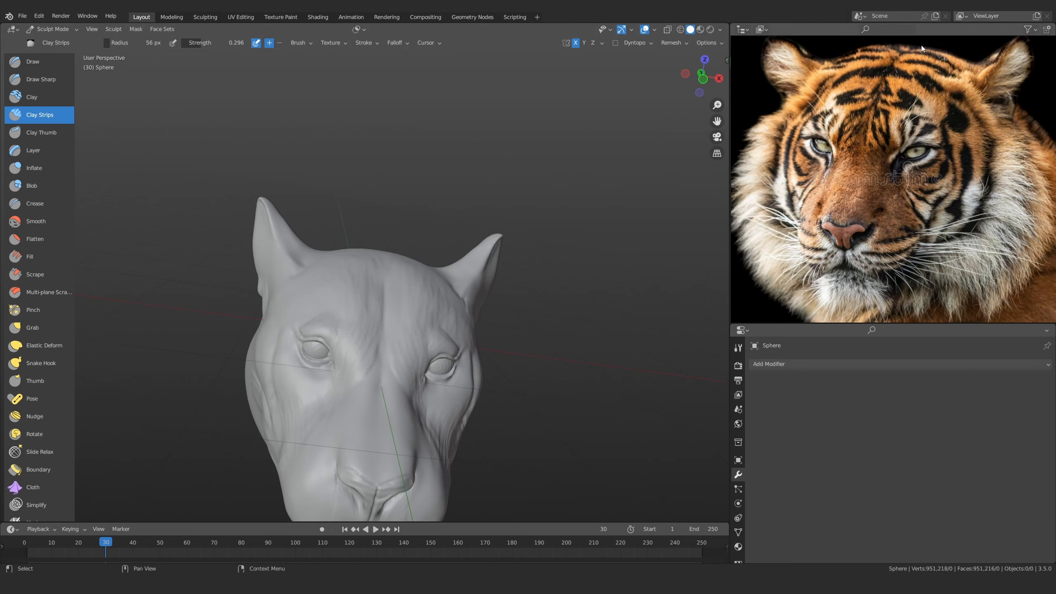
Carve a groove along the centreline of the forehead and crown with the Draw Sharp brush at a radius of 63 px
{"action": "middle_click_drag", "start_coordinate": [507, 296], "coordinate": [291, 225]}
{"action": "scroll", "coordinate": [195, 203], "scroll_direction": "up", "scroll_amount": 2}
{"action": "left_click", "coordinate": [41, 80]}
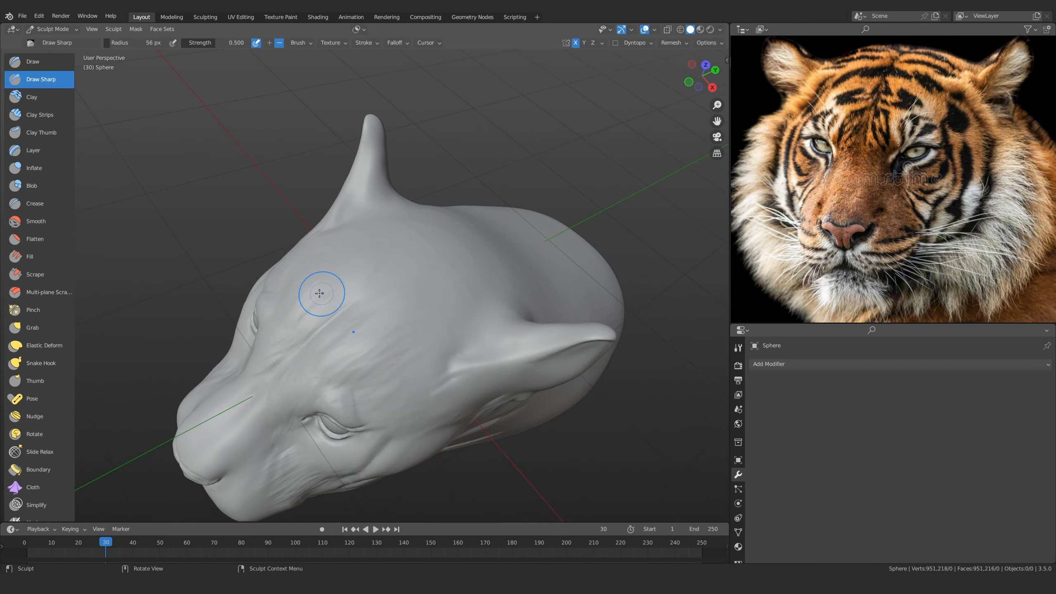
{"action": "scroll", "coordinate": [339, 306], "scroll_direction": "up", "scroll_amount": 2}
{"action": "middle_click_drag", "start_coordinate": [346, 268], "coordinate": [347, 320]}
{"action": "key", "text": "f"}
{"action": "left_click", "coordinate": [340, 314]}
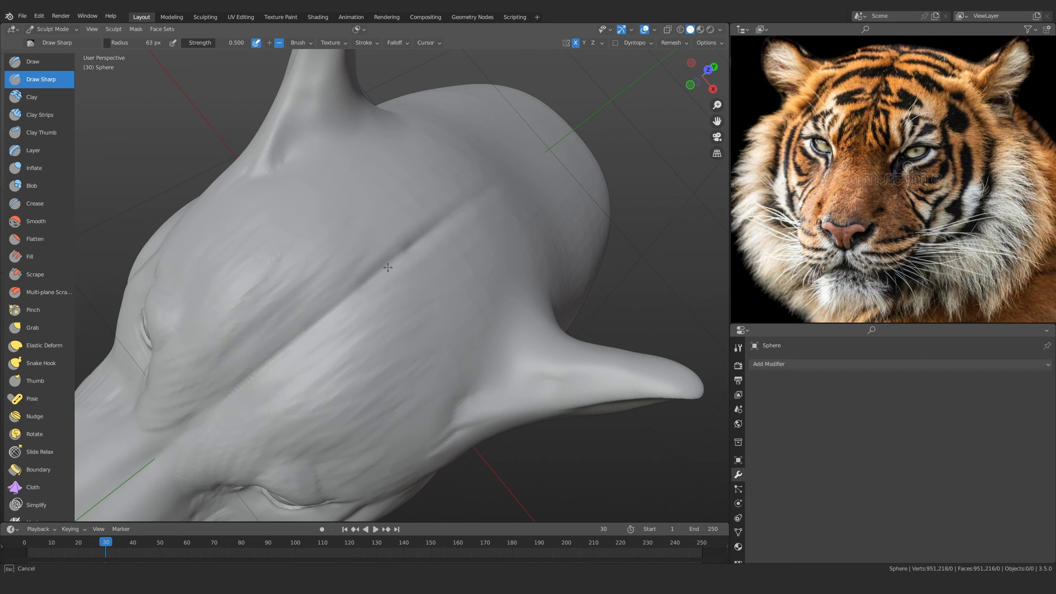
Review the whole head from the front and frame the entire black-background tiger portrait on the reference board
{"action": "scroll", "coordinate": [261, 381], "scroll_direction": "down", "scroll_amount": 6}
{"action": "middle_click_drag", "start_coordinate": [358, 370], "coordinate": [403, 294]}
{"action": "scroll", "coordinate": [375, 318], "scroll_direction": "up", "scroll_amount": 2}
{"action": "scroll", "coordinate": [922, 135], "scroll_direction": "down", "scroll_amount": 7}
{"action": "middle_click_drag", "start_coordinate": [877, 199], "coordinate": [830, 184]}
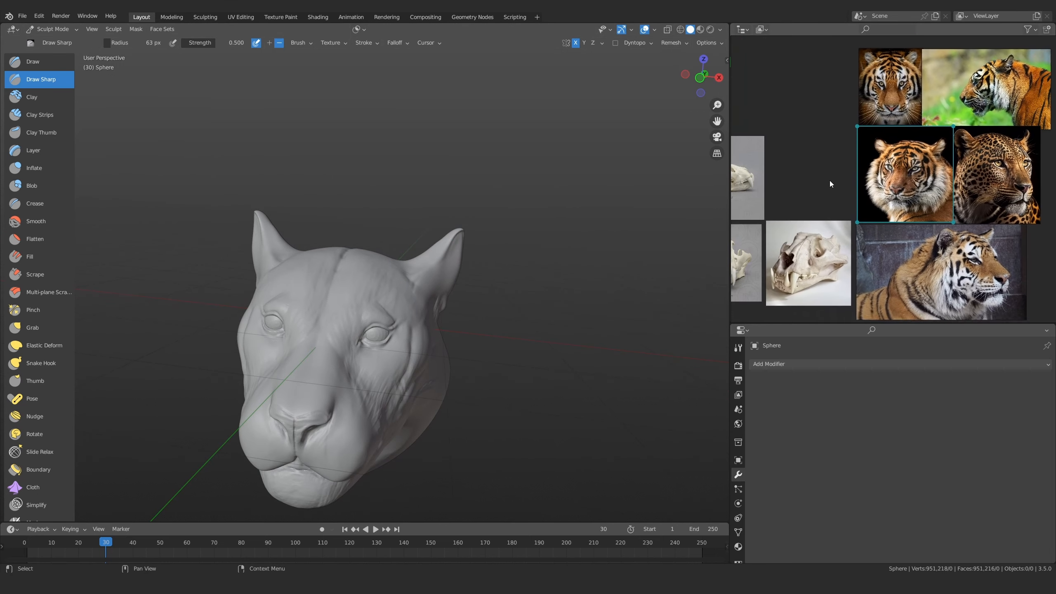
{"action": "scroll", "coordinate": [922, 149], "scroll_direction": "up", "scroll_amount": 6}
{"action": "middle_click_drag", "start_coordinate": [890, 216], "coordinate": [901, 188]}
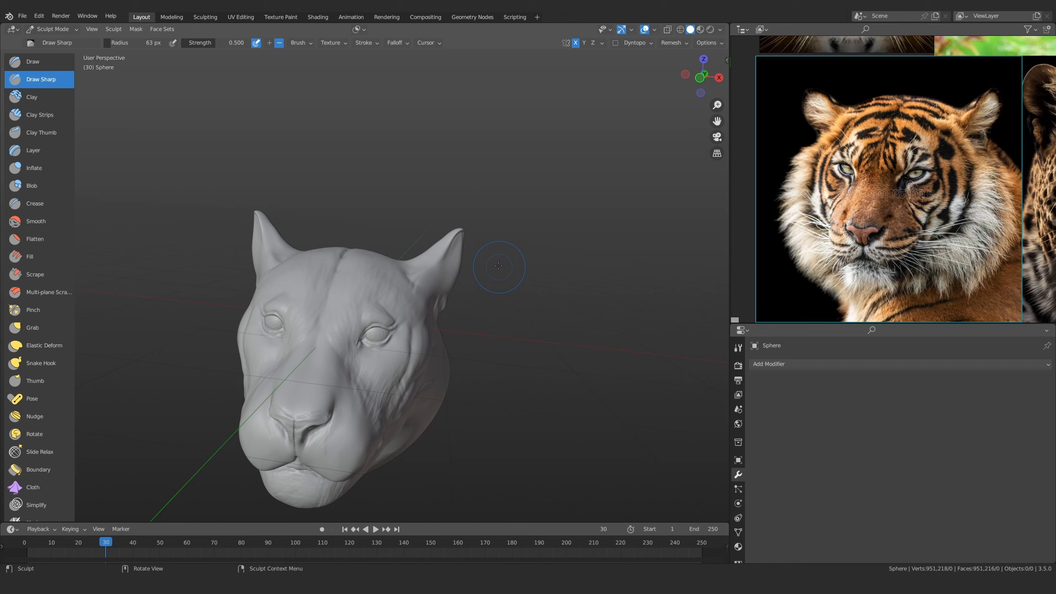
Sculpt fine fur strokes over the cheek below and behind the eye with Clay Strips at a radius of 35 px
{"action": "mouse_move", "coordinate": [440, 295]}
{"action": "left_mouse_down", "text": "ctrl+alt"}
{"action": "mouse_move", "coordinate": [448, 283]}
{"action": "mouse_move", "coordinate": [391, 353]}
{"action": "mouse_move", "coordinate": [393, 320]}
{"action": "mouse_move", "coordinate": [404, 335]}
{"action": "mouse_move", "coordinate": [431, 267]}
{"action": "mouse_move", "coordinate": [429, 299]}
{"action": "left_mouse_up", "text": "ctrl+alt"}
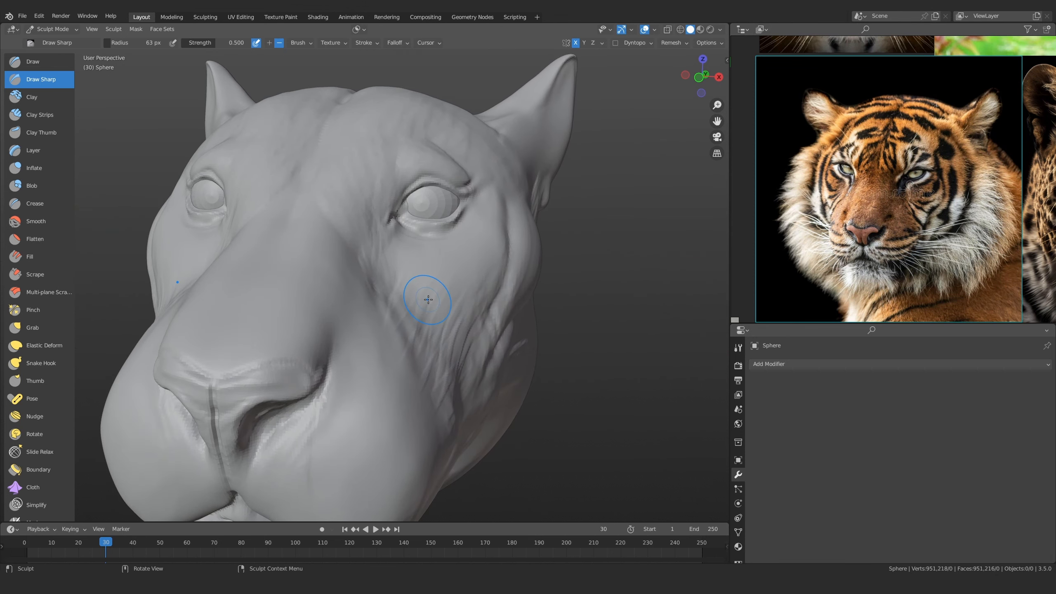
{"action": "left_click", "coordinate": [40, 114]}
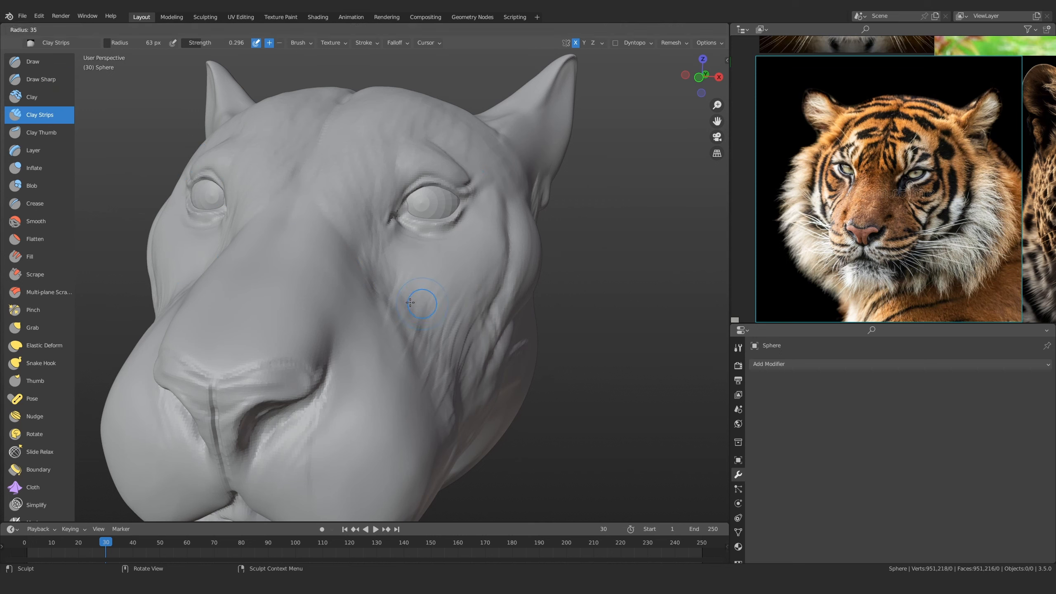
{"action": "mouse_move", "coordinate": [433, 196]}
{"action": "left_mouse_down", "text": "alt"}
{"action": "mouse_move", "coordinate": [451, 280]}
{"action": "mouse_move", "coordinate": [474, 254]}
{"action": "left_mouse_up", "text": "alt"}
{"action": "mouse_move", "coordinate": [474, 255]}
{"action": "left_mouse_down", "text": "ctrl+alt"}
{"action": "mouse_move", "coordinate": [480, 262]}
{"action": "mouse_move", "coordinate": [459, 258]}
{"action": "left_mouse_up", "text": "ctrl+alt"}
{"action": "key", "text": "f"}
{"action": "left_click", "coordinate": [461, 258]}
{"action": "left_click", "coordinate": [440, 259]}
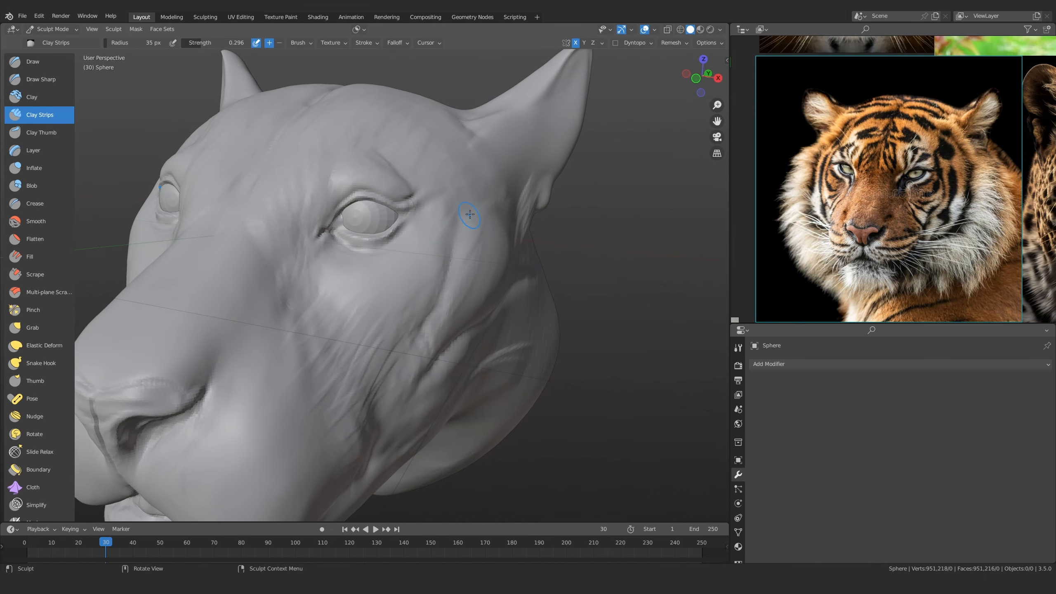
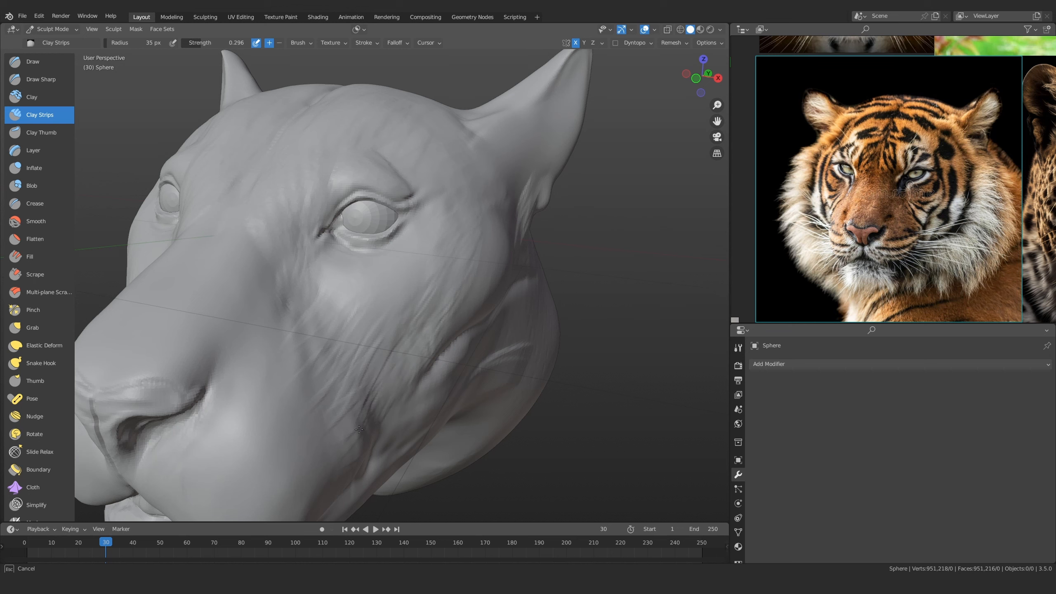
{"action": "middle_click_drag", "start_coordinate": [367, 432], "coordinate": [344, 309]}
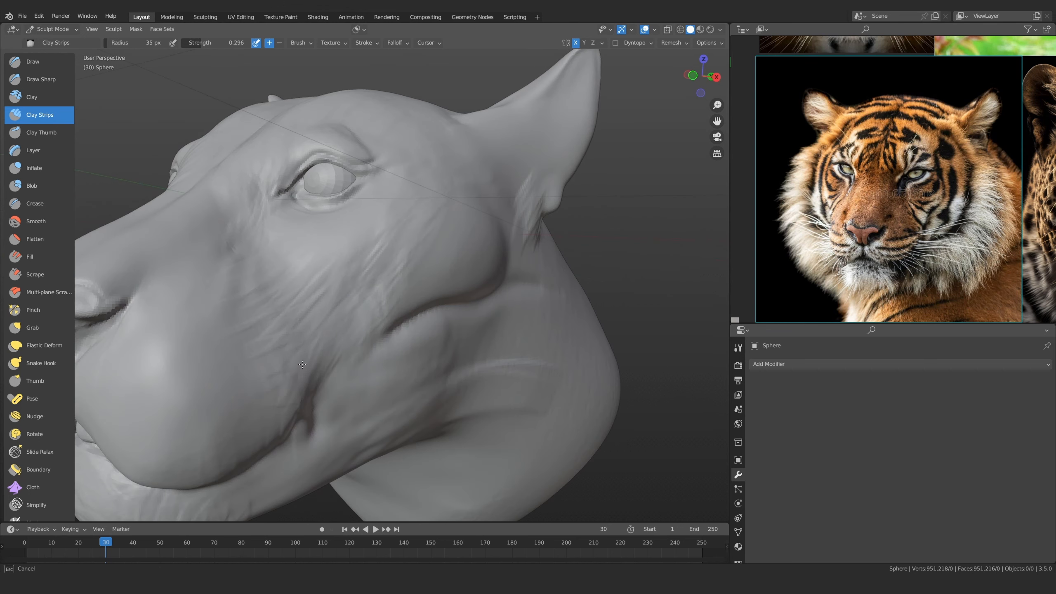
Add fur-direction strokes over the muzzle pads and their lower edges with Clay Strips at a radius of 49 px
{"action": "mouse_move", "coordinate": [279, 340]}
{"action": "middle_mouse_down"}
{"action": "mouse_move", "coordinate": [304, 354]}
{"action": "mouse_move", "coordinate": [361, 279]}
{"action": "middle_mouse_up"}
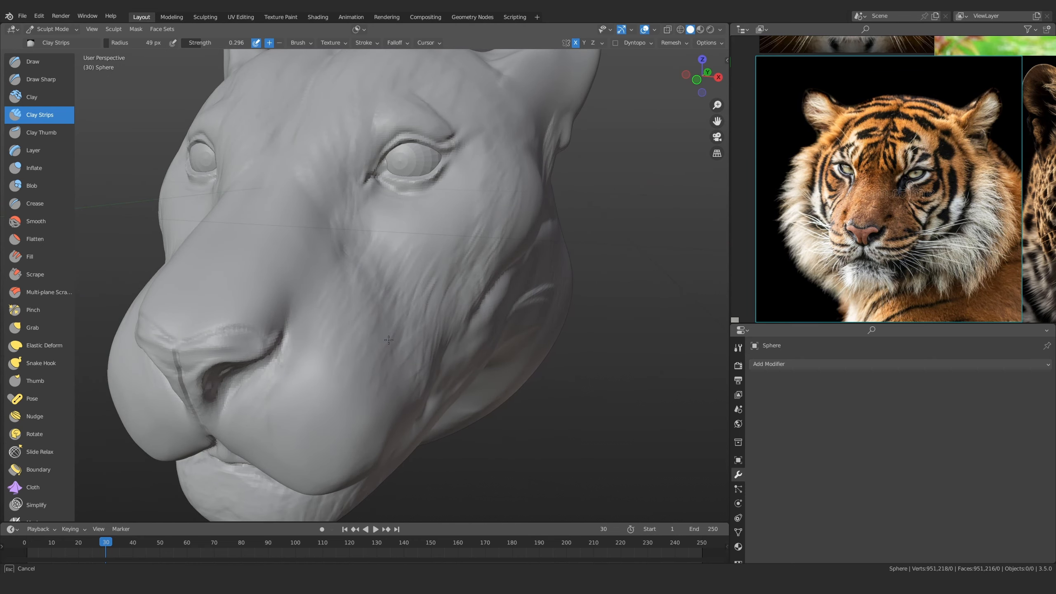
{"action": "mouse_move", "coordinate": [386, 330]}
{"action": "middle_mouse_down"}
{"action": "mouse_move", "coordinate": [355, 377]}
{"action": "mouse_move", "coordinate": [327, 336]}
{"action": "middle_mouse_up"}
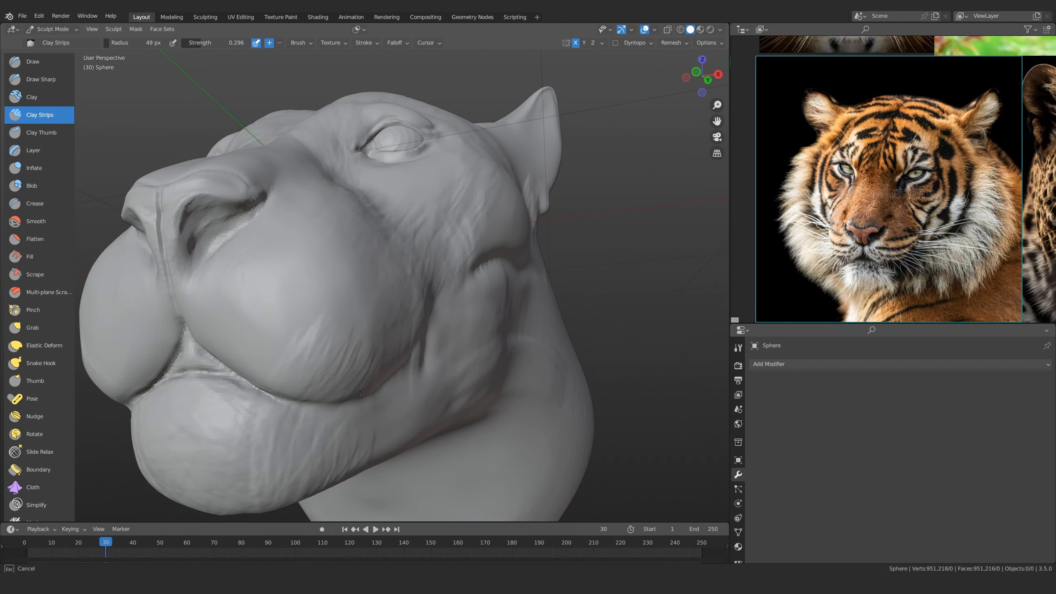
{"action": "mouse_move", "coordinate": [360, 392]}
{"action": "middle_mouse_down"}
{"action": "mouse_move", "coordinate": [345, 304]}
{"action": "mouse_move", "coordinate": [355, 335]}
{"action": "middle_mouse_up"}
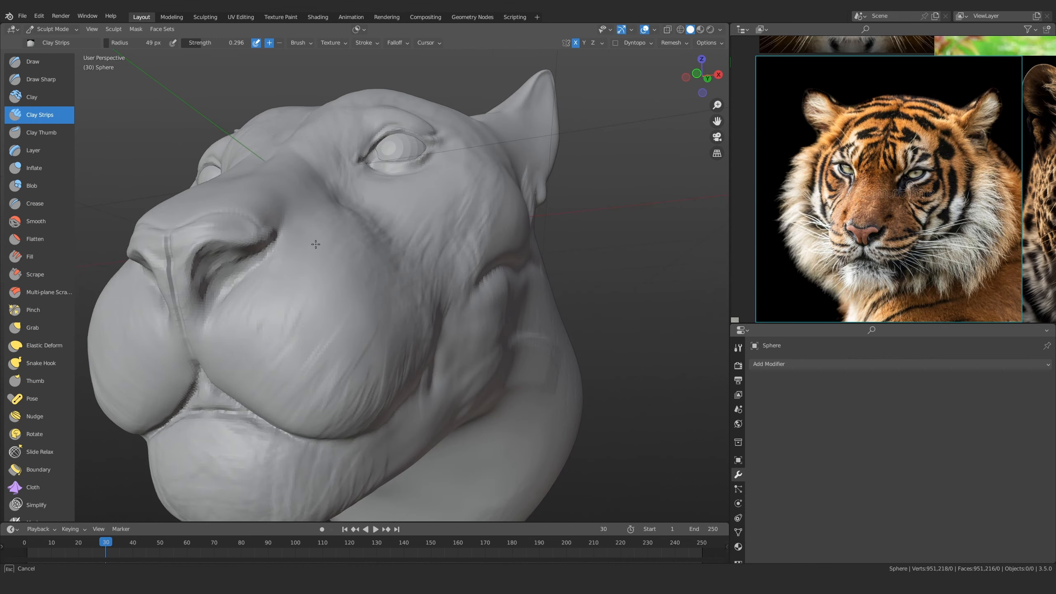
{"action": "middle_click_drag", "start_coordinate": [362, 361], "coordinate": [358, 313]}
{"action": "left_click_drag", "start_coordinate": [362, 319], "coordinate": [426, 254], "text": "alt"}
{"action": "left_click_drag", "start_coordinate": [426, 287], "coordinate": [431, 296], "text": "alt"}
{"action": "mouse_move", "coordinate": [432, 296]}
{"action": "middle_mouse_down"}
{"action": "mouse_move", "coordinate": [427, 250]}
{"action": "mouse_move", "coordinate": [419, 297]}
{"action": "mouse_move", "coordinate": [443, 259]}
{"action": "mouse_move", "coordinate": [444, 281]}
{"action": "mouse_move", "coordinate": [412, 295]}
{"action": "mouse_move", "coordinate": [401, 341]}
{"action": "mouse_move", "coordinate": [458, 345]}
{"action": "mouse_move", "coordinate": [399, 297]}
{"action": "middle_mouse_up"}
Mask the triangular gap between the muzzle pads and lower lip with the Mask brush at 49 px, and invert the mask
{"action": "scroll", "coordinate": [428, 308], "scroll_direction": "down", "scroll_amount": 5}
{"action": "scroll", "coordinate": [395, 296], "scroll_direction": "up", "scroll_amount": 6}
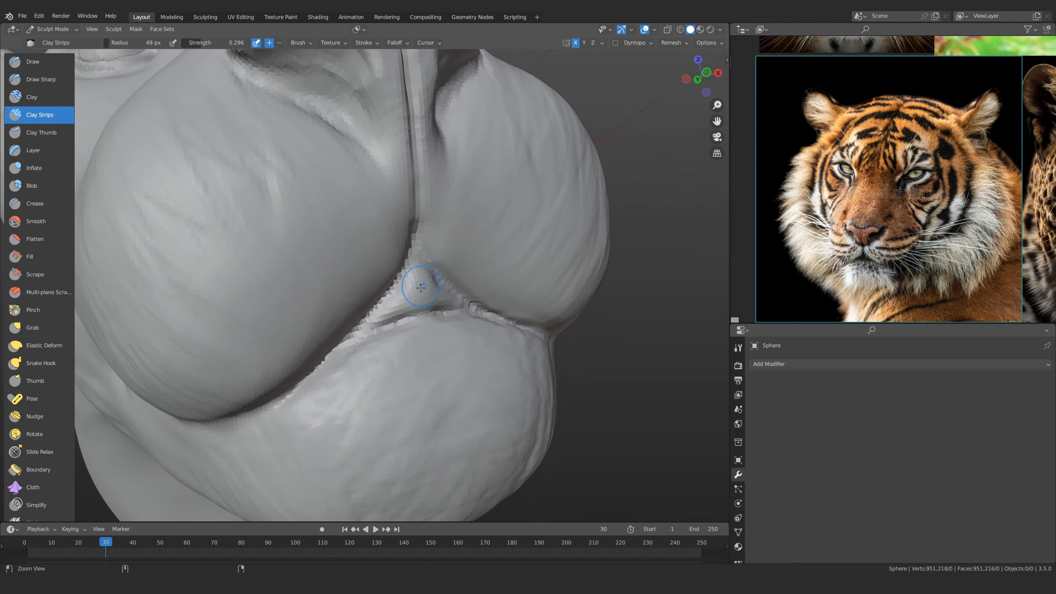
{"action": "scroll", "coordinate": [389, 293], "scroll_direction": "up", "scroll_amount": 2}
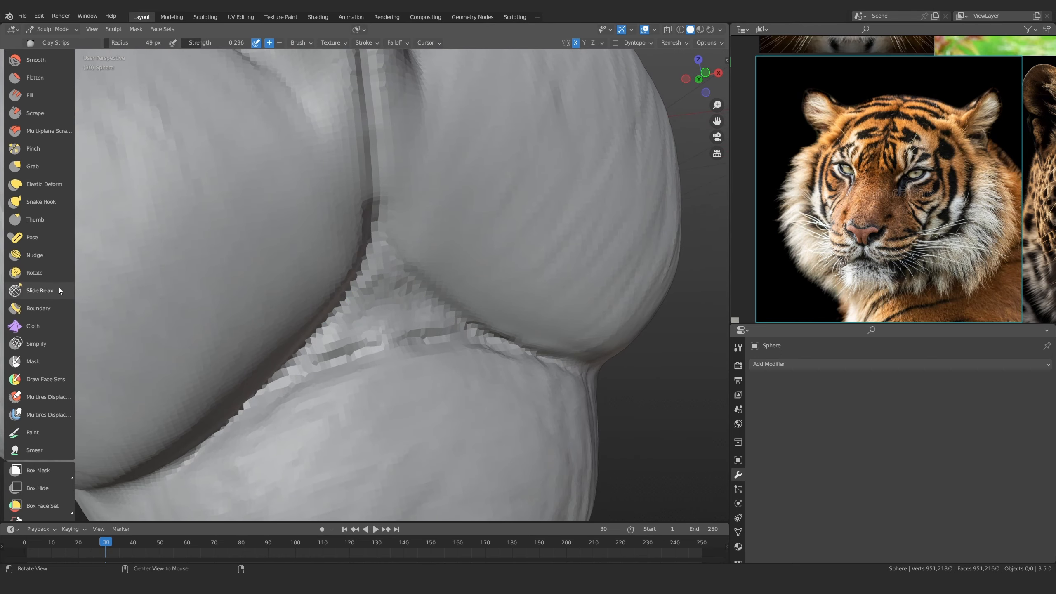
{"action": "scroll", "coordinate": [41, 308], "scroll_direction": "down", "scroll_amount": 10}
{"action": "left_click", "coordinate": [40, 327]}
{"action": "middle_click_drag", "start_coordinate": [436, 333], "coordinate": [386, 339], "text": "shift"}
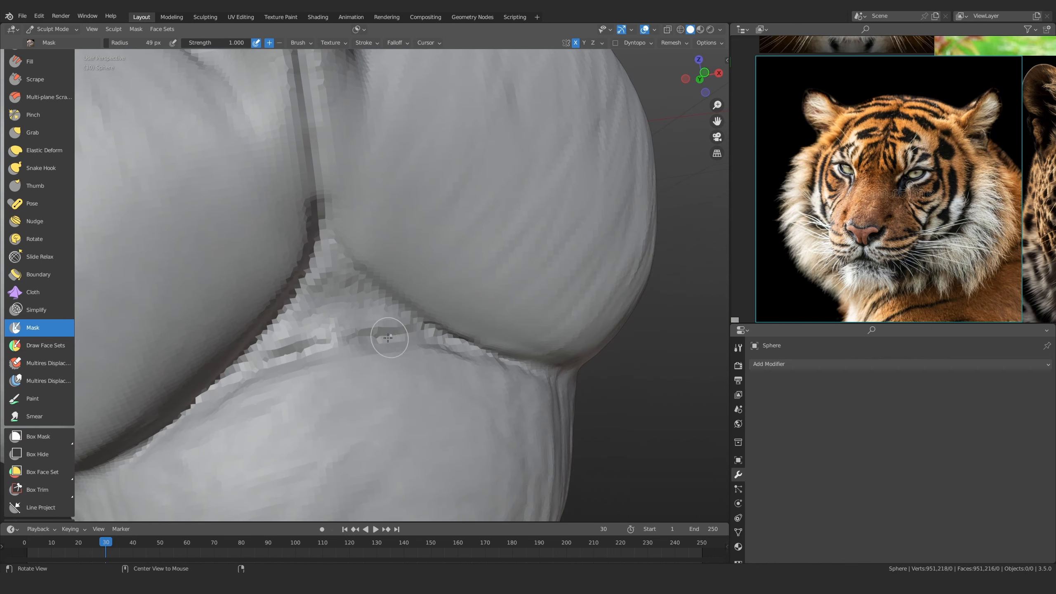
{"action": "scroll", "coordinate": [366, 308], "scroll_direction": "up", "scroll_amount": 1}
{"action": "left_click_drag", "start_coordinate": [326, 273], "coordinate": [319, 249]}
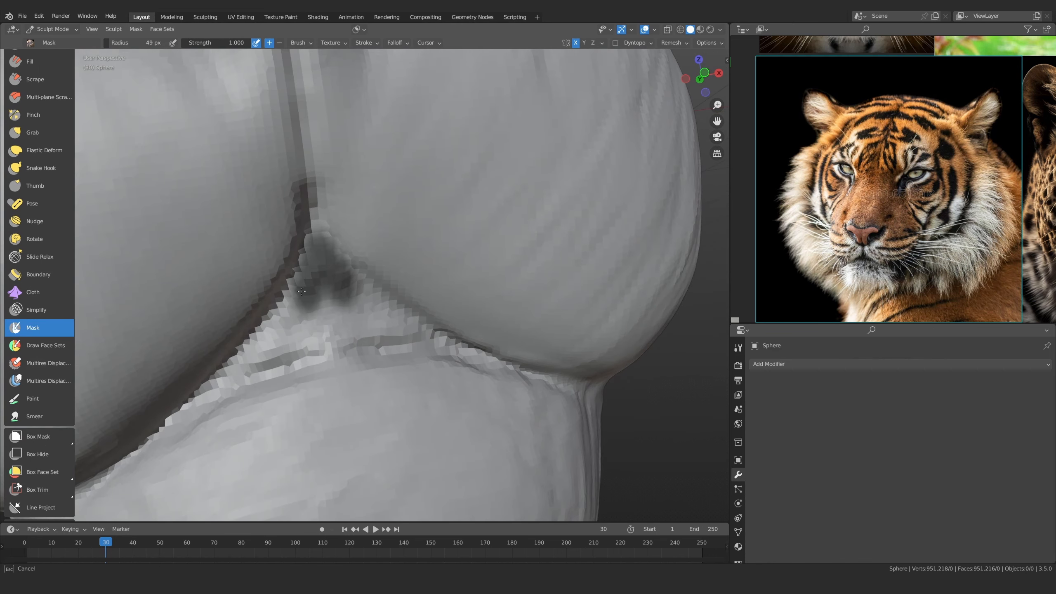
{"action": "mouse_move", "coordinate": [302, 291]}
{"action": "left_mouse_down"}
{"action": "mouse_move", "coordinate": [245, 366]}
{"action": "mouse_move", "coordinate": [321, 252]}
{"action": "left_mouse_up"}
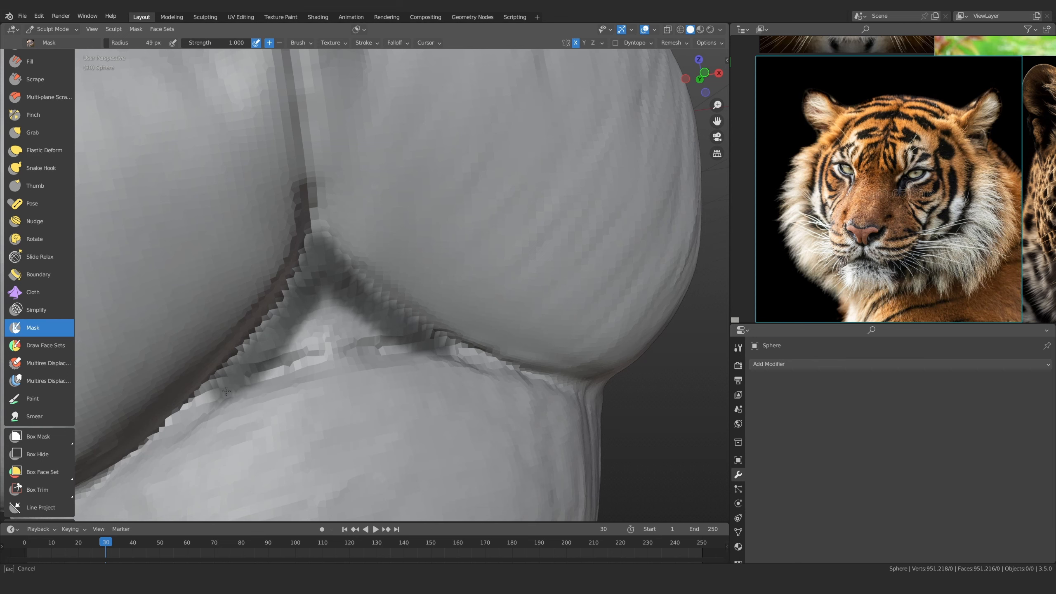
{"action": "mouse_move", "coordinate": [226, 391]}
{"action": "left_mouse_down"}
{"action": "mouse_move", "coordinate": [340, 357]}
{"action": "mouse_move", "coordinate": [322, 305]}
{"action": "left_mouse_up"}
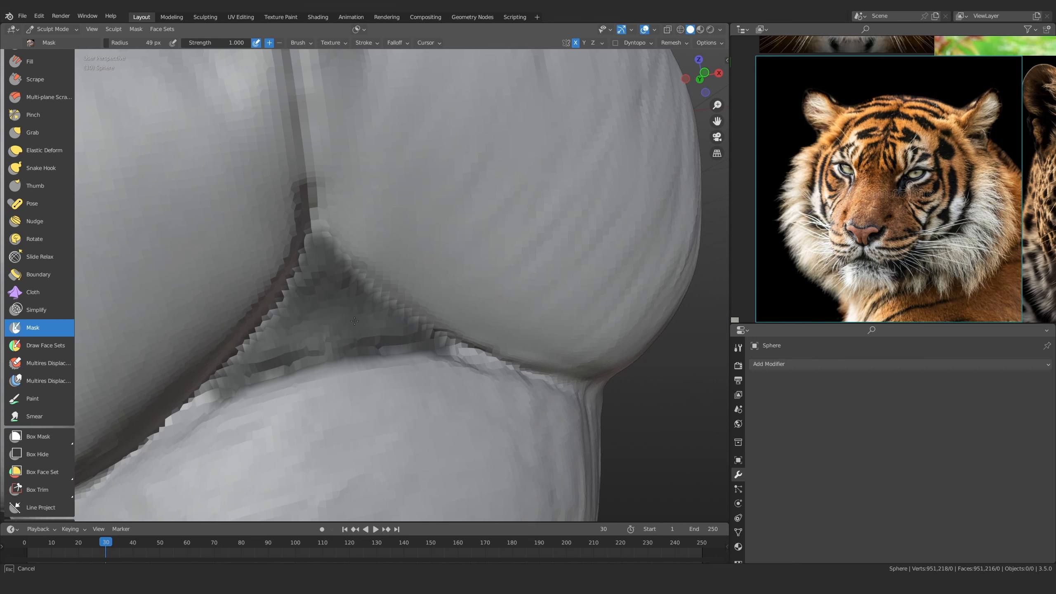
{"action": "key", "text": "ctrl+i"}
Reposition the unmasked gap between the lips with the Move tool, and clear the mask
{"action": "left_click_drag", "start_coordinate": [392, 340], "coordinate": [357, 333], "text": "ctrl+alt"}
{"action": "left_click_drag", "start_coordinate": [357, 333], "coordinate": [283, 317], "text": "alt"}
{"action": "left_click_drag", "start_coordinate": [71, 460], "coordinate": [72, 299], "text": "alt"}
{"action": "left_click", "coordinate": [24, 460]}
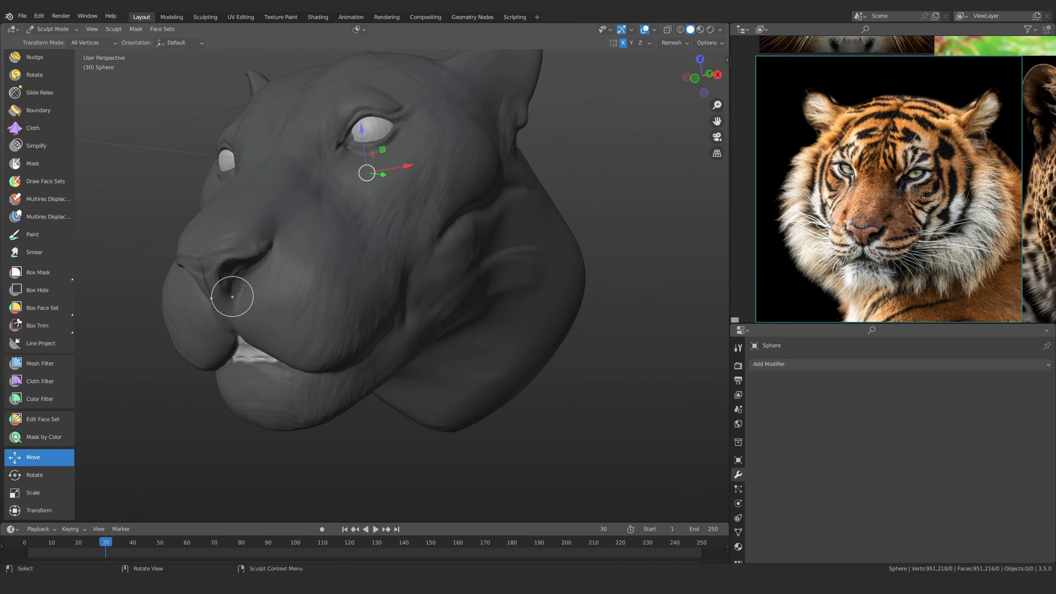
{"action": "left_click_drag", "start_coordinate": [230, 293], "coordinate": [422, 169], "text": "alt"}
{"action": "middle_click_drag", "start_coordinate": [315, 271], "coordinate": [430, 362], "text": "ctrl"}
{"action": "key", "text": "alt+m"}
{"action": "mouse_move", "coordinate": [431, 278]}
{"action": "middle_mouse_down", "text": "ctrl"}
{"action": "mouse_move", "coordinate": [432, 258]}
{"action": "mouse_move", "coordinate": [434, 281]}
{"action": "middle_mouse_up", "text": "ctrl"}
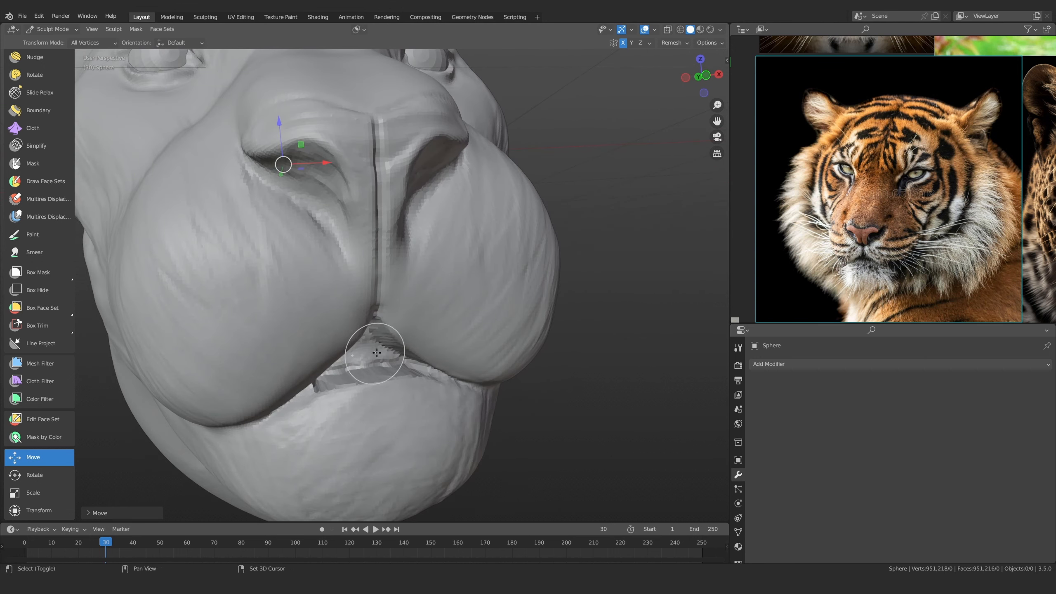
Fill the triangular gap between the muzzle pads and lower lip with Clay Strips at a radius of 76 px
{"action": "middle_click_drag", "start_coordinate": [376, 353], "coordinate": [348, 338]}
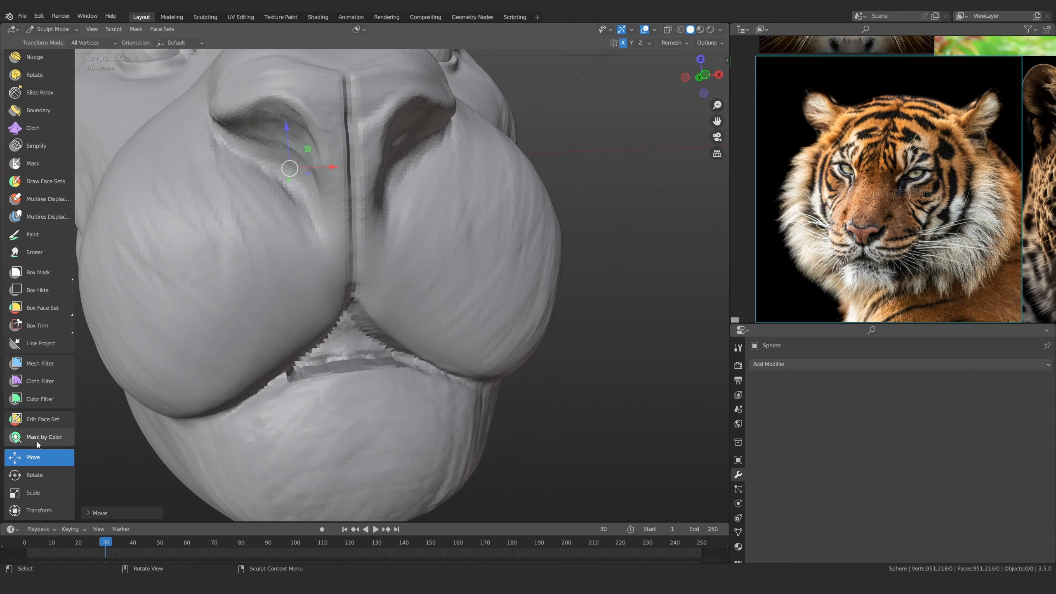
{"action": "scroll", "coordinate": [42, 167], "scroll_direction": "up", "scroll_amount": 5}
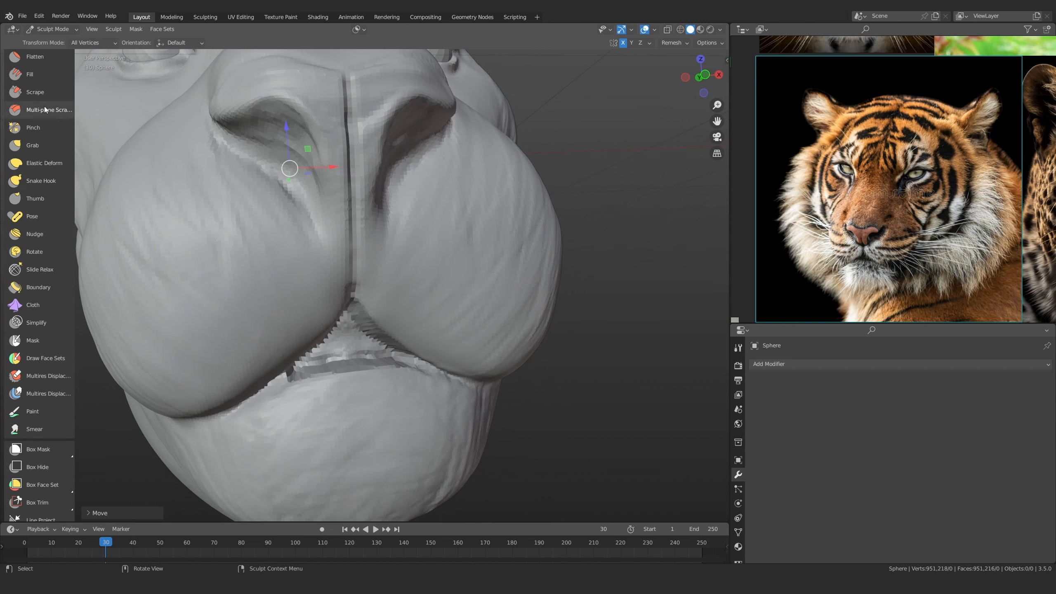
{"action": "scroll", "coordinate": [33, 151], "scroll_direction": "up", "scroll_amount": 5}
{"action": "key", "text": "c"}
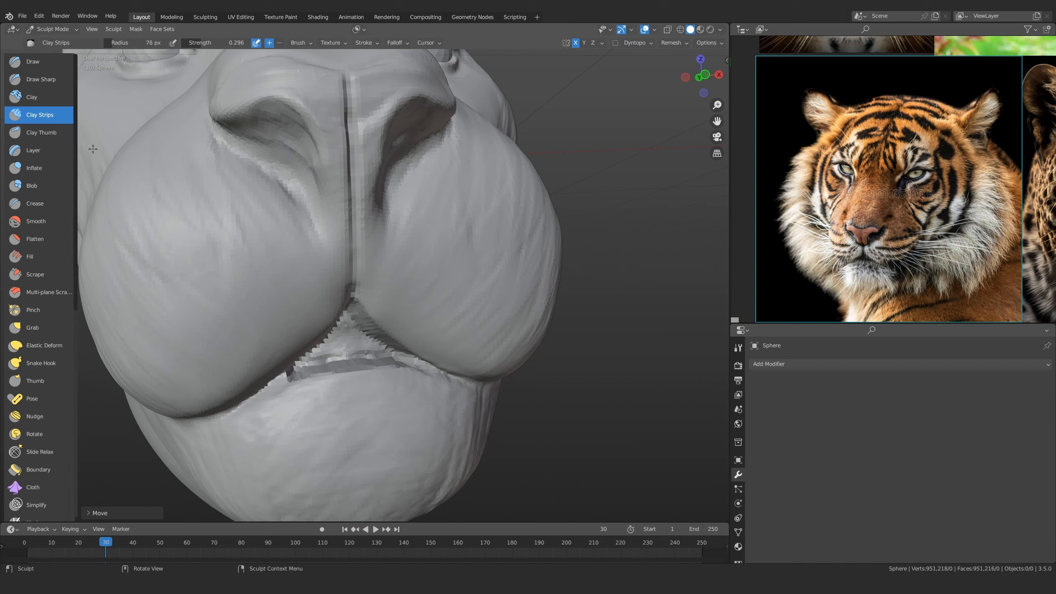
{"action": "scroll", "coordinate": [301, 319], "scroll_direction": "down", "scroll_amount": 5}
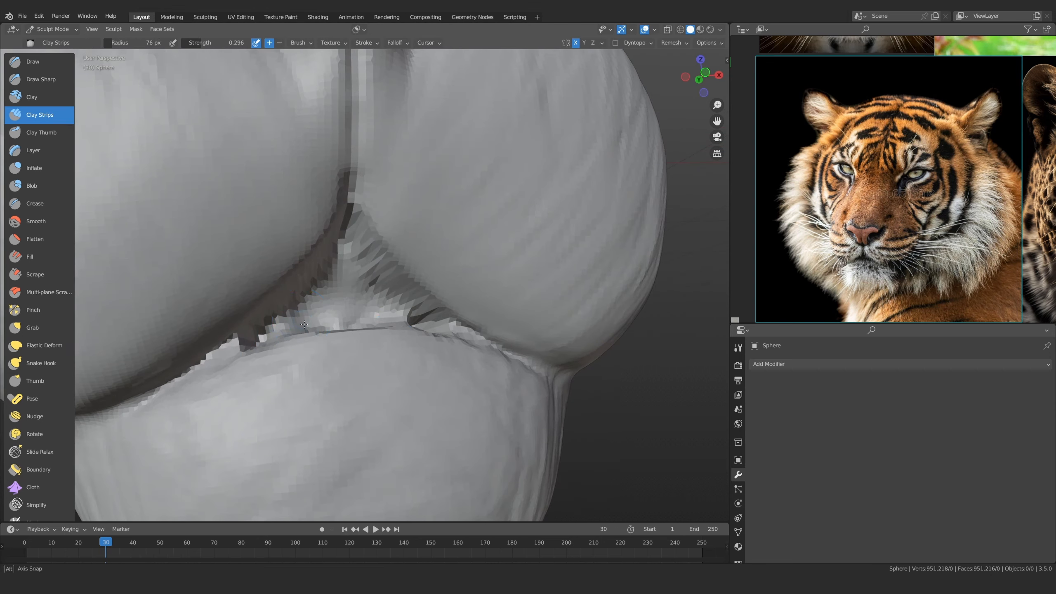
{"action": "middle_click_drag", "start_coordinate": [301, 318], "coordinate": [306, 482]}
{"action": "scroll", "coordinate": [52, 396], "scroll_direction": "down", "scroll_amount": 5}
{"action": "scroll", "coordinate": [52, 395], "scroll_direction": "down", "scroll_amount": 5}
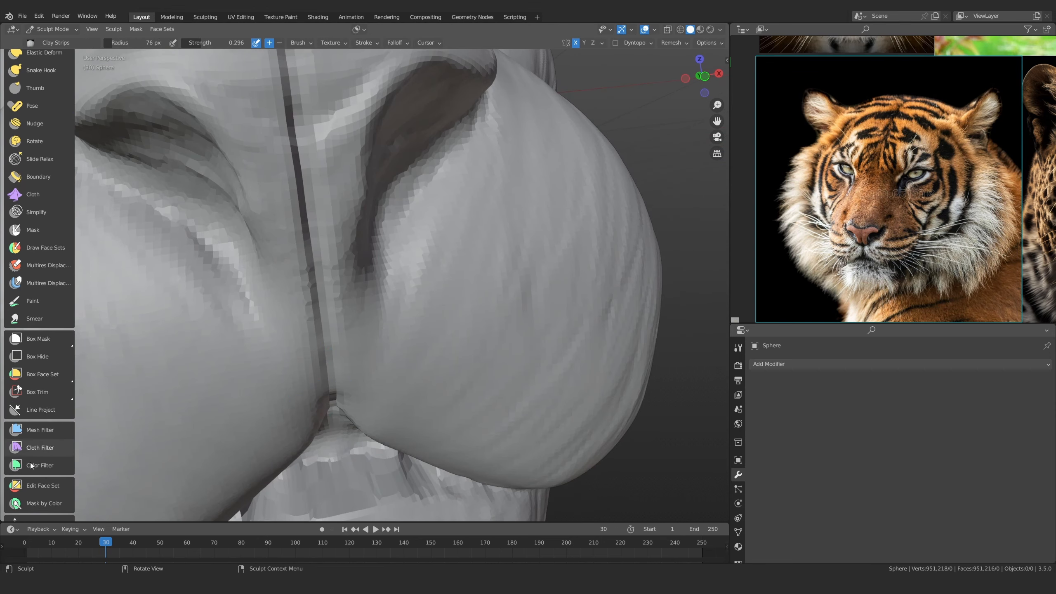
Smooth the jagged surface inside the gap between the muzzle pads and lower lip
{"action": "mouse_move", "coordinate": [370, 353]}
{"action": "middle_mouse_down"}
{"action": "mouse_move", "coordinate": [375, 312]}
{"action": "mouse_move", "coordinate": [370, 345]}
{"action": "middle_mouse_up"}
{"action": "mouse_move", "coordinate": [370, 345]}
{"action": "left_mouse_down", "text": "shift"}
{"action": "mouse_move", "coordinate": [388, 362]}
{"action": "mouse_move", "coordinate": [314, 390]}
{"action": "left_mouse_up", "text": "shift"}
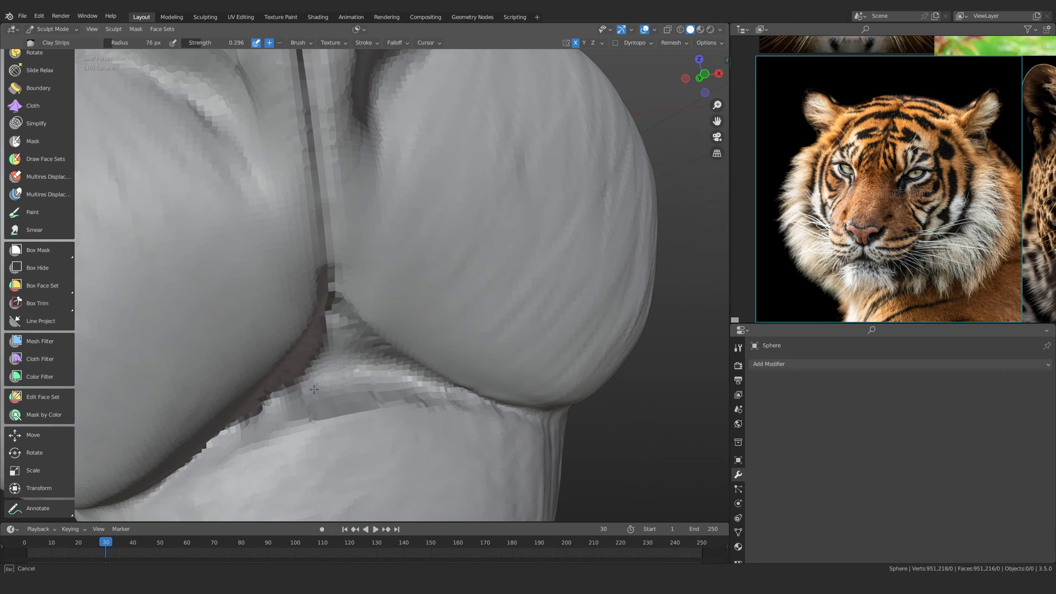
{"action": "scroll", "coordinate": [328, 335], "scroll_direction": "down", "scroll_amount": 8}
{"action": "middle_click_drag", "start_coordinate": [328, 336], "coordinate": [316, 380]}
{"action": "middle_click_drag", "start_coordinate": [316, 381], "coordinate": [380, 325], "text": "ctrl"}
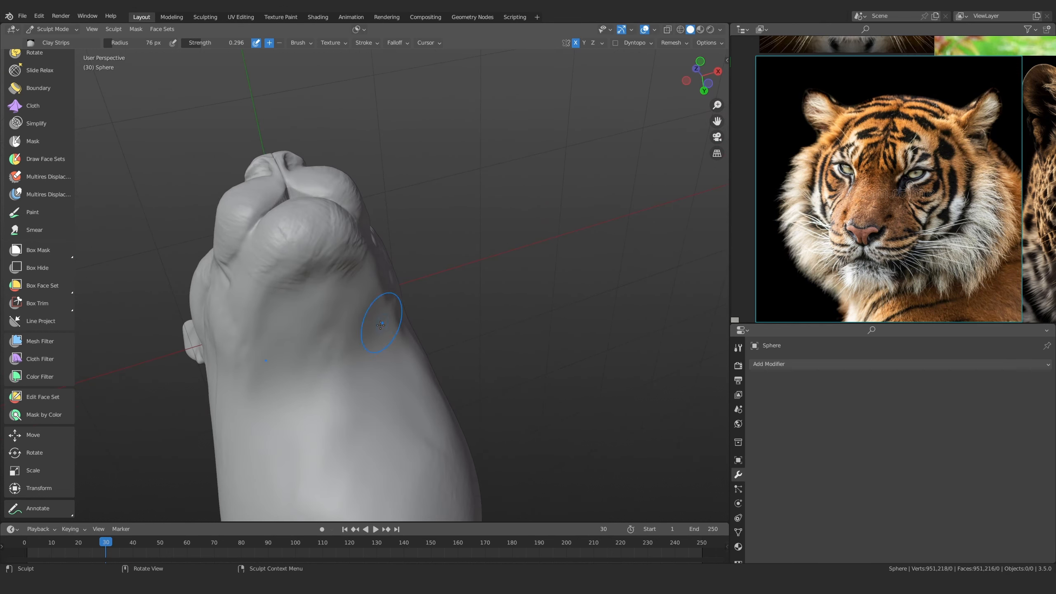
Examine the jaw in the three-quarter skull reference and compare it with the underside and side of the head
{"action": "scroll", "coordinate": [935, 233], "scroll_direction": "down", "scroll_amount": 5}
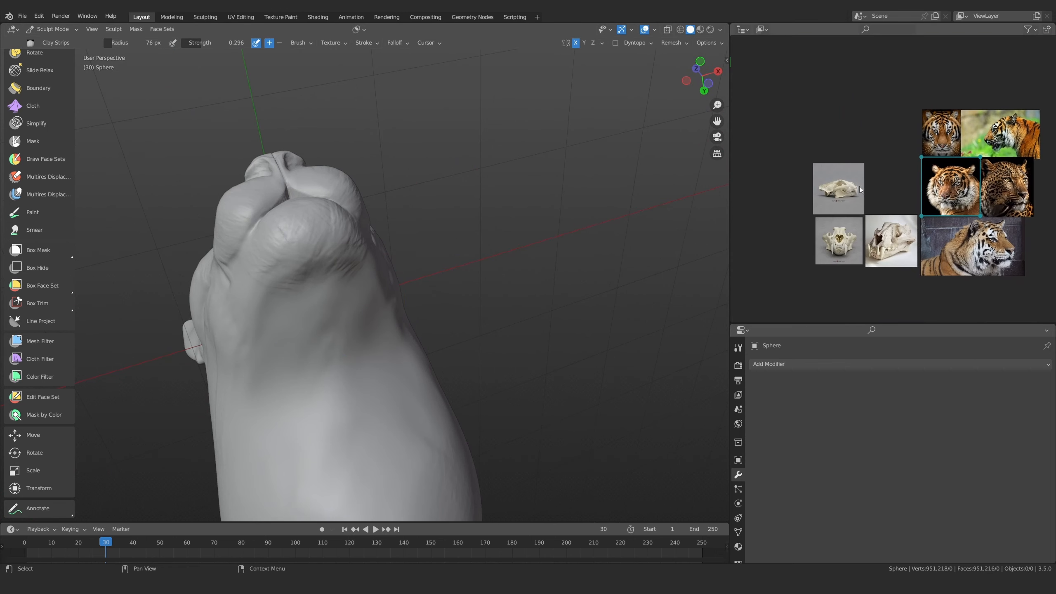
{"action": "scroll", "coordinate": [853, 200], "scroll_direction": "up", "scroll_amount": 5}
{"action": "scroll", "coordinate": [853, 200], "scroll_direction": "down", "scroll_amount": 4}
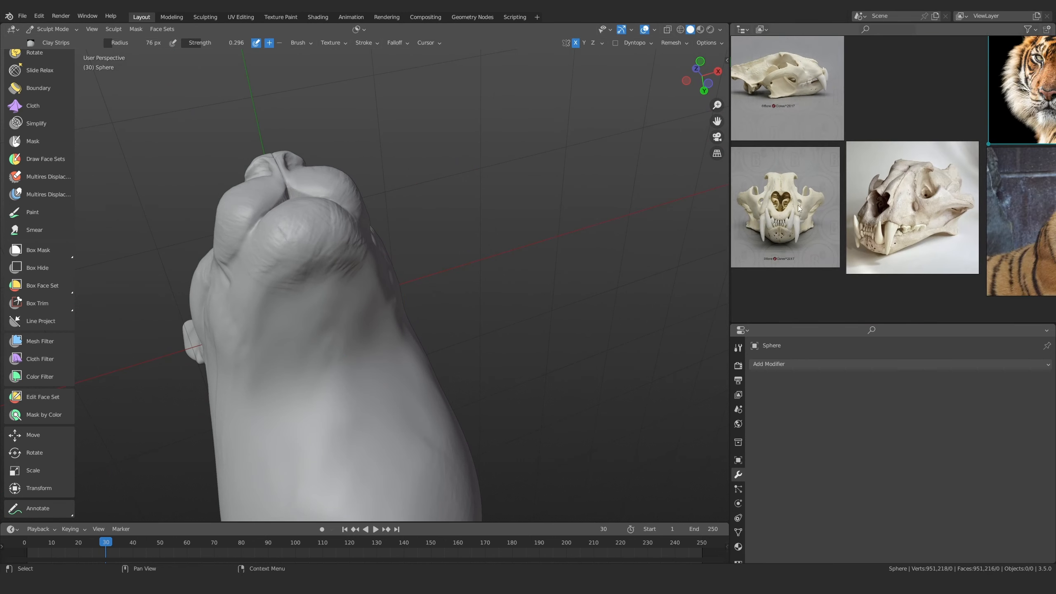
{"action": "scroll", "coordinate": [931, 231], "scroll_direction": "up", "scroll_amount": 5}
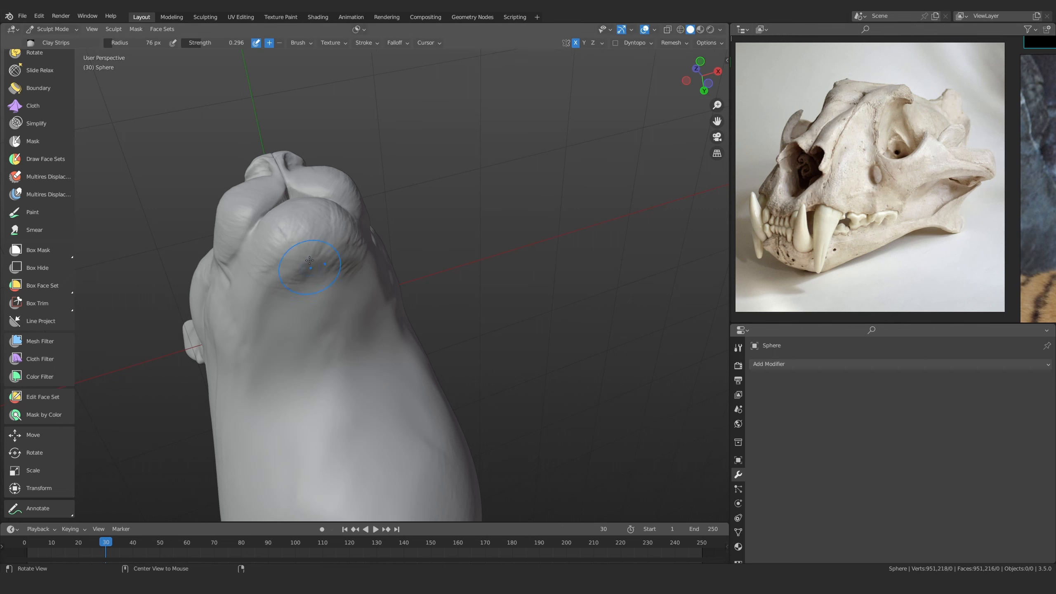
{"action": "middle_click_drag", "start_coordinate": [309, 260], "coordinate": [426, 266]}
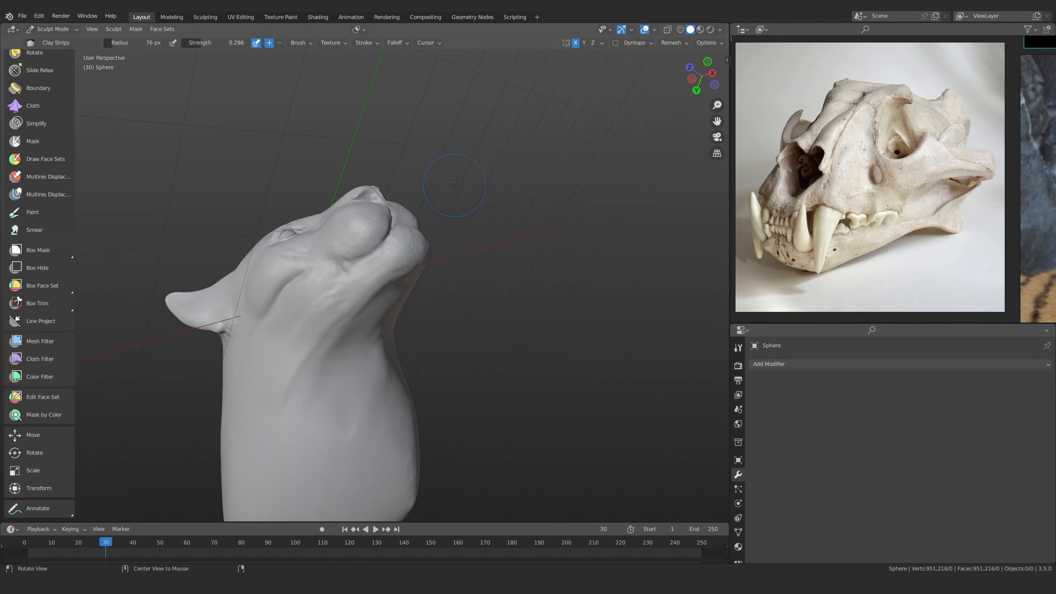
{"action": "middle_click_drag", "start_coordinate": [455, 185], "coordinate": [250, 300]}
{"action": "scroll", "coordinate": [226, 323], "scroll_direction": "up", "scroll_amount": 5}
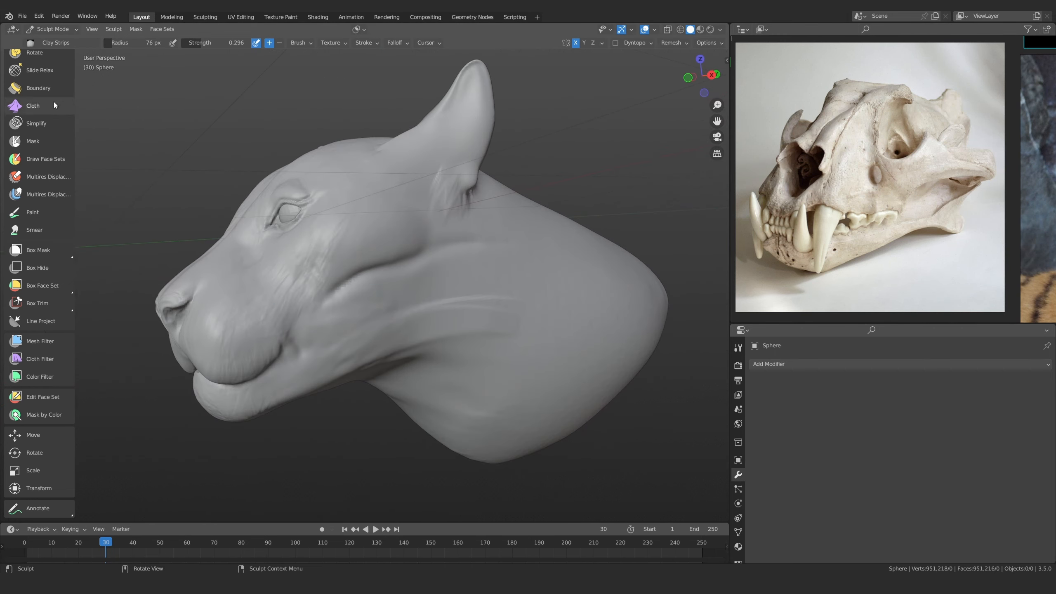
Carve the crease beneath the jawline with Draw Sharp, enlarging the brush radius to 125 px
{"action": "scroll", "coordinate": [28, 135], "scroll_direction": "up", "scroll_amount": 10}
{"action": "scroll", "coordinate": [44, 150], "scroll_direction": "up", "scroll_amount": 3}
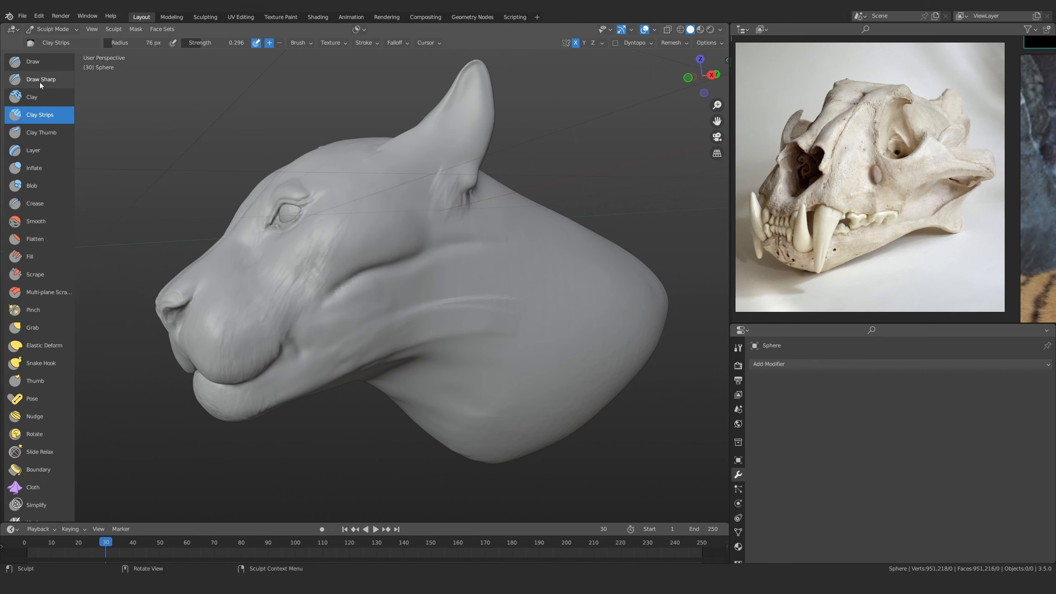
{"action": "middle_click_drag", "start_coordinate": [386, 278], "coordinate": [450, 298]}
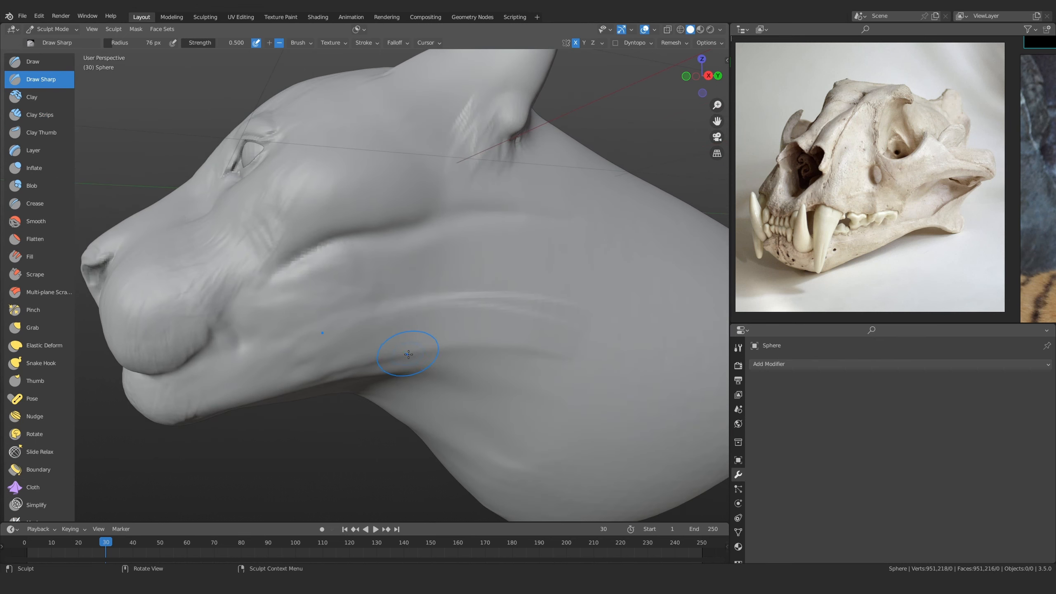
{"action": "mouse_move", "coordinate": [408, 358]}
{"action": "middle_mouse_down"}
{"action": "mouse_move", "coordinate": [387, 370]}
{"action": "mouse_move", "coordinate": [438, 307]}
{"action": "middle_mouse_up"}
{"action": "key", "text": "f"}
{"action": "left_click", "coordinate": [455, 307]}
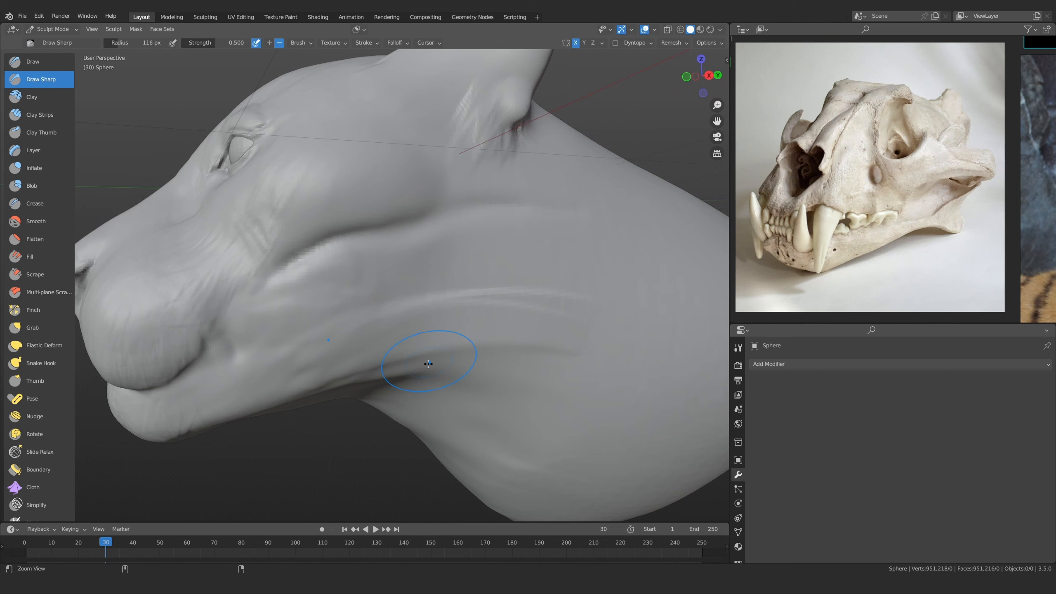
{"action": "mouse_move", "coordinate": [429, 363]}
{"action": "middle_mouse_down", "text": "ctrl"}
{"action": "mouse_move", "coordinate": [428, 344]}
{"action": "mouse_move", "coordinate": [418, 359]}
{"action": "middle_mouse_up", "text": "ctrl"}
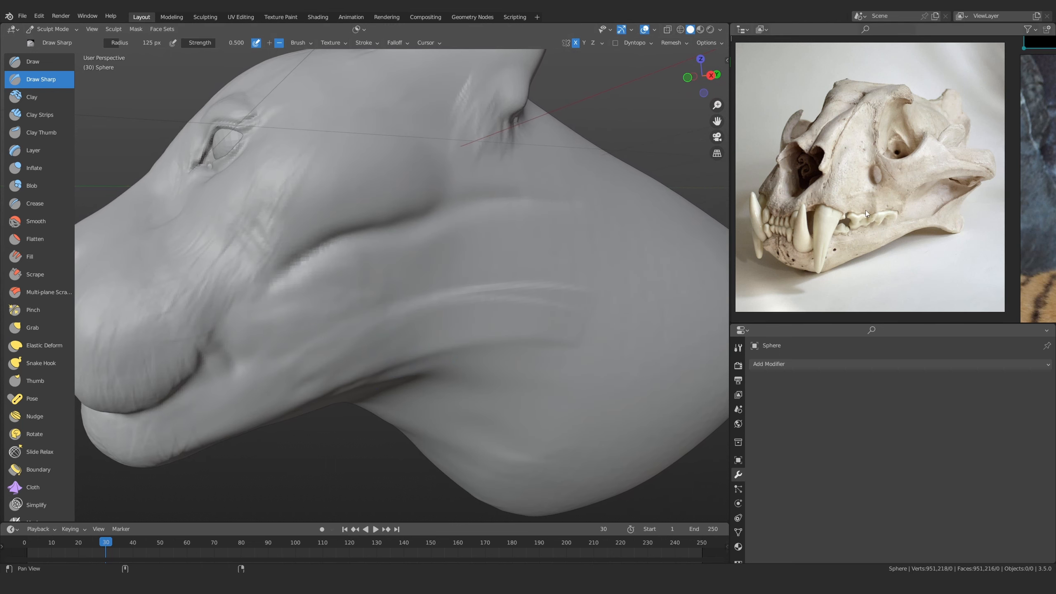
Examine the jaw's rear angle in the side-view skull reference and compare it with the head's profile
{"action": "scroll", "coordinate": [865, 210], "scroll_direction": "down", "scroll_amount": 6}
{"action": "middle_click_drag", "start_coordinate": [822, 202], "coordinate": [822, 240]}
{"action": "scroll", "coordinate": [834, 216], "scroll_direction": "up", "scroll_amount": 6}
{"action": "middle_click_drag", "start_coordinate": [930, 251], "coordinate": [896, 254]}
{"action": "left_click_drag", "start_coordinate": [474, 235], "coordinate": [471, 316], "text": "ctrl+alt"}
{"action": "left_click_drag", "start_coordinate": [522, 307], "coordinate": [623, 309], "text": "alt"}
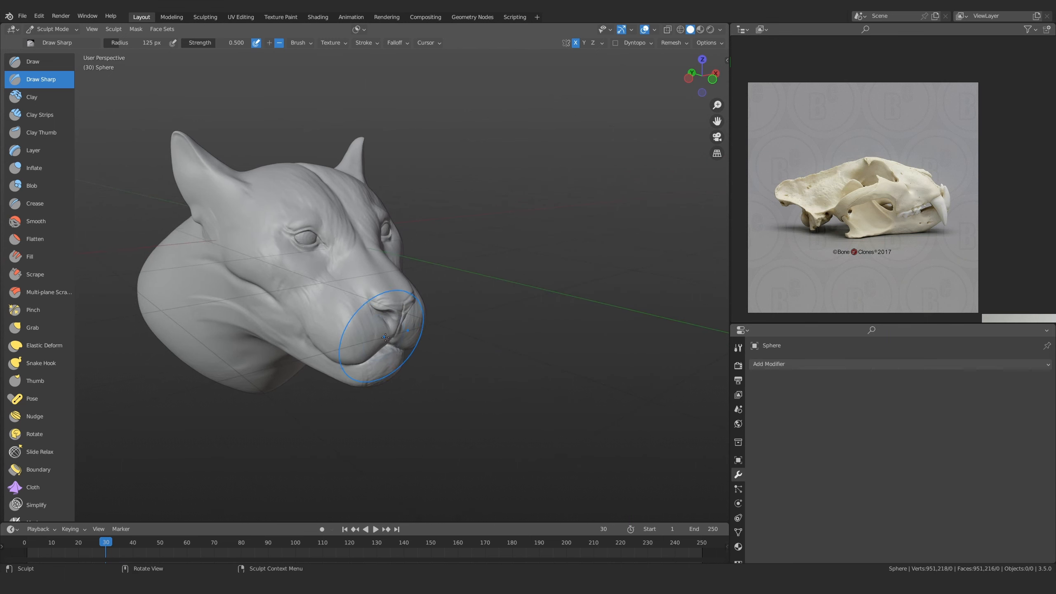
{"action": "middle_click_drag", "start_coordinate": [385, 337], "coordinate": [389, 295]}
{"action": "scroll", "coordinate": [389, 295], "scroll_direction": "up", "scroll_amount": 4}
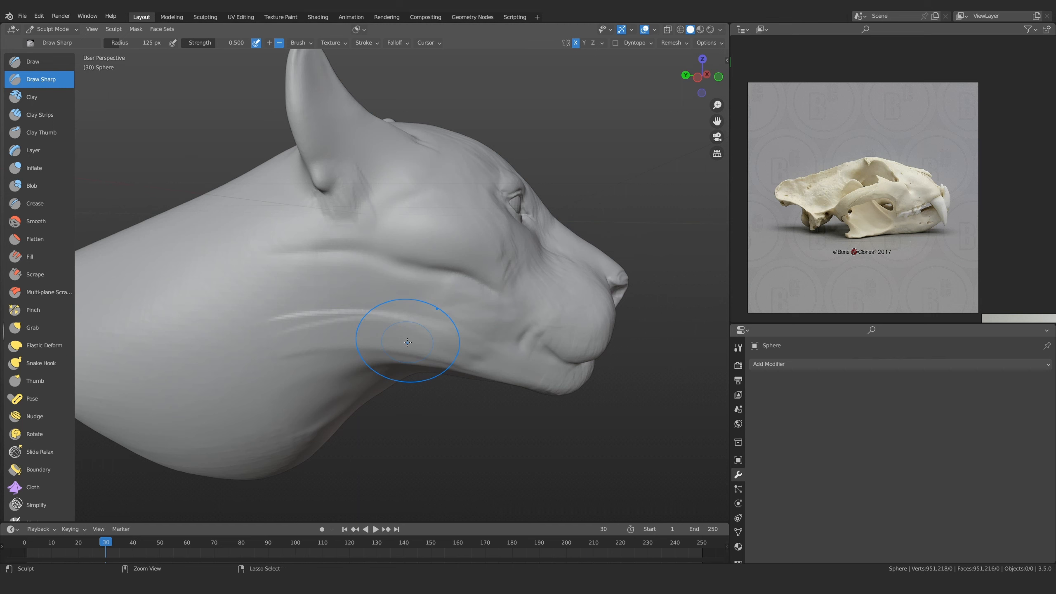
Carve the rear corner of the jaw in the side orthographic view with Draw Sharp at a radius of 91 px
{"action": "scroll", "coordinate": [407, 342], "scroll_direction": "down", "scroll_amount": 3}
{"action": "middle_click_drag", "start_coordinate": [388, 354], "coordinate": [374, 315], "text": "alt"}
{"action": "scroll", "coordinate": [374, 316], "scroll_direction": "up", "scroll_amount": 4}
{"action": "middle_click_drag", "start_coordinate": [365, 278], "coordinate": [367, 325], "text": "shift"}
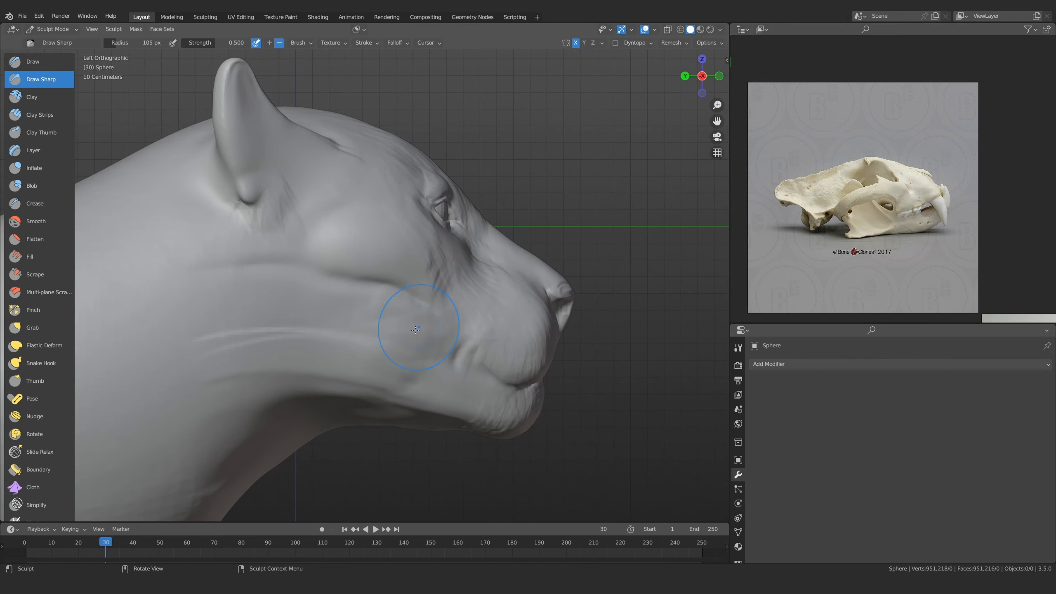
{"action": "scroll", "coordinate": [341, 372], "scroll_direction": "up", "scroll_amount": 1}
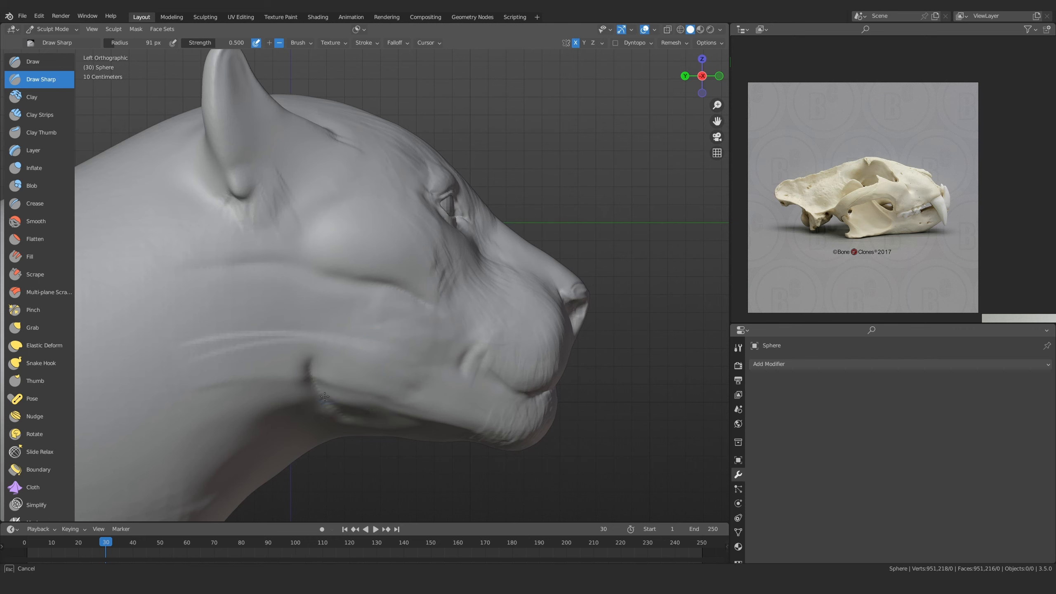
{"action": "mouse_move", "coordinate": [324, 396]}
{"action": "middle_mouse_down"}
{"action": "mouse_move", "coordinate": [224, 342]}
{"action": "mouse_move", "coordinate": [252, 361]}
{"action": "mouse_move", "coordinate": [319, 340]}
{"action": "mouse_move", "coordinate": [303, 332]}
{"action": "mouse_move", "coordinate": [318, 293]}
{"action": "mouse_move", "coordinate": [345, 314]}
{"action": "middle_mouse_up"}
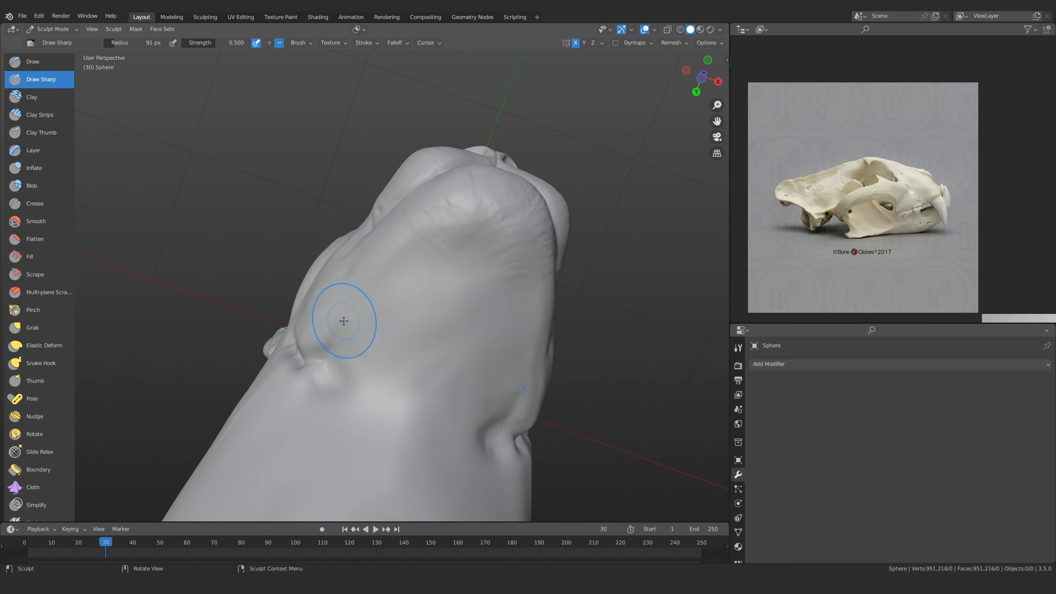
Pull the rear jaw corners into shape from below with the Grab brush at radii of 246 px and 186 px
{"action": "key", "text": "g"}
{"action": "left_click_drag", "start_coordinate": [310, 318], "coordinate": [283, 308]}
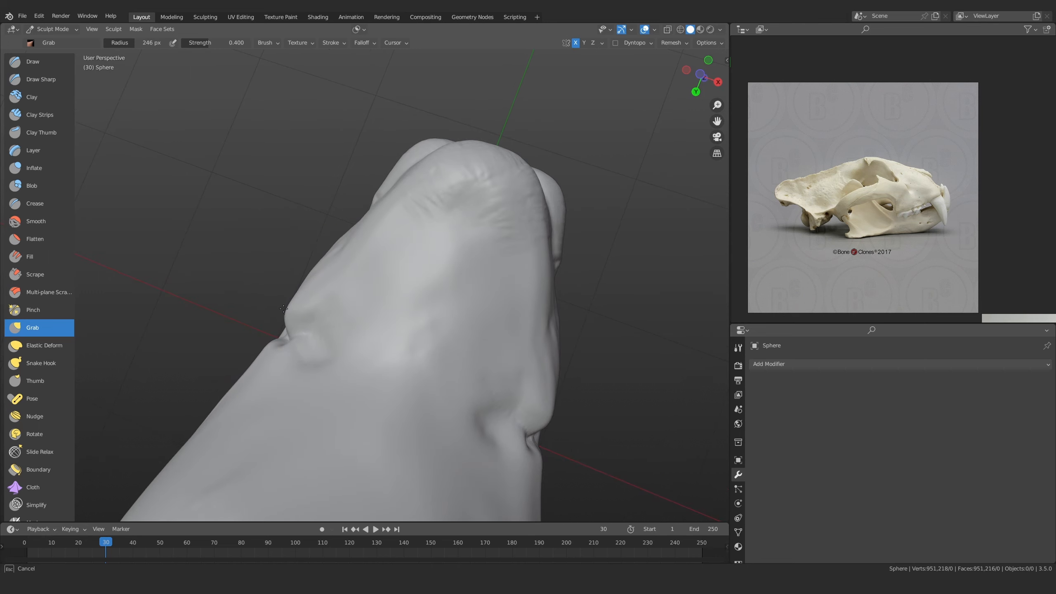
{"action": "mouse_move", "coordinate": [308, 286]}
{"action": "middle_mouse_down"}
{"action": "mouse_move", "coordinate": [345, 242]}
{"action": "mouse_move", "coordinate": [381, 238]}
{"action": "middle_mouse_up"}
{"action": "key", "text": "f"}
{"action": "left_click", "coordinate": [510, 306]}
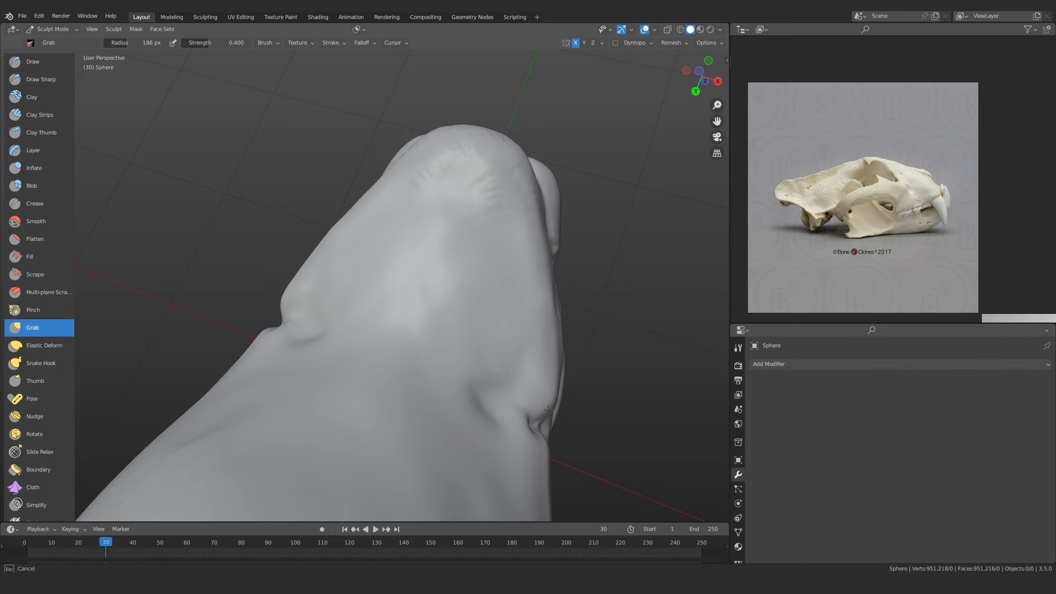
{"action": "left_click_drag", "start_coordinate": [548, 409], "coordinate": [536, 399]}
Refine the rear edge of the jaw with the Grab brush at a radius of 103 px
{"action": "scroll", "coordinate": [478, 345], "scroll_direction": "down", "scroll_amount": 5}
{"action": "mouse_move", "coordinate": [443, 316]}
{"action": "left_mouse_down", "text": "alt"}
{"action": "mouse_move", "coordinate": [400, 329]}
{"action": "mouse_move", "coordinate": [365, 297]}
{"action": "mouse_move", "coordinate": [479, 342]}
{"action": "left_mouse_up", "text": "alt"}
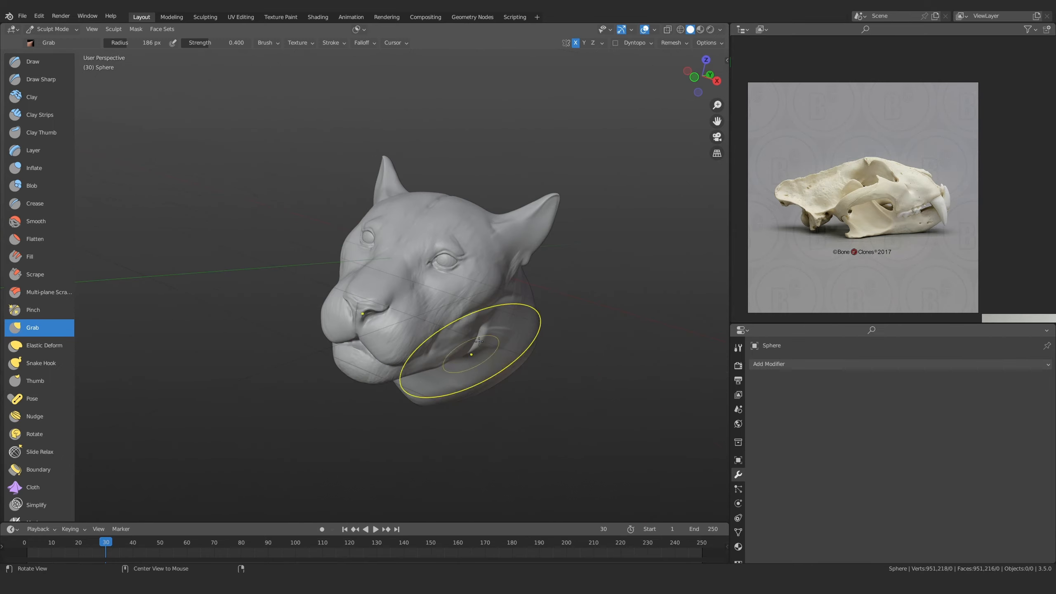
{"action": "left_click_drag", "start_coordinate": [412, 320], "coordinate": [432, 236], "text": "alt"}
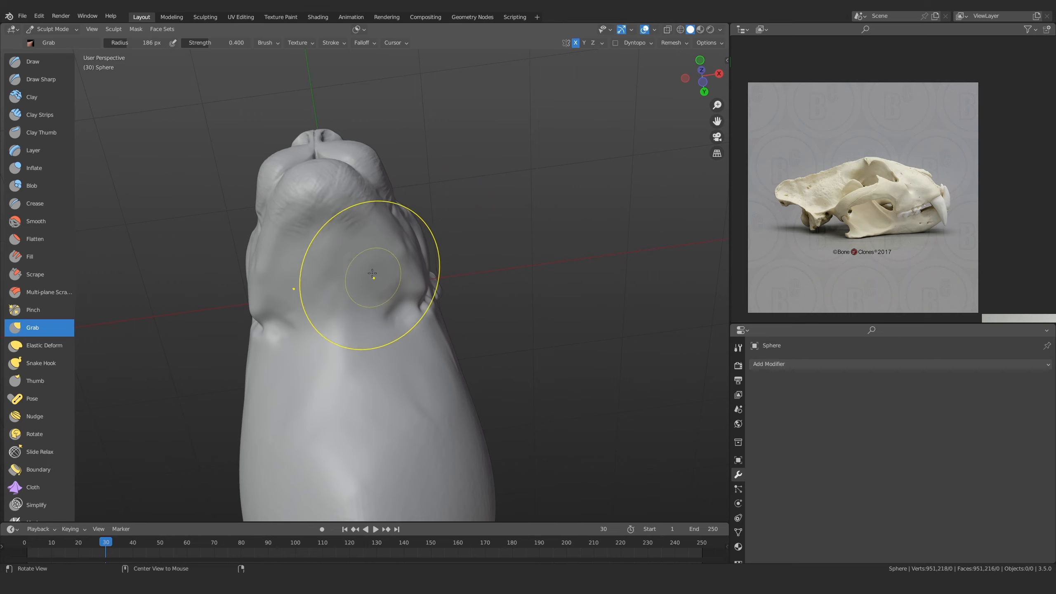
{"action": "mouse_move", "coordinate": [372, 273]}
{"action": "middle_mouse_down"}
{"action": "mouse_move", "coordinate": [342, 341]}
{"action": "mouse_move", "coordinate": [432, 278]}
{"action": "mouse_move", "coordinate": [443, 337]}
{"action": "mouse_move", "coordinate": [258, 299]}
{"action": "mouse_move", "coordinate": [401, 330]}
{"action": "mouse_move", "coordinate": [456, 296]}
{"action": "middle_mouse_up"}
{"action": "scroll", "coordinate": [401, 330], "scroll_direction": "up", "scroll_amount": 2}
{"action": "key", "text": "f"}
{"action": "left_click", "coordinate": [370, 310]}
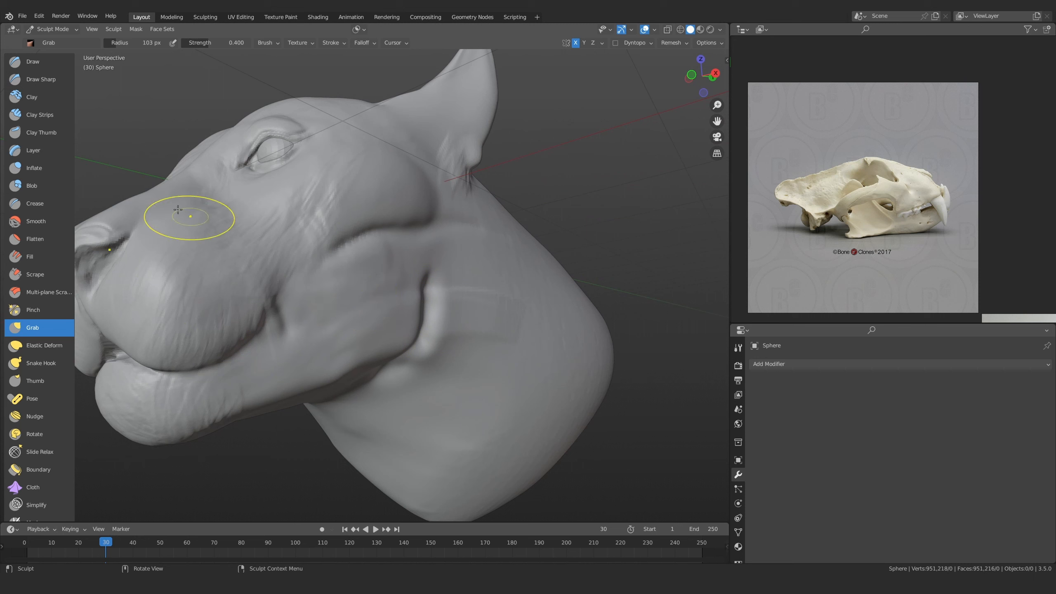
Sculpt fur strokes down the side of the neck behind the jaw with Clay Strips at radii of 89 px and 109 px
{"action": "left_click", "coordinate": [42, 116]}
{"action": "scroll", "coordinate": [376, 295], "scroll_direction": "up", "scroll_amount": 3}
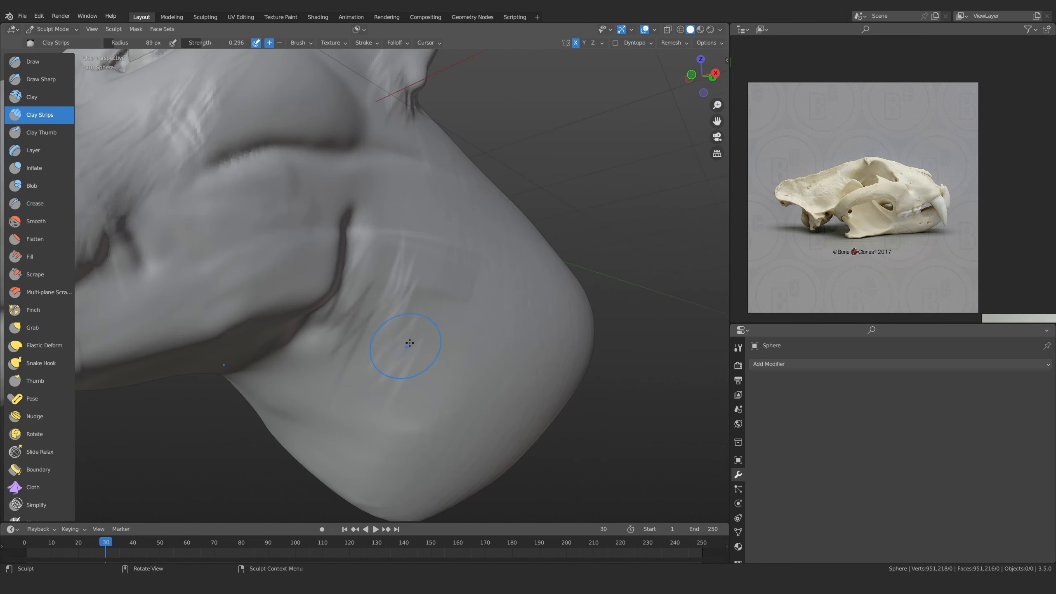
{"action": "middle_click_drag", "start_coordinate": [409, 343], "coordinate": [403, 342]}
{"action": "key", "text": "f"}
{"action": "left_click", "coordinate": [426, 294]}
{"action": "left_click_drag", "start_coordinate": [393, 246], "coordinate": [350, 355]}
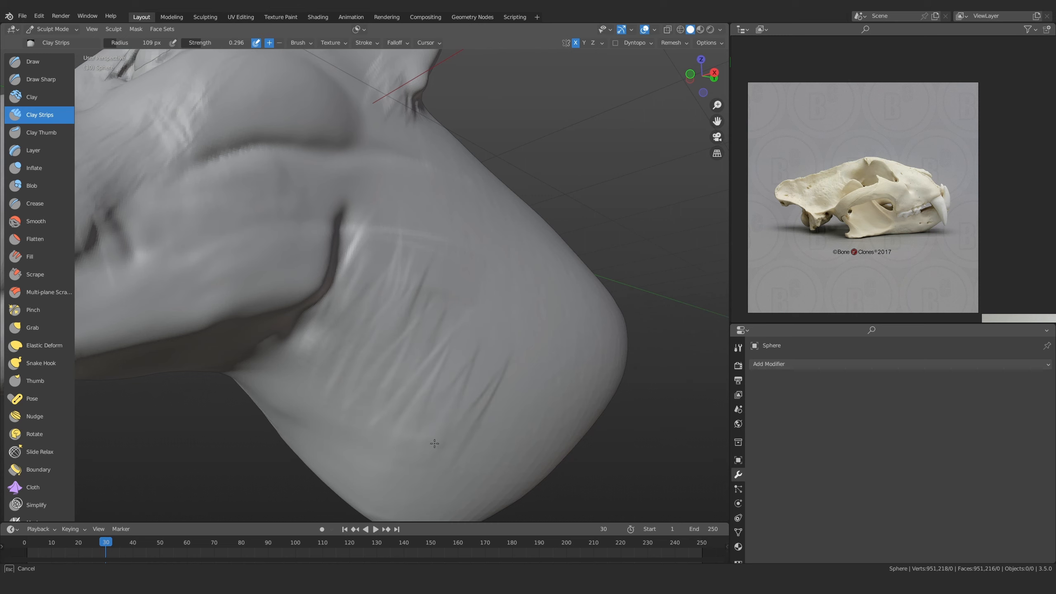
{"action": "mouse_move", "coordinate": [433, 368]}
{"action": "left_mouse_down"}
{"action": "mouse_move", "coordinate": [507, 405]}
{"action": "mouse_move", "coordinate": [498, 466]}
{"action": "left_mouse_up"}
{"action": "scroll", "coordinate": [387, 389], "scroll_direction": "down", "scroll_amount": 4}
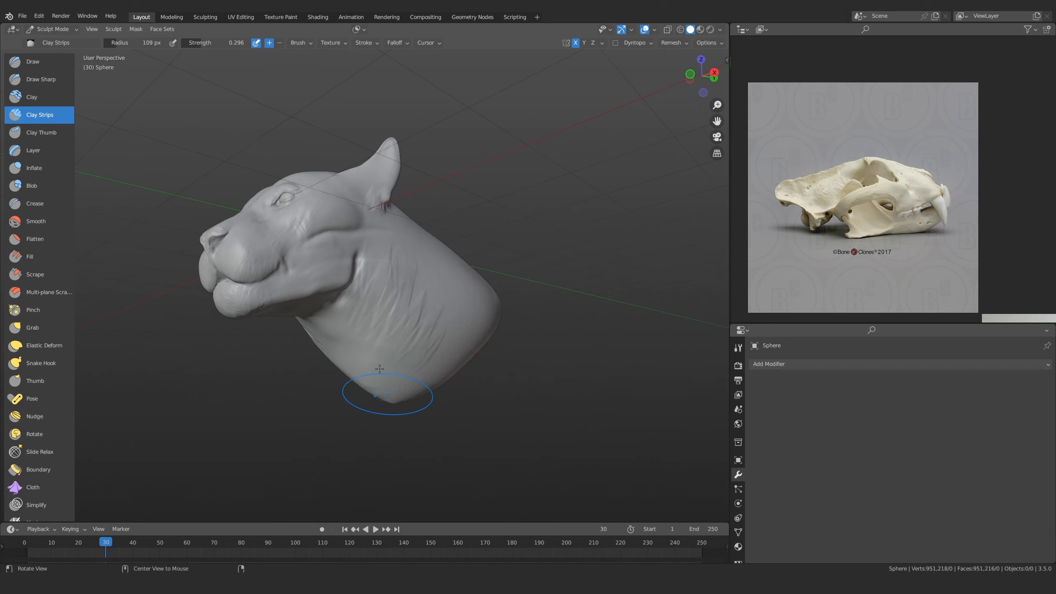
Add fur strokes over the lower neck and the area behind the jaw corner with Clay Strips at 81 px
{"action": "mouse_move", "coordinate": [196, 361]}
{"action": "middle_mouse_down"}
{"action": "mouse_move", "coordinate": [330, 375]}
{"action": "mouse_move", "coordinate": [299, 320]}
{"action": "middle_mouse_up"}
{"action": "scroll", "coordinate": [332, 341], "scroll_direction": "up", "scroll_amount": 4}
{"action": "mouse_move", "coordinate": [369, 370]}
{"action": "middle_mouse_down", "text": "shift"}
{"action": "mouse_move", "coordinate": [366, 295]}
{"action": "mouse_move", "coordinate": [380, 307]}
{"action": "middle_mouse_up", "text": "shift"}
{"action": "left_click_drag", "start_coordinate": [351, 350], "coordinate": [383, 311]}
{"action": "middle_click_drag", "start_coordinate": [346, 335], "coordinate": [307, 316]}
{"action": "left_click_drag", "start_coordinate": [294, 280], "coordinate": [355, 270]}
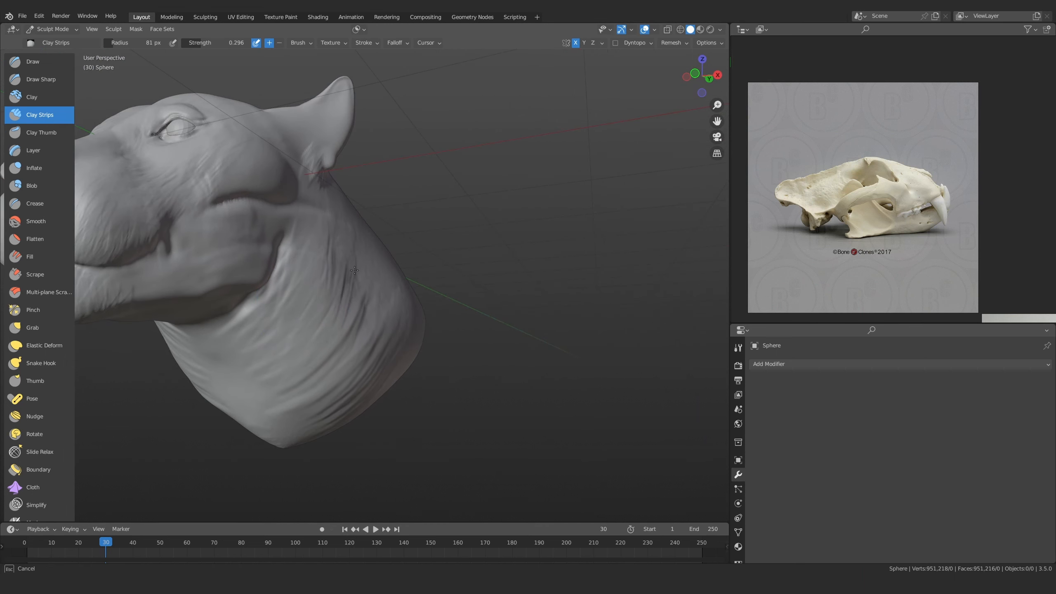
Extend the fur strokes over the upper neck and across the throat with Clay Strips at 81 px
{"action": "middle_click_drag", "start_coordinate": [327, 370], "coordinate": [345, 221]}
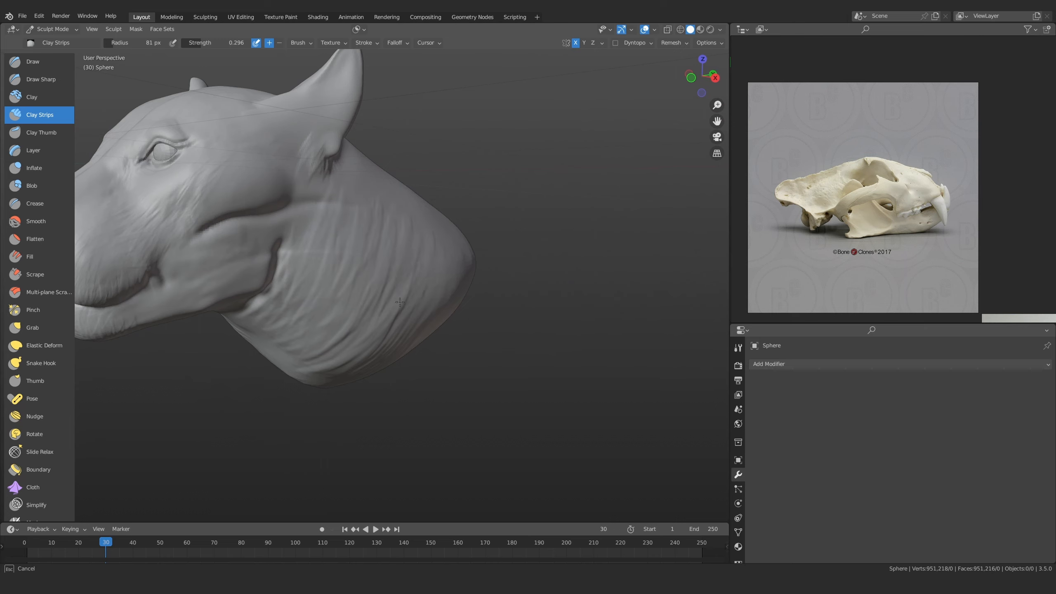
{"action": "mouse_move", "coordinate": [423, 332]}
{"action": "middle_mouse_down"}
{"action": "mouse_move", "coordinate": [404, 289]}
{"action": "mouse_move", "coordinate": [413, 212]}
{"action": "mouse_move", "coordinate": [330, 200]}
{"action": "mouse_move", "coordinate": [407, 347]}
{"action": "middle_mouse_up"}
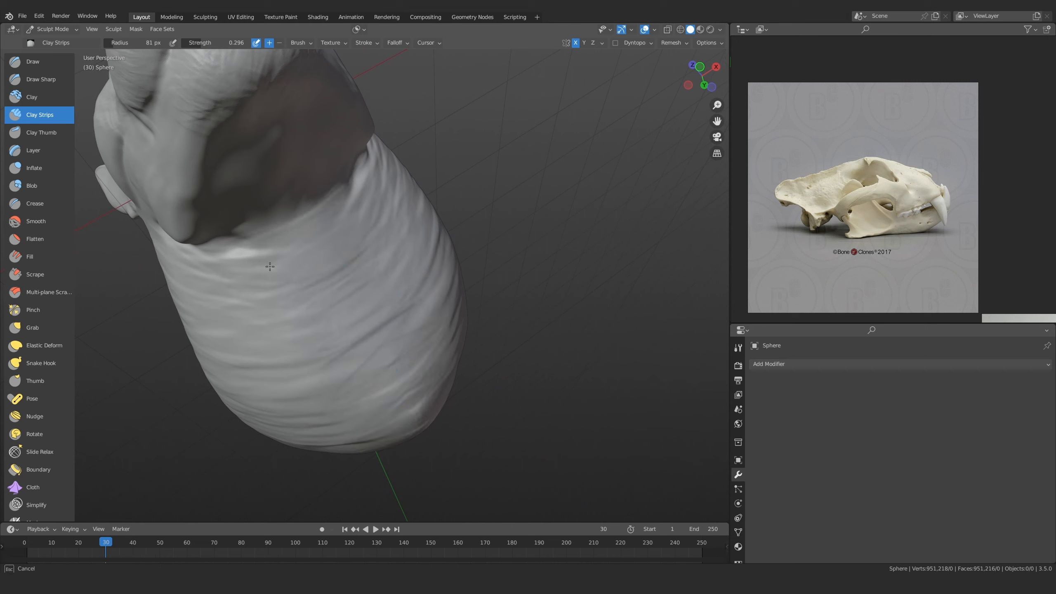
{"action": "middle_click_drag", "start_coordinate": [362, 447], "coordinate": [363, 499], "text": "ctrl"}
{"action": "middle_click_drag", "start_coordinate": [363, 375], "coordinate": [406, 258]}
{"action": "mouse_move", "coordinate": [405, 258]}
{"action": "middle_mouse_down"}
{"action": "mouse_move", "coordinate": [438, 283]}
{"action": "mouse_move", "coordinate": [420, 291]}
{"action": "mouse_move", "coordinate": [400, 266]}
{"action": "mouse_move", "coordinate": [385, 278]}
{"action": "mouse_move", "coordinate": [377, 346]}
{"action": "mouse_move", "coordinate": [426, 278]}
{"action": "mouse_move", "coordinate": [412, 318]}
{"action": "mouse_move", "coordinate": [531, 261]}
{"action": "mouse_move", "coordinate": [410, 276]}
{"action": "mouse_move", "coordinate": [424, 243]}
{"action": "mouse_move", "coordinate": [442, 243]}
{"action": "middle_mouse_up"}
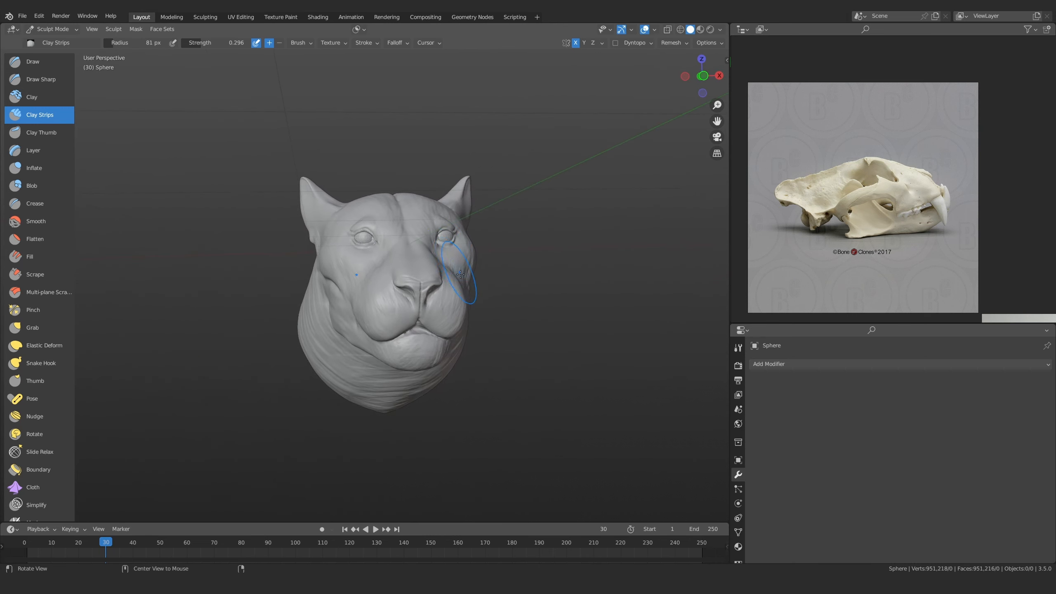
{"action": "left_click_drag", "start_coordinate": [460, 275], "coordinate": [327, 253], "text": "ctrl+alt"}
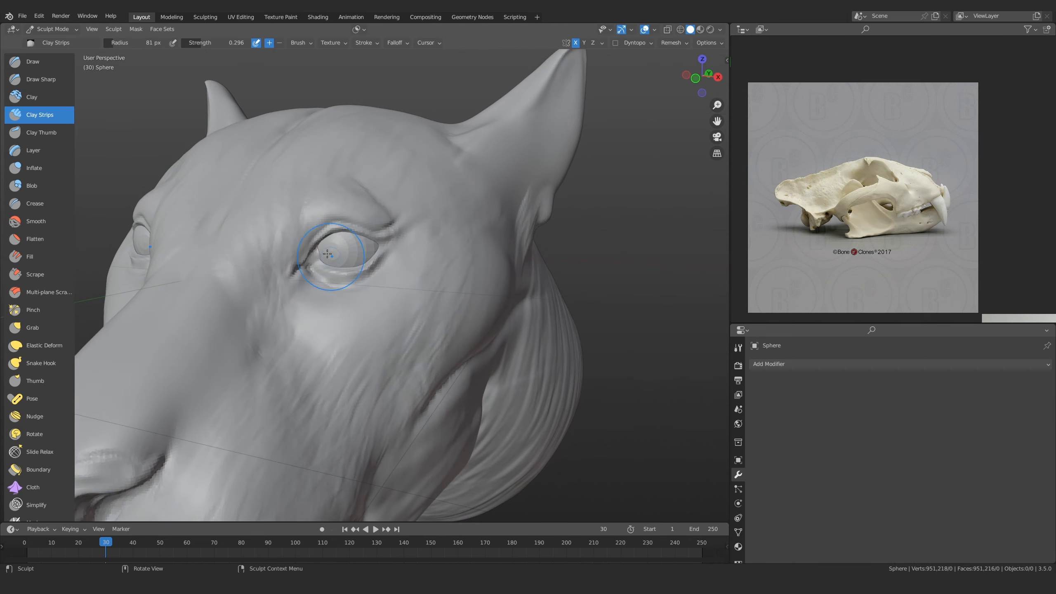
{"action": "left_click", "coordinate": [62, 78]}
{"action": "scroll", "coordinate": [401, 260], "scroll_direction": "down", "scroll_amount": 5}
{"action": "left_click_drag", "start_coordinate": [401, 259], "coordinate": [333, 344], "text": "alt"}
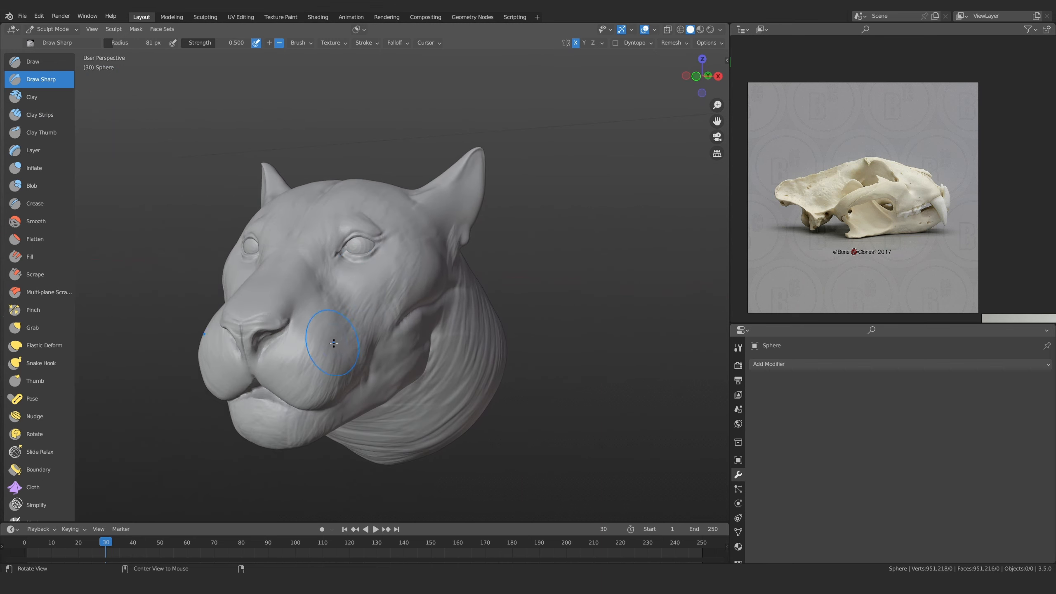
{"action": "scroll", "coordinate": [334, 343], "scroll_direction": "up", "scroll_amount": 3}
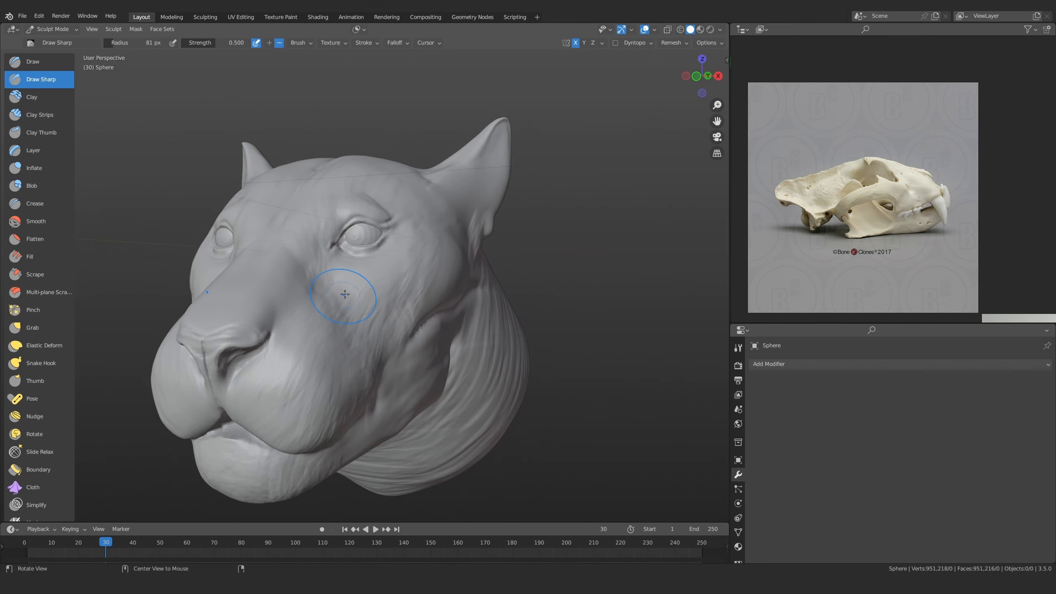
{"action": "left_click_drag", "start_coordinate": [345, 294], "coordinate": [462, 239], "text": "alt"}
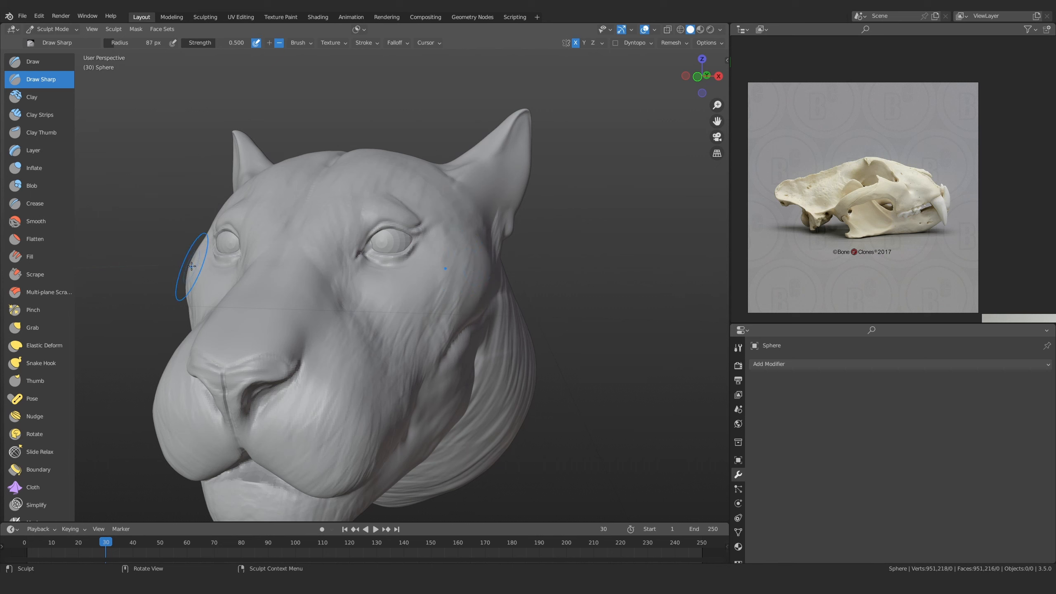
Browse the skull, tiger and leopard reference images, finishing on a close-up of the leopard's face
{"action": "scroll", "coordinate": [872, 204], "scroll_direction": "down", "scroll_amount": 4}
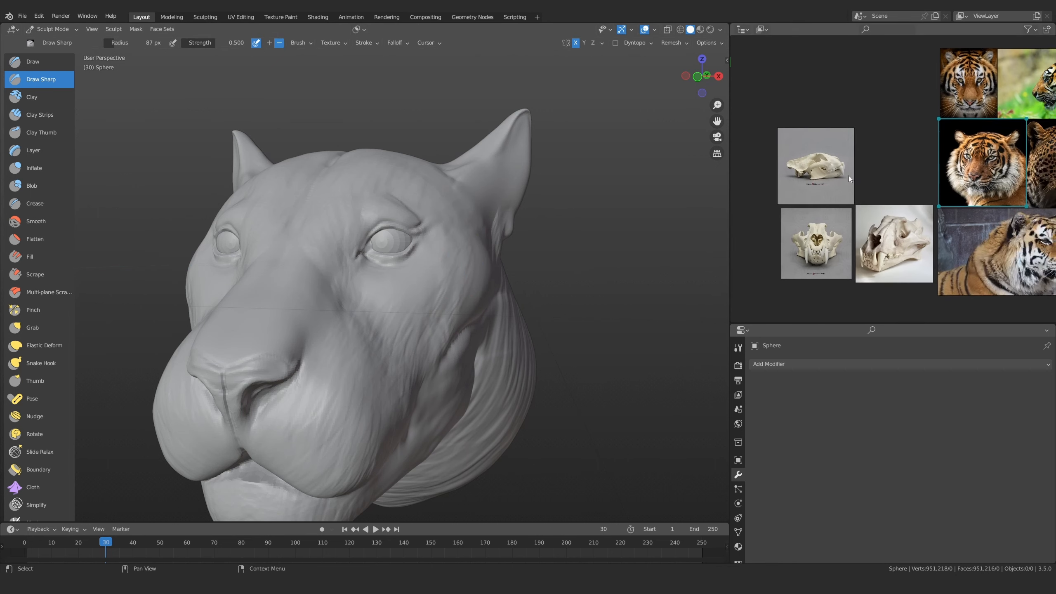
{"action": "scroll", "coordinate": [848, 175], "scroll_direction": "up", "scroll_amount": 6}
{"action": "scroll", "coordinate": [904, 201], "scroll_direction": "down", "scroll_amount": 3}
{"action": "scroll", "coordinate": [869, 187], "scroll_direction": "up", "scroll_amount": 6}
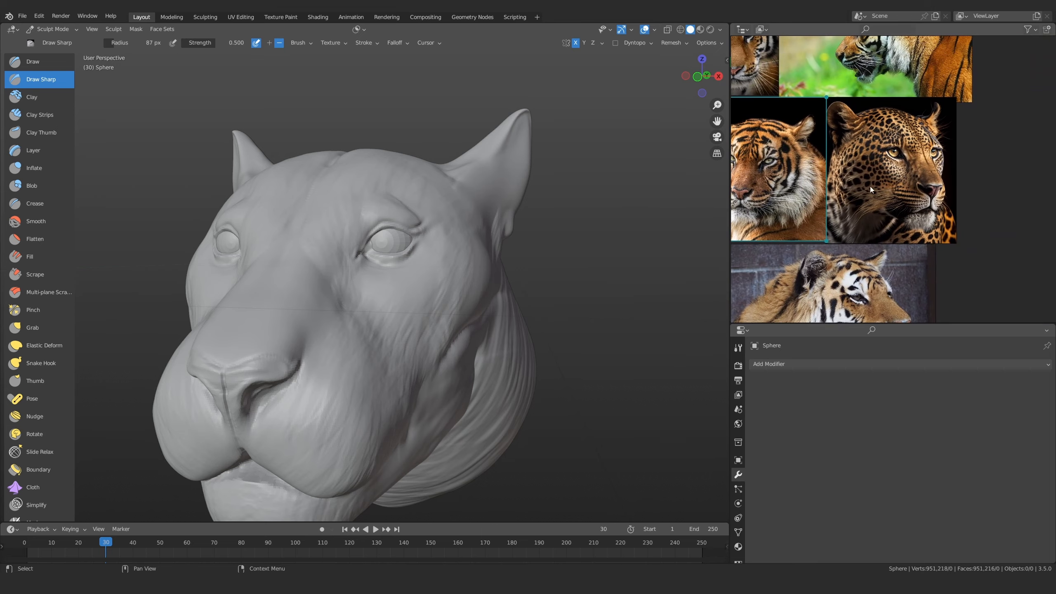
{"action": "scroll", "coordinate": [912, 194], "scroll_direction": "down", "scroll_amount": 4}
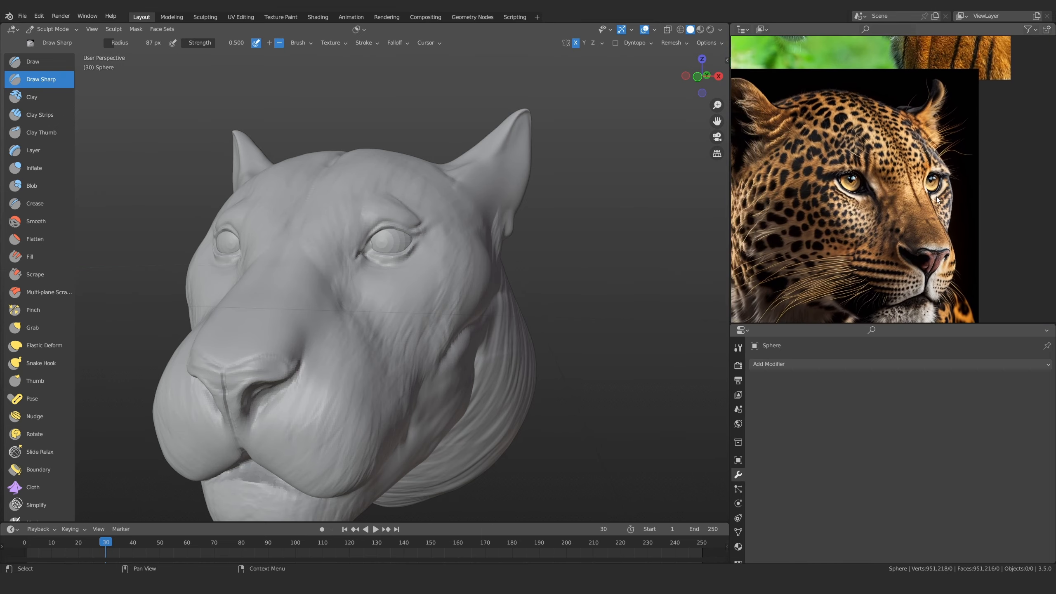
{"action": "scroll", "coordinate": [896, 207], "scroll_direction": "up", "scroll_amount": 4}
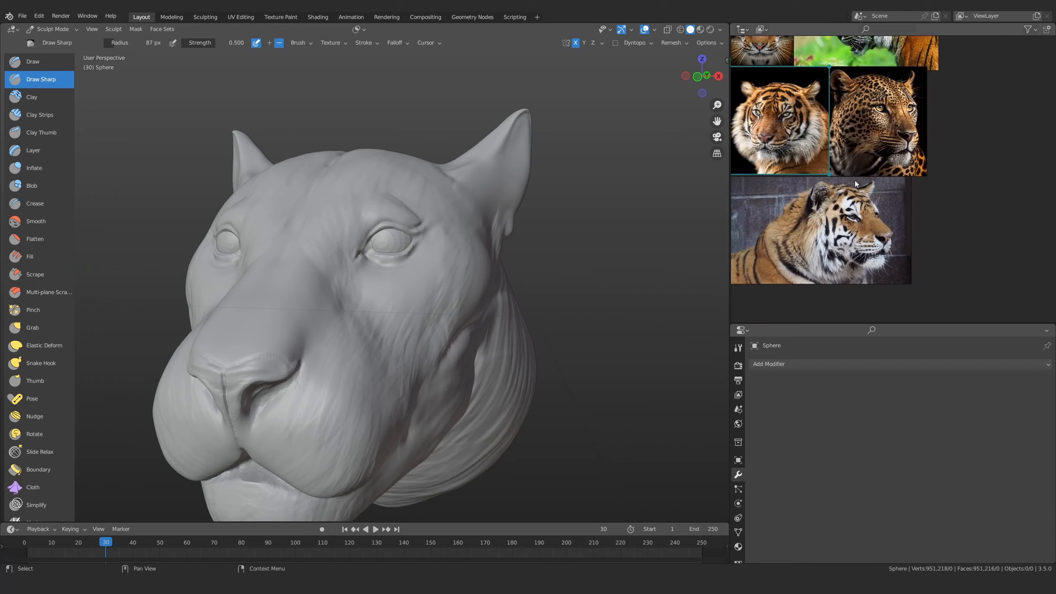
{"action": "scroll", "coordinate": [889, 238], "scroll_direction": "down", "scroll_amount": 4}
{"action": "scroll", "coordinate": [847, 209], "scroll_direction": "up", "scroll_amount": 4}
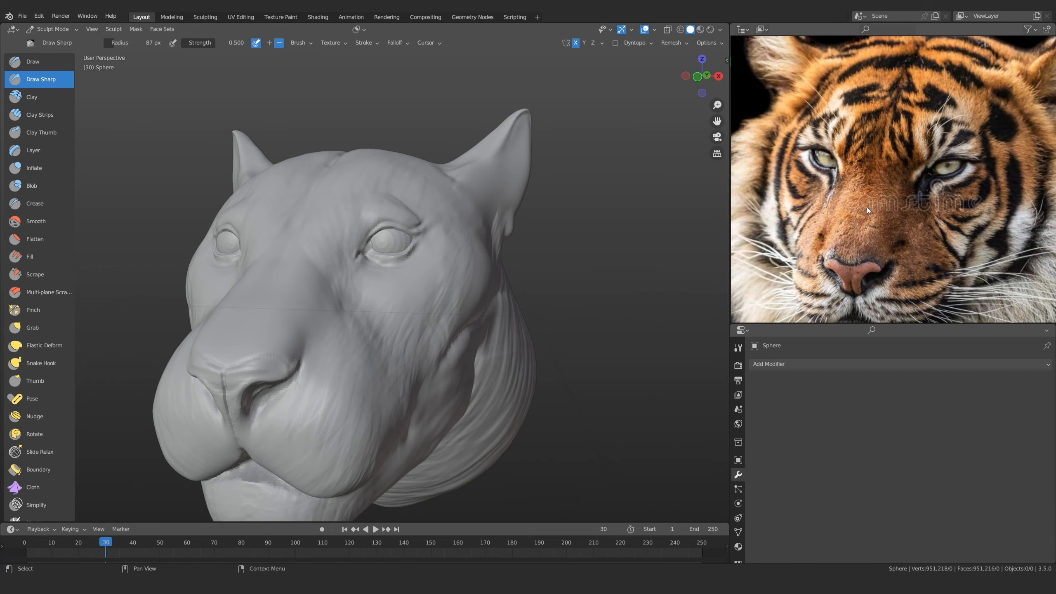
{"action": "scroll", "coordinate": [868, 187], "scroll_direction": "down", "scroll_amount": 4}
{"action": "scroll", "coordinate": [894, 199], "scroll_direction": "up", "scroll_amount": 2}
{"action": "scroll", "coordinate": [894, 199], "scroll_direction": "up", "scroll_amount": 3}
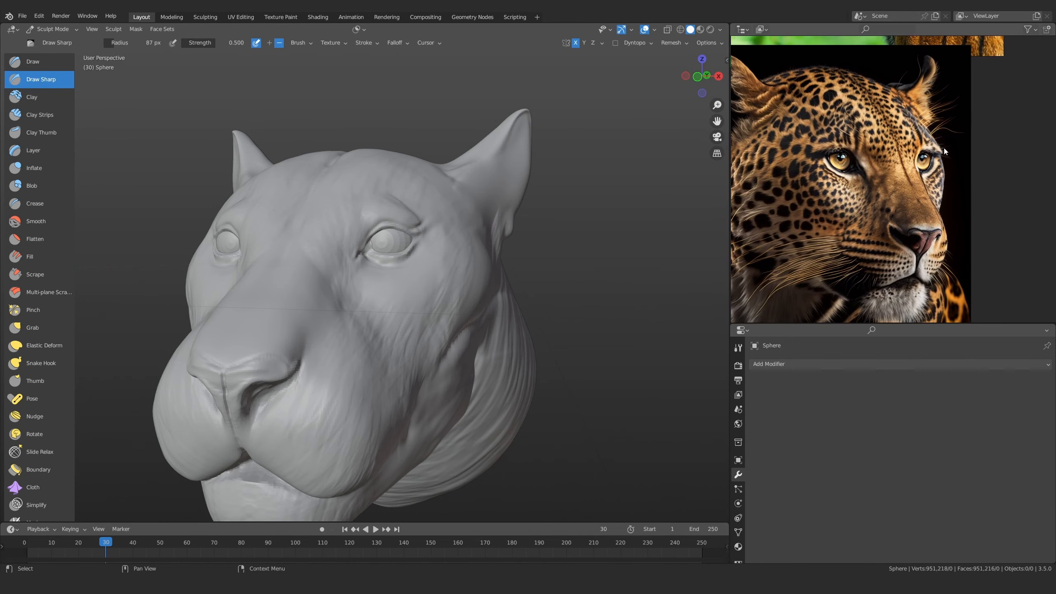
Smooth out the planes of the upper cheek below the eye with the Scrape brush at a radius of 115 px
{"action": "middle_click_drag", "start_coordinate": [453, 258], "coordinate": [494, 291]}
{"action": "scroll", "coordinate": [499, 287], "scroll_direction": "up", "scroll_amount": 1}
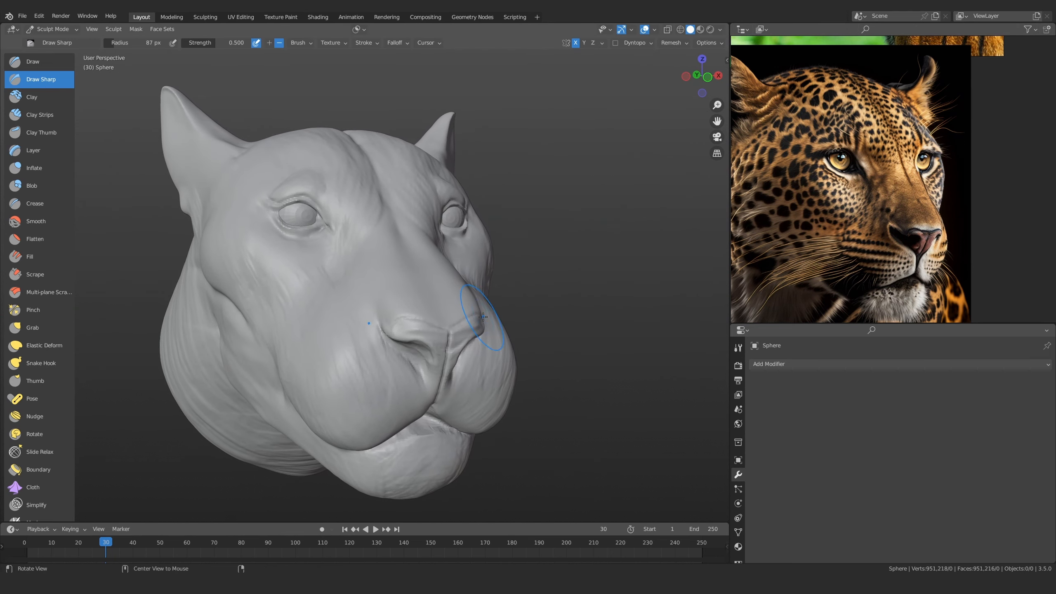
{"action": "scroll", "coordinate": [512, 278], "scroll_direction": "up", "scroll_amount": 2}
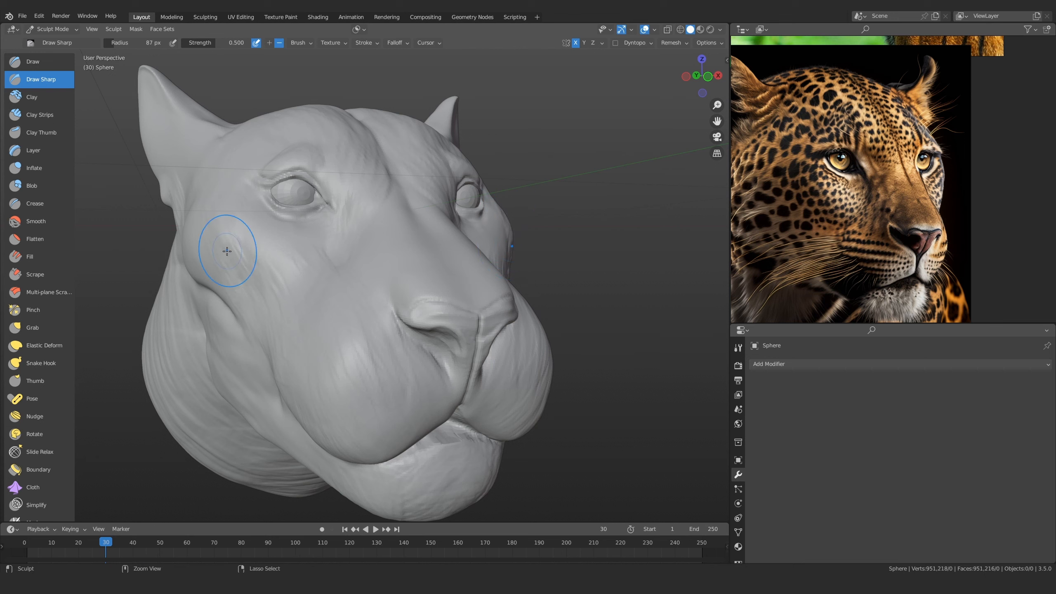
{"action": "key", "text": "c"}
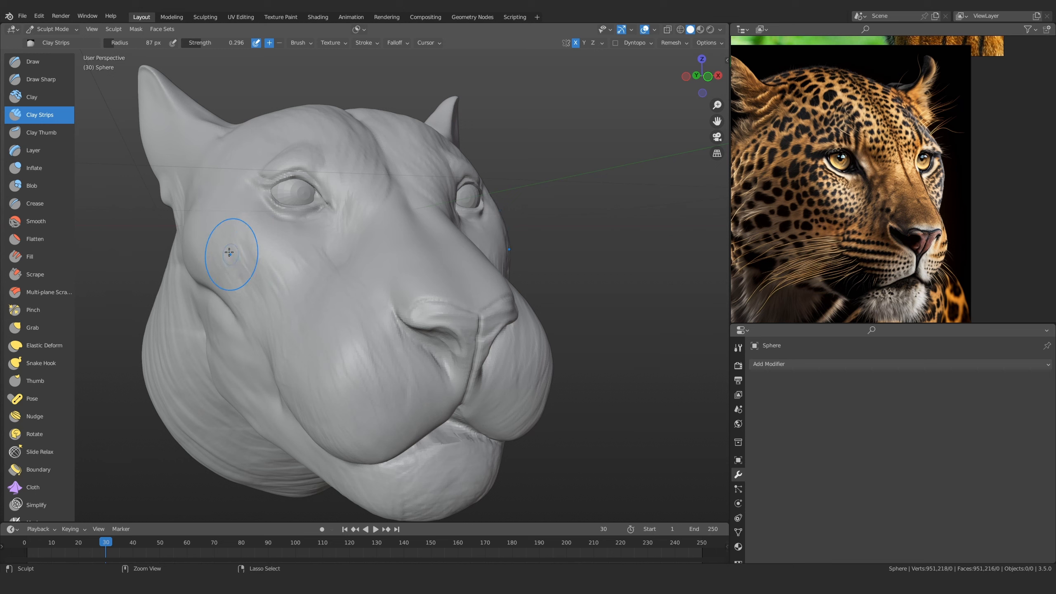
{"action": "left_click", "coordinate": [42, 274]}
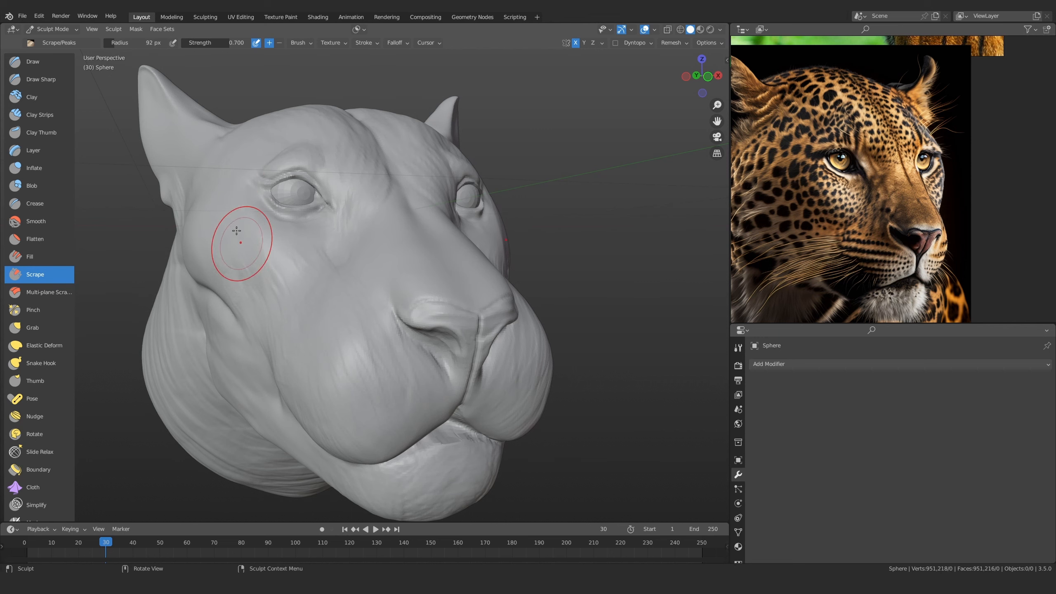
{"action": "mouse_move", "coordinate": [219, 276]}
{"action": "middle_mouse_down"}
{"action": "mouse_move", "coordinate": [271, 270]}
{"action": "mouse_move", "coordinate": [251, 234]}
{"action": "middle_mouse_up"}
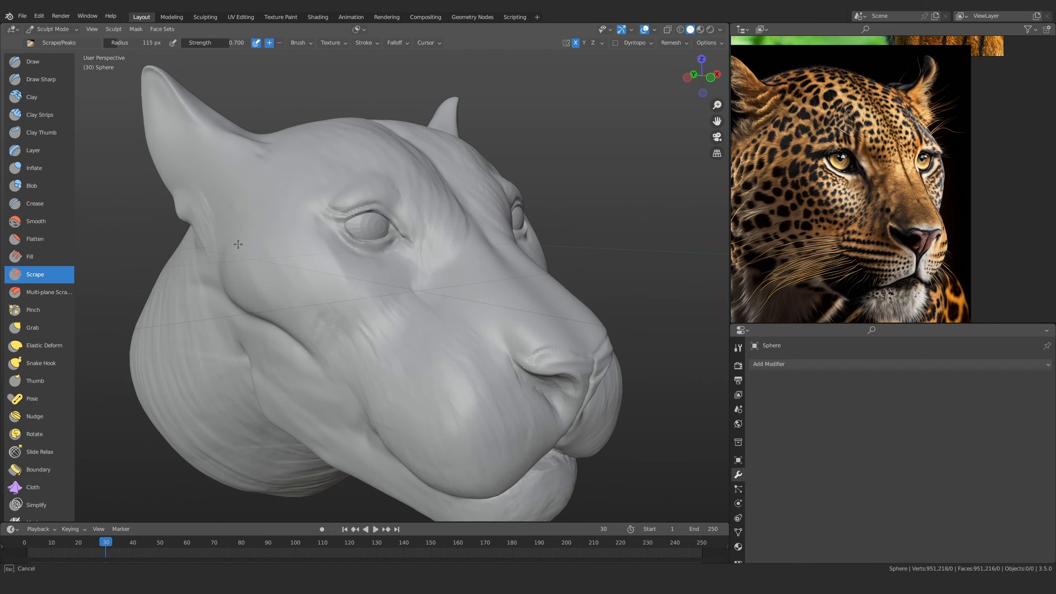
{"action": "left_click_drag", "start_coordinate": [238, 244], "coordinate": [274, 252]}
{"action": "left_click_drag", "start_coordinate": [311, 302], "coordinate": [312, 284]}
{"action": "left_click_drag", "start_coordinate": [309, 241], "coordinate": [365, 278]}
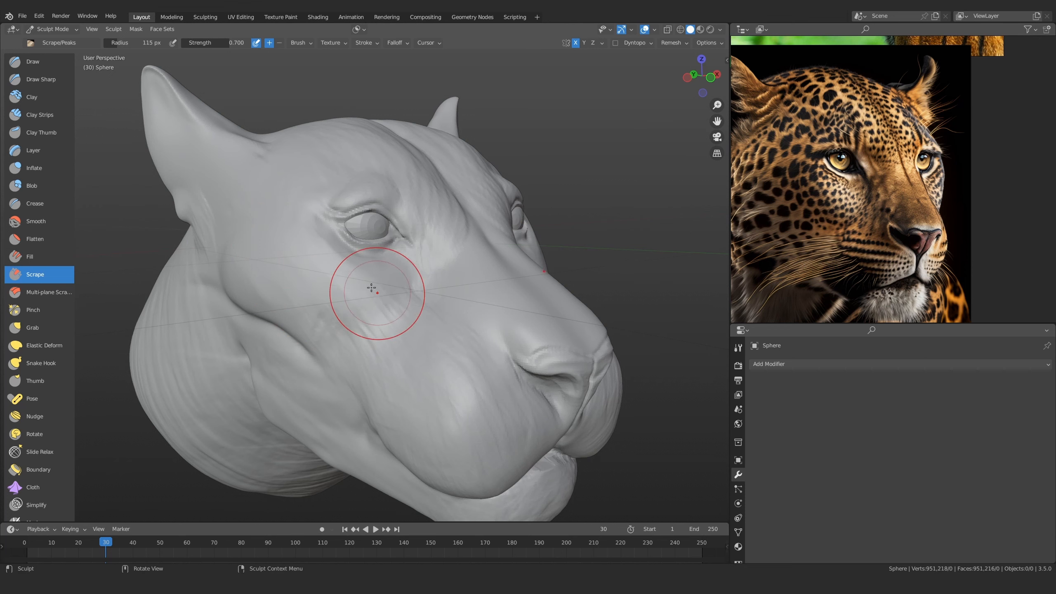
{"action": "mouse_move", "coordinate": [366, 278]}
{"action": "middle_mouse_down"}
{"action": "mouse_move", "coordinate": [405, 259]}
{"action": "mouse_move", "coordinate": [347, 302]}
{"action": "mouse_move", "coordinate": [348, 278]}
{"action": "middle_mouse_up"}
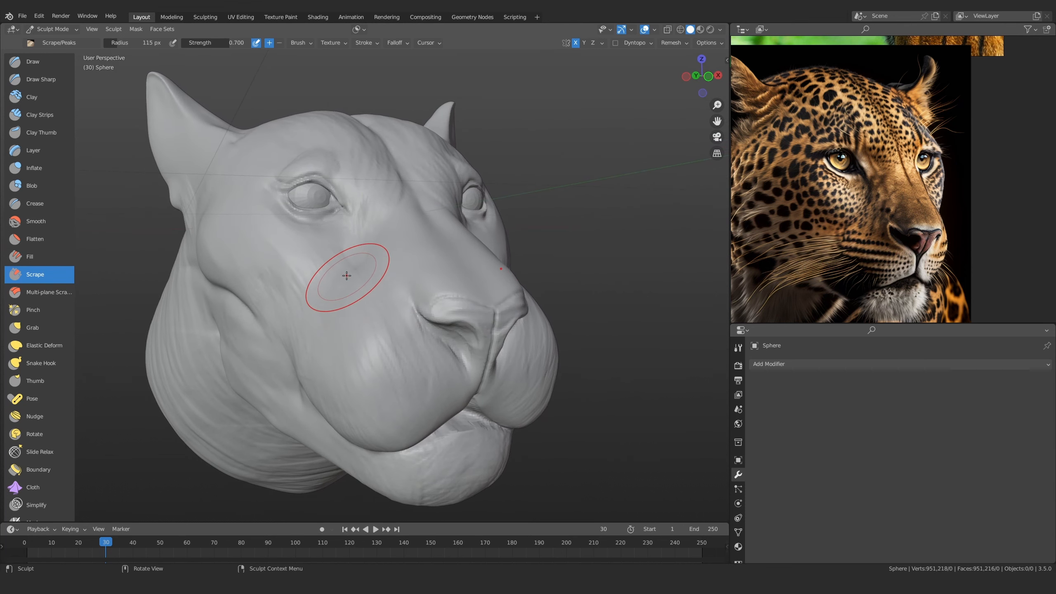
{"action": "left_click_drag", "start_coordinate": [295, 293], "coordinate": [278, 288]}
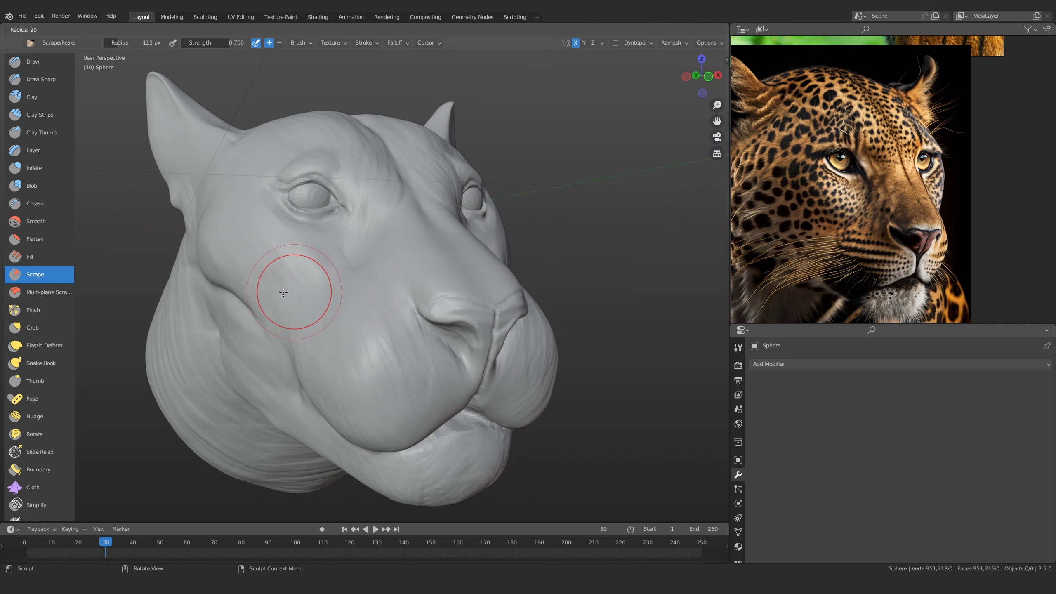
Add fur strokes on the cheek and below the inner eye corner with Clay Strips at 51 px
{"action": "left_click", "coordinate": [40, 114]}
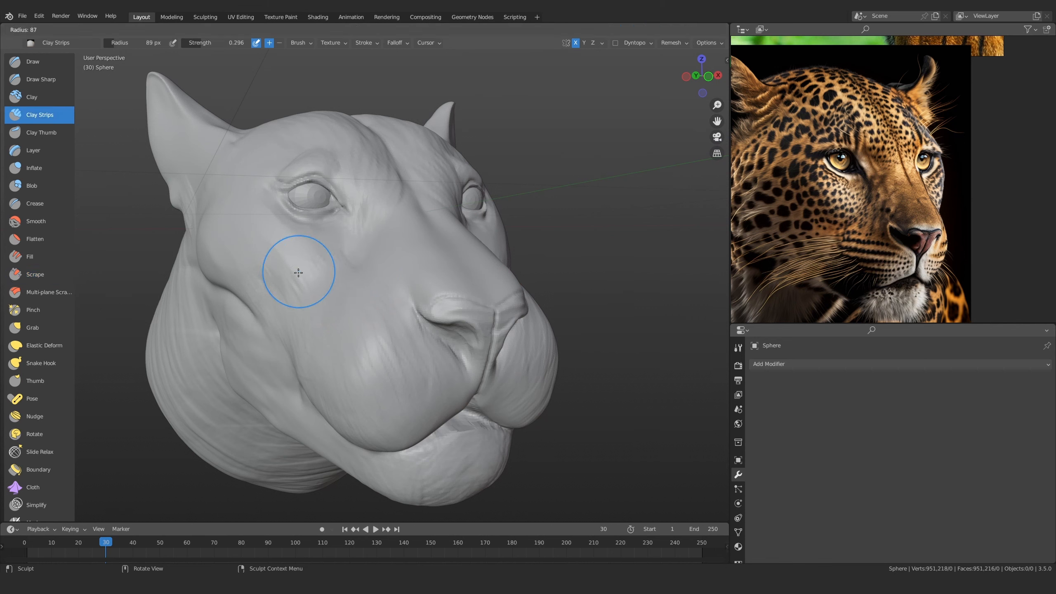
{"action": "mouse_move", "coordinate": [274, 262]}
{"action": "left_mouse_down", "text": "ctrl"}
{"action": "mouse_move", "coordinate": [267, 253]}
{"action": "mouse_move", "coordinate": [291, 297]}
{"action": "mouse_move", "coordinate": [263, 263]}
{"action": "left_mouse_up", "text": "ctrl"}
{"action": "key", "text": "f"}
{"action": "left_click", "coordinate": [275, 294]}
{"action": "left_click_drag", "start_coordinate": [312, 330], "coordinate": [302, 300]}
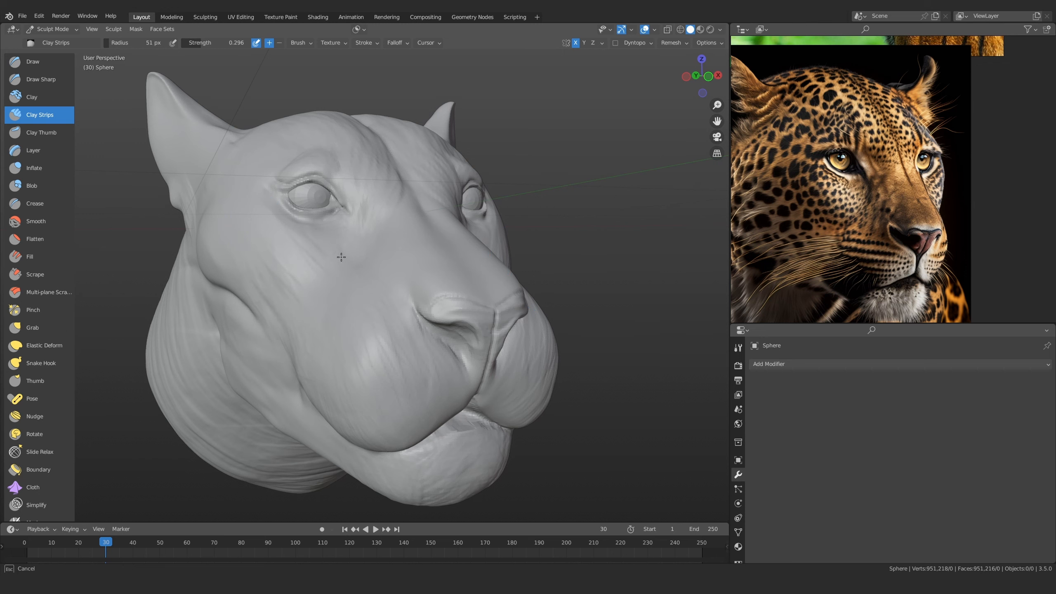
{"action": "left_click_drag", "start_coordinate": [366, 270], "coordinate": [363, 246]}
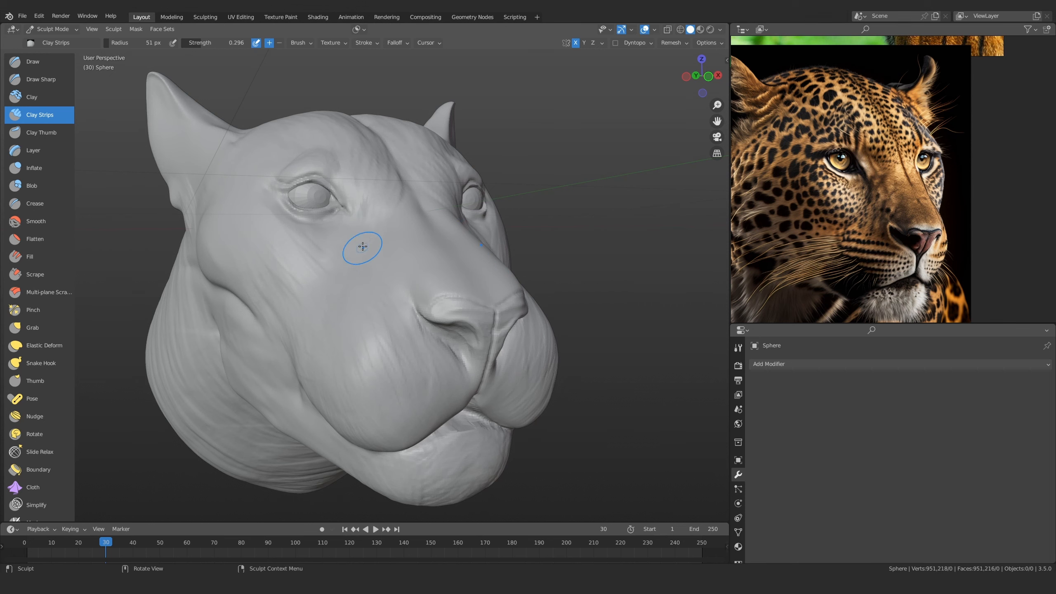
Sculpt fur strokes across the side of the cheek towards the ear with Clay Strips at 56 px
{"action": "key", "text": "f"}
{"action": "left_click", "coordinate": [277, 226]}
{"action": "mouse_move", "coordinate": [197, 240]}
{"action": "left_mouse_down", "text": "alt"}
{"action": "mouse_move", "coordinate": [292, 348]}
{"action": "mouse_move", "coordinate": [441, 272]}
{"action": "mouse_move", "coordinate": [420, 246]}
{"action": "left_mouse_up", "text": "alt"}
{"action": "mouse_move", "coordinate": [441, 262]}
{"action": "left_mouse_down"}
{"action": "mouse_move", "coordinate": [452, 266]}
{"action": "mouse_move", "coordinate": [417, 262]}
{"action": "mouse_move", "coordinate": [514, 327]}
{"action": "mouse_move", "coordinate": [441, 276]}
{"action": "mouse_move", "coordinate": [335, 277]}
{"action": "left_mouse_up"}
{"action": "key", "text": "f"}
{"action": "left_click", "coordinate": [466, 257]}
{"action": "left_click_drag", "start_coordinate": [365, 314], "coordinate": [360, 345]}
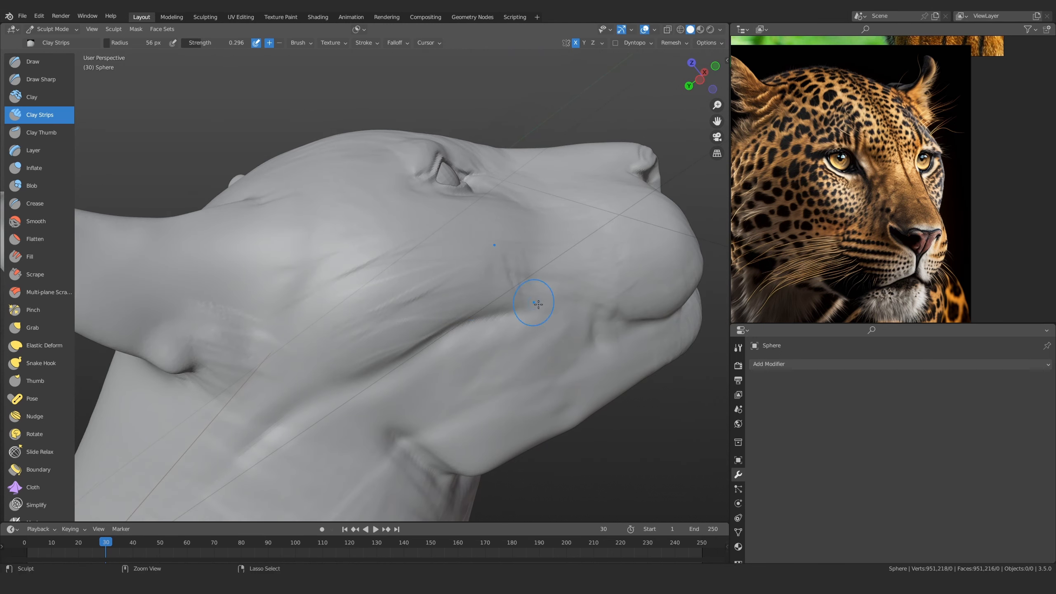
Build up fur strokes over the cheekbone and rear cheek above the jaw with Clay Strips at 46 px and 49 px
{"action": "mouse_move", "coordinate": [539, 305]}
{"action": "left_mouse_down", "text": "alt"}
{"action": "mouse_move", "coordinate": [413, 280]}
{"action": "mouse_move", "coordinate": [450, 266]}
{"action": "mouse_move", "coordinate": [325, 306]}
{"action": "mouse_move", "coordinate": [287, 440]}
{"action": "left_mouse_up", "text": "alt"}
{"action": "key", "text": "f"}
{"action": "left_click", "coordinate": [443, 265]}
{"action": "mouse_move", "coordinate": [286, 441]}
{"action": "left_mouse_down", "text": "alt"}
{"action": "mouse_move", "coordinate": [196, 456]}
{"action": "mouse_move", "coordinate": [312, 374]}
{"action": "mouse_move", "coordinate": [388, 289]}
{"action": "mouse_move", "coordinate": [420, 276]}
{"action": "mouse_move", "coordinate": [398, 274]}
{"action": "mouse_move", "coordinate": [409, 264]}
{"action": "mouse_move", "coordinate": [381, 288]}
{"action": "left_mouse_up", "text": "alt"}
{"action": "key", "text": "f"}
{"action": "left_click", "coordinate": [432, 275]}
{"action": "key", "text": "f"}
{"action": "left_click", "coordinate": [339, 295]}
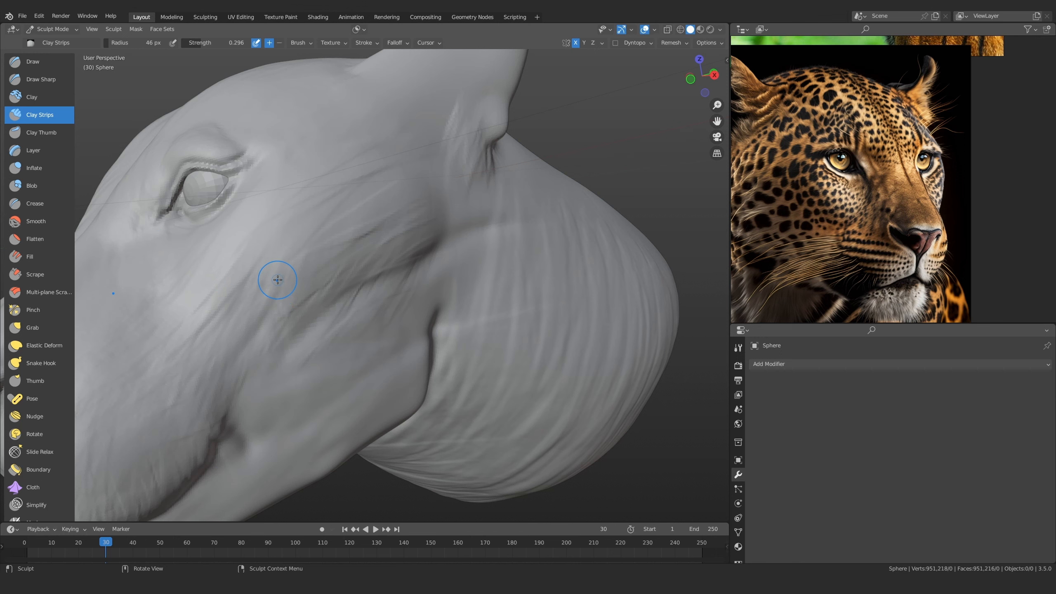
{"action": "middle_click_drag", "start_coordinate": [339, 284], "coordinate": [367, 271]}
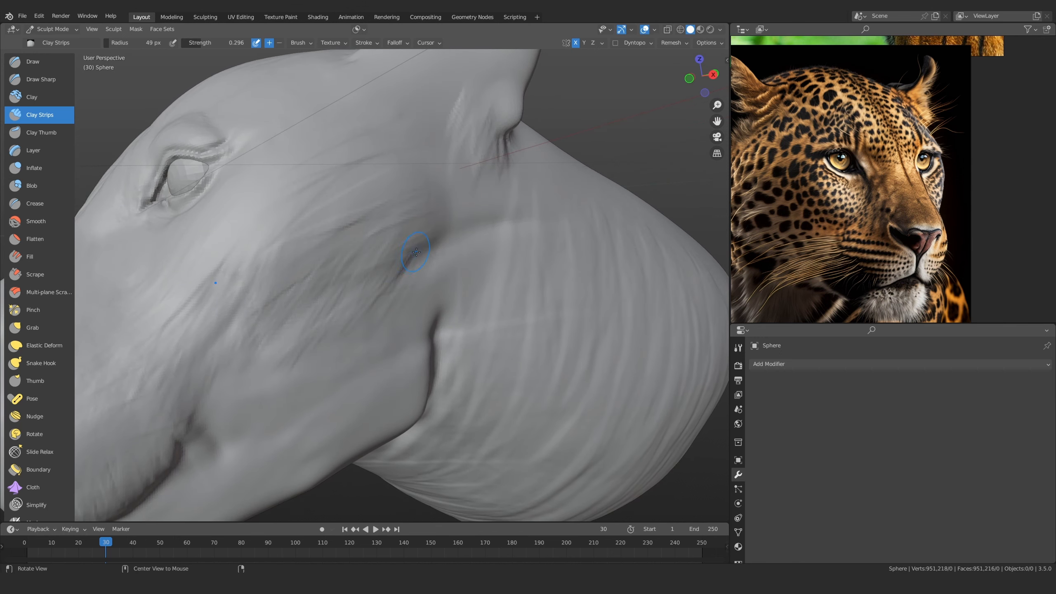
{"action": "middle_click_drag", "start_coordinate": [416, 252], "coordinate": [412, 262]}
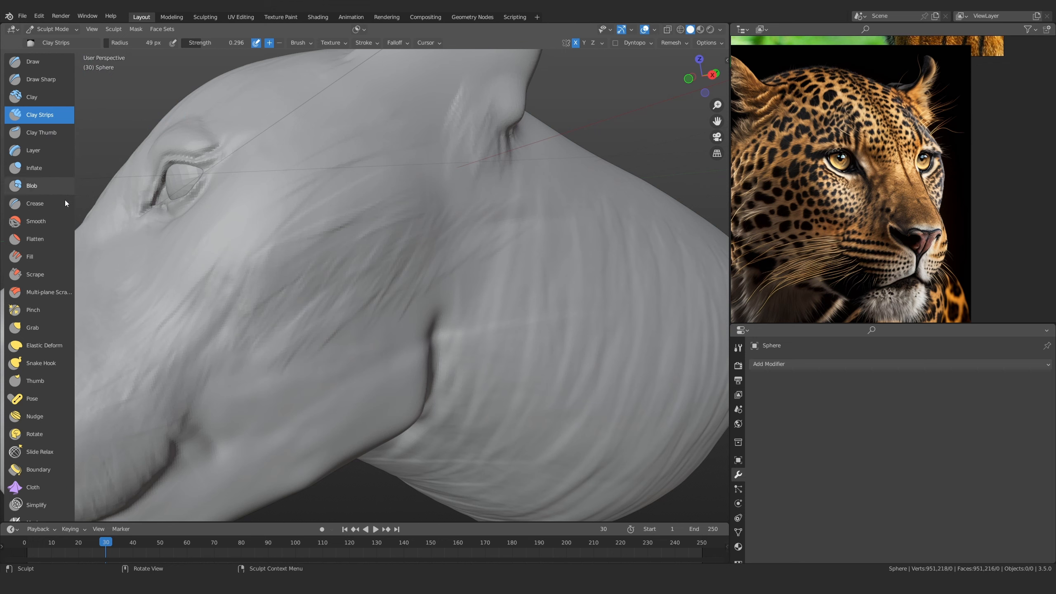
Examine the fur strokes on the whole head from the side, front and three-quarter angles
{"action": "scroll", "coordinate": [431, 270], "scroll_direction": "down", "scroll_amount": 5}
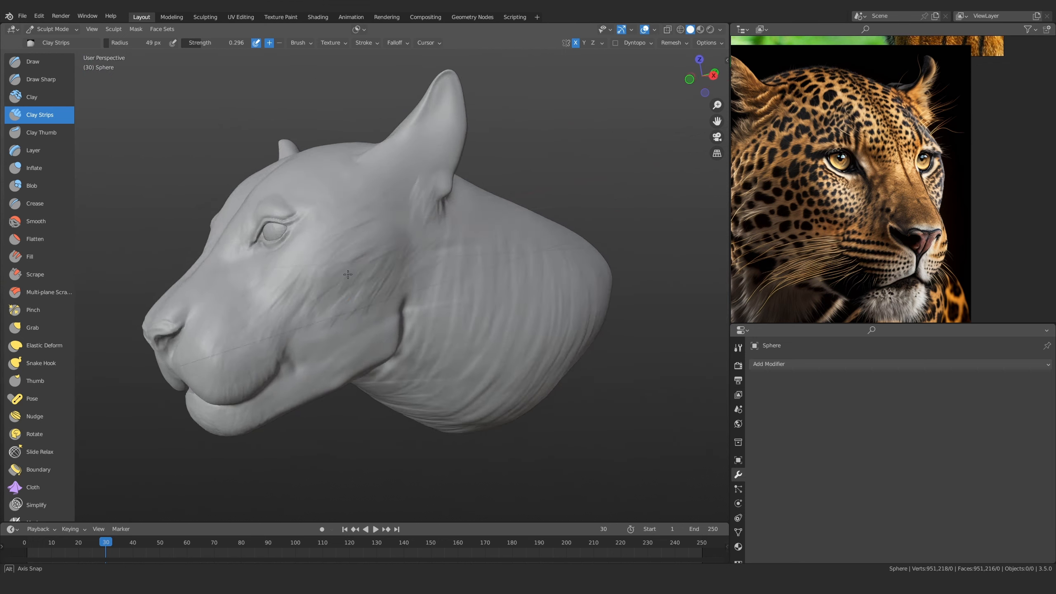
{"action": "left_click_drag", "start_coordinate": [306, 320], "coordinate": [368, 309], "text": "alt"}
{"action": "left_click_drag", "start_coordinate": [398, 346], "coordinate": [430, 268], "text": "alt"}
{"action": "left_click_drag", "start_coordinate": [430, 268], "coordinate": [362, 353], "text": "ctrl+alt"}
{"action": "left_click_drag", "start_coordinate": [362, 353], "coordinate": [316, 312], "text": "alt"}
{"action": "left_click_drag", "start_coordinate": [316, 312], "coordinate": [309, 343], "text": "alt"}
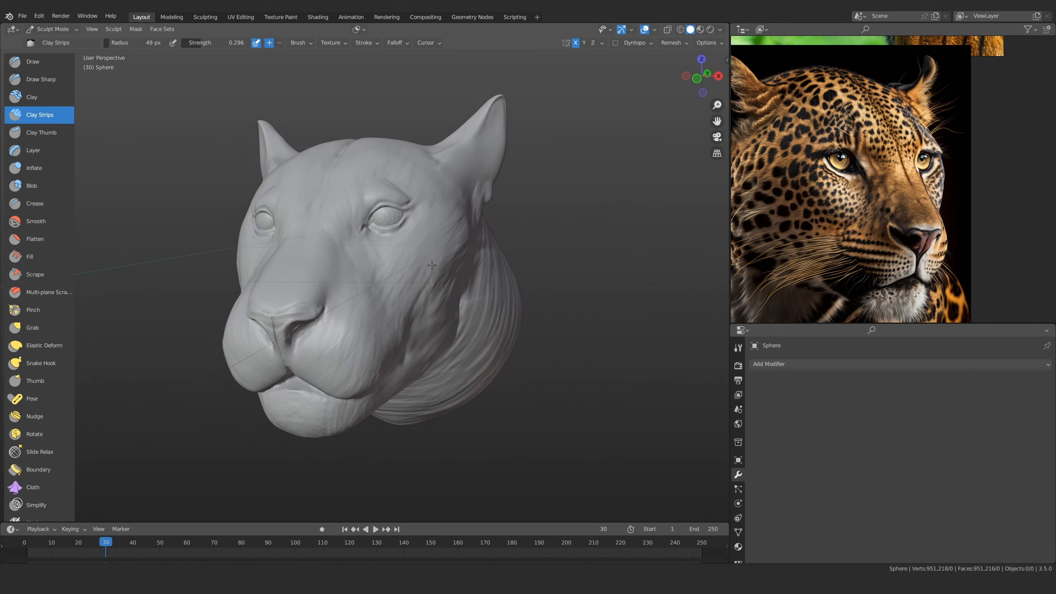
{"action": "mouse_move", "coordinate": [431, 265]}
{"action": "left_mouse_down", "text": "ctrl+alt"}
{"action": "mouse_move", "coordinate": [463, 240]}
{"action": "mouse_move", "coordinate": [435, 278]}
{"action": "left_mouse_up", "text": "ctrl+alt"}
{"action": "mouse_move", "coordinate": [434, 278]}
{"action": "left_mouse_down", "text": "ctrl+alt"}
{"action": "mouse_move", "coordinate": [414, 260]}
{"action": "mouse_move", "coordinate": [428, 258]}
{"action": "left_mouse_up", "text": "ctrl+alt"}
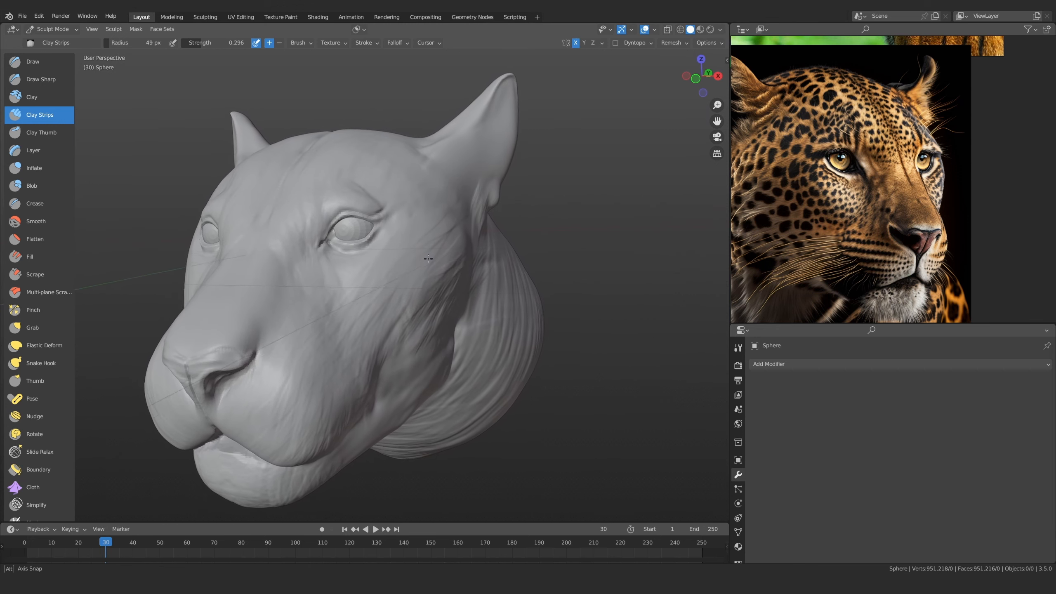
{"action": "mouse_move", "coordinate": [428, 259]}
{"action": "middle_mouse_down", "text": "shift"}
{"action": "mouse_move", "coordinate": [421, 273]}
{"action": "mouse_move", "coordinate": [432, 179]}
{"action": "middle_mouse_up", "text": "shift"}
{"action": "mouse_move", "coordinate": [433, 179]}
{"action": "middle_mouse_down", "text": "shift"}
{"action": "mouse_move", "coordinate": [370, 317]}
{"action": "mouse_move", "coordinate": [325, 325]}
{"action": "mouse_move", "coordinate": [330, 311]}
{"action": "mouse_move", "coordinate": [74, 393]}
{"action": "middle_mouse_up", "text": "shift"}
Add fur strokes below the eye and beside the nose bridge with Clay Strips at 56 px
{"action": "key", "text": "f"}
{"action": "left_click", "coordinate": [328, 325]}
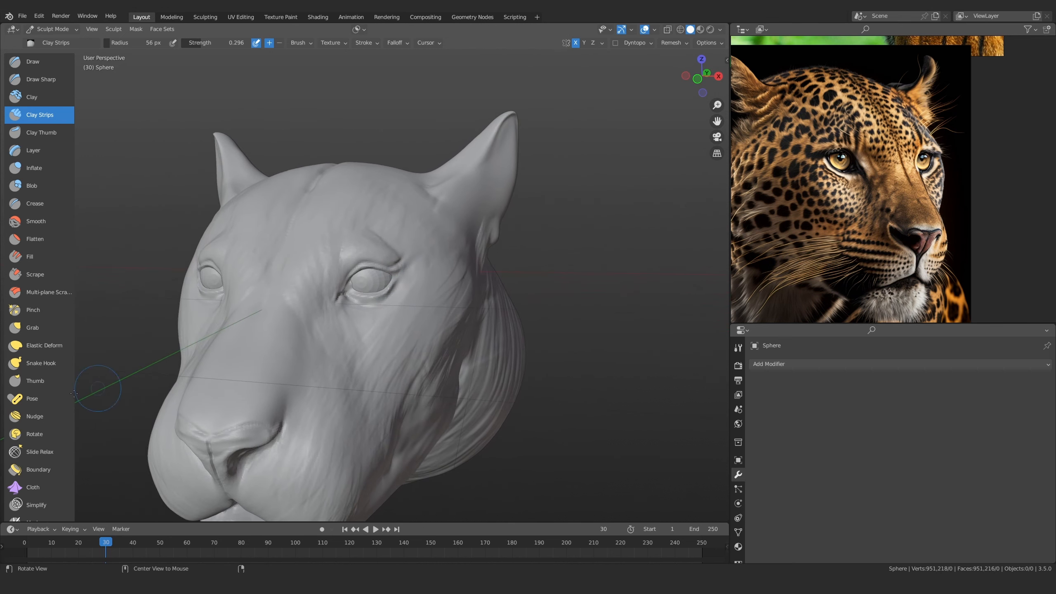
{"action": "left_click_drag", "start_coordinate": [417, 266], "coordinate": [495, 275], "text": "alt"}
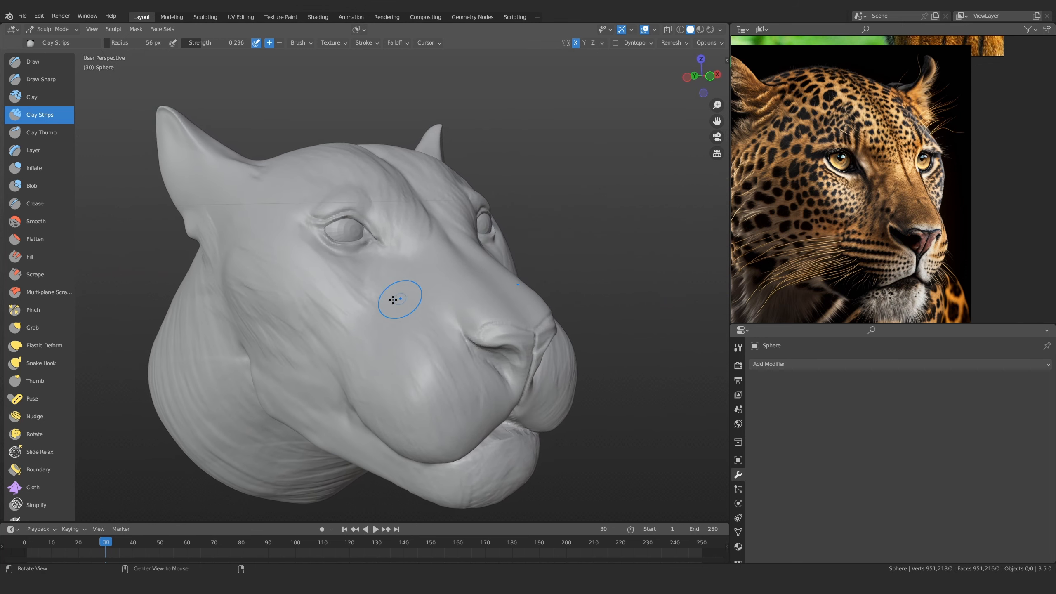
{"action": "mouse_move", "coordinate": [392, 300]}
{"action": "left_mouse_down", "text": "alt"}
{"action": "mouse_move", "coordinate": [412, 302]}
{"action": "mouse_move", "coordinate": [424, 370]}
{"action": "mouse_move", "coordinate": [405, 324]}
{"action": "mouse_move", "coordinate": [341, 358]}
{"action": "mouse_move", "coordinate": [412, 301]}
{"action": "mouse_move", "coordinate": [461, 289]}
{"action": "left_mouse_up", "text": "alt"}
{"action": "left_click_drag", "start_coordinate": [420, 320], "coordinate": [416, 292], "text": "ctrl+alt"}
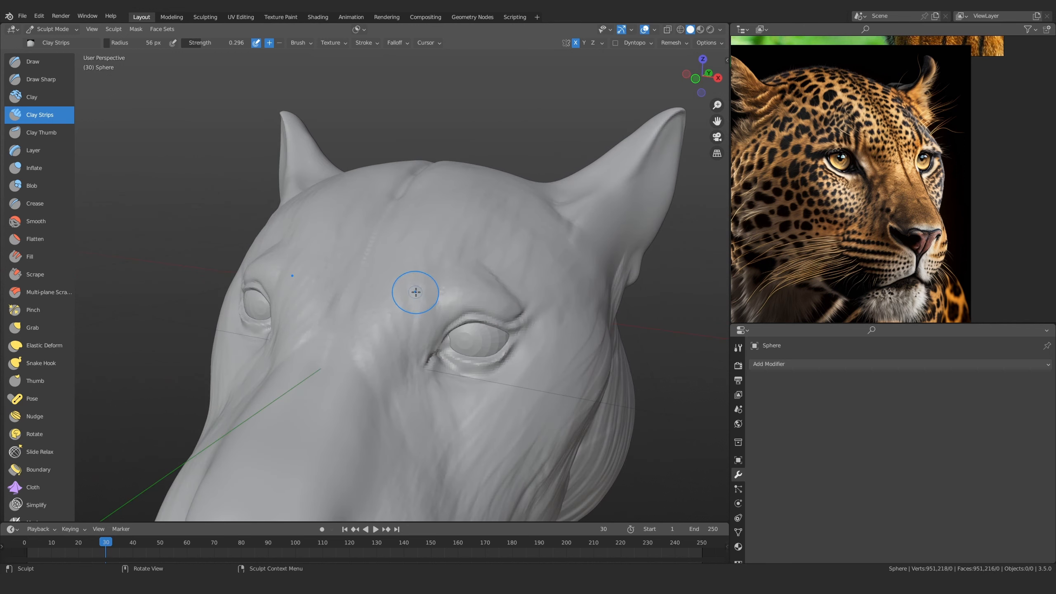
Add fur strokes over the inner brow and between the eyes with Clay Strips at 58, 53 and 46 px
{"action": "key", "text": "f"}
{"action": "left_click", "coordinate": [392, 314]}
{"action": "middle_click_drag", "start_coordinate": [393, 314], "coordinate": [393, 301], "text": "ctrl"}
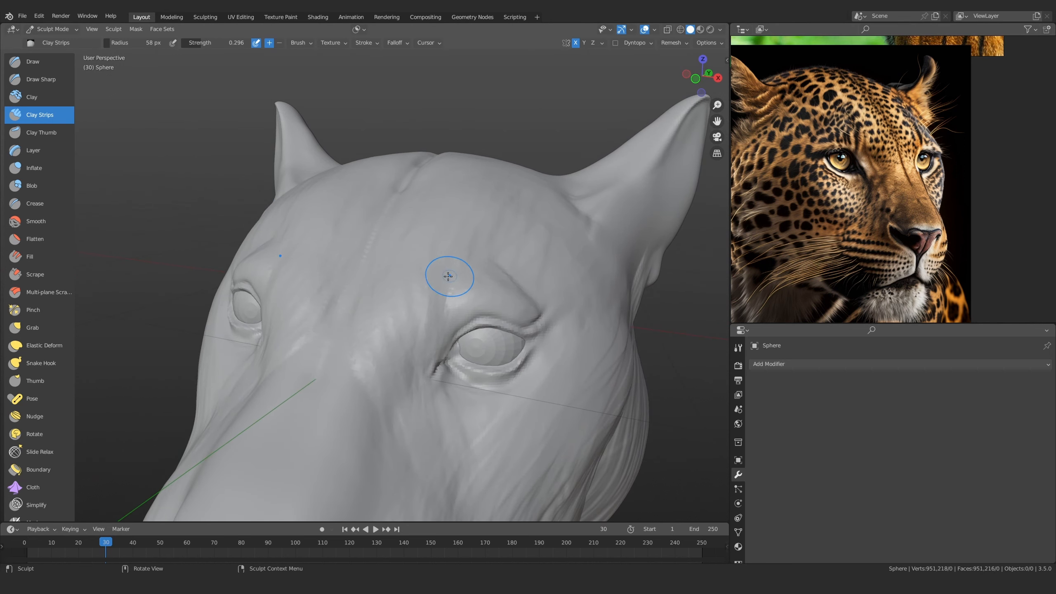
{"action": "mouse_move", "coordinate": [391, 316]}
{"action": "left_mouse_down", "text": "alt"}
{"action": "mouse_move", "coordinate": [377, 373]}
{"action": "mouse_move", "coordinate": [400, 315]}
{"action": "mouse_move", "coordinate": [373, 281]}
{"action": "mouse_move", "coordinate": [377, 328]}
{"action": "left_mouse_up", "text": "alt"}
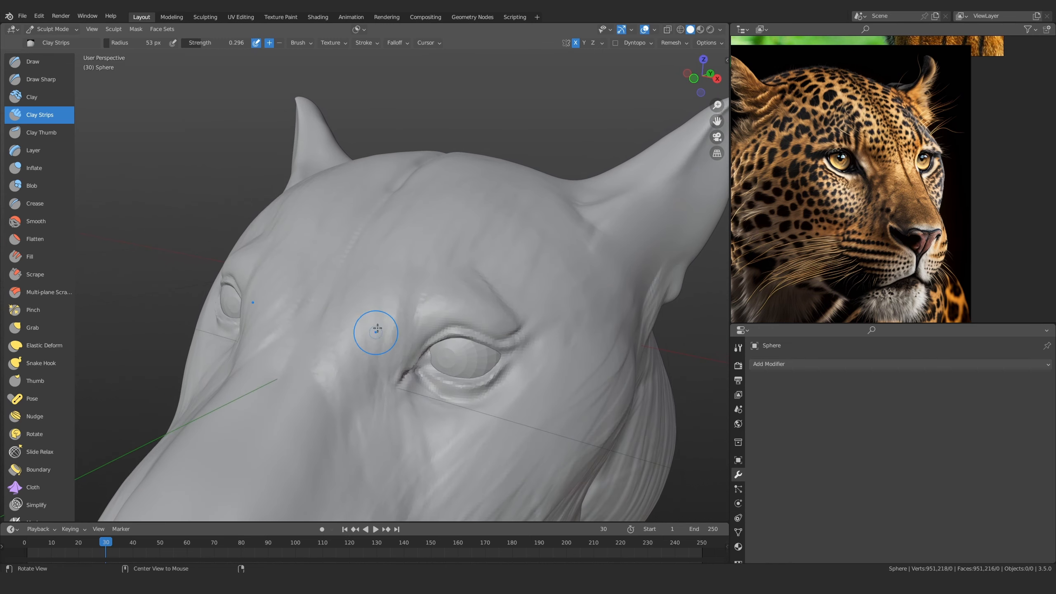
{"action": "left_click_drag", "start_coordinate": [386, 279], "coordinate": [379, 293], "text": "alt"}
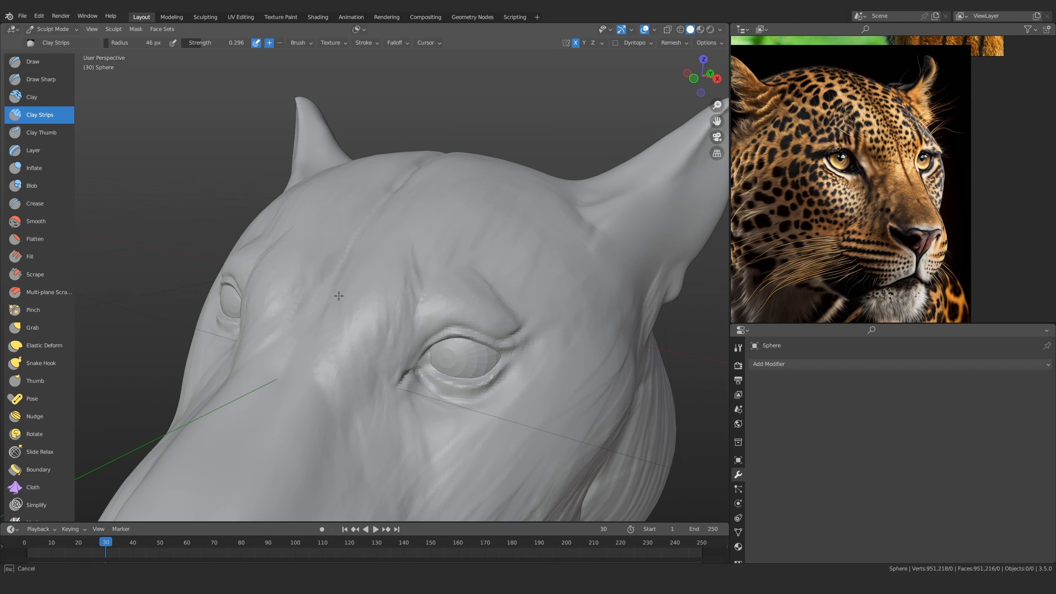
{"action": "left_click_drag", "start_coordinate": [396, 228], "coordinate": [405, 286], "text": "alt"}
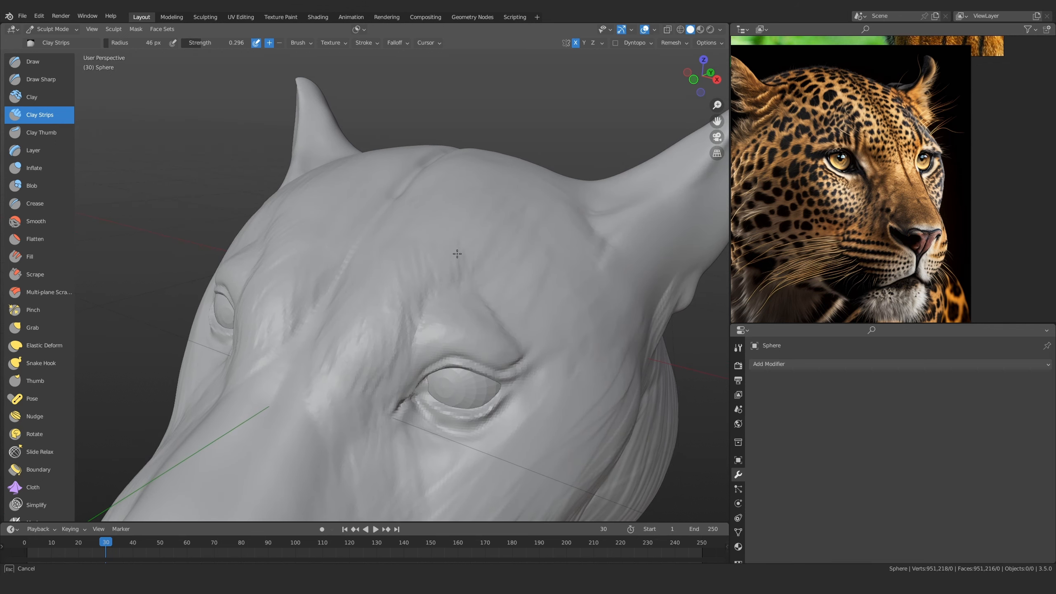
{"action": "left_click_drag", "start_coordinate": [463, 266], "coordinate": [432, 333], "text": "ctrl+alt"}
{"action": "left_click_drag", "start_coordinate": [432, 333], "coordinate": [376, 300], "text": "alt"}
{"action": "left_click_drag", "start_coordinate": [376, 300], "coordinate": [406, 281], "text": "ctrl+alt"}
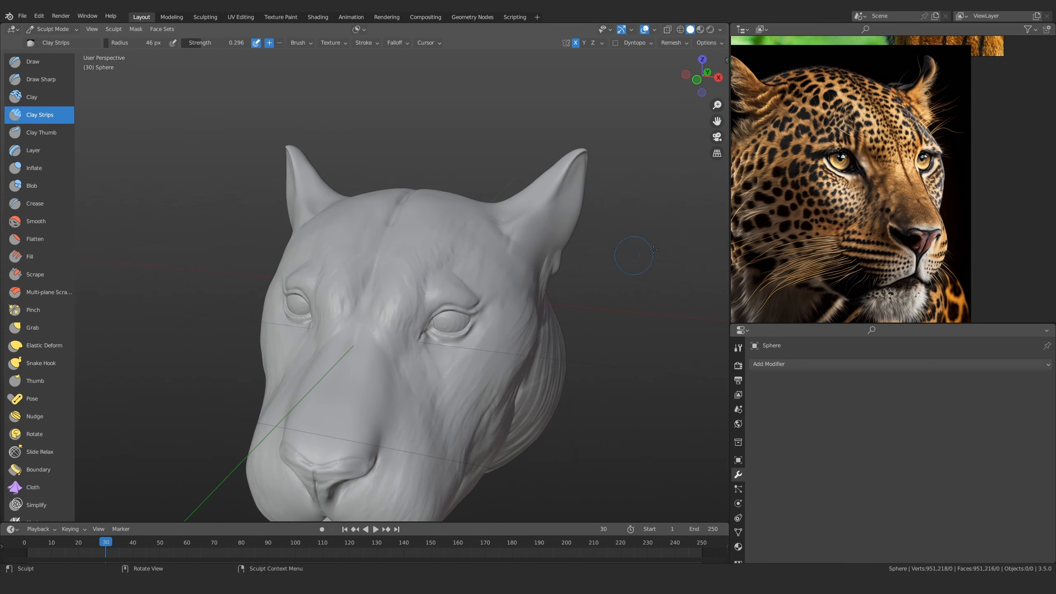
Using the skull's eye socket as reference, build up fur strokes along the brow ridge with Clay Strips at 79, 76 and 47 px
{"action": "scroll", "coordinate": [943, 178], "scroll_direction": "down", "scroll_amount": 6}
{"action": "middle_click_drag", "start_coordinate": [812, 208], "coordinate": [935, 200]}
{"action": "scroll", "coordinate": [954, 198], "scroll_direction": "up", "scroll_amount": 6}
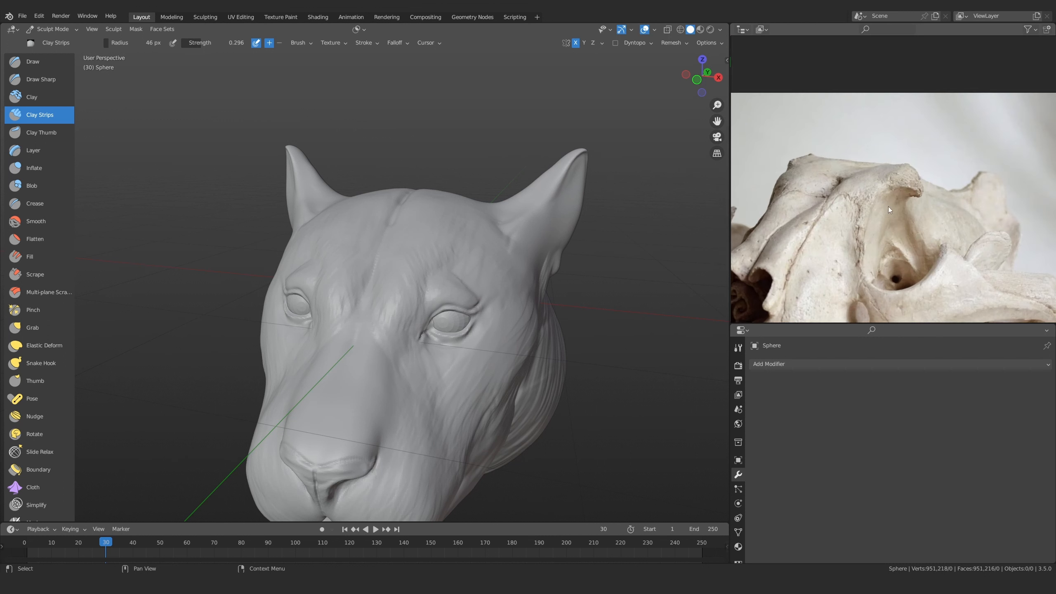
{"action": "mouse_move", "coordinate": [424, 279]}
{"action": "left_mouse_down", "text": "alt"}
{"action": "mouse_move", "coordinate": [359, 302]}
{"action": "mouse_move", "coordinate": [478, 370]}
{"action": "mouse_move", "coordinate": [429, 358]}
{"action": "mouse_move", "coordinate": [403, 316]}
{"action": "mouse_move", "coordinate": [389, 314]}
{"action": "mouse_move", "coordinate": [419, 294]}
{"action": "mouse_move", "coordinate": [390, 314]}
{"action": "left_mouse_up", "text": "alt"}
{"action": "key", "text": "f"}
{"action": "left_click", "coordinate": [433, 294]}
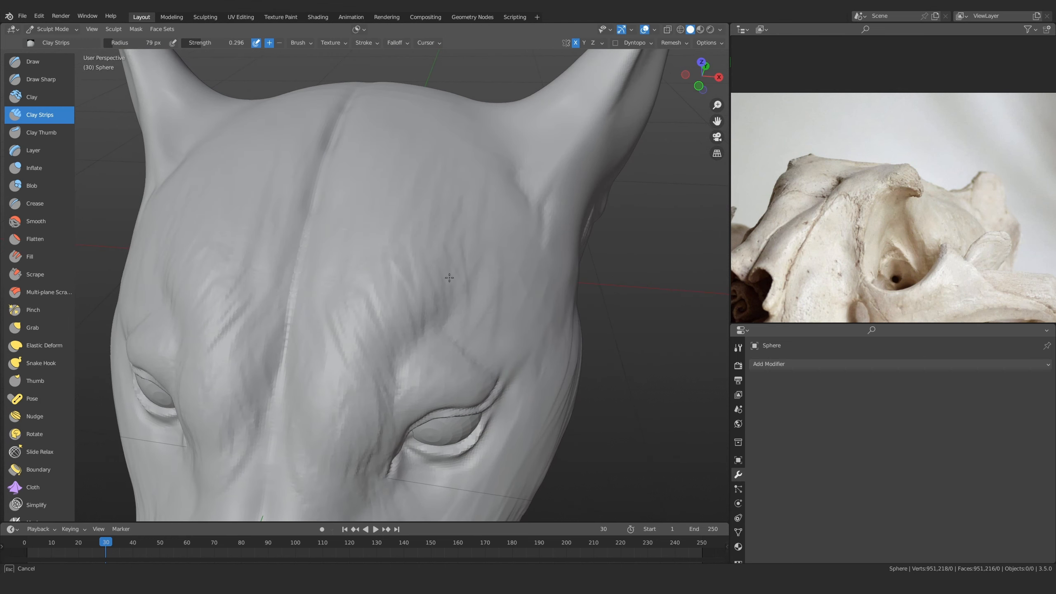
{"action": "mouse_move", "coordinate": [450, 278]}
{"action": "left_mouse_down"}
{"action": "mouse_move", "coordinate": [465, 286]}
{"action": "mouse_move", "coordinate": [417, 269]}
{"action": "left_mouse_up"}
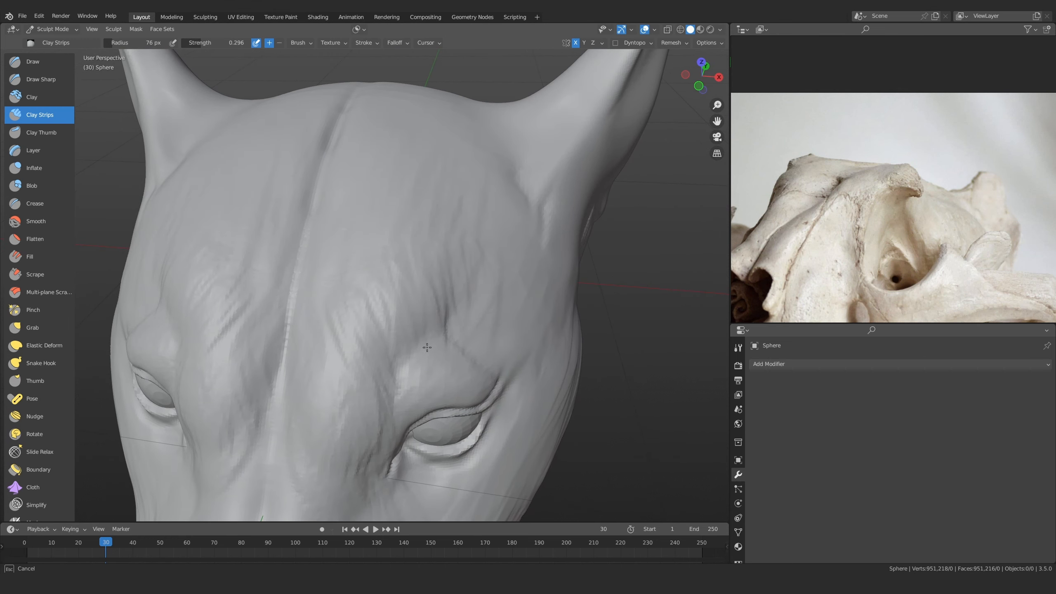
{"action": "key", "text": "f"}
{"action": "left_click", "coordinate": [400, 333]}
{"action": "left_click_drag", "start_coordinate": [427, 347], "coordinate": [397, 347]}
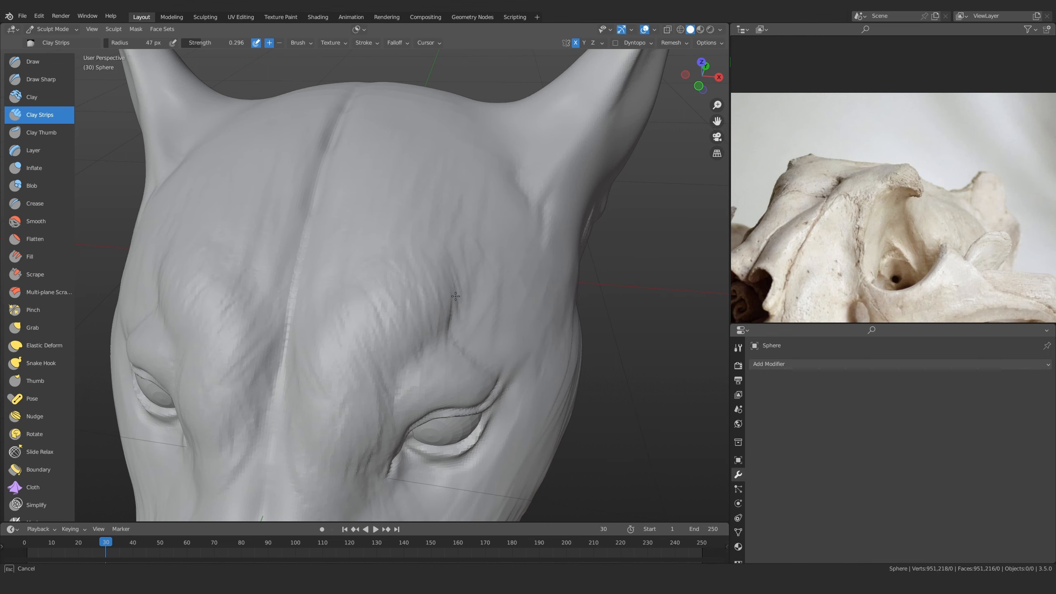
Extend the fur strokes from the brow up over the forehead with Clay Strips at 74, 87 and 73 px
{"action": "left_click_drag", "start_coordinate": [455, 296], "coordinate": [465, 207]}
{"action": "mouse_move", "coordinate": [465, 208]}
{"action": "left_mouse_down", "text": "ctrl+alt"}
{"action": "mouse_move", "coordinate": [449, 299]}
{"action": "mouse_move", "coordinate": [430, 266]}
{"action": "mouse_move", "coordinate": [401, 320]}
{"action": "mouse_move", "coordinate": [409, 348]}
{"action": "mouse_move", "coordinate": [425, 302]}
{"action": "left_mouse_up", "text": "ctrl+alt"}
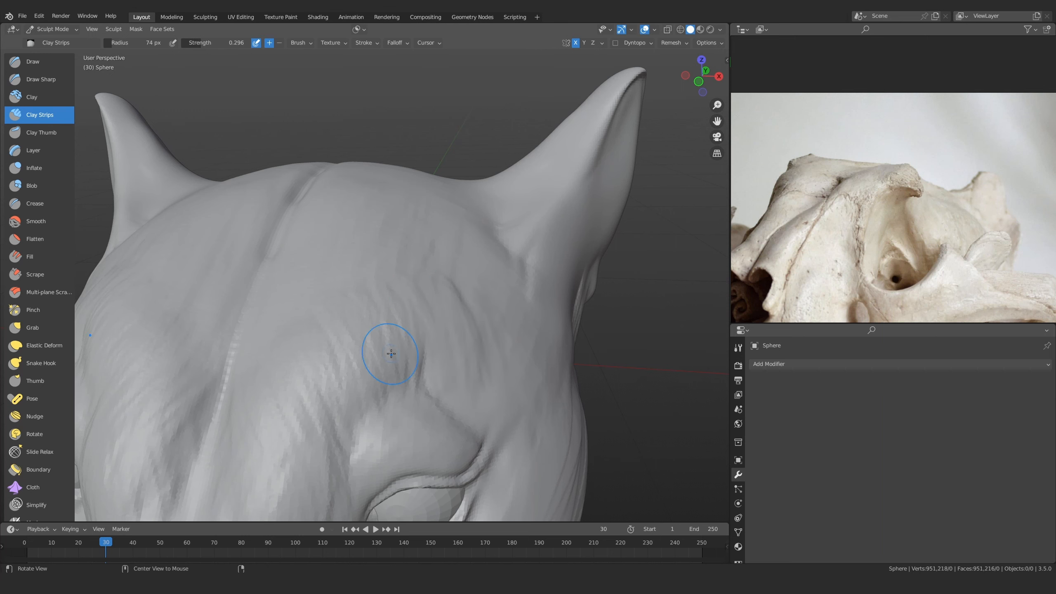
{"action": "left_click_drag", "start_coordinate": [391, 353], "coordinate": [398, 385], "text": "alt"}
{"action": "left_click_drag", "start_coordinate": [361, 327], "coordinate": [302, 347]}
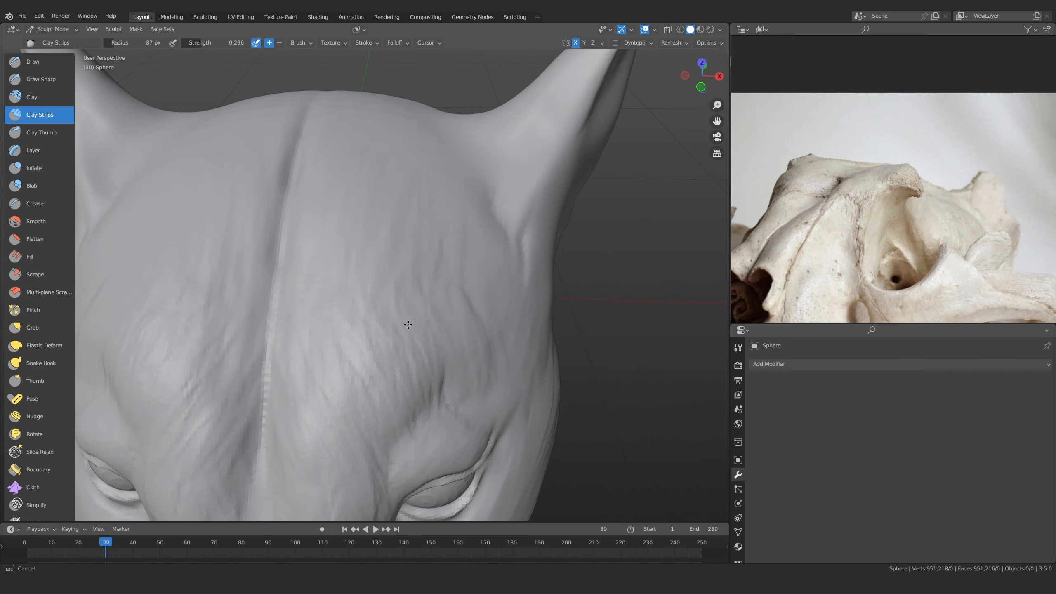
{"action": "middle_click_drag", "start_coordinate": [418, 267], "coordinate": [406, 362], "text": "ctrl"}
{"action": "mouse_move", "coordinate": [405, 361]}
{"action": "middle_mouse_down"}
{"action": "mouse_move", "coordinate": [349, 338]}
{"action": "mouse_move", "coordinate": [382, 287]}
{"action": "middle_mouse_up"}
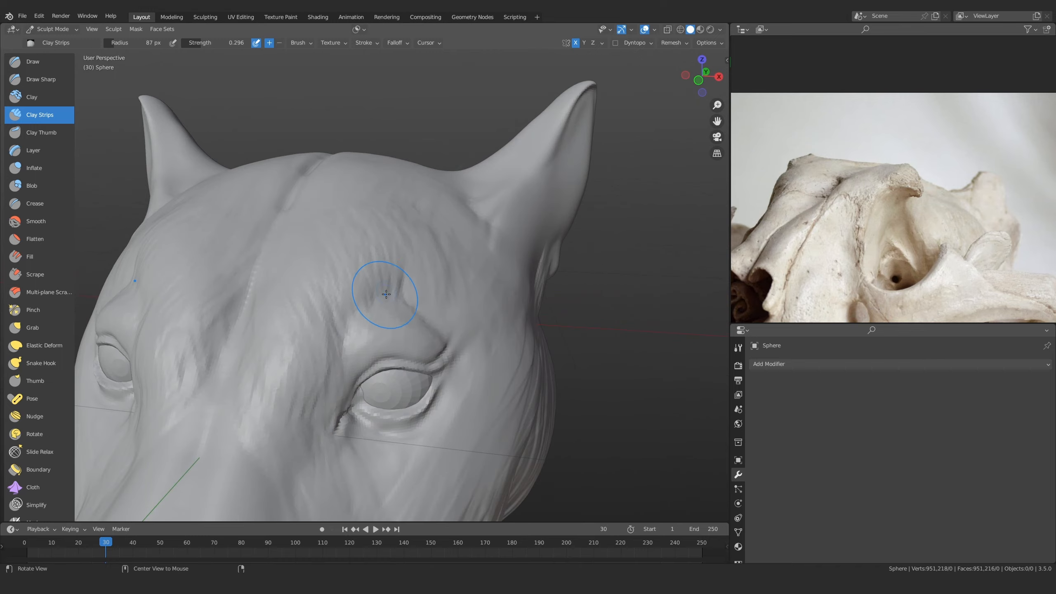
{"action": "key", "text": "f"}
{"action": "left_click", "coordinate": [366, 281]}
Compare the whole head with the front-facing tiger reference photo
{"action": "left_click_drag", "start_coordinate": [418, 289], "coordinate": [418, 375], "text": "ctrl+alt"}
{"action": "scroll", "coordinate": [825, 182], "scroll_direction": "down", "scroll_amount": 6}
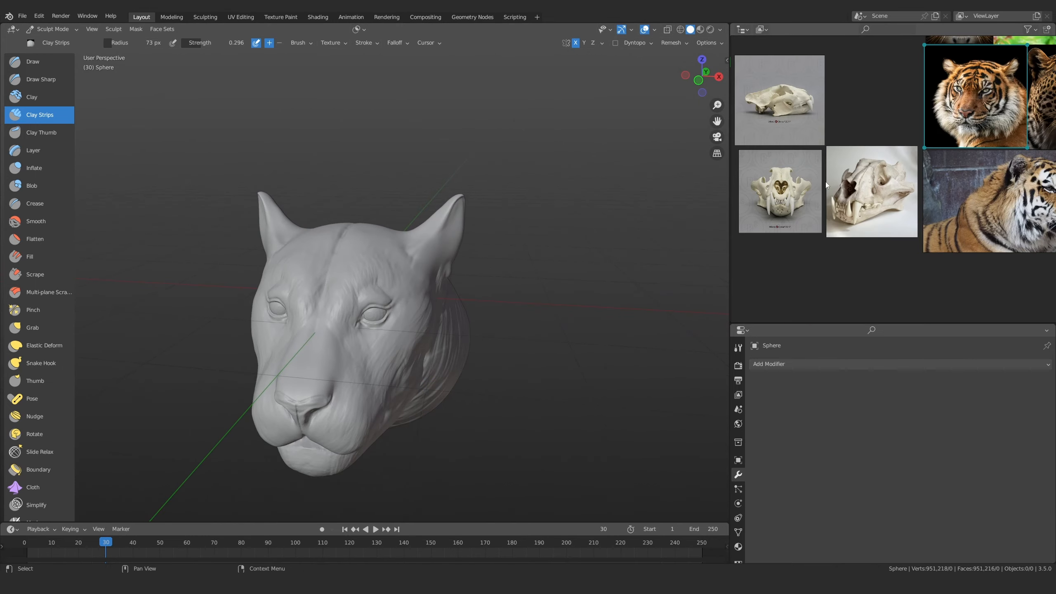
{"action": "mouse_move", "coordinate": [950, 151]}
{"action": "middle_mouse_down"}
{"action": "mouse_move", "coordinate": [808, 182]}
{"action": "mouse_move", "coordinate": [869, 165]}
{"action": "middle_mouse_up"}
{"action": "scroll", "coordinate": [813, 157], "scroll_direction": "up", "scroll_amount": 3}
{"action": "scroll", "coordinate": [856, 154], "scroll_direction": "up", "scroll_amount": 2}
{"action": "scroll", "coordinate": [967, 168], "scroll_direction": "up", "scroll_amount": 2}
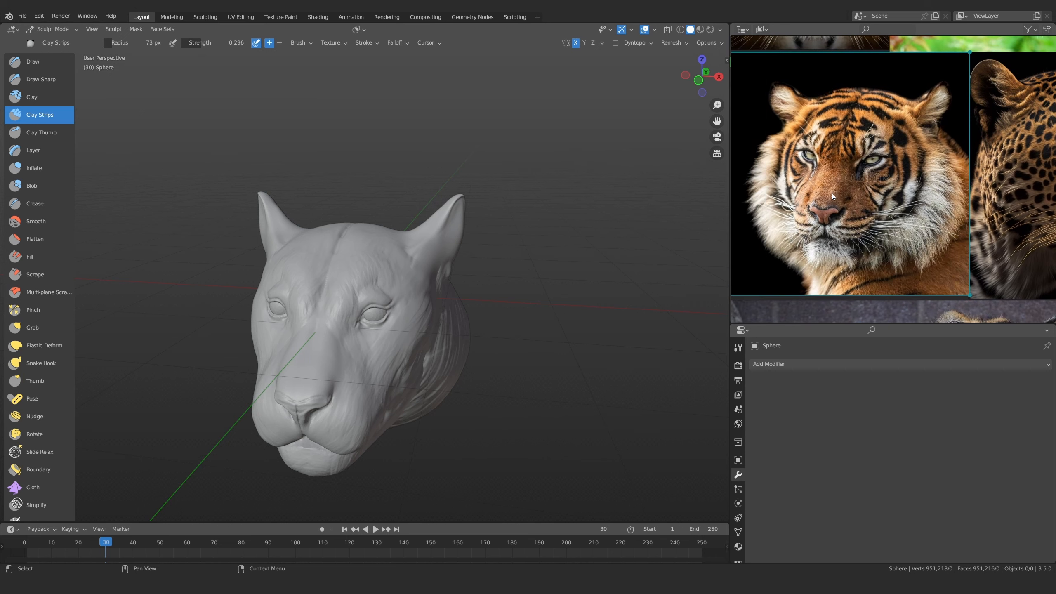
{"action": "scroll", "coordinate": [861, 166], "scroll_direction": "up", "scroll_amount": 3}
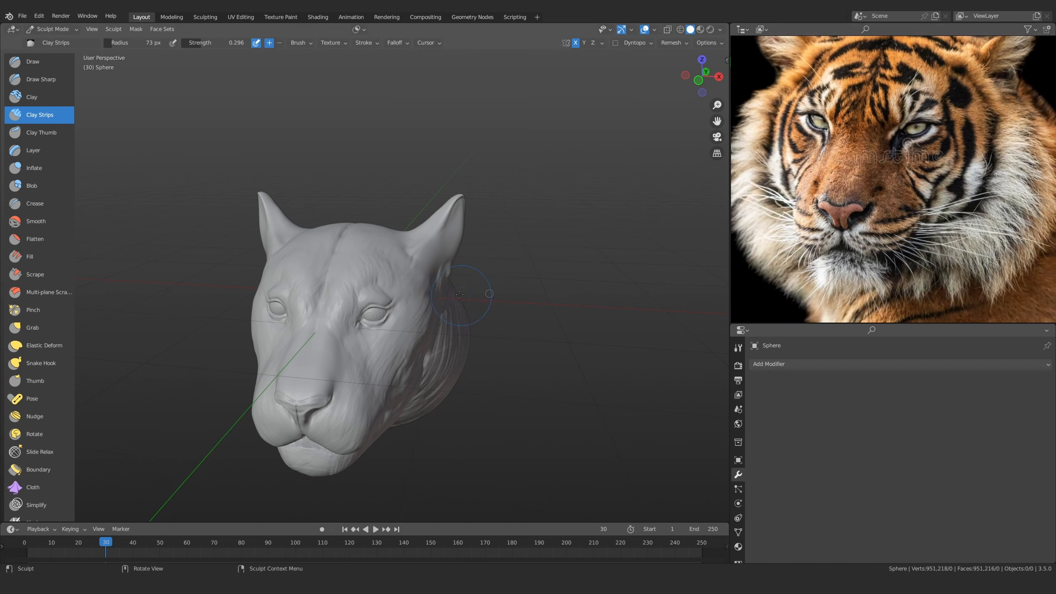
Sculpt fur strokes beside the nose bridge and below the inner eye corner with Clay Strips at 64 and 61 px
{"action": "mouse_move", "coordinate": [459, 294]}
{"action": "middle_mouse_down"}
{"action": "mouse_move", "coordinate": [395, 402]}
{"action": "mouse_move", "coordinate": [385, 250]}
{"action": "middle_mouse_up"}
{"action": "scroll", "coordinate": [377, 295], "scroll_direction": "up", "scroll_amount": 4}
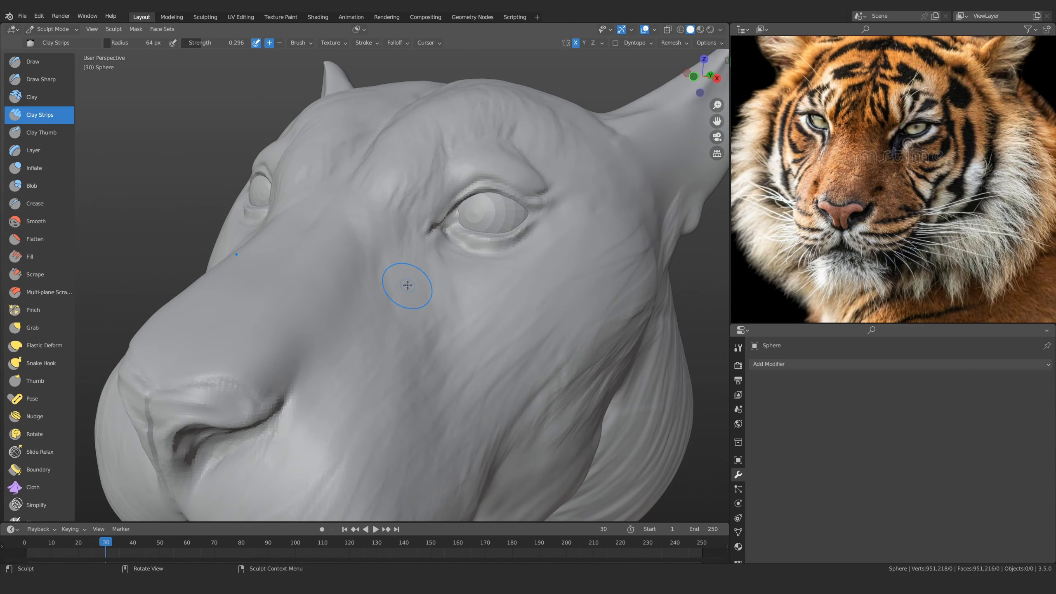
{"action": "mouse_move", "coordinate": [413, 258]}
{"action": "left_mouse_down", "text": "ctrl+alt"}
{"action": "mouse_move", "coordinate": [386, 259]}
{"action": "mouse_move", "coordinate": [412, 288]}
{"action": "mouse_move", "coordinate": [407, 277]}
{"action": "left_mouse_up", "text": "ctrl+alt"}
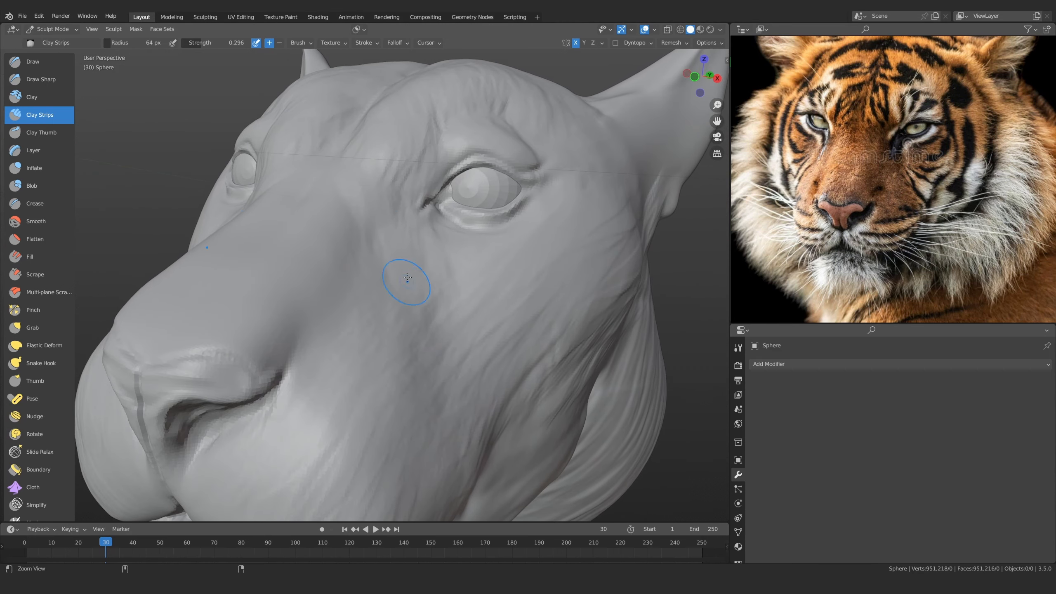
{"action": "left_click_drag", "start_coordinate": [407, 211], "coordinate": [397, 228], "text": "ctrl+alt"}
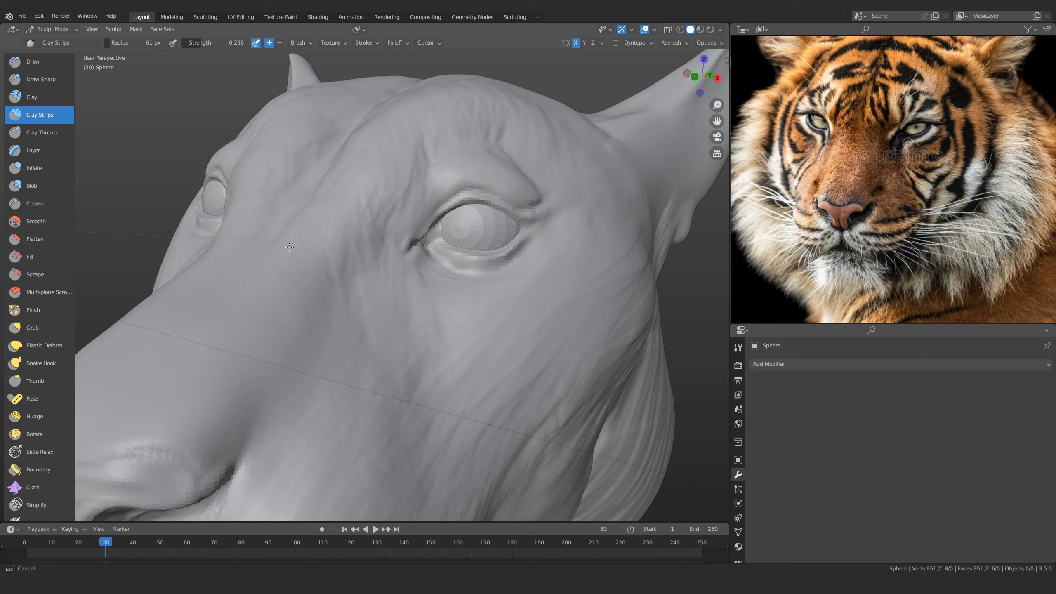
{"action": "mouse_move", "coordinate": [289, 247]}
{"action": "left_mouse_down", "text": "ctrl+alt"}
{"action": "mouse_move", "coordinate": [340, 217]}
{"action": "mouse_move", "coordinate": [372, 276]}
{"action": "left_mouse_up", "text": "ctrl+alt"}
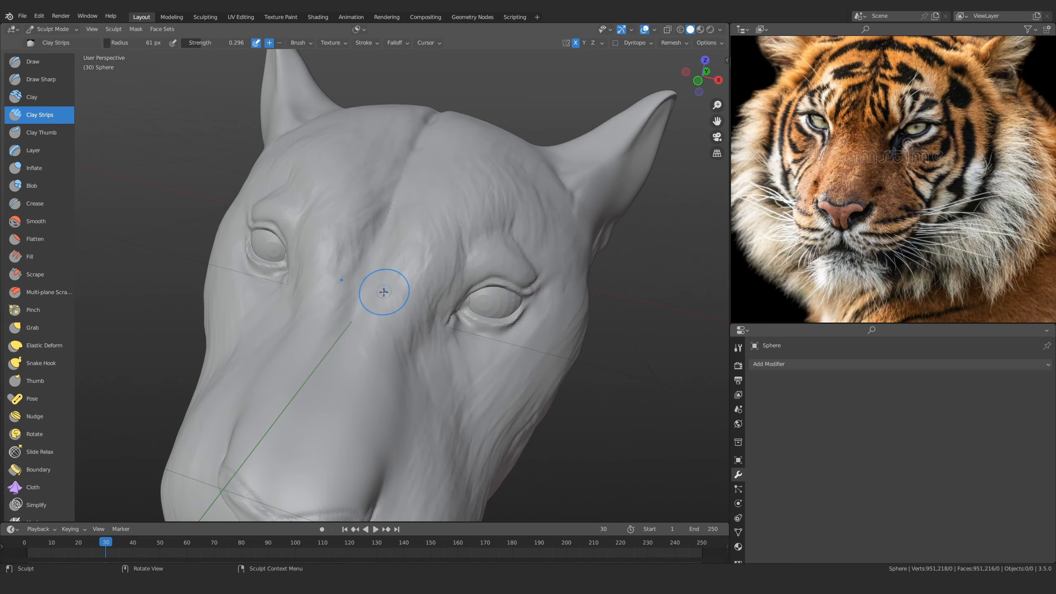
Add fur strokes along the upper nose bridge and the centre of the forehead with Clay Strips at 56 and 64 px
{"action": "mouse_move", "coordinate": [383, 292]}
{"action": "middle_mouse_down", "text": "ctrl"}
{"action": "mouse_move", "coordinate": [373, 285]}
{"action": "mouse_move", "coordinate": [424, 274]}
{"action": "mouse_move", "coordinate": [365, 278]}
{"action": "mouse_move", "coordinate": [384, 283]}
{"action": "middle_mouse_up", "text": "ctrl"}
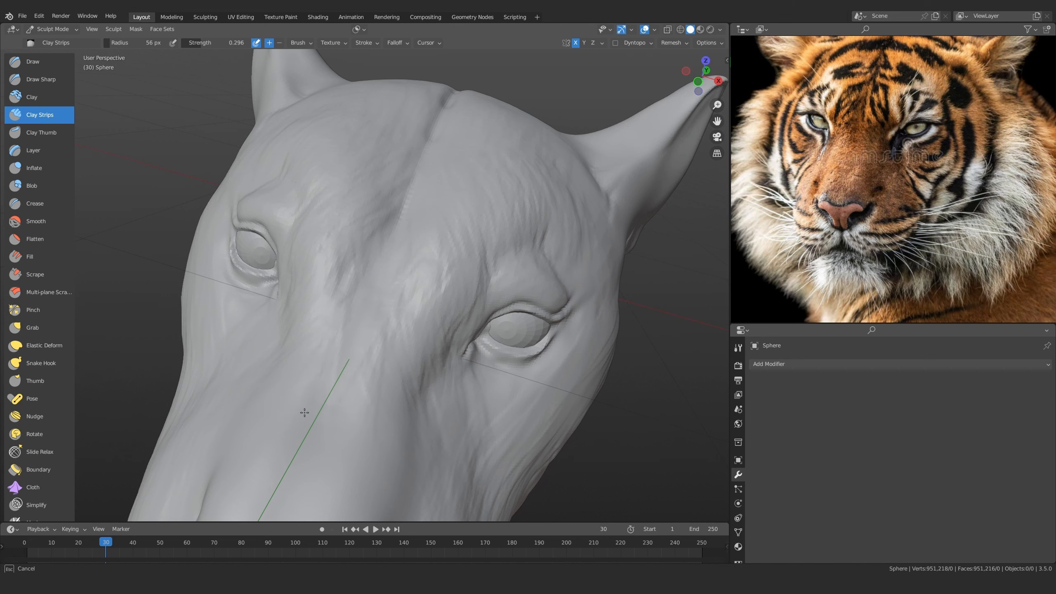
{"action": "middle_click_drag", "start_coordinate": [305, 413], "coordinate": [351, 304], "text": "ctrl"}
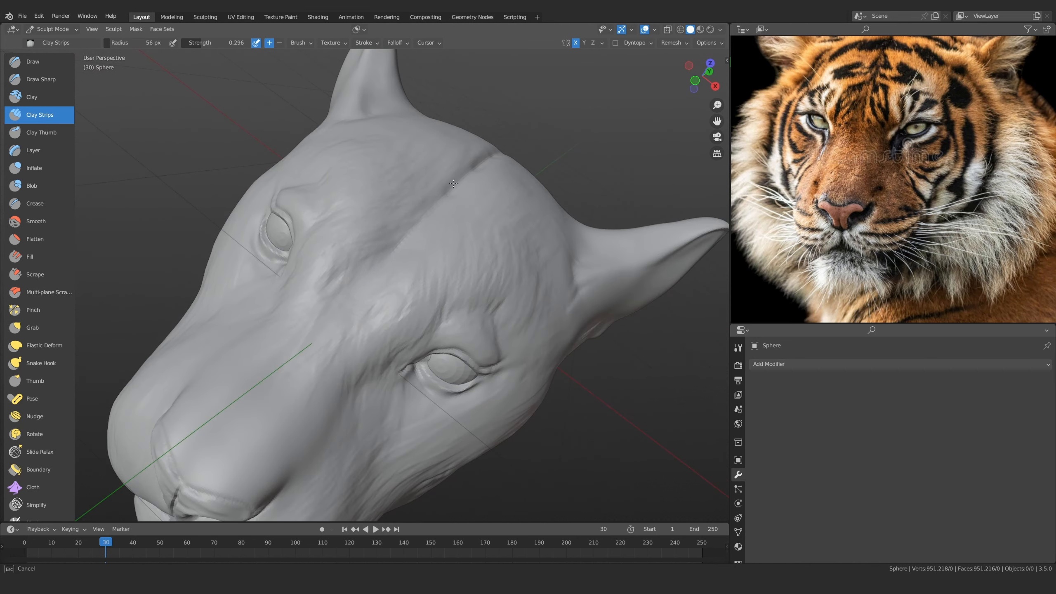
{"action": "key", "text": "f"}
{"action": "left_click", "coordinate": [381, 309]}
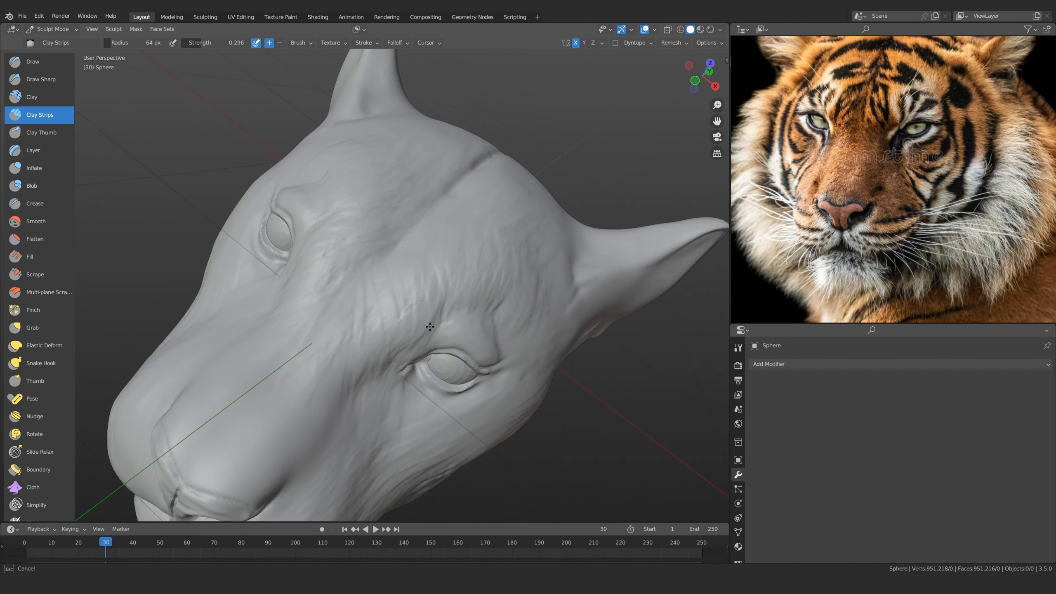
{"action": "middle_click_drag", "start_coordinate": [429, 327], "coordinate": [383, 249]}
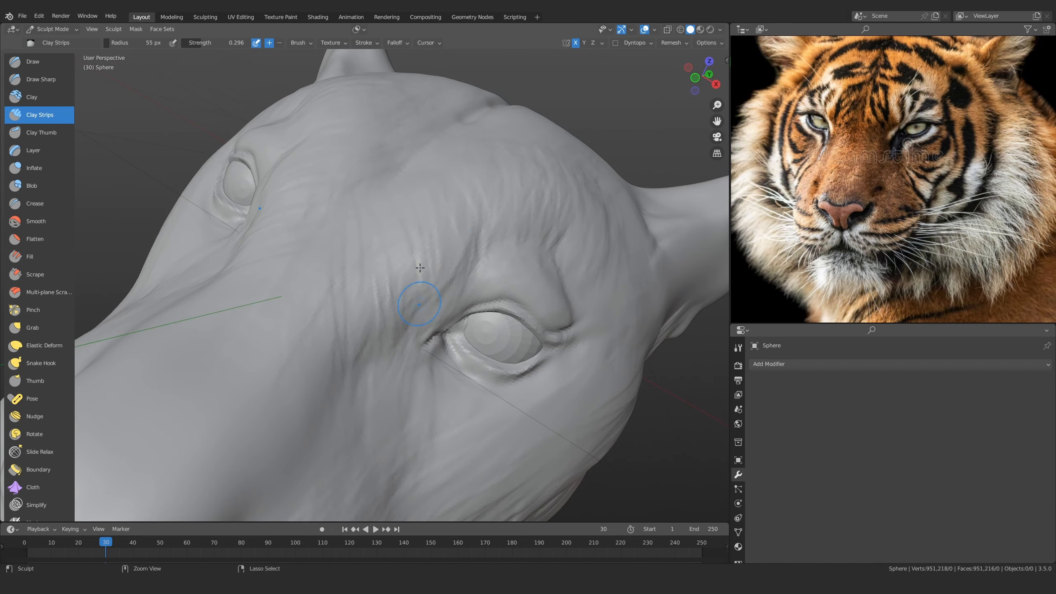
Sculpt fur strokes around the outer eye corner, temple and upper cheek with Clay Strips at 55 and 77 px
{"action": "middle_click_drag", "start_coordinate": [460, 195], "coordinate": [374, 316], "text": "ctrl"}
{"action": "mouse_move", "coordinate": [374, 316]}
{"action": "middle_mouse_down"}
{"action": "mouse_move", "coordinate": [364, 356]}
{"action": "mouse_move", "coordinate": [367, 245]}
{"action": "mouse_move", "coordinate": [383, 266]}
{"action": "mouse_move", "coordinate": [377, 319]}
{"action": "mouse_move", "coordinate": [399, 291]}
{"action": "middle_mouse_up"}
{"action": "scroll", "coordinate": [381, 280], "scroll_direction": "up", "scroll_amount": 9}
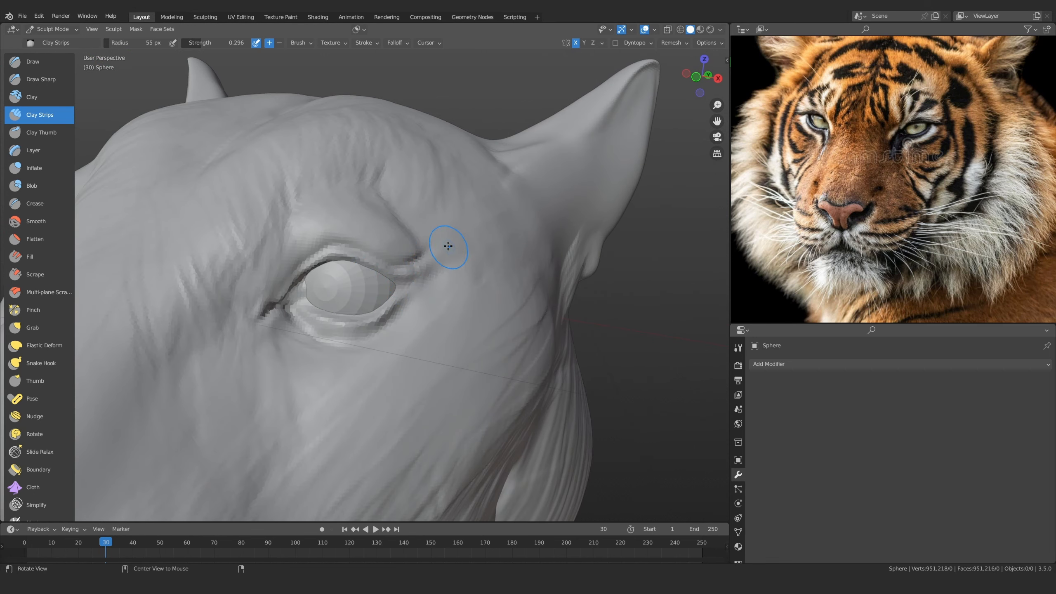
{"action": "middle_click_drag", "start_coordinate": [448, 245], "coordinate": [354, 252]}
{"action": "scroll", "coordinate": [354, 252], "scroll_direction": "up", "scroll_amount": 2}
{"action": "mouse_move", "coordinate": [334, 246]}
{"action": "left_mouse_down", "text": "ctrl+alt"}
{"action": "mouse_move", "coordinate": [348, 254]}
{"action": "mouse_move", "coordinate": [345, 226]}
{"action": "mouse_move", "coordinate": [342, 374]}
{"action": "left_mouse_up", "text": "ctrl+alt"}
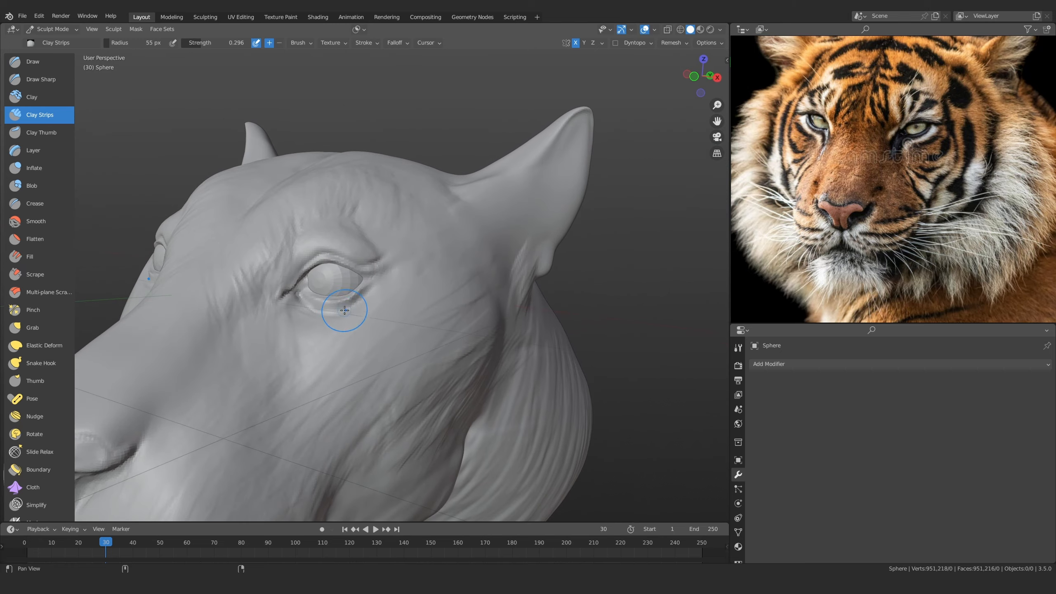
{"action": "left_click_drag", "start_coordinate": [346, 314], "coordinate": [412, 251], "text": "alt+shift"}
{"action": "mouse_move", "coordinate": [390, 298]}
{"action": "left_mouse_down", "text": "ctrl+alt"}
{"action": "mouse_move", "coordinate": [378, 311]}
{"action": "mouse_move", "coordinate": [370, 288]}
{"action": "mouse_move", "coordinate": [395, 283]}
{"action": "mouse_move", "coordinate": [443, 302]}
{"action": "mouse_move", "coordinate": [432, 259]}
{"action": "left_mouse_up", "text": "ctrl+alt"}
{"action": "scroll", "coordinate": [433, 279], "scroll_direction": "down", "scroll_amount": 5}
{"action": "left_click_drag", "start_coordinate": [429, 300], "coordinate": [420, 306], "text": "alt"}
{"action": "key", "text": "f"}
{"action": "left_click", "coordinate": [461, 302]}
Examine the cheekbone on the side skull reference and compare it with the head from the side
{"action": "left_click_drag", "start_coordinate": [894, 185], "coordinate": [949, 190], "text": "alt"}
{"action": "scroll", "coordinate": [948, 190], "scroll_direction": "down", "scroll_amount": 6}
{"action": "left_click_drag", "start_coordinate": [844, 181], "coordinate": [918, 171], "text": "alt"}
{"action": "scroll", "coordinate": [848, 166], "scroll_direction": "up", "scroll_amount": 7}
{"action": "left_click_drag", "start_coordinate": [810, 129], "coordinate": [861, 162], "text": "alt"}
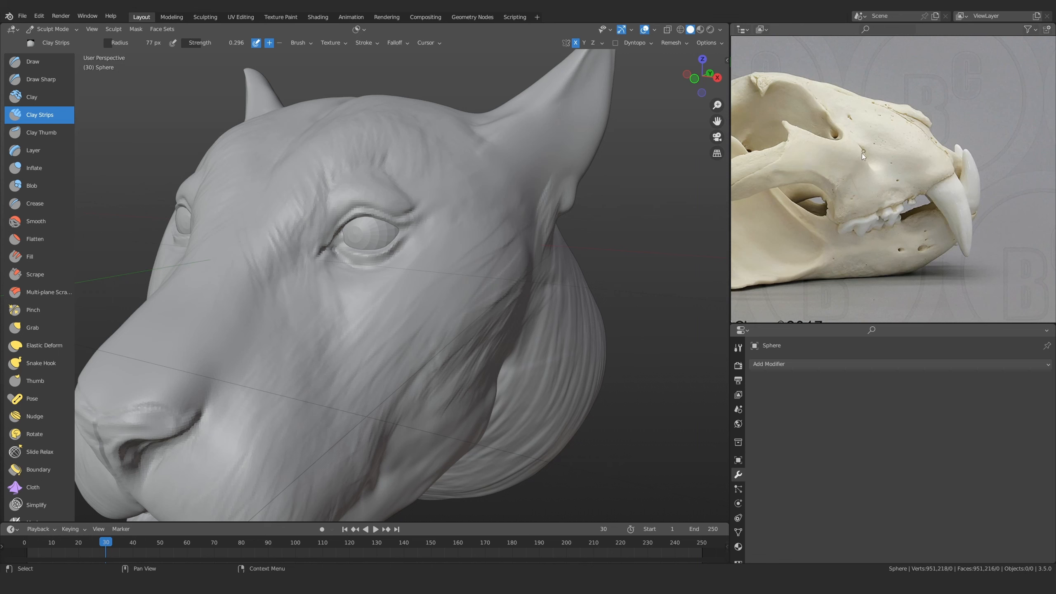
{"action": "left_click_drag", "start_coordinate": [434, 242], "coordinate": [441, 295], "text": "ctrl+alt"}
{"action": "left_click_drag", "start_coordinate": [440, 295], "coordinate": [566, 295], "text": "alt"}
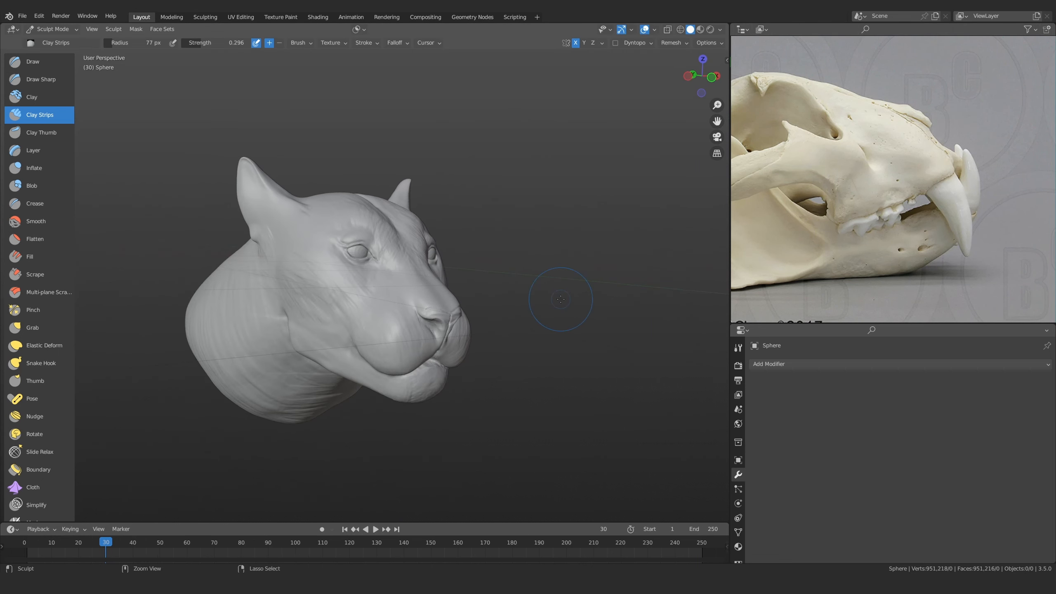
{"action": "key", "text": "ctrl+KP_3"}
Carve the front and lower edge of the cheekbone below the eye with Draw Sharp in subtract mode at 144 px
{"action": "mouse_move", "coordinate": [454, 249]}
{"action": "left_mouse_down", "text": "ctrl+alt"}
{"action": "mouse_move", "coordinate": [391, 263]}
{"action": "mouse_move", "coordinate": [424, 308]}
{"action": "left_mouse_up", "text": "ctrl+alt"}
{"action": "mouse_move", "coordinate": [452, 310]}
{"action": "left_mouse_down", "text": "alt+shift"}
{"action": "mouse_move", "coordinate": [428, 313]}
{"action": "mouse_move", "coordinate": [422, 295]}
{"action": "left_mouse_up", "text": "alt+shift"}
{"action": "key", "text": "f"}
{"action": "left_click", "coordinate": [429, 313]}
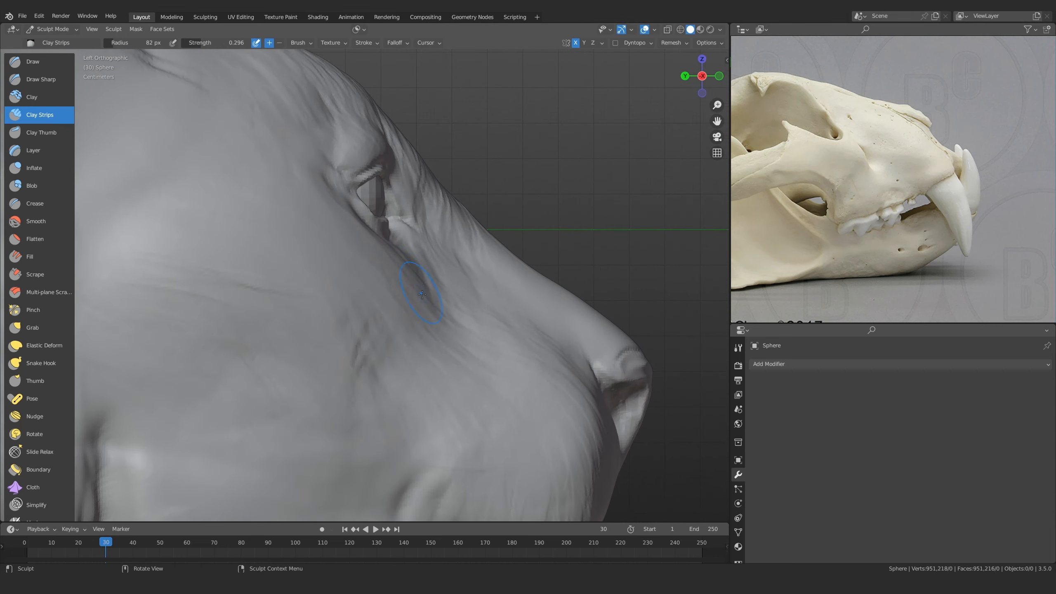
{"action": "left_click", "coordinate": [46, 80]}
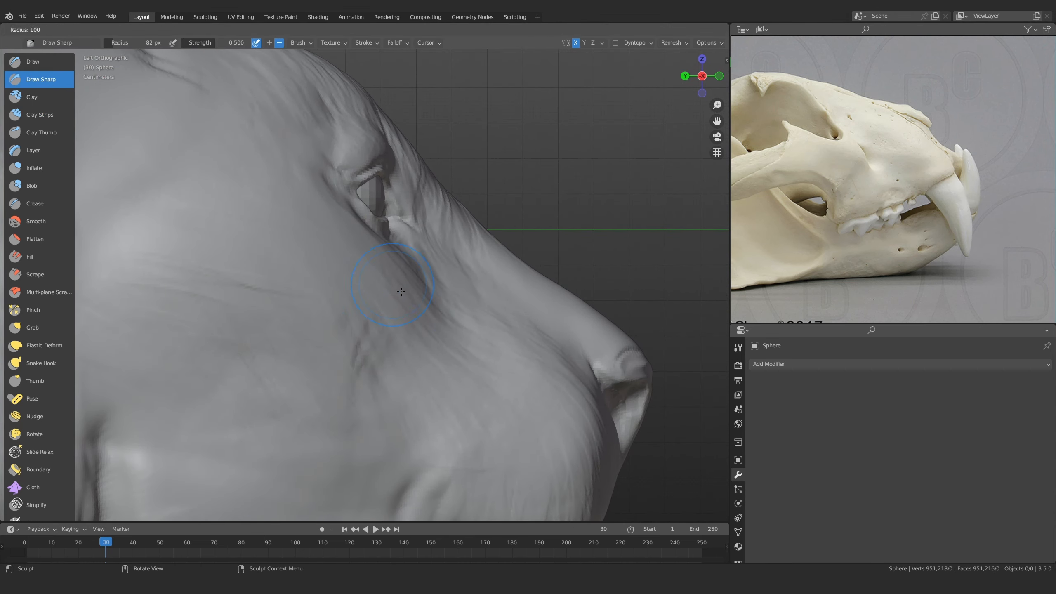
{"action": "mouse_move", "coordinate": [413, 262]}
{"action": "left_mouse_down"}
{"action": "mouse_move", "coordinate": [435, 329]}
{"action": "mouse_move", "coordinate": [379, 384]}
{"action": "left_mouse_up"}
{"action": "left_click_drag", "start_coordinate": [428, 345], "coordinate": [354, 389]}
{"action": "left_click_drag", "start_coordinate": [365, 374], "coordinate": [390, 288], "text": "alt"}
{"action": "left_click_drag", "start_coordinate": [391, 287], "coordinate": [356, 287], "text": "alt"}
{"action": "left_click_drag", "start_coordinate": [356, 287], "coordinate": [291, 362], "text": "ctrl+alt"}
Examine the cheek area below the eye on the skull, leopard and side-view tiger references
{"action": "left_click_drag", "start_coordinate": [899, 199], "coordinate": [923, 189], "text": "alt"}
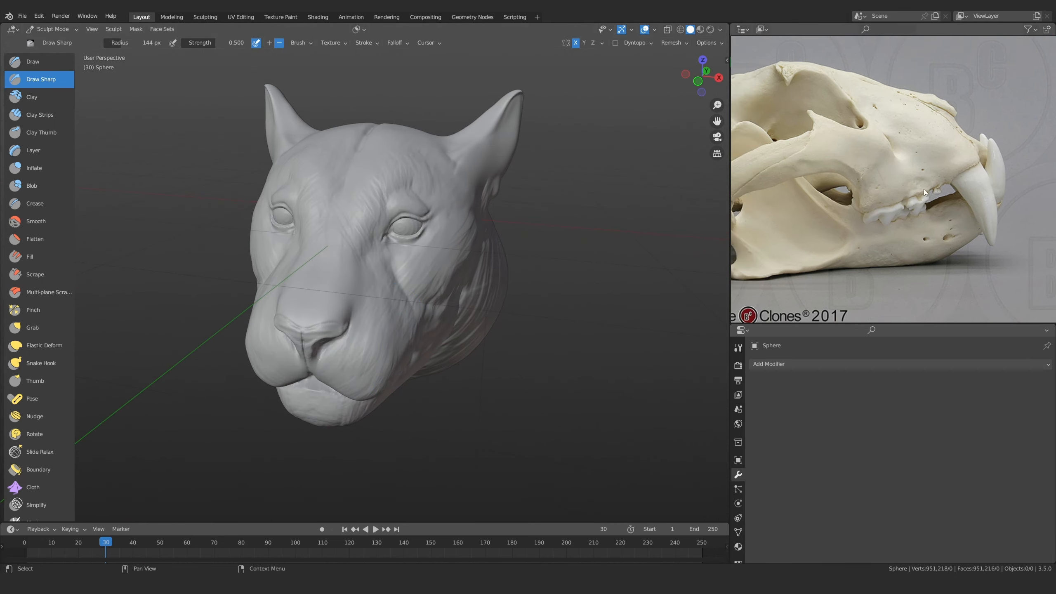
{"action": "scroll", "coordinate": [923, 188], "scroll_direction": "down", "scroll_amount": 8}
{"action": "left_click_drag", "start_coordinate": [1038, 229], "coordinate": [804, 224], "text": "alt"}
{"action": "scroll", "coordinate": [866, 183], "scroll_direction": "up", "scroll_amount": 6}
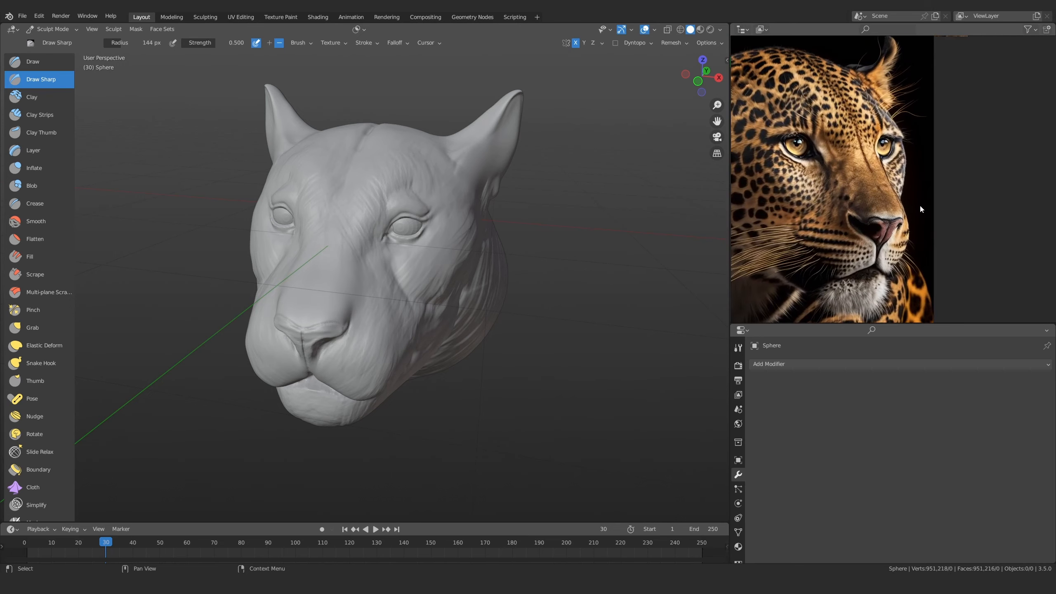
{"action": "left_click_drag", "start_coordinate": [920, 206], "coordinate": [980, 208], "text": "alt"}
{"action": "scroll", "coordinate": [908, 189], "scroll_direction": "down", "scroll_amount": 6}
{"action": "left_click_drag", "start_coordinate": [872, 254], "coordinate": [870, 214], "text": "alt"}
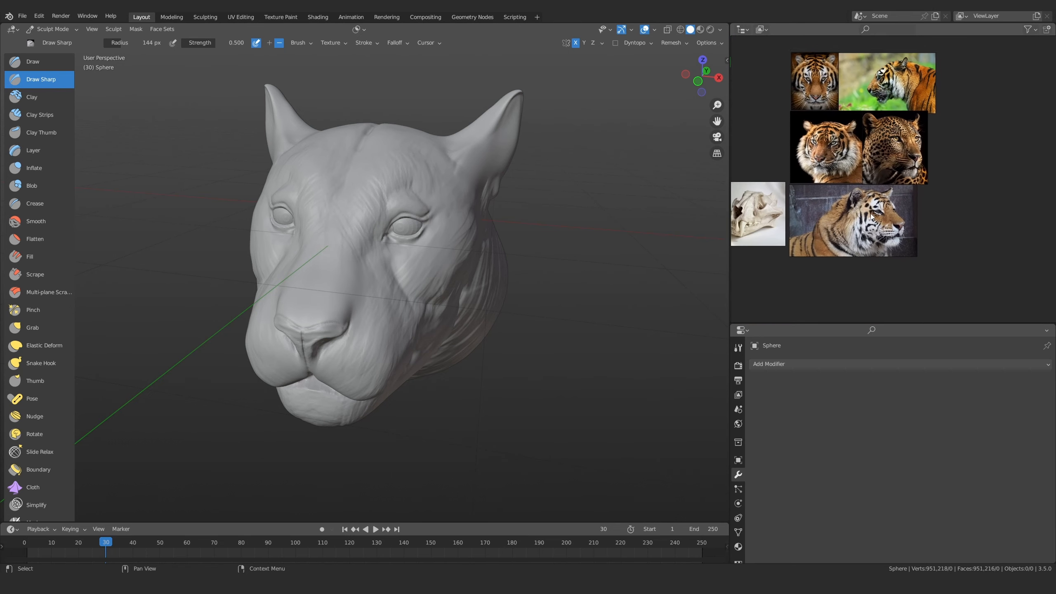
{"action": "left_click_drag", "start_coordinate": [884, 84], "coordinate": [855, 191], "text": "alt"}
{"action": "scroll", "coordinate": [821, 202], "scroll_direction": "up", "scroll_amount": 12}
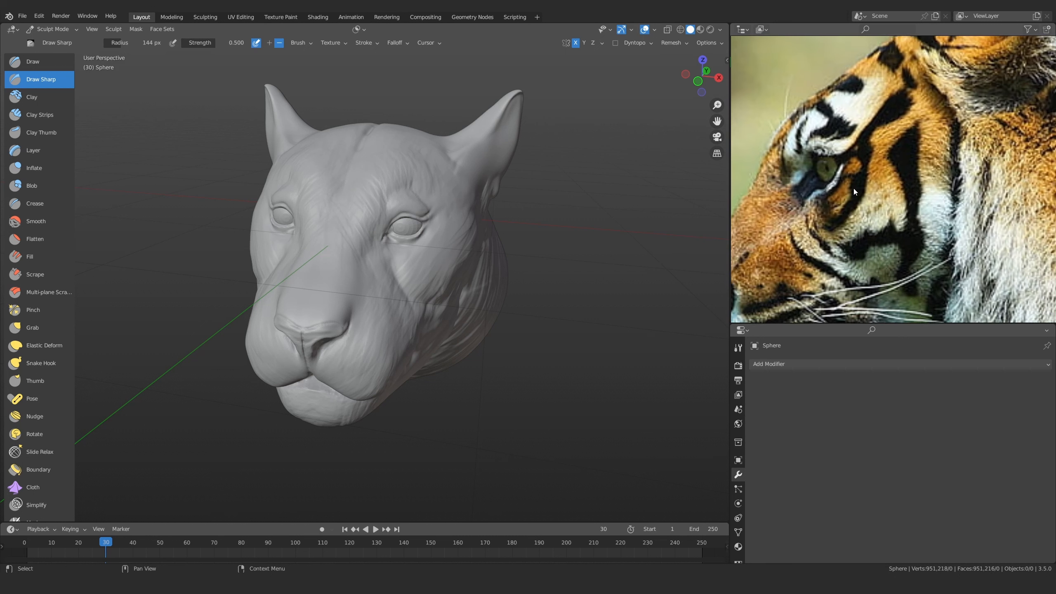
Reshape the front edge of the cheekbone below the eye from the right side view with the Grab brush
{"action": "middle_click_drag", "start_coordinate": [492, 203], "coordinate": [340, 286]}
{"action": "key", "text": "KP_3"}
{"action": "scroll", "coordinate": [342, 278], "scroll_direction": "up", "scroll_amount": 4}
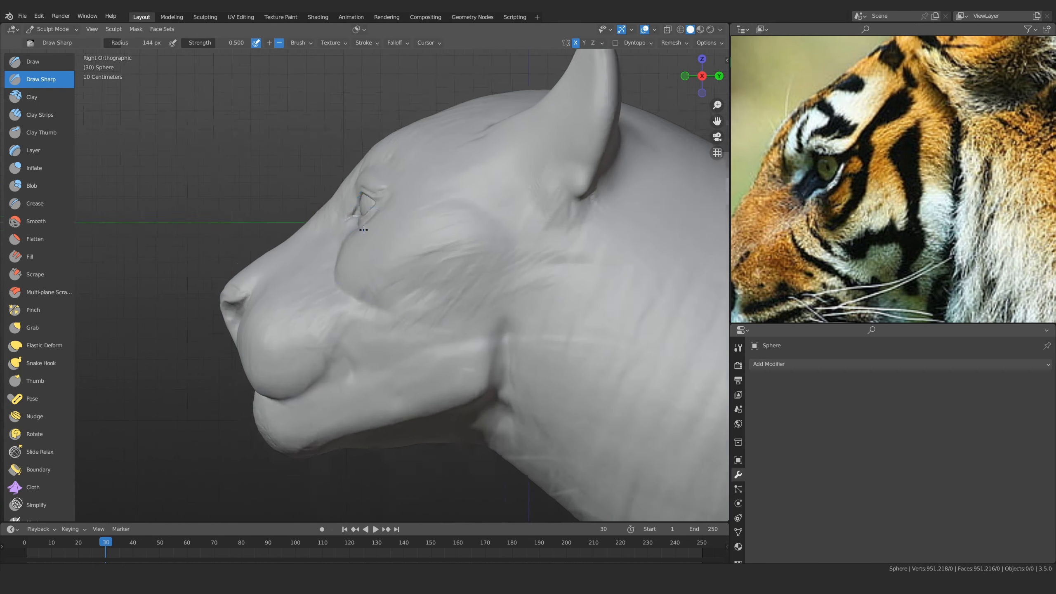
{"action": "key", "text": "g"}
{"action": "key", "text": "f"}
{"action": "left_click", "coordinate": [365, 265]}
{"action": "middle_click_drag", "start_coordinate": [366, 266], "coordinate": [366, 257], "text": "ctrl"}
{"action": "mouse_move", "coordinate": [336, 259]}
{"action": "left_mouse_down"}
{"action": "mouse_move", "coordinate": [349, 256]}
{"action": "mouse_move", "coordinate": [360, 277]}
{"action": "mouse_move", "coordinate": [374, 279]}
{"action": "left_mouse_up"}
{"action": "middle_click_drag", "start_coordinate": [374, 279], "coordinate": [370, 328], "text": "ctrl"}
{"action": "mouse_move", "coordinate": [369, 329]}
{"action": "middle_mouse_down"}
{"action": "mouse_move", "coordinate": [416, 357]}
{"action": "mouse_move", "coordinate": [457, 356]}
{"action": "mouse_move", "coordinate": [423, 315]}
{"action": "mouse_move", "coordinate": [424, 283]}
{"action": "mouse_move", "coordinate": [400, 330]}
{"action": "mouse_move", "coordinate": [391, 299]}
{"action": "middle_mouse_up"}
{"action": "middle_click_drag", "start_coordinate": [391, 300], "coordinate": [380, 295]}
{"action": "key", "text": "f"}
{"action": "left_click", "coordinate": [367, 295]}
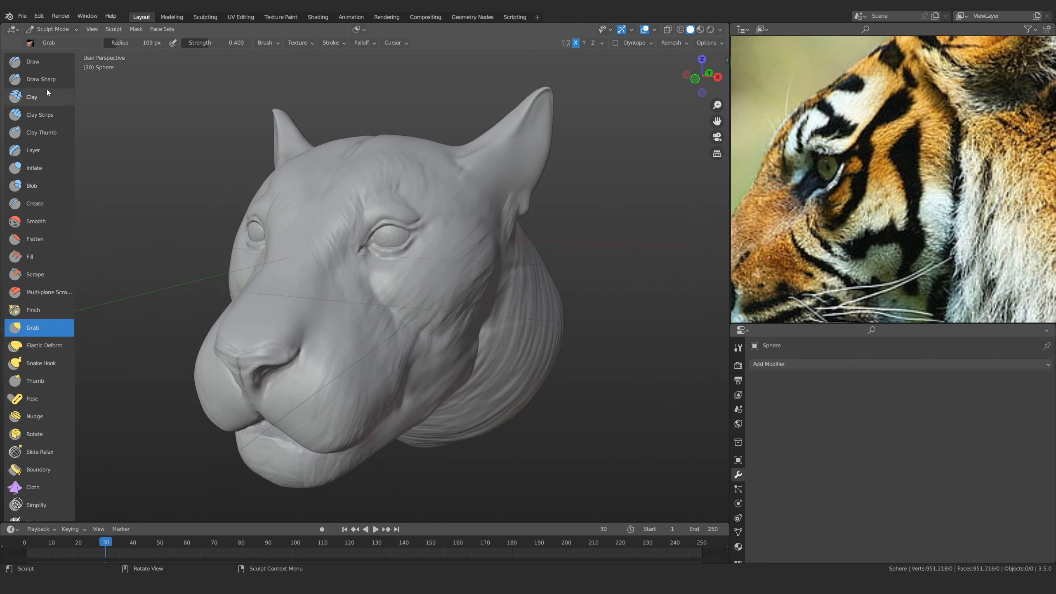
Lay fur strokes over the cheek below the eye with the Clay Strips brush at 45 px
{"action": "left_click", "coordinate": [60, 114]}
{"action": "middle_click_drag", "start_coordinate": [366, 288], "coordinate": [376, 271], "text": "ctrl"}
{"action": "middle_click_drag", "start_coordinate": [376, 271], "coordinate": [400, 260], "text": "ctrl"}
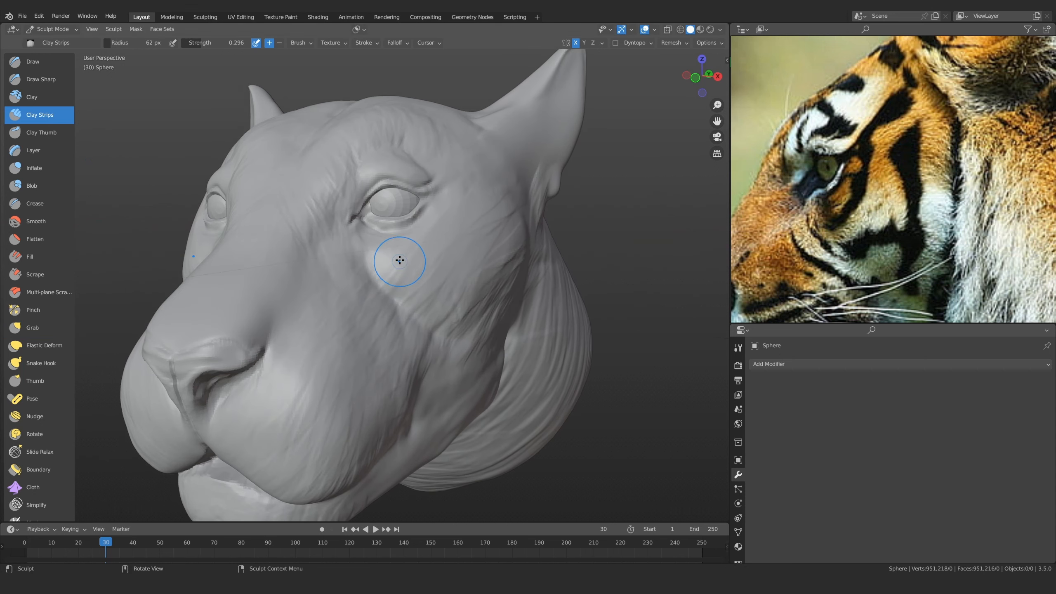
{"action": "key", "text": "f"}
{"action": "left_click", "coordinate": [376, 262]}
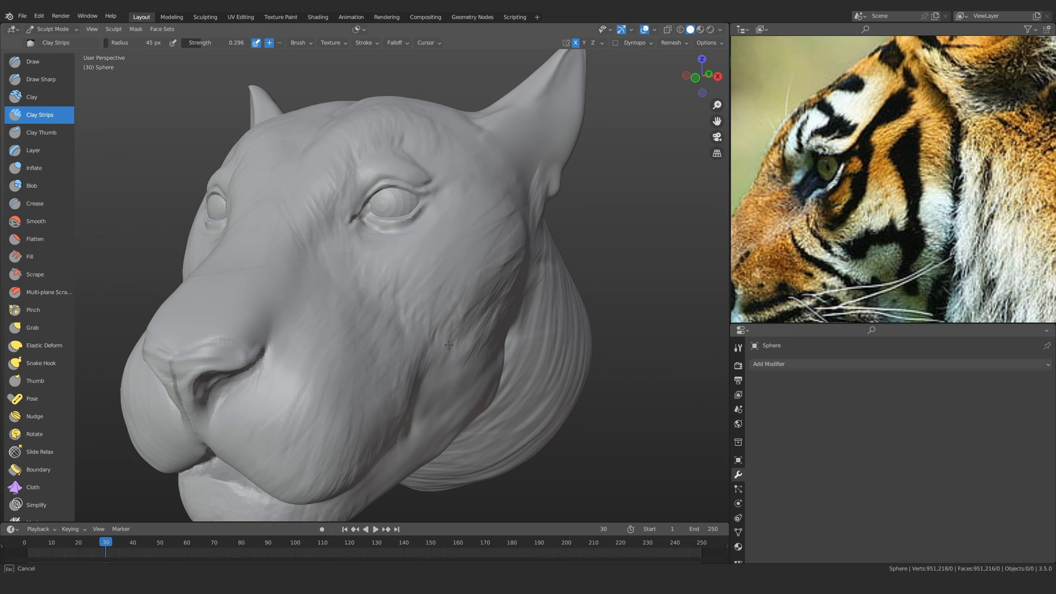
Build up the upper muzzle and adjoining cheek with Clay Strips at 77 px
{"action": "key", "text": "f"}
{"action": "left_click", "coordinate": [403, 262]}
{"action": "left_click_drag", "start_coordinate": [455, 273], "coordinate": [415, 354], "text": "ctrl+alt"}
{"action": "mouse_move", "coordinate": [415, 354]}
{"action": "left_mouse_down", "text": "alt"}
{"action": "mouse_move", "coordinate": [440, 362]}
{"action": "mouse_move", "coordinate": [374, 354]}
{"action": "mouse_move", "coordinate": [334, 331]}
{"action": "mouse_move", "coordinate": [334, 291]}
{"action": "left_mouse_up", "text": "alt"}
{"action": "left_click_drag", "start_coordinate": [337, 383], "coordinate": [332, 360], "text": "ctrl+alt"}
{"action": "left_click_drag", "start_coordinate": [337, 317], "coordinate": [337, 295], "text": "ctrl+alt"}
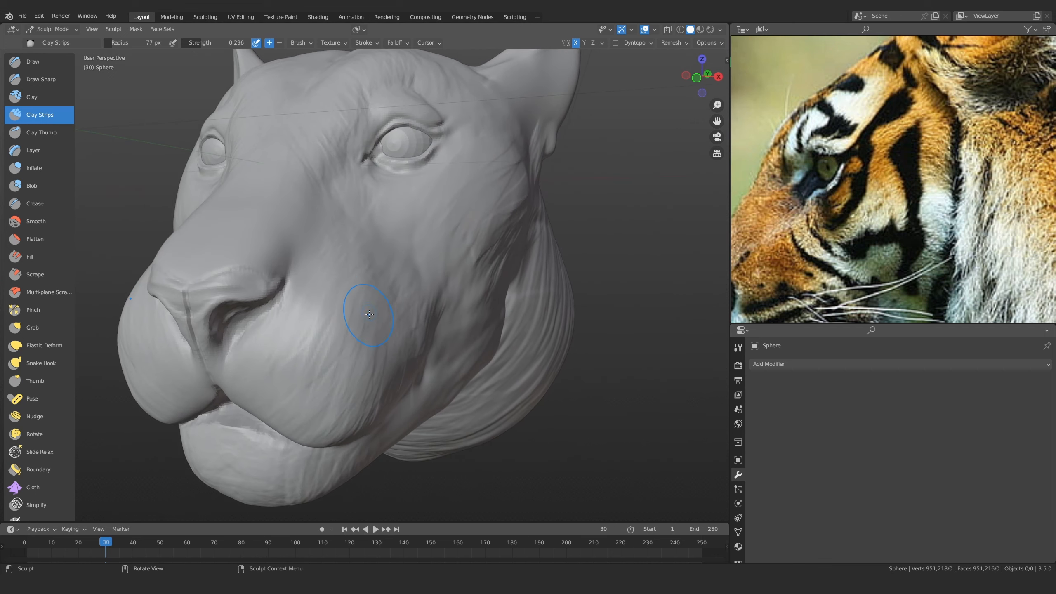
{"action": "left_click_drag", "start_coordinate": [354, 257], "coordinate": [361, 304], "text": "alt+shift"}
{"action": "mouse_move", "coordinate": [362, 304]}
{"action": "left_mouse_down", "text": "ctrl+alt"}
{"action": "mouse_move", "coordinate": [345, 286]}
{"action": "mouse_move", "coordinate": [335, 318]}
{"action": "mouse_move", "coordinate": [361, 302]}
{"action": "left_mouse_up", "text": "ctrl+alt"}
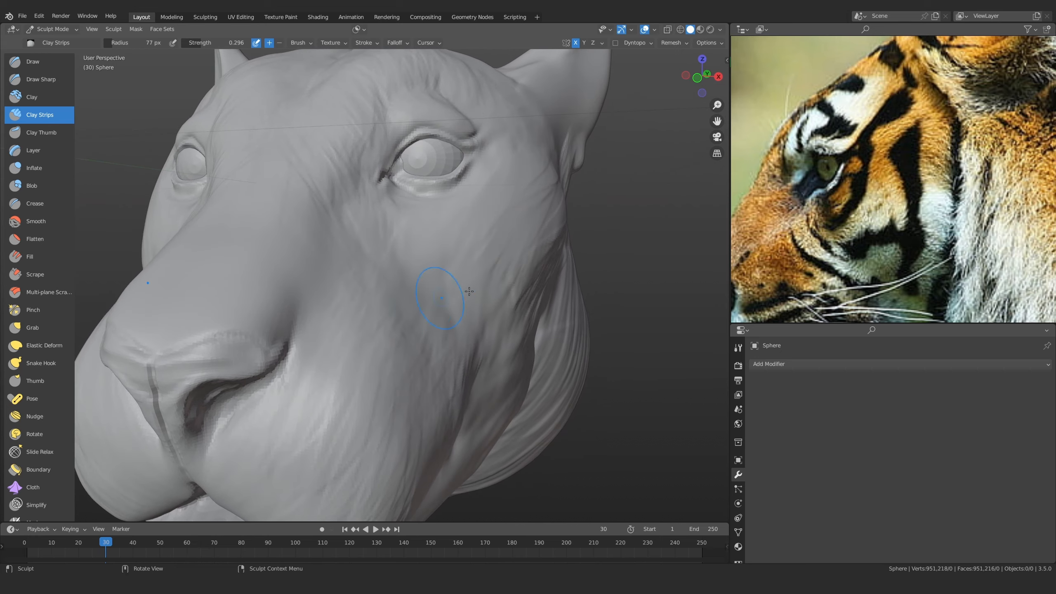
Examine the cheek and muzzle forms on the three-quarter tiger reference and compare them with the sculpted head
{"action": "scroll", "coordinate": [910, 245], "scroll_direction": "down", "scroll_amount": 10}
{"action": "left_click_drag", "start_coordinate": [832, 296], "coordinate": [861, 141], "text": "alt"}
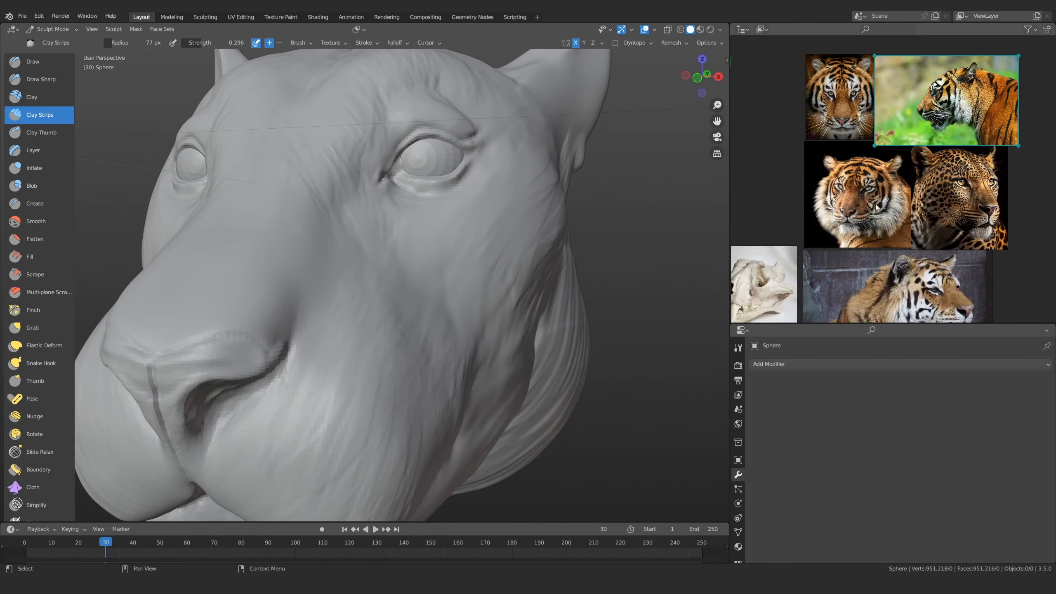
{"action": "scroll", "coordinate": [884, 208], "scroll_direction": "up", "scroll_amount": 6}
{"action": "left_click_drag", "start_coordinate": [874, 242], "coordinate": [890, 260], "text": "alt"}
{"action": "scroll", "coordinate": [890, 260], "scroll_direction": "down", "scroll_amount": 1}
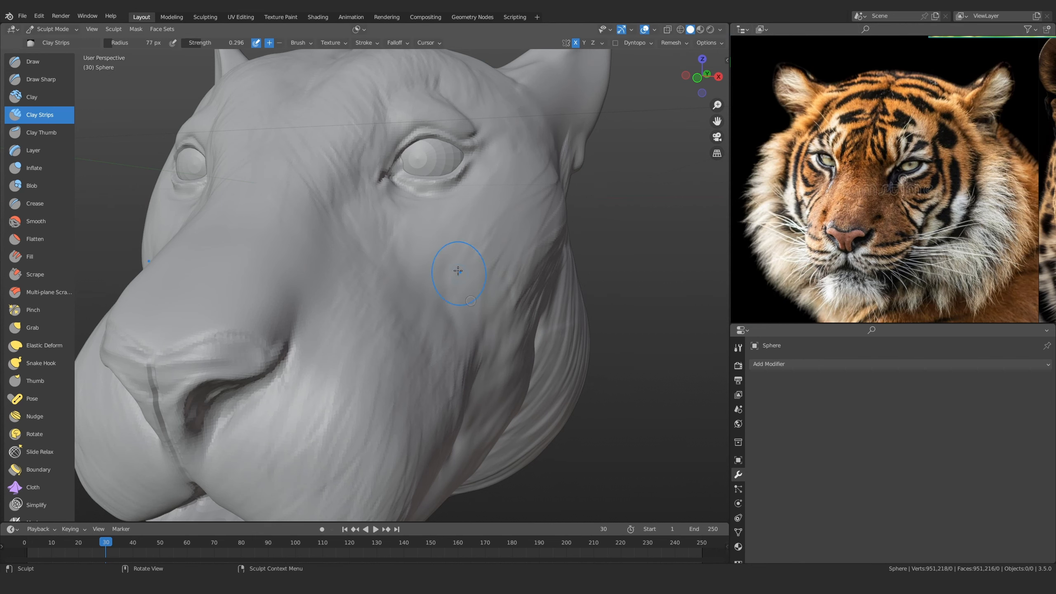
{"action": "scroll", "coordinate": [458, 271], "scroll_direction": "down", "scroll_amount": 5}
{"action": "scroll", "coordinate": [385, 265], "scroll_direction": "up", "scroll_amount": 5}
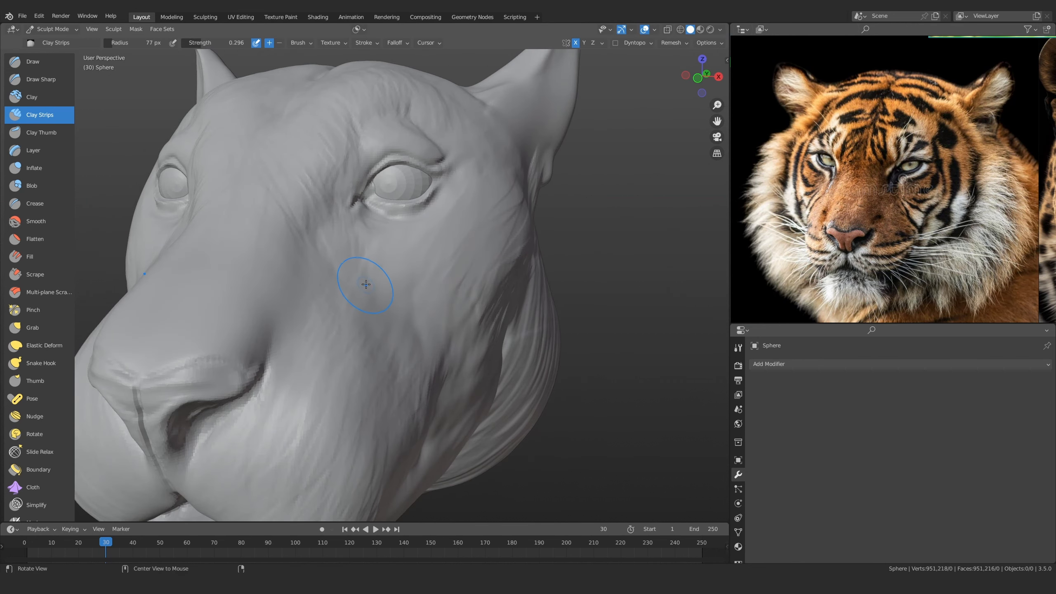
{"action": "scroll", "coordinate": [385, 210], "scroll_direction": "down", "scroll_amount": 5}
{"action": "middle_click_drag", "start_coordinate": [384, 210], "coordinate": [319, 348]}
{"action": "scroll", "coordinate": [320, 347], "scroll_direction": "up", "scroll_amount": 8}
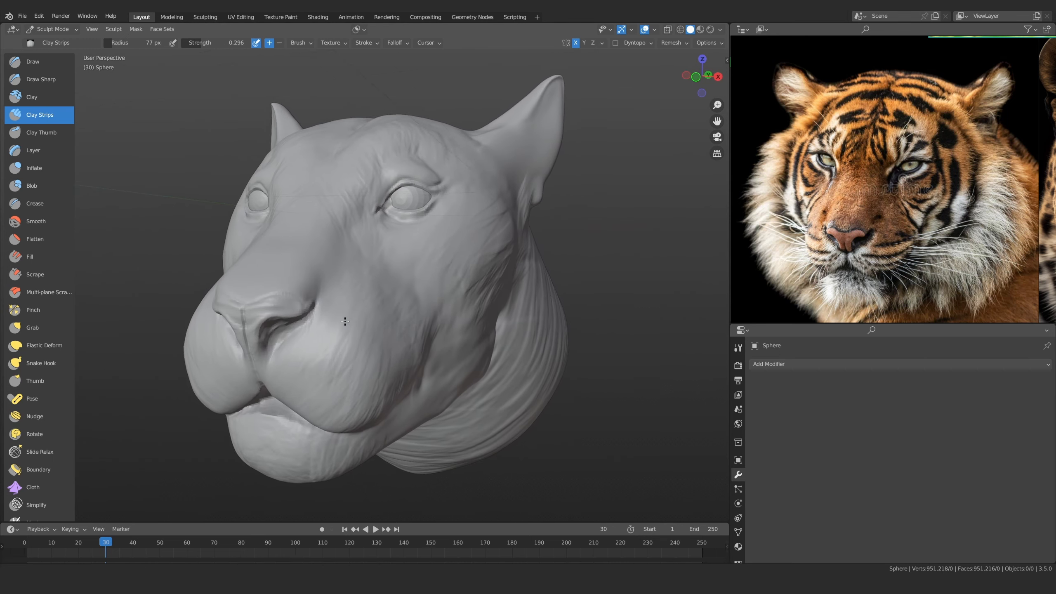
Build up the nose pad and the wing above the nostril with Clay Strips at 56 px, using the tiger's nose as reference
{"action": "left_click_drag", "start_coordinate": [338, 270], "coordinate": [385, 273], "text": "alt+shift"}
{"action": "scroll", "coordinate": [385, 273], "scroll_direction": "up", "scroll_amount": 2}
{"action": "key", "text": "f"}
{"action": "left_click", "coordinate": [318, 259]}
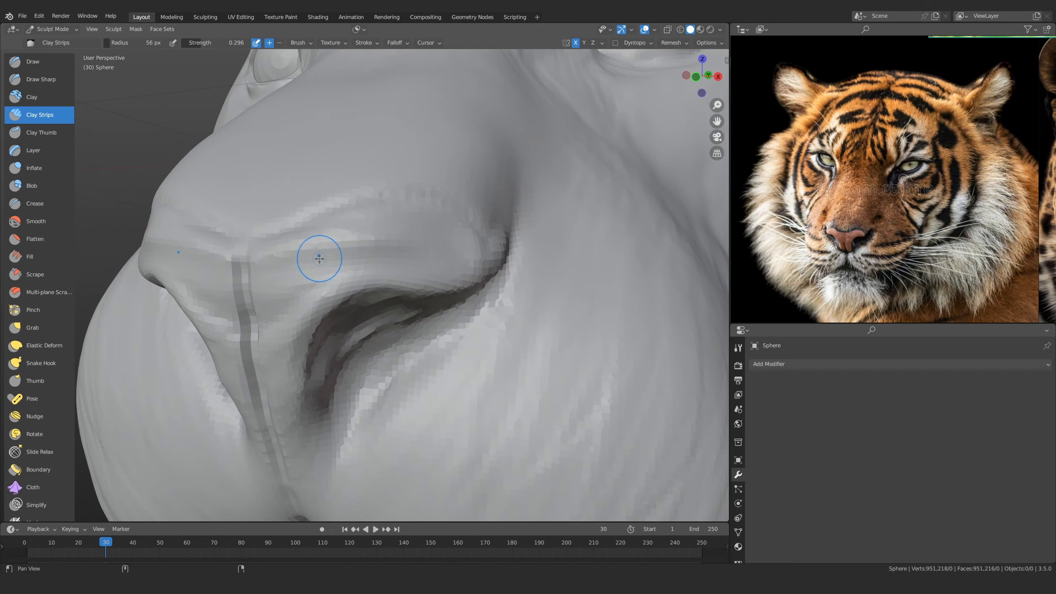
{"action": "left_click_drag", "start_coordinate": [318, 260], "coordinate": [316, 287], "text": "alt+shift"}
{"action": "scroll", "coordinate": [317, 286], "scroll_direction": "up", "scroll_amount": 1}
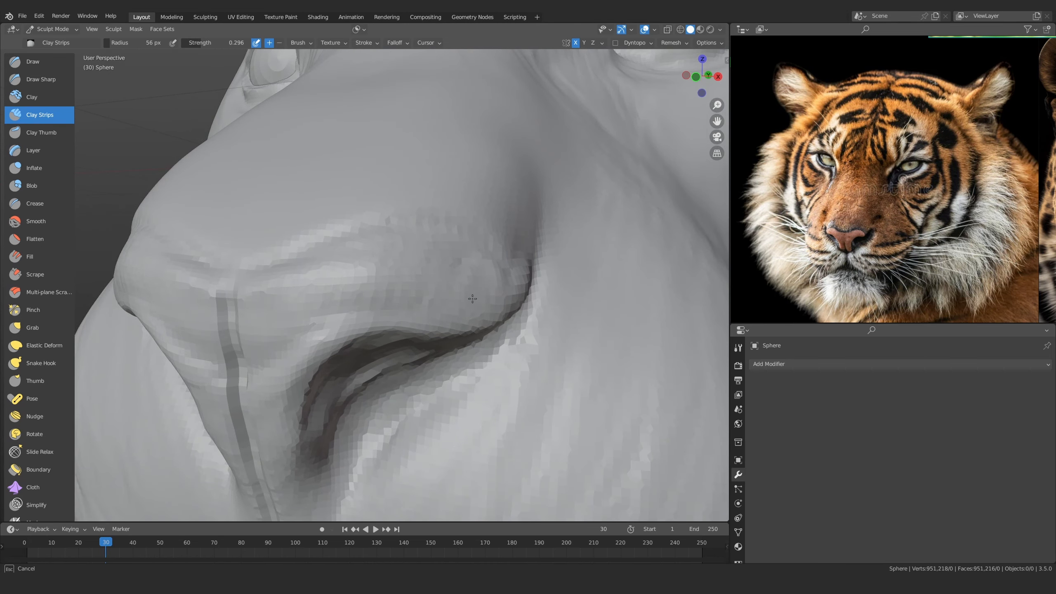
{"action": "scroll", "coordinate": [869, 207], "scroll_direction": "up", "scroll_amount": 5}
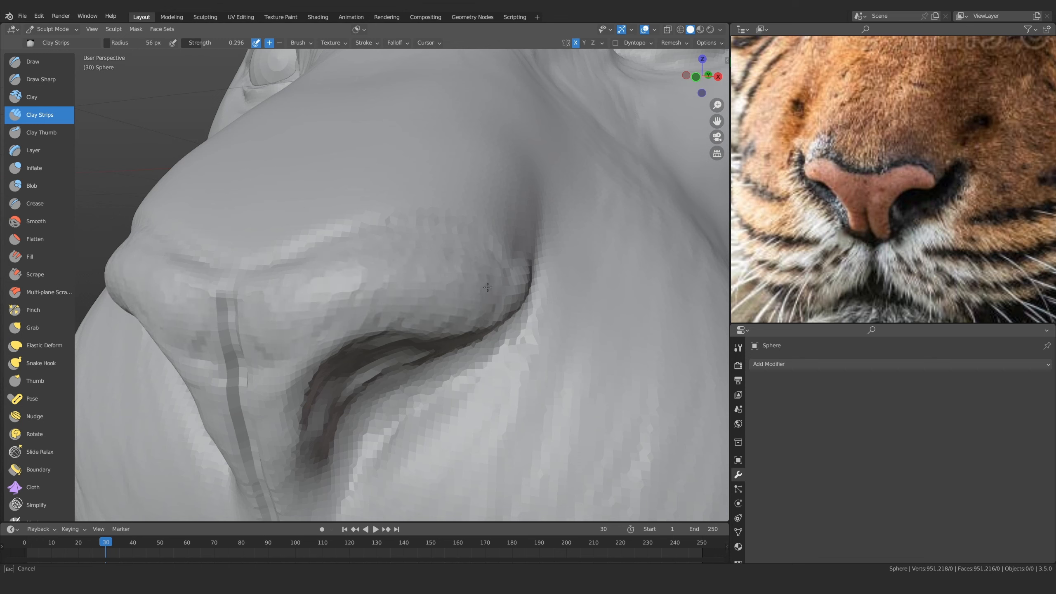
Shape the front of the nose beside the central groove and the inside of the nostril with Clay Strips
{"action": "middle_click_drag", "start_coordinate": [358, 284], "coordinate": [330, 267], "text": "ctrl"}
{"action": "middle_click_drag", "start_coordinate": [271, 251], "coordinate": [384, 278]}
{"action": "mouse_move", "coordinate": [384, 278]}
{"action": "middle_mouse_down", "text": "ctrl"}
{"action": "mouse_move", "coordinate": [423, 277]}
{"action": "mouse_move", "coordinate": [369, 275]}
{"action": "middle_mouse_up", "text": "ctrl"}
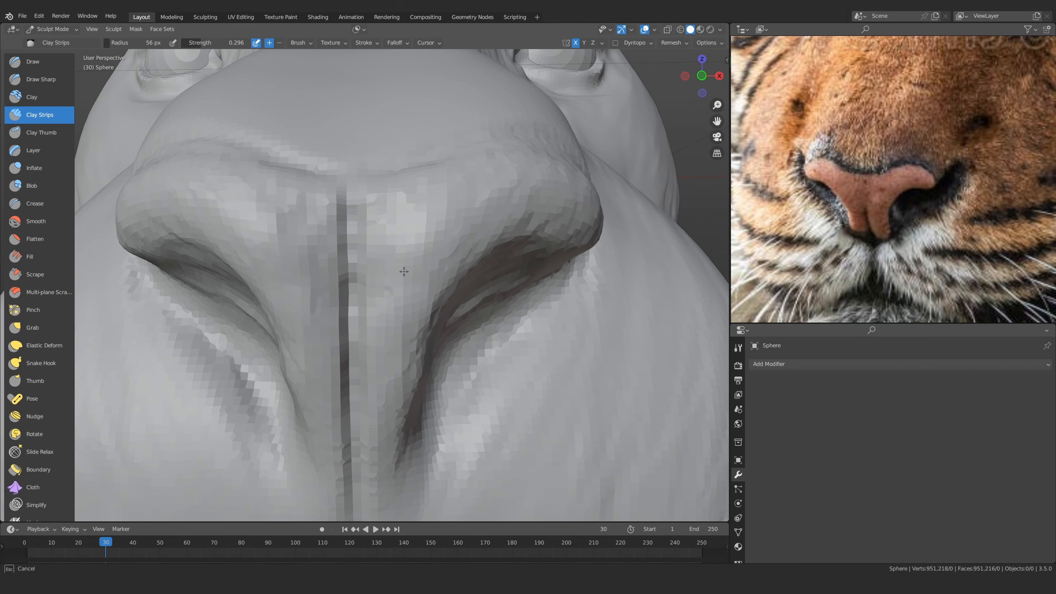
{"action": "left_click_drag", "start_coordinate": [412, 275], "coordinate": [374, 353], "text": "ctrl+alt"}
{"action": "left_click_drag", "start_coordinate": [374, 354], "coordinate": [361, 283], "text": "ctrl+alt"}
{"action": "left_click_drag", "start_coordinate": [361, 283], "coordinate": [382, 229], "text": "alt"}
{"action": "left_click_drag", "start_coordinate": [382, 229], "coordinate": [365, 353], "text": "alt"}
{"action": "left_click_drag", "start_coordinate": [366, 353], "coordinate": [352, 286], "text": "alt"}
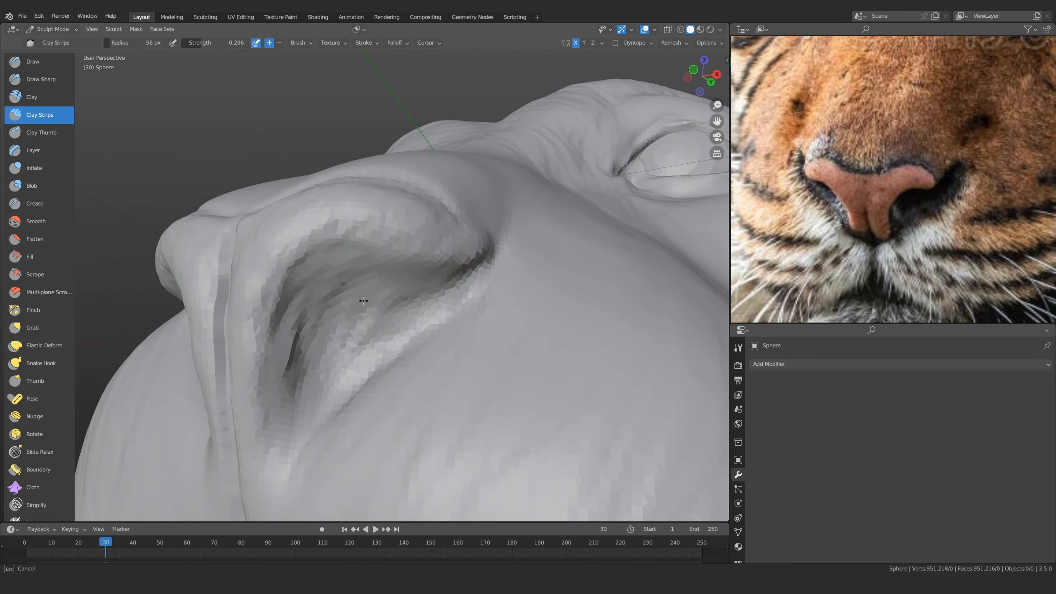
Swell the flesh inside the lower nostril with the Inflate brush at 119 px
{"action": "left_click", "coordinate": [40, 163]}
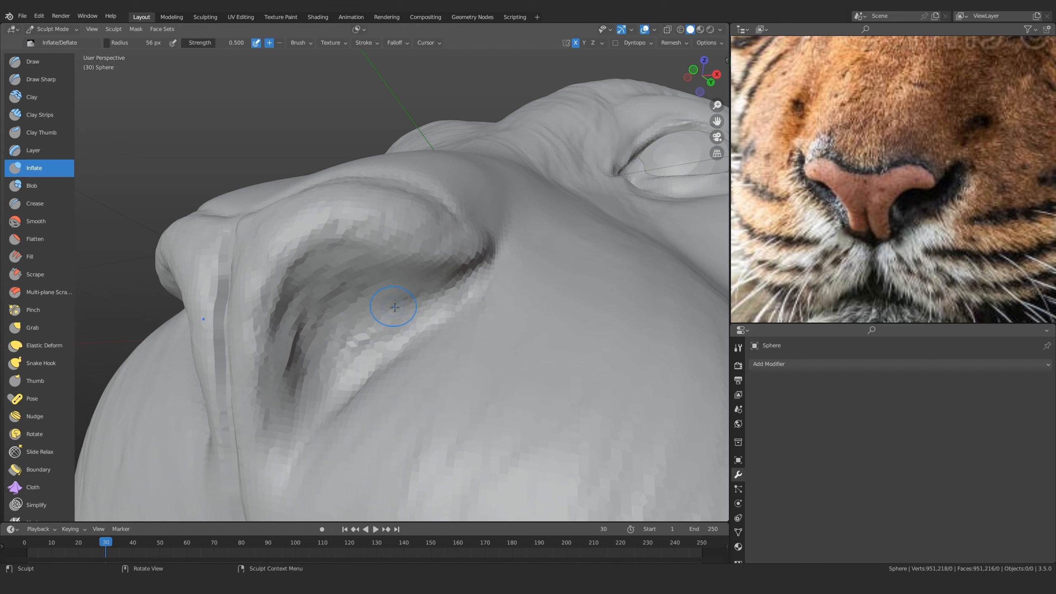
{"action": "key", "text": "f"}
{"action": "left_click", "coordinate": [398, 311]}
{"action": "mouse_move", "coordinate": [398, 311]}
{"action": "left_mouse_down", "text": "alt"}
{"action": "mouse_move", "coordinate": [366, 290]}
{"action": "mouse_move", "coordinate": [382, 277]}
{"action": "left_mouse_up", "text": "alt"}
{"action": "key", "text": "f"}
{"action": "left_click", "coordinate": [398, 277]}
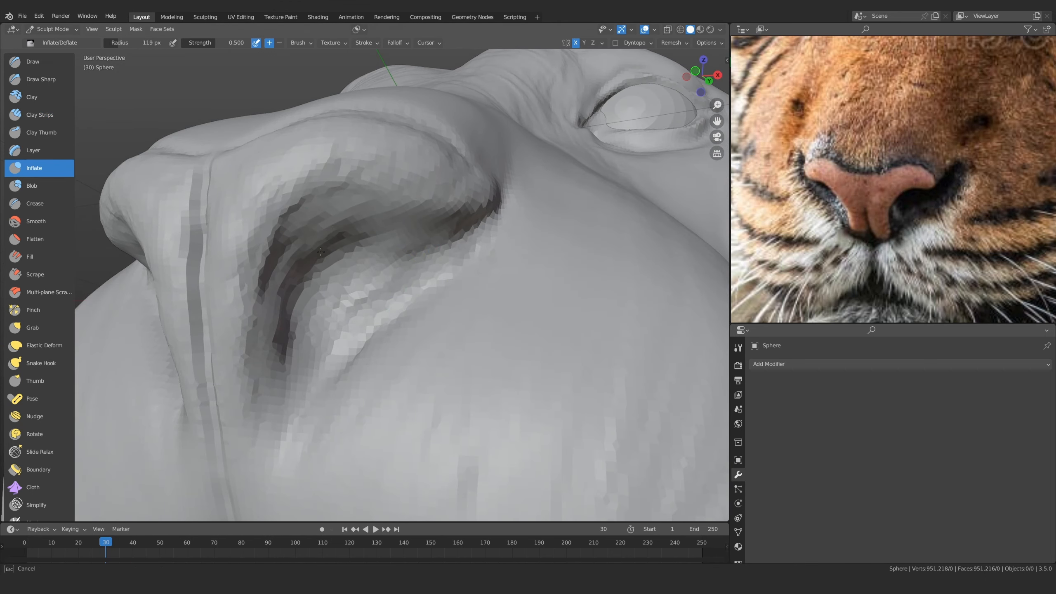
{"action": "left_click_drag", "start_coordinate": [320, 251], "coordinate": [353, 244]}
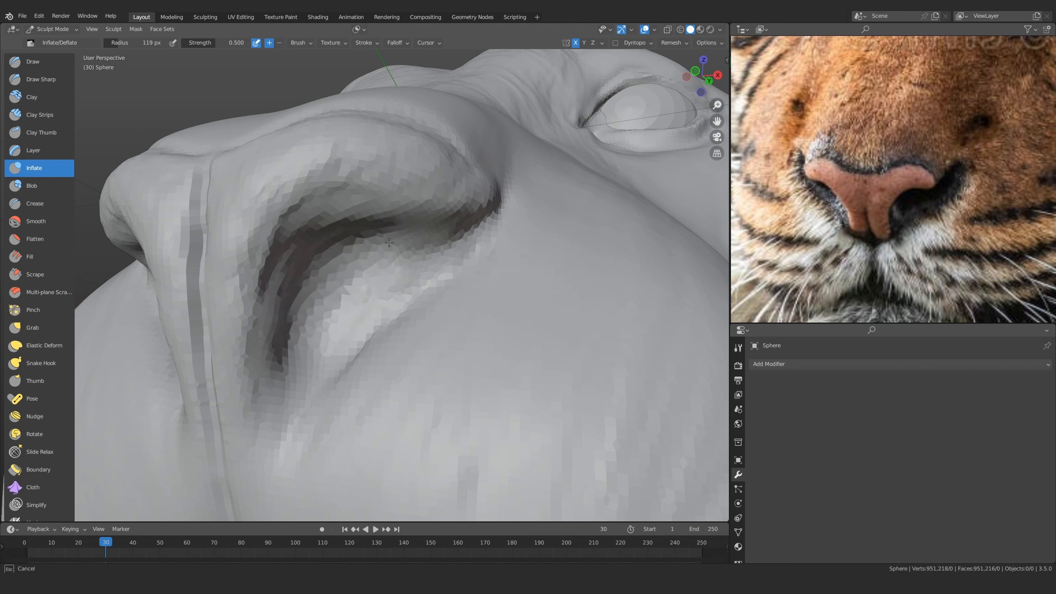
Raise the Inflate strength to about 0.914 and puff out the inner nostril wall further
{"action": "key", "text": "shift+f"}
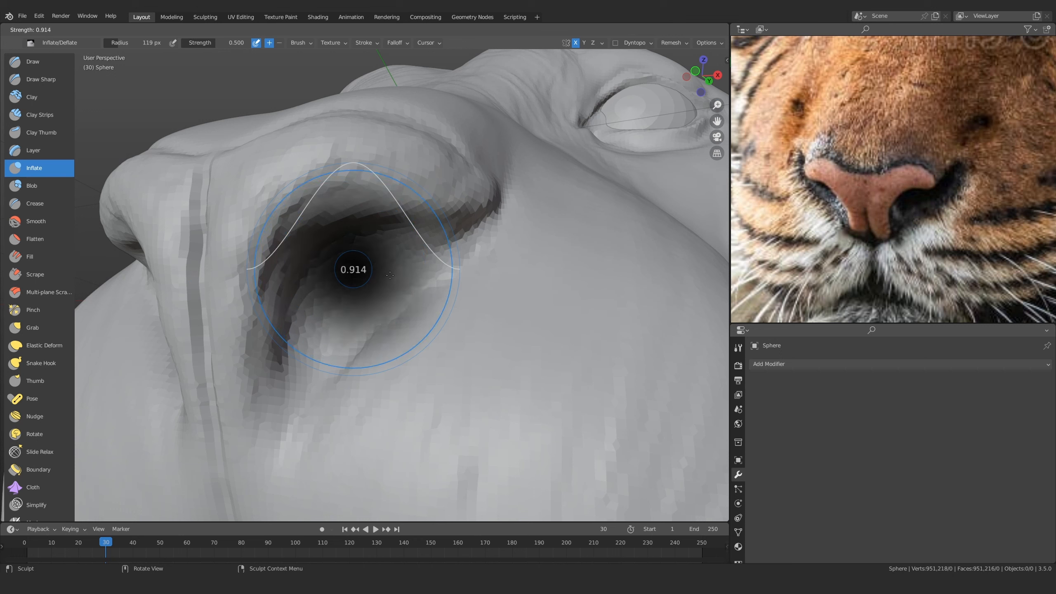
{"action": "left_click", "coordinate": [353, 268]}
{"action": "mouse_move", "coordinate": [353, 271]}
{"action": "left_mouse_down"}
{"action": "mouse_move", "coordinate": [317, 292]}
{"action": "mouse_move", "coordinate": [289, 332]}
{"action": "mouse_move", "coordinate": [315, 289]}
{"action": "mouse_move", "coordinate": [378, 246]}
{"action": "mouse_move", "coordinate": [366, 291]}
{"action": "mouse_move", "coordinate": [342, 260]}
{"action": "mouse_move", "coordinate": [333, 315]}
{"action": "left_mouse_up"}
{"action": "mouse_move", "coordinate": [316, 275]}
{"action": "middle_mouse_down"}
{"action": "mouse_move", "coordinate": [292, 240]}
{"action": "mouse_move", "coordinate": [307, 275]}
{"action": "middle_mouse_up"}
{"action": "left_click_drag", "start_coordinate": [307, 274], "coordinate": [307, 275]}
{"action": "left_click_drag", "start_coordinate": [256, 337], "coordinate": [250, 320]}
{"action": "middle_click_drag", "start_coordinate": [250, 320], "coordinate": [138, 196]}
Refine the nostril's upper rim and inner wall with Clay Strips at 85 px
{"action": "left_click", "coordinate": [50, 84]}
{"action": "mouse_move", "coordinate": [197, 275]}
{"action": "left_mouse_down", "text": "alt"}
{"action": "mouse_move", "coordinate": [150, 175]}
{"action": "mouse_move", "coordinate": [199, 257]}
{"action": "left_mouse_up", "text": "alt"}
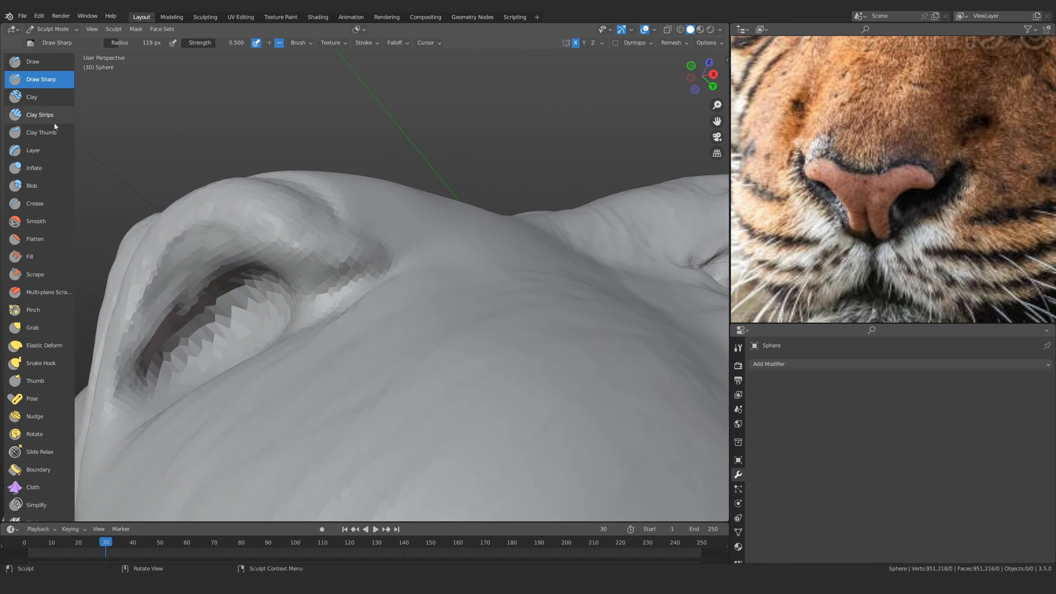
{"action": "left_click", "coordinate": [55, 120]}
{"action": "key", "text": "f"}
{"action": "left_click", "coordinate": [251, 299]}
{"action": "left_click_drag", "start_coordinate": [246, 299], "coordinate": [253, 298], "text": "alt"}
{"action": "scroll", "coordinate": [253, 297], "scroll_direction": "up", "scroll_amount": 2}
{"action": "mouse_move", "coordinate": [272, 258]}
{"action": "left_mouse_down"}
{"action": "mouse_move", "coordinate": [175, 333]}
{"action": "mouse_move", "coordinate": [158, 361]}
{"action": "mouse_move", "coordinate": [237, 241]}
{"action": "mouse_move", "coordinate": [301, 236]}
{"action": "left_mouse_up"}
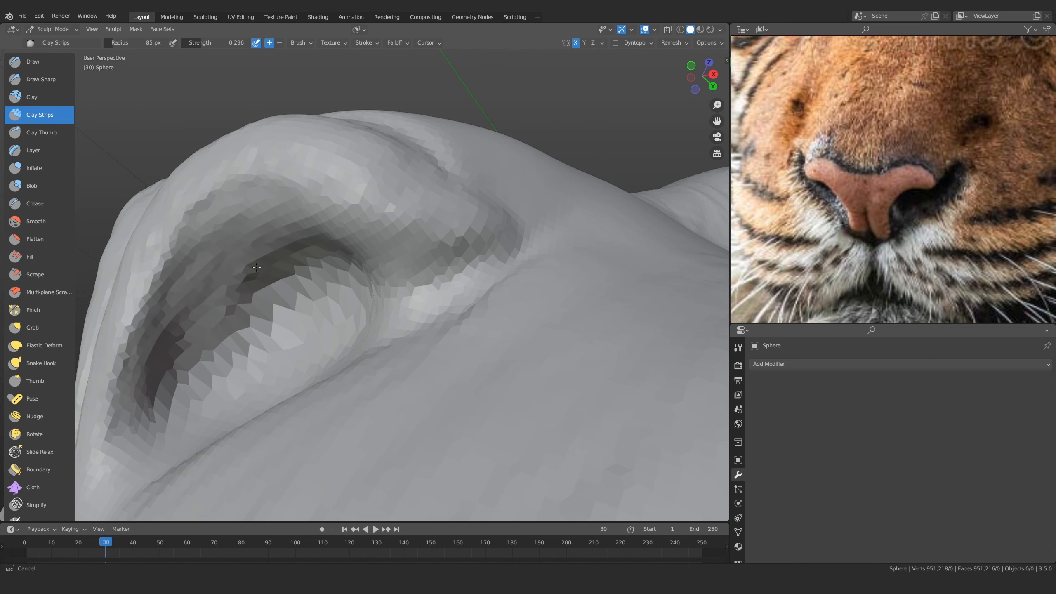
{"action": "left_click_drag", "start_coordinate": [257, 267], "coordinate": [250, 275]}
Add Clay Strips strokes at 57 px over the muzzle beside and below the nostril
{"action": "scroll", "coordinate": [258, 283], "scroll_direction": "down", "scroll_amount": 6}
{"action": "mouse_move", "coordinate": [390, 345]}
{"action": "left_mouse_down", "text": "alt"}
{"action": "mouse_move", "coordinate": [415, 351]}
{"action": "mouse_move", "coordinate": [354, 318]}
{"action": "mouse_move", "coordinate": [322, 283]}
{"action": "mouse_move", "coordinate": [345, 266]}
{"action": "left_mouse_up", "text": "alt"}
{"action": "scroll", "coordinate": [365, 332], "scroll_direction": "up", "scroll_amount": 5}
{"action": "key", "text": "f"}
{"action": "left_click", "coordinate": [319, 283]}
{"action": "mouse_move", "coordinate": [358, 262]}
{"action": "left_mouse_down"}
{"action": "mouse_move", "coordinate": [363, 252]}
{"action": "mouse_move", "coordinate": [344, 280]}
{"action": "mouse_move", "coordinate": [345, 261]}
{"action": "left_mouse_up"}
{"action": "key", "text": "f"}
{"action": "left_click", "coordinate": [336, 280]}
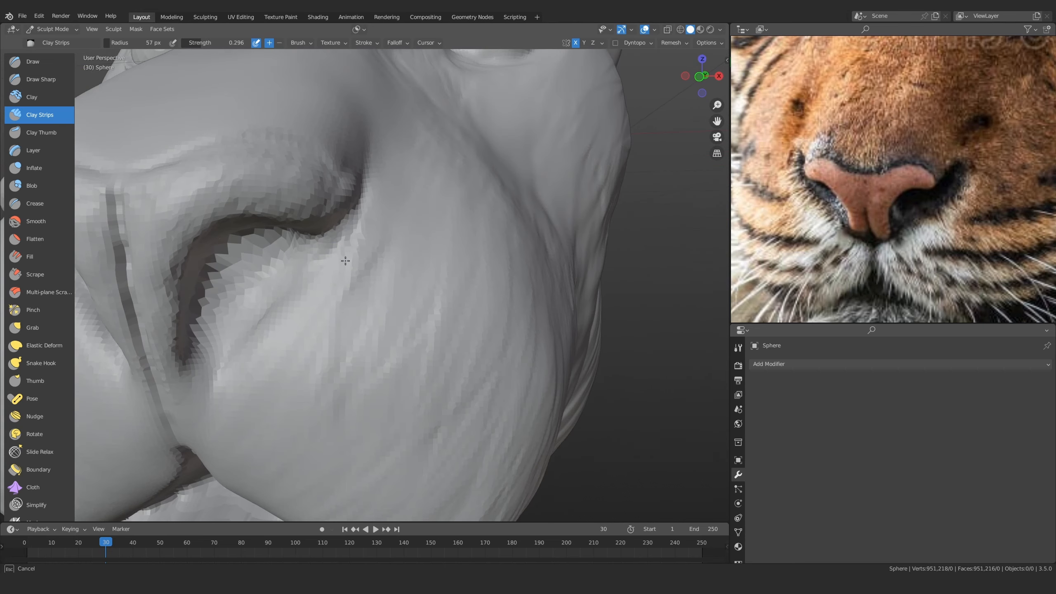
{"action": "mouse_move", "coordinate": [218, 402]}
{"action": "middle_mouse_down", "text": "shift"}
{"action": "mouse_move", "coordinate": [271, 302]}
{"action": "mouse_move", "coordinate": [311, 308]}
{"action": "middle_mouse_up", "text": "shift"}
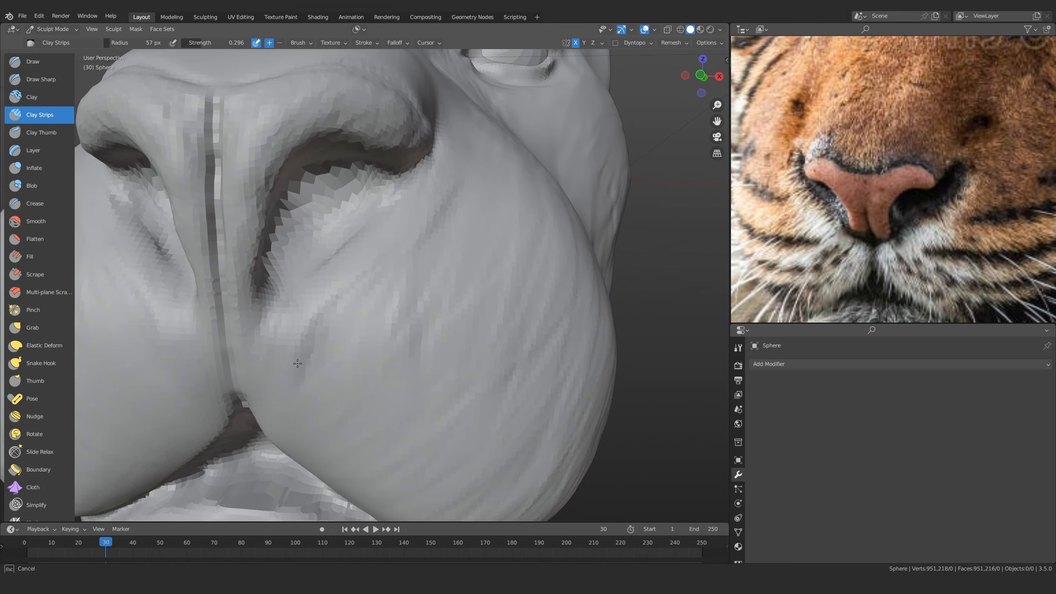
{"action": "left_click_drag", "start_coordinate": [411, 265], "coordinate": [422, 218]}
Inspect the whole head from several angles and compare the muzzle and nose bridge with the tiger reference
{"action": "mouse_move", "coordinate": [423, 218]}
{"action": "left_mouse_down", "text": "ctrl+alt"}
{"action": "mouse_move", "coordinate": [420, 316]}
{"action": "mouse_move", "coordinate": [366, 291]}
{"action": "left_mouse_up", "text": "ctrl+alt"}
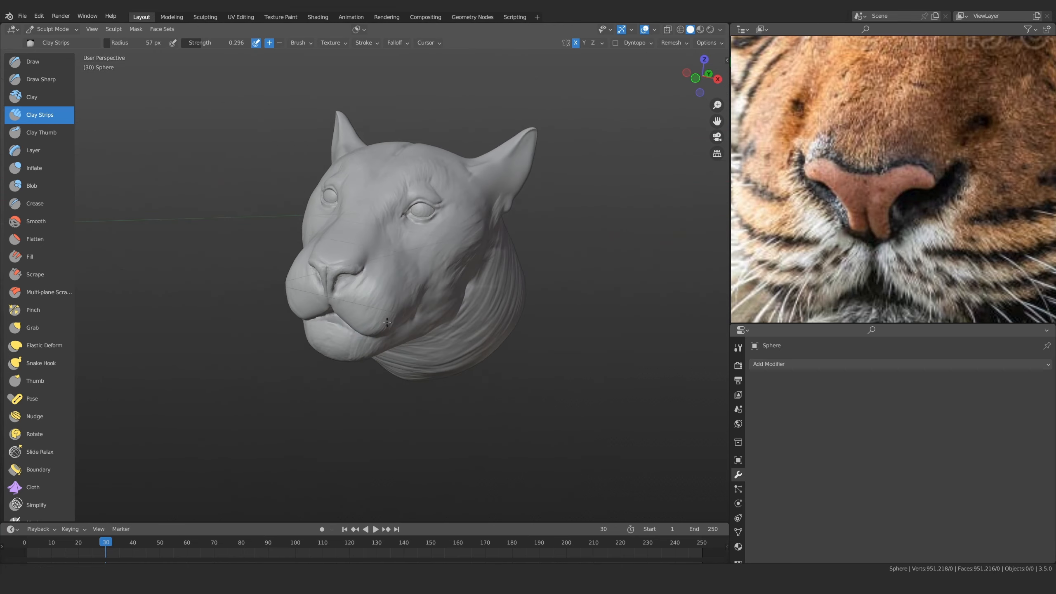
{"action": "mouse_move", "coordinate": [399, 258]}
{"action": "left_mouse_down", "text": "ctrl+alt"}
{"action": "mouse_move", "coordinate": [419, 278]}
{"action": "mouse_move", "coordinate": [380, 316]}
{"action": "left_mouse_up", "text": "ctrl+alt"}
{"action": "left_click_drag", "start_coordinate": [364, 369], "coordinate": [349, 106], "text": "ctrl+alt"}
{"action": "mouse_move", "coordinate": [395, 220]}
{"action": "left_mouse_down", "text": "ctrl+alt"}
{"action": "mouse_move", "coordinate": [425, 275]}
{"action": "mouse_move", "coordinate": [394, 241]}
{"action": "left_mouse_up", "text": "ctrl+alt"}
{"action": "mouse_move", "coordinate": [378, 283]}
{"action": "left_mouse_down", "text": "alt"}
{"action": "mouse_move", "coordinate": [372, 262]}
{"action": "mouse_move", "coordinate": [389, 287]}
{"action": "left_mouse_up", "text": "alt"}
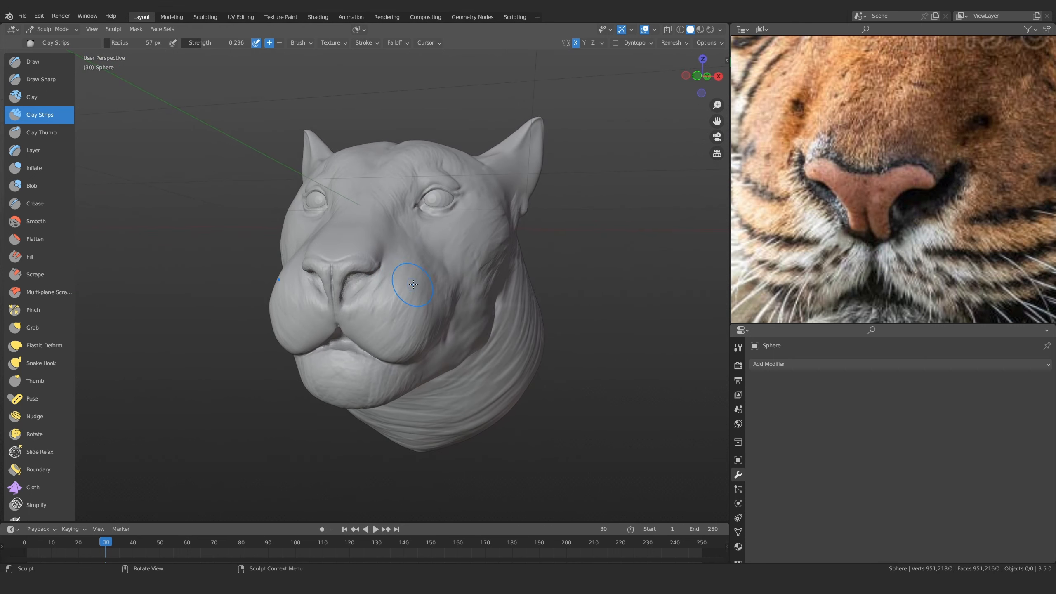
{"action": "left_click_drag", "start_coordinate": [450, 265], "coordinate": [425, 290], "text": "alt"}
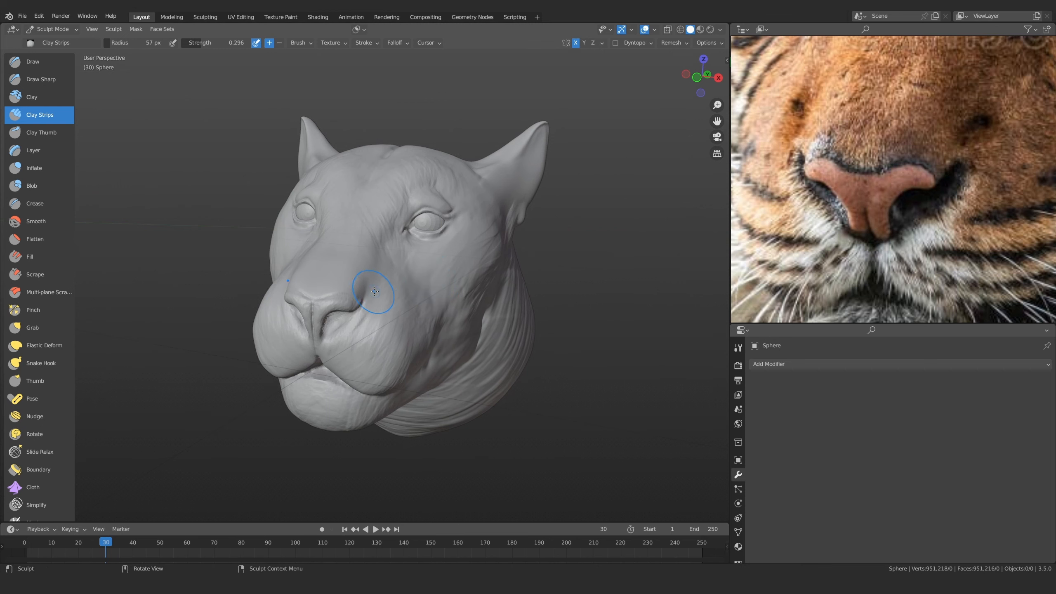
{"action": "mouse_move", "coordinate": [374, 292]}
{"action": "middle_mouse_down", "text": "ctrl"}
{"action": "mouse_move", "coordinate": [378, 246]}
{"action": "mouse_move", "coordinate": [382, 287]}
{"action": "middle_mouse_up", "text": "ctrl"}
{"action": "mouse_move", "coordinate": [405, 279]}
{"action": "middle_mouse_down"}
{"action": "mouse_move", "coordinate": [342, 283]}
{"action": "mouse_move", "coordinate": [338, 317]}
{"action": "middle_mouse_up"}
{"action": "scroll", "coordinate": [930, 204], "scroll_direction": "down", "scroll_amount": 3}
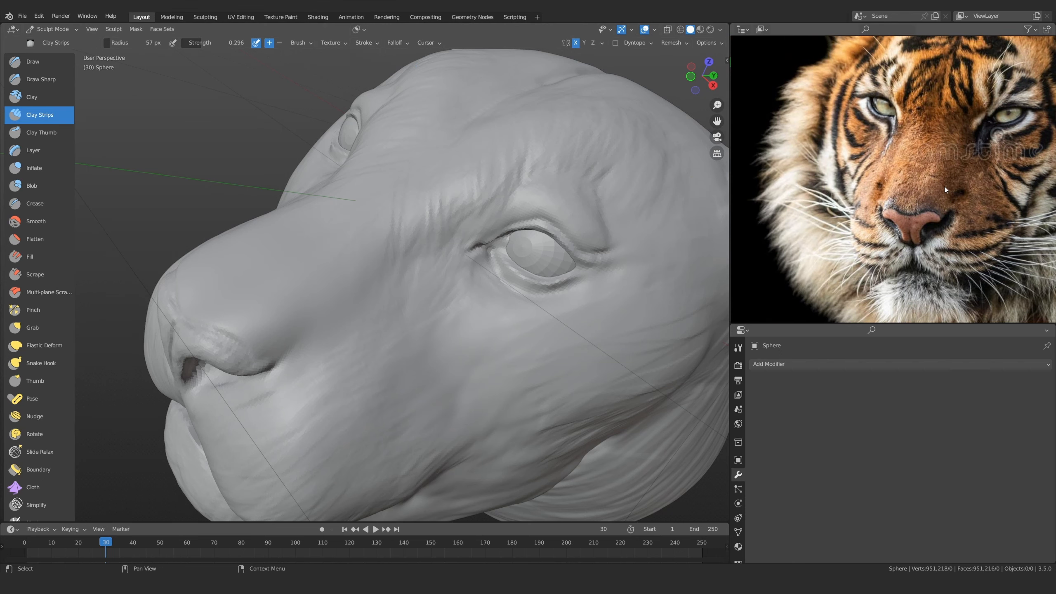
Add Clay Strips strokes at 57 px along the side of the nose bridge from the nostril toward the inner eye corner
{"action": "mouse_move", "coordinate": [354, 358]}
{"action": "middle_mouse_down"}
{"action": "mouse_move", "coordinate": [448, 236]}
{"action": "mouse_move", "coordinate": [395, 271]}
{"action": "middle_mouse_up"}
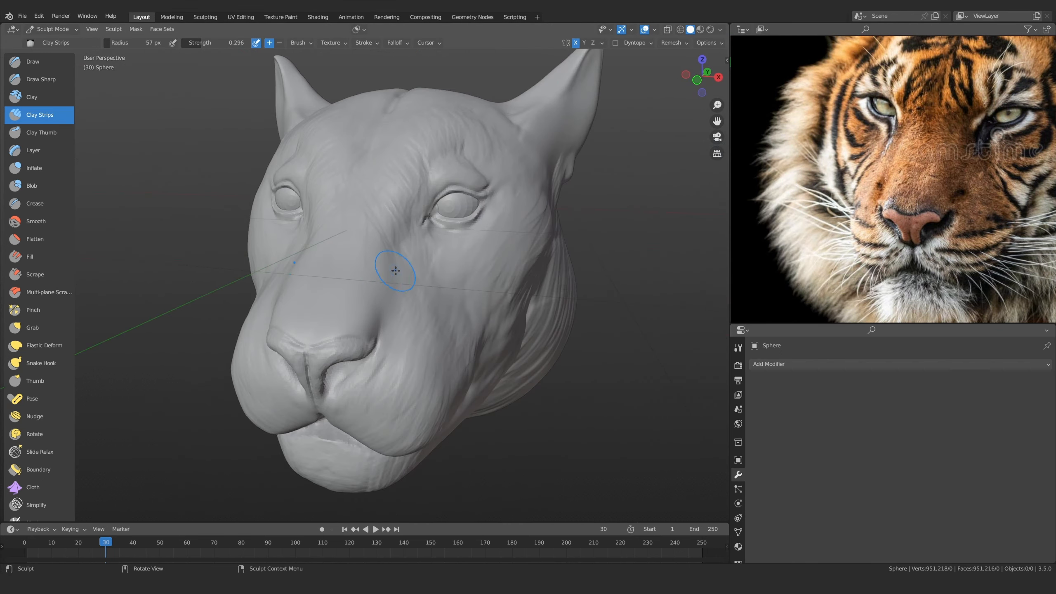
{"action": "middle_click_drag", "start_coordinate": [376, 336], "coordinate": [288, 400]}
{"action": "left_click_drag", "start_coordinate": [288, 399], "coordinate": [368, 281]}
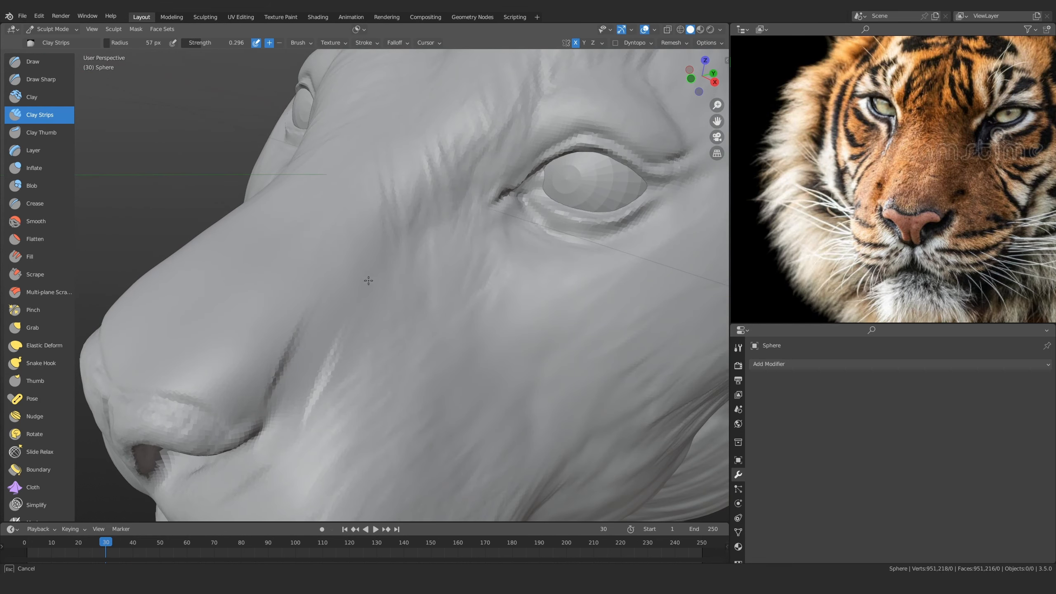
{"action": "left_click", "coordinate": [346, 319]}
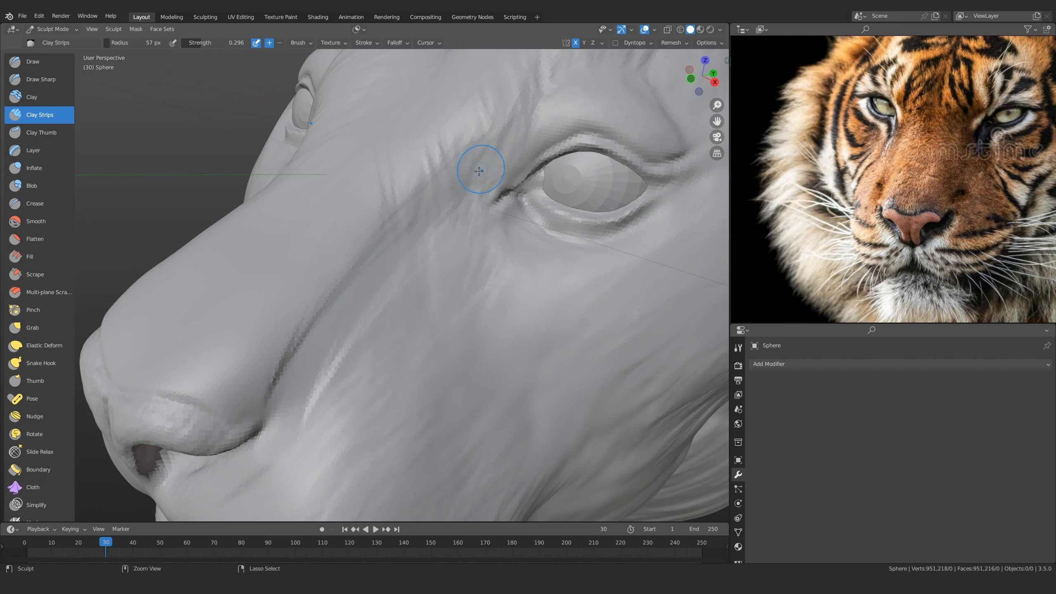
Carve a deep crease from the nostril up past the inner eye corner with Draw Sharp in subtract mode at 78 px
{"action": "left_click", "coordinate": [53, 83]}
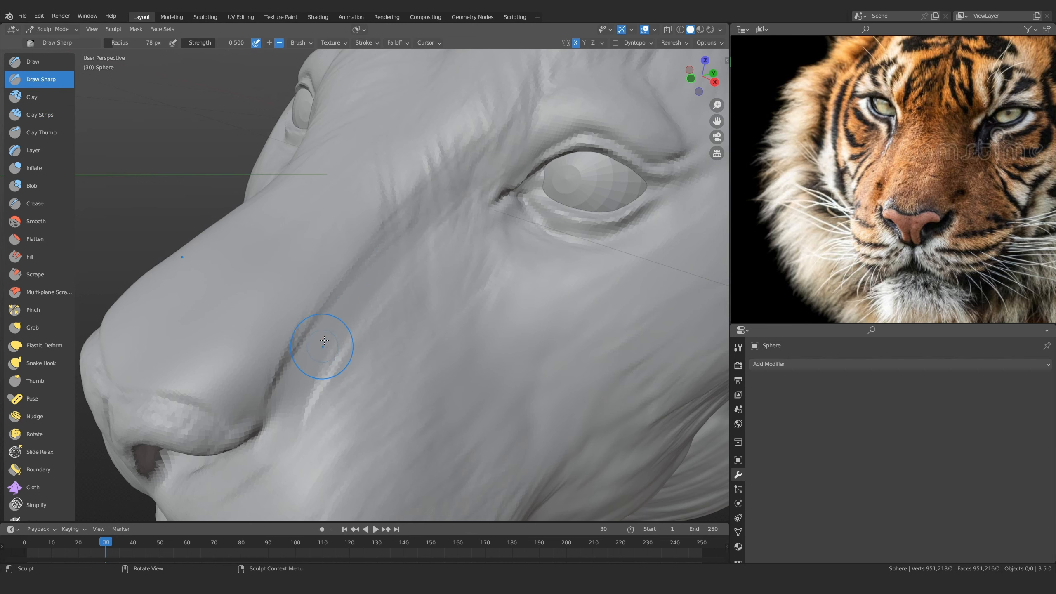
{"action": "mouse_move", "coordinate": [323, 342]}
{"action": "left_mouse_down"}
{"action": "mouse_move", "coordinate": [285, 396]}
{"action": "mouse_move", "coordinate": [394, 233]}
{"action": "mouse_move", "coordinate": [495, 153]}
{"action": "mouse_move", "coordinate": [457, 187]}
{"action": "left_mouse_up"}
{"action": "left_click_drag", "start_coordinate": [346, 318], "coordinate": [271, 419]}
{"action": "middle_click_drag", "start_coordinate": [271, 419], "coordinate": [264, 264], "text": "ctrl"}
Add short fur strokes between the crease's upper end and the inner brow with Clay Strips at 40 px
{"action": "left_click", "coordinate": [41, 111]}
{"action": "mouse_move", "coordinate": [332, 310]}
{"action": "left_mouse_down", "text": "alt"}
{"action": "mouse_move", "coordinate": [313, 311]}
{"action": "mouse_move", "coordinate": [342, 236]}
{"action": "mouse_move", "coordinate": [384, 181]}
{"action": "mouse_move", "coordinate": [380, 229]}
{"action": "mouse_move", "coordinate": [373, 217]}
{"action": "mouse_move", "coordinate": [397, 217]}
{"action": "mouse_move", "coordinate": [407, 187]}
{"action": "left_mouse_up", "text": "alt"}
{"action": "key", "text": "f"}
{"action": "left_click", "coordinate": [379, 182]}
{"action": "key", "text": "f"}
{"action": "left_click", "coordinate": [394, 206]}
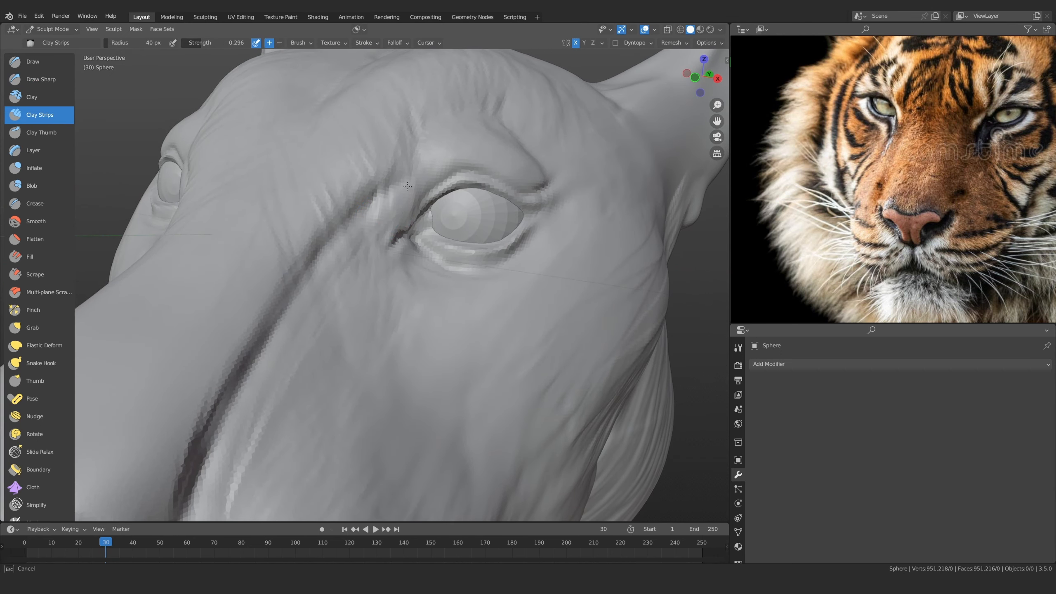
{"action": "left_click_drag", "start_coordinate": [379, 218], "coordinate": [379, 246]}
Lay finer fur strokes across the crease beside the inner eye corner with Clay Strips at 38 px
{"action": "mouse_move", "coordinate": [379, 245]}
{"action": "left_mouse_down", "text": "alt"}
{"action": "mouse_move", "coordinate": [394, 200]}
{"action": "mouse_move", "coordinate": [376, 246]}
{"action": "left_mouse_up", "text": "alt"}
{"action": "key", "text": "f"}
{"action": "left_click", "coordinate": [380, 250]}
{"action": "mouse_move", "coordinate": [341, 284]}
{"action": "left_mouse_down"}
{"action": "mouse_move", "coordinate": [312, 266]}
{"action": "mouse_move", "coordinate": [400, 233]}
{"action": "left_mouse_up"}
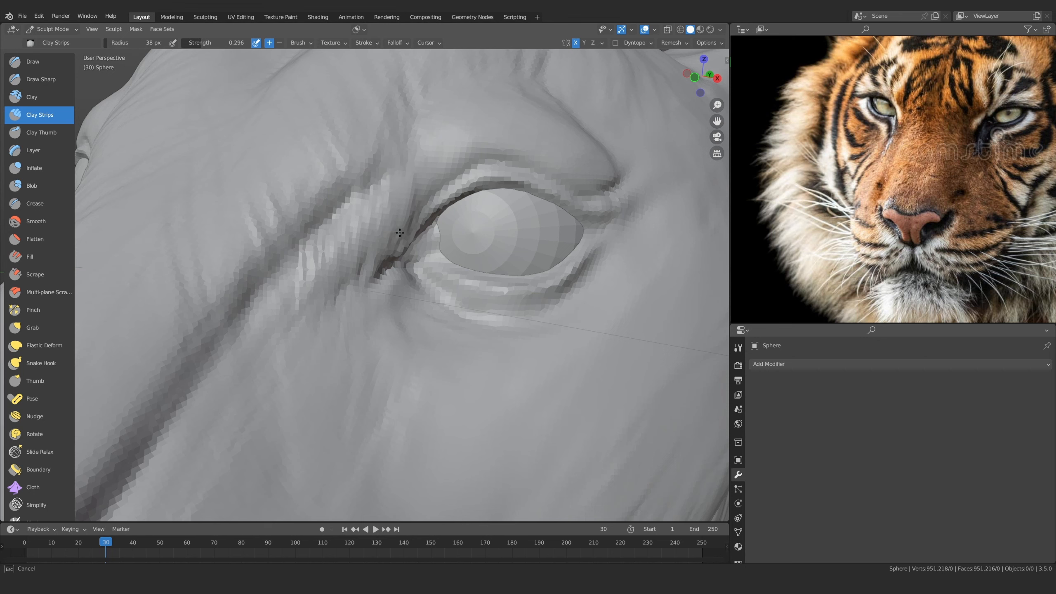
{"action": "left_click_drag", "start_coordinate": [339, 261], "coordinate": [324, 225]}
Compare the nose-bridge crease and inner eye area with the three-quarter tiger reference
{"action": "scroll", "coordinate": [359, 306], "scroll_direction": "down", "scroll_amount": 8}
{"action": "scroll", "coordinate": [436, 271], "scroll_direction": "up", "scroll_amount": 4}
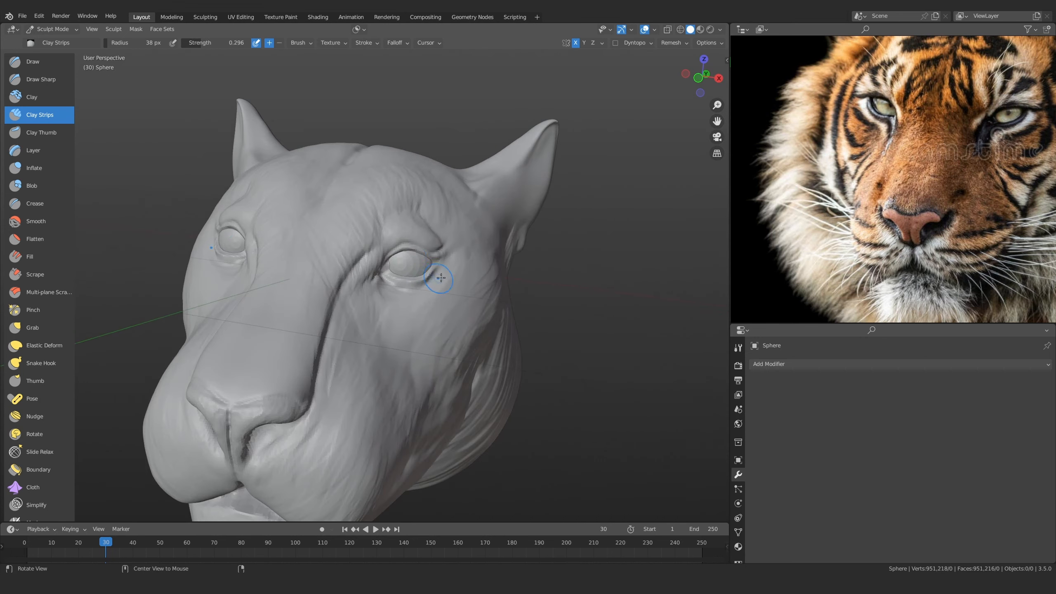
{"action": "scroll", "coordinate": [418, 301], "scroll_direction": "up", "scroll_amount": 5}
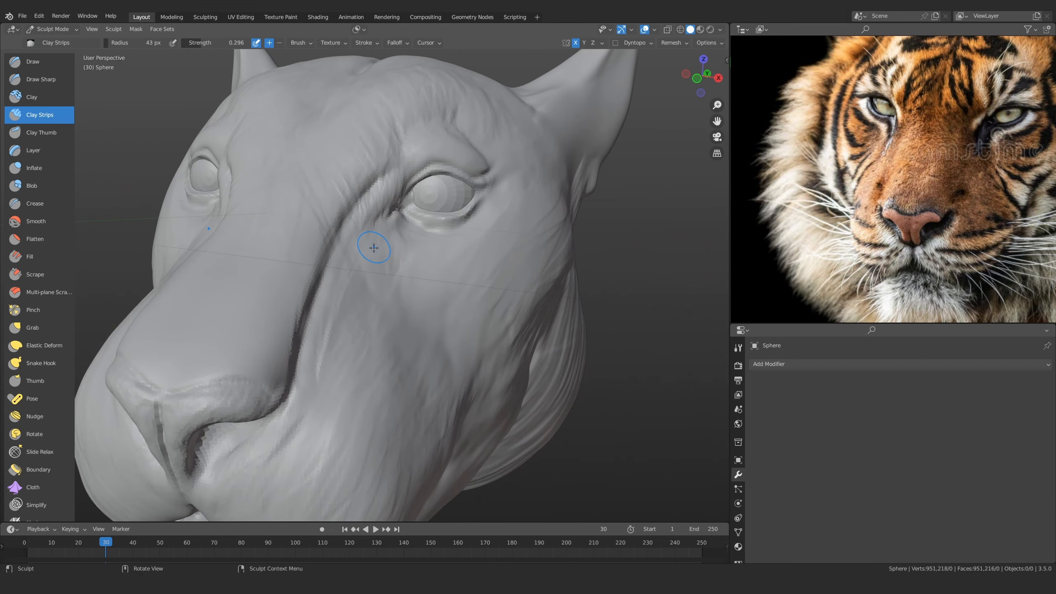
{"action": "mouse_move", "coordinate": [370, 243]}
{"action": "middle_mouse_down"}
{"action": "mouse_move", "coordinate": [340, 335]}
{"action": "mouse_move", "coordinate": [366, 333]}
{"action": "middle_mouse_up"}
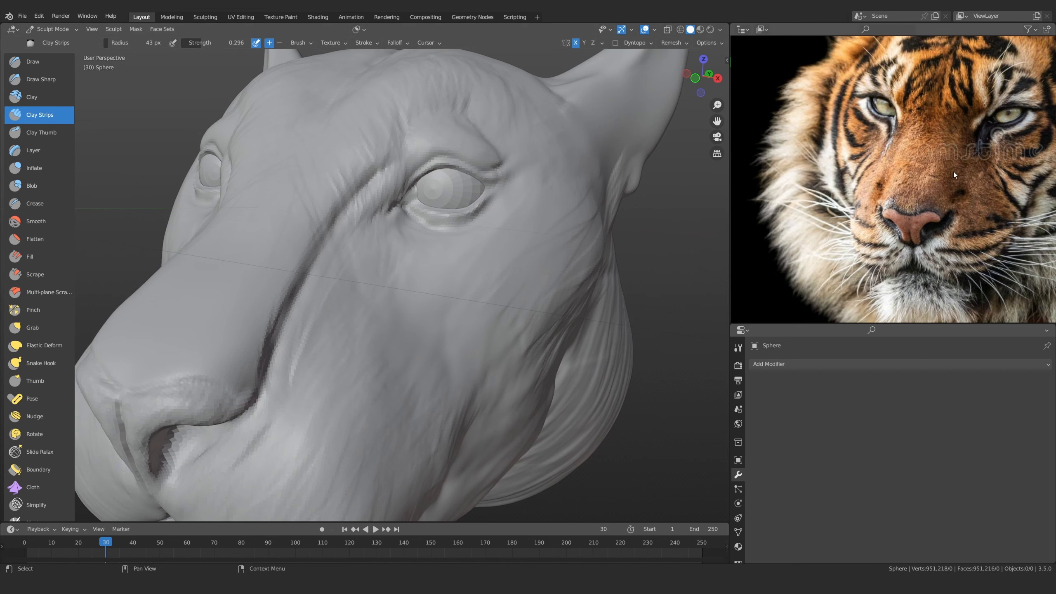
{"action": "mouse_move", "coordinate": [366, 229]}
{"action": "middle_mouse_down"}
{"action": "mouse_move", "coordinate": [329, 298]}
{"action": "mouse_move", "coordinate": [337, 348]}
{"action": "middle_mouse_up"}
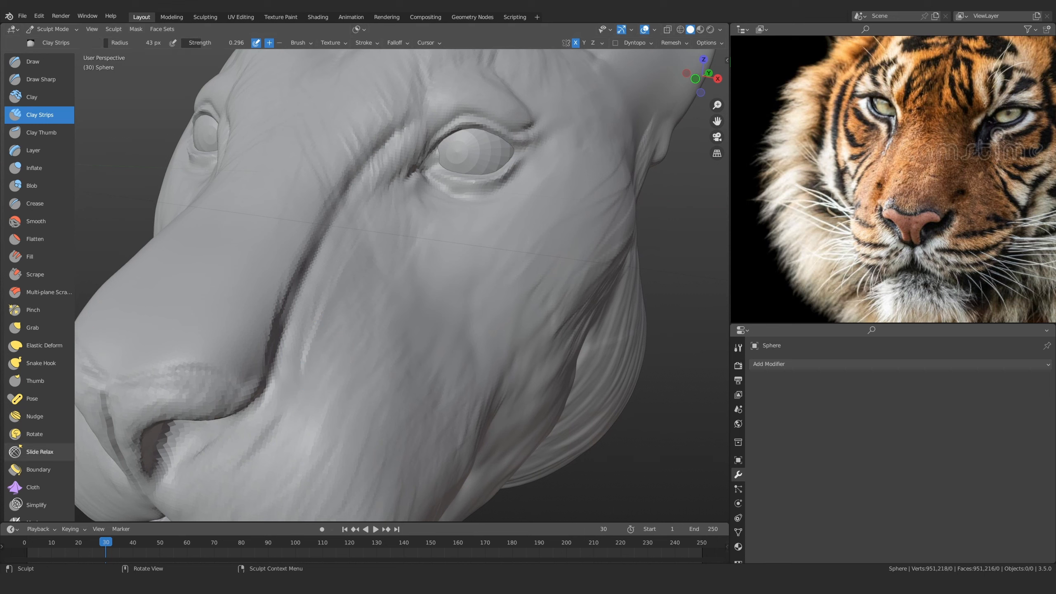
Add short fur strokes over the cheek side of the nose crease with Clay Strips at 40 px
{"action": "scroll", "coordinate": [900, 212], "scroll_direction": "up", "scroll_amount": 1}
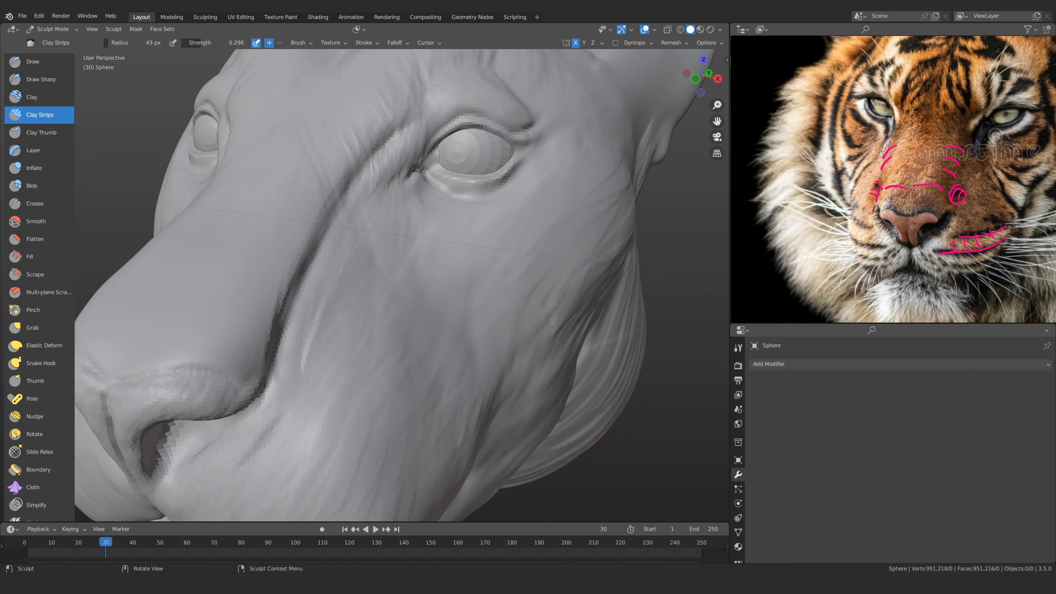
{"action": "key", "text": "Escape"}
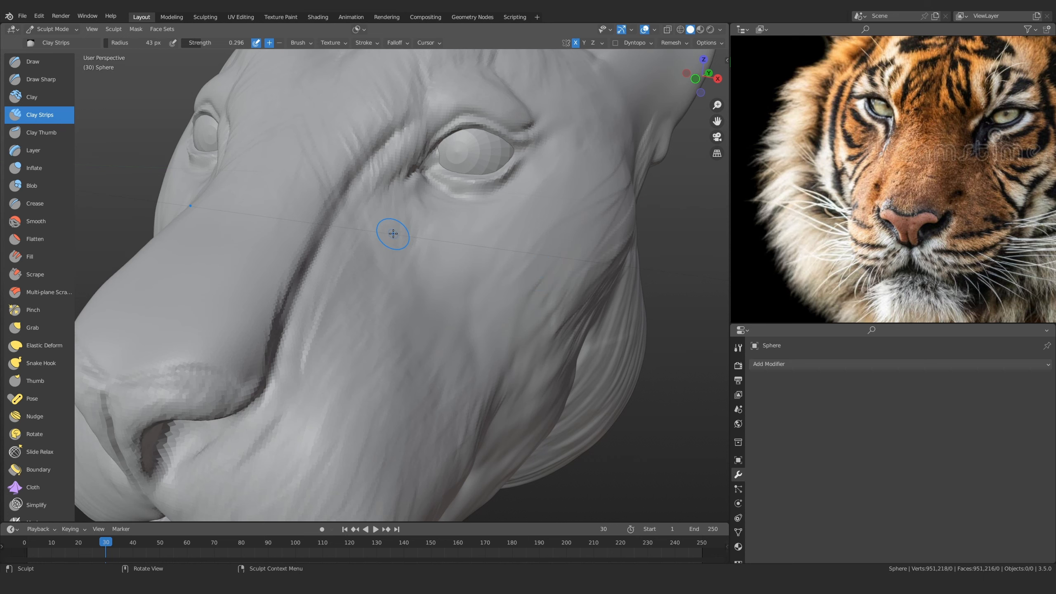
{"action": "mouse_move", "coordinate": [393, 233]}
{"action": "middle_mouse_down", "text": "ctrl"}
{"action": "mouse_move", "coordinate": [353, 318]}
{"action": "mouse_move", "coordinate": [397, 224]}
{"action": "mouse_move", "coordinate": [389, 250]}
{"action": "mouse_move", "coordinate": [379, 195]}
{"action": "middle_mouse_up", "text": "ctrl"}
{"action": "key", "text": "f"}
{"action": "left_click", "coordinate": [404, 247]}
{"action": "mouse_move", "coordinate": [379, 193]}
{"action": "left_mouse_down"}
{"action": "mouse_move", "coordinate": [361, 200]}
{"action": "mouse_move", "coordinate": [363, 233]}
{"action": "left_mouse_up"}
{"action": "key", "text": "f"}
{"action": "left_click", "coordinate": [375, 236]}
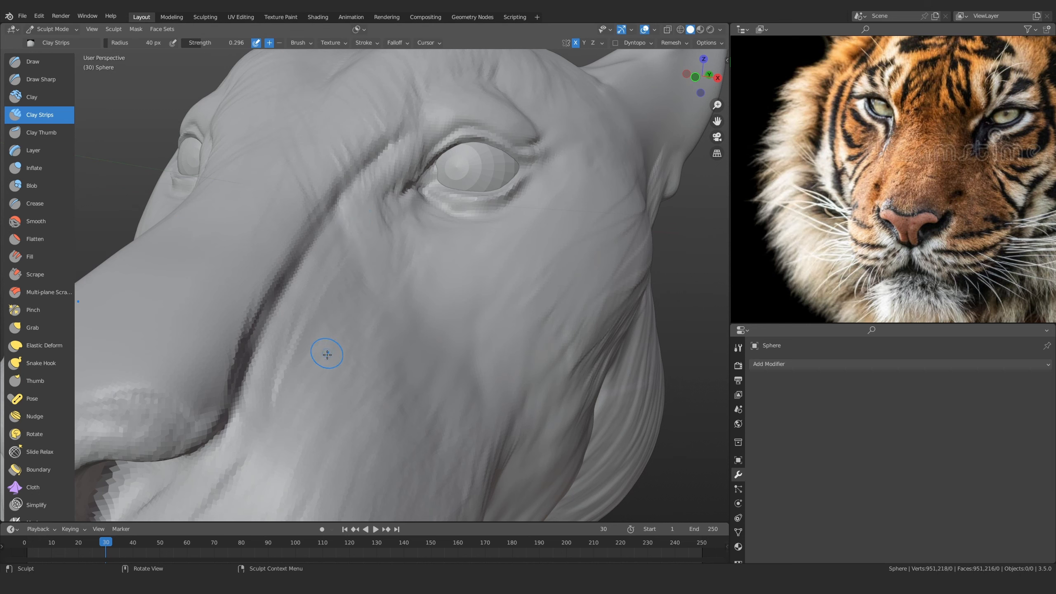
{"action": "left_click_drag", "start_coordinate": [303, 398], "coordinate": [310, 403]}
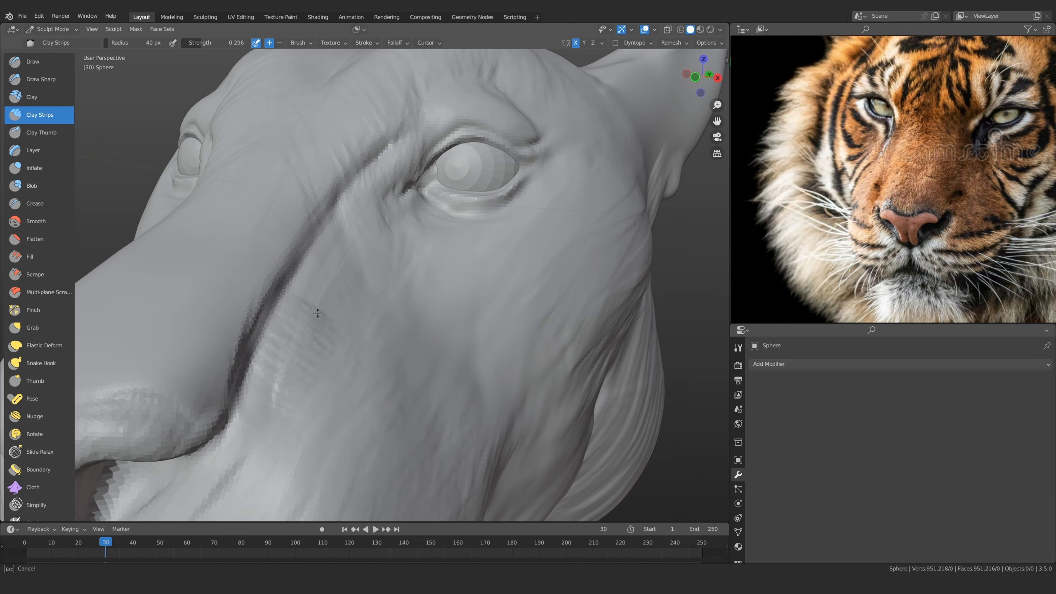
{"action": "left_click_drag", "start_coordinate": [307, 271], "coordinate": [337, 291]}
{"action": "mouse_move", "coordinate": [282, 401]}
{"action": "left_mouse_down"}
{"action": "mouse_move", "coordinate": [361, 231]}
{"action": "mouse_move", "coordinate": [292, 398]}
{"action": "left_mouse_up"}
Shape a second groove from the inner eye corner down toward the muzzle with long Clay Strips strokes at 53 and 52 px
{"action": "key", "text": "f"}
{"action": "left_click", "coordinate": [345, 271]}
{"action": "left_click_drag", "start_coordinate": [367, 217], "coordinate": [300, 363]}
{"action": "middle_click_drag", "start_coordinate": [299, 363], "coordinate": [291, 387]}
{"action": "mouse_move", "coordinate": [292, 387]}
{"action": "middle_mouse_down", "text": "ctrl"}
{"action": "mouse_move", "coordinate": [288, 436]}
{"action": "mouse_move", "coordinate": [337, 268]}
{"action": "middle_mouse_up", "text": "ctrl"}
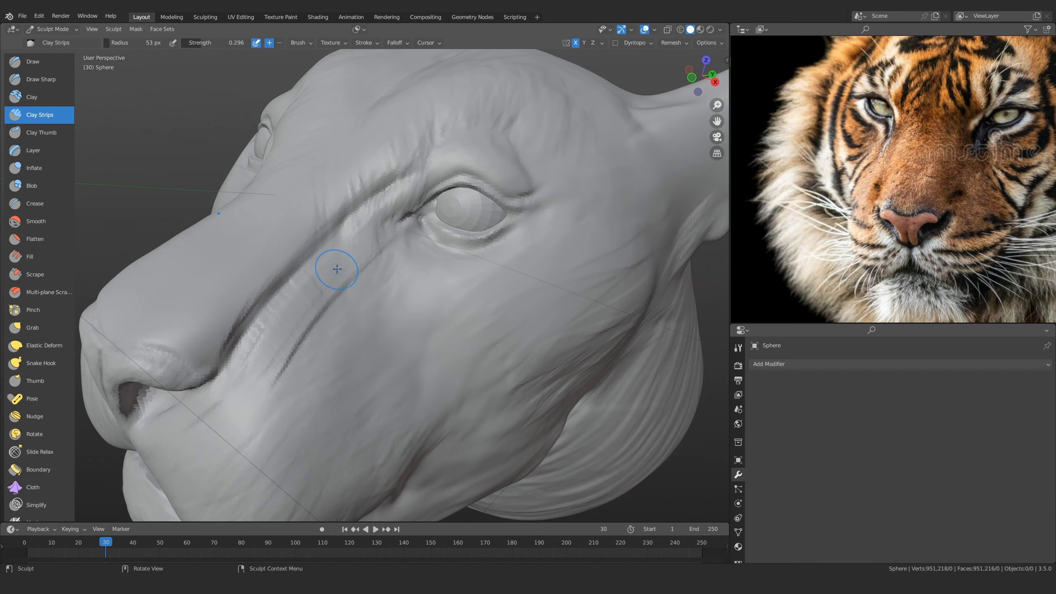
{"action": "key", "text": "f"}
{"action": "left_click", "coordinate": [360, 267]}
{"action": "middle_click_drag", "start_coordinate": [336, 305], "coordinate": [362, 265], "text": "ctrl"}
{"action": "key", "text": "f"}
{"action": "left_click", "coordinate": [363, 265]}
{"action": "left_click_drag", "start_coordinate": [366, 229], "coordinate": [261, 376]}
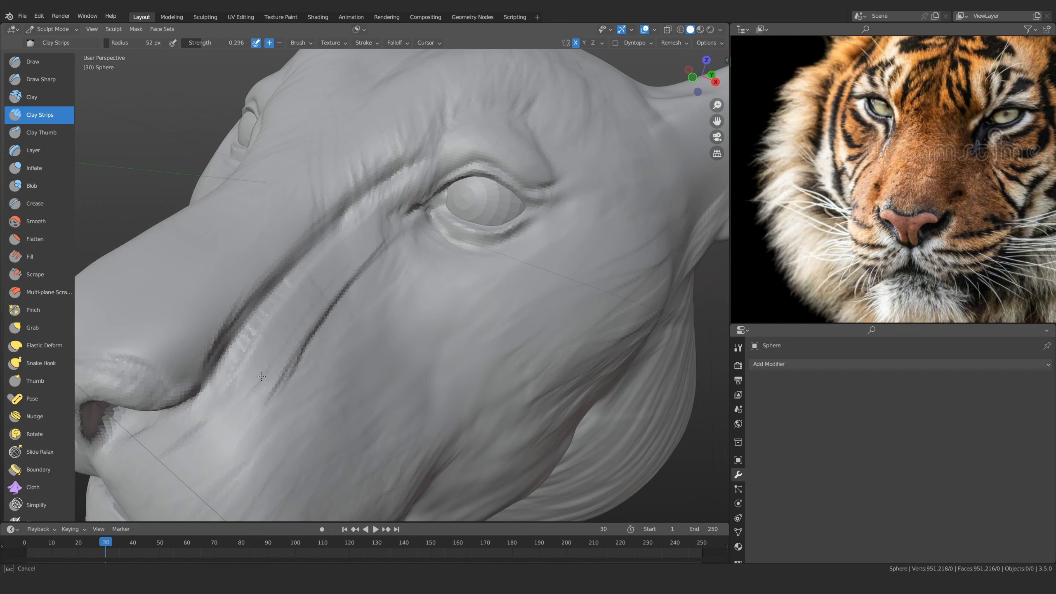
Break up the groove below the inner eye corner with overlapping fur strokes using Clay Strips at 52 px
{"action": "mouse_move", "coordinate": [286, 331]}
{"action": "middle_mouse_down"}
{"action": "mouse_move", "coordinate": [294, 342]}
{"action": "mouse_move", "coordinate": [357, 261]}
{"action": "middle_mouse_up"}
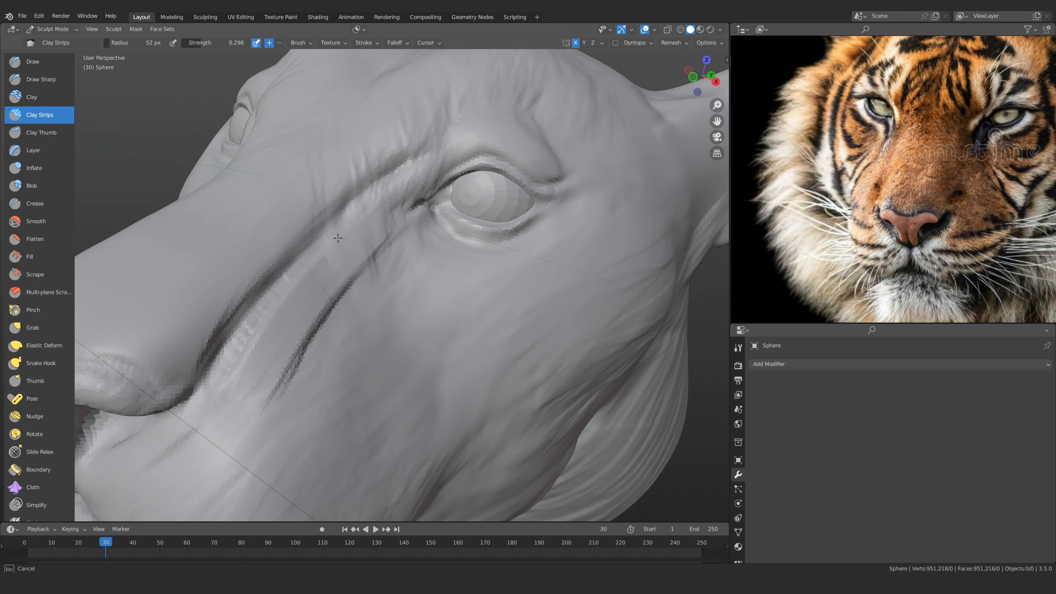
{"action": "mouse_move", "coordinate": [305, 270]}
{"action": "left_mouse_down"}
{"action": "mouse_move", "coordinate": [326, 317]}
{"action": "mouse_move", "coordinate": [291, 385]}
{"action": "mouse_move", "coordinate": [296, 318]}
{"action": "mouse_move", "coordinate": [325, 256]}
{"action": "left_mouse_up"}
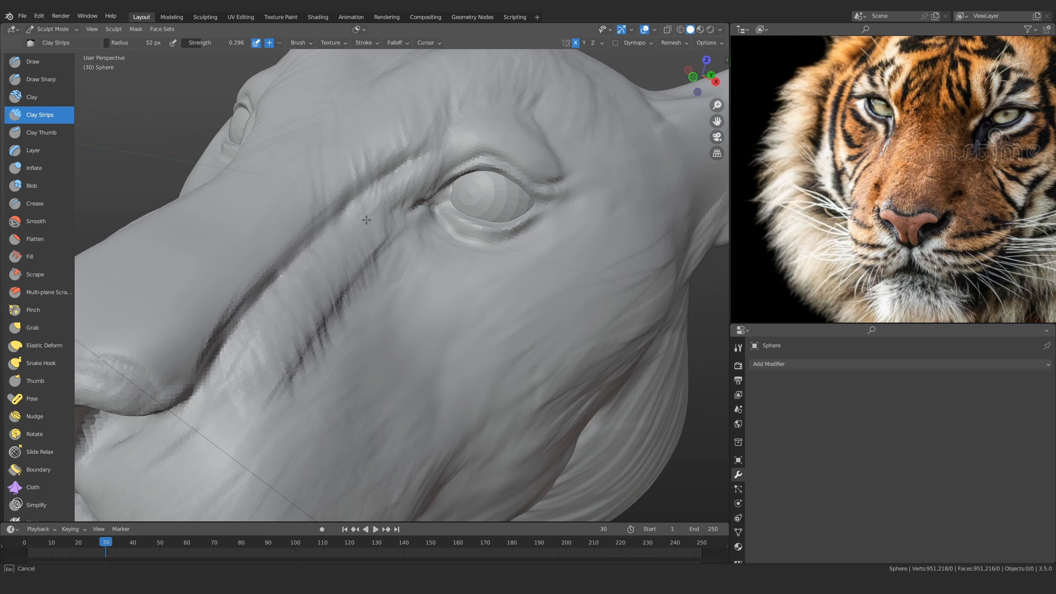
{"action": "mouse_move", "coordinate": [366, 220]}
{"action": "left_mouse_down"}
{"action": "mouse_move", "coordinate": [330, 328]}
{"action": "mouse_move", "coordinate": [278, 387]}
{"action": "left_mouse_up"}
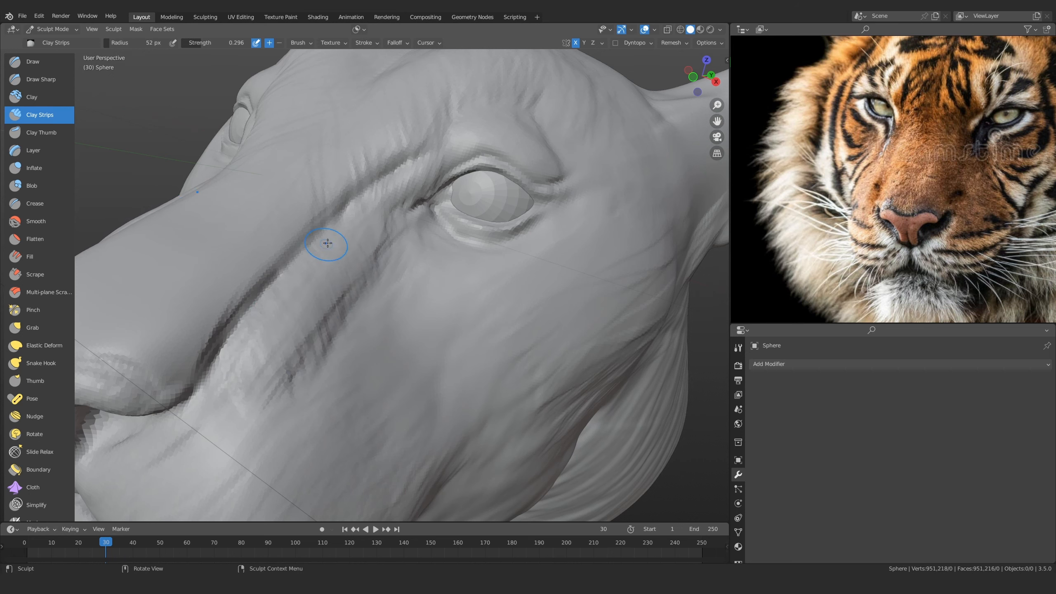
{"action": "mouse_move", "coordinate": [328, 242]}
{"action": "left_mouse_down"}
{"action": "mouse_move", "coordinate": [349, 244]}
{"action": "mouse_move", "coordinate": [365, 204]}
{"action": "mouse_move", "coordinate": [351, 209]}
{"action": "left_mouse_up"}
{"action": "mouse_move", "coordinate": [351, 208]}
{"action": "left_mouse_down"}
{"action": "mouse_move", "coordinate": [259, 358]}
{"action": "mouse_move", "coordinate": [275, 351]}
{"action": "left_mouse_up"}
Soften the main crease beside the nose bridge with fur strokes across its full length using Clay Strips at 42 px
{"action": "scroll", "coordinate": [276, 351], "scroll_direction": "down", "scroll_amount": 8}
{"action": "mouse_move", "coordinate": [276, 292]}
{"action": "middle_mouse_down"}
{"action": "mouse_move", "coordinate": [301, 231]}
{"action": "mouse_move", "coordinate": [320, 330]}
{"action": "mouse_move", "coordinate": [345, 250]}
{"action": "mouse_move", "coordinate": [335, 334]}
{"action": "mouse_move", "coordinate": [339, 287]}
{"action": "middle_mouse_up"}
{"action": "scroll", "coordinate": [291, 262], "scroll_direction": "up", "scroll_amount": 3}
{"action": "scroll", "coordinate": [297, 233], "scroll_direction": "up", "scroll_amount": 2}
{"action": "key", "text": "f"}
{"action": "left_click", "coordinate": [324, 296]}
{"action": "left_click_drag", "start_coordinate": [324, 296], "coordinate": [330, 266]}
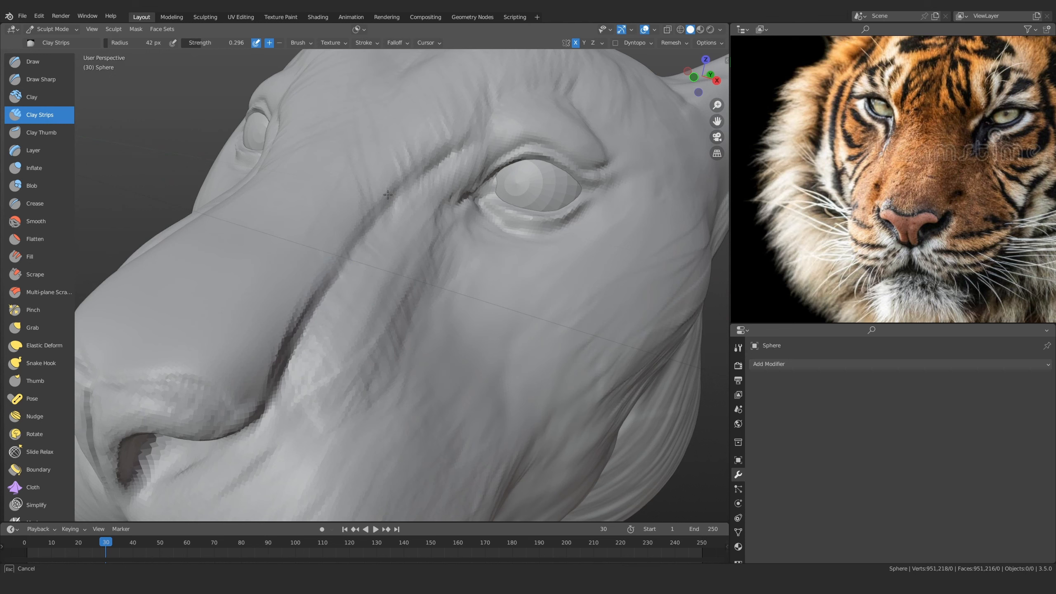
{"action": "mouse_move", "coordinate": [387, 195]}
{"action": "left_mouse_down"}
{"action": "mouse_move", "coordinate": [348, 255]}
{"action": "mouse_move", "coordinate": [457, 142]}
{"action": "left_mouse_up"}
{"action": "mouse_move", "coordinate": [457, 141]}
{"action": "left_mouse_down"}
{"action": "mouse_move", "coordinate": [354, 241]}
{"action": "mouse_move", "coordinate": [288, 363]}
{"action": "left_mouse_up"}
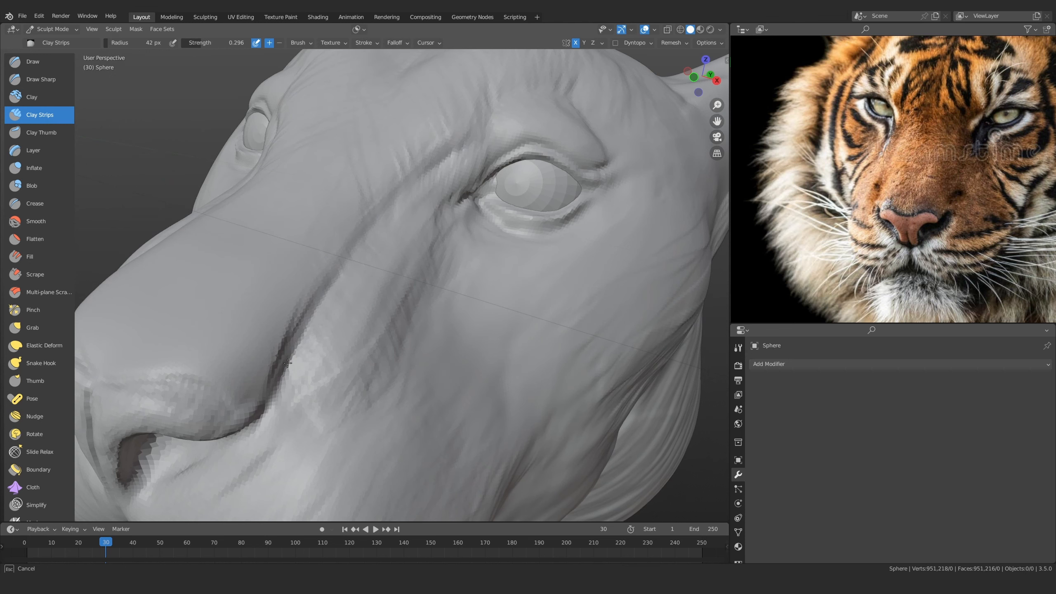
{"action": "left_click_drag", "start_coordinate": [308, 326], "coordinate": [292, 355]}
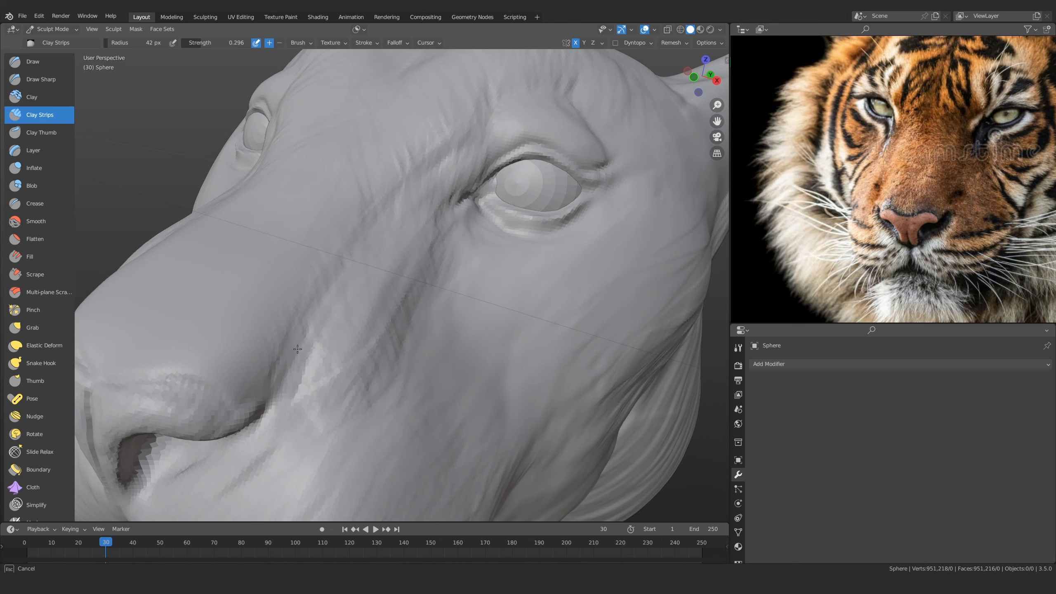
{"action": "left_click_drag", "start_coordinate": [298, 348], "coordinate": [296, 366]}
Blend the side of the nose bridge into the inner eye area with further Clay Strips fur strokes at 42 px
{"action": "scroll", "coordinate": [297, 366], "scroll_direction": "down", "scroll_amount": 8}
{"action": "middle_click_drag", "start_coordinate": [399, 258], "coordinate": [419, 245]}
{"action": "scroll", "coordinate": [418, 246], "scroll_direction": "up", "scroll_amount": 3}
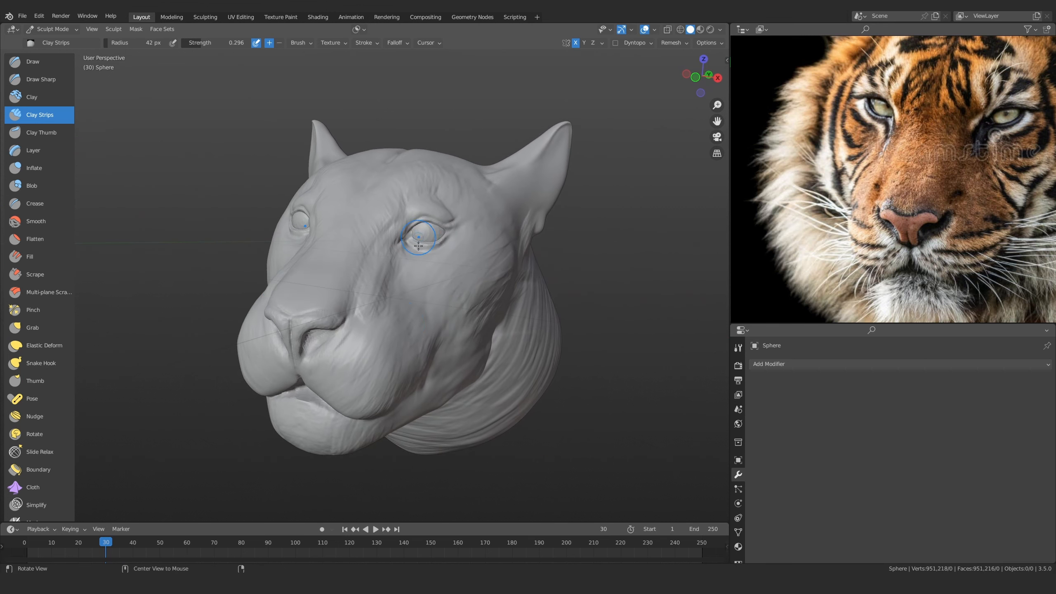
{"action": "scroll", "coordinate": [418, 245], "scroll_direction": "up", "scroll_amount": 2}
{"action": "middle_click_drag", "start_coordinate": [372, 303], "coordinate": [379, 274]}
{"action": "left_click_drag", "start_coordinate": [379, 274], "coordinate": [374, 316]}
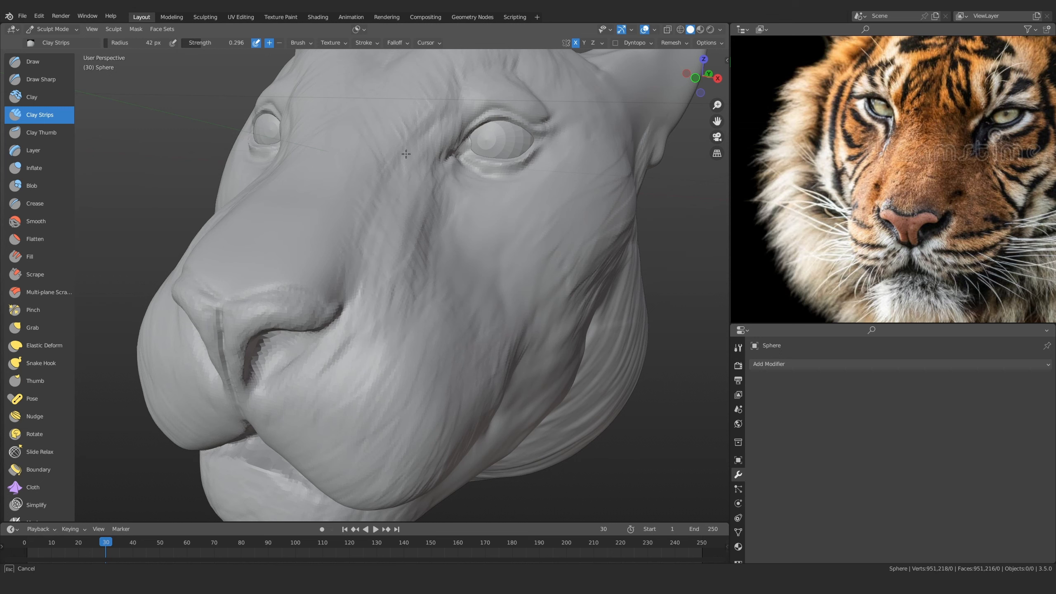
{"action": "left_click_drag", "start_coordinate": [330, 272], "coordinate": [379, 223]}
{"action": "scroll", "coordinate": [391, 247], "scroll_direction": "down", "scroll_amount": 2}
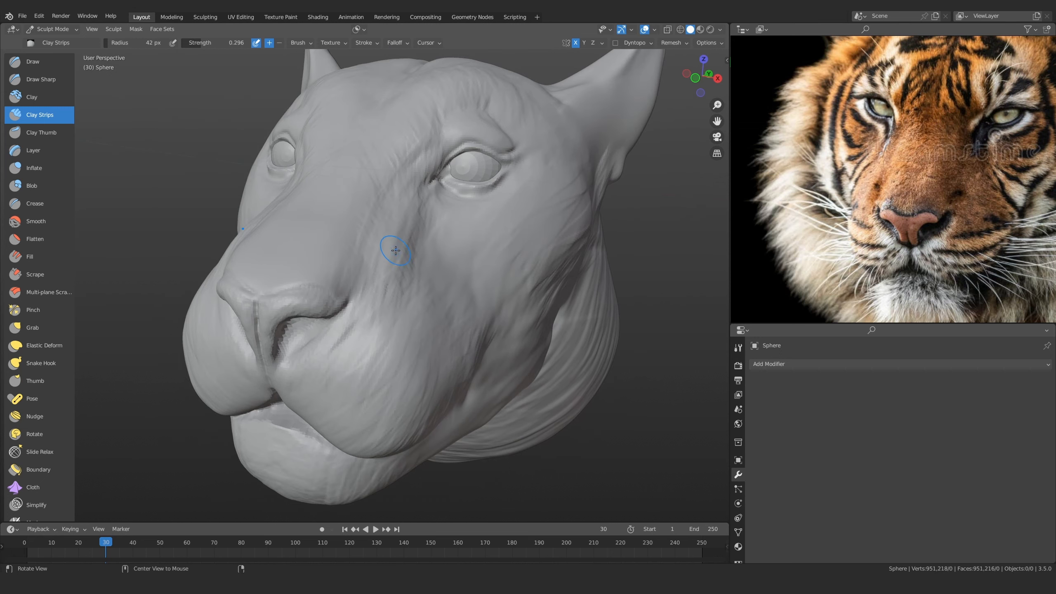
{"action": "middle_click_drag", "start_coordinate": [391, 247], "coordinate": [398, 257]}
{"action": "scroll", "coordinate": [469, 260], "scroll_direction": "up", "scroll_amount": 2}
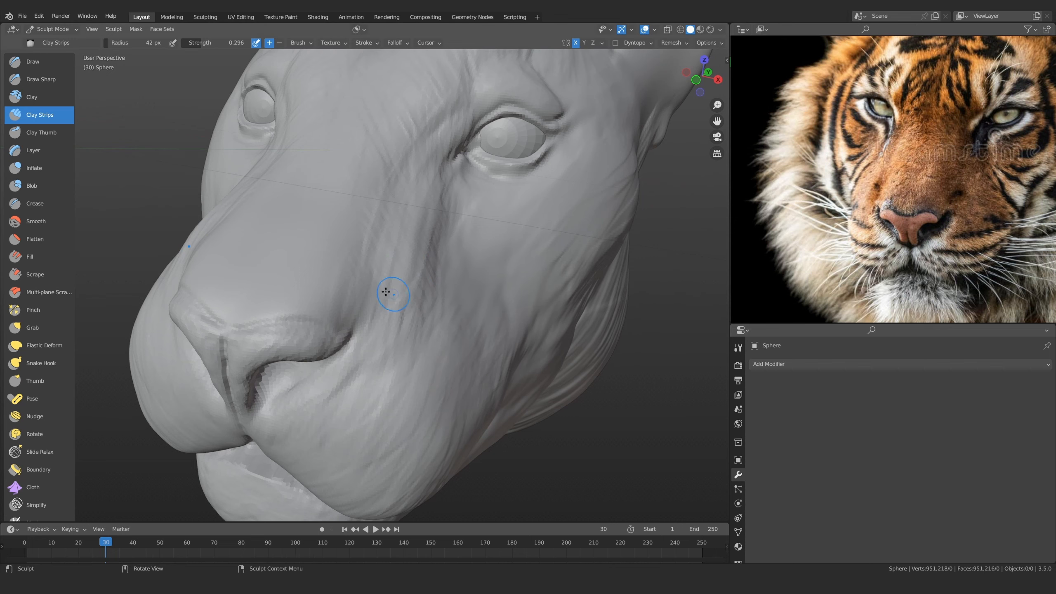
Cover the top of the nose bridge with crosswise fur strokes using Clay Strips at 62 px
{"action": "mouse_move", "coordinate": [393, 295]}
{"action": "middle_mouse_down"}
{"action": "mouse_move", "coordinate": [394, 313]}
{"action": "mouse_move", "coordinate": [362, 228]}
{"action": "mouse_move", "coordinate": [342, 309]}
{"action": "mouse_move", "coordinate": [320, 315]}
{"action": "middle_mouse_up"}
{"action": "scroll", "coordinate": [342, 309], "scroll_direction": "up", "scroll_amount": 2}
{"action": "key", "text": "bracketright"}
{"action": "key", "text": "bracketright"}
{"action": "key", "text": "bracketright"}
{"action": "key", "text": "bracketright"}
{"action": "mouse_move", "coordinate": [274, 288]}
{"action": "left_mouse_down"}
{"action": "mouse_move", "coordinate": [285, 316]}
{"action": "mouse_move", "coordinate": [320, 309]}
{"action": "mouse_move", "coordinate": [282, 277]}
{"action": "mouse_move", "coordinate": [356, 259]}
{"action": "mouse_move", "coordinate": [267, 288]}
{"action": "mouse_move", "coordinate": [370, 300]}
{"action": "left_mouse_up"}
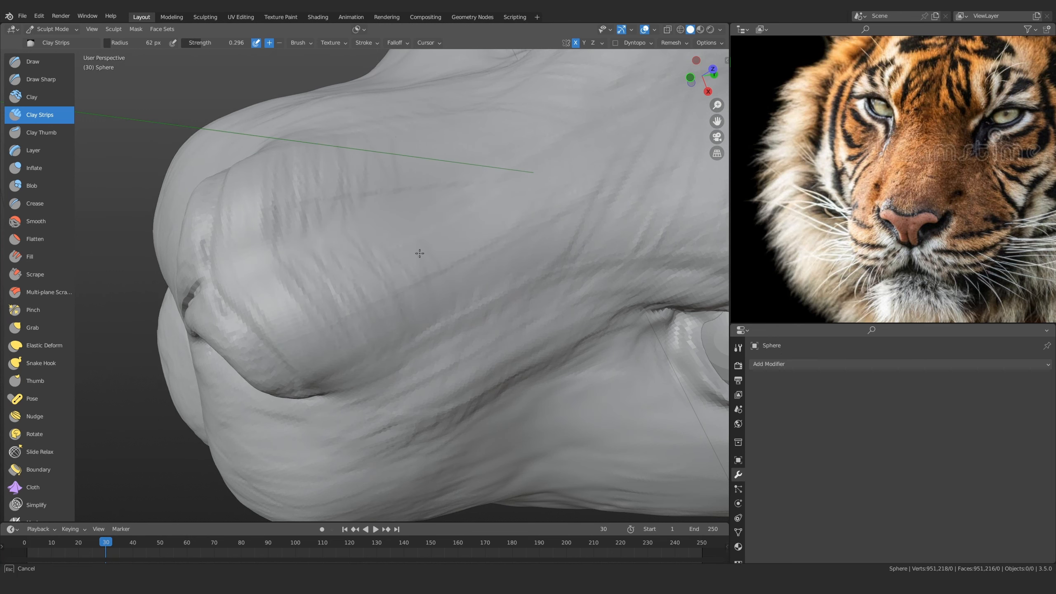
{"action": "middle_click_drag", "start_coordinate": [419, 253], "coordinate": [377, 315]}
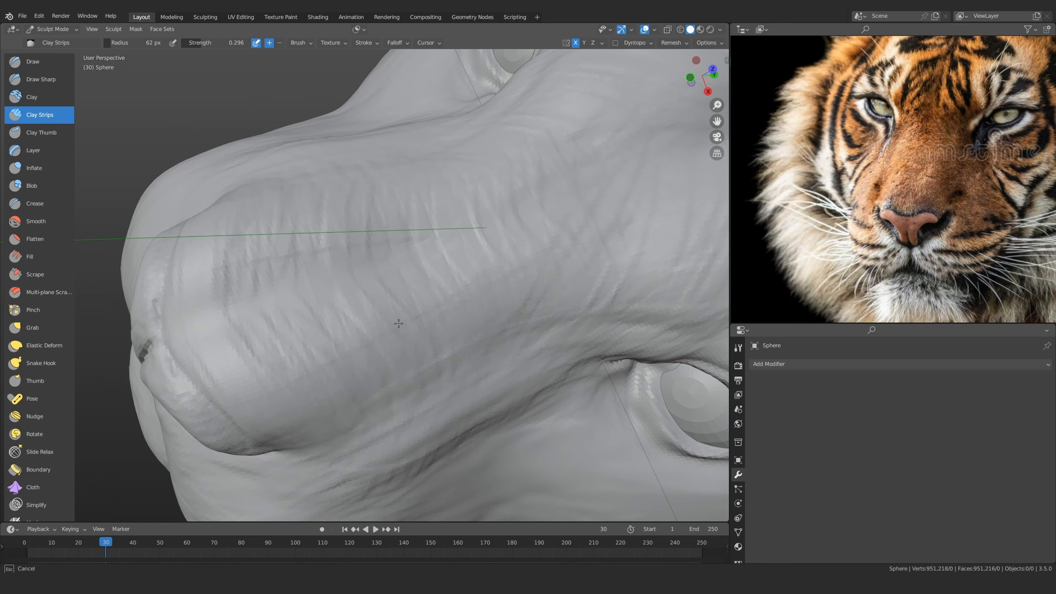
{"action": "left_click_drag", "start_coordinate": [516, 212], "coordinate": [416, 283], "text": "ctrl+alt"}
{"action": "mouse_move", "coordinate": [374, 283]}
{"action": "left_mouse_down", "text": "alt"}
{"action": "mouse_move", "coordinate": [426, 342]}
{"action": "mouse_move", "coordinate": [375, 179]}
{"action": "left_mouse_up", "text": "alt"}
{"action": "left_click_drag", "start_coordinate": [376, 179], "coordinate": [447, 229], "text": "ctrl+alt"}
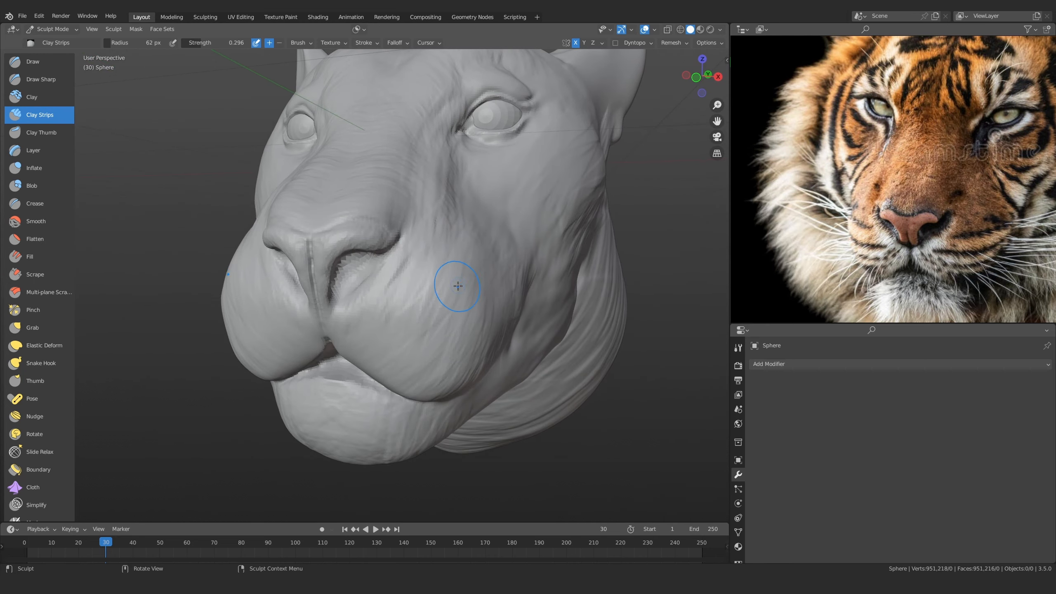
Add fur strokes on the side of the chin below the mouth with a slightly smaller Clay Strips brush
{"action": "mouse_move", "coordinate": [463, 291]}
{"action": "middle_mouse_down", "text": "shift"}
{"action": "mouse_move", "coordinate": [446, 260]}
{"action": "mouse_move", "coordinate": [463, 301]}
{"action": "mouse_move", "coordinate": [412, 275]}
{"action": "mouse_move", "coordinate": [391, 350]}
{"action": "middle_mouse_up", "text": "shift"}
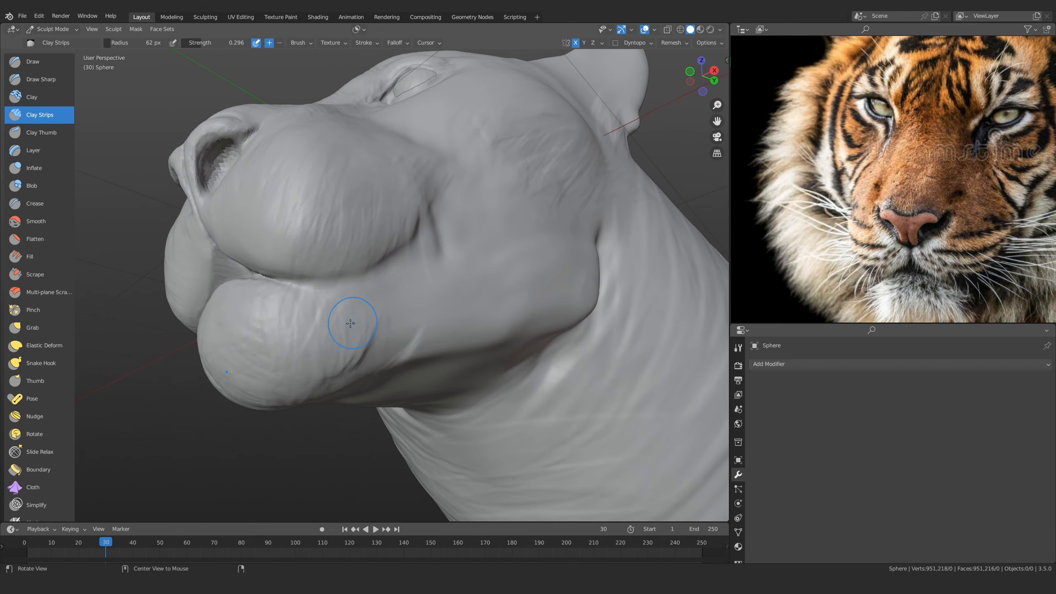
{"action": "scroll", "coordinate": [349, 323], "scroll_direction": "down", "scroll_amount": 5}
{"action": "mouse_move", "coordinate": [349, 323]}
{"action": "middle_mouse_down"}
{"action": "mouse_move", "coordinate": [395, 283]}
{"action": "mouse_move", "coordinate": [360, 229]}
{"action": "middle_mouse_up"}
{"action": "scroll", "coordinate": [394, 282], "scroll_direction": "up", "scroll_amount": 5}
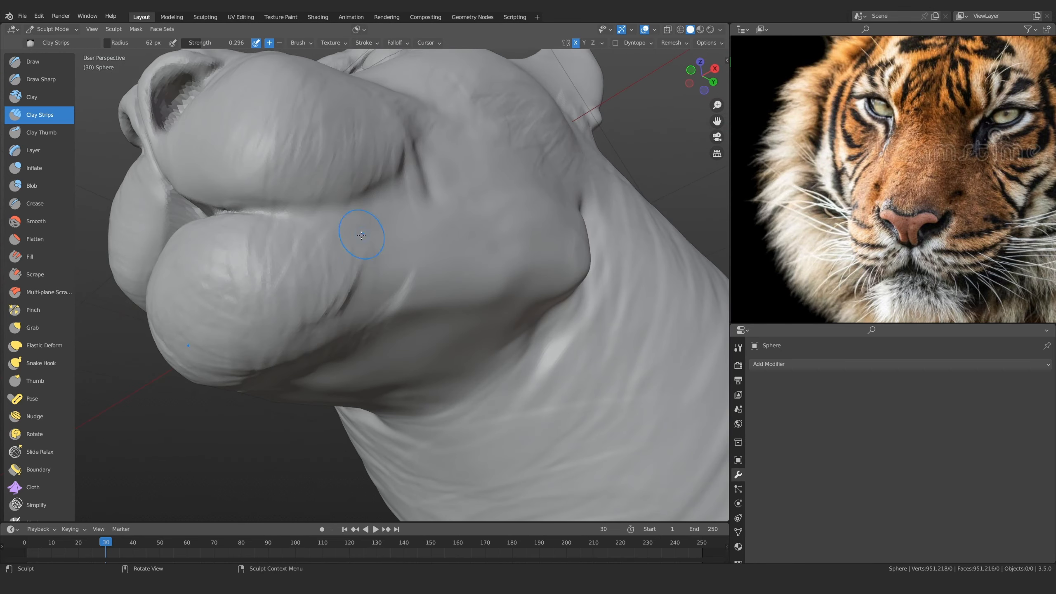
{"action": "key", "text": "bracketleft"}
{"action": "key", "text": "bracketleft"}
{"action": "left_click_drag", "start_coordinate": [354, 288], "coordinate": [332, 312]}
Carve a crease along the lower jaw from behind the chin to the jaw corner with Draw Sharp in subtract mode at 63 px
{"action": "scroll", "coordinate": [354, 291], "scroll_direction": "down", "scroll_amount": 6}
{"action": "mouse_move", "coordinate": [353, 291]}
{"action": "middle_mouse_down"}
{"action": "mouse_move", "coordinate": [399, 303]}
{"action": "mouse_move", "coordinate": [436, 276]}
{"action": "middle_mouse_up"}
{"action": "scroll", "coordinate": [436, 276], "scroll_direction": "up", "scroll_amount": 5}
{"action": "left_click", "coordinate": [41, 79]}
{"action": "middle_click_drag", "start_coordinate": [357, 249], "coordinate": [395, 245]}
{"action": "mouse_move", "coordinate": [357, 300]}
{"action": "left_mouse_down"}
{"action": "mouse_move", "coordinate": [458, 275]}
{"action": "mouse_move", "coordinate": [582, 273]}
{"action": "left_mouse_up"}
{"action": "scroll", "coordinate": [582, 273], "scroll_direction": "down", "scroll_amount": 5}
{"action": "mouse_move", "coordinate": [582, 272]}
{"action": "middle_mouse_down"}
{"action": "mouse_move", "coordinate": [467, 334]}
{"action": "mouse_move", "coordinate": [424, 342]}
{"action": "mouse_move", "coordinate": [318, 201]}
{"action": "middle_mouse_up"}
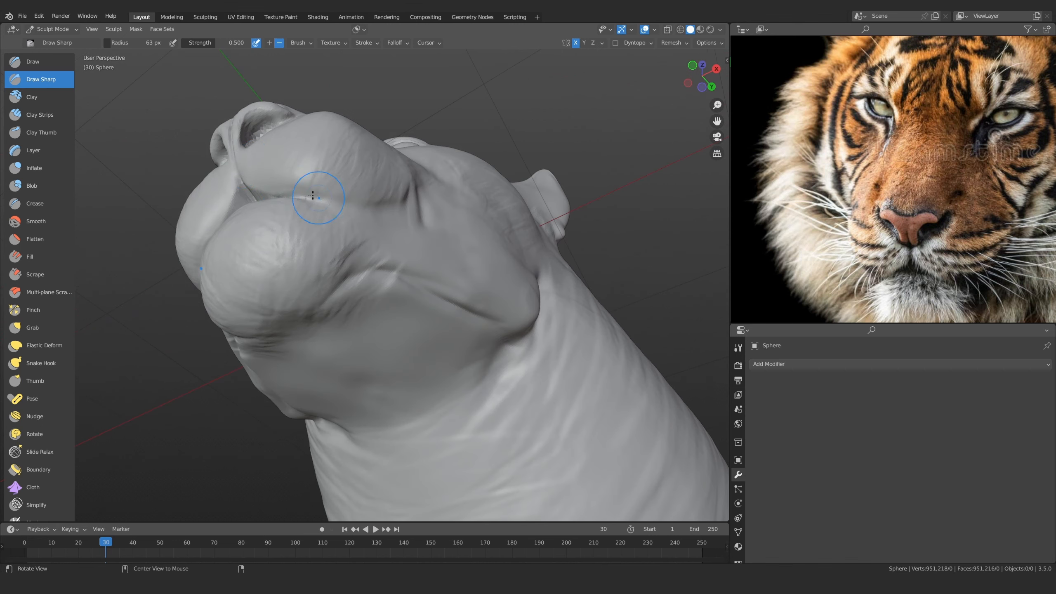
Lay fur strokes just beneath the front of the jaw crease with a reduced Clay Strips brush
{"action": "left_click", "coordinate": [40, 114]}
{"action": "scroll", "coordinate": [354, 236], "scroll_direction": "up", "scroll_amount": 3}
{"action": "mouse_move", "coordinate": [353, 235]}
{"action": "middle_mouse_down"}
{"action": "mouse_move", "coordinate": [342, 299]}
{"action": "mouse_move", "coordinate": [380, 287]}
{"action": "middle_mouse_up"}
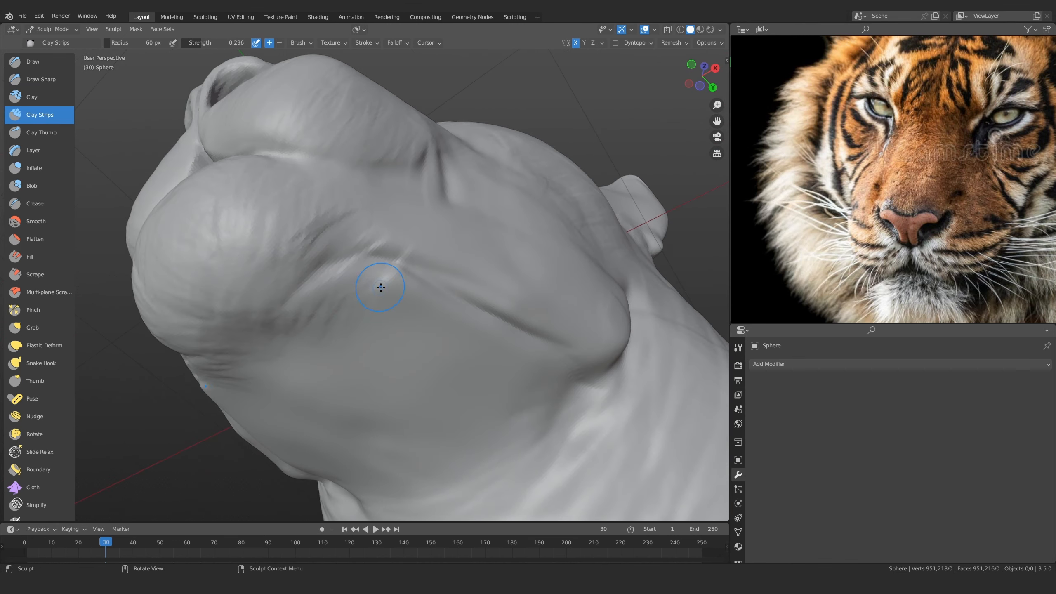
{"action": "key", "text": "bracketleft"}
{"action": "key", "text": "bracketleft"}
{"action": "key", "text": "bracketleft"}
{"action": "key", "text": "bracketleft"}
{"action": "key", "text": "bracketleft"}
{"action": "mouse_move", "coordinate": [370, 287]}
{"action": "left_mouse_down"}
{"action": "mouse_move", "coordinate": [417, 273]}
{"action": "mouse_move", "coordinate": [418, 291]}
{"action": "left_mouse_up"}
Extend the fur strokes across the underside of the jaw with a larger Clay Strips brush
{"action": "mouse_move", "coordinate": [418, 291]}
{"action": "middle_mouse_down"}
{"action": "mouse_move", "coordinate": [593, 344]}
{"action": "mouse_move", "coordinate": [418, 370]}
{"action": "mouse_move", "coordinate": [417, 250]}
{"action": "middle_mouse_up"}
{"action": "key", "text": "bracketright"}
{"action": "key", "text": "bracketright"}
{"action": "key", "text": "bracketright"}
{"action": "key", "text": "bracketright"}
{"action": "mouse_move", "coordinate": [417, 250]}
{"action": "left_mouse_down"}
{"action": "mouse_move", "coordinate": [388, 280]}
{"action": "mouse_move", "coordinate": [411, 233]}
{"action": "mouse_move", "coordinate": [327, 365]}
{"action": "mouse_move", "coordinate": [306, 358]}
{"action": "mouse_move", "coordinate": [330, 359]}
{"action": "mouse_move", "coordinate": [309, 376]}
{"action": "left_mouse_up"}
{"action": "mouse_move", "coordinate": [381, 311]}
{"action": "left_mouse_down"}
{"action": "mouse_move", "coordinate": [461, 238]}
{"action": "mouse_move", "coordinate": [375, 354]}
{"action": "mouse_move", "coordinate": [442, 352]}
{"action": "left_mouse_up"}
Sweep long fur strokes from under the jaw toward the chin with Clay Strips, resizing the brush between passes
{"action": "key", "text": "f"}
{"action": "left_click", "coordinate": [432, 270]}
{"action": "mouse_move", "coordinate": [288, 288]}
{"action": "middle_mouse_down"}
{"action": "mouse_move", "coordinate": [316, 303]}
{"action": "mouse_move", "coordinate": [340, 363]}
{"action": "mouse_move", "coordinate": [370, 219]}
{"action": "middle_mouse_up"}
{"action": "key", "text": "f"}
{"action": "left_click", "coordinate": [364, 219]}
{"action": "mouse_move", "coordinate": [363, 219]}
{"action": "left_mouse_down"}
{"action": "mouse_move", "coordinate": [283, 308]}
{"action": "mouse_move", "coordinate": [399, 187]}
{"action": "mouse_move", "coordinate": [325, 236]}
{"action": "mouse_move", "coordinate": [382, 196]}
{"action": "mouse_move", "coordinate": [245, 311]}
{"action": "mouse_move", "coordinate": [267, 271]}
{"action": "mouse_move", "coordinate": [195, 341]}
{"action": "left_mouse_up"}
{"action": "key", "text": "f"}
{"action": "left_click", "coordinate": [300, 271]}
{"action": "mouse_move", "coordinate": [433, 109]}
{"action": "middle_mouse_down", "text": "ctrl"}
{"action": "mouse_move", "coordinate": [436, 162]}
{"action": "mouse_move", "coordinate": [384, 220]}
{"action": "mouse_move", "coordinate": [466, 374]}
{"action": "middle_mouse_up", "text": "ctrl"}
{"action": "middle_click_drag", "start_coordinate": [465, 375], "coordinate": [436, 215]}
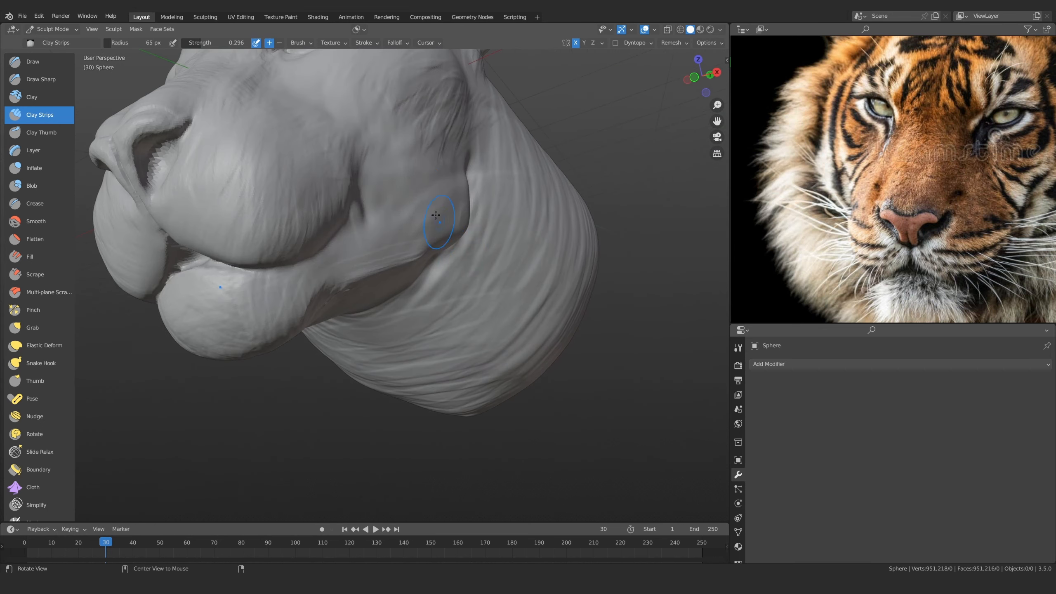
Add short fur strokes along the jaw's lower edge up to its rear corner with Clay Strips at 44 px
{"action": "left_click_drag", "start_coordinate": [435, 214], "coordinate": [410, 209], "text": "alt"}
{"action": "key", "text": "f"}
{"action": "left_click", "coordinate": [402, 210]}
{"action": "mouse_move", "coordinate": [468, 230]}
{"action": "left_mouse_down"}
{"action": "mouse_move", "coordinate": [444, 229]}
{"action": "mouse_move", "coordinate": [470, 220]}
{"action": "left_mouse_up"}
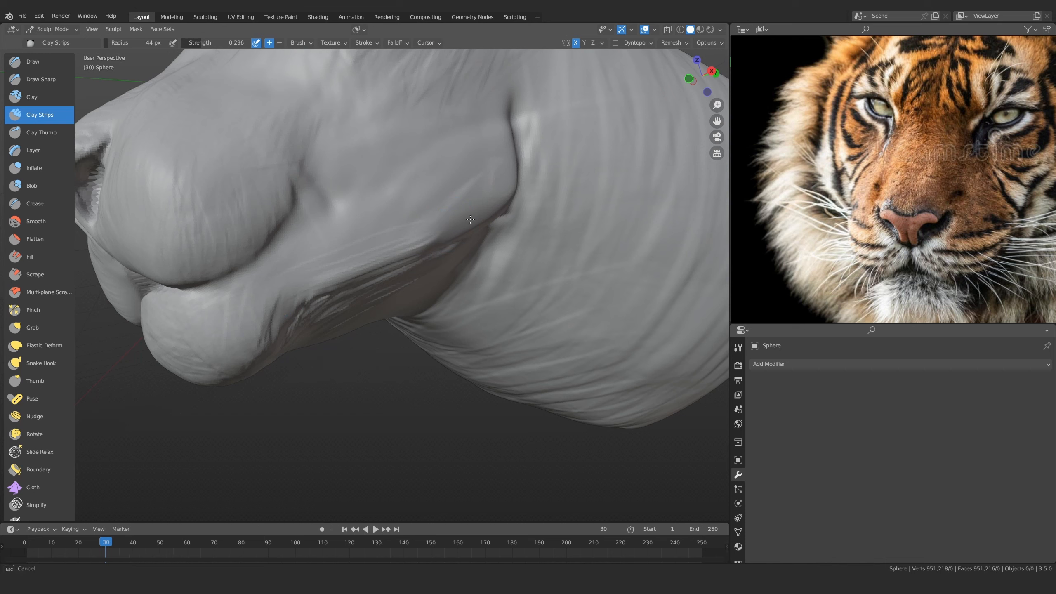
{"action": "mouse_move", "coordinate": [470, 219]}
{"action": "middle_mouse_down"}
{"action": "mouse_move", "coordinate": [451, 291]}
{"action": "mouse_move", "coordinate": [445, 260]}
{"action": "middle_mouse_up"}
{"action": "left_click_drag", "start_coordinate": [536, 249], "coordinate": [547, 241]}
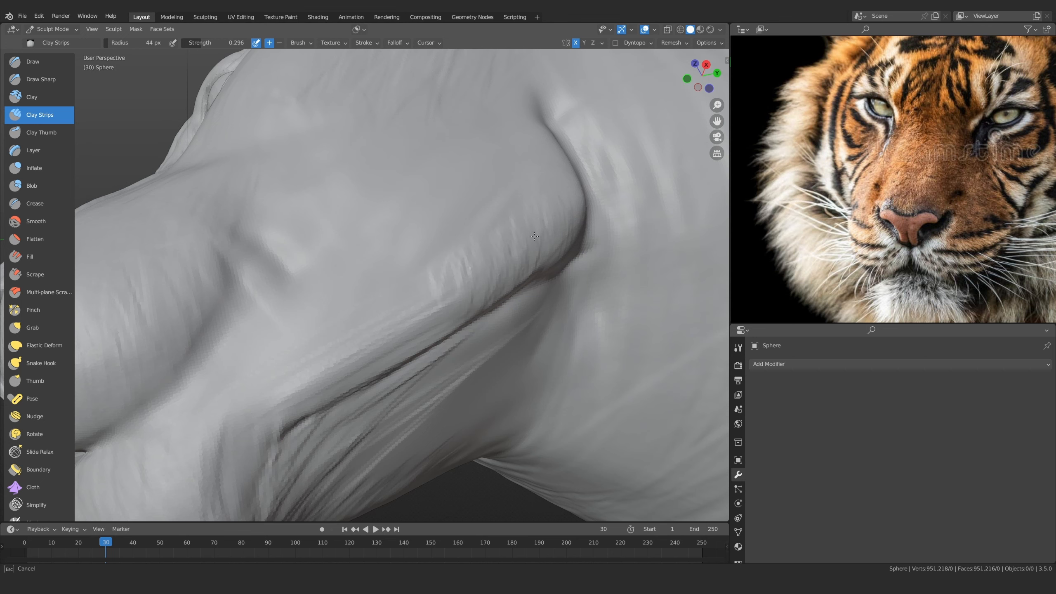
{"action": "mouse_move", "coordinate": [534, 236]}
{"action": "left_mouse_down"}
{"action": "mouse_move", "coordinate": [424, 290]}
{"action": "mouse_move", "coordinate": [397, 318]}
{"action": "left_mouse_up"}
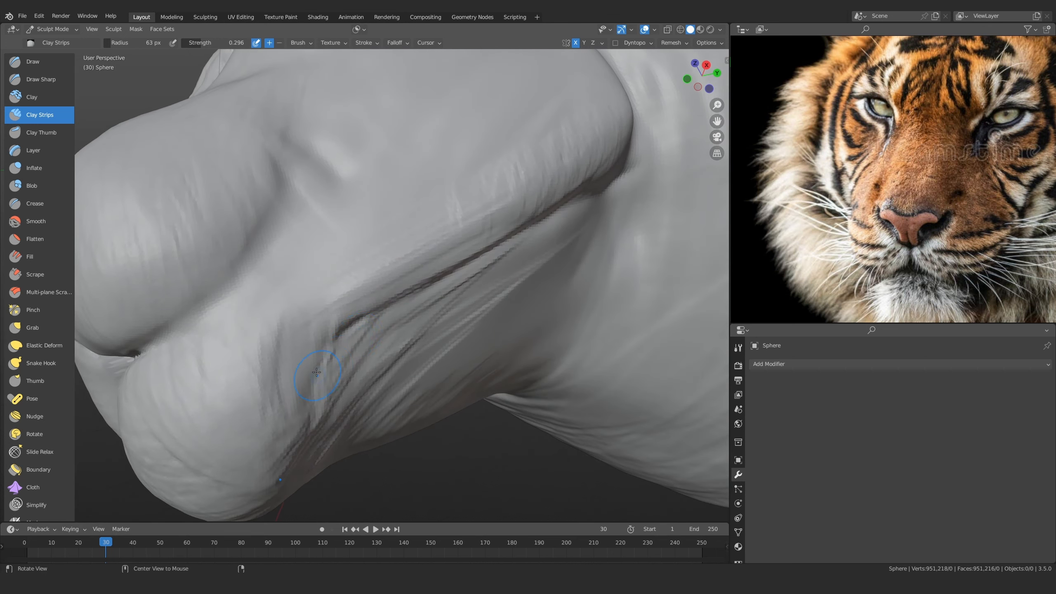
Blend the back of the chin into the jaw with fur strokes using Clay Strips at 63 px
{"action": "mouse_move", "coordinate": [317, 372]}
{"action": "middle_mouse_down"}
{"action": "mouse_move", "coordinate": [375, 262]}
{"action": "mouse_move", "coordinate": [369, 225]}
{"action": "middle_mouse_up"}
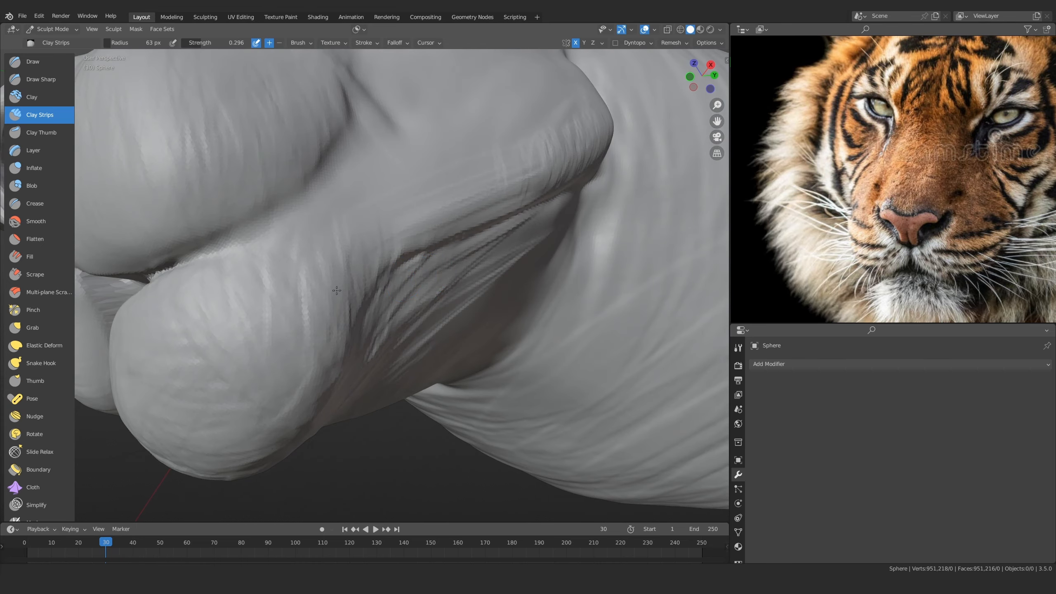
{"action": "left_click_drag", "start_coordinate": [337, 290], "coordinate": [360, 238], "text": "ctrl+alt"}
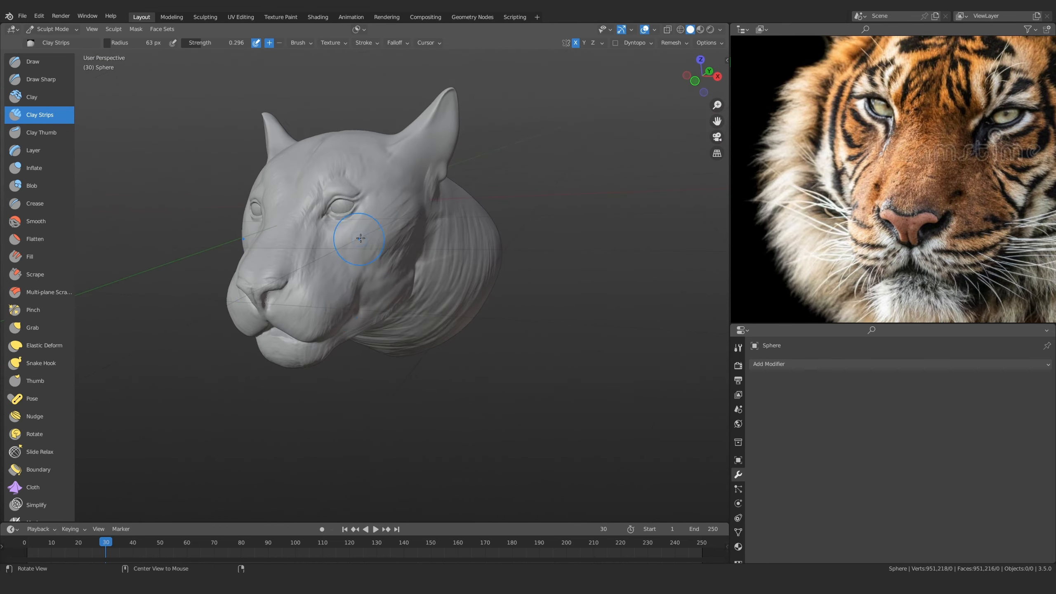
{"action": "mouse_move", "coordinate": [346, 316]}
{"action": "left_mouse_down", "text": "alt"}
{"action": "mouse_move", "coordinate": [341, 302]}
{"action": "mouse_move", "coordinate": [399, 279]}
{"action": "mouse_move", "coordinate": [414, 227]}
{"action": "left_mouse_up", "text": "alt"}
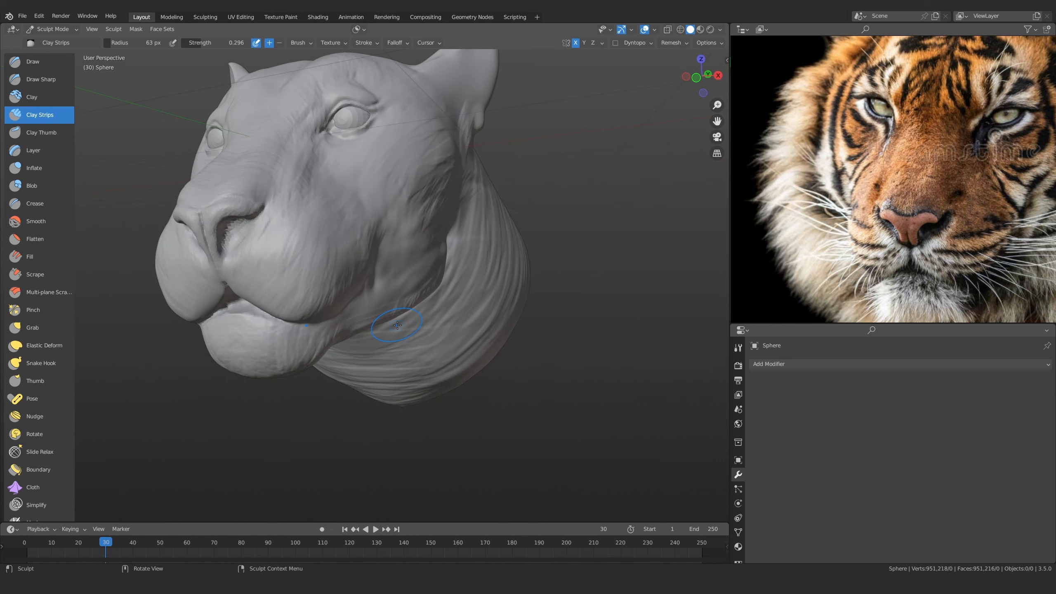
Compare the jaw, cheek and muzzle profile with the side-view tiger references
{"action": "left_click_drag", "start_coordinate": [473, 244], "coordinate": [403, 243], "text": "alt"}
{"action": "scroll", "coordinate": [897, 221], "scroll_direction": "up", "scroll_amount": 2}
{"action": "scroll", "coordinate": [896, 221], "scroll_direction": "down", "scroll_amount": 5}
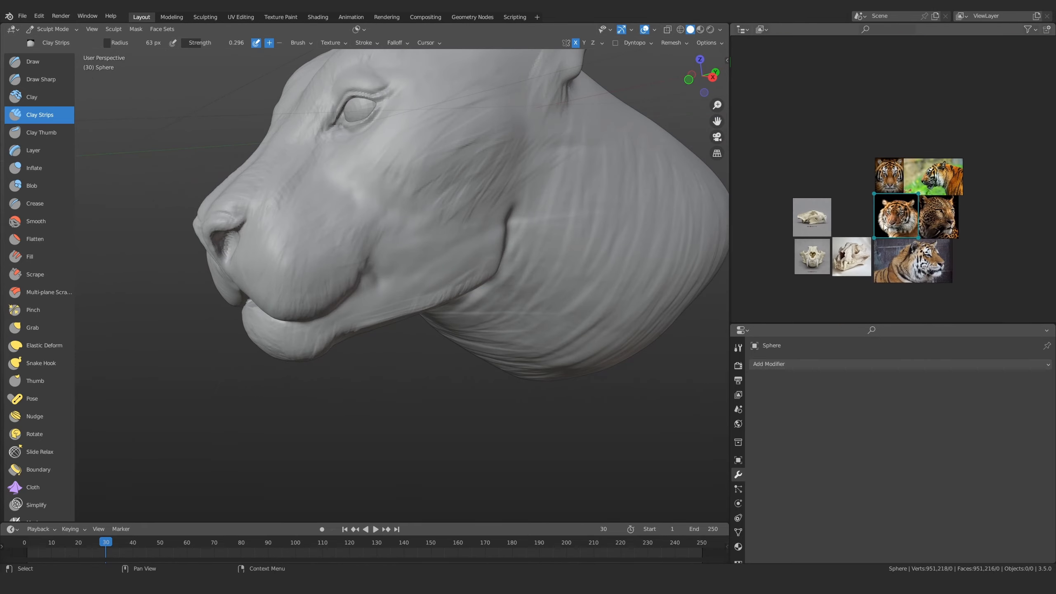
{"action": "scroll", "coordinate": [904, 217], "scroll_direction": "up", "scroll_amount": 10}
{"action": "scroll", "coordinate": [906, 216], "scroll_direction": "down", "scroll_amount": 8}
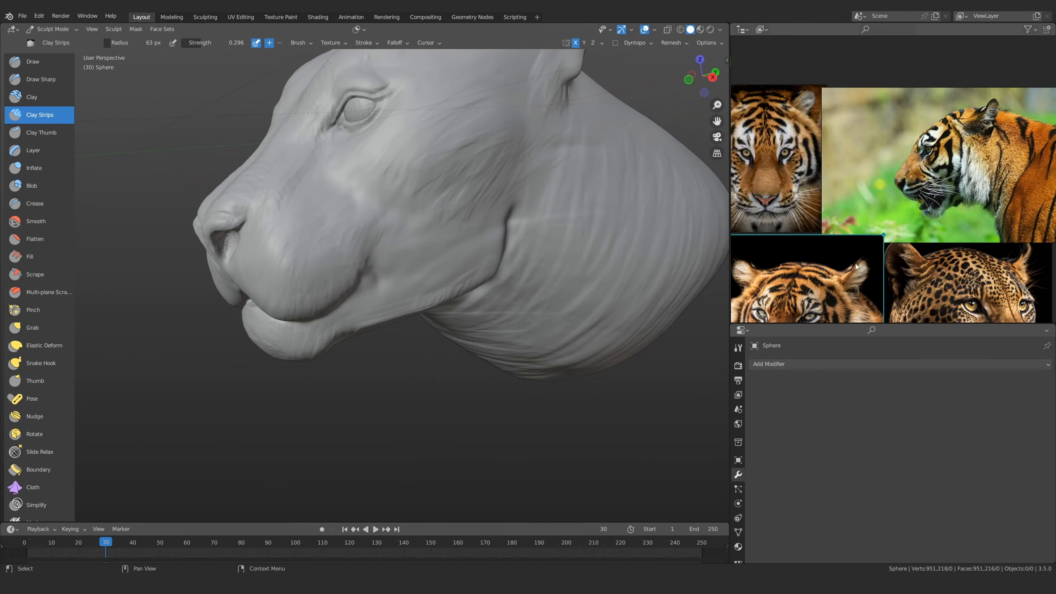
{"action": "scroll", "coordinate": [914, 249], "scroll_direction": "up", "scroll_amount": 3}
{"action": "middle_click_drag", "start_coordinate": [932, 308], "coordinate": [937, 224]}
{"action": "scroll", "coordinate": [938, 225], "scroll_direction": "up", "scroll_amount": 6}
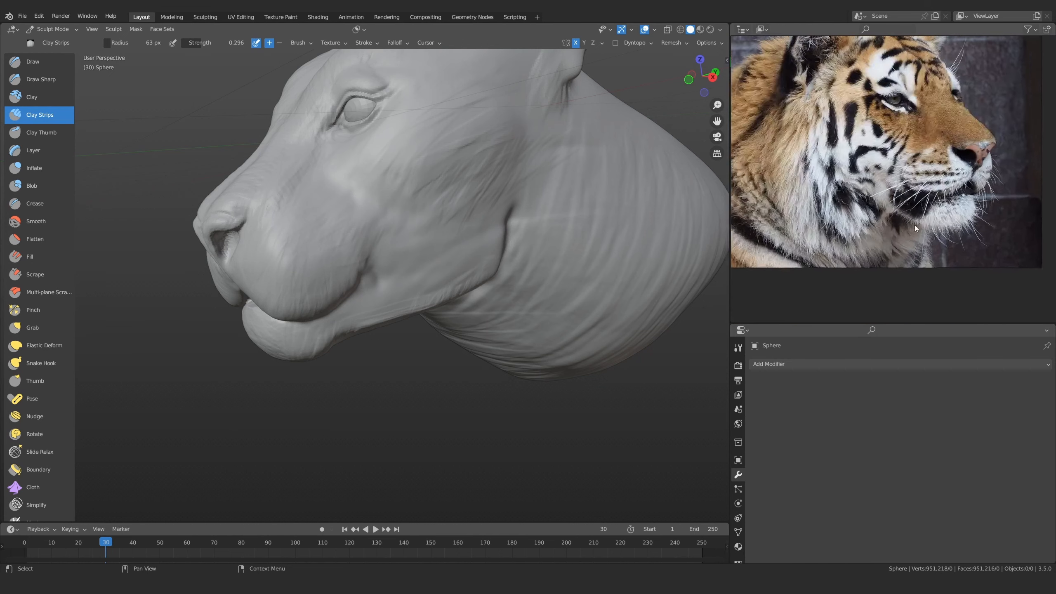
Add fur strokes below the mouth corner, between the muzzle and the chin, using Clay Strips at 41 px
{"action": "scroll", "coordinate": [443, 250], "scroll_direction": "up", "scroll_amount": 5}
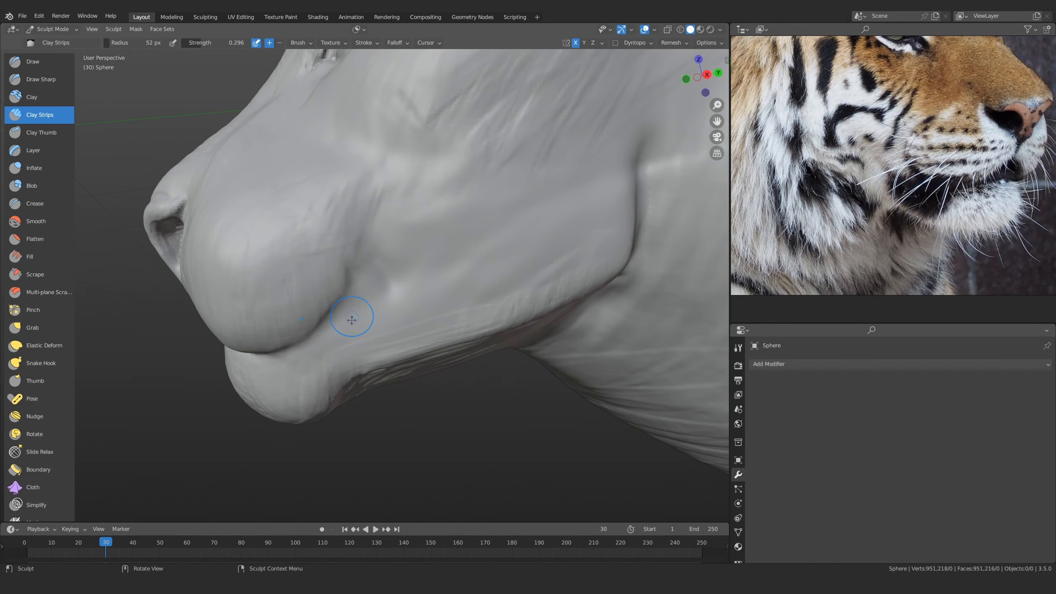
{"action": "scroll", "coordinate": [345, 308], "scroll_direction": "up", "scroll_amount": 2}
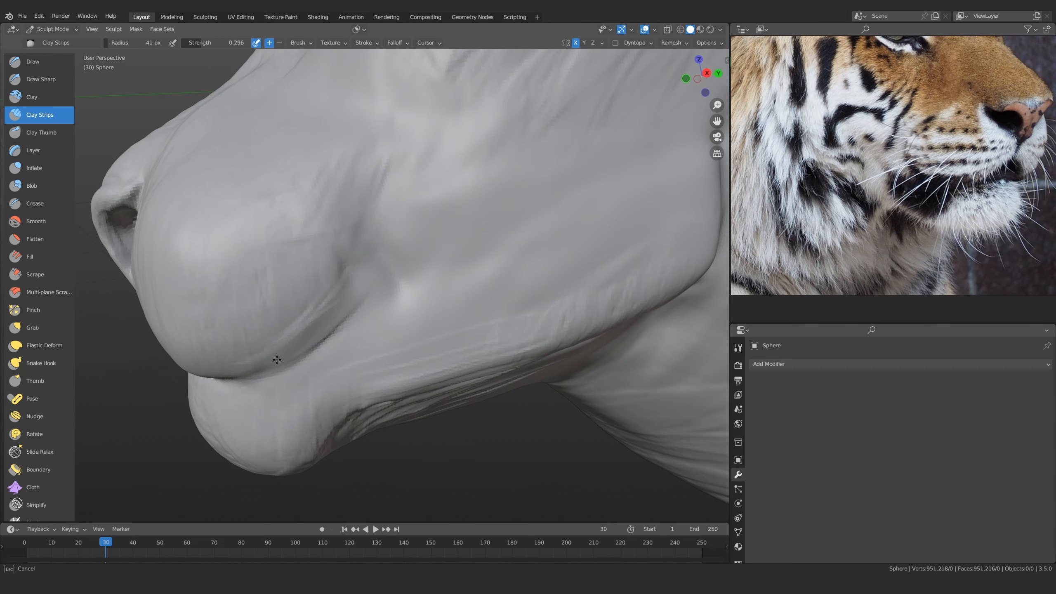
{"action": "scroll", "coordinate": [267, 349], "scroll_direction": "down", "scroll_amount": 6}
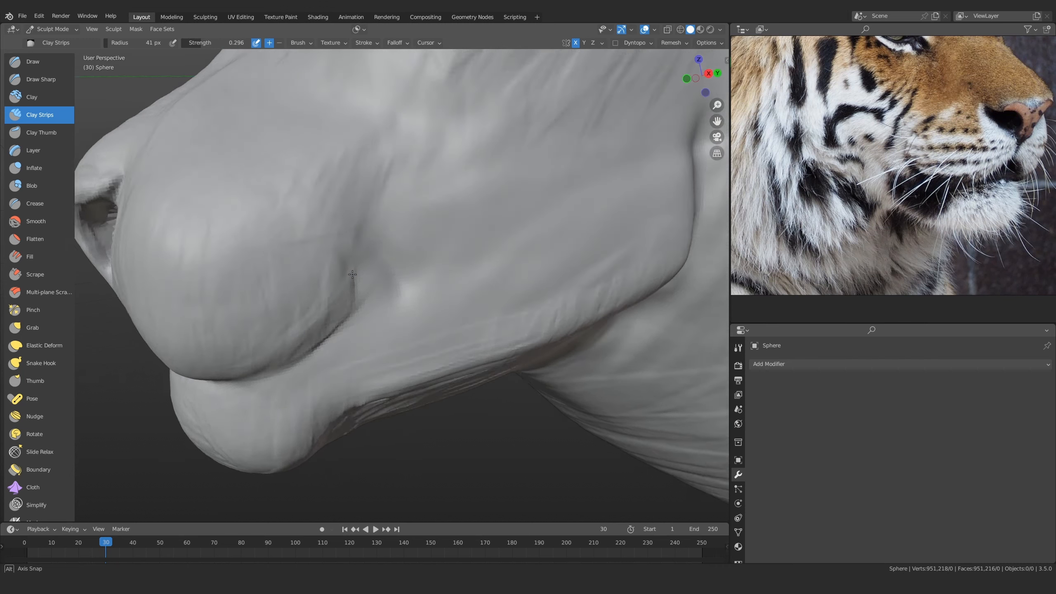
{"action": "middle_click_drag", "start_coordinate": [316, 316], "coordinate": [366, 283]}
{"action": "scroll", "coordinate": [376, 270], "scroll_direction": "up", "scroll_amount": 6}
{"action": "left_click_drag", "start_coordinate": [376, 270], "coordinate": [377, 253], "text": "alt+shift"}
{"action": "left_click_drag", "start_coordinate": [377, 253], "coordinate": [369, 303], "text": "ctrl+alt"}
{"action": "left_click_drag", "start_coordinate": [371, 400], "coordinate": [372, 314], "text": "ctrl+alt"}
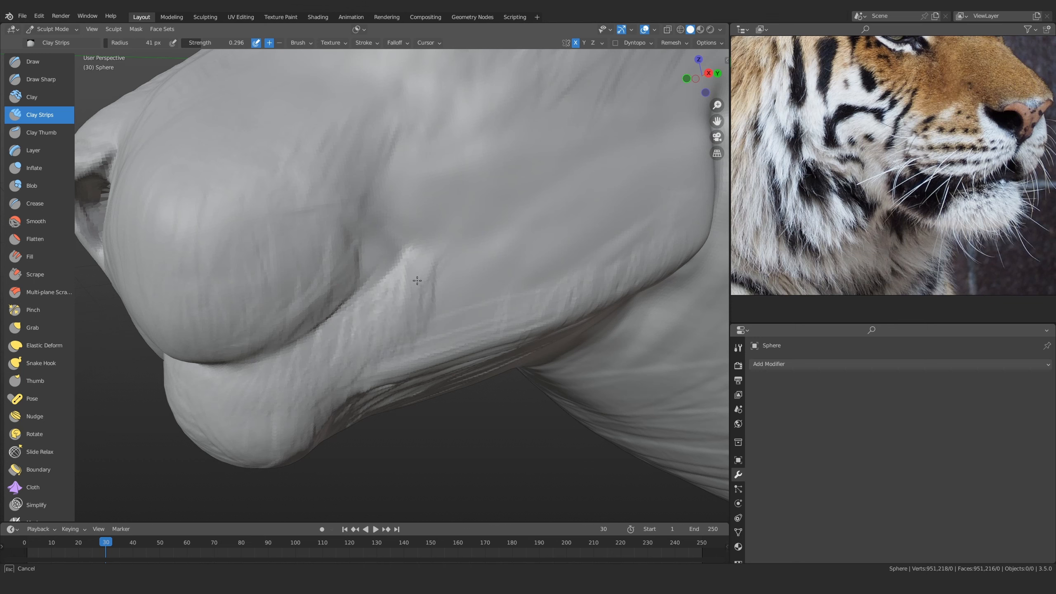
Extend the fur strokes from the mouth corner back along the lower jaw with Clay Strips at up to 49 px
{"action": "left_click_drag", "start_coordinate": [439, 249], "coordinate": [472, 329], "text": "ctrl+alt"}
{"action": "mouse_move", "coordinate": [471, 328]}
{"action": "left_mouse_down", "text": "ctrl+alt"}
{"action": "mouse_move", "coordinate": [472, 295]}
{"action": "mouse_move", "coordinate": [486, 337]}
{"action": "left_mouse_up", "text": "ctrl+alt"}
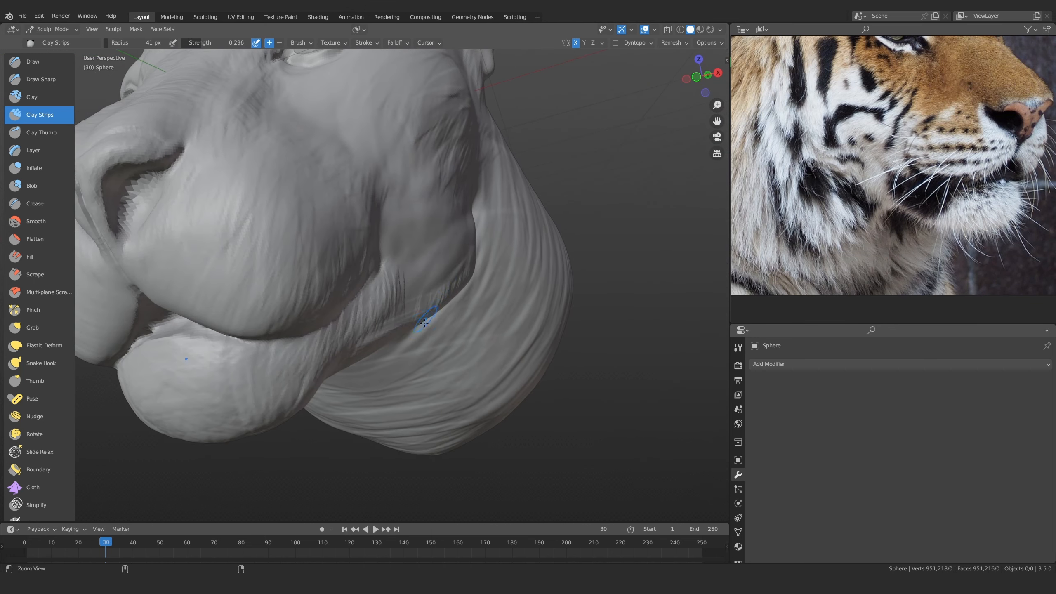
{"action": "left_click_drag", "start_coordinate": [390, 374], "coordinate": [385, 333], "text": "ctrl+alt"}
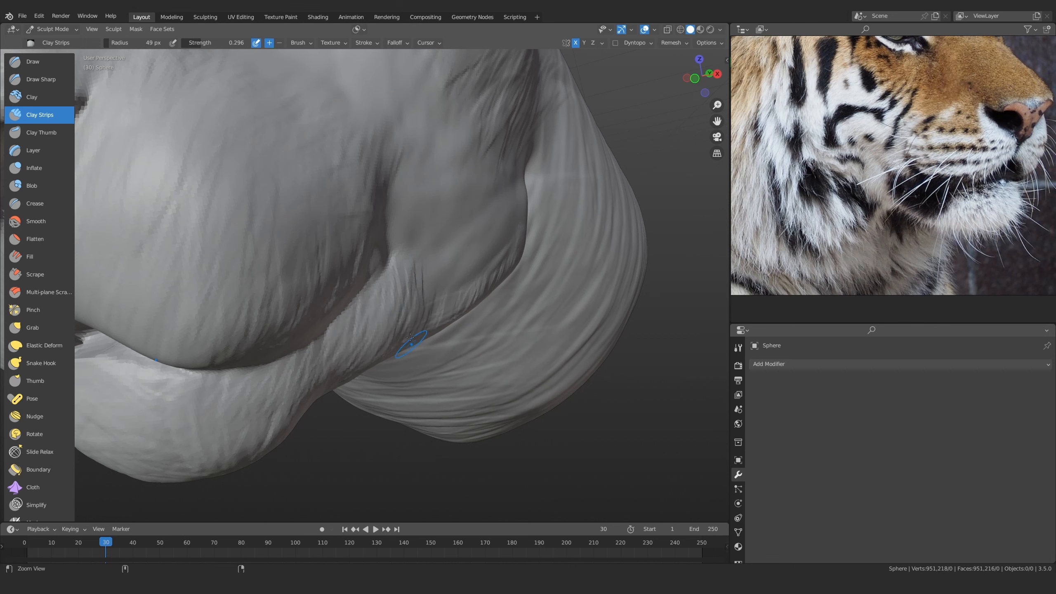
{"action": "left_click_drag", "start_coordinate": [410, 337], "coordinate": [446, 353], "text": "ctrl+alt"}
{"action": "left_click_drag", "start_coordinate": [363, 249], "coordinate": [401, 329], "text": "ctrl+alt"}
{"action": "left_click_drag", "start_coordinate": [401, 329], "coordinate": [393, 311], "text": "ctrl+alt"}
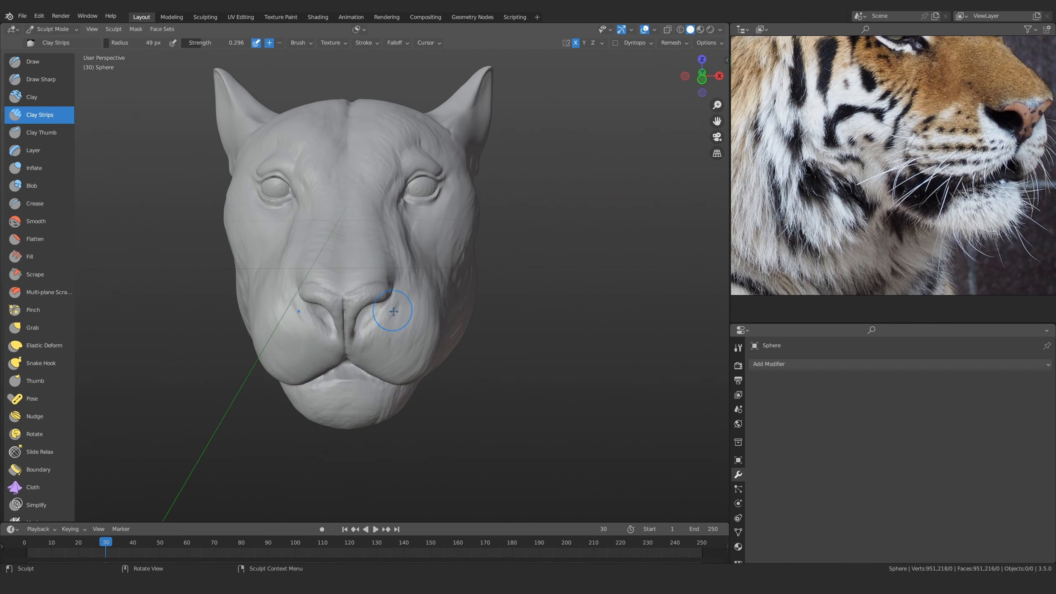
Add fine fur strokes around the inner eye corner and the adjoining brow with Clay Strips at 34 px
{"action": "middle_click_drag", "start_coordinate": [403, 315], "coordinate": [393, 311]}
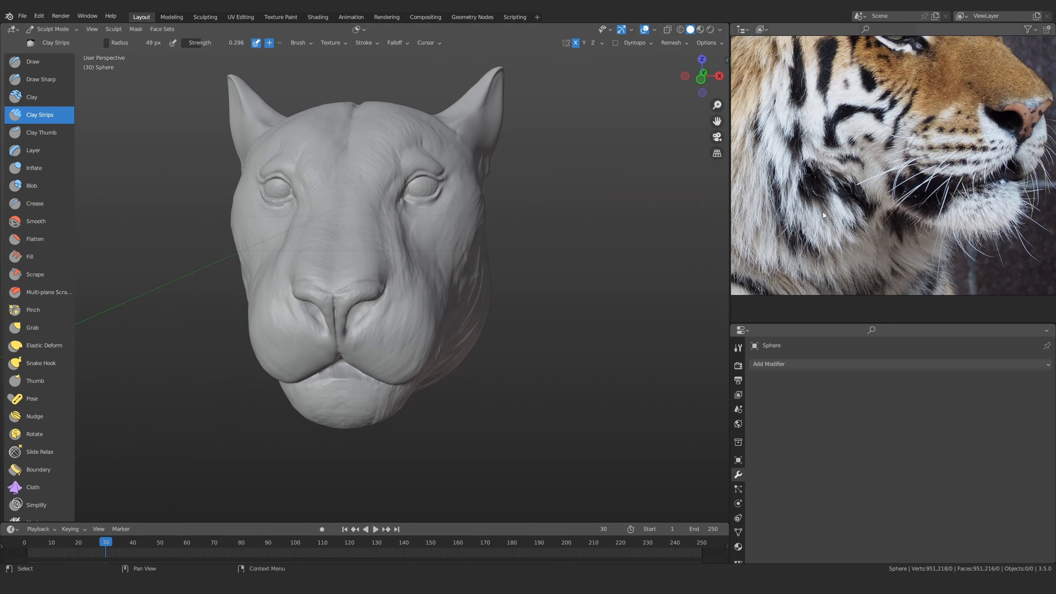
{"action": "left_click_drag", "start_coordinate": [481, 338], "coordinate": [364, 268], "text": "alt"}
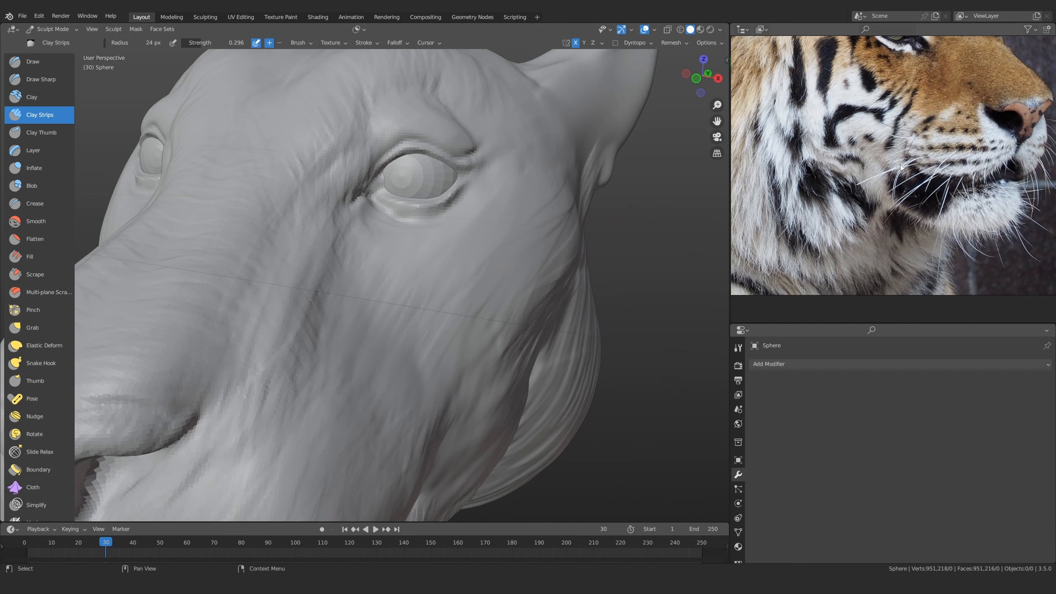
{"action": "scroll", "coordinate": [900, 164], "scroll_direction": "down", "scroll_amount": 3}
{"action": "scroll", "coordinate": [482, 284], "scroll_direction": "down", "scroll_amount": 5}
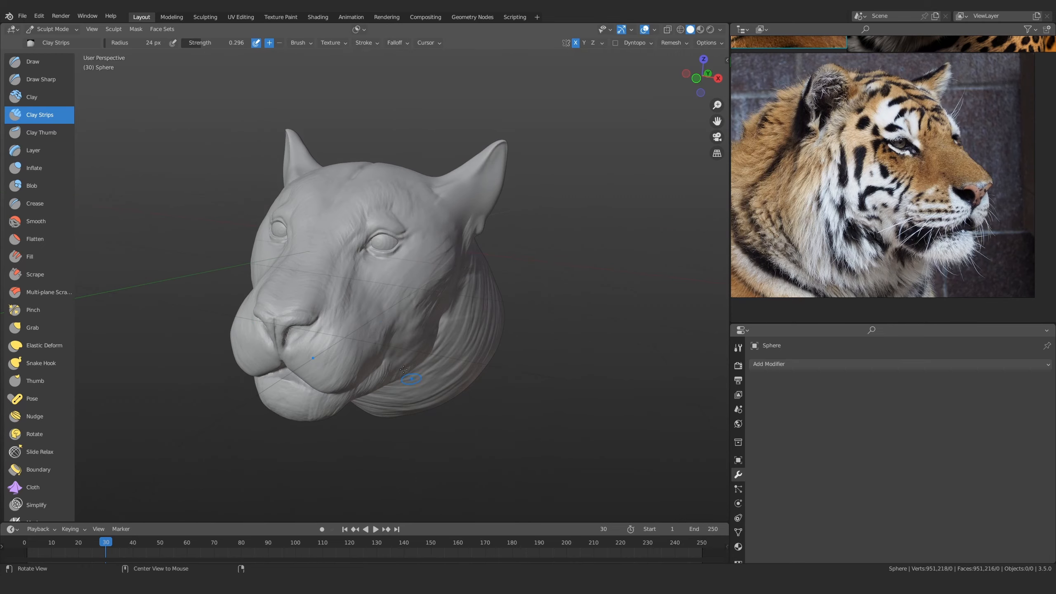
{"action": "mouse_move", "coordinate": [409, 299]}
{"action": "middle_mouse_down"}
{"action": "mouse_move", "coordinate": [446, 316]}
{"action": "mouse_move", "coordinate": [432, 298]}
{"action": "mouse_move", "coordinate": [450, 336]}
{"action": "mouse_move", "coordinate": [417, 333]}
{"action": "middle_mouse_up"}
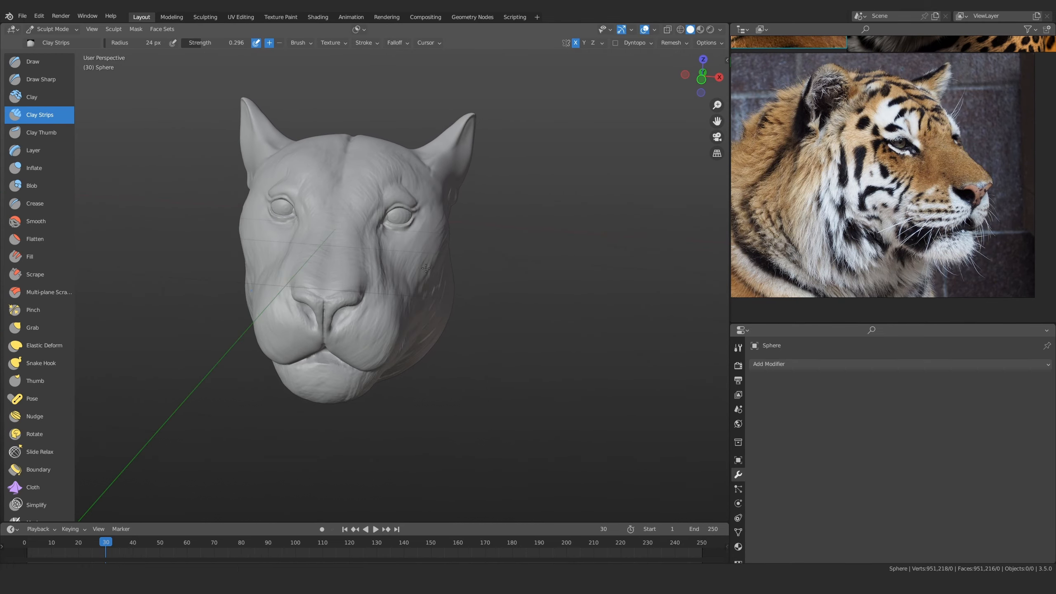
{"action": "scroll", "coordinate": [350, 208], "scroll_direction": "up", "scroll_amount": 8}
{"action": "mouse_move", "coordinate": [372, 305]}
{"action": "middle_mouse_down"}
{"action": "mouse_move", "coordinate": [394, 305]}
{"action": "mouse_move", "coordinate": [345, 286]}
{"action": "mouse_move", "coordinate": [377, 276]}
{"action": "mouse_move", "coordinate": [372, 307]}
{"action": "middle_mouse_up"}
{"action": "scroll", "coordinate": [351, 250], "scroll_direction": "up", "scroll_amount": 3}
{"action": "key", "text": "f"}
{"action": "left_click", "coordinate": [382, 262]}
{"action": "scroll", "coordinate": [377, 266], "scroll_direction": "up", "scroll_amount": 1}
{"action": "scroll", "coordinate": [350, 280], "scroll_direction": "up", "scroll_amount": 1}
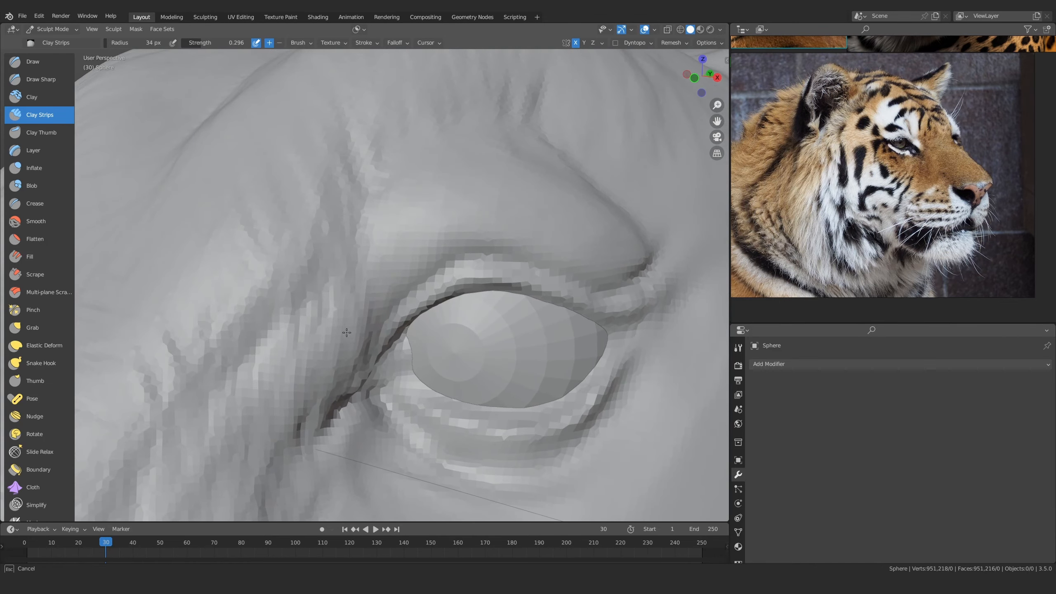
{"action": "mouse_move", "coordinate": [297, 359]}
{"action": "left_mouse_down", "text": "ctrl+alt"}
{"action": "mouse_move", "coordinate": [332, 354]}
{"action": "mouse_move", "coordinate": [334, 399]}
{"action": "left_mouse_up", "text": "ctrl+alt"}
{"action": "mouse_move", "coordinate": [334, 358]}
{"action": "left_mouse_down", "text": "alt"}
{"action": "mouse_move", "coordinate": [349, 403]}
{"action": "mouse_move", "coordinate": [395, 250]}
{"action": "left_mouse_up", "text": "alt"}
Soften the central groove on top of the head with long Clay Strips strokes at 48 px
{"action": "mouse_move", "coordinate": [412, 208]}
{"action": "left_mouse_down", "text": "ctrl+alt"}
{"action": "mouse_move", "coordinate": [436, 109]}
{"action": "mouse_move", "coordinate": [374, 292]}
{"action": "left_mouse_up", "text": "ctrl+alt"}
{"action": "left_click_drag", "start_coordinate": [358, 375], "coordinate": [337, 314], "text": "ctrl+alt"}
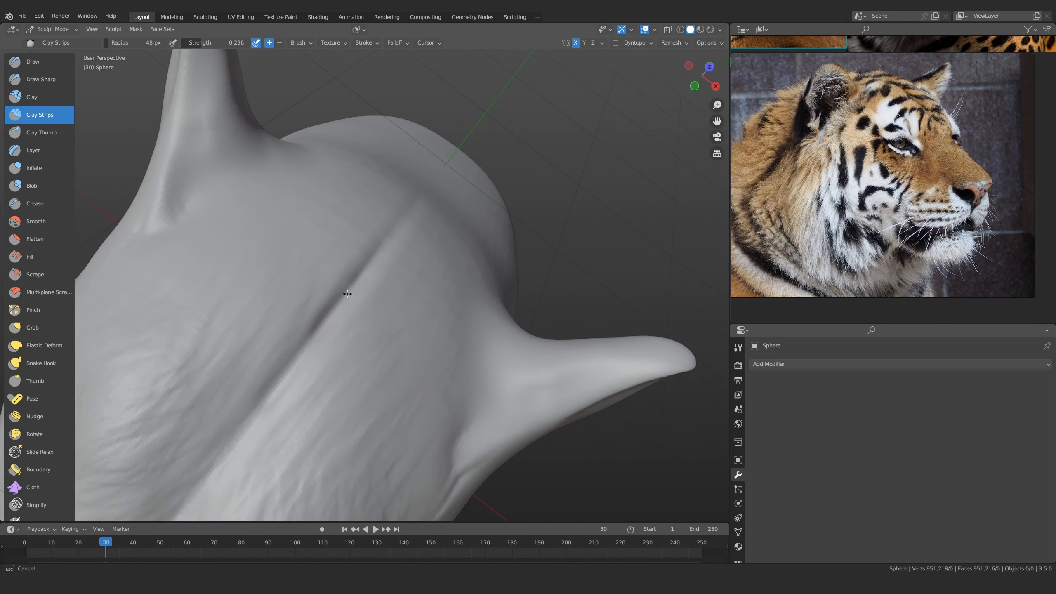
{"action": "left_click_drag", "start_coordinate": [386, 239], "coordinate": [259, 374]}
{"action": "left_click_drag", "start_coordinate": [260, 411], "coordinate": [369, 242]}
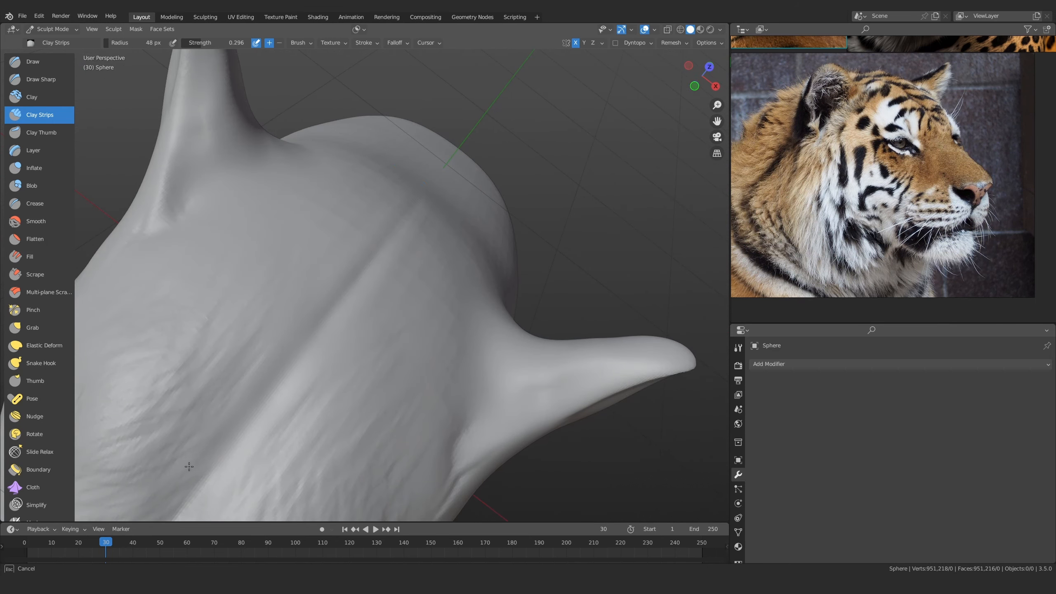
{"action": "left_click_drag", "start_coordinate": [190, 466], "coordinate": [196, 518], "text": "ctrl+alt"}
{"action": "mouse_move", "coordinate": [358, 365]}
{"action": "left_mouse_down", "text": "alt"}
{"action": "mouse_move", "coordinate": [344, 401]}
{"action": "mouse_move", "coordinate": [330, 281]}
{"action": "mouse_move", "coordinate": [371, 265]}
{"action": "mouse_move", "coordinate": [370, 278]}
{"action": "left_mouse_up", "text": "alt"}
{"action": "left_click_drag", "start_coordinate": [359, 333], "coordinate": [346, 288], "text": "ctrl+alt"}
{"action": "left_click_drag", "start_coordinate": [317, 336], "coordinate": [306, 291], "text": "alt"}
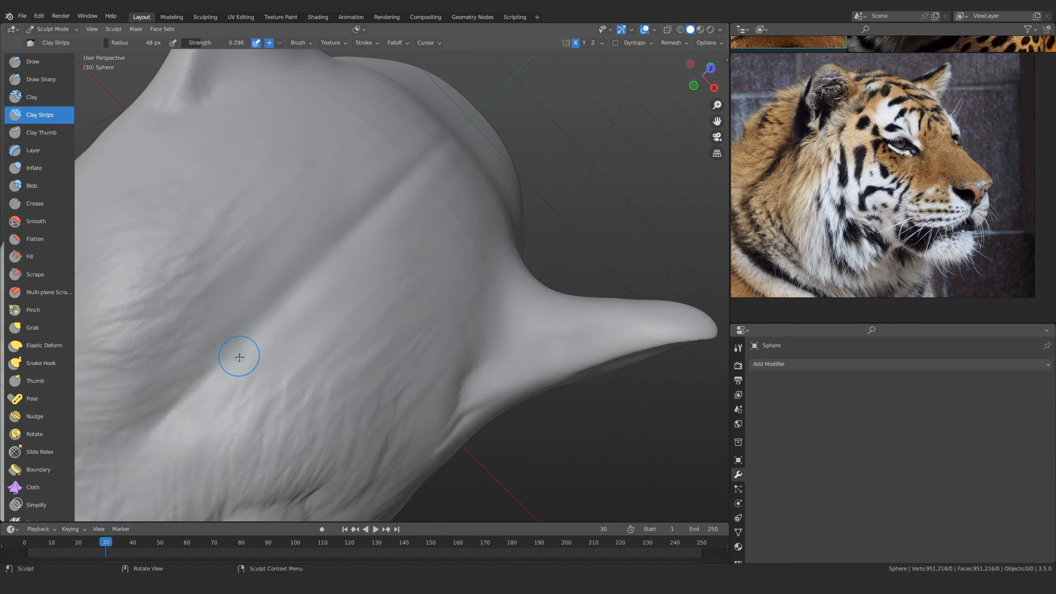
Add short fur strokes along the edge of the forehead's central groove with Clay Strips at 45 px
{"action": "left_click_drag", "start_coordinate": [274, 346], "coordinate": [287, 370]}
{"action": "key", "text": "f"}
{"action": "left_click", "coordinate": [307, 331]}
{"action": "left_click_drag", "start_coordinate": [296, 302], "coordinate": [314, 336]}
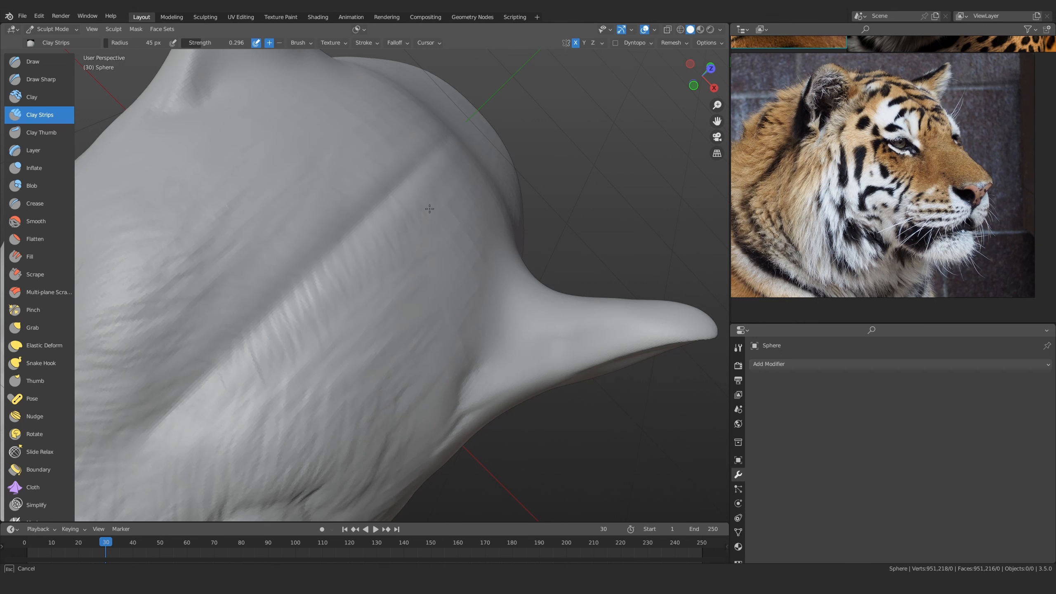
Sweep long fur strokes across the forehead from the crown toward the brow with Clay Strips at 45 px
{"action": "middle_click_drag", "start_coordinate": [452, 225], "coordinate": [368, 263]}
{"action": "left_click_drag", "start_coordinate": [419, 215], "coordinate": [327, 358]}
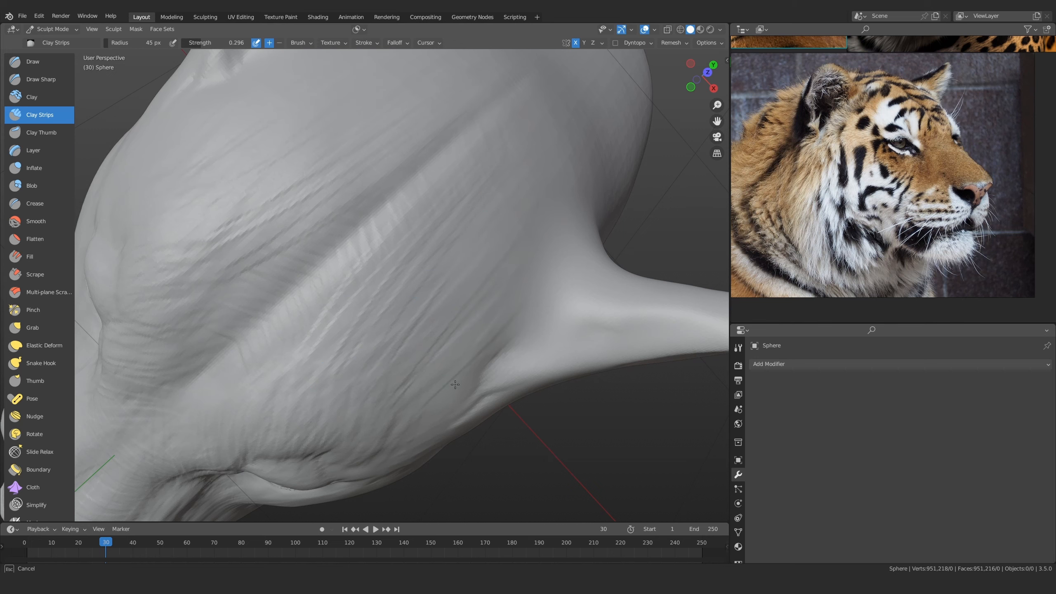
{"action": "mouse_move", "coordinate": [453, 425]}
{"action": "left_mouse_down", "text": "ctrl+alt"}
{"action": "mouse_move", "coordinate": [437, 470]}
{"action": "mouse_move", "coordinate": [410, 323]}
{"action": "mouse_move", "coordinate": [388, 316]}
{"action": "mouse_move", "coordinate": [459, 256]}
{"action": "mouse_move", "coordinate": [436, 366]}
{"action": "mouse_move", "coordinate": [397, 389]}
{"action": "mouse_move", "coordinate": [375, 332]}
{"action": "mouse_move", "coordinate": [420, 301]}
{"action": "mouse_move", "coordinate": [408, 282]}
{"action": "left_mouse_up", "text": "ctrl+alt"}
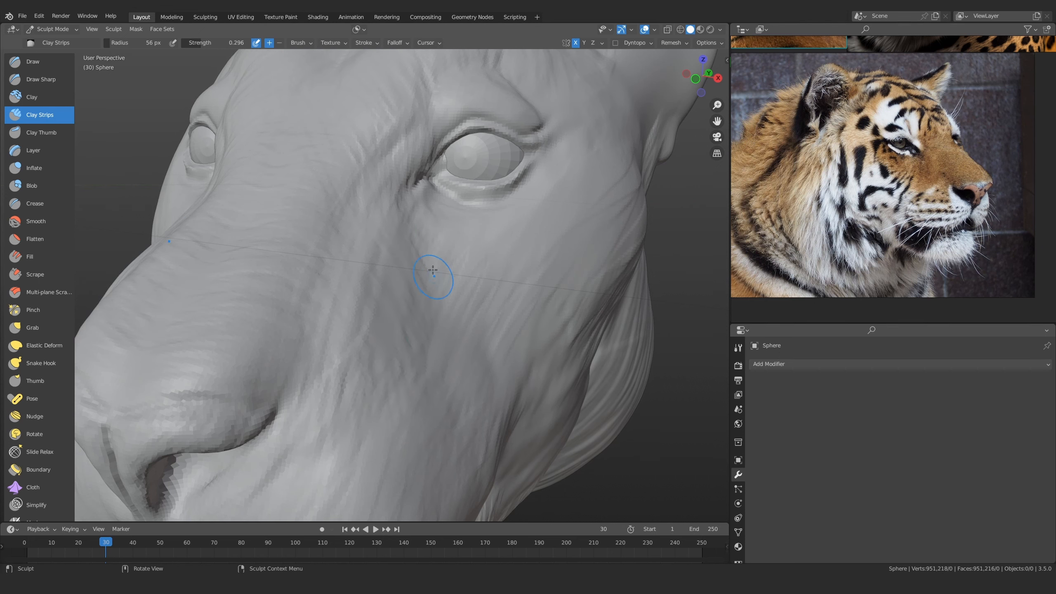
Add fur strokes below the inner eye corner along the side of the nose with Clay Strips at 39 px
{"action": "mouse_move", "coordinate": [432, 269]}
{"action": "middle_mouse_down", "text": "ctrl"}
{"action": "mouse_move", "coordinate": [443, 252]}
{"action": "mouse_move", "coordinate": [405, 412]}
{"action": "mouse_move", "coordinate": [370, 366]}
{"action": "mouse_move", "coordinate": [359, 287]}
{"action": "mouse_move", "coordinate": [375, 274]}
{"action": "middle_mouse_up", "text": "ctrl"}
{"action": "key", "text": "f"}
{"action": "left_click", "coordinate": [320, 288]}
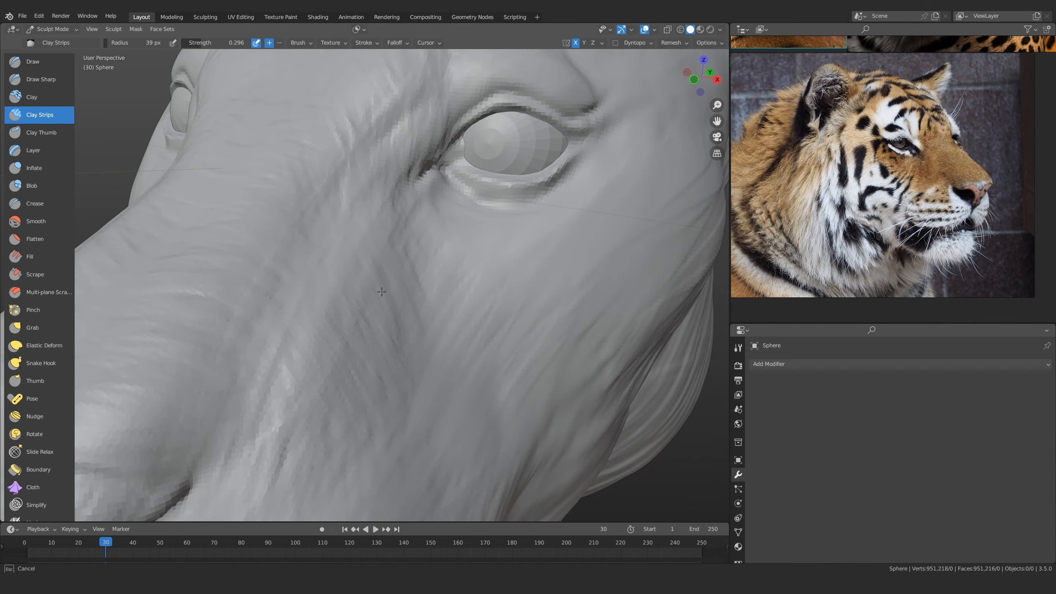
{"action": "middle_click_drag", "start_coordinate": [420, 370], "coordinate": [420, 449], "text": "ctrl"}
{"action": "middle_click_drag", "start_coordinate": [386, 266], "coordinate": [449, 245]}
{"action": "mouse_move", "coordinate": [449, 246]}
{"action": "middle_mouse_down"}
{"action": "mouse_move", "coordinate": [462, 241]}
{"action": "mouse_move", "coordinate": [467, 252]}
{"action": "mouse_move", "coordinate": [389, 331]}
{"action": "middle_mouse_up"}
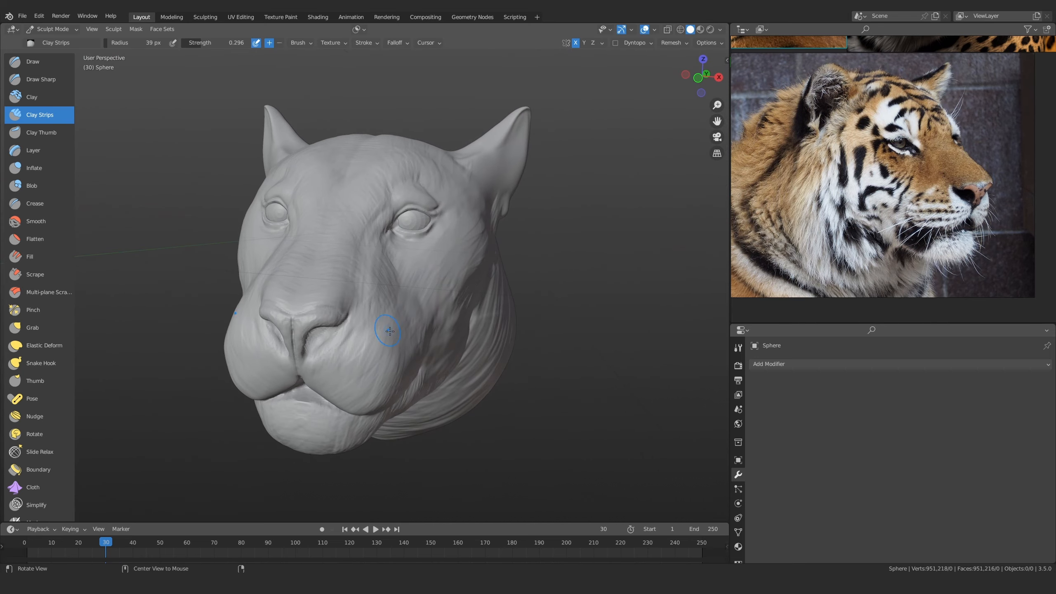
{"action": "mouse_move", "coordinate": [463, 288]}
{"action": "middle_mouse_down"}
{"action": "mouse_move", "coordinate": [517, 178]}
{"action": "mouse_move", "coordinate": [468, 263]}
{"action": "mouse_move", "coordinate": [388, 356]}
{"action": "mouse_move", "coordinate": [436, 249]}
{"action": "mouse_move", "coordinate": [412, 301]}
{"action": "middle_mouse_up"}
{"action": "mouse_move", "coordinate": [411, 301]}
{"action": "middle_mouse_down"}
{"action": "mouse_move", "coordinate": [450, 256]}
{"action": "mouse_move", "coordinate": [426, 316]}
{"action": "mouse_move", "coordinate": [448, 219]}
{"action": "mouse_move", "coordinate": [432, 287]}
{"action": "middle_mouse_up"}
Switch to the Grab brush at 188 px and frame the ears of the front-facing tiger reference
{"action": "key", "text": "g"}
{"action": "key", "text": "f"}
{"action": "left_click", "coordinate": [539, 244]}
{"action": "middle_click_drag", "start_coordinate": [432, 287], "coordinate": [434, 271], "text": "ctrl"}
{"action": "key", "text": "f"}
{"action": "left_click", "coordinate": [427, 257]}
{"action": "middle_click_drag", "start_coordinate": [873, 119], "coordinate": [866, 185]}
{"action": "scroll", "coordinate": [865, 170], "scroll_direction": "down", "scroll_amount": 5}
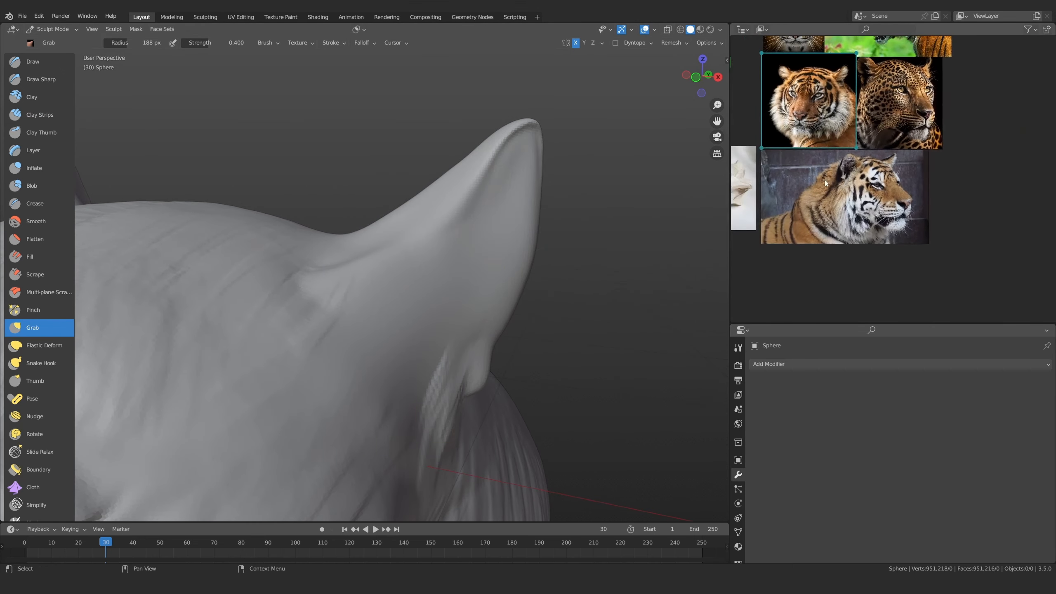
{"action": "middle_click_drag", "start_coordinate": [810, 70], "coordinate": [829, 141]}
{"action": "scroll", "coordinate": [829, 142], "scroll_direction": "up", "scroll_amount": 7}
{"action": "middle_click_drag", "start_coordinate": [961, 169], "coordinate": [917, 187]}
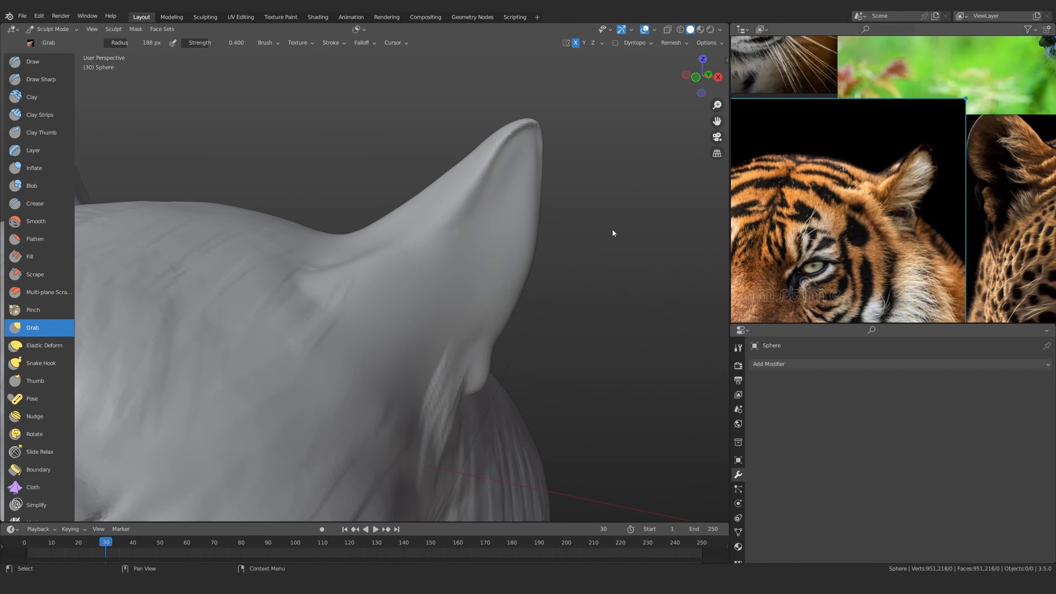
{"action": "scroll", "coordinate": [863, 205], "scroll_direction": "down", "scroll_amount": 4}
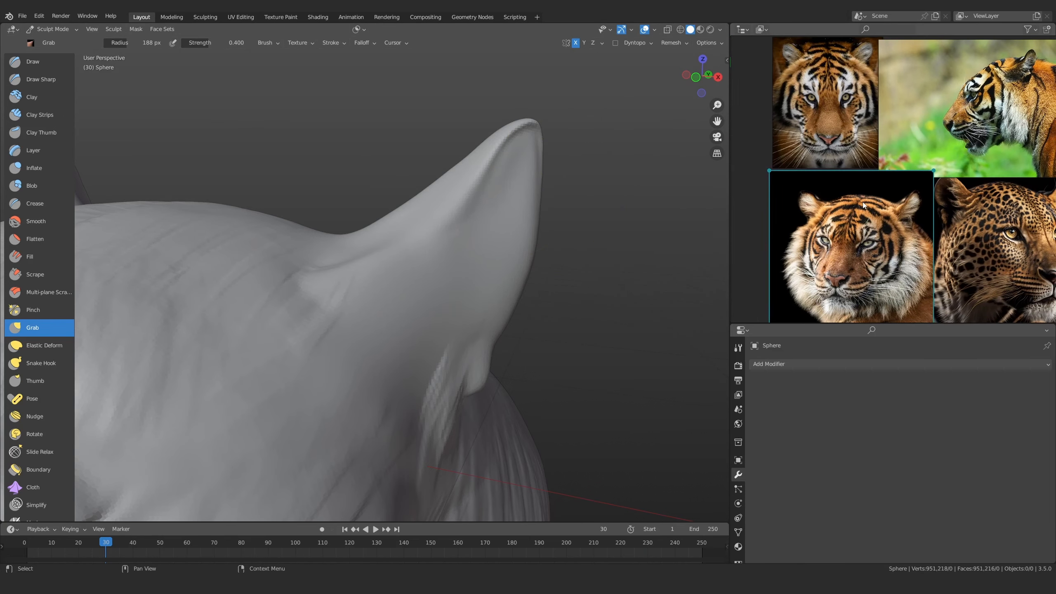
{"action": "scroll", "coordinate": [898, 190], "scroll_direction": "up", "scroll_amount": 7}
Reshape the pointed ear into a broader, rounder outline with the Grab brush at 188 px
{"action": "mouse_move", "coordinate": [484, 170]}
{"action": "middle_mouse_down", "text": "ctrl"}
{"action": "mouse_move", "coordinate": [452, 236]}
{"action": "mouse_move", "coordinate": [469, 229]}
{"action": "middle_mouse_up", "text": "ctrl"}
{"action": "left_click_drag", "start_coordinate": [472, 198], "coordinate": [461, 212]}
{"action": "middle_click_drag", "start_coordinate": [462, 212], "coordinate": [434, 238]}
{"action": "left_click_drag", "start_coordinate": [434, 238], "coordinate": [397, 188]}
{"action": "middle_click_drag", "start_coordinate": [460, 194], "coordinate": [424, 191]}
{"action": "left_click_drag", "start_coordinate": [425, 192], "coordinate": [472, 129]}
{"action": "mouse_move", "coordinate": [556, 167]}
{"action": "left_mouse_down"}
{"action": "mouse_move", "coordinate": [584, 164]}
{"action": "mouse_move", "coordinate": [597, 200]}
{"action": "mouse_move", "coordinate": [587, 306]}
{"action": "left_mouse_up"}
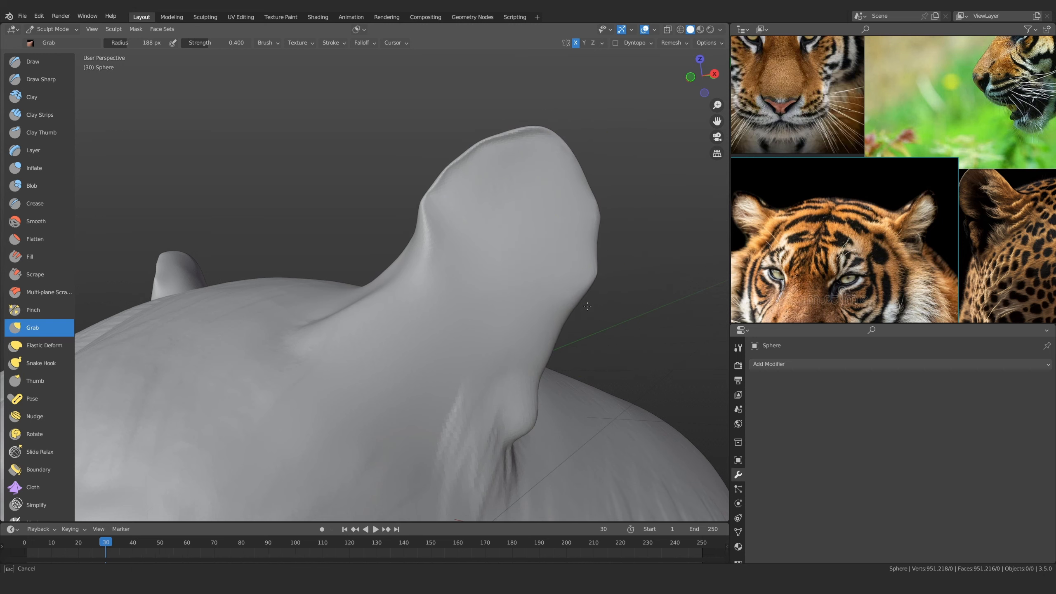
{"action": "left_click_drag", "start_coordinate": [622, 262], "coordinate": [608, 242]}
{"action": "left_click_drag", "start_coordinate": [601, 168], "coordinate": [619, 175]}
{"action": "scroll", "coordinate": [425, 245], "scroll_direction": "down", "scroll_amount": 5}
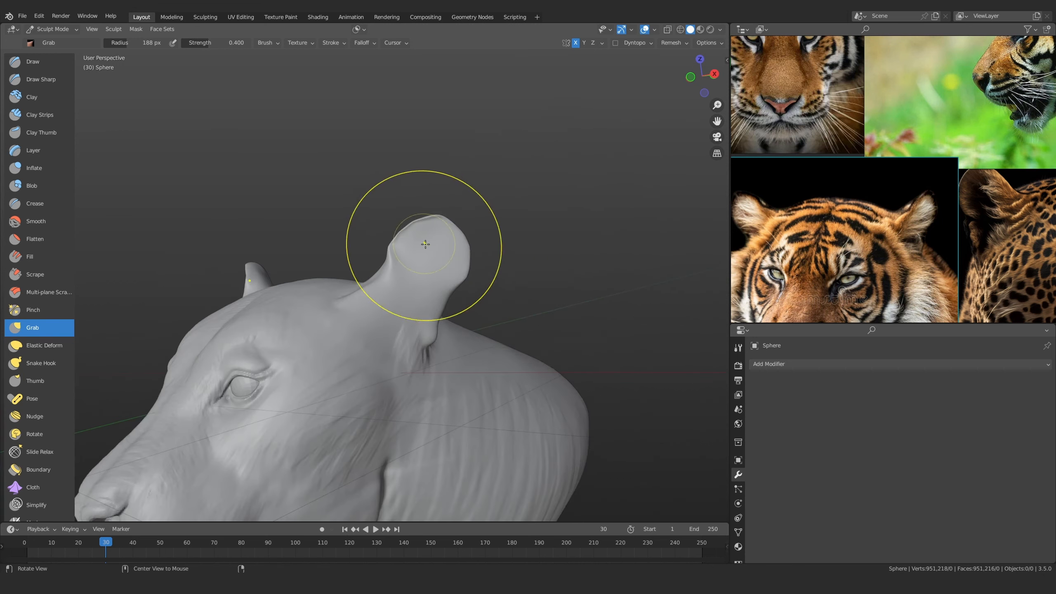
Pull the ear's inner edge and base into a curved fold from the front with the Grab brush at 188 px
{"action": "mouse_move", "coordinate": [370, 307]}
{"action": "middle_mouse_down"}
{"action": "mouse_move", "coordinate": [438, 318]}
{"action": "mouse_move", "coordinate": [412, 359]}
{"action": "mouse_move", "coordinate": [429, 324]}
{"action": "mouse_move", "coordinate": [440, 233]}
{"action": "middle_mouse_up"}
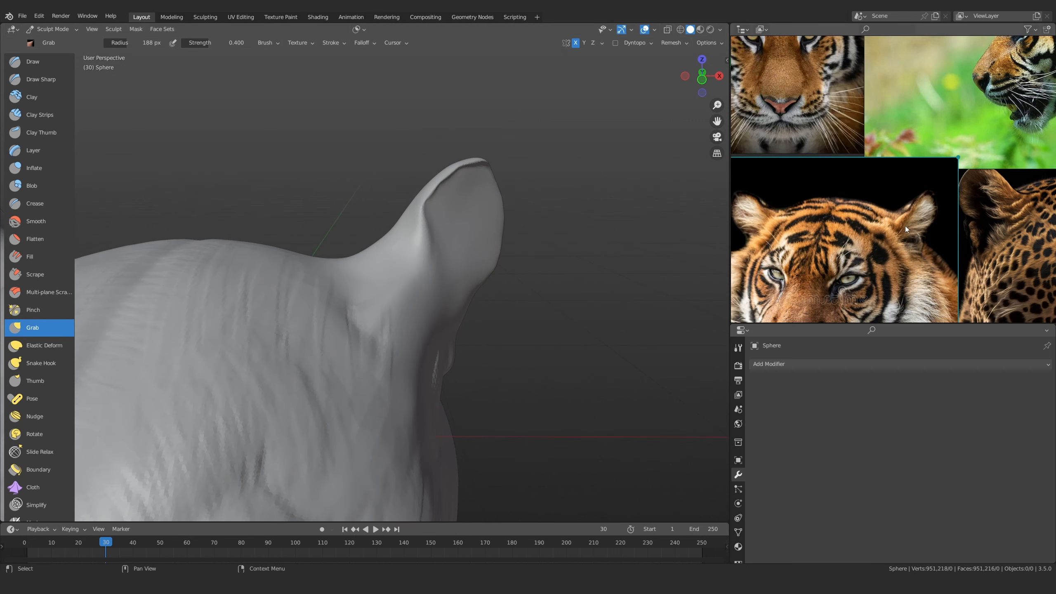
{"action": "mouse_move", "coordinate": [432, 235]}
{"action": "middle_mouse_down"}
{"action": "mouse_move", "coordinate": [440, 243]}
{"action": "mouse_move", "coordinate": [431, 242]}
{"action": "middle_mouse_up"}
{"action": "left_click_drag", "start_coordinate": [431, 195], "coordinate": [461, 204]}
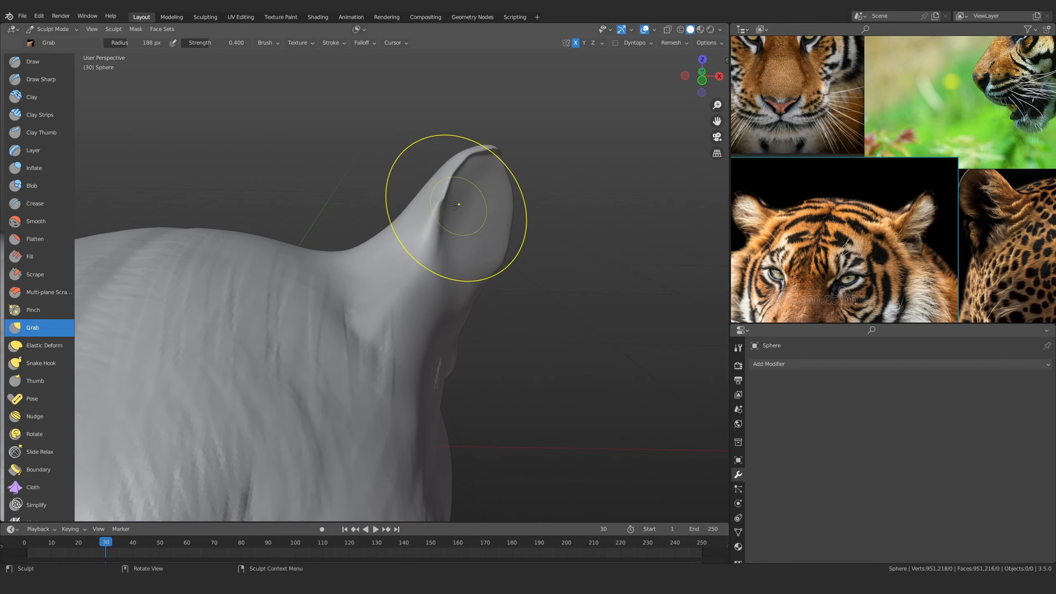
{"action": "left_click_drag", "start_coordinate": [427, 273], "coordinate": [425, 287]}
{"action": "mouse_move", "coordinate": [390, 323]}
{"action": "left_mouse_down"}
{"action": "mouse_move", "coordinate": [411, 308]}
{"action": "mouse_move", "coordinate": [400, 296]}
{"action": "left_mouse_up"}
{"action": "mouse_move", "coordinate": [452, 207]}
{"action": "left_mouse_down"}
{"action": "mouse_move", "coordinate": [462, 204]}
{"action": "mouse_move", "coordinate": [460, 227]}
{"action": "left_mouse_up"}
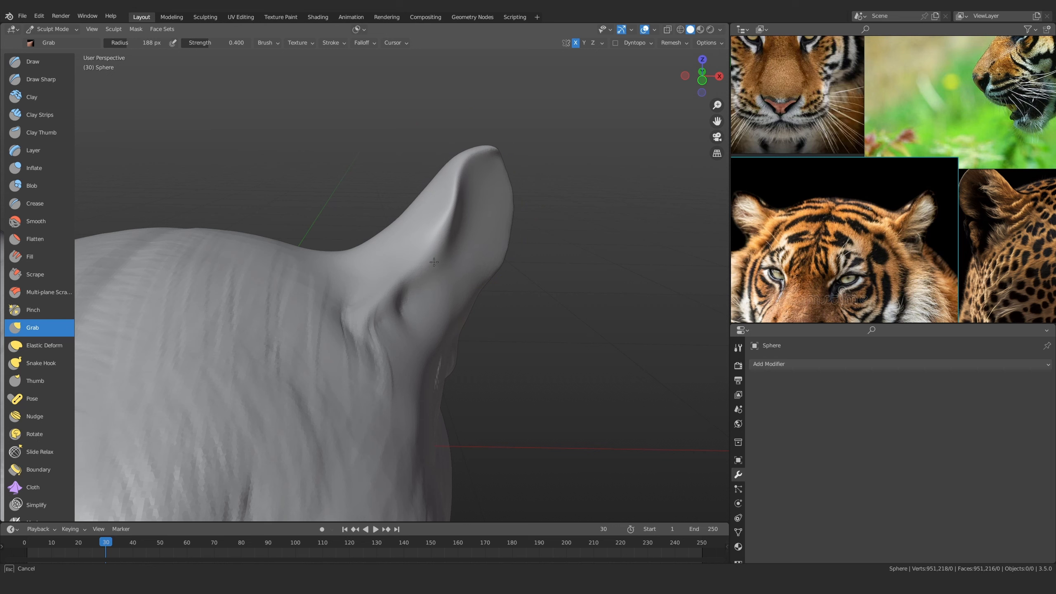
{"action": "left_click_drag", "start_coordinate": [446, 326], "coordinate": [463, 345]}
Round the ear's tip and outer rim with the Grab brush, reducing its radius to 146 px
{"action": "middle_click_drag", "start_coordinate": [450, 224], "coordinate": [478, 214], "text": "shift"}
{"action": "left_click_drag", "start_coordinate": [478, 215], "coordinate": [528, 205]}
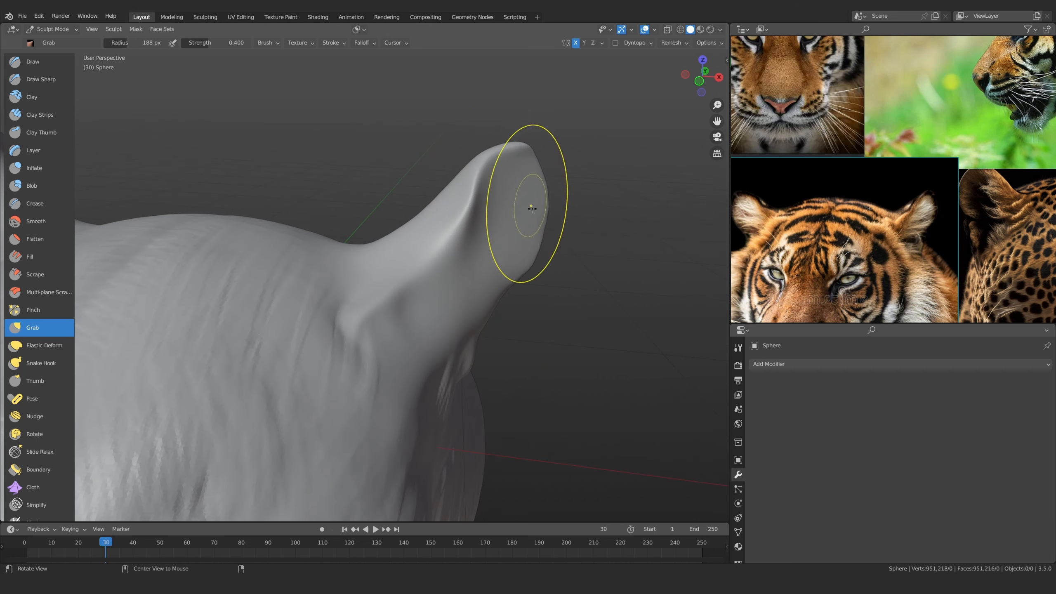
{"action": "middle_click_drag", "start_coordinate": [531, 205], "coordinate": [403, 293]}
{"action": "scroll", "coordinate": [424, 254], "scroll_direction": "up", "scroll_amount": 1}
{"action": "key", "text": "f"}
{"action": "left_click", "coordinate": [420, 229]}
{"action": "middle_click_drag", "start_coordinate": [419, 229], "coordinate": [479, 202]}
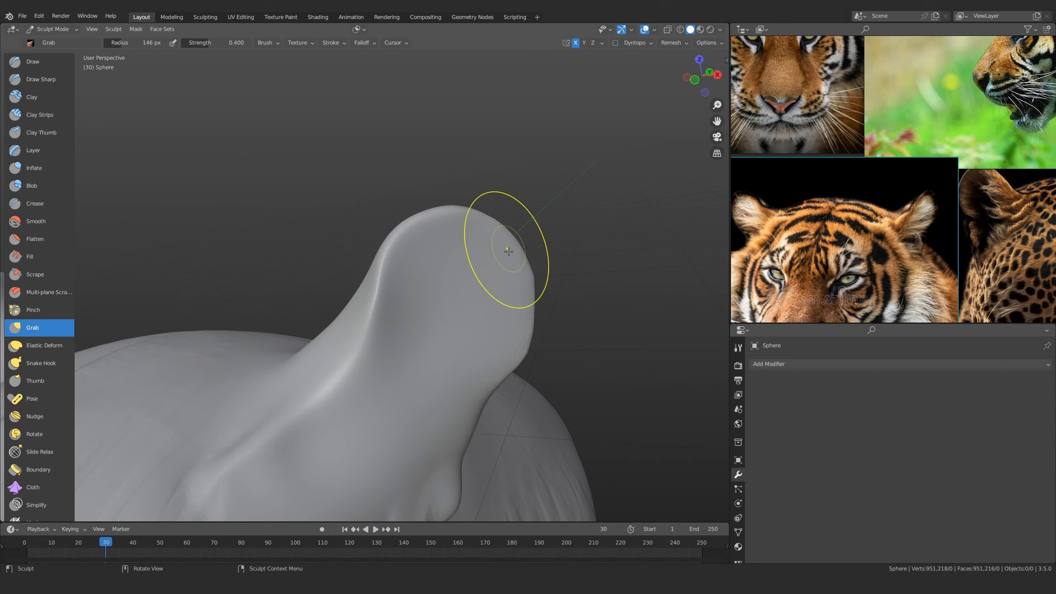
Adjust the ear's overall shape from the front and side with the Grab brush at 235 px
{"action": "scroll", "coordinate": [509, 252], "scroll_direction": "down", "scroll_amount": 6}
{"action": "middle_click_drag", "start_coordinate": [391, 329], "coordinate": [418, 349]}
{"action": "mouse_move", "coordinate": [418, 349]}
{"action": "middle_mouse_down", "text": "shift"}
{"action": "mouse_move", "coordinate": [443, 240]}
{"action": "mouse_move", "coordinate": [403, 295]}
{"action": "mouse_move", "coordinate": [424, 307]}
{"action": "middle_mouse_up", "text": "shift"}
{"action": "scroll", "coordinate": [443, 240], "scroll_direction": "down", "scroll_amount": 4}
{"action": "scroll", "coordinate": [406, 291], "scroll_direction": "up", "scroll_amount": 2}
{"action": "scroll", "coordinate": [428, 287], "scroll_direction": "up", "scroll_amount": 2}
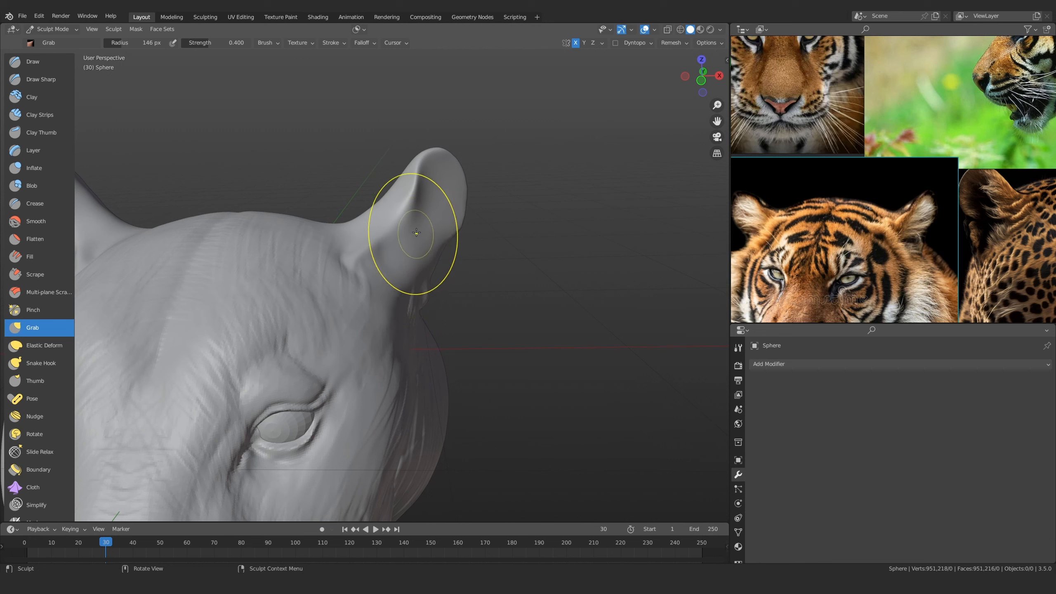
{"action": "key", "text": "f"}
{"action": "left_click", "coordinate": [453, 256]}
{"action": "mouse_move", "coordinate": [454, 255]}
{"action": "left_mouse_down", "text": "ctrl+alt"}
{"action": "mouse_move", "coordinate": [451, 307]}
{"action": "mouse_move", "coordinate": [370, 283]}
{"action": "mouse_move", "coordinate": [399, 266]}
{"action": "left_mouse_up", "text": "ctrl+alt"}
{"action": "mouse_move", "coordinate": [412, 258]}
{"action": "left_mouse_down", "text": "ctrl+alt"}
{"action": "mouse_move", "coordinate": [424, 230]}
{"action": "mouse_move", "coordinate": [497, 204]}
{"action": "left_mouse_up", "text": "ctrl+alt"}
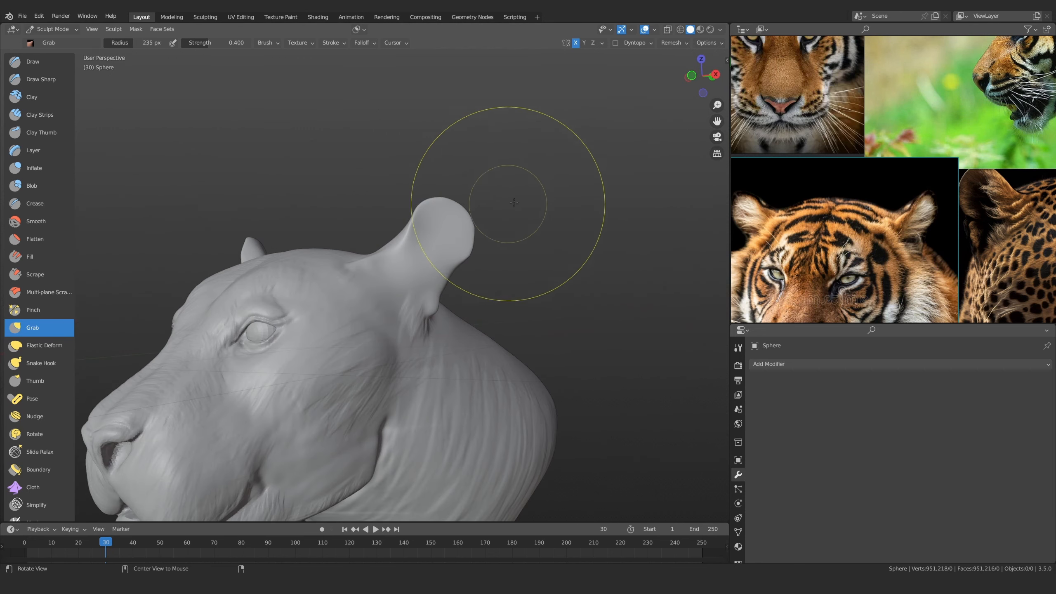
{"action": "mouse_move", "coordinate": [476, 275]}
{"action": "left_mouse_down", "text": "ctrl+alt"}
{"action": "mouse_move", "coordinate": [464, 247]}
{"action": "mouse_move", "coordinate": [499, 202]}
{"action": "mouse_move", "coordinate": [488, 228]}
{"action": "left_mouse_up", "text": "ctrl+alt"}
Set the Grab brush's falloff to Smooth and enlarge its radius to 336 px
{"action": "key", "text": "f"}
{"action": "left_click", "coordinate": [630, 188]}
{"action": "middle_click_drag", "start_coordinate": [488, 228], "coordinate": [438, 266]}
{"action": "left_click", "coordinate": [364, 44]}
{"action": "left_click", "coordinate": [365, 62]}
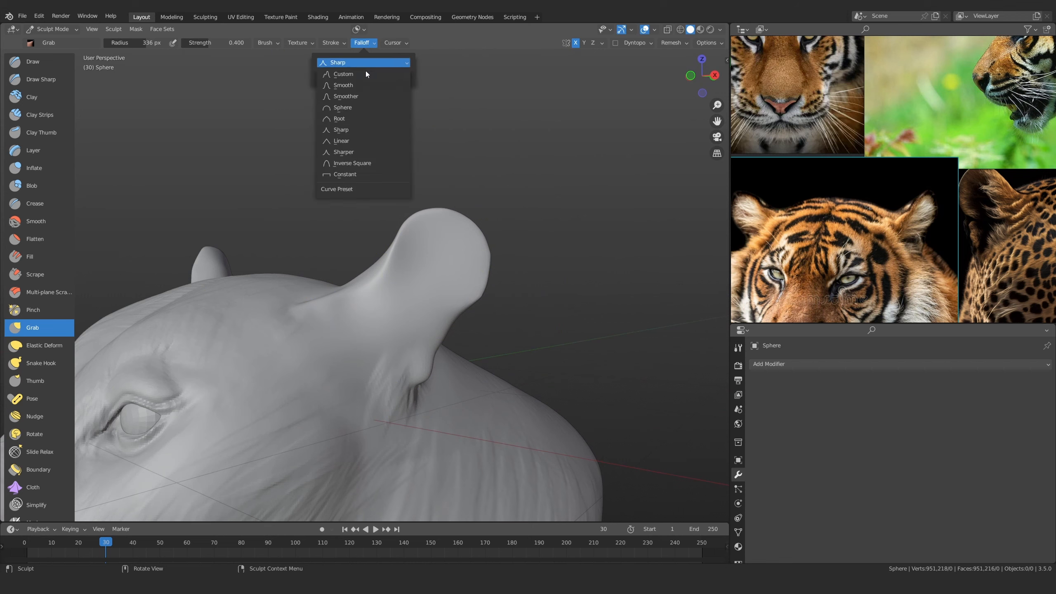
{"action": "left_click", "coordinate": [354, 86]}
Lower the ear toward the skull with the Grab brush at 245 px
{"action": "key", "text": "bracketleft"}
{"action": "key", "text": "bracketleft"}
{"action": "key", "text": "bracketleft"}
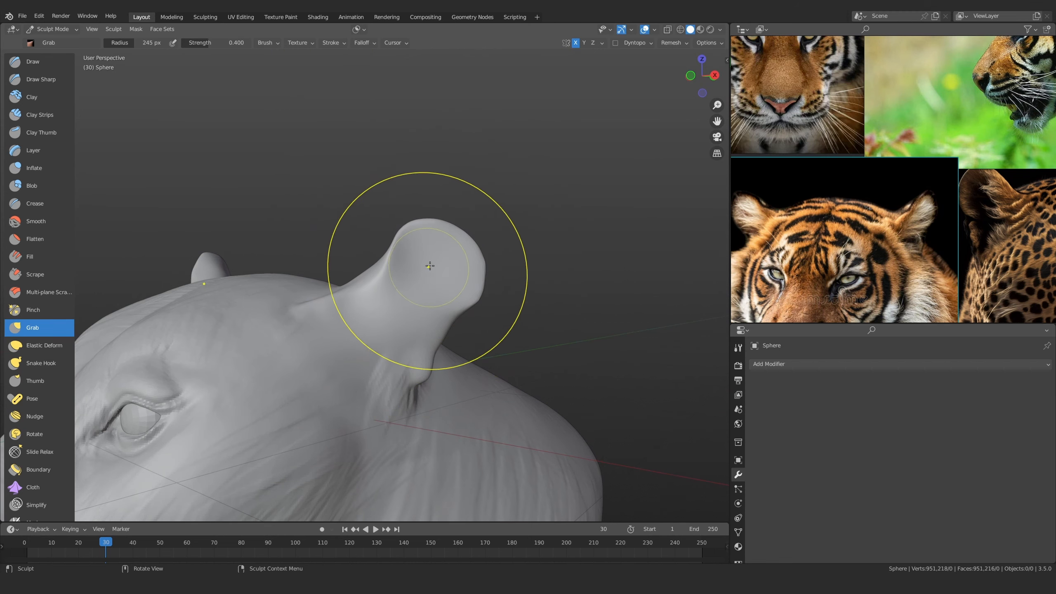
{"action": "mouse_move", "coordinate": [413, 281]}
{"action": "left_mouse_down"}
{"action": "mouse_move", "coordinate": [447, 305]}
{"action": "mouse_move", "coordinate": [398, 261]}
{"action": "left_mouse_up"}
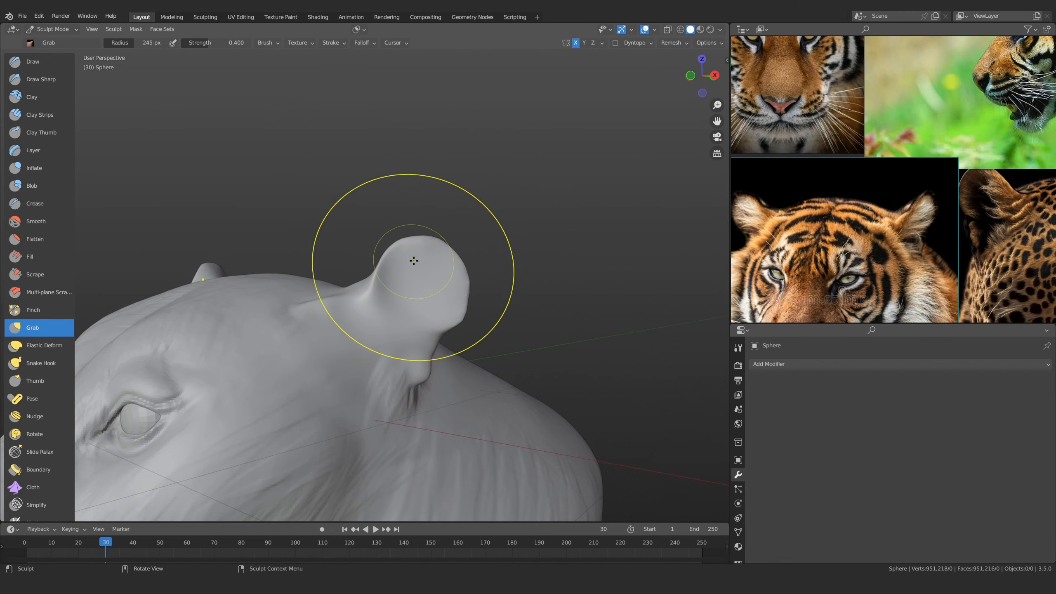
Refine the ear's outline from the front and side with the Grab brush, reducing its radius to 155 px
{"action": "mouse_move", "coordinate": [370, 284]}
{"action": "middle_mouse_down"}
{"action": "mouse_move", "coordinate": [406, 241]}
{"action": "mouse_move", "coordinate": [369, 297]}
{"action": "mouse_move", "coordinate": [391, 254]}
{"action": "middle_mouse_up"}
{"action": "key", "text": "bracketleft"}
{"action": "key", "text": "bracketleft"}
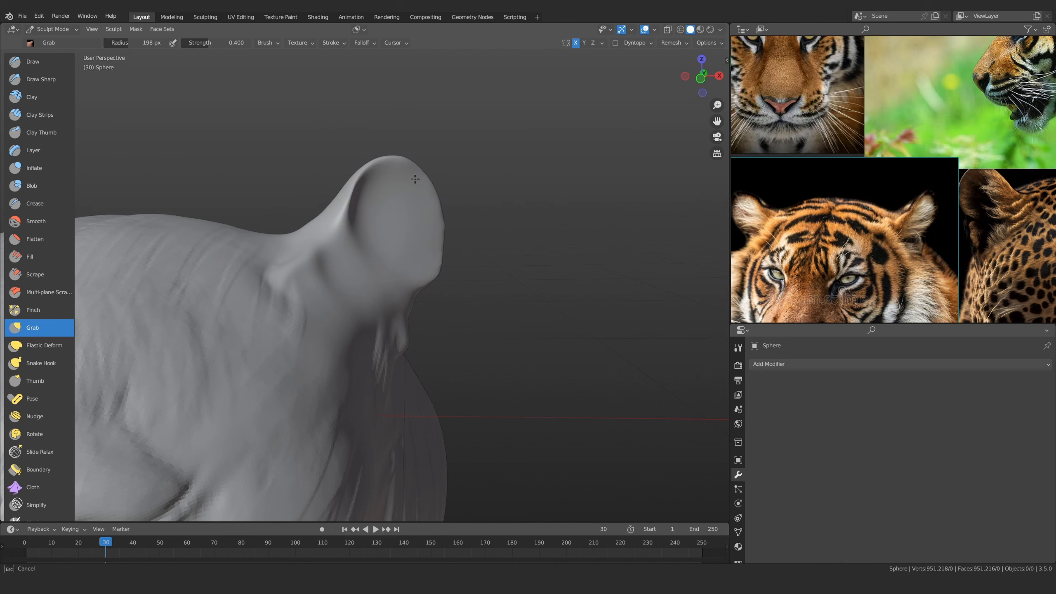
{"action": "key", "text": "bracketleft"}
{"action": "mouse_move", "coordinate": [398, 323]}
{"action": "middle_mouse_down"}
{"action": "mouse_move", "coordinate": [364, 261]}
{"action": "mouse_move", "coordinate": [404, 288]}
{"action": "mouse_move", "coordinate": [406, 259]}
{"action": "mouse_move", "coordinate": [447, 279]}
{"action": "middle_mouse_up"}
{"action": "key", "text": "bracketright"}
{"action": "key", "text": "bracketright"}
{"action": "key", "text": "bracketleft"}
{"action": "key", "text": "bracketleft"}
{"action": "key", "text": "bracketleft"}
{"action": "scroll", "coordinate": [393, 256], "scroll_direction": "down", "scroll_amount": 5}
{"action": "middle_click_drag", "start_coordinate": [394, 255], "coordinate": [336, 292]}
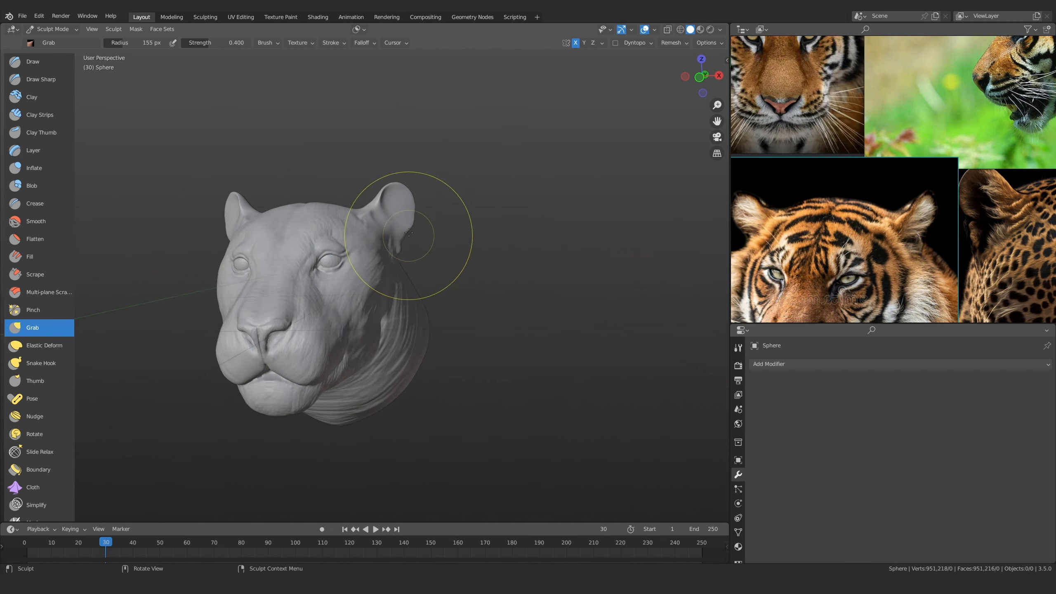
Thicken the ear's upper and outer rim with the Inflate brush at a 71 px radius
{"action": "scroll", "coordinate": [409, 233], "scroll_direction": "up", "scroll_amount": 5}
{"action": "mouse_move", "coordinate": [409, 233]}
{"action": "middle_mouse_down"}
{"action": "mouse_move", "coordinate": [384, 306]}
{"action": "mouse_move", "coordinate": [354, 243]}
{"action": "mouse_move", "coordinate": [365, 208]}
{"action": "mouse_move", "coordinate": [406, 341]}
{"action": "mouse_move", "coordinate": [374, 196]}
{"action": "mouse_move", "coordinate": [361, 286]}
{"action": "middle_mouse_up"}
{"action": "left_click", "coordinate": [35, 170]}
{"action": "key", "text": "f"}
{"action": "left_click", "coordinate": [404, 206]}
{"action": "scroll", "coordinate": [350, 287], "scroll_direction": "up", "scroll_amount": 1}
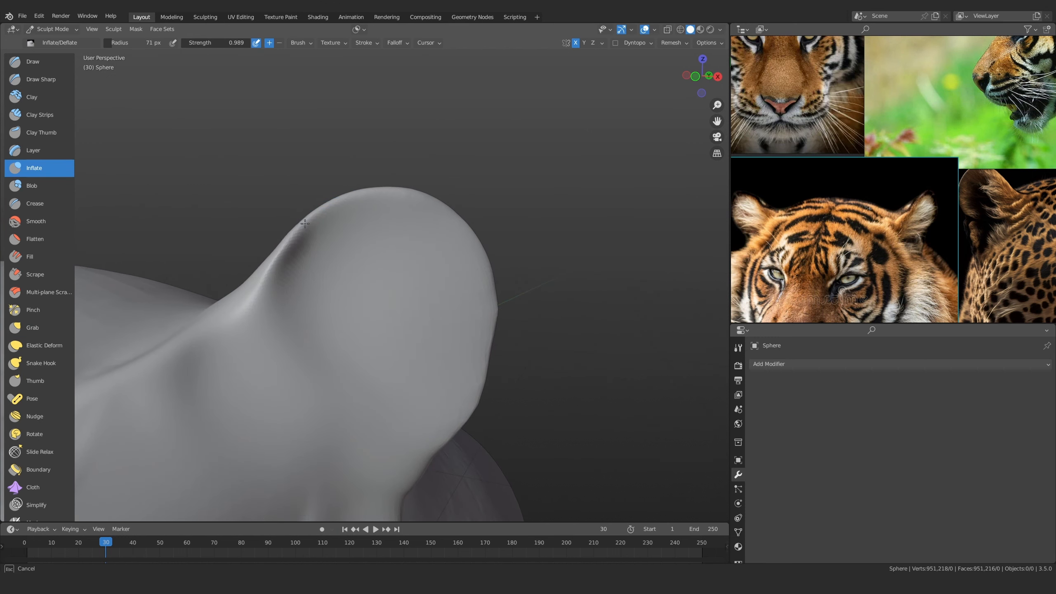
{"action": "mouse_move", "coordinate": [356, 197]}
{"action": "middle_mouse_down"}
{"action": "mouse_move", "coordinate": [427, 207]}
{"action": "mouse_move", "coordinate": [349, 167]}
{"action": "middle_mouse_up"}
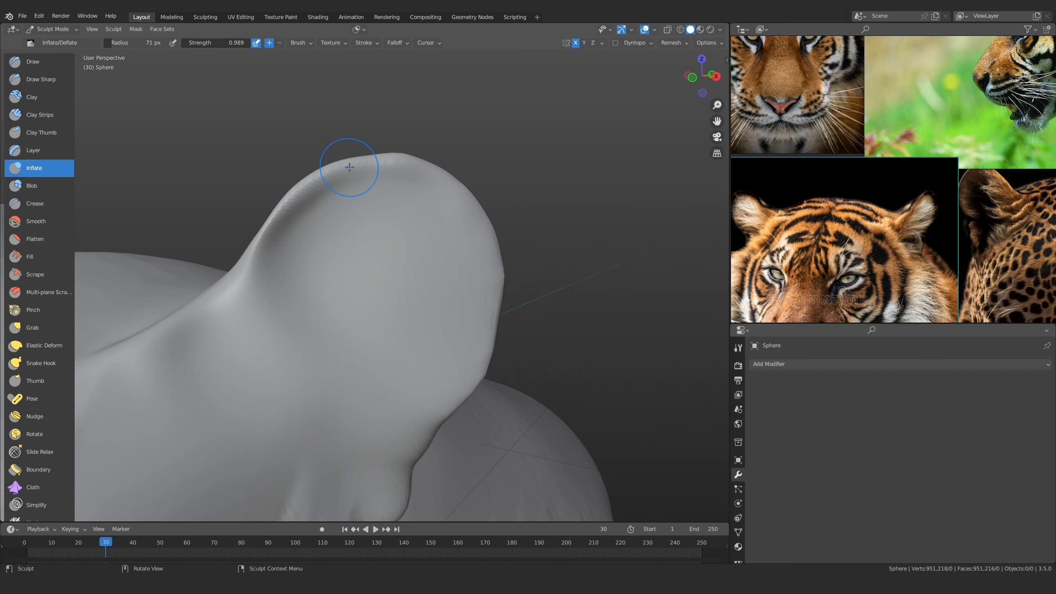
{"action": "mouse_move", "coordinate": [506, 267]}
{"action": "middle_mouse_down"}
{"action": "mouse_move", "coordinate": [462, 229]}
{"action": "mouse_move", "coordinate": [431, 152]}
{"action": "middle_mouse_up"}
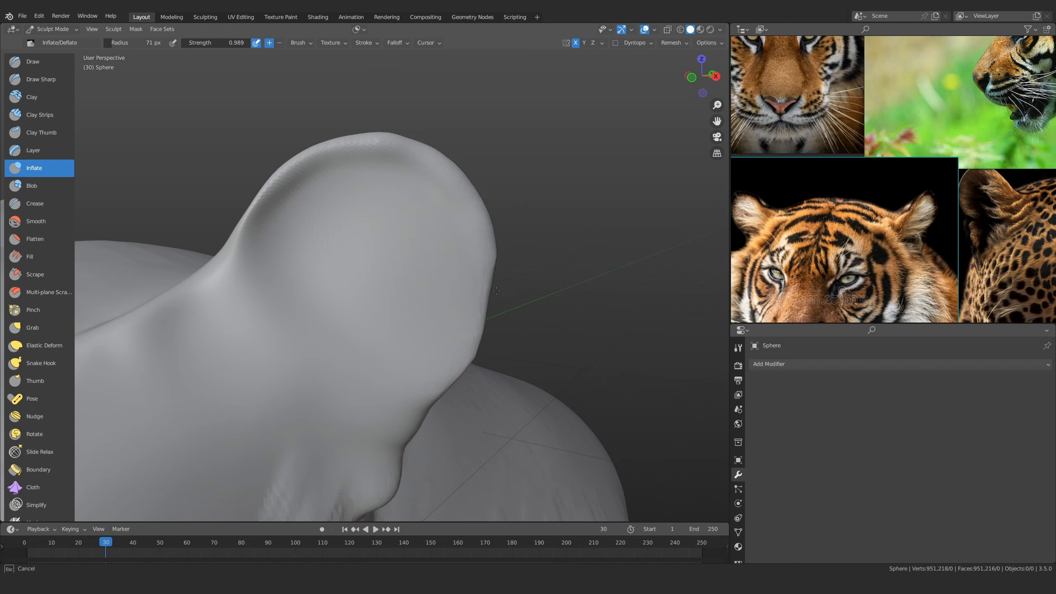
{"action": "mouse_move", "coordinate": [496, 291]}
{"action": "left_mouse_down"}
{"action": "mouse_move", "coordinate": [468, 292]}
{"action": "mouse_move", "coordinate": [415, 423]}
{"action": "left_mouse_up"}
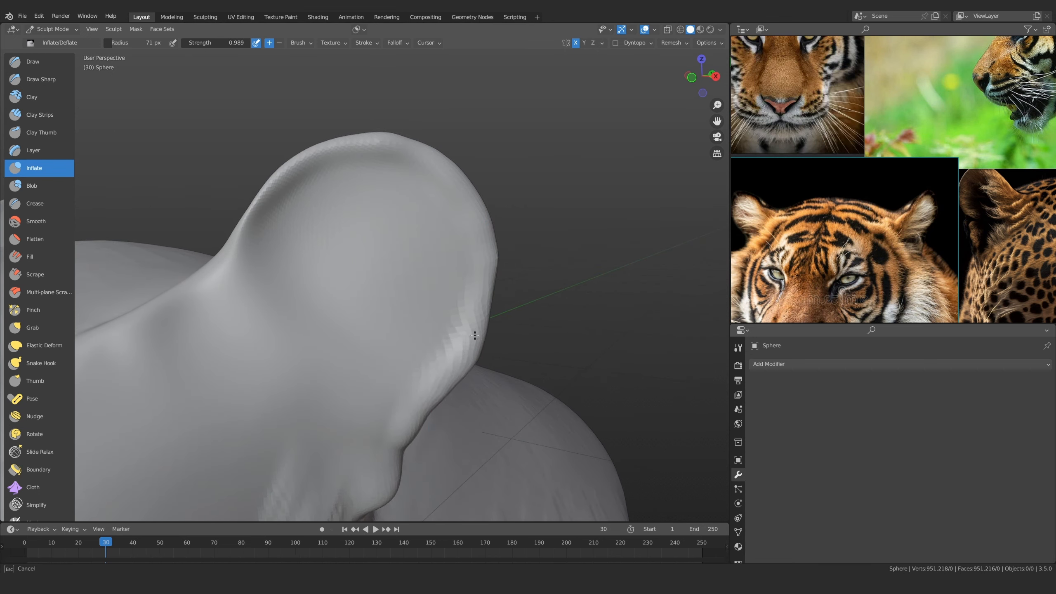
Inflate the ear's inner rim from the tip down to where it joins the skull
{"action": "left_click_drag", "start_coordinate": [397, 141], "coordinate": [243, 249]}
{"action": "middle_click_drag", "start_coordinate": [250, 250], "coordinate": [268, 256]}
{"action": "left_click_drag", "start_coordinate": [293, 218], "coordinate": [207, 281]}
{"action": "left_click_drag", "start_coordinate": [270, 237], "coordinate": [183, 298]}
{"action": "middle_click_drag", "start_coordinate": [252, 243], "coordinate": [390, 281]}
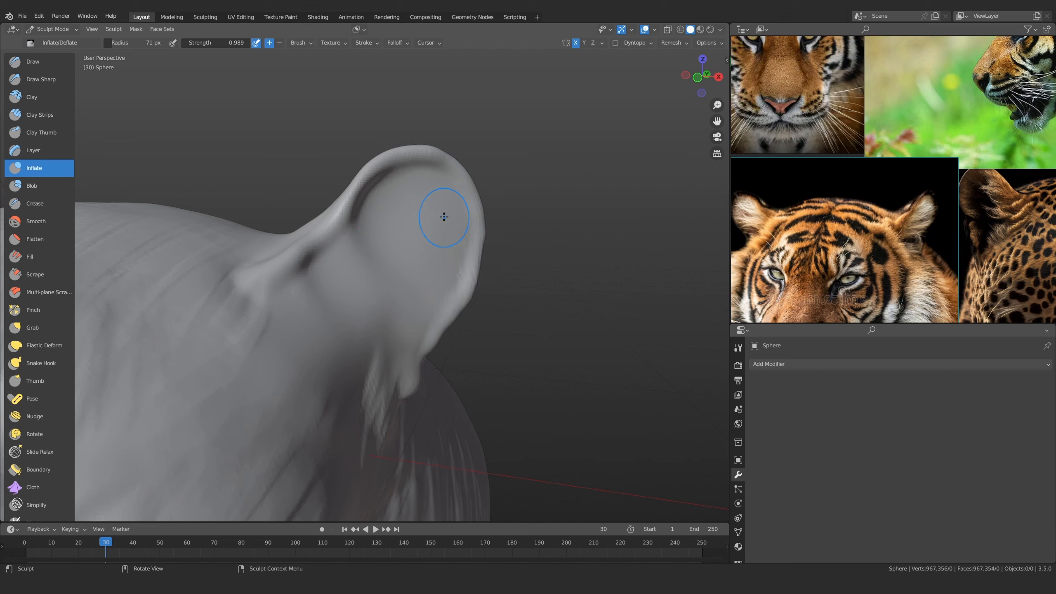
Build fur strokes across the base of the ear with the Clay Strips brush, reducing its radius to 56 px
{"action": "left_click", "coordinate": [56, 118]}
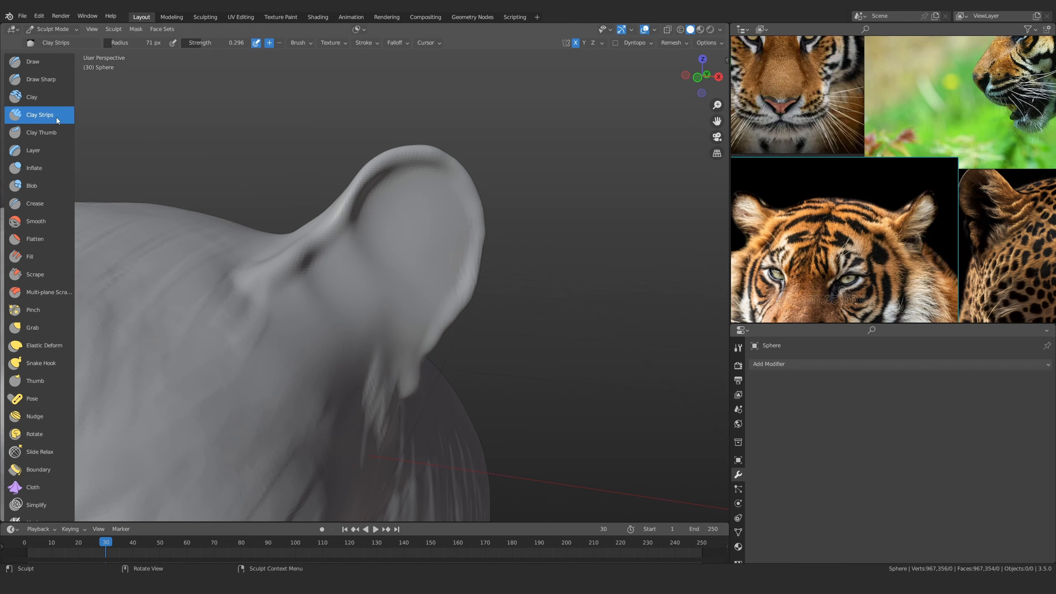
{"action": "mouse_move", "coordinate": [367, 266]}
{"action": "middle_mouse_down"}
{"action": "mouse_move", "coordinate": [347, 302]}
{"action": "mouse_move", "coordinate": [354, 253]}
{"action": "mouse_move", "coordinate": [370, 267]}
{"action": "mouse_move", "coordinate": [359, 191]}
{"action": "middle_mouse_up"}
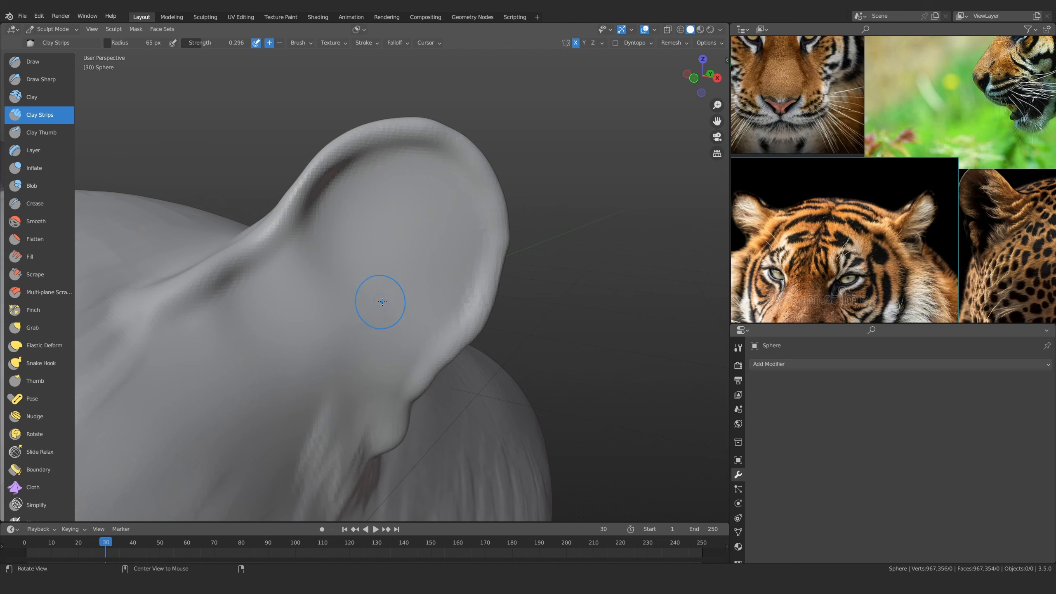
{"action": "mouse_move", "coordinate": [382, 300]}
{"action": "middle_mouse_down"}
{"action": "mouse_move", "coordinate": [408, 235]}
{"action": "mouse_move", "coordinate": [415, 353]}
{"action": "mouse_move", "coordinate": [385, 300]}
{"action": "middle_mouse_up"}
{"action": "left_click_drag", "start_coordinate": [262, 336], "coordinate": [266, 329]}
{"action": "mouse_move", "coordinate": [275, 327]}
{"action": "left_mouse_down"}
{"action": "mouse_move", "coordinate": [387, 299]}
{"action": "mouse_move", "coordinate": [399, 319]}
{"action": "mouse_move", "coordinate": [419, 313]}
{"action": "left_mouse_up"}
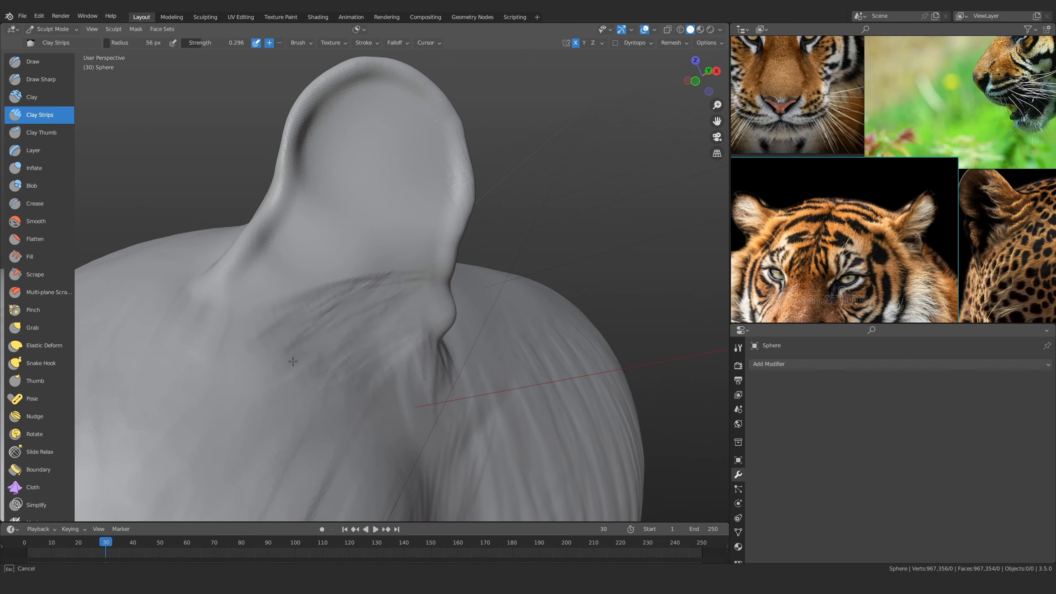
{"action": "left_click_drag", "start_coordinate": [293, 361], "coordinate": [279, 353]}
Extend the 56 px Clay Strips fur strokes upward through the hollow of the ear
{"action": "mouse_move", "coordinate": [332, 266]}
{"action": "middle_mouse_down"}
{"action": "mouse_move", "coordinate": [349, 331]}
{"action": "mouse_move", "coordinate": [359, 306]}
{"action": "middle_mouse_up"}
{"action": "left_click_drag", "start_coordinate": [401, 275], "coordinate": [325, 317]}
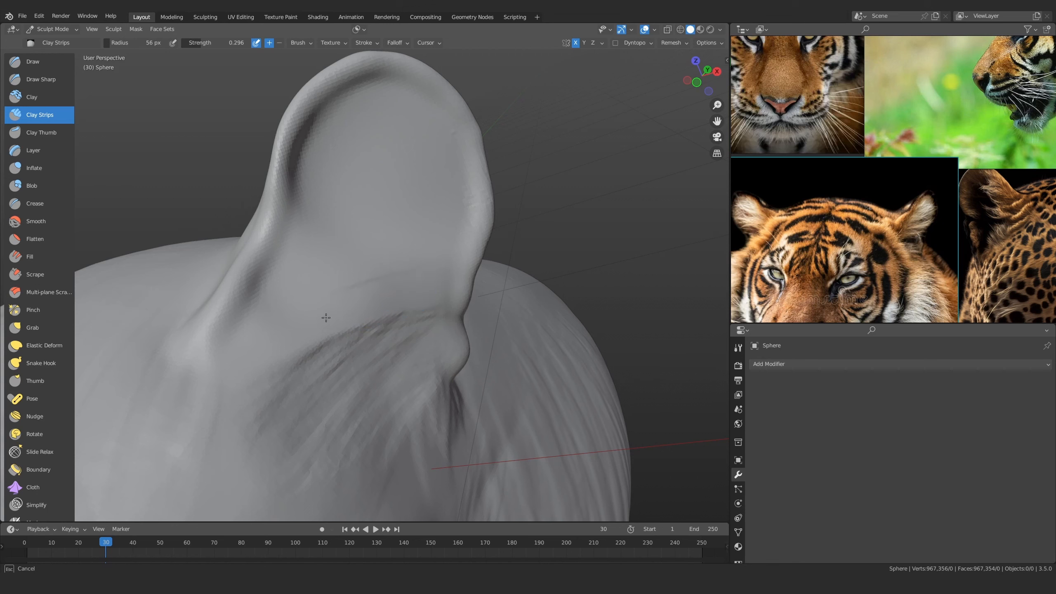
{"action": "mouse_move", "coordinate": [406, 242]}
{"action": "left_mouse_down"}
{"action": "mouse_move", "coordinate": [341, 200]}
{"action": "mouse_move", "coordinate": [320, 125]}
{"action": "mouse_move", "coordinate": [356, 145]}
{"action": "mouse_move", "coordinate": [387, 109]}
{"action": "left_mouse_up"}
{"action": "mouse_move", "coordinate": [370, 204]}
{"action": "middle_mouse_down"}
{"action": "mouse_move", "coordinate": [377, 229]}
{"action": "mouse_move", "coordinate": [470, 287]}
{"action": "mouse_move", "coordinate": [374, 250]}
{"action": "middle_mouse_up"}
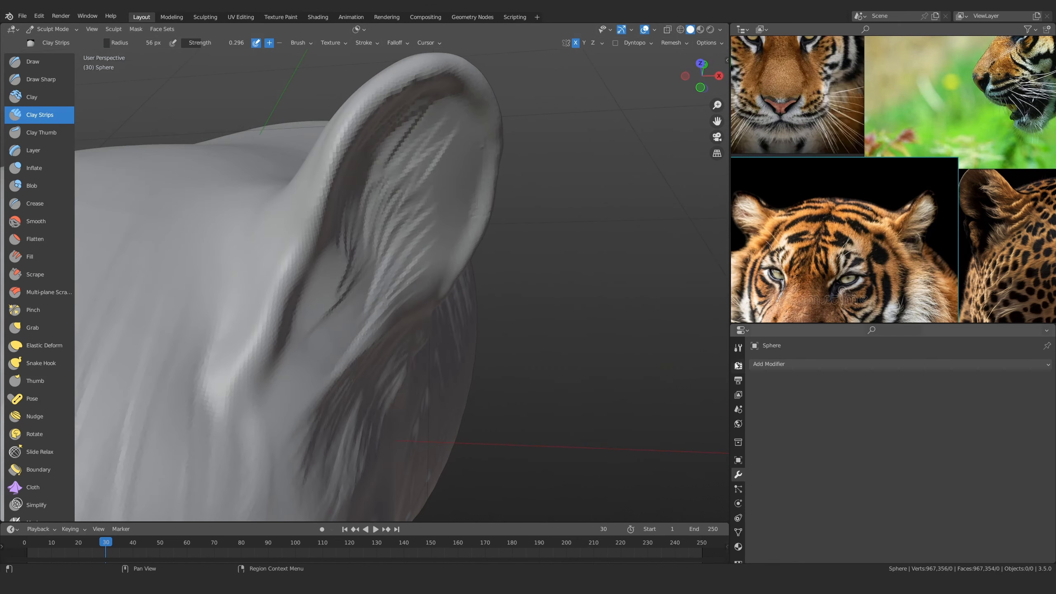
Enable Front Faces Only in the Clay Strips brush's advanced settings
{"action": "left_click", "coordinate": [738, 351]}
{"action": "scroll", "coordinate": [796, 415], "scroll_direction": "down", "scroll_amount": 8}
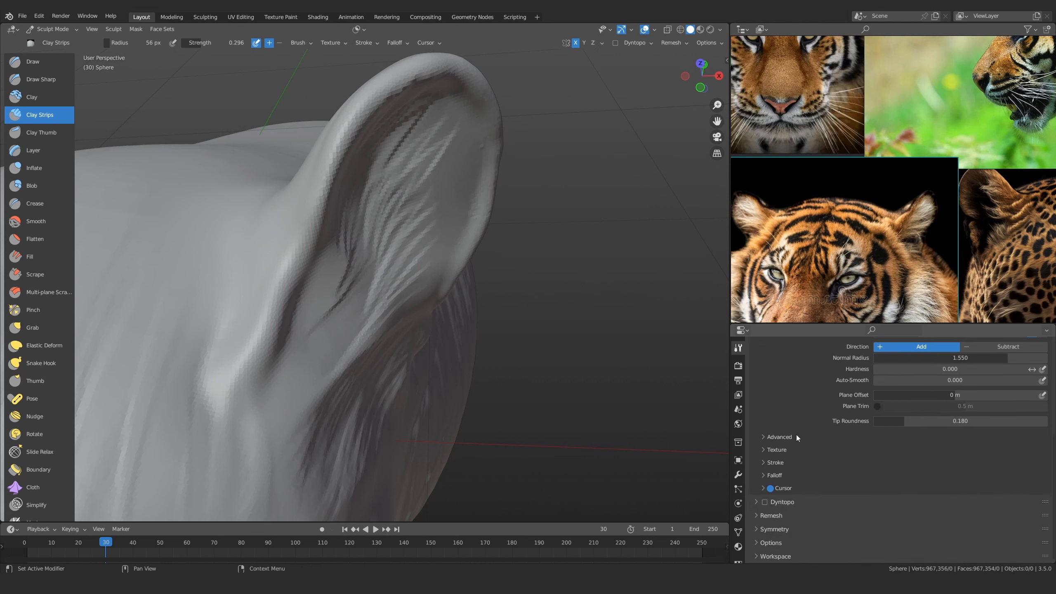
{"action": "scroll", "coordinate": [857, 475], "scroll_direction": "down", "scroll_amount": 5}
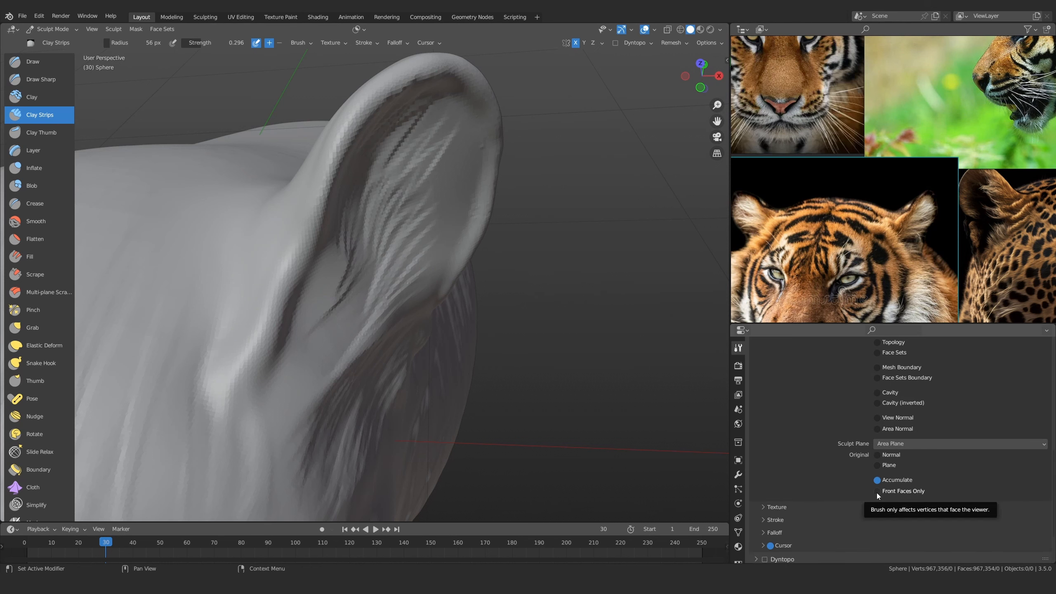
{"action": "middle_click_drag", "start_coordinate": [844, 392], "coordinate": [847, 426]}
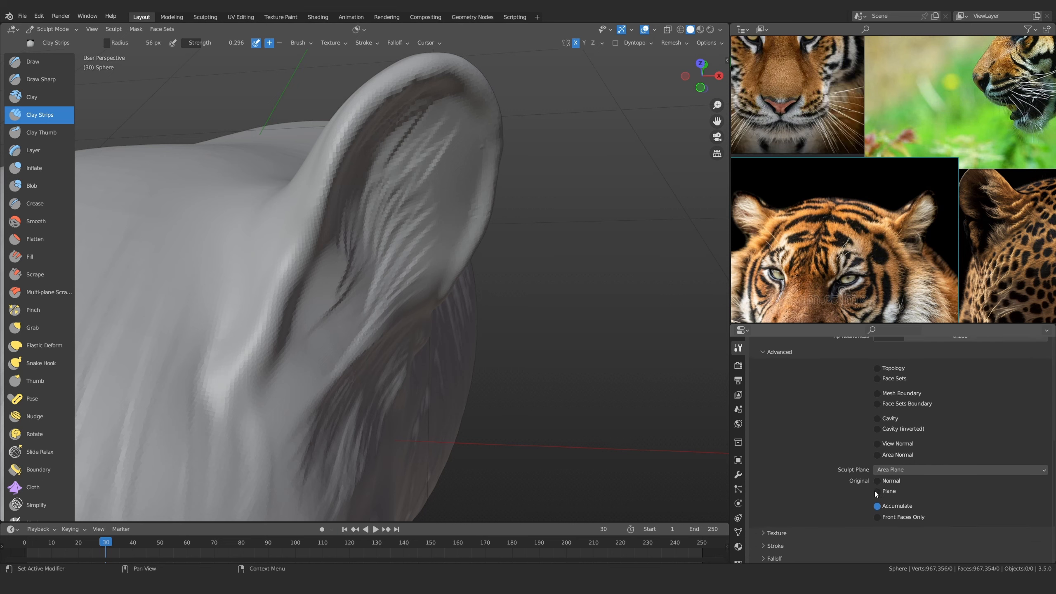
{"action": "mouse_move", "coordinate": [866, 465]}
{"action": "middle_mouse_down"}
{"action": "mouse_move", "coordinate": [846, 490]}
{"action": "mouse_move", "coordinate": [848, 533]}
{"action": "mouse_move", "coordinate": [880, 487]}
{"action": "middle_mouse_up"}
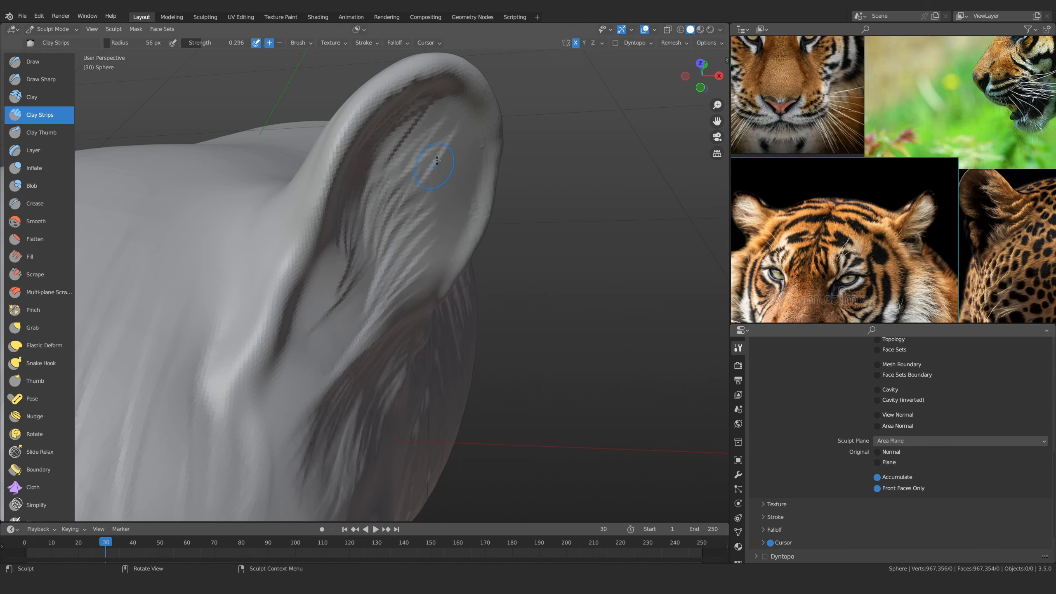
Enlarge the Clay Strips radius to 100 px and inspect the back of the thin ear
{"action": "middle_click_drag", "start_coordinate": [437, 161], "coordinate": [403, 201]}
{"action": "key", "text": "f"}
{"action": "left_click", "coordinate": [422, 181]}
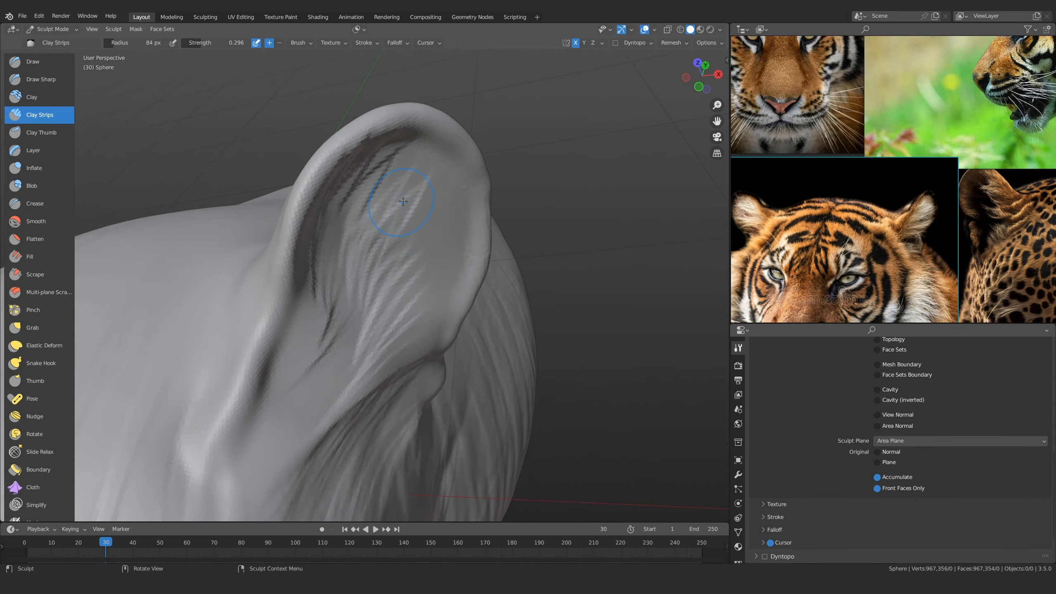
{"action": "key", "text": "f"}
{"action": "left_click", "coordinate": [419, 199]}
{"action": "left_click_drag", "start_coordinate": [407, 155], "coordinate": [443, 239], "text": "alt"}
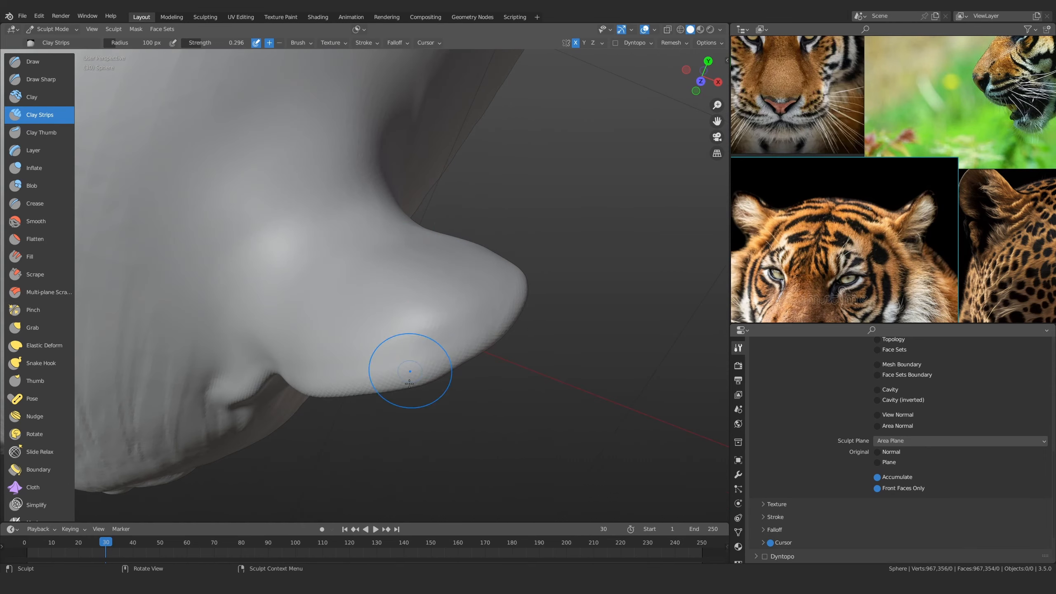
{"action": "left_click_drag", "start_coordinate": [410, 375], "coordinate": [431, 219], "text": "alt"}
Layer diagonal fur strokes over the ear's inner surface with Clay Strips, reducing the radius to 77 px
{"action": "middle_click_drag", "start_coordinate": [413, 198], "coordinate": [405, 245], "text": "shift"}
{"action": "middle_click_drag", "start_coordinate": [406, 246], "coordinate": [409, 231], "text": "ctrl"}
{"action": "mouse_move", "coordinate": [428, 220]}
{"action": "left_mouse_down"}
{"action": "mouse_move", "coordinate": [405, 254]}
{"action": "mouse_move", "coordinate": [418, 366]}
{"action": "mouse_move", "coordinate": [410, 329]}
{"action": "left_mouse_up"}
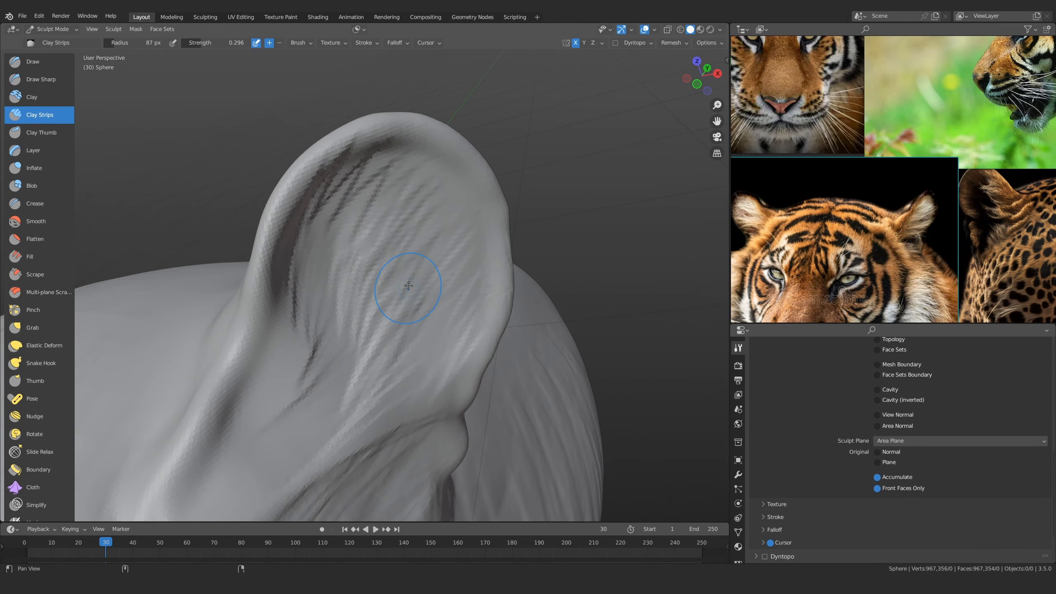
{"action": "middle_click_drag", "start_coordinate": [408, 287], "coordinate": [419, 252], "text": "shift"}
{"action": "key", "text": "f"}
{"action": "left_click", "coordinate": [391, 207]}
{"action": "left_click_drag", "start_coordinate": [378, 142], "coordinate": [366, 164]}
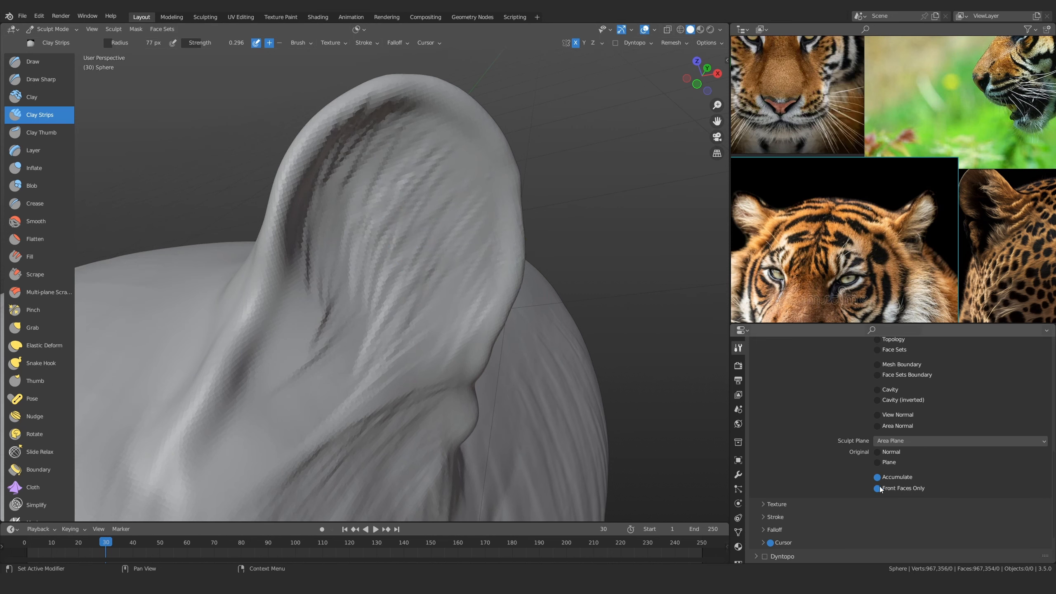
Try carving the ear's hollow with Clay Strips at 161 px and Front Faces Only disabled, and undo the strokes
{"action": "key", "text": "f"}
{"action": "left_click", "coordinate": [468, 185]}
{"action": "mouse_move", "coordinate": [426, 148]}
{"action": "left_mouse_down", "text": "ctrl"}
{"action": "mouse_move", "coordinate": [405, 200]}
{"action": "mouse_move", "coordinate": [416, 228]}
{"action": "left_mouse_up", "text": "ctrl"}
{"action": "mouse_move", "coordinate": [415, 229]}
{"action": "middle_mouse_down"}
{"action": "mouse_move", "coordinate": [423, 330]}
{"action": "mouse_move", "coordinate": [411, 229]}
{"action": "middle_mouse_up"}
{"action": "mouse_move", "coordinate": [406, 216]}
{"action": "left_mouse_down", "text": "ctrl"}
{"action": "mouse_move", "coordinate": [394, 262]}
{"action": "mouse_move", "coordinate": [419, 249]}
{"action": "mouse_move", "coordinate": [406, 233]}
{"action": "left_mouse_up", "text": "ctrl"}
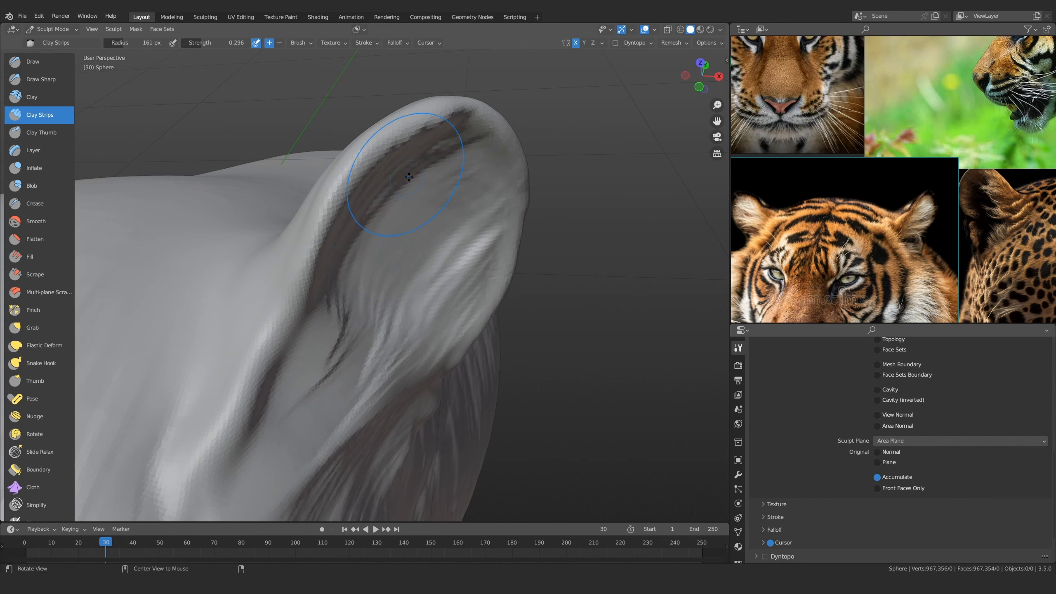
{"action": "middle_click_drag", "start_coordinate": [414, 177], "coordinate": [392, 421]}
{"action": "mouse_move", "coordinate": [392, 421]}
{"action": "left_mouse_down", "text": "alt"}
{"action": "mouse_move", "coordinate": [419, 217]}
{"action": "mouse_move", "coordinate": [405, 227]}
{"action": "left_mouse_up", "text": "alt"}
{"action": "left_click_drag", "start_coordinate": [405, 196], "coordinate": [398, 378], "text": "alt"}
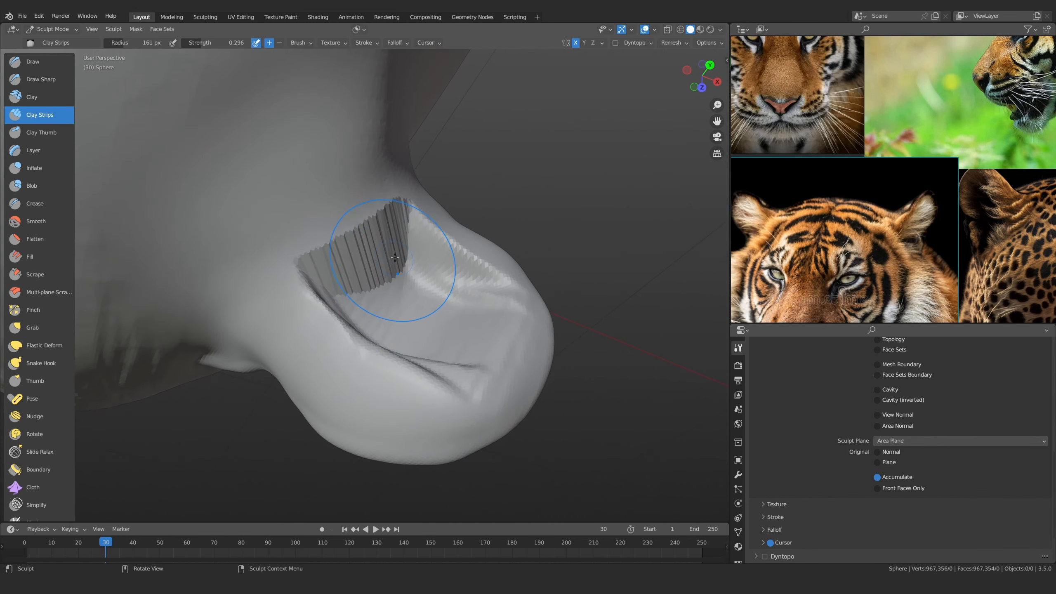
{"action": "key", "text": "ctrl+z"}
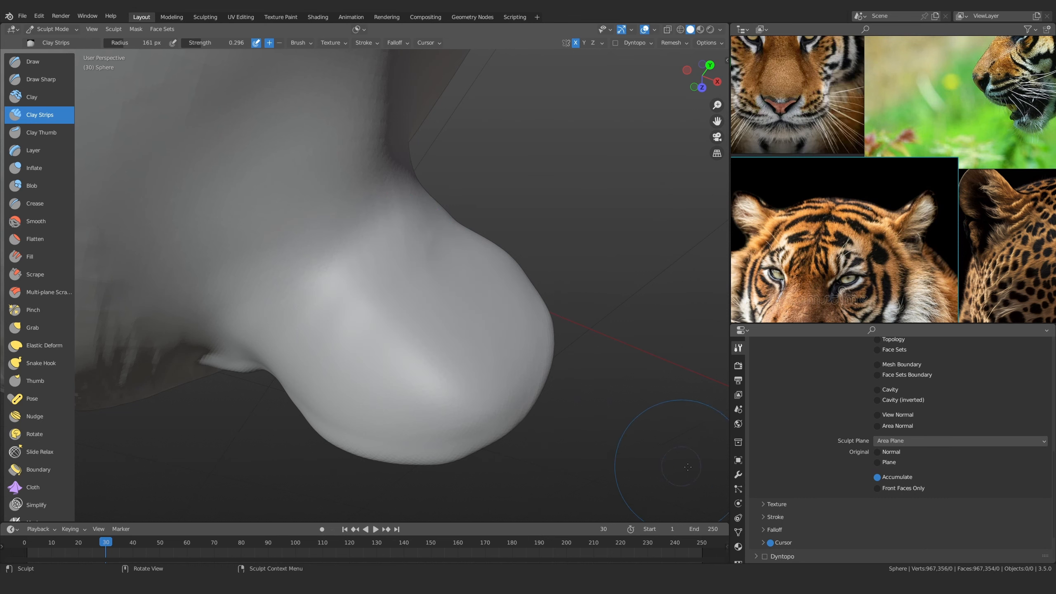
Rework the ear's hollow with Clay Strips, inflate its inner surface at 139 px and smooth it
{"action": "mouse_move", "coordinate": [502, 444]}
{"action": "left_mouse_down", "text": "alt"}
{"action": "mouse_move", "coordinate": [457, 264]}
{"action": "mouse_move", "coordinate": [368, 243]}
{"action": "mouse_move", "coordinate": [374, 254]}
{"action": "mouse_move", "coordinate": [347, 275]}
{"action": "left_mouse_up", "text": "alt"}
{"action": "key", "text": "f"}
{"action": "left_click", "coordinate": [407, 274]}
{"action": "mouse_move", "coordinate": [357, 175]}
{"action": "left_mouse_down"}
{"action": "mouse_move", "coordinate": [391, 241]}
{"action": "mouse_move", "coordinate": [300, 250]}
{"action": "mouse_move", "coordinate": [349, 258]}
{"action": "mouse_move", "coordinate": [407, 333]}
{"action": "mouse_move", "coordinate": [400, 150]}
{"action": "mouse_move", "coordinate": [450, 196]}
{"action": "left_mouse_up"}
{"action": "key", "text": "i"}
{"action": "mouse_move", "coordinate": [462, 250]}
{"action": "left_mouse_down"}
{"action": "mouse_move", "coordinate": [417, 200]}
{"action": "mouse_move", "coordinate": [450, 299]}
{"action": "mouse_move", "coordinate": [330, 201]}
{"action": "mouse_move", "coordinate": [260, 293]}
{"action": "mouse_move", "coordinate": [309, 360]}
{"action": "mouse_move", "coordinate": [331, 295]}
{"action": "left_mouse_up"}
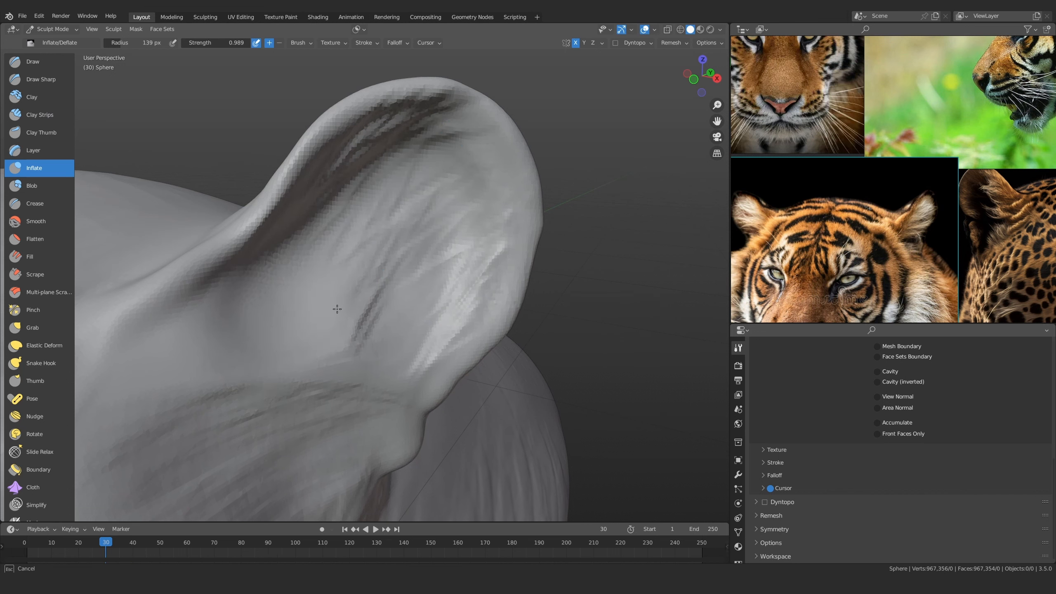
{"action": "mouse_move", "coordinate": [385, 187]}
{"action": "left_mouse_down", "text": "shift"}
{"action": "mouse_move", "coordinate": [453, 257]}
{"action": "mouse_move", "coordinate": [374, 270]}
{"action": "mouse_move", "coordinate": [342, 289]}
{"action": "mouse_move", "coordinate": [372, 356]}
{"action": "mouse_move", "coordinate": [356, 344]}
{"action": "mouse_move", "coordinate": [376, 323]}
{"action": "left_mouse_up", "text": "shift"}
Add fur strokes inside the ear with Clay Strips at 64 px, following an enlarged view of the reference tiger's ear
{"action": "left_click", "coordinate": [40, 114]}
{"action": "middle_click_drag", "start_coordinate": [359, 268], "coordinate": [355, 381], "text": "ctrl"}
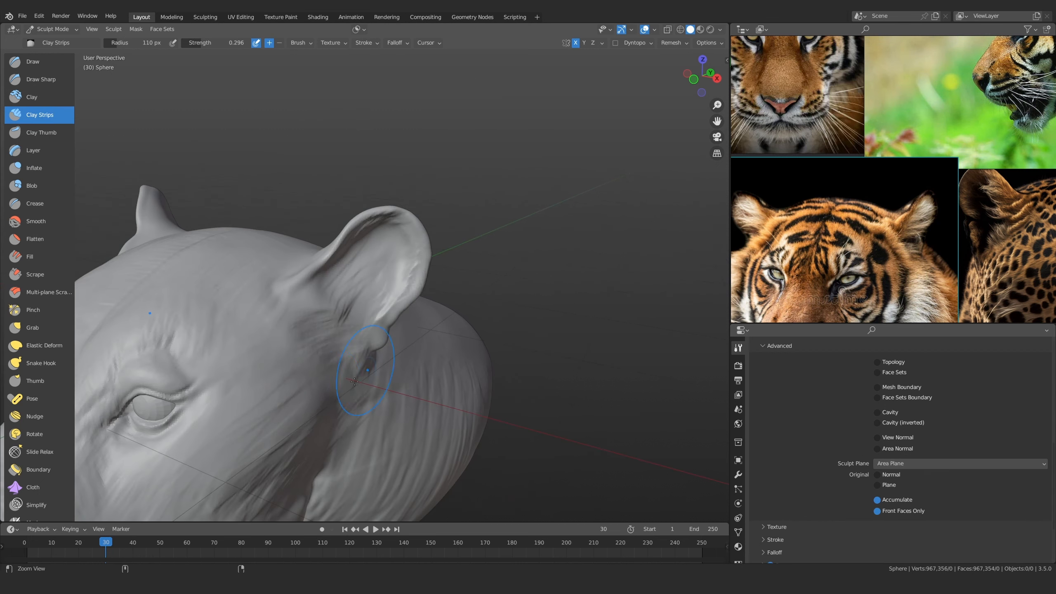
{"action": "left_click_drag", "start_coordinate": [354, 382], "coordinate": [444, 280], "text": "alt"}
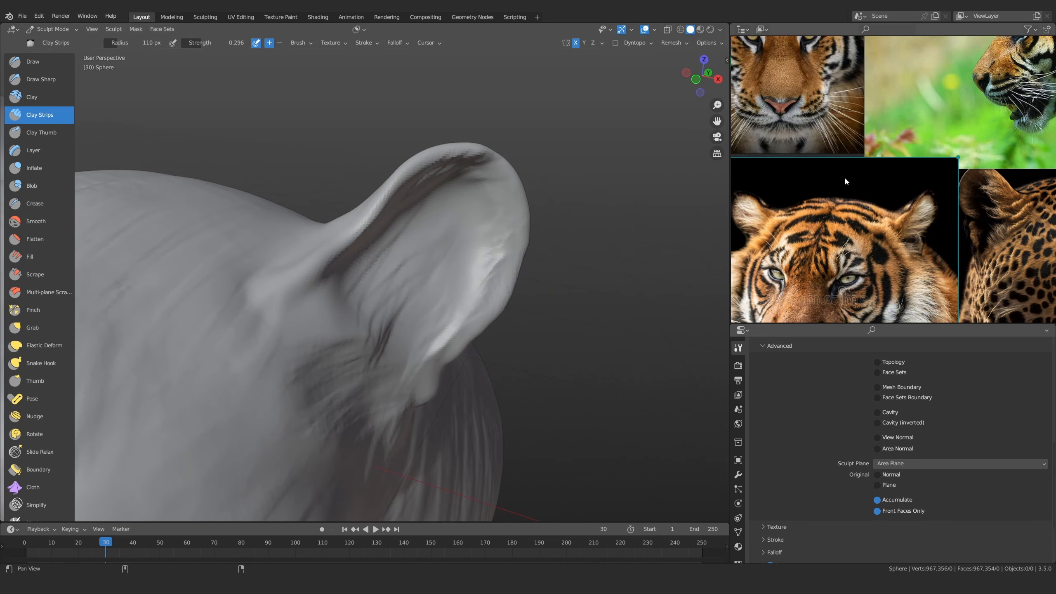
{"action": "middle_click_drag", "start_coordinate": [935, 192], "coordinate": [904, 190]}
{"action": "scroll", "coordinate": [894, 209], "scroll_direction": "up", "scroll_amount": 3}
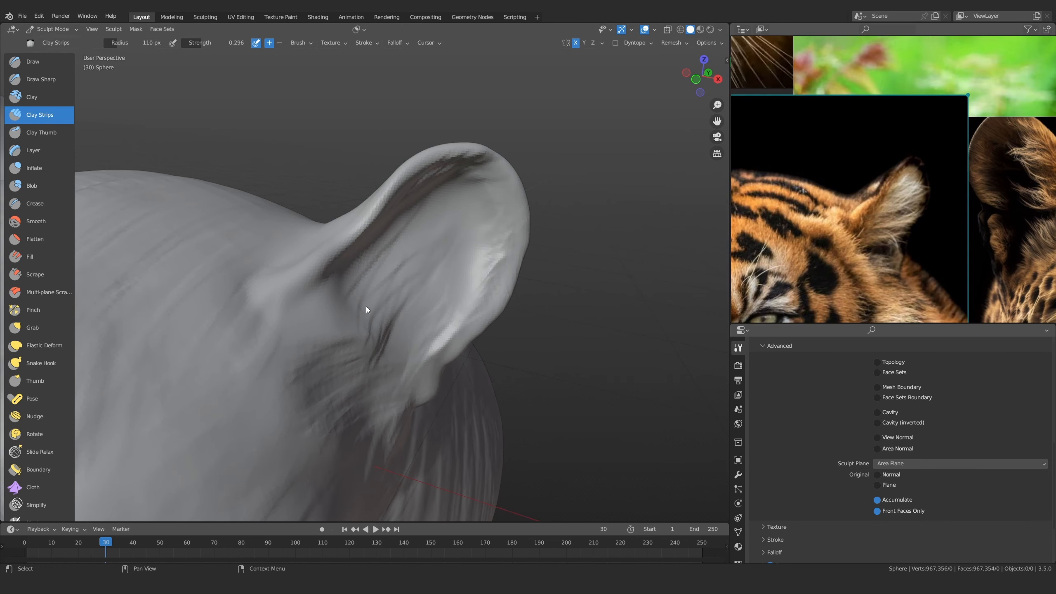
{"action": "scroll", "coordinate": [370, 307], "scroll_direction": "up", "scroll_amount": 2}
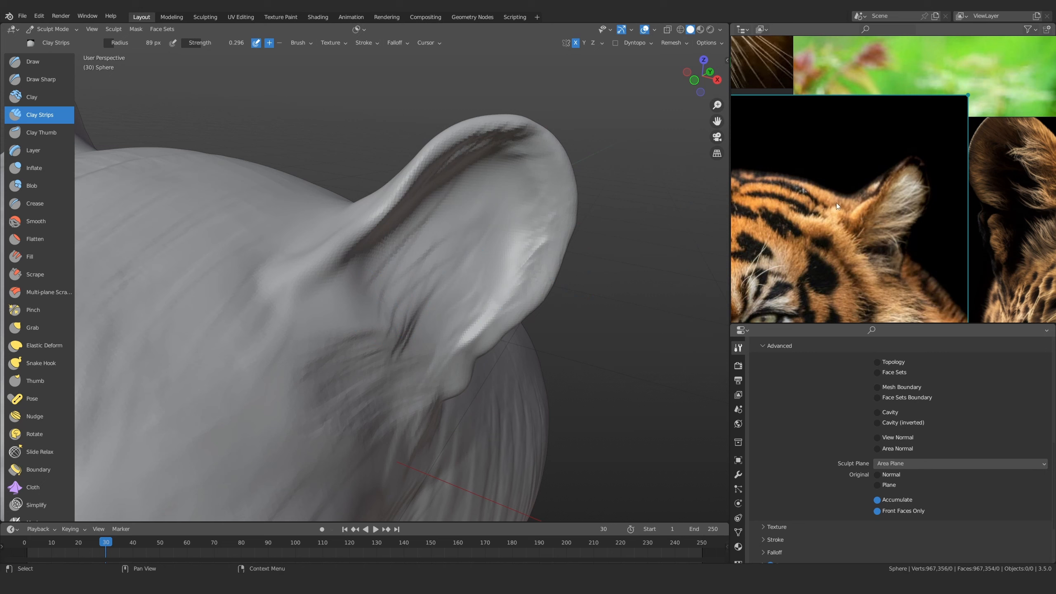
{"action": "key", "text": "f"}
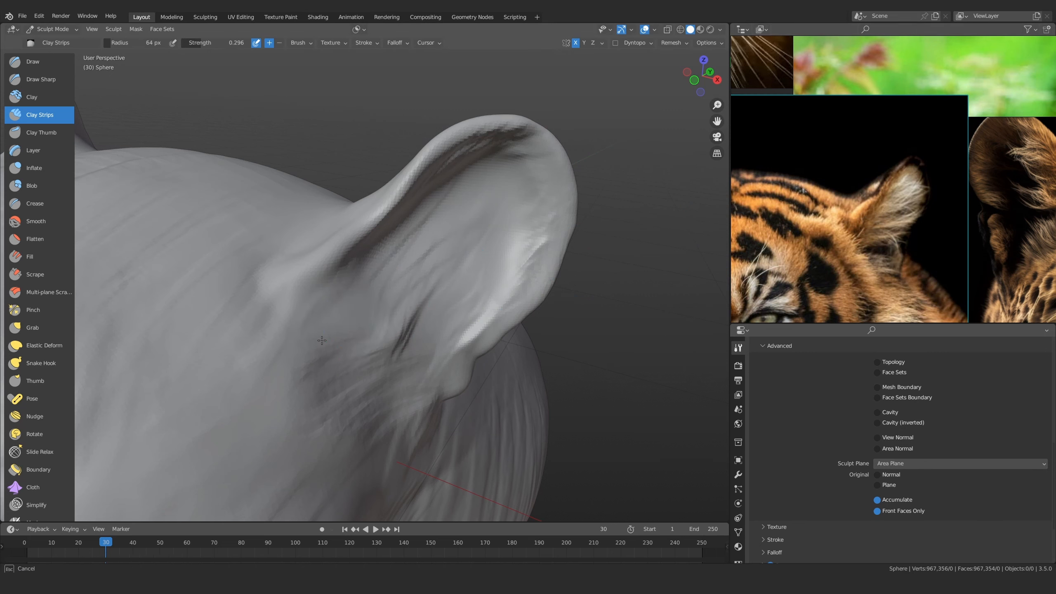
{"action": "mouse_move", "coordinate": [407, 310]}
{"action": "left_mouse_down"}
{"action": "mouse_move", "coordinate": [395, 323]}
{"action": "mouse_move", "coordinate": [419, 333]}
{"action": "mouse_move", "coordinate": [454, 255]}
{"action": "mouse_move", "coordinate": [505, 216]}
{"action": "left_mouse_up"}
{"action": "left_click_drag", "start_coordinate": [499, 296], "coordinate": [520, 275]}
Build up fur tufts along the ear's lower rim and hollow with Clay Strips at 66 px and 73 px
{"action": "mouse_move", "coordinate": [451, 279]}
{"action": "middle_mouse_down", "text": "ctrl"}
{"action": "mouse_move", "coordinate": [447, 323]}
{"action": "mouse_move", "coordinate": [457, 287]}
{"action": "mouse_move", "coordinate": [428, 221]}
{"action": "middle_mouse_up", "text": "ctrl"}
{"action": "key", "text": "f"}
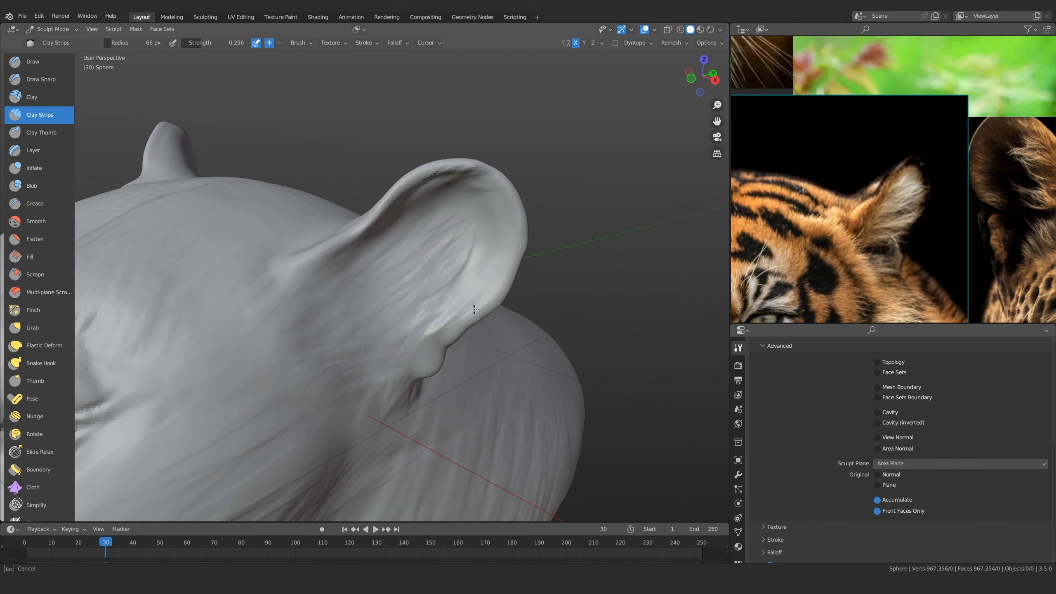
{"action": "left_click_drag", "start_coordinate": [474, 309], "coordinate": [449, 231]}
{"action": "left_click_drag", "start_coordinate": [449, 249], "coordinate": [432, 333], "text": "ctrl+alt"}
{"action": "mouse_move", "coordinate": [390, 312]}
{"action": "left_mouse_down", "text": "alt"}
{"action": "mouse_move", "coordinate": [478, 315]}
{"action": "mouse_move", "coordinate": [425, 269]}
{"action": "mouse_move", "coordinate": [365, 369]}
{"action": "mouse_move", "coordinate": [345, 357]}
{"action": "mouse_move", "coordinate": [387, 300]}
{"action": "mouse_move", "coordinate": [362, 290]}
{"action": "left_mouse_up", "text": "alt"}
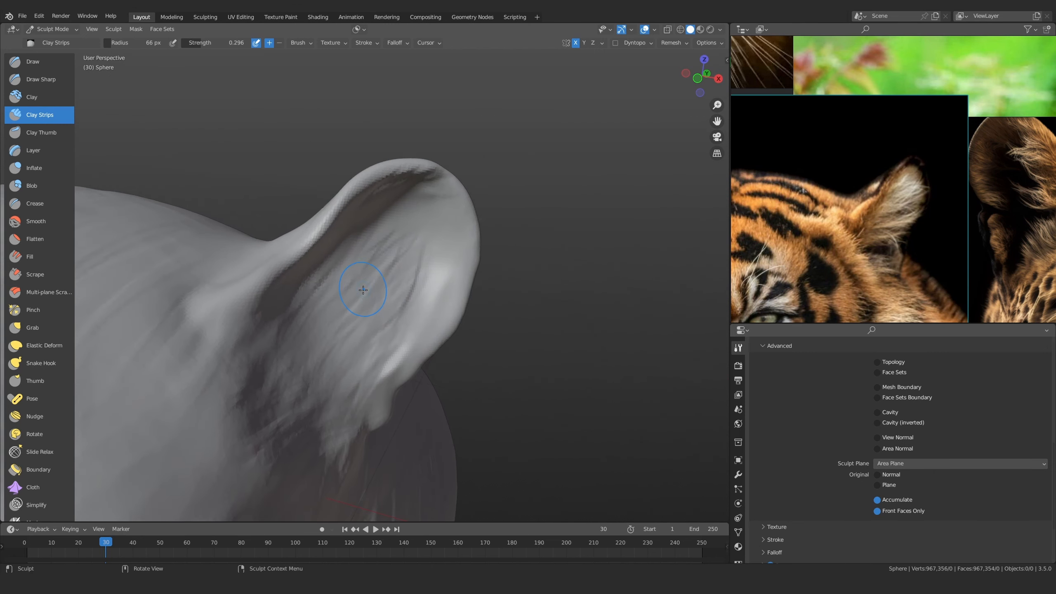
{"action": "key", "text": "f"}
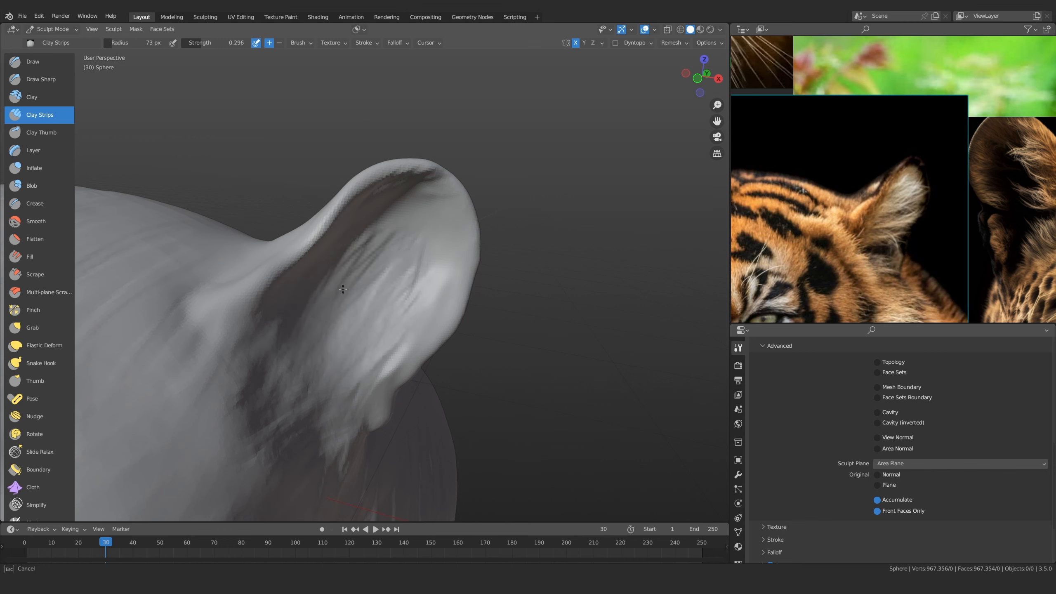
{"action": "left_click_drag", "start_coordinate": [399, 270], "coordinate": [312, 374]}
Examine the whole head and both ears from the front and three-quarter views against the tiger reference's face
{"action": "mouse_move", "coordinate": [374, 341]}
{"action": "left_mouse_down", "text": "alt"}
{"action": "mouse_move", "coordinate": [291, 341]}
{"action": "mouse_move", "coordinate": [391, 354]}
{"action": "left_mouse_up", "text": "alt"}
{"action": "mouse_move", "coordinate": [391, 354]}
{"action": "left_mouse_down", "text": "ctrl+alt"}
{"action": "mouse_move", "coordinate": [395, 427]}
{"action": "mouse_move", "coordinate": [432, 416]}
{"action": "mouse_move", "coordinate": [397, 328]}
{"action": "left_mouse_up", "text": "ctrl+alt"}
{"action": "mouse_move", "coordinate": [382, 282]}
{"action": "left_mouse_down", "text": "ctrl+alt"}
{"action": "mouse_move", "coordinate": [382, 329]}
{"action": "mouse_move", "coordinate": [353, 312]}
{"action": "mouse_move", "coordinate": [386, 314]}
{"action": "left_mouse_up", "text": "ctrl+alt"}
{"action": "mouse_move", "coordinate": [411, 316]}
{"action": "left_mouse_down", "text": "ctrl+alt"}
{"action": "mouse_move", "coordinate": [418, 258]}
{"action": "mouse_move", "coordinate": [462, 250]}
{"action": "left_mouse_up", "text": "ctrl+alt"}
{"action": "left_click_drag", "start_coordinate": [417, 301], "coordinate": [412, 307], "text": "alt+shift"}
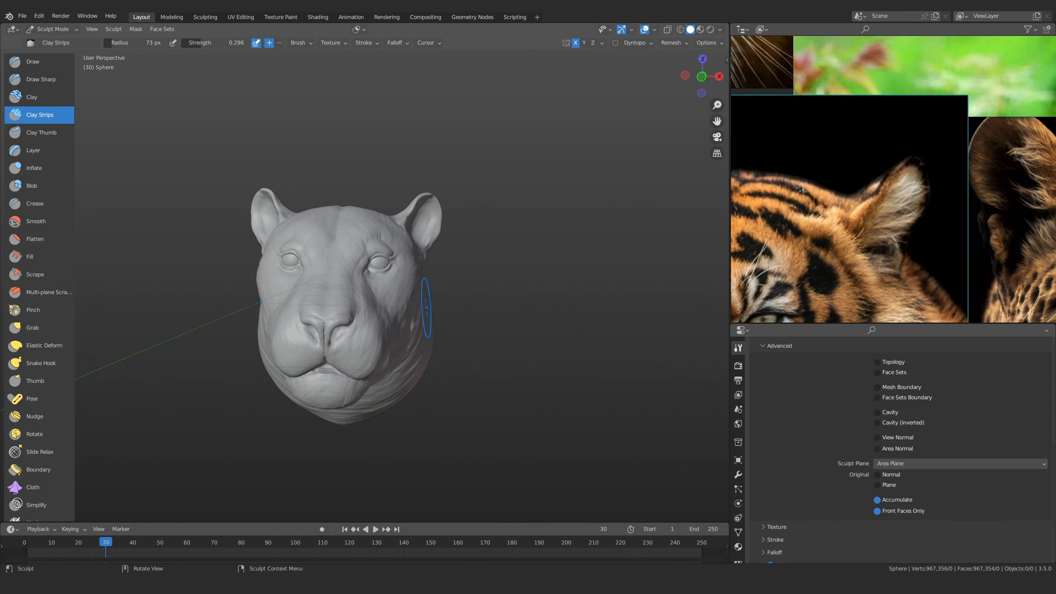
{"action": "left_click_drag", "start_coordinate": [426, 335], "coordinate": [358, 313], "text": "alt"}
{"action": "left_click_drag", "start_coordinate": [412, 287], "coordinate": [428, 277], "text": "alt+shift"}
{"action": "left_click_drag", "start_coordinate": [430, 311], "coordinate": [433, 276], "text": "ctrl+alt"}
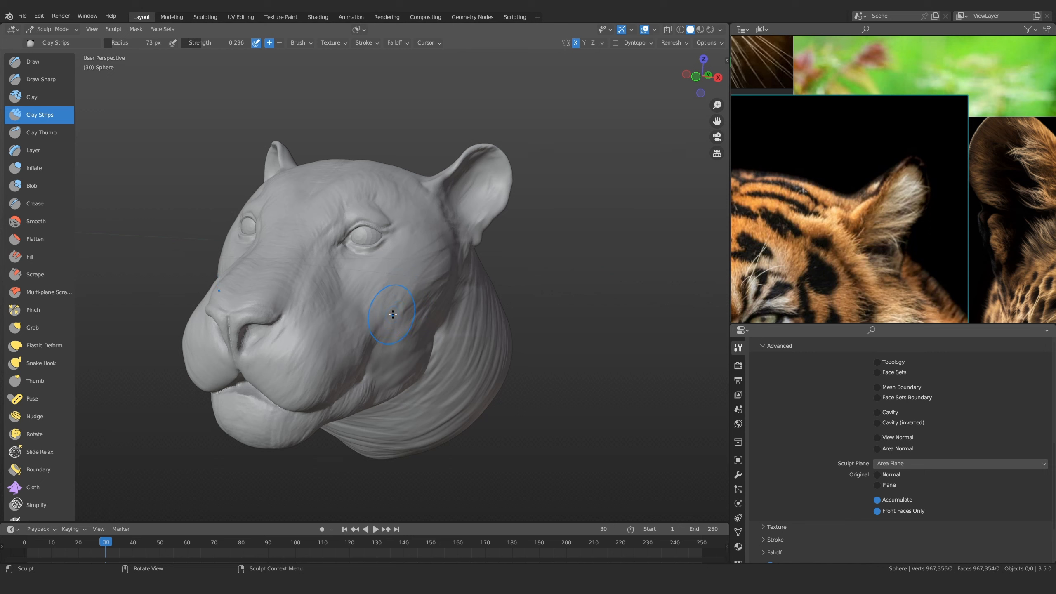
{"action": "middle_click_drag", "start_coordinate": [844, 194], "coordinate": [914, 149]}
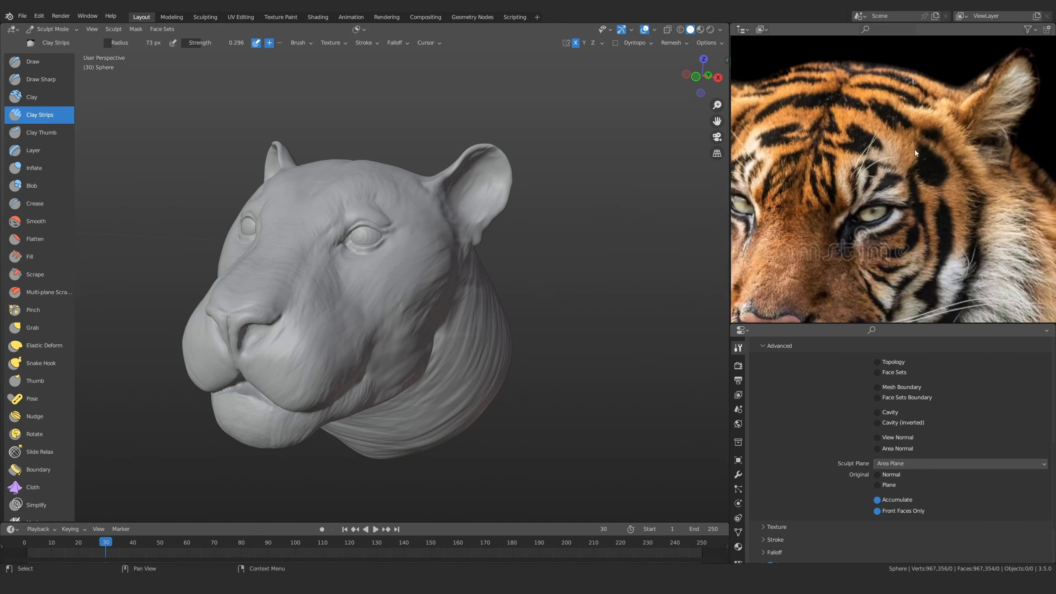
Carve a crease running from the eye's inner corner down toward the muzzle with Draw Sharp at 49 px, following an enlarged view of the reference tiger's eye
{"action": "scroll", "coordinate": [879, 211], "scroll_direction": "up", "scroll_amount": 2}
{"action": "middle_click_drag", "start_coordinate": [879, 211], "coordinate": [892, 184]}
{"action": "scroll", "coordinate": [353, 279], "scroll_direction": "up", "scroll_amount": 4}
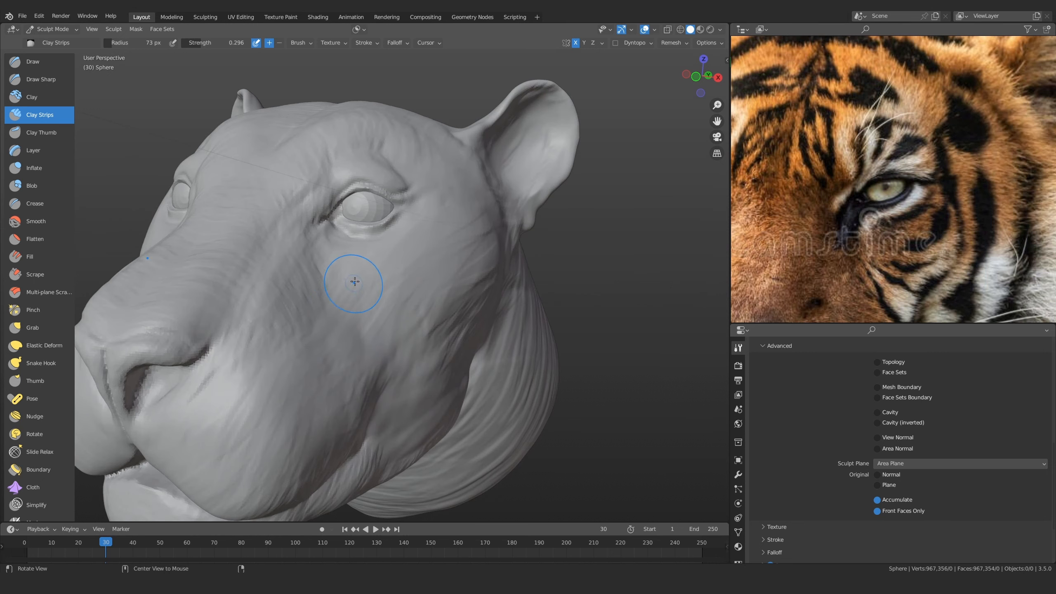
{"action": "middle_click_drag", "start_coordinate": [388, 331], "coordinate": [302, 389]}
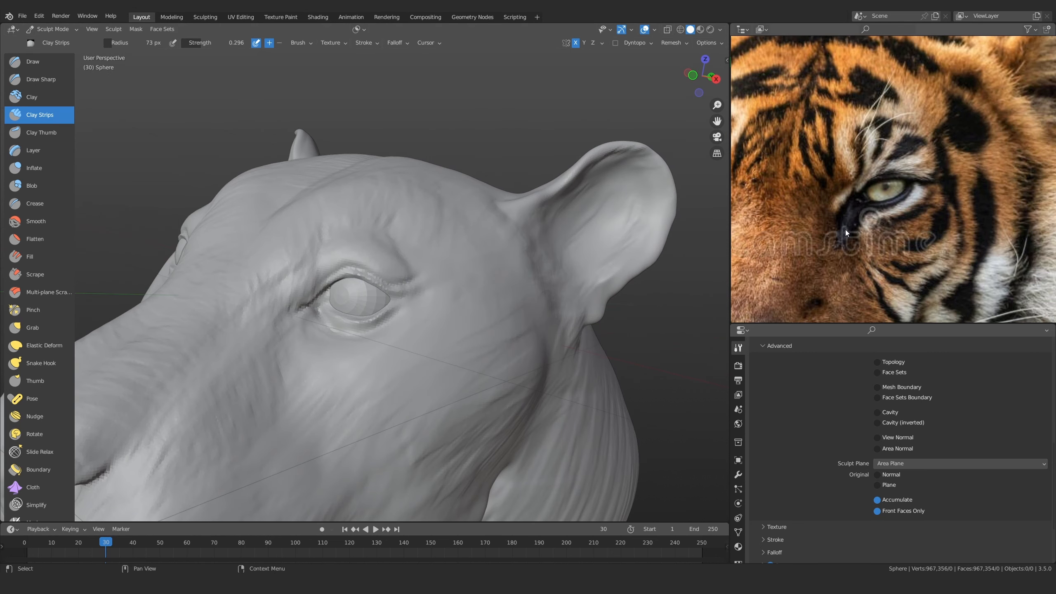
{"action": "mouse_move", "coordinate": [440, 316]}
{"action": "middle_mouse_down"}
{"action": "mouse_move", "coordinate": [470, 322]}
{"action": "mouse_move", "coordinate": [274, 370]}
{"action": "mouse_move", "coordinate": [321, 302]}
{"action": "mouse_move", "coordinate": [82, 143]}
{"action": "middle_mouse_up"}
{"action": "scroll", "coordinate": [273, 370], "scroll_direction": "up", "scroll_amount": 3}
{"action": "left_click", "coordinate": [41, 79]}
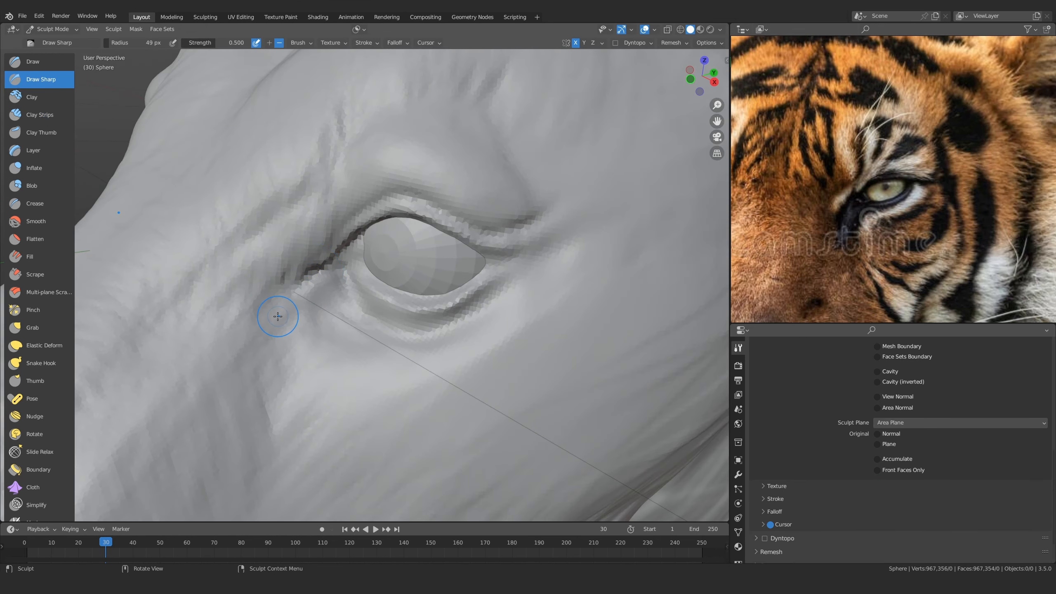
{"action": "middle_click_drag", "start_coordinate": [278, 316], "coordinate": [315, 279], "text": "ctrl"}
{"action": "mouse_move", "coordinate": [315, 275]}
{"action": "left_mouse_down"}
{"action": "mouse_move", "coordinate": [284, 297]}
{"action": "mouse_move", "coordinate": [250, 352]}
{"action": "mouse_move", "coordinate": [330, 315]}
{"action": "mouse_move", "coordinate": [376, 320]}
{"action": "mouse_move", "coordinate": [249, 351]}
{"action": "left_mouse_up"}
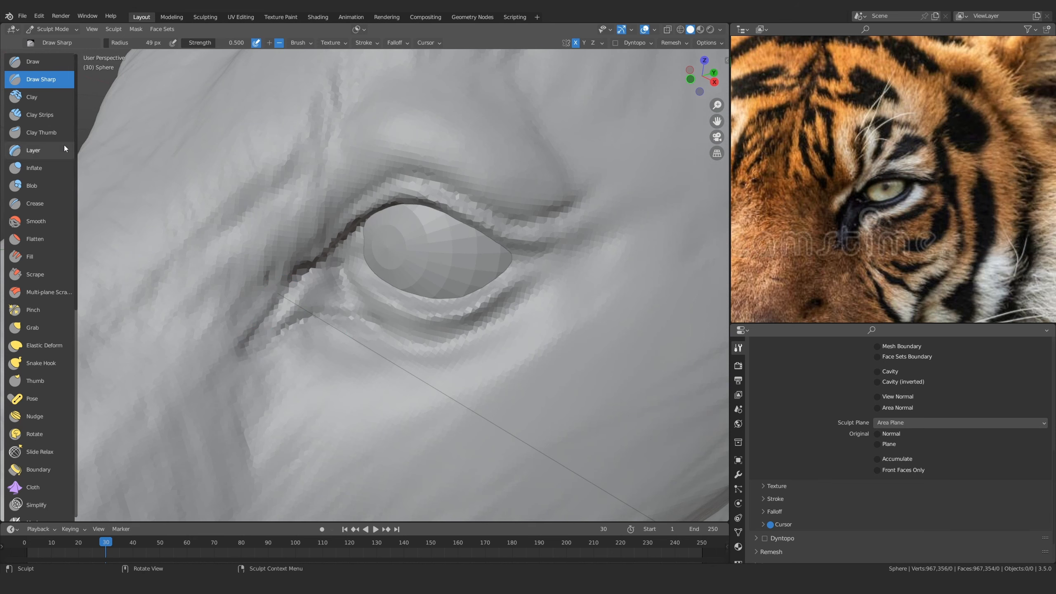
Build up the flesh at the eye's inner corner and tear duct with Clay Strips, reducing the radius to 30 px
{"action": "left_click", "coordinate": [40, 114]}
{"action": "scroll", "coordinate": [278, 318], "scroll_direction": "up", "scroll_amount": 2}
{"action": "mouse_move", "coordinate": [306, 283]}
{"action": "left_mouse_down"}
{"action": "mouse_move", "coordinate": [235, 345]}
{"action": "mouse_move", "coordinate": [299, 308]}
{"action": "mouse_move", "coordinate": [312, 271]}
{"action": "left_mouse_up"}
{"action": "mouse_move", "coordinate": [311, 270]}
{"action": "middle_mouse_down"}
{"action": "mouse_move", "coordinate": [448, 328]}
{"action": "mouse_move", "coordinate": [364, 330]}
{"action": "middle_mouse_up"}
{"action": "scroll", "coordinate": [364, 329], "scroll_direction": "up", "scroll_amount": 1}
{"action": "key", "text": "f"}
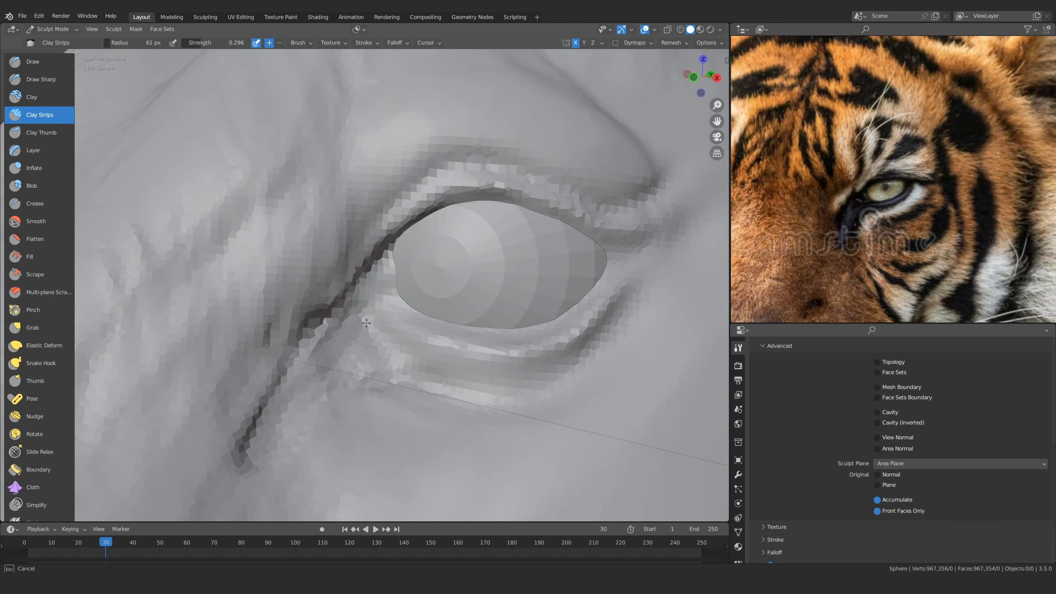
{"action": "key", "text": "f"}
{"action": "mouse_move", "coordinate": [339, 357]}
{"action": "left_mouse_down"}
{"action": "mouse_move", "coordinate": [353, 345]}
{"action": "mouse_move", "coordinate": [325, 368]}
{"action": "mouse_move", "coordinate": [333, 366]}
{"action": "left_mouse_up"}
{"action": "left_click", "coordinate": [371, 347]}
{"action": "key", "text": "f"}
{"action": "left_click", "coordinate": [386, 328]}
{"action": "mouse_move", "coordinate": [368, 297]}
{"action": "left_mouse_down"}
{"action": "mouse_move", "coordinate": [357, 329]}
{"action": "mouse_move", "coordinate": [376, 347]}
{"action": "mouse_move", "coordinate": [367, 359]}
{"action": "left_mouse_up"}
{"action": "left_click_drag", "start_coordinate": [368, 303], "coordinate": [397, 340]}
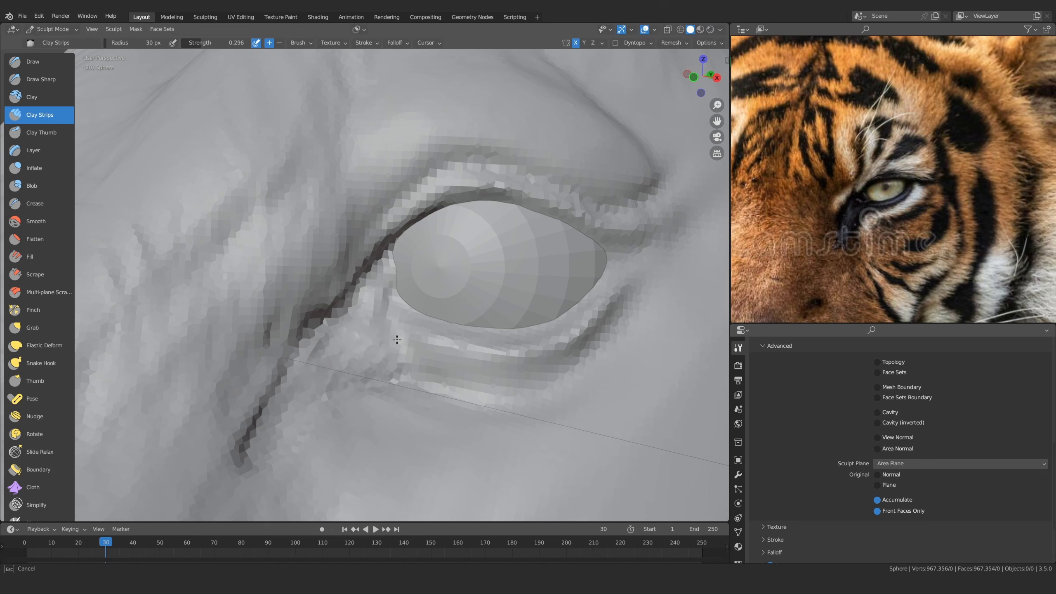
Add Clay Strips strokes at 43 px below the tear duct and along the nose side of the eye crease
{"action": "middle_click_drag", "start_coordinate": [430, 365], "coordinate": [430, 462], "text": "ctrl"}
{"action": "middle_click_drag", "start_coordinate": [408, 333], "coordinate": [443, 299]}
{"action": "mouse_move", "coordinate": [428, 347]}
{"action": "middle_mouse_down"}
{"action": "mouse_move", "coordinate": [412, 329]}
{"action": "mouse_move", "coordinate": [425, 304]}
{"action": "middle_mouse_up"}
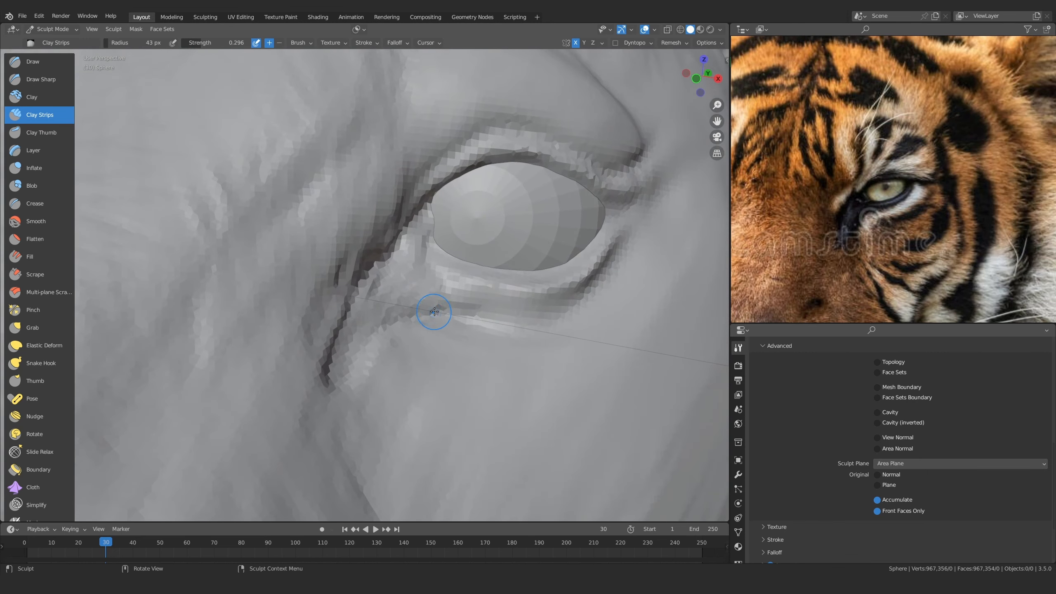
{"action": "left_click_drag", "start_coordinate": [457, 340], "coordinate": [386, 373]}
{"action": "mouse_move", "coordinate": [314, 404]}
{"action": "left_mouse_down"}
{"action": "mouse_move", "coordinate": [330, 299]}
{"action": "mouse_move", "coordinate": [375, 228]}
{"action": "left_mouse_up"}
{"action": "left_click_drag", "start_coordinate": [404, 180], "coordinate": [422, 123]}
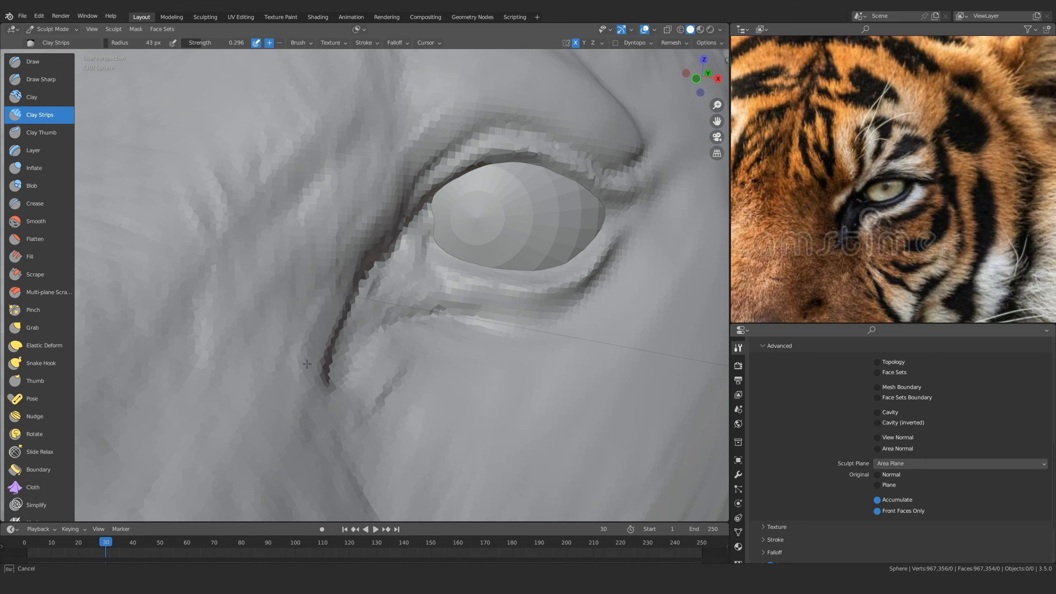
{"action": "left_click_drag", "start_coordinate": [444, 335], "coordinate": [426, 370]}
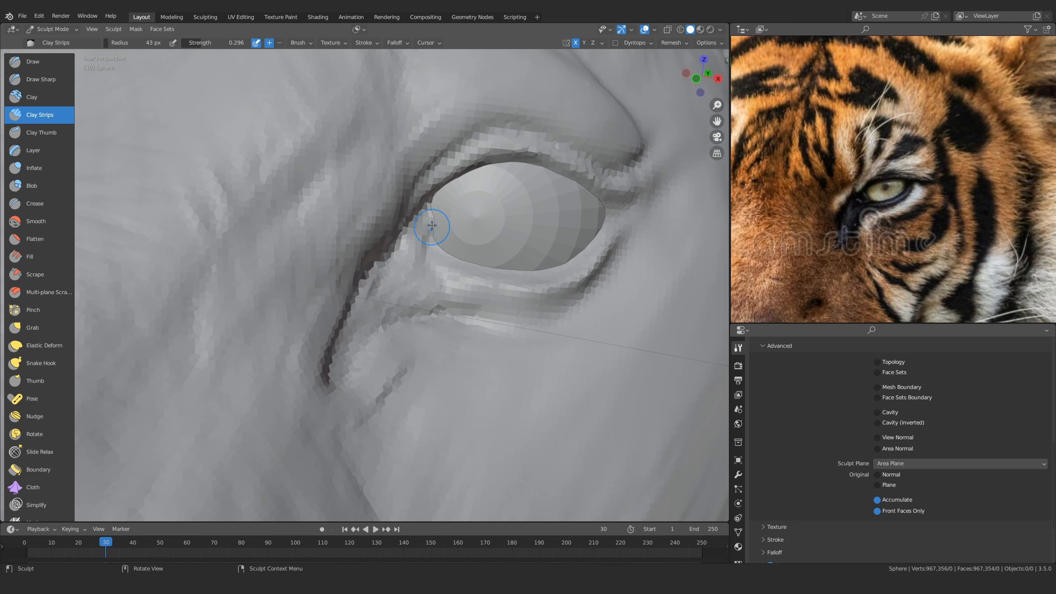
Touch up the eye's inner corner with Clay Strips at 57 px and check it on the whole head
{"action": "middle_click_drag", "start_coordinate": [440, 236], "coordinate": [443, 247], "text": "ctrl"}
{"action": "key", "text": "f"}
{"action": "left_click", "coordinate": [448, 246]}
{"action": "mouse_move", "coordinate": [438, 236]}
{"action": "left_mouse_down"}
{"action": "mouse_move", "coordinate": [440, 215]}
{"action": "mouse_move", "coordinate": [440, 231]}
{"action": "left_mouse_up"}
{"action": "middle_click_drag", "start_coordinate": [448, 207], "coordinate": [400, 278], "text": "ctrl"}
{"action": "mouse_move", "coordinate": [401, 279]}
{"action": "left_mouse_down", "text": "alt"}
{"action": "mouse_move", "coordinate": [462, 279]}
{"action": "mouse_move", "coordinate": [434, 300]}
{"action": "mouse_move", "coordinate": [411, 235]}
{"action": "mouse_move", "coordinate": [440, 280]}
{"action": "left_mouse_up", "text": "alt"}
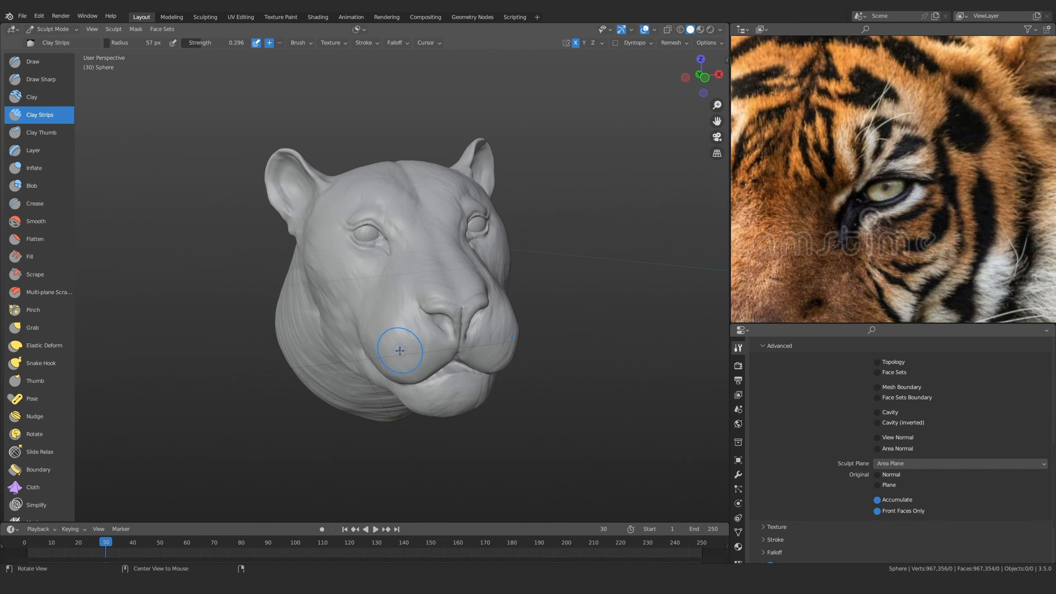
Build up the cheekbone from the side view with Clay Strips at 57 px, following the big-cat skull reference
{"action": "left_click_drag", "start_coordinate": [401, 341], "coordinate": [415, 283], "text": "alt"}
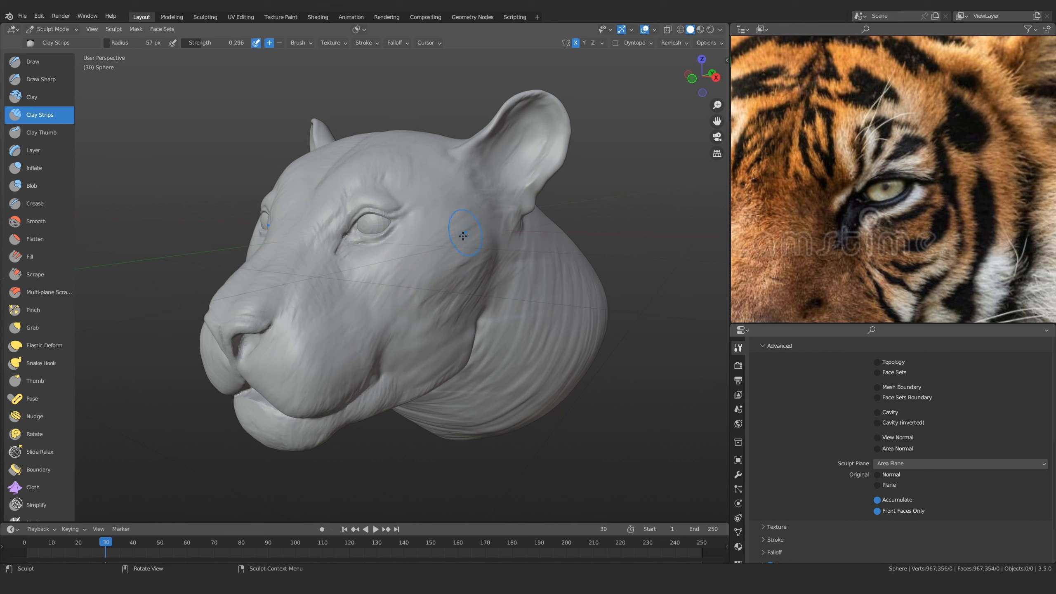
{"action": "left_click_drag", "start_coordinate": [332, 284], "coordinate": [349, 248], "text": "alt"}
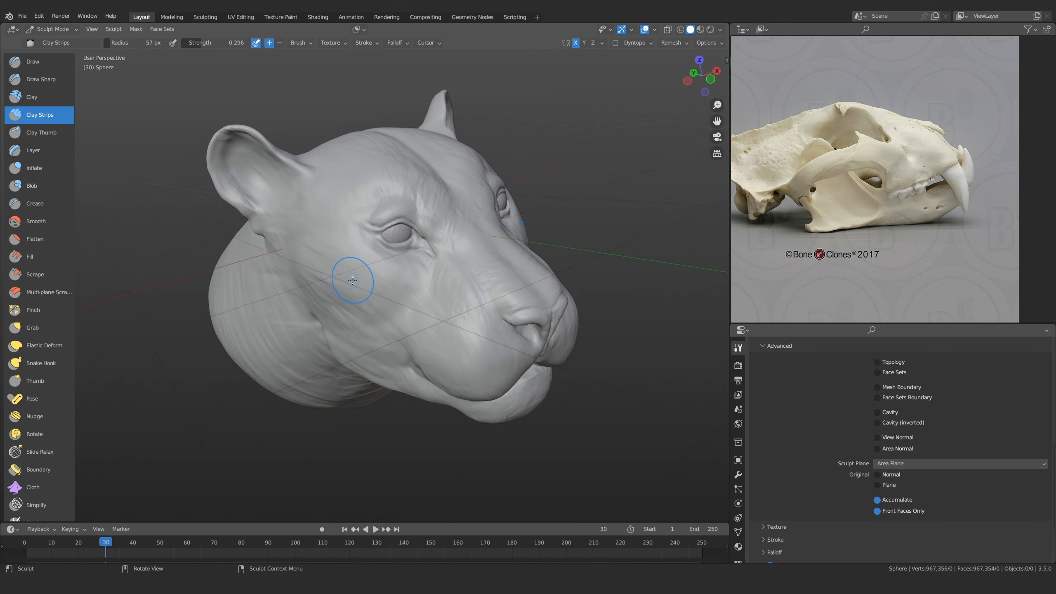
{"action": "key", "text": "ctrl+KP_3"}
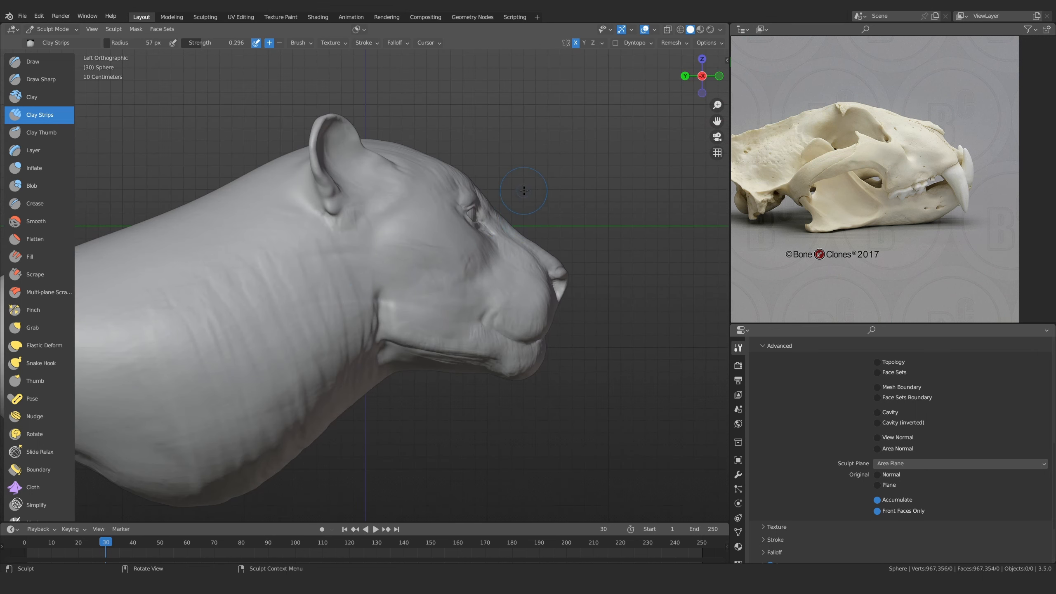
{"action": "left_click_drag", "start_coordinate": [535, 188], "coordinate": [533, 267], "text": "alt+shift"}
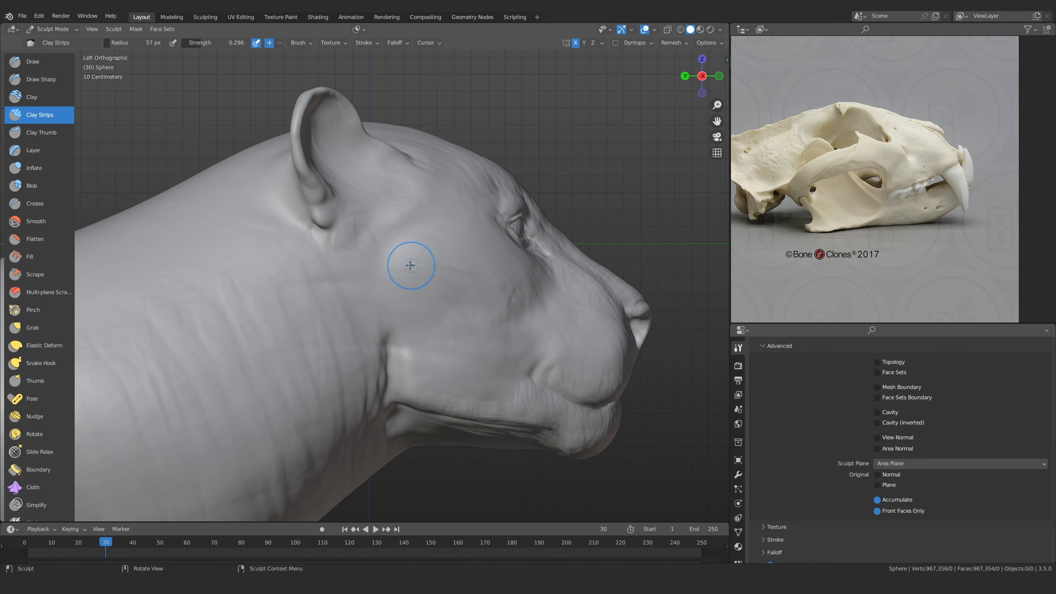
{"action": "left_click_drag", "start_coordinate": [395, 264], "coordinate": [421, 265]}
{"action": "left_click_drag", "start_coordinate": [484, 270], "coordinate": [468, 313]}
{"action": "left_click_drag", "start_coordinate": [402, 263], "coordinate": [456, 260]}
Add a band of short slanted fur strokes beneath the cheekbone with Clay Strips at 64 px
{"action": "middle_click_drag", "start_coordinate": [507, 234], "coordinate": [387, 293]}
{"action": "mouse_move", "coordinate": [374, 332]}
{"action": "middle_mouse_down"}
{"action": "mouse_move", "coordinate": [377, 219]}
{"action": "mouse_move", "coordinate": [377, 246]}
{"action": "mouse_move", "coordinate": [330, 308]}
{"action": "mouse_move", "coordinate": [360, 250]}
{"action": "mouse_move", "coordinate": [411, 276]}
{"action": "mouse_move", "coordinate": [357, 291]}
{"action": "mouse_move", "coordinate": [337, 255]}
{"action": "mouse_move", "coordinate": [316, 366]}
{"action": "mouse_move", "coordinate": [358, 333]}
{"action": "mouse_move", "coordinate": [299, 293]}
{"action": "mouse_move", "coordinate": [272, 355]}
{"action": "mouse_move", "coordinate": [333, 297]}
{"action": "middle_mouse_up"}
{"action": "key", "text": "f"}
{"action": "left_click", "coordinate": [384, 297]}
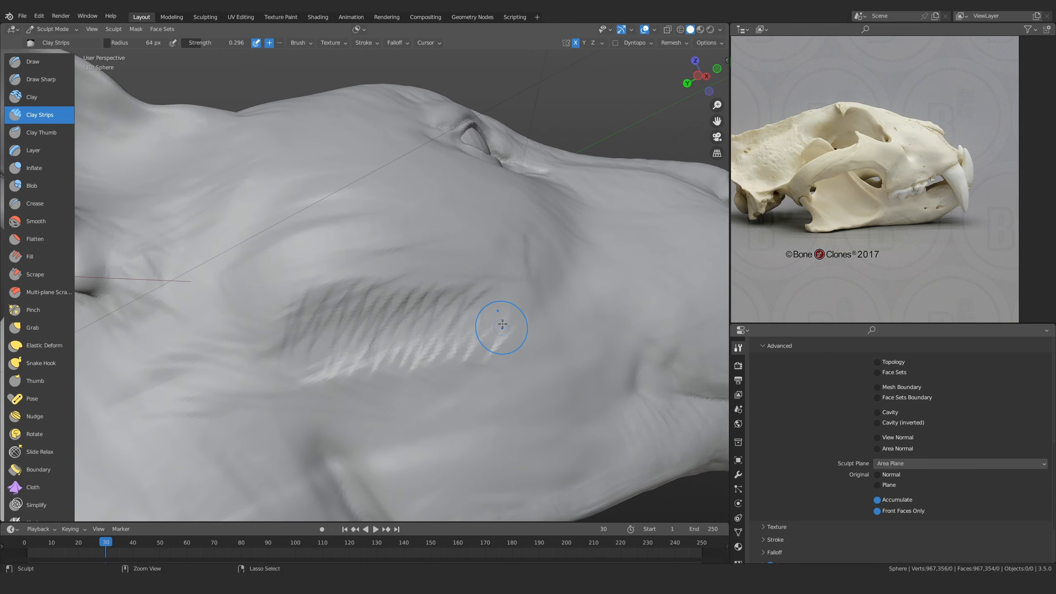
Add fur strokes over the cheekbone below the eye with Clay Strips at 65 px
{"action": "mouse_move", "coordinate": [503, 325]}
{"action": "middle_mouse_down", "text": "ctrl"}
{"action": "mouse_move", "coordinate": [331, 358]}
{"action": "mouse_move", "coordinate": [325, 302]}
{"action": "mouse_move", "coordinate": [382, 274]}
{"action": "mouse_move", "coordinate": [377, 307]}
{"action": "mouse_move", "coordinate": [388, 266]}
{"action": "mouse_move", "coordinate": [345, 286]}
{"action": "middle_mouse_up", "text": "ctrl"}
{"action": "key", "text": "f"}
{"action": "key", "text": "f"}
{"action": "left_click", "coordinate": [382, 261]}
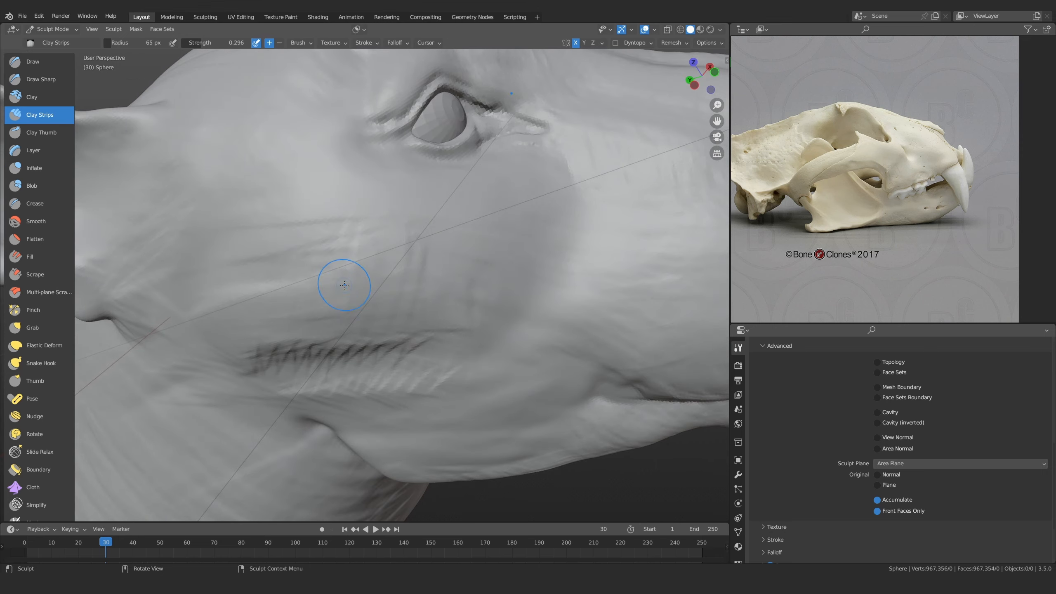
{"action": "left_click_drag", "start_coordinate": [347, 271], "coordinate": [368, 317]}
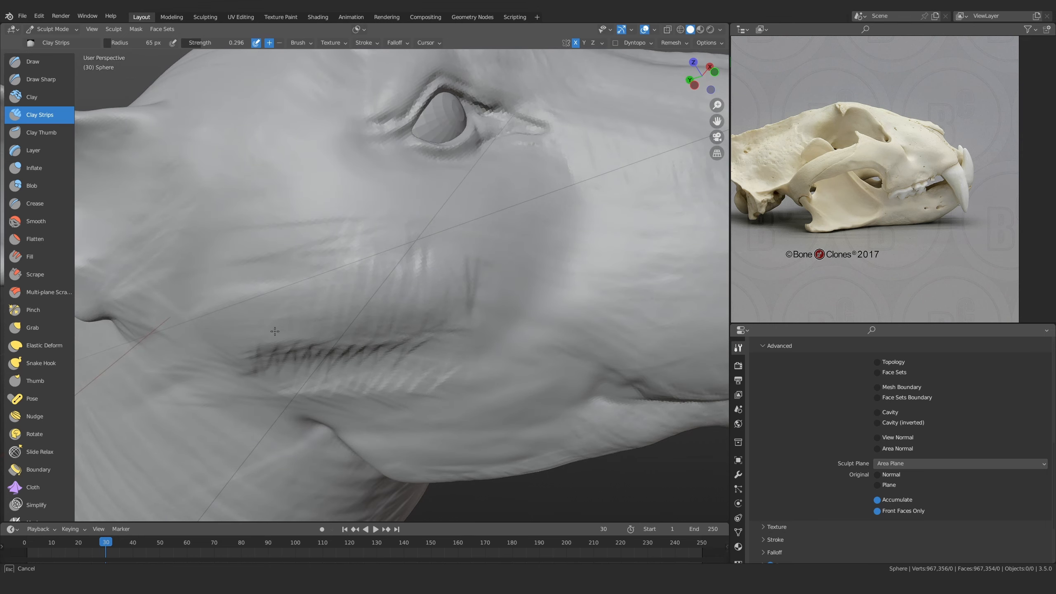
Extend the fur strokes beneath the cheekbone toward the jaw with Clay Strips at 65 px
{"action": "middle_click_drag", "start_coordinate": [412, 370], "coordinate": [354, 337]}
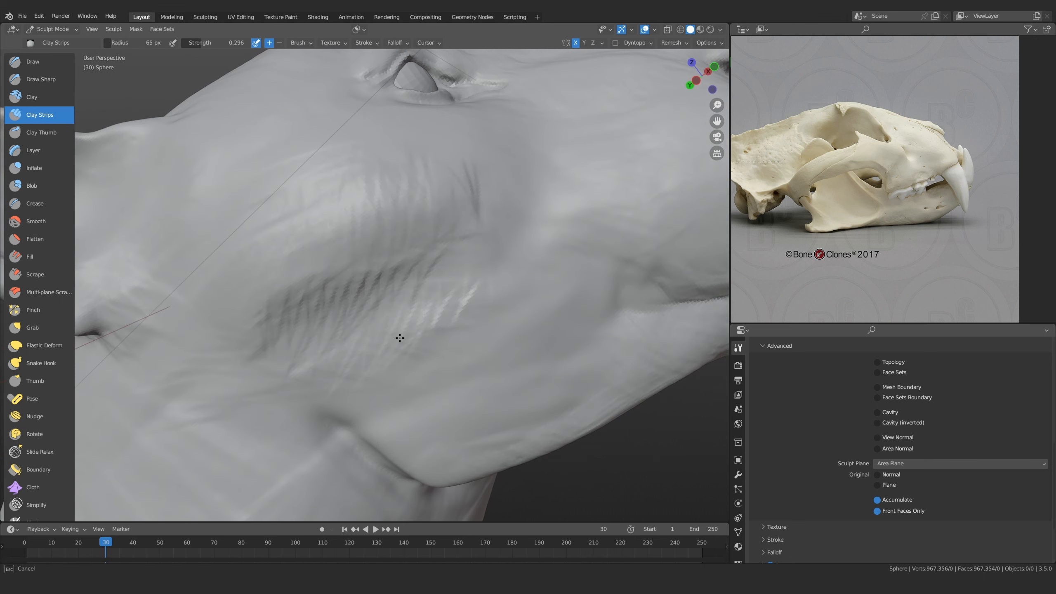
{"action": "left_click_drag", "start_coordinate": [450, 329], "coordinate": [482, 306]}
{"action": "mouse_move", "coordinate": [425, 362]}
{"action": "left_mouse_down"}
{"action": "mouse_move", "coordinate": [453, 330]}
{"action": "mouse_move", "coordinate": [366, 396]}
{"action": "mouse_move", "coordinate": [286, 300]}
{"action": "mouse_move", "coordinate": [344, 338]}
{"action": "left_mouse_up"}
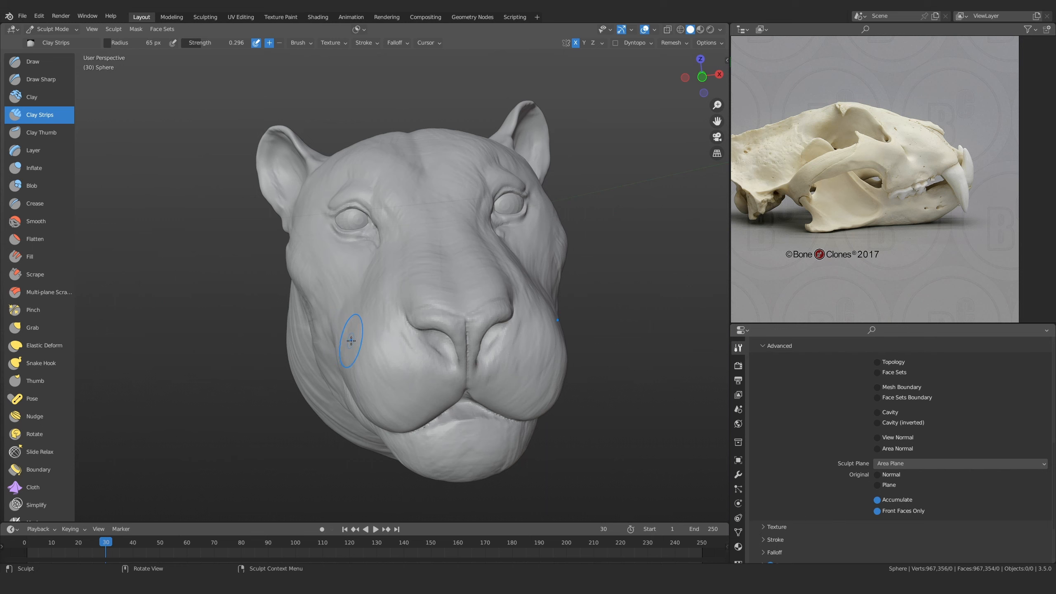
Add strokes on the rear of the cheekbone near the ear with Clay Strips, reducing the radius to 58 px
{"action": "mouse_move", "coordinate": [287, 386]}
{"action": "left_mouse_down", "text": "alt"}
{"action": "mouse_move", "coordinate": [366, 374]}
{"action": "mouse_move", "coordinate": [349, 299]}
{"action": "mouse_move", "coordinate": [366, 363]}
{"action": "left_mouse_up", "text": "alt"}
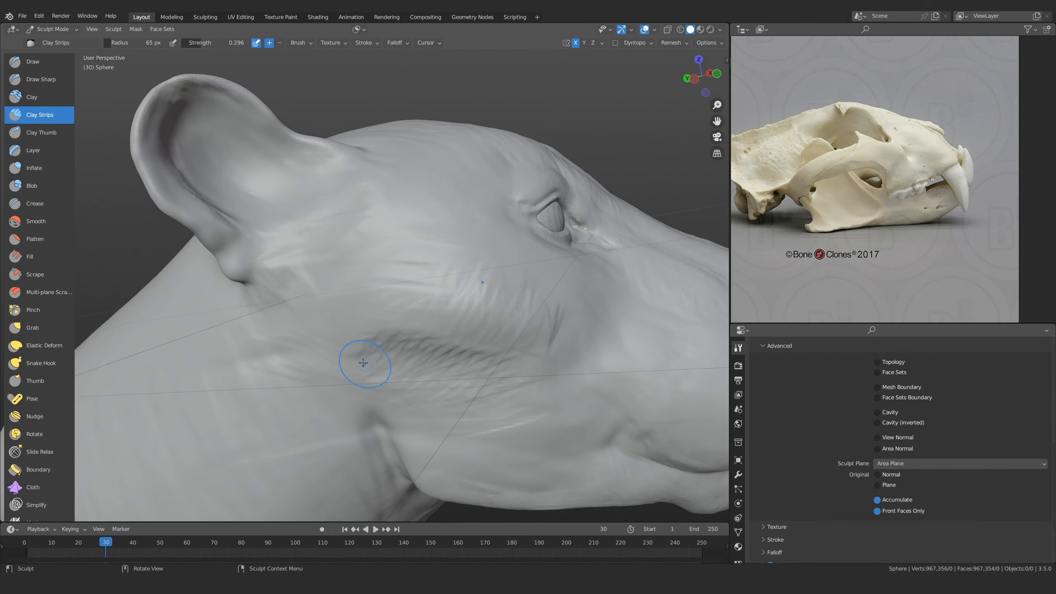
{"action": "mouse_move", "coordinate": [344, 290]}
{"action": "left_mouse_down"}
{"action": "mouse_move", "coordinate": [367, 314]}
{"action": "mouse_move", "coordinate": [350, 302]}
{"action": "mouse_move", "coordinate": [365, 305]}
{"action": "left_mouse_up"}
{"action": "key", "text": "bracketleft"}
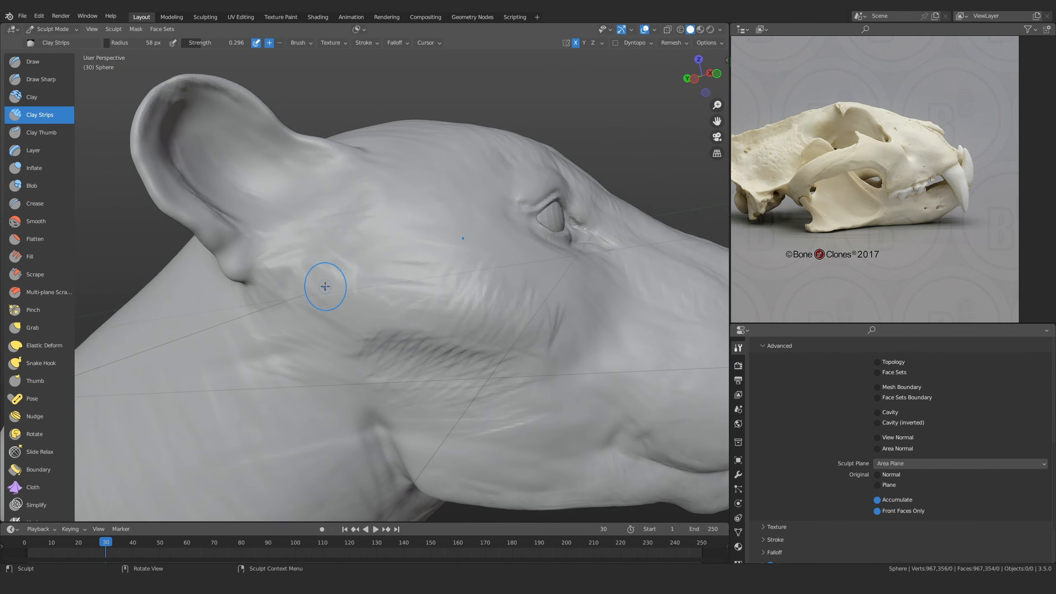
Sculpt the side of the cheek between the ear base and the cheekbone with Clay Strips, reducing the brush radius to 53 px
{"action": "mouse_move", "coordinate": [313, 284]}
{"action": "left_mouse_down"}
{"action": "mouse_move", "coordinate": [366, 336]}
{"action": "mouse_move", "coordinate": [316, 345]}
{"action": "mouse_move", "coordinate": [316, 360]}
{"action": "left_mouse_up"}
{"action": "mouse_move", "coordinate": [335, 329]}
{"action": "middle_mouse_down", "text": "ctrl"}
{"action": "mouse_move", "coordinate": [343, 374]}
{"action": "mouse_move", "coordinate": [289, 365]}
{"action": "mouse_move", "coordinate": [353, 357]}
{"action": "middle_mouse_up", "text": "ctrl"}
{"action": "middle_click_drag", "start_coordinate": [353, 357], "coordinate": [398, 285], "text": "ctrl"}
{"action": "left_click_drag", "start_coordinate": [361, 287], "coordinate": [382, 278]}
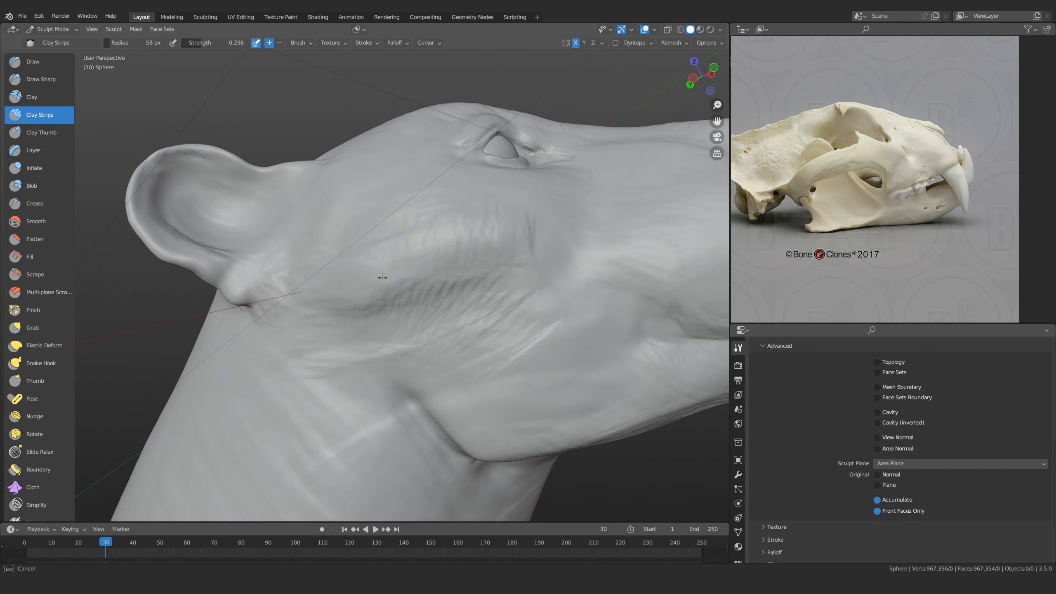
{"action": "key", "text": "bracketleft"}
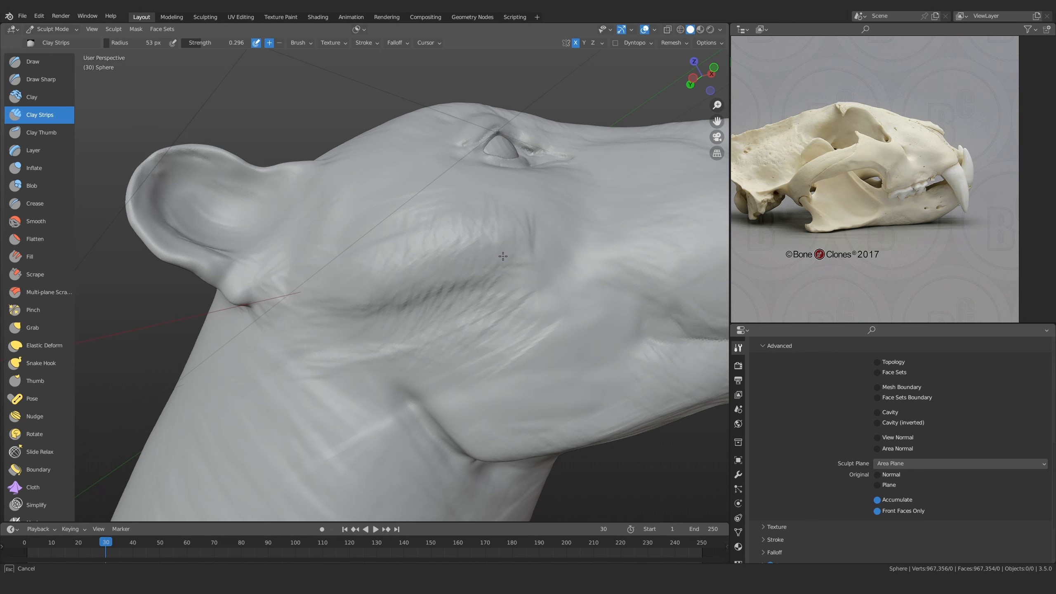
{"action": "left_click_drag", "start_coordinate": [502, 256], "coordinate": [499, 274]}
Build up the cheekbone and the hollow beneath it with Clay Strips strokes, using a 75 px radius
{"action": "mouse_move", "coordinate": [381, 319]}
{"action": "middle_mouse_down", "text": "ctrl"}
{"action": "mouse_move", "coordinate": [444, 318]}
{"action": "mouse_move", "coordinate": [360, 305]}
{"action": "mouse_move", "coordinate": [353, 362]}
{"action": "mouse_move", "coordinate": [422, 290]}
{"action": "mouse_move", "coordinate": [469, 292]}
{"action": "middle_mouse_up", "text": "ctrl"}
{"action": "key", "text": "f"}
{"action": "left_click", "coordinate": [479, 292]}
{"action": "left_click_drag", "start_coordinate": [296, 274], "coordinate": [296, 273]}
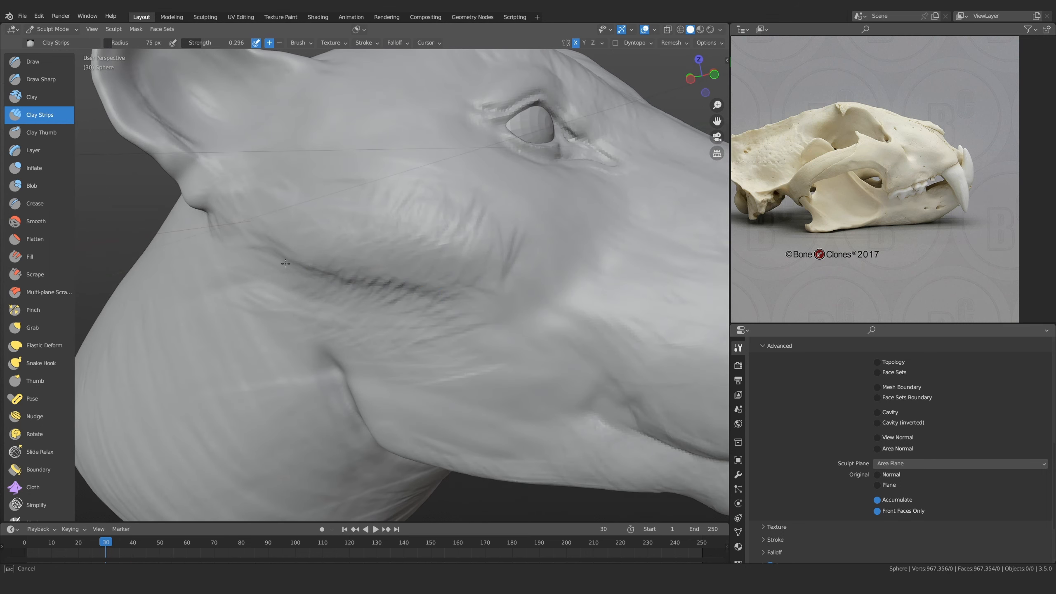
{"action": "left_click_drag", "start_coordinate": [378, 283], "coordinate": [437, 316]}
{"action": "middle_click_drag", "start_coordinate": [388, 296], "coordinate": [350, 261]}
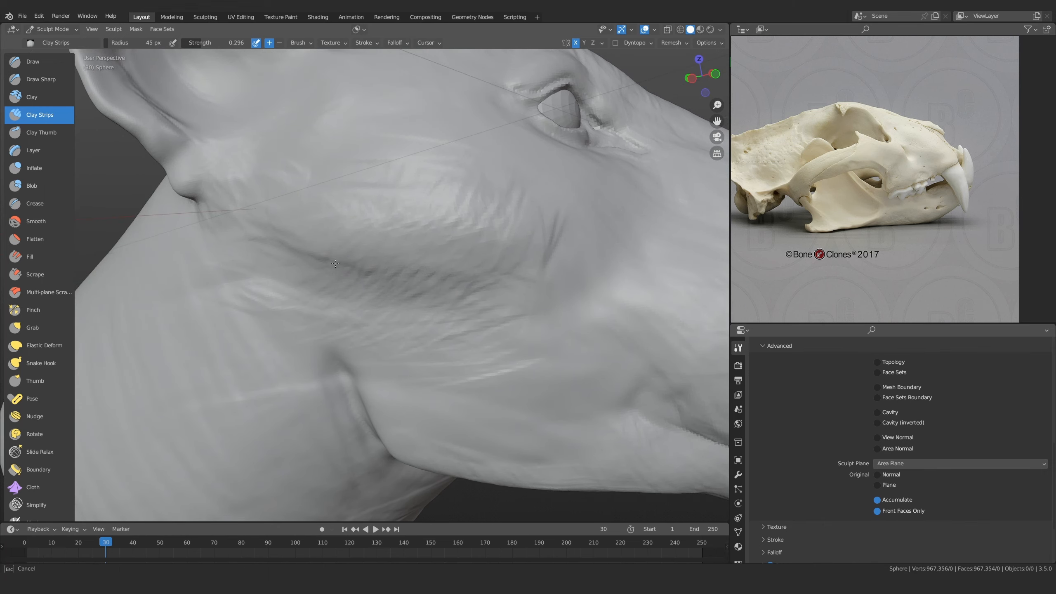
Refine the fold under the cheekbone and toward the jaw with finer Clay Strips strokes at a 43 px radius
{"action": "left_click_drag", "start_coordinate": [363, 200], "coordinate": [363, 291], "text": "ctrl+alt"}
{"action": "left_click_drag", "start_coordinate": [432, 316], "coordinate": [366, 365], "text": "alt"}
{"action": "mouse_move", "coordinate": [316, 425]}
{"action": "left_mouse_down", "text": "alt"}
{"action": "mouse_move", "coordinate": [387, 300]}
{"action": "mouse_move", "coordinate": [352, 257]}
{"action": "left_mouse_up", "text": "alt"}
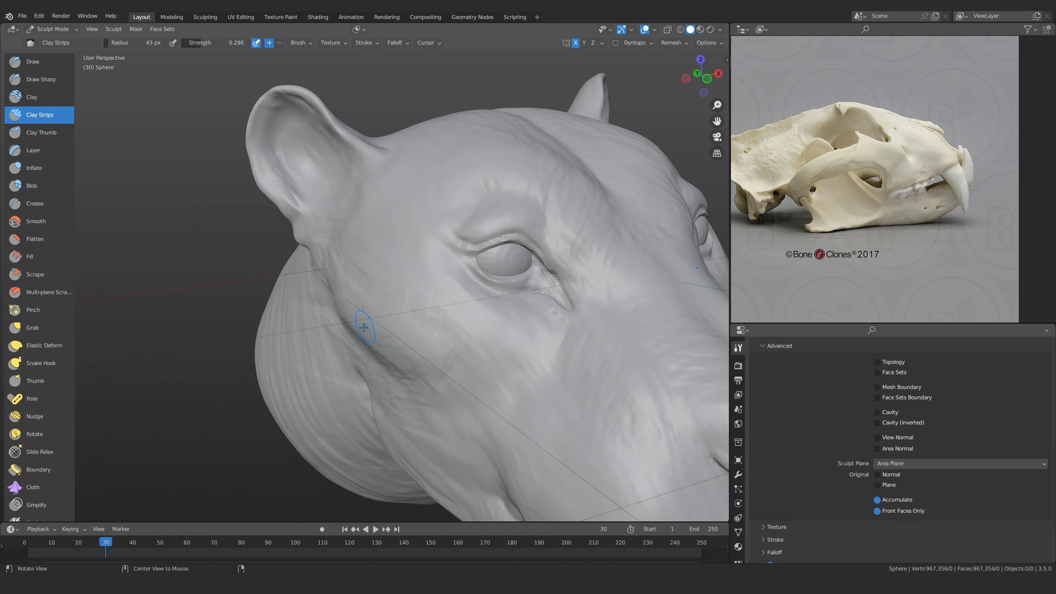
{"action": "mouse_move", "coordinate": [363, 328]}
{"action": "left_mouse_down", "text": "ctrl+alt"}
{"action": "mouse_move", "coordinate": [342, 267]}
{"action": "mouse_move", "coordinate": [414, 268]}
{"action": "mouse_move", "coordinate": [453, 243]}
{"action": "mouse_move", "coordinate": [412, 275]}
{"action": "left_mouse_up", "text": "ctrl+alt"}
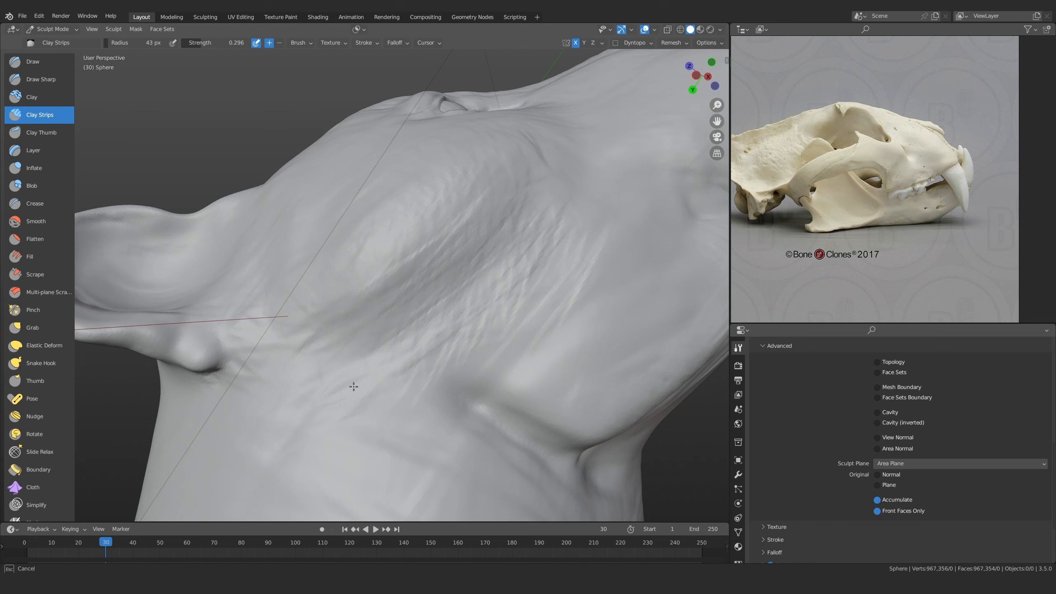
{"action": "left_click_drag", "start_coordinate": [457, 216], "coordinate": [453, 287], "text": "ctrl+alt"}
{"action": "left_click_drag", "start_coordinate": [453, 288], "coordinate": [404, 300], "text": "alt"}
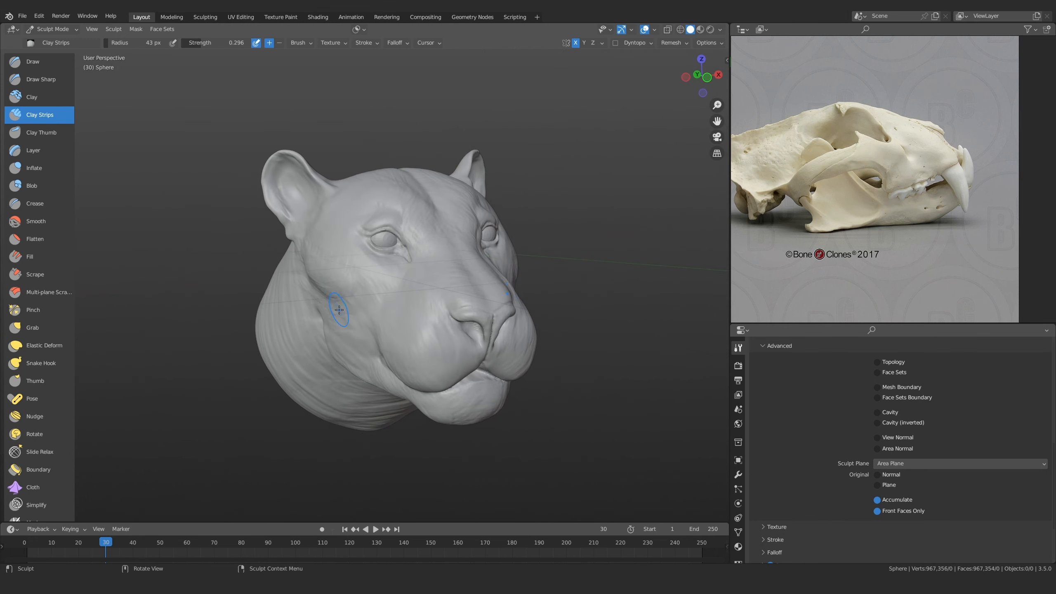
Blend the cheekbone into the ear base with Clay Strips strokes at 61 px and 54 px radius
{"action": "mouse_move", "coordinate": [332, 314]}
{"action": "left_mouse_down", "text": "alt"}
{"action": "mouse_move", "coordinate": [387, 299]}
{"action": "mouse_move", "coordinate": [366, 266]}
{"action": "mouse_move", "coordinate": [309, 281]}
{"action": "mouse_move", "coordinate": [358, 298]}
{"action": "mouse_move", "coordinate": [383, 292]}
{"action": "left_mouse_up", "text": "alt"}
{"action": "key", "text": "f"}
{"action": "left_click", "coordinate": [389, 293]}
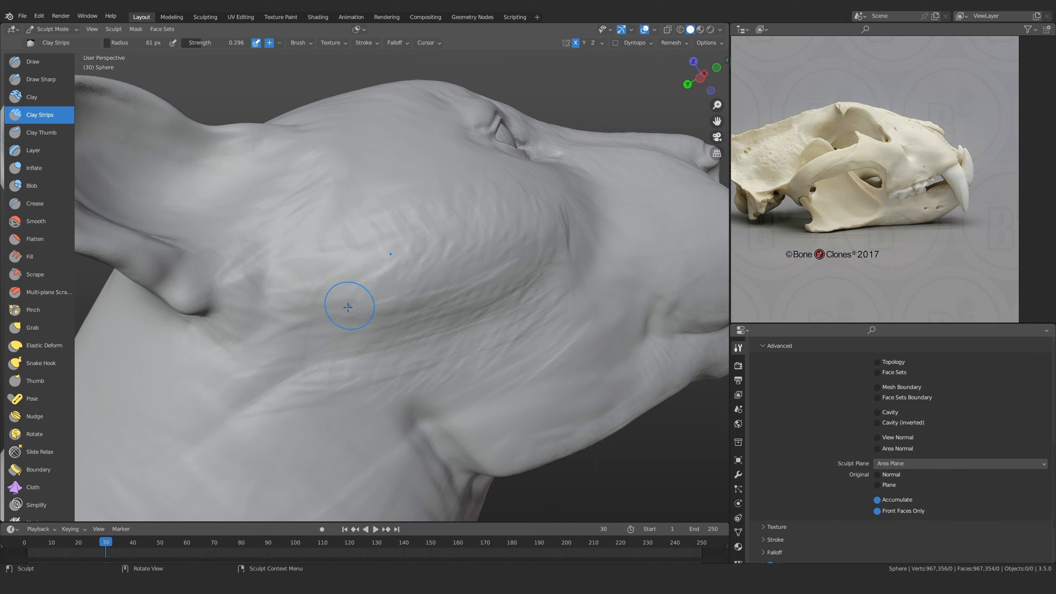
{"action": "mouse_move", "coordinate": [348, 307]}
{"action": "left_mouse_down"}
{"action": "mouse_move", "coordinate": [292, 318]}
{"action": "mouse_move", "coordinate": [249, 311]}
{"action": "left_mouse_up"}
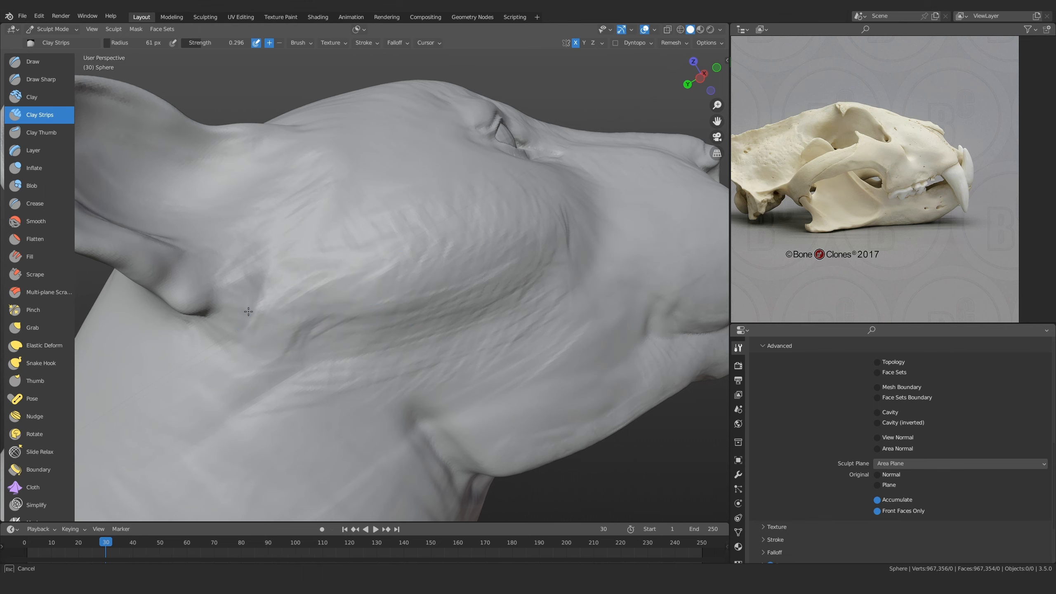
{"action": "key", "text": "f"}
{"action": "left_click", "coordinate": [261, 305]}
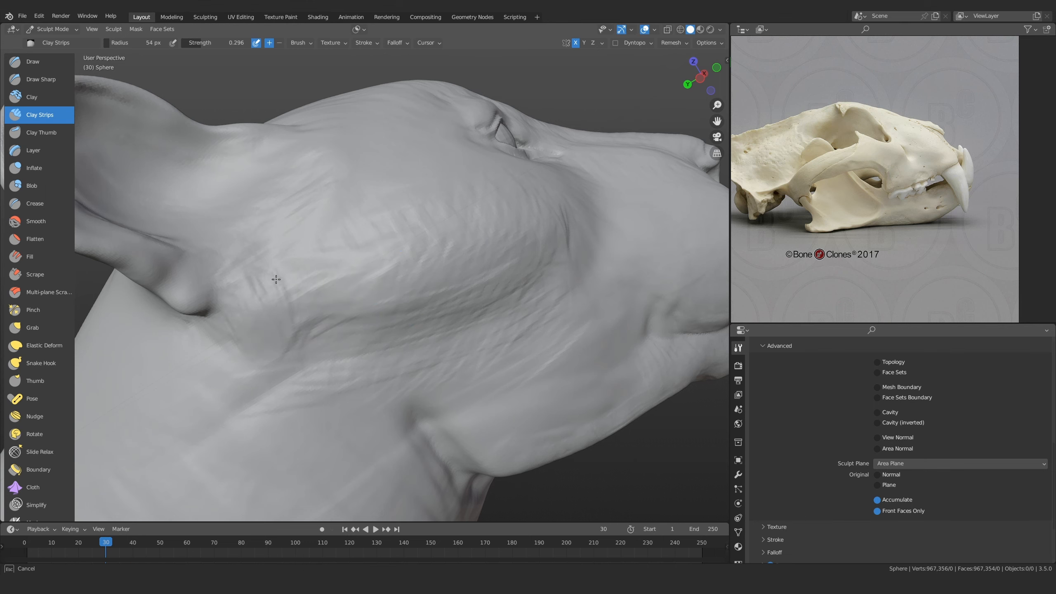
{"action": "left_click_drag", "start_coordinate": [386, 268], "coordinate": [386, 333], "text": "ctrl+alt"}
{"action": "left_click_drag", "start_coordinate": [519, 266], "coordinate": [428, 266], "text": "alt"}
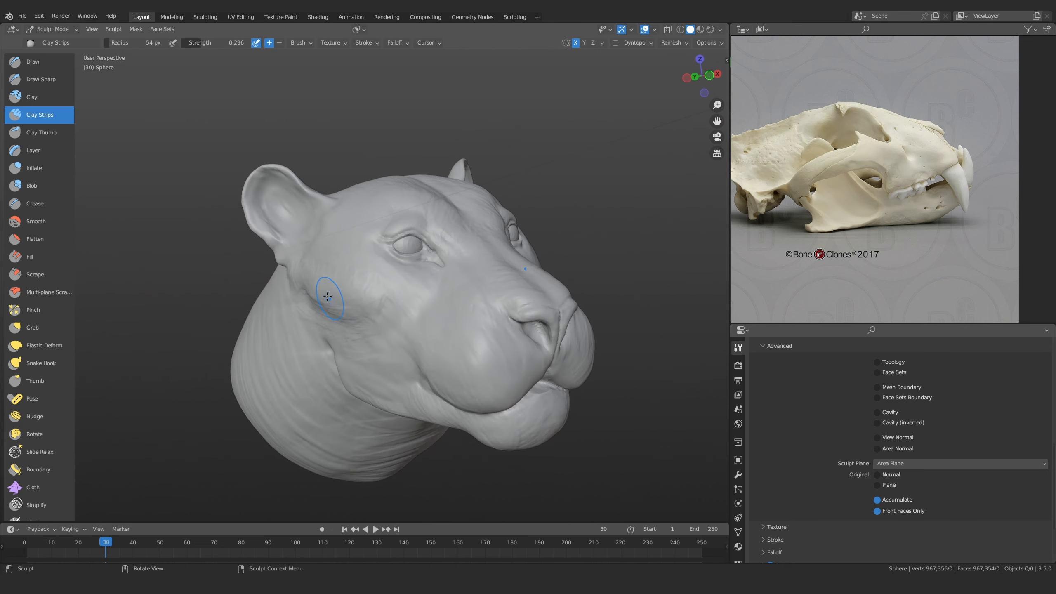
Fill and soften the front part of the fold below the cheekbone with Clay Strips at a 63 px radius
{"action": "left_click_drag", "start_coordinate": [330, 295], "coordinate": [395, 287], "text": "alt"}
{"action": "left_click_drag", "start_coordinate": [415, 375], "coordinate": [432, 317], "text": "ctrl+alt"}
{"action": "mouse_move", "coordinate": [433, 317]}
{"action": "left_mouse_down", "text": "alt"}
{"action": "mouse_move", "coordinate": [441, 317]}
{"action": "mouse_move", "coordinate": [358, 250]}
{"action": "mouse_move", "coordinate": [363, 333]}
{"action": "mouse_move", "coordinate": [374, 258]}
{"action": "left_mouse_up", "text": "alt"}
{"action": "mouse_move", "coordinate": [374, 257]}
{"action": "left_mouse_down", "text": "alt"}
{"action": "mouse_move", "coordinate": [429, 304]}
{"action": "mouse_move", "coordinate": [497, 269]}
{"action": "left_mouse_up", "text": "alt"}
{"action": "key", "text": "f"}
{"action": "left_click", "coordinate": [432, 304]}
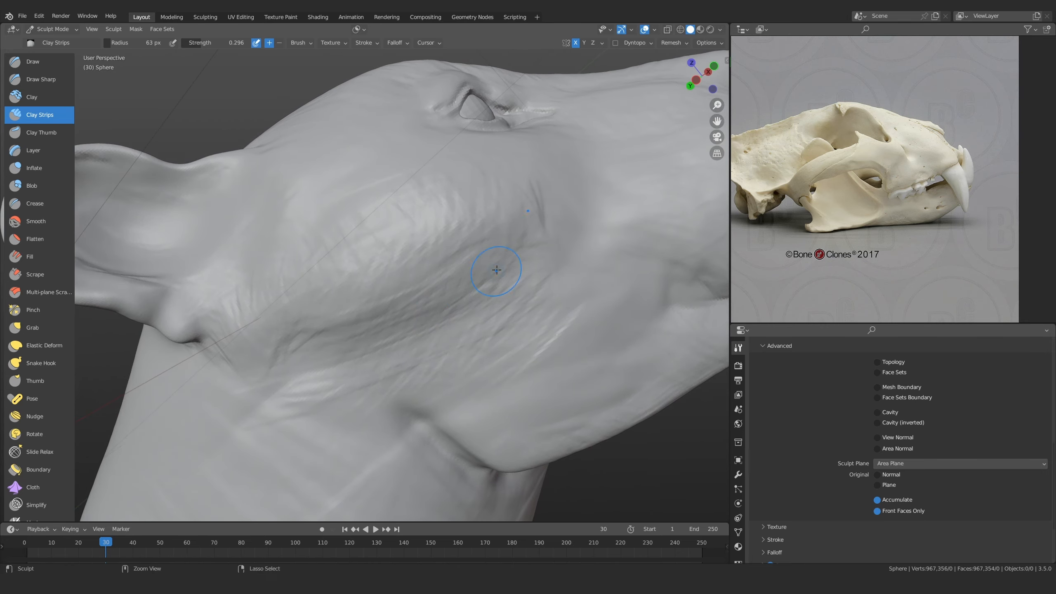
Try to carve a sharp crease below the cheekbone with Draw Sharp at a 96 px radius
{"action": "left_click", "coordinate": [41, 79]}
{"action": "key", "text": "f"}
{"action": "left_click", "coordinate": [387, 312]}
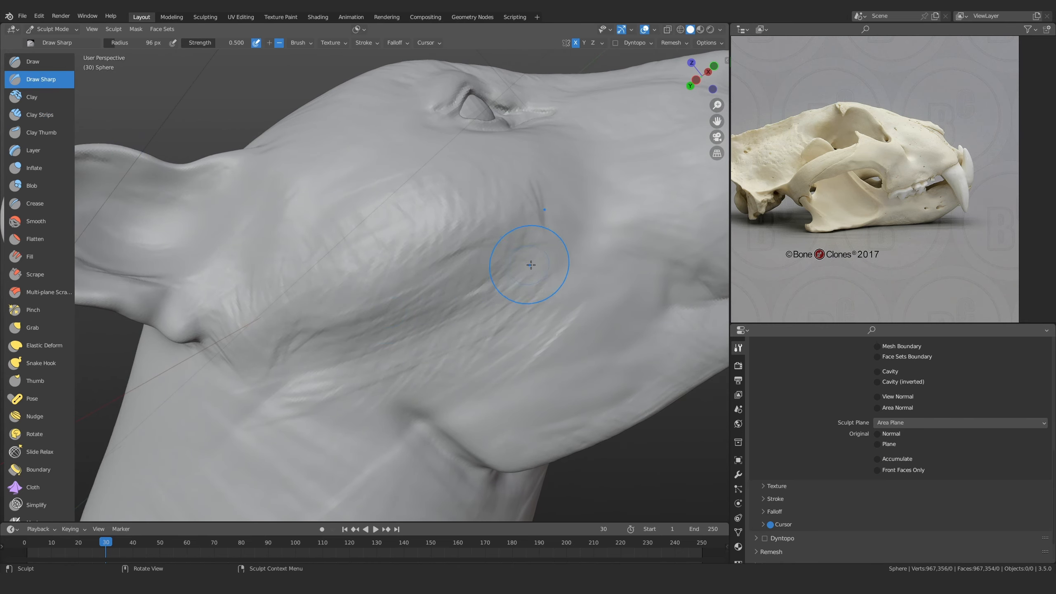
{"action": "left_click_drag", "start_coordinate": [318, 352], "coordinate": [359, 335], "text": "ctrl+alt"}
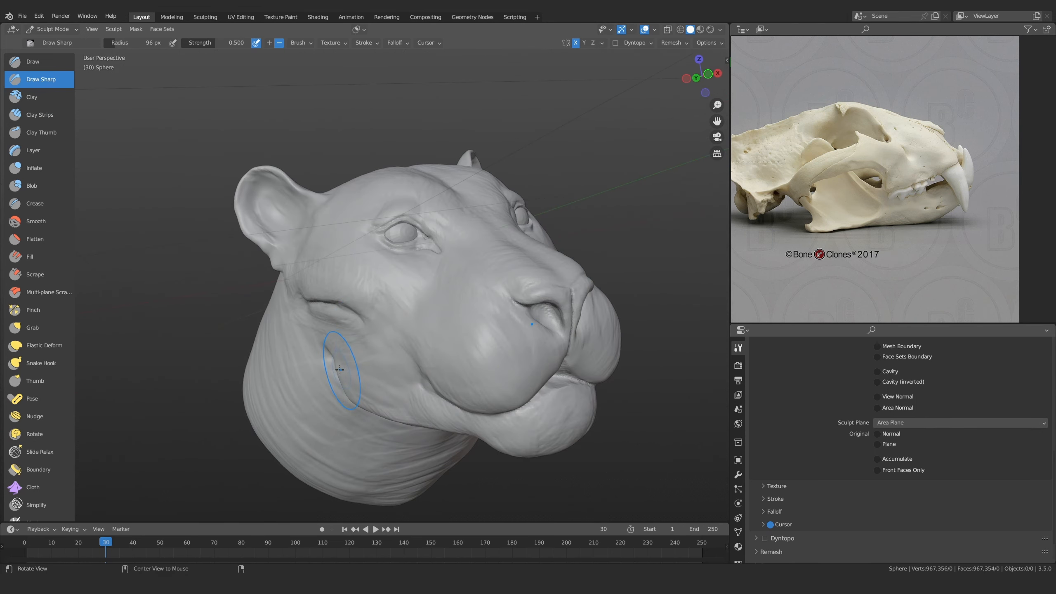
{"action": "left_click_drag", "start_coordinate": [339, 369], "coordinate": [433, 412], "text": "alt"}
{"action": "left_click_drag", "start_coordinate": [433, 412], "coordinate": [424, 376], "text": "alt"}
{"action": "mouse_move", "coordinate": [424, 377]}
{"action": "left_mouse_down", "text": "ctrl+alt"}
{"action": "mouse_move", "coordinate": [394, 246]}
{"action": "mouse_move", "coordinate": [450, 266]}
{"action": "mouse_move", "coordinate": [374, 293]}
{"action": "left_mouse_up", "text": "ctrl+alt"}
Add short Clay Strips strokes above the brow, reducing the brush radius to 34 px
{"action": "left_click", "coordinate": [38, 115]}
{"action": "left_click_drag", "start_coordinate": [374, 293], "coordinate": [412, 265], "text": "ctrl+alt"}
{"action": "left_click_drag", "start_coordinate": [374, 312], "coordinate": [370, 333], "text": "alt"}
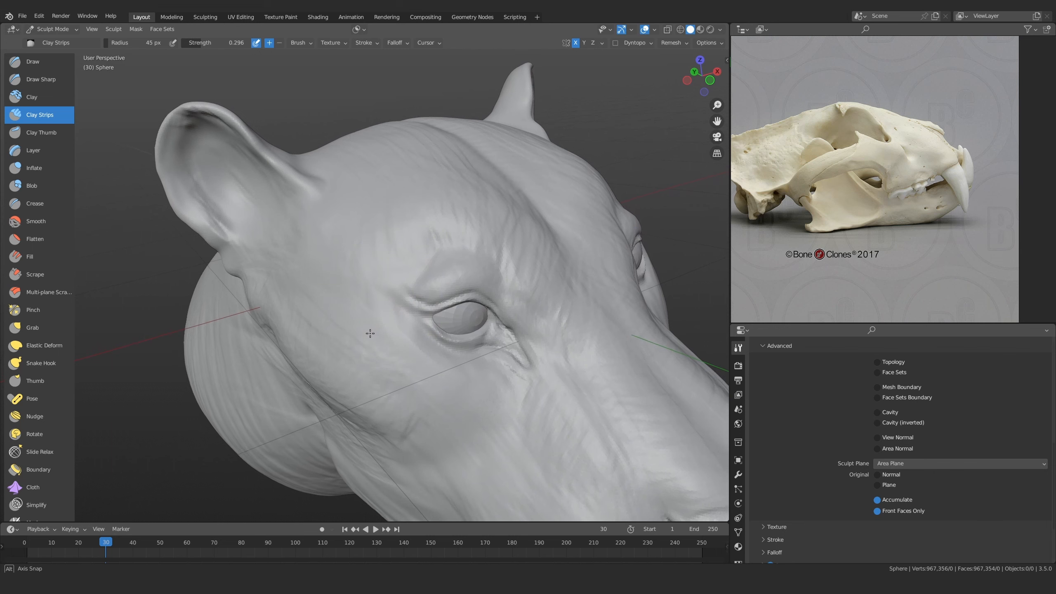
{"action": "mouse_move", "coordinate": [424, 279]}
{"action": "left_mouse_down", "text": "alt+shift"}
{"action": "mouse_move", "coordinate": [394, 317]}
{"action": "mouse_move", "coordinate": [415, 339]}
{"action": "left_mouse_up", "text": "alt+shift"}
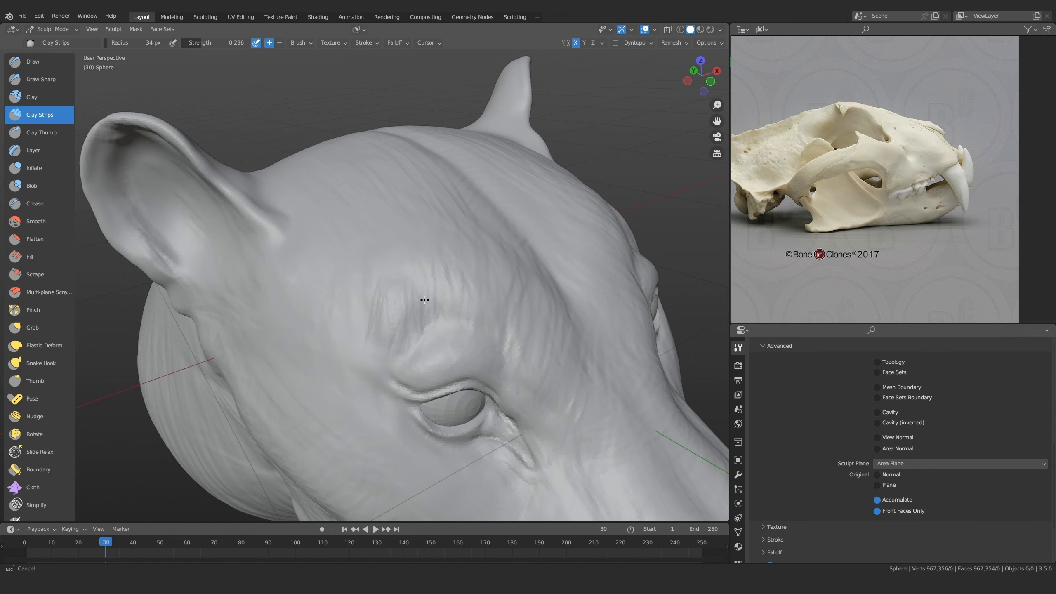
Texture the outer brow and the area around the inner eye corner with Clay Strips at a 45 px radius
{"action": "mouse_move", "coordinate": [424, 299]}
{"action": "left_mouse_down", "text": "ctrl+alt"}
{"action": "mouse_move", "coordinate": [418, 353]}
{"action": "mouse_move", "coordinate": [374, 366]}
{"action": "mouse_move", "coordinate": [342, 361]}
{"action": "mouse_move", "coordinate": [368, 272]}
{"action": "mouse_move", "coordinate": [339, 268]}
{"action": "mouse_move", "coordinate": [338, 300]}
{"action": "left_mouse_up", "text": "ctrl+alt"}
{"action": "key", "text": "f"}
{"action": "left_click", "coordinate": [368, 272]}
{"action": "key", "text": "f"}
{"action": "left_click", "coordinate": [351, 262]}
{"action": "left_click_drag", "start_coordinate": [352, 259], "coordinate": [364, 277]}
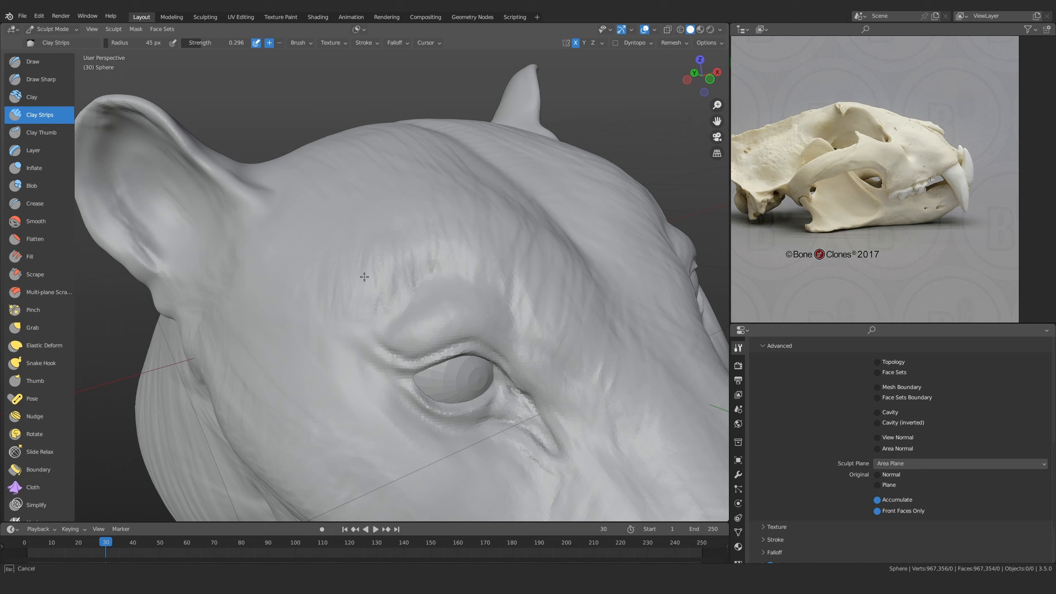
{"action": "left_click_drag", "start_coordinate": [412, 243], "coordinate": [410, 268]}
{"action": "mouse_move", "coordinate": [450, 236]}
{"action": "left_mouse_down", "text": "ctrl+alt"}
{"action": "mouse_move", "coordinate": [406, 347]}
{"action": "mouse_move", "coordinate": [411, 288]}
{"action": "left_mouse_up", "text": "ctrl+alt"}
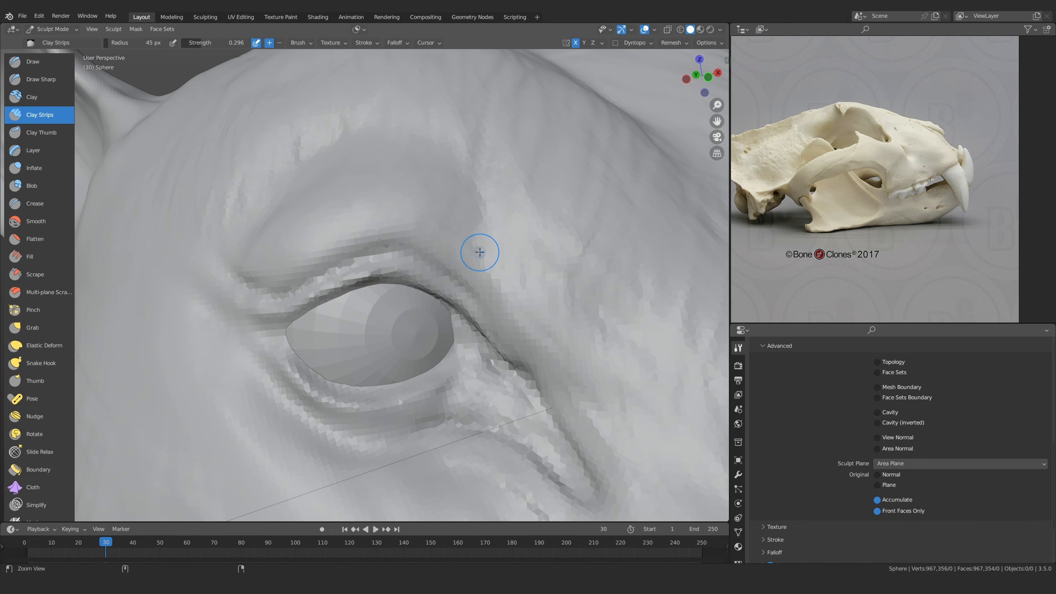
{"action": "mouse_move", "coordinate": [479, 253]}
{"action": "middle_mouse_down", "text": "ctrl"}
{"action": "mouse_move", "coordinate": [478, 311]}
{"action": "mouse_move", "coordinate": [405, 337]}
{"action": "mouse_move", "coordinate": [428, 342]}
{"action": "mouse_move", "coordinate": [360, 304]}
{"action": "middle_mouse_up", "text": "ctrl"}
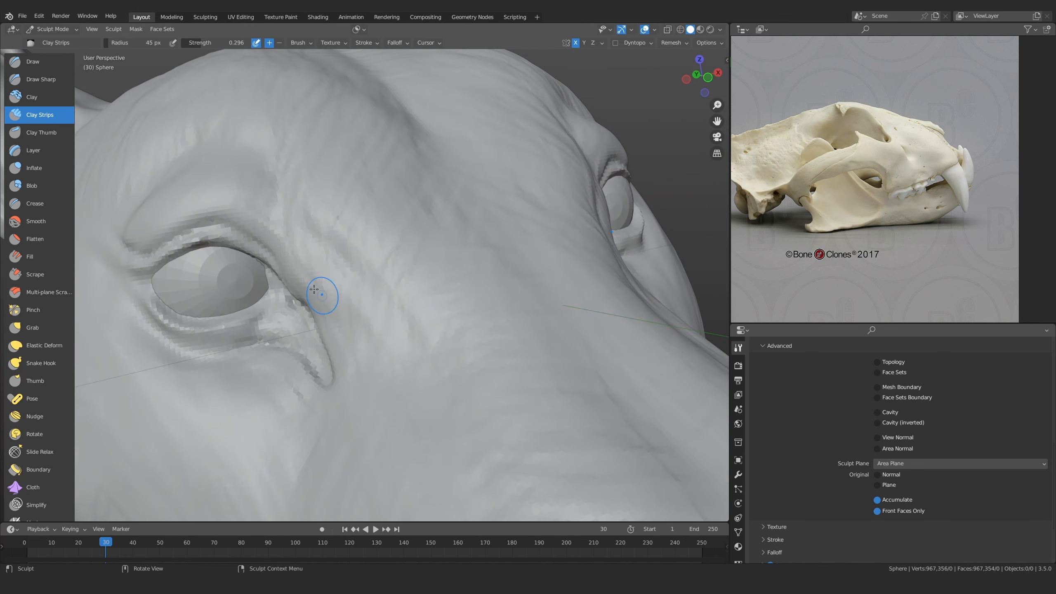
Carve grooves between the inner eye corner and the nose bridge with Draw Sharp at a 119 px radius
{"action": "left_click", "coordinate": [41, 79]}
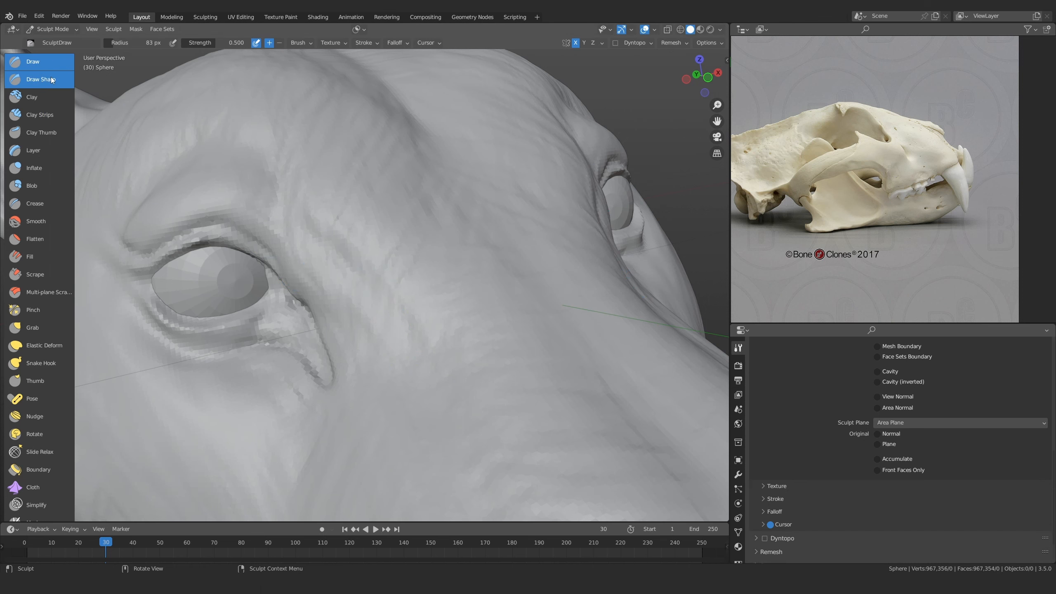
{"action": "mouse_move", "coordinate": [353, 320]}
{"action": "left_mouse_down", "text": "alt"}
{"action": "mouse_move", "coordinate": [391, 338]}
{"action": "mouse_move", "coordinate": [398, 375]}
{"action": "mouse_move", "coordinate": [295, 354]}
{"action": "mouse_move", "coordinate": [397, 375]}
{"action": "mouse_move", "coordinate": [404, 331]}
{"action": "mouse_move", "coordinate": [396, 401]}
{"action": "mouse_move", "coordinate": [352, 296]}
{"action": "mouse_move", "coordinate": [407, 294]}
{"action": "left_mouse_up", "text": "alt"}
{"action": "key", "text": "f"}
{"action": "left_click", "coordinate": [406, 339]}
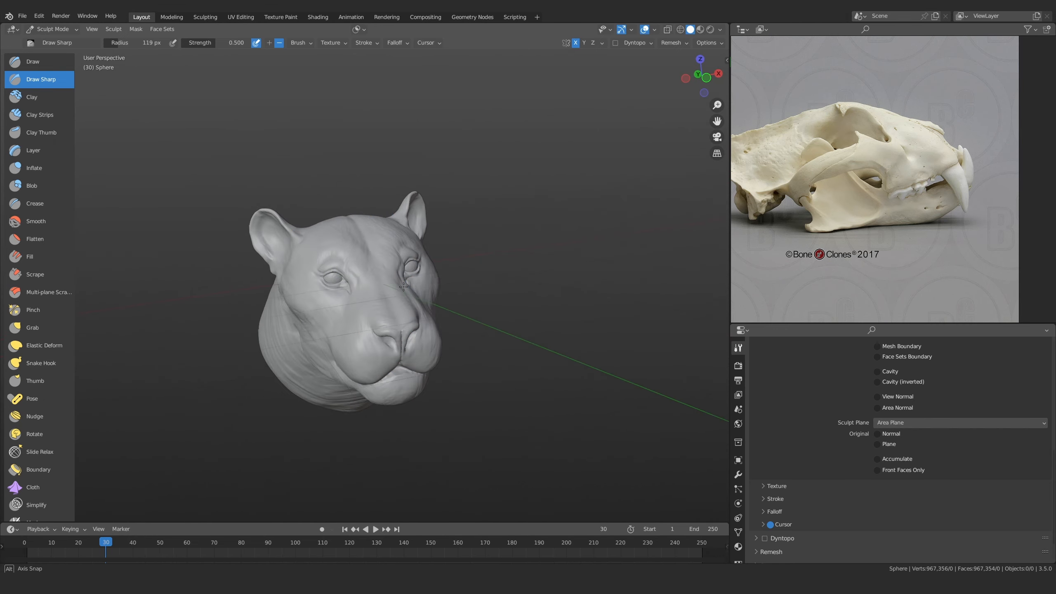
{"action": "left_click_drag", "start_coordinate": [407, 345], "coordinate": [400, 302], "text": "ctrl+alt"}
Soften the grooves beside the nose bridge with Clay Strips strokes at a 57 px radius
{"action": "left_click", "coordinate": [63, 114]}
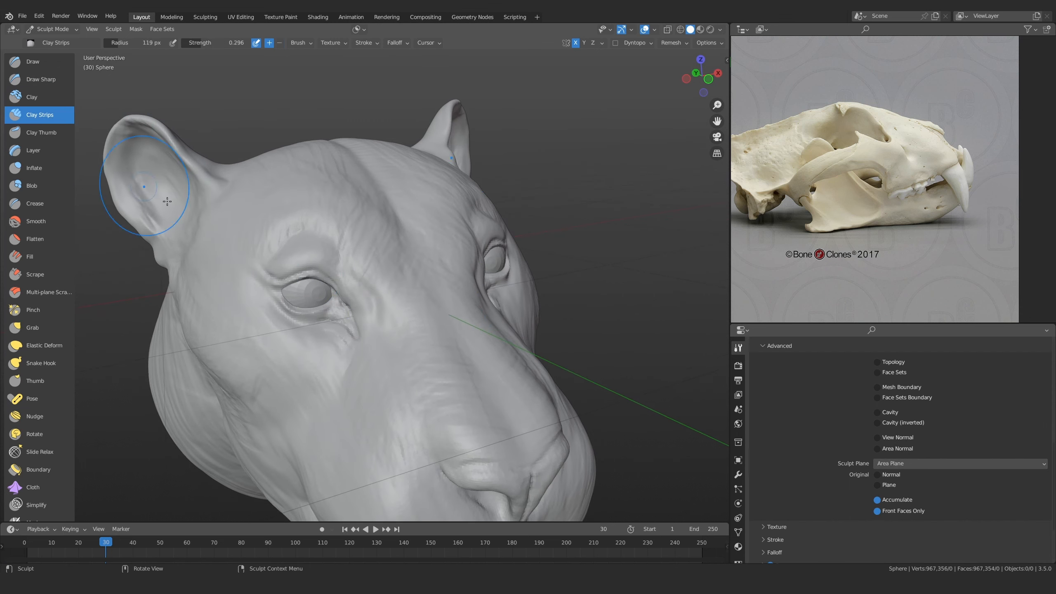
{"action": "left_click_drag", "start_coordinate": [374, 339], "coordinate": [408, 286], "text": "ctrl+alt"}
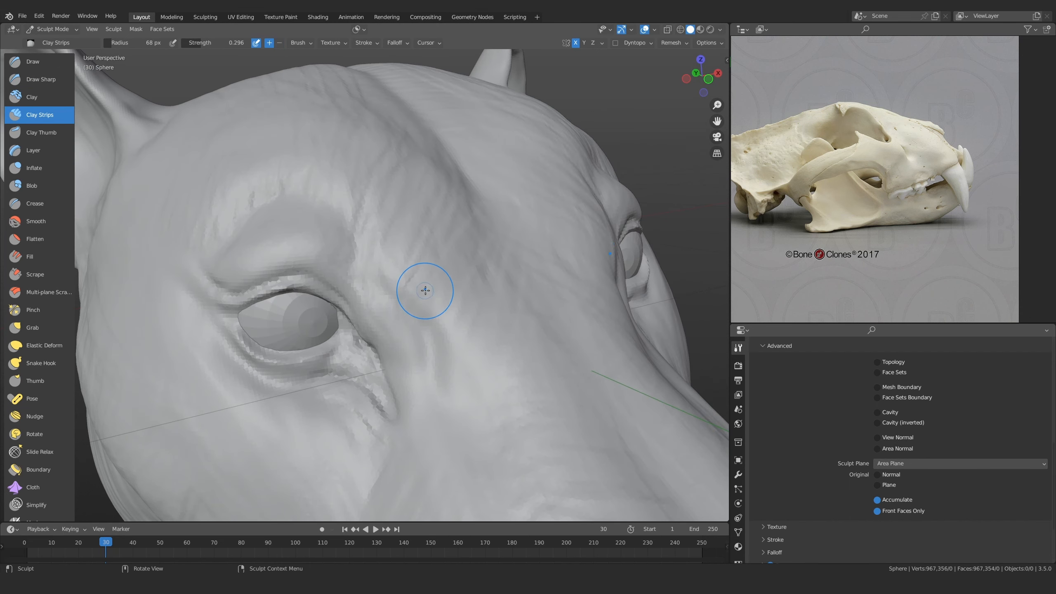
{"action": "key", "text": "f"}
{"action": "left_click", "coordinate": [426, 291]}
{"action": "key", "text": "f"}
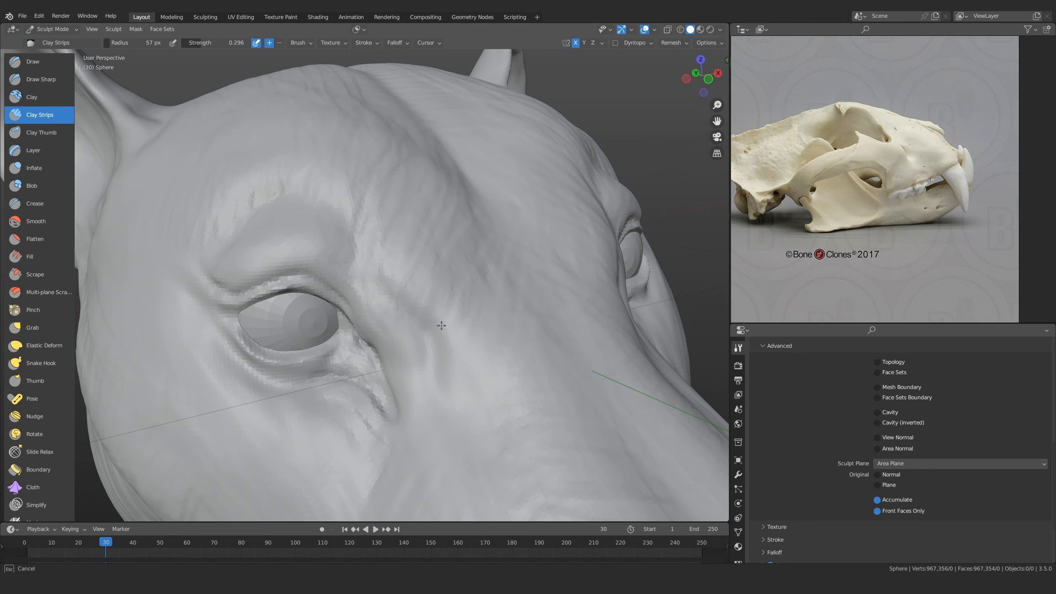
{"action": "left_click", "coordinate": [461, 358]}
Build up the centre of the forehead between the eyes with Clay Strips at a 95 px radius
{"action": "mouse_move", "coordinate": [441, 356]}
{"action": "left_mouse_down", "text": "alt"}
{"action": "mouse_move", "coordinate": [422, 321]}
{"action": "mouse_move", "coordinate": [417, 358]}
{"action": "mouse_move", "coordinate": [364, 428]}
{"action": "mouse_move", "coordinate": [384, 353]}
{"action": "left_mouse_up", "text": "alt"}
{"action": "key", "text": "f"}
{"action": "left_click", "coordinate": [429, 304]}
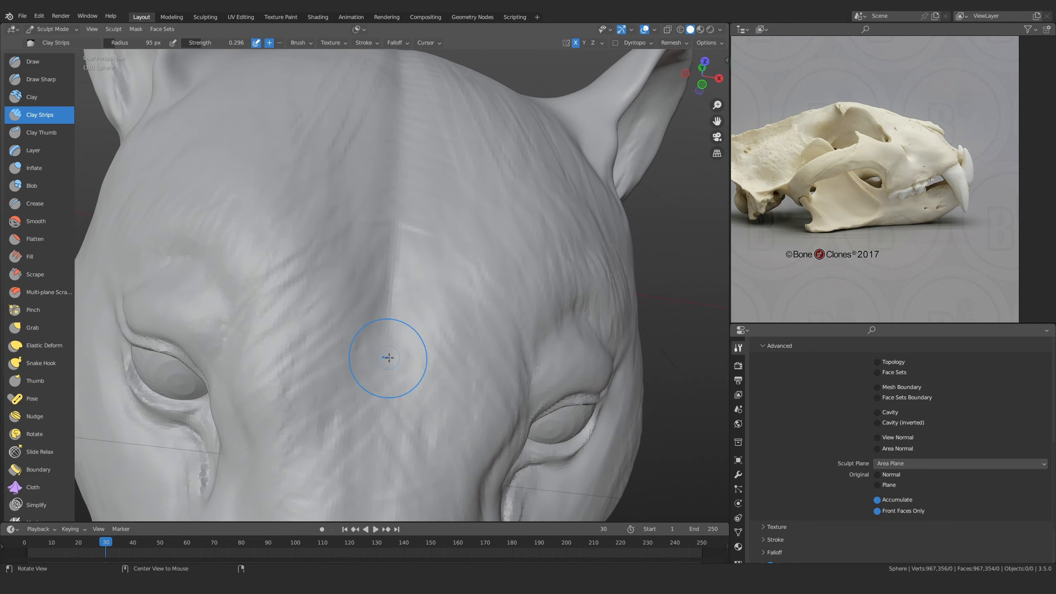
Try to carve a small mirrored dent in the middle of the forehead with Draw Sharp at a 57 px radius
{"action": "left_click", "coordinate": [41, 79]}
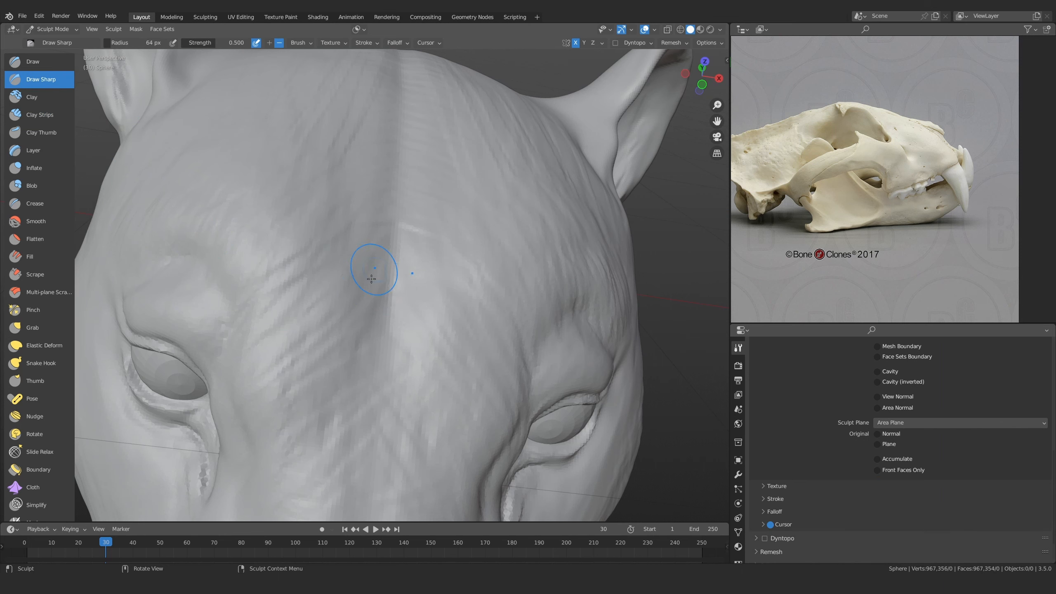
{"action": "key", "text": "f"}
{"action": "left_click", "coordinate": [373, 295]}
{"action": "mouse_move", "coordinate": [380, 276]}
{"action": "left_mouse_down"}
{"action": "mouse_move", "coordinate": [389, 241]}
{"action": "mouse_move", "coordinate": [383, 280]}
{"action": "left_mouse_up"}
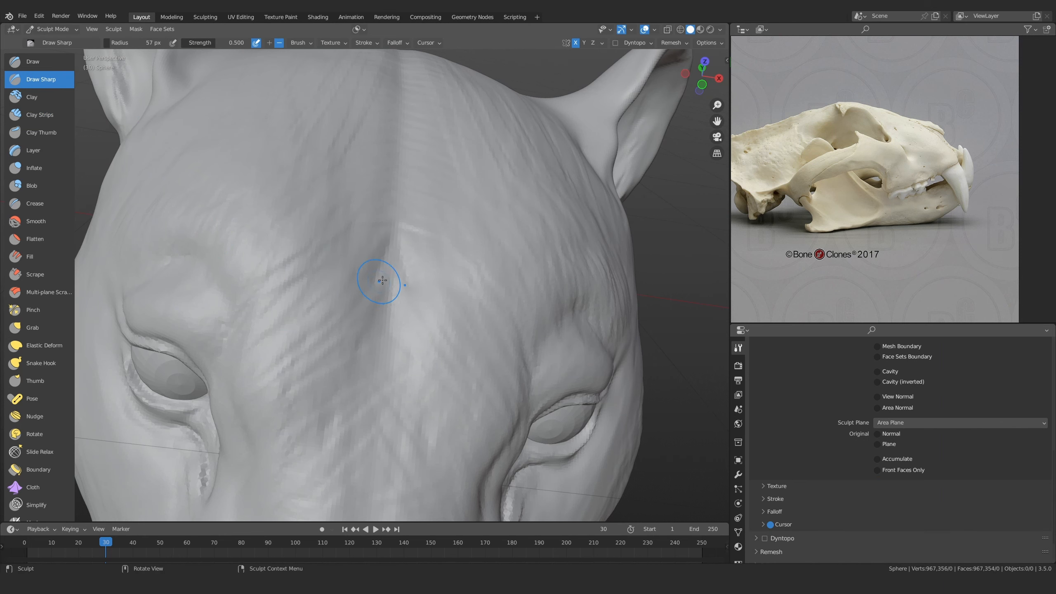
Turn off X symmetry and try asymmetrical Draw Sharp creases on the central forehead at a 45 px radius
{"action": "left_click", "coordinate": [575, 42]}
{"action": "mouse_move", "coordinate": [514, 127]}
{"action": "left_mouse_down", "text": "alt"}
{"action": "mouse_move", "coordinate": [447, 243]}
{"action": "mouse_move", "coordinate": [370, 278]}
{"action": "mouse_move", "coordinate": [326, 379]}
{"action": "left_mouse_up", "text": "alt"}
{"action": "key", "text": "f"}
{"action": "left_click", "coordinate": [356, 318]}
{"action": "mouse_move", "coordinate": [383, 291]}
{"action": "left_mouse_down", "text": "ctrl+alt"}
{"action": "mouse_move", "coordinate": [377, 321]}
{"action": "mouse_move", "coordinate": [374, 291]}
{"action": "left_mouse_up", "text": "ctrl+alt"}
{"action": "left_click_drag", "start_coordinate": [365, 200], "coordinate": [356, 358]}
{"action": "left_click_drag", "start_coordinate": [361, 296], "coordinate": [363, 267], "text": "ctrl+alt"}
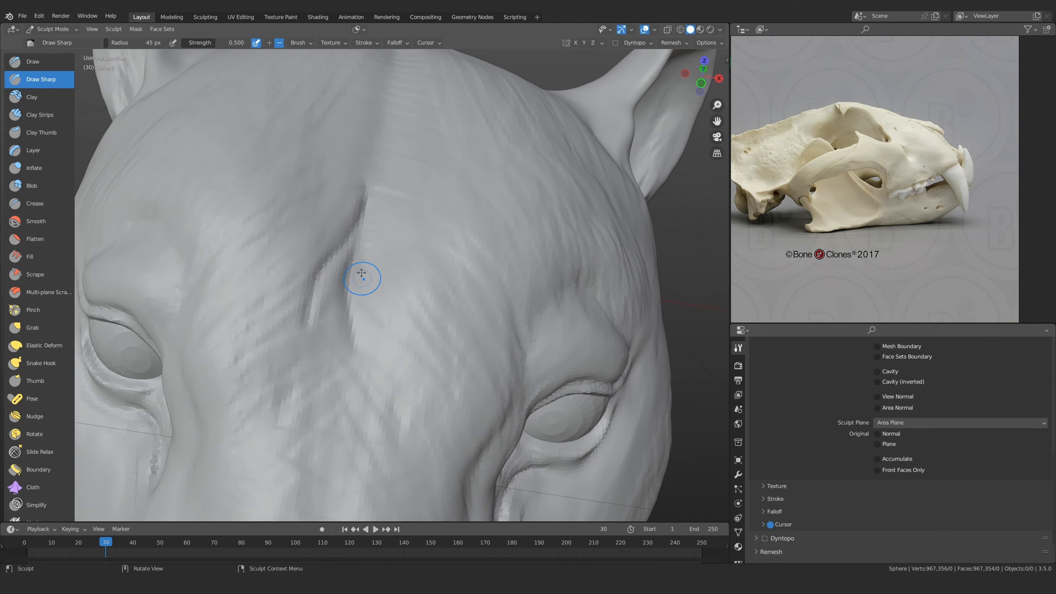
{"action": "mouse_move", "coordinate": [370, 212]}
{"action": "left_mouse_down"}
{"action": "mouse_move", "coordinate": [397, 377]}
{"action": "mouse_move", "coordinate": [404, 270]}
{"action": "left_mouse_up"}
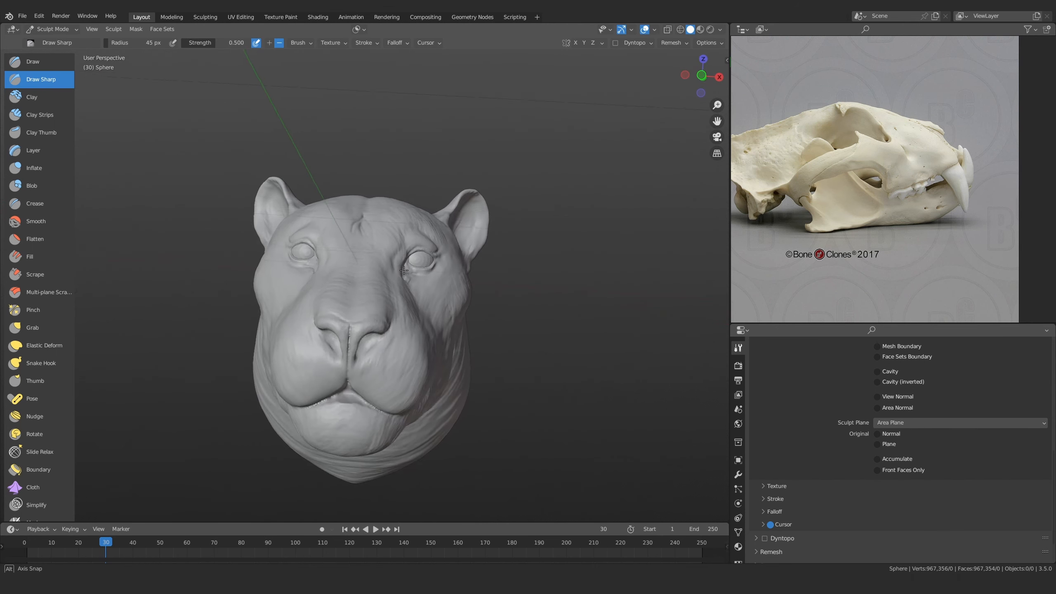
Undo the forehead creases and turn X symmetry back on
{"action": "middle_click_drag", "start_coordinate": [403, 270], "coordinate": [403, 391]}
{"action": "mouse_move", "coordinate": [403, 391]}
{"action": "middle_mouse_down", "text": "ctrl"}
{"action": "mouse_move", "coordinate": [384, 281]}
{"action": "mouse_move", "coordinate": [375, 280]}
{"action": "middle_mouse_up", "text": "ctrl"}
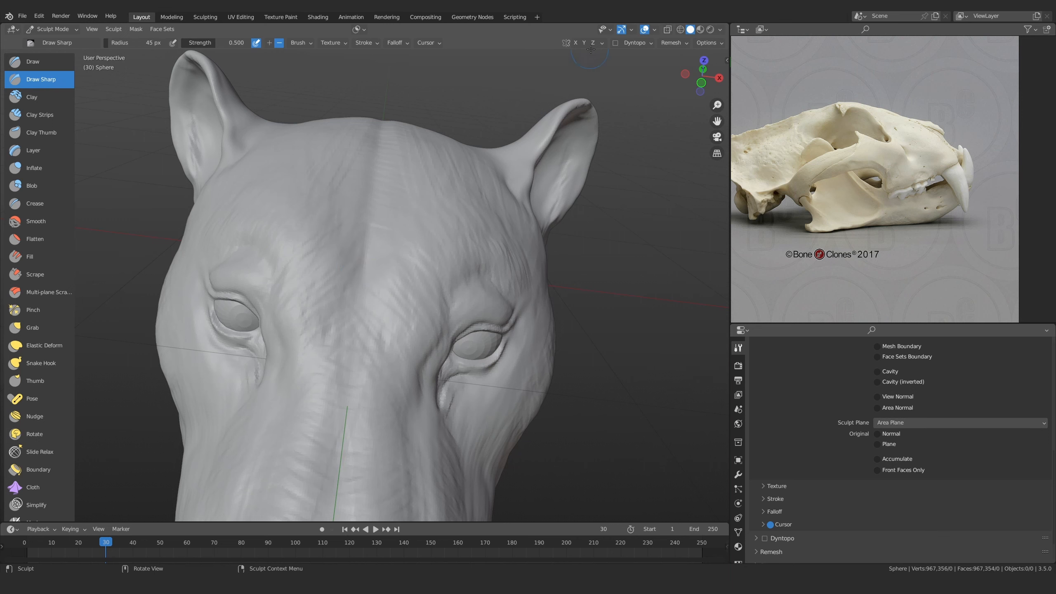
{"action": "left_click", "coordinate": [575, 42]}
Add Clay Strips strokes over the inner brow and forehead, enlarging the brush radius to 67 px
{"action": "mouse_move", "coordinate": [424, 331]}
{"action": "middle_mouse_down"}
{"action": "mouse_move", "coordinate": [554, 349]}
{"action": "mouse_move", "coordinate": [377, 384]}
{"action": "mouse_move", "coordinate": [168, 200]}
{"action": "middle_mouse_up"}
{"action": "left_click", "coordinate": [48, 118]}
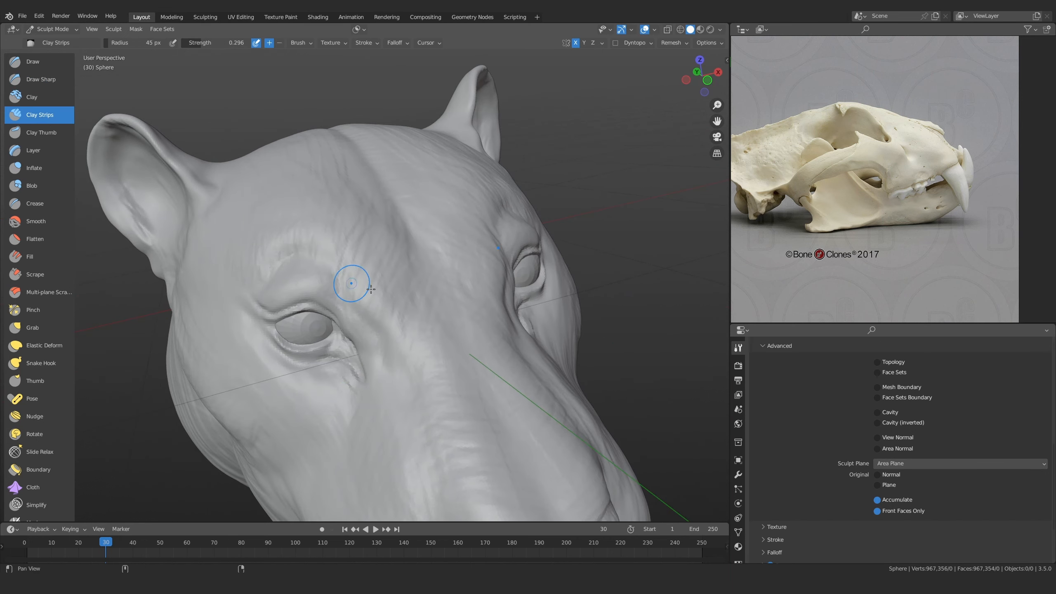
{"action": "mouse_move", "coordinate": [354, 279]}
{"action": "middle_mouse_down"}
{"action": "mouse_move", "coordinate": [406, 313]}
{"action": "mouse_move", "coordinate": [377, 384]}
{"action": "mouse_move", "coordinate": [436, 341]}
{"action": "mouse_move", "coordinate": [355, 392]}
{"action": "mouse_move", "coordinate": [358, 409]}
{"action": "middle_mouse_up"}
{"action": "scroll", "coordinate": [417, 313], "scroll_direction": "up", "scroll_amount": 3}
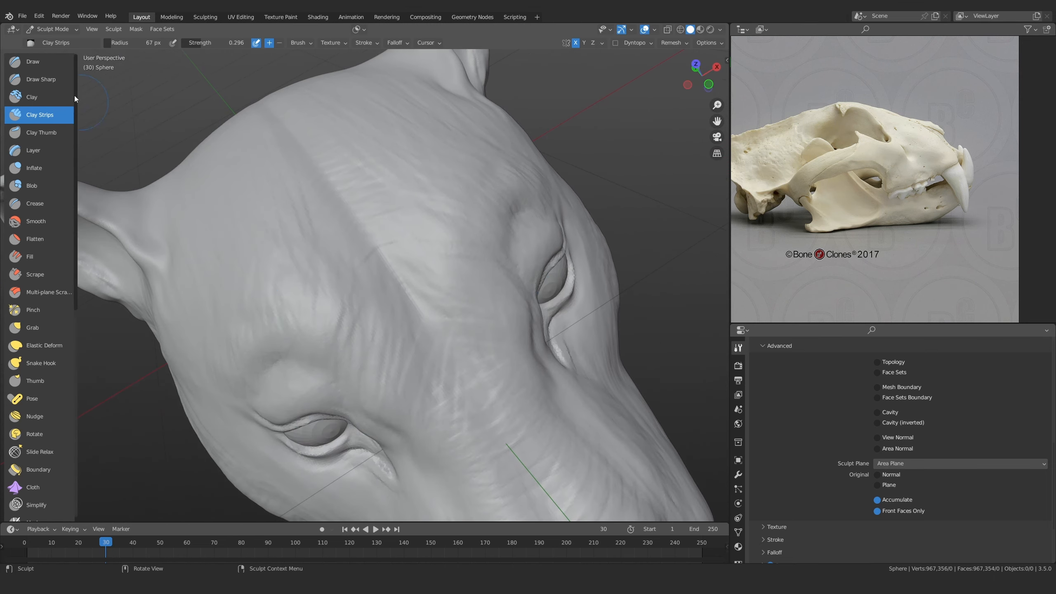
Carve mirrored creases across the forehead above the brows with Draw Sharp
{"action": "left_click", "coordinate": [50, 80]}
{"action": "mouse_move", "coordinate": [406, 313]}
{"action": "middle_mouse_down", "text": "shift"}
{"action": "mouse_move", "coordinate": [376, 371]}
{"action": "mouse_move", "coordinate": [384, 333]}
{"action": "mouse_move", "coordinate": [361, 361]}
{"action": "middle_mouse_up", "text": "shift"}
{"action": "left_click_drag", "start_coordinate": [373, 307], "coordinate": [357, 308]}
{"action": "left_click_drag", "start_coordinate": [366, 307], "coordinate": [310, 303]}
{"action": "left_click_drag", "start_coordinate": [333, 301], "coordinate": [291, 304]}
{"action": "mouse_move", "coordinate": [340, 266]}
{"action": "left_mouse_down", "text": "ctrl+alt"}
{"action": "mouse_move", "coordinate": [365, 326]}
{"action": "mouse_move", "coordinate": [235, 294]}
{"action": "mouse_move", "coordinate": [358, 307]}
{"action": "mouse_move", "coordinate": [398, 353]}
{"action": "mouse_move", "coordinate": [395, 304]}
{"action": "left_mouse_up", "text": "ctrl+alt"}
Break up the edges of the forehead creases near the centre line with Clay Strips at a 43 px radius
{"action": "left_click", "coordinate": [52, 113]}
{"action": "key", "text": "f"}
{"action": "left_click", "coordinate": [359, 313]}
{"action": "middle_click_drag", "start_coordinate": [366, 333], "coordinate": [377, 395]}
{"action": "middle_click_drag", "start_coordinate": [376, 314], "coordinate": [382, 270], "text": "ctrl"}
{"action": "key", "text": "f"}
{"action": "left_click", "coordinate": [391, 342]}
{"action": "middle_click_drag", "start_coordinate": [391, 342], "coordinate": [350, 316]}
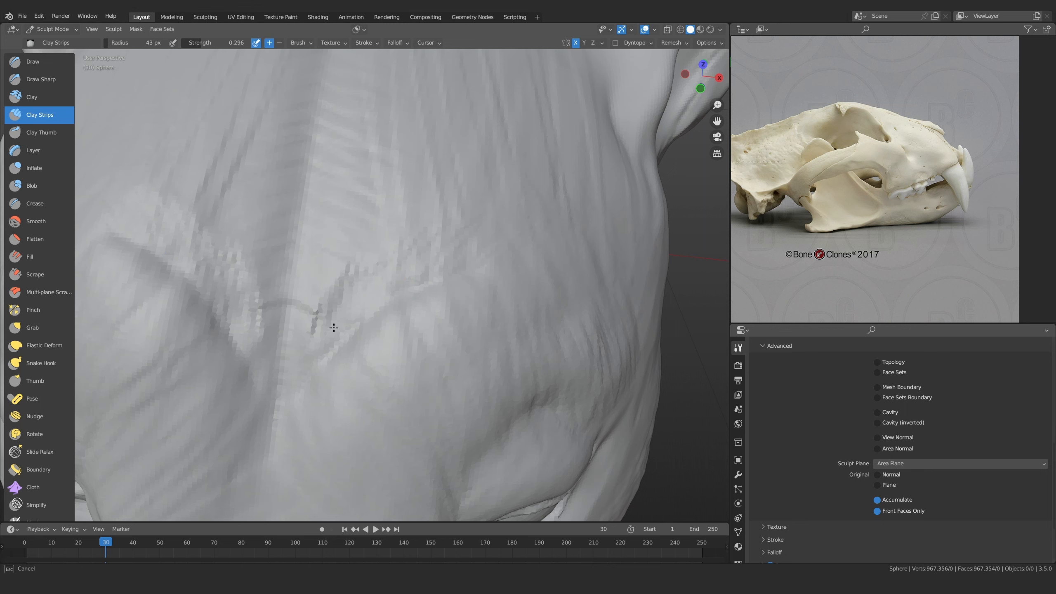
Break up and blend the forehead creases above the inner brows with Clay Strips at a 57 px radius
{"action": "mouse_move", "coordinate": [477, 267]}
{"action": "left_mouse_down", "text": "ctrl+alt"}
{"action": "mouse_move", "coordinate": [458, 408]}
{"action": "mouse_move", "coordinate": [361, 353]}
{"action": "mouse_move", "coordinate": [413, 425]}
{"action": "mouse_move", "coordinate": [402, 306]}
{"action": "mouse_move", "coordinate": [381, 281]}
{"action": "mouse_move", "coordinate": [379, 337]}
{"action": "left_mouse_up", "text": "ctrl+alt"}
{"action": "key", "text": "f"}
{"action": "left_click", "coordinate": [403, 292]}
{"action": "left_click_drag", "start_coordinate": [376, 341], "coordinate": [372, 366]}
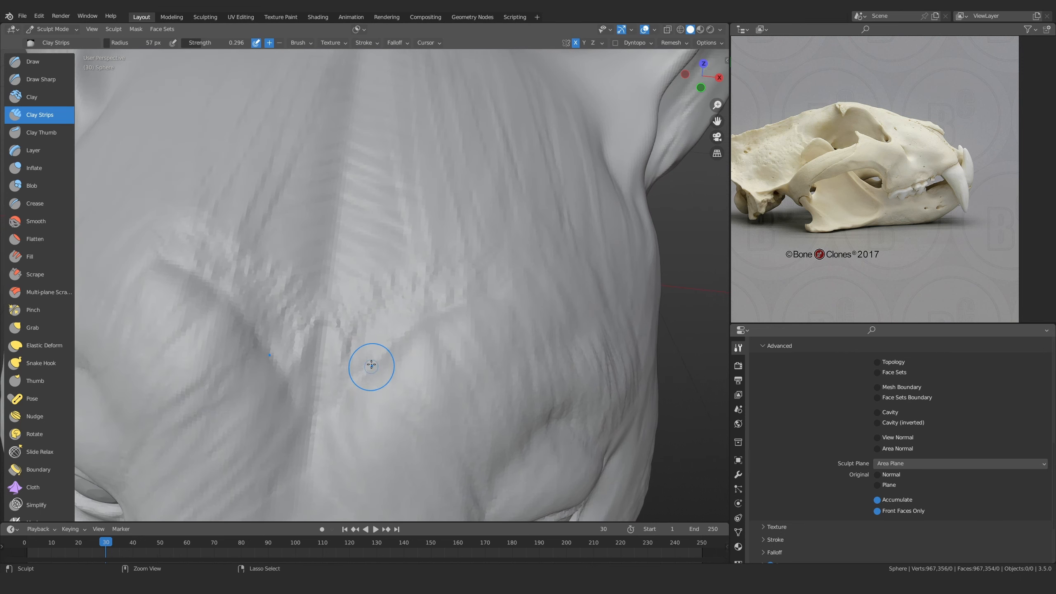
{"action": "key", "text": "f"}
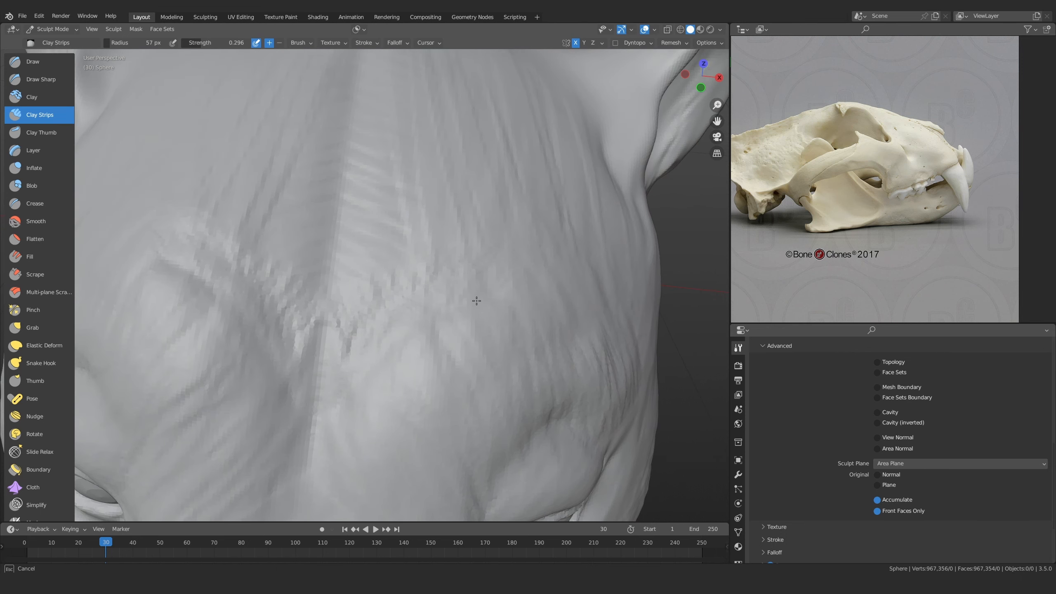
{"action": "key", "text": "f"}
{"action": "left_click", "coordinate": [481, 307]}
{"action": "mouse_move", "coordinate": [477, 300]}
{"action": "left_mouse_down"}
{"action": "mouse_move", "coordinate": [486, 299]}
{"action": "mouse_move", "coordinate": [478, 291]}
{"action": "left_mouse_up"}
{"action": "left_click_drag", "start_coordinate": [370, 264], "coordinate": [360, 283]}
{"action": "left_click_drag", "start_coordinate": [370, 259], "coordinate": [372, 280]}
Fill and soften the forehead centre between the brows with Clay Strips at 67 px and 50 px radii
{"action": "mouse_move", "coordinate": [468, 252]}
{"action": "left_mouse_down", "text": "ctrl+alt"}
{"action": "mouse_move", "coordinate": [458, 269]}
{"action": "mouse_move", "coordinate": [375, 238]}
{"action": "mouse_move", "coordinate": [352, 243]}
{"action": "mouse_move", "coordinate": [379, 287]}
{"action": "mouse_move", "coordinate": [329, 311]}
{"action": "left_mouse_up", "text": "ctrl+alt"}
{"action": "key", "text": "f"}
{"action": "left_click", "coordinate": [374, 286]}
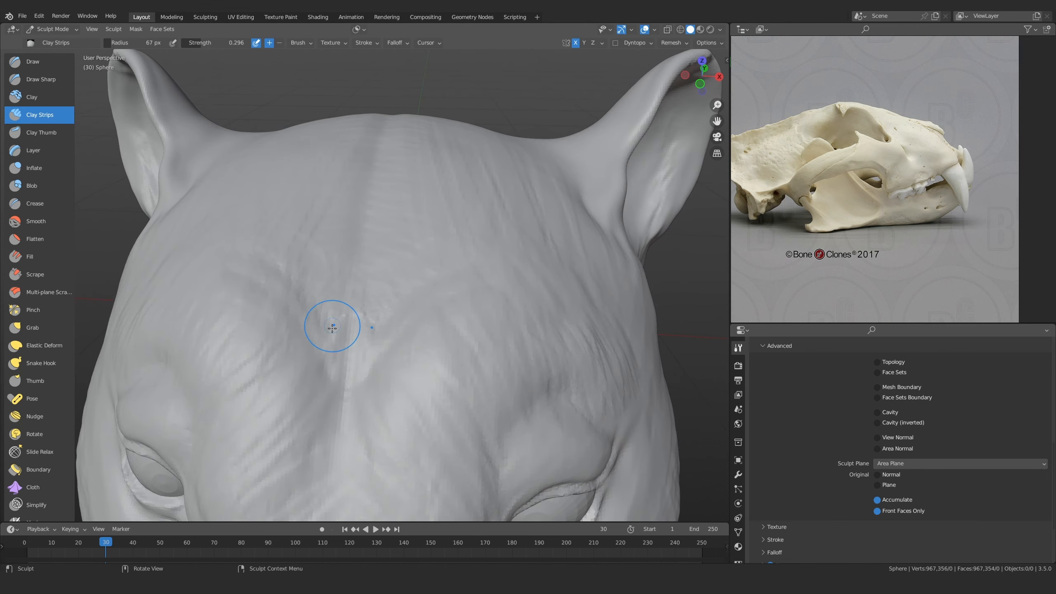
{"action": "key", "text": "f"}
{"action": "left_click", "coordinate": [346, 302]}
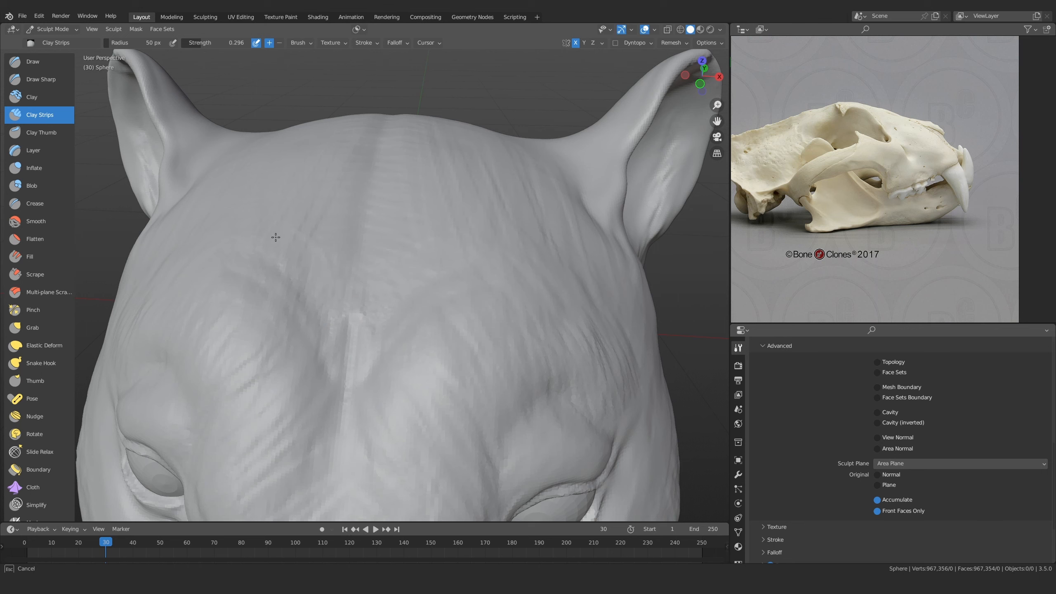
{"action": "left_click_drag", "start_coordinate": [275, 237], "coordinate": [321, 339], "text": "ctrl+alt"}
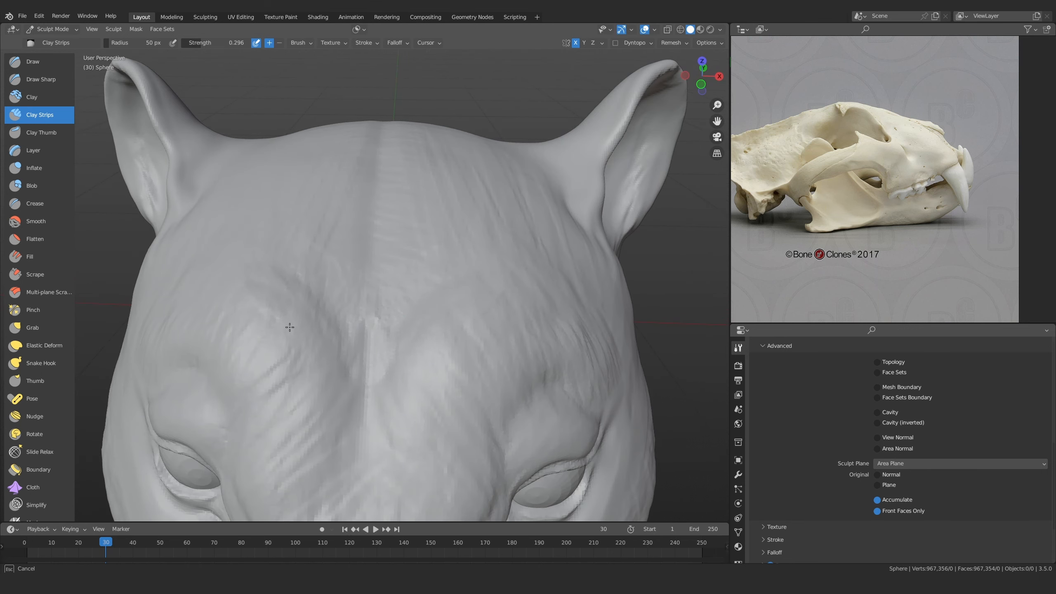
{"action": "left_click_drag", "start_coordinate": [332, 300], "coordinate": [372, 346], "text": "ctrl+alt"}
Reshape the front edge of the ear with mirrored Grab strokes, enlarging the brush radius to 184 px
{"action": "left_click_drag", "start_coordinate": [373, 346], "coordinate": [405, 302], "text": "alt"}
{"action": "mouse_move", "coordinate": [406, 261]}
{"action": "left_mouse_down", "text": "alt"}
{"action": "mouse_move", "coordinate": [344, 246]}
{"action": "mouse_move", "coordinate": [344, 290]}
{"action": "mouse_move", "coordinate": [377, 316]}
{"action": "mouse_move", "coordinate": [363, 235]}
{"action": "mouse_move", "coordinate": [357, 266]}
{"action": "mouse_move", "coordinate": [370, 291]}
{"action": "mouse_move", "coordinate": [393, 226]}
{"action": "left_mouse_up", "text": "alt"}
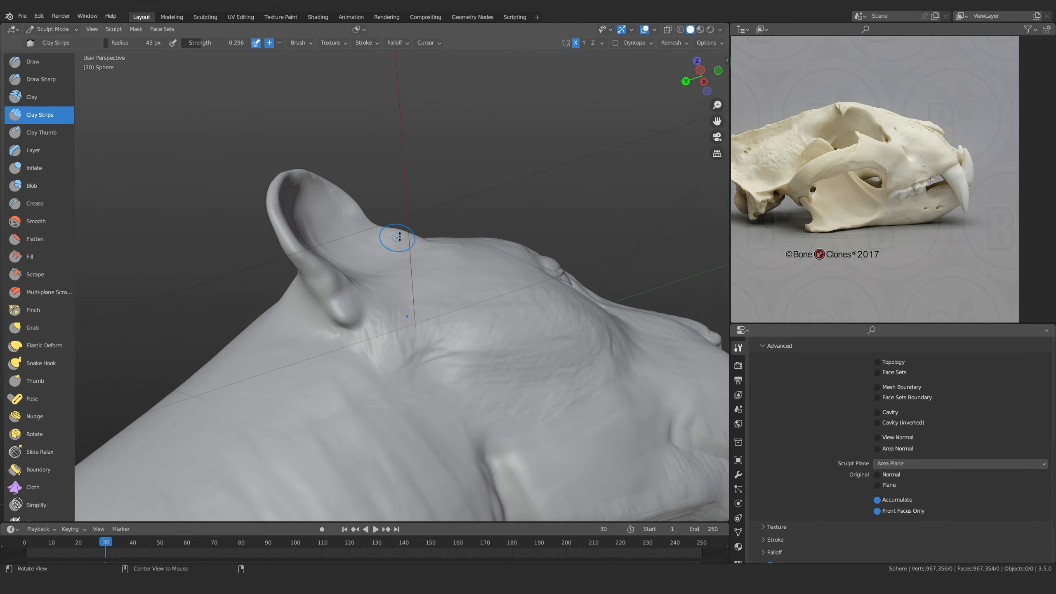
{"action": "scroll", "coordinate": [399, 238], "scroll_direction": "up", "scroll_amount": 4}
{"action": "key", "text": "g"}
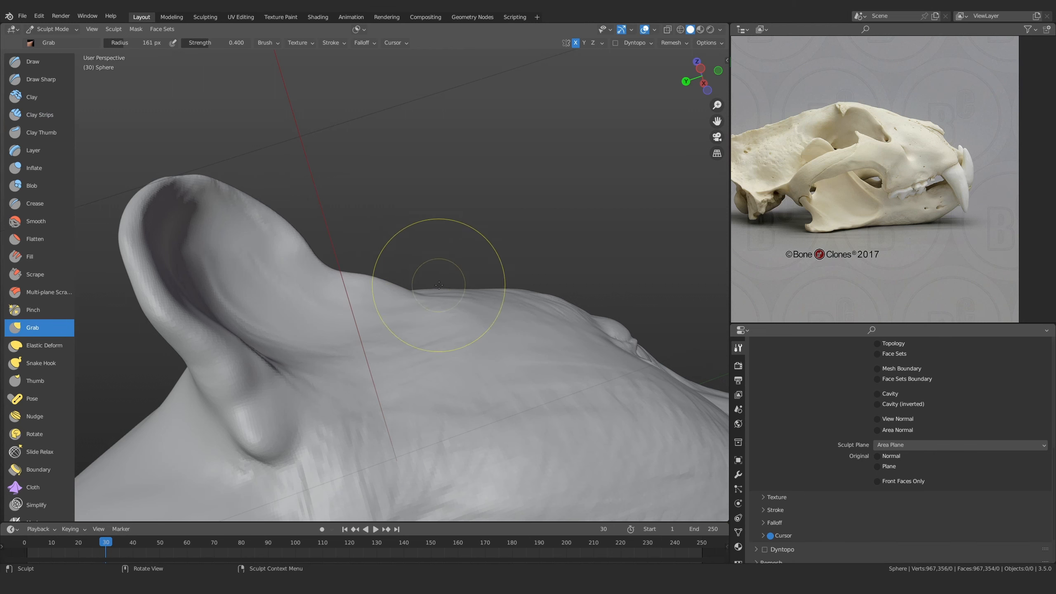
{"action": "left_click", "coordinate": [363, 44]}
{"action": "left_click", "coordinate": [364, 62]}
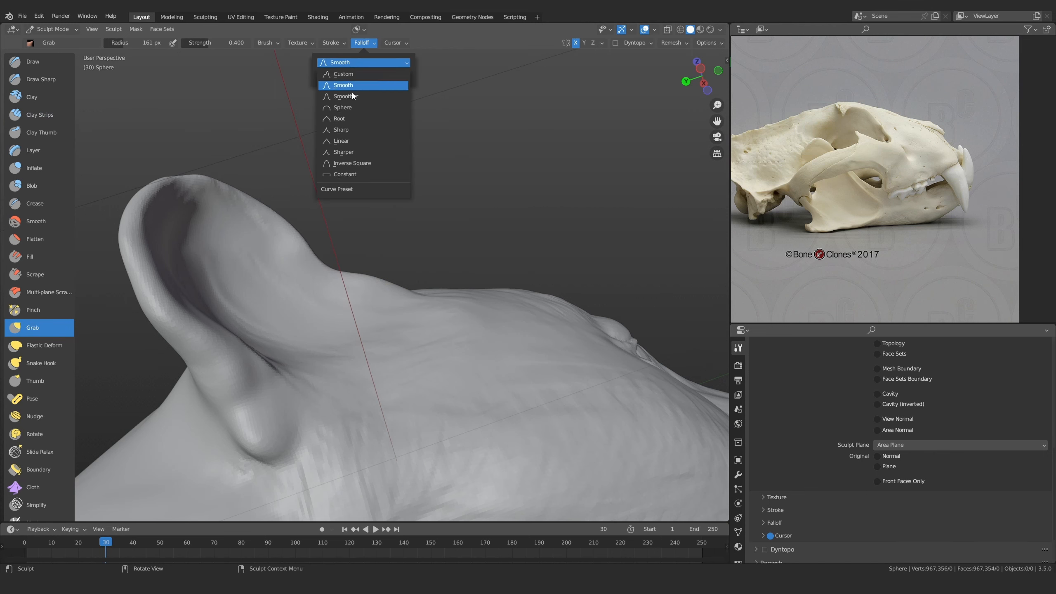
{"action": "mouse_move", "coordinate": [374, 258]}
{"action": "left_mouse_down", "text": "alt"}
{"action": "mouse_move", "coordinate": [386, 278]}
{"action": "mouse_move", "coordinate": [358, 311]}
{"action": "mouse_move", "coordinate": [412, 288]}
{"action": "mouse_move", "coordinate": [357, 282]}
{"action": "mouse_move", "coordinate": [369, 261]}
{"action": "mouse_move", "coordinate": [346, 259]}
{"action": "mouse_move", "coordinate": [353, 283]}
{"action": "mouse_move", "coordinate": [367, 284]}
{"action": "mouse_move", "coordinate": [323, 247]}
{"action": "mouse_move", "coordinate": [352, 274]}
{"action": "left_mouse_up", "text": "alt"}
{"action": "key", "text": "f"}
{"action": "left_click", "coordinate": [430, 292]}
{"action": "mouse_move", "coordinate": [308, 243]}
{"action": "left_mouse_down"}
{"action": "mouse_move", "coordinate": [306, 231]}
{"action": "mouse_move", "coordinate": [260, 209]}
{"action": "mouse_move", "coordinate": [266, 204]}
{"action": "left_mouse_up"}
{"action": "left_click_drag", "start_coordinate": [269, 202], "coordinate": [277, 208]}
{"action": "left_click_drag", "start_coordinate": [326, 244], "coordinate": [347, 237]}
{"action": "scroll", "coordinate": [375, 230], "scroll_direction": "down", "scroll_amount": 3}
{"action": "mouse_move", "coordinate": [357, 262]}
{"action": "middle_mouse_down"}
{"action": "mouse_move", "coordinate": [342, 267]}
{"action": "mouse_move", "coordinate": [372, 255]}
{"action": "mouse_move", "coordinate": [362, 270]}
{"action": "mouse_move", "coordinate": [399, 320]}
{"action": "middle_mouse_up"}
{"action": "scroll", "coordinate": [371, 255], "scroll_direction": "down", "scroll_amount": 2}
{"action": "scroll", "coordinate": [406, 333], "scroll_direction": "up", "scroll_amount": 5}
{"action": "scroll", "coordinate": [406, 333], "scroll_direction": "up", "scroll_amount": 1}
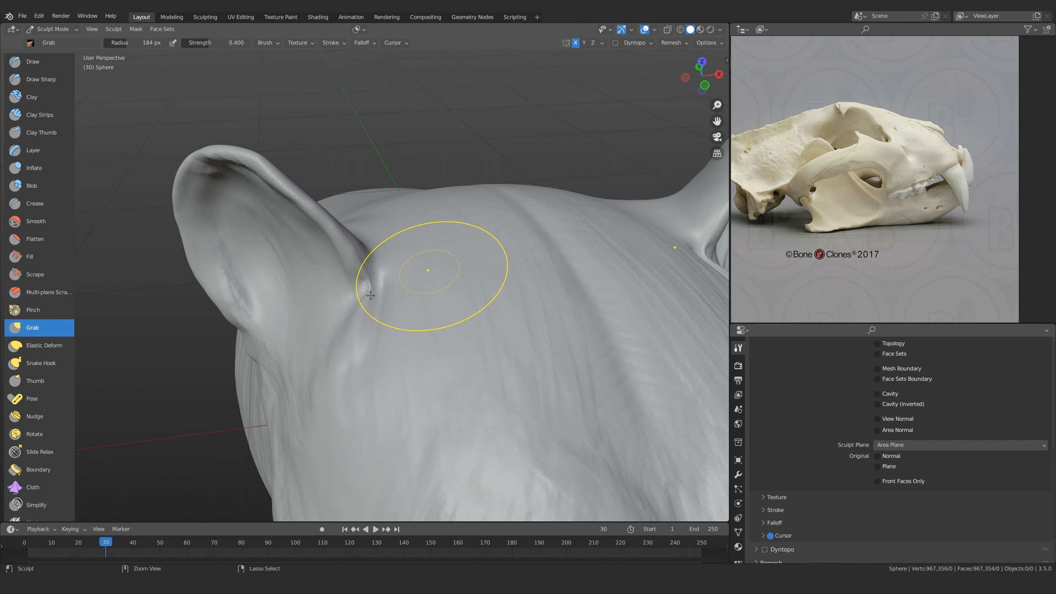
Try Clay Strips strokes with Dyntopo enabled at the front base of the ear, and switch Dyntopo back off
{"action": "left_click", "coordinate": [45, 112]}
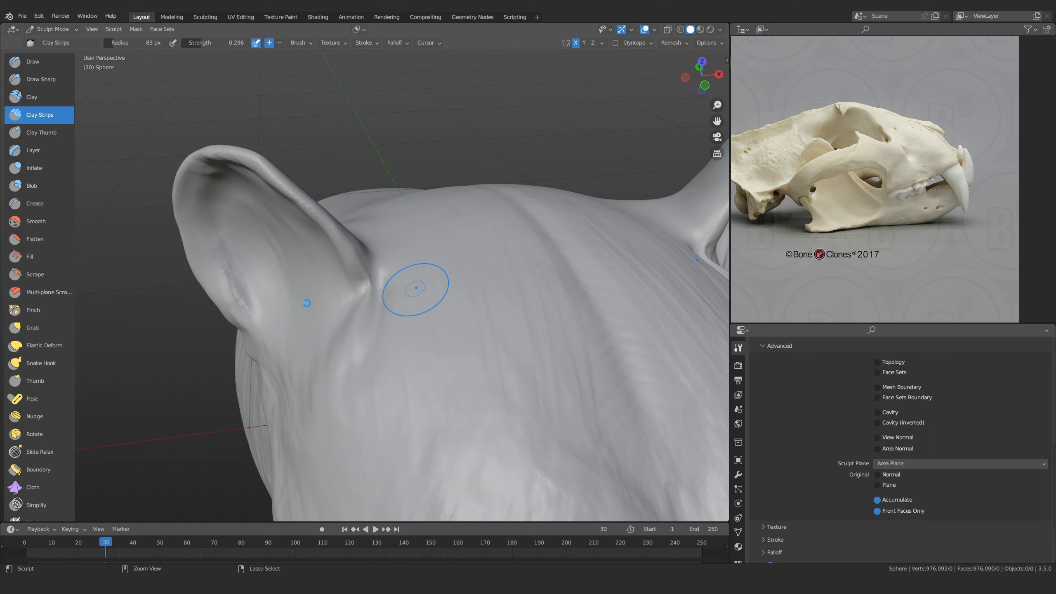
{"action": "key", "text": "ctrl+d"}
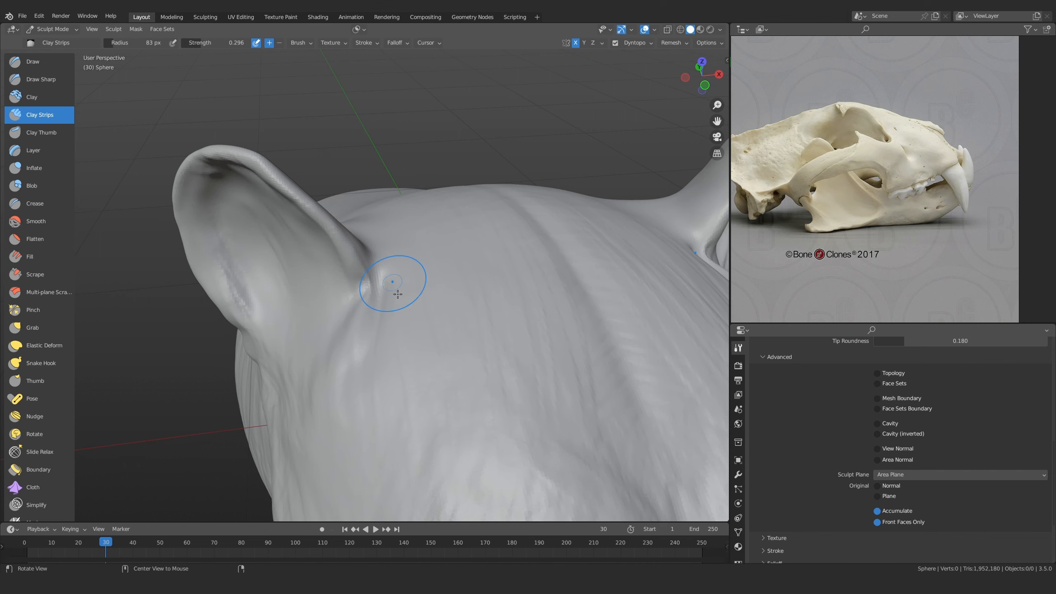
{"action": "left_click_drag", "start_coordinate": [403, 317], "coordinate": [376, 287], "text": "alt"}
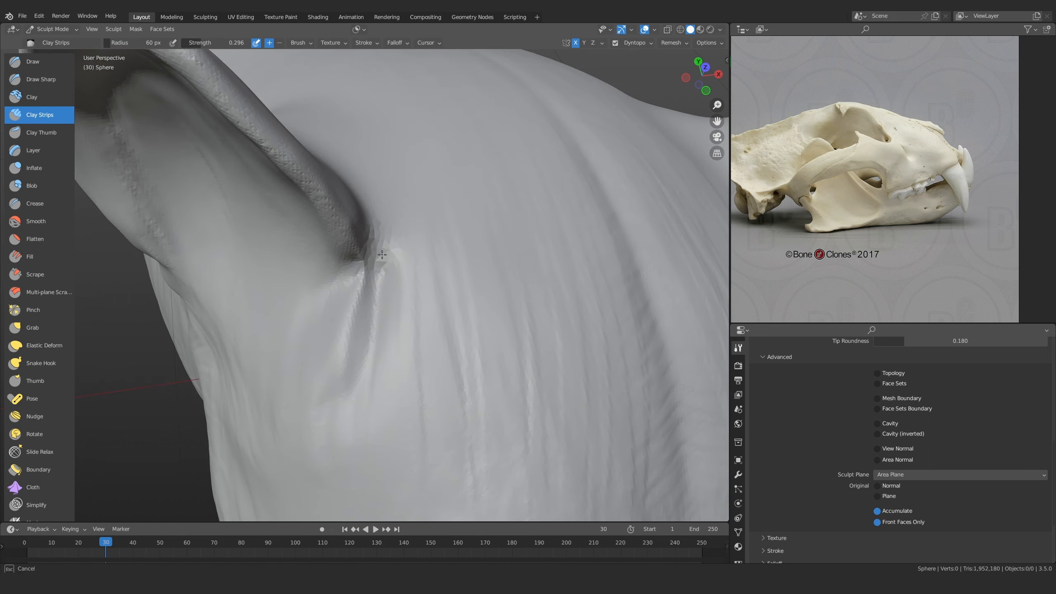
{"action": "left_click_drag", "start_coordinate": [391, 258], "coordinate": [409, 237]}
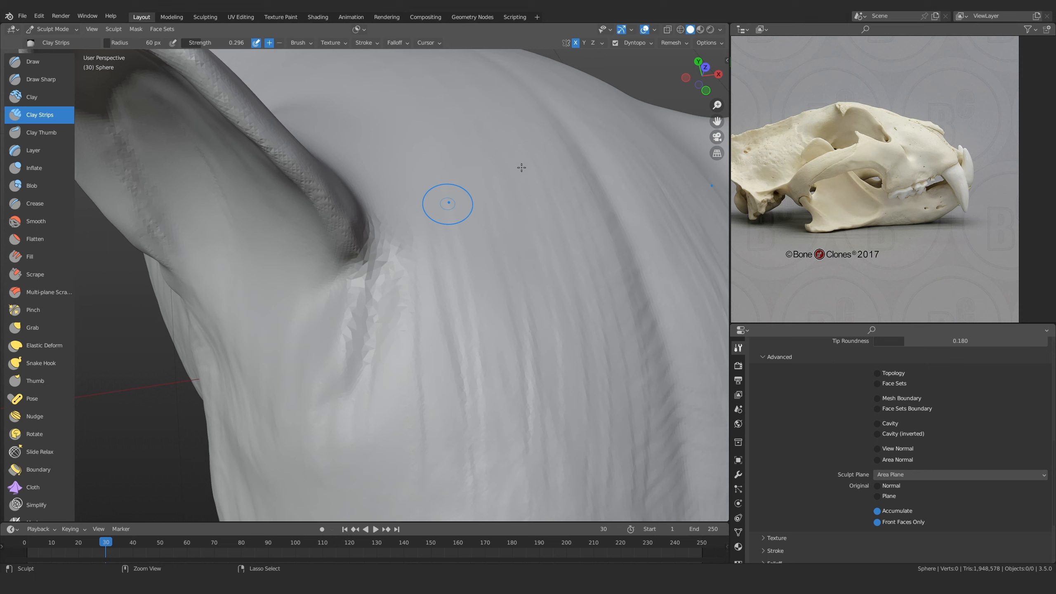
{"action": "left_click_drag", "start_coordinate": [376, 341], "coordinate": [397, 238], "text": "shift"}
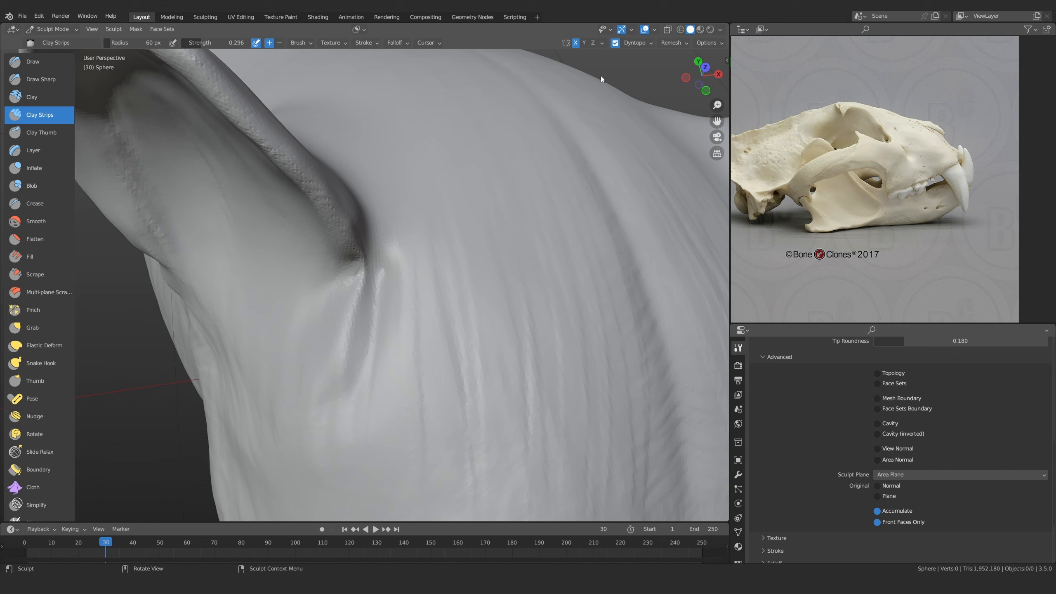
{"action": "key", "text": "ctrl+d"}
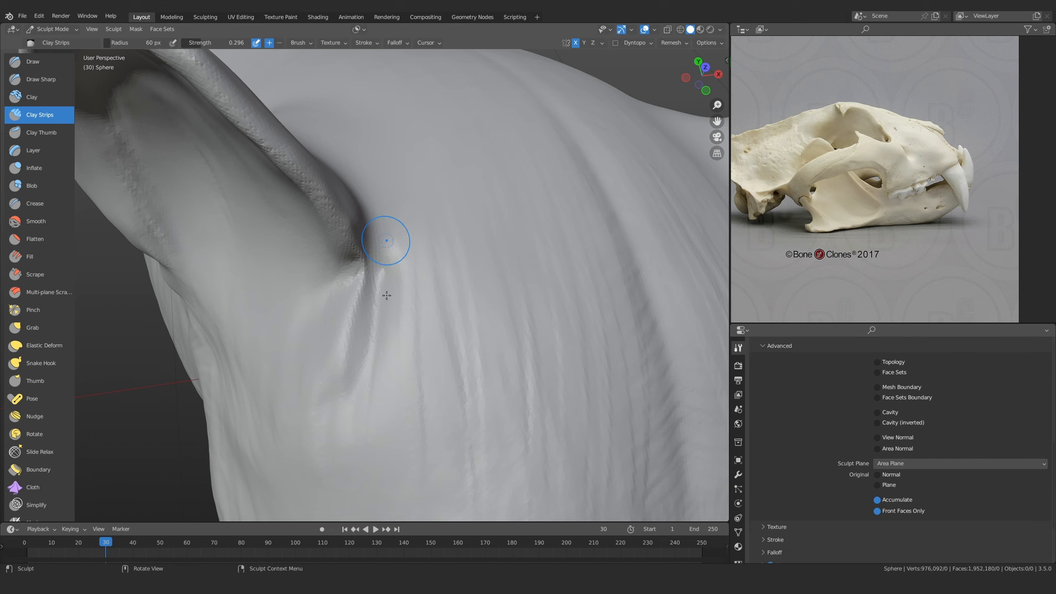
Build up the crease where the ear's front edge meets the head with Clay Strips at a 60 px radius
{"action": "left_click_drag", "start_coordinate": [390, 258], "coordinate": [375, 307]}
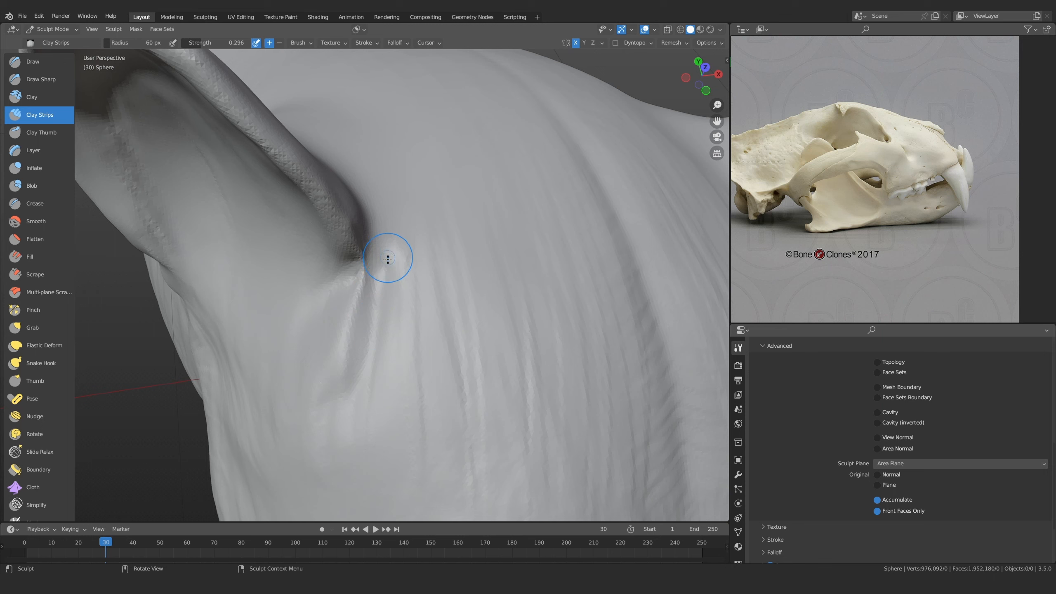
{"action": "left_click_drag", "start_coordinate": [387, 259], "coordinate": [349, 332]}
{"action": "mouse_move", "coordinate": [384, 299]}
{"action": "middle_mouse_down"}
{"action": "mouse_move", "coordinate": [427, 356]}
{"action": "mouse_move", "coordinate": [389, 255]}
{"action": "middle_mouse_up"}
{"action": "mouse_move", "coordinate": [389, 255]}
{"action": "left_mouse_down"}
{"action": "mouse_move", "coordinate": [377, 318]}
{"action": "mouse_move", "coordinate": [383, 416]}
{"action": "mouse_move", "coordinate": [389, 247]}
{"action": "left_mouse_up"}
Add Clay Strips fur strokes from the ear's front base down over the temple, using a radius of about 67 px
{"action": "mouse_move", "coordinate": [421, 266]}
{"action": "middle_mouse_down", "text": "ctrl"}
{"action": "mouse_move", "coordinate": [429, 330]}
{"action": "mouse_move", "coordinate": [362, 251]}
{"action": "middle_mouse_up", "text": "ctrl"}
{"action": "middle_click_drag", "start_coordinate": [347, 390], "coordinate": [450, 361], "text": "shift"}
{"action": "mouse_move", "coordinate": [449, 362]}
{"action": "middle_mouse_down", "text": "ctrl"}
{"action": "mouse_move", "coordinate": [415, 302]}
{"action": "mouse_move", "coordinate": [428, 309]}
{"action": "middle_mouse_up", "text": "ctrl"}
{"action": "mouse_move", "coordinate": [428, 309]}
{"action": "middle_mouse_down", "text": "shift"}
{"action": "mouse_move", "coordinate": [379, 323]}
{"action": "mouse_move", "coordinate": [393, 276]}
{"action": "middle_mouse_up", "text": "shift"}
{"action": "key", "text": "f"}
{"action": "left_click", "coordinate": [399, 274]}
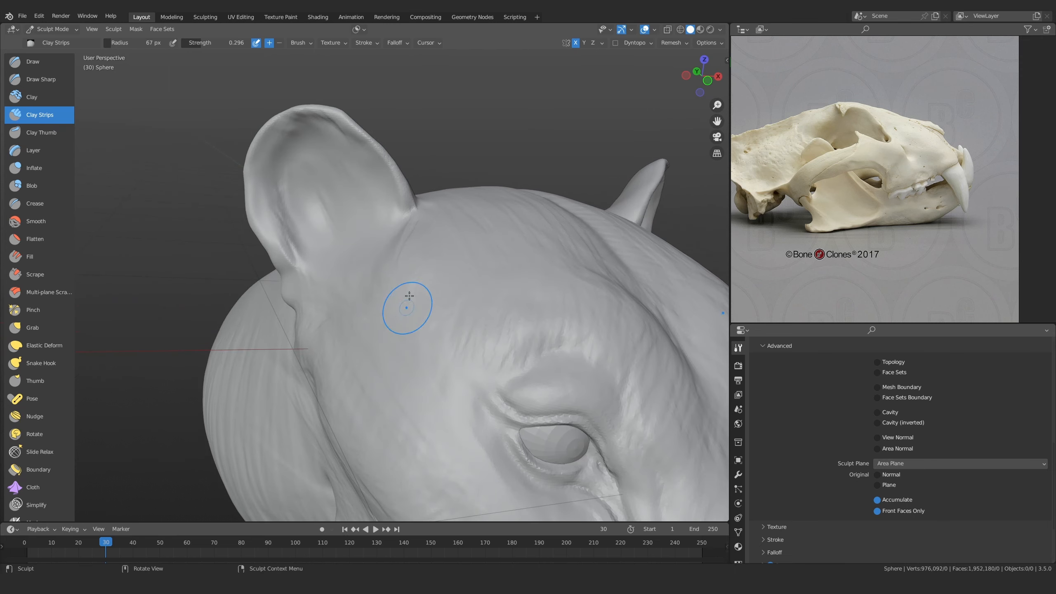
{"action": "mouse_move", "coordinate": [405, 312]}
{"action": "middle_mouse_down"}
{"action": "mouse_move", "coordinate": [397, 335]}
{"action": "mouse_move", "coordinate": [391, 302]}
{"action": "middle_mouse_up"}
{"action": "left_click_drag", "start_coordinate": [387, 226], "coordinate": [370, 341]}
{"action": "mouse_move", "coordinate": [458, 289]}
{"action": "left_mouse_down", "text": "ctrl+alt"}
{"action": "mouse_move", "coordinate": [458, 307]}
{"action": "mouse_move", "coordinate": [386, 318]}
{"action": "mouse_move", "coordinate": [382, 362]}
{"action": "mouse_move", "coordinate": [387, 321]}
{"action": "left_mouse_up", "text": "ctrl+alt"}
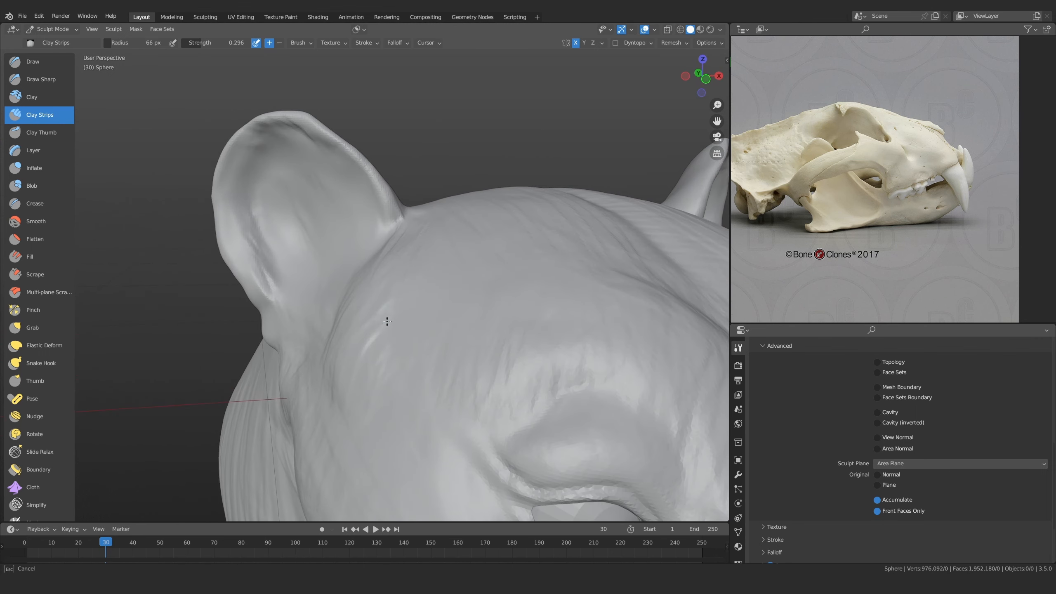
{"action": "middle_click_drag", "start_coordinate": [377, 366], "coordinate": [384, 374]}
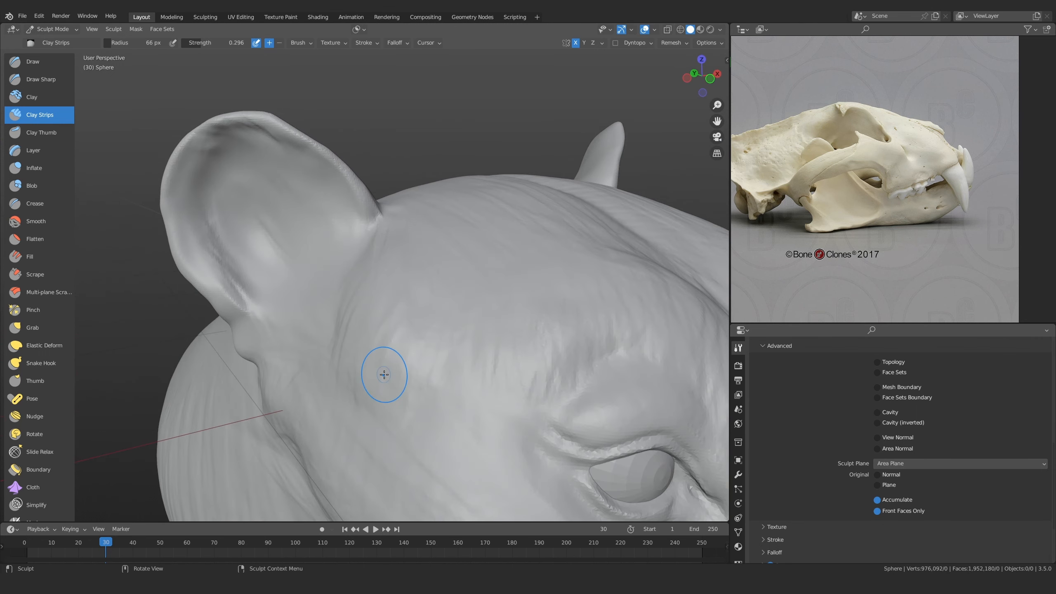
{"action": "left_click_drag", "start_coordinate": [384, 374], "coordinate": [368, 410]}
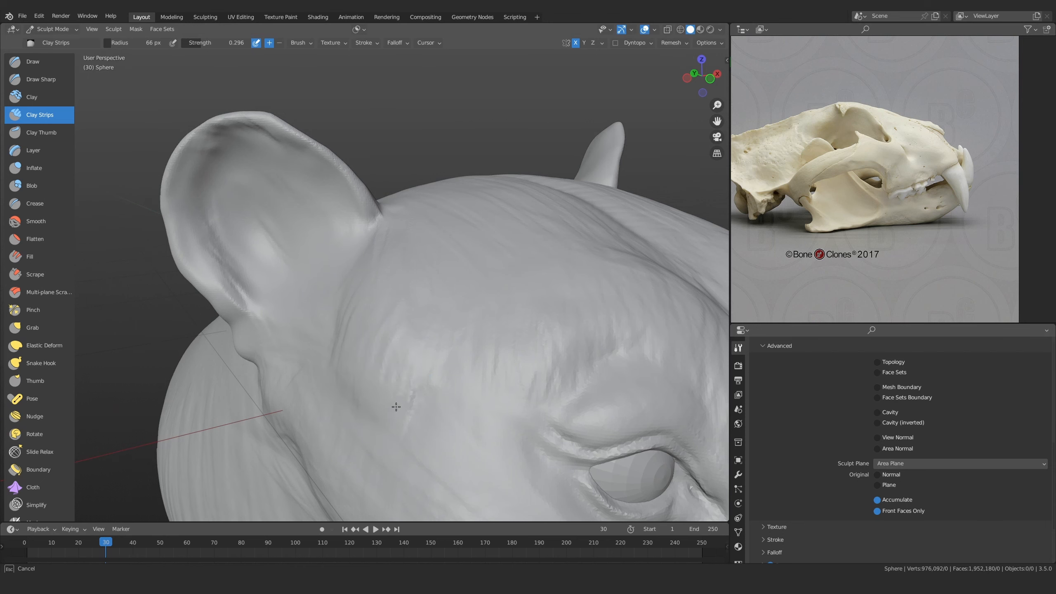
Continue the Clay Strips texture over the temple behind the outer brow at a 56 px radius
{"action": "middle_click_drag", "start_coordinate": [397, 298], "coordinate": [449, 353], "text": "ctrl"}
{"action": "middle_click_drag", "start_coordinate": [449, 353], "coordinate": [380, 325]}
{"action": "mouse_move", "coordinate": [380, 325]}
{"action": "middle_mouse_down", "text": "ctrl"}
{"action": "mouse_move", "coordinate": [345, 291]}
{"action": "mouse_move", "coordinate": [365, 314]}
{"action": "mouse_move", "coordinate": [337, 306]}
{"action": "middle_mouse_up", "text": "ctrl"}
{"action": "left_click_drag", "start_coordinate": [337, 307], "coordinate": [313, 294]}
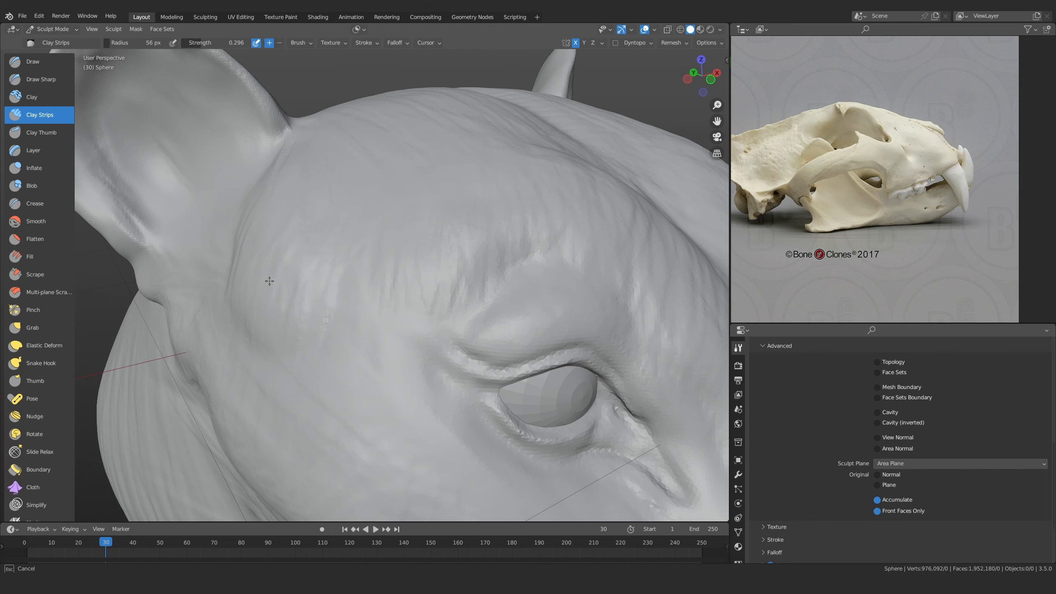
Hollow out the ear canal opening at the lower inner ear with the Inflate brush
{"action": "mouse_move", "coordinate": [270, 281]}
{"action": "middle_mouse_down"}
{"action": "mouse_move", "coordinate": [349, 342]}
{"action": "mouse_move", "coordinate": [388, 342]}
{"action": "mouse_move", "coordinate": [388, 269]}
{"action": "mouse_move", "coordinate": [396, 349]}
{"action": "mouse_move", "coordinate": [362, 299]}
{"action": "mouse_move", "coordinate": [368, 309]}
{"action": "mouse_move", "coordinate": [353, 302]}
{"action": "middle_mouse_up"}
{"action": "scroll", "coordinate": [362, 299], "scroll_direction": "up", "scroll_amount": 5}
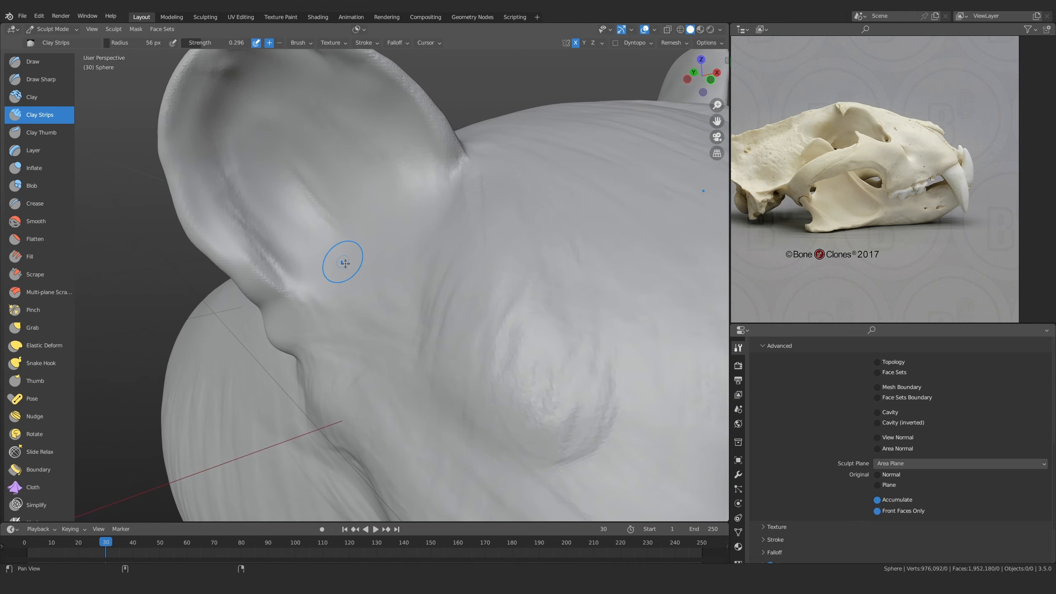
{"action": "middle_click_drag", "start_coordinate": [345, 263], "coordinate": [350, 276], "text": "shift"}
{"action": "mouse_move", "coordinate": [345, 311]}
{"action": "middle_mouse_down"}
{"action": "mouse_move", "coordinate": [377, 330]}
{"action": "mouse_move", "coordinate": [364, 329]}
{"action": "mouse_move", "coordinate": [448, 345]}
{"action": "mouse_move", "coordinate": [611, 342]}
{"action": "mouse_move", "coordinate": [434, 342]}
{"action": "middle_mouse_up"}
{"action": "left_click", "coordinate": [34, 168]}
{"action": "key", "text": "f"}
{"action": "left_click", "coordinate": [362, 316]}
{"action": "key", "text": "f"}
{"action": "left_click", "coordinate": [410, 342]}
{"action": "left_click_drag", "start_coordinate": [348, 331], "coordinate": [341, 325]}
{"action": "mouse_move", "coordinate": [353, 327]}
{"action": "left_mouse_down", "text": "ctrl+alt"}
{"action": "mouse_move", "coordinate": [408, 351]}
{"action": "mouse_move", "coordinate": [361, 303]}
{"action": "left_mouse_up", "text": "ctrl+alt"}
{"action": "mouse_move", "coordinate": [542, 302]}
{"action": "left_mouse_down", "text": "alt"}
{"action": "mouse_move", "coordinate": [424, 341]}
{"action": "mouse_move", "coordinate": [451, 311]}
{"action": "mouse_move", "coordinate": [391, 306]}
{"action": "mouse_move", "coordinate": [382, 325]}
{"action": "mouse_move", "coordinate": [384, 291]}
{"action": "mouse_move", "coordinate": [401, 349]}
{"action": "mouse_move", "coordinate": [387, 320]}
{"action": "mouse_move", "coordinate": [373, 331]}
{"action": "mouse_move", "coordinate": [386, 304]}
{"action": "left_mouse_up", "text": "alt"}
Sculpt strand-like ridges below the ear canal opening with Clay Strips at a 52 px radius
{"action": "left_click", "coordinate": [44, 118]}
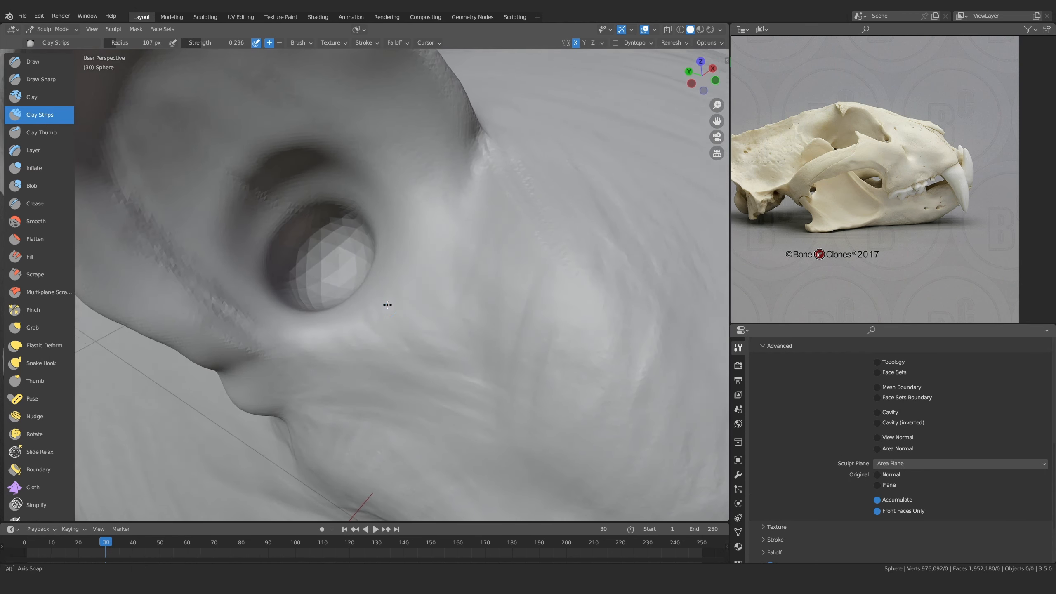
{"action": "key", "text": "f"}
{"action": "left_click", "coordinate": [340, 287]}
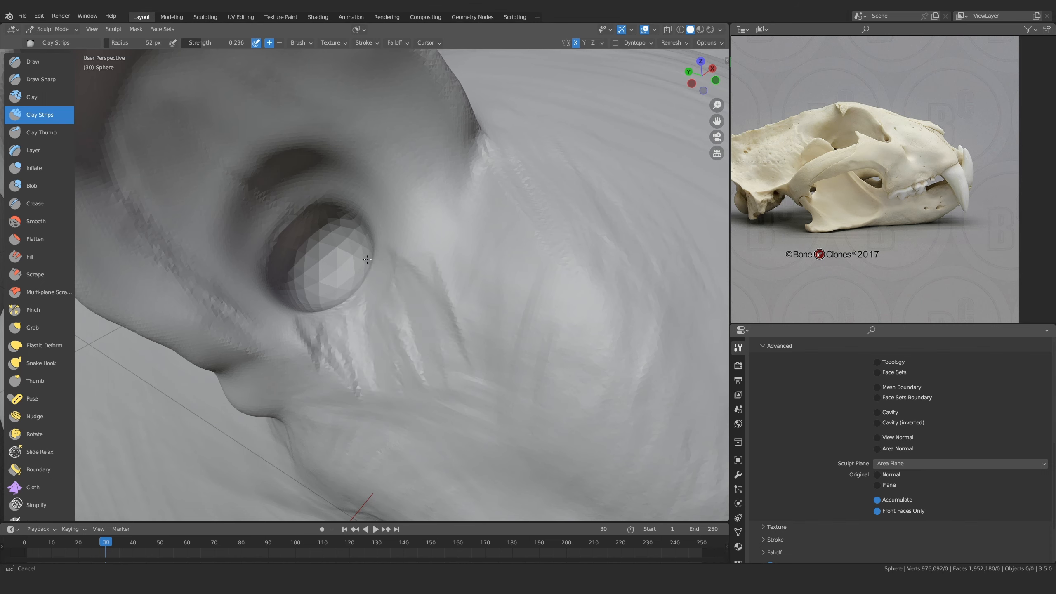
Texture the area in front of and below the ear canal with Clay Strips at an 81 px radius
{"action": "mouse_move", "coordinate": [367, 259]}
{"action": "left_mouse_down", "text": "ctrl+alt"}
{"action": "mouse_move", "coordinate": [465, 415]}
{"action": "mouse_move", "coordinate": [387, 333]}
{"action": "mouse_move", "coordinate": [376, 266]}
{"action": "left_mouse_up", "text": "ctrl+alt"}
{"action": "left_click_drag", "start_coordinate": [376, 266], "coordinate": [395, 311], "text": "alt+shift"}
{"action": "mouse_move", "coordinate": [395, 311]}
{"action": "left_mouse_down", "text": "ctrl+alt"}
{"action": "mouse_move", "coordinate": [406, 294]}
{"action": "mouse_move", "coordinate": [383, 291]}
{"action": "left_mouse_up", "text": "ctrl+alt"}
{"action": "key", "text": "f"}
{"action": "left_click", "coordinate": [418, 294]}
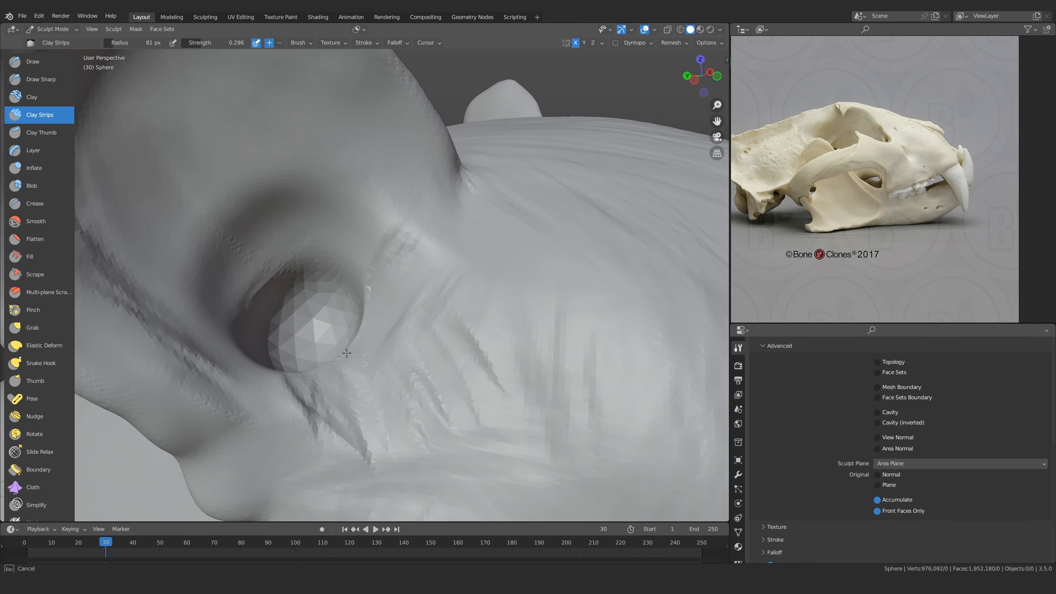
{"action": "left_click_drag", "start_coordinate": [482, 343], "coordinate": [427, 400]}
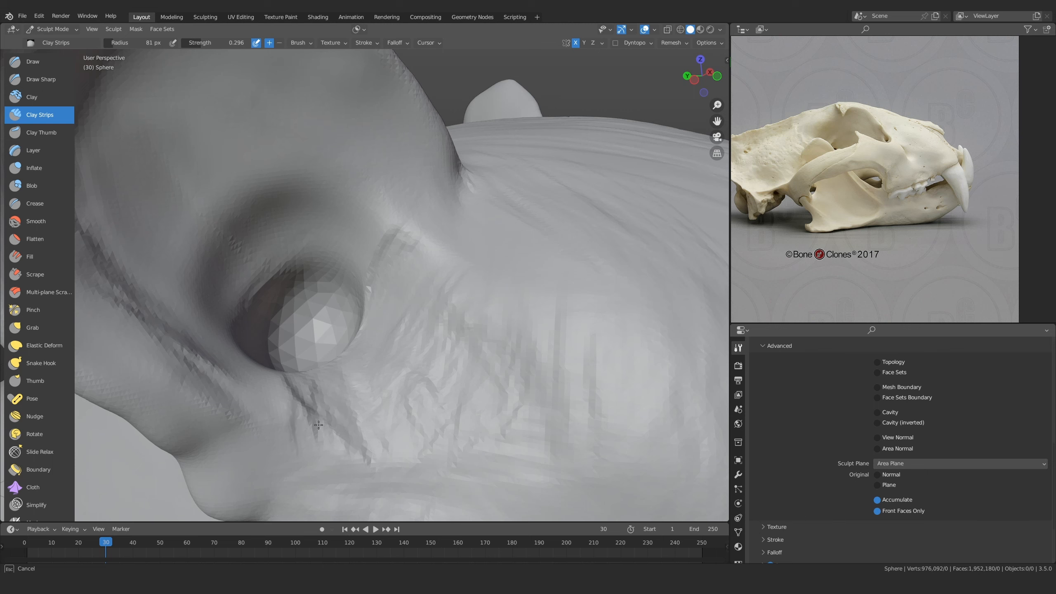
{"action": "mouse_move", "coordinate": [318, 425]}
{"action": "left_mouse_down"}
{"action": "mouse_move", "coordinate": [291, 404]}
{"action": "mouse_move", "coordinate": [390, 466]}
{"action": "left_mouse_up"}
{"action": "left_click_drag", "start_coordinate": [468, 408], "coordinate": [483, 460]}
Shape the ear canal's inner wall and upper rim with Clay Strips at a 58 px radius
{"action": "mouse_move", "coordinate": [464, 308]}
{"action": "left_mouse_down", "text": "ctrl+alt"}
{"action": "mouse_move", "coordinate": [490, 356]}
{"action": "mouse_move", "coordinate": [495, 416]}
{"action": "left_mouse_up", "text": "ctrl+alt"}
{"action": "mouse_move", "coordinate": [492, 291]}
{"action": "left_mouse_down", "text": "alt"}
{"action": "mouse_move", "coordinate": [439, 286]}
{"action": "mouse_move", "coordinate": [423, 310]}
{"action": "left_mouse_up", "text": "alt"}
{"action": "left_click_drag", "start_coordinate": [423, 310], "coordinate": [384, 345], "text": "ctrl+alt"}
{"action": "left_click_drag", "start_coordinate": [385, 345], "coordinate": [369, 306], "text": "alt"}
{"action": "left_click_drag", "start_coordinate": [375, 369], "coordinate": [374, 457], "text": "ctrl+alt"}
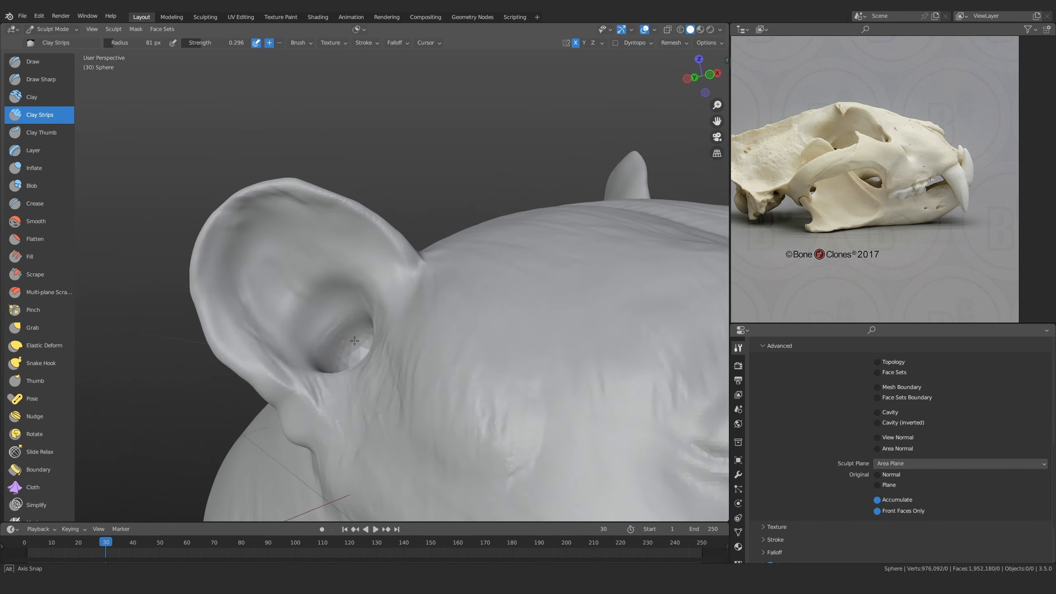
{"action": "mouse_move", "coordinate": [358, 329]}
{"action": "left_mouse_down", "text": "alt"}
{"action": "mouse_move", "coordinate": [337, 328]}
{"action": "mouse_move", "coordinate": [351, 349]}
{"action": "mouse_move", "coordinate": [346, 323]}
{"action": "mouse_move", "coordinate": [426, 325]}
{"action": "left_mouse_up", "text": "alt"}
{"action": "mouse_move", "coordinate": [426, 325]}
{"action": "left_mouse_down", "text": "ctrl+alt"}
{"action": "mouse_move", "coordinate": [427, 308]}
{"action": "mouse_move", "coordinate": [402, 389]}
{"action": "left_mouse_up", "text": "ctrl+alt"}
{"action": "key", "text": "f"}
{"action": "left_click", "coordinate": [419, 323]}
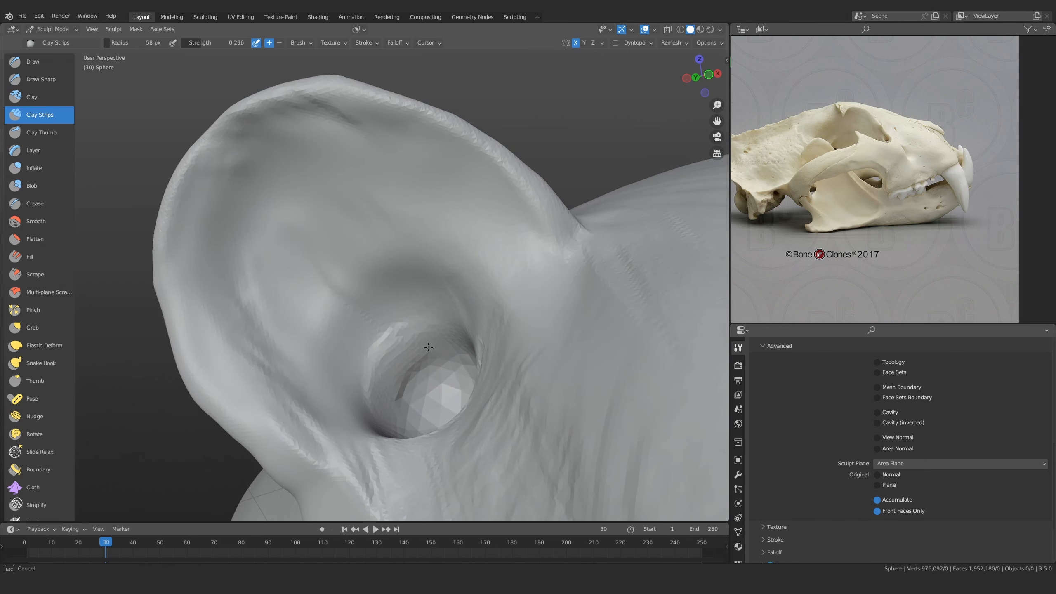
{"action": "left_click_drag", "start_coordinate": [426, 331], "coordinate": [463, 320], "text": "ctrl+alt"}
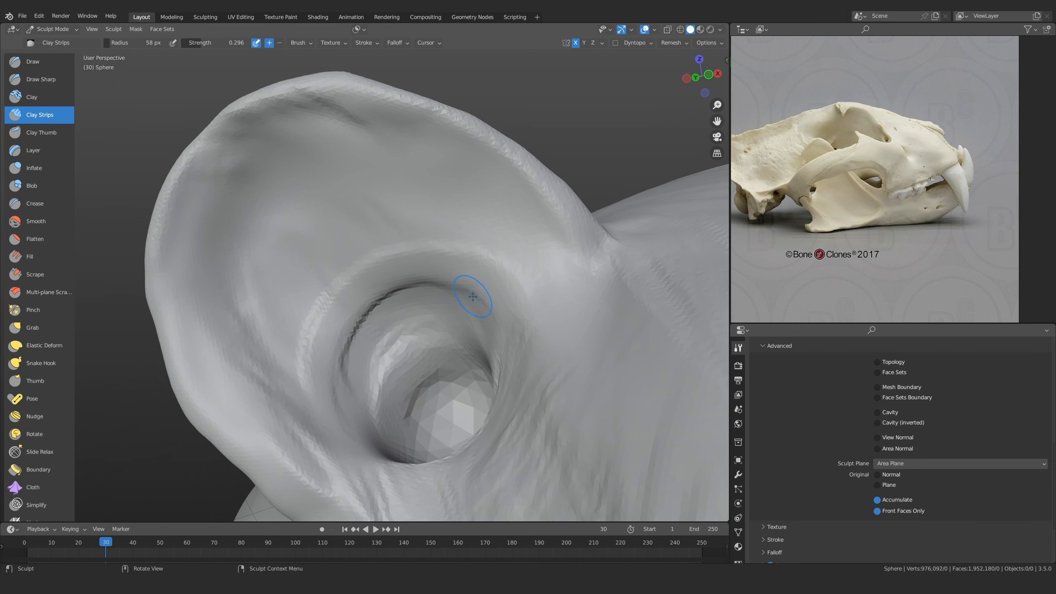
Sculpt concentric folds around the inner ear above the canal with Clay Strips at a 54 px radius
{"action": "left_click_drag", "start_coordinate": [495, 270], "coordinate": [492, 284], "text": "alt+shift"}
{"action": "mouse_move", "coordinate": [506, 328]}
{"action": "left_mouse_down"}
{"action": "mouse_move", "coordinate": [458, 233]}
{"action": "mouse_move", "coordinate": [262, 243]}
{"action": "left_mouse_up"}
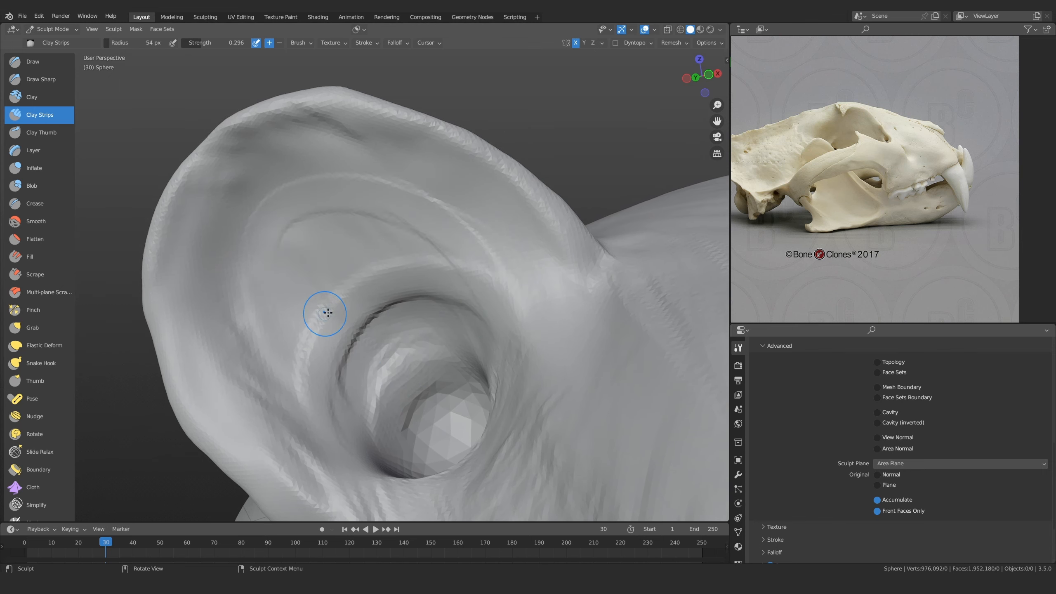
{"action": "left_click_drag", "start_coordinate": [372, 248], "coordinate": [368, 230], "text": "alt+shift"}
{"action": "left_click_drag", "start_coordinate": [341, 169], "coordinate": [256, 235]}
{"action": "mouse_move", "coordinate": [316, 182]}
{"action": "left_mouse_down"}
{"action": "mouse_move", "coordinate": [256, 283]}
{"action": "mouse_move", "coordinate": [277, 349]}
{"action": "left_mouse_up"}
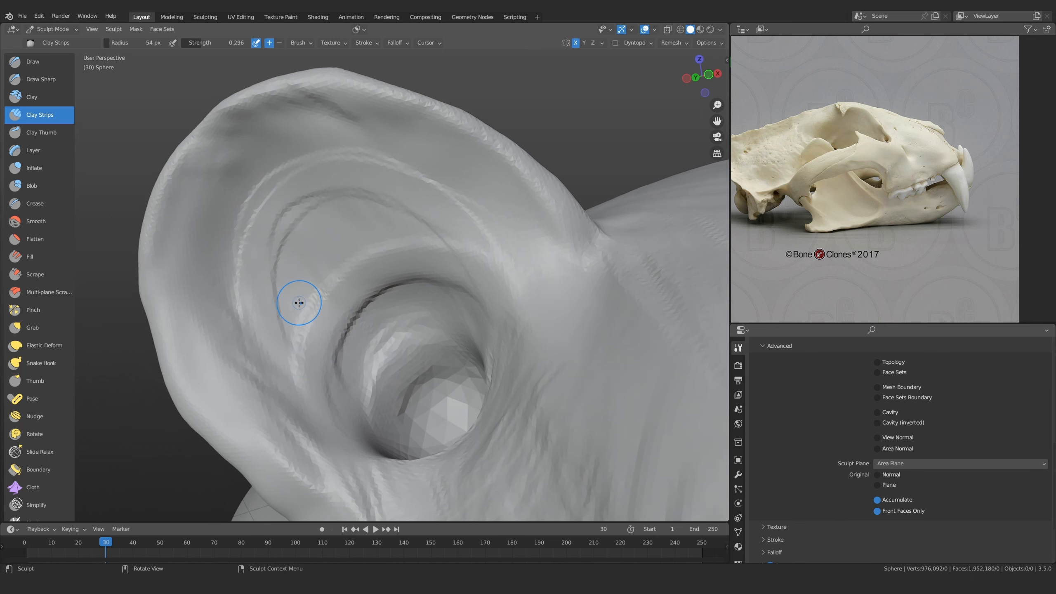
{"action": "left_click_drag", "start_coordinate": [256, 268], "coordinate": [270, 321]}
{"action": "mouse_move", "coordinate": [360, 240]}
{"action": "middle_mouse_down", "text": "ctrl"}
{"action": "mouse_move", "coordinate": [365, 318]}
{"action": "mouse_move", "coordinate": [364, 275]}
{"action": "middle_mouse_up", "text": "ctrl"}
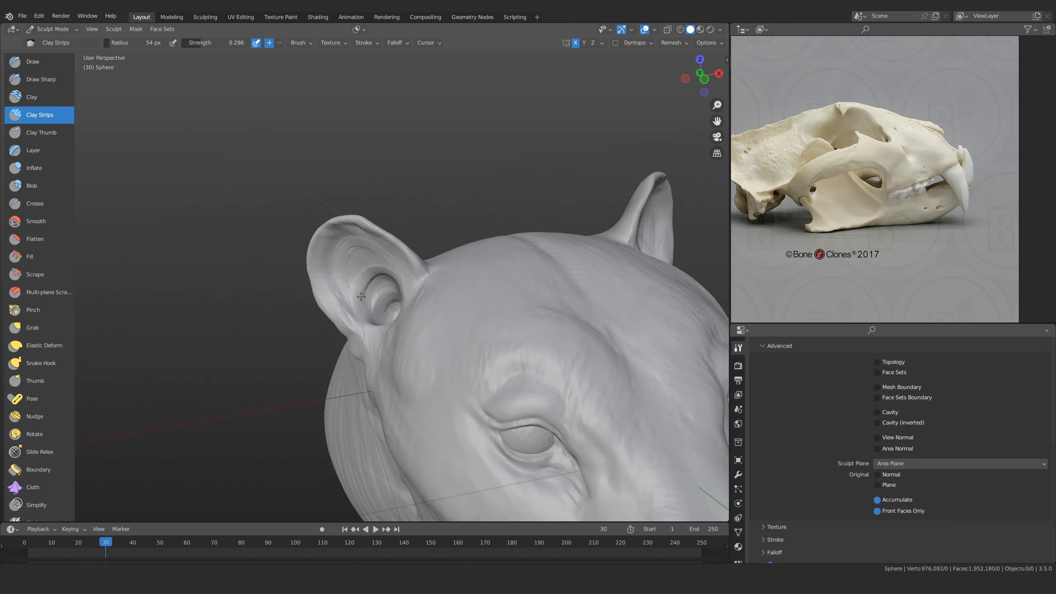
Deepen the groove along the ear canal's rim with the Draw brush at a 66 px radius
{"action": "mouse_move", "coordinate": [340, 331]}
{"action": "middle_mouse_down"}
{"action": "mouse_move", "coordinate": [360, 323]}
{"action": "mouse_move", "coordinate": [353, 266]}
{"action": "middle_mouse_up"}
{"action": "left_click", "coordinate": [33, 61]}
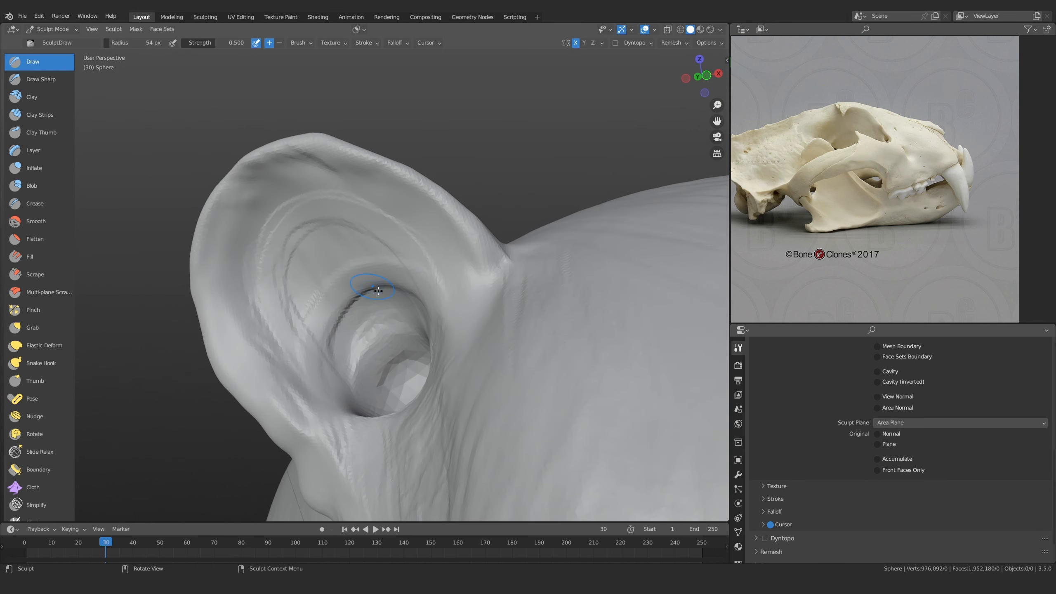
{"action": "mouse_move", "coordinate": [447, 341]}
{"action": "middle_mouse_down", "text": "ctrl"}
{"action": "mouse_move", "coordinate": [446, 298]}
{"action": "mouse_move", "coordinate": [472, 288]}
{"action": "middle_mouse_up", "text": "ctrl"}
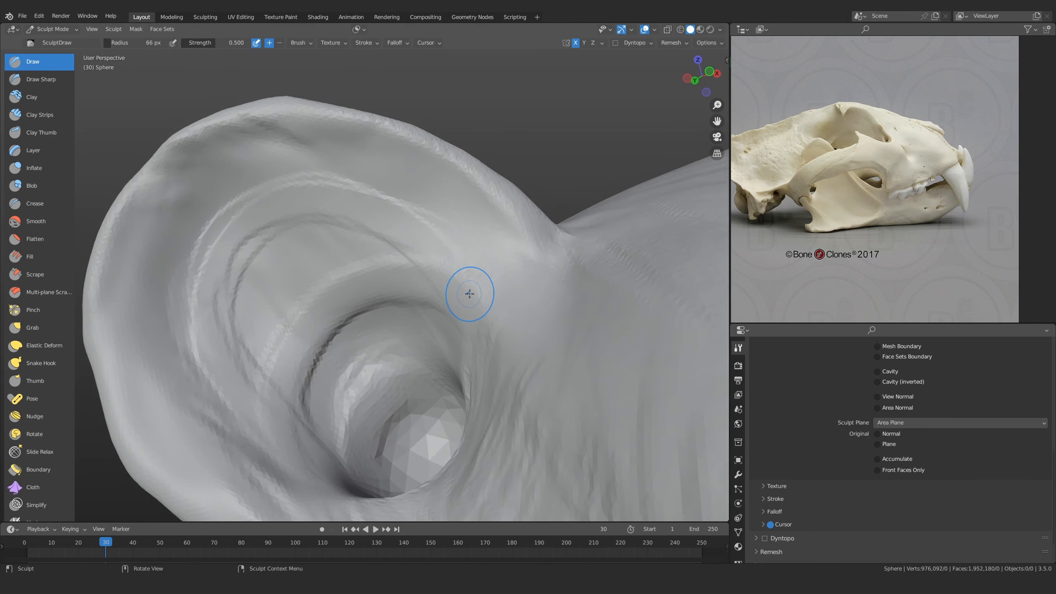
{"action": "key", "text": "f"}
{"action": "left_click", "coordinate": [497, 288]}
{"action": "mouse_move", "coordinate": [312, 349]}
{"action": "left_mouse_down"}
{"action": "mouse_move", "coordinate": [297, 387]}
{"action": "mouse_move", "coordinate": [335, 473]}
{"action": "left_mouse_up"}
{"action": "mouse_move", "coordinate": [339, 417]}
{"action": "left_mouse_down", "text": "alt+shift"}
{"action": "mouse_move", "coordinate": [304, 367]}
{"action": "mouse_move", "coordinate": [363, 337]}
{"action": "mouse_move", "coordinate": [322, 359]}
{"action": "mouse_move", "coordinate": [316, 460]}
{"action": "mouse_move", "coordinate": [368, 349]}
{"action": "left_mouse_up", "text": "alt+shift"}
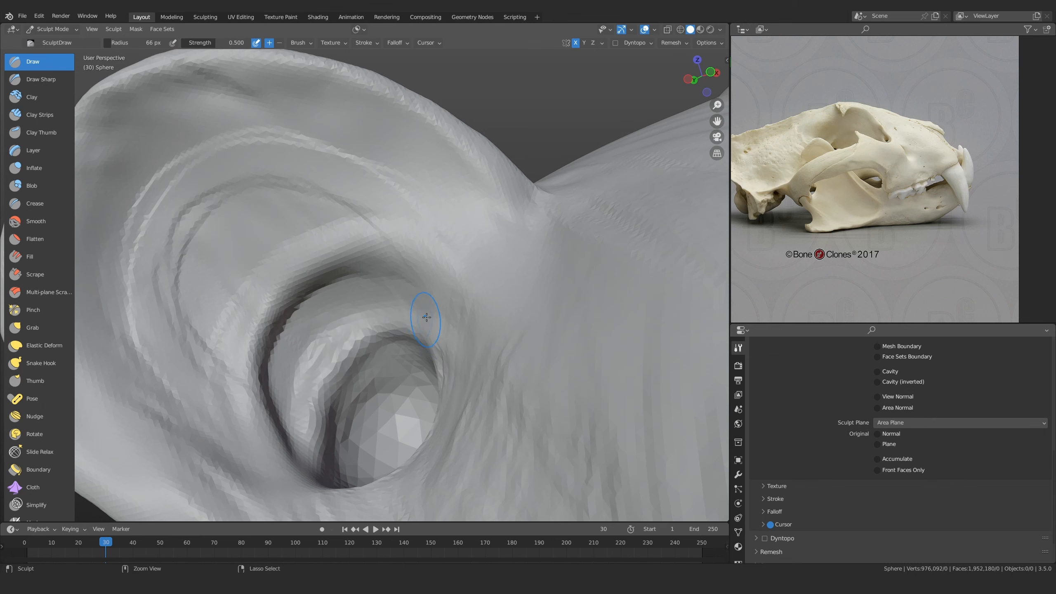
Deepen the curved fold above and behind the ear canal with the Draw brush at a 66 px radius
{"action": "middle_click_drag", "start_coordinate": [427, 317], "coordinate": [421, 286], "text": "ctrl"}
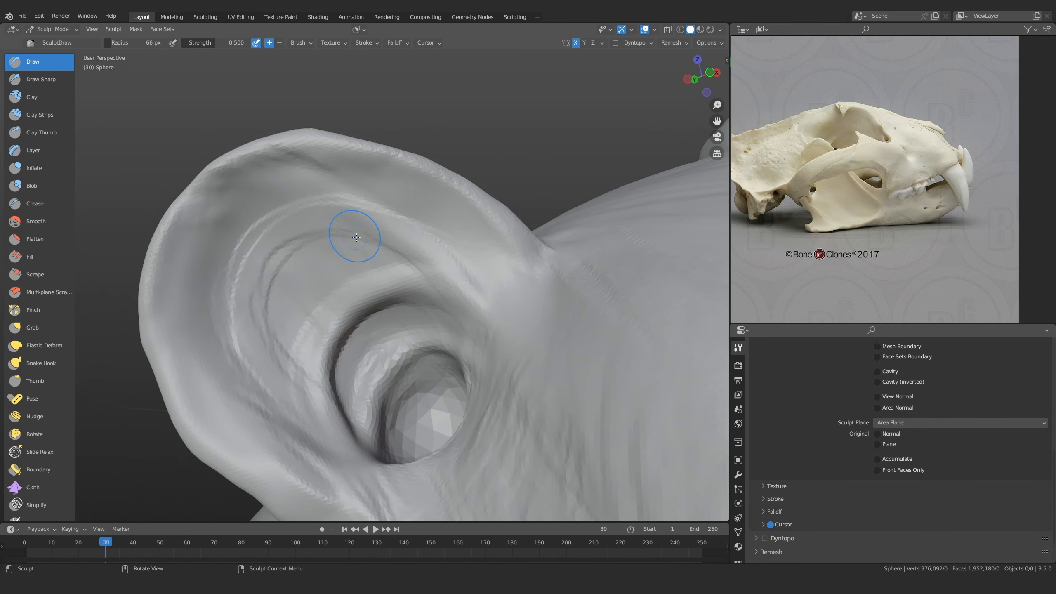
{"action": "left_click_drag", "start_coordinate": [361, 221], "coordinate": [316, 214]}
{"action": "mouse_move", "coordinate": [390, 228]}
{"action": "left_mouse_down"}
{"action": "mouse_move", "coordinate": [322, 195]}
{"action": "mouse_move", "coordinate": [360, 233]}
{"action": "mouse_move", "coordinate": [233, 318]}
{"action": "mouse_move", "coordinate": [269, 374]}
{"action": "left_mouse_up"}
{"action": "left_click_drag", "start_coordinate": [275, 297], "coordinate": [327, 447]}
{"action": "left_click_drag", "start_coordinate": [272, 342], "coordinate": [339, 449]}
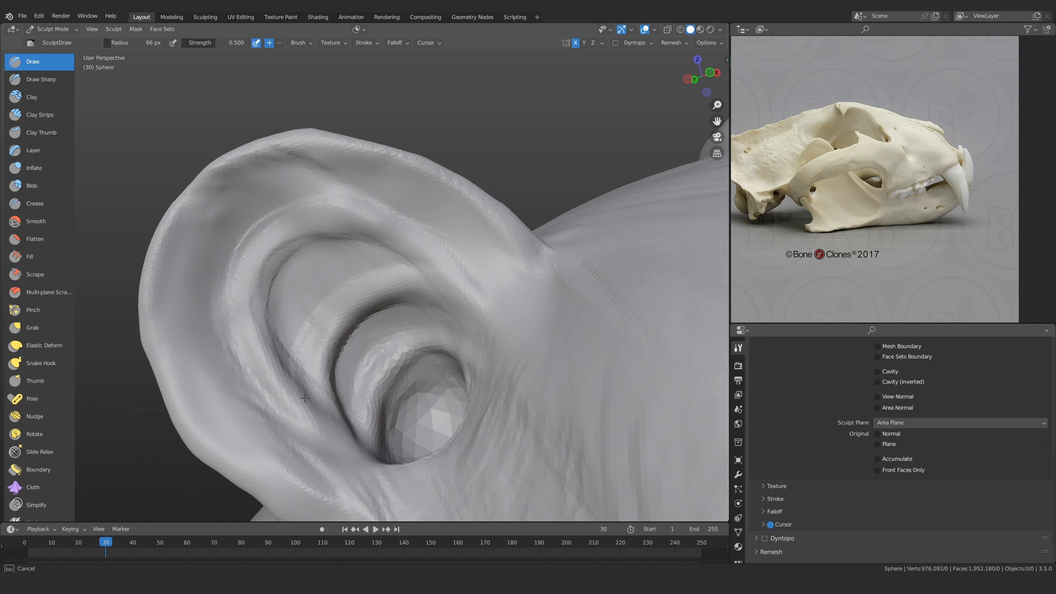
{"action": "mouse_move", "coordinate": [305, 398]}
{"action": "left_mouse_down"}
{"action": "mouse_move", "coordinate": [330, 483]}
{"action": "mouse_move", "coordinate": [290, 397]}
{"action": "left_mouse_up"}
{"action": "left_click_drag", "start_coordinate": [377, 461], "coordinate": [385, 482]}
{"action": "mouse_move", "coordinate": [367, 257]}
{"action": "middle_mouse_down", "text": "ctrl"}
{"action": "mouse_move", "coordinate": [368, 282]}
{"action": "mouse_move", "coordinate": [419, 367]}
{"action": "mouse_move", "coordinate": [384, 293]}
{"action": "mouse_move", "coordinate": [341, 291]}
{"action": "middle_mouse_up", "text": "ctrl"}
{"action": "scroll", "coordinate": [322, 348], "scroll_direction": "up", "scroll_amount": 5}
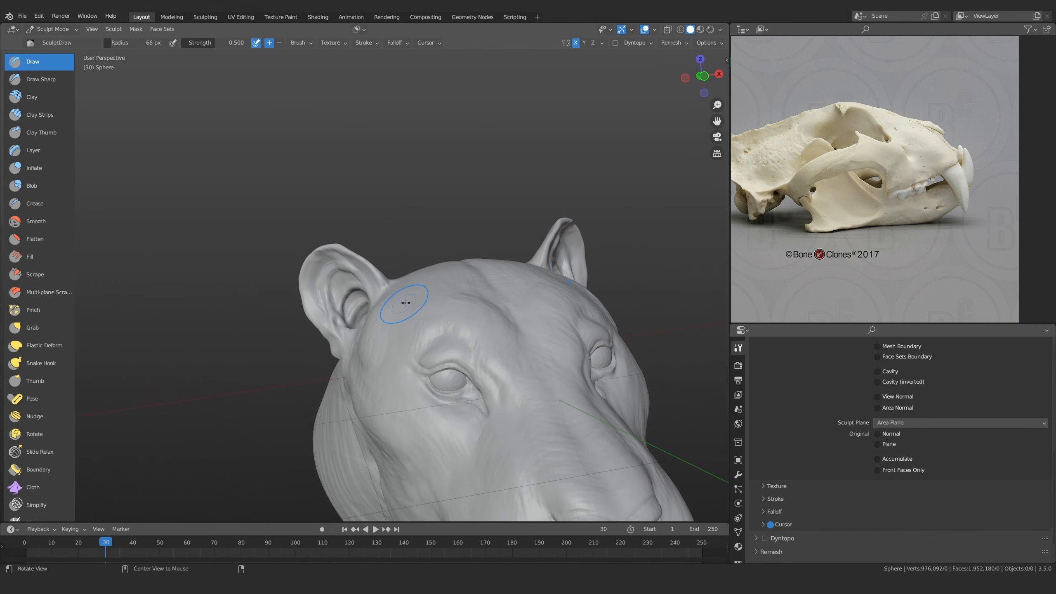
{"action": "scroll", "coordinate": [380, 316], "scroll_direction": "up", "scroll_amount": 5}
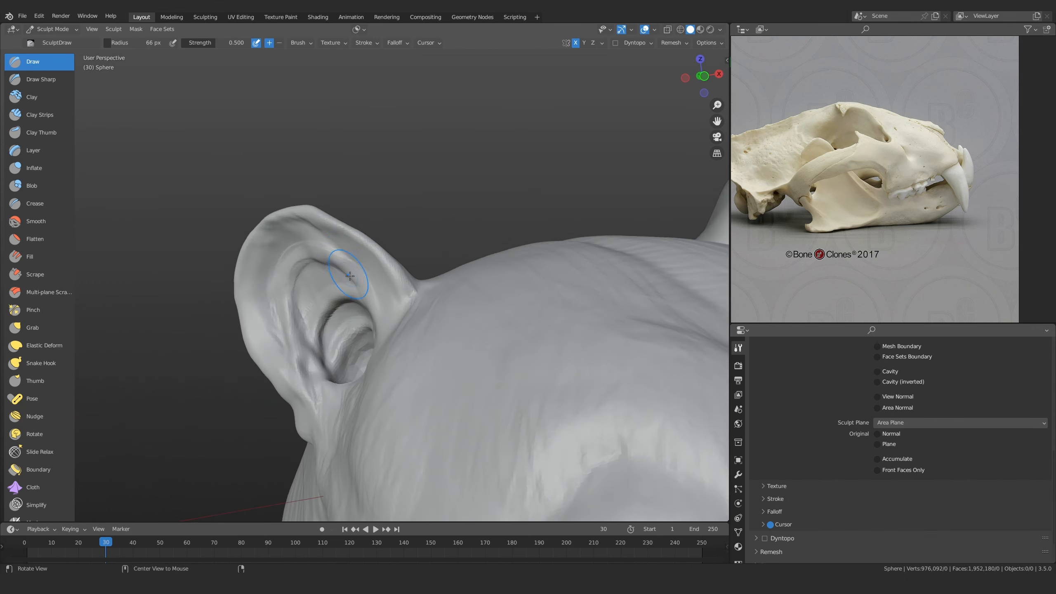
Build up the inner ear surface between the curved fold and the outer rim with Clay Strips at about a 65 px radius
{"action": "left_click", "coordinate": [39, 114]}
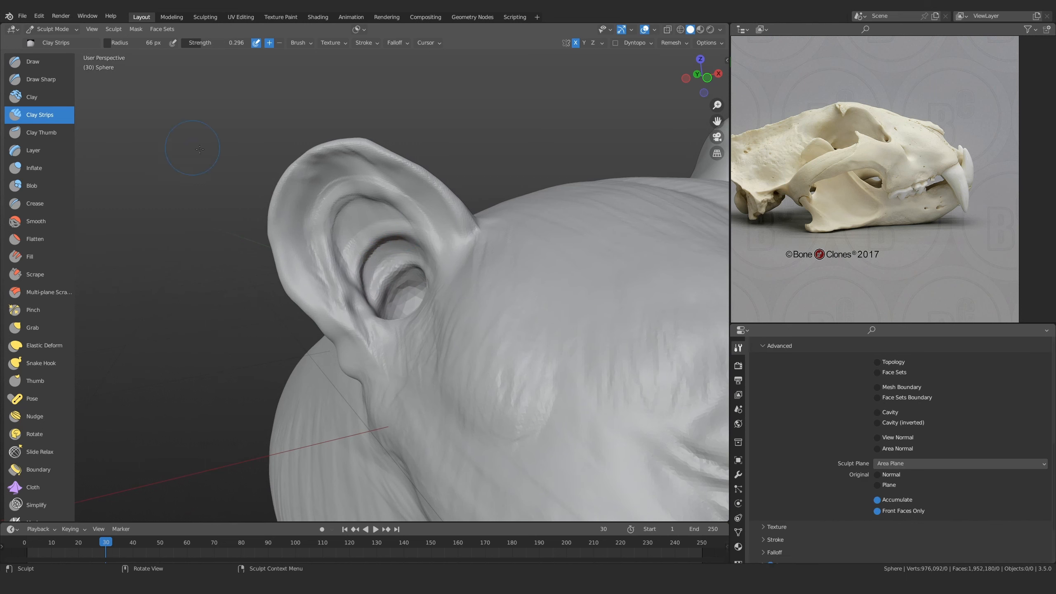
{"action": "scroll", "coordinate": [398, 251], "scroll_direction": "up", "scroll_amount": 4}
{"action": "scroll", "coordinate": [398, 252], "scroll_direction": "up", "scroll_amount": 3}
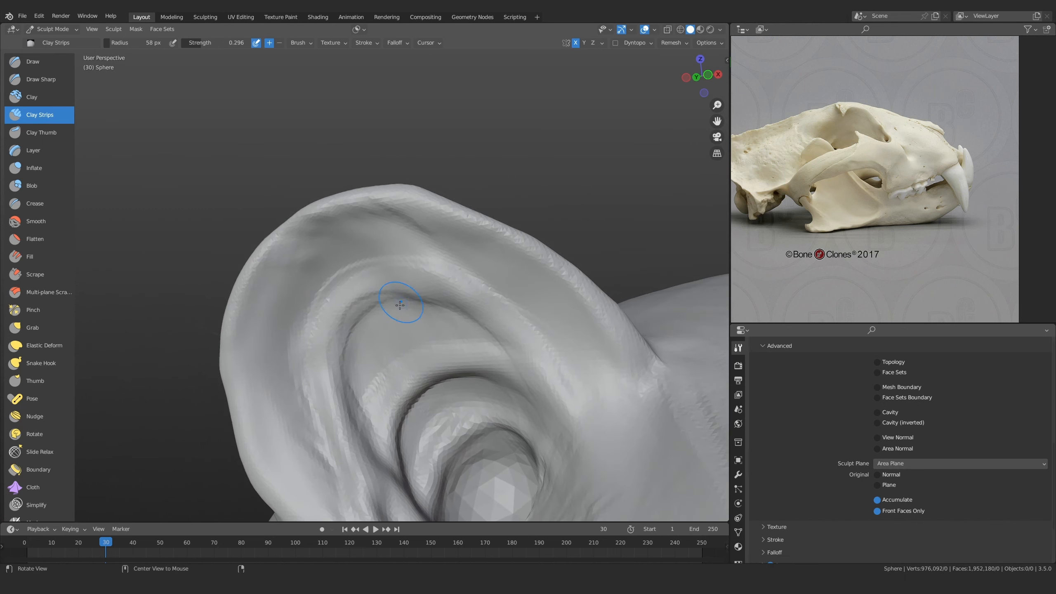
{"action": "middle_click_drag", "start_coordinate": [386, 304], "coordinate": [385, 298]}
{"action": "scroll", "coordinate": [370, 277], "scroll_direction": "up", "scroll_amount": 1}
{"action": "mouse_move", "coordinate": [386, 241]}
{"action": "left_mouse_down"}
{"action": "mouse_move", "coordinate": [339, 258]}
{"action": "mouse_move", "coordinate": [290, 333]}
{"action": "mouse_move", "coordinate": [345, 266]}
{"action": "left_mouse_up"}
{"action": "middle_click_drag", "start_coordinate": [345, 266], "coordinate": [393, 239]}
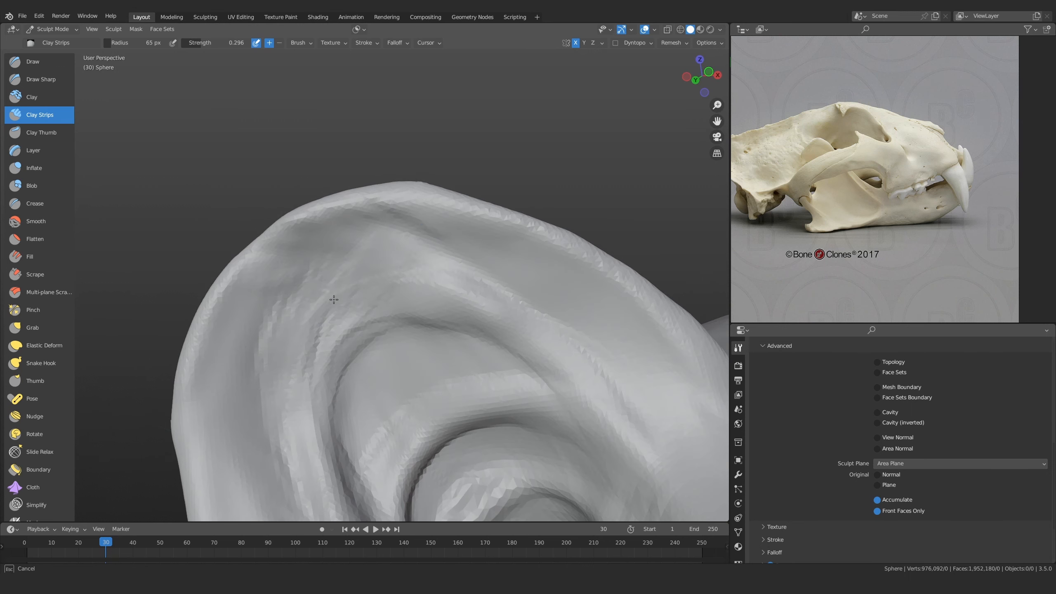
{"action": "mouse_move", "coordinate": [508, 277]}
{"action": "left_mouse_down"}
{"action": "mouse_move", "coordinate": [483, 275]}
{"action": "mouse_move", "coordinate": [553, 333]}
{"action": "mouse_move", "coordinate": [550, 325]}
{"action": "left_mouse_up"}
{"action": "mouse_move", "coordinate": [359, 273]}
{"action": "left_mouse_down"}
{"action": "mouse_move", "coordinate": [437, 239]}
{"action": "mouse_move", "coordinate": [578, 310]}
{"action": "mouse_move", "coordinate": [642, 358]}
{"action": "left_mouse_up"}
{"action": "mouse_move", "coordinate": [332, 278]}
{"action": "middle_mouse_down", "text": "shift"}
{"action": "mouse_move", "coordinate": [418, 319]}
{"action": "mouse_move", "coordinate": [376, 302]}
{"action": "mouse_move", "coordinate": [406, 313]}
{"action": "mouse_move", "coordinate": [341, 350]}
{"action": "middle_mouse_up", "text": "shift"}
{"action": "mouse_move", "coordinate": [342, 349]}
{"action": "left_mouse_down"}
{"action": "mouse_move", "coordinate": [337, 335]}
{"action": "mouse_move", "coordinate": [356, 325]}
{"action": "left_mouse_up"}
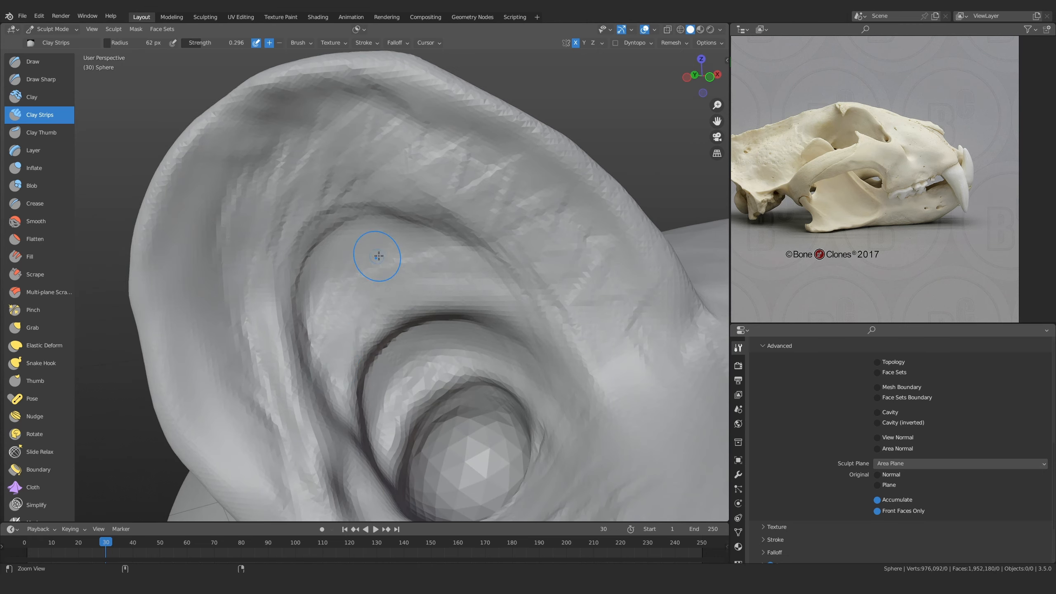
Voxel remesh the head to even out the stretched faces inside the ear canal
{"action": "scroll", "coordinate": [377, 256], "scroll_direction": "down", "scroll_amount": 5}
{"action": "middle_click_drag", "start_coordinate": [439, 366], "coordinate": [398, 270]}
{"action": "scroll", "coordinate": [383, 316], "scroll_direction": "up", "scroll_amount": 6}
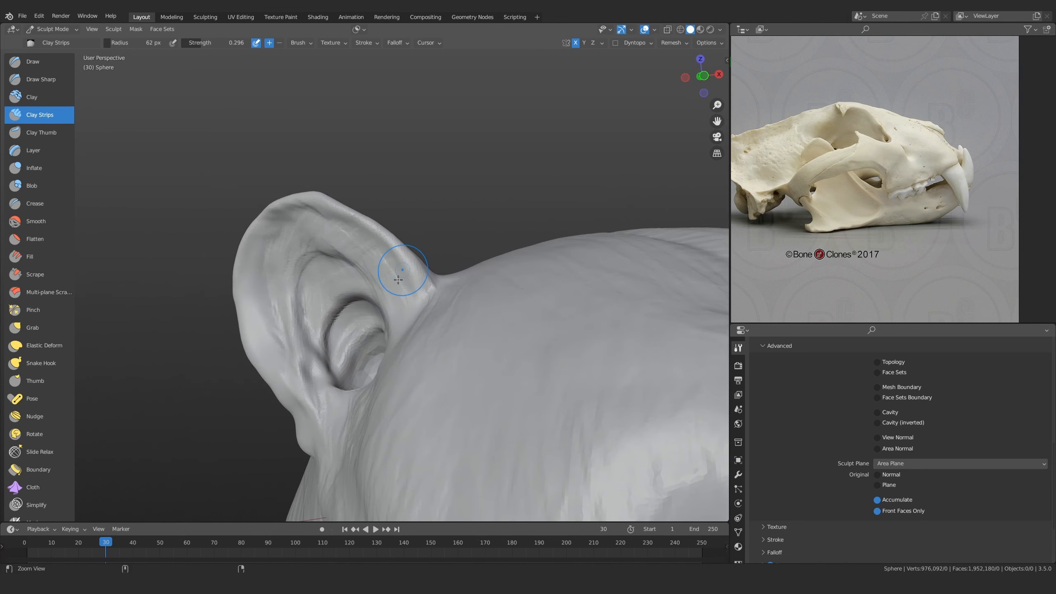
{"action": "scroll", "coordinate": [368, 348], "scroll_direction": "up", "scroll_amount": 3}
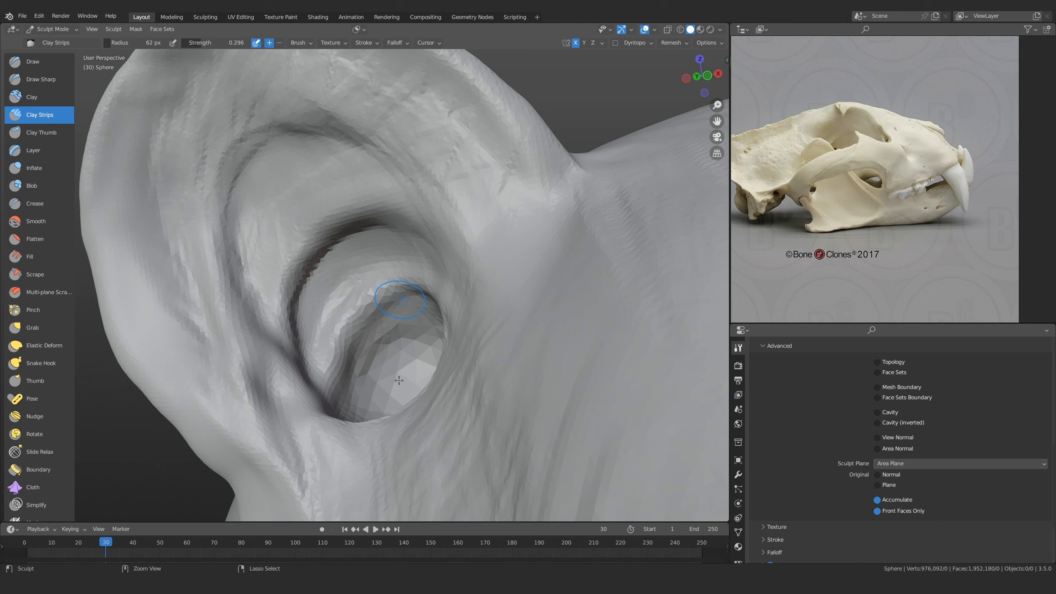
{"action": "key", "text": "ctrl+r"}
{"action": "mouse_move", "coordinate": [390, 341]}
{"action": "middle_mouse_down"}
{"action": "mouse_move", "coordinate": [370, 351]}
{"action": "mouse_move", "coordinate": [392, 378]}
{"action": "middle_mouse_up"}
{"action": "scroll", "coordinate": [359, 326], "scroll_direction": "up", "scroll_amount": 2}
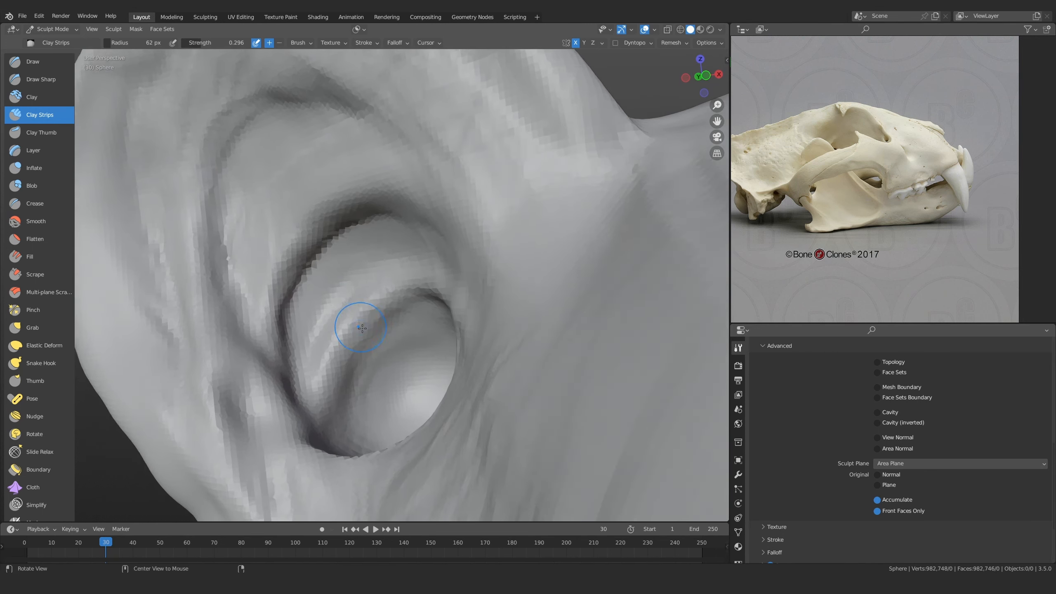
Shape the ridge around the ear canal opening with Clay Strips at a 62 px radius and smooth it
{"action": "middle_click_drag", "start_coordinate": [330, 313], "coordinate": [314, 387]}
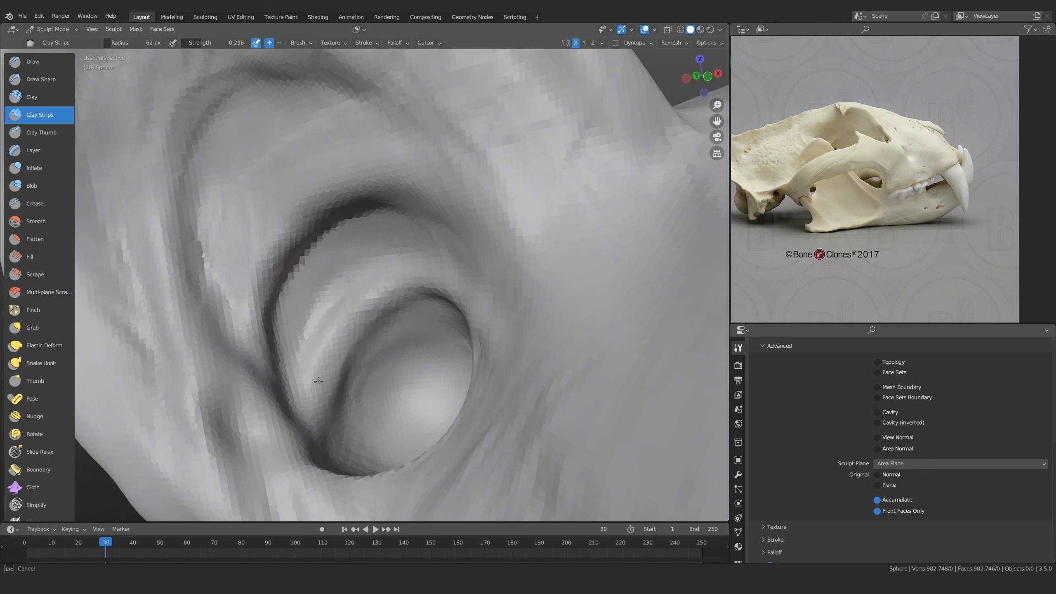
{"action": "mouse_move", "coordinate": [358, 295]}
{"action": "left_mouse_down"}
{"action": "mouse_move", "coordinate": [327, 327]}
{"action": "mouse_move", "coordinate": [313, 290]}
{"action": "left_mouse_up"}
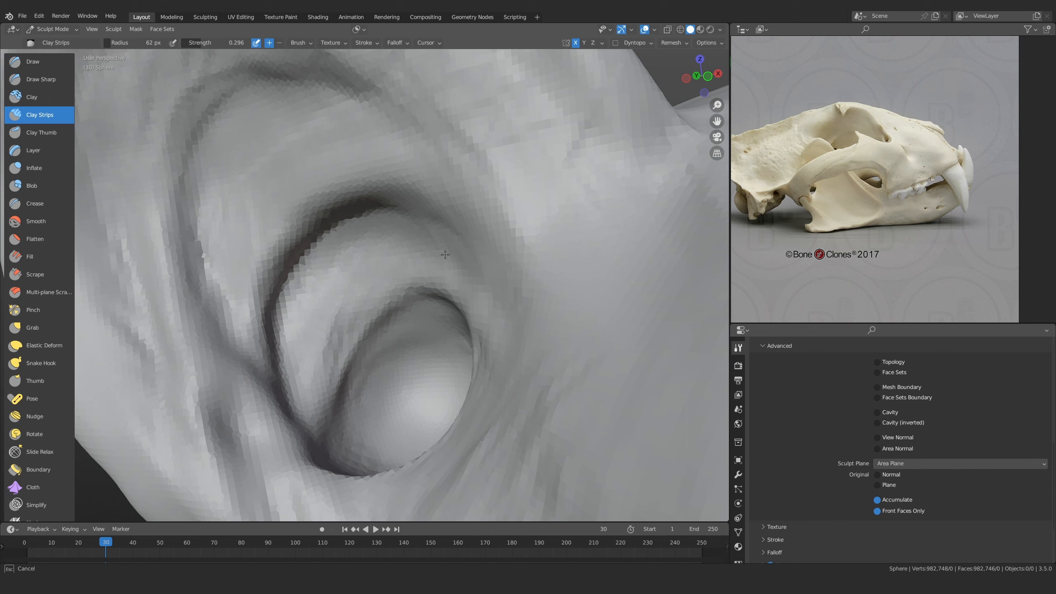
{"action": "left_click_drag", "start_coordinate": [374, 276], "coordinate": [349, 383], "text": "shift"}
Cut a sharp crease along the upper edge of the inner ear fold with Draw Sharp at a 79 px radius
{"action": "scroll", "coordinate": [370, 365], "scroll_direction": "down", "scroll_amount": 15}
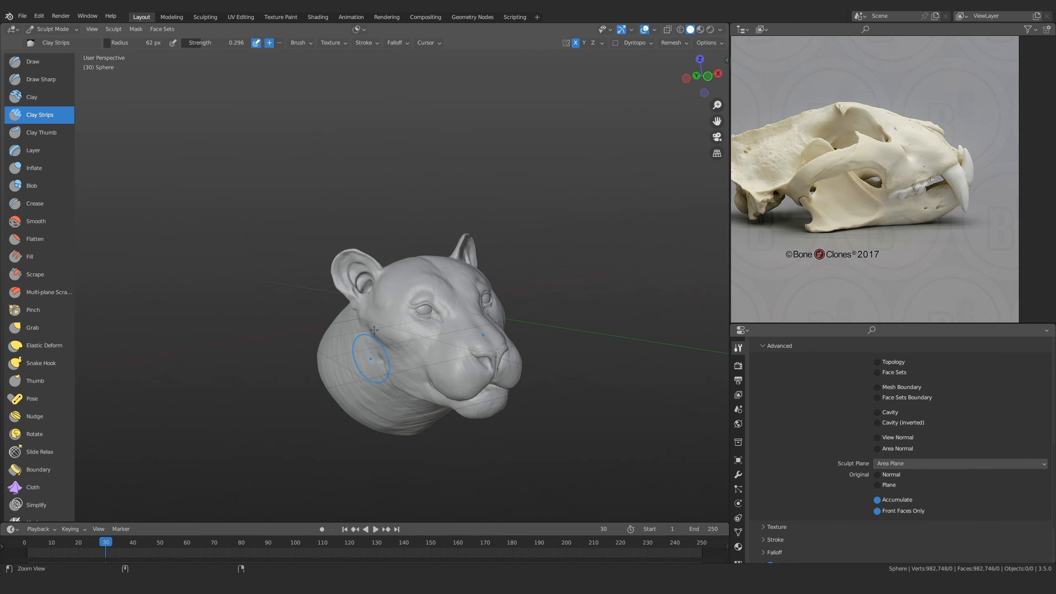
{"action": "middle_click_drag", "start_coordinate": [373, 362], "coordinate": [334, 319]}
{"action": "scroll", "coordinate": [334, 319], "scroll_direction": "up", "scroll_amount": 12}
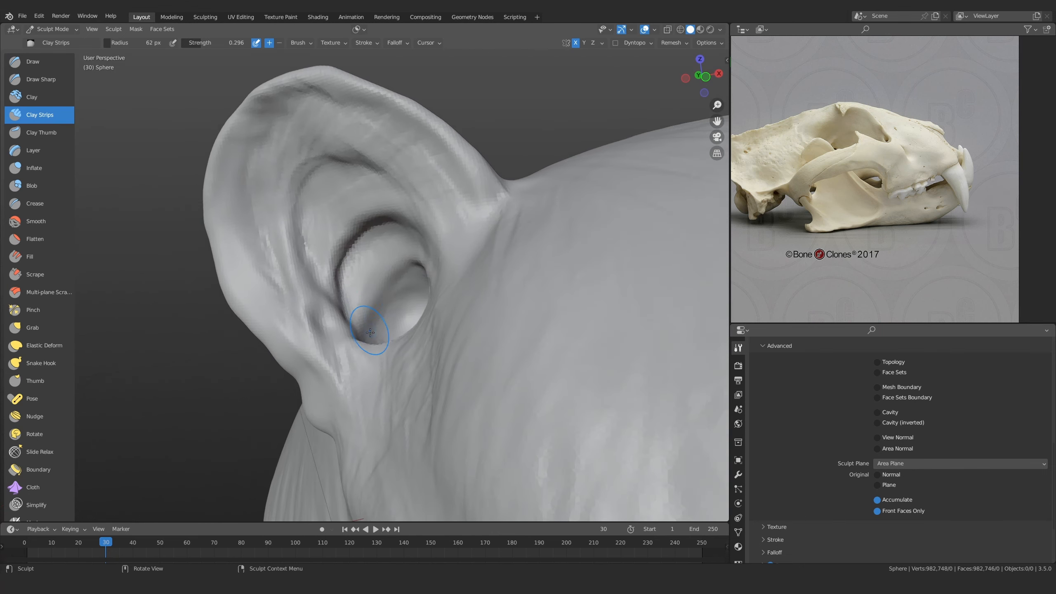
{"action": "scroll", "coordinate": [395, 331], "scroll_direction": "up", "scroll_amount": 8}
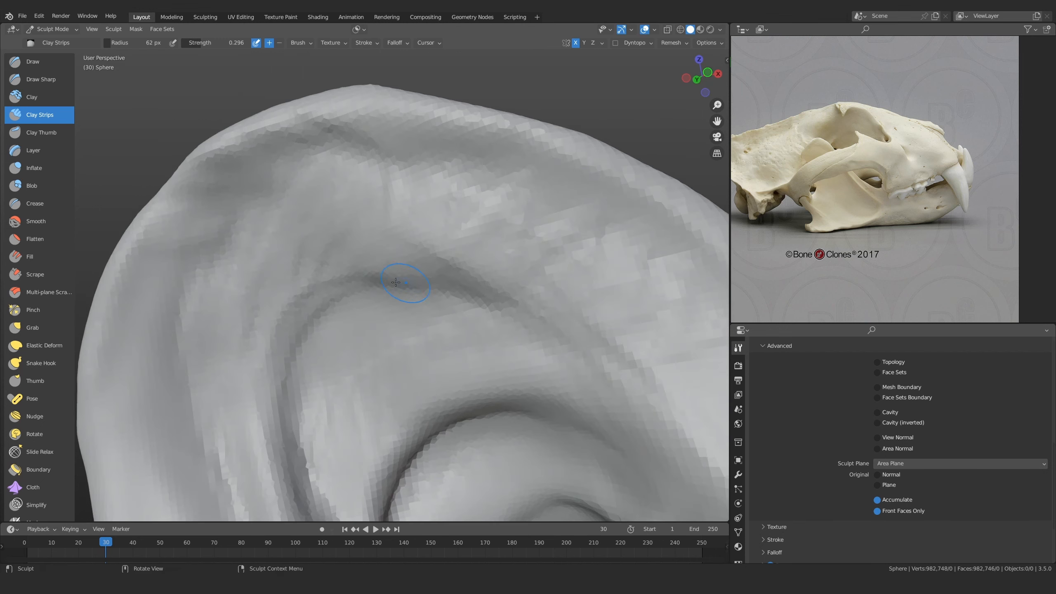
{"action": "left_click", "coordinate": [41, 79]}
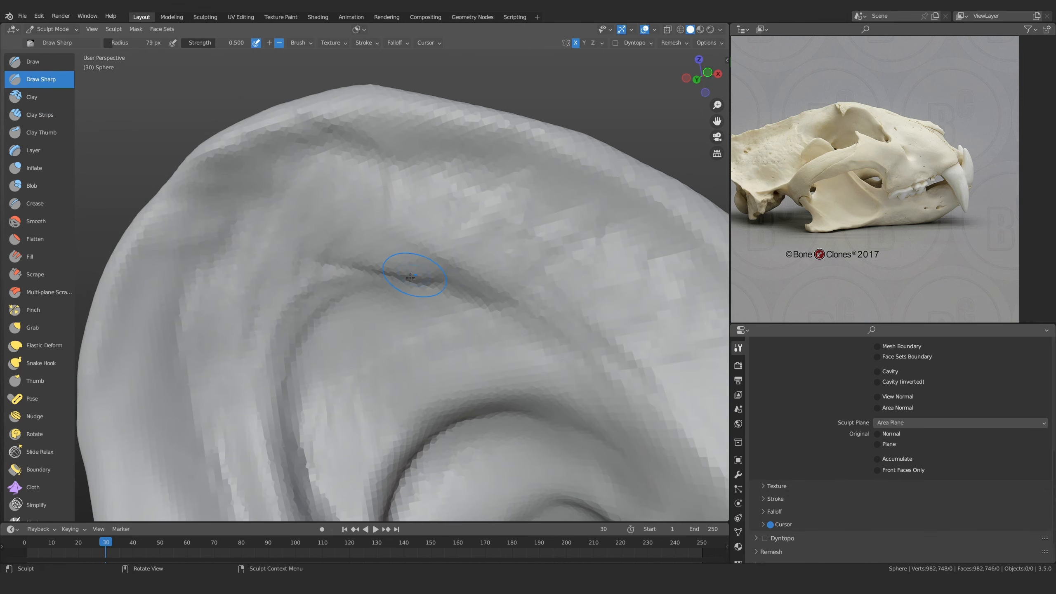
{"action": "left_click_drag", "start_coordinate": [411, 277], "coordinate": [268, 257]}
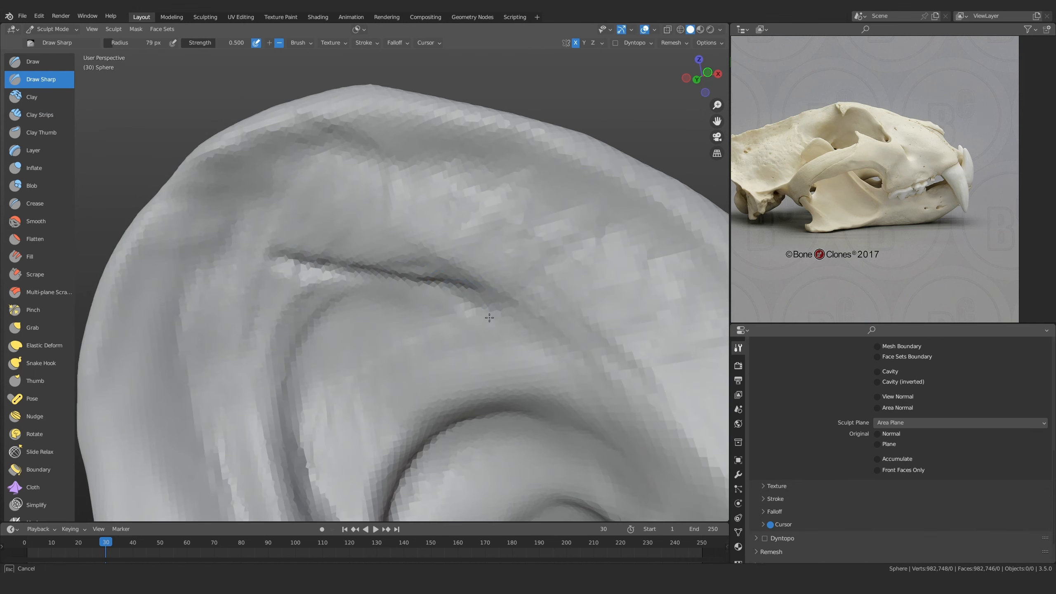
{"action": "scroll", "coordinate": [416, 266], "scroll_direction": "down", "scroll_amount": 6}
{"action": "scroll", "coordinate": [395, 262], "scroll_direction": "up", "scroll_amount": 6}
{"action": "middle_click_drag", "start_coordinate": [389, 261], "coordinate": [392, 264]}
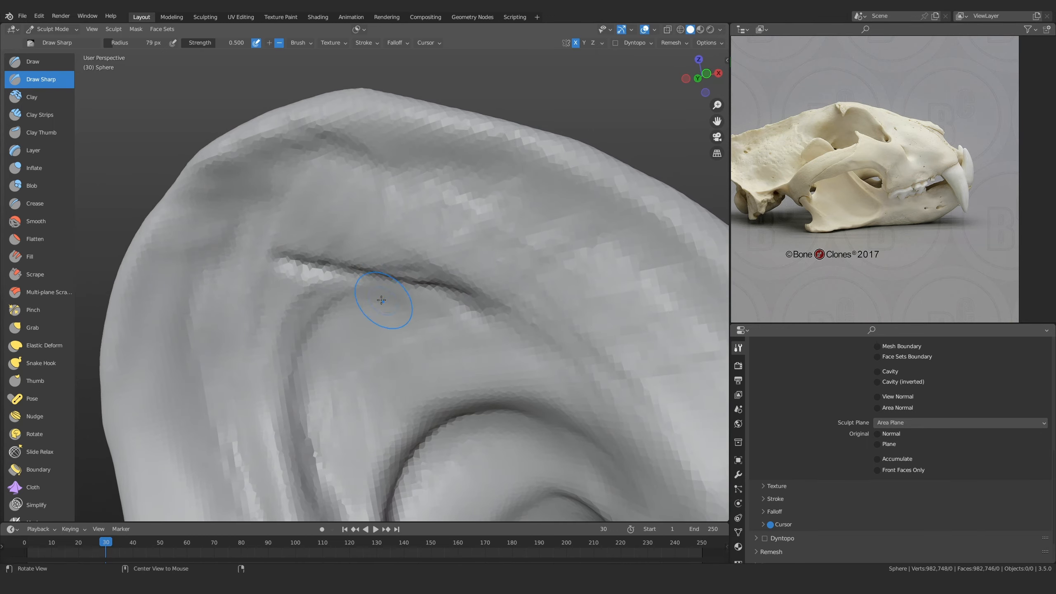
{"action": "scroll", "coordinate": [384, 299], "scroll_direction": "up", "scroll_amount": 2}
Build up the surface around the crease and along the fold's outer side with Clay Strips at a 45 px radius
{"action": "left_click", "coordinate": [46, 113]}
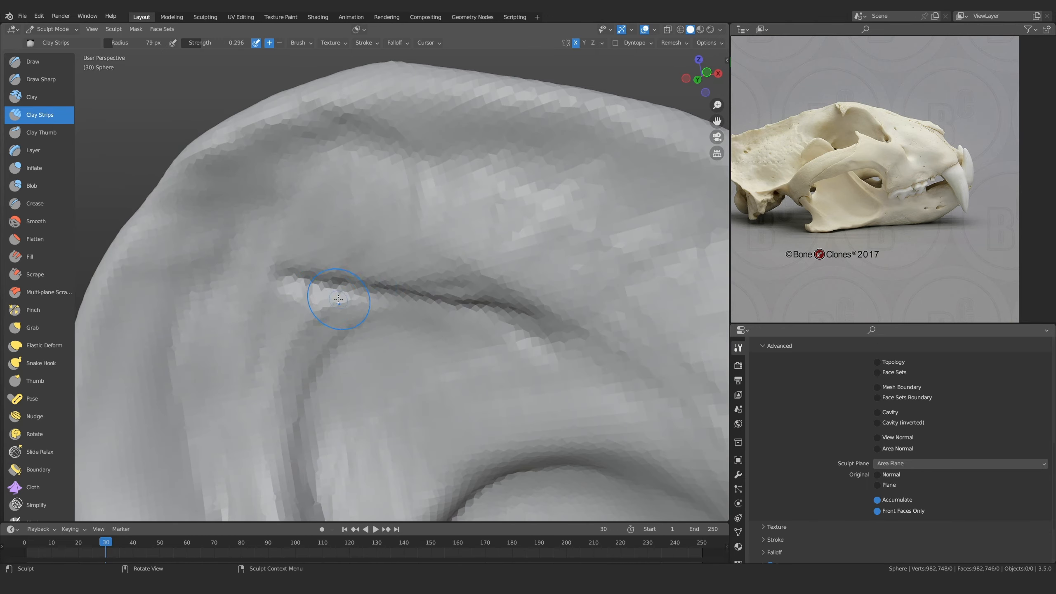
{"action": "scroll", "coordinate": [342, 294], "scroll_direction": "down", "scroll_amount": 4}
{"action": "middle_click_drag", "start_coordinate": [433, 370], "coordinate": [374, 398]}
{"action": "scroll", "coordinate": [352, 291], "scroll_direction": "up", "scroll_amount": 4}
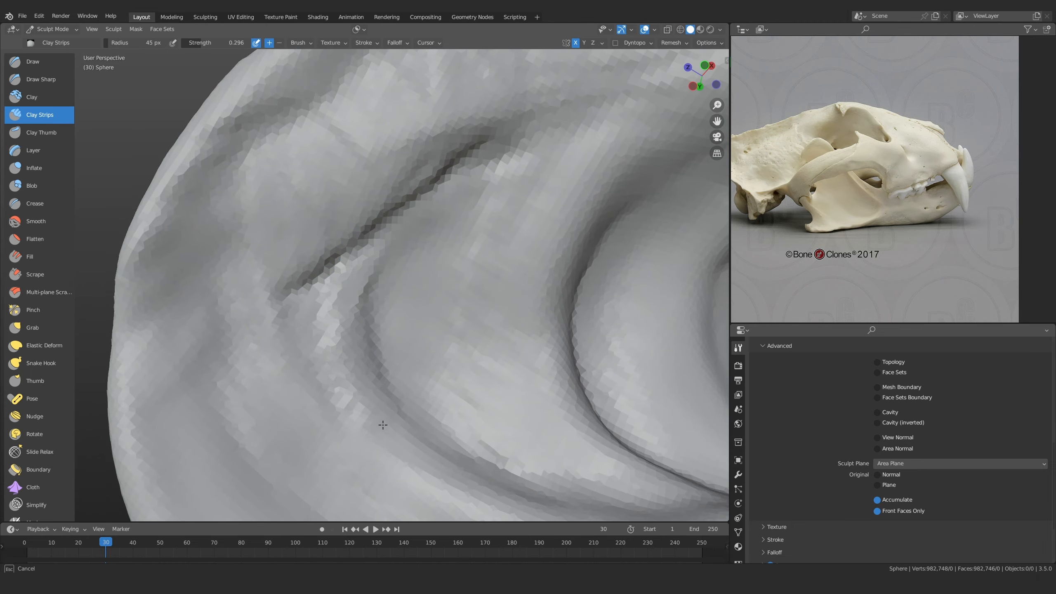
{"action": "left_click_drag", "start_coordinate": [383, 425], "coordinate": [389, 433]}
{"action": "mouse_move", "coordinate": [394, 377]}
{"action": "middle_mouse_down", "text": "ctrl"}
{"action": "mouse_move", "coordinate": [358, 398]}
{"action": "mouse_move", "coordinate": [356, 365]}
{"action": "middle_mouse_up", "text": "ctrl"}
{"action": "left_click_drag", "start_coordinate": [354, 267], "coordinate": [330, 332]}
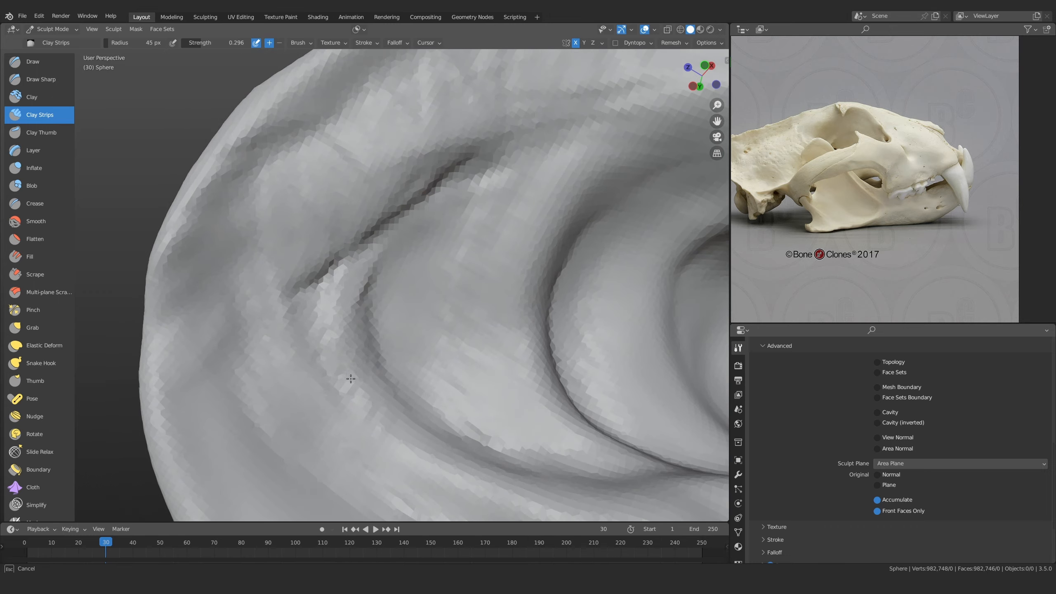
{"action": "mouse_move", "coordinate": [400, 439]}
{"action": "middle_mouse_down", "text": "ctrl"}
{"action": "mouse_move", "coordinate": [374, 377]}
{"action": "mouse_move", "coordinate": [370, 300]}
{"action": "mouse_move", "coordinate": [366, 342]}
{"action": "mouse_move", "coordinate": [369, 302]}
{"action": "mouse_move", "coordinate": [370, 312]}
{"action": "middle_mouse_up", "text": "ctrl"}
{"action": "left_click_drag", "start_coordinate": [370, 323], "coordinate": [371, 338]}
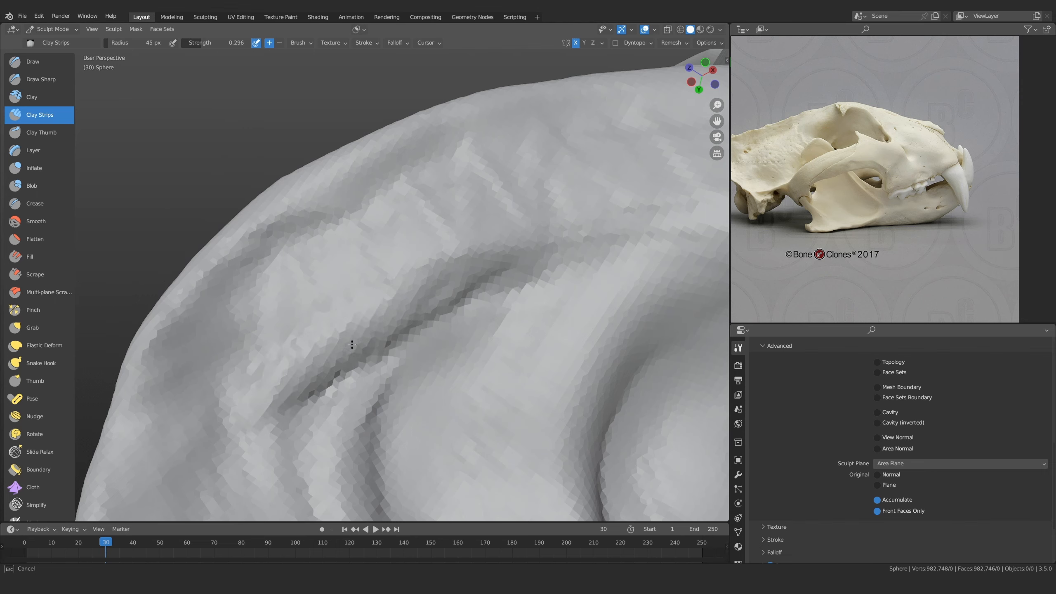
{"action": "left_click_drag", "start_coordinate": [431, 278], "coordinate": [514, 270]}
Add finer Clay Strips strokes at a 34 px radius to the inner ear around the upper fold
{"action": "mouse_move", "coordinate": [551, 198]}
{"action": "left_mouse_down", "text": "ctrl+alt"}
{"action": "mouse_move", "coordinate": [559, 285]}
{"action": "mouse_move", "coordinate": [545, 333]}
{"action": "left_mouse_up", "text": "ctrl+alt"}
{"action": "mouse_move", "coordinate": [544, 333]}
{"action": "left_mouse_down", "text": "alt"}
{"action": "mouse_move", "coordinate": [376, 439]}
{"action": "mouse_move", "coordinate": [389, 269]}
{"action": "left_mouse_up", "text": "alt"}
{"action": "mouse_move", "coordinate": [389, 269]}
{"action": "left_mouse_down", "text": "alt"}
{"action": "mouse_move", "coordinate": [387, 282]}
{"action": "mouse_move", "coordinate": [356, 281]}
{"action": "mouse_move", "coordinate": [321, 254]}
{"action": "mouse_move", "coordinate": [355, 247]}
{"action": "left_mouse_up", "text": "alt"}
{"action": "key", "text": "f"}
{"action": "left_click", "coordinate": [370, 245]}
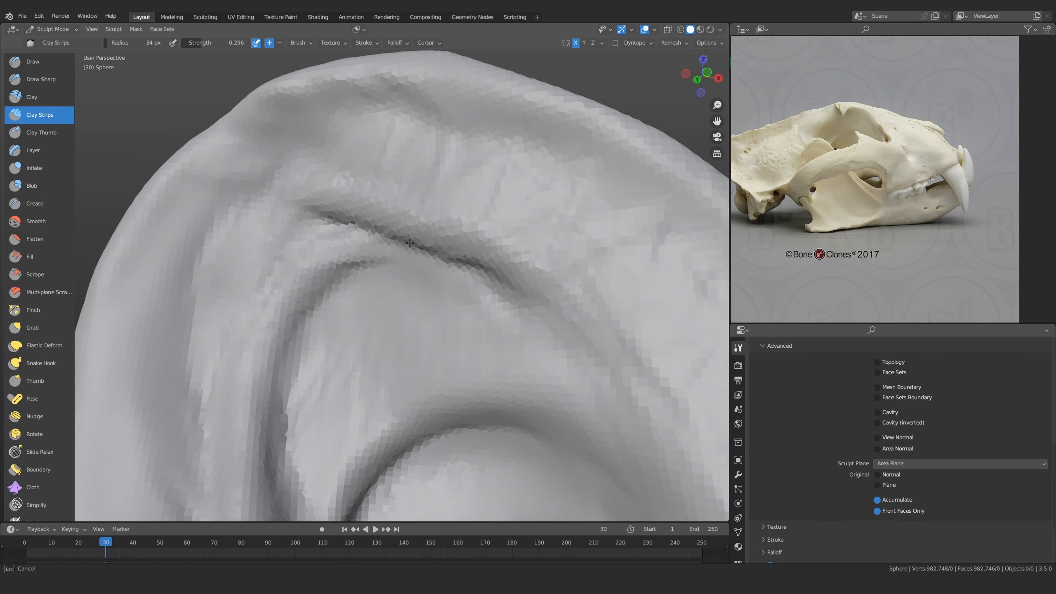
{"action": "left_click_drag", "start_coordinate": [340, 277], "coordinate": [466, 283], "text": "ctrl+alt"}
{"action": "mouse_move", "coordinate": [465, 283]}
{"action": "left_mouse_down", "text": "alt"}
{"action": "mouse_move", "coordinate": [488, 304]}
{"action": "mouse_move", "coordinate": [492, 254]}
{"action": "left_mouse_up", "text": "alt"}
{"action": "left_click_drag", "start_coordinate": [492, 254], "coordinate": [496, 271], "text": "ctrl+alt"}
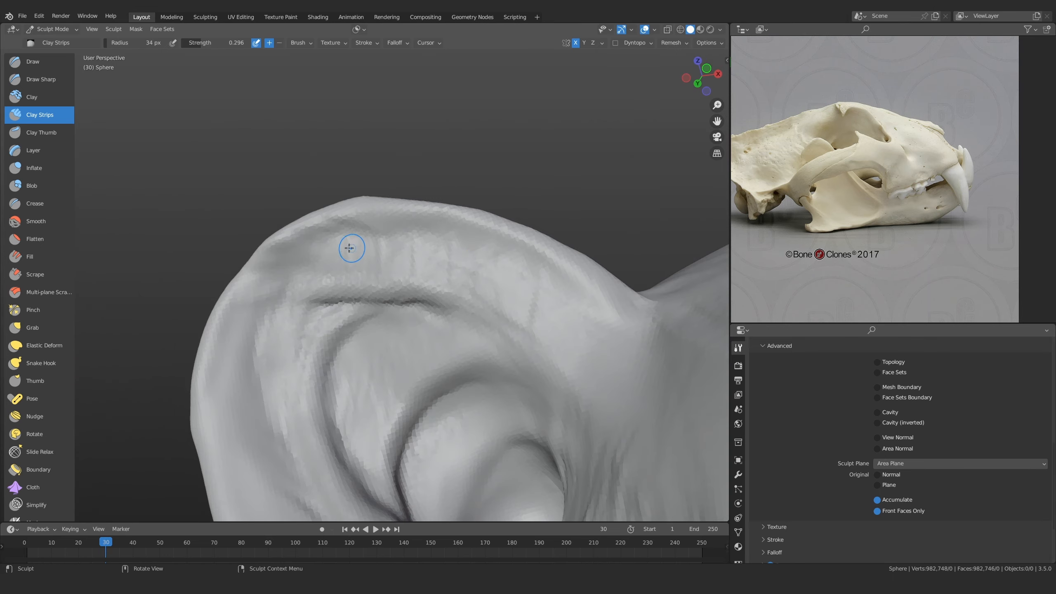
Carve a long groove just inside the ear's outer rim with Draw Sharp at a 49 px radius
{"action": "left_click", "coordinate": [41, 79]}
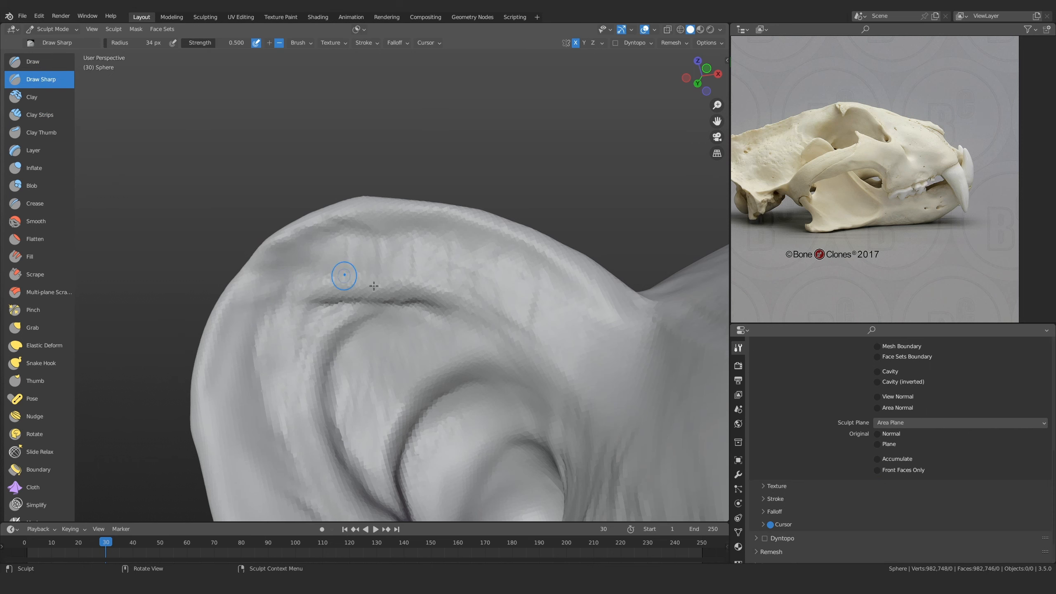
{"action": "mouse_move", "coordinate": [509, 331]}
{"action": "left_mouse_down", "text": "ctrl+alt"}
{"action": "mouse_move", "coordinate": [469, 283]}
{"action": "mouse_move", "coordinate": [536, 260]}
{"action": "mouse_move", "coordinate": [613, 270]}
{"action": "left_mouse_up", "text": "ctrl+alt"}
{"action": "mouse_move", "coordinate": [522, 237]}
{"action": "left_mouse_down"}
{"action": "mouse_move", "coordinate": [447, 221]}
{"action": "mouse_move", "coordinate": [287, 244]}
{"action": "mouse_move", "coordinate": [199, 319]}
{"action": "mouse_move", "coordinate": [150, 430]}
{"action": "left_mouse_up"}
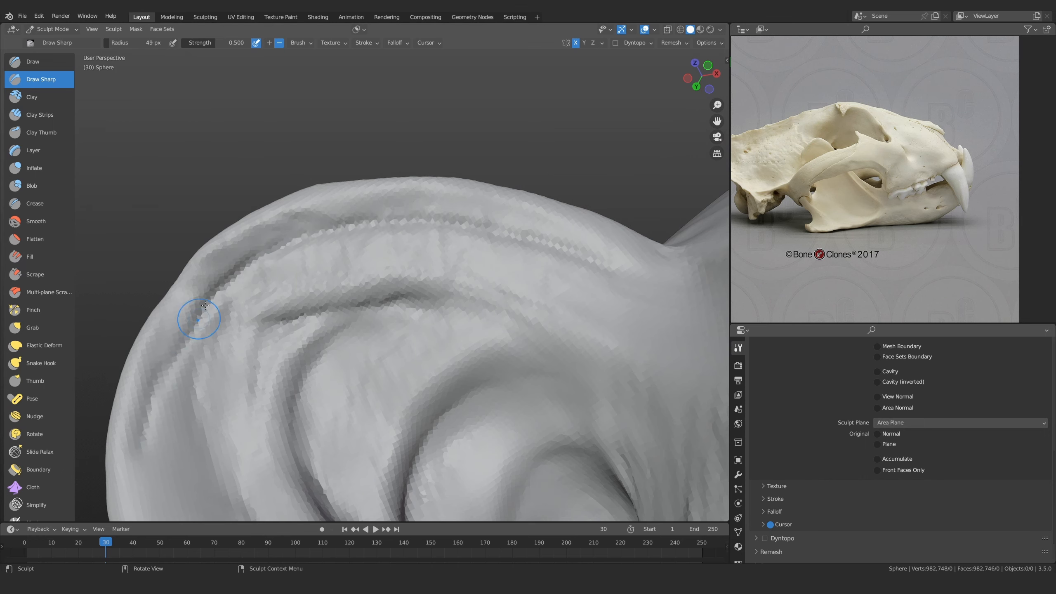
{"action": "left_click_drag", "start_coordinate": [200, 318], "coordinate": [382, 342], "text": "ctrl+alt"}
{"action": "mouse_move", "coordinate": [214, 193]}
{"action": "left_mouse_down", "text": "alt"}
{"action": "mouse_move", "coordinate": [250, 241]}
{"action": "mouse_move", "coordinate": [294, 266]}
{"action": "mouse_move", "coordinate": [330, 365]}
{"action": "mouse_move", "coordinate": [291, 300]}
{"action": "left_mouse_up", "text": "alt"}
{"action": "mouse_move", "coordinate": [275, 245]}
{"action": "left_mouse_down"}
{"action": "mouse_move", "coordinate": [261, 268]}
{"action": "mouse_move", "coordinate": [261, 303]}
{"action": "left_mouse_up"}
{"action": "left_click_drag", "start_coordinate": [260, 297], "coordinate": [281, 423]}
Carve finer creases down the ear's lower outer side with Draw Sharp at a 42 px radius
{"action": "key", "text": "f"}
{"action": "left_click", "coordinate": [277, 320]}
{"action": "left_click_drag", "start_coordinate": [281, 419], "coordinate": [270, 333], "text": "alt+shift"}
{"action": "left_click_drag", "start_coordinate": [270, 333], "coordinate": [262, 321], "text": "ctrl+alt"}
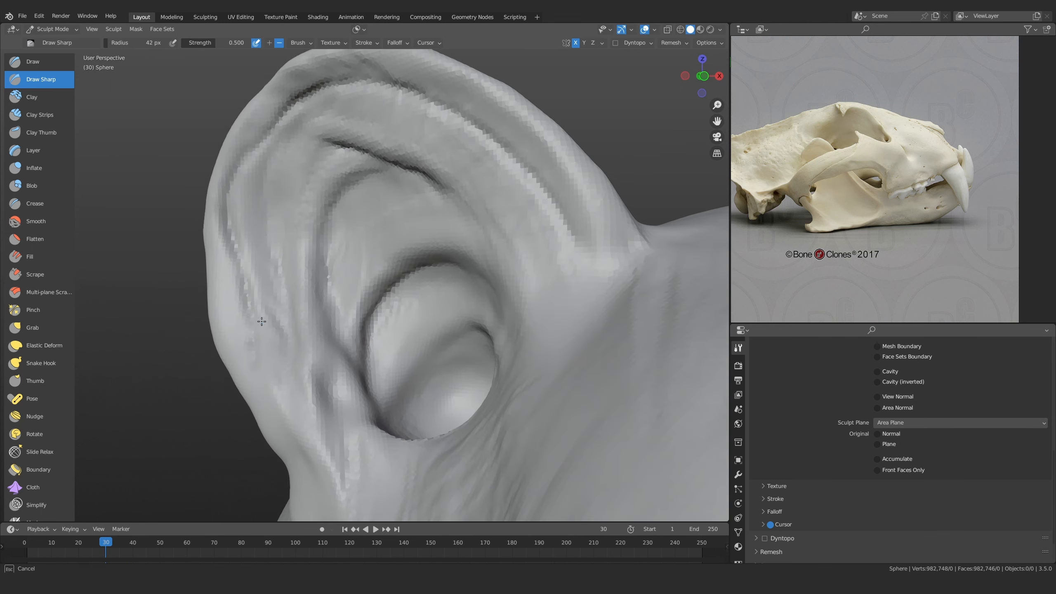
{"action": "left_click_drag", "start_coordinate": [281, 419], "coordinate": [304, 441]}
Build up the area where the ear's inner rim meets the forehead with Clay Strips at a 37 px radius
{"action": "mouse_move", "coordinate": [356, 267]}
{"action": "left_mouse_down", "text": "ctrl+alt"}
{"action": "mouse_move", "coordinate": [405, 406]}
{"action": "mouse_move", "coordinate": [405, 462]}
{"action": "left_mouse_up", "text": "ctrl+alt"}
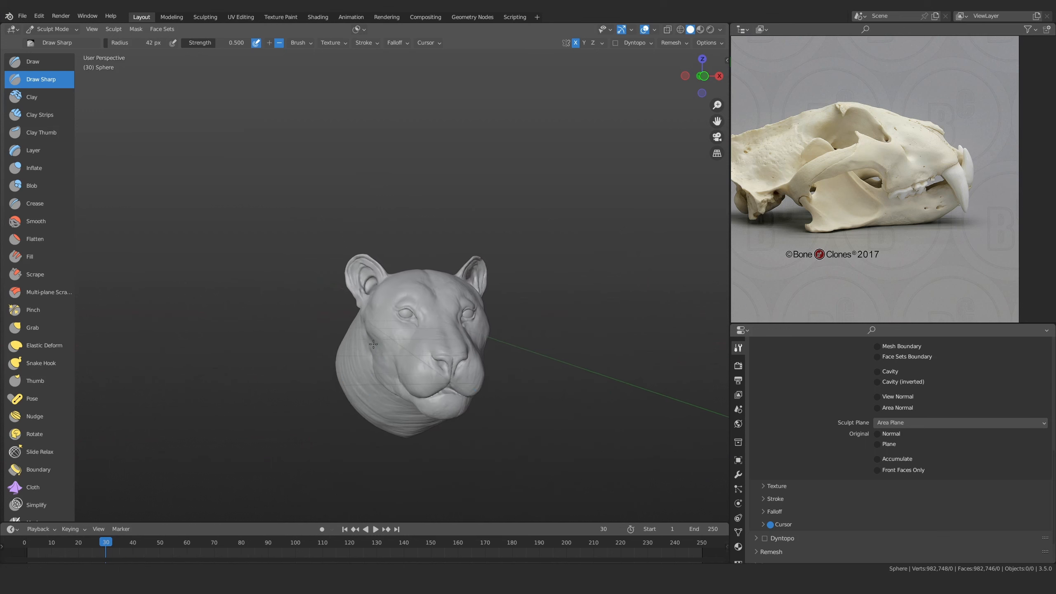
{"action": "mouse_move", "coordinate": [395, 387]}
{"action": "left_mouse_down", "text": "alt"}
{"action": "mouse_move", "coordinate": [441, 384]}
{"action": "mouse_move", "coordinate": [433, 341]}
{"action": "left_mouse_up", "text": "alt"}
{"action": "left_click_drag", "start_coordinate": [432, 341], "coordinate": [374, 375], "text": "ctrl+alt"}
{"action": "left_click_drag", "start_coordinate": [374, 375], "coordinate": [341, 287], "text": "ctrl+alt"}
{"action": "left_click_drag", "start_coordinate": [341, 287], "coordinate": [427, 326], "text": "ctrl+alt"}
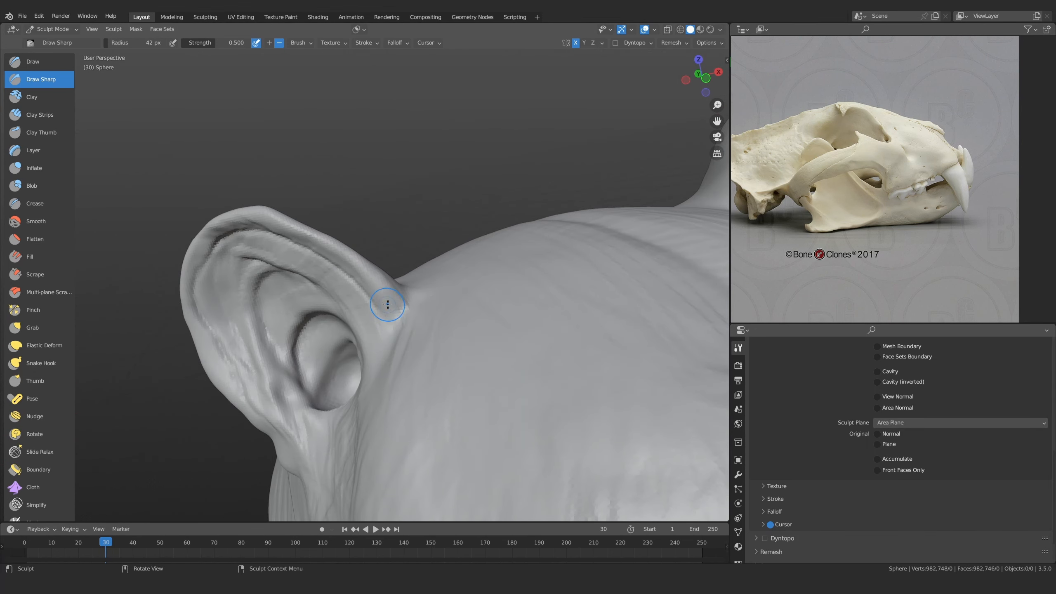
{"action": "left_click_drag", "start_coordinate": [391, 330], "coordinate": [401, 306], "text": "alt"}
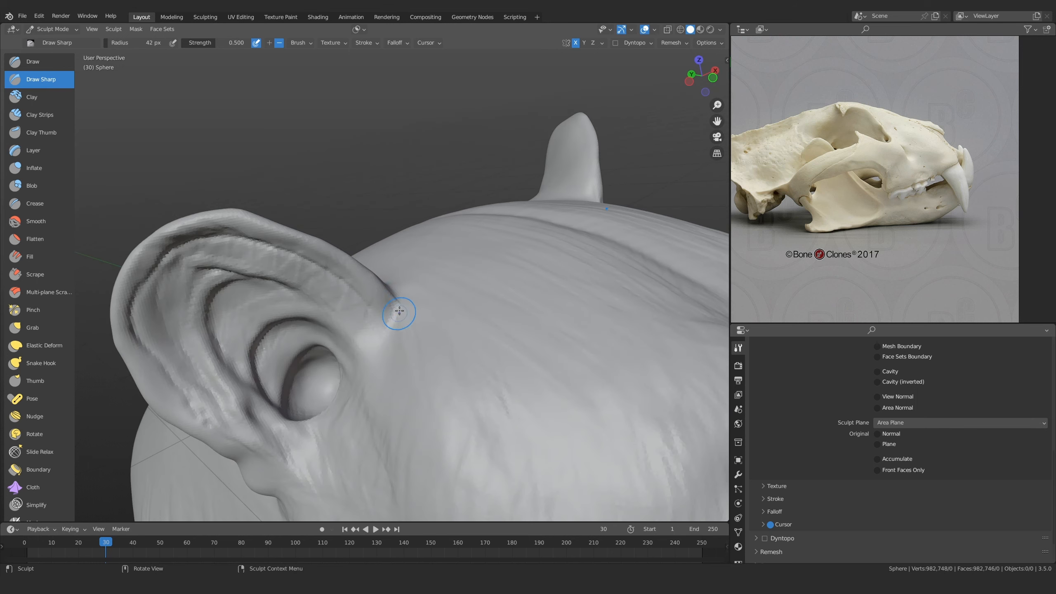
{"action": "left_click", "coordinate": [40, 114]}
{"action": "scroll", "coordinate": [397, 353], "scroll_direction": "up", "scroll_amount": 3}
{"action": "mouse_move", "coordinate": [397, 353]}
{"action": "left_mouse_down", "text": "alt+shift"}
{"action": "mouse_move", "coordinate": [384, 311]}
{"action": "mouse_move", "coordinate": [395, 339]}
{"action": "mouse_move", "coordinate": [407, 327]}
{"action": "left_mouse_up", "text": "alt+shift"}
{"action": "key", "text": "bracketleft"}
{"action": "left_click_drag", "start_coordinate": [398, 288], "coordinate": [392, 329]}
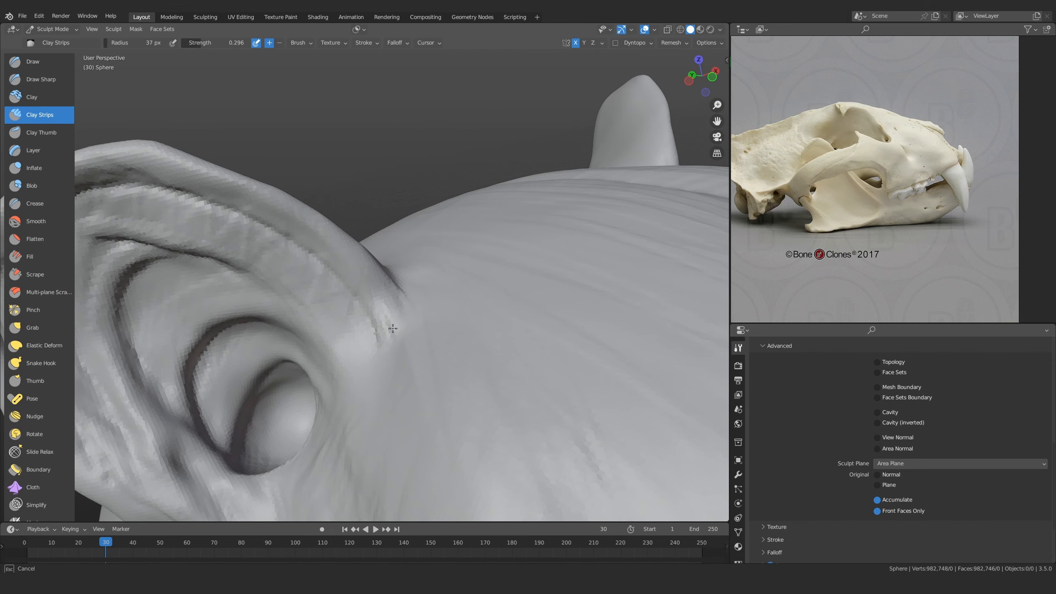
{"action": "mouse_move", "coordinate": [394, 284]}
{"action": "left_mouse_down"}
{"action": "mouse_move", "coordinate": [415, 322]}
{"action": "mouse_move", "coordinate": [406, 293]}
{"action": "mouse_move", "coordinate": [387, 299]}
{"action": "left_mouse_up"}
{"action": "mouse_move", "coordinate": [418, 266]}
{"action": "left_mouse_down"}
{"action": "mouse_move", "coordinate": [401, 339]}
{"action": "mouse_move", "coordinate": [424, 306]}
{"action": "mouse_move", "coordinate": [418, 233]}
{"action": "left_mouse_up"}
Adjust the base of the ear rim where it joins the head with the Grab brush at a 141 px radius
{"action": "key", "text": "g"}
{"action": "left_click_drag", "start_coordinate": [441, 329], "coordinate": [334, 306], "text": "alt"}
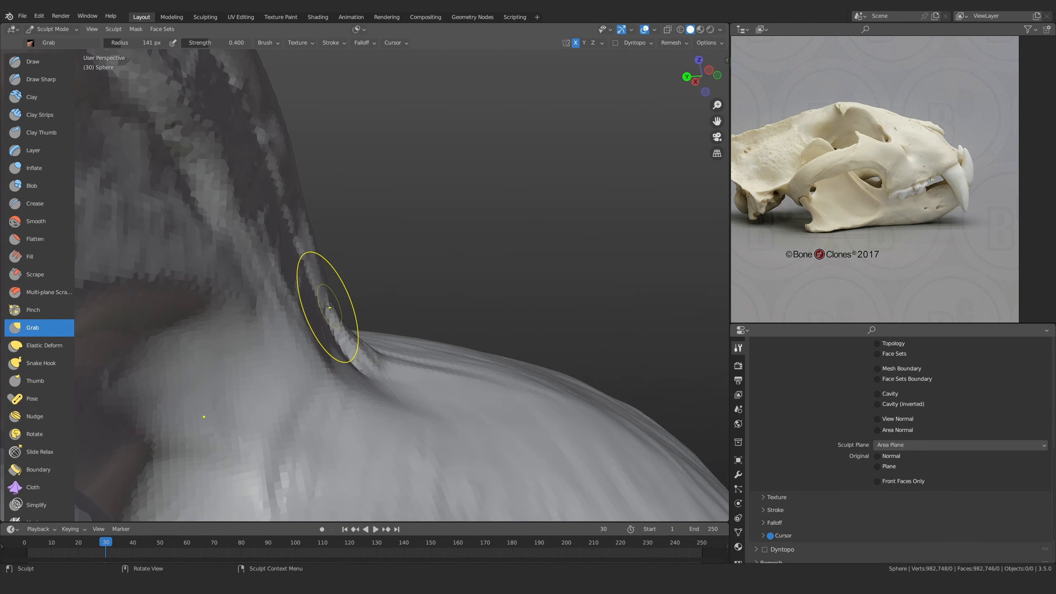
{"action": "left_click_drag", "start_coordinate": [370, 368], "coordinate": [377, 373]}
Bring the tiger photo into close view among the reference images to examine its ear
{"action": "middle_click_drag", "start_coordinate": [748, 142], "coordinate": [781, 197]}
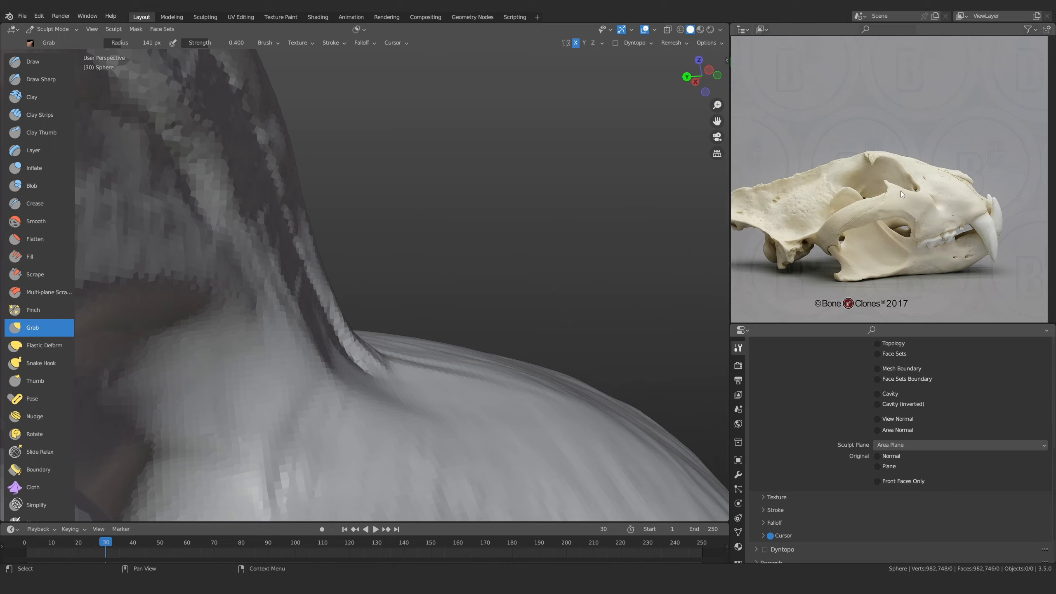
{"action": "scroll", "coordinate": [780, 196], "scroll_direction": "down", "scroll_amount": 10}
{"action": "scroll", "coordinate": [900, 212], "scroll_direction": "up", "scroll_amount": 5}
{"action": "scroll", "coordinate": [903, 214], "scroll_direction": "up", "scroll_amount": 5}
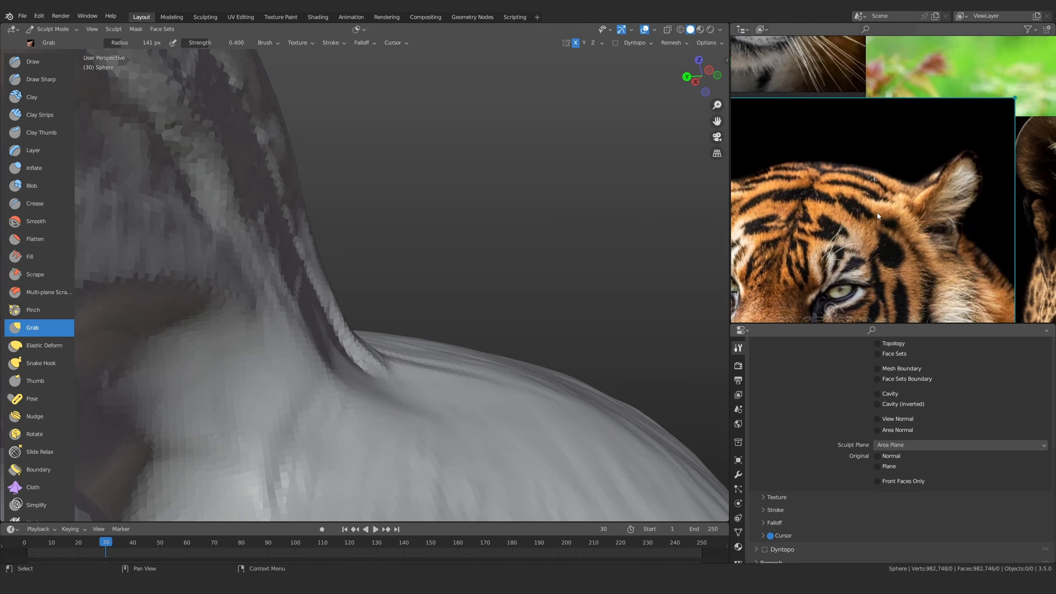
Build up the junction between the ear rim's base and the forehead with the Draw brush at a 68 px radius
{"action": "middle_click_drag", "start_coordinate": [415, 191], "coordinate": [296, 349], "text": "ctrl"}
{"action": "middle_click_drag", "start_coordinate": [296, 349], "coordinate": [316, 292], "text": "ctrl"}
{"action": "middle_click_drag", "start_coordinate": [316, 291], "coordinate": [336, 236]}
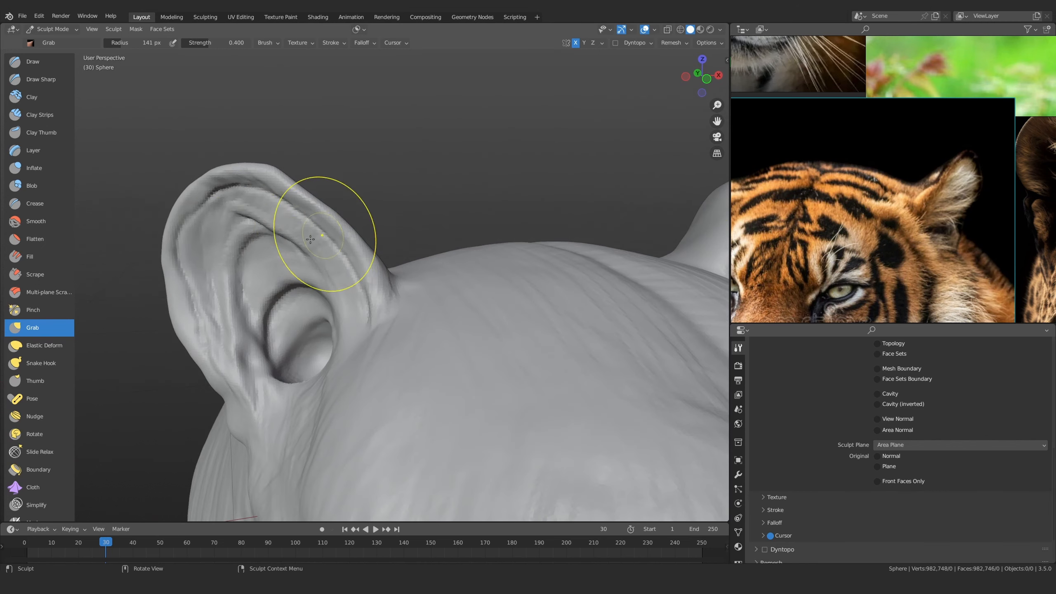
{"action": "left_click", "coordinate": [44, 65]}
{"action": "middle_click_drag", "start_coordinate": [376, 314], "coordinate": [411, 309], "text": "ctrl"}
{"action": "key", "text": "f"}
{"action": "left_click", "coordinate": [419, 308]}
{"action": "left_click_drag", "start_coordinate": [395, 353], "coordinate": [391, 373]}
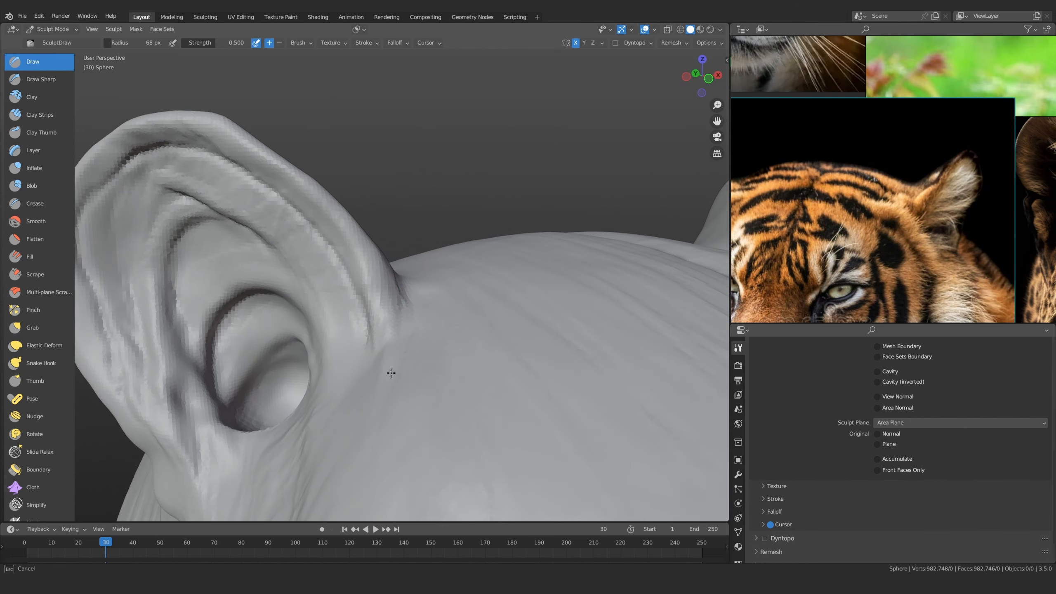
{"action": "middle_click_drag", "start_coordinate": [409, 337], "coordinate": [407, 354]}
{"action": "mouse_move", "coordinate": [408, 354]}
{"action": "middle_mouse_down", "text": "ctrl"}
{"action": "mouse_move", "coordinate": [406, 365]}
{"action": "mouse_move", "coordinate": [403, 316]}
{"action": "middle_mouse_up", "text": "ctrl"}
{"action": "left_click_drag", "start_coordinate": [395, 307], "coordinate": [402, 326]}
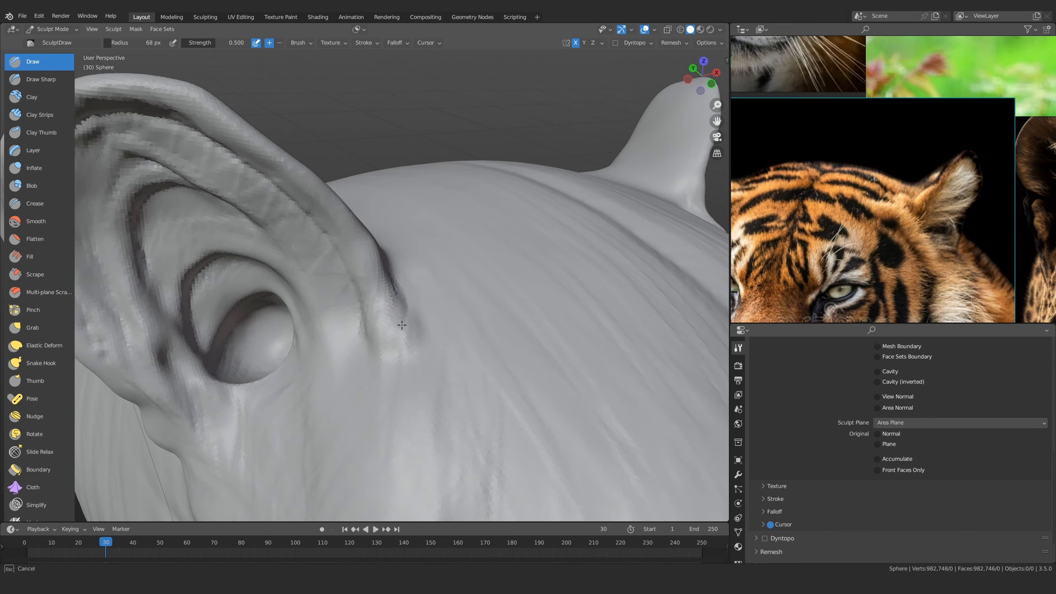
Layer Clay Strips strokes just below the ear rim's base, reducing the radius from 58 px to 51 px
{"action": "left_click", "coordinate": [40, 114]}
{"action": "middle_click_drag", "start_coordinate": [349, 307], "coordinate": [405, 337]}
{"action": "left_click_drag", "start_coordinate": [412, 328], "coordinate": [426, 359]}
{"action": "mouse_move", "coordinate": [422, 333]}
{"action": "left_mouse_down", "text": "ctrl+alt"}
{"action": "mouse_move", "coordinate": [415, 370]}
{"action": "mouse_move", "coordinate": [398, 369]}
{"action": "mouse_move", "coordinate": [398, 302]}
{"action": "left_mouse_up", "text": "ctrl+alt"}
{"action": "mouse_move", "coordinate": [304, 254]}
{"action": "left_mouse_down", "text": "alt"}
{"action": "mouse_move", "coordinate": [358, 306]}
{"action": "mouse_move", "coordinate": [297, 231]}
{"action": "mouse_move", "coordinate": [316, 266]}
{"action": "mouse_move", "coordinate": [376, 316]}
{"action": "left_mouse_up", "text": "alt"}
{"action": "left_click_drag", "start_coordinate": [376, 316], "coordinate": [384, 290], "text": "ctrl+alt"}
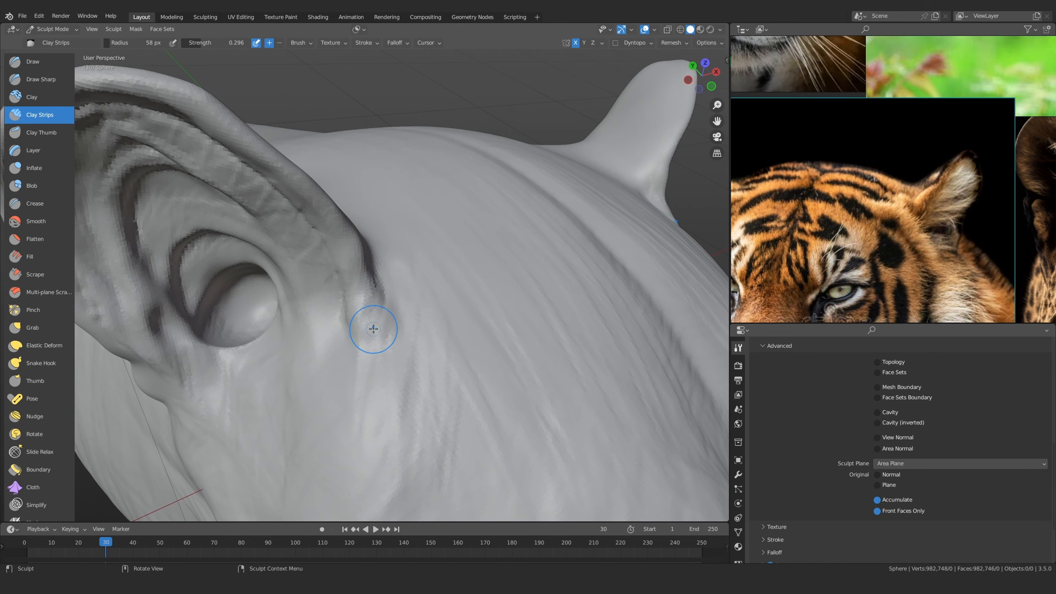
{"action": "mouse_move", "coordinate": [373, 329]}
{"action": "left_mouse_down", "text": "alt"}
{"action": "mouse_move", "coordinate": [369, 318]}
{"action": "mouse_move", "coordinate": [356, 328]}
{"action": "left_mouse_up", "text": "alt"}
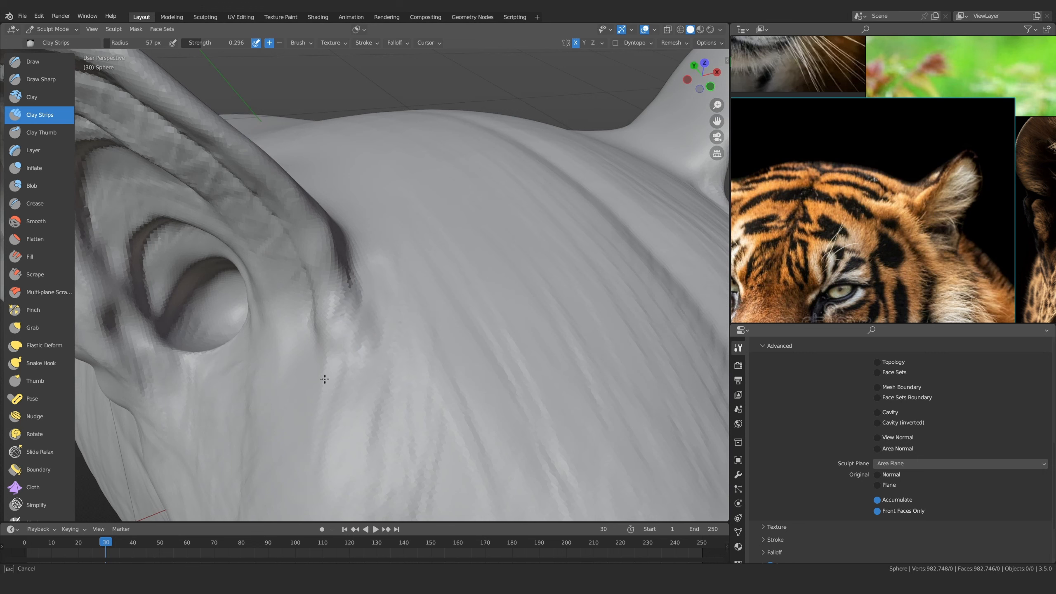
{"action": "key", "text": "bracketleft"}
{"action": "left_click_drag", "start_coordinate": [325, 379], "coordinate": [337, 339]}
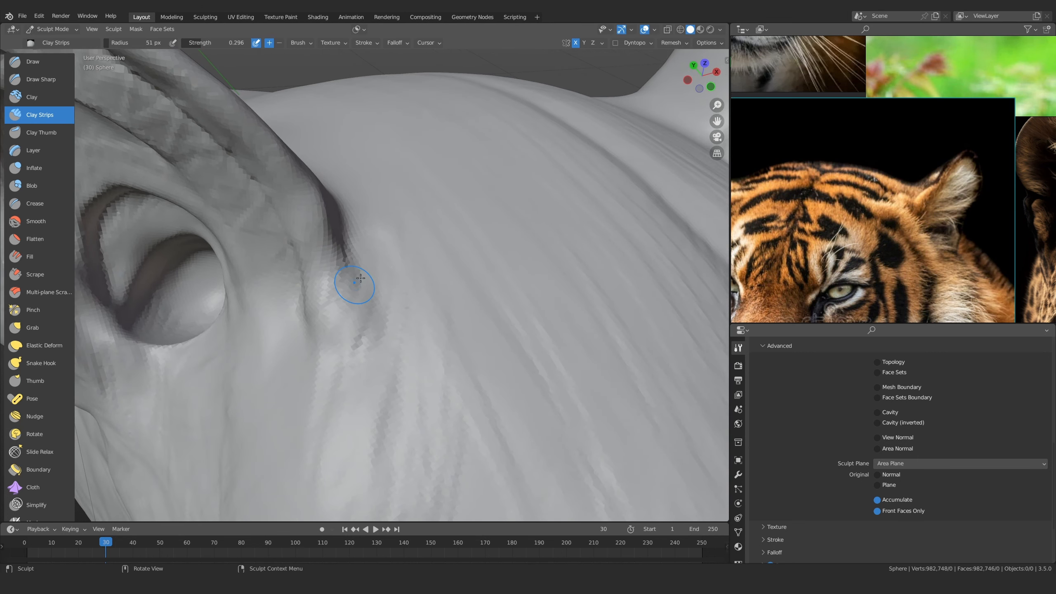
{"action": "left_click_drag", "start_coordinate": [361, 278], "coordinate": [339, 328]}
{"action": "left_click_drag", "start_coordinate": [292, 411], "coordinate": [316, 420]}
Sculpt diagonal ridges running from the ear base down towards the temple with Clay Strips at a 60 px radius
{"action": "mouse_move", "coordinate": [386, 278]}
{"action": "left_mouse_down", "text": "alt"}
{"action": "mouse_move", "coordinate": [382, 254]}
{"action": "mouse_move", "coordinate": [353, 303]}
{"action": "left_mouse_up", "text": "alt"}
{"action": "key", "text": "f"}
{"action": "left_click", "coordinate": [353, 332]}
{"action": "left_click_drag", "start_coordinate": [297, 382], "coordinate": [296, 395]}
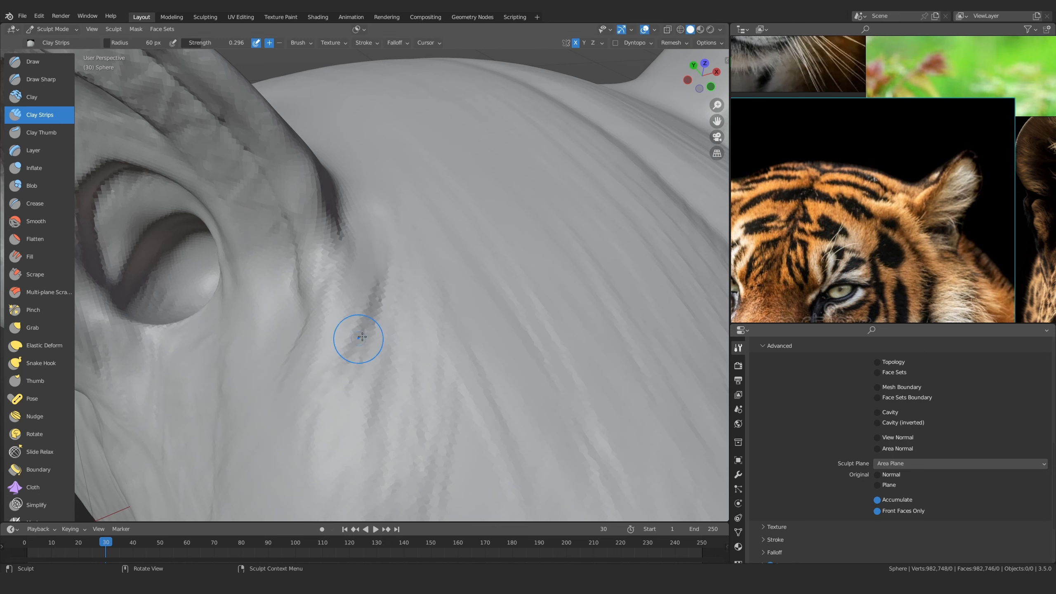
{"action": "mouse_move", "coordinate": [376, 357]}
{"action": "left_mouse_down"}
{"action": "mouse_move", "coordinate": [362, 453]}
{"action": "mouse_move", "coordinate": [347, 438]}
{"action": "left_mouse_up"}
{"action": "middle_click_drag", "start_coordinate": [347, 438], "coordinate": [316, 411], "text": "ctrl"}
{"action": "mouse_move", "coordinate": [316, 412]}
{"action": "middle_mouse_down"}
{"action": "mouse_move", "coordinate": [298, 395]}
{"action": "mouse_move", "coordinate": [312, 389]}
{"action": "middle_mouse_up"}
{"action": "middle_click_drag", "start_coordinate": [316, 391], "coordinate": [358, 335], "text": "ctrl"}
{"action": "mouse_move", "coordinate": [341, 359]}
{"action": "left_mouse_down"}
{"action": "mouse_move", "coordinate": [380, 325]}
{"action": "mouse_move", "coordinate": [386, 295]}
{"action": "left_mouse_up"}
Refine the folds below the ear's inner base and blend them into the forehead with Clay Strips at 56 px
{"action": "mouse_move", "coordinate": [365, 362]}
{"action": "middle_mouse_down", "text": "ctrl"}
{"action": "mouse_move", "coordinate": [363, 339]}
{"action": "mouse_move", "coordinate": [325, 373]}
{"action": "middle_mouse_up", "text": "ctrl"}
{"action": "key", "text": "f"}
{"action": "left_click", "coordinate": [339, 339]}
{"action": "left_click_drag", "start_coordinate": [324, 373], "coordinate": [307, 345]}
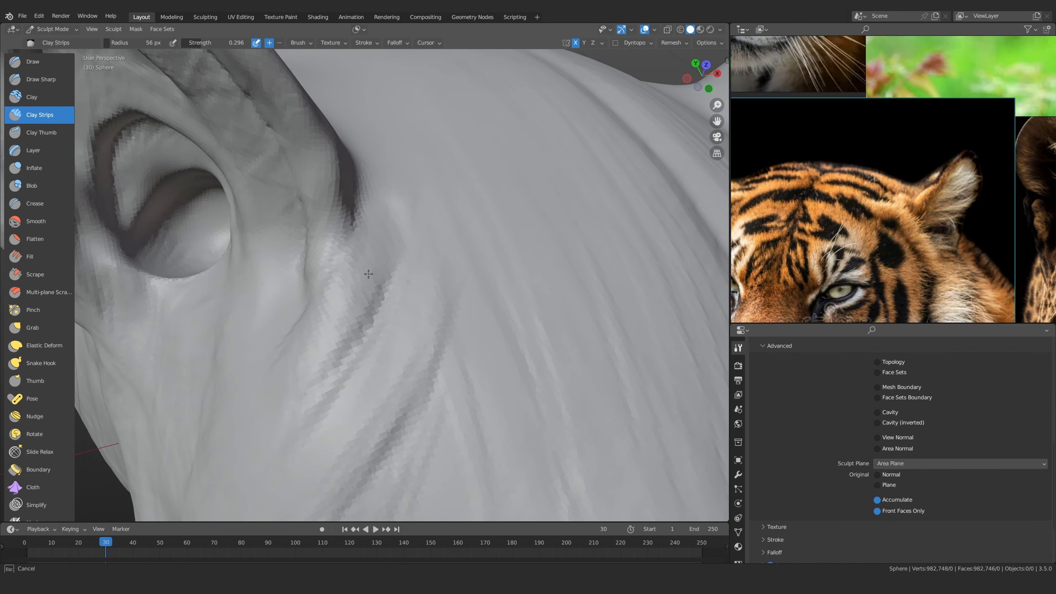
{"action": "middle_click_drag", "start_coordinate": [343, 337], "coordinate": [323, 332], "text": "shift"}
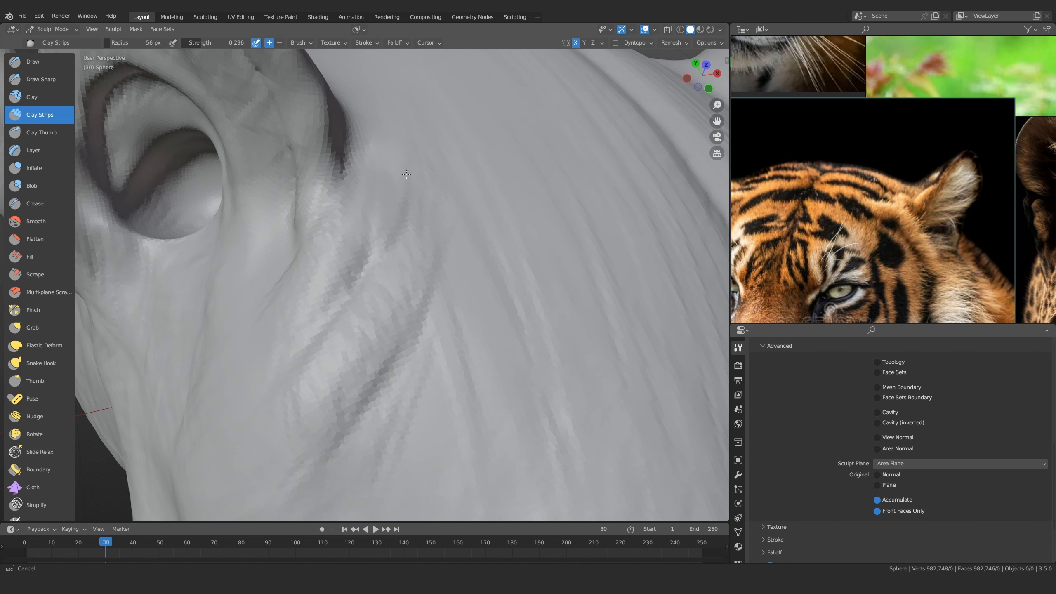
{"action": "left_click_drag", "start_coordinate": [406, 174], "coordinate": [412, 231]}
Shape the base of the inner ear rim with Clay Strips at a 37 px radius, then widen the blending strokes to 54 px
{"action": "mouse_move", "coordinate": [429, 250]}
{"action": "middle_mouse_down", "text": "ctrl"}
{"action": "mouse_move", "coordinate": [373, 262]}
{"action": "mouse_move", "coordinate": [370, 333]}
{"action": "mouse_move", "coordinate": [382, 283]}
{"action": "middle_mouse_up", "text": "ctrl"}
{"action": "mouse_move", "coordinate": [382, 283]}
{"action": "middle_mouse_down"}
{"action": "mouse_move", "coordinate": [387, 293]}
{"action": "mouse_move", "coordinate": [389, 217]}
{"action": "mouse_move", "coordinate": [405, 231]}
{"action": "mouse_move", "coordinate": [352, 349]}
{"action": "mouse_move", "coordinate": [372, 292]}
{"action": "middle_mouse_up"}
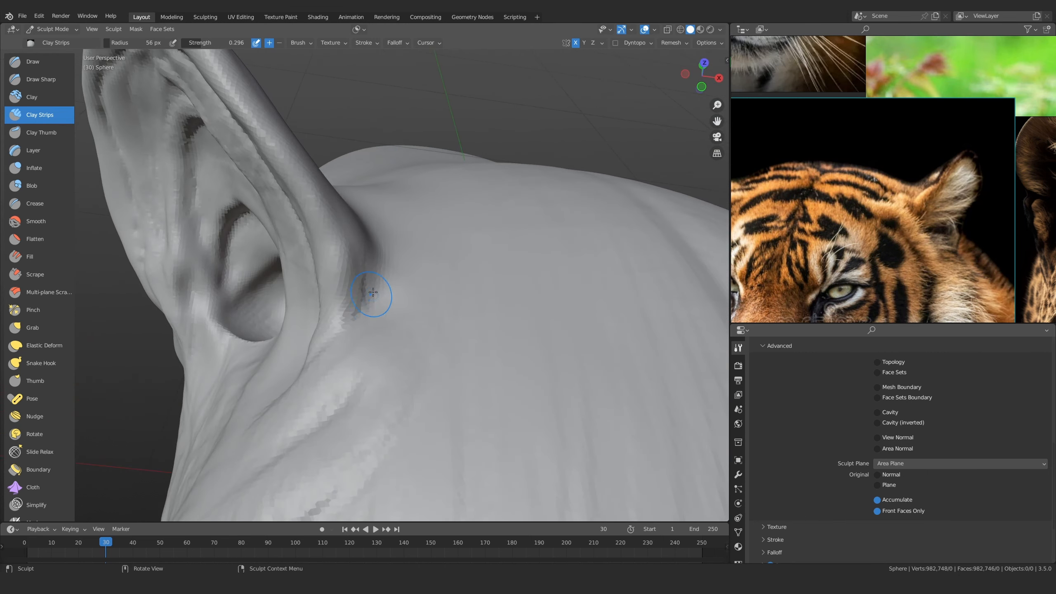
{"action": "key", "text": "bracketleft"}
{"action": "key", "text": "bracketleft"}
{"action": "key", "text": "bracketleft"}
{"action": "key", "text": "bracketleft"}
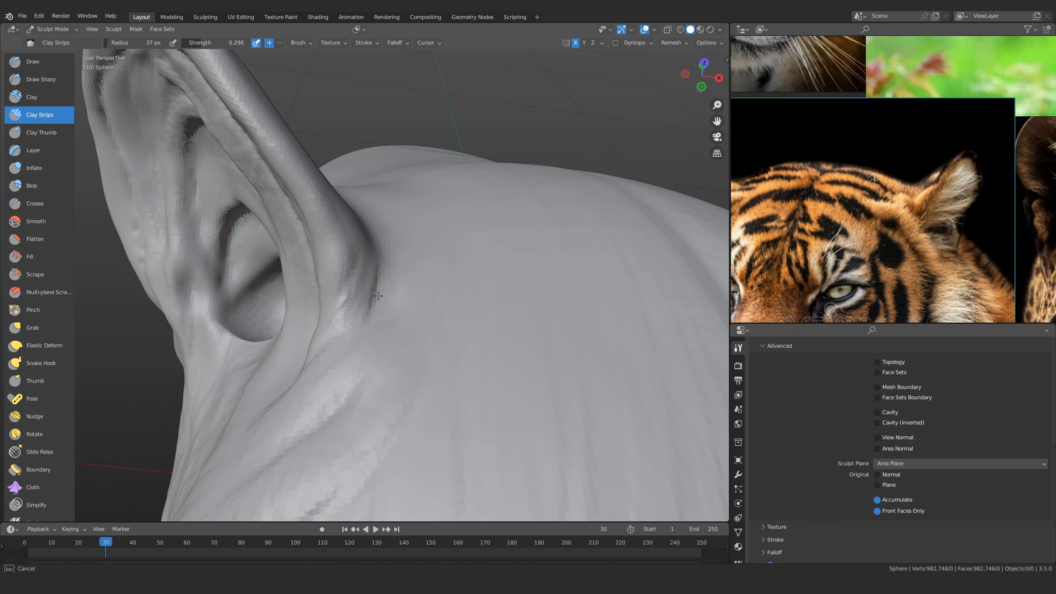
{"action": "middle_click_drag", "start_coordinate": [380, 312], "coordinate": [396, 271]}
{"action": "key", "text": "bracketright"}
{"action": "key", "text": "bracketright"}
{"action": "key", "text": "bracketright"}
{"action": "key", "text": "bracketright"}
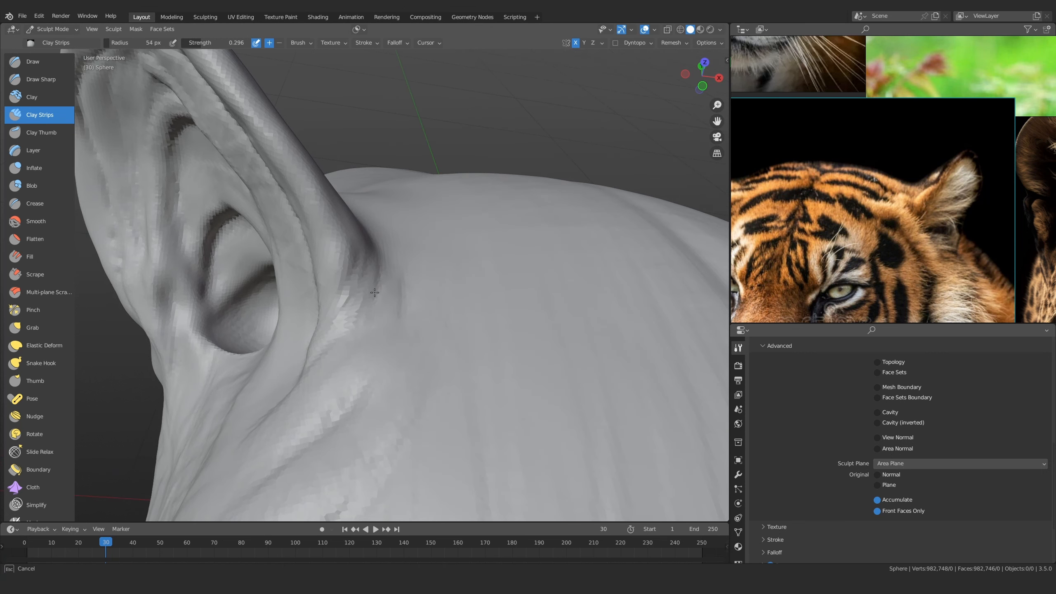
Add fine Clay Strips strokes where the front of the ear base spreads into the head at a 36 px radius
{"action": "key", "text": "bracketleft"}
{"action": "key", "text": "bracketleft"}
{"action": "key", "text": "bracketleft"}
{"action": "key", "text": "bracketleft"}
{"action": "middle_click_drag", "start_coordinate": [384, 307], "coordinate": [360, 299]}
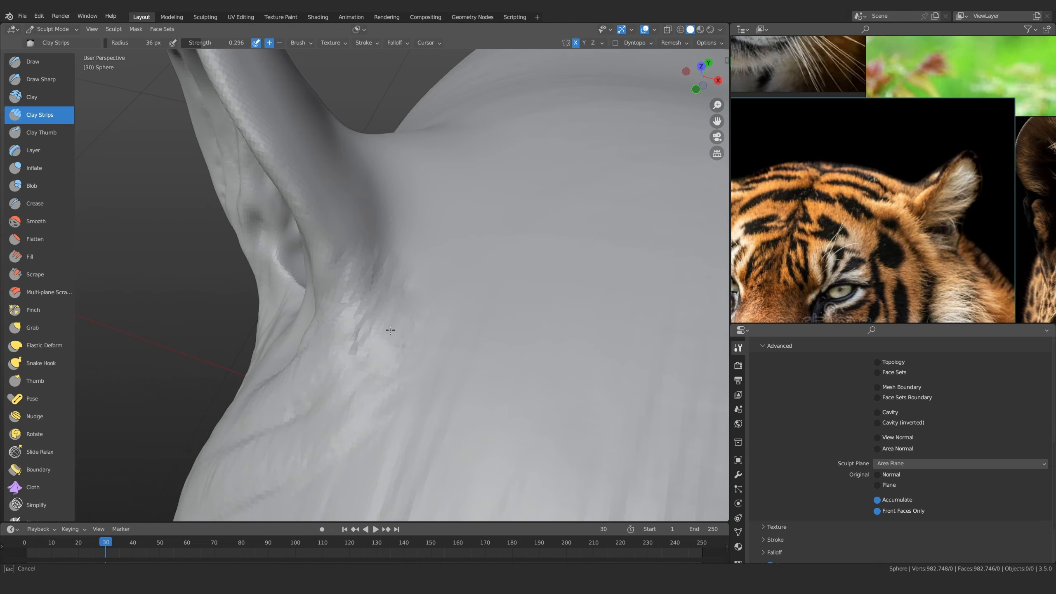
{"action": "left_click_drag", "start_coordinate": [391, 330], "coordinate": [362, 349]}
{"action": "mouse_move", "coordinate": [374, 345]}
{"action": "left_mouse_down", "text": "ctrl+alt"}
{"action": "mouse_move", "coordinate": [356, 462]}
{"action": "mouse_move", "coordinate": [455, 396]}
{"action": "mouse_move", "coordinate": [341, 359]}
{"action": "mouse_move", "coordinate": [436, 348]}
{"action": "mouse_move", "coordinate": [398, 297]}
{"action": "mouse_move", "coordinate": [386, 423]}
{"action": "mouse_move", "coordinate": [351, 359]}
{"action": "mouse_move", "coordinate": [391, 335]}
{"action": "mouse_move", "coordinate": [366, 451]}
{"action": "mouse_move", "coordinate": [370, 424]}
{"action": "left_mouse_up", "text": "ctrl+alt"}
{"action": "left_click_drag", "start_coordinate": [370, 424], "coordinate": [404, 233], "text": "ctrl+alt"}
Blend the front of the ear base into the forehead with fur-like Clay Strips strokes at a 42 px radius
{"action": "key", "text": "f"}
{"action": "left_click", "coordinate": [409, 300]}
{"action": "left_click_drag", "start_coordinate": [391, 303], "coordinate": [353, 338]}
{"action": "left_click_drag", "start_coordinate": [372, 270], "coordinate": [358, 292]}
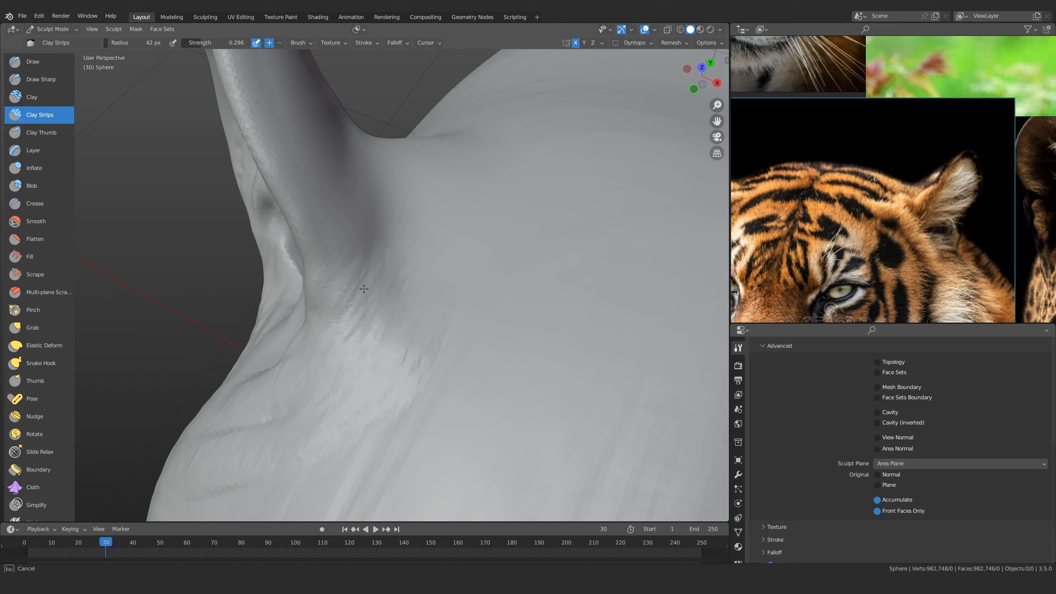
{"action": "left_click_drag", "start_coordinate": [424, 371], "coordinate": [362, 362], "text": "ctrl+alt"}
{"action": "left_click_drag", "start_coordinate": [361, 361], "coordinate": [362, 291], "text": "ctrl+alt"}
{"action": "mouse_move", "coordinate": [362, 291]}
{"action": "left_mouse_down", "text": "alt"}
{"action": "mouse_move", "coordinate": [394, 264]}
{"action": "mouse_move", "coordinate": [377, 278]}
{"action": "left_mouse_up", "text": "alt"}
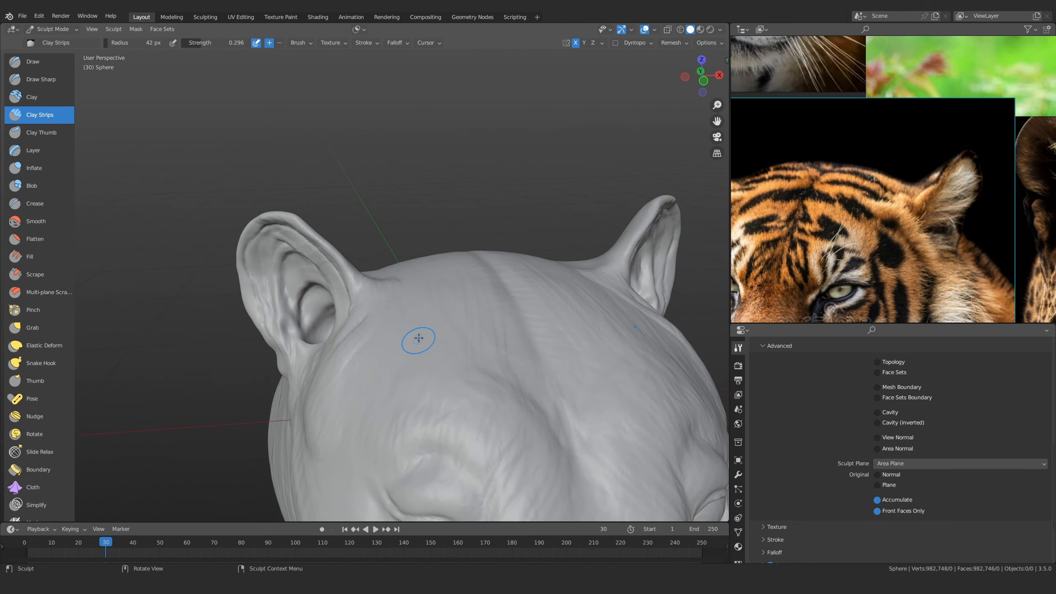
Cut a sharp crease from the ear rim's base down beside the ear with Draw Sharp at a 50 px radius
{"action": "left_click_drag", "start_coordinate": [452, 307], "coordinate": [420, 345], "text": "alt"}
{"action": "left_click_drag", "start_coordinate": [349, 276], "coordinate": [407, 328], "text": "ctrl+alt"}
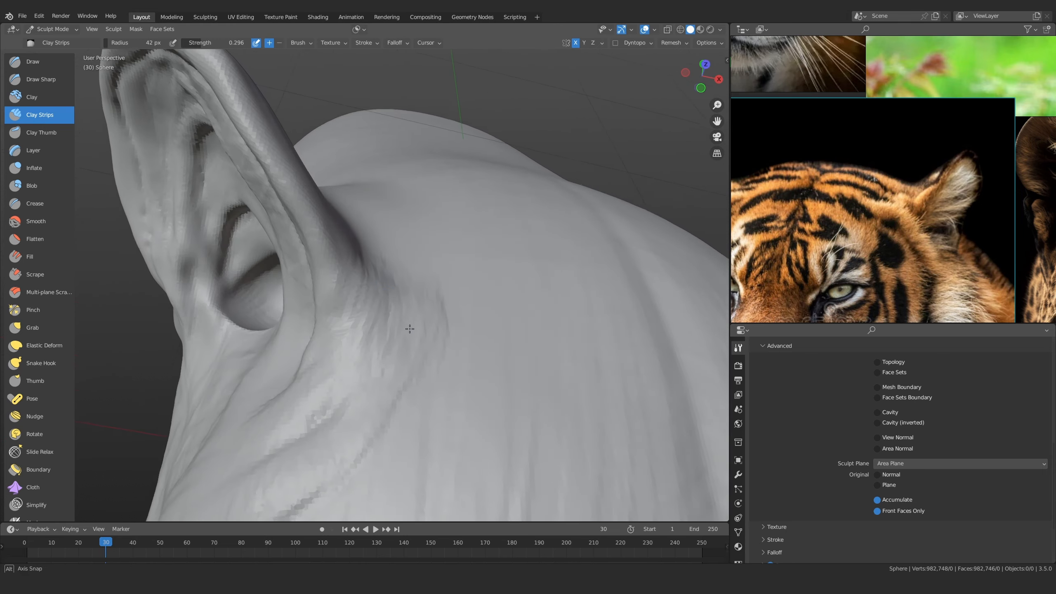
{"action": "left_click", "coordinate": [41, 79]}
{"action": "key", "text": "f"}
{"action": "left_click", "coordinate": [381, 330]}
{"action": "middle_click_drag", "start_coordinate": [363, 355], "coordinate": [329, 385]}
{"action": "left_click_drag", "start_coordinate": [325, 385], "coordinate": [305, 392]}
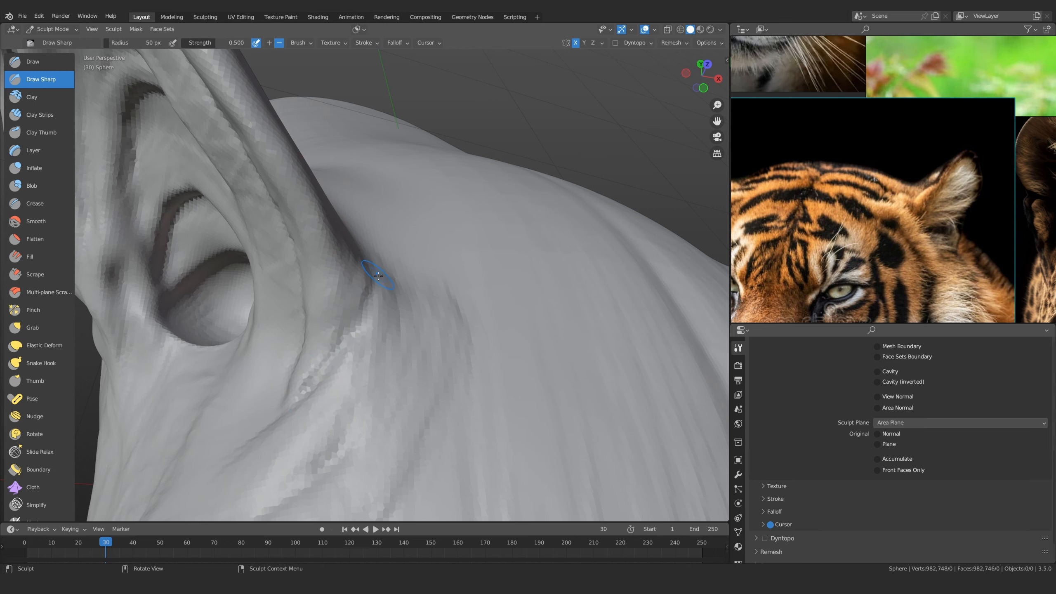
{"action": "mouse_move", "coordinate": [354, 271]}
{"action": "middle_mouse_down"}
{"action": "mouse_move", "coordinate": [330, 369]}
{"action": "mouse_move", "coordinate": [341, 289]}
{"action": "middle_mouse_up"}
Soften the deep diagonal folds on the temple below the ear with Clay Strips at a 69 px radius
{"action": "mouse_move", "coordinate": [293, 380]}
{"action": "middle_mouse_down", "text": "ctrl"}
{"action": "mouse_move", "coordinate": [429, 431]}
{"action": "mouse_move", "coordinate": [438, 239]}
{"action": "mouse_move", "coordinate": [416, 188]}
{"action": "middle_mouse_up", "text": "ctrl"}
{"action": "mouse_move", "coordinate": [409, 291]}
{"action": "middle_mouse_down"}
{"action": "mouse_move", "coordinate": [410, 305]}
{"action": "mouse_move", "coordinate": [398, 266]}
{"action": "mouse_move", "coordinate": [381, 278]}
{"action": "middle_mouse_up"}
{"action": "mouse_move", "coordinate": [382, 228]}
{"action": "middle_mouse_down"}
{"action": "mouse_move", "coordinate": [394, 391]}
{"action": "mouse_move", "coordinate": [410, 309]}
{"action": "mouse_move", "coordinate": [399, 247]}
{"action": "middle_mouse_up"}
{"action": "left_click", "coordinate": [37, 114]}
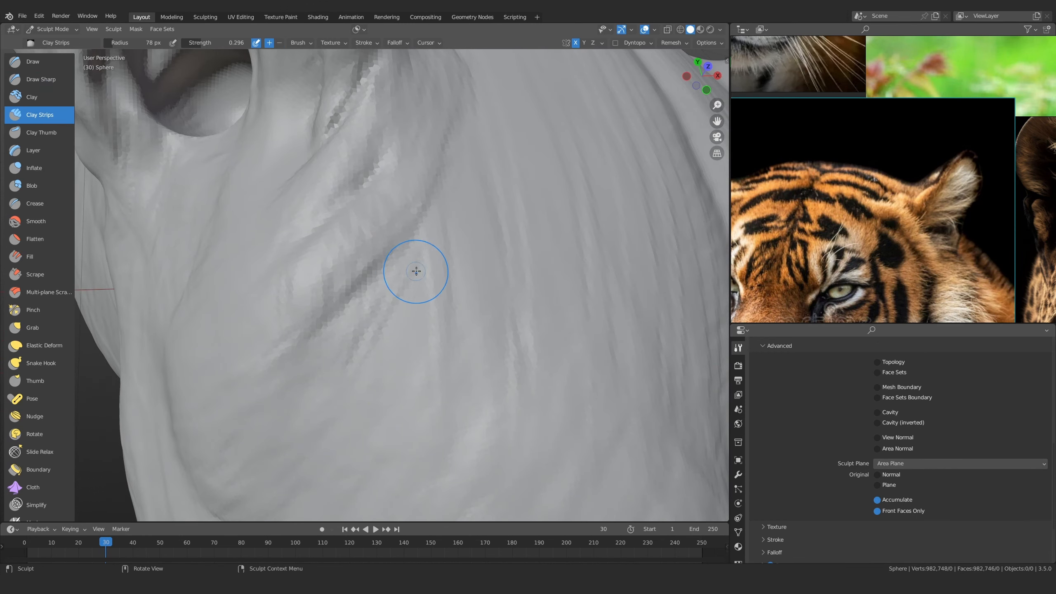
{"action": "key", "text": "f"}
{"action": "left_click", "coordinate": [361, 310]}
{"action": "left_click_drag", "start_coordinate": [361, 310], "coordinate": [369, 269]}
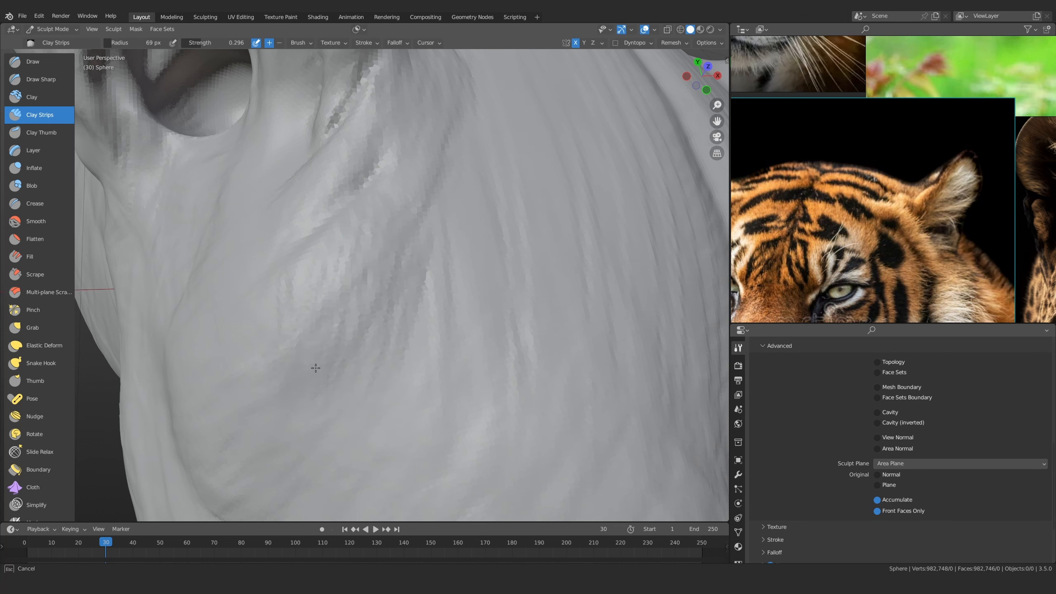
{"action": "middle_click_drag", "start_coordinate": [420, 223], "coordinate": [436, 254], "text": "ctrl"}
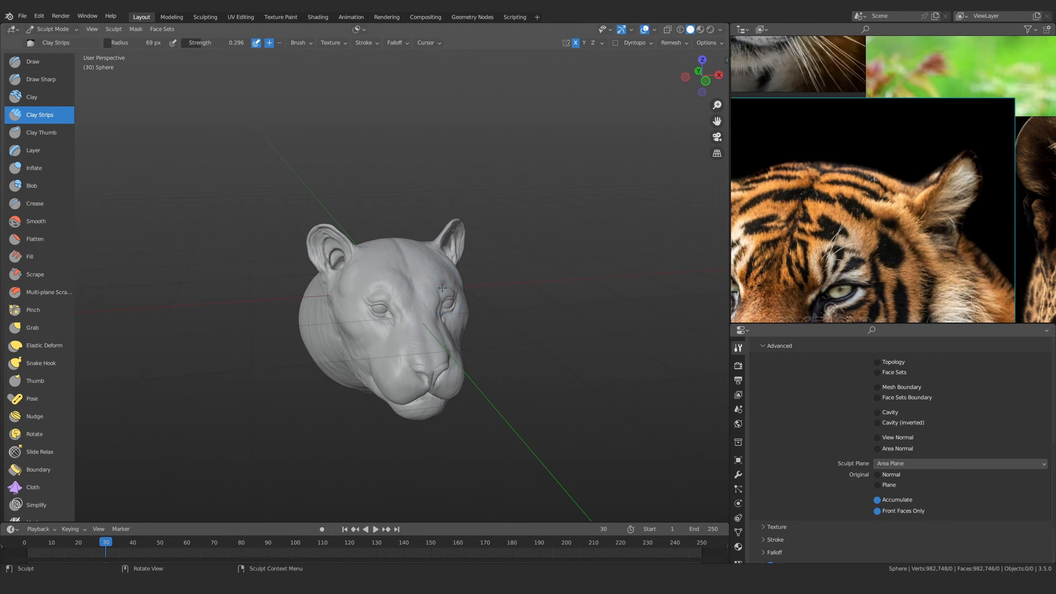
Thicken the ear's inner-side rim near the head with the Inflate brush, adjusting the radius to 72 px
{"action": "key", "text": "KP_1"}
{"action": "left_click_drag", "start_coordinate": [370, 316], "coordinate": [359, 266], "text": "alt"}
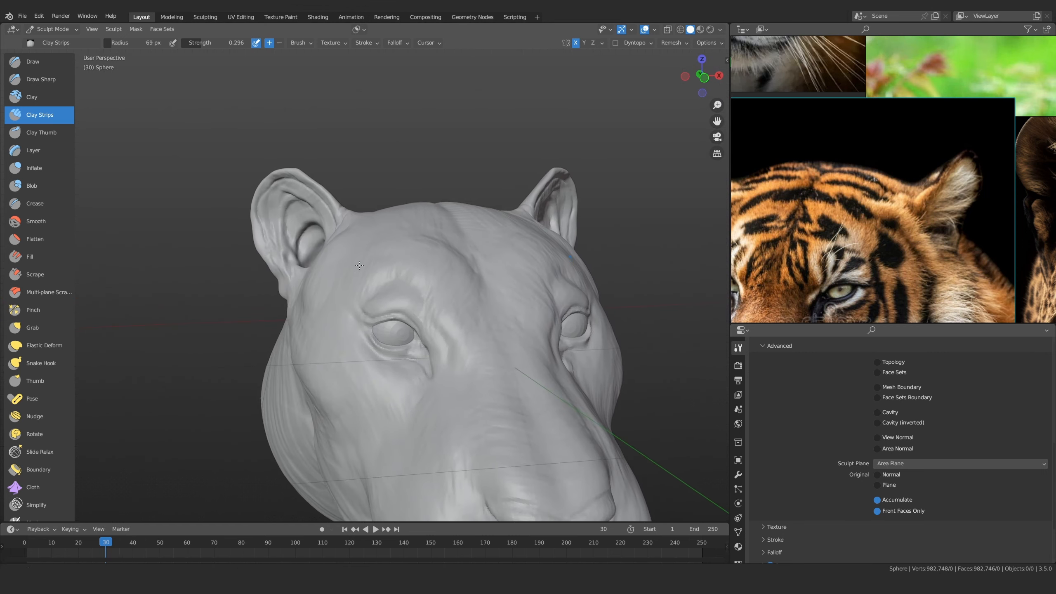
{"action": "middle_click_drag", "start_coordinate": [359, 265], "coordinate": [430, 329], "text": "shift"}
{"action": "middle_click_drag", "start_coordinate": [431, 329], "coordinate": [446, 250], "text": "ctrl"}
{"action": "left_click_drag", "start_coordinate": [481, 323], "coordinate": [381, 350], "text": "alt"}
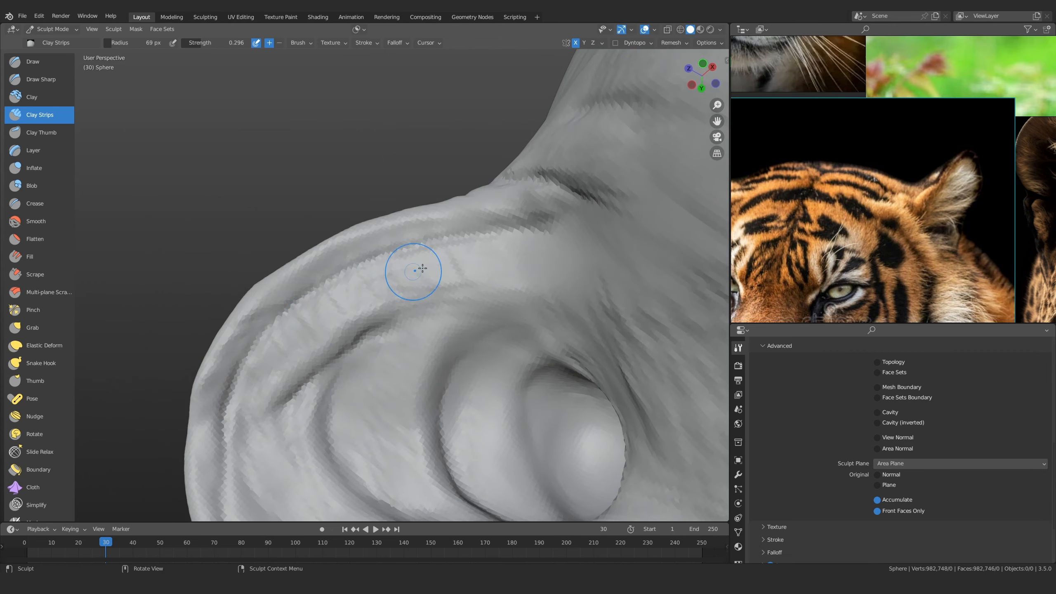
{"action": "mouse_move", "coordinate": [444, 302]}
{"action": "middle_mouse_down"}
{"action": "mouse_move", "coordinate": [448, 266]}
{"action": "mouse_move", "coordinate": [399, 291]}
{"action": "middle_mouse_up"}
{"action": "left_click", "coordinate": [34, 168]}
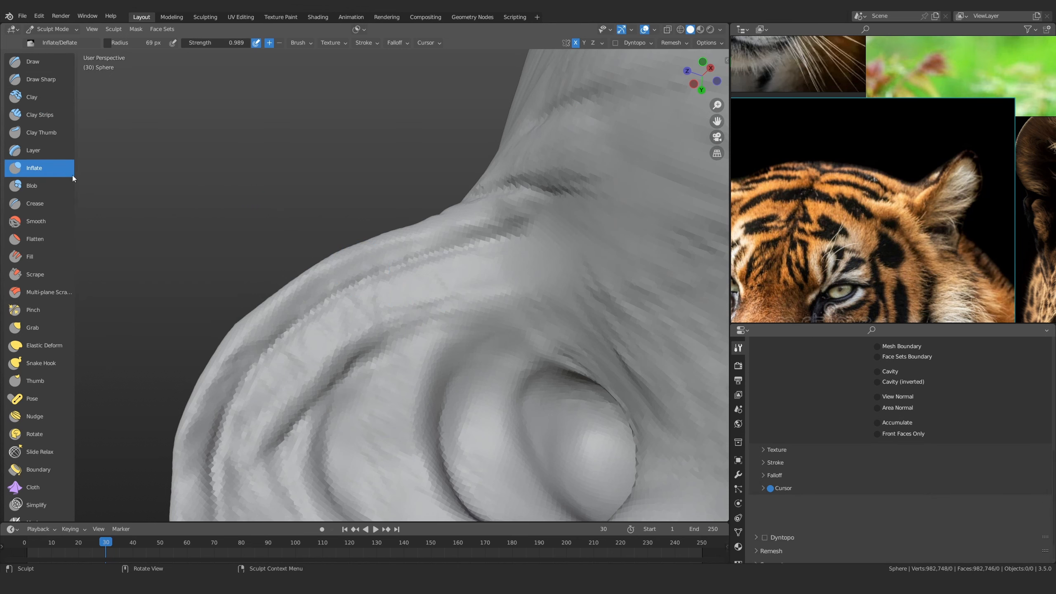
{"action": "scroll", "coordinate": [429, 242], "scroll_direction": "up", "scroll_amount": 2}
{"action": "mouse_move", "coordinate": [481, 221]}
{"action": "left_mouse_down"}
{"action": "mouse_move", "coordinate": [362, 259]}
{"action": "mouse_move", "coordinate": [250, 341]}
{"action": "mouse_move", "coordinate": [203, 405]}
{"action": "mouse_move", "coordinate": [435, 218]}
{"action": "mouse_move", "coordinate": [457, 227]}
{"action": "mouse_move", "coordinate": [560, 196]}
{"action": "mouse_move", "coordinate": [518, 207]}
{"action": "mouse_move", "coordinate": [505, 225]}
{"action": "left_mouse_up"}
{"action": "key", "text": "f"}
{"action": "left_click", "coordinate": [455, 231]}
{"action": "mouse_move", "coordinate": [505, 225]}
{"action": "middle_mouse_down"}
{"action": "mouse_move", "coordinate": [523, 229]}
{"action": "mouse_move", "coordinate": [389, 436]}
{"action": "mouse_move", "coordinate": [484, 231]}
{"action": "middle_mouse_up"}
{"action": "mouse_move", "coordinate": [484, 231]}
{"action": "left_mouse_down", "text": "ctrl+alt"}
{"action": "mouse_move", "coordinate": [484, 155]}
{"action": "mouse_move", "coordinate": [377, 359]}
{"action": "mouse_move", "coordinate": [489, 243]}
{"action": "left_mouse_up", "text": "ctrl+alt"}
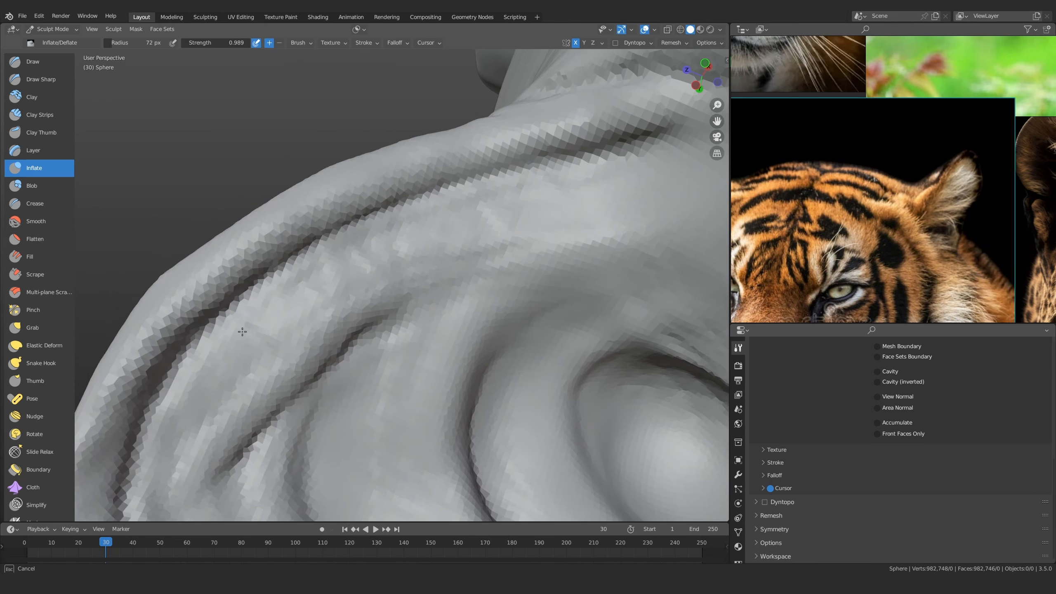
Deflate the band along the inside of the ear rim with inverted Inflate strokes at a 72 px radius
{"action": "mouse_move", "coordinate": [184, 407]}
{"action": "left_mouse_down", "text": "ctrl"}
{"action": "mouse_move", "coordinate": [389, 235]}
{"action": "mouse_move", "coordinate": [520, 178]}
{"action": "mouse_move", "coordinate": [632, 152]}
{"action": "left_mouse_up", "text": "ctrl"}
{"action": "left_click_drag", "start_coordinate": [334, 271], "coordinate": [198, 408], "text": "ctrl"}
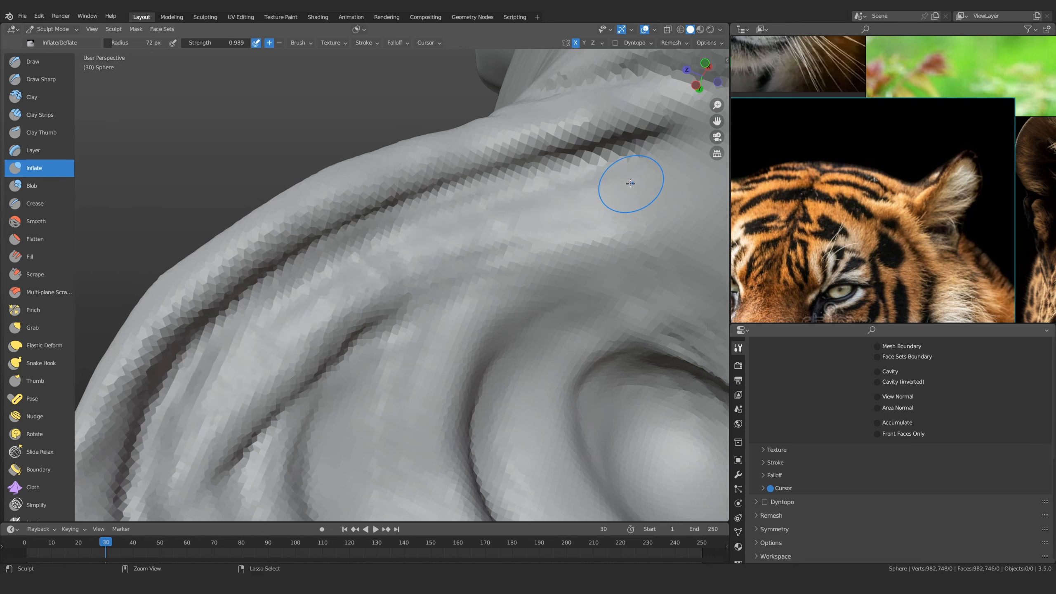
{"action": "left_click_drag", "start_coordinate": [288, 316], "coordinate": [160, 449], "text": "ctrl"}
{"action": "scroll", "coordinate": [341, 254], "scroll_direction": "down", "scroll_amount": 4}
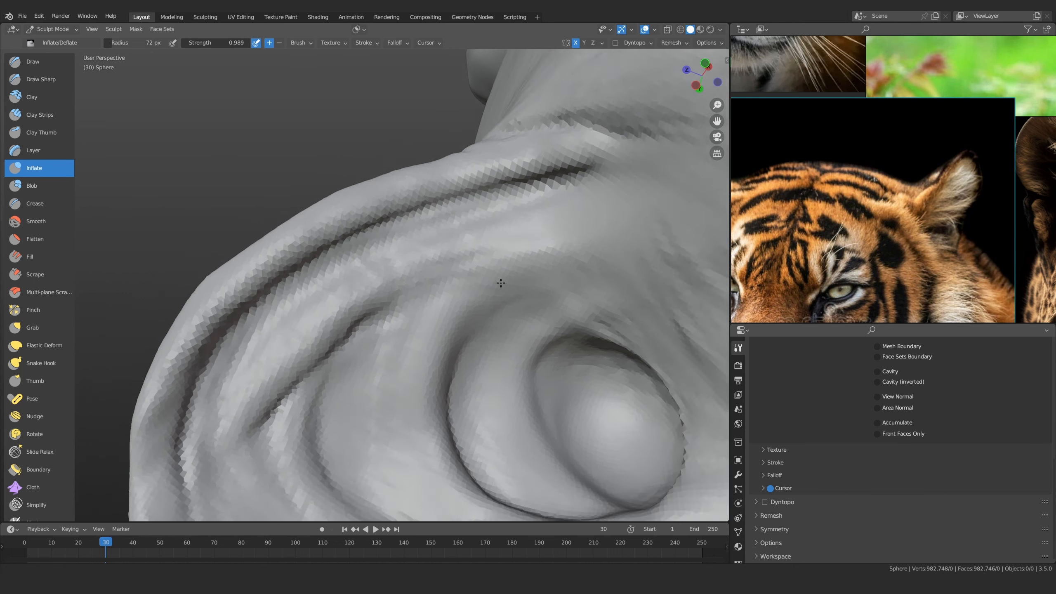
Swell the vertical fold inside the ear from the front view with Inflate, using radii of 87 px and 51 px
{"action": "mouse_move", "coordinate": [142, 437]}
{"action": "middle_mouse_down"}
{"action": "mouse_move", "coordinate": [420, 352]}
{"action": "mouse_move", "coordinate": [552, 387]}
{"action": "mouse_move", "coordinate": [396, 472]}
{"action": "mouse_move", "coordinate": [479, 293]}
{"action": "mouse_move", "coordinate": [436, 288]}
{"action": "middle_mouse_up"}
{"action": "key", "text": "f"}
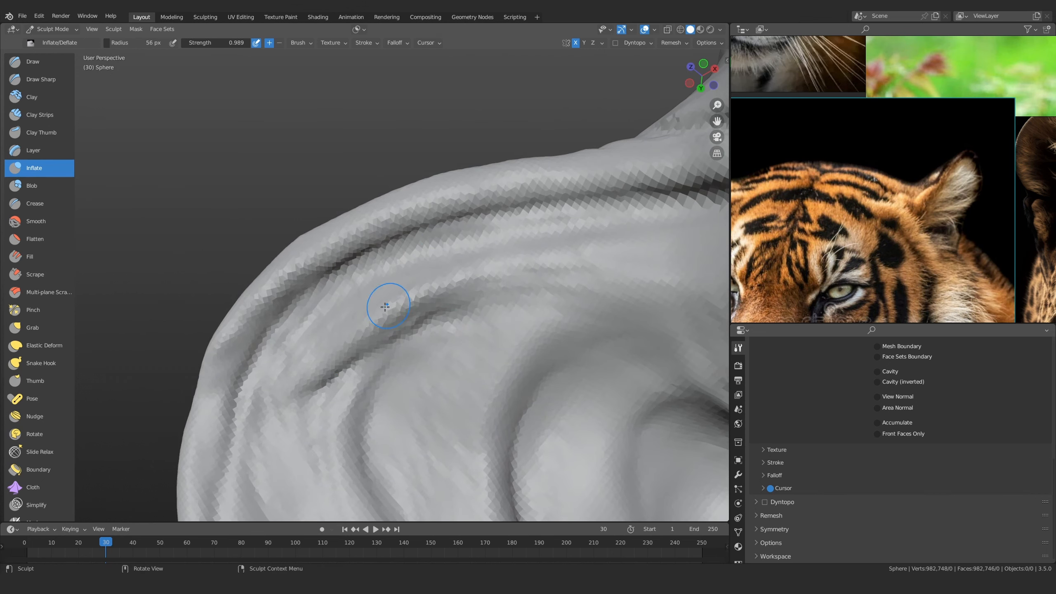
{"action": "middle_click_drag", "start_coordinate": [590, 272], "coordinate": [499, 466], "text": "ctrl"}
{"action": "middle_click_drag", "start_coordinate": [499, 466], "coordinate": [431, 337]}
{"action": "key", "text": "KP_1"}
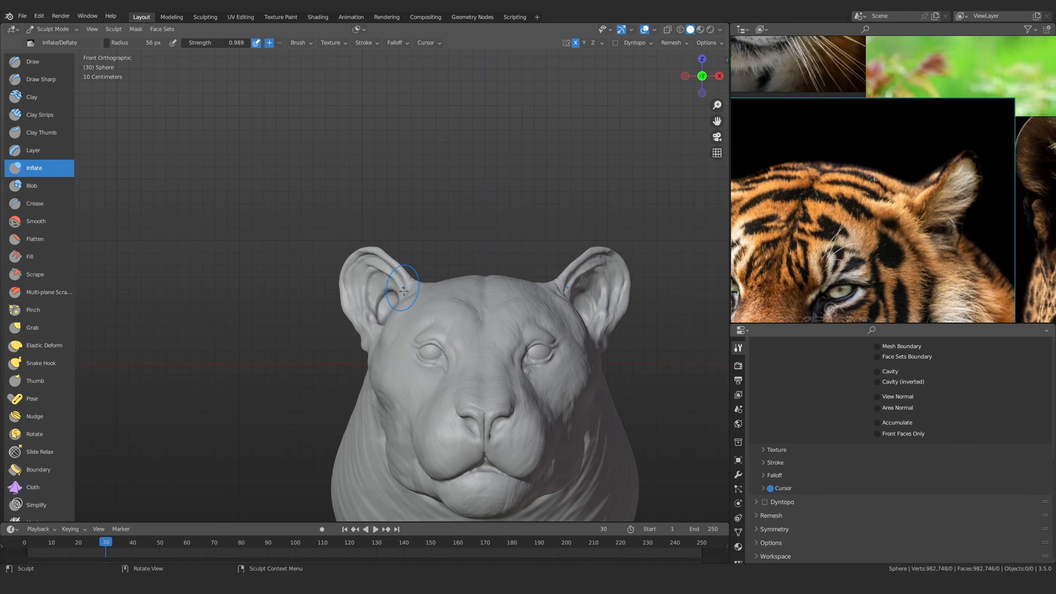
{"action": "scroll", "coordinate": [404, 291], "scroll_direction": "up", "scroll_amount": 8}
{"action": "key", "text": "f"}
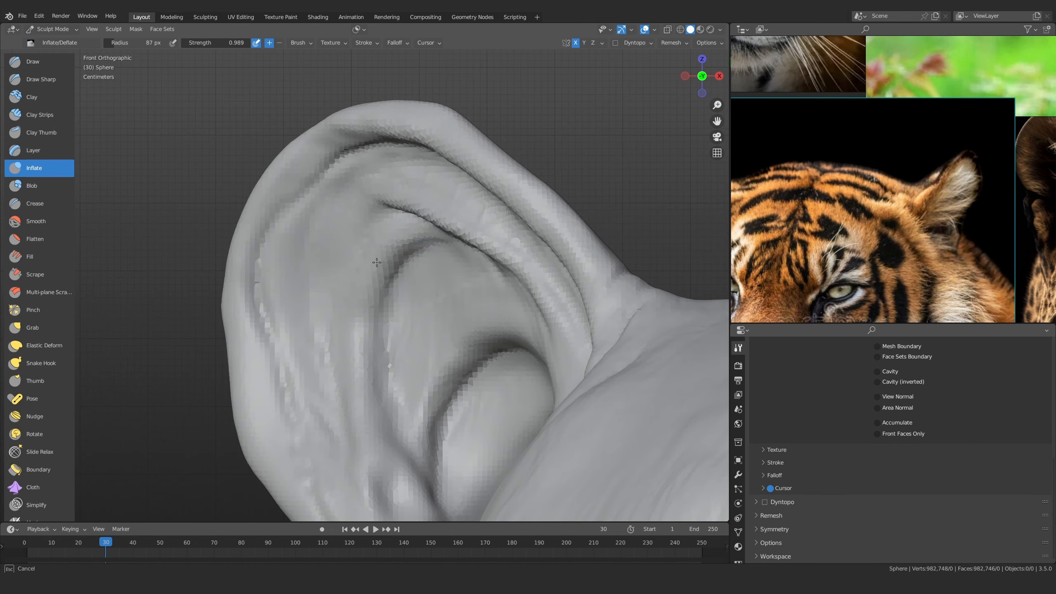
{"action": "mouse_move", "coordinate": [377, 263]}
{"action": "left_mouse_down"}
{"action": "mouse_move", "coordinate": [372, 331]}
{"action": "mouse_move", "coordinate": [358, 351]}
{"action": "mouse_move", "coordinate": [381, 291]}
{"action": "left_mouse_up"}
{"action": "key", "text": "f"}
{"action": "left_click", "coordinate": [359, 352]}
{"action": "key", "text": "f"}
{"action": "left_click", "coordinate": [381, 262]}
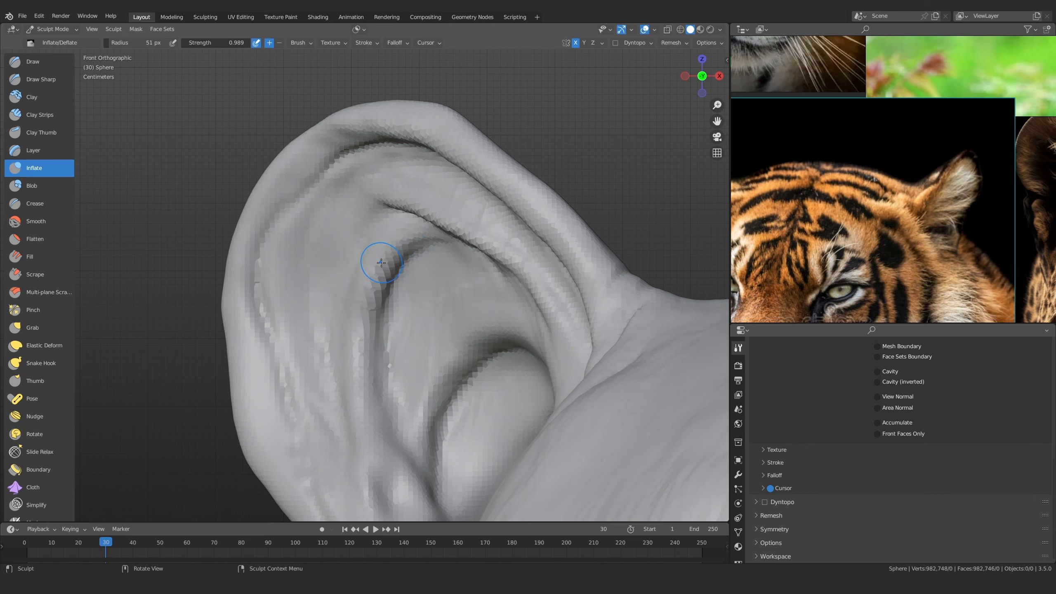
Inflate the small ridges on the outer side of the inner ear at a 66 px radius
{"action": "scroll", "coordinate": [381, 263], "scroll_direction": "down", "scroll_amount": 6}
{"action": "mouse_move", "coordinate": [374, 325]}
{"action": "middle_mouse_down"}
{"action": "mouse_move", "coordinate": [368, 341]}
{"action": "mouse_move", "coordinate": [361, 328]}
{"action": "middle_mouse_up"}
{"action": "scroll", "coordinate": [318, 248], "scroll_direction": "up", "scroll_amount": 8}
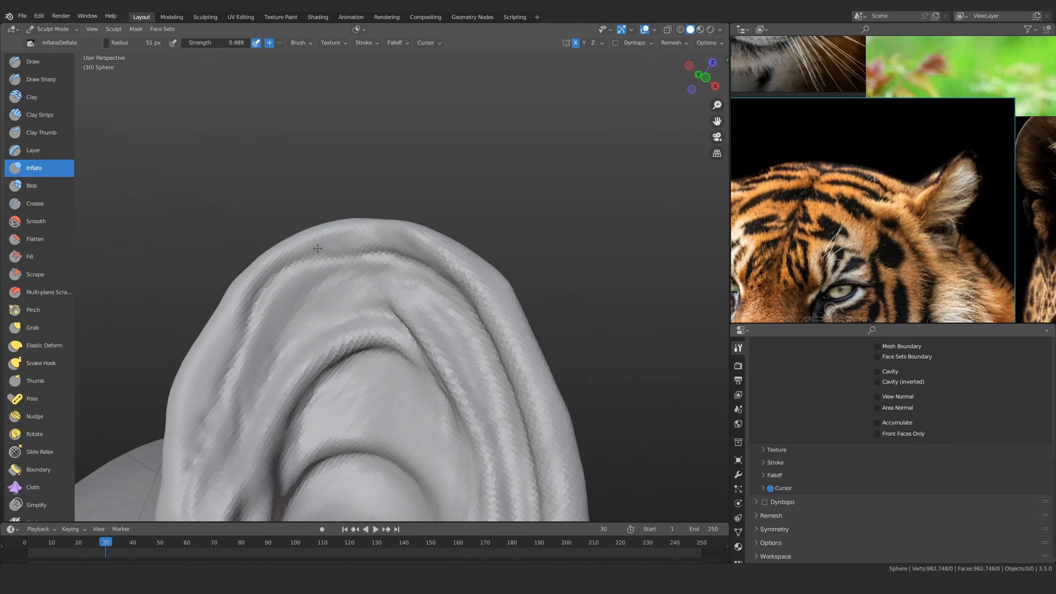
{"action": "left_click_drag", "start_coordinate": [318, 248], "coordinate": [326, 349], "text": "ctrl+alt"}
{"action": "left_click_drag", "start_coordinate": [326, 349], "coordinate": [442, 238], "text": "alt+shift"}
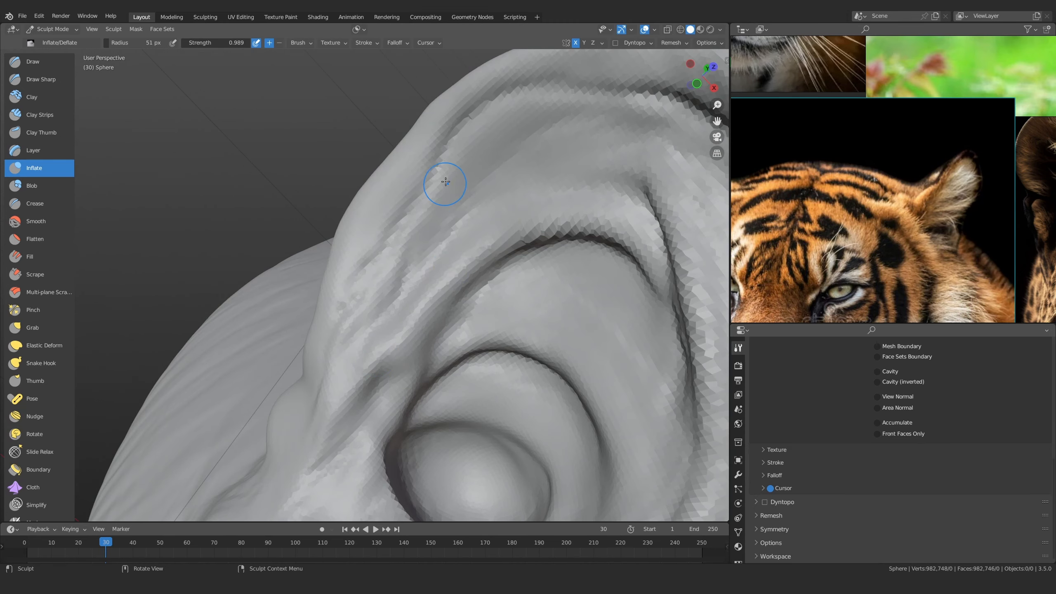
{"action": "middle_click_drag", "start_coordinate": [446, 182], "coordinate": [443, 274], "text": "shift"}
{"action": "key", "text": "f"}
{"action": "left_click", "coordinate": [478, 219]}
{"action": "middle_click_drag", "start_coordinate": [478, 219], "coordinate": [487, 191], "text": "shift"}
{"action": "left_click_drag", "start_coordinate": [408, 229], "coordinate": [407, 229]}
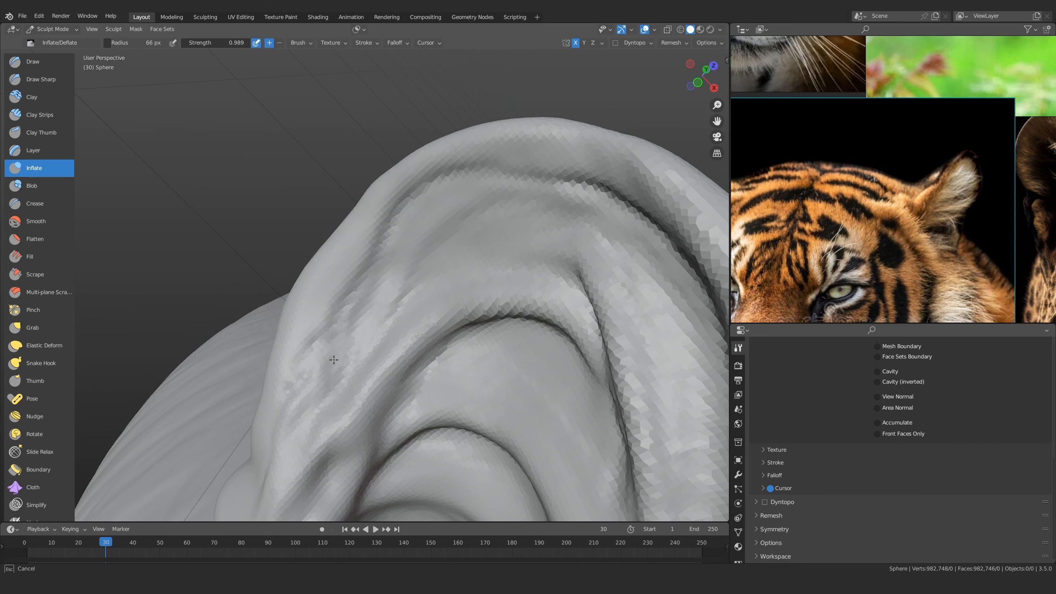
Inflate the upper inner surface of the ear below the rim and its outer ridges at a 63 px radius
{"action": "left_click_drag", "start_coordinate": [415, 207], "coordinate": [595, 191]}
{"action": "left_click_drag", "start_coordinate": [477, 210], "coordinate": [443, 214]}
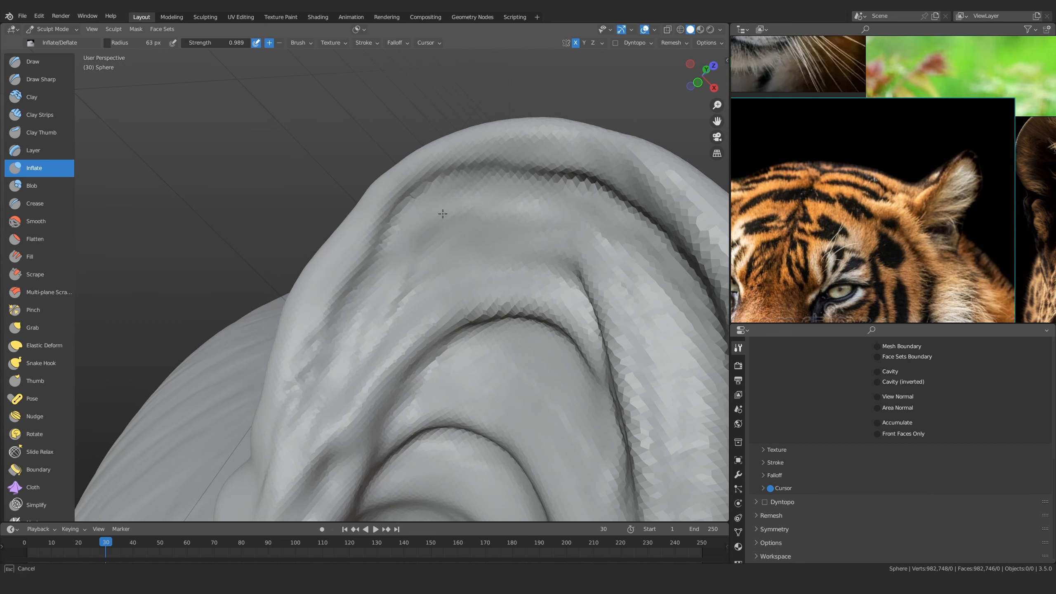
{"action": "mouse_move", "coordinate": [374, 344]}
{"action": "left_mouse_down"}
{"action": "mouse_move", "coordinate": [334, 356]}
{"action": "mouse_move", "coordinate": [374, 282]}
{"action": "left_mouse_up"}
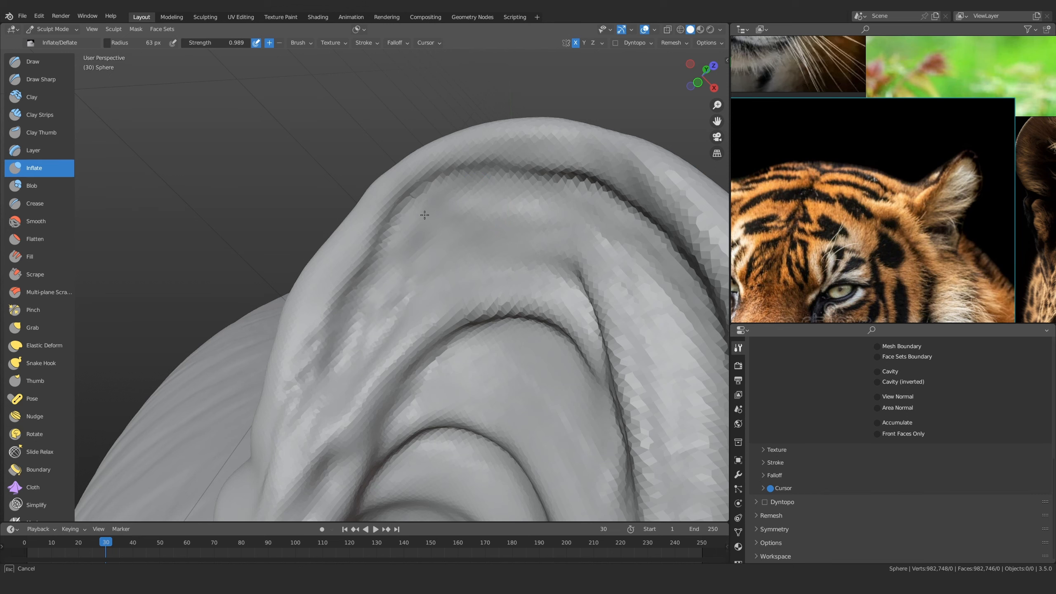
{"action": "left_click_drag", "start_coordinate": [520, 206], "coordinate": [442, 229]}
Build up the outer edge of the ear canal opening with Clay Strips at a 49 px radius
{"action": "scroll", "coordinate": [378, 294], "scroll_direction": "down", "scroll_amount": 6}
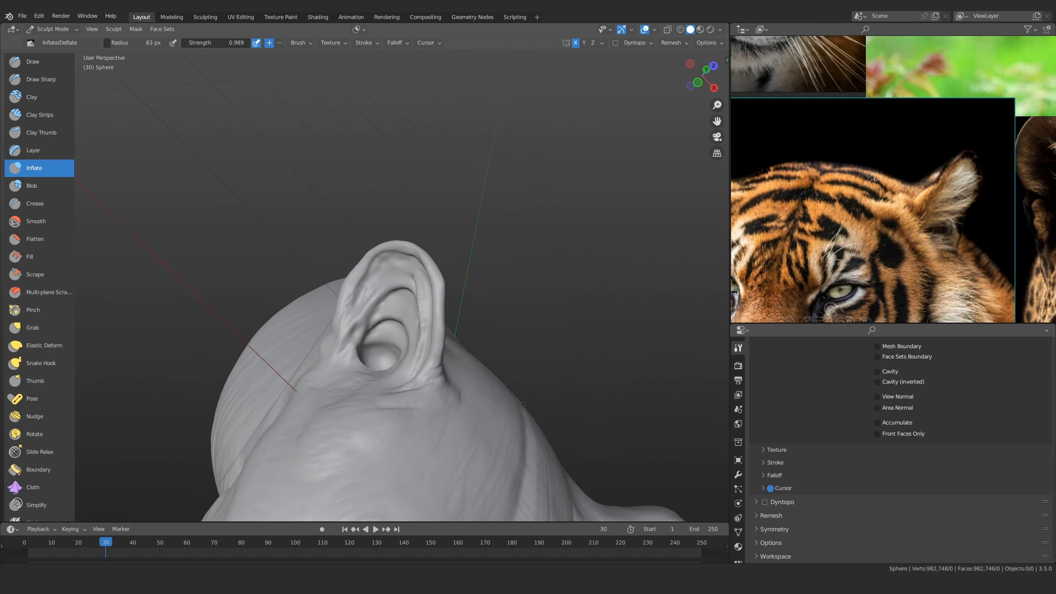
{"action": "middle_click_drag", "start_coordinate": [377, 294], "coordinate": [395, 331]}
{"action": "scroll", "coordinate": [416, 266], "scroll_direction": "up", "scroll_amount": 4}
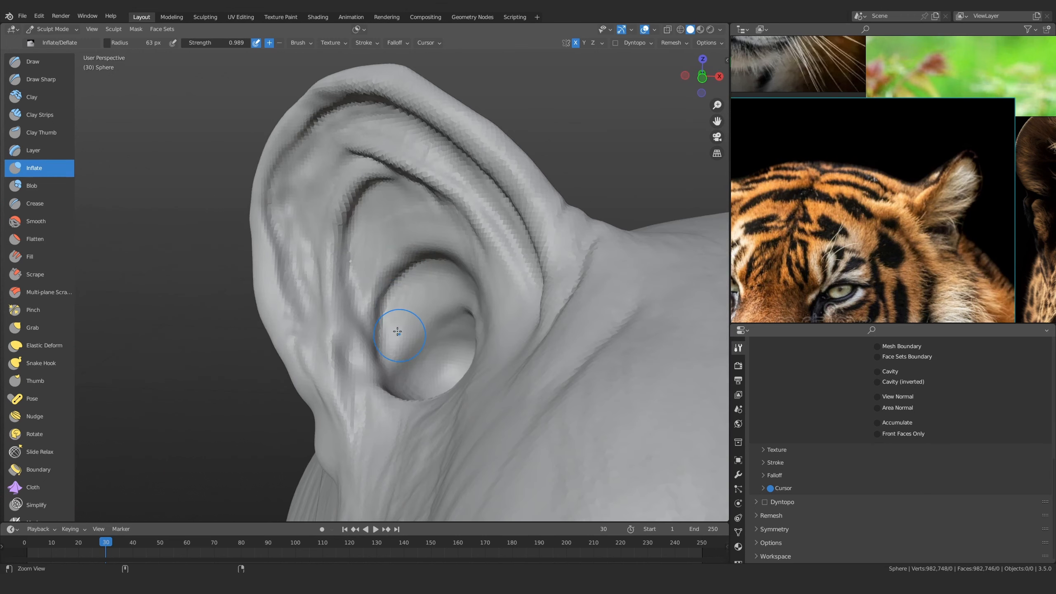
{"action": "scroll", "coordinate": [400, 294], "scroll_direction": "up", "scroll_amount": 3}
{"action": "mouse_move", "coordinate": [406, 279]}
{"action": "middle_mouse_down"}
{"action": "mouse_move", "coordinate": [401, 292]}
{"action": "mouse_move", "coordinate": [377, 294]}
{"action": "middle_mouse_up"}
{"action": "scroll", "coordinate": [401, 292], "scroll_direction": "up", "scroll_amount": 1}
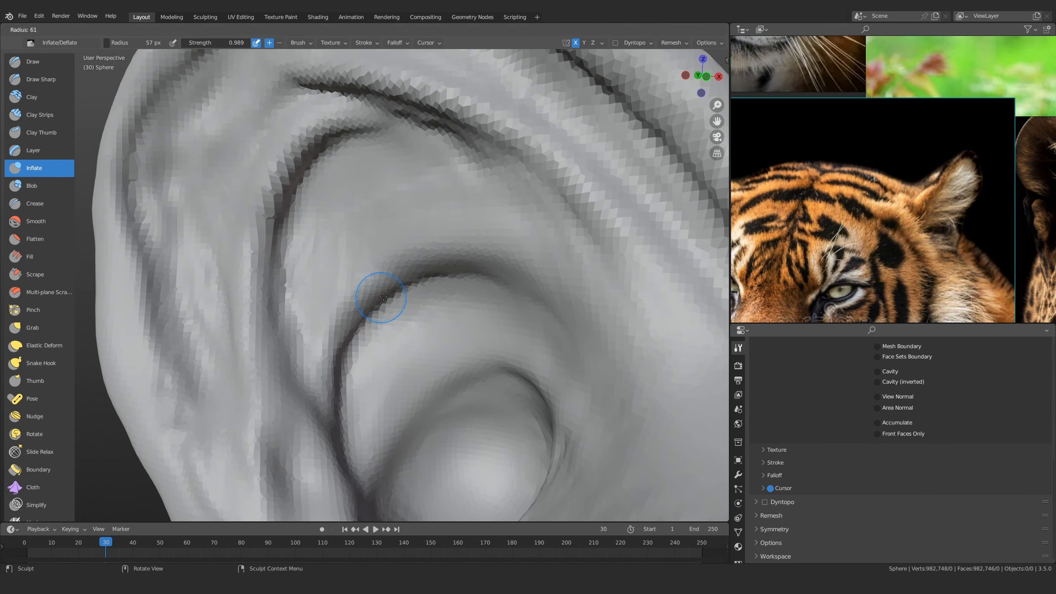
{"action": "middle_click_drag", "start_coordinate": [340, 398], "coordinate": [366, 295], "text": "shift"}
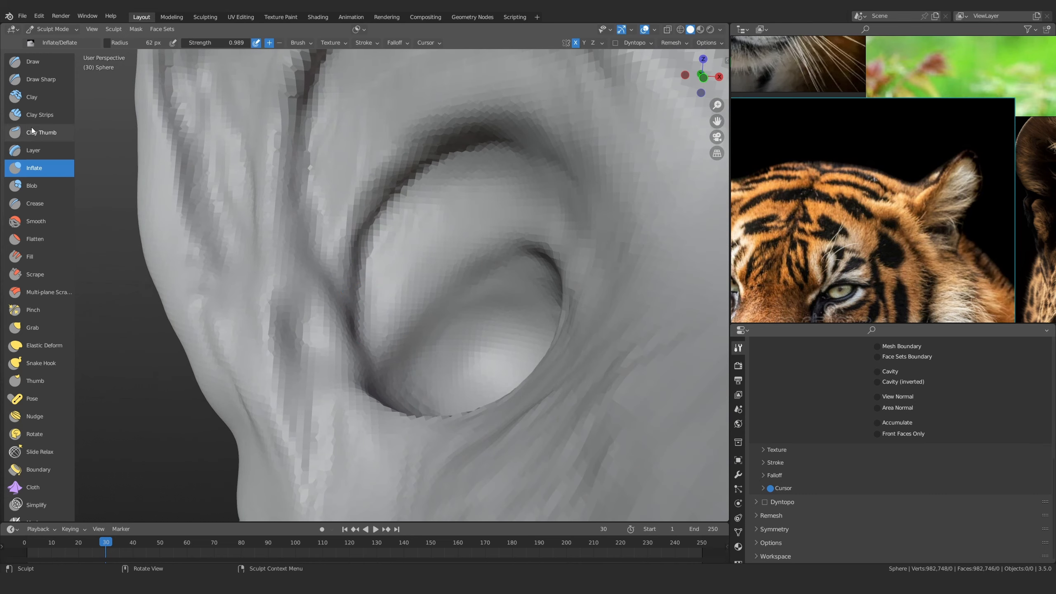
{"action": "left_click", "coordinate": [34, 114]}
{"action": "key", "text": "f"}
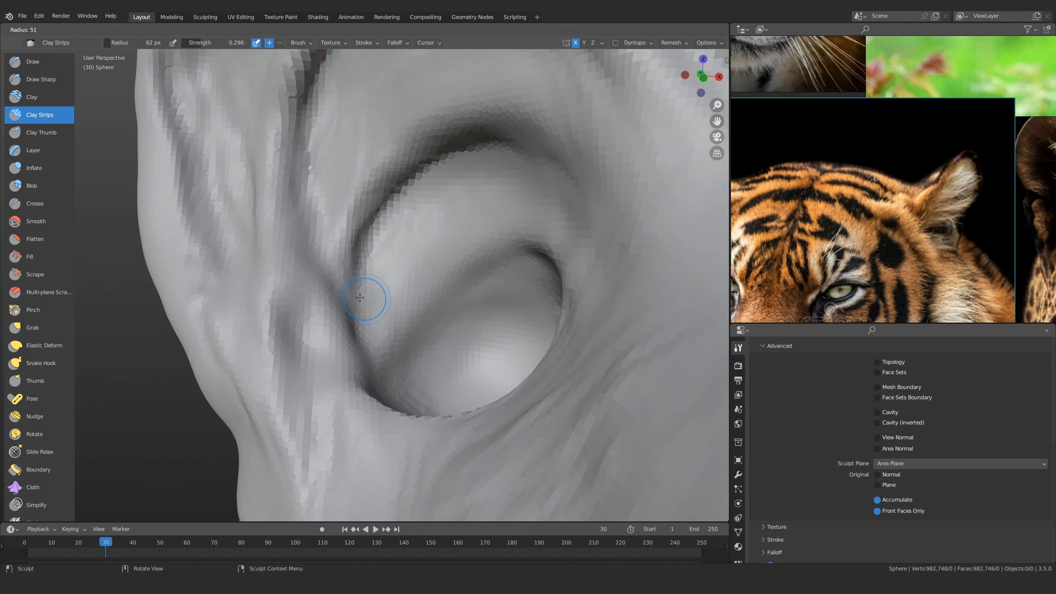
{"action": "left_click", "coordinate": [363, 324]}
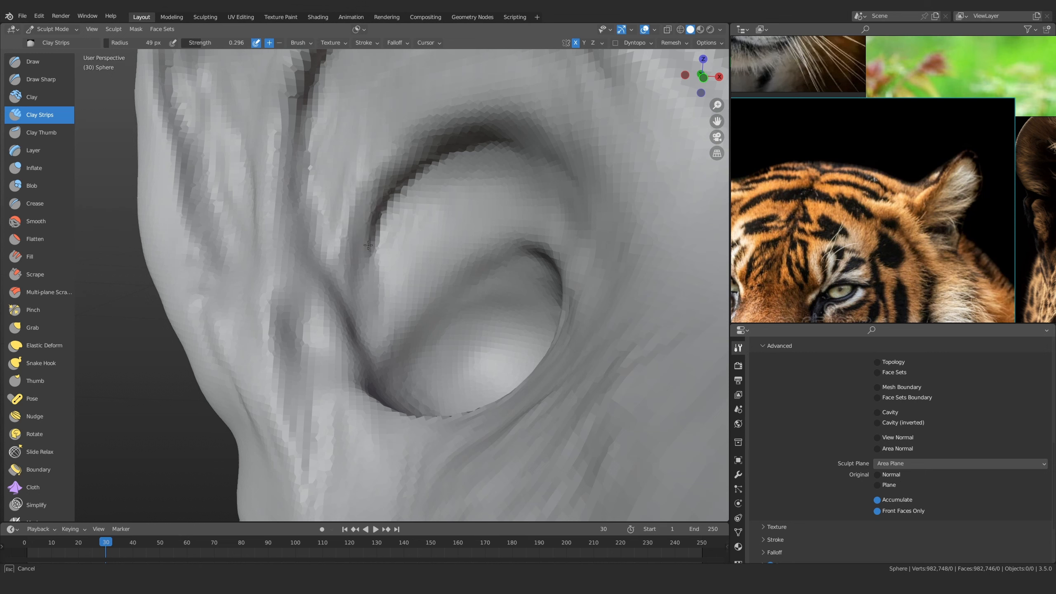
{"action": "left_click_drag", "start_coordinate": [368, 245], "coordinate": [364, 257]}
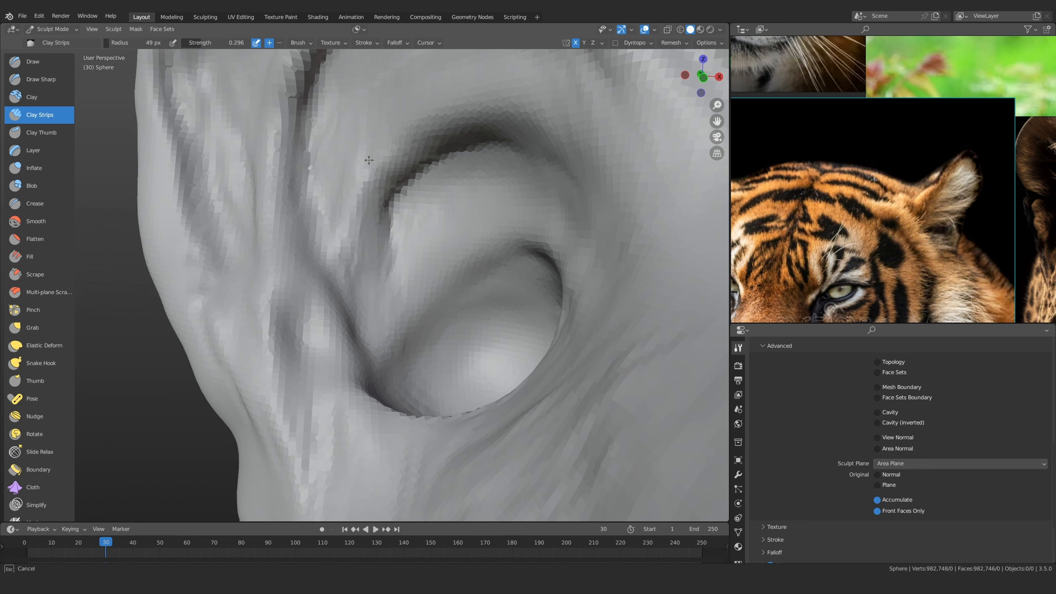
Extend the Clay Strips buildup over the inner ear wall above and beside the canal opening
{"action": "left_click_drag", "start_coordinate": [369, 160], "coordinate": [358, 204]}
{"action": "mouse_move", "coordinate": [355, 212]}
{"action": "left_mouse_down"}
{"action": "mouse_move", "coordinate": [353, 246]}
{"action": "mouse_move", "coordinate": [346, 176]}
{"action": "mouse_move", "coordinate": [364, 230]}
{"action": "left_mouse_up"}
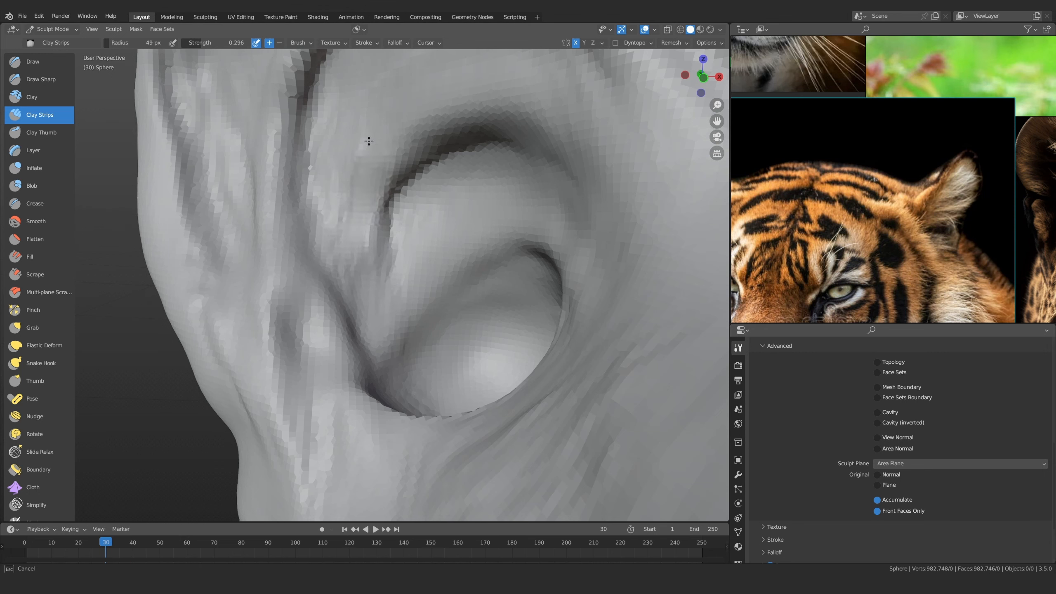
{"action": "mouse_move", "coordinate": [368, 141]}
{"action": "left_mouse_down"}
{"action": "mouse_move", "coordinate": [353, 187]}
{"action": "mouse_move", "coordinate": [388, 214]}
{"action": "left_mouse_up"}
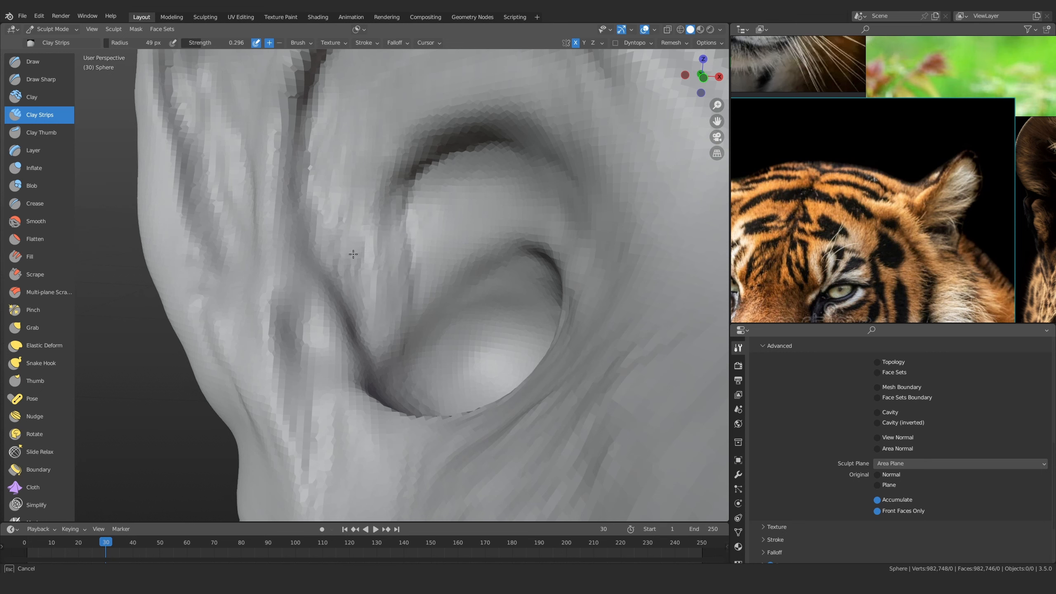
{"action": "left_click_drag", "start_coordinate": [353, 254], "coordinate": [342, 173]}
Shape the deeper surface inside the ear canal with Clay Strips at a 34 px radius
{"action": "mouse_move", "coordinate": [370, 141]}
{"action": "left_mouse_down", "text": "ctrl+alt"}
{"action": "mouse_move", "coordinate": [438, 330]}
{"action": "mouse_move", "coordinate": [377, 307]}
{"action": "mouse_move", "coordinate": [389, 260]}
{"action": "left_mouse_up", "text": "ctrl+alt"}
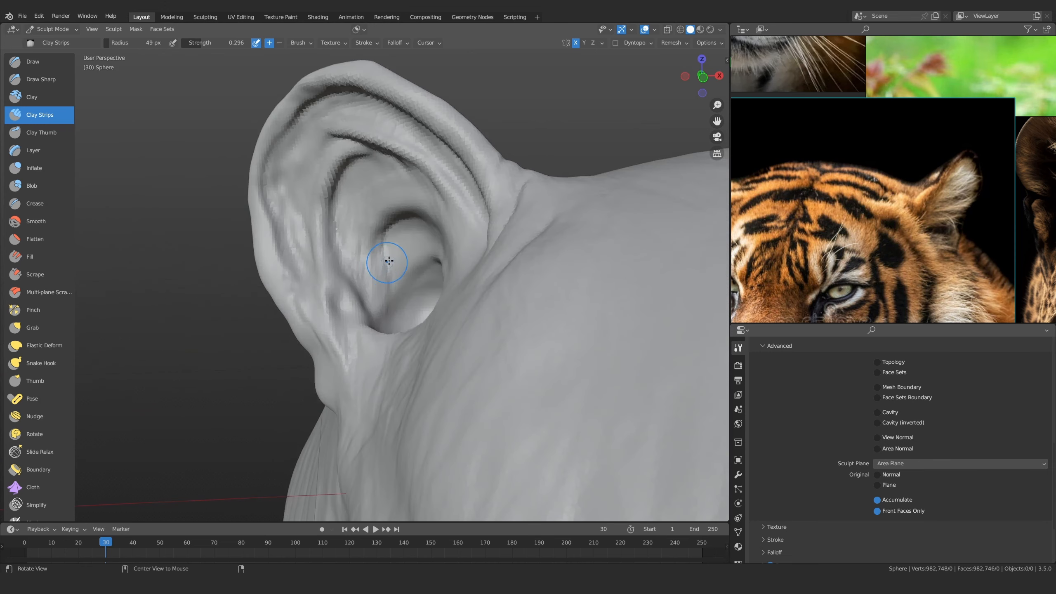
{"action": "scroll", "coordinate": [395, 257], "scroll_direction": "up", "scroll_amount": 1}
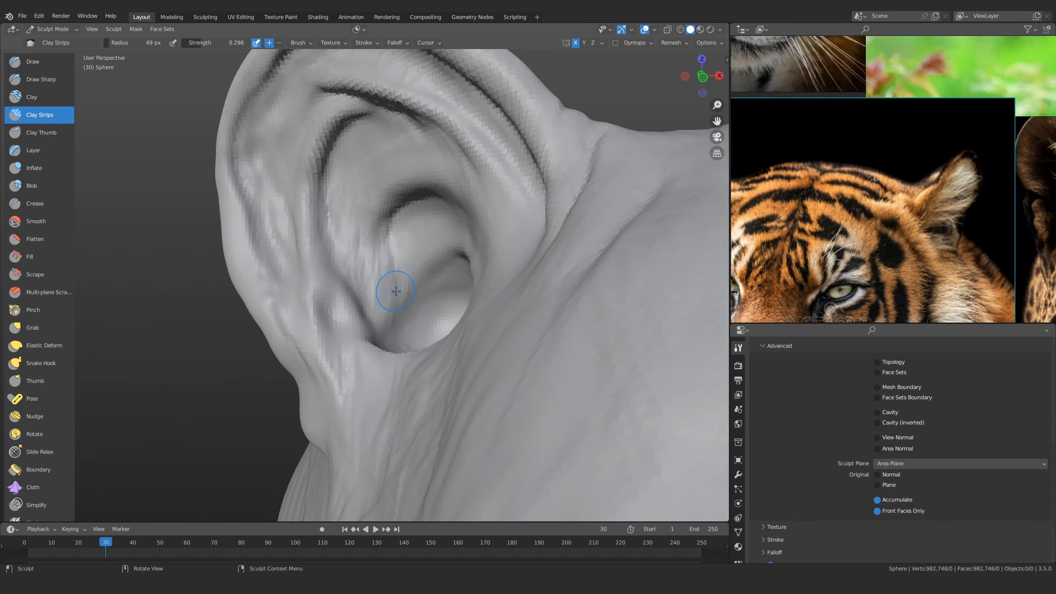
{"action": "key", "text": "f"}
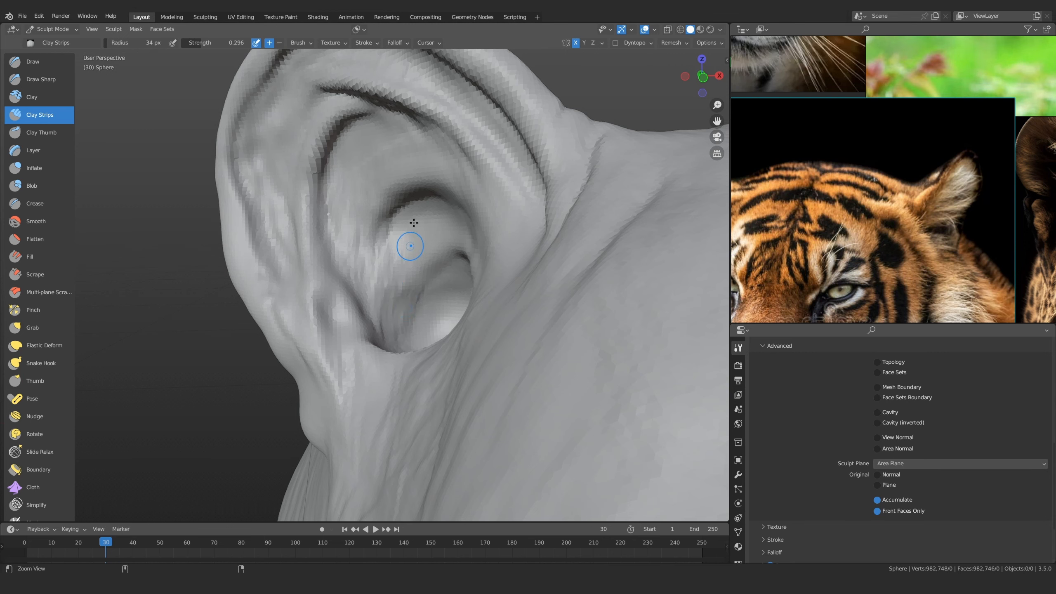
Add Clay Strips volume to the cheek below the eye at a 67 px radius
{"action": "key", "text": "Home"}
{"action": "key", "text": "KP_1"}
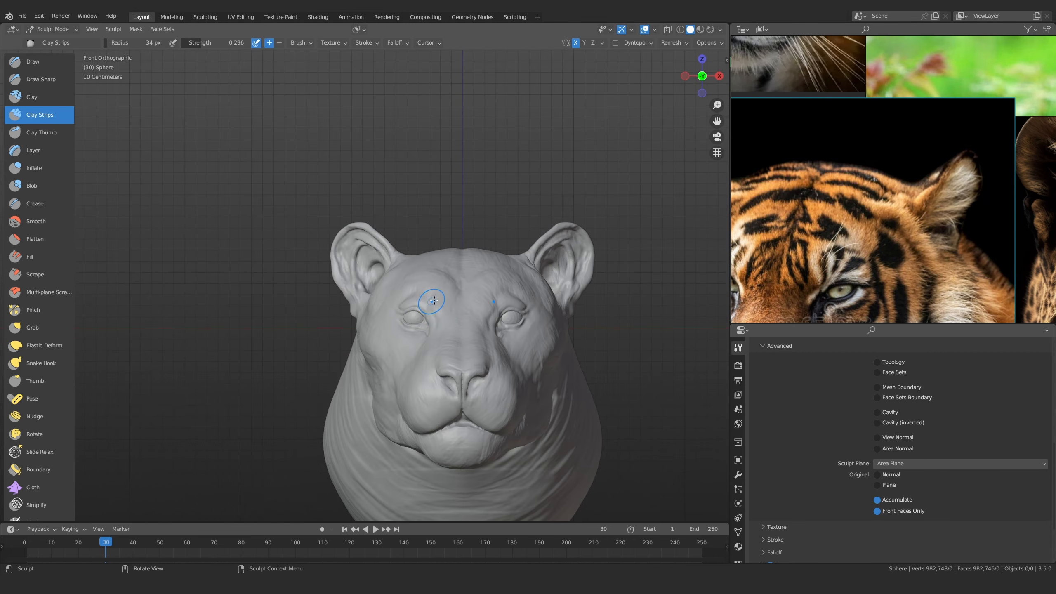
{"action": "mouse_move", "coordinate": [433, 300]}
{"action": "left_mouse_down", "text": "alt"}
{"action": "mouse_move", "coordinate": [395, 255]}
{"action": "mouse_move", "coordinate": [406, 299]}
{"action": "left_mouse_up", "text": "alt"}
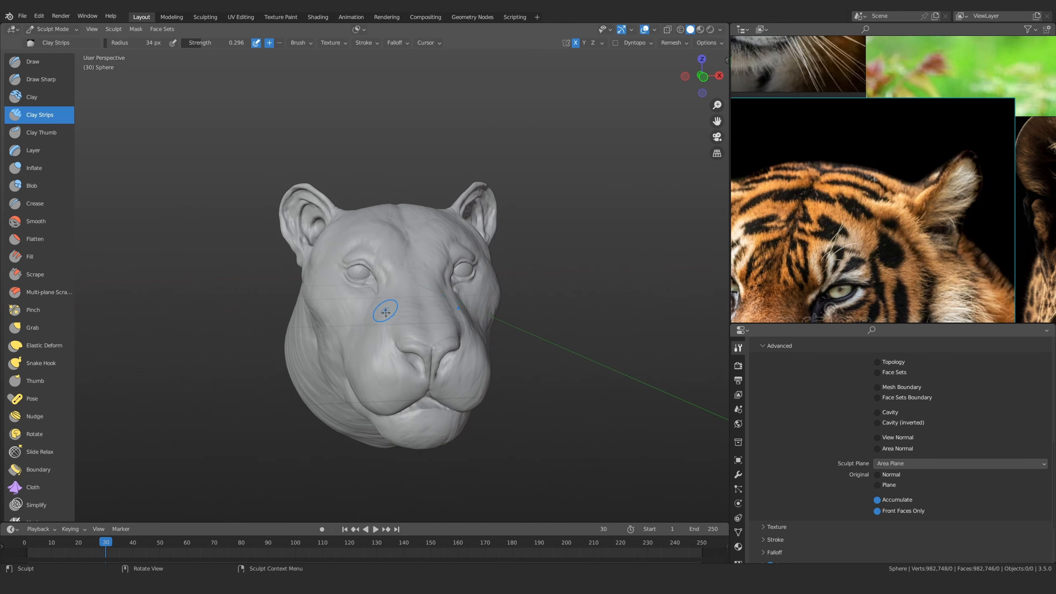
{"action": "mouse_move", "coordinate": [353, 337]}
{"action": "left_mouse_down", "text": "ctrl+alt"}
{"action": "mouse_move", "coordinate": [364, 342]}
{"action": "mouse_move", "coordinate": [370, 319]}
{"action": "mouse_move", "coordinate": [384, 325]}
{"action": "mouse_move", "coordinate": [389, 288]}
{"action": "left_mouse_up", "text": "ctrl+alt"}
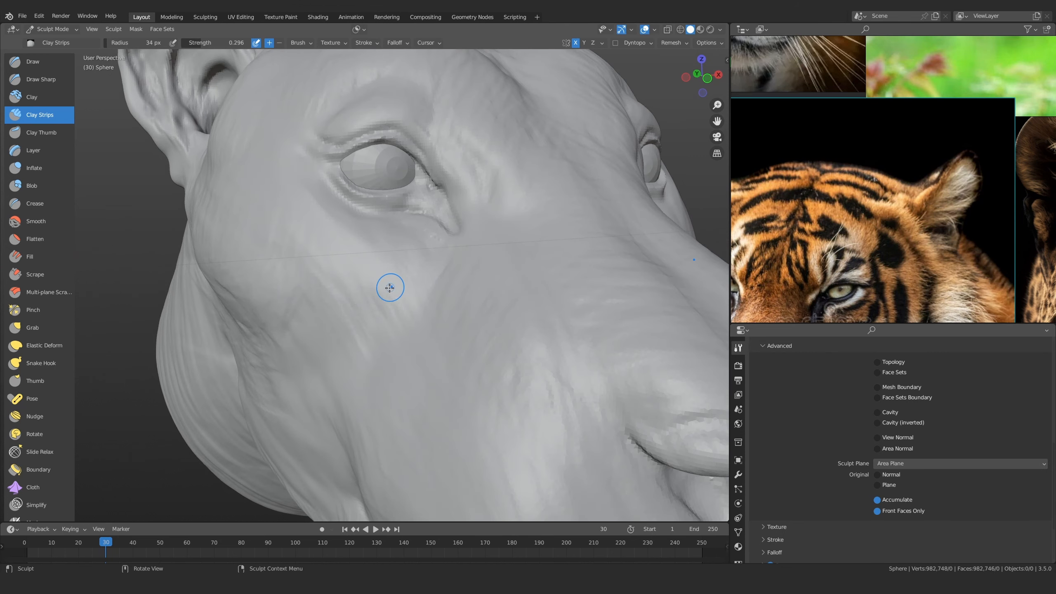
{"action": "key", "text": "f"}
{"action": "left_click", "coordinate": [389, 299]}
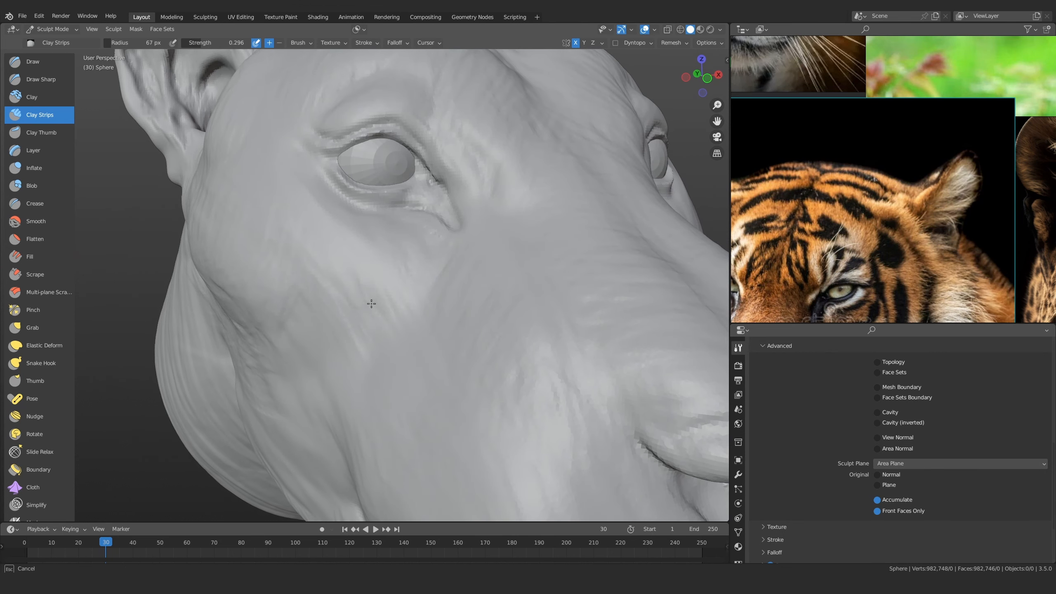
Build up the front of the cheekbone below the eye with Clay Strips at a 48 px radius
{"action": "key", "text": "f"}
{"action": "left_click_drag", "start_coordinate": [374, 312], "coordinate": [375, 307]}
{"action": "middle_click_drag", "start_coordinate": [374, 307], "coordinate": [436, 314]}
{"action": "left_click_drag", "start_coordinate": [450, 314], "coordinate": [451, 323]}
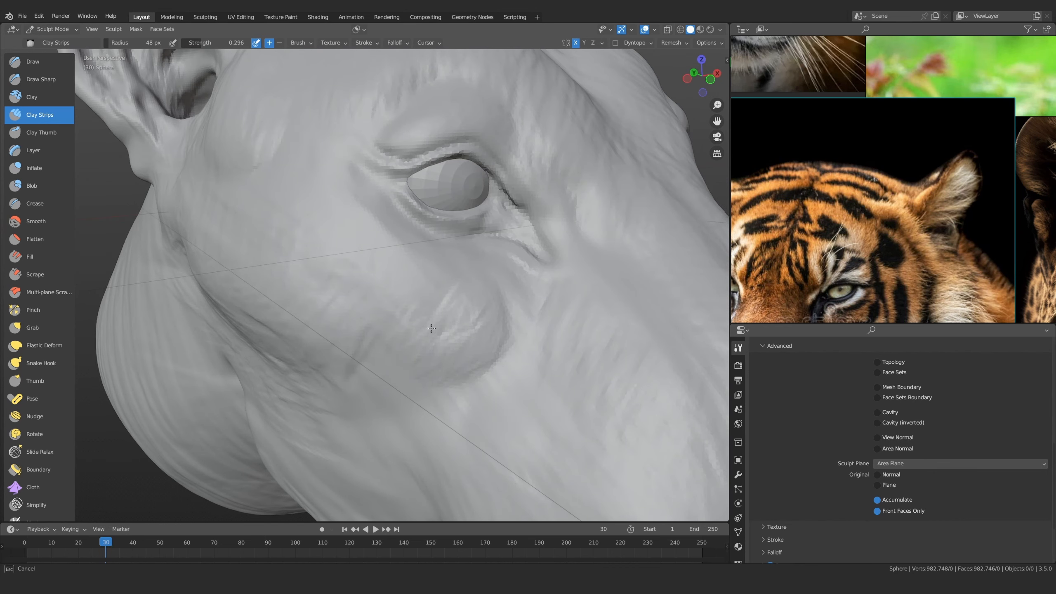
{"action": "mouse_move", "coordinate": [431, 329]}
{"action": "left_mouse_down"}
{"action": "mouse_move", "coordinate": [483, 307]}
{"action": "mouse_move", "coordinate": [445, 328]}
{"action": "left_mouse_up"}
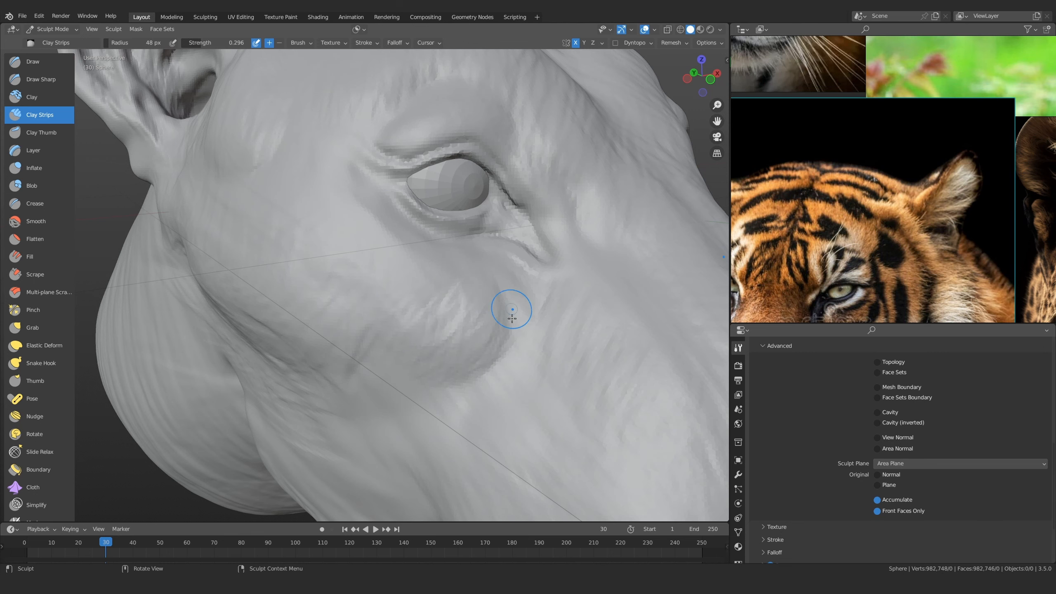
{"action": "left_click_drag", "start_coordinate": [477, 289], "coordinate": [413, 335]}
Define the transition from the lower cheekbone to the muzzle with 48 px Clay Strips strokes
{"action": "mouse_move", "coordinate": [363, 306]}
{"action": "middle_mouse_down", "text": "ctrl"}
{"action": "mouse_move", "coordinate": [420, 280]}
{"action": "mouse_move", "coordinate": [420, 317]}
{"action": "middle_mouse_up", "text": "ctrl"}
{"action": "mouse_move", "coordinate": [420, 318]}
{"action": "middle_mouse_down"}
{"action": "mouse_move", "coordinate": [399, 318]}
{"action": "mouse_move", "coordinate": [430, 321]}
{"action": "mouse_move", "coordinate": [401, 324]}
{"action": "mouse_move", "coordinate": [391, 302]}
{"action": "mouse_move", "coordinate": [389, 315]}
{"action": "middle_mouse_up"}
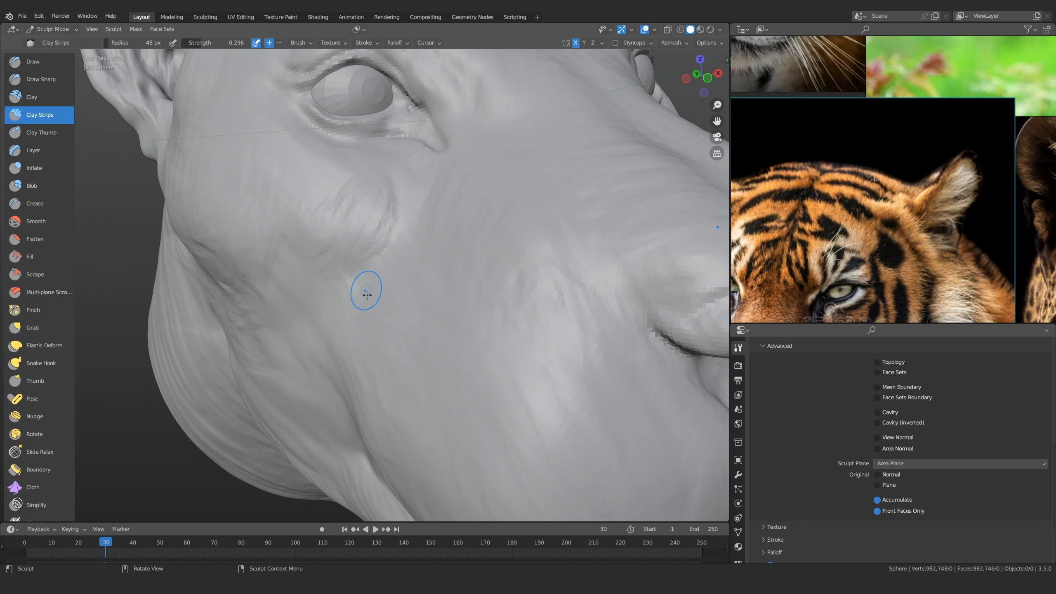
{"action": "left_click_drag", "start_coordinate": [368, 290], "coordinate": [367, 304]}
{"action": "middle_click_drag", "start_coordinate": [370, 294], "coordinate": [442, 350]}
{"action": "left_click_drag", "start_coordinate": [460, 324], "coordinate": [439, 349]}
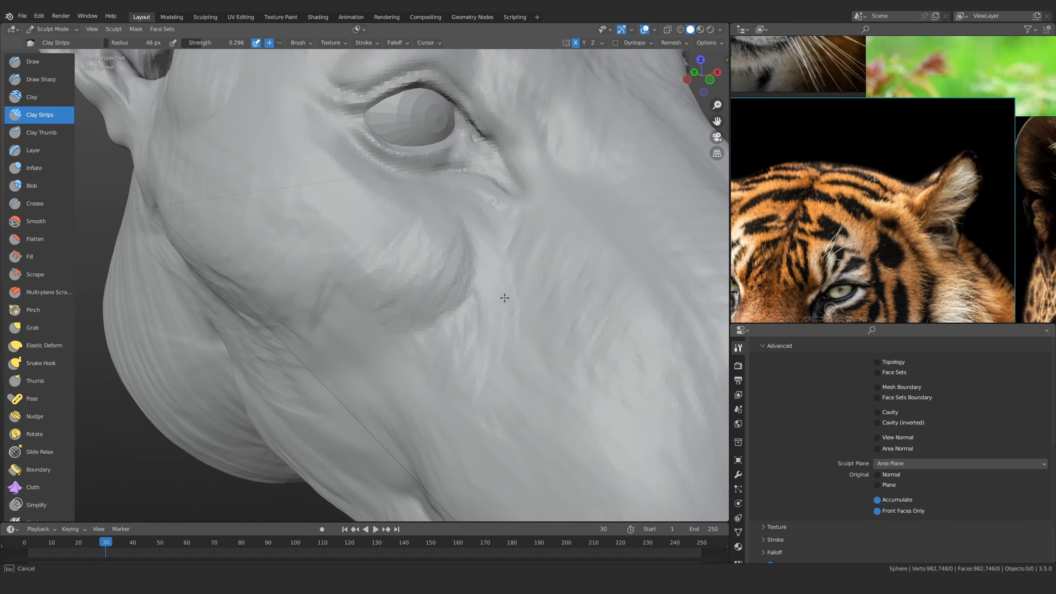
Switch the viewport shading's lighting to MatCap to judge the whole head's forms
{"action": "middle_click_drag", "start_coordinate": [493, 336], "coordinate": [404, 354], "text": "ctrl"}
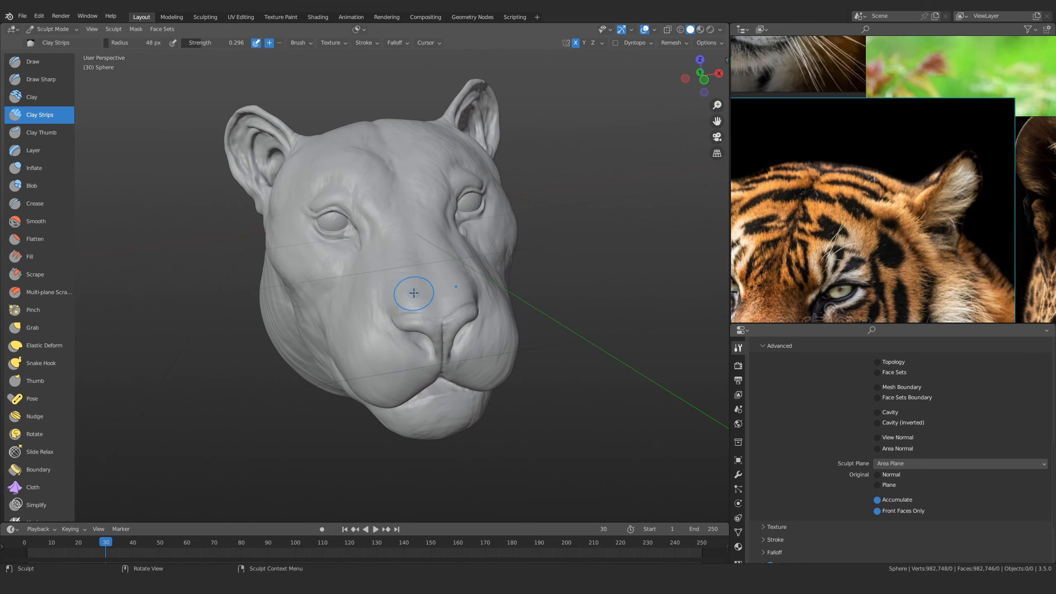
{"action": "middle_click_drag", "start_coordinate": [414, 293], "coordinate": [432, 291]}
{"action": "left_click", "coordinate": [720, 29]}
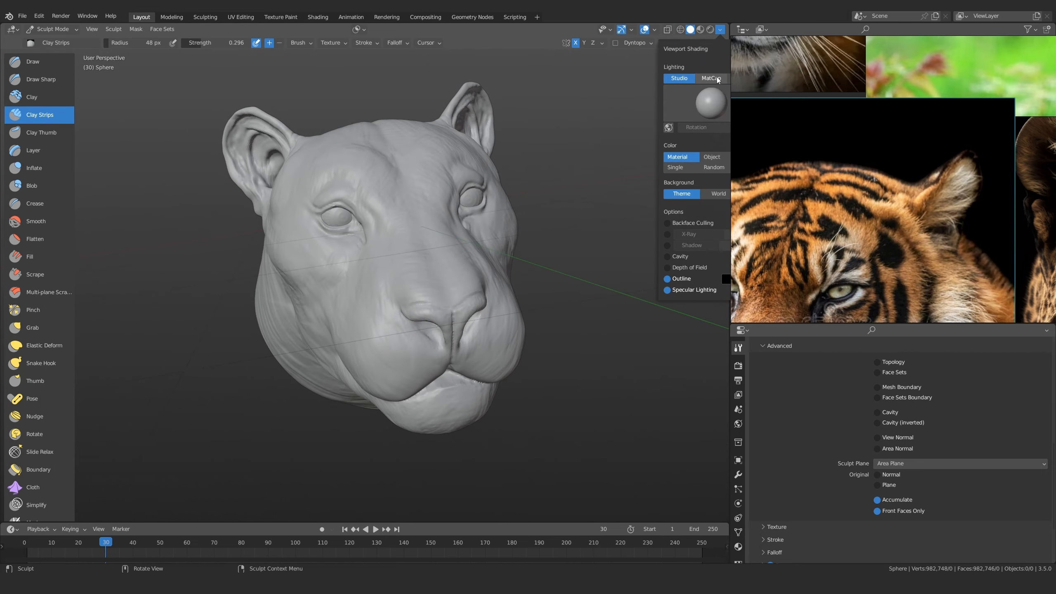
{"action": "mouse_move", "coordinate": [361, 304]}
{"action": "middle_mouse_down"}
{"action": "mouse_move", "coordinate": [408, 332]}
{"action": "mouse_move", "coordinate": [383, 362]}
{"action": "middle_mouse_up"}
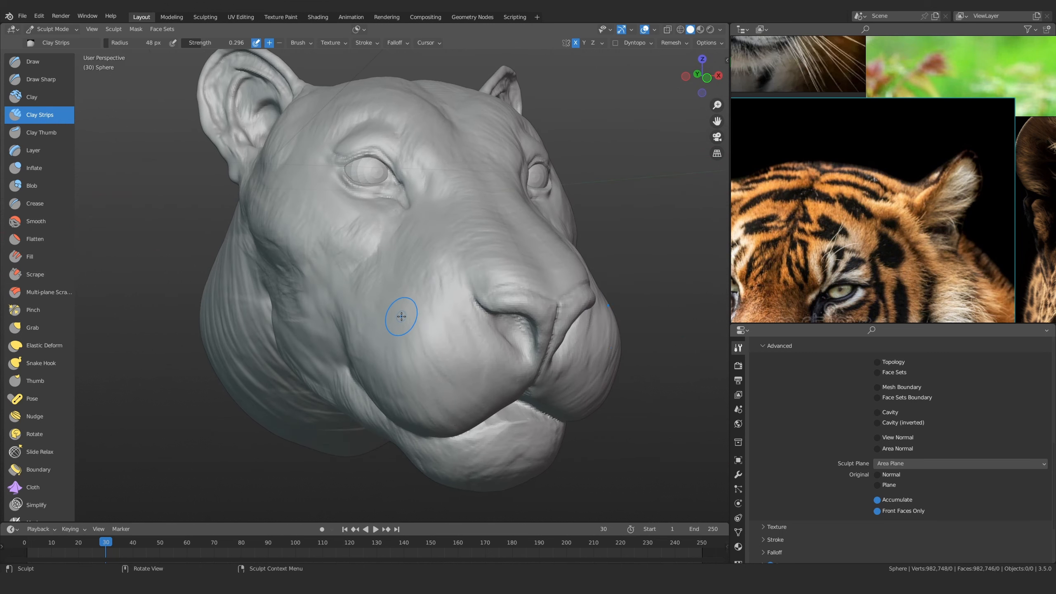
Sculpt the cheek fold behind the mouth corner with Clay Strips, using radii of 39 px and 32 px
{"action": "middle_click_drag", "start_coordinate": [319, 390], "coordinate": [287, 401]}
{"action": "scroll", "coordinate": [308, 394], "scroll_direction": "up", "scroll_amount": 6}
{"action": "mouse_move", "coordinate": [288, 400]}
{"action": "left_mouse_down", "text": "alt"}
{"action": "mouse_move", "coordinate": [465, 198]}
{"action": "mouse_move", "coordinate": [422, 285]}
{"action": "mouse_move", "coordinate": [389, 307]}
{"action": "mouse_move", "coordinate": [496, 269]}
{"action": "left_mouse_up", "text": "alt"}
{"action": "key", "text": "f"}
{"action": "left_click", "coordinate": [422, 286]}
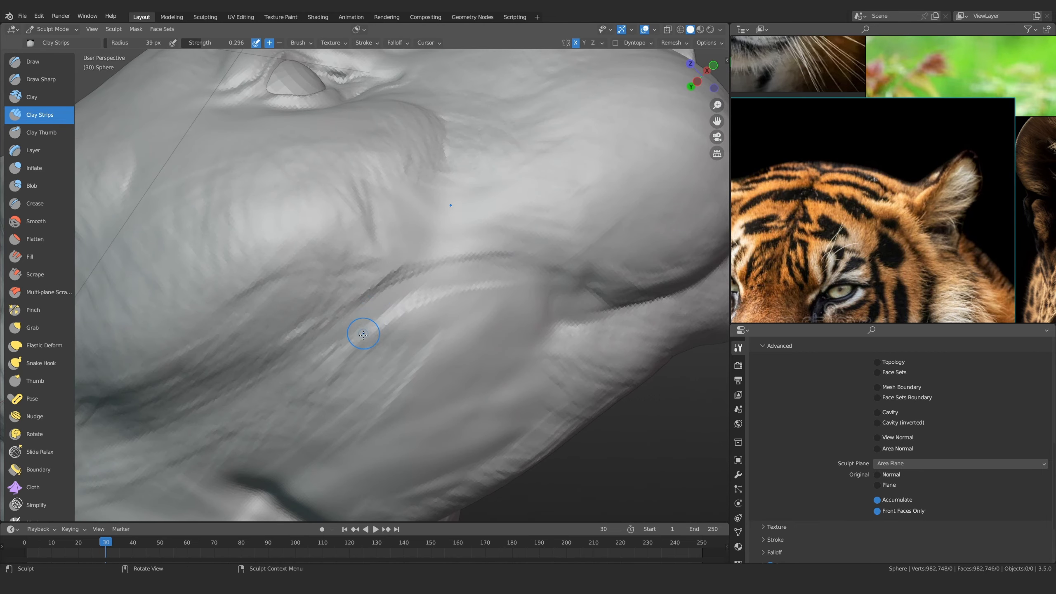
{"action": "middle_click_drag", "start_coordinate": [363, 336], "coordinate": [379, 312], "text": "ctrl"}
{"action": "left_click_drag", "start_coordinate": [397, 298], "coordinate": [474, 262]}
Layer Clay Strips strokes on the cheek between the cheekbone and the jaw fold at radii of 49 px and 48 px
{"action": "left_click_drag", "start_coordinate": [550, 219], "coordinate": [478, 308], "text": "ctrl+alt"}
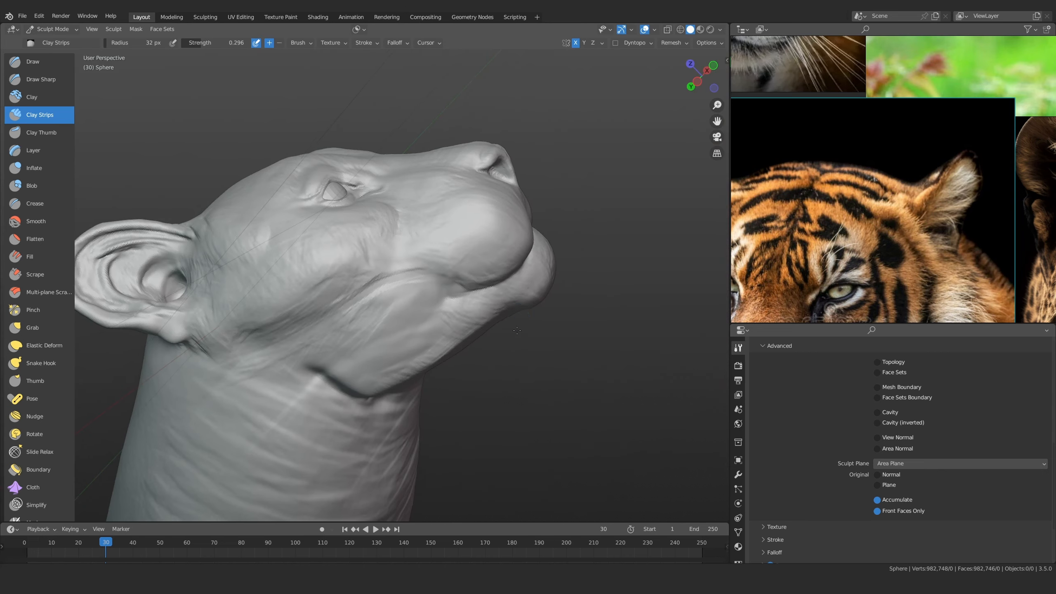
{"action": "mouse_move", "coordinate": [478, 266]}
{"action": "left_mouse_down", "text": "alt"}
{"action": "mouse_move", "coordinate": [357, 333]}
{"action": "mouse_move", "coordinate": [359, 294]}
{"action": "left_mouse_up", "text": "alt"}
{"action": "scroll", "coordinate": [369, 300], "scroll_direction": "up", "scroll_amount": 4}
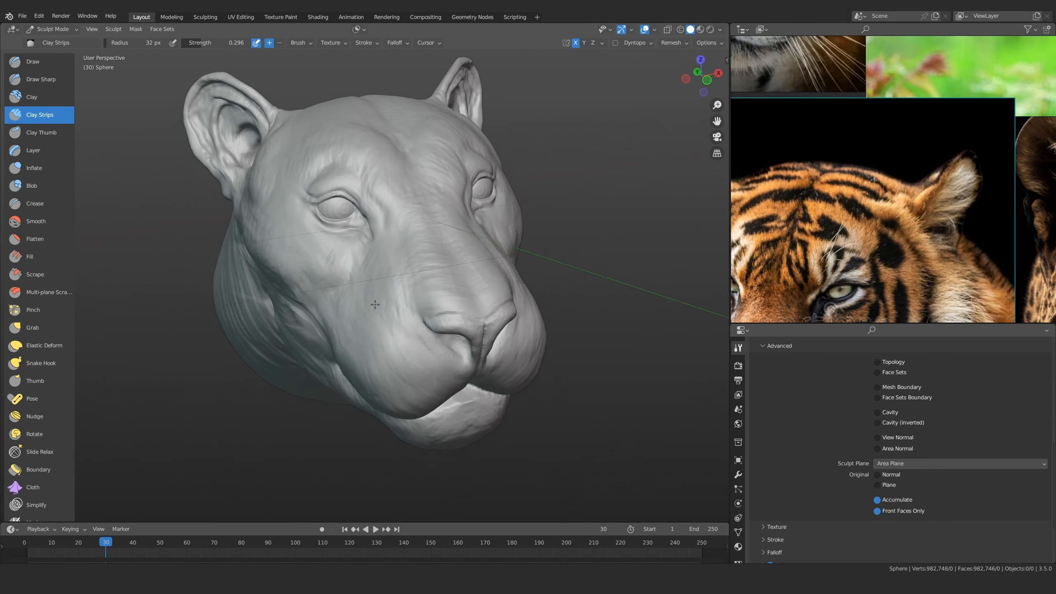
{"action": "scroll", "coordinate": [408, 330], "scroll_direction": "up", "scroll_amount": 3}
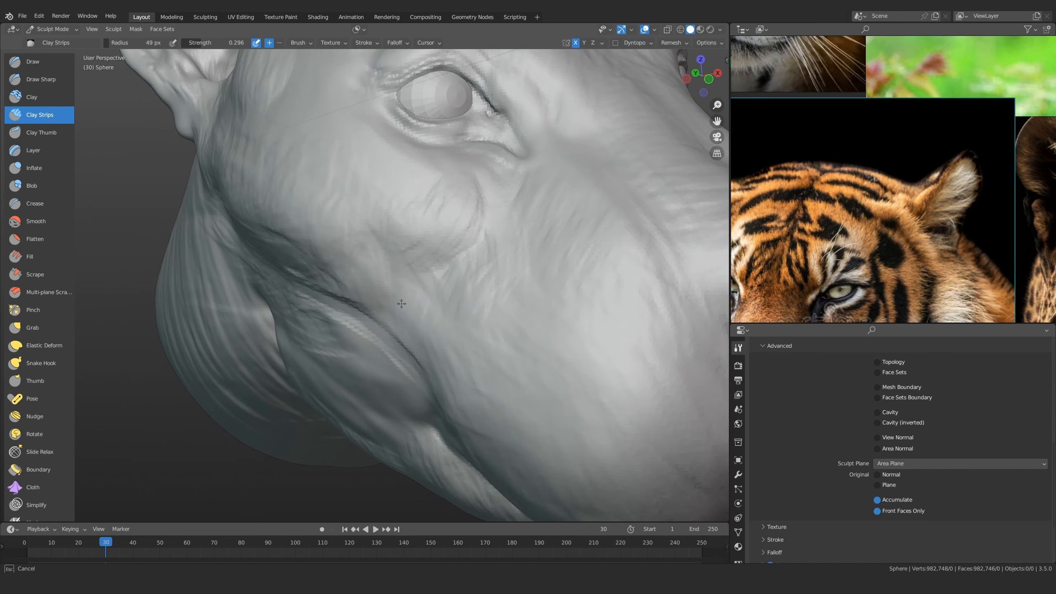
{"action": "left_click_drag", "start_coordinate": [402, 304], "coordinate": [410, 312]}
{"action": "key", "text": "f"}
{"action": "left_click", "coordinate": [416, 315]}
{"action": "scroll", "coordinate": [380, 276], "scroll_direction": "up", "scroll_amount": 1}
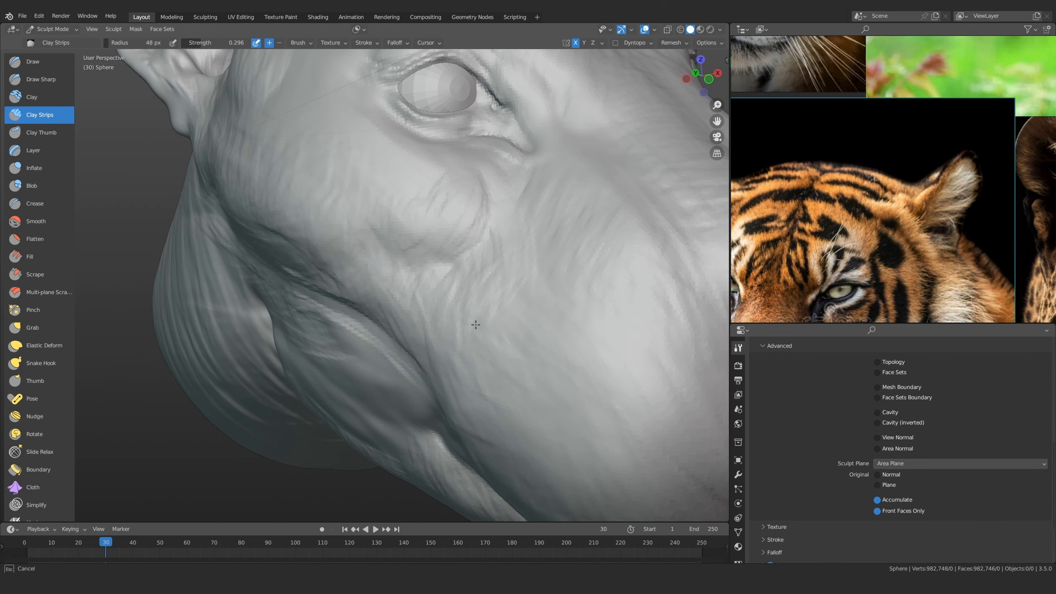
Blend the lower edge of the cheekbone into the cheek with Clay Strips at a 41 px radius
{"action": "middle_click_drag", "start_coordinate": [476, 325], "coordinate": [346, 389], "text": "ctrl"}
{"action": "mouse_move", "coordinate": [345, 389]}
{"action": "middle_mouse_down"}
{"action": "mouse_move", "coordinate": [328, 392]}
{"action": "mouse_move", "coordinate": [408, 377]}
{"action": "middle_mouse_up"}
{"action": "middle_click_drag", "start_coordinate": [361, 308], "coordinate": [411, 313]}
{"action": "scroll", "coordinate": [417, 313], "scroll_direction": "up", "scroll_amount": 10}
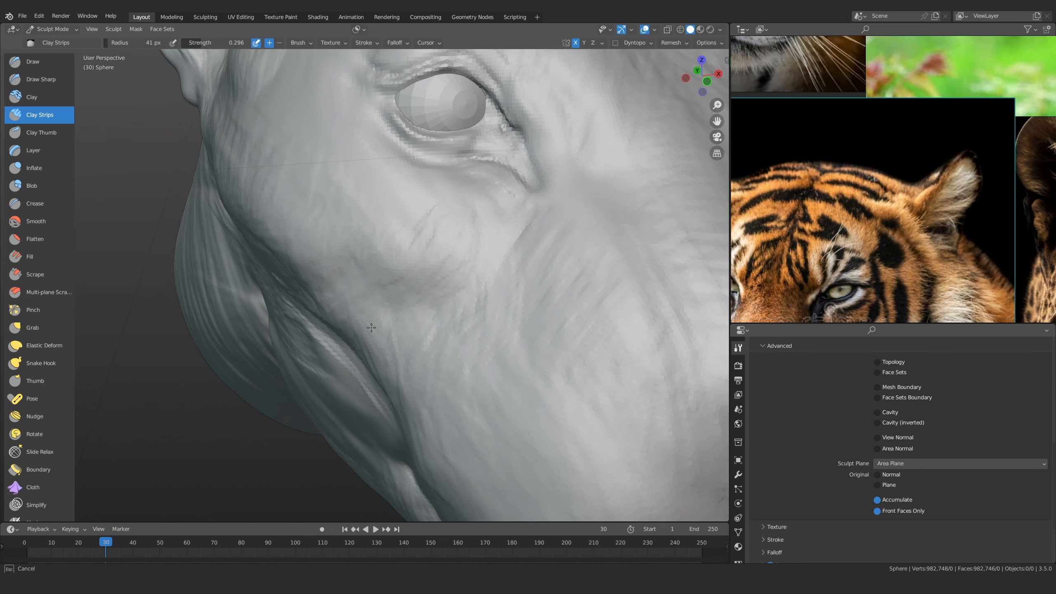
Soften the cheek fold below the cheekbone with Clay Strips strokes at a 44 px radius
{"action": "scroll", "coordinate": [455, 237], "scroll_direction": "down", "scroll_amount": 10}
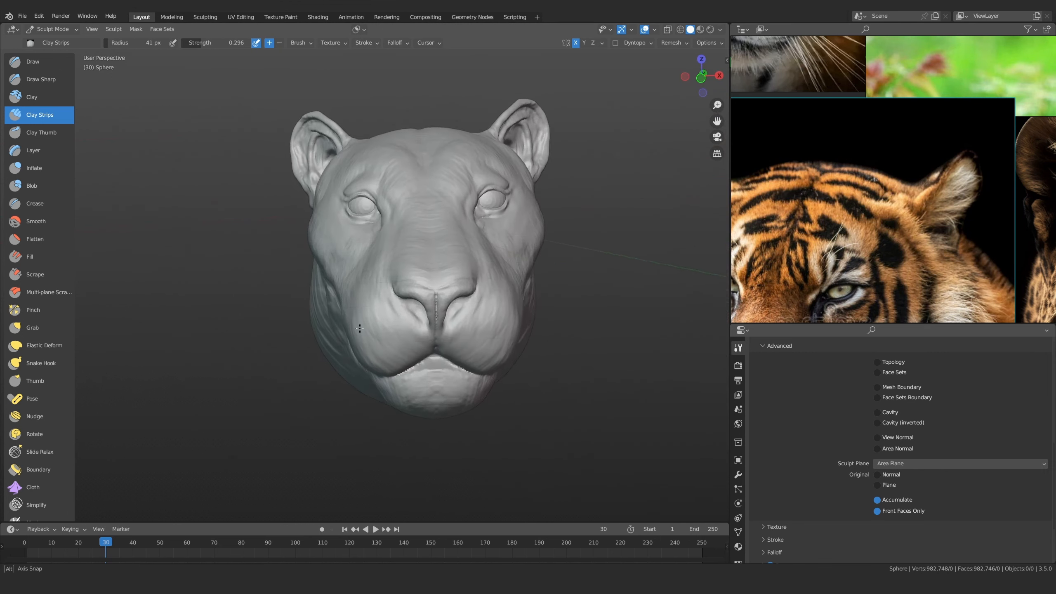
{"action": "scroll", "coordinate": [401, 278], "scroll_direction": "up", "scroll_amount": 10}
{"action": "middle_click_drag", "start_coordinate": [401, 278], "coordinate": [387, 225]}
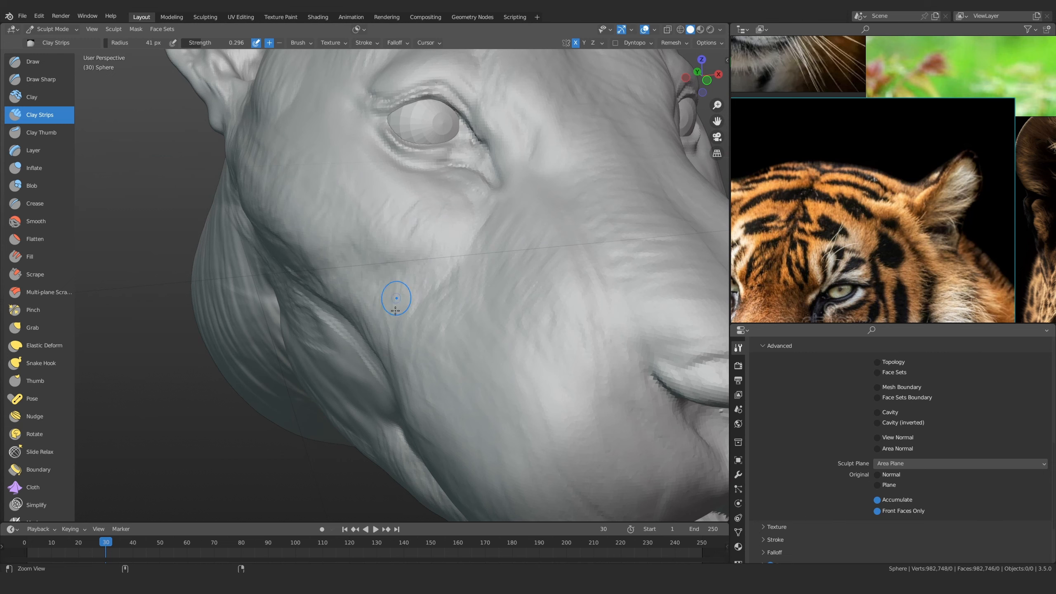
{"action": "scroll", "coordinate": [395, 310], "scroll_direction": "down", "scroll_amount": 5}
{"action": "middle_click_drag", "start_coordinate": [395, 310], "coordinate": [228, 459]}
{"action": "scroll", "coordinate": [427, 281], "scroll_direction": "down", "scroll_amount": 8}
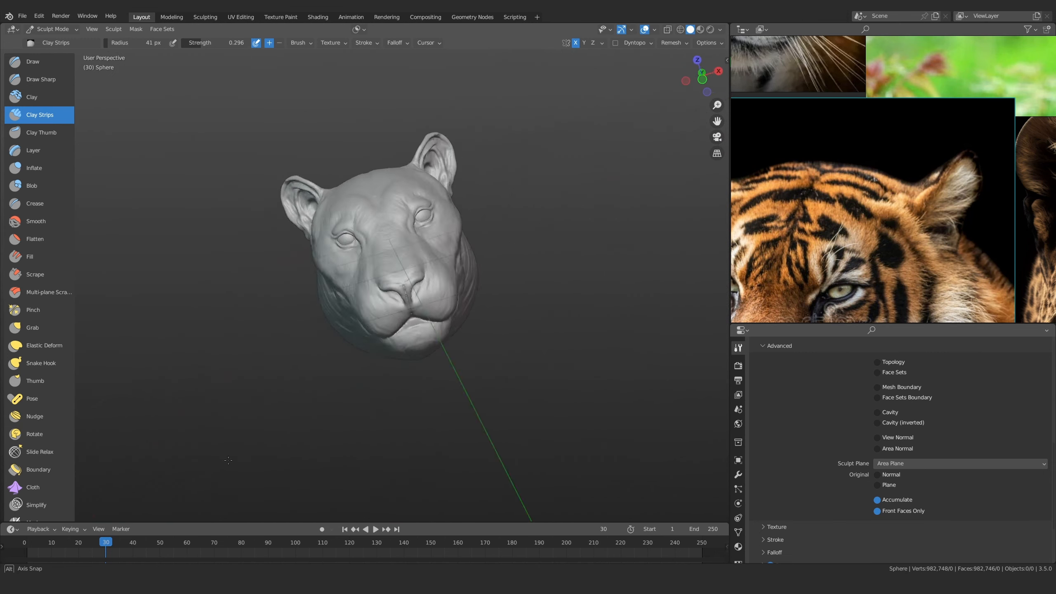
{"action": "mouse_move", "coordinate": [228, 460]}
{"action": "left_mouse_down", "text": "alt"}
{"action": "mouse_move", "coordinate": [337, 333]}
{"action": "mouse_move", "coordinate": [389, 302]}
{"action": "mouse_move", "coordinate": [406, 354]}
{"action": "mouse_move", "coordinate": [350, 306]}
{"action": "left_mouse_up", "text": "alt"}
{"action": "left_click_drag", "start_coordinate": [350, 306], "coordinate": [322, 266], "text": "ctrl+alt"}
{"action": "left_click_drag", "start_coordinate": [260, 278], "coordinate": [249, 280]}
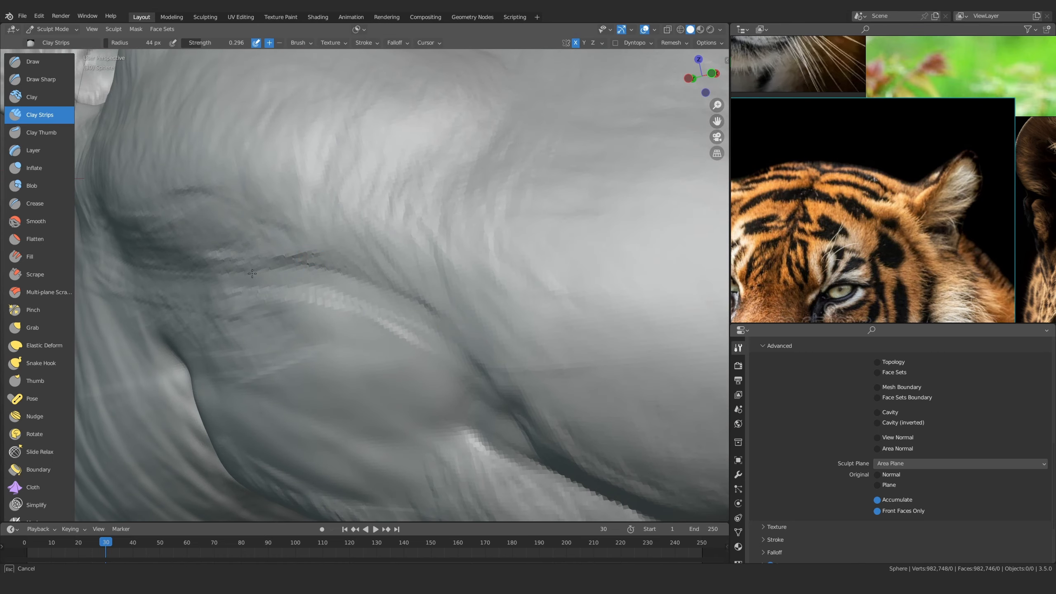
{"action": "left_click_drag", "start_coordinate": [419, 289], "coordinate": [420, 293]}
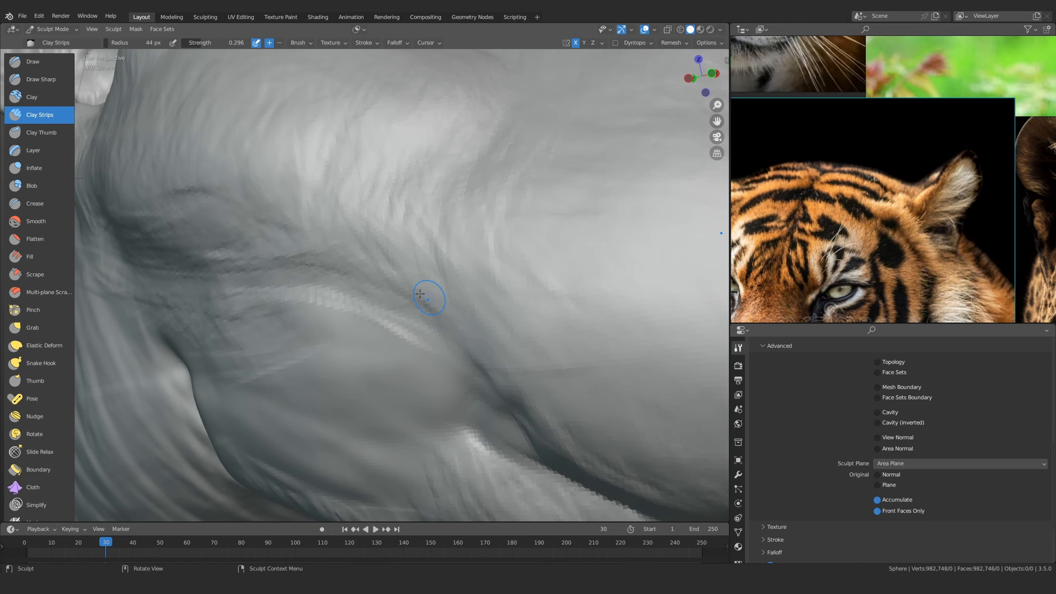
{"action": "left_click_drag", "start_coordinate": [197, 305], "coordinate": [232, 313]}
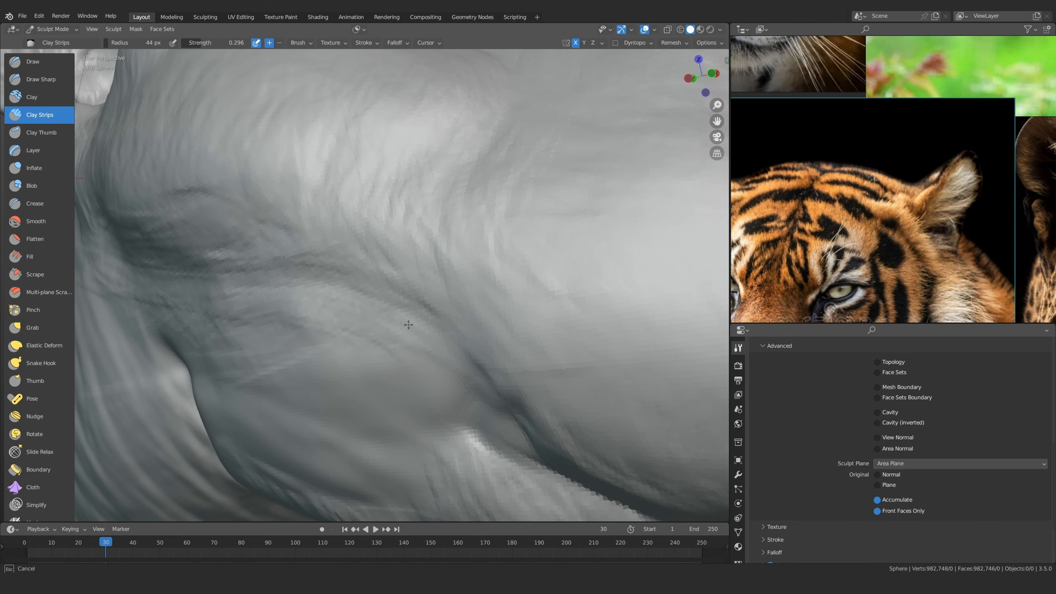
Blend the cheek behind the muzzle into the lower cheekbone with Clay Strips at a 64 px radius
{"action": "left_click_drag", "start_coordinate": [306, 285], "coordinate": [387, 366], "text": "ctrl+alt"}
{"action": "left_click_drag", "start_coordinate": [386, 366], "coordinate": [415, 337], "text": "ctrl+alt"}
{"action": "mouse_move", "coordinate": [416, 337]}
{"action": "left_mouse_down", "text": "ctrl+alt"}
{"action": "mouse_move", "coordinate": [370, 302]}
{"action": "mouse_move", "coordinate": [366, 325]}
{"action": "mouse_move", "coordinate": [377, 271]}
{"action": "left_mouse_up", "text": "ctrl+alt"}
{"action": "key", "text": "f"}
{"action": "left_click", "coordinate": [377, 316]}
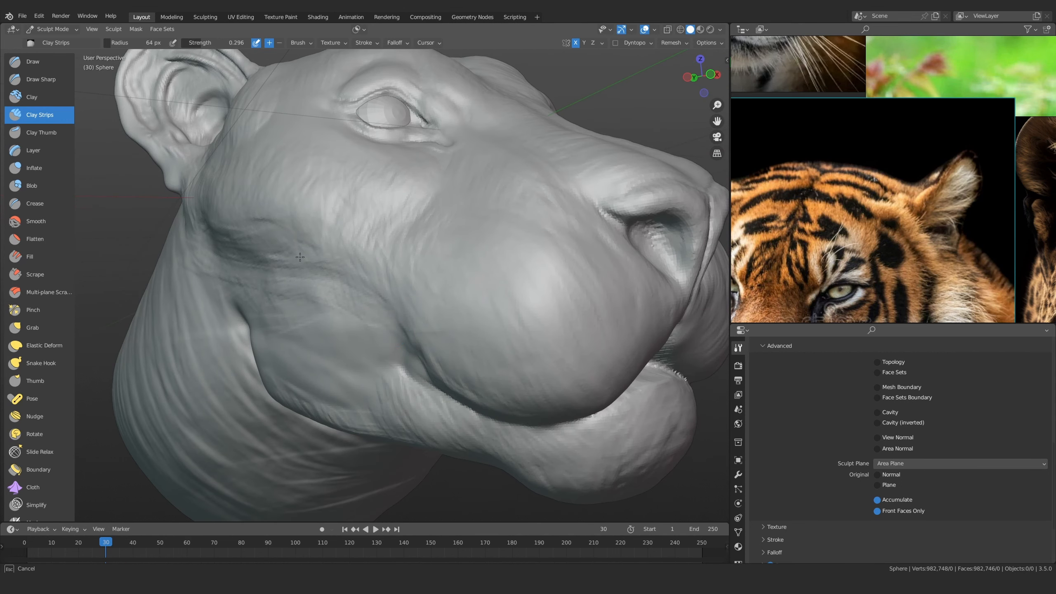
{"action": "left_click_drag", "start_coordinate": [408, 337], "coordinate": [401, 284]}
{"action": "left_click_drag", "start_coordinate": [402, 284], "coordinate": [405, 324], "text": "ctrl+alt"}
{"action": "mouse_move", "coordinate": [405, 325]}
{"action": "left_mouse_down", "text": "alt"}
{"action": "mouse_move", "coordinate": [337, 301]}
{"action": "mouse_move", "coordinate": [399, 299]}
{"action": "left_mouse_up", "text": "alt"}
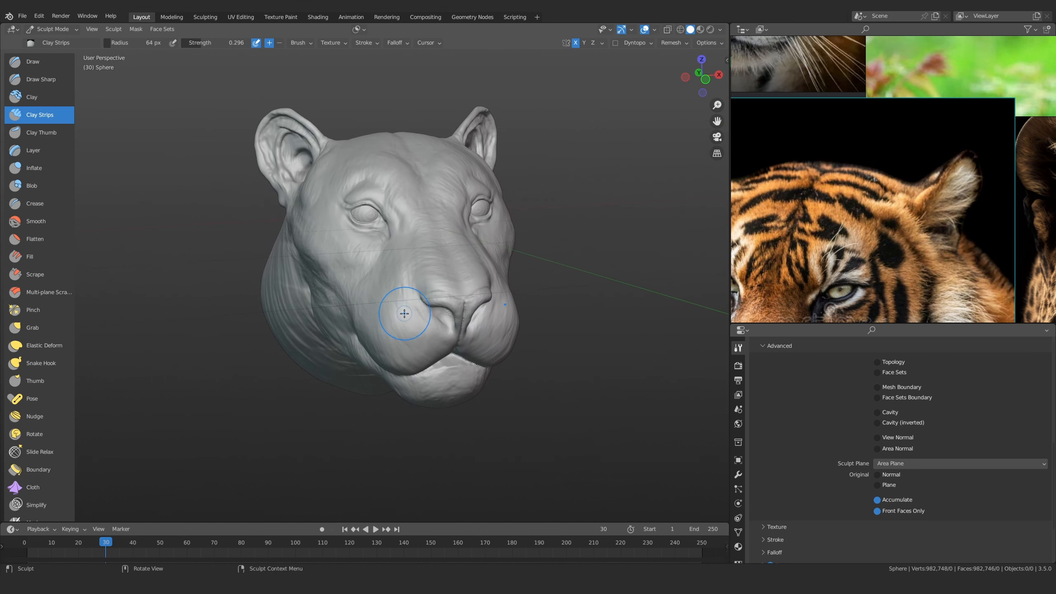
Push the sides of the face below the eyes inward with Grab at a 239 px radius, working from above the head
{"action": "mouse_move", "coordinate": [375, 244]}
{"action": "middle_mouse_down"}
{"action": "mouse_move", "coordinate": [357, 359]}
{"action": "mouse_move", "coordinate": [368, 321]}
{"action": "mouse_move", "coordinate": [371, 365]}
{"action": "middle_mouse_up"}
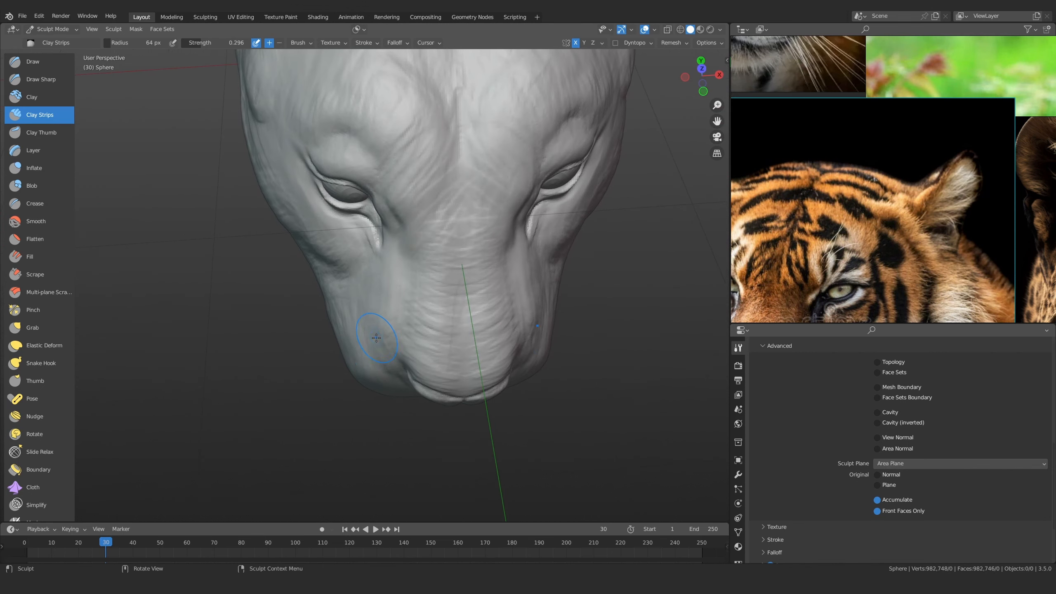
{"action": "key", "text": "g"}
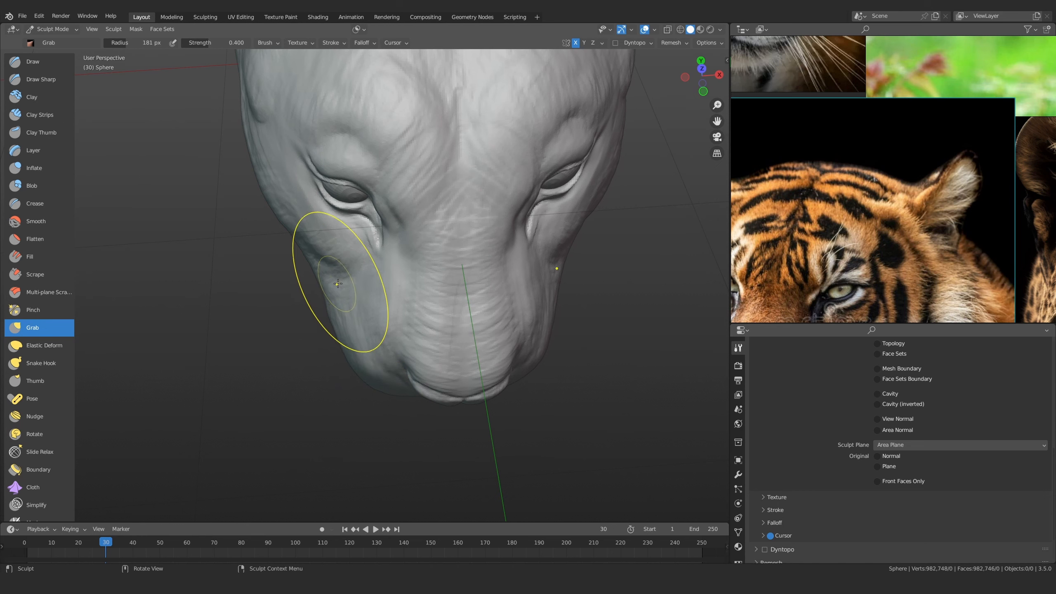
{"action": "key", "text": "f"}
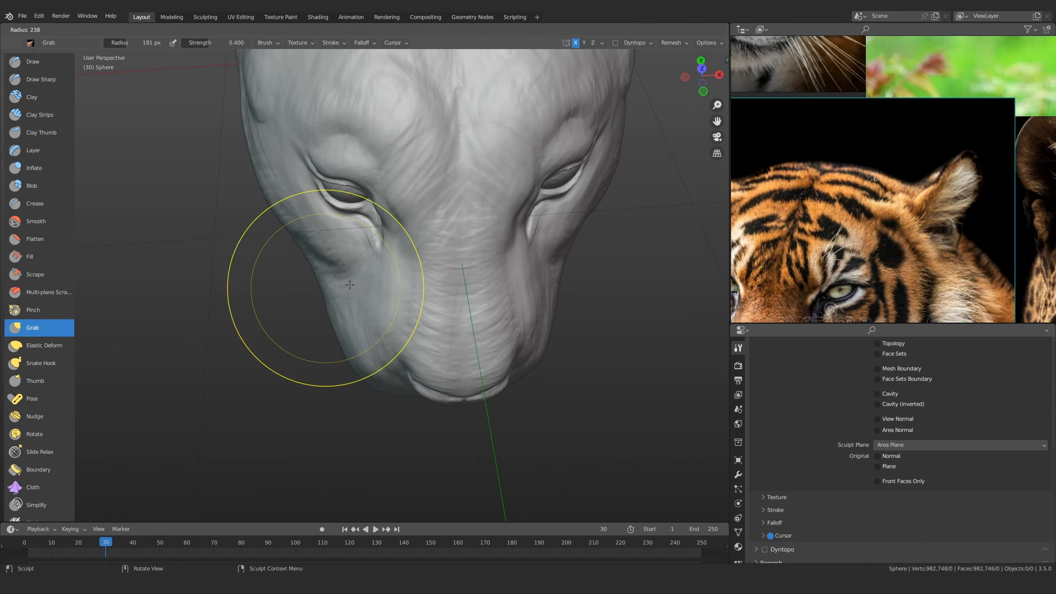
{"action": "left_click", "coordinate": [425, 290]}
{"action": "left_click_drag", "start_coordinate": [323, 290], "coordinate": [337, 284]}
{"action": "left_click_drag", "start_coordinate": [335, 281], "coordinate": [342, 279]}
{"action": "scroll", "coordinate": [334, 289], "scroll_direction": "down", "scroll_amount": 5}
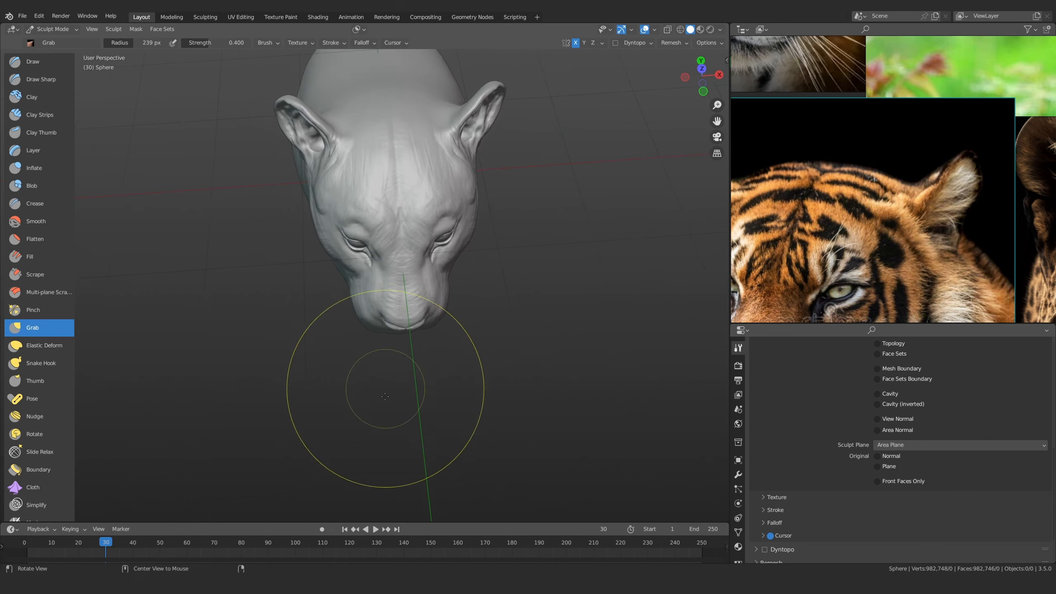
{"action": "middle_click_drag", "start_coordinate": [373, 387], "coordinate": [376, 245]}
{"action": "mouse_move", "coordinate": [359, 284]}
{"action": "middle_mouse_down"}
{"action": "mouse_move", "coordinate": [354, 326]}
{"action": "mouse_move", "coordinate": [381, 274]}
{"action": "mouse_move", "coordinate": [374, 349]}
{"action": "mouse_move", "coordinate": [344, 402]}
{"action": "mouse_move", "coordinate": [348, 353]}
{"action": "mouse_move", "coordinate": [390, 299]}
{"action": "middle_mouse_up"}
Layer Clay Strips strokes where the cheek meets the muzzle, using radii of 51 px and 53 px
{"action": "key", "text": "bracketleft"}
{"action": "key", "text": "bracketleft"}
{"action": "key", "text": "bracketleft"}
{"action": "middle_click_drag", "start_coordinate": [441, 375], "coordinate": [467, 331], "text": "ctrl"}
{"action": "key", "text": "f"}
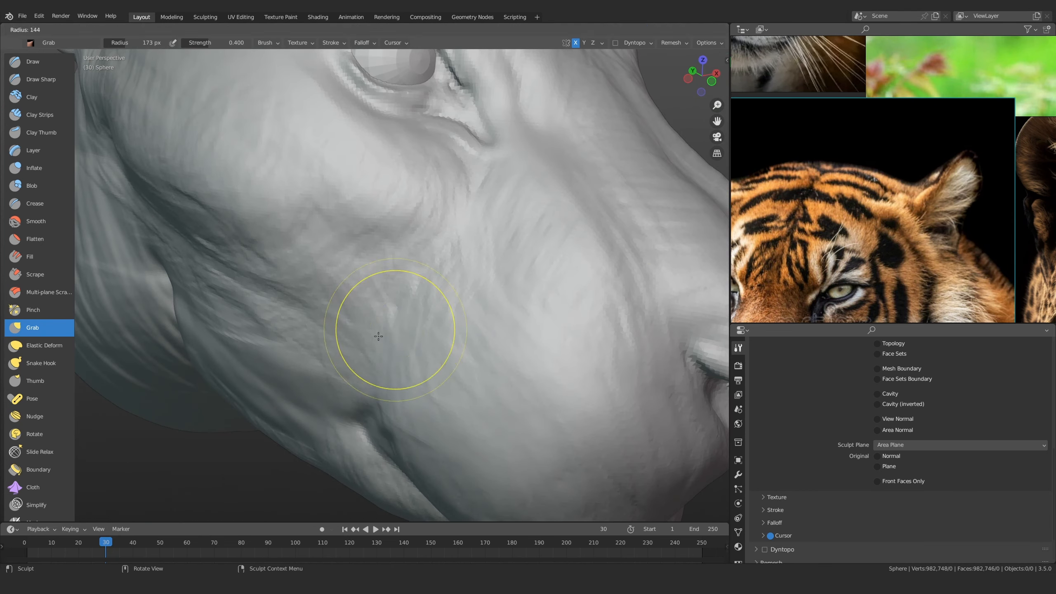
{"action": "left_click", "coordinate": [437, 330]}
{"action": "left_click", "coordinate": [58, 115]}
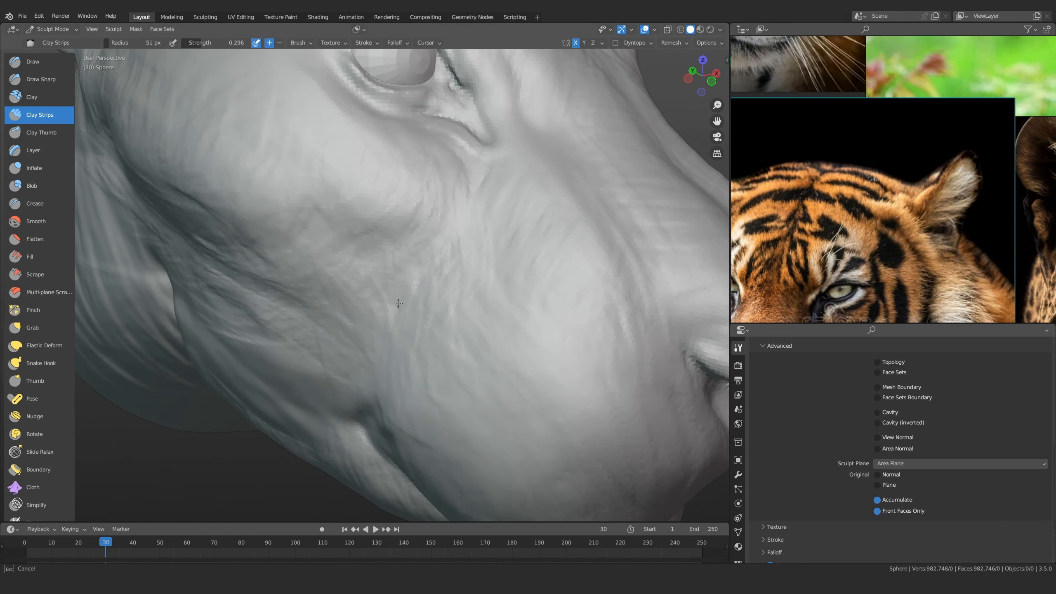
{"action": "left_click_drag", "start_coordinate": [395, 318], "coordinate": [409, 296]}
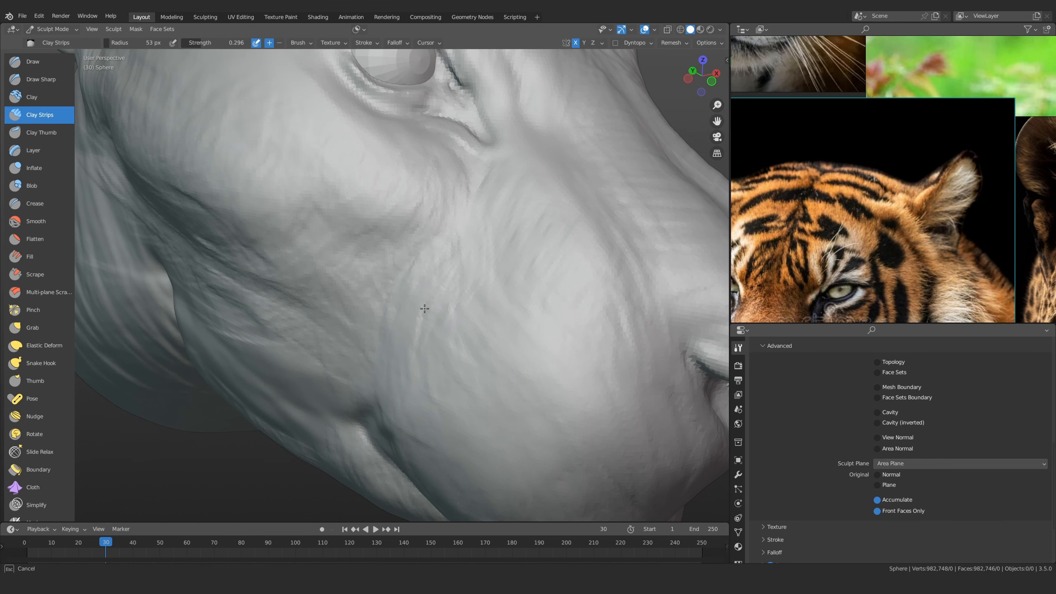
{"action": "mouse_move", "coordinate": [419, 420]}
{"action": "left_mouse_down"}
{"action": "mouse_move", "coordinate": [437, 412]}
{"action": "mouse_move", "coordinate": [501, 434]}
{"action": "left_mouse_up"}
{"action": "scroll", "coordinate": [501, 434], "scroll_direction": "down", "scroll_amount": 6}
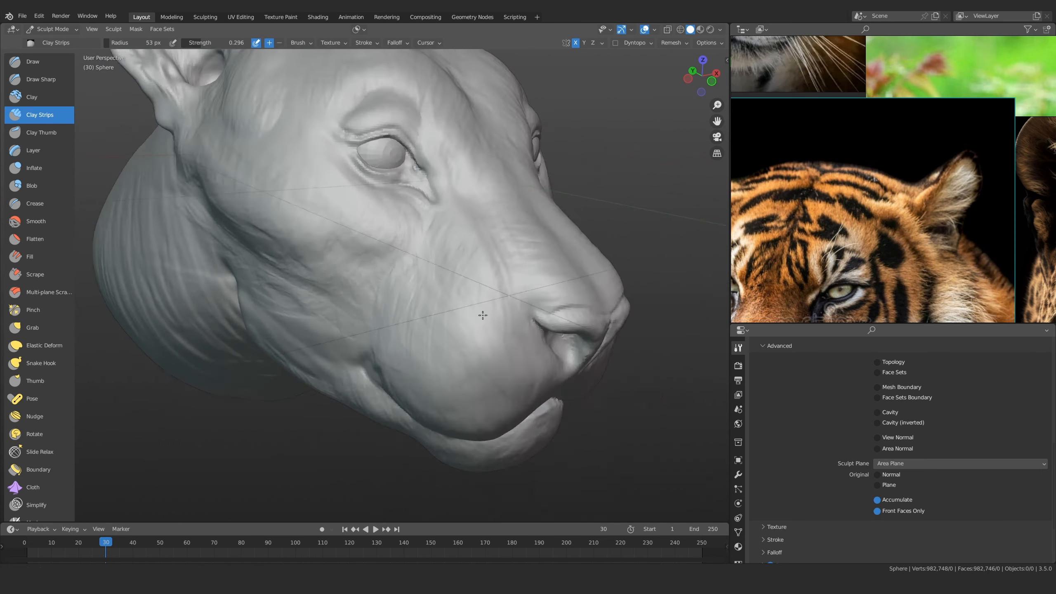
Build up the lip edges at the mouth corner with Clay Strips at radii from 48 px to 37 px, following the side-view tiger reference
{"action": "middle_click_drag", "start_coordinate": [502, 435], "coordinate": [392, 396]}
{"action": "middle_click_drag", "start_coordinate": [337, 366], "coordinate": [419, 342]}
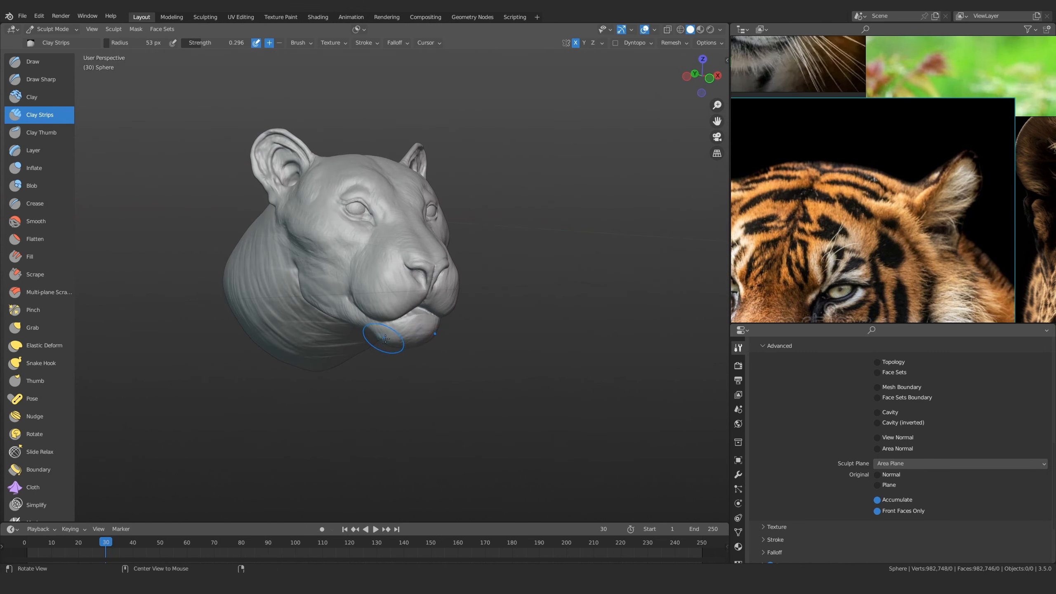
{"action": "scroll", "coordinate": [866, 202], "scroll_direction": "down", "scroll_amount": 8}
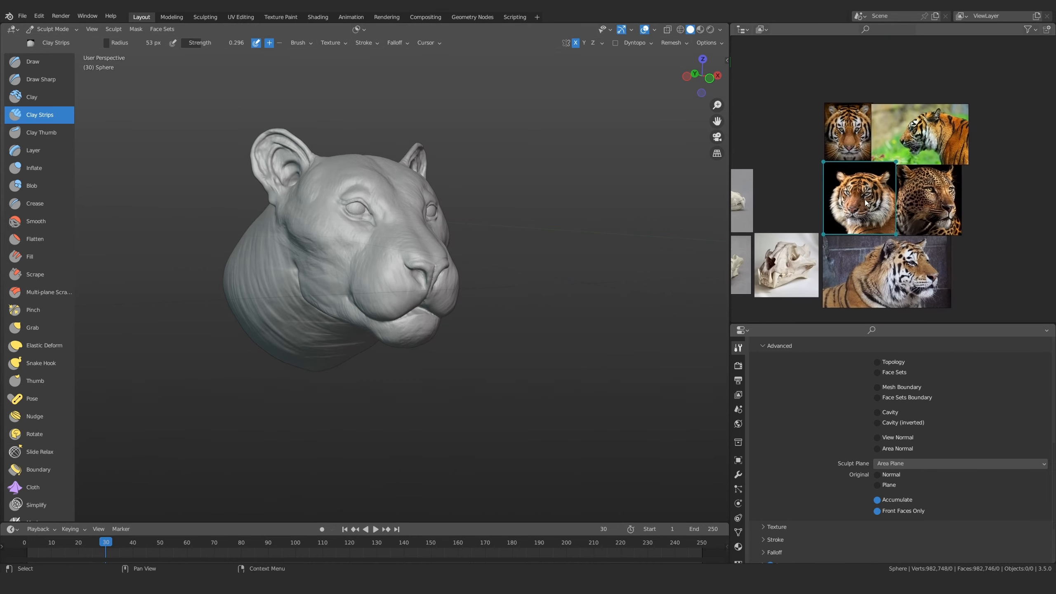
{"action": "scroll", "coordinate": [865, 203], "scroll_direction": "up", "scroll_amount": 10}
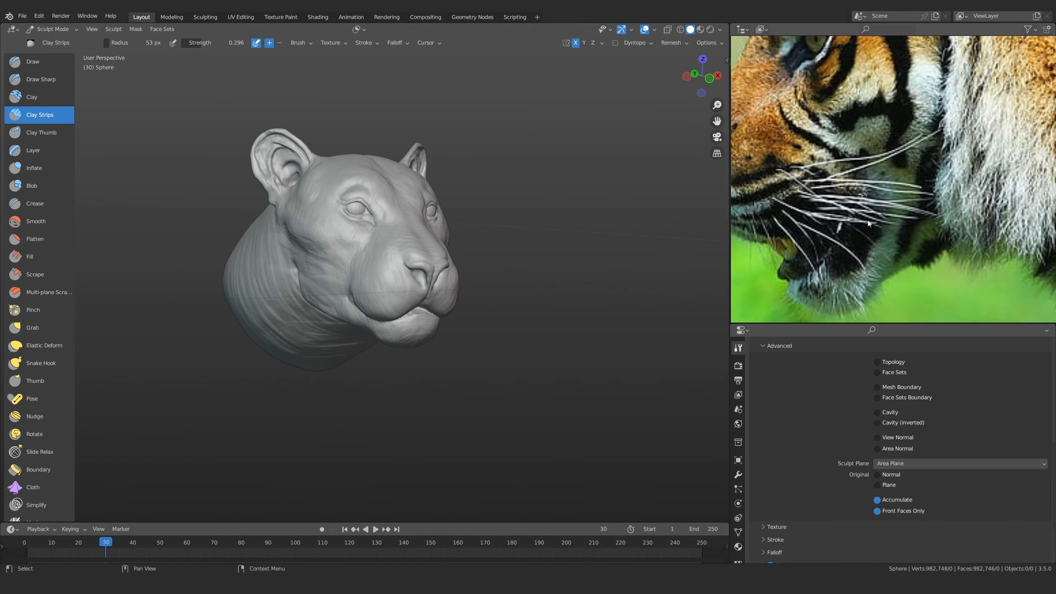
{"action": "mouse_move", "coordinate": [419, 329]}
{"action": "middle_mouse_down", "text": "ctrl"}
{"action": "mouse_move", "coordinate": [377, 301]}
{"action": "mouse_move", "coordinate": [349, 313]}
{"action": "mouse_move", "coordinate": [372, 325]}
{"action": "mouse_move", "coordinate": [370, 276]}
{"action": "middle_mouse_up", "text": "ctrl"}
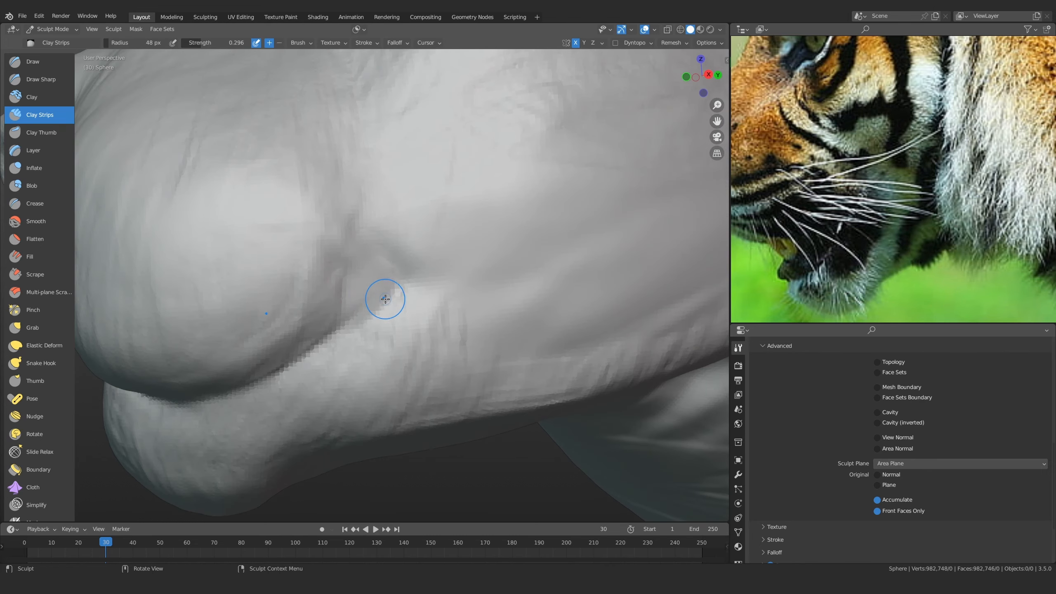
{"action": "left_click_drag", "start_coordinate": [374, 275], "coordinate": [367, 283]}
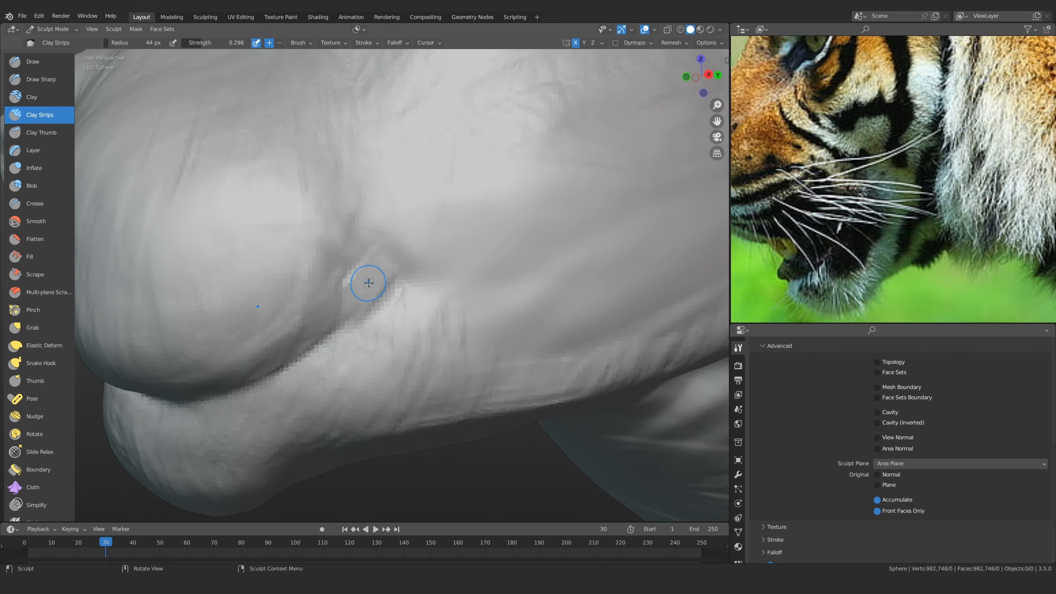
{"action": "middle_click_drag", "start_coordinate": [368, 283], "coordinate": [376, 301], "text": "ctrl"}
{"action": "key", "text": "f"}
{"action": "left_click", "coordinate": [373, 301]}
{"action": "left_click_drag", "start_coordinate": [370, 270], "coordinate": [357, 284]}
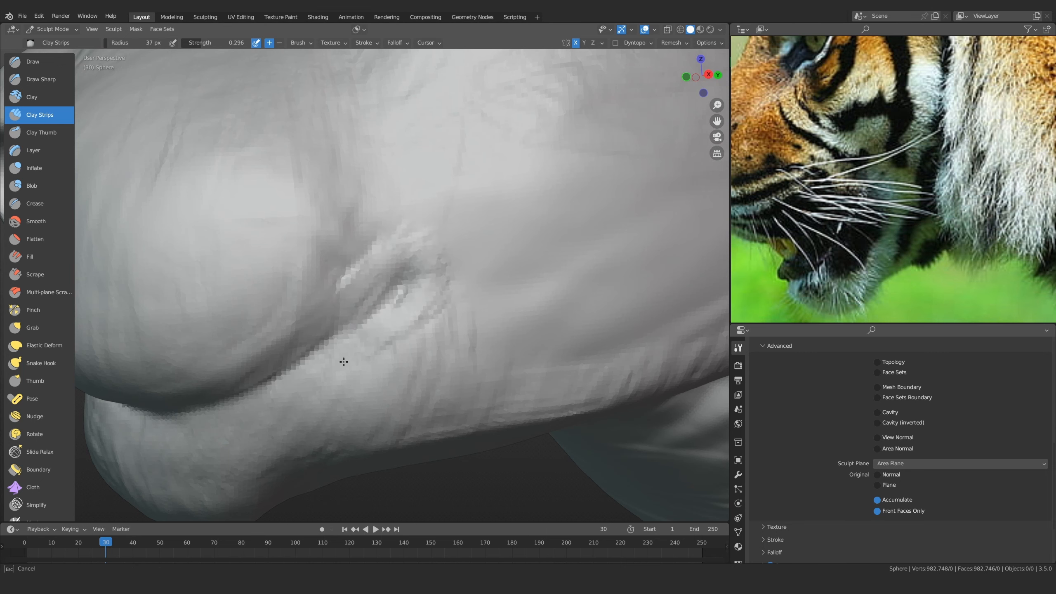
Work over the cheek above the mouth corner with Clay Strips at an 88 px radius
{"action": "left_click_drag", "start_coordinate": [343, 362], "coordinate": [345, 409], "text": "ctrl+alt"}
{"action": "mouse_move", "coordinate": [365, 333]}
{"action": "left_mouse_down", "text": "alt"}
{"action": "mouse_move", "coordinate": [429, 331]}
{"action": "mouse_move", "coordinate": [370, 345]}
{"action": "left_mouse_up", "text": "alt"}
{"action": "mouse_move", "coordinate": [370, 346]}
{"action": "left_mouse_down", "text": "ctrl+alt"}
{"action": "mouse_move", "coordinate": [365, 318]}
{"action": "mouse_move", "coordinate": [325, 325]}
{"action": "mouse_move", "coordinate": [358, 314]}
{"action": "mouse_move", "coordinate": [373, 324]}
{"action": "left_mouse_up", "text": "ctrl+alt"}
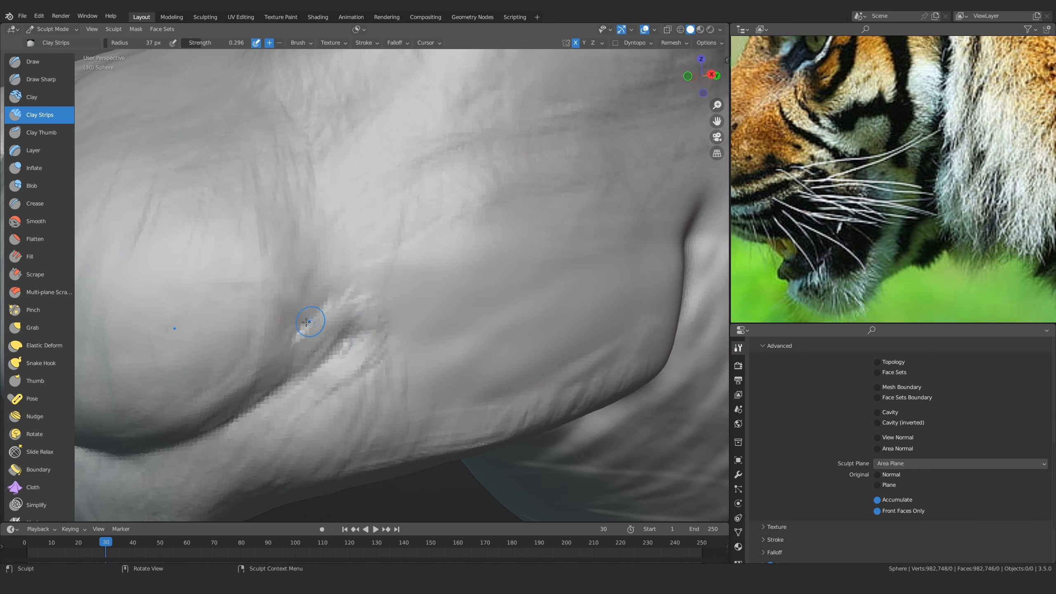
{"action": "mouse_move", "coordinate": [306, 321]}
{"action": "middle_mouse_down"}
{"action": "mouse_move", "coordinate": [499, 283]}
{"action": "mouse_move", "coordinate": [322, 330]}
{"action": "mouse_move", "coordinate": [290, 274]}
{"action": "middle_mouse_up"}
{"action": "scroll", "coordinate": [370, 264], "scroll_direction": "up", "scroll_amount": 1}
{"action": "key", "text": "f"}
{"action": "left_click", "coordinate": [419, 237]}
{"action": "middle_click_drag", "start_coordinate": [405, 128], "coordinate": [401, 184], "text": "shift"}
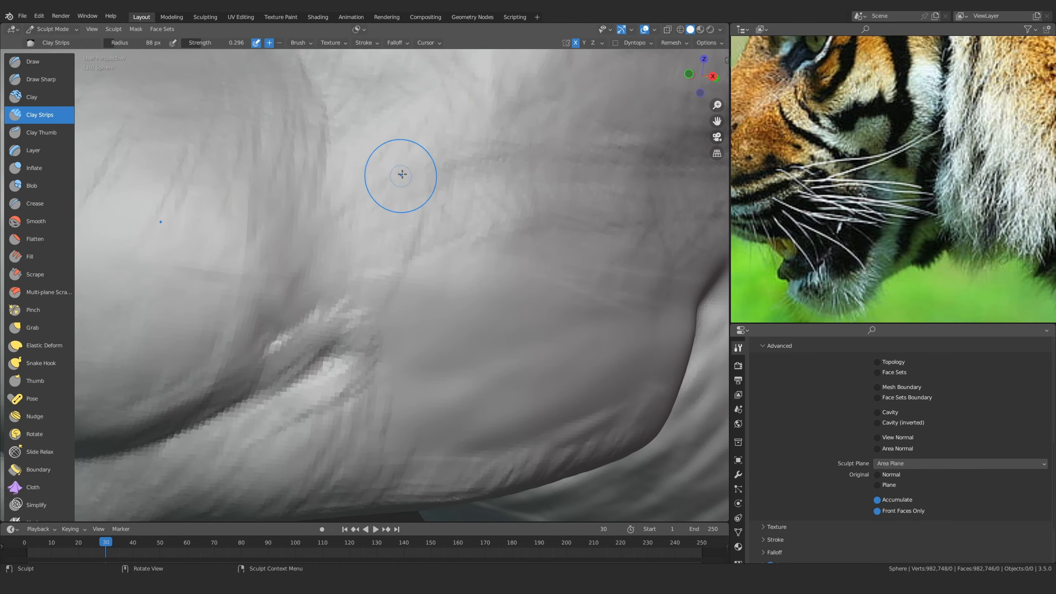
Fill the hollow behind the mouth corner at a 75 px radius and carve a downward crease there with Draw Sharp at 85 px
{"action": "key", "text": "f"}
{"action": "left_click", "coordinate": [366, 339]}
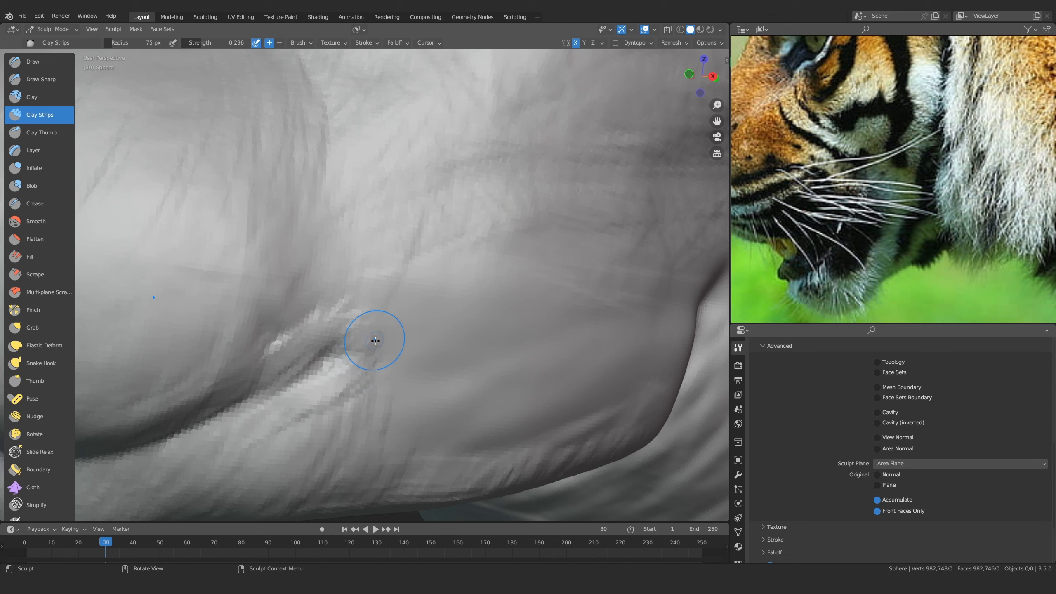
{"action": "left_click", "coordinate": [51, 79]}
{"action": "left_click_drag", "start_coordinate": [325, 361], "coordinate": [323, 391]}
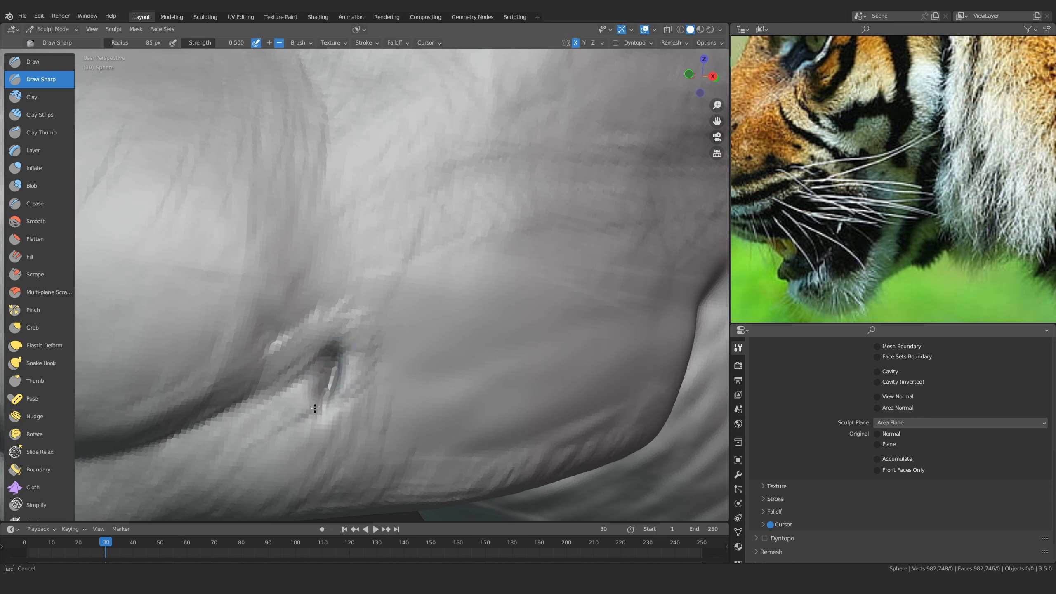
Build a raised fold of skin around the mouth corner and recess its crease with Clay Strips at a 52 px radius
{"action": "left_click", "coordinate": [42, 115]}
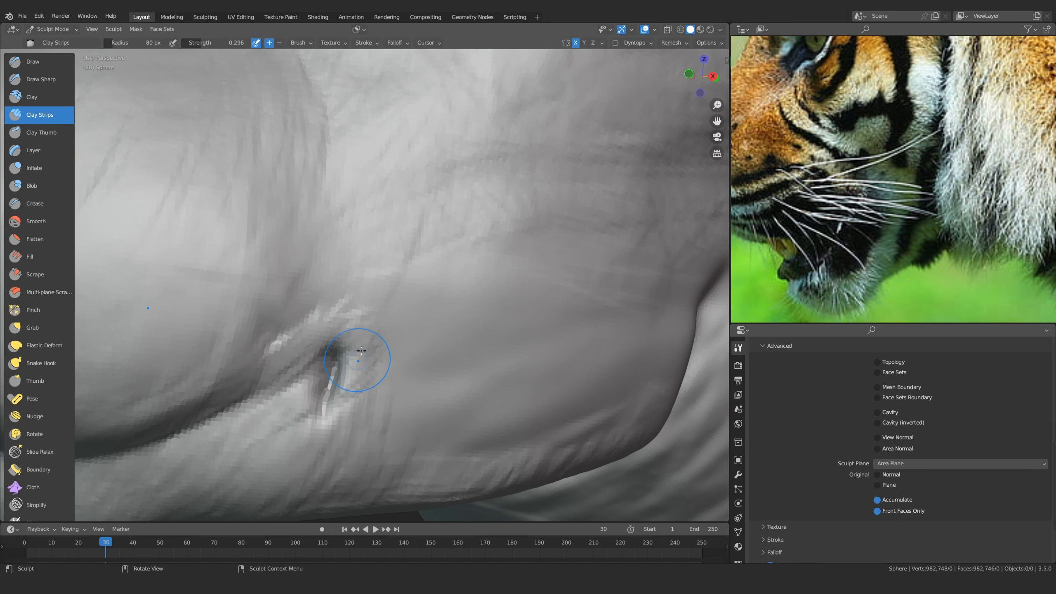
{"action": "mouse_move", "coordinate": [358, 369]}
{"action": "left_mouse_down"}
{"action": "mouse_move", "coordinate": [363, 391]}
{"action": "mouse_move", "coordinate": [387, 382]}
{"action": "left_mouse_up"}
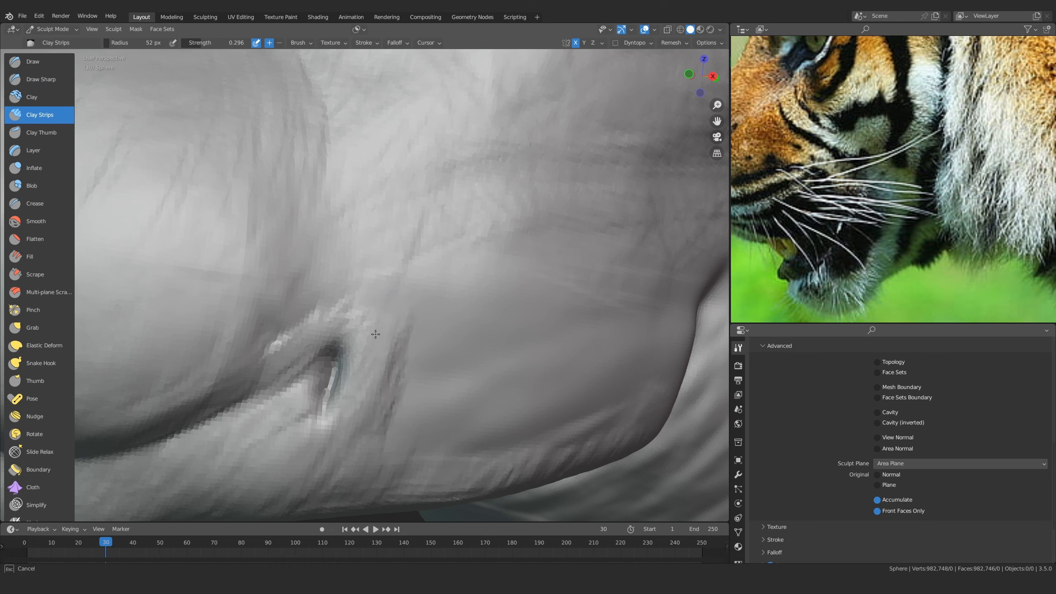
{"action": "mouse_move", "coordinate": [372, 285]}
{"action": "left_mouse_down"}
{"action": "mouse_move", "coordinate": [401, 299]}
{"action": "mouse_move", "coordinate": [399, 416]}
{"action": "mouse_move", "coordinate": [393, 263]}
{"action": "left_mouse_up"}
{"action": "left_click_drag", "start_coordinate": [401, 400], "coordinate": [414, 409]}
{"action": "mouse_move", "coordinate": [414, 291]}
{"action": "left_mouse_down", "text": "ctrl+alt"}
{"action": "mouse_move", "coordinate": [414, 408]}
{"action": "mouse_move", "coordinate": [478, 303]}
{"action": "mouse_move", "coordinate": [433, 291]}
{"action": "left_mouse_up", "text": "ctrl+alt"}
{"action": "mouse_move", "coordinate": [463, 349]}
{"action": "left_mouse_down", "text": "ctrl+alt"}
{"action": "mouse_move", "coordinate": [464, 242]}
{"action": "mouse_move", "coordinate": [424, 249]}
{"action": "left_mouse_up", "text": "ctrl+alt"}
{"action": "mouse_move", "coordinate": [424, 250]}
{"action": "left_mouse_down", "text": "ctrl+alt"}
{"action": "mouse_move", "coordinate": [424, 316]}
{"action": "mouse_move", "coordinate": [465, 325]}
{"action": "mouse_move", "coordinate": [424, 287]}
{"action": "left_mouse_up", "text": "ctrl+alt"}
{"action": "left_click_drag", "start_coordinate": [364, 271], "coordinate": [364, 305]}
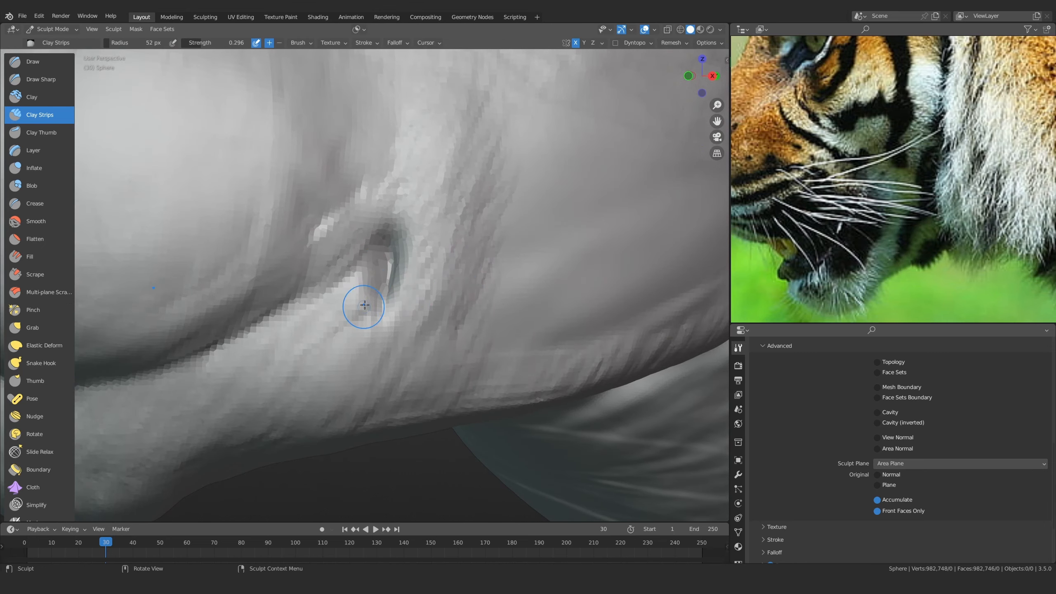
{"action": "left_click_drag", "start_coordinate": [391, 258], "coordinate": [369, 322], "text": "ctrl"}
{"action": "middle_click_drag", "start_coordinate": [409, 287], "coordinate": [411, 276], "text": "ctrl"}
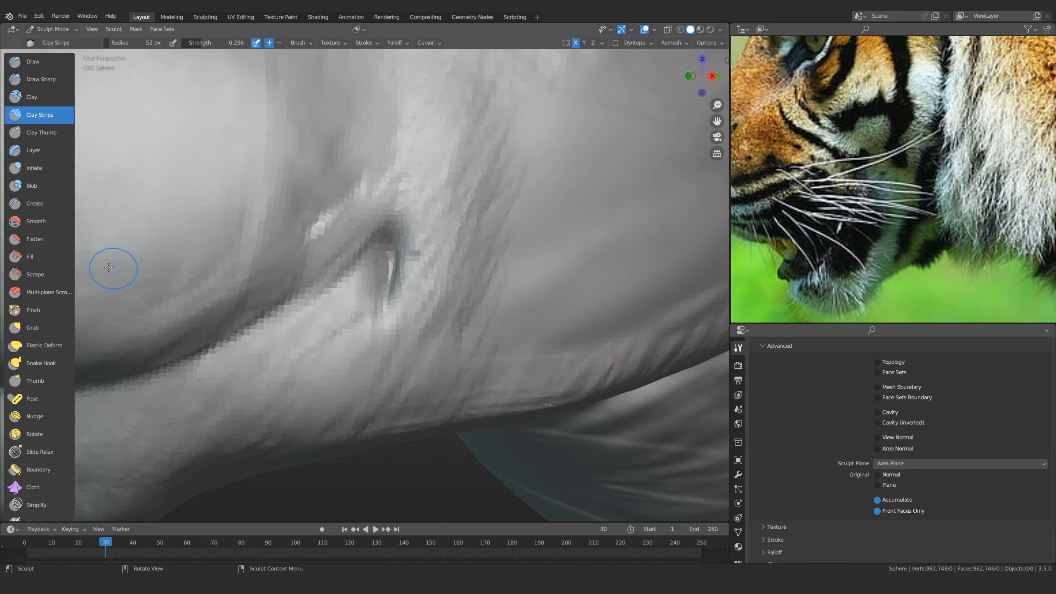
Flatten the sharp ridges around the mouth corner crease with Scrape, including strokes at a 67 px radius
{"action": "left_click", "coordinate": [40, 275]}
{"action": "mouse_move", "coordinate": [359, 263]}
{"action": "left_mouse_down"}
{"action": "mouse_move", "coordinate": [380, 261]}
{"action": "mouse_move", "coordinate": [360, 292]}
{"action": "left_mouse_up"}
{"action": "key", "text": "f"}
{"action": "left_click", "coordinate": [362, 288]}
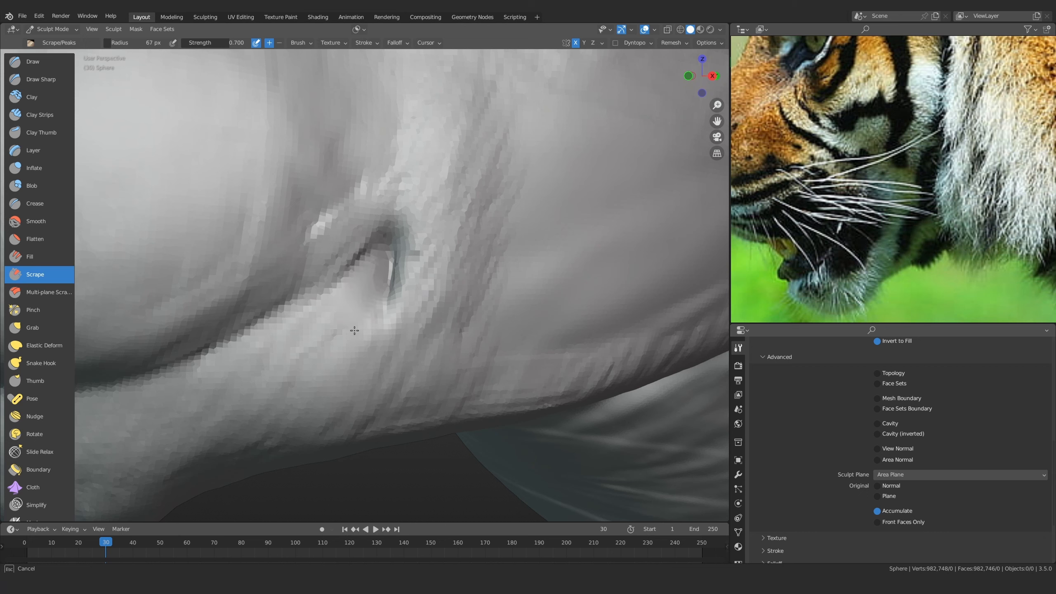
{"action": "left_click_drag", "start_coordinate": [355, 330], "coordinate": [362, 330]}
{"action": "key", "text": "f"}
{"action": "left_click", "coordinate": [405, 277]}
{"action": "mouse_move", "coordinate": [409, 269]}
{"action": "left_mouse_down"}
{"action": "mouse_move", "coordinate": [380, 316]}
{"action": "mouse_move", "coordinate": [419, 237]}
{"action": "left_mouse_up"}
Rebuild the upper lip edge and the fold behind the mouth corner with Clay Strips at radii of 64 px and 51 px
{"action": "left_click", "coordinate": [45, 118]}
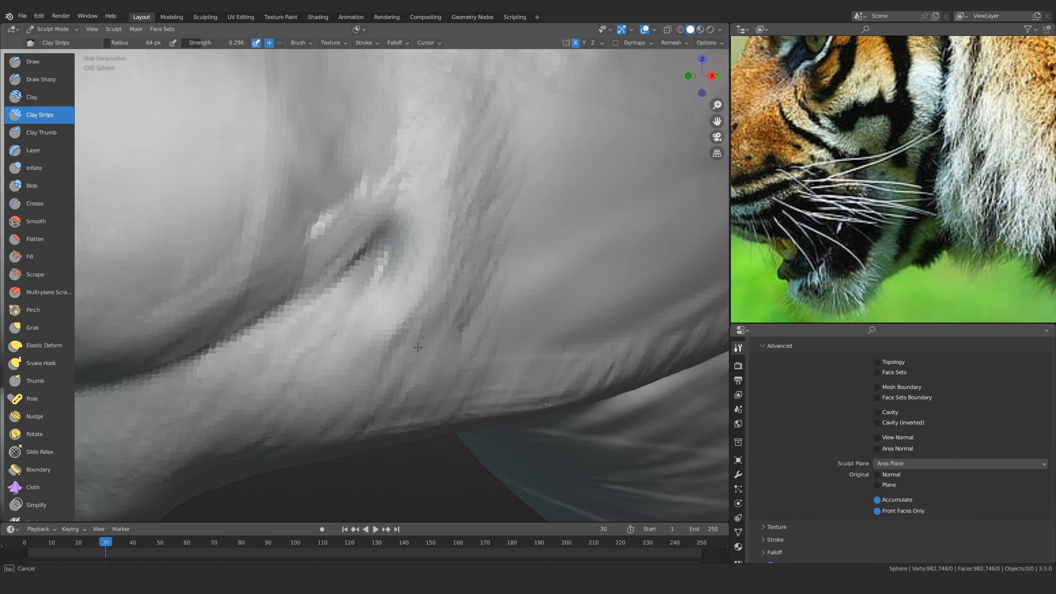
{"action": "mouse_move", "coordinate": [462, 294]}
{"action": "left_mouse_down", "text": "ctrl+alt"}
{"action": "mouse_move", "coordinate": [429, 358]}
{"action": "mouse_move", "coordinate": [449, 333]}
{"action": "mouse_move", "coordinate": [416, 325]}
{"action": "mouse_move", "coordinate": [491, 308]}
{"action": "mouse_move", "coordinate": [297, 351]}
{"action": "mouse_move", "coordinate": [332, 300]}
{"action": "mouse_move", "coordinate": [333, 378]}
{"action": "left_mouse_up", "text": "ctrl+alt"}
{"action": "left_click_drag", "start_coordinate": [333, 379], "coordinate": [385, 288], "text": "ctrl+alt"}
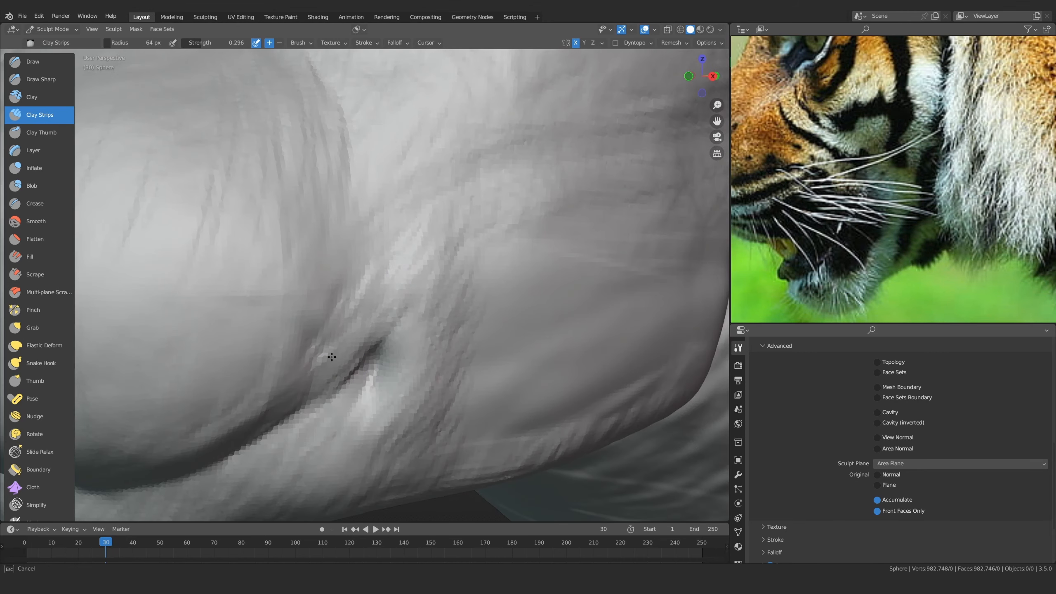
{"action": "mouse_move", "coordinate": [331, 357]}
{"action": "left_mouse_down"}
{"action": "mouse_move", "coordinate": [337, 347]}
{"action": "mouse_move", "coordinate": [322, 361]}
{"action": "left_mouse_up"}
{"action": "key", "text": "bracketleft"}
{"action": "key", "text": "bracketleft"}
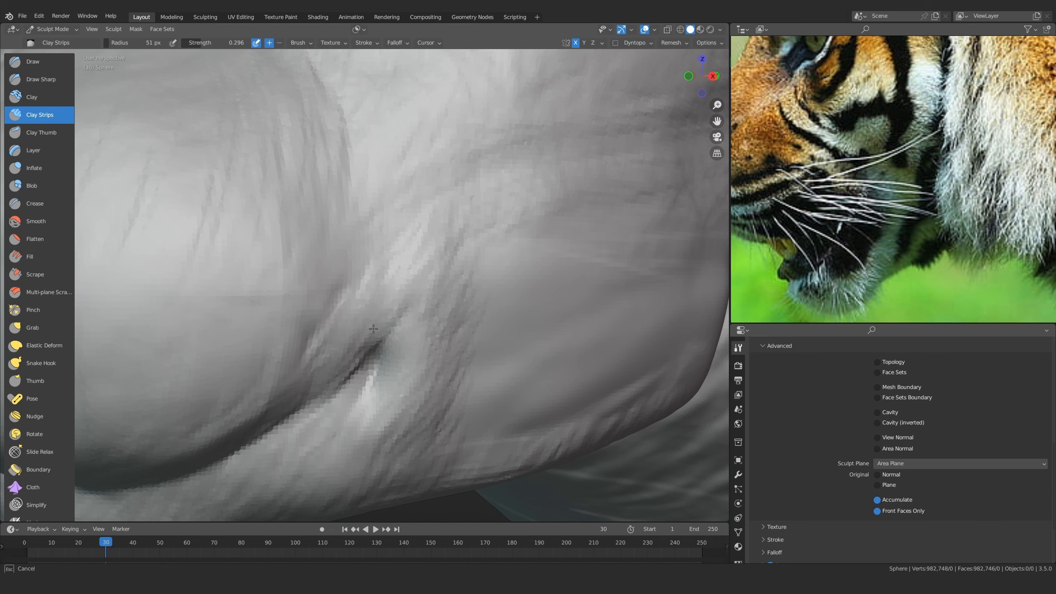
{"action": "left_click_drag", "start_coordinate": [423, 361], "coordinate": [410, 391]}
{"action": "mouse_move", "coordinate": [398, 249]}
{"action": "middle_mouse_down", "text": "ctrl"}
{"action": "mouse_move", "coordinate": [400, 309]}
{"action": "mouse_move", "coordinate": [413, 304]}
{"action": "middle_mouse_up", "text": "ctrl"}
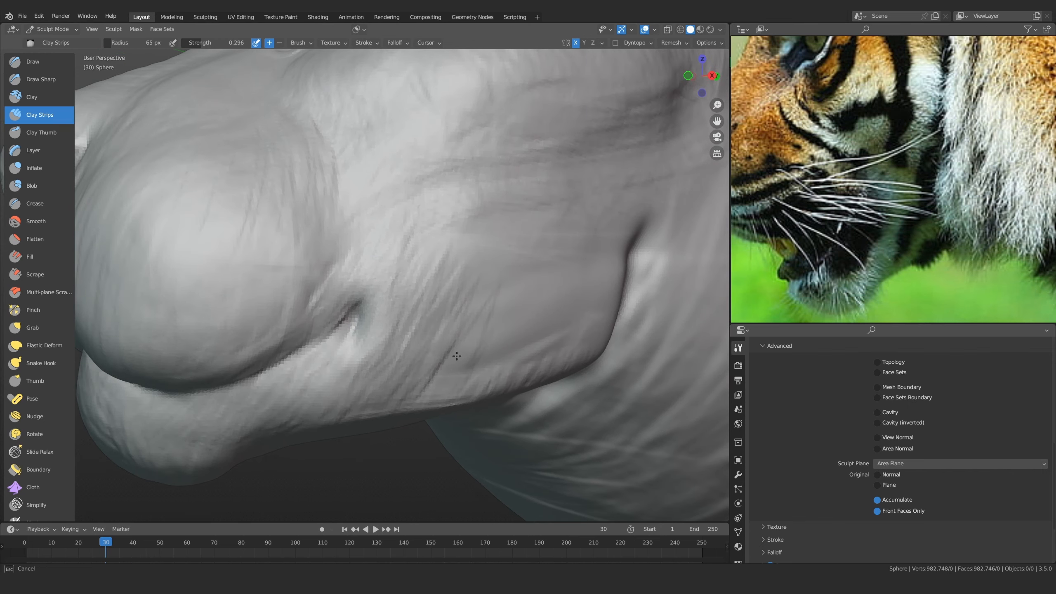
Carve the mouth line toward the mouth corner and a short downward crease below it with Draw Sharp at a 65 px radius
{"action": "mouse_move", "coordinate": [423, 245]}
{"action": "middle_mouse_down", "text": "ctrl"}
{"action": "mouse_move", "coordinate": [387, 302]}
{"action": "mouse_move", "coordinate": [429, 306]}
{"action": "mouse_move", "coordinate": [374, 266]}
{"action": "middle_mouse_up", "text": "ctrl"}
{"action": "left_click", "coordinate": [40, 80]}
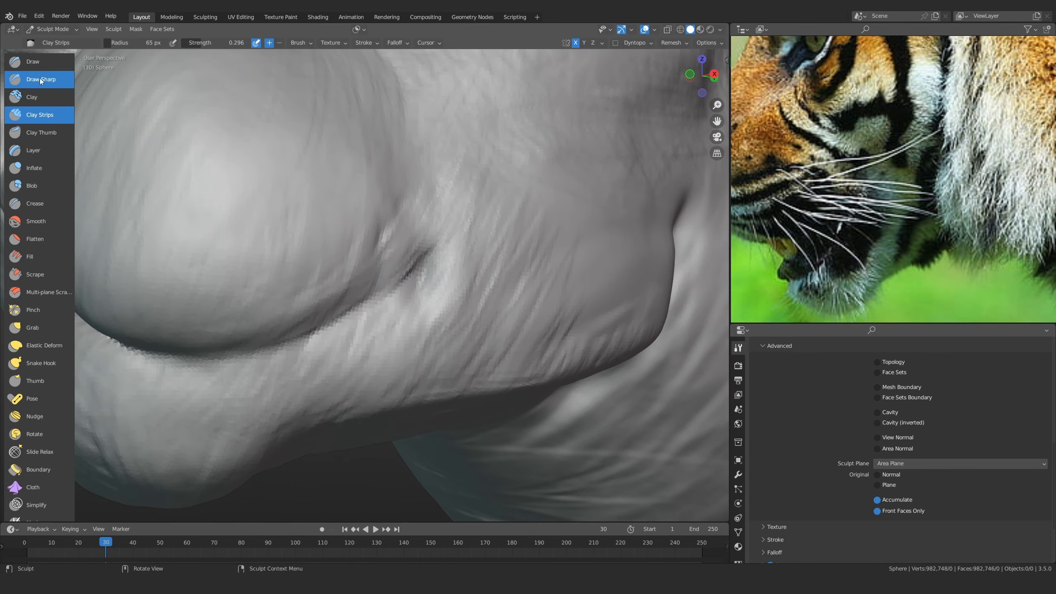
{"action": "left_click_drag", "start_coordinate": [338, 324], "coordinate": [418, 273]}
{"action": "mouse_move", "coordinate": [443, 190]}
{"action": "middle_mouse_down", "text": "ctrl"}
{"action": "mouse_move", "coordinate": [415, 316]}
{"action": "mouse_move", "coordinate": [386, 263]}
{"action": "middle_mouse_up", "text": "ctrl"}
{"action": "left_click_drag", "start_coordinate": [386, 264], "coordinate": [376, 268]}
{"action": "middle_click_drag", "start_coordinate": [397, 311], "coordinate": [393, 269], "text": "ctrl"}
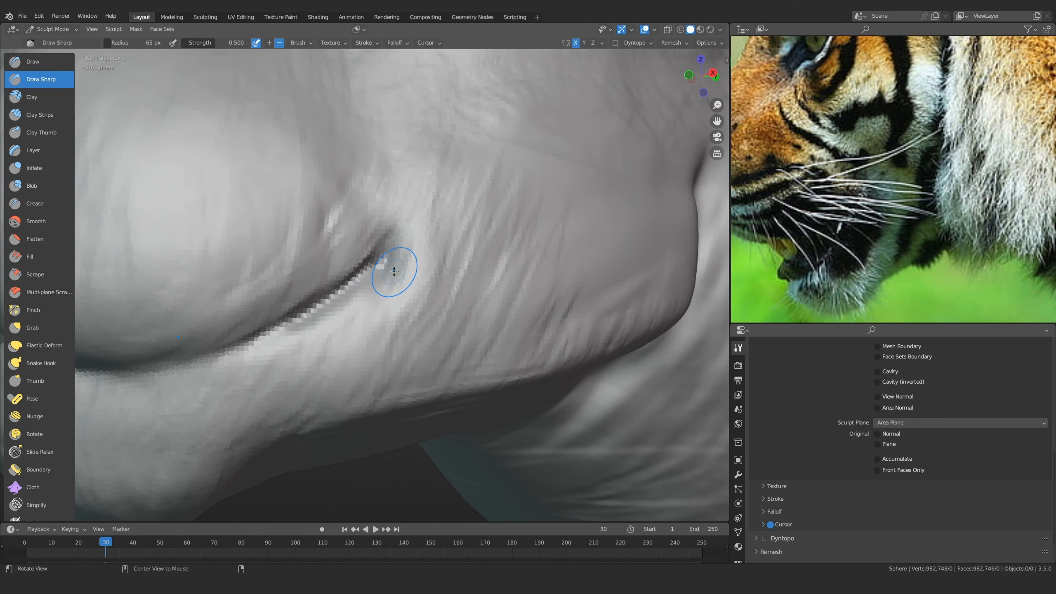
{"action": "mouse_move", "coordinate": [390, 260]}
{"action": "left_mouse_down"}
{"action": "mouse_move", "coordinate": [380, 262]}
{"action": "mouse_move", "coordinate": [369, 331]}
{"action": "left_mouse_up"}
{"action": "mouse_move", "coordinate": [385, 240]}
{"action": "left_mouse_down"}
{"action": "mouse_move", "coordinate": [393, 194]}
{"action": "mouse_move", "coordinate": [395, 241]}
{"action": "left_mouse_up"}
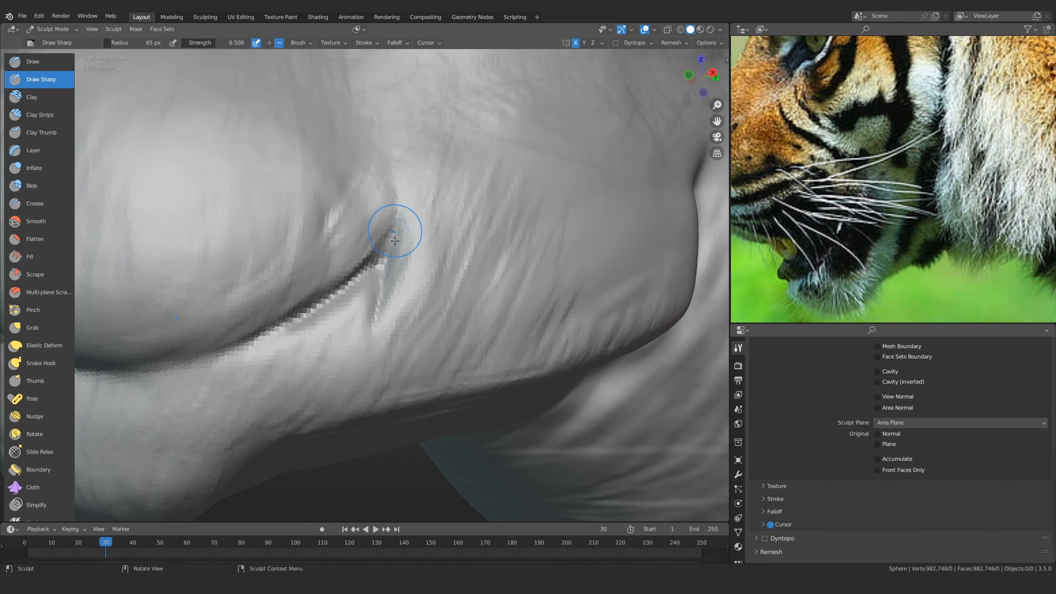
Soften the skin around the short crease below the mouth corner with Clay Strips at a 52 px radius
{"action": "key", "text": "c"}
{"action": "mouse_move", "coordinate": [341, 263]}
{"action": "middle_mouse_down", "text": "ctrl"}
{"action": "mouse_move", "coordinate": [412, 271]}
{"action": "mouse_move", "coordinate": [403, 204]}
{"action": "middle_mouse_up", "text": "ctrl"}
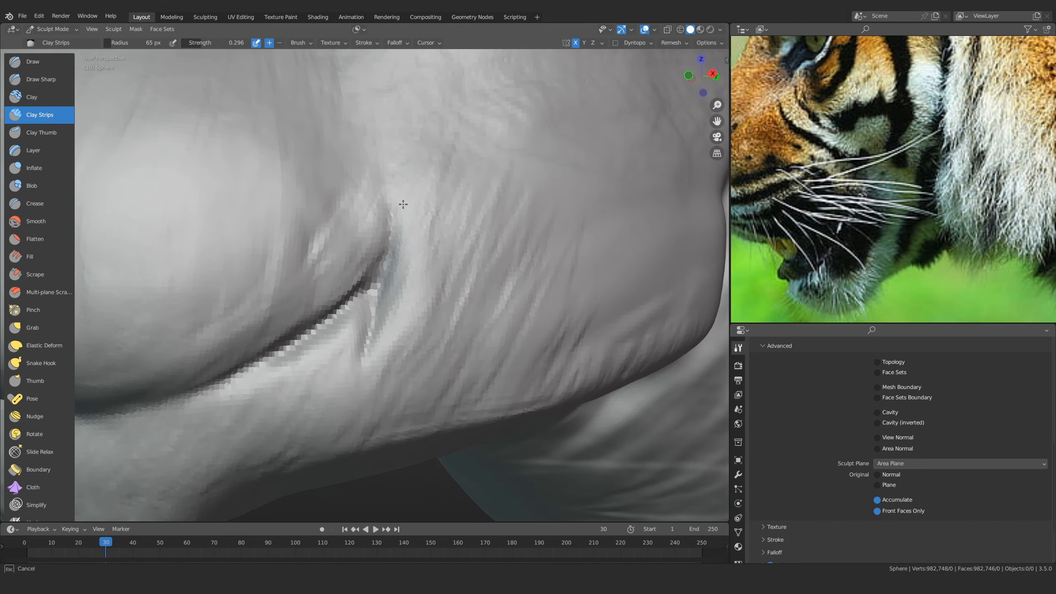
{"action": "key", "text": "bracketleft"}
{"action": "key", "text": "bracketleft"}
{"action": "left_click_drag", "start_coordinate": [382, 360], "coordinate": [378, 342]}
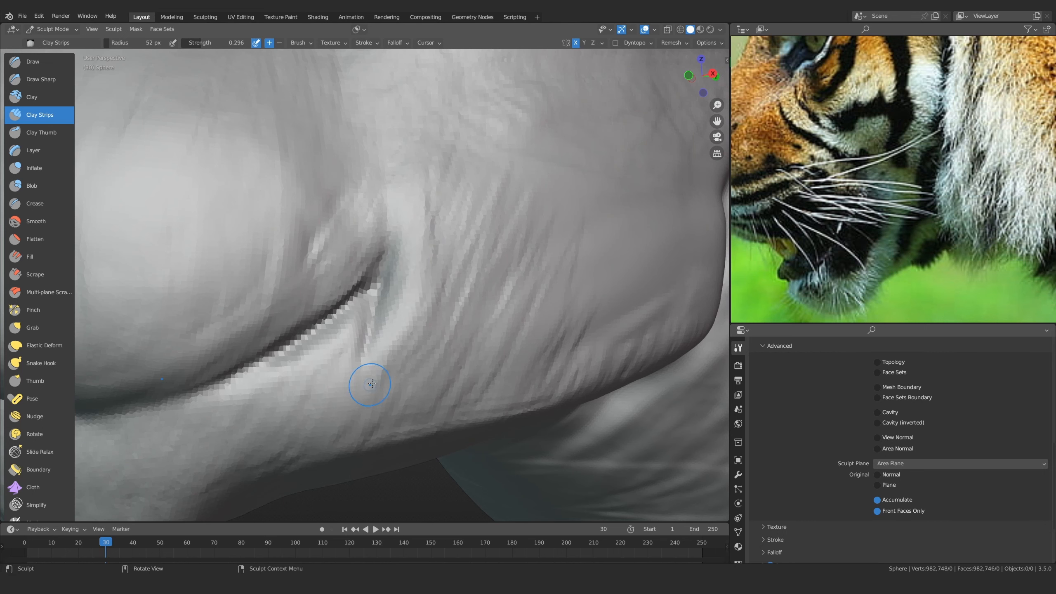
Fill the lower lip edge beside the mouth corner crease with Clay Strips at a 46 px radius
{"action": "mouse_move", "coordinate": [369, 382]}
{"action": "middle_mouse_down", "text": "ctrl"}
{"action": "mouse_move", "coordinate": [378, 368]}
{"action": "mouse_move", "coordinate": [365, 313]}
{"action": "mouse_move", "coordinate": [354, 350]}
{"action": "middle_mouse_up", "text": "ctrl"}
{"action": "key", "text": "f"}
{"action": "left_click", "coordinate": [412, 351]}
{"action": "middle_click_drag", "start_coordinate": [360, 311], "coordinate": [356, 354], "text": "ctrl"}
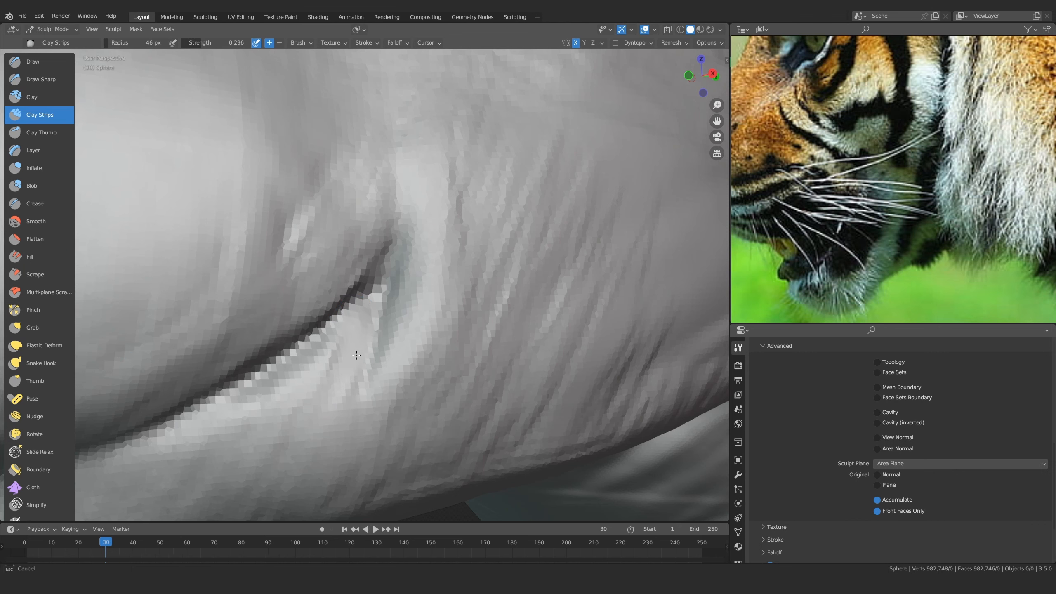
{"action": "middle_click_drag", "start_coordinate": [326, 394], "coordinate": [332, 410], "text": "ctrl"}
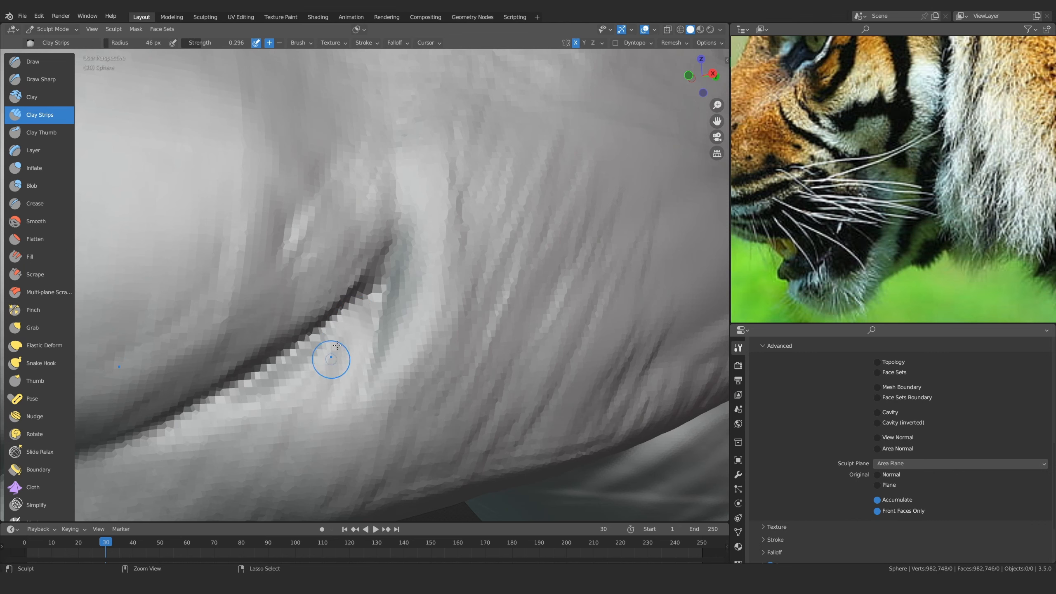
{"action": "left_click_drag", "start_coordinate": [392, 242], "coordinate": [390, 298], "text": "ctrl+alt"}
{"action": "mouse_move", "coordinate": [390, 297]}
{"action": "left_mouse_down", "text": "alt"}
{"action": "mouse_move", "coordinate": [425, 318]}
{"action": "mouse_move", "coordinate": [425, 261]}
{"action": "left_mouse_up", "text": "alt"}
{"action": "left_click_drag", "start_coordinate": [428, 297], "coordinate": [291, 293], "text": "alt"}
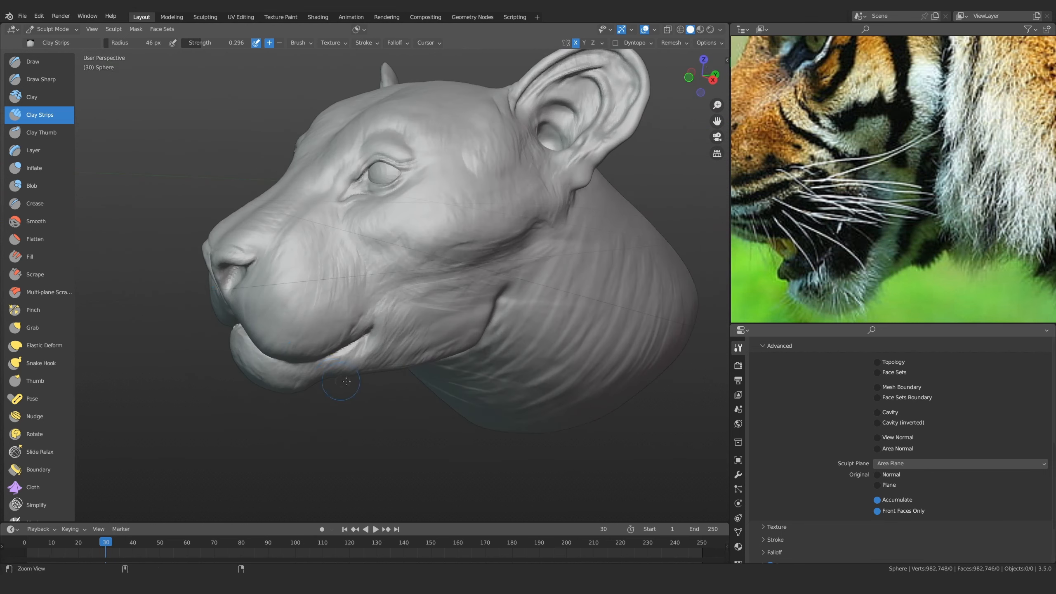
Refine the fold and lower lip around the mouth corner with Clay Strips at a 53 px radius
{"action": "mouse_move", "coordinate": [374, 370]}
{"action": "left_mouse_down", "text": "ctrl+alt"}
{"action": "mouse_move", "coordinate": [395, 325]}
{"action": "mouse_move", "coordinate": [390, 250]}
{"action": "mouse_move", "coordinate": [367, 261]}
{"action": "mouse_move", "coordinate": [373, 211]}
{"action": "mouse_move", "coordinate": [349, 236]}
{"action": "left_mouse_up", "text": "ctrl+alt"}
{"action": "key", "text": "f"}
{"action": "left_click", "coordinate": [400, 251]}
{"action": "left_click_drag", "start_coordinate": [337, 286], "coordinate": [338, 270], "text": "ctrl+alt"}
{"action": "mouse_move", "coordinate": [338, 268]}
{"action": "left_mouse_down"}
{"action": "mouse_move", "coordinate": [333, 277]}
{"action": "mouse_move", "coordinate": [362, 279]}
{"action": "left_mouse_up"}
{"action": "key", "text": "f"}
{"action": "left_click", "coordinate": [349, 311]}
{"action": "left_click_drag", "start_coordinate": [348, 323], "coordinate": [320, 376]}
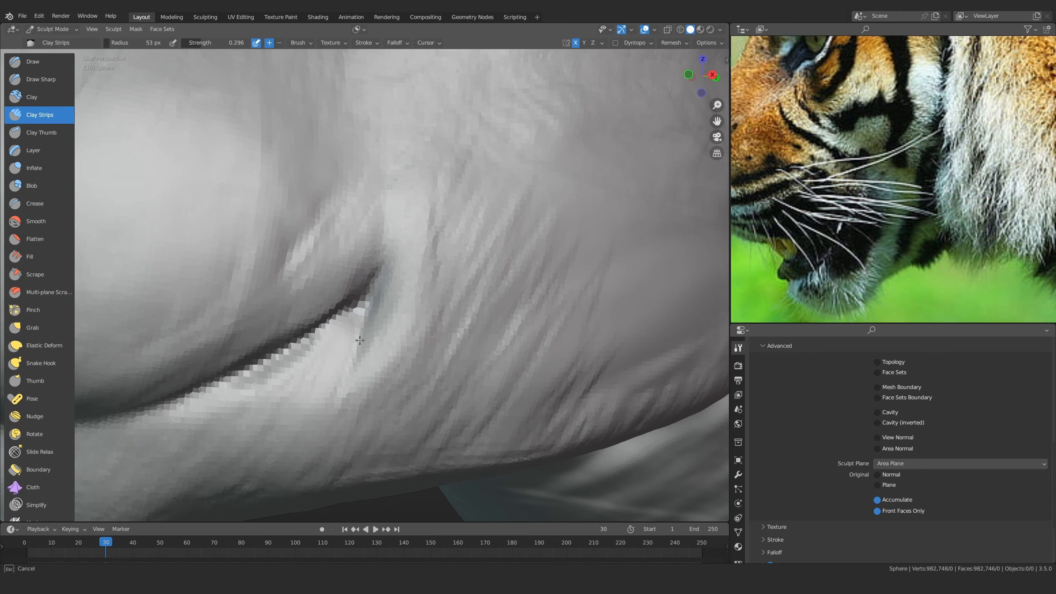
{"action": "left_click_drag", "start_coordinate": [360, 341], "coordinate": [366, 329]}
{"action": "mouse_move", "coordinate": [353, 395]}
{"action": "left_mouse_down"}
{"action": "mouse_move", "coordinate": [391, 390]}
{"action": "mouse_move", "coordinate": [382, 361]}
{"action": "mouse_move", "coordinate": [370, 497]}
{"action": "left_mouse_up"}
{"action": "left_click_drag", "start_coordinate": [377, 305], "coordinate": [392, 305], "text": "alt"}
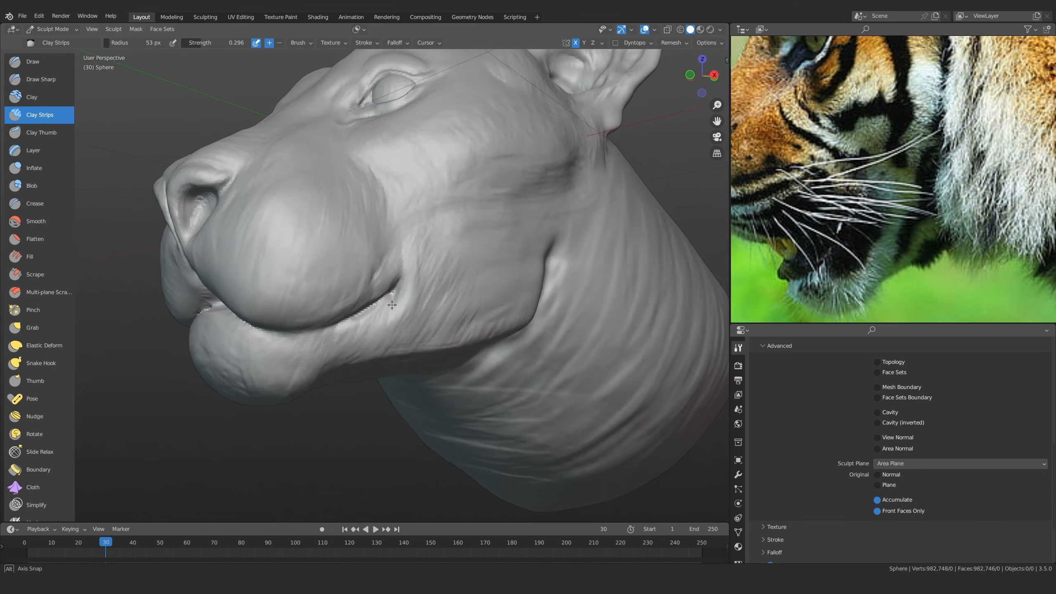
Mark a curved stroke across the front of the chin below the lower lip with Clay Strips at a 53 px radius
{"action": "middle_click_drag", "start_coordinate": [392, 305], "coordinate": [415, 297]}
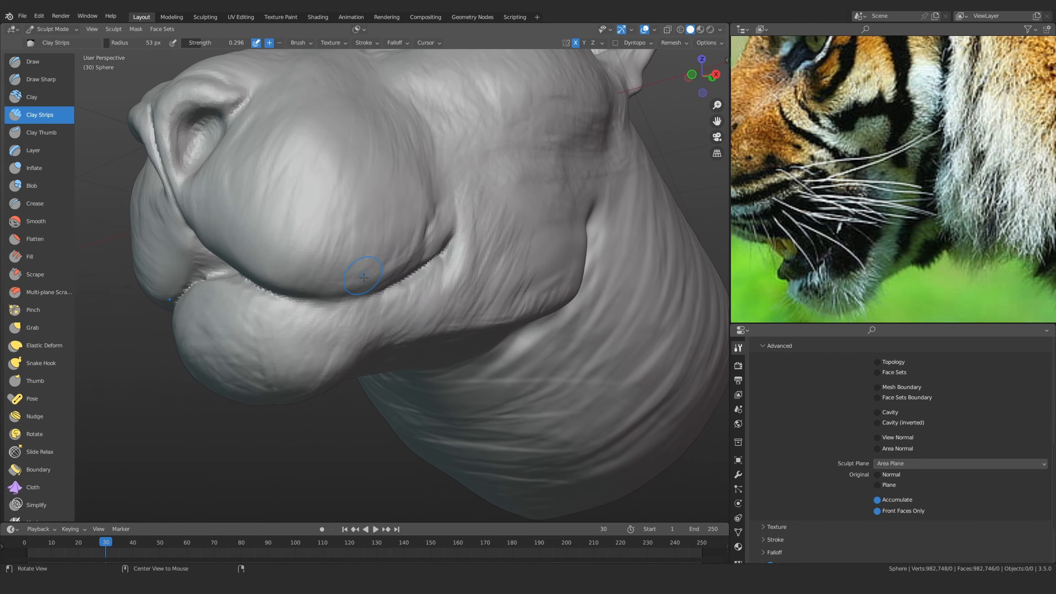
{"action": "left_click_drag", "start_coordinate": [364, 277], "coordinate": [419, 311], "text": "alt"}
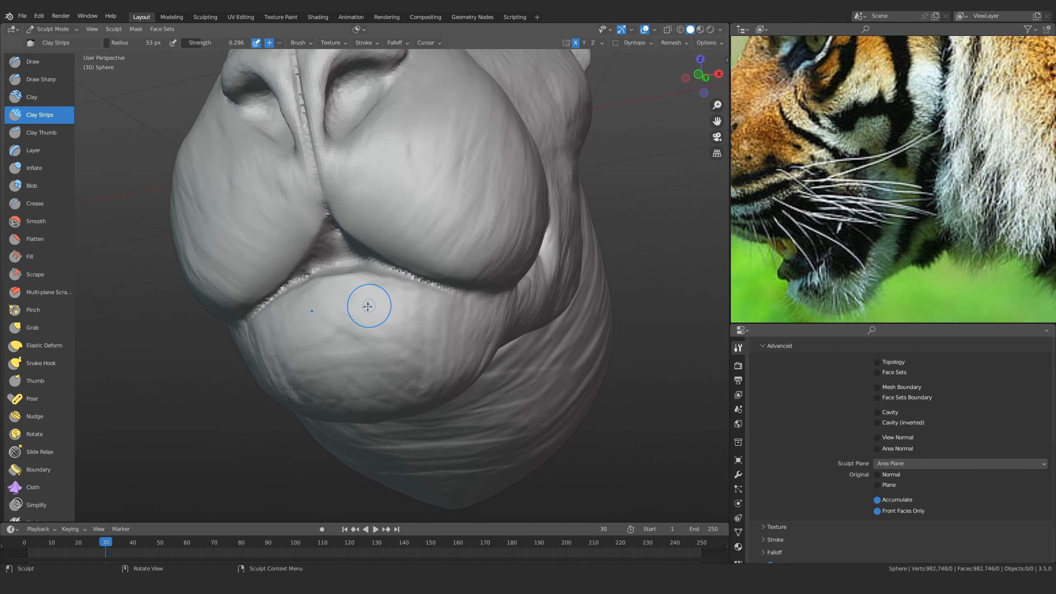
{"action": "left_click_drag", "start_coordinate": [502, 359], "coordinate": [525, 366], "text": "alt"}
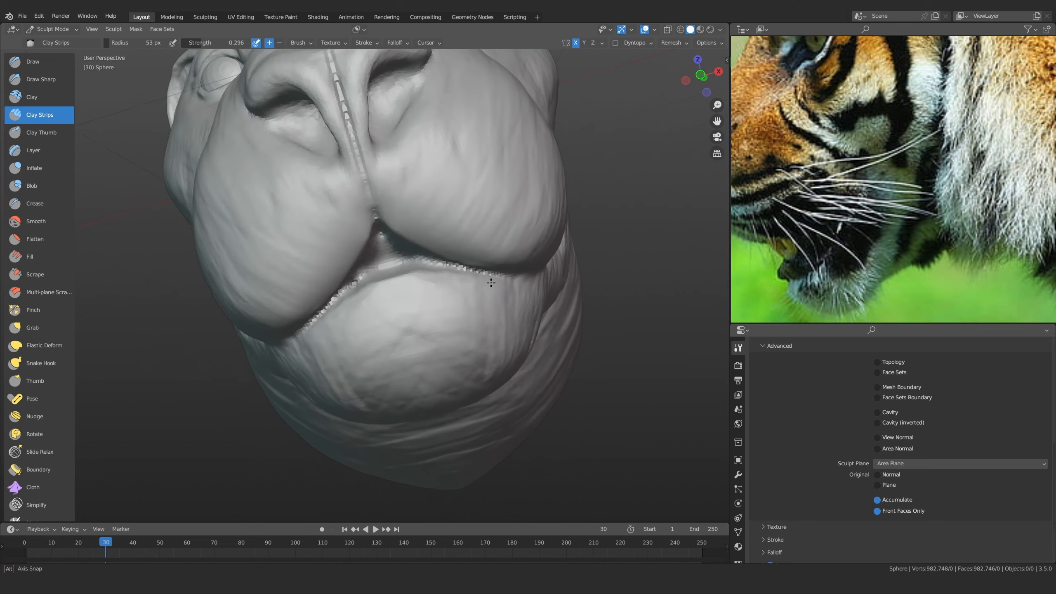
{"action": "left_click_drag", "start_coordinate": [457, 374], "coordinate": [455, 309], "text": "ctrl+alt"}
{"action": "mouse_move", "coordinate": [516, 283]}
{"action": "left_mouse_down"}
{"action": "mouse_move", "coordinate": [344, 328]}
{"action": "mouse_move", "coordinate": [316, 356]}
{"action": "mouse_move", "coordinate": [373, 315]}
{"action": "mouse_move", "coordinate": [498, 293]}
{"action": "mouse_move", "coordinate": [381, 309]}
{"action": "left_mouse_up"}
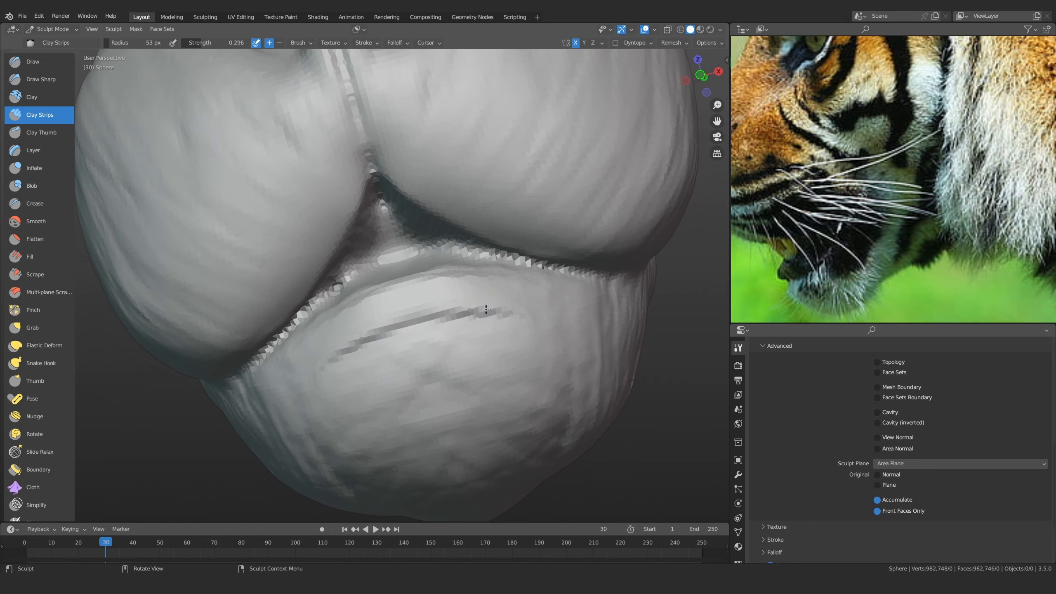
{"action": "left_click_drag", "start_coordinate": [486, 309], "coordinate": [406, 333], "text": "ctrl+alt"}
{"action": "mouse_move", "coordinate": [416, 375]}
{"action": "left_mouse_down", "text": "ctrl+alt"}
{"action": "mouse_move", "coordinate": [434, 342]}
{"action": "mouse_move", "coordinate": [457, 335]}
{"action": "mouse_move", "coordinate": [295, 283]}
{"action": "left_mouse_up", "text": "ctrl+alt"}
Try a wavy crease across the chin, curling up at its sides, with Draw Sharp at a 97 px radius
{"action": "left_click", "coordinate": [52, 81]}
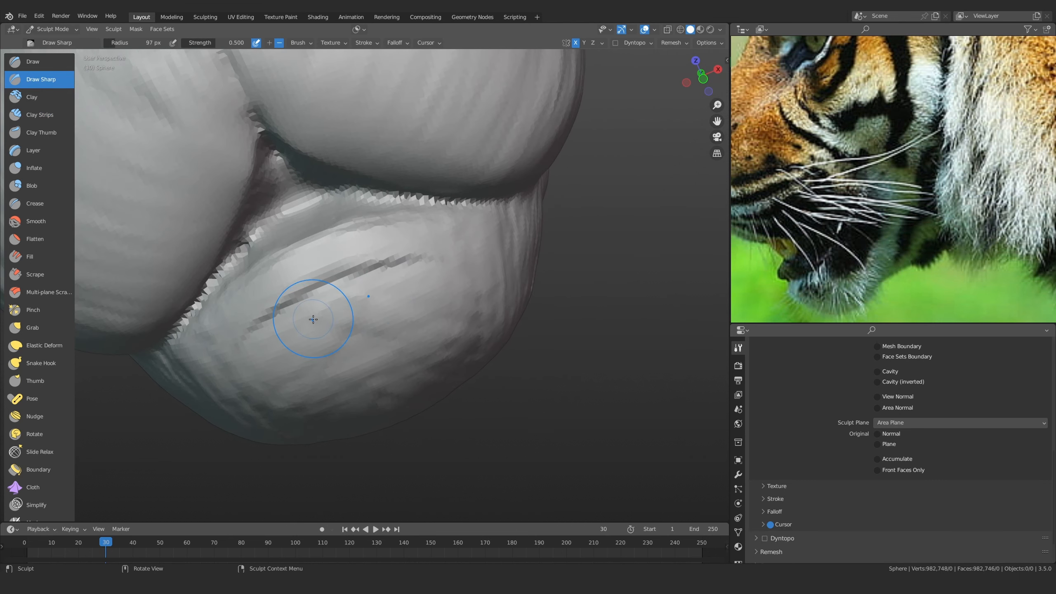
{"action": "mouse_move", "coordinate": [313, 319]}
{"action": "left_mouse_down"}
{"action": "mouse_move", "coordinate": [366, 294]}
{"action": "mouse_move", "coordinate": [457, 298]}
{"action": "mouse_move", "coordinate": [514, 270]}
{"action": "mouse_move", "coordinate": [515, 210]}
{"action": "mouse_move", "coordinate": [449, 333]}
{"action": "left_mouse_up"}
{"action": "left_click_drag", "start_coordinate": [450, 333], "coordinate": [389, 274], "text": "alt"}
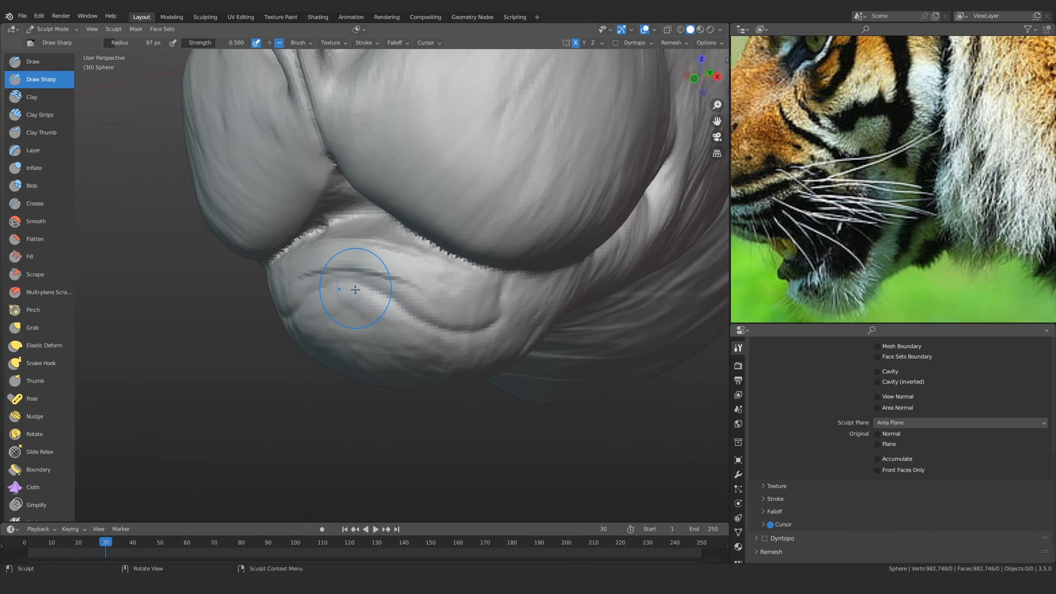
Examine the lower jaw, incisors and canines in the skull reference photos, ending on the front view
{"action": "scroll", "coordinate": [873, 175], "scroll_direction": "down", "scroll_amount": 6}
{"action": "right_click_drag", "start_coordinate": [792, 168], "coordinate": [906, 121]}
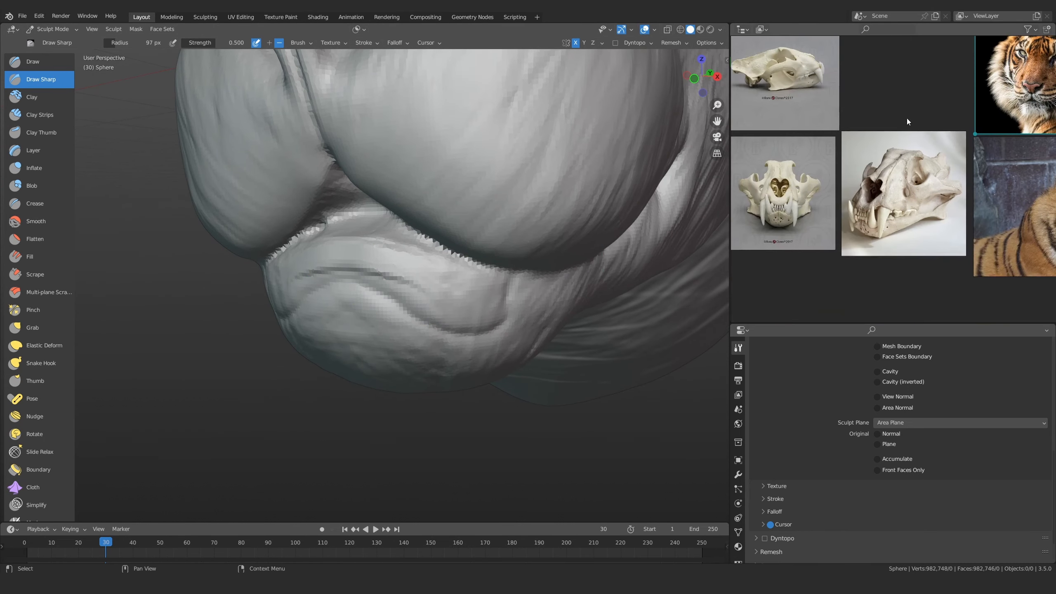
{"action": "middle_click_drag", "start_coordinate": [907, 118], "coordinate": [968, 95]}
{"action": "scroll", "coordinate": [846, 195], "scroll_direction": "up", "scroll_amount": 7}
{"action": "middle_click_drag", "start_coordinate": [847, 195], "coordinate": [866, 287]}
{"action": "middle_click_drag", "start_coordinate": [965, 62], "coordinate": [878, 218]}
{"action": "scroll", "coordinate": [956, 286], "scroll_direction": "down", "scroll_amount": 5}
{"action": "middle_click_drag", "start_coordinate": [955, 286], "coordinate": [787, 197]}
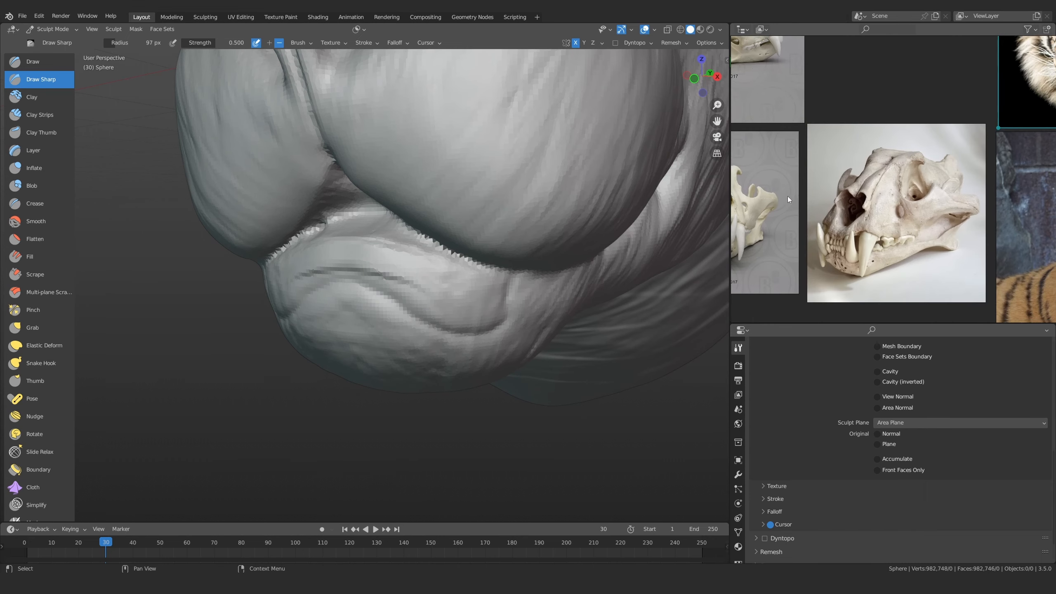
{"action": "middle_click_drag", "start_coordinate": [845, 281], "coordinate": [1002, 219]}
{"action": "scroll", "coordinate": [826, 211], "scroll_direction": "up", "scroll_amount": 7}
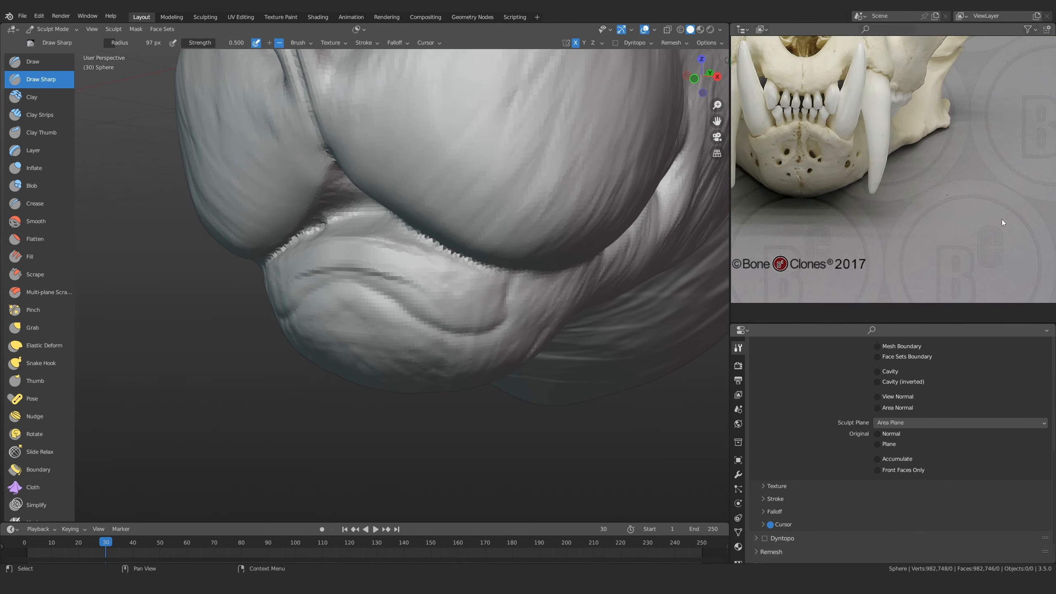
{"action": "middle_click_drag", "start_coordinate": [801, 143], "coordinate": [820, 190]}
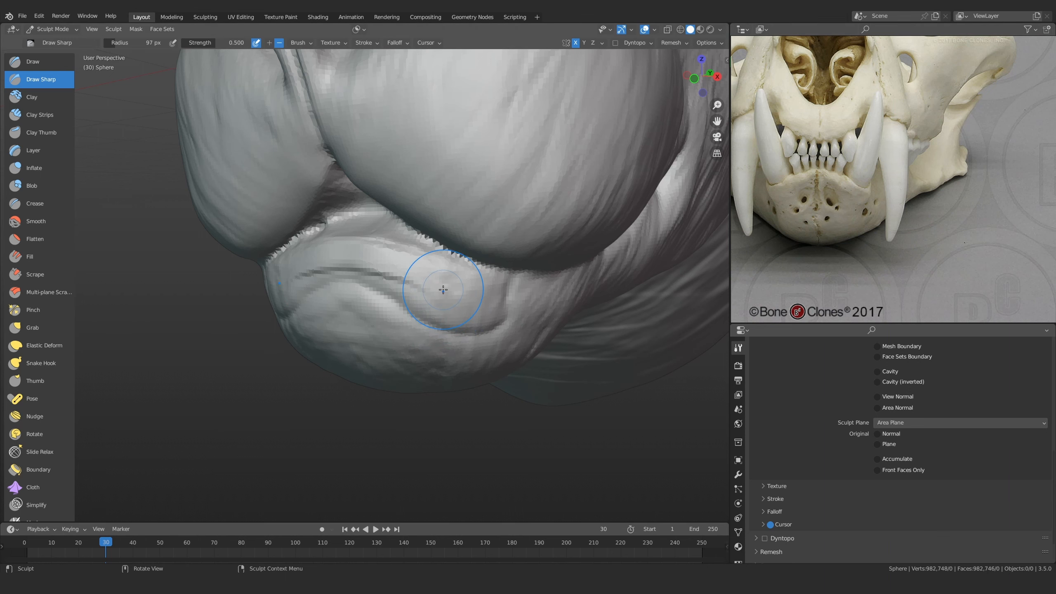
Undo the last chin crease and carve a new curved crease beneath the lower lip with Draw Sharp at a 97 px radius
{"action": "middle_click_drag", "start_coordinate": [449, 316], "coordinate": [379, 298]}
{"action": "key", "text": "ctrl+z"}
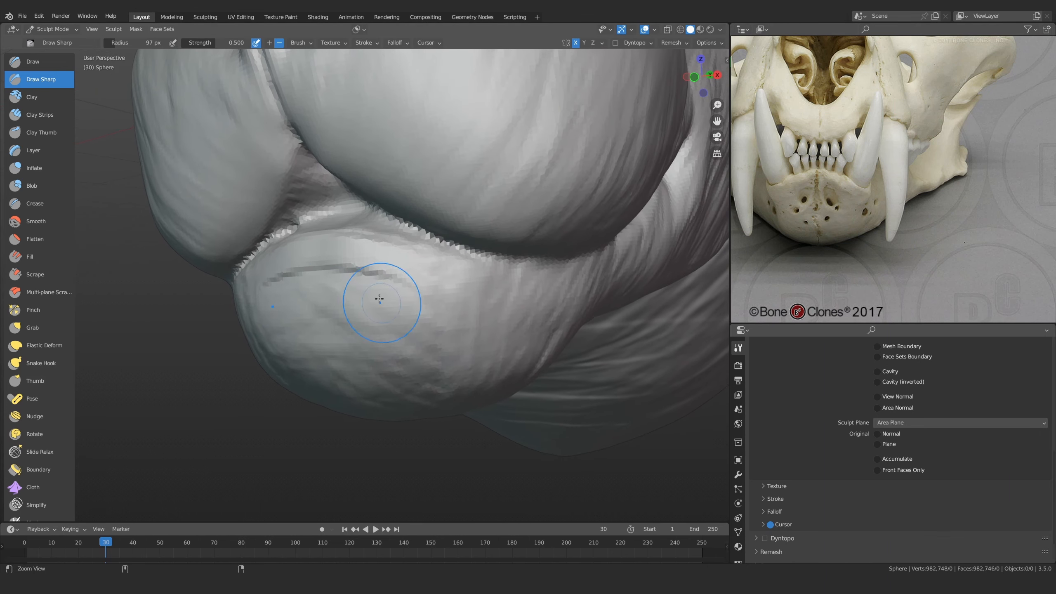
{"action": "mouse_move", "coordinate": [379, 299]}
{"action": "left_mouse_down"}
{"action": "mouse_move", "coordinate": [330, 287]}
{"action": "mouse_move", "coordinate": [456, 359]}
{"action": "mouse_move", "coordinate": [511, 341]}
{"action": "mouse_move", "coordinate": [517, 287]}
{"action": "left_mouse_up"}
{"action": "mouse_move", "coordinate": [517, 287]}
{"action": "middle_mouse_down", "text": "ctrl"}
{"action": "mouse_move", "coordinate": [494, 329]}
{"action": "mouse_move", "coordinate": [475, 312]}
{"action": "middle_mouse_up", "text": "ctrl"}
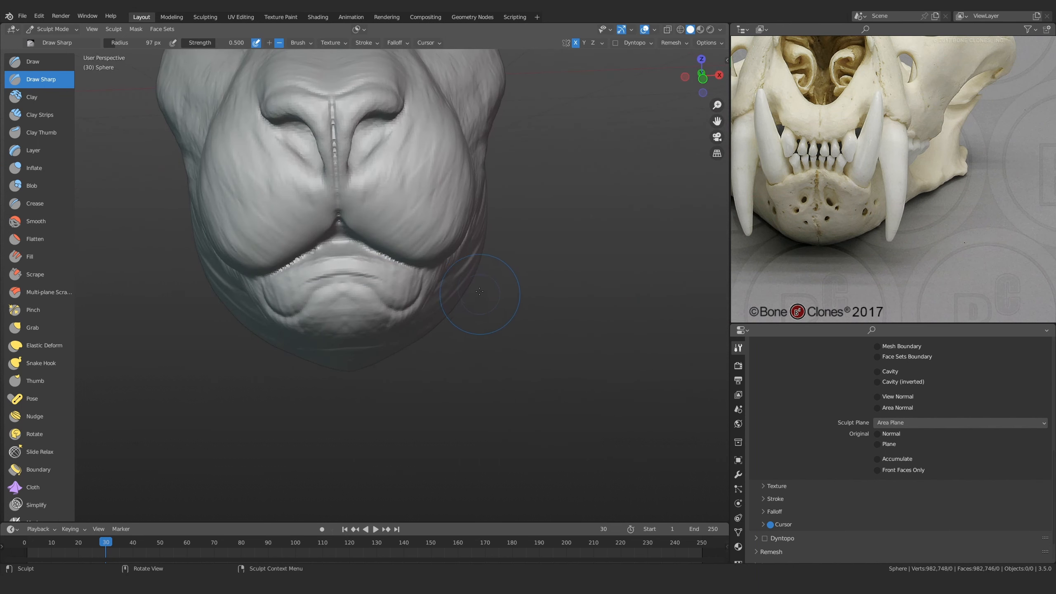
Build up the lower lip above the chin crease with Clay Strips at a 97 px radius and refine it at 55 px
{"action": "left_click", "coordinate": [39, 117]}
{"action": "scroll", "coordinate": [333, 260], "scroll_direction": "up", "scroll_amount": 5}
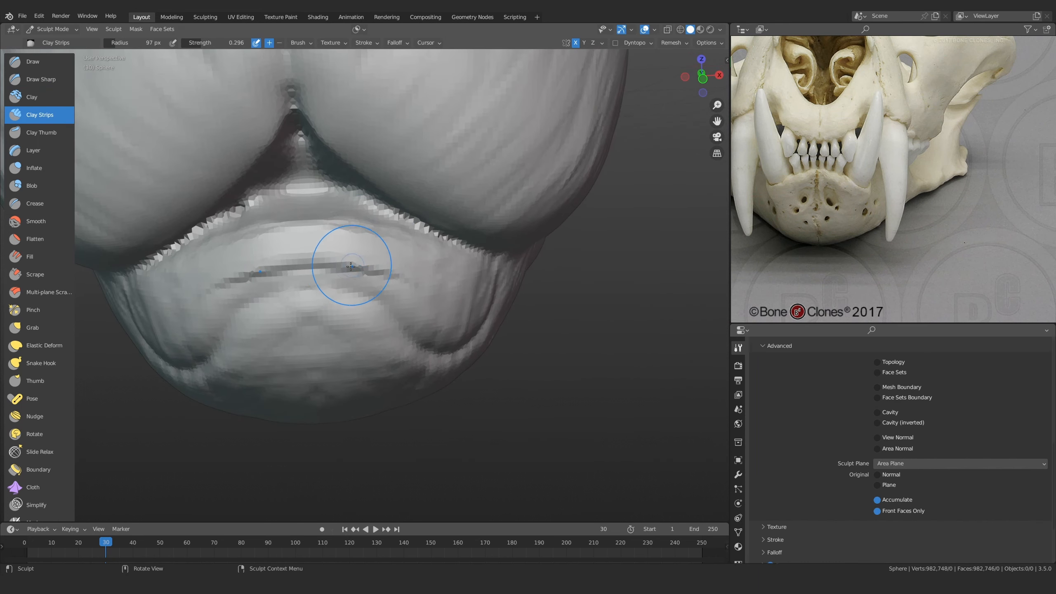
{"action": "mouse_move", "coordinate": [323, 262]}
{"action": "left_mouse_down"}
{"action": "mouse_move", "coordinate": [355, 283]}
{"action": "mouse_move", "coordinate": [369, 261]}
{"action": "mouse_move", "coordinate": [309, 279]}
{"action": "mouse_move", "coordinate": [420, 272]}
{"action": "mouse_move", "coordinate": [478, 303]}
{"action": "left_mouse_up"}
{"action": "key", "text": "f"}
{"action": "left_click", "coordinate": [361, 260]}
{"action": "middle_click_drag", "start_coordinate": [478, 304], "coordinate": [518, 248]}
{"action": "mouse_move", "coordinate": [513, 240]}
{"action": "left_mouse_down"}
{"action": "mouse_move", "coordinate": [481, 247]}
{"action": "mouse_move", "coordinate": [521, 288]}
{"action": "mouse_move", "coordinate": [528, 315]}
{"action": "left_mouse_up"}
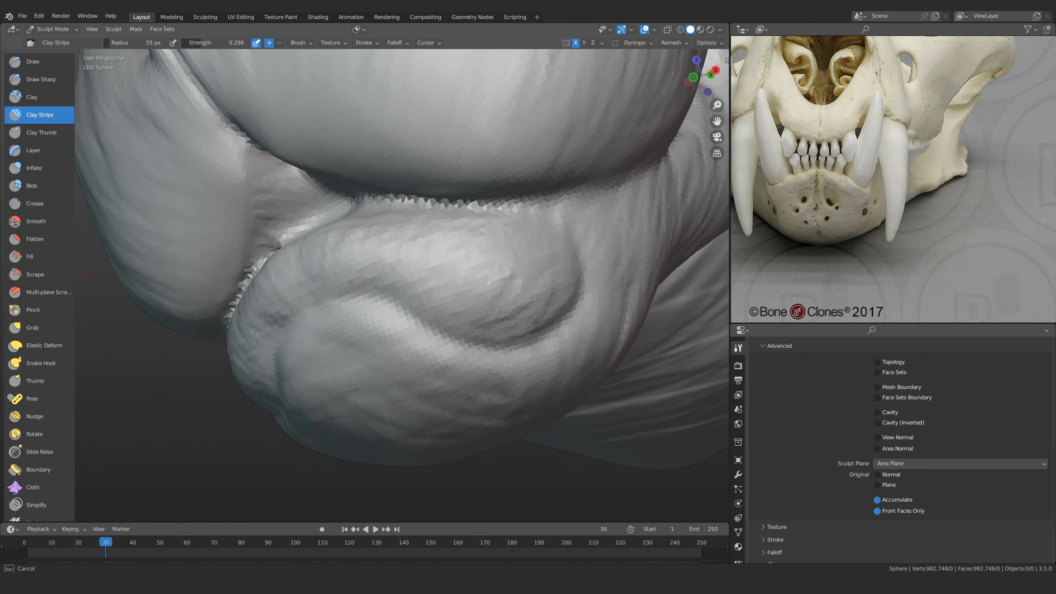
Fill in the chin crease and blend the lower lip into the chin with Clay Strips at radii of 62 px and 85 px
{"action": "scroll", "coordinate": [586, 281], "scroll_direction": "down", "scroll_amount": 10}
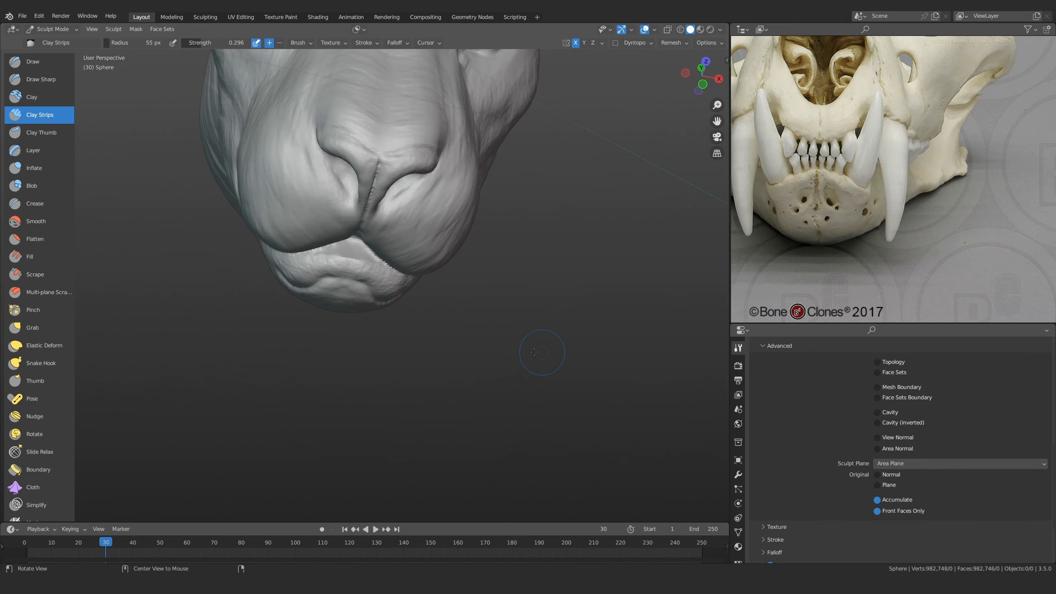
{"action": "scroll", "coordinate": [403, 268], "scroll_direction": "up", "scroll_amount": 10}
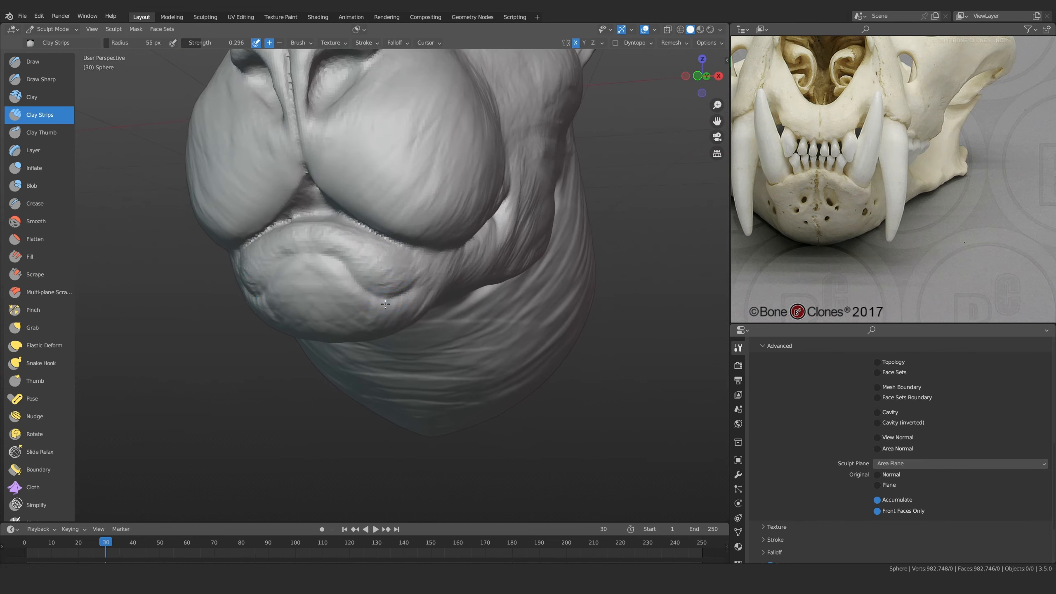
{"action": "key", "text": "f"}
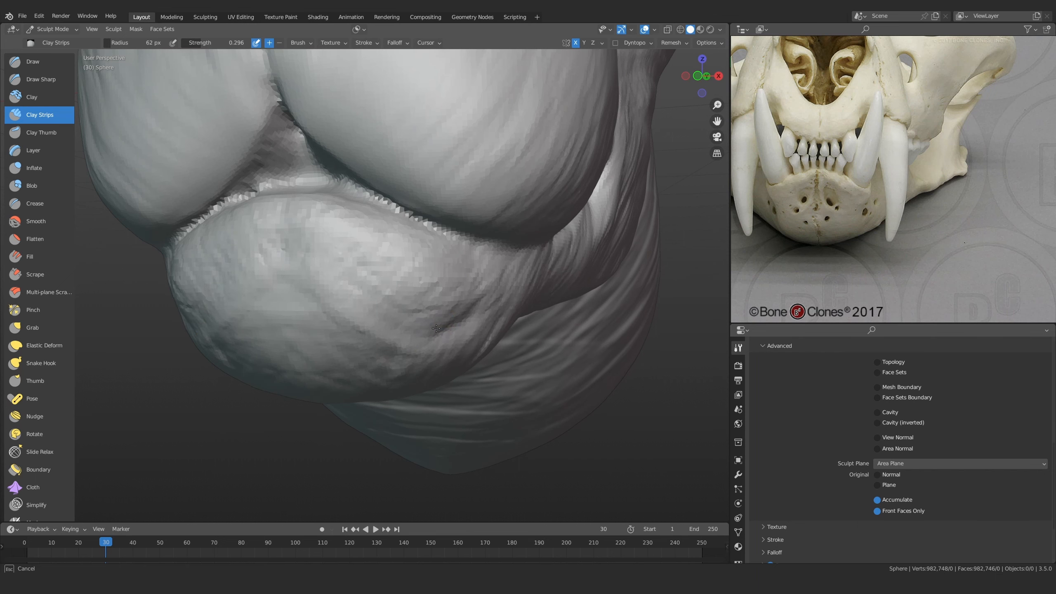
{"action": "left_click", "coordinate": [386, 333]}
{"action": "scroll", "coordinate": [330, 302], "scroll_direction": "up", "scroll_amount": 1}
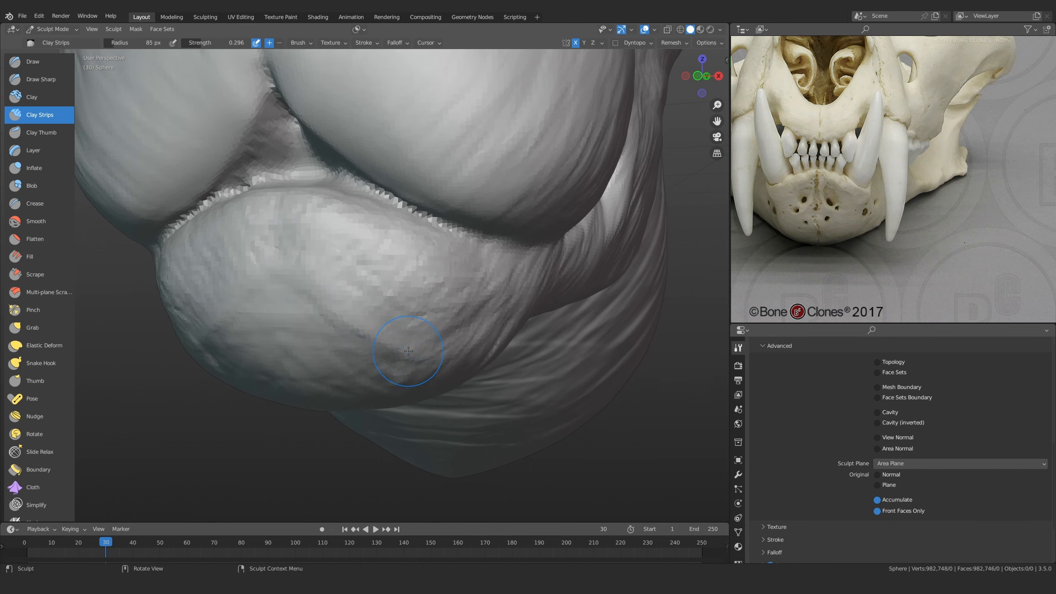
Build a rounded bulge on the side of the lower lip with Clay Strips at radii of 98 px and 76 px
{"action": "middle_click_drag", "start_coordinate": [429, 371], "coordinate": [420, 286]}
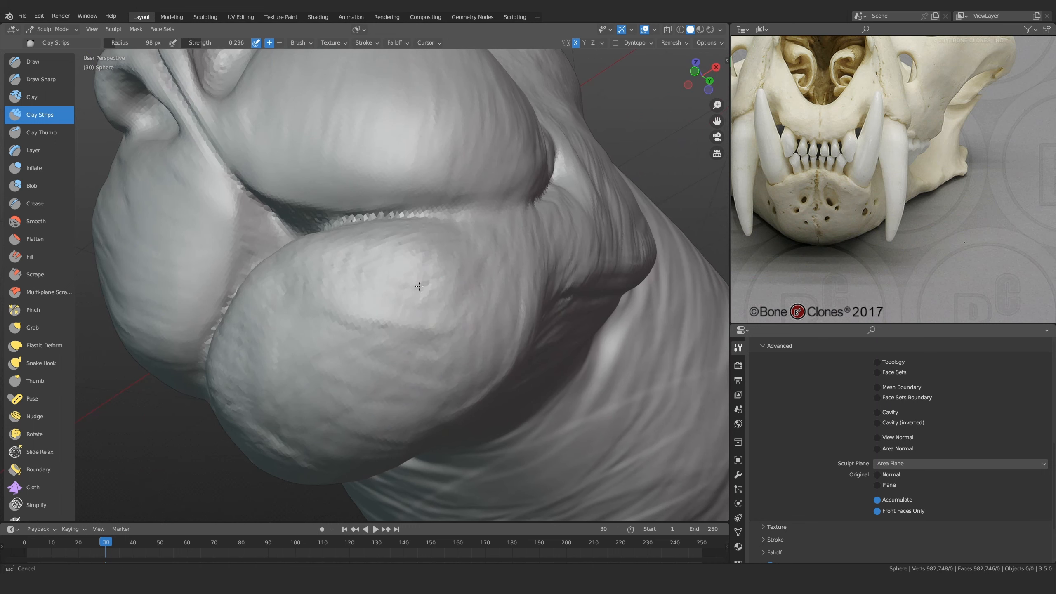
{"action": "left_click_drag", "start_coordinate": [439, 314], "coordinate": [426, 319]}
{"action": "key", "text": "f"}
{"action": "left_click", "coordinate": [436, 283]}
{"action": "mouse_move", "coordinate": [436, 283]}
{"action": "left_mouse_down"}
{"action": "mouse_move", "coordinate": [422, 364]}
{"action": "mouse_move", "coordinate": [416, 317]}
{"action": "left_mouse_up"}
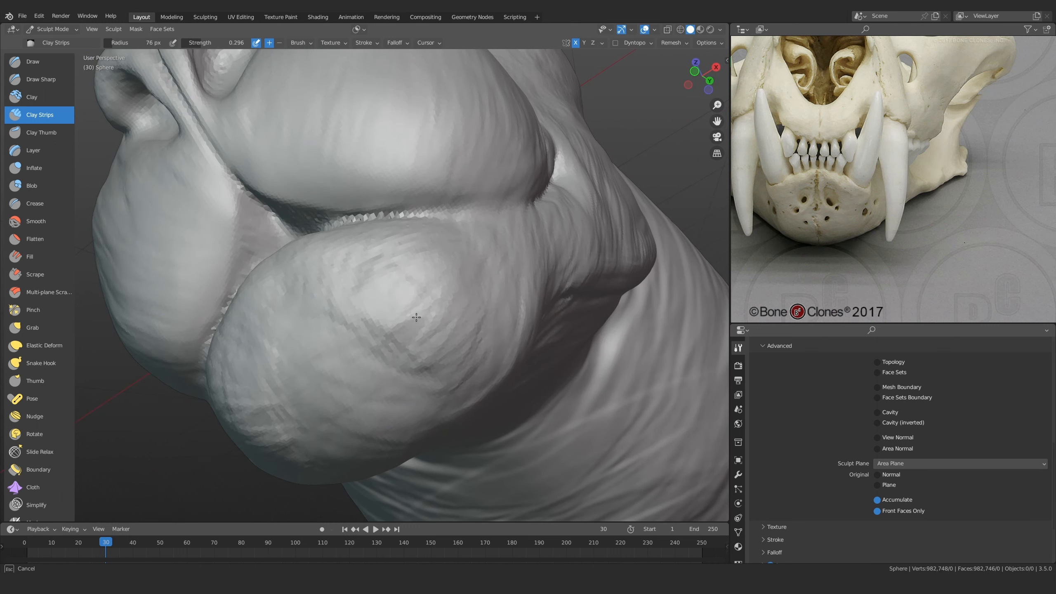
Even out the front of the chin and lower lip with Clay Strips at a 79 px radius
{"action": "middle_click_drag", "start_coordinate": [491, 195], "coordinate": [359, 279], "text": "ctrl"}
{"action": "middle_click_drag", "start_coordinate": [437, 230], "coordinate": [424, 353]}
{"action": "mouse_move", "coordinate": [356, 362]}
{"action": "middle_mouse_down", "text": "ctrl"}
{"action": "mouse_move", "coordinate": [377, 278]}
{"action": "mouse_move", "coordinate": [512, 271]}
{"action": "mouse_move", "coordinate": [437, 342]}
{"action": "middle_mouse_up", "text": "ctrl"}
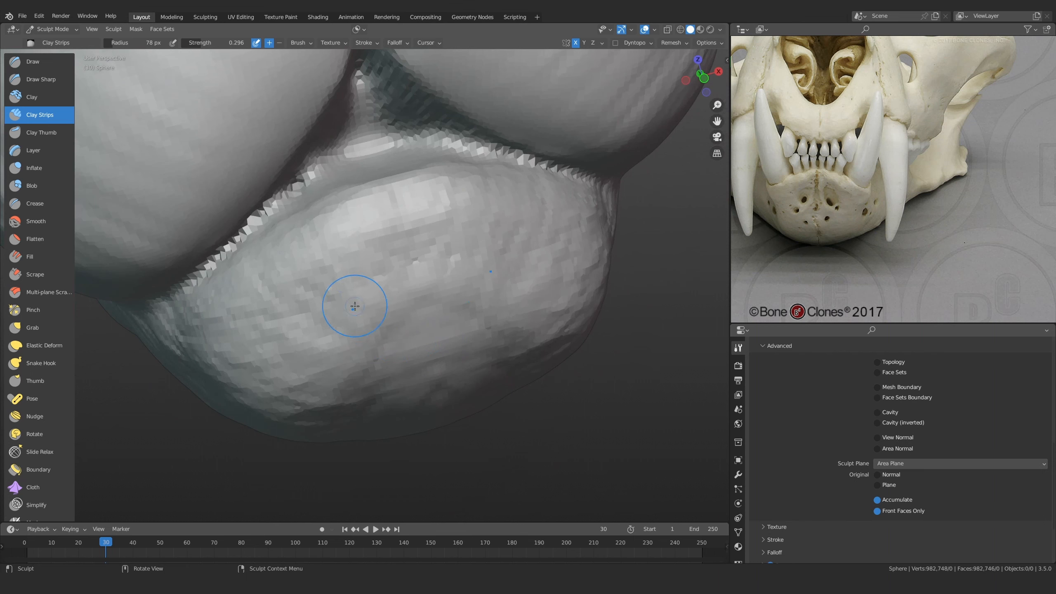
{"action": "left_click_drag", "start_coordinate": [355, 306], "coordinate": [298, 299]}
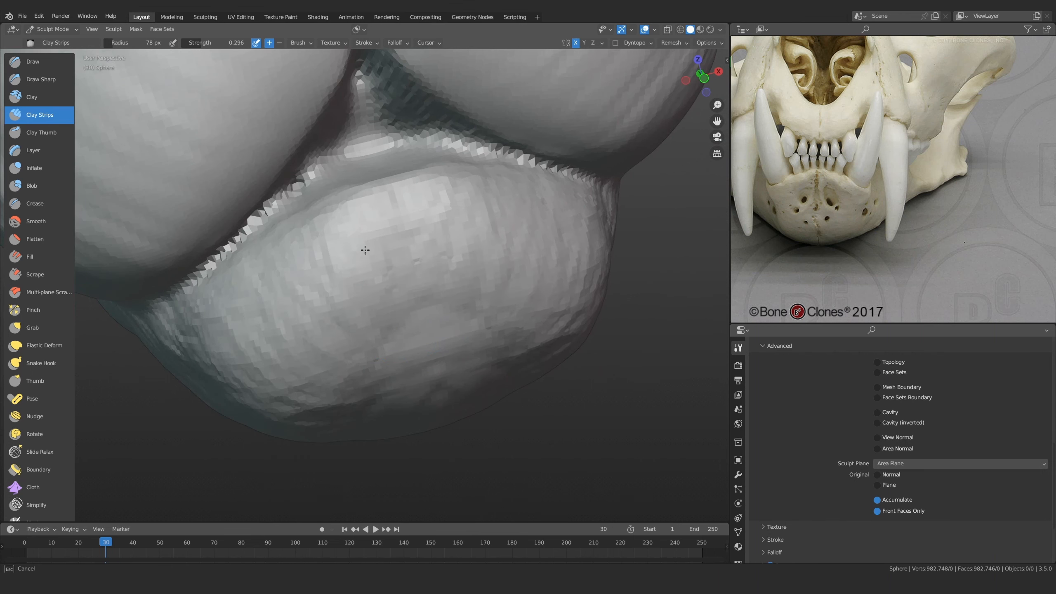
{"action": "mouse_move", "coordinate": [477, 189]}
{"action": "middle_mouse_down", "text": "ctrl"}
{"action": "mouse_move", "coordinate": [472, 333]}
{"action": "mouse_move", "coordinate": [451, 329]}
{"action": "middle_mouse_up", "text": "ctrl"}
{"action": "middle_click_drag", "start_coordinate": [451, 329], "coordinate": [461, 266], "text": "ctrl"}
Even out the side of the chin and lower lip with Clay Strips at radii of 79 px and 77 px
{"action": "middle_click_drag", "start_coordinate": [462, 266], "coordinate": [407, 283]}
{"action": "mouse_move", "coordinate": [406, 282]}
{"action": "left_mouse_down"}
{"action": "mouse_move", "coordinate": [458, 299]}
{"action": "mouse_move", "coordinate": [494, 272]}
{"action": "mouse_move", "coordinate": [504, 281]}
{"action": "left_mouse_up"}
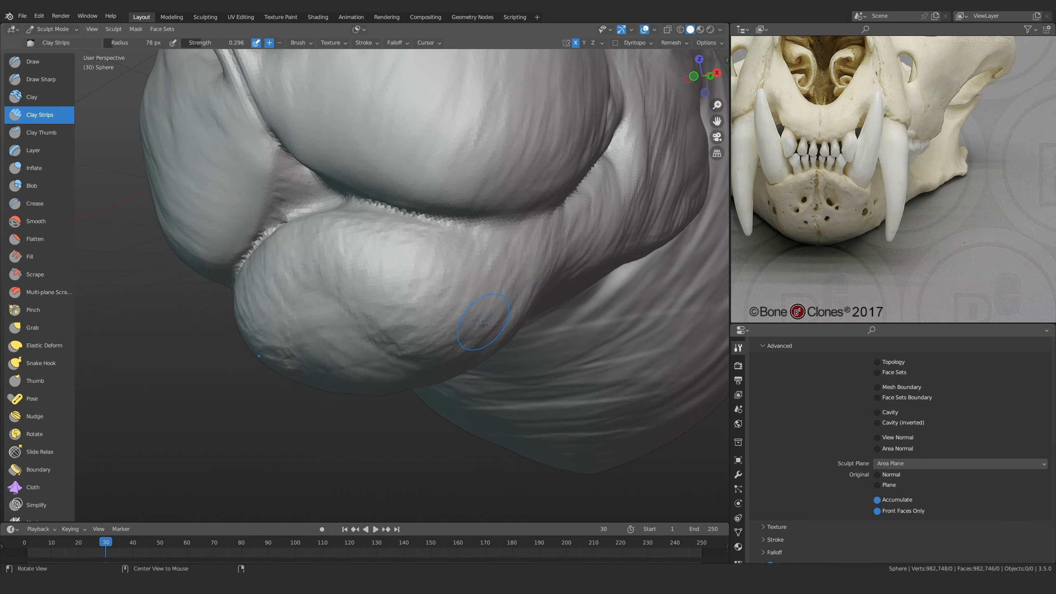
{"action": "mouse_move", "coordinate": [483, 325]}
{"action": "left_mouse_down", "text": "alt"}
{"action": "mouse_move", "coordinate": [432, 315]}
{"action": "mouse_move", "coordinate": [398, 293]}
{"action": "mouse_move", "coordinate": [362, 346]}
{"action": "left_mouse_up", "text": "alt"}
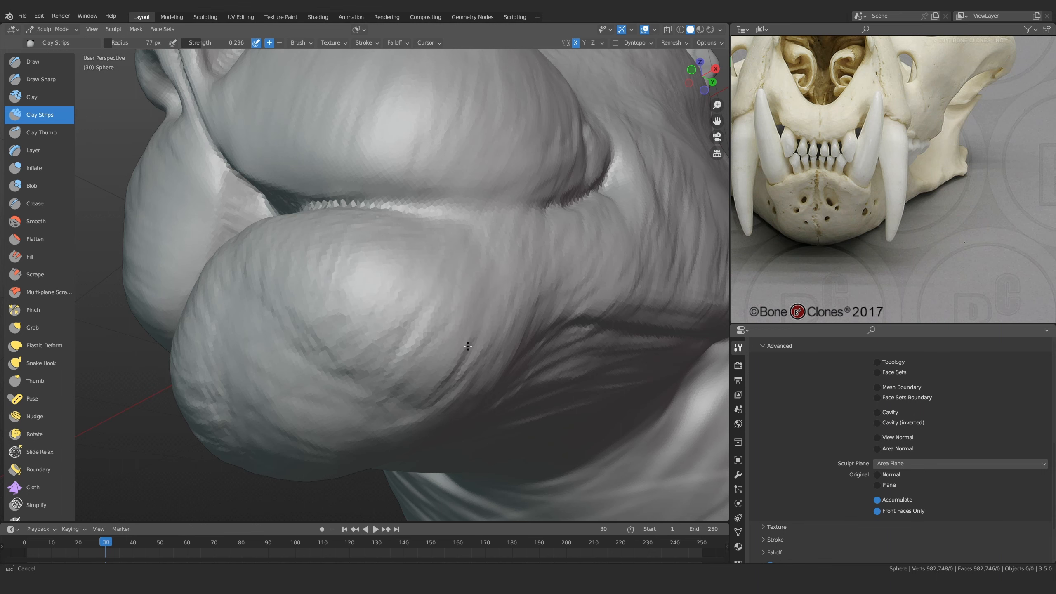
{"action": "left_click_drag", "start_coordinate": [308, 318], "coordinate": [401, 391]}
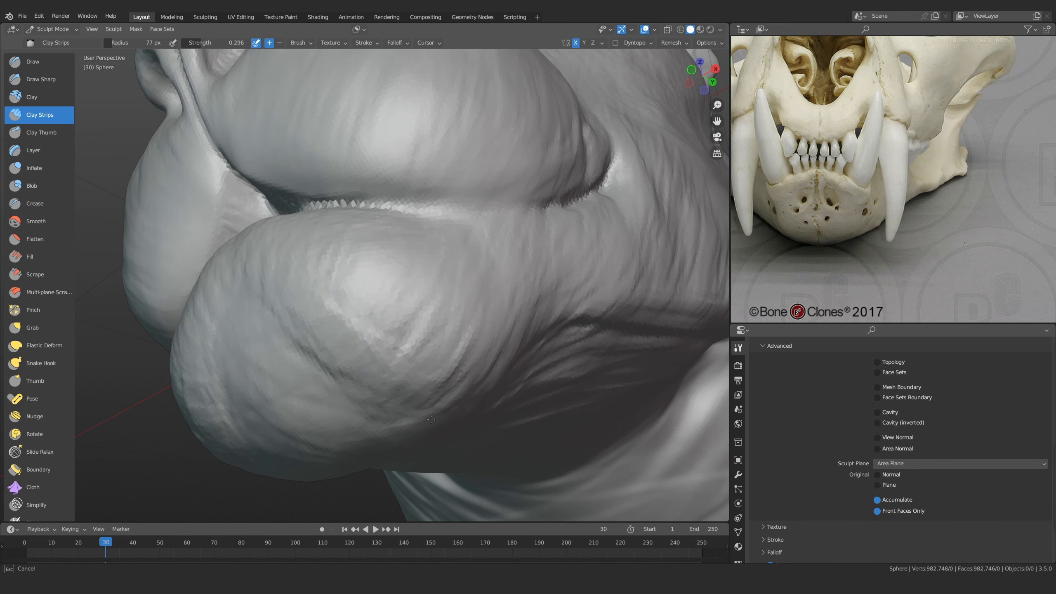
Refine the lower lip bulge and the front of the chin with Clay Strips at a 61 px radius
{"action": "left_click_drag", "start_coordinate": [426, 260], "coordinate": [441, 285], "text": "ctrl+alt"}
{"action": "mouse_move", "coordinate": [441, 285]}
{"action": "middle_mouse_down", "text": "ctrl"}
{"action": "mouse_move", "coordinate": [395, 310]}
{"action": "mouse_move", "coordinate": [436, 302]}
{"action": "middle_mouse_up", "text": "ctrl"}
{"action": "mouse_move", "coordinate": [375, 291]}
{"action": "middle_mouse_down"}
{"action": "mouse_move", "coordinate": [314, 323]}
{"action": "mouse_move", "coordinate": [299, 316]}
{"action": "middle_mouse_up"}
{"action": "left_click_drag", "start_coordinate": [299, 316], "coordinate": [283, 338]}
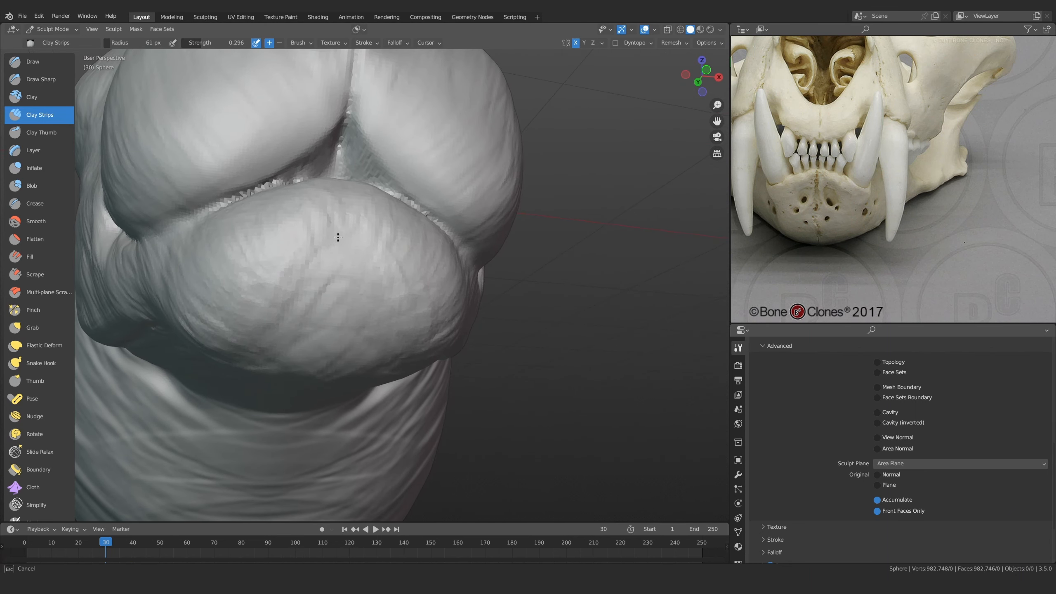
{"action": "mouse_move", "coordinate": [239, 354]}
{"action": "middle_mouse_down"}
{"action": "mouse_move", "coordinate": [259, 307]}
{"action": "mouse_move", "coordinate": [263, 324]}
{"action": "middle_mouse_up"}
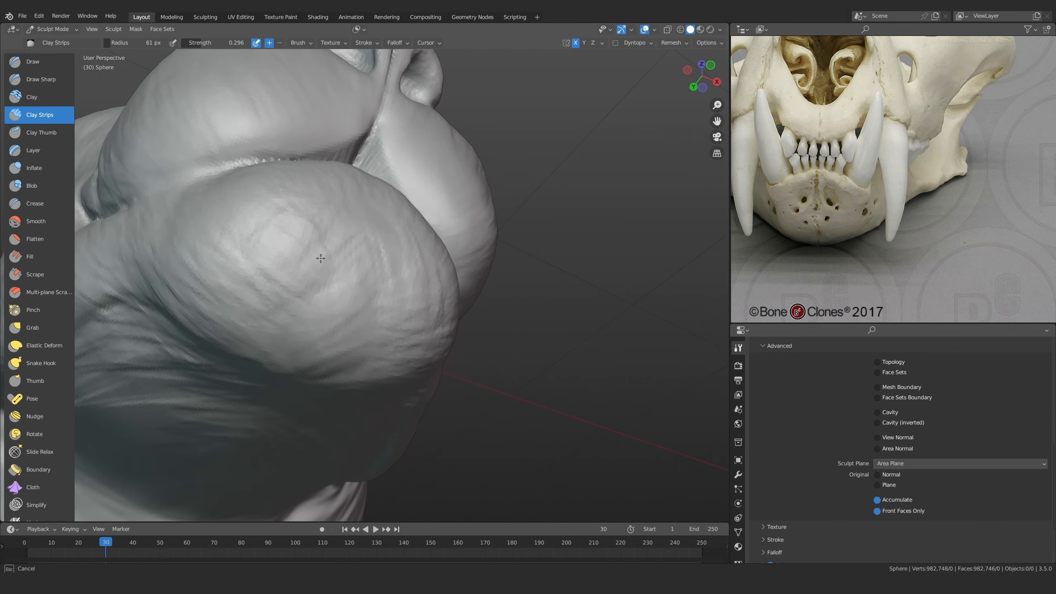
{"action": "left_click_drag", "start_coordinate": [346, 209], "coordinate": [316, 292]}
Compare the muzzle, mouth and chin with the front-facing tiger reference and save the file
{"action": "scroll", "coordinate": [358, 297], "scroll_direction": "down", "scroll_amount": 7}
{"action": "mouse_move", "coordinate": [359, 297]}
{"action": "middle_mouse_down"}
{"action": "mouse_move", "coordinate": [367, 389]}
{"action": "mouse_move", "coordinate": [347, 305]}
{"action": "mouse_move", "coordinate": [332, 345]}
{"action": "mouse_move", "coordinate": [299, 333]}
{"action": "middle_mouse_up"}
{"action": "scroll", "coordinate": [332, 345], "scroll_direction": "down", "scroll_amount": 3}
{"action": "scroll", "coordinate": [358, 316], "scroll_direction": "up", "scroll_amount": 3}
{"action": "scroll", "coordinate": [389, 315], "scroll_direction": "down", "scroll_amount": 1}
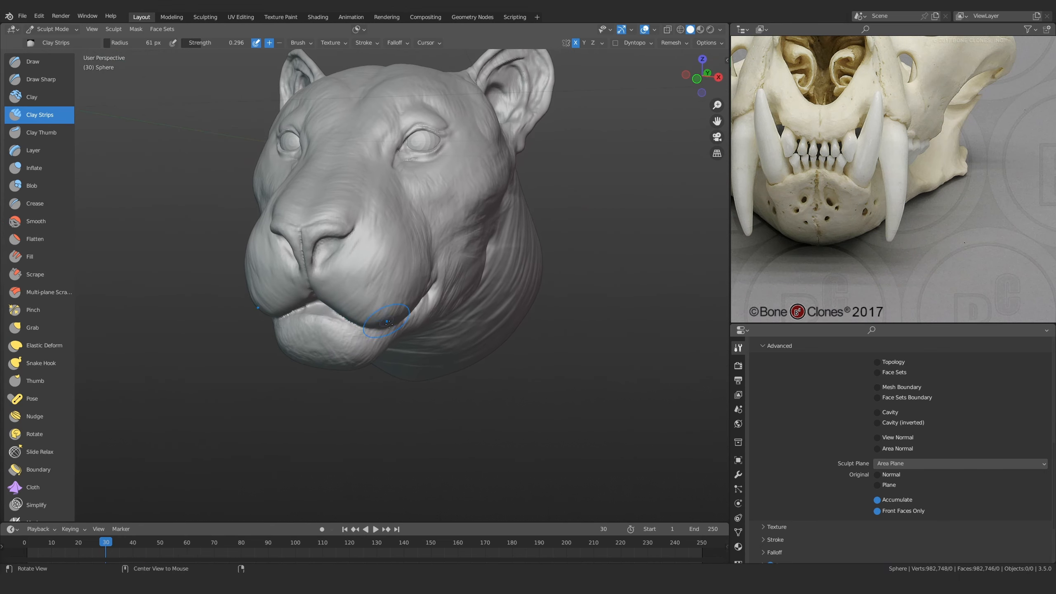
{"action": "scroll", "coordinate": [388, 316], "scroll_direction": "up", "scroll_amount": 4}
{"action": "mouse_move", "coordinate": [389, 315]}
{"action": "middle_mouse_down"}
{"action": "mouse_move", "coordinate": [444, 307]}
{"action": "mouse_move", "coordinate": [419, 279]}
{"action": "mouse_move", "coordinate": [370, 267]}
{"action": "mouse_move", "coordinate": [412, 287]}
{"action": "mouse_move", "coordinate": [410, 323]}
{"action": "middle_mouse_up"}
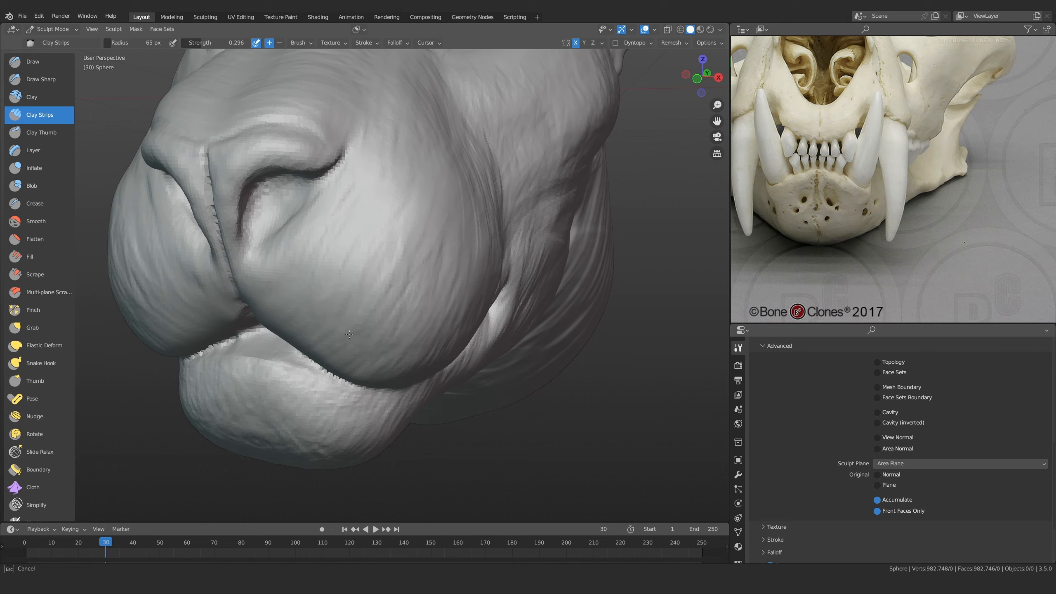
{"action": "scroll", "coordinate": [881, 216], "scroll_direction": "down", "scroll_amount": 8}
{"action": "middle_click_drag", "start_coordinate": [1014, 190], "coordinate": [798, 207]}
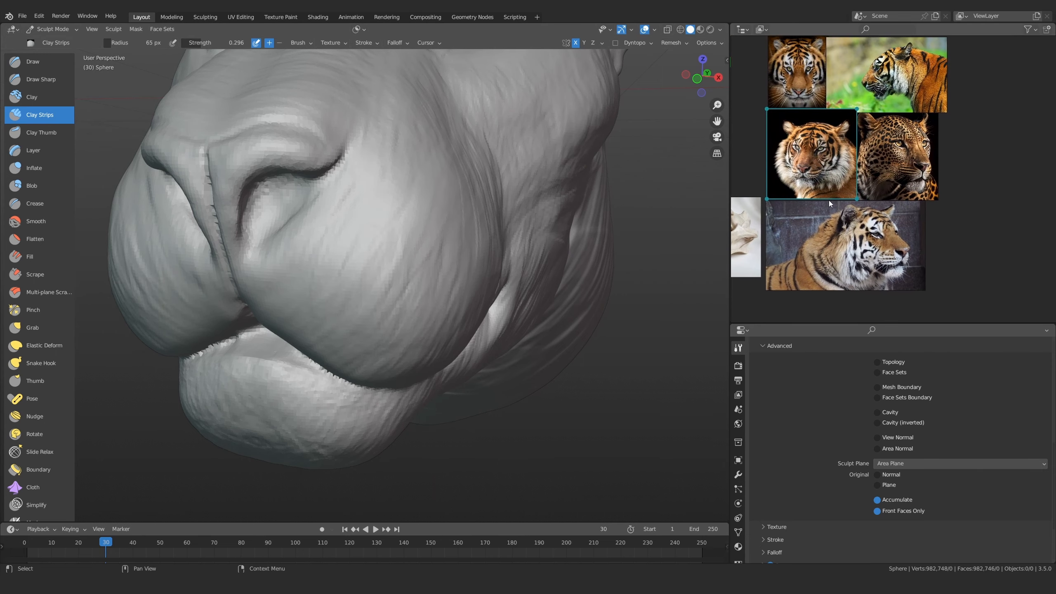
{"action": "scroll", "coordinate": [813, 171], "scroll_direction": "up", "scroll_amount": 8}
{"action": "middle_click_drag", "start_coordinate": [814, 171], "coordinate": [842, 184]}
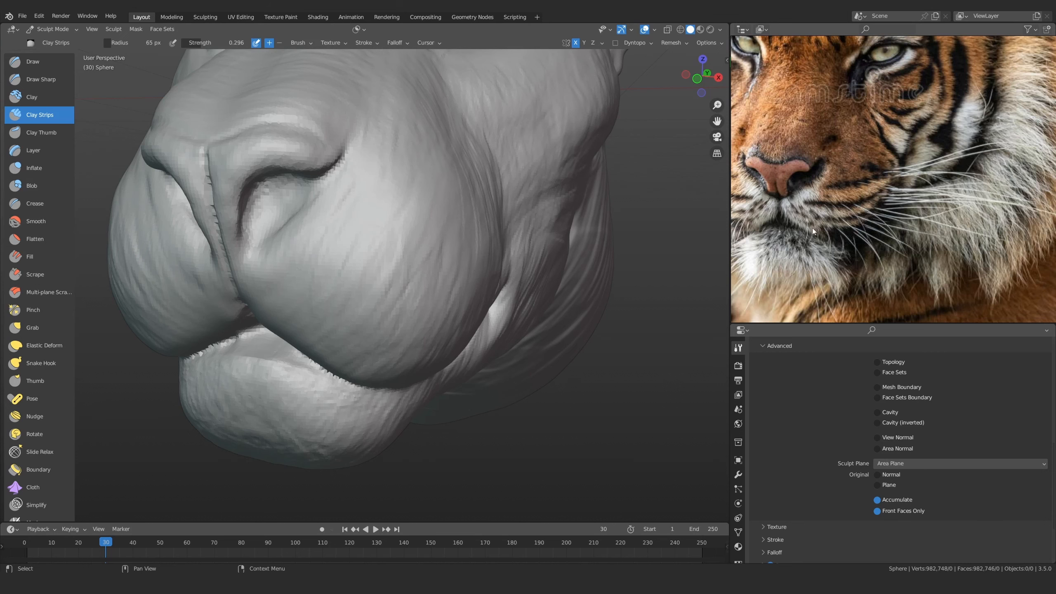
{"action": "scroll", "coordinate": [432, 180], "scroll_direction": "down", "scroll_amount": 6}
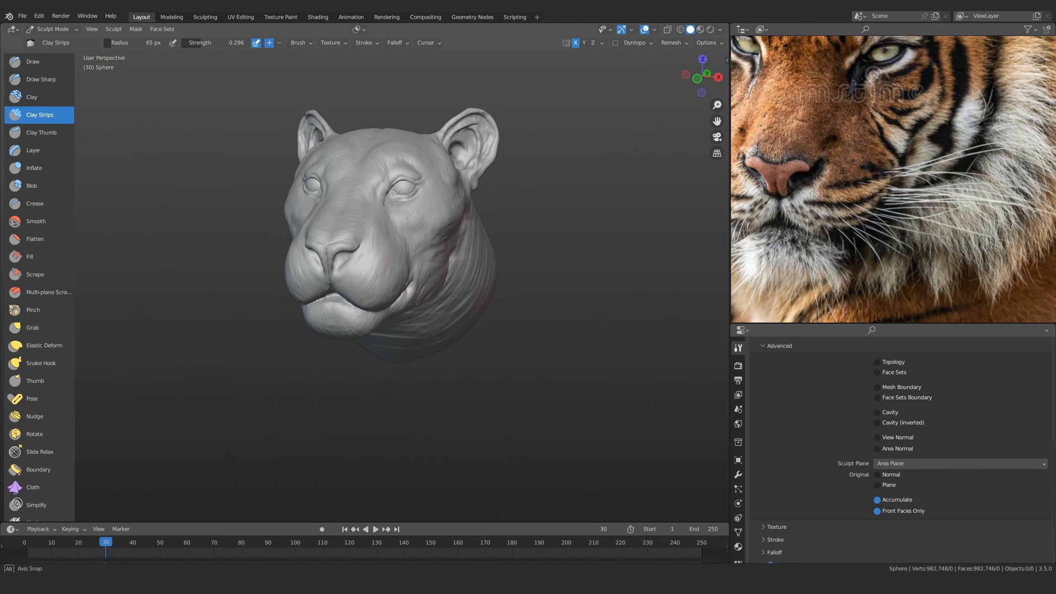
{"action": "mouse_move", "coordinate": [433, 180]}
{"action": "middle_mouse_down"}
{"action": "mouse_move", "coordinate": [374, 316]}
{"action": "mouse_move", "coordinate": [518, 278]}
{"action": "middle_mouse_up"}
{"action": "scroll", "coordinate": [371, 326], "scroll_direction": "up", "scroll_amount": 6}
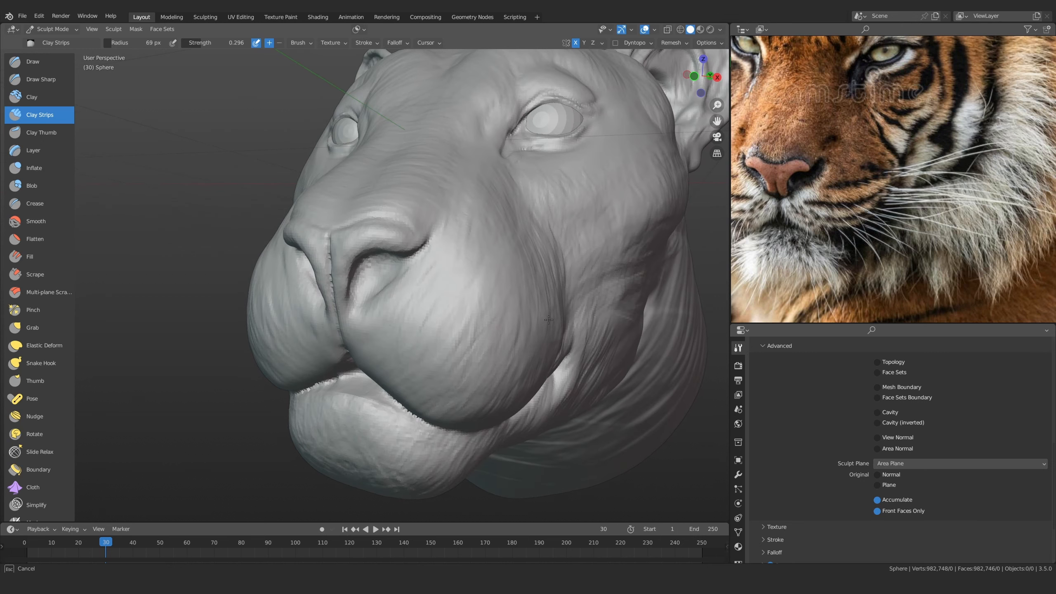
{"action": "scroll", "coordinate": [530, 270], "scroll_direction": "down", "scroll_amount": 6}
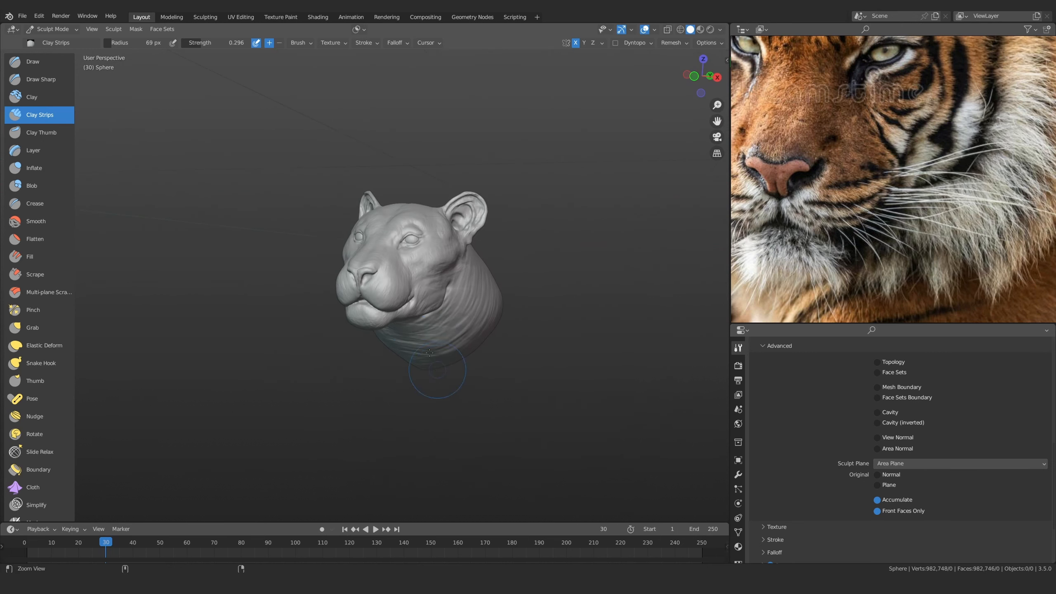
{"action": "middle_click_drag", "start_coordinate": [530, 271], "coordinate": [476, 328]}
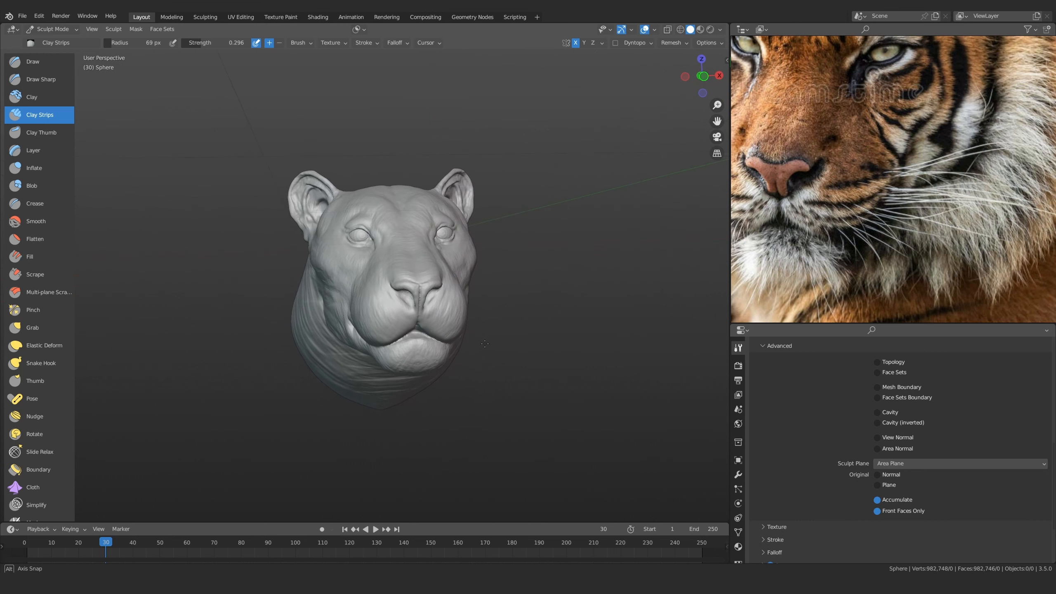
{"action": "key", "text": "ctrl+s"}
Examine the whisker pad from the front and the right side against the tiger close-up and profile references
{"action": "scroll", "coordinate": [428, 266], "scroll_direction": "up", "scroll_amount": 5}
{"action": "middle_click_drag", "start_coordinate": [428, 266], "coordinate": [424, 271]}
{"action": "scroll", "coordinate": [424, 271], "scroll_direction": "up", "scroll_amount": 4}
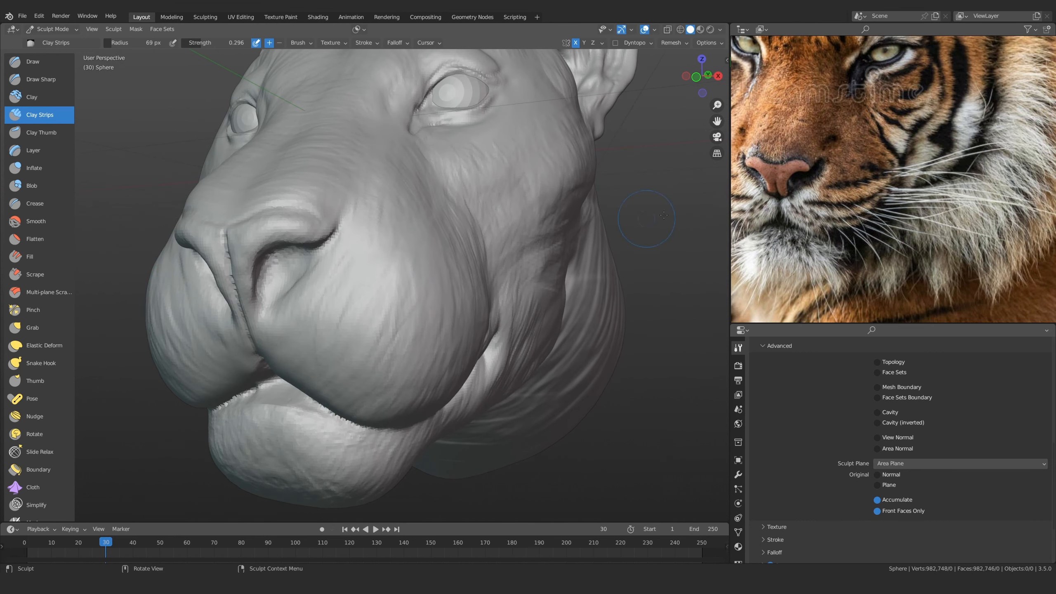
{"action": "scroll", "coordinate": [875, 188], "scroll_direction": "up", "scroll_amount": 3}
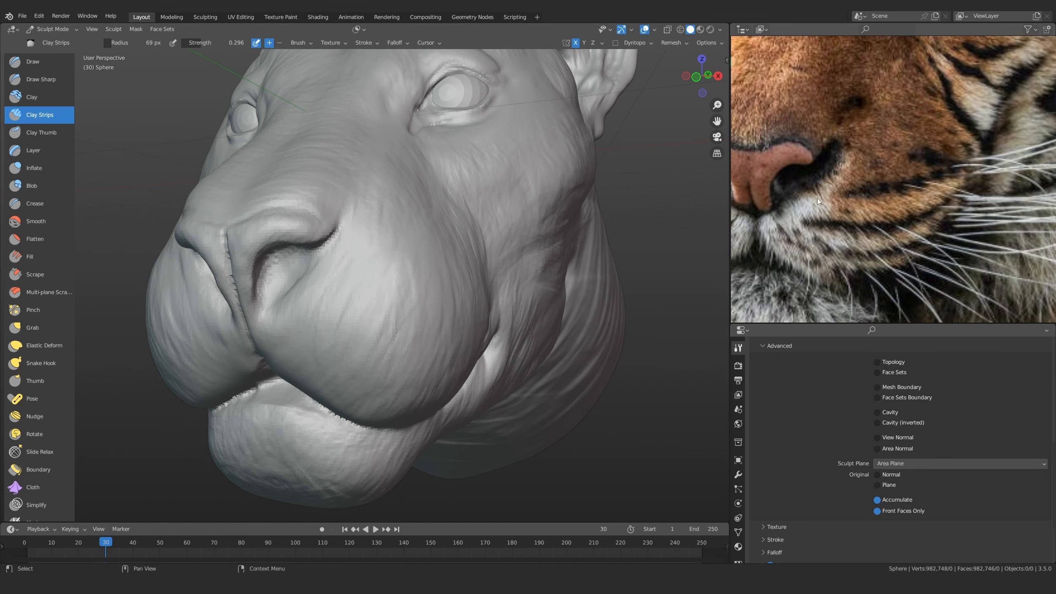
{"action": "scroll", "coordinate": [370, 269], "scroll_direction": "down", "scroll_amount": 4}
{"action": "middle_click_drag", "start_coordinate": [370, 268], "coordinate": [433, 284]}
{"action": "scroll", "coordinate": [432, 284], "scroll_direction": "up", "scroll_amount": 3}
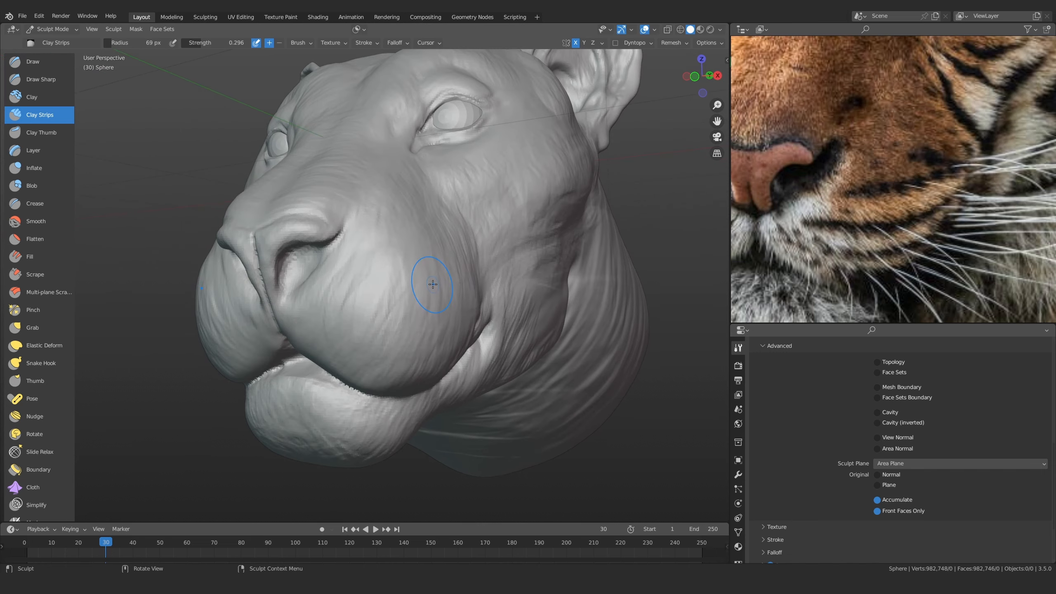
{"action": "scroll", "coordinate": [876, 210], "scroll_direction": "down", "scroll_amount": 6}
{"action": "scroll", "coordinate": [868, 231], "scroll_direction": "up", "scroll_amount": 6}
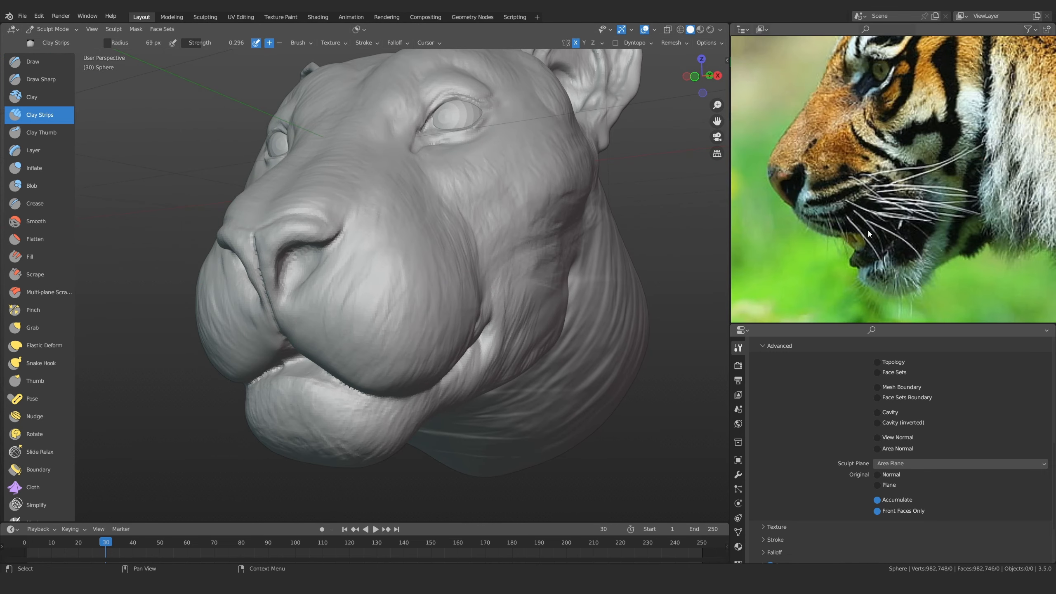
{"action": "scroll", "coordinate": [845, 228], "scroll_direction": "up", "scroll_amount": 2}
{"action": "scroll", "coordinate": [480, 294], "scroll_direction": "down", "scroll_amount": 4}
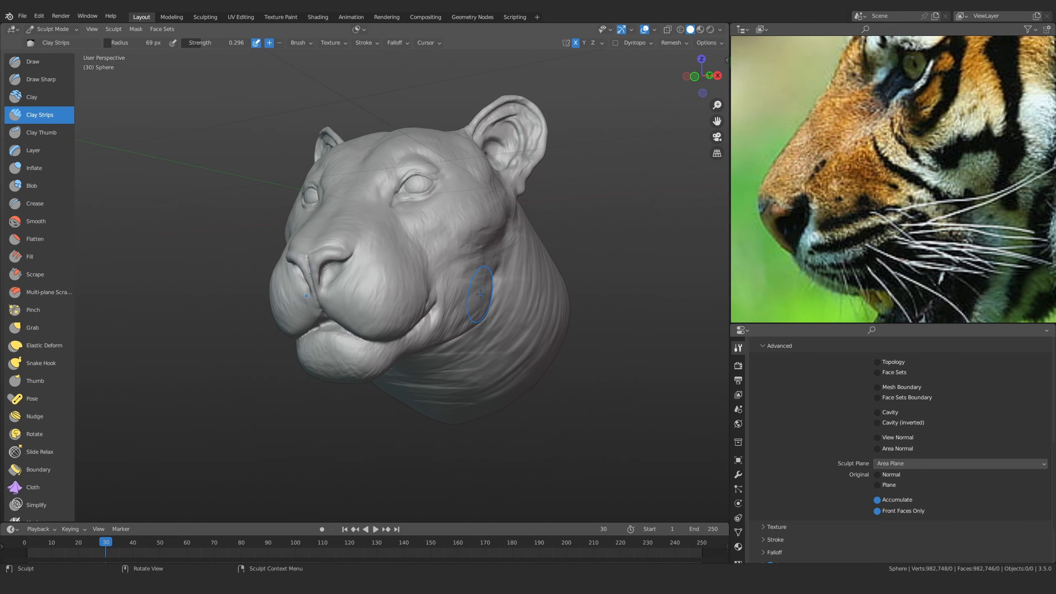
{"action": "key", "text": "KP_3"}
{"action": "scroll", "coordinate": [320, 290], "scroll_direction": "up", "scroll_amount": 6}
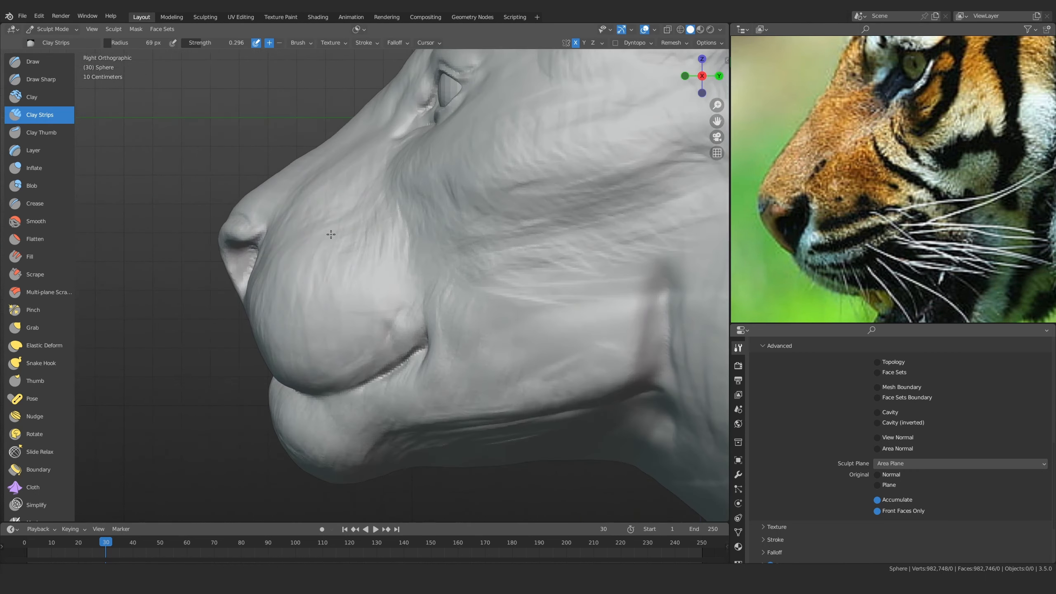
{"action": "mouse_move", "coordinate": [379, 266]}
{"action": "middle_mouse_down", "text": "shift"}
{"action": "mouse_move", "coordinate": [353, 266]}
{"action": "mouse_move", "coordinate": [359, 288]}
{"action": "middle_mouse_up", "text": "shift"}
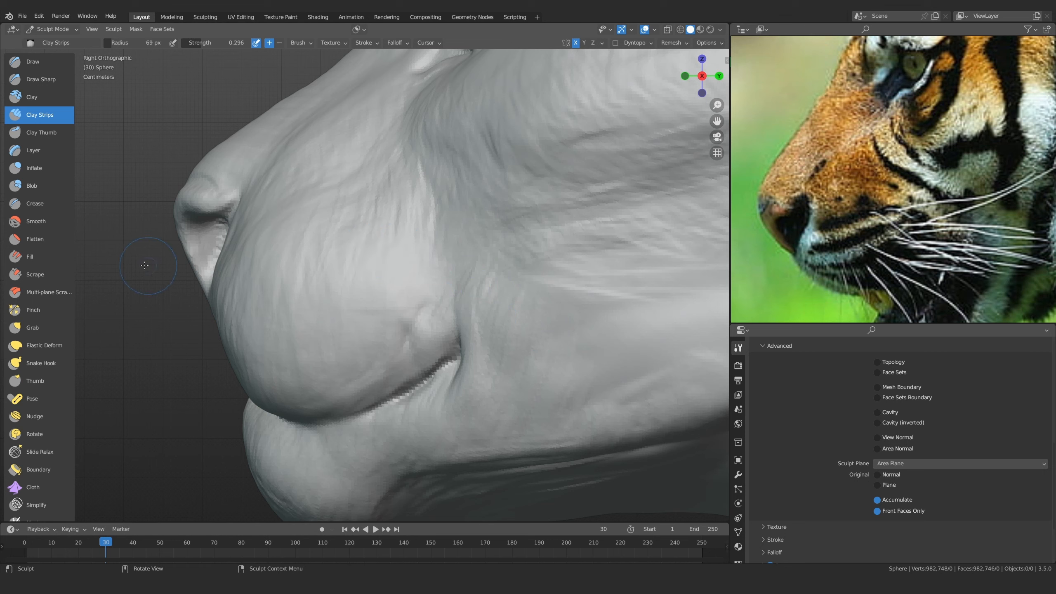
{"action": "scroll", "coordinate": [38, 423], "scroll_direction": "down", "scroll_amount": 6}
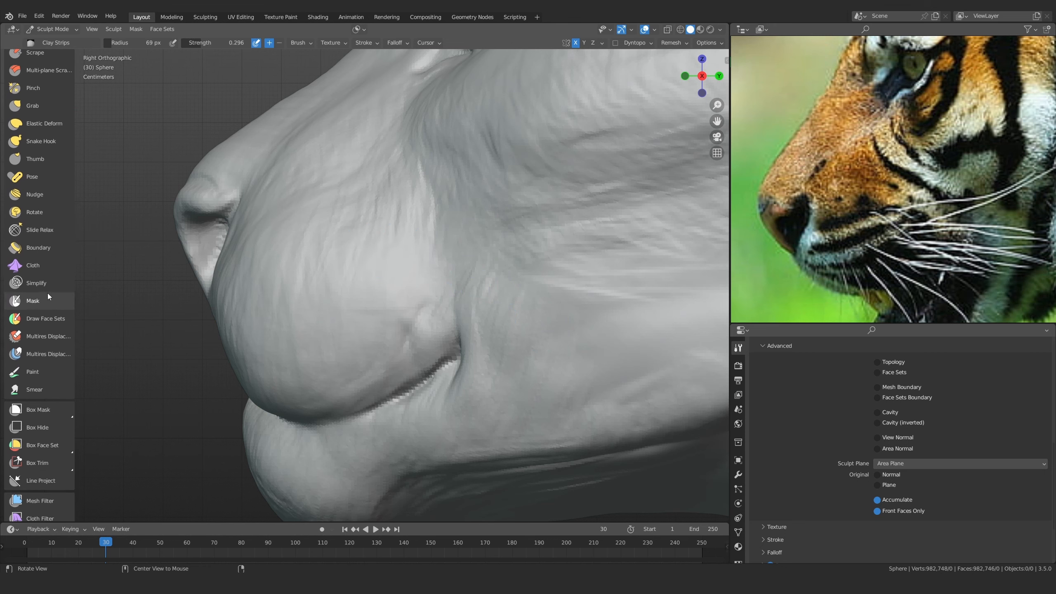
{"action": "scroll", "coordinate": [45, 300], "scroll_direction": "down", "scroll_amount": 4}
{"action": "scroll", "coordinate": [42, 354], "scroll_direction": "down", "scroll_amount": 5}
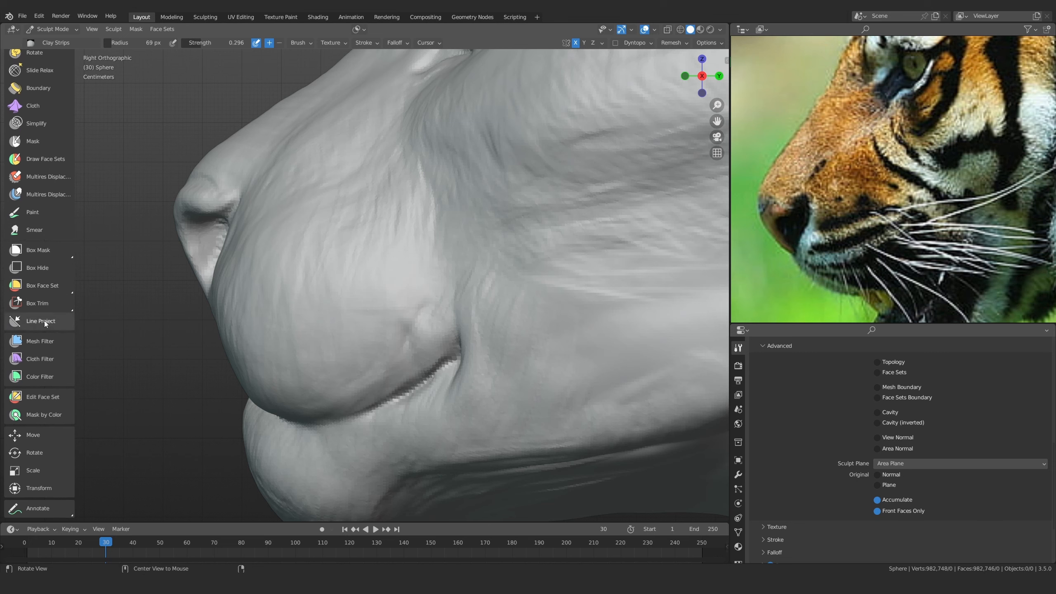
{"action": "scroll", "coordinate": [44, 291], "scroll_direction": "up", "scroll_amount": 4}
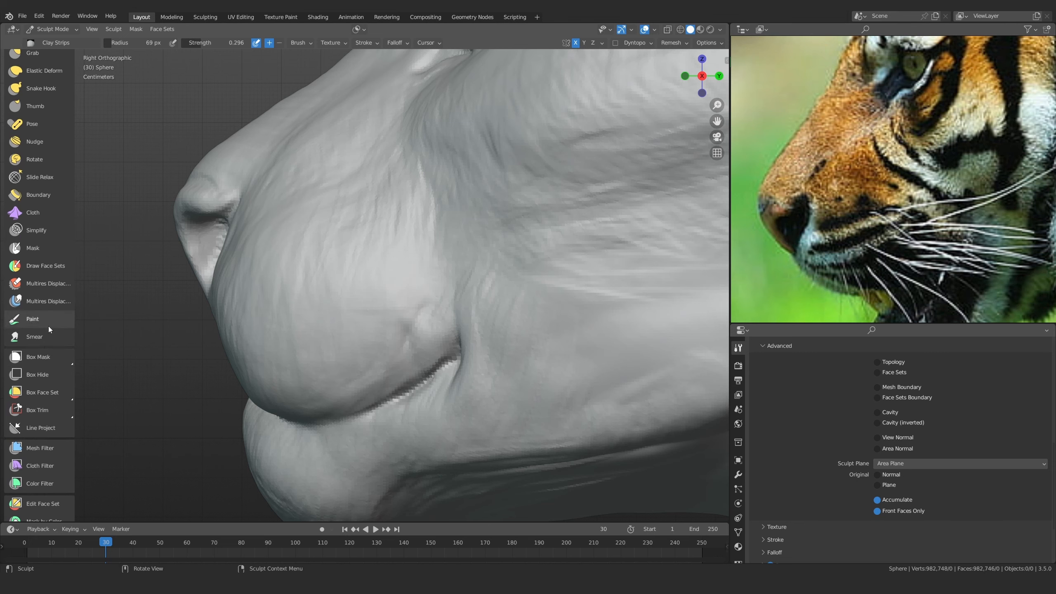
{"action": "key", "text": "f"}
{"action": "left_click", "coordinate": [299, 285]}
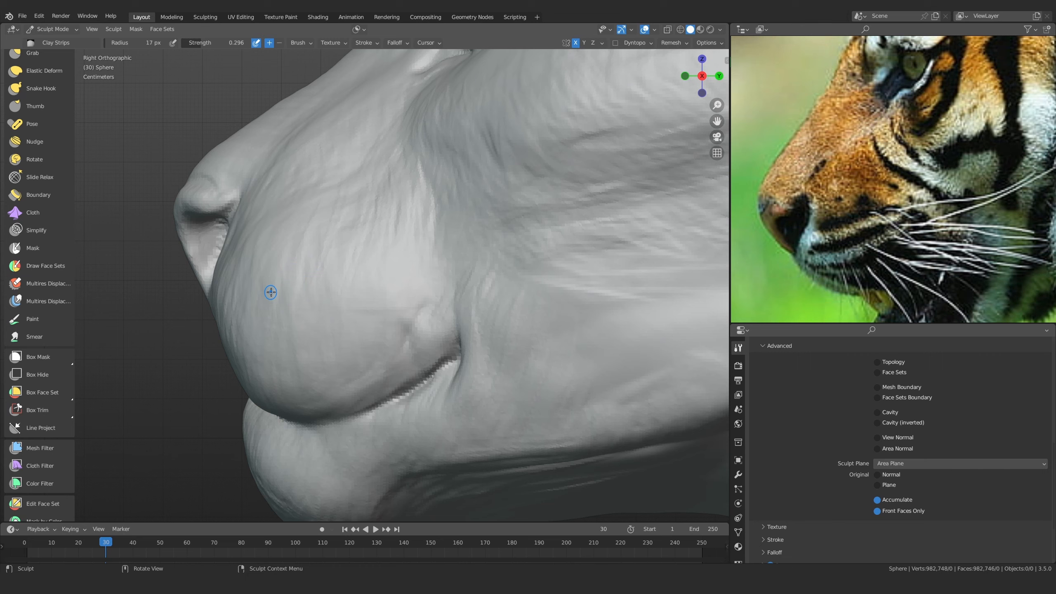
{"action": "left_click", "coordinate": [38, 249]}
{"action": "mouse_move", "coordinate": [264, 324]}
{"action": "middle_mouse_down"}
{"action": "mouse_move", "coordinate": [346, 299]}
{"action": "mouse_move", "coordinate": [360, 362]}
{"action": "mouse_move", "coordinate": [316, 302]}
{"action": "mouse_move", "coordinate": [200, 293]}
{"action": "mouse_move", "coordinate": [209, 261]}
{"action": "middle_mouse_up"}
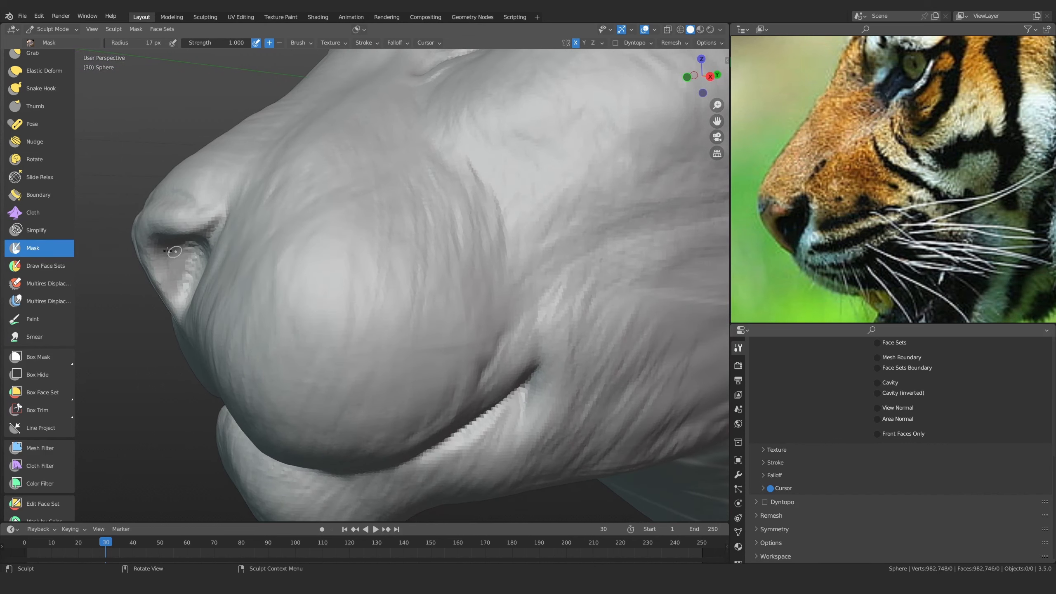
Refine the front of the whisker pad beside the nostril with Clay Strips at an 80 px radius
{"action": "scroll", "coordinate": [38, 124], "scroll_direction": "up", "scroll_amount": 8}
{"action": "left_click", "coordinate": [38, 117]}
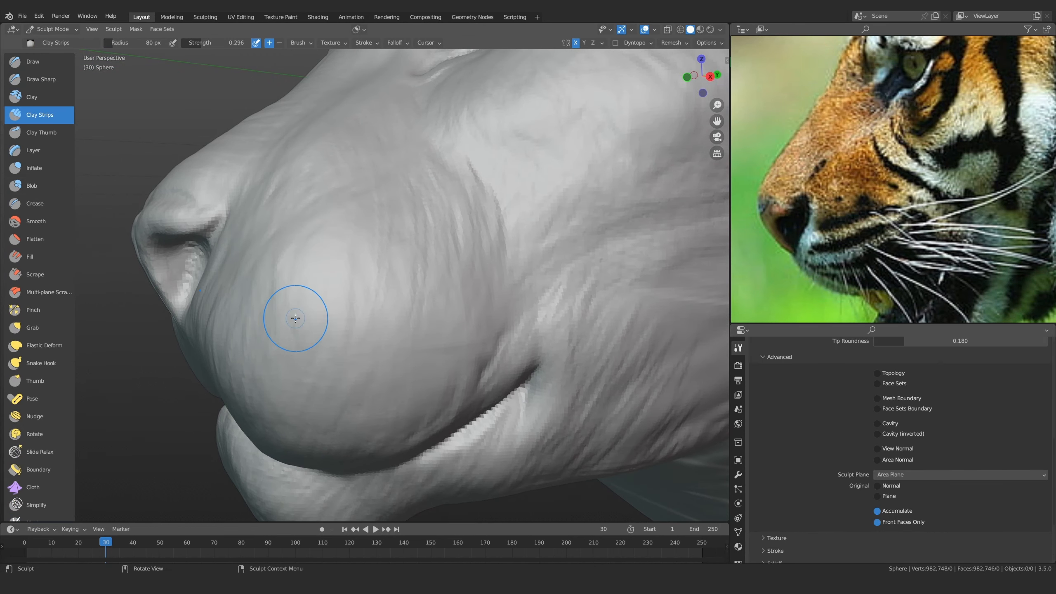
{"action": "mouse_move", "coordinate": [295, 318]}
{"action": "middle_mouse_down"}
{"action": "mouse_move", "coordinate": [224, 307]}
{"action": "mouse_move", "coordinate": [304, 316]}
{"action": "middle_mouse_up"}
{"action": "left_click_drag", "start_coordinate": [243, 278], "coordinate": [239, 276]}
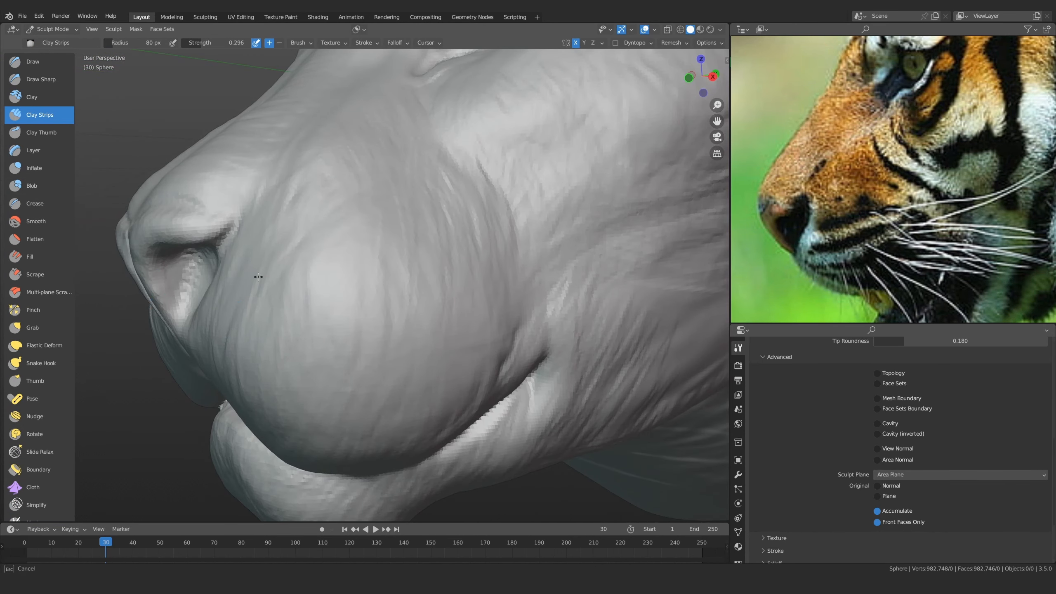
{"action": "middle_click_drag", "start_coordinate": [277, 356], "coordinate": [229, 264]}
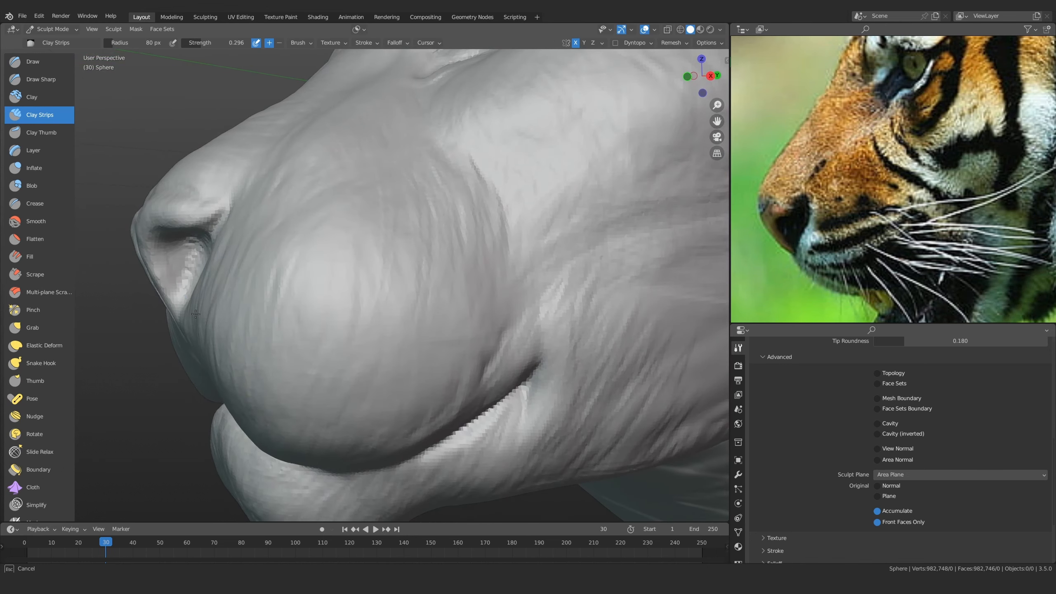
{"action": "mouse_move", "coordinate": [281, 356]}
{"action": "middle_mouse_down"}
{"action": "mouse_move", "coordinate": [189, 247]}
{"action": "mouse_move", "coordinate": [255, 252]}
{"action": "mouse_move", "coordinate": [408, 184]}
{"action": "mouse_move", "coordinate": [431, 283]}
{"action": "mouse_move", "coordinate": [380, 303]}
{"action": "mouse_move", "coordinate": [335, 366]}
{"action": "middle_mouse_up"}
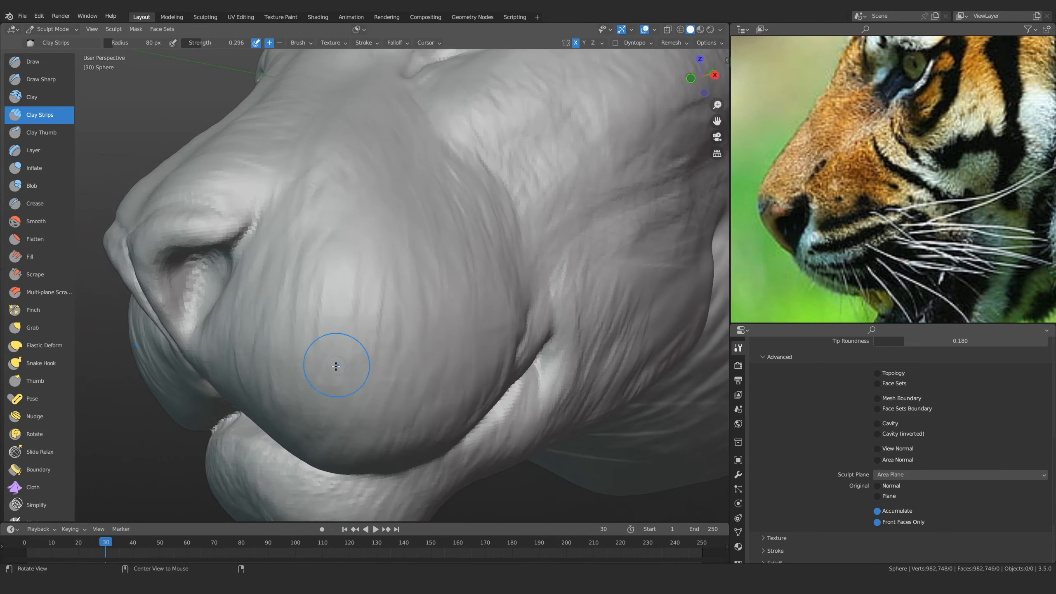
{"action": "mouse_move", "coordinate": [336, 198]}
{"action": "middle_mouse_down"}
{"action": "mouse_move", "coordinate": [323, 378]}
{"action": "mouse_move", "coordinate": [217, 320]}
{"action": "mouse_move", "coordinate": [354, 290]}
{"action": "mouse_move", "coordinate": [290, 424]}
{"action": "mouse_move", "coordinate": [271, 416]}
{"action": "middle_mouse_up"}
Paint a curved whisker-row line across the upper whisker pad with the Mask brush at a 26 px radius
{"action": "scroll", "coordinate": [48, 386], "scroll_direction": "down", "scroll_amount": 8}
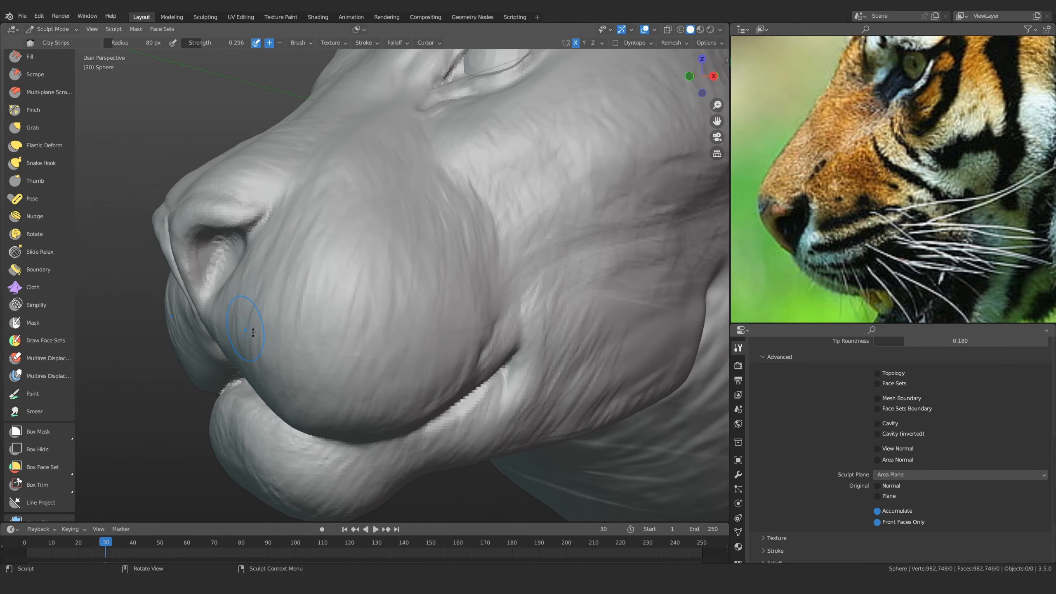
{"action": "key", "text": "m"}
{"action": "key", "text": "KP_1"}
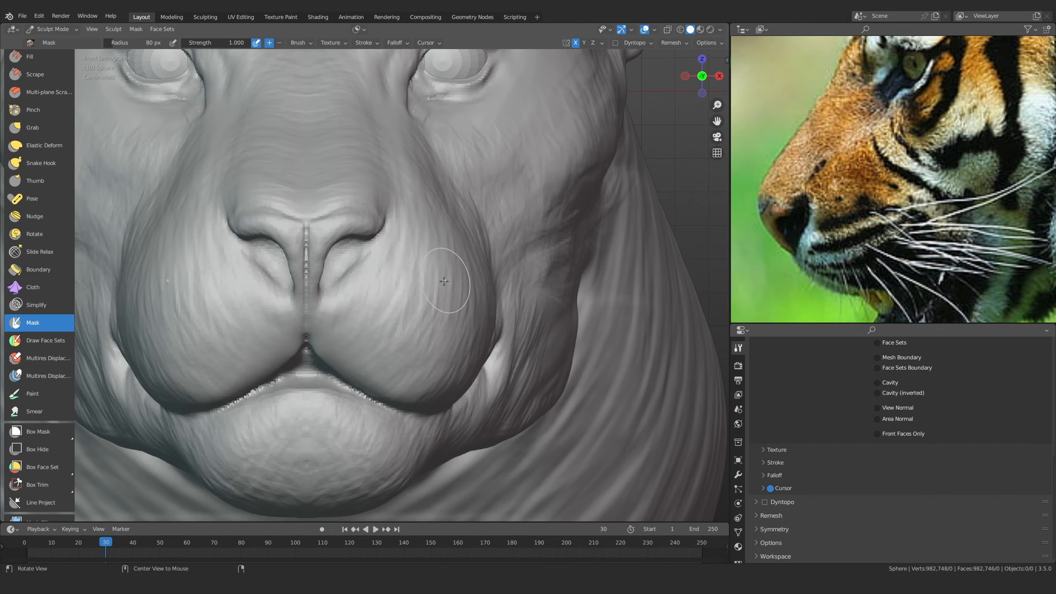
{"action": "mouse_move", "coordinate": [443, 282]}
{"action": "middle_mouse_down"}
{"action": "mouse_move", "coordinate": [346, 276]}
{"action": "mouse_move", "coordinate": [313, 245]}
{"action": "mouse_move", "coordinate": [290, 309]}
{"action": "mouse_move", "coordinate": [244, 301]}
{"action": "mouse_move", "coordinate": [340, 273]}
{"action": "mouse_move", "coordinate": [282, 278]}
{"action": "mouse_move", "coordinate": [349, 302]}
{"action": "mouse_move", "coordinate": [325, 290]}
{"action": "middle_mouse_up"}
{"action": "key", "text": "bracketleft"}
{"action": "key", "text": "bracketleft"}
{"action": "key", "text": "bracketleft"}
{"action": "key", "text": "bracketleft"}
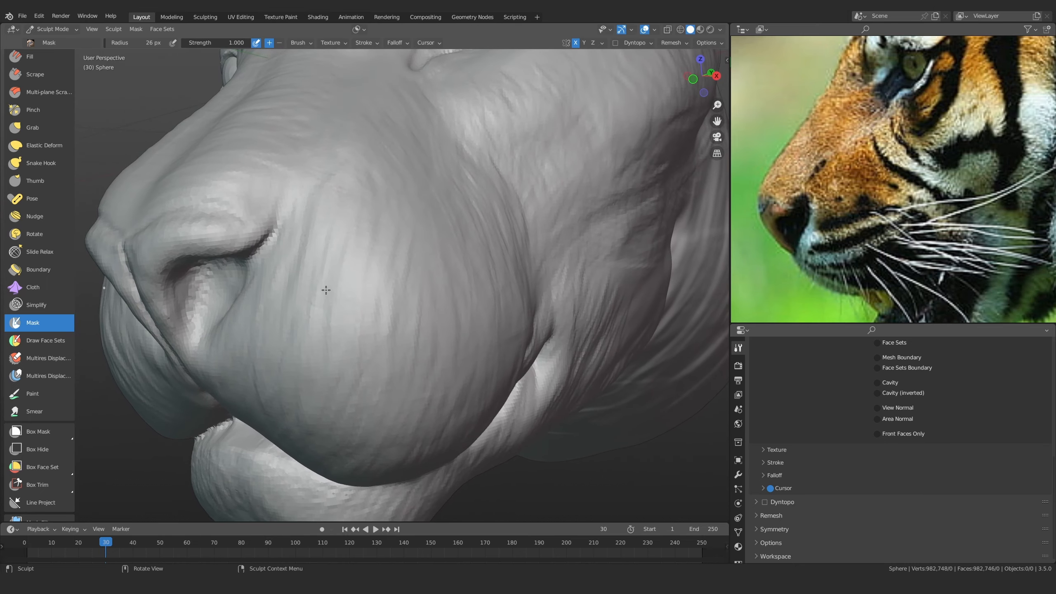
{"action": "left_click_drag", "start_coordinate": [300, 283], "coordinate": [385, 283]}
{"action": "middle_click_drag", "start_coordinate": [388, 282], "coordinate": [318, 297]}
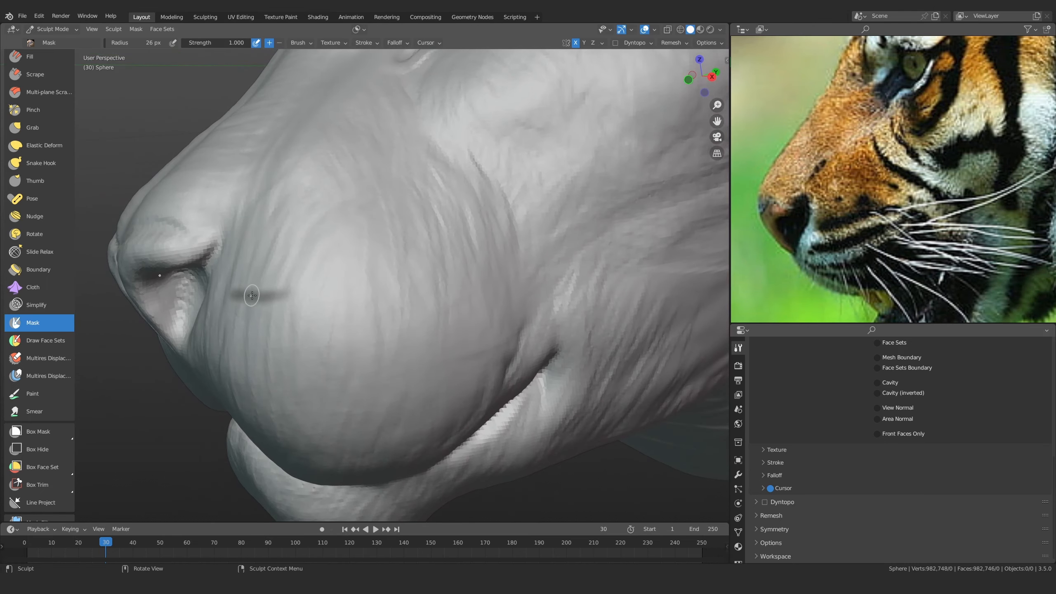
{"action": "mouse_move", "coordinate": [236, 295]}
{"action": "left_mouse_down"}
{"action": "mouse_move", "coordinate": [313, 285]}
{"action": "mouse_move", "coordinate": [433, 220]}
{"action": "left_mouse_up"}
{"action": "mouse_move", "coordinate": [432, 221]}
{"action": "middle_mouse_down"}
{"action": "mouse_move", "coordinate": [409, 256]}
{"action": "mouse_move", "coordinate": [469, 267]}
{"action": "mouse_move", "coordinate": [448, 265]}
{"action": "middle_mouse_up"}
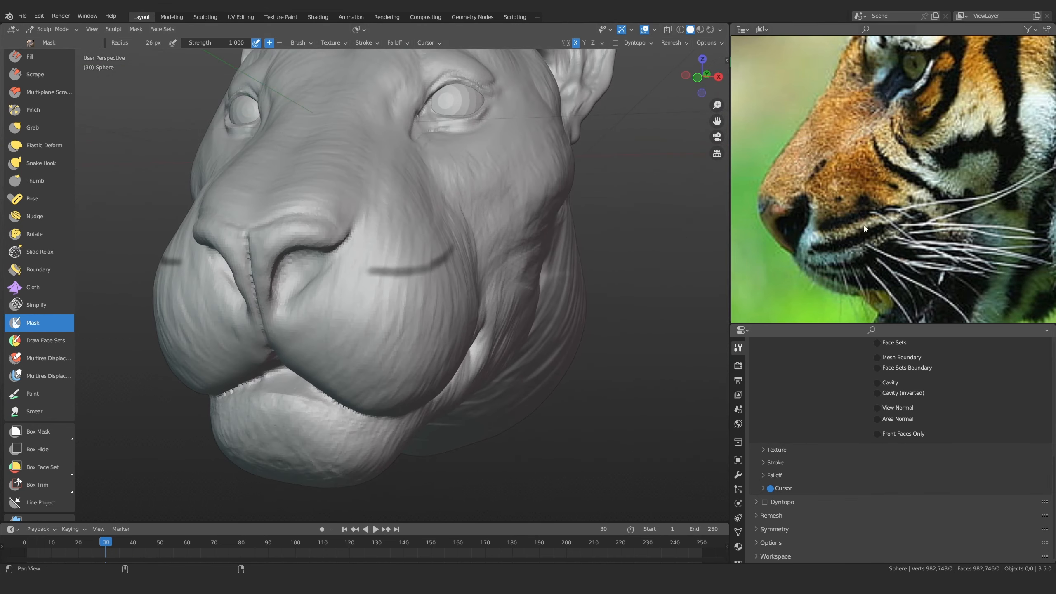
Try to mask a second whisker-row line below the first one on the whisker pad
{"action": "middle_click_drag", "start_coordinate": [893, 179], "coordinate": [909, 176]}
{"action": "left_click_drag", "start_coordinate": [459, 303], "coordinate": [400, 304]}
{"action": "key", "text": "ctrl+z"}
Undo the whisker-row line on the upper whisker pad and try repainting it with the Mask brush at a 23 px radius
{"action": "mouse_move", "coordinate": [446, 323]}
{"action": "middle_mouse_down"}
{"action": "mouse_move", "coordinate": [536, 308]}
{"action": "mouse_move", "coordinate": [482, 291]}
{"action": "middle_mouse_up"}
{"action": "scroll", "coordinate": [894, 208], "scroll_direction": "down", "scroll_amount": 5}
{"action": "scroll", "coordinate": [896, 262], "scroll_direction": "up", "scroll_amount": 5}
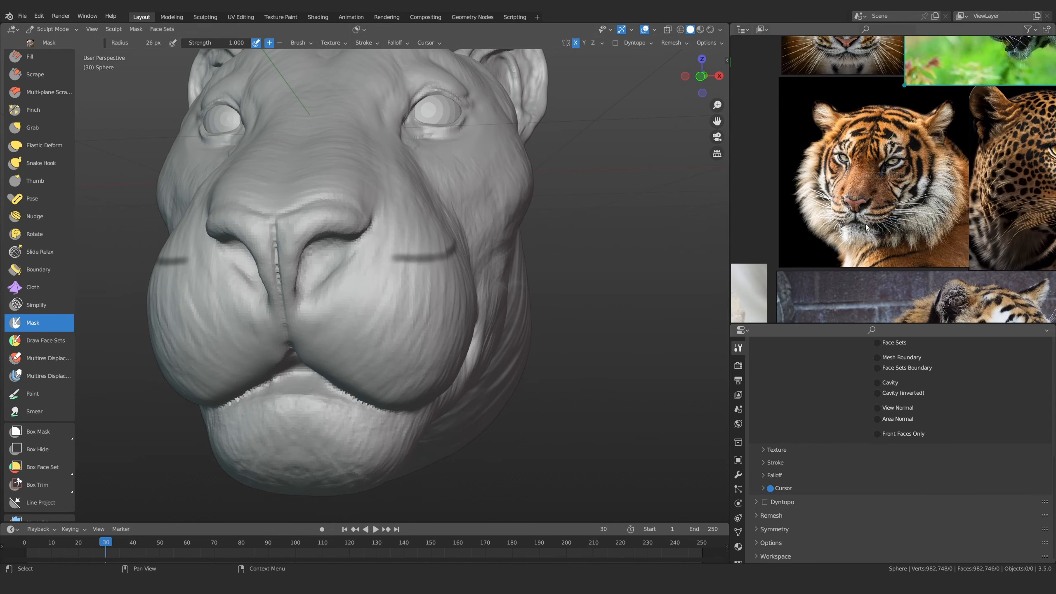
{"action": "middle_click_drag", "start_coordinate": [460, 295], "coordinate": [374, 283]}
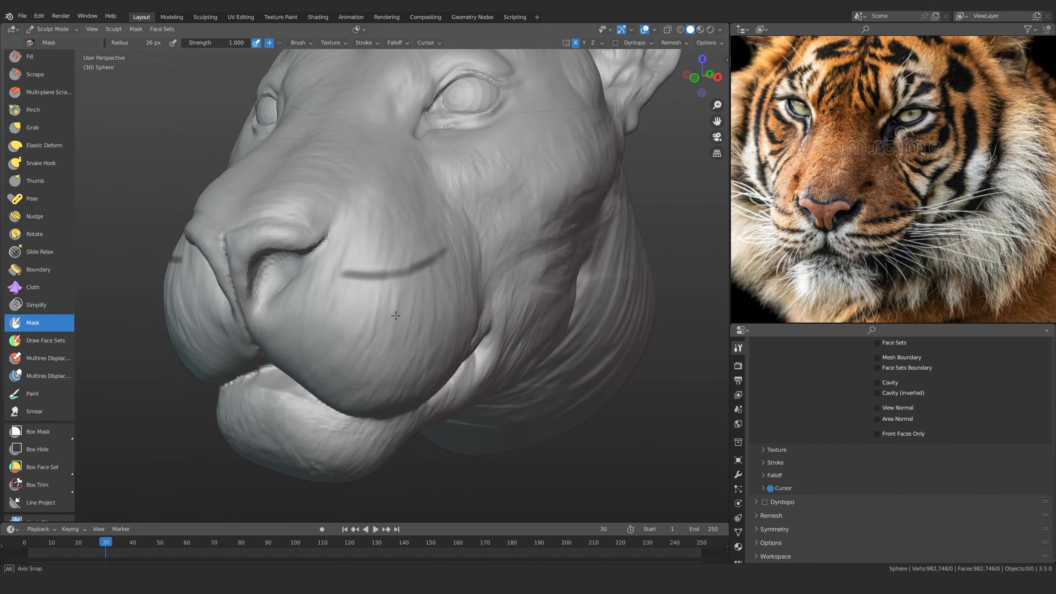
{"action": "scroll", "coordinate": [338, 270], "scroll_direction": "up", "scroll_amount": 4}
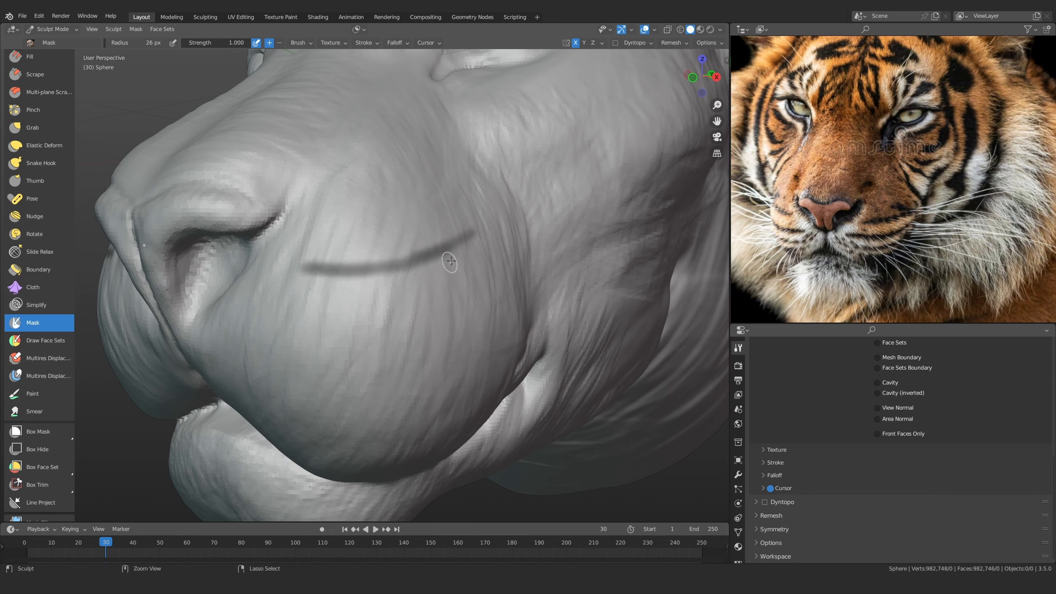
{"action": "mouse_move", "coordinate": [451, 261]}
{"action": "left_mouse_down", "text": "ctrl"}
{"action": "mouse_move", "coordinate": [429, 249]}
{"action": "mouse_move", "coordinate": [325, 270]}
{"action": "mouse_move", "coordinate": [325, 288]}
{"action": "mouse_move", "coordinate": [269, 282]}
{"action": "mouse_move", "coordinate": [428, 262]}
{"action": "left_mouse_up", "text": "ctrl"}
{"action": "key", "text": "ctrl+z"}
{"action": "left_click_drag", "start_coordinate": [261, 287], "coordinate": [283, 284]}
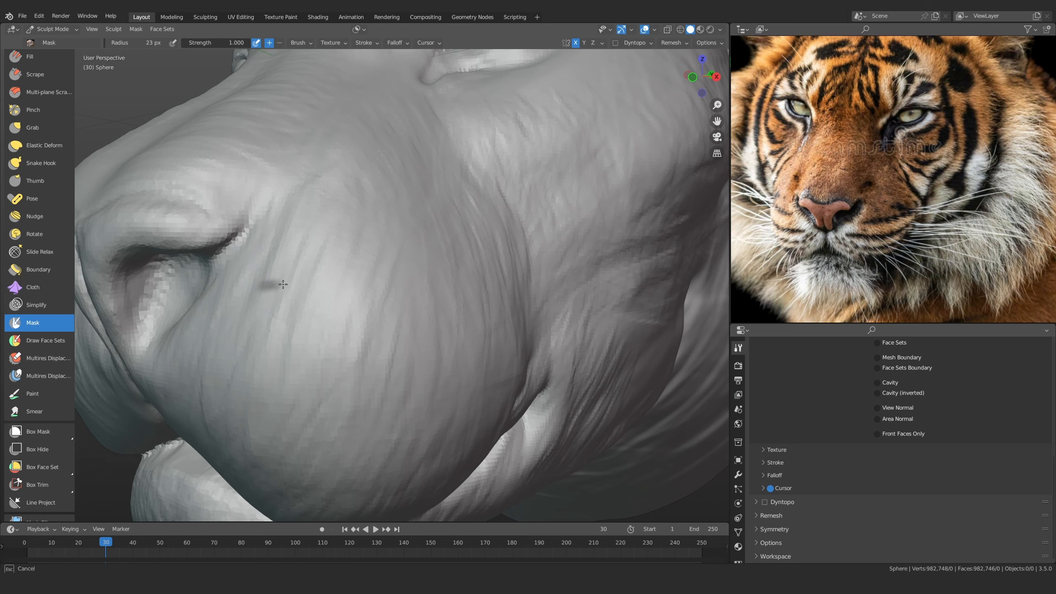
{"action": "mouse_move", "coordinate": [395, 268]}
{"action": "left_mouse_down"}
{"action": "mouse_move", "coordinate": [457, 246]}
{"action": "mouse_move", "coordinate": [420, 316]}
{"action": "mouse_move", "coordinate": [327, 305]}
{"action": "mouse_move", "coordinate": [394, 396]}
{"action": "mouse_move", "coordinate": [353, 308]}
{"action": "mouse_move", "coordinate": [340, 233]}
{"action": "left_mouse_up"}
Set the Grab brush falloff to Smooth and reshape the front of the whisker pad from above at a 190 px radius
{"action": "middle_click_drag", "start_coordinate": [340, 233], "coordinate": [345, 293]}
{"action": "mouse_move", "coordinate": [345, 293]}
{"action": "middle_mouse_down", "text": "ctrl"}
{"action": "mouse_move", "coordinate": [349, 233]}
{"action": "mouse_move", "coordinate": [349, 301]}
{"action": "middle_mouse_up", "text": "ctrl"}
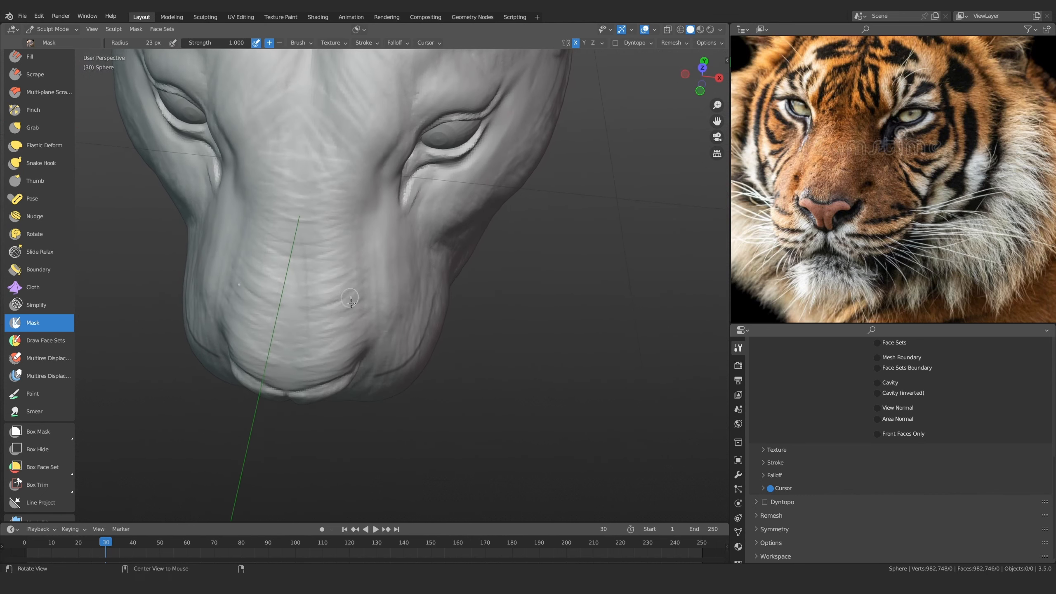
{"action": "middle_click_drag", "start_coordinate": [374, 391], "coordinate": [382, 357], "text": "ctrl"}
{"action": "mouse_move", "coordinate": [383, 358]}
{"action": "middle_mouse_down"}
{"action": "mouse_move", "coordinate": [389, 369]}
{"action": "mouse_move", "coordinate": [485, 324]}
{"action": "middle_mouse_up"}
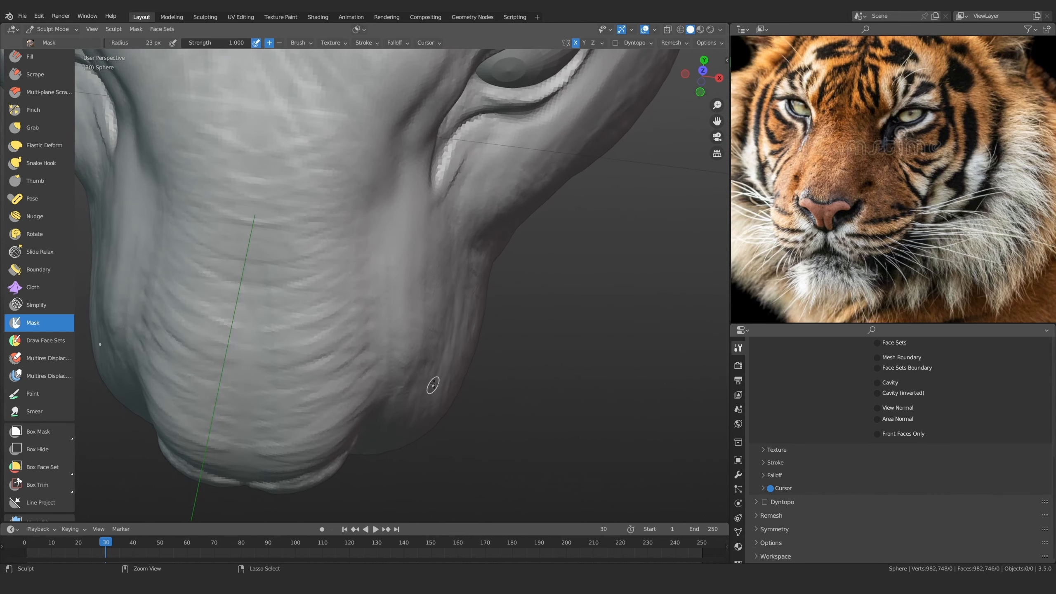
{"action": "middle_click_drag", "start_coordinate": [397, 426], "coordinate": [401, 377]}
{"action": "key", "text": "g"}
{"action": "middle_click_drag", "start_coordinate": [405, 337], "coordinate": [483, 264]}
{"action": "left_click", "coordinate": [359, 43]}
{"action": "left_click", "coordinate": [366, 63]}
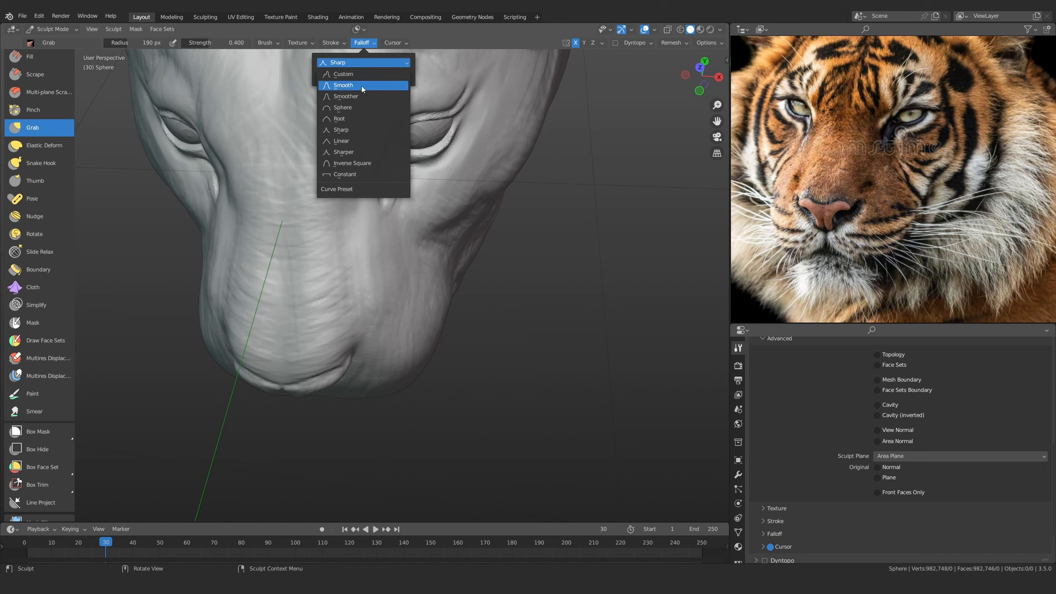
{"action": "left_click", "coordinate": [360, 88]}
{"action": "middle_click_drag", "start_coordinate": [418, 341], "coordinate": [431, 318]}
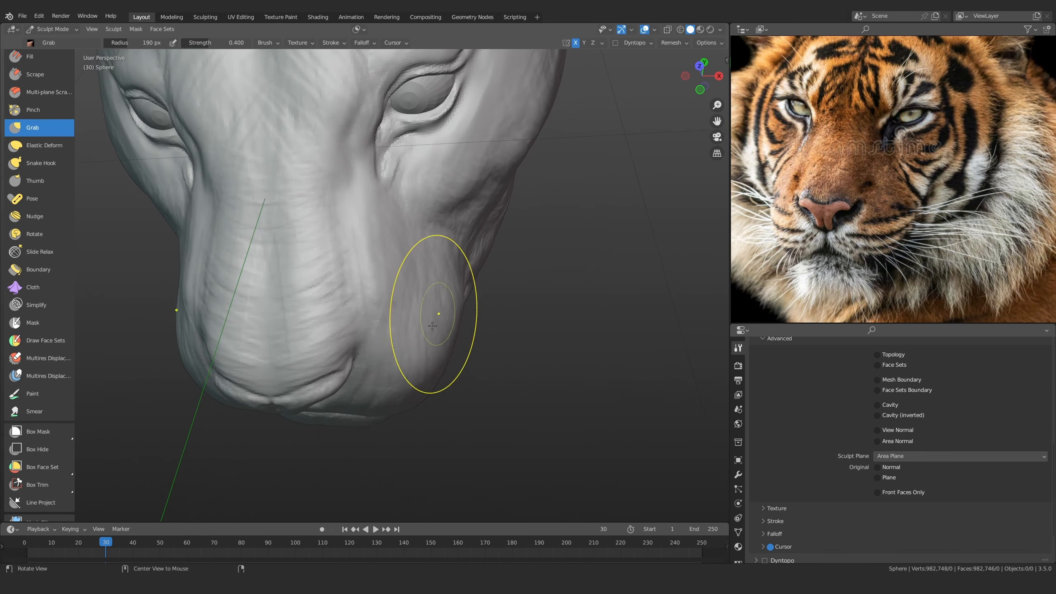
{"action": "left_click_drag", "start_coordinate": [414, 366], "coordinate": [412, 389]}
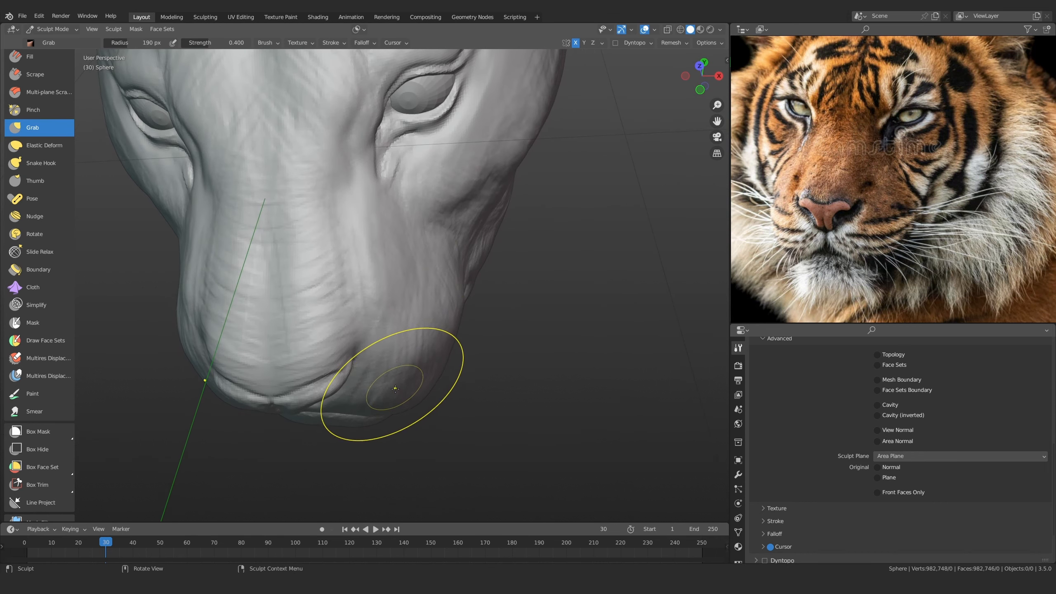
Adjust the outer sides of the whisker pads with the Grab brush at a 159 px radius
{"action": "mouse_move", "coordinate": [389, 426]}
{"action": "middle_mouse_down"}
{"action": "mouse_move", "coordinate": [372, 250]}
{"action": "mouse_move", "coordinate": [421, 242]}
{"action": "middle_mouse_up"}
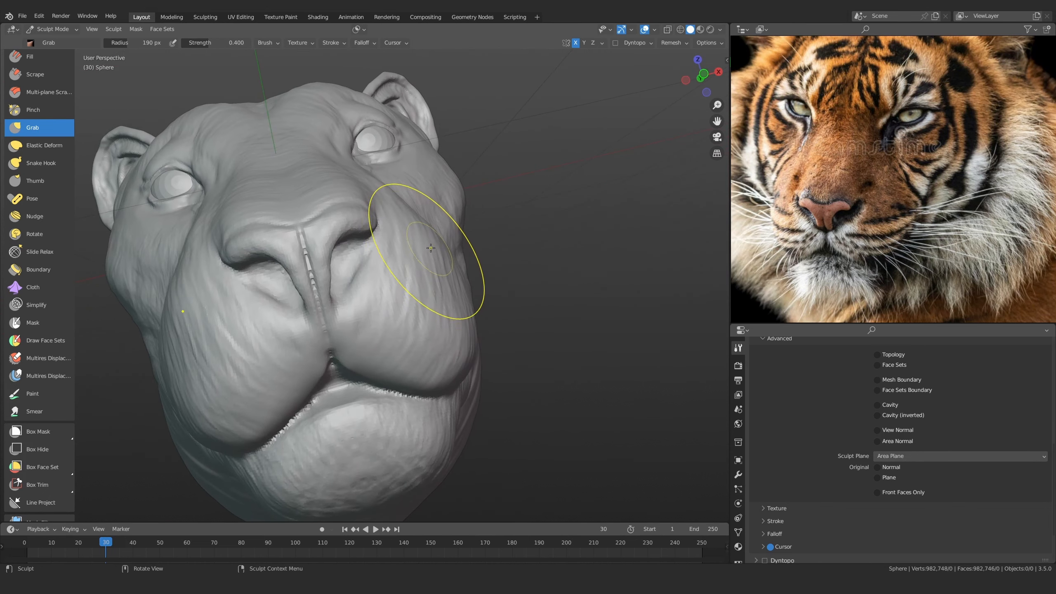
{"action": "key", "text": "f"}
{"action": "left_click", "coordinate": [416, 250]}
{"action": "left_click_drag", "start_coordinate": [413, 249], "coordinate": [435, 236]}
{"action": "mouse_move", "coordinate": [436, 225]}
{"action": "middle_mouse_down"}
{"action": "mouse_move", "coordinate": [389, 365]}
{"action": "mouse_move", "coordinate": [395, 231]}
{"action": "mouse_move", "coordinate": [248, 325]}
{"action": "mouse_move", "coordinate": [201, 314]}
{"action": "middle_mouse_up"}
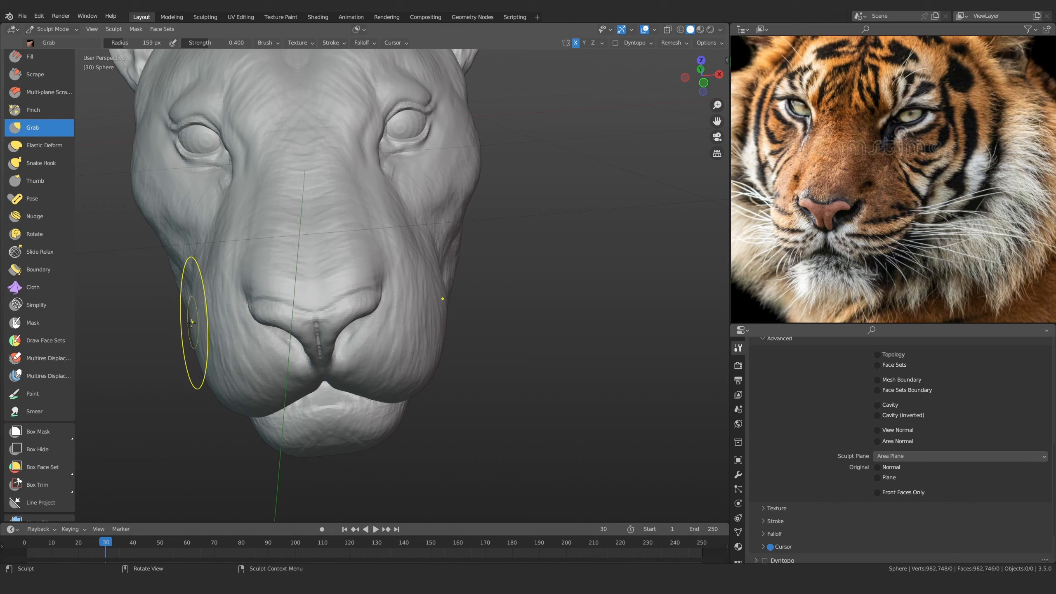
{"action": "left_click_drag", "start_coordinate": [208, 308], "coordinate": [217, 307]}
{"action": "middle_click_drag", "start_coordinate": [430, 378], "coordinate": [418, 377]}
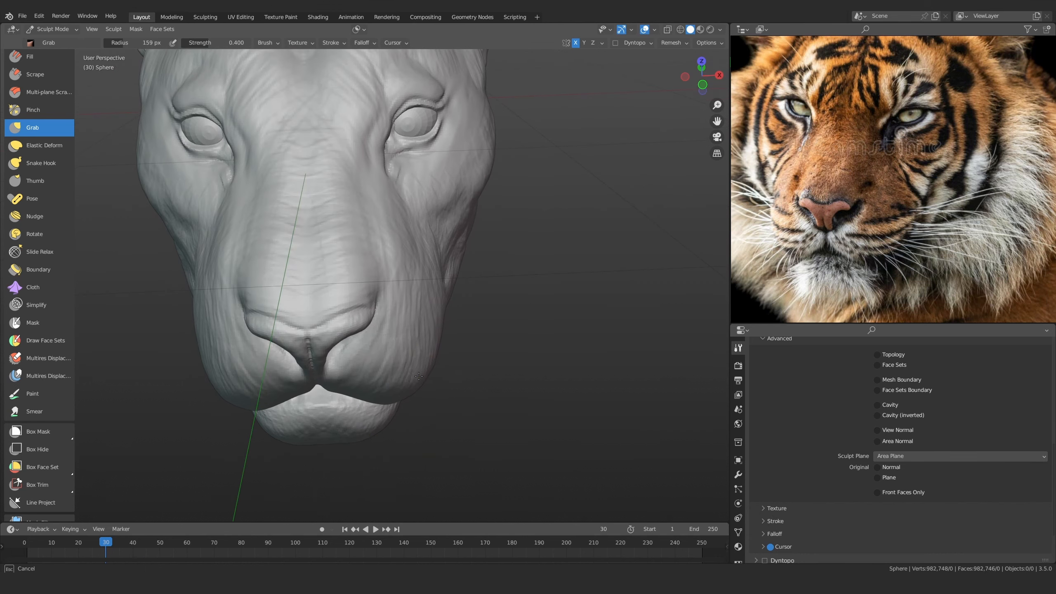
Examine the whisker pads and mouth line from the front, from below and from the right side
{"action": "scroll", "coordinate": [403, 330], "scroll_direction": "down", "scroll_amount": 1}
{"action": "middle_click_drag", "start_coordinate": [403, 330], "coordinate": [433, 278]}
{"action": "scroll", "coordinate": [353, 327], "scroll_direction": "down", "scroll_amount": 3}
{"action": "scroll", "coordinate": [401, 248], "scroll_direction": "up", "scroll_amount": 6}
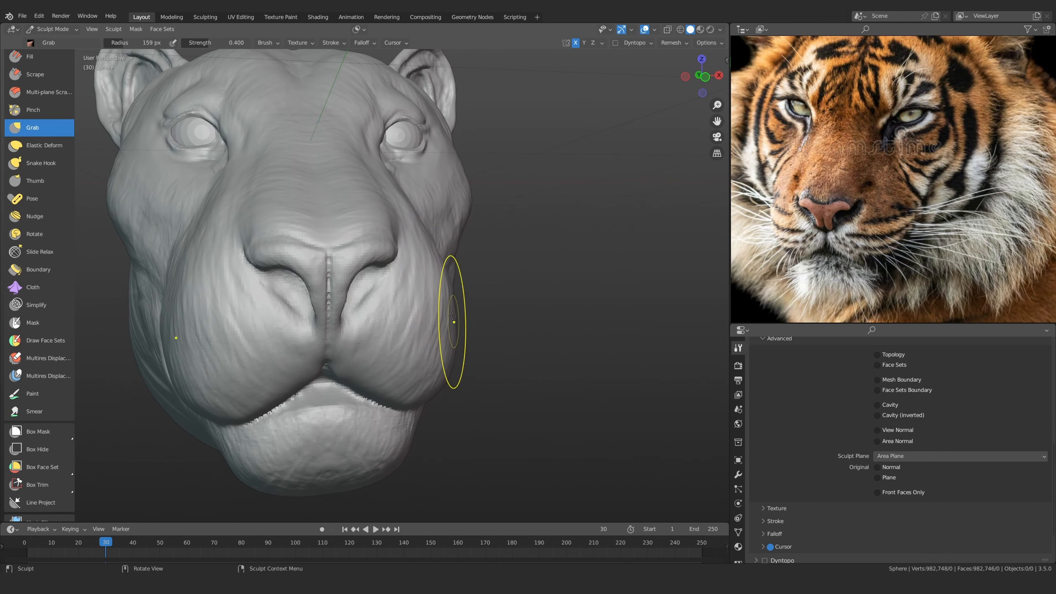
{"action": "middle_click_drag", "start_coordinate": [454, 316], "coordinate": [289, 349]}
{"action": "key", "text": "f"}
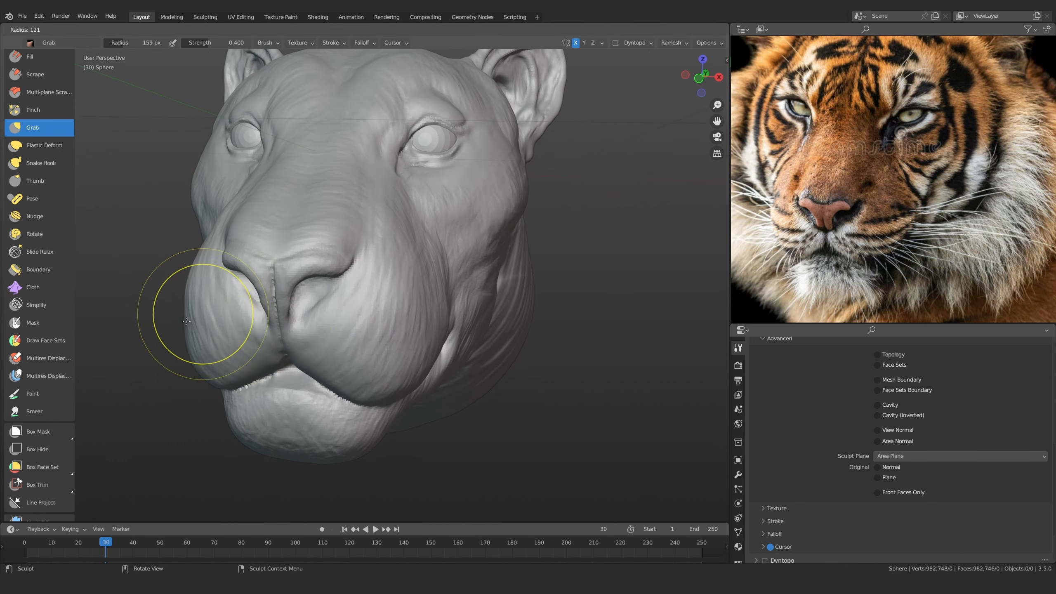
{"action": "left_click", "coordinate": [183, 324]}
{"action": "middle_click_drag", "start_coordinate": [421, 321], "coordinate": [432, 306]}
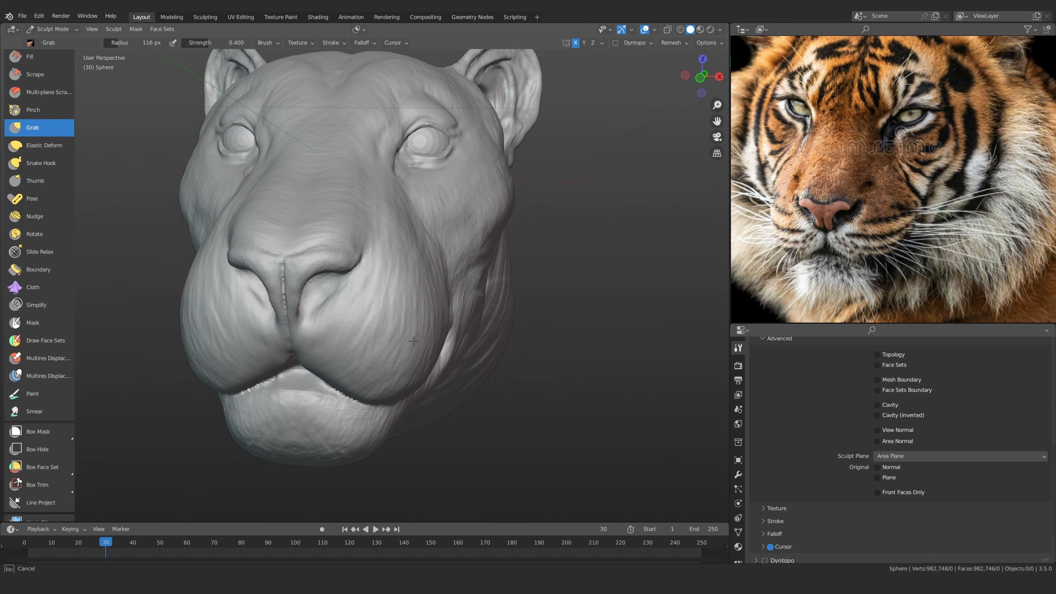
{"action": "mouse_move", "coordinate": [413, 341]}
{"action": "middle_mouse_down"}
{"action": "mouse_move", "coordinate": [373, 384]}
{"action": "mouse_move", "coordinate": [386, 387]}
{"action": "mouse_move", "coordinate": [367, 352]}
{"action": "mouse_move", "coordinate": [487, 254]}
{"action": "middle_mouse_up"}
{"action": "key", "text": "f"}
{"action": "left_click", "coordinate": [362, 391]}
{"action": "scroll", "coordinate": [523, 248], "scroll_direction": "up", "scroll_amount": 5}
{"action": "scroll", "coordinate": [524, 248], "scroll_direction": "down", "scroll_amount": 1}
{"action": "key", "text": "f"}
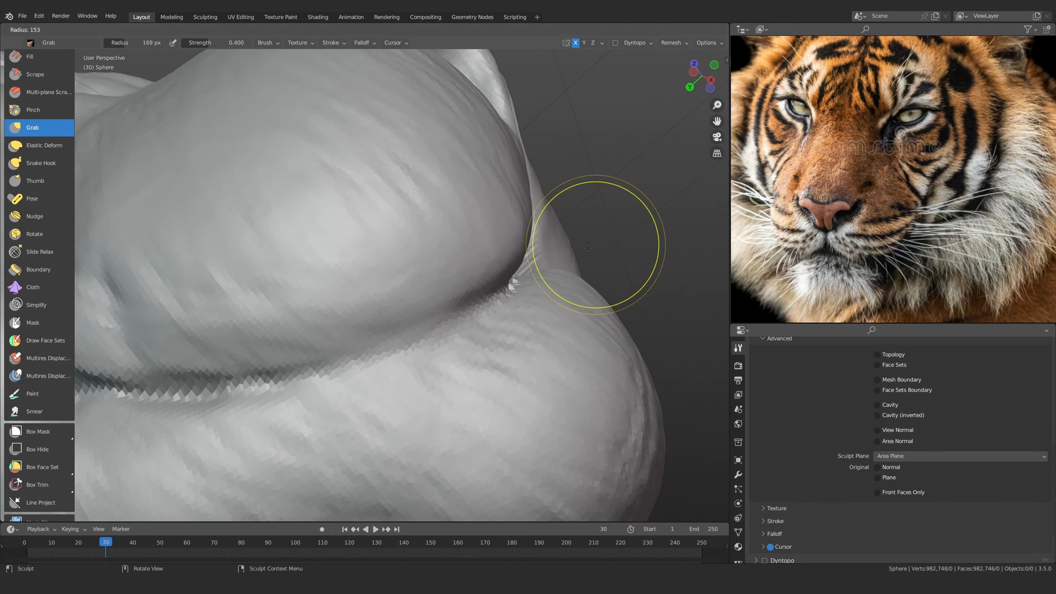
{"action": "left_click", "coordinate": [653, 244]}
{"action": "scroll", "coordinate": [562, 243], "scroll_direction": "down", "scroll_amount": 7}
{"action": "middle_click_drag", "start_coordinate": [563, 243], "coordinate": [372, 335]}
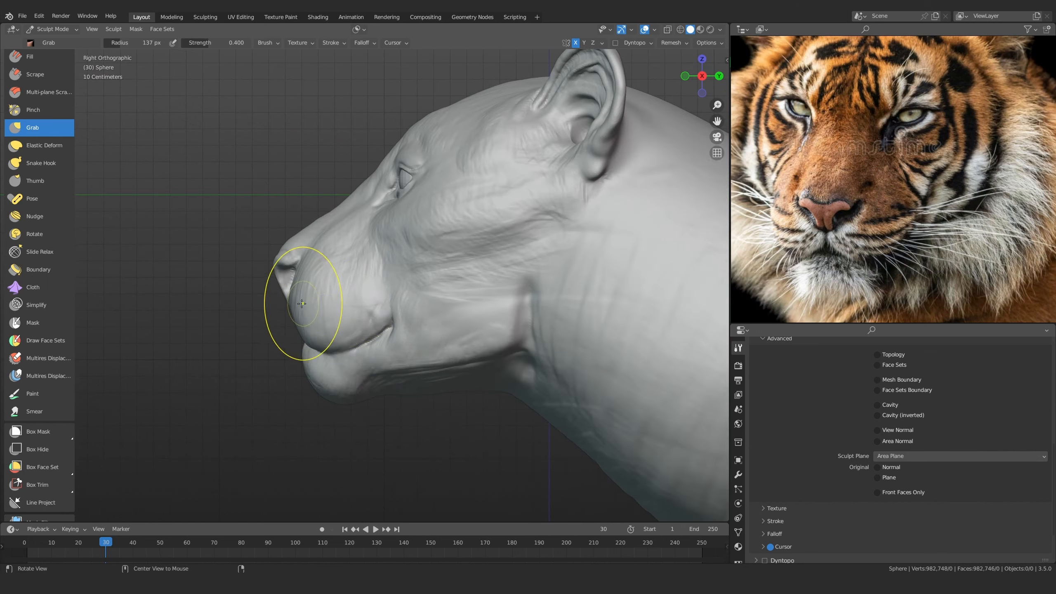
Set the Grab brush to a 155 px radius with Sharp falloff
{"action": "mouse_move", "coordinate": [302, 304]}
{"action": "middle_mouse_down"}
{"action": "mouse_move", "coordinate": [419, 359]}
{"action": "mouse_move", "coordinate": [470, 237]}
{"action": "mouse_move", "coordinate": [394, 186]}
{"action": "mouse_move", "coordinate": [341, 292]}
{"action": "middle_mouse_up"}
{"action": "scroll", "coordinate": [419, 358], "scroll_direction": "up", "scroll_amount": 4}
{"action": "key", "text": "f"}
{"action": "left_click", "coordinate": [483, 240]}
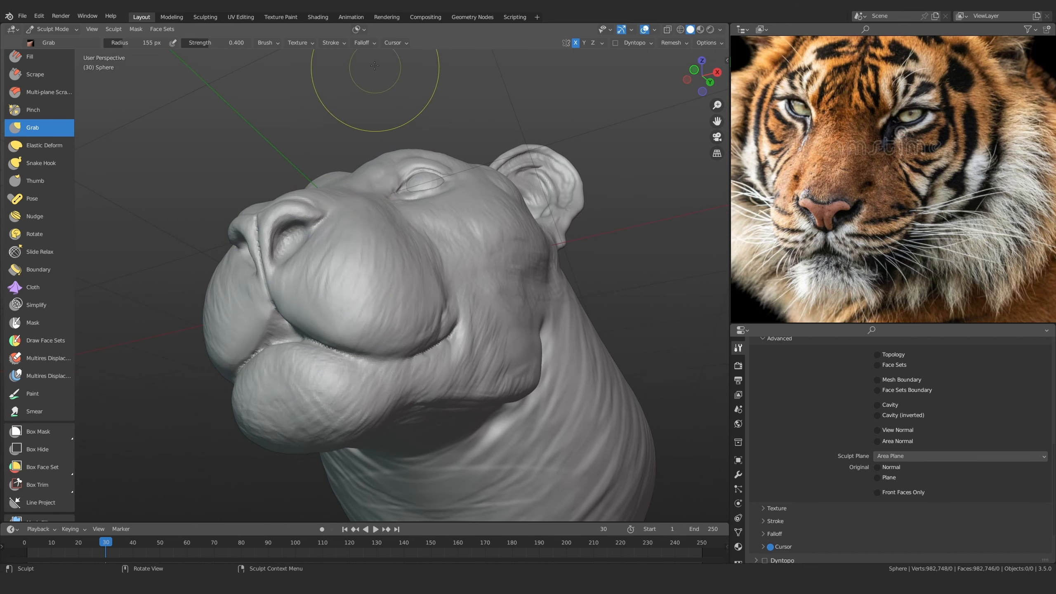
{"action": "left_click", "coordinate": [363, 42]}
{"action": "left_click", "coordinate": [361, 62]}
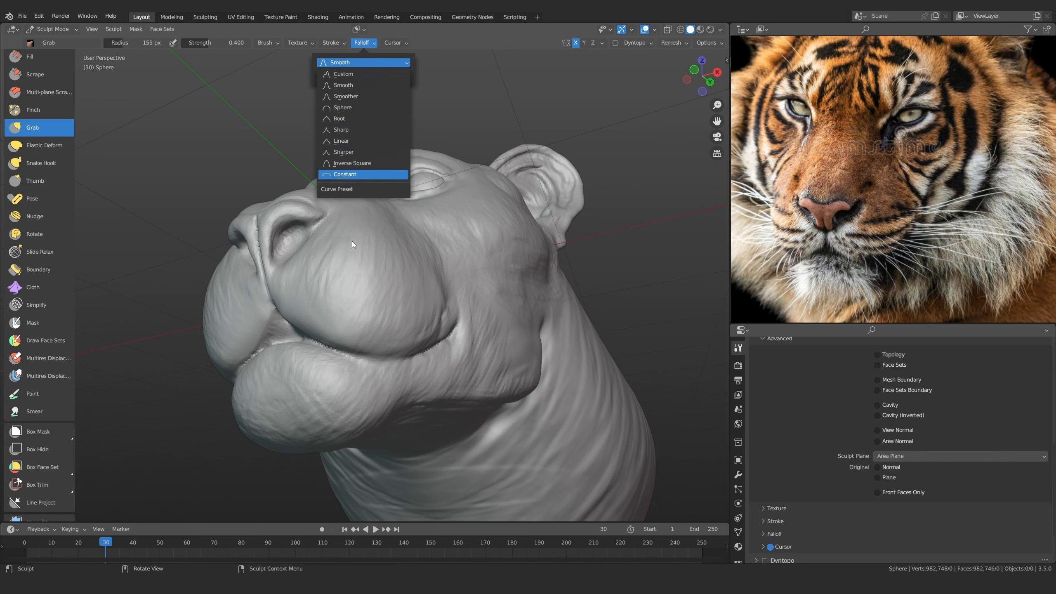
{"action": "left_click", "coordinate": [362, 42]}
{"action": "left_click", "coordinate": [360, 62]}
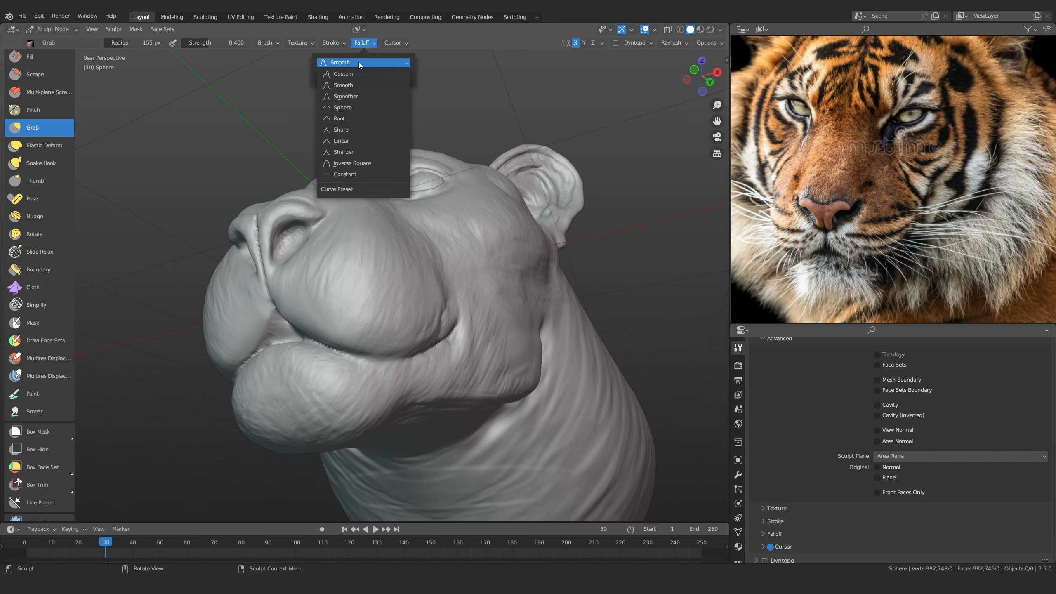
{"action": "left_click", "coordinate": [356, 133]}
Nudge the muzzle's contour with the Sharp-falloff Grab brush after adjusting its radius
{"action": "left_click_drag", "start_coordinate": [354, 276], "coordinate": [345, 361], "text": "alt"}
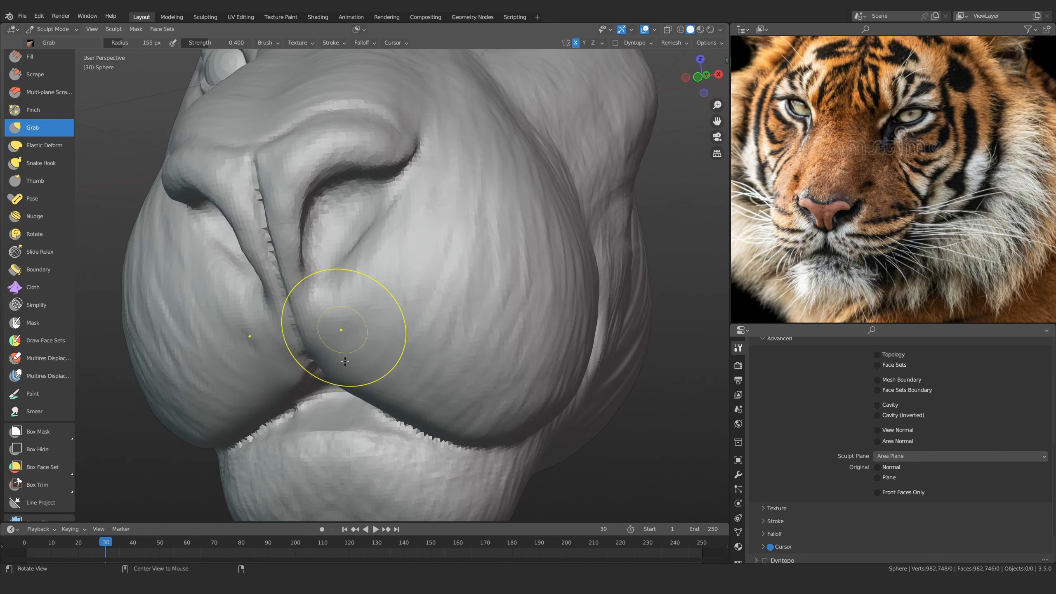
{"action": "key", "text": "f"}
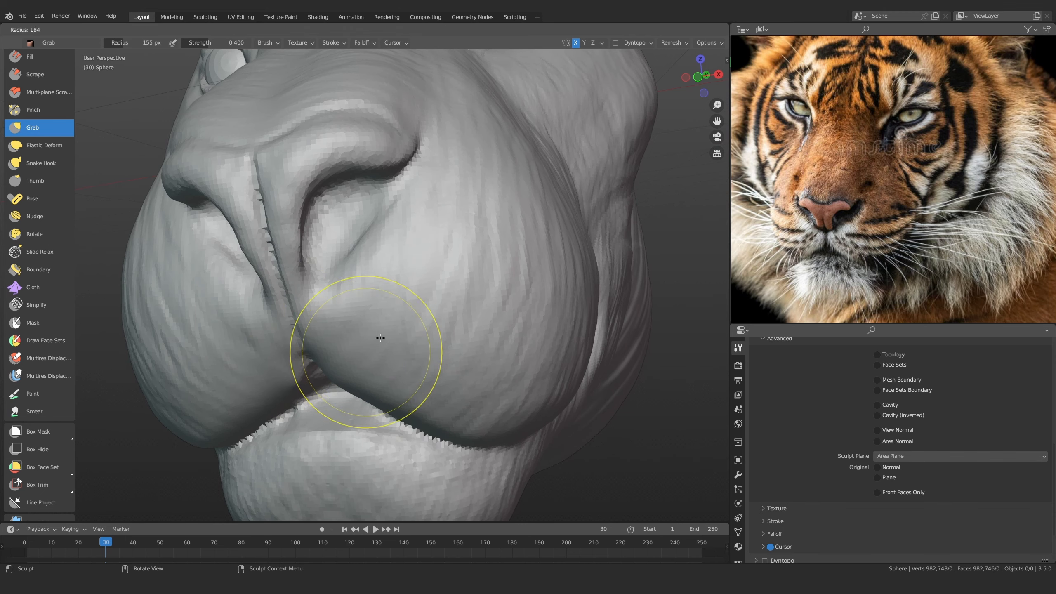
{"action": "left_click", "coordinate": [395, 343]}
{"action": "mouse_move", "coordinate": [366, 312]}
{"action": "middle_mouse_down"}
{"action": "mouse_move", "coordinate": [477, 356]}
{"action": "mouse_move", "coordinate": [341, 217]}
{"action": "mouse_move", "coordinate": [259, 249]}
{"action": "mouse_move", "coordinate": [182, 232]}
{"action": "middle_mouse_up"}
{"action": "mouse_move", "coordinate": [178, 228]}
{"action": "left_mouse_down"}
{"action": "mouse_move", "coordinate": [185, 238]}
{"action": "mouse_move", "coordinate": [193, 226]}
{"action": "left_mouse_up"}
{"action": "key", "text": "f"}
{"action": "left_click", "coordinate": [189, 236]}
{"action": "scroll", "coordinate": [193, 226], "scroll_direction": "down", "scroll_amount": 4}
{"action": "middle_click_drag", "start_coordinate": [193, 226], "coordinate": [416, 225]}
Switch to the Mask brush and reduce its radius to 24 px for marking the whisker pad
{"action": "left_click", "coordinate": [47, 326]}
{"action": "mouse_move", "coordinate": [261, 307]}
{"action": "middle_mouse_down"}
{"action": "mouse_move", "coordinate": [301, 407]}
{"action": "mouse_move", "coordinate": [266, 386]}
{"action": "mouse_move", "coordinate": [357, 324]}
{"action": "mouse_move", "coordinate": [339, 314]}
{"action": "mouse_move", "coordinate": [323, 338]}
{"action": "mouse_move", "coordinate": [306, 320]}
{"action": "middle_mouse_up"}
{"action": "key", "text": "f"}
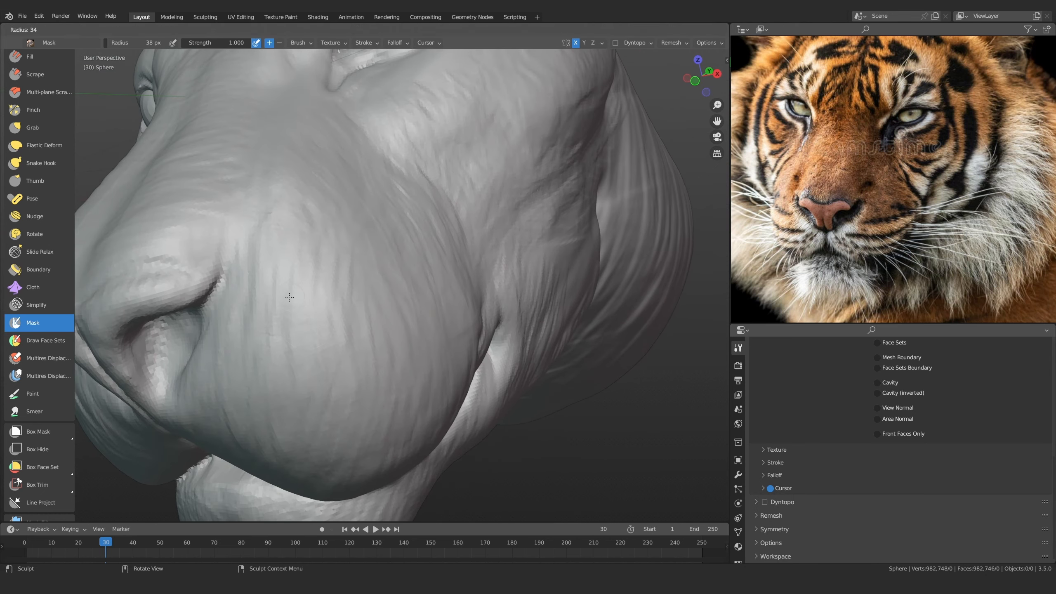
{"action": "left_click", "coordinate": [290, 297]}
{"action": "mouse_move", "coordinate": [326, 264]}
{"action": "middle_mouse_down"}
{"action": "mouse_move", "coordinate": [347, 293]}
{"action": "mouse_move", "coordinate": [309, 312]}
{"action": "middle_mouse_up"}
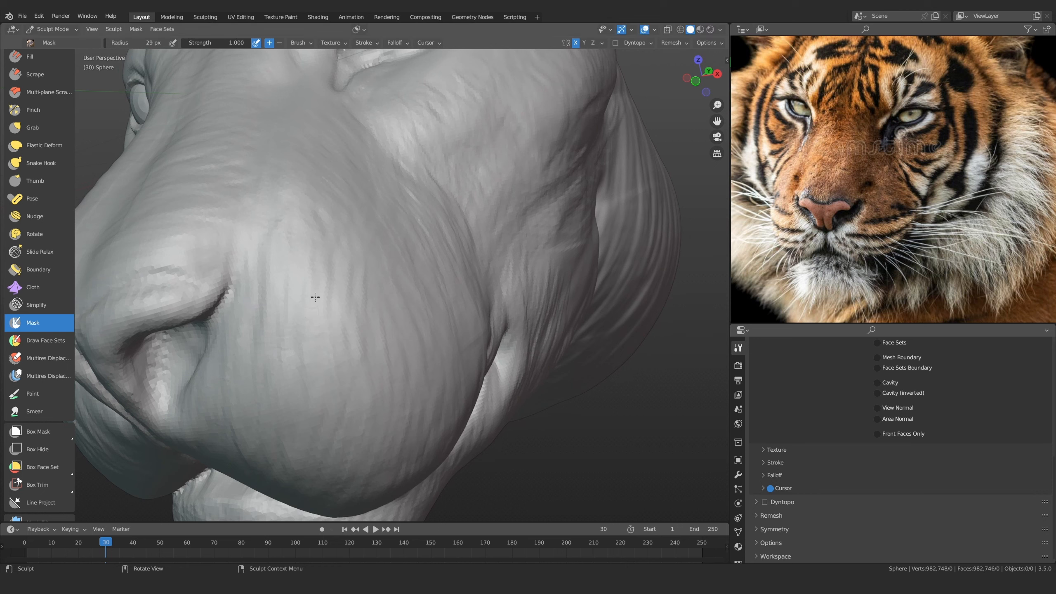
{"action": "key", "text": "f"}
{"action": "left_click", "coordinate": [304, 310]}
{"action": "mouse_move", "coordinate": [257, 337]}
{"action": "left_mouse_down", "text": "alt"}
{"action": "mouse_move", "coordinate": [306, 299]}
{"action": "mouse_move", "coordinate": [395, 289]}
{"action": "mouse_move", "coordinate": [334, 309]}
{"action": "mouse_move", "coordinate": [336, 276]}
{"action": "mouse_move", "coordinate": [343, 302]}
{"action": "left_mouse_up", "text": "alt"}
{"action": "scroll", "coordinate": [306, 300], "scroll_direction": "down", "scroll_amount": 4}
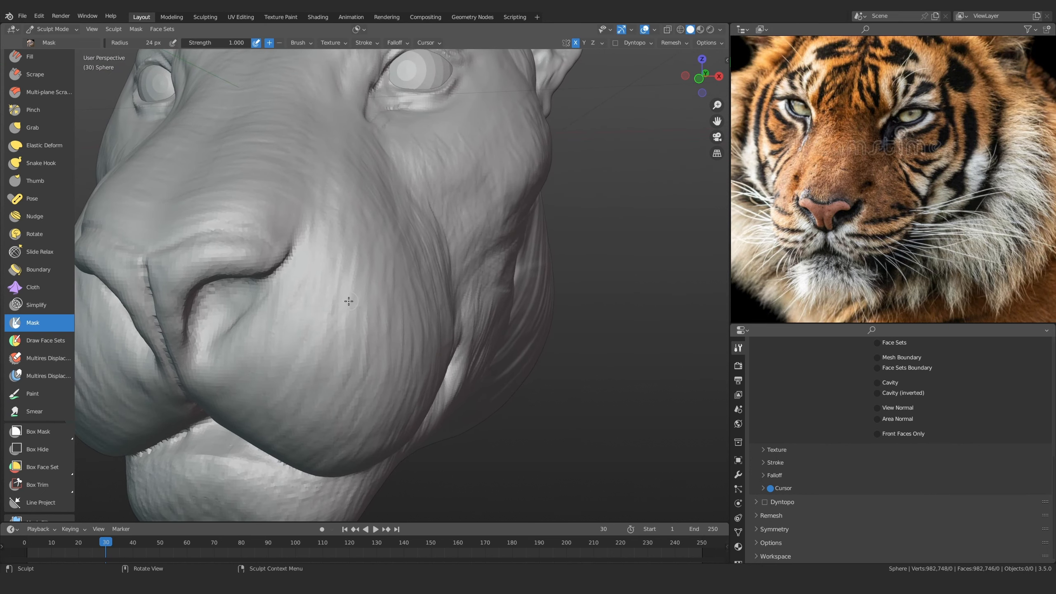
Paint a thin whisker-row line curving up across the upper whisker pad with the Mask brush at a 13 px radius
{"action": "key", "text": "f"}
{"action": "left_click", "coordinate": [334, 317]}
{"action": "left_click_drag", "start_coordinate": [307, 304], "coordinate": [309, 306]}
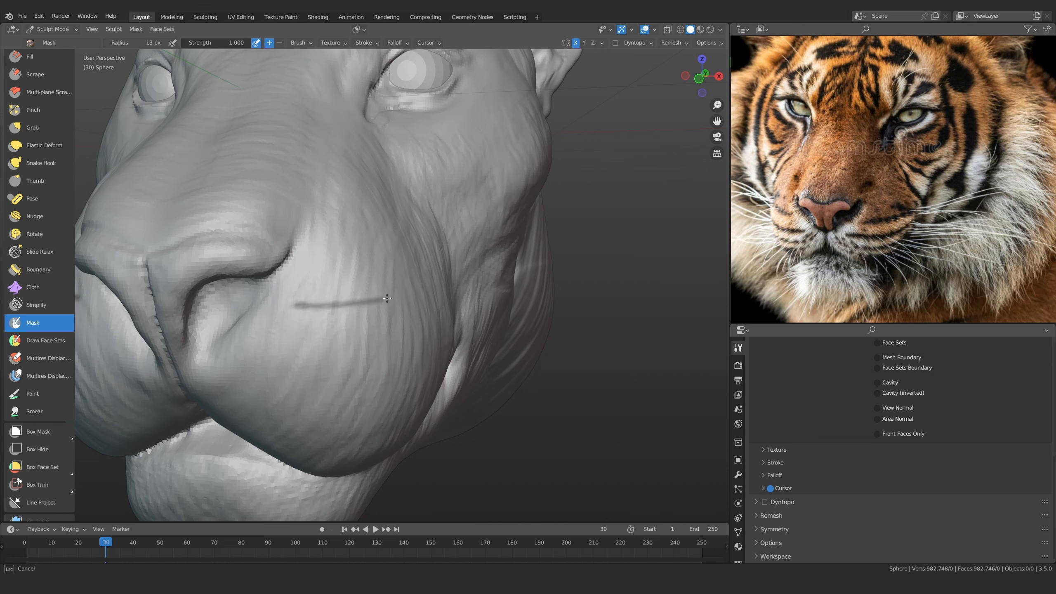
{"action": "left_click_drag", "start_coordinate": [387, 298], "coordinate": [432, 285]}
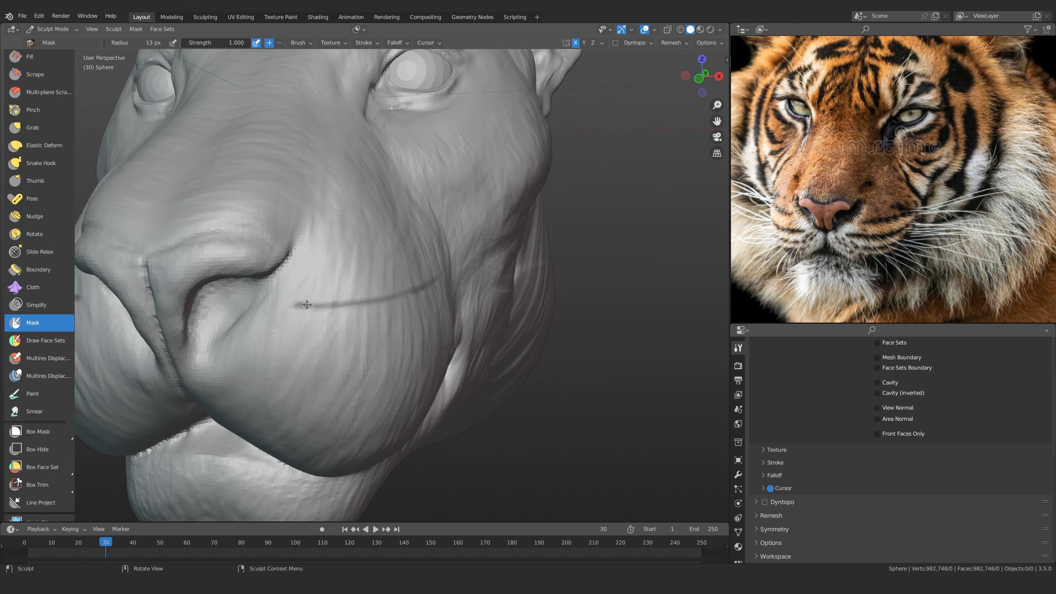
{"action": "left_click_drag", "start_coordinate": [307, 305], "coordinate": [347, 303]}
{"action": "left_click_drag", "start_coordinate": [431, 281], "coordinate": [432, 281]}
Compare the masked whisker-row line from the side with the tiger profile reference
{"action": "mouse_move", "coordinate": [431, 281]}
{"action": "left_mouse_down", "text": "ctrl+alt"}
{"action": "mouse_move", "coordinate": [430, 333]}
{"action": "mouse_move", "coordinate": [365, 316]}
{"action": "mouse_move", "coordinate": [366, 345]}
{"action": "mouse_move", "coordinate": [402, 341]}
{"action": "mouse_move", "coordinate": [354, 339]}
{"action": "left_mouse_up", "text": "ctrl+alt"}
{"action": "mouse_move", "coordinate": [354, 339]}
{"action": "left_mouse_down", "text": "ctrl+alt"}
{"action": "mouse_move", "coordinate": [354, 320]}
{"action": "mouse_move", "coordinate": [366, 333]}
{"action": "mouse_move", "coordinate": [349, 337]}
{"action": "mouse_move", "coordinate": [347, 319]}
{"action": "left_mouse_up", "text": "ctrl+alt"}
{"action": "left_click_drag", "start_coordinate": [348, 320], "coordinate": [306, 288], "text": "ctrl+alt"}
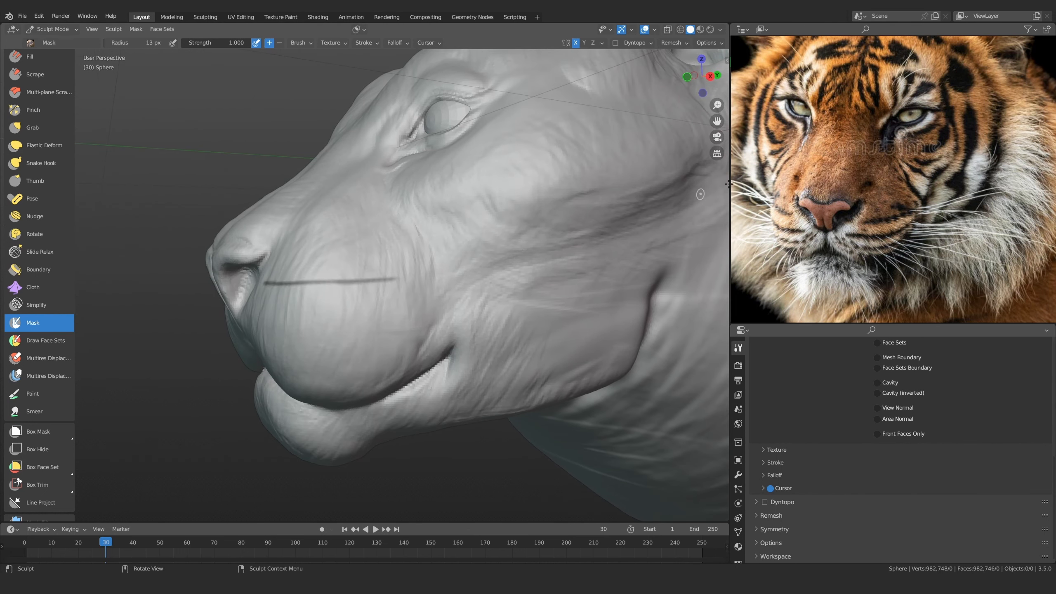
{"action": "scroll", "coordinate": [866, 153], "scroll_direction": "down", "scroll_amount": 2}
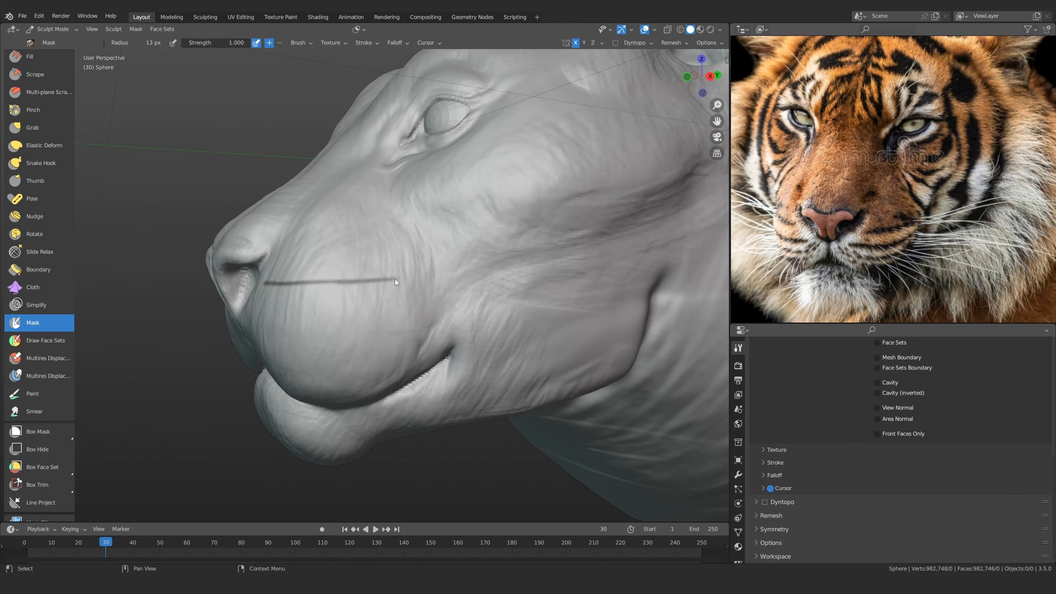
{"action": "scroll", "coordinate": [906, 204], "scroll_direction": "down", "scroll_amount": 5}
{"action": "scroll", "coordinate": [944, 225], "scroll_direction": "up", "scroll_amount": 6}
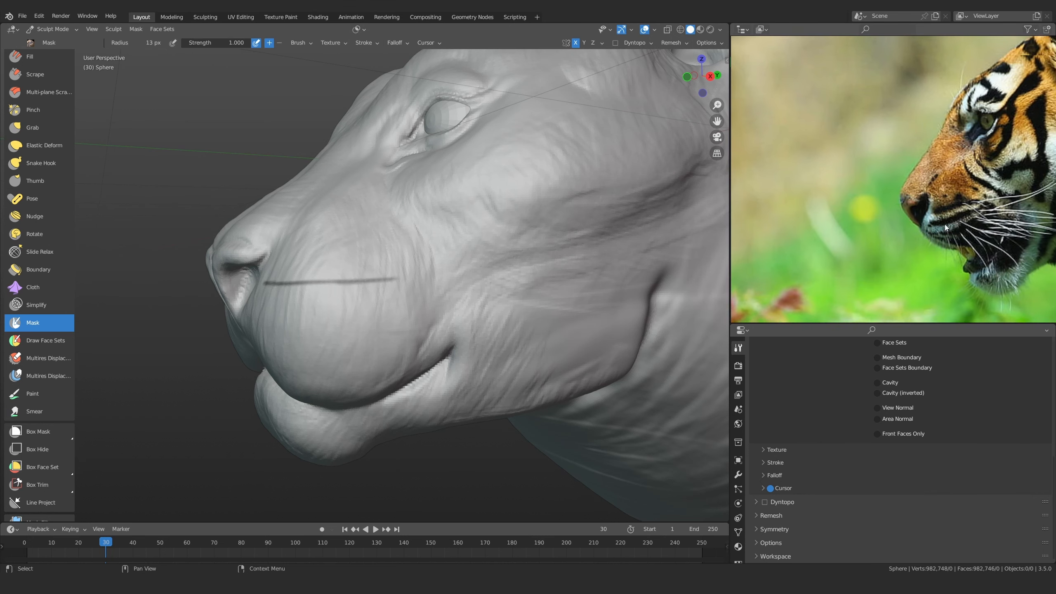
{"action": "scroll", "coordinate": [874, 237], "scroll_direction": "up", "scroll_amount": 2}
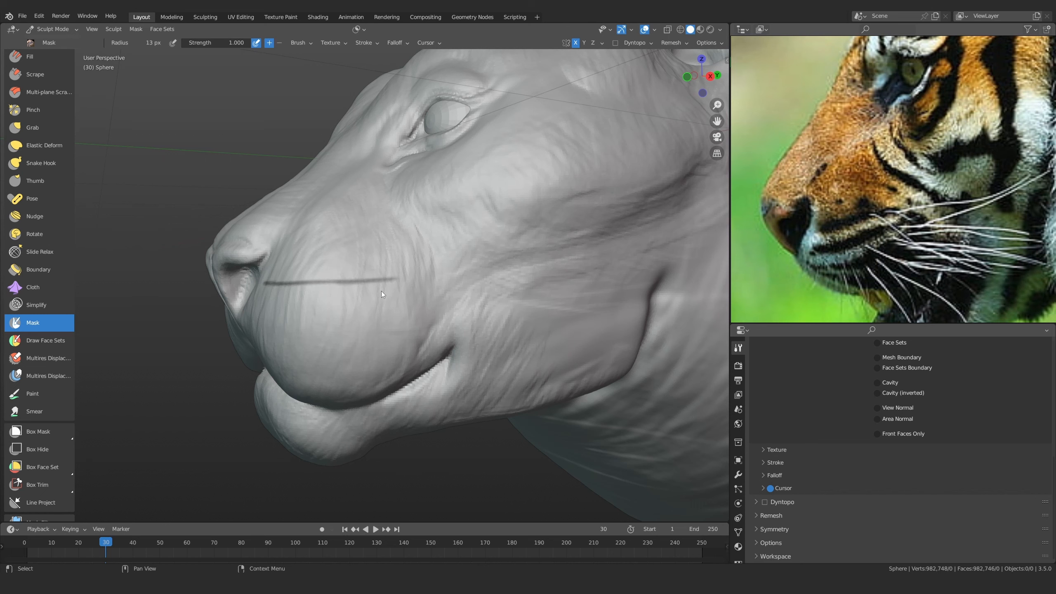
{"action": "middle_click_drag", "start_coordinate": [381, 290], "coordinate": [428, 257]}
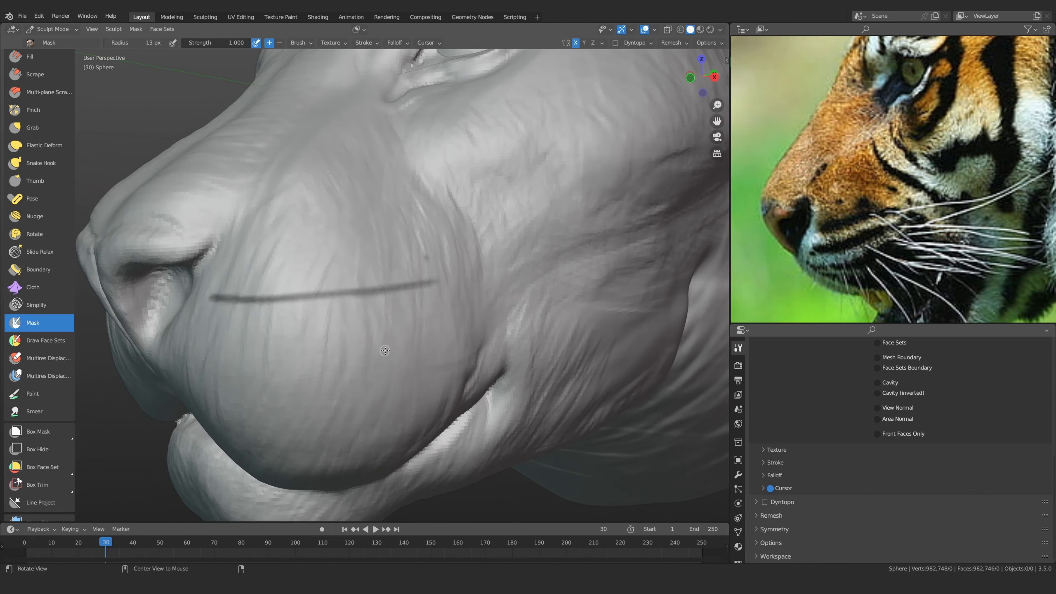
{"action": "middle_click_drag", "start_coordinate": [384, 350], "coordinate": [341, 297]}
Try to mask a second whisker-row line that rises above the first one across the whisker pad
{"action": "left_click_drag", "start_coordinate": [202, 318], "coordinate": [414, 251]}
{"action": "key", "text": "ctrl+z"}
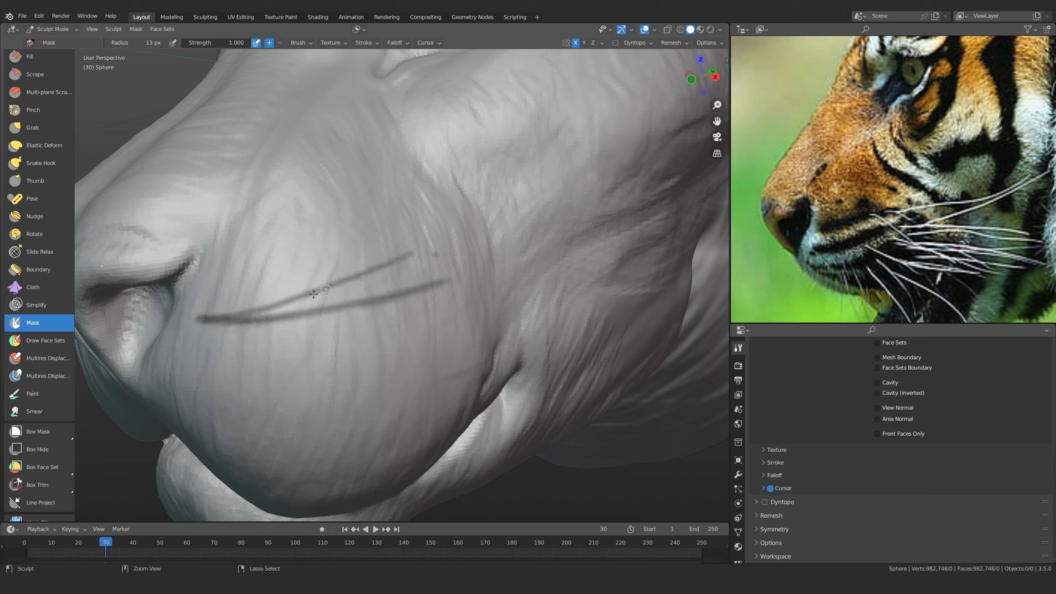
{"action": "key", "text": "ctrl+z"}
{"action": "left_click_drag", "start_coordinate": [201, 318], "coordinate": [289, 303]}
{"action": "left_click_drag", "start_coordinate": [403, 260], "coordinate": [425, 249]}
{"action": "key", "text": "ctrl+z"}
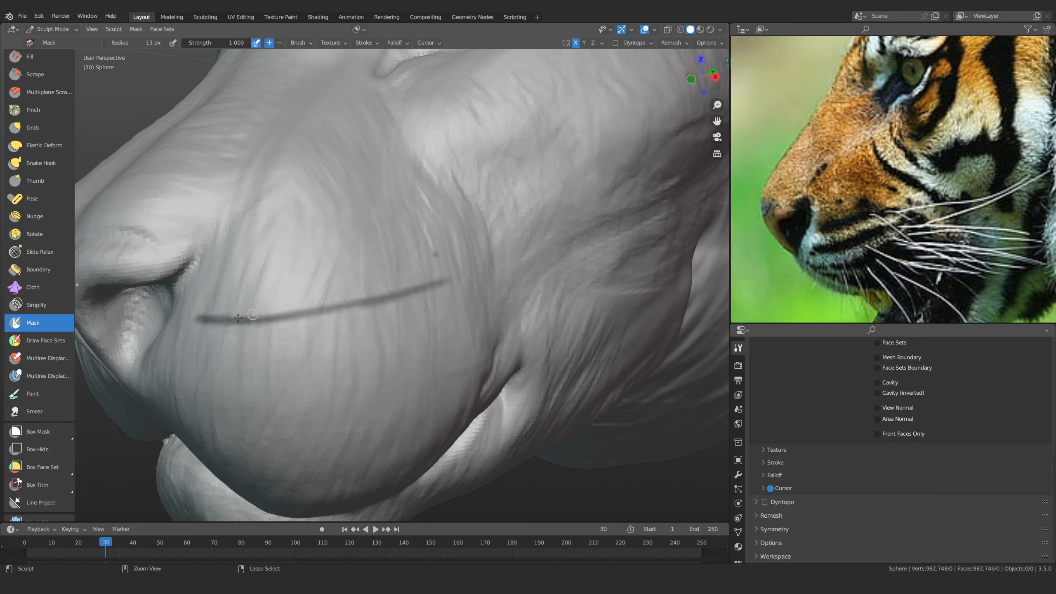
{"action": "left_click_drag", "start_coordinate": [347, 288], "coordinate": [436, 247]}
{"action": "key", "text": "ctrl+z"}
Paint a curved second whisker-row line from the first line's nose-side end, fanning upward toward the cheek
{"action": "left_click_drag", "start_coordinate": [201, 318], "coordinate": [225, 316]}
{"action": "left_click_drag", "start_coordinate": [427, 257], "coordinate": [438, 250]}
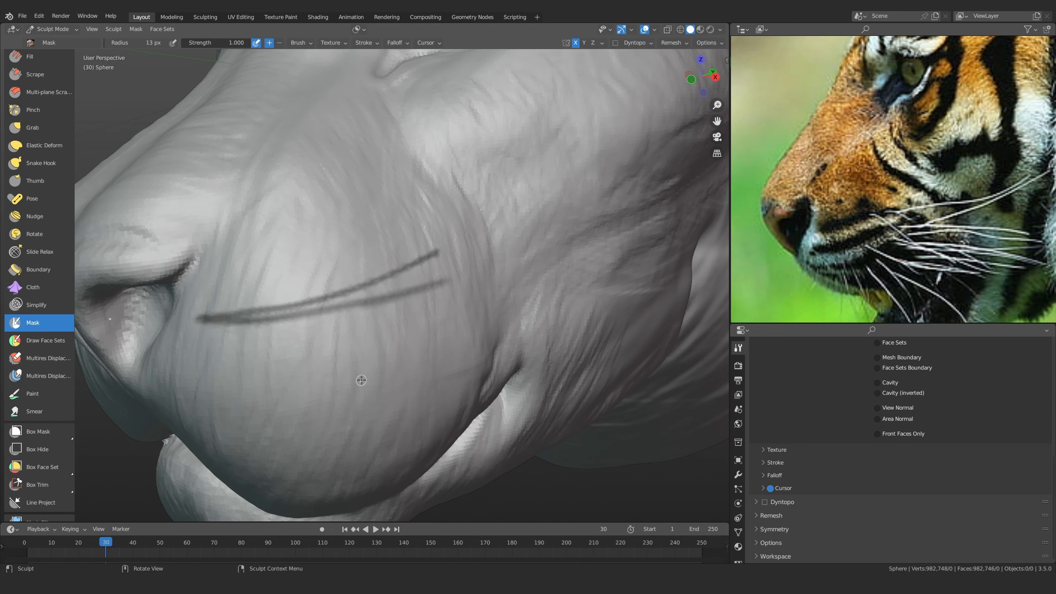
Erase the lower of the two masked whisker-row lines with the Mask brush at a 38 px radius, keeping the upper line
{"action": "middle_click_drag", "start_coordinate": [422, 321], "coordinate": [433, 297], "text": "ctrl"}
{"action": "key", "text": "f"}
{"action": "left_click", "coordinate": [443, 298]}
{"action": "left_click_drag", "start_coordinate": [450, 296], "coordinate": [409, 317], "text": "ctrl"}
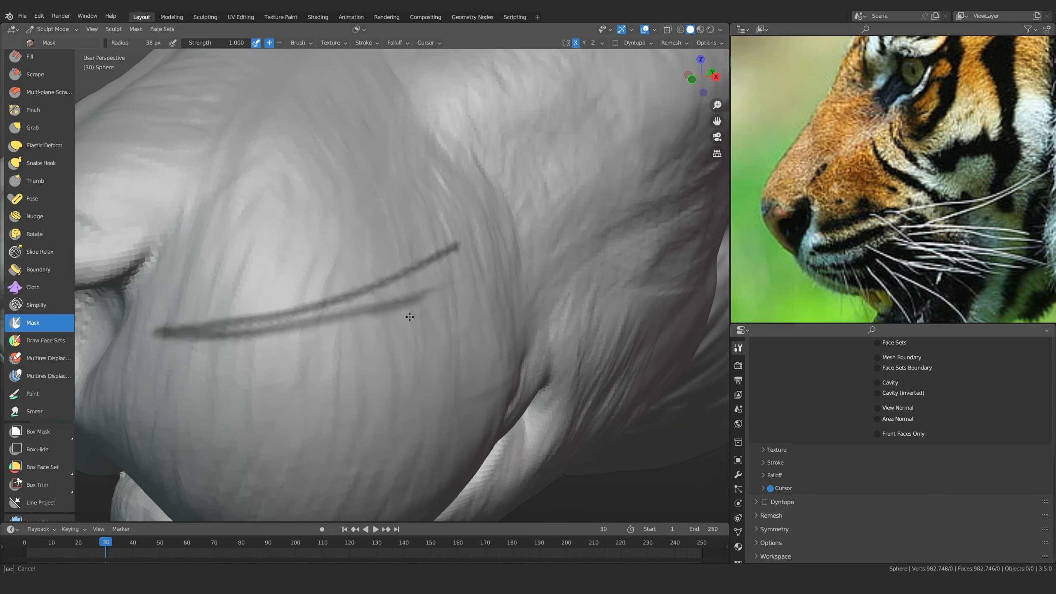
{"action": "left_click_drag", "start_coordinate": [348, 331], "coordinate": [374, 313], "text": "ctrl"}
{"action": "mouse_move", "coordinate": [363, 401]}
{"action": "middle_mouse_down"}
{"action": "mouse_move", "coordinate": [419, 360]}
{"action": "mouse_move", "coordinate": [422, 309]}
{"action": "mouse_move", "coordinate": [436, 297]}
{"action": "middle_mouse_up"}
{"action": "mouse_move", "coordinate": [435, 297]}
{"action": "left_mouse_down", "text": "ctrl"}
{"action": "mouse_move", "coordinate": [208, 374]}
{"action": "mouse_move", "coordinate": [433, 299]}
{"action": "left_mouse_up", "text": "ctrl"}
{"action": "mouse_move", "coordinate": [434, 299]}
{"action": "middle_mouse_down", "text": "ctrl"}
{"action": "mouse_move", "coordinate": [323, 289]}
{"action": "mouse_move", "coordinate": [349, 382]}
{"action": "middle_mouse_up", "text": "ctrl"}
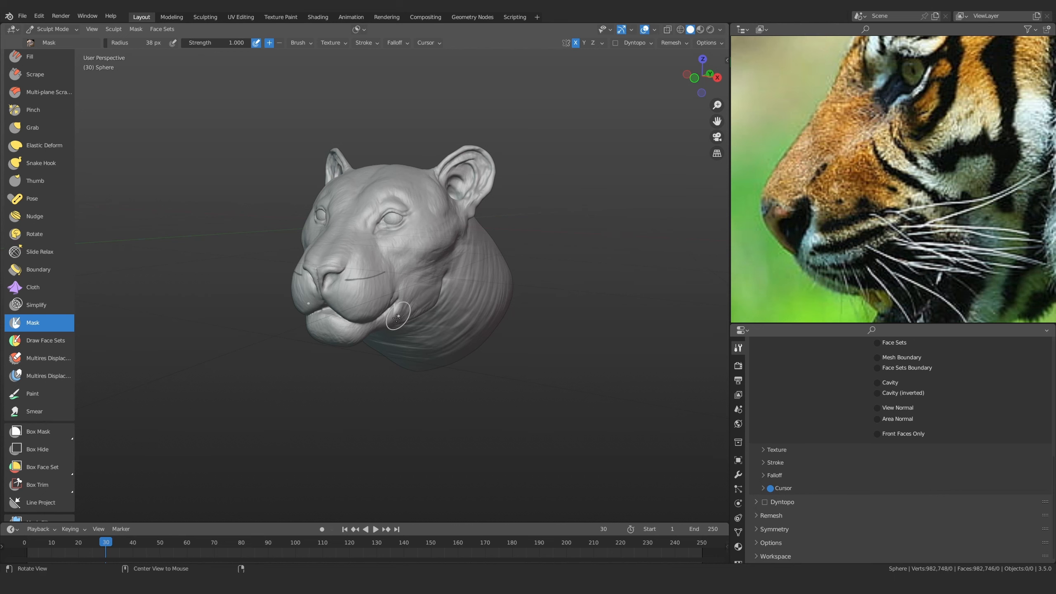
Set the Mask brush radius to 15 px and mark the nose-side and cheek-side ends of a second whisker row below the remaining line
{"action": "left_click_drag", "start_coordinate": [397, 318], "coordinate": [370, 316], "text": "alt"}
{"action": "left_click_drag", "start_coordinate": [370, 315], "coordinate": [555, 273], "text": "ctrl+alt"}
{"action": "left_click_drag", "start_coordinate": [555, 272], "coordinate": [571, 248], "text": "alt+shift"}
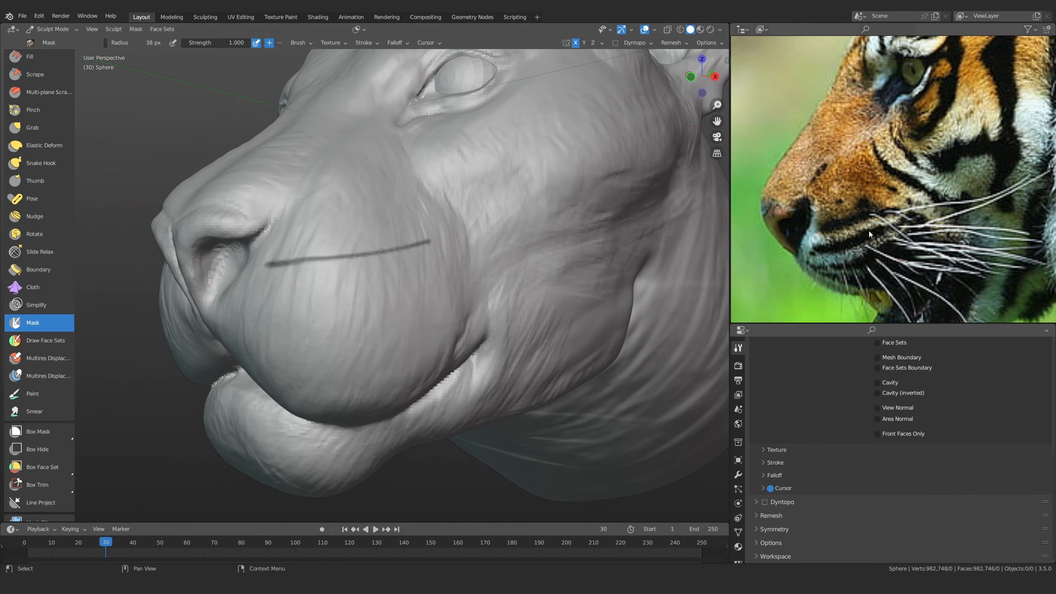
{"action": "left_click_drag", "start_coordinate": [323, 345], "coordinate": [333, 345], "text": "alt"}
{"action": "mouse_move", "coordinate": [333, 345]}
{"action": "left_mouse_down", "text": "ctrl+alt"}
{"action": "mouse_move", "coordinate": [321, 340]}
{"action": "mouse_move", "coordinate": [342, 340]}
{"action": "mouse_move", "coordinate": [326, 302]}
{"action": "left_mouse_up", "text": "ctrl+alt"}
{"action": "key", "text": "f"}
{"action": "left_click", "coordinate": [313, 321]}
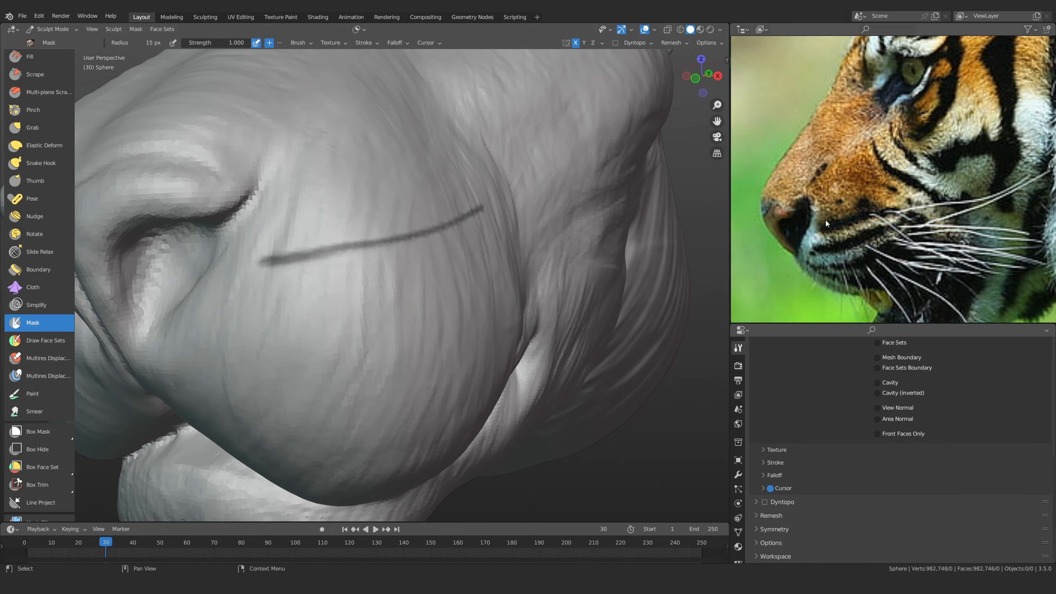
{"action": "mouse_move", "coordinate": [273, 284]}
{"action": "left_mouse_down", "text": "alt"}
{"action": "mouse_move", "coordinate": [294, 297]}
{"action": "mouse_move", "coordinate": [307, 288]}
{"action": "mouse_move", "coordinate": [353, 292]}
{"action": "mouse_move", "coordinate": [336, 300]}
{"action": "left_mouse_up", "text": "alt"}
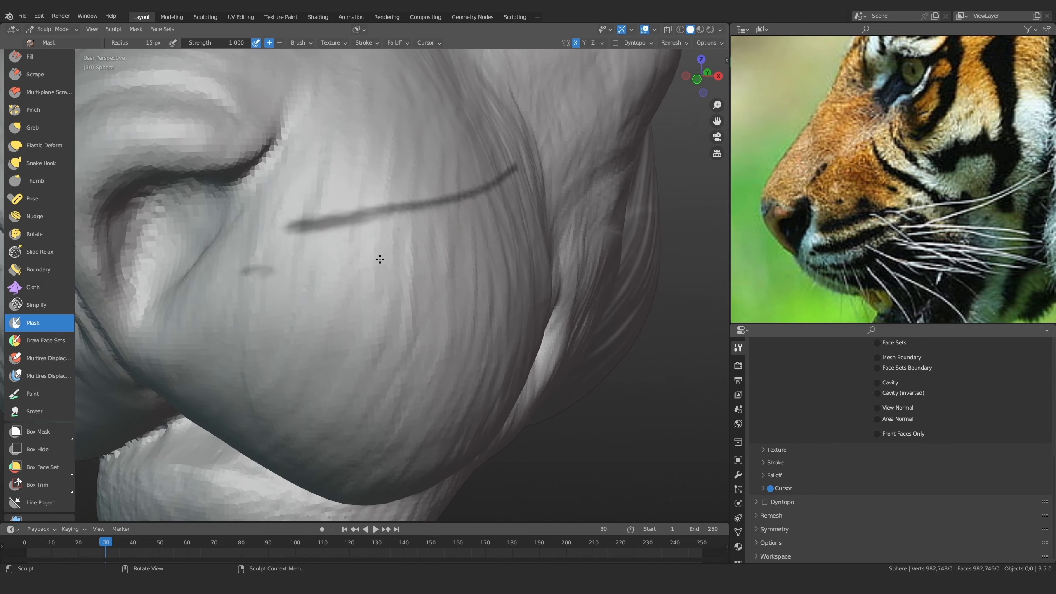
{"action": "left_click_drag", "start_coordinate": [437, 258], "coordinate": [390, 276], "text": "alt"}
{"action": "mouse_move", "coordinate": [652, 234]}
{"action": "left_mouse_down", "text": "alt"}
{"action": "mouse_move", "coordinate": [420, 246]}
{"action": "mouse_move", "coordinate": [417, 293]}
{"action": "mouse_move", "coordinate": [438, 291]}
{"action": "mouse_move", "coordinate": [424, 261]}
{"action": "mouse_move", "coordinate": [462, 245]}
{"action": "left_mouse_up", "text": "alt"}
{"action": "left_click", "coordinate": [439, 226]}
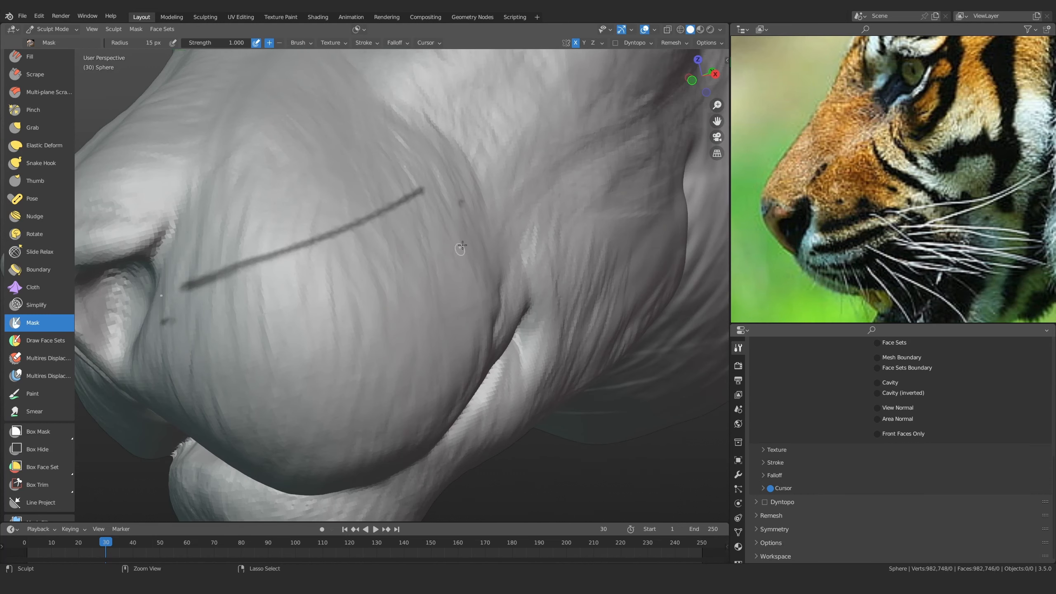
{"action": "left_click_drag", "start_coordinate": [409, 269], "coordinate": [282, 316], "text": "alt"}
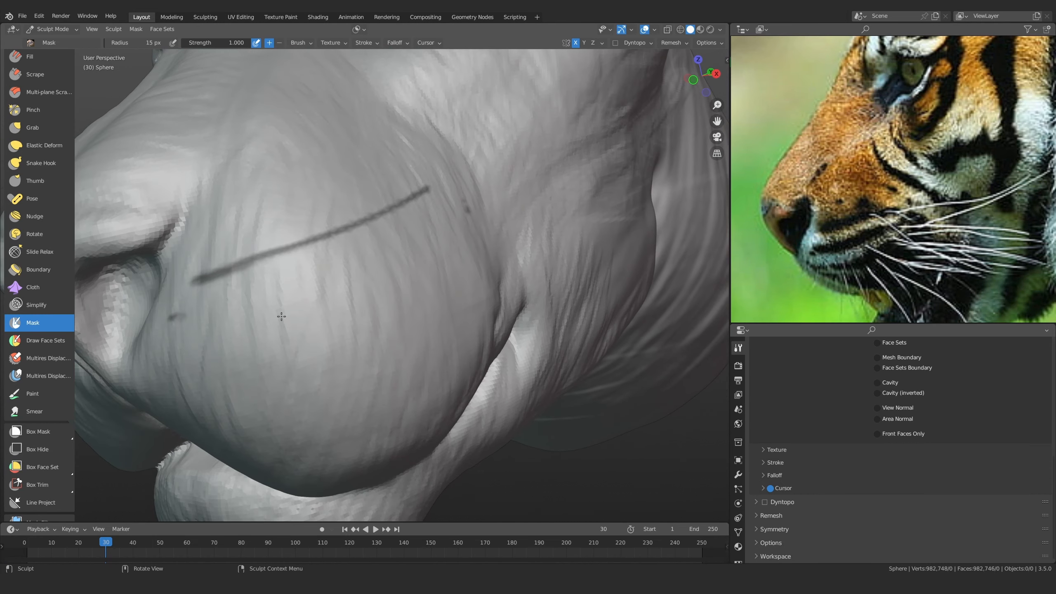
Paint the second whisker-row line across the whisker pad between its two end marks, parallel to the top line
{"action": "left_click_drag", "start_coordinate": [171, 324], "coordinate": [356, 270]}
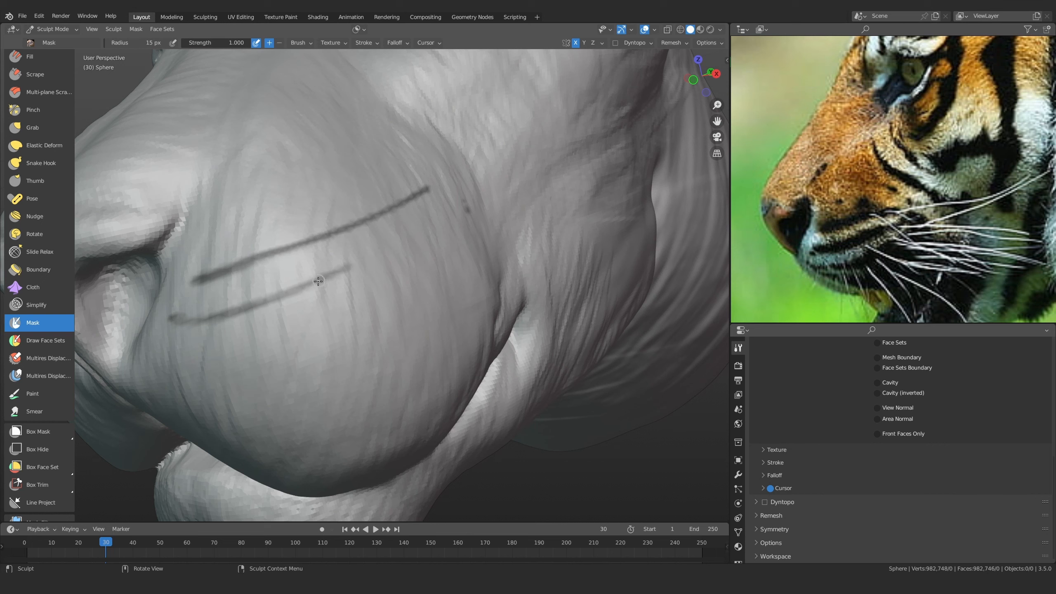
{"action": "key", "text": "ctrl+z"}
{"action": "mouse_move", "coordinate": [230, 315]}
{"action": "left_mouse_down"}
{"action": "mouse_move", "coordinate": [370, 264]}
{"action": "mouse_move", "coordinate": [467, 210]}
{"action": "left_mouse_up"}
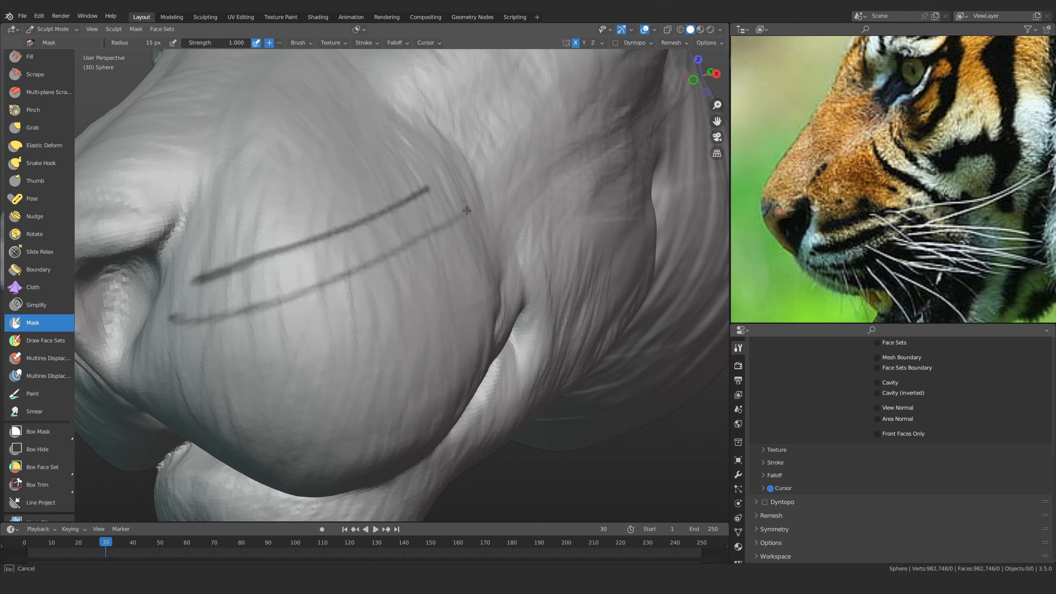
Mark both ends of a third whisker row below the second and mask a gently sagging line between them
{"action": "left_click_drag", "start_coordinate": [377, 233], "coordinate": [362, 367], "text": "ctrl+alt"}
{"action": "middle_click_drag", "start_coordinate": [361, 367], "coordinate": [366, 358]}
{"action": "mouse_move", "coordinate": [365, 358]}
{"action": "middle_mouse_down", "text": "ctrl"}
{"action": "mouse_move", "coordinate": [389, 291]}
{"action": "mouse_move", "coordinate": [376, 318]}
{"action": "mouse_move", "coordinate": [359, 316]}
{"action": "middle_mouse_up", "text": "ctrl"}
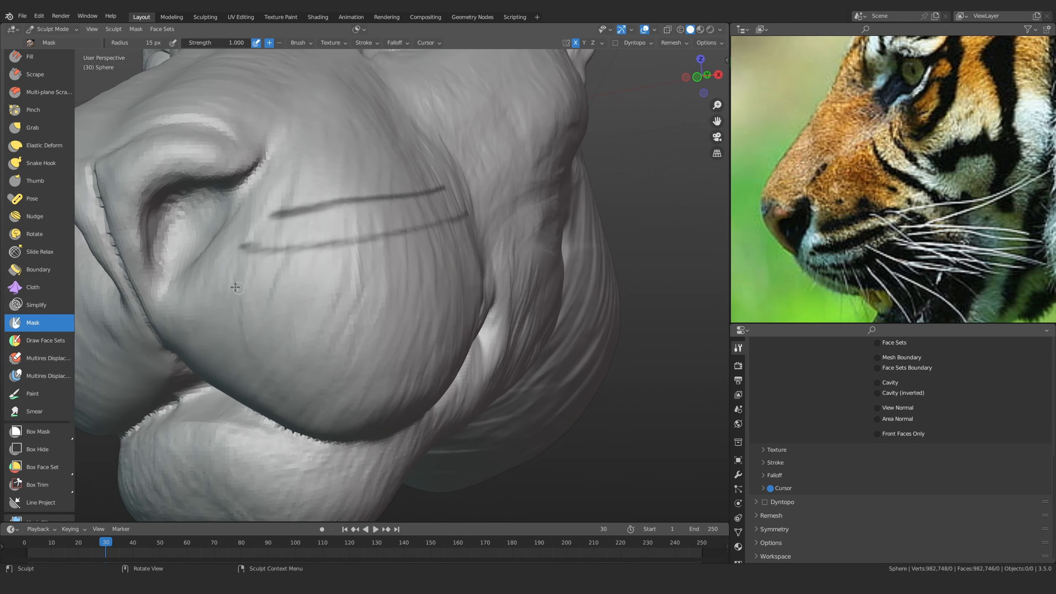
{"action": "left_click_drag", "start_coordinate": [221, 278], "coordinate": [231, 280]}
{"action": "middle_click_drag", "start_coordinate": [230, 280], "coordinate": [186, 277]}
{"action": "left_click_drag", "start_coordinate": [186, 277], "coordinate": [228, 292]}
{"action": "left_click_drag", "start_coordinate": [301, 290], "coordinate": [389, 285], "text": "alt"}
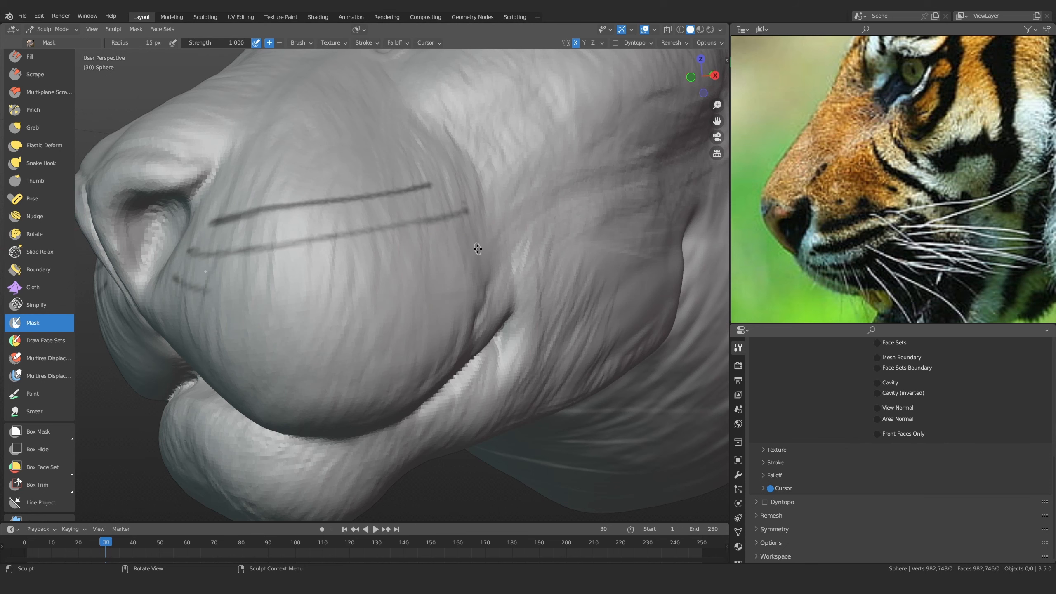
{"action": "left_click_drag", "start_coordinate": [476, 253], "coordinate": [326, 314], "text": "alt"}
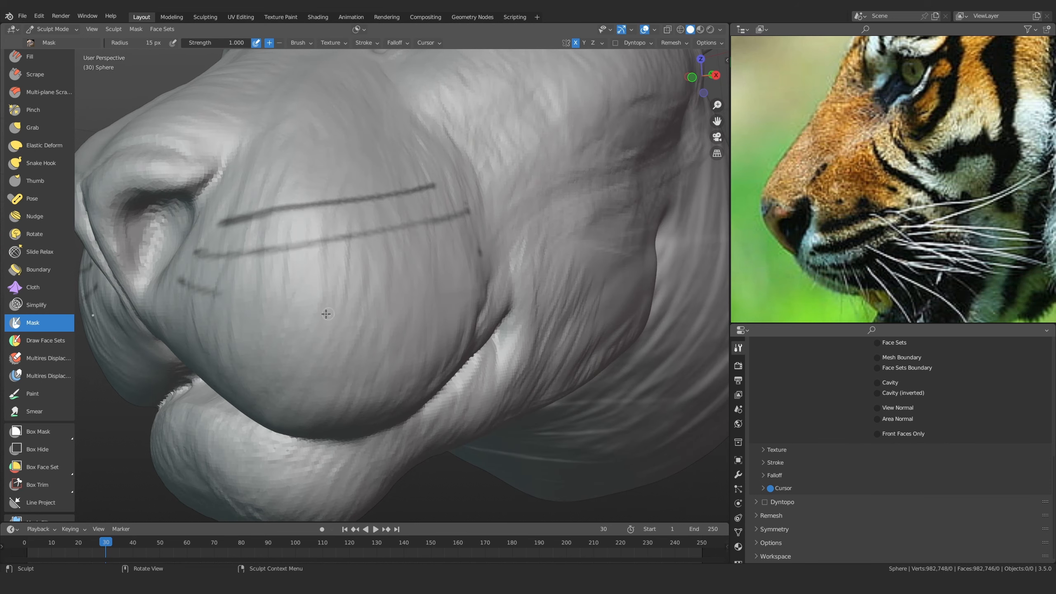
{"action": "mouse_move", "coordinate": [185, 285]}
{"action": "left_mouse_down"}
{"action": "mouse_move", "coordinate": [310, 296]}
{"action": "mouse_move", "coordinate": [442, 258]}
{"action": "left_mouse_up"}
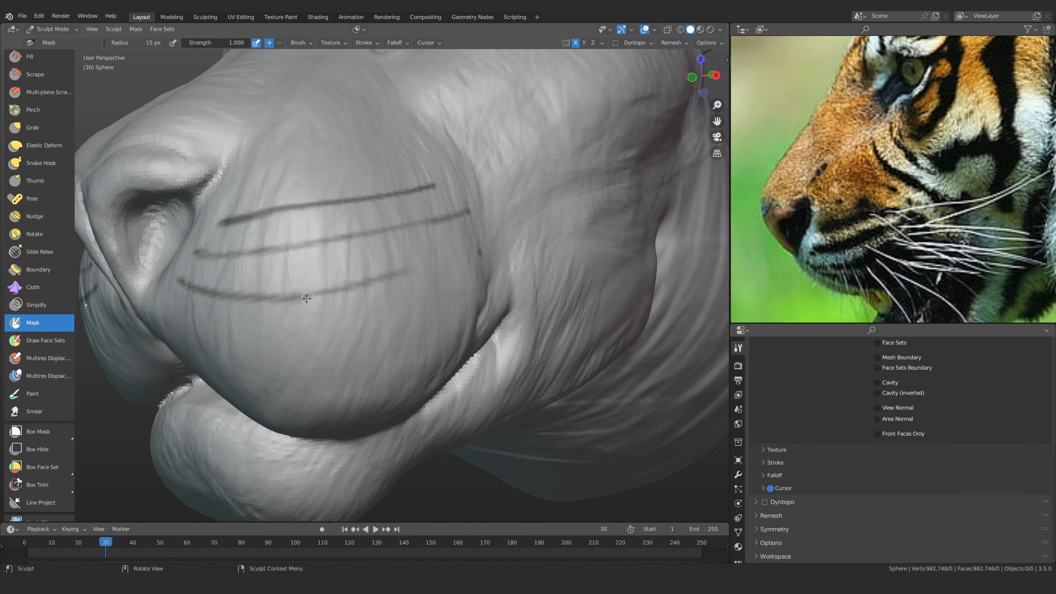
{"action": "left_click_drag", "start_coordinate": [307, 298], "coordinate": [483, 251]}
Check the tiger profile reference and mask a fourth whisker-row line curving around the lower whisker pad to the cheek side
{"action": "mouse_move", "coordinate": [429, 224]}
{"action": "left_mouse_down", "text": "ctrl+alt"}
{"action": "mouse_move", "coordinate": [310, 278]}
{"action": "mouse_move", "coordinate": [363, 279]}
{"action": "mouse_move", "coordinate": [334, 302]}
{"action": "left_mouse_up", "text": "ctrl+alt"}
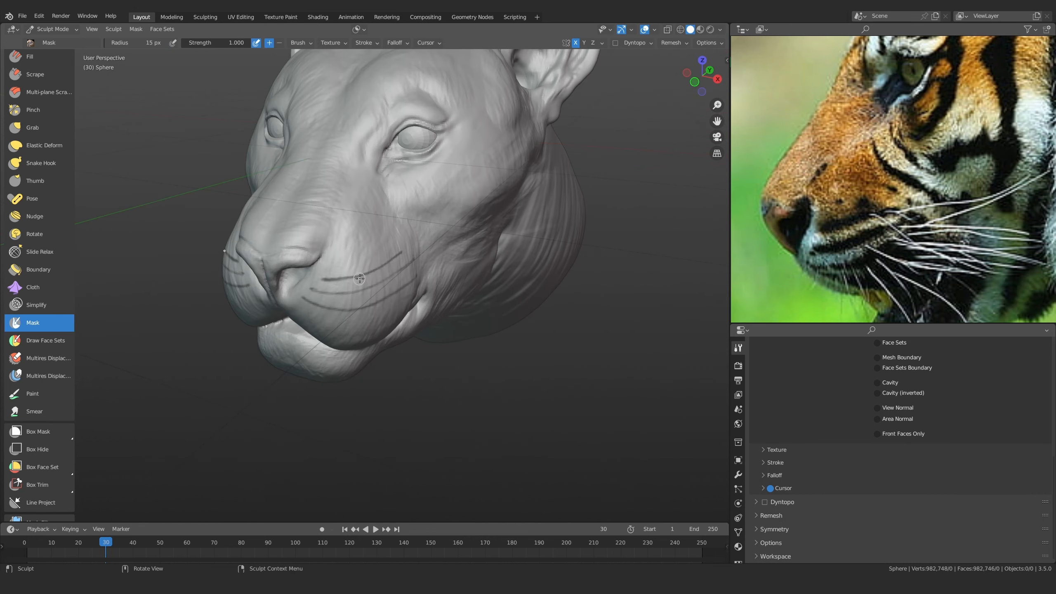
{"action": "middle_click_drag", "start_coordinate": [839, 273], "coordinate": [855, 226]}
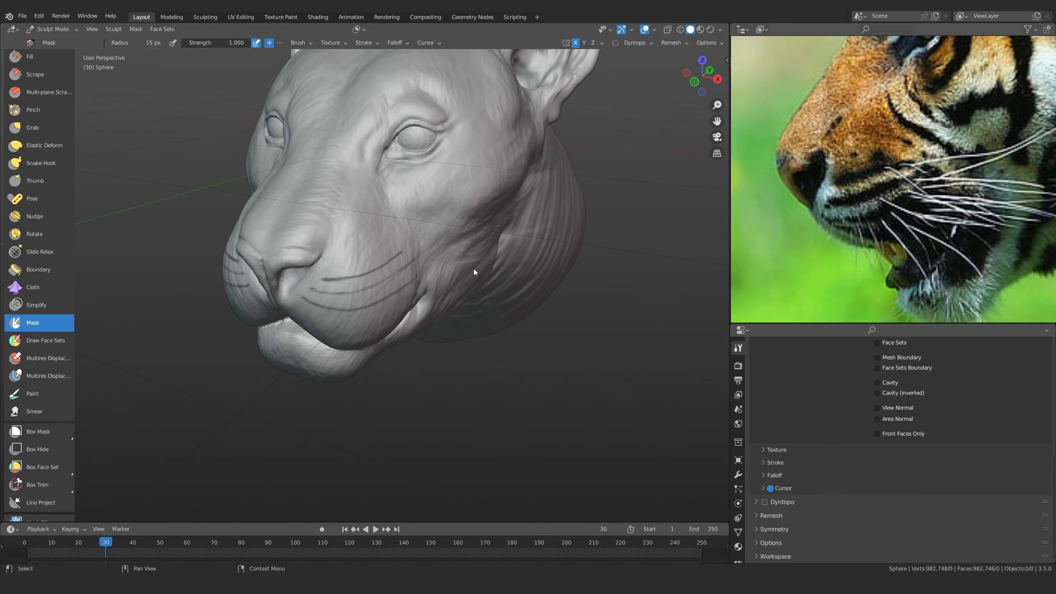
{"action": "left_click_drag", "start_coordinate": [412, 261], "coordinate": [338, 279], "text": "alt"}
{"action": "left_click_drag", "start_coordinate": [222, 265], "coordinate": [223, 263]}
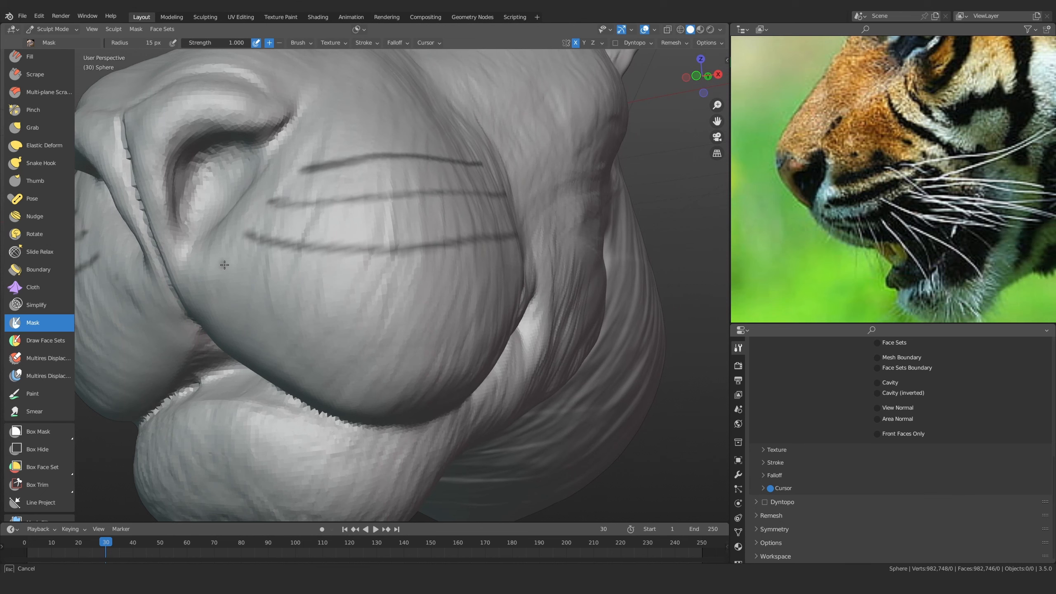
{"action": "middle_click_drag", "start_coordinate": [403, 325], "coordinate": [382, 318]}
{"action": "middle_click_drag", "start_coordinate": [248, 267], "coordinate": [258, 278]}
{"action": "middle_click_drag", "start_coordinate": [331, 283], "coordinate": [337, 283]}
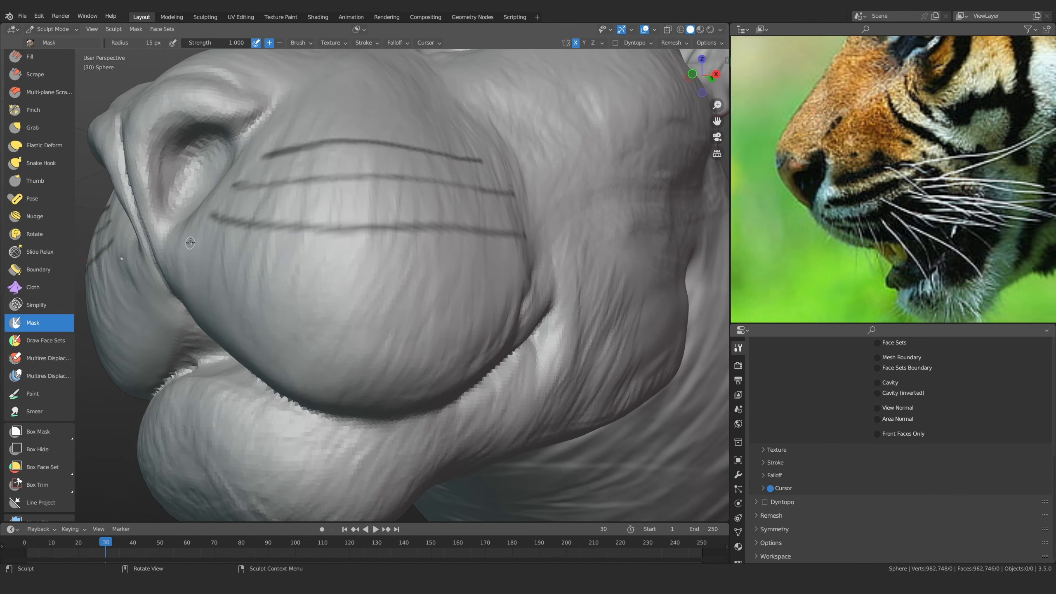
{"action": "left_click_drag", "start_coordinate": [210, 258], "coordinate": [349, 307]}
{"action": "middle_click_drag", "start_coordinate": [404, 314], "coordinate": [257, 284]}
{"action": "left_click_drag", "start_coordinate": [257, 284], "coordinate": [410, 291]}
{"action": "middle_click_drag", "start_coordinate": [409, 291], "coordinate": [346, 299]}
{"action": "left_click_drag", "start_coordinate": [346, 298], "coordinate": [473, 276]}
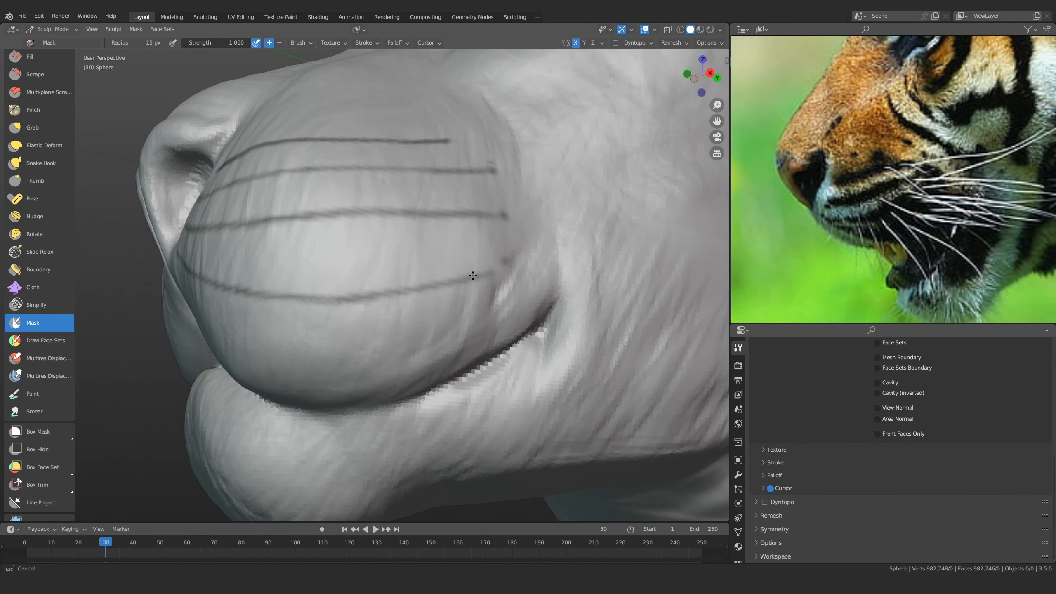
Mask a fifth whisker-row line along the underside of the whisker pad, from the nose side to the mouth corner
{"action": "middle_click_drag", "start_coordinate": [492, 269], "coordinate": [374, 345], "text": "ctrl"}
{"action": "mouse_move", "coordinate": [374, 345]}
{"action": "middle_mouse_down"}
{"action": "mouse_move", "coordinate": [386, 347]}
{"action": "mouse_move", "coordinate": [424, 289]}
{"action": "mouse_move", "coordinate": [364, 236]}
{"action": "middle_mouse_up"}
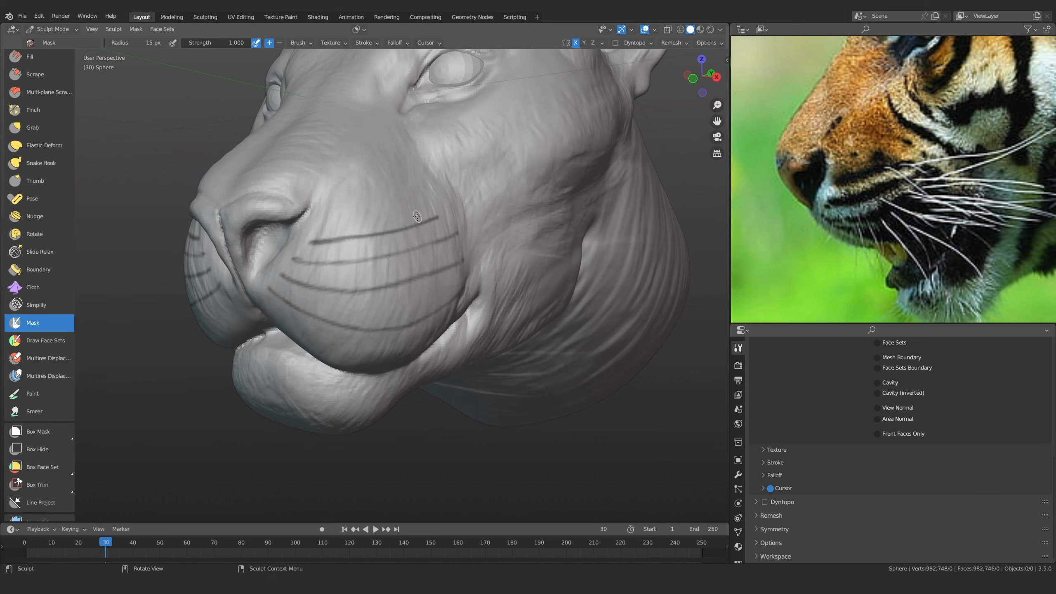
{"action": "scroll", "coordinate": [418, 216], "scroll_direction": "down", "scroll_amount": 5}
{"action": "middle_click_drag", "start_coordinate": [418, 216], "coordinate": [358, 253]}
{"action": "scroll", "coordinate": [299, 274], "scroll_direction": "up", "scroll_amount": 5}
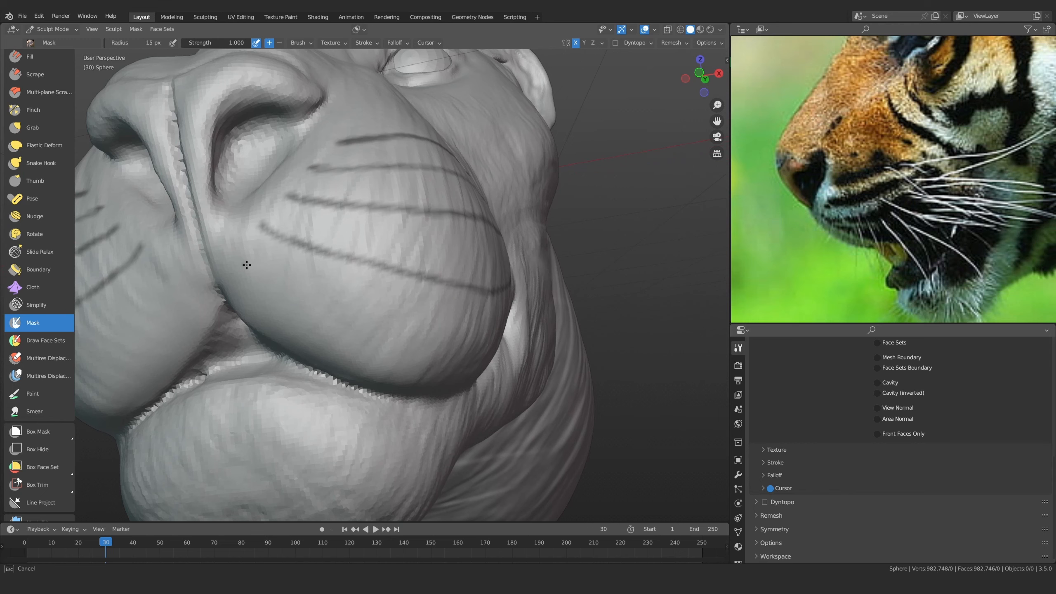
{"action": "mouse_move", "coordinate": [578, 296]}
{"action": "middle_mouse_down"}
{"action": "mouse_move", "coordinate": [486, 283]}
{"action": "mouse_move", "coordinate": [217, 301]}
{"action": "mouse_move", "coordinate": [357, 268]}
{"action": "middle_mouse_up"}
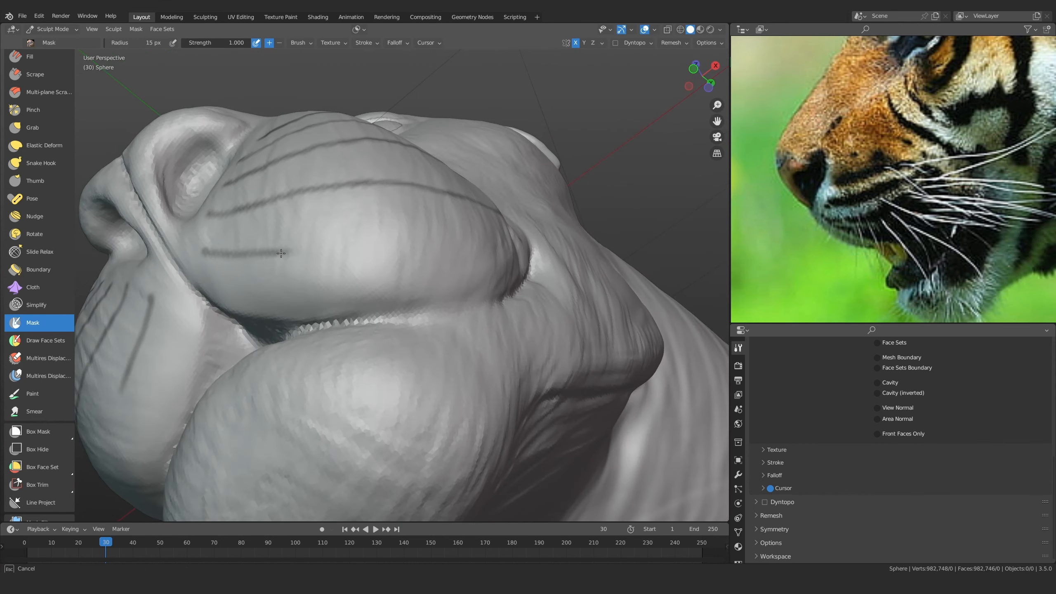
{"action": "middle_click_drag", "start_coordinate": [281, 254], "coordinate": [283, 289]}
{"action": "left_click_drag", "start_coordinate": [443, 263], "coordinate": [515, 232]}
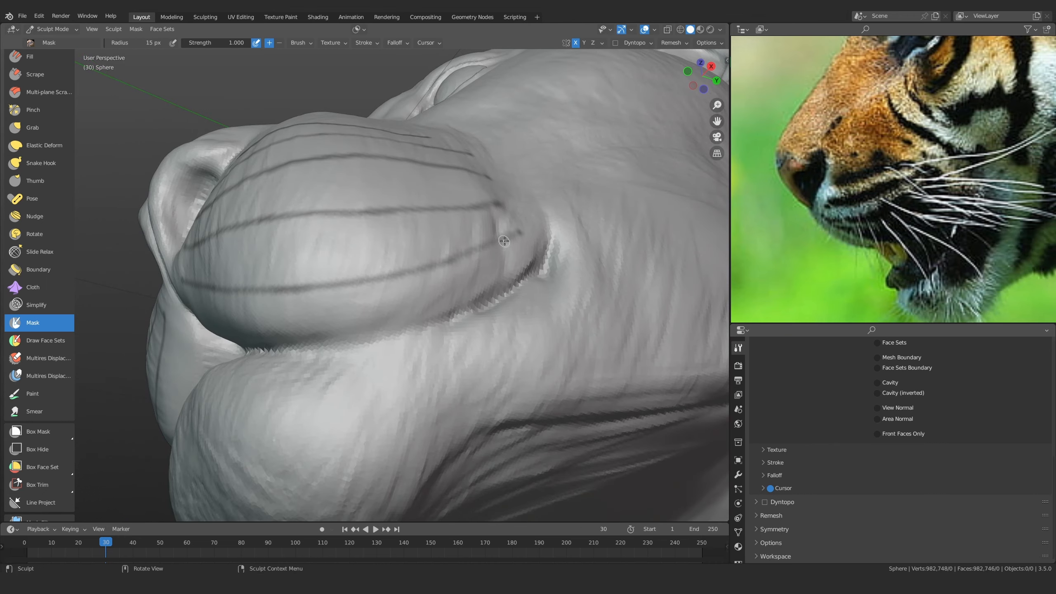
Review the whisker rows from several angles and invert the mask so only the row lines can be sculpted
{"action": "middle_click_drag", "start_coordinate": [509, 238], "coordinate": [497, 299], "text": "ctrl"}
{"action": "middle_click_drag", "start_coordinate": [354, 278], "coordinate": [399, 329]}
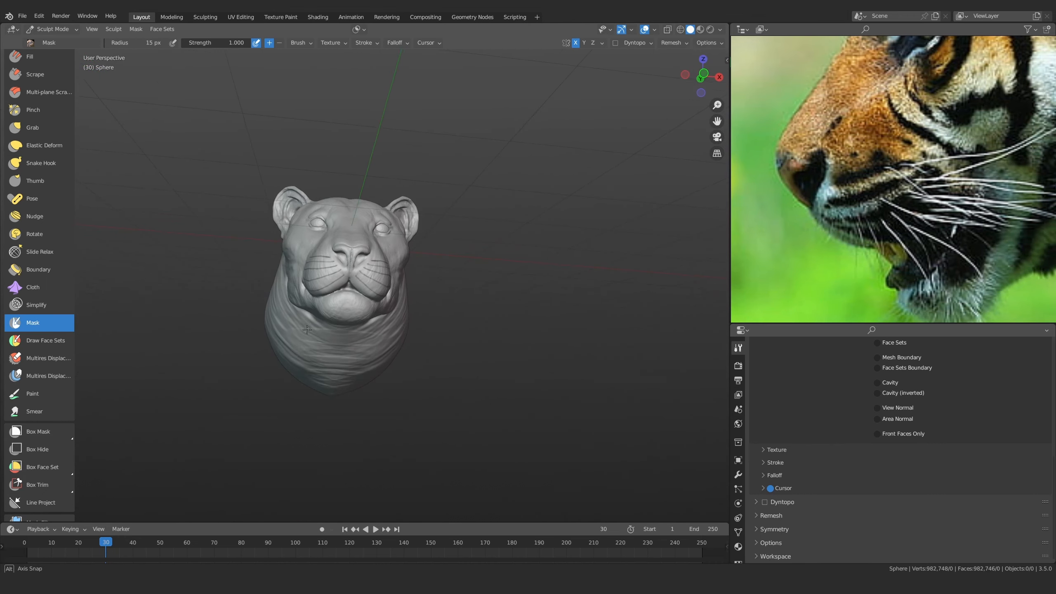
{"action": "scroll", "coordinate": [402, 335], "scroll_direction": "up", "scroll_amount": 4}
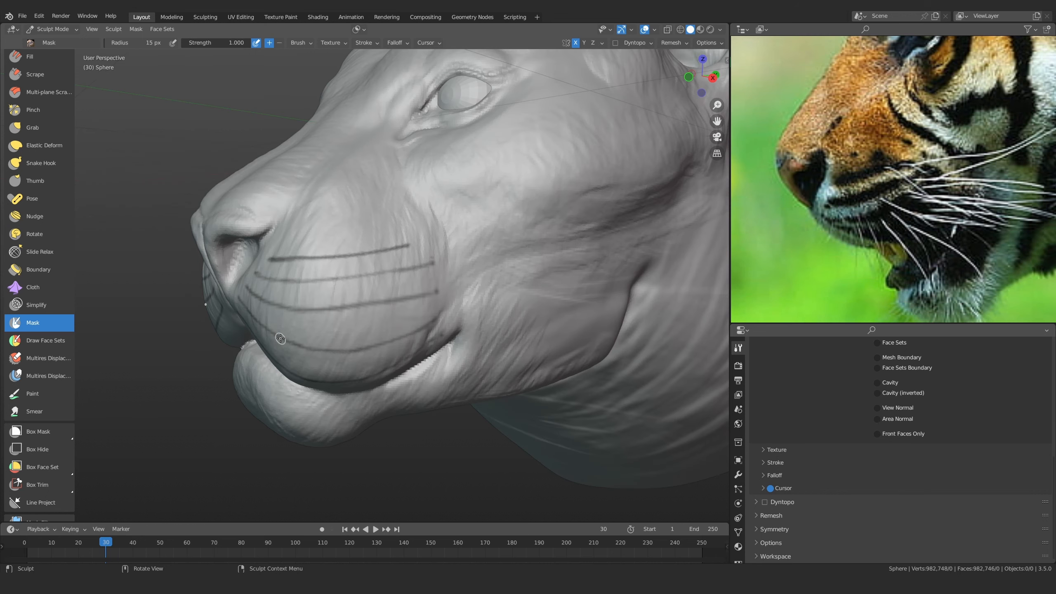
{"action": "key", "text": "ctrl+i"}
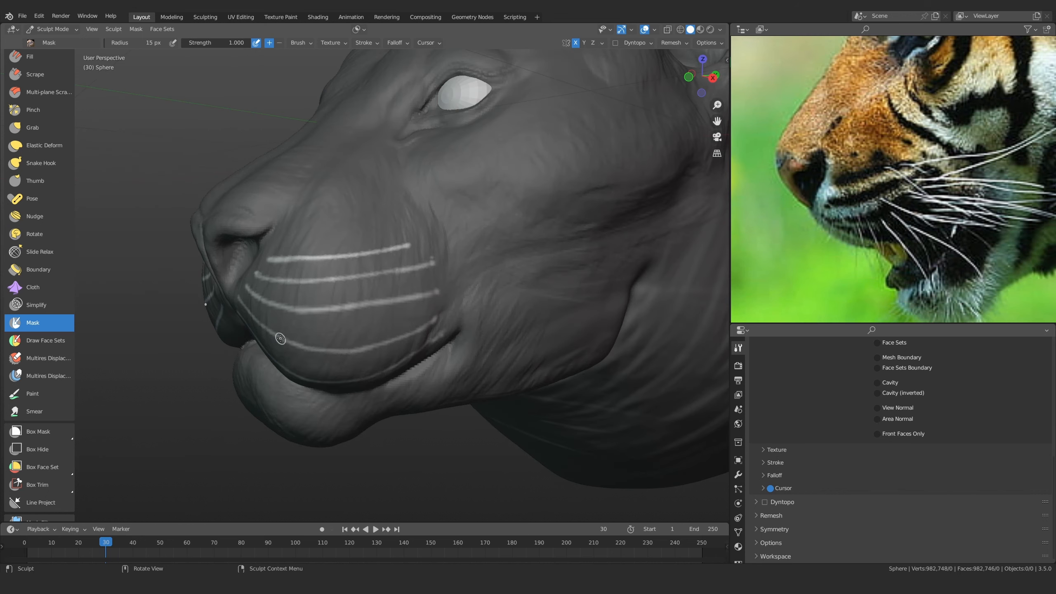
{"action": "middle_click_drag", "start_coordinate": [288, 286], "coordinate": [405, 313]}
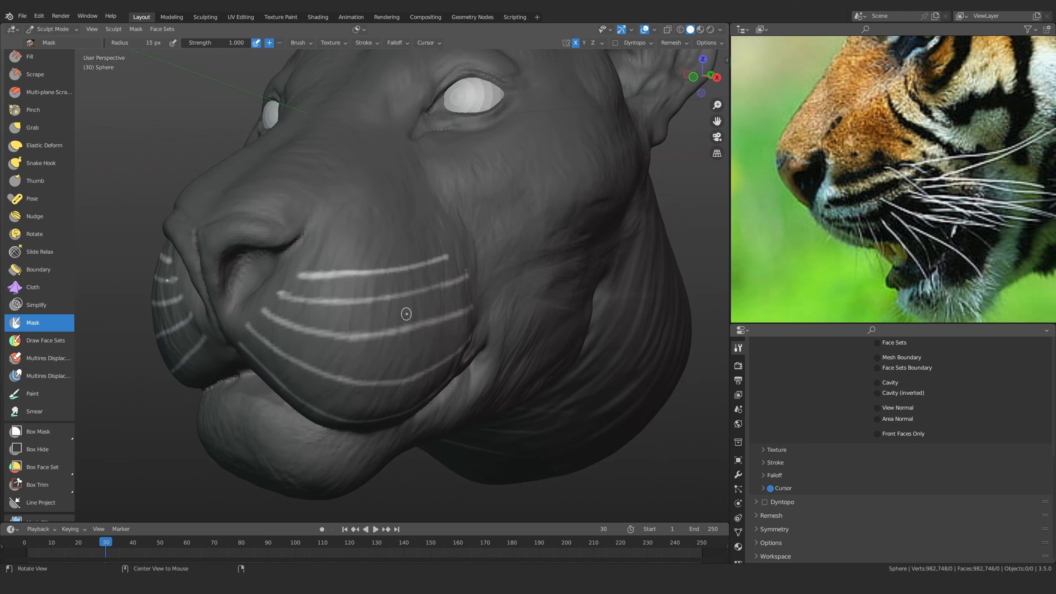
Switch to the Draw Sharp brush and set its radius to 86 px for work on the top whisker row
{"action": "scroll", "coordinate": [44, 93], "scroll_direction": "up", "scroll_amount": 8}
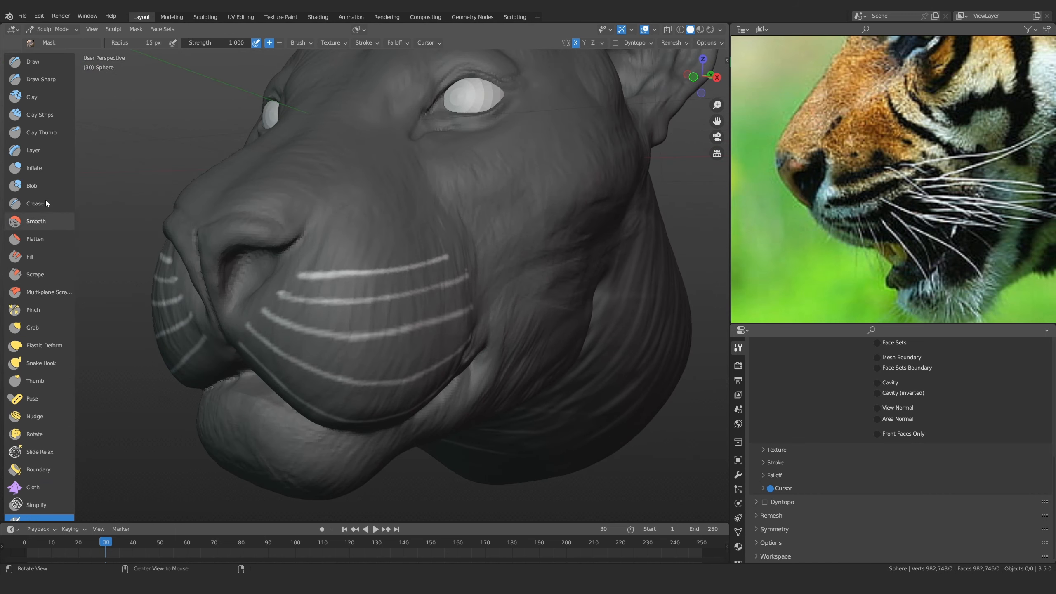
{"action": "left_click", "coordinate": [45, 79]}
{"action": "scroll", "coordinate": [345, 282], "scroll_direction": "up", "scroll_amount": 4}
{"action": "key", "text": "f"}
{"action": "left_click", "coordinate": [352, 304]}
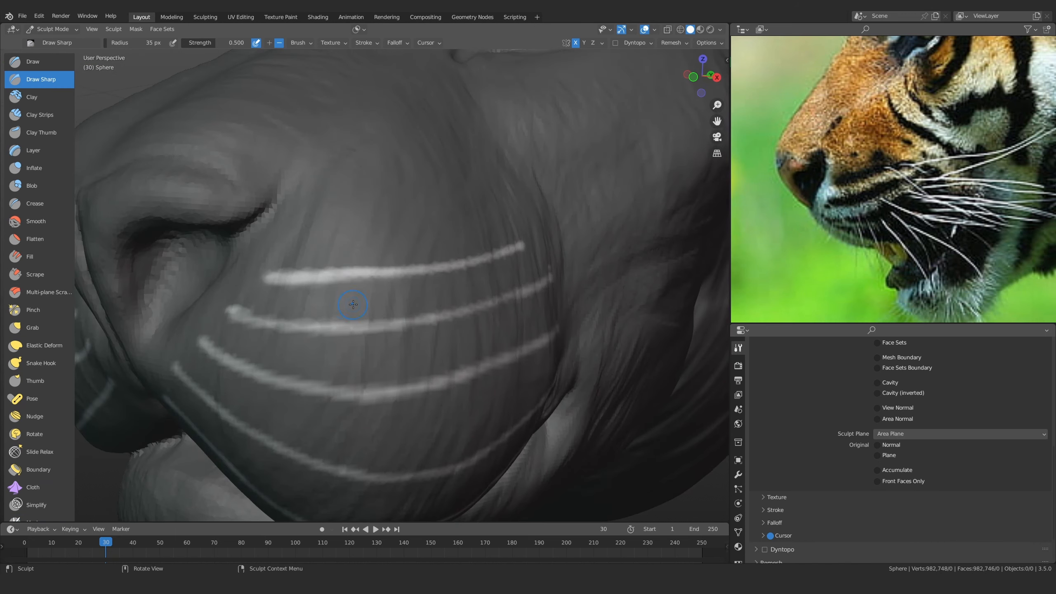
{"action": "scroll", "coordinate": [352, 304], "scroll_direction": "up", "scroll_amount": 1}
{"action": "middle_click_drag", "start_coordinate": [350, 273], "coordinate": [332, 323], "text": "shift"}
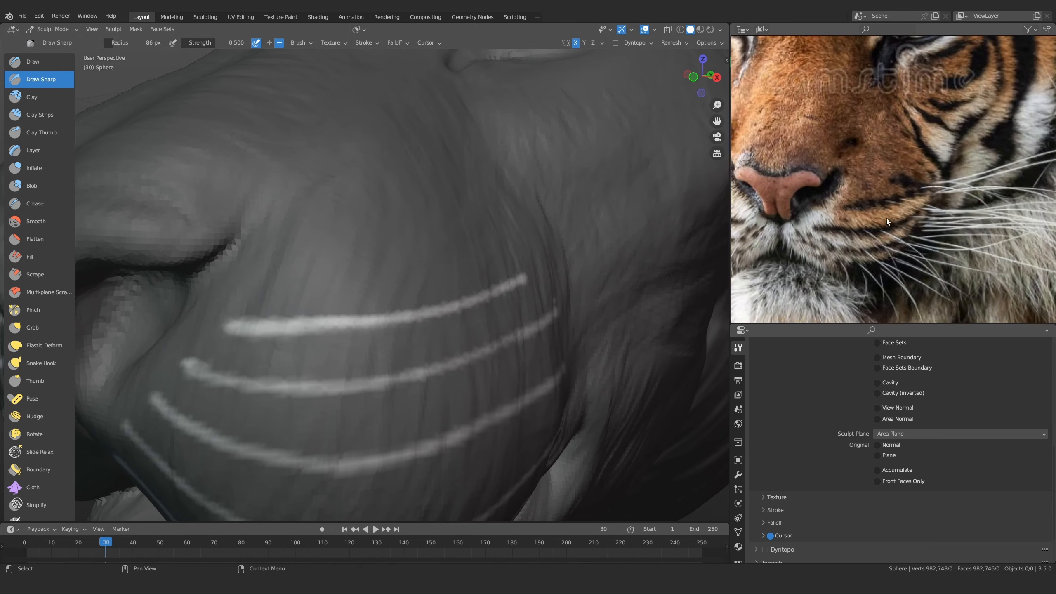
Set the Draw Sharp radius to 76 px and carve spaced whisker pits along the entire top whisker row
{"action": "scroll", "coordinate": [886, 222], "scroll_direction": "up", "scroll_amount": 2}
{"action": "key", "text": "f"}
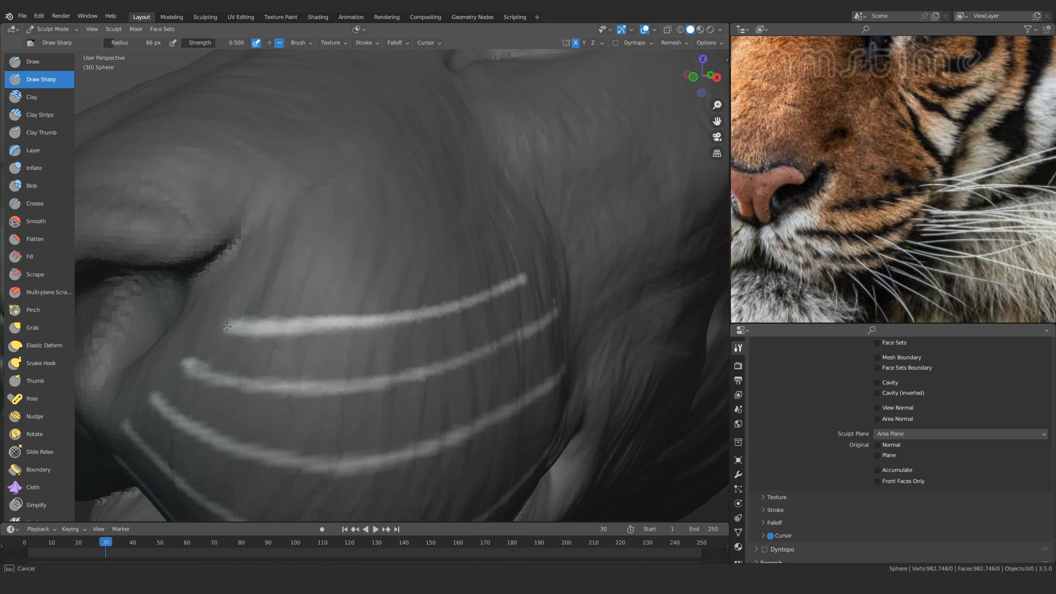
{"action": "left_click", "coordinate": [237, 327]}
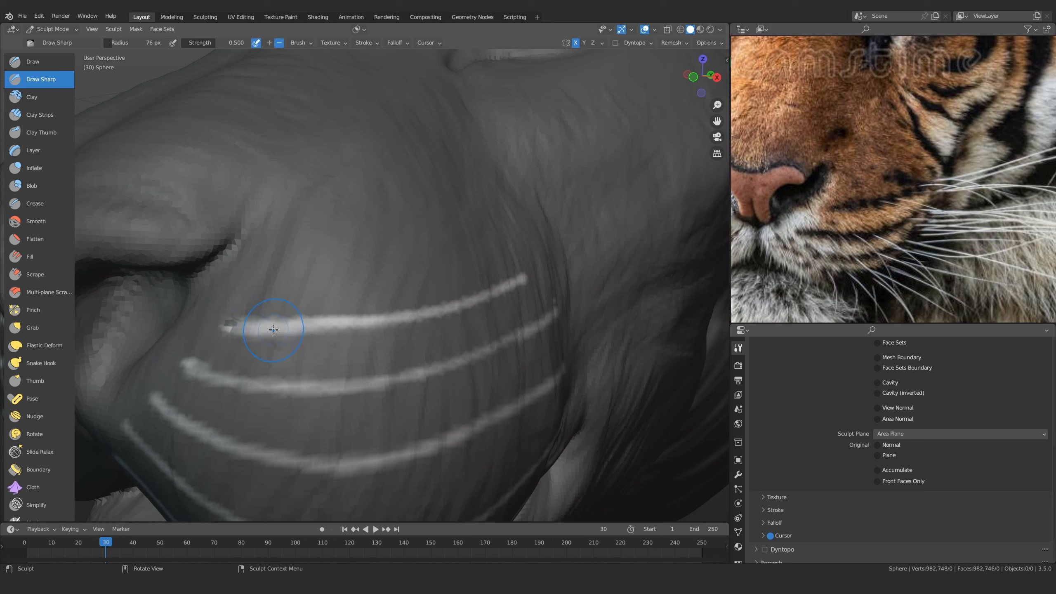
{"action": "left_click_drag", "start_coordinate": [272, 330], "coordinate": [247, 324]}
{"action": "mouse_move", "coordinate": [317, 324]}
{"action": "left_mouse_down"}
{"action": "mouse_move", "coordinate": [424, 314]}
{"action": "mouse_move", "coordinate": [518, 283]}
{"action": "left_mouse_up"}
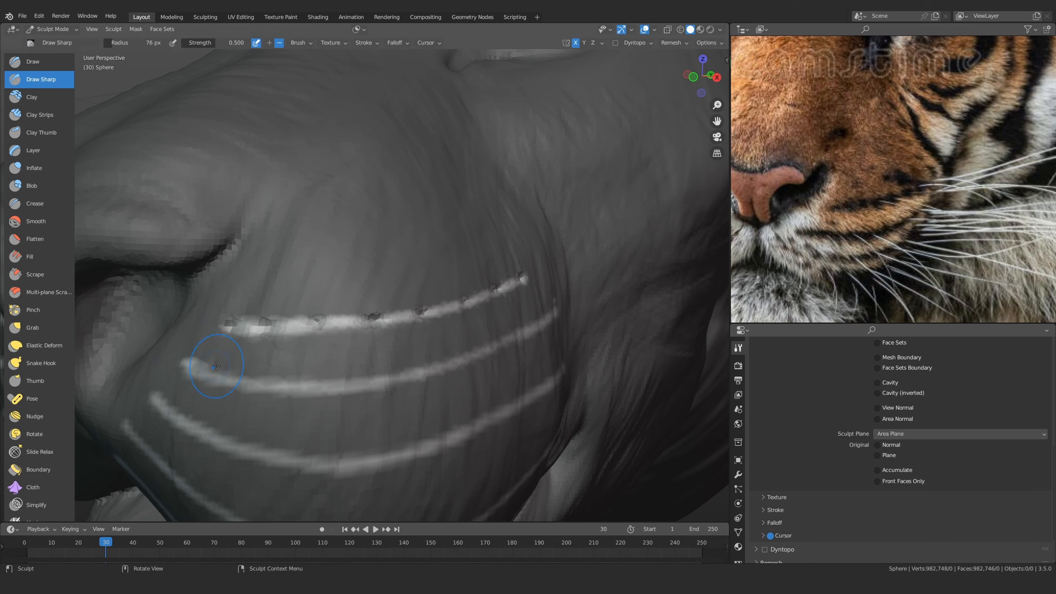
Carve spaced whisker pits along the second whisker row, from the nose side to the cheek side
{"action": "left_click", "coordinate": [193, 366]}
{"action": "left_click", "coordinate": [226, 378]}
{"action": "left_click", "coordinate": [279, 387]}
{"action": "left_click", "coordinate": [342, 388]}
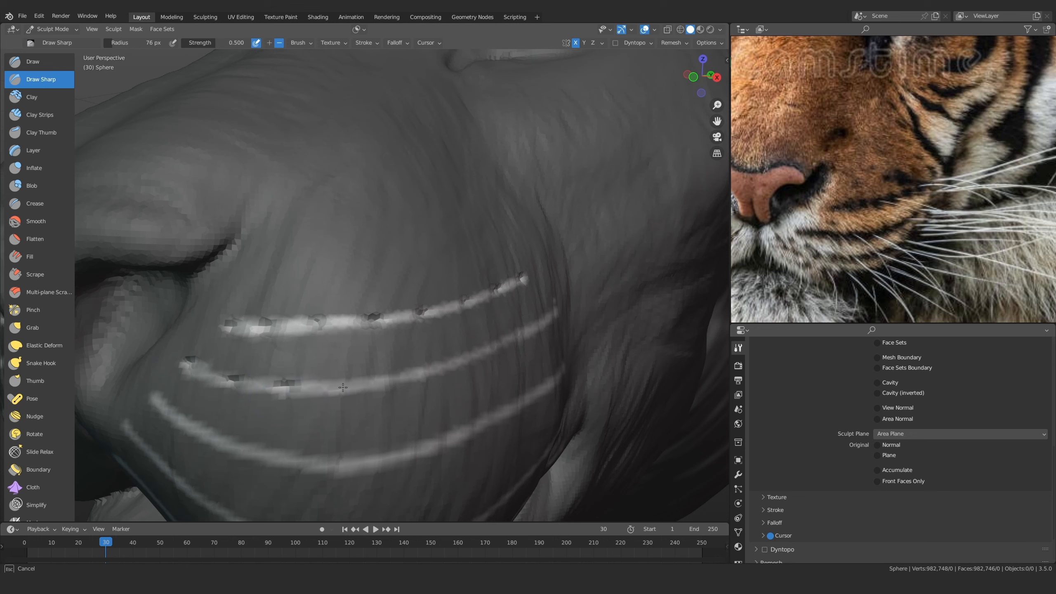
{"action": "left_click", "coordinate": [400, 379]}
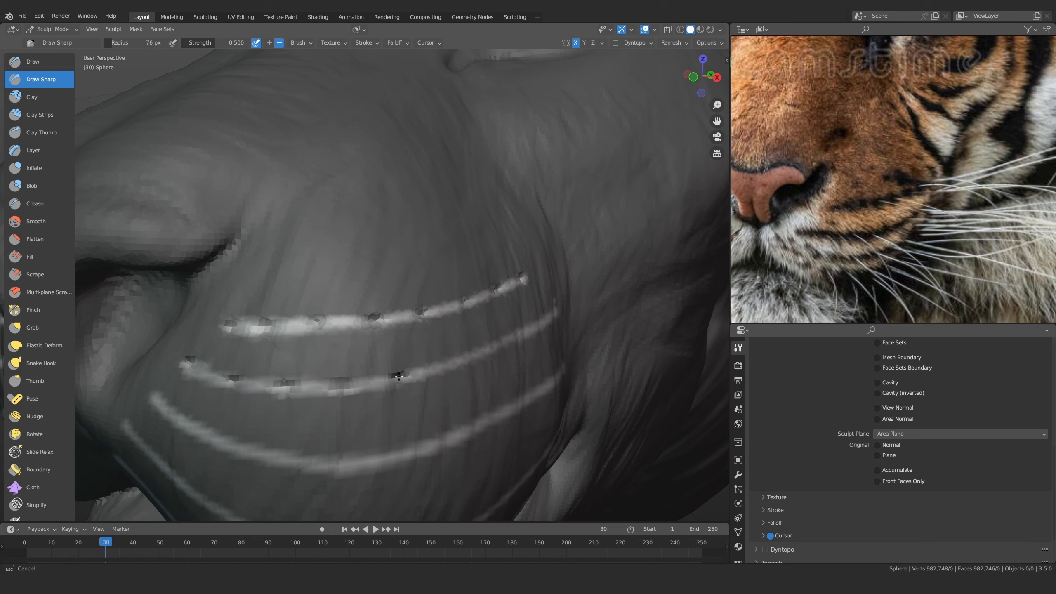
{"action": "mouse_move", "coordinate": [443, 360]}
{"action": "middle_mouse_down"}
{"action": "mouse_move", "coordinate": [417, 356]}
{"action": "mouse_move", "coordinate": [482, 353]}
{"action": "mouse_move", "coordinate": [484, 331]}
{"action": "middle_mouse_up"}
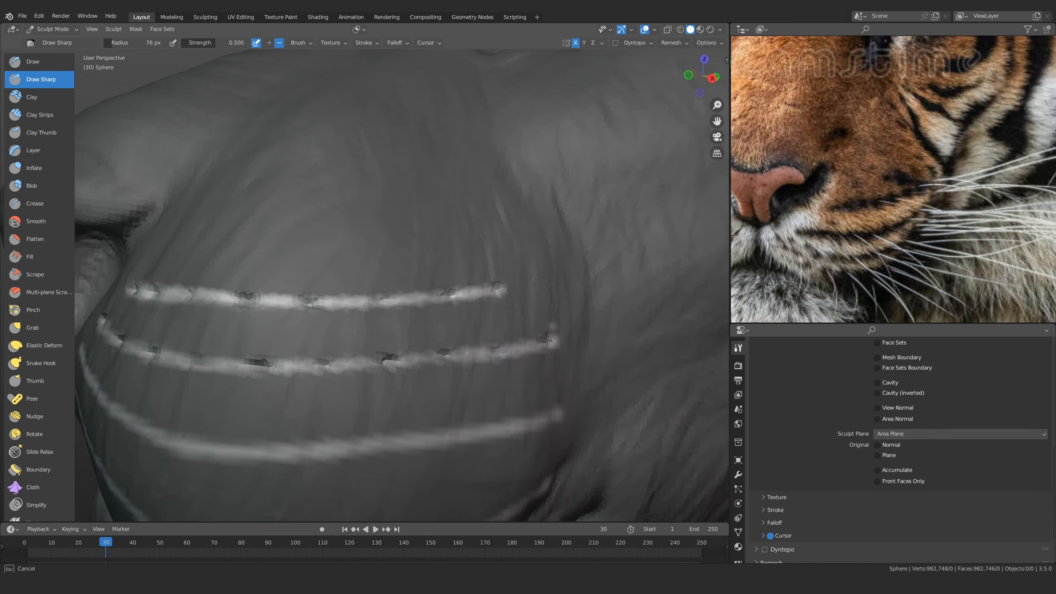
Carve spaced whisker pits along the third whisker row, from the nose side to the cheek side
{"action": "mouse_move", "coordinate": [541, 363]}
{"action": "middle_mouse_down"}
{"action": "mouse_move", "coordinate": [461, 377]}
{"action": "mouse_move", "coordinate": [531, 283]}
{"action": "mouse_move", "coordinate": [377, 331]}
{"action": "mouse_move", "coordinate": [241, 260]}
{"action": "middle_mouse_up"}
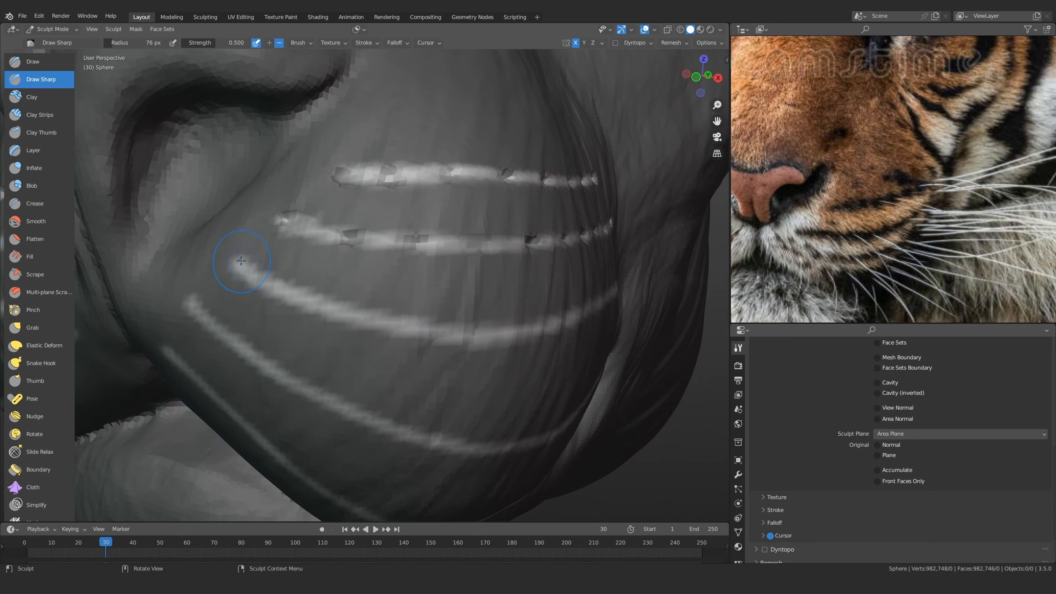
{"action": "left_click_drag", "start_coordinate": [242, 260], "coordinate": [325, 309]}
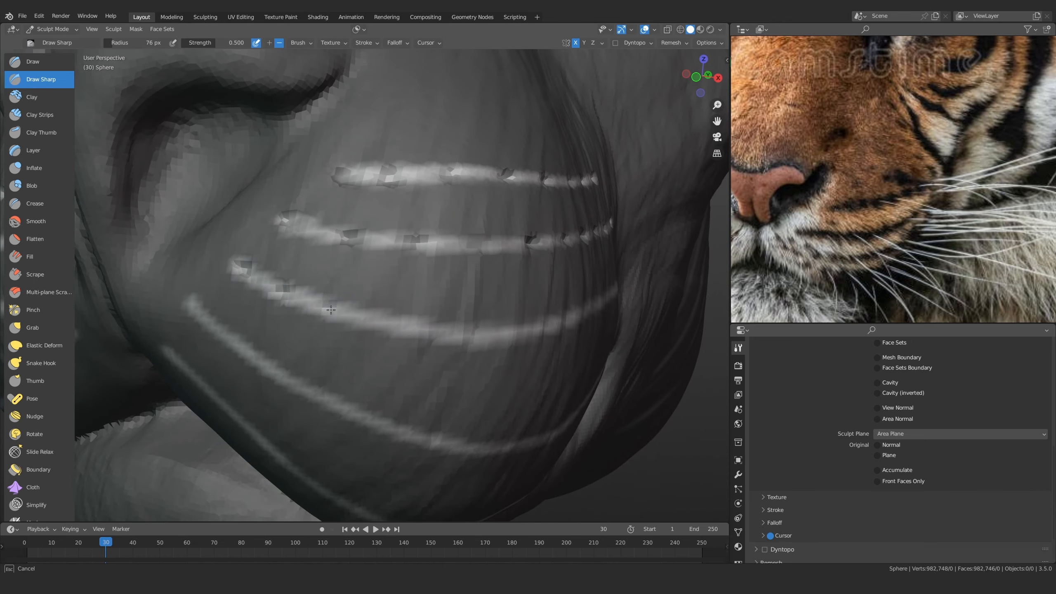
{"action": "mouse_move", "coordinate": [325, 308]}
{"action": "middle_mouse_down"}
{"action": "mouse_move", "coordinate": [344, 325]}
{"action": "mouse_move", "coordinate": [317, 318]}
{"action": "mouse_move", "coordinate": [342, 323]}
{"action": "middle_mouse_up"}
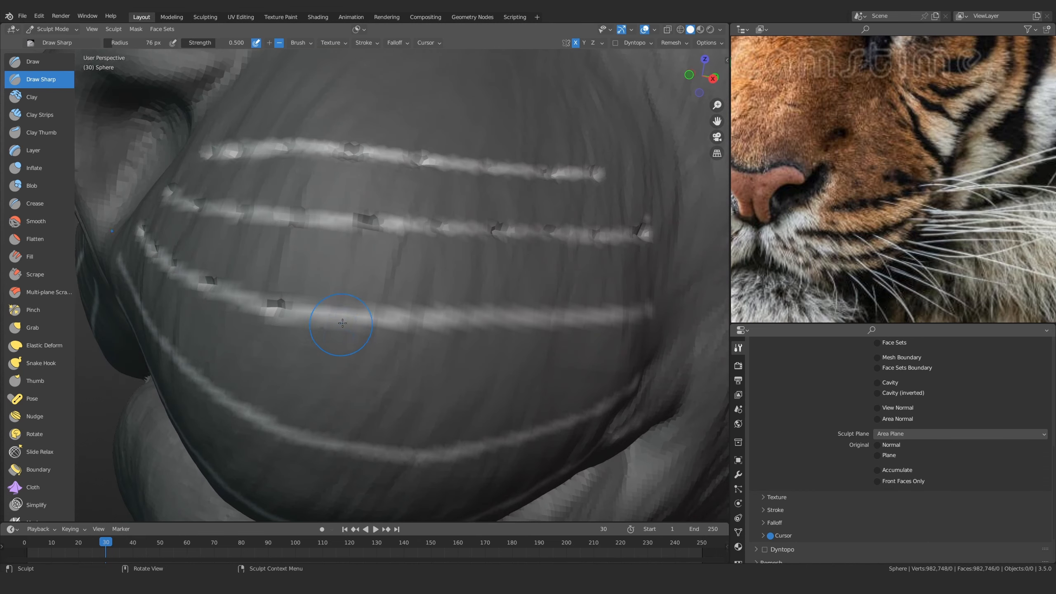
{"action": "left_click_drag", "start_coordinate": [356, 320], "coordinate": [352, 320]}
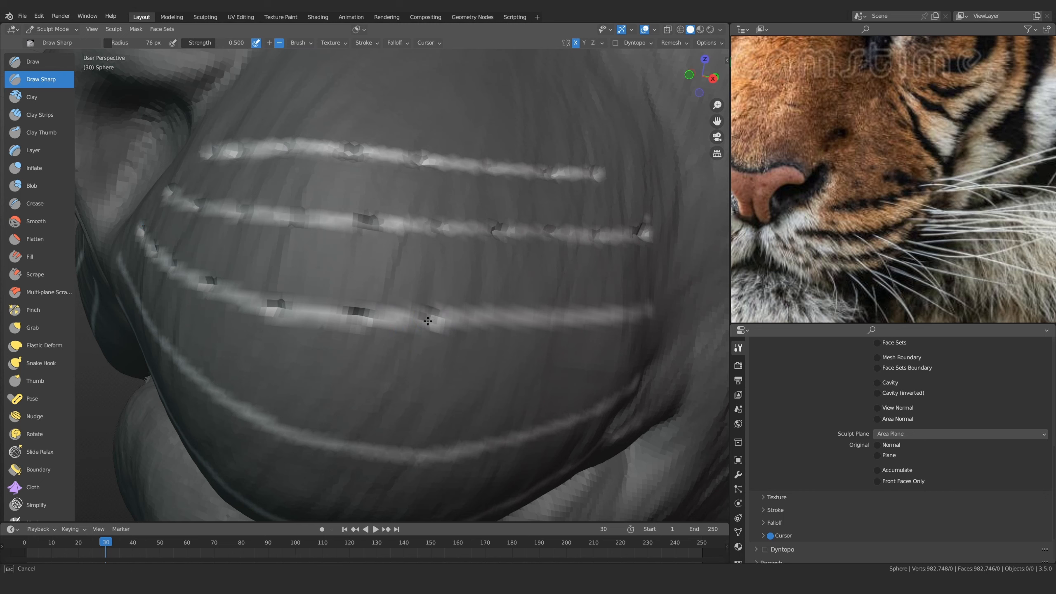
{"action": "middle_click_drag", "start_coordinate": [428, 321], "coordinate": [426, 318]}
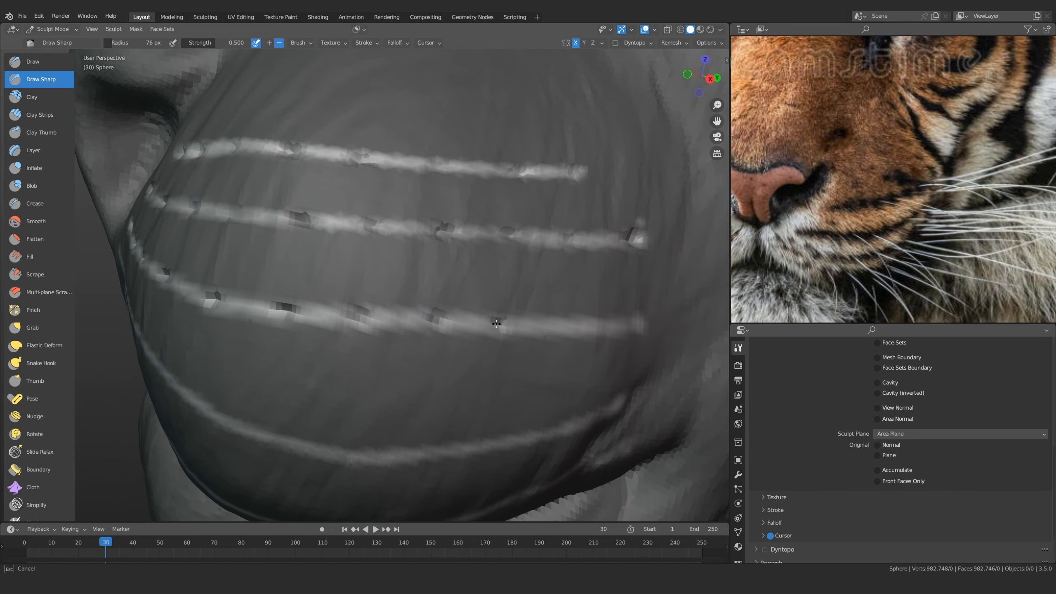
{"action": "left_click_drag", "start_coordinate": [569, 332], "coordinate": [636, 327]}
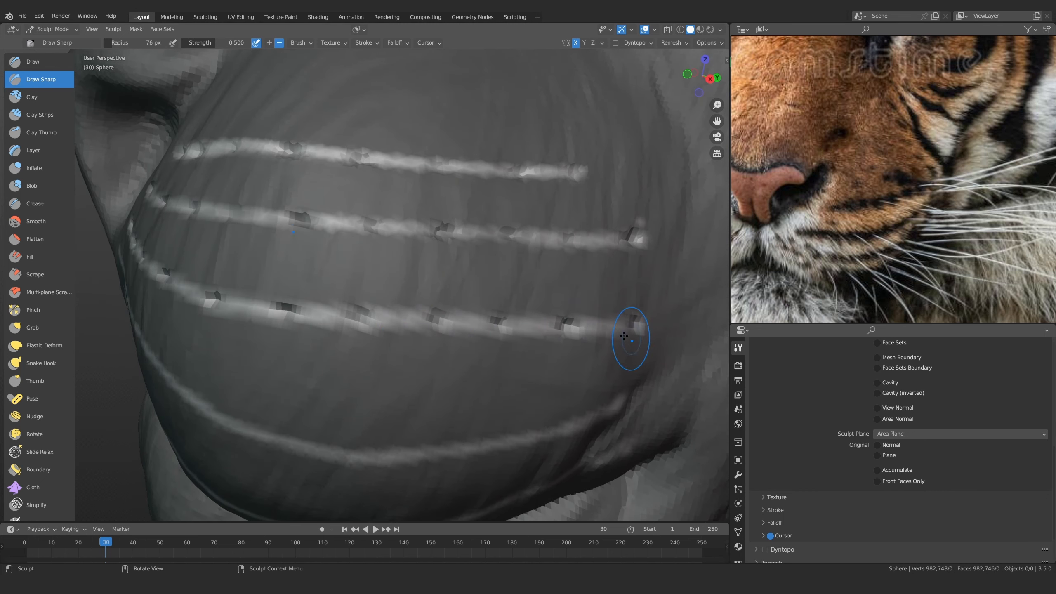
Carve spaced whisker pits along the fourth whisker row, following the curve of the whisker pad to the cheek side
{"action": "scroll", "coordinate": [372, 349], "scroll_direction": "down", "scroll_amount": 5}
{"action": "scroll", "coordinate": [492, 302], "scroll_direction": "up", "scroll_amount": 4}
{"action": "mouse_move", "coordinate": [372, 349]}
{"action": "middle_mouse_down"}
{"action": "mouse_move", "coordinate": [492, 301]}
{"action": "mouse_move", "coordinate": [409, 287]}
{"action": "mouse_move", "coordinate": [283, 288]}
{"action": "middle_mouse_up"}
{"action": "scroll", "coordinate": [410, 287], "scroll_direction": "up", "scroll_amount": 2}
{"action": "left_click_drag", "start_coordinate": [284, 288], "coordinate": [443, 365]}
{"action": "middle_click_drag", "start_coordinate": [442, 365], "coordinate": [414, 358]}
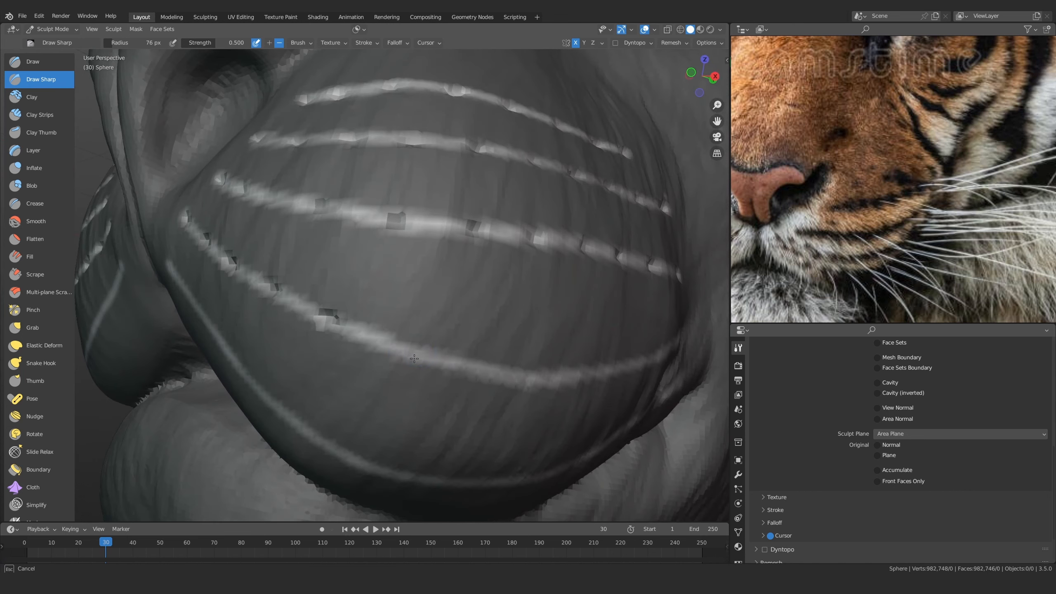
{"action": "left_click_drag", "start_coordinate": [414, 358], "coordinate": [410, 359]}
{"action": "middle_click_drag", "start_coordinate": [483, 372], "coordinate": [343, 311]}
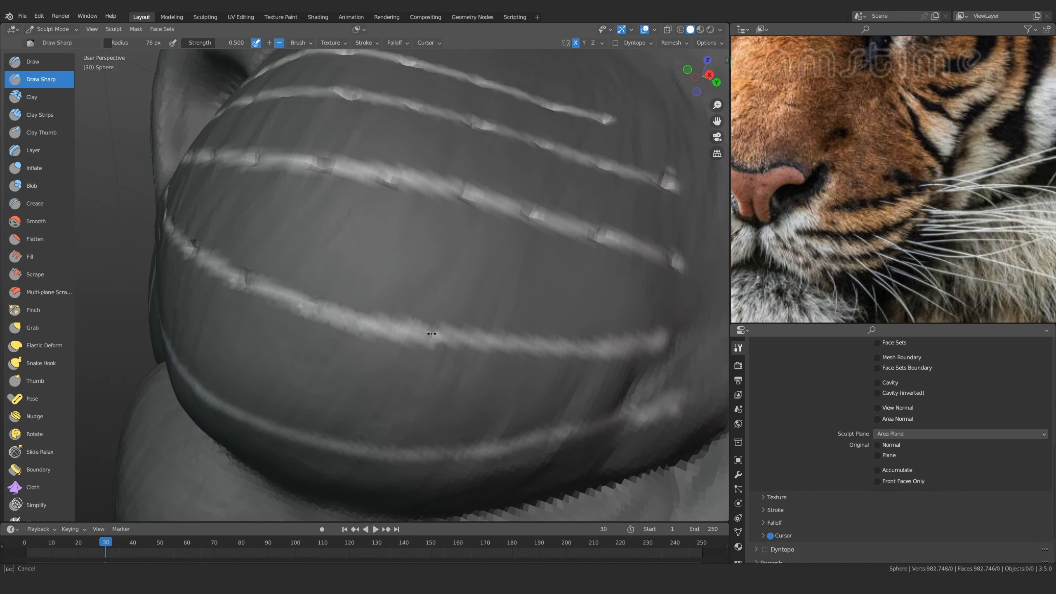
{"action": "left_click", "coordinate": [508, 338]}
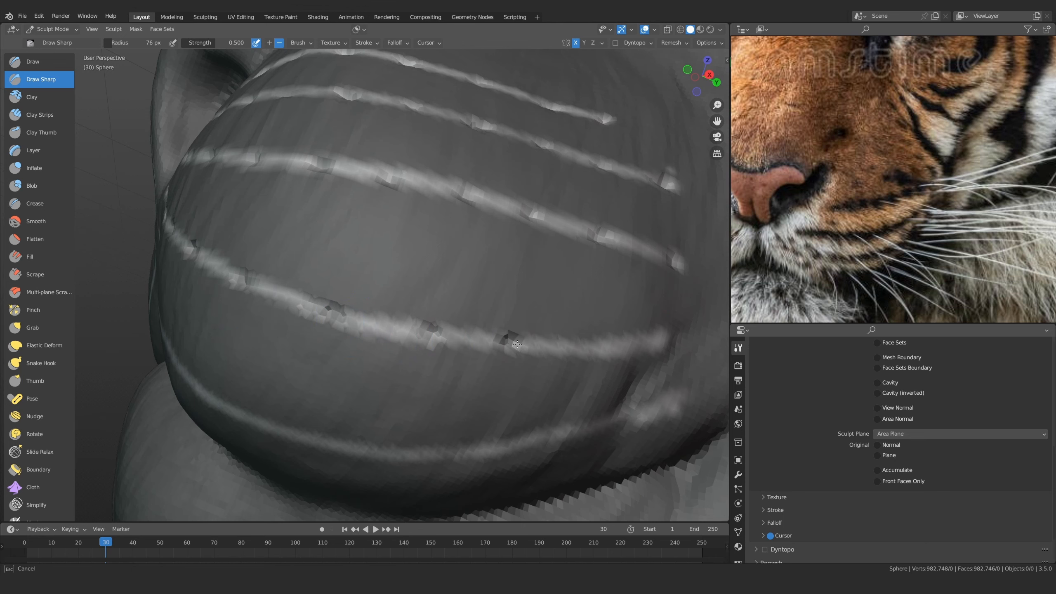
{"action": "left_click", "coordinate": [597, 345]}
Carve spaced whisker pits along the nose-side half of the lowest whisker row
{"action": "left_click_drag", "start_coordinate": [663, 340], "coordinate": [624, 387], "text": "ctrl+alt"}
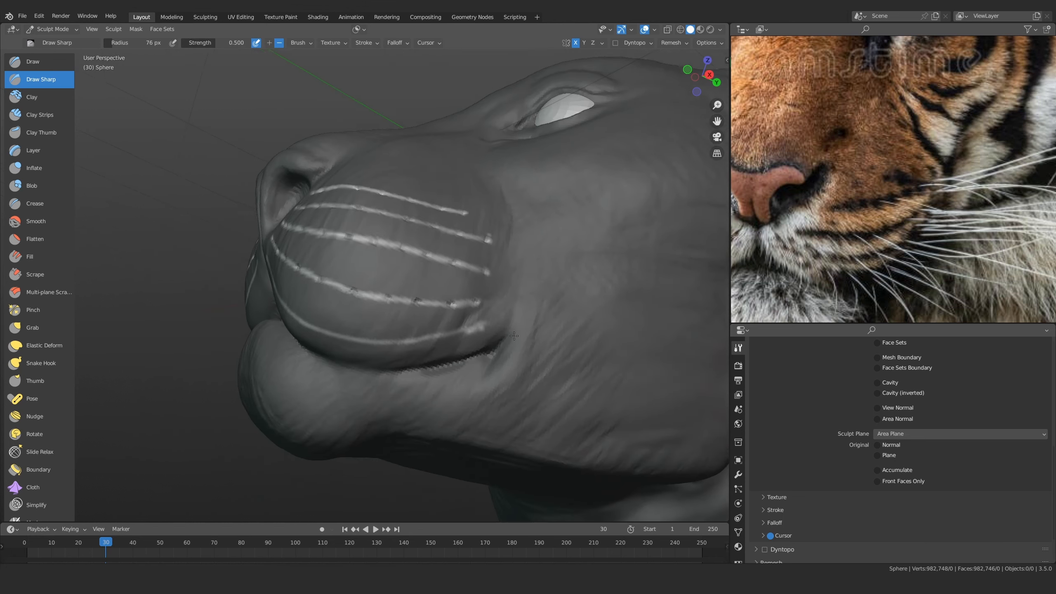
{"action": "left_click_drag", "start_coordinate": [432, 353], "coordinate": [466, 347], "text": "alt"}
{"action": "left_click_drag", "start_coordinate": [395, 374], "coordinate": [274, 253], "text": "ctrl+alt"}
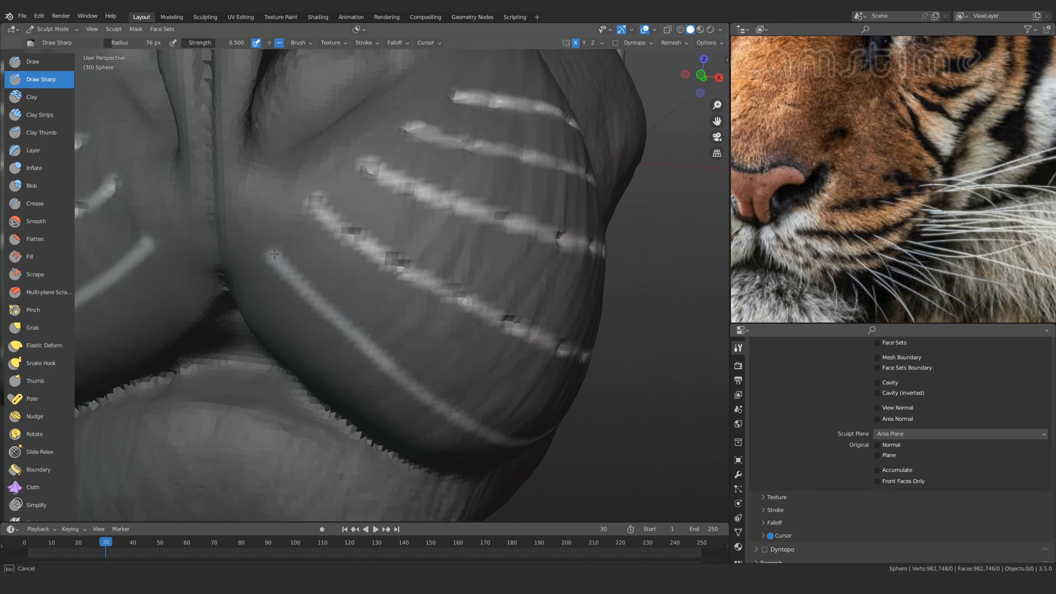
{"action": "left_click", "coordinate": [316, 300]}
{"action": "middle_click_drag", "start_coordinate": [351, 333], "coordinate": [340, 313]}
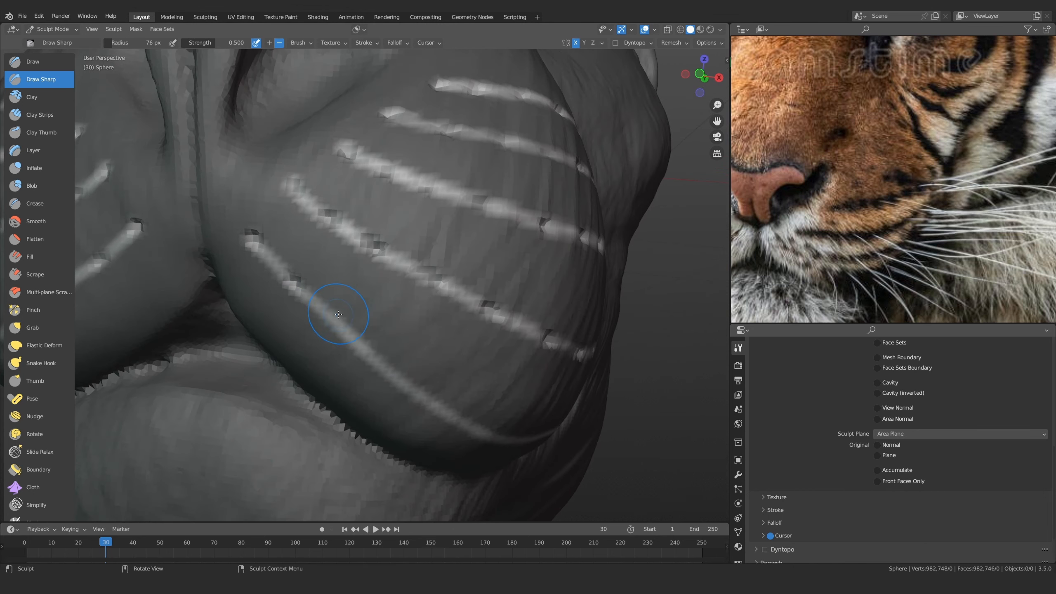
{"action": "left_click", "coordinate": [335, 321]}
{"action": "middle_click_drag", "start_coordinate": [362, 362], "coordinate": [330, 333]}
{"action": "left_click", "coordinate": [332, 333]}
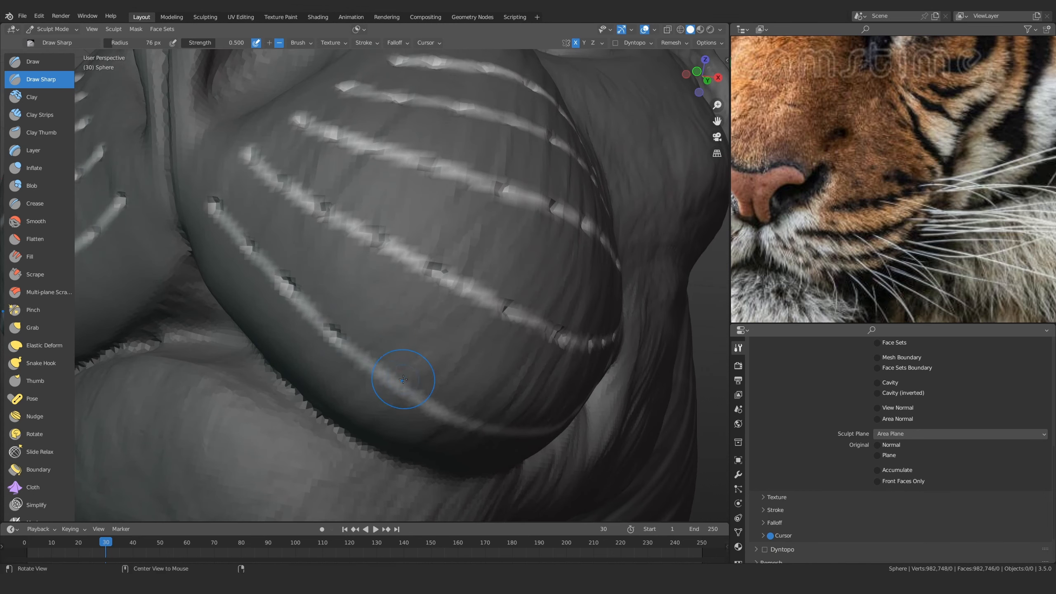
Continue the whisker pits along the lowest row to its end near the mouth corner
{"action": "middle_click_drag", "start_coordinate": [395, 378], "coordinate": [342, 323]}
{"action": "left_click", "coordinate": [332, 304]}
{"action": "left_click", "coordinate": [390, 345]}
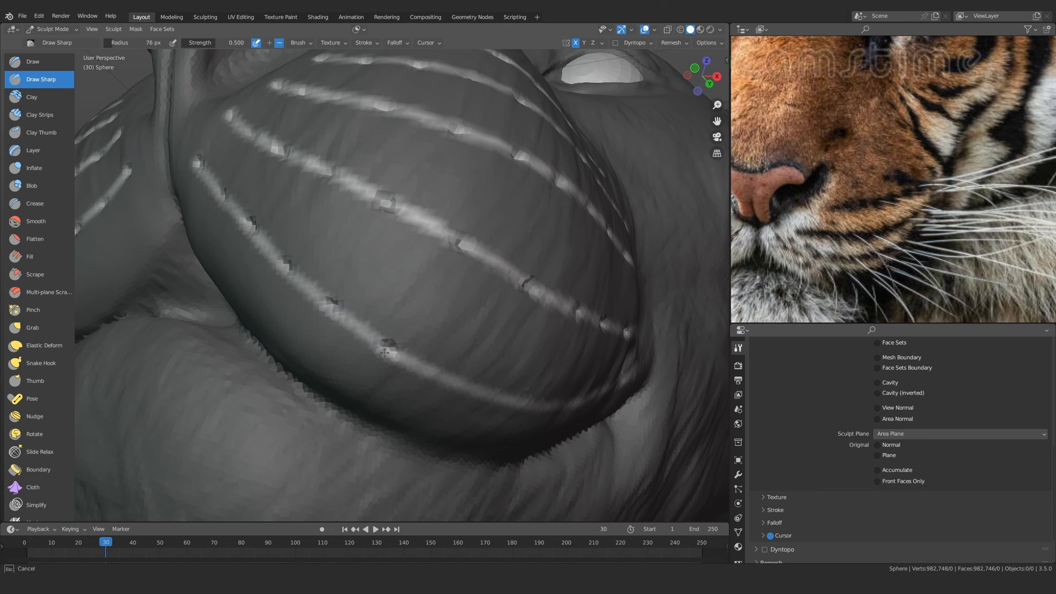
{"action": "mouse_move", "coordinate": [384, 353]}
{"action": "middle_mouse_down"}
{"action": "mouse_move", "coordinate": [370, 320]}
{"action": "mouse_move", "coordinate": [420, 333]}
{"action": "mouse_move", "coordinate": [386, 338]}
{"action": "middle_mouse_up"}
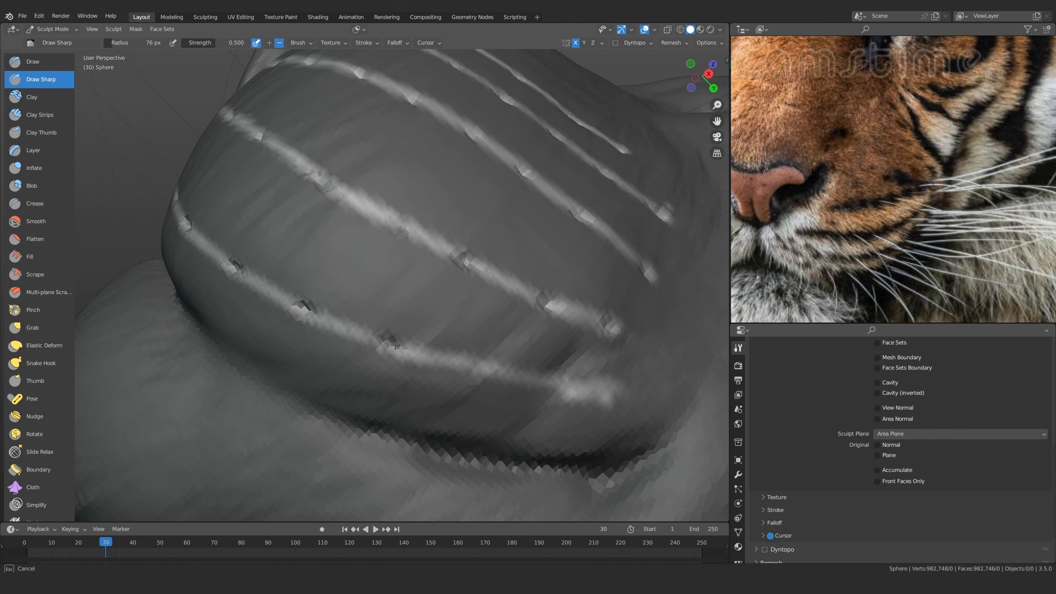
{"action": "left_click", "coordinate": [469, 365]}
{"action": "left_click", "coordinate": [577, 390]}
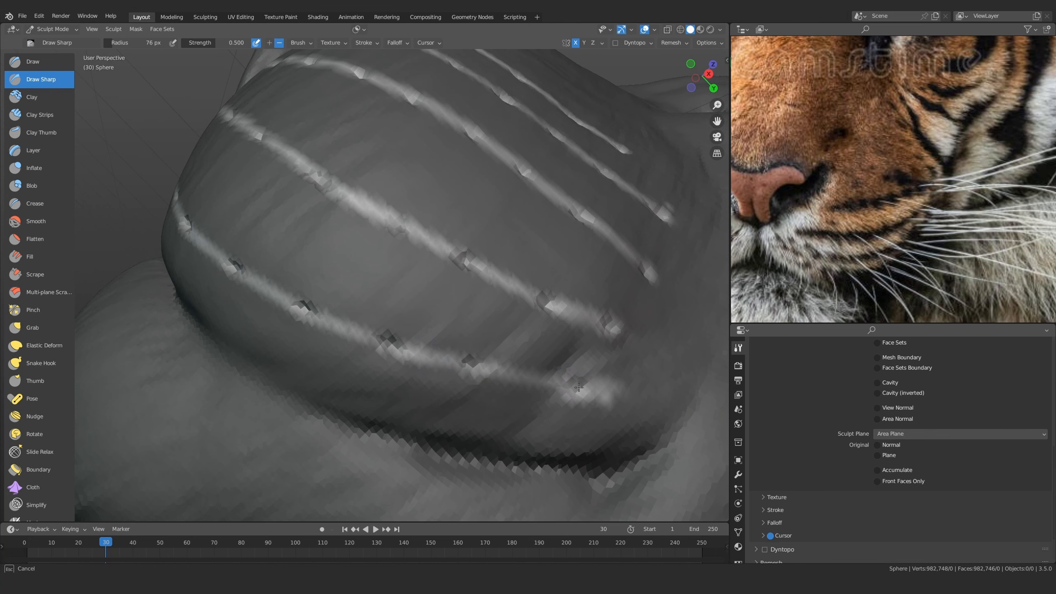
Clear the mask from the head and review the whisker pits from the front and side
{"action": "middle_click_drag", "start_coordinate": [438, 217], "coordinate": [432, 366], "text": "ctrl"}
{"action": "mouse_move", "coordinate": [411, 395]}
{"action": "middle_mouse_down"}
{"action": "mouse_move", "coordinate": [471, 413]}
{"action": "mouse_move", "coordinate": [489, 330]}
{"action": "middle_mouse_up"}
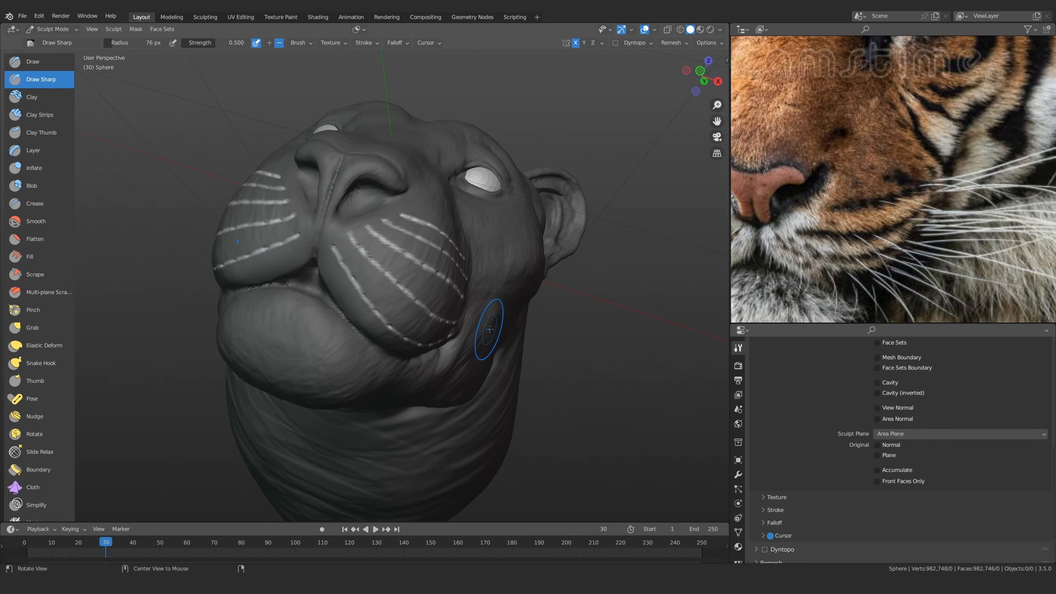
{"action": "key", "text": "alt+m"}
{"action": "middle_click_drag", "start_coordinate": [415, 247], "coordinate": [424, 343], "text": "ctrl"}
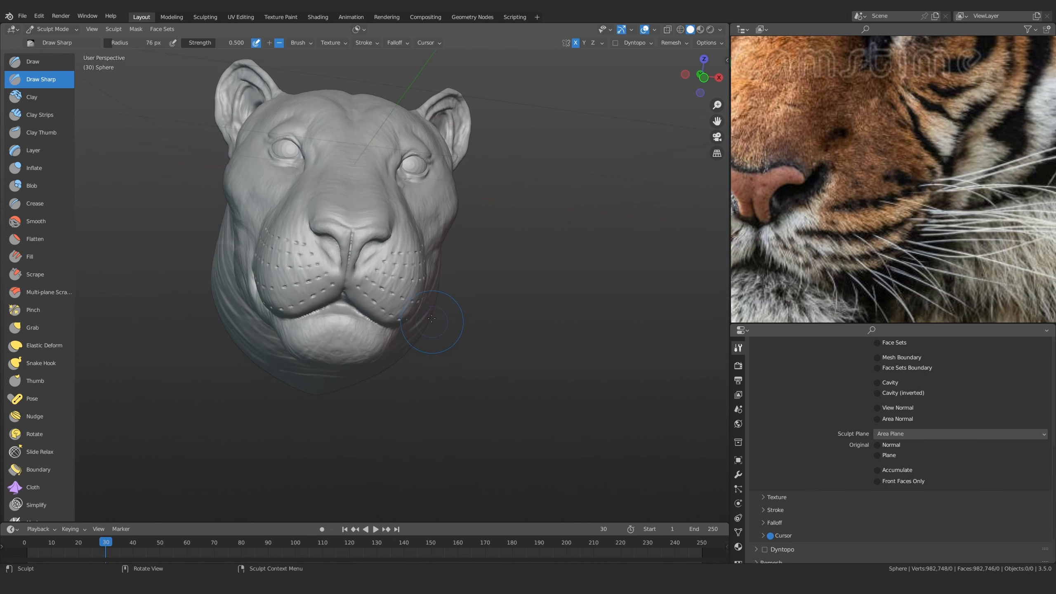
{"action": "middle_click_drag", "start_coordinate": [536, 252], "coordinate": [472, 264]}
{"action": "middle_click_drag", "start_coordinate": [405, 354], "coordinate": [405, 310], "text": "ctrl"}
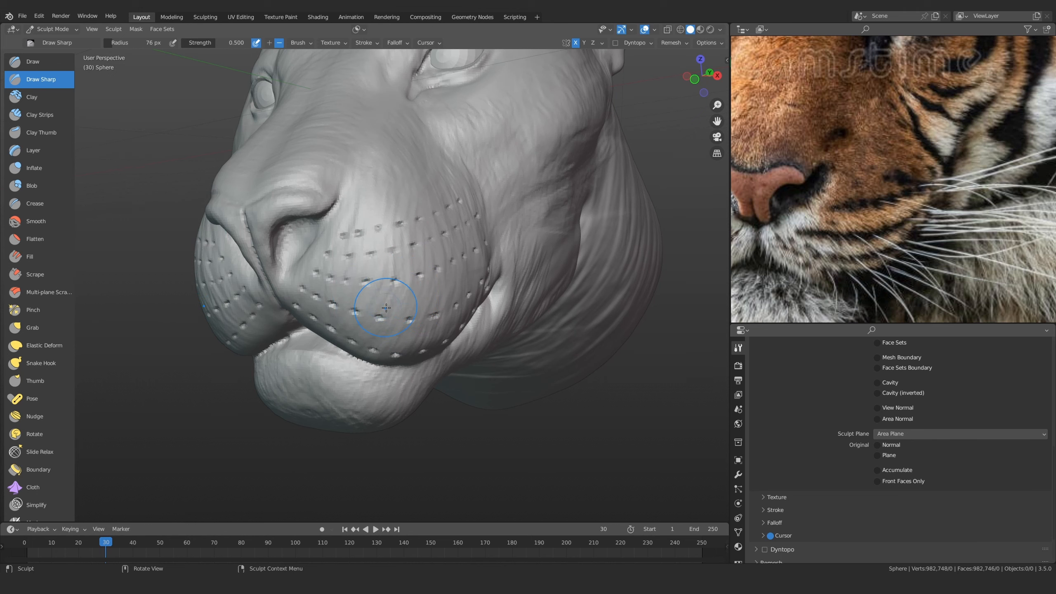
Set the Draw Sharp radius to 110 px and carve a groove connecting the pits of the top whisker row
{"action": "scroll", "coordinate": [360, 302], "scroll_direction": "up", "scroll_amount": 6}
{"action": "key", "text": "f"}
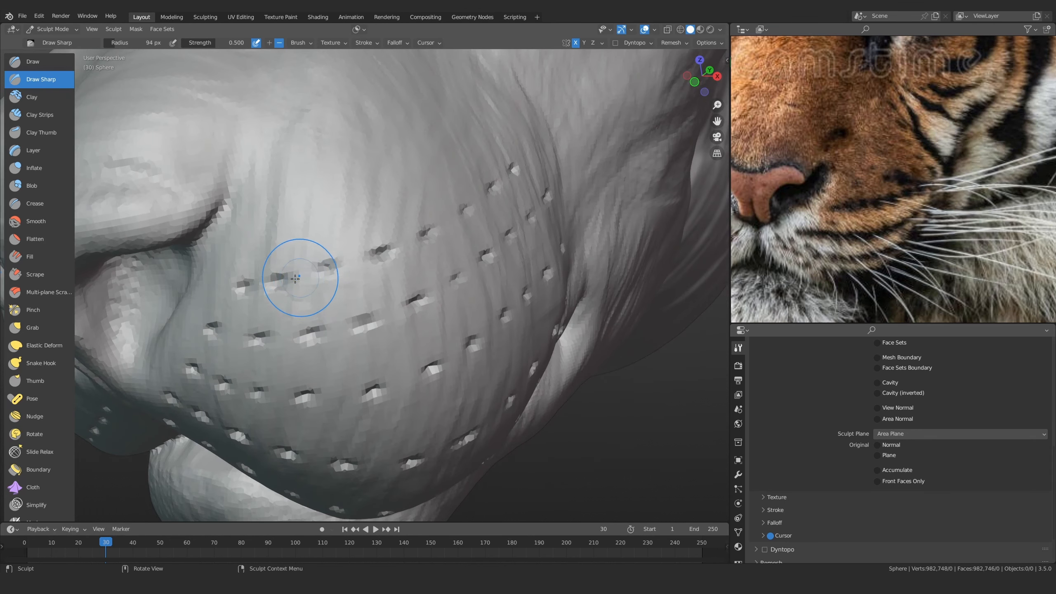
{"action": "left_click", "coordinate": [264, 287]}
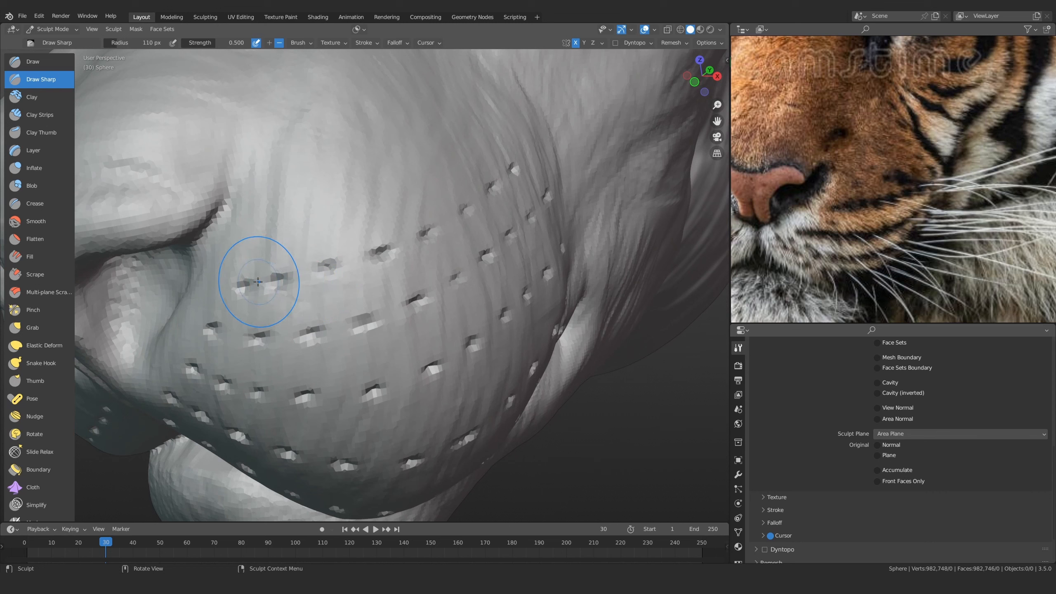
{"action": "left_click_drag", "start_coordinate": [245, 289], "coordinate": [380, 254]}
{"action": "left_click_drag", "start_coordinate": [371, 260], "coordinate": [406, 239]}
{"action": "mouse_move", "coordinate": [418, 234]}
{"action": "left_mouse_down"}
{"action": "mouse_move", "coordinate": [508, 169]}
{"action": "mouse_move", "coordinate": [460, 216]}
{"action": "mouse_move", "coordinate": [377, 252]}
{"action": "left_mouse_up"}
{"action": "left_click_drag", "start_coordinate": [373, 254], "coordinate": [300, 276]}
Set the Draw Sharp brush radius to 144 px and its strength to 0.313
{"action": "mouse_move", "coordinate": [226, 279]}
{"action": "left_mouse_down", "text": "ctrl+alt"}
{"action": "mouse_move", "coordinate": [340, 383]}
{"action": "mouse_move", "coordinate": [427, 283]}
{"action": "mouse_move", "coordinate": [353, 357]}
{"action": "mouse_move", "coordinate": [316, 366]}
{"action": "left_mouse_up", "text": "ctrl+alt"}
{"action": "left_click_drag", "start_coordinate": [316, 366], "coordinate": [309, 333], "text": "ctrl+alt"}
{"action": "mouse_move", "coordinate": [309, 333]}
{"action": "left_mouse_down", "text": "ctrl+alt"}
{"action": "mouse_move", "coordinate": [438, 234]}
{"action": "mouse_move", "coordinate": [478, 181]}
{"action": "mouse_move", "coordinate": [434, 208]}
{"action": "left_mouse_up", "text": "ctrl+alt"}
{"action": "key", "text": "f"}
{"action": "left_click", "coordinate": [490, 205]}
{"action": "mouse_move", "coordinate": [434, 200]}
{"action": "left_mouse_down", "text": "ctrl+alt"}
{"action": "mouse_move", "coordinate": [346, 322]}
{"action": "mouse_move", "coordinate": [388, 271]}
{"action": "mouse_move", "coordinate": [387, 289]}
{"action": "mouse_move", "coordinate": [345, 303]}
{"action": "left_mouse_up", "text": "ctrl+alt"}
{"action": "key", "text": "shift+f"}
{"action": "left_click", "coordinate": [384, 276]}
{"action": "key", "text": "shift+f"}
{"action": "left_click", "coordinate": [385, 291]}
Carve a softer groove connecting the pits of the second whisker row and check it from the front
{"action": "mouse_move", "coordinate": [182, 303]}
{"action": "left_mouse_down"}
{"action": "mouse_move", "coordinate": [291, 292]}
{"action": "mouse_move", "coordinate": [441, 254]}
{"action": "mouse_move", "coordinate": [374, 279]}
{"action": "left_mouse_up"}
{"action": "left_click_drag", "start_coordinate": [349, 303], "coordinate": [316, 307], "text": "alt"}
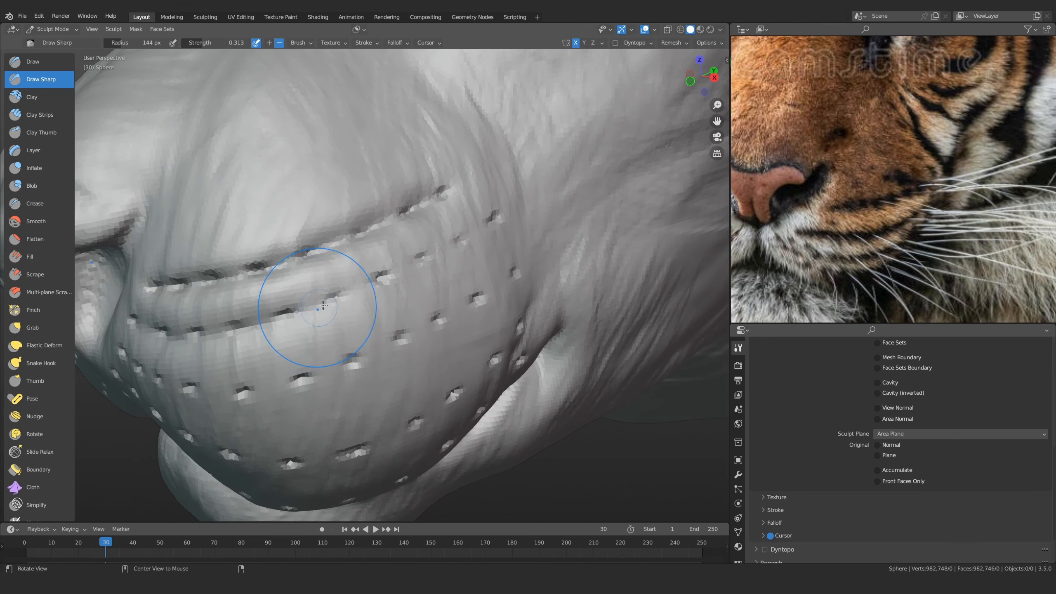
{"action": "mouse_move", "coordinate": [450, 245]}
{"action": "left_mouse_down"}
{"action": "mouse_move", "coordinate": [406, 267]}
{"action": "mouse_move", "coordinate": [464, 212]}
{"action": "mouse_move", "coordinate": [374, 285]}
{"action": "left_mouse_up"}
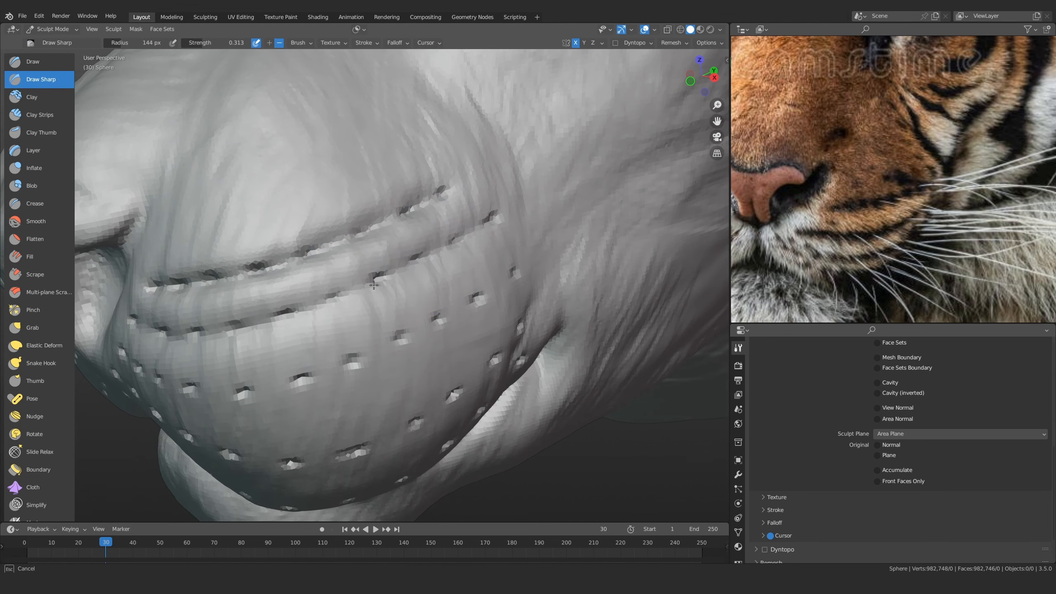
{"action": "scroll", "coordinate": [353, 287], "scroll_direction": "down", "scroll_amount": 8}
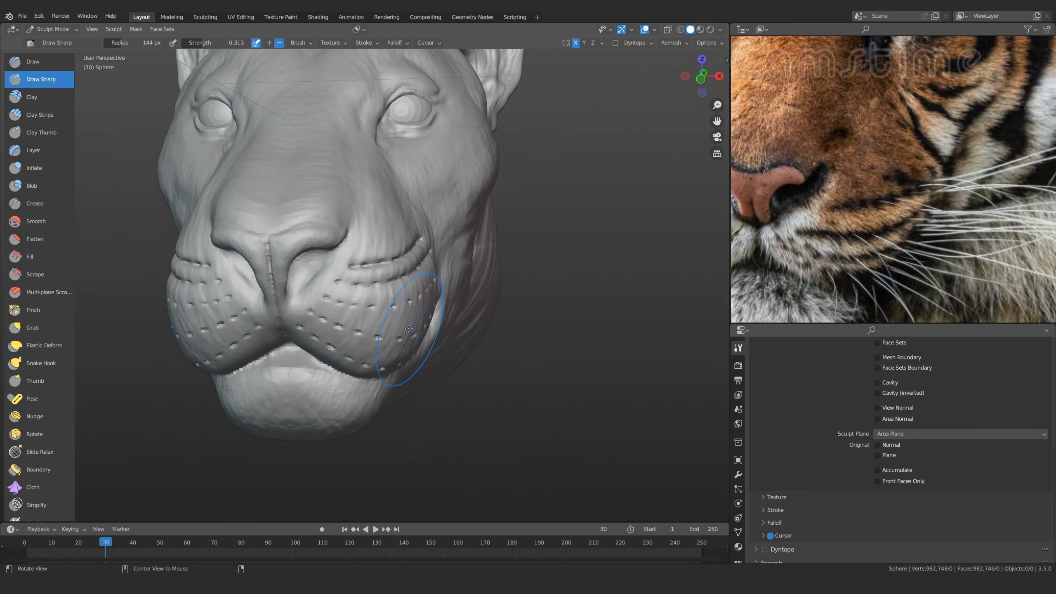
Carve Draw Sharp grooves along the upper and middle whisker-hole rows on the muzzle, using a 144 px brush radius
{"action": "left_click_drag", "start_coordinate": [372, 265], "coordinate": [158, 267], "text": "alt"}
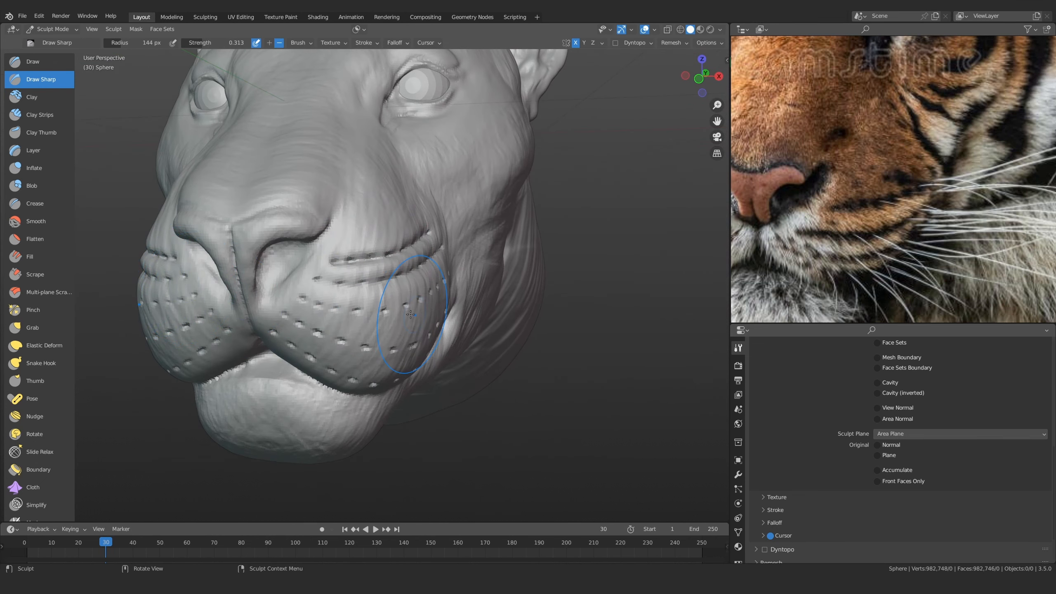
{"action": "mouse_move", "coordinate": [382, 329]}
{"action": "middle_mouse_down", "text": "ctrl"}
{"action": "mouse_move", "coordinate": [382, 270]}
{"action": "mouse_move", "coordinate": [353, 316]}
{"action": "middle_mouse_up", "text": "ctrl"}
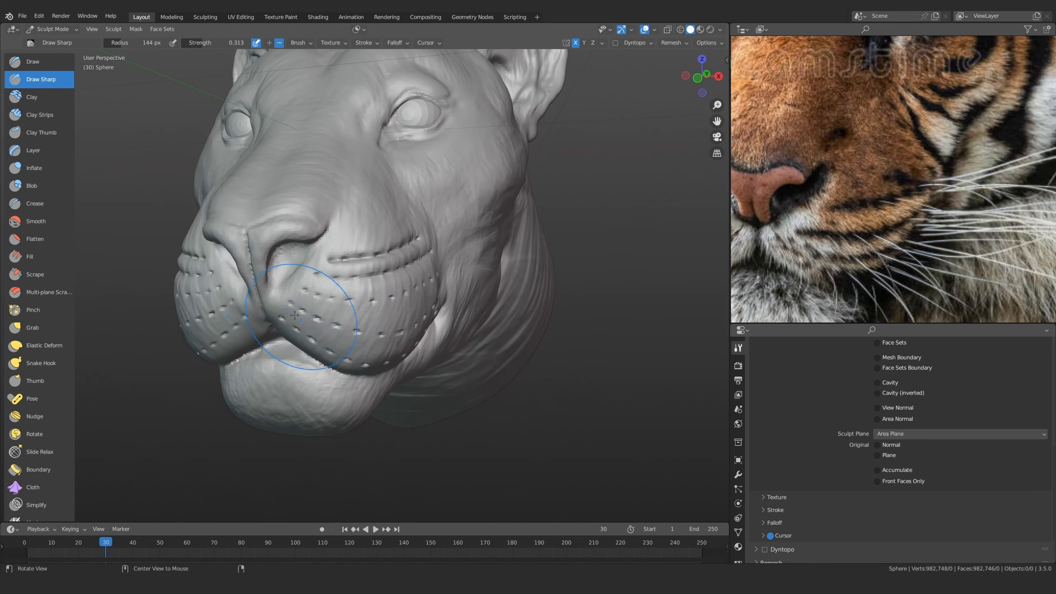
{"action": "scroll", "coordinate": [406, 274], "scroll_direction": "up", "scroll_amount": 5}
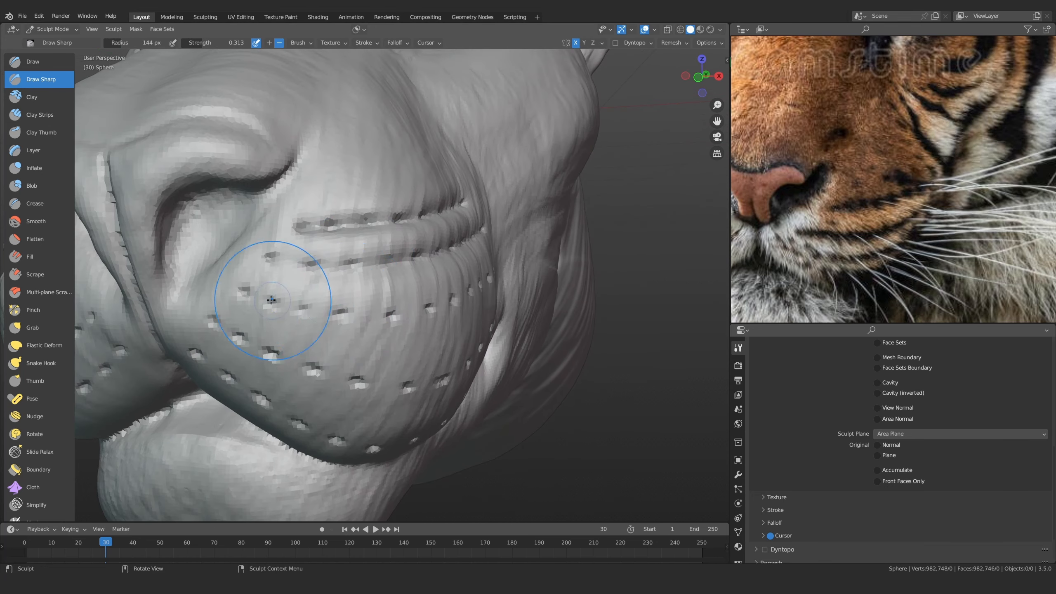
{"action": "middle_click_drag", "start_coordinate": [356, 317], "coordinate": [502, 278]}
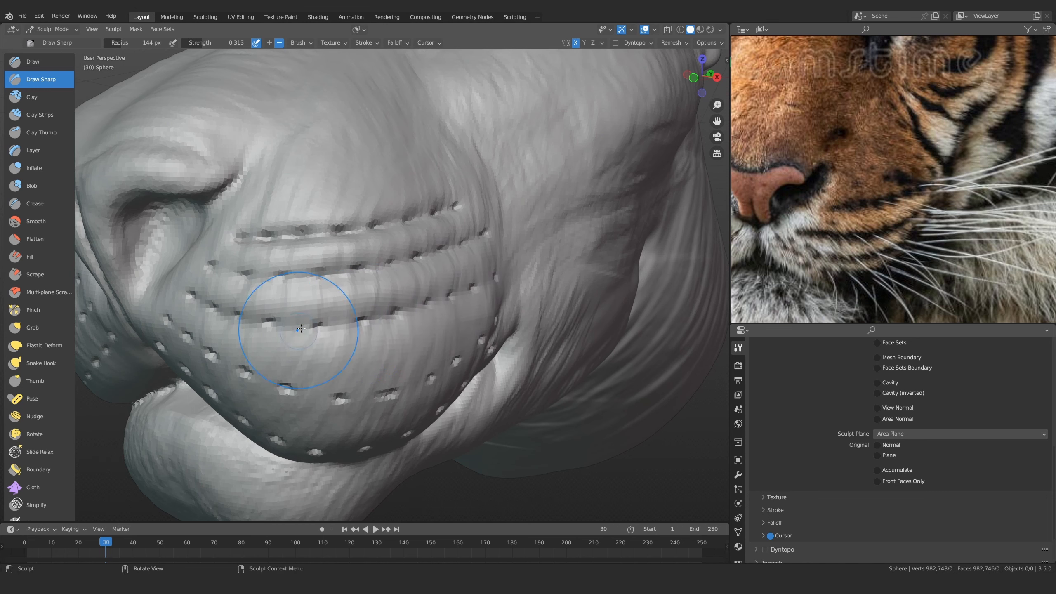
{"action": "mouse_move", "coordinate": [309, 330]}
{"action": "middle_mouse_down"}
{"action": "mouse_move", "coordinate": [354, 374]}
{"action": "mouse_move", "coordinate": [341, 345]}
{"action": "mouse_move", "coordinate": [319, 338]}
{"action": "middle_mouse_up"}
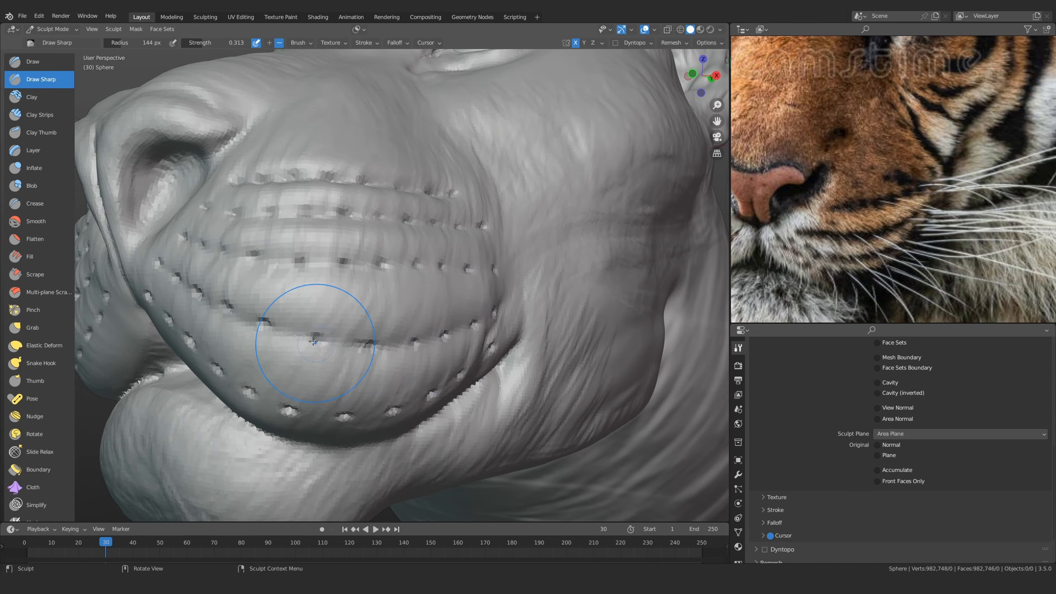
Reduce the Draw Sharp radius to 125 px and groove the front part of the lower whisker-hole rows
{"action": "mouse_move", "coordinate": [193, 294]}
{"action": "middle_mouse_down"}
{"action": "mouse_move", "coordinate": [213, 302]}
{"action": "mouse_move", "coordinate": [232, 291]}
{"action": "middle_mouse_up"}
{"action": "key", "text": "f"}
{"action": "left_click", "coordinate": [272, 289]}
{"action": "left_click", "coordinate": [221, 275]}
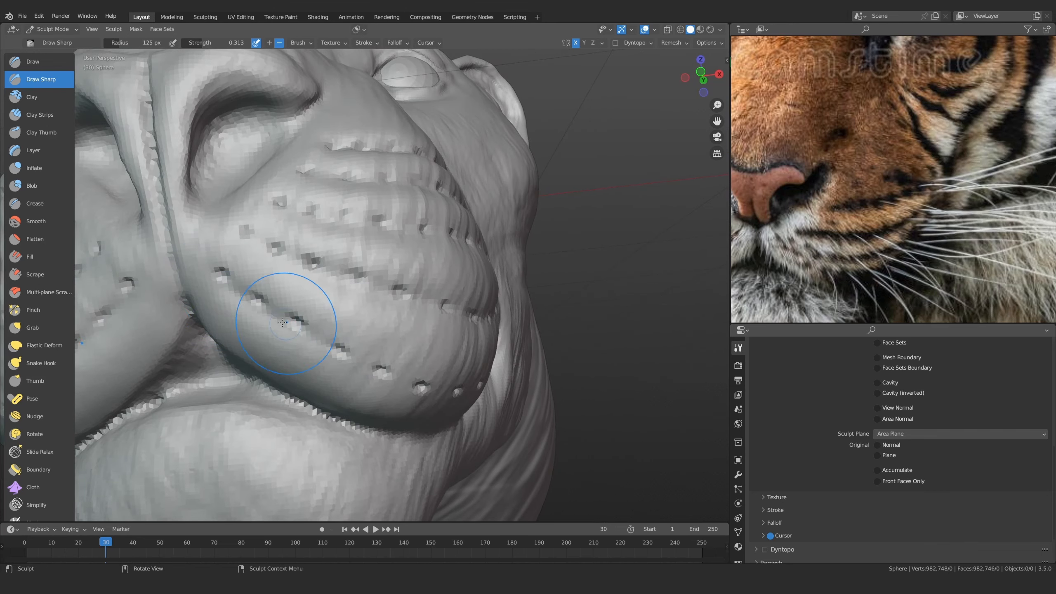
Set the Draw Sharp radius to 123 px and carve a continuous groove through the lowest whisker-hole row
{"action": "left_click_drag", "start_coordinate": [537, 278], "coordinate": [374, 316], "text": "ctrl+alt"}
{"action": "left_click_drag", "start_coordinate": [333, 325], "coordinate": [291, 266], "text": "alt"}
{"action": "left_click_drag", "start_coordinate": [291, 307], "coordinate": [304, 351], "text": "alt+shift"}
{"action": "key", "text": "f"}
{"action": "left_click", "coordinate": [332, 351]}
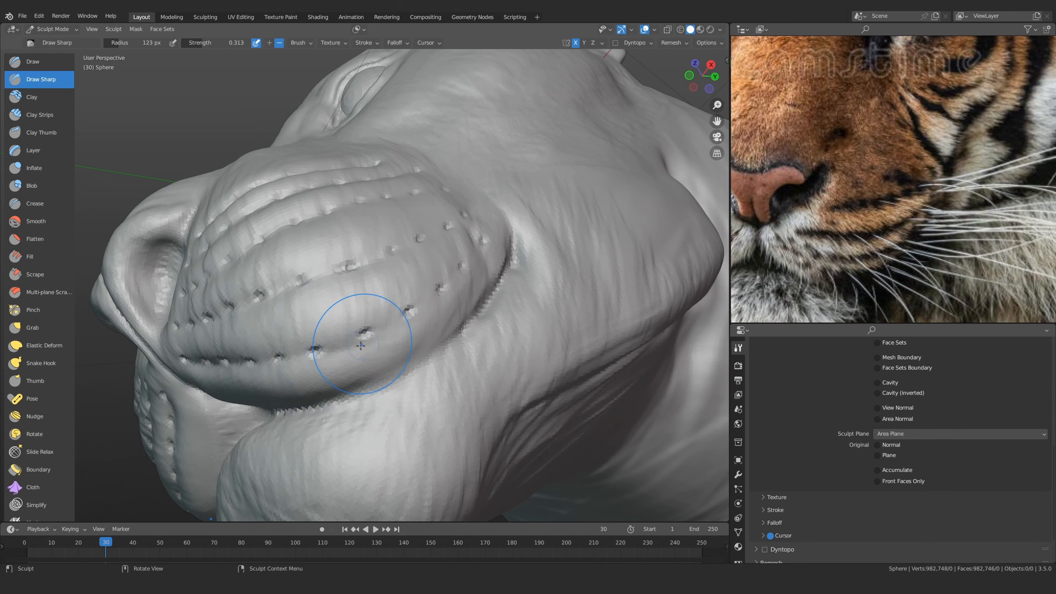
{"action": "mouse_move", "coordinate": [478, 246]}
{"action": "left_mouse_down"}
{"action": "mouse_move", "coordinate": [424, 294]}
{"action": "mouse_move", "coordinate": [309, 359]}
{"action": "left_mouse_up"}
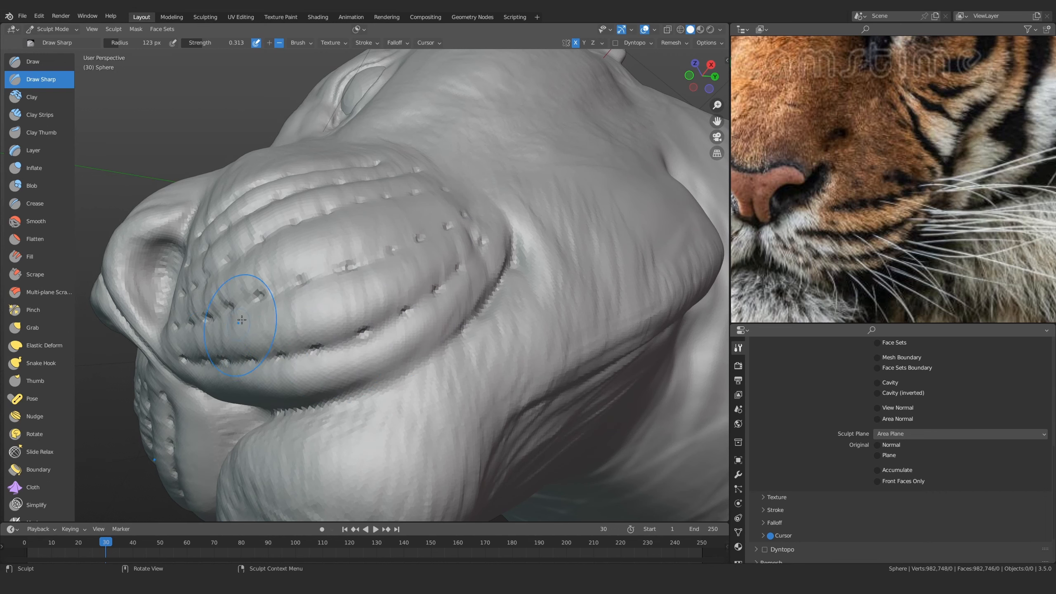
{"action": "scroll", "coordinate": [429, 415], "scroll_direction": "down", "scroll_amount": 8}
{"action": "left_click_drag", "start_coordinate": [428, 416], "coordinate": [395, 322], "text": "alt"}
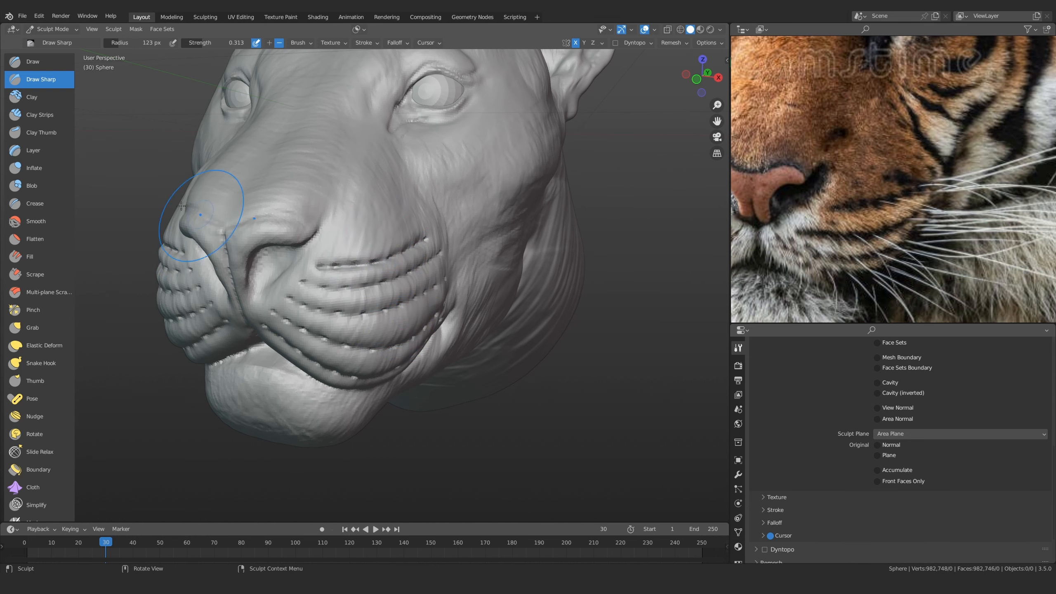
Switch to Clay Strips with a 76 px radius and begin building up the surface above the top whisker groove
{"action": "mouse_move", "coordinate": [306, 283]}
{"action": "left_mouse_down", "text": "alt"}
{"action": "mouse_move", "coordinate": [400, 283]}
{"action": "mouse_move", "coordinate": [397, 274]}
{"action": "mouse_move", "coordinate": [398, 309]}
{"action": "left_mouse_up", "text": "alt"}
{"action": "middle_click_drag", "start_coordinate": [416, 295], "coordinate": [418, 315]}
{"action": "left_click", "coordinate": [47, 115]}
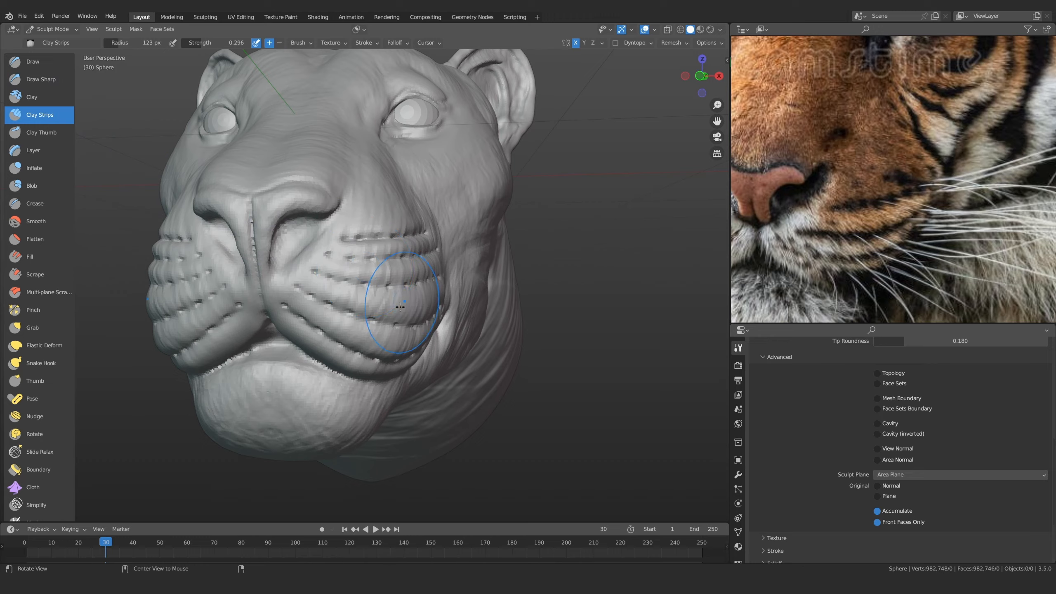
{"action": "mouse_move", "coordinate": [361, 150]}
{"action": "left_mouse_down", "text": "ctrl+alt"}
{"action": "mouse_move", "coordinate": [356, 308]}
{"action": "mouse_move", "coordinate": [411, 316]}
{"action": "mouse_move", "coordinate": [333, 311]}
{"action": "mouse_move", "coordinate": [341, 312]}
{"action": "mouse_move", "coordinate": [333, 300]}
{"action": "left_mouse_up", "text": "ctrl+alt"}
{"action": "key", "text": "f"}
{"action": "left_click", "coordinate": [391, 317]}
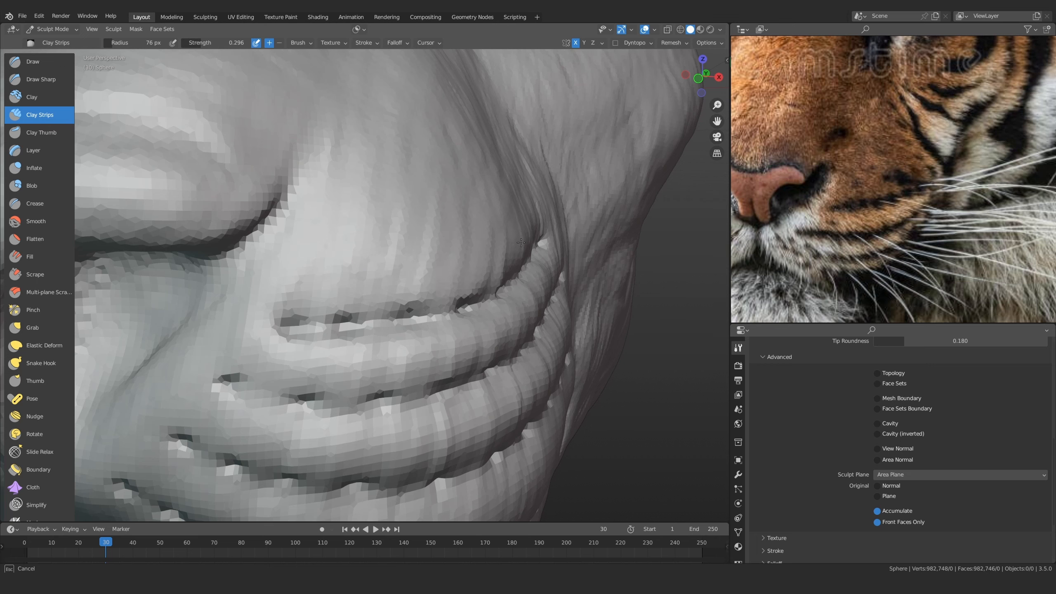
Add clay strips at 77 px radius above the top whisker groove, extending toward its outer end at the cheek
{"action": "mouse_move", "coordinate": [521, 242]}
{"action": "left_mouse_down", "text": "ctrl"}
{"action": "mouse_move", "coordinate": [415, 174]}
{"action": "mouse_move", "coordinate": [400, 195]}
{"action": "mouse_move", "coordinate": [391, 285]}
{"action": "mouse_move", "coordinate": [373, 298]}
{"action": "mouse_move", "coordinate": [391, 297]}
{"action": "mouse_move", "coordinate": [387, 308]}
{"action": "mouse_move", "coordinate": [324, 315]}
{"action": "left_mouse_up", "text": "ctrl"}
{"action": "key", "text": "f"}
{"action": "left_click", "coordinate": [411, 307]}
{"action": "key", "text": "f"}
{"action": "left_click", "coordinate": [361, 316]}
{"action": "left_click_drag", "start_coordinate": [242, 337], "coordinate": [238, 336]}
{"action": "left_click_drag", "start_coordinate": [365, 309], "coordinate": [465, 308]}
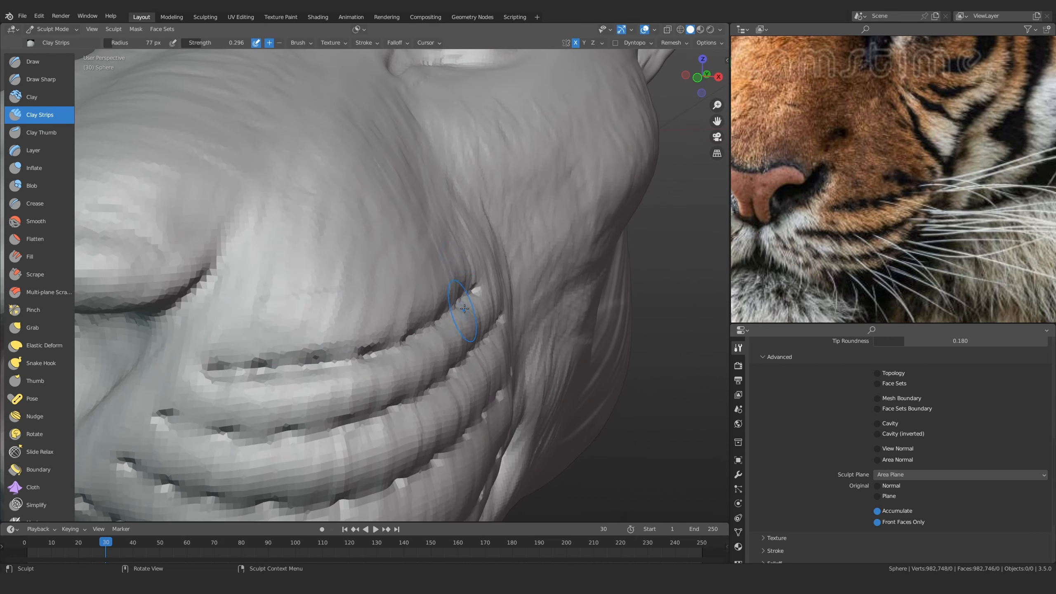
Narrow the Clay Strips radius to 59 px and layer strokes along the area just above the top whisker groove
{"action": "key", "text": "f"}
{"action": "left_click", "coordinate": [282, 325]}
{"action": "left_click_drag", "start_coordinate": [250, 335], "coordinate": [386, 310]}
{"action": "mouse_move", "coordinate": [390, 316]}
{"action": "left_mouse_down"}
{"action": "mouse_move", "coordinate": [453, 270]}
{"action": "mouse_move", "coordinate": [309, 337]}
{"action": "mouse_move", "coordinate": [300, 320]}
{"action": "mouse_move", "coordinate": [234, 354]}
{"action": "left_mouse_up"}
{"action": "key", "text": "f"}
{"action": "left_click", "coordinate": [266, 333]}
{"action": "left_click_drag", "start_coordinate": [303, 311], "coordinate": [342, 312]}
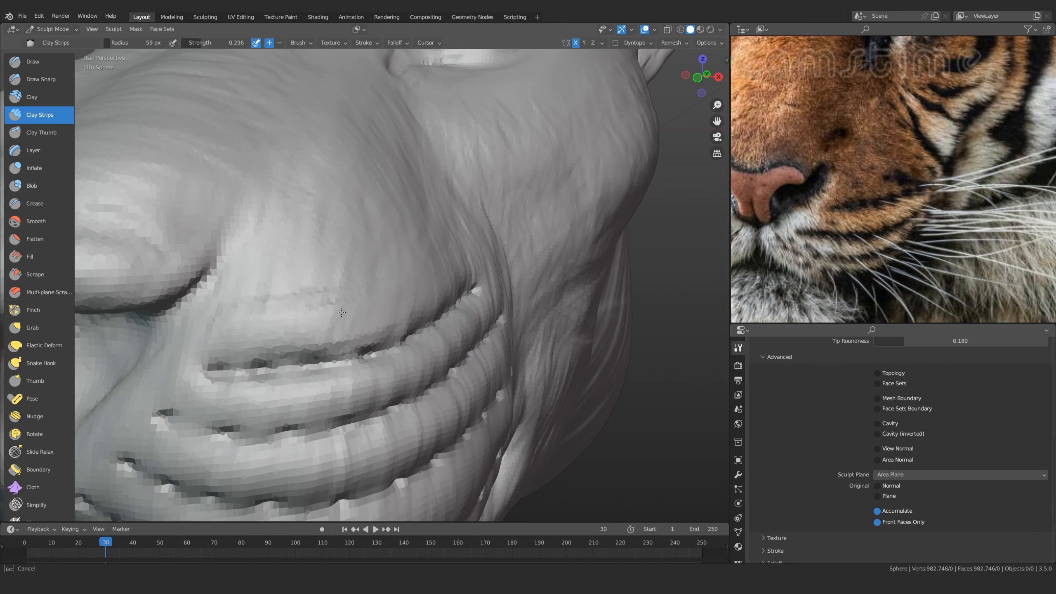
Thicken the muzzle between the nostril and the top whisker groove with broader Clay Strips strokes at 77 px radius
{"action": "middle_click_drag", "start_coordinate": [449, 269], "coordinate": [401, 278]}
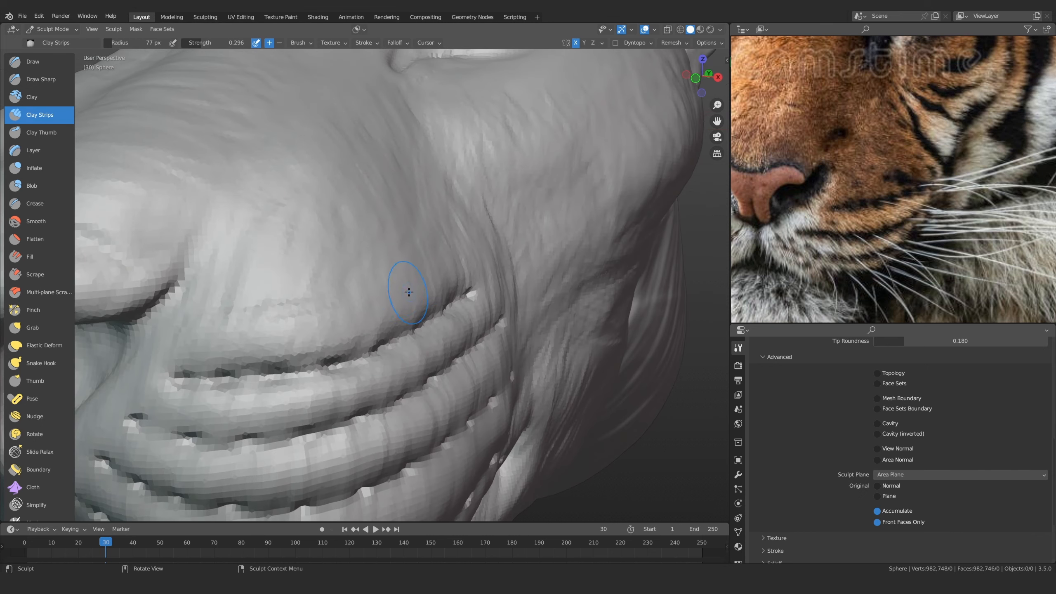
{"action": "key", "text": "f"}
{"action": "left_click", "coordinate": [388, 327]}
{"action": "left_click_drag", "start_coordinate": [391, 307], "coordinate": [404, 305]}
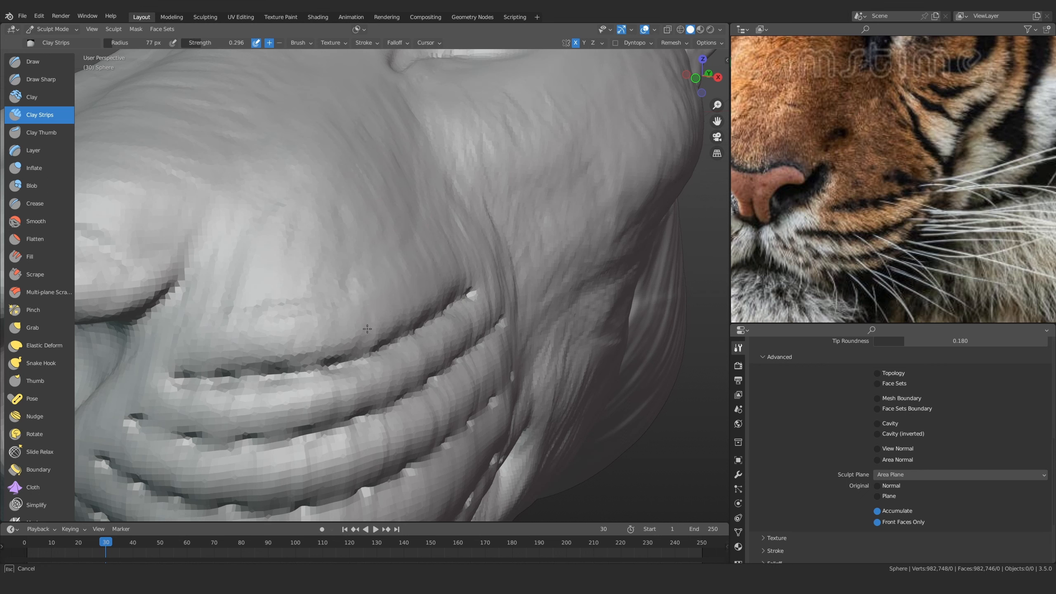
{"action": "left_click_drag", "start_coordinate": [306, 326], "coordinate": [249, 337]}
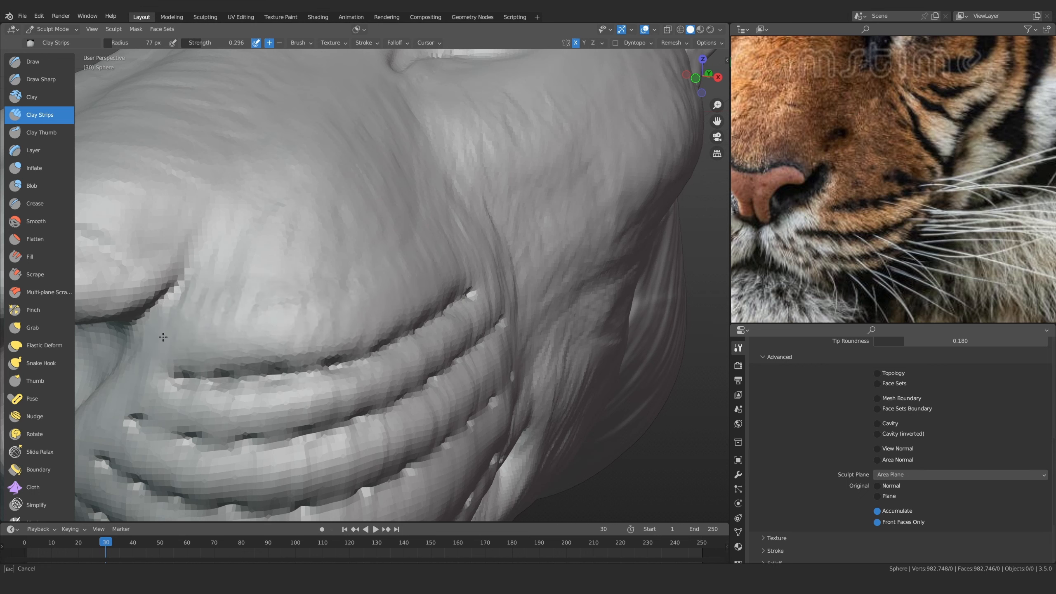
{"action": "mouse_move", "coordinate": [163, 337]}
{"action": "left_mouse_down"}
{"action": "mouse_move", "coordinate": [243, 306]}
{"action": "mouse_move", "coordinate": [314, 300]}
{"action": "left_mouse_up"}
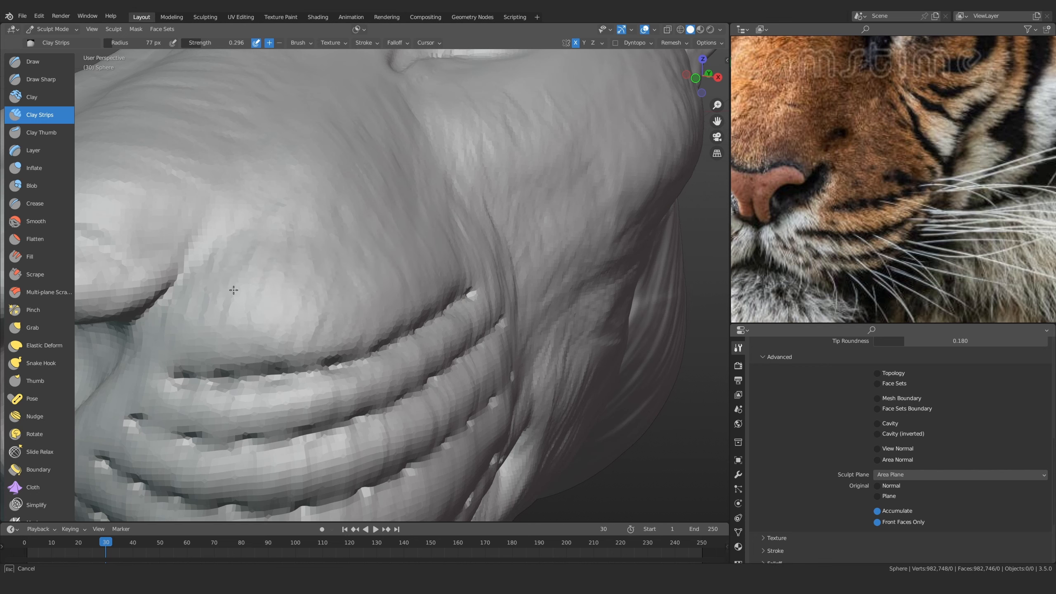
Set the Clay Strips radius to 46 px and refine the overhang at the outer end of the top whisker groove
{"action": "mouse_move", "coordinate": [438, 261]}
{"action": "middle_mouse_down"}
{"action": "mouse_move", "coordinate": [413, 287]}
{"action": "mouse_move", "coordinate": [255, 333]}
{"action": "mouse_move", "coordinate": [349, 283]}
{"action": "mouse_move", "coordinate": [325, 294]}
{"action": "middle_mouse_up"}
{"action": "scroll", "coordinate": [255, 333], "scroll_direction": "down", "scroll_amount": 4}
{"action": "scroll", "coordinate": [254, 333], "scroll_direction": "up", "scroll_amount": 2}
{"action": "scroll", "coordinate": [321, 313], "scroll_direction": "up", "scroll_amount": 1}
{"action": "key", "text": "f"}
{"action": "left_click_drag", "start_coordinate": [329, 320], "coordinate": [325, 325]}
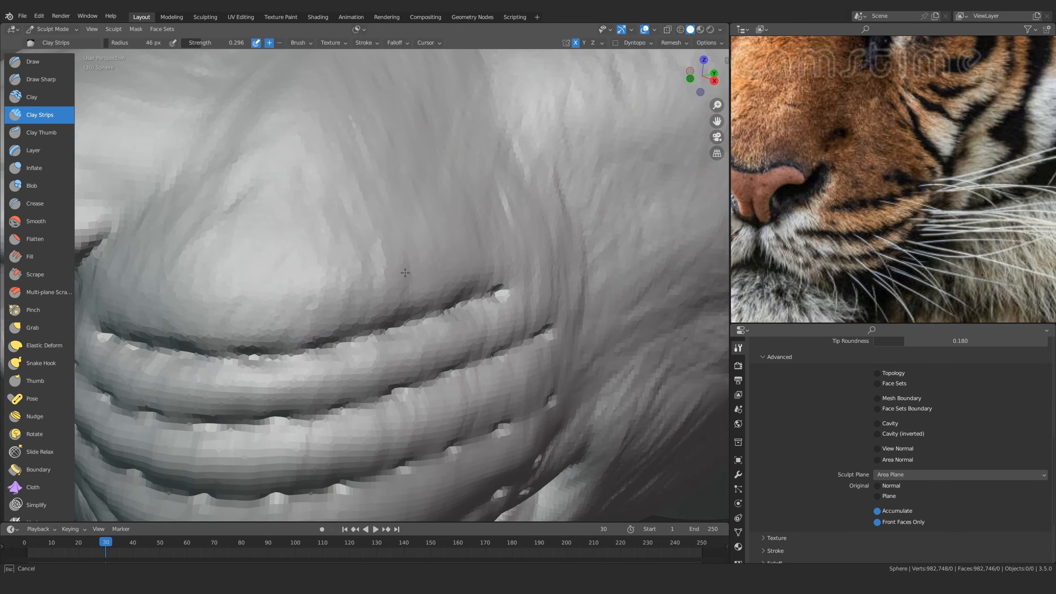
{"action": "left_click_drag", "start_coordinate": [466, 278], "coordinate": [505, 257]}
{"action": "scroll", "coordinate": [479, 320], "scroll_direction": "down", "scroll_amount": 6}
{"action": "middle_click_drag", "start_coordinate": [449, 326], "coordinate": [478, 321]}
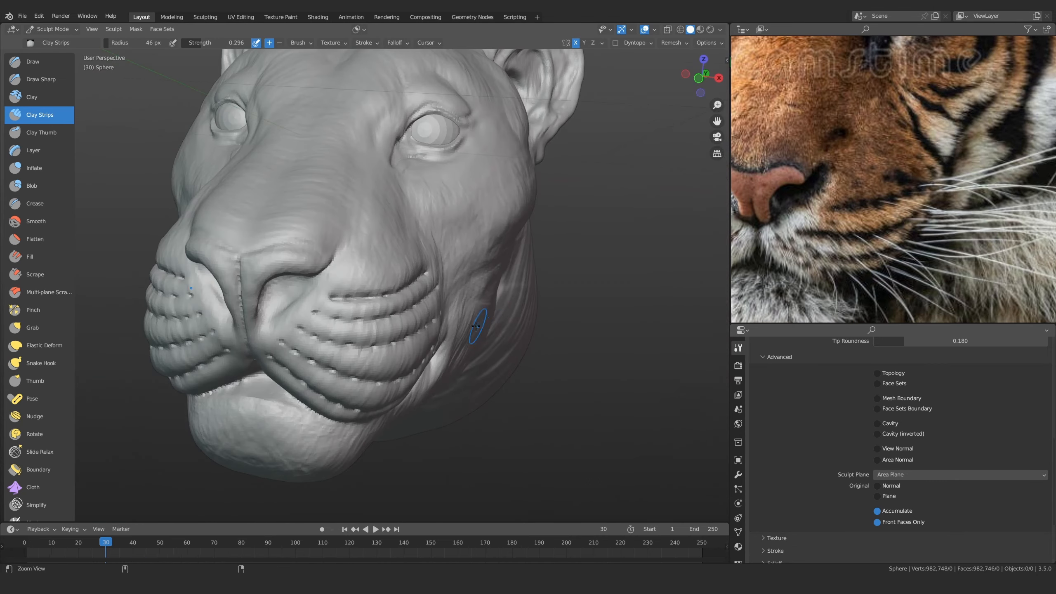
Touch up the edge above the top whisker groove's inner part with 46 px Clay Strips strokes
{"action": "scroll", "coordinate": [416, 295], "scroll_direction": "up", "scroll_amount": 4}
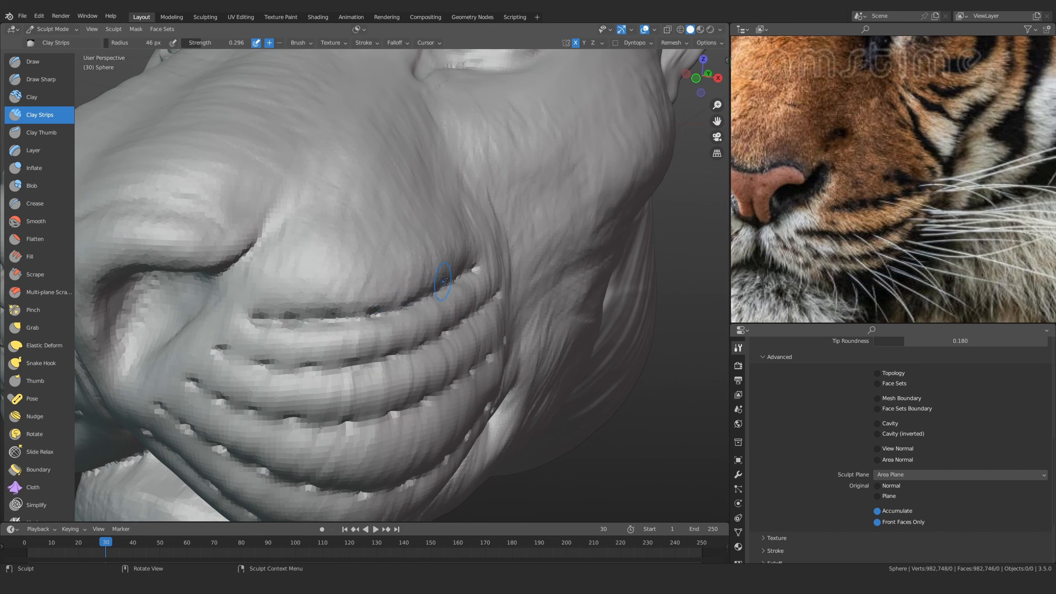
{"action": "middle_click_drag", "start_coordinate": [415, 330], "coordinate": [411, 265], "text": "ctrl"}
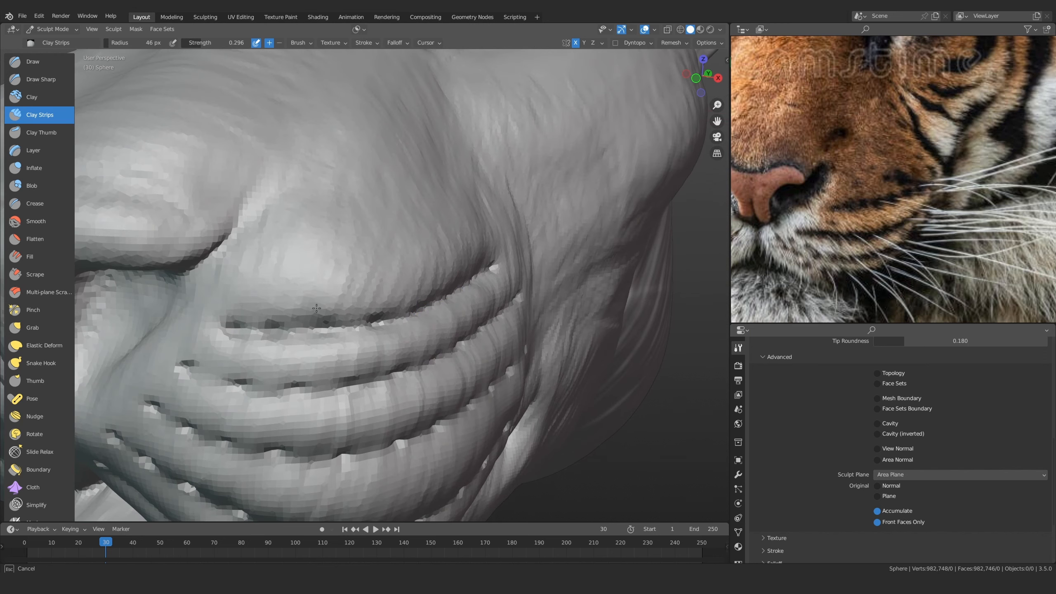
{"action": "scroll", "coordinate": [185, 316], "scroll_direction": "down", "scroll_amount": 8}
{"action": "left_click_drag", "start_coordinate": [332, 332], "coordinate": [380, 330], "text": "alt"}
{"action": "scroll", "coordinate": [388, 296], "scroll_direction": "up", "scroll_amount": 6}
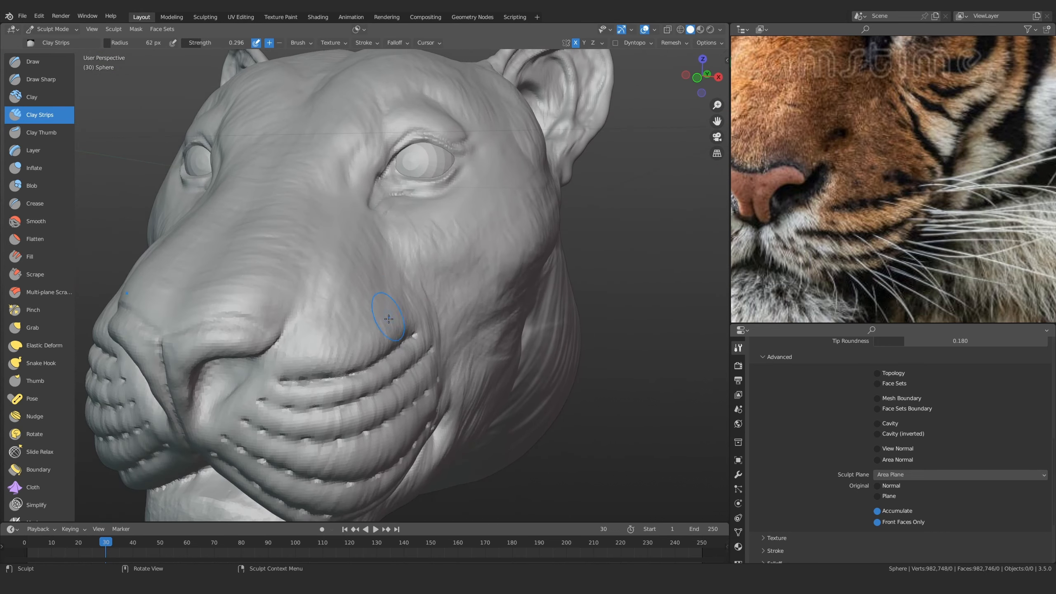
Add Clay Strips strokes at 60 px radius on the upper muzzle and cheek between the whisker rows and the eye
{"action": "scroll", "coordinate": [386, 291], "scroll_direction": "up", "scroll_amount": 4}
{"action": "left_click_drag", "start_coordinate": [373, 316], "coordinate": [377, 304], "text": "alt"}
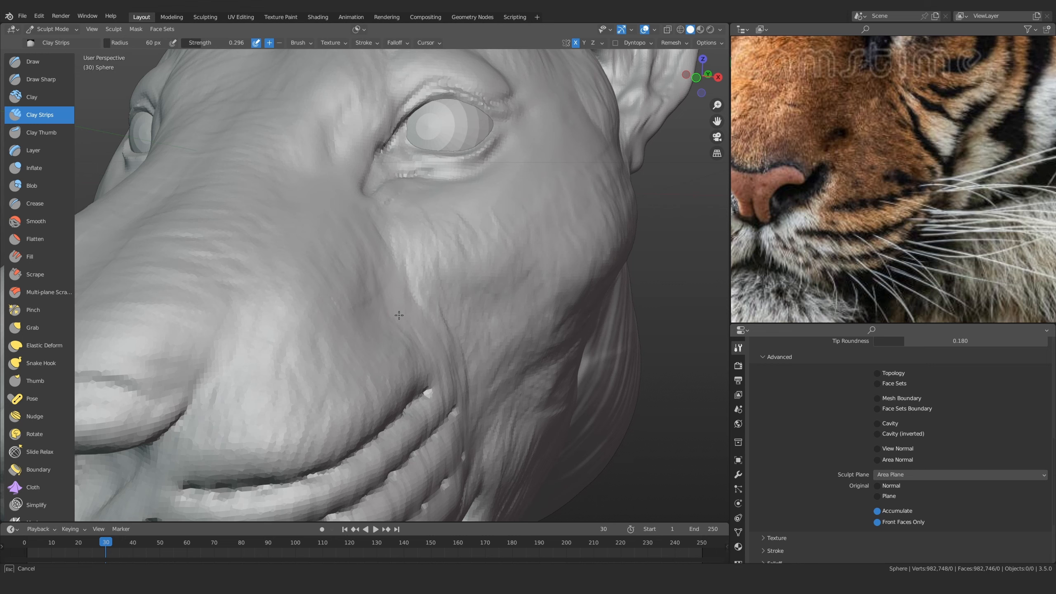
{"action": "scroll", "coordinate": [399, 314], "scroll_direction": "down", "scroll_amount": 6}
{"action": "mouse_move", "coordinate": [399, 315]}
{"action": "middle_mouse_down"}
{"action": "mouse_move", "coordinate": [440, 342]}
{"action": "mouse_move", "coordinate": [416, 320]}
{"action": "middle_mouse_up"}
{"action": "scroll", "coordinate": [403, 304], "scroll_direction": "up", "scroll_amount": 6}
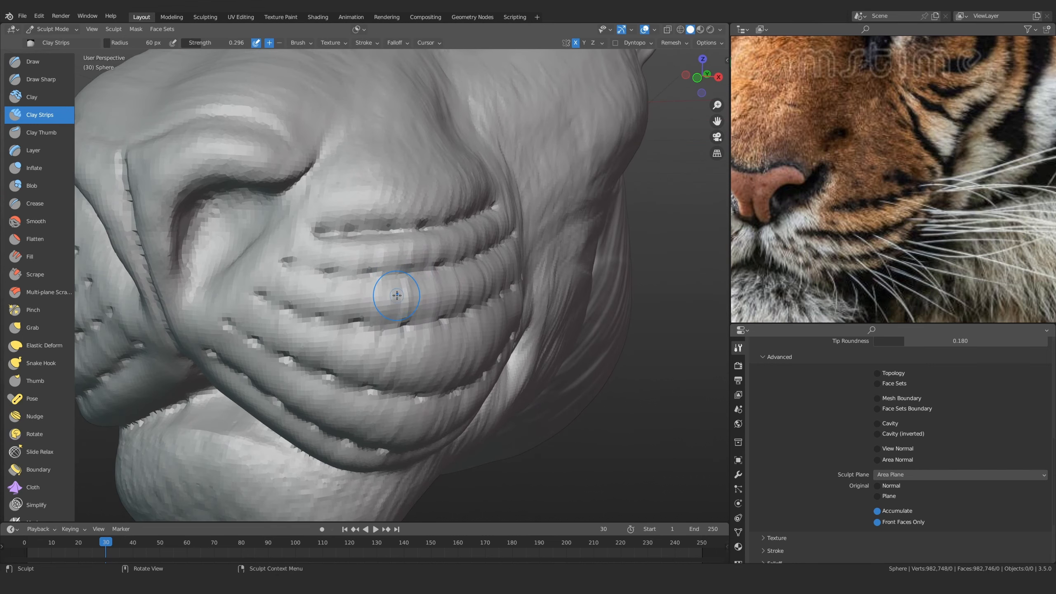
Set the Clay Strips radius to 41 px and add a short strip below a whisker hole in the third row
{"action": "mouse_move", "coordinate": [390, 309]}
{"action": "middle_mouse_down"}
{"action": "mouse_move", "coordinate": [394, 276]}
{"action": "mouse_move", "coordinate": [336, 314]}
{"action": "mouse_move", "coordinate": [373, 289]}
{"action": "middle_mouse_up"}
{"action": "scroll", "coordinate": [387, 279], "scroll_direction": "down", "scroll_amount": 4}
{"action": "scroll", "coordinate": [337, 314], "scroll_direction": "up", "scroll_amount": 8}
{"action": "scroll", "coordinate": [373, 288], "scroll_direction": "up", "scroll_amount": 3}
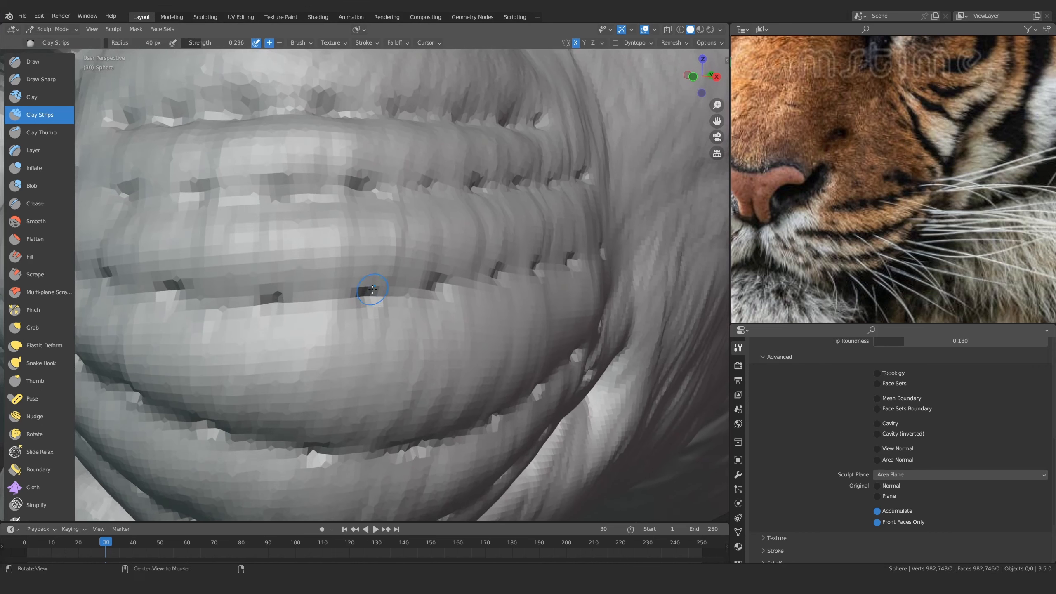
{"action": "key", "text": "f"}
{"action": "left_click", "coordinate": [368, 299]}
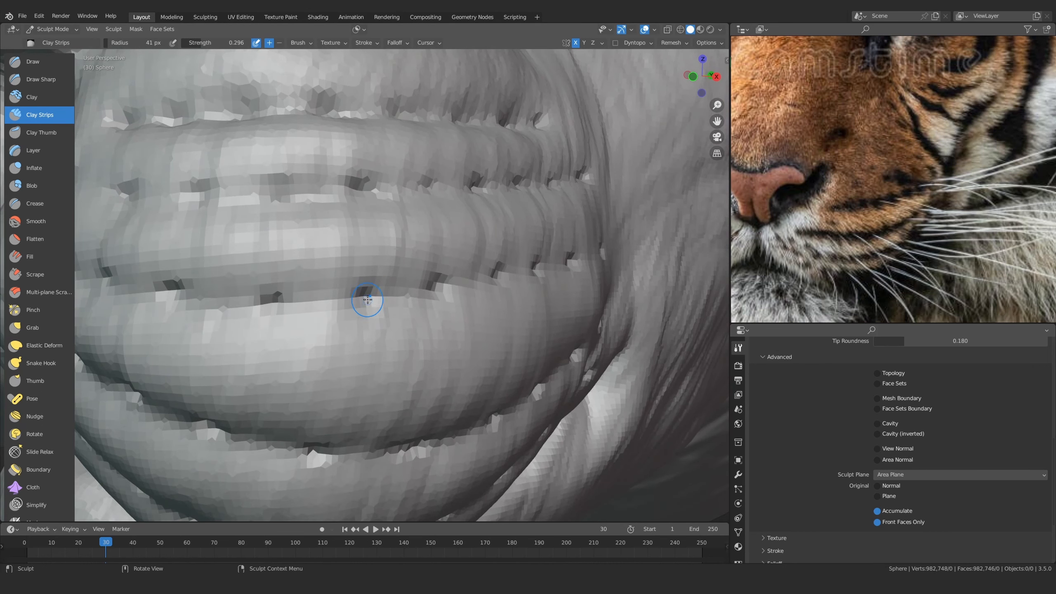
Switch to Draw Sharp with a 69 px radius and rework the third-row whisker hole above the short strip
{"action": "left_click", "coordinate": [35, 84]}
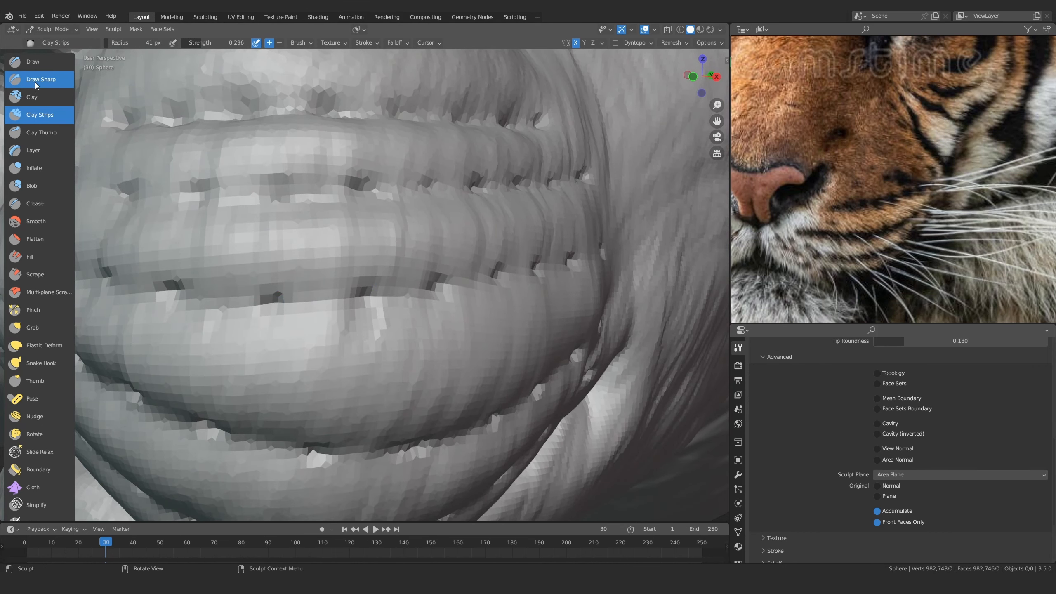
{"action": "key", "text": "f"}
{"action": "left_click", "coordinate": [401, 302]}
{"action": "scroll", "coordinate": [370, 299], "scroll_direction": "up", "scroll_amount": 1}
{"action": "key", "text": "f"}
{"action": "mouse_move", "coordinate": [365, 316]}
{"action": "left_mouse_down"}
{"action": "mouse_move", "coordinate": [357, 355]}
{"action": "mouse_move", "coordinate": [366, 330]}
{"action": "left_mouse_up"}
{"action": "left_click", "coordinate": [352, 323]}
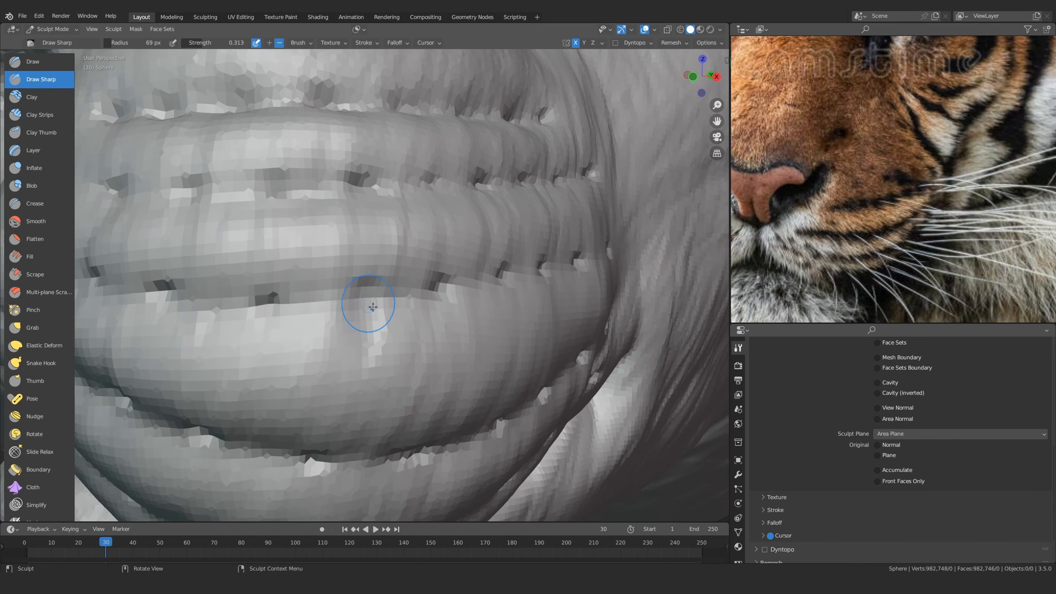
Return to Draw Sharp with an 88 px radius and cut a short vertical crease below the third-row whisker hole
{"action": "left_click", "coordinate": [27, 224]}
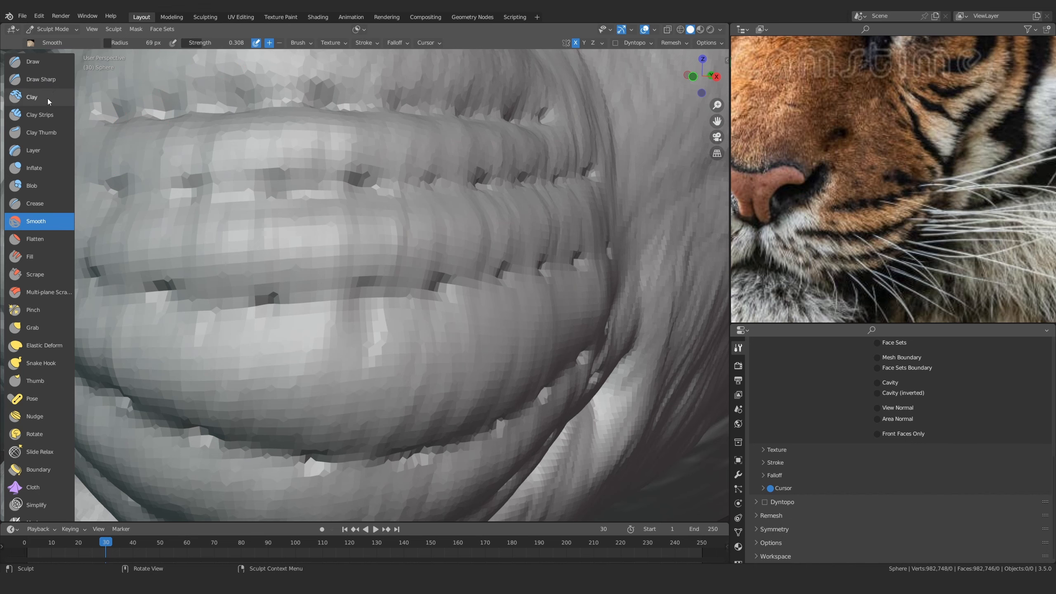
{"action": "left_click", "coordinate": [35, 79]}
{"action": "key", "text": "f"}
{"action": "left_click", "coordinate": [364, 333]}
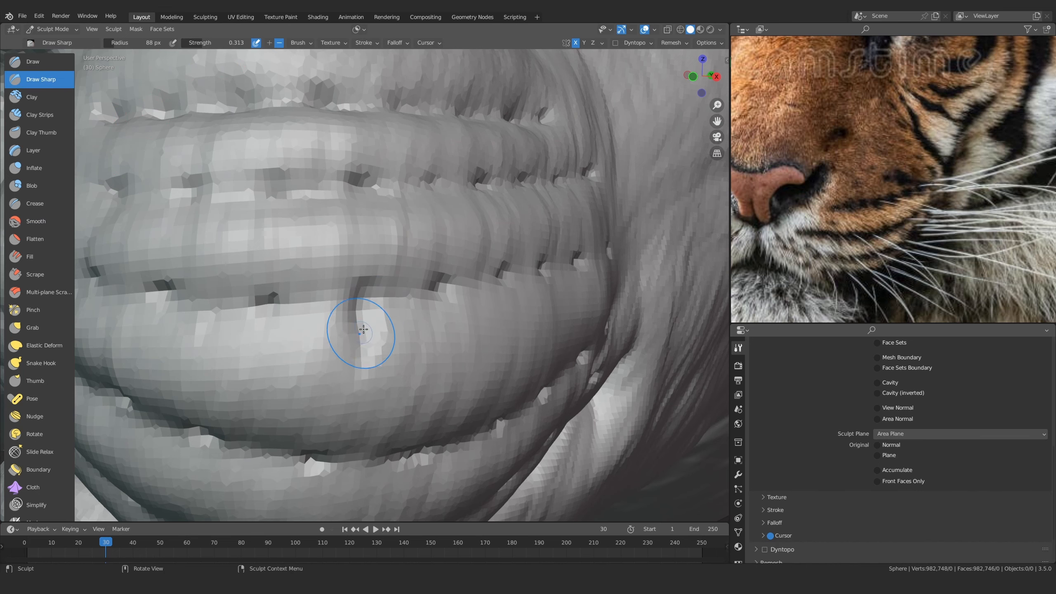
Carve more short vertical creases below the neighbouring third-row whisker holes toward the nose
{"action": "mouse_move", "coordinate": [365, 333]}
{"action": "middle_mouse_down"}
{"action": "mouse_move", "coordinate": [393, 309]}
{"action": "mouse_move", "coordinate": [322, 321]}
{"action": "middle_mouse_up"}
{"action": "scroll", "coordinate": [393, 309], "scroll_direction": "up", "scroll_amount": 3}
{"action": "left_click_drag", "start_coordinate": [311, 335], "coordinate": [307, 341]}
{"action": "left_click_drag", "start_coordinate": [279, 314], "coordinate": [241, 323]}
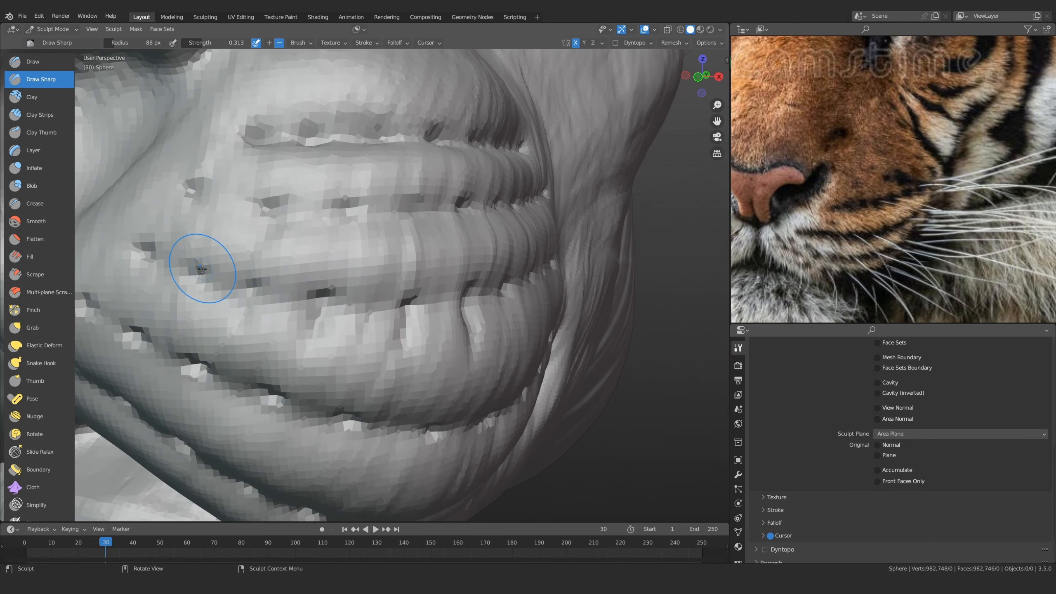
Examine the whisker rows and creases on the muzzle from the side, the front and close up
{"action": "middle_click_drag", "start_coordinate": [428, 258], "coordinate": [421, 293], "text": "ctrl"}
{"action": "middle_click_drag", "start_coordinate": [421, 293], "coordinate": [353, 349]}
{"action": "scroll", "coordinate": [353, 330], "scroll_direction": "up", "scroll_amount": 6}
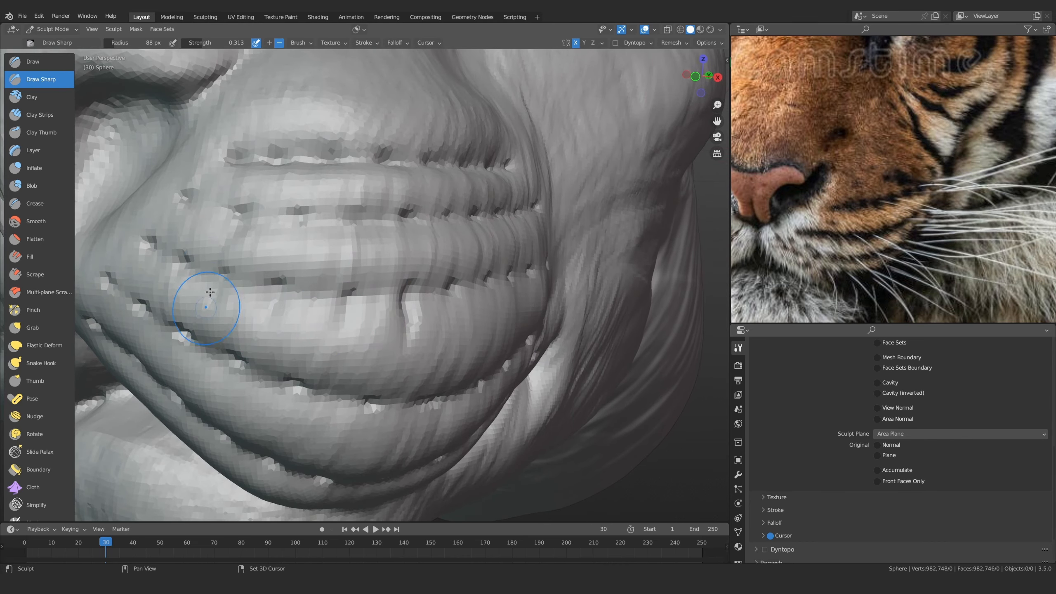
{"action": "left_click_drag", "start_coordinate": [439, 313], "coordinate": [419, 257], "text": "ctrl+alt"}
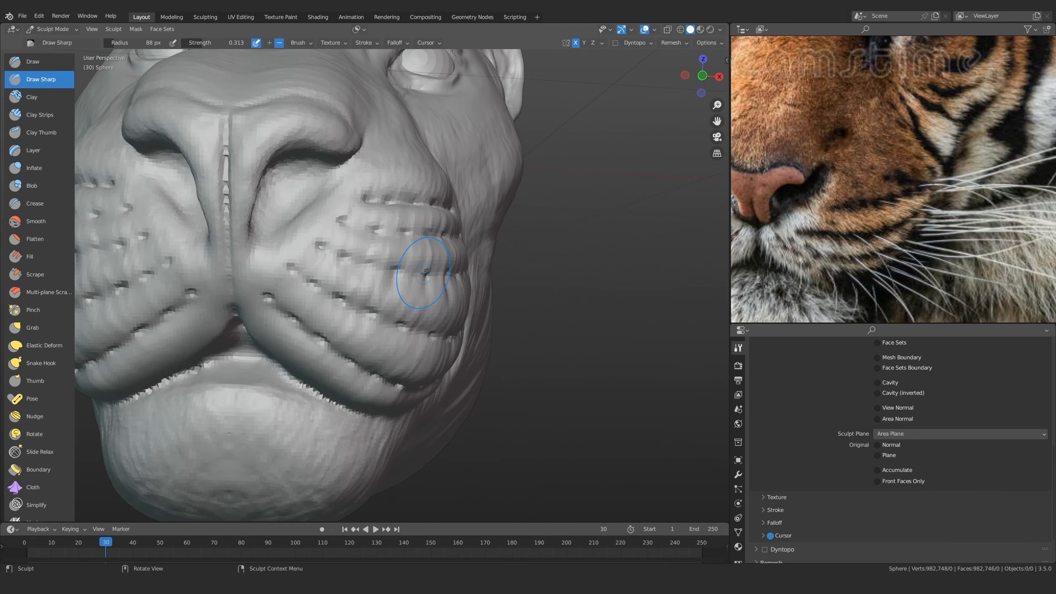
{"action": "scroll", "coordinate": [402, 259], "scroll_direction": "down", "scroll_amount": 5}
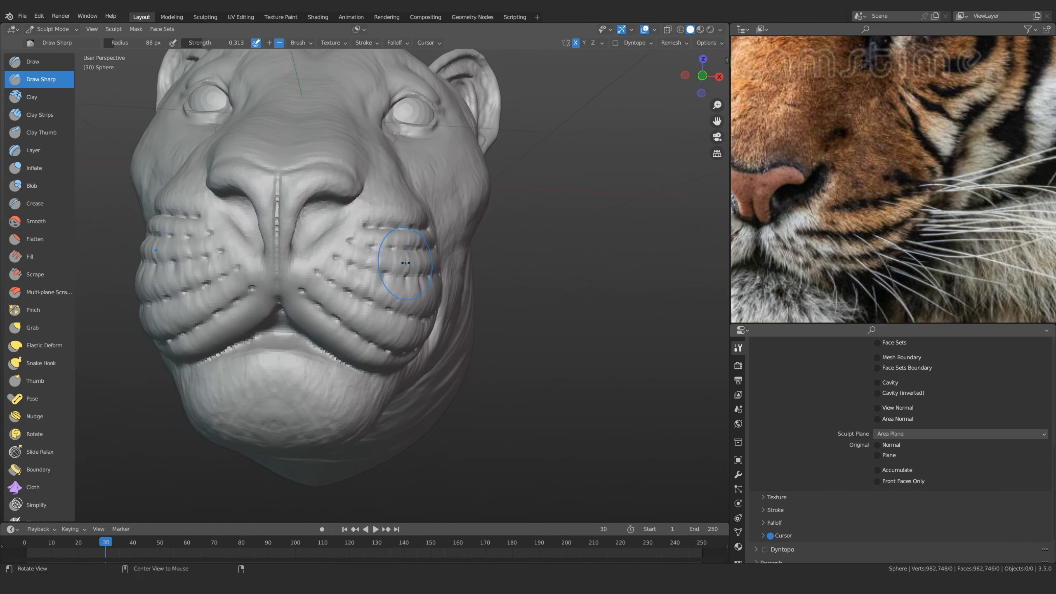
{"action": "middle_click_drag", "start_coordinate": [402, 259], "coordinate": [376, 235]}
{"action": "scroll", "coordinate": [365, 266], "scroll_direction": "up", "scroll_amount": 5}
{"action": "scroll", "coordinate": [361, 285], "scroll_direction": "up", "scroll_amount": 3}
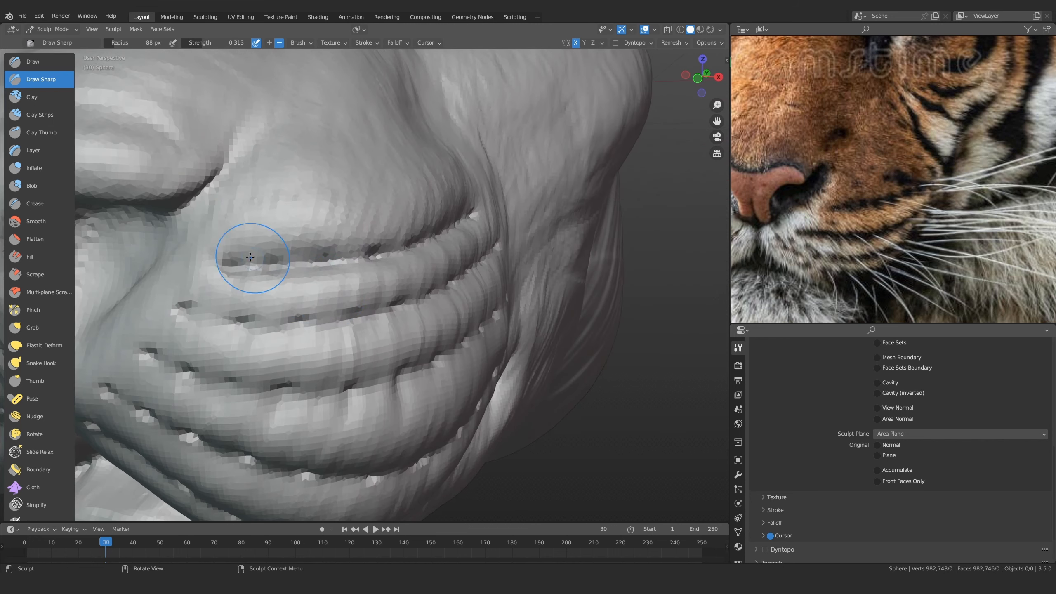
Set the Clay Strips radius to 29 px and add a short strip along the uppermost whisker groove
{"action": "key", "text": "c"}
{"action": "scroll", "coordinate": [341, 266], "scroll_direction": "up", "scroll_amount": 2}
{"action": "scroll", "coordinate": [331, 248], "scroll_direction": "up", "scroll_amount": 3}
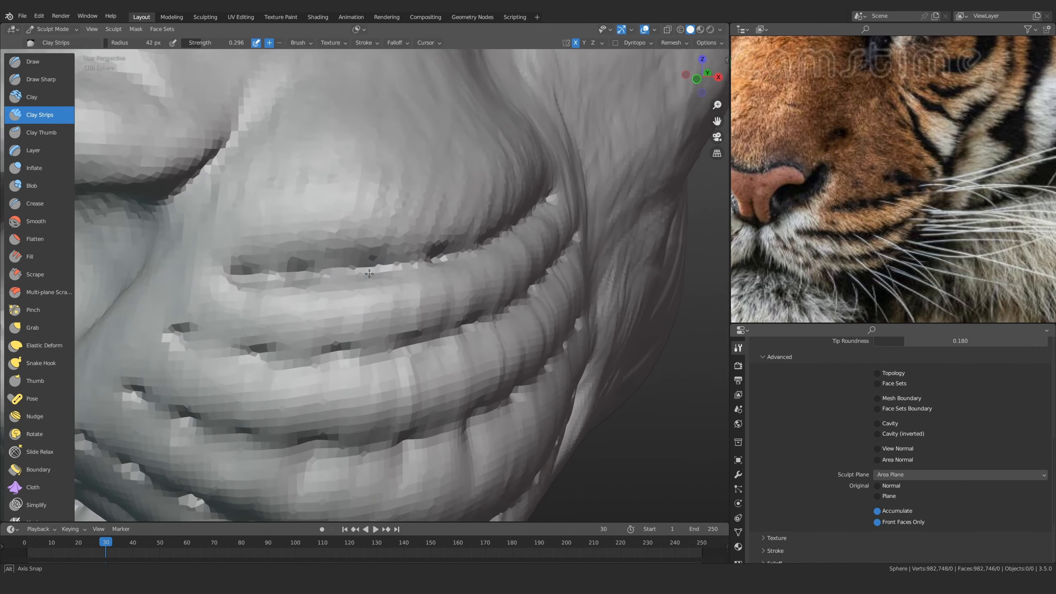
{"action": "key", "text": "f"}
{"action": "left_click", "coordinate": [364, 268]}
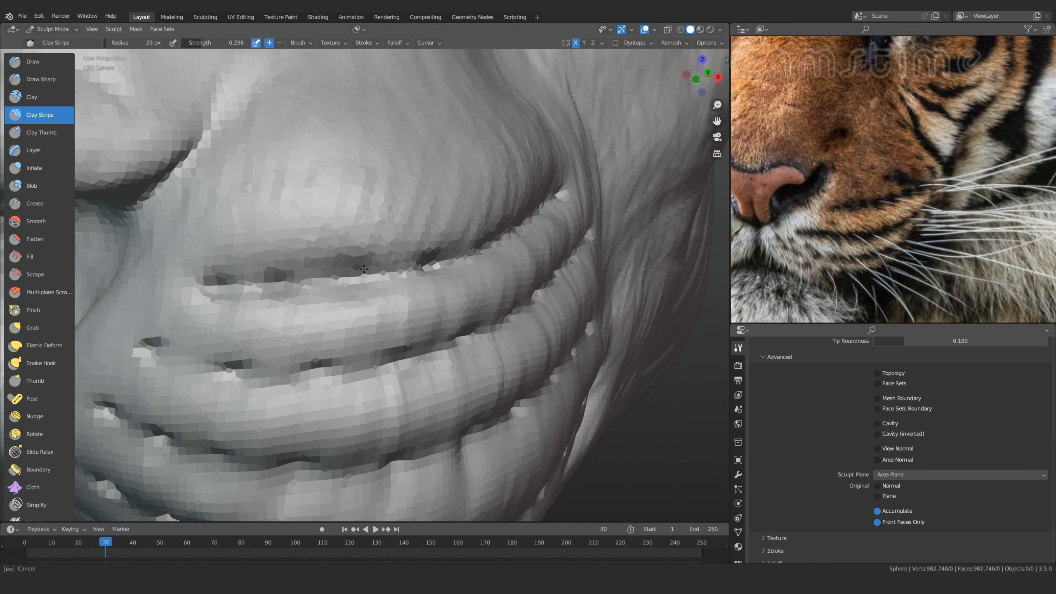
{"action": "left_click_drag", "start_coordinate": [356, 280], "coordinate": [382, 277]}
{"action": "mouse_move", "coordinate": [375, 211]}
{"action": "left_mouse_down", "text": "ctrl+alt"}
{"action": "mouse_move", "coordinate": [377, 391]}
{"action": "mouse_move", "coordinate": [432, 327]}
{"action": "left_mouse_up", "text": "ctrl+alt"}
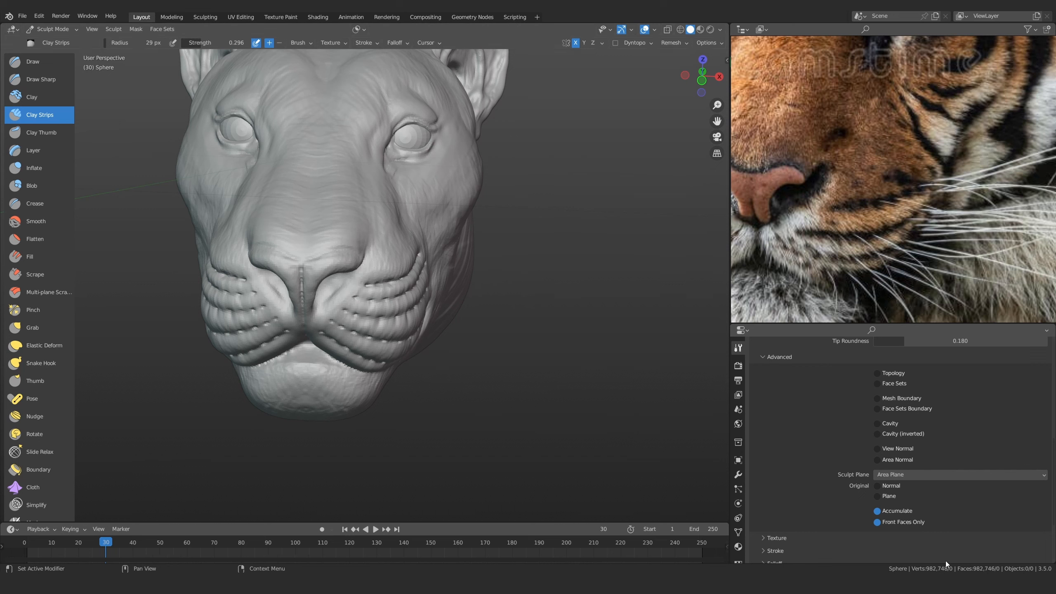
Carve a stroke along the lower lip's upper edge using Crease with a 105 px radius and 0.163 strength
{"action": "left_click_drag", "start_coordinate": [483, 376], "coordinate": [467, 344], "text": "alt"}
{"action": "left_click_drag", "start_coordinate": [405, 351], "coordinate": [474, 349], "text": "alt"}
{"action": "left_click_drag", "start_coordinate": [398, 420], "coordinate": [398, 328], "text": "ctrl+alt"}
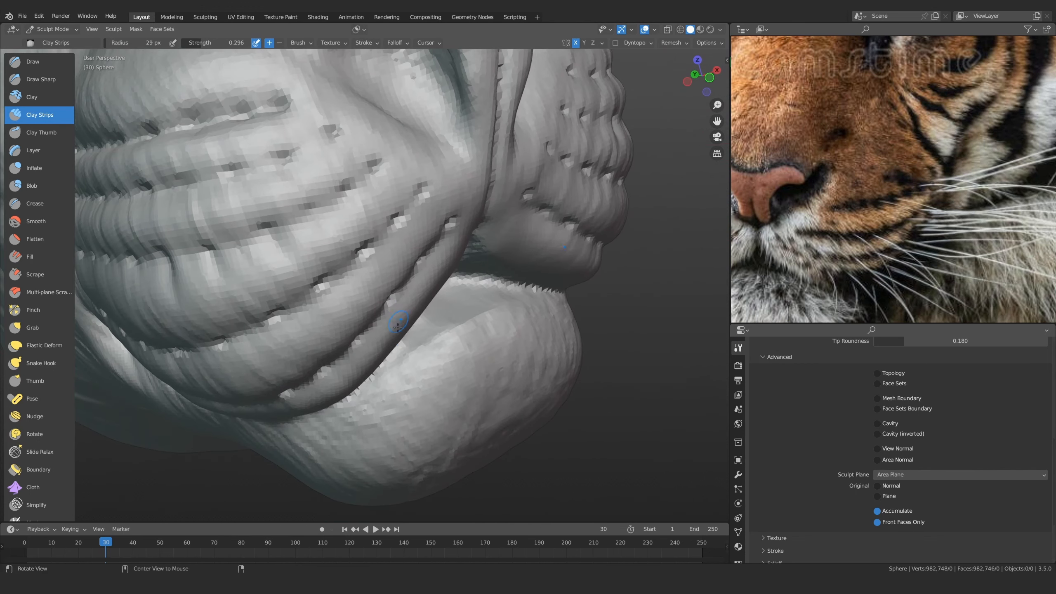
{"action": "left_click", "coordinate": [40, 201]}
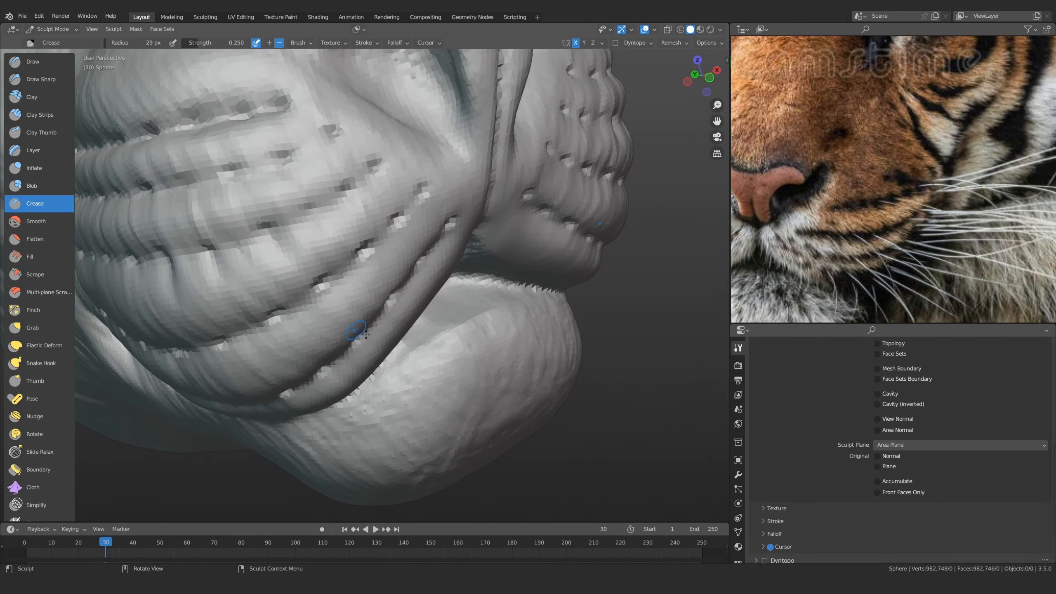
{"action": "key", "text": "f"}
{"action": "left_click", "coordinate": [452, 358]}
{"action": "mouse_move", "coordinate": [451, 358]}
{"action": "middle_mouse_down", "text": "shift"}
{"action": "mouse_move", "coordinate": [455, 277]}
{"action": "mouse_move", "coordinate": [436, 316]}
{"action": "middle_mouse_up", "text": "shift"}
{"action": "key", "text": "f"}
{"action": "left_click", "coordinate": [439, 320]}
{"action": "key", "text": "shift+f"}
{"action": "left_click", "coordinate": [443, 317]}
{"action": "key", "text": "shift+f"}
{"action": "left_click", "coordinate": [453, 316]}
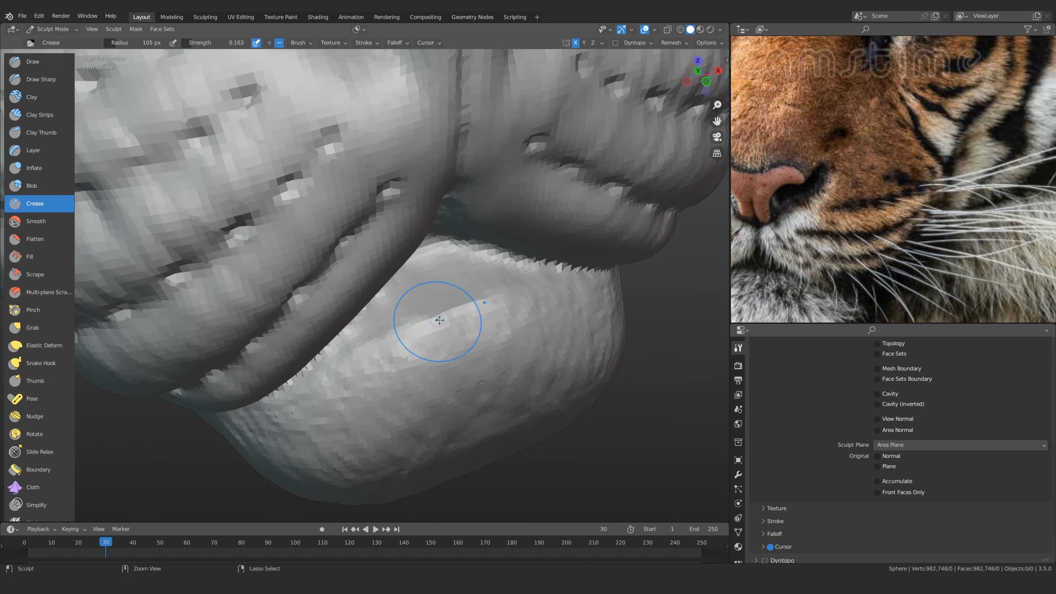
{"action": "left_click_drag", "start_coordinate": [489, 299], "coordinate": [369, 353]}
Reduce the Crease radius to 75 px and run an inverted stroke along the lower lip's edge
{"action": "key", "text": "f"}
{"action": "left_click", "coordinate": [408, 346]}
{"action": "middle_click_drag", "start_coordinate": [408, 346], "coordinate": [479, 276]}
{"action": "left_click_drag", "start_coordinate": [511, 262], "coordinate": [391, 337], "text": "ctrl"}
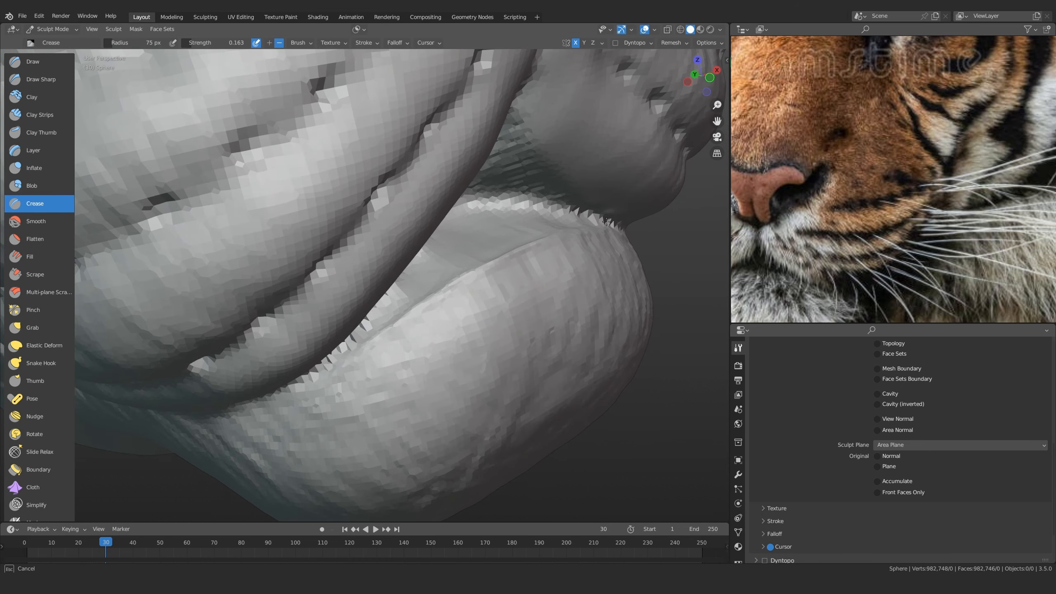
Inflate the lower lip along its creased edge, using a 75 px radius and a second pass at 103 px
{"action": "middle_click_drag", "start_coordinate": [606, 221], "coordinate": [553, 312], "text": "ctrl"}
{"action": "middle_click_drag", "start_coordinate": [553, 312], "coordinate": [378, 374]}
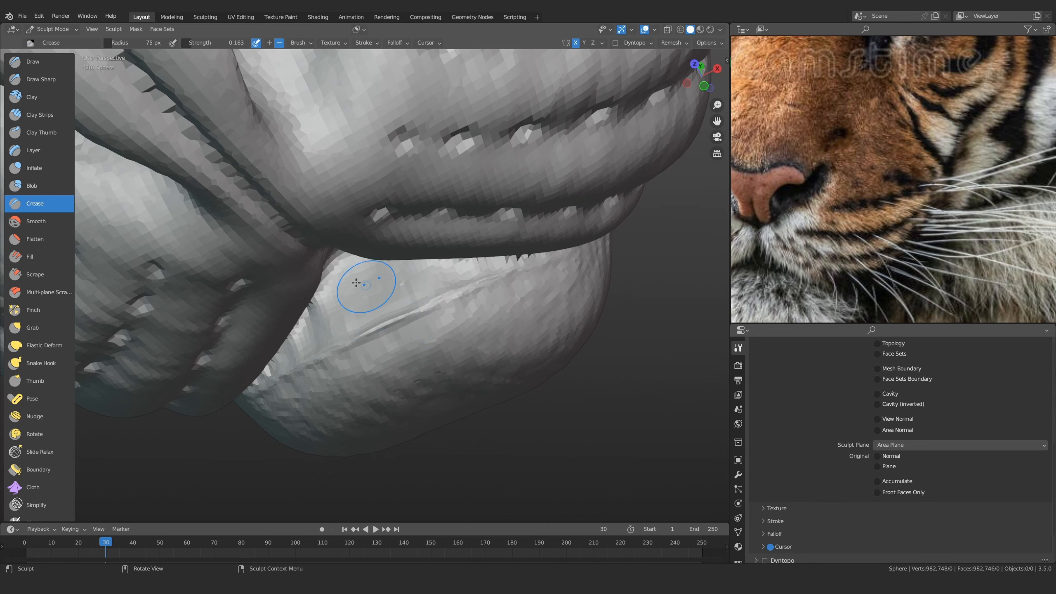
{"action": "key", "text": "i"}
{"action": "middle_click_drag", "start_coordinate": [471, 326], "coordinate": [554, 261], "text": "ctrl"}
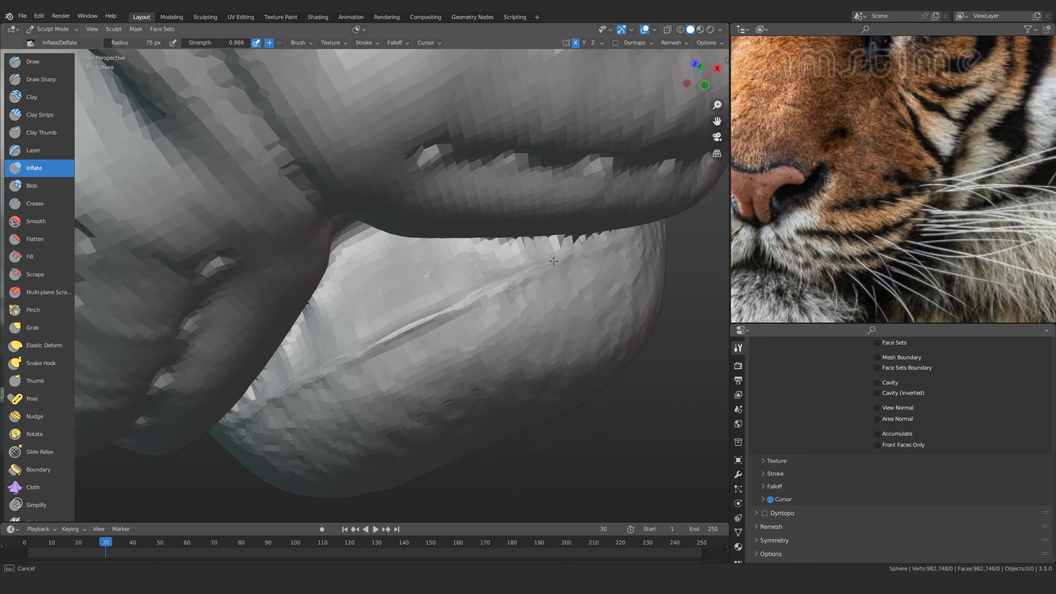
{"action": "left_click_drag", "start_coordinate": [553, 262], "coordinate": [497, 285]}
{"action": "mouse_move", "coordinate": [441, 323]}
{"action": "middle_mouse_down"}
{"action": "mouse_move", "coordinate": [396, 339]}
{"action": "mouse_move", "coordinate": [447, 296]}
{"action": "middle_mouse_up"}
{"action": "key", "text": "f"}
{"action": "left_click", "coordinate": [459, 295]}
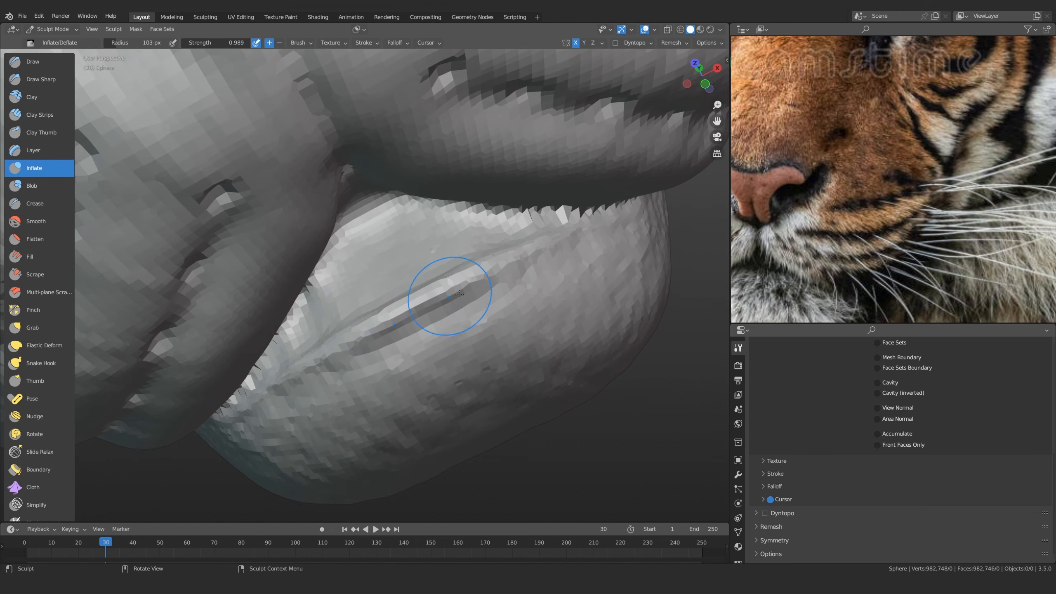
{"action": "mouse_move", "coordinate": [459, 295]}
{"action": "left_mouse_down"}
{"action": "mouse_move", "coordinate": [464, 275]}
{"action": "mouse_move", "coordinate": [428, 304]}
{"action": "left_mouse_up"}
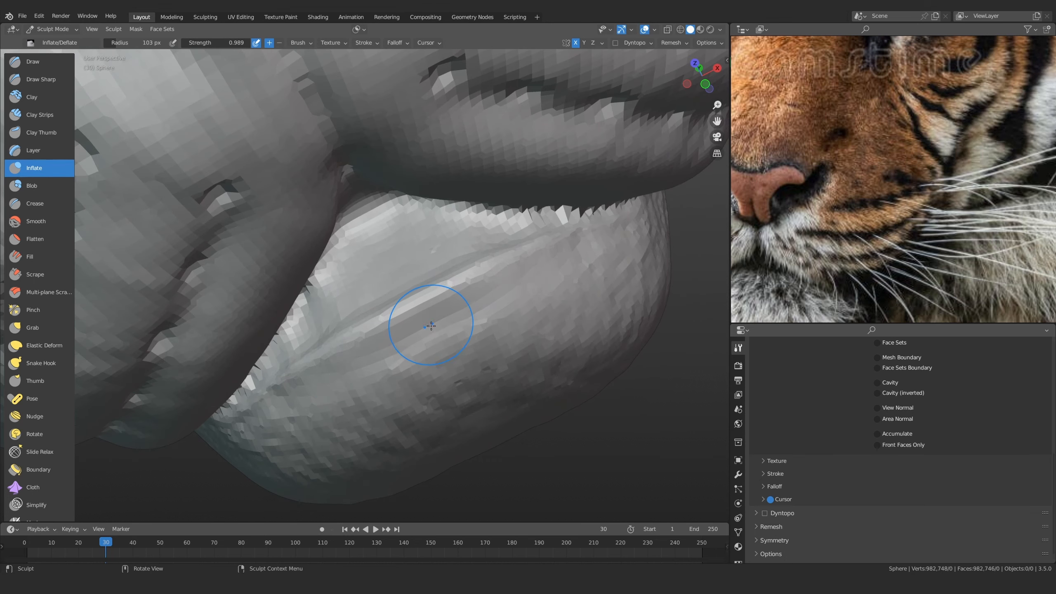
Build up the lower lip's edge with a Clay Strips stroke at a 62 px radius, then enlarge the brush
{"action": "left_click", "coordinate": [41, 115]}
{"action": "middle_click_drag", "start_coordinate": [436, 313], "coordinate": [422, 302], "text": "ctrl"}
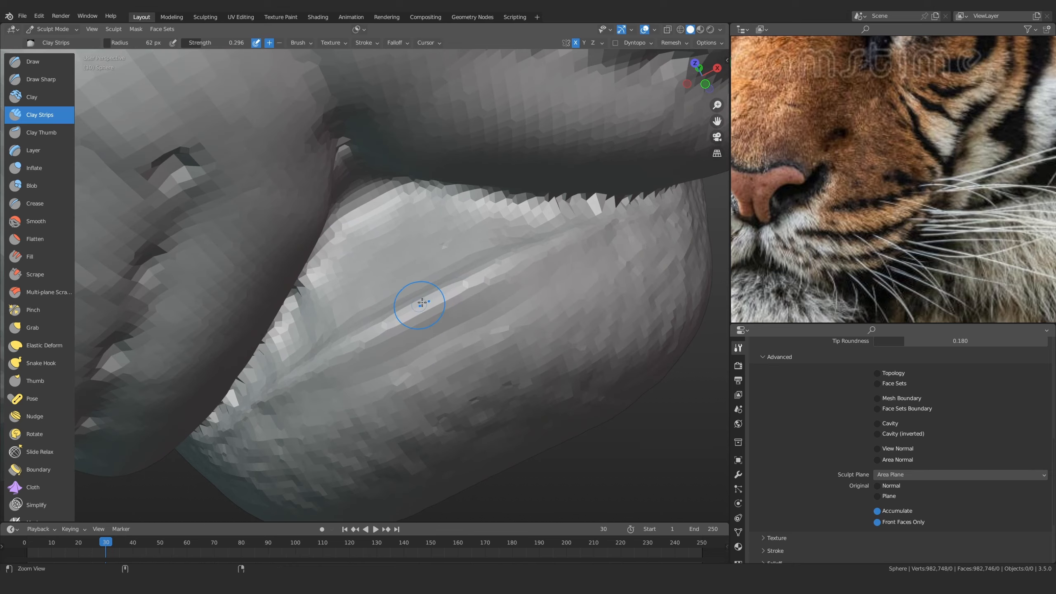
{"action": "mouse_move", "coordinate": [480, 277]}
{"action": "left_mouse_down"}
{"action": "mouse_move", "coordinate": [577, 240]}
{"action": "mouse_move", "coordinate": [333, 377]}
{"action": "mouse_move", "coordinate": [586, 243]}
{"action": "mouse_move", "coordinate": [372, 357]}
{"action": "mouse_move", "coordinate": [568, 276]}
{"action": "mouse_move", "coordinate": [293, 432]}
{"action": "mouse_move", "coordinate": [350, 241]}
{"action": "mouse_move", "coordinate": [377, 273]}
{"action": "mouse_move", "coordinate": [390, 346]}
{"action": "left_mouse_up"}
{"action": "key", "text": "f"}
{"action": "left_click", "coordinate": [382, 358]}
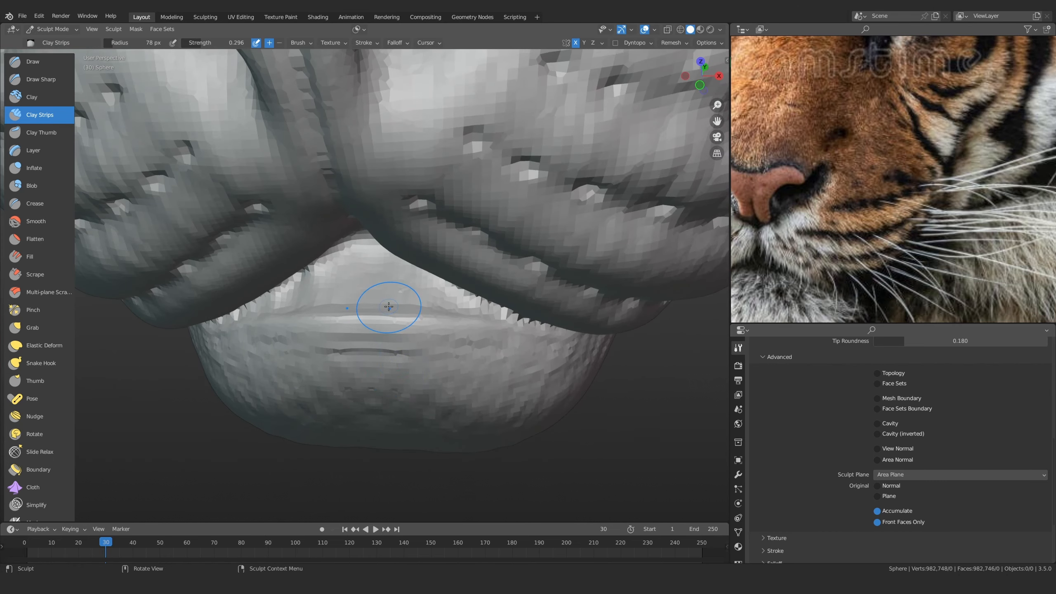
{"action": "left_click_drag", "start_coordinate": [388, 307], "coordinate": [400, 286], "text": "alt"}
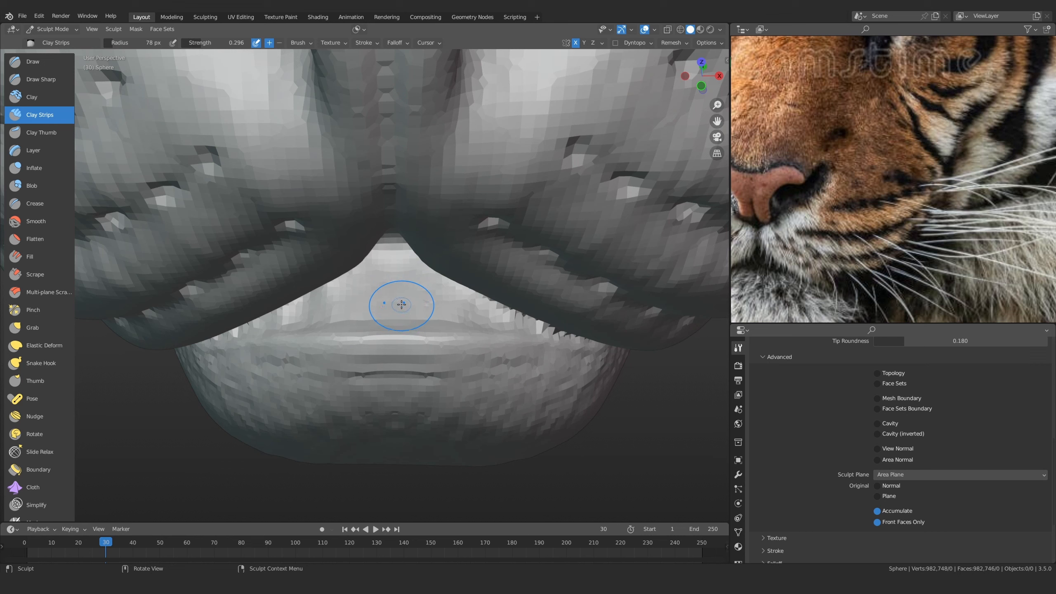
{"action": "mouse_move", "coordinate": [406, 331]}
{"action": "left_mouse_down", "text": "alt"}
{"action": "mouse_move", "coordinate": [416, 318]}
{"action": "mouse_move", "coordinate": [370, 342]}
{"action": "mouse_move", "coordinate": [376, 366]}
{"action": "mouse_move", "coordinate": [384, 353]}
{"action": "left_mouse_up", "text": "alt"}
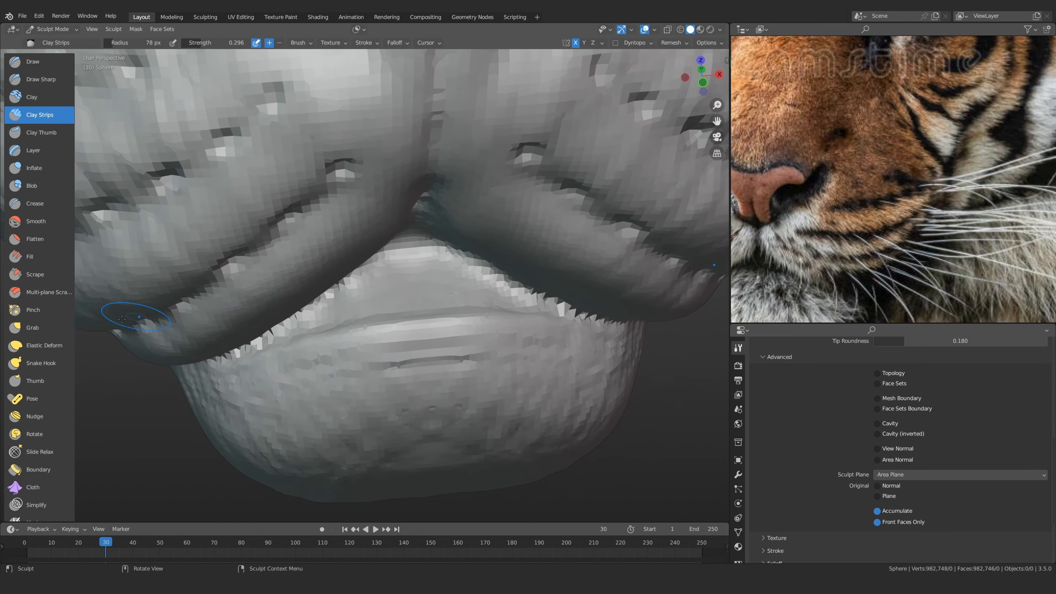
Mask the area between the upper and lower lips and invert the mask so only that area can be sculpted
{"action": "left_click_drag", "start_coordinate": [54, 462], "coordinate": [54, 259], "text": "alt"}
{"action": "key", "text": "m"}
{"action": "scroll", "coordinate": [410, 312], "scroll_direction": "up", "scroll_amount": 4}
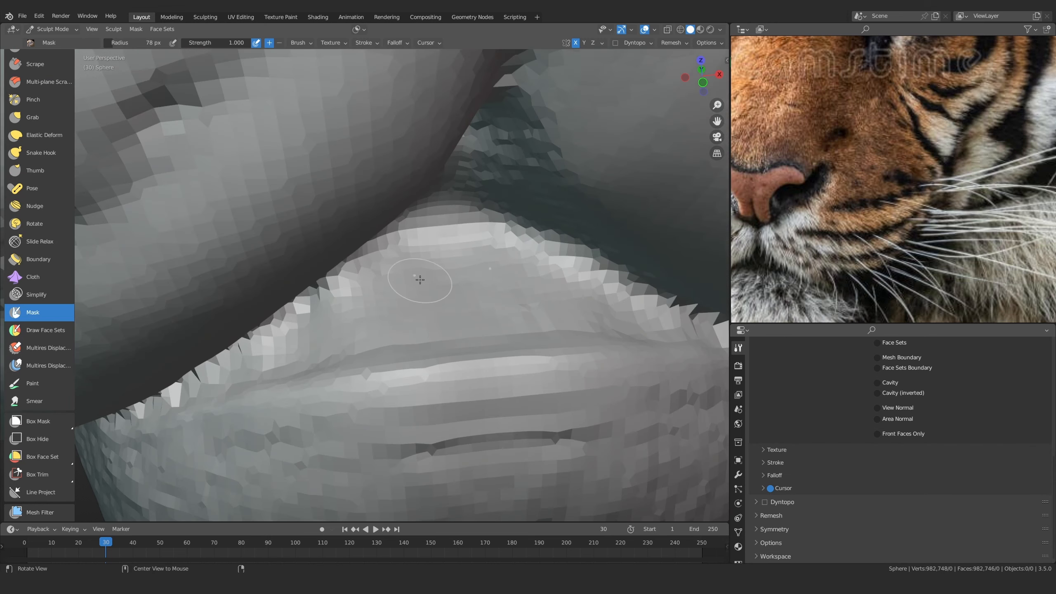
{"action": "mouse_move", "coordinate": [411, 294]}
{"action": "left_mouse_down"}
{"action": "mouse_move", "coordinate": [379, 309]}
{"action": "mouse_move", "coordinate": [391, 349]}
{"action": "mouse_move", "coordinate": [429, 372]}
{"action": "left_mouse_up"}
{"action": "mouse_move", "coordinate": [476, 320]}
{"action": "left_mouse_down", "text": "ctrl+alt"}
{"action": "mouse_move", "coordinate": [483, 456]}
{"action": "mouse_move", "coordinate": [459, 294]}
{"action": "mouse_move", "coordinate": [520, 249]}
{"action": "mouse_move", "coordinate": [478, 241]}
{"action": "mouse_move", "coordinate": [383, 251]}
{"action": "mouse_move", "coordinate": [354, 299]}
{"action": "left_mouse_up", "text": "ctrl+alt"}
{"action": "left_click_drag", "start_coordinate": [353, 300], "coordinate": [353, 303]}
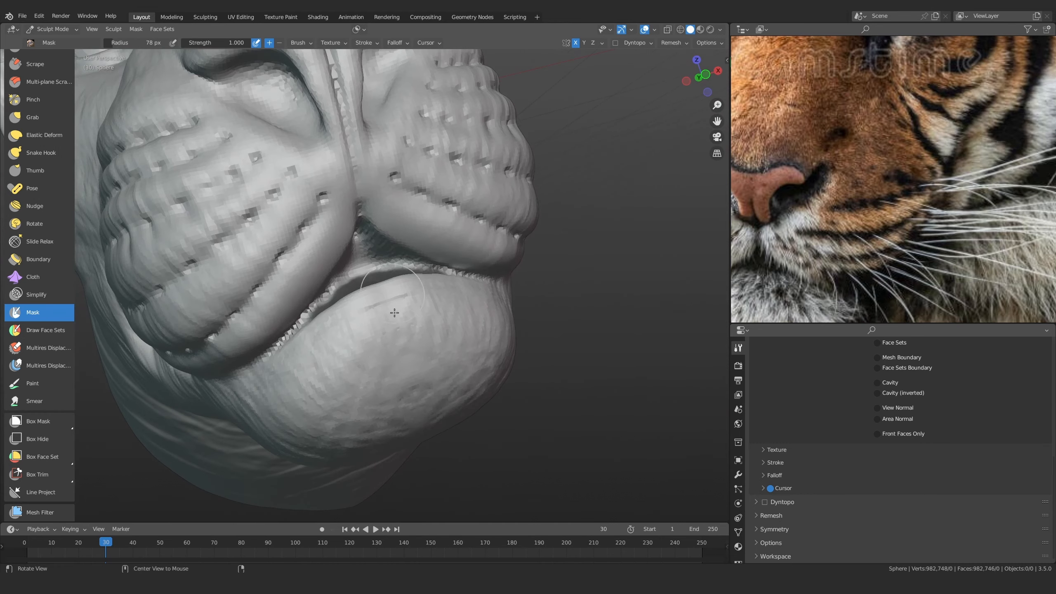
{"action": "scroll", "coordinate": [396, 297], "scroll_direction": "up", "scroll_amount": 4}
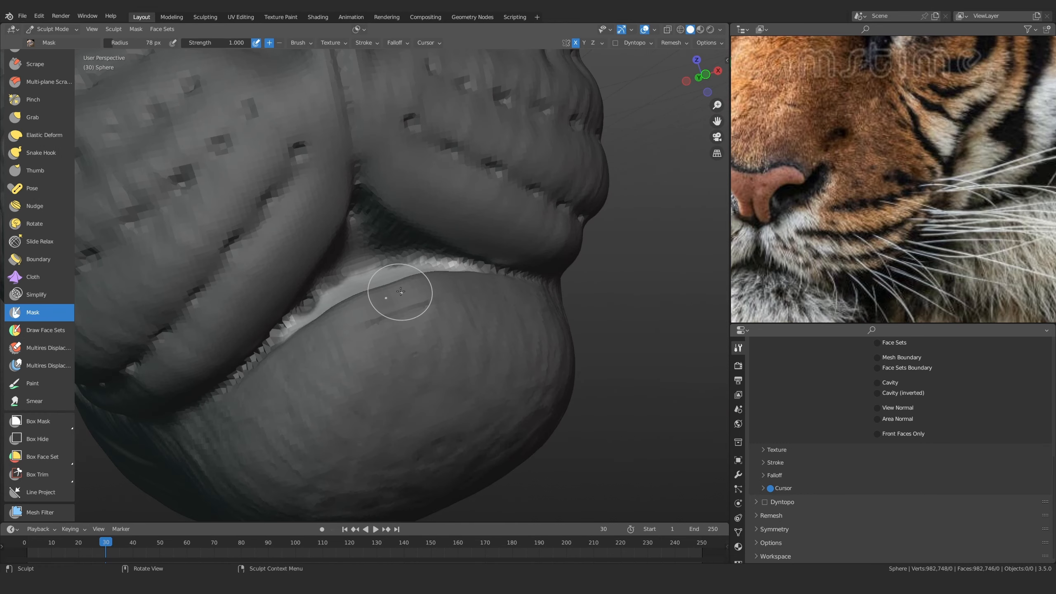
Push the unmasked area between the lips into the mouth using Grab at a 413 px radius, then reduce the radius to 234 px
{"action": "key", "text": "g"}
{"action": "key", "text": "f"}
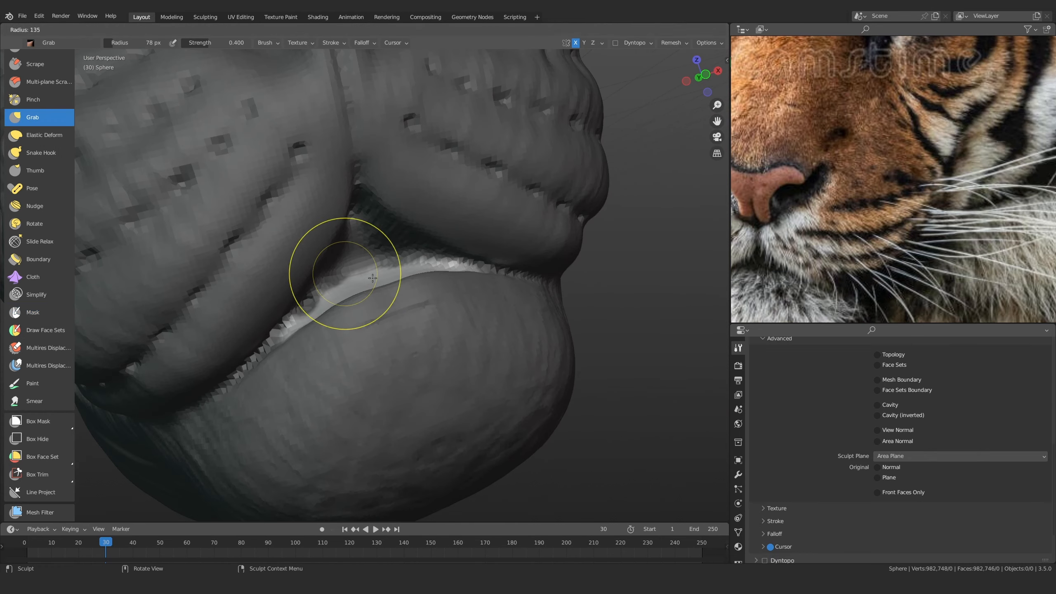
{"action": "left_click", "coordinate": [516, 276]}
{"action": "middle_click_drag", "start_coordinate": [377, 391], "coordinate": [361, 374]}
{"action": "left_click_drag", "start_coordinate": [374, 353], "coordinate": [375, 307]}
{"action": "mouse_move", "coordinate": [390, 297]}
{"action": "middle_mouse_down"}
{"action": "mouse_move", "coordinate": [342, 326]}
{"action": "mouse_move", "coordinate": [311, 319]}
{"action": "middle_mouse_up"}
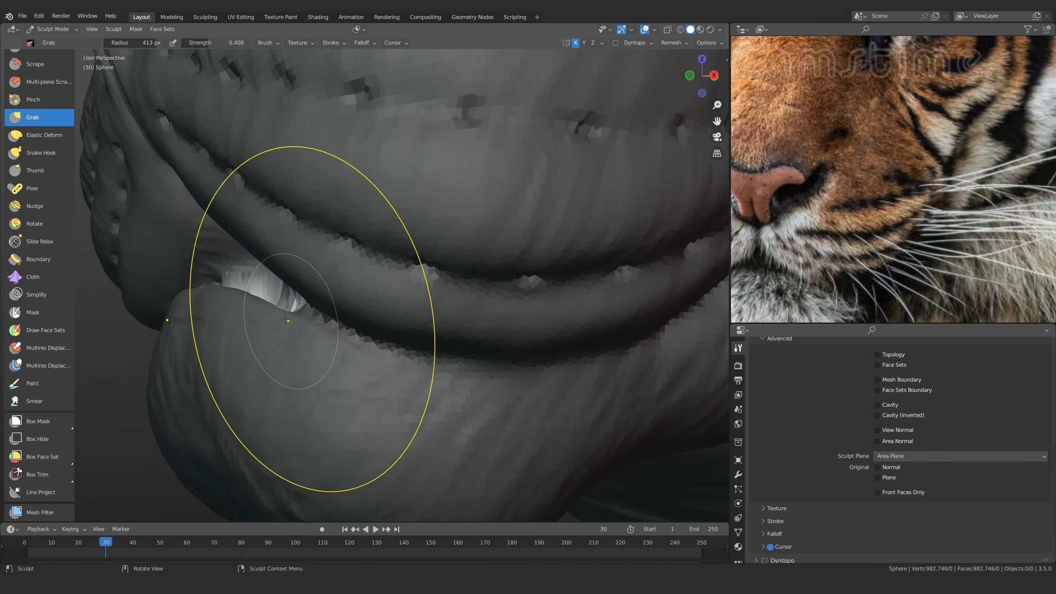
{"action": "mouse_move", "coordinate": [330, 283]}
{"action": "middle_mouse_down"}
{"action": "mouse_move", "coordinate": [255, 327]}
{"action": "mouse_move", "coordinate": [282, 304]}
{"action": "middle_mouse_up"}
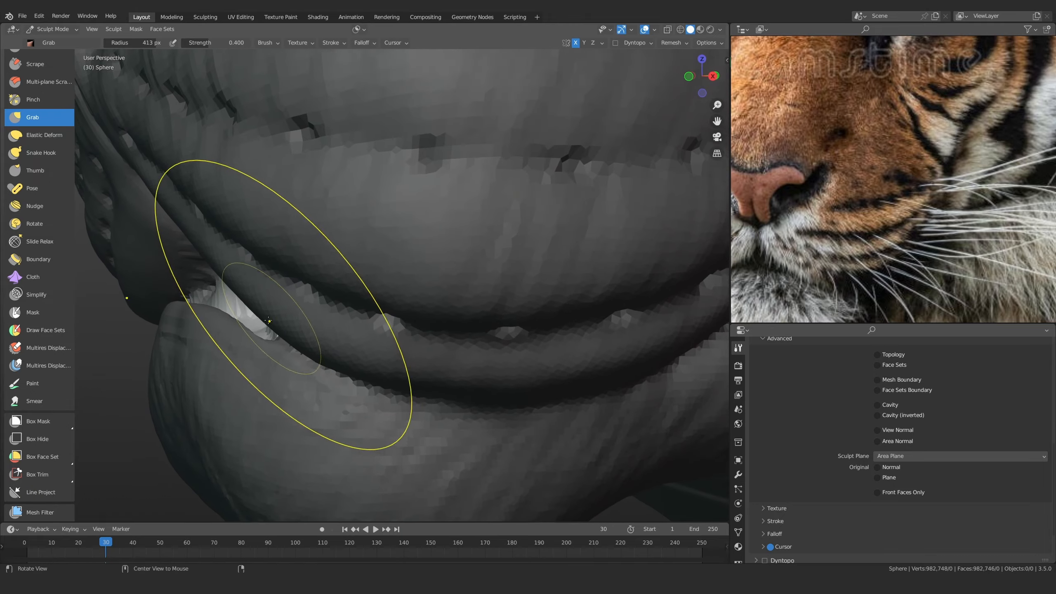
{"action": "mouse_move", "coordinate": [269, 357]}
{"action": "middle_mouse_down"}
{"action": "mouse_move", "coordinate": [374, 345]}
{"action": "mouse_move", "coordinate": [495, 353]}
{"action": "mouse_move", "coordinate": [371, 332]}
{"action": "mouse_move", "coordinate": [370, 271]}
{"action": "mouse_move", "coordinate": [395, 210]}
{"action": "mouse_move", "coordinate": [440, 301]}
{"action": "mouse_move", "coordinate": [424, 411]}
{"action": "mouse_move", "coordinate": [353, 201]}
{"action": "middle_mouse_up"}
{"action": "key", "text": "f"}
{"action": "left_click", "coordinate": [205, 246]}
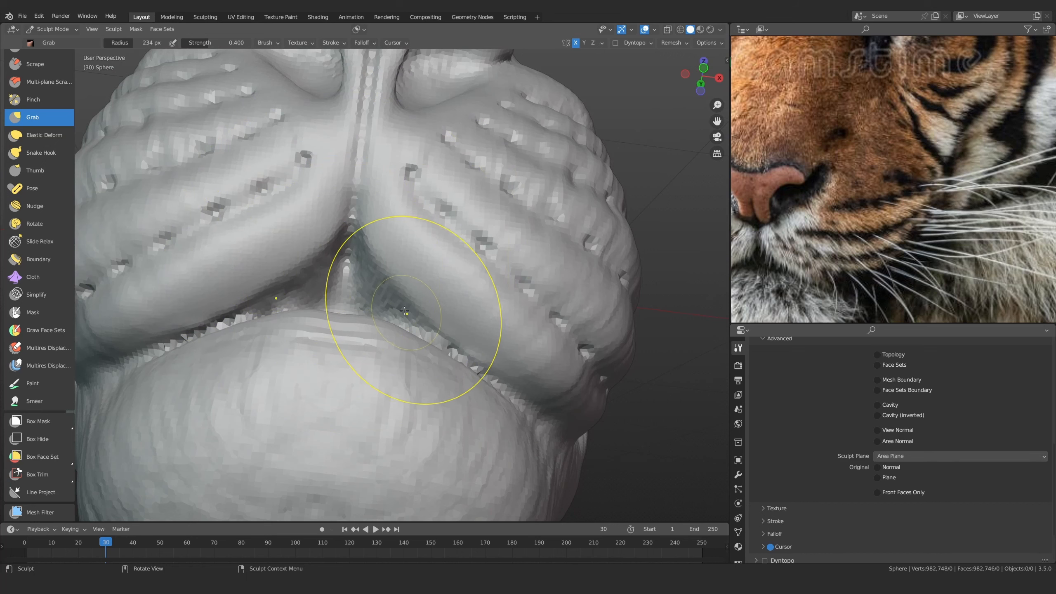
Mask the mouth opening between the lips again with a 71 px Mask brush and invert the mask
{"action": "key", "text": "m"}
{"action": "mouse_move", "coordinate": [330, 260]}
{"action": "middle_mouse_down"}
{"action": "mouse_move", "coordinate": [275, 249]}
{"action": "mouse_move", "coordinate": [279, 299]}
{"action": "mouse_move", "coordinate": [251, 318]}
{"action": "middle_mouse_up"}
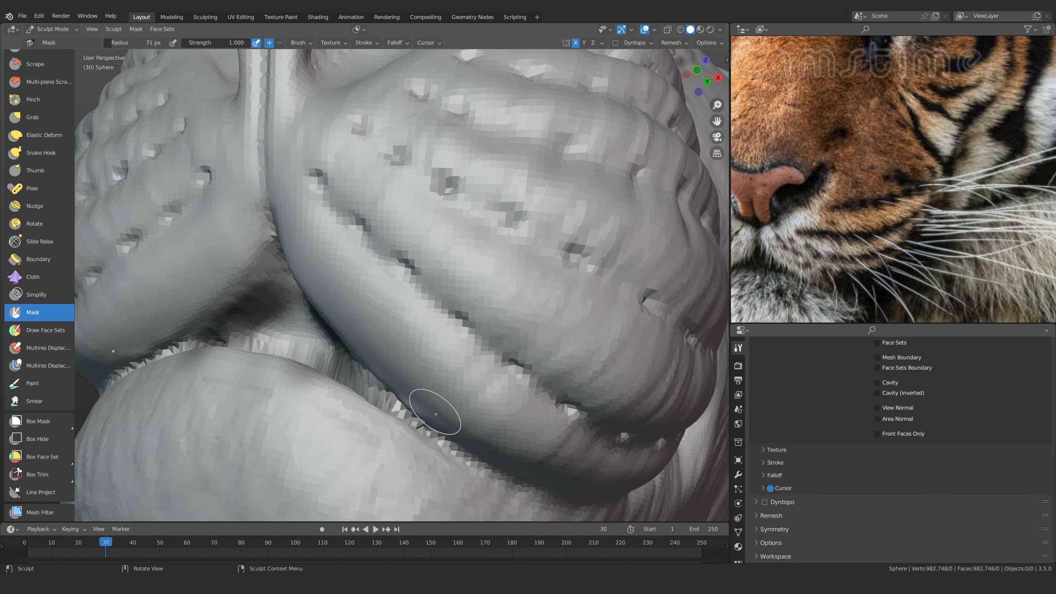
{"action": "middle_click_drag", "start_coordinate": [267, 319], "coordinate": [350, 313]}
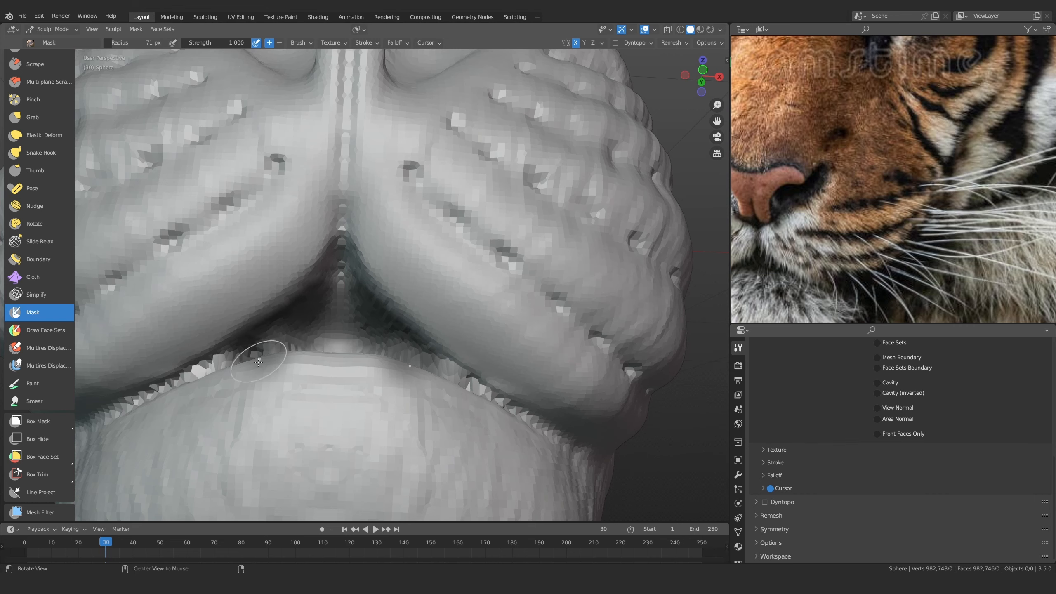
{"action": "middle_click_drag", "start_coordinate": [258, 361], "coordinate": [360, 363]}
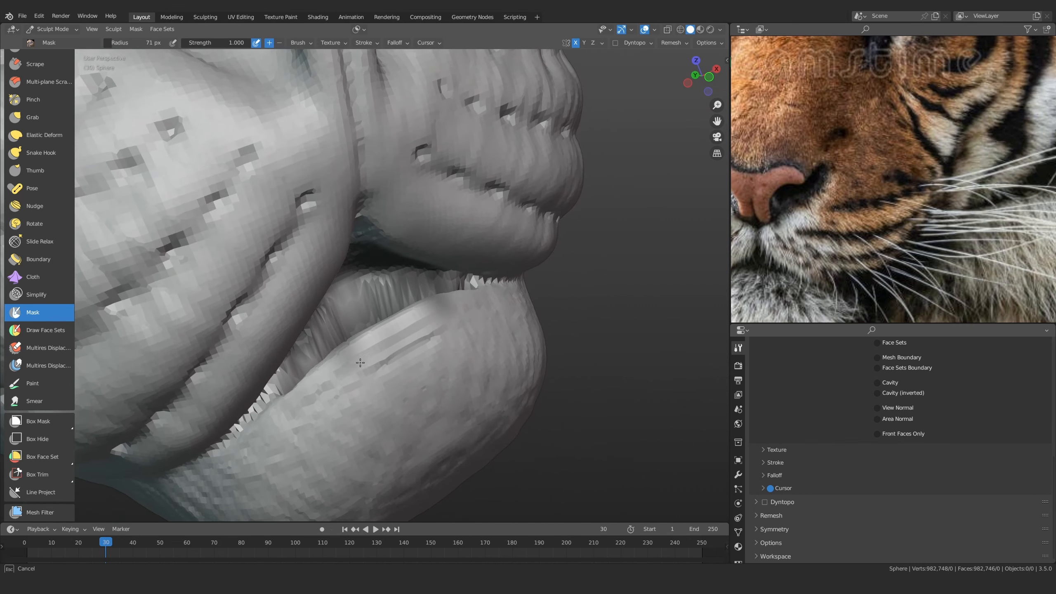
{"action": "left_click_drag", "start_coordinate": [360, 363], "coordinate": [342, 350], "text": "ctrl"}
{"action": "mouse_move", "coordinate": [340, 417]}
{"action": "left_mouse_down", "text": "alt"}
{"action": "mouse_move", "coordinate": [278, 288]}
{"action": "mouse_move", "coordinate": [284, 312]}
{"action": "left_mouse_up", "text": "alt"}
{"action": "key", "text": "ctrl+i"}
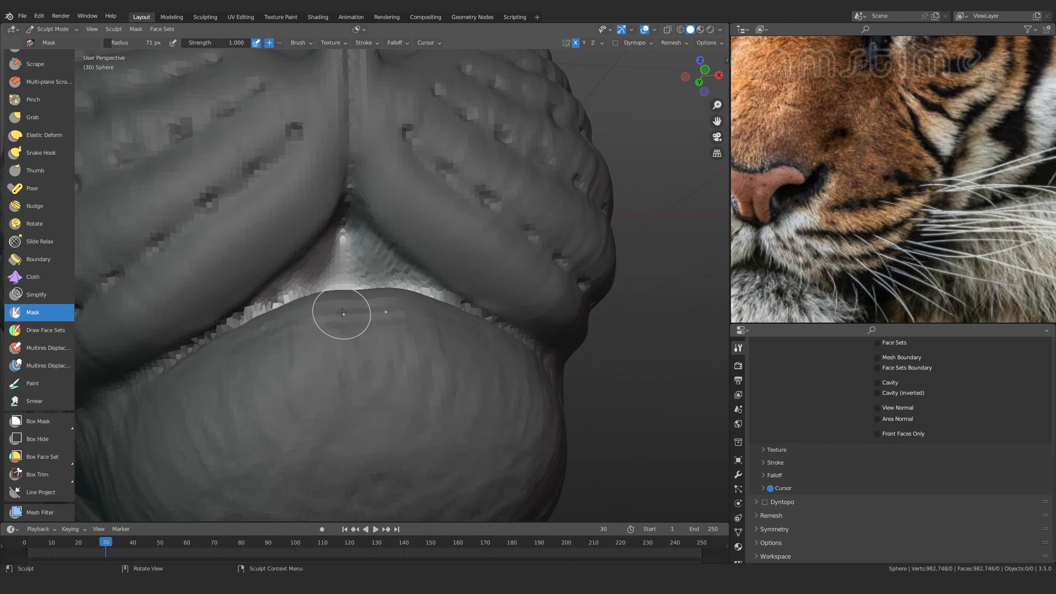
Pull the unmasked mouth interior up behind the upper lip using Grab with a 348 px radius
{"action": "key", "text": "g"}
{"action": "left_click_drag", "start_coordinate": [349, 316], "coordinate": [337, 223]}
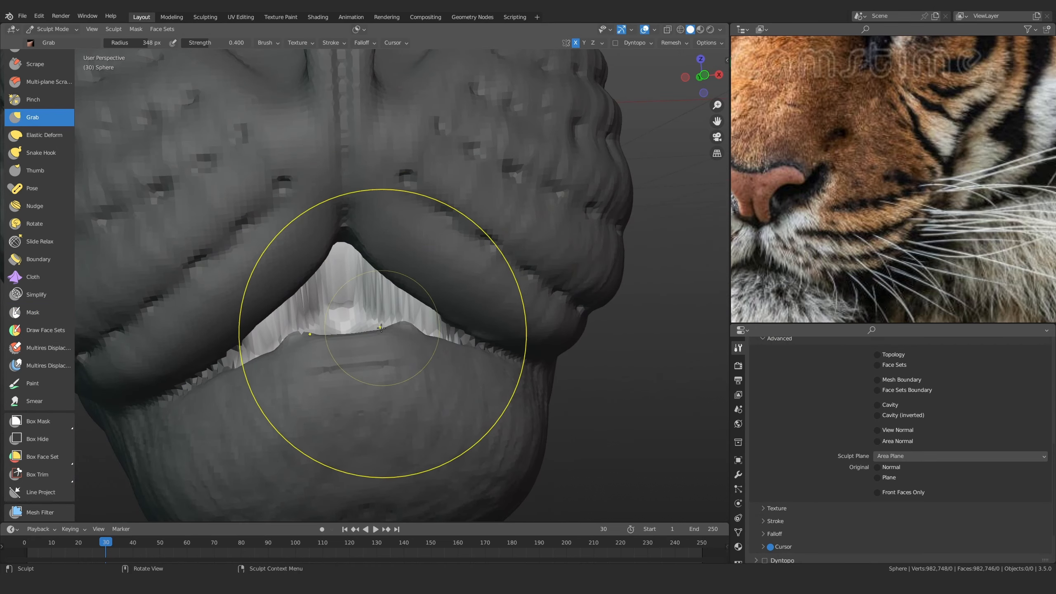
{"action": "mouse_move", "coordinate": [329, 336]}
{"action": "middle_mouse_down"}
{"action": "mouse_move", "coordinate": [366, 380]}
{"action": "mouse_move", "coordinate": [357, 369]}
{"action": "middle_mouse_up"}
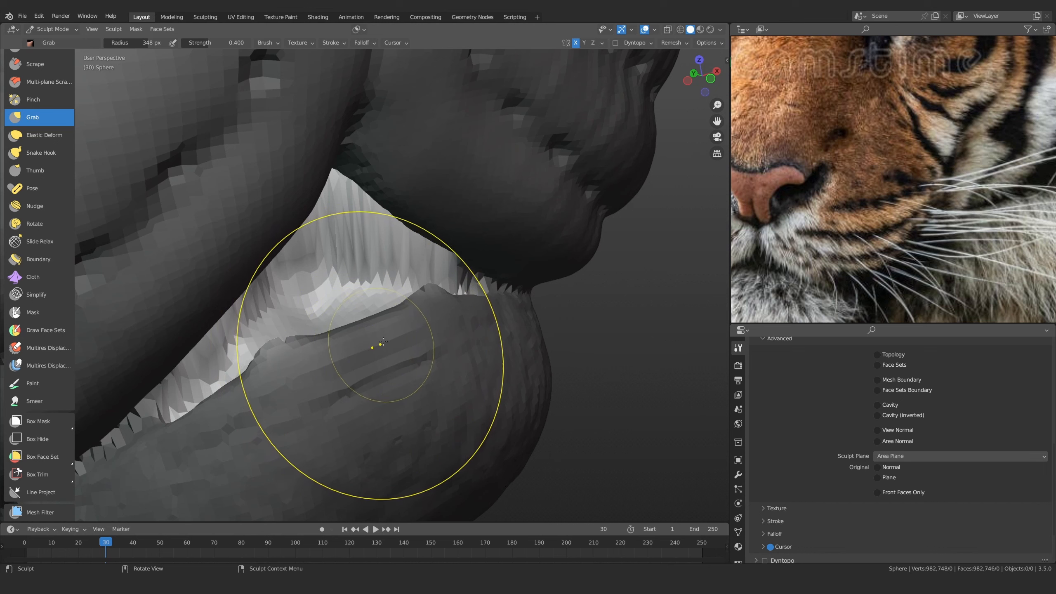
Clear the mask and adjust the side of the lower lip's edge using Grab with a 129 px radius
{"action": "key", "text": "alt+m"}
{"action": "key", "text": "f"}
{"action": "left_click", "coordinate": [383, 358]}
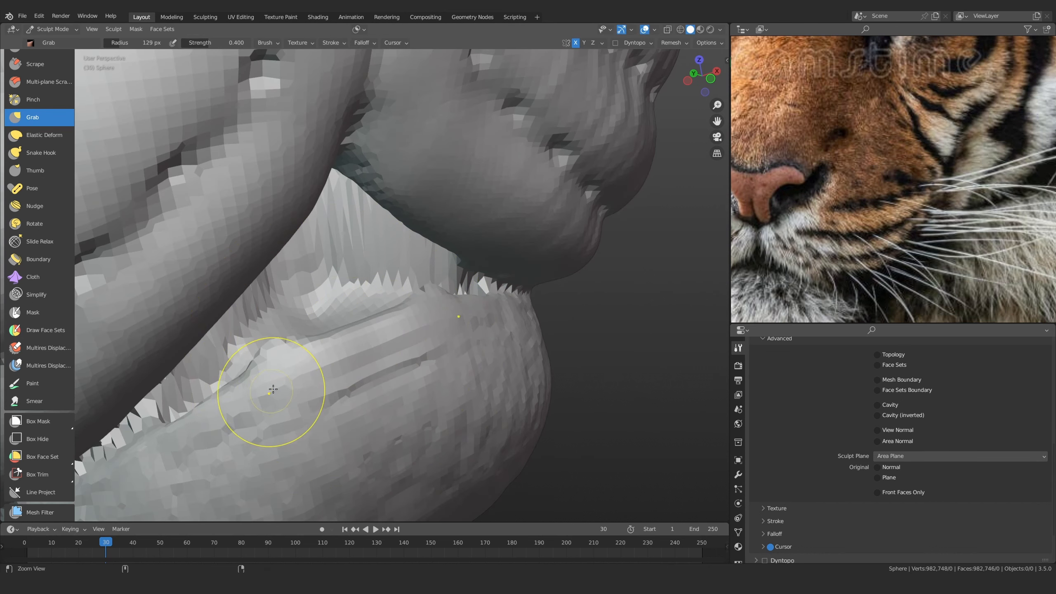
{"action": "scroll", "coordinate": [274, 384], "scroll_direction": "up", "scroll_amount": 1}
{"action": "mouse_move", "coordinate": [275, 370]}
{"action": "left_mouse_down"}
{"action": "mouse_move", "coordinate": [258, 369]}
{"action": "mouse_move", "coordinate": [249, 386]}
{"action": "left_mouse_up"}
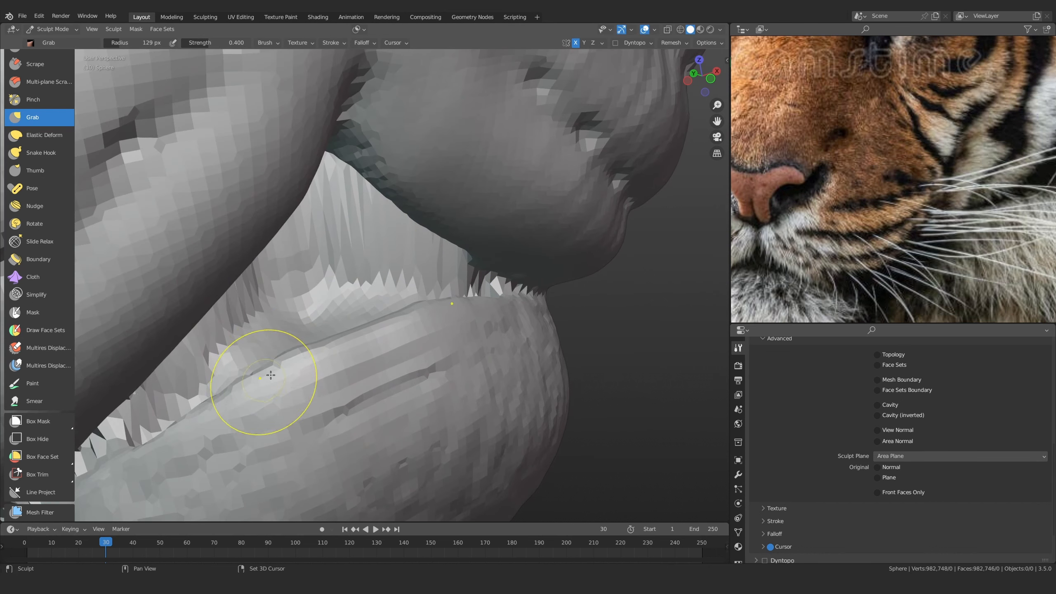
{"action": "middle_click_drag", "start_coordinate": [419, 203], "coordinate": [366, 354], "text": "ctrl"}
{"action": "middle_click_drag", "start_coordinate": [361, 366], "coordinate": [321, 373]}
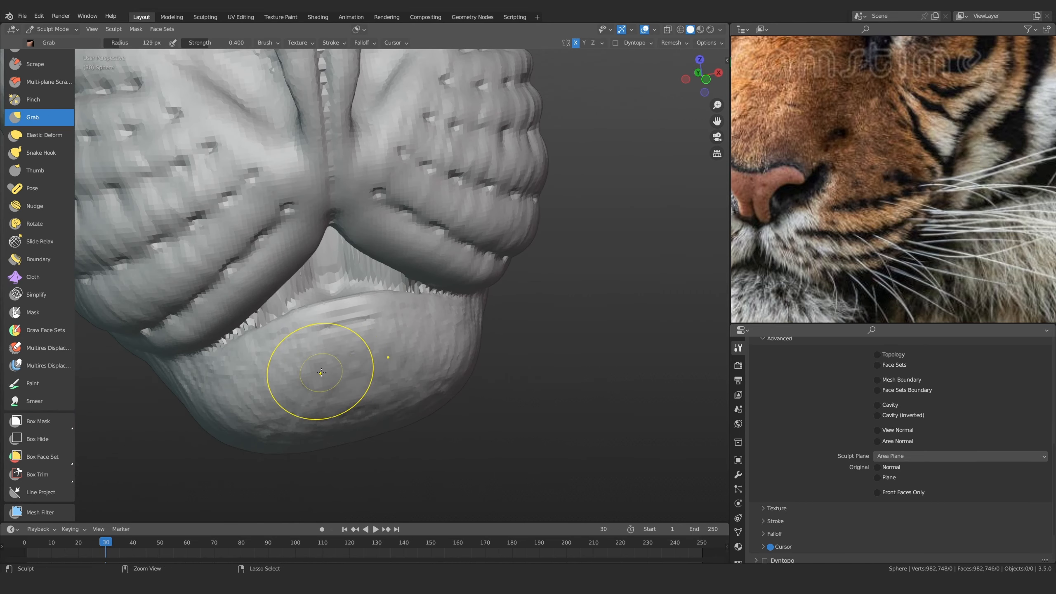
Remesh the head, and inflate the lip edge beside the mouth opening using Inflate with a 137 px radius
{"action": "key", "text": "ctrl+z"}
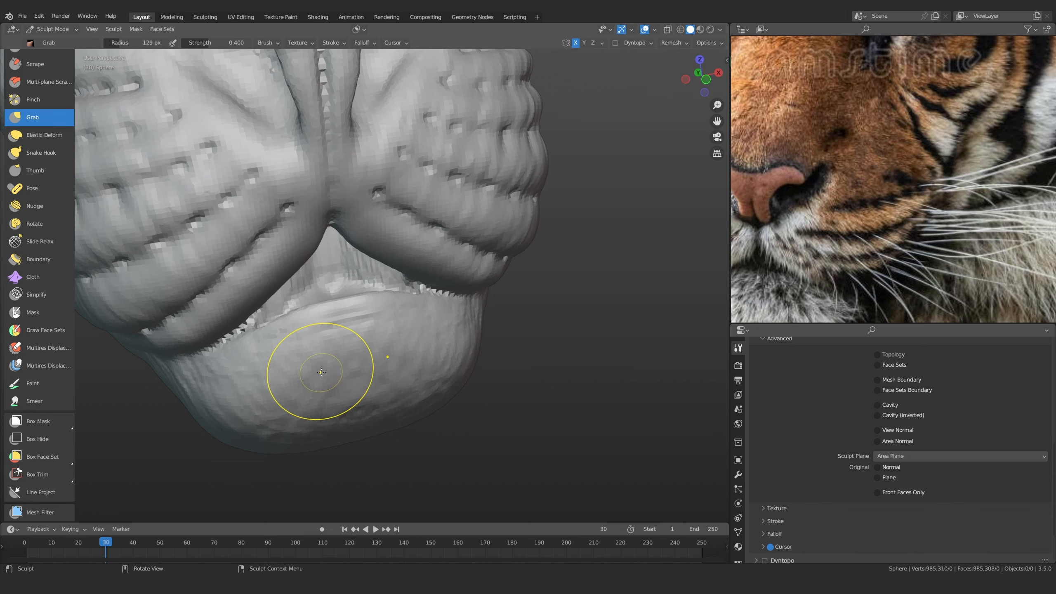
{"action": "mouse_move", "coordinate": [330, 241]}
{"action": "middle_mouse_down", "text": "ctrl"}
{"action": "mouse_move", "coordinate": [370, 314]}
{"action": "mouse_move", "coordinate": [374, 236]}
{"action": "mouse_move", "coordinate": [405, 231]}
{"action": "middle_mouse_up", "text": "ctrl"}
{"action": "key", "text": "f"}
{"action": "left_click", "coordinate": [418, 273]}
{"action": "mouse_move", "coordinate": [246, 315]}
{"action": "middle_mouse_down"}
{"action": "mouse_move", "coordinate": [451, 254]}
{"action": "mouse_move", "coordinate": [382, 301]}
{"action": "mouse_move", "coordinate": [291, 309]}
{"action": "middle_mouse_up"}
{"action": "key", "text": "i"}
{"action": "key", "text": "f"}
{"action": "left_click", "coordinate": [377, 301]}
{"action": "mouse_move", "coordinate": [249, 316]}
{"action": "left_mouse_down"}
{"action": "mouse_move", "coordinate": [238, 320]}
{"action": "mouse_move", "coordinate": [270, 256]}
{"action": "left_mouse_up"}
{"action": "mouse_move", "coordinate": [467, 306]}
{"action": "left_mouse_down"}
{"action": "mouse_move", "coordinate": [345, 219]}
{"action": "mouse_move", "coordinate": [323, 311]}
{"action": "mouse_move", "coordinate": [222, 337]}
{"action": "mouse_move", "coordinate": [166, 388]}
{"action": "mouse_move", "coordinate": [372, 312]}
{"action": "mouse_move", "coordinate": [330, 179]}
{"action": "left_mouse_up"}
{"action": "middle_click_drag", "start_coordinate": [330, 179], "coordinate": [341, 270], "text": "ctrl"}
{"action": "mouse_move", "coordinate": [340, 270]}
{"action": "middle_mouse_down"}
{"action": "mouse_move", "coordinate": [304, 287]}
{"action": "mouse_move", "coordinate": [302, 247]}
{"action": "middle_mouse_up"}
{"action": "left_click_drag", "start_coordinate": [301, 248], "coordinate": [332, 266], "text": "alt"}
{"action": "mouse_move", "coordinate": [332, 266]}
{"action": "left_mouse_down", "text": "ctrl+alt"}
{"action": "mouse_move", "coordinate": [347, 227]}
{"action": "mouse_move", "coordinate": [315, 220]}
{"action": "mouse_move", "coordinate": [333, 258]}
{"action": "left_mouse_up", "text": "ctrl+alt"}
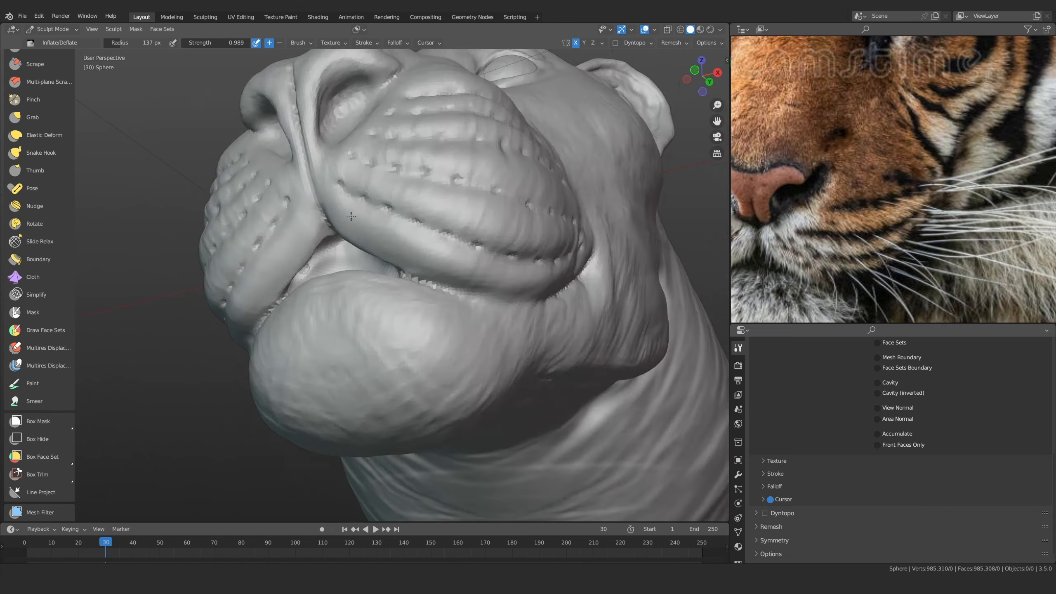
Choose the Clay Strips brush with a 61 px radius for detailing the whisker rows on the muzzle
{"action": "mouse_move", "coordinate": [353, 166]}
{"action": "left_mouse_down", "text": "alt"}
{"action": "mouse_move", "coordinate": [410, 231]}
{"action": "mouse_move", "coordinate": [359, 325]}
{"action": "mouse_move", "coordinate": [374, 291]}
{"action": "mouse_move", "coordinate": [351, 306]}
{"action": "mouse_move", "coordinate": [377, 307]}
{"action": "left_mouse_up", "text": "alt"}
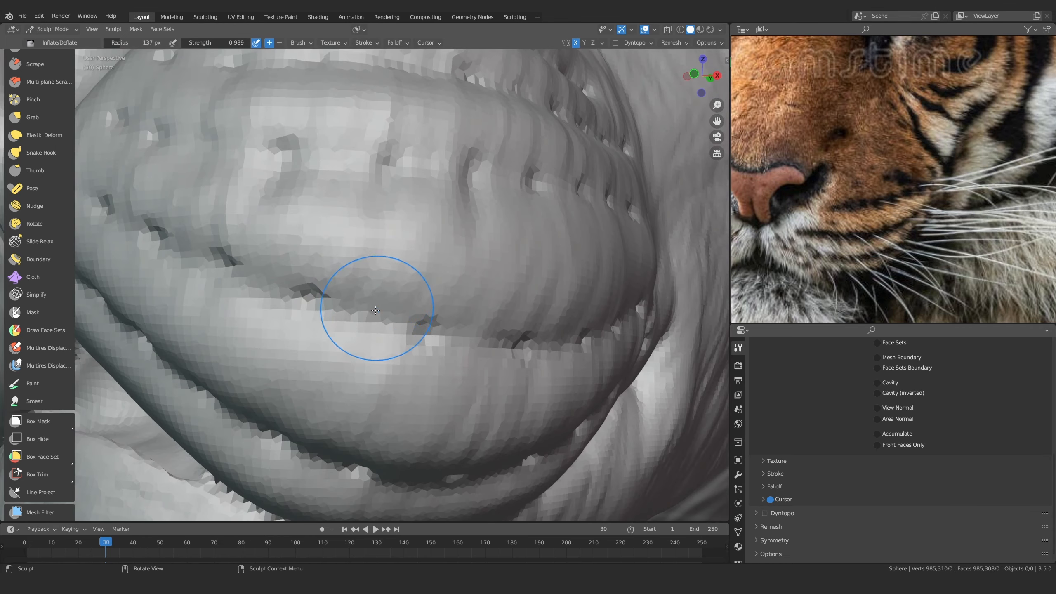
{"action": "key", "text": "f"}
{"action": "left_click", "coordinate": [345, 314]}
{"action": "left_click_drag", "start_coordinate": [247, 219], "coordinate": [230, 203], "text": "alt"}
{"action": "scroll", "coordinate": [37, 162], "scroll_direction": "up", "scroll_amount": 6}
{"action": "left_click", "coordinate": [39, 114]}
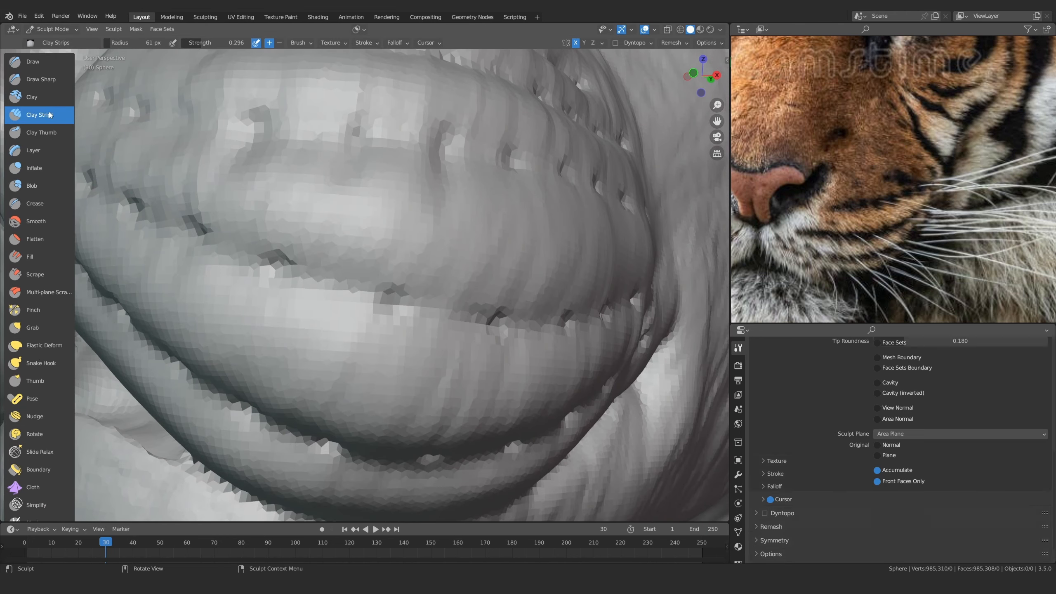
{"action": "left_click_drag", "start_coordinate": [389, 302], "coordinate": [384, 302], "text": "alt"}
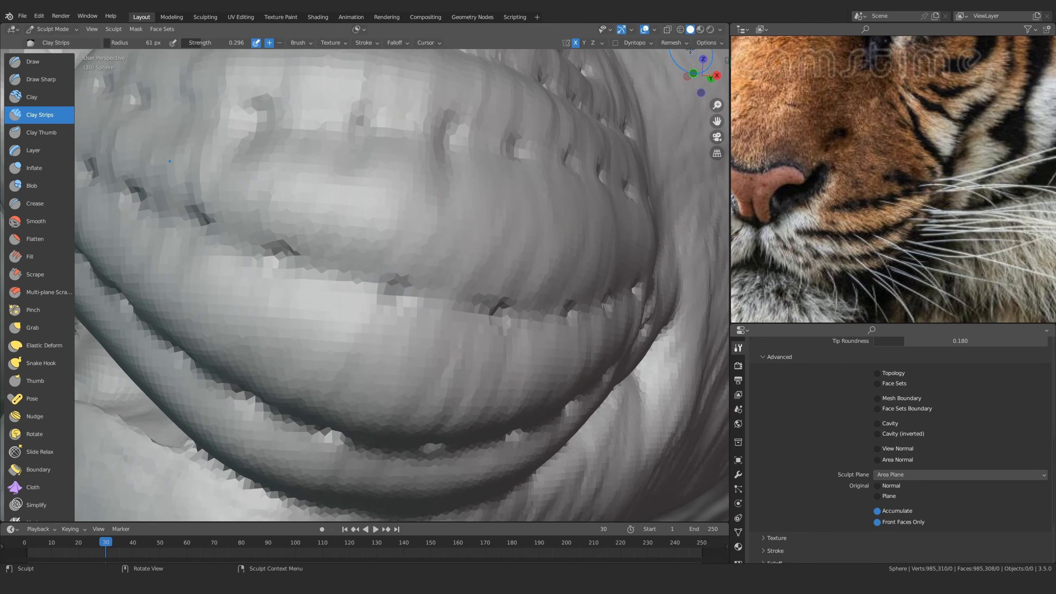
Save the file and remesh the head at a finer voxel resolution
{"action": "left_click", "coordinate": [676, 44]}
{"action": "key", "text": "ctrl+s"}
{"action": "key", "text": "ctrl+r"}
{"action": "middle_click_drag", "start_coordinate": [454, 229], "coordinate": [353, 343]}
{"action": "left_click_drag", "start_coordinate": [388, 307], "coordinate": [384, 354], "text": "ctrl+alt"}
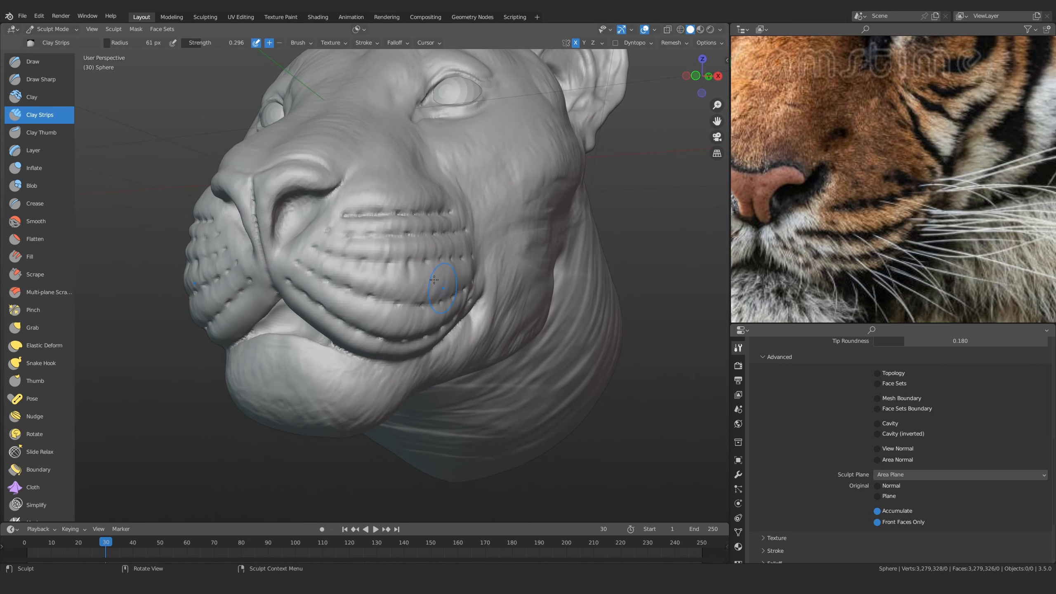
Carve short vertical strokes just below a pit in the second-lowest whisker row using subtractive Clay Strips with a 43 px radius
{"action": "middle_click_drag", "start_coordinate": [377, 353], "coordinate": [358, 259]}
{"action": "scroll", "coordinate": [354, 252], "scroll_direction": "up", "scroll_amount": 10}
{"action": "key", "text": "bracketleft"}
{"action": "key", "text": "bracketleft"}
{"action": "key", "text": "bracketleft"}
{"action": "scroll", "coordinate": [360, 260], "scroll_direction": "up", "scroll_amount": 1}
{"action": "left_click_drag", "start_coordinate": [373, 272], "coordinate": [394, 268], "text": "ctrl"}
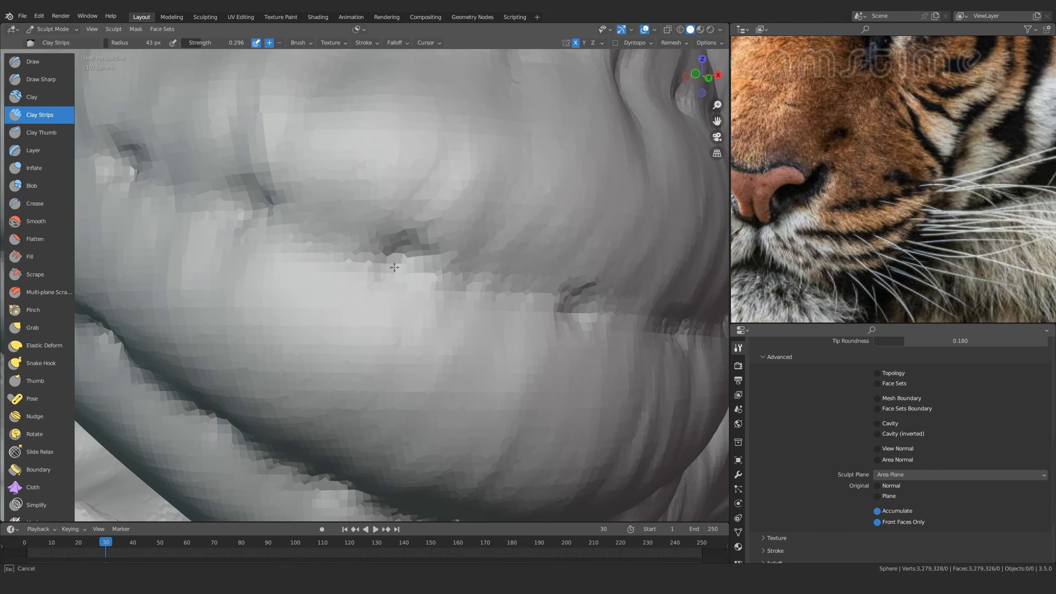
{"action": "left_click_drag", "start_coordinate": [379, 330], "coordinate": [379, 333], "text": "ctrl"}
{"action": "left_click_drag", "start_coordinate": [395, 270], "coordinate": [397, 299], "text": "ctrl"}
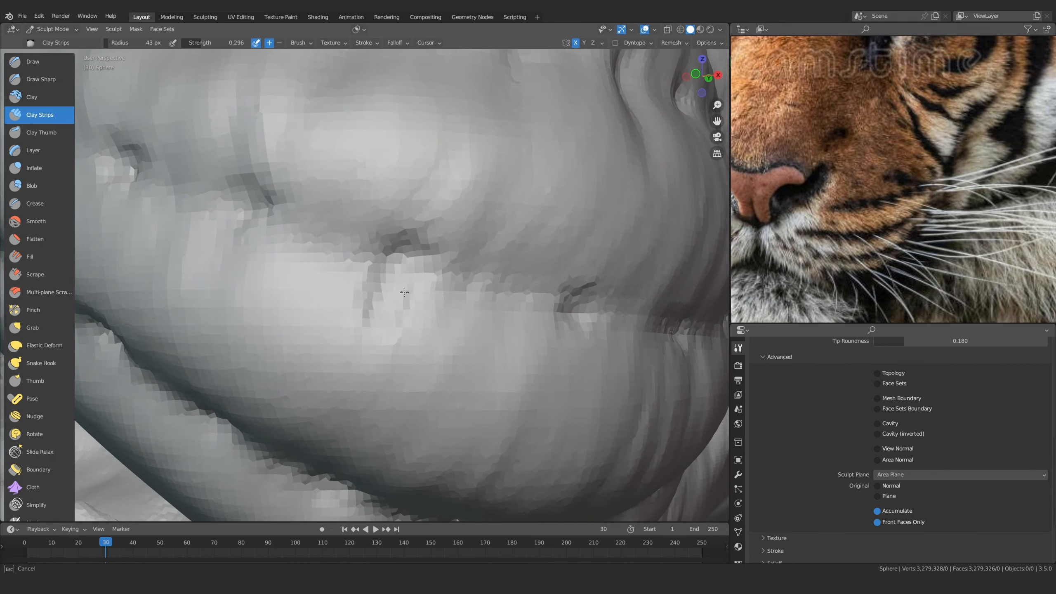
Examine the whole head from the front and side against the full tiger head reference photo
{"action": "mouse_move", "coordinate": [397, 300]}
{"action": "middle_mouse_down", "text": "ctrl"}
{"action": "mouse_move", "coordinate": [355, 308]}
{"action": "mouse_move", "coordinate": [441, 312]}
{"action": "middle_mouse_up", "text": "ctrl"}
{"action": "middle_click_drag", "start_coordinate": [345, 241], "coordinate": [402, 278], "text": "ctrl"}
{"action": "scroll", "coordinate": [401, 278], "scroll_direction": "down", "scroll_amount": 6}
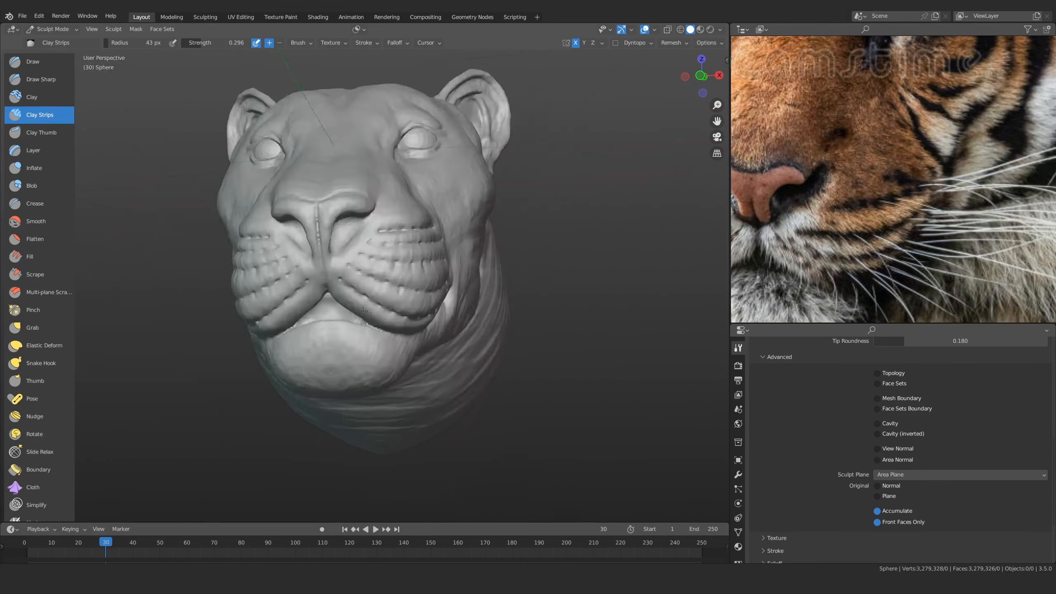
{"action": "scroll", "coordinate": [886, 244], "scroll_direction": "down", "scroll_amount": 5}
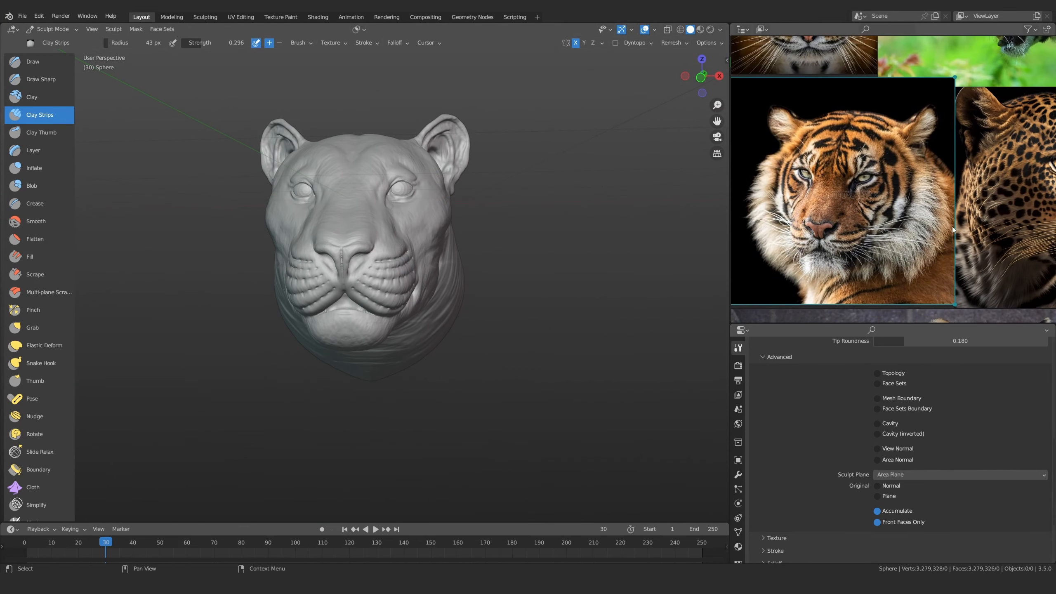
{"action": "middle_click_drag", "start_coordinate": [411, 396], "coordinate": [401, 303], "text": "ctrl"}
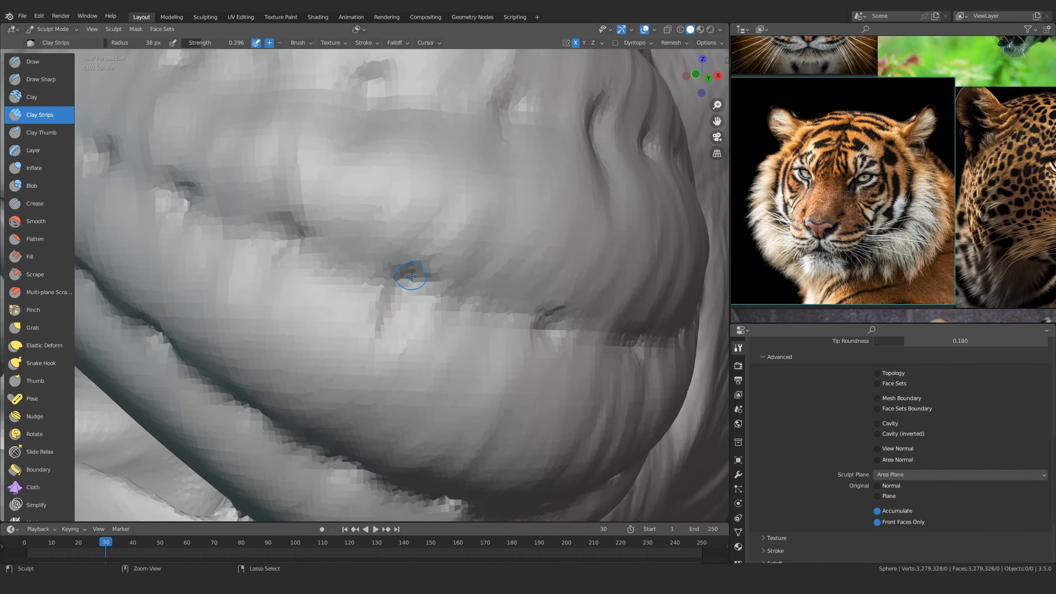
{"action": "left_click_drag", "start_coordinate": [415, 171], "coordinate": [381, 233], "text": "ctrl+alt"}
{"action": "left_click_drag", "start_coordinate": [380, 233], "coordinate": [341, 257], "text": "alt"}
{"action": "mouse_move", "coordinate": [341, 258]}
{"action": "left_mouse_down", "text": "alt+shift"}
{"action": "mouse_move", "coordinate": [439, 306]}
{"action": "mouse_move", "coordinate": [309, 312]}
{"action": "mouse_move", "coordinate": [411, 311]}
{"action": "left_mouse_up", "text": "alt+shift"}
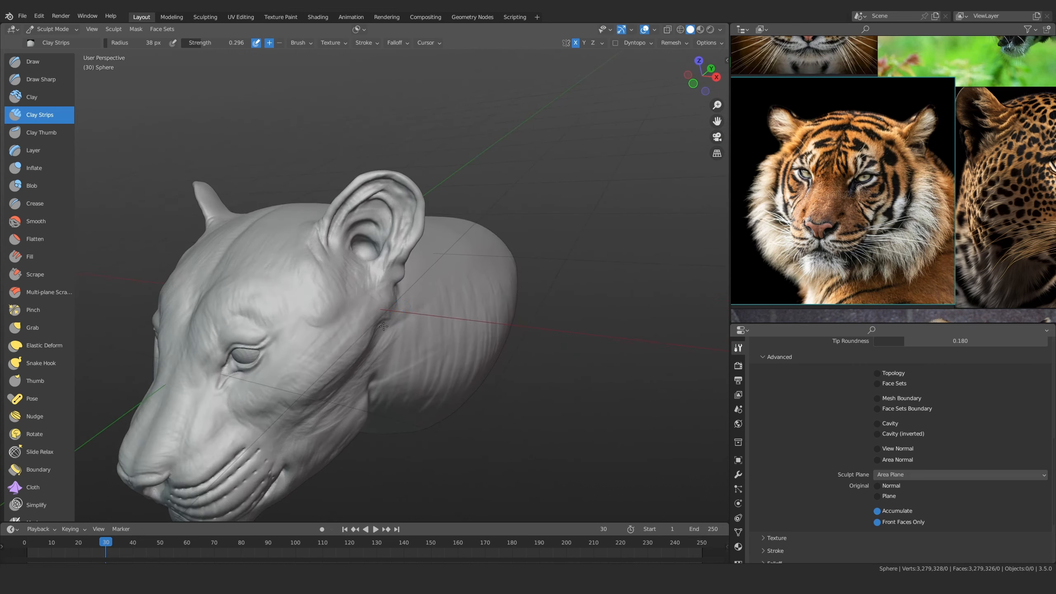
{"action": "left_click_drag", "start_coordinate": [316, 374], "coordinate": [235, 293], "text": "ctrl+alt"}
{"action": "mouse_move", "coordinate": [333, 320]}
{"action": "left_mouse_down", "text": "ctrl+alt"}
{"action": "mouse_move", "coordinate": [354, 264]}
{"action": "mouse_move", "coordinate": [366, 299]}
{"action": "mouse_move", "coordinate": [385, 256]}
{"action": "mouse_move", "coordinate": [368, 259]}
{"action": "mouse_move", "coordinate": [384, 275]}
{"action": "left_mouse_up", "text": "ctrl+alt"}
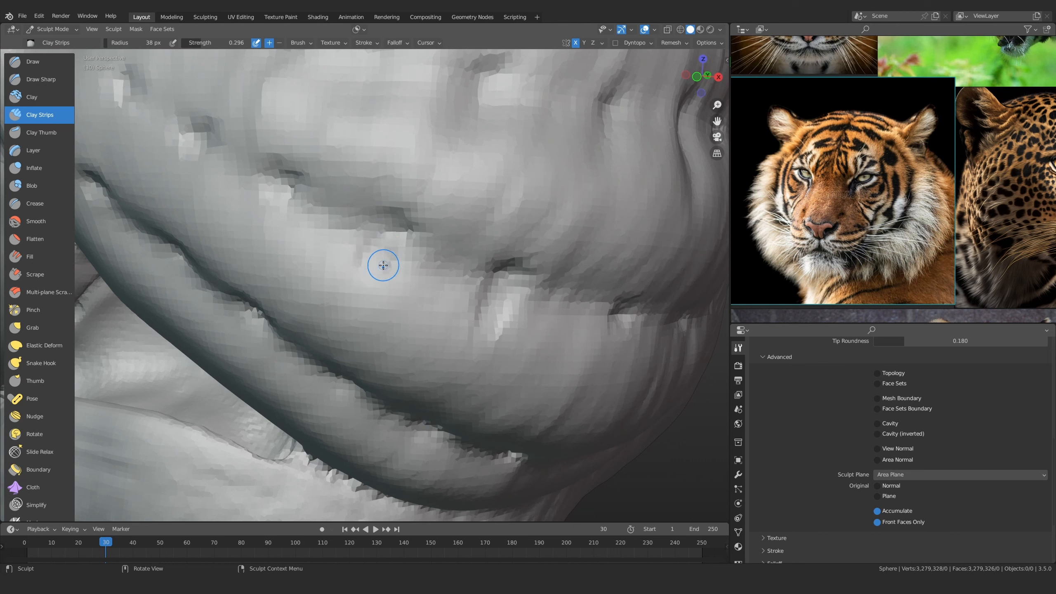
Carve short strokes below the neighbouring whisker pit with 38 px Clay Strips, and raise the brush radius to 45 px
{"action": "left_click_drag", "start_coordinate": [388, 227], "coordinate": [361, 278], "text": "ctrl+alt"}
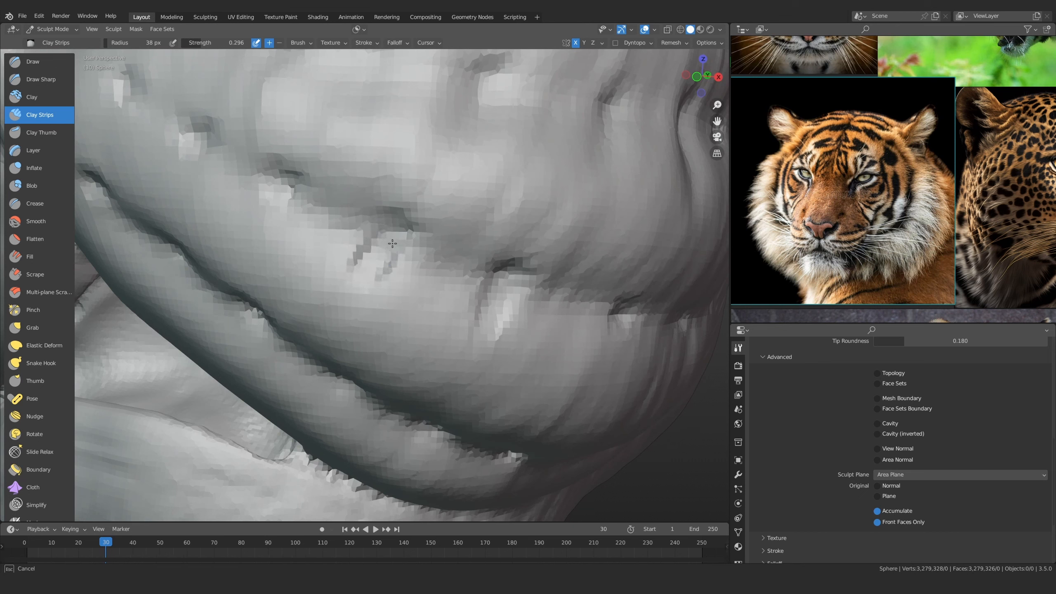
{"action": "left_click_drag", "start_coordinate": [392, 243], "coordinate": [384, 248], "text": "ctrl+alt"}
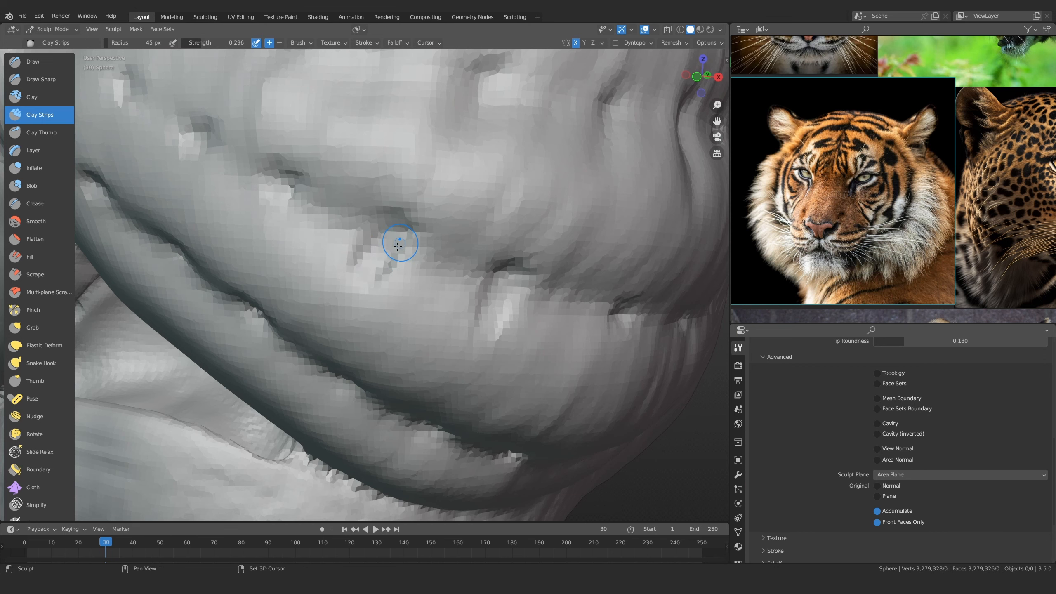
{"action": "mouse_move", "coordinate": [337, 276]}
{"action": "left_mouse_down", "text": "ctrl+alt"}
{"action": "mouse_move", "coordinate": [389, 294]}
{"action": "mouse_move", "coordinate": [400, 279]}
{"action": "left_mouse_up", "text": "ctrl+alt"}
Deepen the inner pits of the second-lowest whisker row using Draw Sharp with a 72 px radius
{"action": "left_click", "coordinate": [41, 79]}
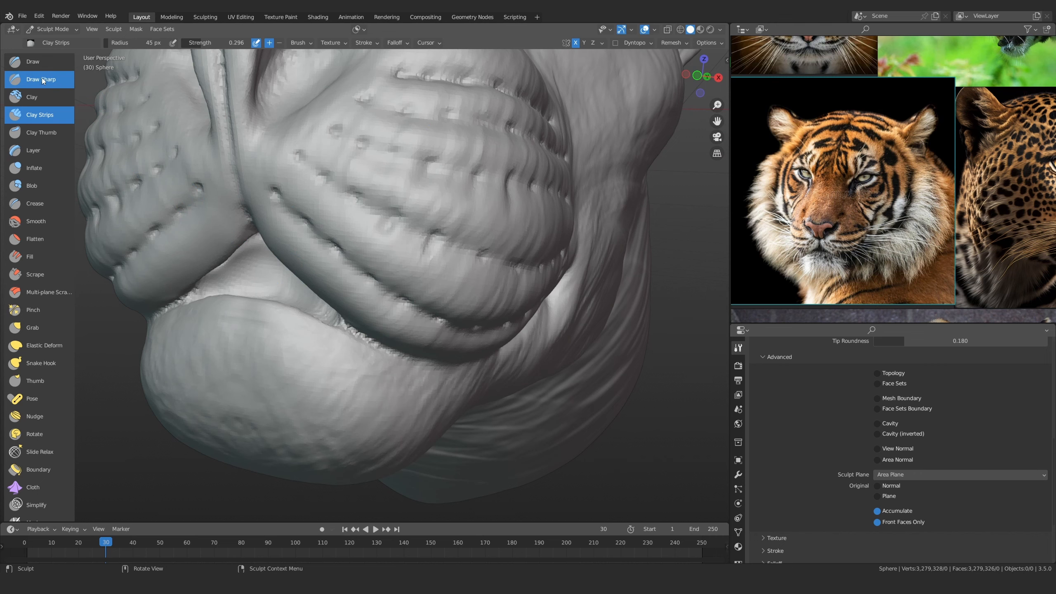
{"action": "mouse_move", "coordinate": [354, 225]}
{"action": "left_mouse_down", "text": "alt"}
{"action": "mouse_move", "coordinate": [367, 257]}
{"action": "mouse_move", "coordinate": [339, 240]}
{"action": "left_mouse_up", "text": "alt"}
{"action": "key", "text": "f"}
{"action": "left_click", "coordinate": [350, 236]}
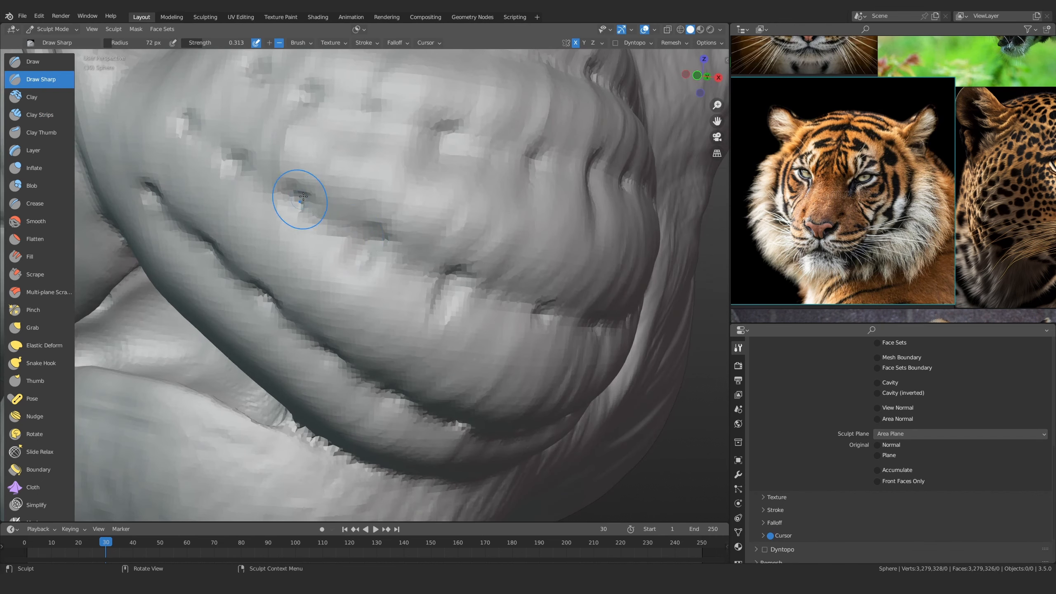
{"action": "mouse_move", "coordinate": [299, 202]}
{"action": "left_mouse_down"}
{"action": "mouse_move", "coordinate": [289, 213]}
{"action": "mouse_move", "coordinate": [297, 205]}
{"action": "left_mouse_up"}
{"action": "left_click_drag", "start_coordinate": [246, 162], "coordinate": [235, 168]}
Deepen the innermost pits of the whisker rows nearer the nose using Draw Sharp at 72 px
{"action": "middle_click_drag", "start_coordinate": [239, 169], "coordinate": [273, 311], "text": "shift"}
{"action": "left_click_drag", "start_coordinate": [236, 253], "coordinate": [228, 256]}
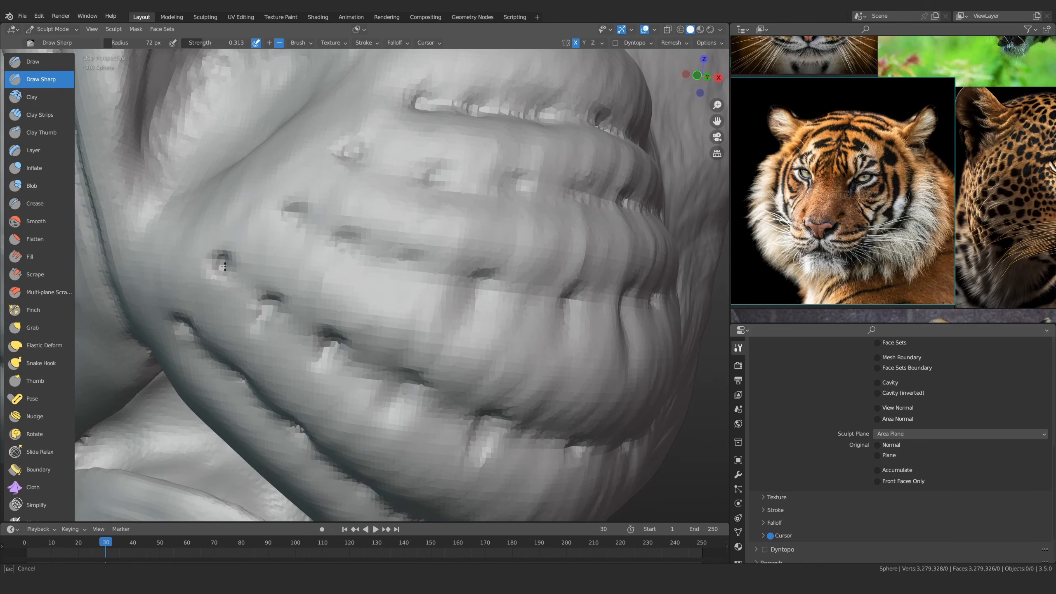
{"action": "left_click_drag", "start_coordinate": [299, 215], "coordinate": [284, 221]}
{"action": "middle_click_drag", "start_coordinate": [331, 221], "coordinate": [313, 261], "text": "shift"}
{"action": "scroll", "coordinate": [321, 268], "scroll_direction": "up", "scroll_amount": 1}
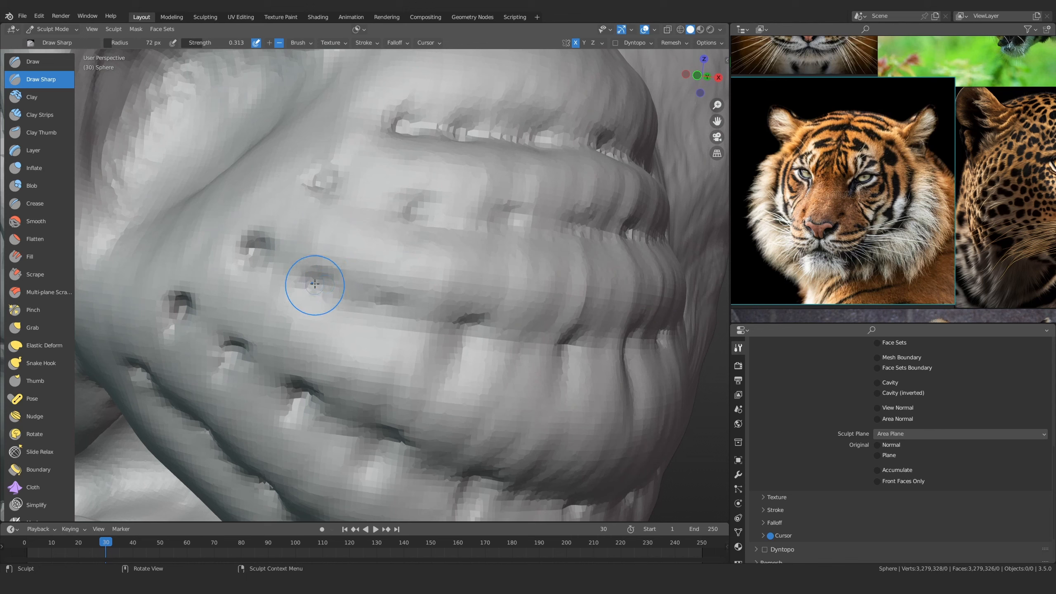
{"action": "left_click_drag", "start_coordinate": [315, 285], "coordinate": [384, 307]}
Cut the inner end of the bottom whisker row into a continuous groove using Draw Sharp at 72 px
{"action": "scroll", "coordinate": [383, 307], "scroll_direction": "down", "scroll_amount": 8}
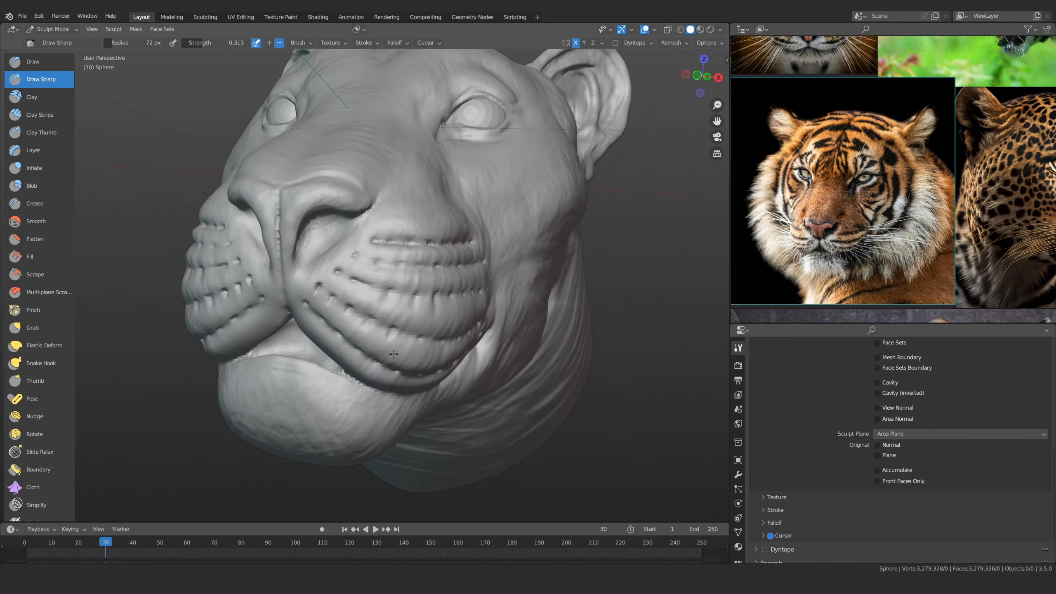
{"action": "mouse_move", "coordinate": [419, 307]}
{"action": "middle_mouse_down"}
{"action": "mouse_move", "coordinate": [522, 302]}
{"action": "mouse_move", "coordinate": [458, 293]}
{"action": "middle_mouse_up"}
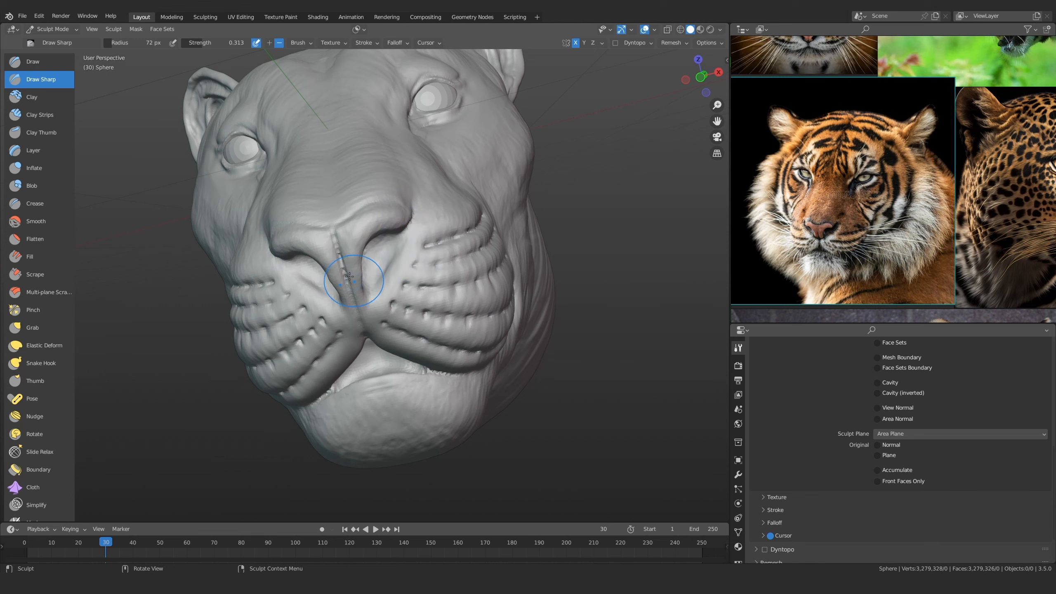
{"action": "middle_click_drag", "start_coordinate": [370, 270], "coordinate": [403, 203]}
{"action": "scroll", "coordinate": [401, 324], "scroll_direction": "up", "scroll_amount": 8}
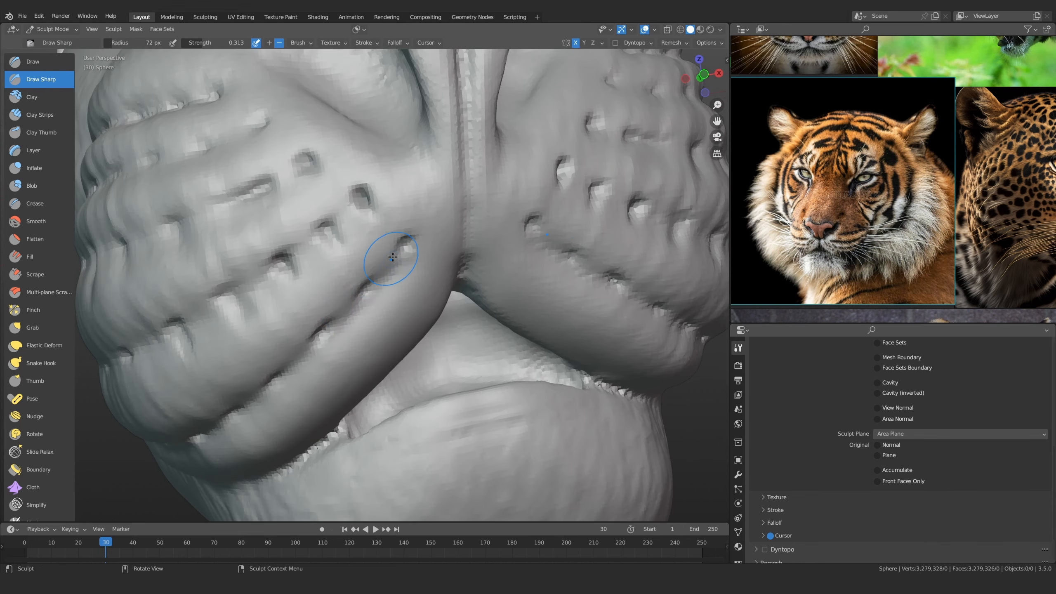
{"action": "left_click_drag", "start_coordinate": [401, 243], "coordinate": [382, 289]}
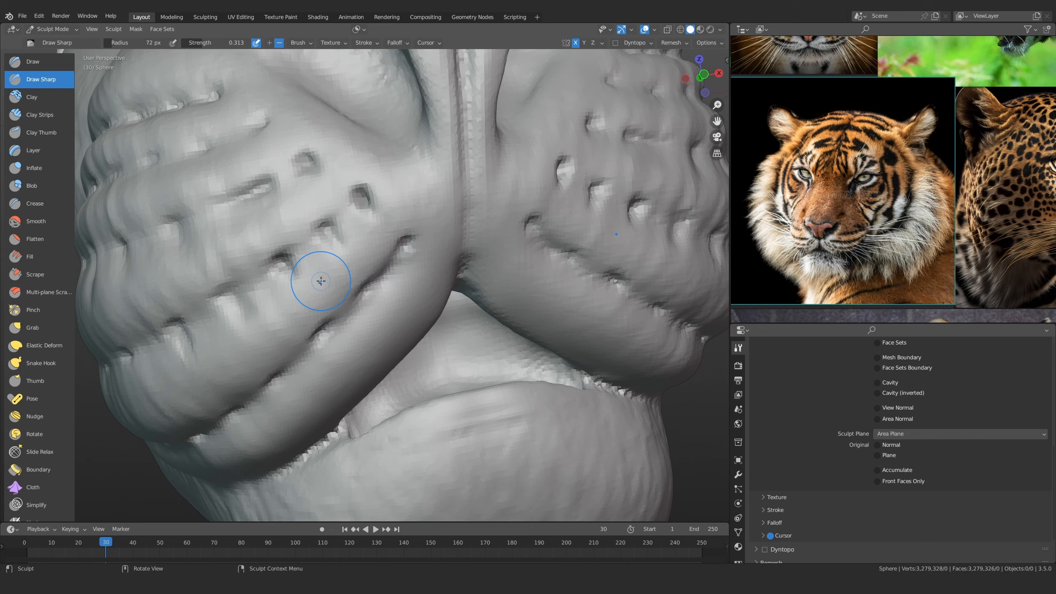
Build up the inner part of the bottom whisker groove using Clay Strips with a 45 px radius
{"action": "left_click", "coordinate": [52, 116]}
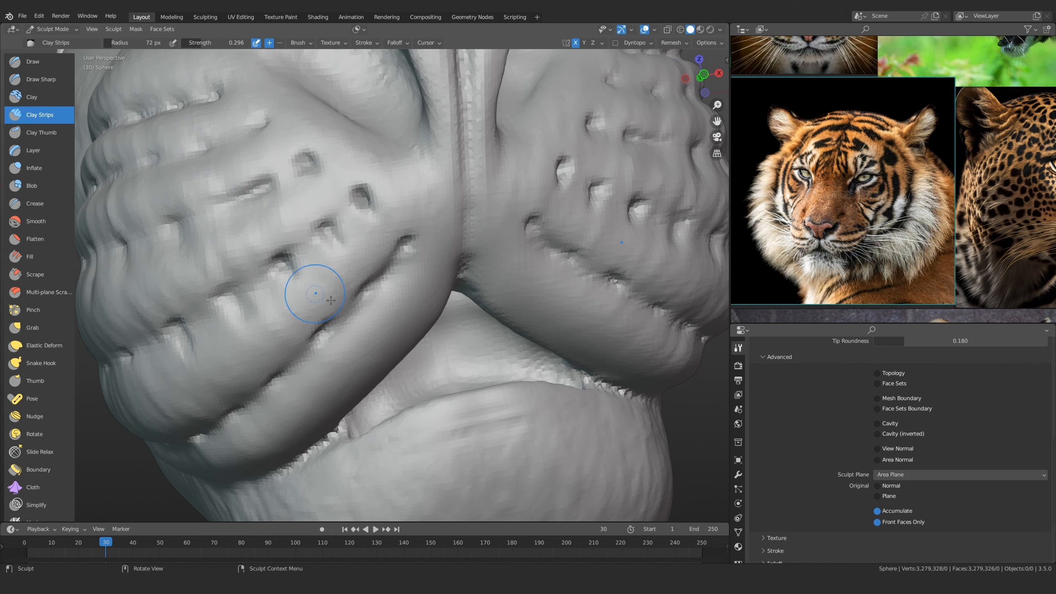
{"action": "mouse_move", "coordinate": [306, 366]}
{"action": "middle_mouse_down"}
{"action": "mouse_move", "coordinate": [356, 177]}
{"action": "mouse_move", "coordinate": [379, 224]}
{"action": "mouse_move", "coordinate": [353, 207]}
{"action": "middle_mouse_up"}
{"action": "middle_click_drag", "start_coordinate": [354, 208], "coordinate": [340, 235], "text": "shift"}
{"action": "key", "text": "f"}
{"action": "mouse_move", "coordinate": [358, 242]}
{"action": "left_mouse_down"}
{"action": "mouse_move", "coordinate": [392, 205]}
{"action": "mouse_move", "coordinate": [362, 256]}
{"action": "mouse_move", "coordinate": [397, 208]}
{"action": "left_mouse_up"}
{"action": "key", "text": "f"}
{"action": "left_click", "coordinate": [355, 228]}
{"action": "mouse_move", "coordinate": [397, 207]}
{"action": "middle_mouse_down", "text": "ctrl"}
{"action": "mouse_move", "coordinate": [430, 180]}
{"action": "mouse_move", "coordinate": [356, 297]}
{"action": "mouse_move", "coordinate": [360, 314]}
{"action": "mouse_move", "coordinate": [368, 261]}
{"action": "mouse_move", "coordinate": [362, 287]}
{"action": "middle_mouse_up", "text": "ctrl"}
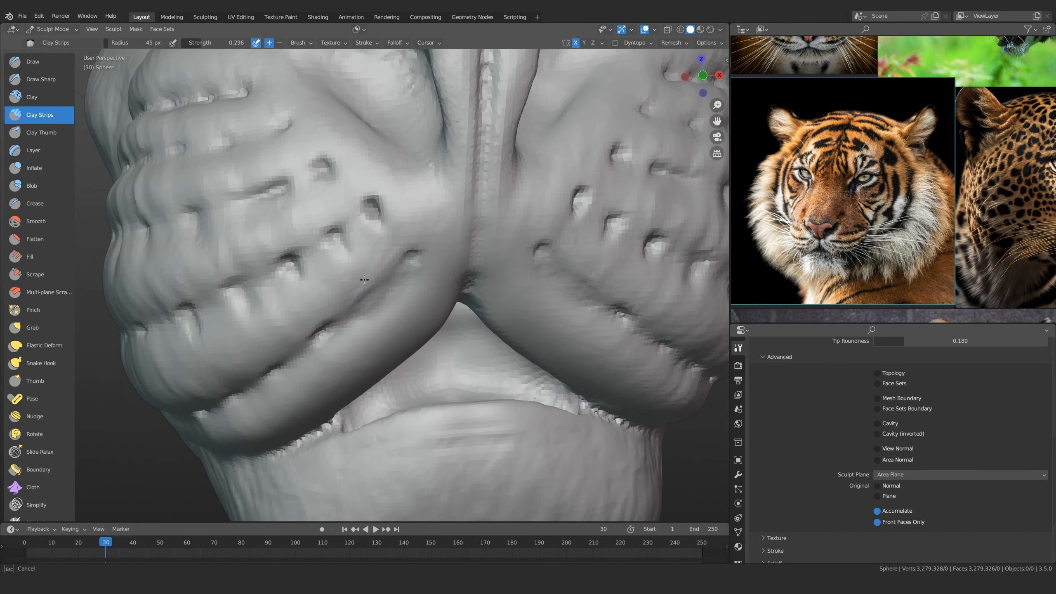
Fill in the innermost pit of the bottom whisker row using Clay Strips with a 35 px radius
{"action": "key", "text": "f"}
{"action": "left_click", "coordinate": [367, 267]}
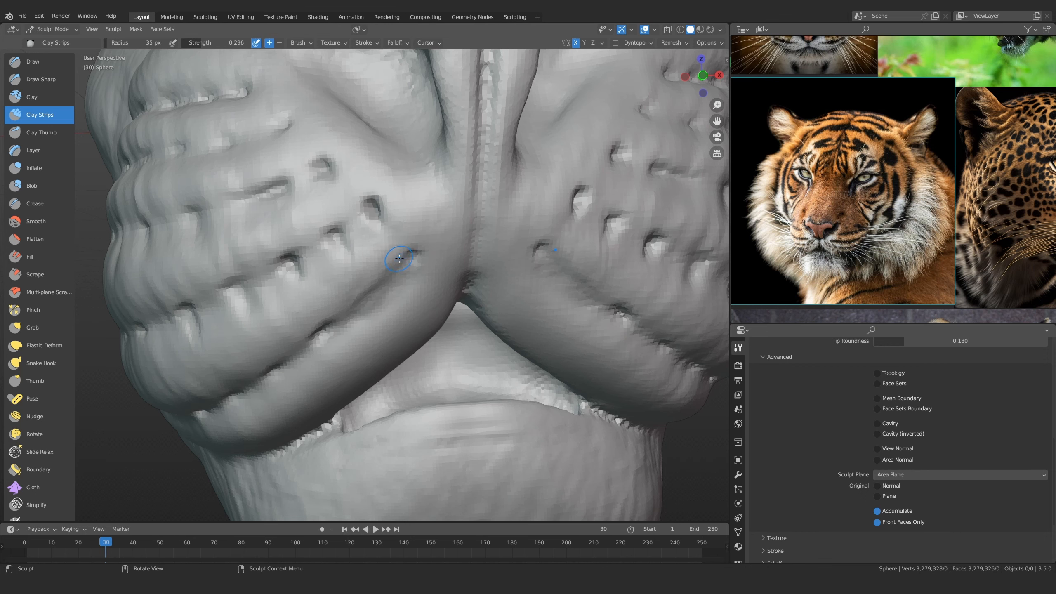
{"action": "left_click_drag", "start_coordinate": [403, 229], "coordinate": [408, 273]}
{"action": "left_click_drag", "start_coordinate": [423, 239], "coordinate": [405, 266]}
{"action": "mouse_move", "coordinate": [406, 254]}
{"action": "middle_mouse_down", "text": "ctrl"}
{"action": "mouse_move", "coordinate": [391, 287]}
{"action": "mouse_move", "coordinate": [380, 250]}
{"action": "middle_mouse_up", "text": "ctrl"}
{"action": "middle_click_drag", "start_coordinate": [380, 250], "coordinate": [400, 220]}
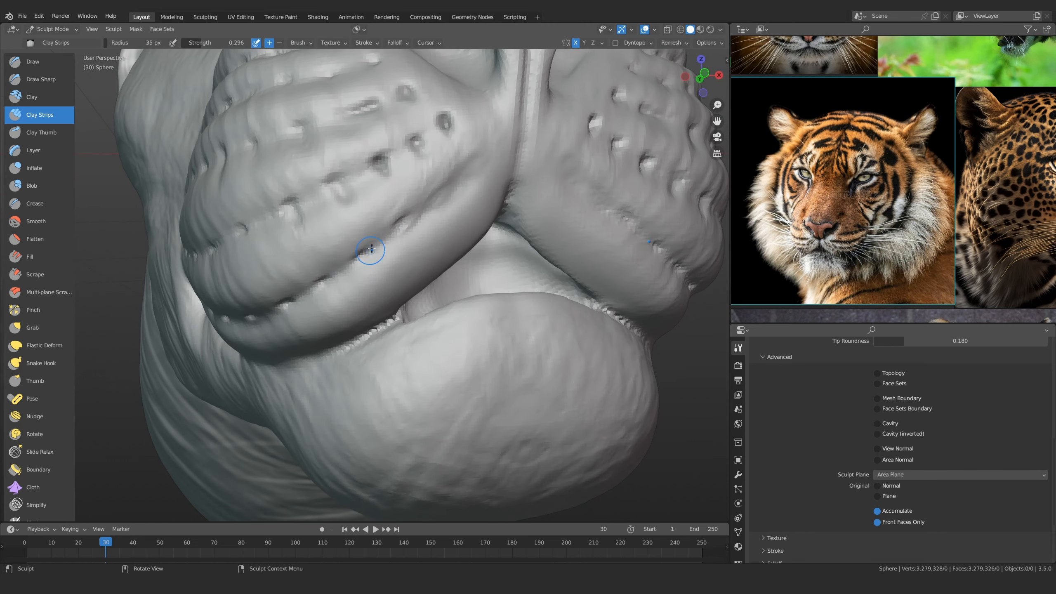
Soften the lower whisker grooves on the muzzle using the Fill brush with radii of 80 px and 92 px
{"action": "middle_click_drag", "start_coordinate": [364, 266], "coordinate": [354, 245], "text": "ctrl"}
{"action": "left_click", "coordinate": [44, 254]}
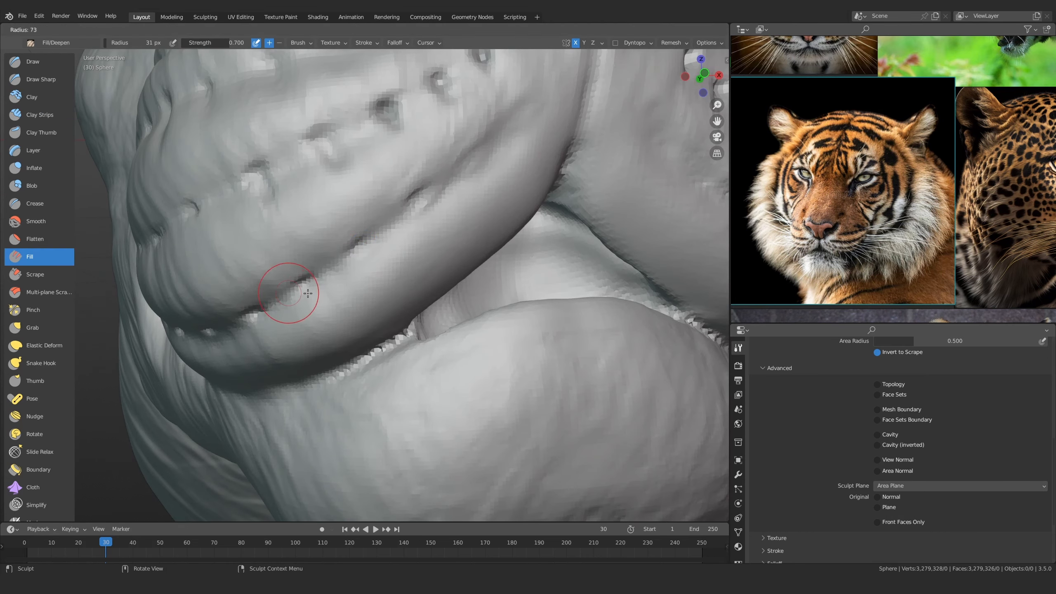
{"action": "mouse_move", "coordinate": [283, 295]}
{"action": "middle_mouse_down", "text": "shift"}
{"action": "mouse_move", "coordinate": [365, 220]}
{"action": "mouse_move", "coordinate": [395, 255]}
{"action": "middle_mouse_up", "text": "shift"}
{"action": "mouse_move", "coordinate": [366, 295]}
{"action": "middle_mouse_down"}
{"action": "mouse_move", "coordinate": [350, 292]}
{"action": "mouse_move", "coordinate": [354, 251]}
{"action": "middle_mouse_up"}
{"action": "scroll", "coordinate": [282, 276], "scroll_direction": "down", "scroll_amount": 4}
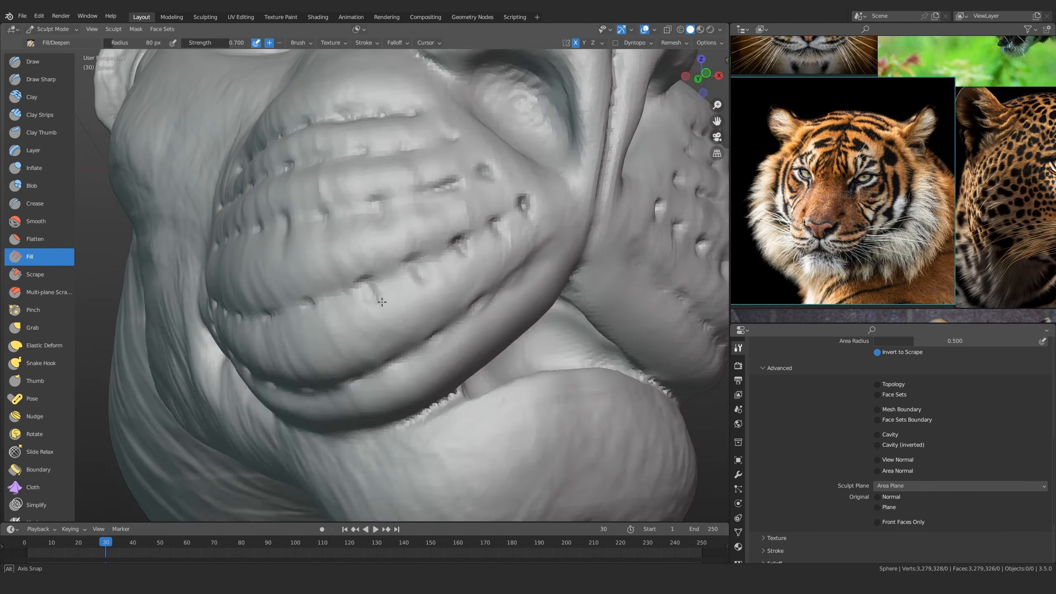
{"action": "middle_click_drag", "start_coordinate": [410, 291], "coordinate": [426, 273]}
{"action": "scroll", "coordinate": [426, 273], "scroll_direction": "up", "scroll_amount": 1}
{"action": "key", "text": "f"}
{"action": "left_click", "coordinate": [465, 254]}
{"action": "left_click_drag", "start_coordinate": [465, 255], "coordinate": [377, 294]}
{"action": "middle_click_drag", "start_coordinate": [417, 276], "coordinate": [374, 357], "text": "ctrl"}
{"action": "middle_click_drag", "start_coordinate": [349, 341], "coordinate": [296, 334]}
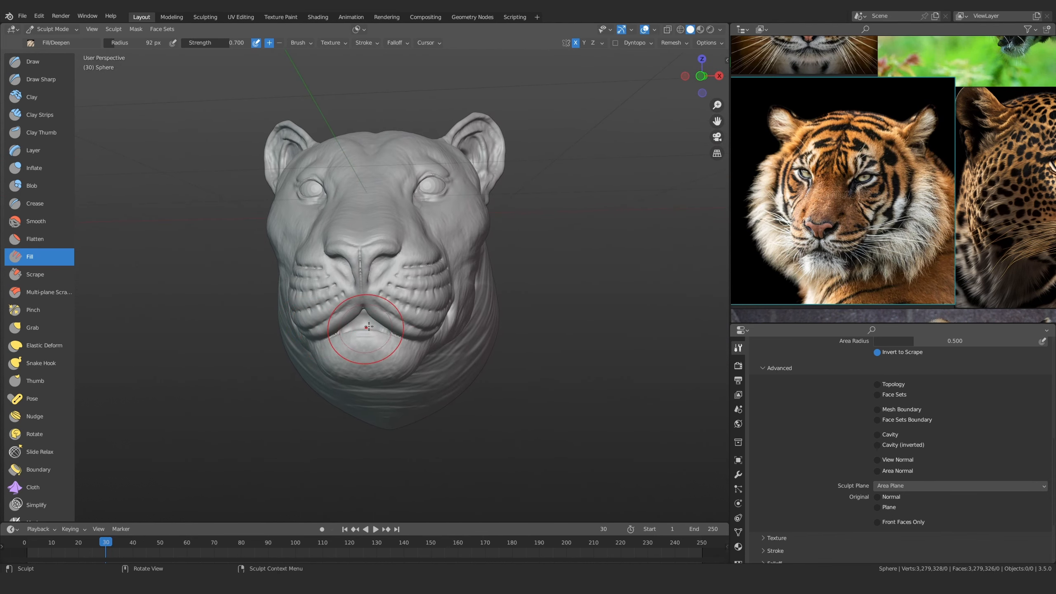
Fill in the innermost pit of the second-lowest whisker row using Clay Strips, reducing the radius from 52 to 42 px
{"action": "scroll", "coordinate": [415, 287], "scroll_direction": "up", "scroll_amount": 8}
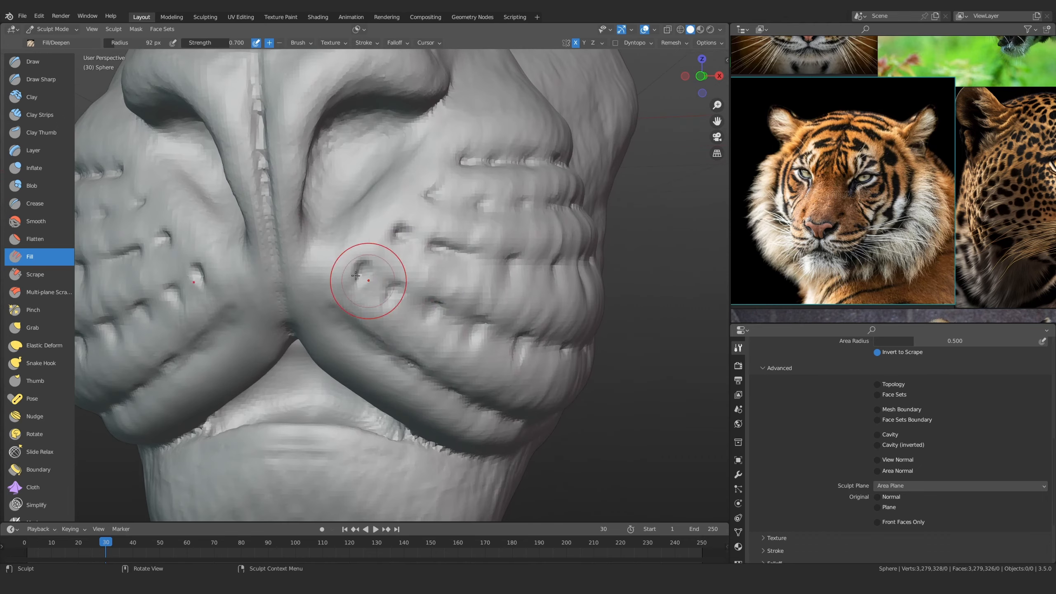
{"action": "left_click", "coordinate": [39, 115]}
{"action": "scroll", "coordinate": [348, 275], "scroll_direction": "down", "scroll_amount": 5}
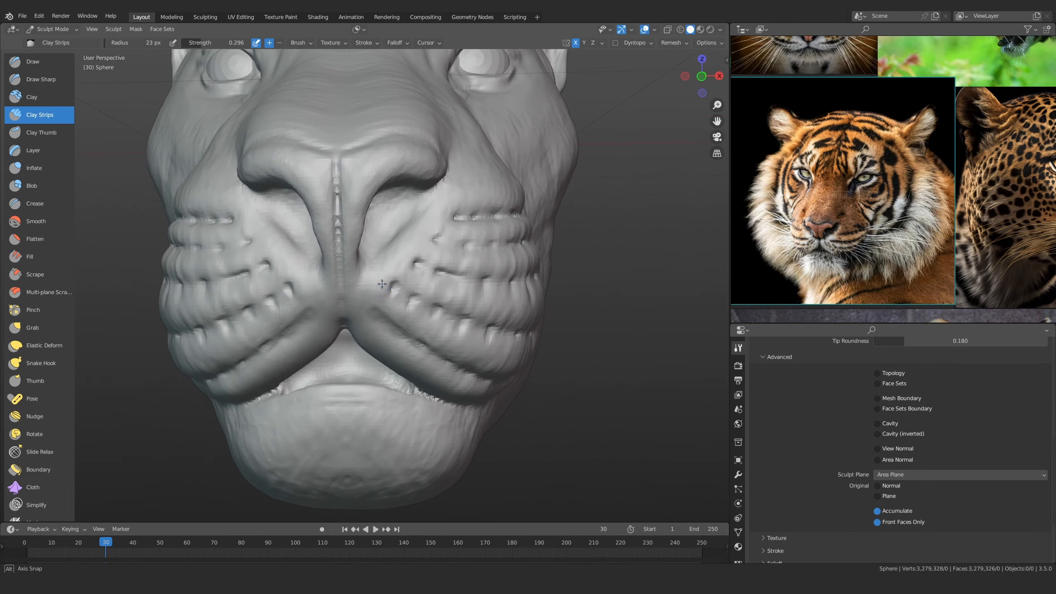
{"action": "scroll", "coordinate": [391, 273], "scroll_direction": "up", "scroll_amount": 4}
{"action": "key", "text": "f"}
{"action": "left_click", "coordinate": [437, 283]}
{"action": "left_click_drag", "start_coordinate": [316, 300], "coordinate": [345, 299], "text": "alt"}
{"action": "left_click_drag", "start_coordinate": [336, 264], "coordinate": [361, 297], "text": "ctrl+alt"}
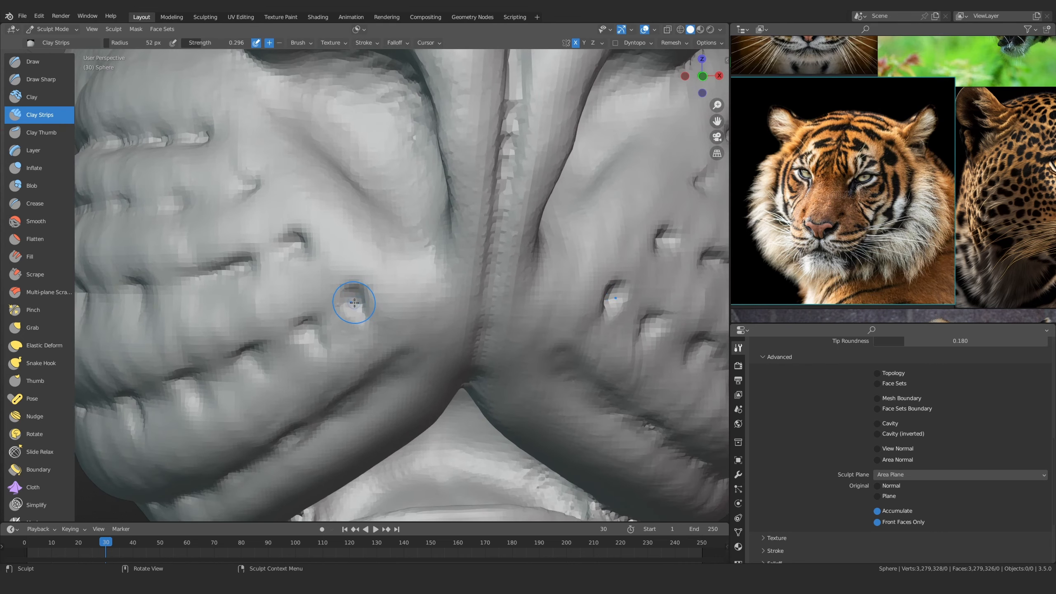
{"action": "key", "text": "f"}
{"action": "left_click", "coordinate": [354, 297]}
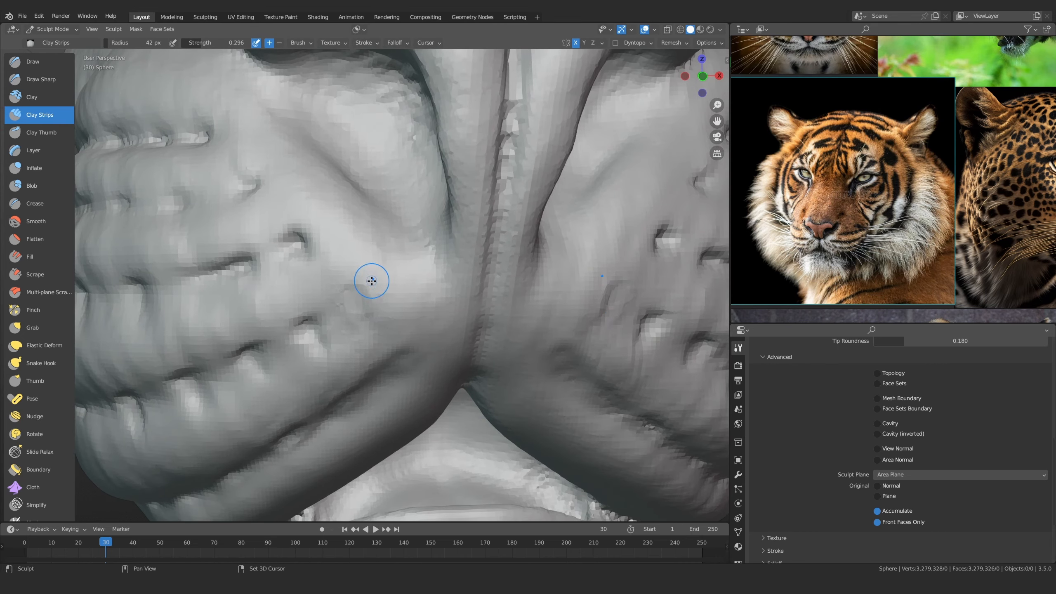
{"action": "left_click_drag", "start_coordinate": [316, 260], "coordinate": [319, 237], "text": "alt"}
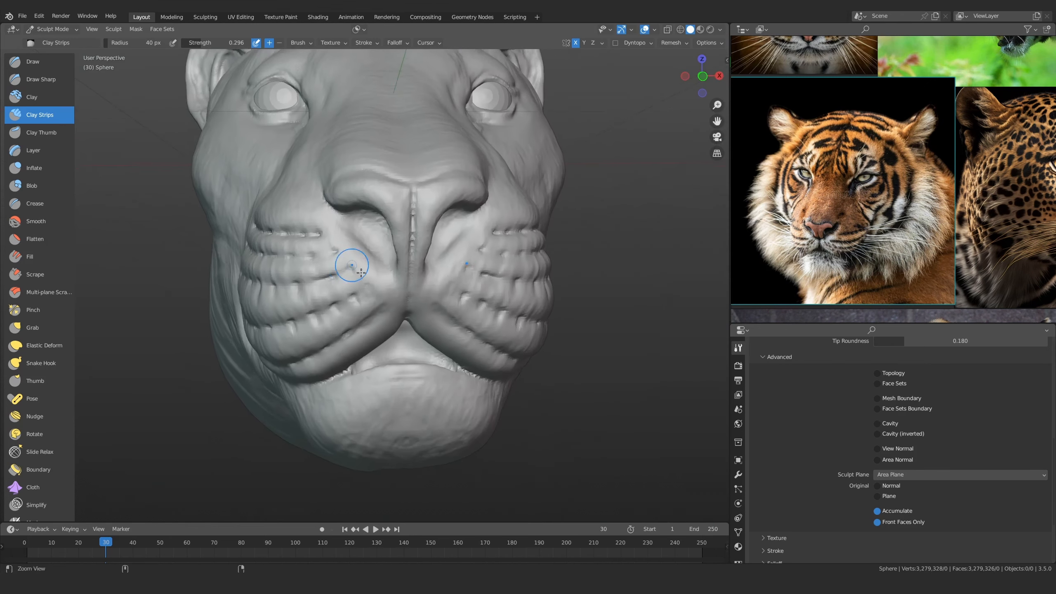
Fill in the innermost pit of the middle whisker row using Clay Strips with a 34 px radius
{"action": "middle_click_drag", "start_coordinate": [322, 256], "coordinate": [370, 290], "text": "ctrl"}
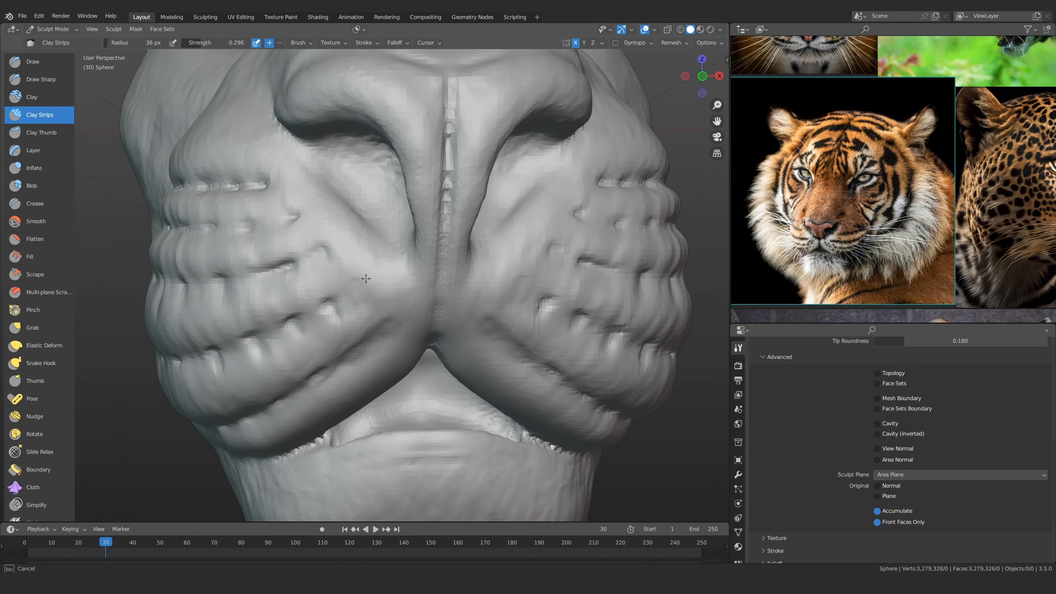
{"action": "scroll", "coordinate": [386, 292], "scroll_direction": "up", "scroll_amount": 2}
{"action": "scroll", "coordinate": [386, 291], "scroll_direction": "down", "scroll_amount": 5}
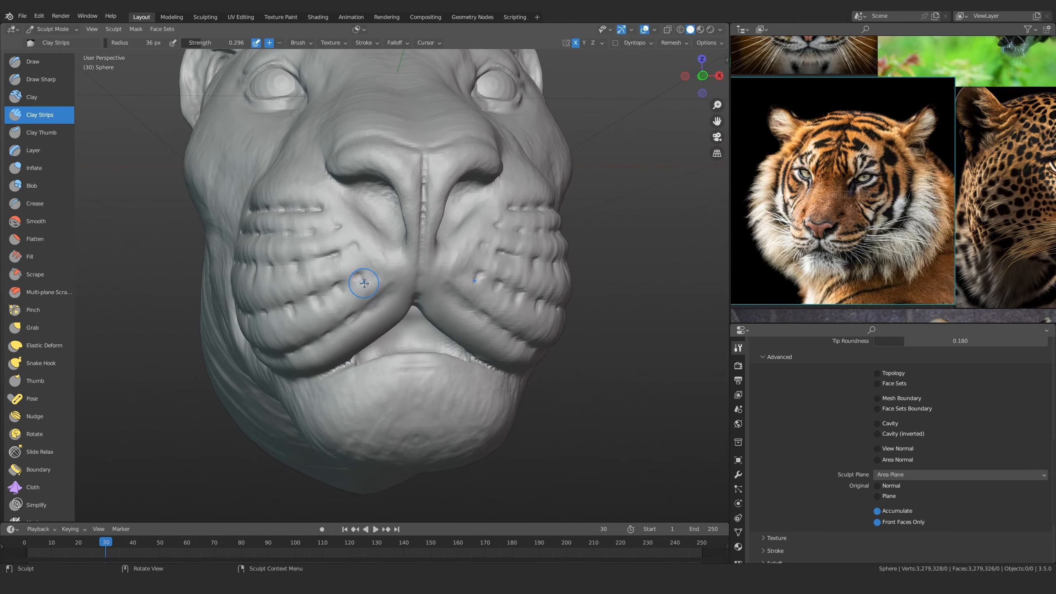
{"action": "scroll", "coordinate": [363, 243], "scroll_direction": "up", "scroll_amount": 6}
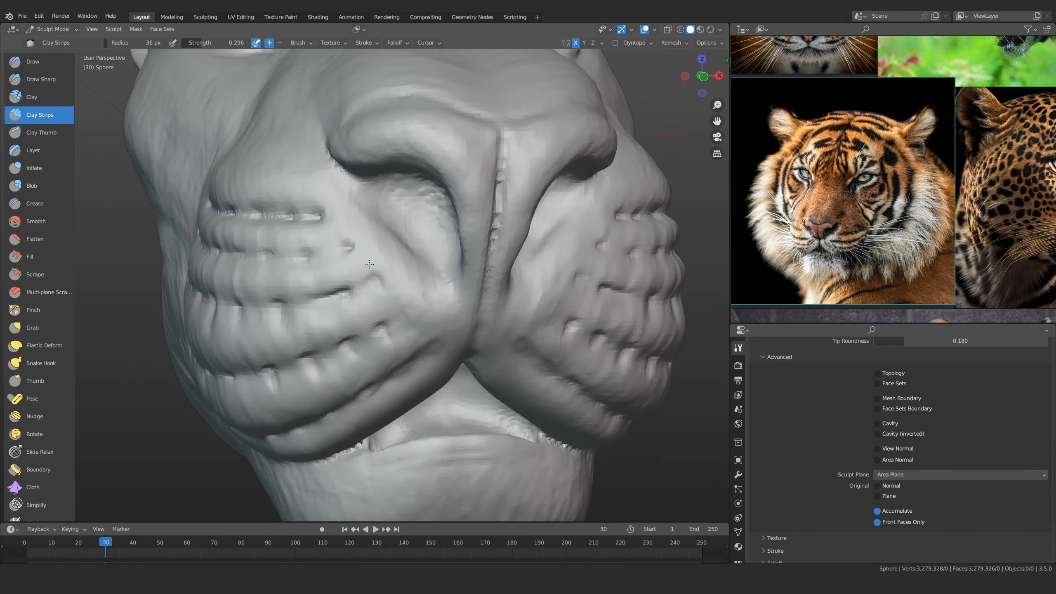
{"action": "key", "text": "f"}
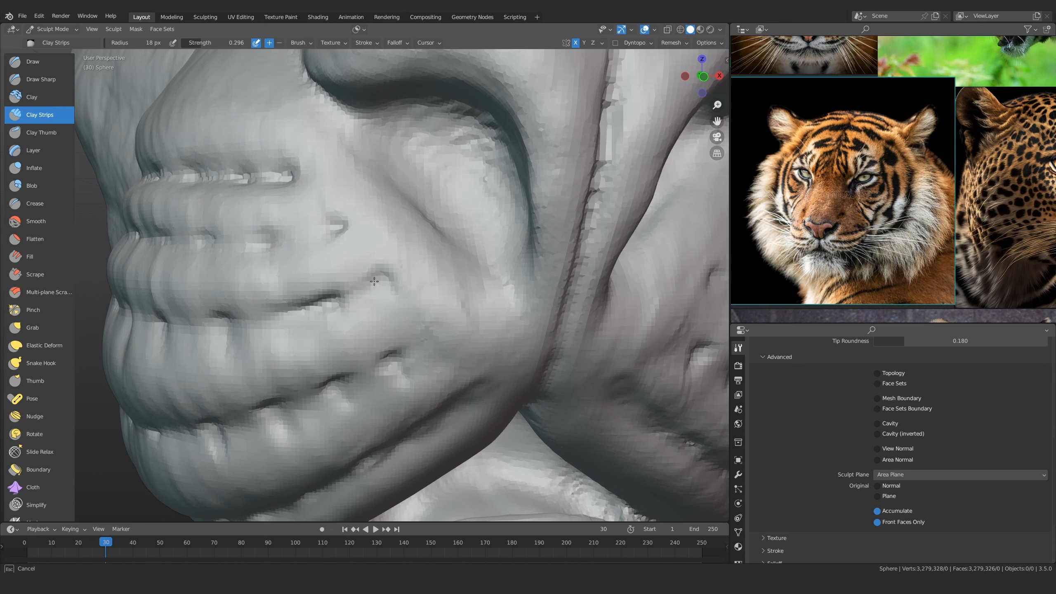
{"action": "left_click", "coordinate": [358, 293]}
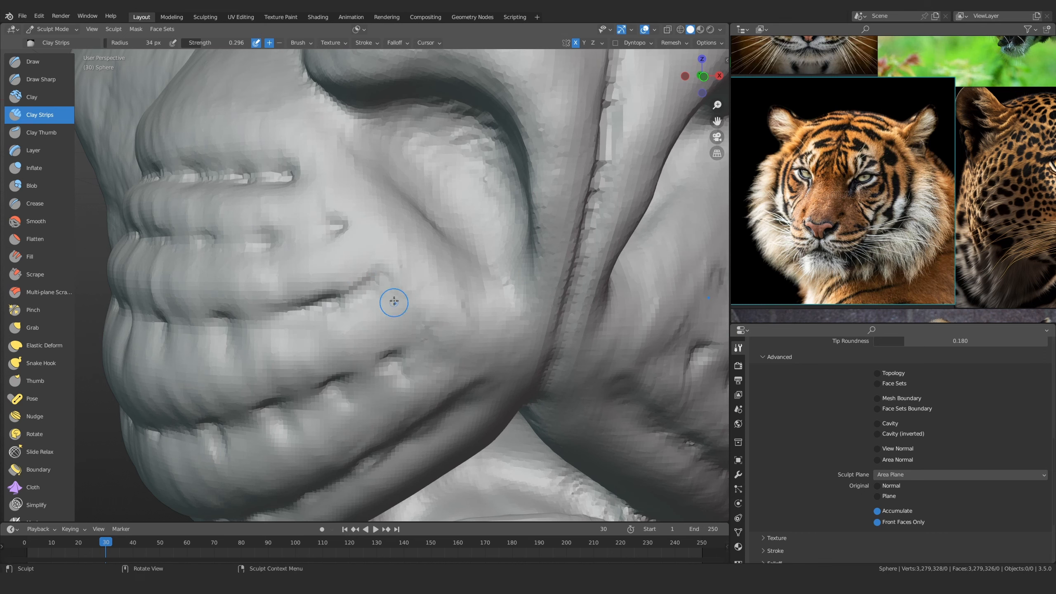
{"action": "scroll", "coordinate": [337, 278], "scroll_direction": "down", "scroll_amount": 6}
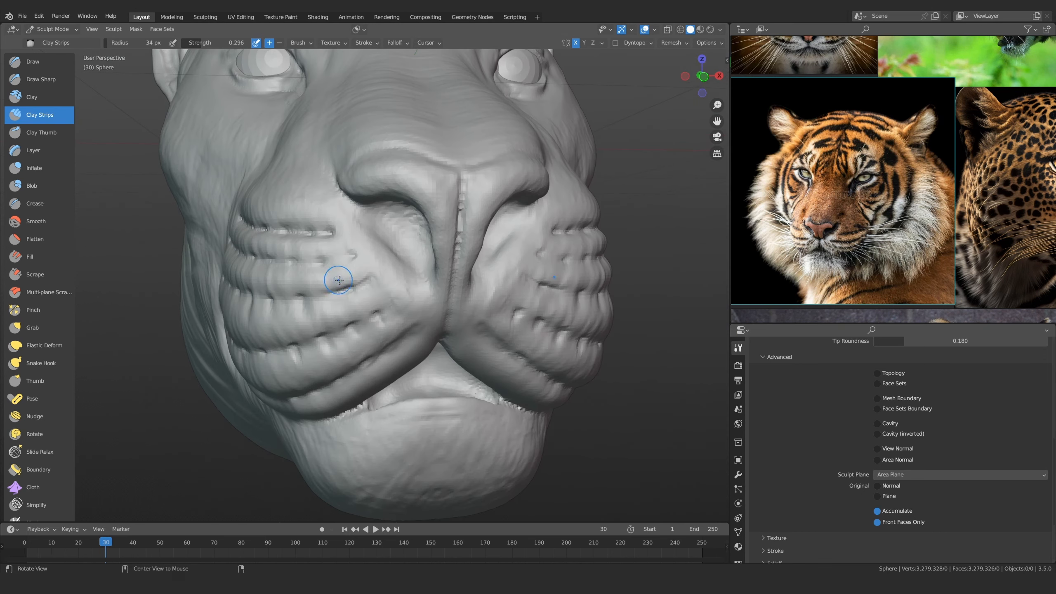
Fill the inner part of the top whisker groove between its pits using Clay Strips, reducing the radius to 29 px
{"action": "middle_click_drag", "start_coordinate": [342, 331], "coordinate": [349, 316]}
{"action": "scroll", "coordinate": [416, 245], "scroll_direction": "up", "scroll_amount": 8}
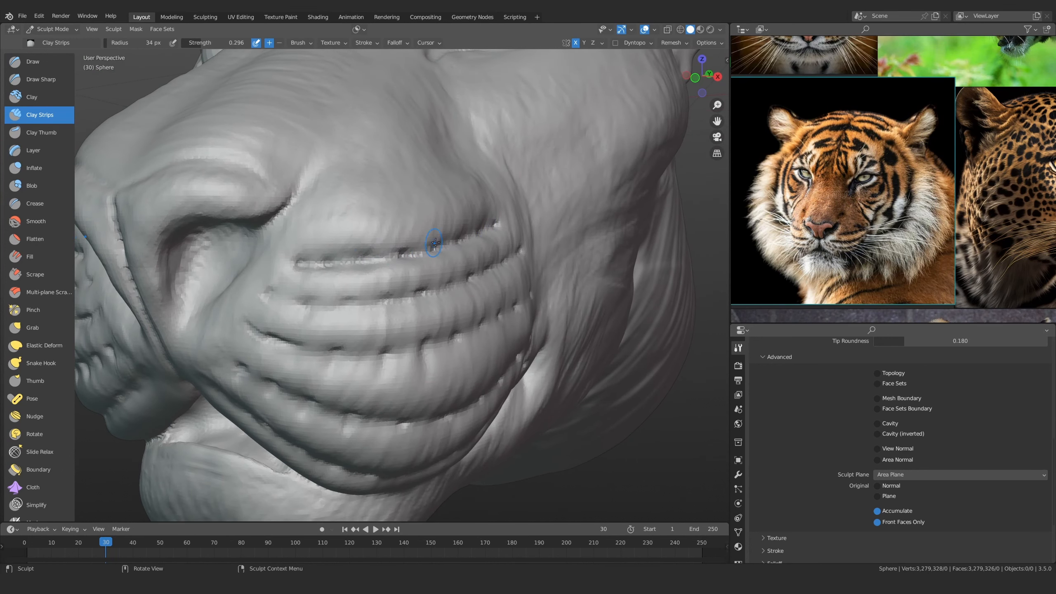
{"action": "middle_click_drag", "start_coordinate": [405, 260], "coordinate": [426, 273], "text": "shift"}
{"action": "scroll", "coordinate": [410, 272], "scroll_direction": "up", "scroll_amount": 1}
{"action": "key", "text": "f"}
{"action": "left_click", "coordinate": [368, 275]}
{"action": "mouse_move", "coordinate": [376, 270]}
{"action": "left_mouse_down"}
{"action": "mouse_move", "coordinate": [354, 285]}
{"action": "mouse_move", "coordinate": [316, 280]}
{"action": "mouse_move", "coordinate": [311, 291]}
{"action": "left_mouse_up"}
{"action": "left_click", "coordinate": [362, 282]}
{"action": "key", "text": "f"}
{"action": "left_click", "coordinate": [331, 281]}
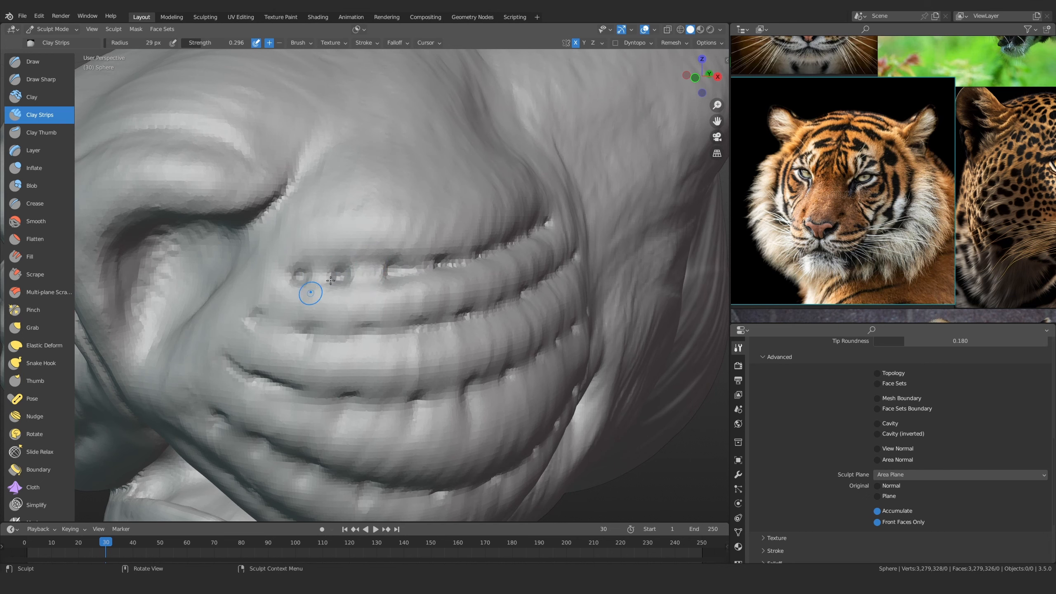
Bridge the outer gaps between the pits of the top whisker row using Clay Strips with a 29 px radius
{"action": "middle_click_drag", "start_coordinate": [330, 281], "coordinate": [317, 281]}
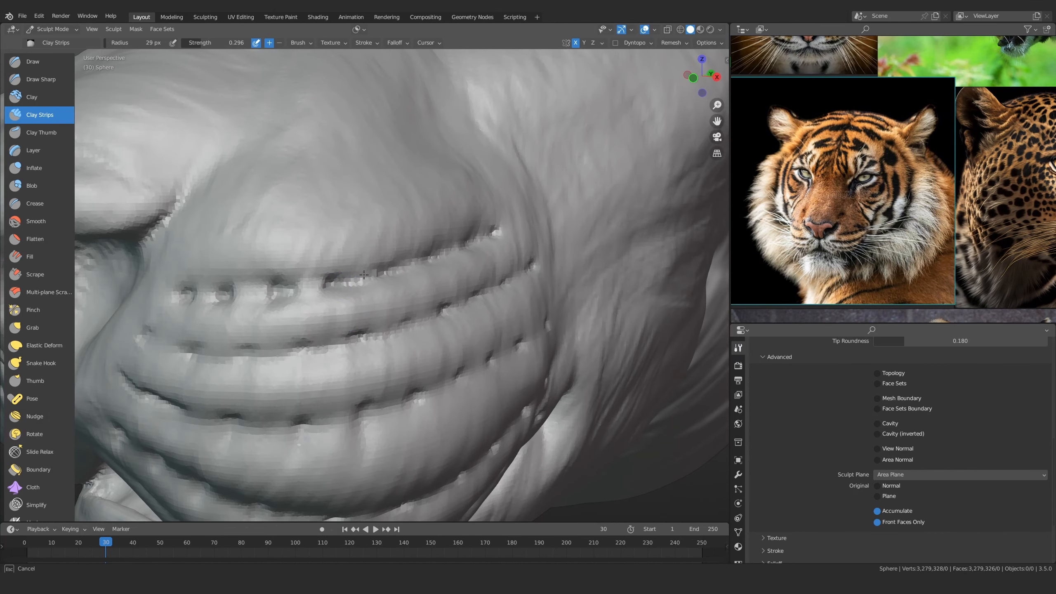
{"action": "left_click_drag", "start_coordinate": [422, 259], "coordinate": [401, 270]}
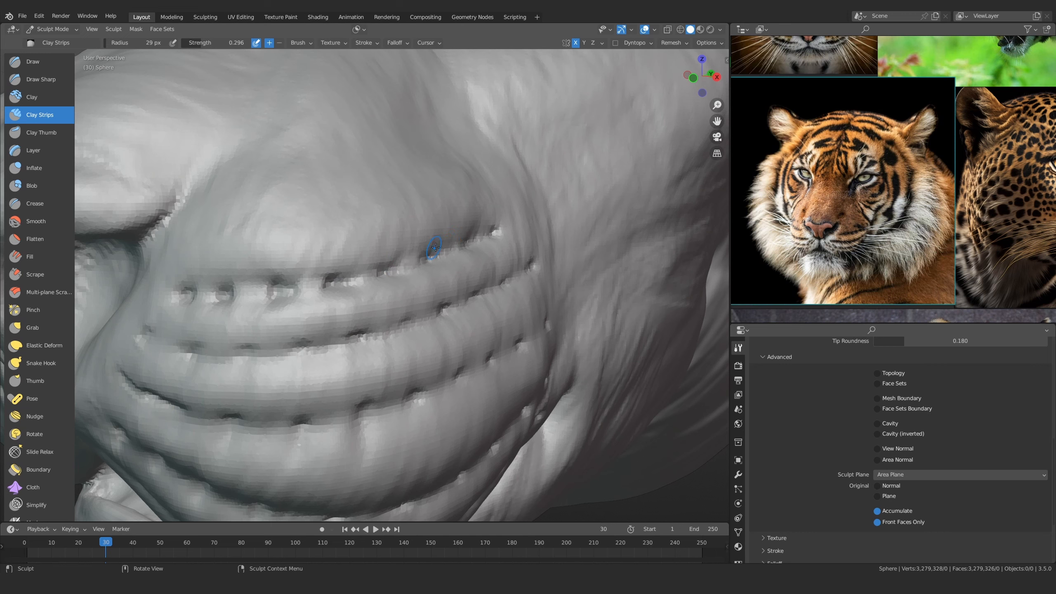
{"action": "scroll", "coordinate": [371, 294], "scroll_direction": "down", "scroll_amount": 10}
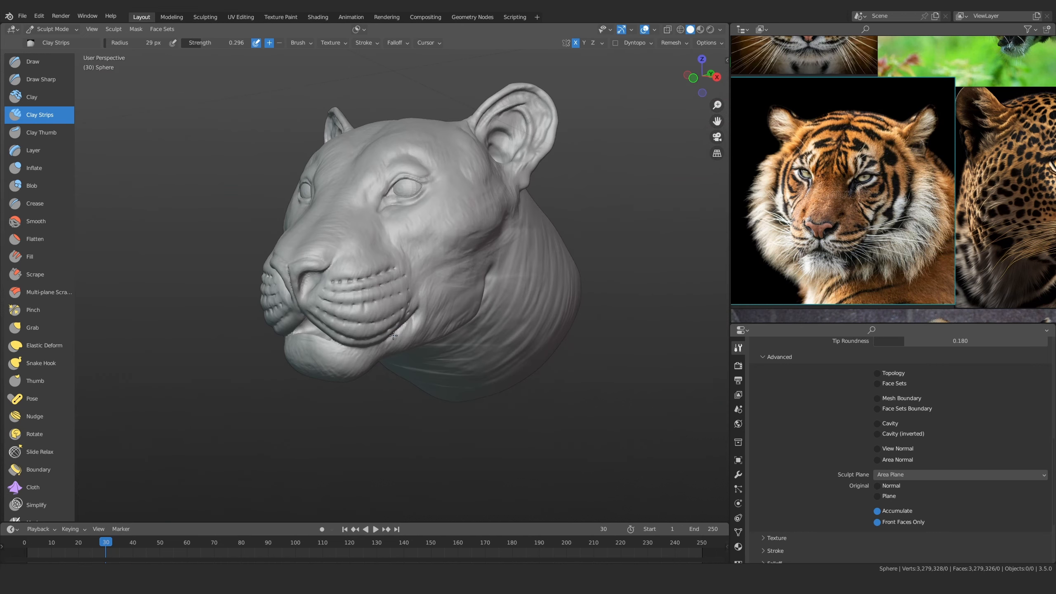
Fill in the inner pits of the top whisker row using Clay Strips with a 39 px radius
{"action": "scroll", "coordinate": [371, 293], "scroll_direction": "up", "scroll_amount": 10}
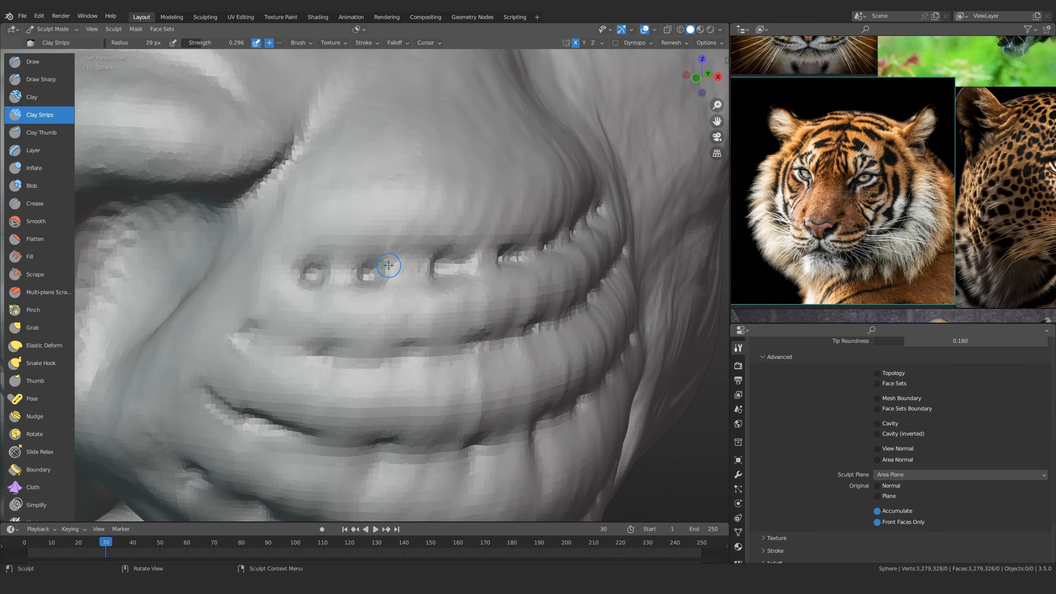
{"action": "mouse_move", "coordinate": [334, 273]}
{"action": "left_mouse_down"}
{"action": "mouse_move", "coordinate": [312, 271]}
{"action": "mouse_move", "coordinate": [368, 268]}
{"action": "left_mouse_up"}
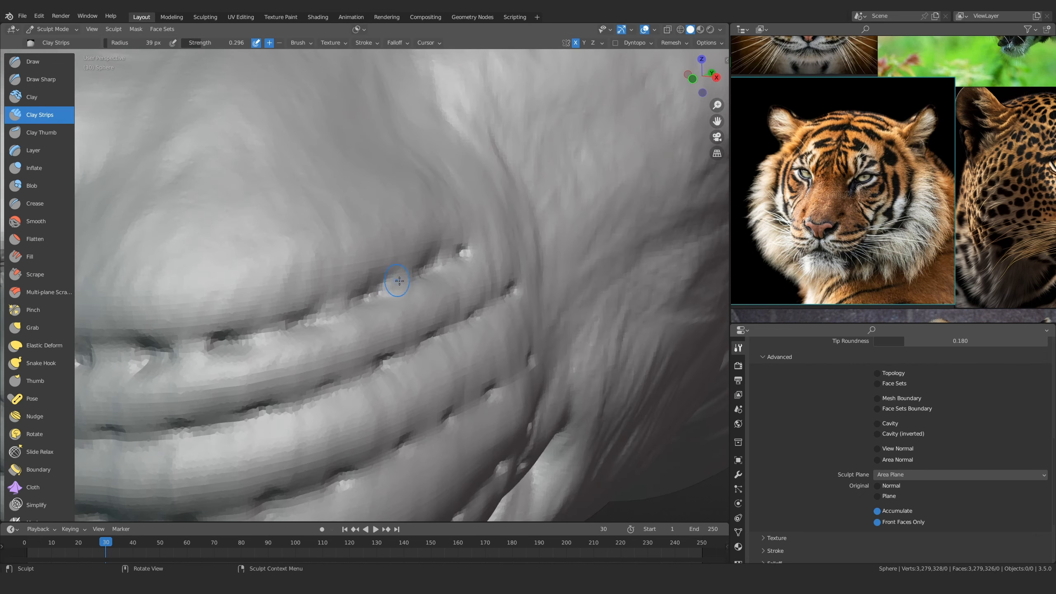
{"action": "left_click_drag", "start_coordinate": [399, 280], "coordinate": [306, 309]}
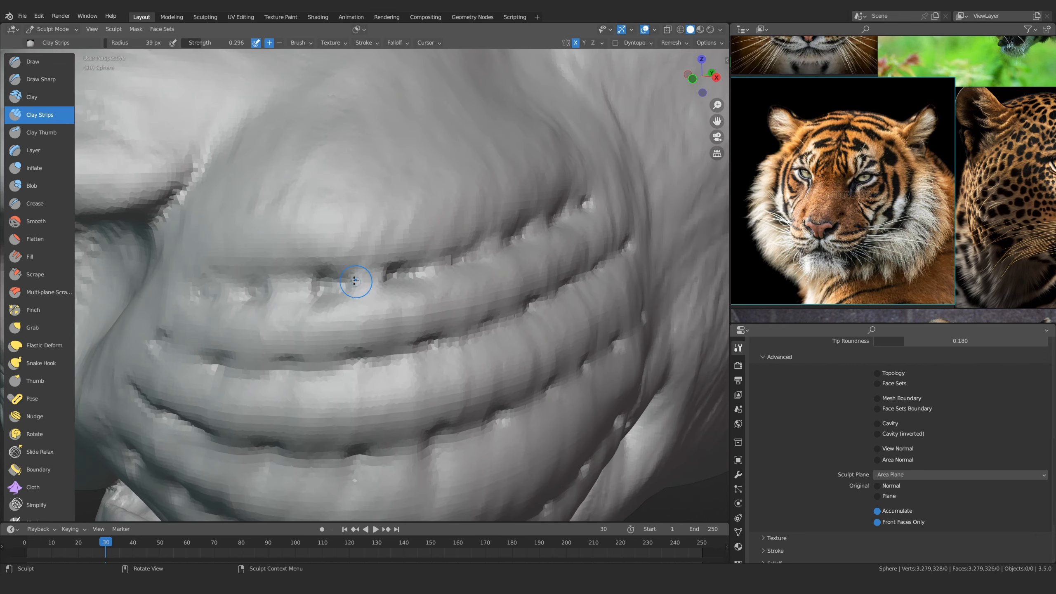
{"action": "left_click_drag", "start_coordinate": [346, 283], "coordinate": [334, 279]}
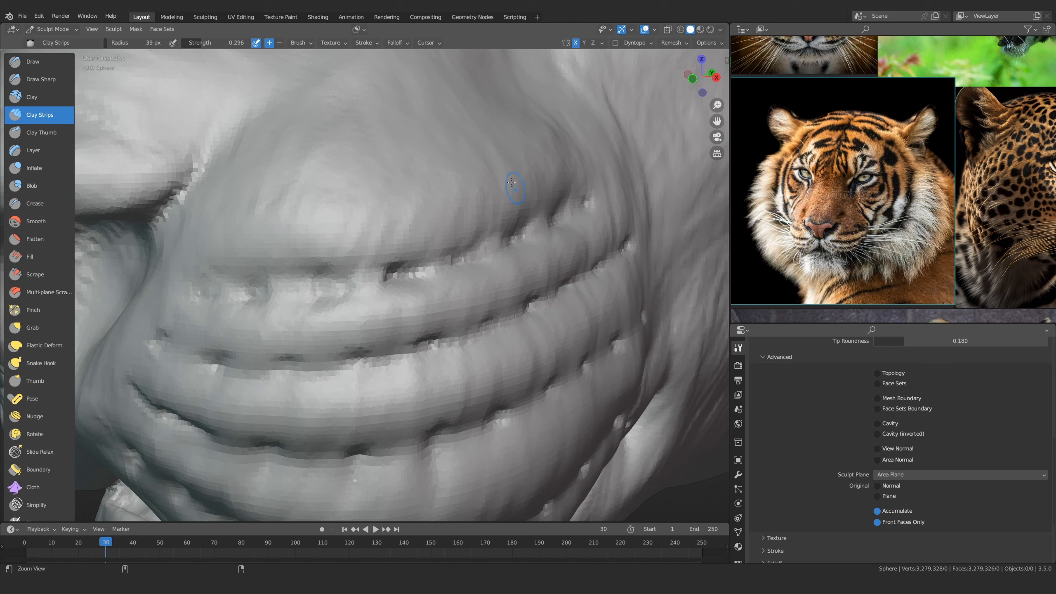
{"action": "middle_click_drag", "start_coordinate": [512, 183], "coordinate": [436, 257], "text": "ctrl"}
{"action": "scroll", "coordinate": [430, 266], "scroll_direction": "up", "scroll_amount": 5}
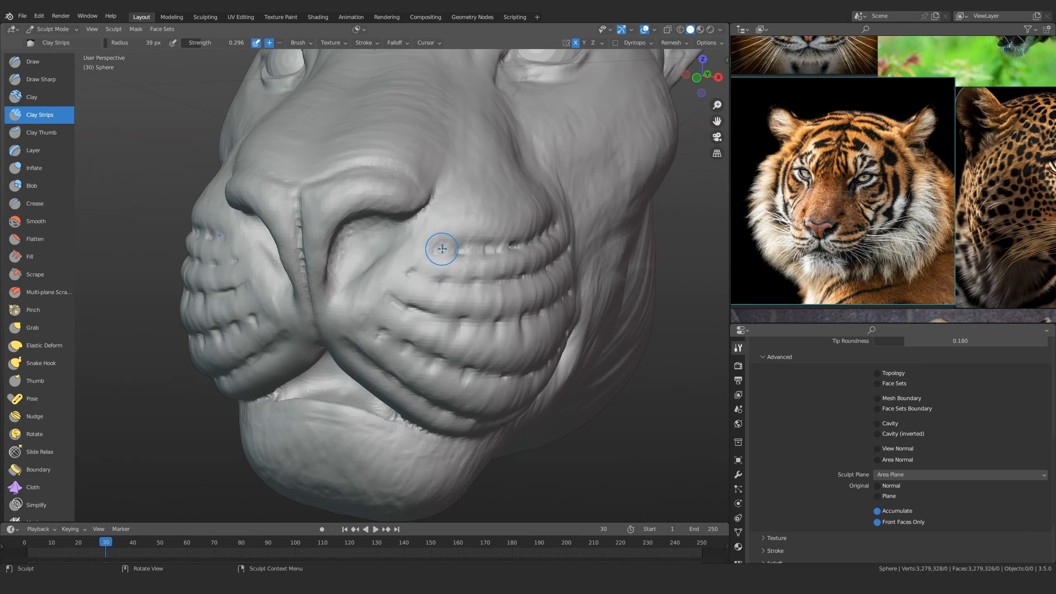
Blend the inner half of the top whisker row into the muzzle using Clay Strips with radii of 28 px and 43 px
{"action": "middle_click_drag", "start_coordinate": [426, 365], "coordinate": [407, 292]}
{"action": "left_click_drag", "start_coordinate": [384, 335], "coordinate": [288, 373]}
{"action": "key", "text": "f"}
{"action": "left_click", "coordinate": [299, 359]}
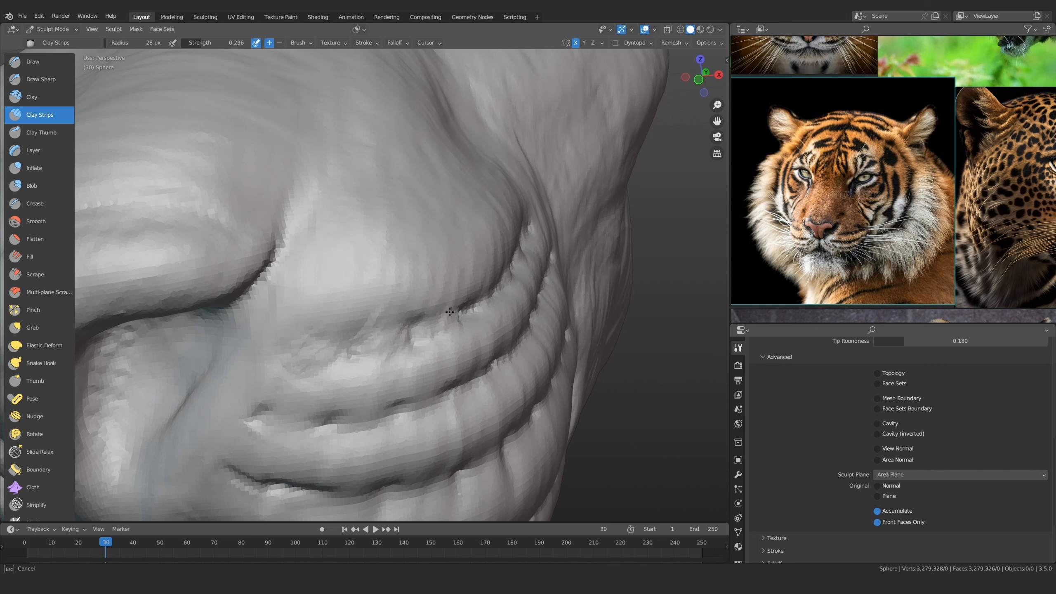
{"action": "left_click_drag", "start_coordinate": [450, 312], "coordinate": [463, 316]}
{"action": "middle_click_drag", "start_coordinate": [464, 317], "coordinate": [382, 313]}
{"action": "key", "text": "f"}
{"action": "left_click", "coordinate": [384, 313]}
{"action": "left_click_drag", "start_coordinate": [384, 314], "coordinate": [316, 324]}
{"action": "middle_click_drag", "start_coordinate": [342, 317], "coordinate": [345, 323], "text": "ctrl"}
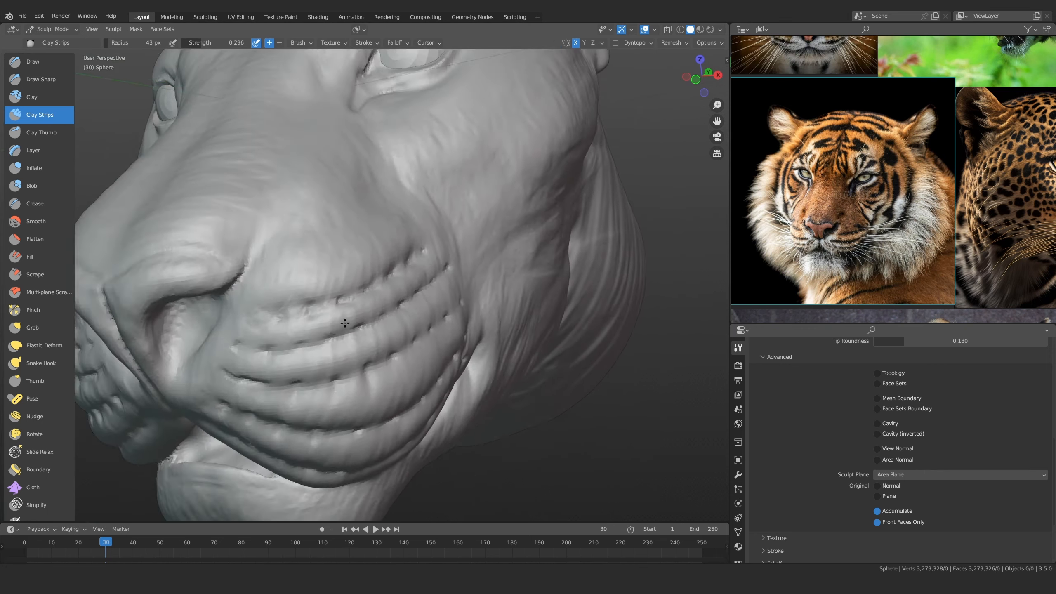
Recarve the pits at the inner part of the top whisker row using subtractive Draw Sharp with a 37 px radius
{"action": "scroll", "coordinate": [345, 323], "scroll_direction": "down", "scroll_amount": 5}
{"action": "scroll", "coordinate": [219, 219], "scroll_direction": "up", "scroll_amount": 6}
{"action": "left_click", "coordinate": [41, 79]}
{"action": "key", "text": "f"}
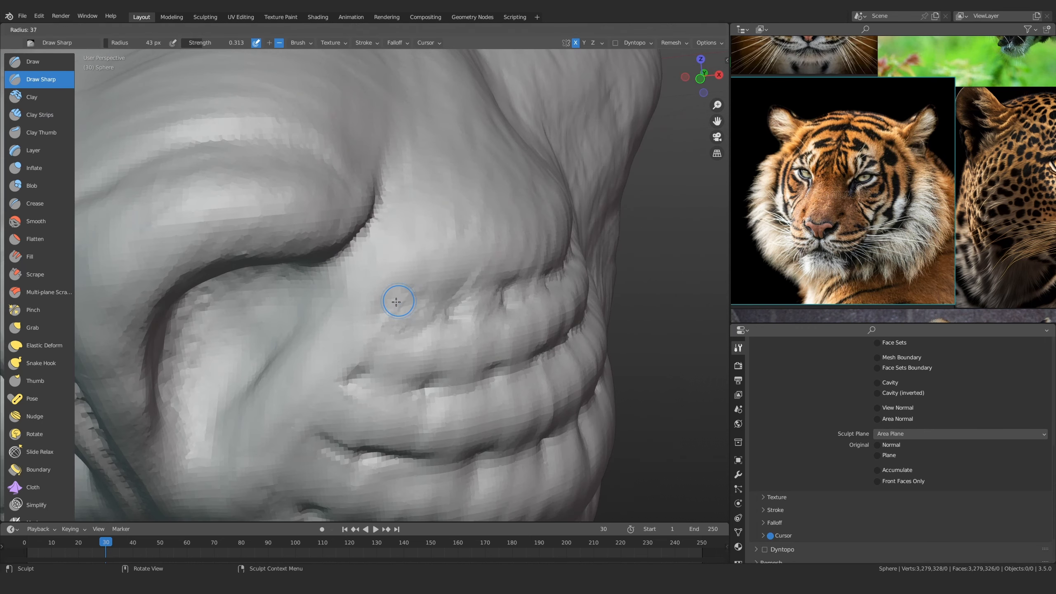
{"action": "left_click", "coordinate": [397, 302]}
{"action": "middle_click_drag", "start_coordinate": [463, 283], "coordinate": [441, 273]}
{"action": "scroll", "coordinate": [422, 259], "scroll_direction": "up", "scroll_amount": 2}
{"action": "left_click_drag", "start_coordinate": [425, 258], "coordinate": [416, 263]}
{"action": "mouse_move", "coordinate": [345, 270]}
{"action": "left_mouse_down"}
{"action": "mouse_move", "coordinate": [286, 269]}
{"action": "mouse_move", "coordinate": [412, 254]}
{"action": "mouse_move", "coordinate": [382, 266]}
{"action": "left_mouse_up"}
{"action": "mouse_move", "coordinate": [315, 243]}
{"action": "left_mouse_down", "text": "ctrl+alt"}
{"action": "mouse_move", "coordinate": [396, 278]}
{"action": "mouse_move", "coordinate": [401, 304]}
{"action": "left_mouse_up", "text": "ctrl+alt"}
{"action": "left_click_drag", "start_coordinate": [402, 242], "coordinate": [420, 221], "text": "alt"}
{"action": "mouse_move", "coordinate": [432, 307]}
{"action": "left_mouse_down", "text": "ctrl+alt"}
{"action": "mouse_move", "coordinate": [445, 242]}
{"action": "mouse_move", "coordinate": [424, 254]}
{"action": "mouse_move", "coordinate": [420, 274]}
{"action": "mouse_move", "coordinate": [436, 254]}
{"action": "mouse_move", "coordinate": [451, 261]}
{"action": "left_mouse_up", "text": "ctrl+alt"}
Build up the surface around the inner end of the top whisker row using Clay Strips with radii of 37 px and 54 px
{"action": "left_click", "coordinate": [46, 115]}
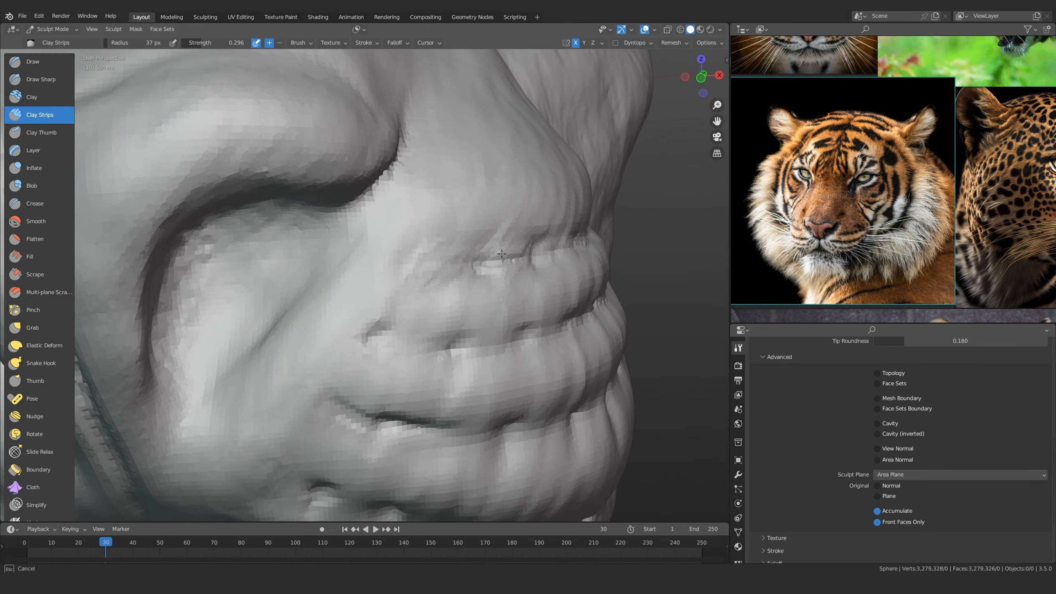
{"action": "left_click_drag", "start_coordinate": [515, 261], "coordinate": [491, 261]}
{"action": "mouse_move", "coordinate": [416, 339]}
{"action": "left_mouse_down", "text": "alt"}
{"action": "mouse_move", "coordinate": [386, 324]}
{"action": "mouse_move", "coordinate": [410, 250]}
{"action": "mouse_move", "coordinate": [407, 278]}
{"action": "left_mouse_up", "text": "alt"}
{"action": "key", "text": "f"}
{"action": "left_click", "coordinate": [417, 264]}
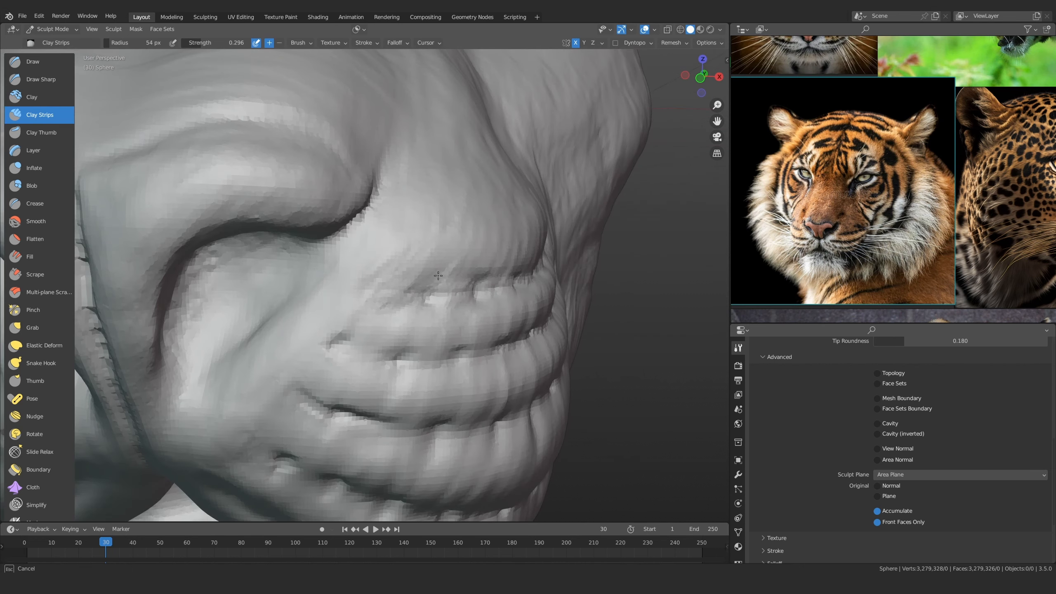
Fill in the innermost pit of the second whisker row from the top using Clay Strips with a 35 px radius
{"action": "key", "text": "f"}
{"action": "left_click", "coordinate": [451, 274]}
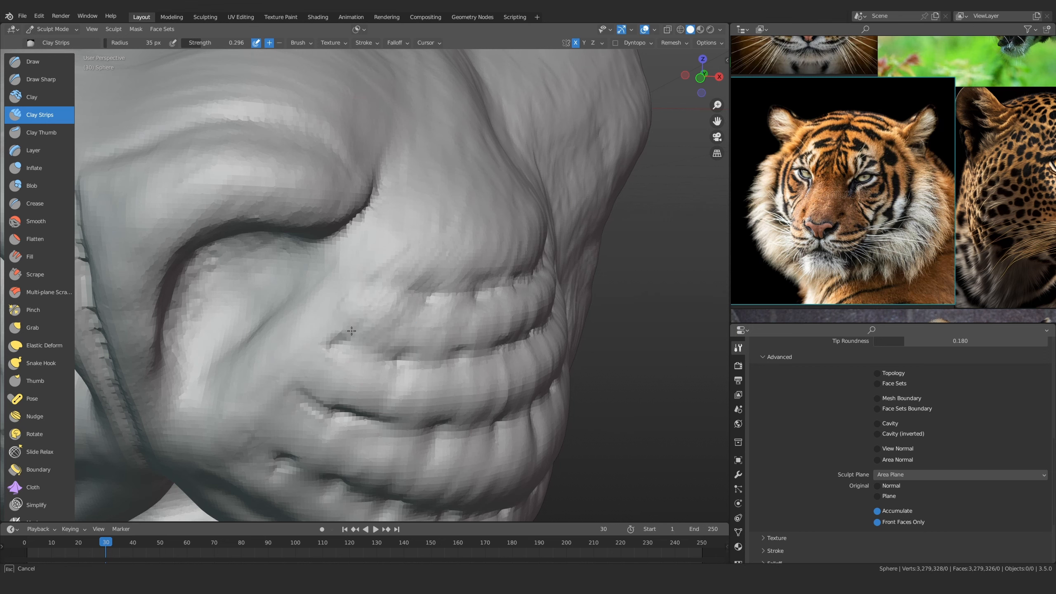
{"action": "left_click_drag", "start_coordinate": [352, 331], "coordinate": [351, 323]}
{"action": "scroll", "coordinate": [352, 330], "scroll_direction": "down", "scroll_amount": 6}
{"action": "middle_click_drag", "start_coordinate": [377, 335], "coordinate": [358, 330]}
{"action": "scroll", "coordinate": [358, 330], "scroll_direction": "up", "scroll_amount": 6}
{"action": "mouse_move", "coordinate": [358, 331]}
{"action": "left_mouse_down"}
{"action": "mouse_move", "coordinate": [362, 314]}
{"action": "mouse_move", "coordinate": [413, 335]}
{"action": "left_mouse_up"}
{"action": "scroll", "coordinate": [412, 337], "scroll_direction": "down", "scroll_amount": 6}
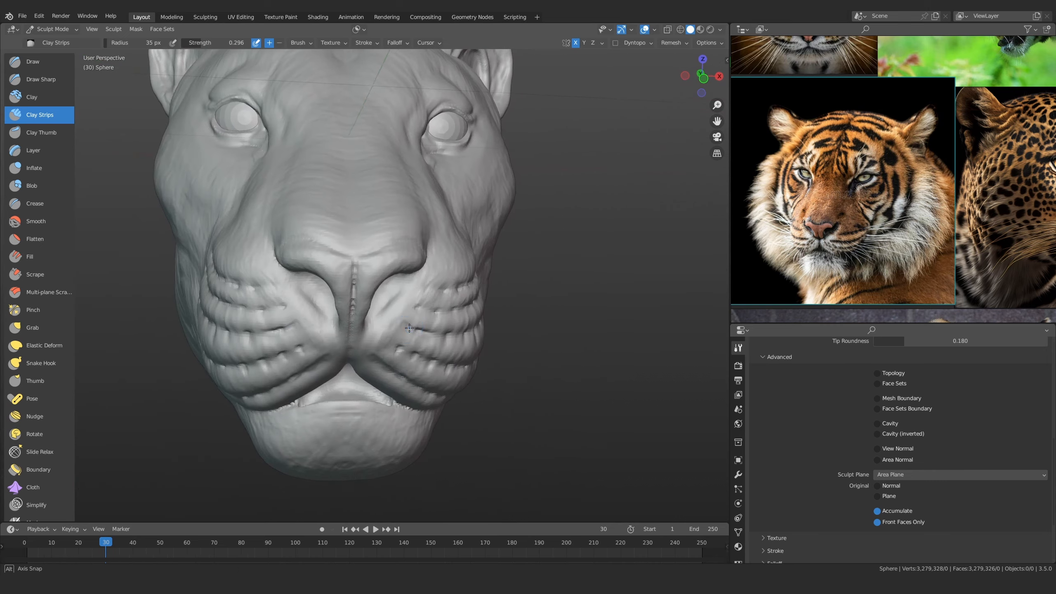
Examine the whole head from the front and compare its nose and mouth with the tiger close-up in the reference photo
{"action": "mouse_move", "coordinate": [365, 354]}
{"action": "middle_mouse_down", "text": "shift"}
{"action": "mouse_move", "coordinate": [381, 298]}
{"action": "mouse_move", "coordinate": [406, 334]}
{"action": "middle_mouse_up", "text": "shift"}
{"action": "scroll", "coordinate": [406, 335], "scroll_direction": "up", "scroll_amount": 3}
{"action": "middle_click_drag", "start_coordinate": [336, 316], "coordinate": [370, 337]}
{"action": "scroll", "coordinate": [370, 338], "scroll_direction": "down", "scroll_amount": 5}
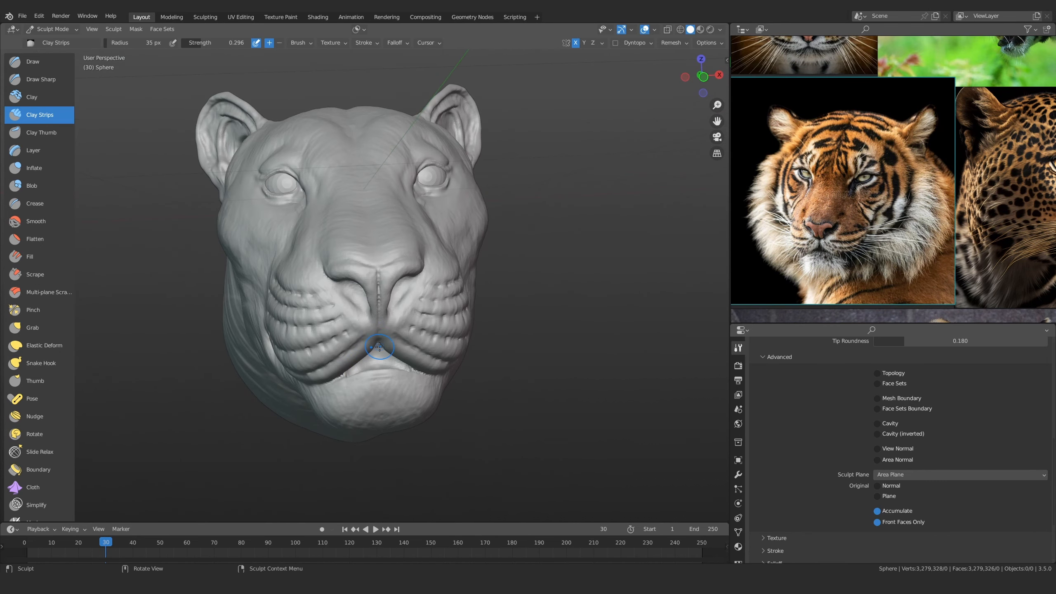
{"action": "scroll", "coordinate": [836, 273], "scroll_direction": "up", "scroll_amount": 7}
{"action": "middle_click_drag", "start_coordinate": [831, 146], "coordinate": [942, 256]}
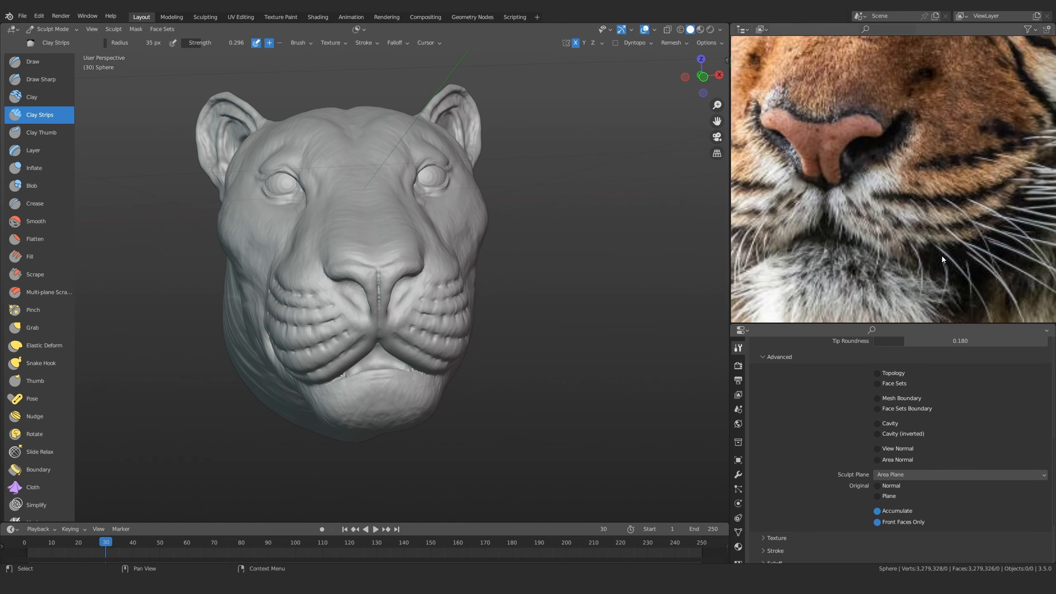
{"action": "middle_click_drag", "start_coordinate": [860, 162], "coordinate": [880, 214]}
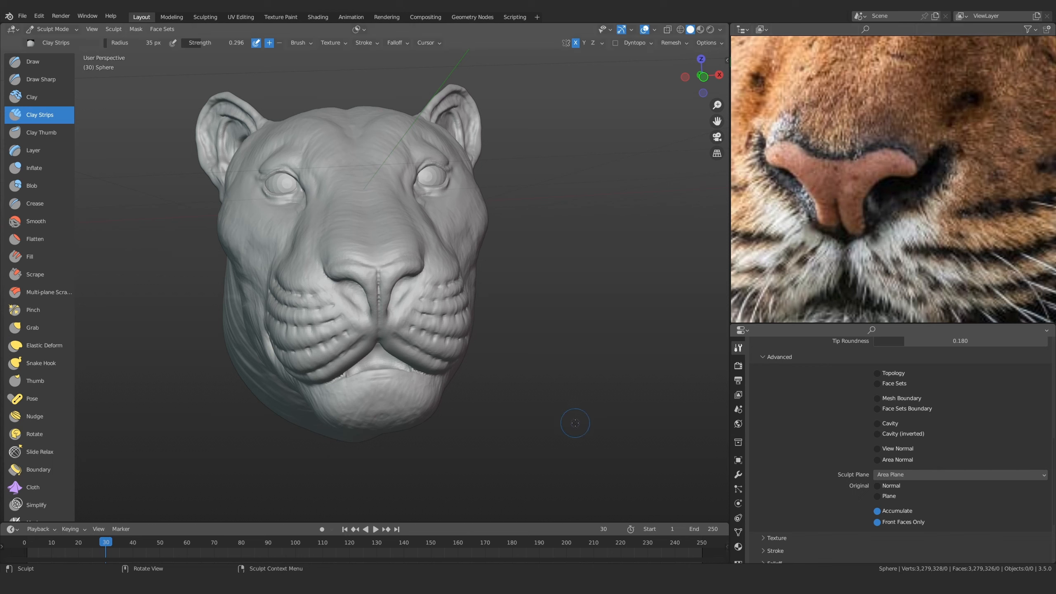
{"action": "middle_click_drag", "start_coordinate": [355, 305], "coordinate": [347, 288], "text": "shift"}
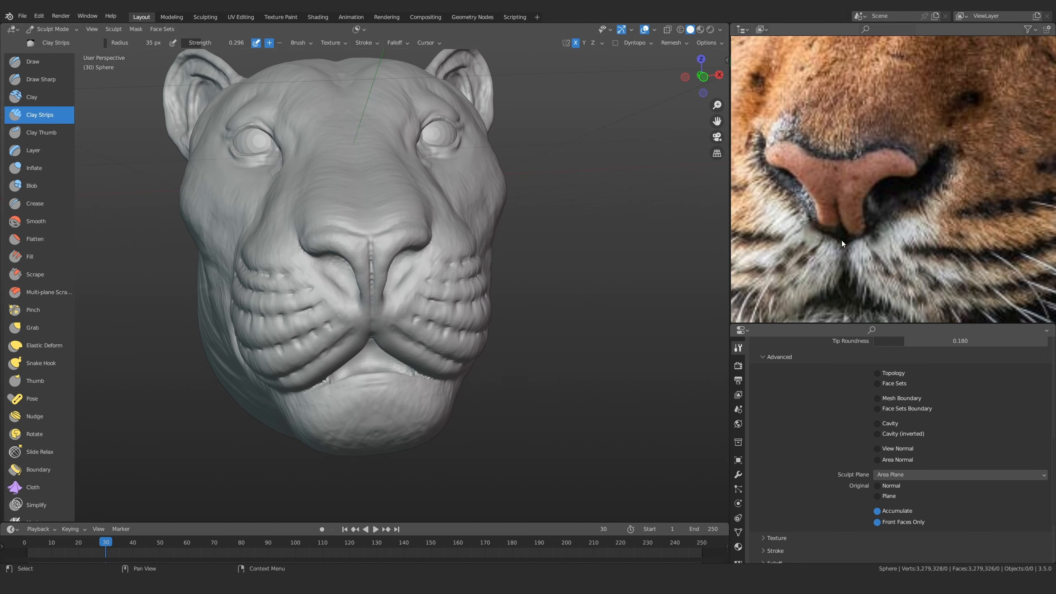
Thicken the lower end of the nose beside the central groove using Inflate with a 45 px radius, and switch to the Grab brush
{"action": "middle_click_drag", "start_coordinate": [397, 291], "coordinate": [362, 263]}
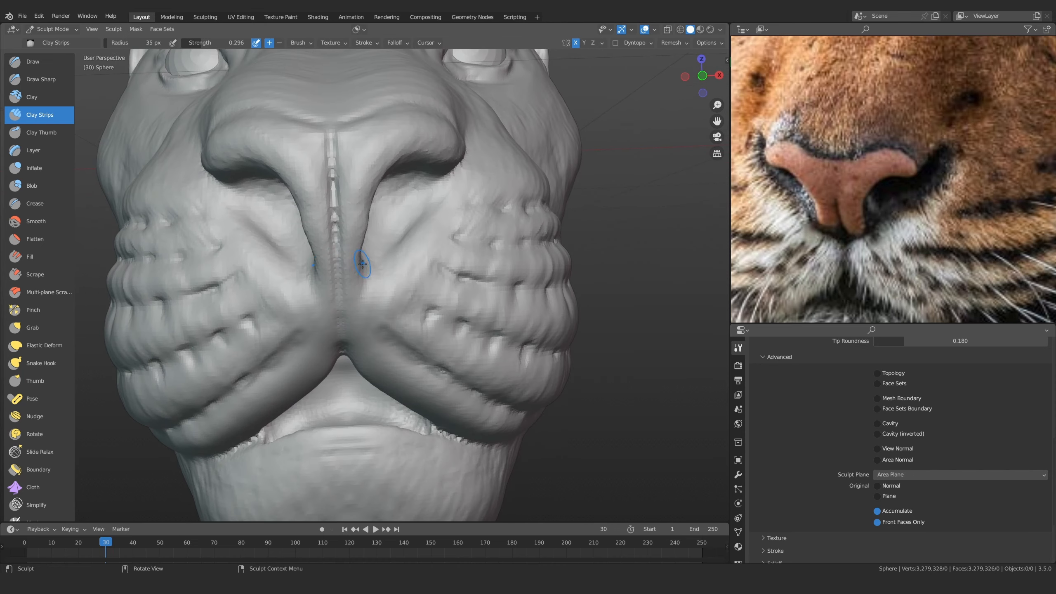
{"action": "key", "text": "f"}
{"action": "left_click", "coordinate": [366, 264]}
{"action": "left_click", "coordinate": [33, 167]}
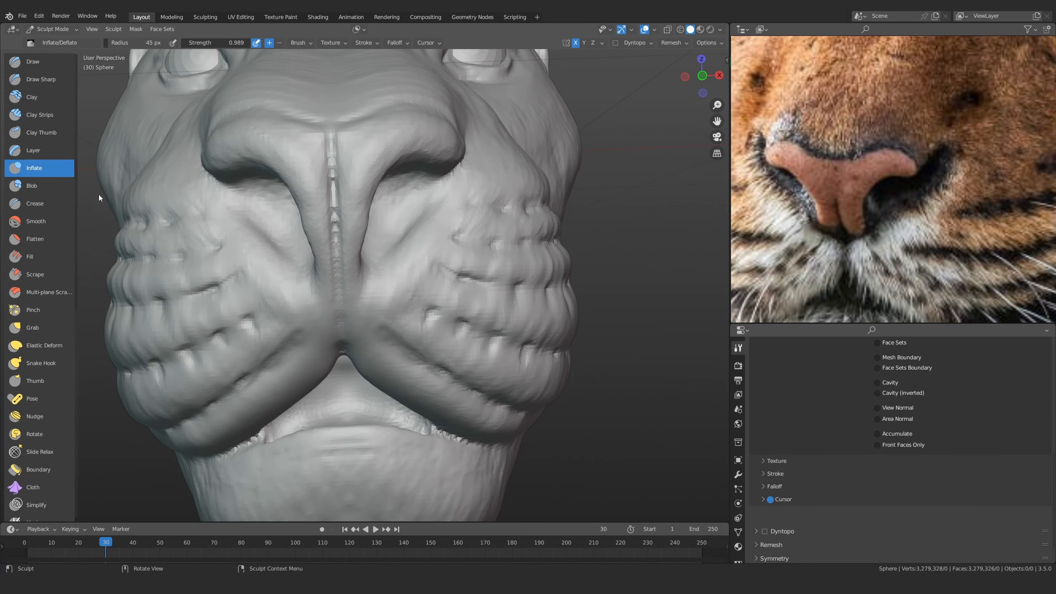
{"action": "scroll", "coordinate": [358, 250], "scroll_direction": "up", "scroll_amount": 2}
{"action": "mouse_move", "coordinate": [359, 250]}
{"action": "left_mouse_down"}
{"action": "mouse_move", "coordinate": [363, 258]}
{"action": "mouse_move", "coordinate": [360, 233]}
{"action": "mouse_move", "coordinate": [371, 273]}
{"action": "mouse_move", "coordinate": [372, 250]}
{"action": "mouse_move", "coordinate": [329, 266]}
{"action": "left_mouse_up"}
{"action": "mouse_move", "coordinate": [216, 303]}
{"action": "left_mouse_down", "text": "alt"}
{"action": "mouse_move", "coordinate": [259, 309]}
{"action": "mouse_move", "coordinate": [139, 343]}
{"action": "mouse_move", "coordinate": [390, 308]}
{"action": "mouse_move", "coordinate": [316, 316]}
{"action": "mouse_move", "coordinate": [287, 298]}
{"action": "mouse_move", "coordinate": [345, 308]}
{"action": "mouse_move", "coordinate": [254, 320]}
{"action": "mouse_move", "coordinate": [208, 279]}
{"action": "mouse_move", "coordinate": [233, 316]}
{"action": "left_mouse_up", "text": "alt"}
{"action": "key", "text": "g"}
{"action": "middle_click_drag", "start_coordinate": [236, 266], "coordinate": [250, 316], "text": "ctrl"}
{"action": "mouse_move", "coordinate": [250, 316]}
{"action": "middle_mouse_down"}
{"action": "mouse_move", "coordinate": [386, 249]}
{"action": "mouse_move", "coordinate": [409, 211]}
{"action": "mouse_move", "coordinate": [423, 287]}
{"action": "middle_mouse_up"}
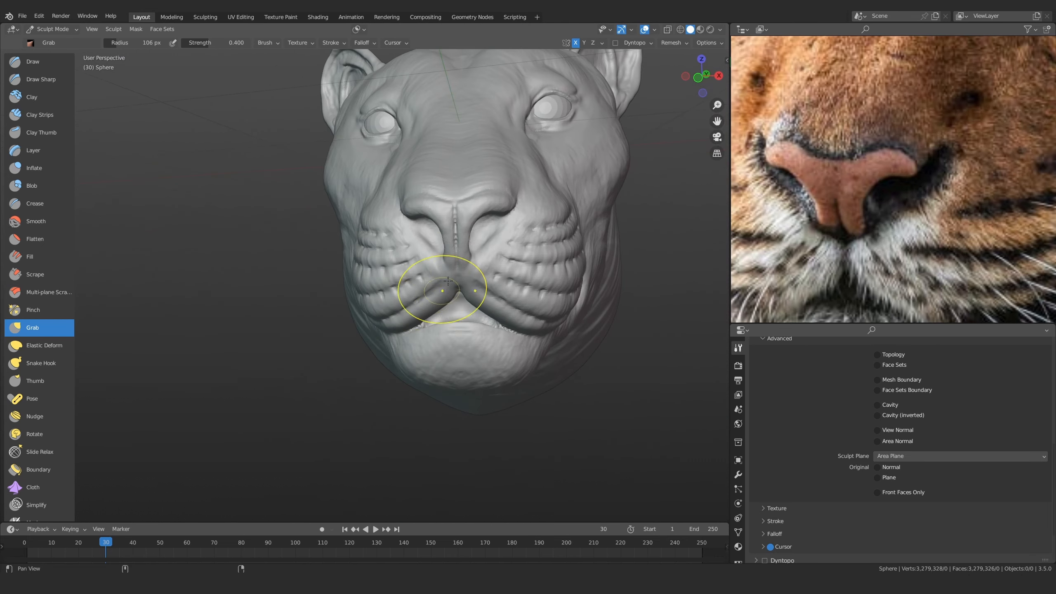
{"action": "scroll", "coordinate": [414, 276], "scroll_direction": "up", "scroll_amount": 3}
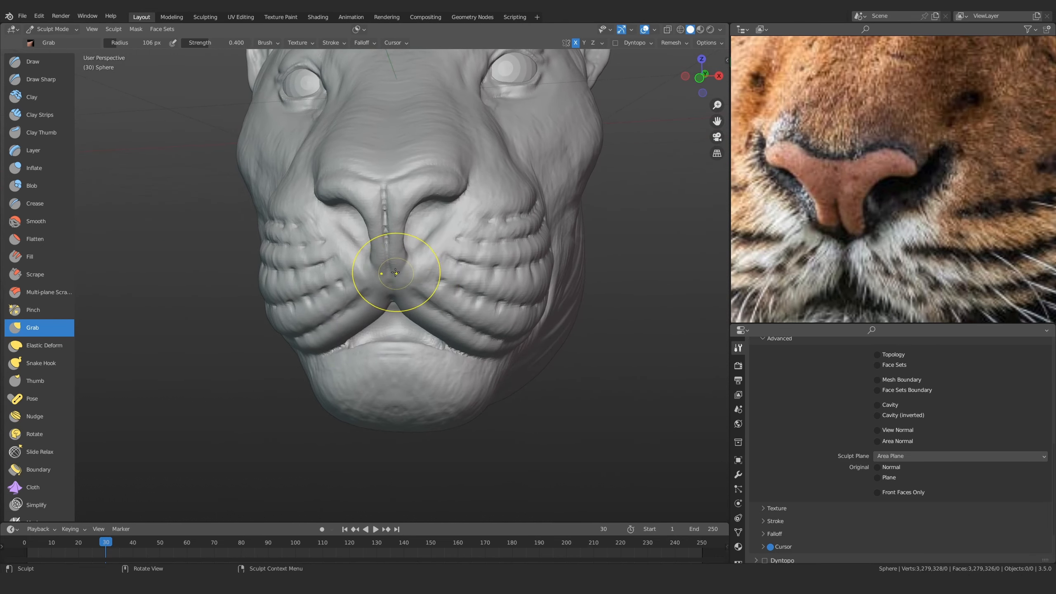
Build up the lower inner edge of the nostril using Clay Strips, reducing the radius to 34 px
{"action": "left_click", "coordinate": [39, 114]}
{"action": "key", "text": "f"}
{"action": "left_click", "coordinate": [367, 258]}
{"action": "mouse_move", "coordinate": [370, 258]}
{"action": "middle_mouse_down", "text": "ctrl"}
{"action": "mouse_move", "coordinate": [421, 222]}
{"action": "mouse_move", "coordinate": [388, 229]}
{"action": "mouse_move", "coordinate": [374, 254]}
{"action": "mouse_move", "coordinate": [284, 304]}
{"action": "mouse_move", "coordinate": [309, 271]}
{"action": "mouse_move", "coordinate": [295, 283]}
{"action": "mouse_move", "coordinate": [347, 315]}
{"action": "middle_mouse_up", "text": "ctrl"}
{"action": "scroll", "coordinate": [296, 287], "scroll_direction": "up", "scroll_amount": 2}
{"action": "key", "text": "f"}
{"action": "left_click", "coordinate": [365, 316]}
{"action": "scroll", "coordinate": [347, 316], "scroll_direction": "up", "scroll_amount": 1}
{"action": "key", "text": "f"}
{"action": "left_click", "coordinate": [358, 326]}
{"action": "left_click_drag", "start_coordinate": [347, 326], "coordinate": [362, 337]}
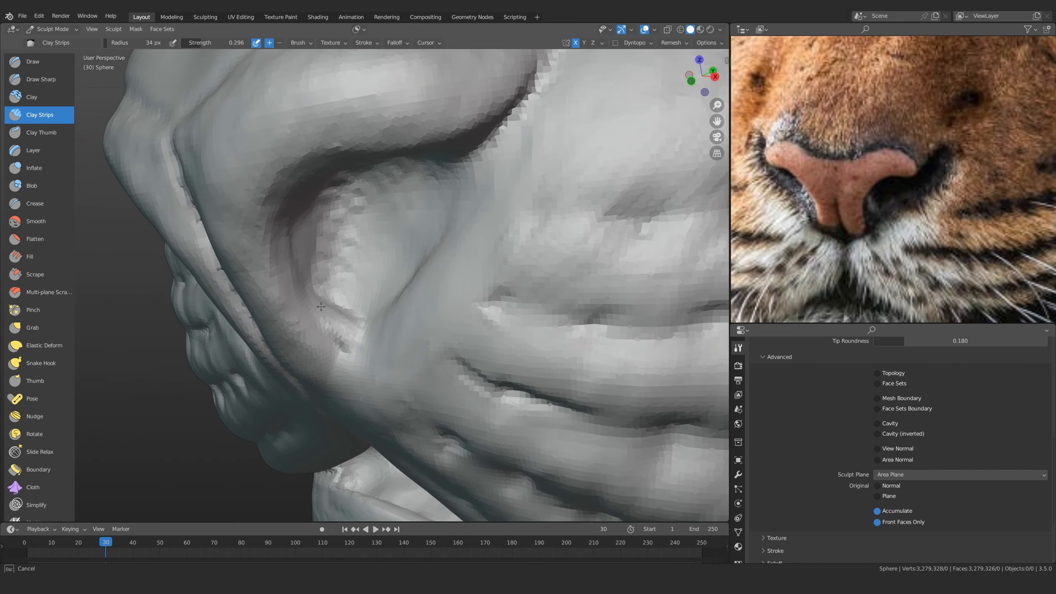
Examine the nostril shape in the side-view tiger reference photo
{"action": "scroll", "coordinate": [876, 181], "scroll_direction": "down", "scroll_amount": 5}
{"action": "scroll", "coordinate": [870, 227], "scroll_direction": "up", "scroll_amount": 8}
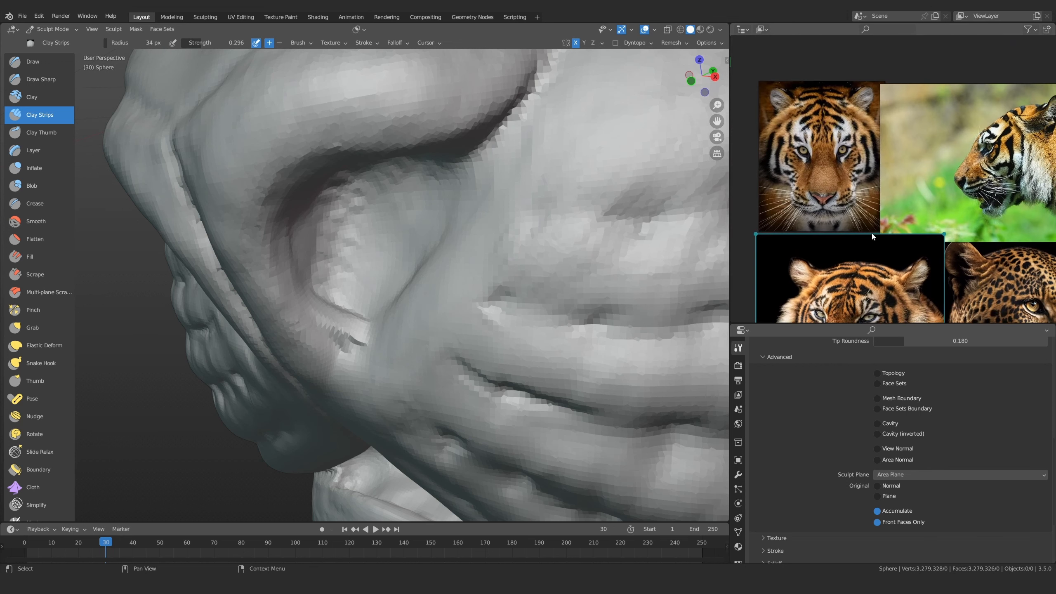
{"action": "middle_click_drag", "start_coordinate": [846, 269], "coordinate": [899, 169]}
{"action": "middle_click_drag", "start_coordinate": [861, 207], "coordinate": [866, 196]}
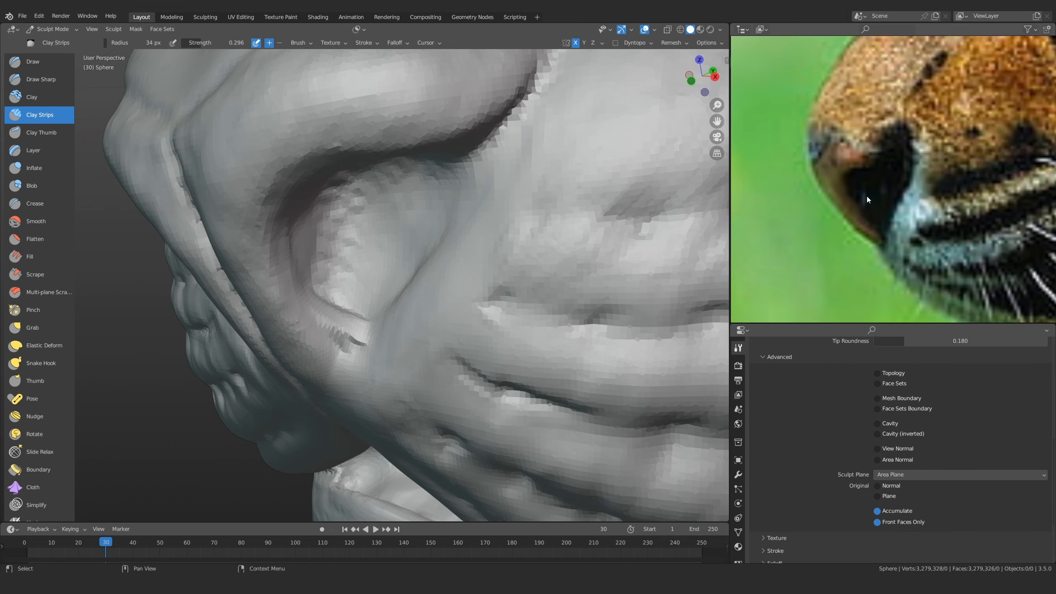
{"action": "scroll", "coordinate": [867, 192], "scroll_direction": "down", "scroll_amount": 5}
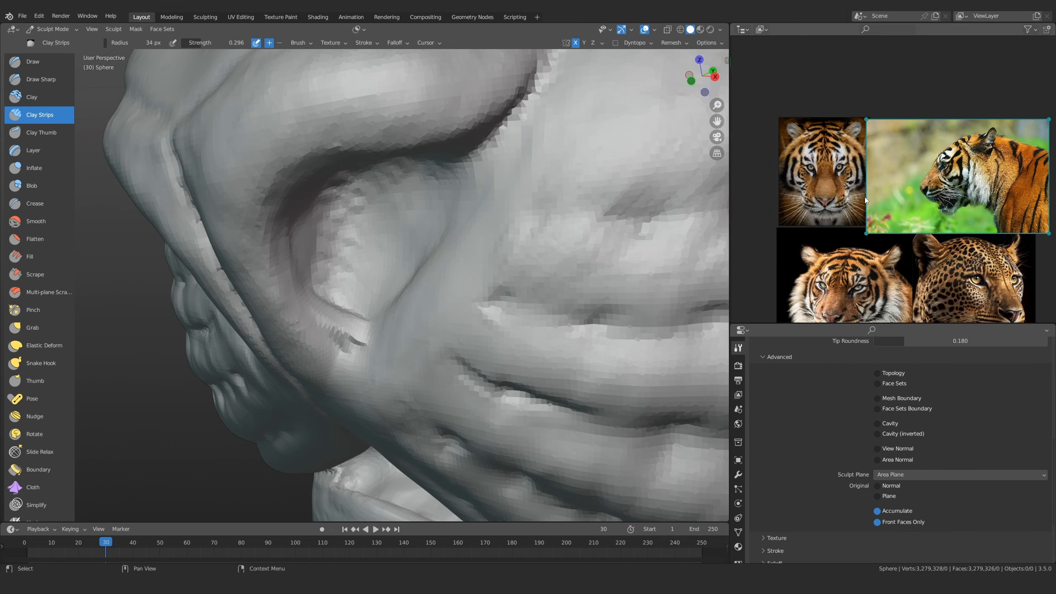
Examine the nostril and nose wing in the two spotted big-cat muzzle close-ups among the reference photos
{"action": "scroll", "coordinate": [874, 194], "scroll_direction": "up", "scroll_amount": 5}
{"action": "scroll", "coordinate": [874, 194], "scroll_direction": "up", "scroll_amount": 5}
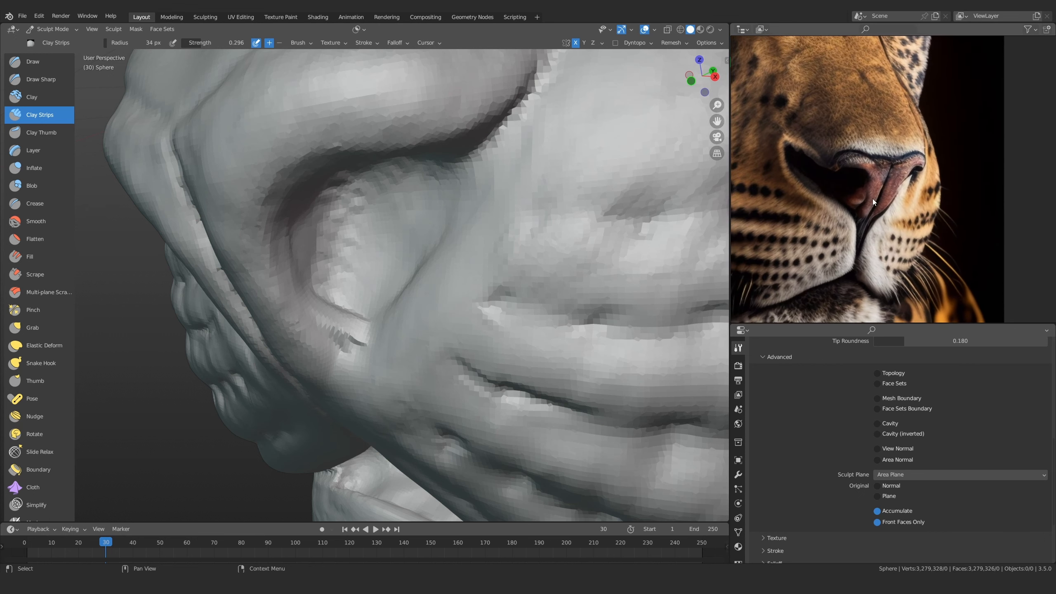
{"action": "scroll", "coordinate": [853, 235], "scroll_direction": "up", "scroll_amount": 3}
{"action": "scroll", "coordinate": [897, 241], "scroll_direction": "down", "scroll_amount": 8}
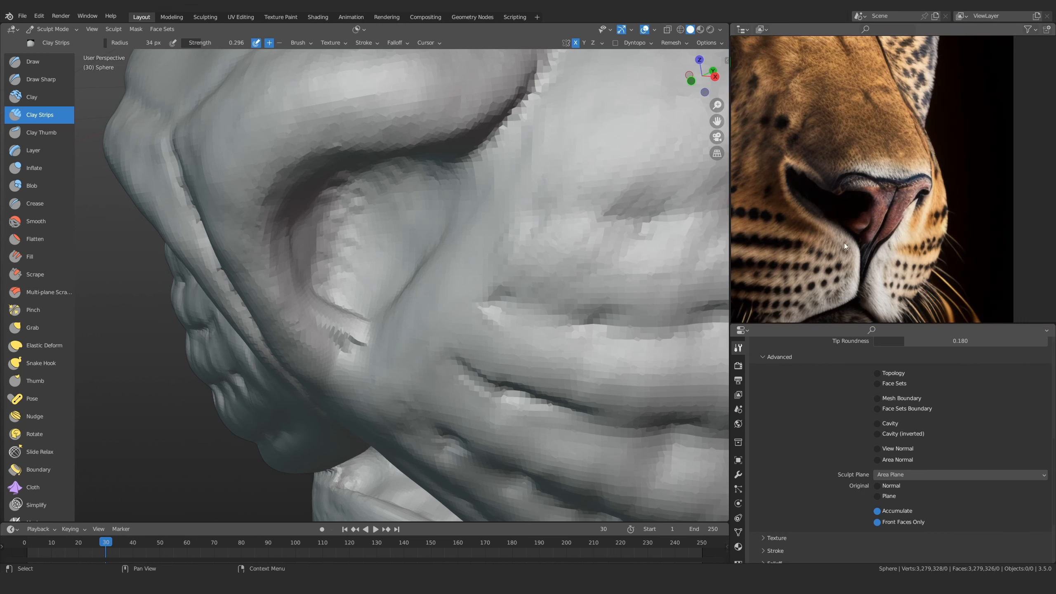
{"action": "middle_click_drag", "start_coordinate": [781, 316], "coordinate": [827, 212]}
{"action": "scroll", "coordinate": [827, 215], "scroll_direction": "up", "scroll_amount": 8}
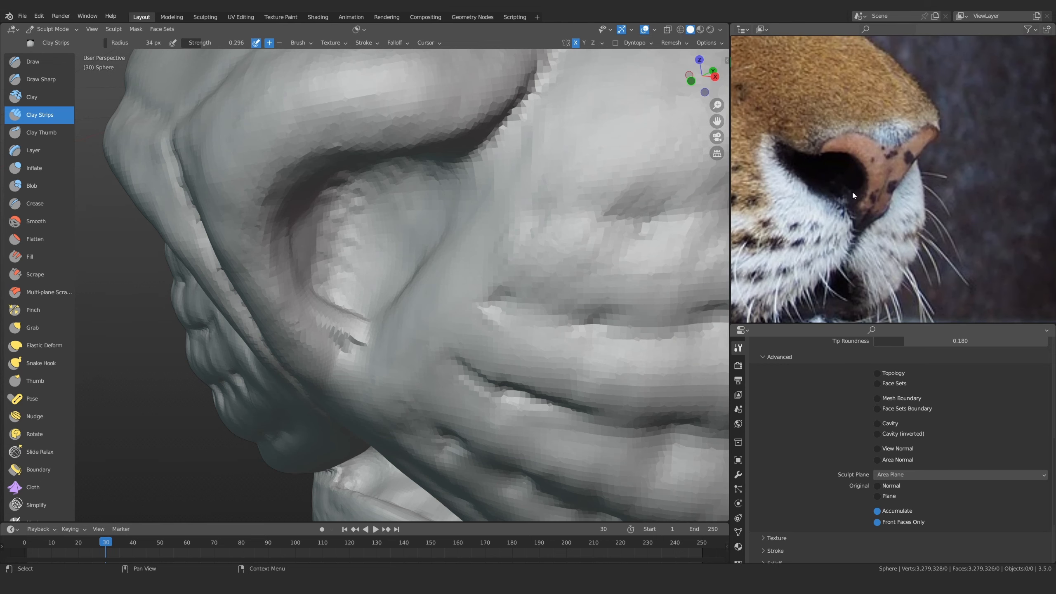
Build up and blend the lower edge of the nostril beside the upper lip using Clay Strips with a 54 px radius
{"action": "mouse_move", "coordinate": [407, 312]}
{"action": "middle_mouse_down"}
{"action": "mouse_move", "coordinate": [577, 247]}
{"action": "mouse_move", "coordinate": [426, 310]}
{"action": "middle_mouse_up"}
{"action": "key", "text": "f"}
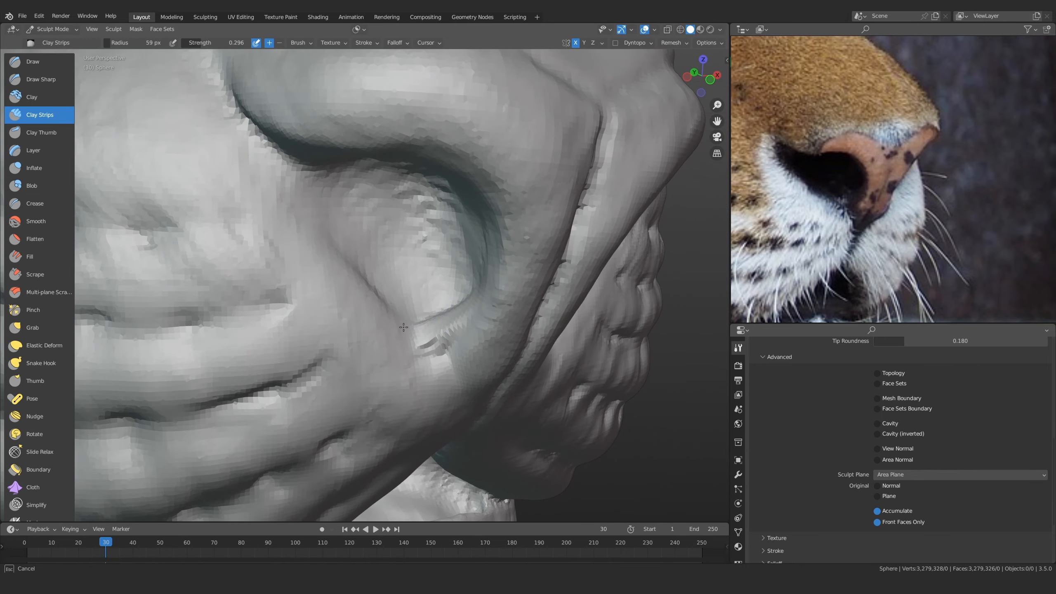
{"action": "left_click_drag", "start_coordinate": [430, 327], "coordinate": [420, 333]}
{"action": "middle_click_drag", "start_coordinate": [410, 344], "coordinate": [401, 346]}
{"action": "key", "text": "f"}
{"action": "left_click", "coordinate": [413, 346]}
{"action": "left_click_drag", "start_coordinate": [400, 345], "coordinate": [397, 345]}
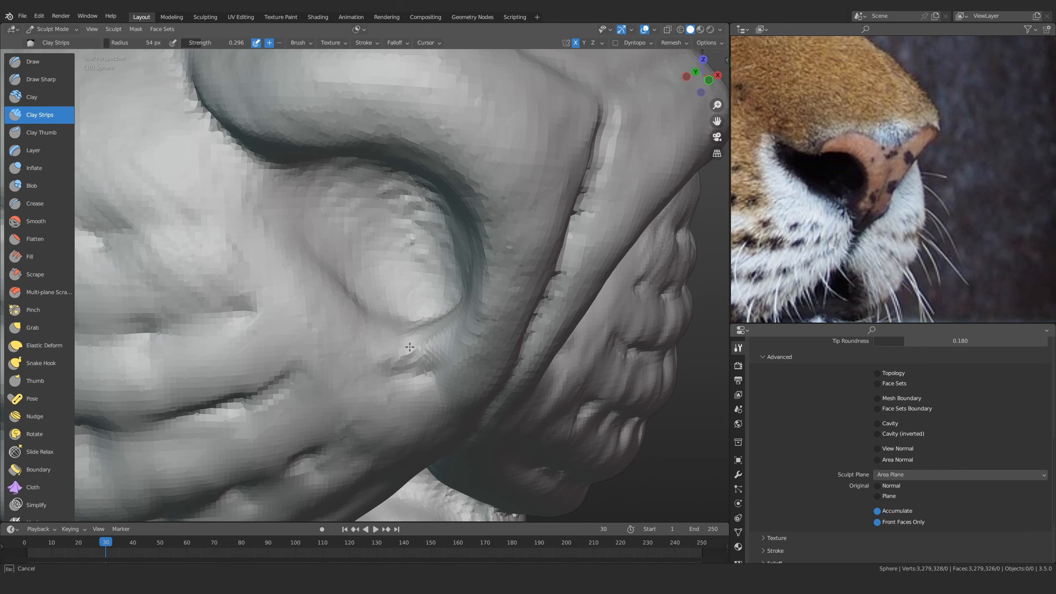
{"action": "mouse_move", "coordinate": [422, 325]}
{"action": "left_mouse_down"}
{"action": "mouse_move", "coordinate": [410, 356]}
{"action": "mouse_move", "coordinate": [439, 362]}
{"action": "left_mouse_up"}
{"action": "left_click_drag", "start_coordinate": [439, 299], "coordinate": [418, 237]}
{"action": "scroll", "coordinate": [418, 238], "scroll_direction": "down", "scroll_amount": 6}
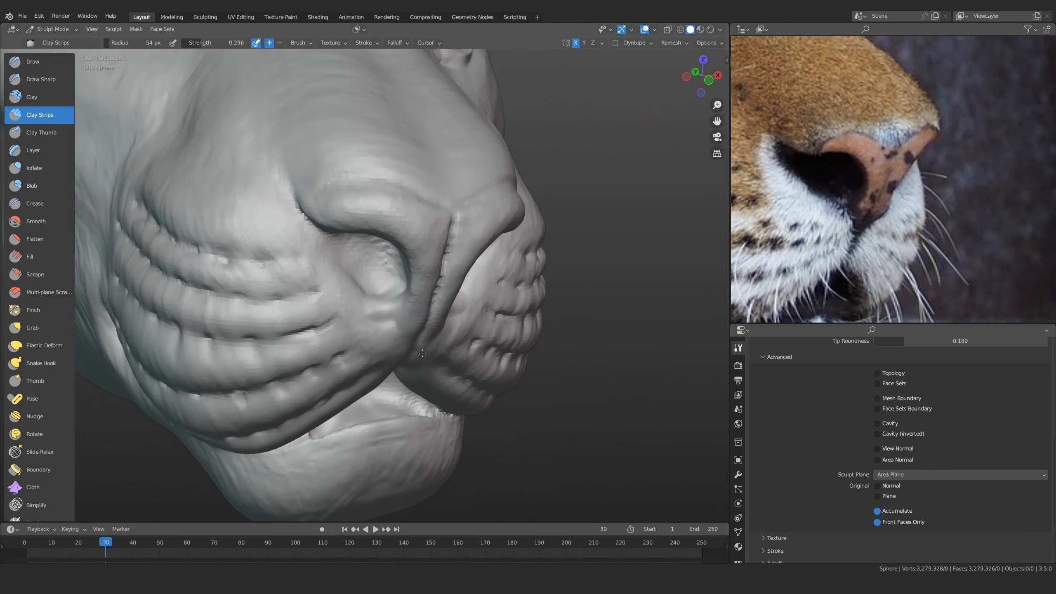
Reshape the rim beneath the nostril using the Grab brush with a 215 px radius
{"action": "mouse_move", "coordinate": [437, 316]}
{"action": "middle_mouse_down"}
{"action": "mouse_move", "coordinate": [415, 287]}
{"action": "mouse_move", "coordinate": [415, 319]}
{"action": "mouse_move", "coordinate": [389, 249]}
{"action": "middle_mouse_up"}
{"action": "scroll", "coordinate": [415, 316], "scroll_direction": "up", "scroll_amount": 2}
{"action": "left_click_drag", "start_coordinate": [389, 249], "coordinate": [349, 333], "text": "alt"}
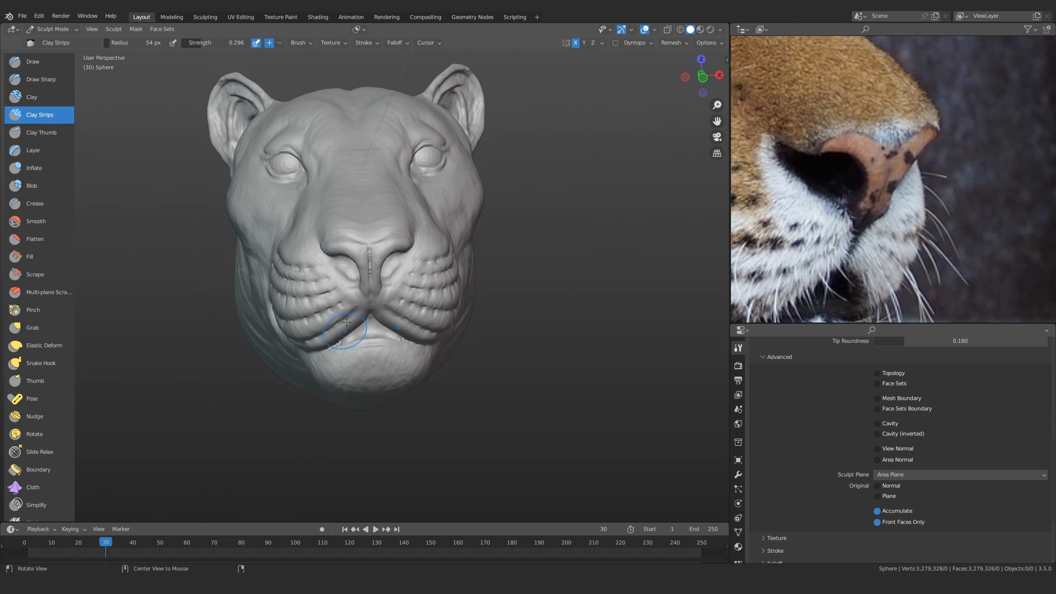
{"action": "left_click_drag", "start_coordinate": [375, 297], "coordinate": [400, 316], "text": "alt"}
{"action": "left_click_drag", "start_coordinate": [401, 316], "coordinate": [383, 278], "text": "ctrl+alt"}
{"action": "left_click_drag", "start_coordinate": [382, 316], "coordinate": [413, 303], "text": "alt"}
{"action": "mouse_move", "coordinate": [410, 353]}
{"action": "left_mouse_down", "text": "alt"}
{"action": "mouse_move", "coordinate": [392, 320]}
{"action": "mouse_move", "coordinate": [401, 289]}
{"action": "mouse_move", "coordinate": [368, 354]}
{"action": "mouse_move", "coordinate": [366, 302]}
{"action": "left_mouse_up", "text": "alt"}
{"action": "key", "text": "g"}
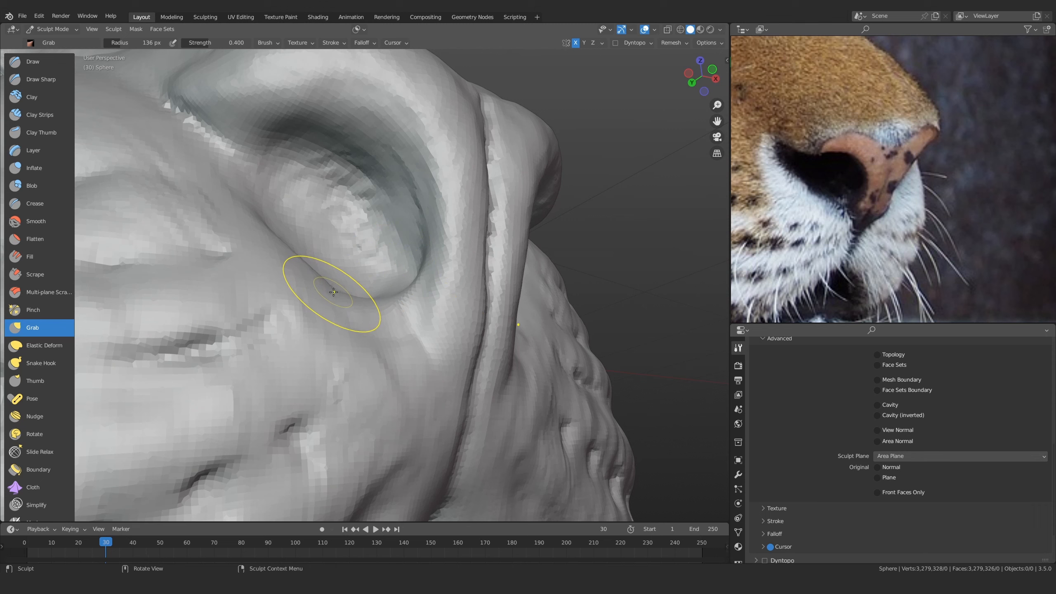
{"action": "key", "text": "f"}
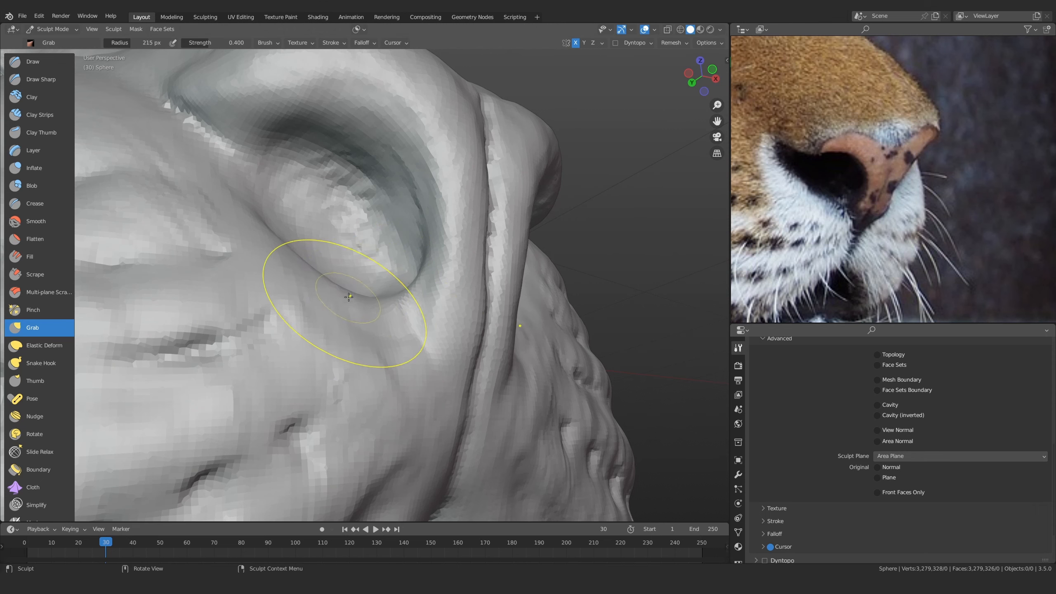
{"action": "middle_click_drag", "start_coordinate": [358, 304], "coordinate": [330, 352], "text": "ctrl"}
{"action": "mouse_move", "coordinate": [362, 308]}
{"action": "middle_mouse_down", "text": "shift"}
{"action": "mouse_move", "coordinate": [406, 286]}
{"action": "mouse_move", "coordinate": [349, 256]}
{"action": "middle_mouse_up", "text": "shift"}
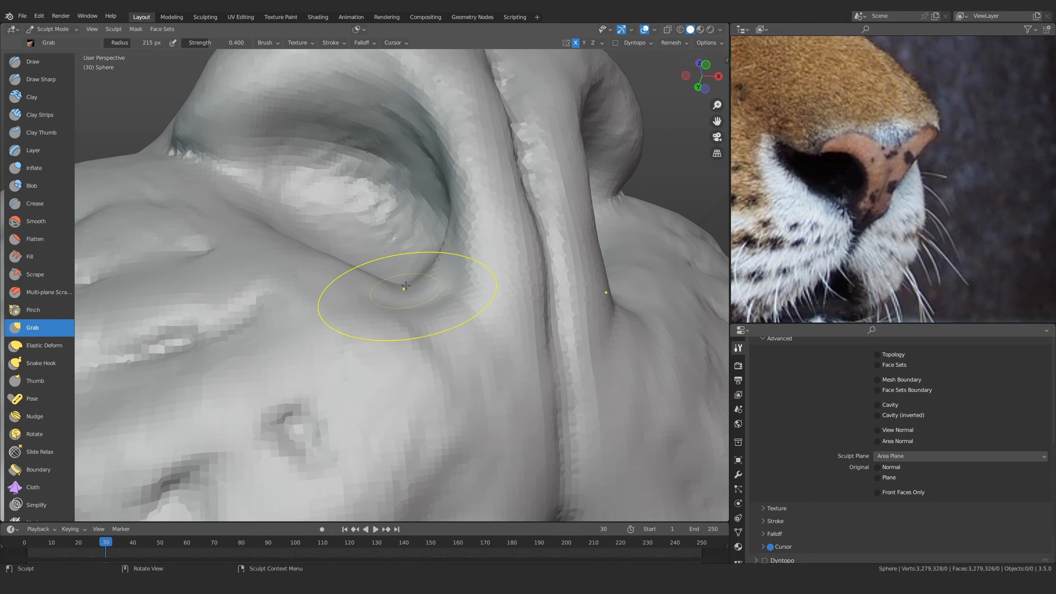
Swell the skin edge at the nostril's outer corner using Inflate with a 70 px radius
{"action": "middle_click_drag", "start_coordinate": [330, 269], "coordinate": [323, 314], "text": "ctrl"}
{"action": "middle_click_drag", "start_coordinate": [322, 314], "coordinate": [310, 362]}
{"action": "middle_click_drag", "start_coordinate": [310, 361], "coordinate": [389, 302]}
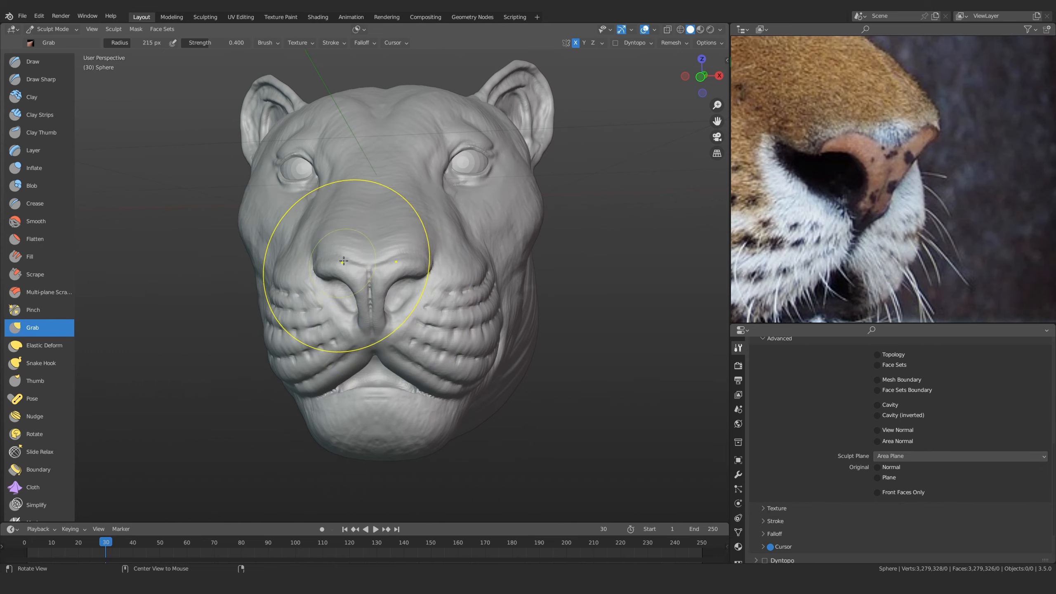
{"action": "middle_click_drag", "start_coordinate": [344, 261], "coordinate": [316, 353]}
{"action": "mouse_move", "coordinate": [315, 353]}
{"action": "middle_mouse_down", "text": "ctrl"}
{"action": "mouse_move", "coordinate": [285, 309]}
{"action": "mouse_move", "coordinate": [422, 353]}
{"action": "mouse_move", "coordinate": [358, 345]}
{"action": "middle_mouse_up", "text": "ctrl"}
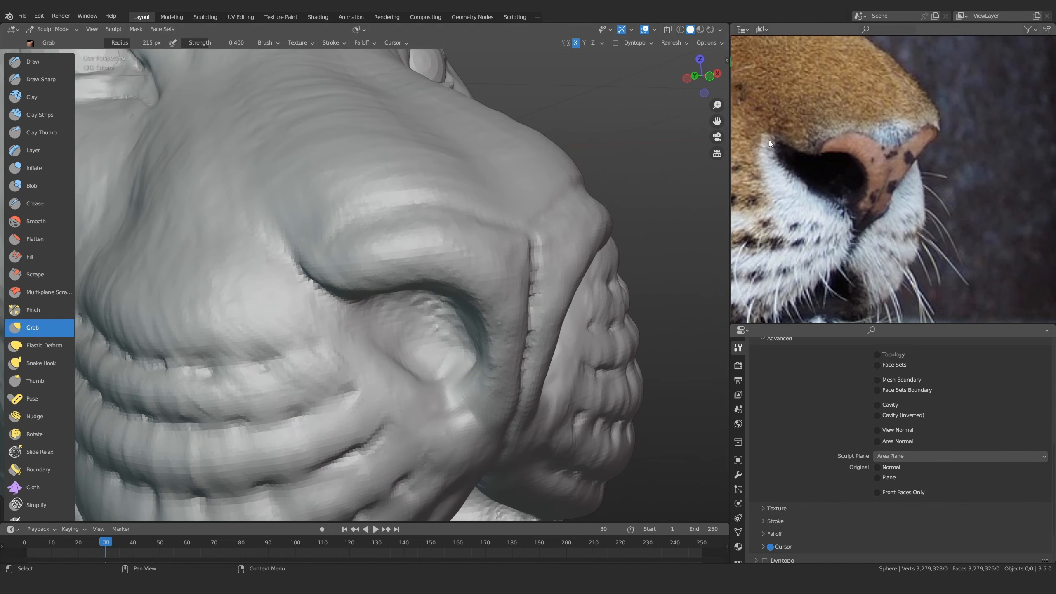
{"action": "mouse_move", "coordinate": [349, 306]}
{"action": "middle_mouse_down"}
{"action": "mouse_move", "coordinate": [358, 311]}
{"action": "mouse_move", "coordinate": [337, 286]}
{"action": "mouse_move", "coordinate": [377, 261]}
{"action": "mouse_move", "coordinate": [365, 280]}
{"action": "mouse_move", "coordinate": [353, 277]}
{"action": "middle_mouse_up"}
{"action": "key", "text": "f"}
{"action": "left_click", "coordinate": [303, 309]}
{"action": "left_click", "coordinate": [33, 169]}
{"action": "key", "text": "f"}
{"action": "left_click", "coordinate": [372, 302]}
{"action": "key", "text": "f"}
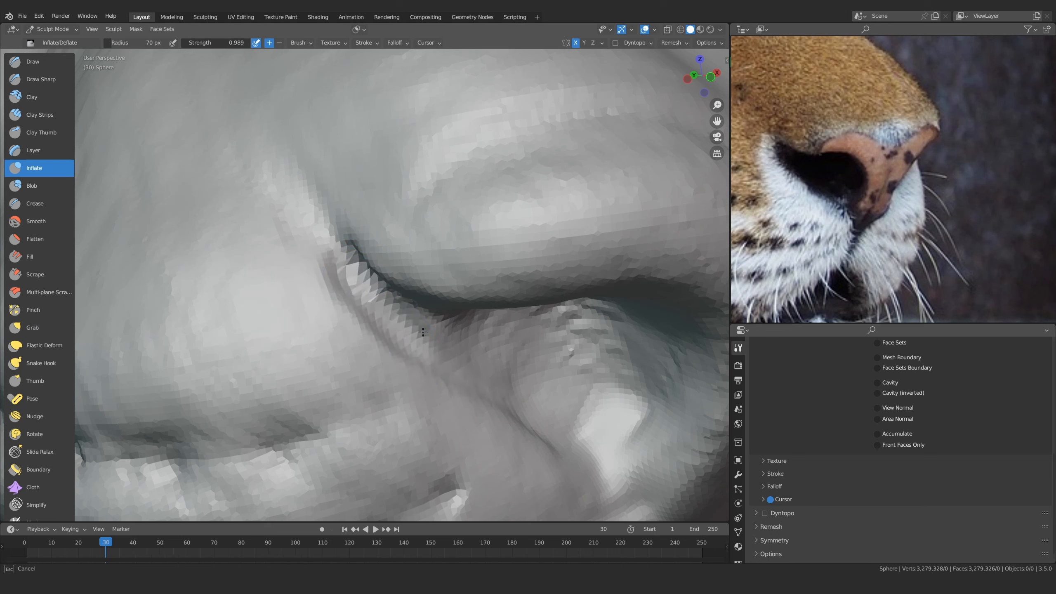
Extend the inflated fold from the nostril's outer corner down along its lower rim
{"action": "middle_click_drag", "start_coordinate": [537, 403], "coordinate": [374, 345], "text": "ctrl"}
{"action": "middle_click_drag", "start_coordinate": [374, 345], "coordinate": [374, 291]}
{"action": "middle_click_drag", "start_coordinate": [374, 291], "coordinate": [351, 262]}
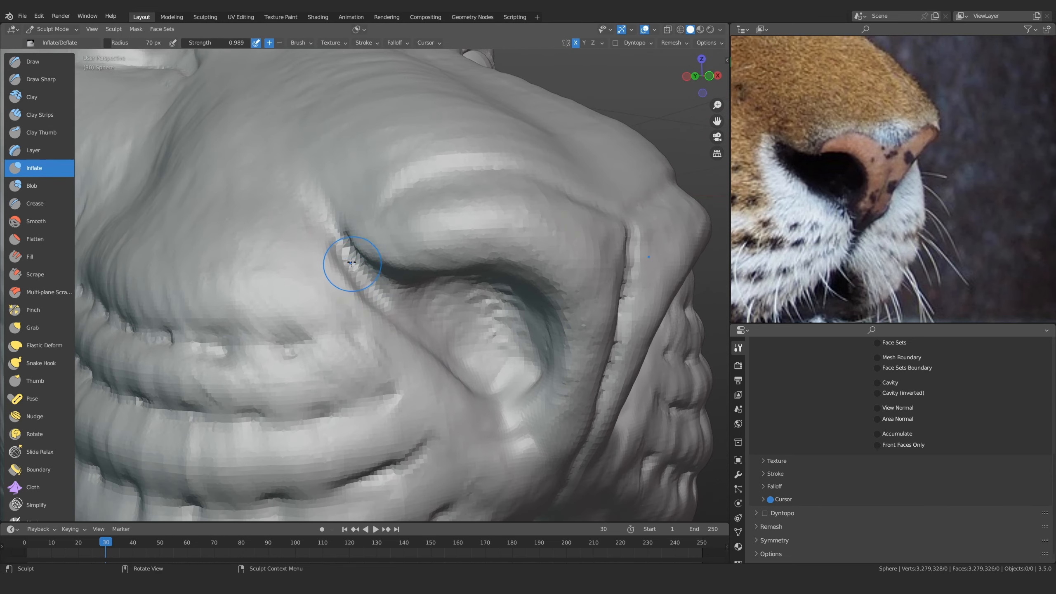
{"action": "left_click_drag", "start_coordinate": [344, 262], "coordinate": [349, 279]}
{"action": "left_click_drag", "start_coordinate": [381, 319], "coordinate": [383, 321]}
{"action": "mouse_move", "coordinate": [346, 267]}
{"action": "left_mouse_down"}
{"action": "mouse_move", "coordinate": [376, 322]}
{"action": "mouse_move", "coordinate": [349, 255]}
{"action": "left_mouse_up"}
{"action": "mouse_move", "coordinate": [377, 317]}
{"action": "left_mouse_down"}
{"action": "mouse_move", "coordinate": [434, 350]}
{"action": "mouse_move", "coordinate": [413, 342]}
{"action": "left_mouse_up"}
{"action": "middle_click_drag", "start_coordinate": [453, 369], "coordinate": [84, 173], "text": "ctrl"}
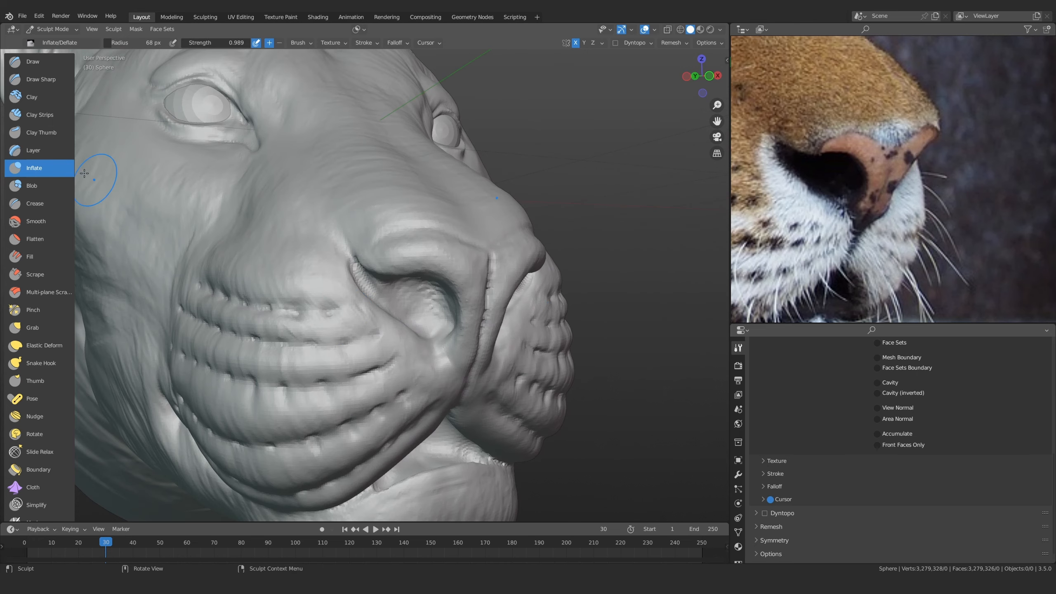
Build up the skin around and above the nostril's outer corner using Clay Strips with a 50 px radius
{"action": "left_click", "coordinate": [40, 115]}
{"action": "scroll", "coordinate": [342, 271], "scroll_direction": "up", "scroll_amount": 4}
{"action": "scroll", "coordinate": [356, 251], "scroll_direction": "up", "scroll_amount": 3}
{"action": "key", "text": "f"}
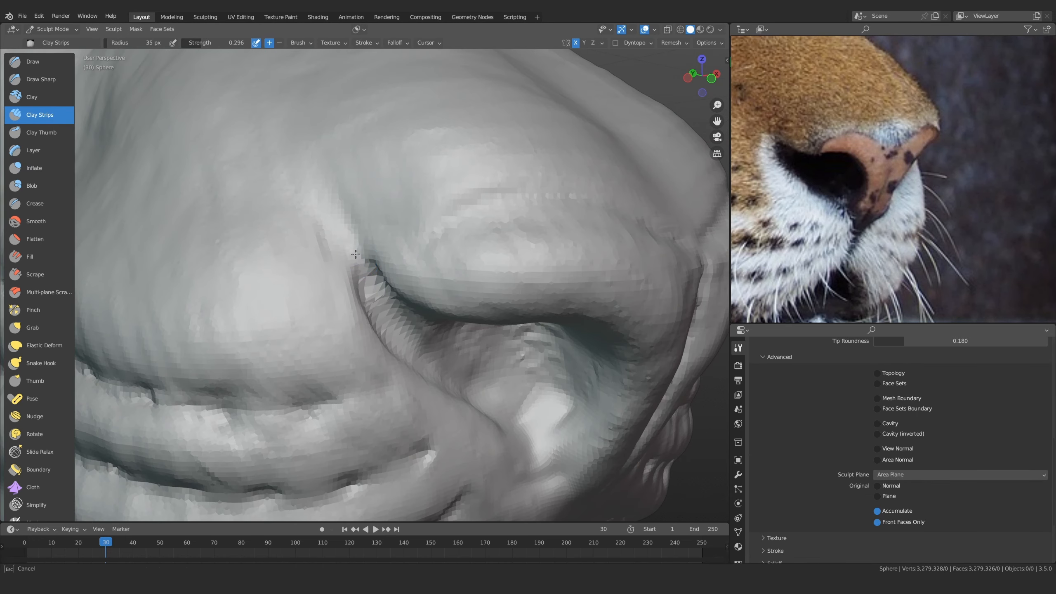
{"action": "scroll", "coordinate": [368, 271], "scroll_direction": "up", "scroll_amount": 1}
{"action": "key", "text": "f"}
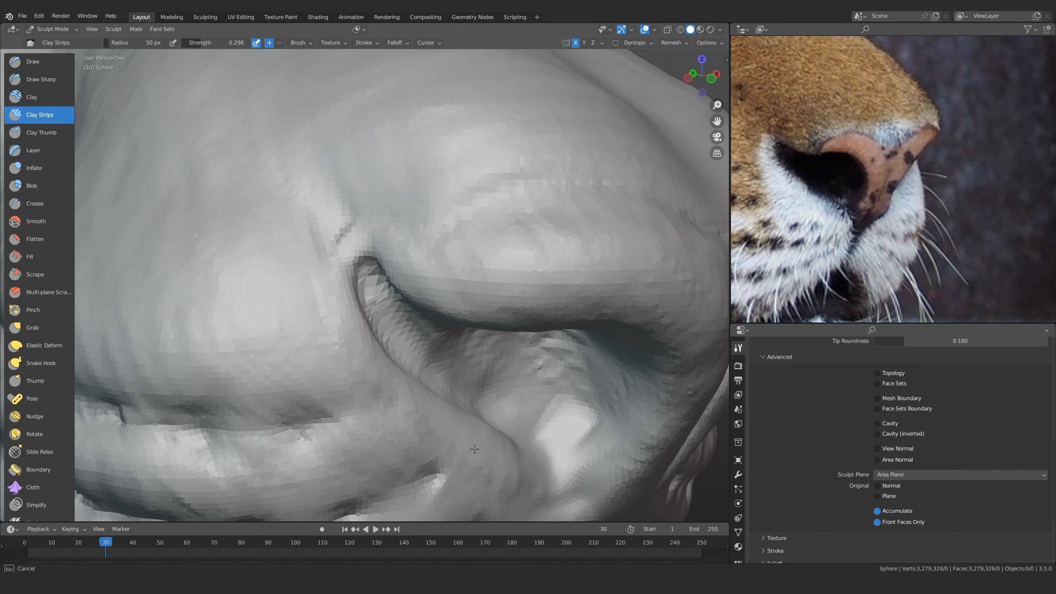
{"action": "middle_click_drag", "start_coordinate": [474, 449], "coordinate": [474, 490], "text": "ctrl"}
{"action": "mouse_move", "coordinate": [415, 361]}
{"action": "middle_mouse_down"}
{"action": "mouse_move", "coordinate": [380, 358]}
{"action": "mouse_move", "coordinate": [403, 320]}
{"action": "middle_mouse_up"}
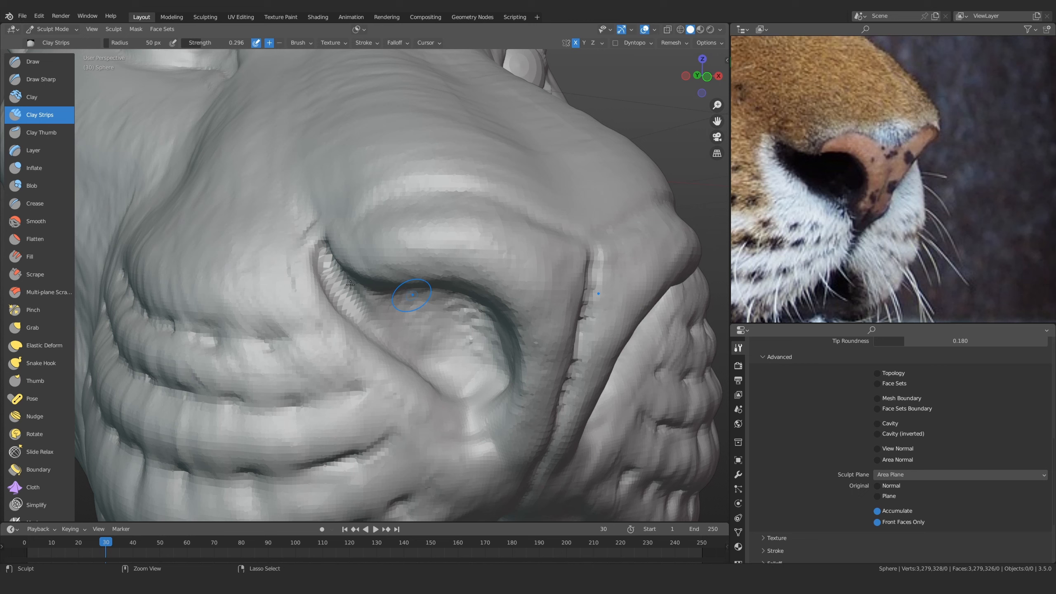
{"action": "key", "text": "space"}
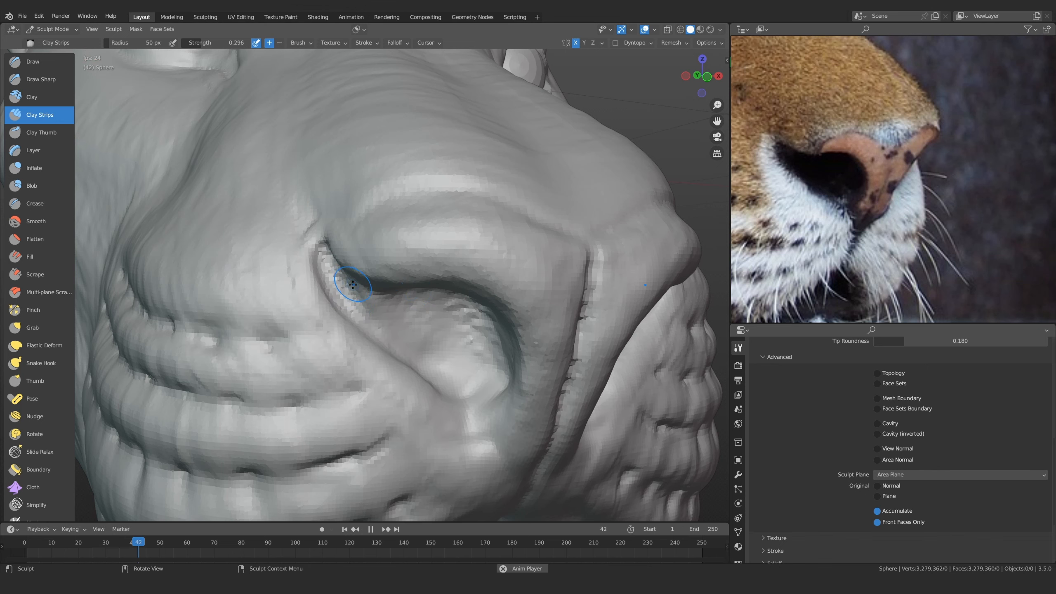
{"action": "key", "text": "space"}
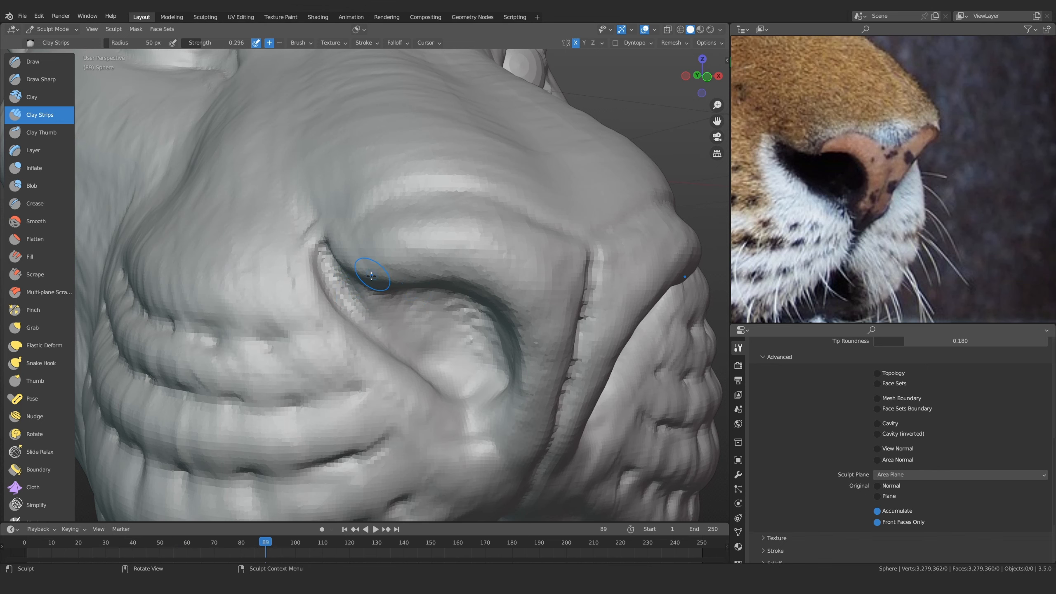
Smooth the fold inside the nostril's outer corner and fill the adjoining inner wall using Clay Strips with a 63 px radius
{"action": "middle_click", "coordinate": [322, 233], "text": "alt"}
{"action": "scroll", "coordinate": [365, 285], "scroll_direction": "up", "scroll_amount": 3}
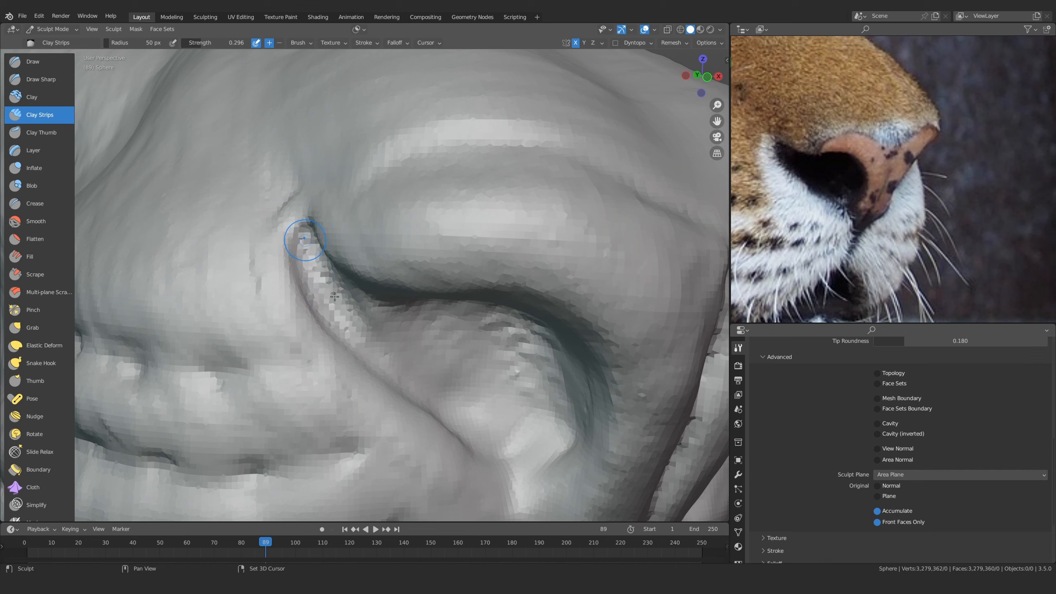
{"action": "left_click_drag", "start_coordinate": [305, 237], "coordinate": [367, 355], "text": "shift"}
{"action": "left_click_drag", "start_coordinate": [355, 298], "coordinate": [355, 296], "text": "shift"}
{"action": "mouse_move", "coordinate": [355, 297]}
{"action": "middle_mouse_down"}
{"action": "mouse_move", "coordinate": [377, 252]}
{"action": "mouse_move", "coordinate": [378, 281]}
{"action": "mouse_move", "coordinate": [383, 270]}
{"action": "middle_mouse_up"}
{"action": "left_click_drag", "start_coordinate": [383, 269], "coordinate": [440, 268]}
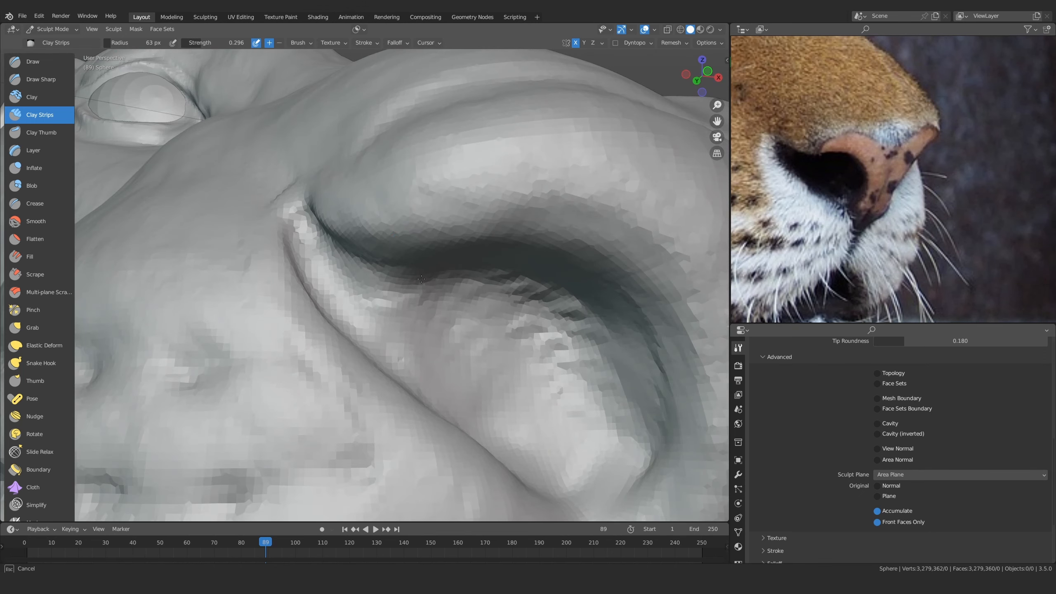
{"action": "left_click_drag", "start_coordinate": [418, 339], "coordinate": [414, 335]}
Blend the outside of the nostril's outer corner into the muzzle using Clay Strips with a 47 px radius
{"action": "middle_click_drag", "start_coordinate": [345, 292], "coordinate": [358, 333]}
{"action": "left_click_drag", "start_coordinate": [324, 279], "coordinate": [301, 307]}
{"action": "key", "text": "f"}
{"action": "left_click", "coordinate": [324, 300]}
{"action": "mouse_move", "coordinate": [293, 270]}
{"action": "left_mouse_down"}
{"action": "mouse_move", "coordinate": [298, 249]}
{"action": "mouse_move", "coordinate": [316, 266]}
{"action": "left_mouse_up"}
{"action": "mouse_move", "coordinate": [343, 212]}
{"action": "middle_mouse_down", "text": "ctrl"}
{"action": "mouse_move", "coordinate": [370, 287]}
{"action": "mouse_move", "coordinate": [384, 266]}
{"action": "mouse_move", "coordinate": [388, 283]}
{"action": "middle_mouse_up", "text": "ctrl"}
{"action": "mouse_move", "coordinate": [388, 279]}
{"action": "middle_mouse_down"}
{"action": "mouse_move", "coordinate": [353, 373]}
{"action": "mouse_move", "coordinate": [342, 375]}
{"action": "mouse_move", "coordinate": [362, 291]}
{"action": "mouse_move", "coordinate": [370, 353]}
{"action": "middle_mouse_up"}
{"action": "mouse_move", "coordinate": [370, 353]}
{"action": "middle_mouse_down", "text": "ctrl"}
{"action": "mouse_move", "coordinate": [369, 425]}
{"action": "mouse_move", "coordinate": [360, 383]}
{"action": "mouse_move", "coordinate": [373, 348]}
{"action": "middle_mouse_up", "text": "ctrl"}
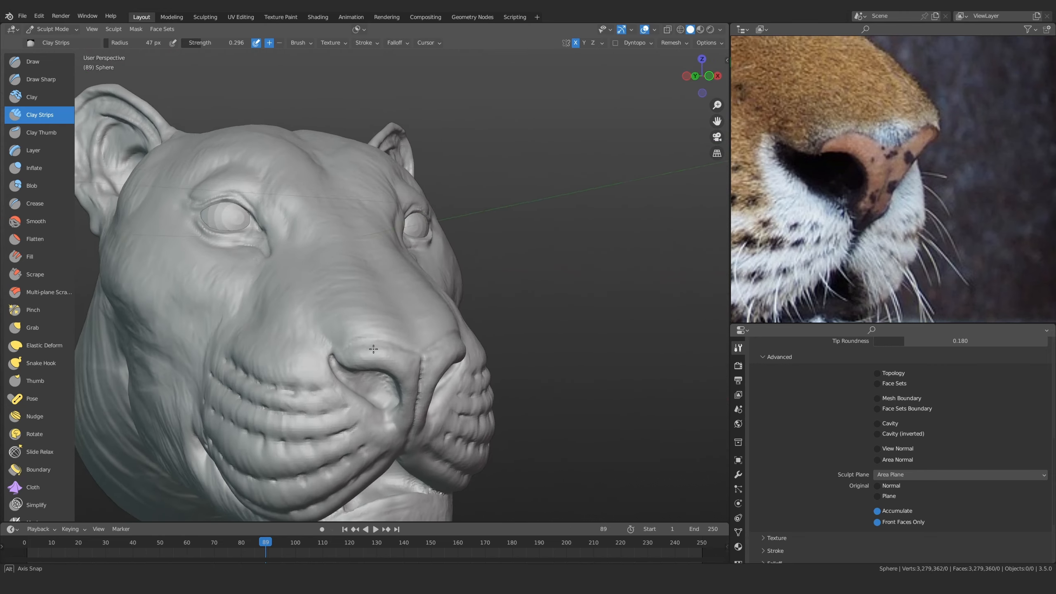
Build up the side of the muzzle above the nostril corner using Clay Strips, setting the radius to 65 px
{"action": "left_click_drag", "start_coordinate": [373, 349], "coordinate": [342, 341], "text": "alt"}
{"action": "mouse_move", "coordinate": [342, 341]}
{"action": "left_mouse_down", "text": "ctrl+alt"}
{"action": "mouse_move", "coordinate": [342, 376]}
{"action": "mouse_move", "coordinate": [359, 370]}
{"action": "left_mouse_up", "text": "ctrl+alt"}
{"action": "mouse_move", "coordinate": [358, 370]}
{"action": "left_mouse_down", "text": "ctrl+alt"}
{"action": "mouse_move", "coordinate": [368, 335]}
{"action": "mouse_move", "coordinate": [340, 346]}
{"action": "left_mouse_up", "text": "ctrl+alt"}
{"action": "key", "text": "f"}
{"action": "left_click", "coordinate": [378, 335]}
{"action": "mouse_move", "coordinate": [336, 340]}
{"action": "middle_mouse_down"}
{"action": "mouse_move", "coordinate": [337, 365]}
{"action": "mouse_move", "coordinate": [335, 326]}
{"action": "middle_mouse_up"}
{"action": "left_click_drag", "start_coordinate": [317, 348], "coordinate": [306, 350]}
{"action": "key", "text": "f"}
{"action": "left_click", "coordinate": [297, 368]}
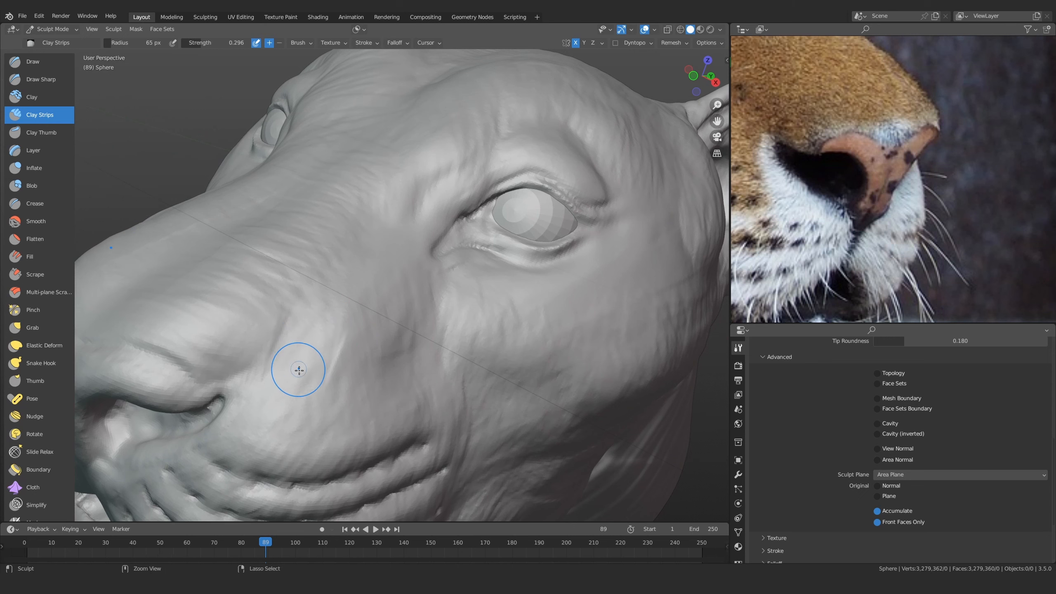
Layer directional Clay Strips strokes from the nostril corner up toward the eye, varying the radius between 52 and 65 px
{"action": "middle_click_drag", "start_coordinate": [297, 370], "coordinate": [296, 352], "text": "ctrl"}
{"action": "key", "text": "f"}
{"action": "left_click", "coordinate": [293, 369]}
{"action": "left_click_drag", "start_coordinate": [290, 364], "coordinate": [294, 347]}
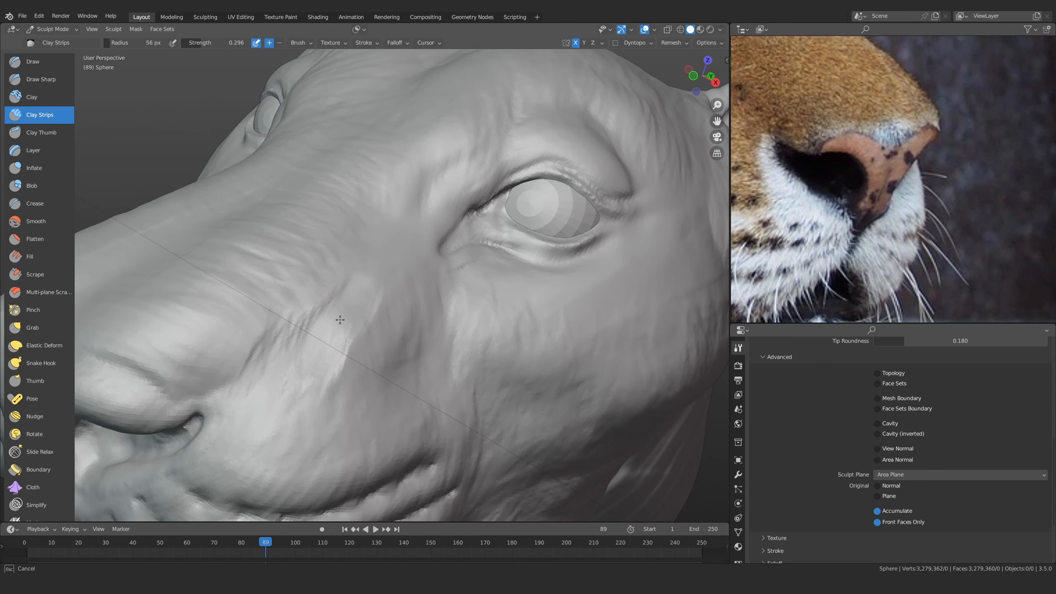
{"action": "middle_click_drag", "start_coordinate": [236, 364], "coordinate": [271, 335], "text": "ctrl"}
{"action": "key", "text": "f"}
{"action": "left_click", "coordinate": [295, 324]}
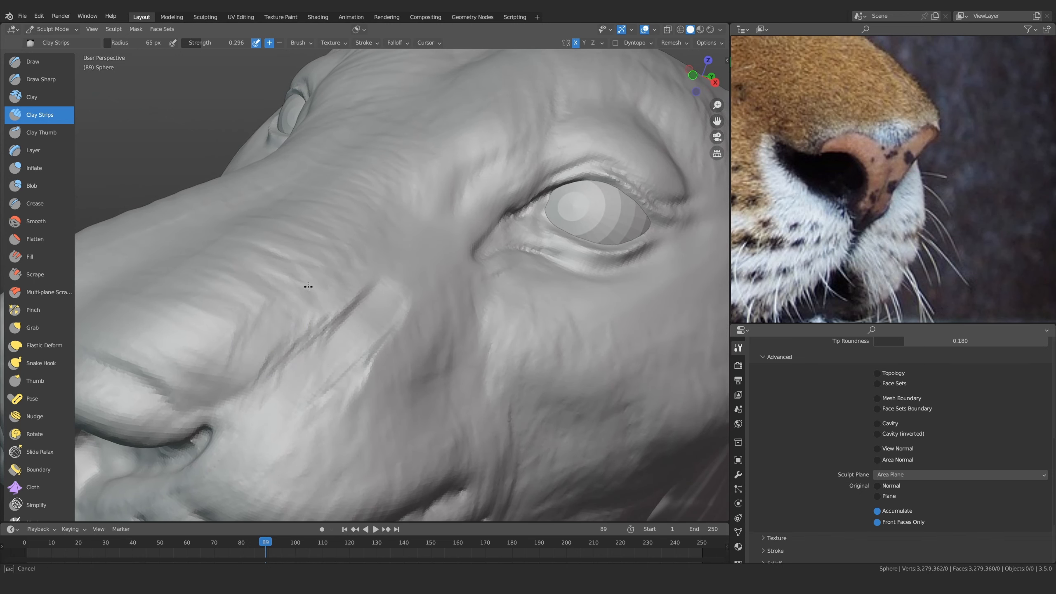
{"action": "key", "text": "f"}
{"action": "left_click", "coordinate": [283, 313]}
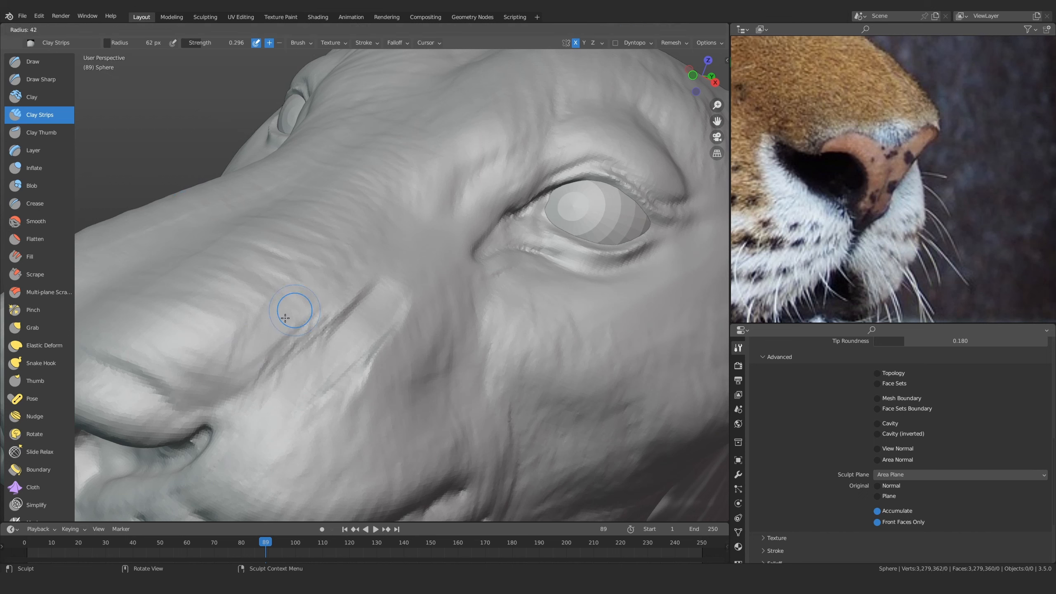
{"action": "key", "text": "f"}
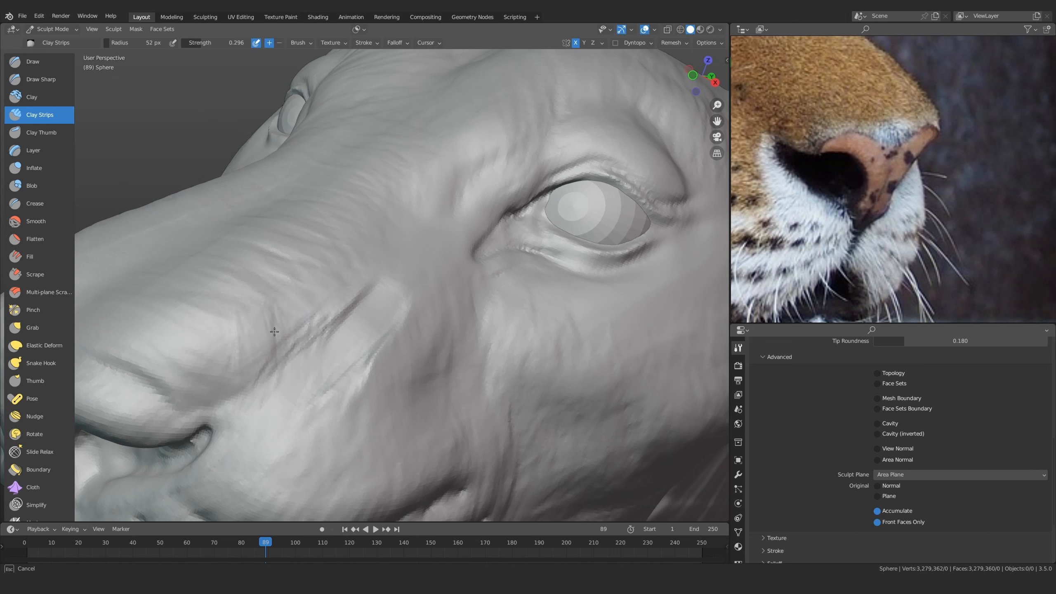
{"action": "left_click", "coordinate": [355, 250]}
Carve a crease along the side of the nose below the eye using Draw Sharp with a 98 px radius
{"action": "scroll", "coordinate": [341, 247], "scroll_direction": "down", "scroll_amount": 6}
{"action": "mouse_move", "coordinate": [341, 248]}
{"action": "middle_mouse_down"}
{"action": "mouse_move", "coordinate": [309, 375]}
{"action": "mouse_move", "coordinate": [316, 354]}
{"action": "mouse_move", "coordinate": [274, 333]}
{"action": "middle_mouse_up"}
{"action": "scroll", "coordinate": [274, 333], "scroll_direction": "up", "scroll_amount": 2}
{"action": "left_click", "coordinate": [40, 79]}
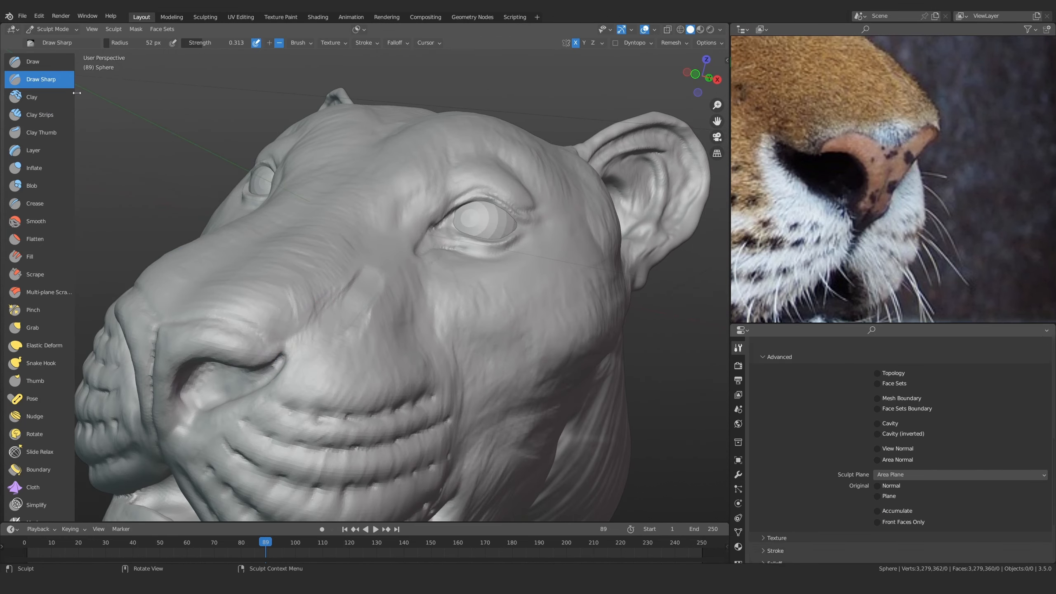
{"action": "middle_click_drag", "start_coordinate": [353, 307], "coordinate": [354, 283]}
{"action": "key", "text": "f"}
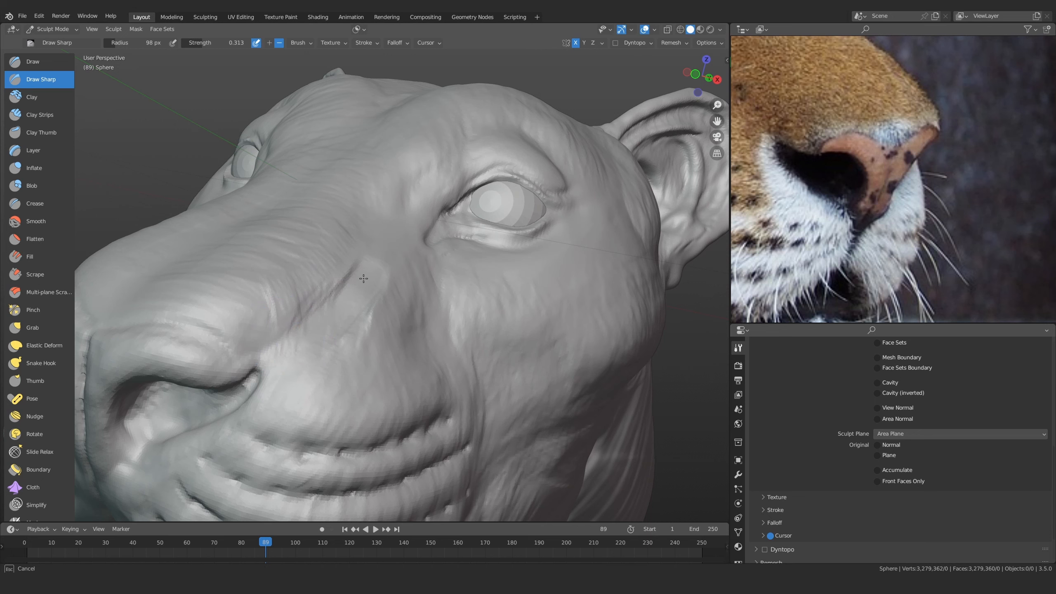
{"action": "mouse_move", "coordinate": [341, 302]}
{"action": "middle_mouse_down"}
{"action": "mouse_move", "coordinate": [307, 325]}
{"action": "mouse_move", "coordinate": [390, 266]}
{"action": "middle_mouse_up"}
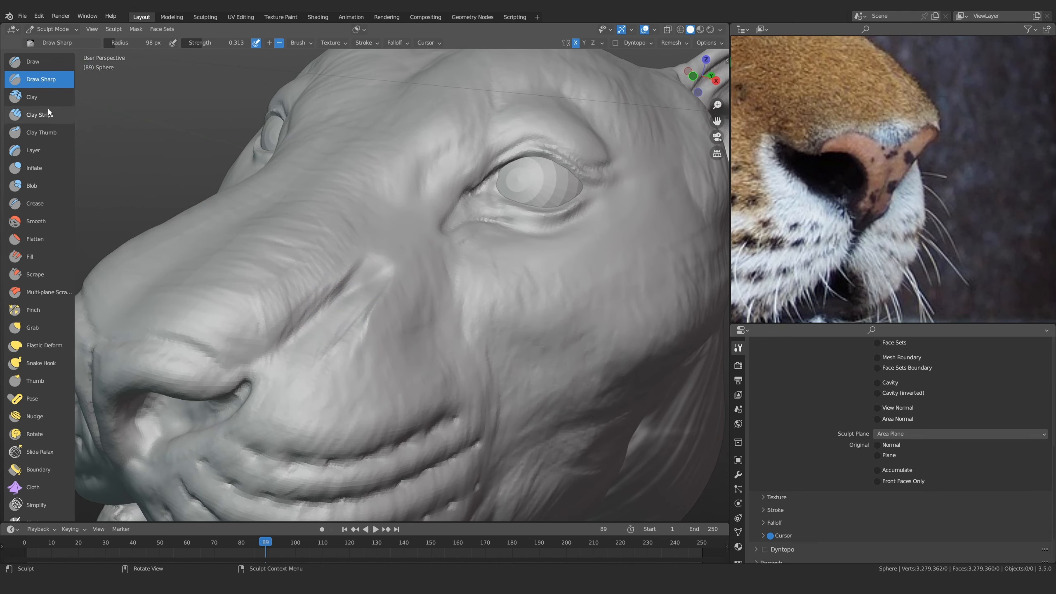
Flatten the raised area beside the nose crease using Scrape, enlarging the radius to 95 px, and switch to the Clay Strips brush
{"action": "left_click", "coordinate": [39, 276]}
{"action": "middle_click_drag", "start_coordinate": [342, 365], "coordinate": [326, 363]}
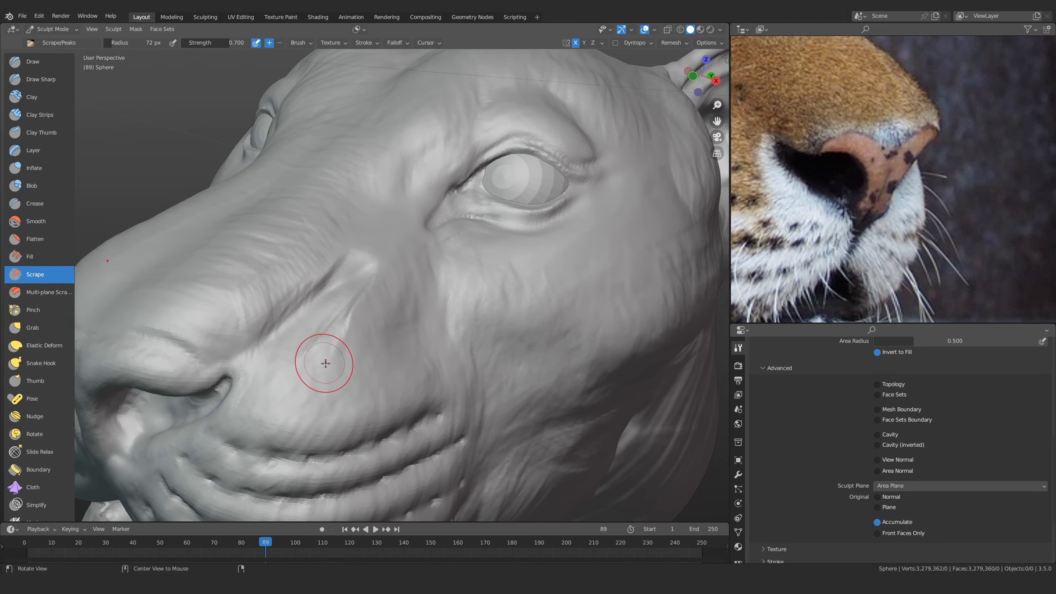
{"action": "scroll", "coordinate": [325, 363], "scroll_direction": "up", "scroll_amount": 1}
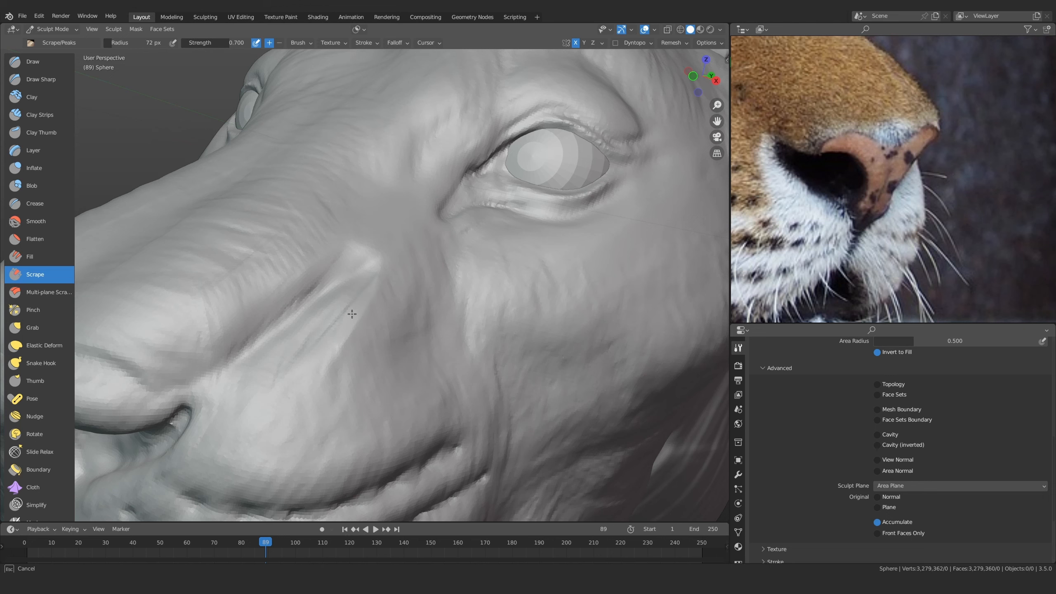
{"action": "mouse_move", "coordinate": [371, 302]}
{"action": "left_mouse_down"}
{"action": "mouse_move", "coordinate": [339, 354]}
{"action": "mouse_move", "coordinate": [313, 353]}
{"action": "left_mouse_up"}
{"action": "key", "text": "f"}
{"action": "left_click", "coordinate": [351, 353]}
{"action": "mouse_move", "coordinate": [368, 267]}
{"action": "left_mouse_down"}
{"action": "mouse_move", "coordinate": [393, 243]}
{"action": "mouse_move", "coordinate": [365, 299]}
{"action": "left_mouse_up"}
{"action": "scroll", "coordinate": [384, 260], "scroll_direction": "up", "scroll_amount": 2}
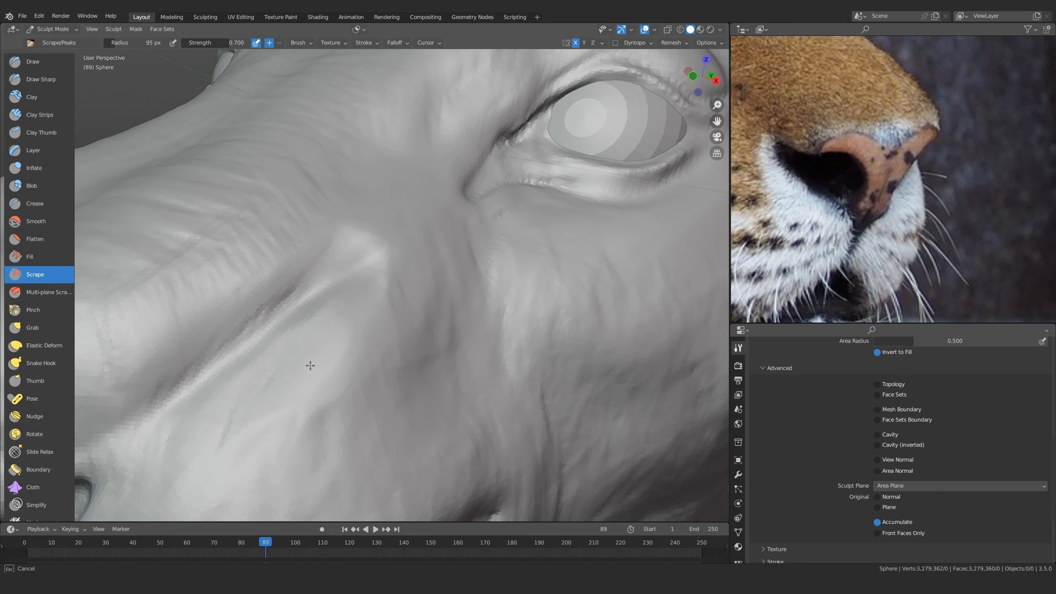
{"action": "left_click_drag", "start_coordinate": [310, 365], "coordinate": [361, 256]}
{"action": "left_click", "coordinate": [50, 114]}
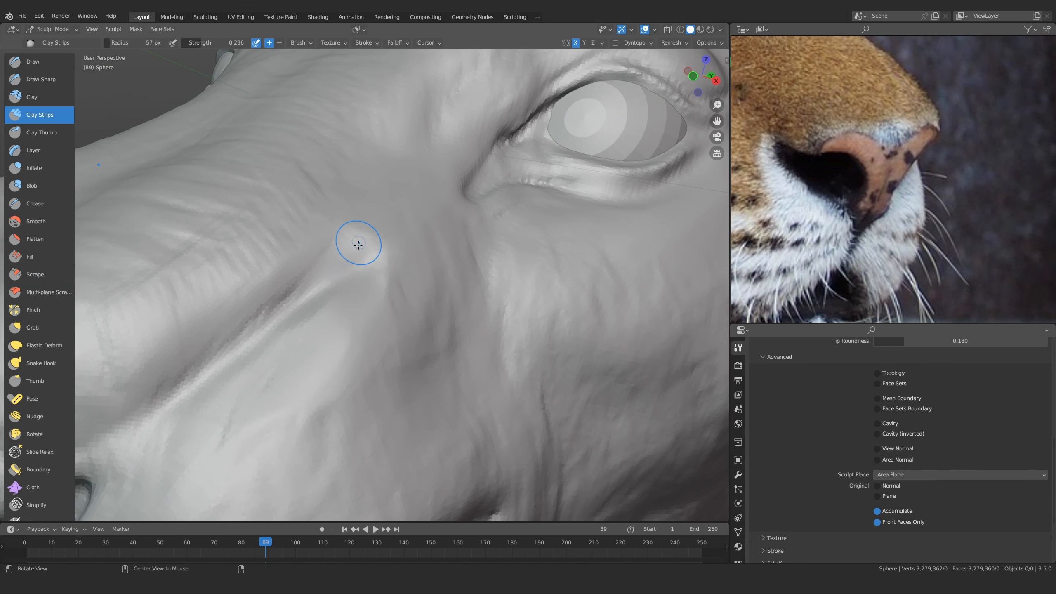
Layer Clay Strips fur strokes on the cheek just below the nose-side crease, setting the radius to 51 px
{"action": "mouse_move", "coordinate": [353, 241]}
{"action": "middle_mouse_down"}
{"action": "mouse_move", "coordinate": [311, 299]}
{"action": "mouse_move", "coordinate": [284, 282]}
{"action": "middle_mouse_up"}
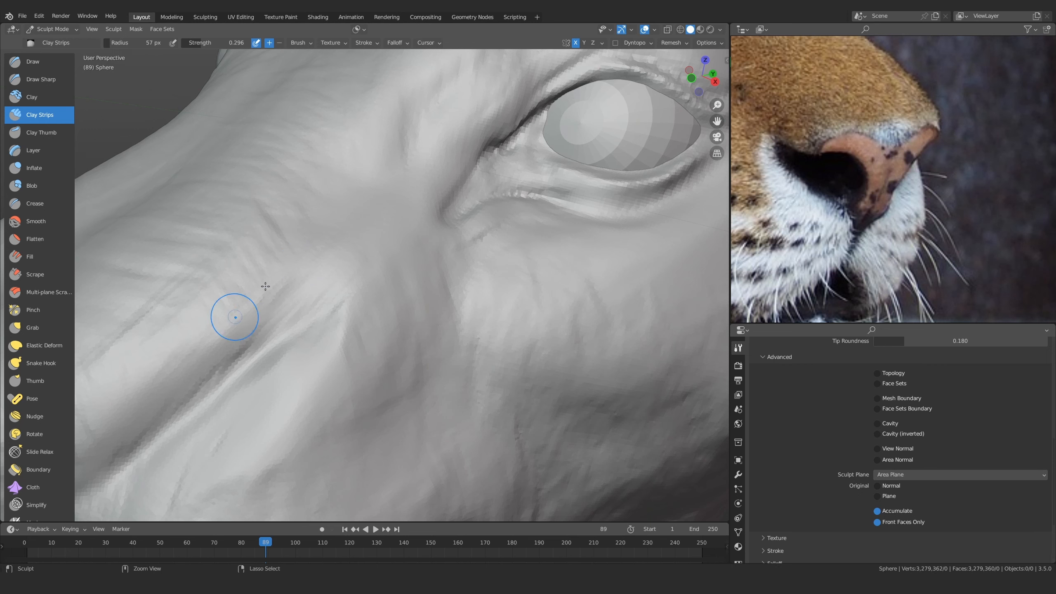
{"action": "scroll", "coordinate": [331, 268], "scroll_direction": "up", "scroll_amount": 2}
{"action": "key", "text": "f"}
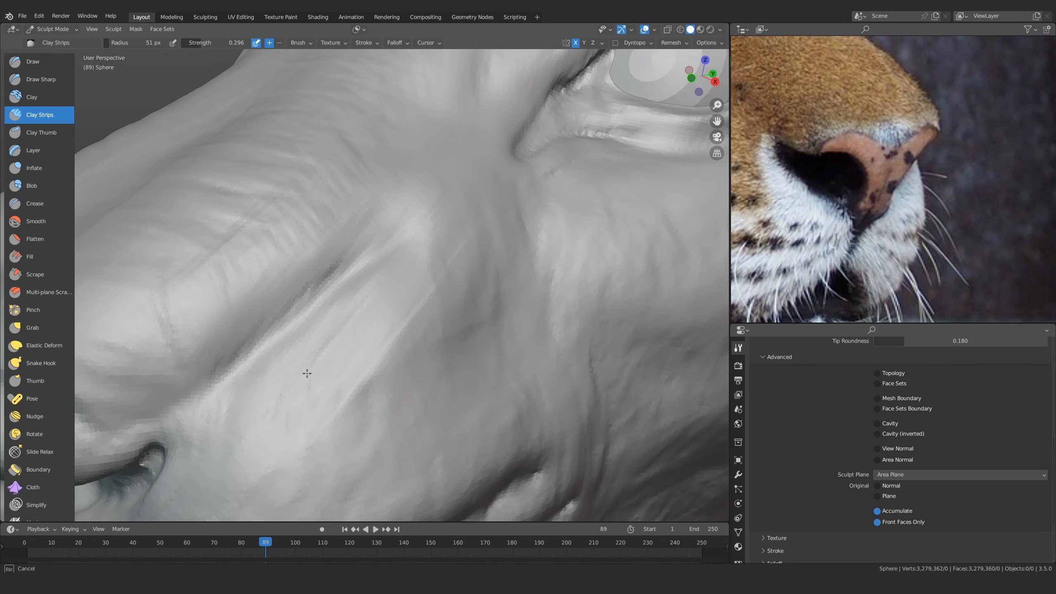
{"action": "left_click_drag", "start_coordinate": [358, 373], "coordinate": [430, 319]}
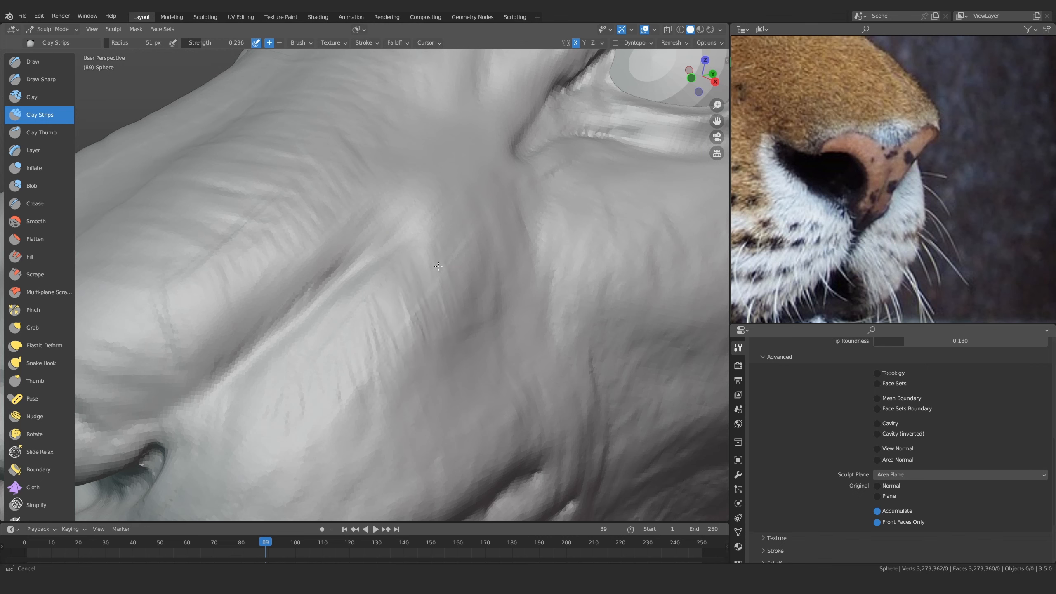
{"action": "left_click_drag", "start_coordinate": [401, 213], "coordinate": [449, 196]}
Blend the nose-side crease into the muzzle with diagonal Clay Strips strokes, enlarging the radius to 54 px
{"action": "mouse_move", "coordinate": [462, 152]}
{"action": "middle_mouse_down", "text": "ctrl"}
{"action": "mouse_move", "coordinate": [433, 325]}
{"action": "mouse_move", "coordinate": [474, 335]}
{"action": "middle_mouse_up", "text": "ctrl"}
{"action": "middle_click_drag", "start_coordinate": [474, 335], "coordinate": [332, 316], "text": "ctrl"}
{"action": "mouse_move", "coordinate": [332, 316]}
{"action": "middle_mouse_down", "text": "ctrl"}
{"action": "mouse_move", "coordinate": [295, 267]}
{"action": "mouse_move", "coordinate": [361, 332]}
{"action": "mouse_move", "coordinate": [379, 306]}
{"action": "mouse_move", "coordinate": [344, 309]}
{"action": "middle_mouse_up", "text": "ctrl"}
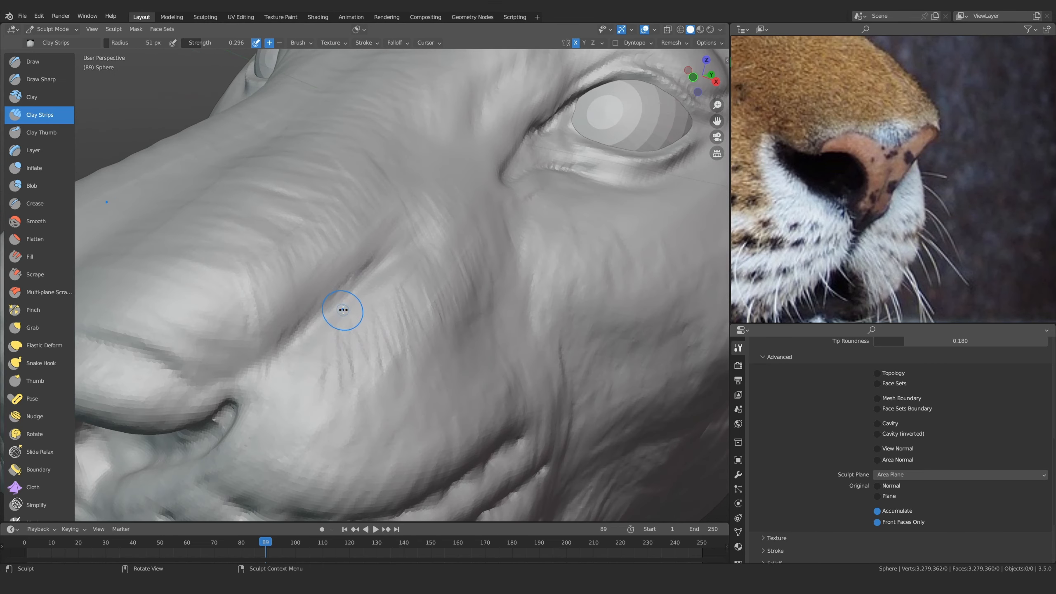
{"action": "key", "text": "f"}
{"action": "left_click", "coordinate": [376, 310]}
{"action": "left_click_drag", "start_coordinate": [358, 287], "coordinate": [355, 289]}
{"action": "key", "text": "f"}
{"action": "left_click", "coordinate": [358, 287]}
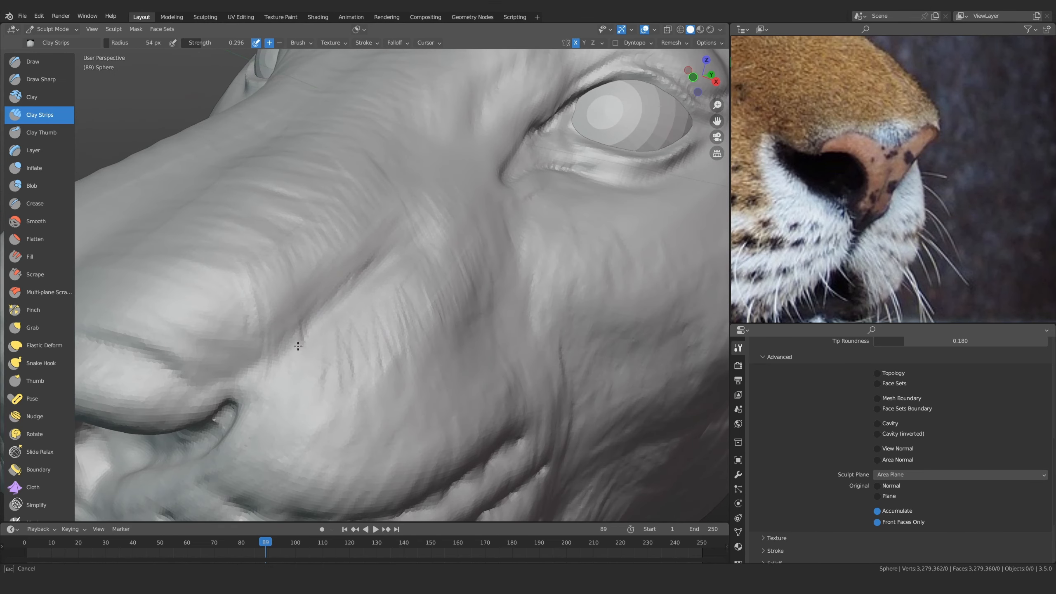
{"action": "left_click_drag", "start_coordinate": [386, 271], "coordinate": [282, 345]}
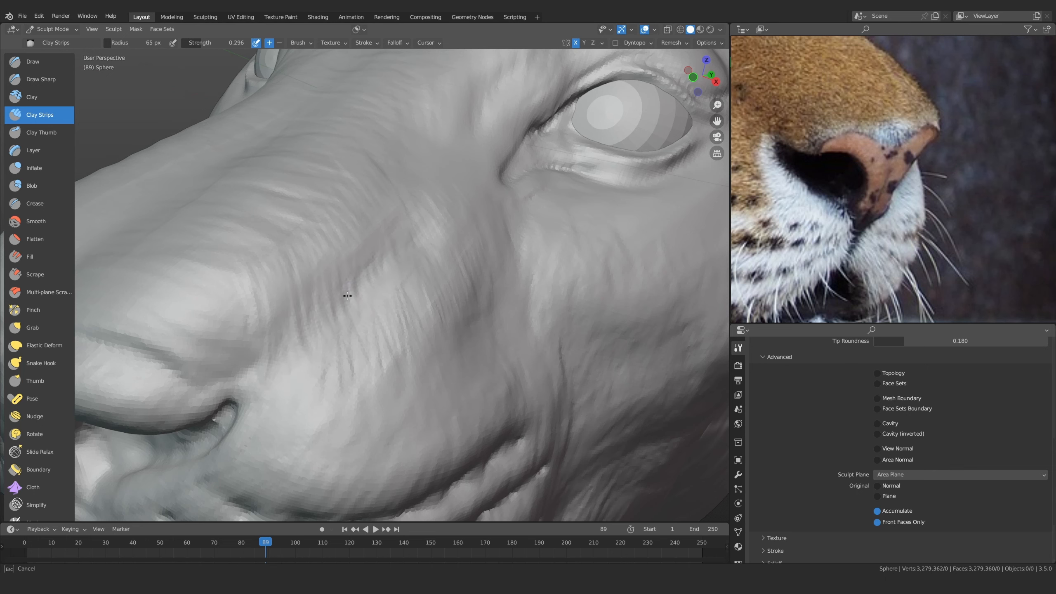
Add fine Clay Strips fur strokes above the nostril corner on the other side of the muzzle, using a 33 px radius
{"action": "mouse_move", "coordinate": [417, 251]}
{"action": "left_mouse_down", "text": "ctrl+alt"}
{"action": "mouse_move", "coordinate": [366, 291]}
{"action": "mouse_move", "coordinate": [431, 293]}
{"action": "mouse_move", "coordinate": [399, 303]}
{"action": "mouse_move", "coordinate": [409, 310]}
{"action": "mouse_move", "coordinate": [384, 285]}
{"action": "mouse_move", "coordinate": [364, 331]}
{"action": "mouse_move", "coordinate": [281, 264]}
{"action": "mouse_move", "coordinate": [317, 312]}
{"action": "mouse_move", "coordinate": [345, 325]}
{"action": "left_mouse_up", "text": "ctrl+alt"}
{"action": "scroll", "coordinate": [364, 332], "scroll_direction": "up", "scroll_amount": 5}
{"action": "key", "text": "f"}
{"action": "left_click", "coordinate": [318, 318]}
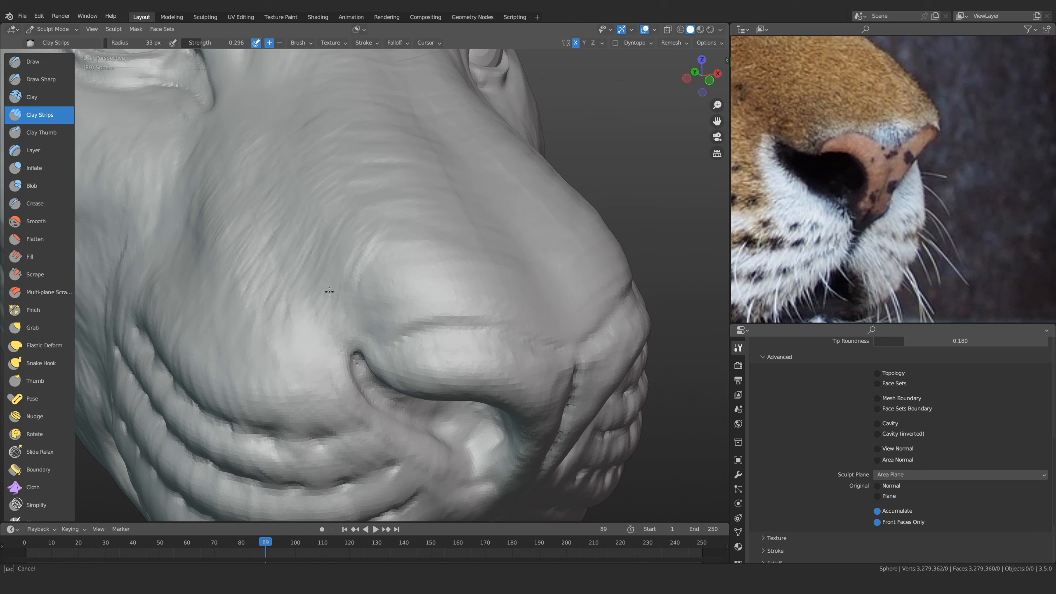
{"action": "left_click_drag", "start_coordinate": [278, 246], "coordinate": [302, 271]}
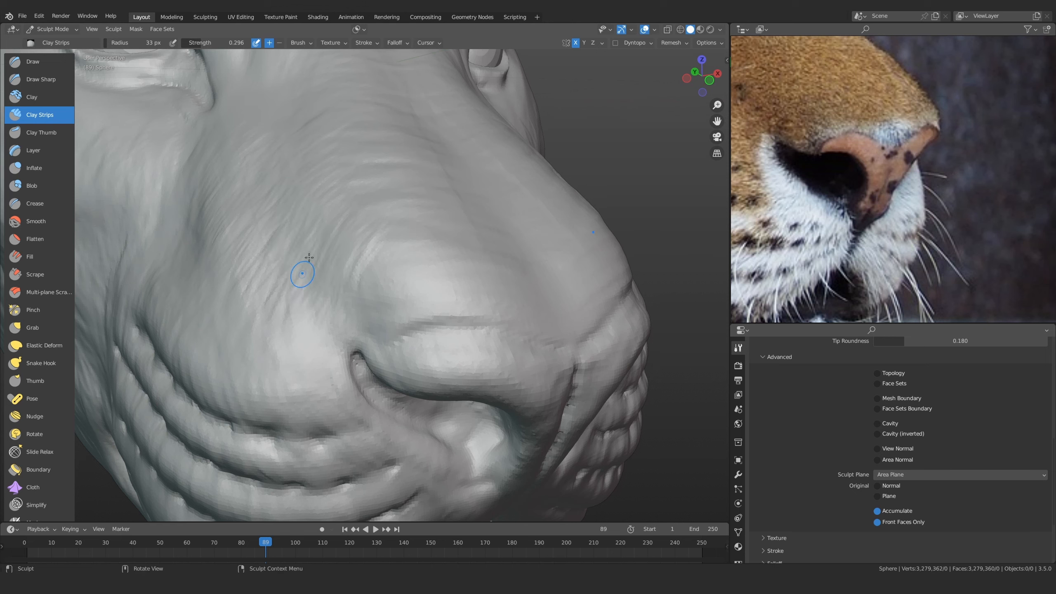
Sculpt Clay Strips strokes over the edge where the rear jaw corner meets the neck, setting the radius to 57 px
{"action": "mouse_move", "coordinate": [301, 271]}
{"action": "middle_mouse_down", "text": "ctrl"}
{"action": "mouse_move", "coordinate": [374, 324]}
{"action": "mouse_move", "coordinate": [333, 316]}
{"action": "middle_mouse_up", "text": "ctrl"}
{"action": "mouse_move", "coordinate": [333, 316]}
{"action": "middle_mouse_down", "text": "ctrl"}
{"action": "mouse_move", "coordinate": [354, 324]}
{"action": "mouse_move", "coordinate": [347, 350]}
{"action": "mouse_move", "coordinate": [393, 287]}
{"action": "mouse_move", "coordinate": [403, 299]}
{"action": "middle_mouse_up", "text": "ctrl"}
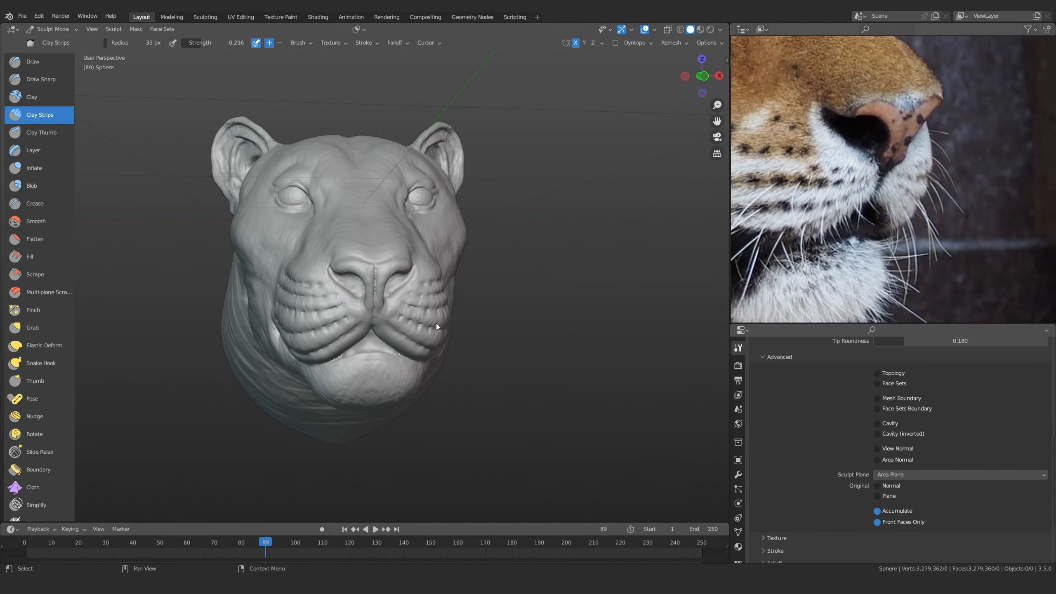
{"action": "mouse_move", "coordinate": [268, 357]}
{"action": "middle_mouse_down"}
{"action": "mouse_move", "coordinate": [325, 338]}
{"action": "mouse_move", "coordinate": [204, 330]}
{"action": "mouse_move", "coordinate": [465, 225]}
{"action": "mouse_move", "coordinate": [290, 299]}
{"action": "mouse_move", "coordinate": [342, 335]}
{"action": "mouse_move", "coordinate": [350, 368]}
{"action": "middle_mouse_up"}
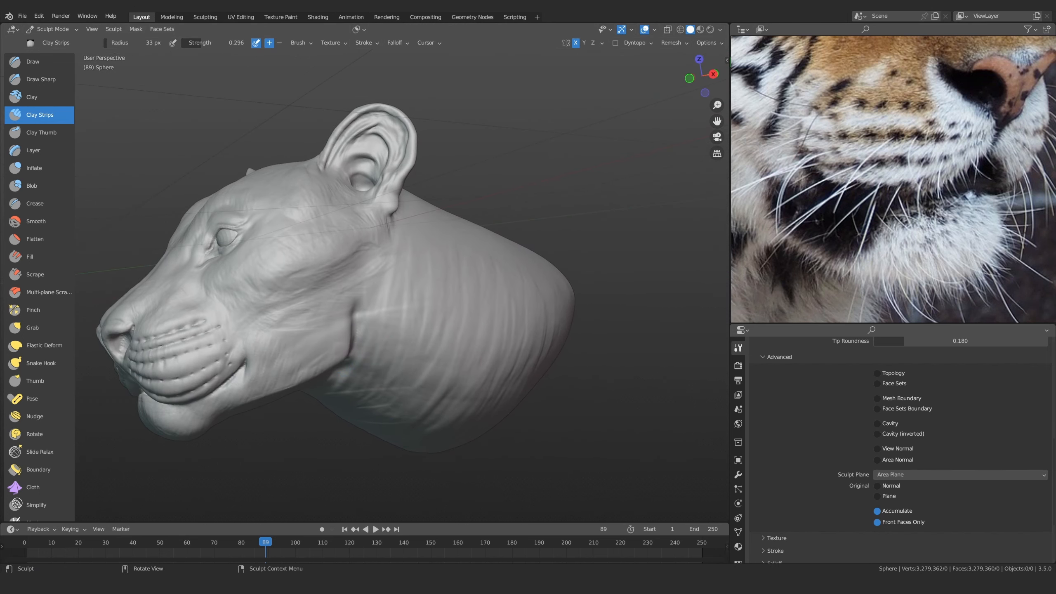
{"action": "left_click_drag", "start_coordinate": [282, 370], "coordinate": [304, 367]}
{"action": "mouse_move", "coordinate": [372, 359]}
{"action": "middle_mouse_down", "text": "ctrl"}
{"action": "mouse_move", "coordinate": [381, 309]}
{"action": "mouse_move", "coordinate": [349, 246]}
{"action": "mouse_move", "coordinate": [342, 271]}
{"action": "mouse_move", "coordinate": [339, 224]}
{"action": "mouse_move", "coordinate": [323, 264]}
{"action": "middle_mouse_up", "text": "ctrl"}
{"action": "key", "text": "f"}
{"action": "left_click", "coordinate": [365, 247]}
{"action": "mouse_move", "coordinate": [341, 223]}
{"action": "left_mouse_down"}
{"action": "mouse_move", "coordinate": [324, 237]}
{"action": "mouse_move", "coordinate": [330, 256]}
{"action": "left_mouse_up"}
{"action": "mouse_move", "coordinate": [345, 205]}
{"action": "left_mouse_down"}
{"action": "mouse_move", "coordinate": [310, 230]}
{"action": "mouse_move", "coordinate": [328, 261]}
{"action": "mouse_move", "coordinate": [330, 351]}
{"action": "left_mouse_up"}
{"action": "mouse_move", "coordinate": [330, 351]}
{"action": "middle_mouse_down"}
{"action": "mouse_move", "coordinate": [344, 245]}
{"action": "mouse_move", "coordinate": [364, 309]}
{"action": "middle_mouse_up"}
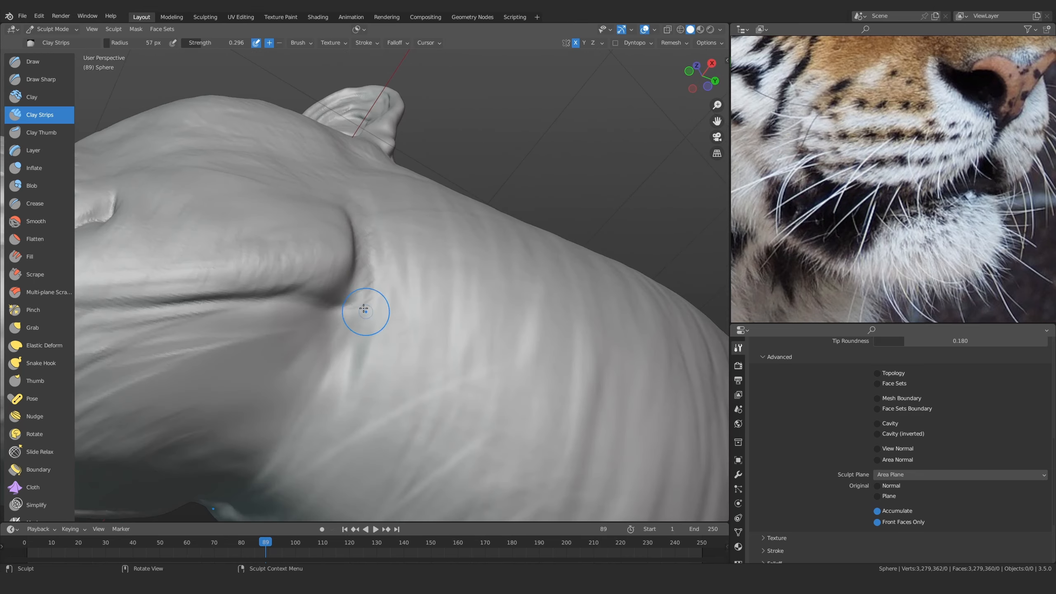
Build up strokes along the crease under the jawline with Clay Strips at a 39 px radius
{"action": "mouse_move", "coordinate": [298, 309]}
{"action": "middle_mouse_down"}
{"action": "mouse_move", "coordinate": [296, 299]}
{"action": "mouse_move", "coordinate": [316, 304]}
{"action": "mouse_move", "coordinate": [308, 319]}
{"action": "mouse_move", "coordinate": [348, 289]}
{"action": "middle_mouse_up"}
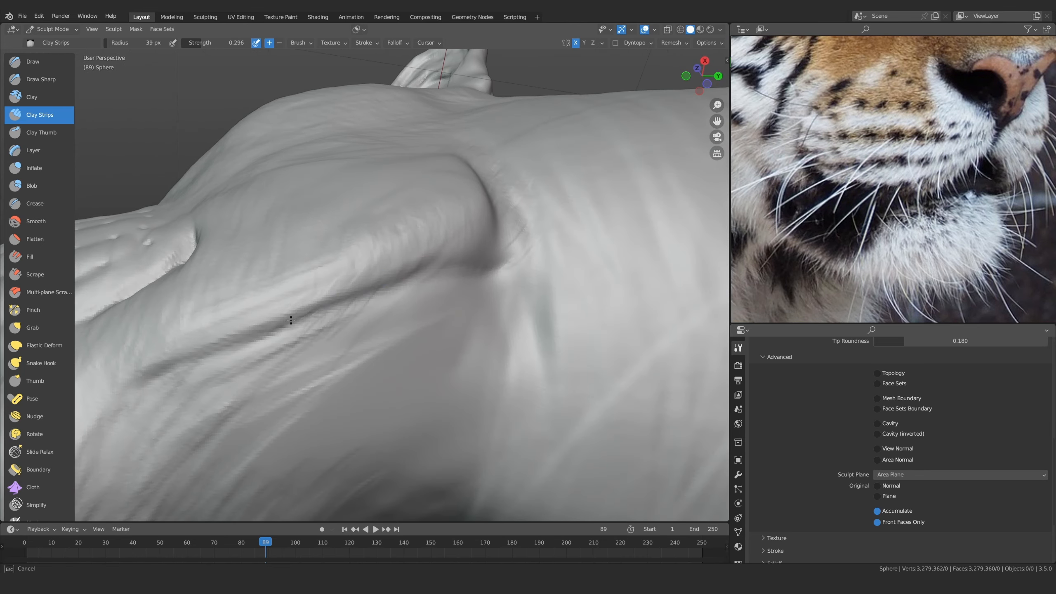
{"action": "left_click_drag", "start_coordinate": [291, 320], "coordinate": [200, 360]}
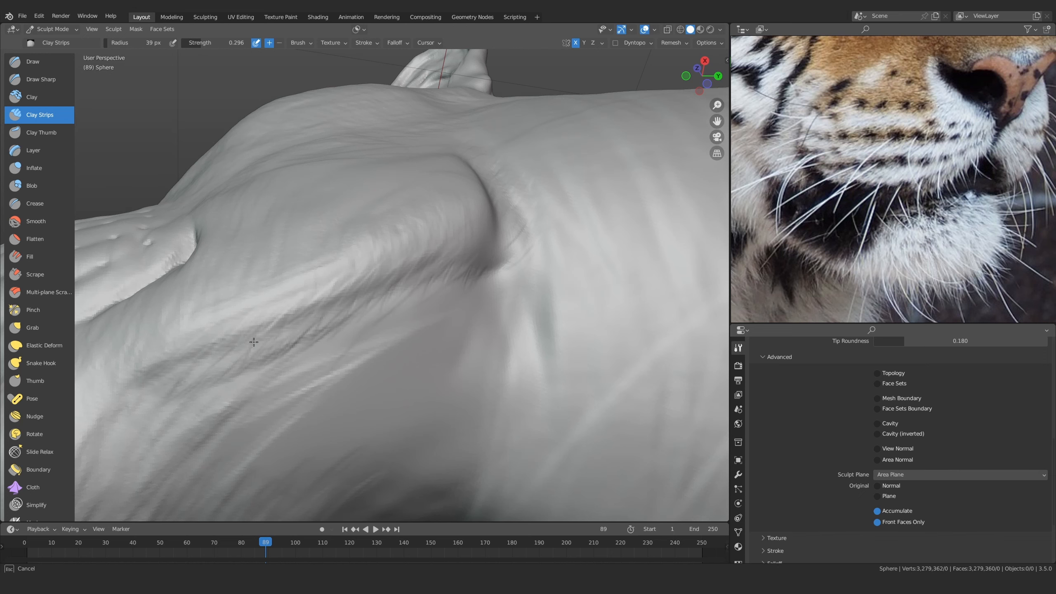
{"action": "left_click_drag", "start_coordinate": [253, 342], "coordinate": [187, 367]}
Pull broad Clay Strips strokes across the rear jaw corner onto the neck with a 74 px radius
{"action": "mouse_move", "coordinate": [391, 233]}
{"action": "middle_mouse_down"}
{"action": "mouse_move", "coordinate": [370, 283]}
{"action": "mouse_move", "coordinate": [431, 318]}
{"action": "mouse_move", "coordinate": [415, 288]}
{"action": "middle_mouse_up"}
{"action": "key", "text": "f"}
{"action": "left_click", "coordinate": [400, 282]}
{"action": "key", "text": "f"}
{"action": "left_click", "coordinate": [474, 280]}
{"action": "scroll", "coordinate": [415, 288], "scroll_direction": "up", "scroll_amount": 1}
{"action": "mouse_move", "coordinate": [400, 227]}
{"action": "left_mouse_down"}
{"action": "mouse_move", "coordinate": [378, 258]}
{"action": "mouse_move", "coordinate": [416, 358]}
{"action": "left_mouse_up"}
{"action": "left_click_drag", "start_coordinate": [453, 307], "coordinate": [424, 353]}
{"action": "left_click_drag", "start_coordinate": [416, 266], "coordinate": [391, 308]}
{"action": "mouse_move", "coordinate": [412, 224]}
{"action": "left_mouse_down"}
{"action": "mouse_move", "coordinate": [375, 260]}
{"action": "mouse_move", "coordinate": [410, 303]}
{"action": "mouse_move", "coordinate": [397, 345]}
{"action": "left_mouse_up"}
Refine the fur tufts fanning from the jaw corner with Clay Strips at a 40 px radius
{"action": "middle_click_drag", "start_coordinate": [436, 233], "coordinate": [452, 224]}
{"action": "key", "text": "f"}
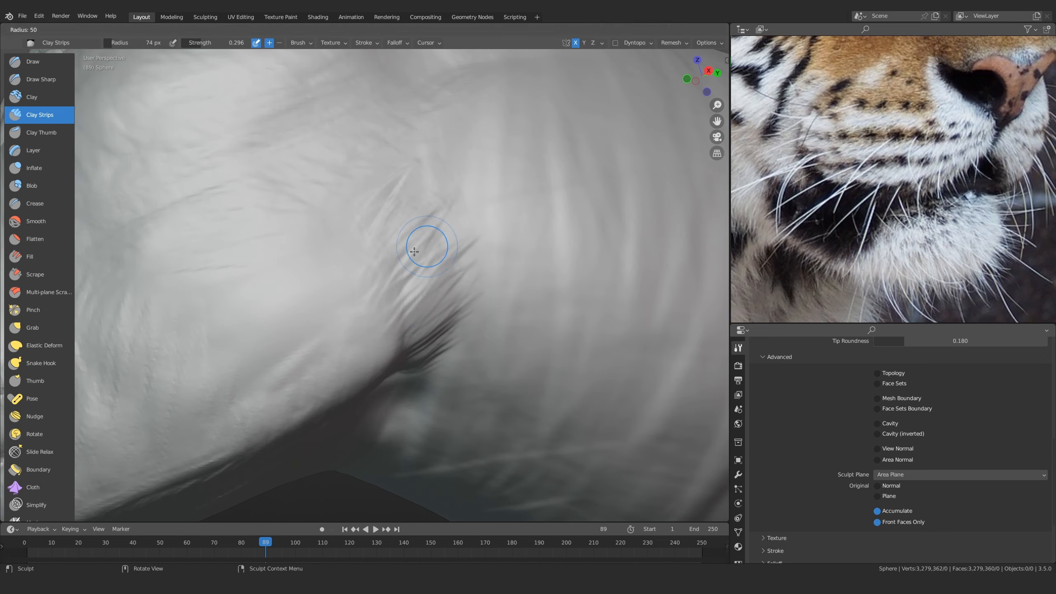
{"action": "left_click", "coordinate": [430, 260]}
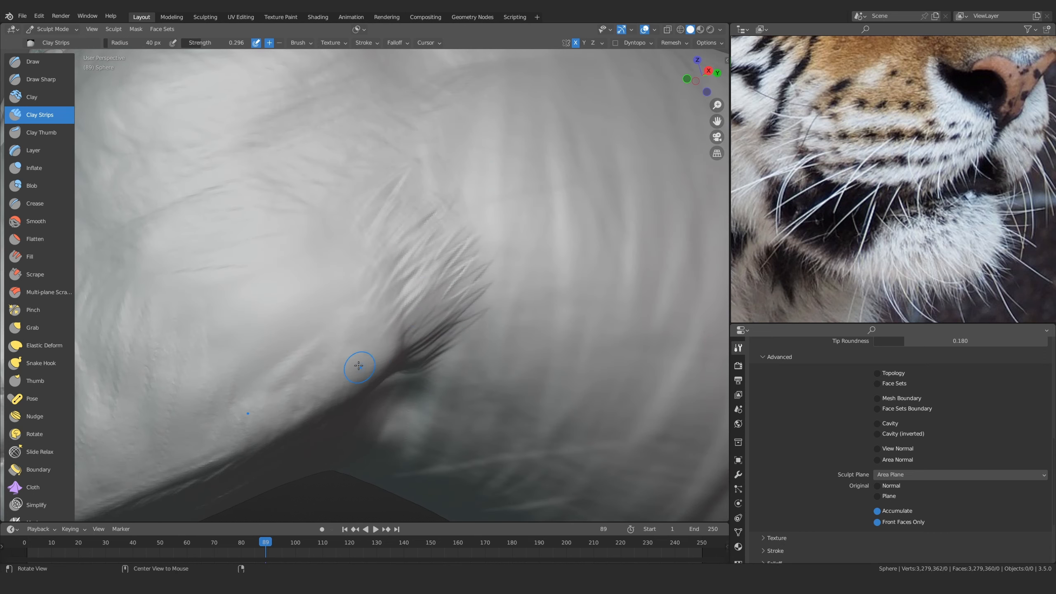
Lay directional Clay Strips fur strokes along the underside of the jaw toward the neck, with a 49 px radius
{"action": "mouse_move", "coordinate": [359, 365]}
{"action": "middle_mouse_down"}
{"action": "mouse_move", "coordinate": [337, 332]}
{"action": "mouse_move", "coordinate": [344, 287]}
{"action": "mouse_move", "coordinate": [364, 303]}
{"action": "mouse_move", "coordinate": [402, 279]}
{"action": "middle_mouse_up"}
{"action": "scroll", "coordinate": [478, 335], "scroll_direction": "down", "scroll_amount": 1}
{"action": "key", "text": "f"}
{"action": "left_click", "coordinate": [375, 297]}
{"action": "key", "text": "f"}
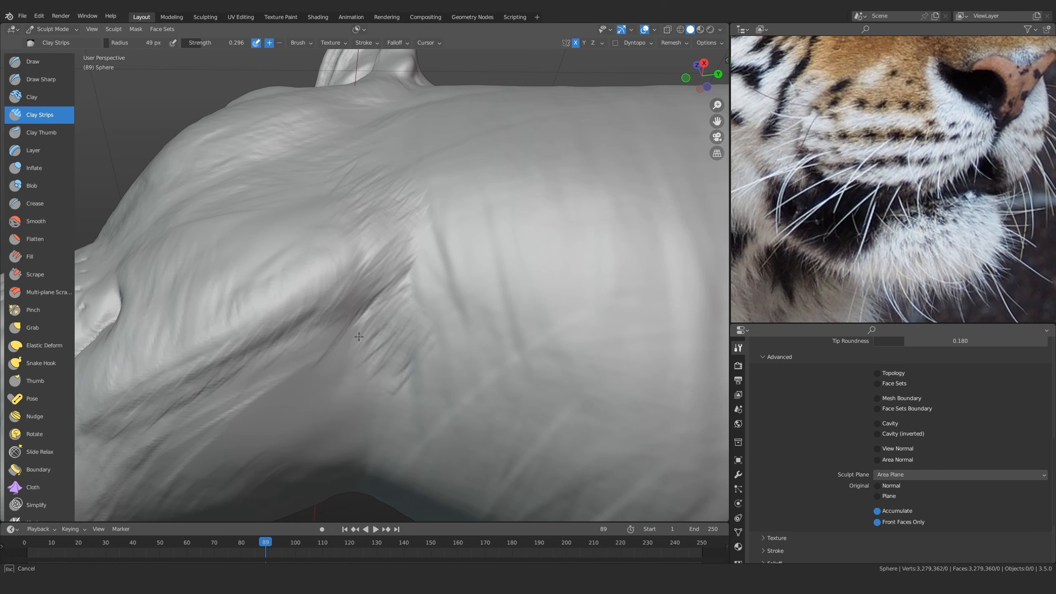
{"action": "left_click_drag", "start_coordinate": [211, 386], "coordinate": [373, 298]}
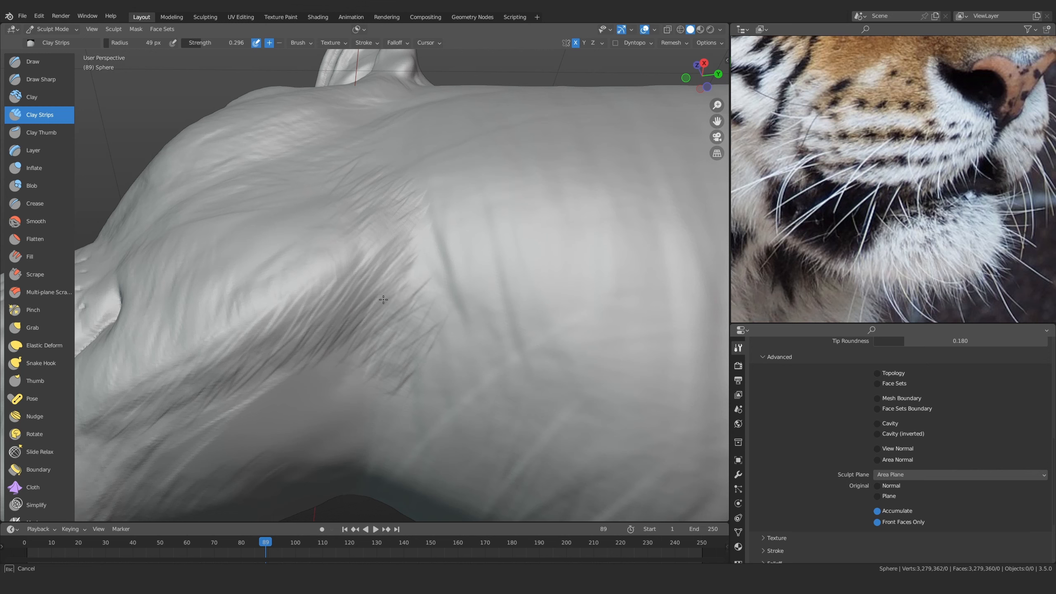
{"action": "left_click_drag", "start_coordinate": [274, 386], "coordinate": [337, 329]}
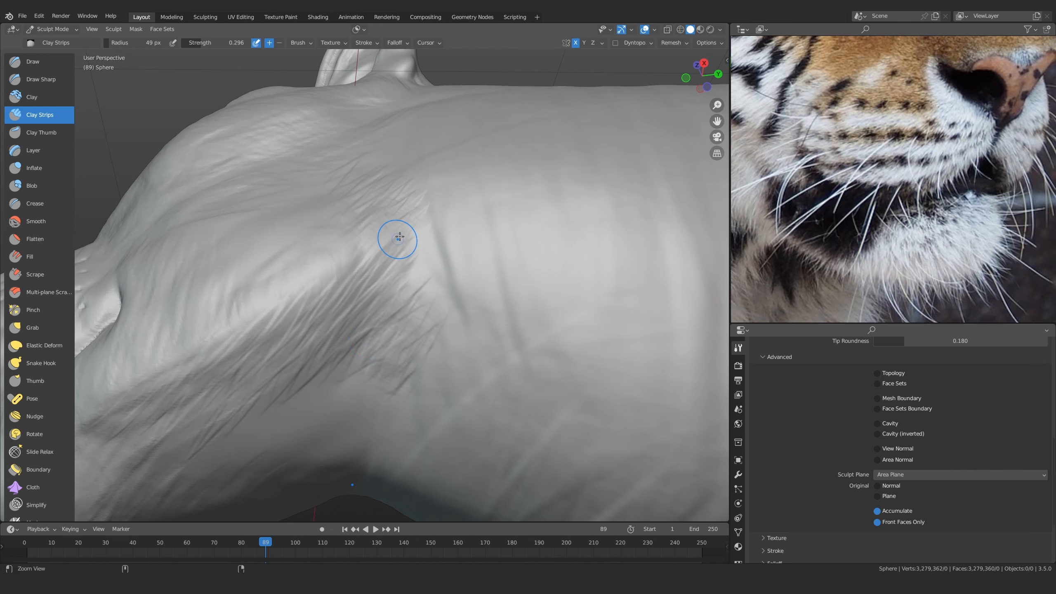
Examine the whole head from the front, and inspect the eyelids, inner eye corner and brow up close
{"action": "mouse_move", "coordinate": [399, 238]}
{"action": "left_mouse_down", "text": "ctrl+alt"}
{"action": "mouse_move", "coordinate": [462, 291]}
{"action": "mouse_move", "coordinate": [416, 375]}
{"action": "mouse_move", "coordinate": [440, 328]}
{"action": "mouse_move", "coordinate": [528, 262]}
{"action": "left_mouse_up", "text": "ctrl+alt"}
{"action": "mouse_move", "coordinate": [449, 258]}
{"action": "left_mouse_down", "text": "alt"}
{"action": "mouse_move", "coordinate": [495, 256]}
{"action": "mouse_move", "coordinate": [490, 282]}
{"action": "left_mouse_up", "text": "alt"}
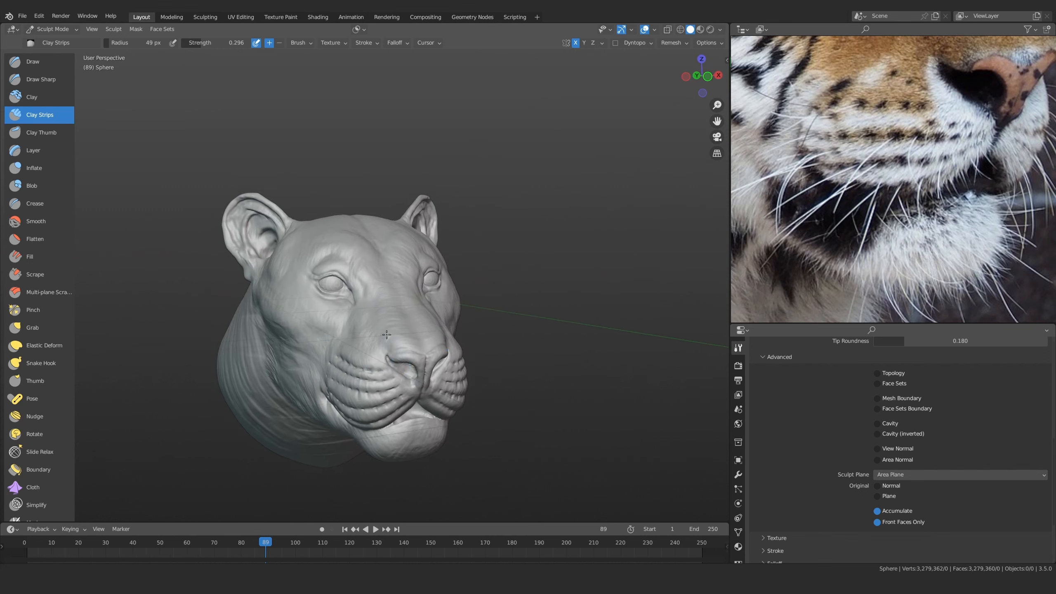
{"action": "left_click_drag", "start_coordinate": [353, 415], "coordinate": [334, 365], "text": "ctrl+alt"}
{"action": "mouse_move", "coordinate": [427, 342]}
{"action": "left_mouse_down", "text": "alt+shift"}
{"action": "mouse_move", "coordinate": [478, 324]}
{"action": "mouse_move", "coordinate": [463, 254]}
{"action": "left_mouse_up", "text": "alt+shift"}
{"action": "left_click_drag", "start_coordinate": [383, 381], "coordinate": [387, 337], "text": "alt+shift"}
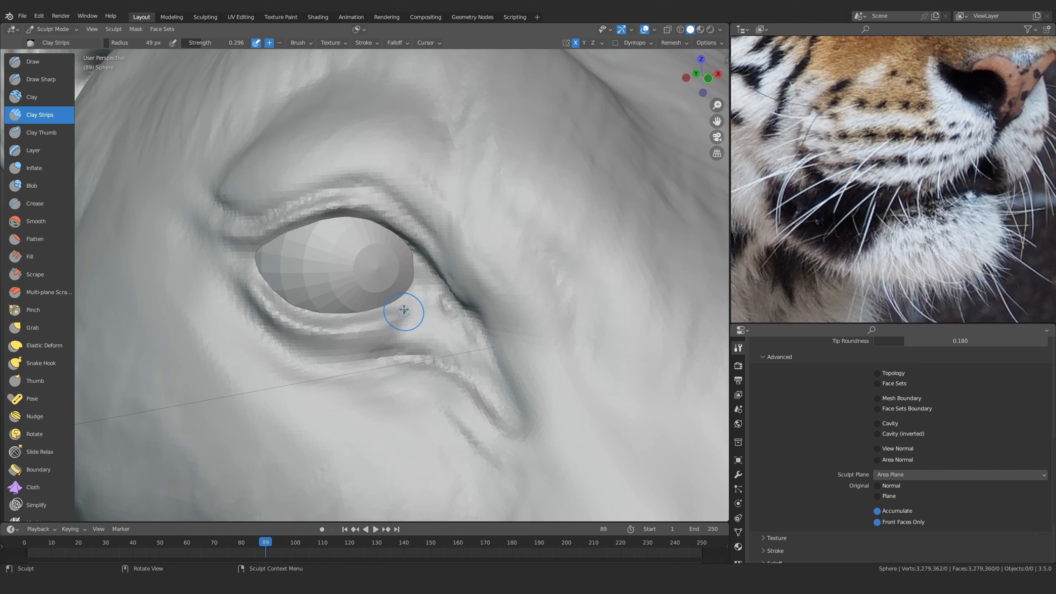
{"action": "left_click_drag", "start_coordinate": [451, 354], "coordinate": [467, 315], "text": "ctrl+alt"}
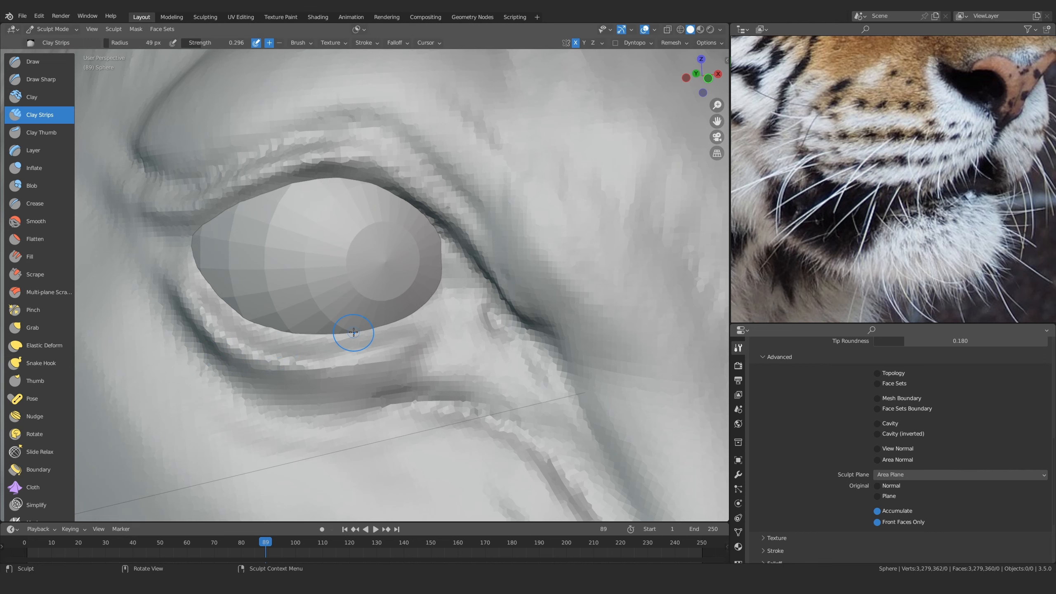
{"action": "scroll", "coordinate": [387, 258], "scroll_direction": "down", "scroll_amount": 6}
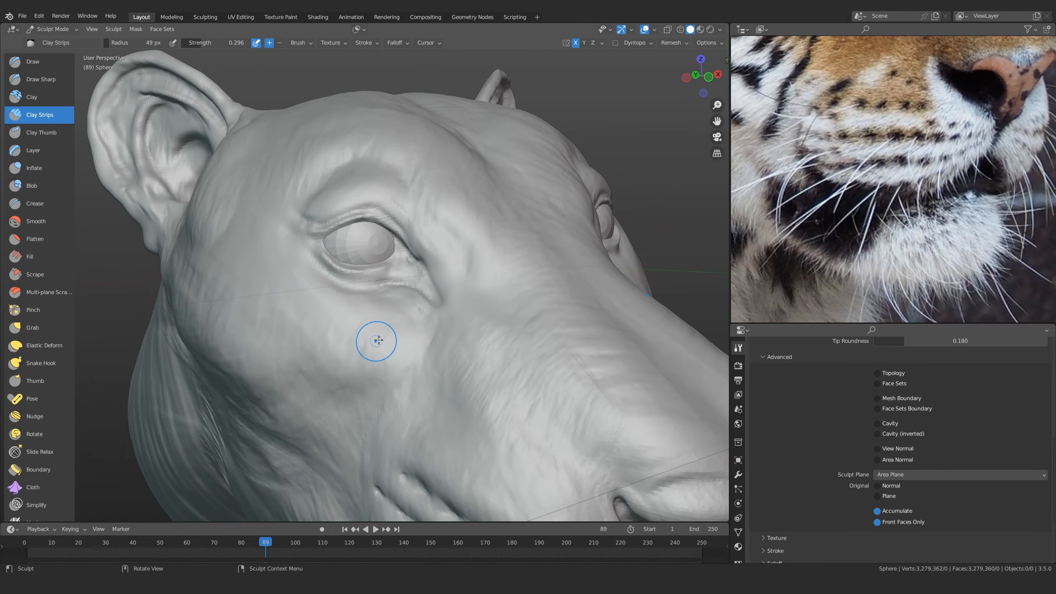
{"action": "scroll", "coordinate": [376, 285], "scroll_direction": "up", "scroll_amount": 6}
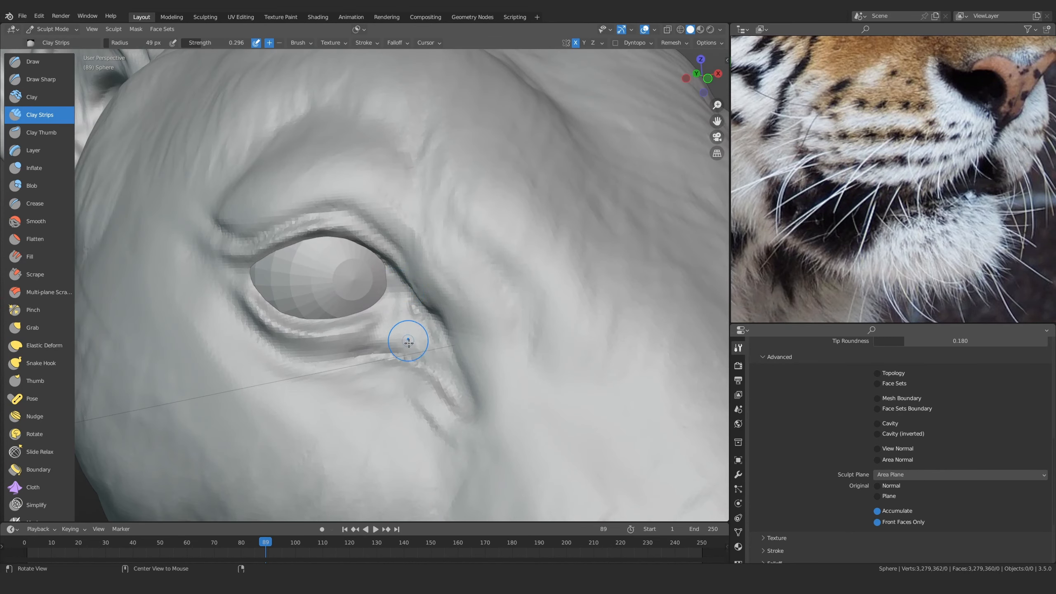
{"action": "mouse_move", "coordinate": [379, 305]}
{"action": "left_mouse_down", "text": "alt+shift"}
{"action": "mouse_move", "coordinate": [375, 335]}
{"action": "mouse_move", "coordinate": [380, 284]}
{"action": "mouse_move", "coordinate": [388, 303]}
{"action": "left_mouse_up", "text": "alt+shift"}
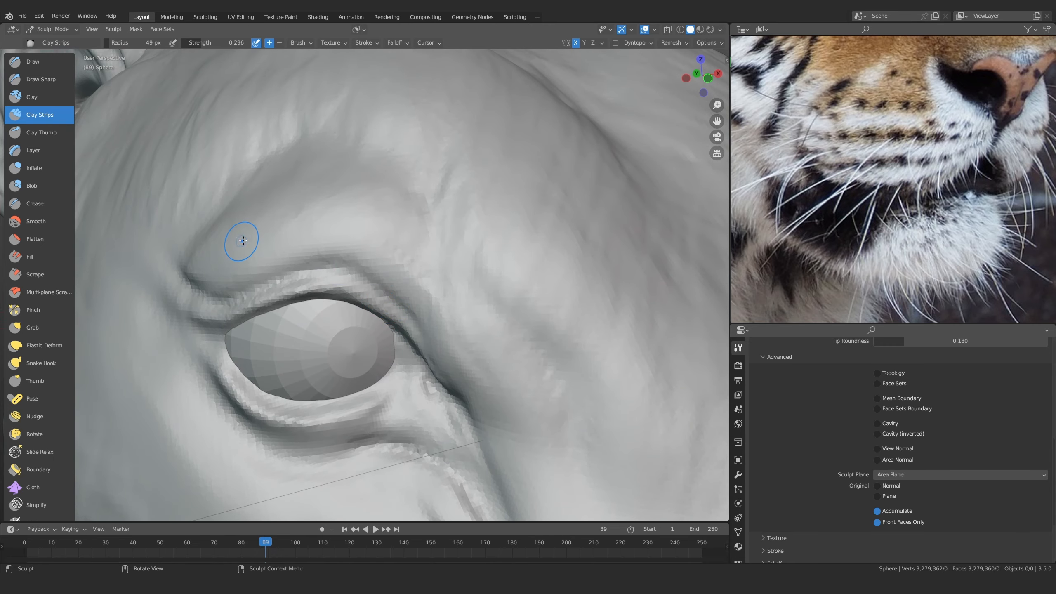
Carve a curved crease above the upper eyelid using Draw Sharp with an 80 px radius
{"action": "left_click", "coordinate": [41, 79]}
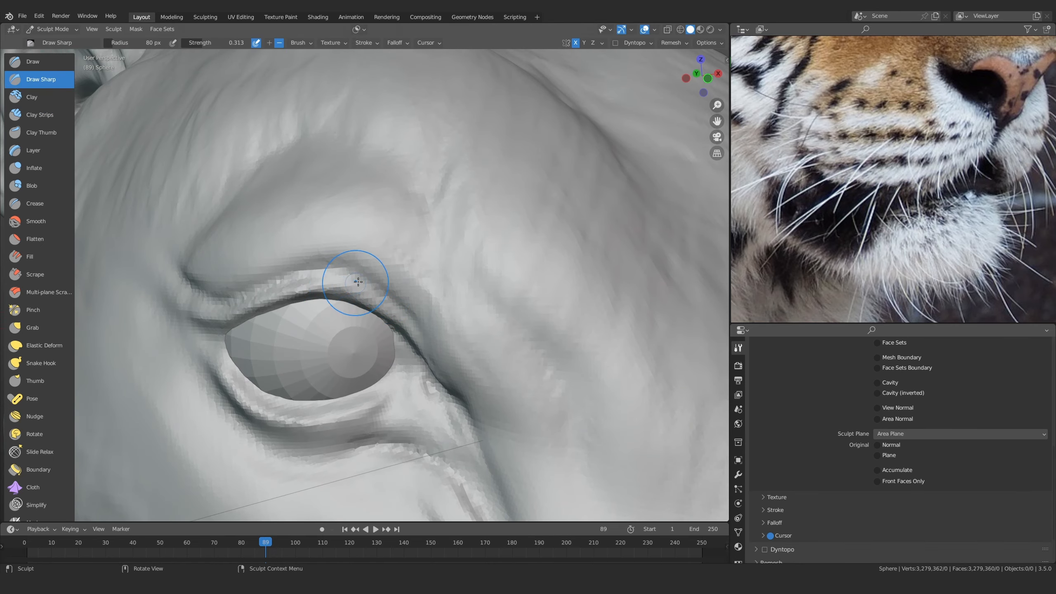
{"action": "middle_click_drag", "start_coordinate": [358, 281], "coordinate": [368, 310], "text": "shift"}
{"action": "left_click_drag", "start_coordinate": [402, 297], "coordinate": [288, 261]}
{"action": "mouse_move", "coordinate": [288, 261]}
{"action": "left_mouse_down"}
{"action": "mouse_move", "coordinate": [374, 283]}
{"action": "mouse_move", "coordinate": [405, 310]}
{"action": "left_mouse_up"}
{"action": "mouse_move", "coordinate": [203, 269]}
{"action": "left_mouse_down"}
{"action": "mouse_move", "coordinate": [323, 256]}
{"action": "mouse_move", "coordinate": [405, 300]}
{"action": "left_mouse_up"}
{"action": "mouse_move", "coordinate": [203, 271]}
{"action": "left_mouse_down"}
{"action": "mouse_move", "coordinate": [420, 295]}
{"action": "mouse_move", "coordinate": [429, 323]}
{"action": "mouse_move", "coordinate": [297, 256]}
{"action": "mouse_move", "coordinate": [250, 267]}
{"action": "left_mouse_up"}
{"action": "left_click_drag", "start_coordinate": [199, 278], "coordinate": [264, 266]}
{"action": "mouse_move", "coordinate": [358, 261]}
{"action": "middle_mouse_down", "text": "ctrl"}
{"action": "mouse_move", "coordinate": [356, 311]}
{"action": "mouse_move", "coordinate": [356, 289]}
{"action": "middle_mouse_up", "text": "ctrl"}
{"action": "mouse_move", "coordinate": [315, 275]}
{"action": "left_mouse_down"}
{"action": "mouse_move", "coordinate": [257, 286]}
{"action": "mouse_move", "coordinate": [282, 283]}
{"action": "left_mouse_up"}
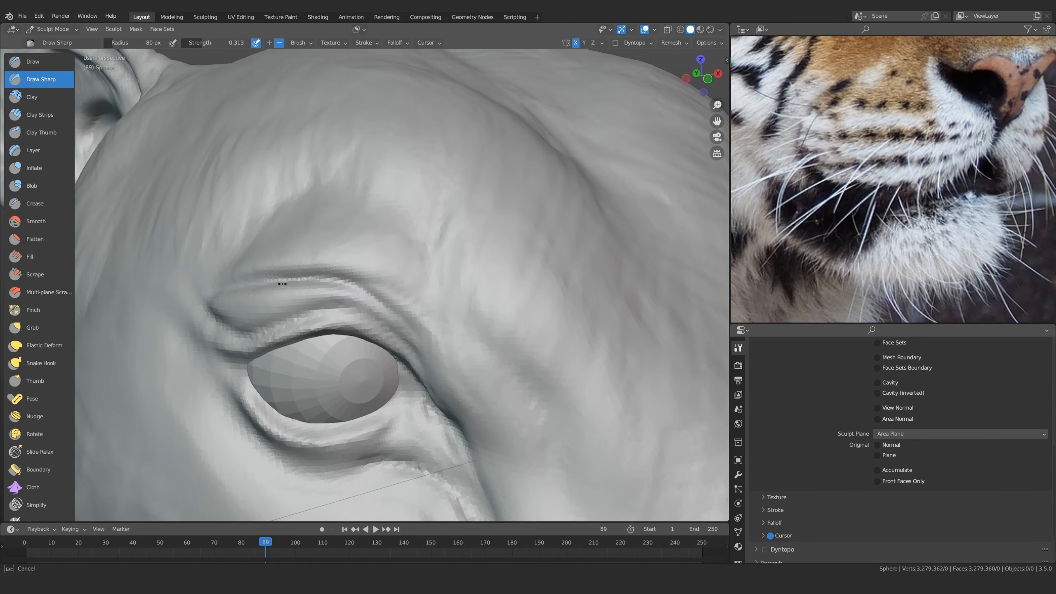
Switch to Clay Strips with a 69 px radius and shape the brow fold above the new eyelid crease
{"action": "middle_click_drag", "start_coordinate": [458, 299], "coordinate": [468, 401], "text": "ctrl"}
{"action": "mouse_move", "coordinate": [424, 316]}
{"action": "middle_mouse_down"}
{"action": "mouse_move", "coordinate": [471, 309]}
{"action": "mouse_move", "coordinate": [429, 314]}
{"action": "middle_mouse_up"}
{"action": "middle_click_drag", "start_coordinate": [366, 345], "coordinate": [363, 293], "text": "ctrl"}
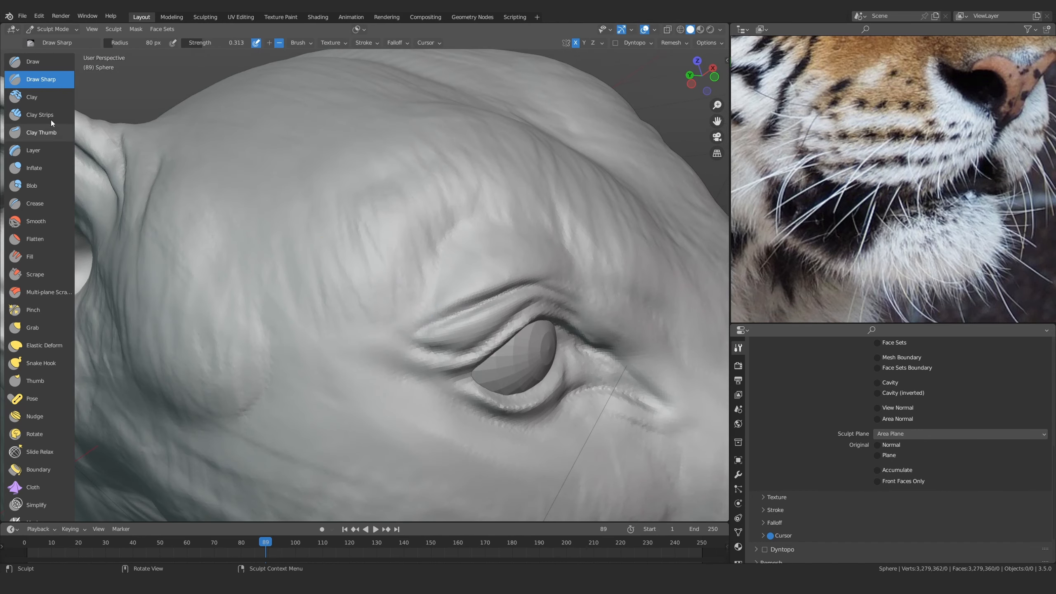
{"action": "left_click", "coordinate": [40, 114]}
{"action": "middle_click_drag", "start_coordinate": [455, 276], "coordinate": [380, 292]}
{"action": "key", "text": "f"}
{"action": "mouse_move", "coordinate": [424, 329]}
{"action": "middle_mouse_down", "text": "ctrl"}
{"action": "mouse_move", "coordinate": [427, 304]}
{"action": "mouse_move", "coordinate": [384, 309]}
{"action": "mouse_move", "coordinate": [385, 301]}
{"action": "middle_mouse_up", "text": "ctrl"}
{"action": "left_click", "coordinate": [422, 304]}
{"action": "key", "text": "f"}
{"action": "left_click", "coordinate": [413, 313]}
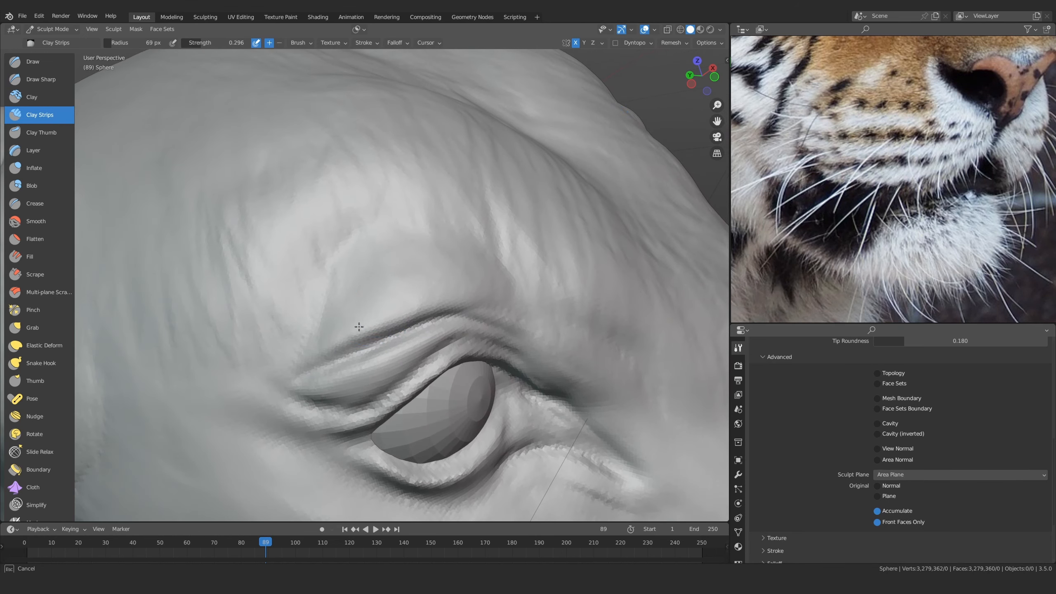
{"action": "middle_click_drag", "start_coordinate": [376, 337], "coordinate": [314, 356]}
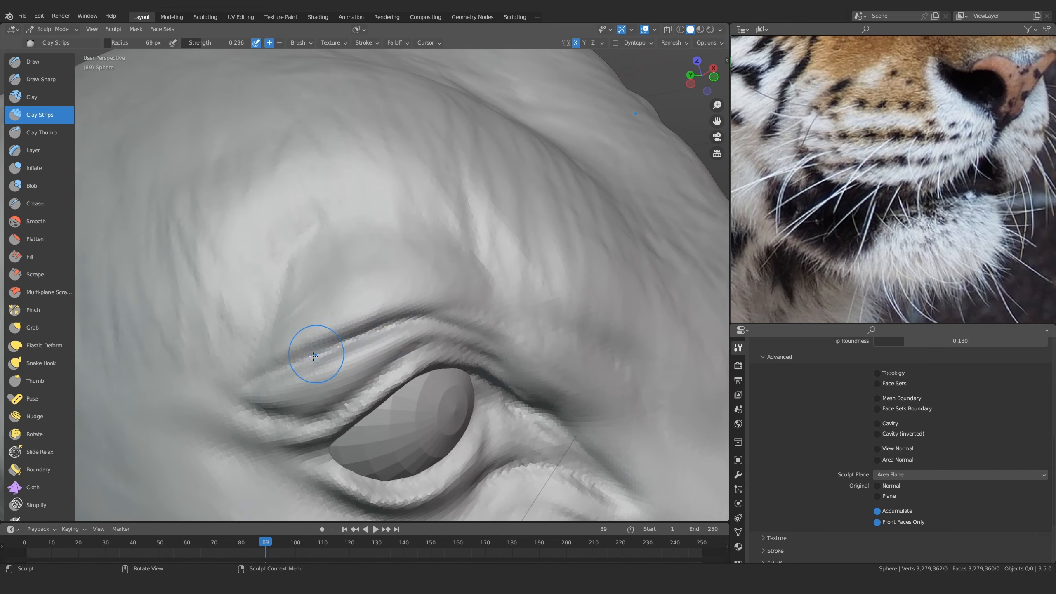
{"action": "middle_click_drag", "start_coordinate": [418, 329], "coordinate": [417, 302], "text": "shift"}
{"action": "mouse_move", "coordinate": [299, 356]}
{"action": "left_mouse_down", "text": "ctrl"}
{"action": "mouse_move", "coordinate": [391, 307]}
{"action": "mouse_move", "coordinate": [382, 312]}
{"action": "left_mouse_up", "text": "ctrl"}
Soften the crease above the upper eyelid with repeated Clay Strips strokes along it at a 49 px radius
{"action": "key", "text": "f"}
{"action": "left_click", "coordinate": [366, 316]}
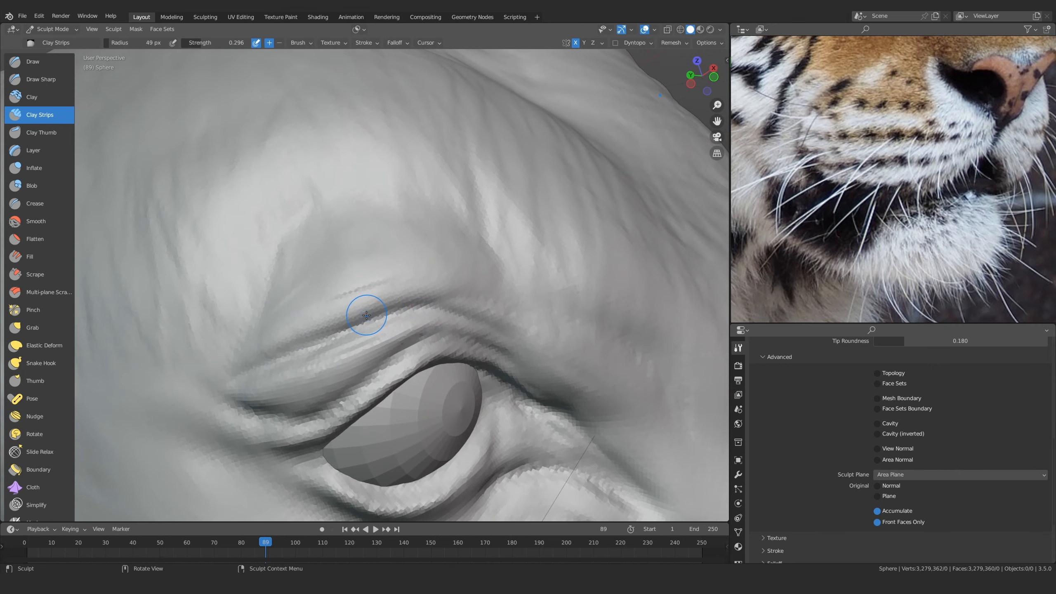
{"action": "mouse_move", "coordinate": [329, 330]}
{"action": "left_mouse_down", "text": "ctrl"}
{"action": "mouse_move", "coordinate": [420, 301]}
{"action": "mouse_move", "coordinate": [411, 276]}
{"action": "left_mouse_up", "text": "ctrl"}
{"action": "left_click_drag", "start_coordinate": [289, 335], "coordinate": [401, 278], "text": "ctrl"}
{"action": "mouse_move", "coordinate": [316, 321]}
{"action": "left_mouse_down", "text": "ctrl"}
{"action": "mouse_move", "coordinate": [409, 279]}
{"action": "mouse_move", "coordinate": [292, 304]}
{"action": "mouse_move", "coordinate": [422, 278]}
{"action": "left_mouse_up", "text": "ctrl"}
{"action": "mouse_move", "coordinate": [423, 278]}
{"action": "left_mouse_down", "text": "ctrl"}
{"action": "mouse_move", "coordinate": [436, 271]}
{"action": "mouse_move", "coordinate": [330, 294]}
{"action": "mouse_move", "coordinate": [339, 346]}
{"action": "mouse_move", "coordinate": [309, 373]}
{"action": "mouse_move", "coordinate": [200, 386]}
{"action": "mouse_move", "coordinate": [313, 311]}
{"action": "left_mouse_up", "text": "ctrl"}
Texture the brow above the eye with directional Clay Strips strokes, using radii of 65 and 59 px
{"action": "key", "text": "f"}
{"action": "left_click", "coordinate": [330, 294]}
{"action": "left_click_drag", "start_coordinate": [297, 265], "coordinate": [360, 237], "text": "alt"}
{"action": "scroll", "coordinate": [360, 237], "scroll_direction": "up", "scroll_amount": 5}
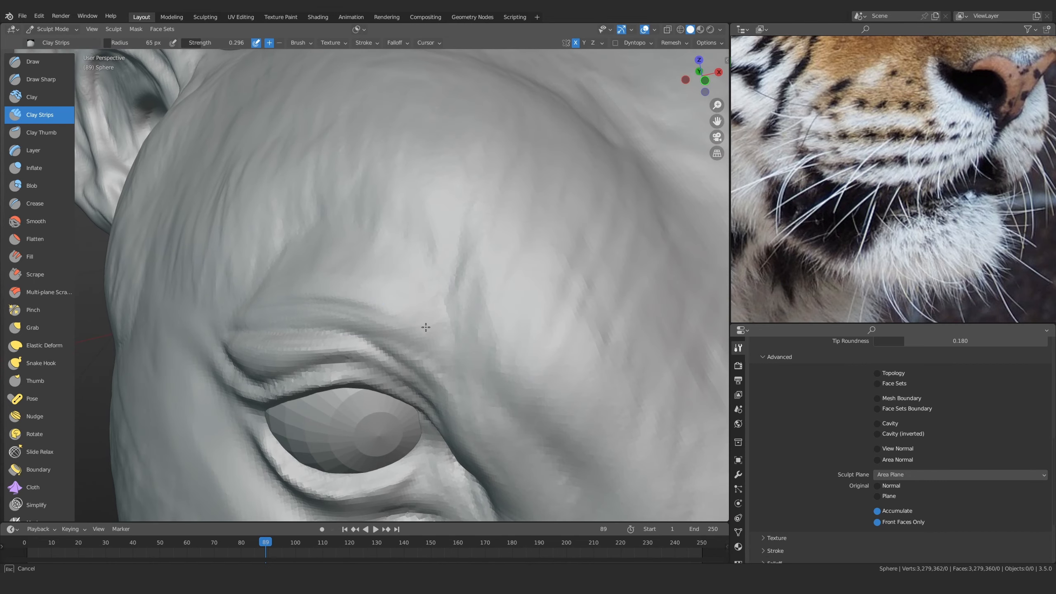
{"action": "key", "text": "f"}
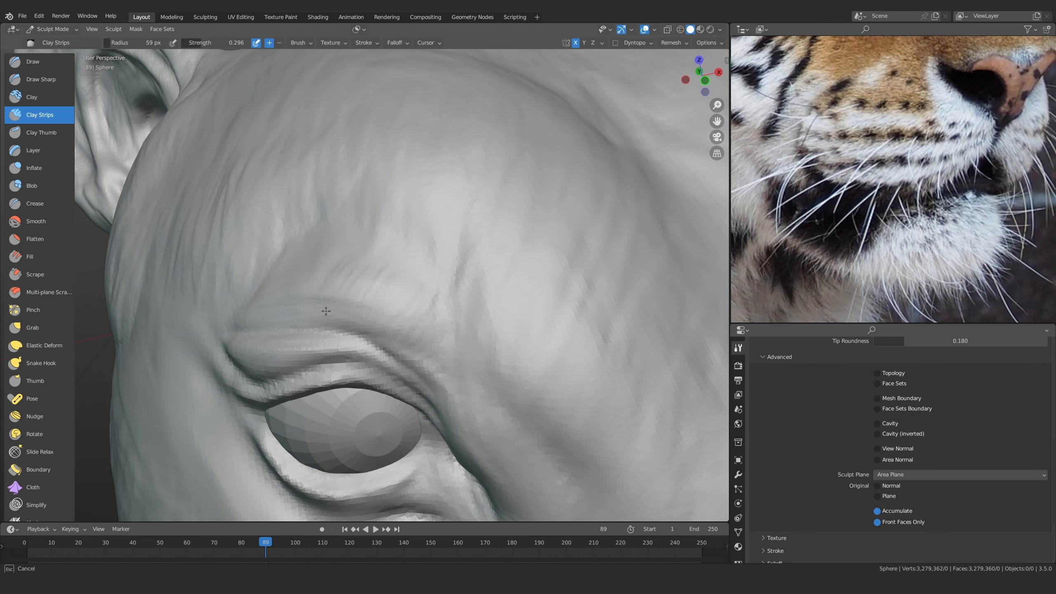
{"action": "left_click_drag", "start_coordinate": [282, 275], "coordinate": [268, 314], "text": "alt"}
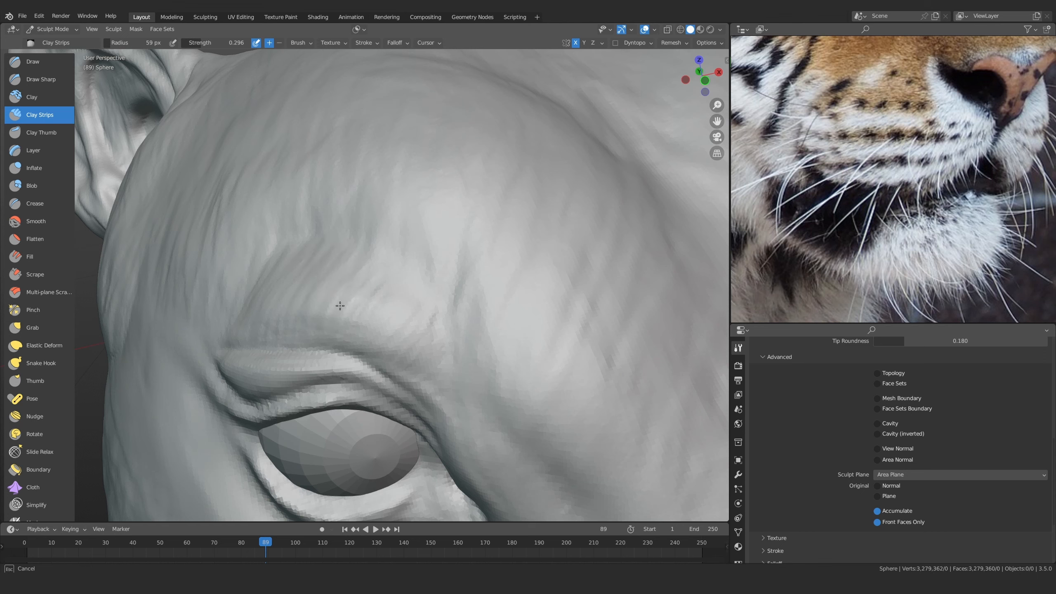
Blend the brow up into the forehead with Clay Strips fur strokes at a 70 px radius
{"action": "middle_click_drag", "start_coordinate": [435, 325], "coordinate": [420, 304], "text": "ctrl"}
{"action": "key", "text": "f"}
{"action": "left_click", "coordinate": [417, 304]}
{"action": "left_click_drag", "start_coordinate": [427, 300], "coordinate": [418, 324]}
{"action": "left_click_drag", "start_coordinate": [390, 267], "coordinate": [388, 297]}
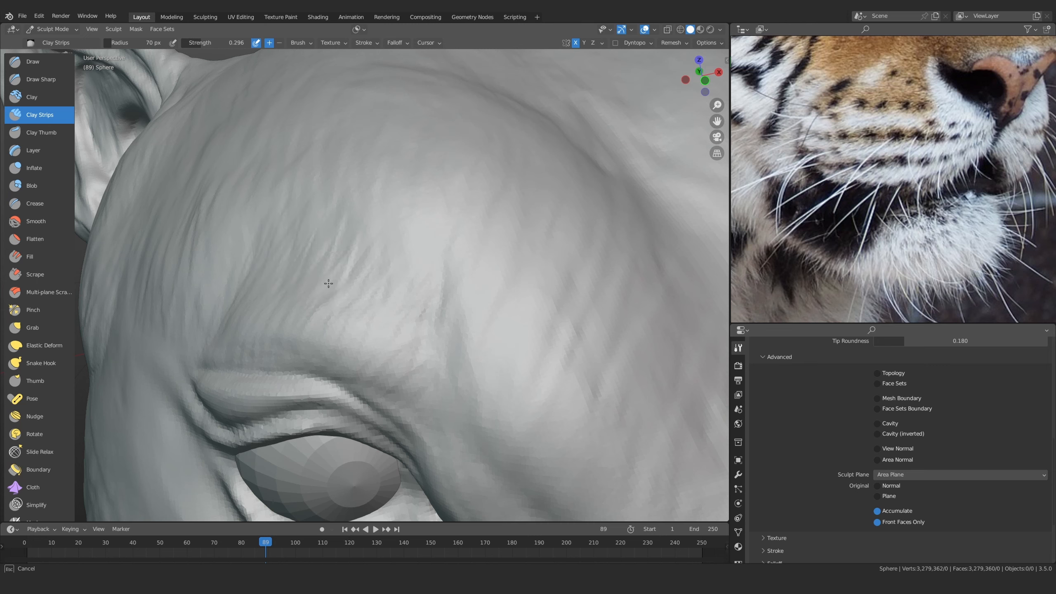
Flatten the raised ridge of the upper eyelid fold with the Scrape brush at a 56 px radius
{"action": "left_click_drag", "start_coordinate": [442, 402], "coordinate": [421, 293], "text": "ctrl+alt"}
{"action": "key", "text": "f"}
{"action": "left_click", "coordinate": [425, 311]}
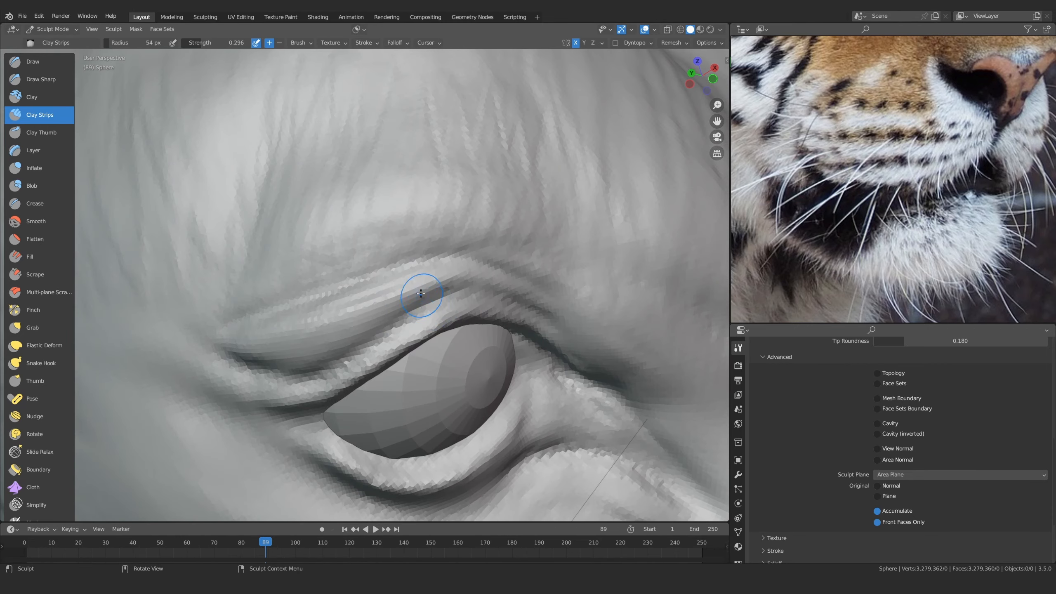
{"action": "left_click", "coordinate": [36, 274]}
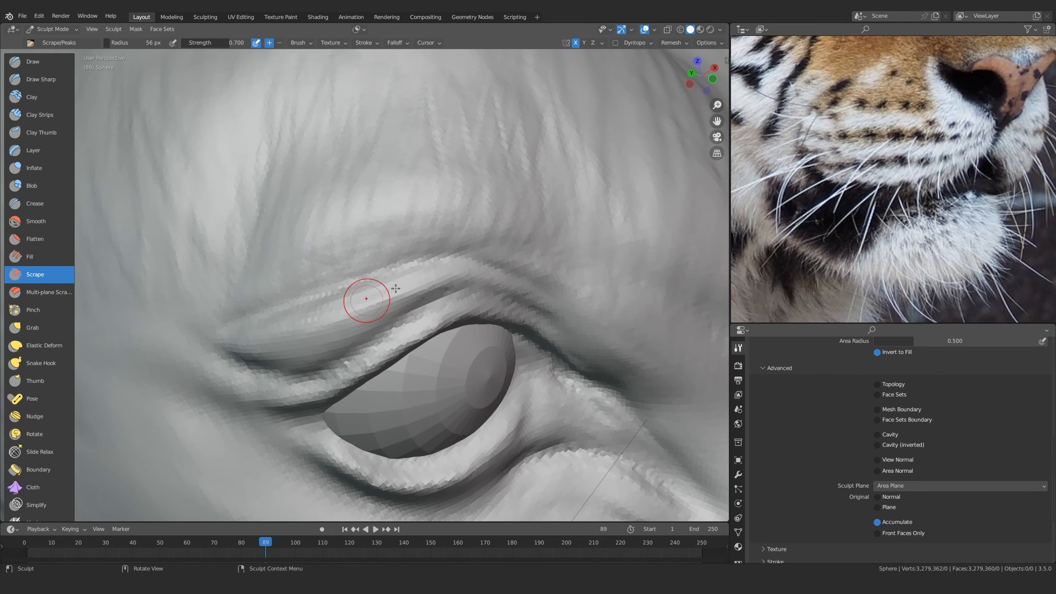
Layer Clay Strips strokes along the upper eyelid fold towards the outer corner, using radii of 56 and 54 px
{"action": "left_click", "coordinate": [40, 114]}
{"action": "mouse_move", "coordinate": [393, 287]}
{"action": "left_mouse_down", "text": "alt"}
{"action": "mouse_move", "coordinate": [425, 286]}
{"action": "mouse_move", "coordinate": [288, 356]}
{"action": "left_mouse_up", "text": "alt"}
{"action": "left_click_drag", "start_coordinate": [408, 283], "coordinate": [281, 335]}
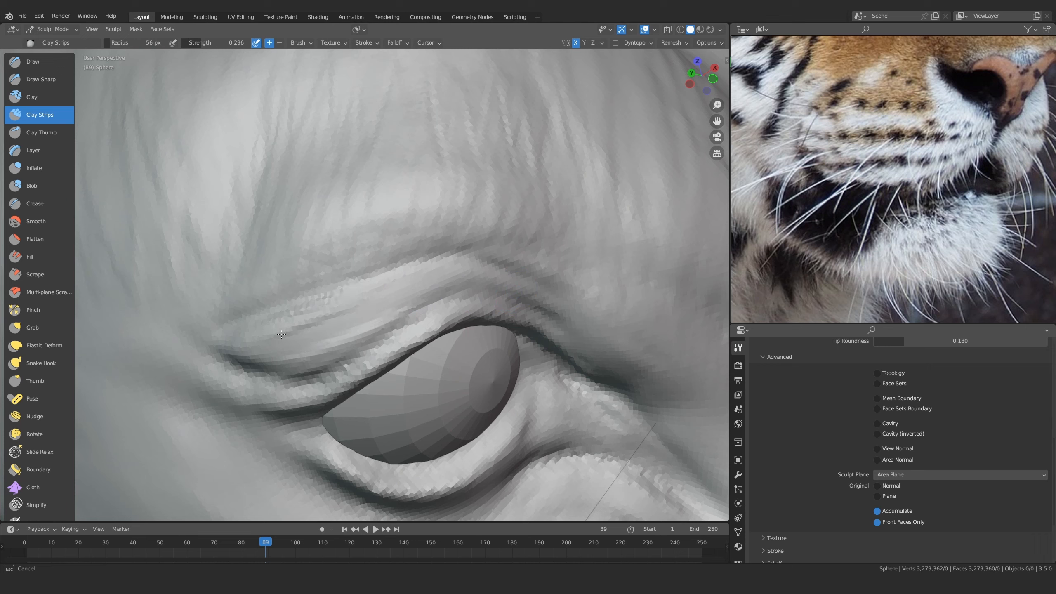
{"action": "mouse_move", "coordinate": [389, 320]}
{"action": "left_mouse_down", "text": "ctrl+alt"}
{"action": "mouse_move", "coordinate": [353, 395]}
{"action": "mouse_move", "coordinate": [313, 367]}
{"action": "mouse_move", "coordinate": [254, 362]}
{"action": "left_mouse_up", "text": "ctrl+alt"}
{"action": "mouse_move", "coordinate": [283, 316]}
{"action": "left_mouse_down", "text": "ctrl+alt"}
{"action": "mouse_move", "coordinate": [300, 232]}
{"action": "mouse_move", "coordinate": [332, 250]}
{"action": "mouse_move", "coordinate": [340, 195]}
{"action": "mouse_move", "coordinate": [297, 264]}
{"action": "mouse_move", "coordinate": [362, 353]}
{"action": "mouse_move", "coordinate": [368, 346]}
{"action": "mouse_move", "coordinate": [316, 348]}
{"action": "left_mouse_up", "text": "ctrl+alt"}
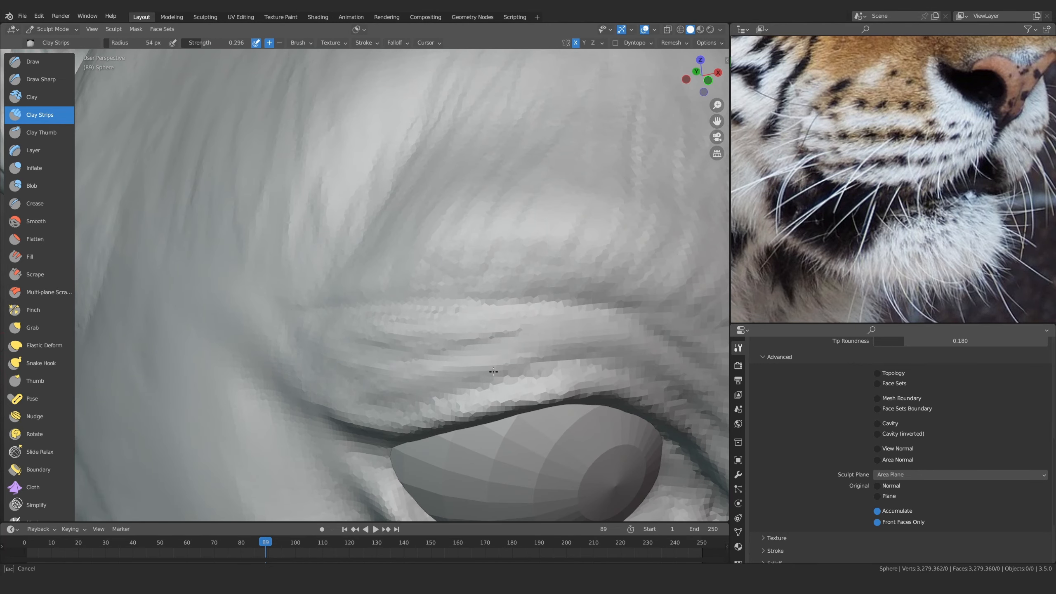
{"action": "left_click_drag", "start_coordinate": [536, 361], "coordinate": [330, 398], "text": "alt"}
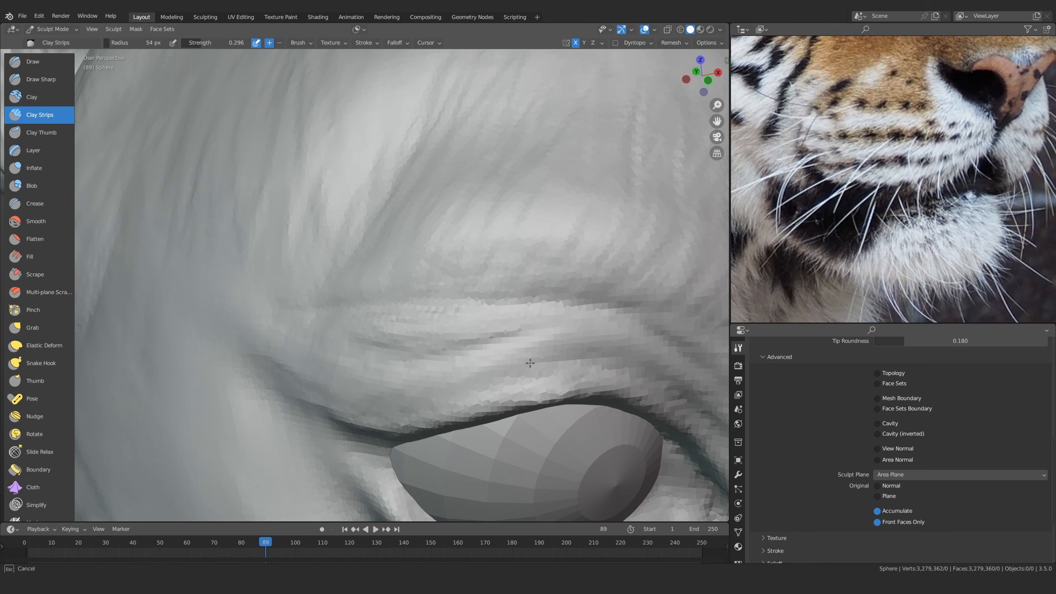
Build fine skin wrinkles on the outer half of the upper eyelid fold with Clay Strips at a 47 px radius
{"action": "mouse_move", "coordinate": [530, 363]}
{"action": "left_mouse_down", "text": "ctrl+alt"}
{"action": "mouse_move", "coordinate": [466, 465]}
{"action": "mouse_move", "coordinate": [349, 360]}
{"action": "mouse_move", "coordinate": [384, 406]}
{"action": "mouse_move", "coordinate": [360, 344]}
{"action": "mouse_move", "coordinate": [362, 279]}
{"action": "left_mouse_up", "text": "ctrl+alt"}
{"action": "mouse_move", "coordinate": [358, 365]}
{"action": "middle_mouse_down", "text": "ctrl"}
{"action": "mouse_move", "coordinate": [410, 314]}
{"action": "mouse_move", "coordinate": [521, 280]}
{"action": "mouse_move", "coordinate": [403, 333]}
{"action": "mouse_move", "coordinate": [435, 317]}
{"action": "middle_mouse_up", "text": "ctrl"}
{"action": "key", "text": "f"}
{"action": "left_click", "coordinate": [428, 317]}
{"action": "left_click_drag", "start_coordinate": [428, 316], "coordinate": [451, 308]}
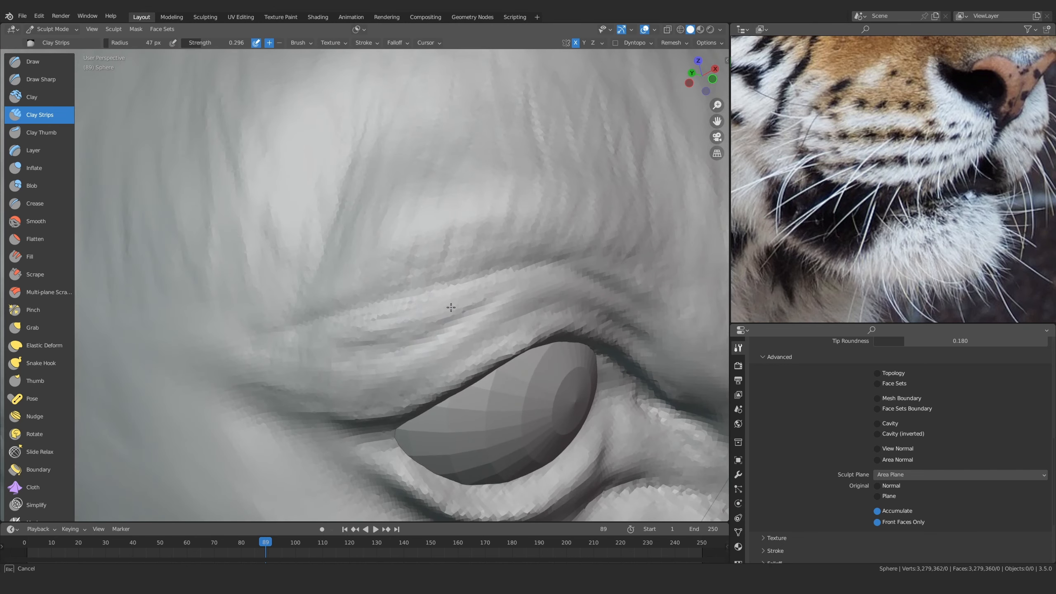
{"action": "mouse_move", "coordinate": [360, 334]}
{"action": "left_mouse_down"}
{"action": "mouse_move", "coordinate": [341, 327]}
{"action": "mouse_move", "coordinate": [424, 325]}
{"action": "left_mouse_up"}
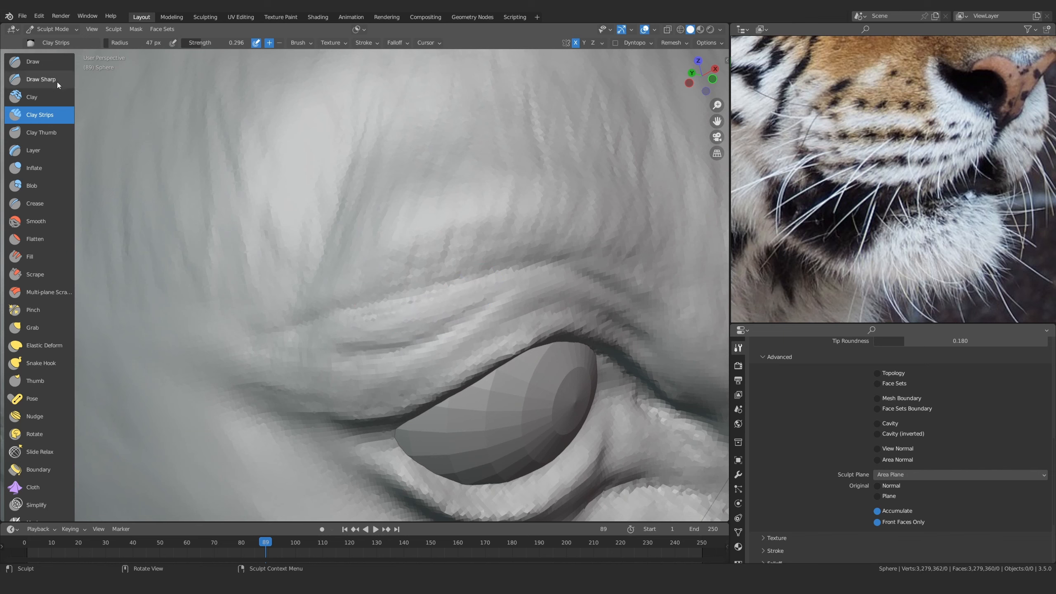
Carve the wrinkle lines and the crease above the upper eyelid fold with Draw Sharp at a 47 px radius
{"action": "left_click", "coordinate": [41, 79]}
{"action": "left_click_drag", "start_coordinate": [306, 351], "coordinate": [417, 348]}
{"action": "left_click_drag", "start_coordinate": [417, 348], "coordinate": [470, 312]}
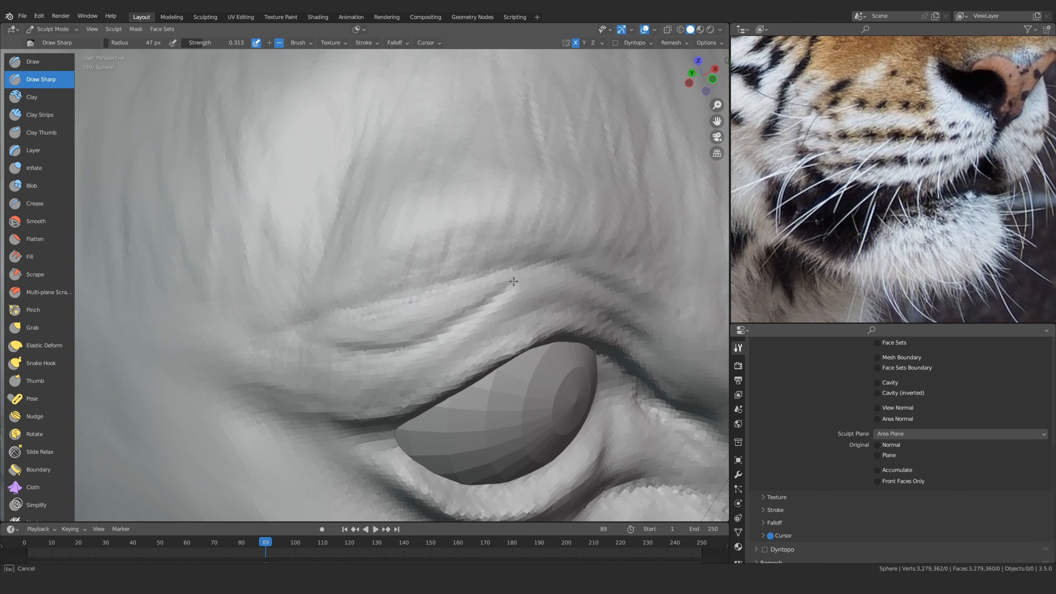
{"action": "mouse_move", "coordinate": [540, 274]}
{"action": "left_mouse_down"}
{"action": "mouse_move", "coordinate": [557, 264]}
{"action": "mouse_move", "coordinate": [437, 333]}
{"action": "left_mouse_up"}
{"action": "left_click_drag", "start_coordinate": [497, 271], "coordinate": [519, 264]}
{"action": "mouse_move", "coordinate": [578, 230]}
{"action": "left_mouse_down"}
{"action": "mouse_move", "coordinate": [517, 273]}
{"action": "mouse_move", "coordinate": [459, 282]}
{"action": "left_mouse_up"}
{"action": "mouse_move", "coordinate": [393, 304]}
{"action": "left_mouse_down"}
{"action": "mouse_move", "coordinate": [348, 319]}
{"action": "mouse_move", "coordinate": [237, 314]}
{"action": "left_mouse_up"}
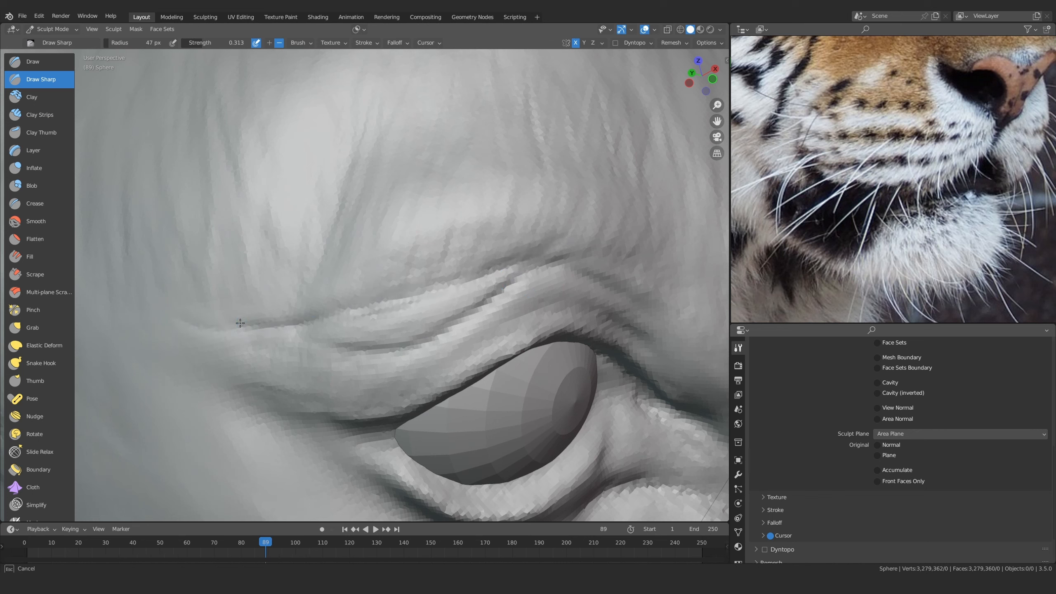
Soften the carved upper eyelid wrinkles with Clay Strips strokes, using radii of 57 and 54 px
{"action": "mouse_move", "coordinate": [201, 224]}
{"action": "middle_mouse_down", "text": "ctrl"}
{"action": "mouse_move", "coordinate": [347, 330]}
{"action": "mouse_move", "coordinate": [298, 355]}
{"action": "mouse_move", "coordinate": [342, 352]}
{"action": "mouse_move", "coordinate": [361, 377]}
{"action": "mouse_move", "coordinate": [406, 318]}
{"action": "mouse_move", "coordinate": [418, 324]}
{"action": "mouse_move", "coordinate": [438, 299]}
{"action": "middle_mouse_up", "text": "ctrl"}
{"action": "left_click", "coordinate": [40, 114]}
{"action": "key", "text": "f"}
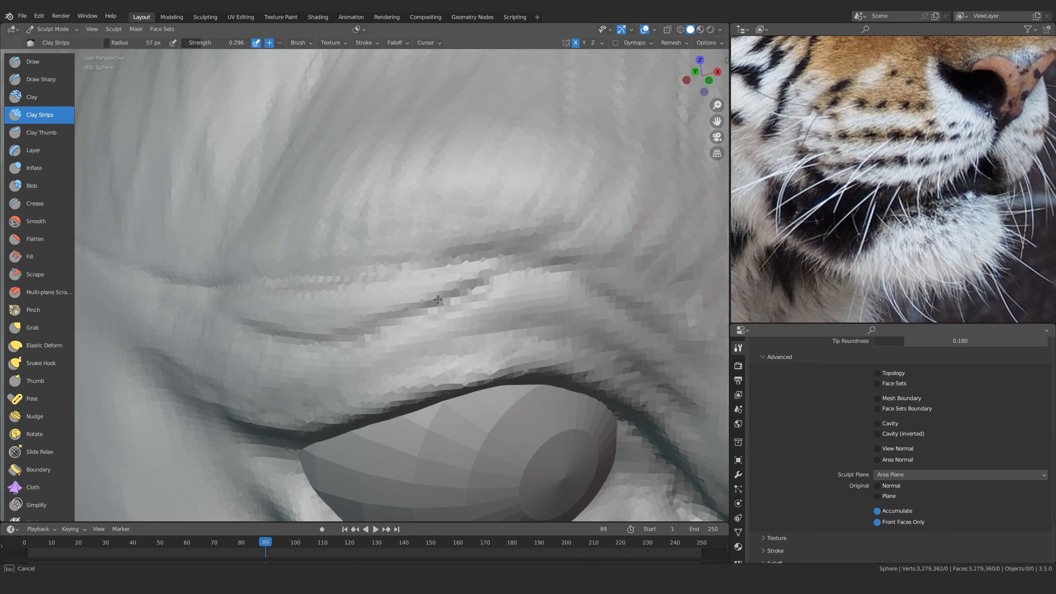
{"action": "left_click", "coordinate": [465, 283]}
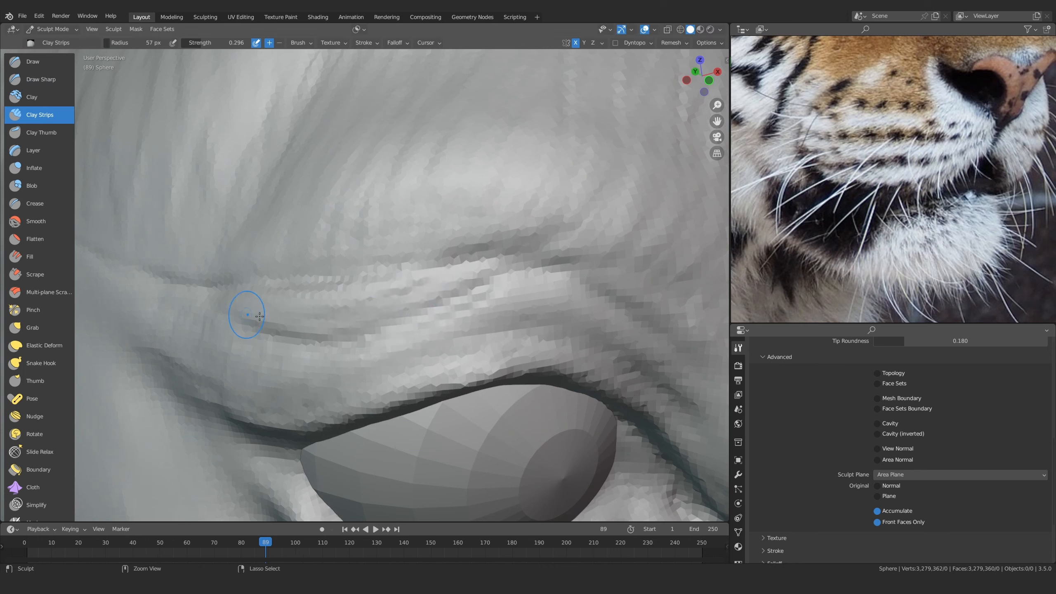
{"action": "key", "text": "f"}
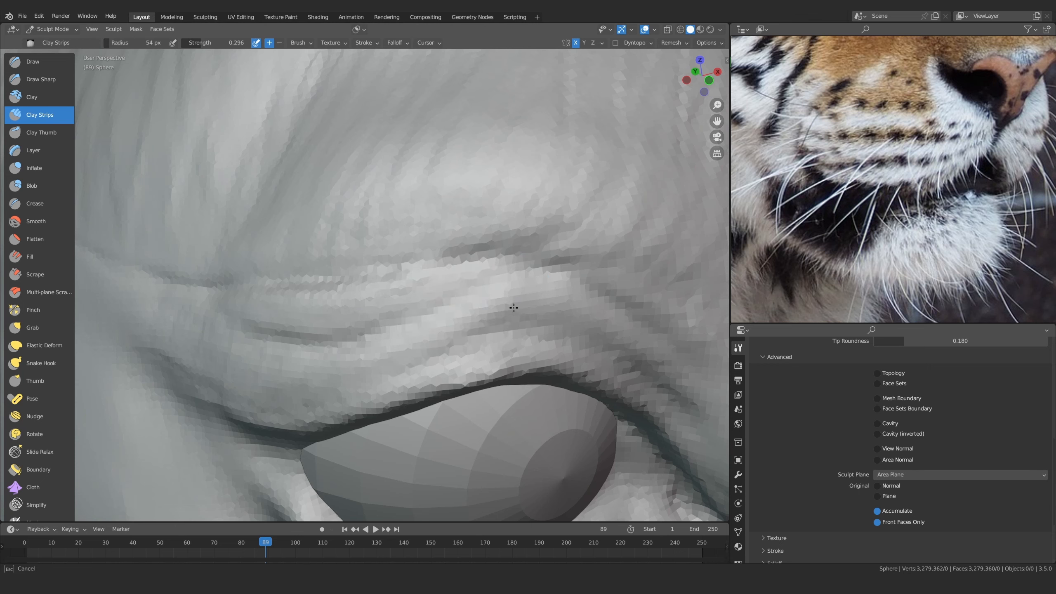
{"action": "left_click", "coordinate": [548, 303]}
Carve a sharp crease extending outward from the eye's outer corner with Draw Sharp at a 65 px radius
{"action": "scroll", "coordinate": [471, 311], "scroll_direction": "down", "scroll_amount": 8}
{"action": "middle_click_drag", "start_coordinate": [471, 311], "coordinate": [377, 306]}
{"action": "scroll", "coordinate": [377, 305], "scroll_direction": "up", "scroll_amount": 4}
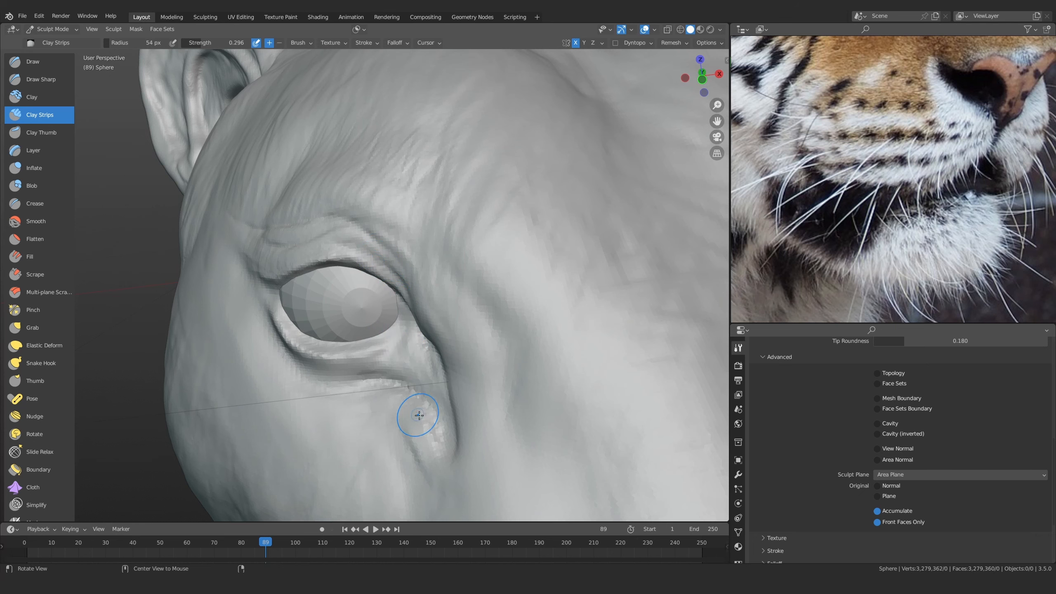
{"action": "middle_click_drag", "start_coordinate": [417, 415], "coordinate": [302, 261]}
{"action": "scroll", "coordinate": [567, 352], "scroll_direction": "up", "scroll_amount": 3}
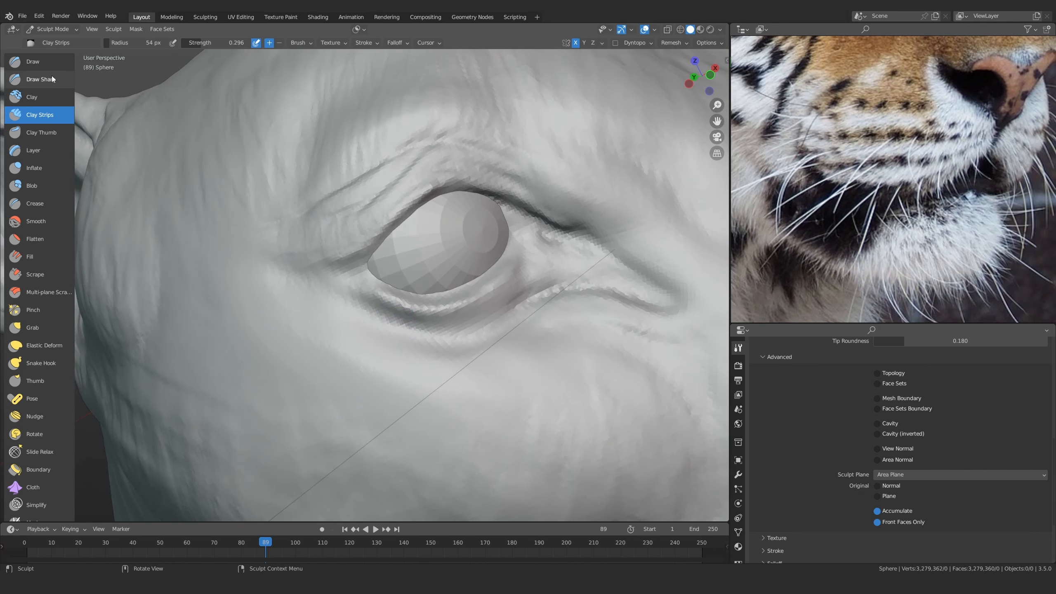
{"action": "left_click", "coordinate": [40, 80]}
{"action": "scroll", "coordinate": [378, 310], "scroll_direction": "up", "scroll_amount": 3}
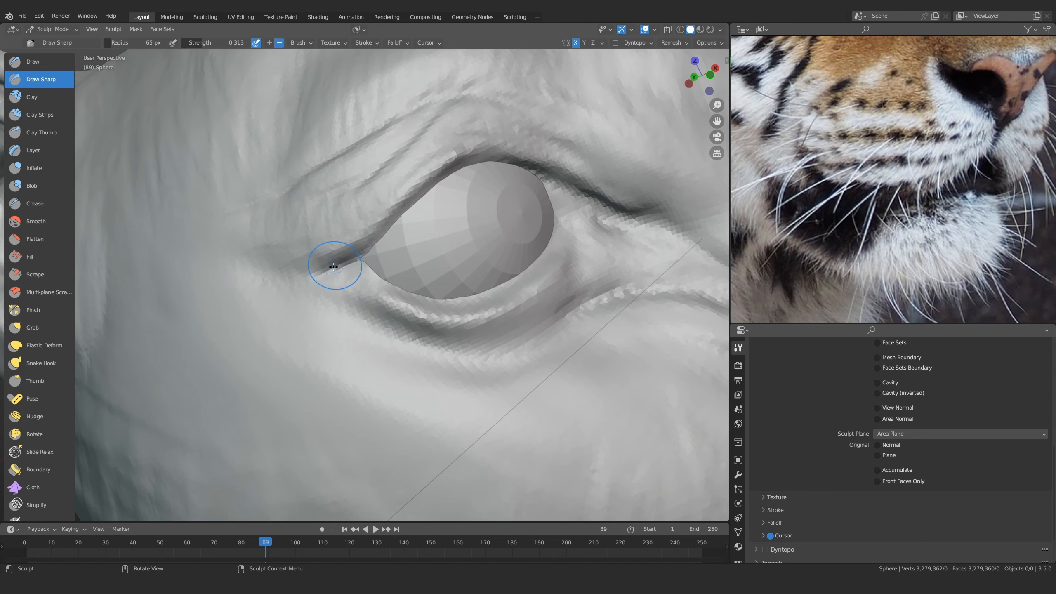
{"action": "scroll", "coordinate": [237, 264], "scroll_direction": "down", "scroll_amount": 4}
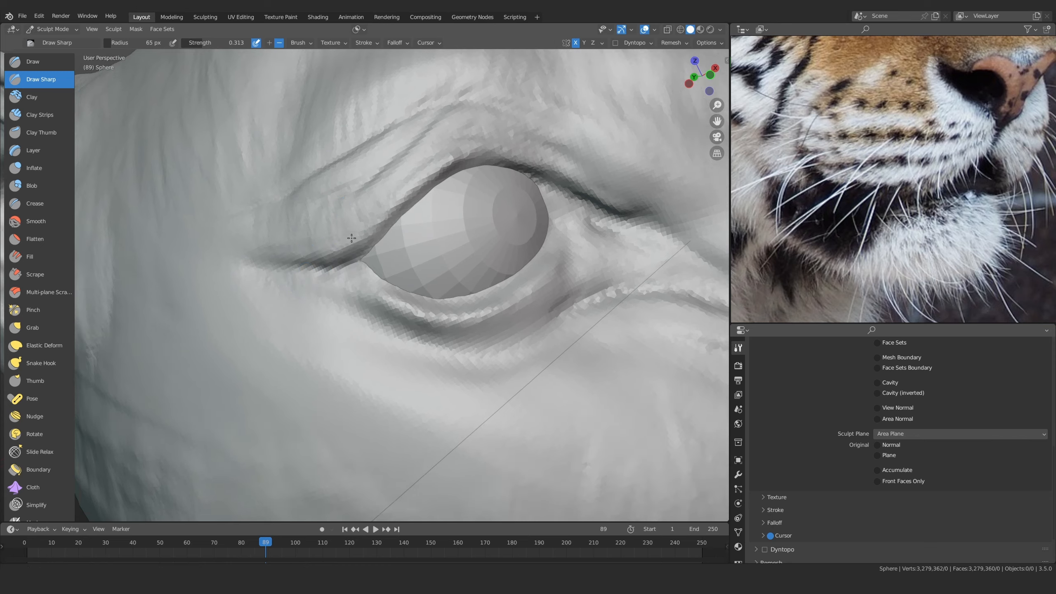
Reshape the outer eye corner crease with the Grab brush, guided by the tiger's eye in the reference photo
{"action": "scroll", "coordinate": [796, 147], "scroll_direction": "down", "scroll_amount": 3}
{"action": "scroll", "coordinate": [796, 147], "scroll_direction": "up", "scroll_amount": 3}
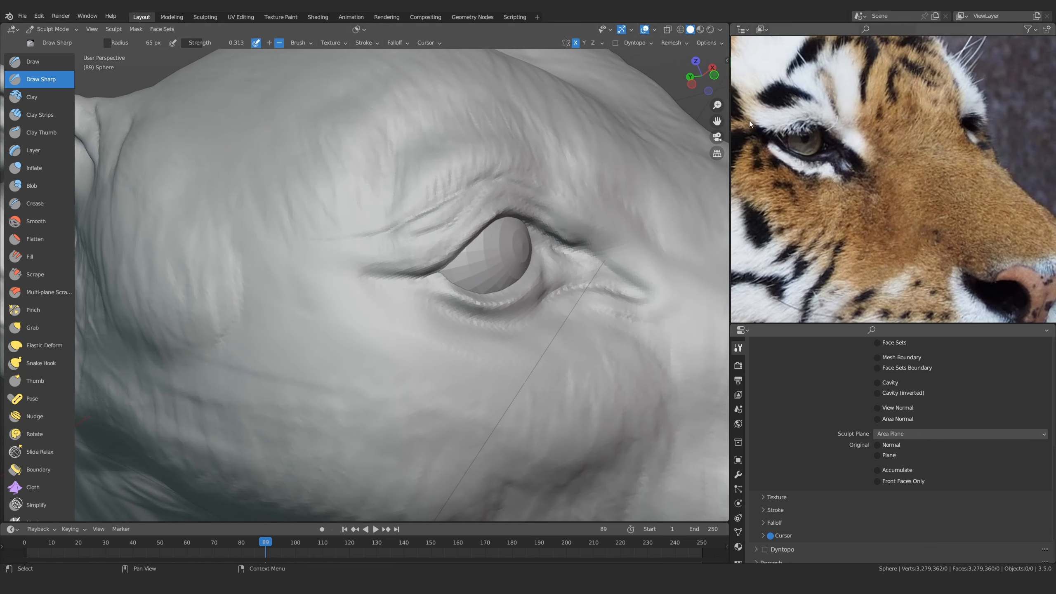
{"action": "scroll", "coordinate": [421, 285], "scroll_direction": "up", "scroll_amount": 3}
{"action": "key", "text": "g"}
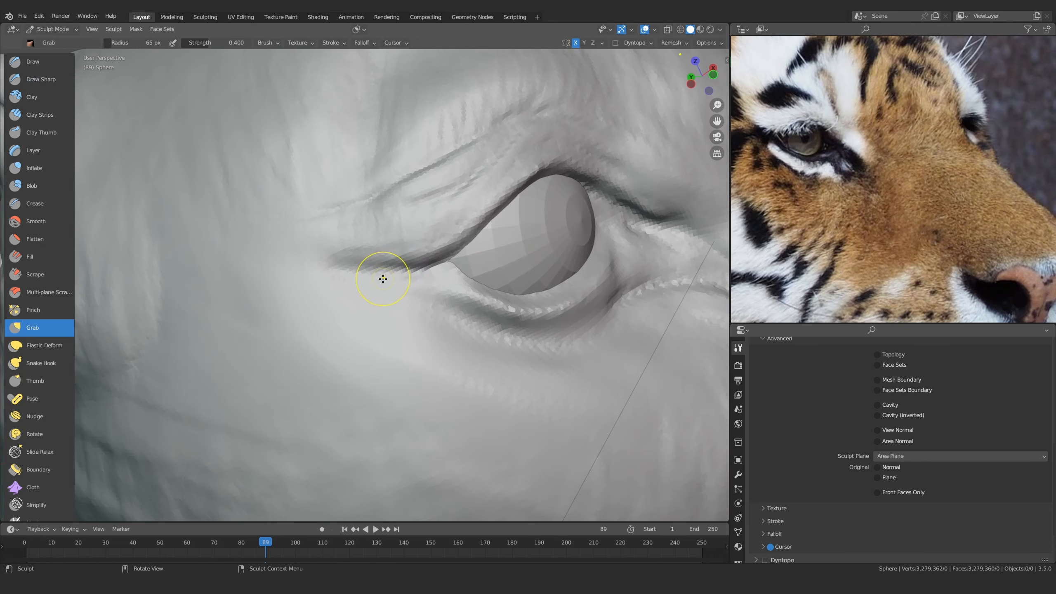
{"action": "left_click_drag", "start_coordinate": [338, 264], "coordinate": [340, 271]}
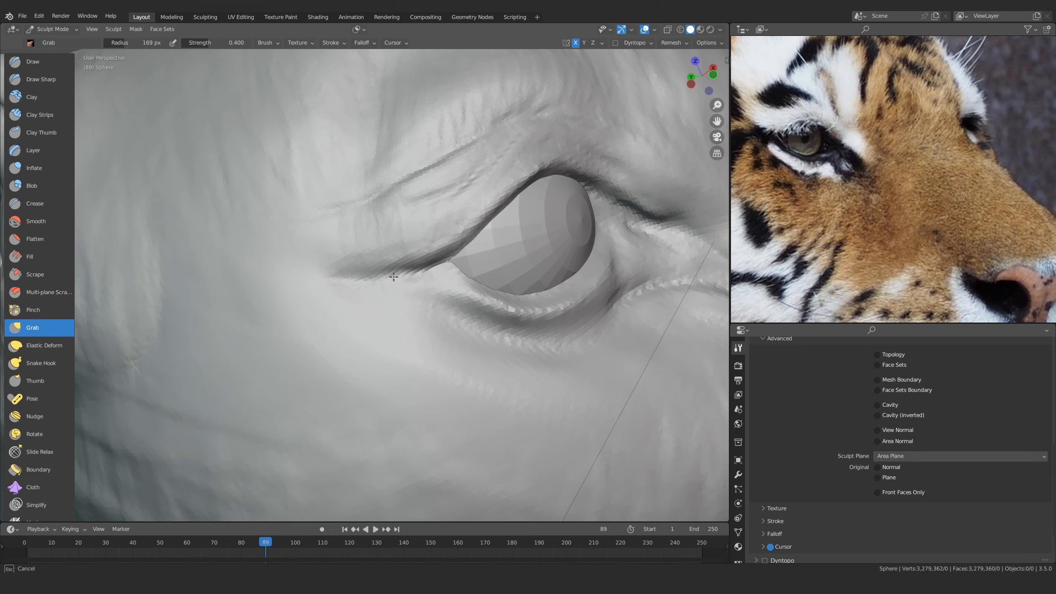
Adjust the shape of the lower eyelid with the Grab brush at a 218 px radius
{"action": "scroll", "coordinate": [393, 277], "scroll_direction": "down", "scroll_amount": 10}
{"action": "middle_click_drag", "start_coordinate": [187, 257], "coordinate": [425, 321]}
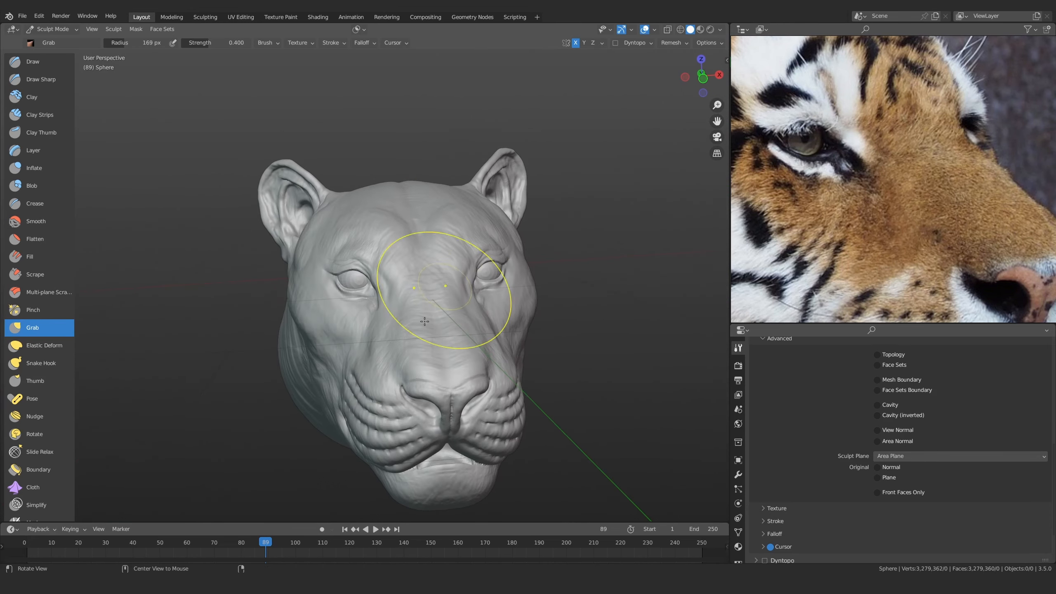
{"action": "scroll", "coordinate": [424, 320], "scroll_direction": "up", "scroll_amount": 8}
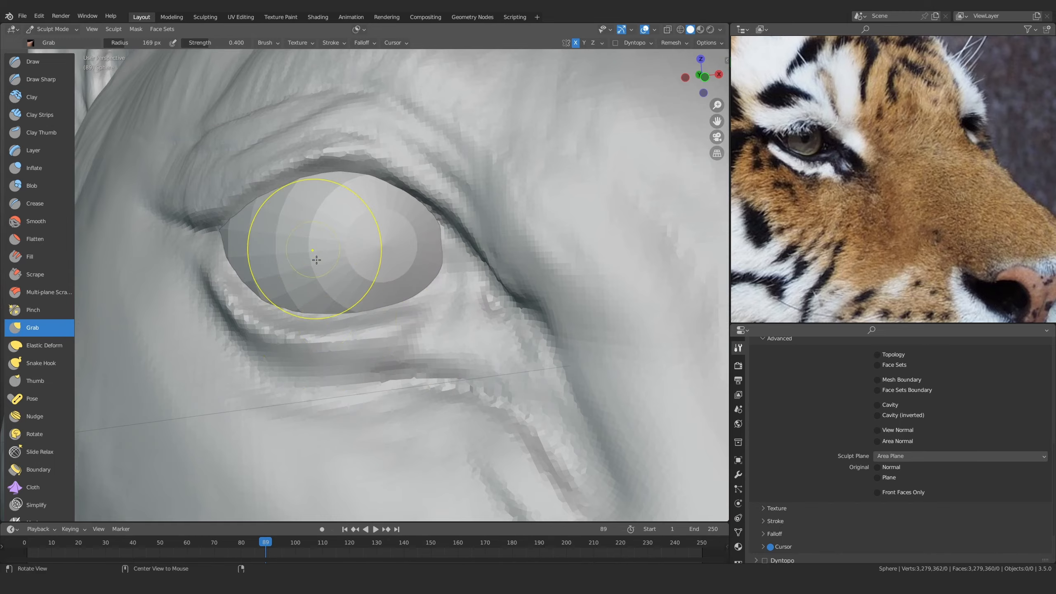
{"action": "mouse_move", "coordinate": [316, 260]}
{"action": "middle_mouse_down"}
{"action": "mouse_move", "coordinate": [318, 243]}
{"action": "mouse_move", "coordinate": [346, 349]}
{"action": "mouse_move", "coordinate": [278, 337]}
{"action": "middle_mouse_up"}
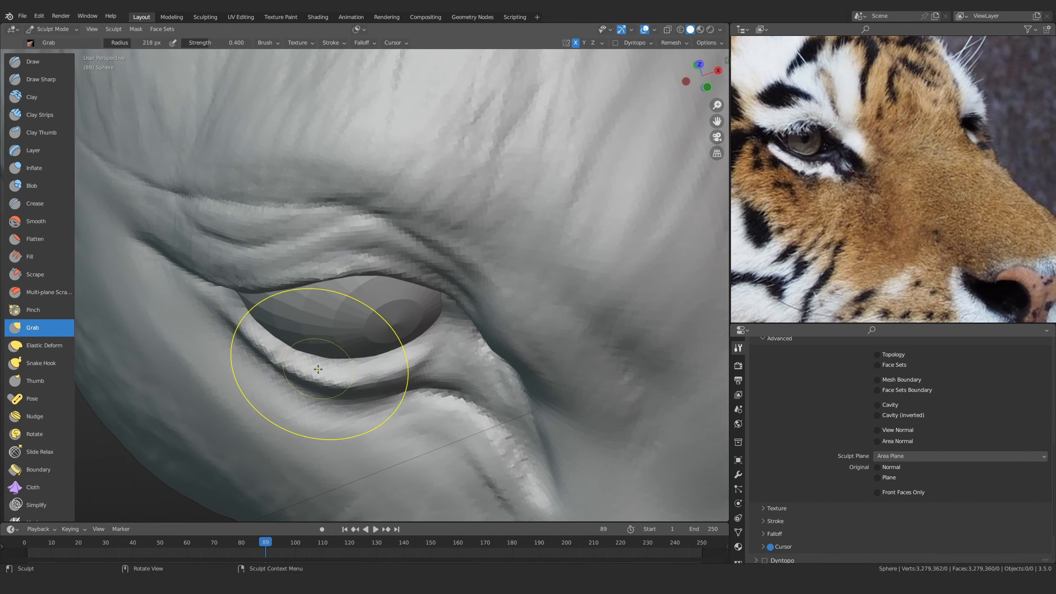
{"action": "mouse_move", "coordinate": [318, 369]}
{"action": "left_mouse_down"}
{"action": "mouse_move", "coordinate": [347, 359]}
{"action": "mouse_move", "coordinate": [288, 323]}
{"action": "mouse_move", "coordinate": [331, 372]}
{"action": "mouse_move", "coordinate": [283, 349]}
{"action": "mouse_move", "coordinate": [342, 299]}
{"action": "left_mouse_up"}
Check the head from several angles and add Clay Strips strokes at the inner eye corner with a 43 px radius
{"action": "scroll", "coordinate": [368, 430], "scroll_direction": "down", "scroll_amount": 7}
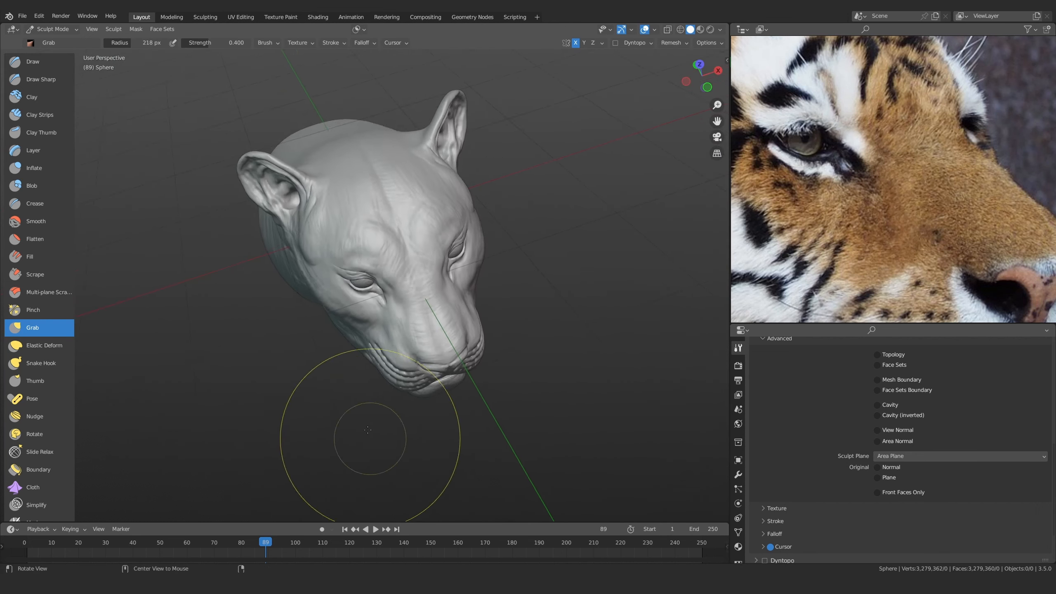
{"action": "middle_click_drag", "start_coordinate": [367, 430], "coordinate": [368, 342]}
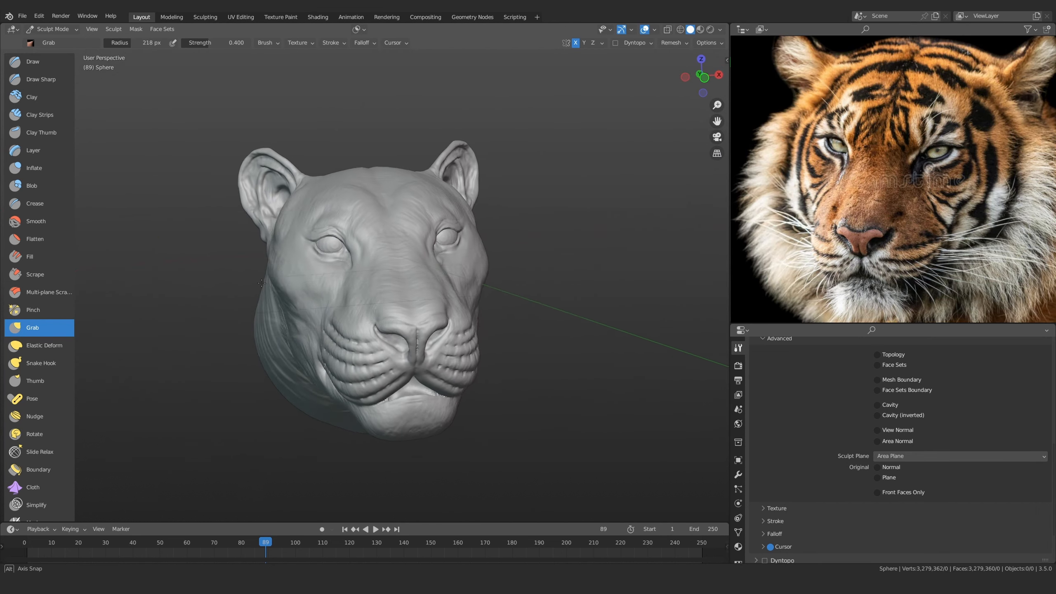
{"action": "scroll", "coordinate": [378, 242], "scroll_direction": "up", "scroll_amount": 6}
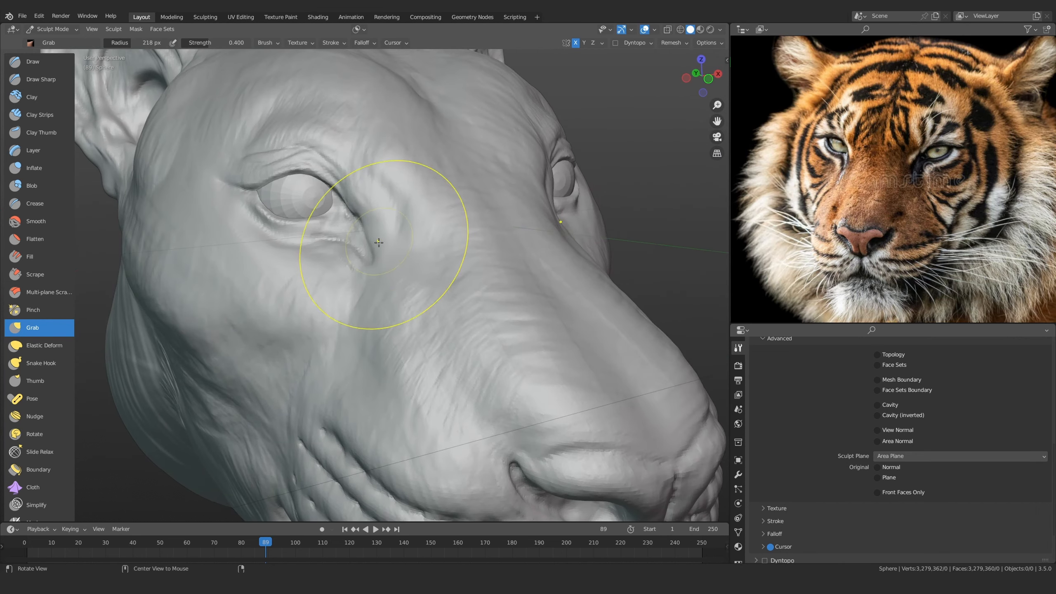
{"action": "scroll", "coordinate": [353, 269], "scroll_direction": "down", "scroll_amount": 5}
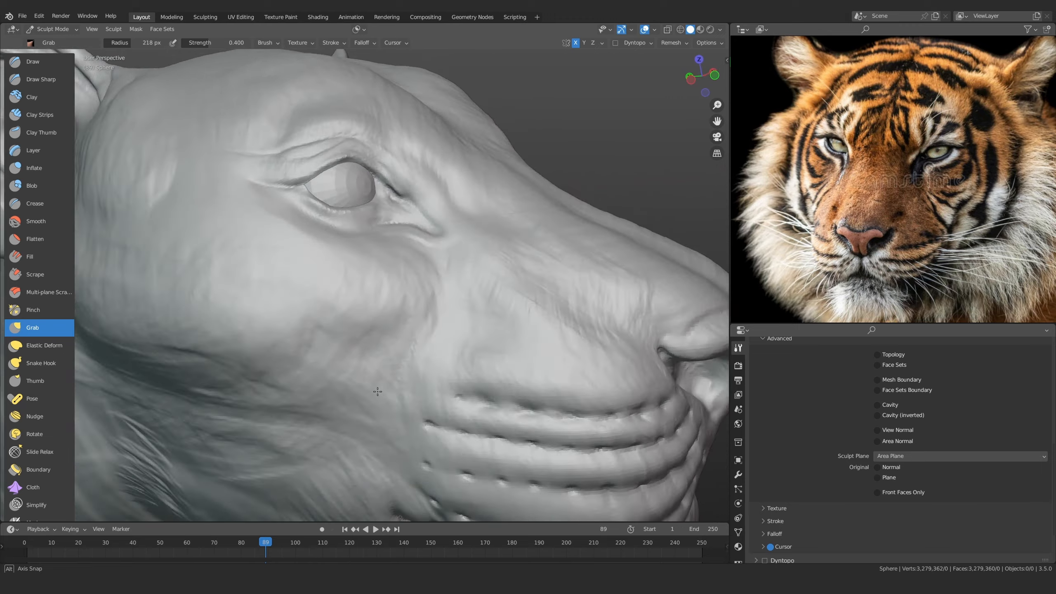
{"action": "scroll", "coordinate": [353, 389], "scroll_direction": "up", "scroll_amount": 6}
{"action": "left_click", "coordinate": [40, 114]}
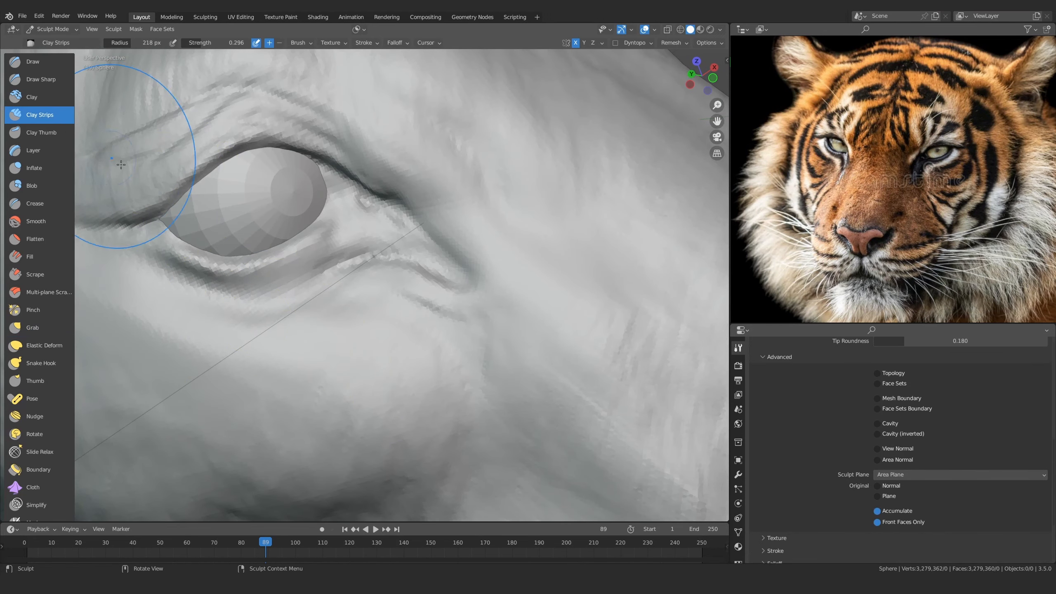
{"action": "scroll", "coordinate": [301, 236], "scroll_direction": "up", "scroll_amount": 2}
{"action": "scroll", "coordinate": [371, 287], "scroll_direction": "up", "scroll_amount": 3}
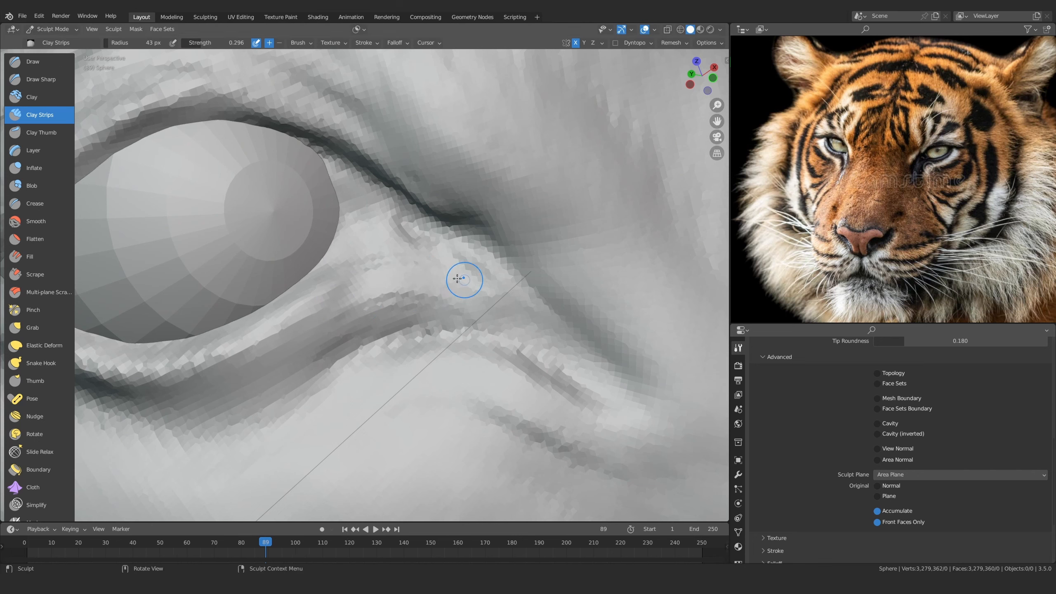
{"action": "left_click_drag", "start_coordinate": [462, 279], "coordinate": [340, 296]}
{"action": "scroll", "coordinate": [378, 282], "scroll_direction": "down", "scroll_amount": 6}
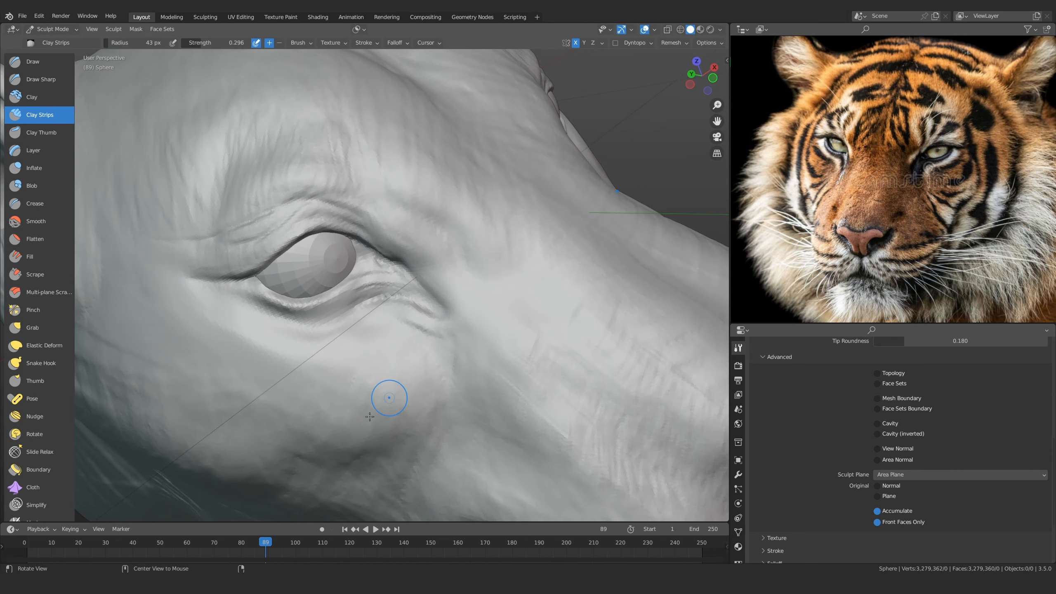
Refine the skin folds around the tear duct with further Clay Strips strokes near the inner eye corner
{"action": "middle_click_drag", "start_coordinate": [389, 401], "coordinate": [299, 281]}
{"action": "scroll", "coordinate": [337, 331], "scroll_direction": "up", "scroll_amount": 2}
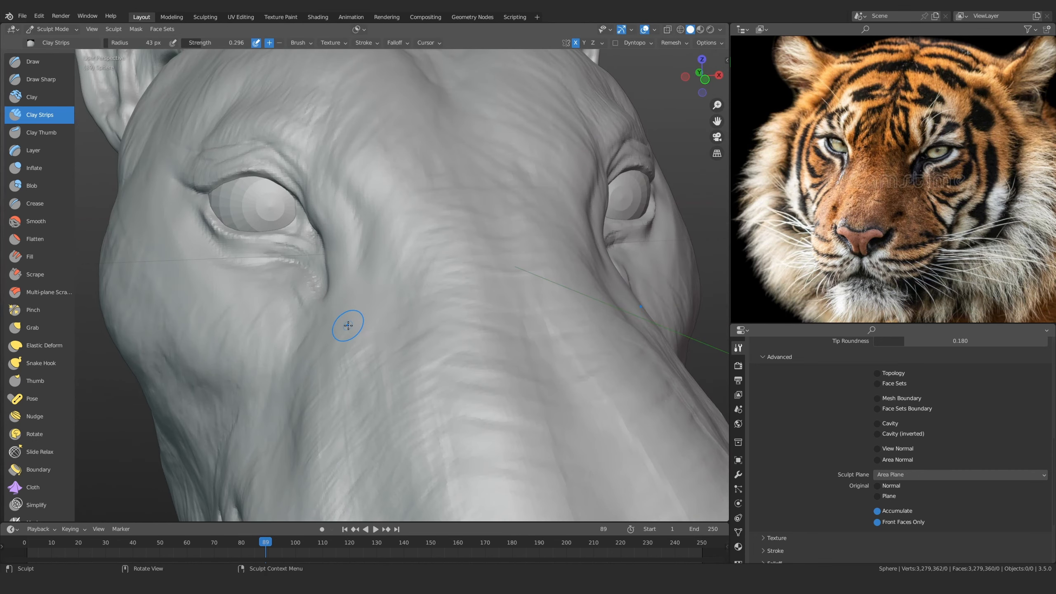
{"action": "scroll", "coordinate": [324, 318], "scroll_direction": "up", "scroll_amount": 6}
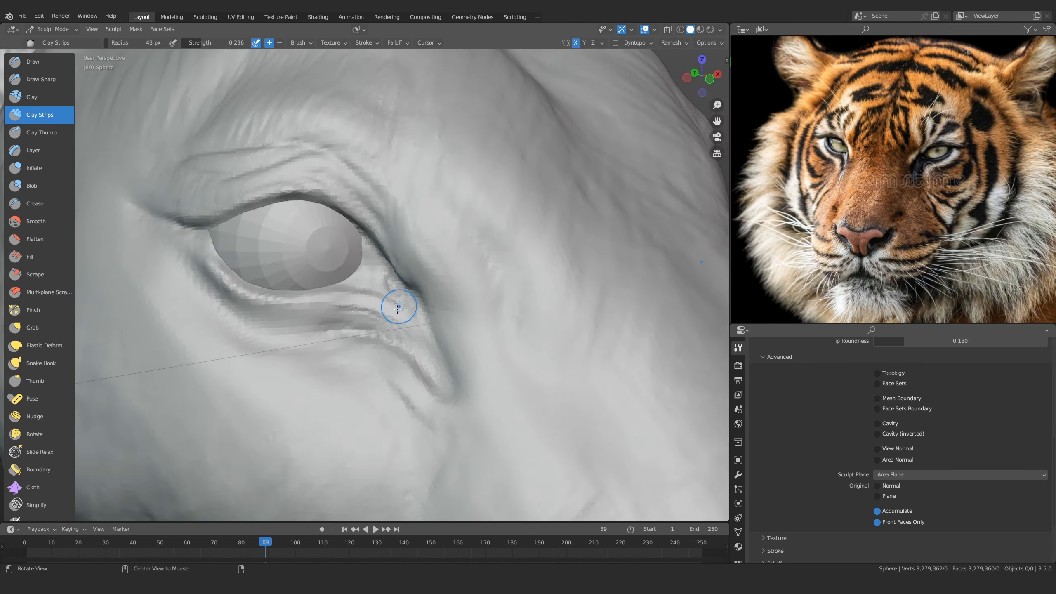
{"action": "mouse_move", "coordinate": [396, 302]}
{"action": "middle_mouse_down", "text": "shift"}
{"action": "mouse_move", "coordinate": [441, 234]}
{"action": "mouse_move", "coordinate": [412, 347]}
{"action": "middle_mouse_up", "text": "shift"}
{"action": "scroll", "coordinate": [426, 269], "scroll_direction": "up", "scroll_amount": 2}
{"action": "mouse_move", "coordinate": [444, 253]}
{"action": "left_mouse_down"}
{"action": "mouse_move", "coordinate": [505, 327]}
{"action": "mouse_move", "coordinate": [482, 300]}
{"action": "left_mouse_up"}
{"action": "key", "text": "f"}
{"action": "mouse_move", "coordinate": [510, 347]}
{"action": "left_mouse_down"}
{"action": "mouse_move", "coordinate": [520, 335]}
{"action": "mouse_move", "coordinate": [506, 370]}
{"action": "mouse_move", "coordinate": [507, 357]}
{"action": "left_mouse_up"}
{"action": "left_click", "coordinate": [526, 334]}
Define the fold running from the inner eye corner along the lower eyelid with Clay Strips at a 47 px radius
{"action": "mouse_move", "coordinate": [490, 229]}
{"action": "left_mouse_down", "text": "ctrl+alt"}
{"action": "mouse_move", "coordinate": [384, 465]}
{"action": "mouse_move", "coordinate": [556, 274]}
{"action": "mouse_move", "coordinate": [459, 255]}
{"action": "mouse_move", "coordinate": [471, 309]}
{"action": "mouse_move", "coordinate": [444, 313]}
{"action": "left_mouse_up", "text": "ctrl+alt"}
{"action": "key", "text": "f"}
{"action": "left_click", "coordinate": [468, 309]}
{"action": "left_click_drag", "start_coordinate": [512, 301], "coordinate": [475, 295], "text": "alt"}
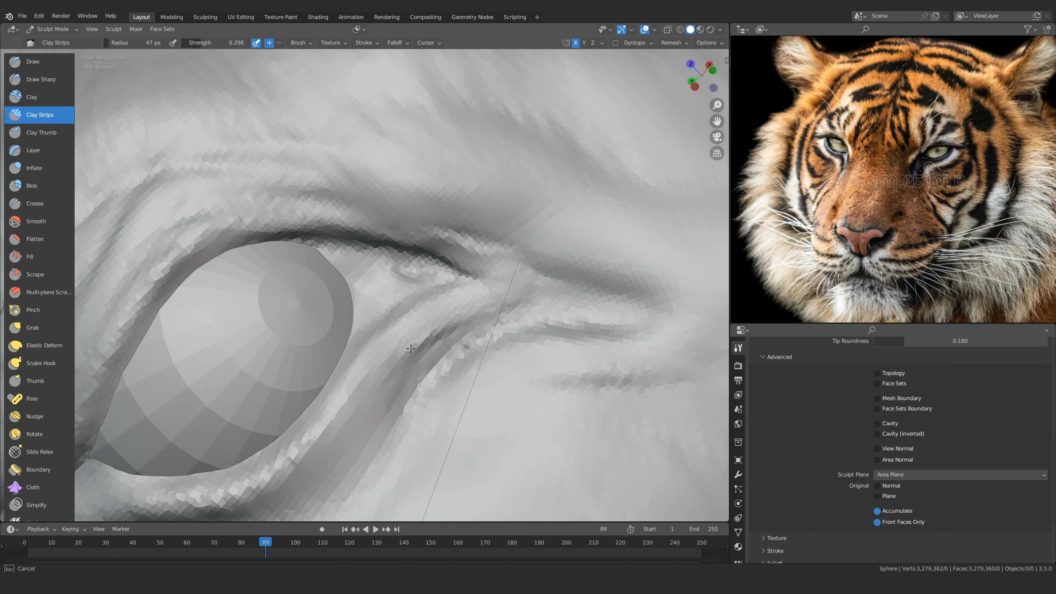
{"action": "left_click_drag", "start_coordinate": [460, 331], "coordinate": [428, 366]}
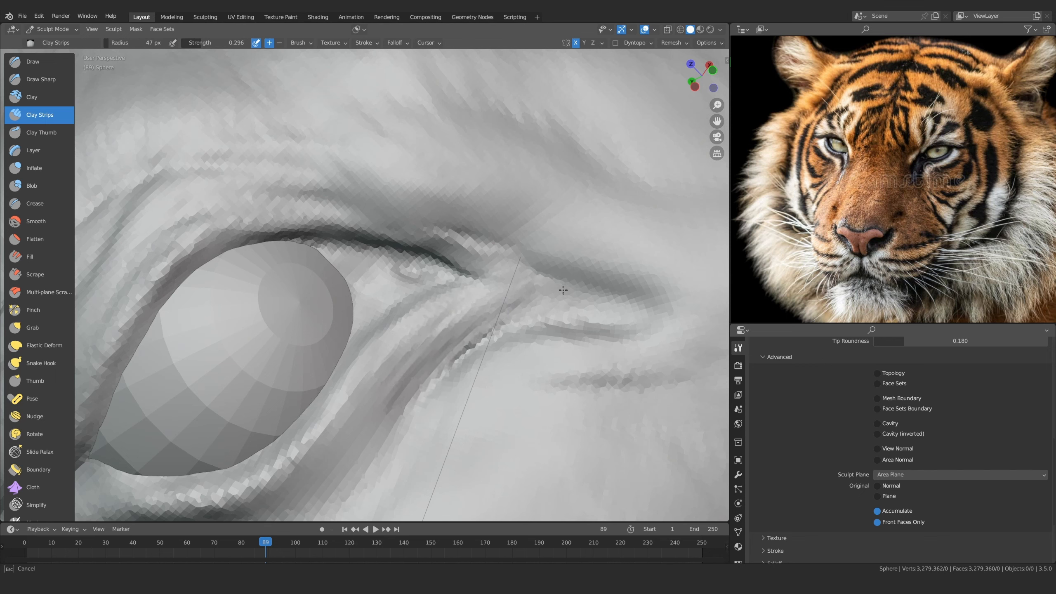
{"action": "left_click_drag", "start_coordinate": [563, 290], "coordinate": [520, 294]}
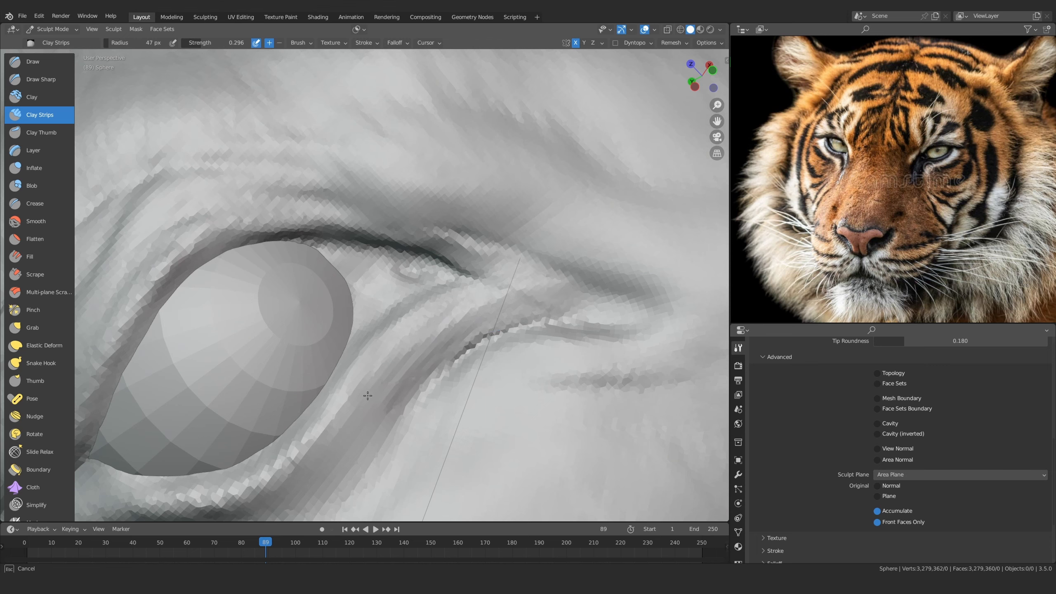
{"action": "left_click_drag", "start_coordinate": [454, 336], "coordinate": [404, 391]}
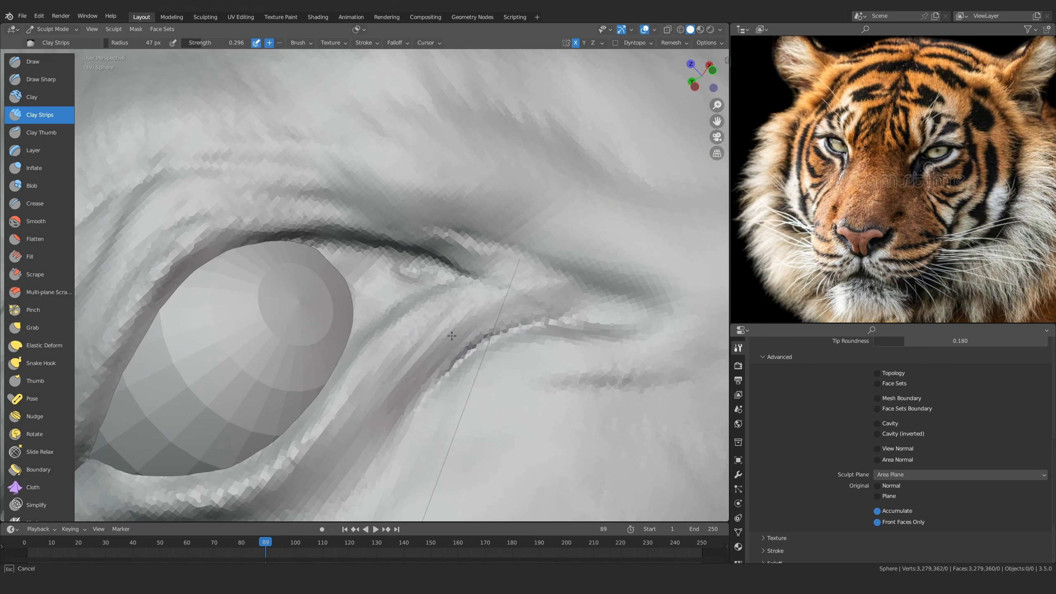
Touch up the fold below the inner eye corner with Clay Strips, then enlarge the brush radius to 74 px
{"action": "left_click_drag", "start_coordinate": [452, 336], "coordinate": [454, 333]}
{"action": "mouse_move", "coordinate": [634, 265]}
{"action": "middle_mouse_down", "text": "ctrl"}
{"action": "mouse_move", "coordinate": [495, 466]}
{"action": "mouse_move", "coordinate": [394, 313]}
{"action": "mouse_move", "coordinate": [425, 329]}
{"action": "middle_mouse_up", "text": "ctrl"}
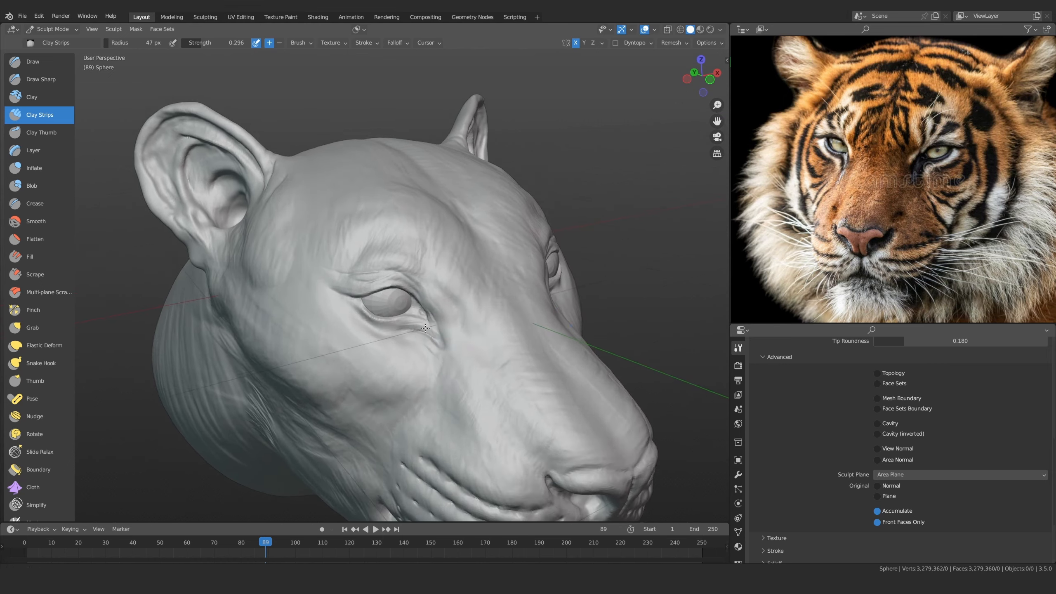
{"action": "scroll", "coordinate": [440, 340], "scroll_direction": "up", "scroll_amount": 2}
{"action": "scroll", "coordinate": [445, 323], "scroll_direction": "up", "scroll_amount": 5}
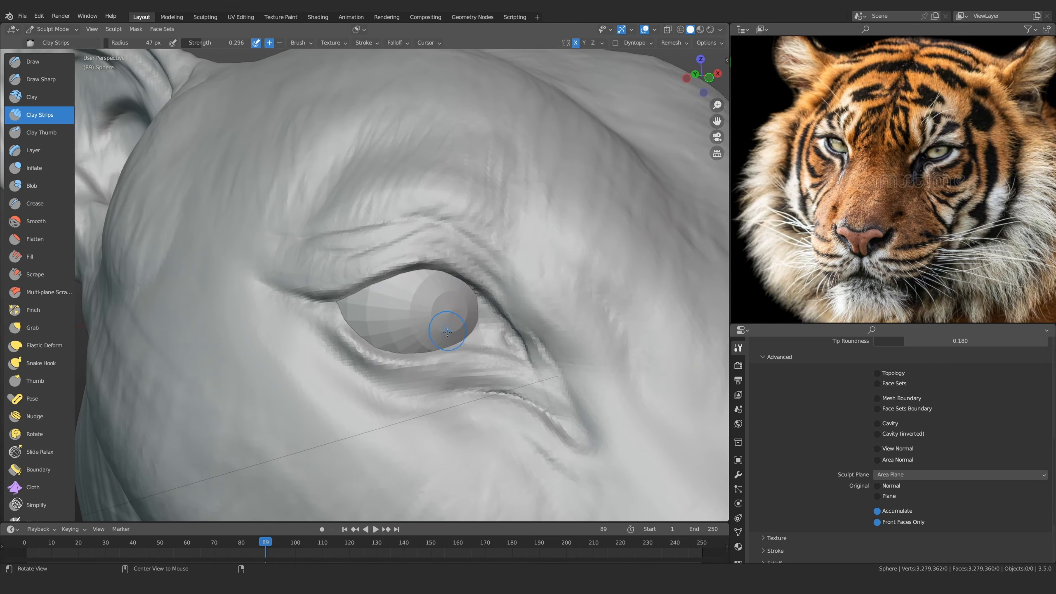
{"action": "key", "text": "f"}
{"action": "left_click", "coordinate": [456, 335]}
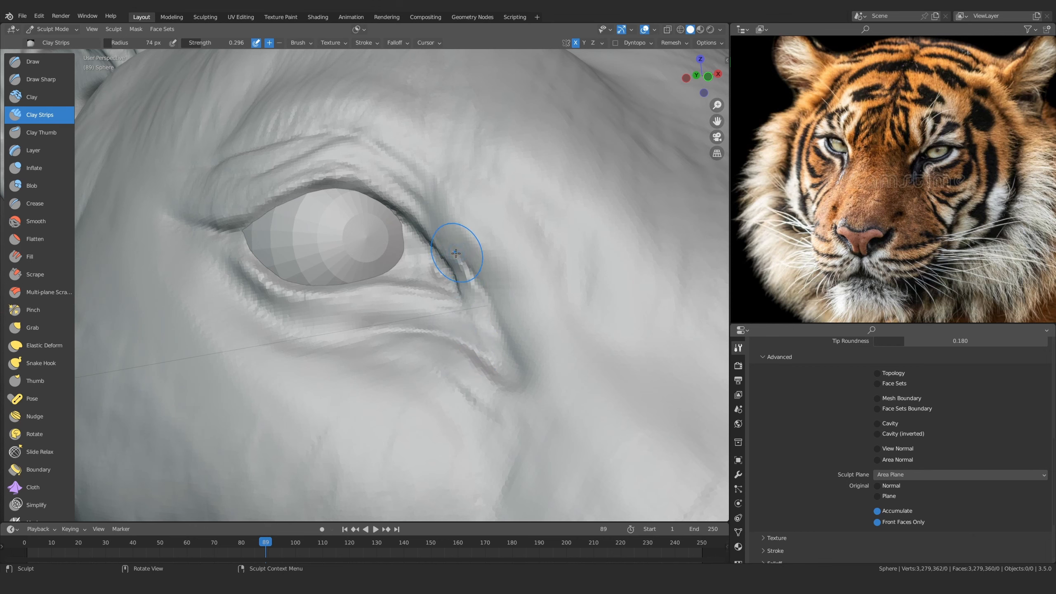
Adjust the skin at the inner eye corner with the Grab brush at a 133 px radius
{"action": "mouse_move", "coordinate": [433, 257]}
{"action": "left_mouse_down", "text": "alt"}
{"action": "mouse_move", "coordinate": [566, 269]}
{"action": "mouse_move", "coordinate": [472, 292]}
{"action": "mouse_move", "coordinate": [519, 274]}
{"action": "mouse_move", "coordinate": [481, 279]}
{"action": "mouse_move", "coordinate": [494, 309]}
{"action": "left_mouse_up", "text": "alt"}
{"action": "key", "text": "g"}
{"action": "left_click_drag", "start_coordinate": [515, 324], "coordinate": [500, 276]}
{"action": "middle_click_drag", "start_coordinate": [499, 276], "coordinate": [453, 362], "text": "ctrl"}
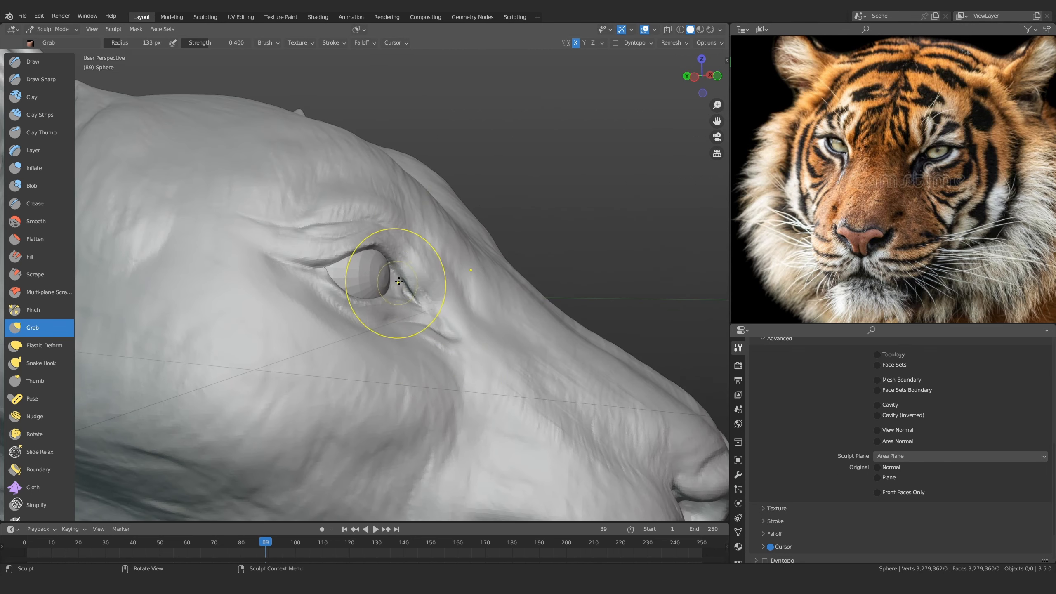
Compare the eye in right side view with the tiger profile photo and reshape the inner corner using Grab at 198 px
{"action": "scroll", "coordinate": [897, 225], "scroll_direction": "down", "scroll_amount": 7}
{"action": "scroll", "coordinate": [879, 200], "scroll_direction": "up", "scroll_amount": 3}
{"action": "scroll", "coordinate": [880, 200], "scroll_direction": "down", "scroll_amount": 2}
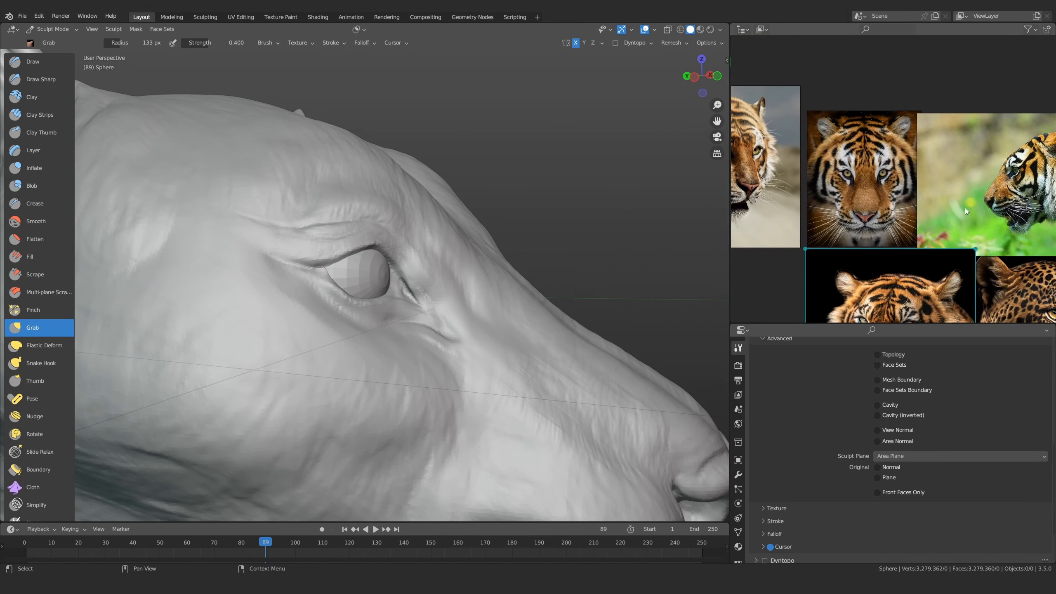
{"action": "scroll", "coordinate": [879, 200], "scroll_direction": "up", "scroll_amount": 10}
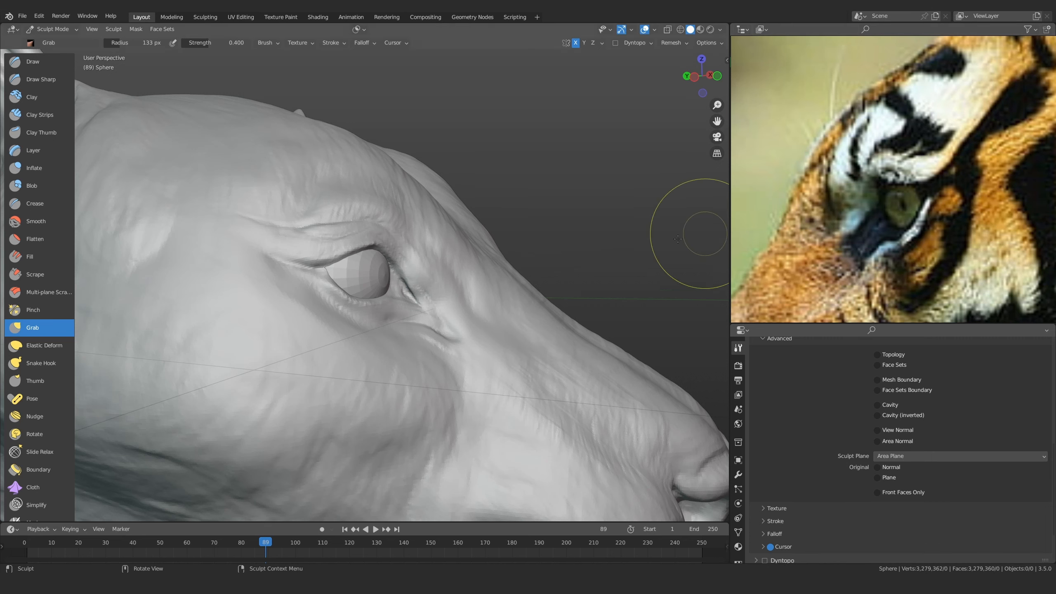
{"action": "key", "text": "KP_3"}
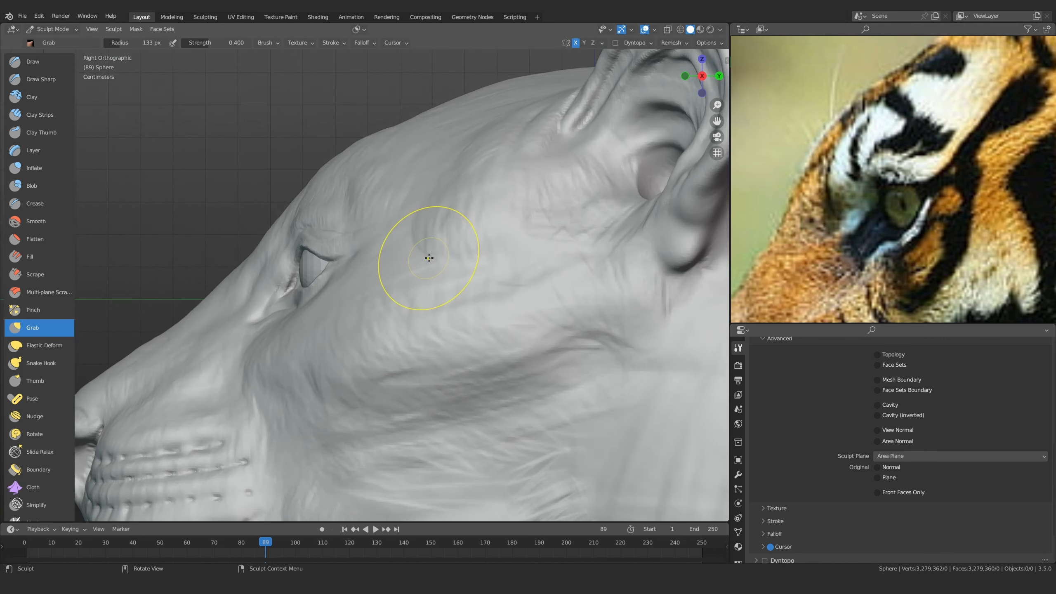
{"action": "scroll", "coordinate": [307, 266], "scroll_direction": "up", "scroll_amount": 6}
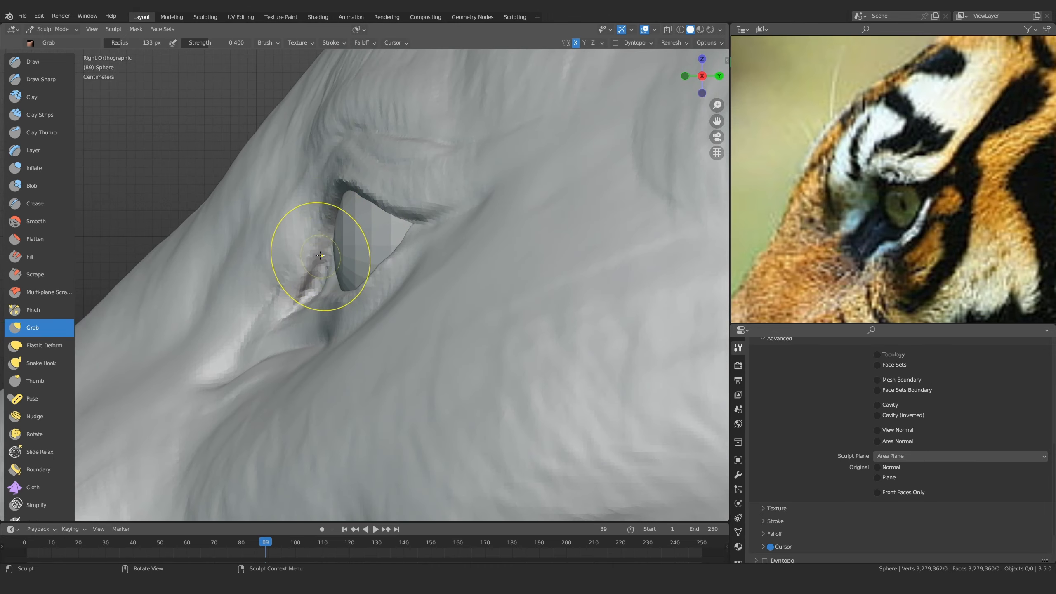
{"action": "key", "text": "f"}
{"action": "left_click", "coordinate": [341, 263]}
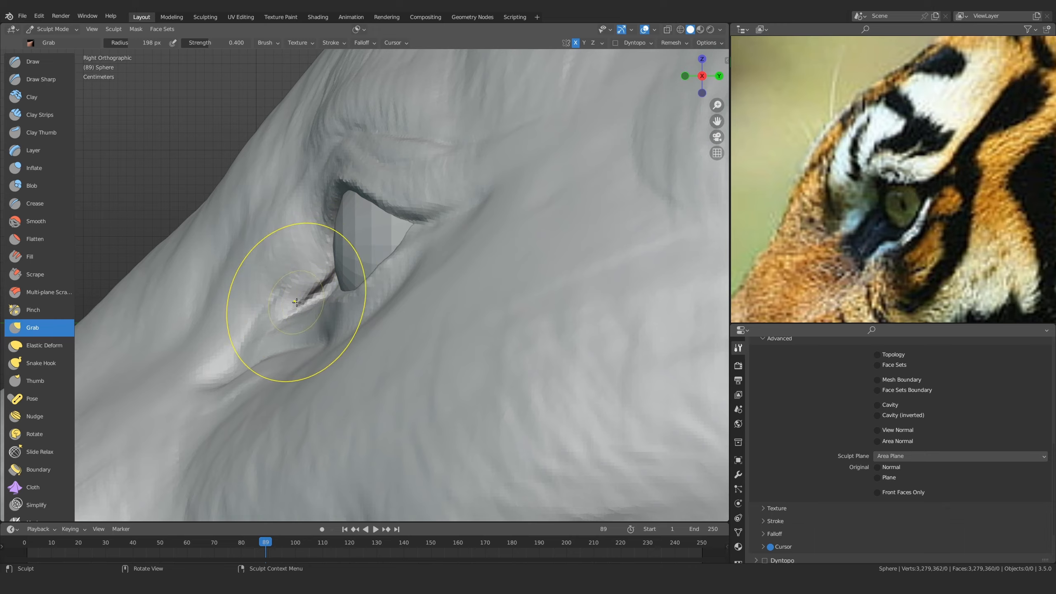
{"action": "left_click_drag", "start_coordinate": [297, 302], "coordinate": [300, 296]}
Adjust the form around the eye from a new angle with a resized Grab brush
{"action": "mouse_move", "coordinate": [300, 296]}
{"action": "middle_mouse_down"}
{"action": "mouse_move", "coordinate": [389, 246]}
{"action": "mouse_move", "coordinate": [505, 253]}
{"action": "mouse_move", "coordinate": [467, 306]}
{"action": "mouse_move", "coordinate": [433, 310]}
{"action": "middle_mouse_up"}
{"action": "mouse_move", "coordinate": [432, 310]}
{"action": "middle_mouse_down", "text": "ctrl"}
{"action": "mouse_move", "coordinate": [430, 266]}
{"action": "mouse_move", "coordinate": [419, 317]}
{"action": "mouse_move", "coordinate": [384, 290]}
{"action": "middle_mouse_up", "text": "ctrl"}
{"action": "key", "text": "f"}
{"action": "left_click", "coordinate": [419, 303]}
{"action": "mouse_move", "coordinate": [388, 310]}
{"action": "left_mouse_down"}
{"action": "mouse_move", "coordinate": [365, 283]}
{"action": "mouse_move", "coordinate": [365, 337]}
{"action": "mouse_move", "coordinate": [384, 243]}
{"action": "left_mouse_up"}
{"action": "mouse_move", "coordinate": [384, 243]}
{"action": "middle_mouse_down", "text": "shift"}
{"action": "mouse_move", "coordinate": [306, 248]}
{"action": "mouse_move", "coordinate": [383, 302]}
{"action": "mouse_move", "coordinate": [368, 309]}
{"action": "mouse_move", "coordinate": [386, 238]}
{"action": "middle_mouse_up", "text": "shift"}
Refine the upper eyelid's shape with the Grab brush, bringing its radius to 109 px
{"action": "key", "text": "f"}
{"action": "left_click", "coordinate": [369, 236]}
{"action": "mouse_move", "coordinate": [368, 231]}
{"action": "left_mouse_down"}
{"action": "mouse_move", "coordinate": [372, 212]}
{"action": "mouse_move", "coordinate": [378, 222]}
{"action": "left_mouse_up"}
{"action": "mouse_move", "coordinate": [385, 225]}
{"action": "middle_mouse_down"}
{"action": "mouse_move", "coordinate": [389, 337]}
{"action": "mouse_move", "coordinate": [447, 212]}
{"action": "middle_mouse_up"}
{"action": "scroll", "coordinate": [415, 270], "scroll_direction": "up", "scroll_amount": 4}
{"action": "key", "text": "f"}
{"action": "left_click", "coordinate": [326, 289]}
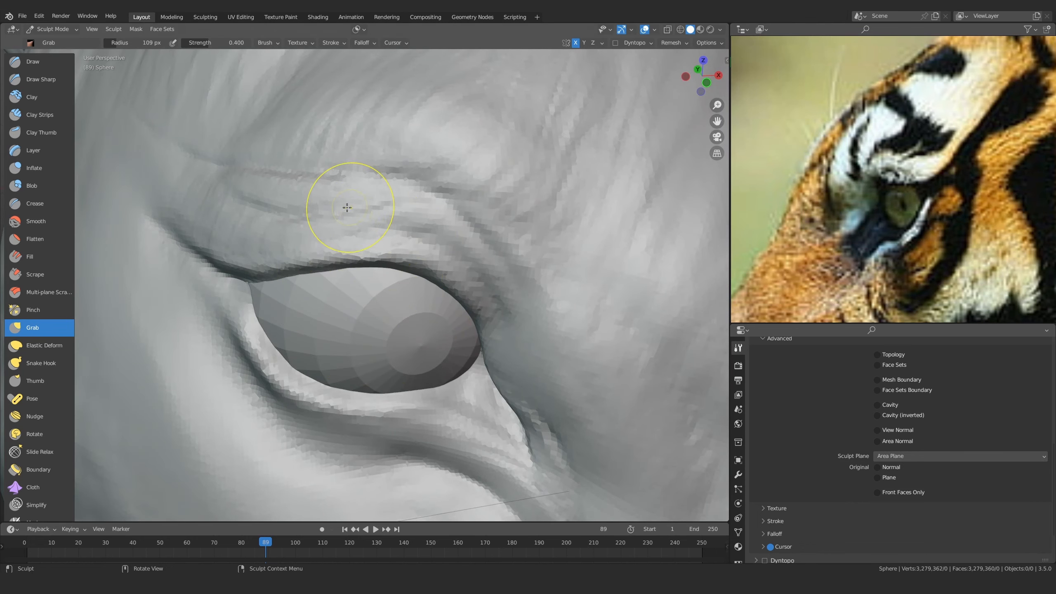
{"action": "mouse_move", "coordinate": [347, 207]}
{"action": "middle_mouse_down"}
{"action": "mouse_move", "coordinate": [318, 247]}
{"action": "mouse_move", "coordinate": [378, 297]}
{"action": "middle_mouse_up"}
Build up the outer part of the upper eyelid with Clay Strips at a 56 px radius
{"action": "left_click", "coordinate": [40, 114]}
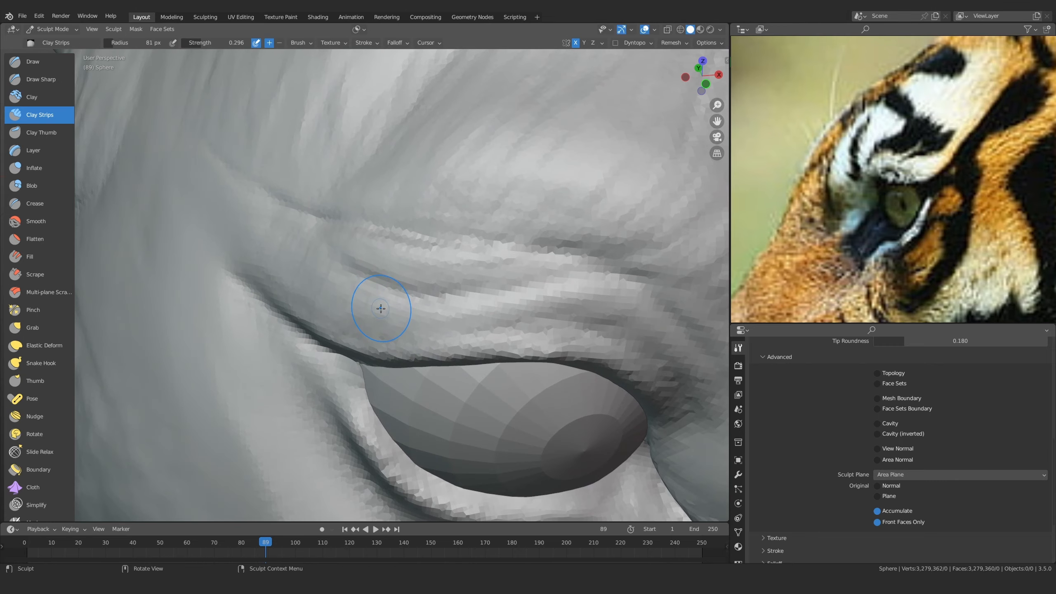
{"action": "left_click", "coordinate": [330, 301]}
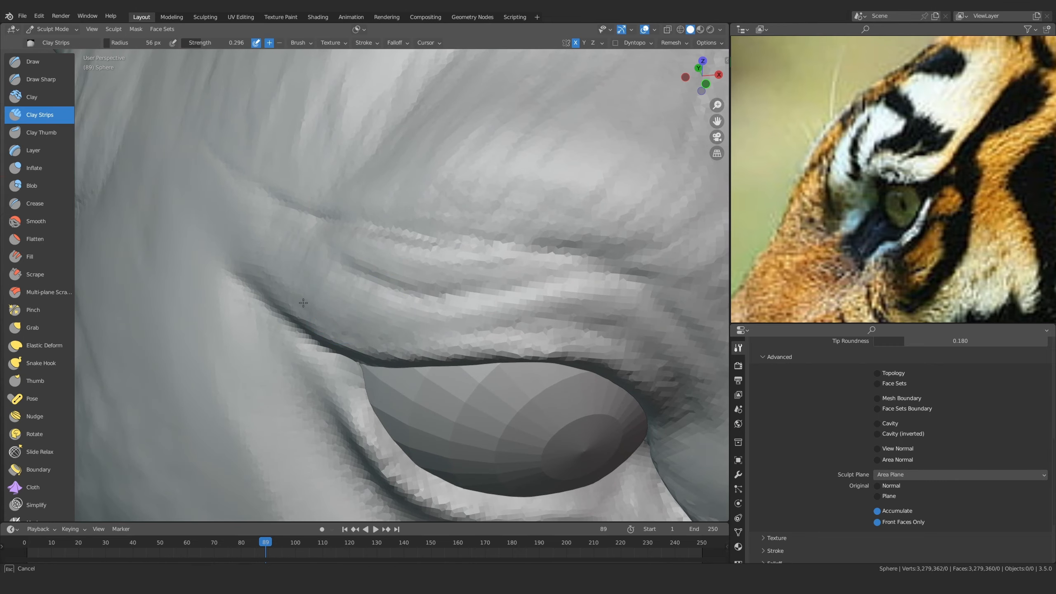
{"action": "middle_click_drag", "start_coordinate": [288, 295], "coordinate": [464, 271]}
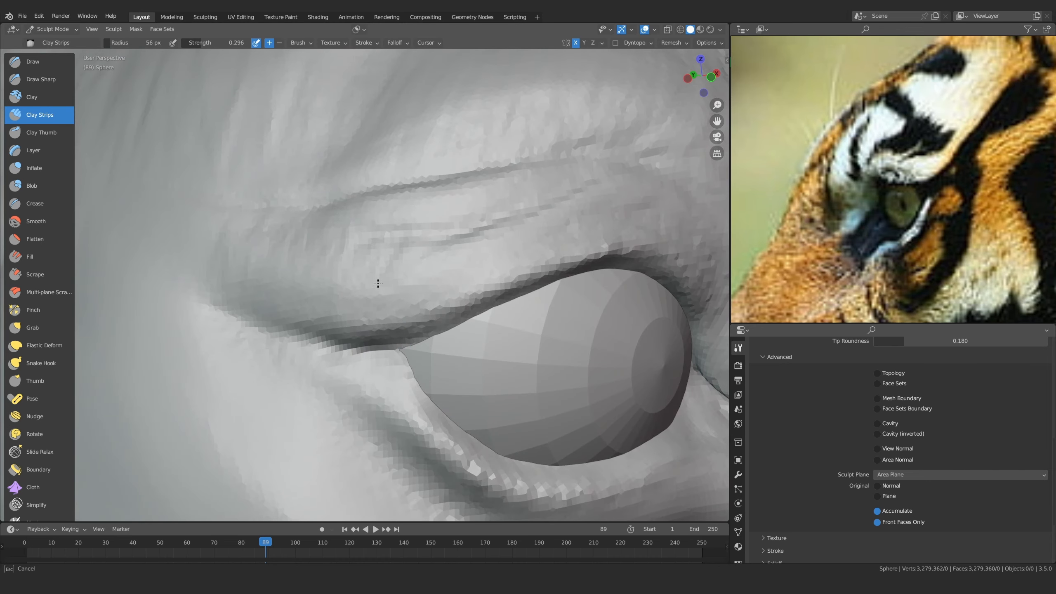
{"action": "left_click_drag", "start_coordinate": [486, 259], "coordinate": [495, 286]}
{"action": "middle_click_drag", "start_coordinate": [488, 188], "coordinate": [416, 303], "text": "ctrl"}
{"action": "middle_click_drag", "start_coordinate": [416, 303], "coordinate": [356, 311]}
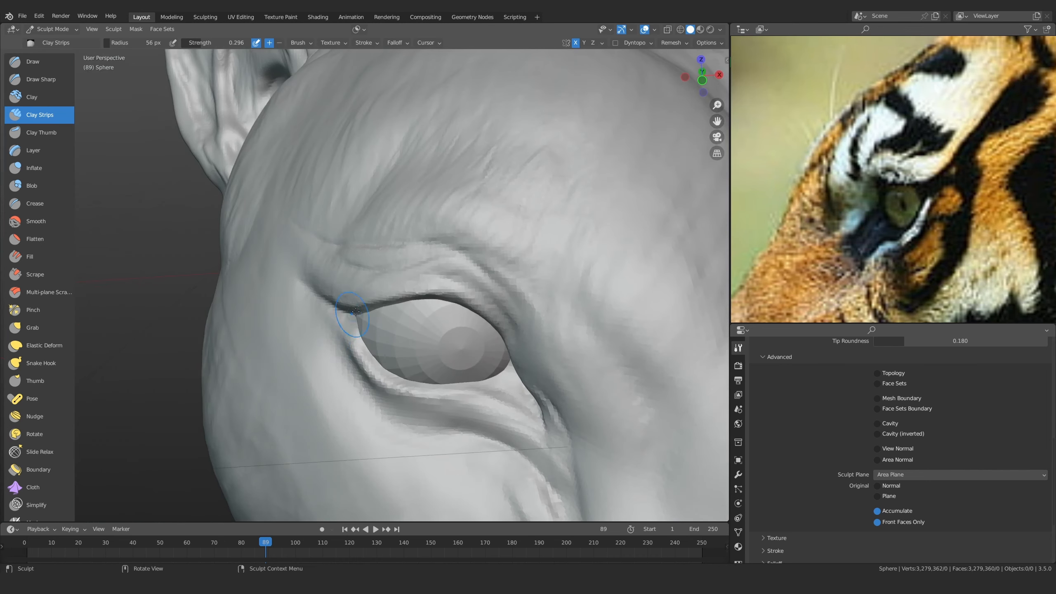
Check the eye from the front and sharpen the crease at the outer eye corner with Draw Sharp at 58 px
{"action": "key", "text": "KP_1"}
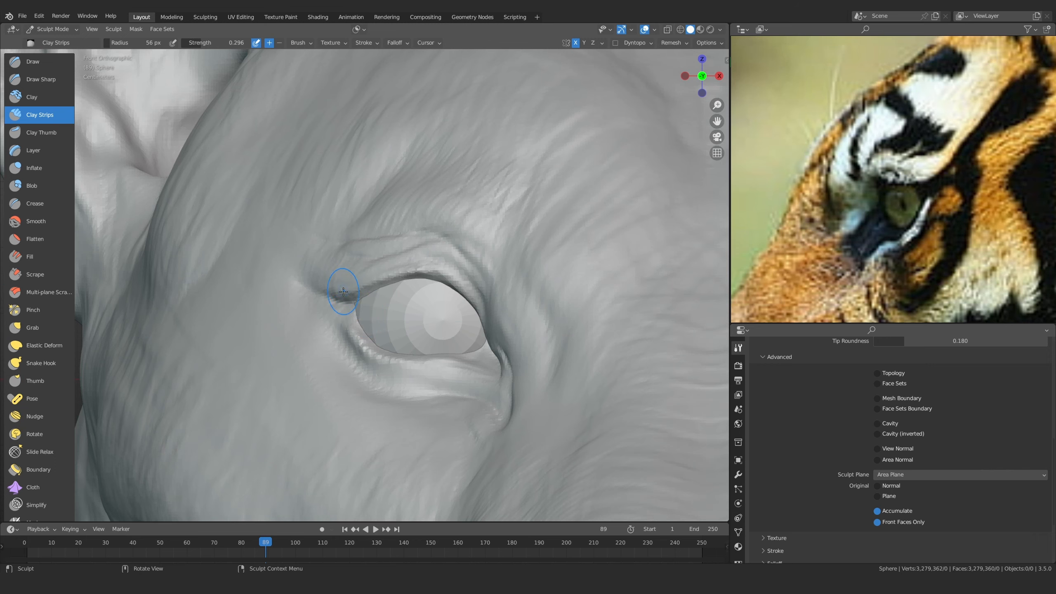
{"action": "left_click_drag", "start_coordinate": [333, 313], "coordinate": [357, 258], "text": "alt"}
{"action": "left_click_drag", "start_coordinate": [370, 366], "coordinate": [361, 316], "text": "ctrl+alt"}
{"action": "left_click_drag", "start_coordinate": [358, 316], "coordinate": [345, 348], "text": "alt"}
{"action": "mouse_move", "coordinate": [264, 377]}
{"action": "left_mouse_down", "text": "alt"}
{"action": "mouse_move", "coordinate": [283, 389]}
{"action": "mouse_move", "coordinate": [422, 314]}
{"action": "mouse_move", "coordinate": [377, 331]}
{"action": "mouse_move", "coordinate": [358, 323]}
{"action": "mouse_move", "coordinate": [354, 310]}
{"action": "mouse_move", "coordinate": [360, 319]}
{"action": "mouse_move", "coordinate": [392, 310]}
{"action": "mouse_move", "coordinate": [377, 302]}
{"action": "mouse_move", "coordinate": [346, 321]}
{"action": "mouse_move", "coordinate": [376, 307]}
{"action": "left_mouse_up", "text": "alt"}
{"action": "left_click", "coordinate": [49, 80]}
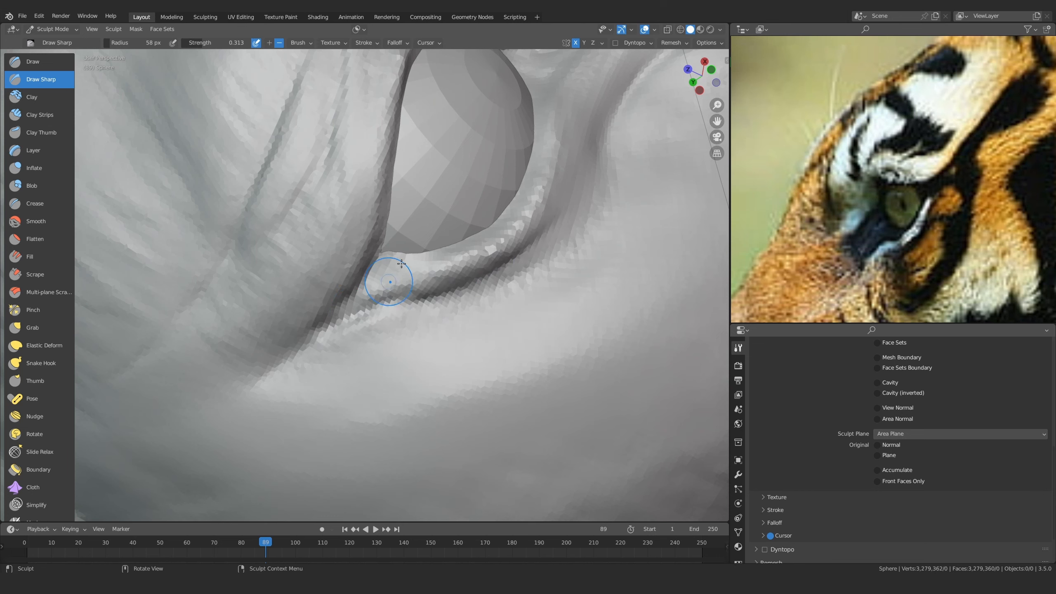
{"action": "left_click_drag", "start_coordinate": [509, 270], "coordinate": [500, 319], "text": "alt"}
{"action": "scroll", "coordinate": [500, 318], "scroll_direction": "up", "scroll_amount": 8}
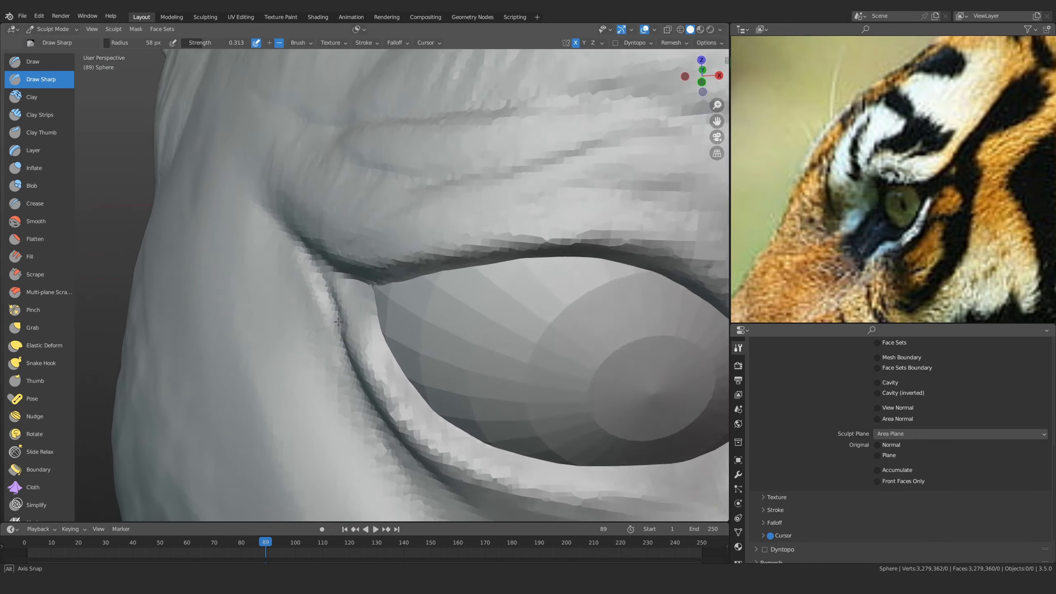
{"action": "middle_click_drag", "start_coordinate": [337, 321], "coordinate": [431, 288]}
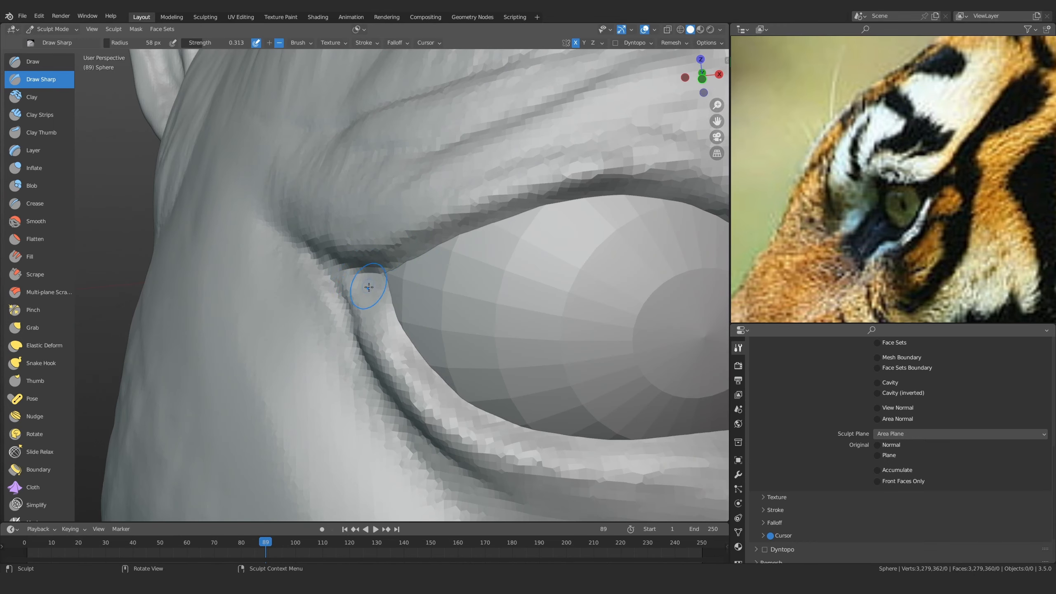
Reshape the outer eye corner with the Grab brush at a 147 px radius
{"action": "key", "text": "g"}
{"action": "key", "text": "f"}
{"action": "left_click_drag", "start_coordinate": [325, 274], "coordinate": [359, 282]}
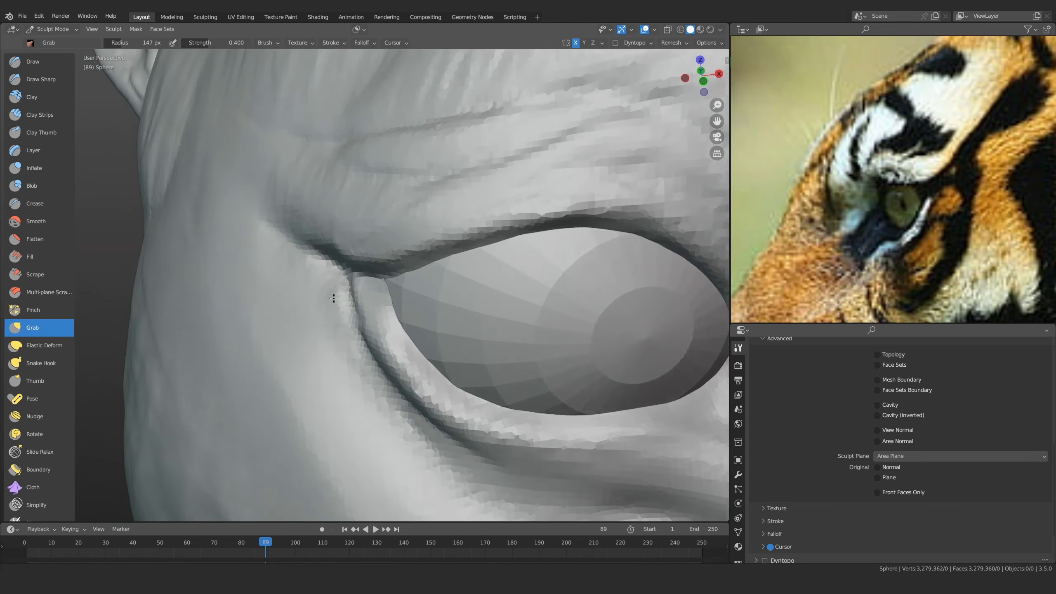
{"action": "scroll", "coordinate": [359, 316], "scroll_direction": "down", "scroll_amount": 3}
{"action": "middle_click_drag", "start_coordinate": [334, 298], "coordinate": [416, 250]}
{"action": "scroll", "coordinate": [359, 316], "scroll_direction": "up", "scroll_amount": 4}
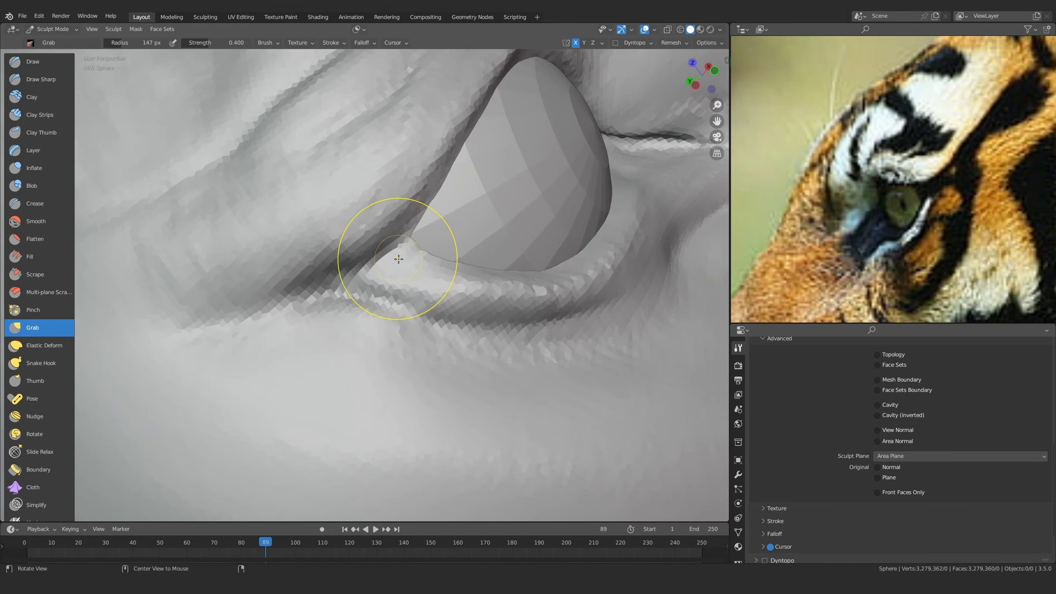
Pull the outer end of the lower eyelid rim into place with the Grab brush at a 117 px radius
{"action": "mouse_move", "coordinate": [398, 258]}
{"action": "left_mouse_down", "text": "alt"}
{"action": "mouse_move", "coordinate": [436, 271]}
{"action": "mouse_move", "coordinate": [401, 279]}
{"action": "left_mouse_up", "text": "alt"}
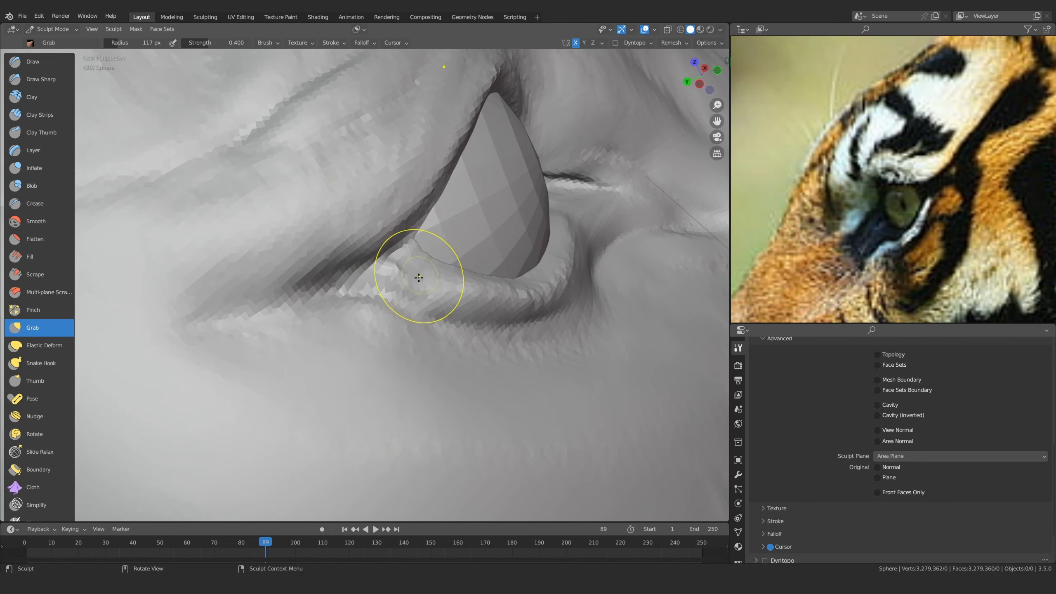
{"action": "middle_click_drag", "start_coordinate": [454, 265], "coordinate": [399, 296]}
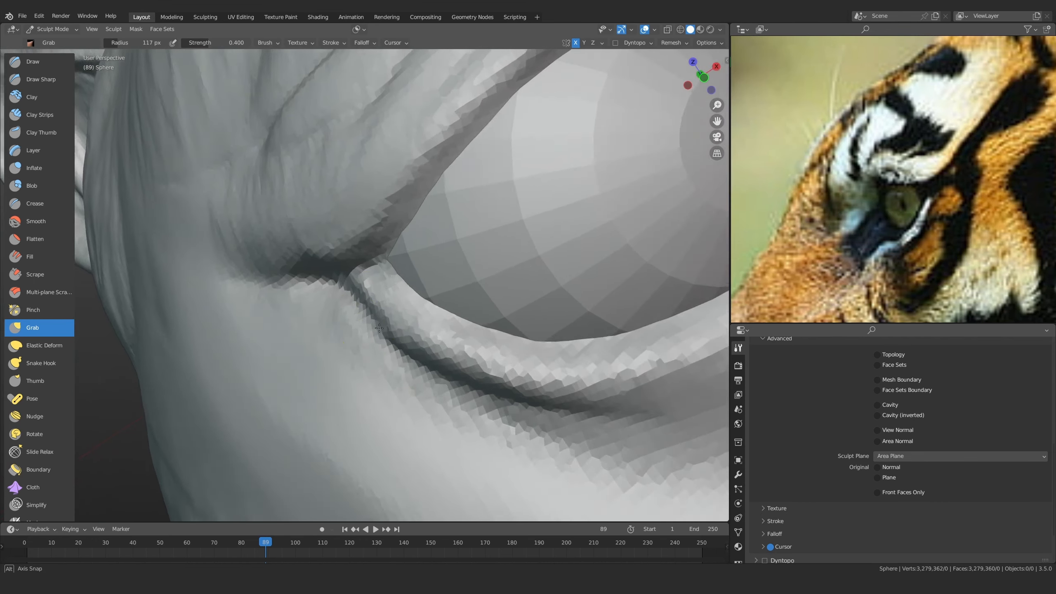
{"action": "scroll", "coordinate": [414, 299], "scroll_direction": "down", "scroll_amount": 2}
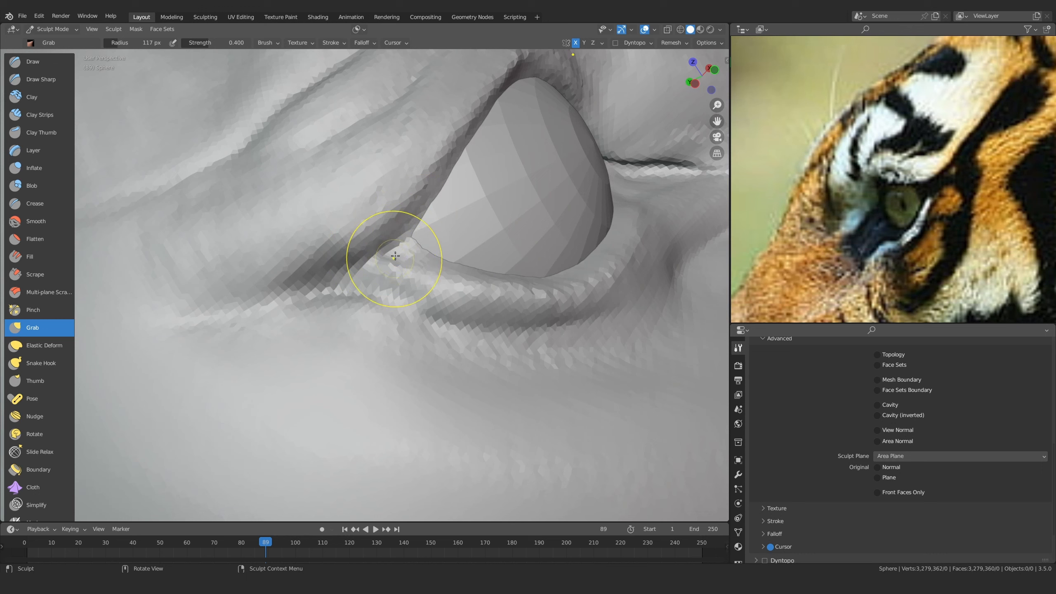
Deepen the crease where the eyelids meet at the outer corner with Draw Sharp at a 95 px radius
{"action": "left_click", "coordinate": [42, 80]}
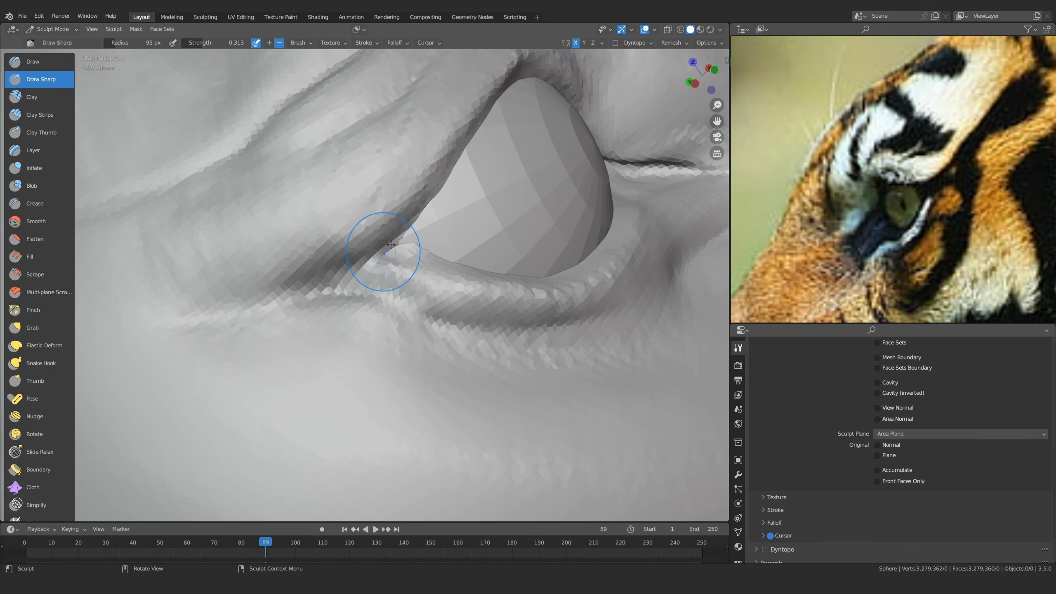
{"action": "mouse_move", "coordinate": [391, 252]}
{"action": "left_mouse_down"}
{"action": "mouse_move", "coordinate": [454, 261]}
{"action": "mouse_move", "coordinate": [483, 253]}
{"action": "mouse_move", "coordinate": [395, 248]}
{"action": "left_mouse_up"}
{"action": "middle_click_drag", "start_coordinate": [394, 248], "coordinate": [422, 318]}
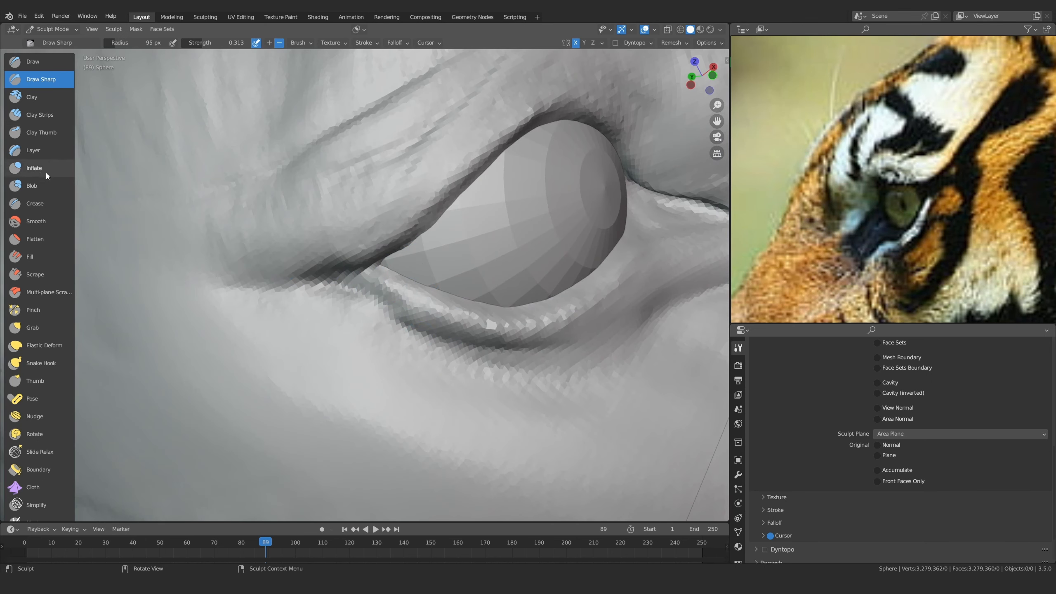
Add Clay Strips strokes at a 47 px radius to the lower eyelid near the outer eye corner
{"action": "left_click", "coordinate": [47, 119]}
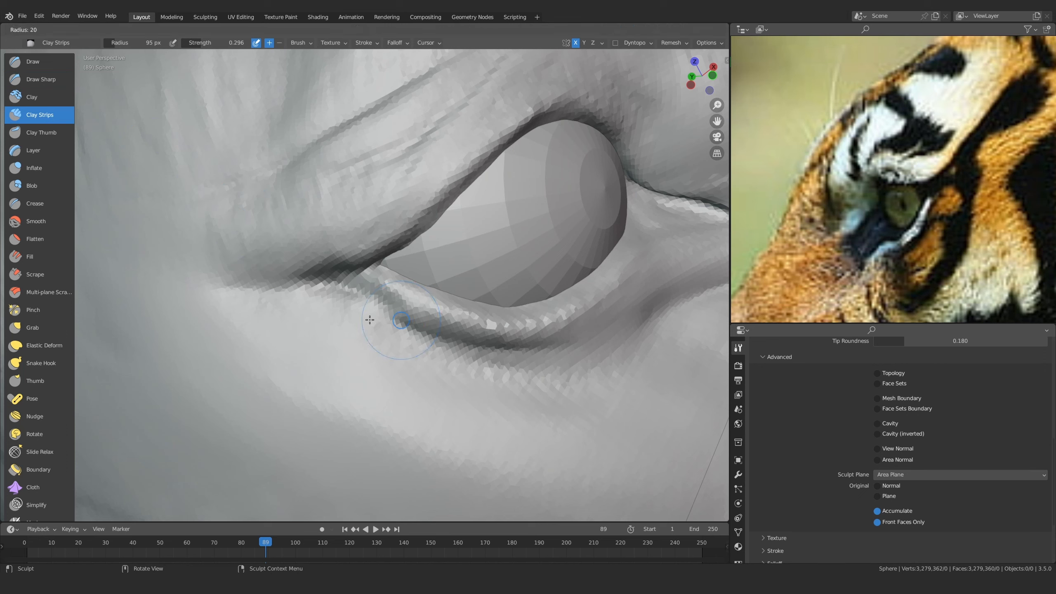
{"action": "middle_click_drag", "start_coordinate": [376, 313], "coordinate": [373, 275]}
{"action": "key", "text": "f"}
{"action": "left_click", "coordinate": [385, 276]}
{"action": "left_click_drag", "start_coordinate": [388, 309], "coordinate": [401, 307], "text": "alt"}
{"action": "left_click_drag", "start_coordinate": [404, 309], "coordinate": [407, 311]}
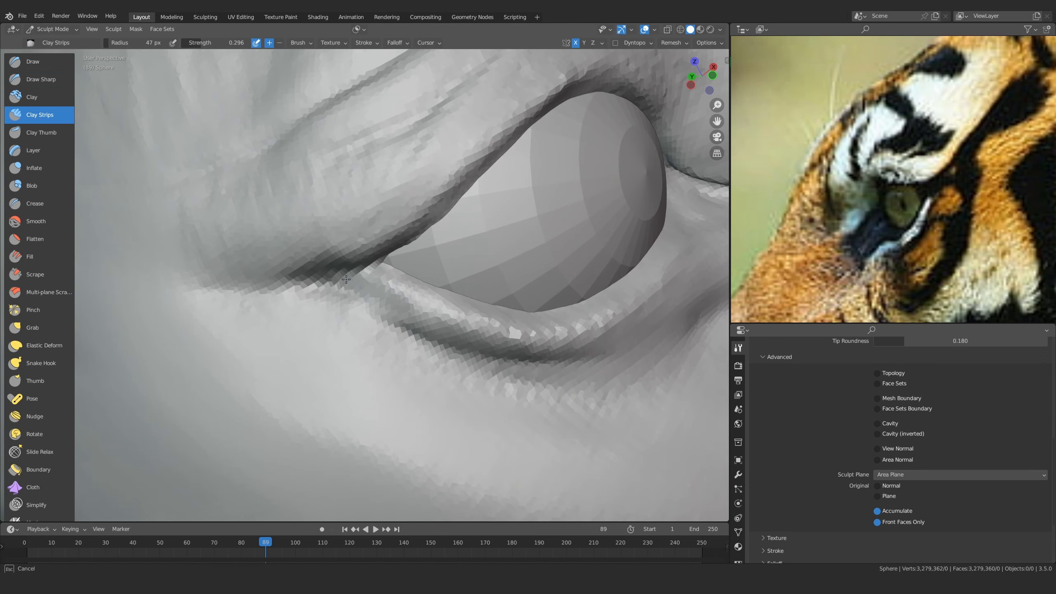
{"action": "left_click_drag", "start_coordinate": [346, 279], "coordinate": [350, 283]}
Fill in the skin just below the outer eye corner with further Clay Strips strokes from another angle
{"action": "scroll", "coordinate": [398, 333], "scroll_direction": "down", "scroll_amount": 1}
{"action": "middle_click_drag", "start_coordinate": [398, 333], "coordinate": [278, 318]}
{"action": "scroll", "coordinate": [346, 292], "scroll_direction": "up", "scroll_amount": 3}
{"action": "middle_click_drag", "start_coordinate": [347, 292], "coordinate": [342, 281]}
{"action": "left_click_drag", "start_coordinate": [341, 281], "coordinate": [340, 279]}
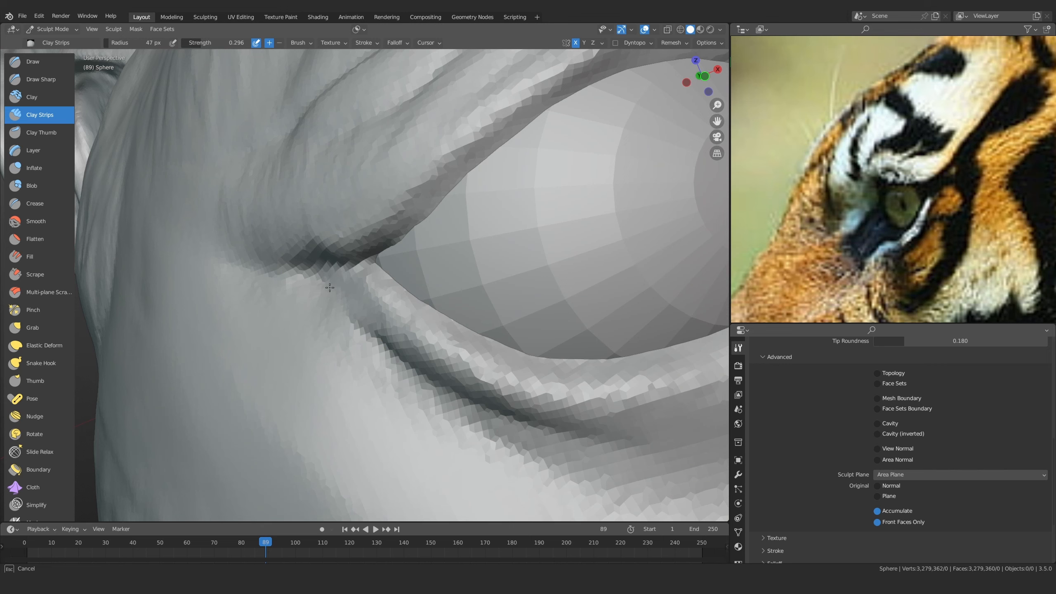
Blend the skin beneath the outer eye corner with Clay Strips at a 63 px radius
{"action": "scroll", "coordinate": [373, 343], "scroll_direction": "down", "scroll_amount": 3}
{"action": "mouse_move", "coordinate": [361, 327]}
{"action": "left_mouse_down"}
{"action": "mouse_move", "coordinate": [415, 426]}
{"action": "mouse_move", "coordinate": [452, 248]}
{"action": "left_mouse_up"}
{"action": "key", "text": "f"}
{"action": "left_click", "coordinate": [458, 248]}
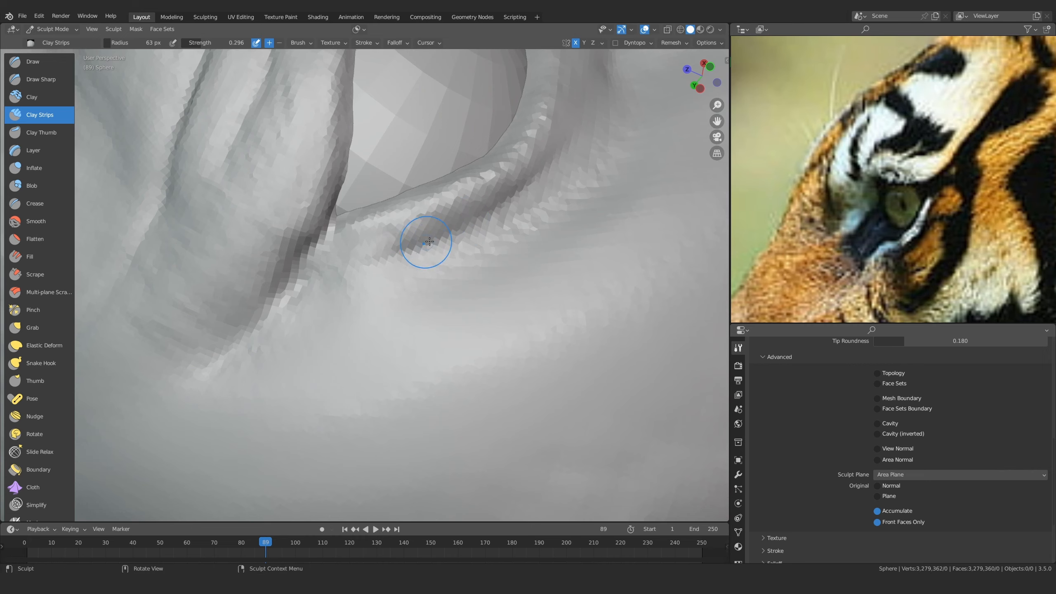
{"action": "left_click_drag", "start_coordinate": [362, 268], "coordinate": [340, 278]}
{"action": "left_click_drag", "start_coordinate": [590, 195], "coordinate": [381, 227], "text": "ctrl+alt"}
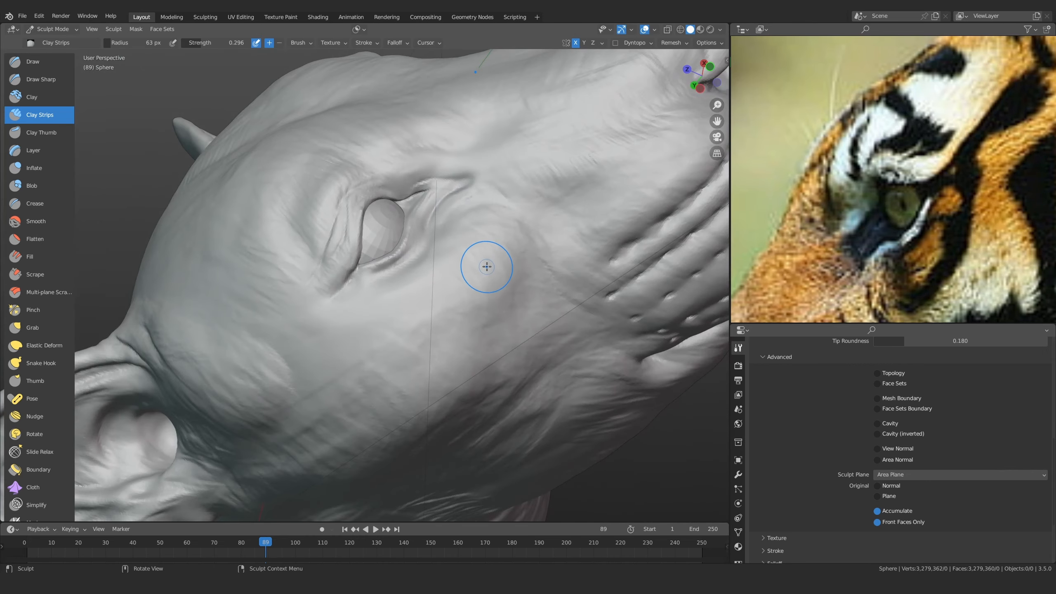
Even out the folds along the lower eyelid with Scrape strokes at a 118 px radius
{"action": "key", "text": "KP_1"}
{"action": "mouse_move", "coordinate": [395, 317]}
{"action": "left_mouse_down", "text": "alt"}
{"action": "mouse_move", "coordinate": [450, 316]}
{"action": "mouse_move", "coordinate": [493, 266]}
{"action": "mouse_move", "coordinate": [435, 327]}
{"action": "mouse_move", "coordinate": [459, 336]}
{"action": "mouse_move", "coordinate": [447, 333]}
{"action": "left_mouse_up", "text": "alt"}
{"action": "left_click", "coordinate": [45, 279]}
{"action": "key", "text": "f"}
{"action": "left_click", "coordinate": [486, 320]}
{"action": "left_click_drag", "start_coordinate": [367, 284], "coordinate": [463, 317]}
{"action": "mouse_move", "coordinate": [395, 312]}
{"action": "left_mouse_down"}
{"action": "mouse_move", "coordinate": [472, 325]}
{"action": "mouse_move", "coordinate": [521, 318]}
{"action": "left_mouse_up"}
{"action": "mouse_move", "coordinate": [528, 318]}
{"action": "left_mouse_down"}
{"action": "mouse_move", "coordinate": [616, 302]}
{"action": "mouse_move", "coordinate": [542, 318]}
{"action": "left_mouse_up"}
{"action": "left_click_drag", "start_coordinate": [372, 295], "coordinate": [425, 314]}
{"action": "left_click_drag", "start_coordinate": [350, 285], "coordinate": [457, 318]}
{"action": "left_click_drag", "start_coordinate": [461, 318], "coordinate": [632, 293]}
{"action": "middle_click_drag", "start_coordinate": [628, 296], "coordinate": [448, 338]}
{"action": "key", "text": "KP_1"}
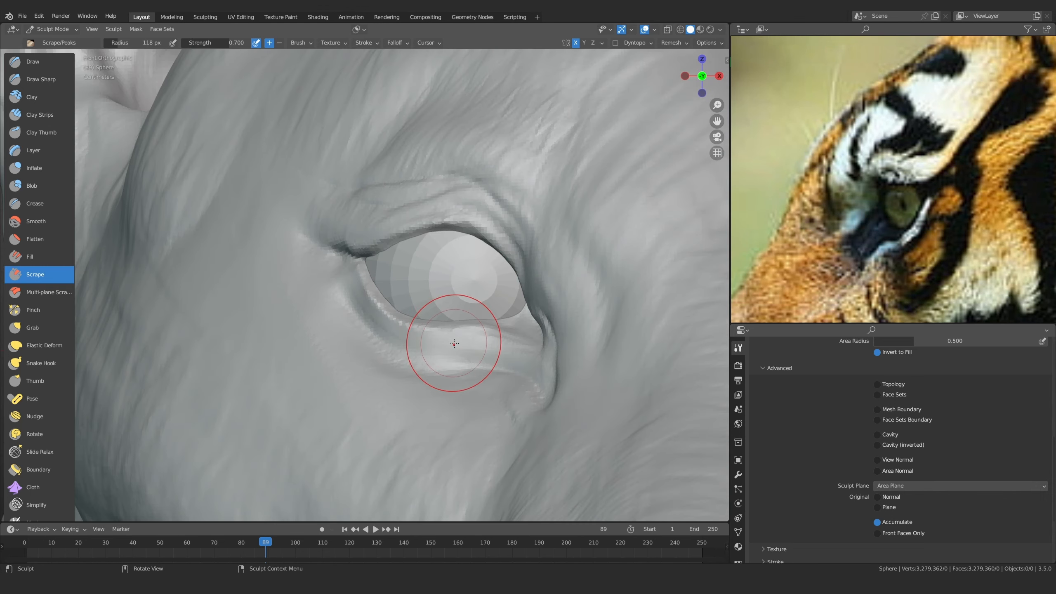
Refine the fold under the lower eyelid with Clay Strips, reducing the radius to 63 px
{"action": "left_click", "coordinate": [46, 114]}
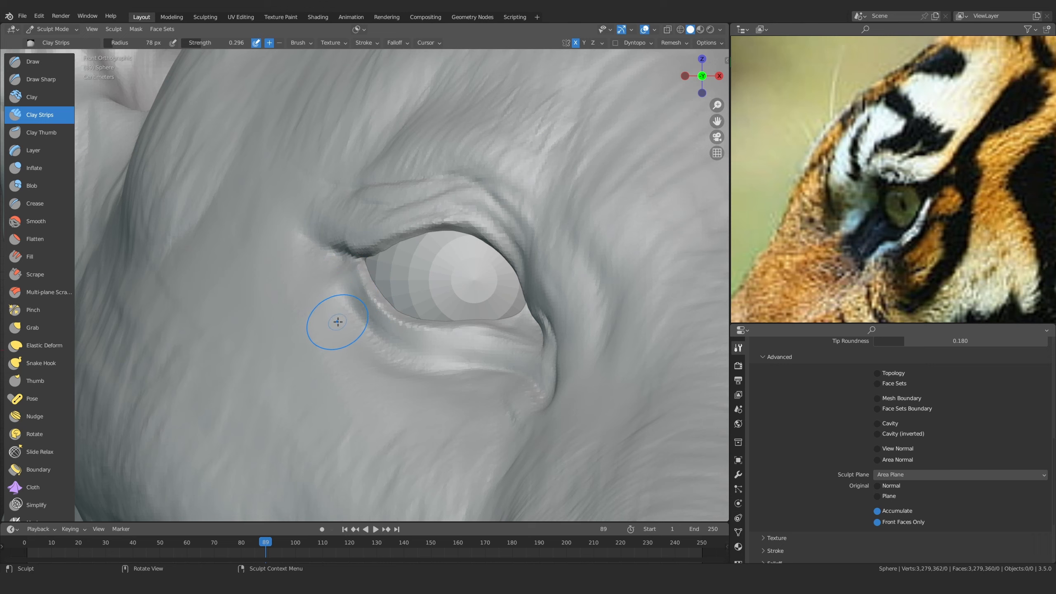
{"action": "mouse_move", "coordinate": [499, 430]}
{"action": "middle_mouse_down"}
{"action": "mouse_move", "coordinate": [431, 385]}
{"action": "mouse_move", "coordinate": [397, 302]}
{"action": "middle_mouse_up"}
{"action": "key", "text": "f"}
{"action": "left_click", "coordinate": [390, 303]}
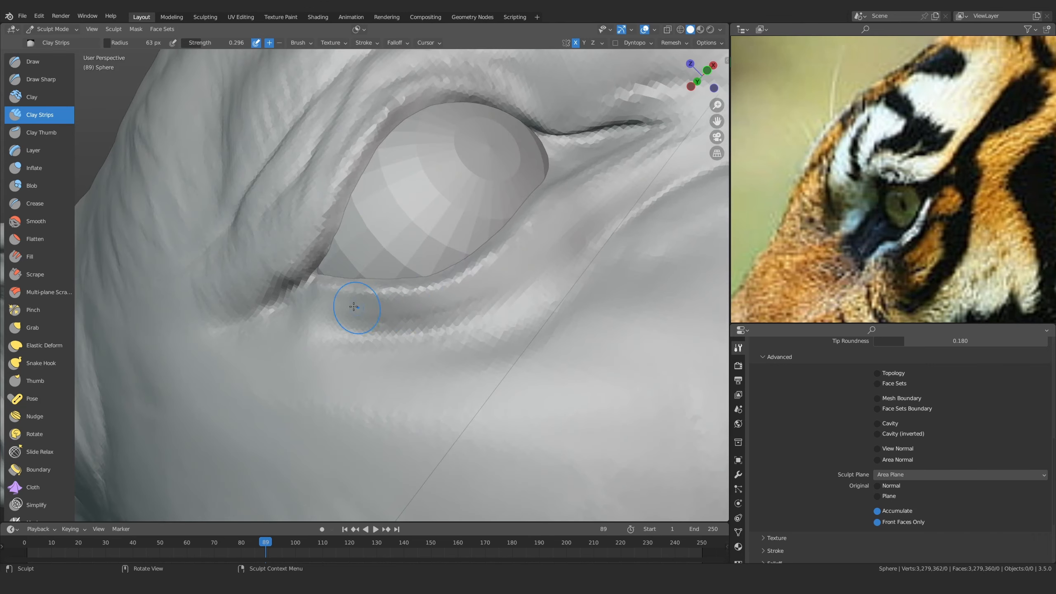
Carve creases along the lower eyelid with Draw Sharp strokes at an 85 px radius
{"action": "left_click", "coordinate": [41, 79]}
{"action": "scroll", "coordinate": [349, 305], "scroll_direction": "up", "scroll_amount": 3}
{"action": "key", "text": "f"}
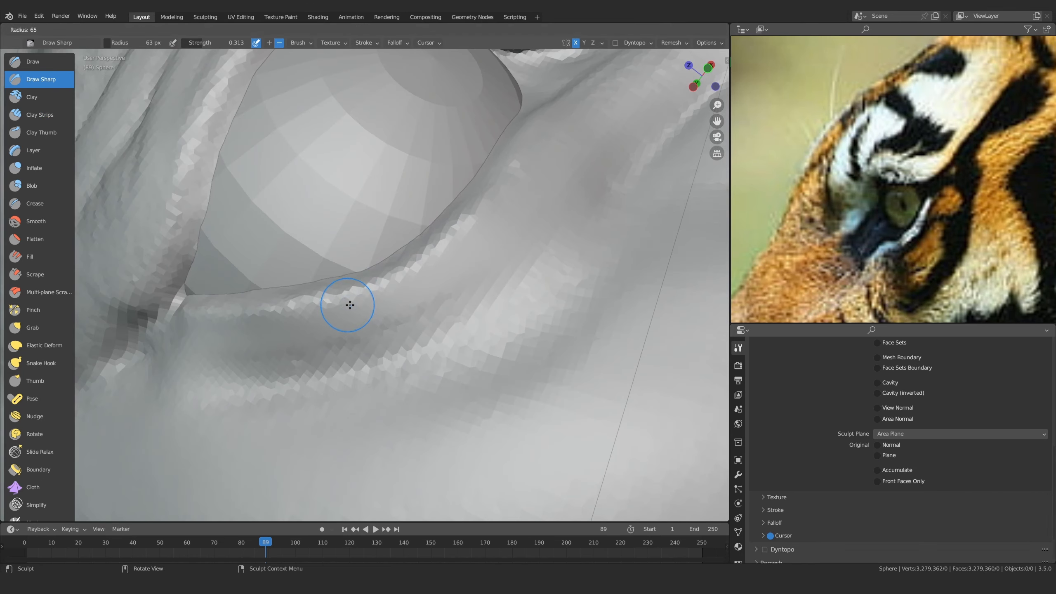
{"action": "left_click", "coordinate": [358, 305]}
{"action": "mouse_move", "coordinate": [219, 330]}
{"action": "left_mouse_down"}
{"action": "mouse_move", "coordinate": [323, 327]}
{"action": "mouse_move", "coordinate": [316, 332]}
{"action": "left_mouse_up"}
{"action": "left_click_drag", "start_coordinate": [421, 288], "coordinate": [442, 278]}
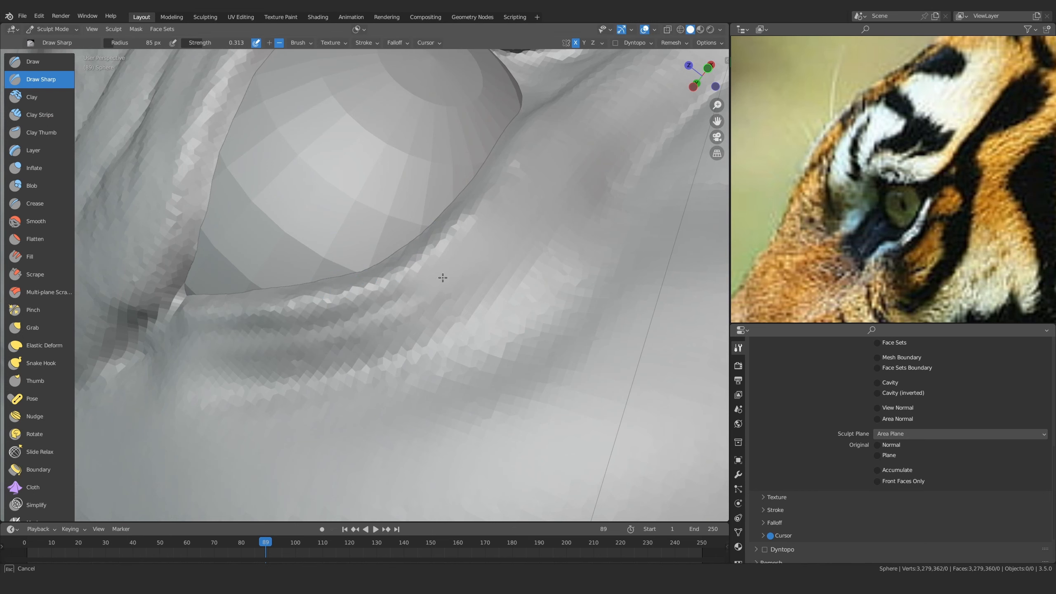
{"action": "left_click_drag", "start_coordinate": [610, 145], "coordinate": [667, 97]}
Deepen the creases running from the lower eyelid to the inner eye corner with Draw Sharp, using a 65 px radius
{"action": "mouse_move", "coordinate": [667, 98]}
{"action": "middle_mouse_down", "text": "ctrl"}
{"action": "mouse_move", "coordinate": [601, 278]}
{"action": "mouse_move", "coordinate": [358, 314]}
{"action": "middle_mouse_up", "text": "ctrl"}
{"action": "key", "text": "KP_1"}
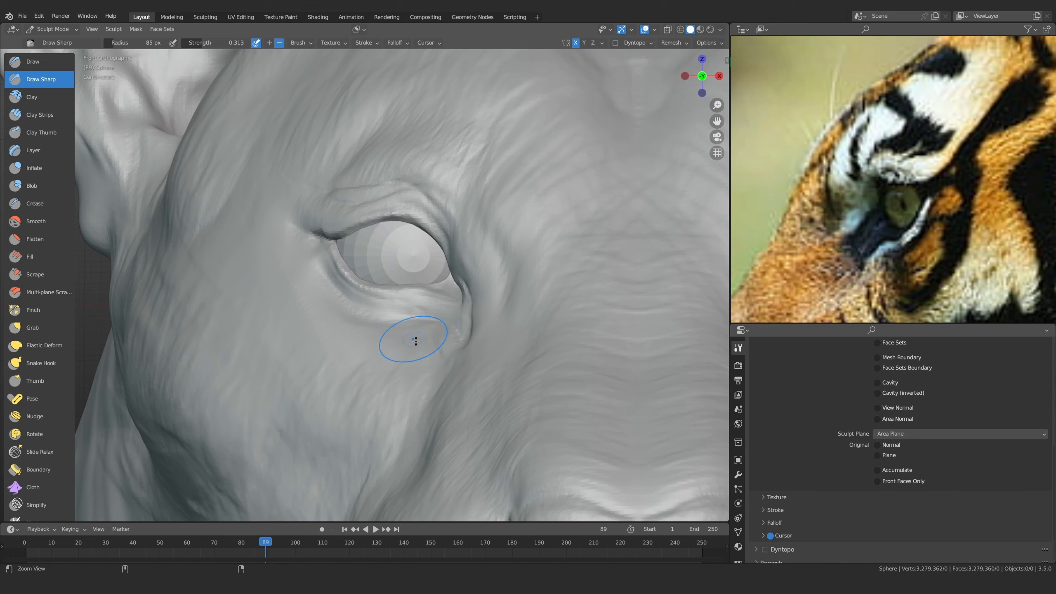
{"action": "mouse_move", "coordinate": [415, 340]}
{"action": "middle_mouse_down", "text": "ctrl"}
{"action": "mouse_move", "coordinate": [474, 281]}
{"action": "mouse_move", "coordinate": [415, 283]}
{"action": "middle_mouse_up", "text": "ctrl"}
{"action": "mouse_move", "coordinate": [408, 289]}
{"action": "left_mouse_down"}
{"action": "mouse_move", "coordinate": [451, 292]}
{"action": "mouse_move", "coordinate": [544, 339]}
{"action": "mouse_move", "coordinate": [542, 302]}
{"action": "mouse_move", "coordinate": [447, 291]}
{"action": "mouse_move", "coordinate": [483, 302]}
{"action": "left_mouse_up"}
{"action": "mouse_move", "coordinate": [483, 302]}
{"action": "middle_mouse_down"}
{"action": "mouse_move", "coordinate": [596, 342]}
{"action": "mouse_move", "coordinate": [578, 291]}
{"action": "mouse_move", "coordinate": [557, 274]}
{"action": "middle_mouse_up"}
{"action": "mouse_move", "coordinate": [557, 273]}
{"action": "left_mouse_down"}
{"action": "mouse_move", "coordinate": [494, 280]}
{"action": "mouse_move", "coordinate": [602, 264]}
{"action": "mouse_move", "coordinate": [477, 282]}
{"action": "left_mouse_up"}
{"action": "mouse_move", "coordinate": [579, 206]}
{"action": "left_mouse_down"}
{"action": "mouse_move", "coordinate": [512, 244]}
{"action": "mouse_move", "coordinate": [563, 220]}
{"action": "left_mouse_up"}
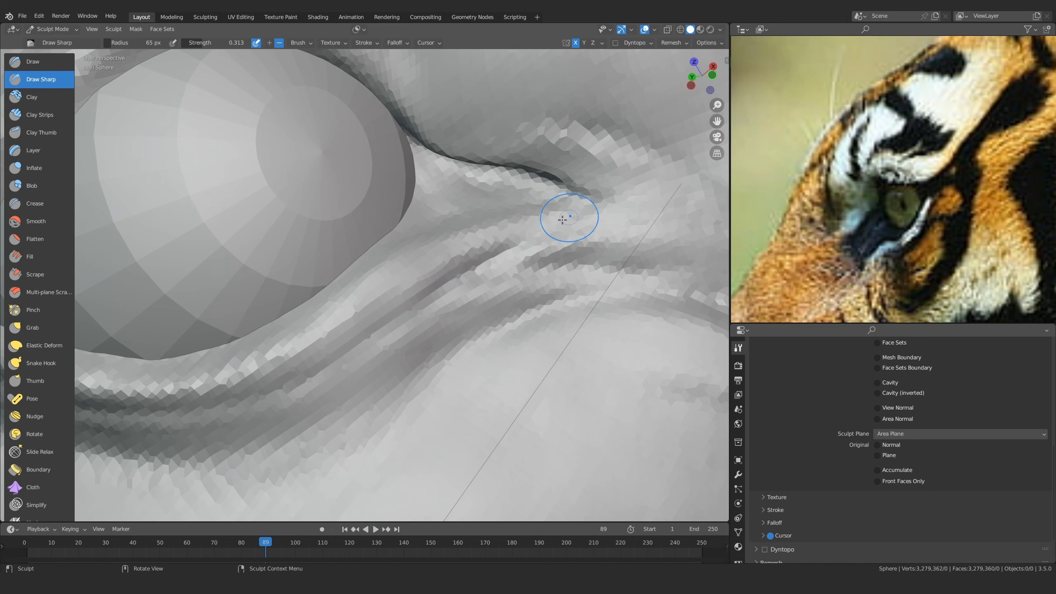
Sharpen the outer end of the fold under the lower eyelid with Draw Sharp at a 66 px radius
{"action": "key", "text": "KP_1"}
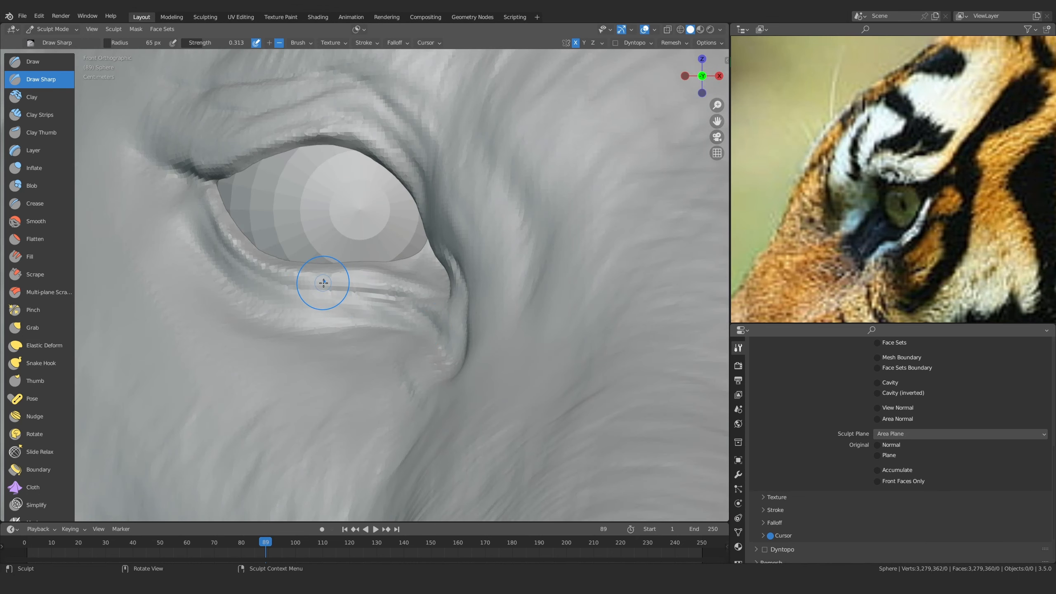
{"action": "mouse_move", "coordinate": [293, 283]}
{"action": "middle_mouse_down", "text": "shift"}
{"action": "mouse_move", "coordinate": [366, 298]}
{"action": "mouse_move", "coordinate": [289, 254]}
{"action": "mouse_move", "coordinate": [332, 287]}
{"action": "middle_mouse_up", "text": "shift"}
{"action": "key", "text": "f"}
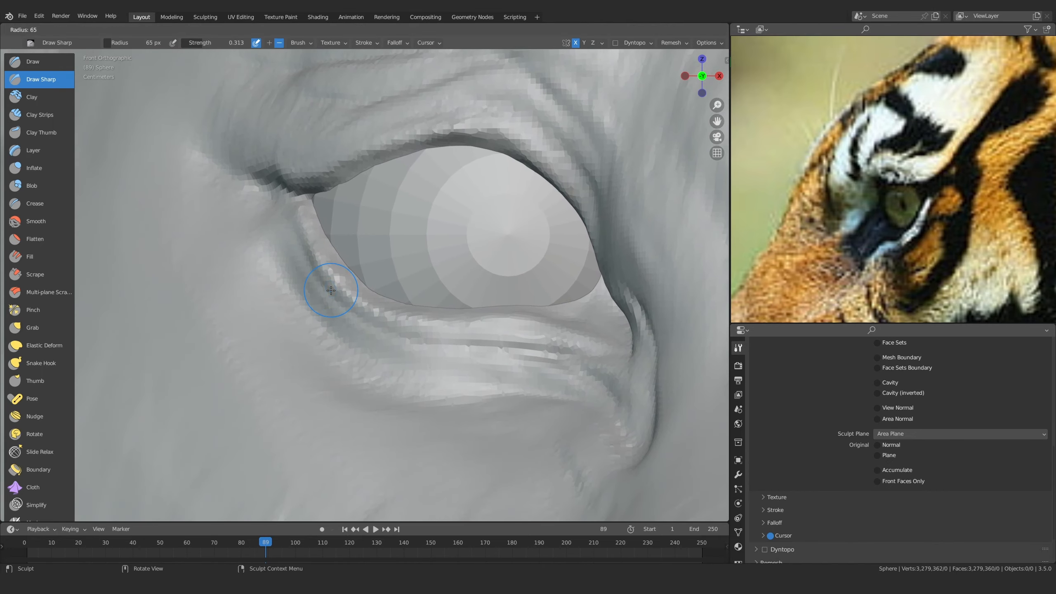
{"action": "left_click", "coordinate": [331, 290]}
{"action": "left_click_drag", "start_coordinate": [276, 251], "coordinate": [322, 319]}
{"action": "mouse_move", "coordinate": [323, 320]}
{"action": "left_mouse_down"}
{"action": "mouse_move", "coordinate": [392, 371]}
{"action": "mouse_move", "coordinate": [343, 332]}
{"action": "left_mouse_up"}
{"action": "middle_click_drag", "start_coordinate": [376, 354], "coordinate": [334, 312], "text": "ctrl"}
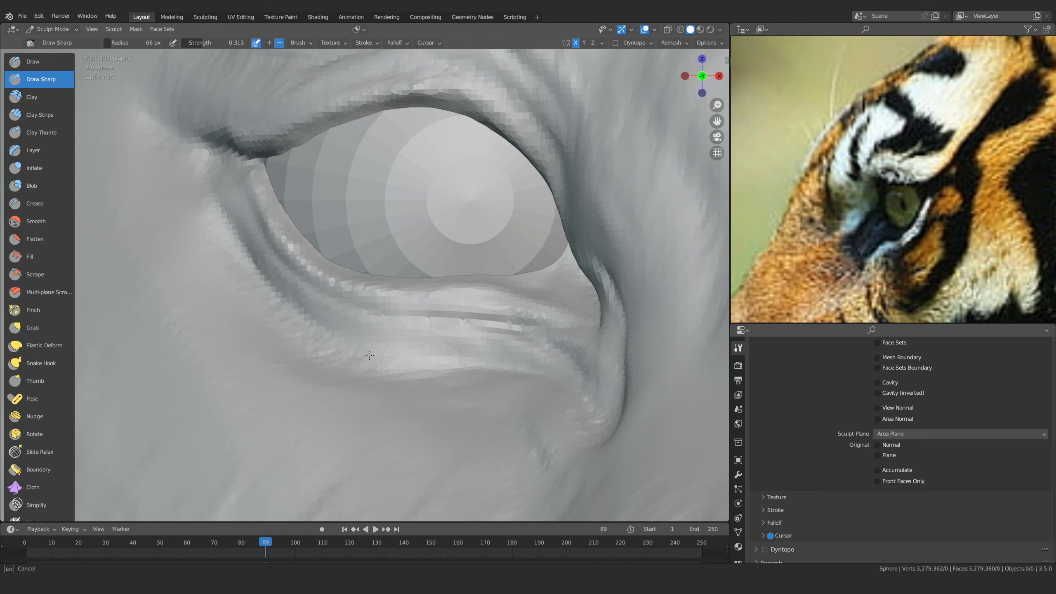
Refine the skin around the outer eye corner with Clay Strips at a 49 px radius
{"action": "mouse_move", "coordinate": [428, 410]}
{"action": "middle_mouse_down", "text": "shift"}
{"action": "mouse_move", "coordinate": [401, 383]}
{"action": "mouse_move", "coordinate": [605, 229]}
{"action": "mouse_move", "coordinate": [494, 236]}
{"action": "middle_mouse_up", "text": "shift"}
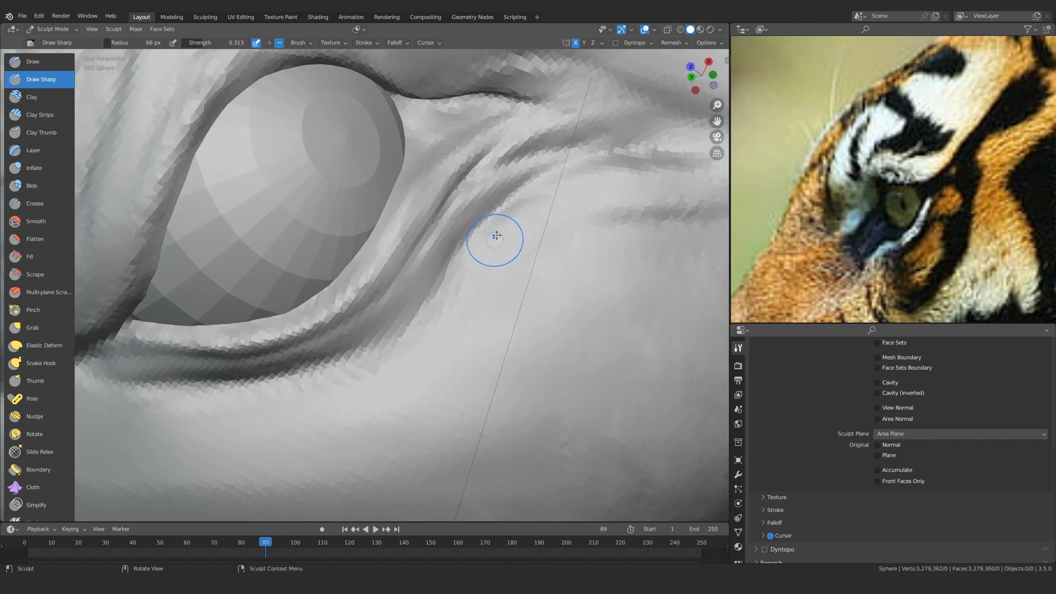
{"action": "mouse_move", "coordinate": [438, 277]}
{"action": "middle_mouse_down", "text": "ctrl"}
{"action": "mouse_move", "coordinate": [439, 346]}
{"action": "mouse_move", "coordinate": [491, 316]}
{"action": "middle_mouse_up", "text": "ctrl"}
{"action": "mouse_move", "coordinate": [490, 316]}
{"action": "middle_mouse_down", "text": "ctrl"}
{"action": "mouse_move", "coordinate": [512, 215]}
{"action": "mouse_move", "coordinate": [477, 276]}
{"action": "middle_mouse_up", "text": "ctrl"}
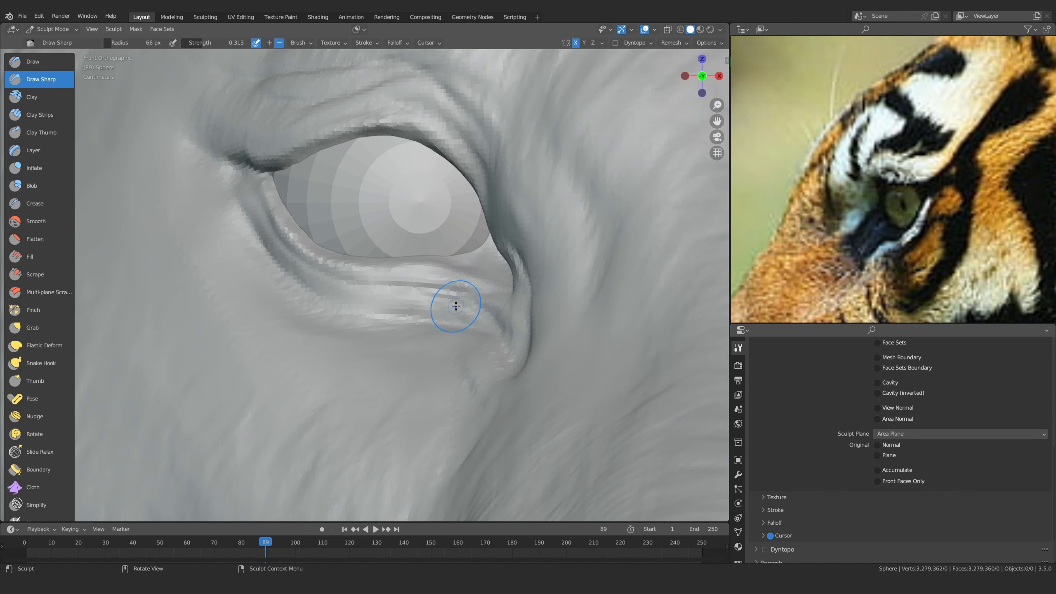
{"action": "scroll", "coordinate": [339, 308], "scroll_direction": "down", "scroll_amount": 1}
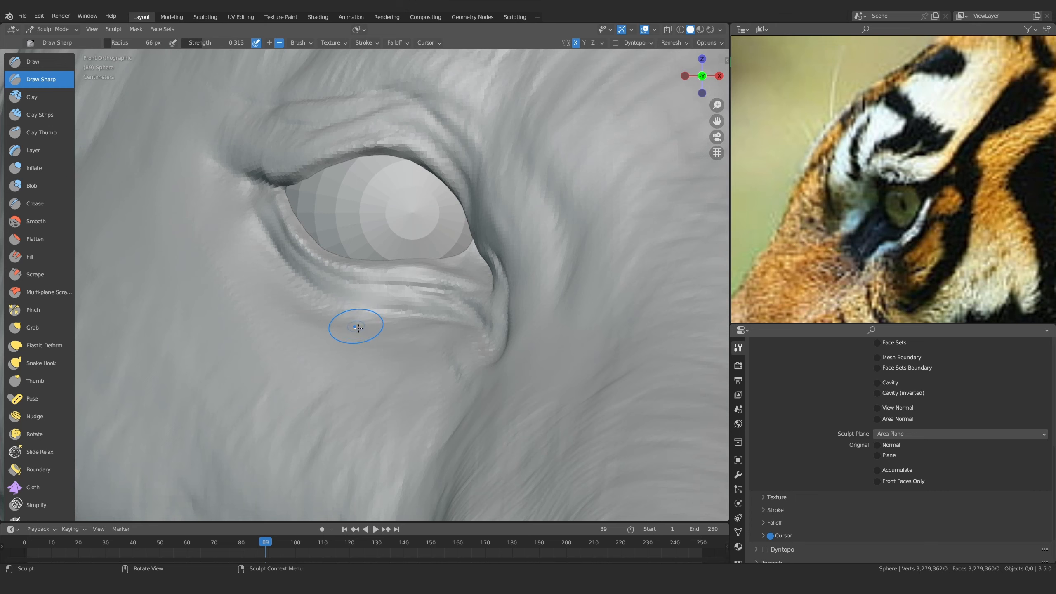
{"action": "mouse_move", "coordinate": [294, 310]}
{"action": "middle_mouse_down", "text": "shift"}
{"action": "mouse_move", "coordinate": [395, 359]}
{"action": "mouse_move", "coordinate": [419, 354]}
{"action": "mouse_move", "coordinate": [415, 373]}
{"action": "middle_mouse_up", "text": "shift"}
{"action": "scroll", "coordinate": [416, 370], "scroll_direction": "up", "scroll_amount": 1}
{"action": "middle_click_drag", "start_coordinate": [309, 283], "coordinate": [350, 317], "text": "shift"}
{"action": "left_click", "coordinate": [62, 117]}
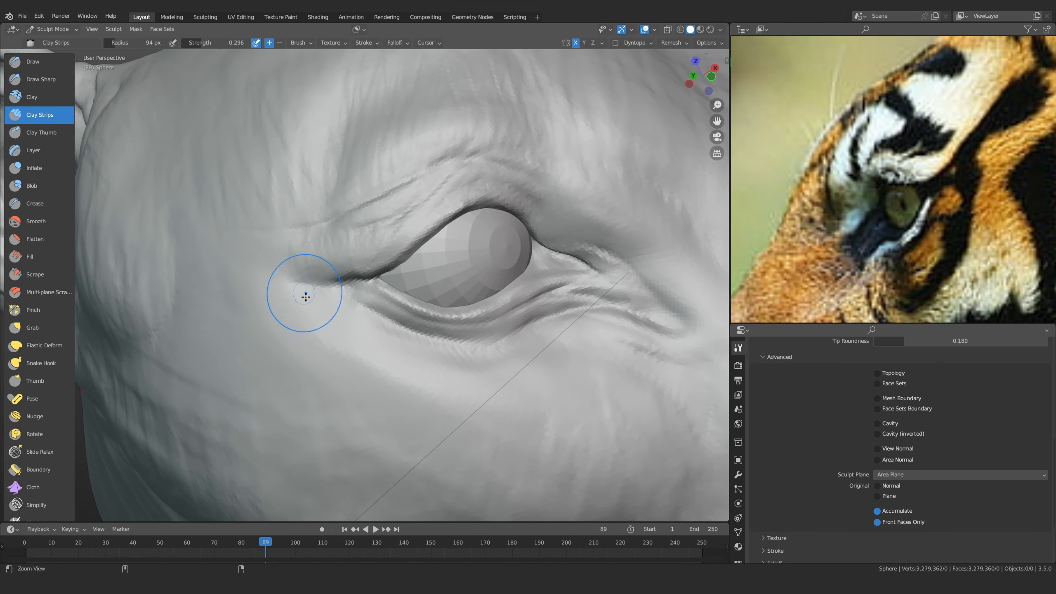
{"action": "scroll", "coordinate": [305, 296], "scroll_direction": "up", "scroll_amount": 1}
{"action": "key", "text": "f"}
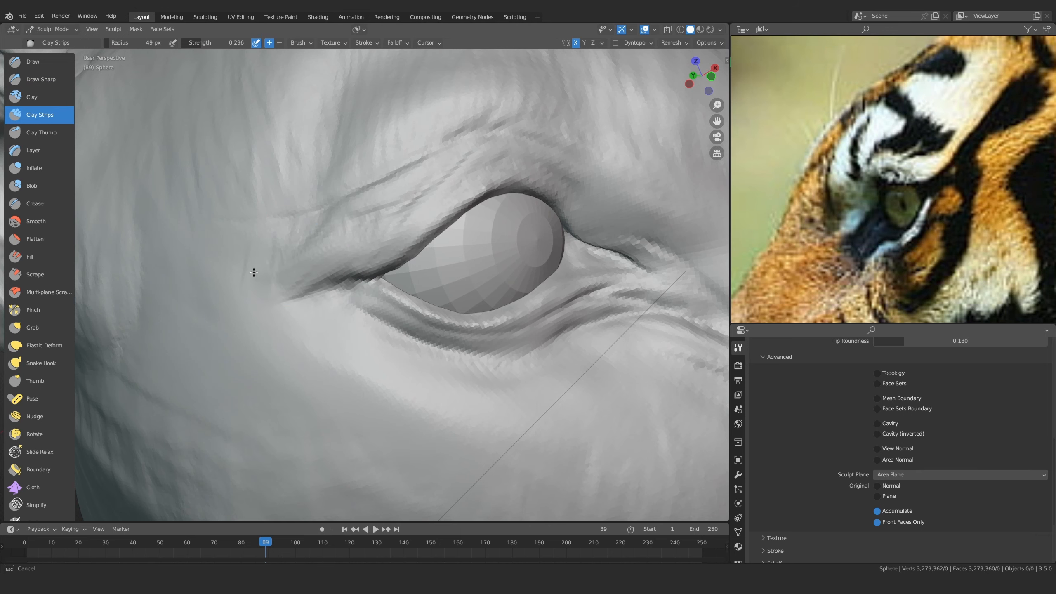
{"action": "middle_click_drag", "start_coordinate": [338, 230], "coordinate": [349, 281]}
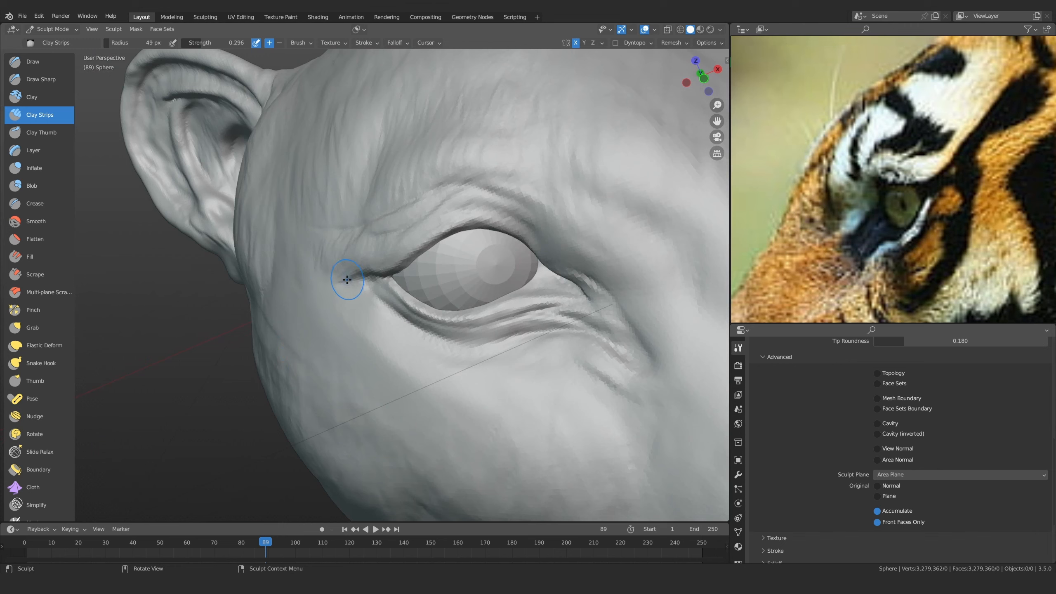
Adjust the shape of the inner eye corner with the Grab brush at a 128 px radius
{"action": "key", "text": "KP_1"}
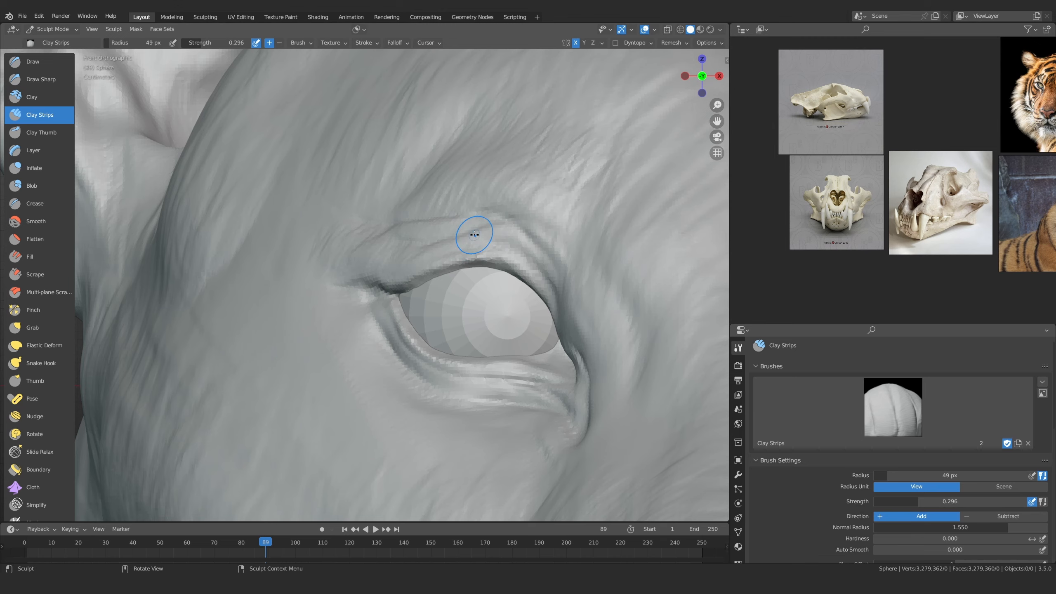
{"action": "scroll", "coordinate": [474, 235], "scroll_direction": "down", "scroll_amount": 8}
{"action": "middle_click_drag", "start_coordinate": [479, 332], "coordinate": [418, 269]}
{"action": "mouse_move", "coordinate": [418, 268]}
{"action": "middle_mouse_down"}
{"action": "mouse_move", "coordinate": [426, 270]}
{"action": "mouse_move", "coordinate": [411, 279]}
{"action": "middle_mouse_up"}
{"action": "key", "text": "g"}
{"action": "key", "text": "f"}
{"action": "left_click", "coordinate": [427, 279]}
{"action": "mouse_move", "coordinate": [400, 273]}
{"action": "left_mouse_down"}
{"action": "mouse_move", "coordinate": [413, 273]}
{"action": "mouse_move", "coordinate": [419, 349]}
{"action": "left_mouse_up"}
{"action": "left_click_drag", "start_coordinate": [196, 363], "coordinate": [259, 353], "text": "alt"}
{"action": "left_click_drag", "start_coordinate": [399, 316], "coordinate": [405, 222], "text": "ctrl+alt"}
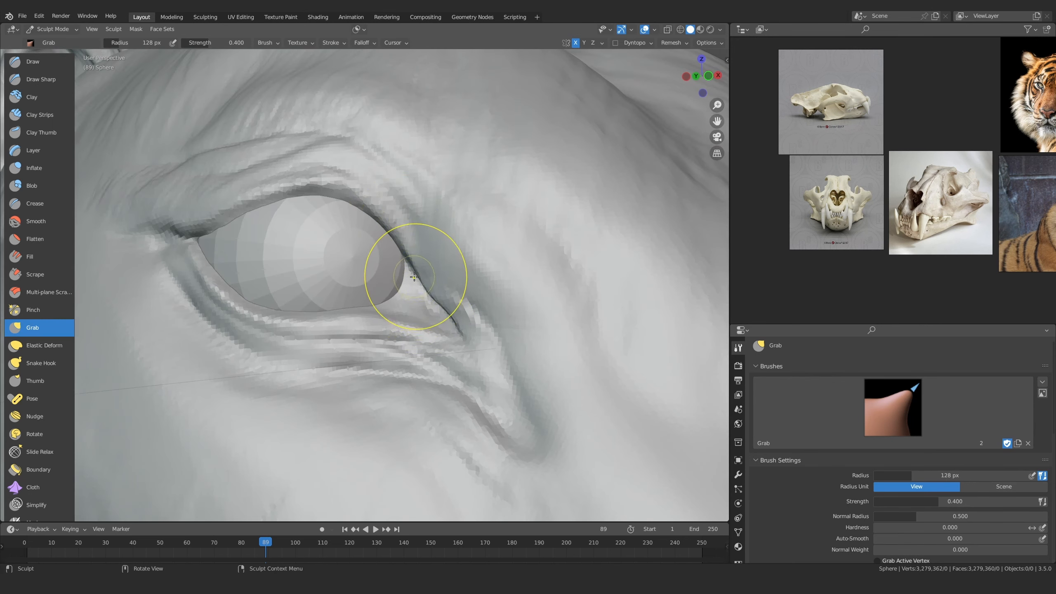
{"action": "mouse_move", "coordinate": [435, 296]}
{"action": "left_mouse_down", "text": "ctrl+alt"}
{"action": "mouse_move", "coordinate": [435, 345]}
{"action": "mouse_move", "coordinate": [410, 341]}
{"action": "mouse_move", "coordinate": [431, 291]}
{"action": "left_mouse_up", "text": "ctrl+alt"}
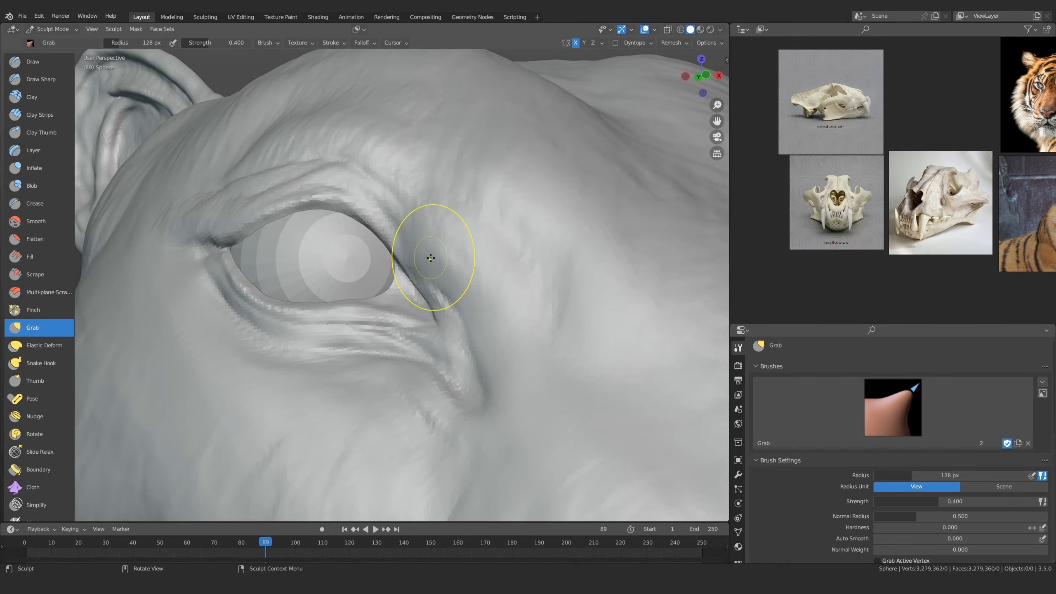
{"action": "middle_click_drag", "start_coordinate": [395, 306], "coordinate": [372, 329]}
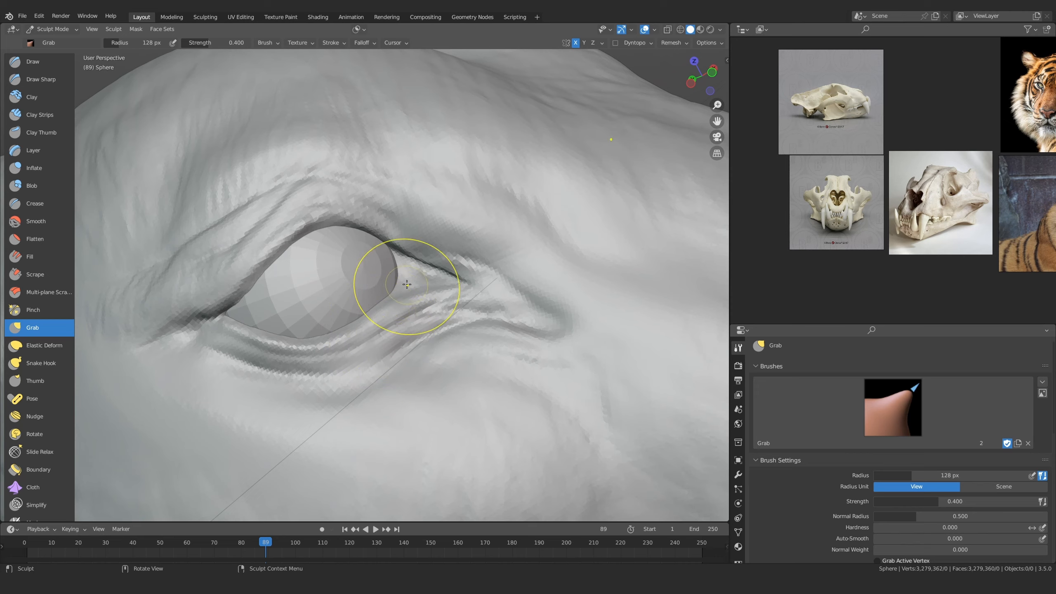
{"action": "left_click_drag", "start_coordinate": [407, 284], "coordinate": [340, 308], "text": "ctrl+alt"}
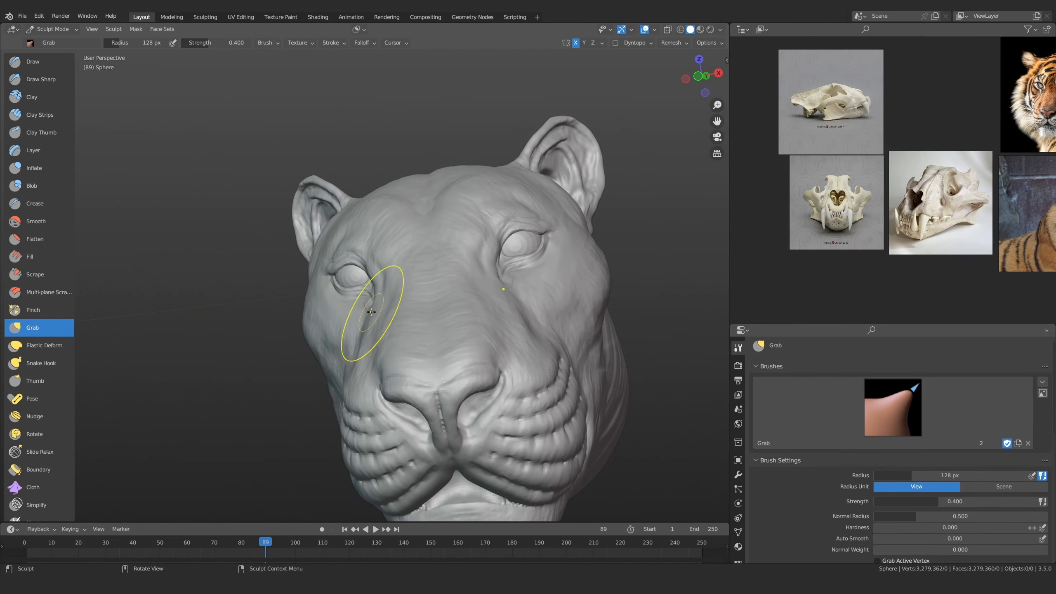
Adjust the eyelid contour from a wider view with the Grab brush, reducing its radius to 79 px
{"action": "mouse_move", "coordinate": [405, 266]}
{"action": "left_mouse_down", "text": "alt"}
{"action": "mouse_move", "coordinate": [422, 257]}
{"action": "mouse_move", "coordinate": [373, 368]}
{"action": "mouse_move", "coordinate": [373, 299]}
{"action": "mouse_move", "coordinate": [429, 282]}
{"action": "mouse_move", "coordinate": [340, 287]}
{"action": "mouse_move", "coordinate": [408, 288]}
{"action": "left_mouse_up", "text": "alt"}
{"action": "left_click_drag", "start_coordinate": [349, 353], "coordinate": [345, 264], "text": "ctrl+alt"}
{"action": "left_click_drag", "start_coordinate": [357, 315], "coordinate": [362, 251], "text": "alt+shift"}
{"action": "key", "text": "f"}
{"action": "left_click", "coordinate": [345, 304]}
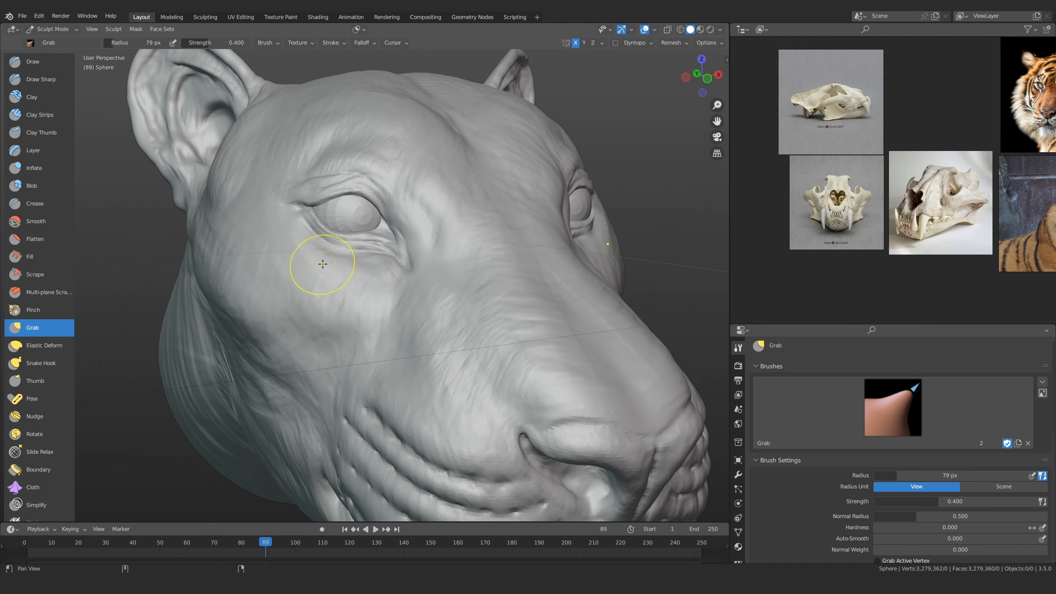
{"action": "left_click_drag", "start_coordinate": [323, 264], "coordinate": [352, 300], "text": "alt+shift"}
{"action": "left_click_drag", "start_coordinate": [352, 301], "coordinate": [305, 281], "text": "alt"}
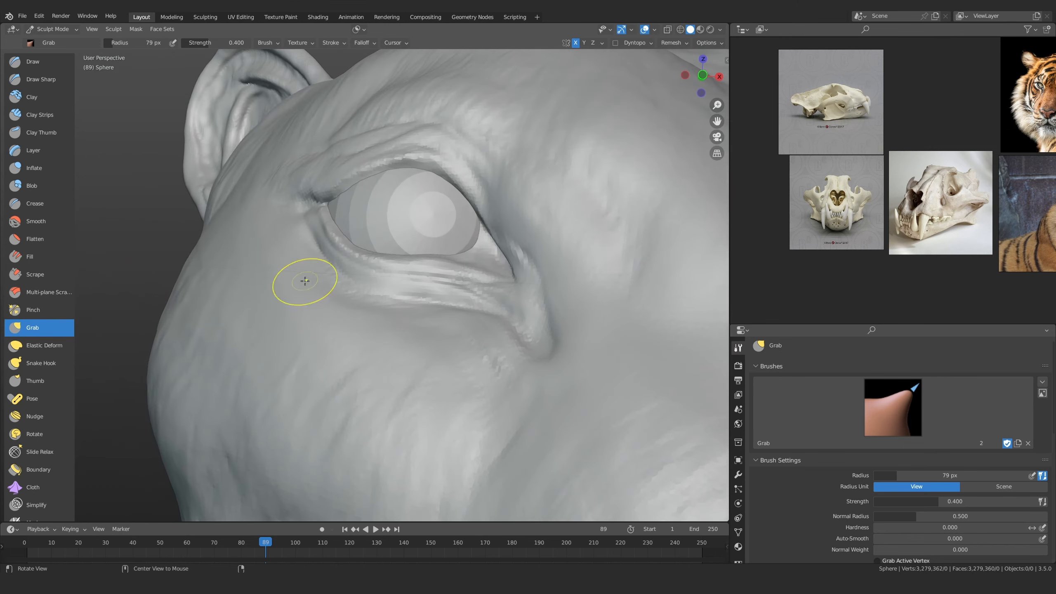
Build up the skin beside the outer part of the lower eyelid with Clay Strips at a 56 px radius
{"action": "left_click", "coordinate": [43, 114]}
{"action": "scroll", "coordinate": [318, 276], "scroll_direction": "up", "scroll_amount": 3}
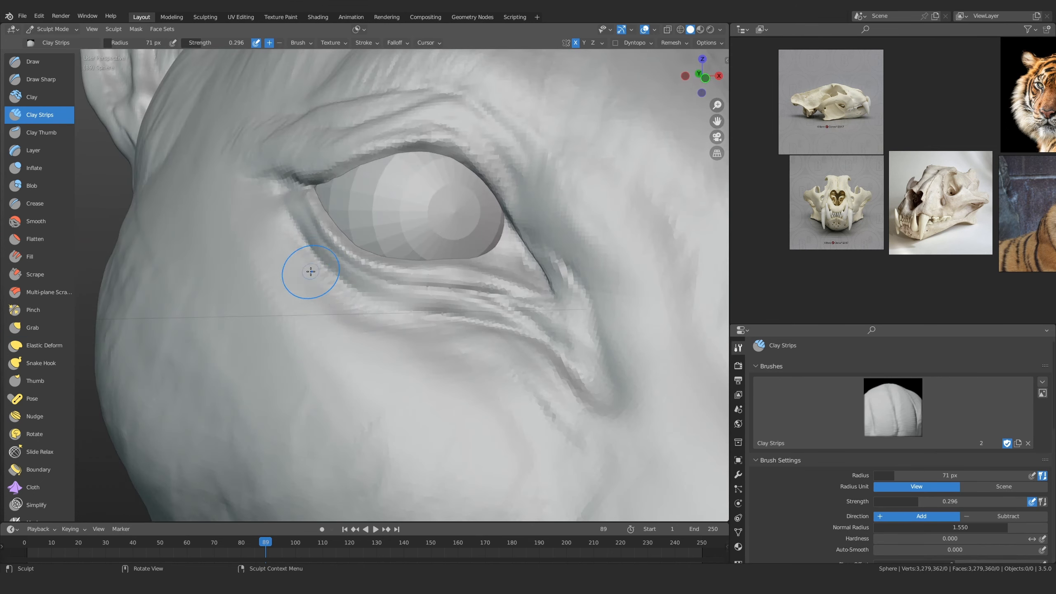
{"action": "mouse_move", "coordinate": [309, 238]}
{"action": "left_mouse_down", "text": "alt"}
{"action": "mouse_move", "coordinate": [308, 282]}
{"action": "mouse_move", "coordinate": [310, 255]}
{"action": "left_mouse_up", "text": "alt"}
{"action": "key", "text": "bracketleft"}
{"action": "key", "text": "bracketleft"}
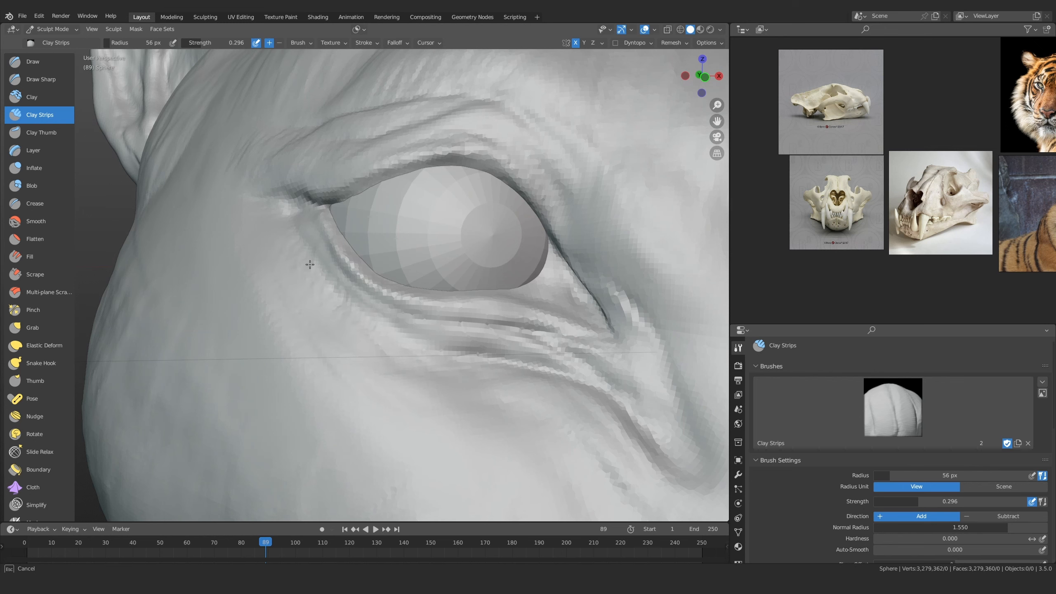
{"action": "left_click_drag", "start_coordinate": [310, 264], "coordinate": [336, 359]}
Add fine Clay Strips strokes to the cheek below the outer eye corner at a 34 px radius
{"action": "mouse_move", "coordinate": [275, 254]}
{"action": "middle_mouse_down", "text": "ctrl"}
{"action": "mouse_move", "coordinate": [379, 293]}
{"action": "mouse_move", "coordinate": [365, 262]}
{"action": "mouse_move", "coordinate": [297, 283]}
{"action": "mouse_move", "coordinate": [301, 319]}
{"action": "mouse_move", "coordinate": [339, 384]}
{"action": "middle_mouse_up", "text": "ctrl"}
{"action": "key", "text": "f"}
{"action": "left_click", "coordinate": [302, 283]}
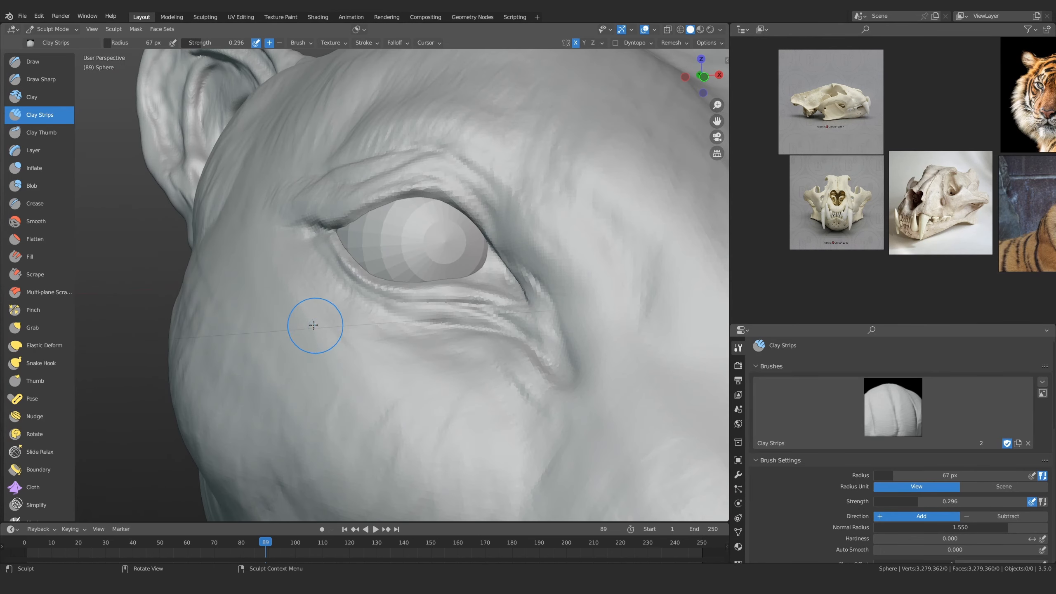
{"action": "key", "text": "f"}
{"action": "left_click", "coordinate": [302, 301]}
{"action": "left_click_drag", "start_coordinate": [275, 304], "coordinate": [251, 307]}
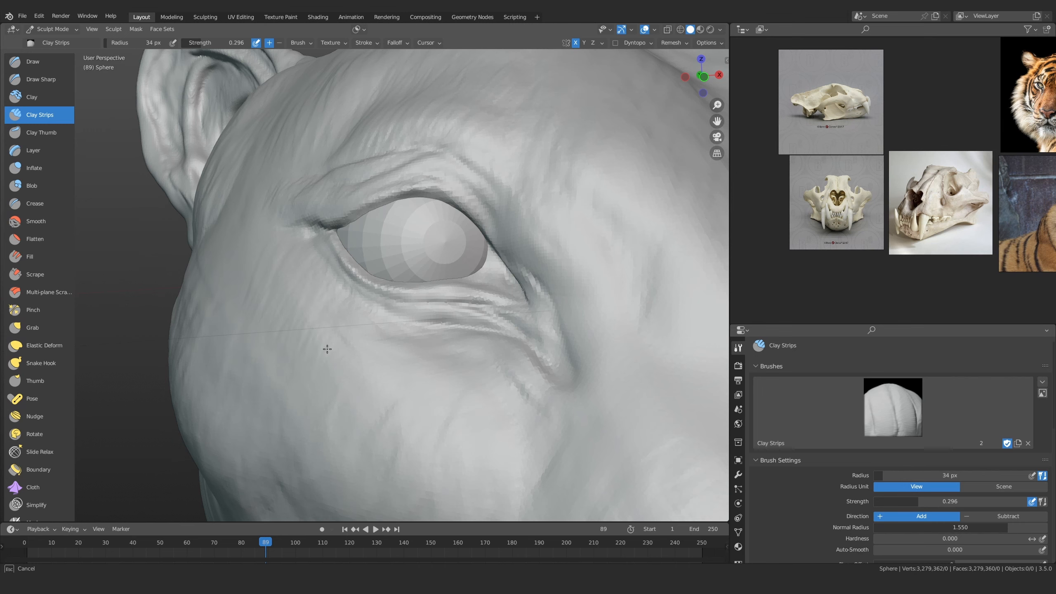
{"action": "left_click_drag", "start_coordinate": [327, 349], "coordinate": [344, 398]}
Check the whole head from several angles and rework the temple between ear and eye with Clay Strips at about a 70 px radius
{"action": "mouse_move", "coordinate": [344, 399]}
{"action": "middle_mouse_down", "text": "ctrl"}
{"action": "mouse_move", "coordinate": [377, 400]}
{"action": "mouse_move", "coordinate": [341, 326]}
{"action": "mouse_move", "coordinate": [393, 346]}
{"action": "mouse_move", "coordinate": [418, 315]}
{"action": "middle_mouse_up", "text": "ctrl"}
{"action": "mouse_move", "coordinate": [419, 315]}
{"action": "middle_mouse_down", "text": "ctrl"}
{"action": "mouse_move", "coordinate": [419, 296]}
{"action": "mouse_move", "coordinate": [420, 329]}
{"action": "mouse_move", "coordinate": [374, 326]}
{"action": "mouse_move", "coordinate": [437, 331]}
{"action": "mouse_move", "coordinate": [461, 282]}
{"action": "mouse_move", "coordinate": [428, 217]}
{"action": "mouse_move", "coordinate": [374, 287]}
{"action": "middle_mouse_up", "text": "ctrl"}
{"action": "mouse_move", "coordinate": [374, 287]}
{"action": "middle_mouse_down"}
{"action": "mouse_move", "coordinate": [410, 314]}
{"action": "mouse_move", "coordinate": [412, 266]}
{"action": "mouse_move", "coordinate": [376, 305]}
{"action": "middle_mouse_up"}
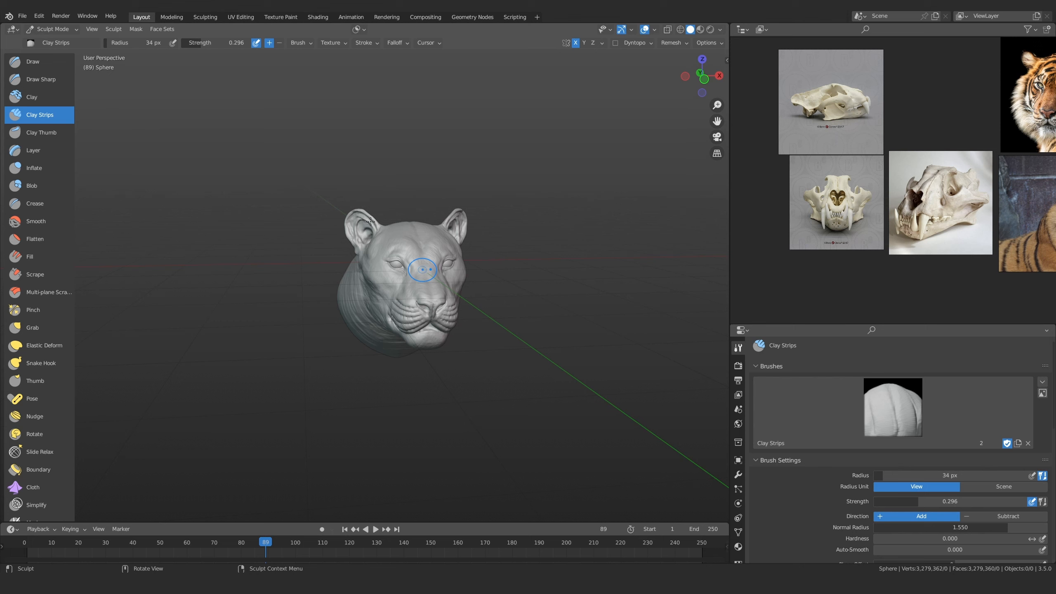
{"action": "middle_click_drag", "start_coordinate": [368, 285], "coordinate": [360, 245]}
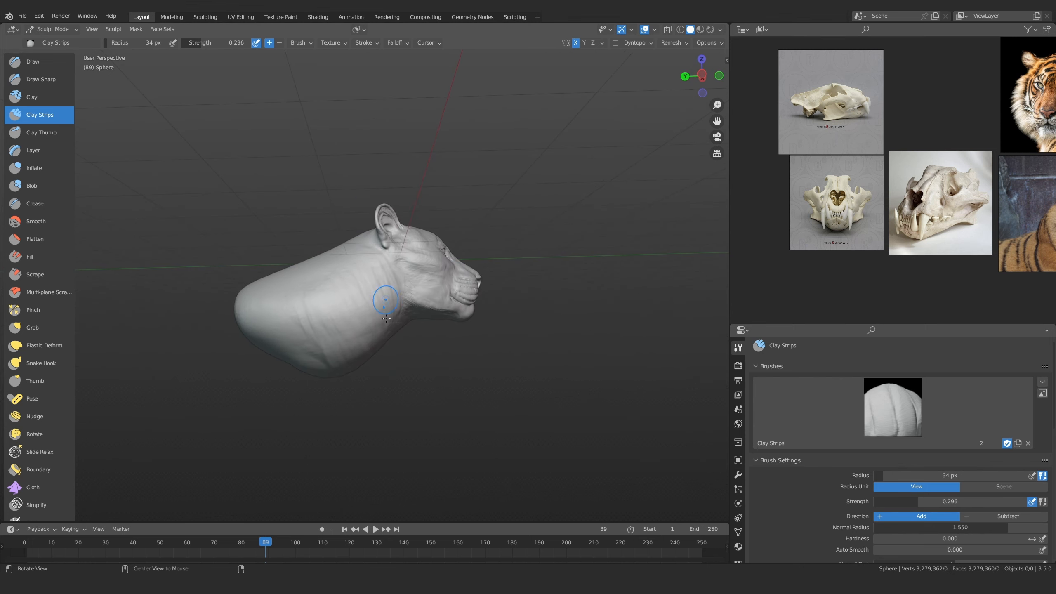
{"action": "middle_click_drag", "start_coordinate": [386, 319], "coordinate": [361, 254]}
{"action": "scroll", "coordinate": [360, 254], "scroll_direction": "up", "scroll_amount": 5}
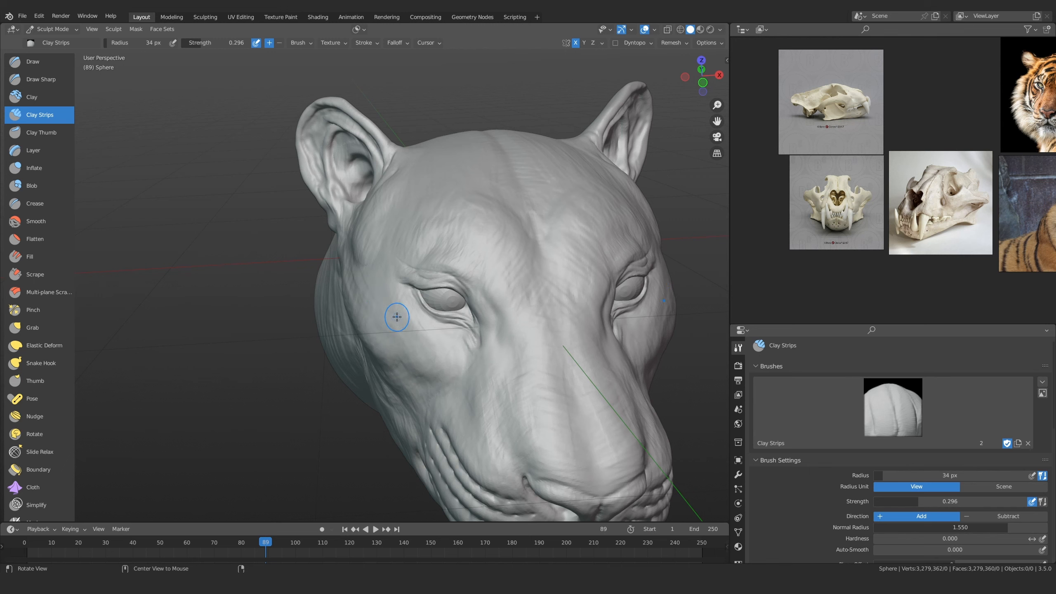
{"action": "mouse_move", "coordinate": [397, 317]}
{"action": "left_mouse_down", "text": "alt"}
{"action": "mouse_move", "coordinate": [417, 276]}
{"action": "mouse_move", "coordinate": [342, 306]}
{"action": "mouse_move", "coordinate": [391, 301]}
{"action": "mouse_move", "coordinate": [384, 310]}
{"action": "mouse_move", "coordinate": [360, 290]}
{"action": "mouse_move", "coordinate": [384, 274]}
{"action": "mouse_move", "coordinate": [365, 271]}
{"action": "mouse_move", "coordinate": [447, 219]}
{"action": "left_mouse_up", "text": "alt"}
{"action": "key", "text": "f"}
{"action": "left_click", "coordinate": [410, 311]}
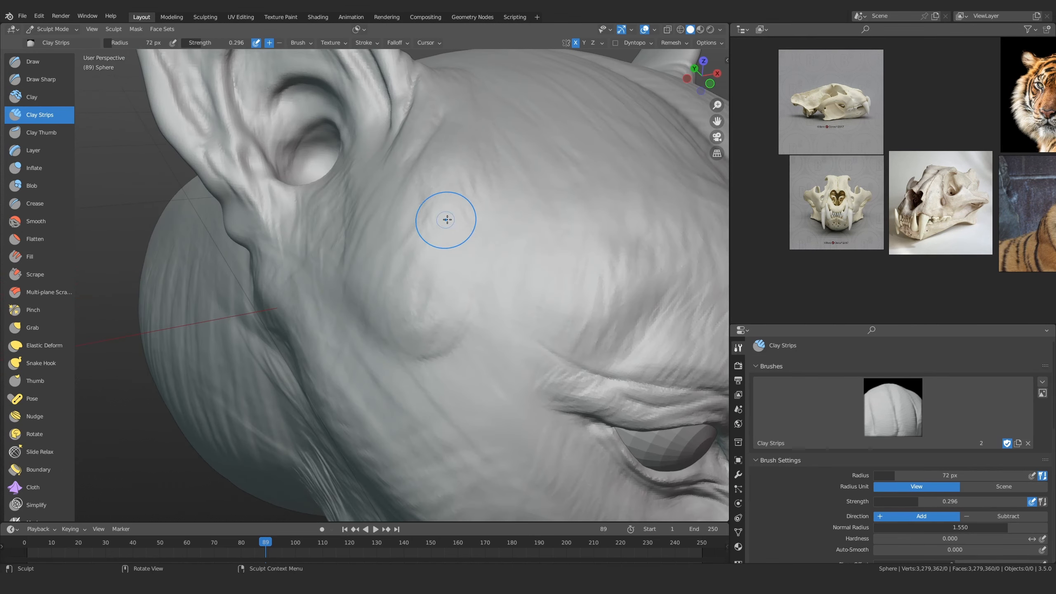
{"action": "left_click_drag", "start_coordinate": [420, 353], "coordinate": [402, 327], "text": "ctrl+alt"}
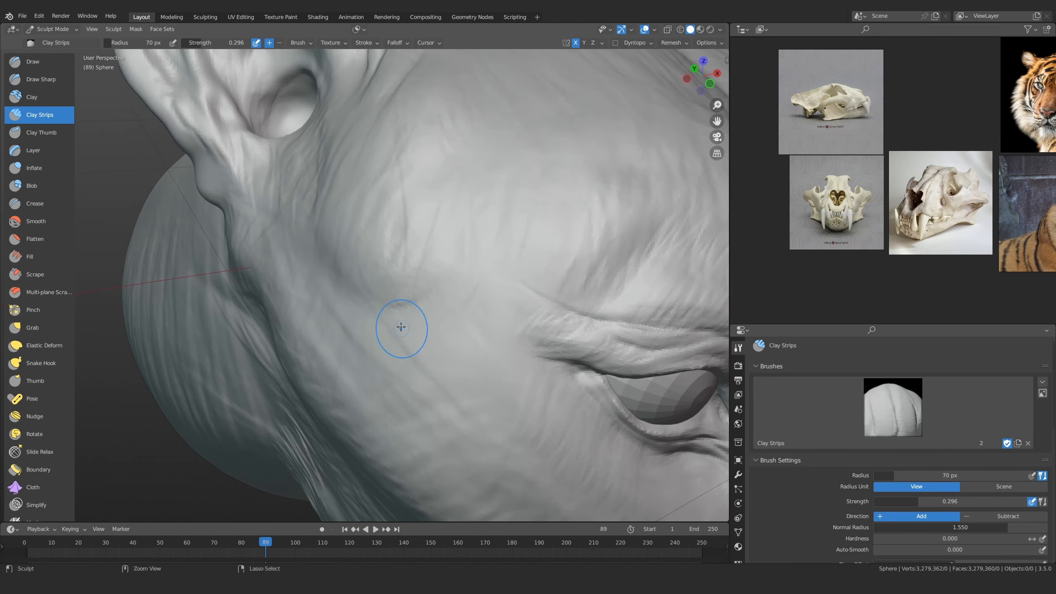
Blend the lower temple behind the eye with Clay Strips strokes at a 40 px radius
{"action": "key", "text": "f"}
{"action": "left_click", "coordinate": [327, 288]}
{"action": "key", "text": "f"}
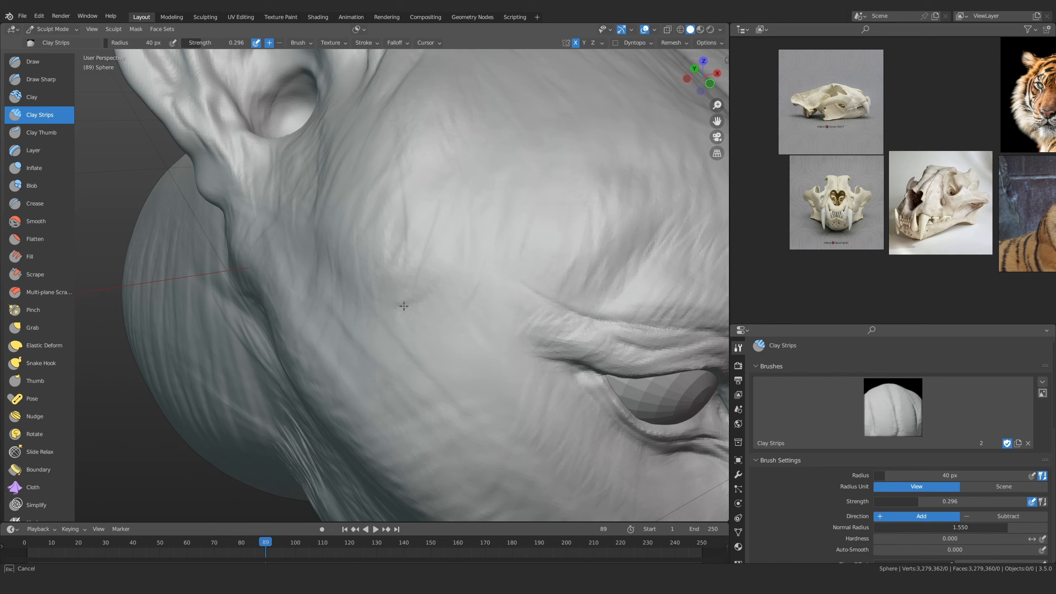
{"action": "left_click_drag", "start_coordinate": [439, 284], "coordinate": [421, 307]}
Add fur-like Clay Strips strokes across the temple between the ear and brow at a 64 px radius
{"action": "middle_click_drag", "start_coordinate": [410, 362], "coordinate": [379, 314]}
{"action": "middle_click_drag", "start_coordinate": [332, 245], "coordinate": [336, 307]}
{"action": "key", "text": "f"}
{"action": "left_click", "coordinate": [346, 307]}
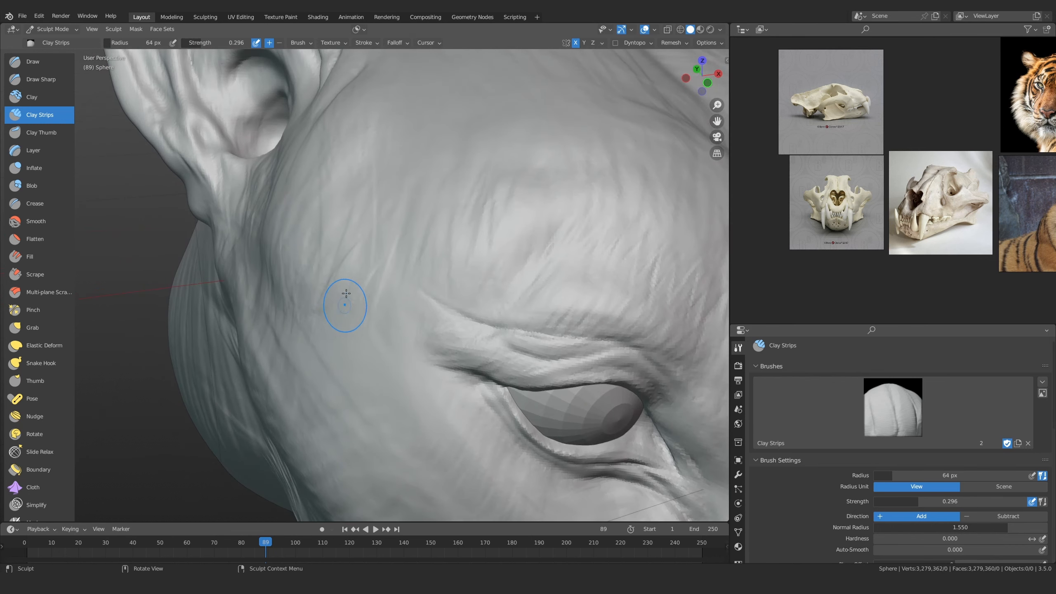
{"action": "left_click_drag", "start_coordinate": [345, 297], "coordinate": [347, 225]}
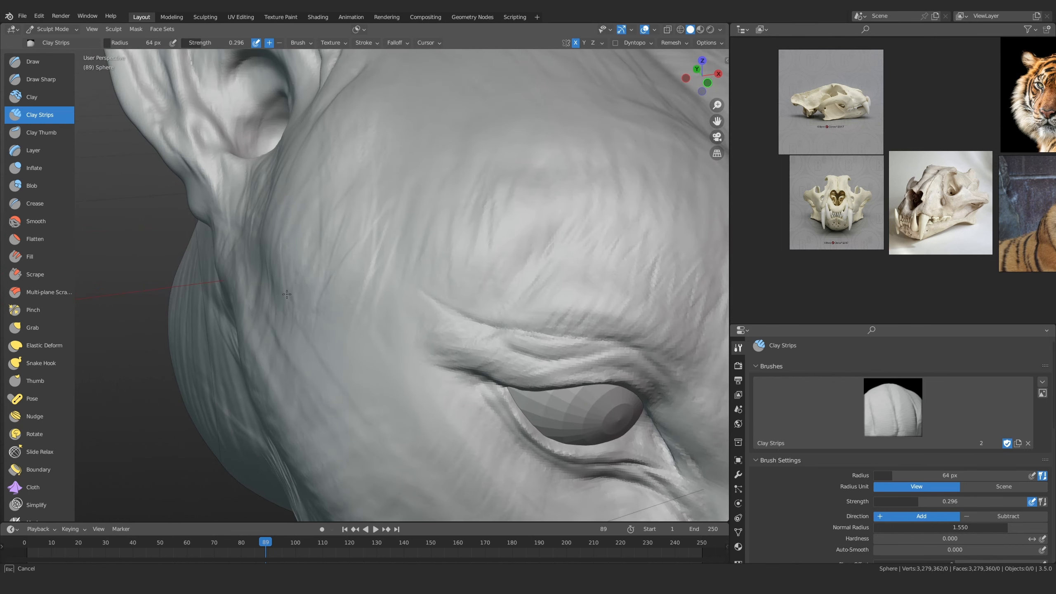
{"action": "left_click_drag", "start_coordinate": [287, 294], "coordinate": [291, 310]}
Texture the skin just below and in front of the ear with Clay Strips at a 52 px radius
{"action": "mouse_move", "coordinate": [291, 310]}
{"action": "middle_mouse_down"}
{"action": "mouse_move", "coordinate": [337, 301]}
{"action": "mouse_move", "coordinate": [349, 262]}
{"action": "middle_mouse_up"}
{"action": "key", "text": "f"}
{"action": "left_click", "coordinate": [403, 257]}
{"action": "left_click_drag", "start_coordinate": [403, 257], "coordinate": [416, 322]}
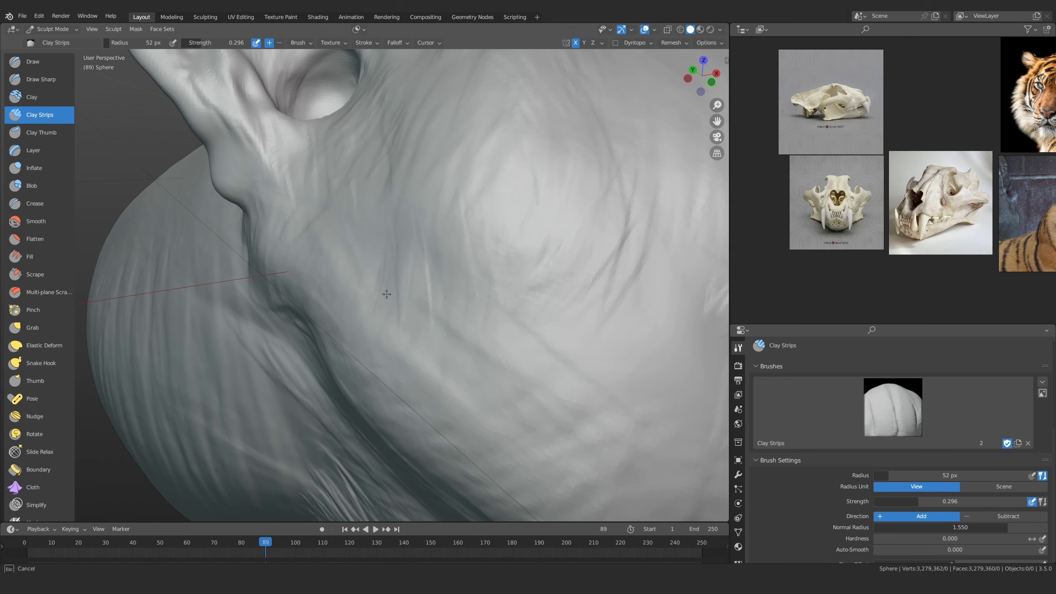
{"action": "left_click_drag", "start_coordinate": [446, 368], "coordinate": [453, 327]}
Soften the lower and front rim of the ear canal into the surrounding skin with Clay Strips at a 63 px radius
{"action": "mouse_move", "coordinate": [453, 326]}
{"action": "middle_mouse_down", "text": "ctrl"}
{"action": "mouse_move", "coordinate": [447, 358]}
{"action": "mouse_move", "coordinate": [382, 323]}
{"action": "mouse_move", "coordinate": [374, 345]}
{"action": "middle_mouse_up", "text": "ctrl"}
{"action": "mouse_move", "coordinate": [332, 297]}
{"action": "middle_mouse_down"}
{"action": "mouse_move", "coordinate": [353, 323]}
{"action": "mouse_move", "coordinate": [417, 330]}
{"action": "middle_mouse_up"}
{"action": "mouse_move", "coordinate": [417, 330]}
{"action": "middle_mouse_down", "text": "ctrl"}
{"action": "mouse_move", "coordinate": [416, 262]}
{"action": "mouse_move", "coordinate": [402, 279]}
{"action": "mouse_move", "coordinate": [414, 318]}
{"action": "middle_mouse_up", "text": "ctrl"}
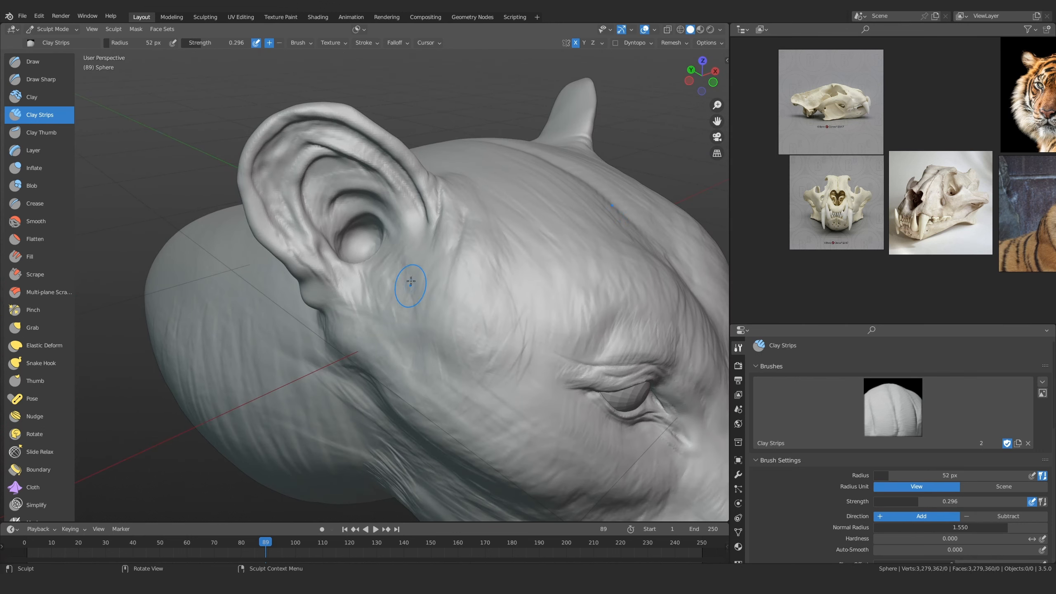
{"action": "middle_click_drag", "start_coordinate": [411, 281], "coordinate": [377, 348], "text": "ctrl"}
{"action": "mouse_move", "coordinate": [394, 321]}
{"action": "middle_mouse_down"}
{"action": "mouse_move", "coordinate": [424, 318]}
{"action": "mouse_move", "coordinate": [434, 332]}
{"action": "mouse_move", "coordinate": [430, 298]}
{"action": "mouse_move", "coordinate": [466, 281]}
{"action": "middle_mouse_up"}
{"action": "key", "text": "bracketright"}
{"action": "key", "text": "bracketright"}
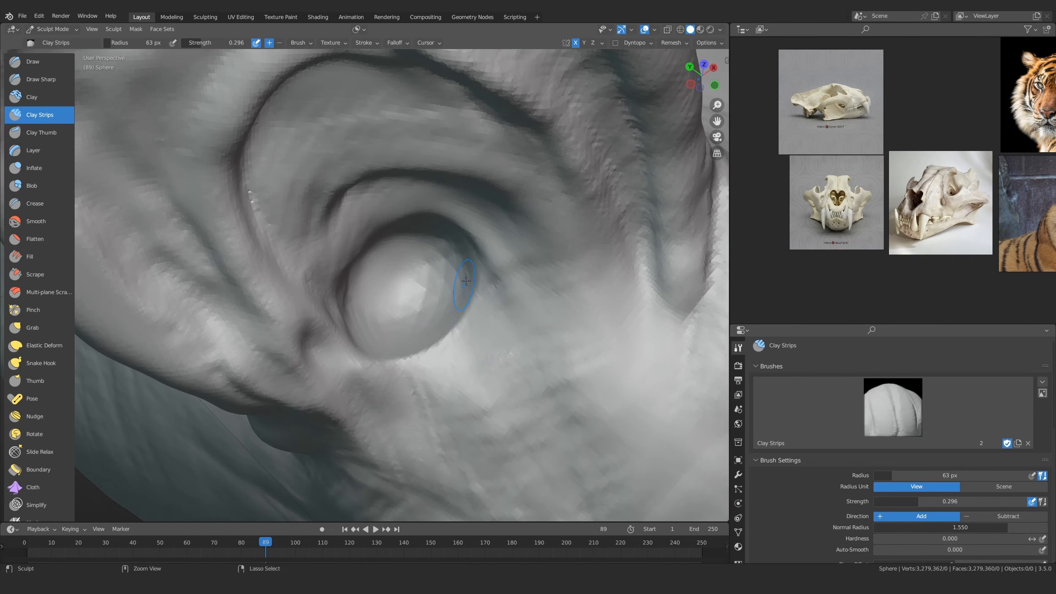
{"action": "left_click_drag", "start_coordinate": [429, 366], "coordinate": [401, 366]}
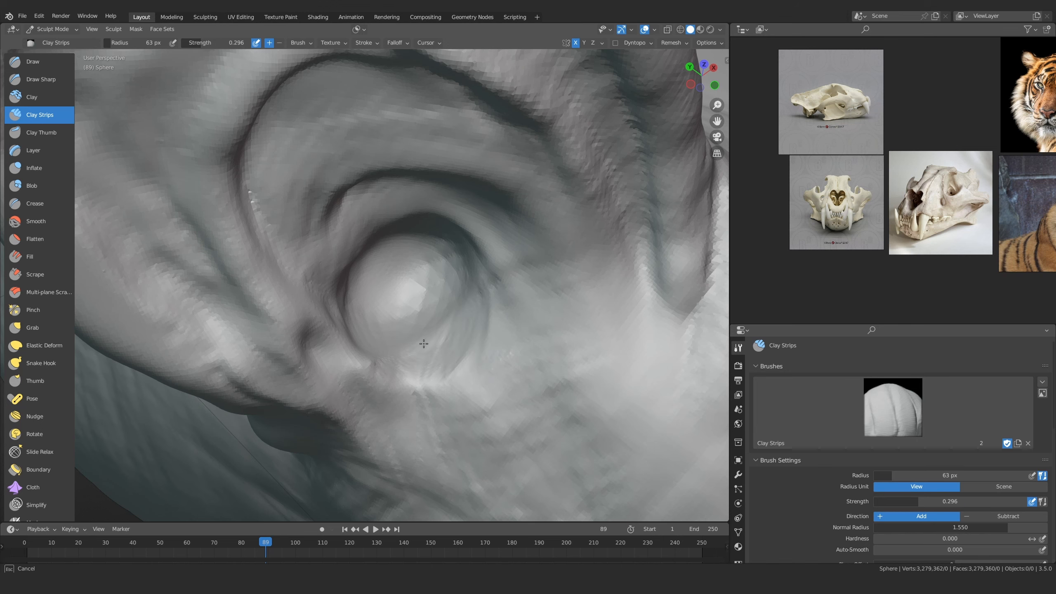
{"action": "mouse_move", "coordinate": [424, 344]}
{"action": "left_mouse_down"}
{"action": "mouse_move", "coordinate": [436, 378]}
{"action": "mouse_move", "coordinate": [503, 366]}
{"action": "mouse_move", "coordinate": [482, 341]}
{"action": "mouse_move", "coordinate": [382, 300]}
{"action": "mouse_move", "coordinate": [396, 283]}
{"action": "mouse_move", "coordinate": [381, 319]}
{"action": "left_mouse_up"}
{"action": "scroll", "coordinate": [483, 341], "scroll_direction": "down", "scroll_amount": 5}
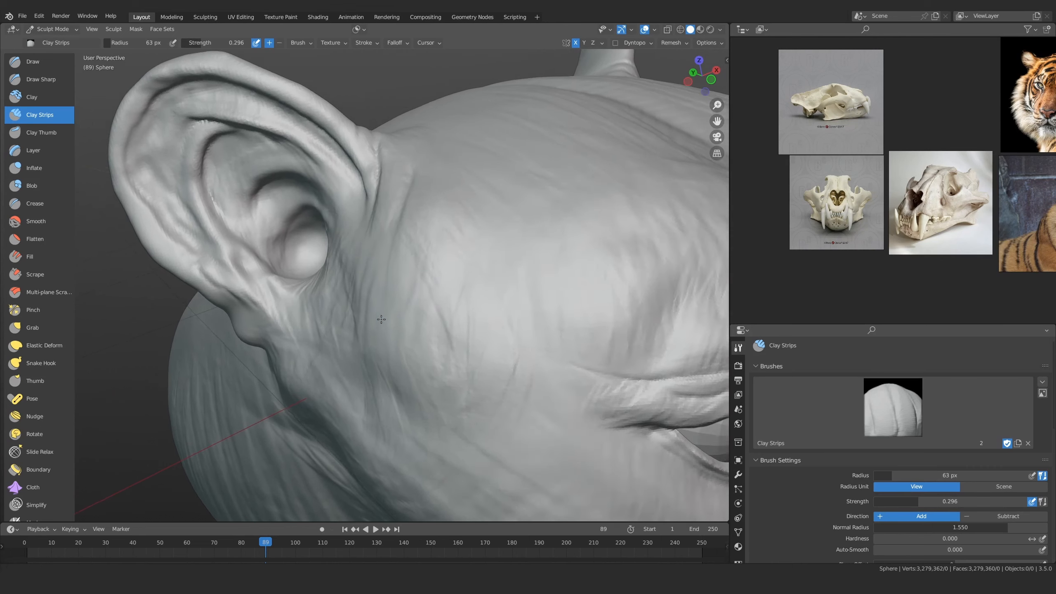
Add directional fur strokes below and in front of the ear opening with Clay Strips at 61 and 57 px radii
{"action": "mouse_move", "coordinate": [381, 319]}
{"action": "middle_mouse_down", "text": "ctrl"}
{"action": "mouse_move", "coordinate": [384, 288]}
{"action": "mouse_move", "coordinate": [397, 302]}
{"action": "middle_mouse_up", "text": "ctrl"}
{"action": "key", "text": "f"}
{"action": "left_click", "coordinate": [396, 286]}
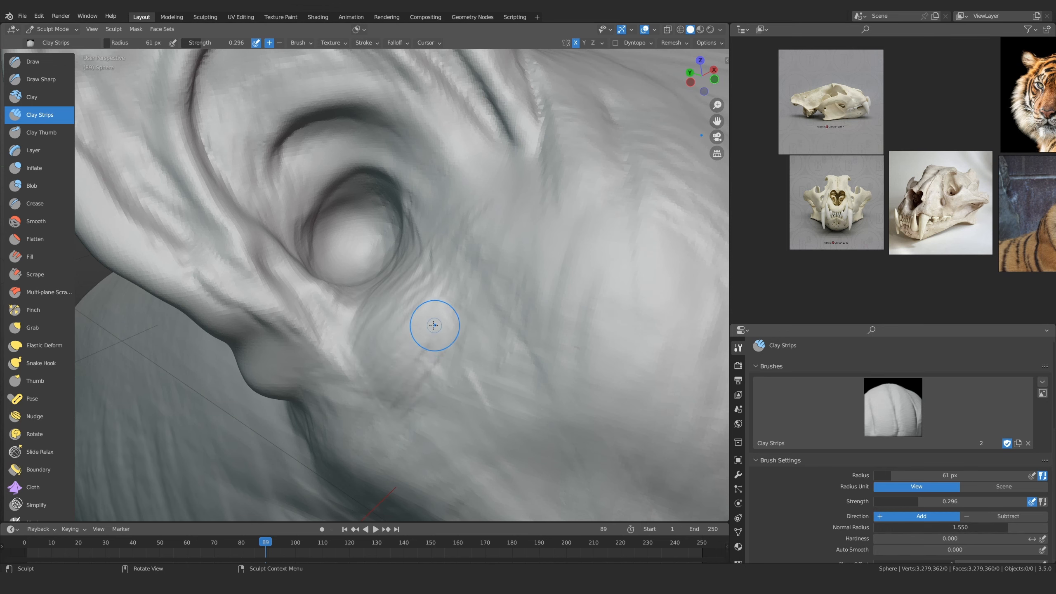
{"action": "mouse_move", "coordinate": [434, 326]}
{"action": "middle_mouse_down", "text": "ctrl"}
{"action": "mouse_move", "coordinate": [431, 339]}
{"action": "mouse_move", "coordinate": [402, 286]}
{"action": "middle_mouse_up", "text": "ctrl"}
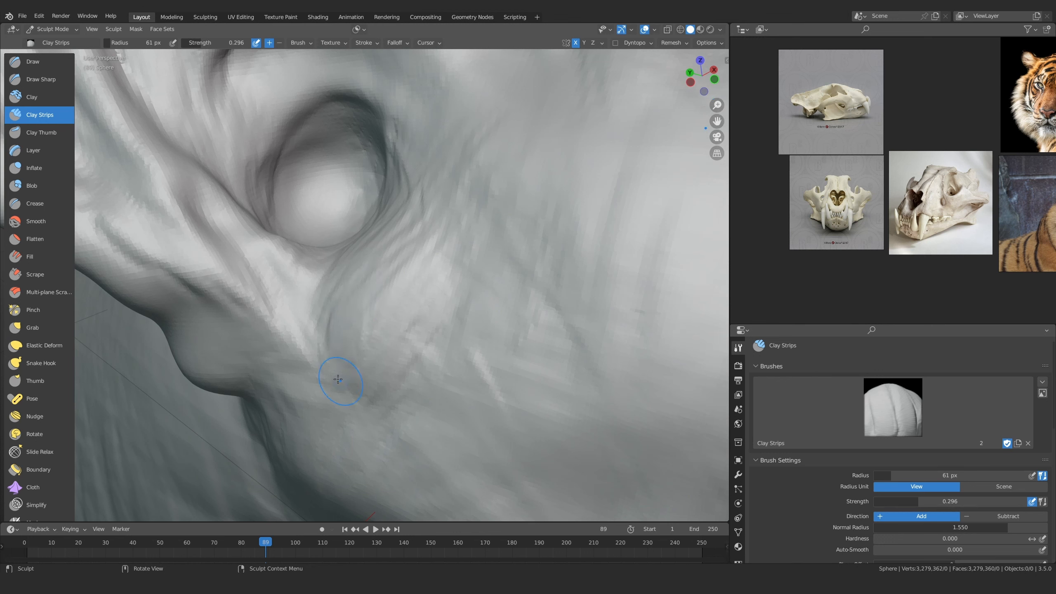
{"action": "key", "text": "f"}
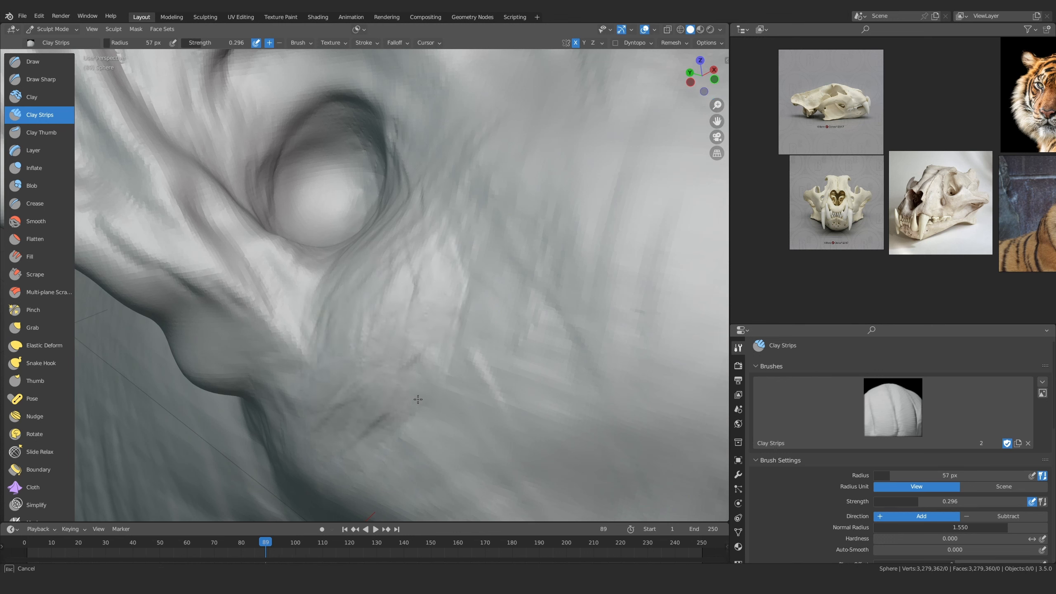
{"action": "mouse_move", "coordinate": [426, 437]}
{"action": "middle_mouse_down", "text": "ctrl"}
{"action": "mouse_move", "coordinate": [470, 341]}
{"action": "mouse_move", "coordinate": [399, 326]}
{"action": "mouse_move", "coordinate": [364, 334]}
{"action": "mouse_move", "coordinate": [366, 292]}
{"action": "mouse_move", "coordinate": [316, 270]}
{"action": "mouse_move", "coordinate": [345, 232]}
{"action": "mouse_move", "coordinate": [386, 294]}
{"action": "mouse_move", "coordinate": [436, 331]}
{"action": "mouse_move", "coordinate": [413, 338]}
{"action": "mouse_move", "coordinate": [415, 321]}
{"action": "mouse_move", "coordinate": [375, 327]}
{"action": "mouse_move", "coordinate": [354, 267]}
{"action": "mouse_move", "coordinate": [362, 277]}
{"action": "middle_mouse_up", "text": "ctrl"}
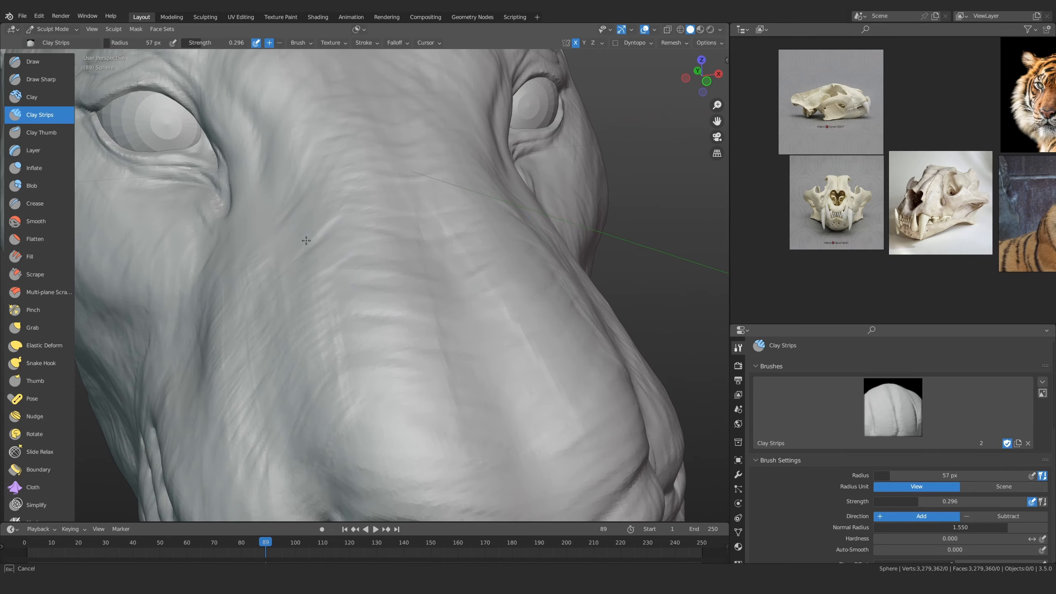
Compare the head's side profile around the eye and nose bridge with the tiger profile reference
{"action": "middle_click_drag", "start_coordinate": [348, 216], "coordinate": [435, 265], "text": "ctrl"}
{"action": "key", "text": "KP_3"}
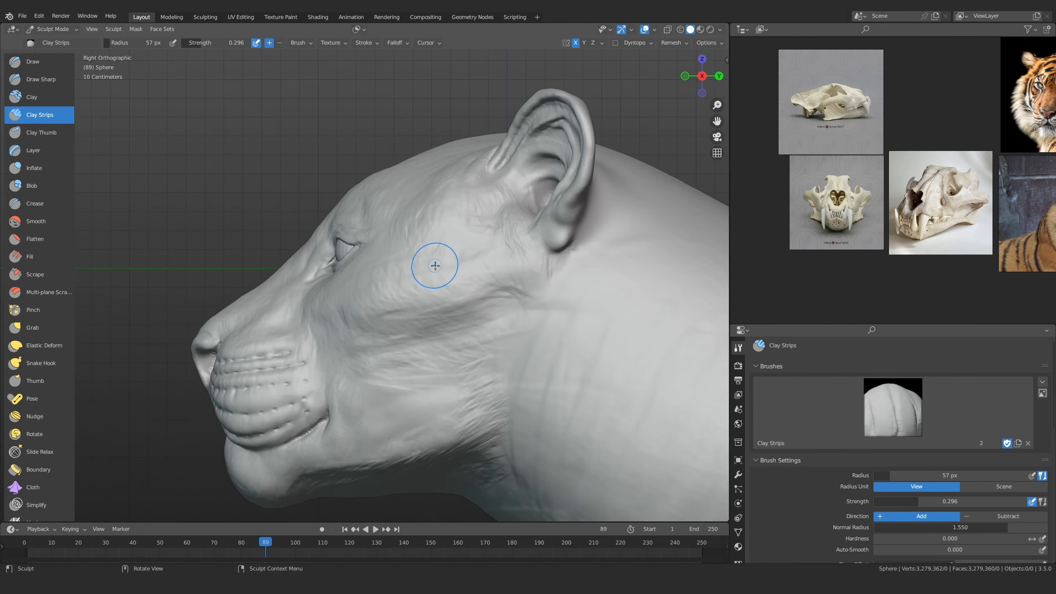
{"action": "middle_click_drag", "start_coordinate": [334, 242], "coordinate": [547, 259], "text": "shift"}
{"action": "middle_click_drag", "start_coordinate": [964, 161], "coordinate": [796, 258]}
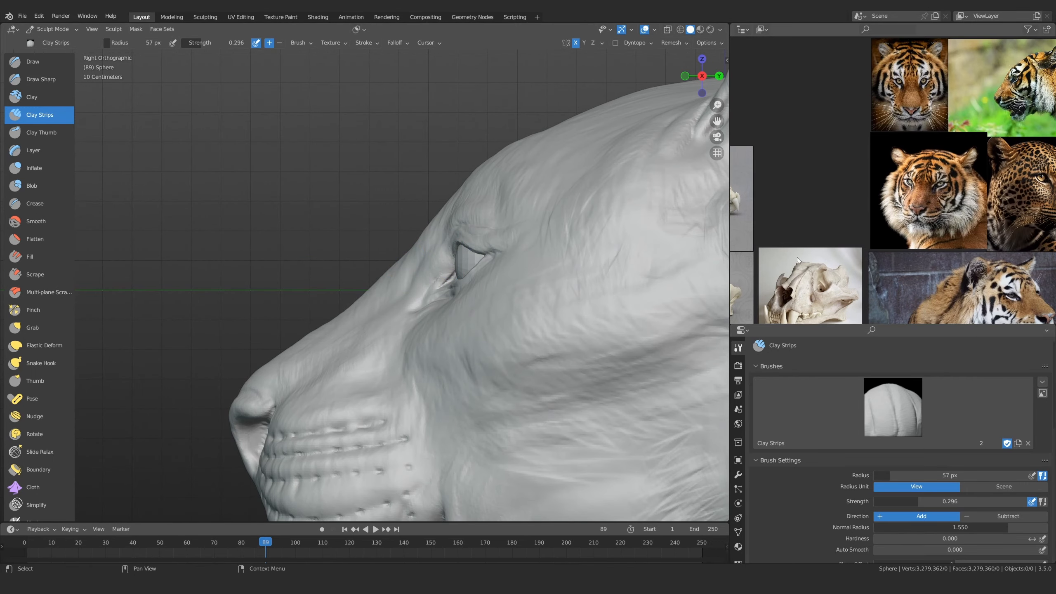
{"action": "middle_click_drag", "start_coordinate": [970, 95], "coordinate": [899, 204]}
{"action": "scroll", "coordinate": [899, 203], "scroll_direction": "up", "scroll_amount": 6}
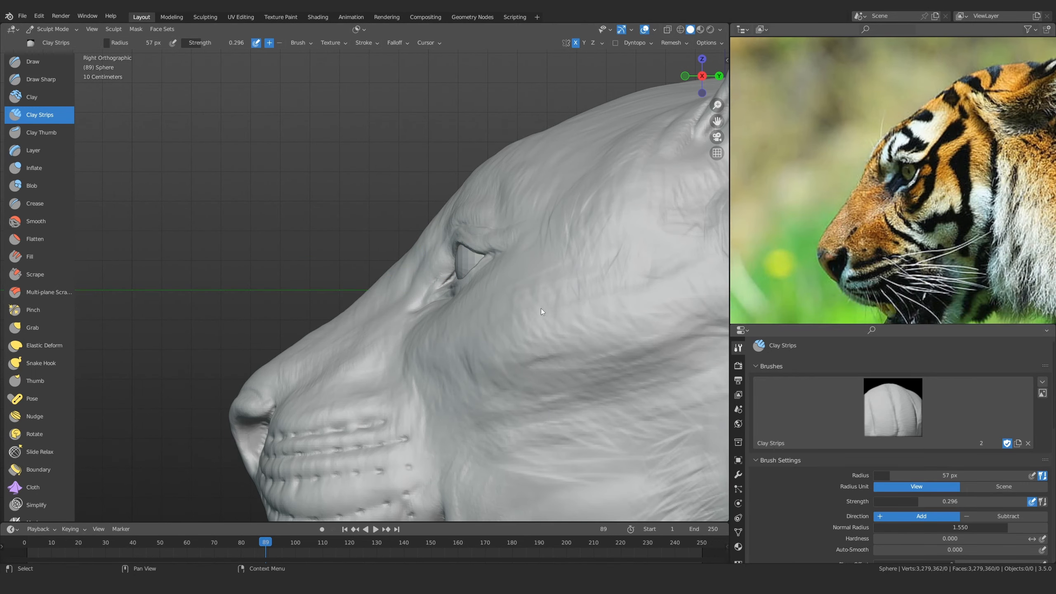
{"action": "mouse_move", "coordinate": [430, 258]}
{"action": "middle_mouse_down", "text": "ctrl"}
{"action": "mouse_move", "coordinate": [442, 218]}
{"action": "mouse_move", "coordinate": [449, 227]}
{"action": "middle_mouse_up", "text": "ctrl"}
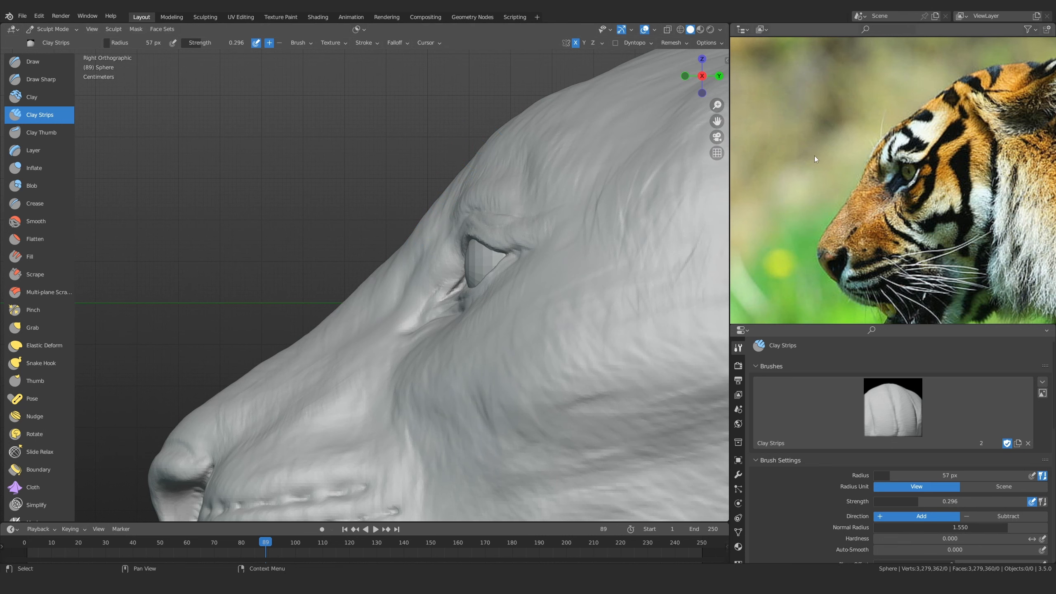
Adjust the nose bridge profile in front of the eye with the Grab brush at a 212 px radius
{"action": "key", "text": "g"}
{"action": "middle_click_drag", "start_coordinate": [366, 271], "coordinate": [366, 302], "text": "ctrl"}
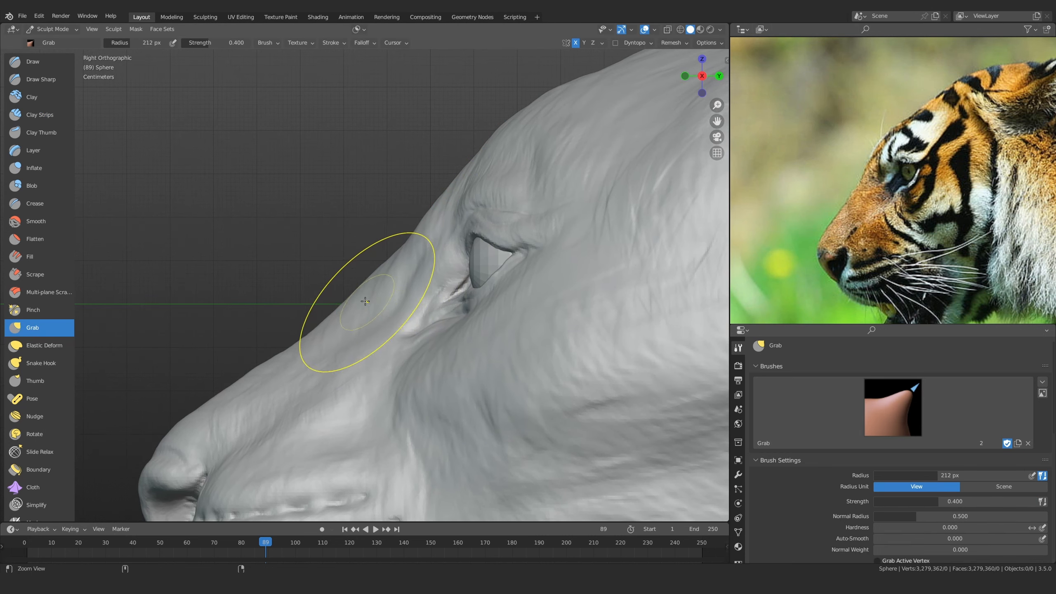
{"action": "scroll", "coordinate": [368, 297], "scroll_direction": "down", "scroll_amount": 2}
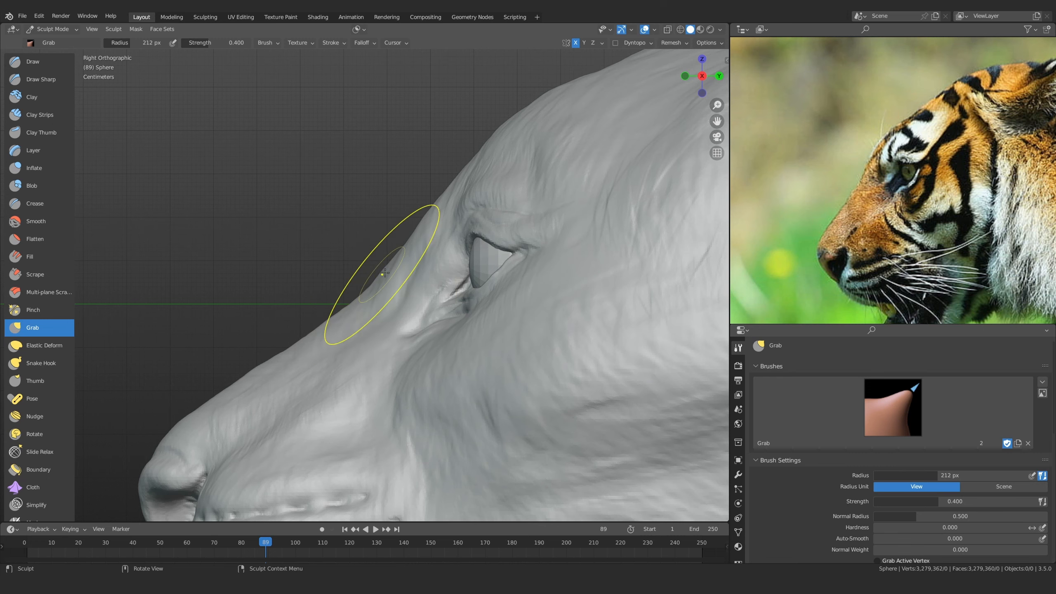
{"action": "middle_click_drag", "start_coordinate": [353, 259], "coordinate": [316, 257]}
{"action": "scroll", "coordinate": [307, 256], "scroll_direction": "up", "scroll_amount": 2}
{"action": "scroll", "coordinate": [306, 256], "scroll_direction": "down", "scroll_amount": 2}
{"action": "key", "text": "KP_3"}
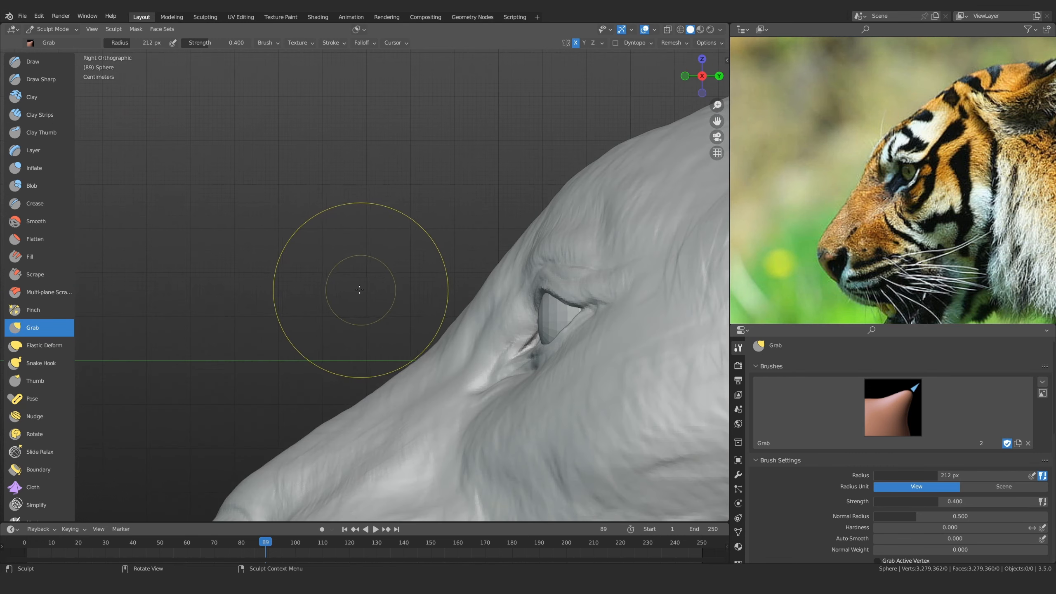
Reshape the profile from the nose bridge up to the brow and forehead with Grab at a 230 px radius
{"action": "scroll", "coordinate": [425, 290], "scroll_direction": "up", "scroll_amount": 2}
{"action": "middle_click_drag", "start_coordinate": [424, 290], "coordinate": [424, 275], "text": "ctrl"}
{"action": "key", "text": "f"}
{"action": "left_click", "coordinate": [432, 274]}
{"action": "left_click_drag", "start_coordinate": [421, 273], "coordinate": [405, 266]}
{"action": "mouse_move", "coordinate": [474, 227]}
{"action": "left_mouse_down"}
{"action": "mouse_move", "coordinate": [482, 201]}
{"action": "mouse_move", "coordinate": [536, 152]}
{"action": "left_mouse_up"}
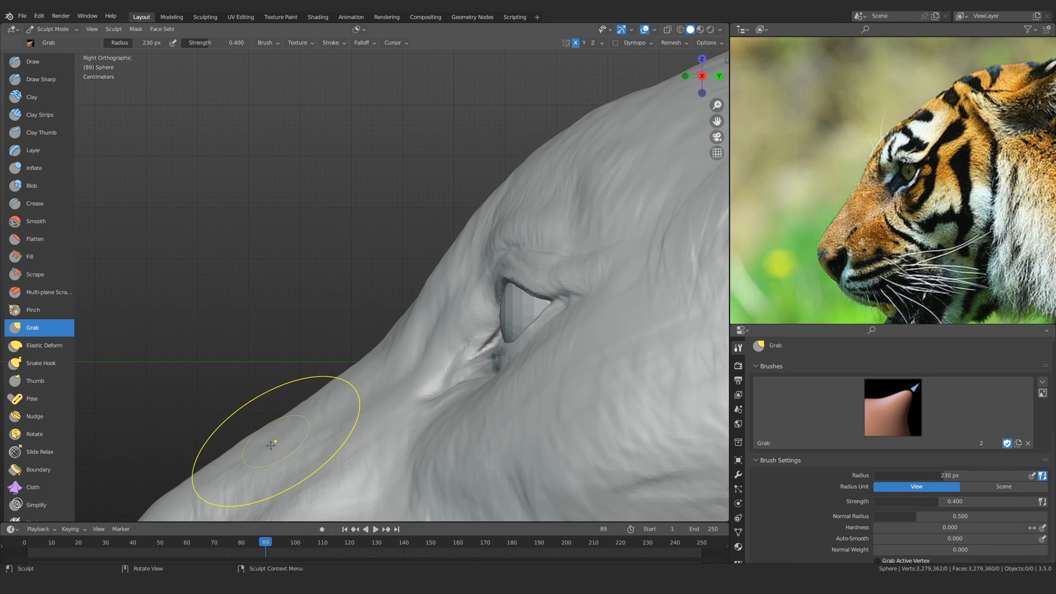
{"action": "middle_click_drag", "start_coordinate": [446, 212], "coordinate": [523, 298]}
{"action": "left_click_drag", "start_coordinate": [523, 298], "coordinate": [590, 293], "text": "alt"}
{"action": "mouse_move", "coordinate": [386, 291]}
{"action": "left_mouse_down", "text": "alt"}
{"action": "mouse_move", "coordinate": [455, 306]}
{"action": "mouse_move", "coordinate": [528, 291]}
{"action": "mouse_move", "coordinate": [424, 242]}
{"action": "mouse_move", "coordinate": [499, 306]}
{"action": "mouse_move", "coordinate": [458, 320]}
{"action": "mouse_move", "coordinate": [285, 269]}
{"action": "left_mouse_up", "text": "alt"}
Add fine fur strokes to the nose bridge beside the inner eye corner with Clay Strips at a 34 px radius
{"action": "left_click", "coordinate": [40, 114]}
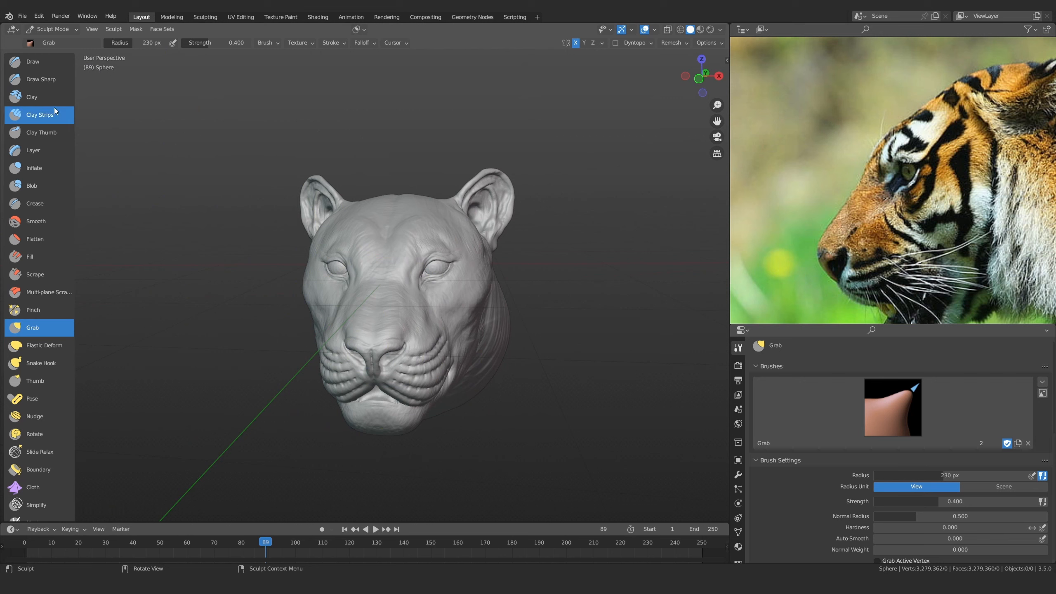
{"action": "key", "text": "f"}
{"action": "left_click", "coordinate": [330, 277]}
{"action": "scroll", "coordinate": [348, 247], "scroll_direction": "up", "scroll_amount": 5}
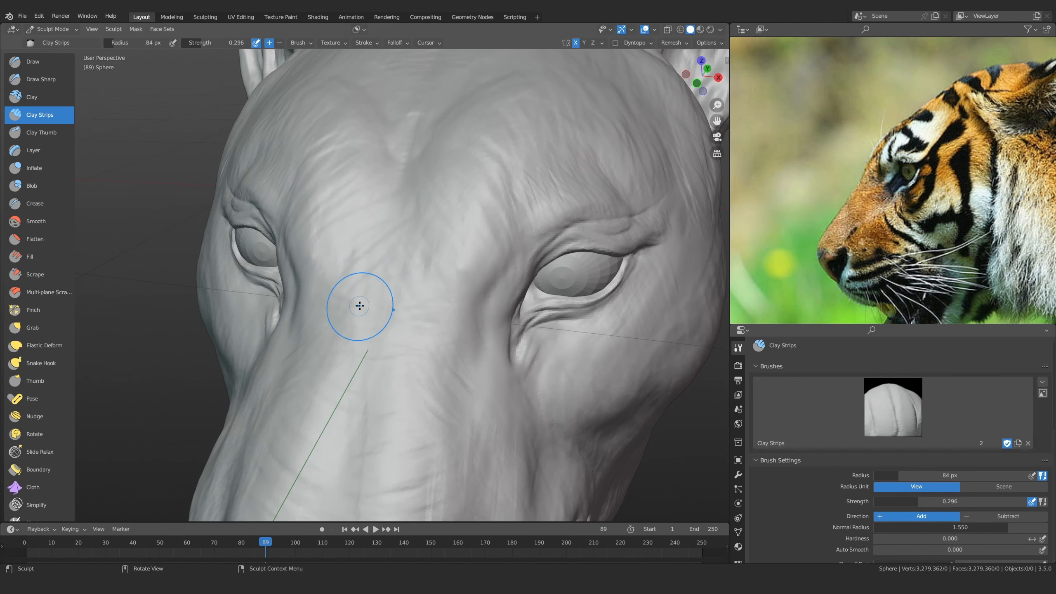
{"action": "middle_click_drag", "start_coordinate": [359, 306], "coordinate": [335, 340]}
{"action": "key", "text": "f"}
{"action": "left_click", "coordinate": [365, 304]}
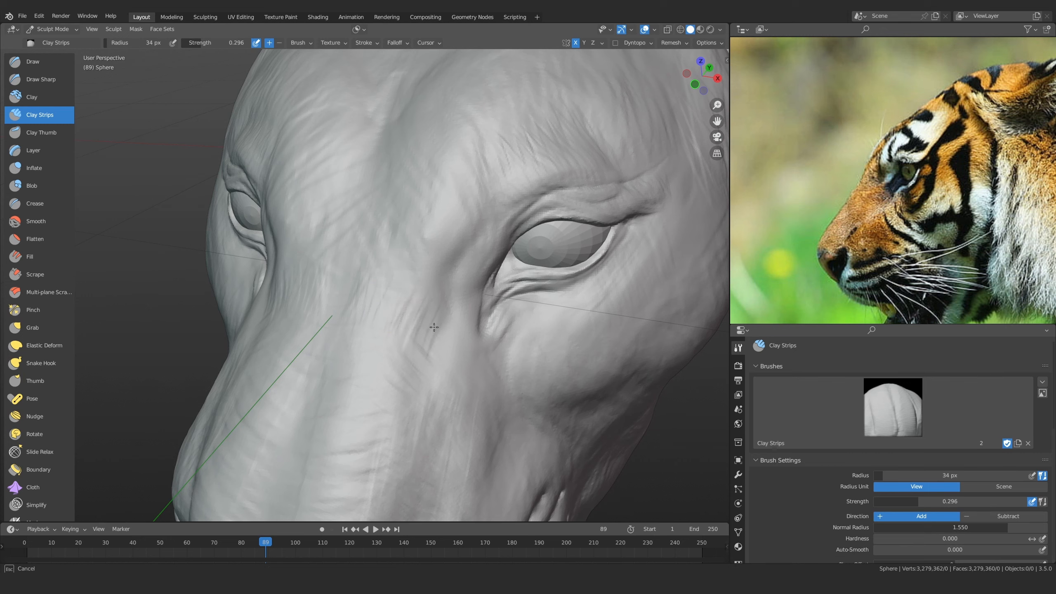
{"action": "scroll", "coordinate": [429, 332], "scroll_direction": "down", "scroll_amount": 4}
{"action": "mouse_move", "coordinate": [434, 327]}
{"action": "left_mouse_down"}
{"action": "mouse_move", "coordinate": [428, 337]}
{"action": "mouse_move", "coordinate": [458, 295]}
{"action": "mouse_move", "coordinate": [451, 282]}
{"action": "mouse_move", "coordinate": [388, 293]}
{"action": "left_mouse_up"}
Sculpt curved fur strokes across the forehead above the brow with Clay Strips at a 51 px radius
{"action": "scroll", "coordinate": [366, 352], "scroll_direction": "up", "scroll_amount": 4}
{"action": "left_click_drag", "start_coordinate": [365, 352], "coordinate": [410, 287], "text": "alt"}
{"action": "scroll", "coordinate": [332, 320], "scroll_direction": "up", "scroll_amount": 3}
{"action": "left_click_drag", "start_coordinate": [411, 287], "coordinate": [417, 298], "text": "alt"}
{"action": "left_click_drag", "start_coordinate": [407, 260], "coordinate": [340, 351]}
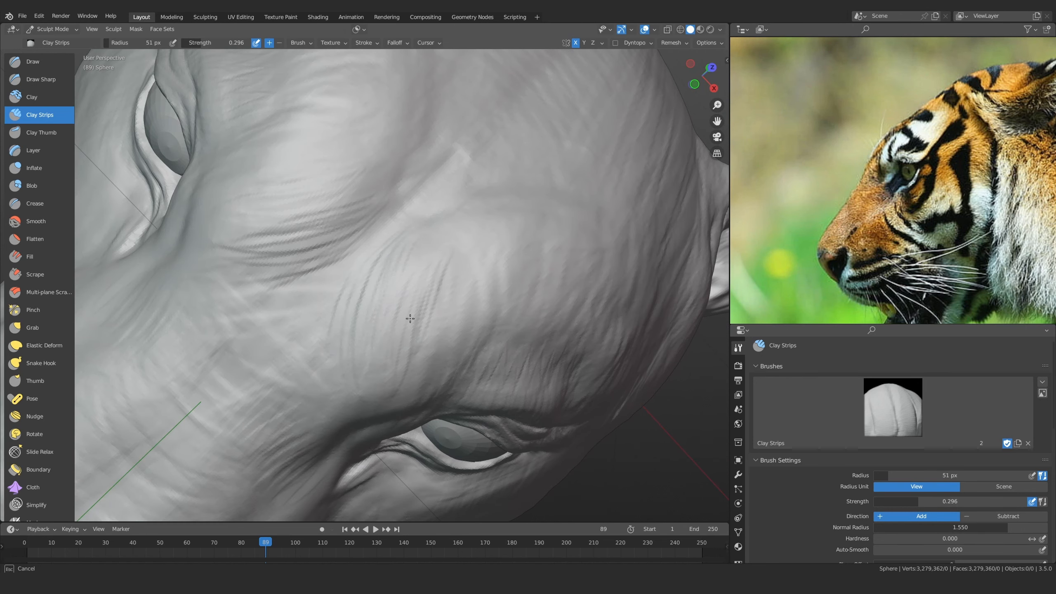
{"action": "left_click_drag", "start_coordinate": [410, 318], "coordinate": [447, 283]}
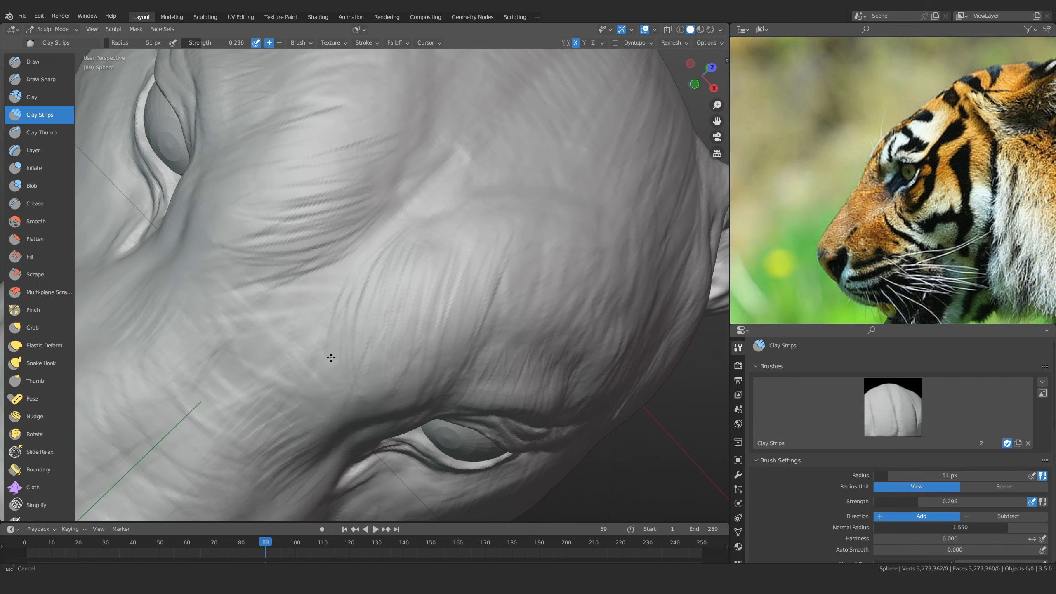
{"action": "left_click_drag", "start_coordinate": [449, 252], "coordinate": [468, 228]}
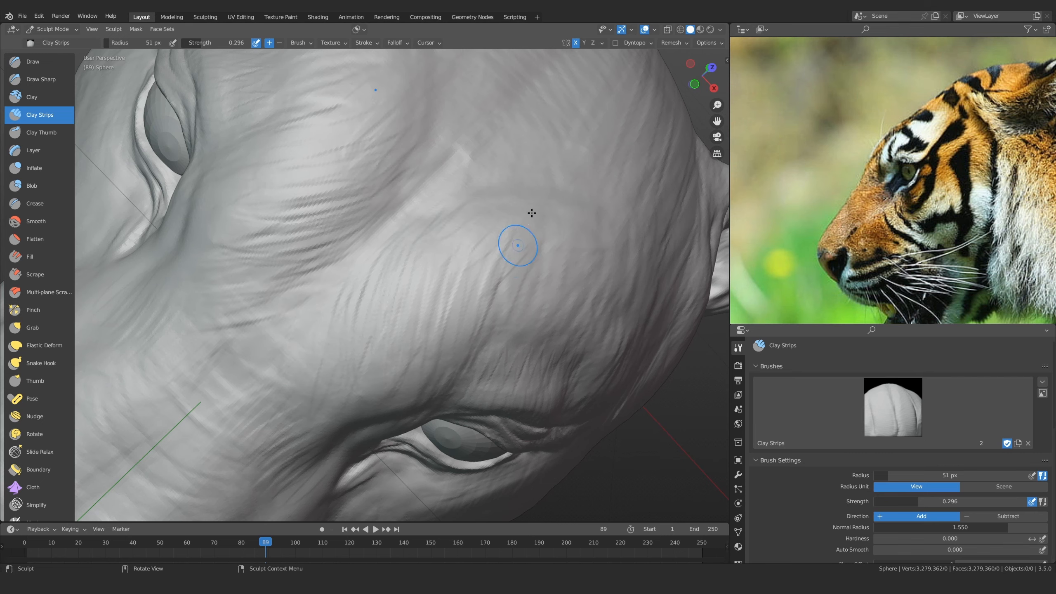
Work fur strokes into the centre of the forehead with Clay Strips at a 69 px radius
{"action": "middle_click_drag", "start_coordinate": [514, 246], "coordinate": [416, 333], "text": "ctrl"}
{"action": "mouse_move", "coordinate": [416, 332]}
{"action": "middle_mouse_down"}
{"action": "mouse_move", "coordinate": [376, 361]}
{"action": "mouse_move", "coordinate": [377, 478]}
{"action": "mouse_move", "coordinate": [415, 349]}
{"action": "mouse_move", "coordinate": [406, 281]}
{"action": "middle_mouse_up"}
{"action": "middle_click_drag", "start_coordinate": [354, 383], "coordinate": [353, 323], "text": "shift"}
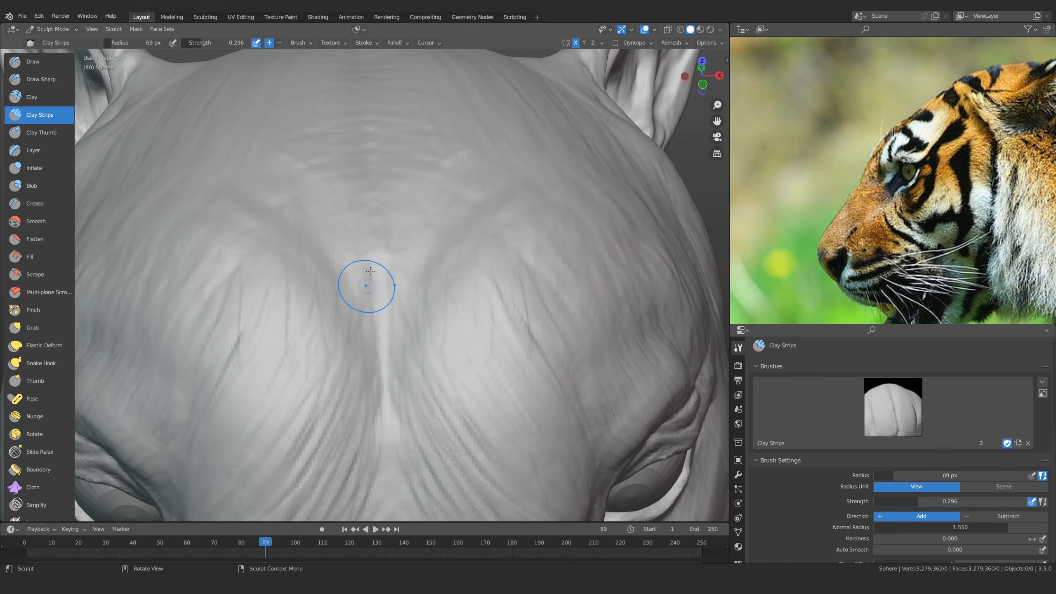
{"action": "middle_click_drag", "start_coordinate": [371, 271], "coordinate": [368, 246], "text": "ctrl"}
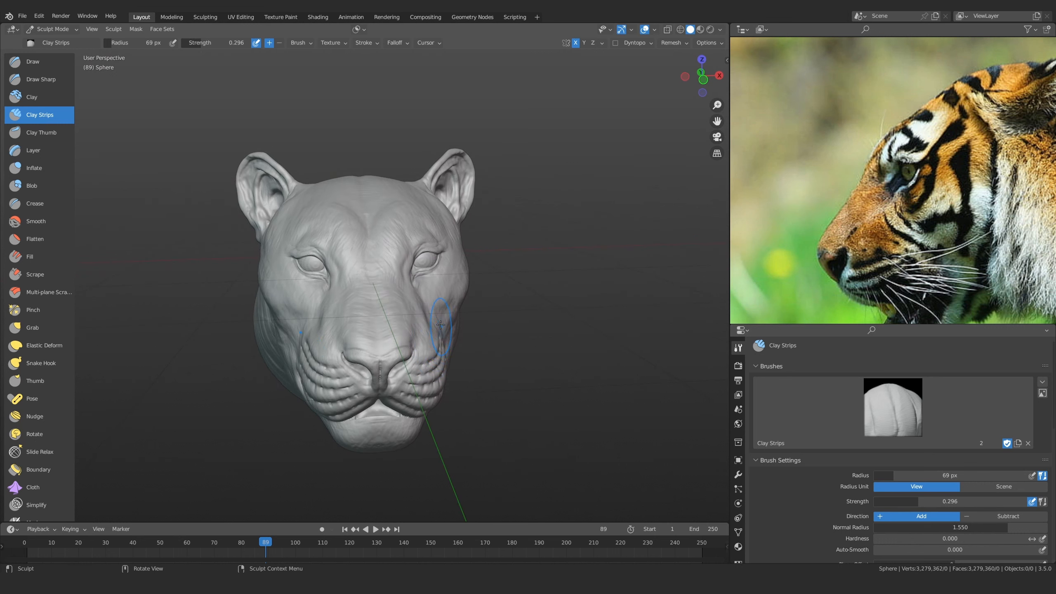
Examine the head, muzzle and cheek from several angles and compare them with the front-facing tiger reference
{"action": "mouse_move", "coordinate": [445, 289]}
{"action": "middle_mouse_down"}
{"action": "mouse_move", "coordinate": [414, 272]}
{"action": "mouse_move", "coordinate": [444, 310]}
{"action": "mouse_move", "coordinate": [387, 318]}
{"action": "mouse_move", "coordinate": [354, 291]}
{"action": "mouse_move", "coordinate": [324, 323]}
{"action": "mouse_move", "coordinate": [378, 331]}
{"action": "mouse_move", "coordinate": [370, 342]}
{"action": "mouse_move", "coordinate": [432, 324]}
{"action": "middle_mouse_up"}
{"action": "middle_click_drag", "start_coordinate": [416, 324], "coordinate": [394, 274], "text": "ctrl"}
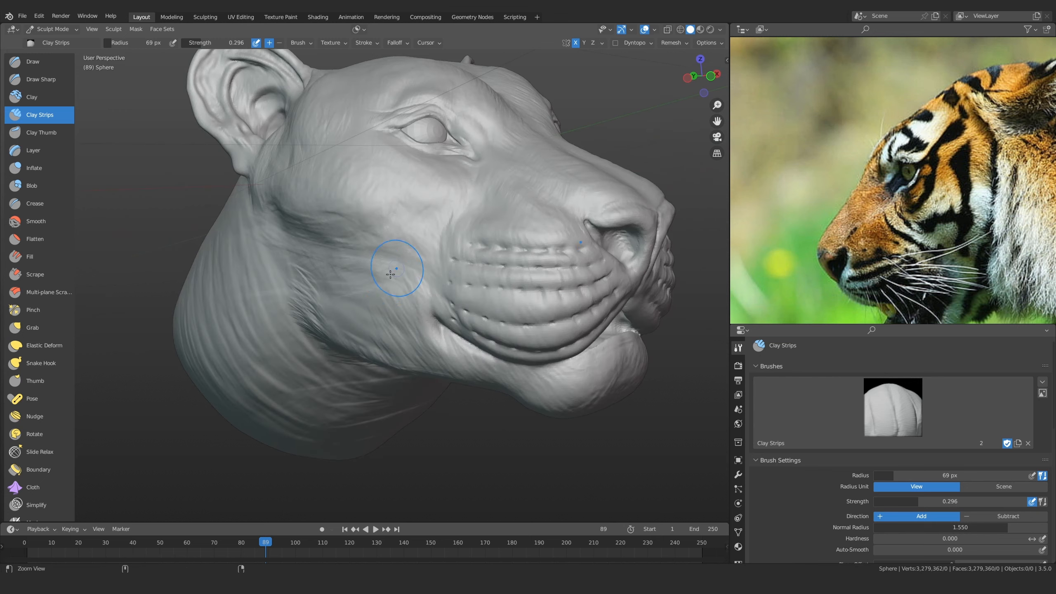
{"action": "mouse_move", "coordinate": [374, 378]}
{"action": "middle_mouse_down"}
{"action": "mouse_move", "coordinate": [358, 342]}
{"action": "mouse_move", "coordinate": [392, 348]}
{"action": "mouse_move", "coordinate": [360, 349]}
{"action": "mouse_move", "coordinate": [367, 308]}
{"action": "mouse_move", "coordinate": [332, 341]}
{"action": "middle_mouse_up"}
{"action": "key", "text": "f"}
{"action": "left_click", "coordinate": [386, 348]}
{"action": "mouse_move", "coordinate": [332, 341]}
{"action": "middle_mouse_down", "text": "shift"}
{"action": "mouse_move", "coordinate": [352, 363]}
{"action": "mouse_move", "coordinate": [350, 310]}
{"action": "middle_mouse_up", "text": "shift"}
{"action": "scroll", "coordinate": [352, 362], "scroll_direction": "down", "scroll_amount": 2}
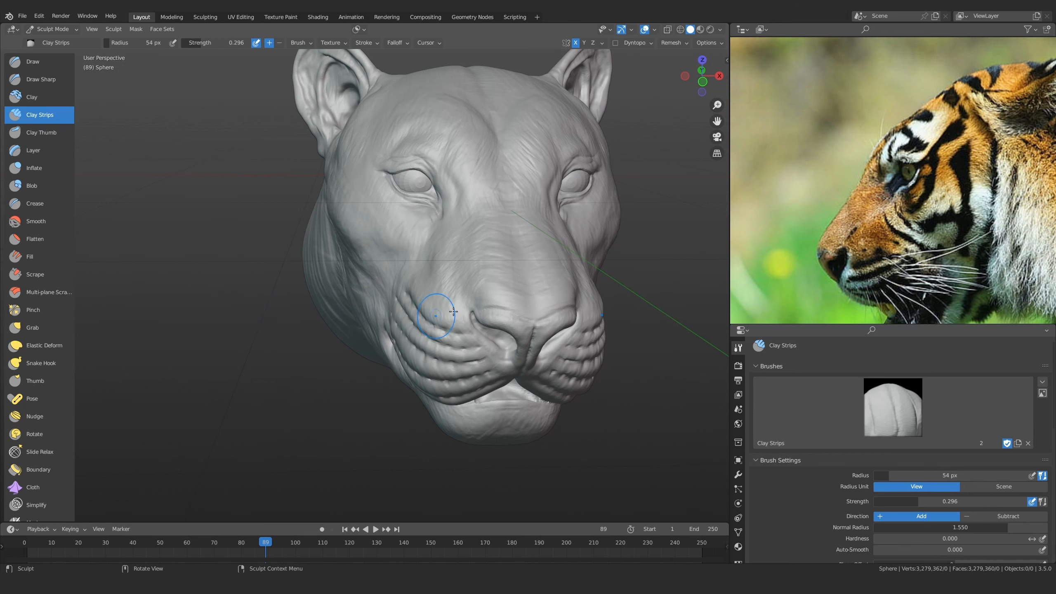
{"action": "middle_click_drag", "start_coordinate": [454, 311], "coordinate": [436, 278], "text": "shift"}
{"action": "scroll", "coordinate": [341, 274], "scroll_direction": "up", "scroll_amount": 3}
{"action": "scroll", "coordinate": [962, 206], "scroll_direction": "down", "scroll_amount": 5}
{"action": "middle_click_drag", "start_coordinate": [893, 98], "coordinate": [916, 156]}
{"action": "middle_click_drag", "start_coordinate": [890, 289], "coordinate": [880, 183]}
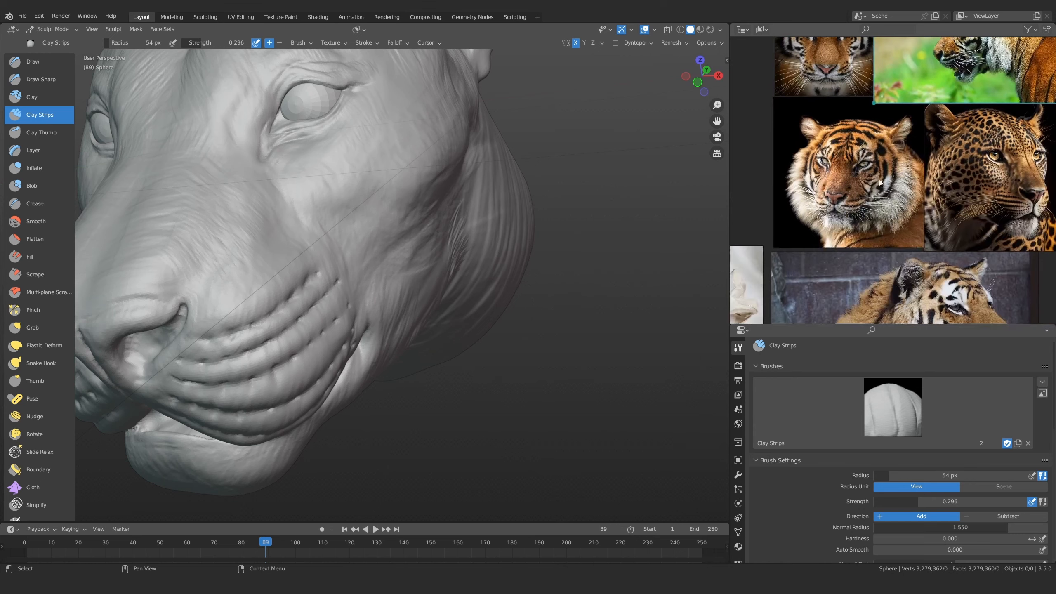
{"action": "scroll", "coordinate": [879, 183], "scroll_direction": "up", "scroll_amount": 4}
{"action": "left_click_drag", "start_coordinate": [484, 244], "coordinate": [435, 303], "text": "ctrl+alt"}
{"action": "left_click_drag", "start_coordinate": [424, 259], "coordinate": [385, 278], "text": "alt"}
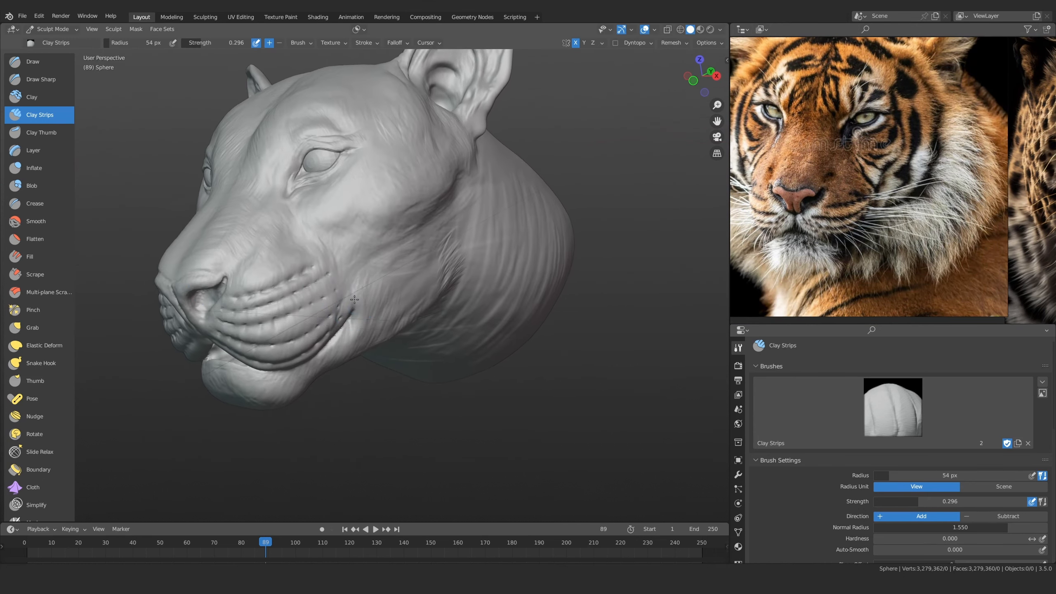
Add fur strokes along the cheek and jaw behind the mouth corner with Clay Strips at a 75 px radius
{"action": "mouse_move", "coordinate": [391, 345]}
{"action": "left_mouse_down", "text": "ctrl+alt"}
{"action": "mouse_move", "coordinate": [403, 295]}
{"action": "mouse_move", "coordinate": [440, 333]}
{"action": "left_mouse_up", "text": "ctrl+alt"}
{"action": "key", "text": "f"}
{"action": "left_click", "coordinate": [431, 290]}
{"action": "key", "text": "f"}
{"action": "left_click", "coordinate": [482, 278]}
{"action": "key", "text": "f"}
{"action": "left_click", "coordinate": [459, 317]}
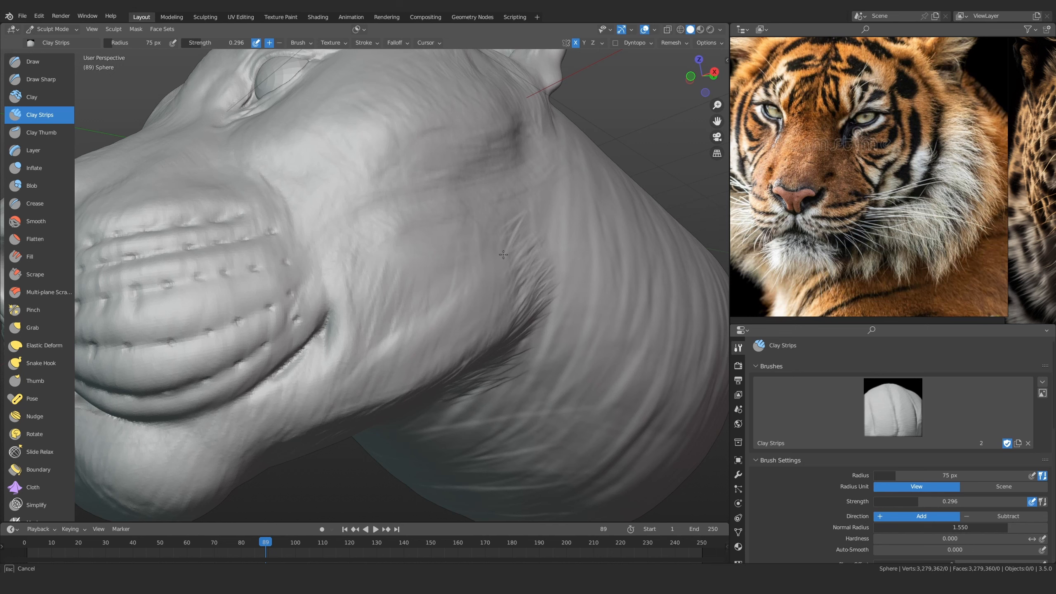
{"action": "left_click_drag", "start_coordinate": [436, 316], "coordinate": [391, 332]}
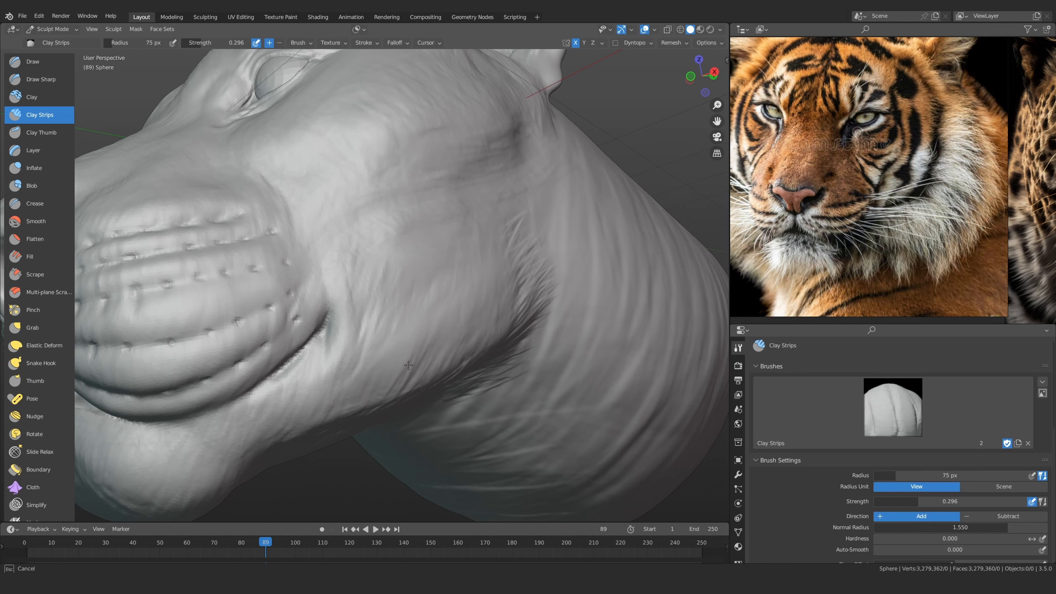
{"action": "mouse_move", "coordinate": [501, 261]}
{"action": "middle_mouse_down"}
{"action": "mouse_move", "coordinate": [453, 239]}
{"action": "mouse_move", "coordinate": [502, 238]}
{"action": "mouse_move", "coordinate": [506, 260]}
{"action": "middle_mouse_up"}
Extend the slanted fur strokes over the rear cheek toward the neck with Clay Strips at a 76 px radius
{"action": "mouse_move", "coordinate": [451, 301]}
{"action": "left_mouse_down"}
{"action": "mouse_move", "coordinate": [417, 276]}
{"action": "mouse_move", "coordinate": [393, 300]}
{"action": "left_mouse_up"}
{"action": "middle_click_drag", "start_coordinate": [393, 299], "coordinate": [453, 286]}
{"action": "key", "text": "f"}
{"action": "left_click", "coordinate": [454, 285]}
{"action": "left_click_drag", "start_coordinate": [408, 275], "coordinate": [393, 287]}
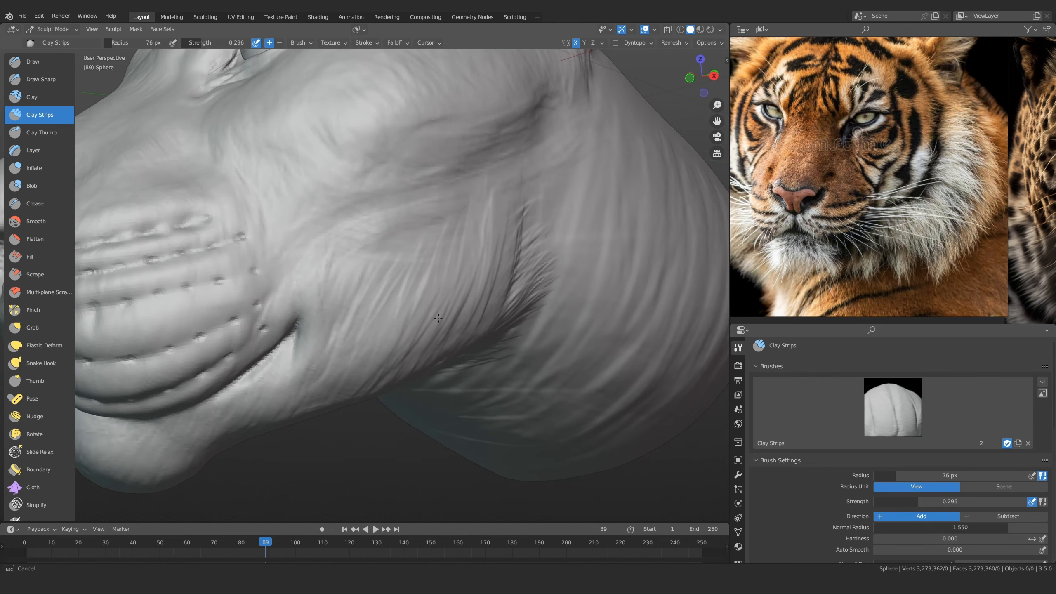
Build up fur strokes along the lower jaw edge with Clay Strips at a 67 px radius
{"action": "middle_click_drag", "start_coordinate": [470, 314], "coordinate": [440, 258]}
{"action": "key", "text": "f"}
{"action": "left_click", "coordinate": [478, 309]}
{"action": "left_click_drag", "start_coordinate": [406, 347], "coordinate": [401, 352]}
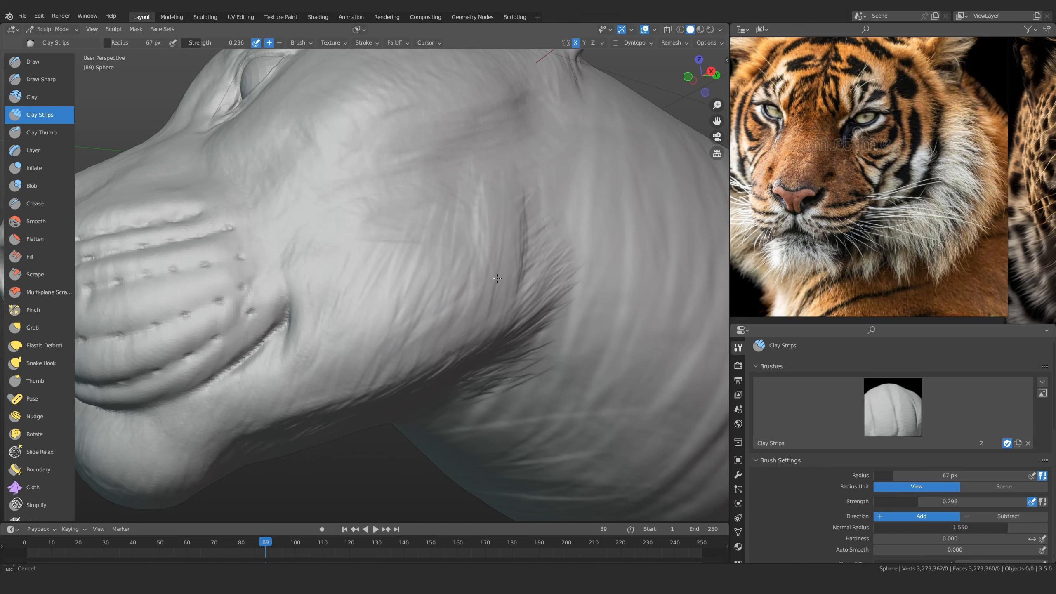
{"action": "left_click_drag", "start_coordinate": [460, 331], "coordinate": [346, 375]}
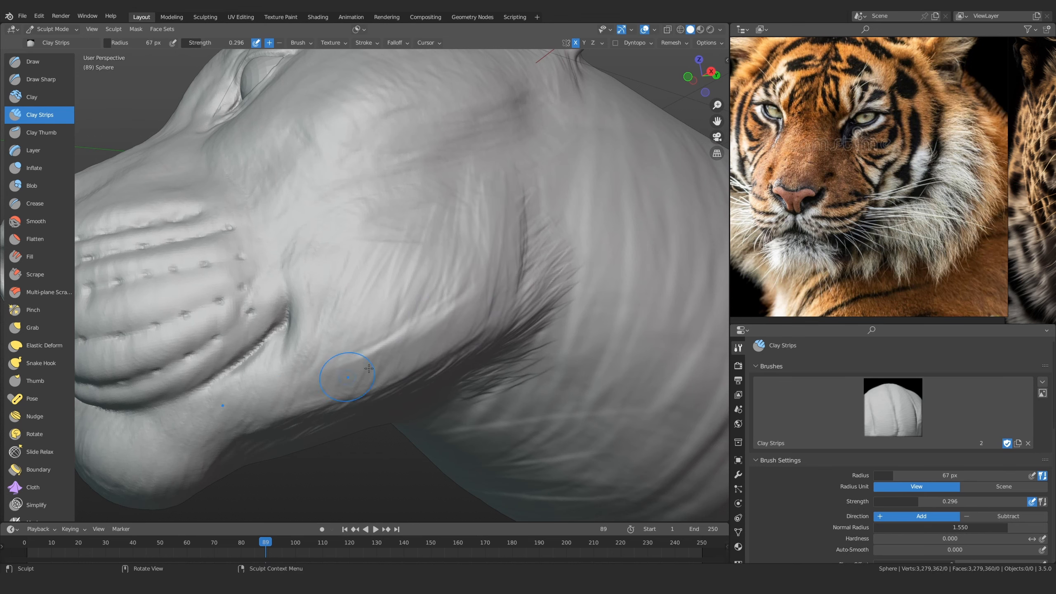
{"action": "mouse_move", "coordinate": [346, 375]}
{"action": "middle_mouse_down"}
{"action": "mouse_move", "coordinate": [368, 264]}
{"action": "mouse_move", "coordinate": [424, 333]}
{"action": "middle_mouse_up"}
Refine the fur flow on the opposite cheek and jaw with Clay Strips at a 70 px radius
{"action": "mouse_move", "coordinate": [424, 332]}
{"action": "middle_mouse_down", "text": "ctrl"}
{"action": "mouse_move", "coordinate": [450, 434]}
{"action": "mouse_move", "coordinate": [396, 299]}
{"action": "middle_mouse_up", "text": "ctrl"}
{"action": "left_click_drag", "start_coordinate": [395, 299], "coordinate": [419, 301], "text": "alt"}
{"action": "left_click_drag", "start_coordinate": [365, 374], "coordinate": [360, 332], "text": "ctrl+alt"}
{"action": "mouse_move", "coordinate": [360, 332]}
{"action": "left_mouse_down", "text": "alt+shift"}
{"action": "mouse_move", "coordinate": [399, 359]}
{"action": "mouse_move", "coordinate": [394, 318]}
{"action": "left_mouse_up", "text": "alt+shift"}
{"action": "mouse_move", "coordinate": [374, 375]}
{"action": "left_mouse_down", "text": "ctrl+alt"}
{"action": "mouse_move", "coordinate": [353, 333]}
{"action": "mouse_move", "coordinate": [370, 335]}
{"action": "left_mouse_up", "text": "ctrl+alt"}
{"action": "key", "text": "bracketright"}
{"action": "key", "text": "bracketright"}
{"action": "key", "text": "bracketright"}
{"action": "left_click_drag", "start_coordinate": [312, 377], "coordinate": [318, 373], "text": "alt"}
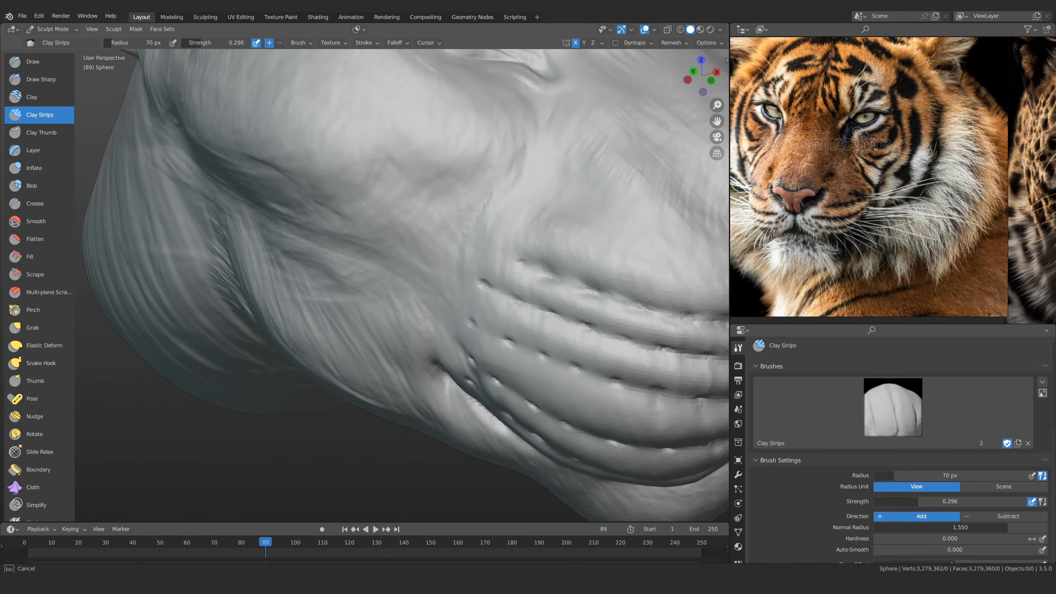
{"action": "left_click_drag", "start_coordinate": [360, 373], "coordinate": [366, 379]}
Set the Clay Strips radius to 101 px and check the cheek fur against the whole head
{"action": "left_click_drag", "start_coordinate": [332, 337], "coordinate": [333, 332], "text": "alt"}
{"action": "left_click_drag", "start_coordinate": [332, 332], "coordinate": [365, 369], "text": "alt+shift"}
{"action": "key", "text": "f"}
{"action": "left_click", "coordinate": [289, 288]}
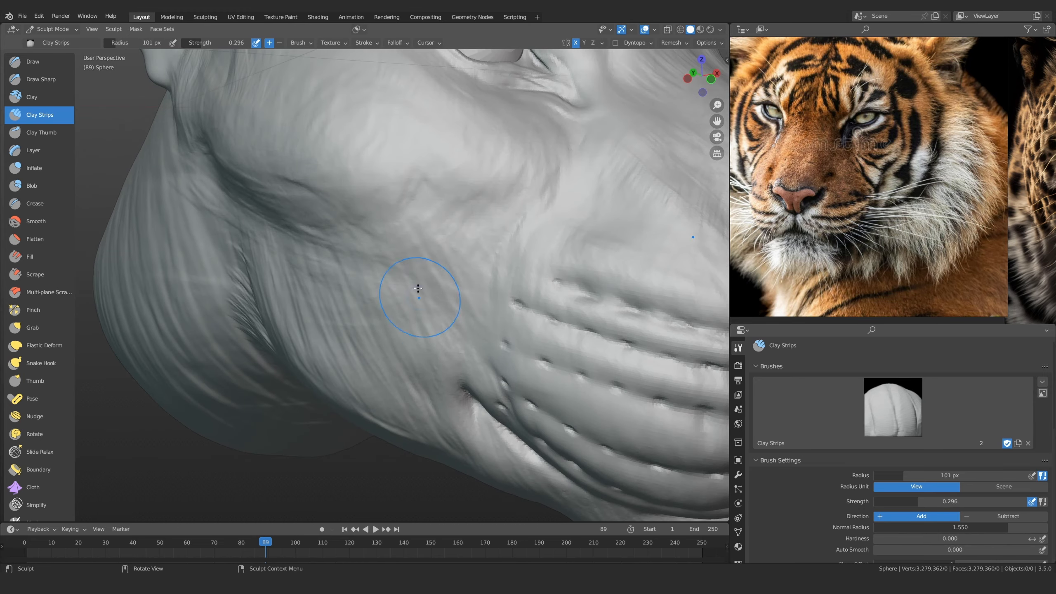
{"action": "left_click_drag", "start_coordinate": [417, 289], "coordinate": [416, 370], "text": "ctrl+alt"}
{"action": "left_click_drag", "start_coordinate": [415, 370], "coordinate": [398, 343], "text": "alt"}
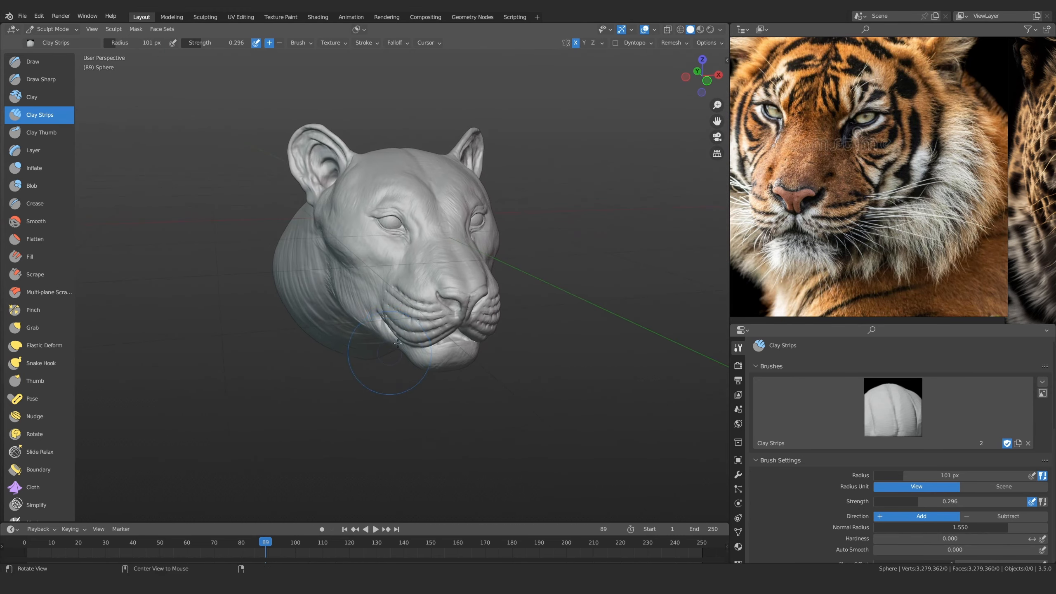
{"action": "scroll", "coordinate": [361, 327], "scroll_direction": "up", "scroll_amount": 5}
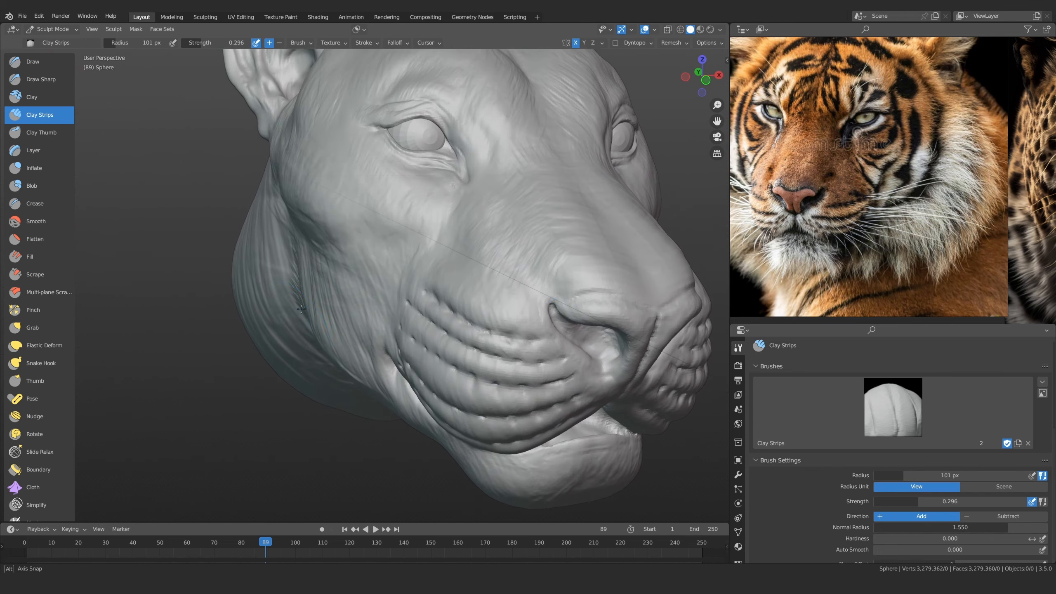
Switch to the Grab brush at a 222 px radius and check the jaw and muzzle from behind and the front
{"action": "mouse_move", "coordinate": [361, 327]}
{"action": "left_mouse_down", "text": "alt"}
{"action": "mouse_move", "coordinate": [385, 277]}
{"action": "mouse_move", "coordinate": [420, 247]}
{"action": "left_mouse_up", "text": "alt"}
{"action": "key", "text": "g"}
{"action": "key", "text": "f"}
{"action": "left_click", "coordinate": [403, 347]}
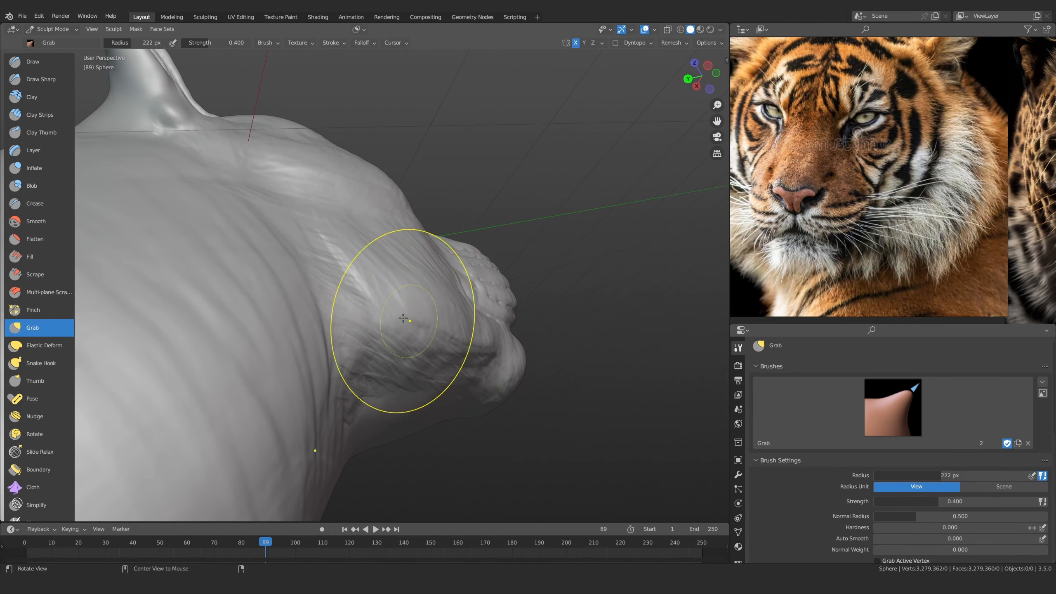
{"action": "scroll", "coordinate": [403, 347], "scroll_direction": "up", "scroll_amount": 3}
{"action": "left_click_drag", "start_coordinate": [379, 170], "coordinate": [391, 245], "text": "alt"}
{"action": "left_click_drag", "start_coordinate": [390, 246], "coordinate": [462, 311], "text": "ctrl+alt"}
{"action": "mouse_move", "coordinate": [462, 312]}
{"action": "left_mouse_down", "text": "alt"}
{"action": "mouse_move", "coordinate": [399, 312]}
{"action": "mouse_move", "coordinate": [433, 316]}
{"action": "left_mouse_up", "text": "alt"}
{"action": "left_click_drag", "start_coordinate": [432, 316], "coordinate": [433, 283], "text": "ctrl+alt"}
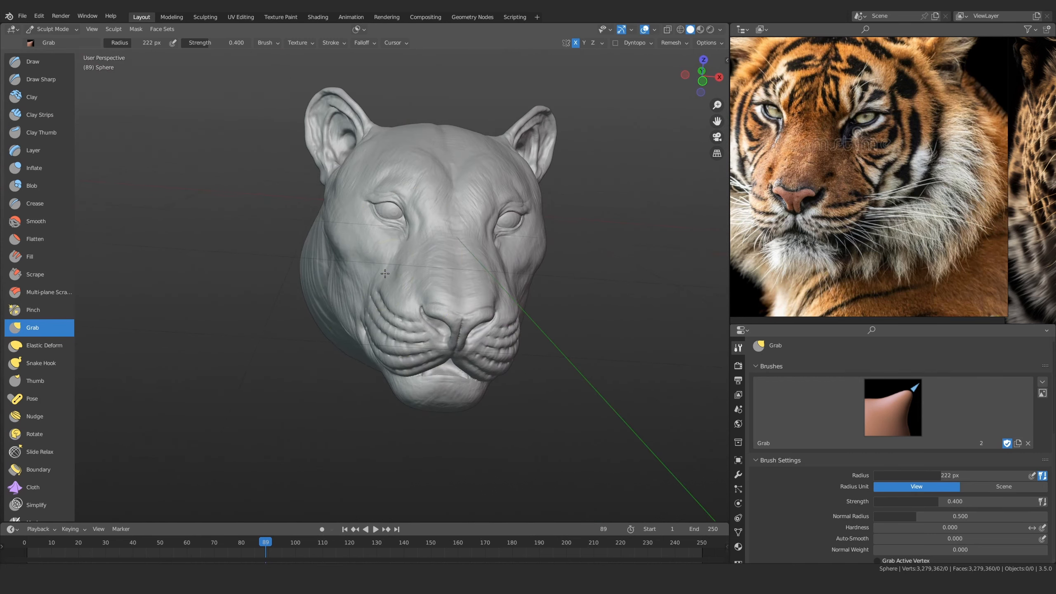
Set the Grab radius to 118 px at the inner corner of the eye
{"action": "left_click_drag", "start_coordinate": [350, 308], "coordinate": [382, 310], "text": "alt"}
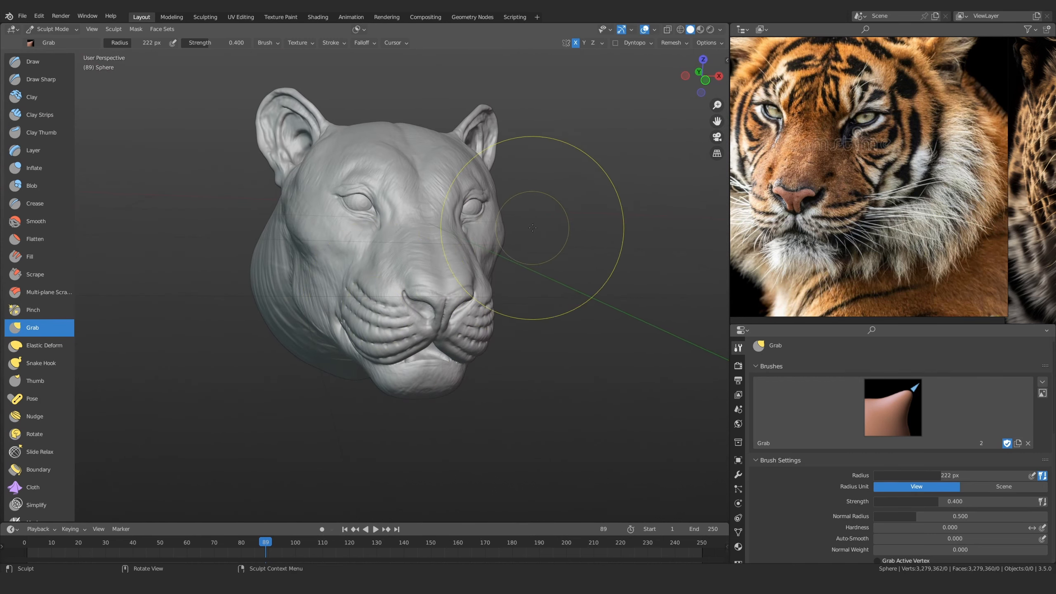
{"action": "left_click_drag", "start_coordinate": [495, 252], "coordinate": [520, 254], "text": "alt"}
{"action": "mouse_move", "coordinate": [349, 499]}
{"action": "left_mouse_down", "text": "ctrl+alt"}
{"action": "mouse_move", "coordinate": [358, 275]}
{"action": "mouse_move", "coordinate": [357, 315]}
{"action": "mouse_move", "coordinate": [365, 259]}
{"action": "mouse_move", "coordinate": [418, 307]}
{"action": "mouse_move", "coordinate": [396, 335]}
{"action": "mouse_move", "coordinate": [416, 246]}
{"action": "left_mouse_up", "text": "ctrl+alt"}
{"action": "key", "text": "f"}
{"action": "left_click", "coordinate": [473, 309]}
{"action": "left_click_drag", "start_coordinate": [472, 327], "coordinate": [470, 317], "text": "alt"}
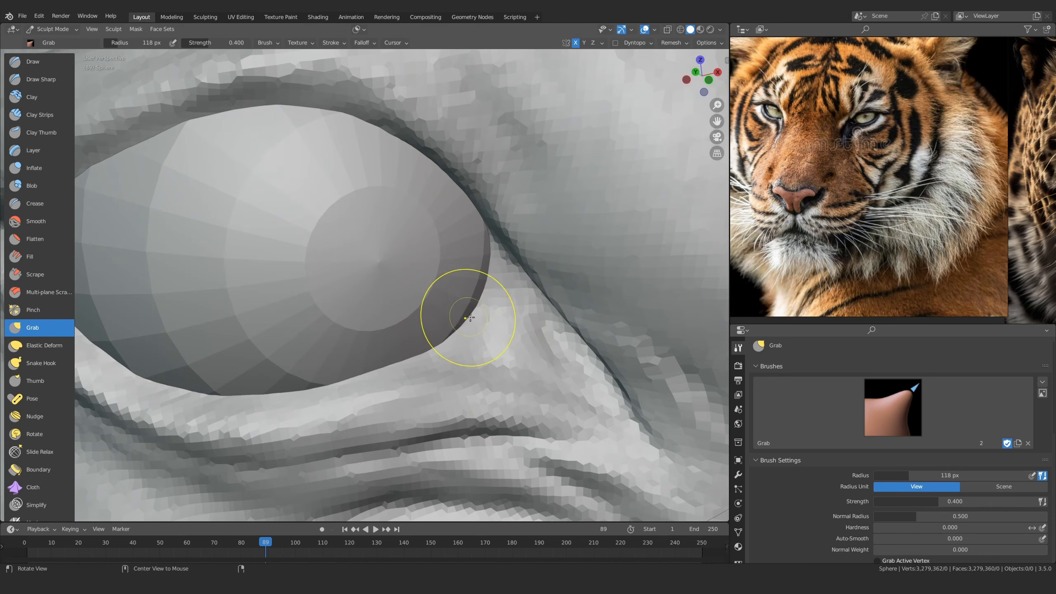
Examine the overall head shape and fur detail in three-quarter views from both sides
{"action": "scroll", "coordinate": [308, 309], "scroll_direction": "down", "scroll_amount": 10}
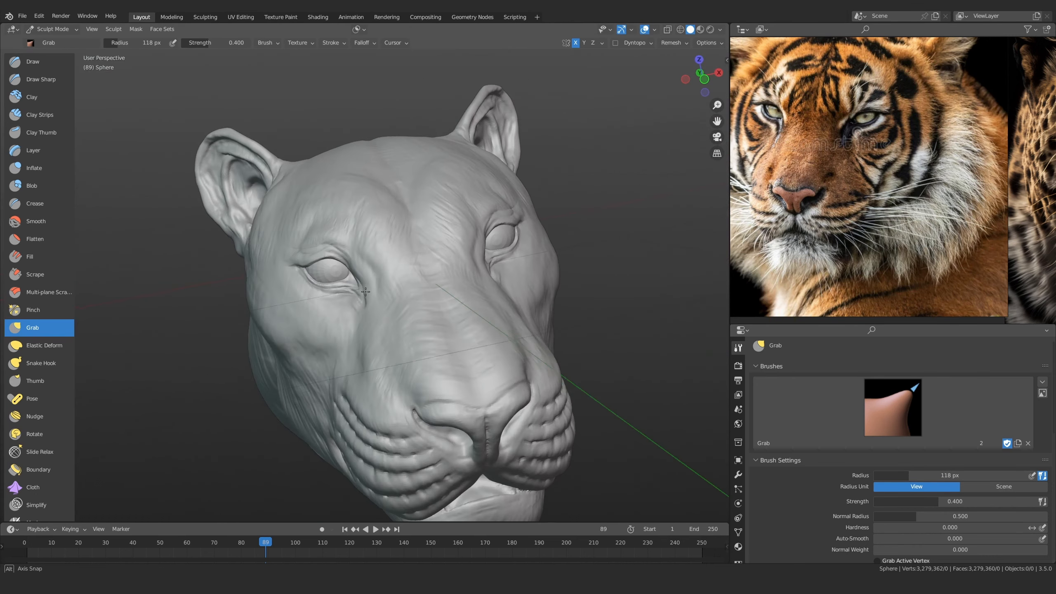
{"action": "scroll", "coordinate": [330, 342], "scroll_direction": "down", "scroll_amount": 3}
{"action": "left_click_drag", "start_coordinate": [330, 341], "coordinate": [418, 315], "text": "alt"}
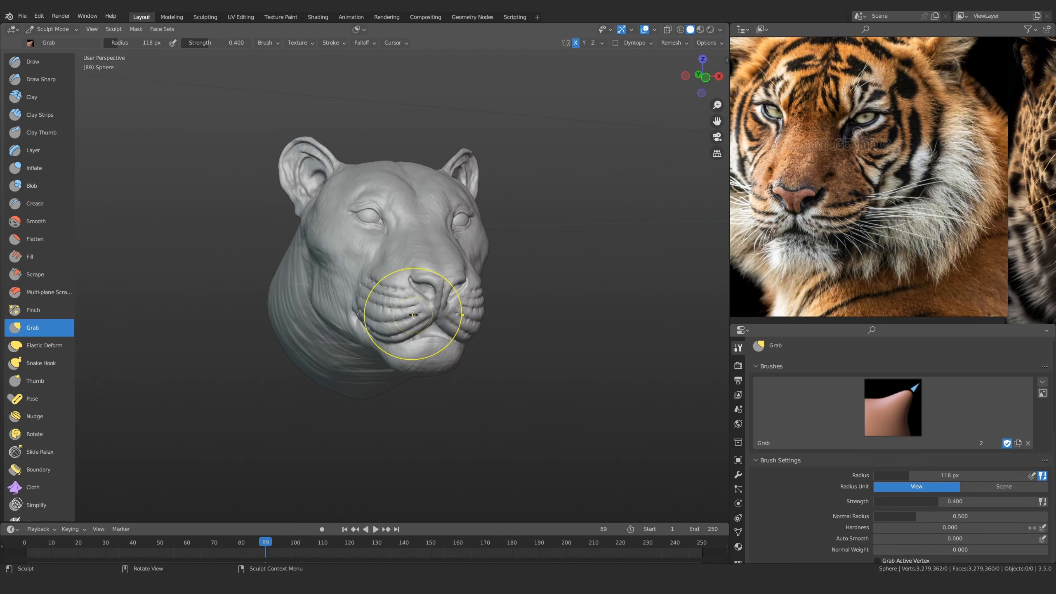
{"action": "middle_click_drag", "start_coordinate": [430, 293], "coordinate": [402, 296]}
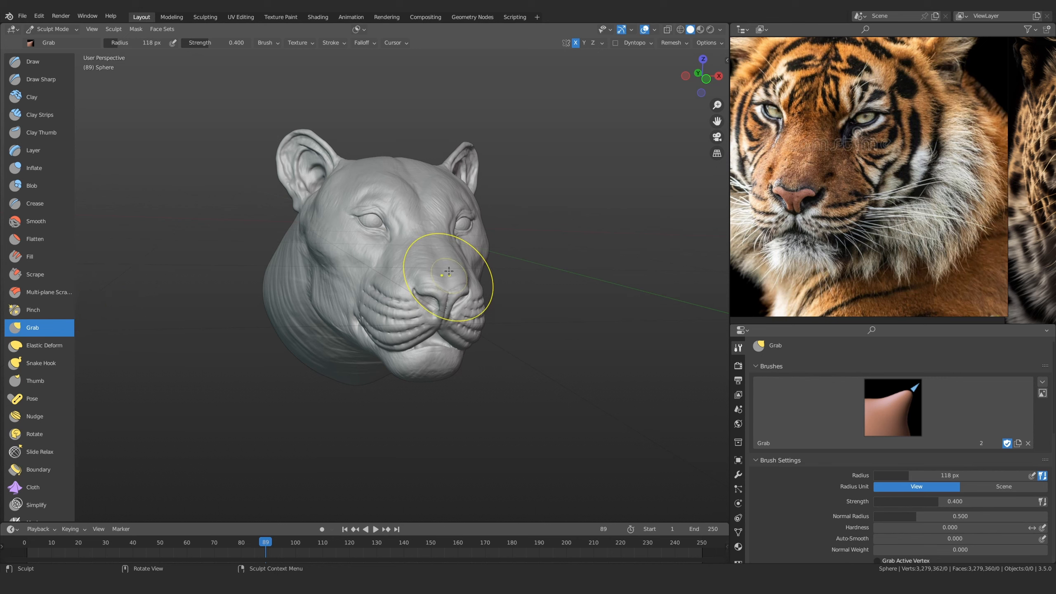
{"action": "mouse_move", "coordinate": [578, 239]}
{"action": "middle_mouse_down"}
{"action": "mouse_move", "coordinate": [498, 253]}
{"action": "mouse_move", "coordinate": [412, 318]}
{"action": "middle_mouse_up"}
{"action": "scroll", "coordinate": [404, 275], "scroll_direction": "up", "scroll_amount": 5}
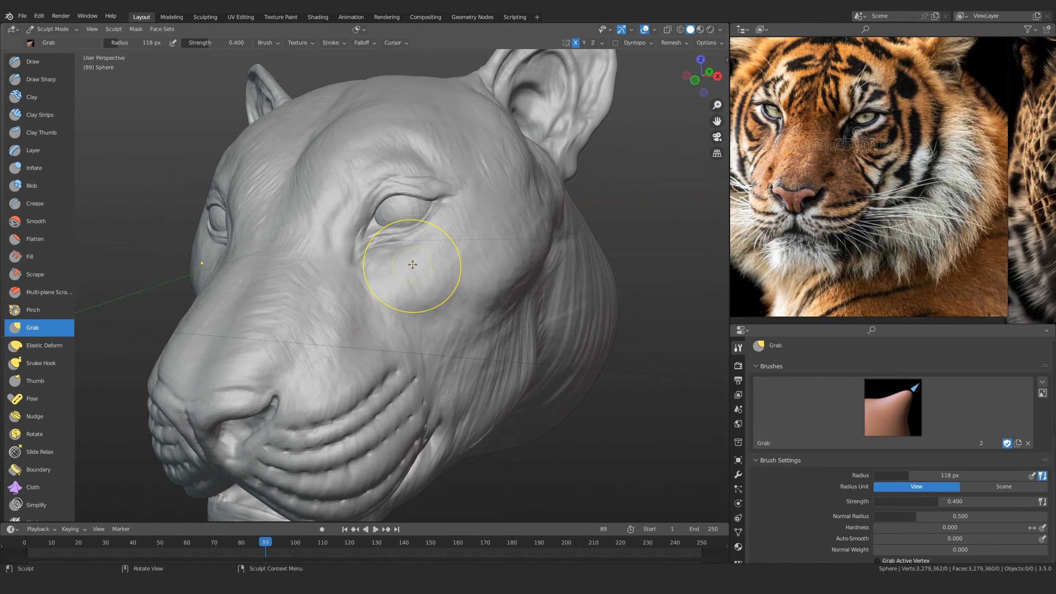
{"action": "scroll", "coordinate": [378, 268], "scroll_direction": "down", "scroll_amount": 5}
{"action": "left_click_drag", "start_coordinate": [377, 268], "coordinate": [414, 270], "text": "alt"}
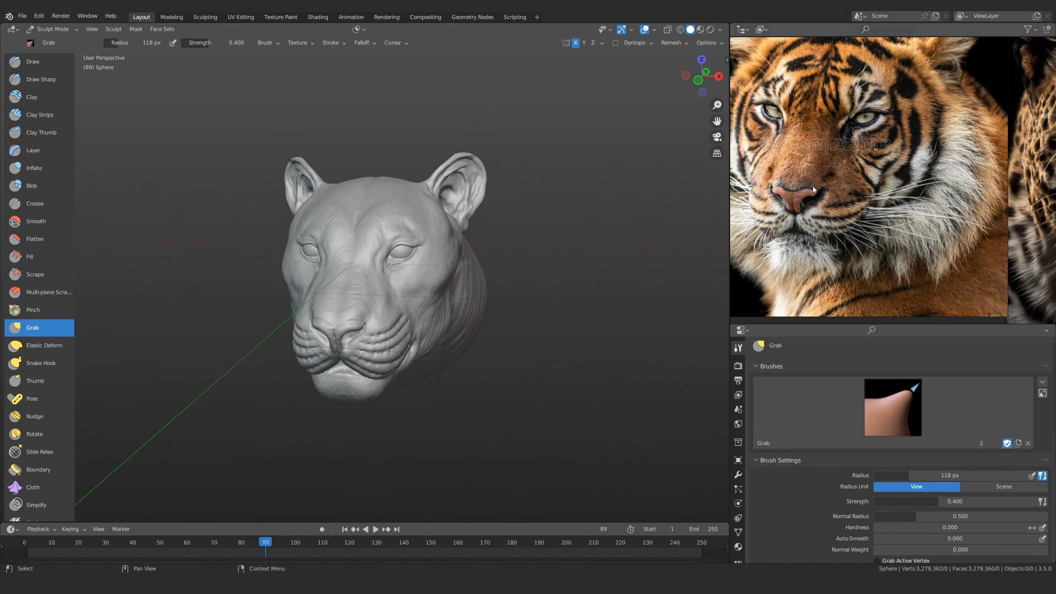
Compare the brow and eyes with the tiger reference and nudge the cheek below the eye with Grab at 118 px
{"action": "middle_click_drag", "start_coordinate": [845, 117], "coordinate": [869, 154]}
{"action": "scroll", "coordinate": [884, 212], "scroll_direction": "up", "scroll_amount": 3}
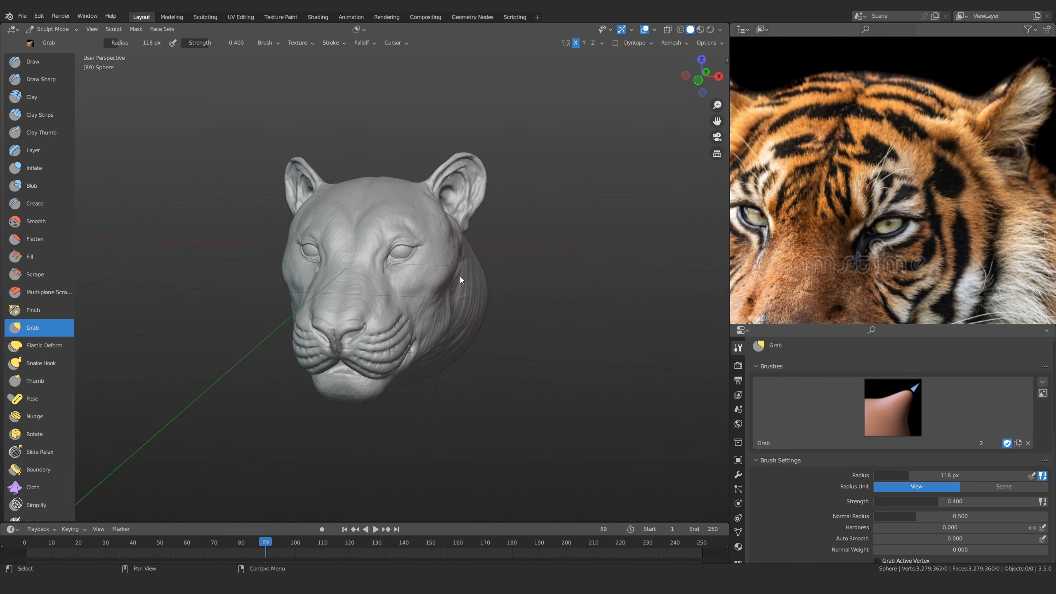
{"action": "mouse_move", "coordinate": [426, 275]}
{"action": "middle_mouse_down", "text": "ctrl"}
{"action": "mouse_move", "coordinate": [422, 300]}
{"action": "mouse_move", "coordinate": [345, 299]}
{"action": "middle_mouse_up", "text": "ctrl"}
{"action": "middle_click_drag", "start_coordinate": [393, 259], "coordinate": [425, 263]}
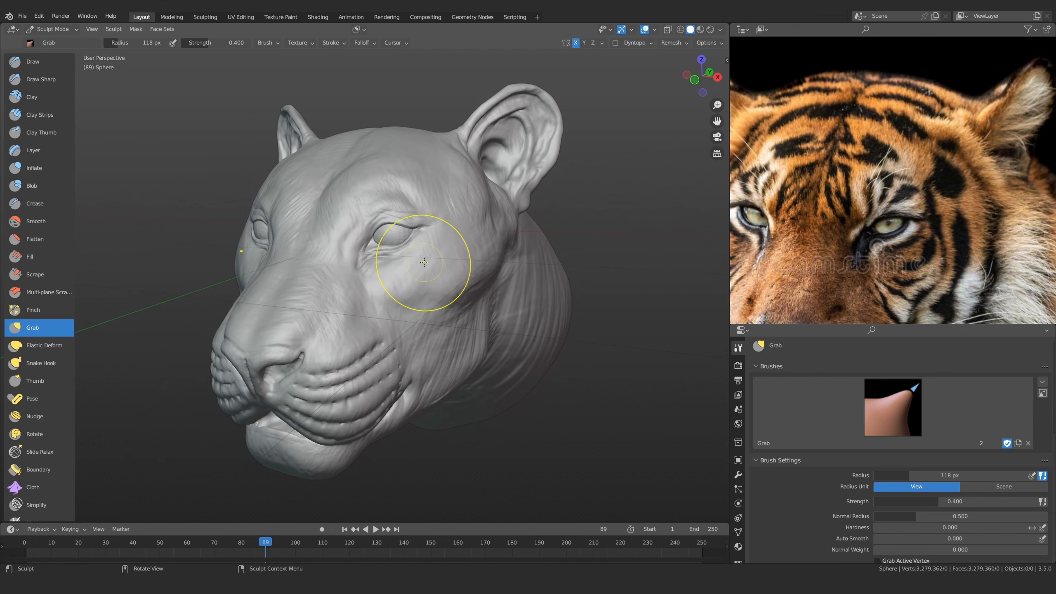
{"action": "left_click_drag", "start_coordinate": [424, 262], "coordinate": [426, 271]}
{"action": "middle_click_drag", "start_coordinate": [419, 314], "coordinate": [631, 221]}
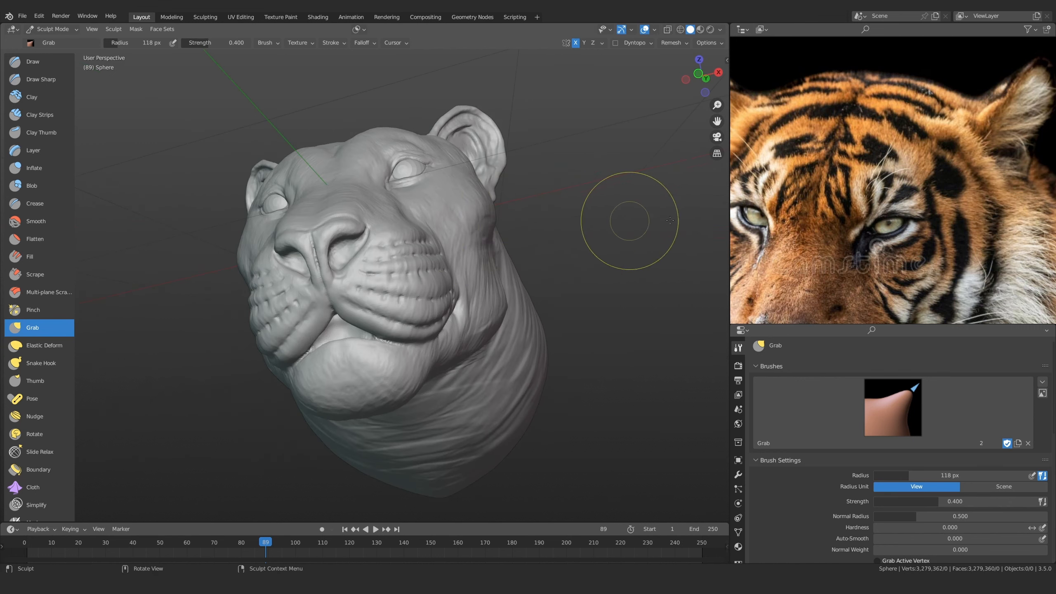
Compare the muzzle, chin and cheeks of the sculpt with the lower face in the tiger reference
{"action": "middle_click_drag", "start_coordinate": [841, 310], "coordinate": [863, 133]}
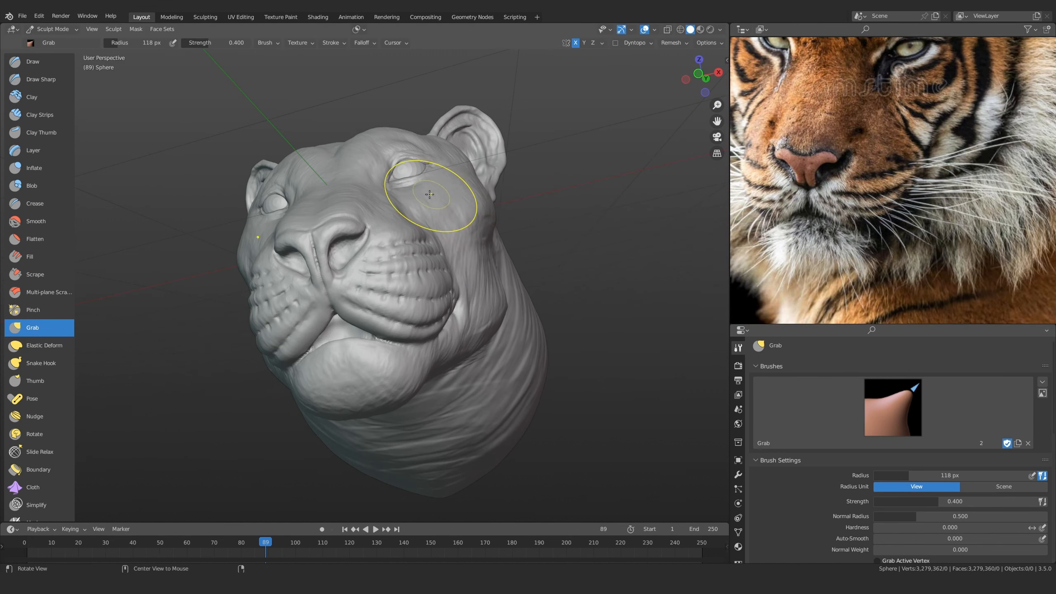
{"action": "mouse_move", "coordinate": [447, 200]}
{"action": "middle_mouse_down"}
{"action": "mouse_move", "coordinate": [436, 248]}
{"action": "mouse_move", "coordinate": [457, 300]}
{"action": "middle_mouse_up"}
{"action": "scroll", "coordinate": [458, 305], "scroll_direction": "up", "scroll_amount": 1}
{"action": "scroll", "coordinate": [441, 275], "scroll_direction": "down", "scroll_amount": 3}
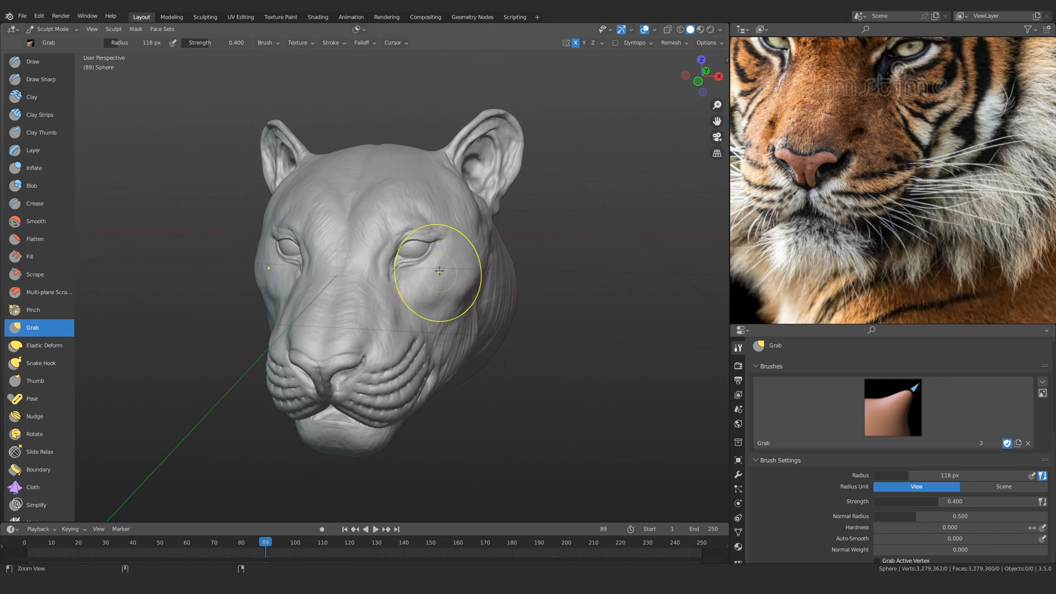
{"action": "middle_click_drag", "start_coordinate": [406, 277], "coordinate": [436, 264]}
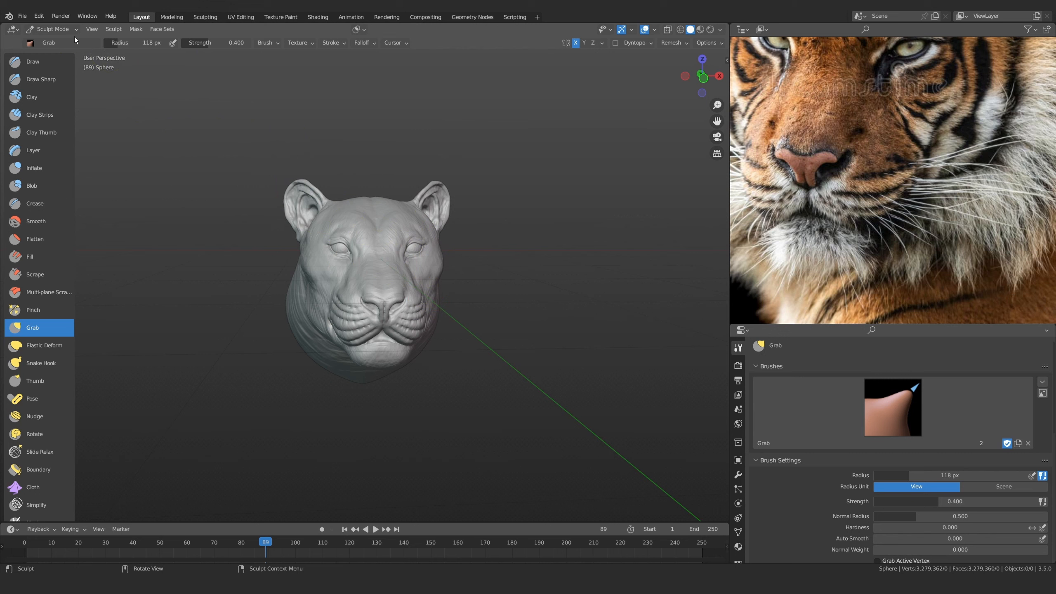
Switch to Object Mode and duplicate the cat head mesh in place
{"action": "left_click", "coordinate": [58, 29]}
{"action": "key", "text": "Return"}
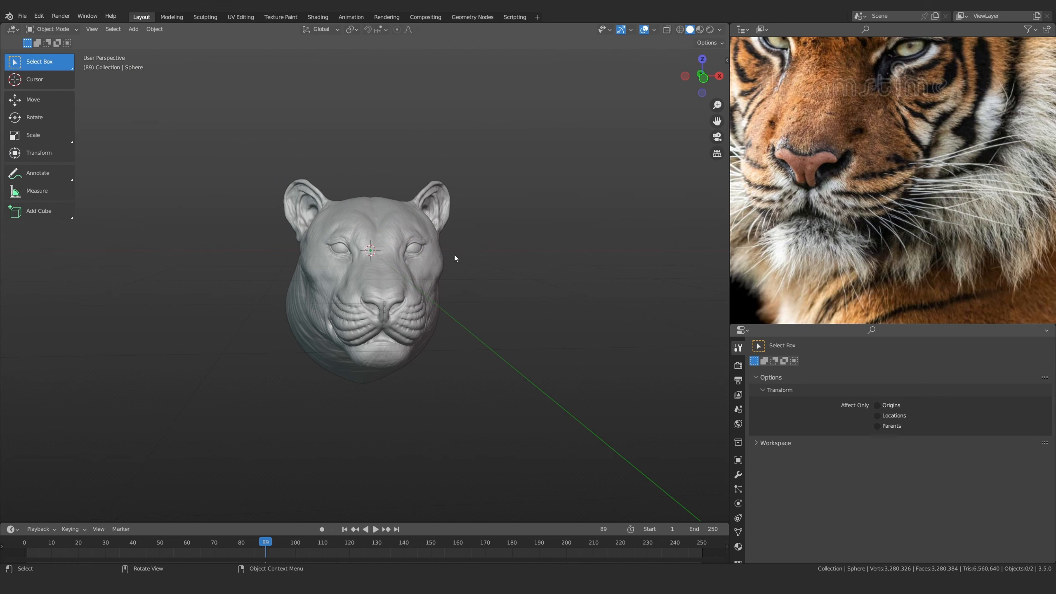
{"action": "key", "text": "shift+a"}
{"action": "key", "text": "Escape"}
{"action": "left_click", "coordinate": [419, 228]}
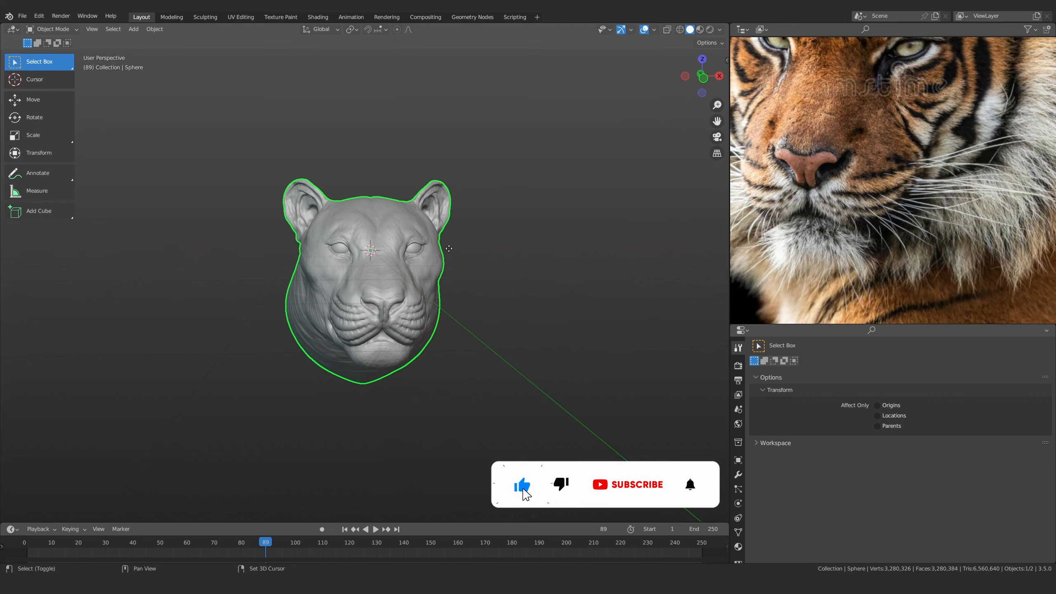
{"action": "key", "text": "shift+d"}
{"action": "right_click", "coordinate": [478, 245]}
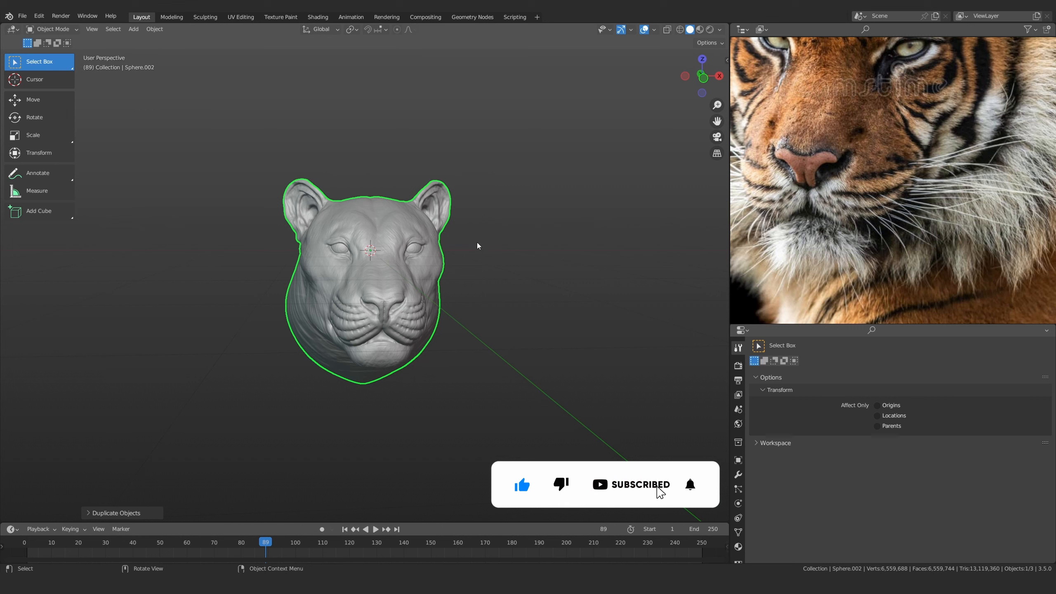
Switch the duplicated head to Sculpt Mode
{"action": "key", "text": "ctrl+Tab"}
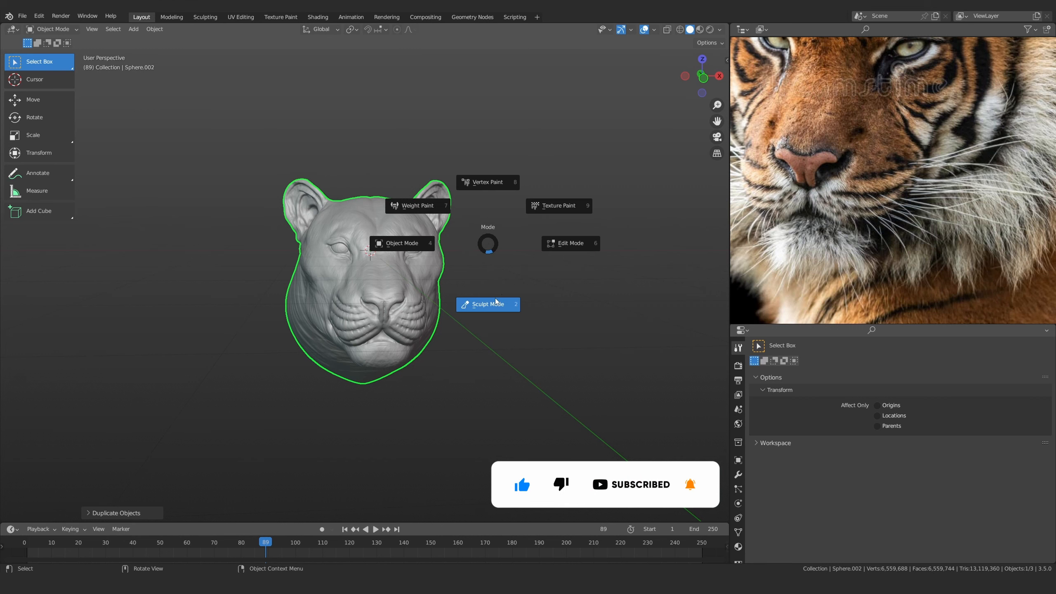